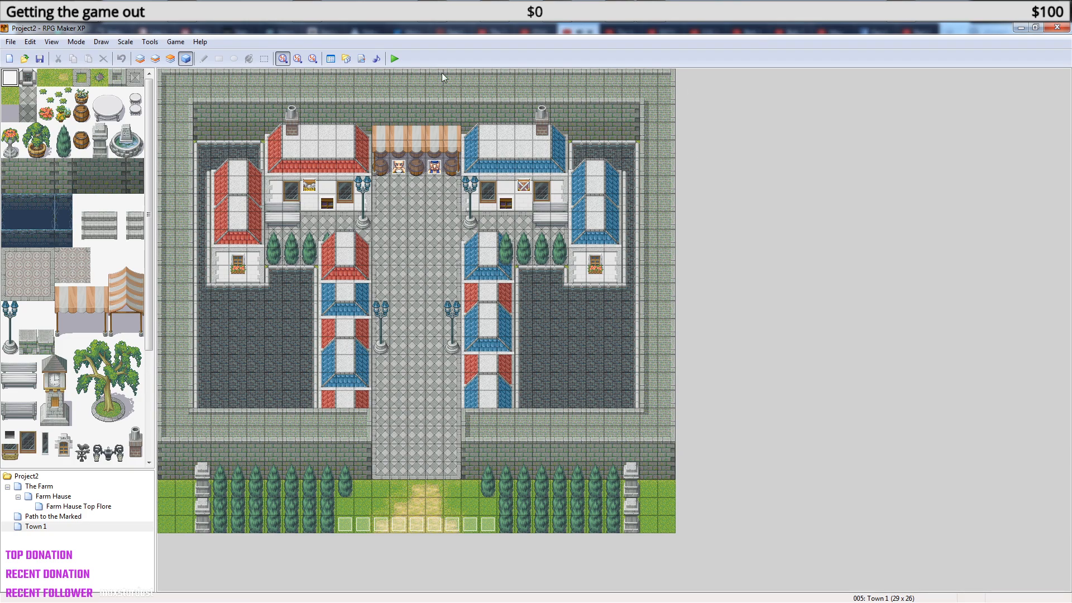
- Switch to the Notepad file "Tjek op på dette", review its list of planned game features, and minimize it
click(492, 27)
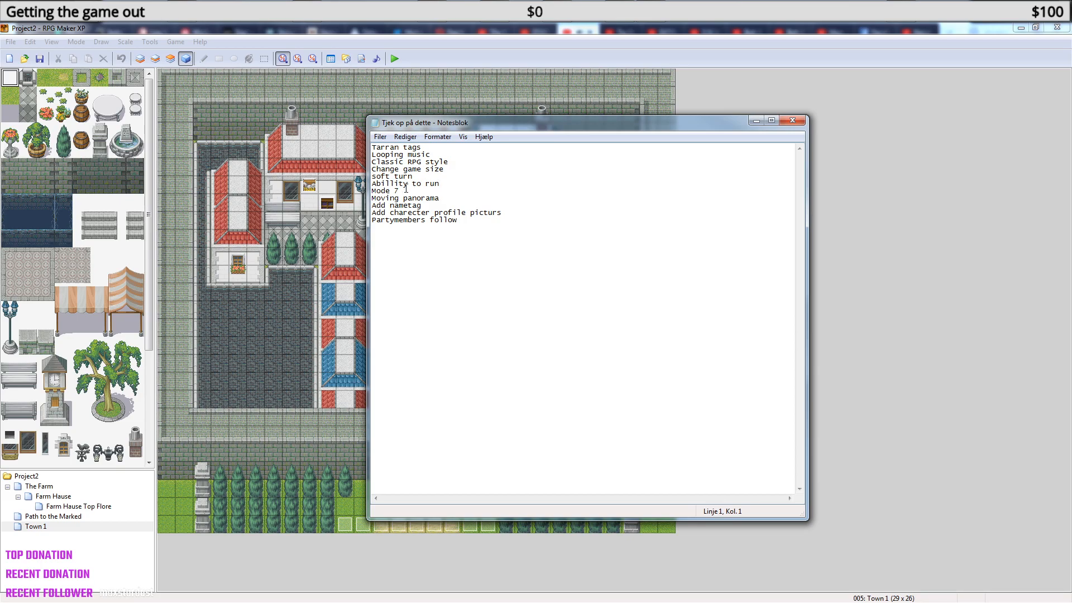
mouse_move(456, 221)
mouse_down()
mouse_move(372, 221)
mouse_move(463, 219)
mouse_up()
click(755, 120)
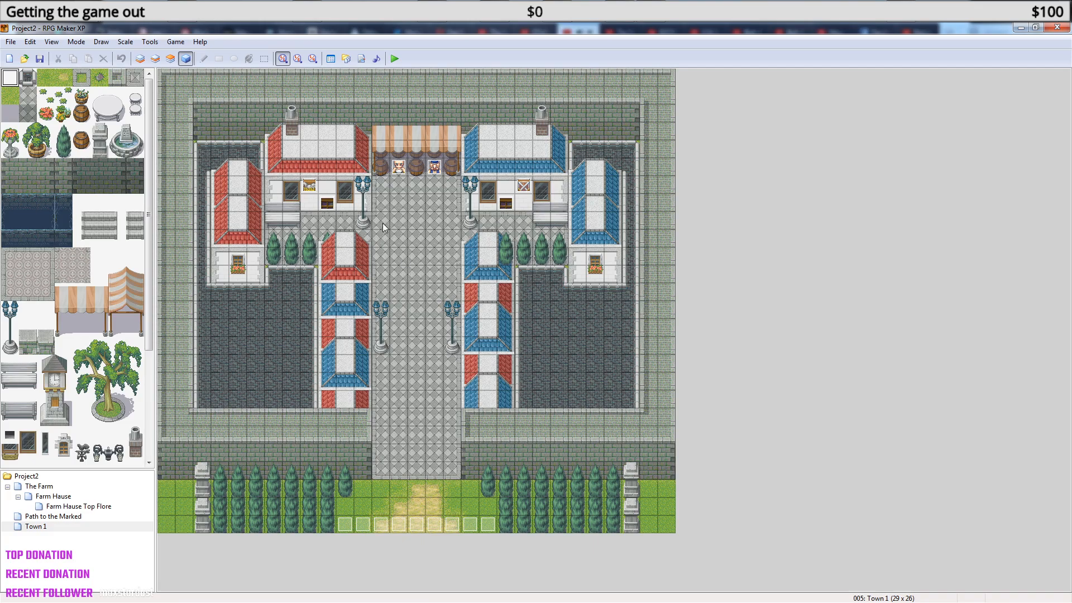
double_click(399, 167)
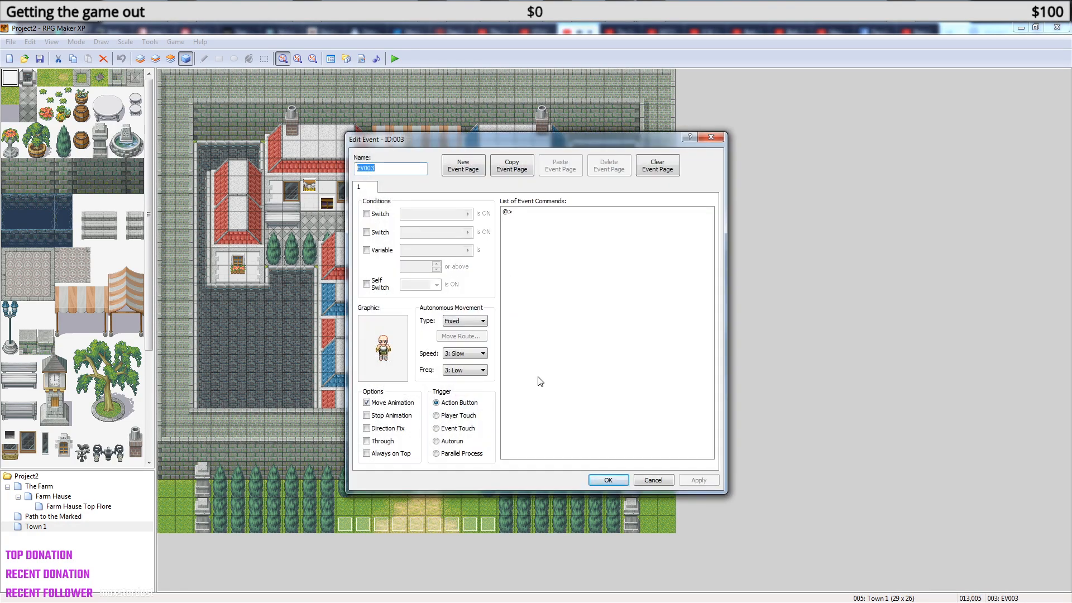
click(711, 137)
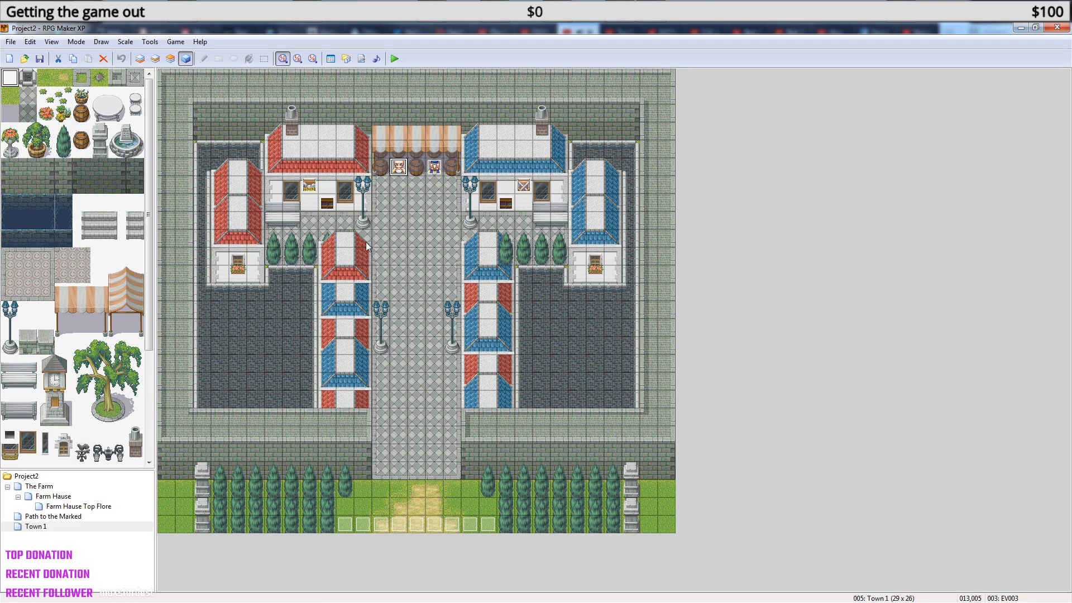
drag(147, 160, 169, 129)
double_click(437, 166)
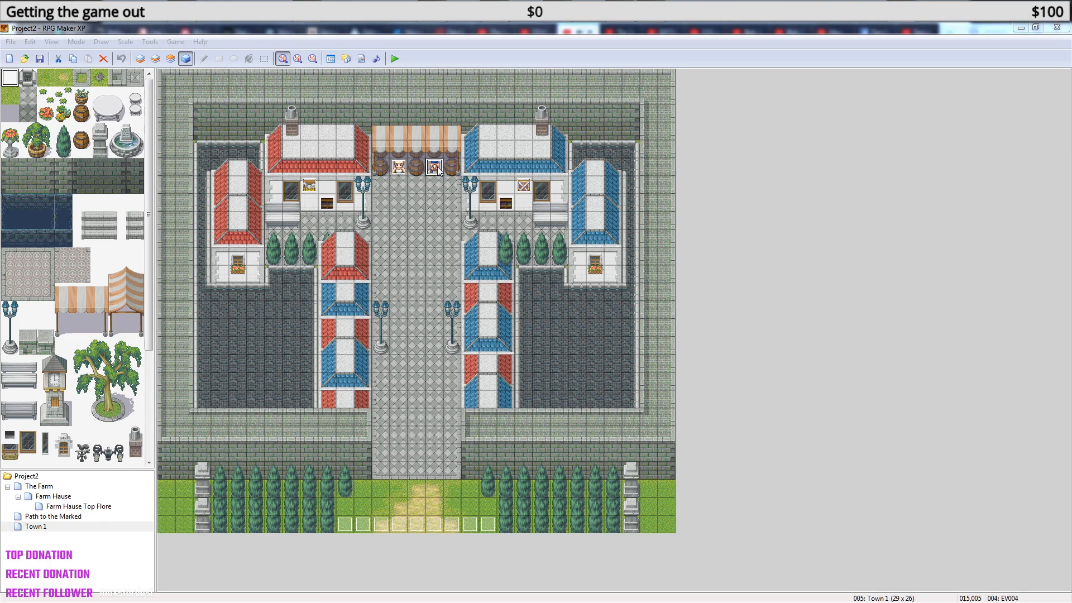
click(548, 212)
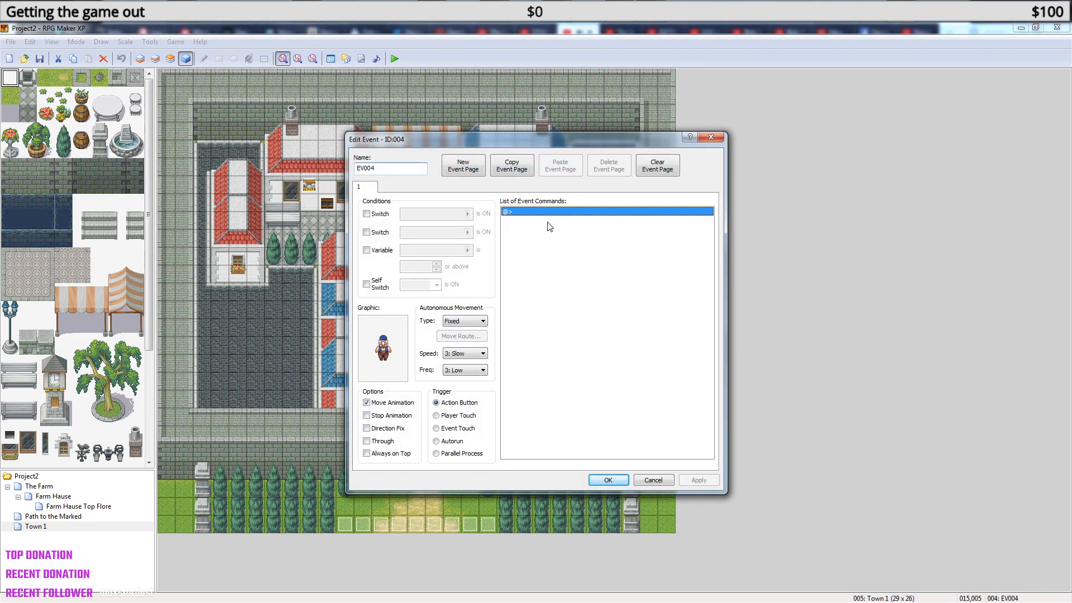
right_click(548, 226)
click(580, 231)
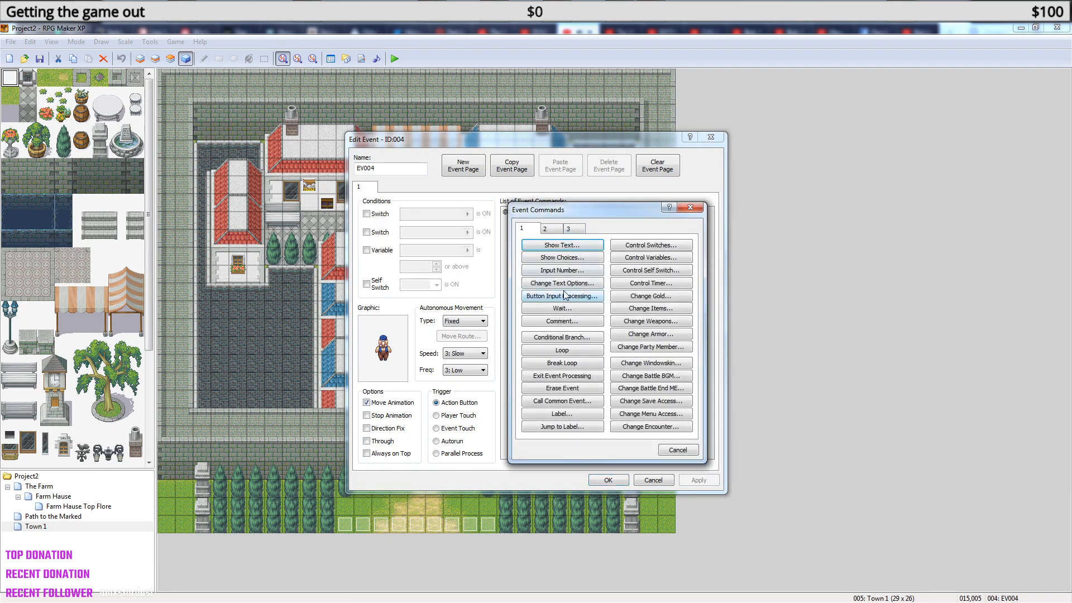
click(554, 231)
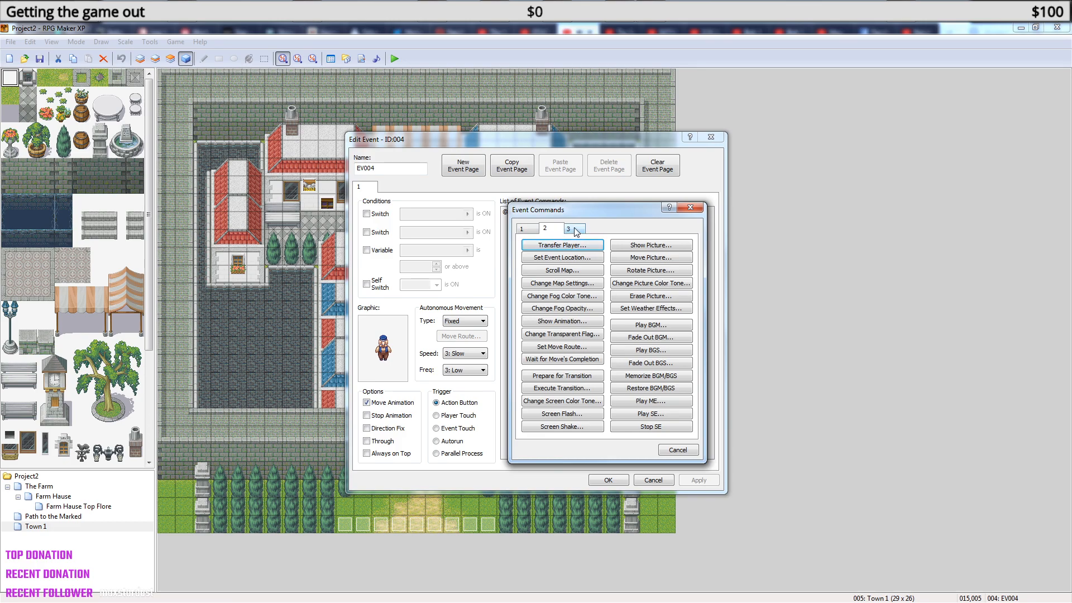
click(574, 230)
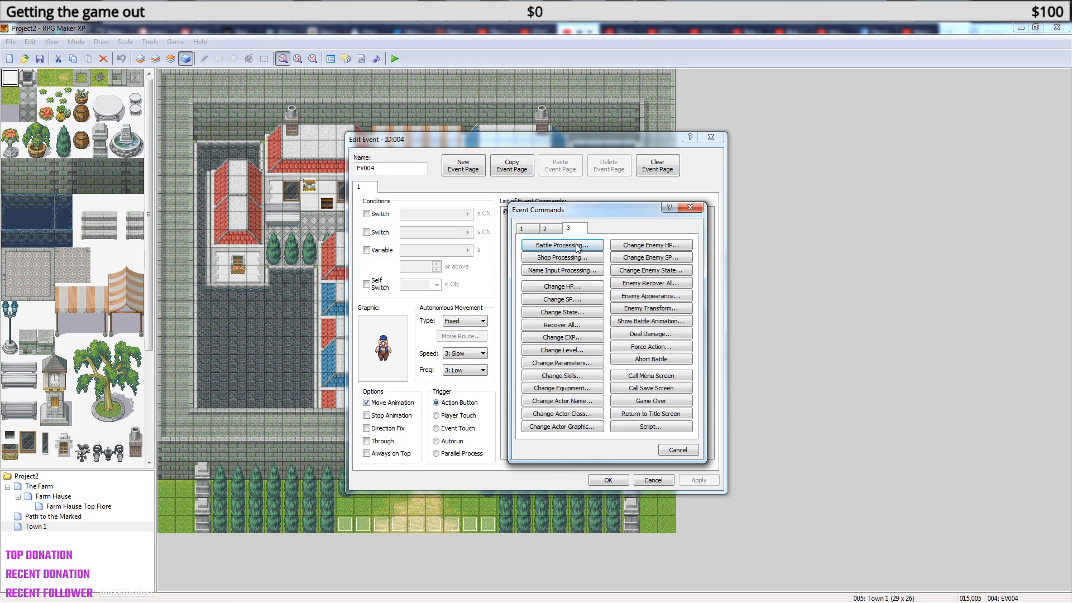
click(578, 259)
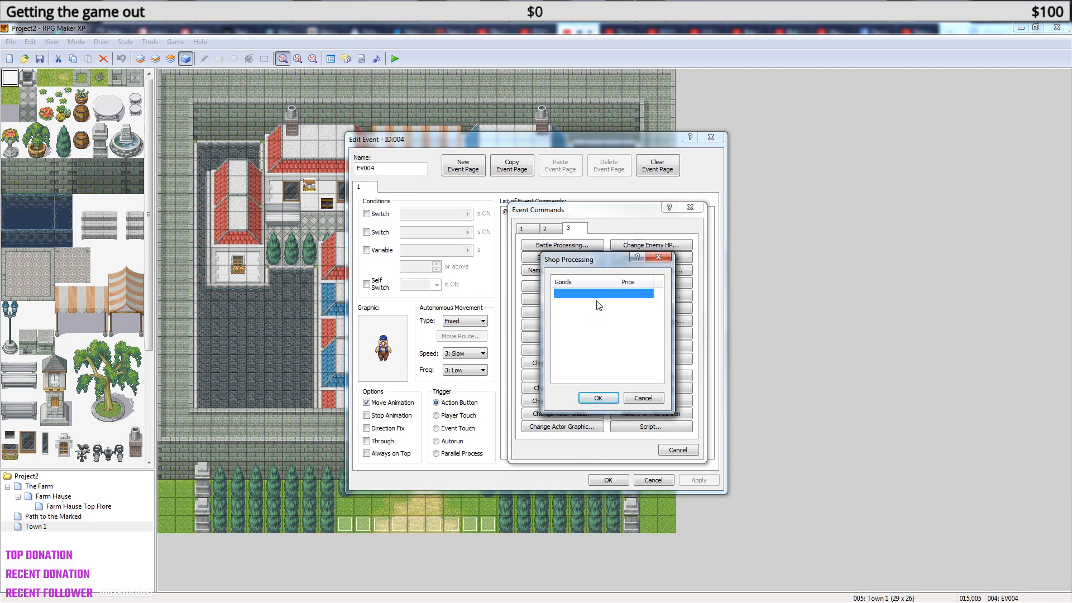
click(654, 398)
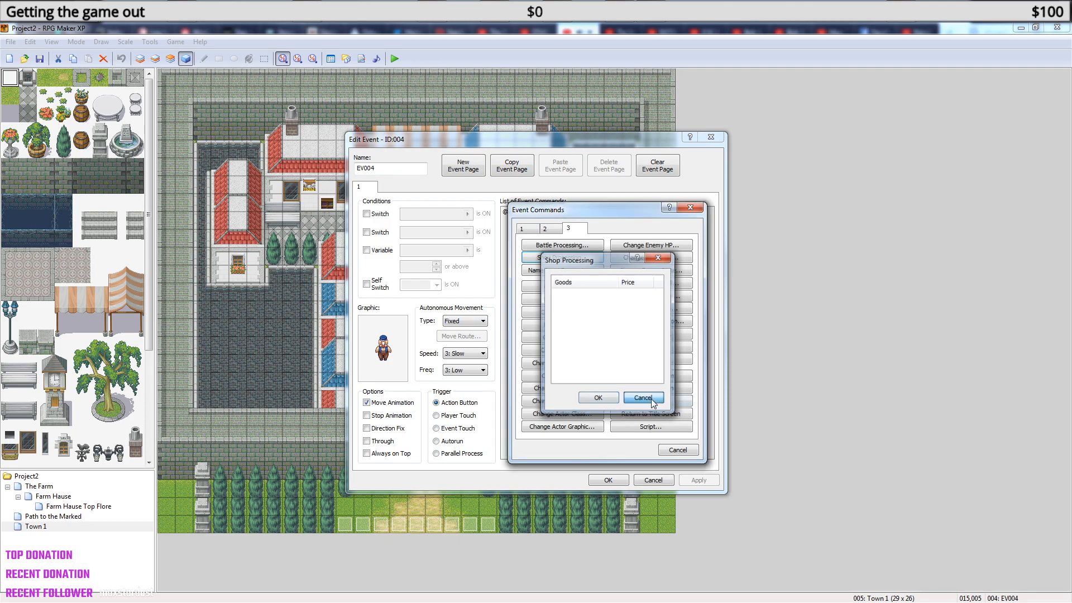
click(681, 454)
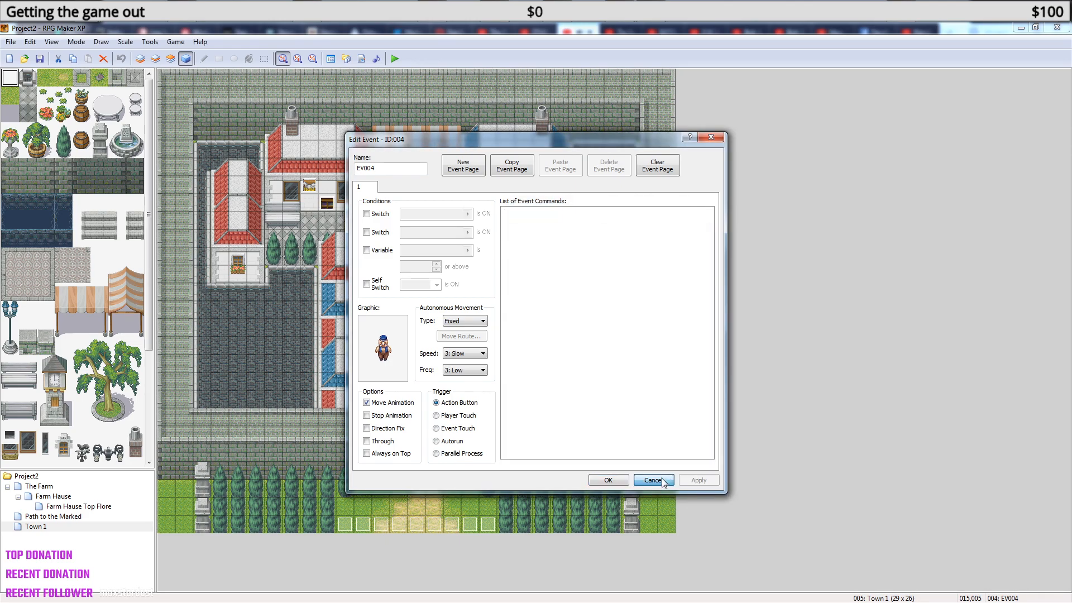
click(660, 479)
- Raise the maximum number of items in the database to 33 and name the new item entry "Seeds"
click(331, 59)
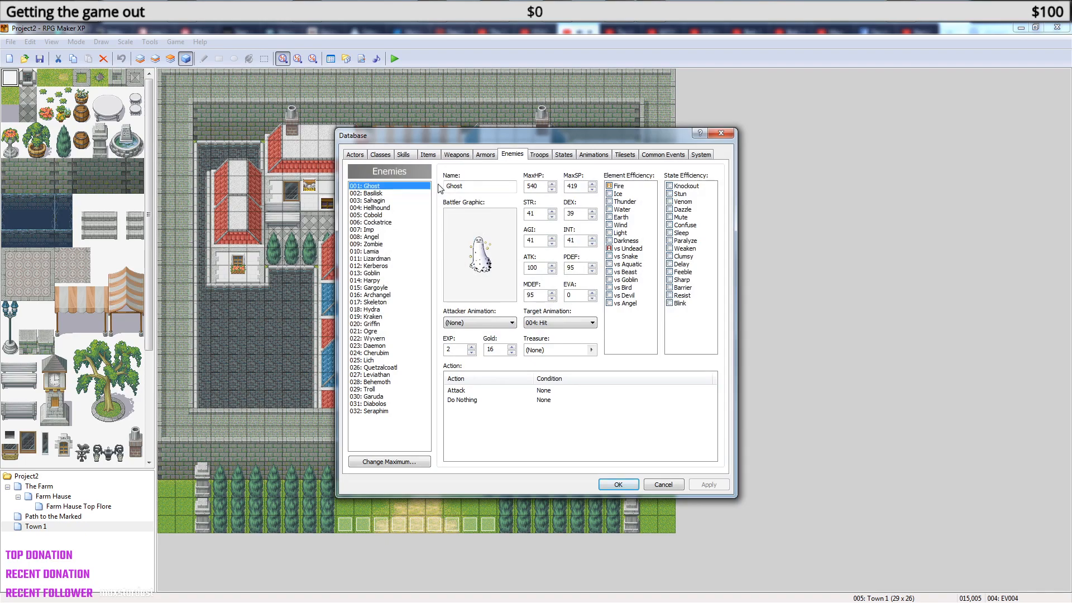
click(431, 157)
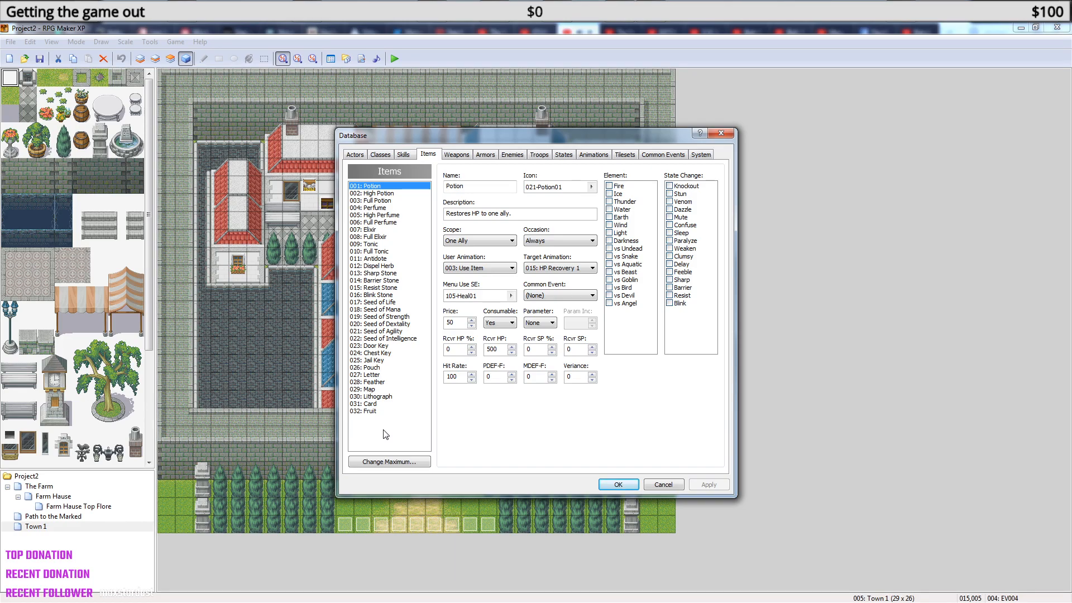
click(391, 462)
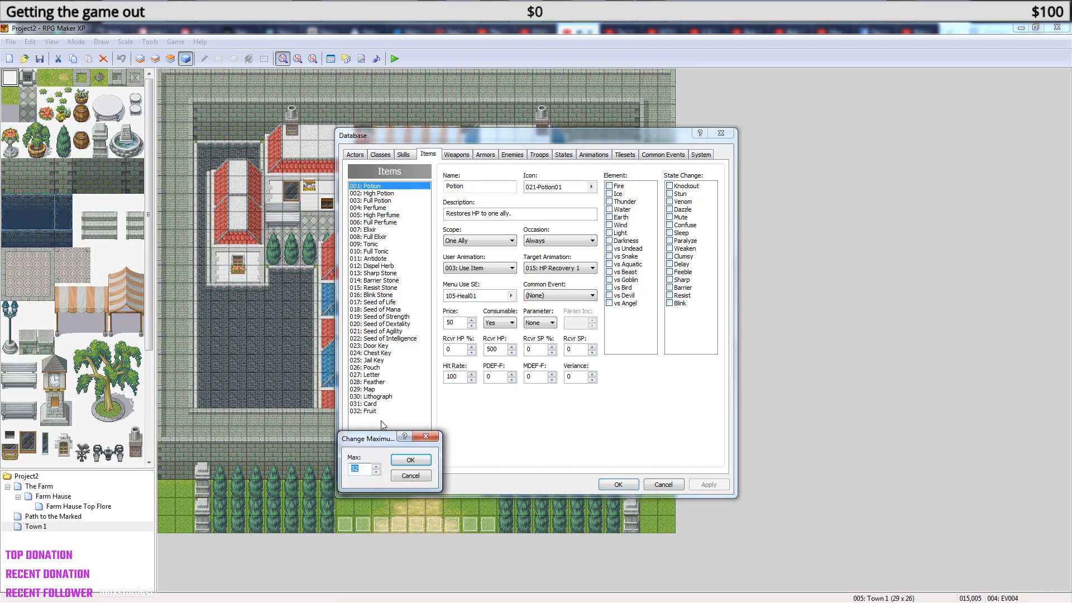
click(377, 466)
click(410, 460)
click(361, 419)
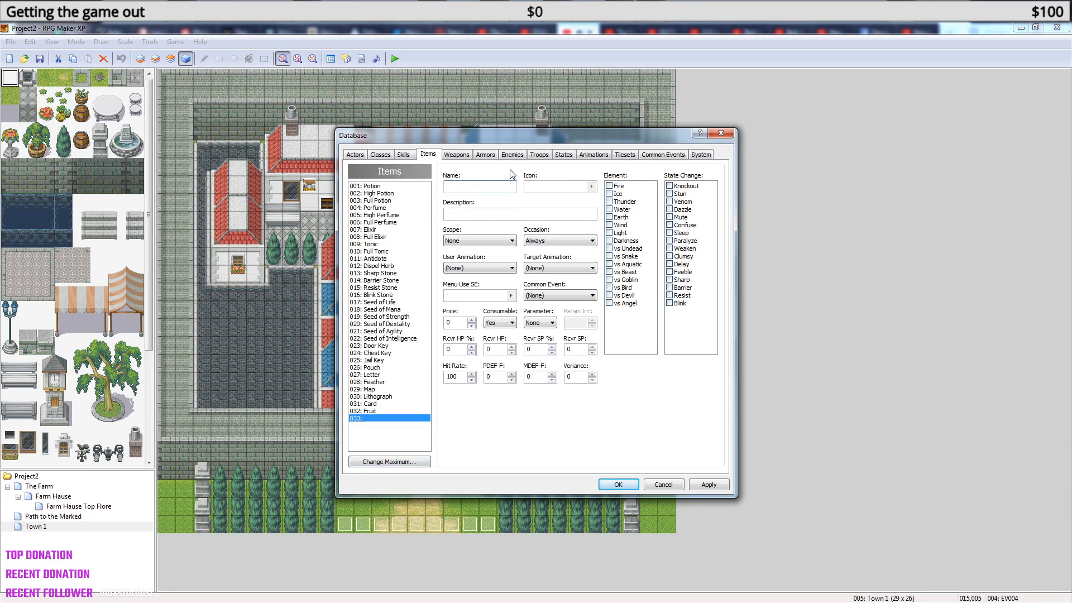
text(Seeds)
- Examine the available icon graphics for the Seeds item, covering skills, items, keys, herbs, potions, accessories, armor and weapons
click(591, 186)
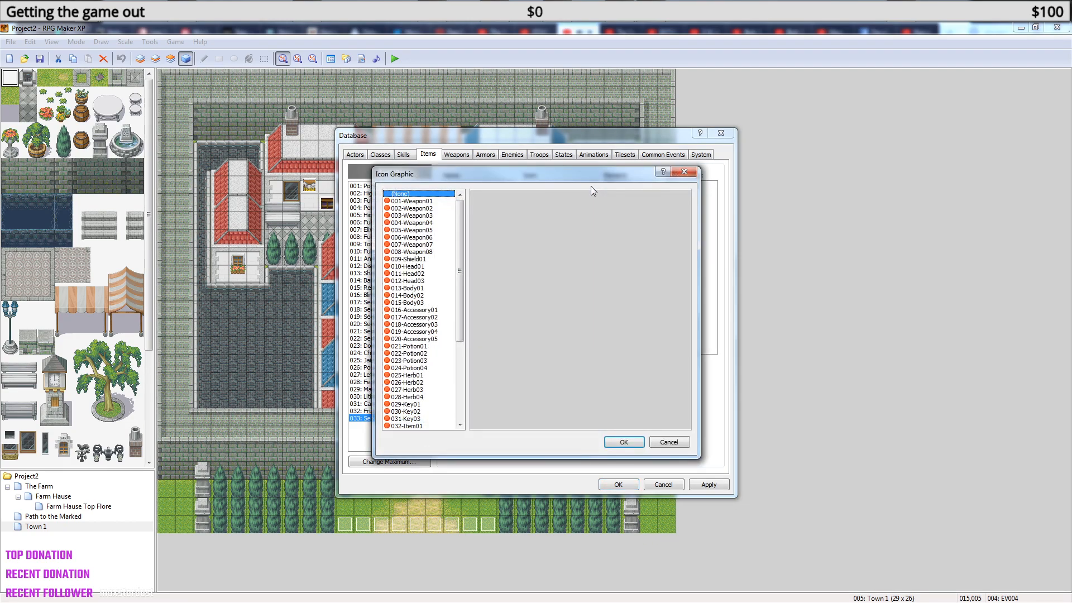
click(418, 201)
drag(457, 253, 458, 329)
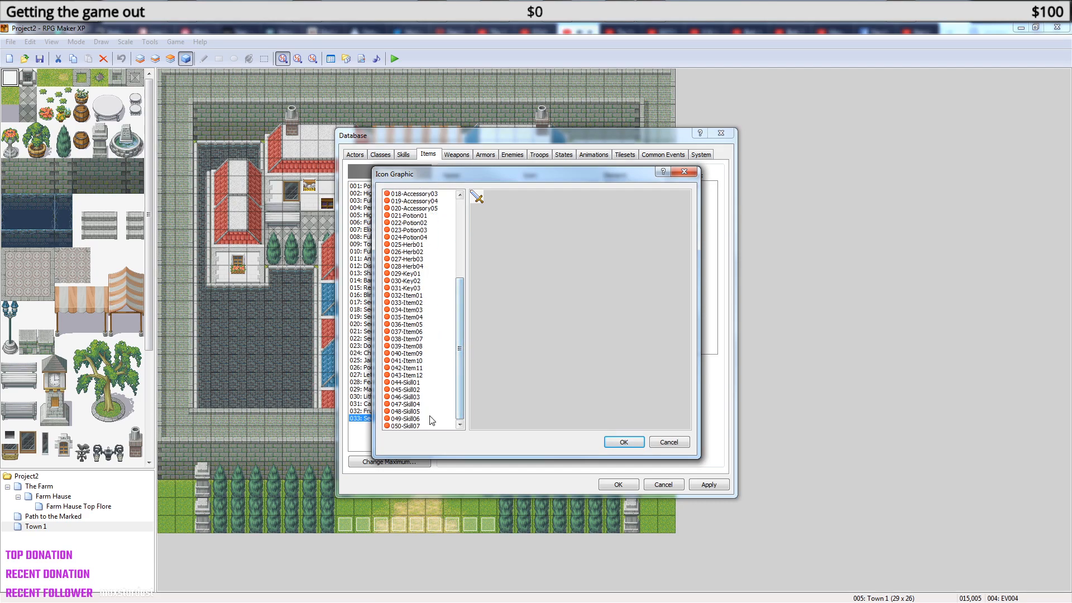
click(418, 427)
key(Up)
key(Up)
key(Up)
key(Up)
key(Up)
key(Up)
key(Down)
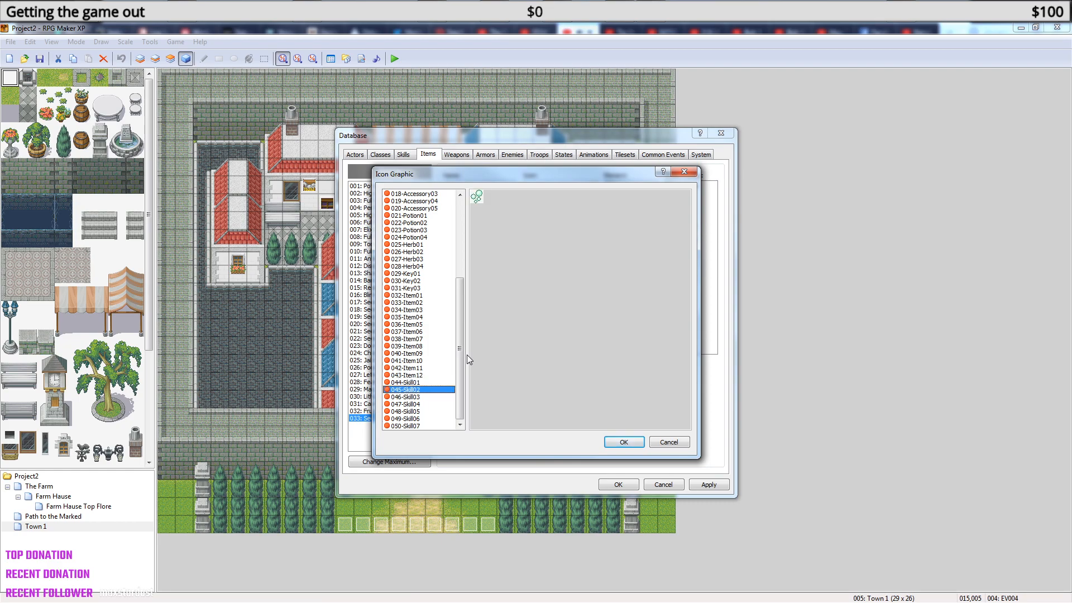
key(Up)
key(Up)
key(Up)
key(Up)
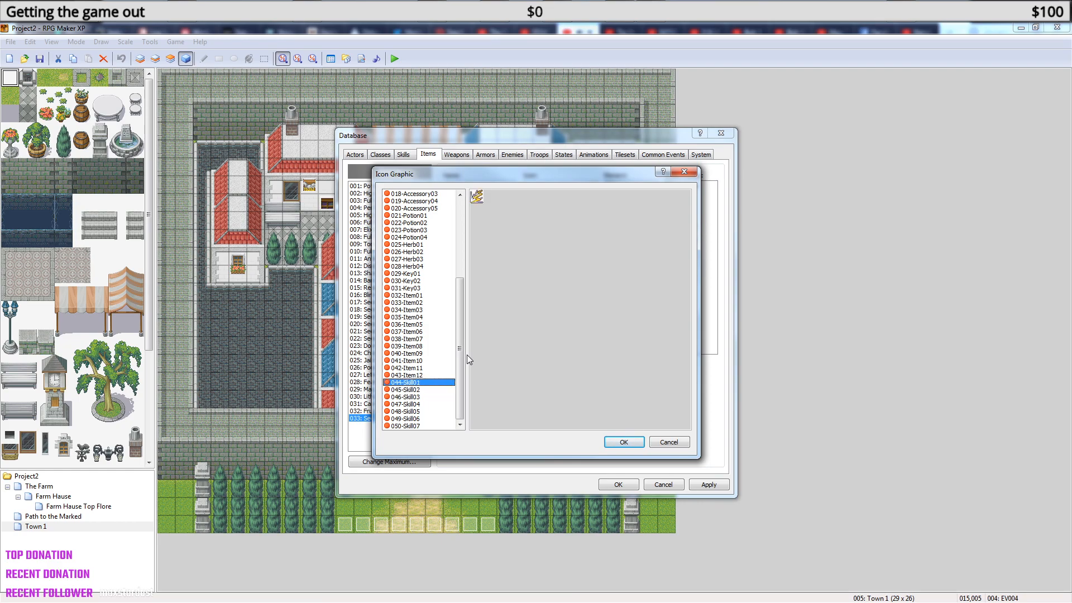
key(Down)
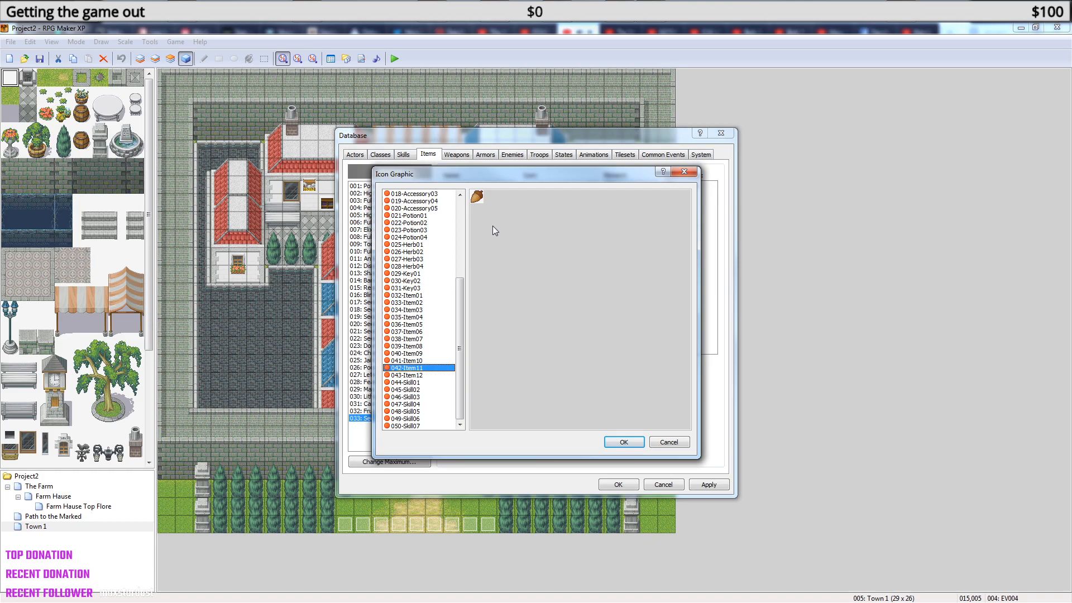
key(Up)
key(Up)
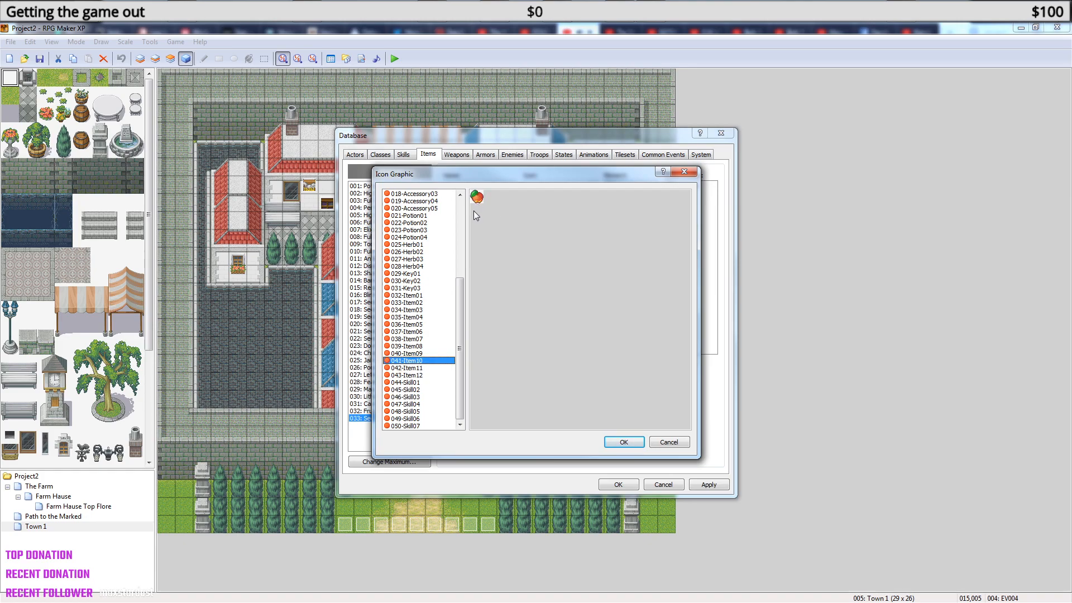
key(Up)
key(Up)
key(Up)
key(Up)
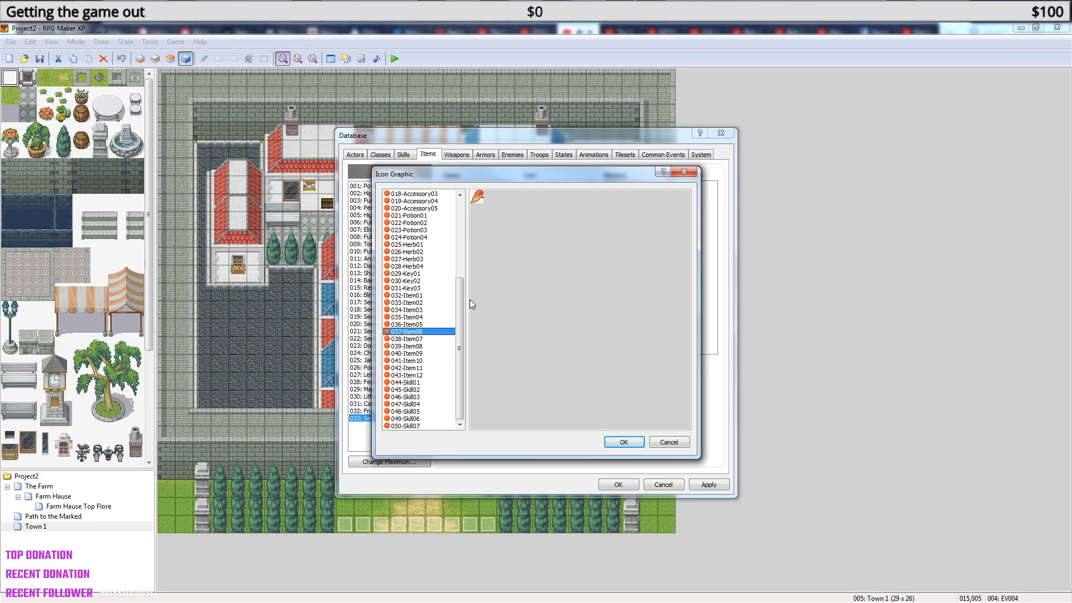
key(Up)
key(Up)
key(Up)
key(Up)
key(Up)
key(Up)
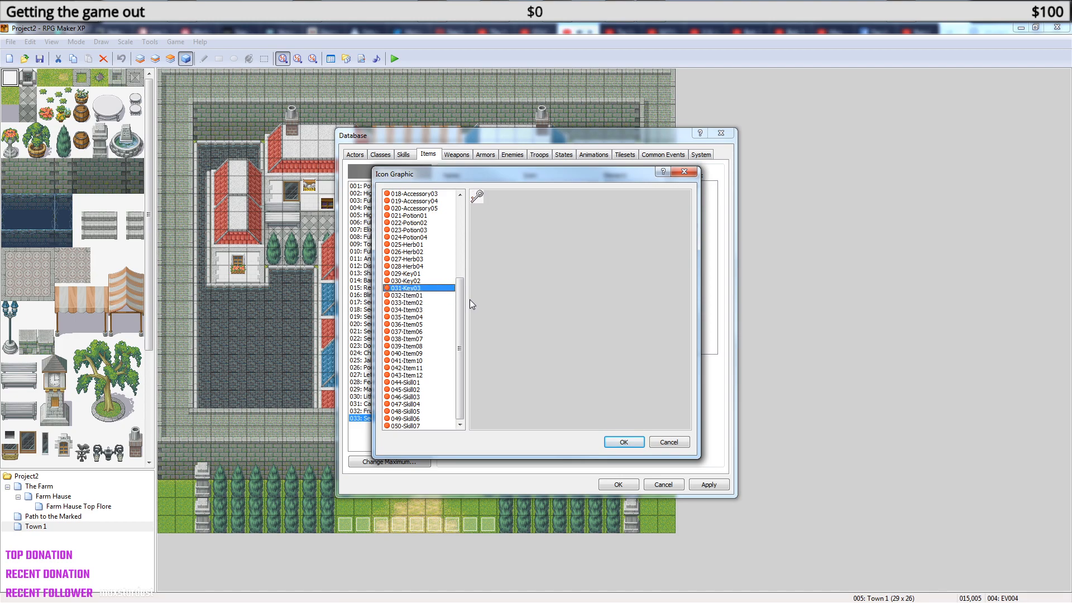
key(Up)
key(Up)
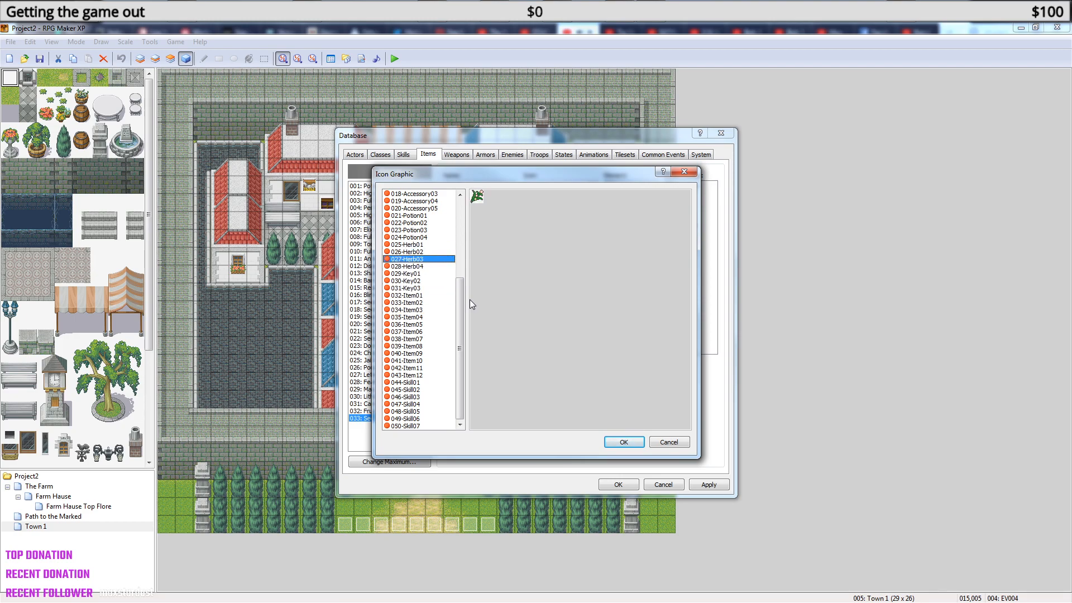
key(Up)
key(Up)
key(Up)
key(Up)
key(Up)
key(Up)
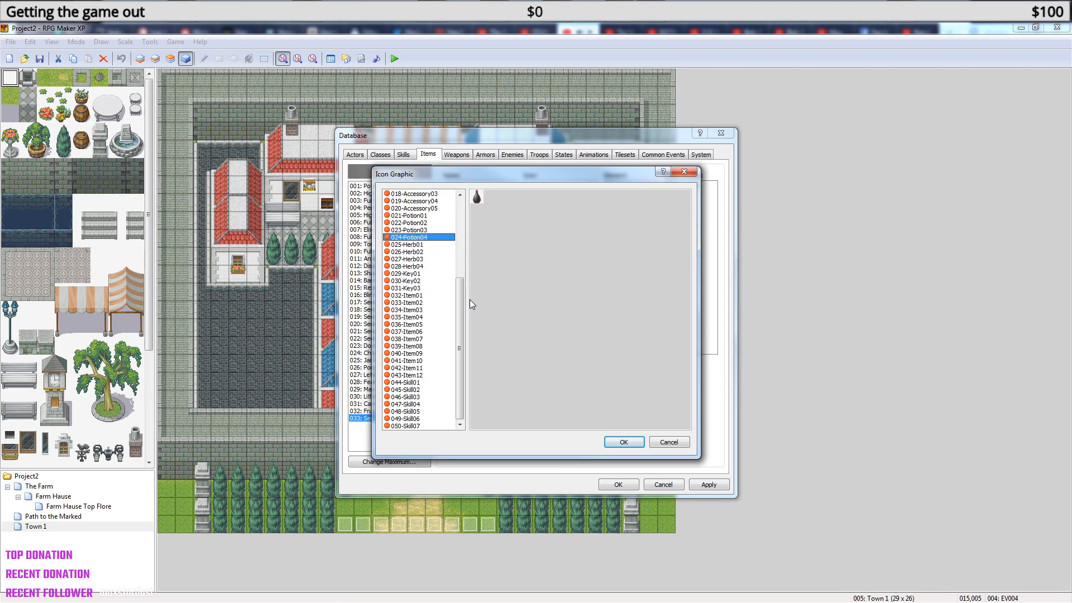
key(Up)
key(Up)
key(Up)
key(Up)
key(Up)
key(Up)
key(Up)
key(Up)
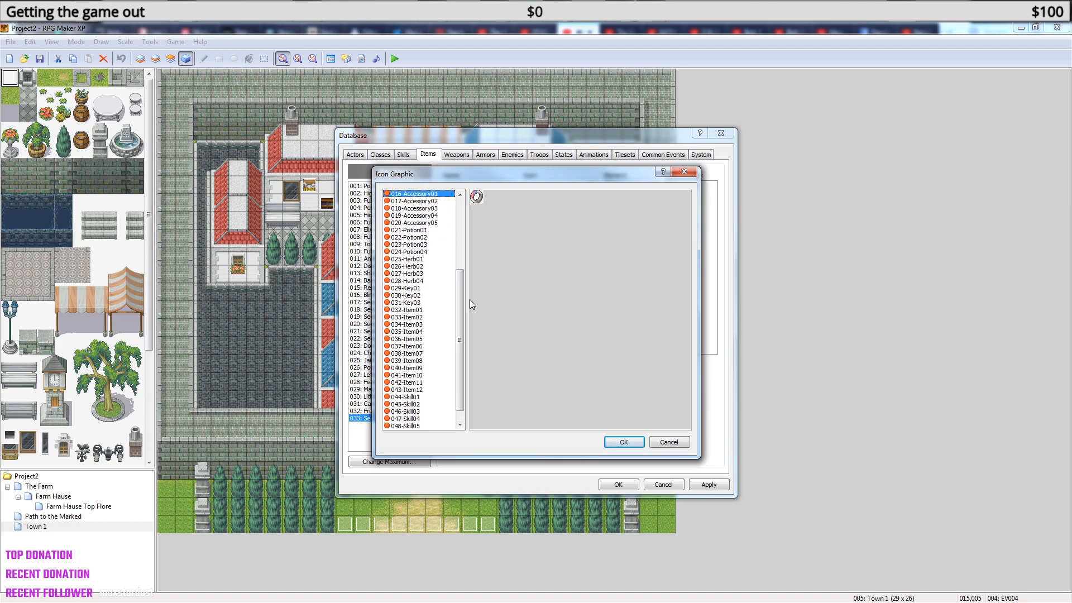
key(Up)
key(Up)
key(Up)
key(Up)
key(Up)
key(Up)
key(Up)
key(Up)
key(Up)
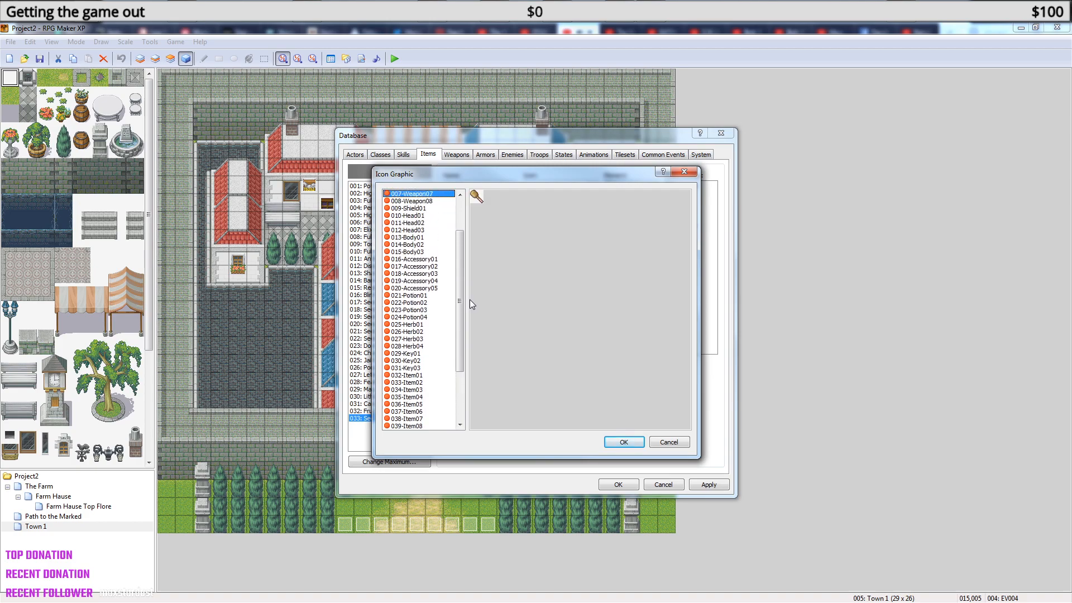
key(Up)
key(Up)
key(Up)
key(Up)
key(Up)
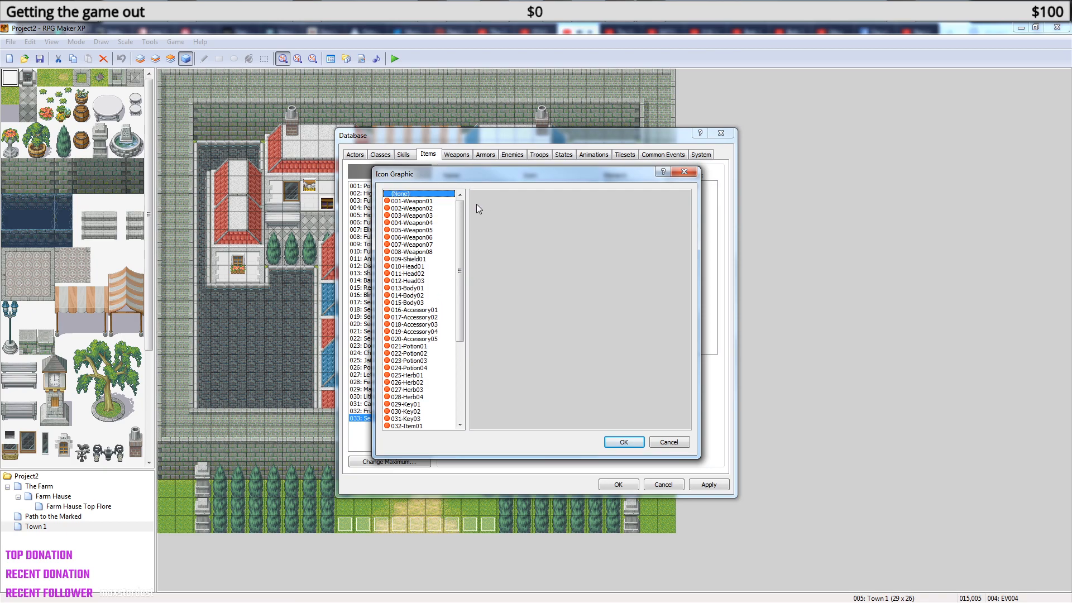
key(Down)
- Assign the icon graphic 042-Item11 to the Seeds item
drag(460, 219, 457, 340)
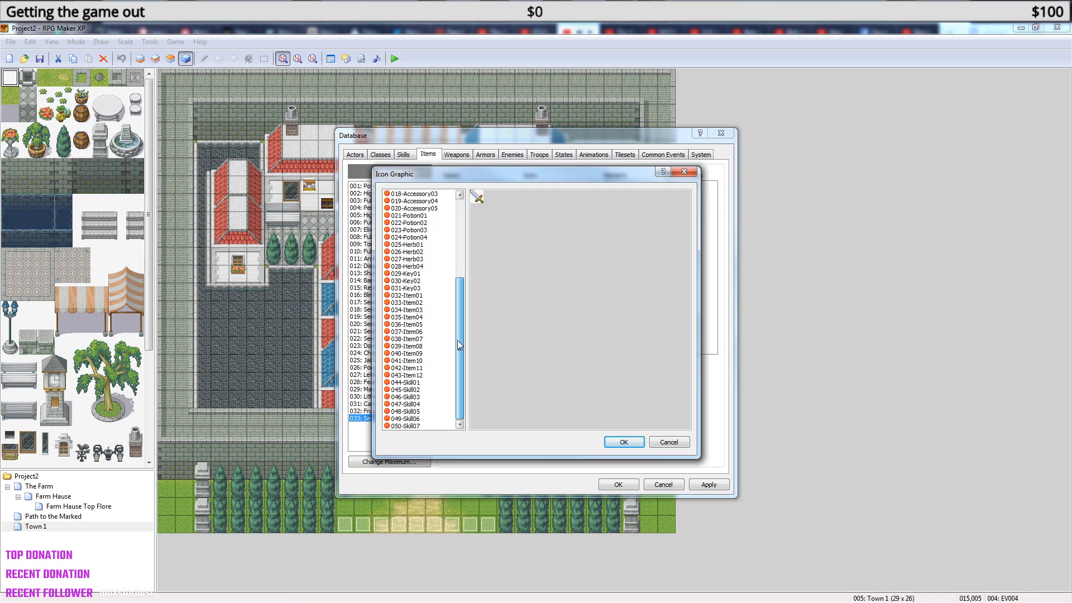
click(426, 397)
key(Down)
key(Down)
key(Up)
key(Up)
key(Up)
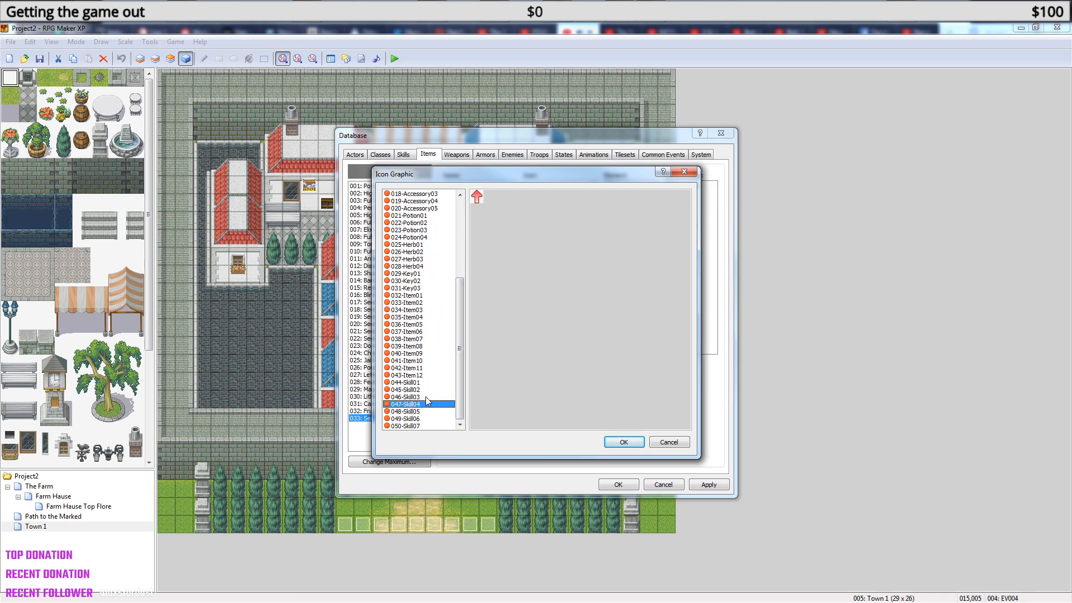
key(Up)
key(Up)
key(Up)
key(Up)
key(Down)
click(623, 442)
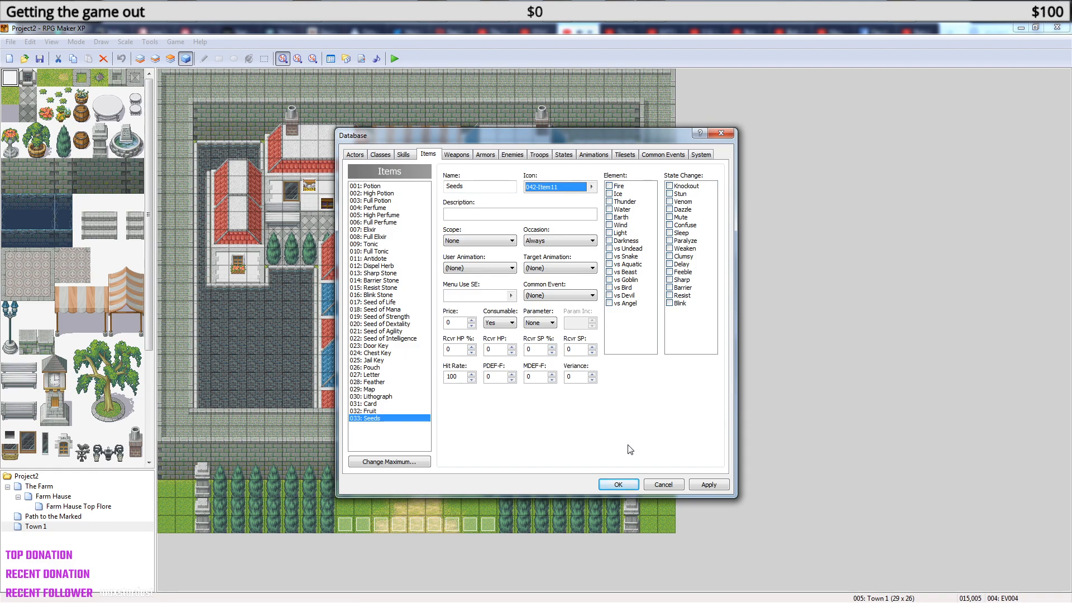
- Enter "Seeds to plant in a garden or farm" as the Seeds item's description
click(479, 214)
text(Seeds to plant )
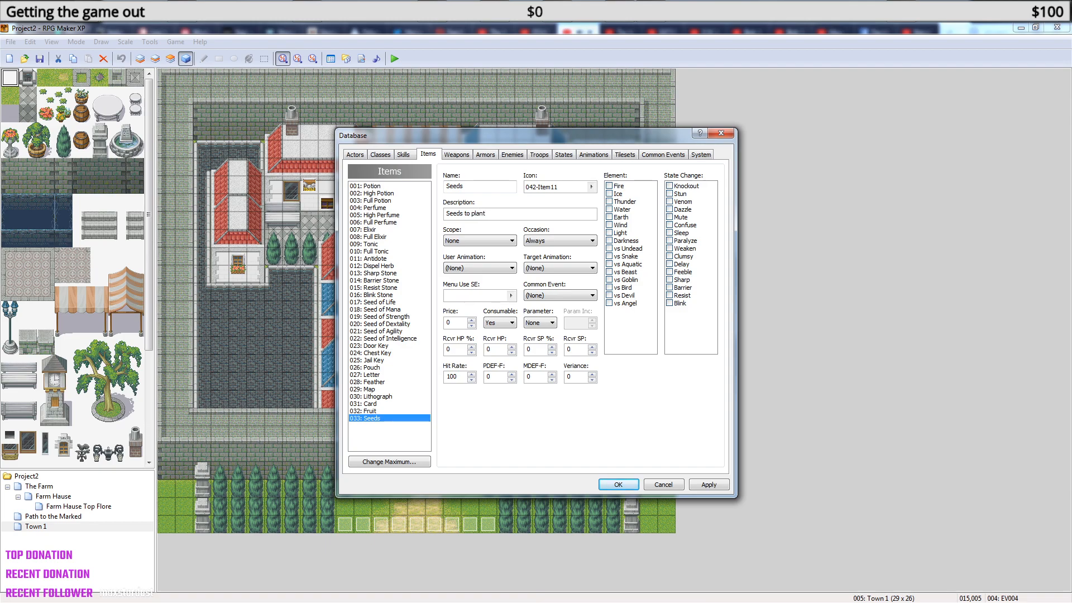
text(in a garden or farm)
- Check the Seeds item's scope options, keep None, and set its occasion to Never
click(501, 242)
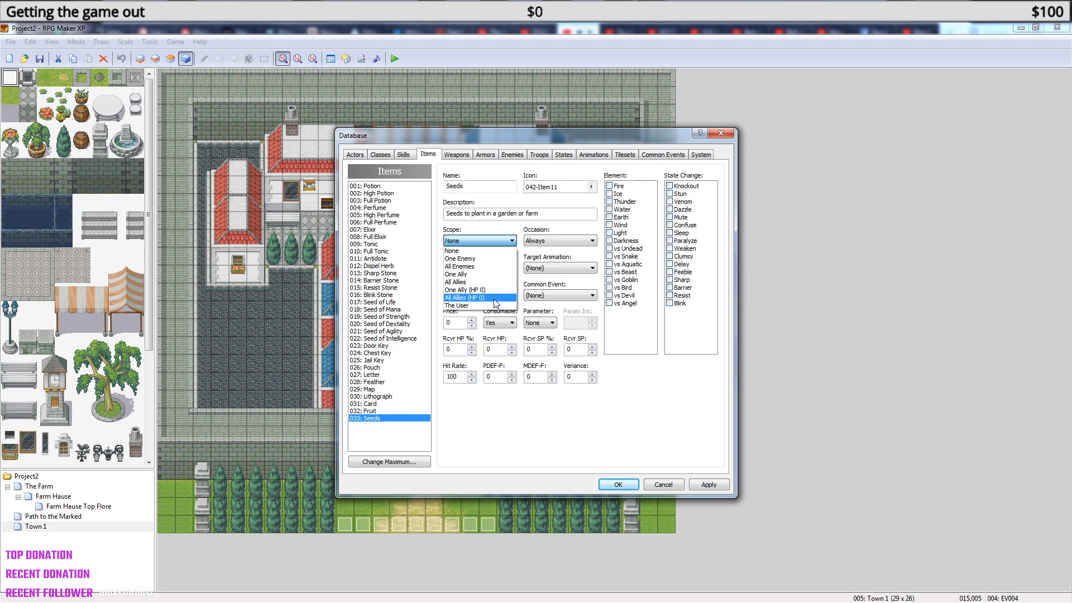
click(497, 239)
click(568, 245)
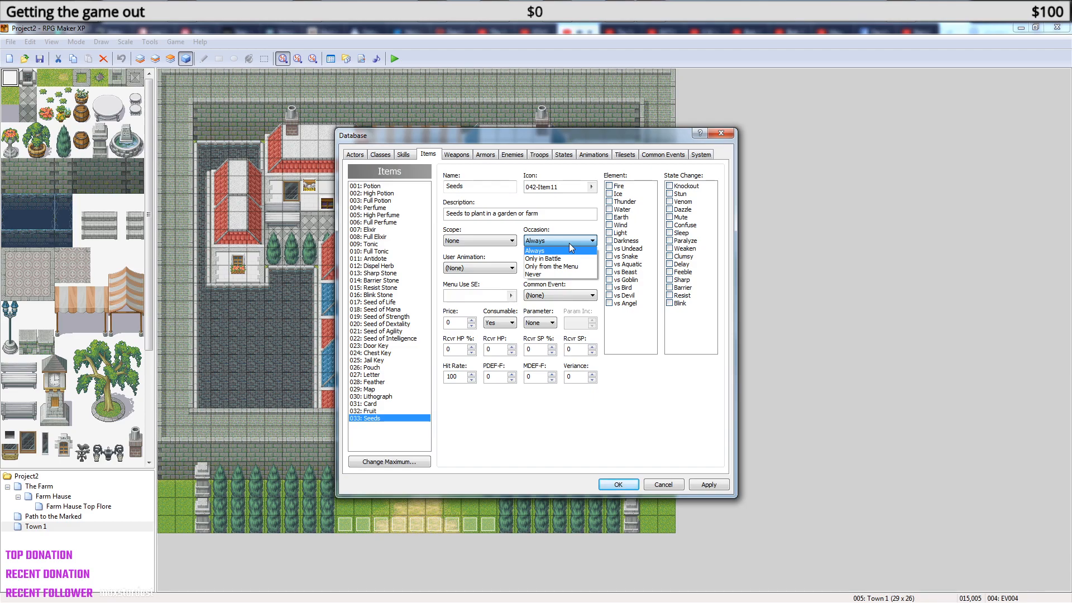
click(553, 274)
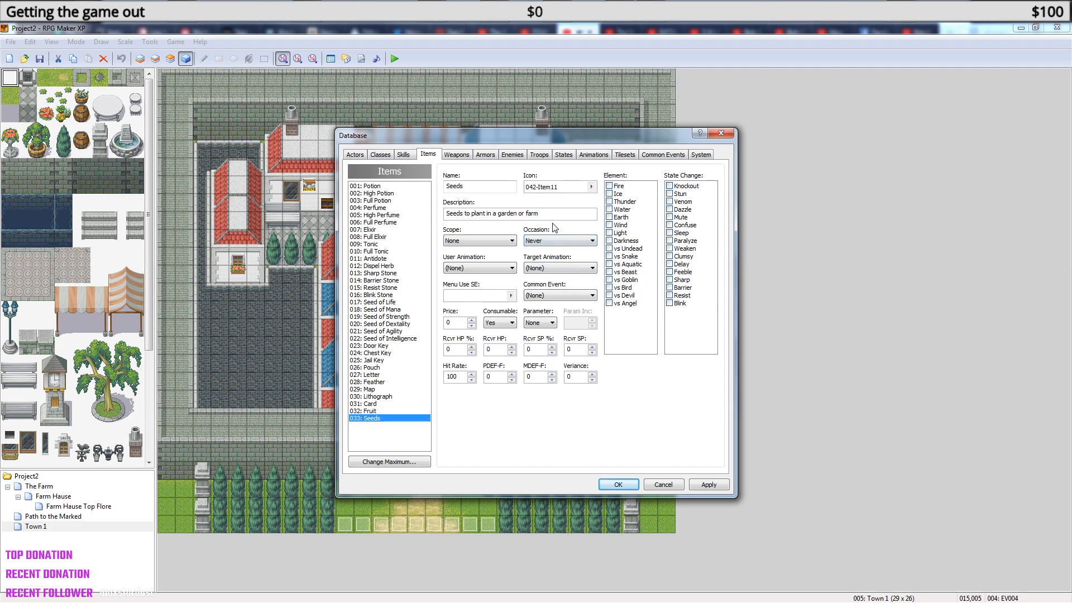
- Price the Seeds item at 100, make it non-consumable, and save the database changes
click(495, 268)
click(512, 268)
double_click(447, 322)
text(100)
click(512, 323)
click(494, 342)
click(553, 323)
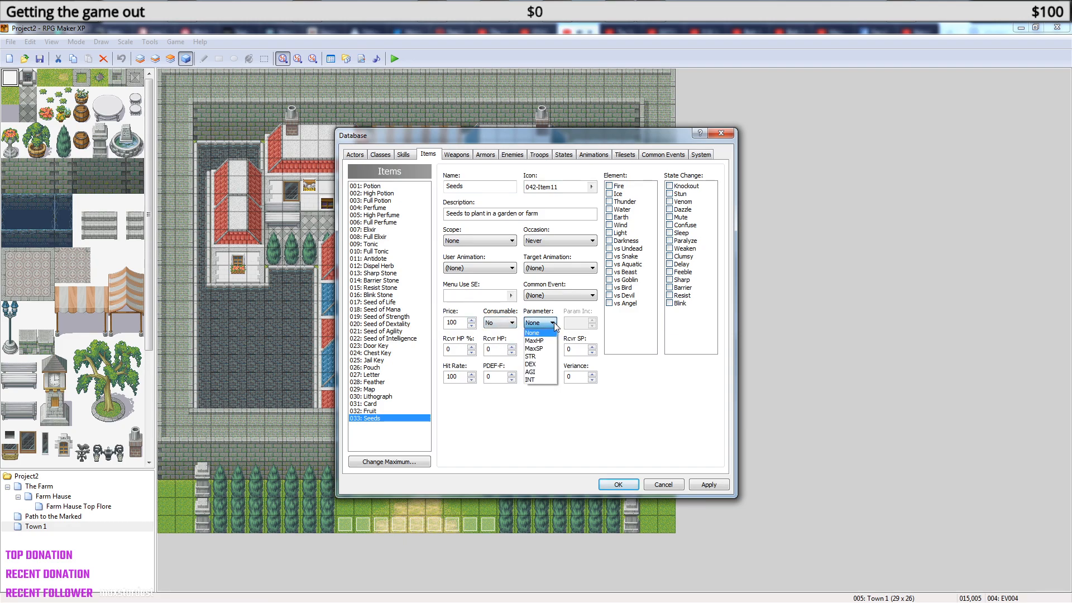
click(555, 325)
double_click(460, 377)
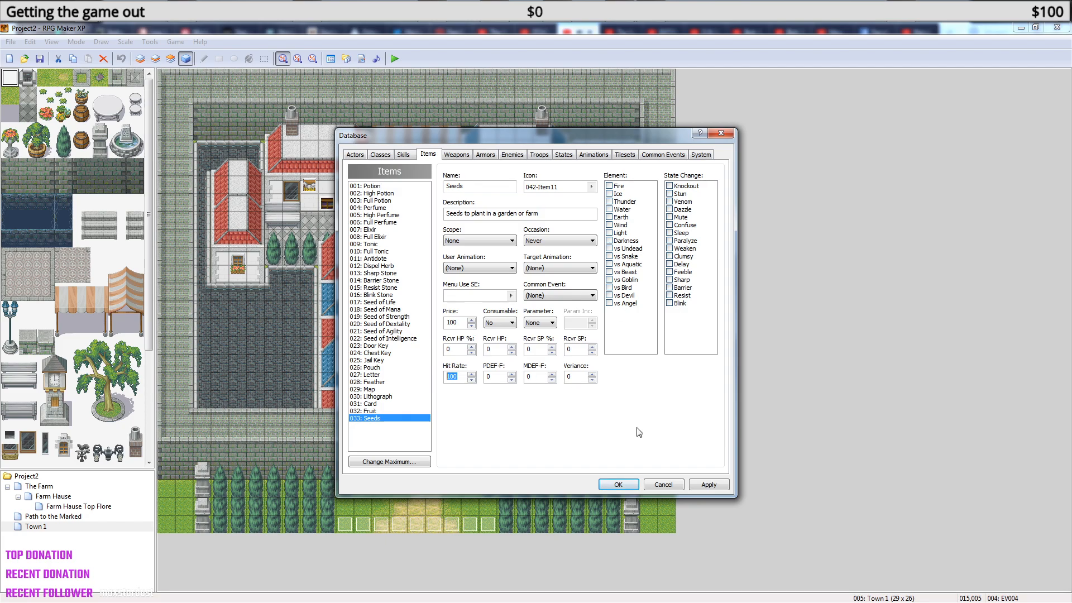
click(611, 484)
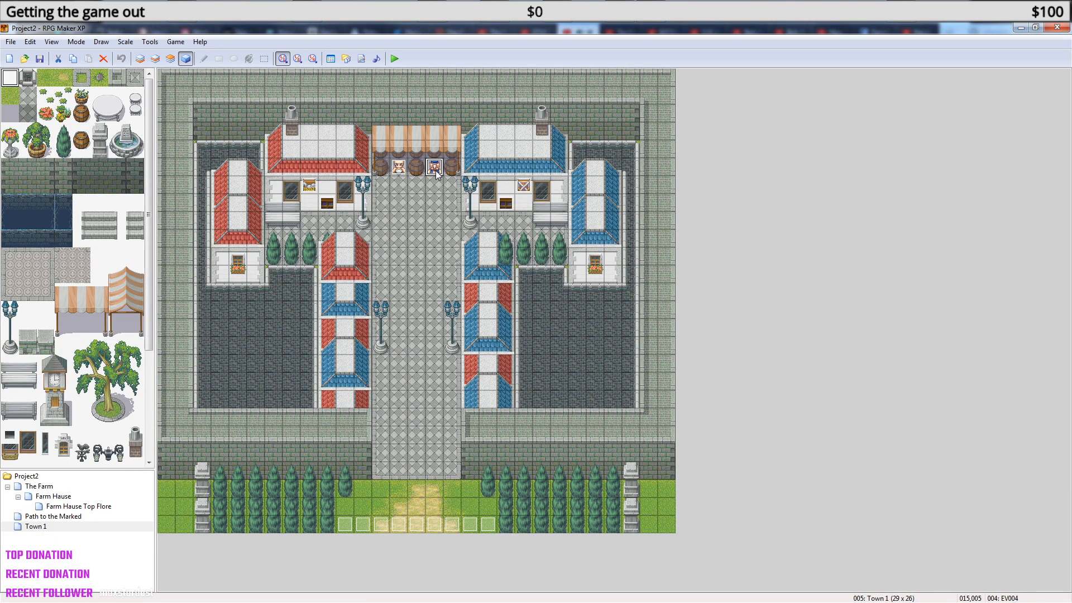
- Add a Shop Processing command to event EV004, the blue-capped vendor at the Town 1 market stall
double_click(435, 167)
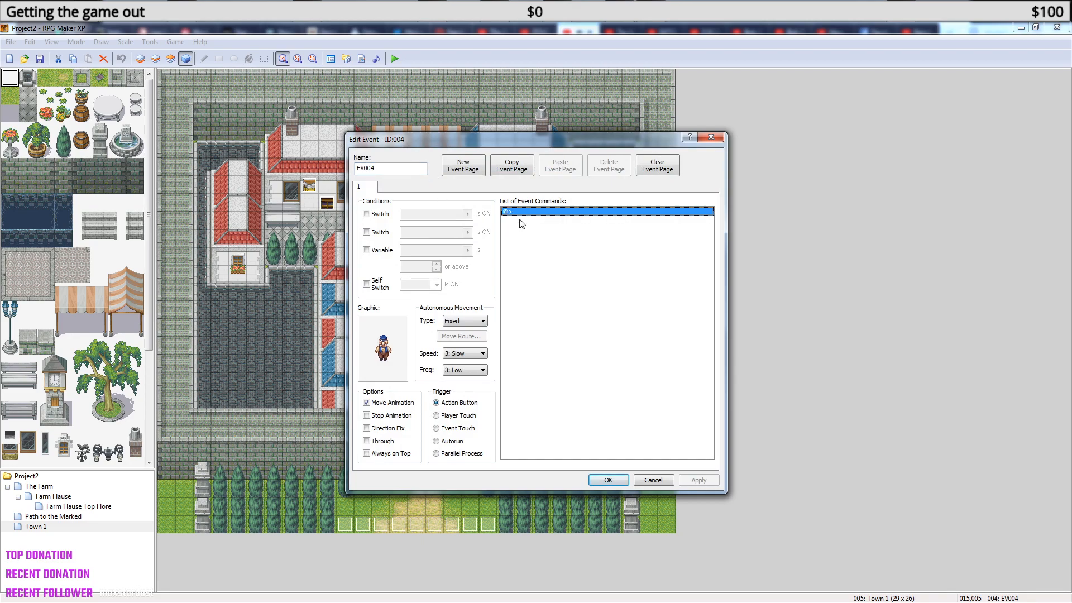
right_click(522, 217)
click(560, 220)
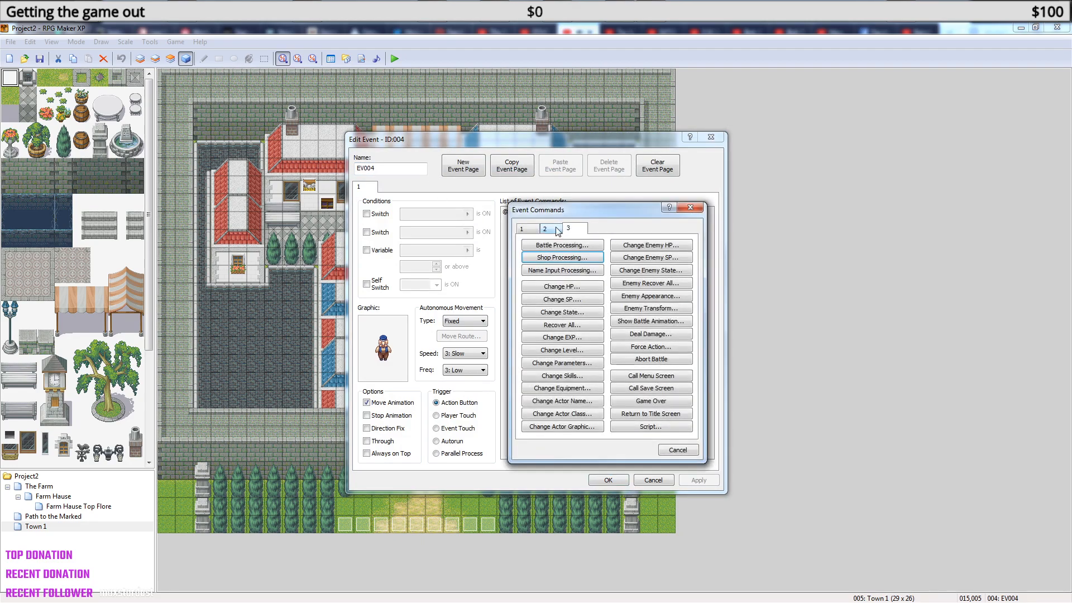
click(568, 257)
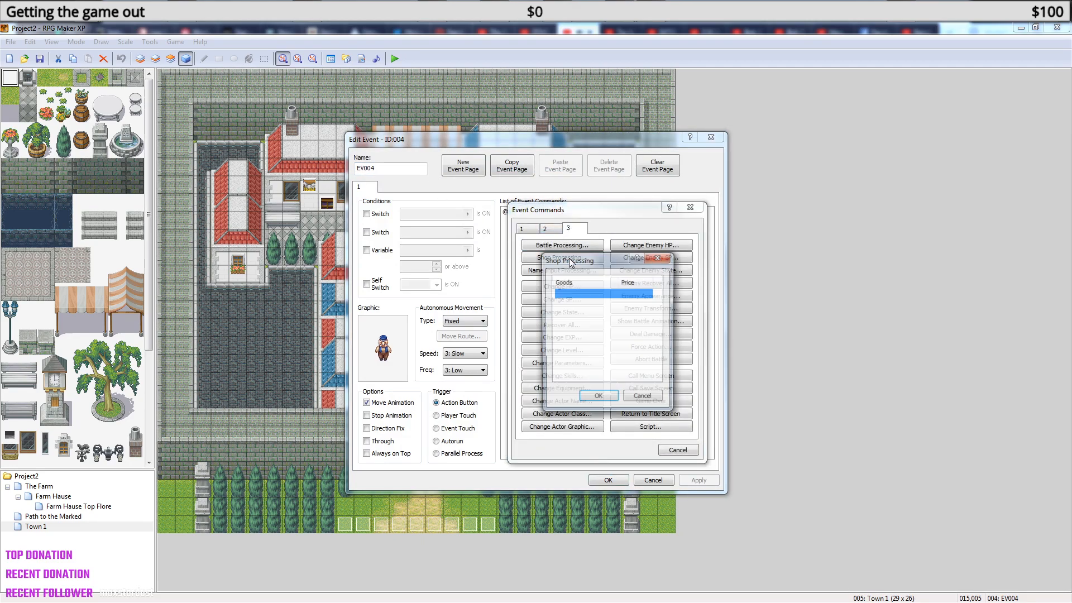
- Put item 033: Seeds on the shop's goods list and accept the vendor's event
double_click(597, 293)
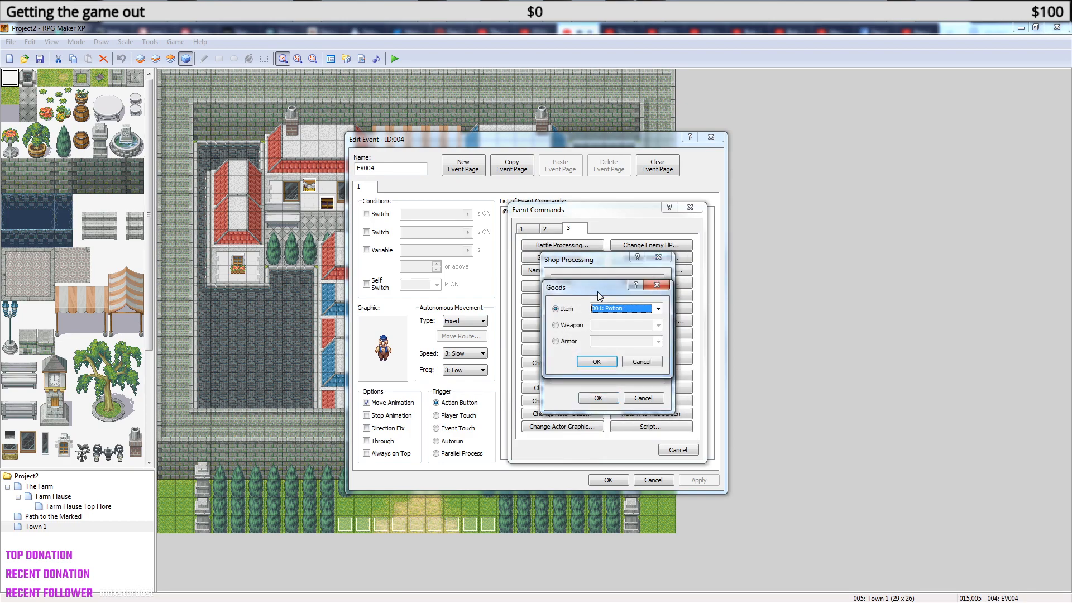
click(658, 309)
drag(657, 343, 656, 418)
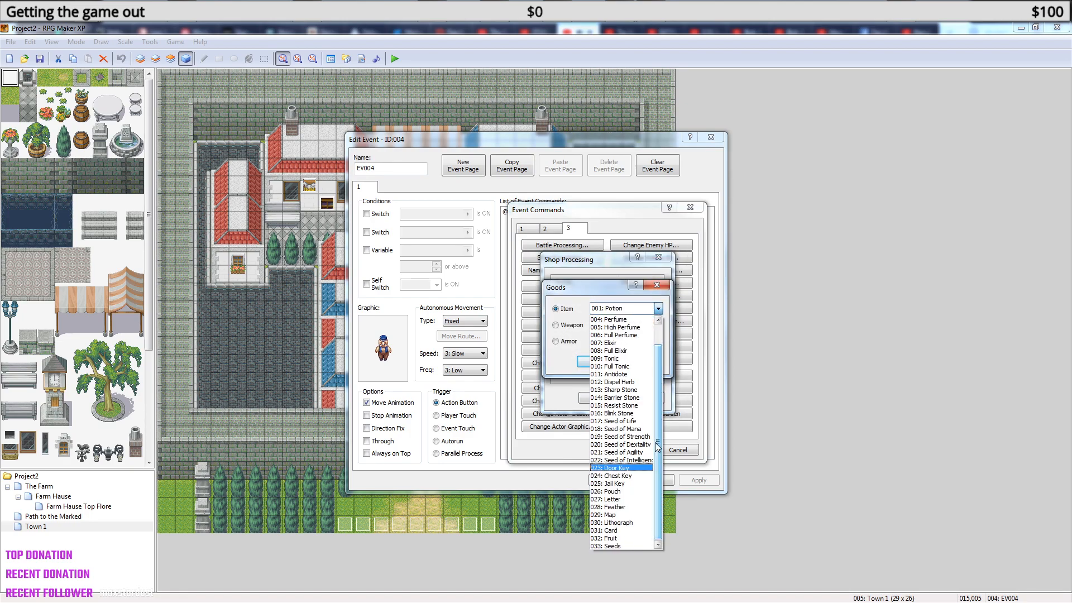
click(621, 545)
click(601, 363)
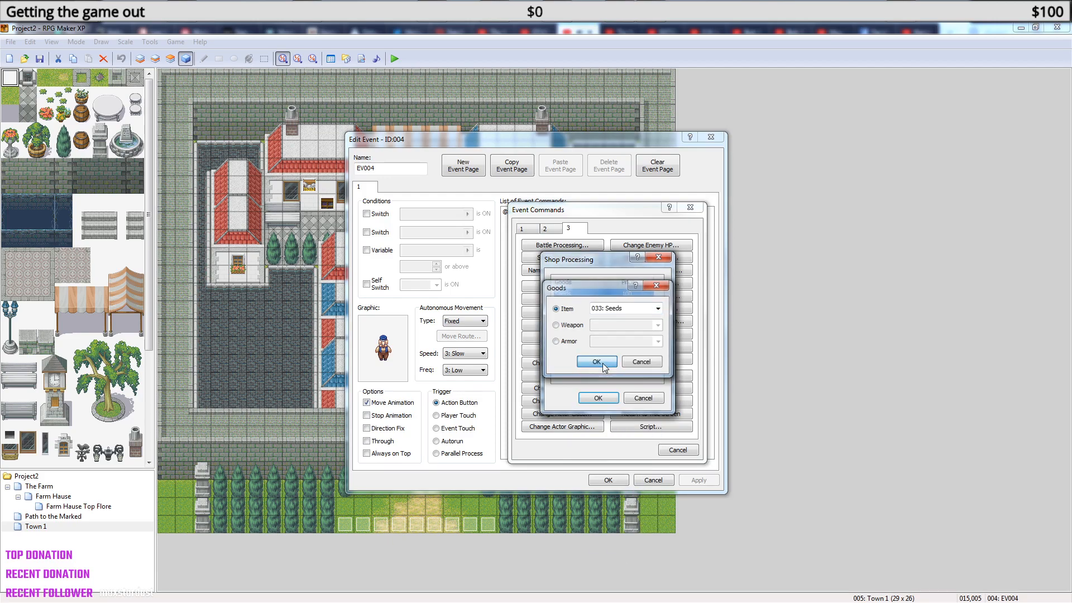
click(603, 396)
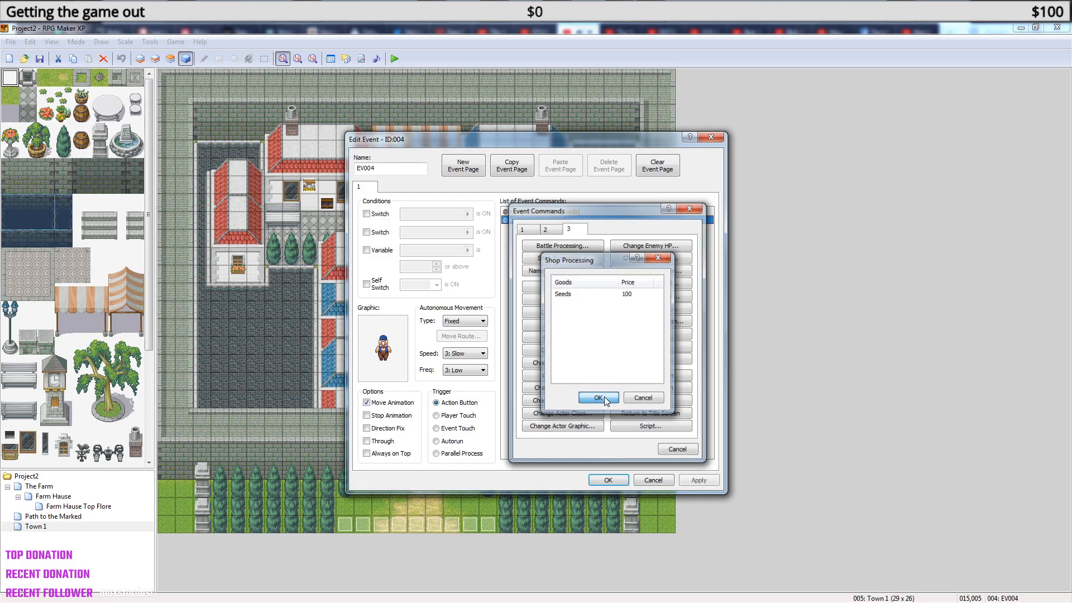
click(608, 480)
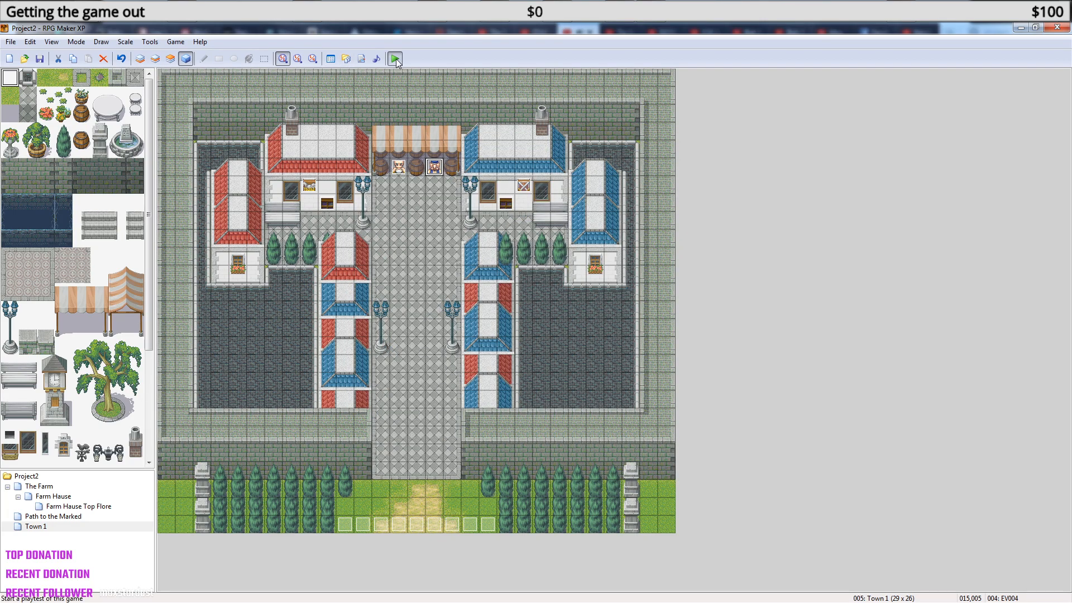
- Start a playtest of the game and continue from the saved game
click(396, 59)
click(491, 343)
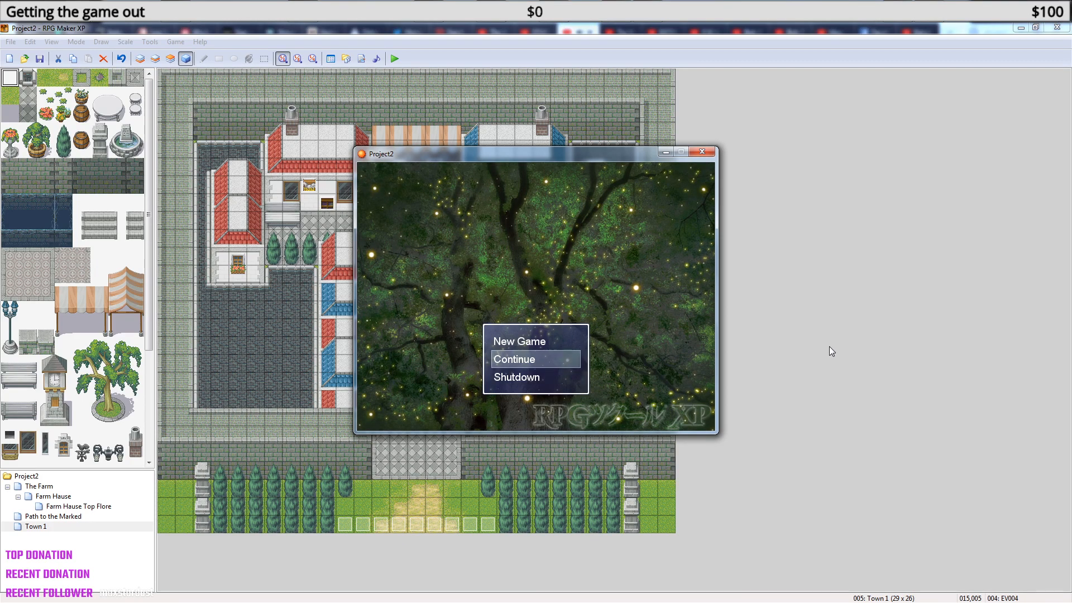
key(Return)
key(Return)
- Walk the character to the market stall and past the vendors to check how they overlap with the character
key(Right)
key(Right)
key(Right)
key(Right)
key(Right)
key(Right)
key(Right)
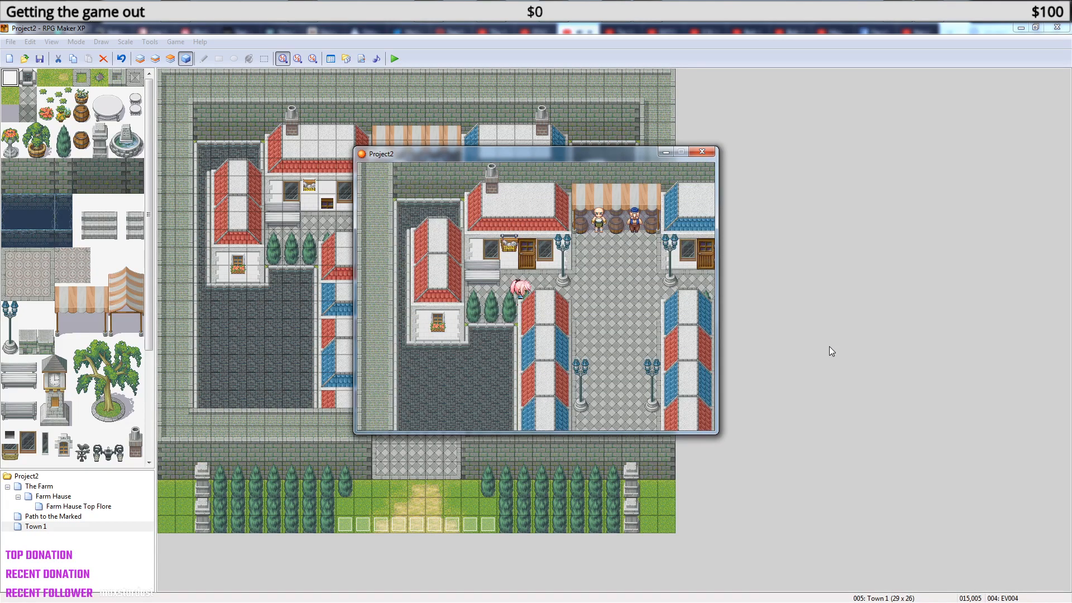
key(Up)
key(Up)
key(Up)
key(Up)
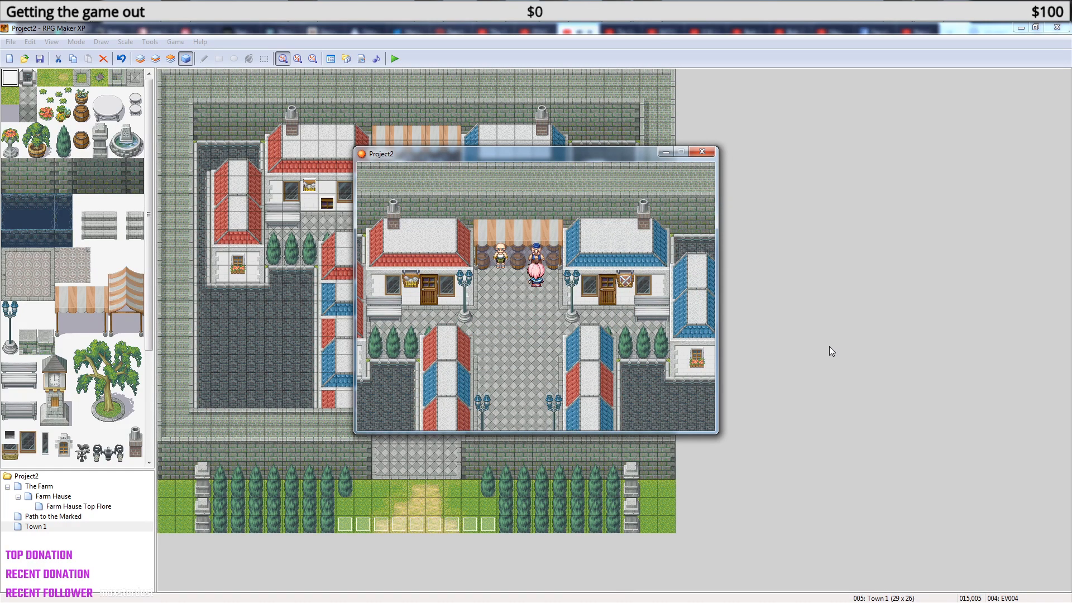
key(Left)
key(Left)
key(Left)
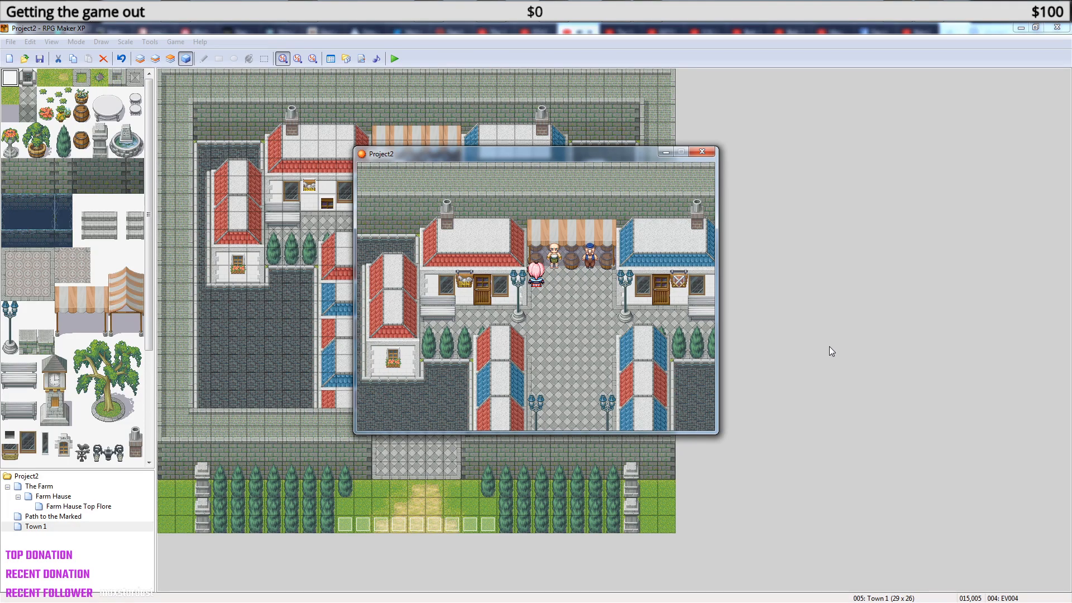
- Switch to the Notepad file "Tjek op på dette", add the line "Place NPCs under graphic", and return to the playtest
click(504, 12)
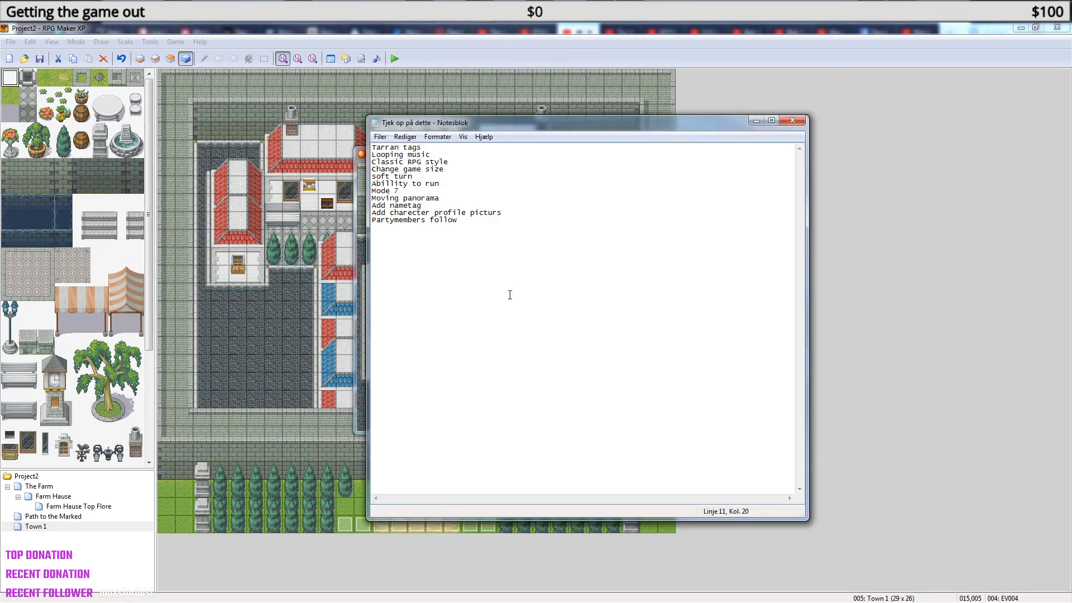
key(Return)
text(Place NPCs unde)
text(r graphic)
key(ctrl+Home)
key(alt+Tab)
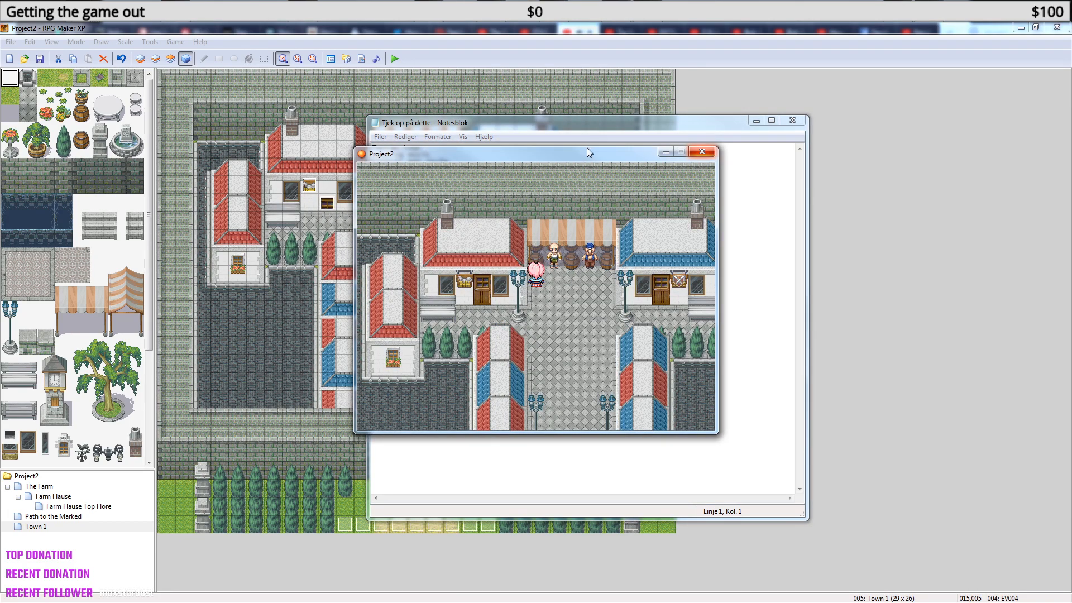
click(760, 119)
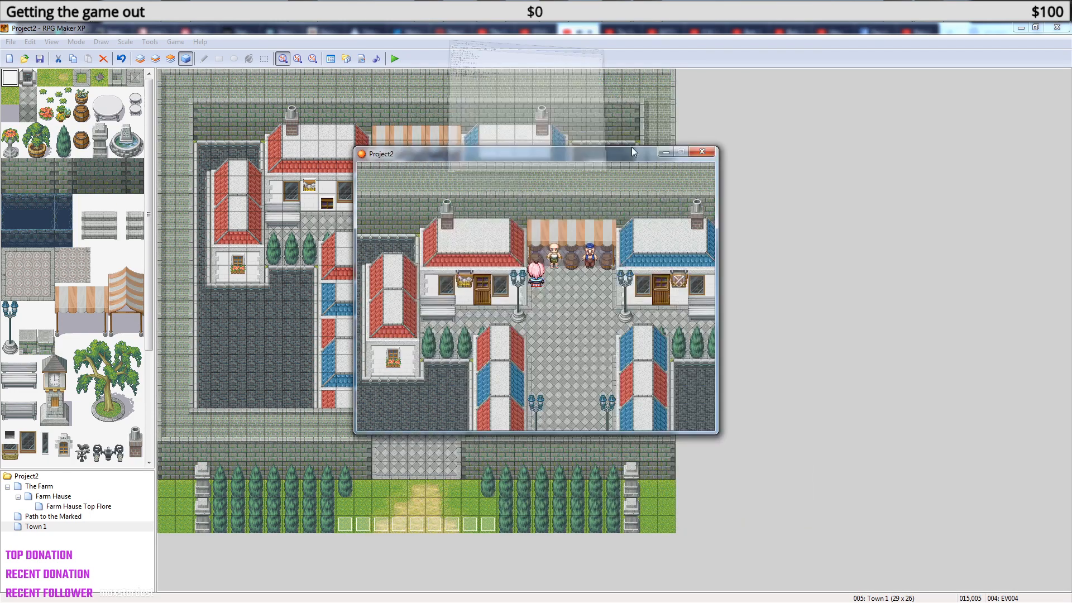
- Walk to the blue-capped vendor, open the shop and choose Seeds for purchase
key(Right)
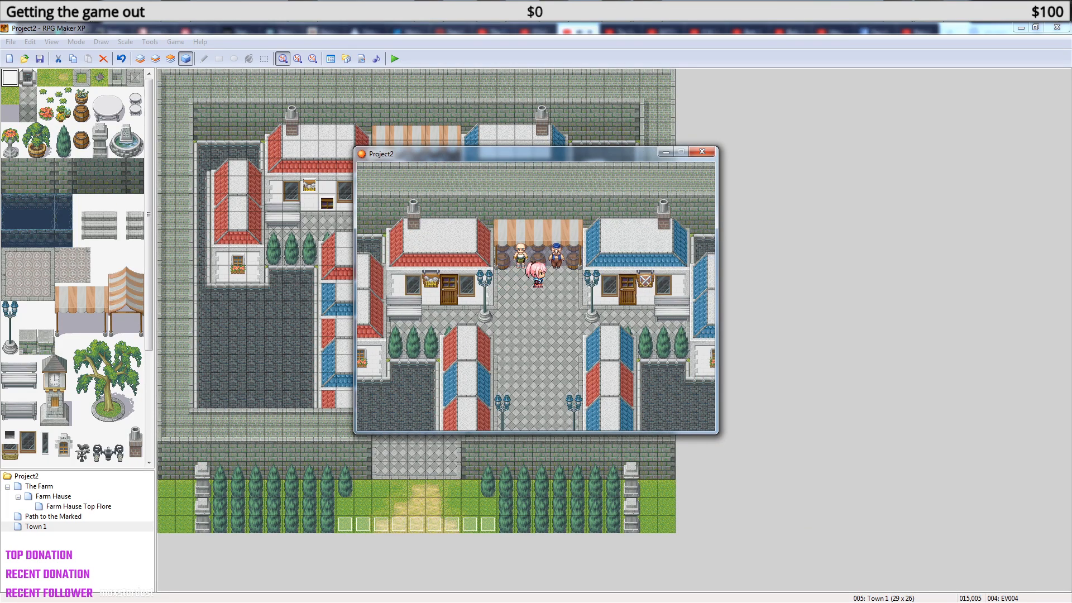
key(Up)
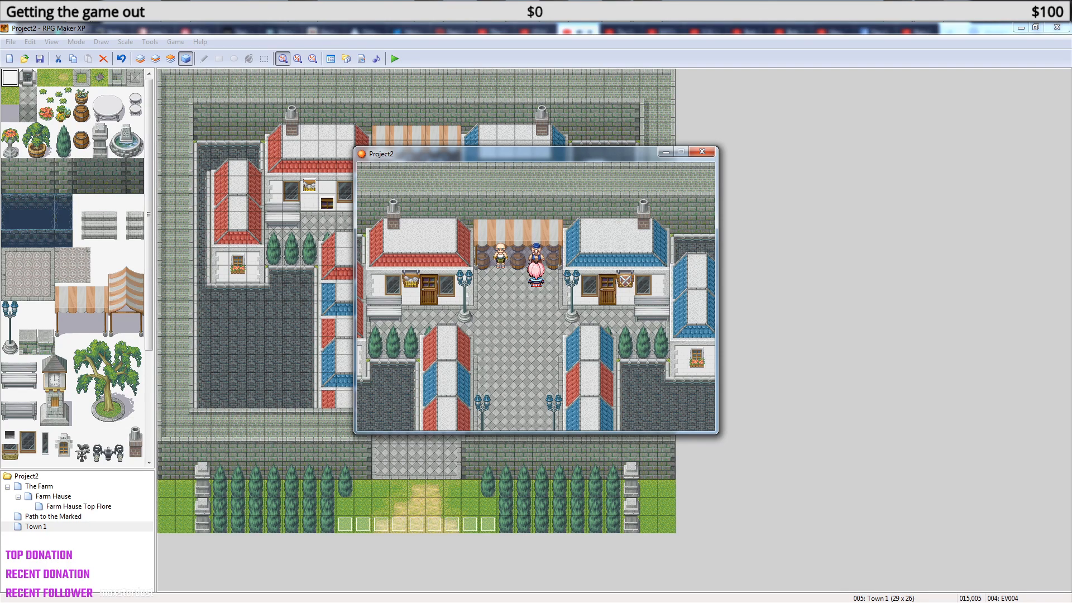
key(Return)
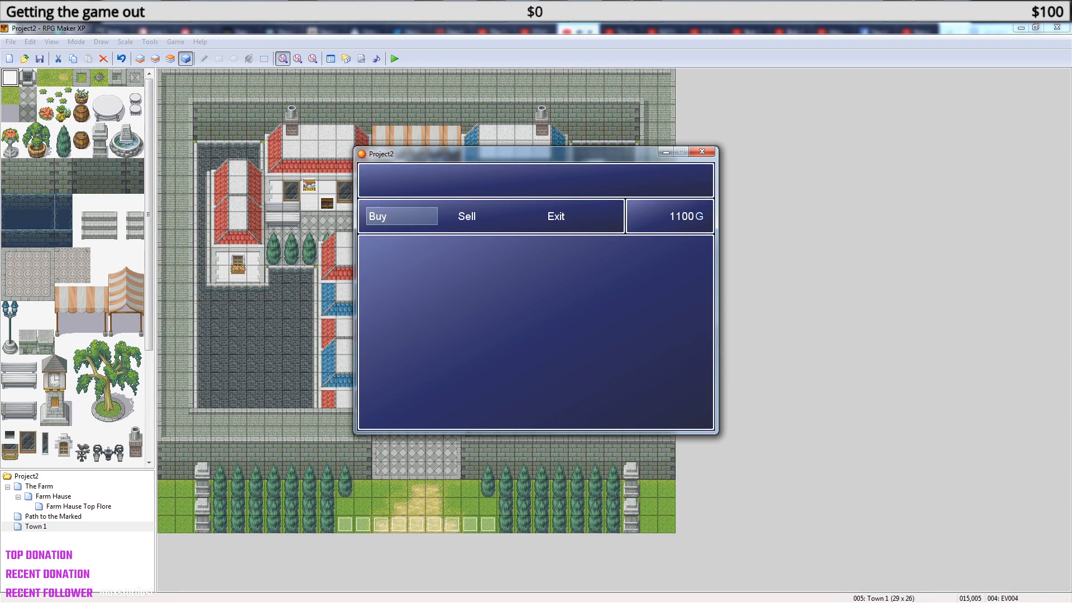
key(Return)
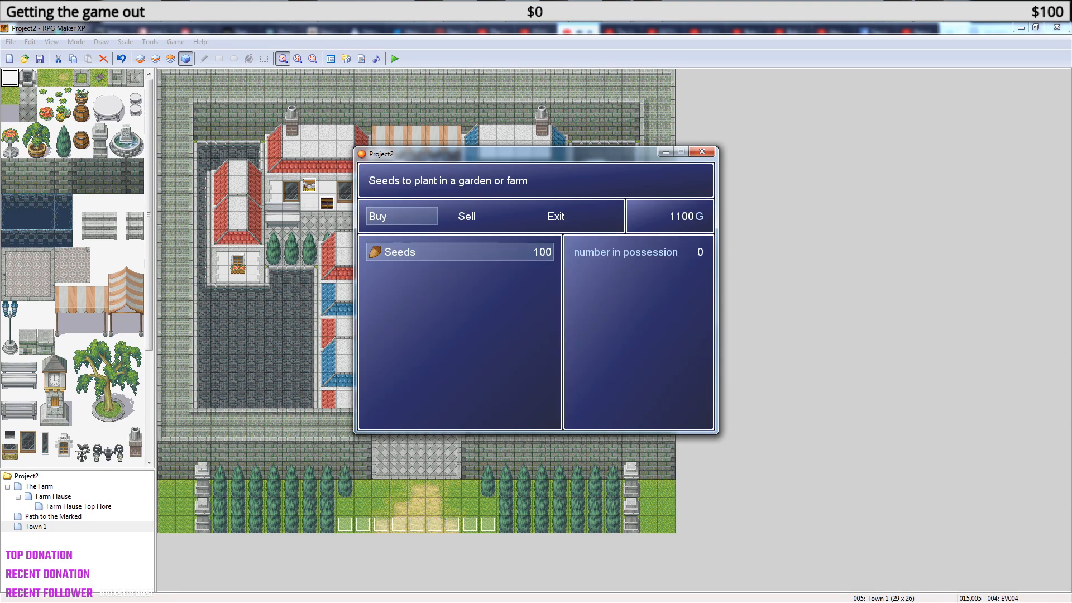
key(Return)
- Try different purchase quantities of Seeds, leave the shop without buying, and end the playtest
key(Up)
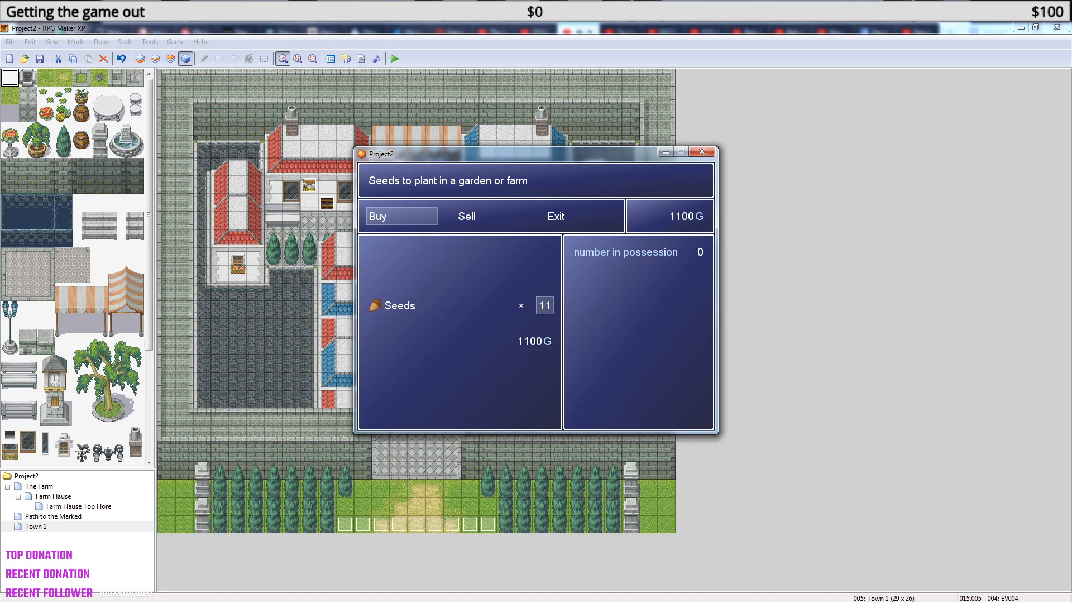
key(Down)
key(Up)
key(Down)
key(Right)
key(Left)
key(Right)
key(Right)
key(Right)
key(Right)
key(Right)
key(Right)
key(Right)
key(Right)
key(Right)
key(Right)
key(Escape)
key(Escape)
key(Escape)
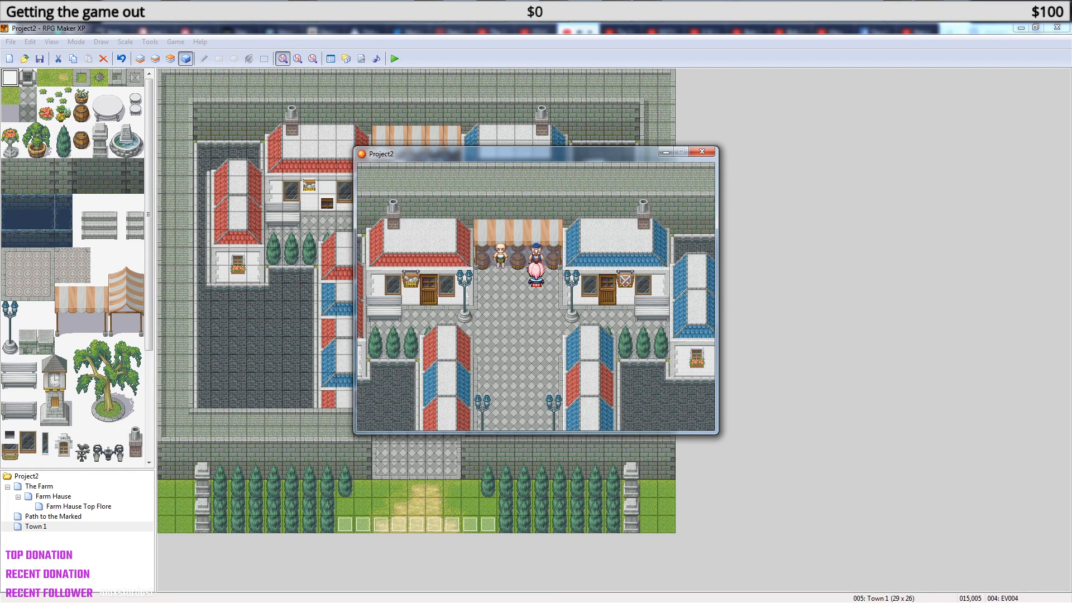
click(702, 152)
- Review the Shop Processing goods and price in the blue-capped vendor's event EV004
double_click(434, 167)
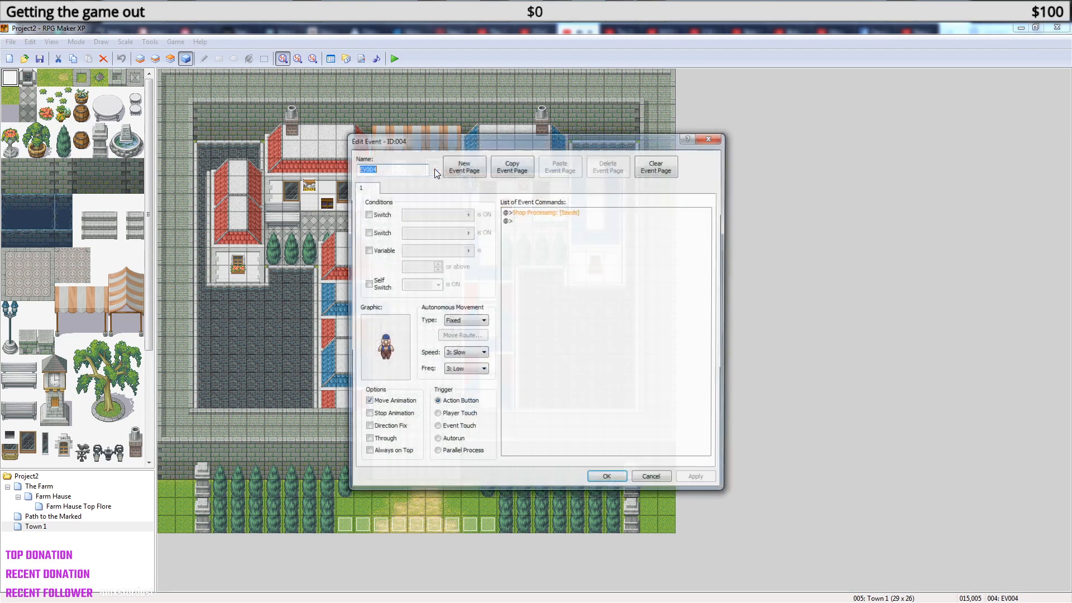
click(539, 214)
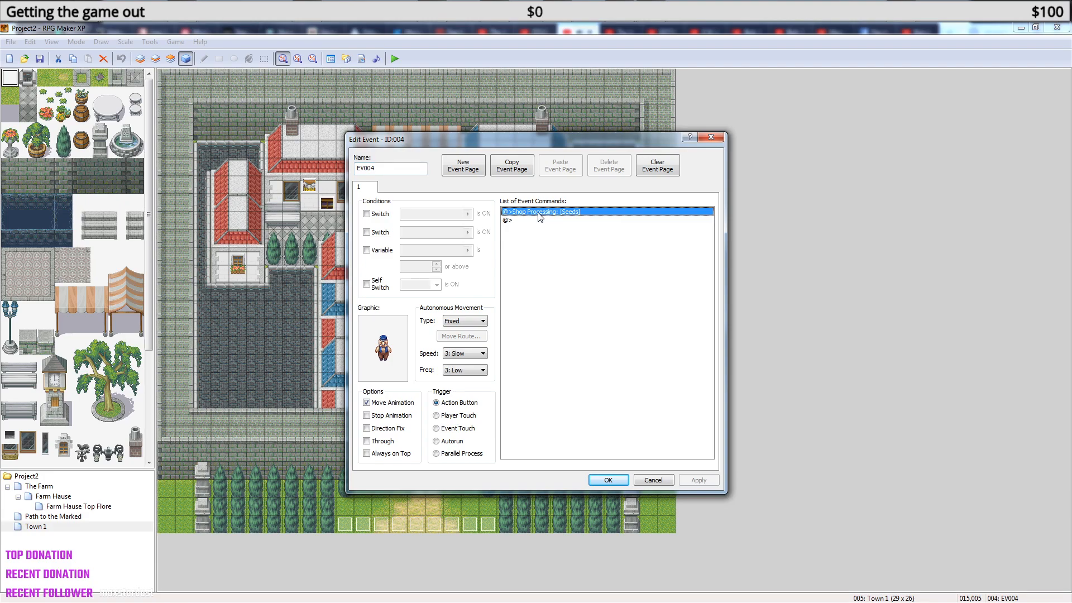
right_click(539, 216)
click(569, 234)
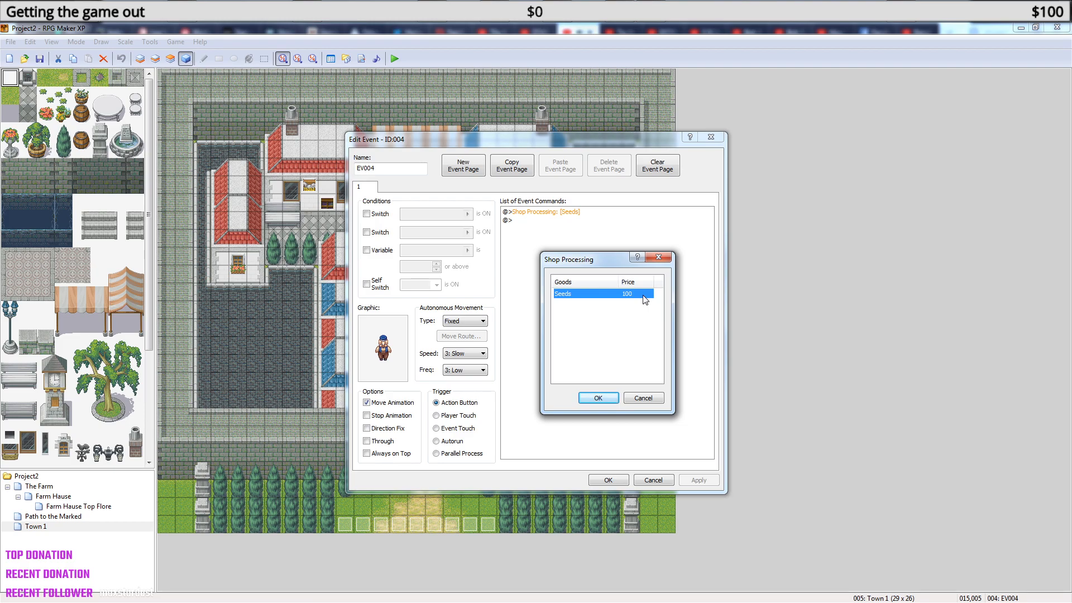
click(649, 399)
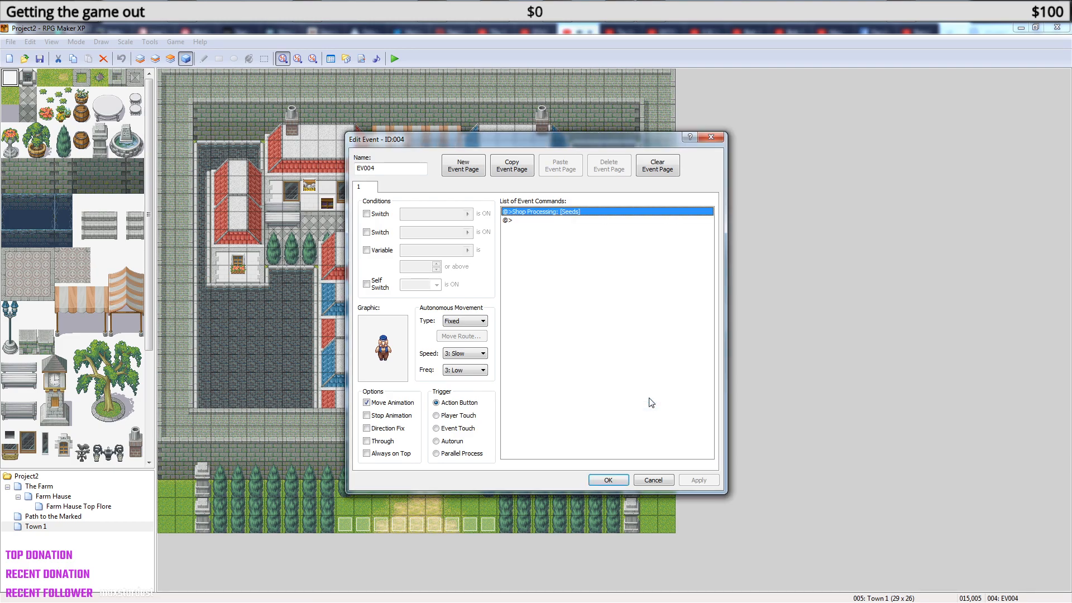
click(609, 480)
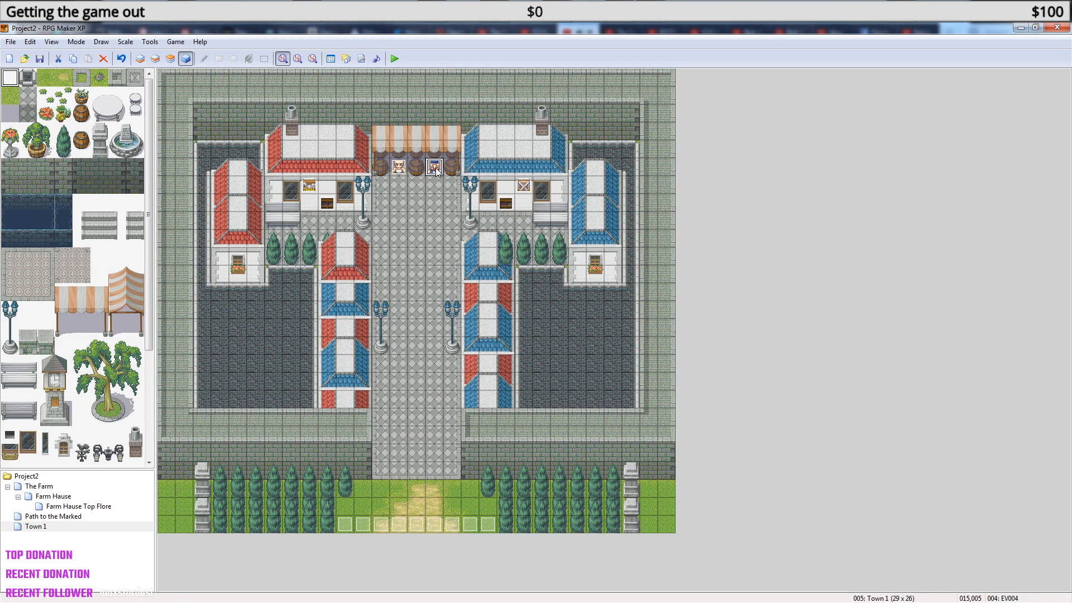
- On The Farm map, make event EV002's first page require switch 0003, naming that switch "Activate"
click(49, 485)
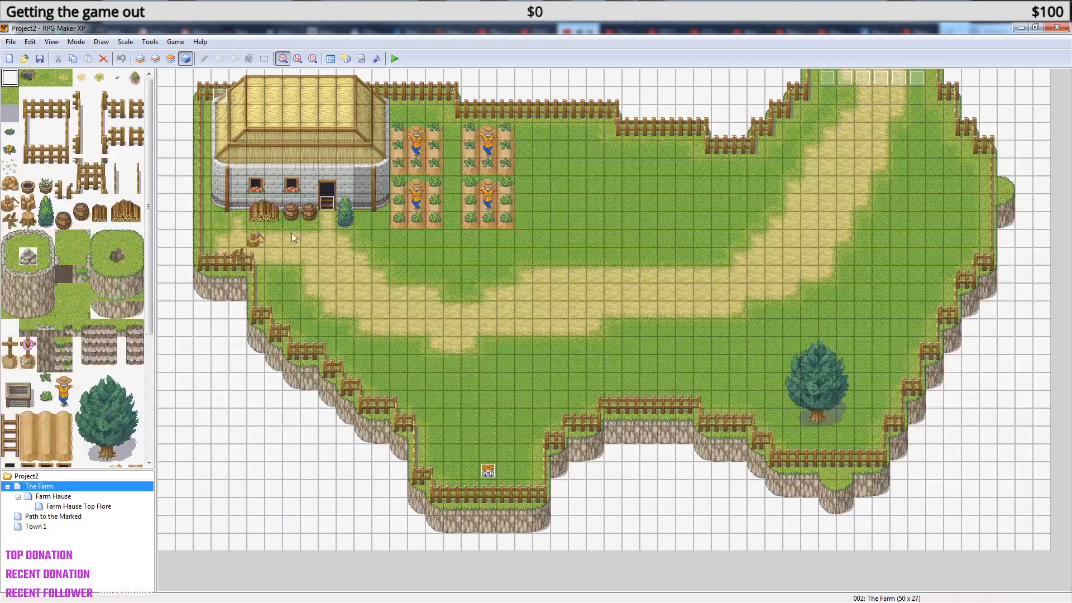
double_click(221, 95)
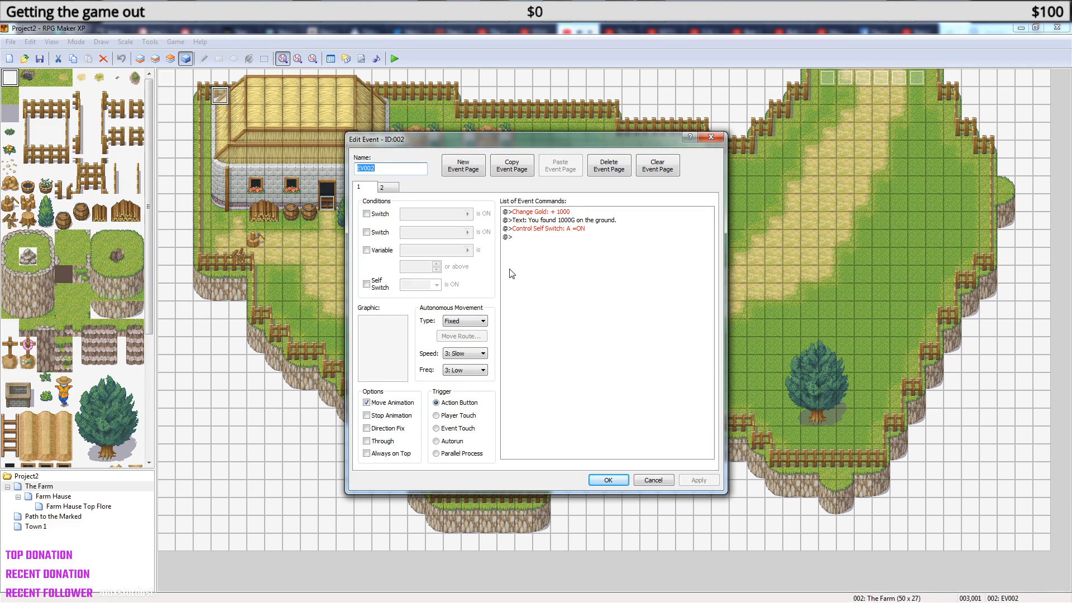
click(367, 214)
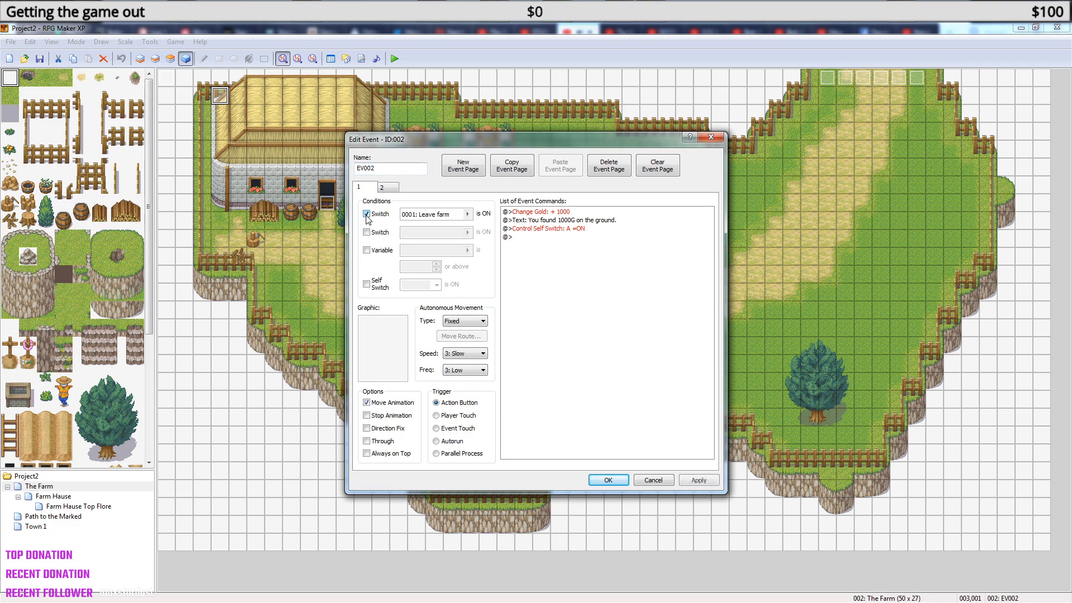
click(468, 215)
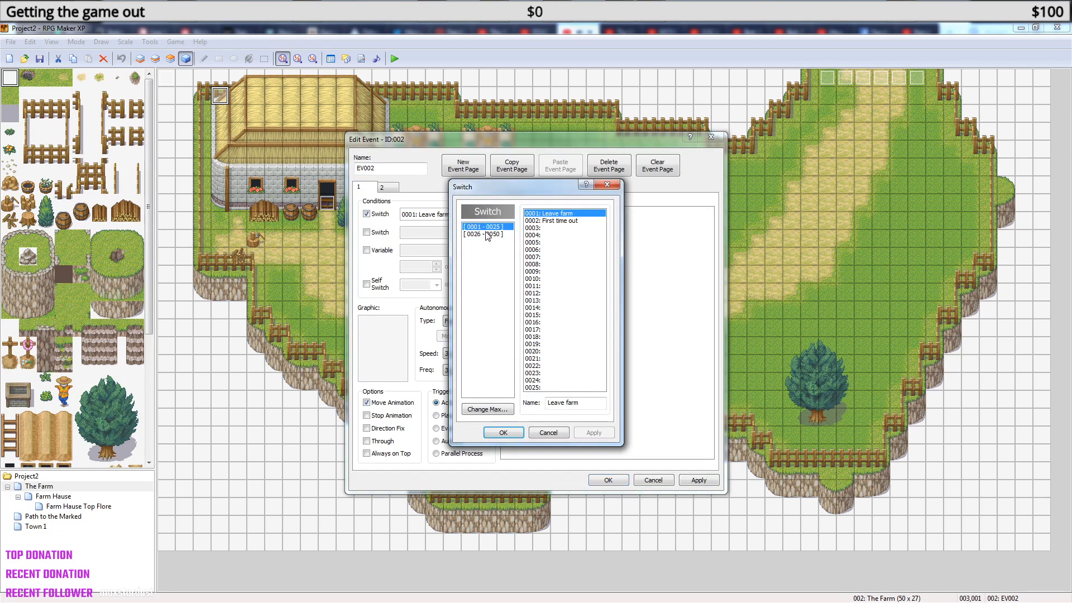
click(542, 229)
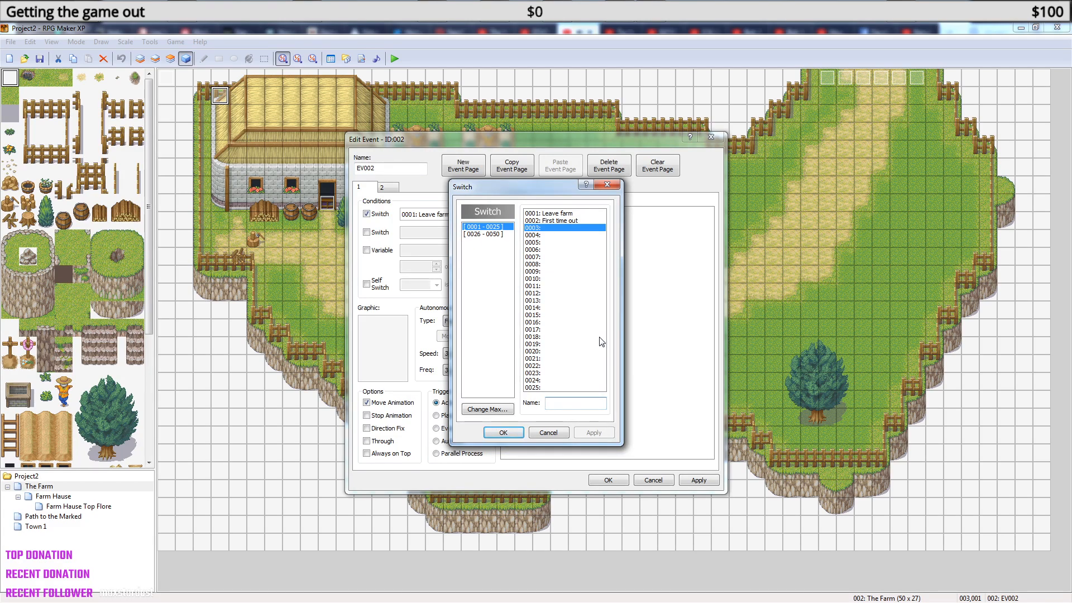
text(Activate)
click(514, 433)
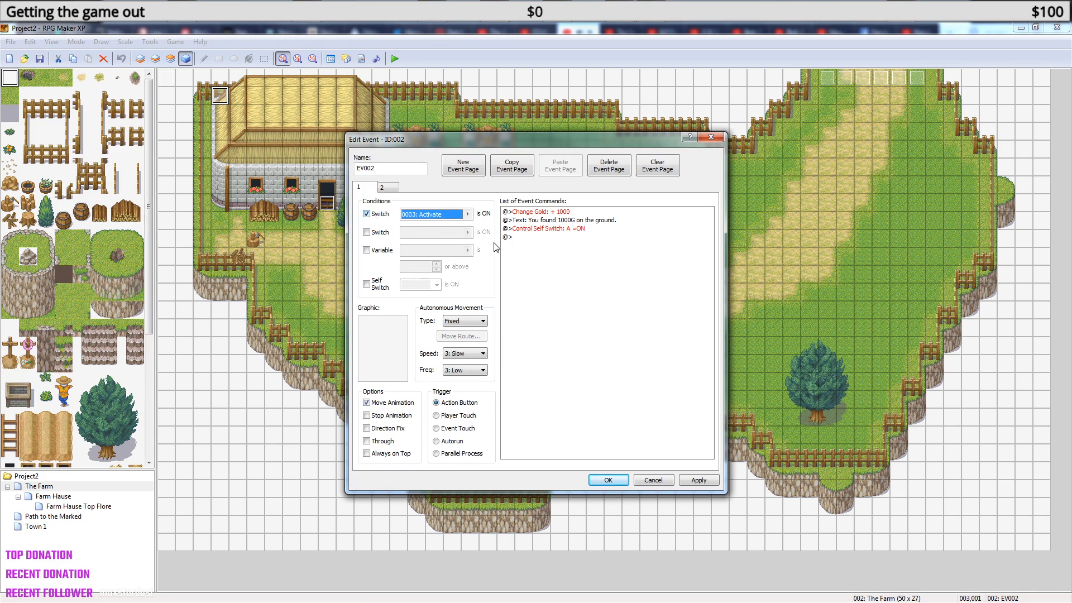
click(608, 484)
- Launch a playtest, saving the project changes, and start a new game
click(395, 59)
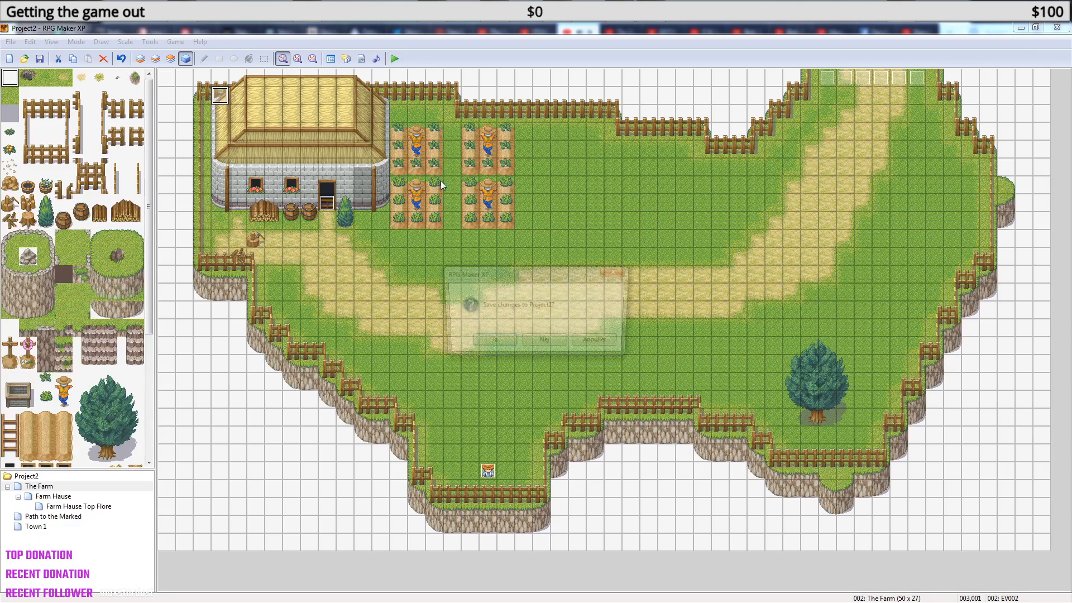
click(497, 341)
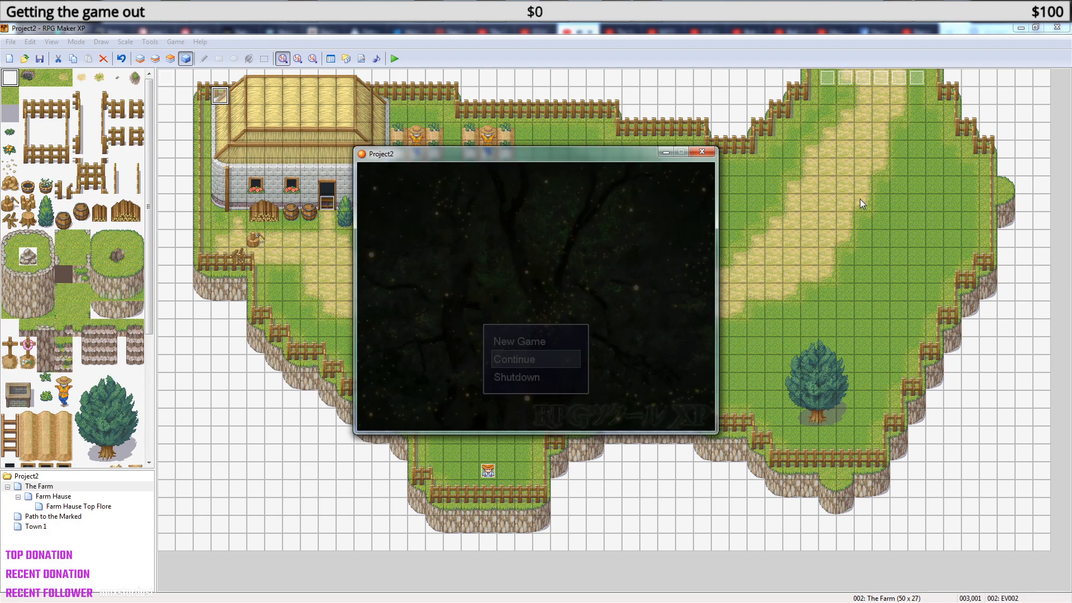
key(Up)
key(Return)
- Walk the character through the farm house, out of the front door and over to the crop plots
key(Down)
key(Down)
key(Left)
key(Left)
key(Left)
key(Left)
key(Left)
key(Left)
key(Left)
key(Up)
key(Up)
key(Up)
key(Up)
key(Up)
key(Up)
key(Up)
key(Up)
key(Left)
key(Left)
key(Left)
key(Left)
key(Left)
key(Left)
key(Down)
key(Down)
key(Down)
key(Down)
key(Down)
key(Right)
key(Right)
key(Right)
key(Right)
key(Right)
key(Right)
key(Right)
key(Right)
key(Right)
key(Right)
key(Right)
key(Right)
key(Down)
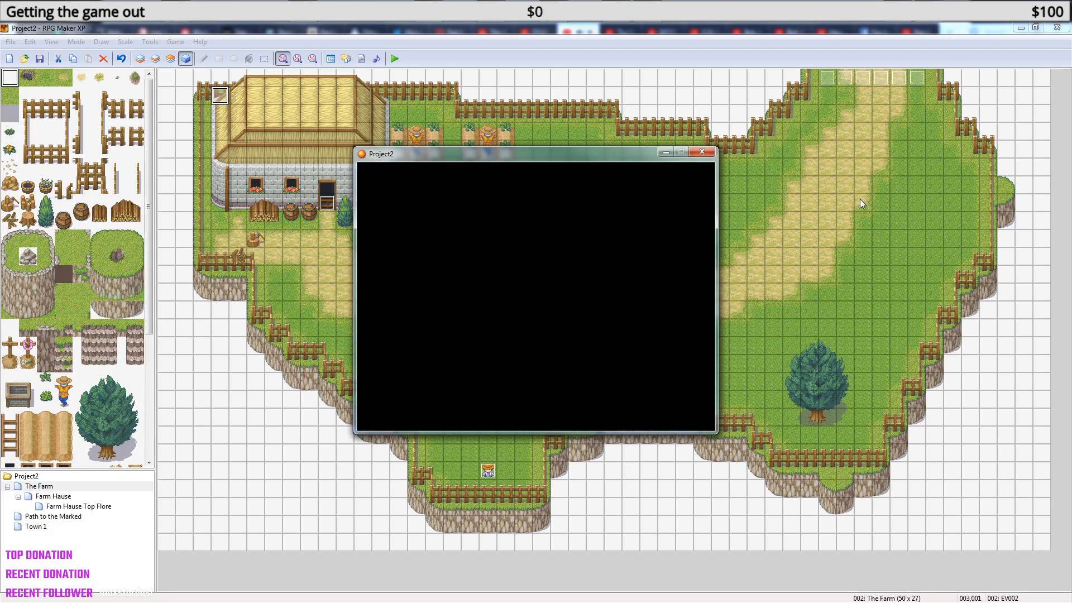
key(Down)
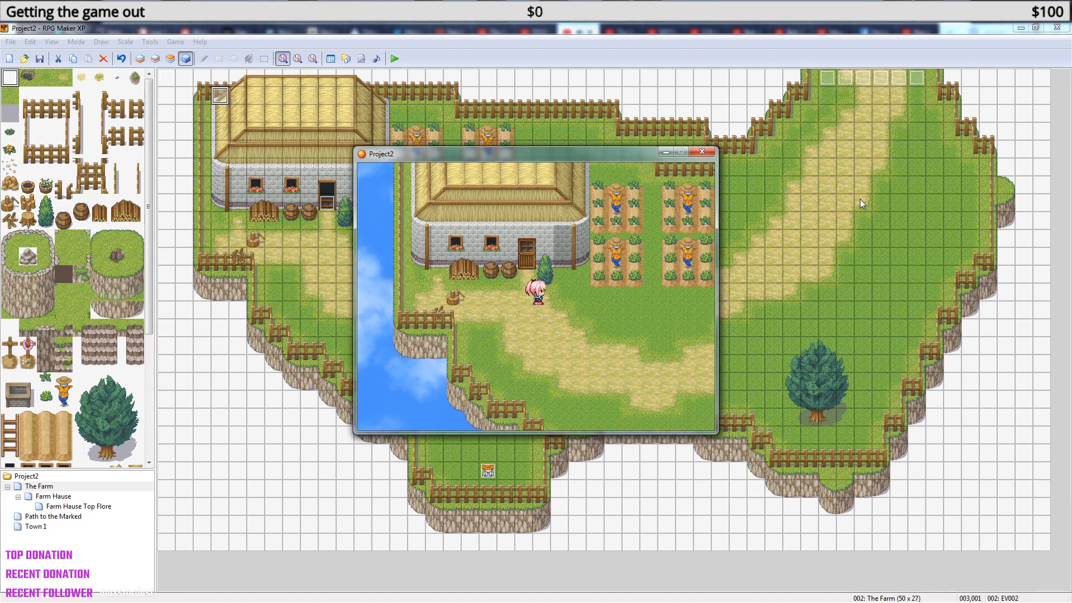
key(Right)
key(Right)
key(Right)
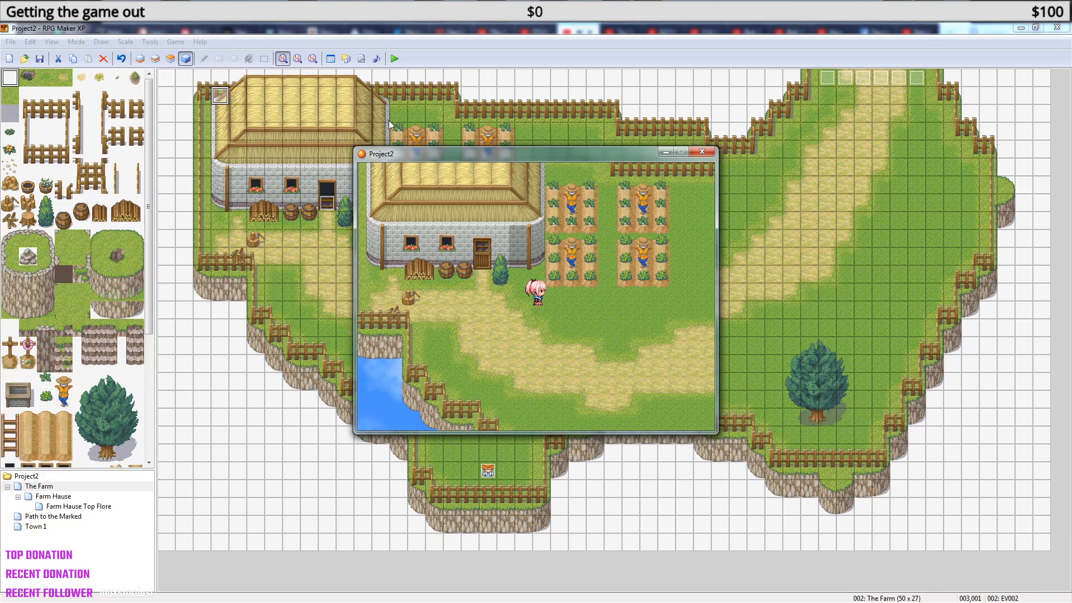
- Add the line "Only get one item at store" to the Notepad file "Tjek op på dette", save it, and return to the playtest
click(458, 11)
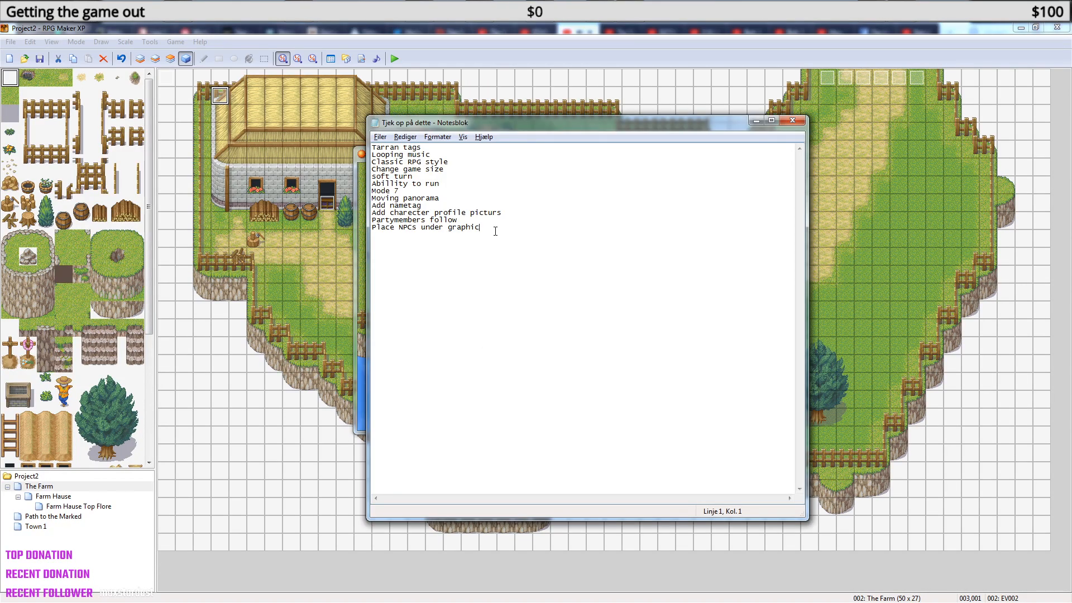
key(Return)
text(Only get one item at store)
key(ctrl+s)
click(586, 80)
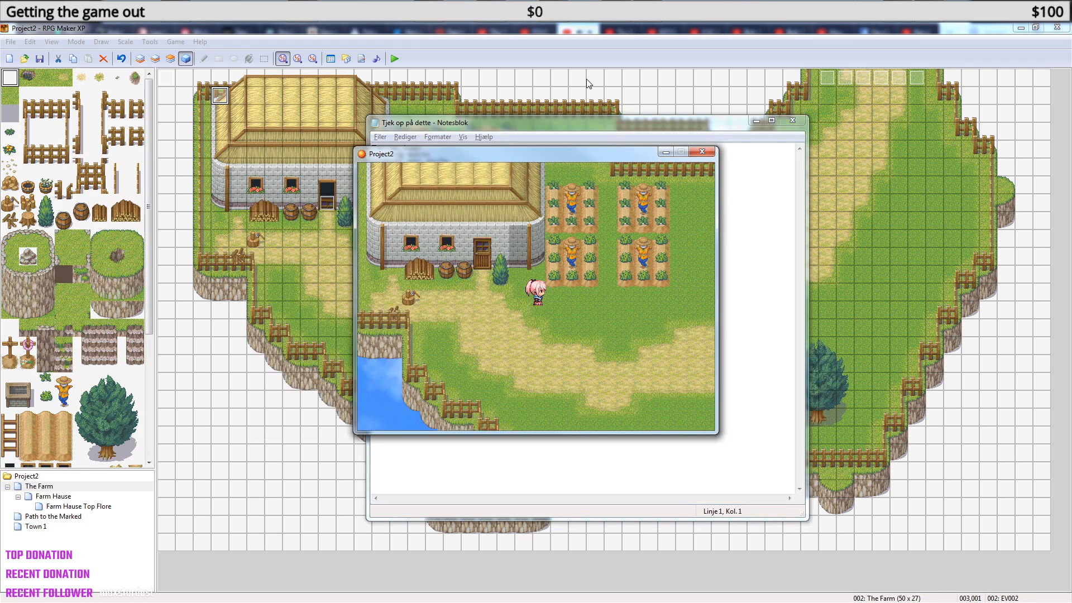
click(755, 120)
- Walk between the crop plots and behind the farm house to check the hidden gold event at the fence corner, then come back
key(Down)
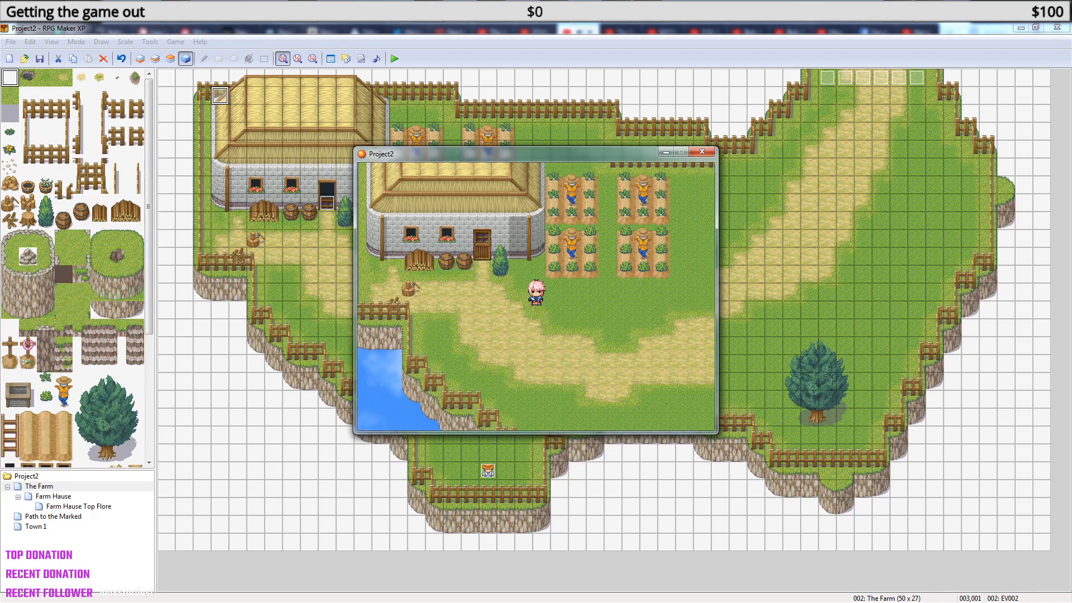
key(Right)
key(Up)
key(Right)
key(Up)
key(Up)
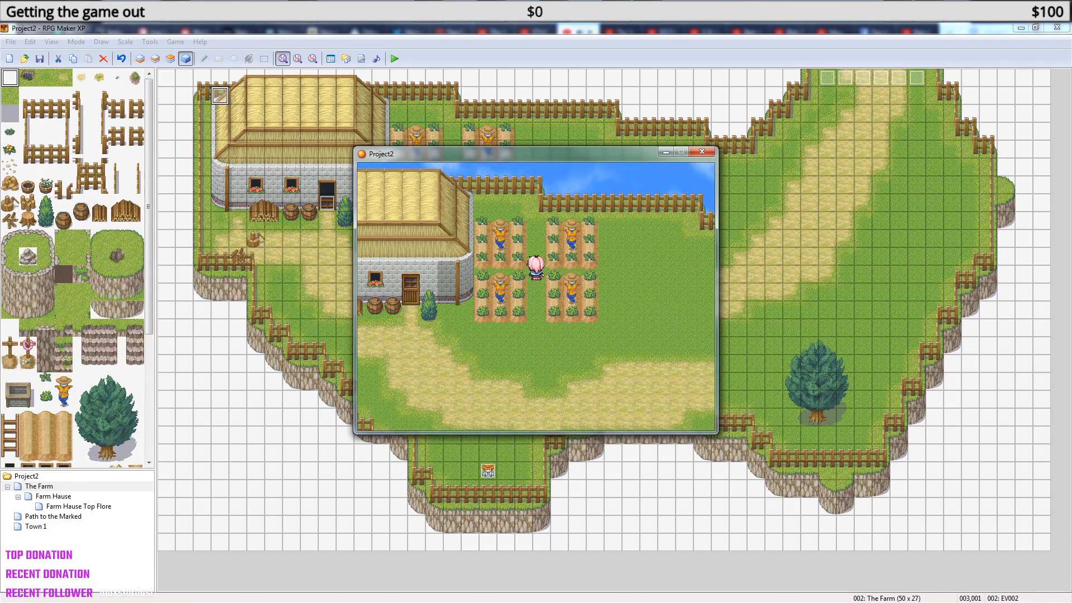
key(Left)
key(Left)
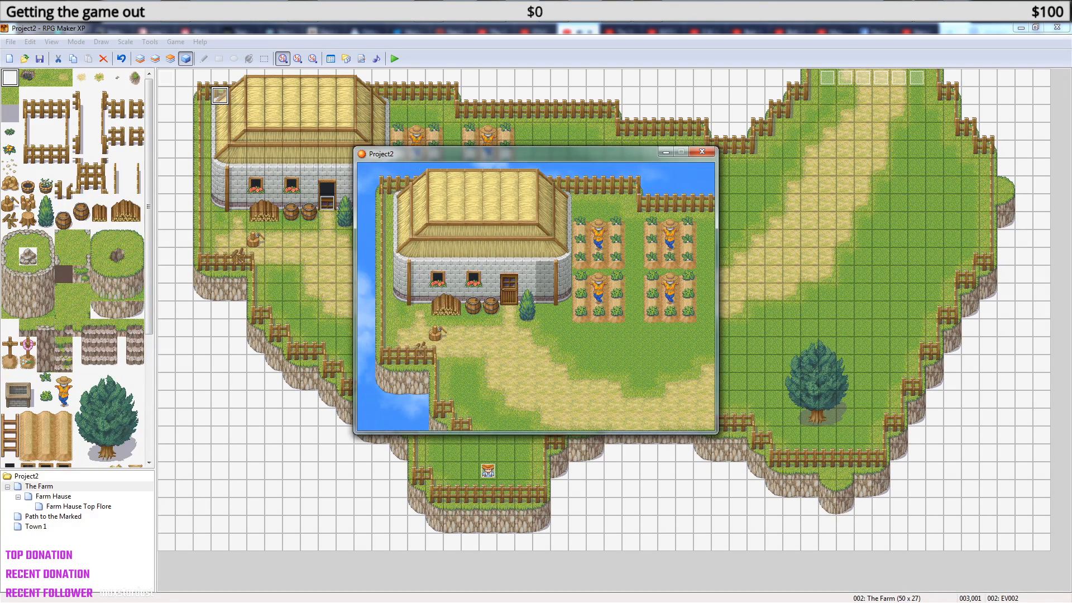
key(Left)
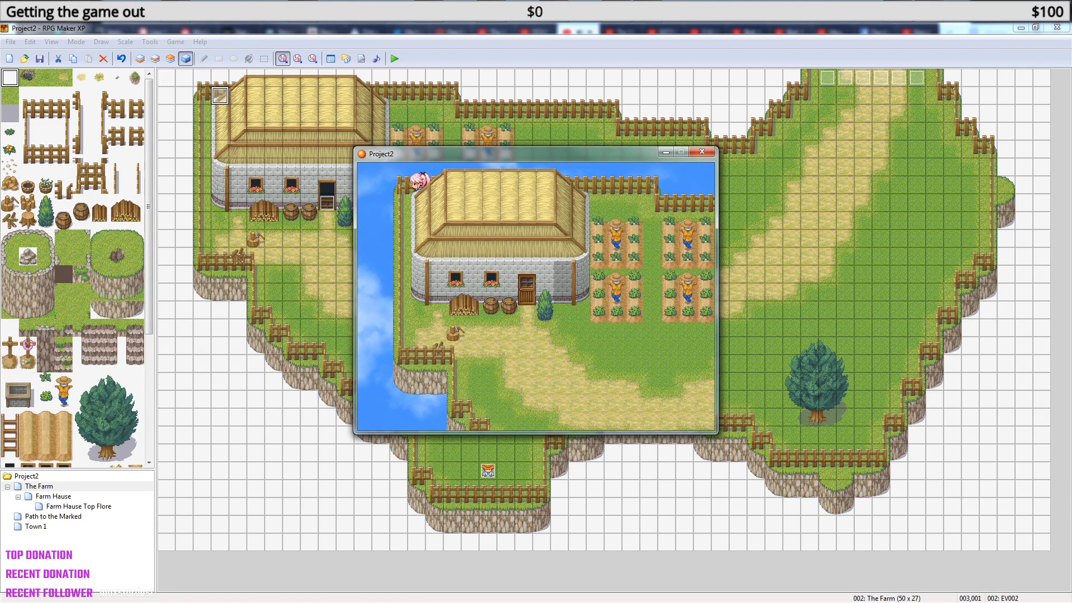
key(Right)
key(Right)
key(Right)
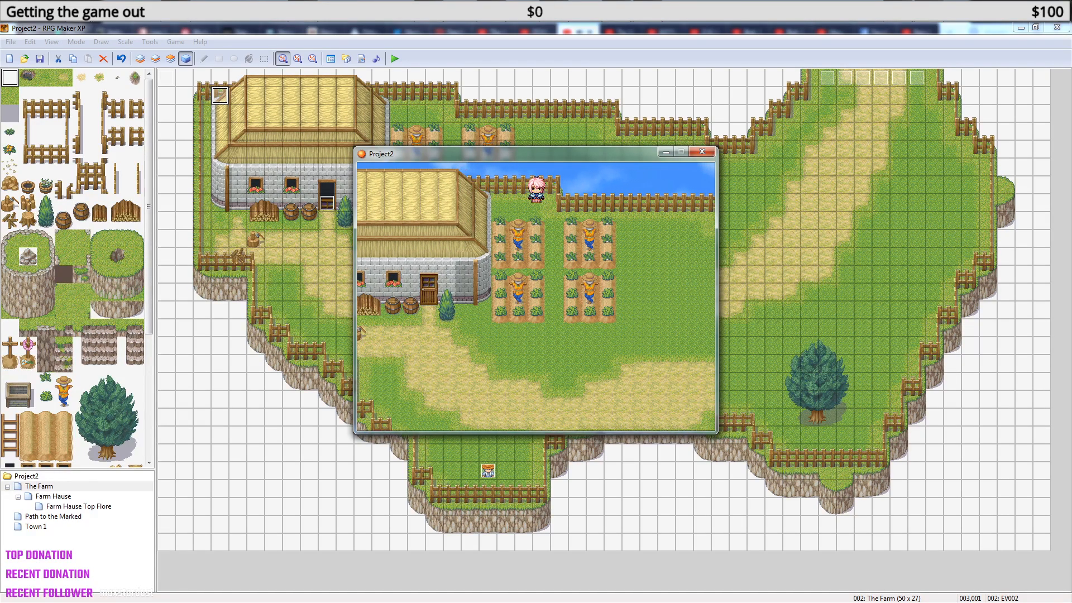
- Walk the character off the farm, across the bridge path and into Town 1
key(Down)
key(Escape)
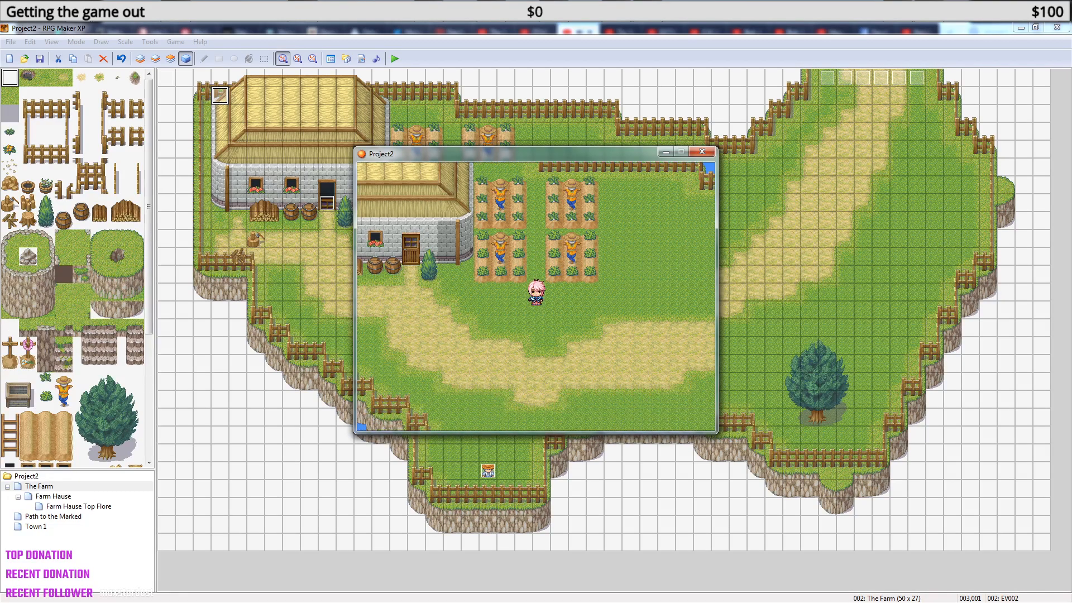
key(Escape)
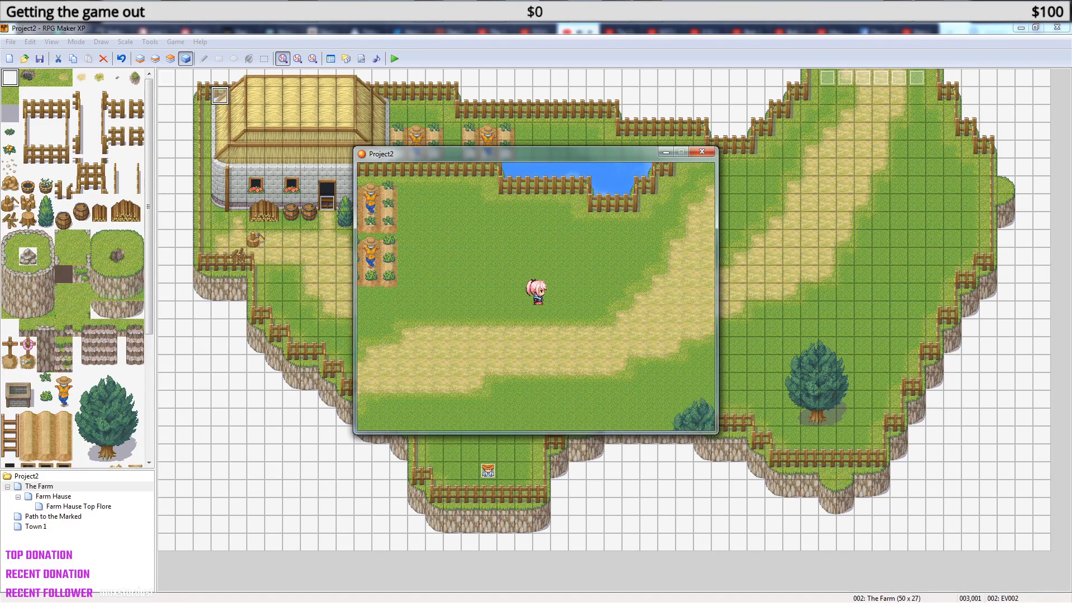
key(Right)
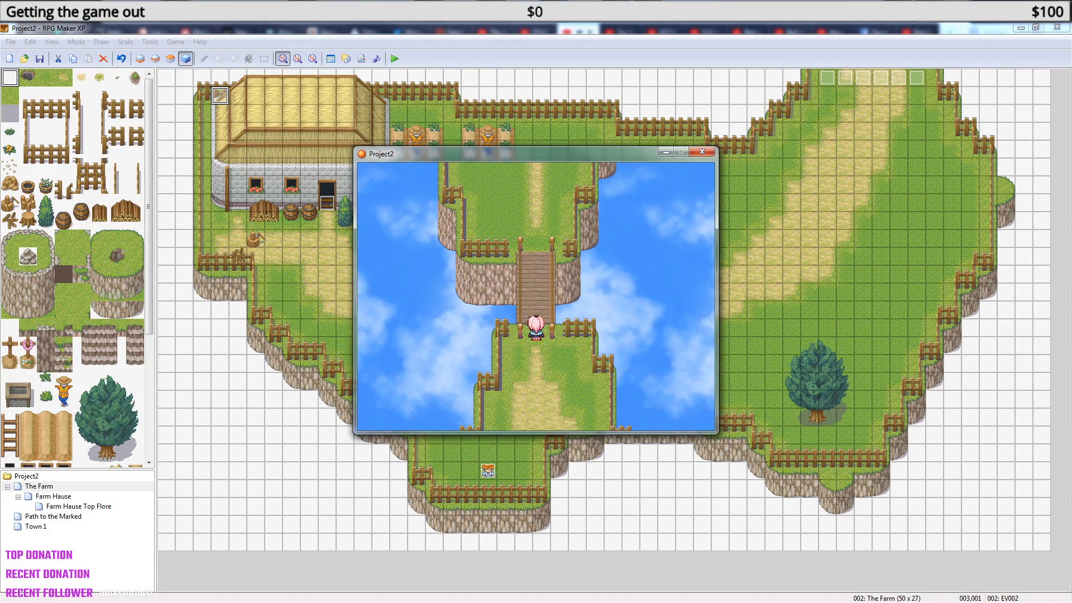
key(Up)
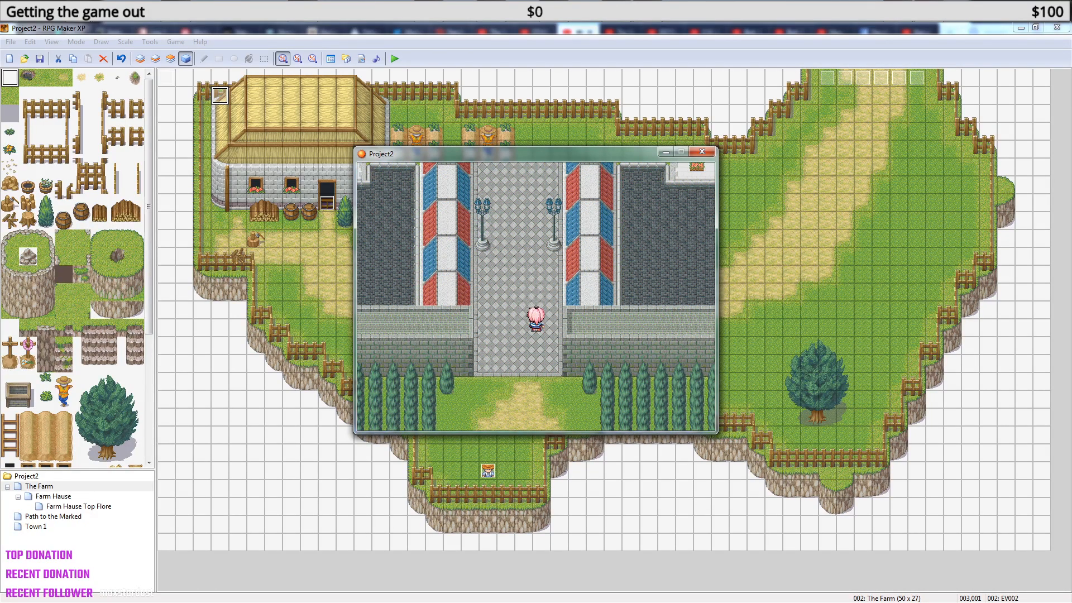
- Talk to the blue-capped vendor, try selecting Seeds in the shop's Buy list, and leave without buying
key(Up)
key(Up)
key(Return)
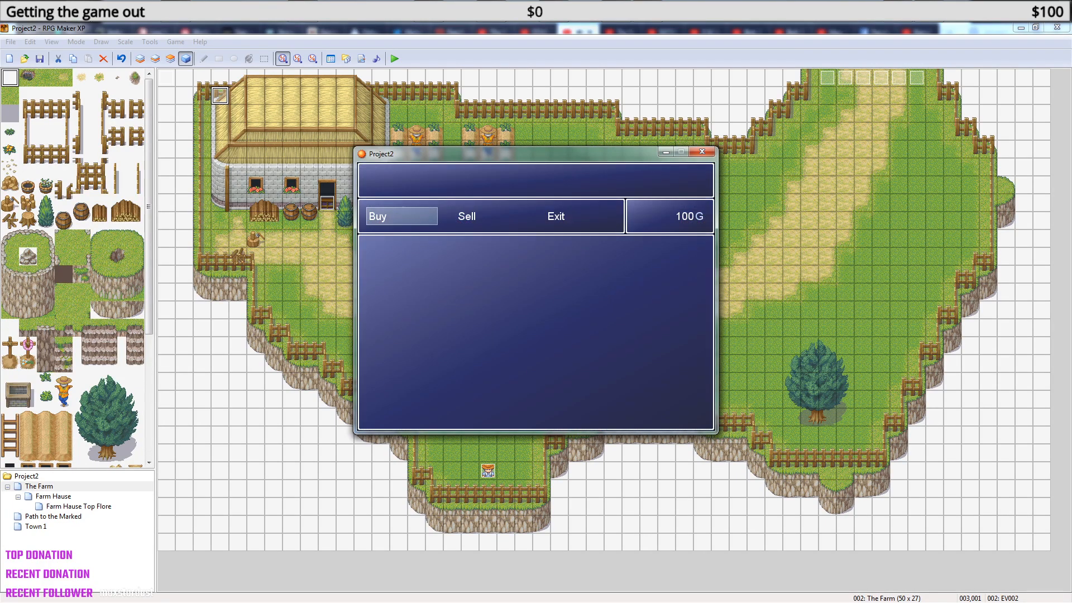
key(Return)
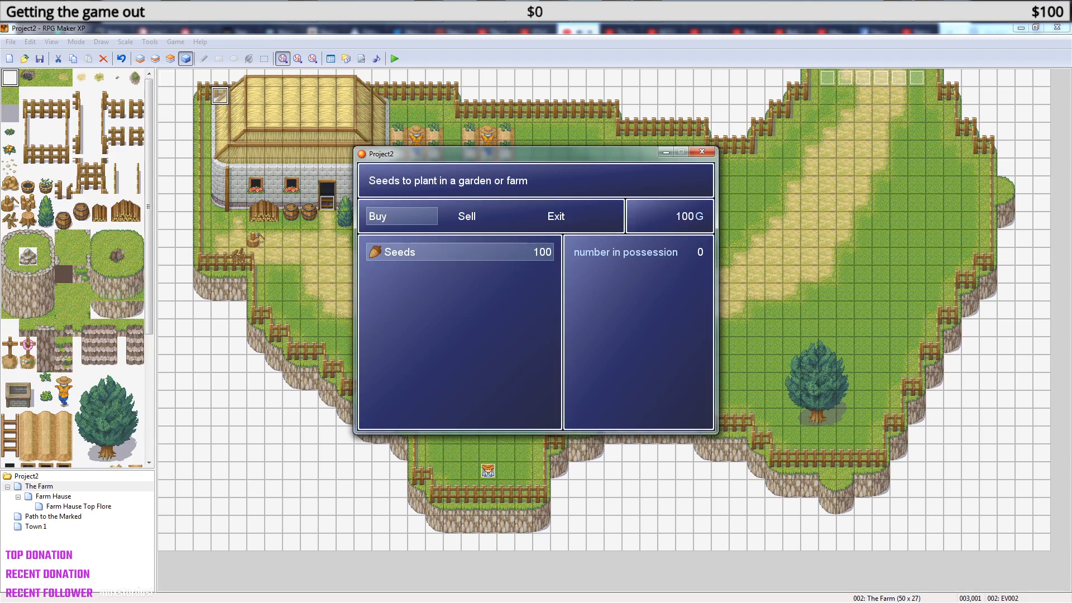
key(Return)
key(Escape)
key(Escape)
key(Escape)
- Open Save in the in-game menu, back out to the map, and end the playtest
key(Escape)
key(Down)
key(Down)
key(Down)
key(Down)
key(Return)
key(Escape)
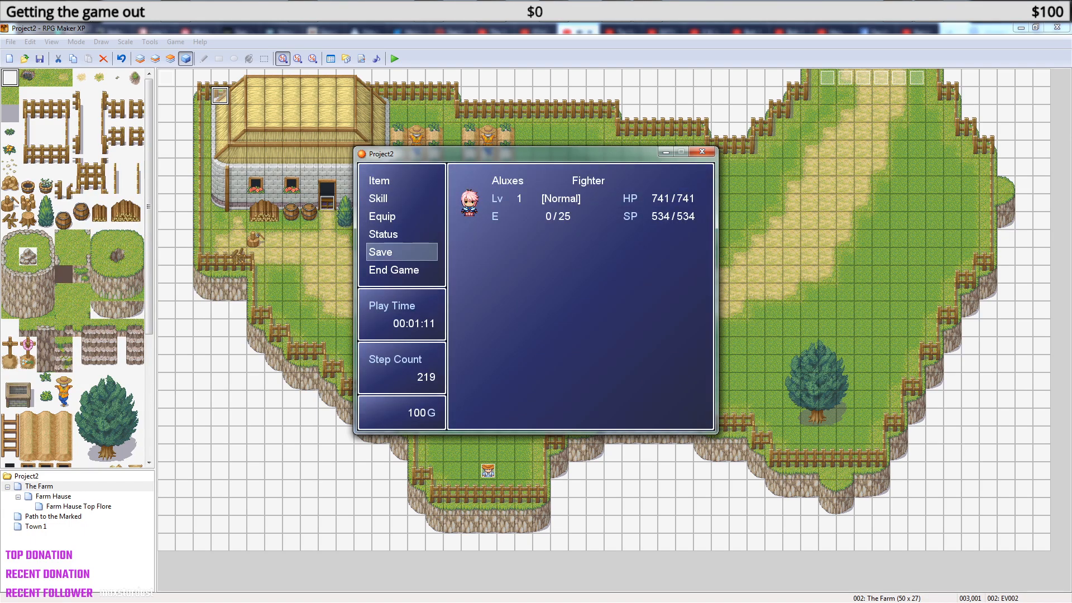
key(Escape)
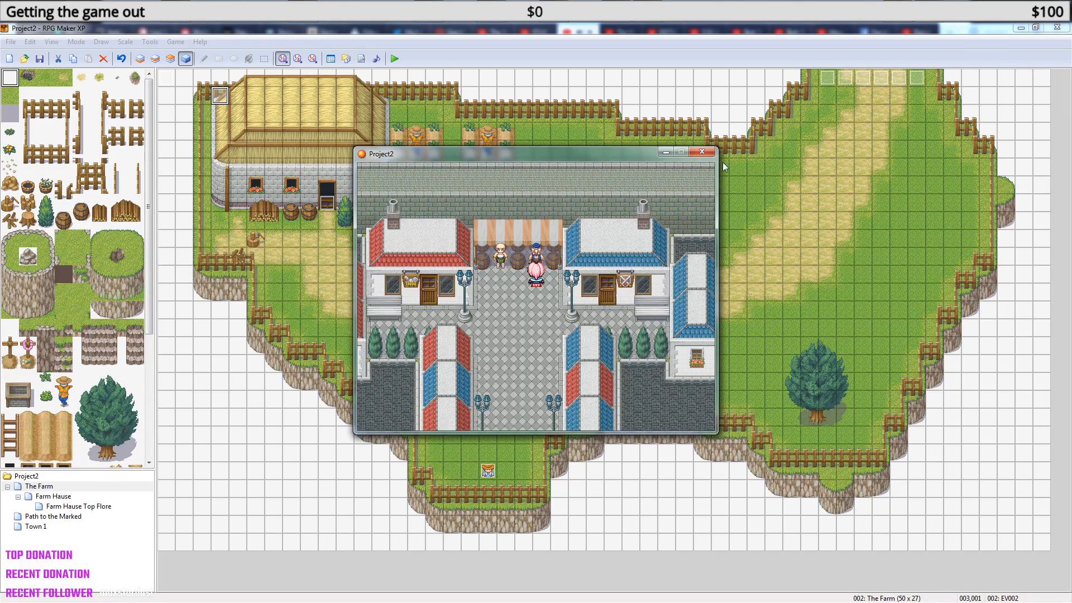
click(701, 152)
- Open the blue-capped vendor's event EV004 on the Town 1 map and begin inserting a command below Shop Processing
click(30, 527)
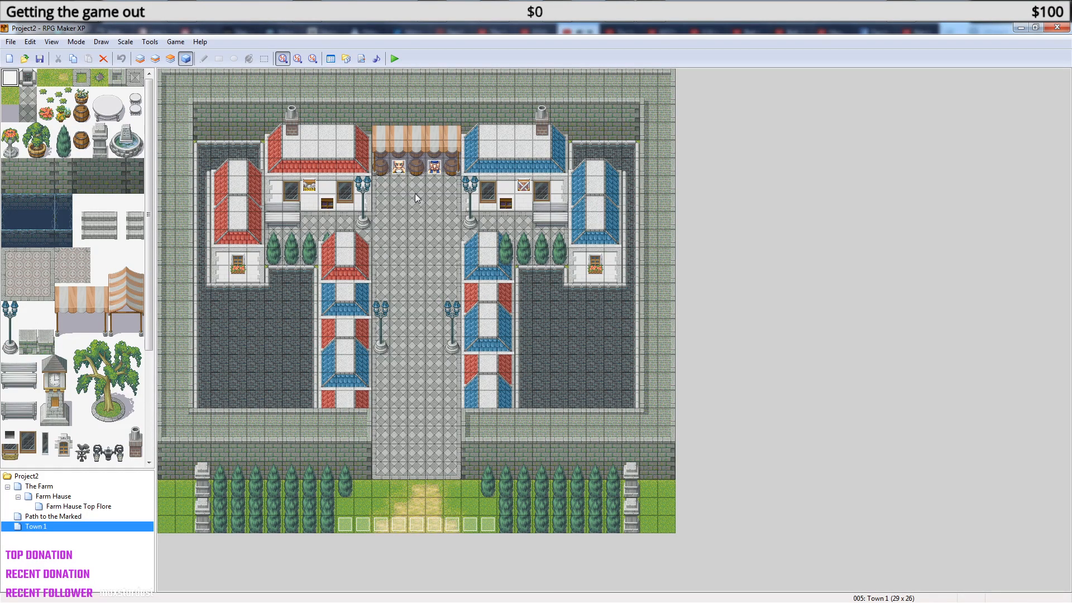
double_click(437, 169)
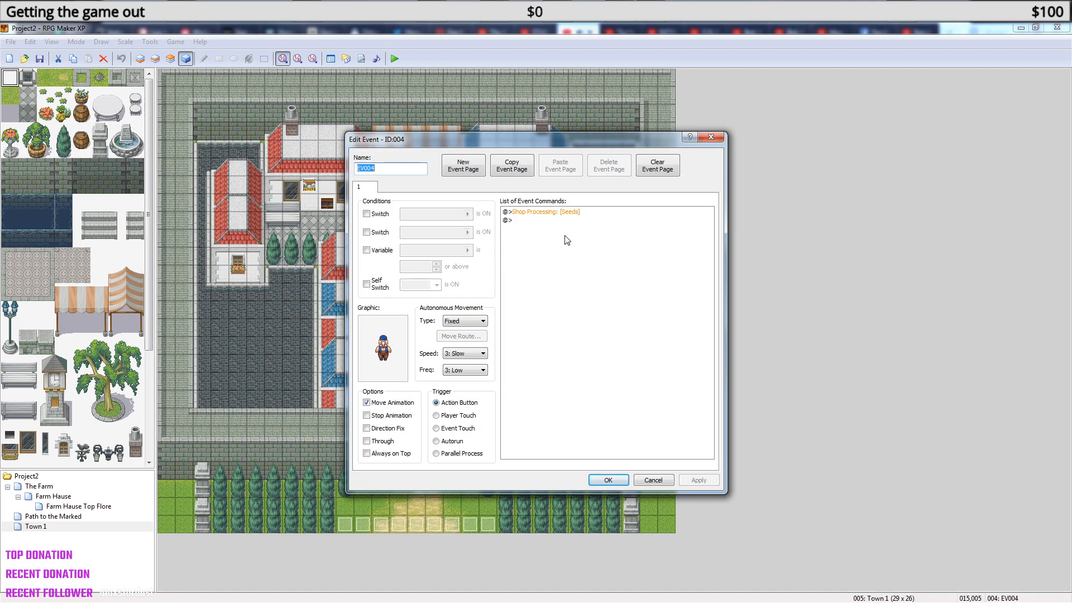
click(536, 221)
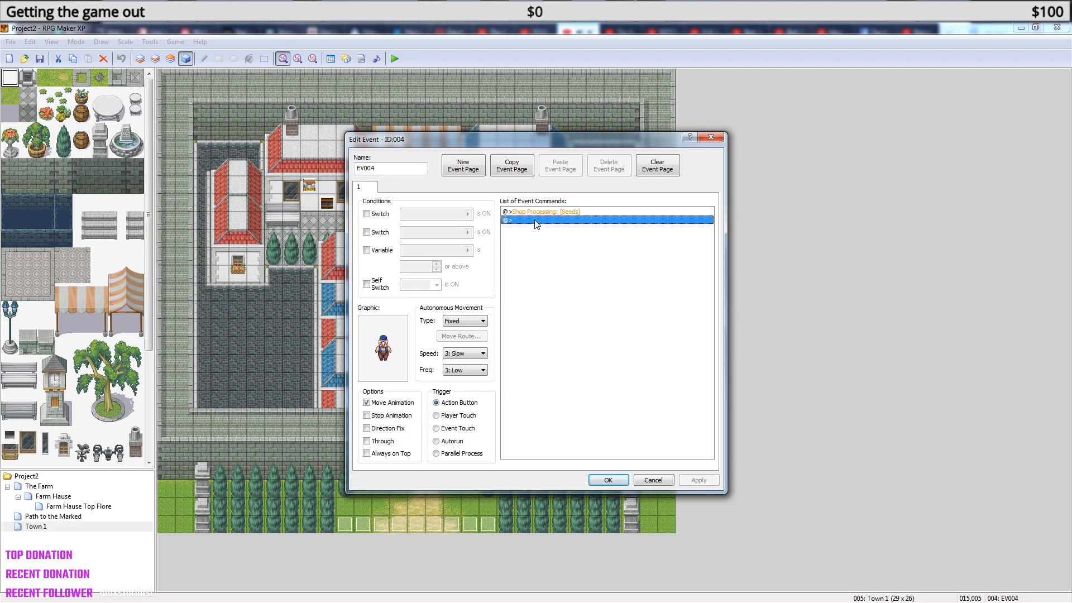
right_click(536, 222)
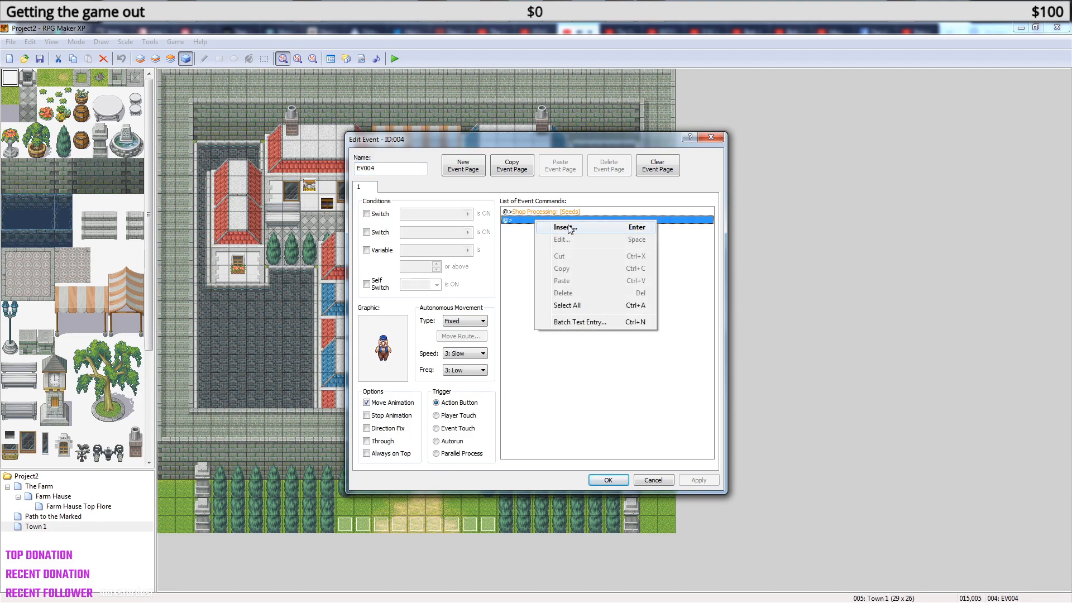
click(522, 222)
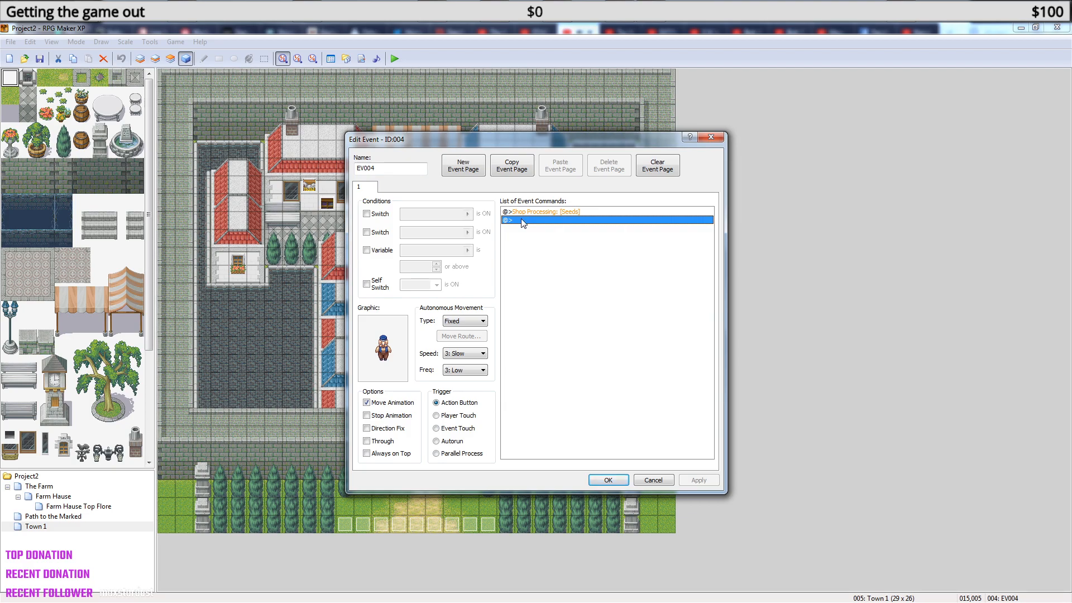
right_click(522, 222)
click(552, 229)
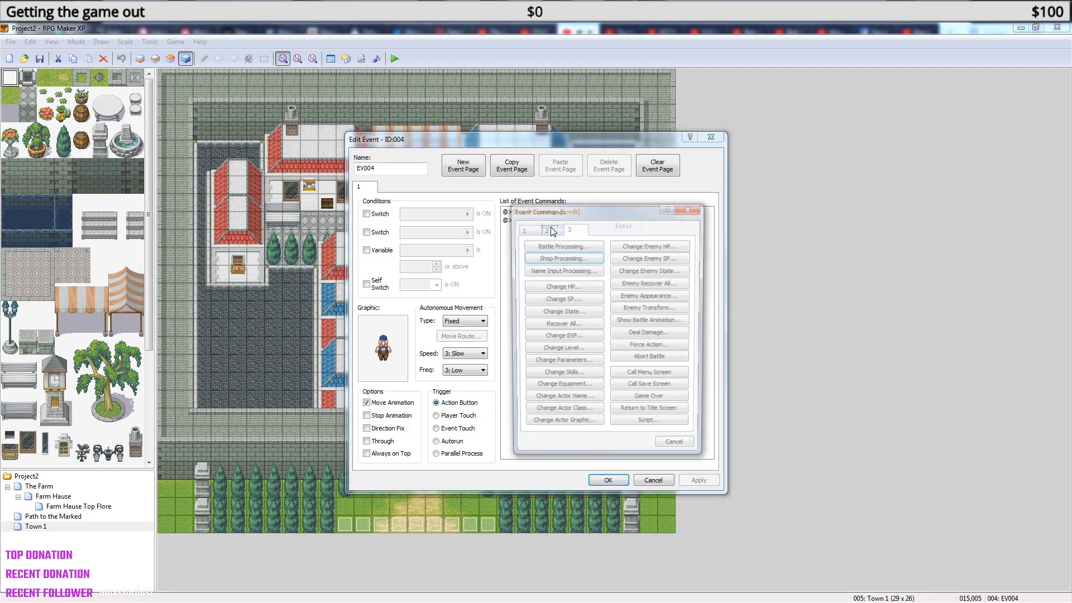
click(528, 229)
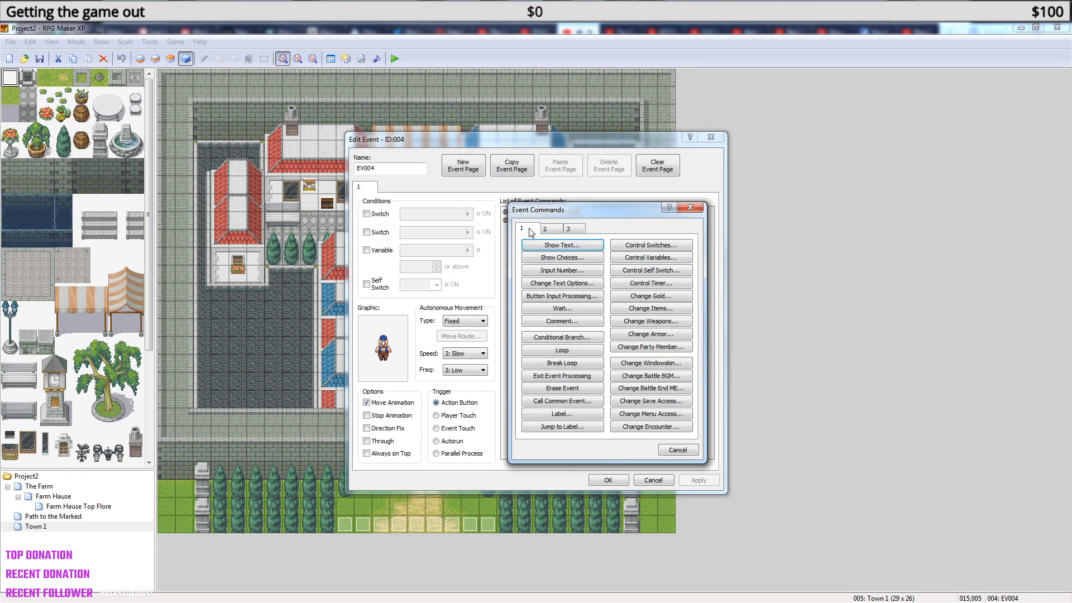
click(666, 245)
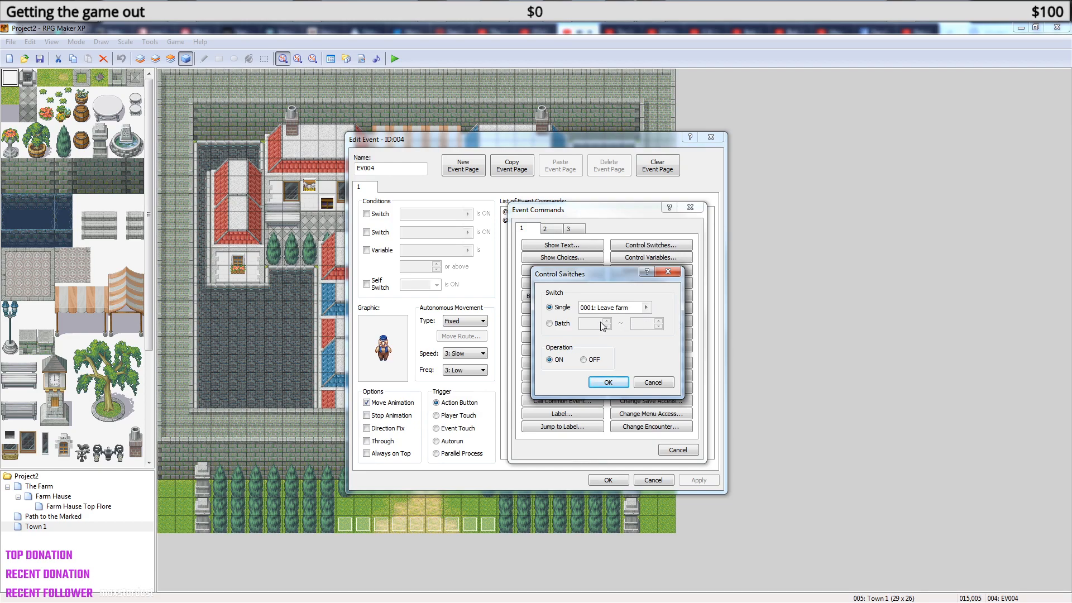
click(550, 326)
click(549, 307)
click(653, 382)
- Start a Control Variables command in the vendor event with the inventory count of item 033: Seeds as its operand
click(658, 257)
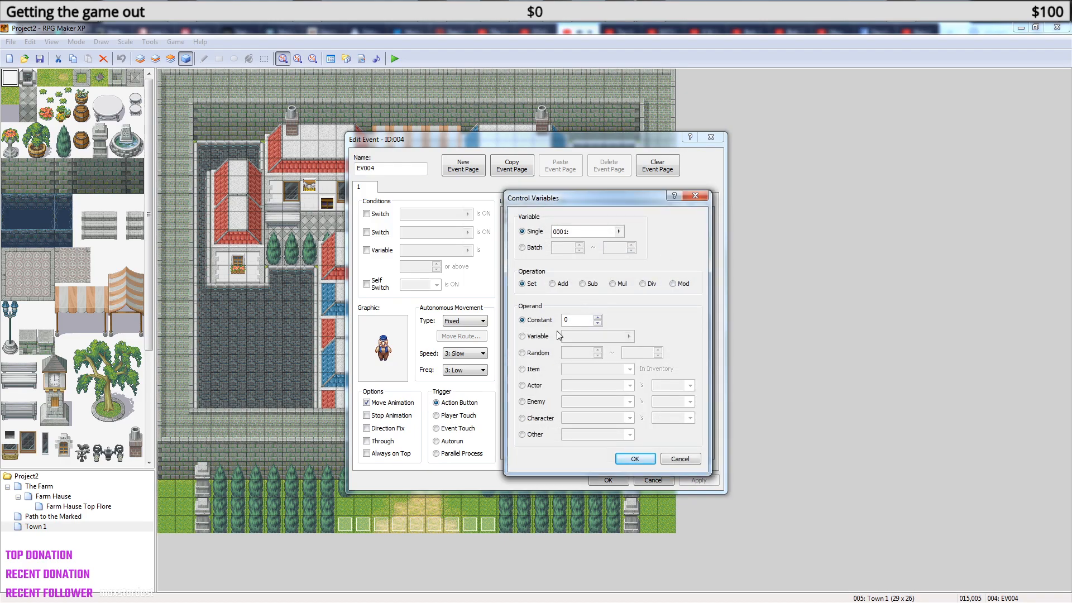
click(523, 369)
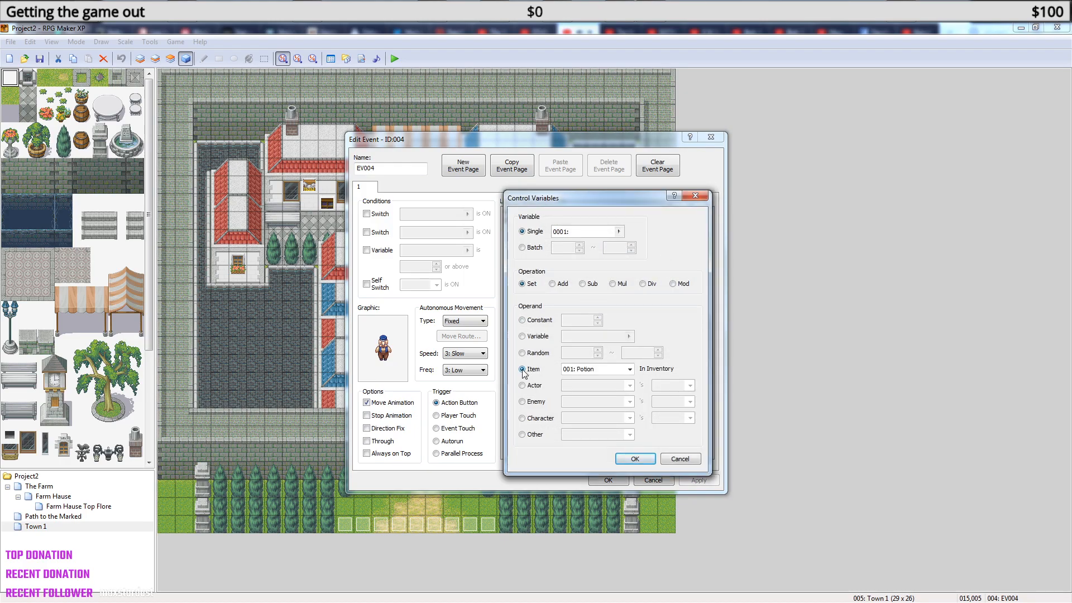
click(629, 369)
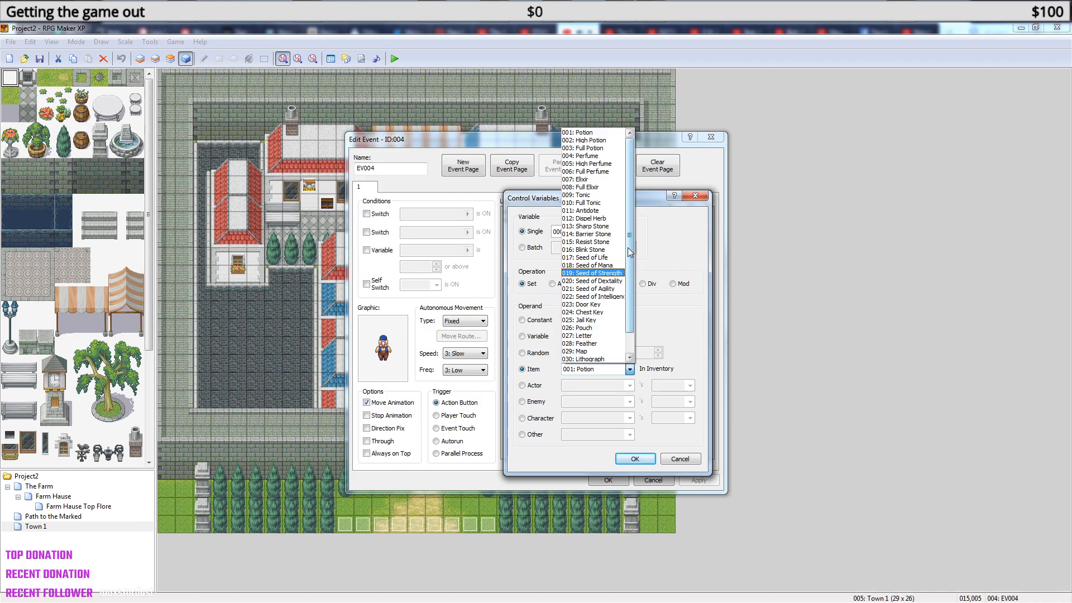
scroll(630, 313, down, 1)
click(583, 359)
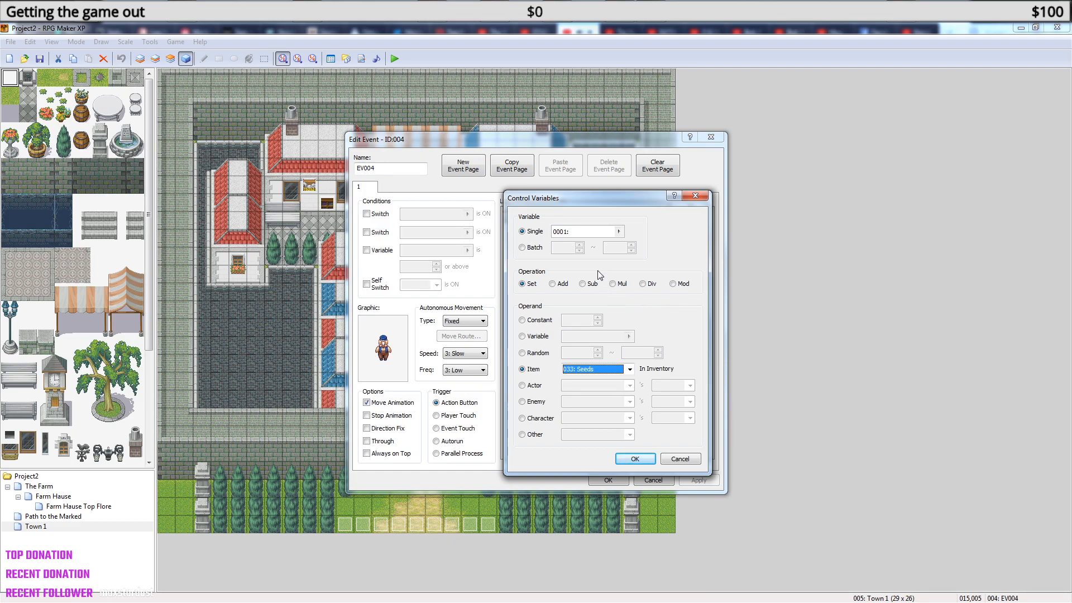
- Name variable 0001 Seeds, use it as the command's target, and add the command to the event
click(618, 231)
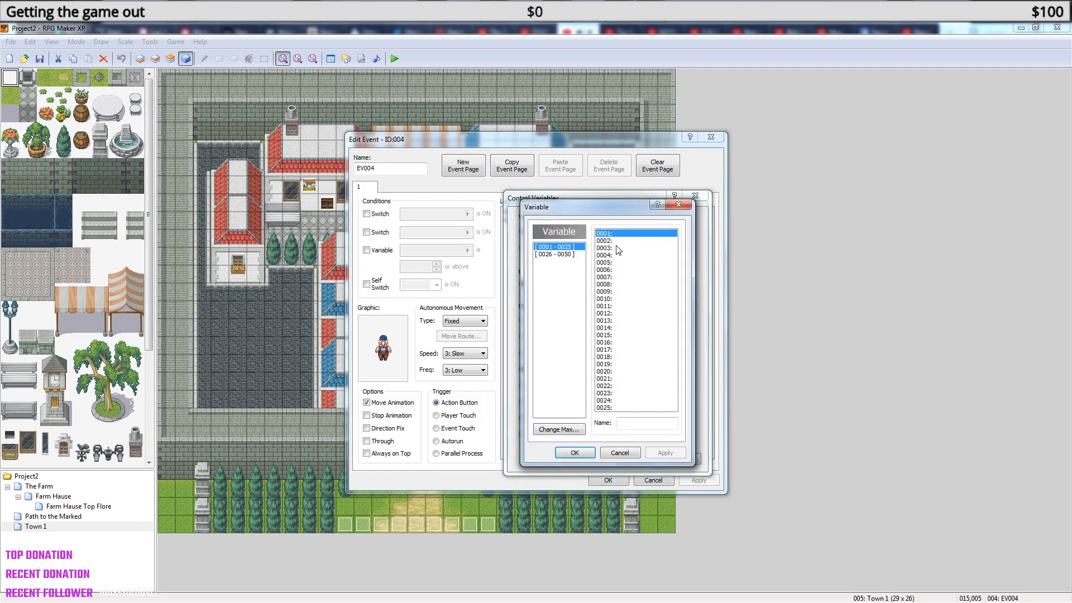
click(635, 427)
text(Seeds)
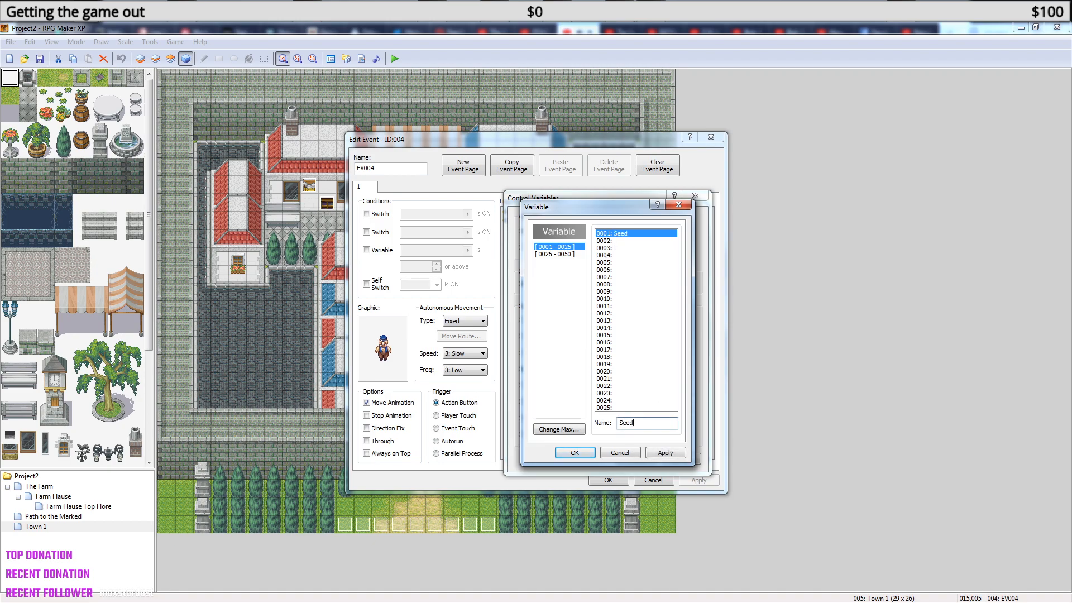
click(591, 454)
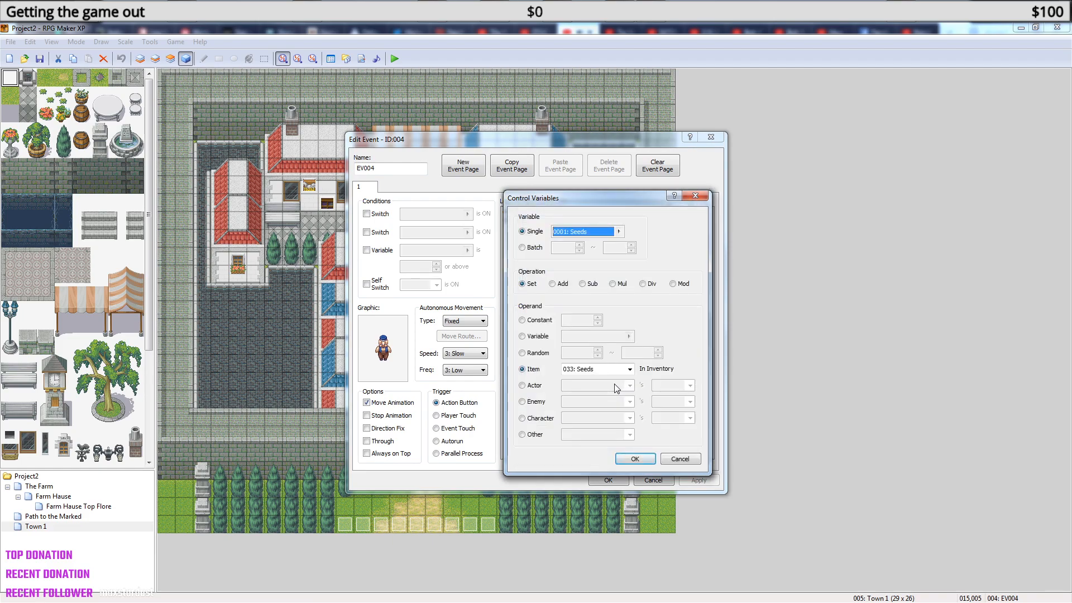
click(633, 459)
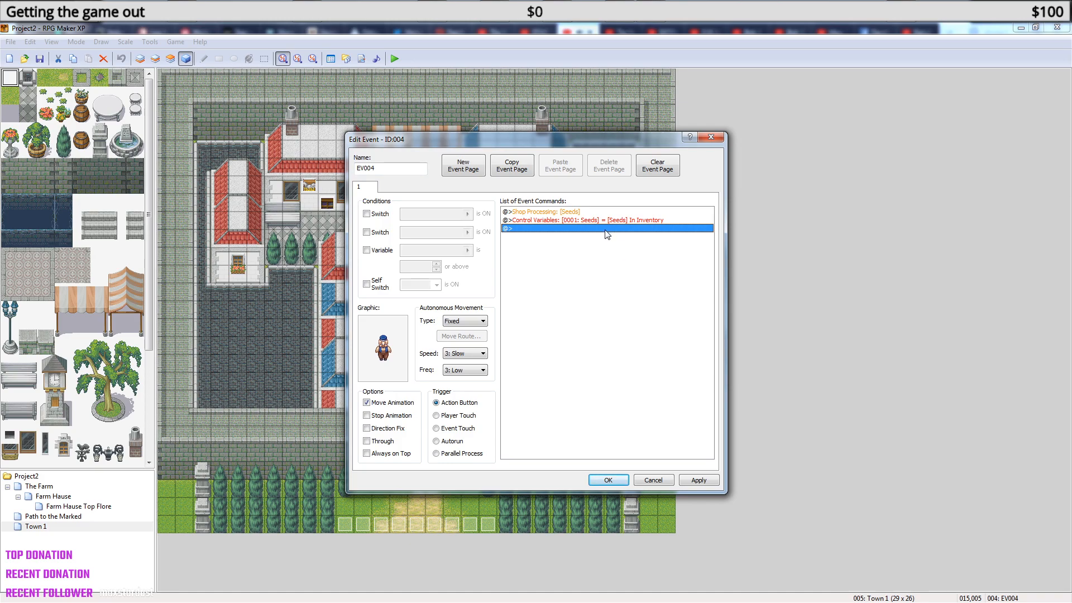
right_click(565, 228)
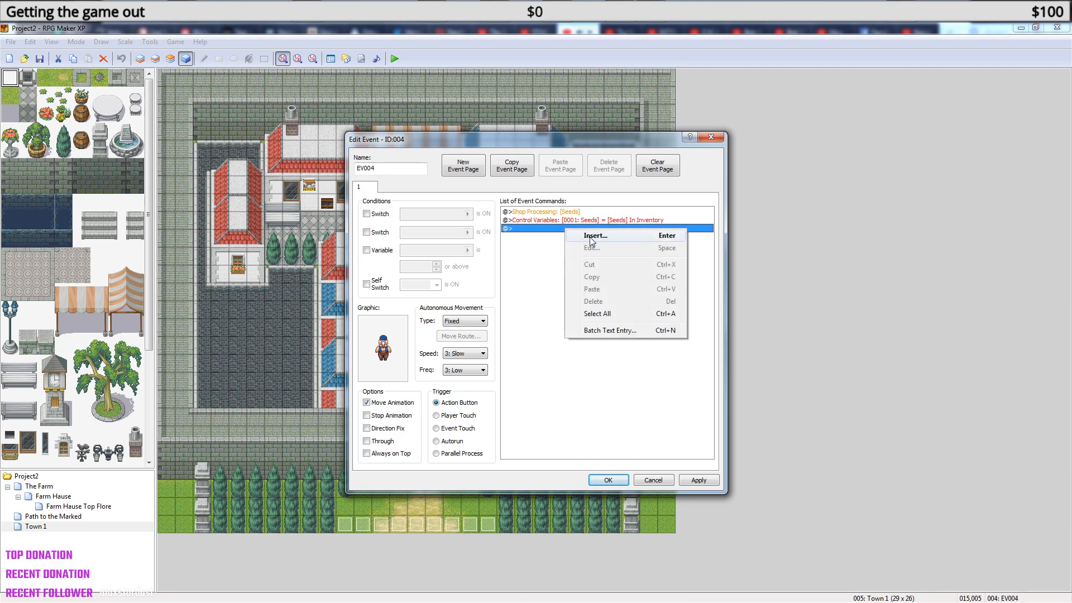
click(580, 235)
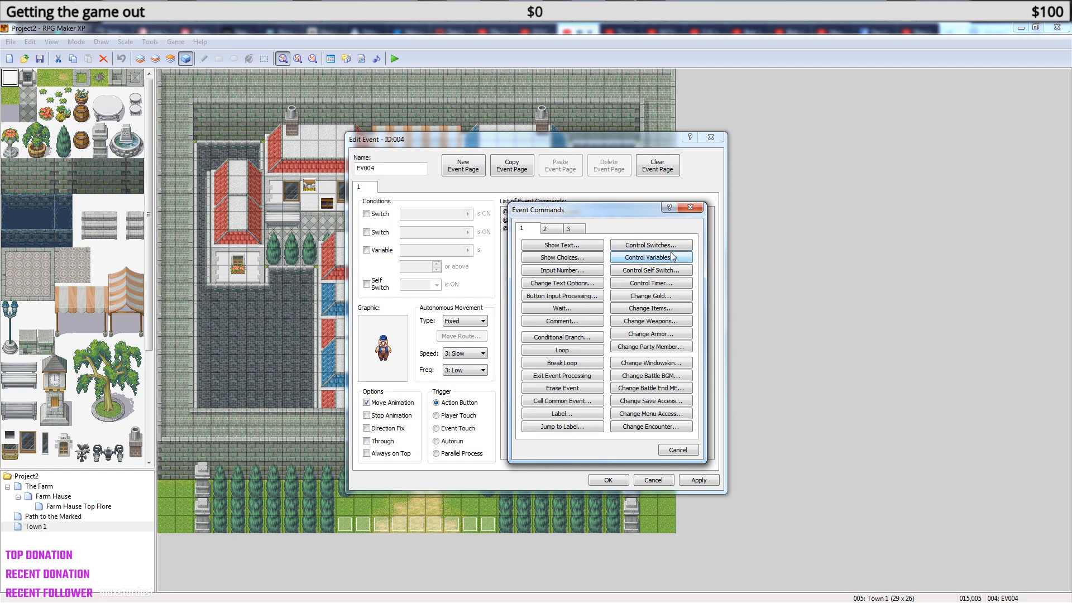
click(689, 207)
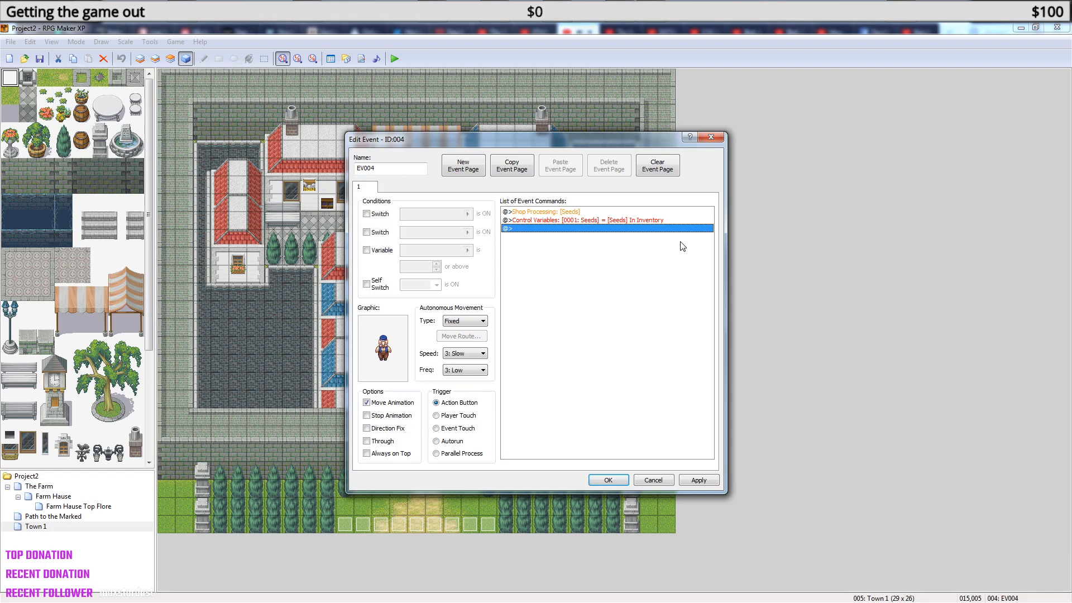
click(367, 250)
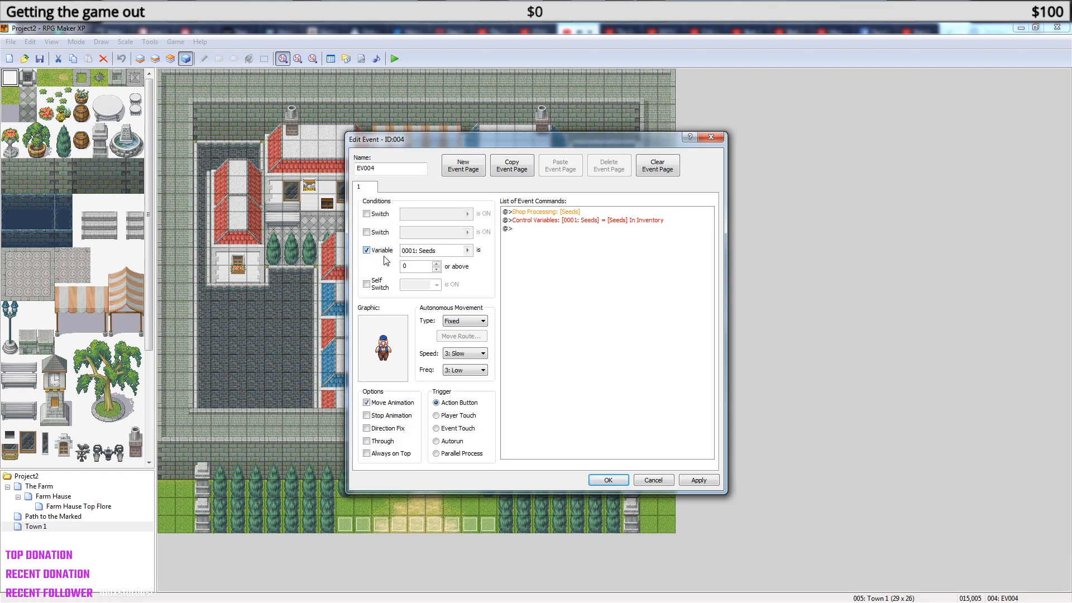
click(436, 265)
click(436, 269)
click(439, 264)
click(366, 250)
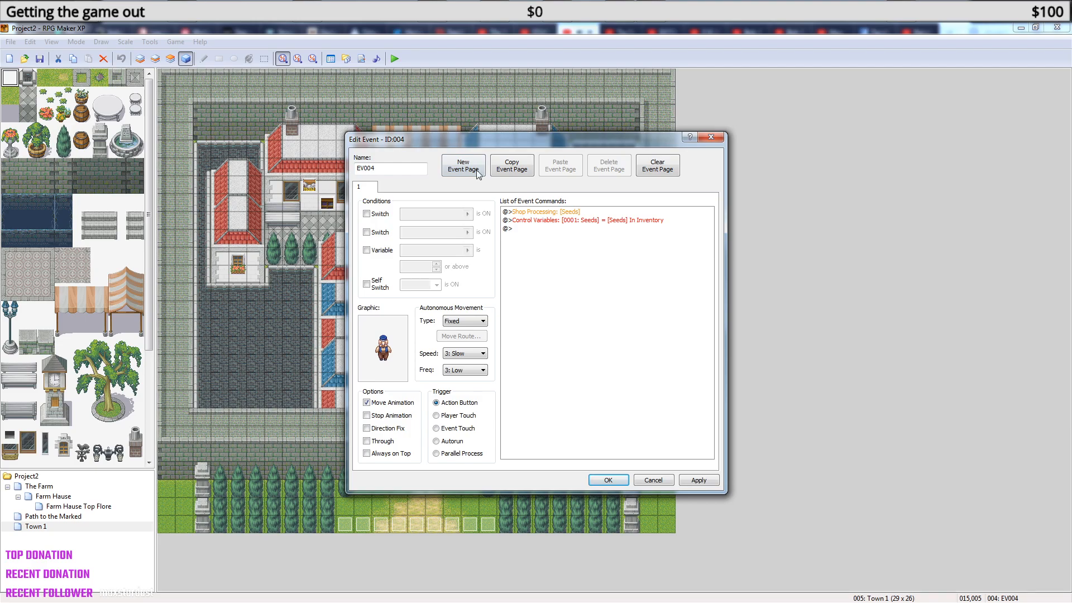
- Duplicate event page 1 as page 2 and require variable 0001: Seeds to be 1 or above
click(527, 170)
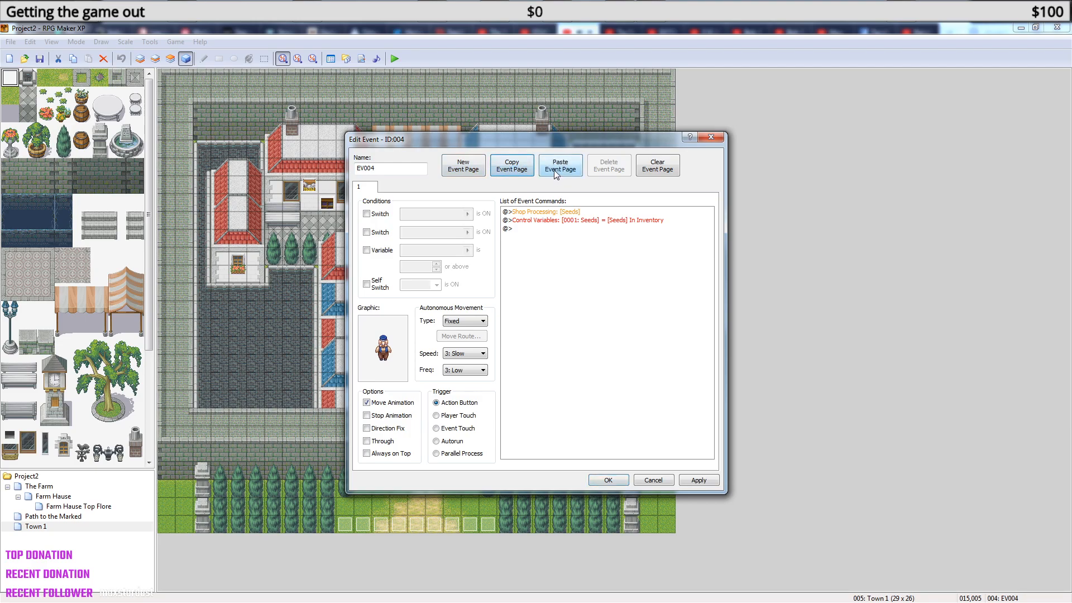
click(560, 168)
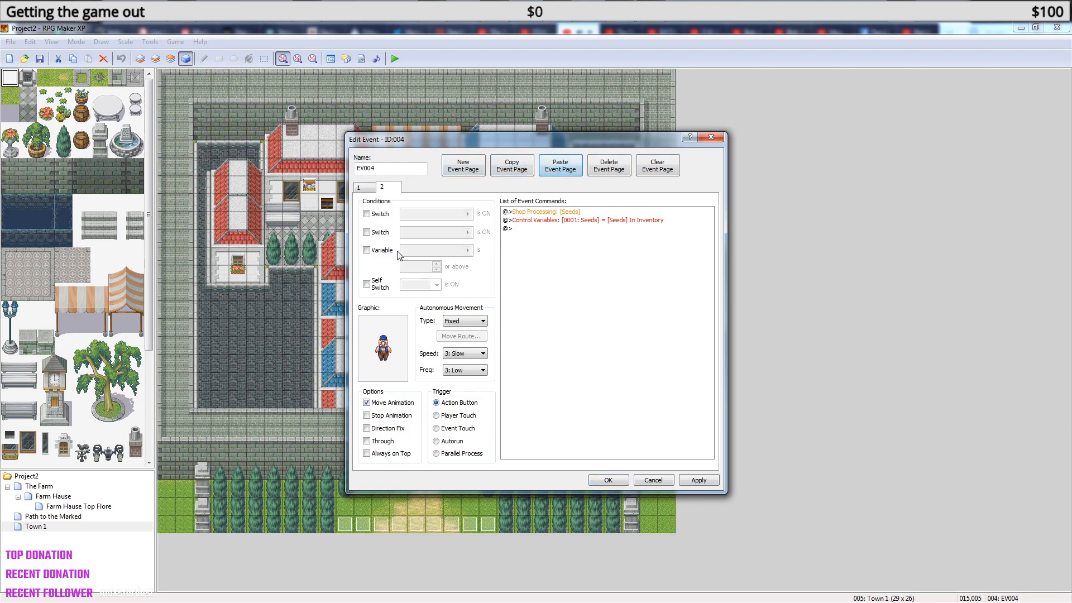
click(367, 250)
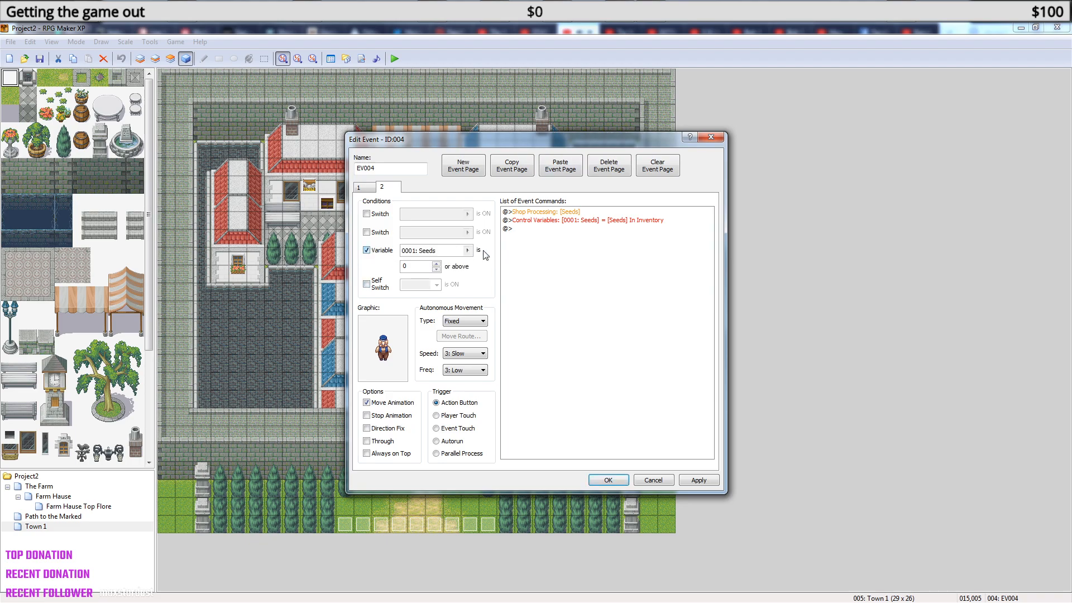
click(436, 263)
- Delete the Control Variables command from page 2 and change its Shop Processing goods to 001: Potion
click(545, 221)
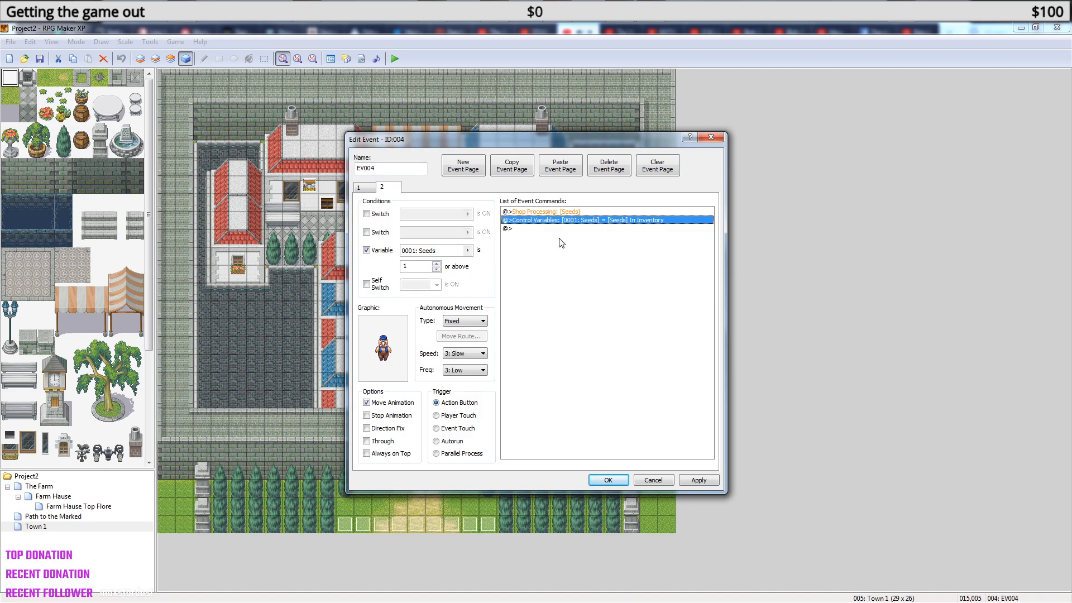
key(Delete)
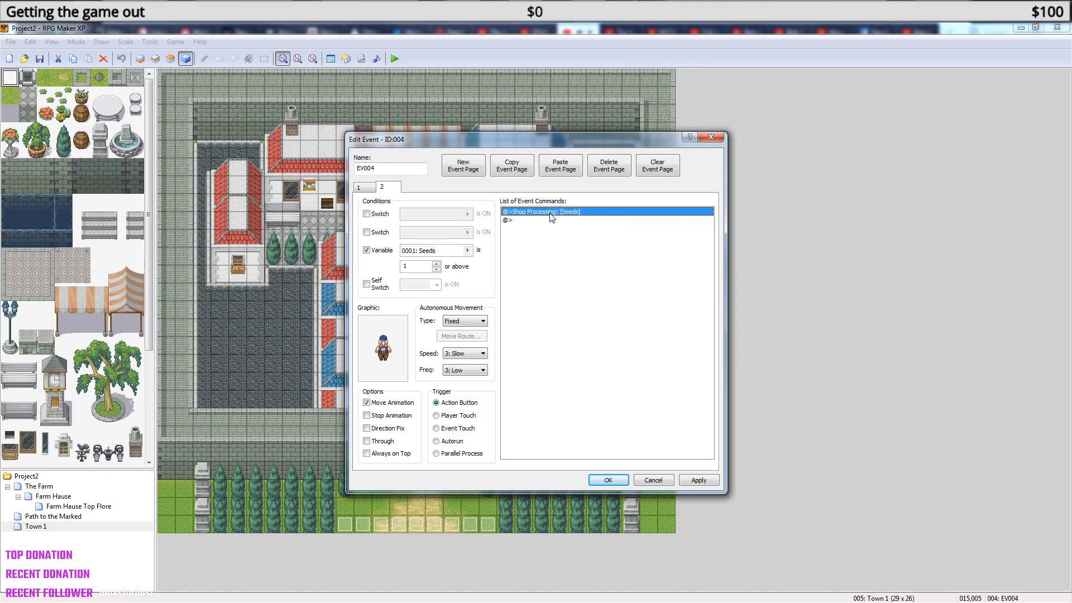
right_click(551, 217)
click(586, 233)
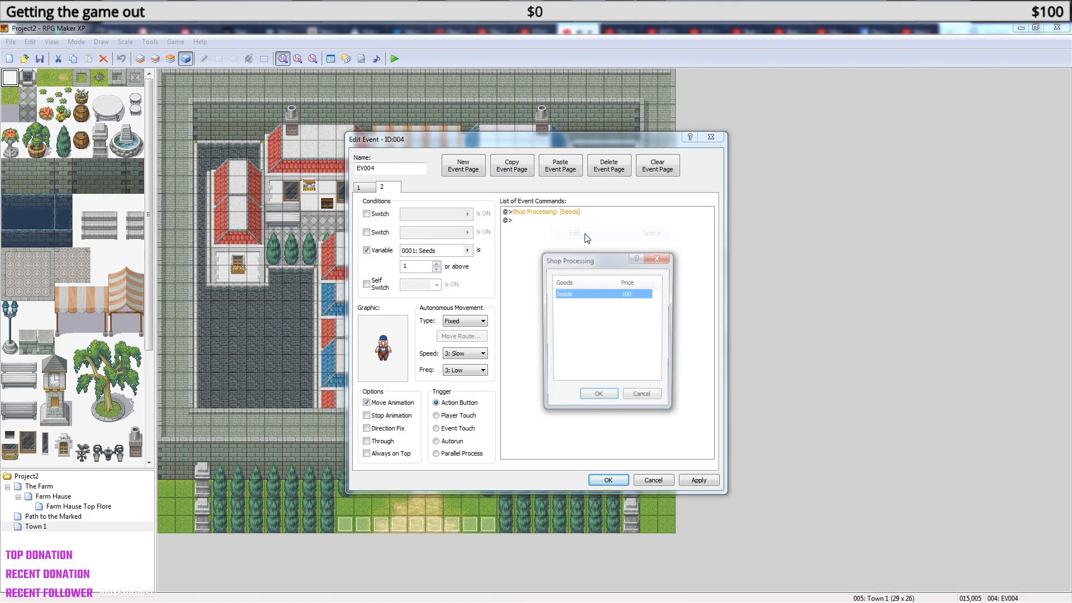
right_click(597, 292)
click(622, 300)
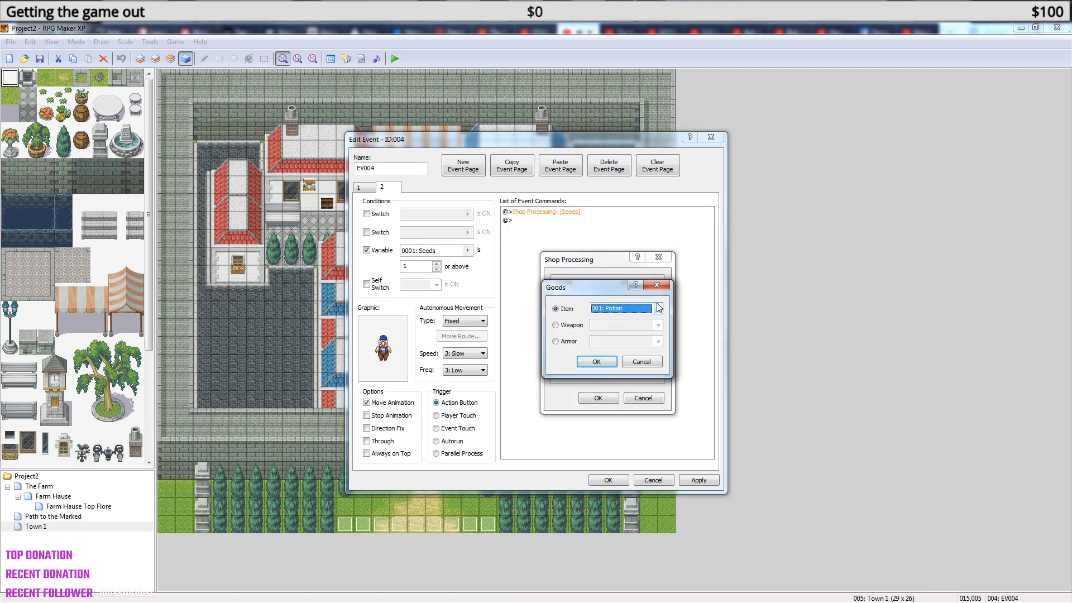
click(658, 309)
click(628, 319)
click(598, 361)
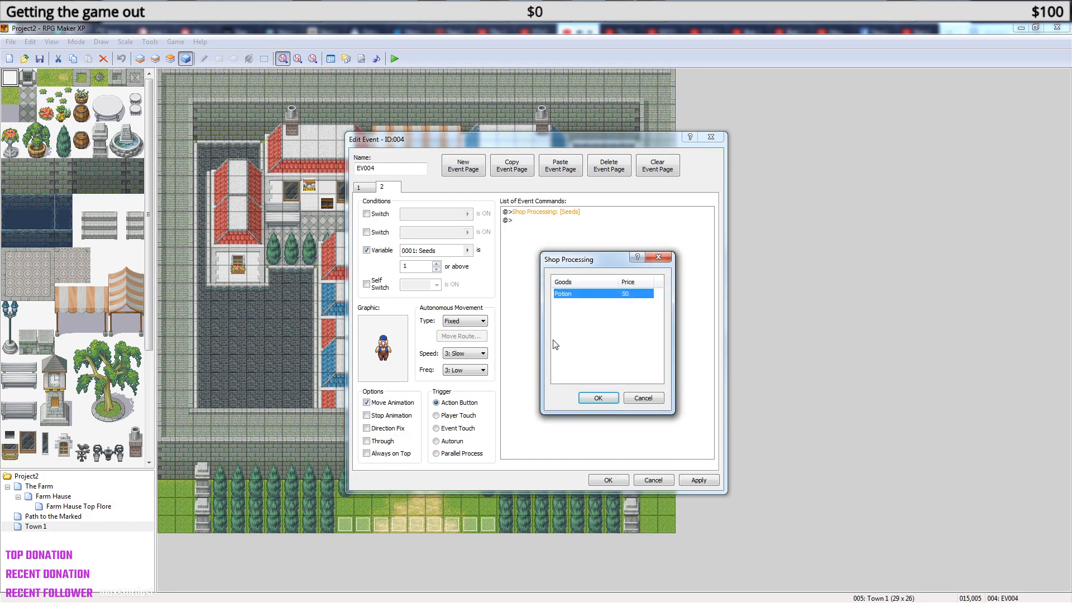
click(596, 397)
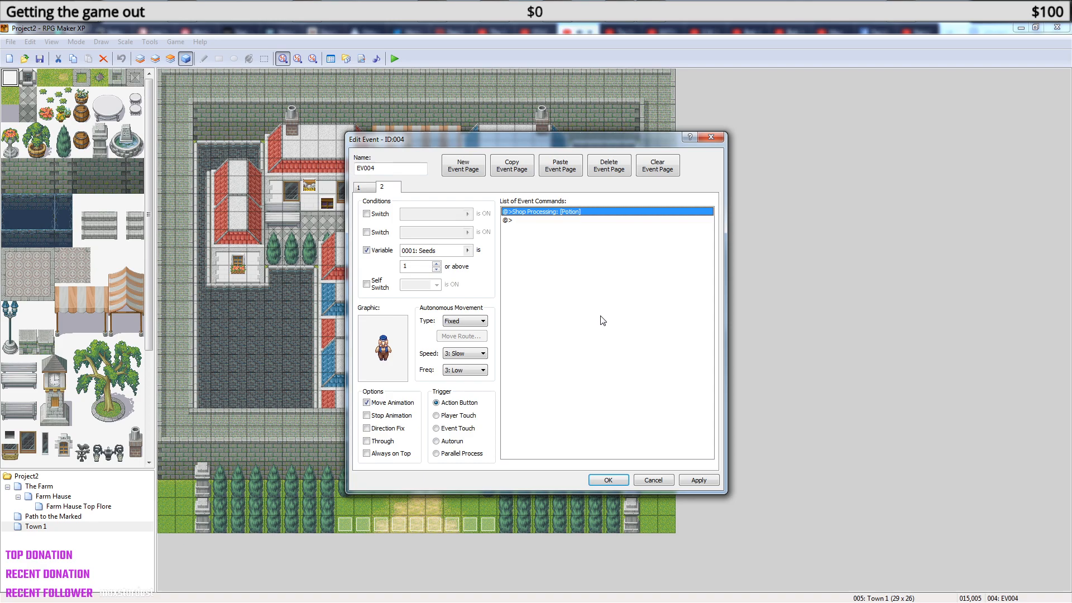
- Add a Control Self Switch command setting A to ON below Shop Processing on page 2
right_click(523, 221)
click(565, 228)
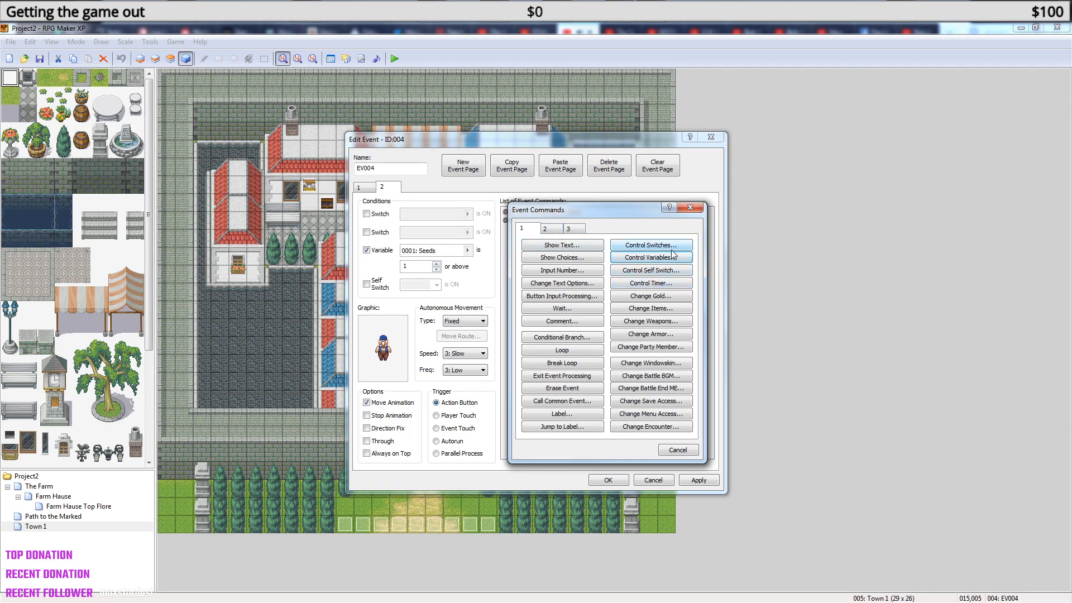
click(664, 271)
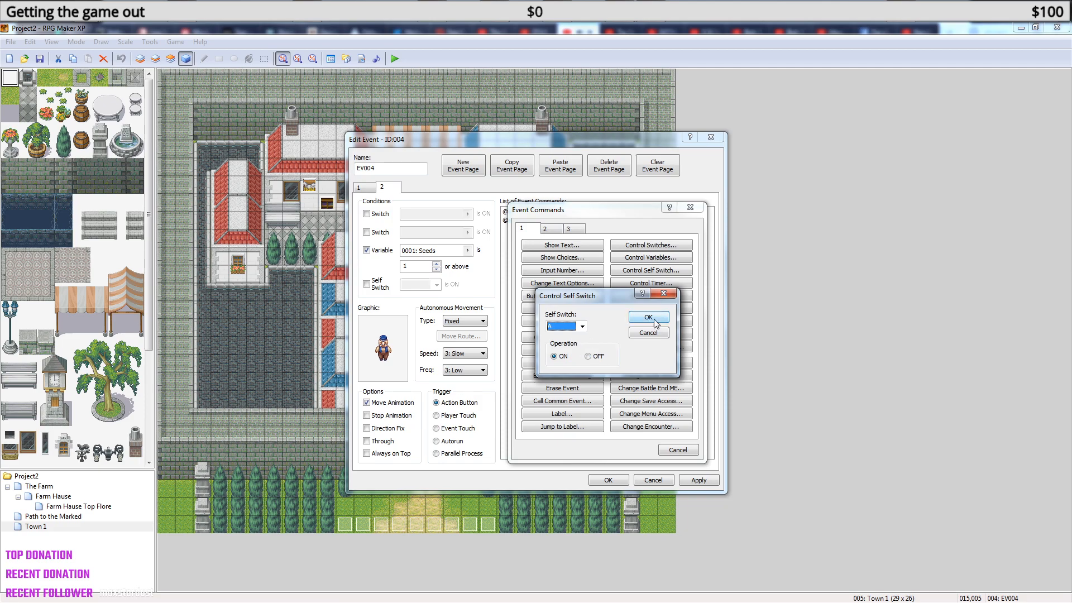
click(656, 317)
- Duplicate page 2 as page 3 and replace its variable condition with Self Switch A is ON
click(510, 166)
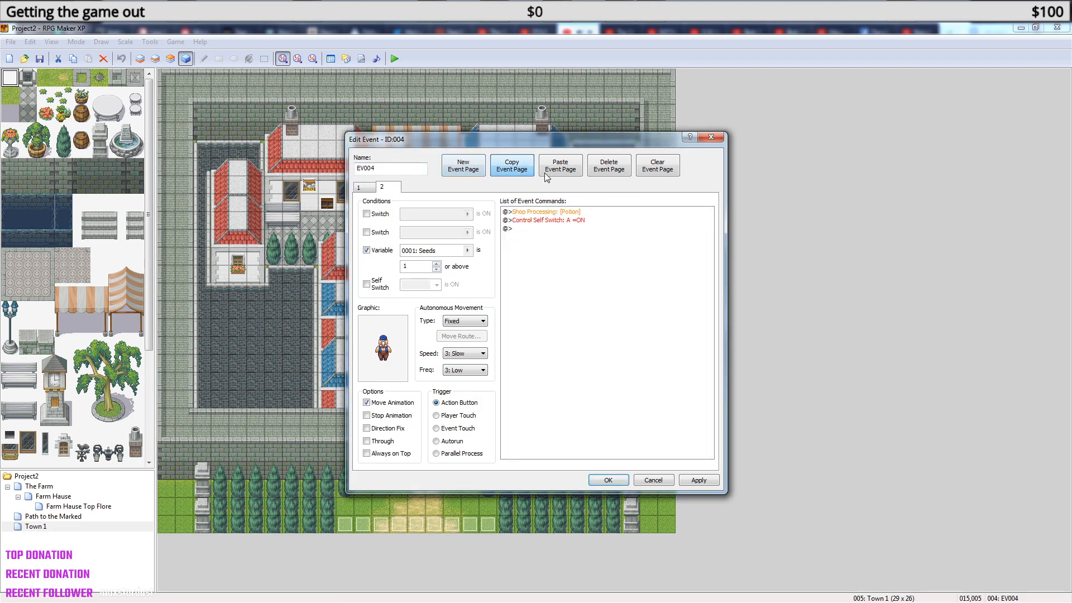
click(560, 174)
click(367, 250)
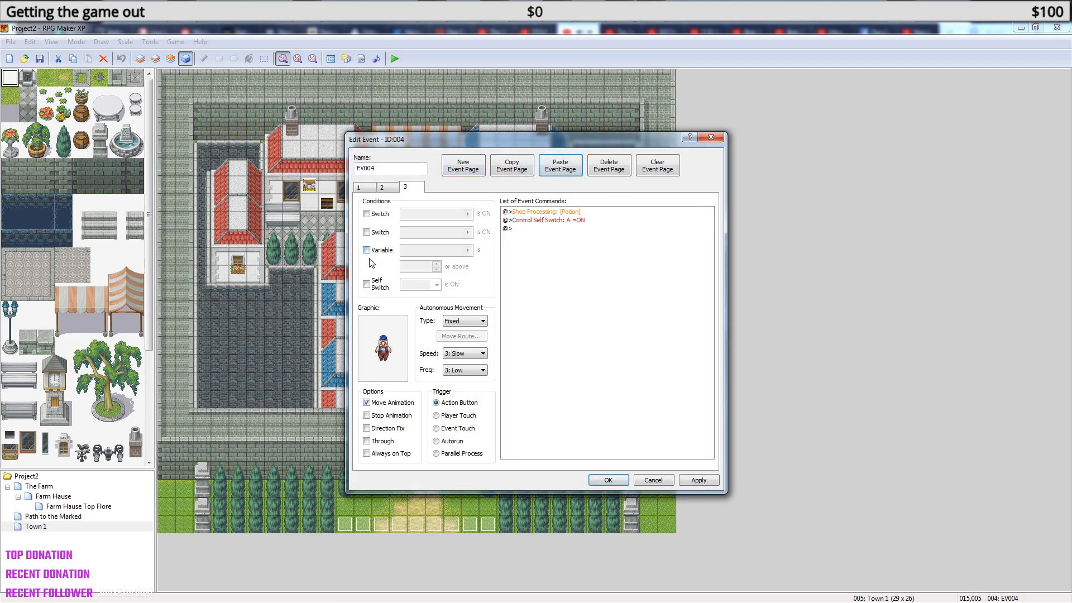
click(365, 188)
click(384, 187)
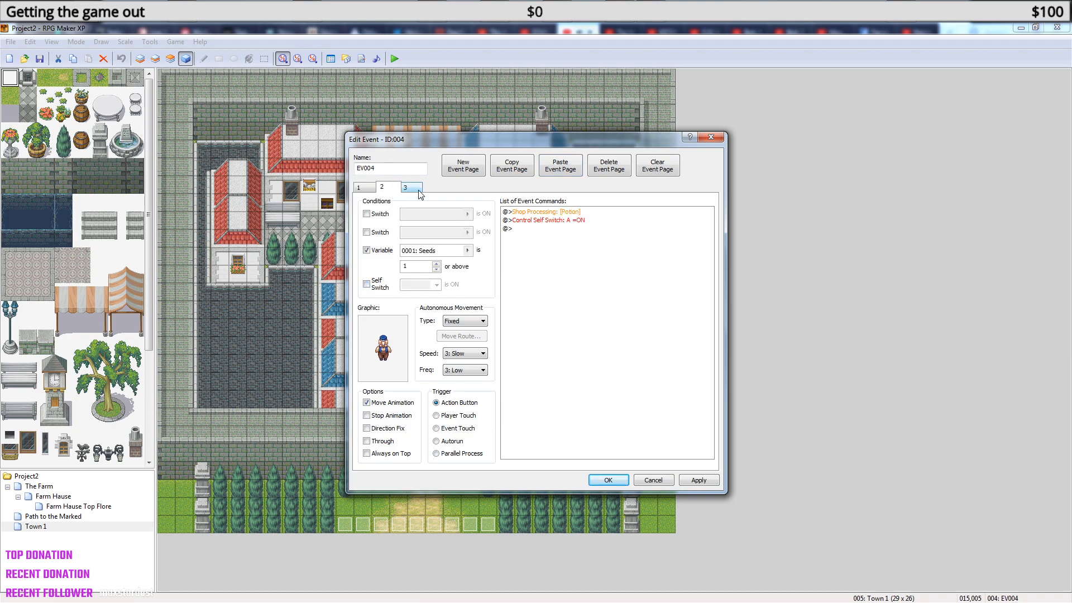
click(413, 188)
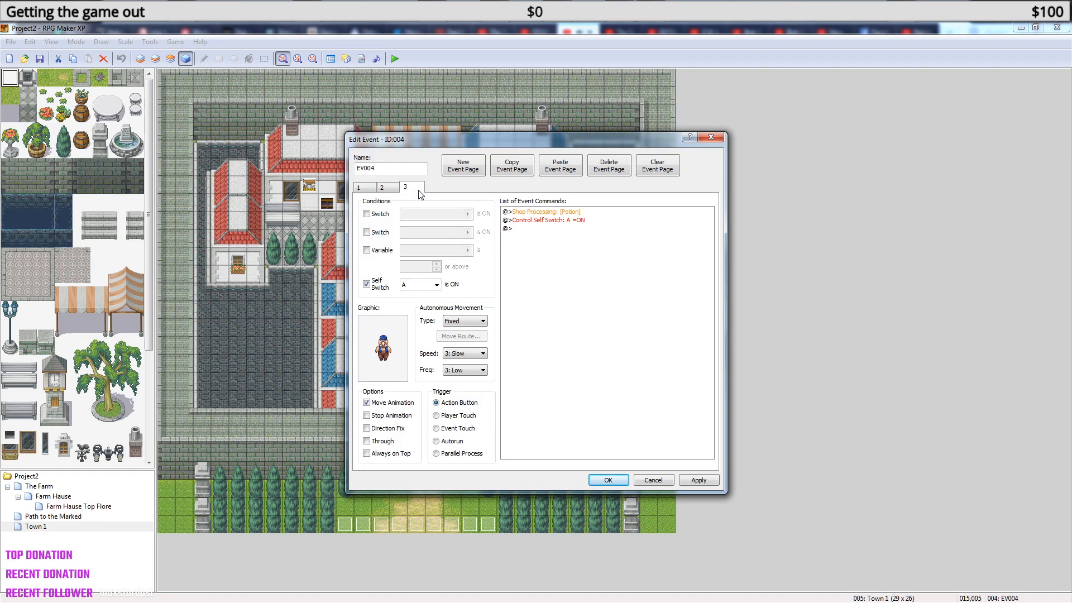
- Delete the Control Self Switch command from page 3 and accept the vendor event's changes
click(555, 221)
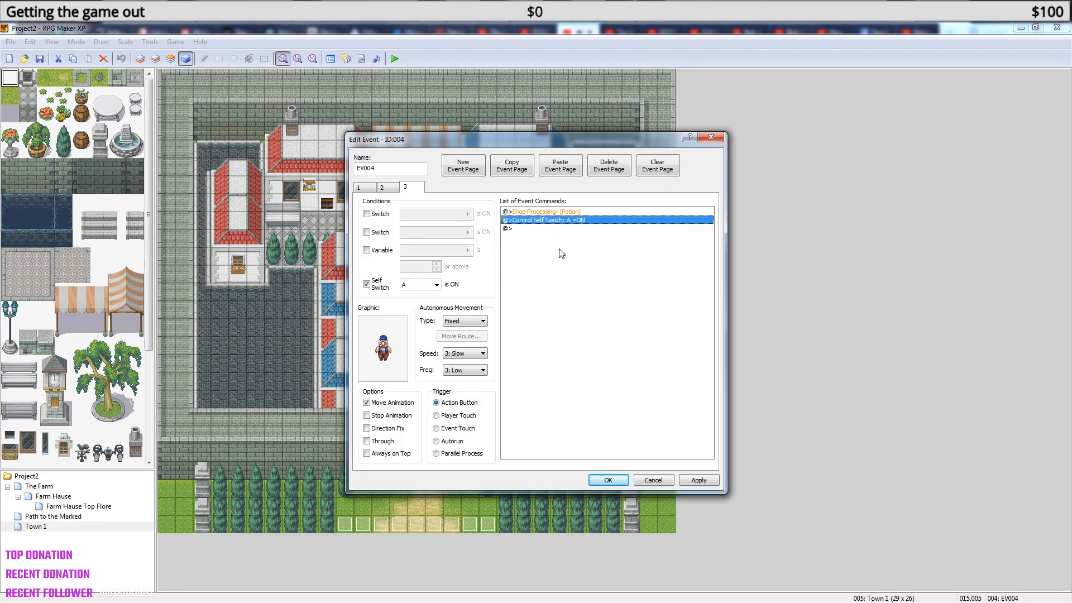
key(Delete)
click(608, 480)
- Save the project changes, start a playtest, and continue from the saved game File1
click(396, 60)
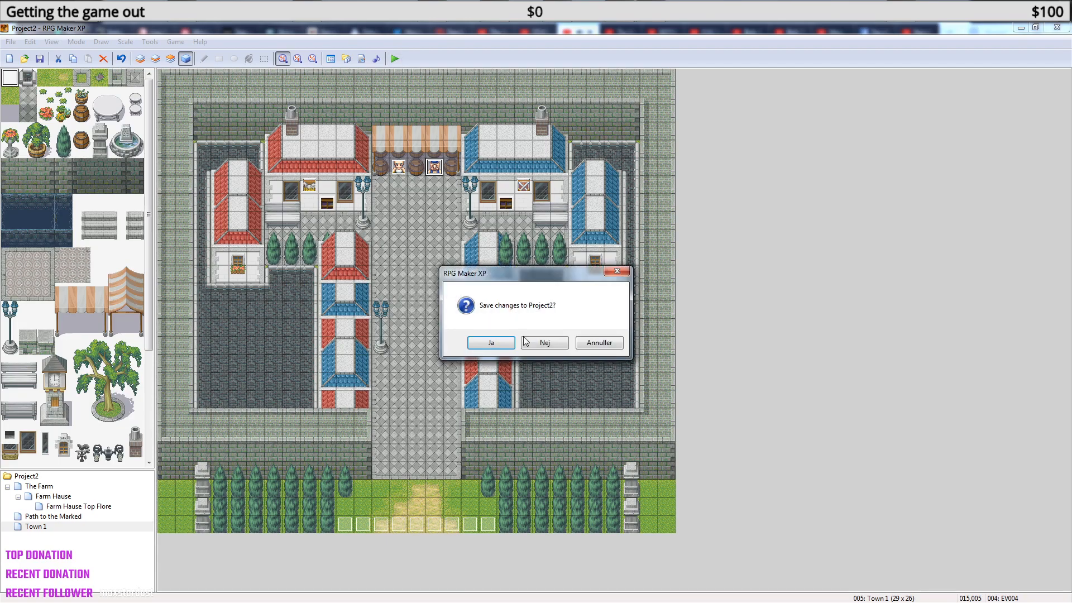
key(Return)
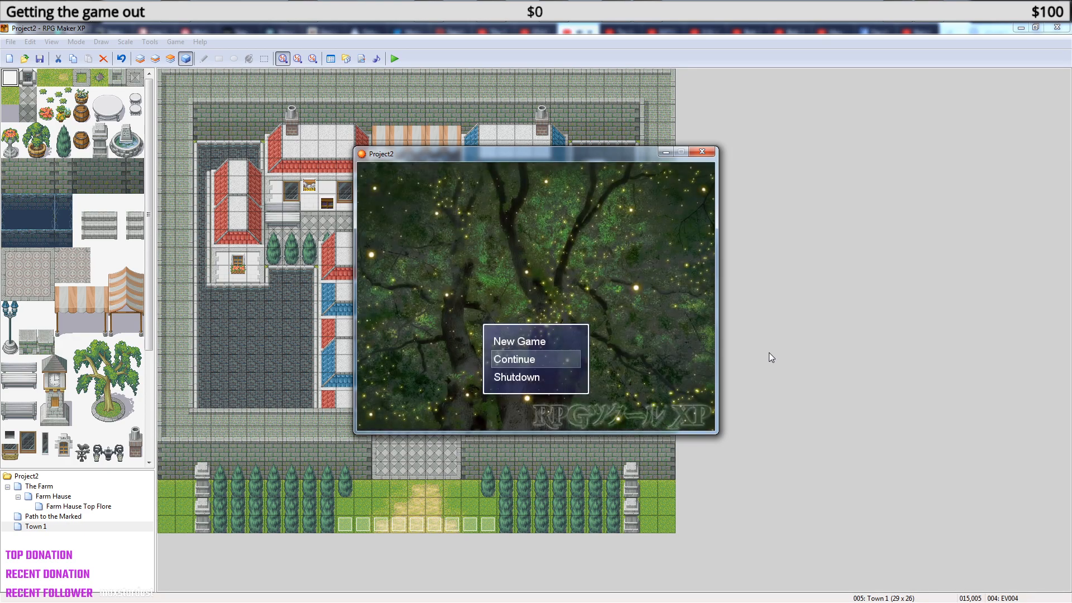
key(Return)
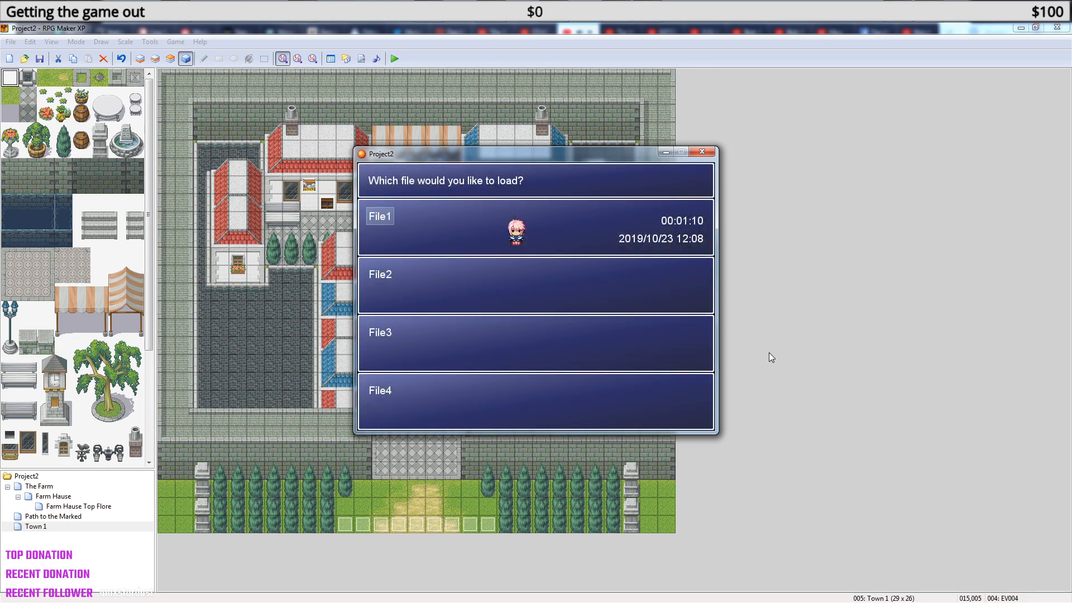
key(Return)
- Load File1 and buy one Seeds from the Town 1 vendor, leaving the shop after the purchase
key(Return)
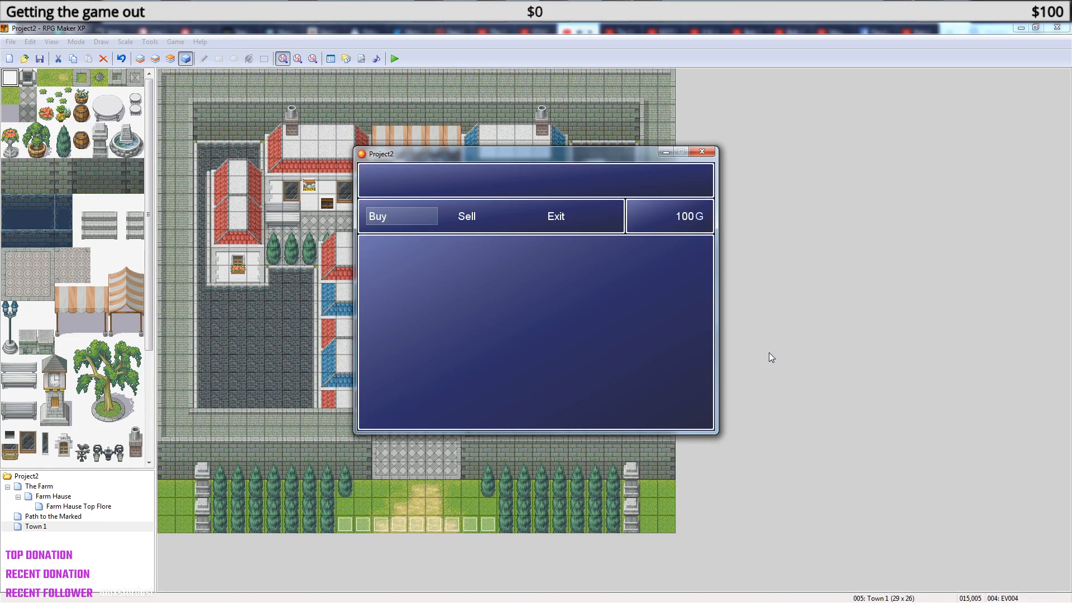
key(Return)
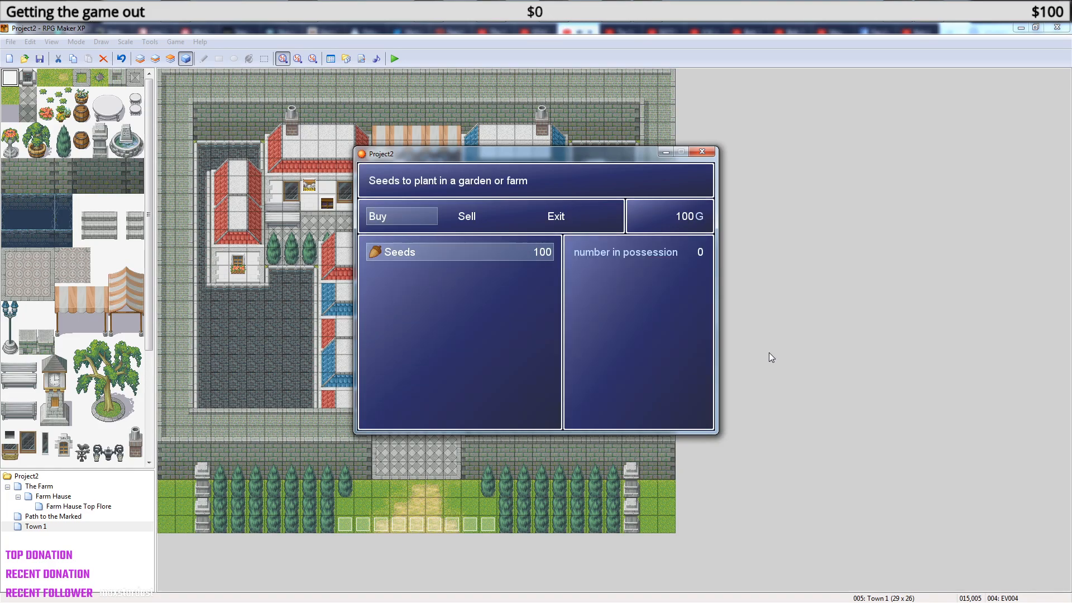
key(Return)
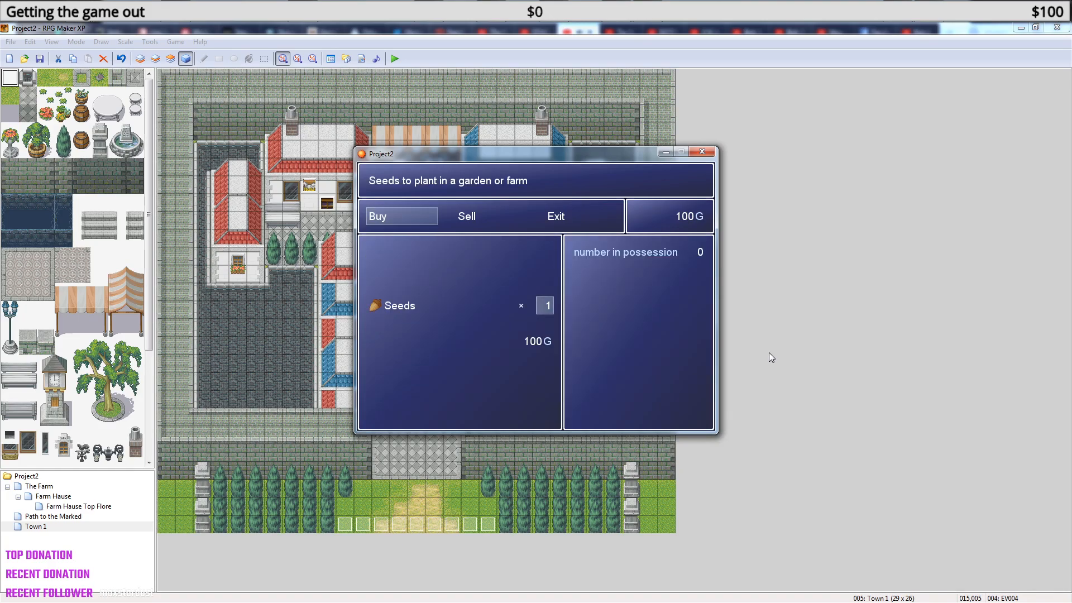
key(Return)
key(Escape)
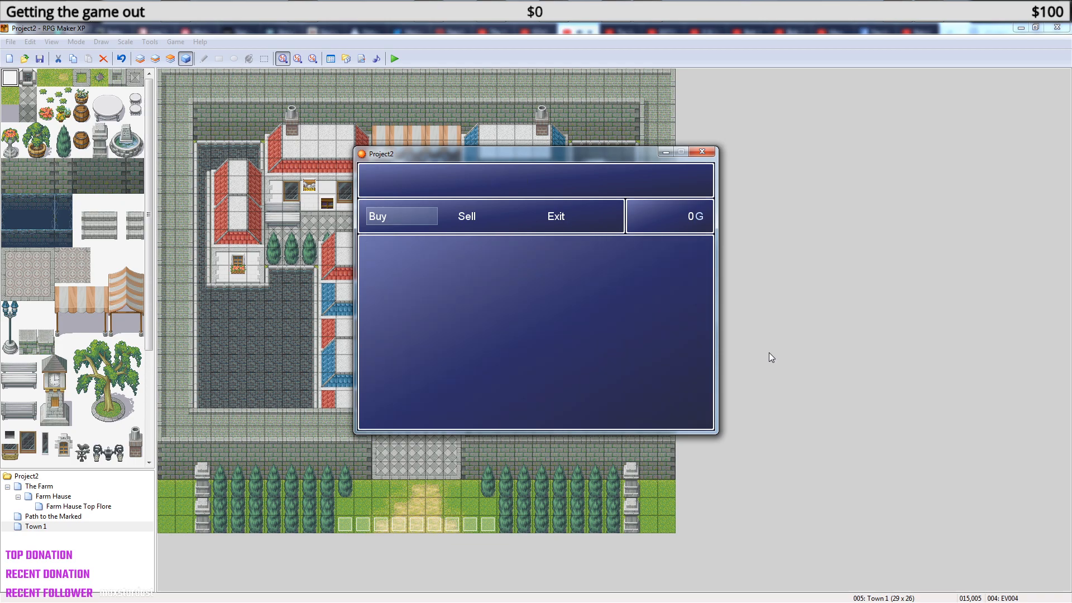
key(Escape)
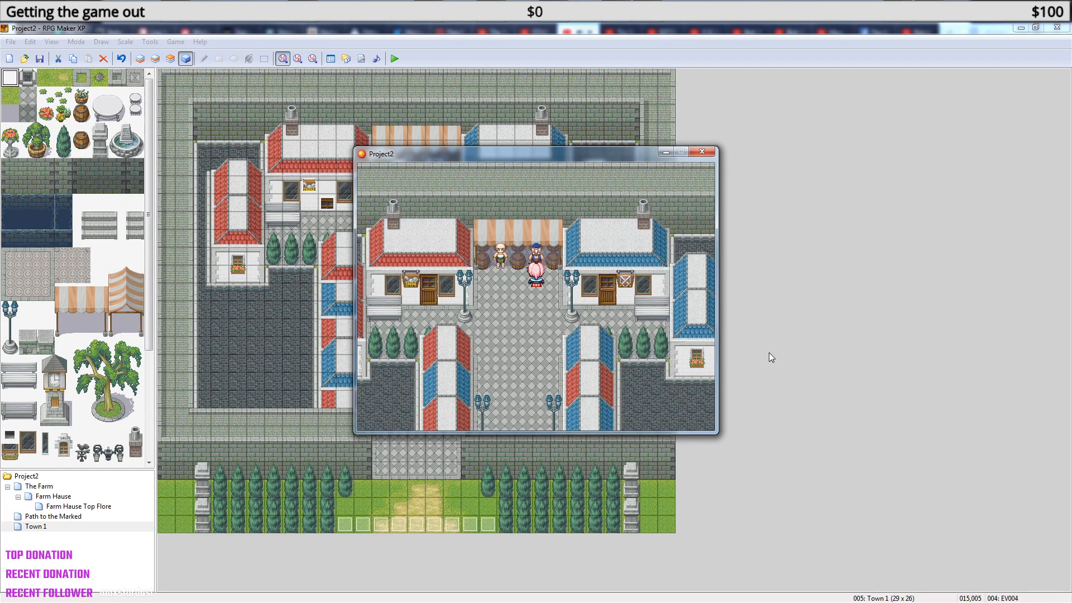
- Talk to the same vendor again, inspect the shop's buy list, and leave the shop
key(Return)
key(Return)
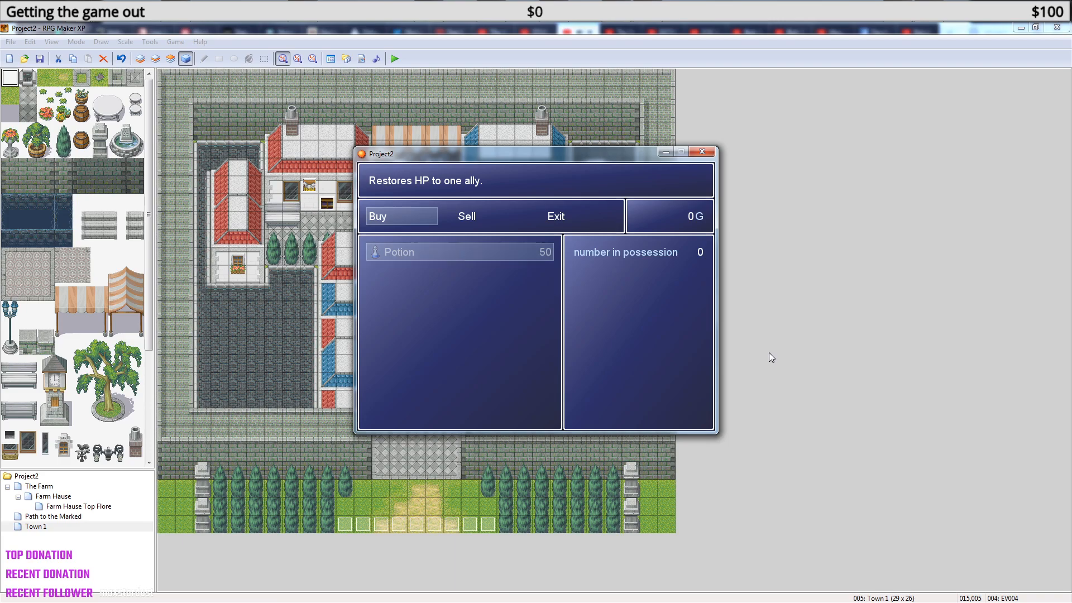
key(Escape)
key(Return)
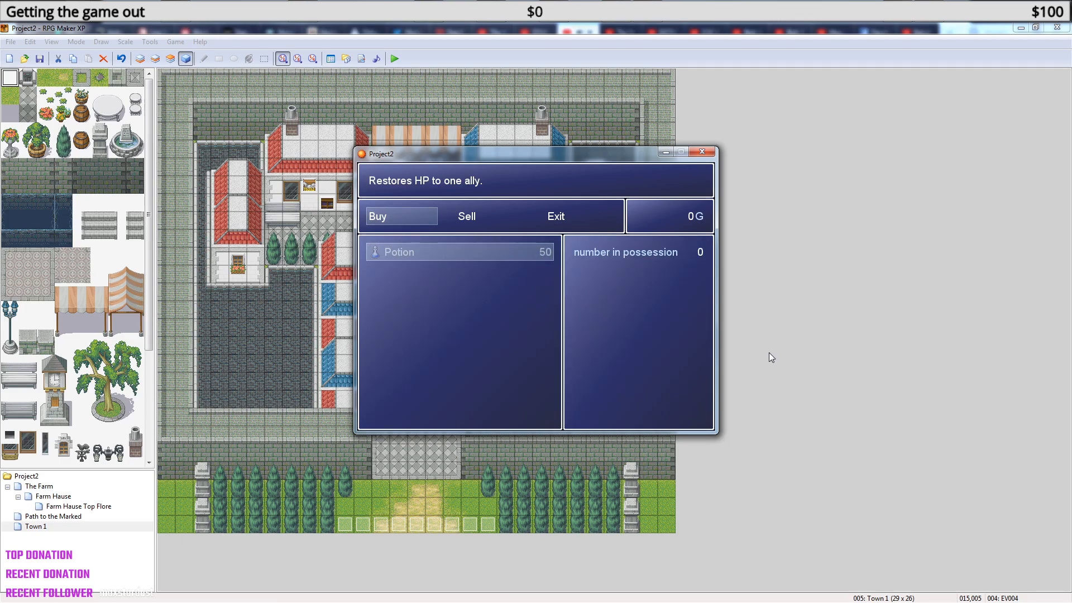
key(Escape)
key(Escape)
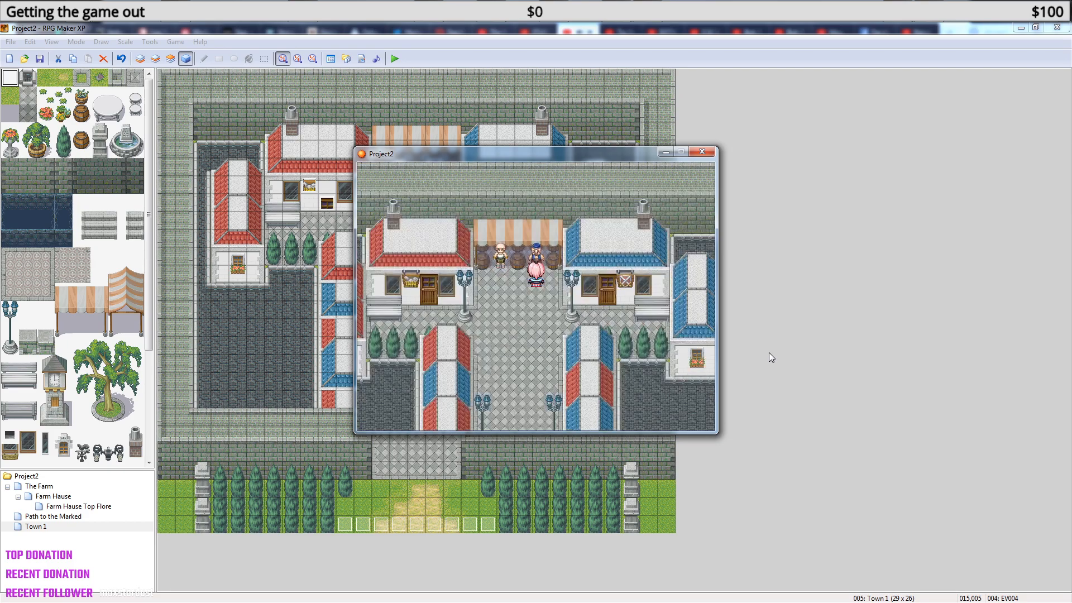
- Check the character's item inventory in the game menu and return to the map
key(Escape)
key(Down)
key(Down)
key(Down)
key(Down)
key(Up)
key(Up)
key(Up)
key(Up)
key(Return)
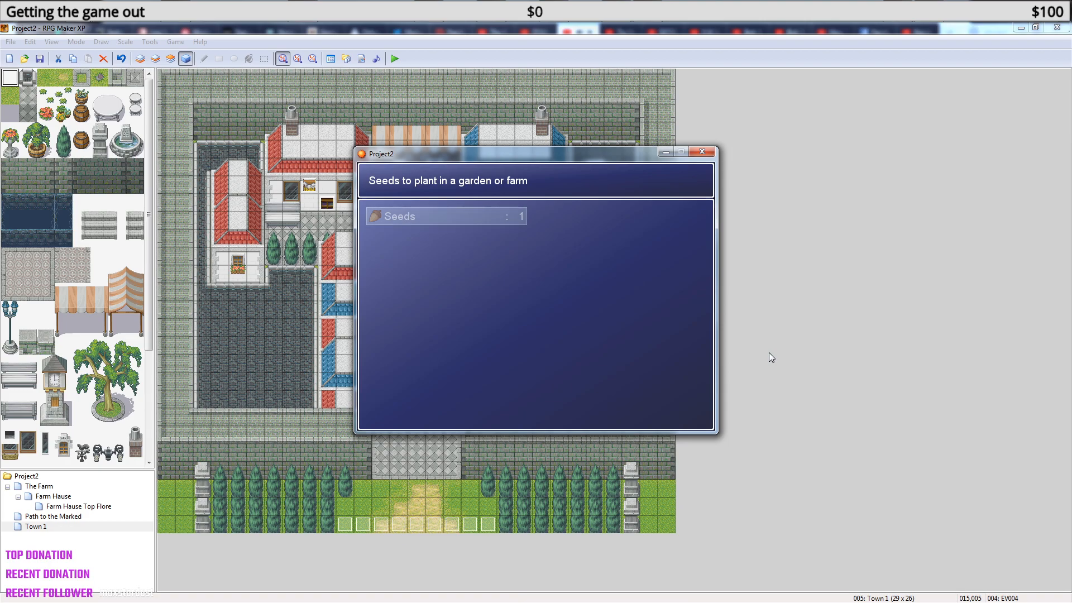
key(Escape)
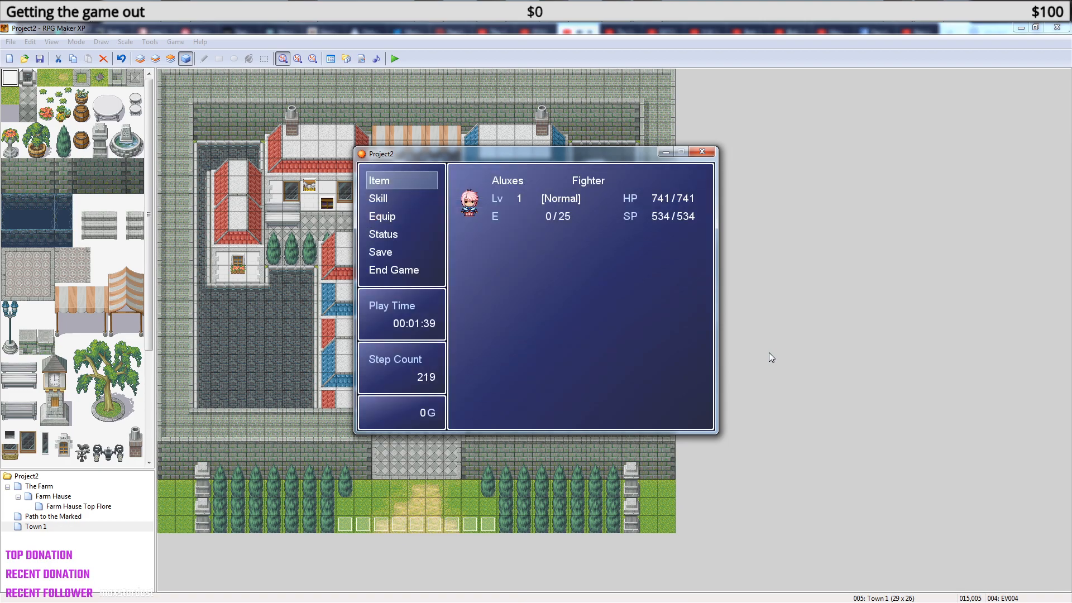
key(Escape)
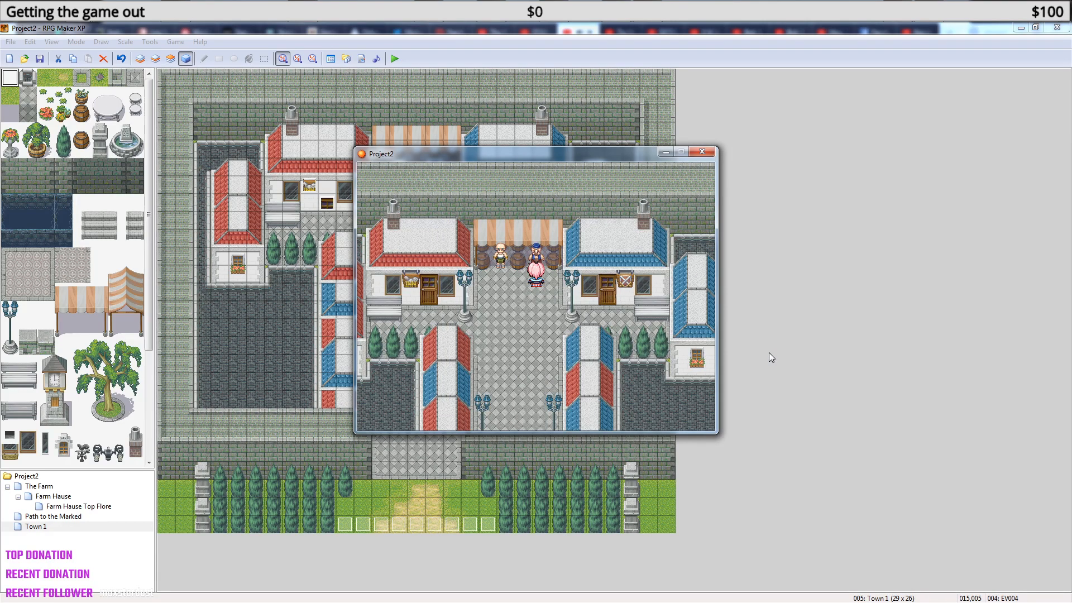
- Examine switches 0001-0010 and variables 0001-0010 in the playtest's debug window, then return to the map
key(F9)
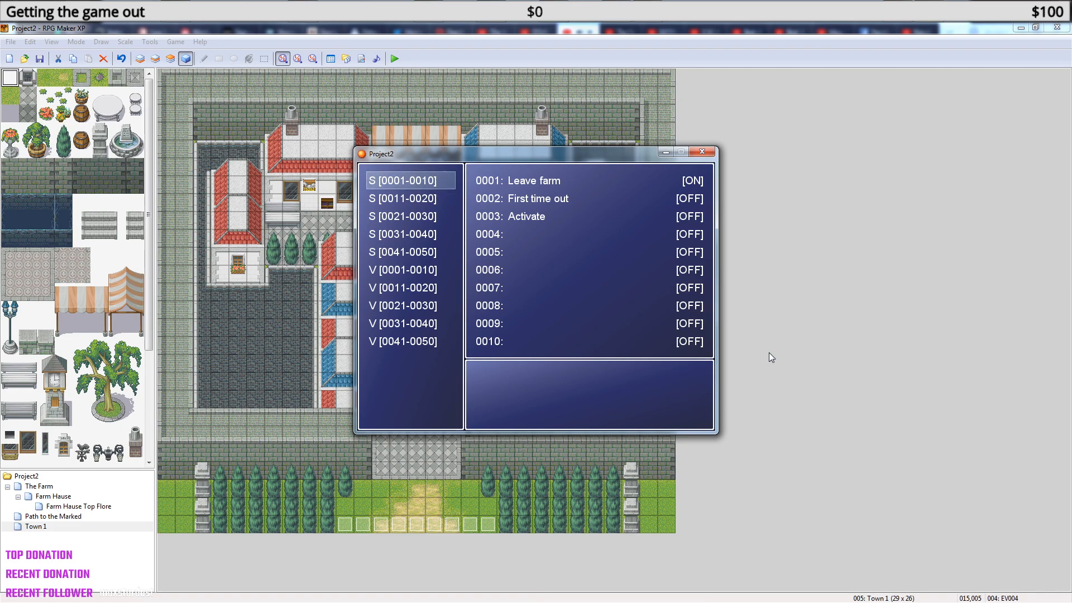
key(Down)
key(Down)
key(Down)
key(Up)
key(Up)
key(Up)
key(Down)
key(Down)
key(Down)
key(Down)
key(Down)
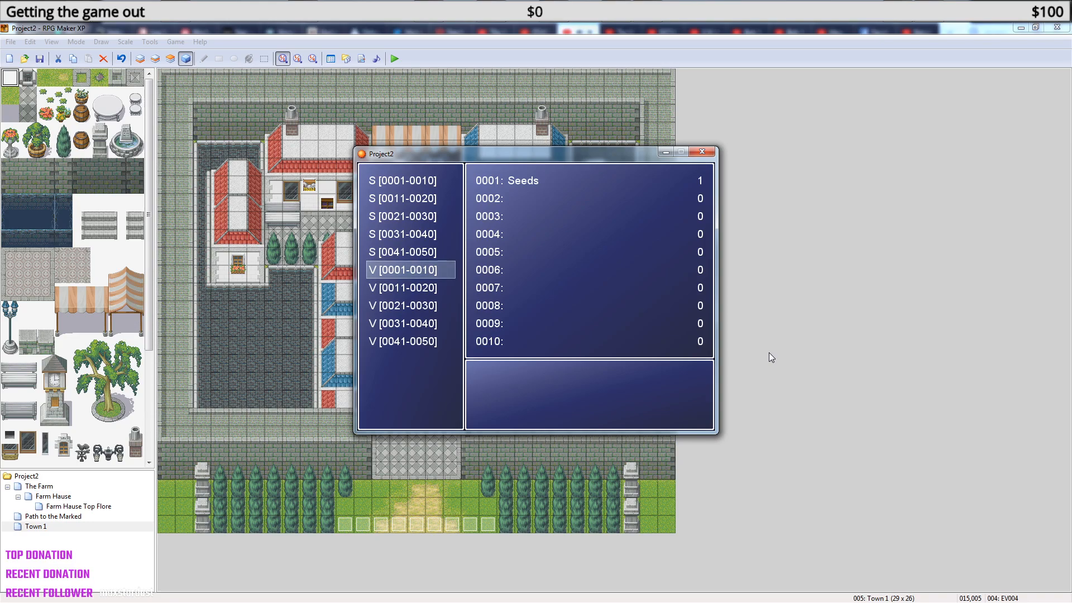
key(Escape)
- Walk the character along the market stall and test whether the barrel between the two vendors can be walked onto
key(Left)
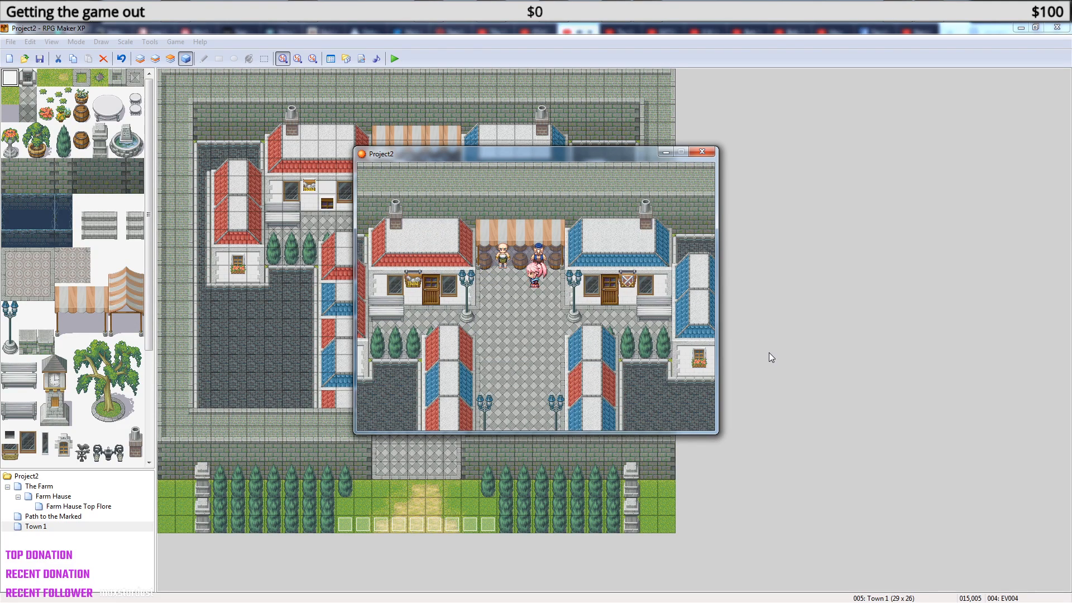
key(Up)
key(Down)
key(Left)
key(Left)
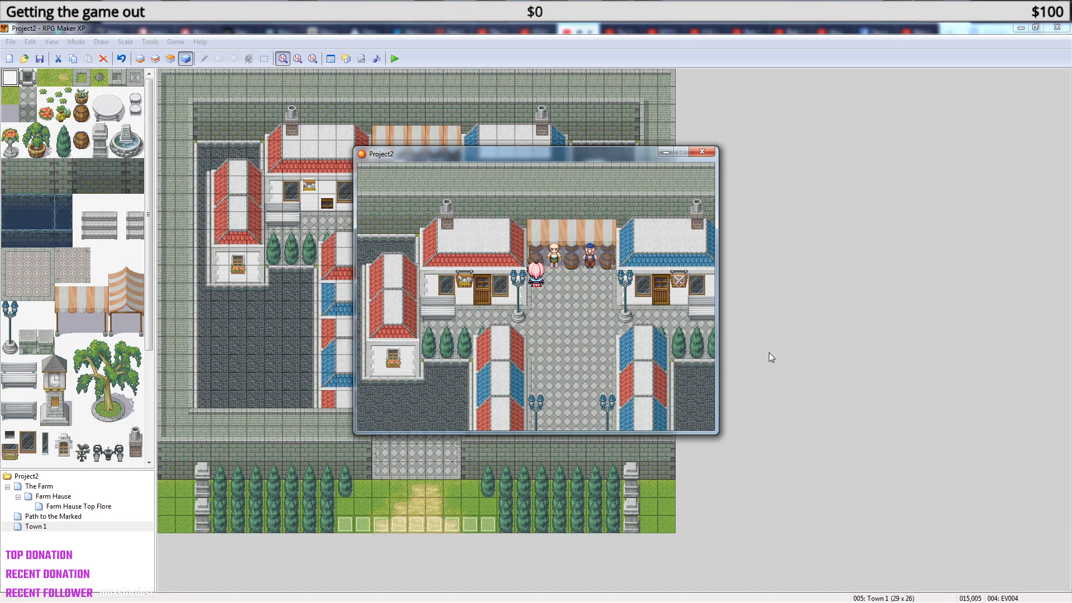
key(Right)
key(Right)
key(Left)
key(Up)
key(Down)
key(Up)
key(Down)
key(Up)
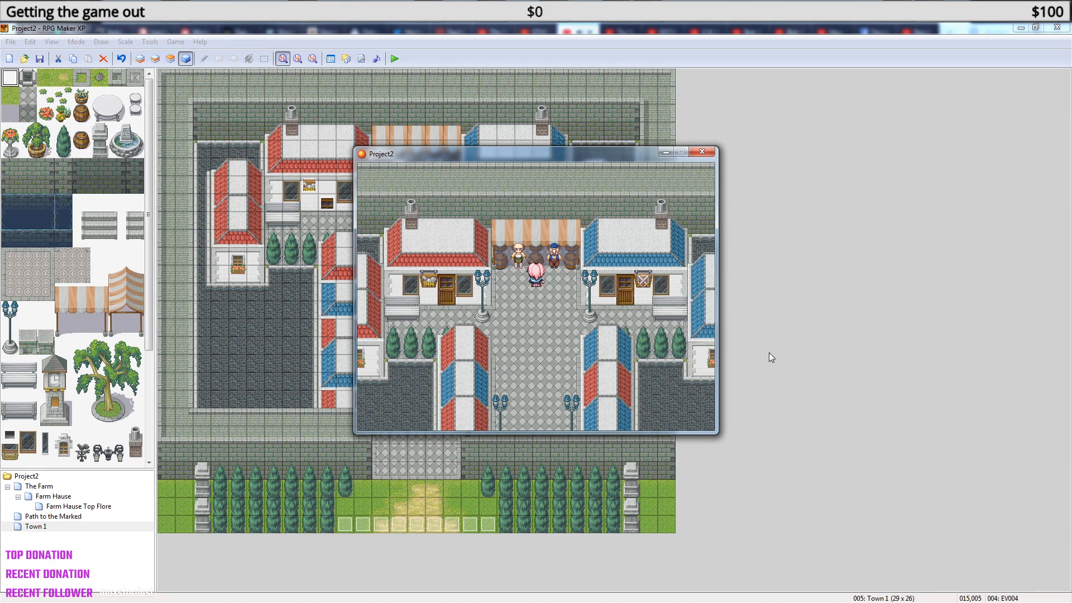
key(Up)
key(Down)
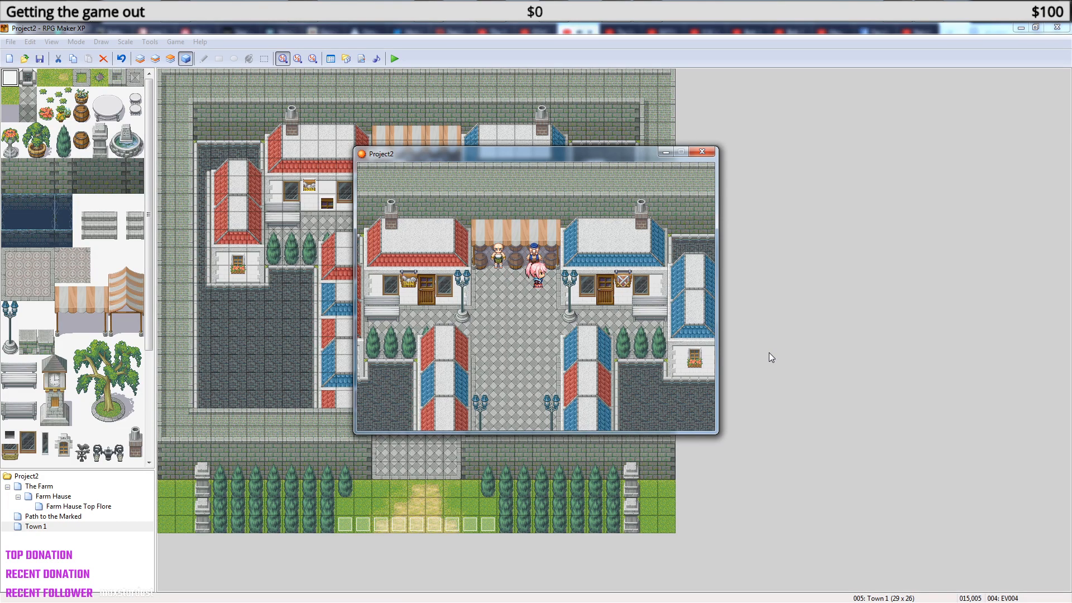
key(Up)
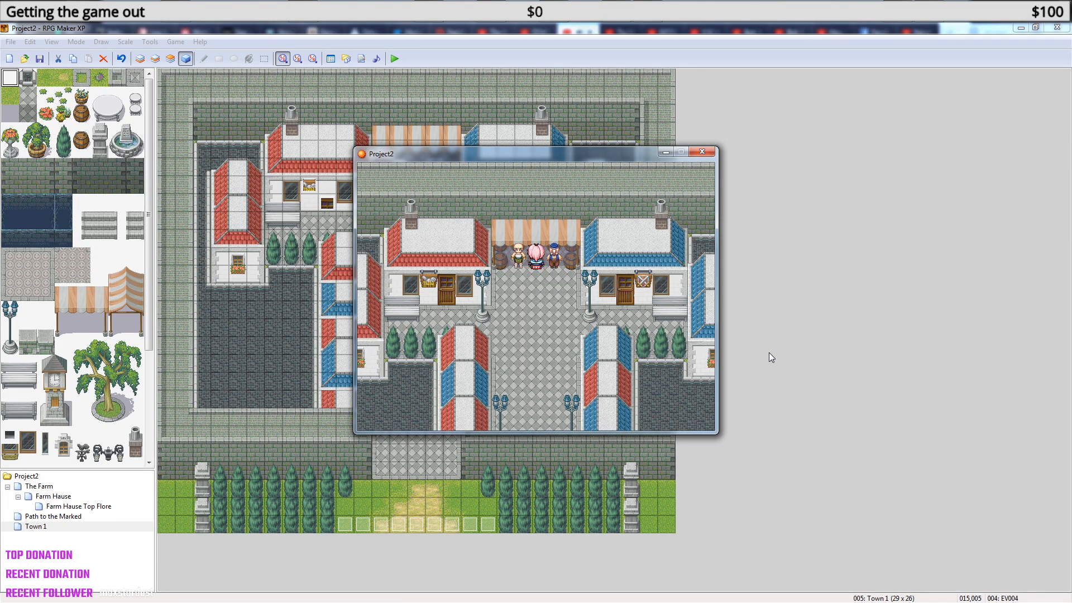
key(Down)
key(Down)
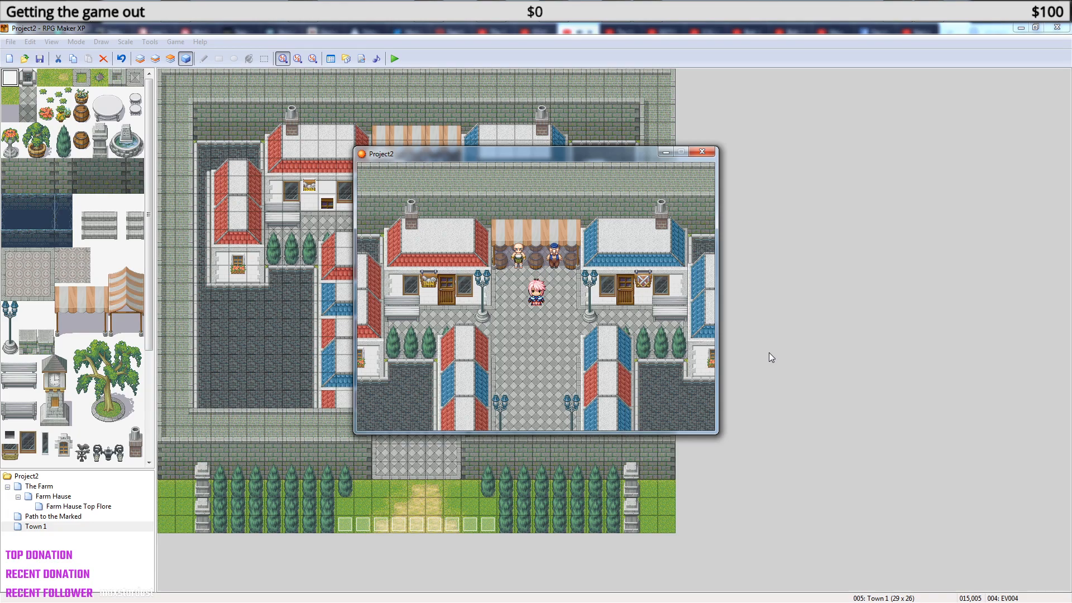
key(Up)
key(Up)
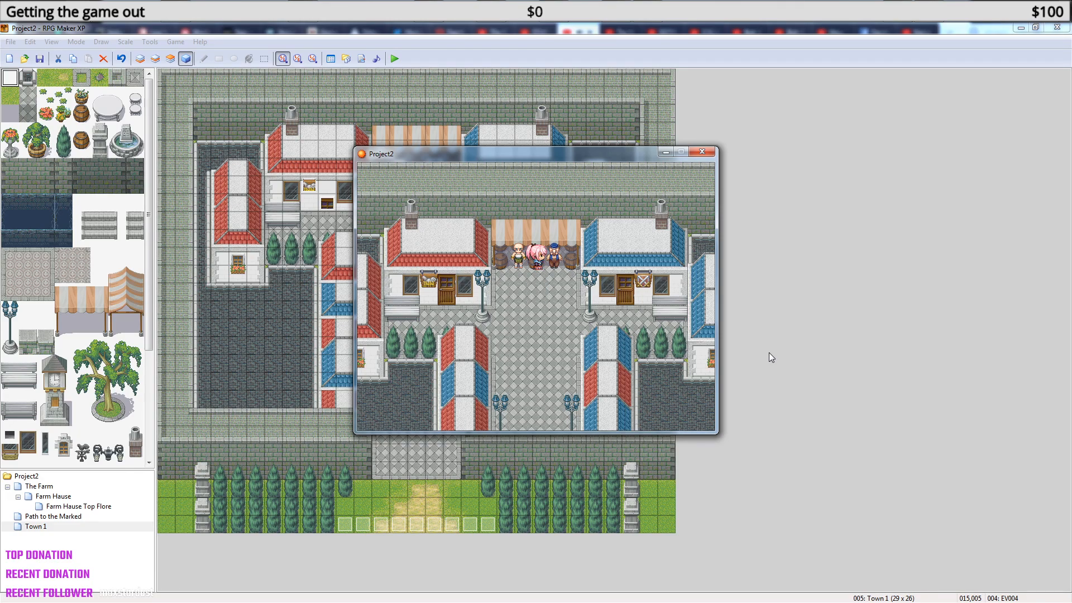
key(Down)
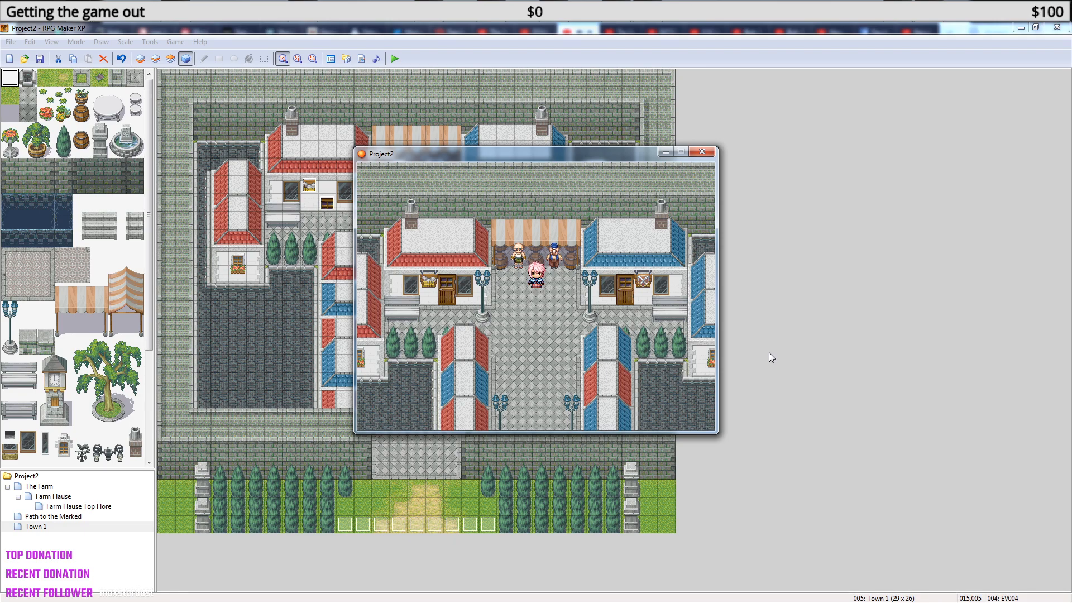
- Return to the blue-capped vendor, check the shop's buy list, and leave the shop
key(Right)
key(Up)
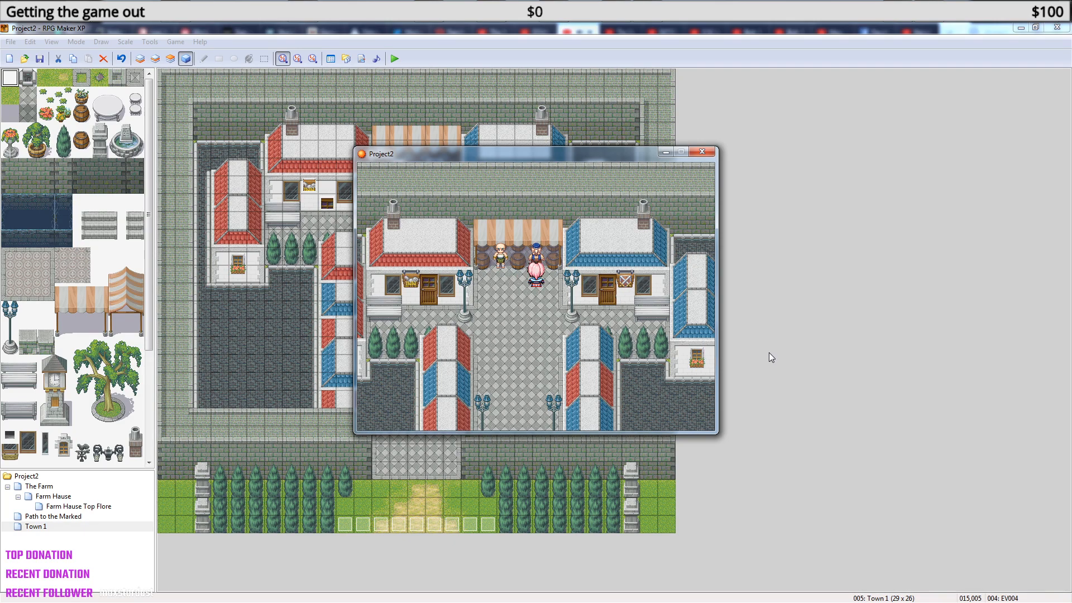
key(Down)
key(Down)
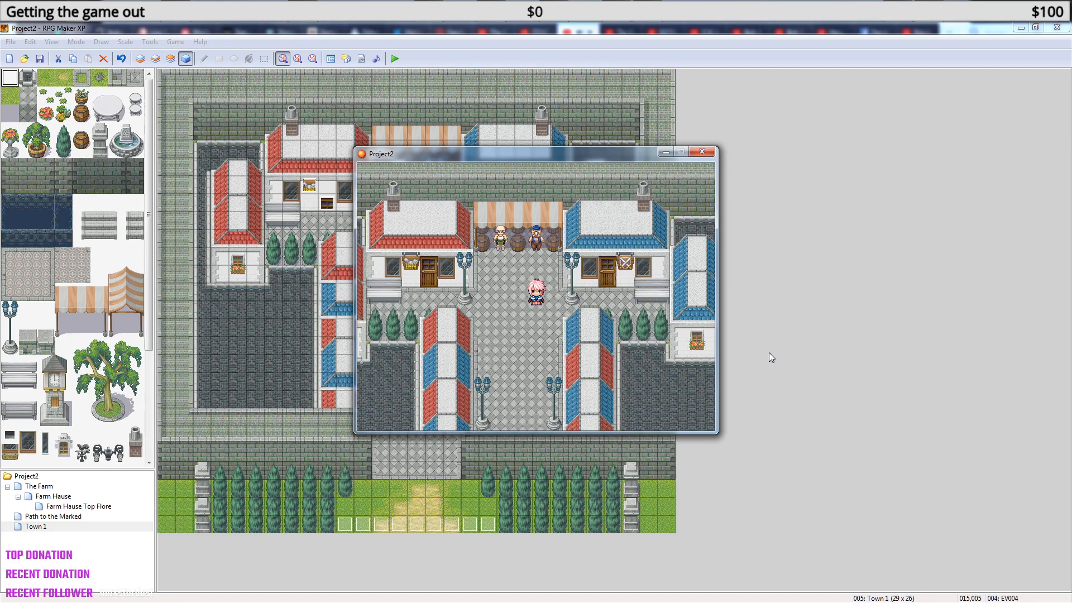
key(Up)
key(Up)
key(space)
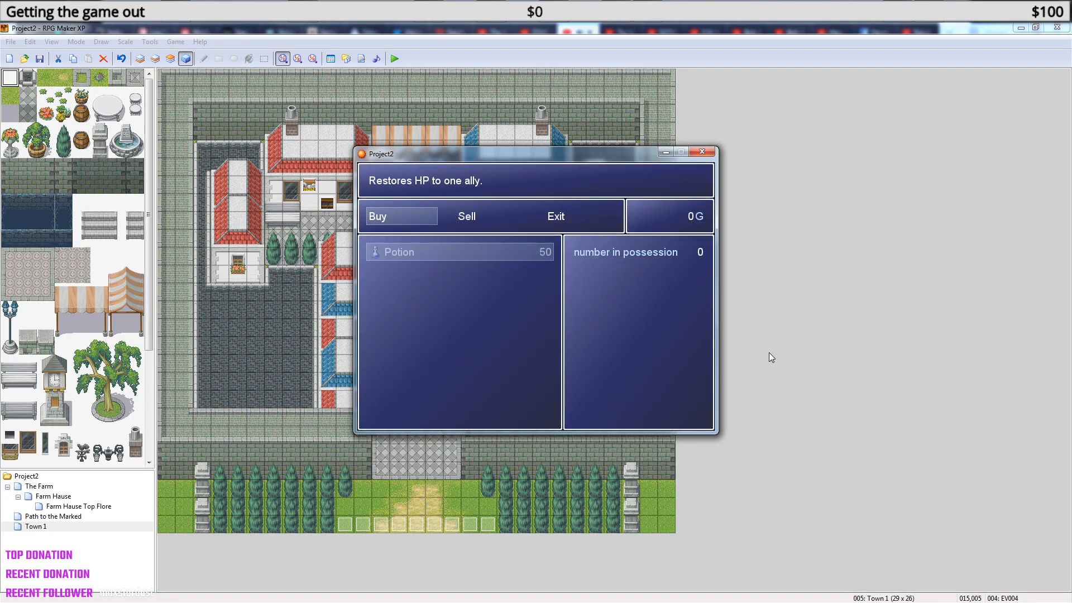
key(Escape)
key(Escape)
- Recheck the vendor's buy list after walking toward the town's south entrance and back, and end the playtest
key(Down)
key(Down)
key(Up)
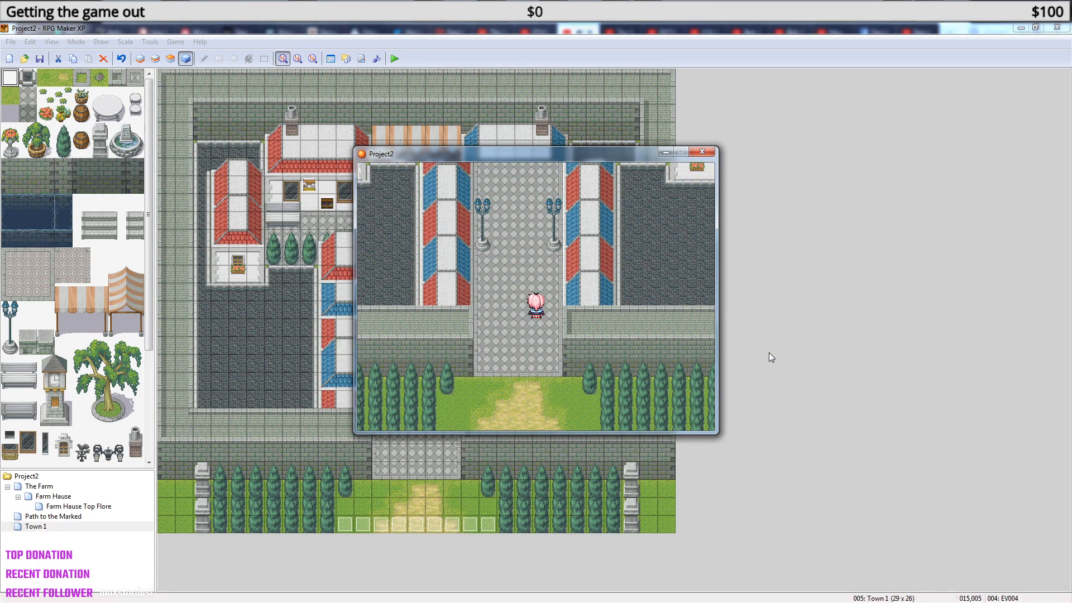
key(Up)
key(Up)
key(Return)
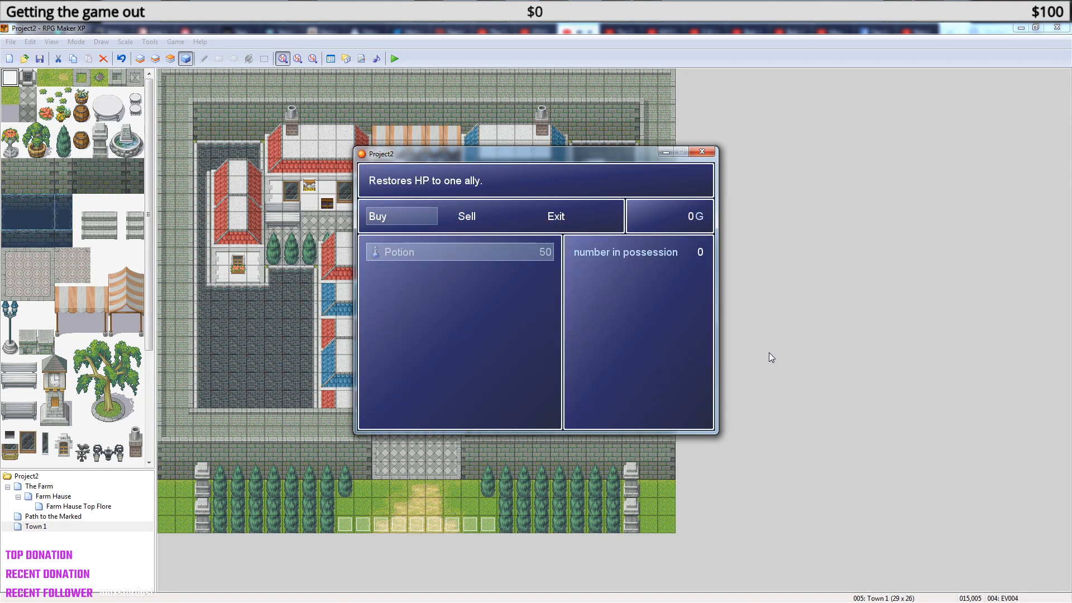
key(Escape)
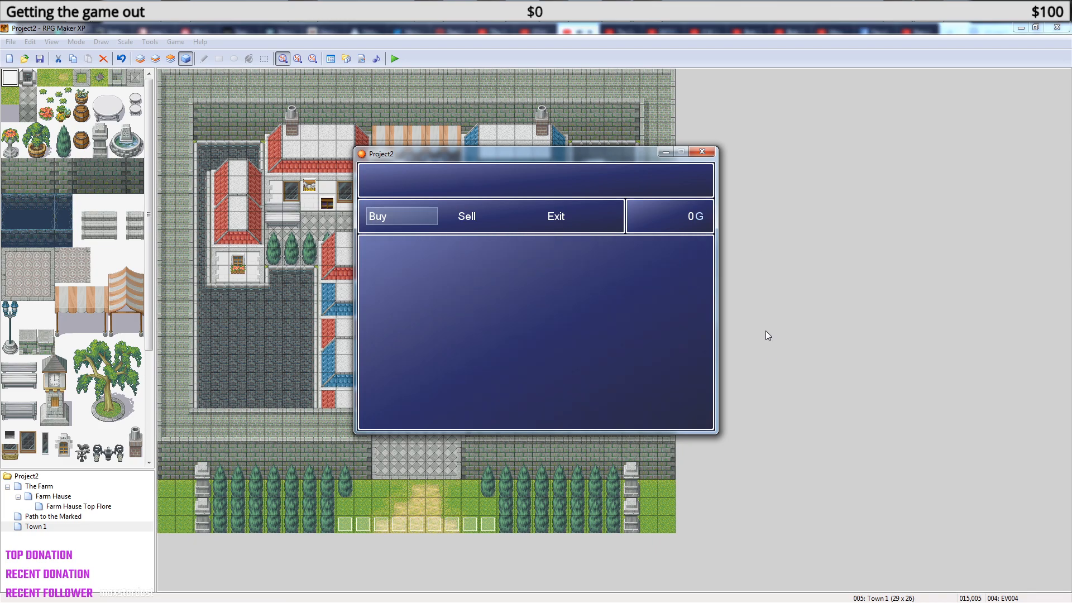
click(701, 151)
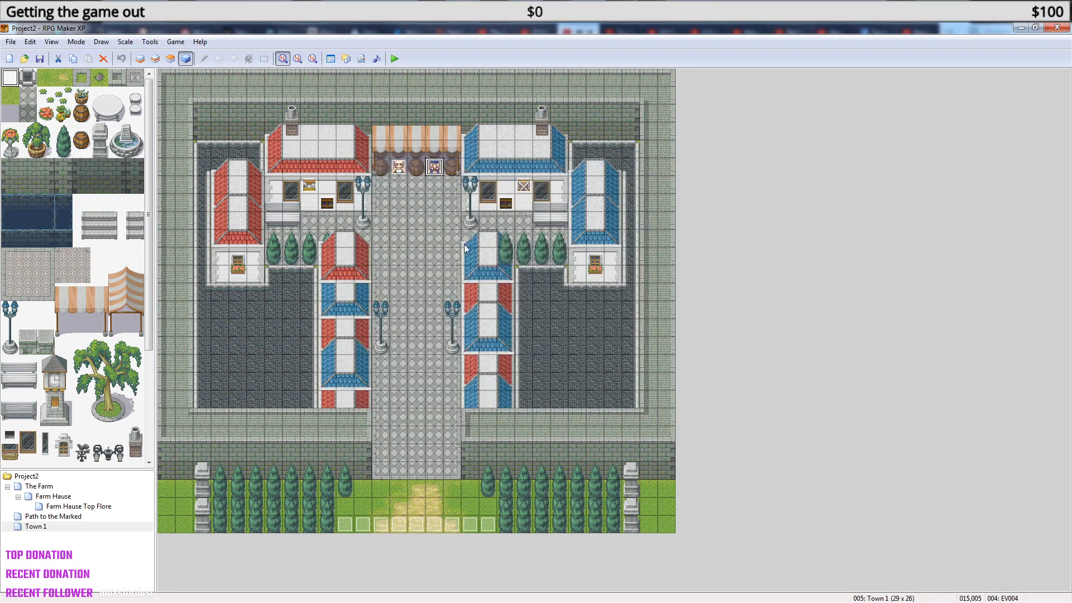
- Select the barrel tile and examine the market stall's barrels on the map's first and second layers
click(421, 170)
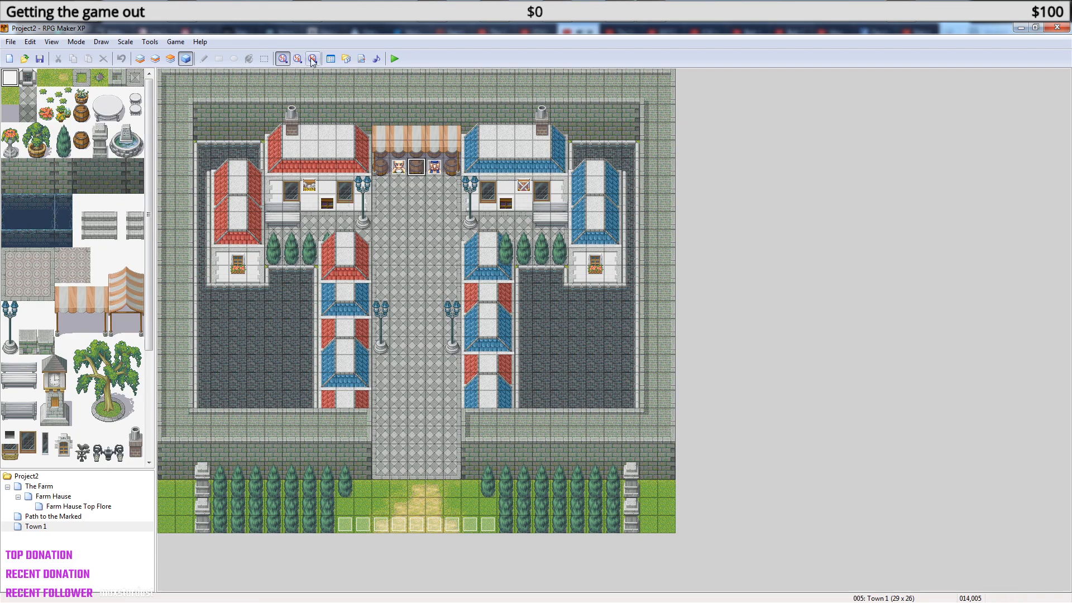
drag(149, 330, 163, 187)
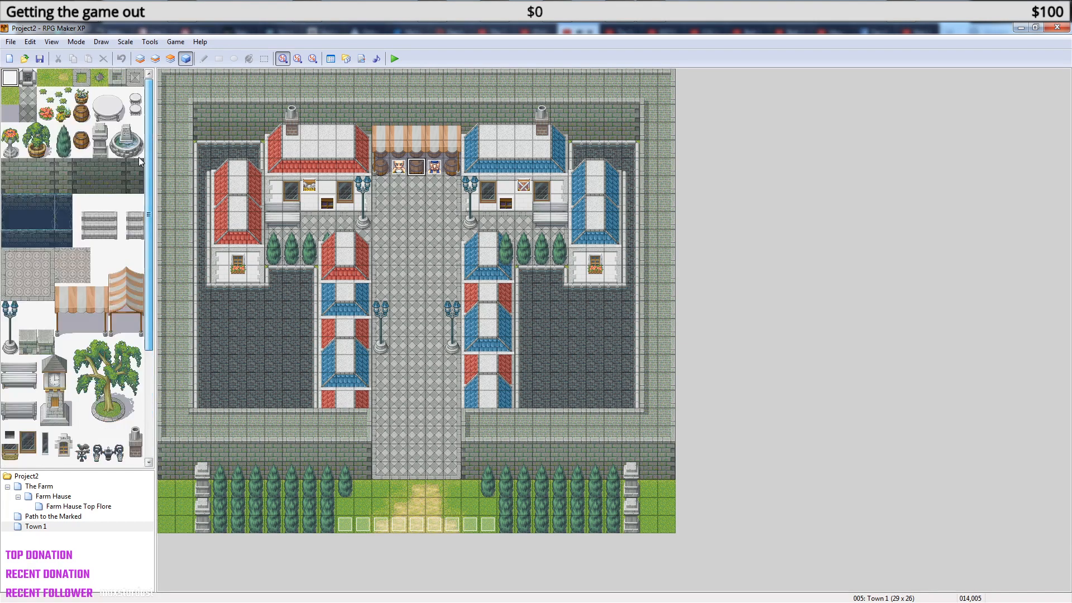
click(81, 113)
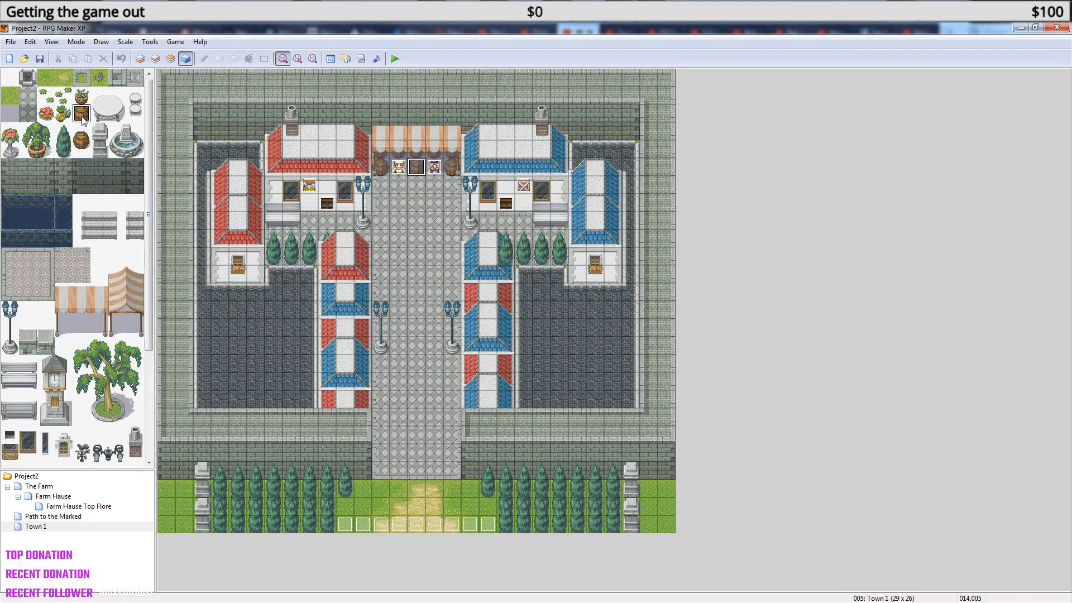
right_click(418, 170)
click(140, 59)
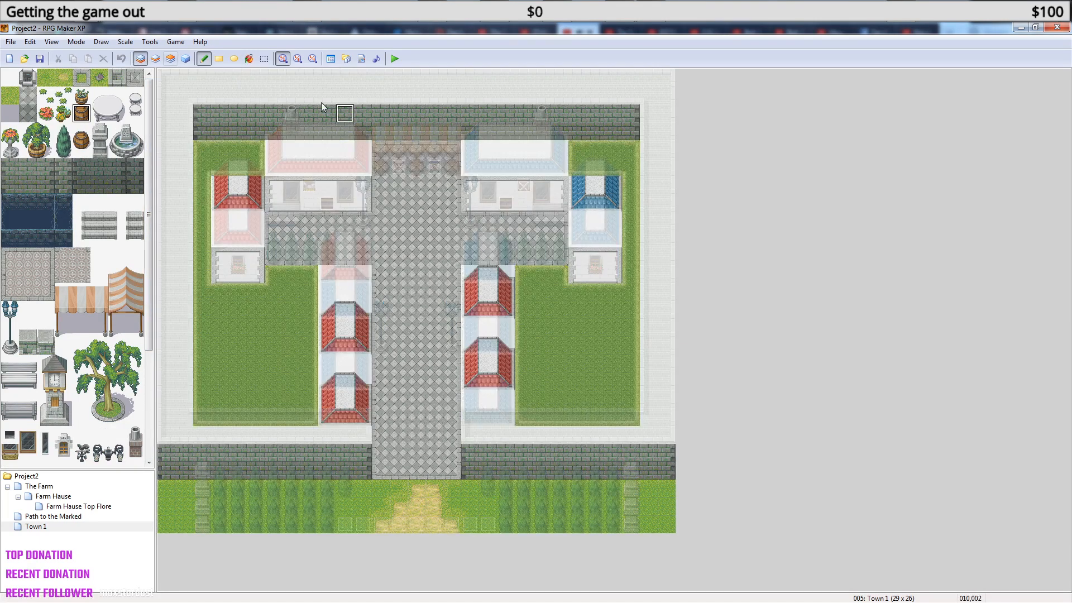
click(154, 59)
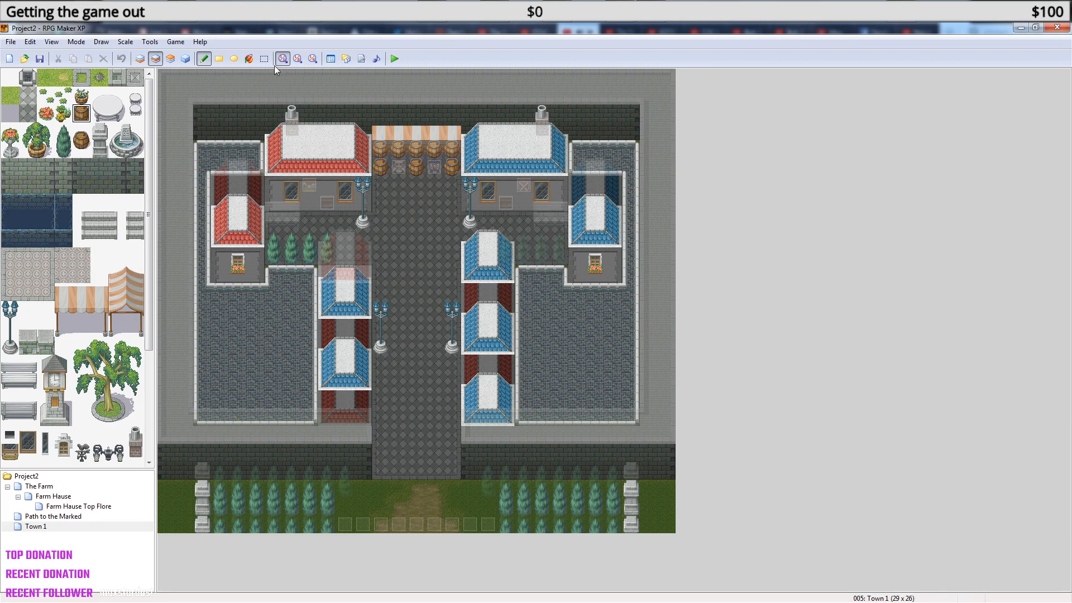
- Check which tileset Town 1 uses in its map properties and close them without changes
right_click(46, 527)
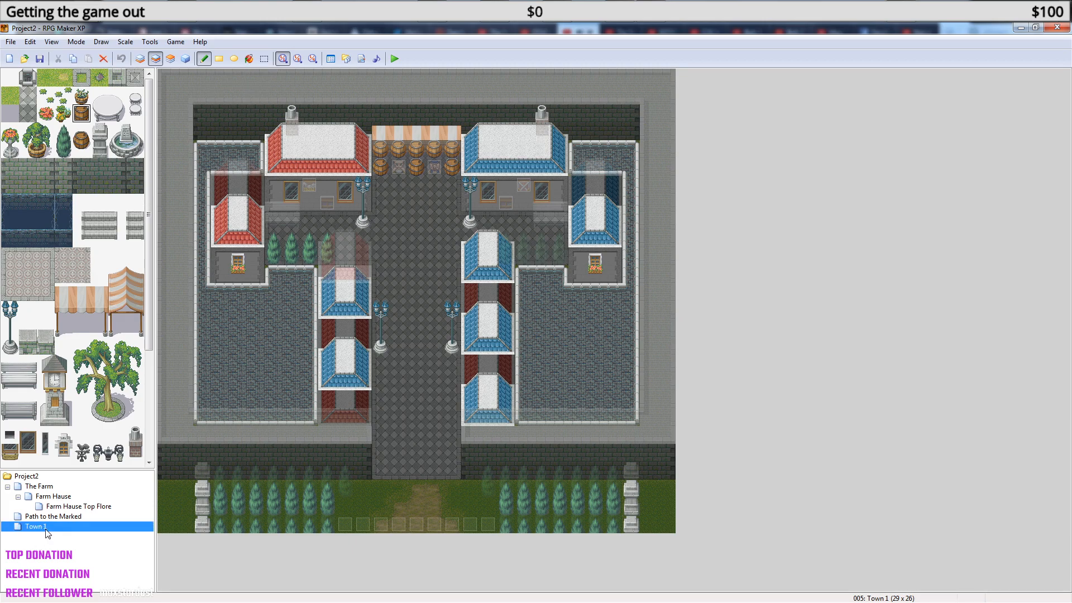
click(89, 446)
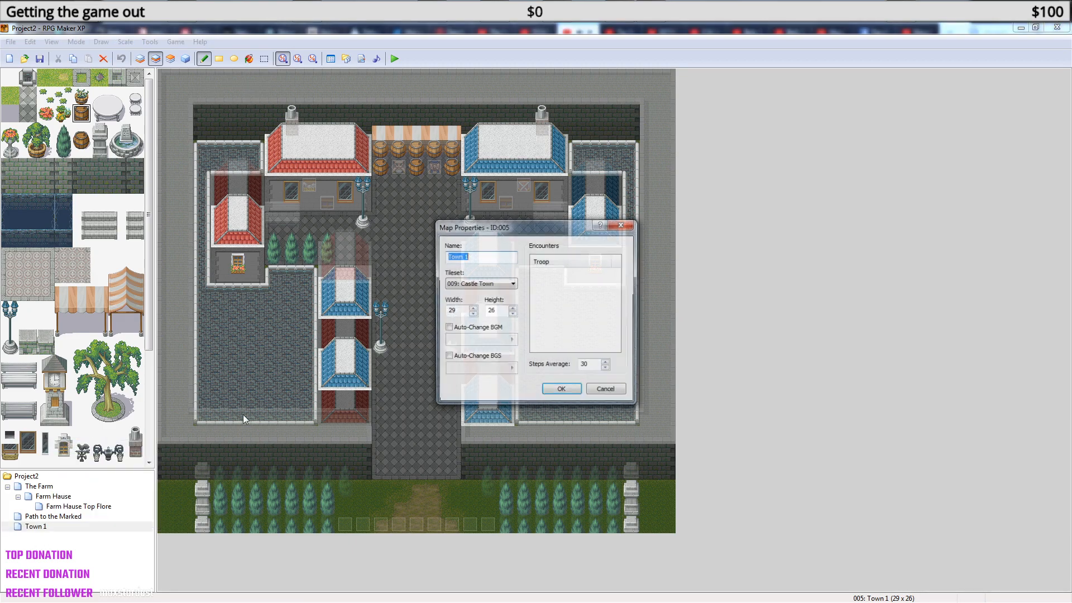
click(622, 224)
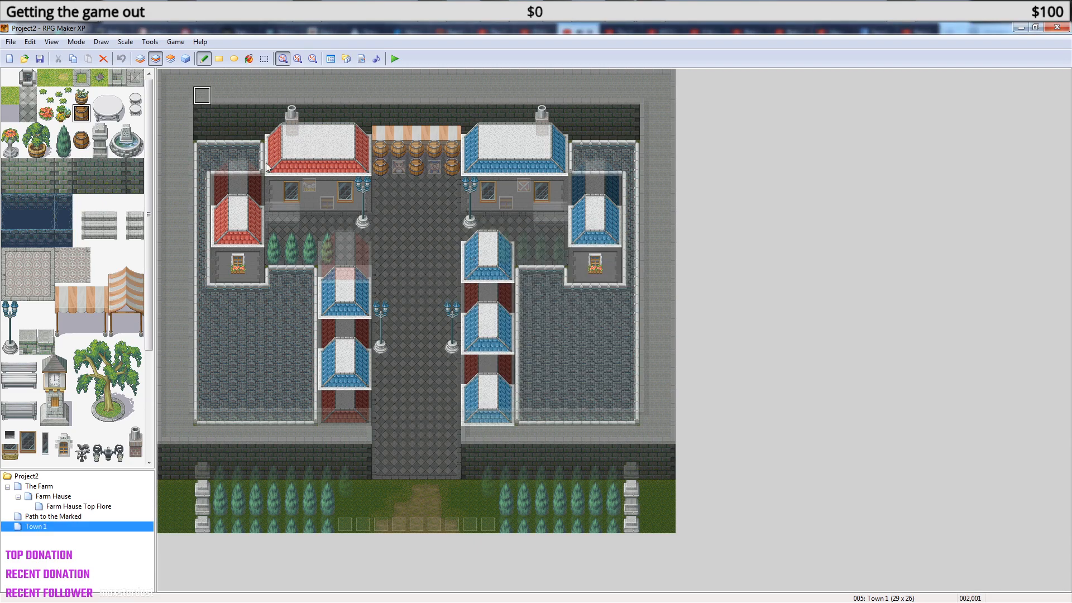
- Examine the Castle Town tileset's Passage and Passage (4 dir) settings for the barrel and market stall tiles, and close the Database
click(330, 59)
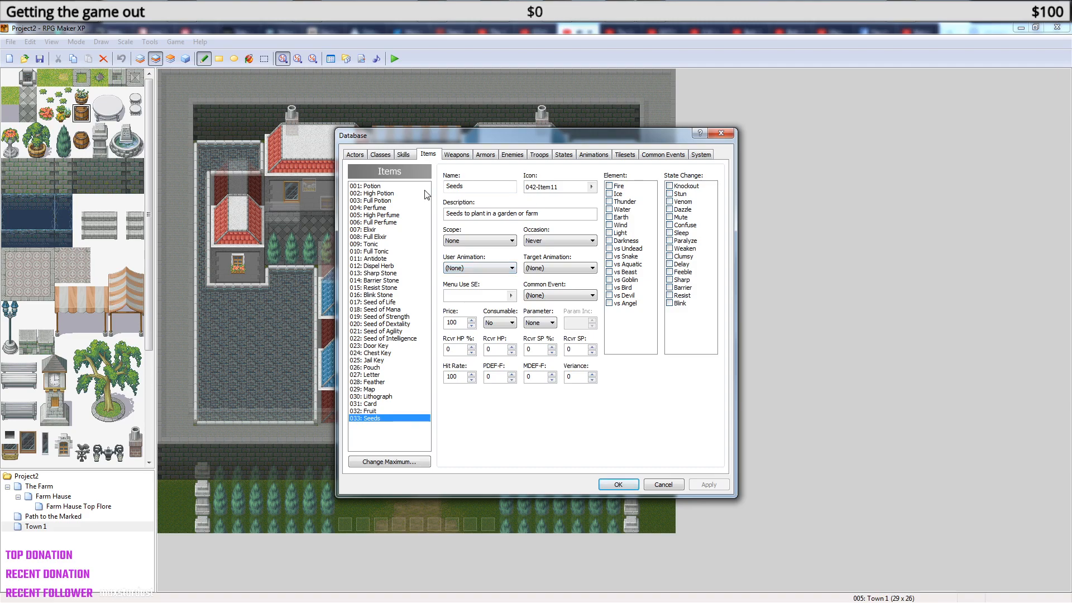
click(626, 156)
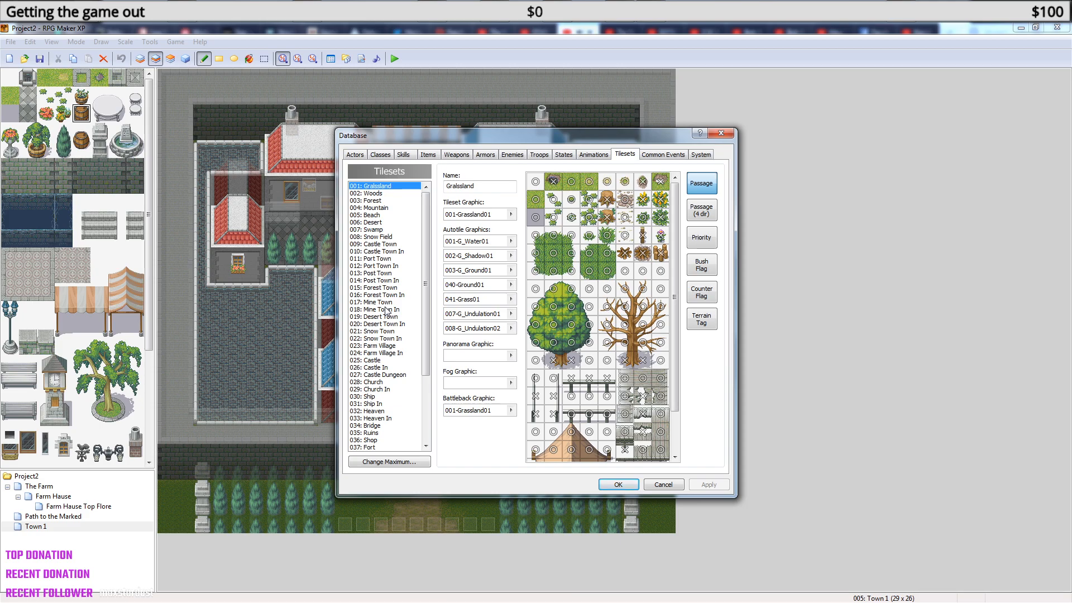
click(388, 245)
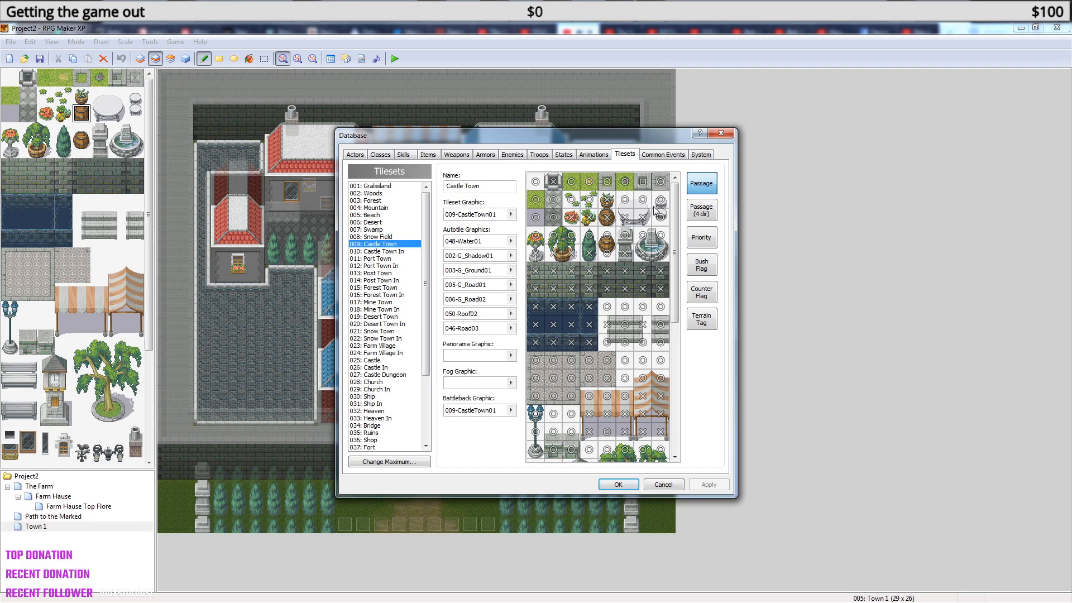
click(705, 216)
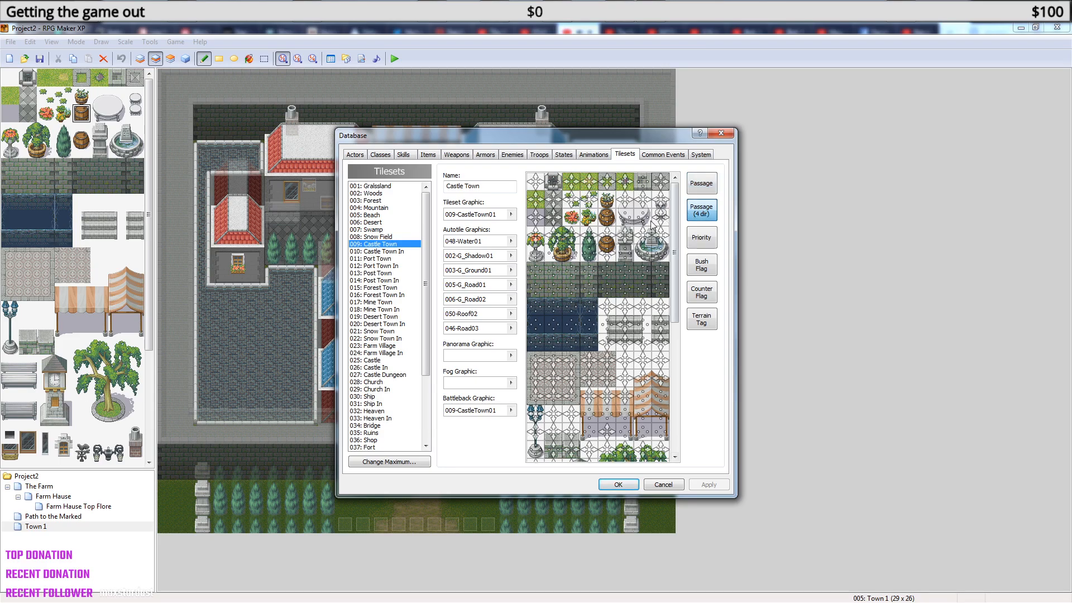
click(706, 187)
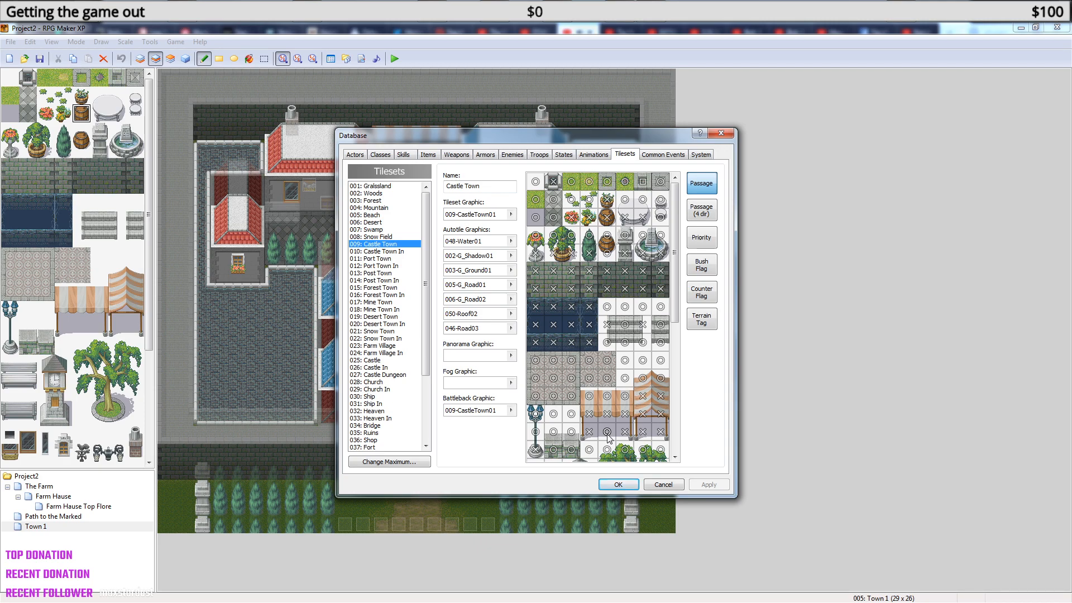
click(618, 484)
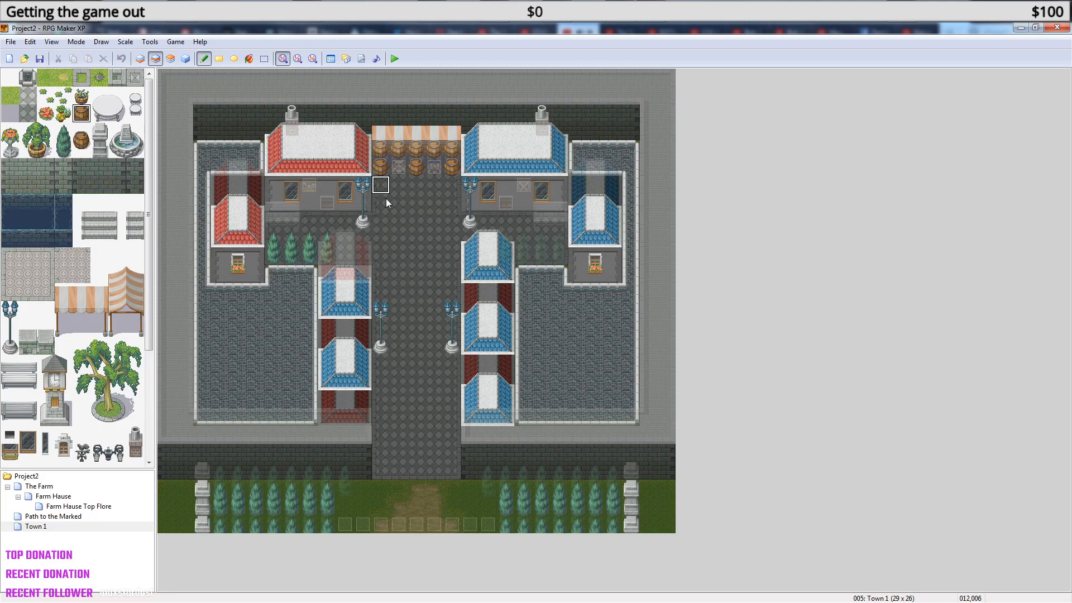
- Compare the market stall's tiles on map layers 1, 2 and 3 around the barrel between the two vendors
click(140, 59)
click(155, 59)
click(171, 59)
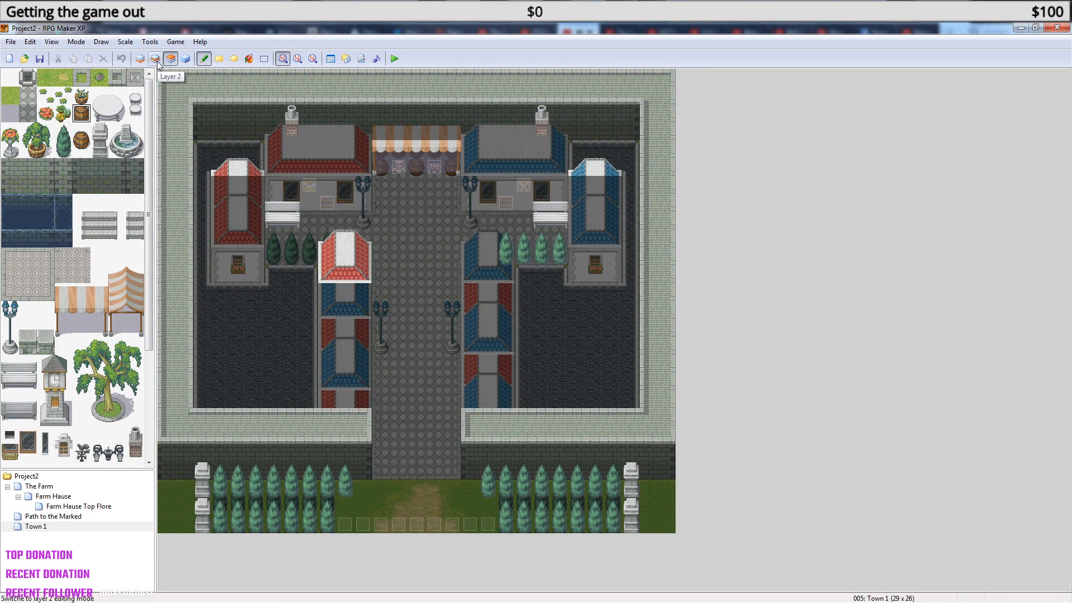
click(157, 60)
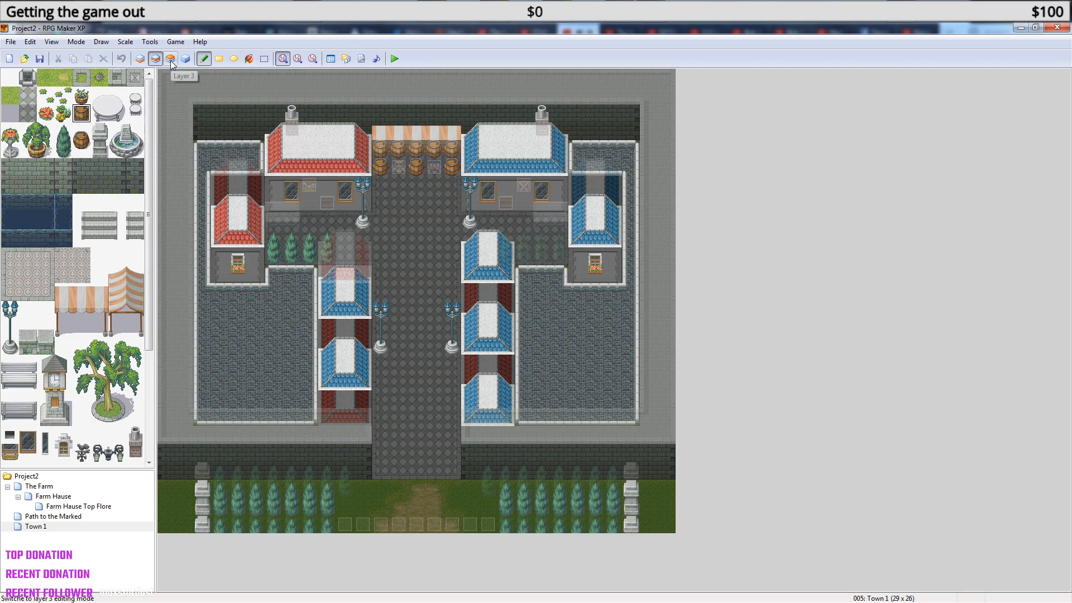
click(171, 59)
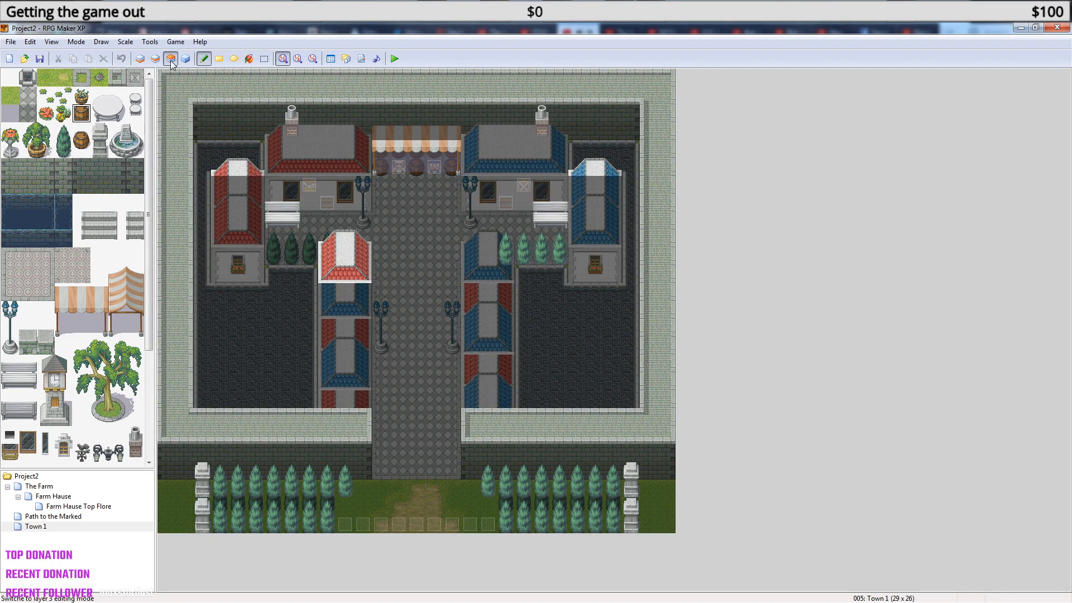
click(156, 60)
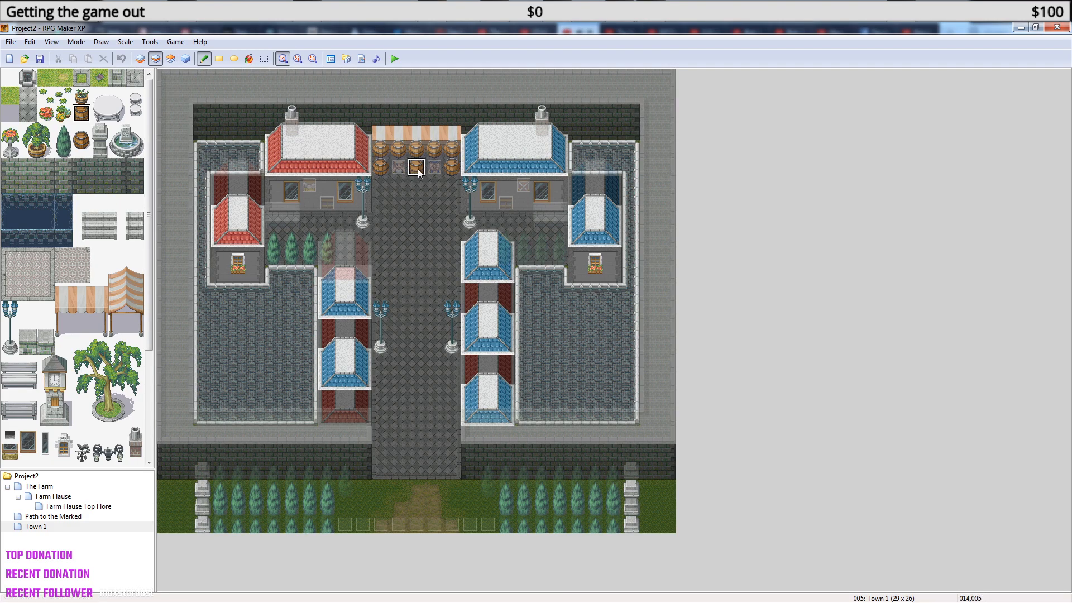
click(171, 59)
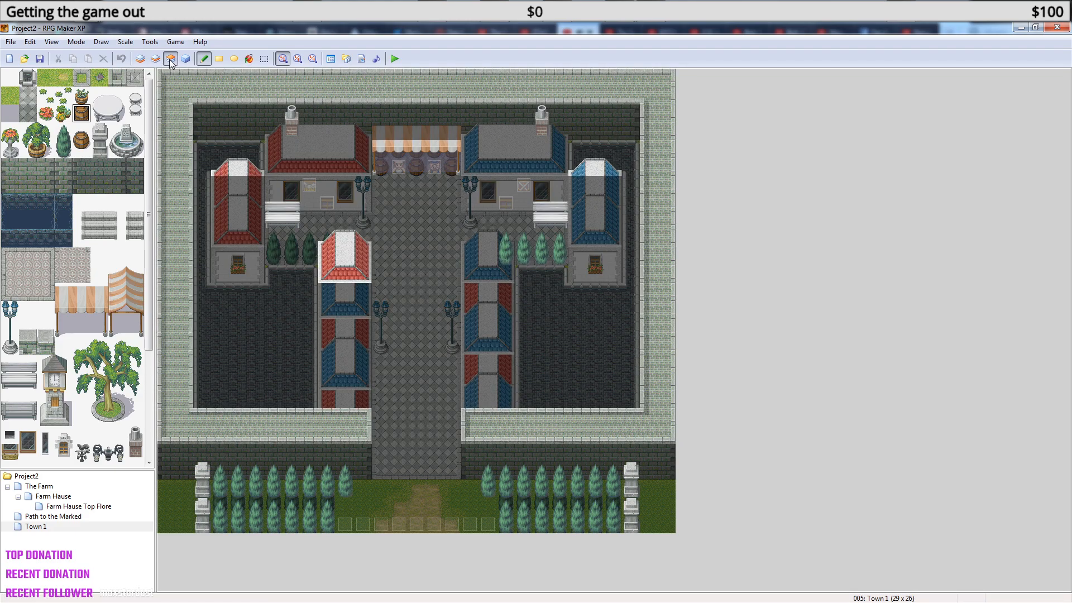
- Replace the barrel between the vendors with the stall tile on layer 2 and place the barrel on layer 3 instead
right_click(418, 166)
click(156, 59)
click(416, 167)
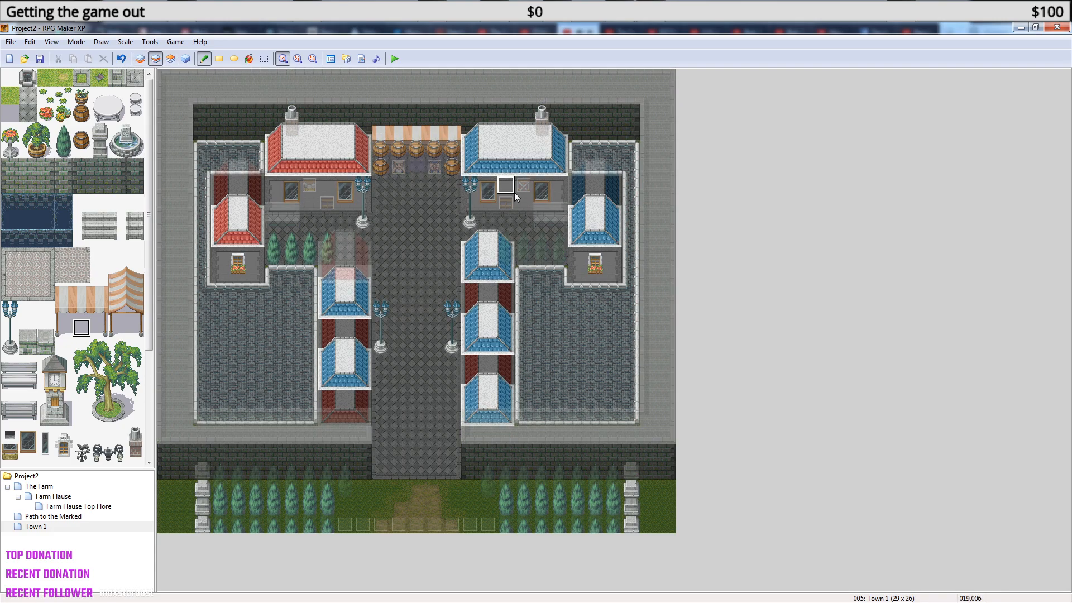
click(171, 59)
click(81, 113)
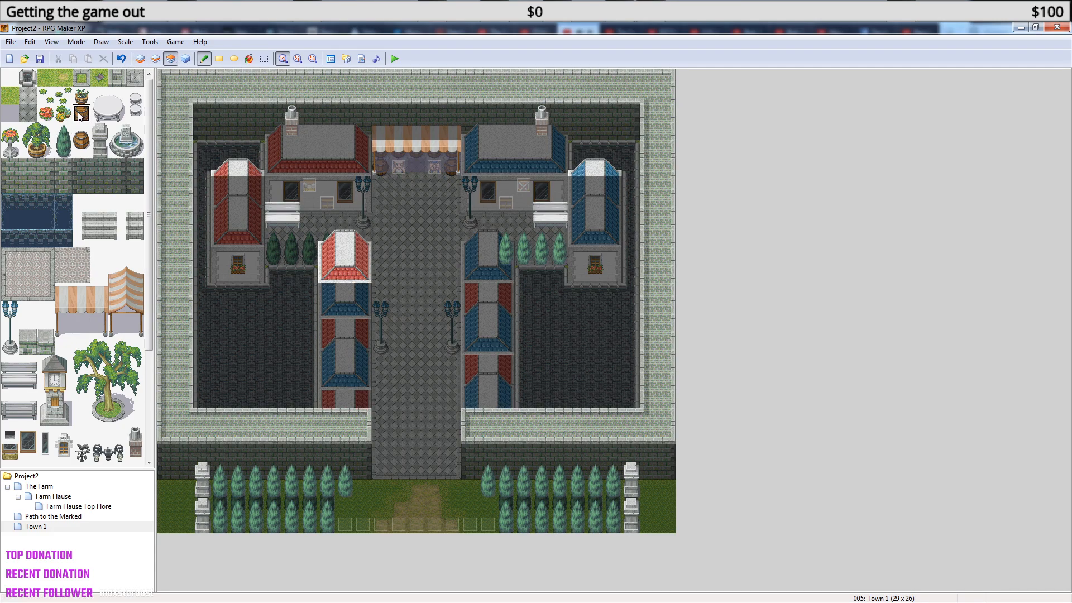
click(416, 166)
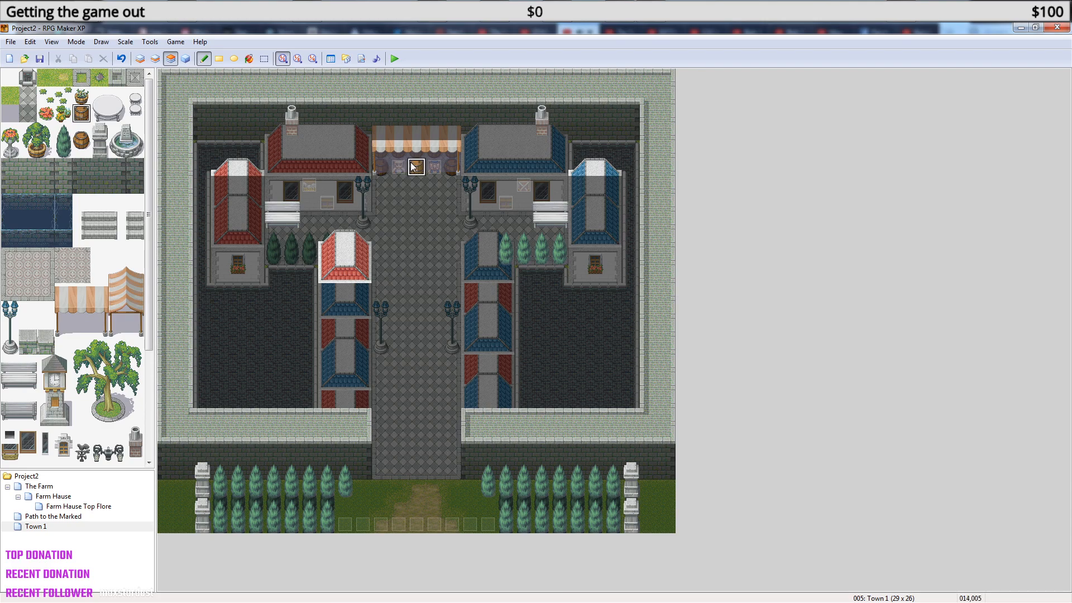
- Start a playtest, continue the saved game, and walk the character up to the barrel between the two vendors
click(394, 59)
click(493, 342)
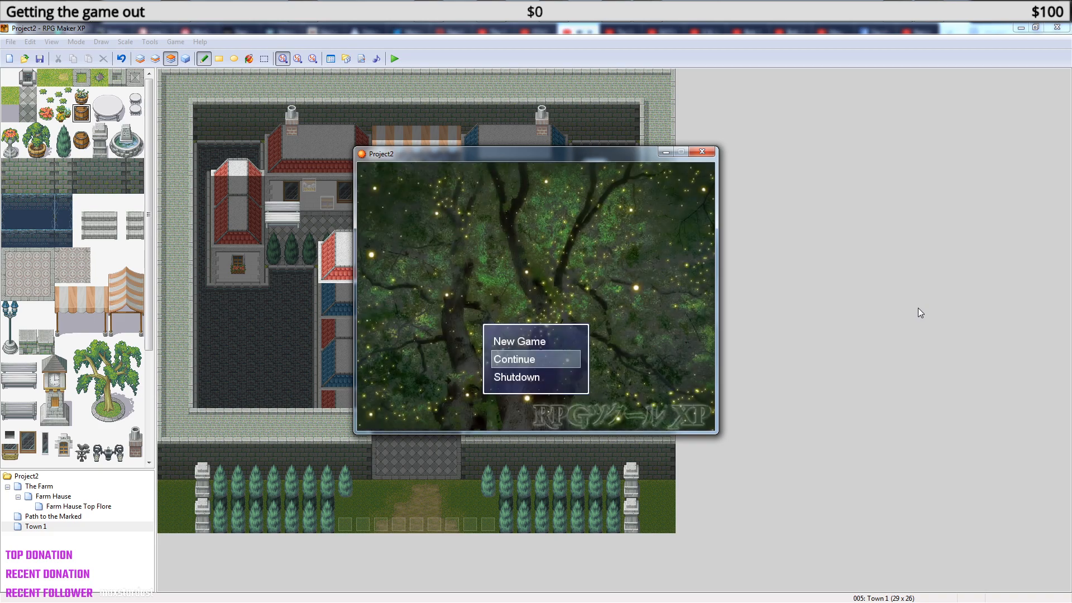
key(Return)
key(Return)
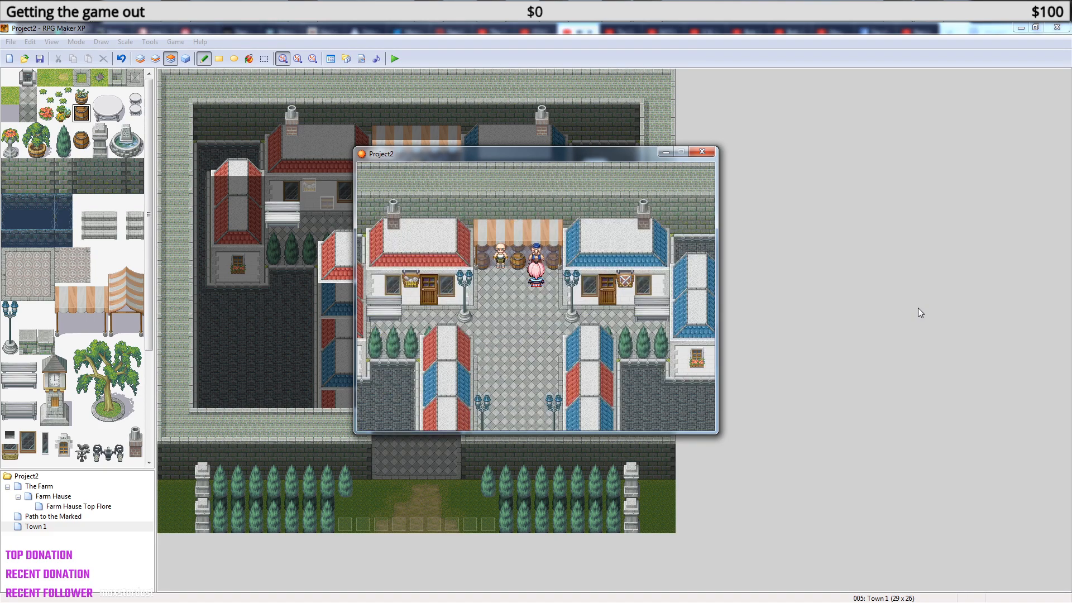
key(Left)
key(Left)
key(Right)
key(Right)
key(Up)
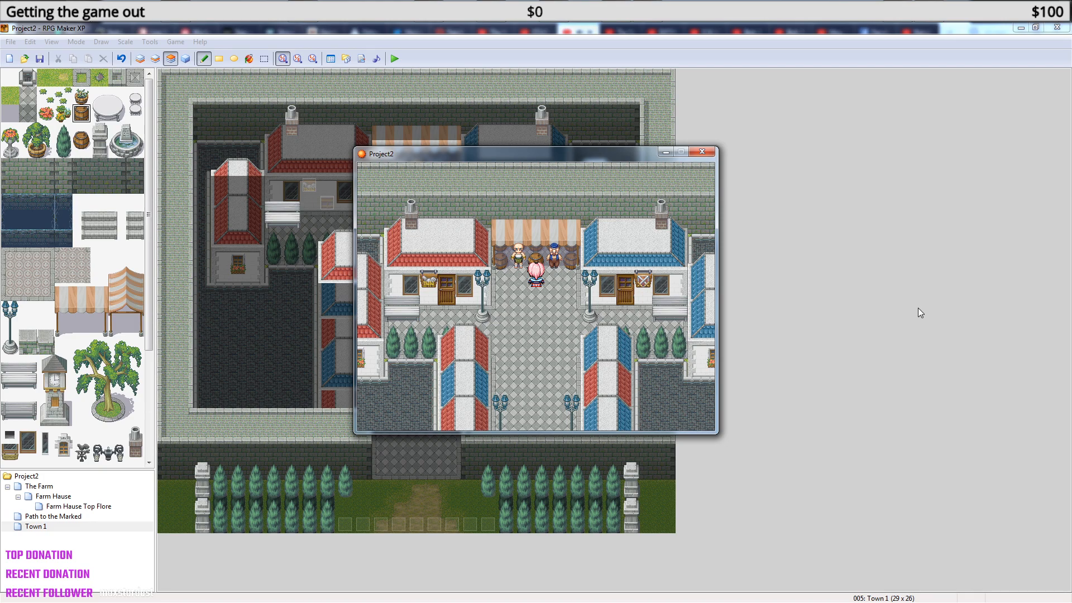
- Test from several directions whether the middle barrel can be walked onto, and end the playtest
key(Down)
key(Up)
key(Right)
key(Left)
key(Down)
key(Up)
key(Down)
key(Up)
click(701, 151)
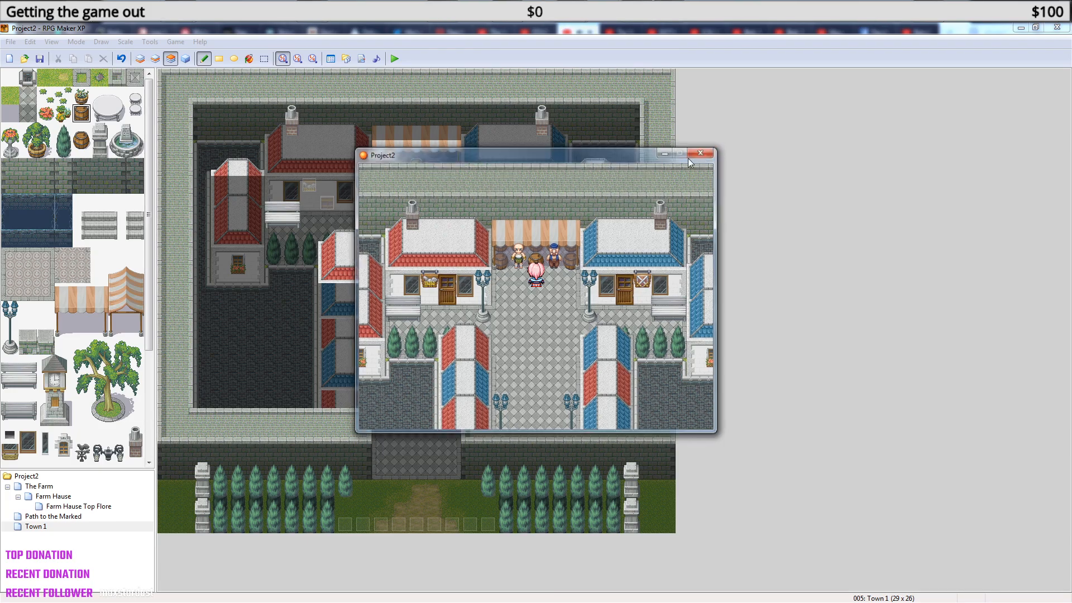
- Put the stall tile back over the middle barrel on layer 3 and place the barrel on layer 2 again
click(101, 327)
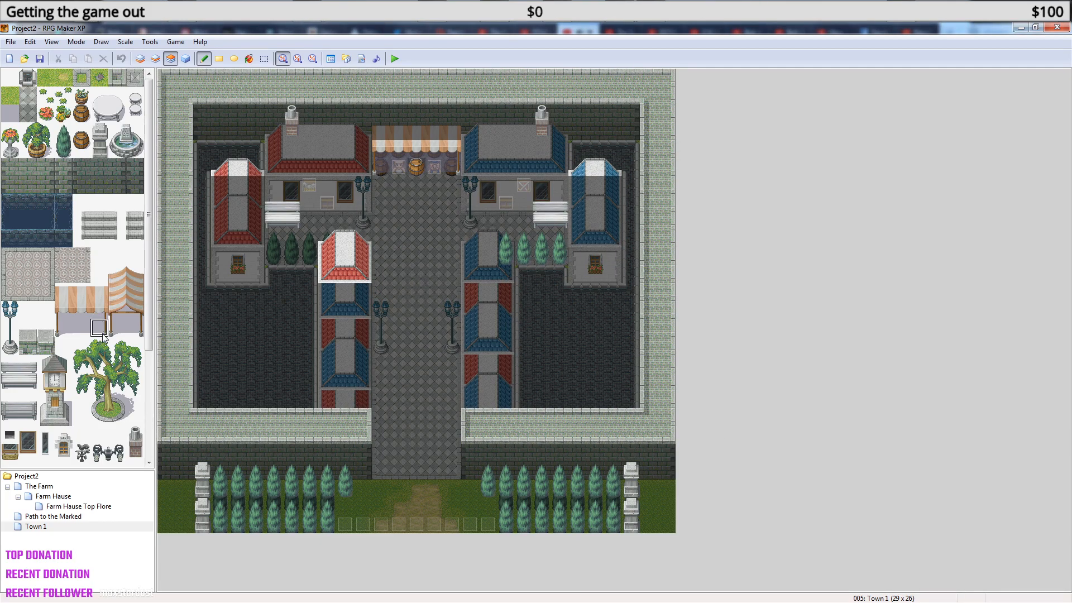
click(102, 315)
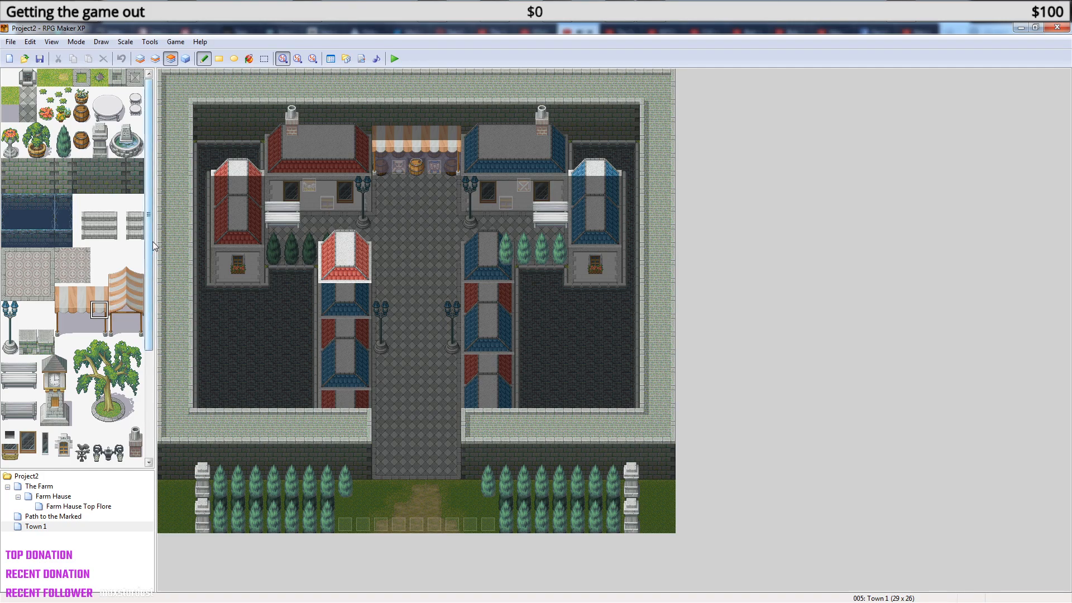
drag(149, 247, 149, 198)
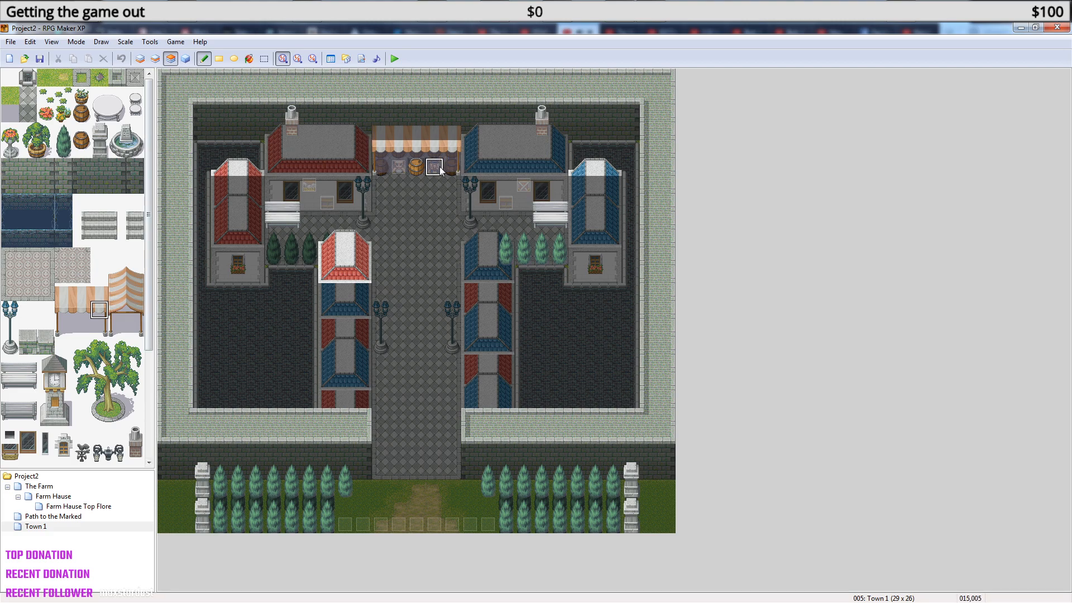
right_click(399, 169)
click(414, 167)
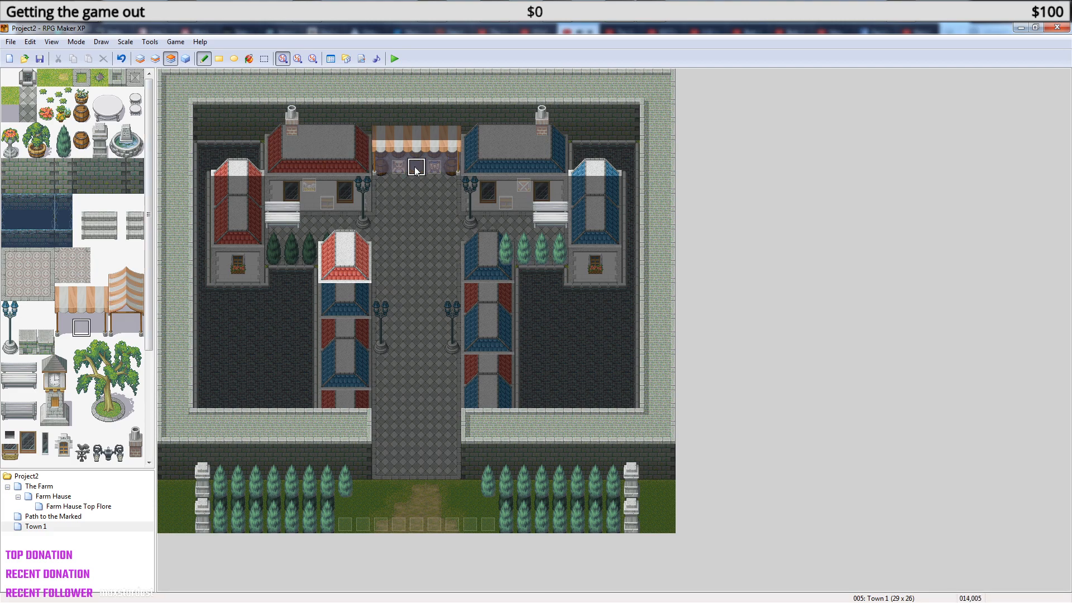
click(155, 58)
right_click(380, 167)
click(416, 166)
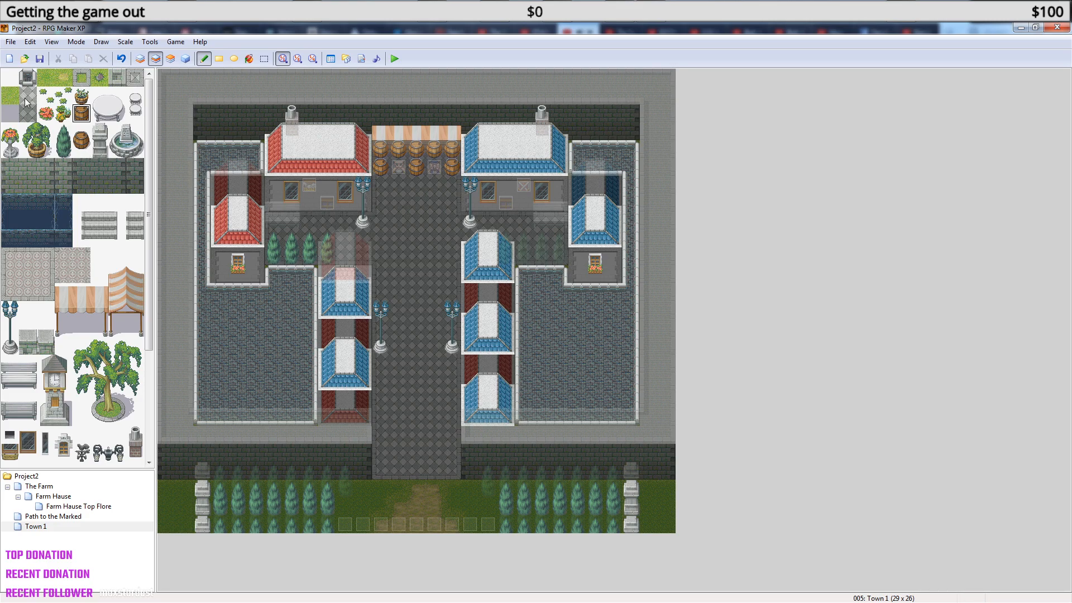
- Open the blue-capped vendor's event on the event layer and review its pages, ending on page 2 with the Potion shop
click(185, 59)
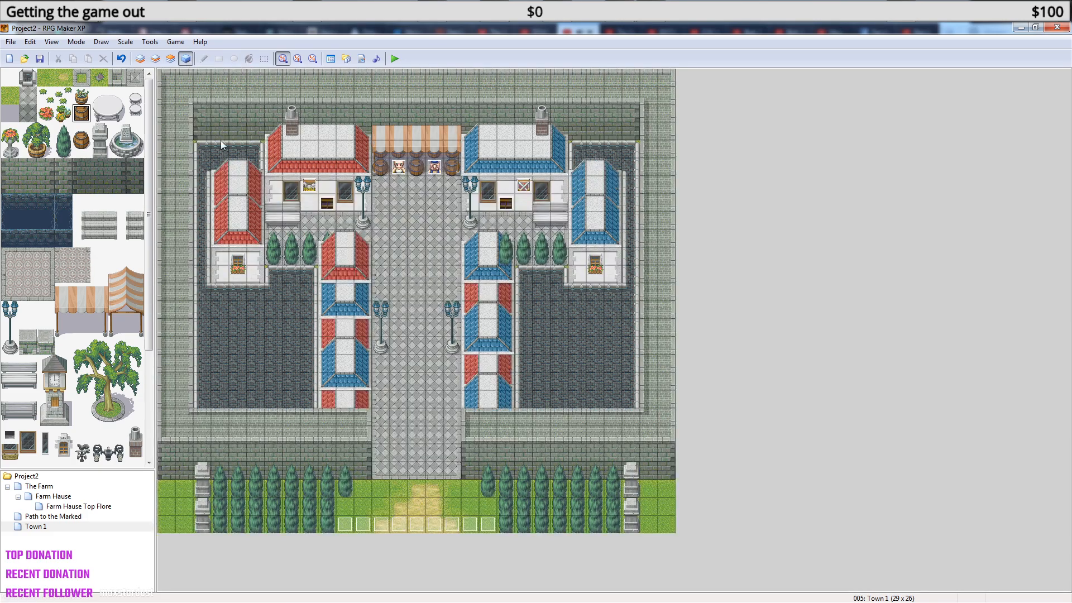
double_click(434, 165)
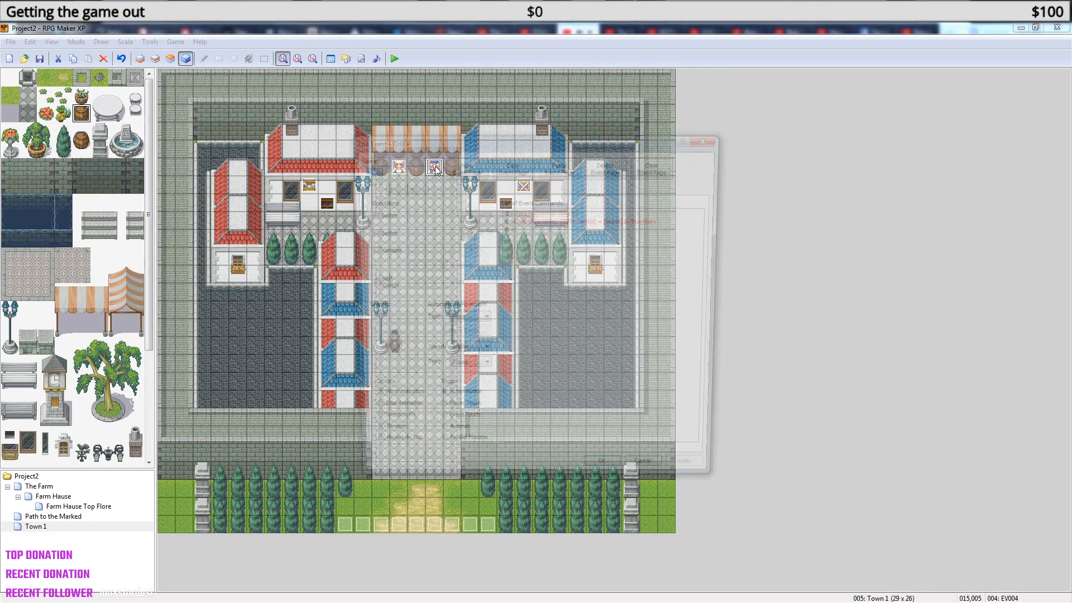
click(396, 189)
click(412, 188)
click(389, 188)
click(408, 188)
click(392, 188)
double_click(558, 213)
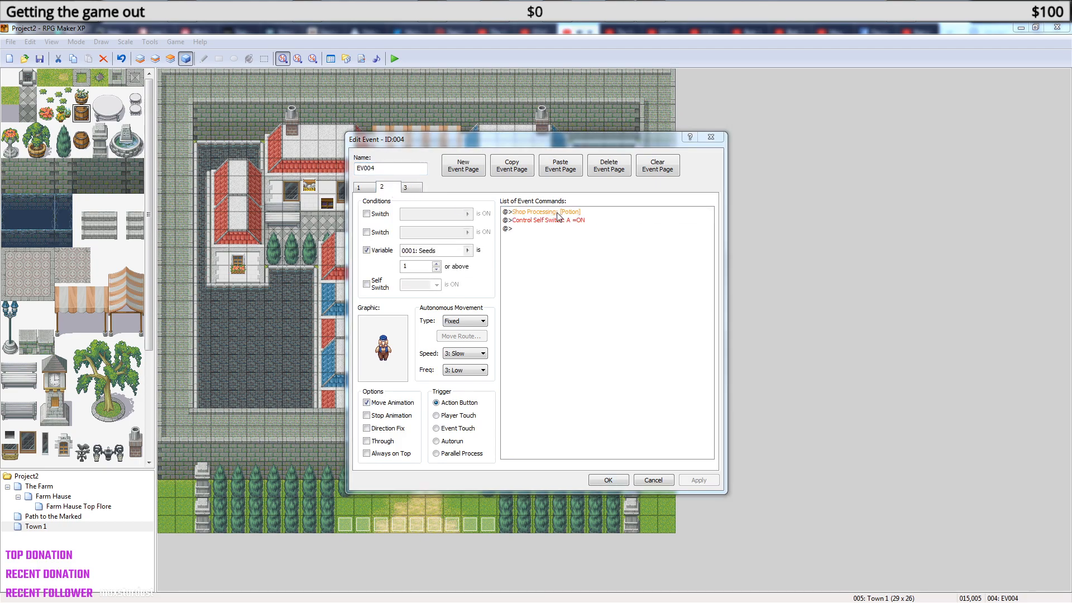
click(695, 208)
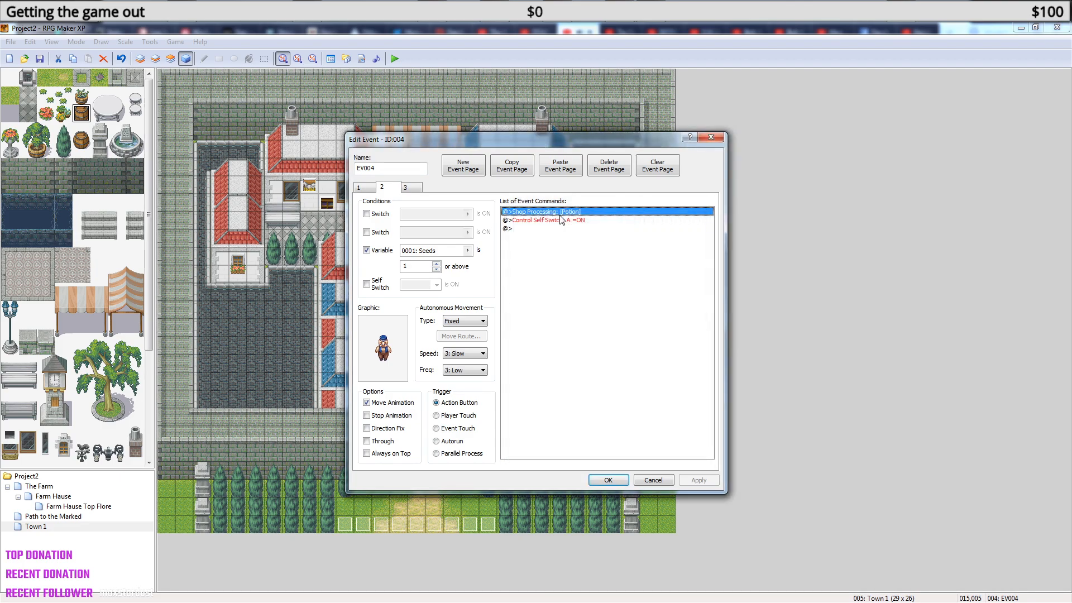
- Inspect the goods item list of page 2's Shop Processing command and close the vendor event without changes
right_click(560, 217)
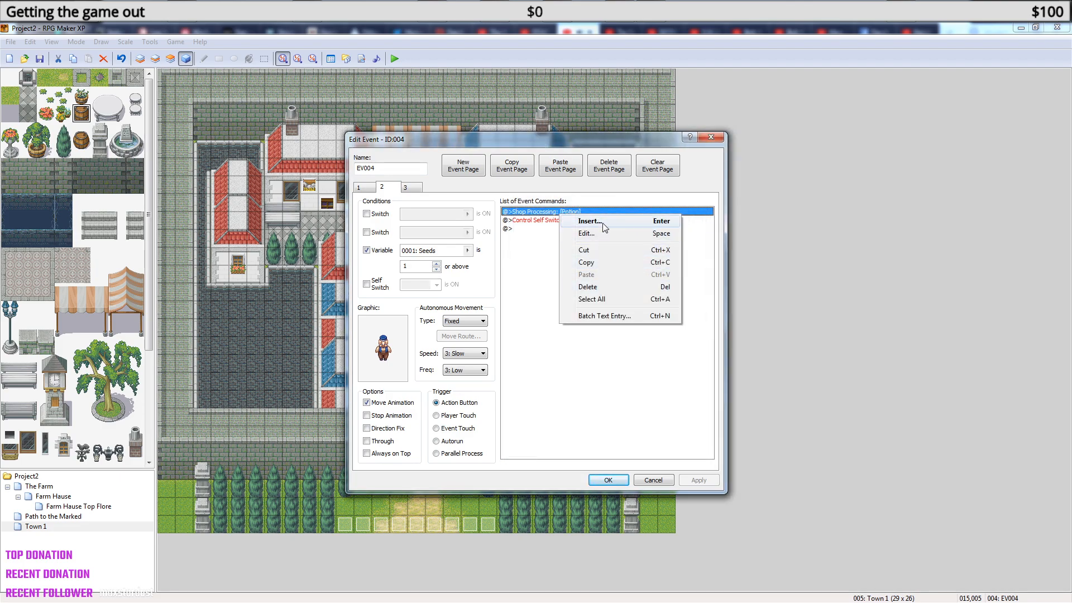
click(603, 234)
double_click(617, 307)
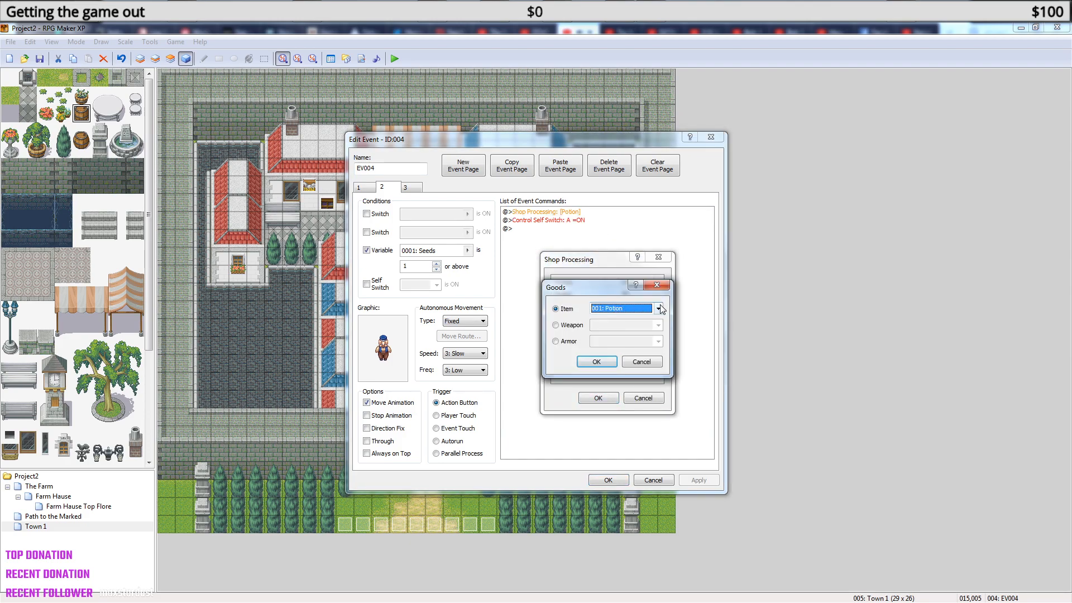
click(658, 308)
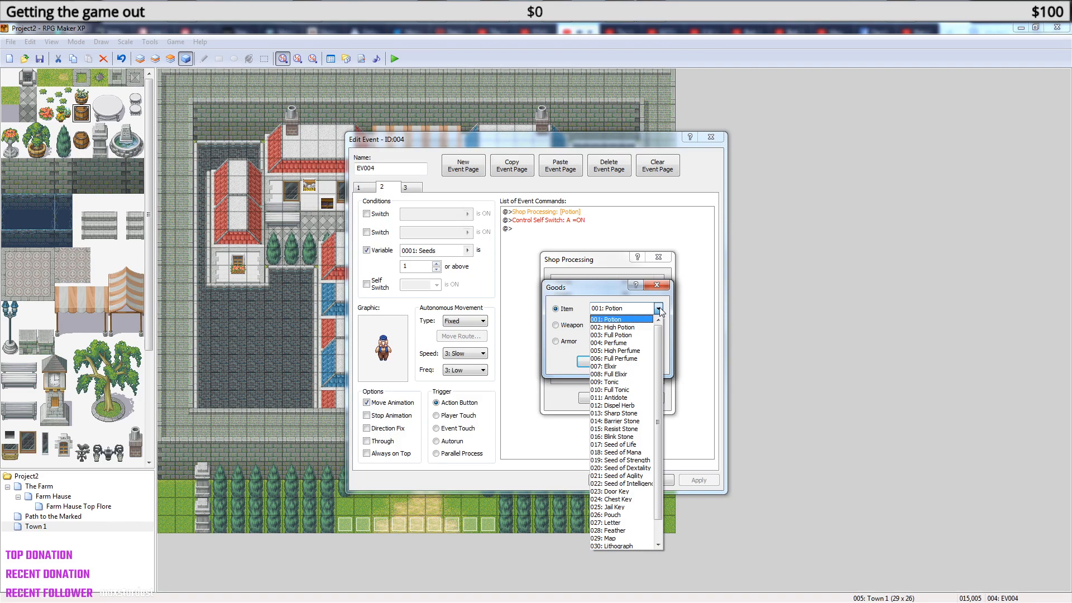
click(662, 292)
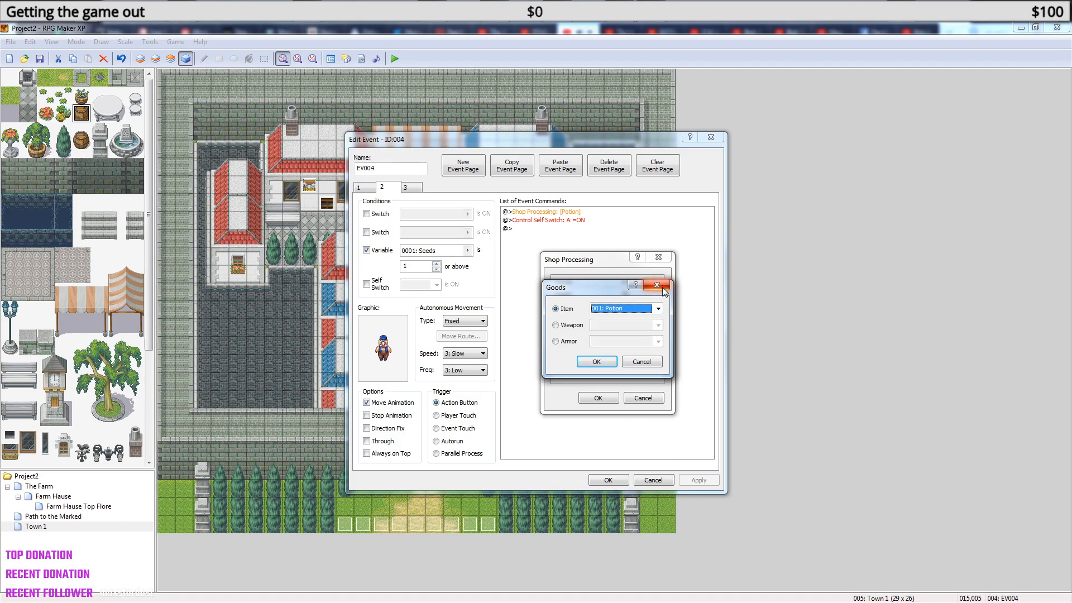
click(657, 285)
click(658, 257)
click(710, 137)
- Open the Items list in the database and select the Potion entry
click(330, 58)
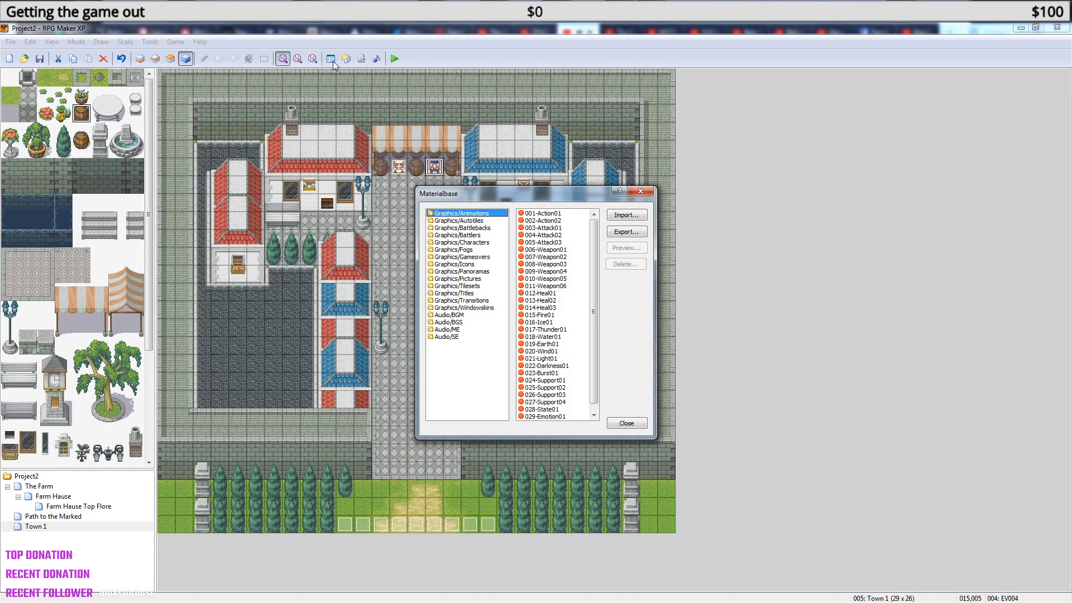
click(640, 191)
click(330, 60)
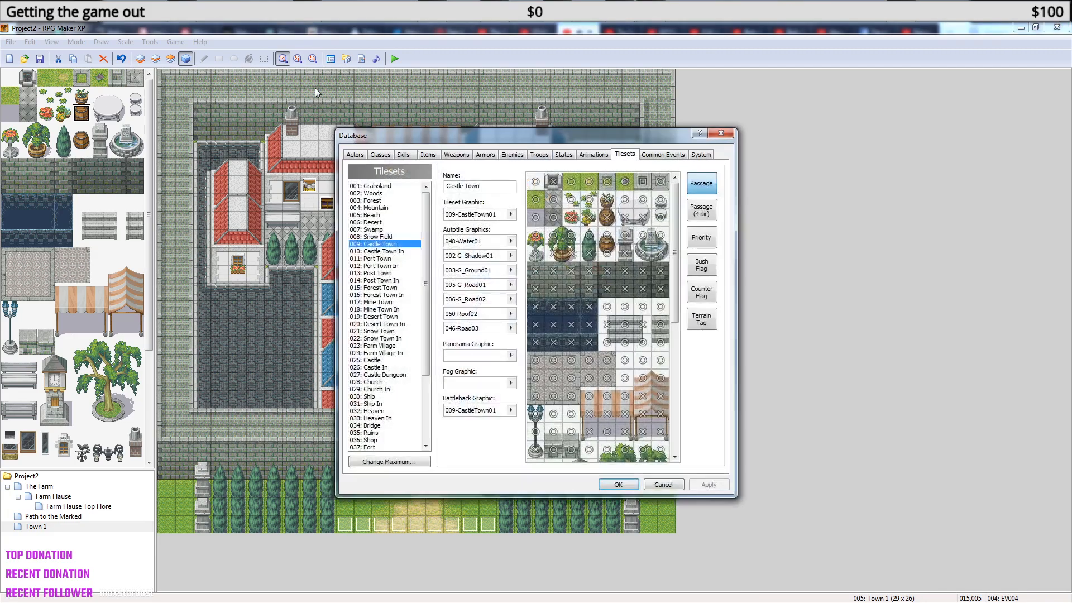
click(422, 158)
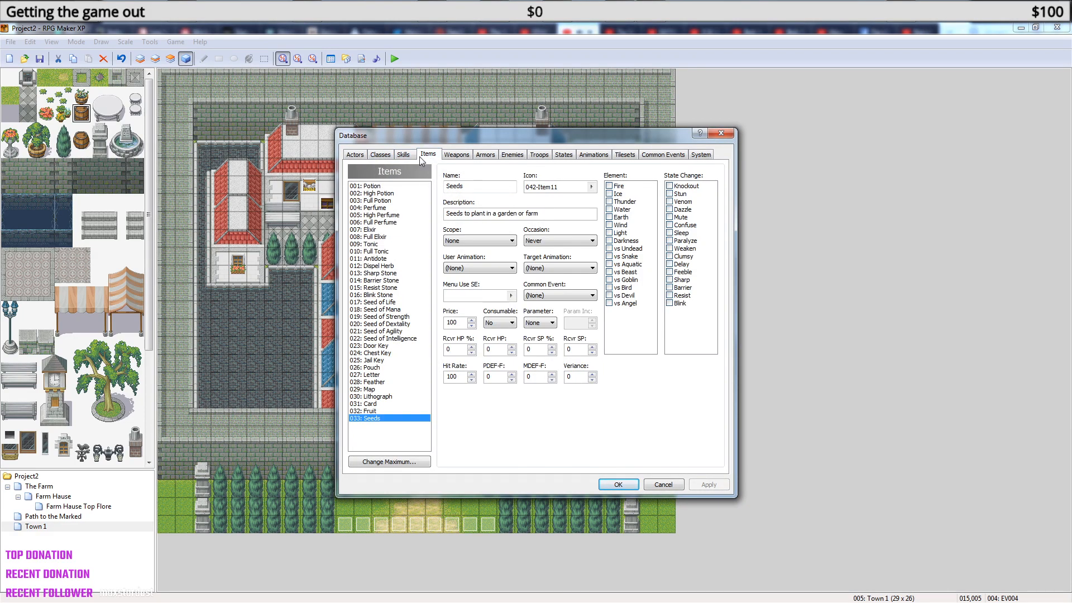
click(384, 187)
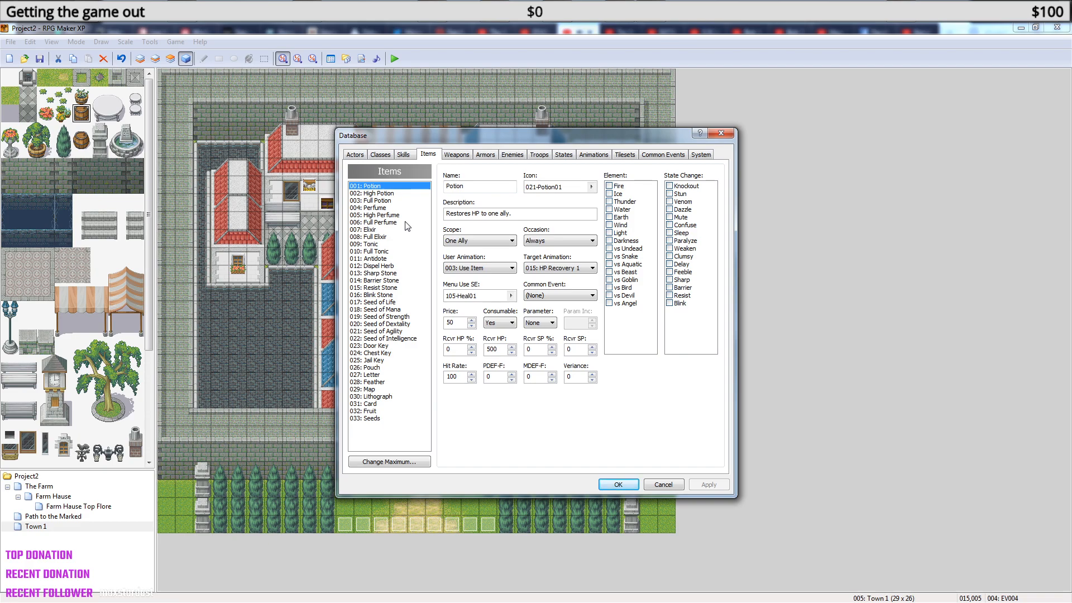
- Examine the prices and recovery settings of the potion and perfume items, ending on Elixir
key(Down)
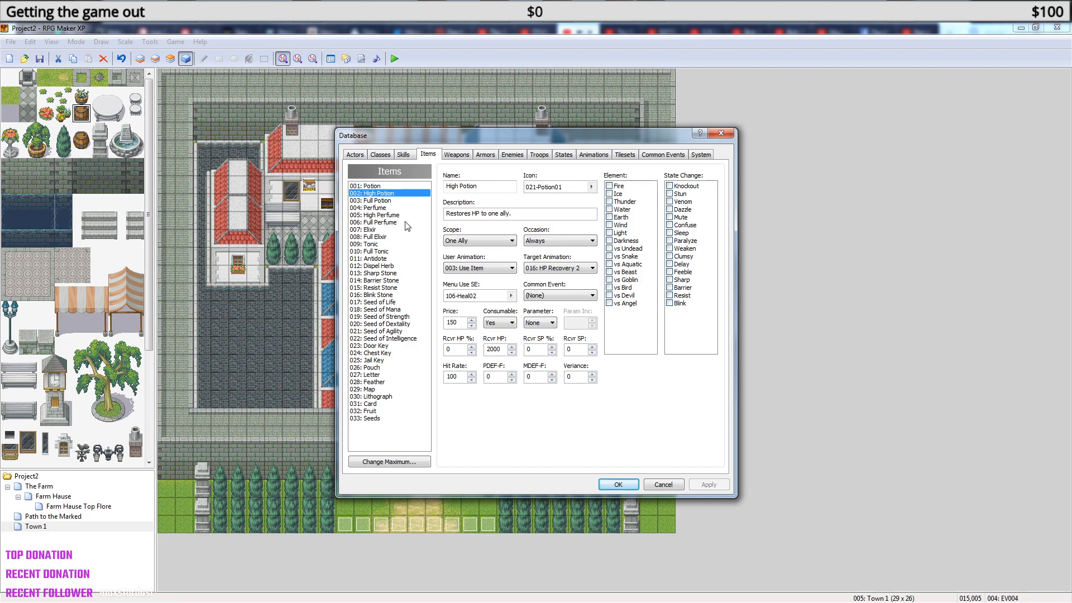
key(Down)
key(Up)
key(Up)
key(Down)
key(Down)
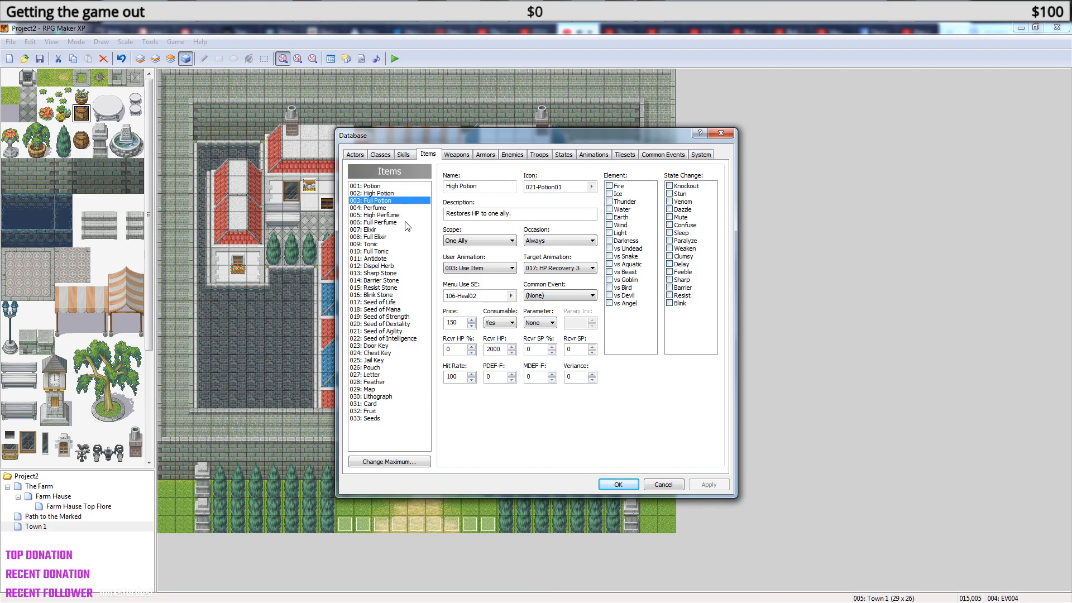
key(Down)
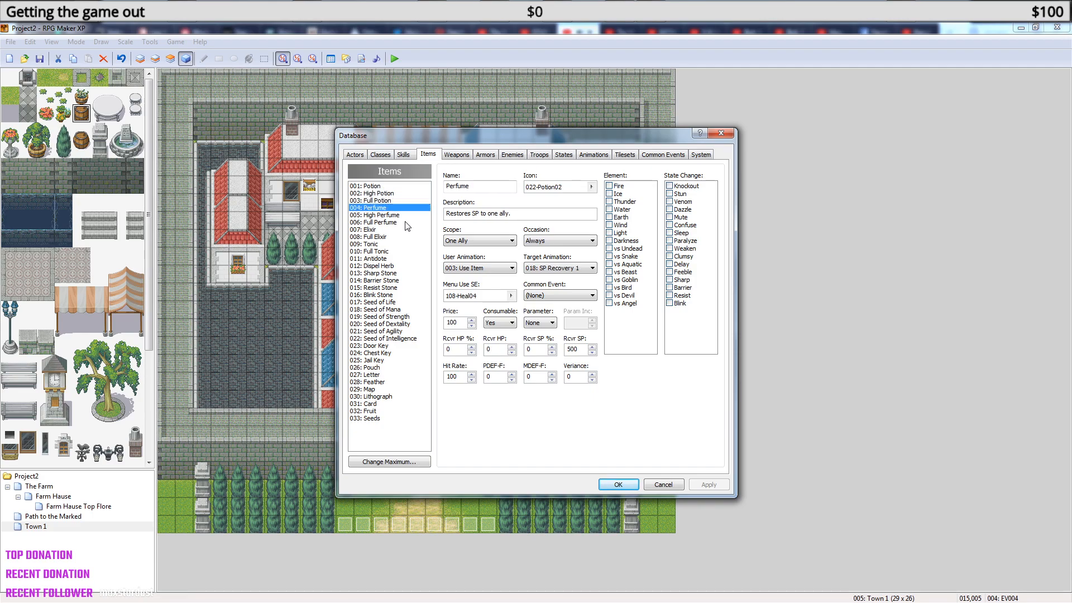
key(Down)
key(Down)
key(Up)
key(Up)
key(Up)
key(Up)
key(Up)
key(Down)
key(Down)
key(Down)
key(Down)
key(Down)
key(Down)
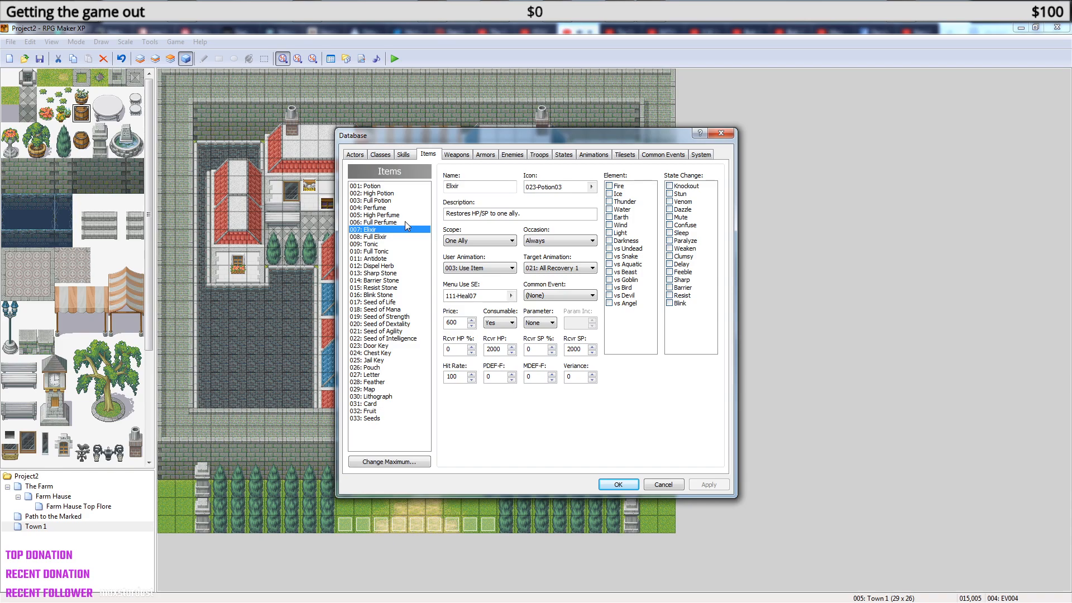
- Examine the database entries from Full Elixir through the tonics and Antidote to Dispel Herb
key(Down)
key(Up)
key(Down)
key(Down)
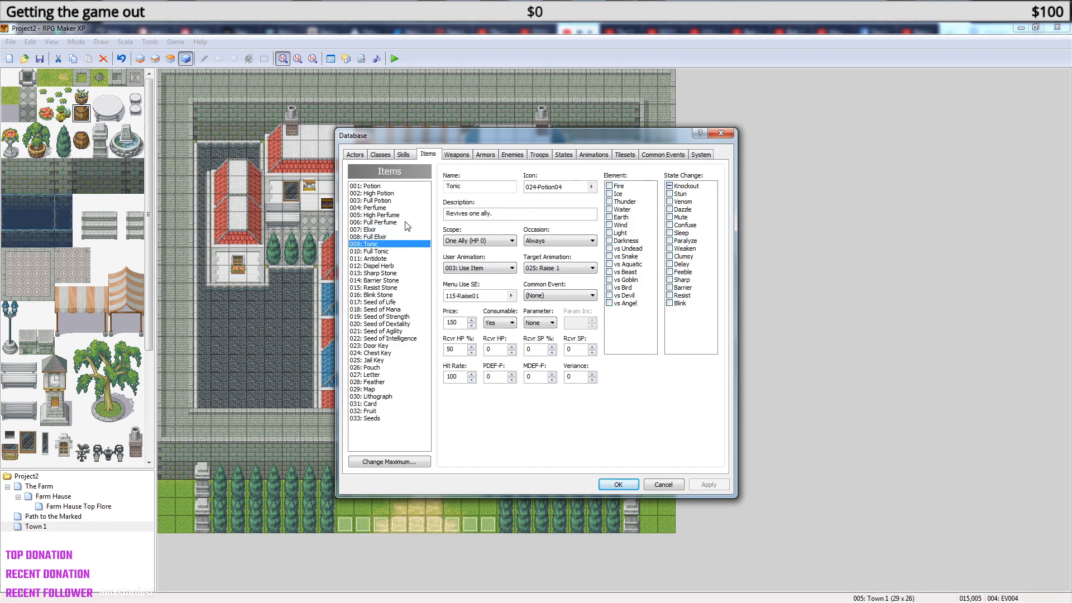
key(Down)
key(Down)
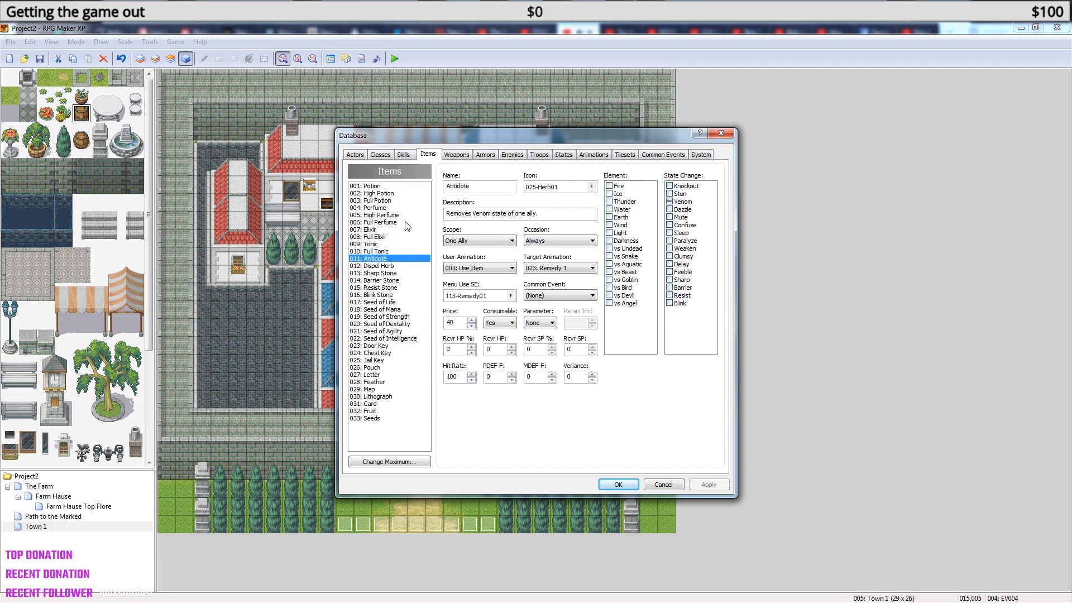
key(Down)
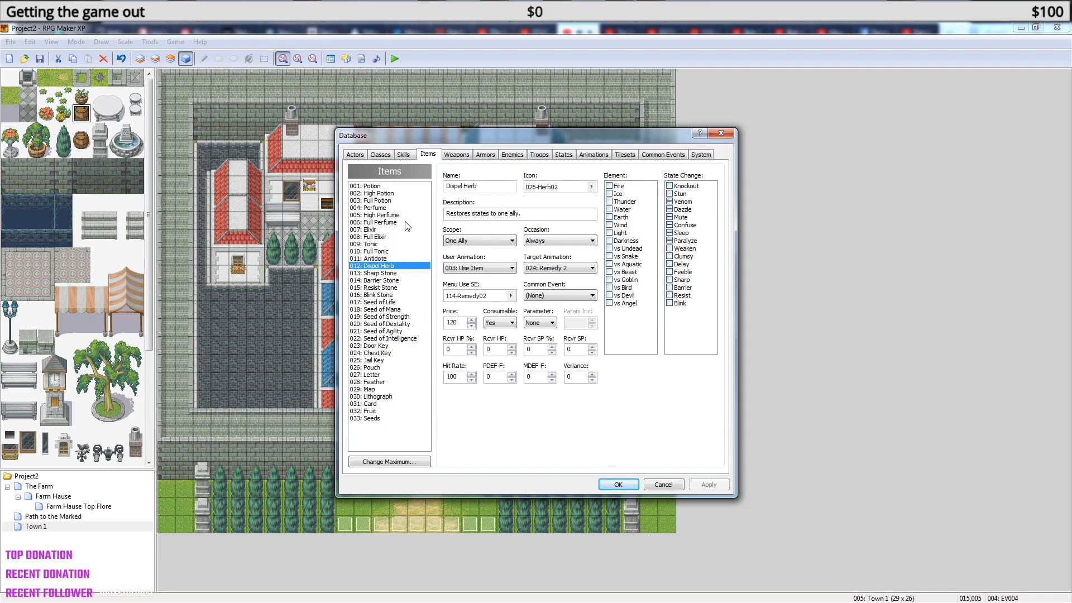
- Go back over the potion and perfume entries, ending on Tonic
key(Up)
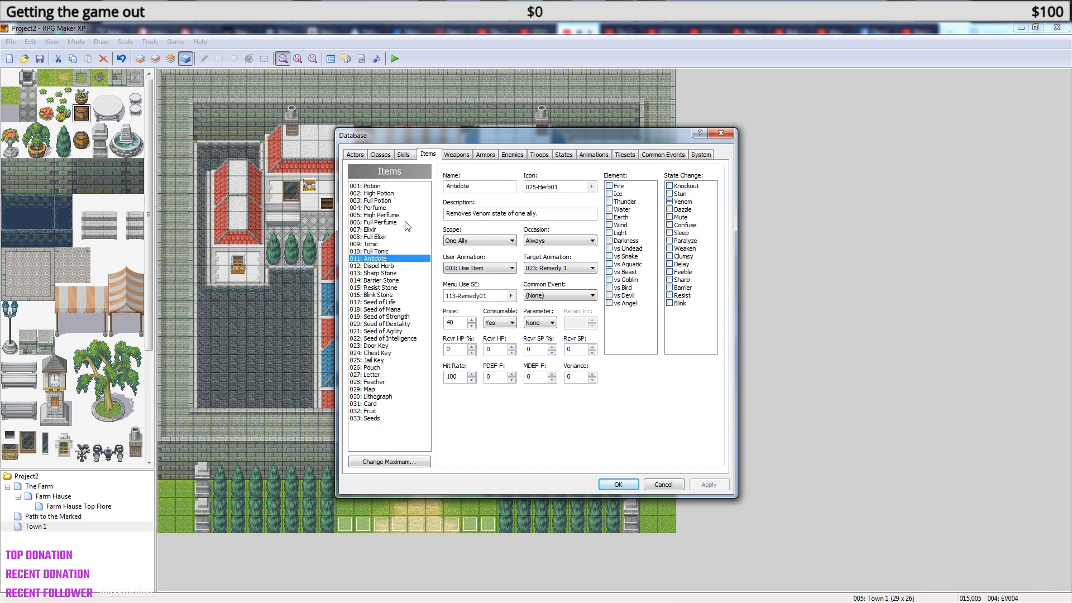
key(Up)
key(Up)
key(Up)
key(Up)
key(Up)
key(Up)
key(Up)
key(Up)
key(Up)
key(Up)
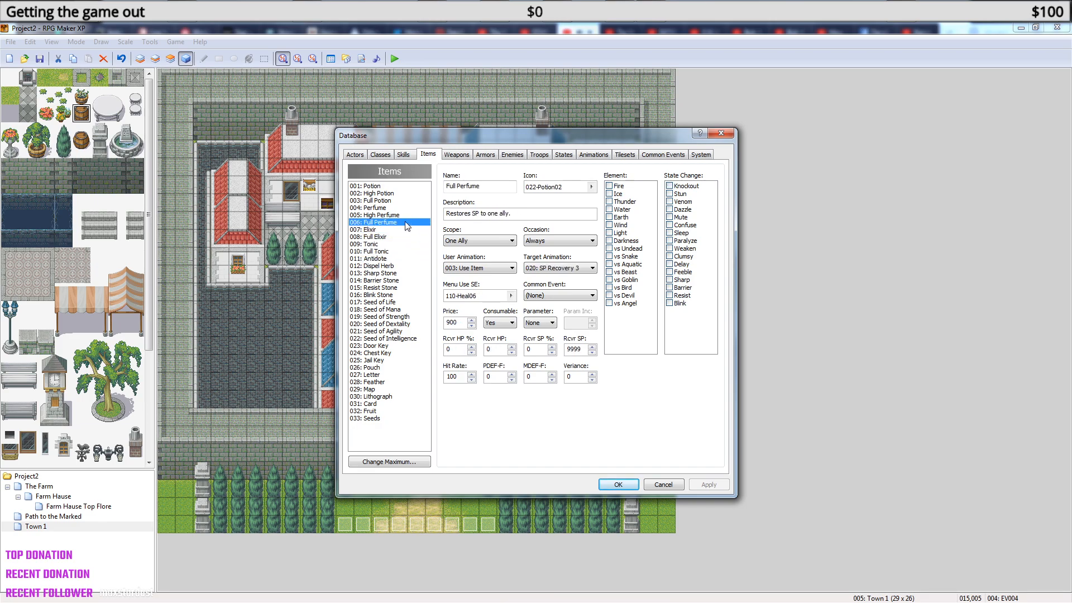
key(Down)
key(Down)
key(Down)
key(Down)
key(Down)
key(Down)
key(Down)
key(Down)
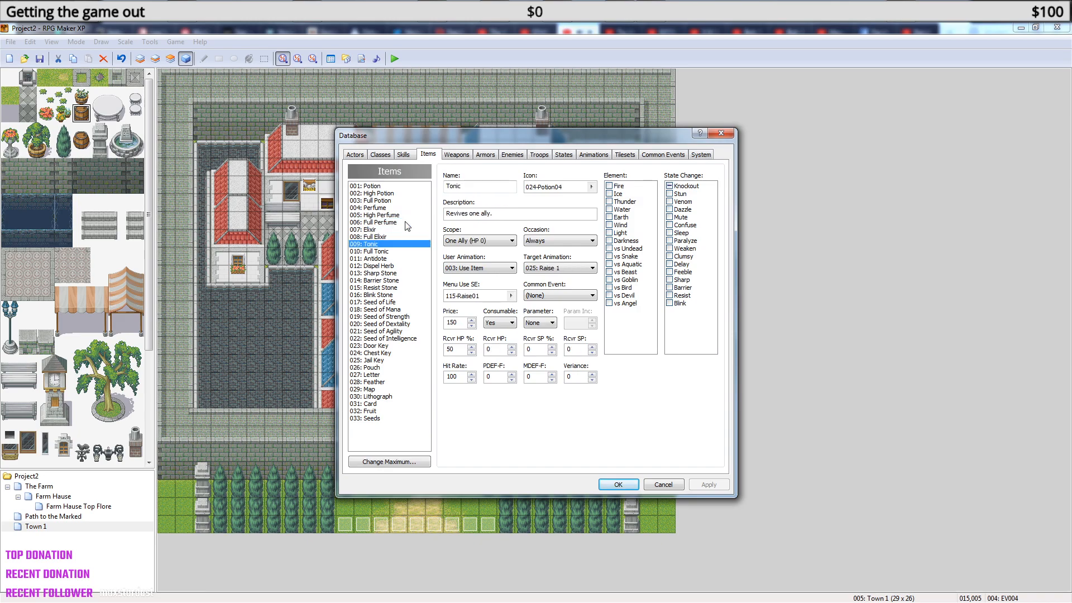
- Compare the settings of Full Tonic, Antidote, Dispel Herb and Sharp Stone
key(Down)
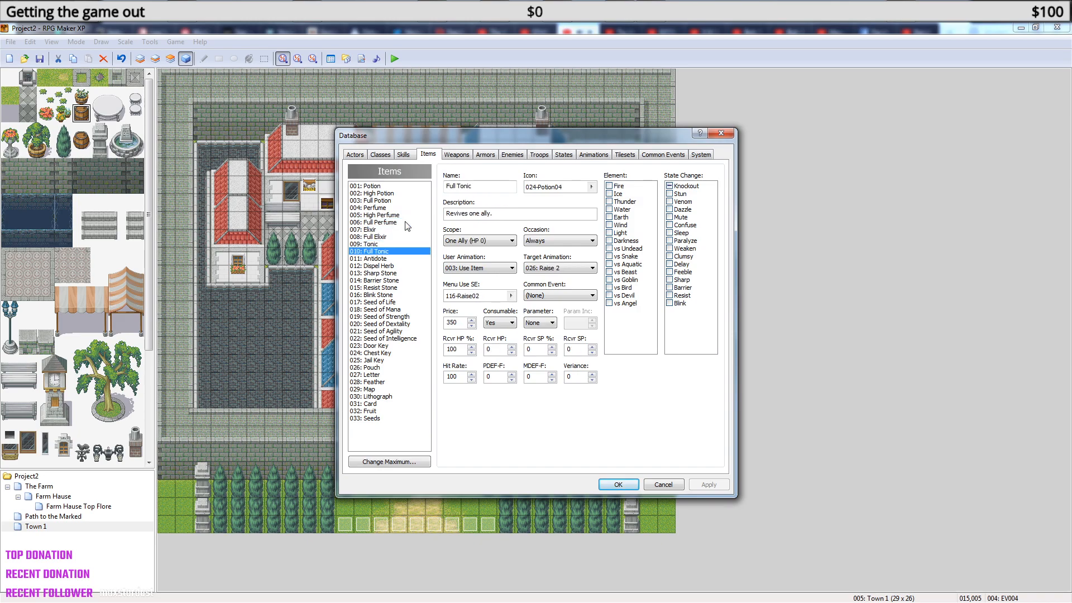
key(Down)
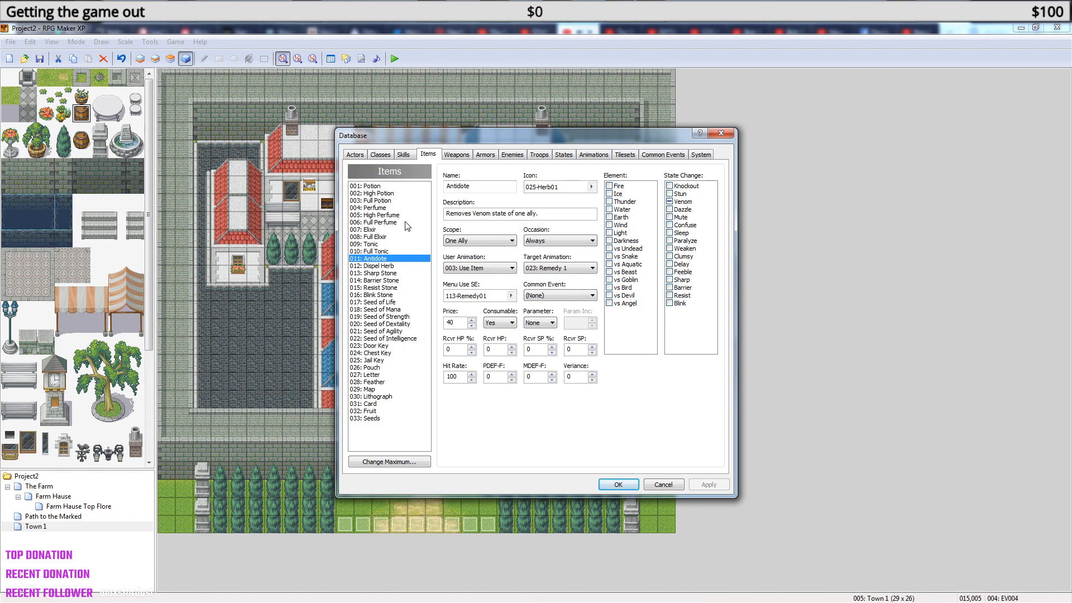
key(Down)
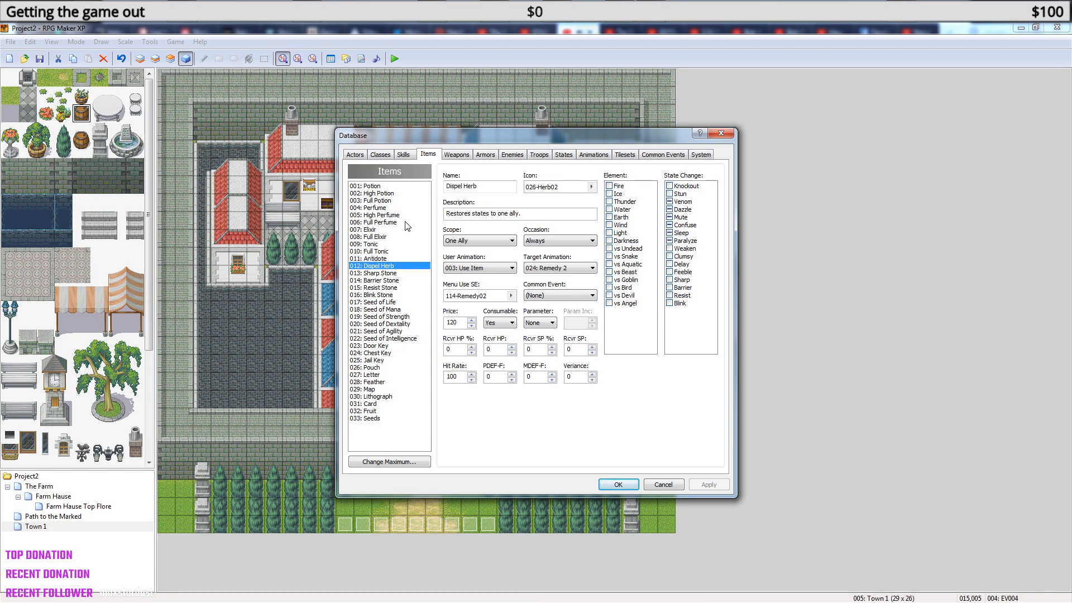
key(Up)
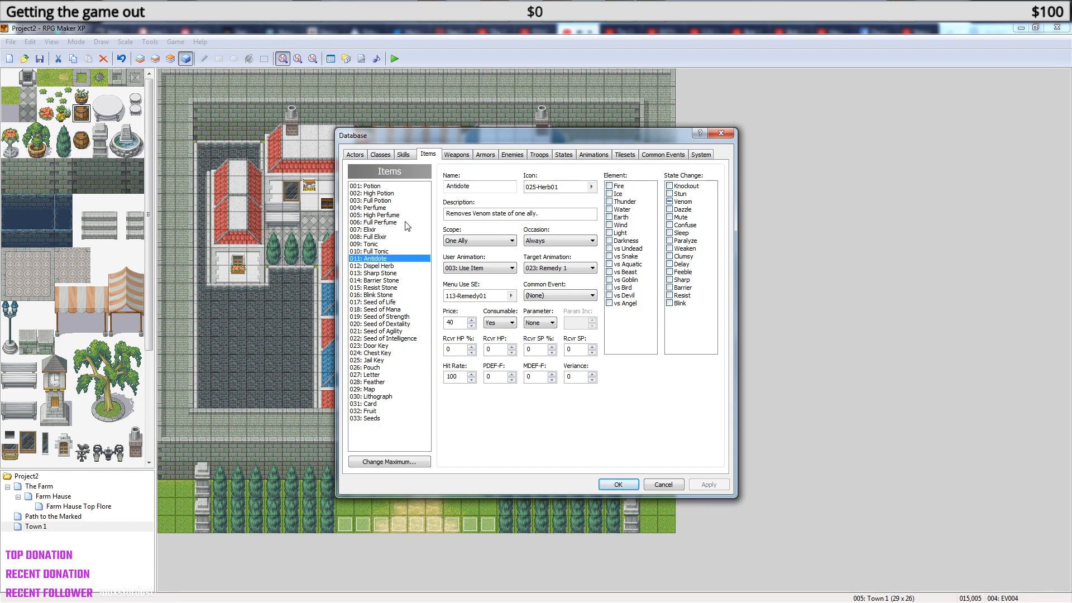
key(Down)
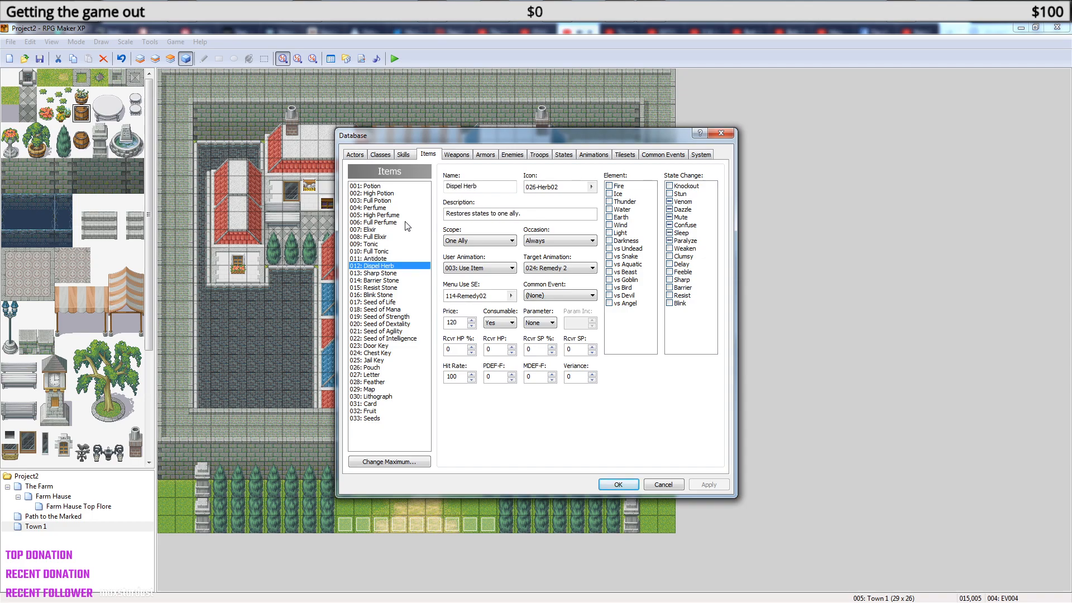
key(Down)
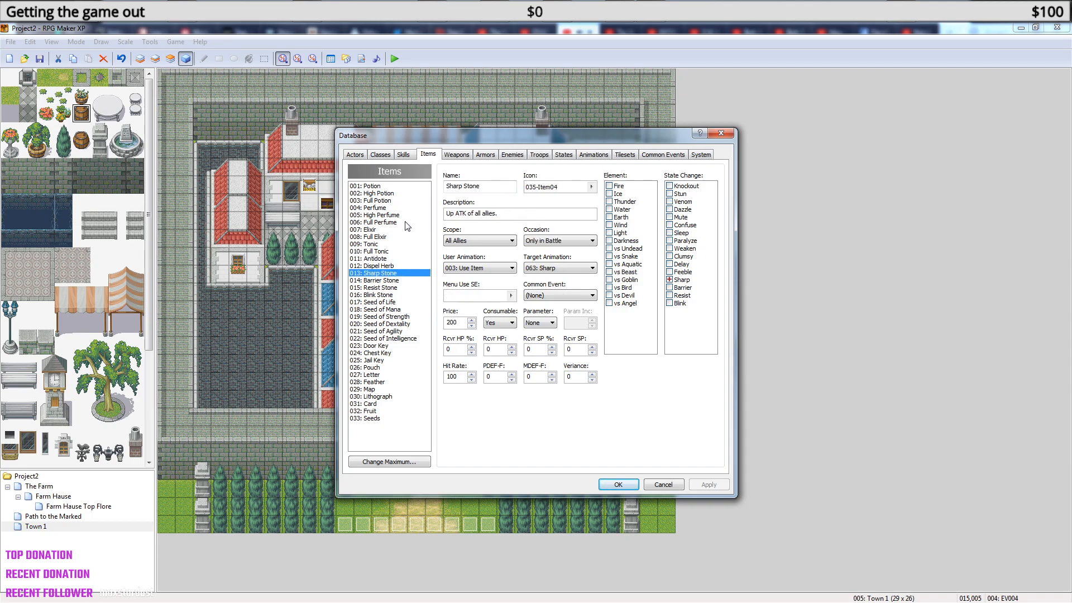
key(Up)
key(Up)
key(Down)
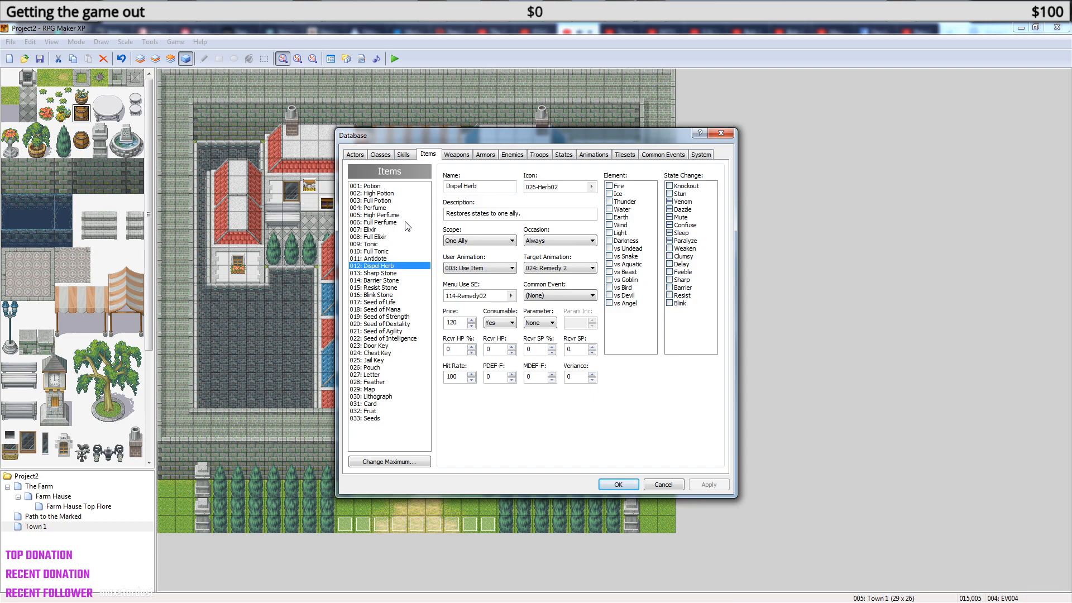
- Examine the battle stones and the stat-raising seeds from Seed of Life to Seed of Intelligence
key(Down)
key(Down)
key(Down)
key(Down)
key(Down)
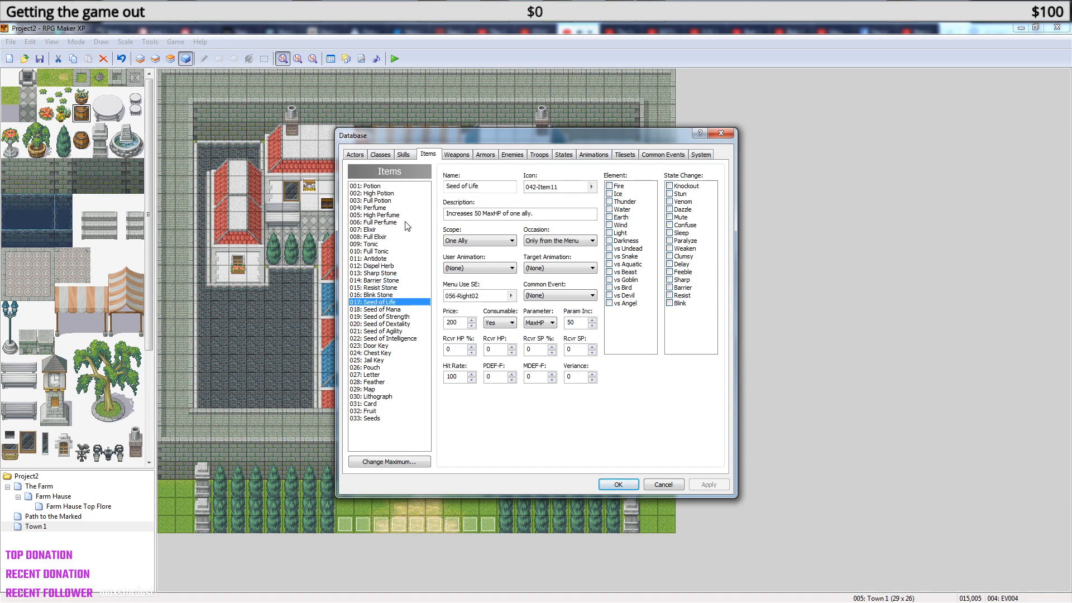
key(Down)
key(Down)
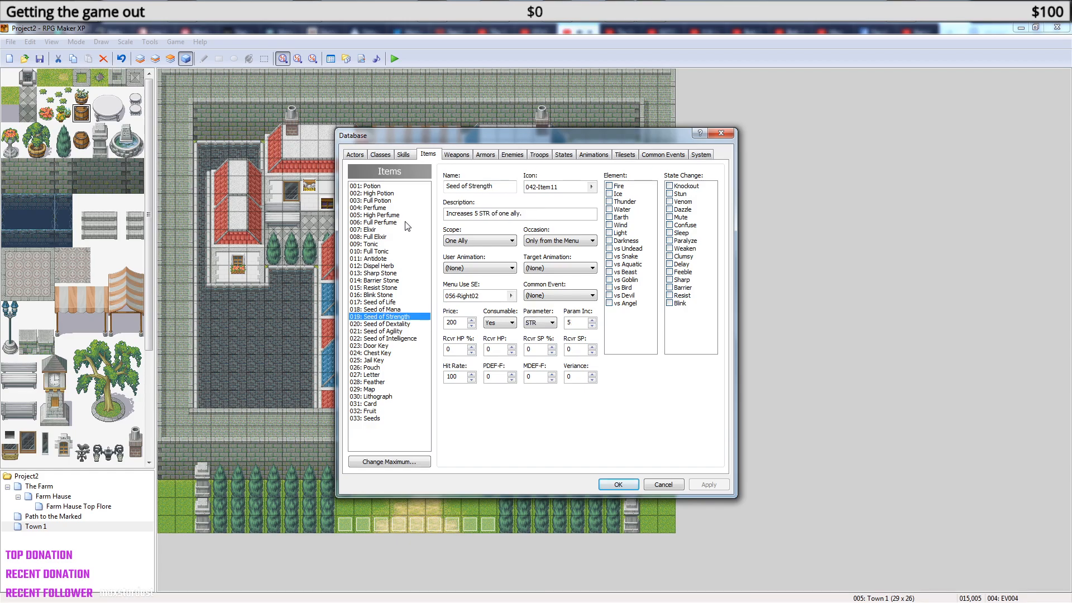
key(Up)
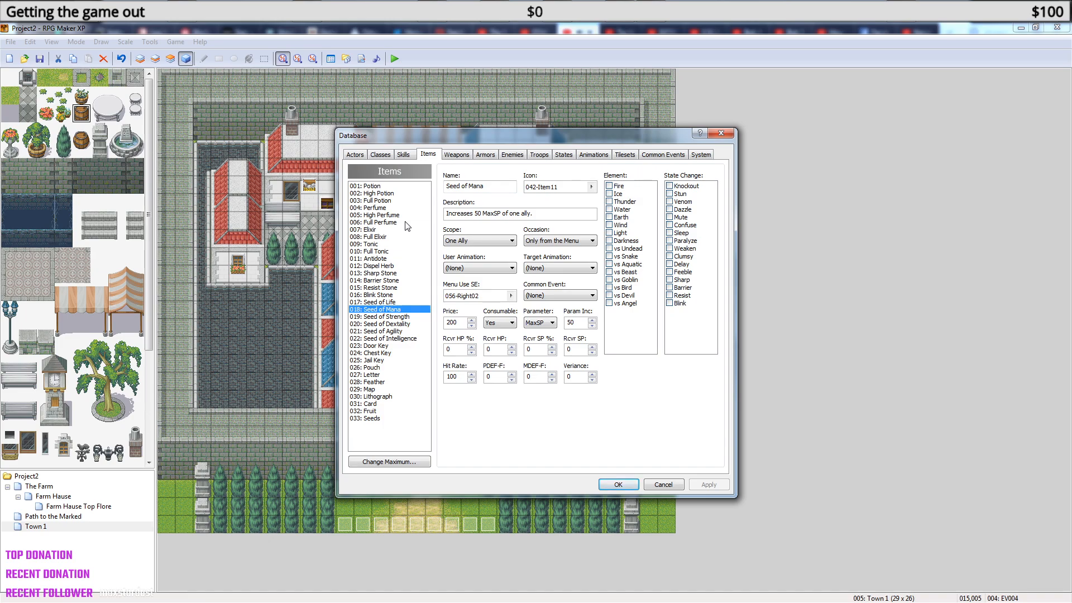
key(Up)
key(Up)
key(Down)
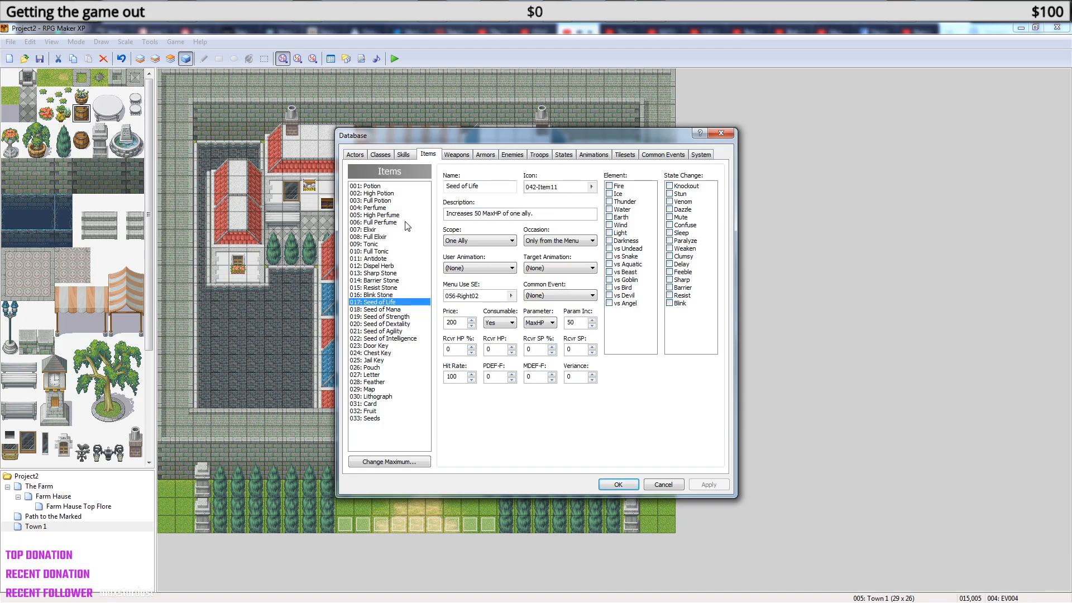
key(Down)
key(Up)
key(Up)
key(Down)
key(Down)
key(Down)
key(Down)
key(Down)
key(Down)
- Examine the event items from Door Key onward, including Pouch and Letter
key(Down)
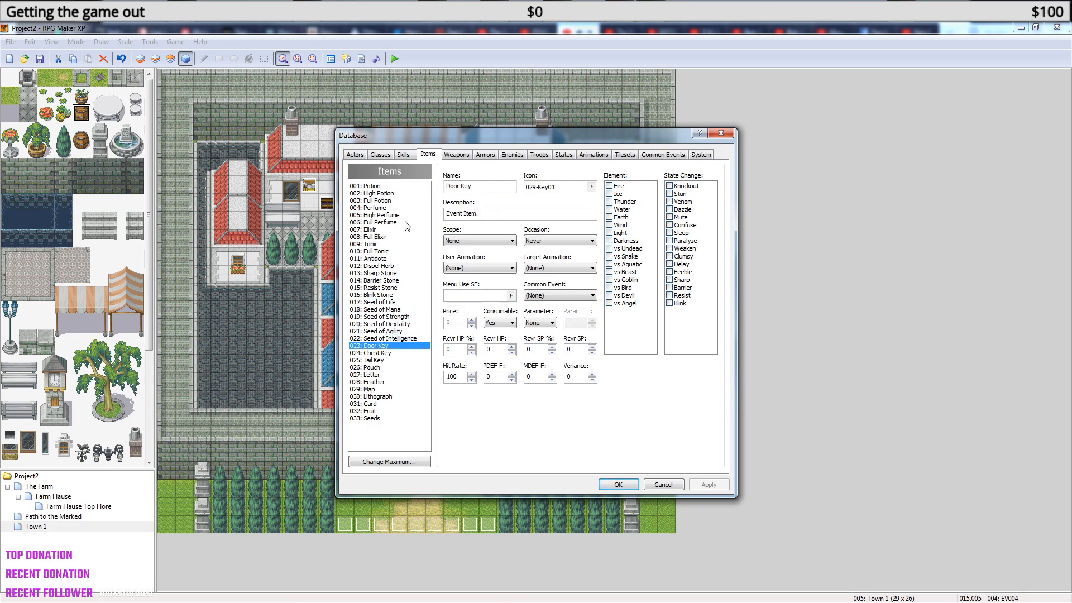
key(Down)
key(Down)
key(Down)
key(Down)
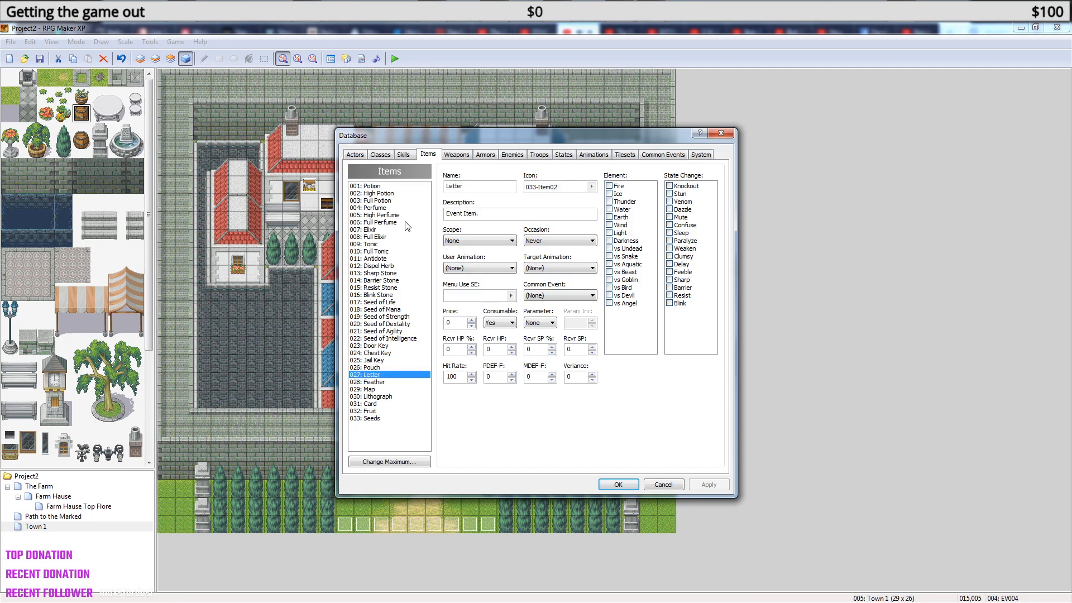
key(Up)
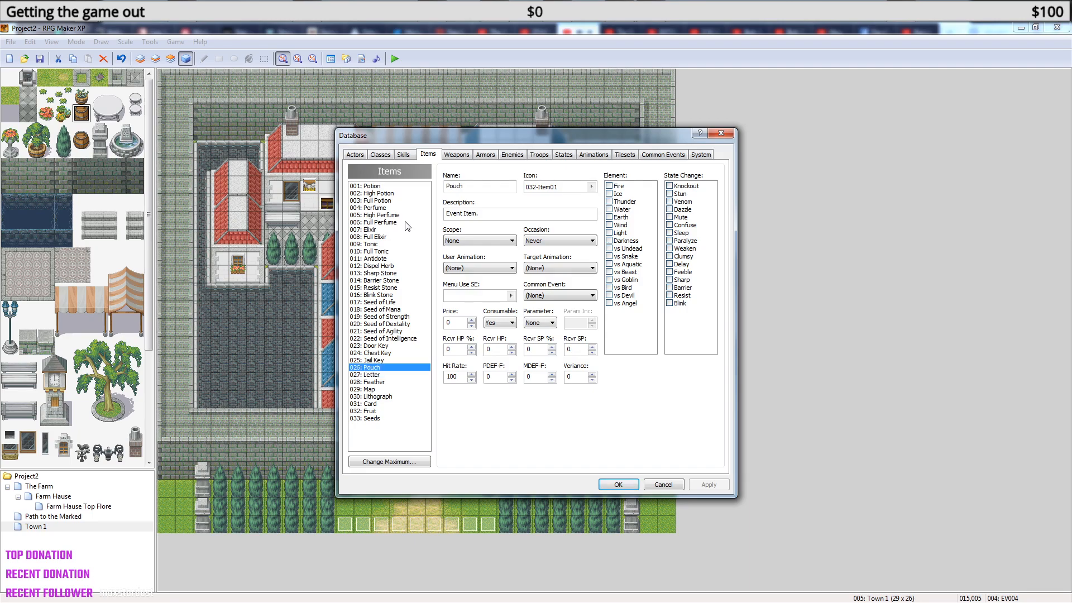
key(Down)
key(Down)
key(Down)
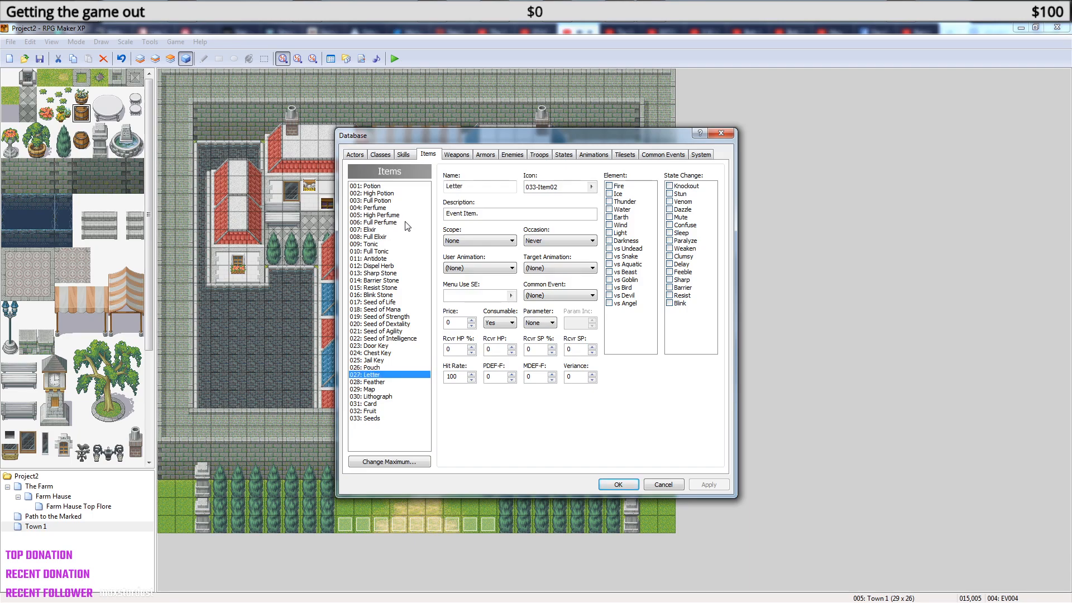
key(Down)
key(Down)
key(Down)
key(Down)
- Return to Antidote and compare it with Dispel Herb, Sharp Stone and Barrier Stone, ending on Full Tonic
key(Up)
key(Up)
key(Up)
key(Up)
key(Up)
key(Up)
key(Up)
key(Up)
key(Up)
key(Up)
key(Up)
key(Up)
key(Up)
key(Up)
key(Up)
key(Up)
key(Up)
key(Up)
key(Up)
key(Up)
key(Up)
key(Up)
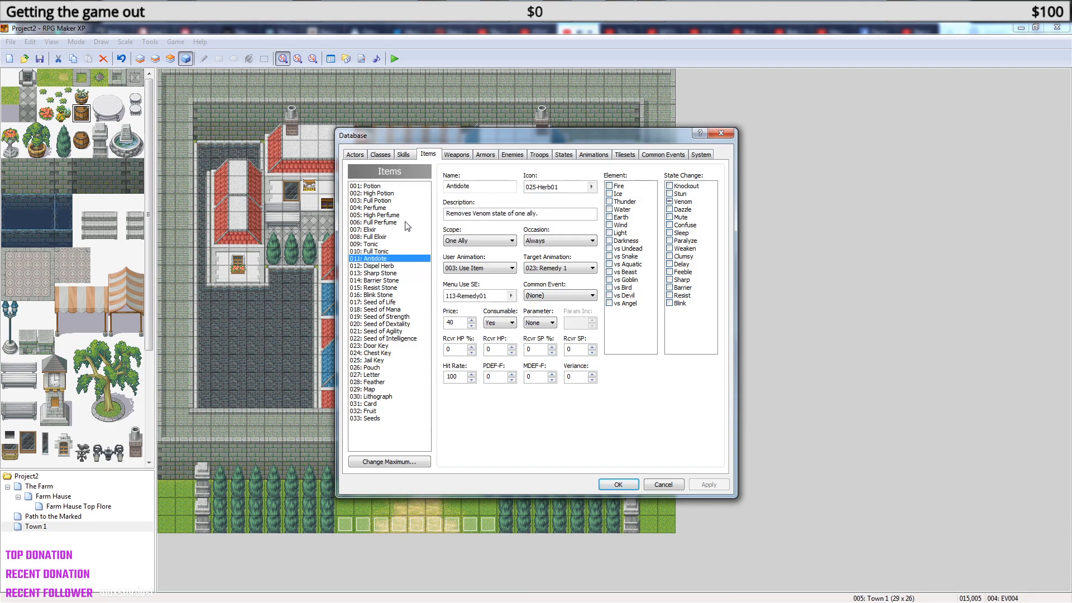
key(Down)
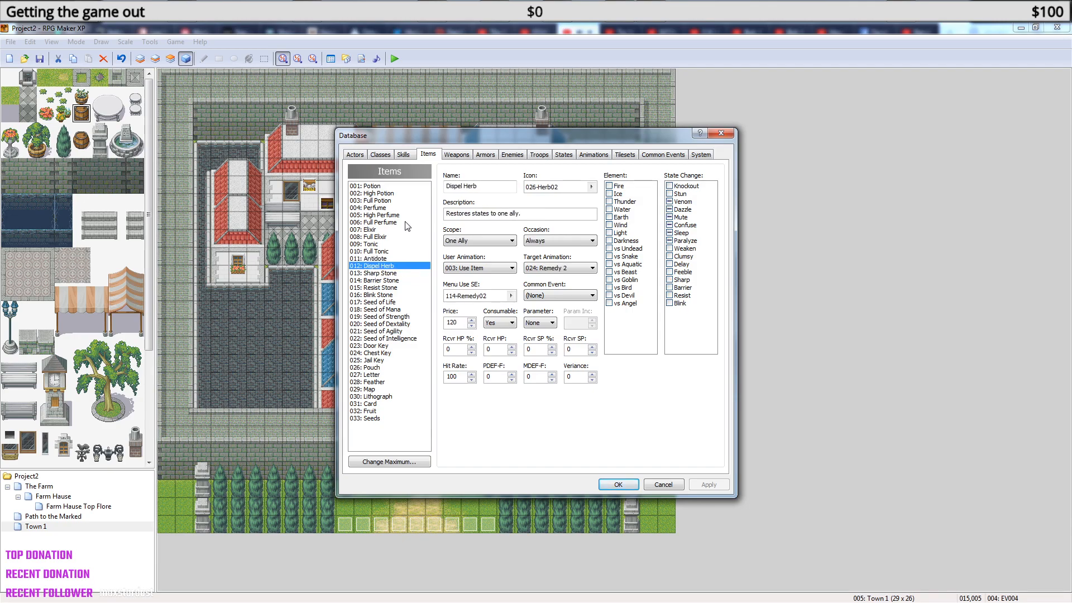
key(Up)
key(Down)
key(Down)
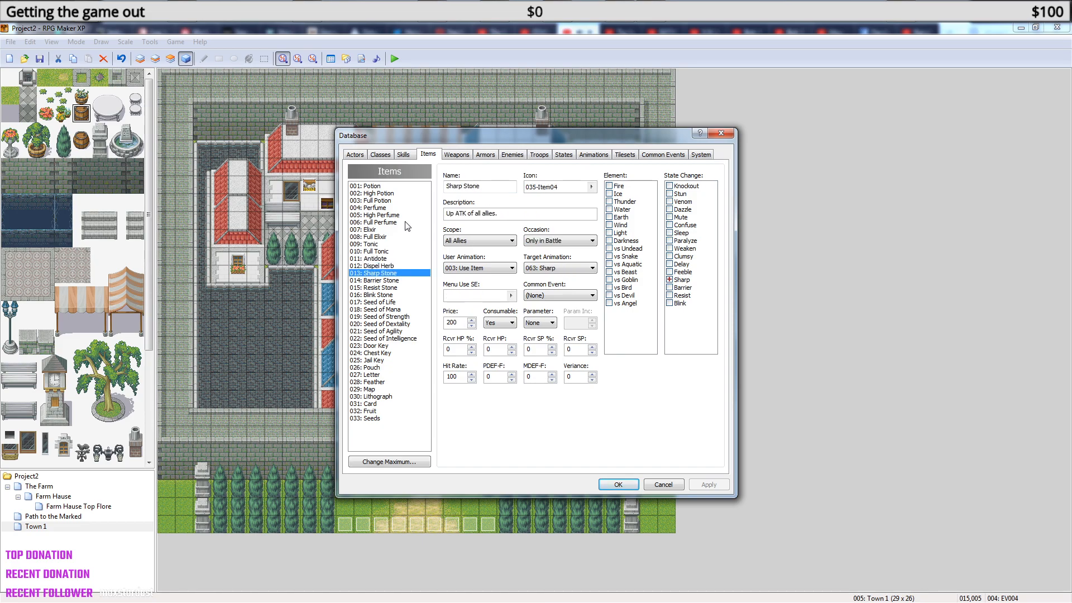
key(Up)
key(Up)
key(Down)
key(Down)
key(Down)
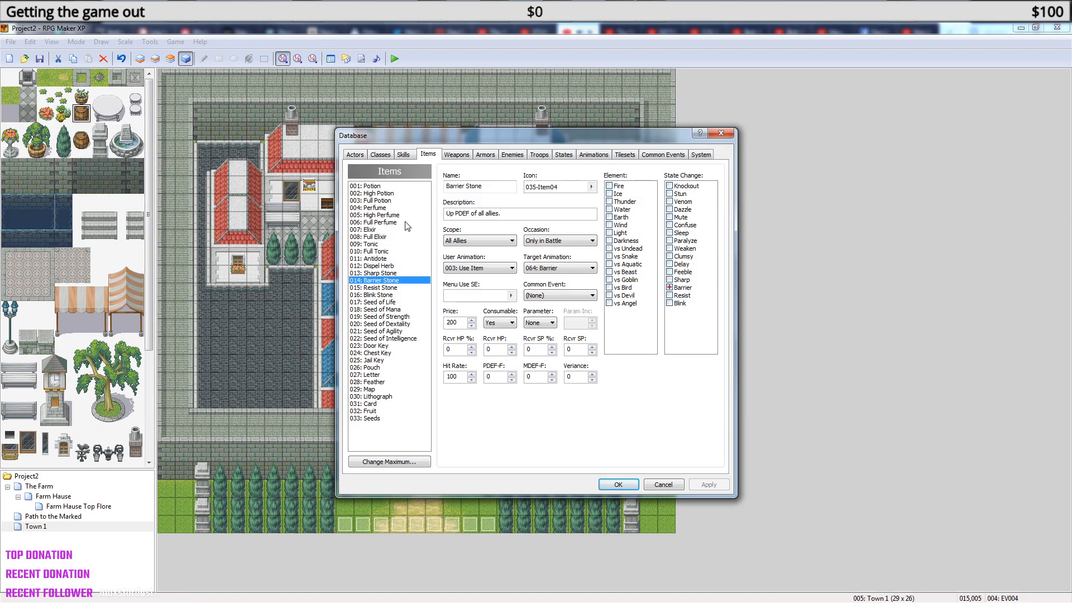
key(Up)
key(Up)
key(Up)
key(Up)
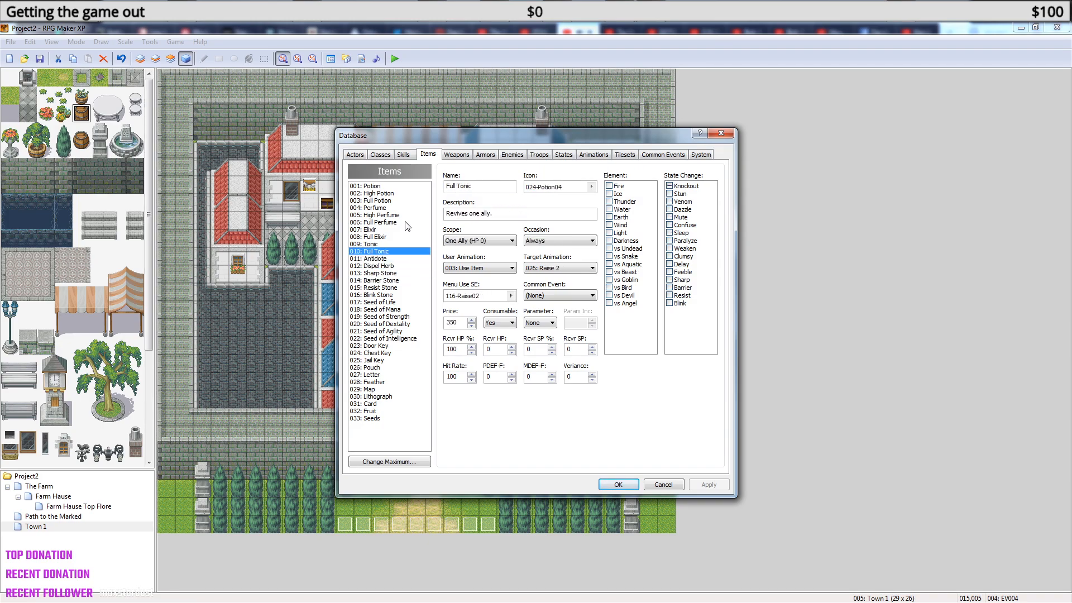
- Add Perfume alongside Potion to the Shop Processing command on page 2 of the vendor event EV004
click(723, 132)
double_click(434, 169)
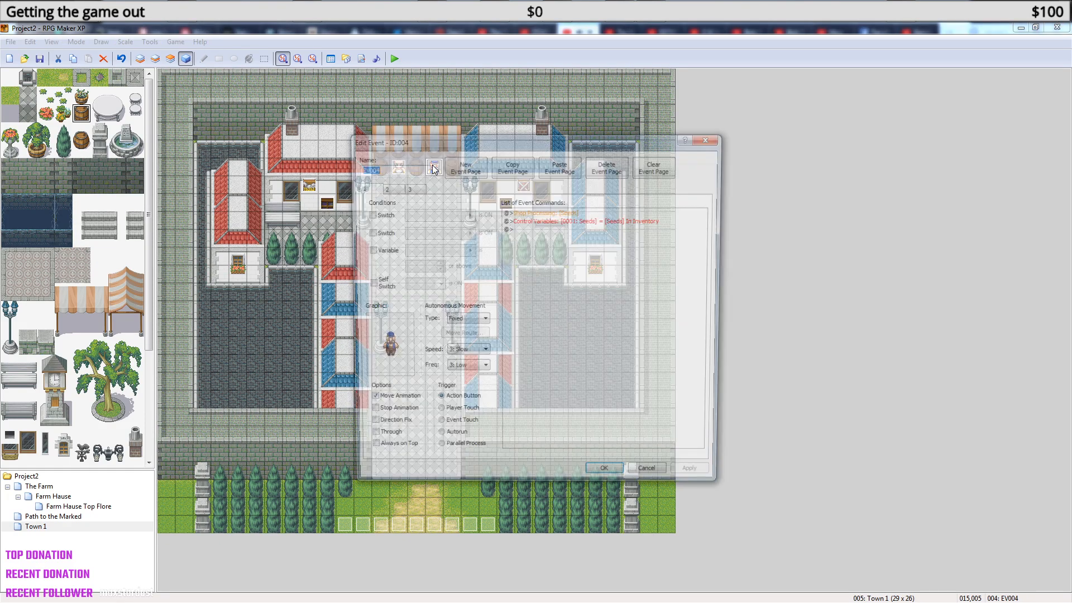
click(391, 189)
click(545, 215)
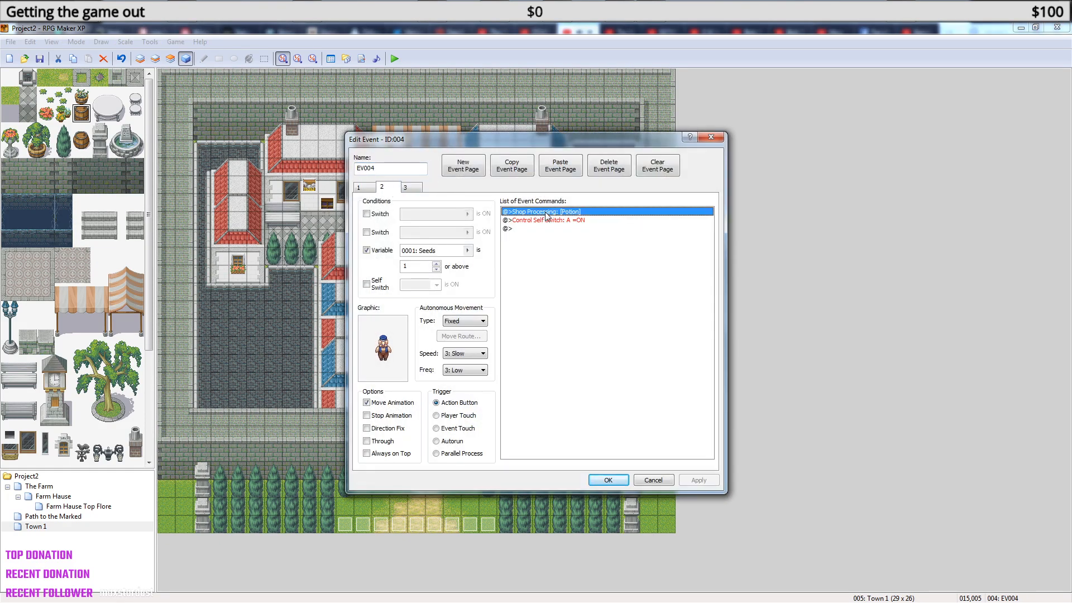
right_click(546, 213)
click(564, 231)
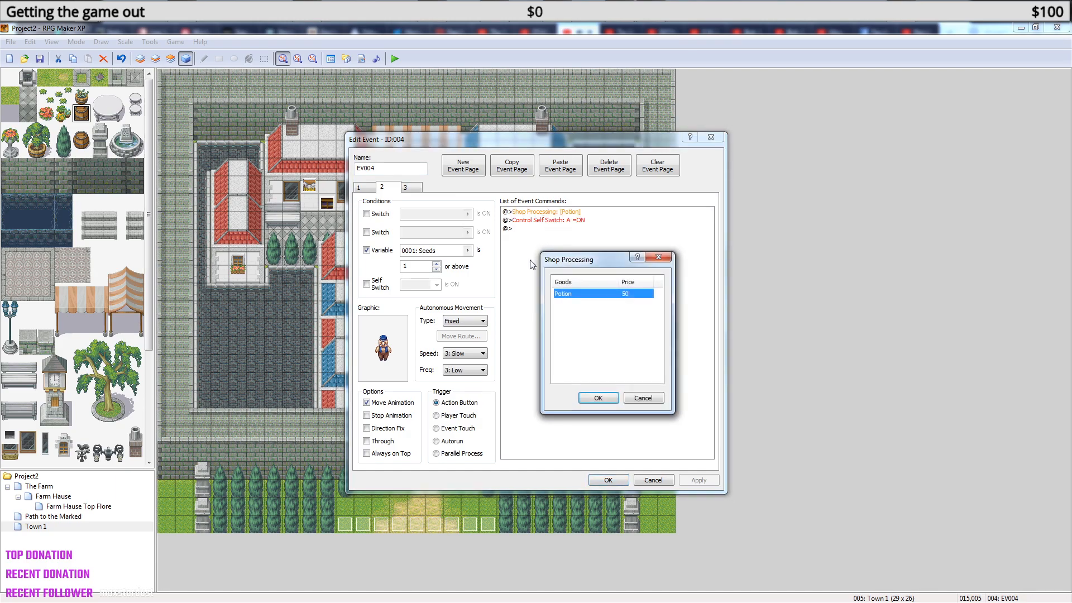
double_click(586, 303)
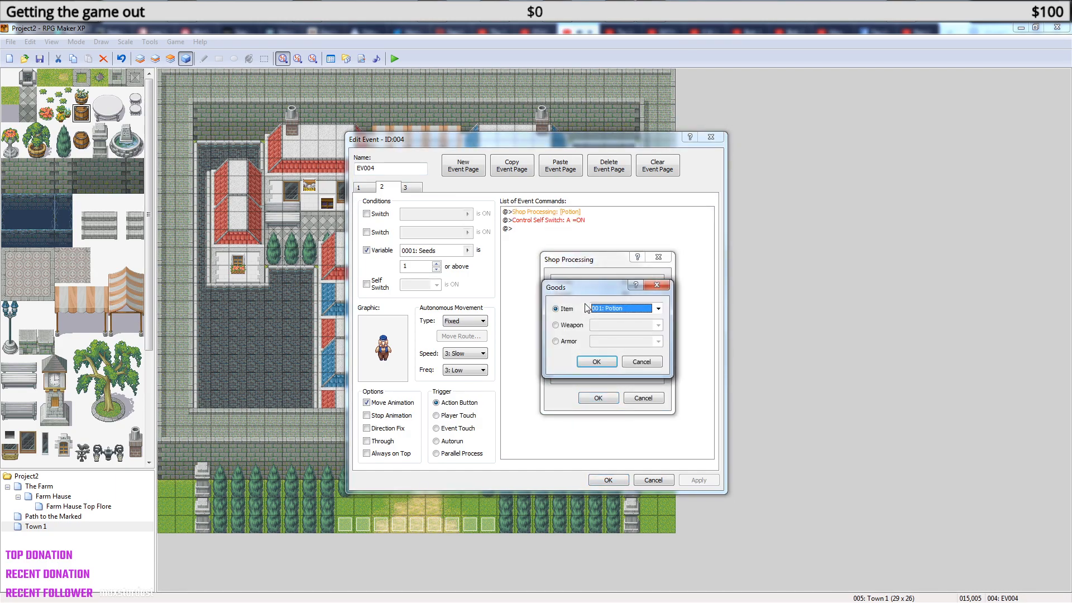
click(658, 308)
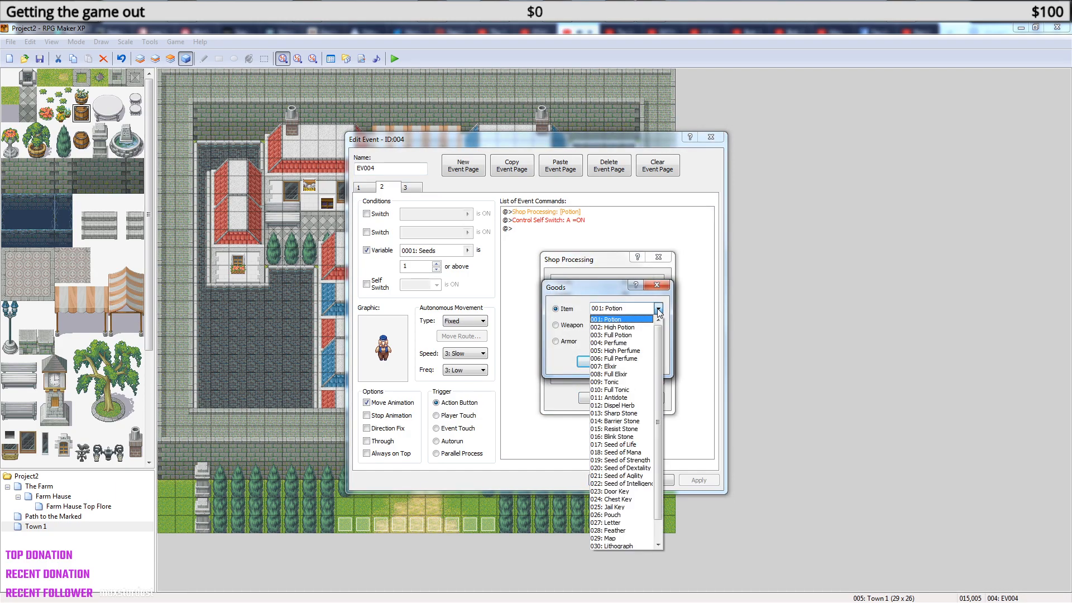
click(617, 342)
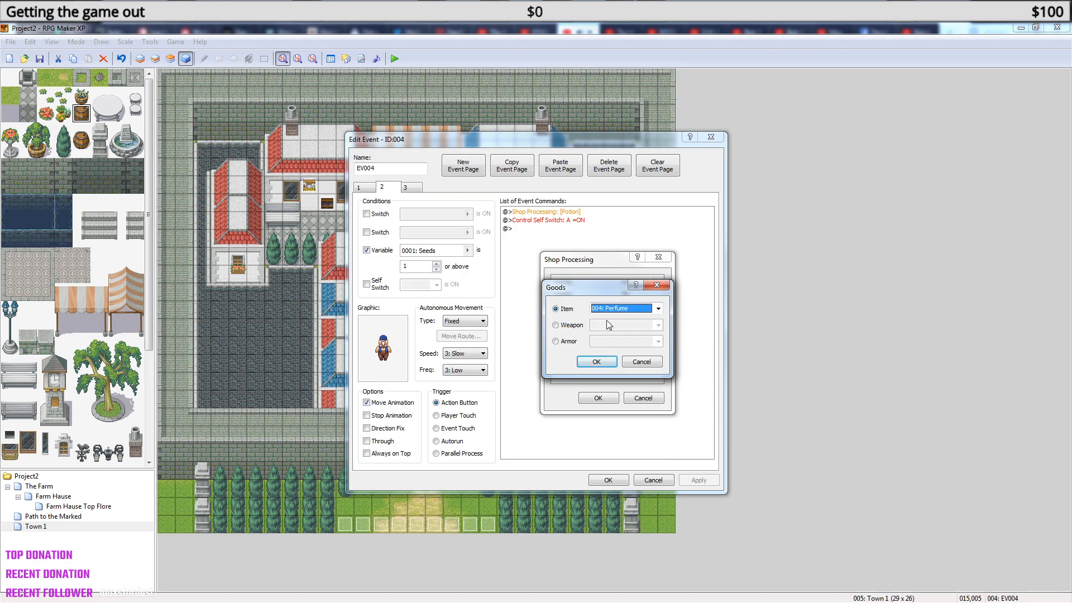
click(596, 362)
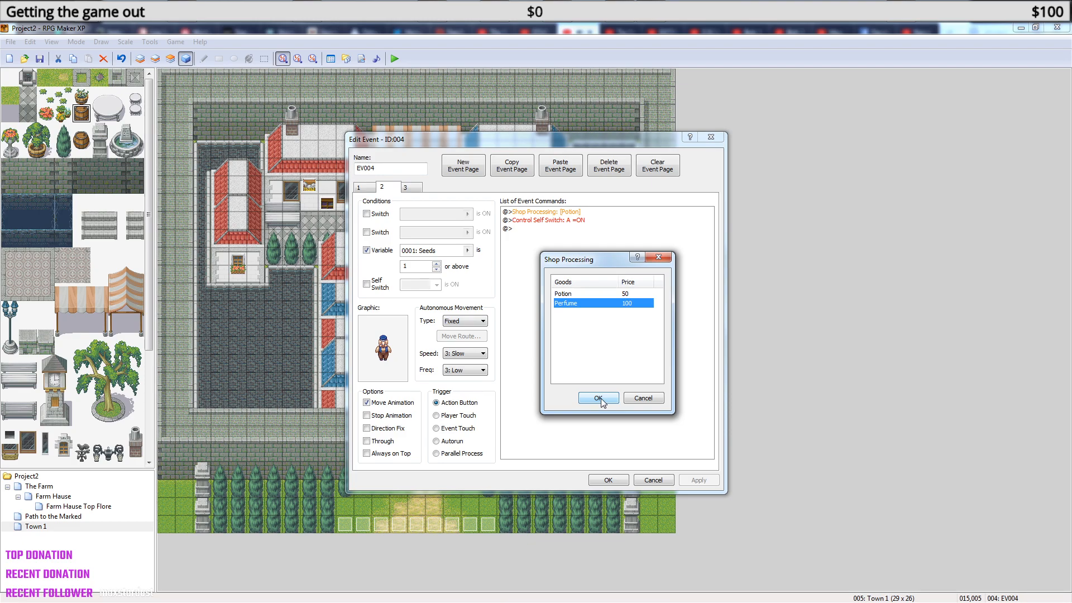
click(598, 397)
- Copy the Potion and Perfume shop command from page 2 to page 3 of EV004, replacing its Potion-only shop, and save the event
click(523, 219)
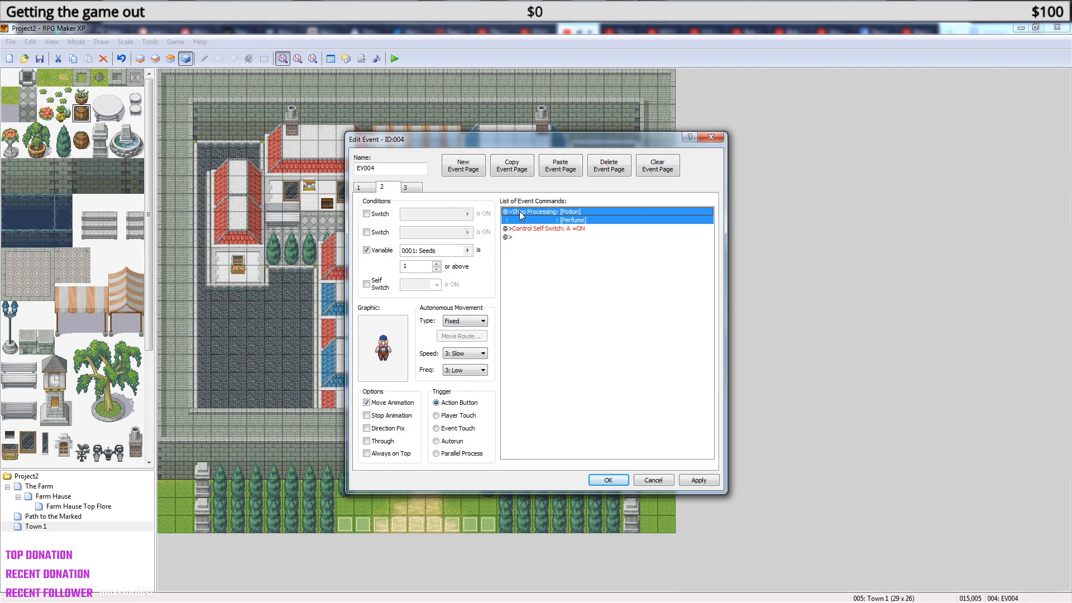
click(409, 189)
text(@>Shop Processing: [Potion]  : [Perfume])
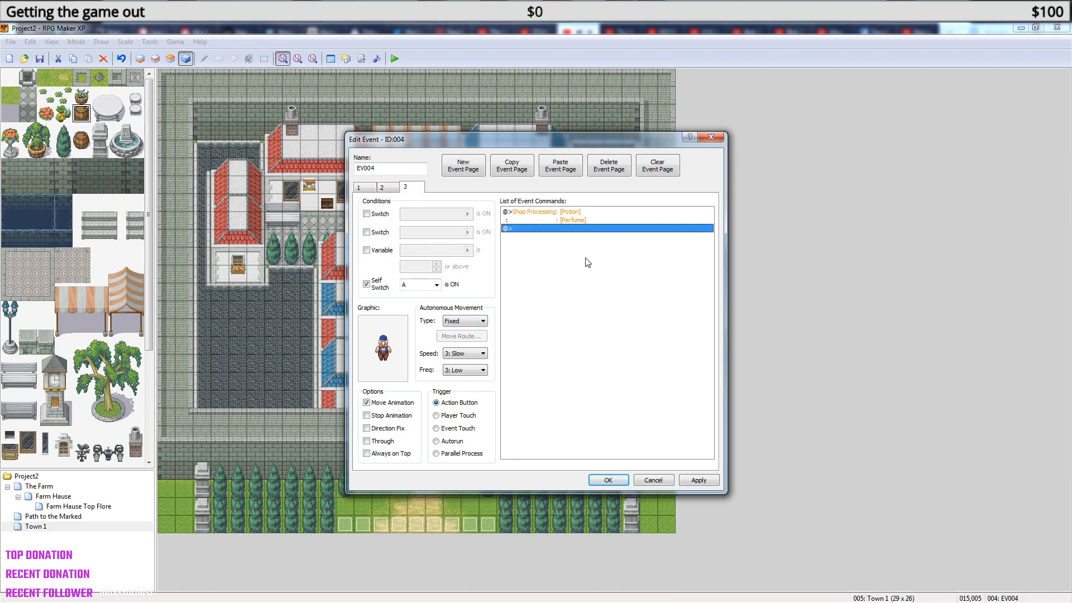
click(609, 480)
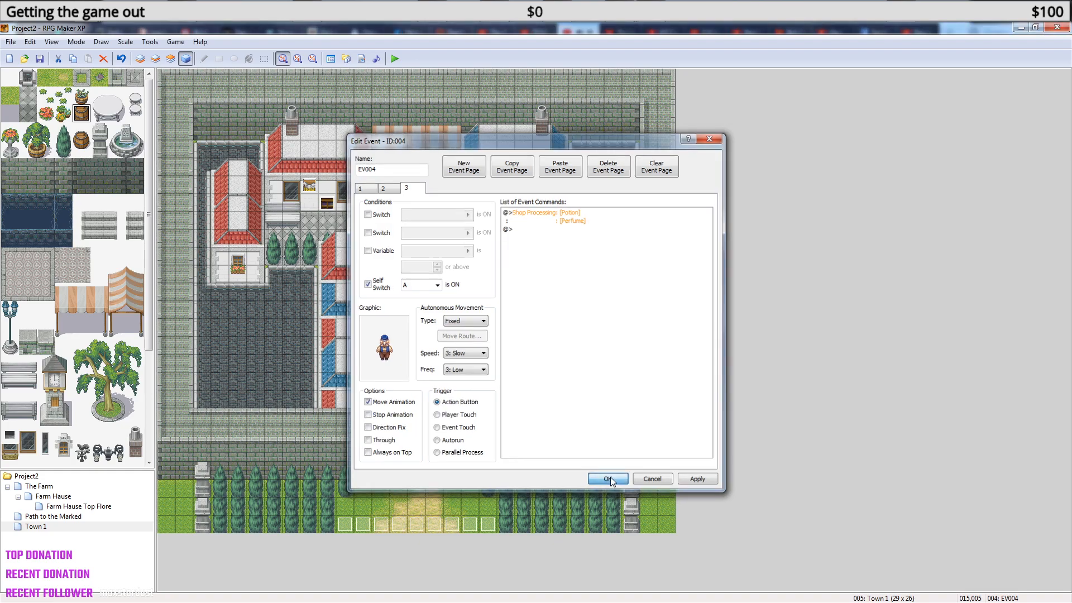
- Insert a Shop Processing command selling Antidote in the neighbouring vendor event EV003
click(400, 169)
right_click(400, 168)
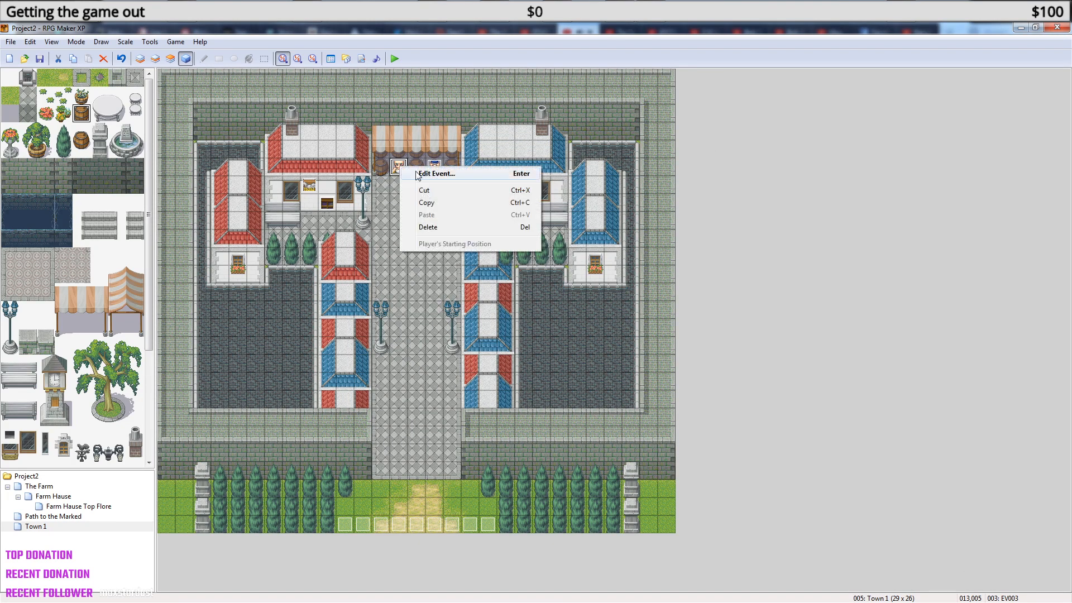
click(444, 174)
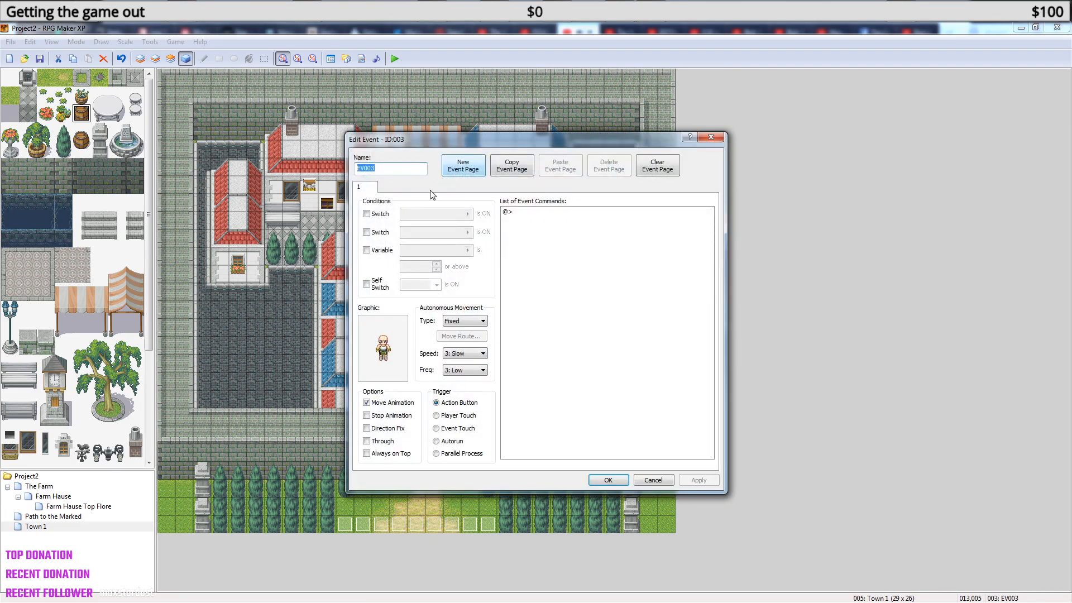
click(544, 214)
right_click(544, 218)
click(563, 219)
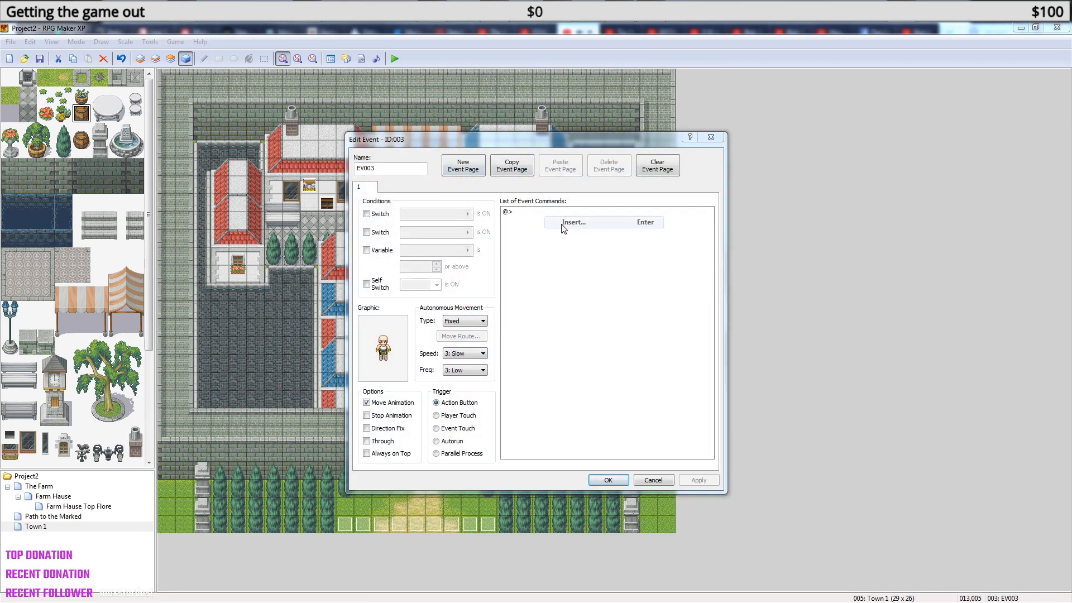
click(567, 228)
click(564, 245)
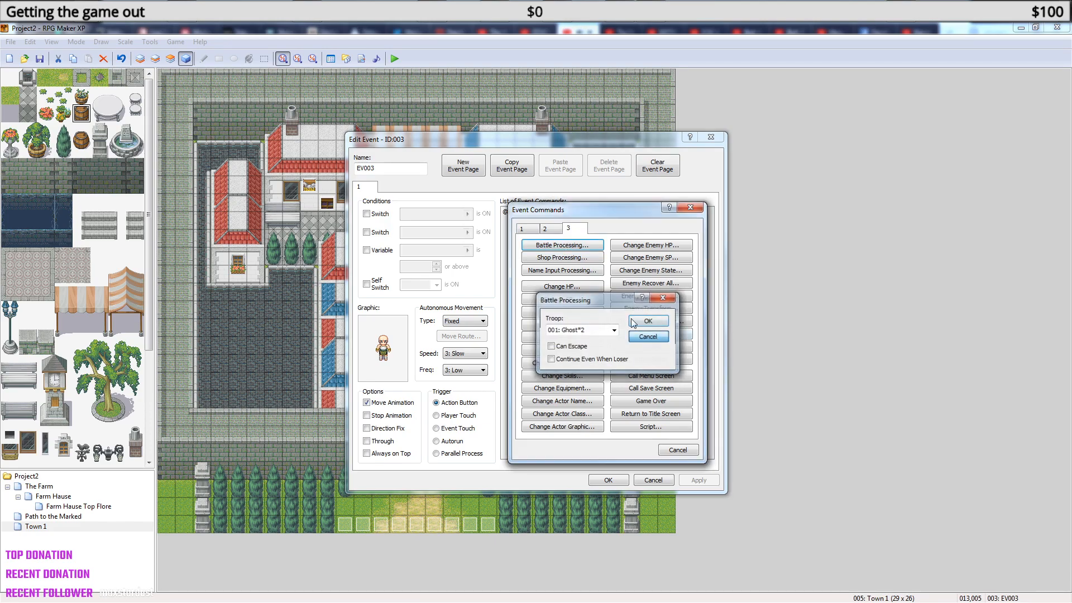
click(656, 337)
click(575, 258)
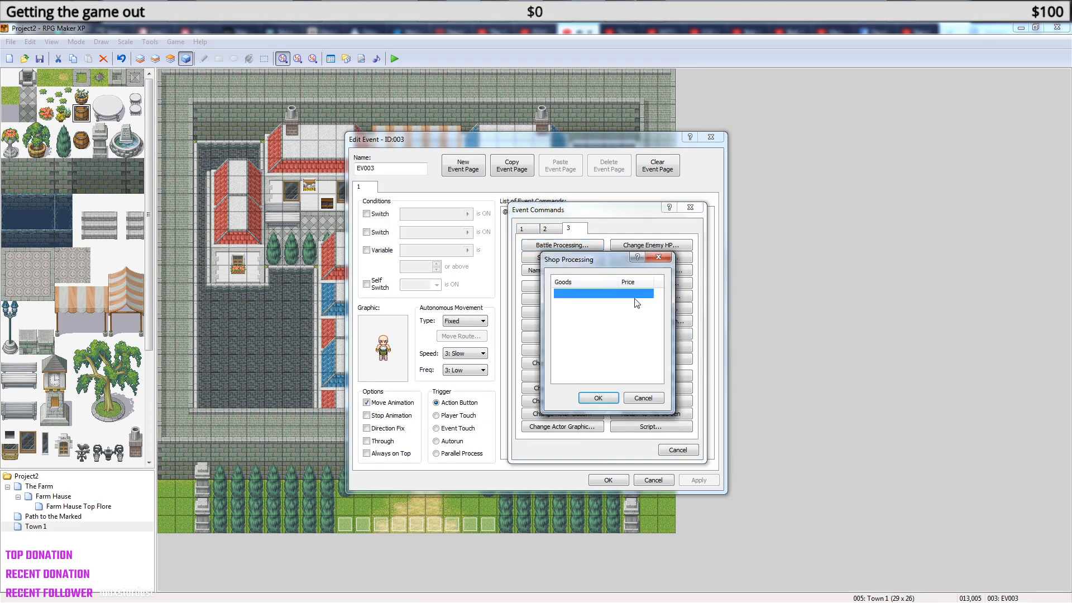
double_click(601, 293)
click(657, 309)
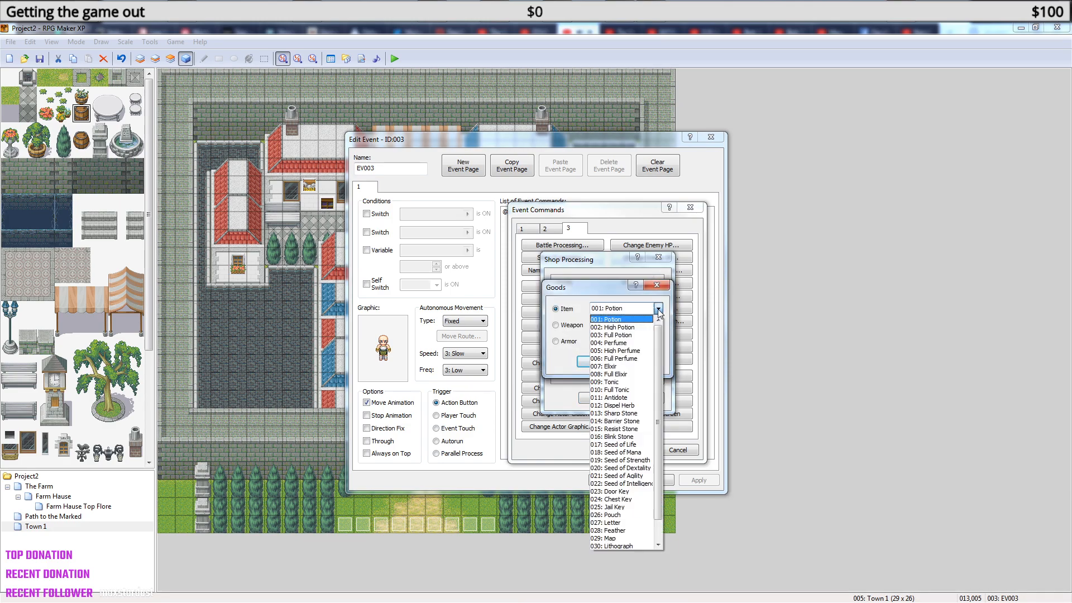
click(621, 398)
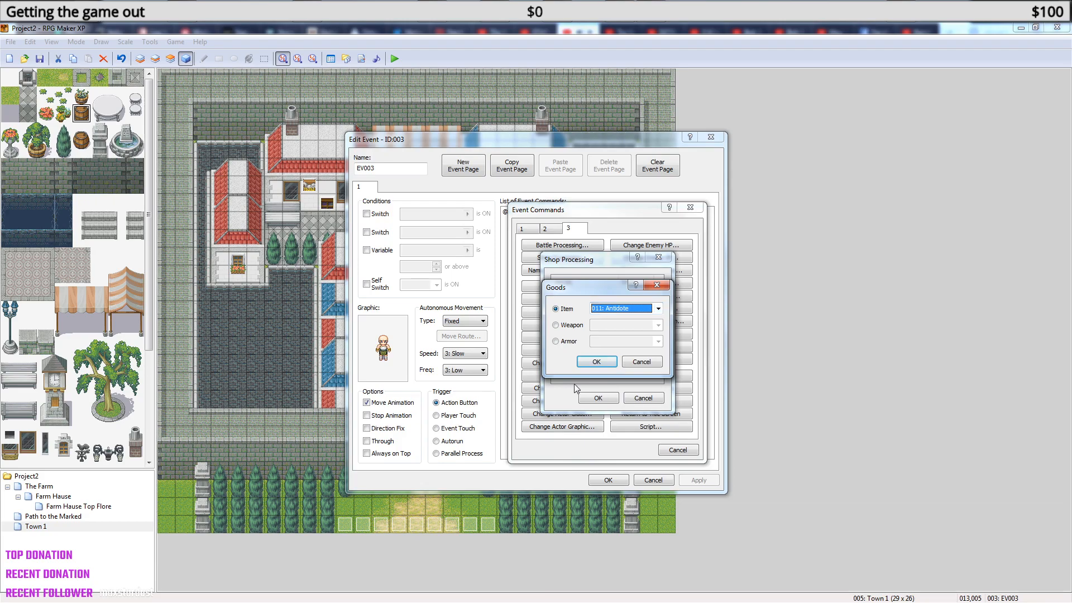
click(598, 363)
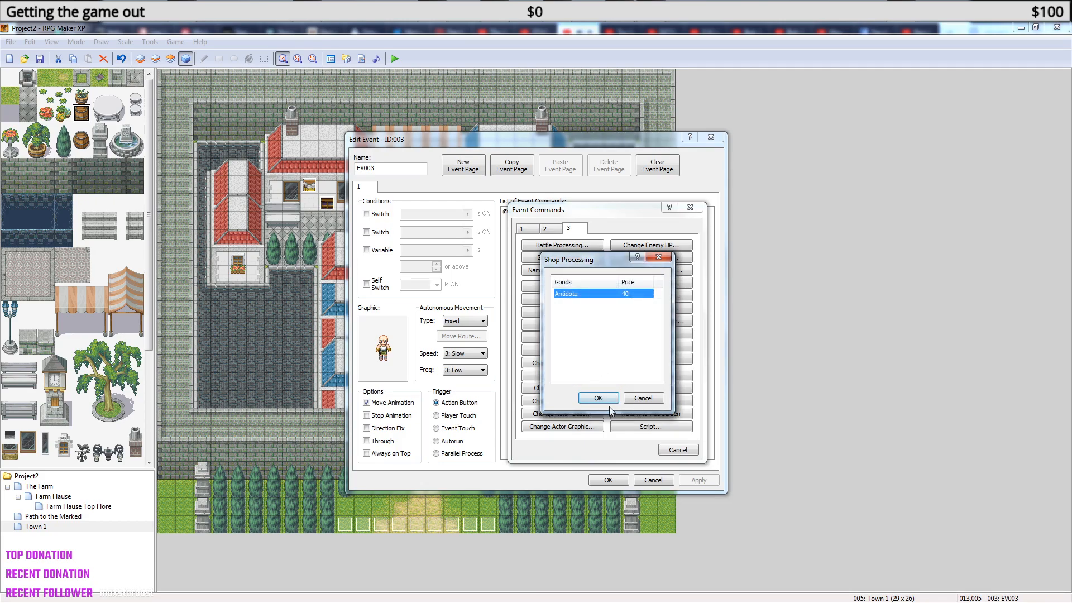
click(597, 398)
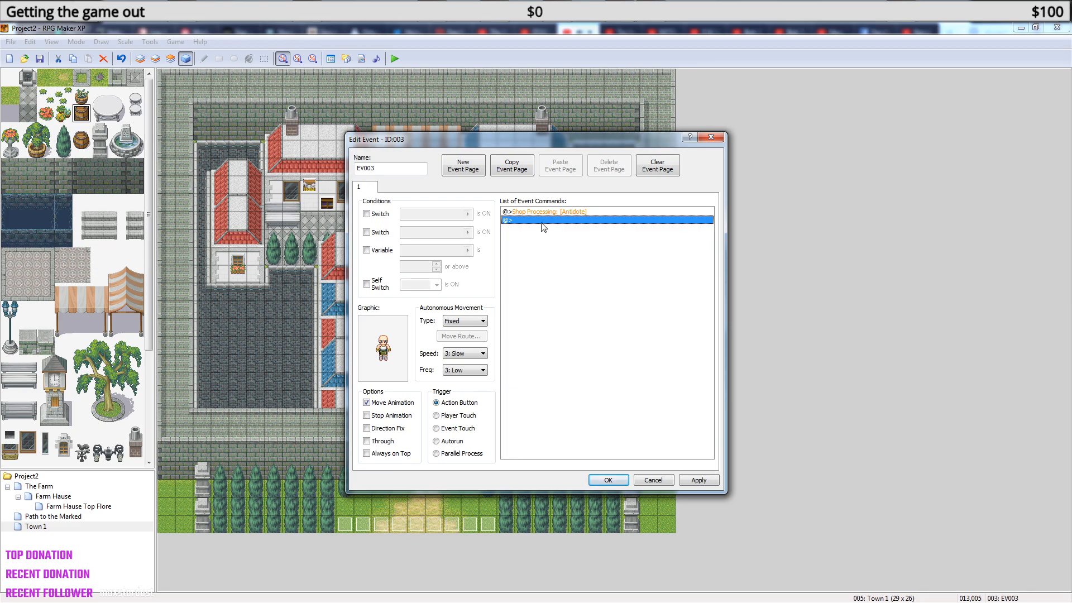
right_click(571, 212)
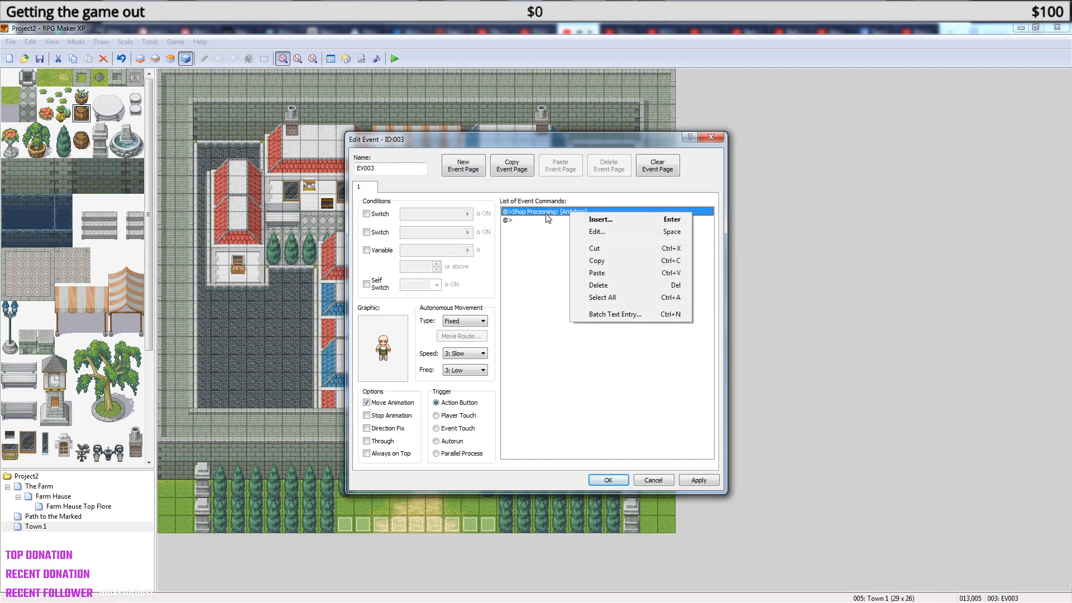
click(521, 268)
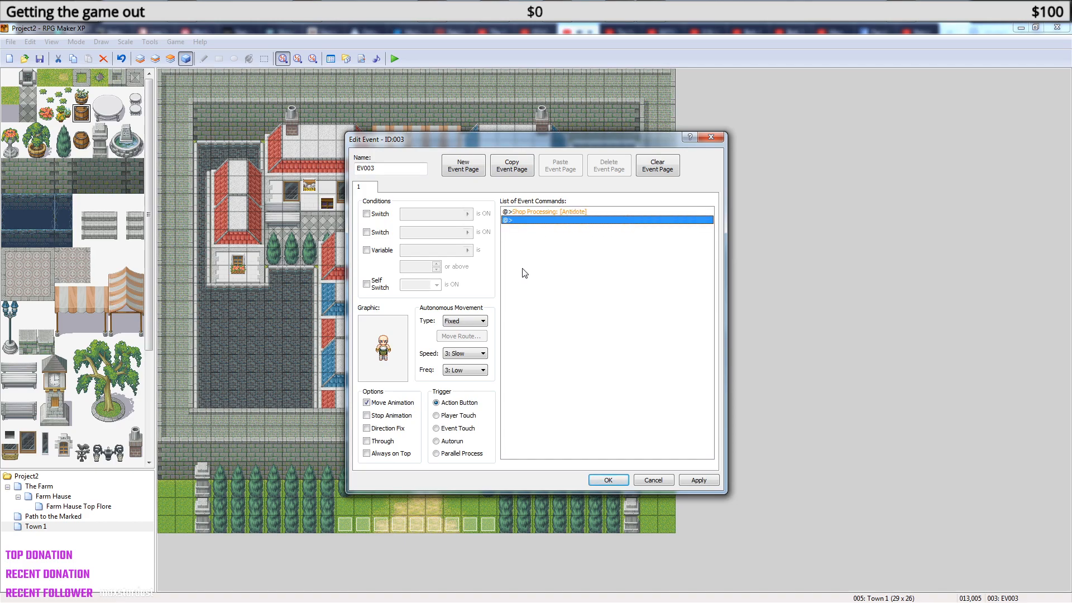
click(528, 212)
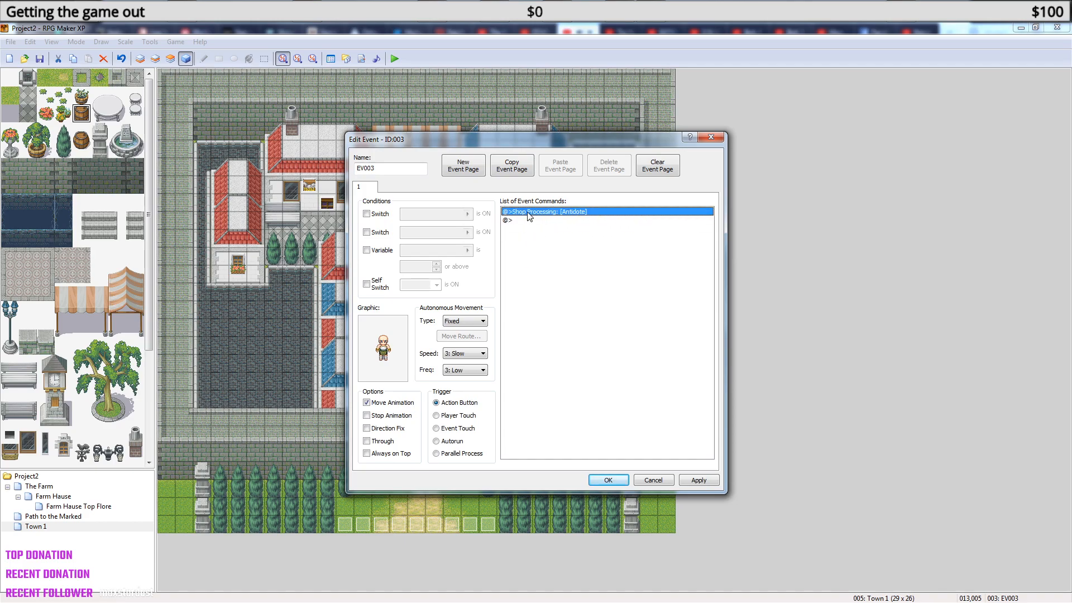
click(473, 175)
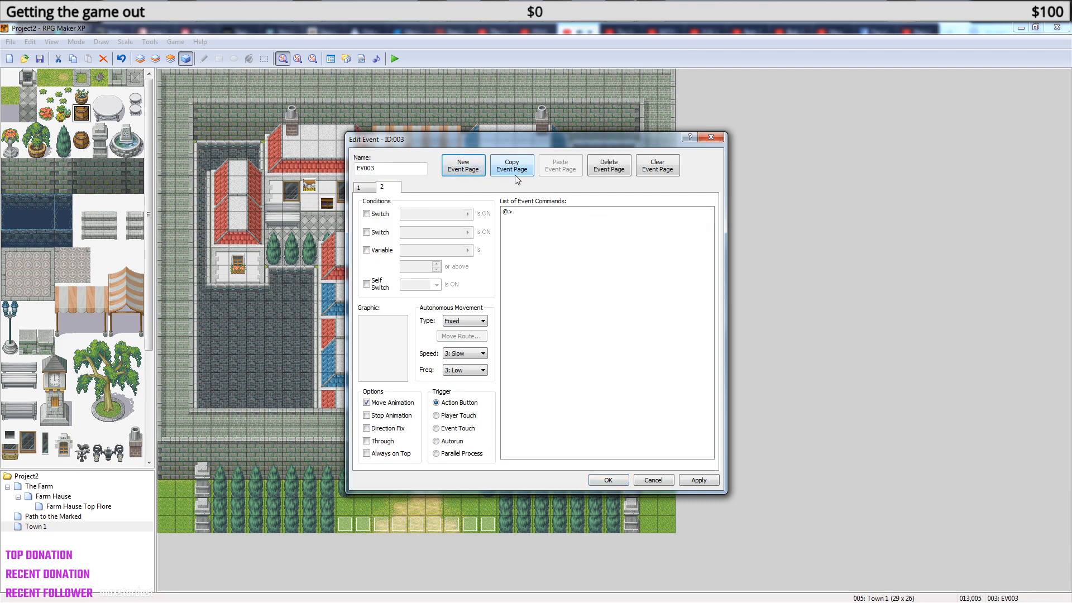
click(368, 193)
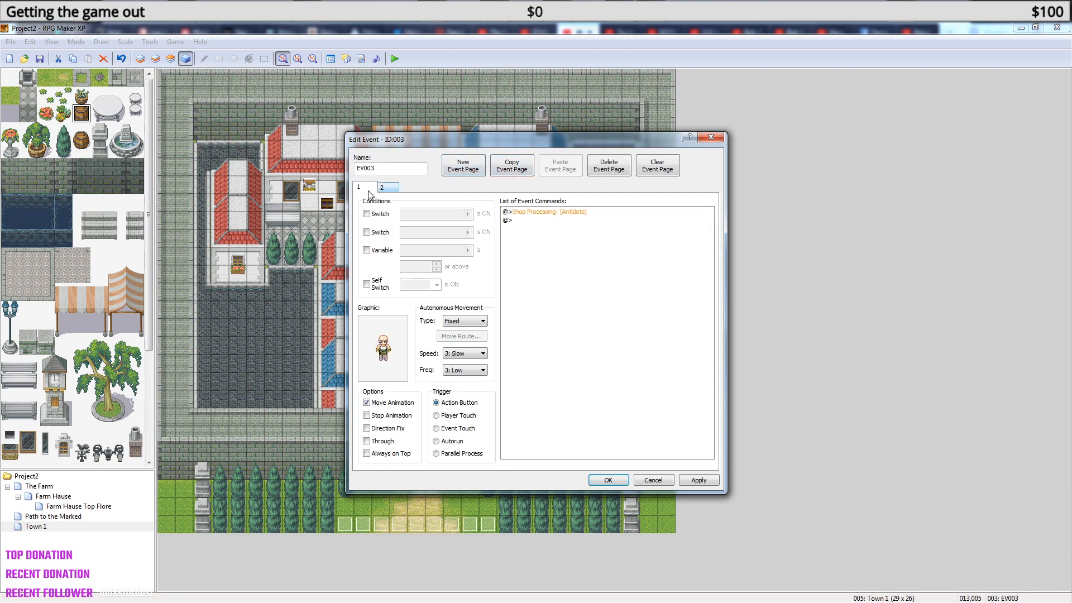
click(387, 188)
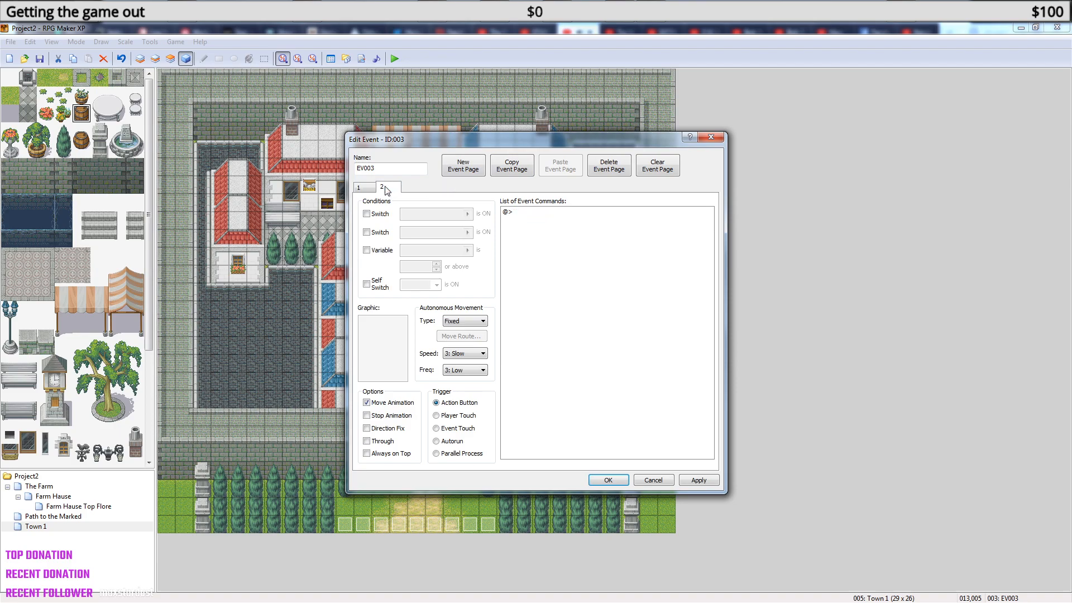
click(615, 178)
- Duplicate EV003's event page as page 2 and delete the Antidote shop command from page 1
click(505, 172)
click(561, 174)
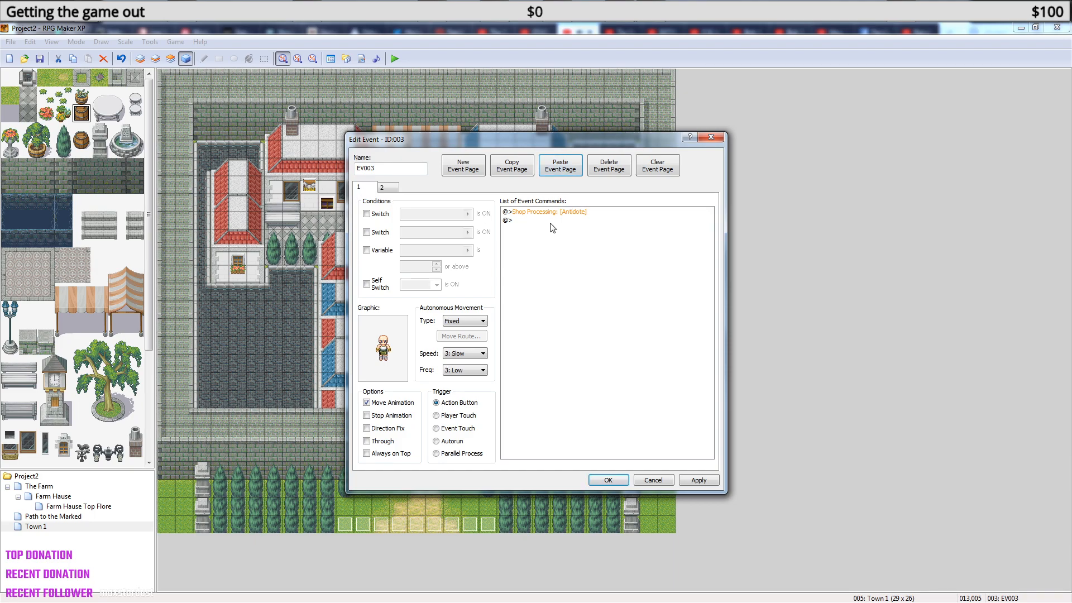
click(568, 213)
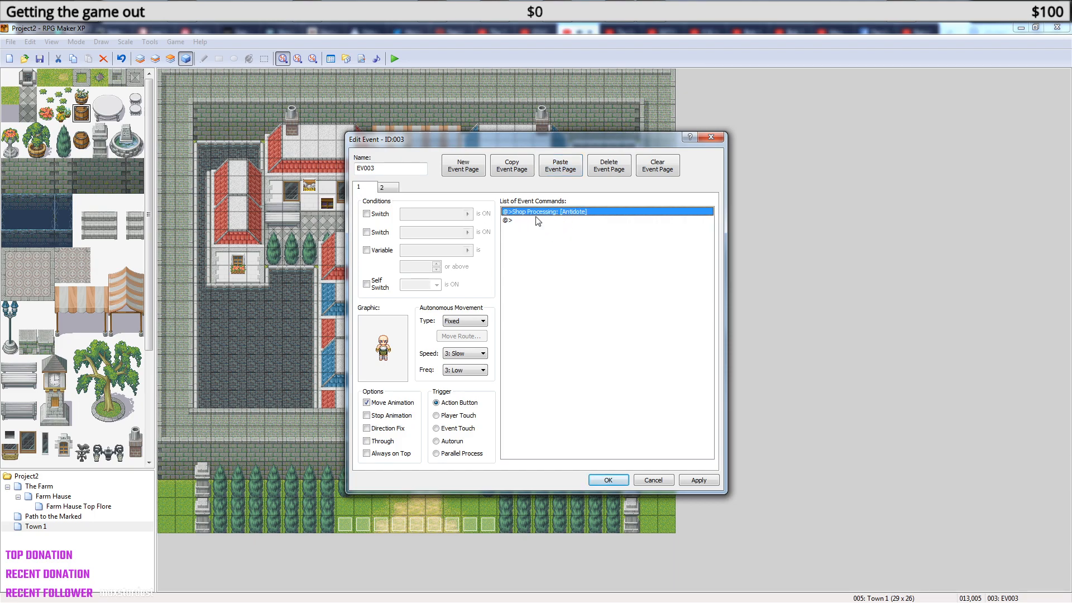
key(Delete)
- Make page 2 of EV003 require variable 0001: Seeds to be 1 or above
click(390, 189)
click(367, 250)
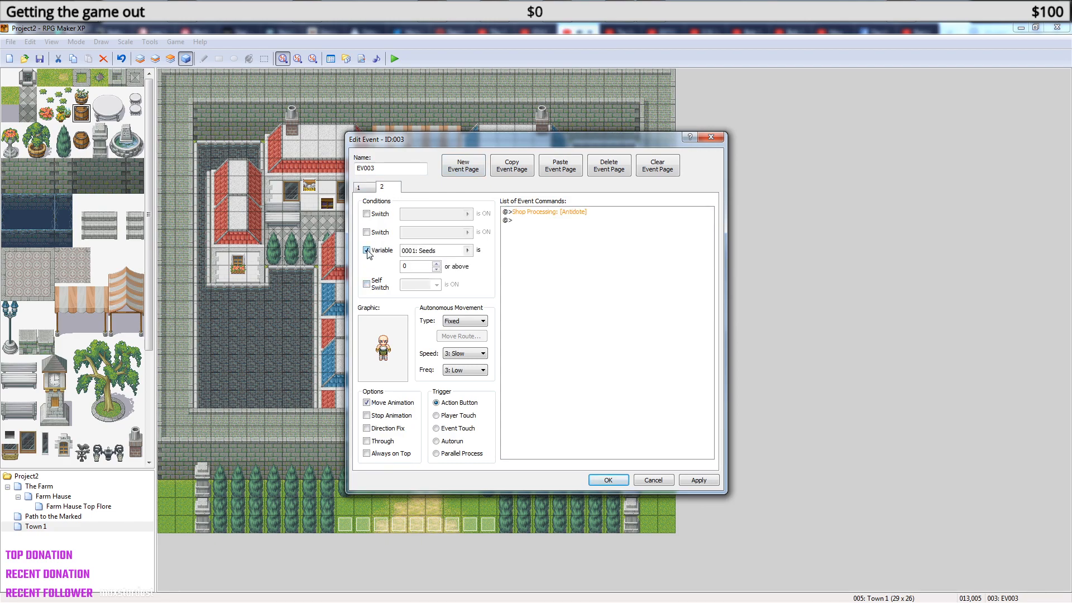
click(436, 263)
- Insert a Control Self Switch command turning A ON after the Antidote shop on page 2
click(533, 221)
right_click(529, 223)
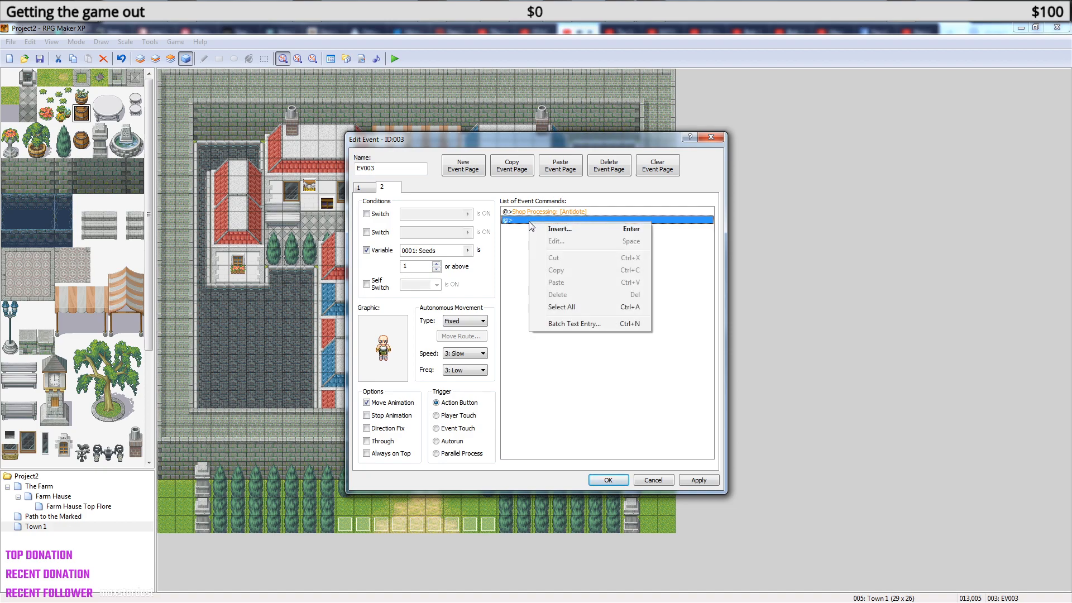
click(556, 229)
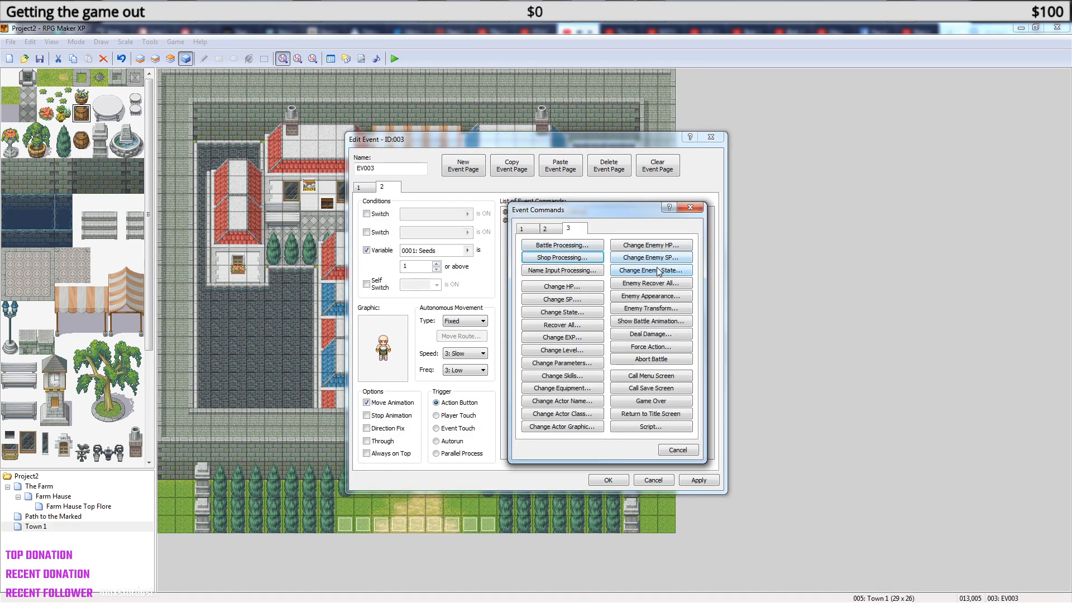
click(532, 229)
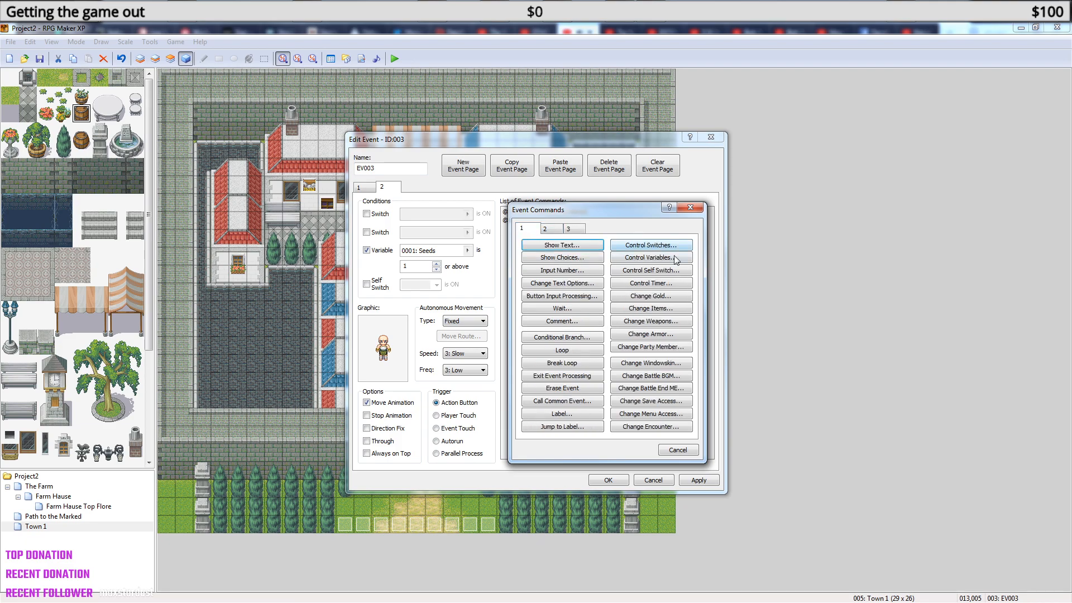
click(660, 272)
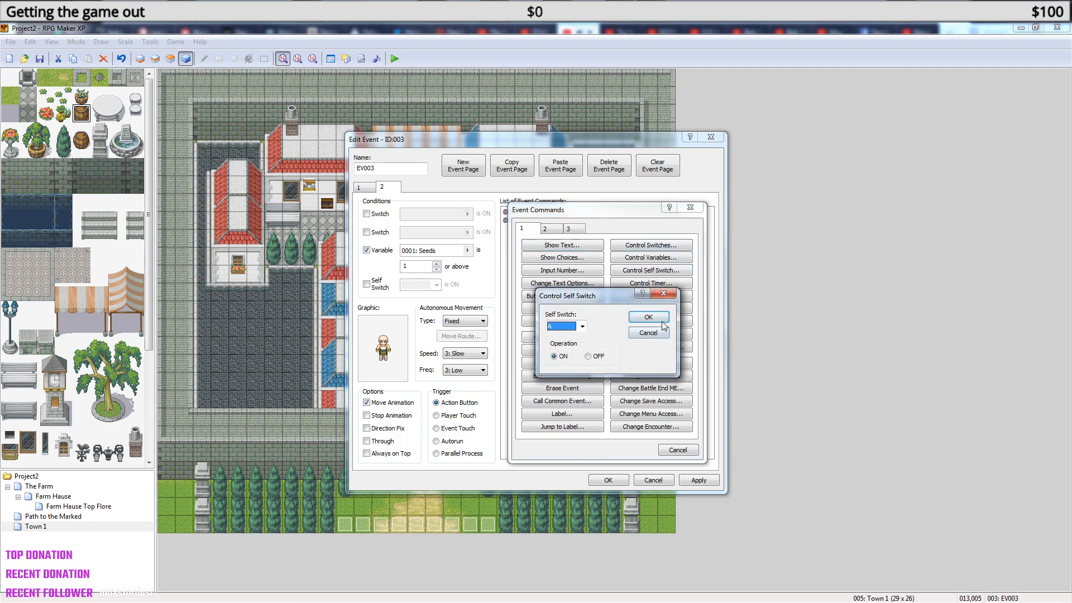
click(657, 322)
- Duplicate page 2 as page 3, remove its self switch command, replace its variable condition with a self switch condition, and save the event
click(517, 169)
click(562, 168)
click(527, 220)
key(Delete)
click(366, 250)
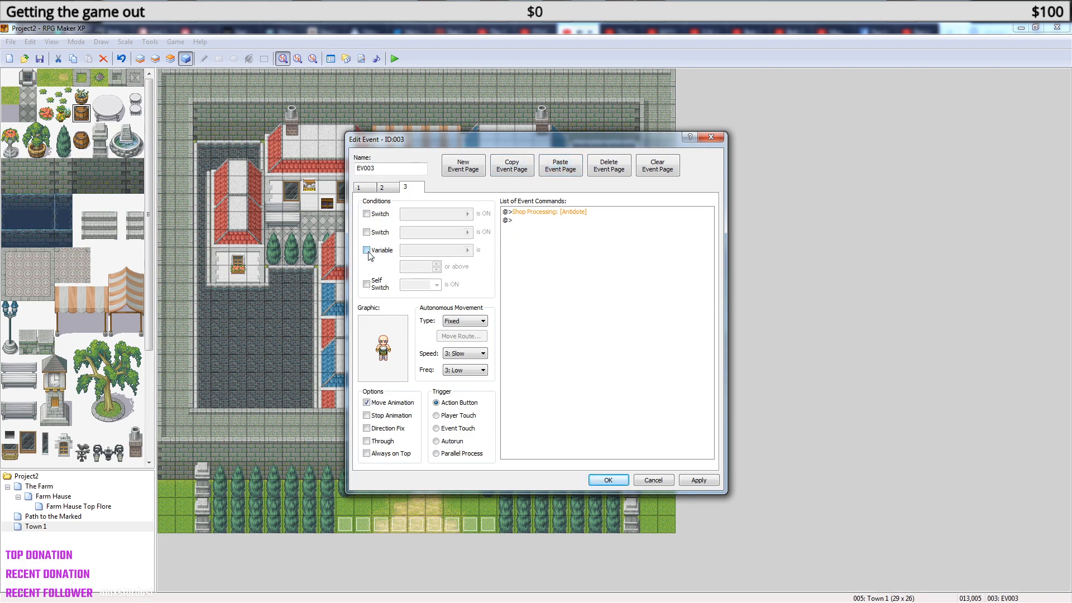
click(367, 284)
click(384, 190)
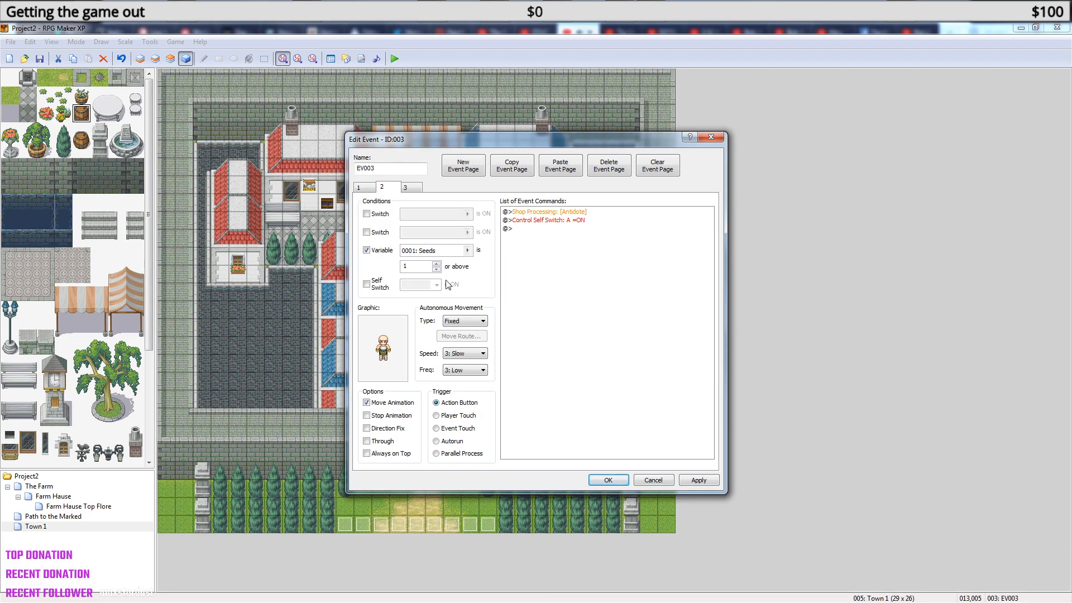
click(616, 483)
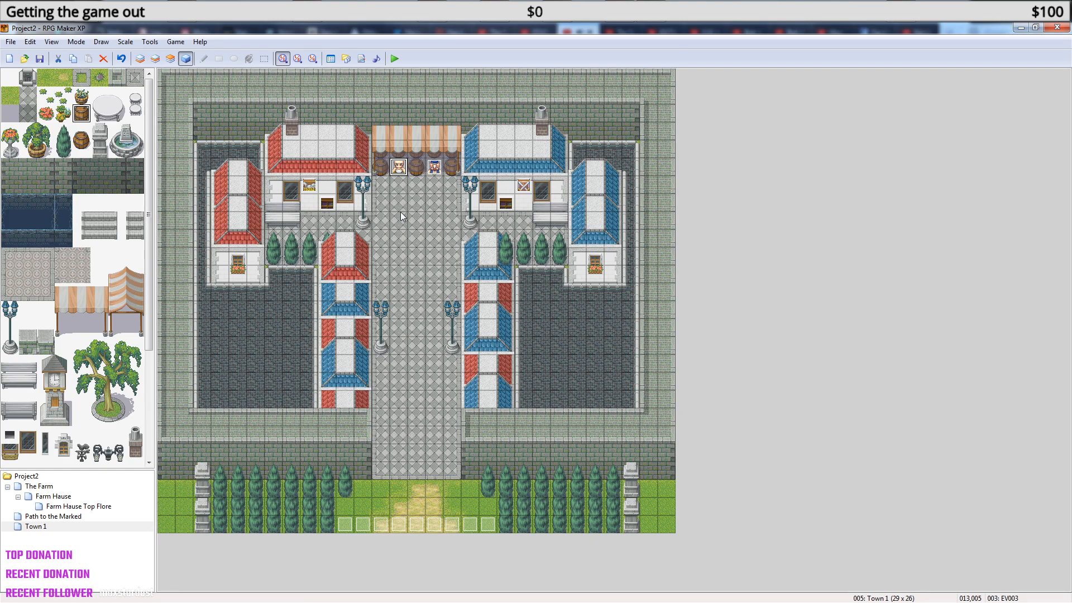
- Review the page 2 conditions and commands of the two market stall vendors, EV004 and EV003
double_click(436, 168)
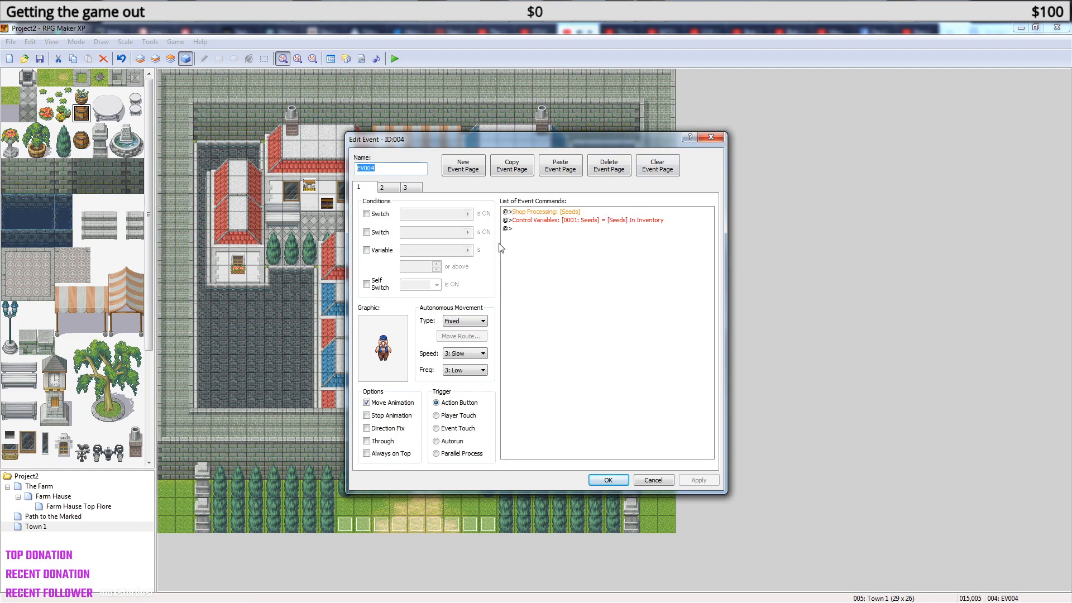
click(382, 187)
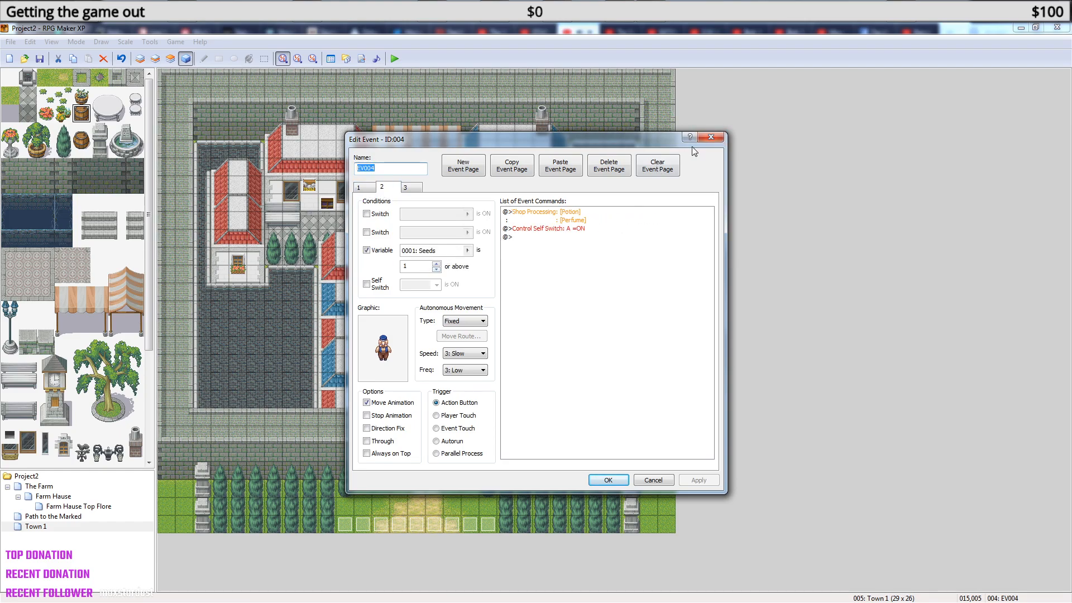
click(708, 140)
double_click(403, 167)
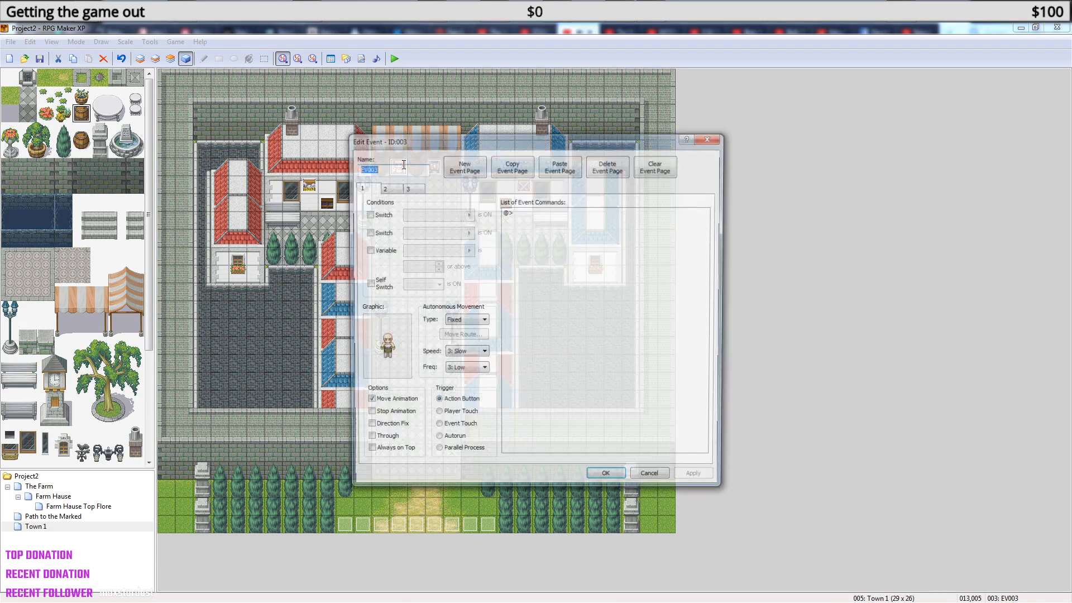
click(383, 188)
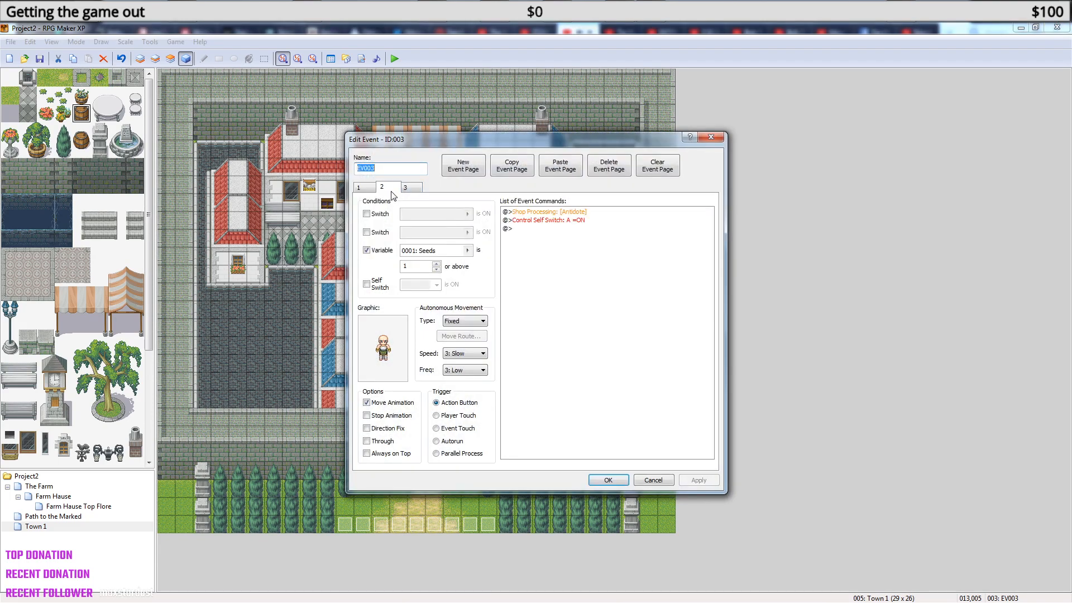
click(711, 138)
- Save the changes to Project2 and launch a playtest with a new game
click(394, 59)
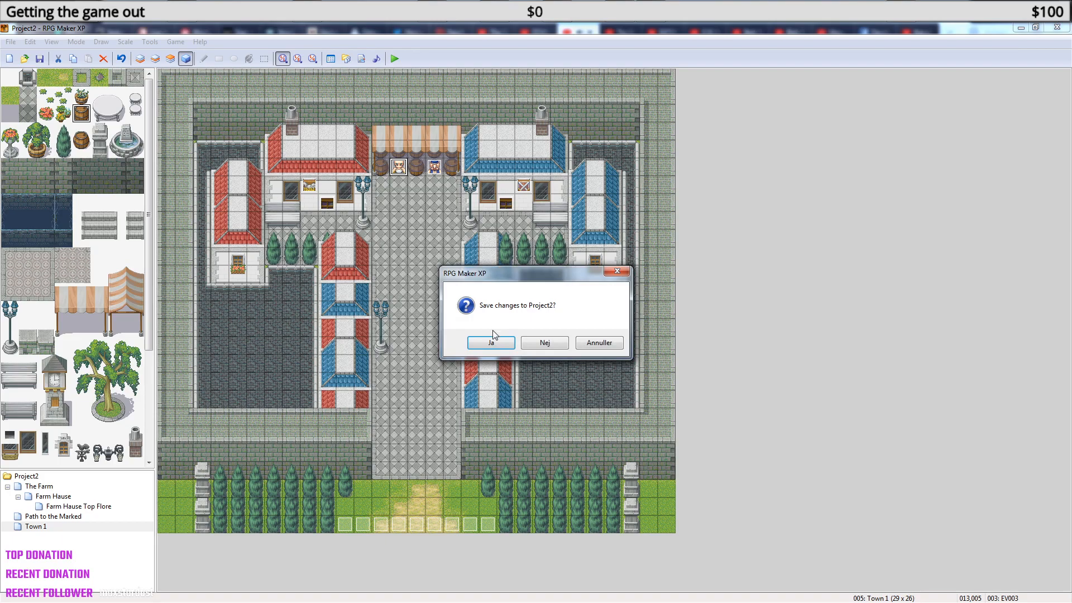
click(497, 341)
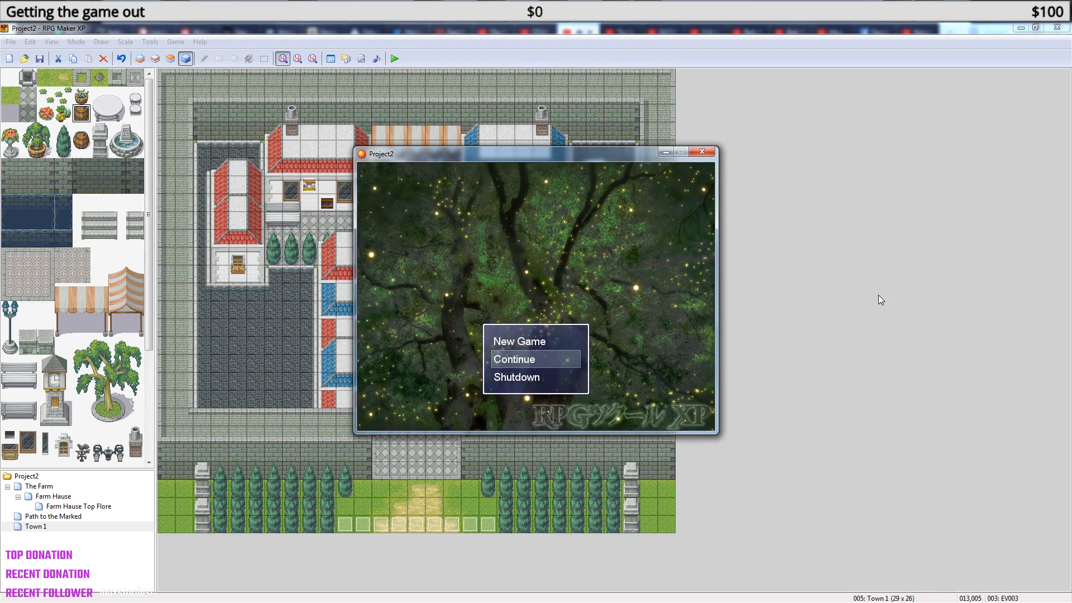
key(Return)
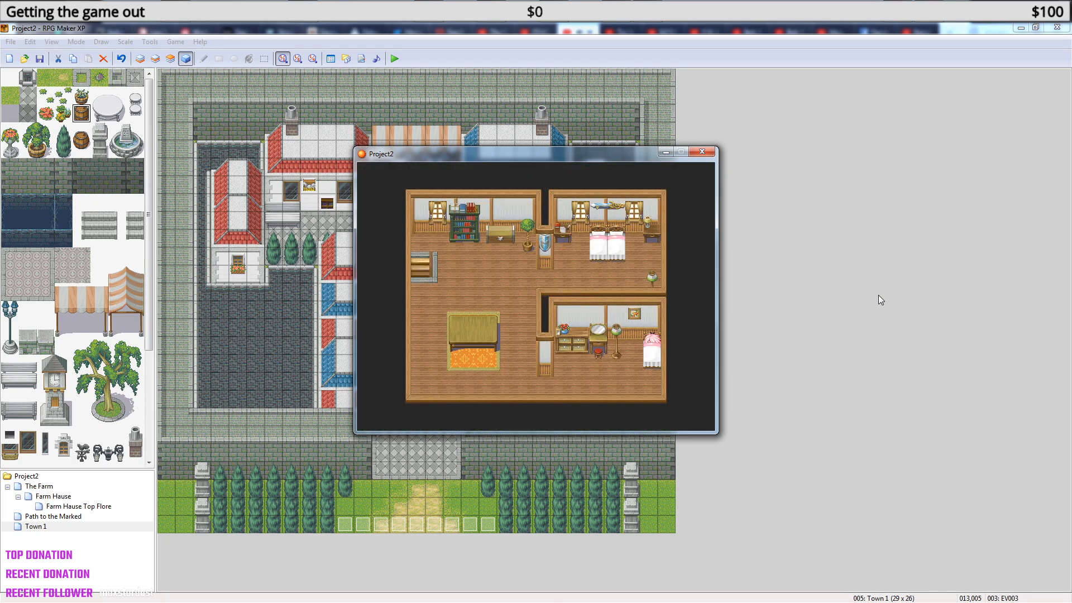
- Return the playtest to the title screen and continue from saved game File1
key(Escape)
key(Down)
key(Down)
key(Down)
key(Down)
key(Down)
key(Return)
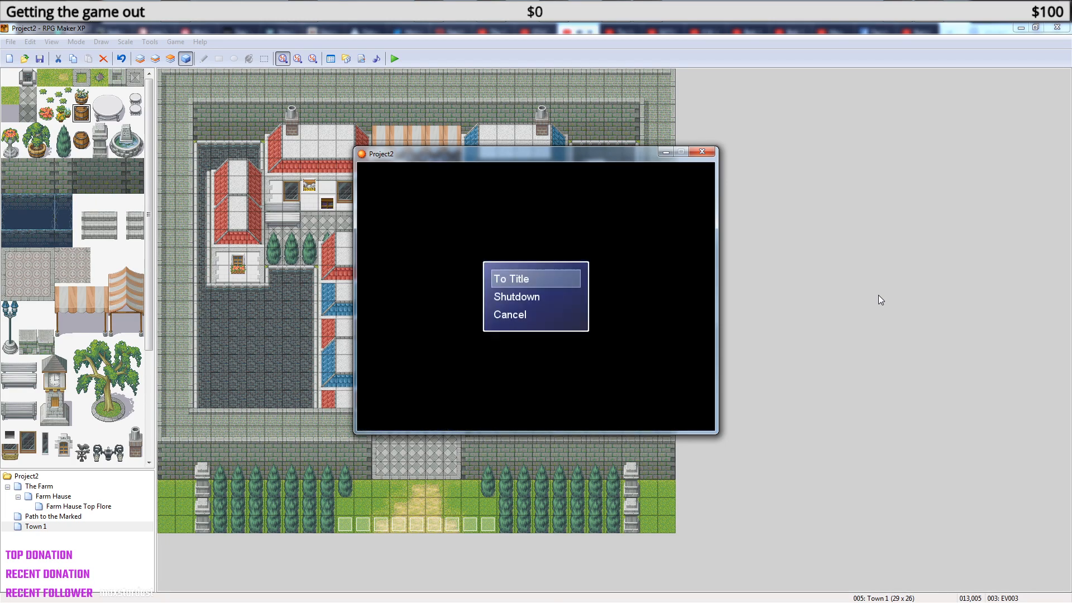
key(Return)
key(Return)
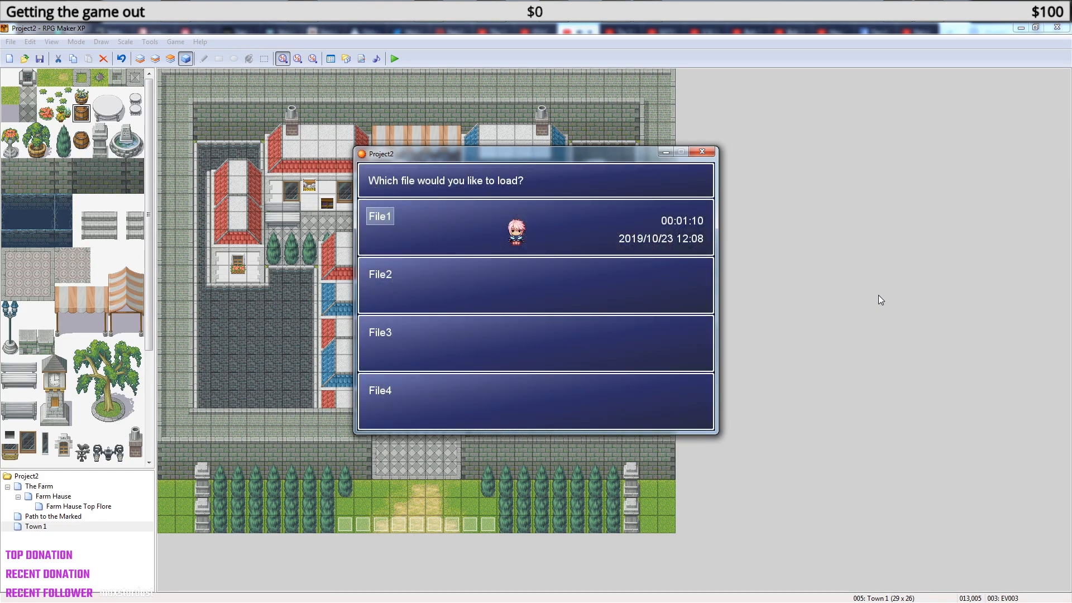
key(Return)
- Walk to the blue-capped vendor in the playtest, buy Seeds from his shop, and leave the shop
key(Left)
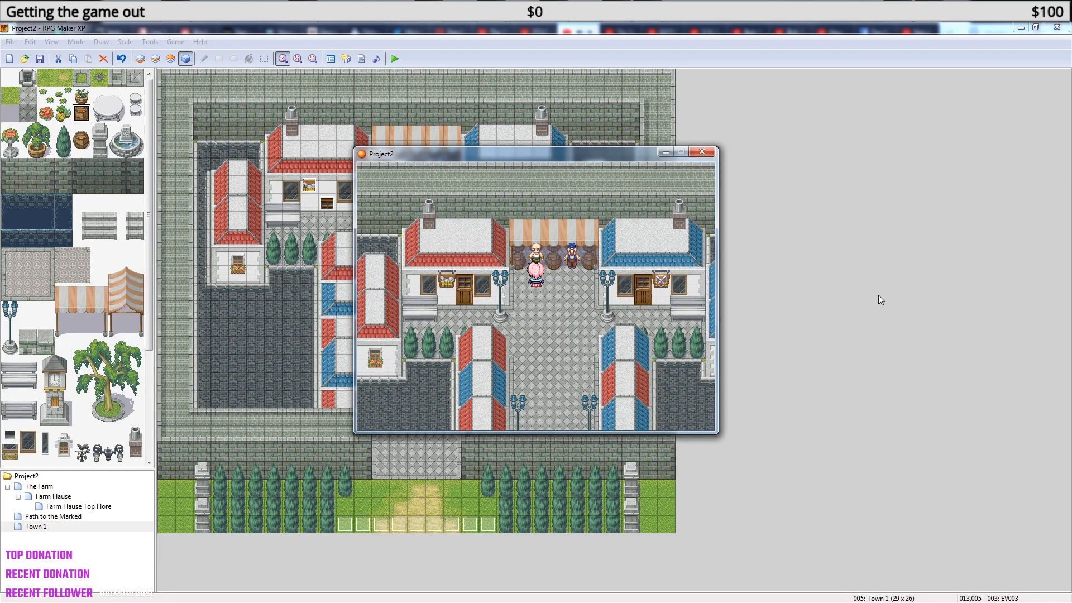
key(Right)
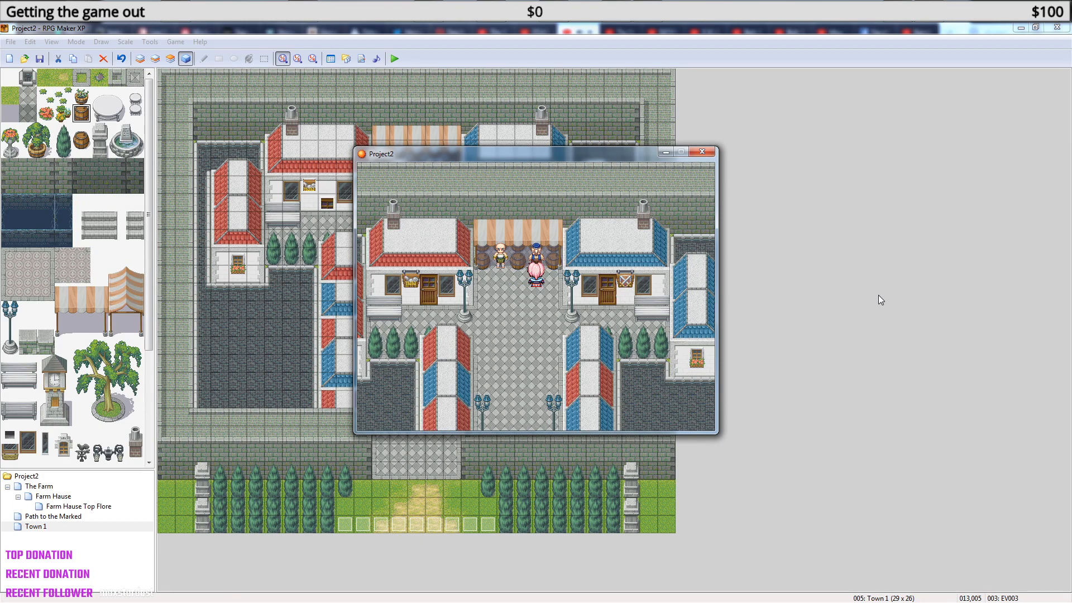
key(Return)
key(Escape)
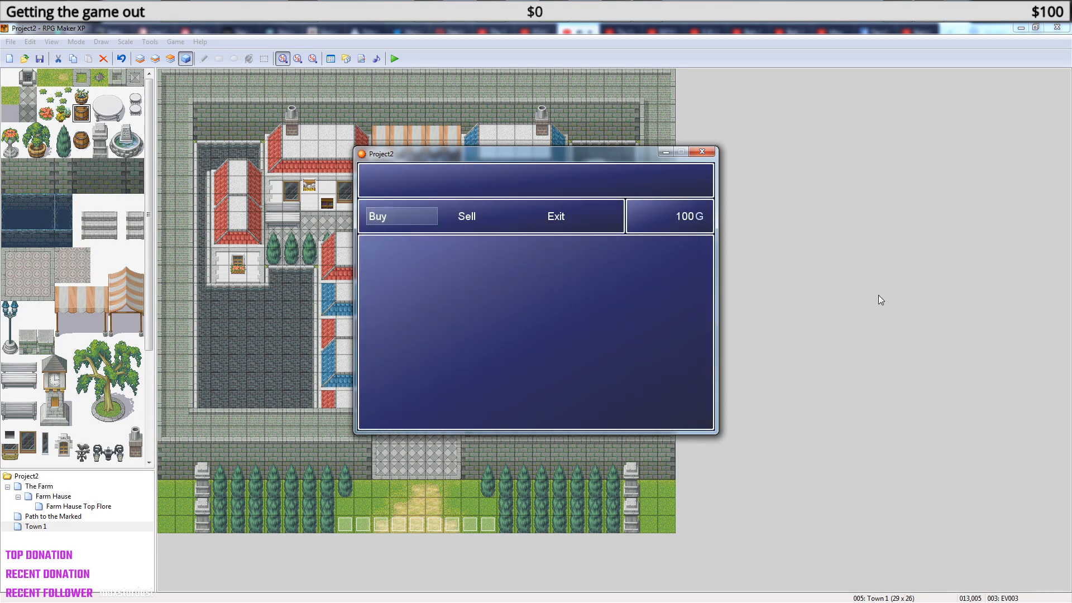
key(Escape)
key(Escape)
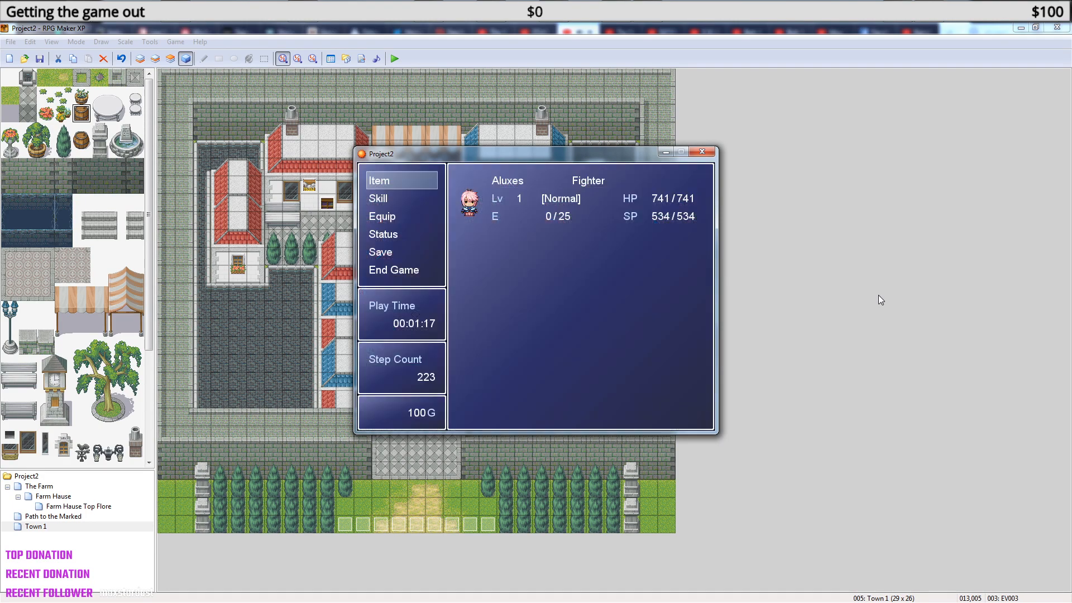
key(Escape)
key(Return)
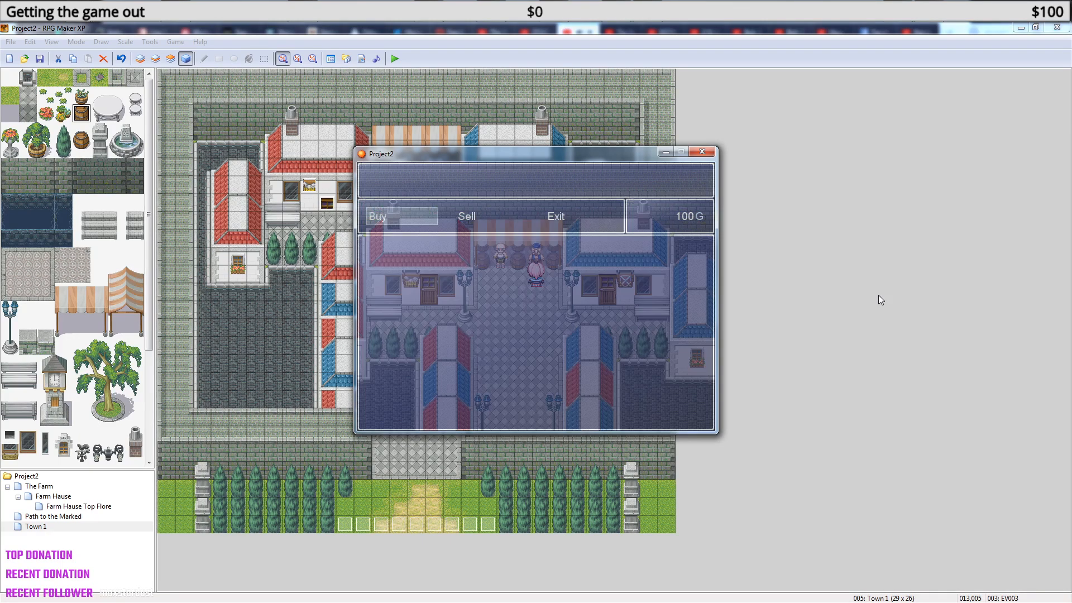
key(Return)
key(Return)
key(Escape)
key(Escape)
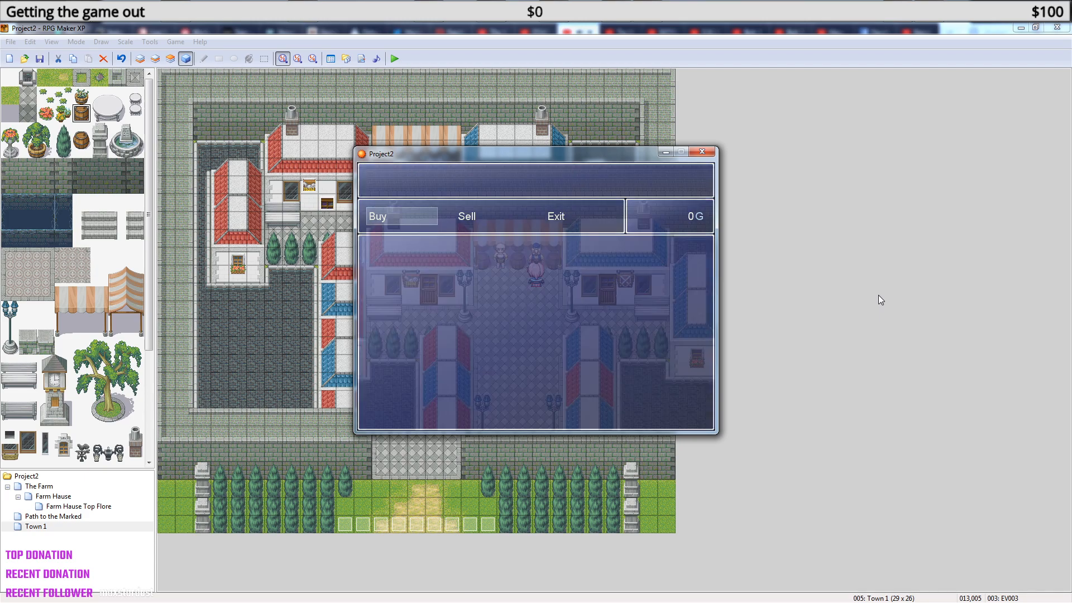
key(Escape)
key(Escape)
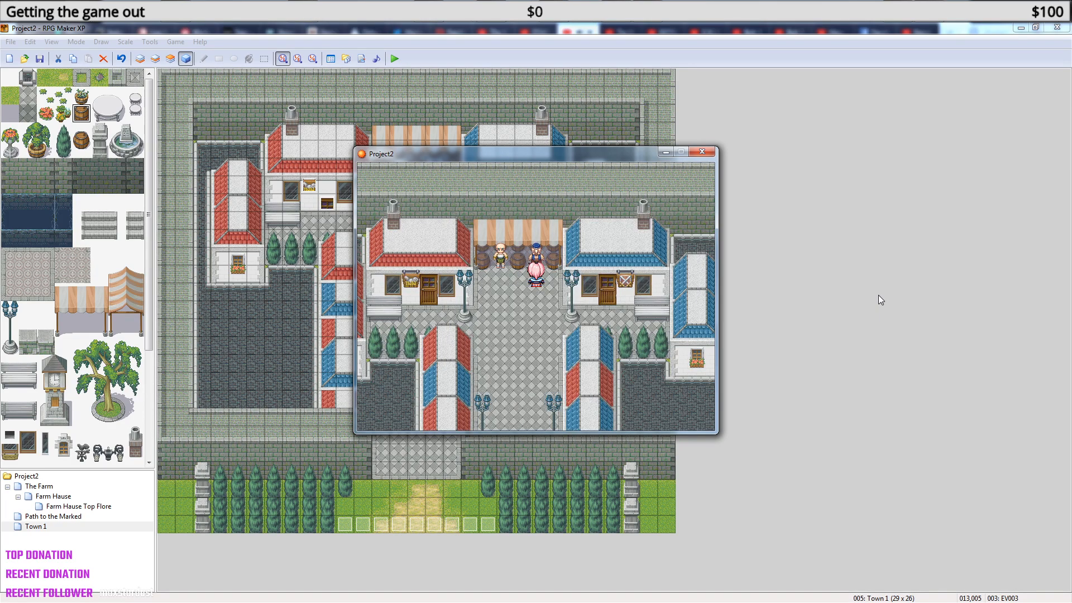
- Reopen the blue-capped vendor's shop to check its stock after the Seeds purchase, and leave it
key(Return)
key(Down)
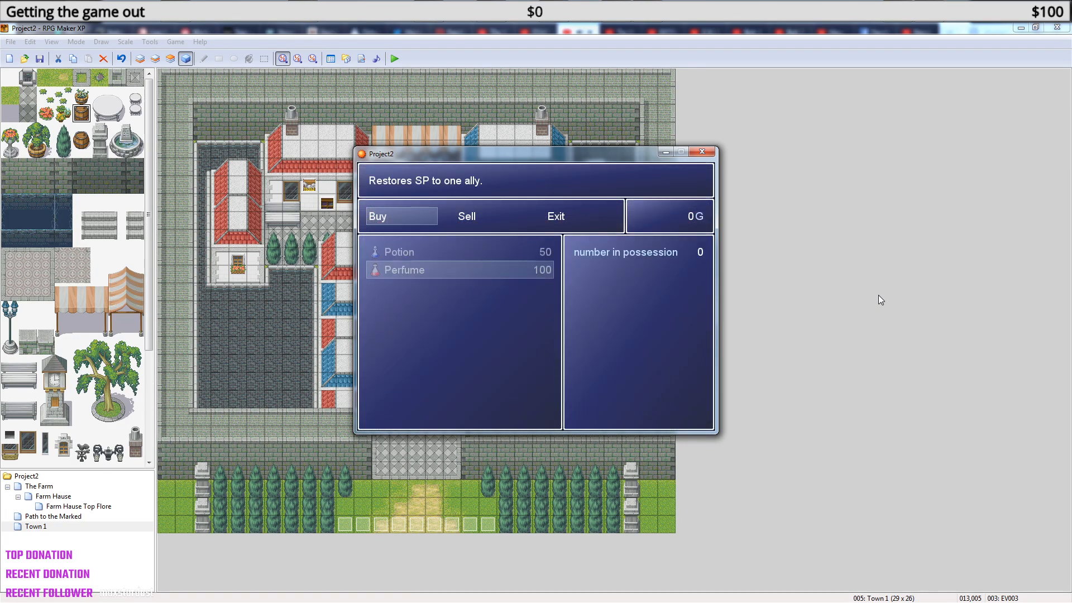
key(Escape)
key(Escape)
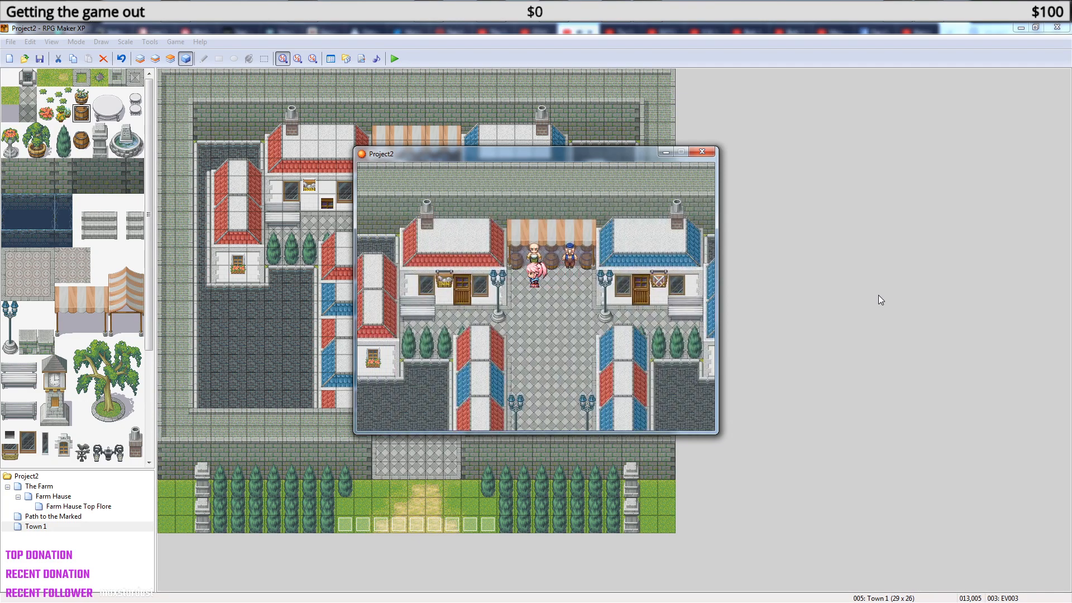
- Open the bald vendor's shop twice in the playtest to check that it repeatedly offers Antidote
key(Return)
key(Return)
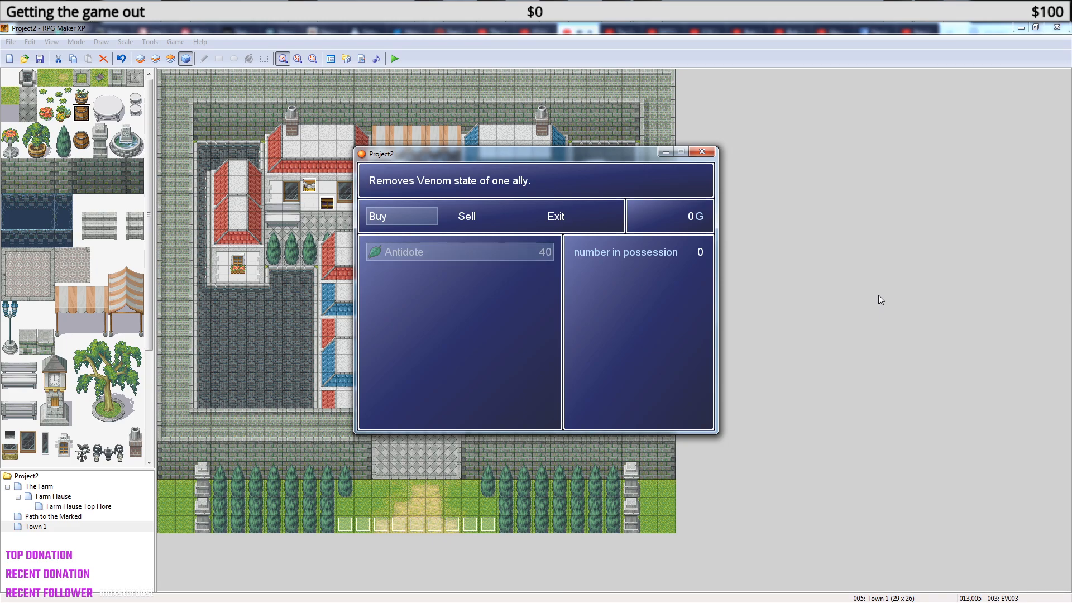
key(Escape)
key(Escape)
key(Return)
key(Return)
key(Escape)
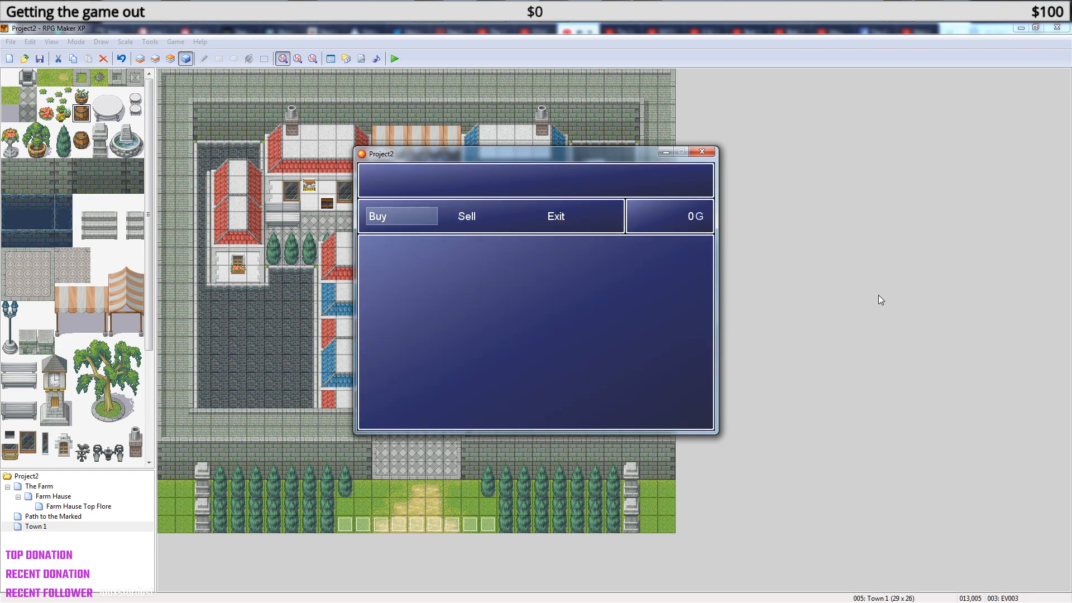
key(Escape)
key(Down)
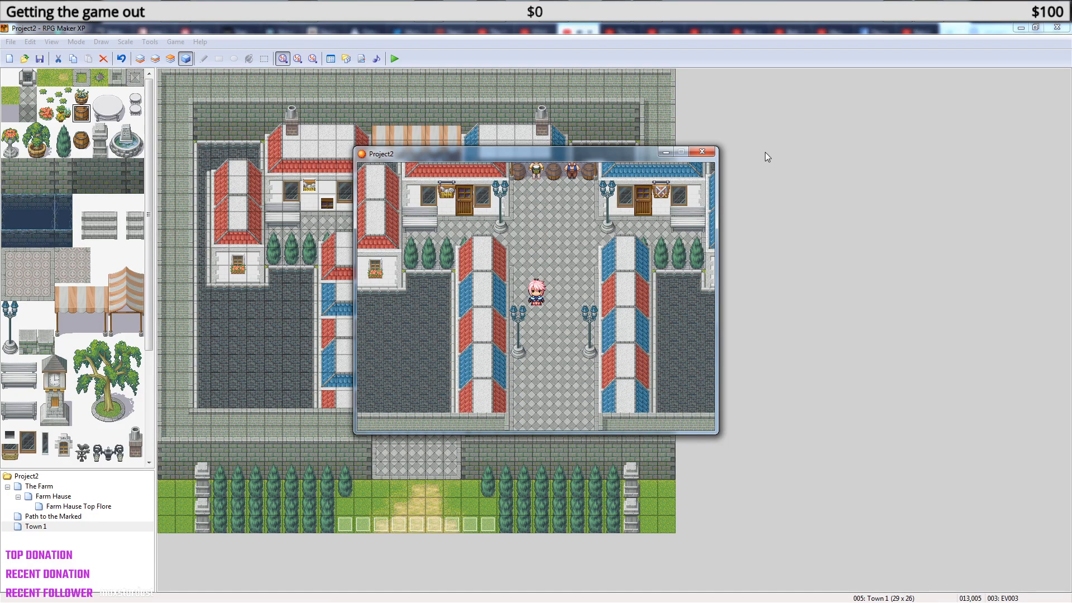
key(Up)
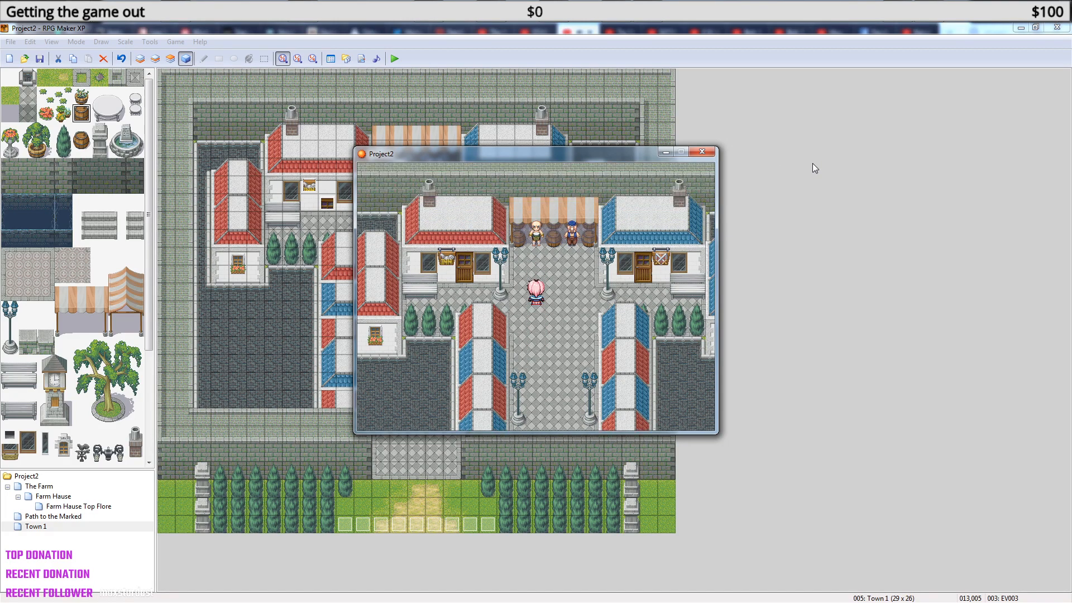
key(Escape)
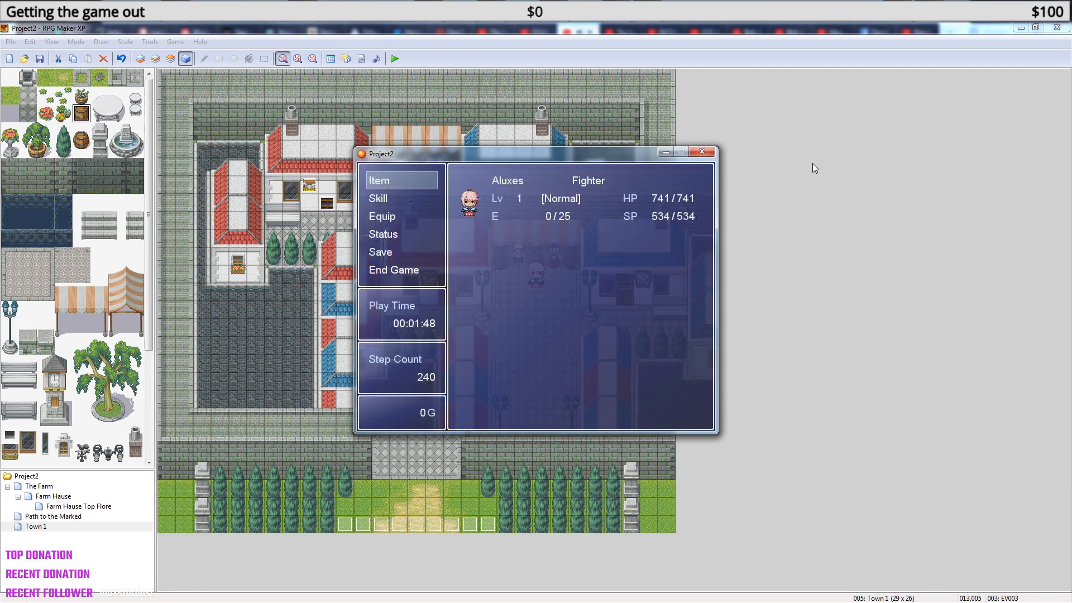
key(Down)
key(Down)
key(Down)
key(Down)
key(Return)
key(Escape)
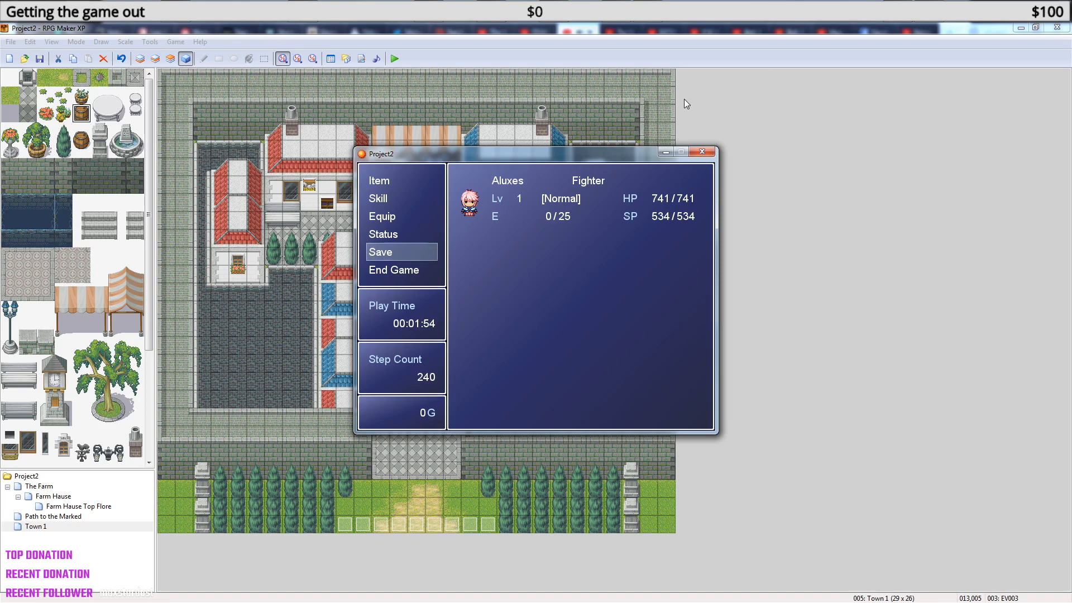
- End the playtest and review the Seeds shop commands on page 1 of EV004
click(701, 151)
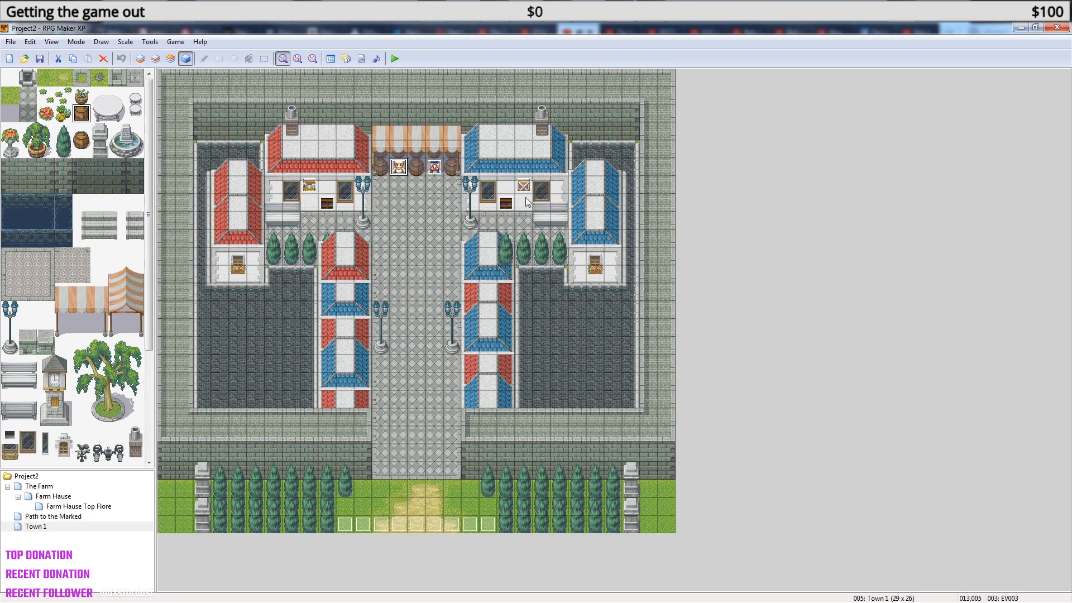
double_click(435, 168)
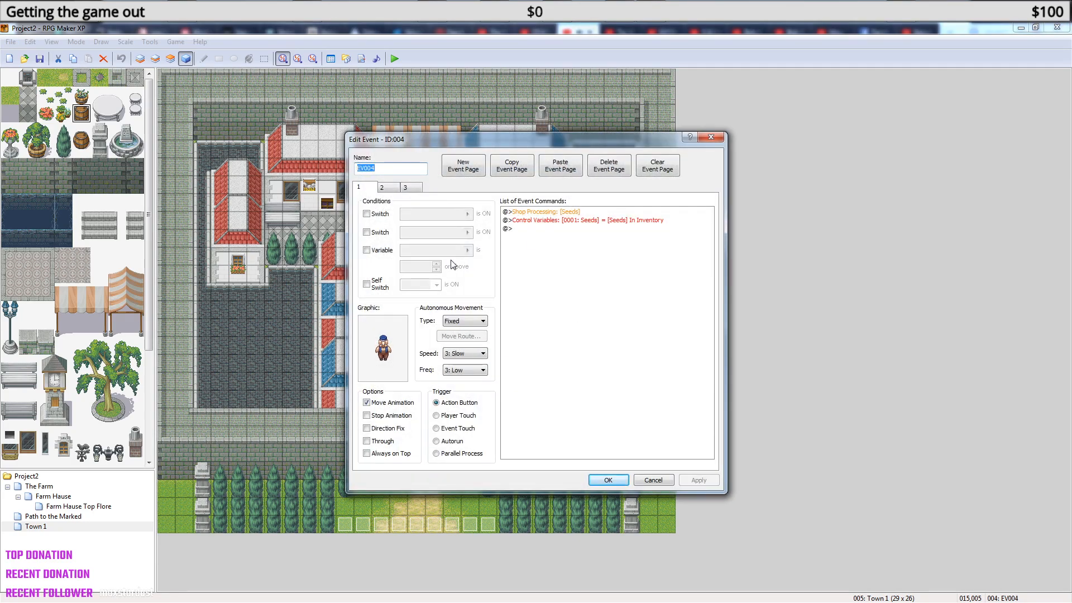
click(711, 138)
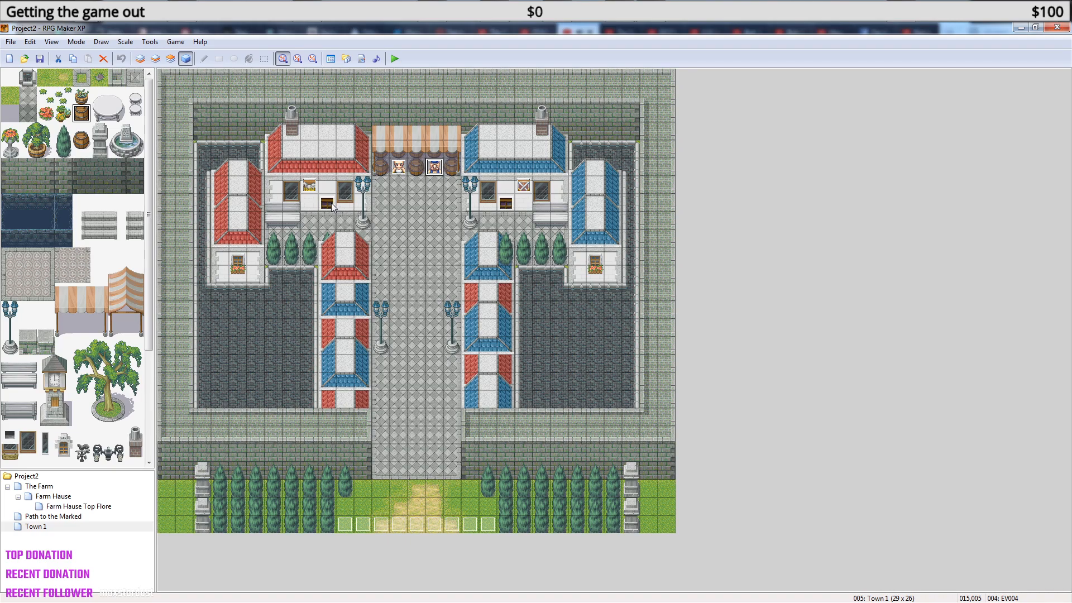
- Create a new map under Town 1 with the 010: Castle Town In tileset, 20 wide and 15 high
click(59, 527)
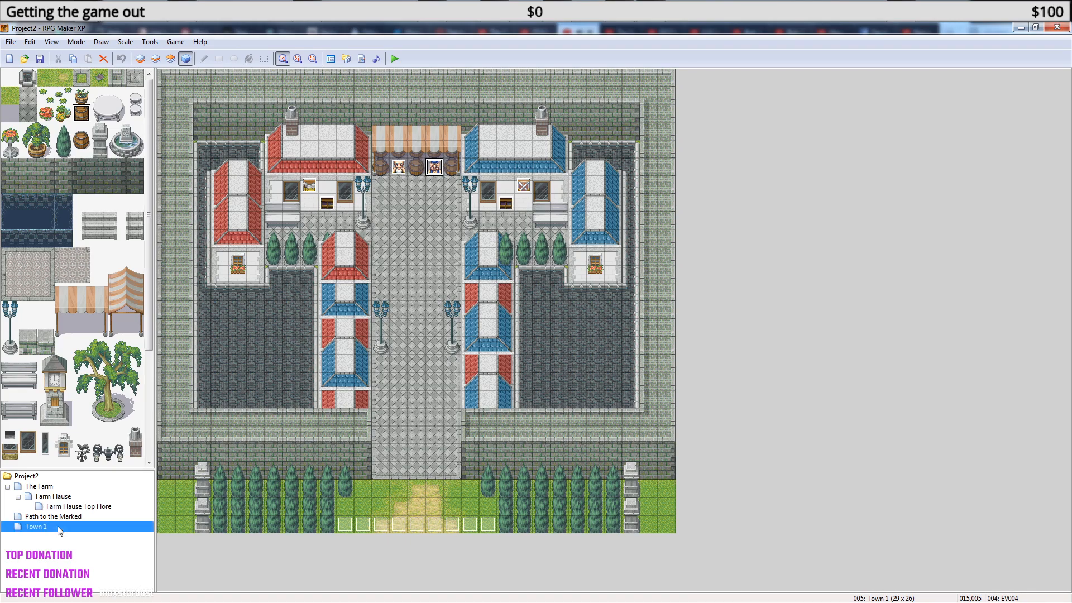
right_click(59, 526)
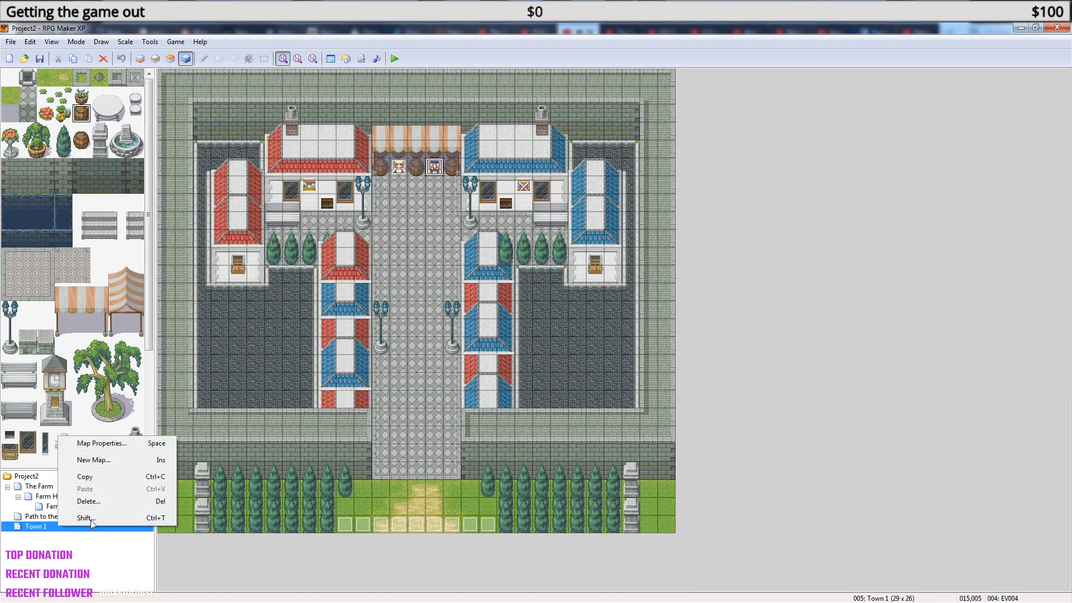
click(122, 460)
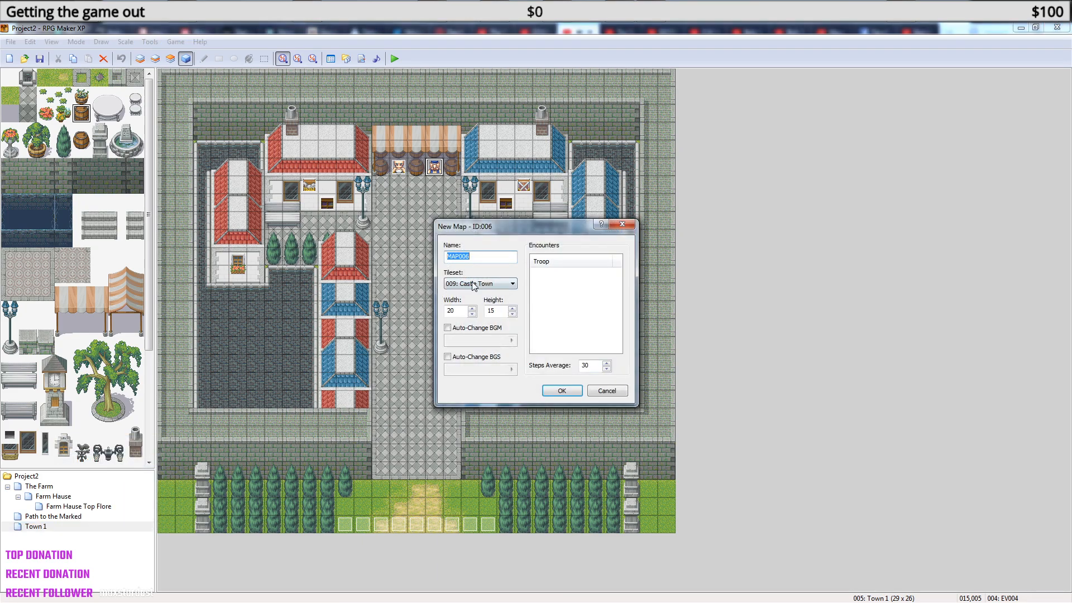
key(Tab)
key(Tab)
click(513, 285)
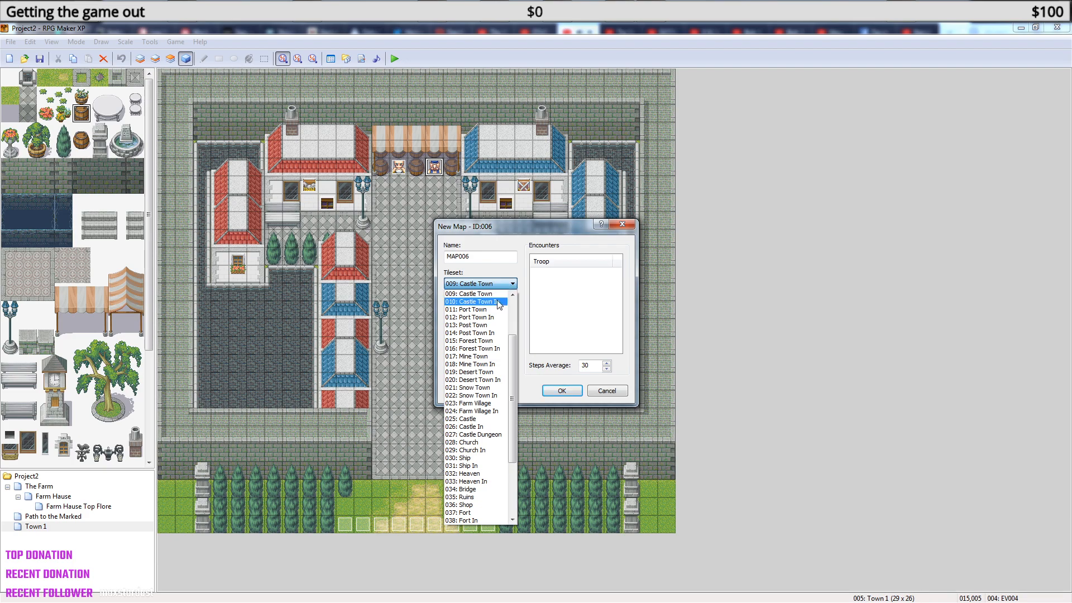
click(480, 301)
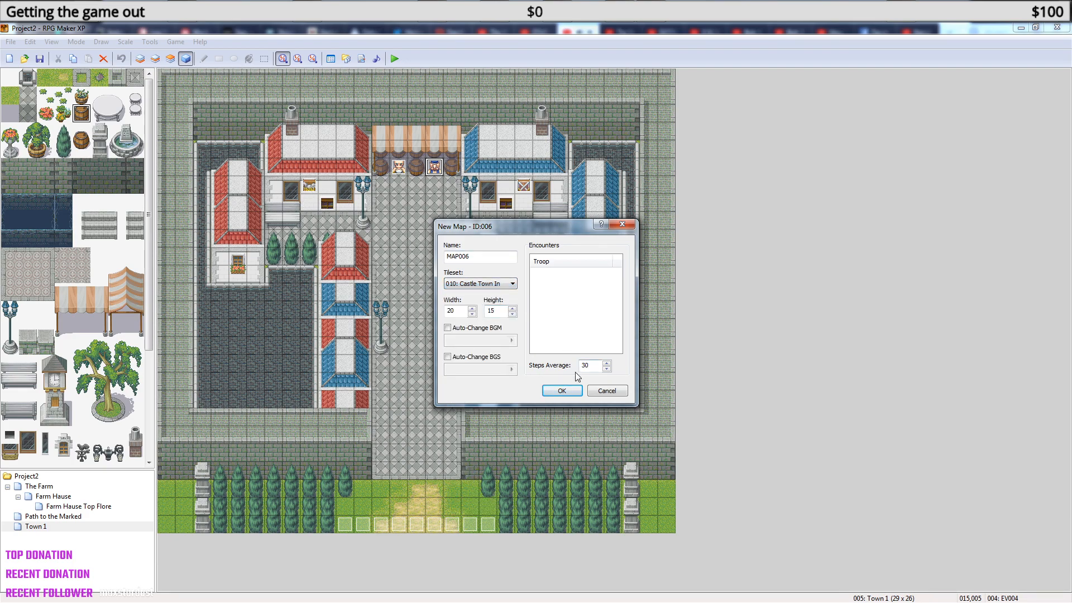
click(558, 390)
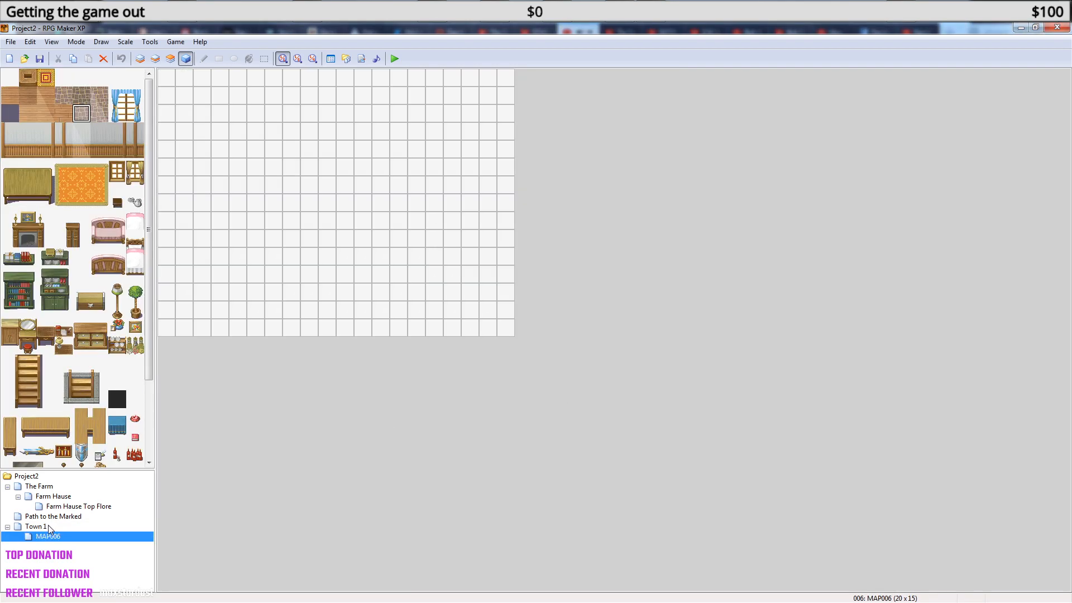
- Outline the room on the bottom layer with the dark wall autotile, leaving a one-tile doorway near the southeast corner
click(32, 78)
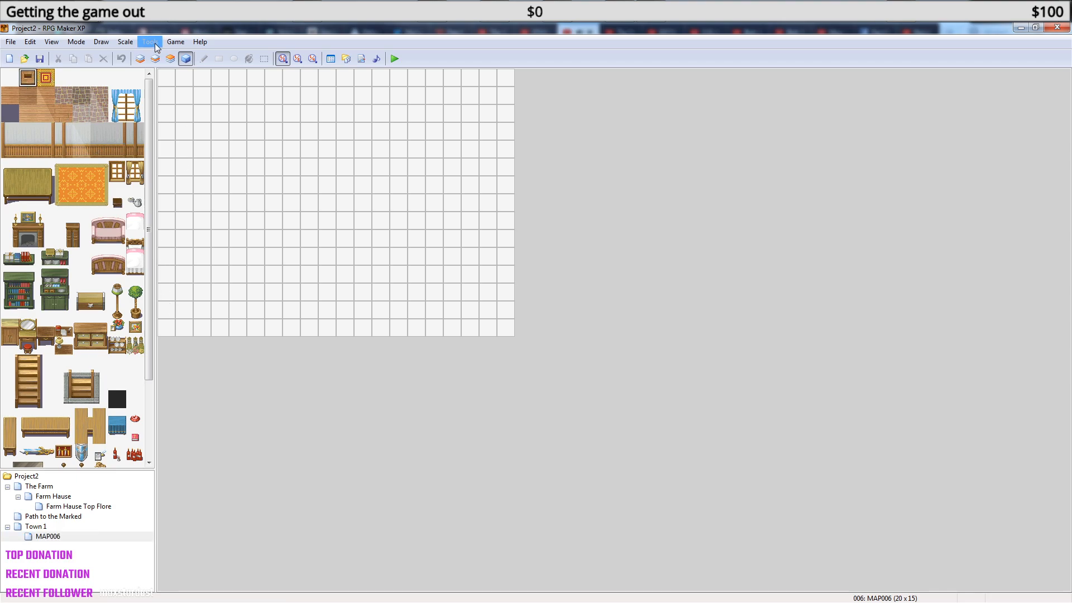
click(140, 59)
mouse_move(165, 327)
mouse_down()
mouse_move(165, 78)
mouse_move(506, 78)
mouse_move(506, 310)
mouse_move(502, 330)
mouse_move(486, 329)
mouse_up()
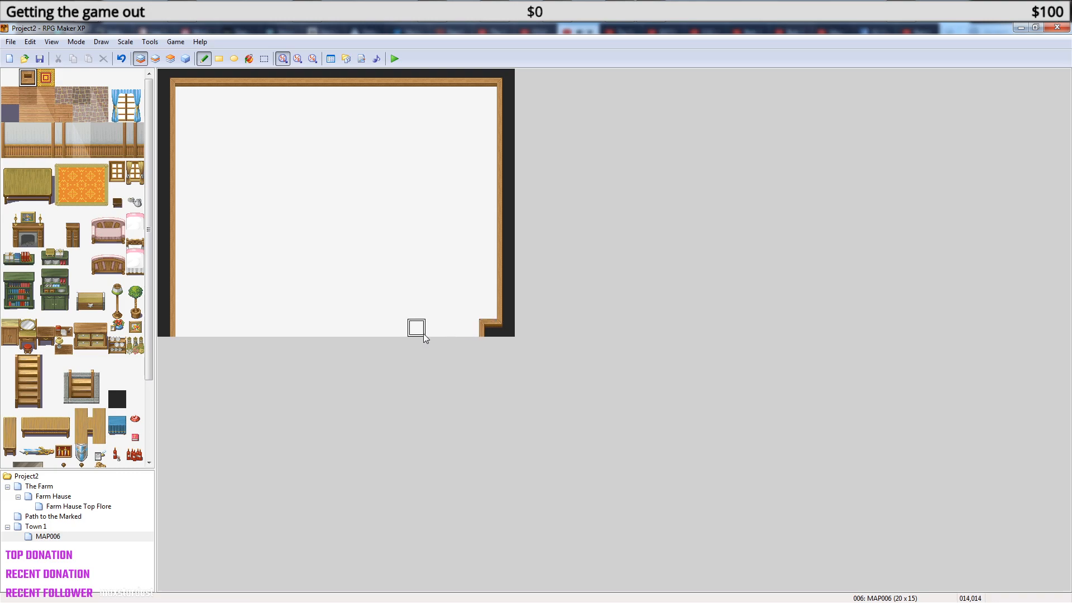
click(470, 329)
drag(444, 331, 201, 329)
mouse_move(439, 310)
mouse_down()
mouse_move(182, 309)
mouse_move(179, 91)
mouse_move(227, 93)
mouse_up()
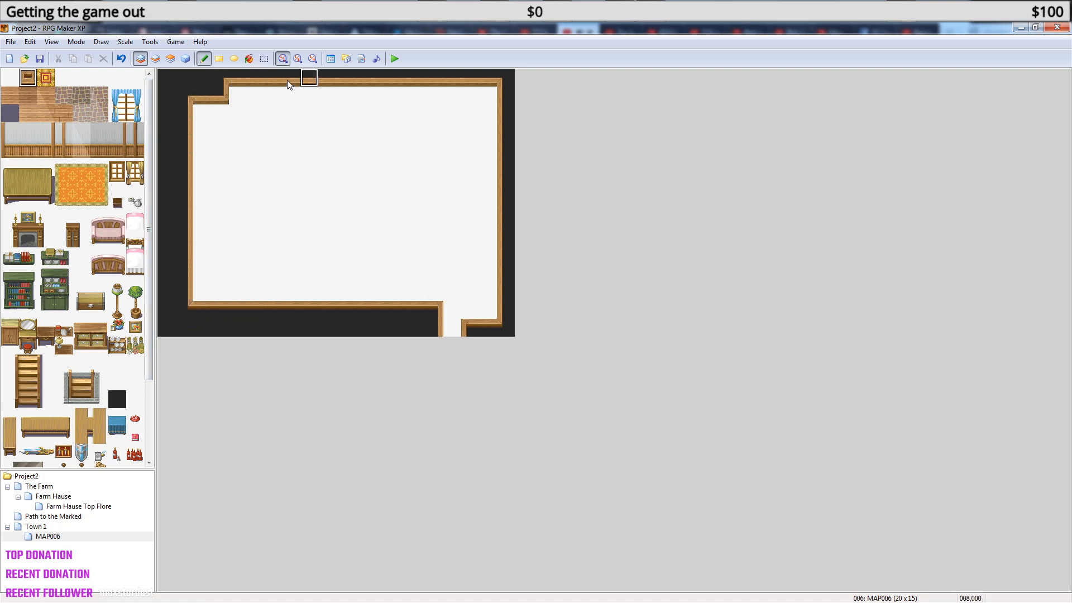
mouse_move(438, 91)
mouse_down()
mouse_move(222, 92)
mouse_move(487, 94)
mouse_move(505, 273)
mouse_move(495, 312)
mouse_move(491, 149)
mouse_move(485, 311)
mouse_move(474, 316)
mouse_up()
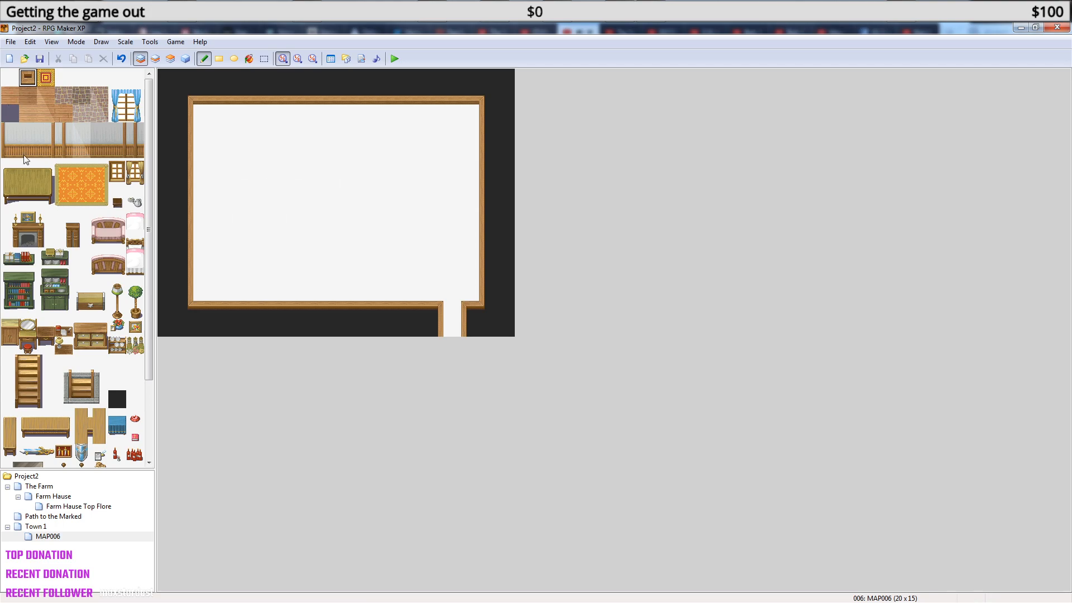
- Paint a plain two-tile-high wall along the room's north side and fill the floor and doorway with stone tiles
drag(28, 132, 29, 144)
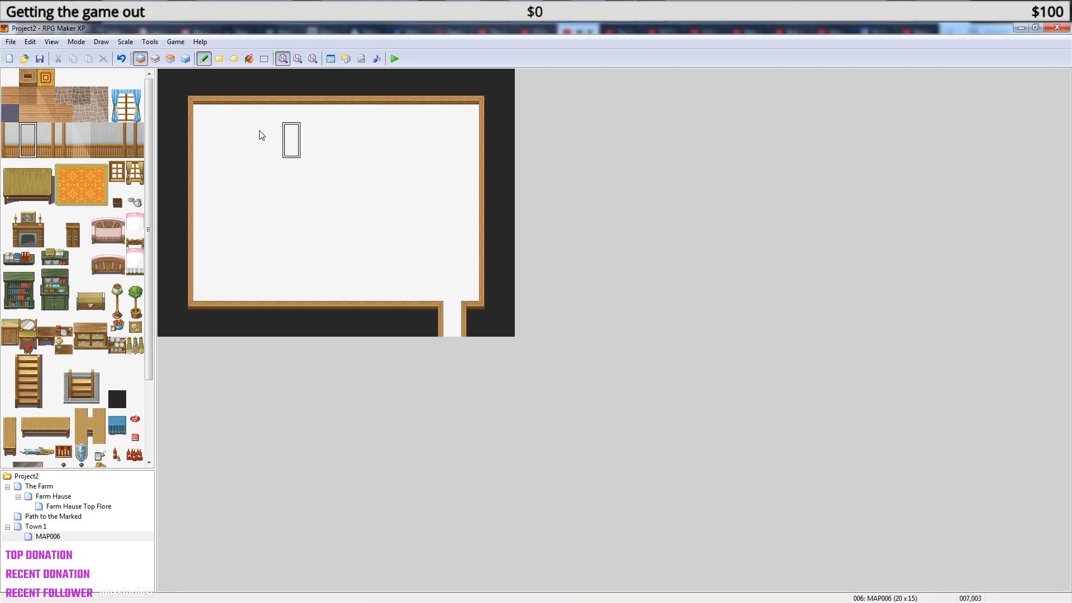
drag(203, 124, 471, 124)
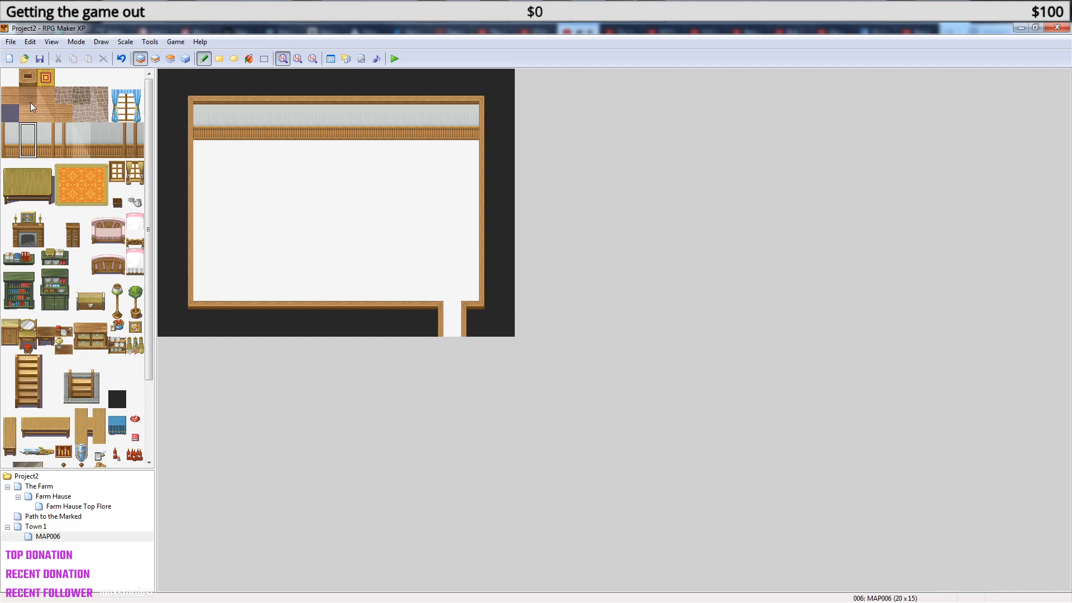
click(9, 95)
drag(200, 148, 461, 151)
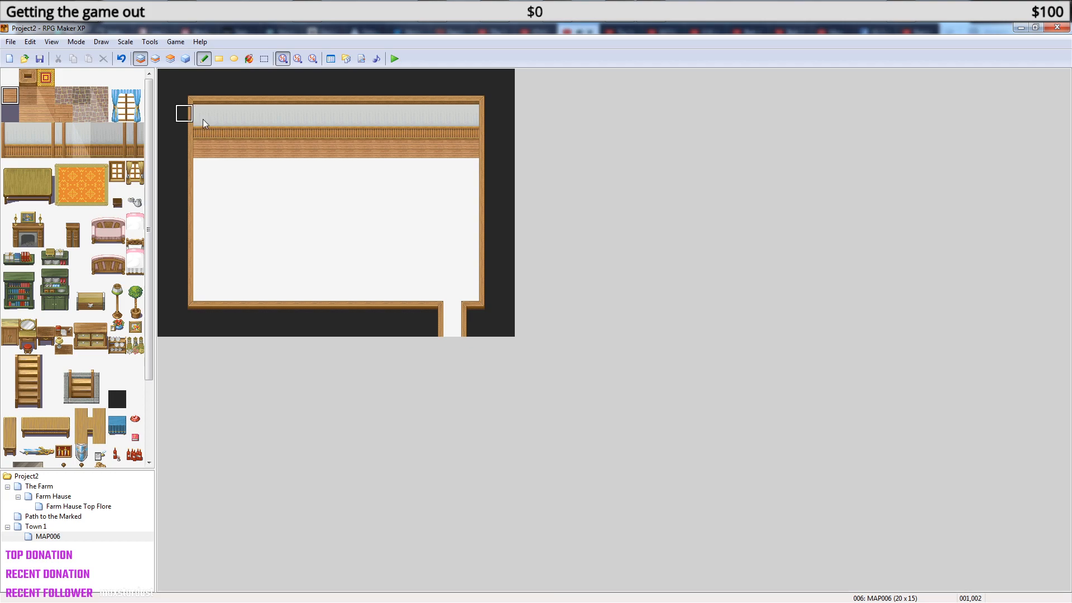
click(64, 95)
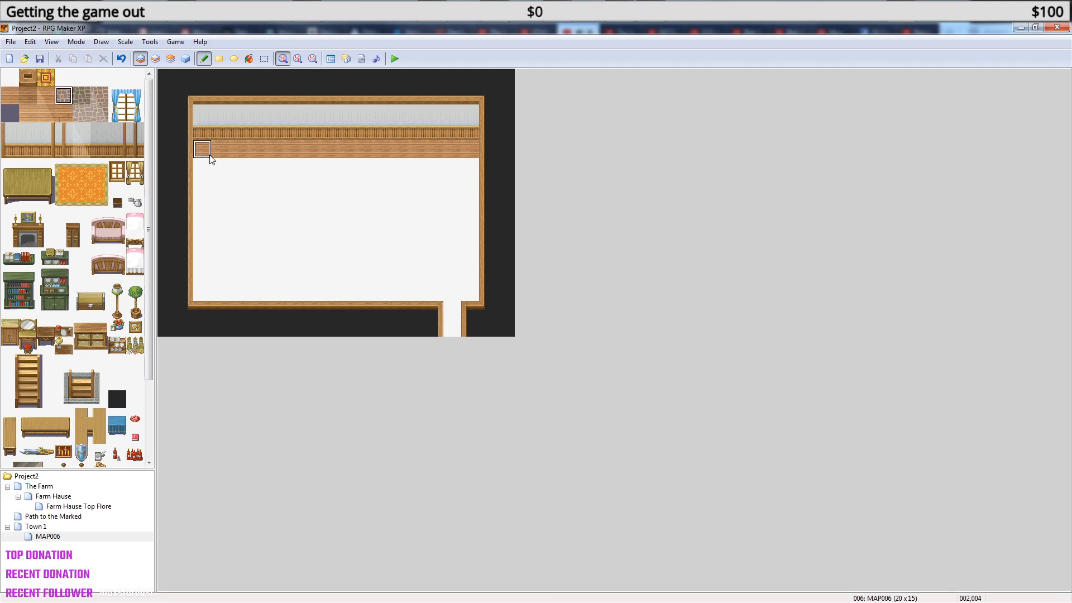
mouse_move(206, 155)
mouse_down()
mouse_move(466, 151)
mouse_move(469, 167)
mouse_move(204, 167)
mouse_move(203, 184)
mouse_move(466, 189)
mouse_move(450, 205)
mouse_move(217, 201)
mouse_move(202, 220)
mouse_up()
click(249, 59)
click(287, 259)
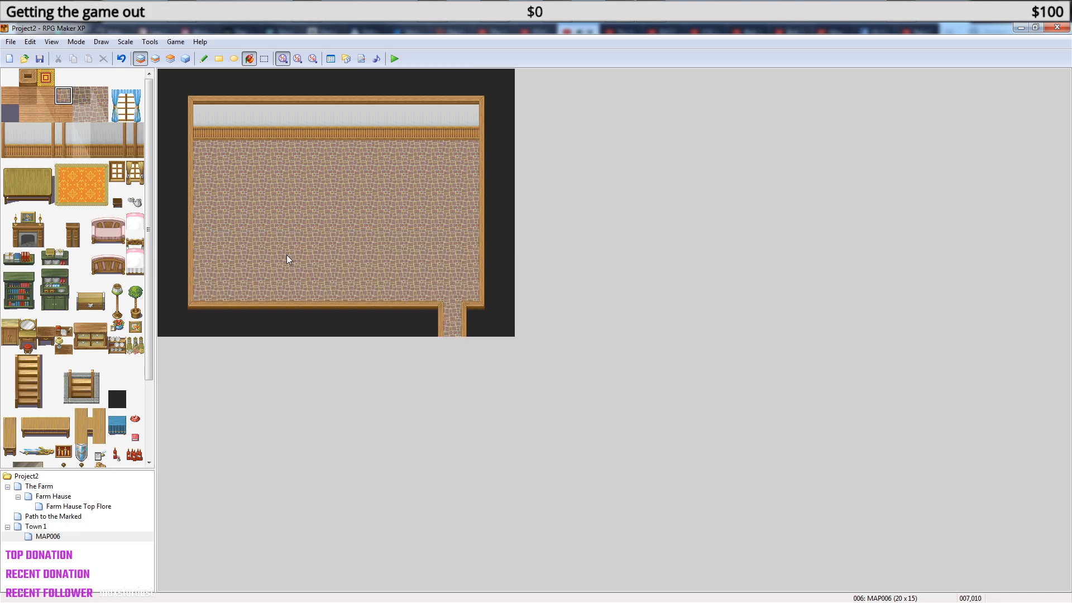
- Place two small wooden-framed windows on the north wall using layer 2, one toward each end
click(203, 58)
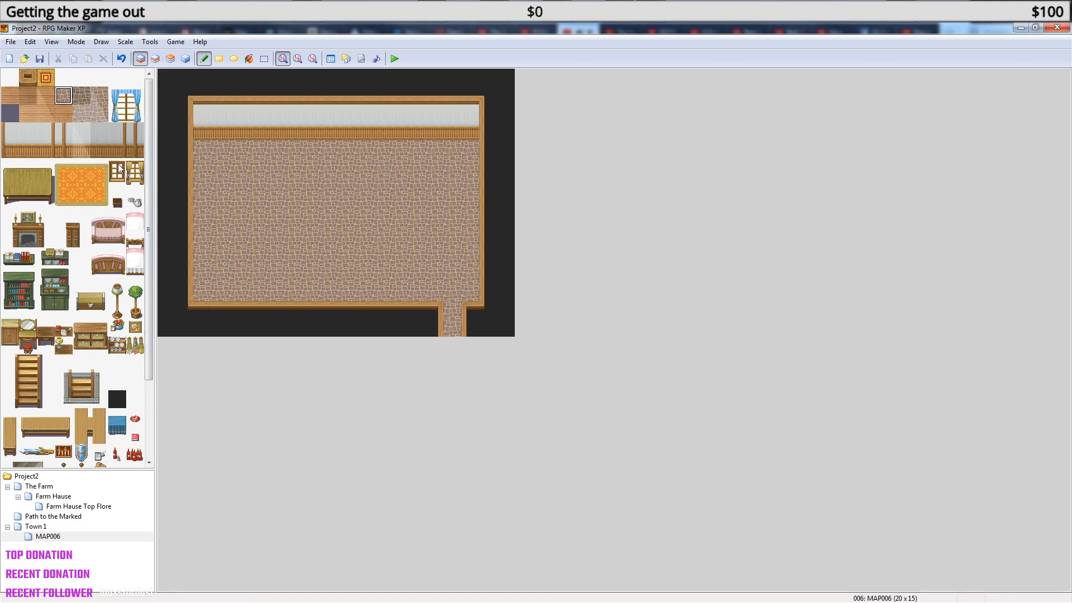
drag(116, 172, 116, 187)
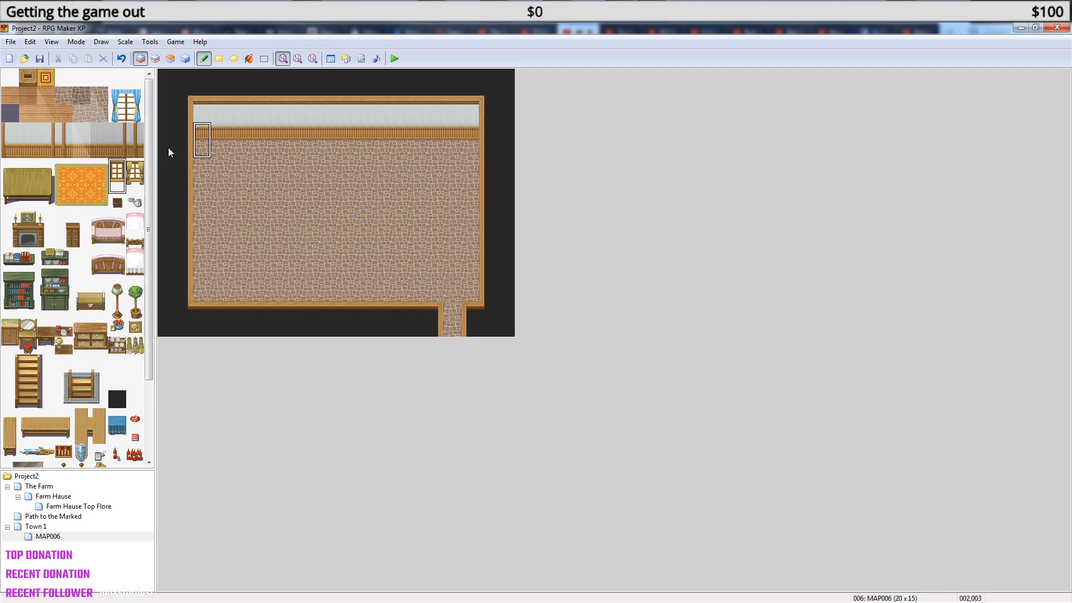
click(156, 59)
click(254, 125)
click(416, 124)
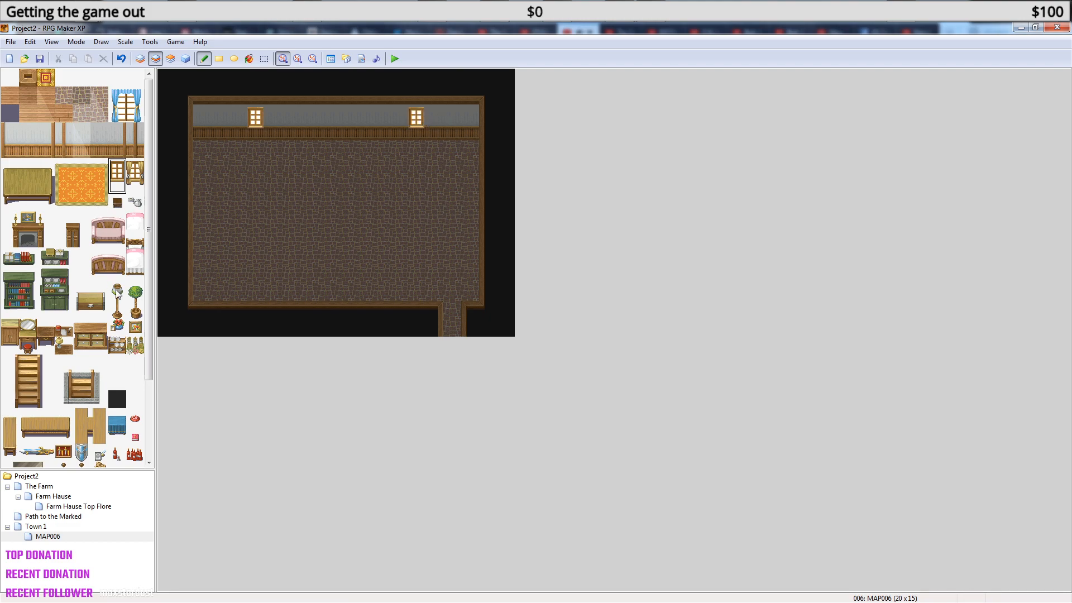
- Examine the counter flags of the 010: Castle Town In tileset in the database, without making changes
scroll(101, 313, down, 3)
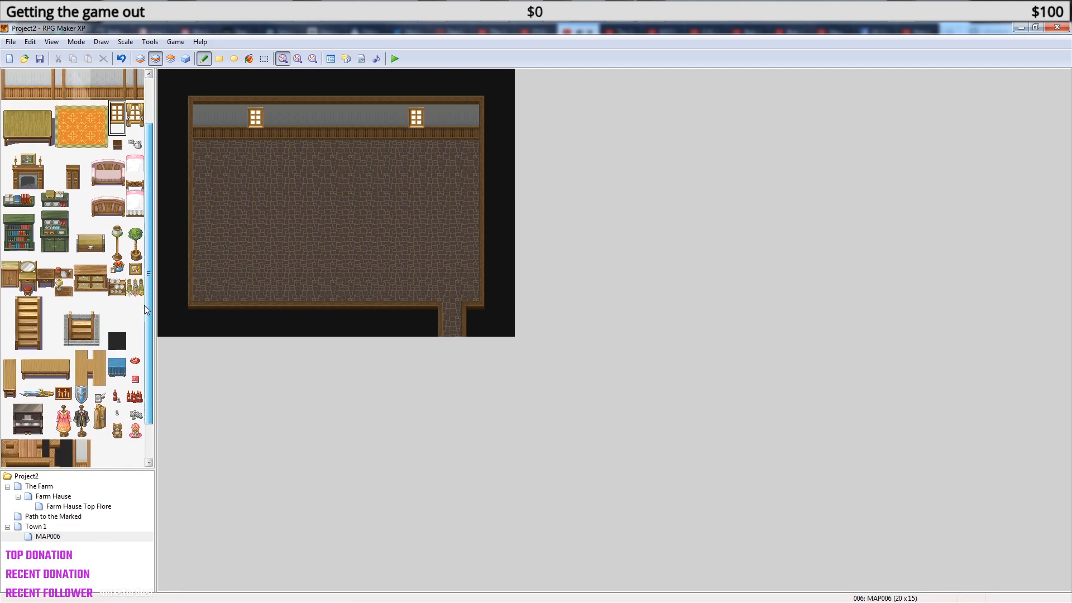
click(82, 360)
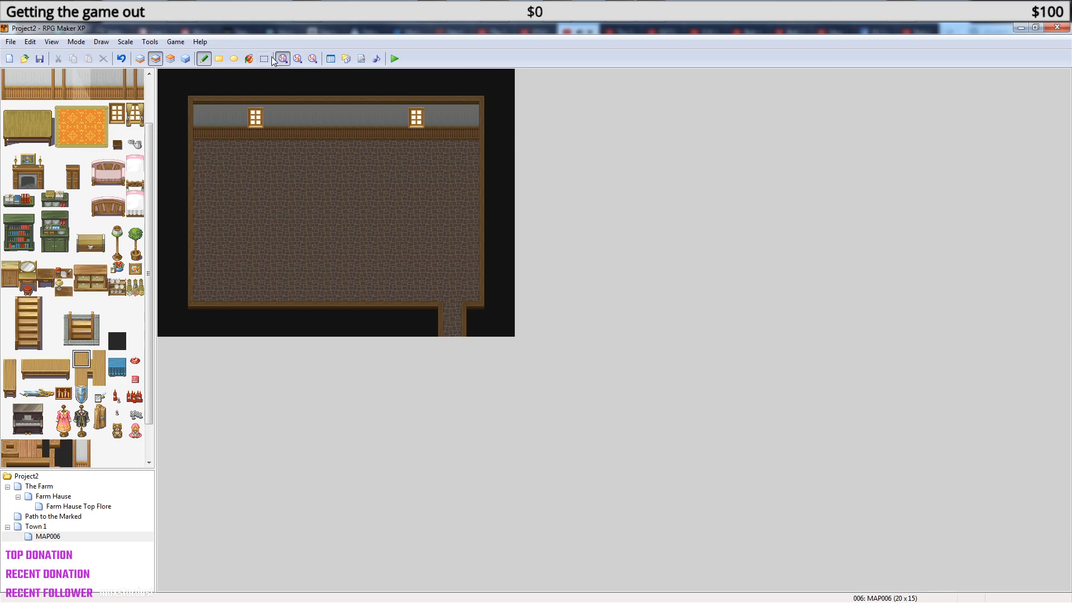
click(331, 59)
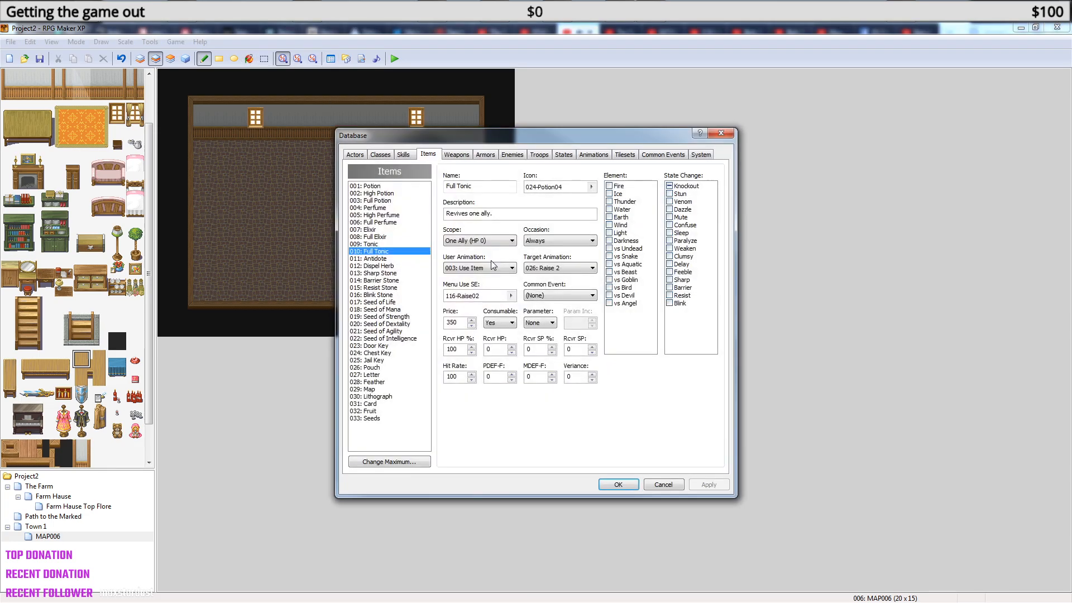
click(626, 154)
click(377, 251)
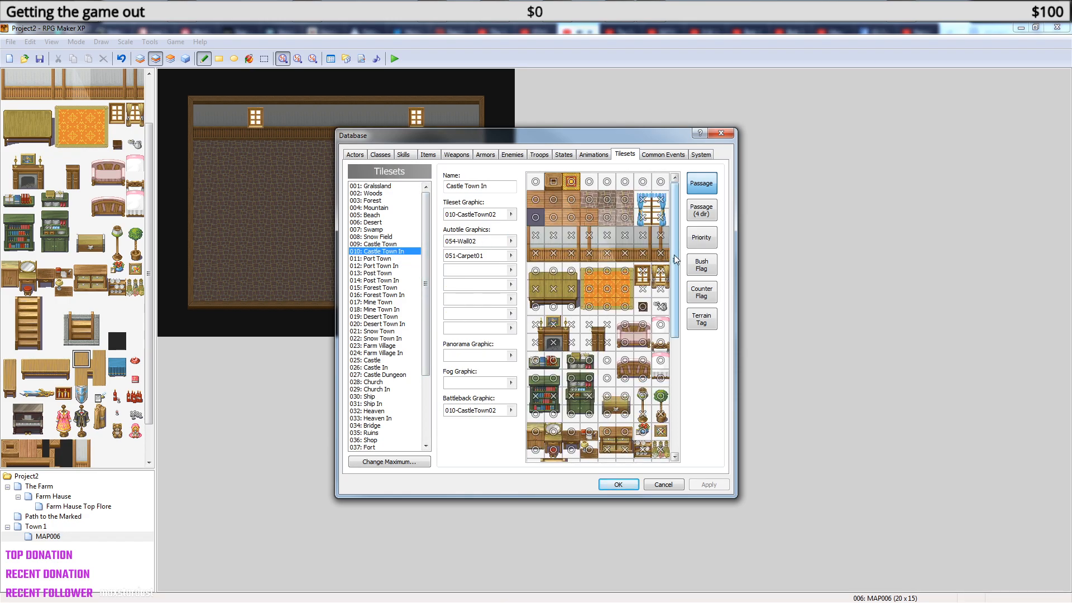
click(697, 295)
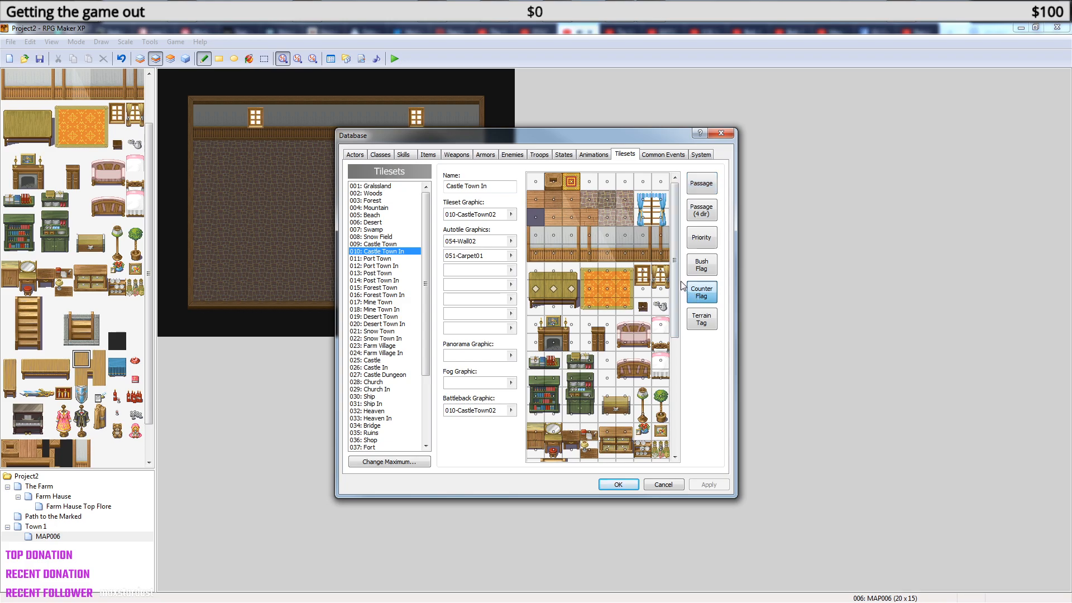
drag(674, 282, 673, 400)
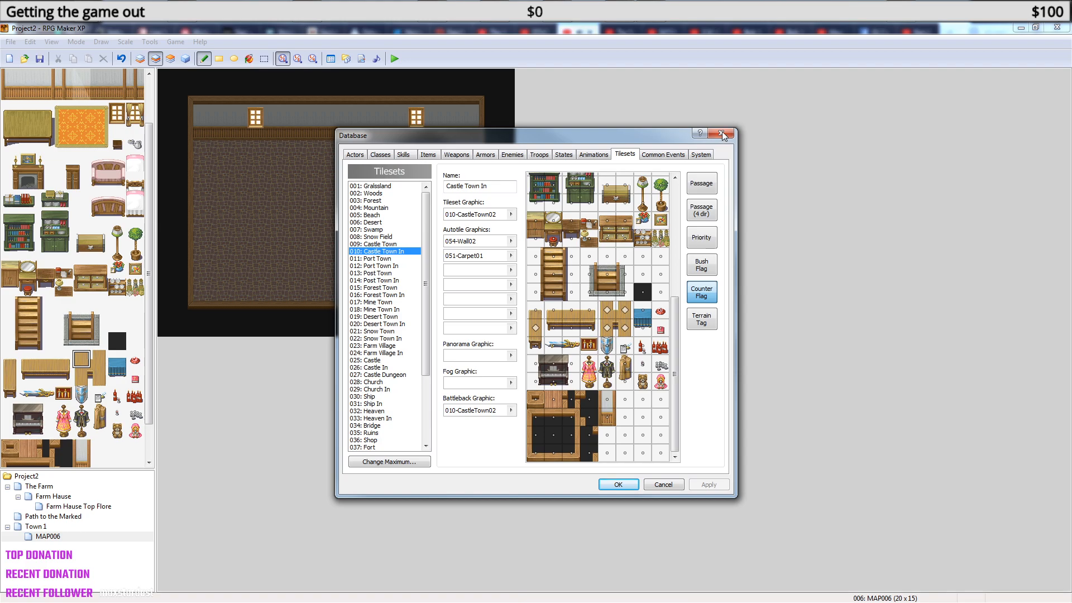
scroll(726, 145, up, 3)
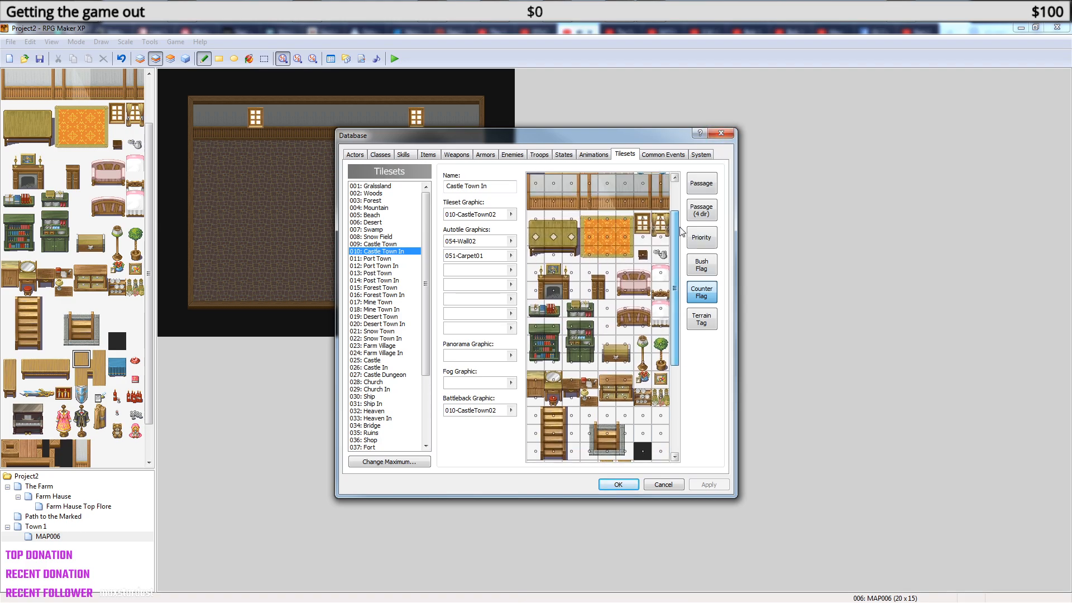
click(726, 133)
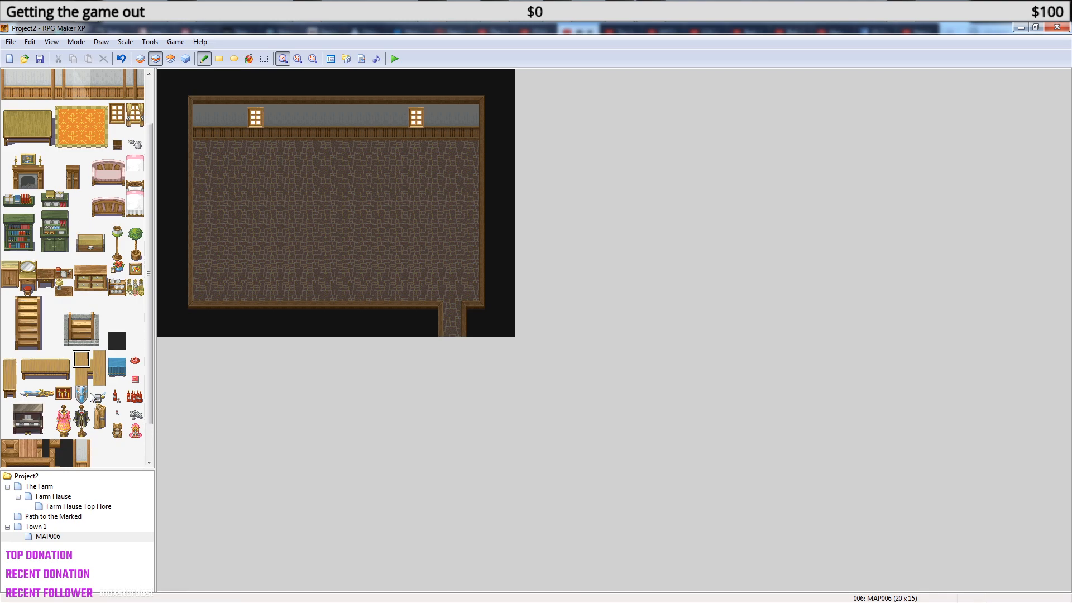
- Try to build a three-tile vertical counter near the room's northeast corner from the counter junction tiles
click(96, 376)
click(83, 362)
drag(438, 135, 435, 168)
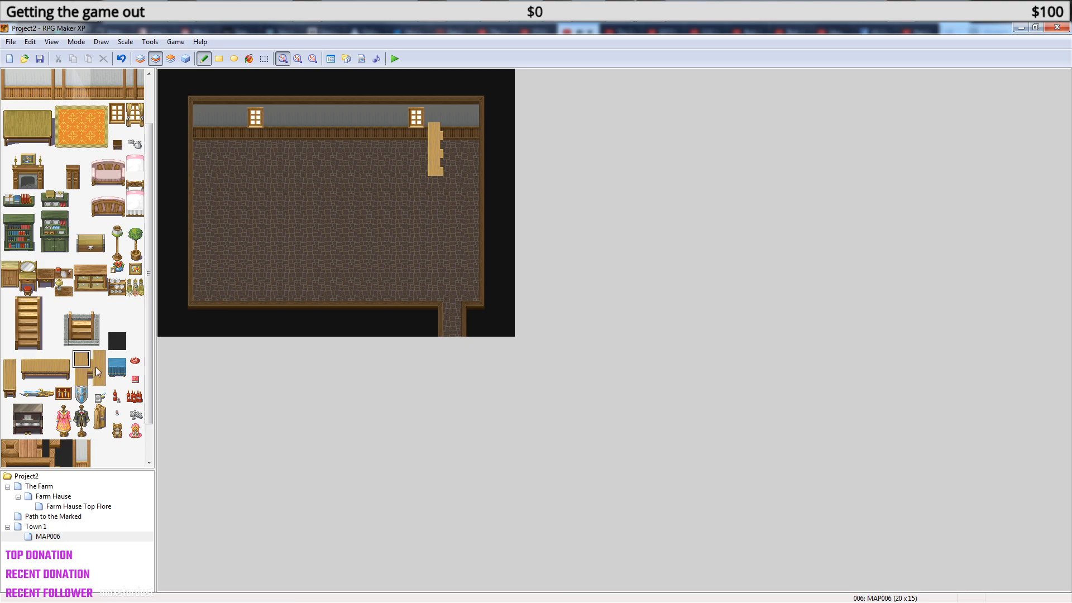
key(ctrl+z)
key(ctrl+z)
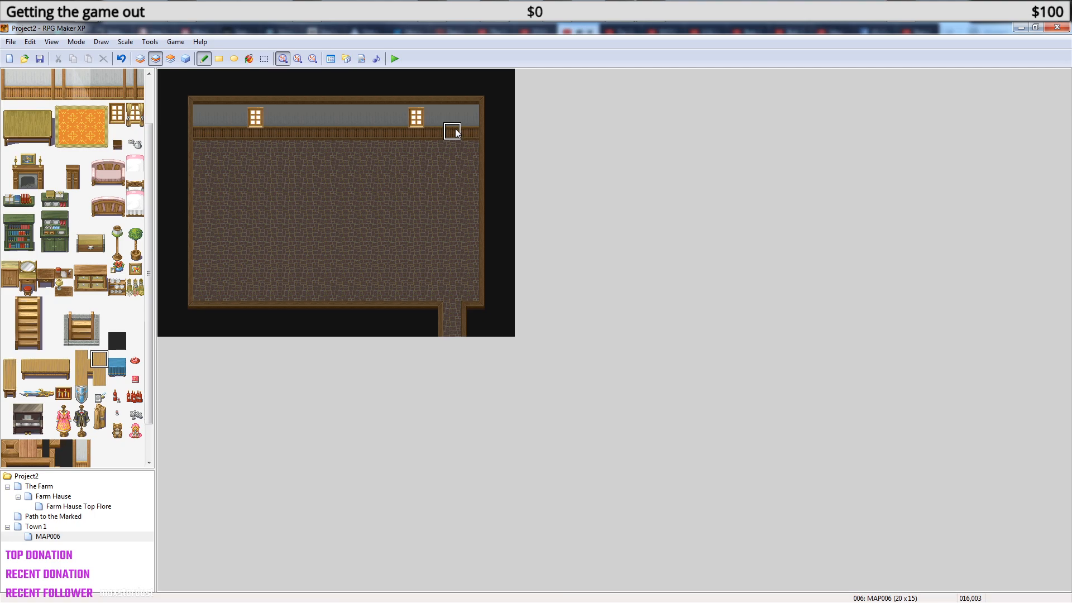
drag(436, 133, 437, 163)
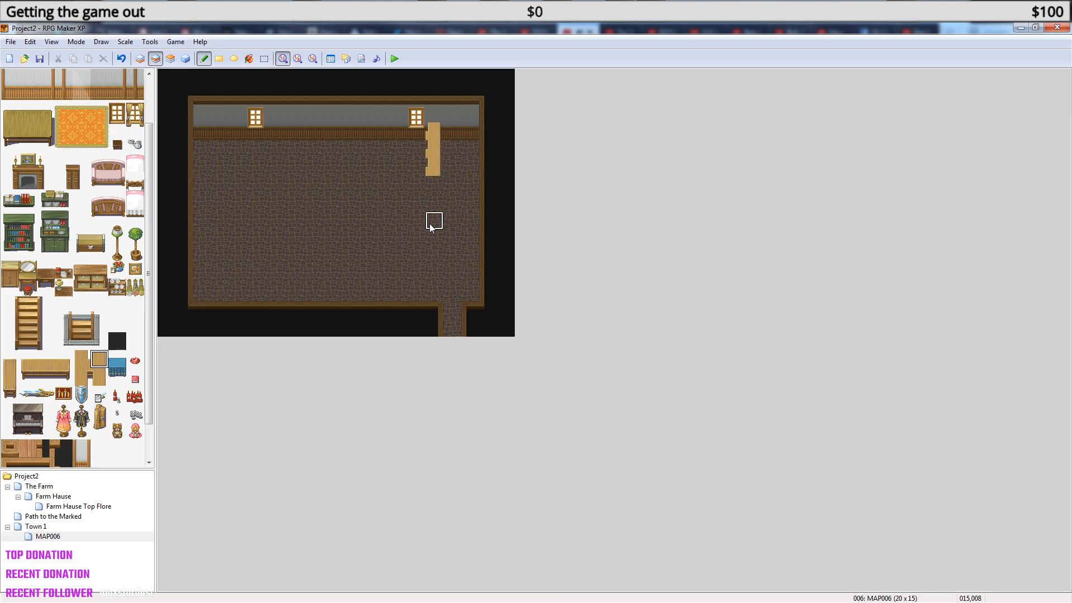
key(ctrl+z)
- Recheck which counter pieces of the 010: Castle Town In tileset carry the counter flag
click(101, 378)
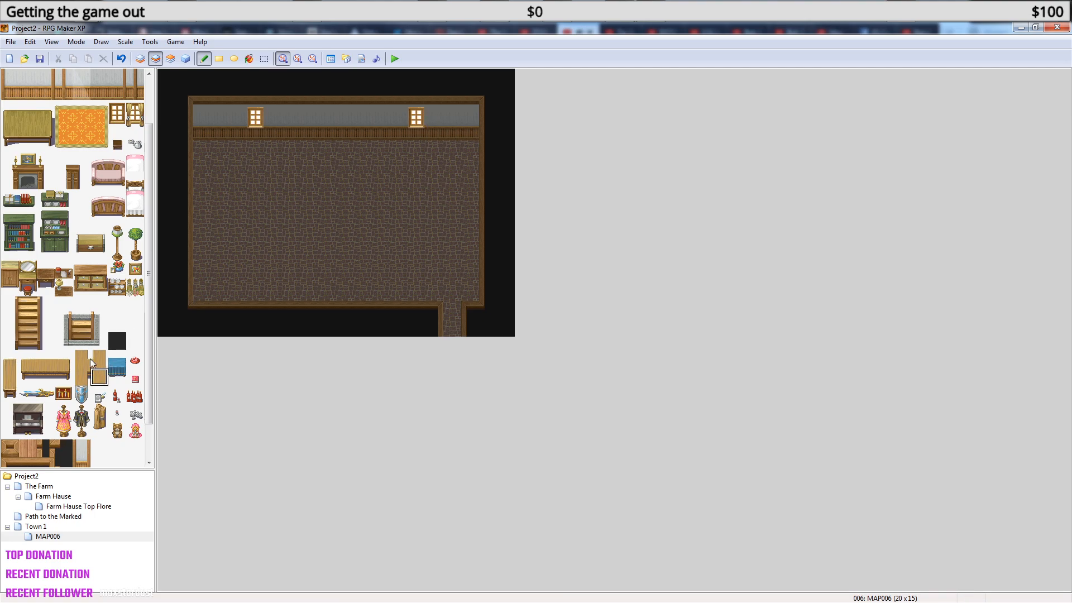
click(45, 359)
click(82, 362)
click(10, 377)
click(28, 377)
click(45, 377)
click(331, 58)
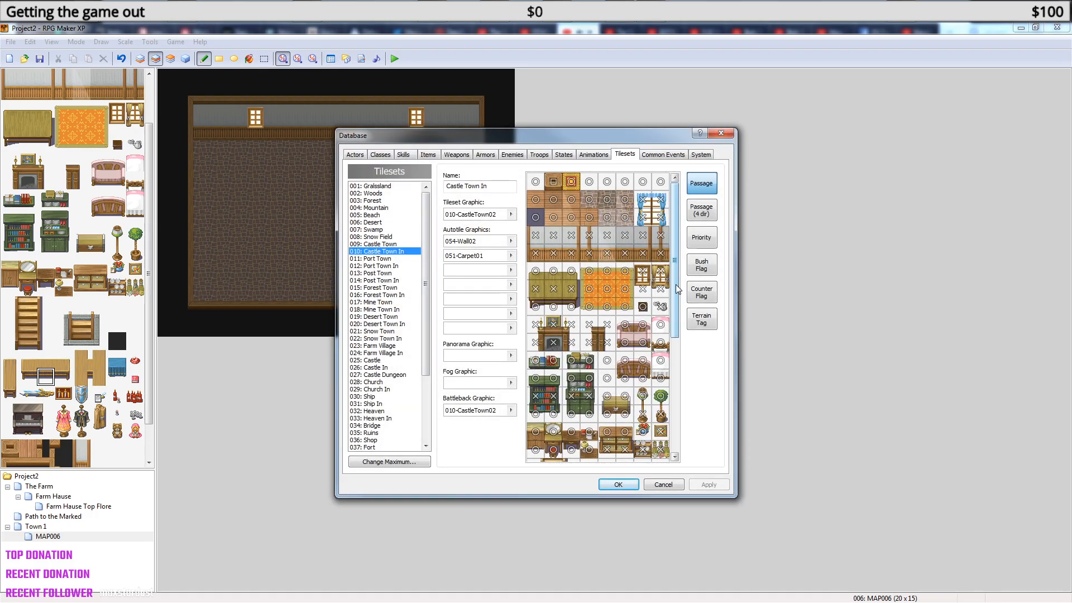
scroll(677, 288, down, 4)
click(704, 296)
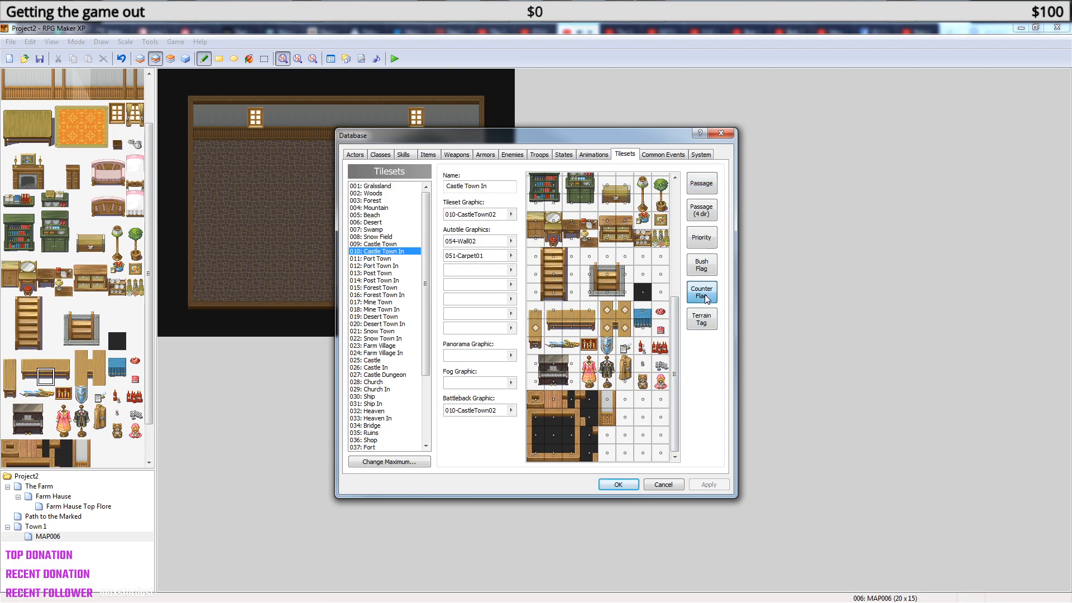
click(719, 135)
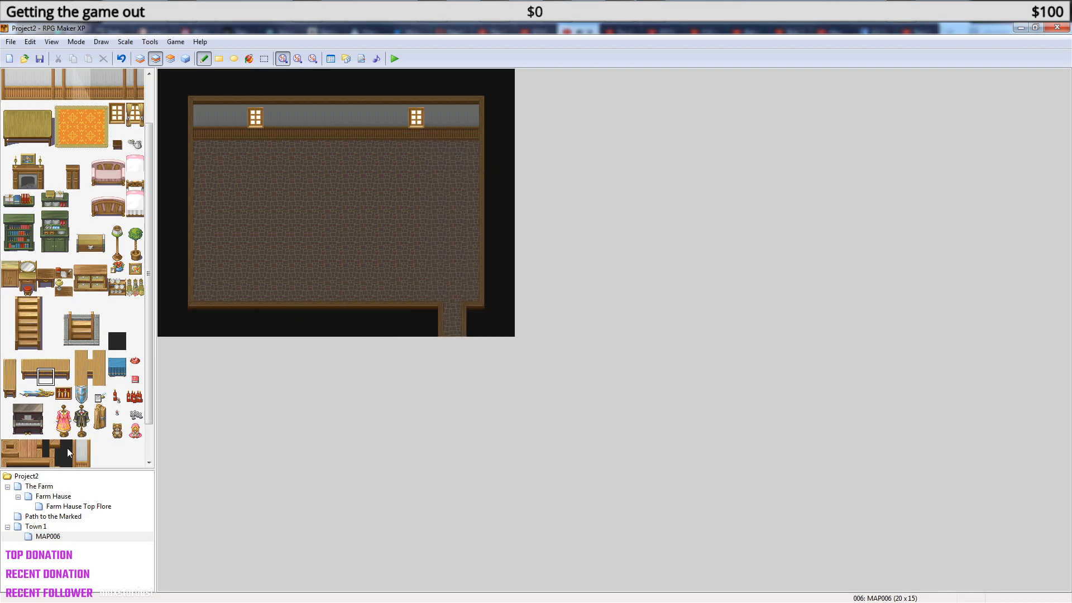
- Place a straight wooden counter four tiles long, running south from the north wall beside the window on the east side
click(81, 376)
click(43, 377)
click(28, 360)
click(82, 361)
click(14, 368)
drag(10, 364, 11, 388)
click(438, 137)
click(10, 376)
drag(434, 156, 434, 186)
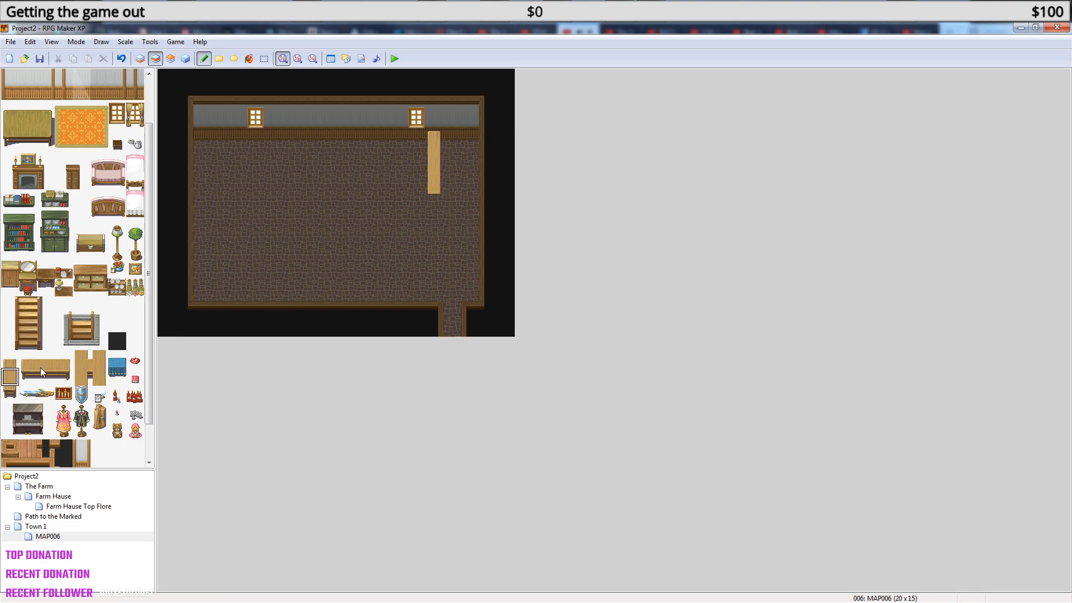
- Add a corner piece at the counter's south end and extend its top one tile east
click(82, 360)
click(435, 202)
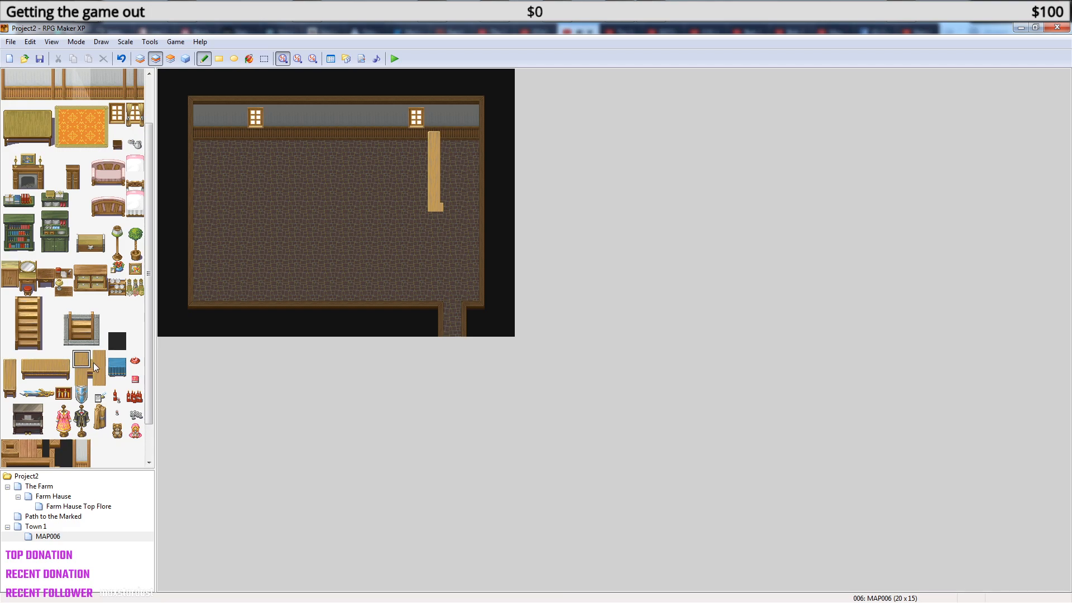
click(46, 362)
click(451, 202)
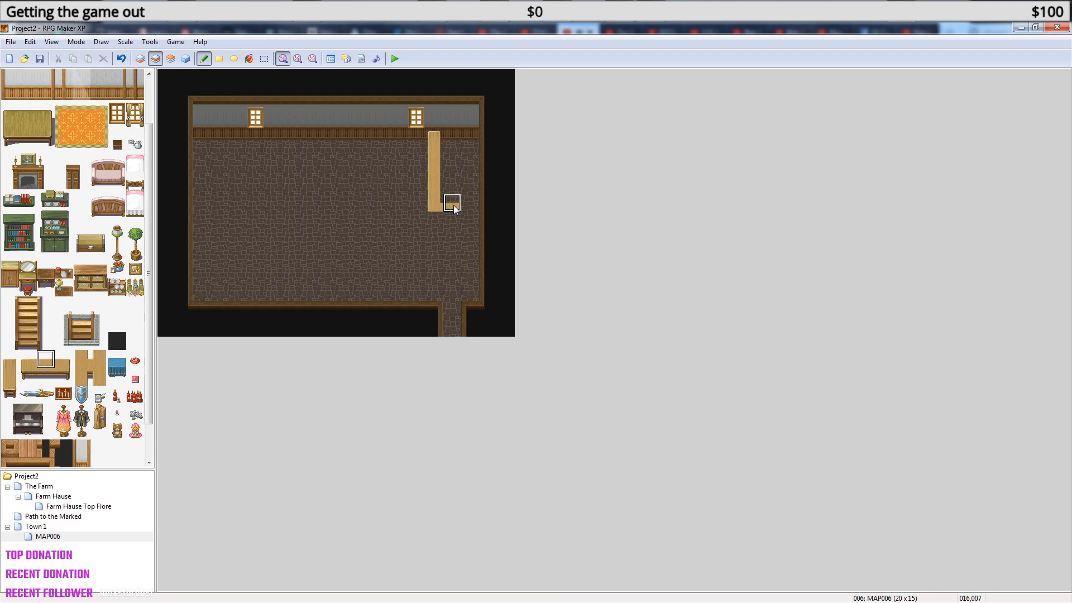
- Add front-edge pieces below the counter's short leg and cap its east end with the matching end piece
drag(29, 376, 42, 376)
click(28, 377)
click(436, 220)
click(63, 376)
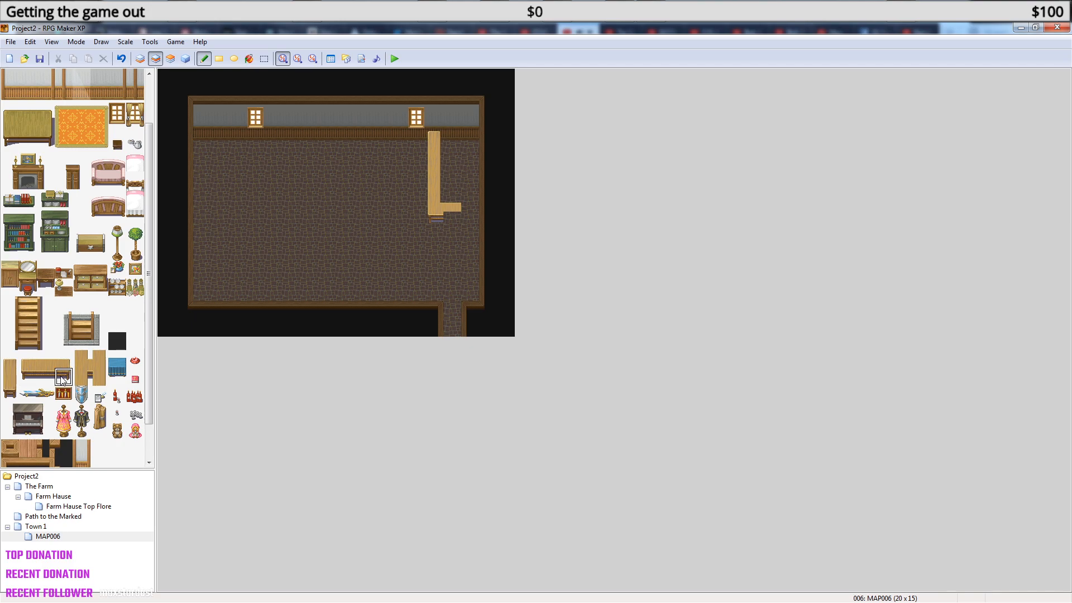
click(449, 220)
click(63, 359)
key(ctrl+z)
click(456, 205)
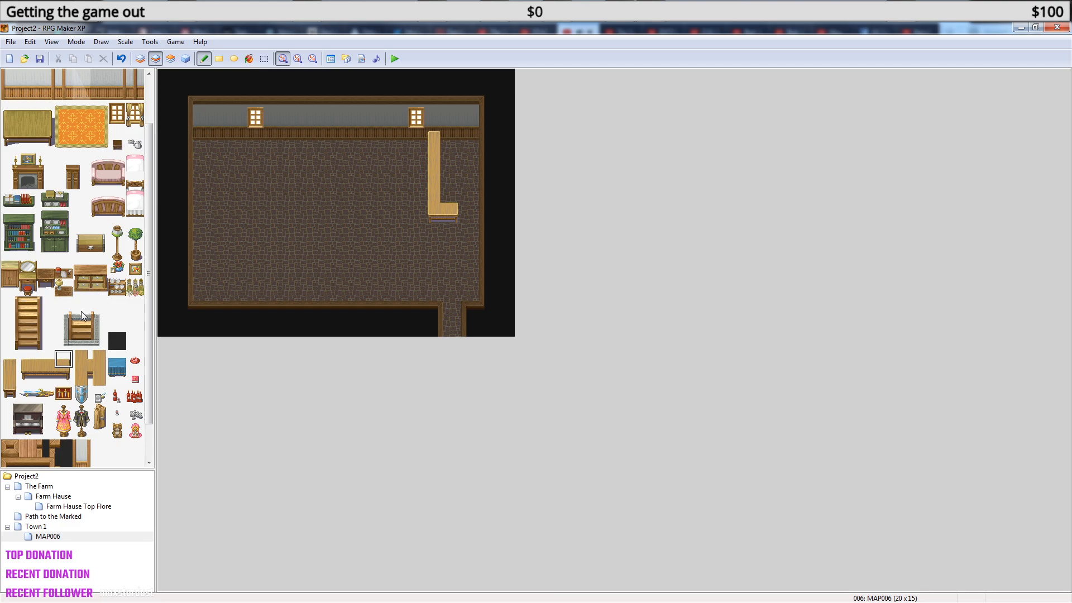
- Try to place a small wooden table tile in the gap between the counter and the east wall
click(59, 289)
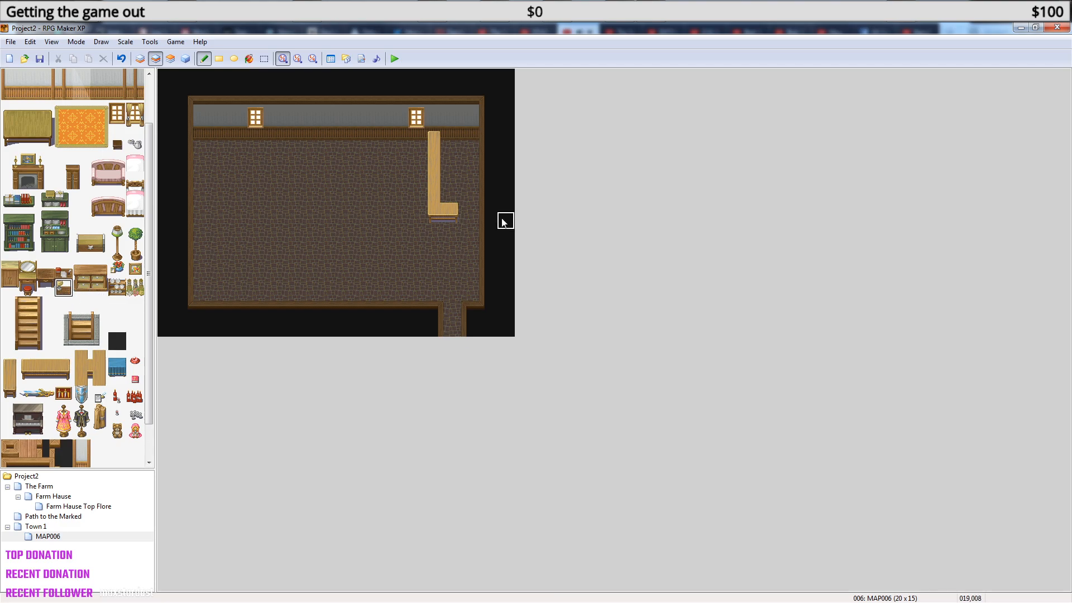
click(471, 201)
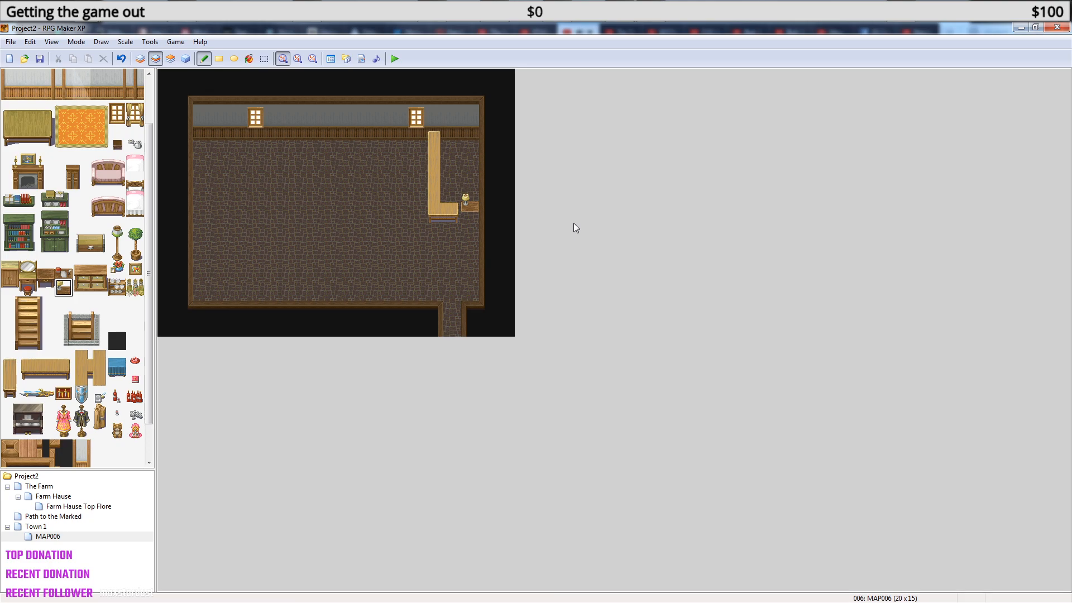
key(ctrl+z)
drag(148, 303, 150, 215)
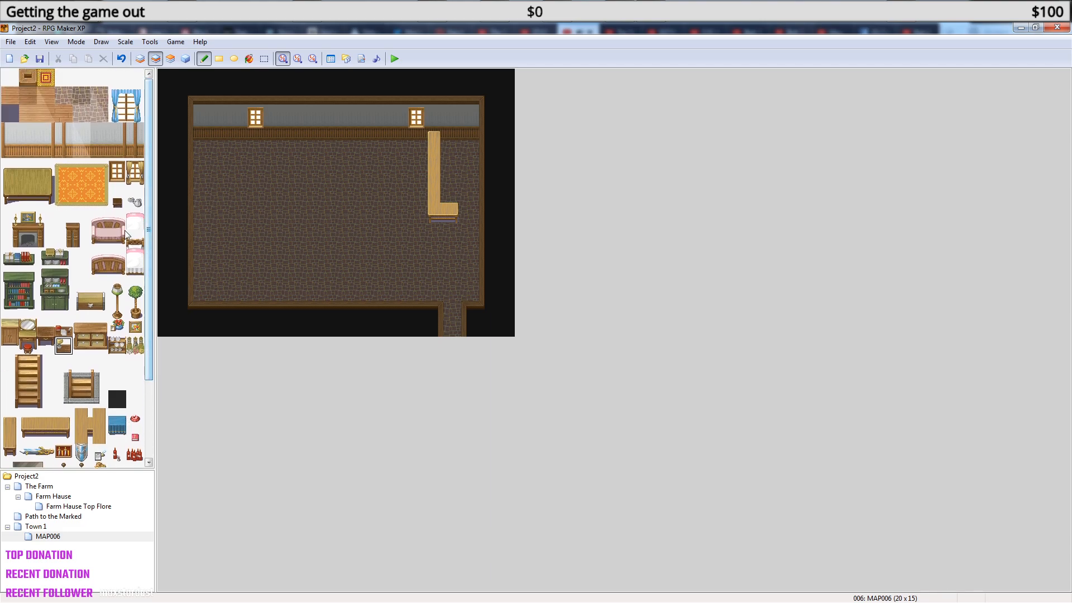
- Open the door event of the red-roofed building with the bread sign in Town 1 and find its player transfer command
click(186, 59)
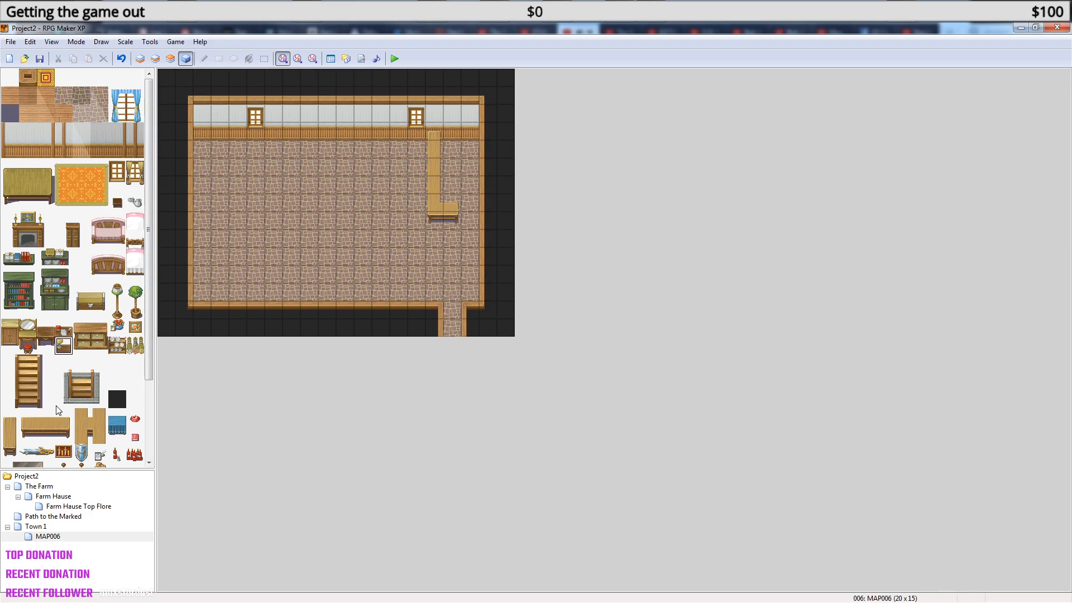
click(37, 526)
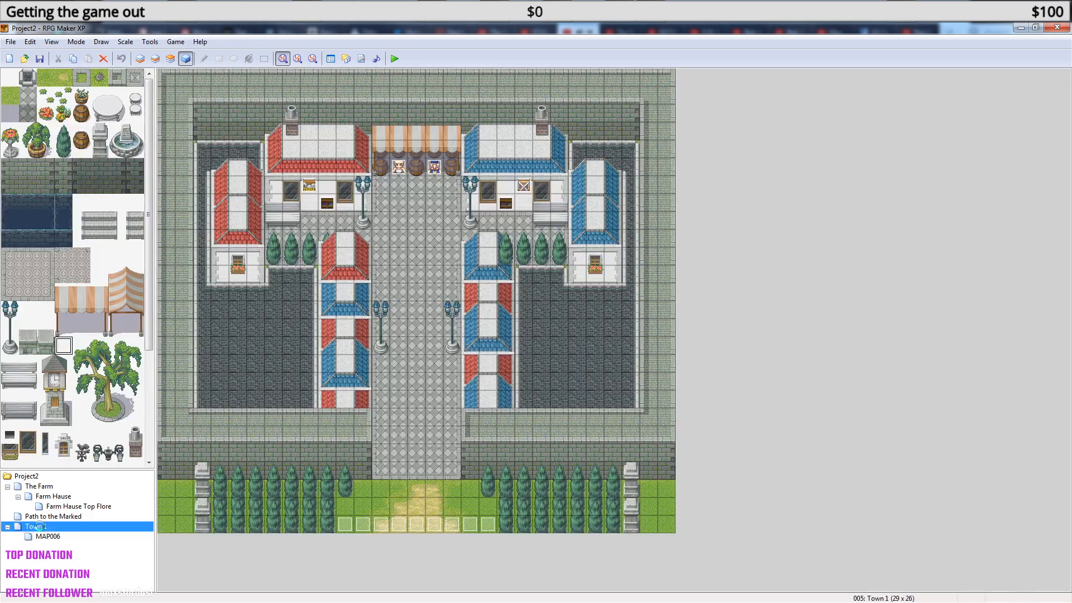
click(327, 204)
right_click(327, 207)
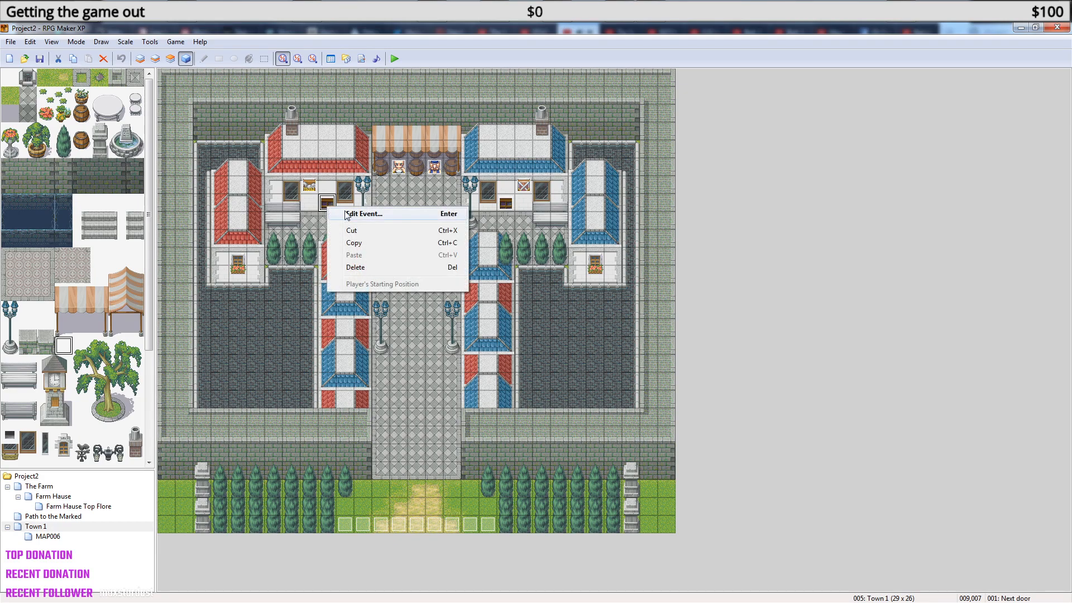
click(347, 215)
drag(708, 329, 705, 351)
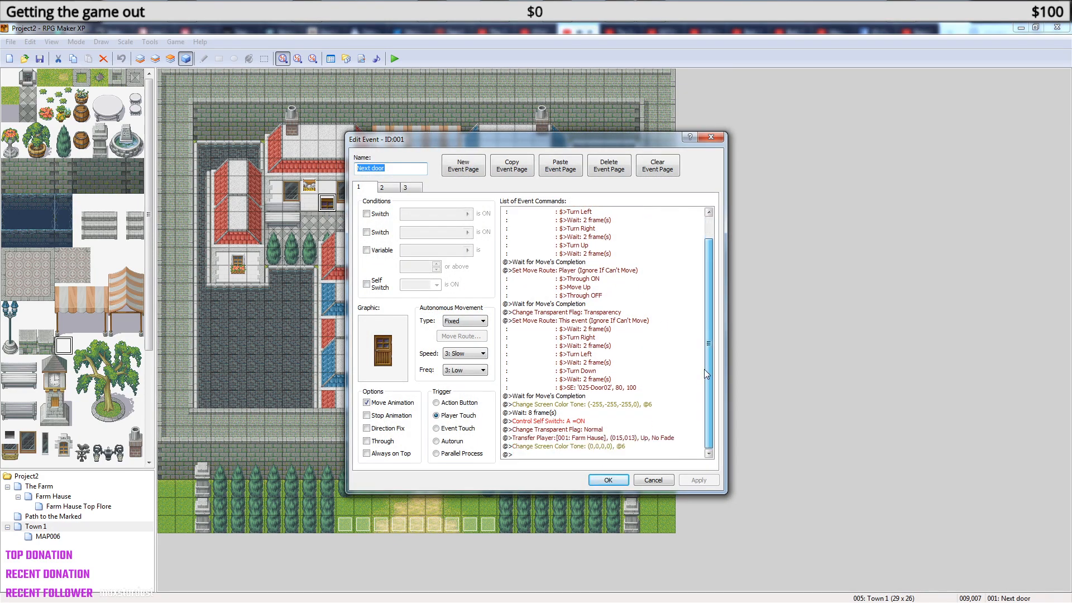
- Set the door's Transfer Player destination to MAP006 at the entrance passage tile (016,013) and save the event
click(612, 439)
right_click(612, 440)
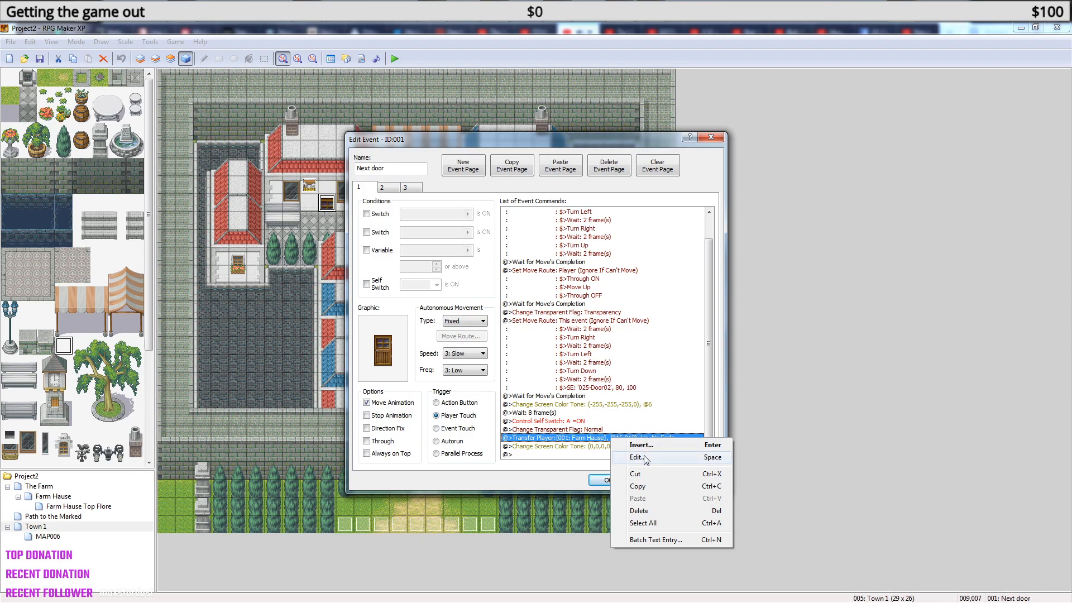
click(646, 458)
click(666, 293)
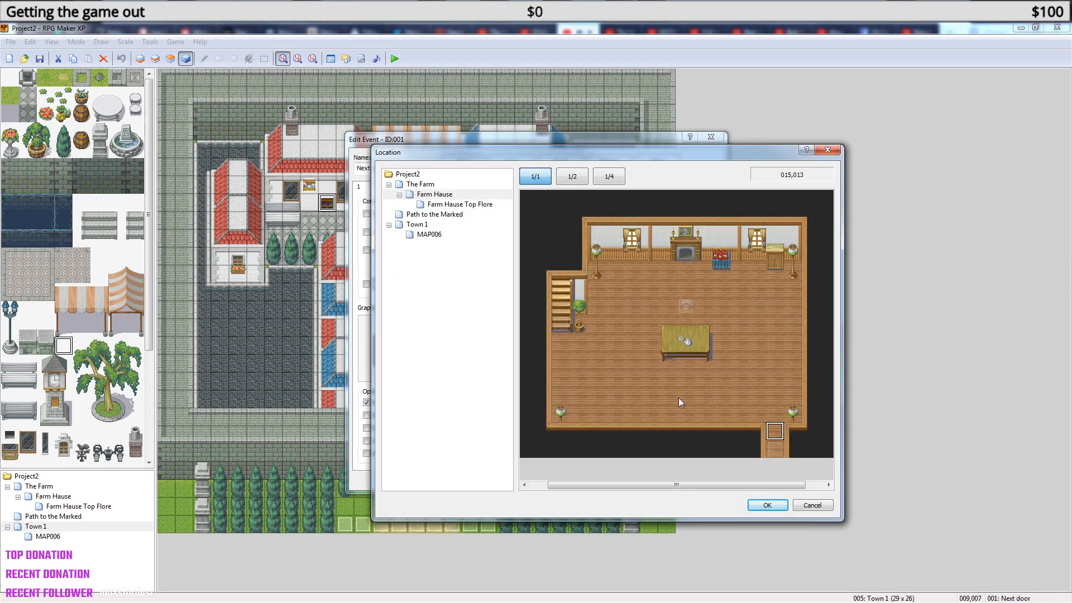
click(428, 235)
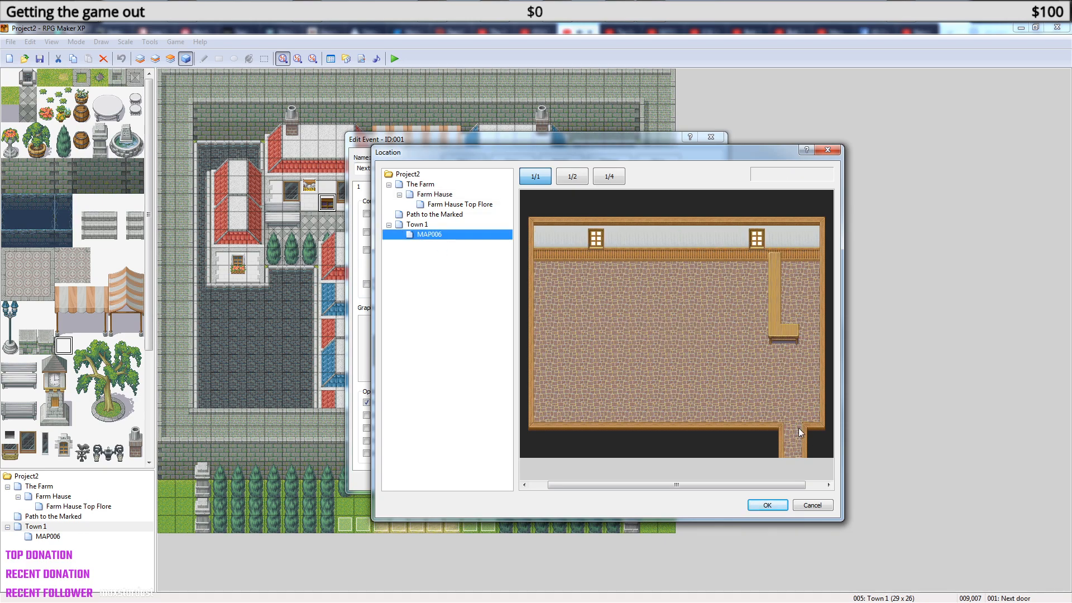
click(800, 433)
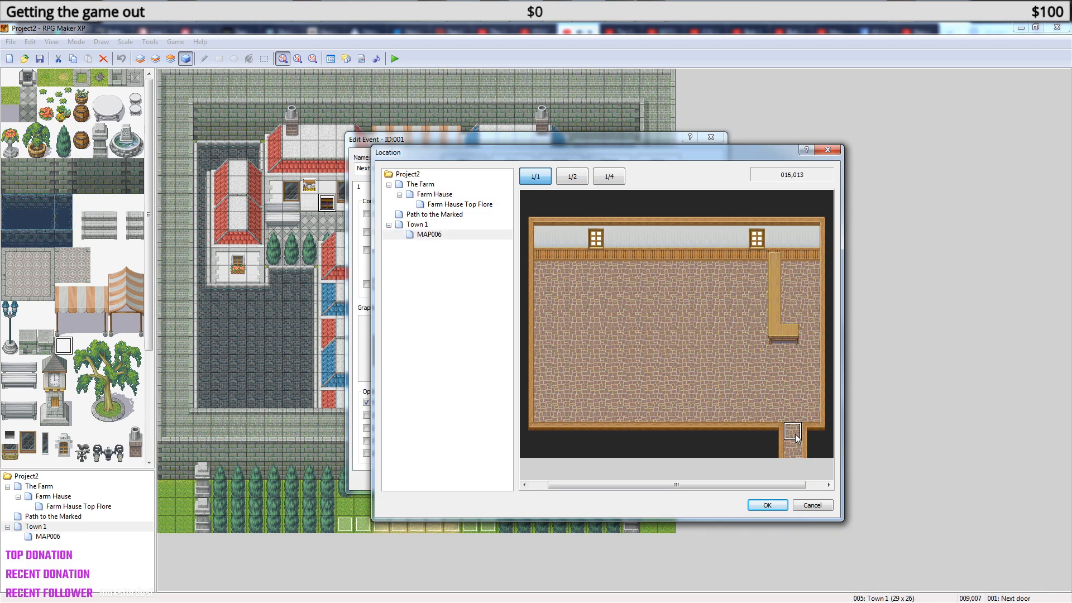
click(770, 506)
click(610, 402)
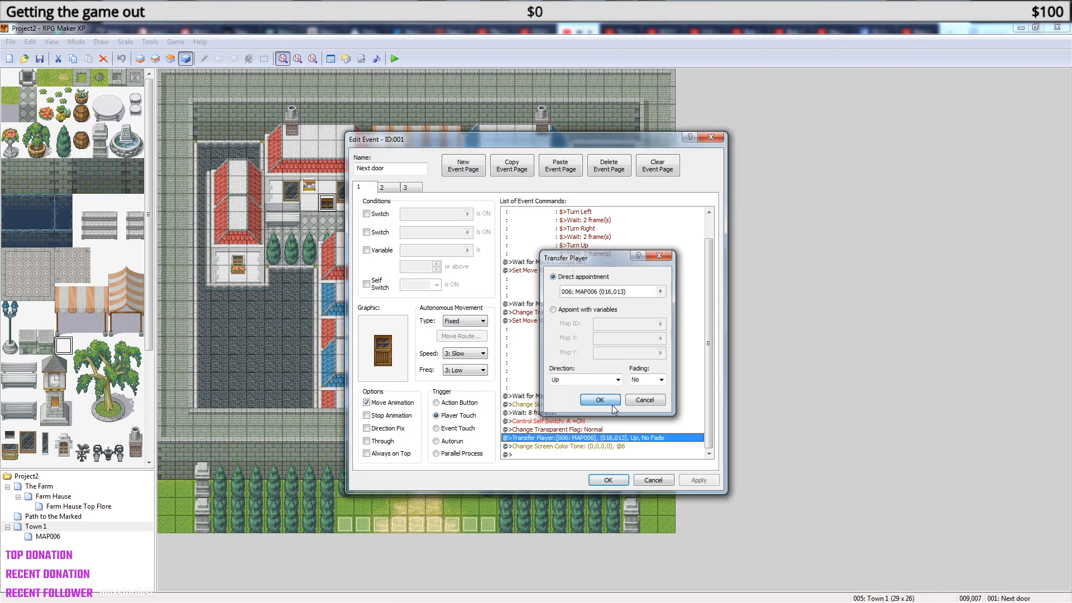
click(619, 483)
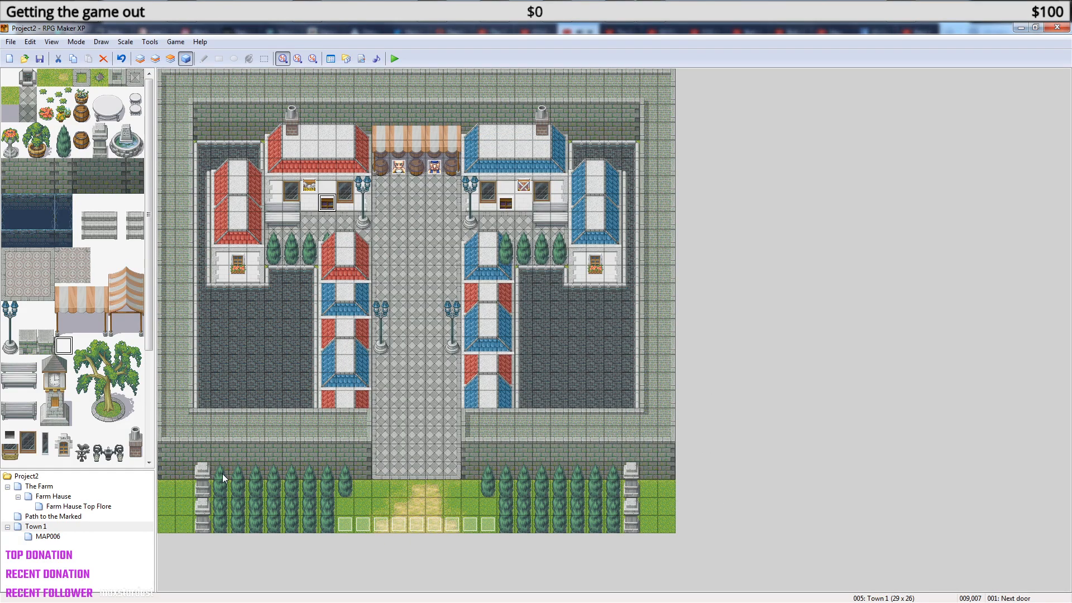
- Rename the interior map MAP006 as "Town 1 inn"
click(49, 535)
right_click(52, 534)
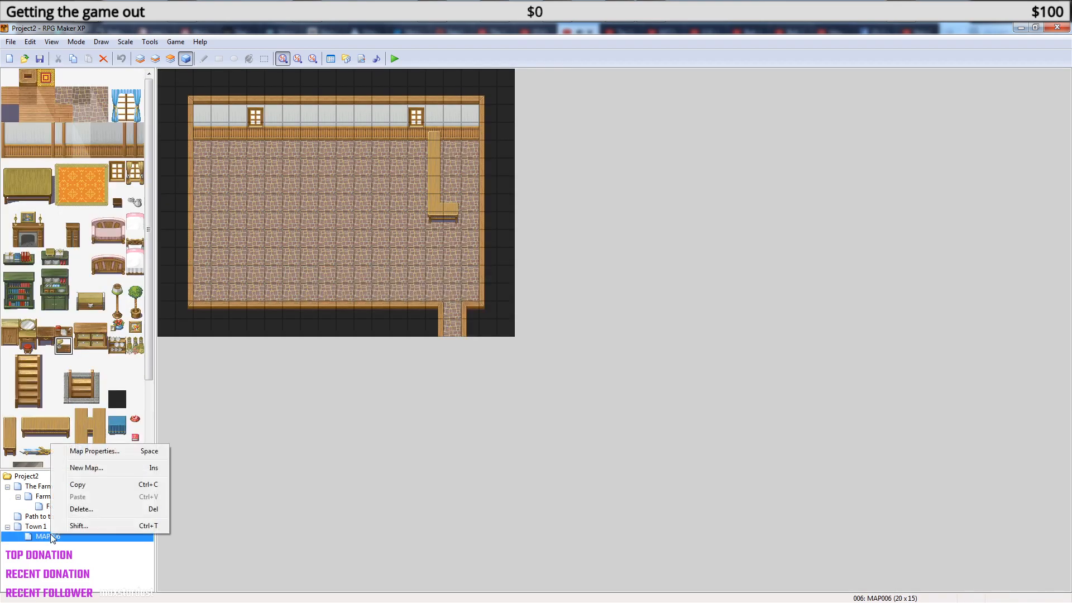
click(94, 451)
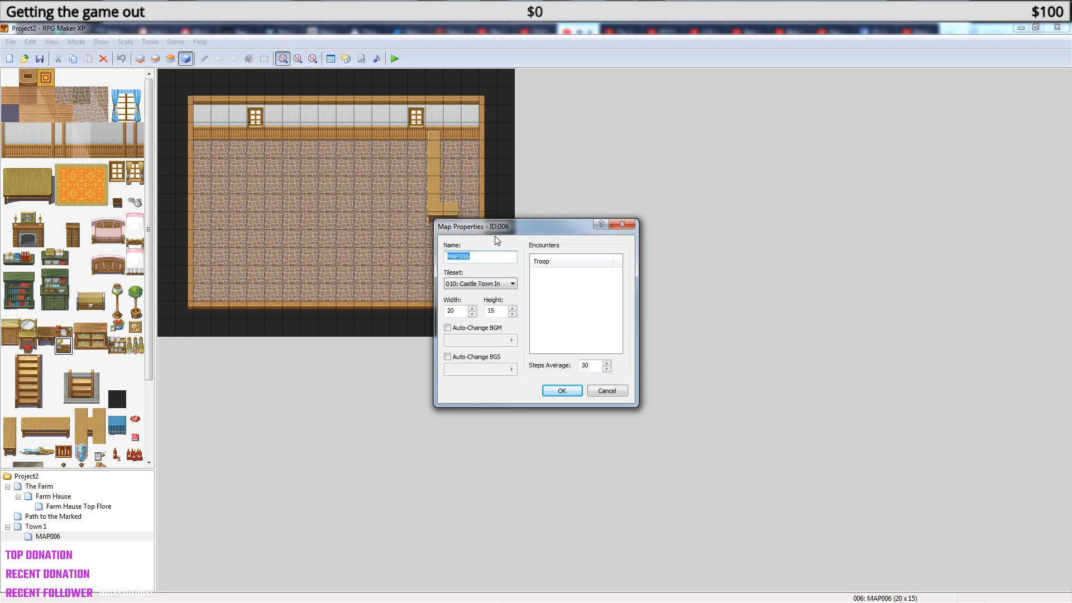
text(T)
click(561, 390)
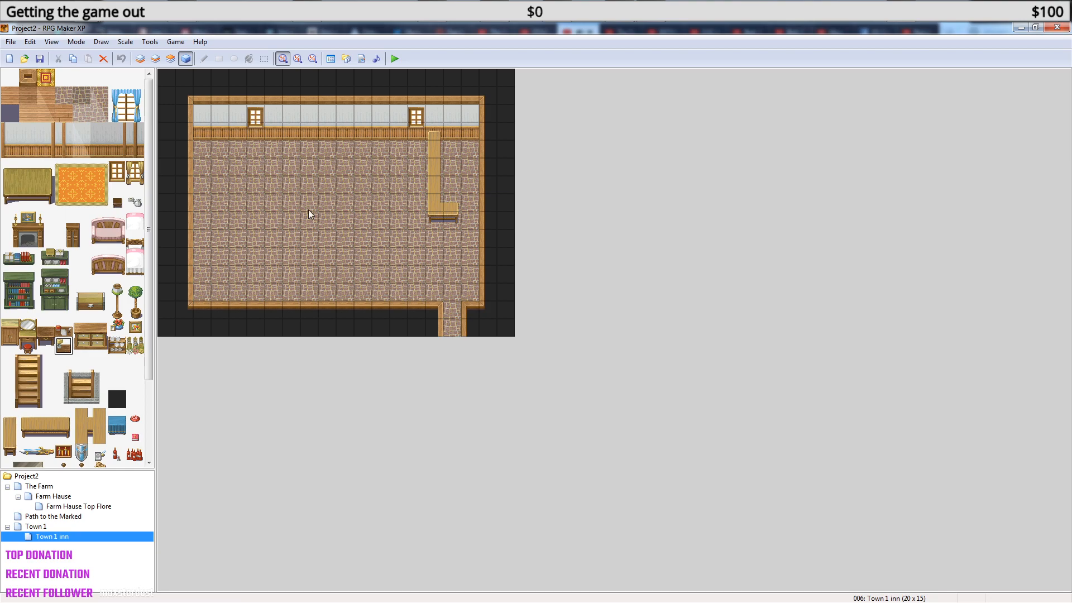
- Try to place a single bed in the room's northwest corner with its pillow-and-blanket cover on the same layer
click(27, 79)
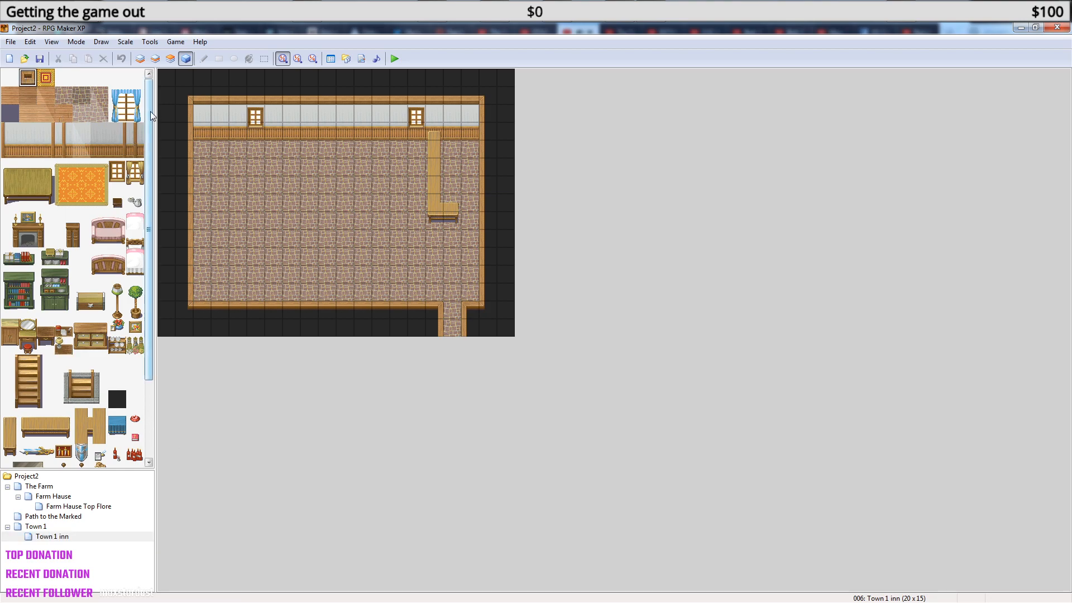
drag(135, 238, 140, 274)
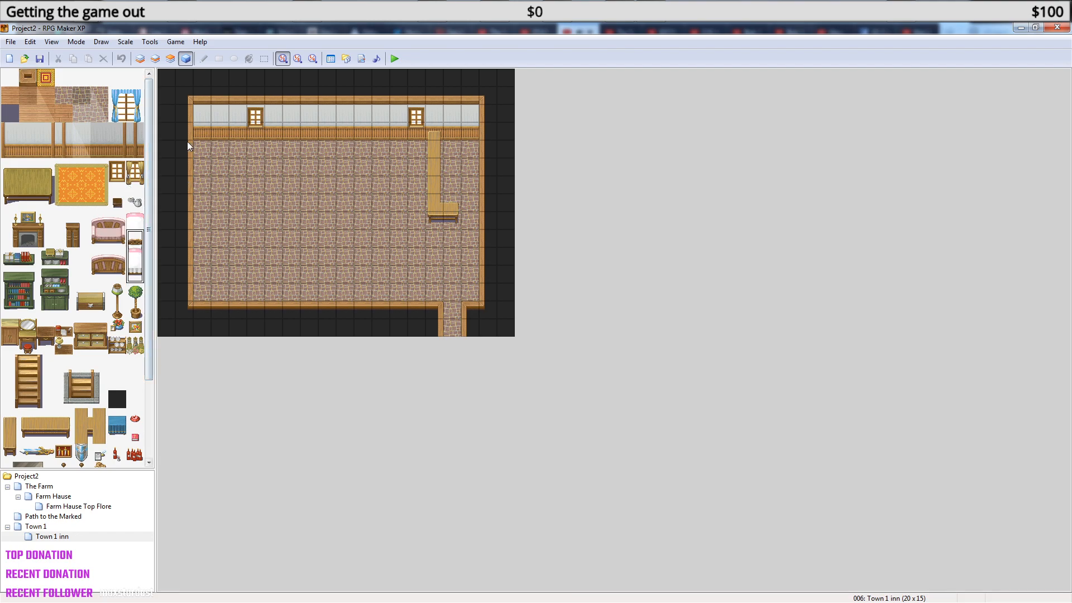
click(155, 59)
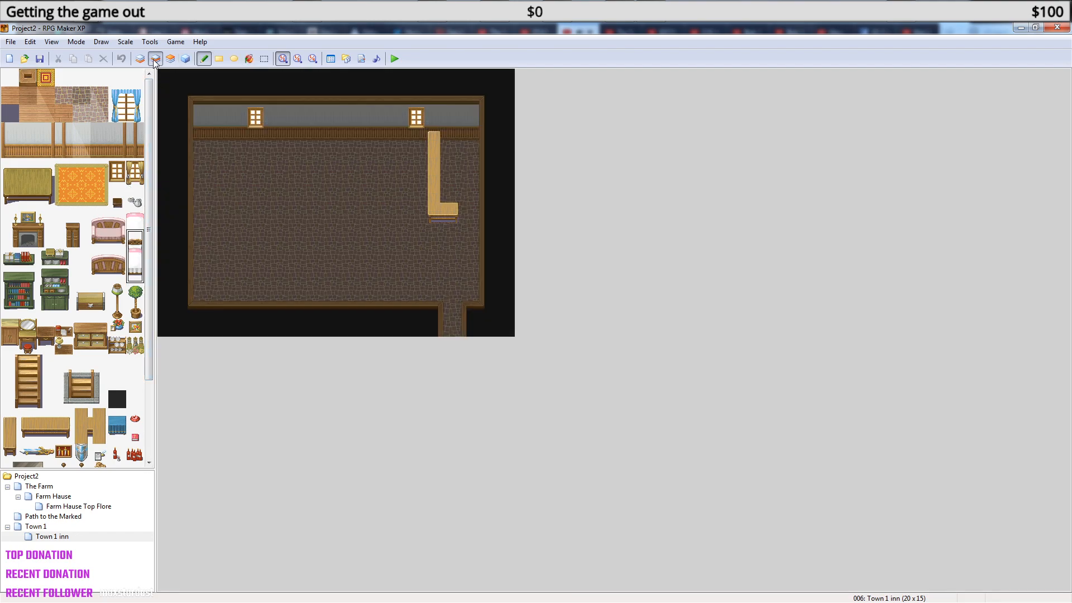
click(203, 134)
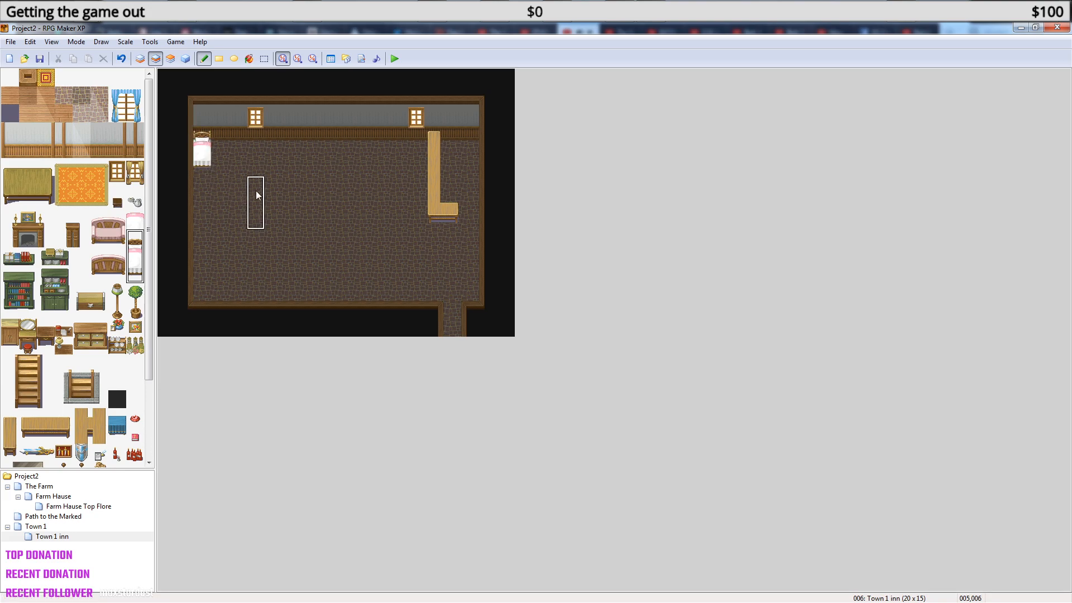
click(135, 220)
click(202, 149)
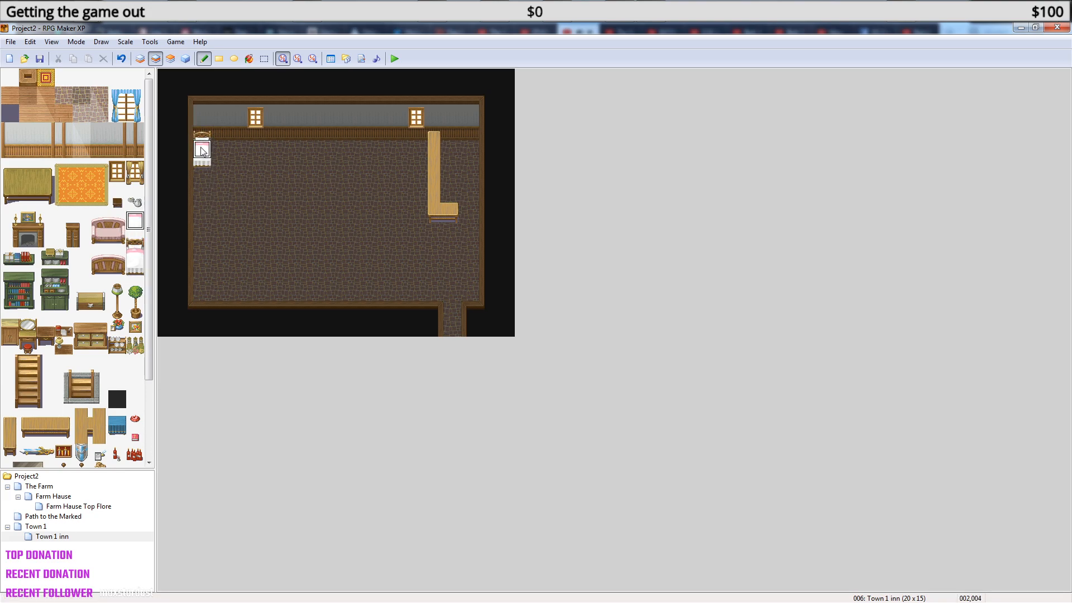
key(ctrl+z)
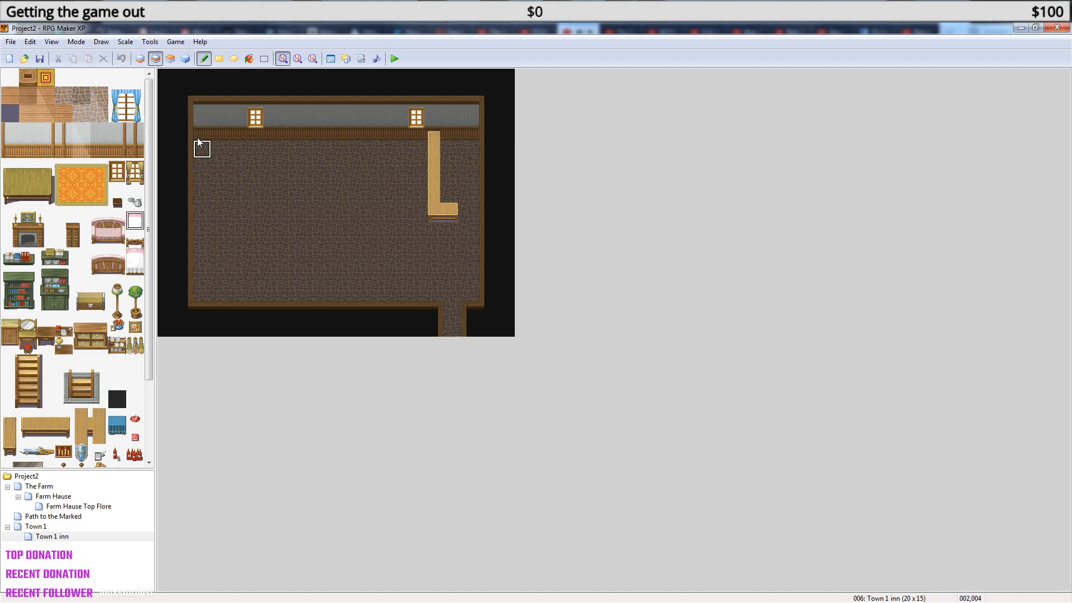
- Place a single bed in the northwest corner on layer 2 and overlay its cover tile on layer 3
drag(136, 239, 139, 273)
click(202, 134)
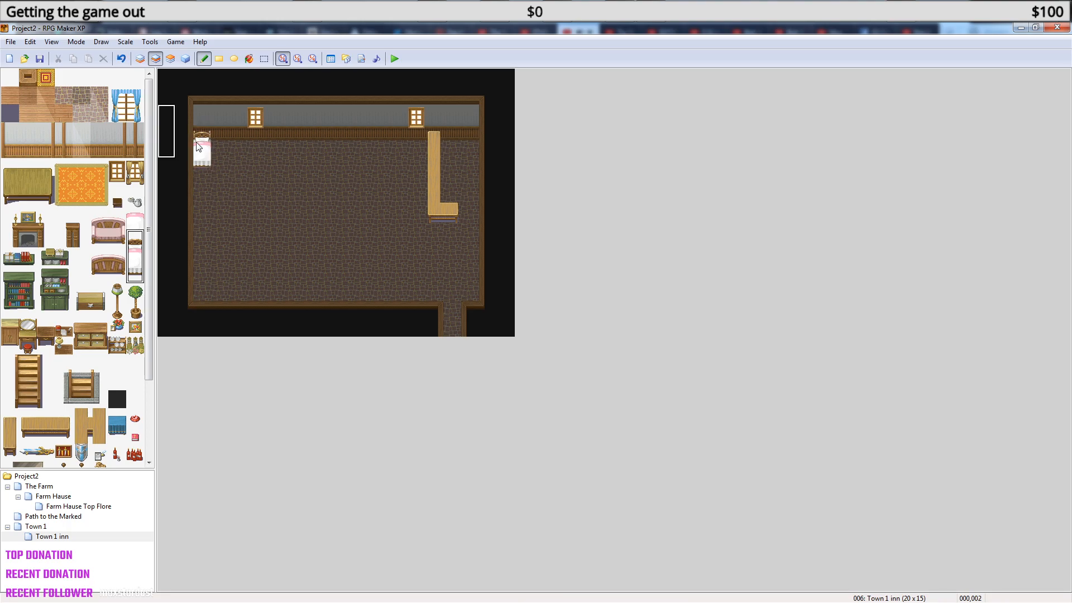
click(172, 60)
click(137, 222)
click(203, 152)
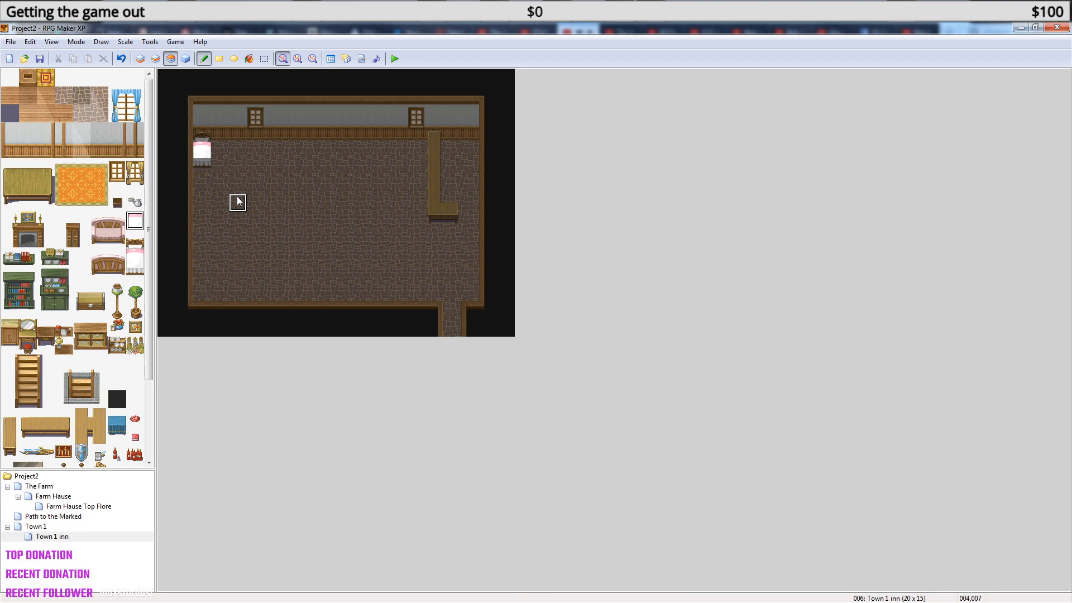
- Place the wide wooden chest on layer 2 against the north wall, just east of the bed
click(156, 58)
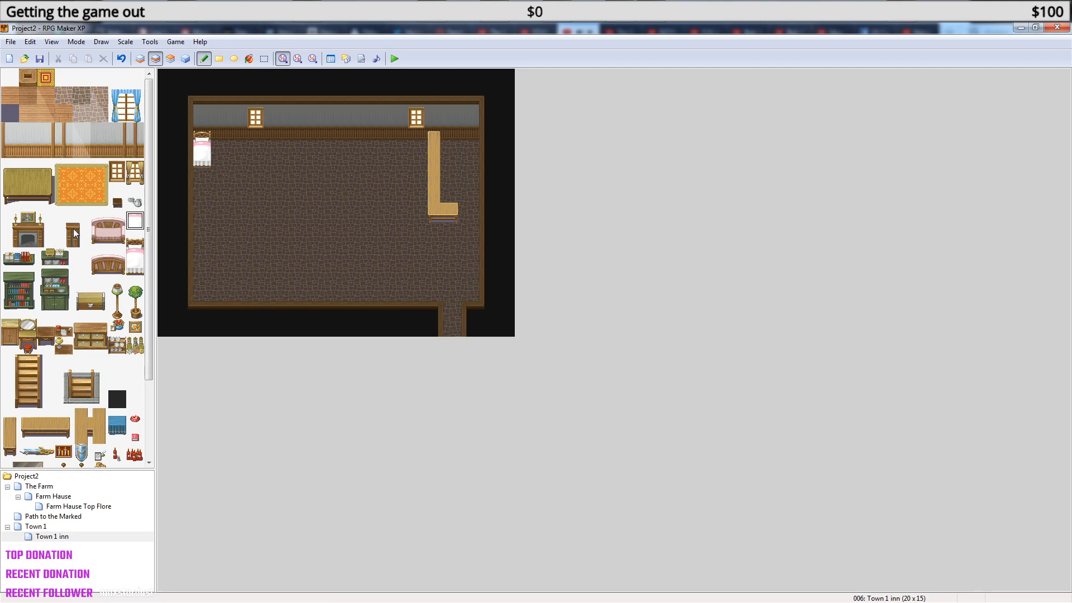
click(87, 300)
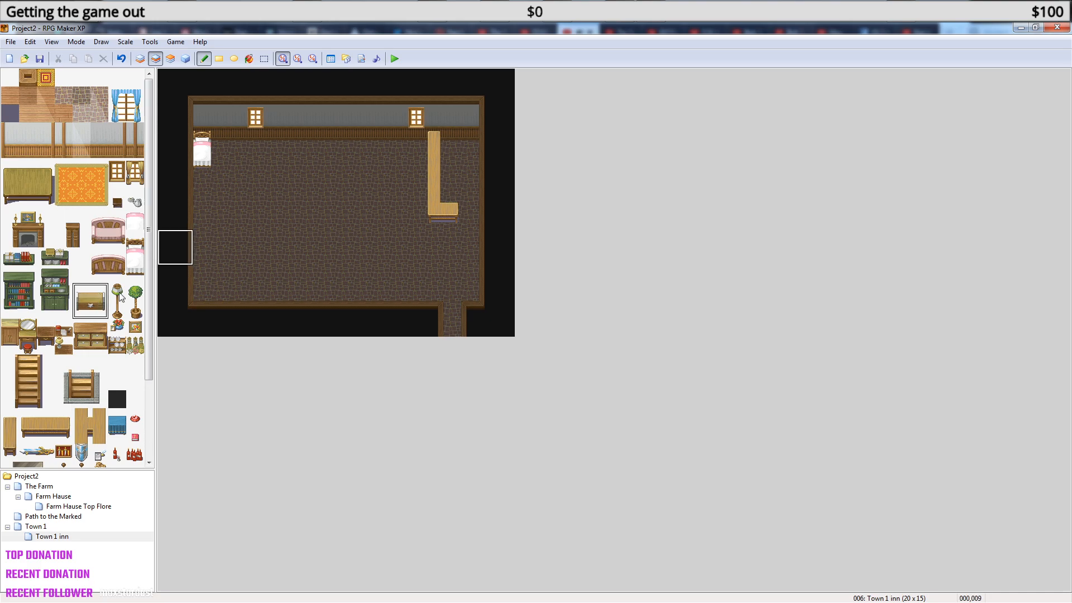
click(232, 136)
key(ctrl+z)
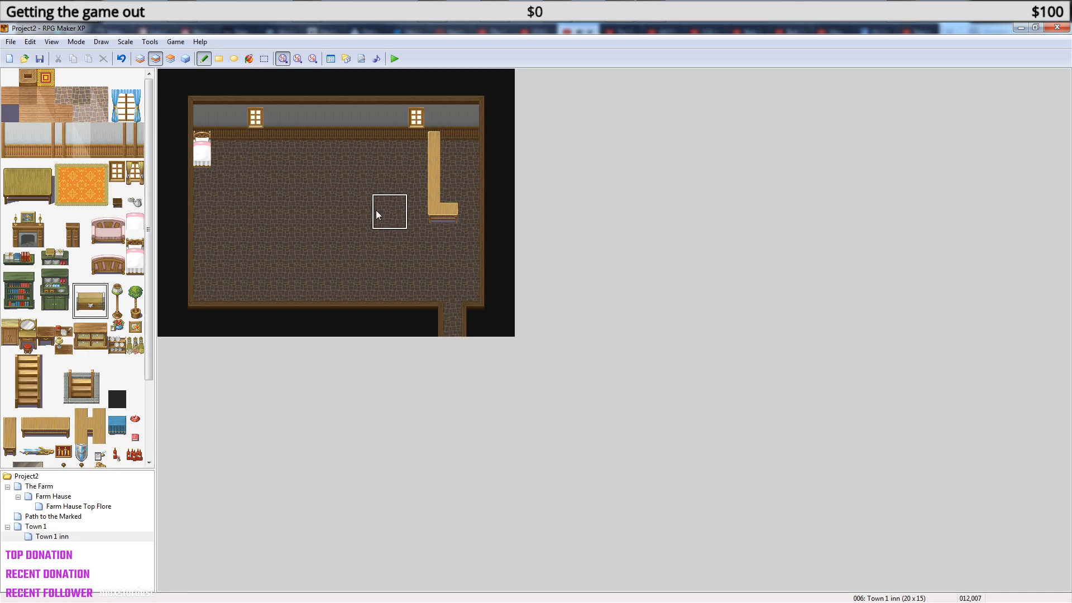
click(228, 141)
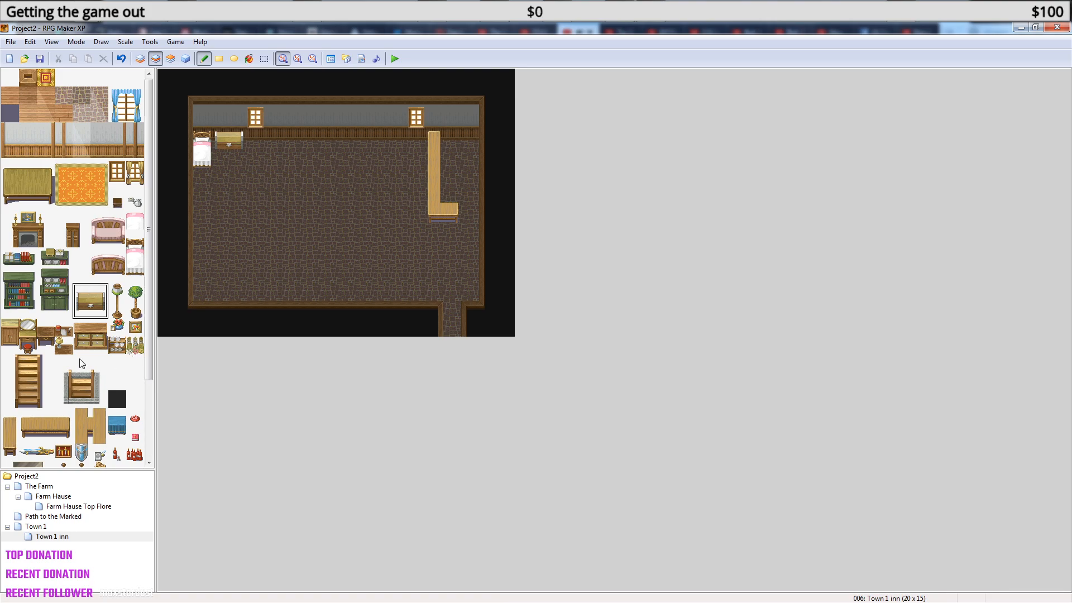
- Place the small two-tile-high wooden desk on layer 3 against the north wall, directly east of the chest
click(46, 329)
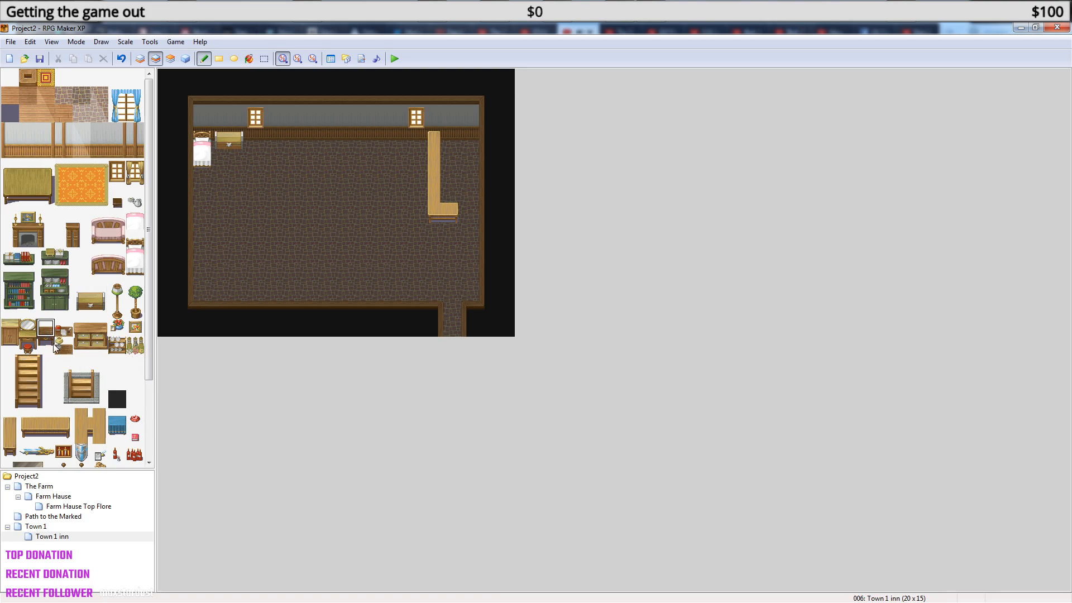
click(47, 346)
drag(47, 346, 47, 328)
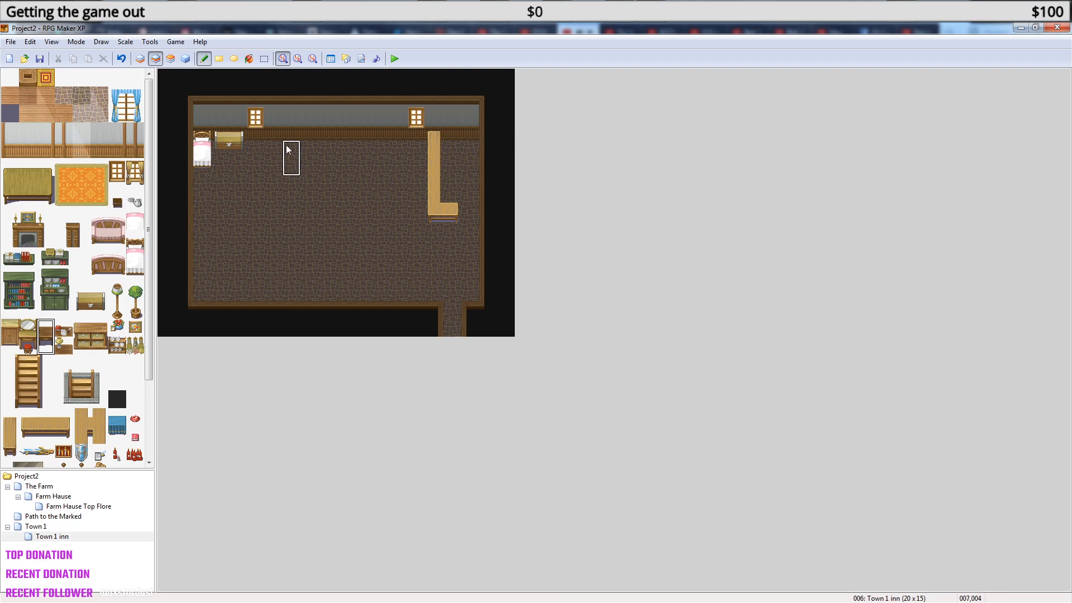
key(F7)
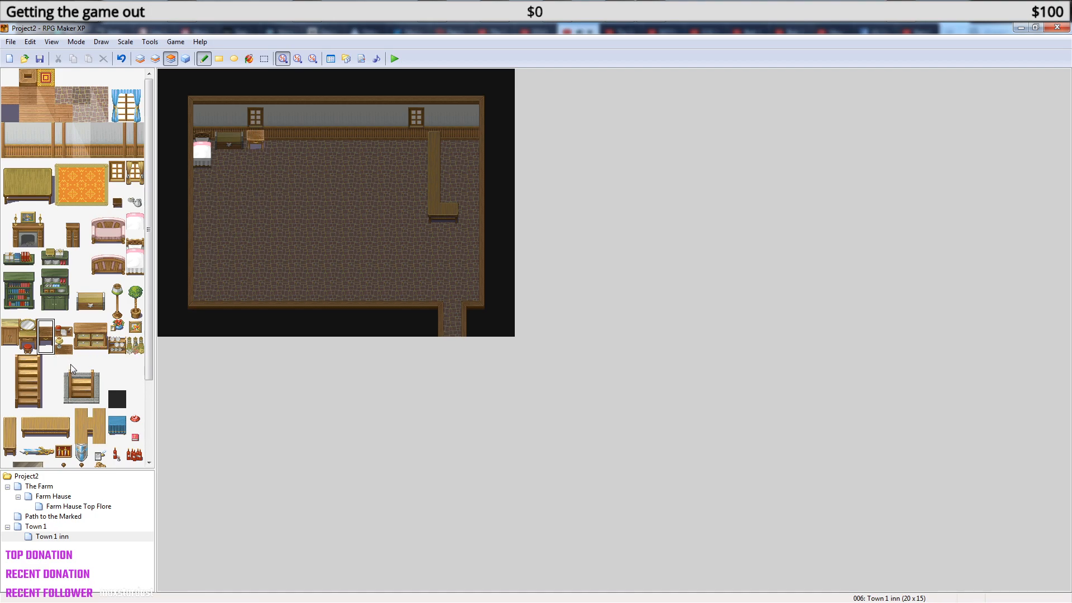
- Draw a partition wall on layer 1, one tile wide, running south from the north wall just east of the window to row 7
click(155, 58)
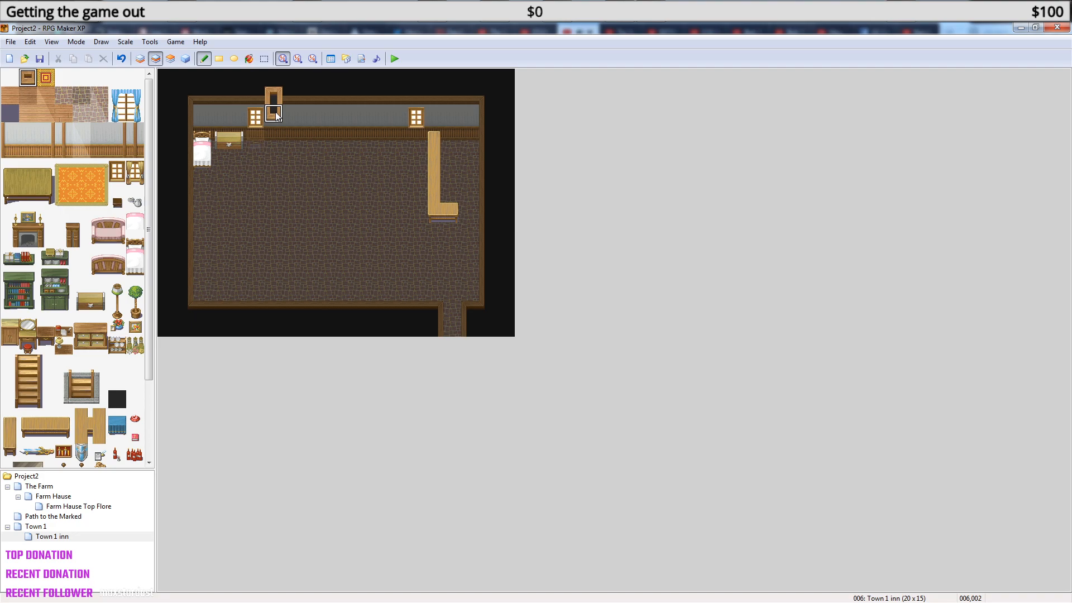
key(ctrl+z)
click(141, 59)
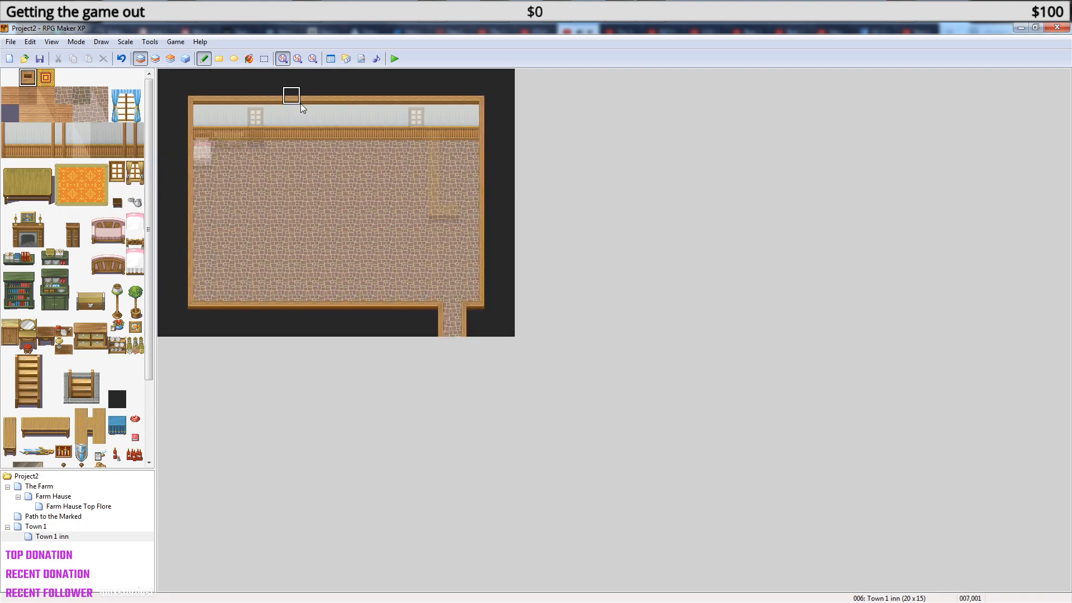
drag(273, 95, 274, 204)
- Extend the partition two tiles west from its south end and add one wall tile at the west wall, leaving a one-tile doorway
click(170, 59)
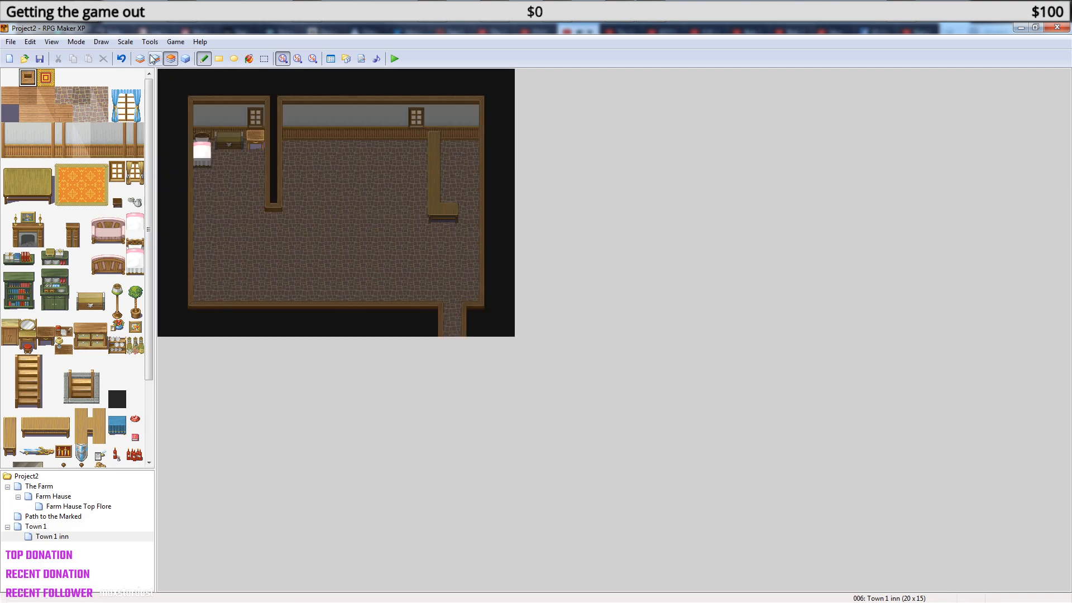
click(140, 59)
click(255, 202)
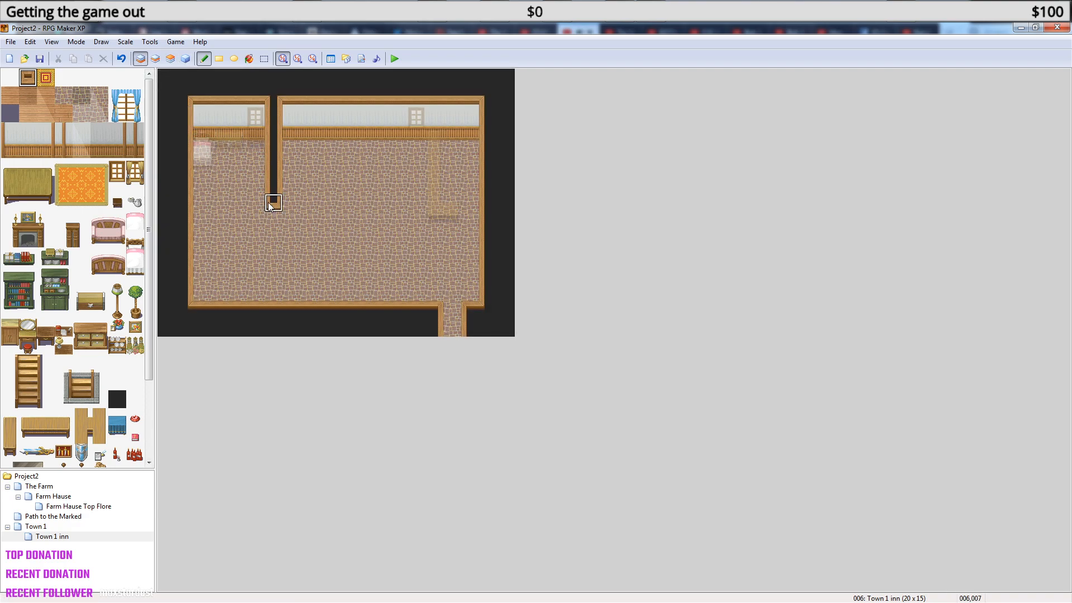
click(237, 203)
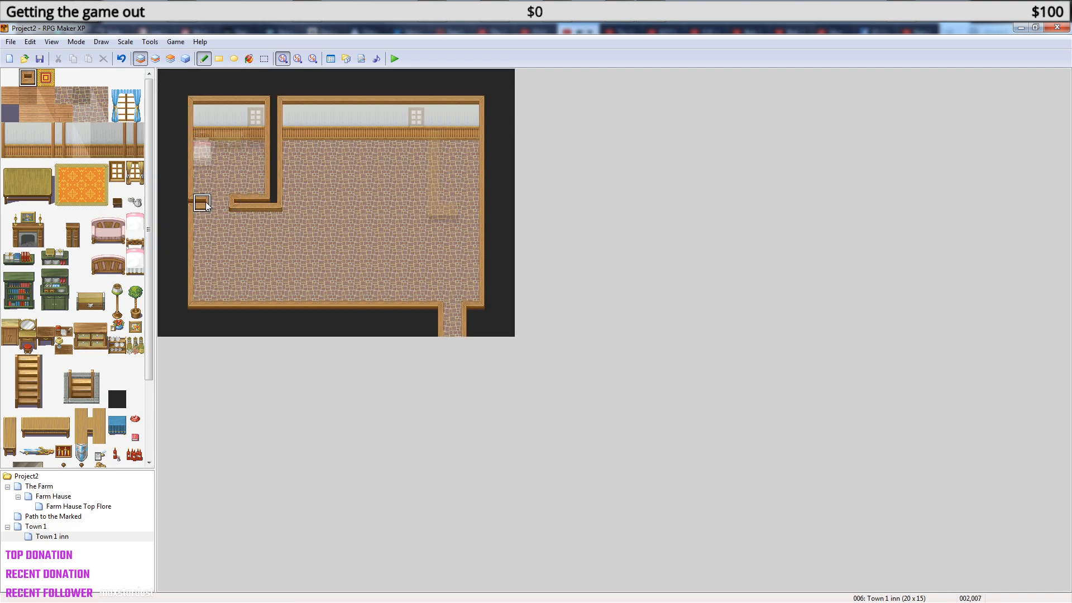
click(204, 205)
- Choose the plain two-tile-high interior wall section as the tiles to paint on layer 1
drag(31, 129, 46, 149)
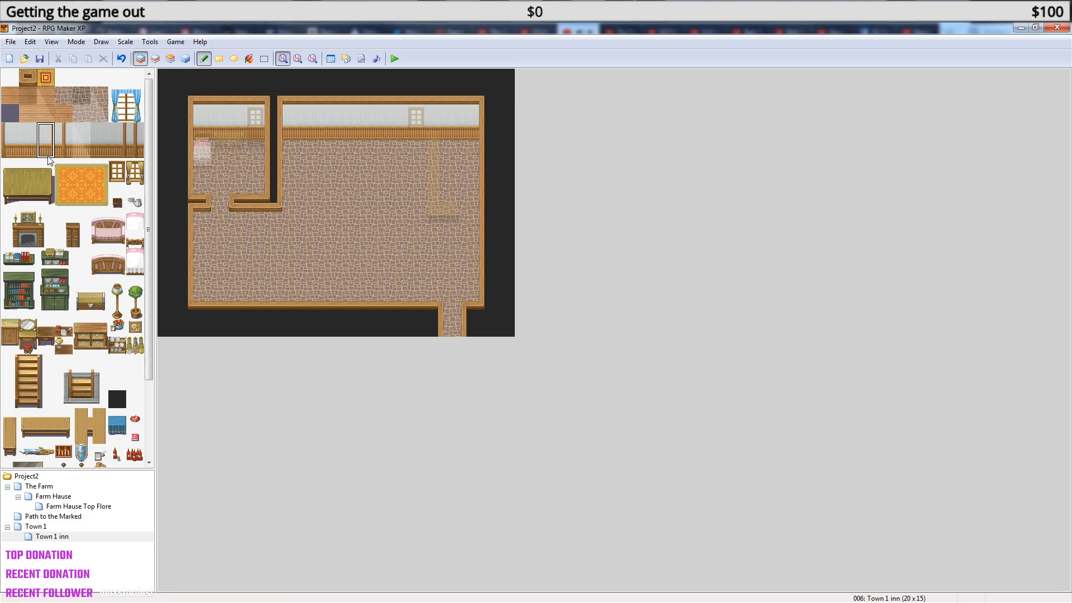
- Add wall-face tiles with matching edges below the small room's lower wall on both sides of the doorway, and close the wall gap above it
click(198, 226)
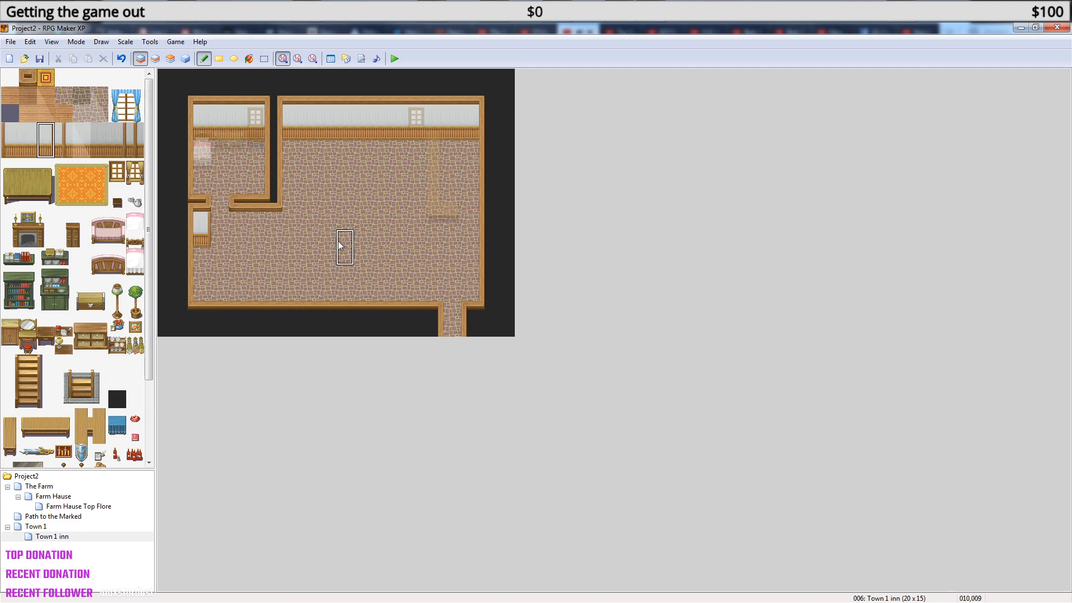
drag(11, 131, 12, 150)
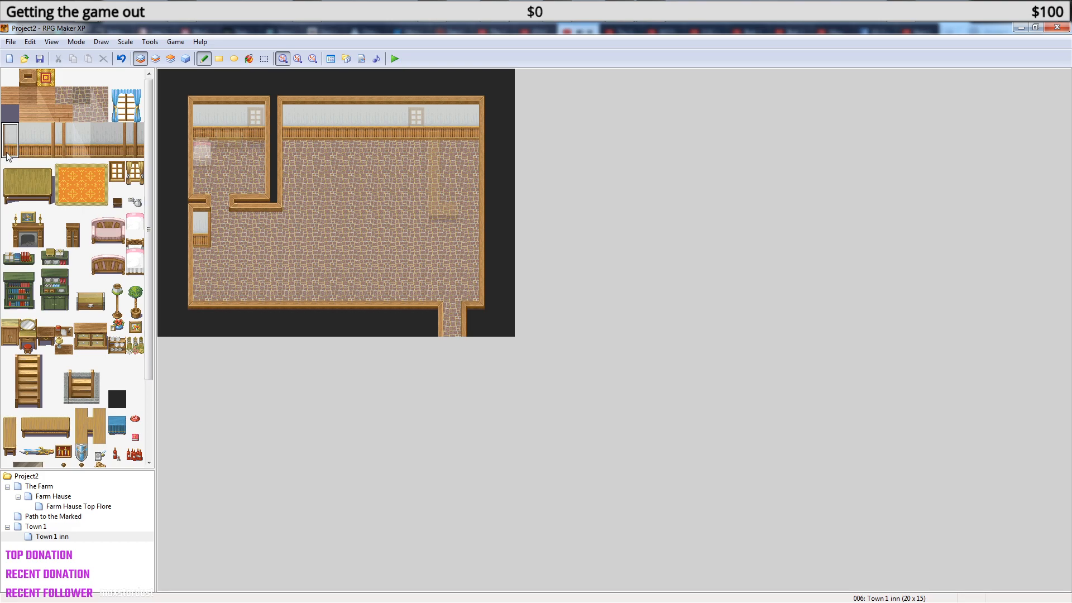
click(236, 227)
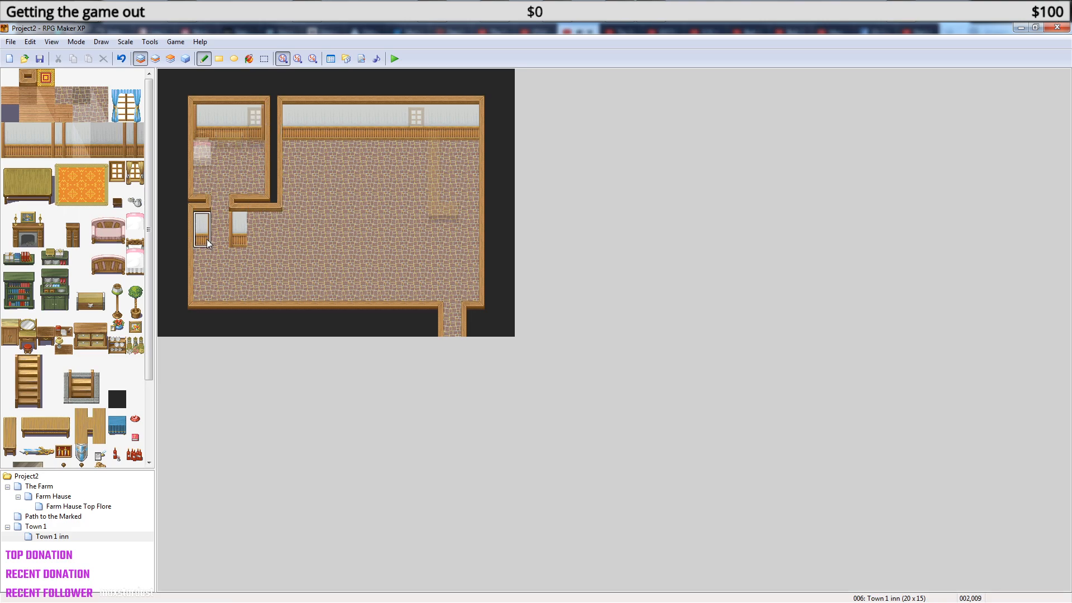
click(472, 120)
key(ctrl+z)
click(273, 237)
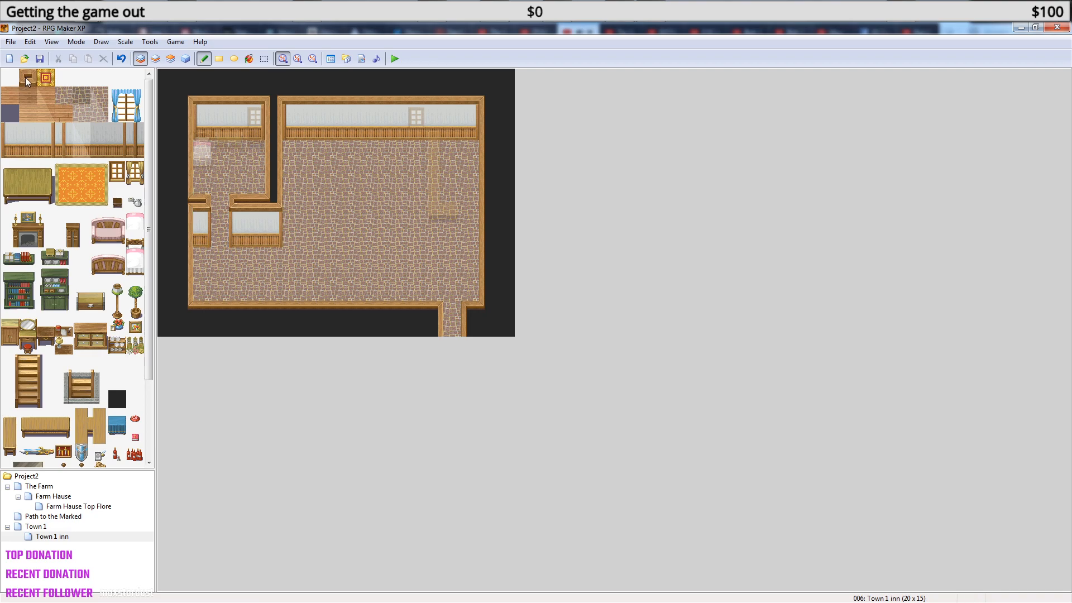
click(224, 201)
- Start a playtest of the game and load the File1 save
click(394, 58)
click(491, 344)
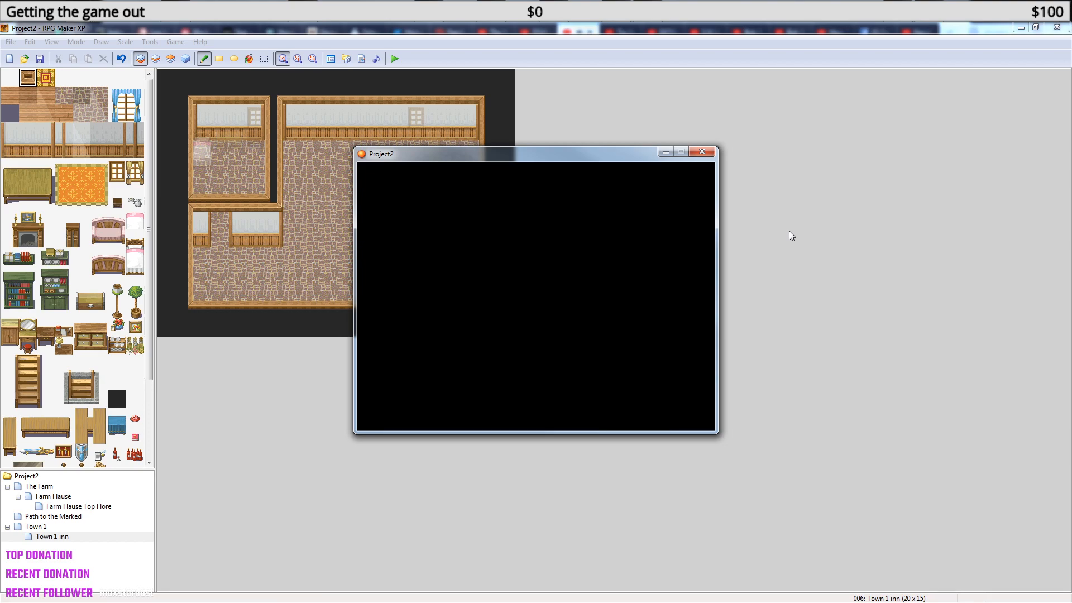
key(Return)
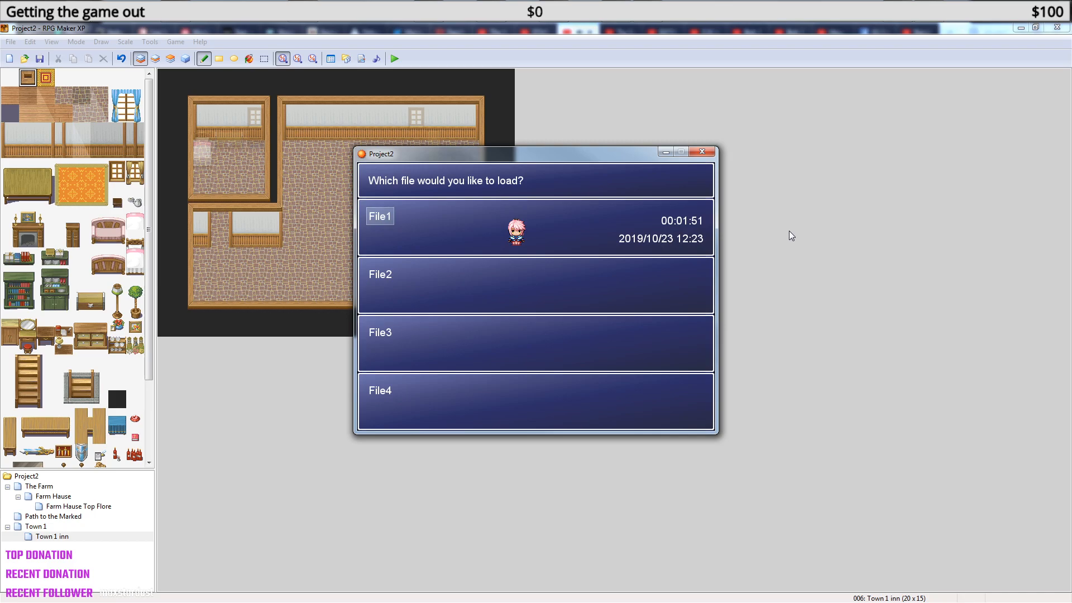
key(Return)
- Check the in-game menu's Skill entry, return to the town map and walk the character into the inn
key(Escape)
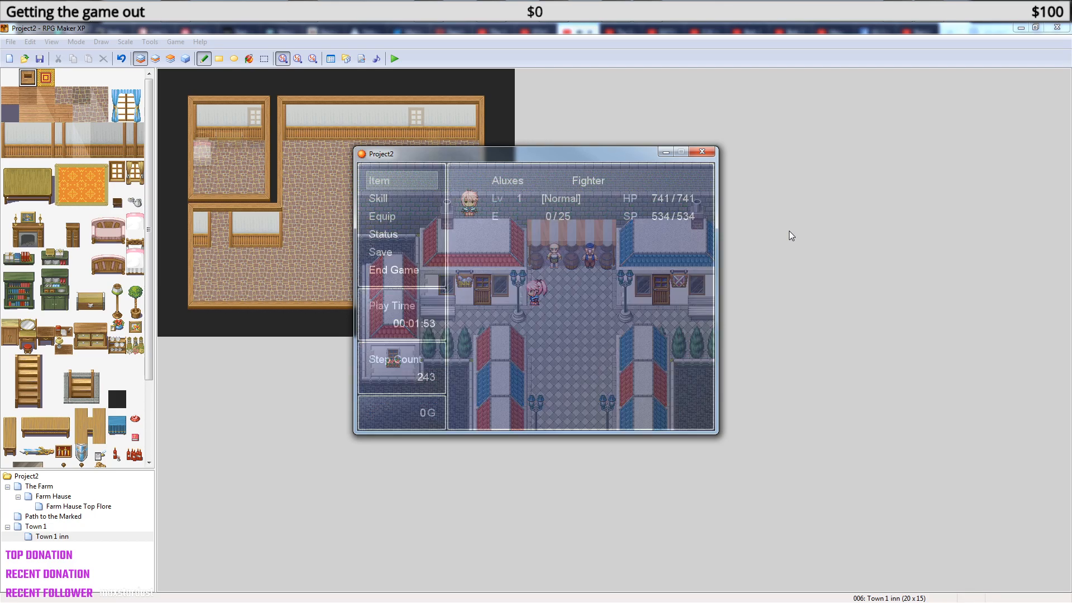
key(Down)
key(Return)
key(Escape)
key(Escape)
key(Left)
key(Up)
key(Up)
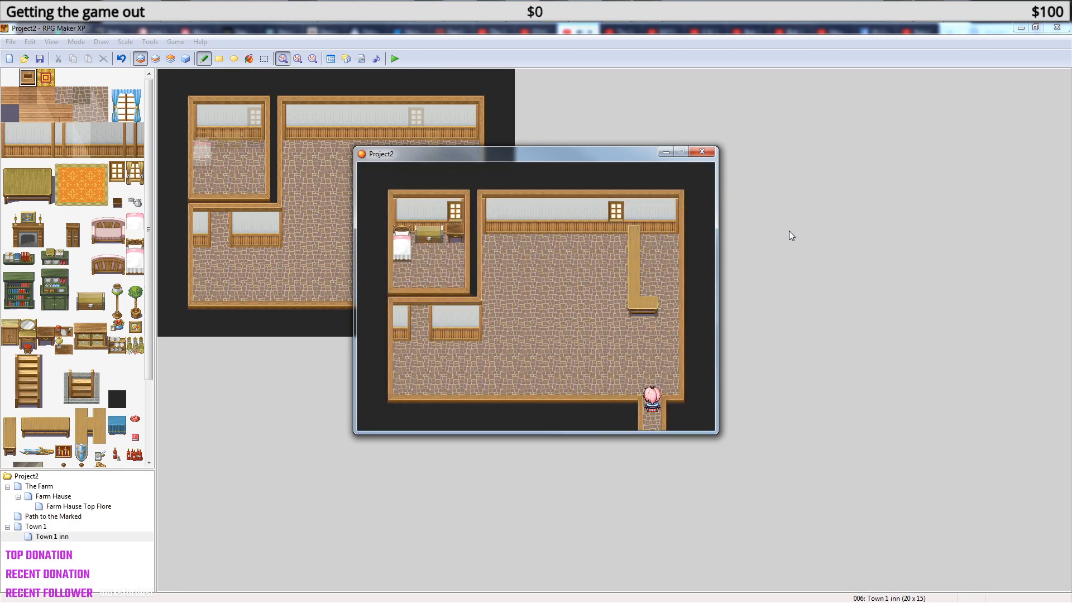
- Walk the character from the inn's entrance across the main room to the small room's doorway
key(Left)
key(Right)
key(Down)
key(Up)
key(Left)
key(Left)
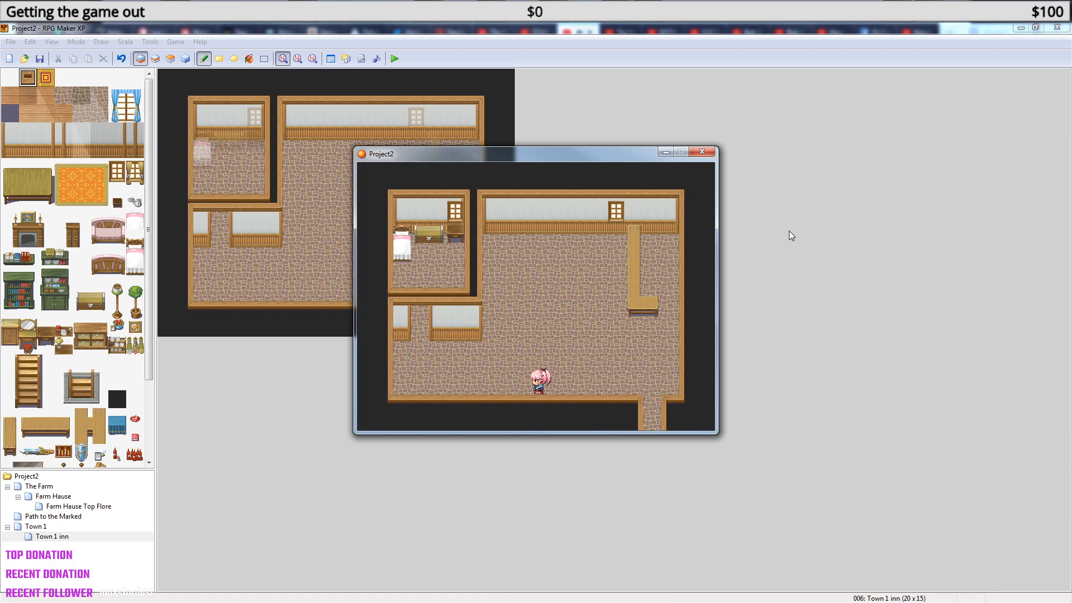
key(Up)
key(Left)
key(Up)
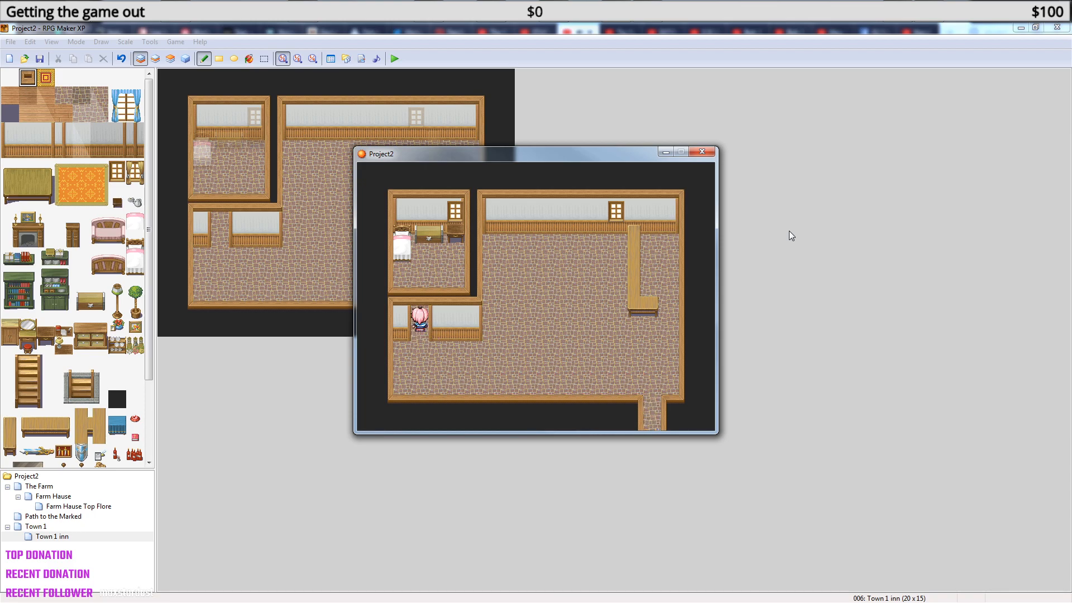
- Test passing back and forth through the doorway into the small room, and end the playtest
key(Down)
key(Up)
key(Down)
key(Up)
key(Down)
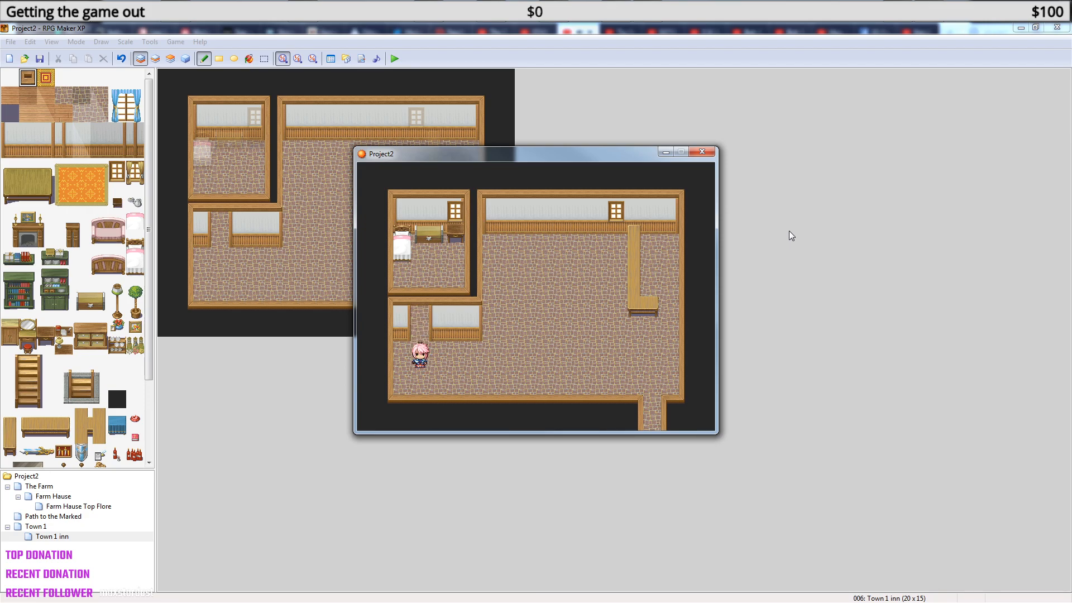
key(Up)
key(Up)
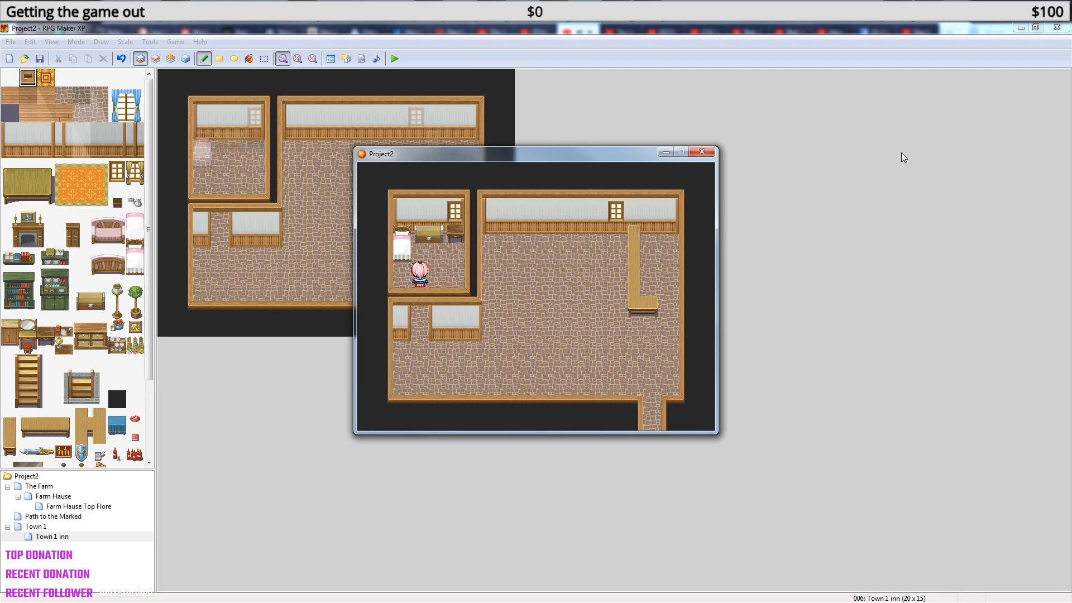
click(701, 153)
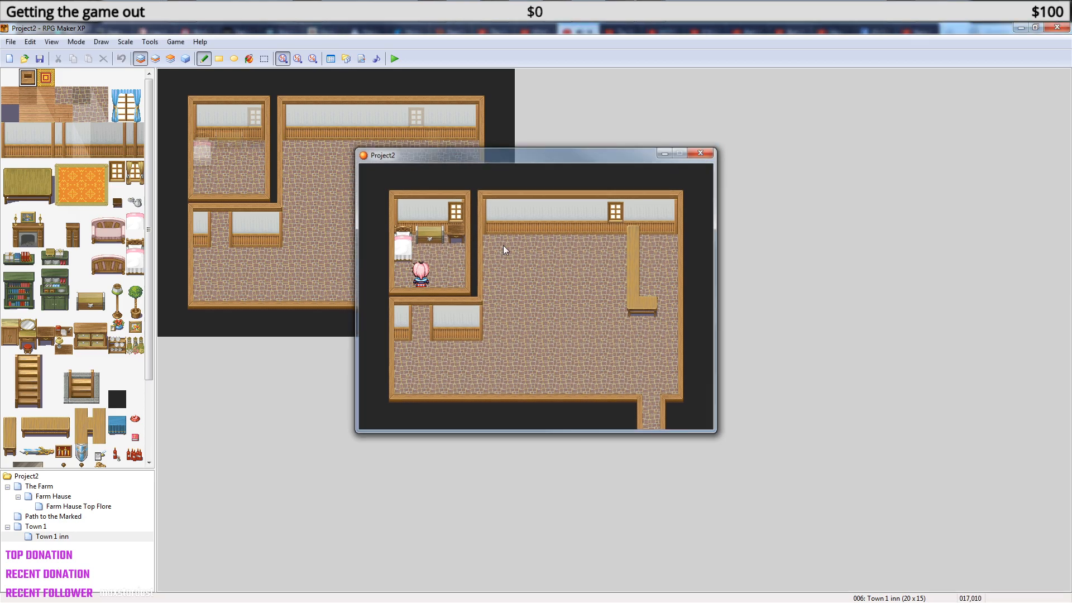
- Switch the Town 1 inn map to the event layer
right_click(452, 331)
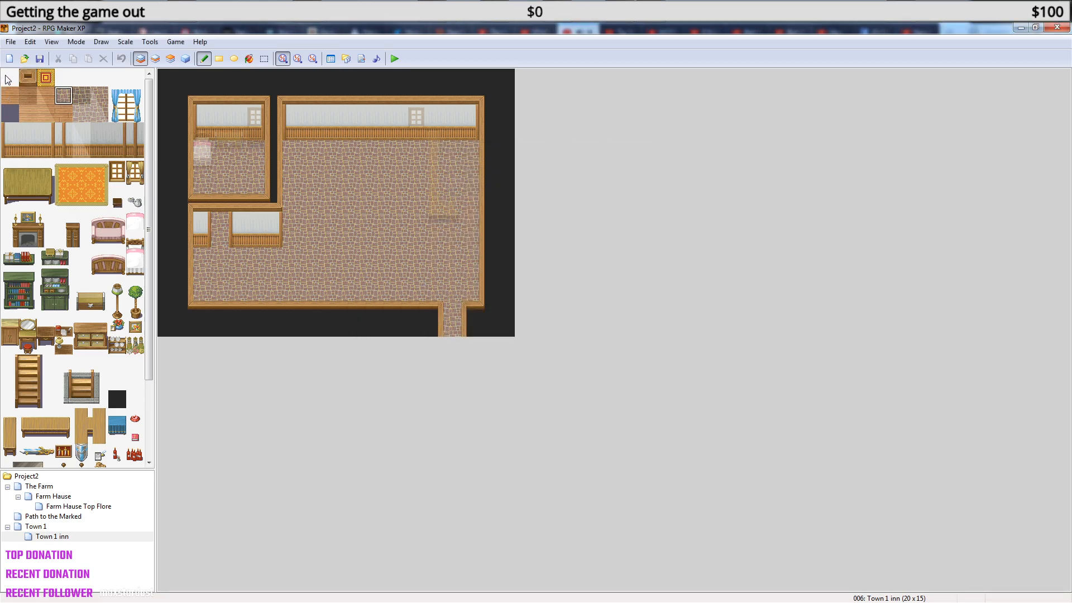
click(186, 58)
right_click(445, 330)
click(472, 333)
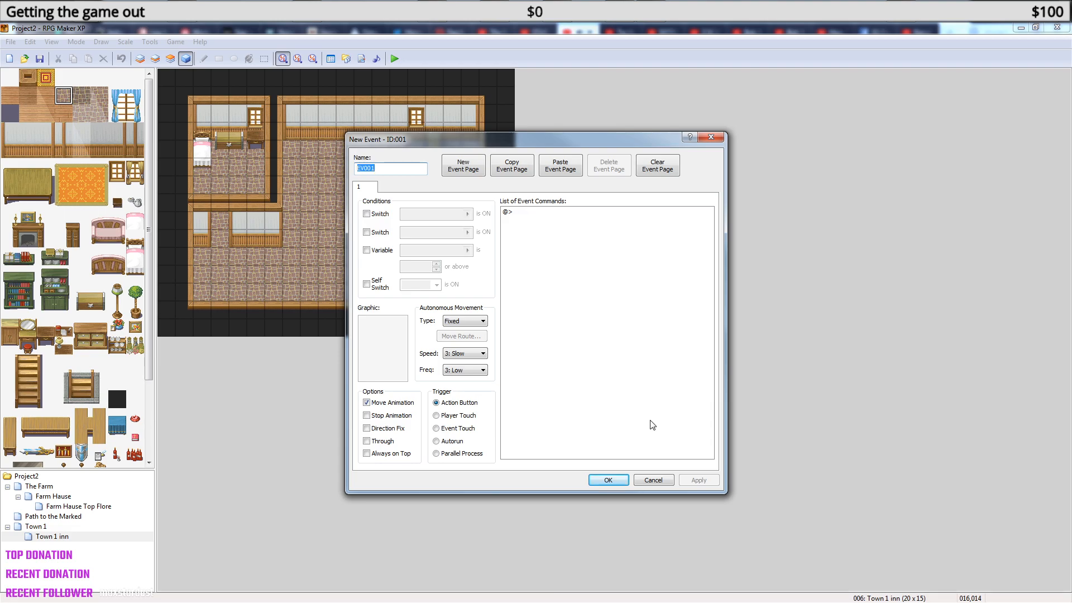
click(662, 479)
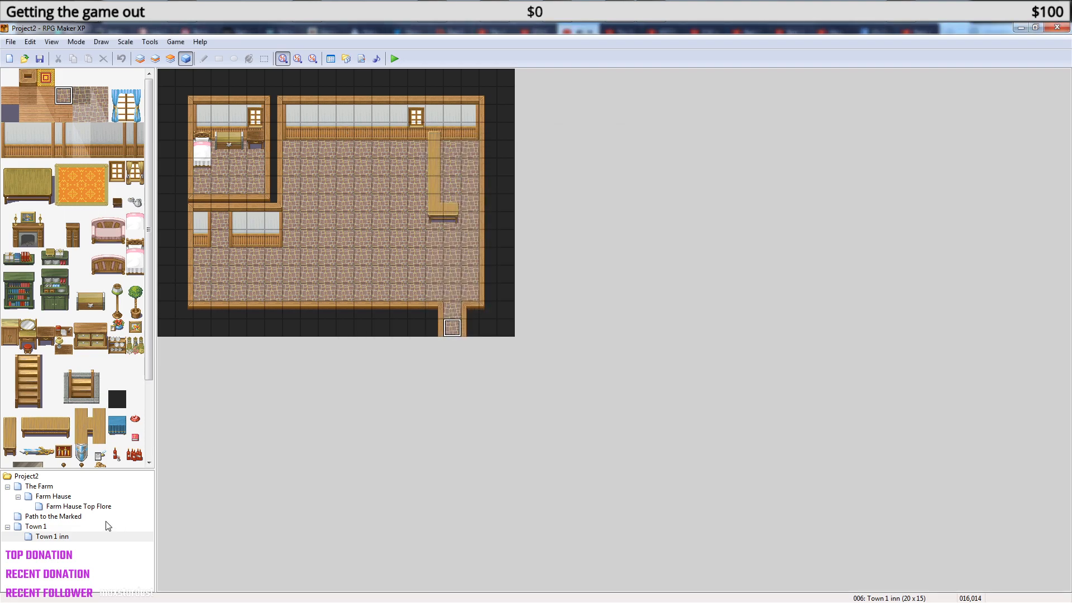
- Copy the Exit event from the Farm Hause map onto the Town 1 inn map's entrance tile at 016,014
click(45, 487)
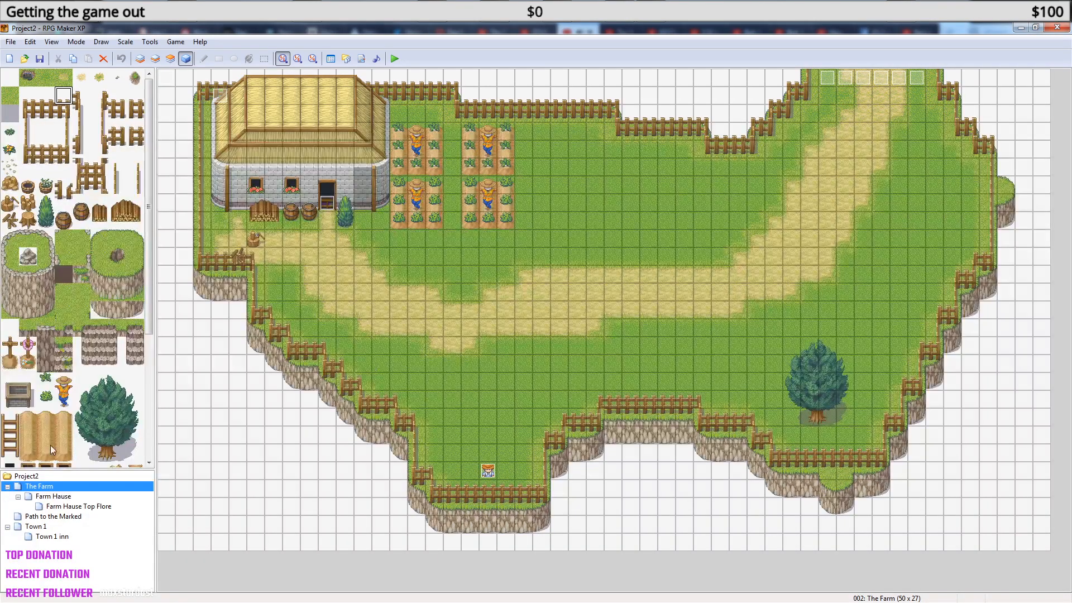
click(78, 497)
click(436, 331)
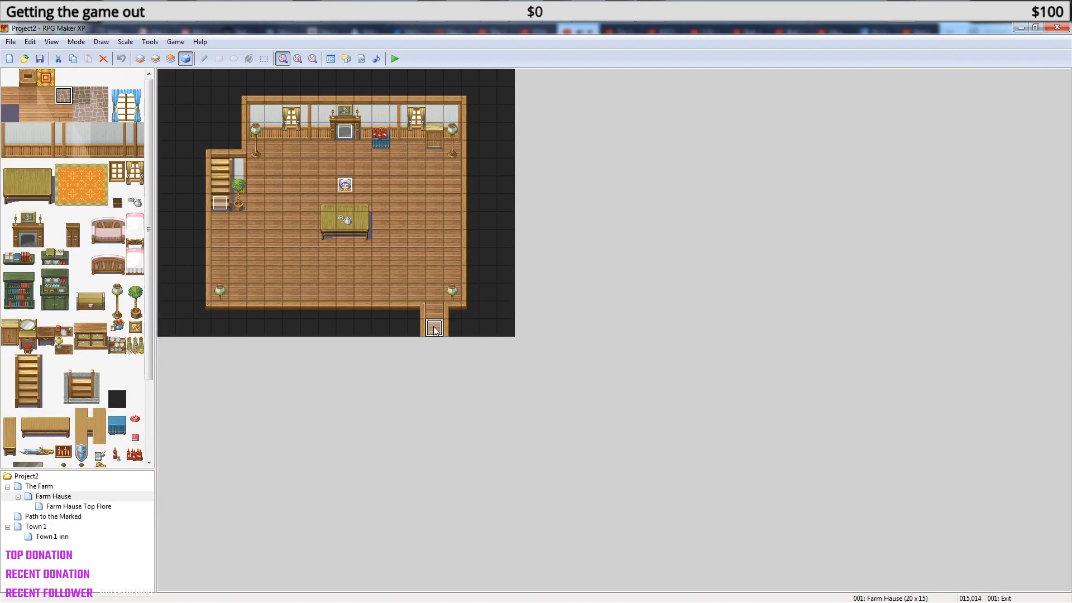
click(108, 528)
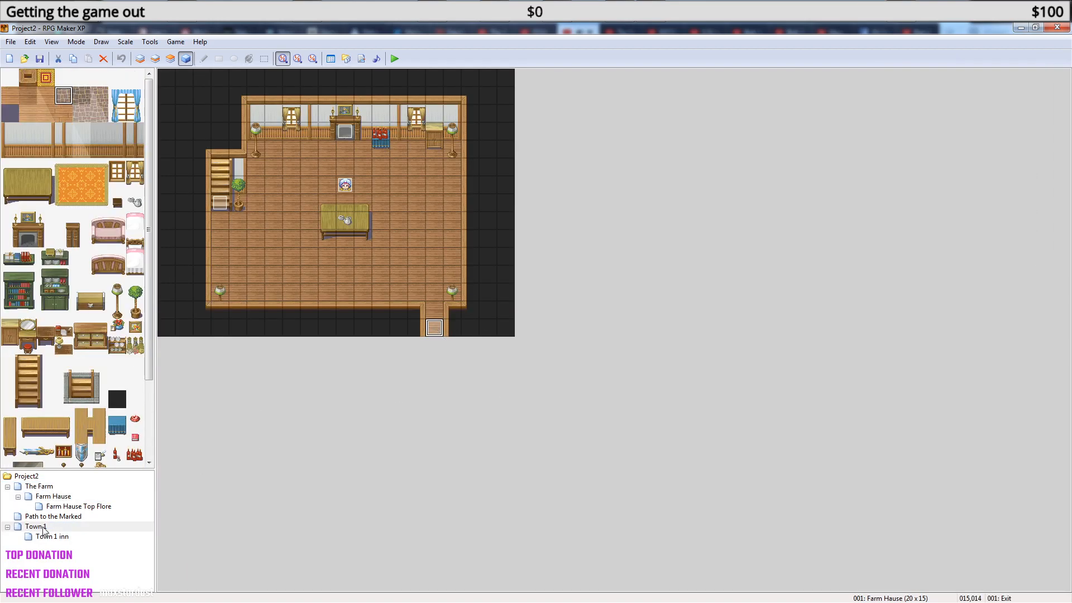
click(51, 536)
click(452, 331)
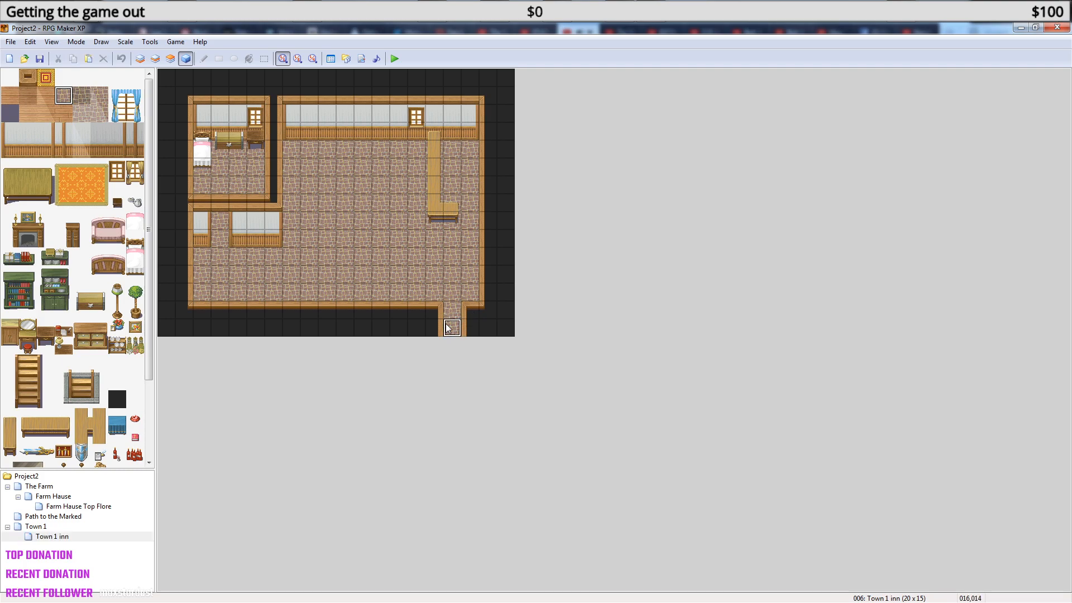
- Delete the Control Switches command for "0002: First time out" from page 1 of the inn's Exit event
double_click(452, 331)
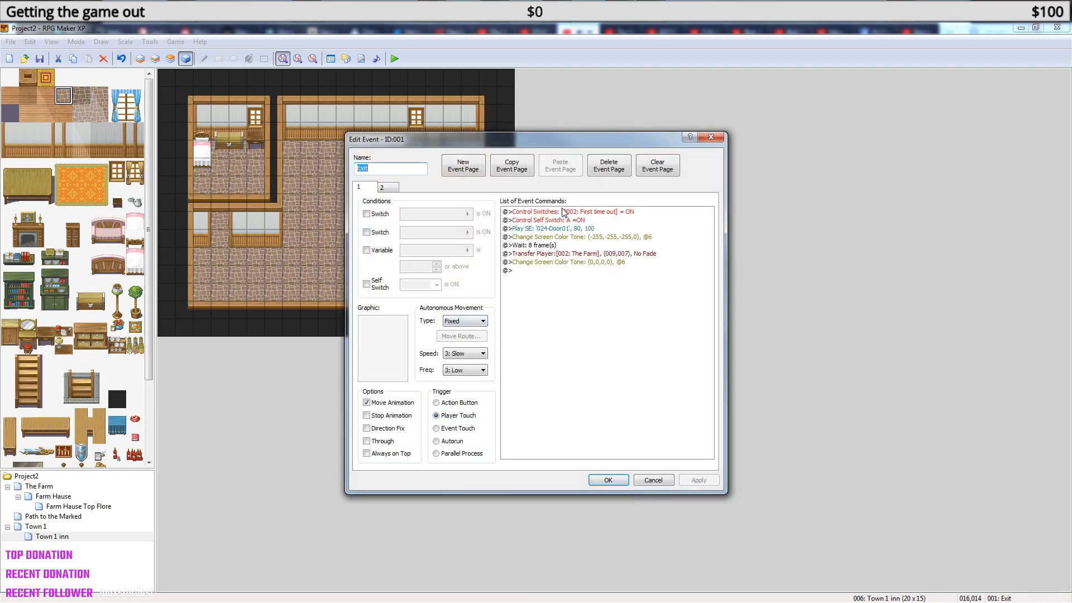
click(552, 223)
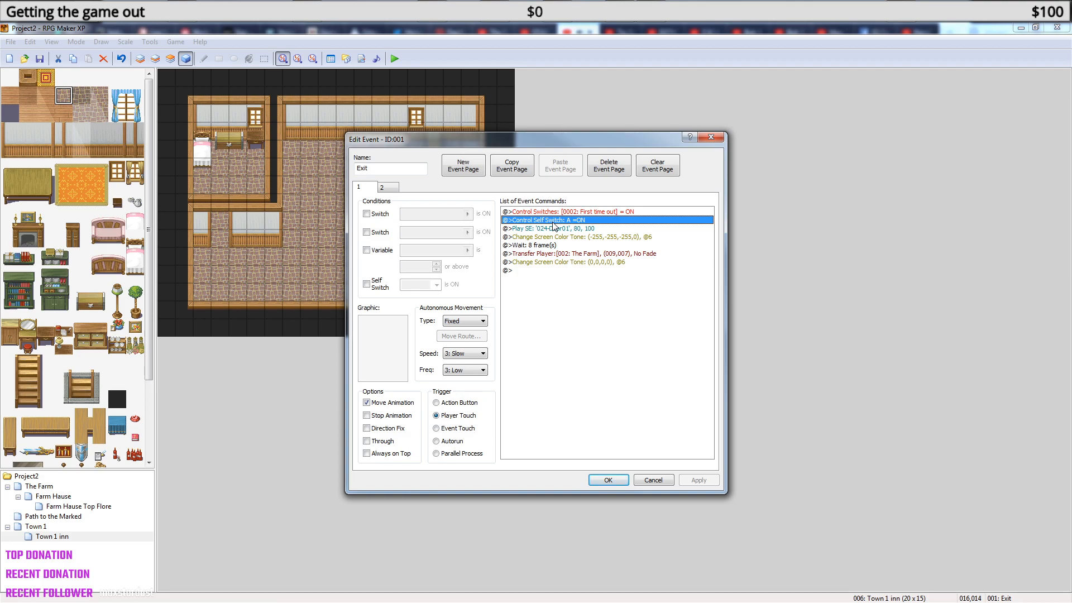
click(561, 212)
key(Delete)
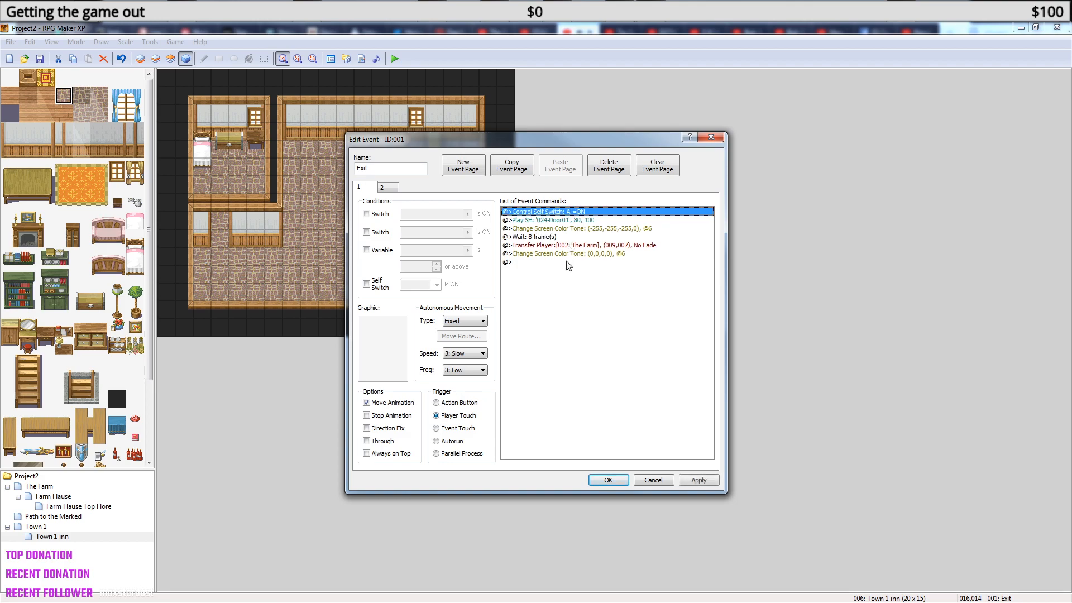
- Compare the conditions and event commands on pages 1 and 2 of the Exit event, especially the self switch A settings
click(390, 188)
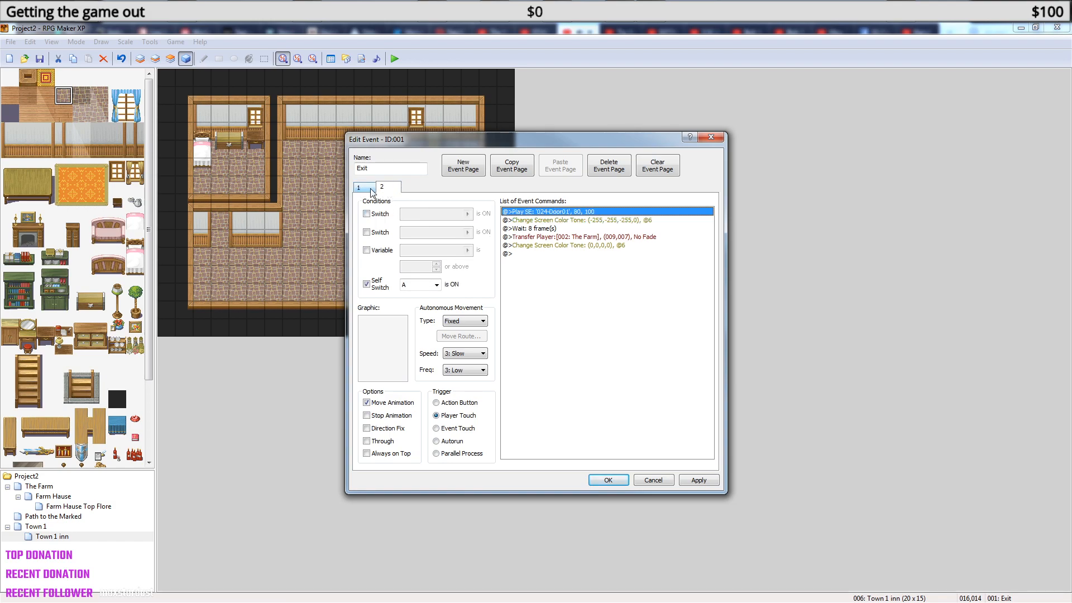
click(371, 190)
click(383, 188)
click(366, 189)
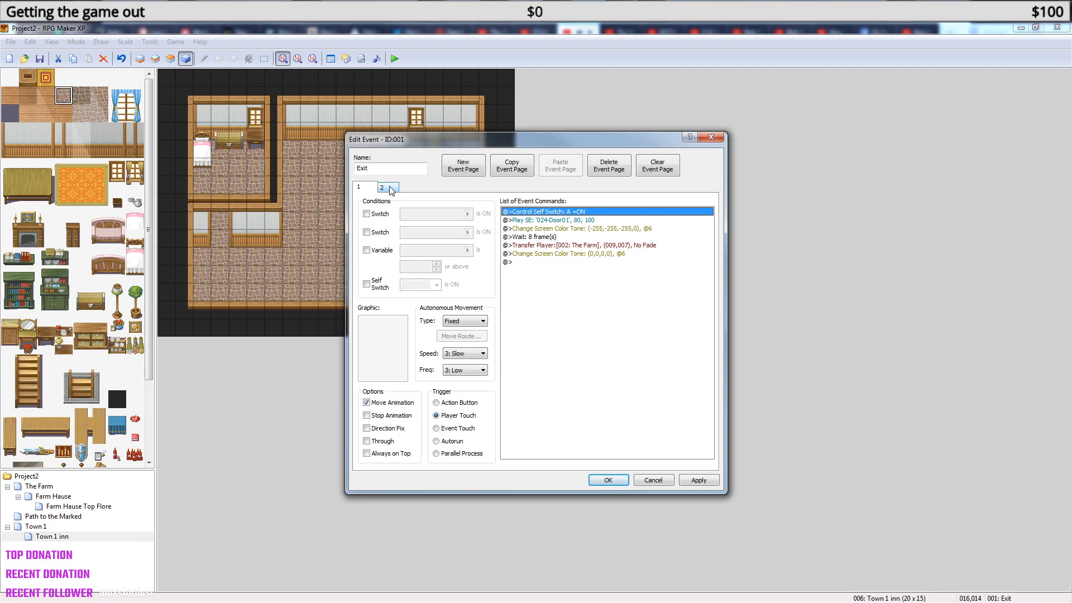
click(391, 188)
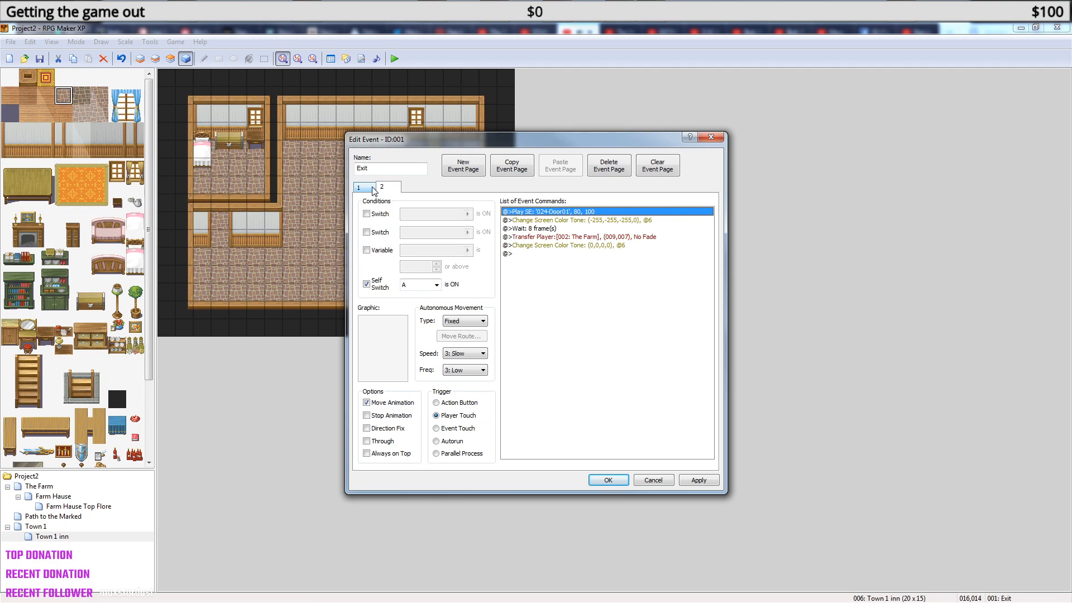
click(373, 189)
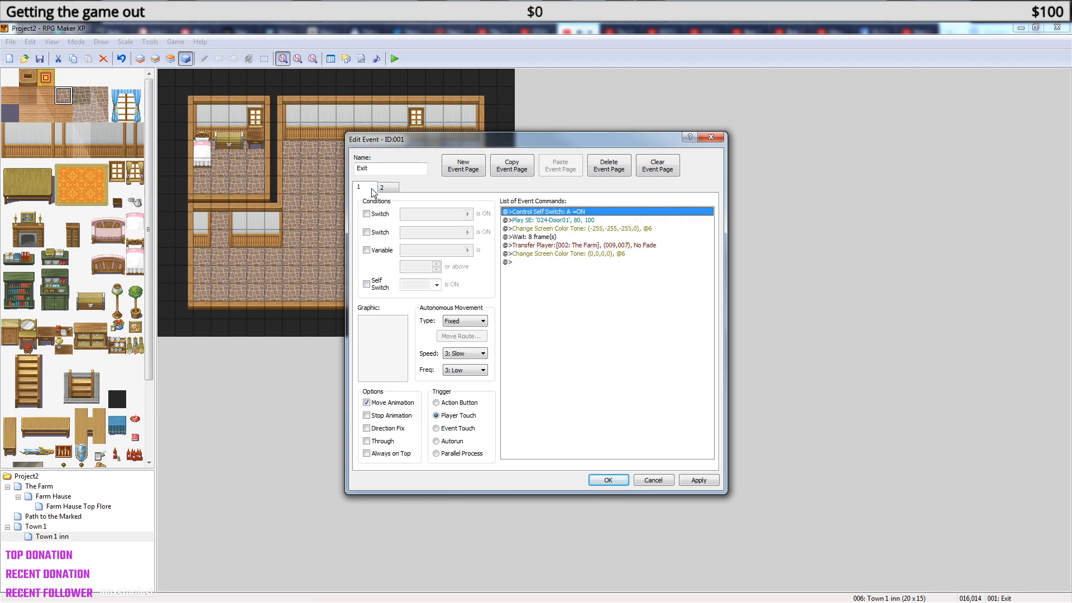
click(389, 188)
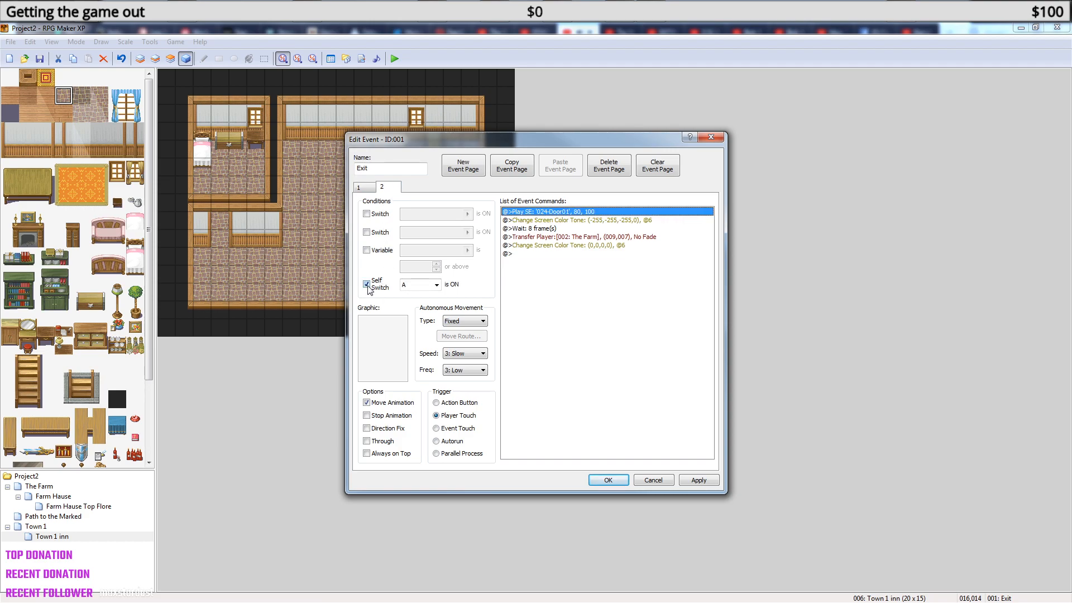
click(366, 188)
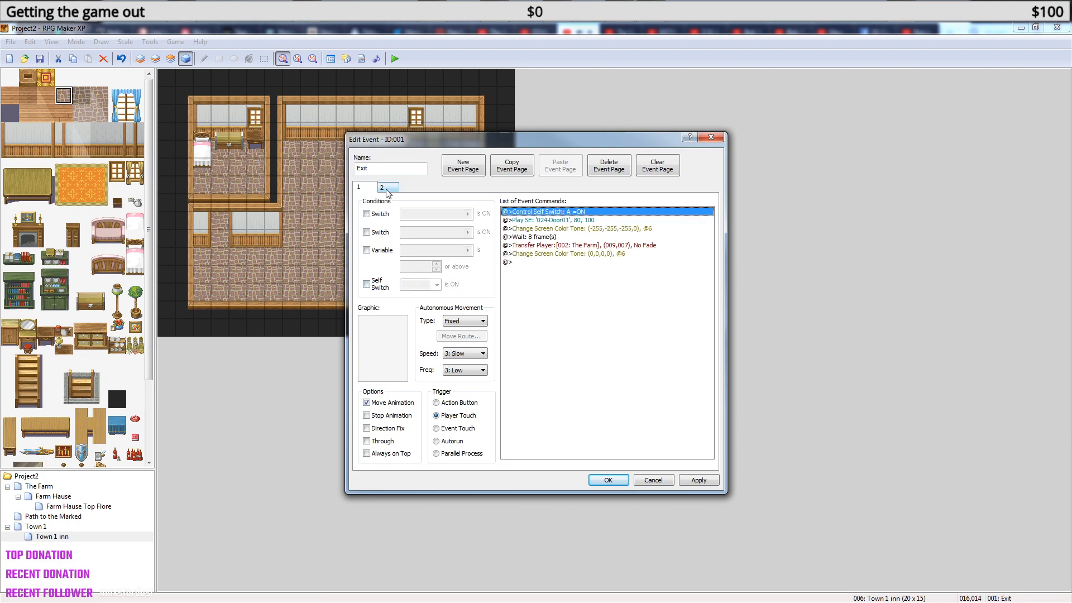
click(382, 189)
click(363, 189)
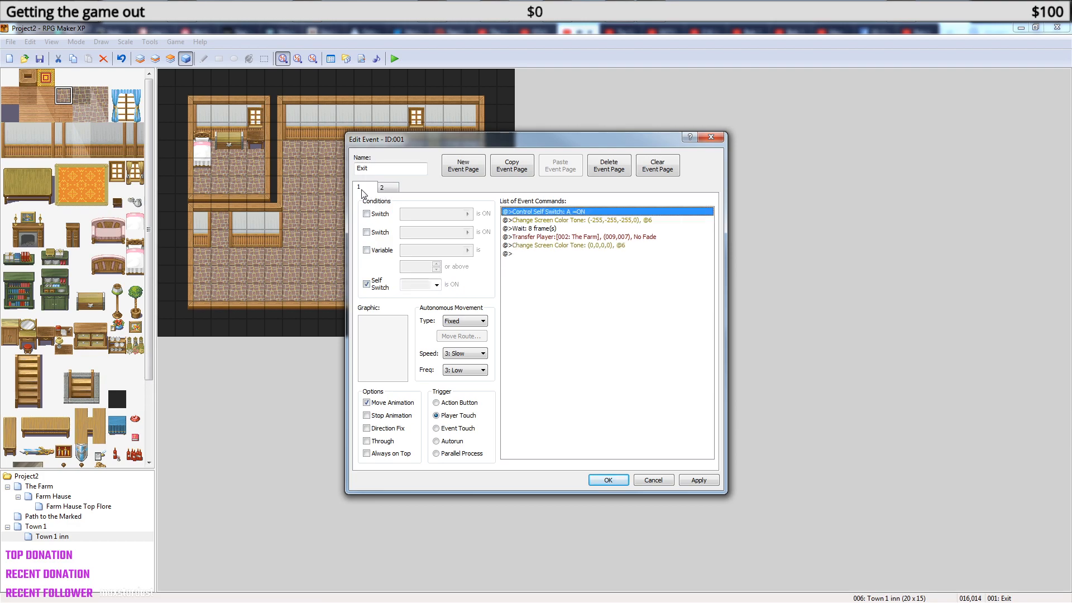
click(376, 188)
click(389, 191)
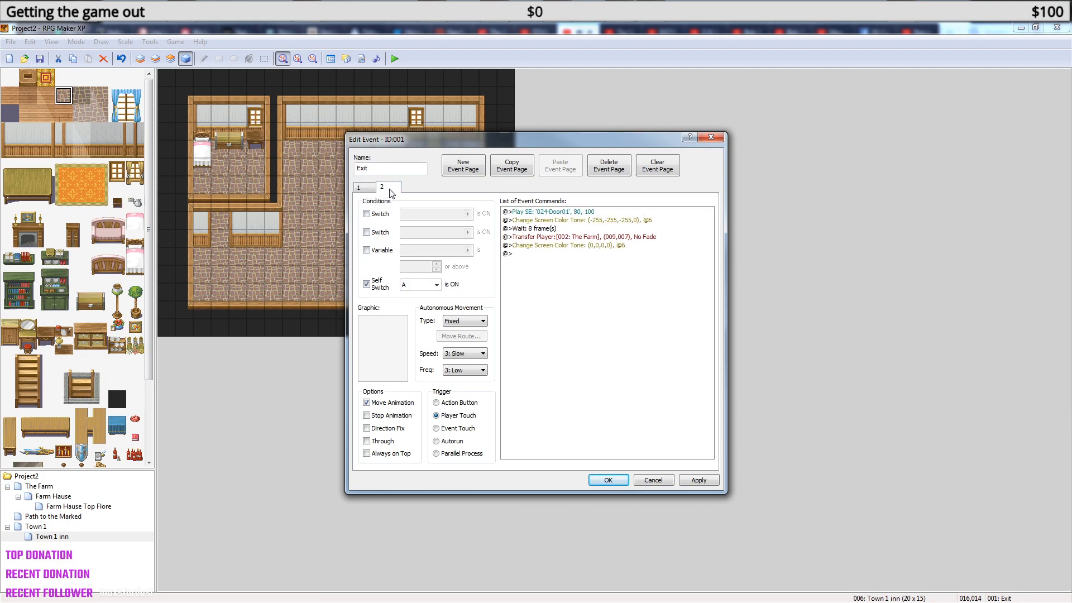
click(369, 192)
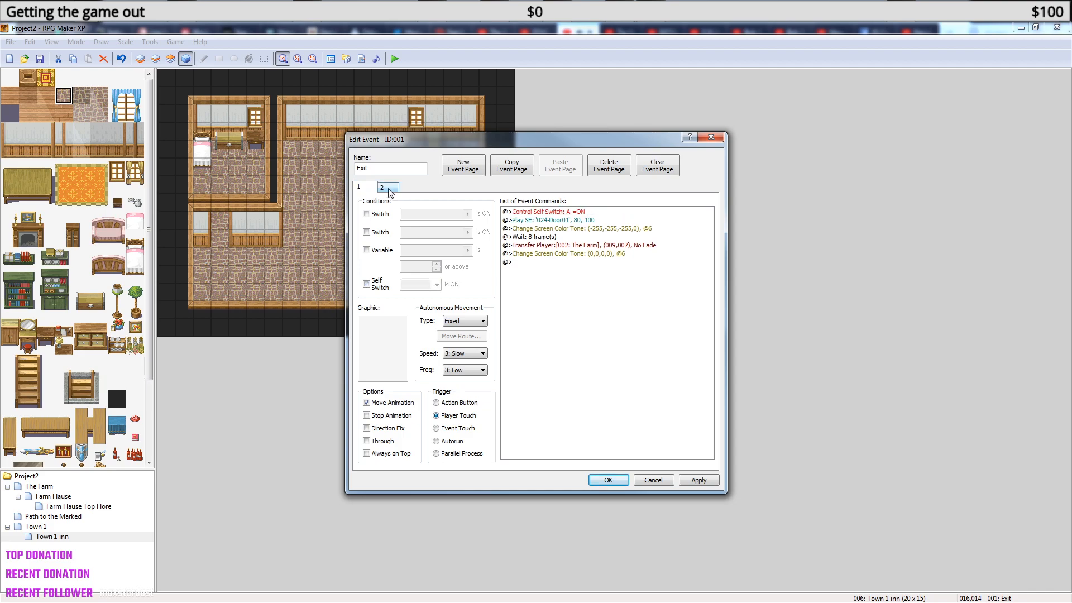
click(389, 190)
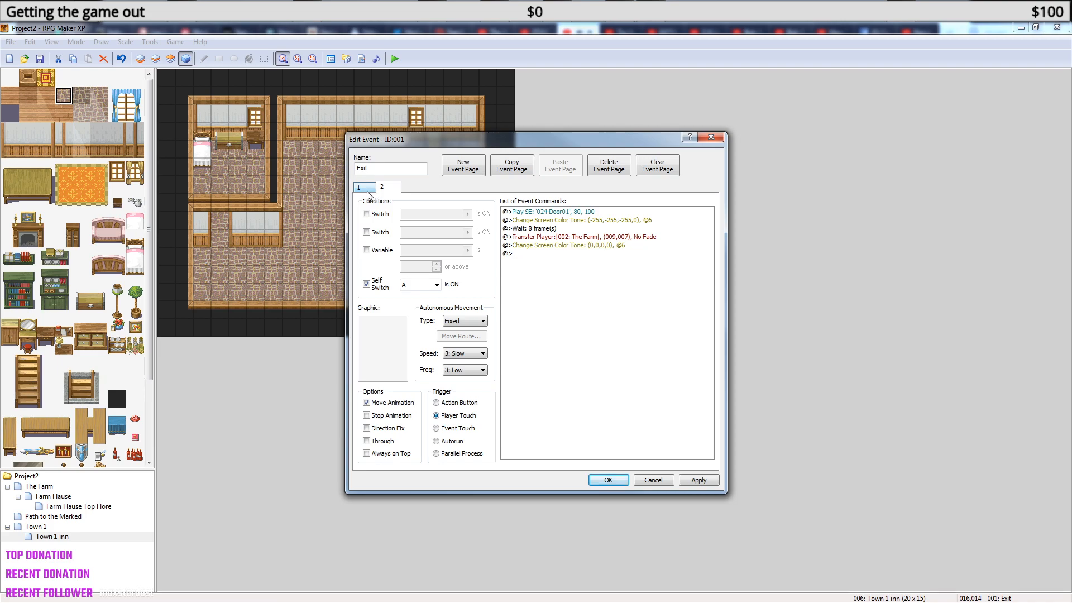
click(367, 285)
click(369, 190)
click(388, 192)
click(369, 190)
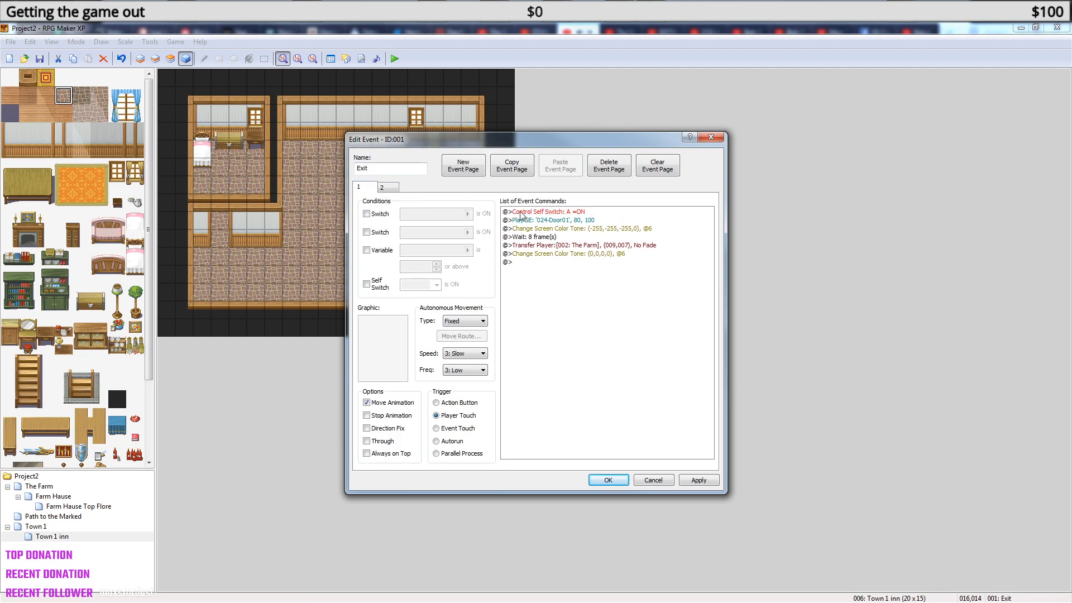
click(546, 214)
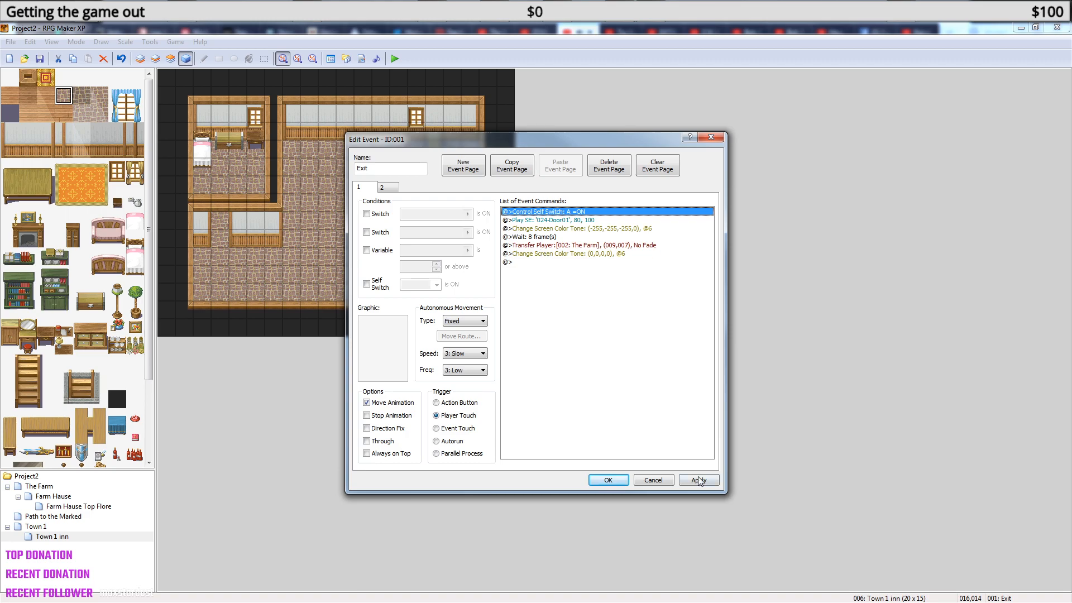
- Discard the pending edits to the inn's Exit event, then delete its first event page and keep only the self switch A page's commands
click(661, 486)
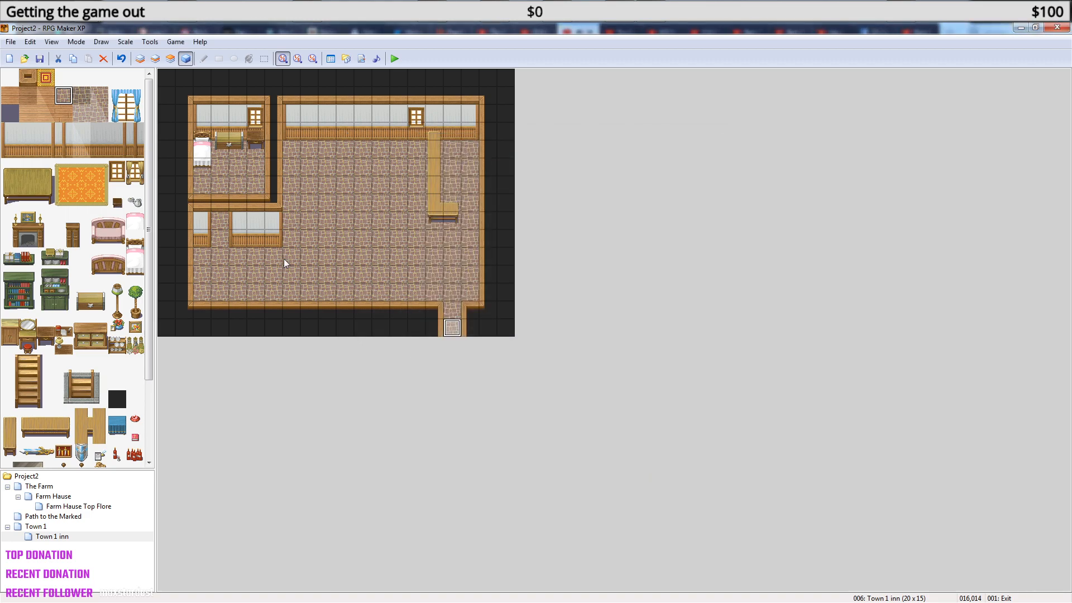
double_click(453, 328)
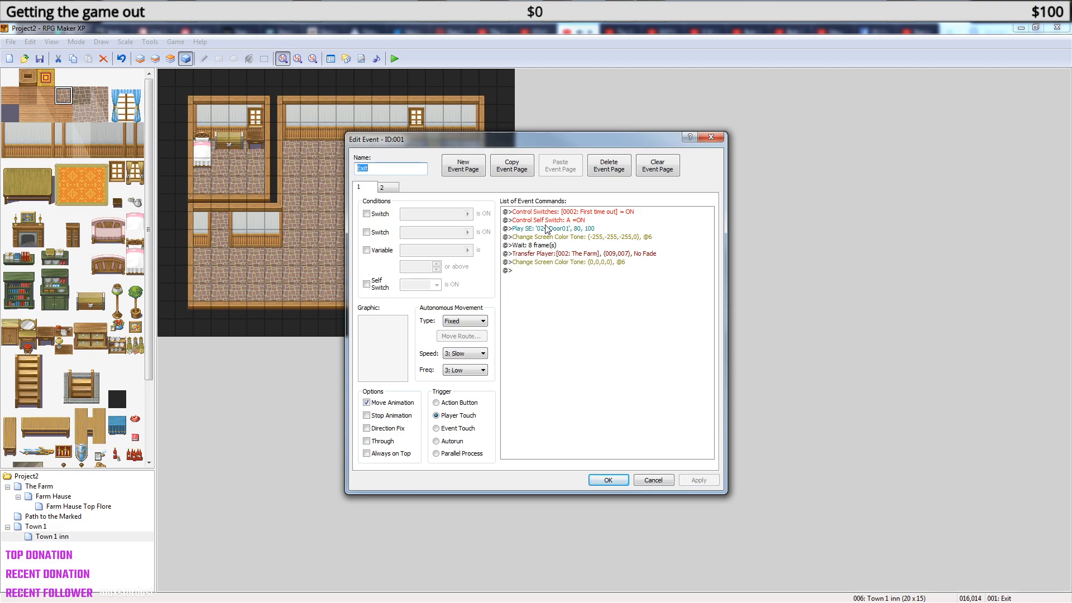
click(388, 189)
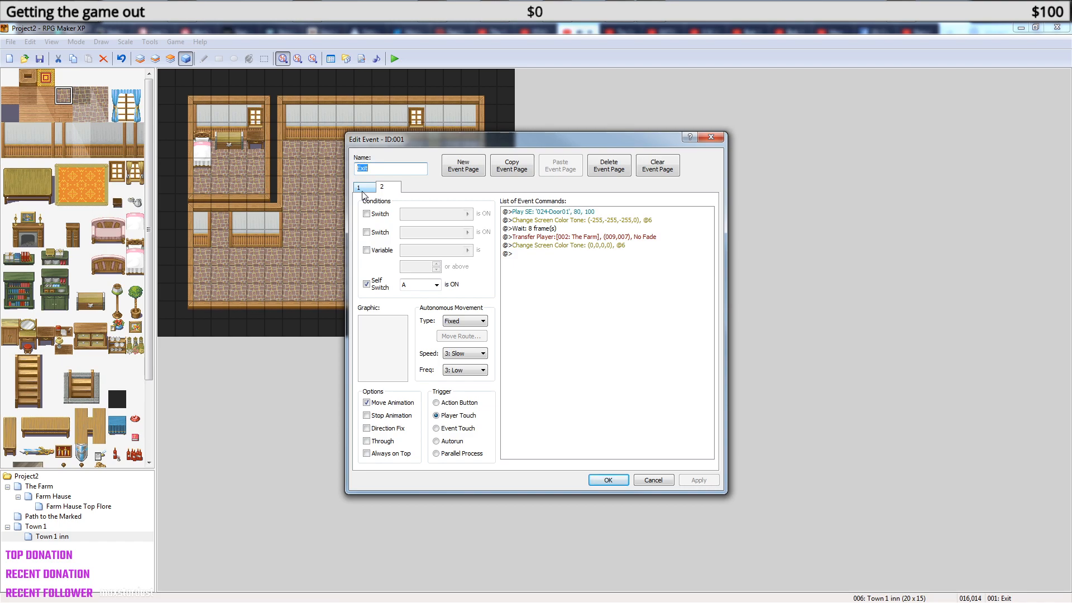
click(363, 189)
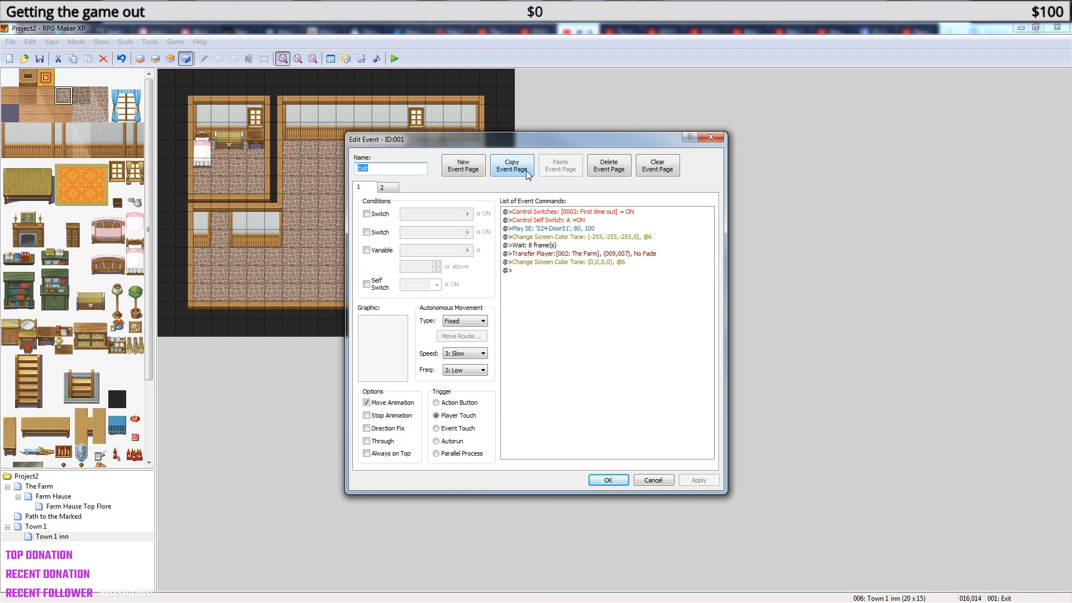
click(607, 171)
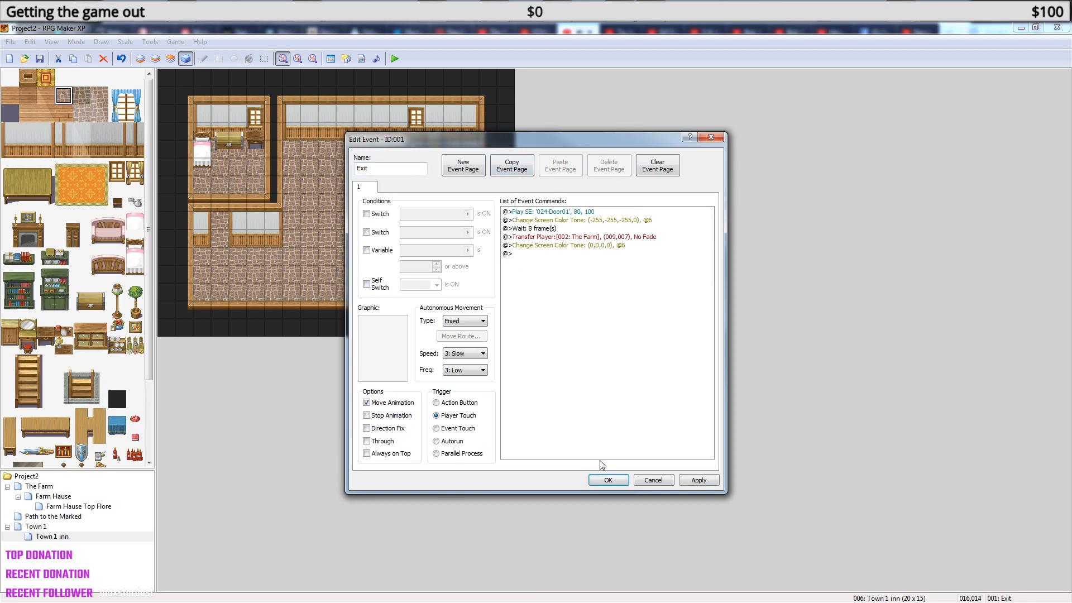
click(607, 480)
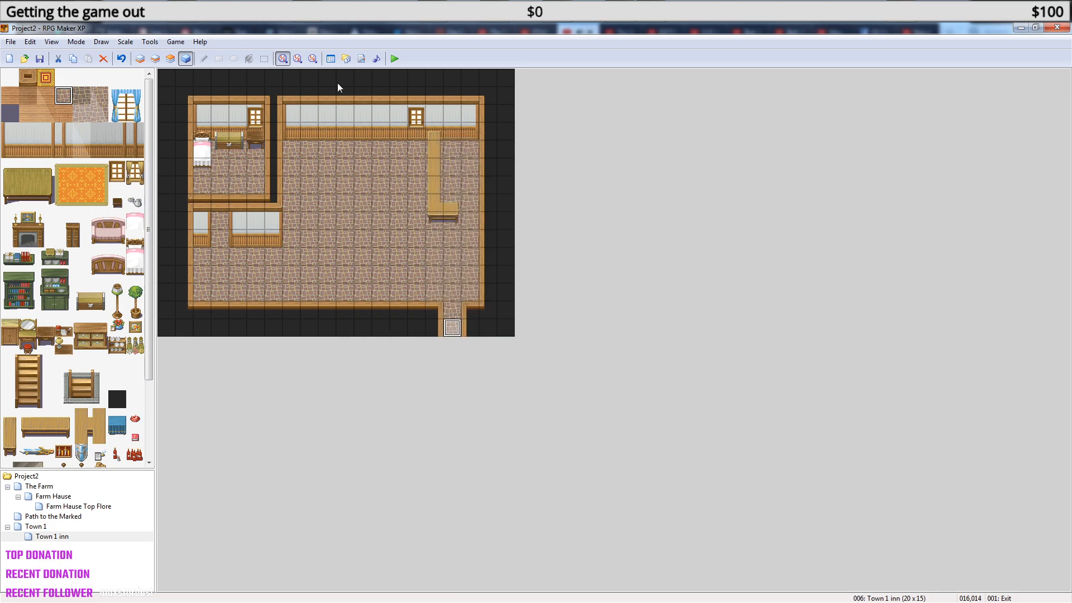
- Set the Transfer Player destination in the inn's Exit event to the door tile 009,007 on the Town 1 map
double_click(452, 329)
right_click(595, 239)
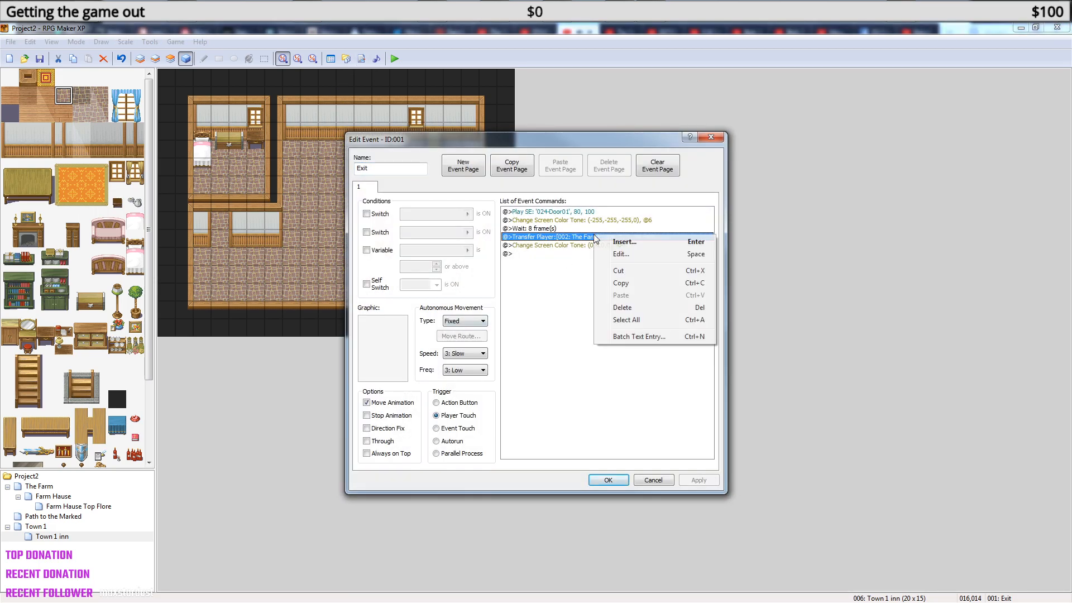
click(626, 253)
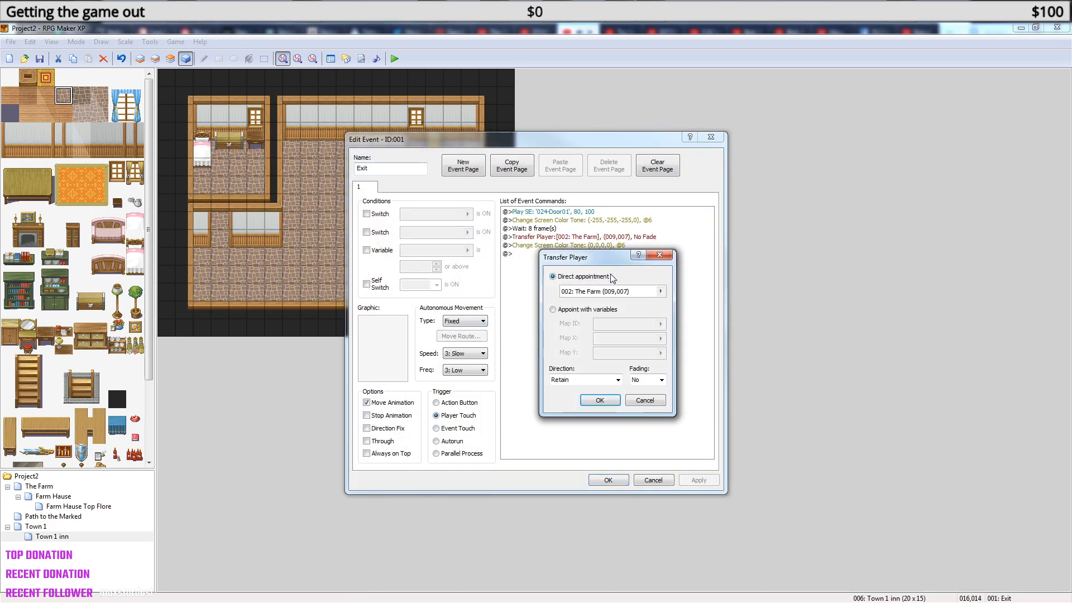
click(652, 291)
click(423, 225)
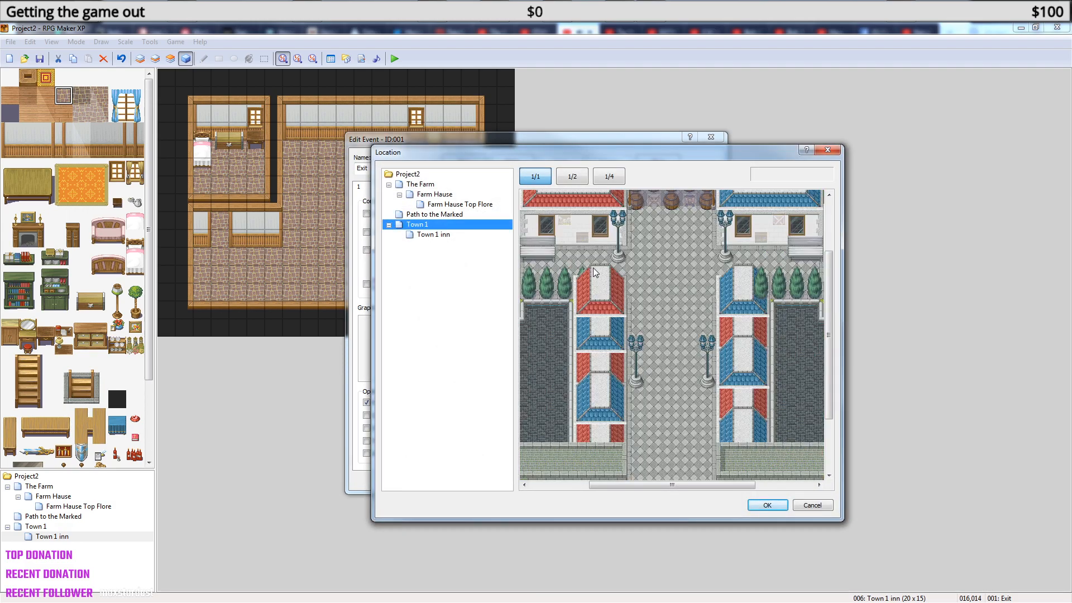
click(583, 237)
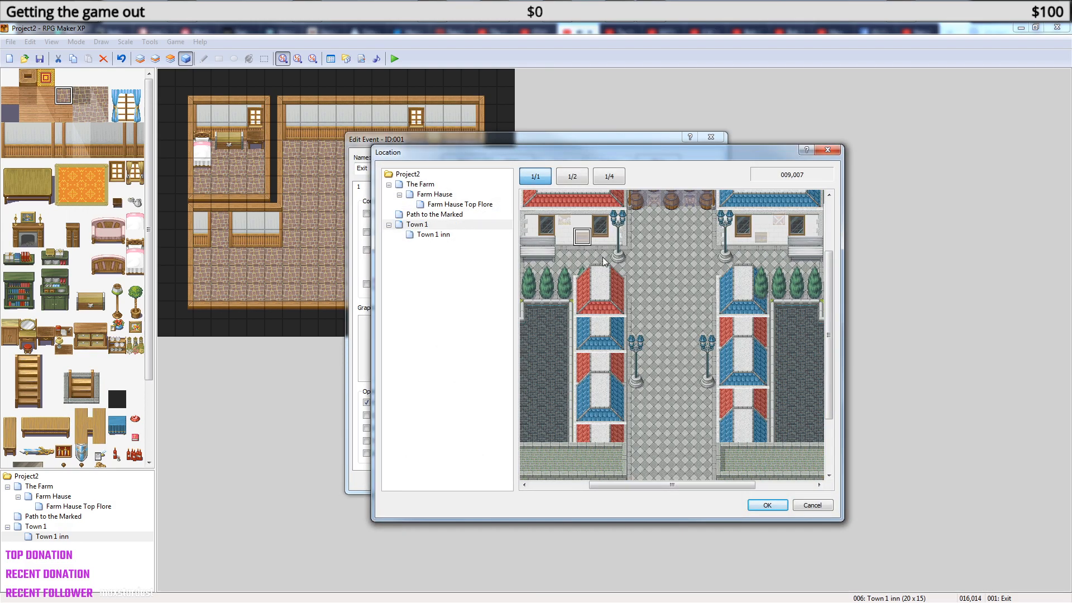
click(775, 507)
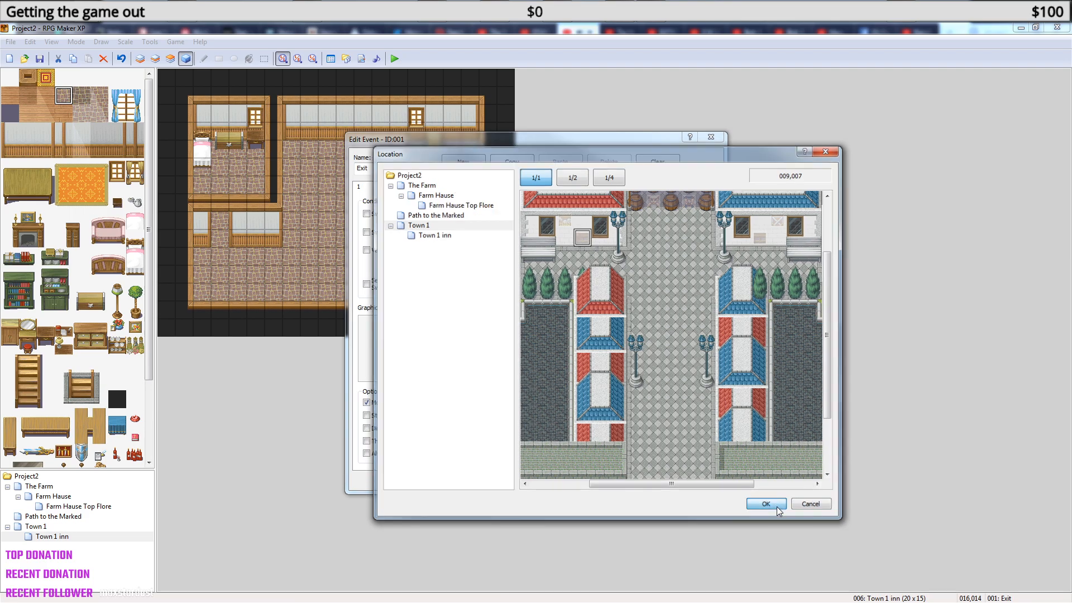
click(605, 399)
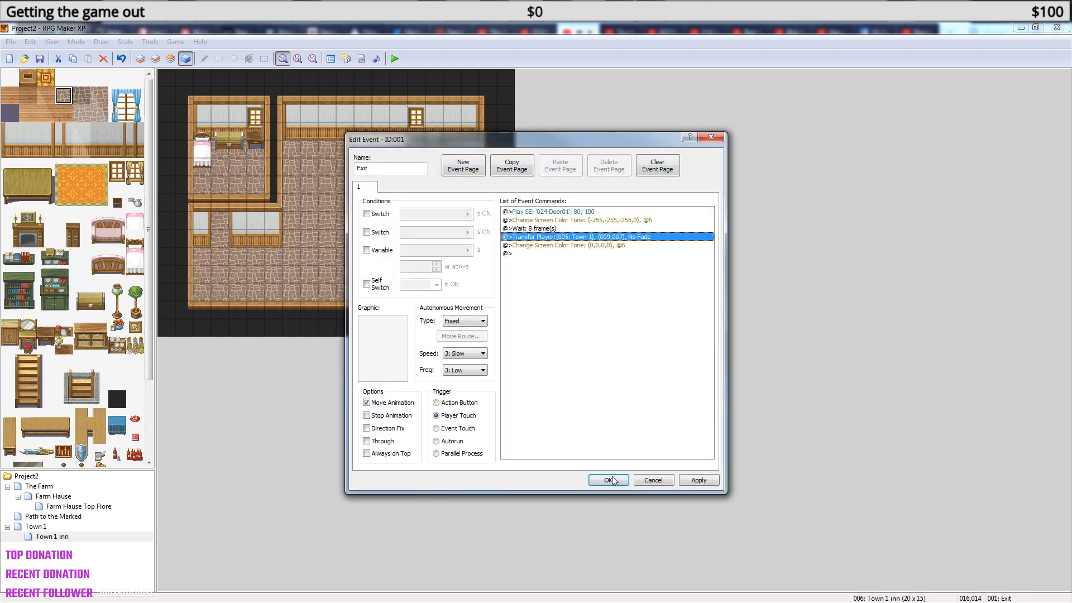
click(612, 481)
- Save the project changes, start a playtest and continue from saved game File1
click(395, 59)
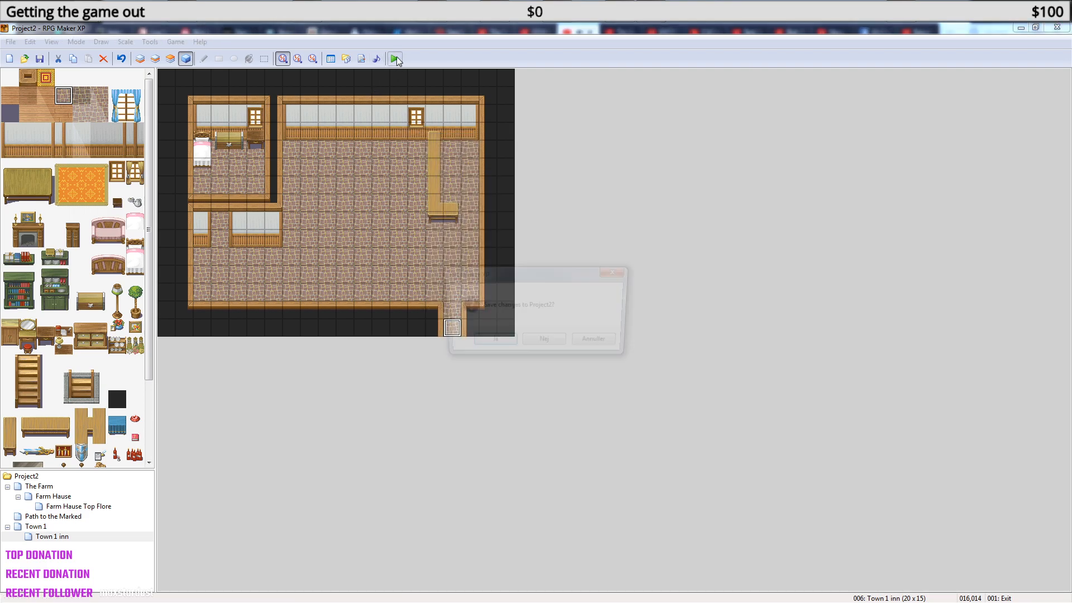
click(485, 342)
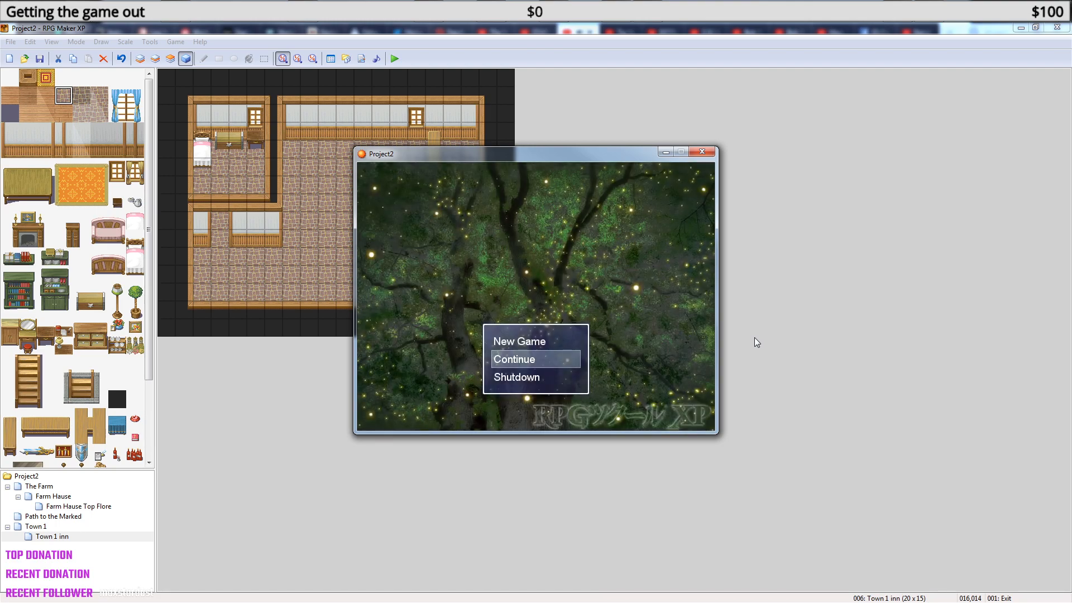
key(Return)
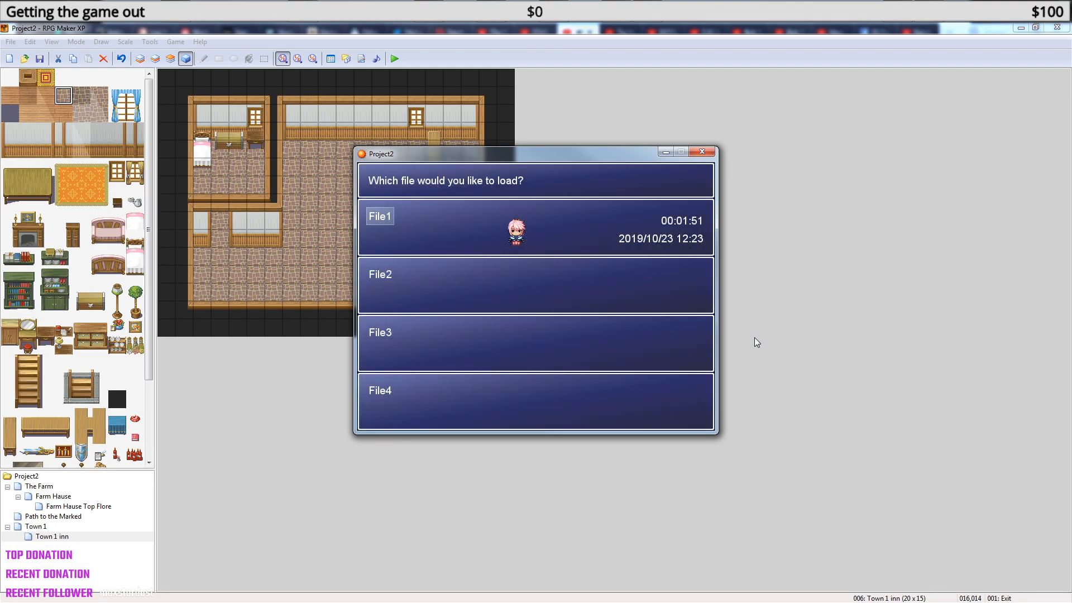
key(Return)
- Test the inn entrance and exit by walking the character through the red-roofed building's door and back out, and close the playtest
key(Left)
key(Left)
key(Down)
key(Down)
key(Left)
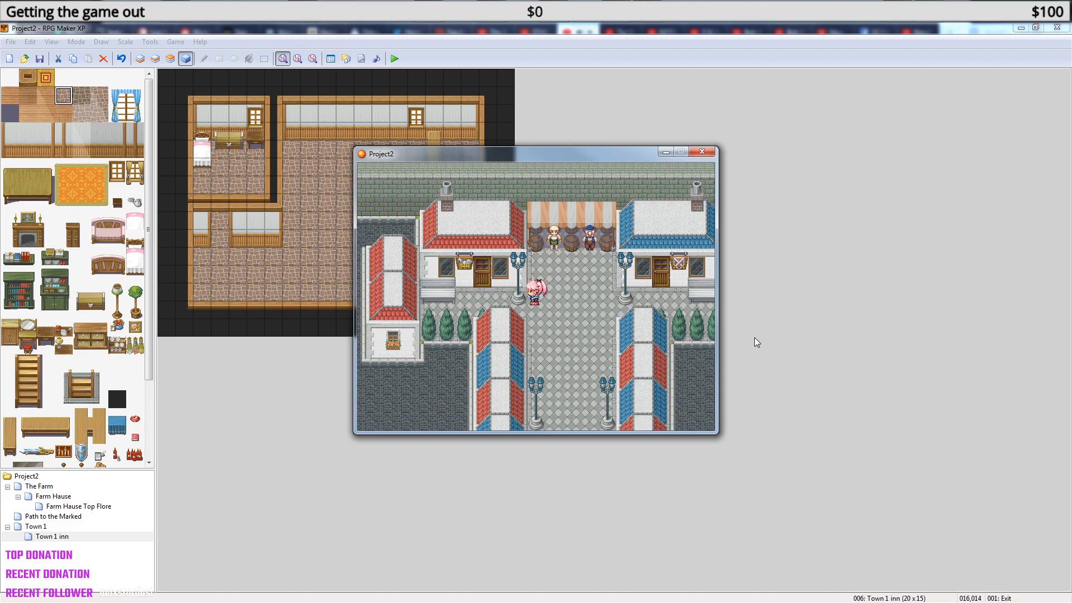
key(Down)
key(Left)
key(Left)
key(Left)
key(Up)
key(Up)
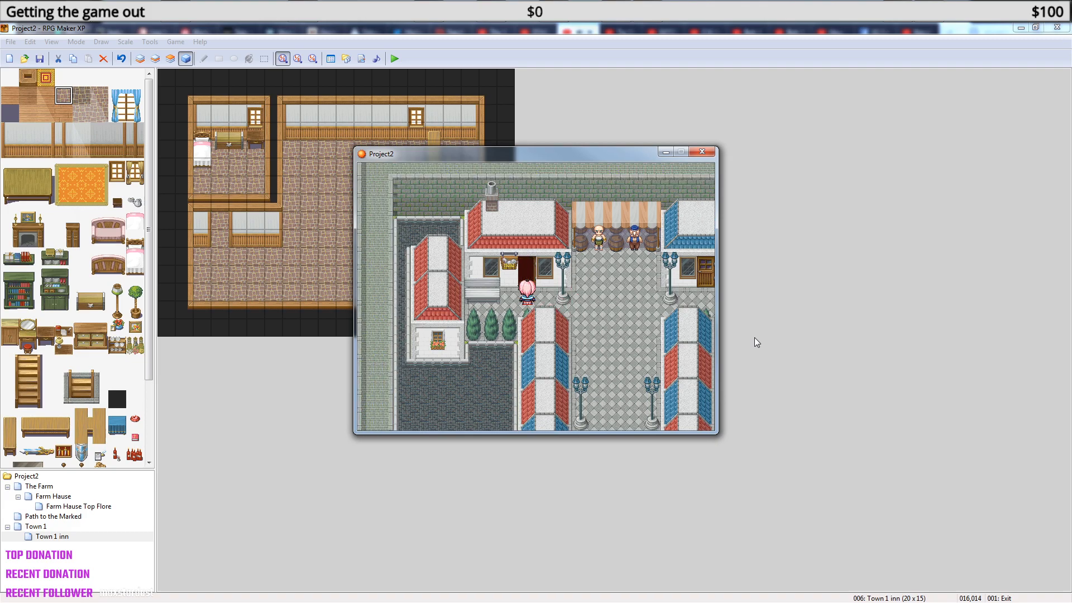
key(Up)
key(Down)
key(Down)
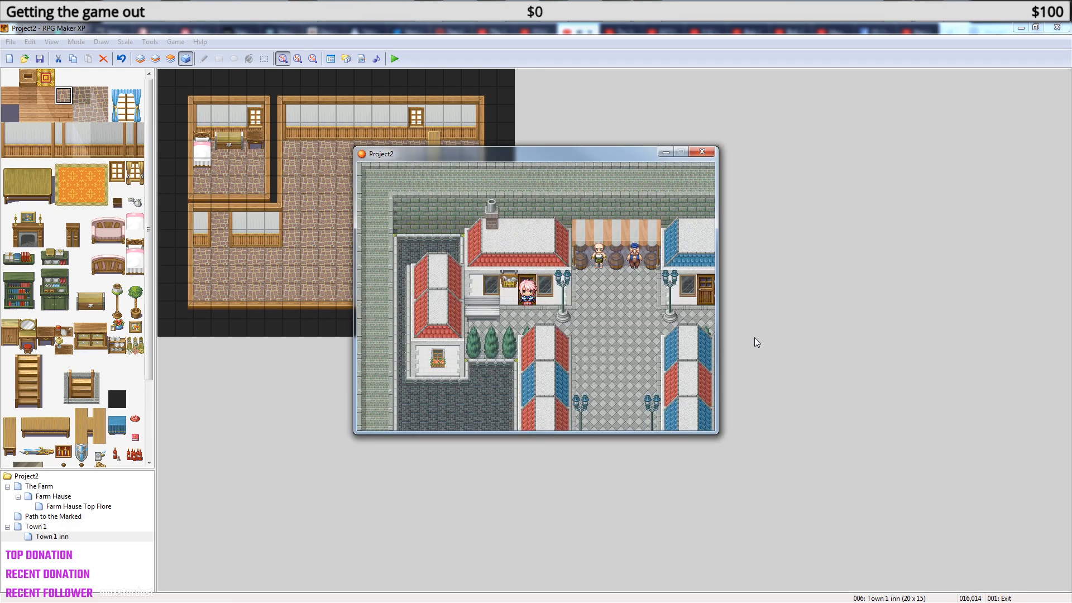
click(702, 151)
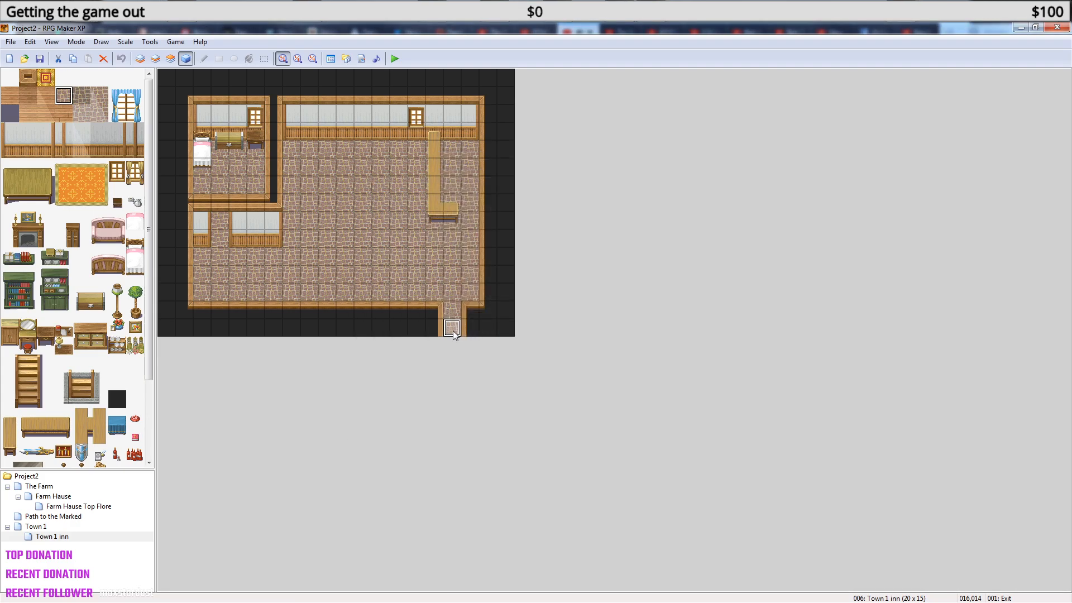
- Review the inn's Exit event and the three pages of the Next door event at 009,007 on the Town 1 map
double_click(452, 328)
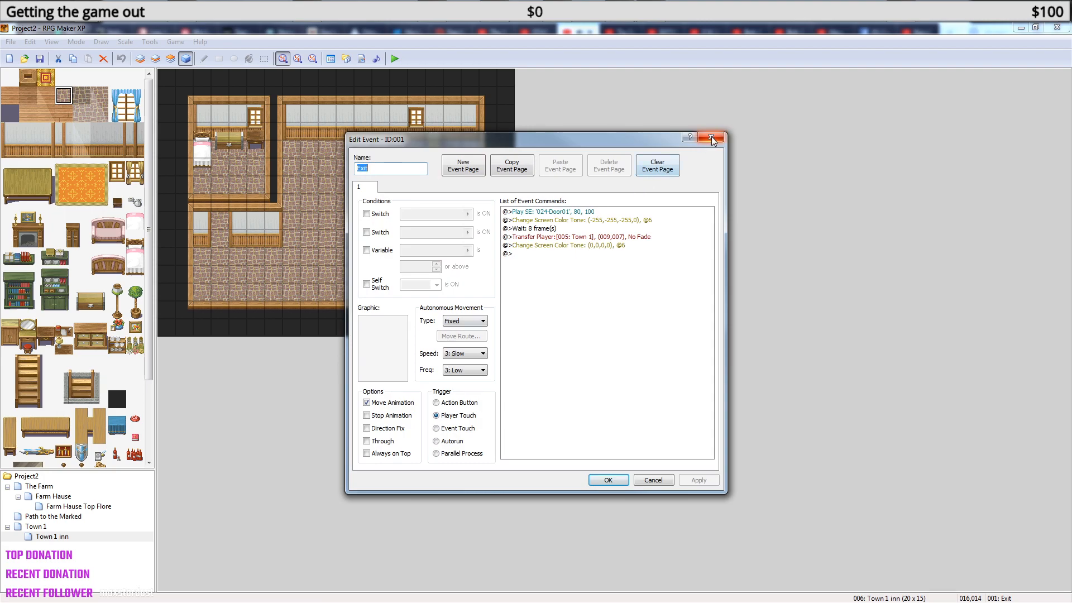
click(710, 139)
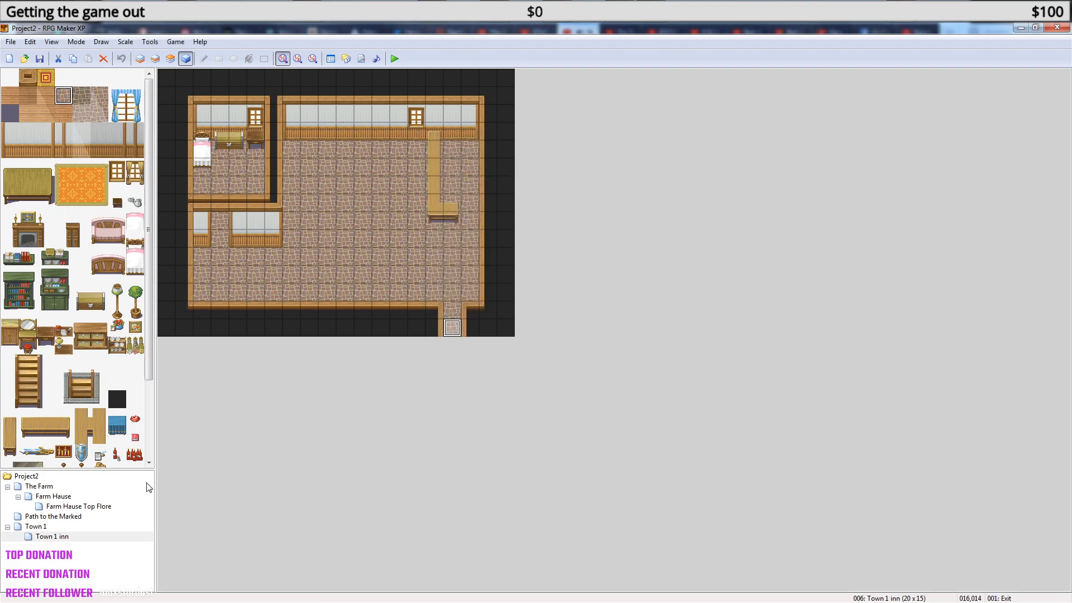
click(42, 527)
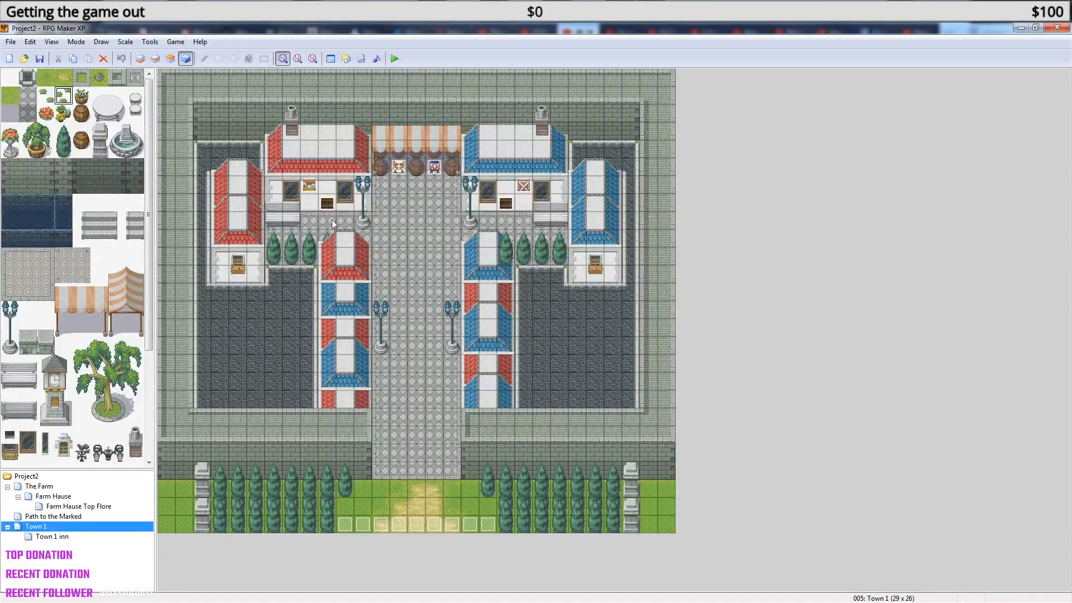
double_click(329, 202)
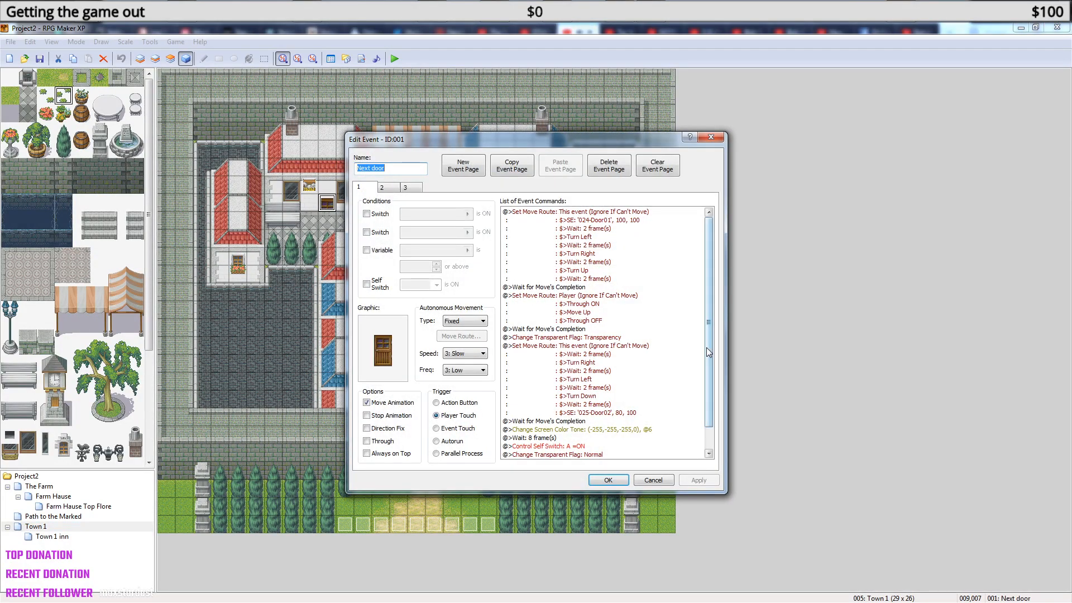
drag(711, 354, 707, 407)
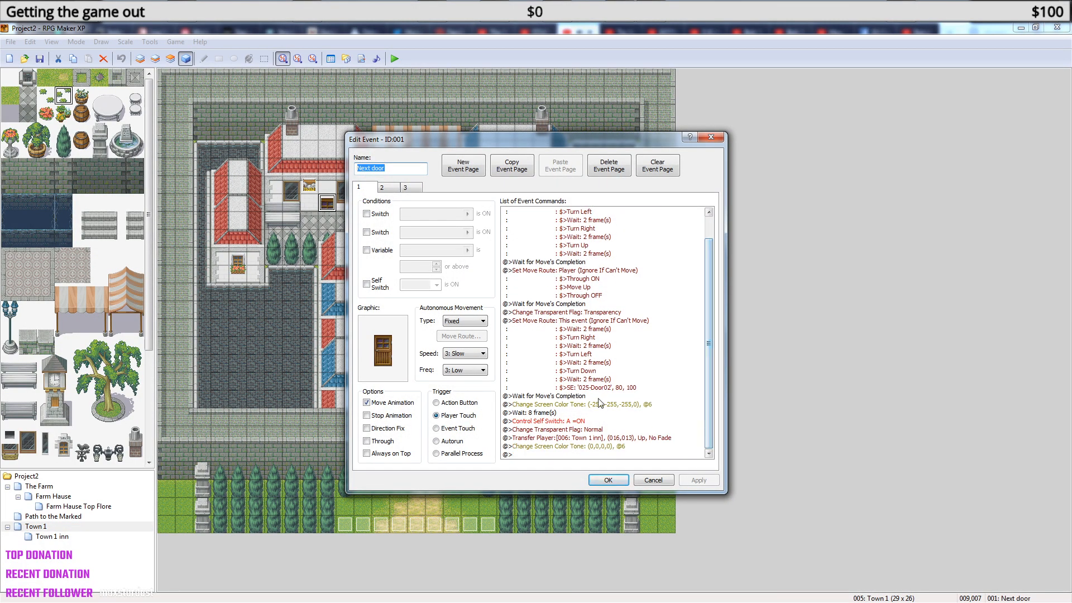
click(383, 187)
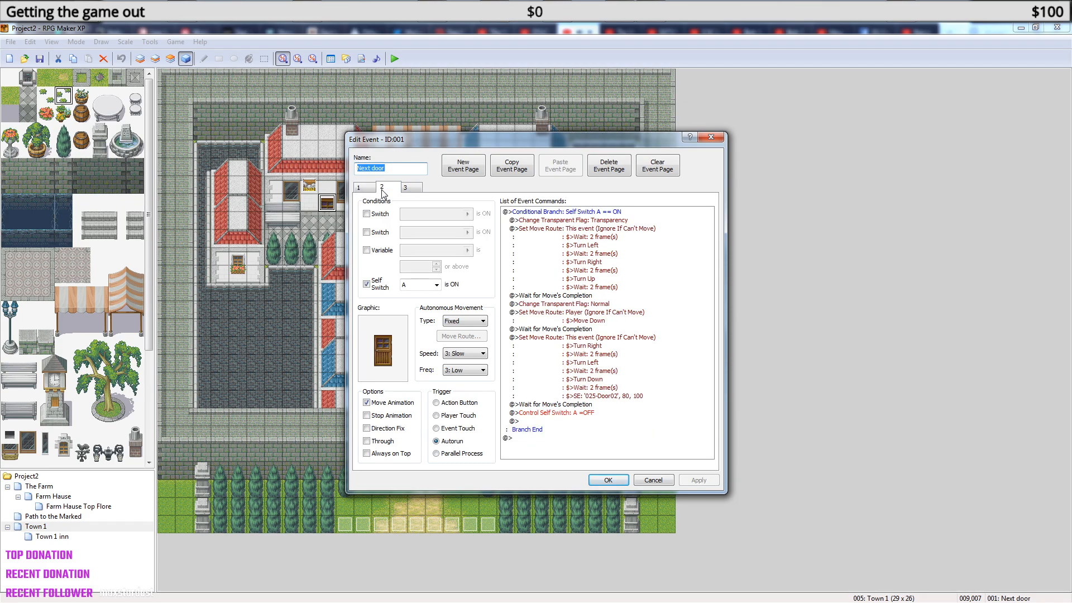
click(365, 188)
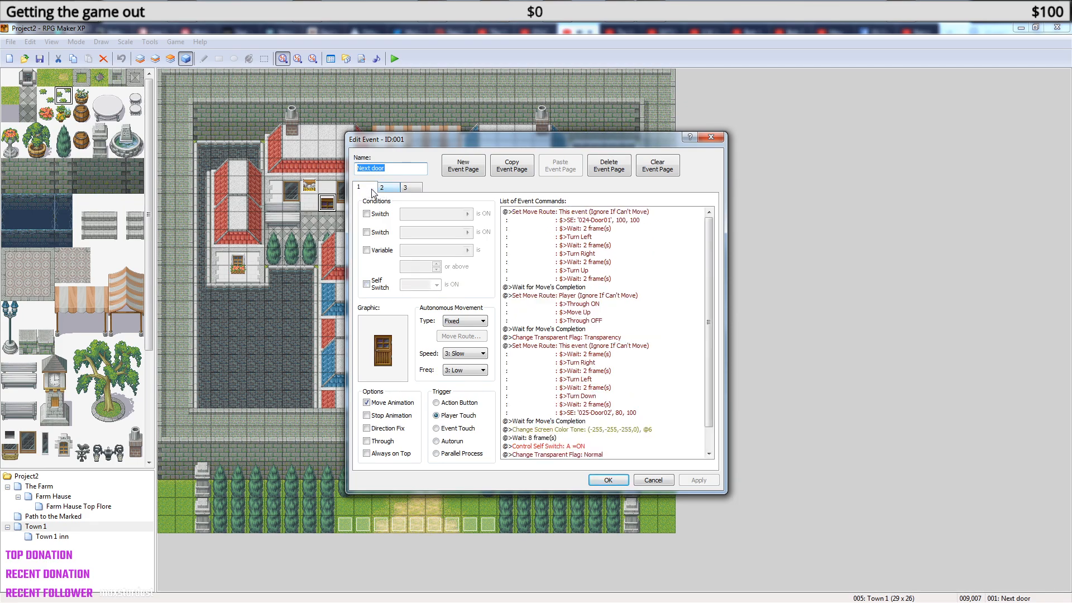
click(386, 188)
click(411, 187)
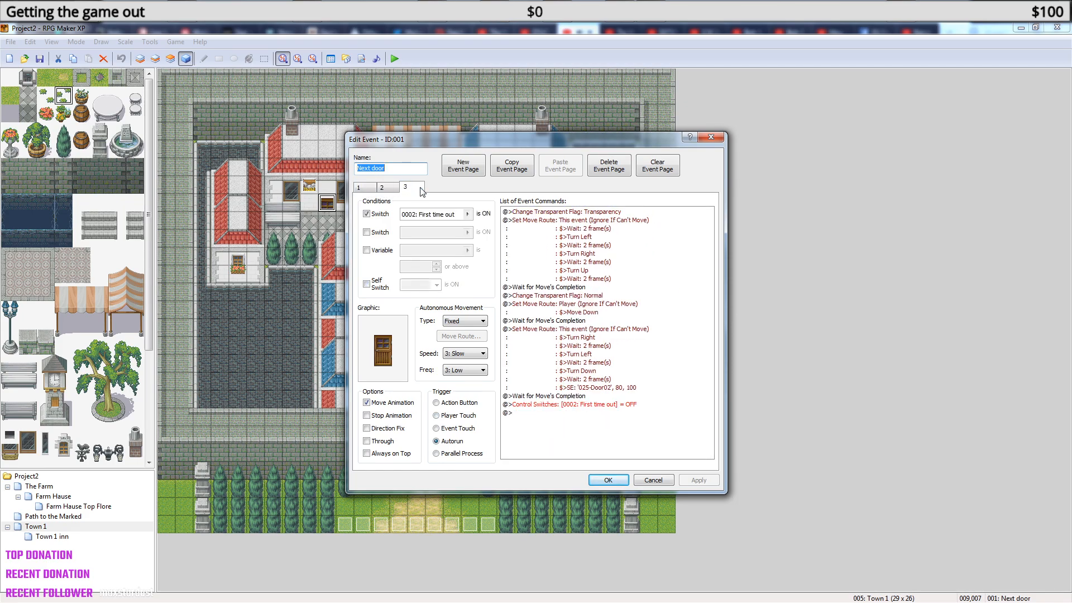
click(390, 190)
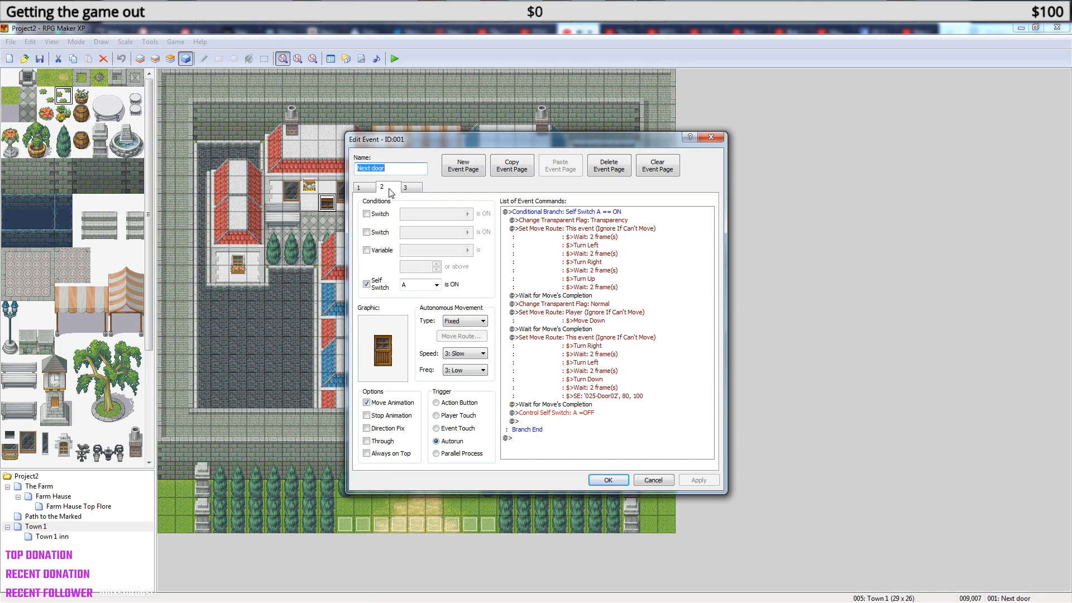
- Delete page 3, conditioned on switch "0002: First time out", from the Next door event
click(409, 190)
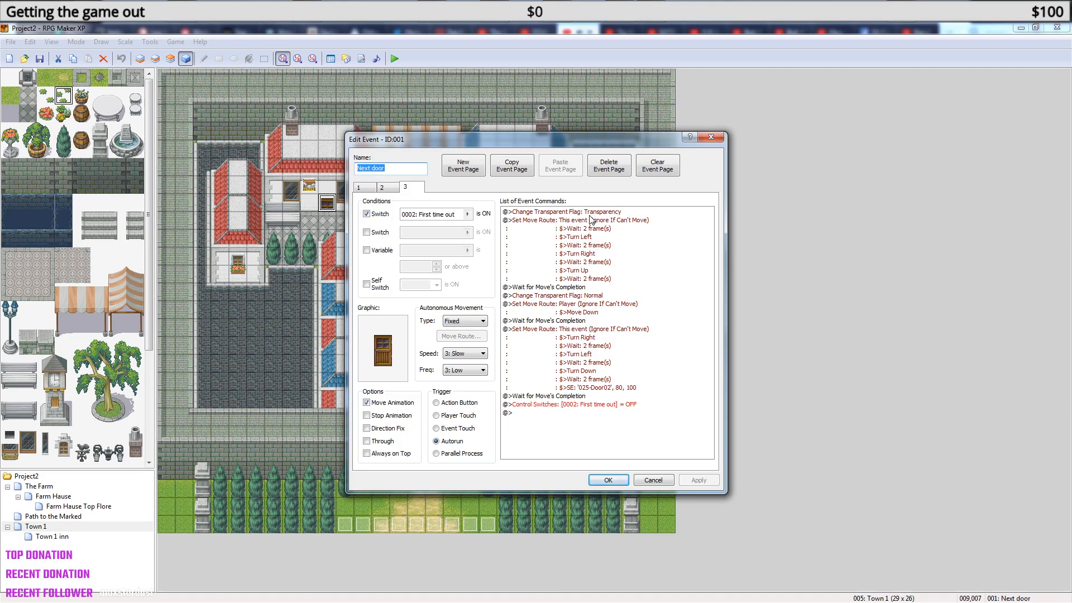
click(589, 214)
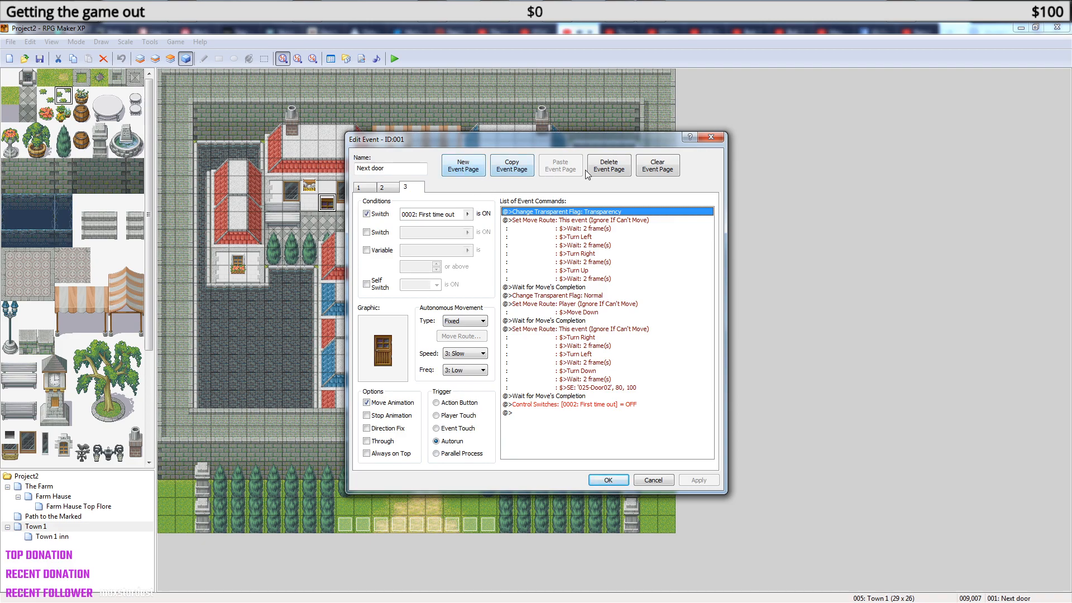
click(611, 173)
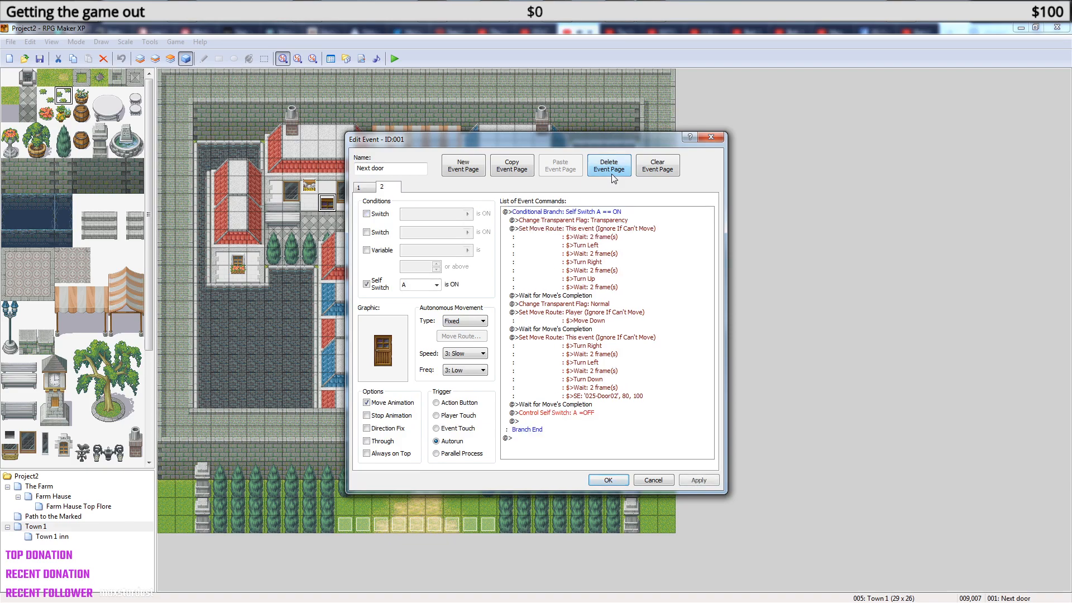
- Compare the two remaining pages of the Town 1 Next door event and accept the event's changes
click(370, 190)
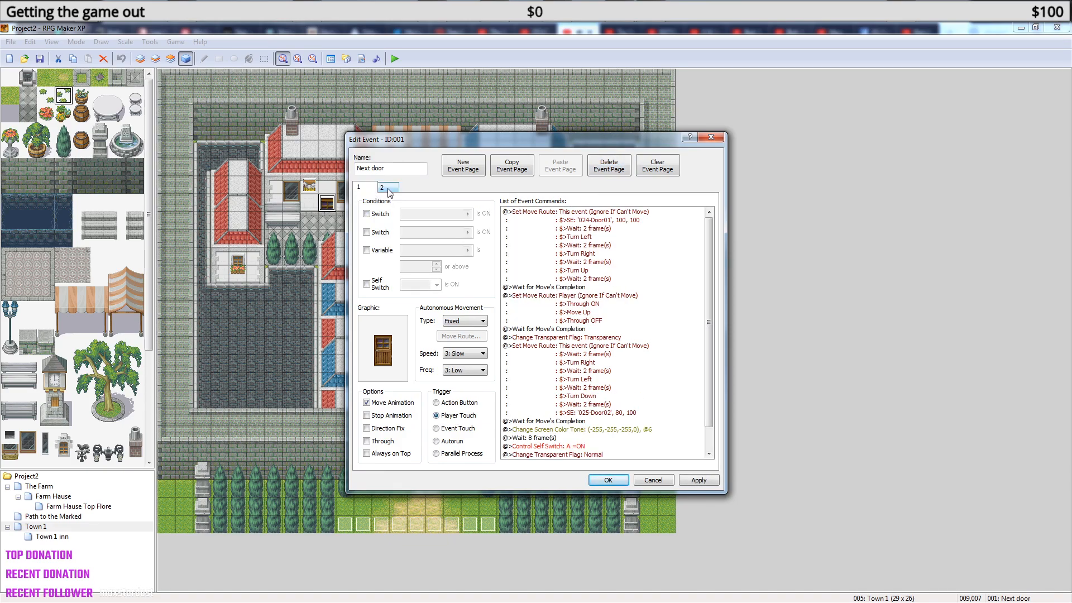
click(388, 189)
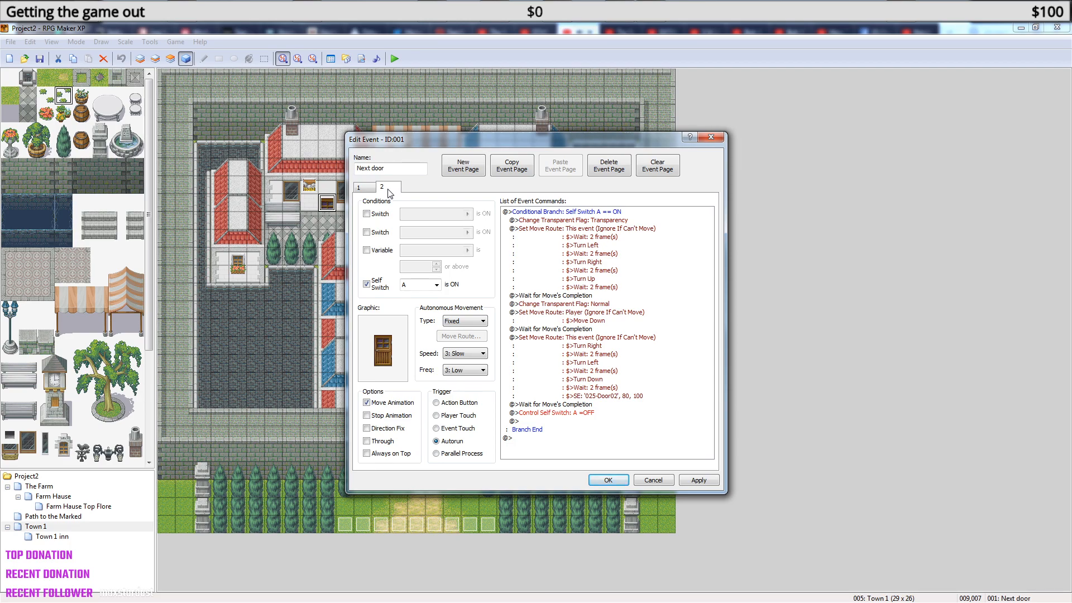
click(367, 190)
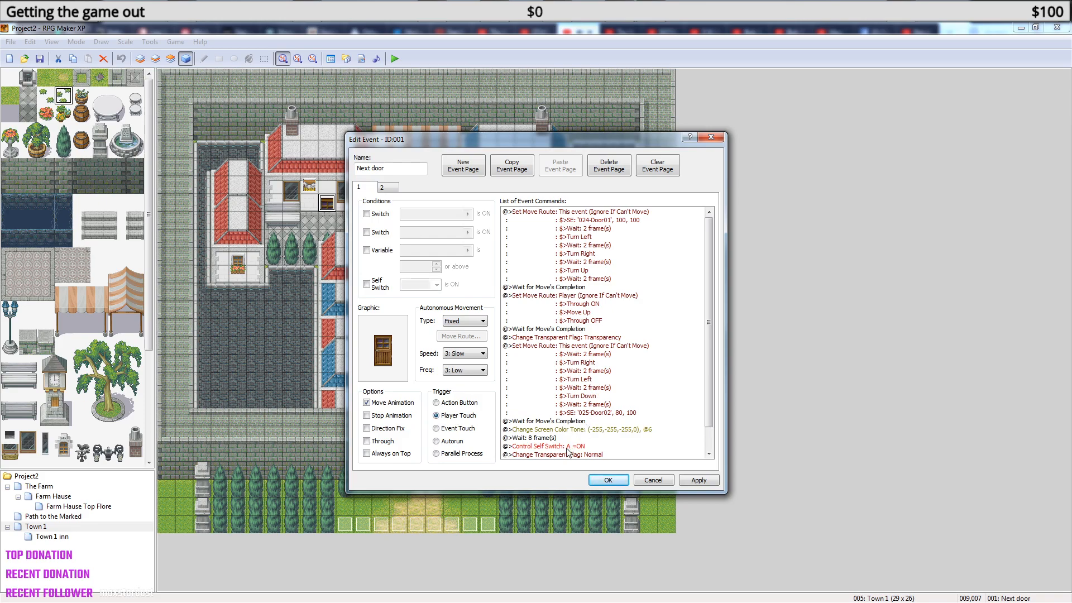
scroll(707, 367, down, 1)
scroll(708, 354, up, 1)
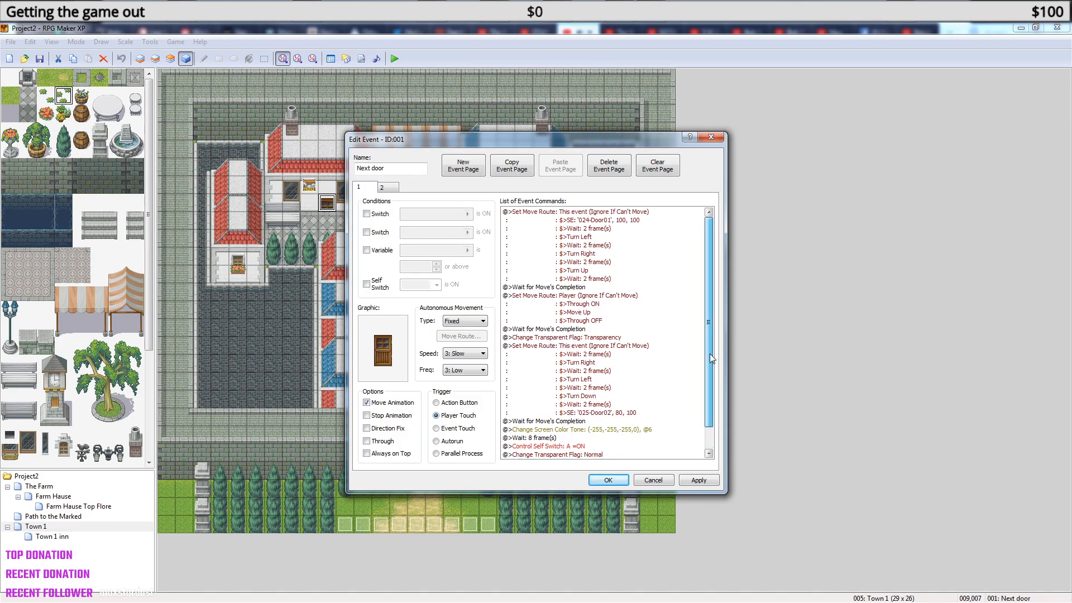
click(609, 480)
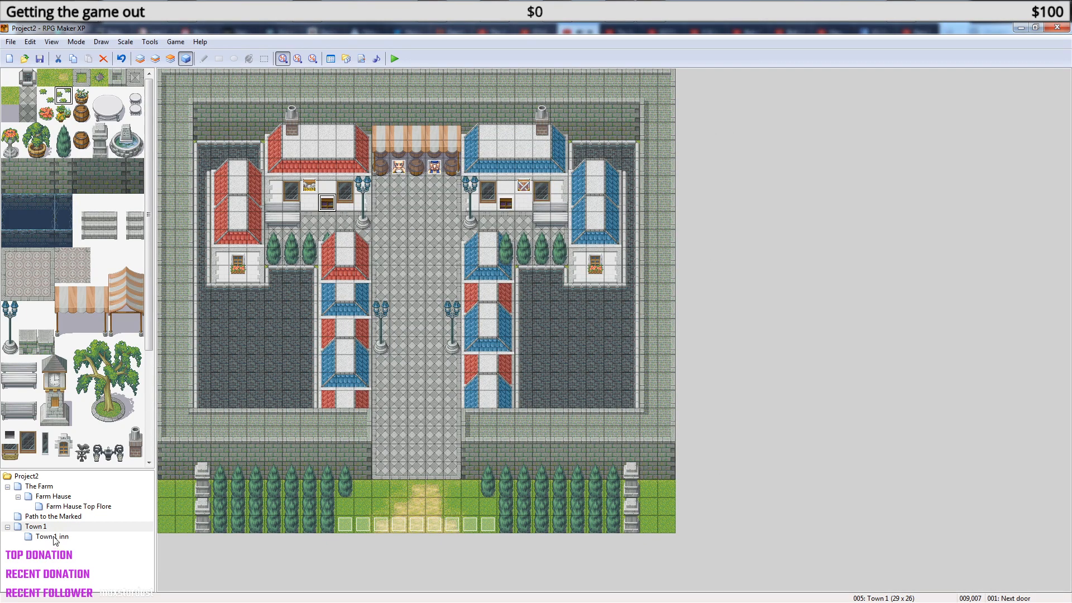
- Examine both pages of the Exit event at 015,014 on the Farm Hause map, including their switch commands and conditions
click(59, 496)
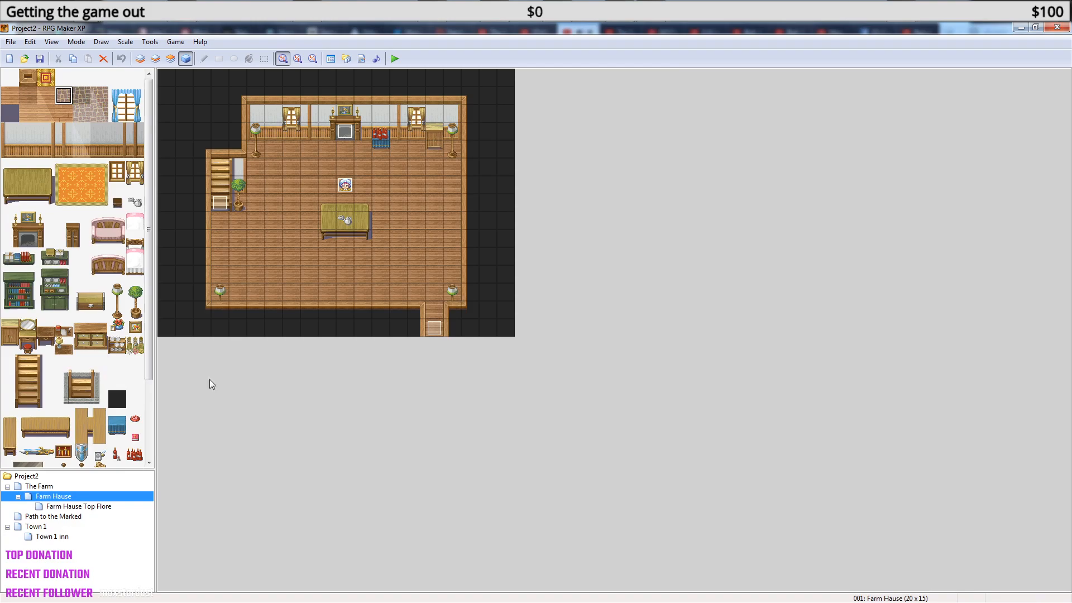
double_click(434, 327)
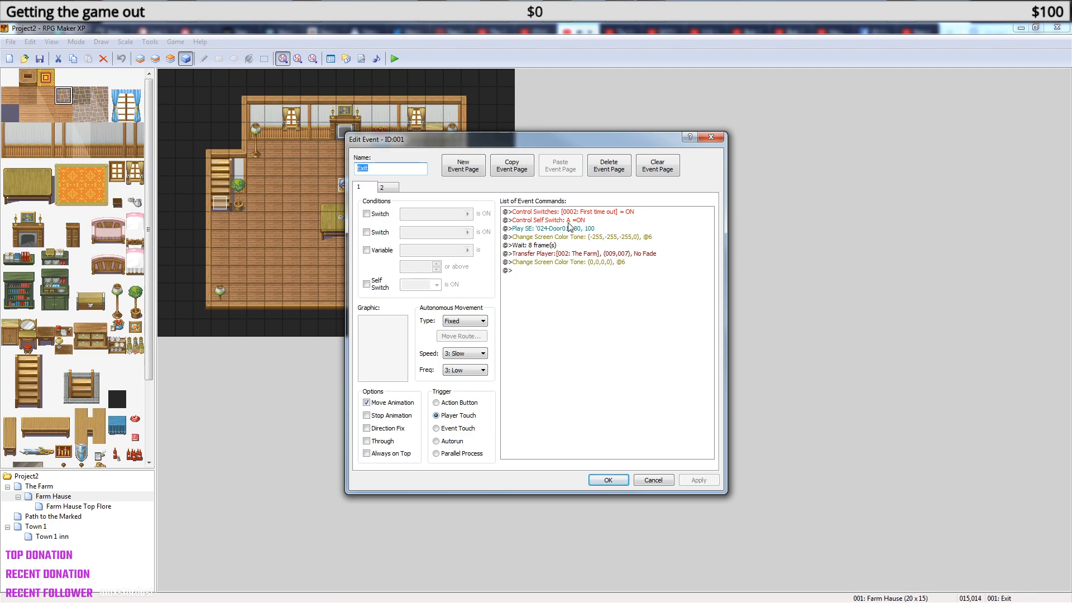
click(389, 189)
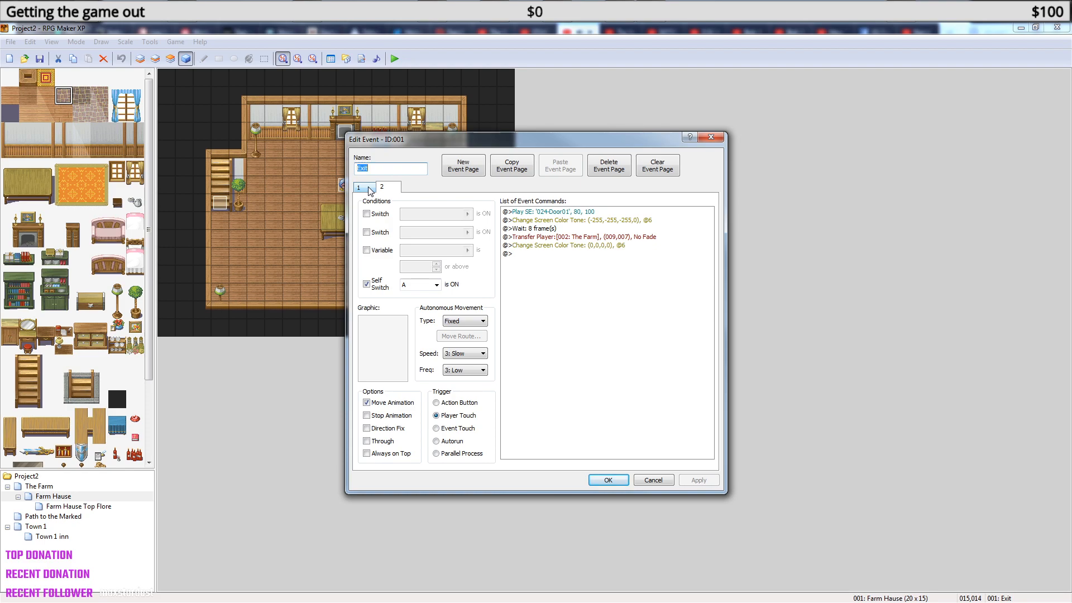
click(368, 188)
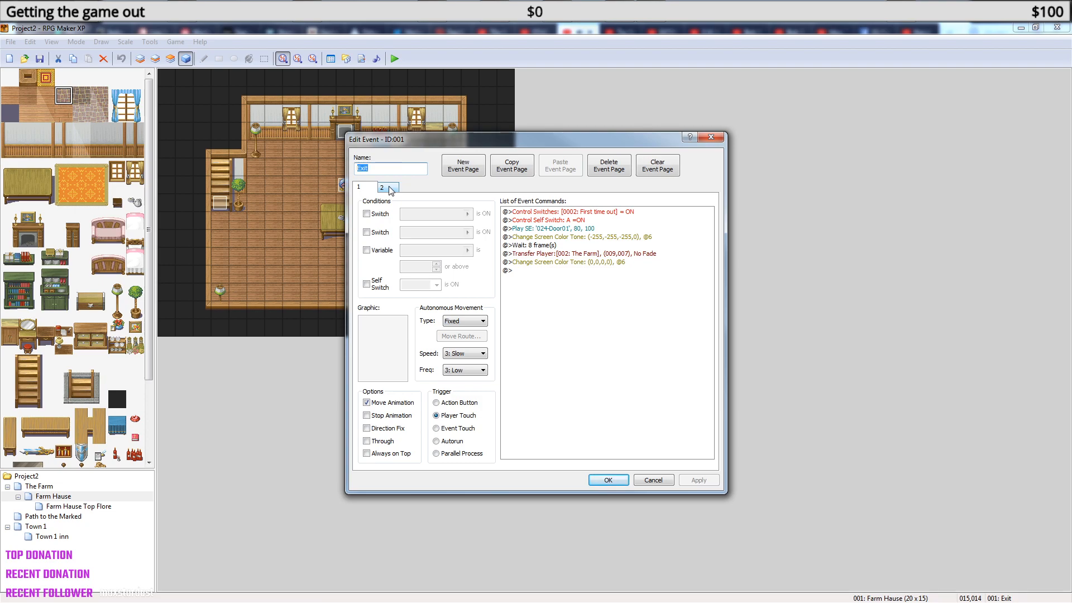
click(390, 188)
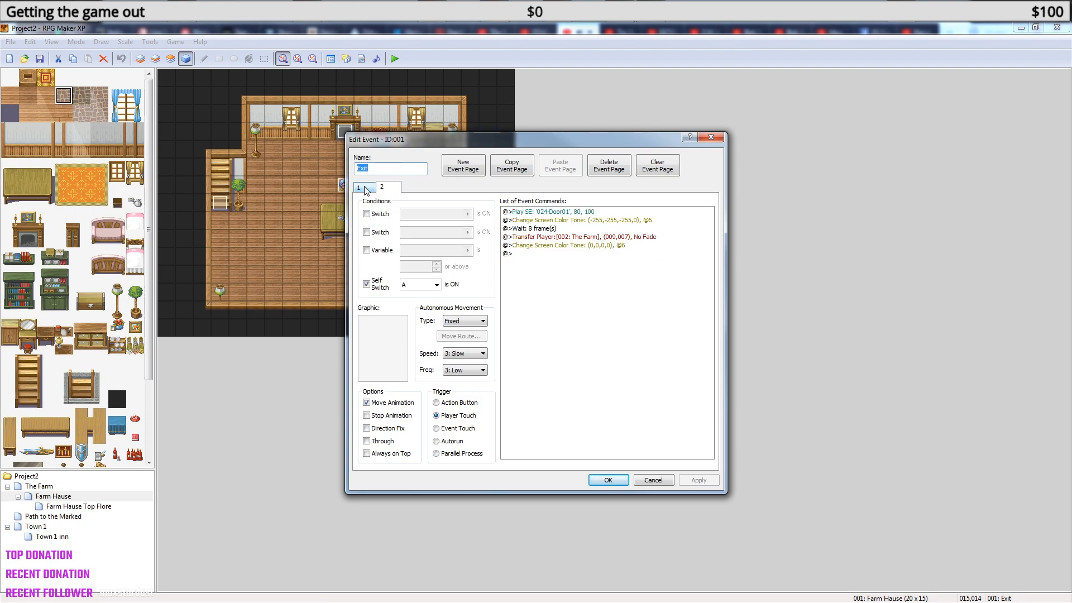
click(366, 189)
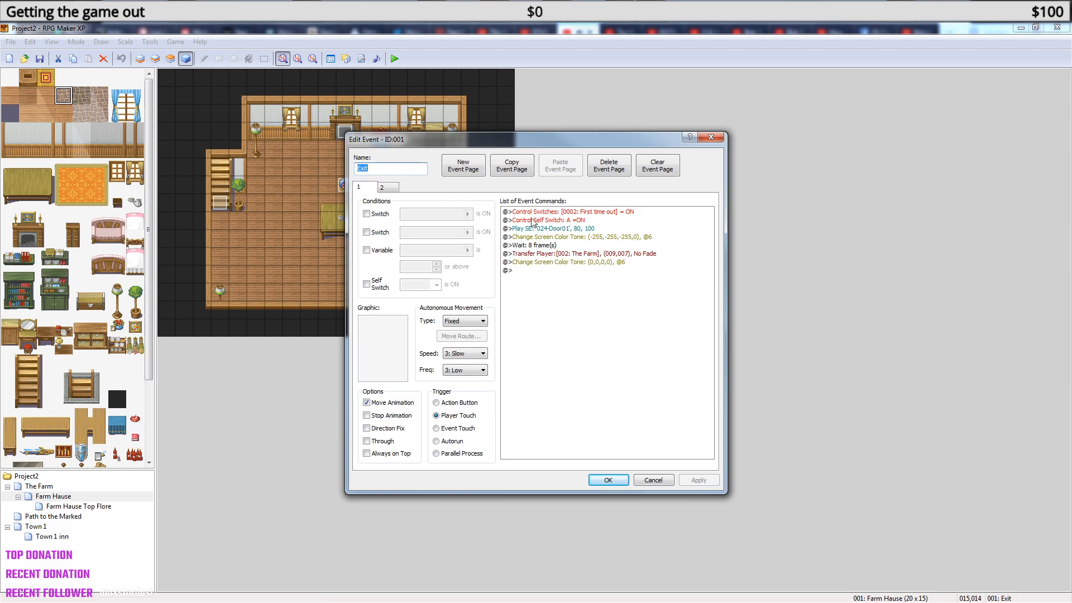
click(384, 190)
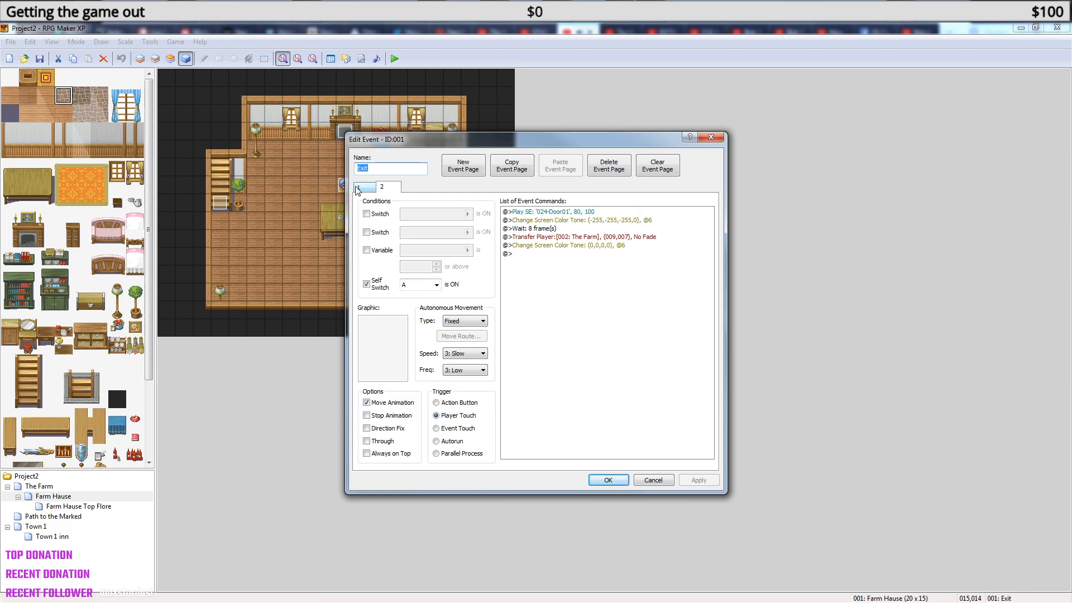
click(366, 191)
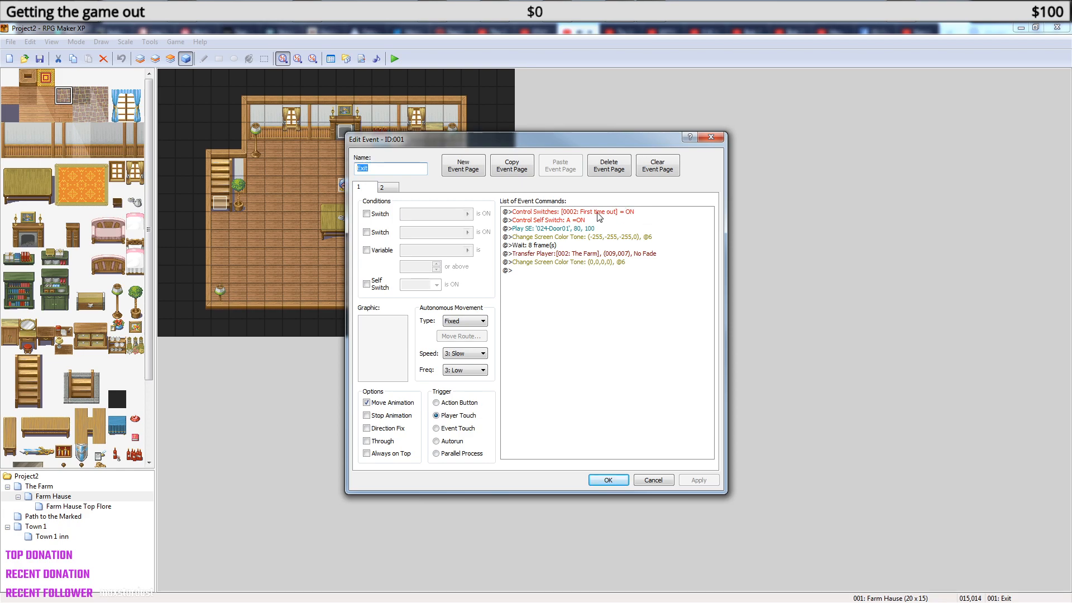
click(398, 190)
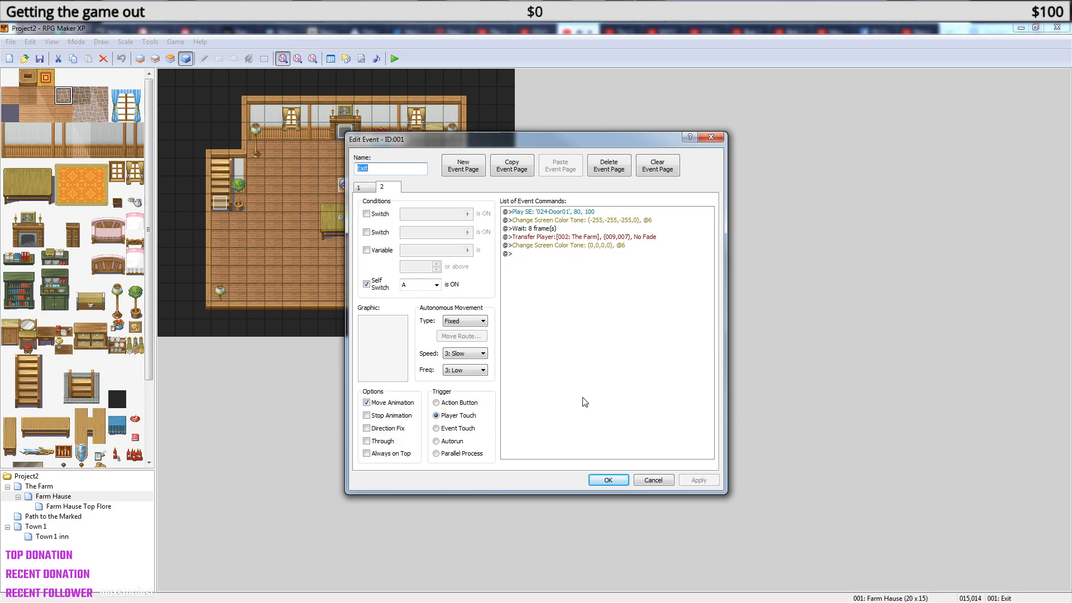
click(613, 479)
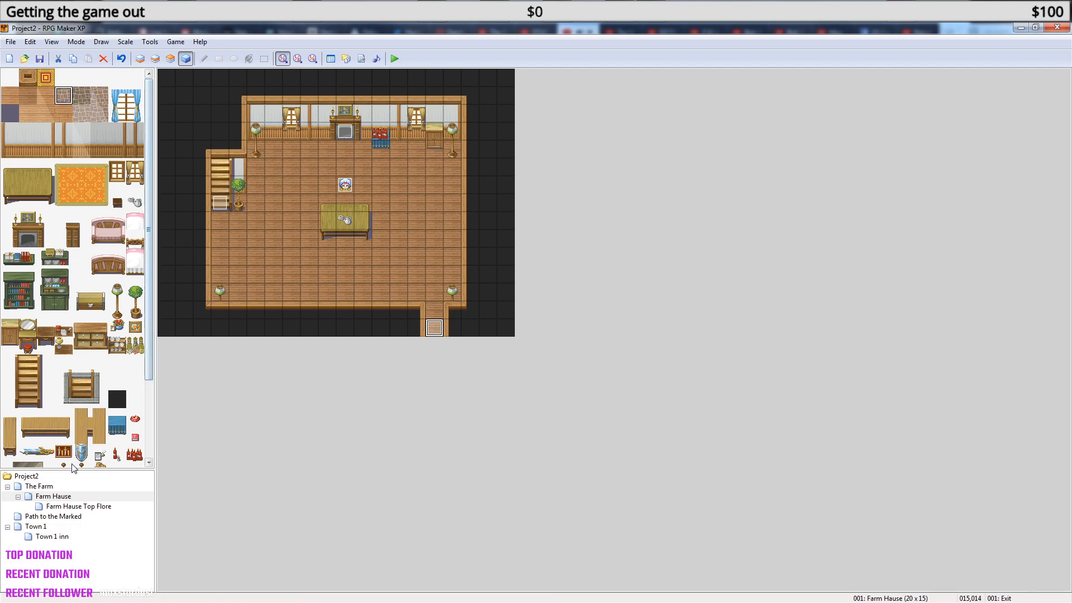
- Review the Exit event on the Town 1 inn map and both pages of the Town 1 Next door event for comparison
click(42, 527)
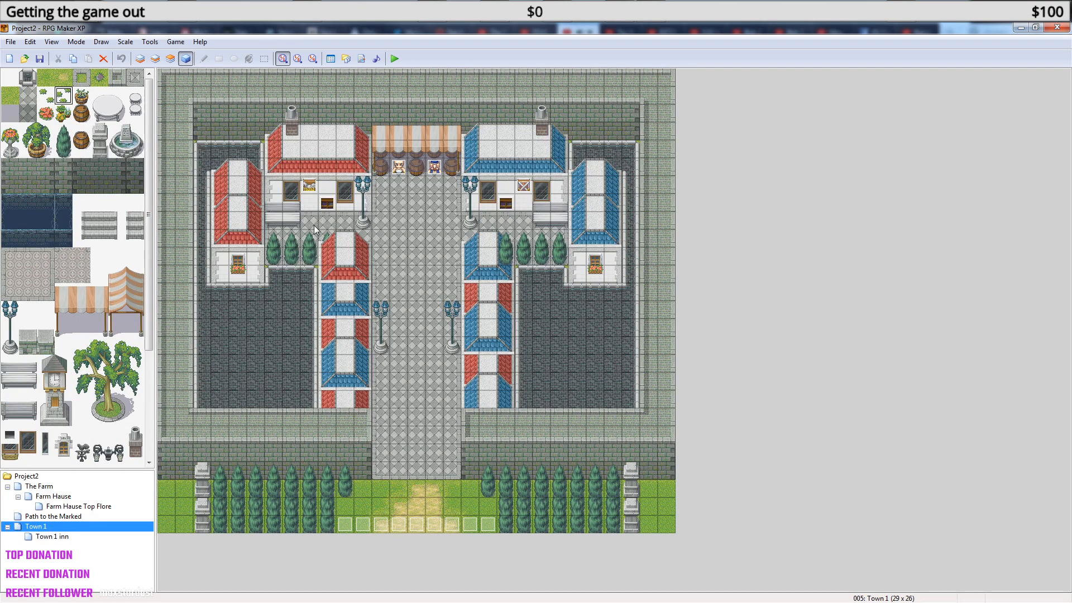
key(Down)
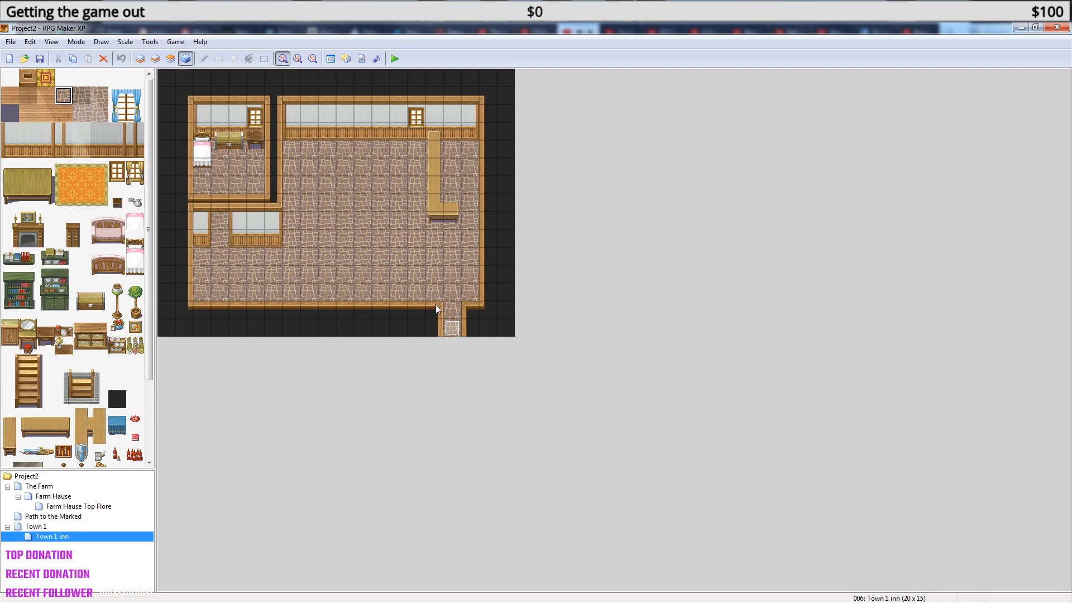
double_click(451, 330)
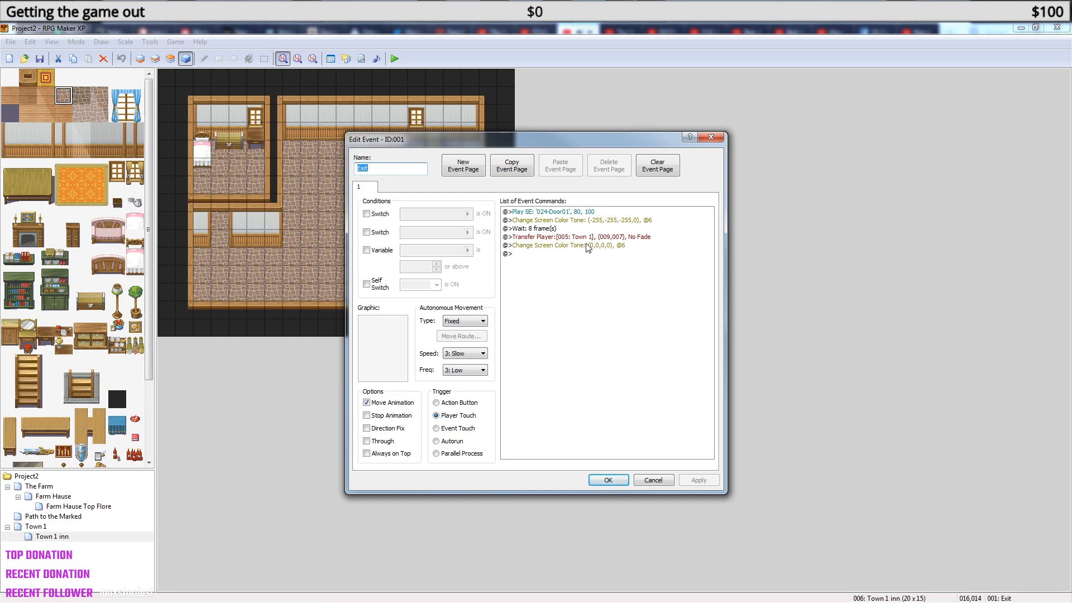
click(608, 480)
click(39, 526)
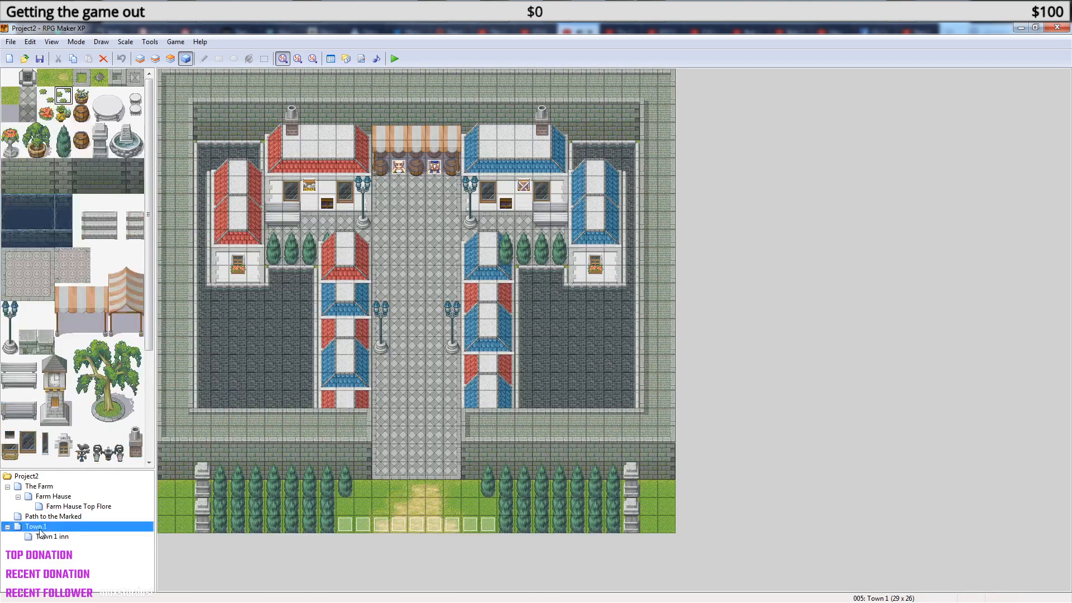
double_click(328, 205)
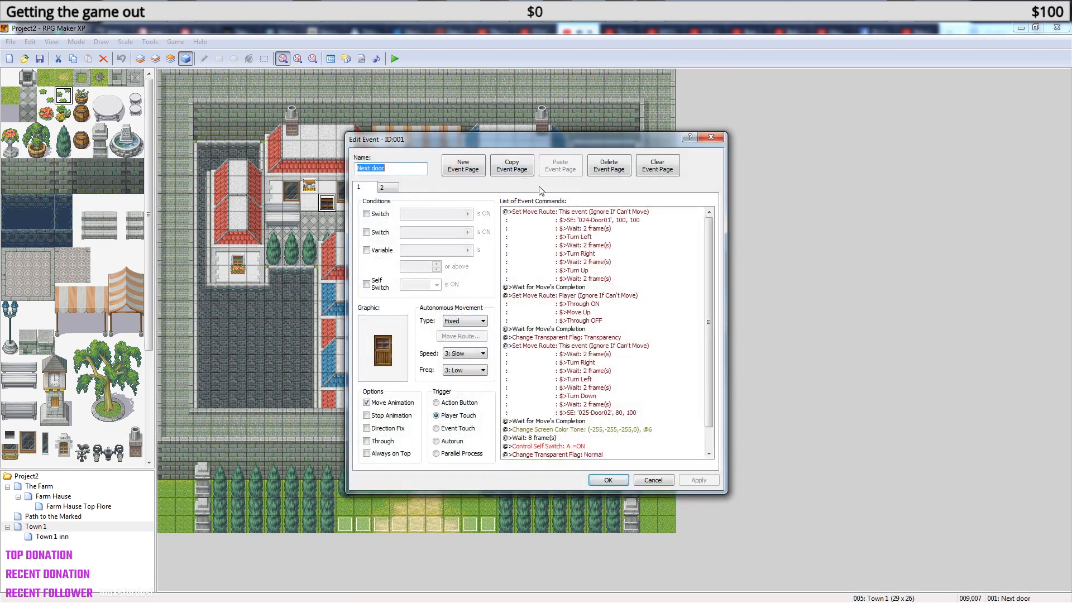
click(392, 190)
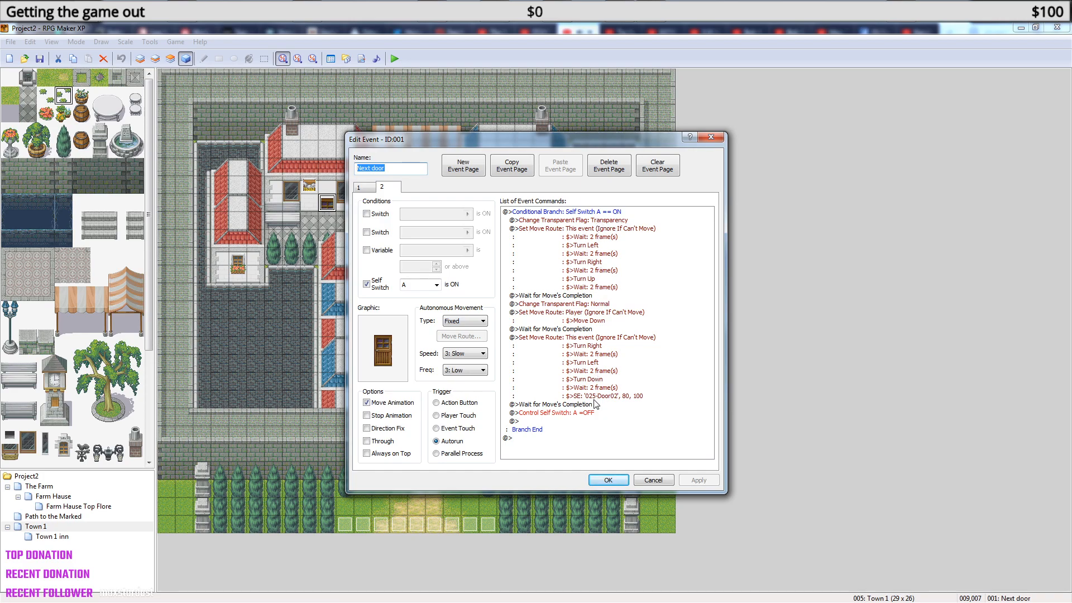
click(608, 481)
- Examine all three pages of the Next door event at 009,007 on The Farm map and close it
click(65, 497)
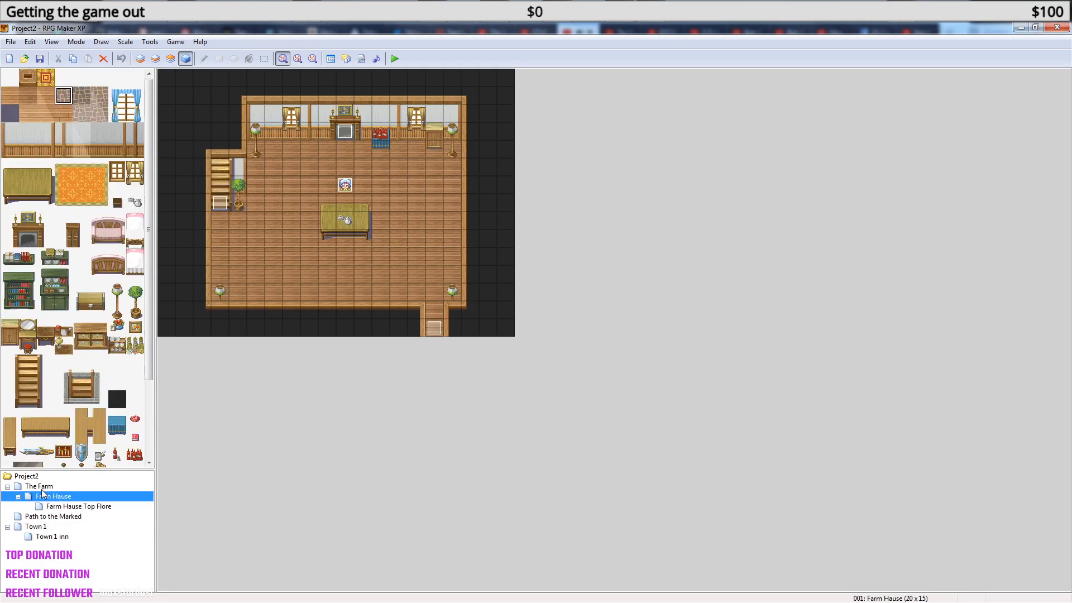
click(40, 486)
double_click(327, 202)
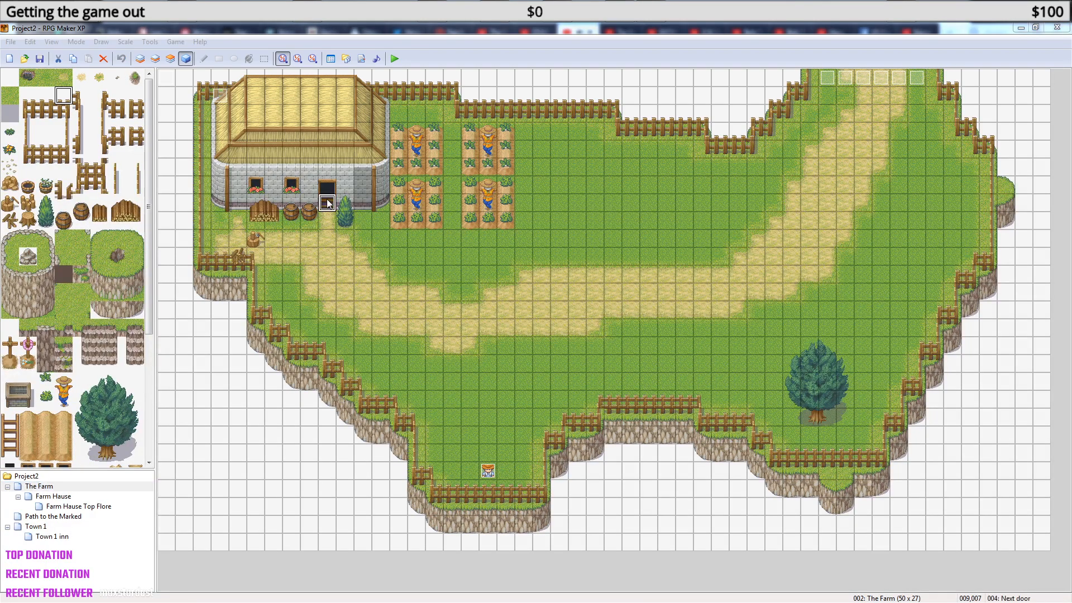
scroll(711, 312, down, 1)
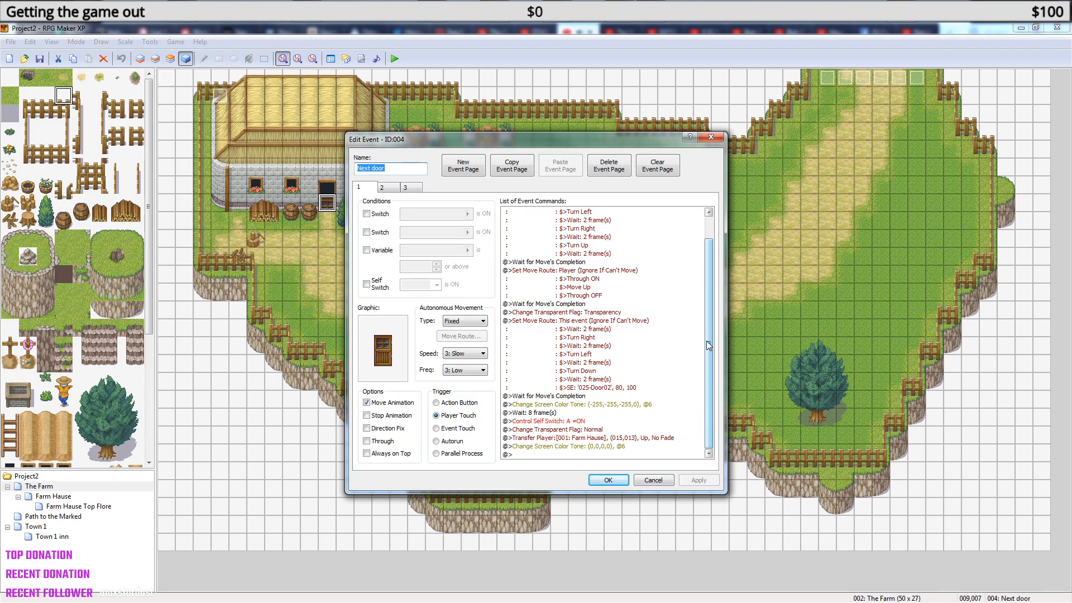
click(390, 189)
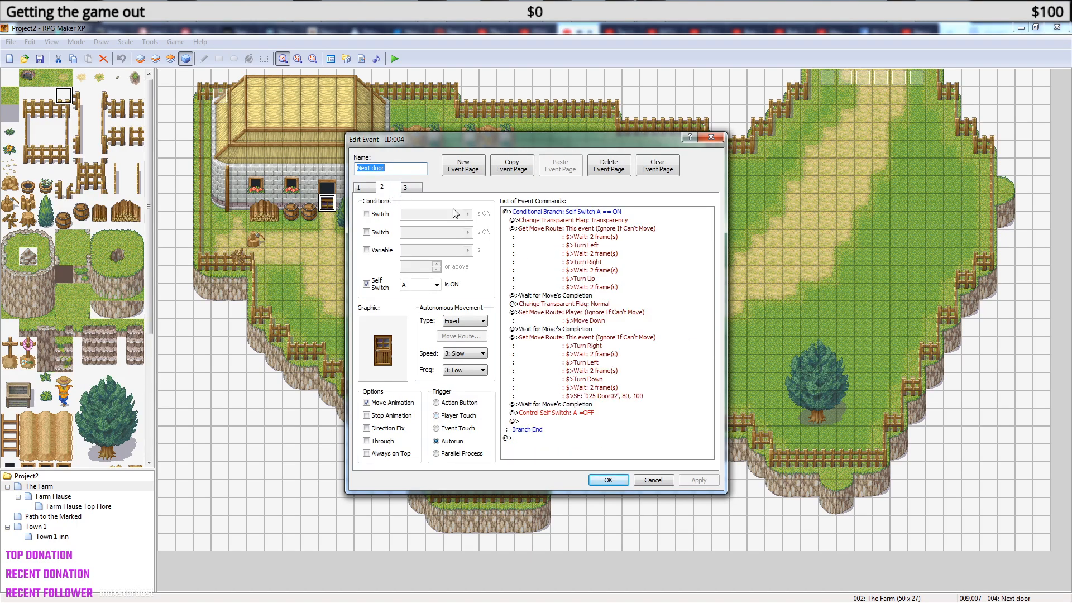
click(412, 187)
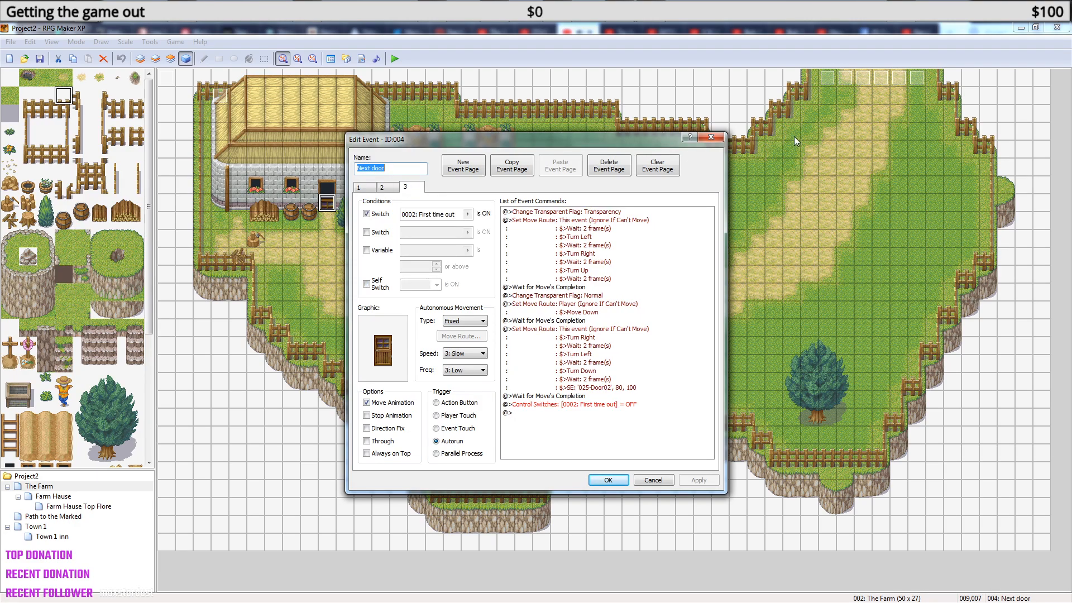
click(711, 138)
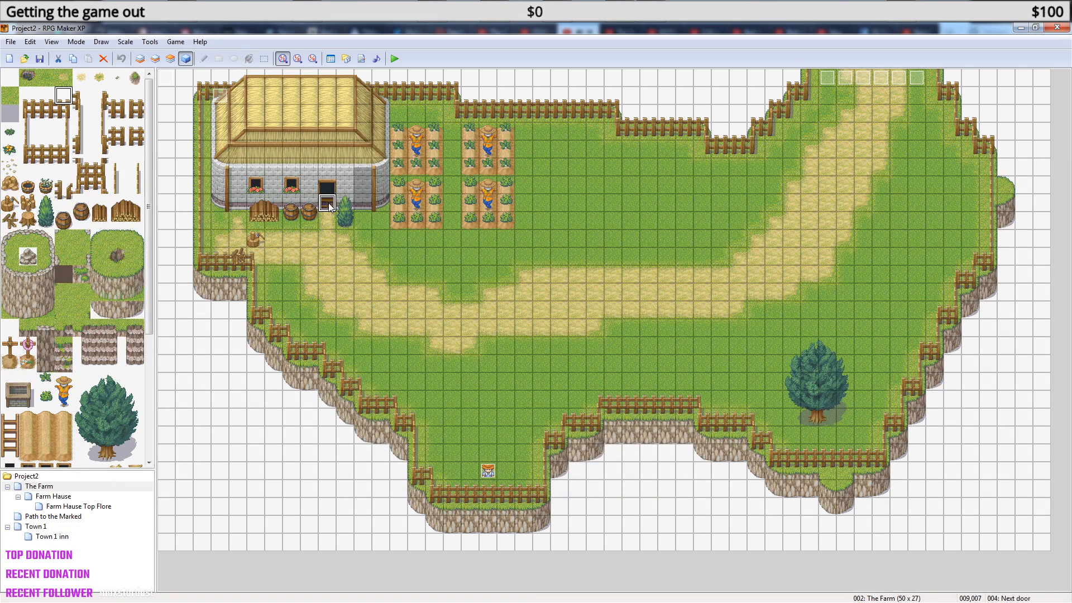
- Replace the Town 1 Next door event at 009,007 with a copy of The Farm's Next door event
click(37, 528)
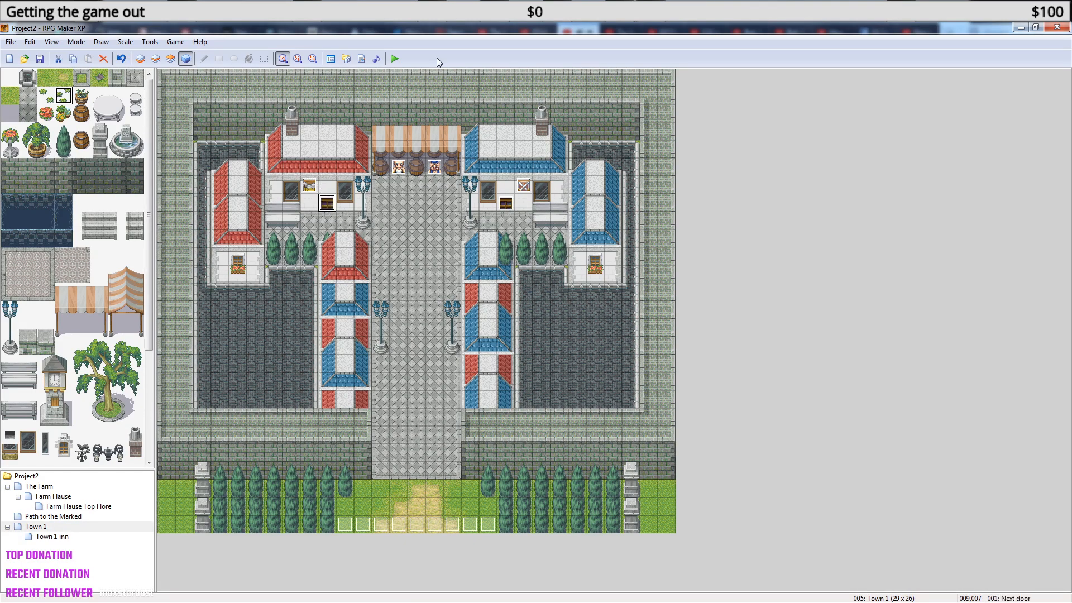
- Save the project, launch a playtest and load saved game File1
click(394, 58)
click(491, 343)
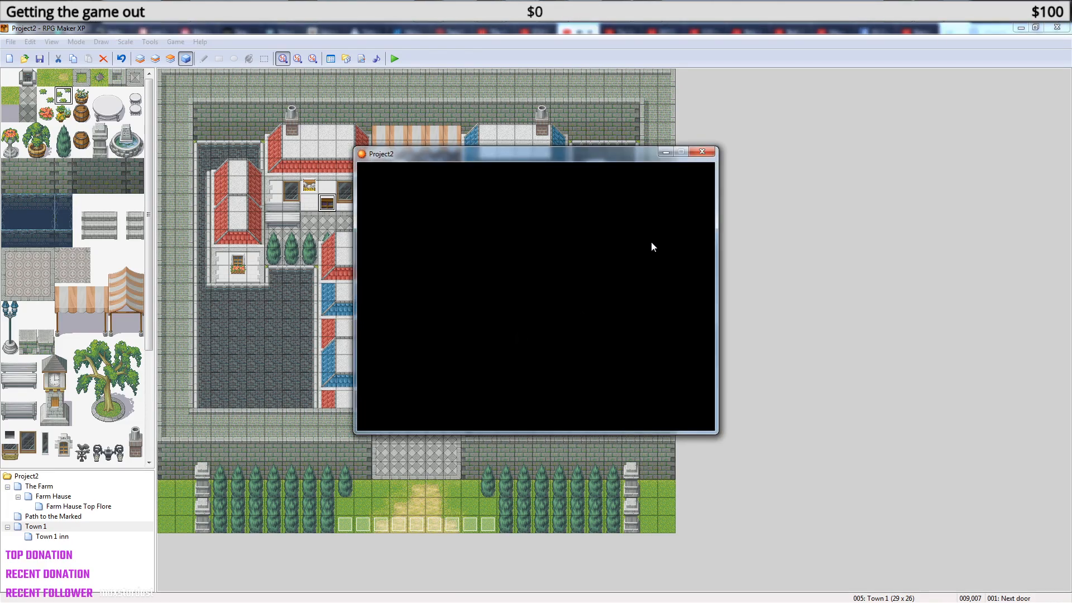
key(Return)
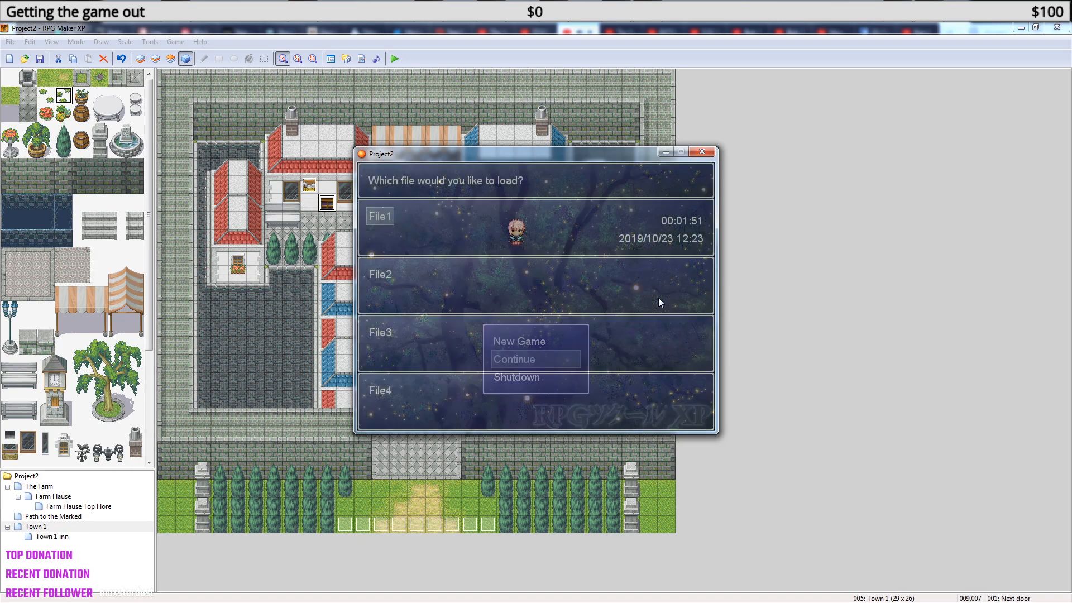
key(Return)
- Test the copied door event by walking the character into the red-roofed building and back out, and close the playtest
key(Down)
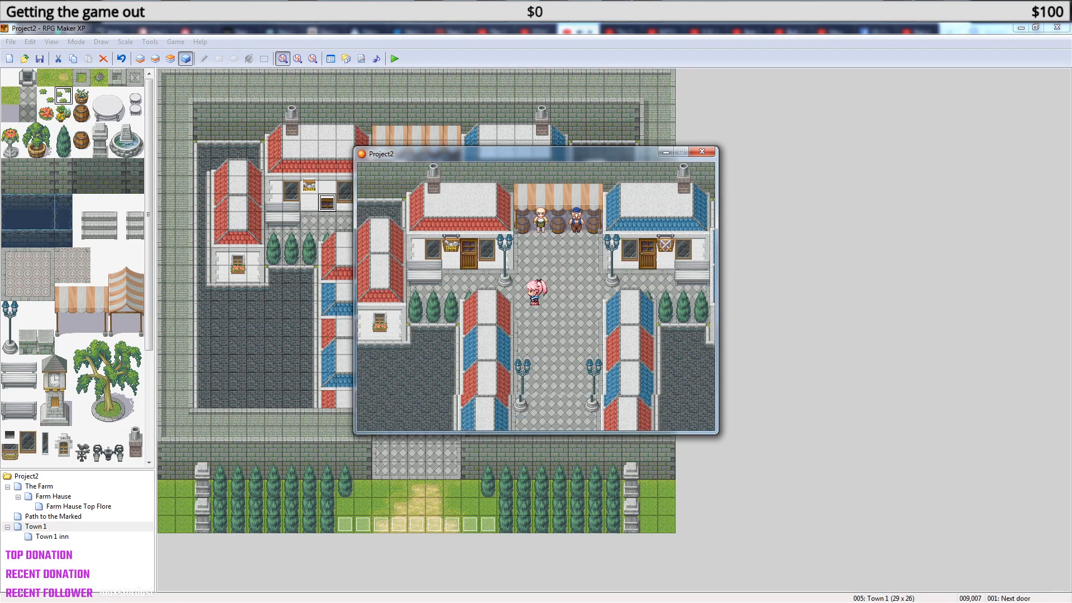
key(Left)
key(Up)
key(Up)
key(Down)
key(Down)
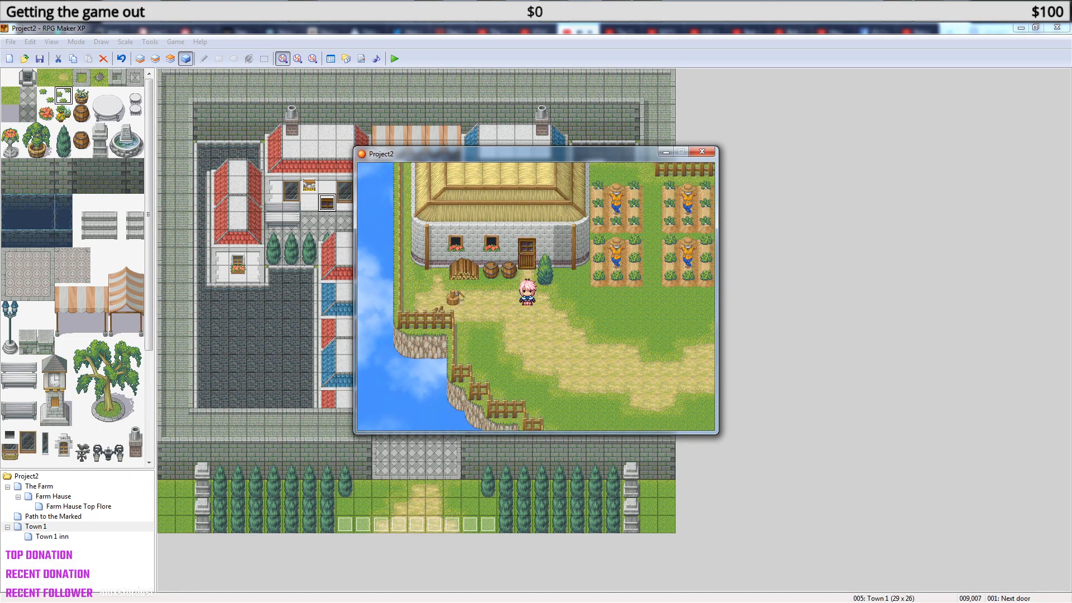
click(702, 151)
- On page 1 of Town 1's Next door event, set the Transfer Player destination to Town 1 inn (016,013)
double_click(325, 204)
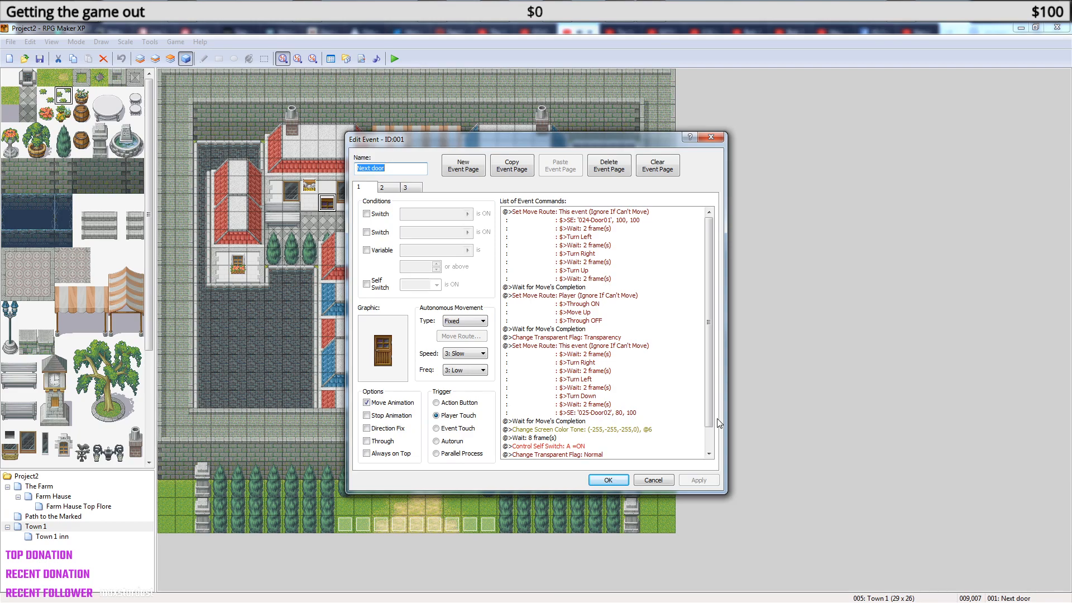
scroll(709, 393, down, 1)
click(636, 440)
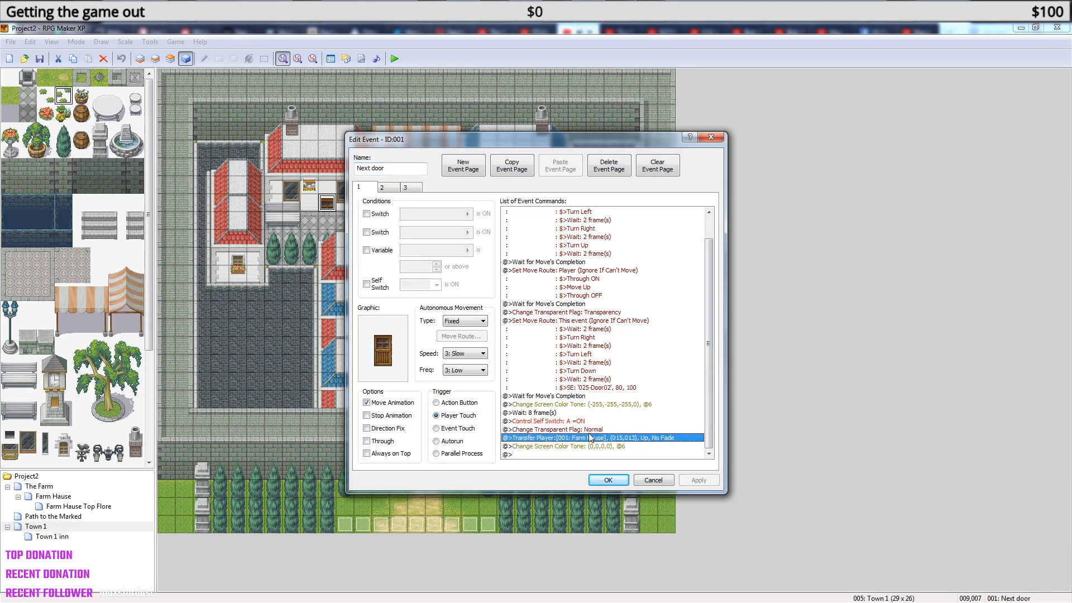
right_click(603, 434)
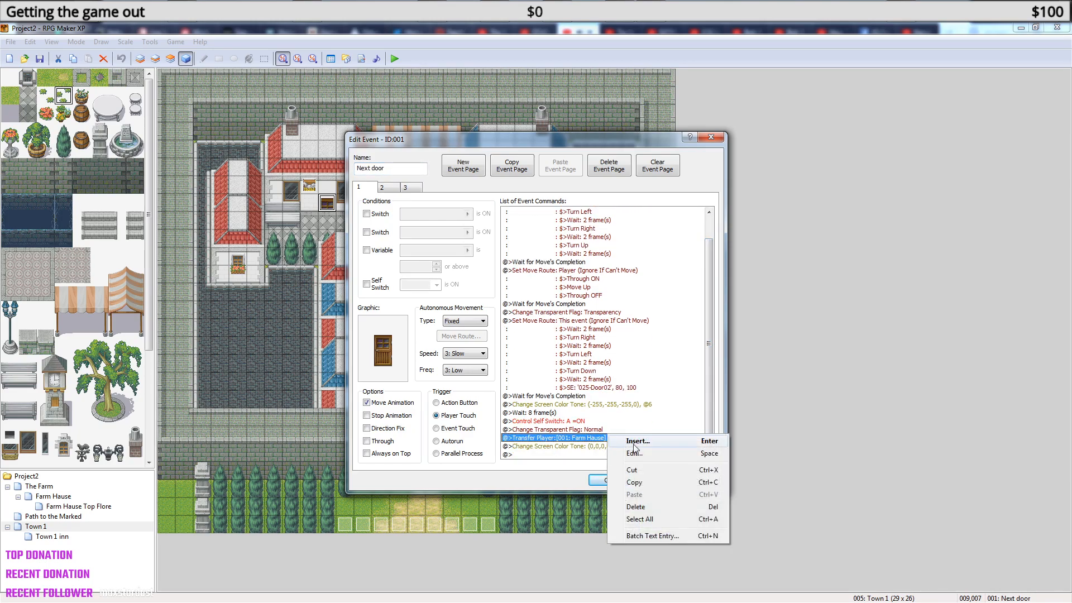
click(621, 452)
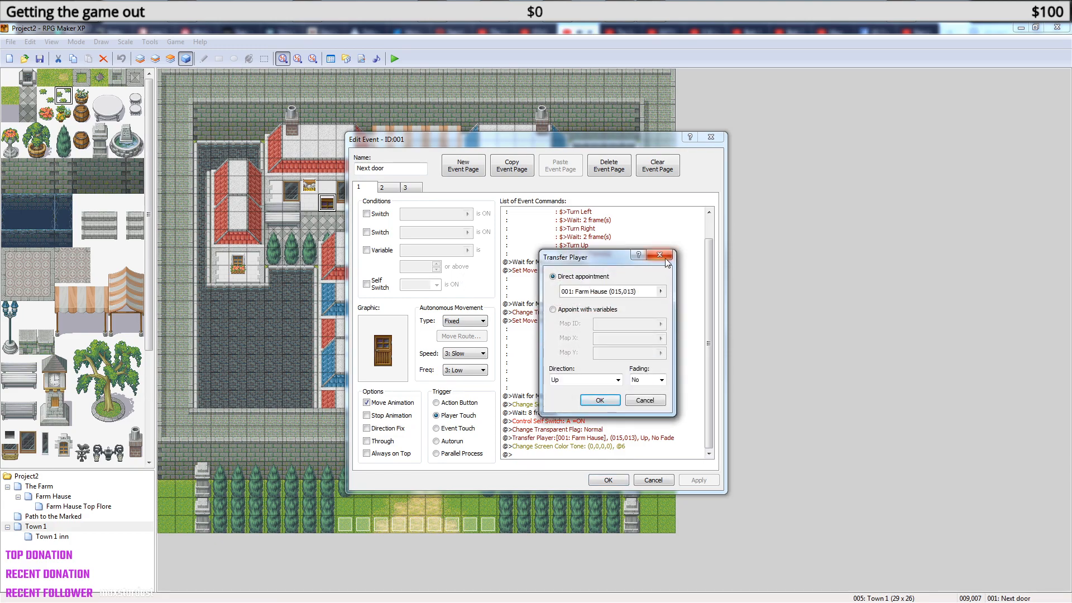
click(660, 290)
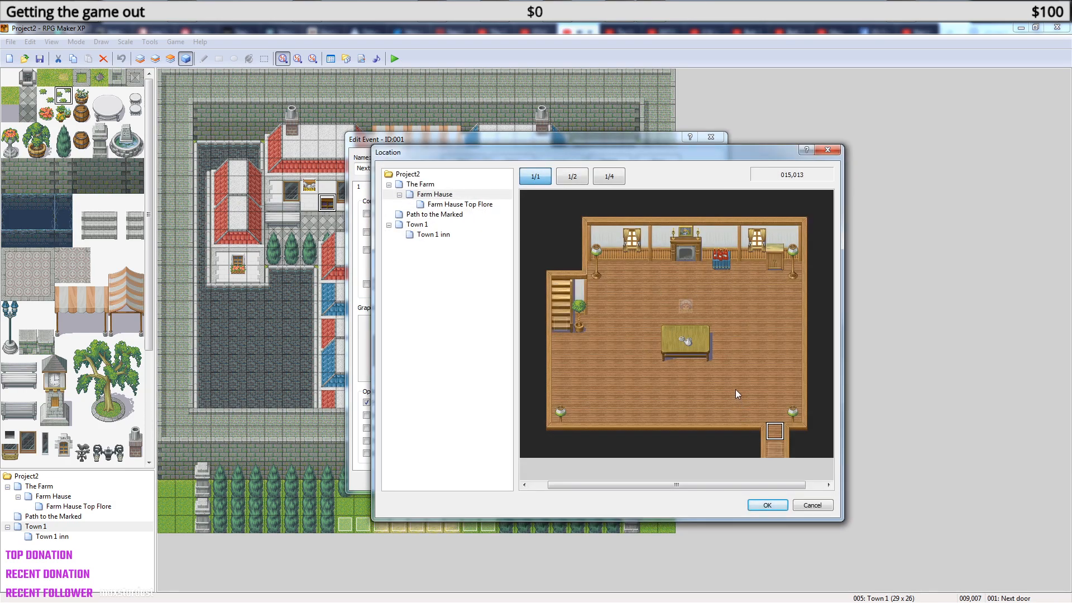
click(433, 234)
click(421, 224)
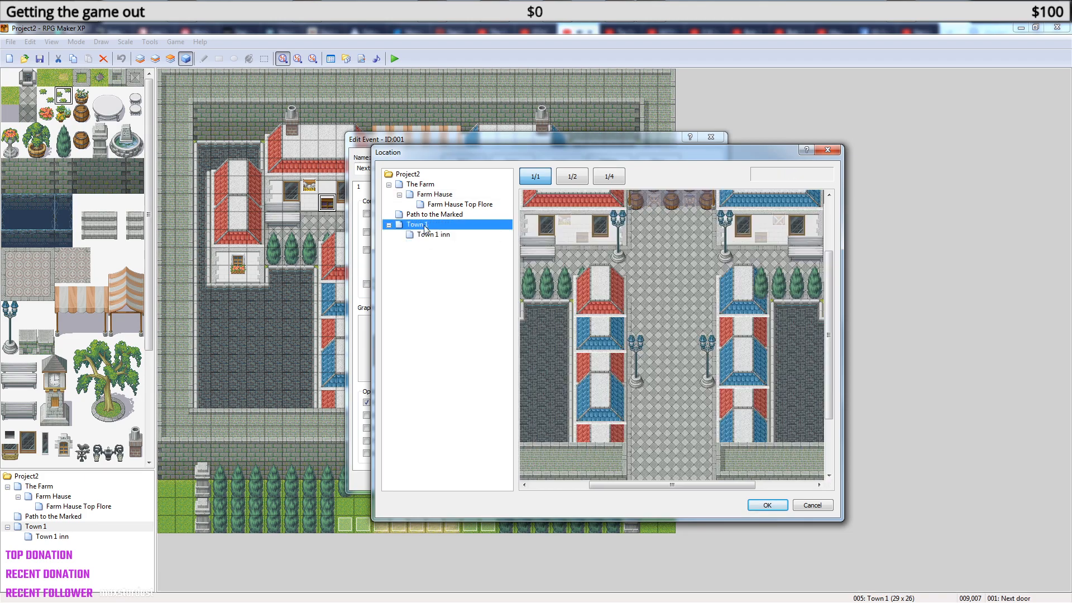
click(460, 236)
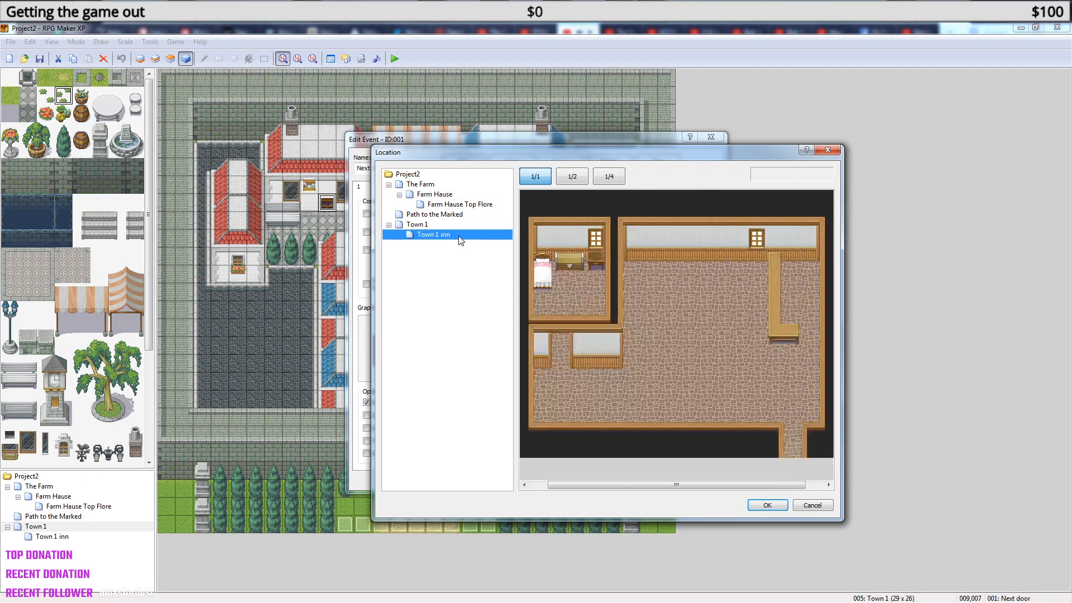
click(793, 434)
click(770, 504)
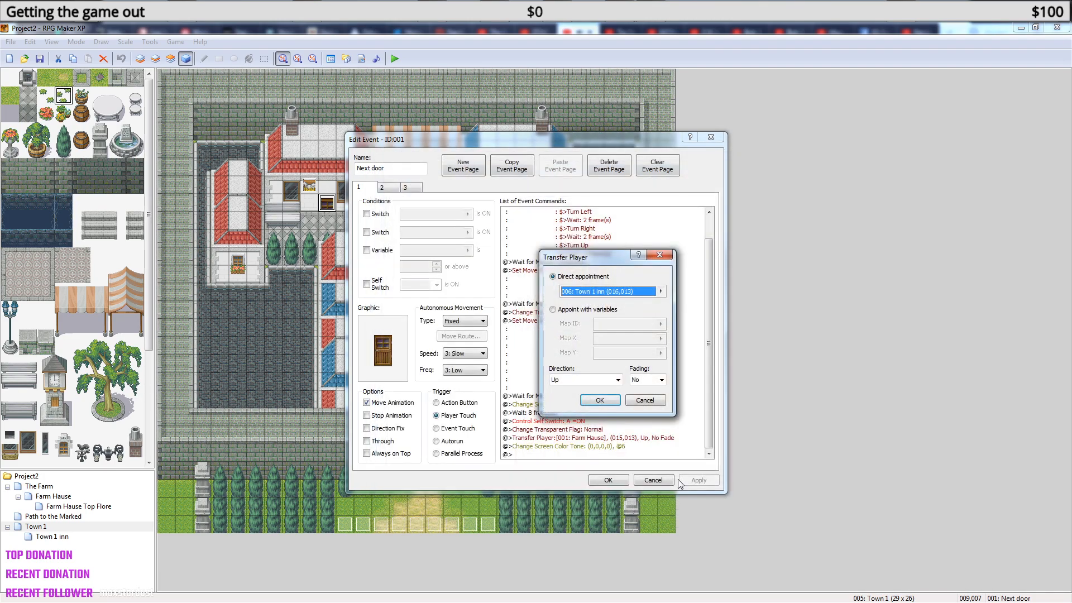
click(599, 400)
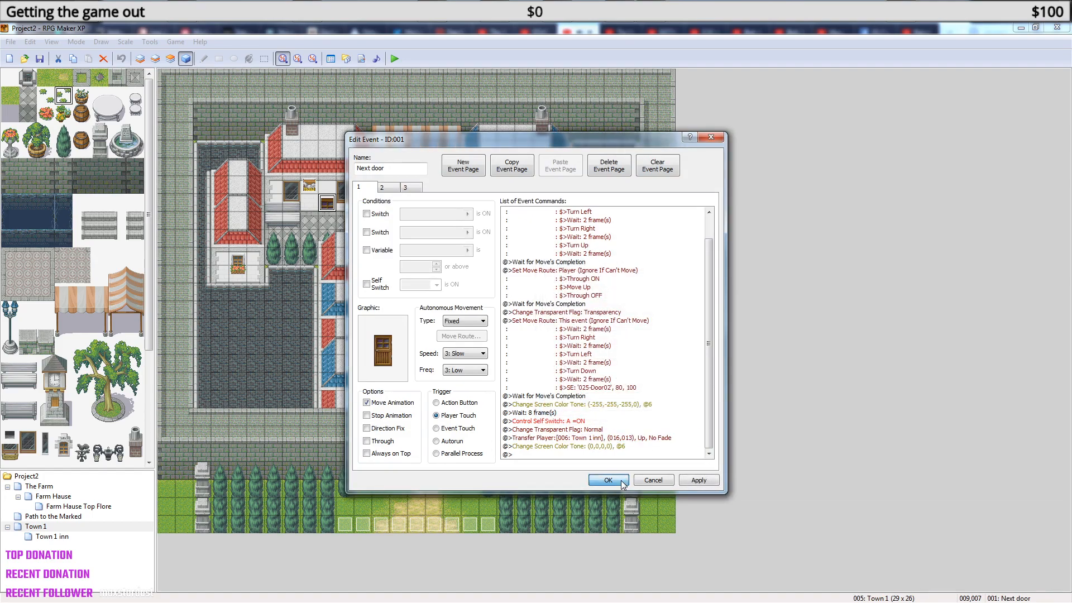
click(608, 480)
- Save the project changes, launch a playtest and continue from the saved game
click(395, 59)
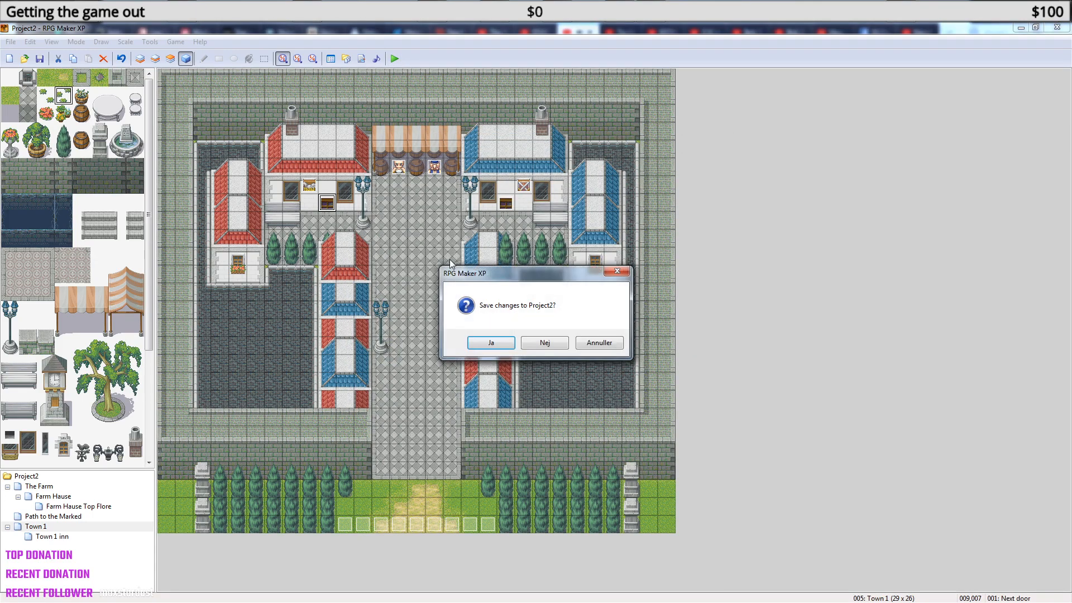
click(489, 344)
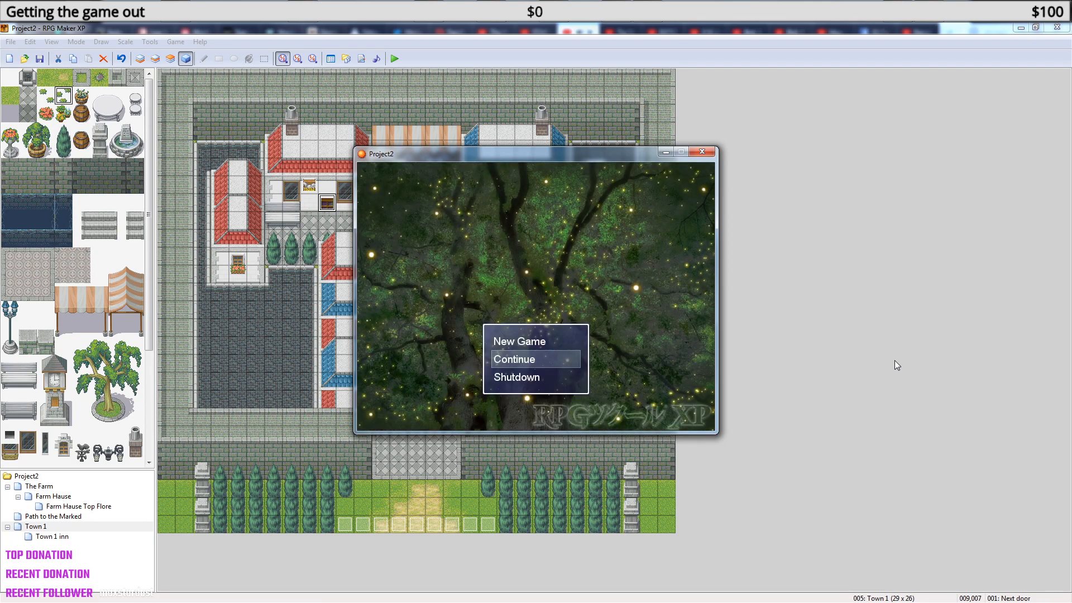
key(Return)
key(Return)
- Walk the character in front of the red-roofed inn's door and save the game there
key(Left)
key(Down)
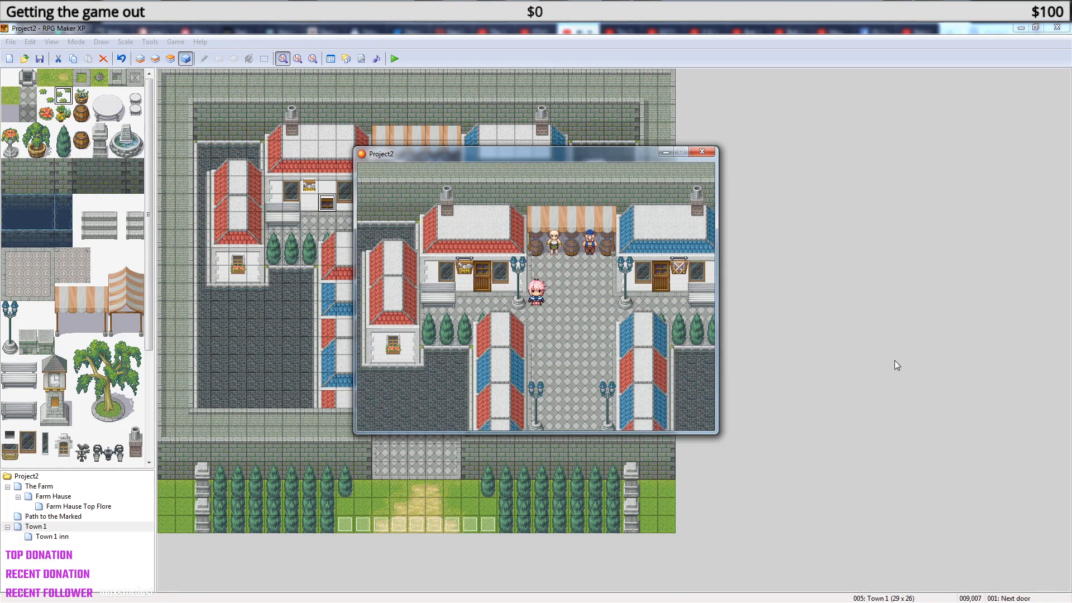
key(Left)
key(Left)
key(Up)
key(Escape)
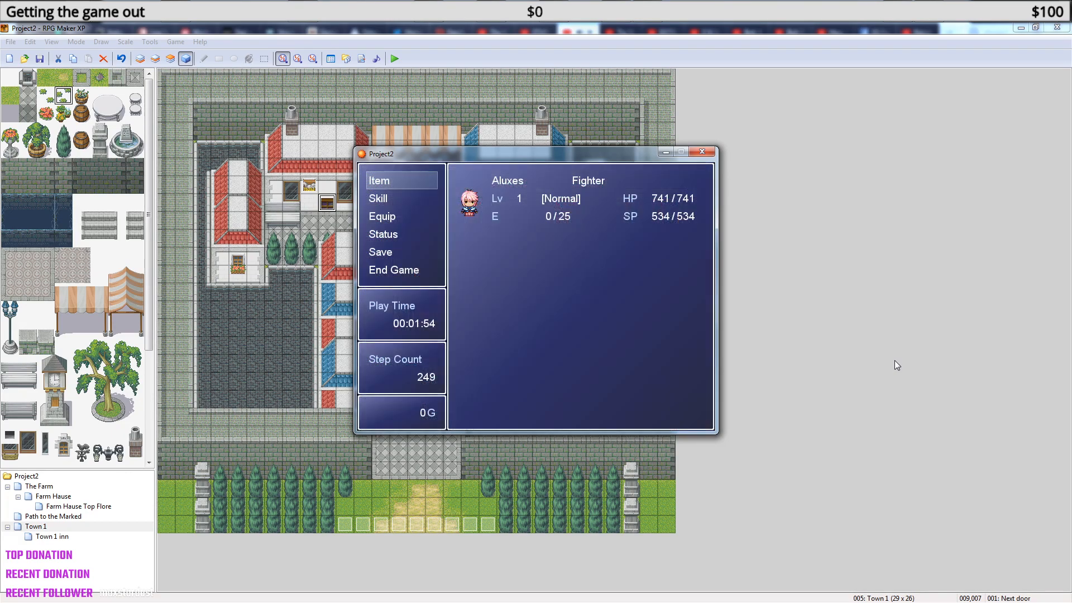
key(Down)
key(Down)
key(Down)
key(Down)
key(Down)
key(Up)
key(Return)
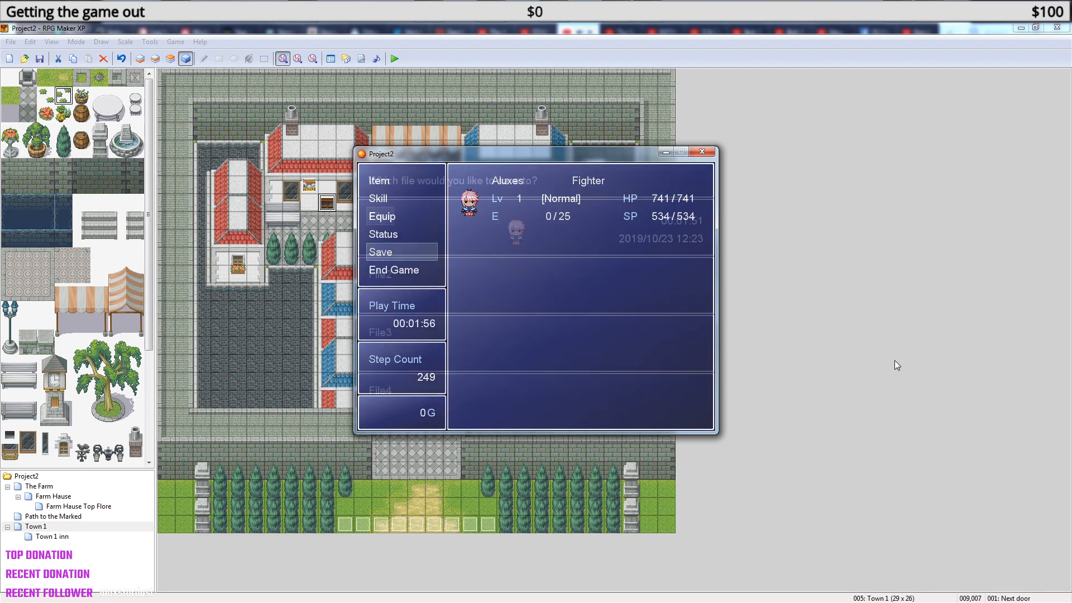
key(Escape)
key(Escape)
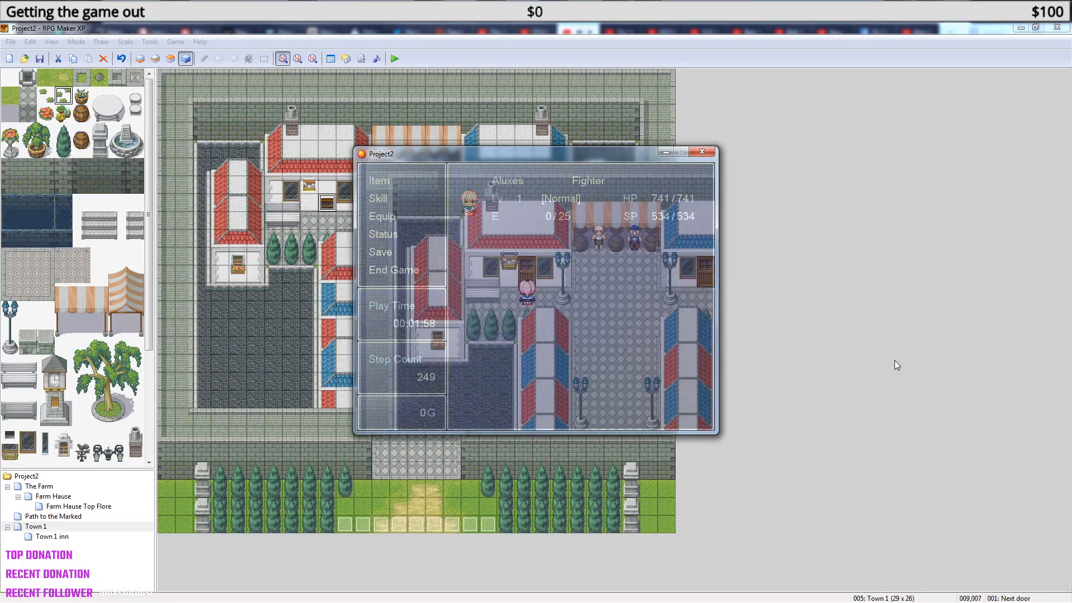
- Test the inn door by walking the character in and back out, and close the playtest
key(Up)
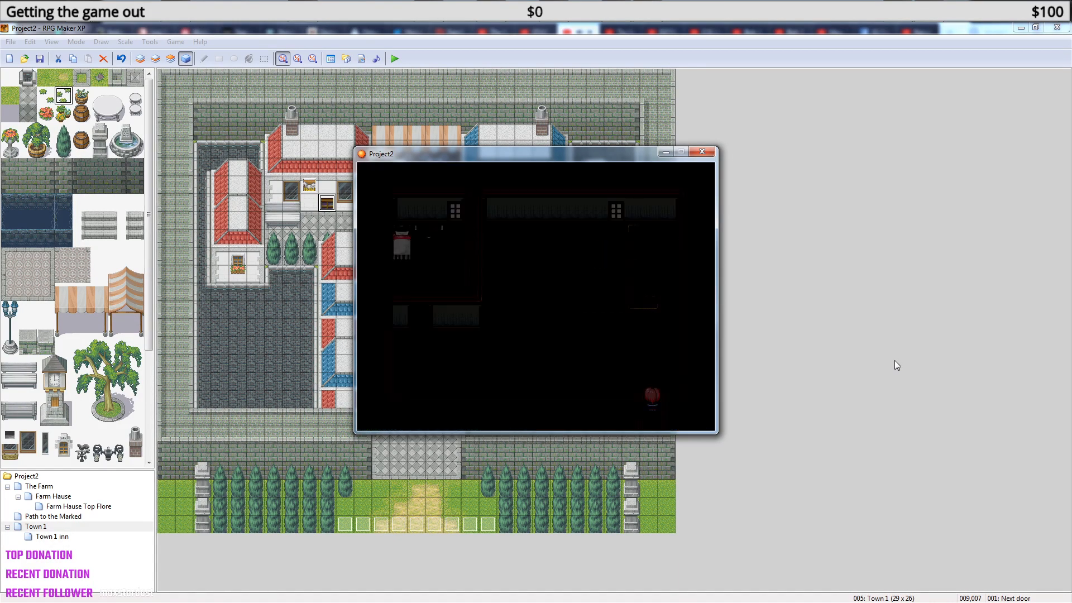
key(Down)
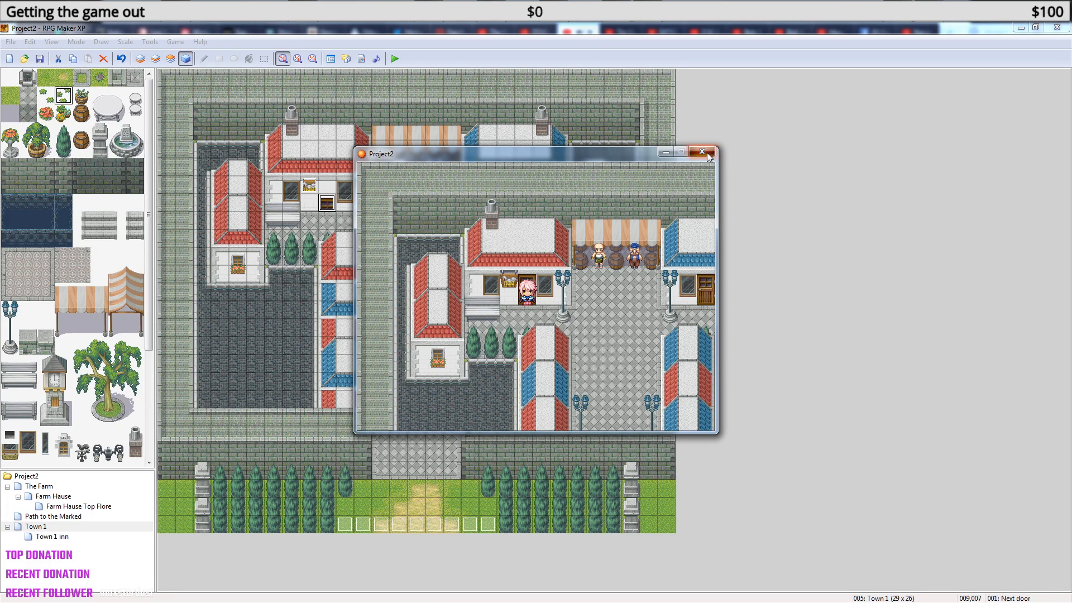
key(alt+F4)
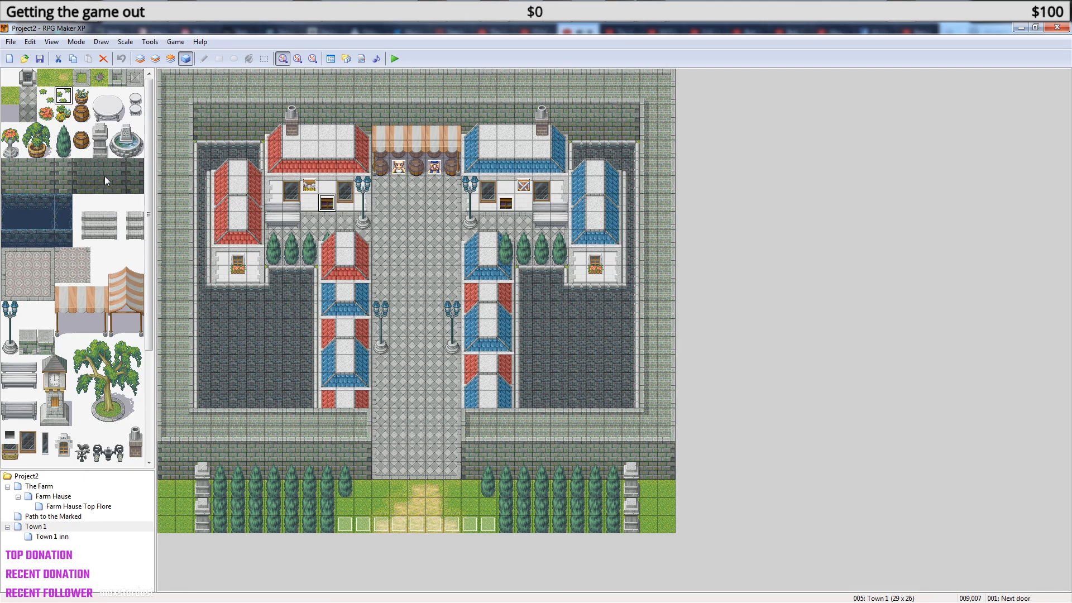
- On page 2 of the Next door event, add Through ON before and Through OFF after Move Down in the player's move route
drag(148, 195, 148, 300)
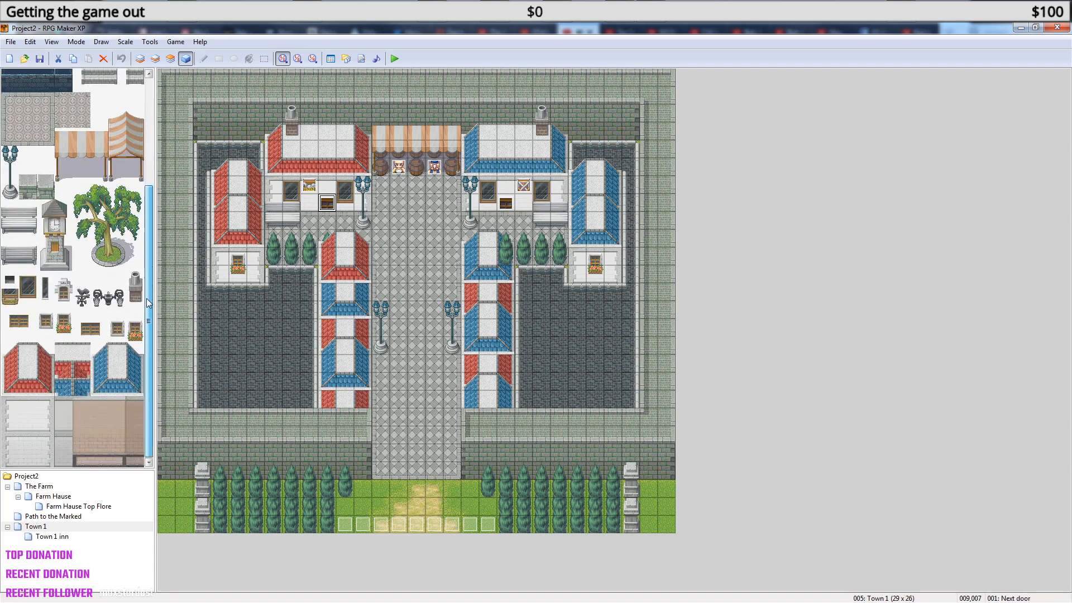
double_click(328, 204)
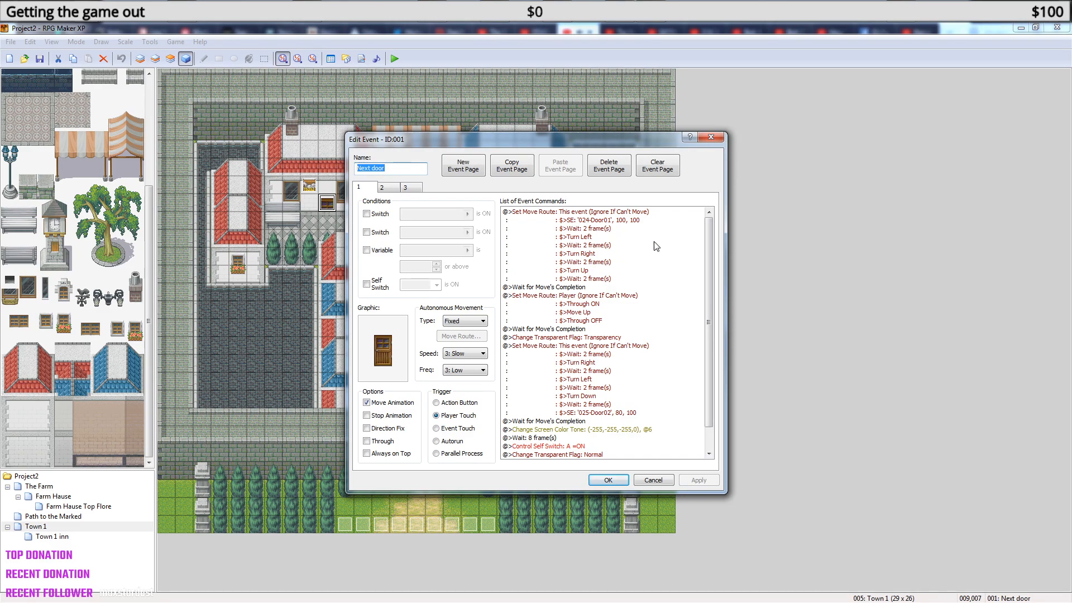
click(391, 188)
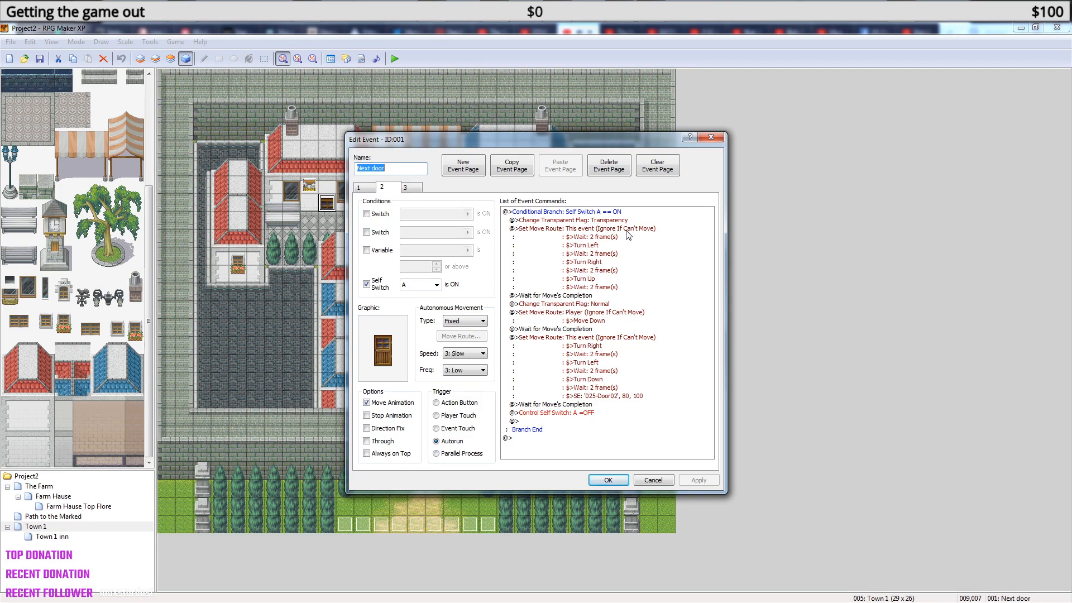
click(588, 316)
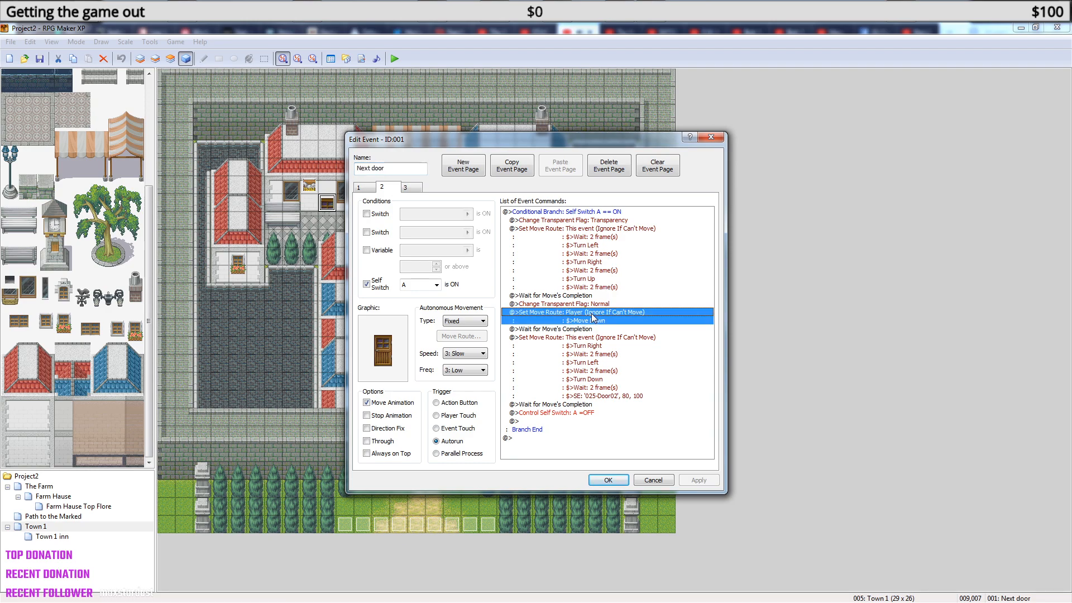
right_click(584, 314)
click(609, 332)
click(473, 257)
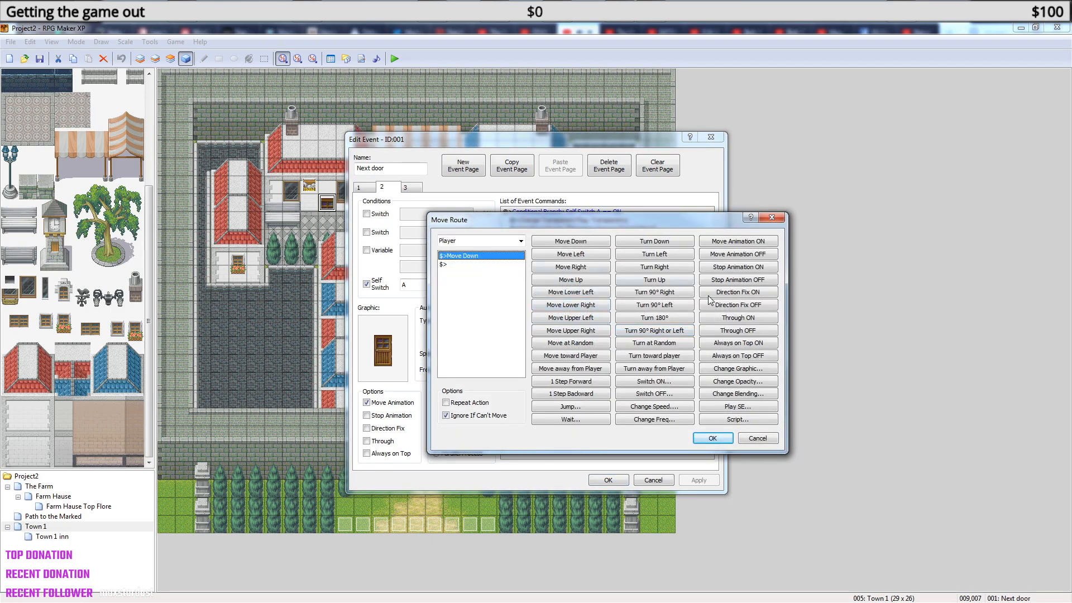
click(759, 321)
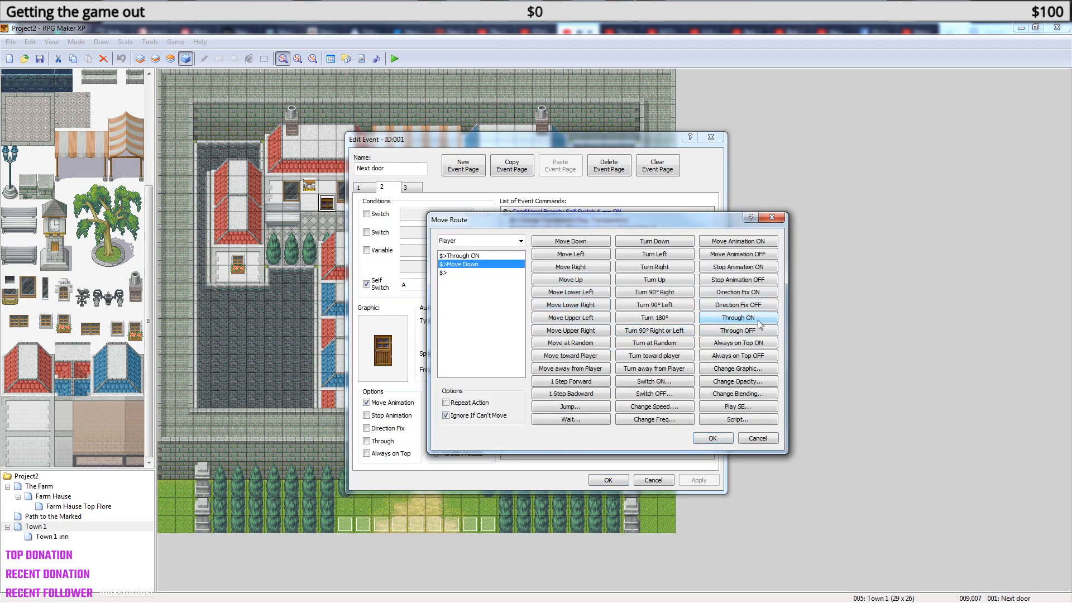
click(452, 273)
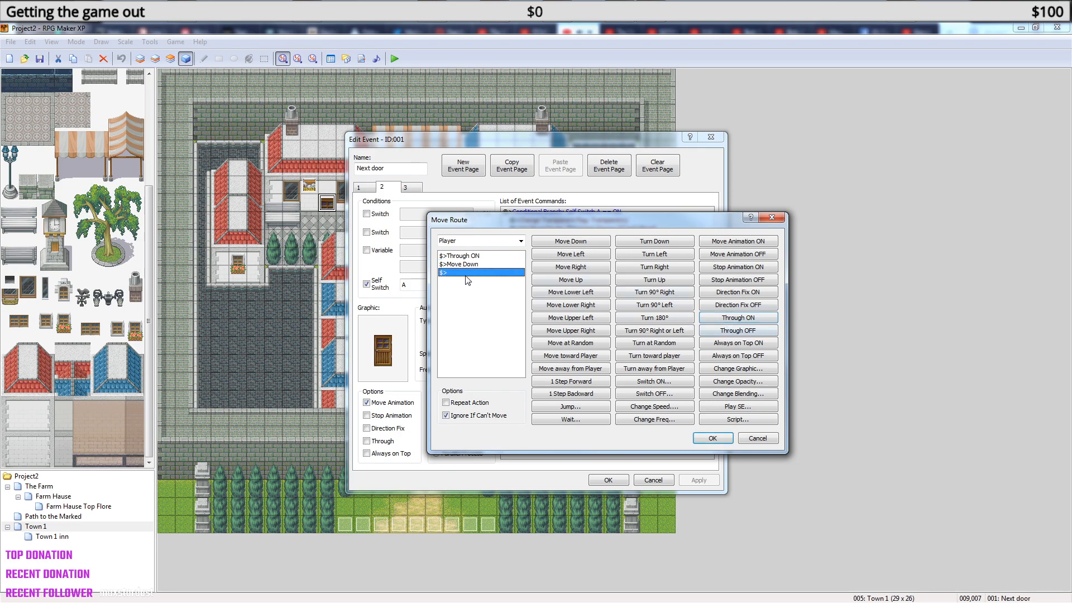
click(742, 331)
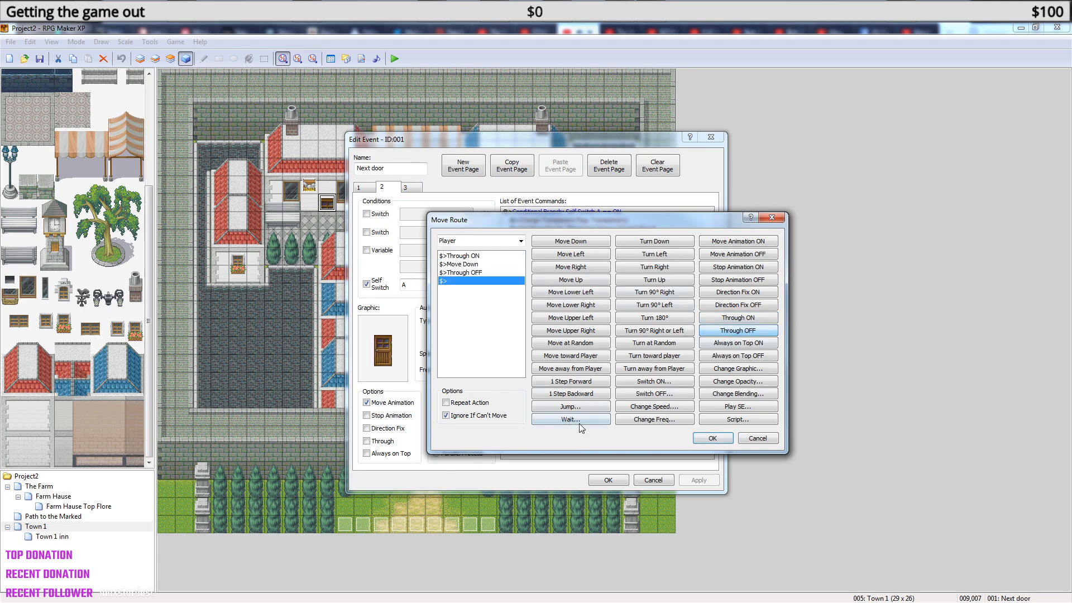
click(713, 438)
click(608, 480)
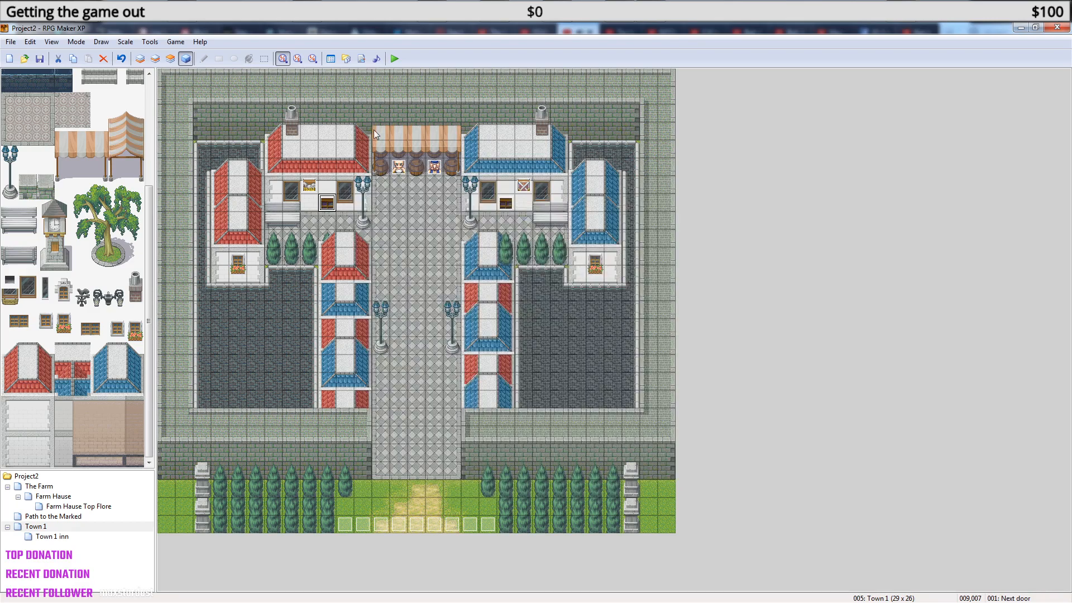
- Save the changed door event, start another playtest and load the saved game outside the inn
click(394, 59)
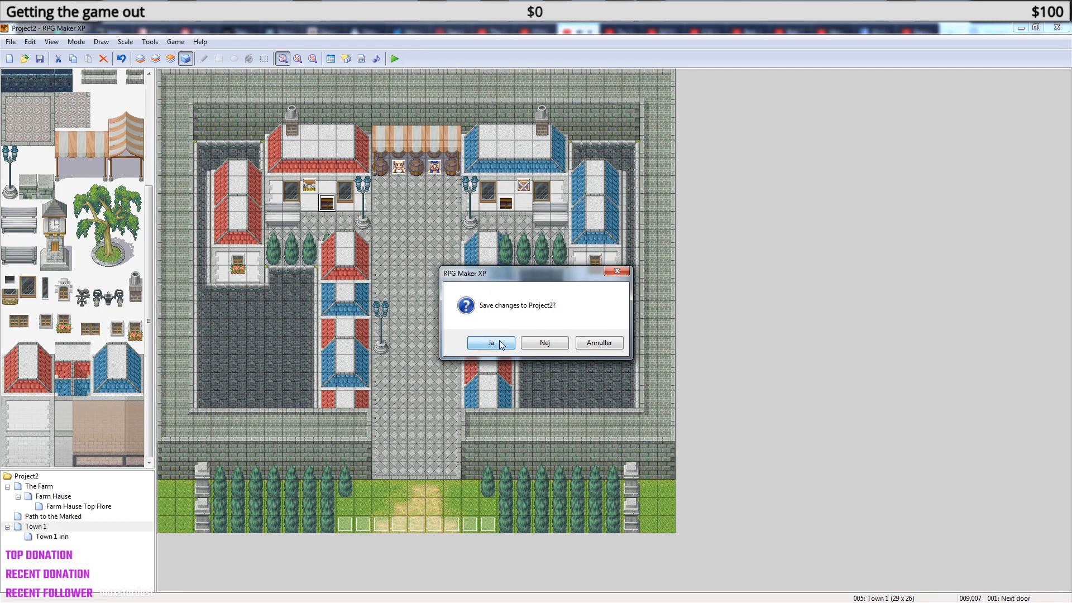
click(490, 343)
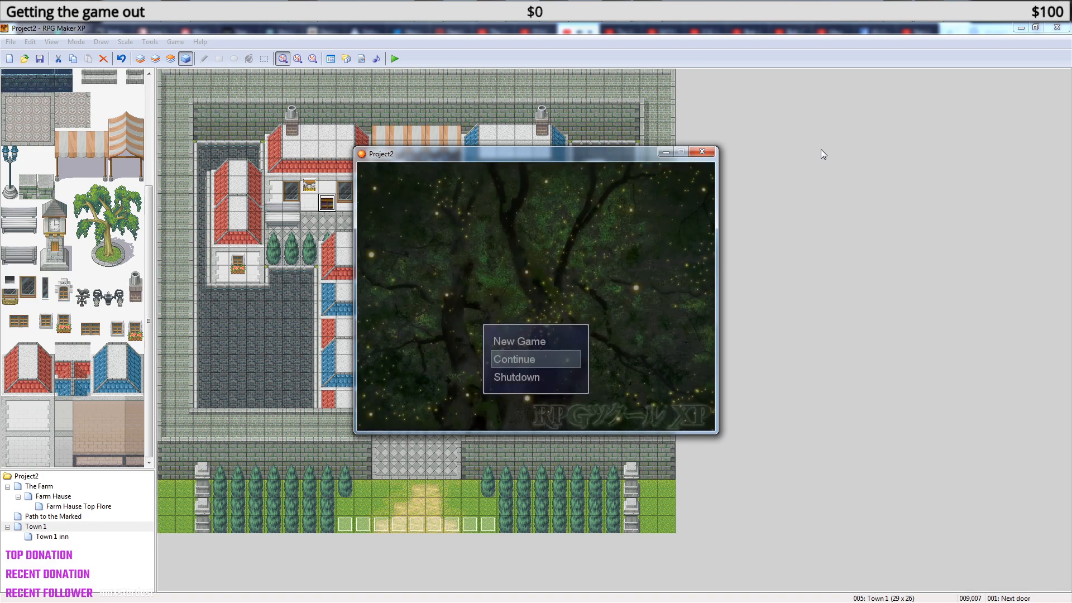
key(Return)
key(Return)
- Walk the character into and out of the inn repeatedly to check the exit movement, and close the playtest
key(Up)
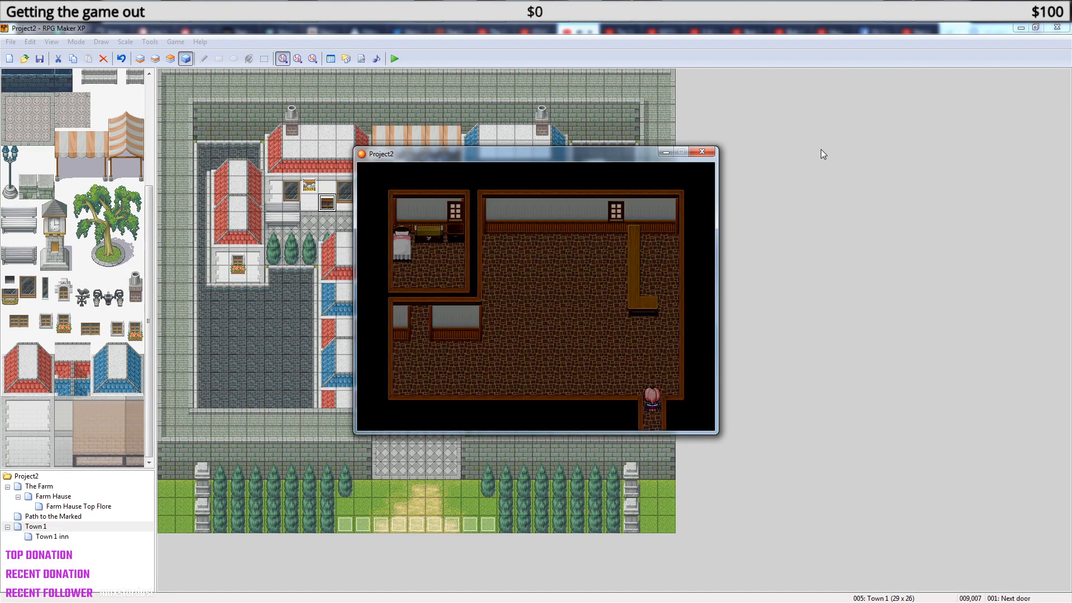
key(Up)
key(Down)
key(Down)
key(Up)
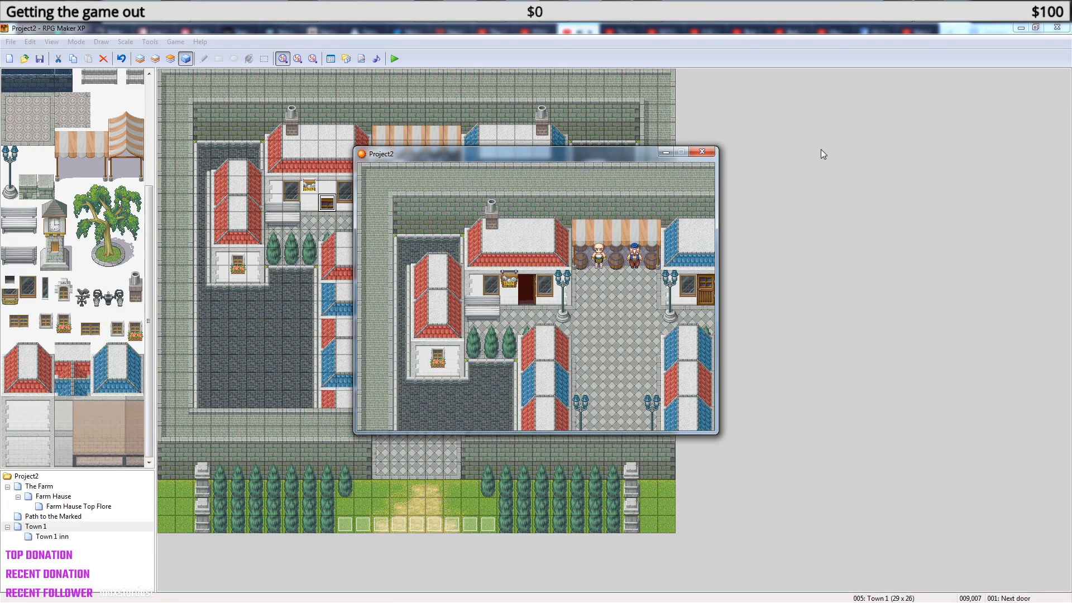
key(Down)
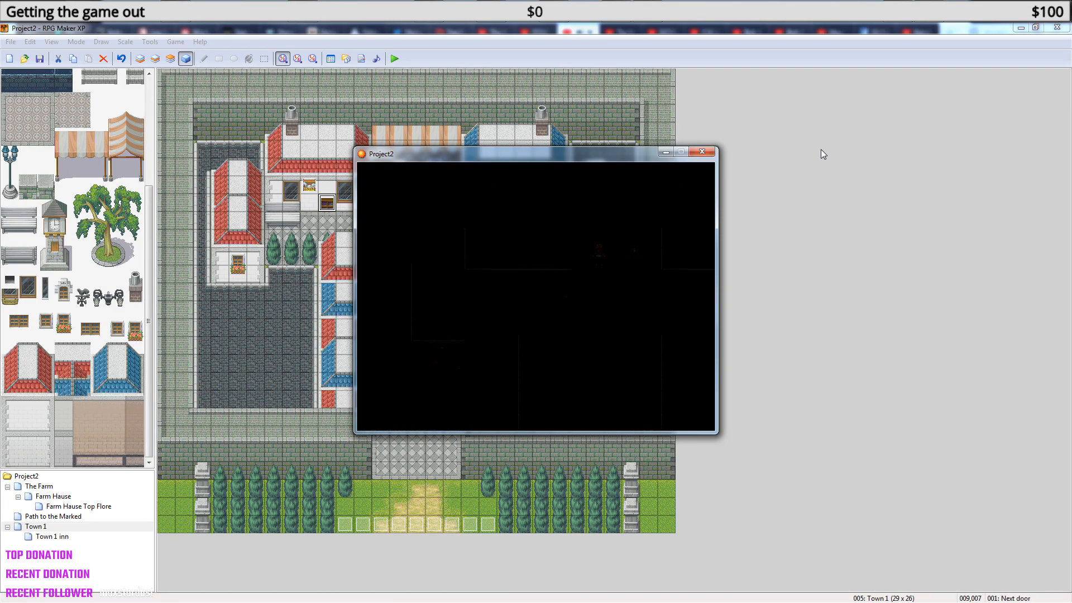
click(702, 152)
- Delete page 3, the First time out page, from Town 1's Next door event and review the two remaining pages
double_click(331, 204)
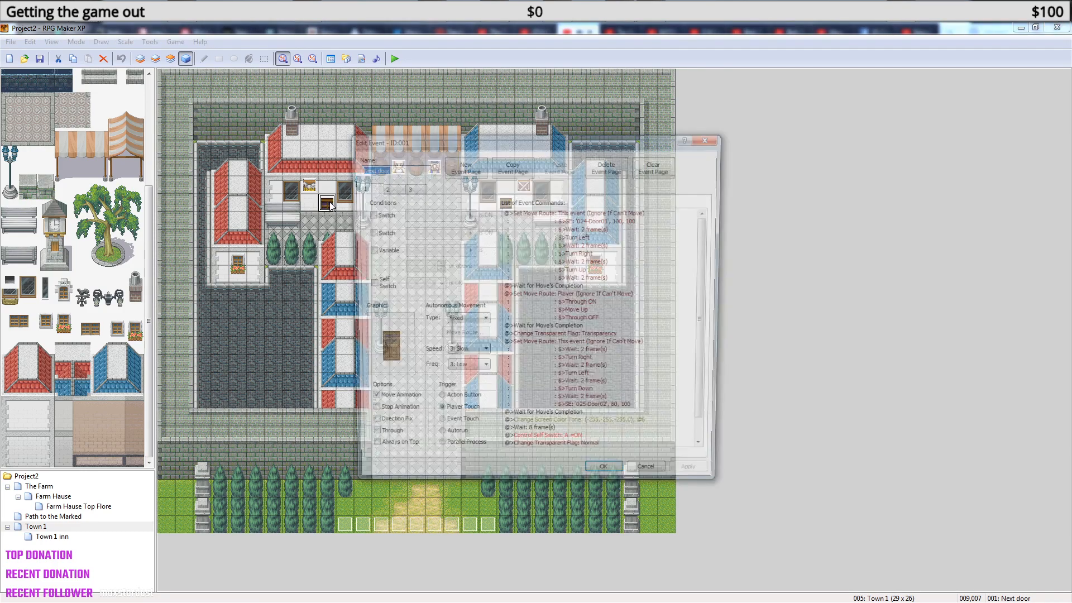
click(412, 190)
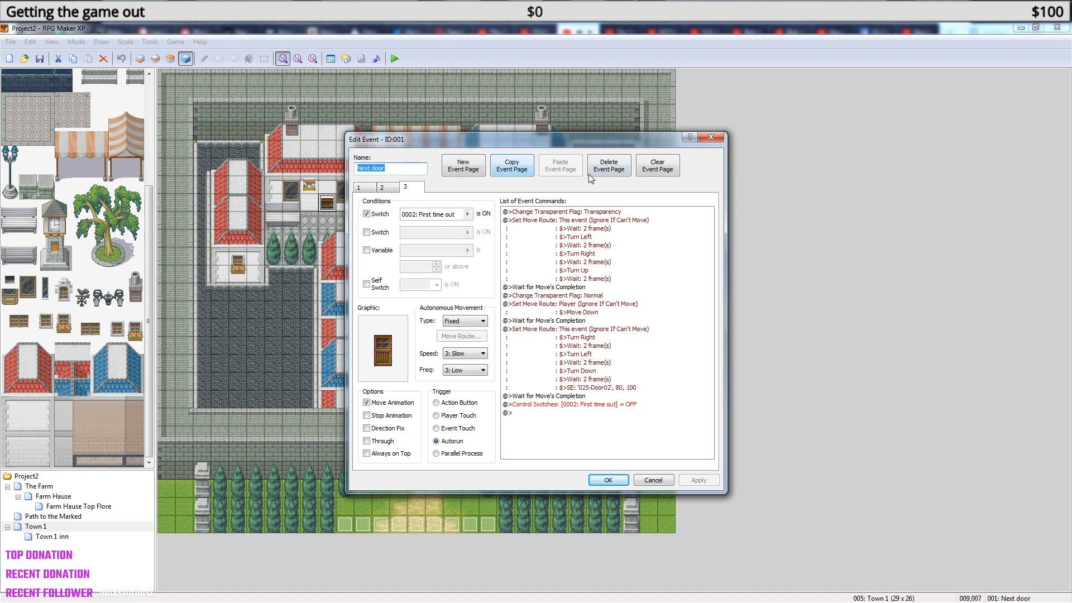
click(608, 170)
click(362, 189)
click(386, 189)
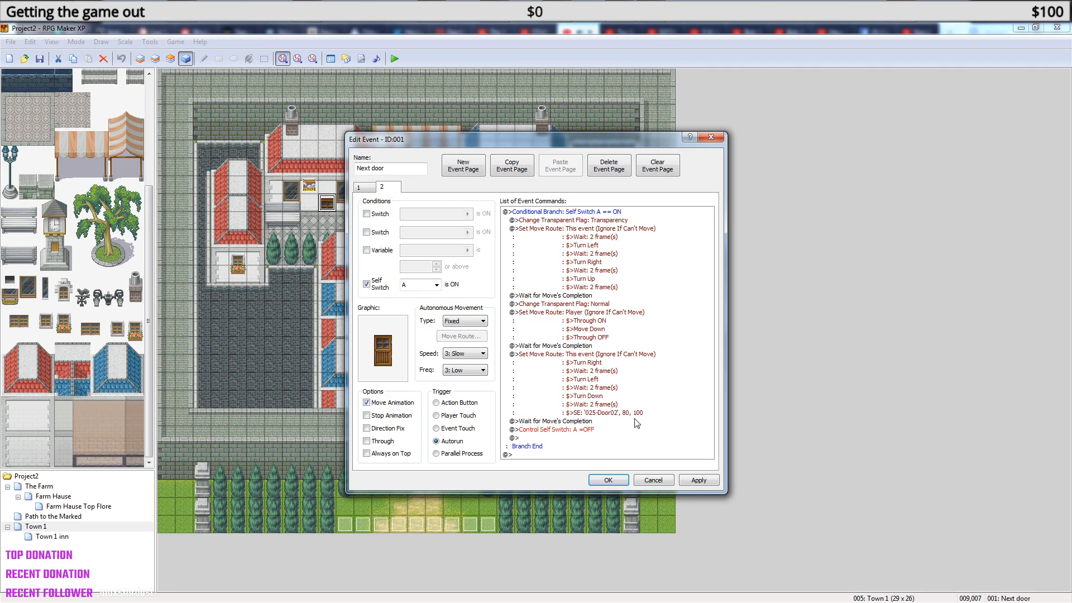
- Save the edited Town 1 door event and review the Exit event at the Town 1 inn's entrance without changing it
click(610, 479)
click(55, 536)
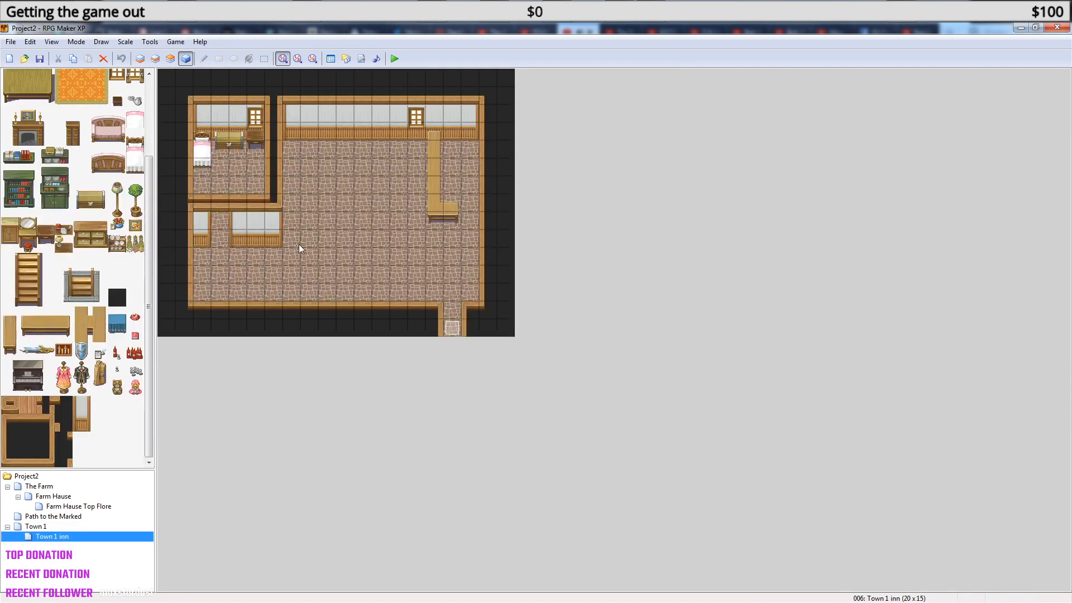
double_click(449, 328)
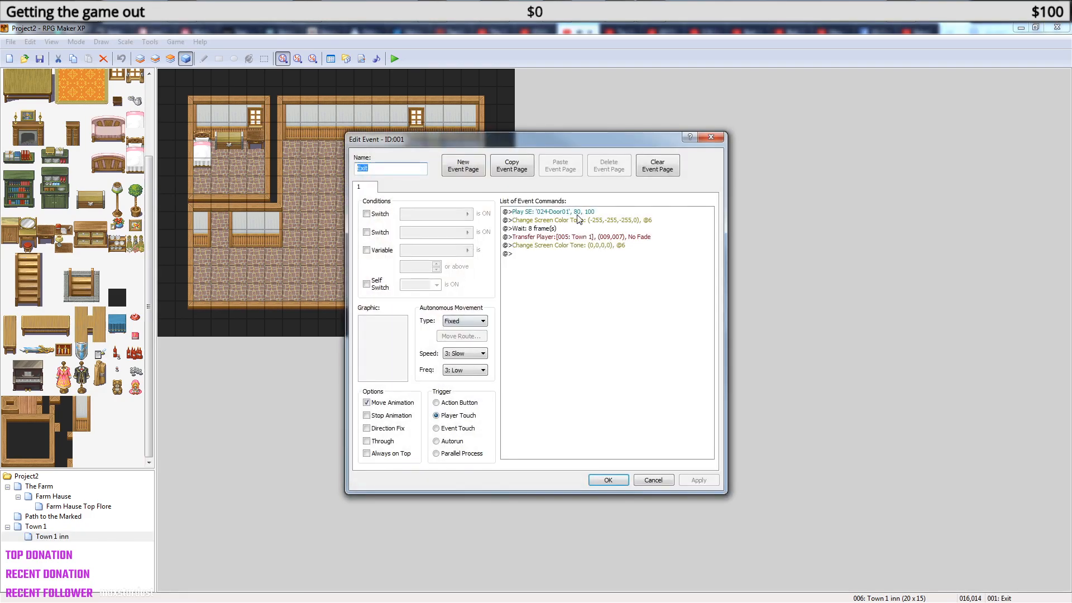
click(711, 137)
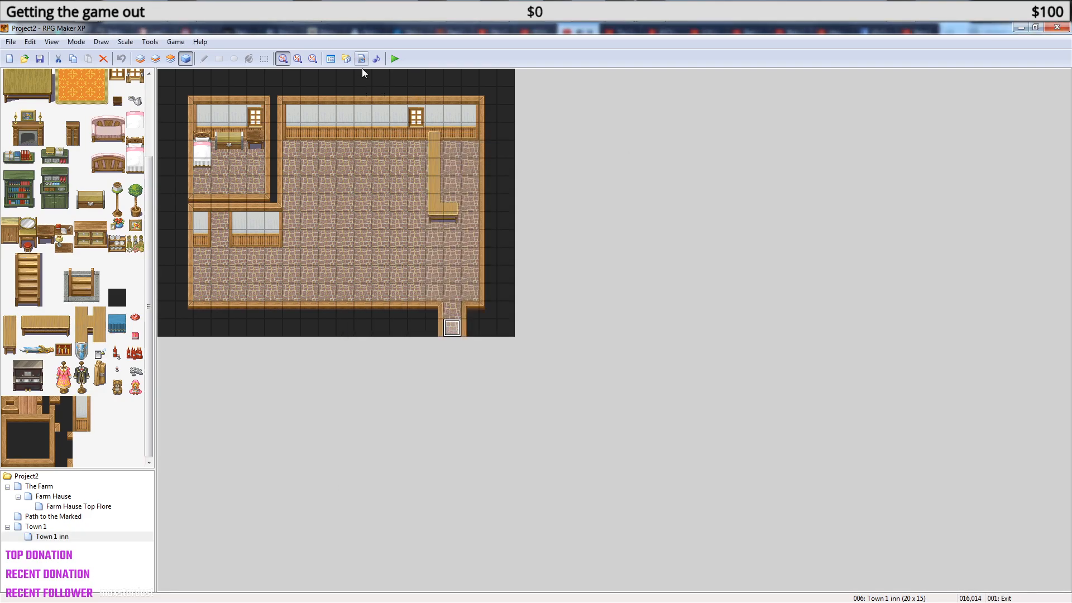
- Playtest the saved game by walking the character into and back out of the inn, and close the playtest
click(394, 58)
click(490, 342)
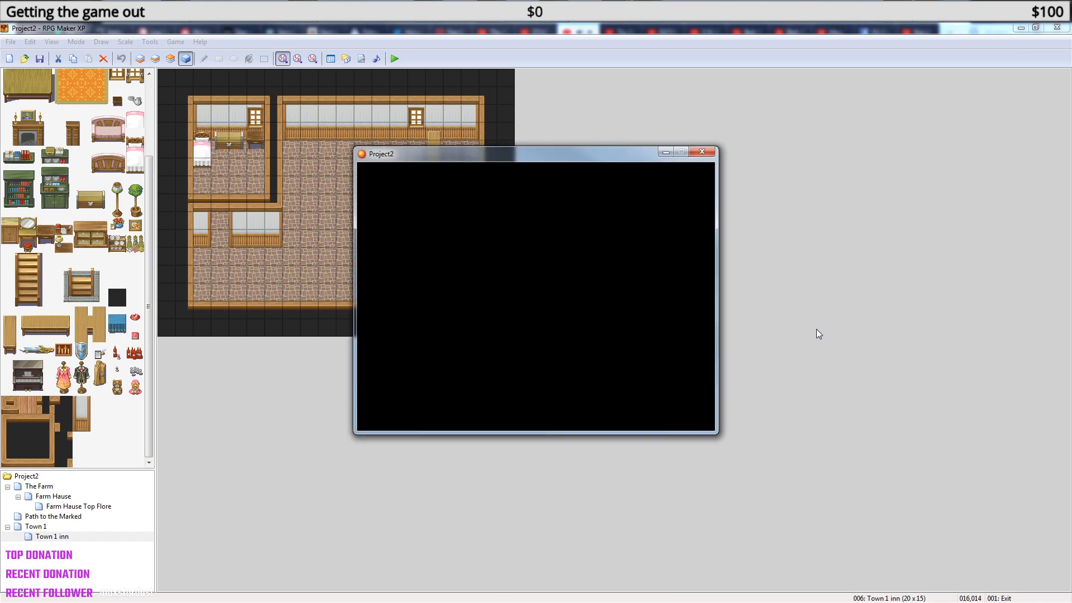
key(Return)
key(Return)
key(Up)
key(Down)
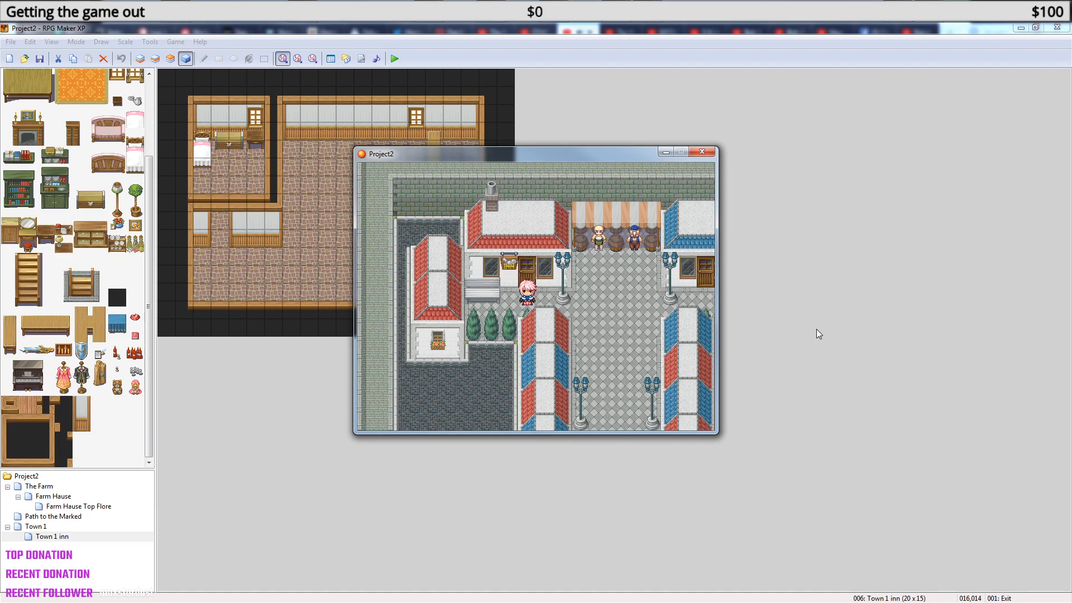
click(702, 150)
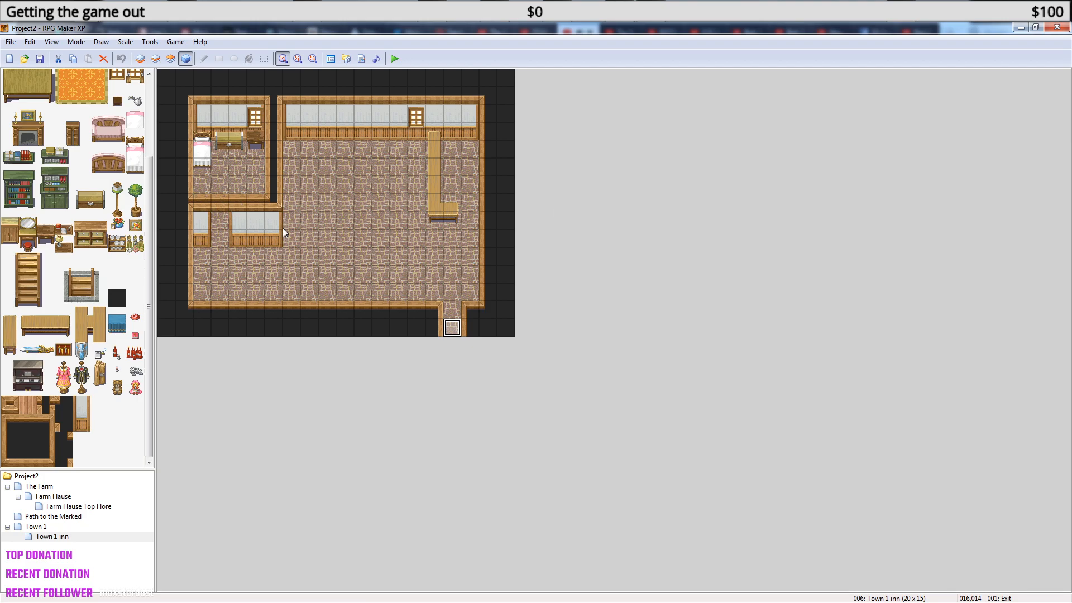
- Copy Town 1's Next door event into the inner doorway of the Town 1 inn at 003,009
click(49, 527)
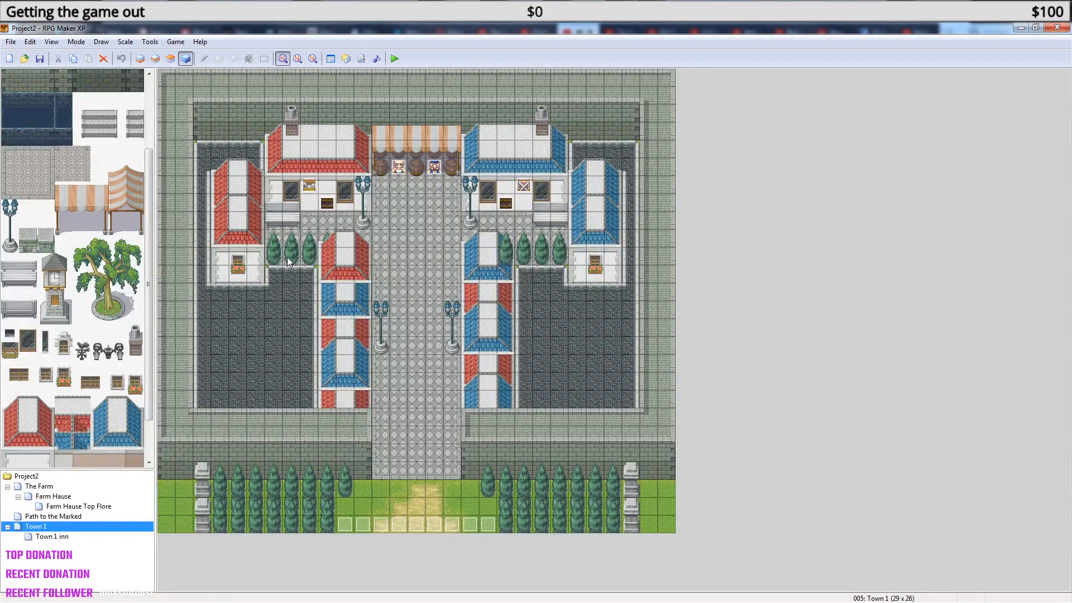
click(327, 207)
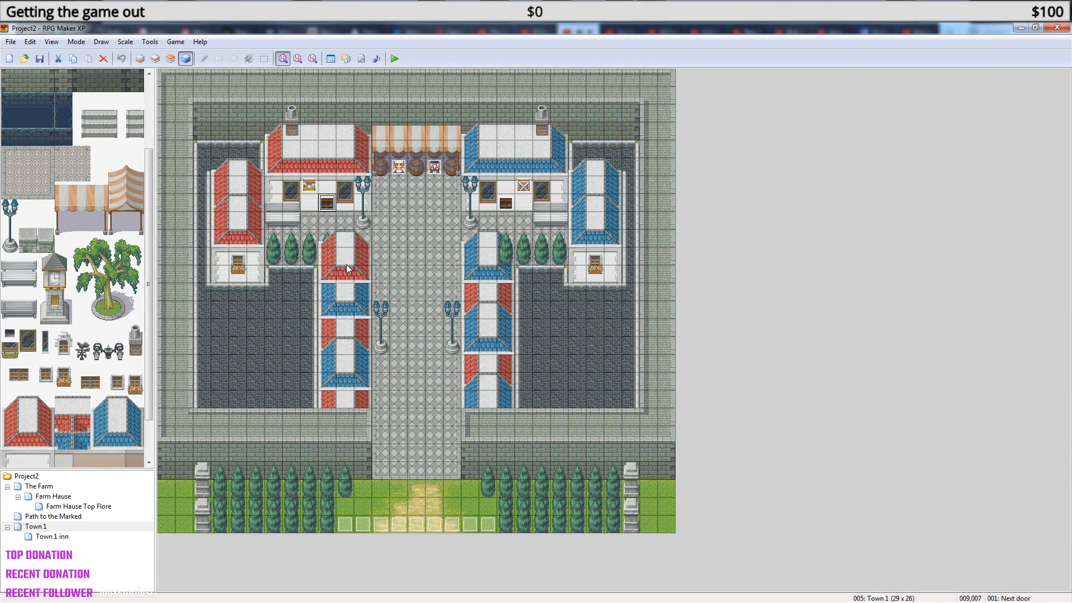
click(43, 527)
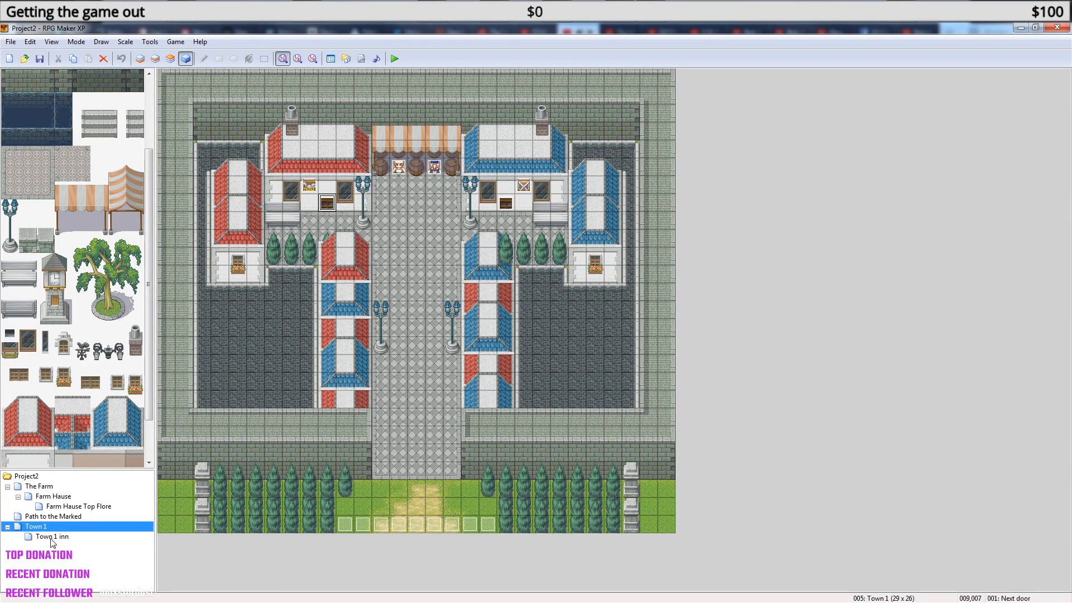
click(52, 536)
click(215, 244)
key(ctrl+v)
- Save the project, start a playtest, load File1 and walk the character into the inn
click(398, 59)
click(492, 343)
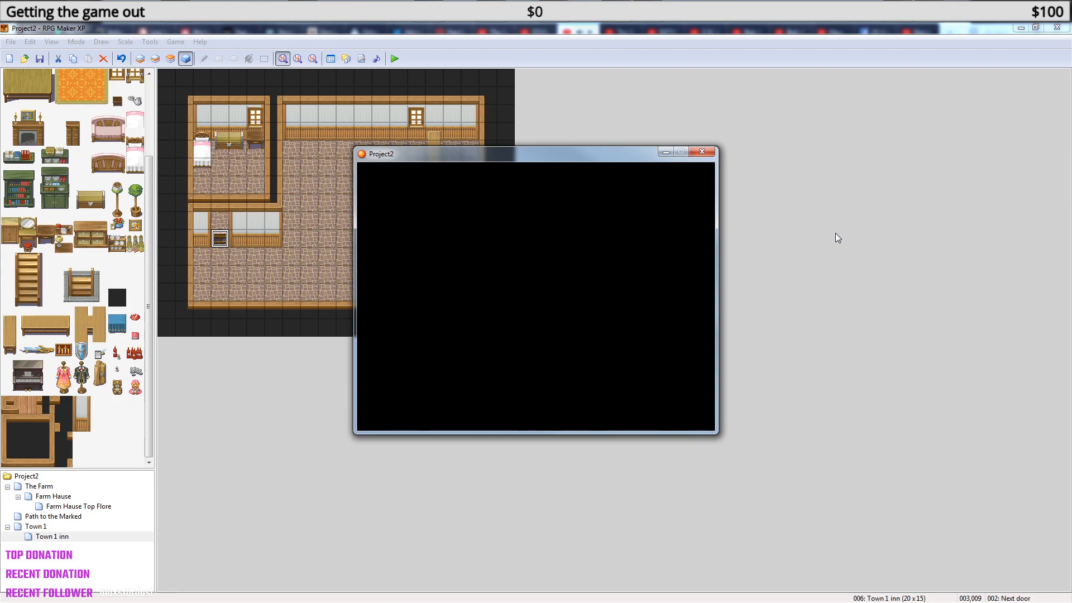
key(Return)
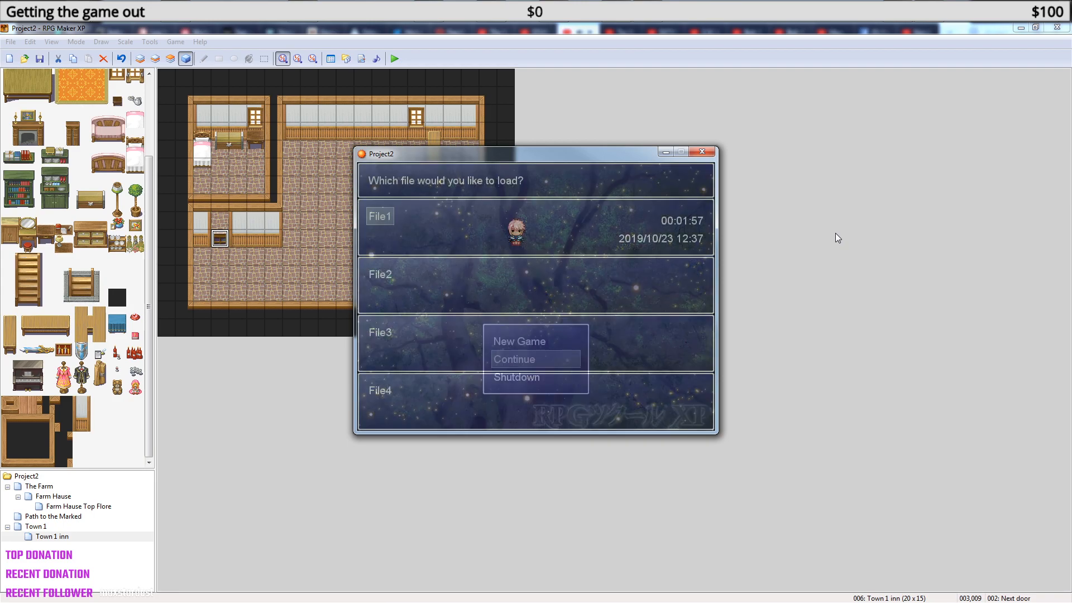
key(Return)
key(Up)
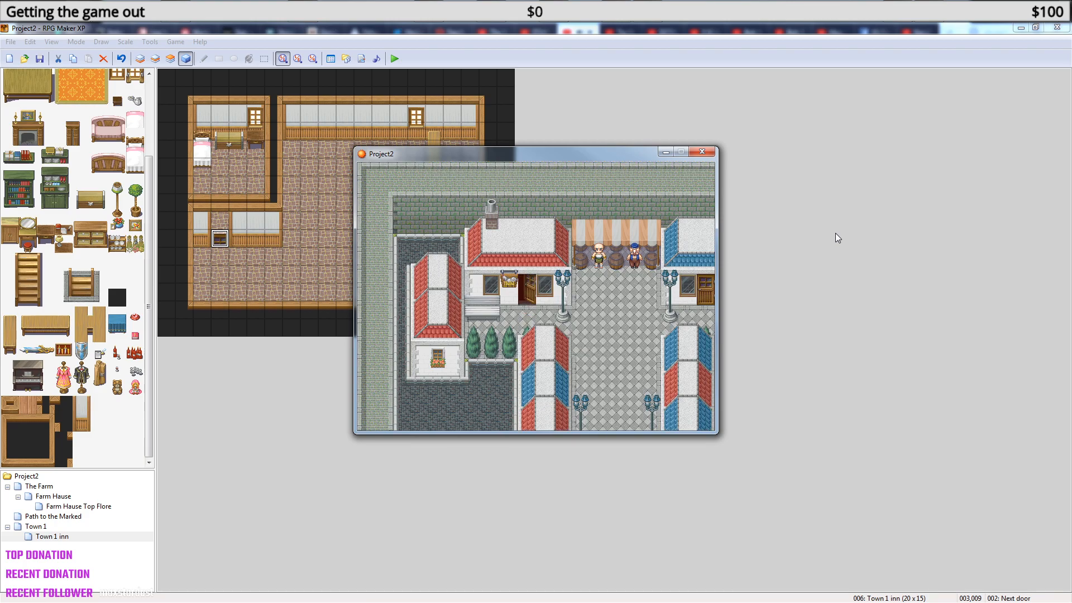
key(Up)
- Walk around inside the inn to examine how the pasted door looks in the inner wall, and close the playtest
key(Left)
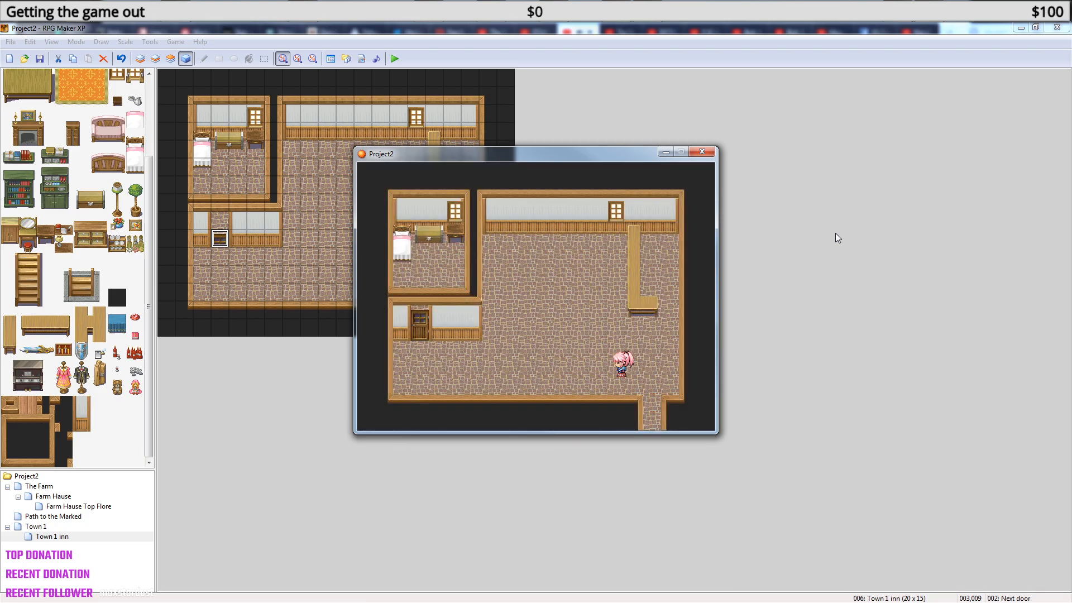
key(Left)
key(Up)
key(Right)
key(Up)
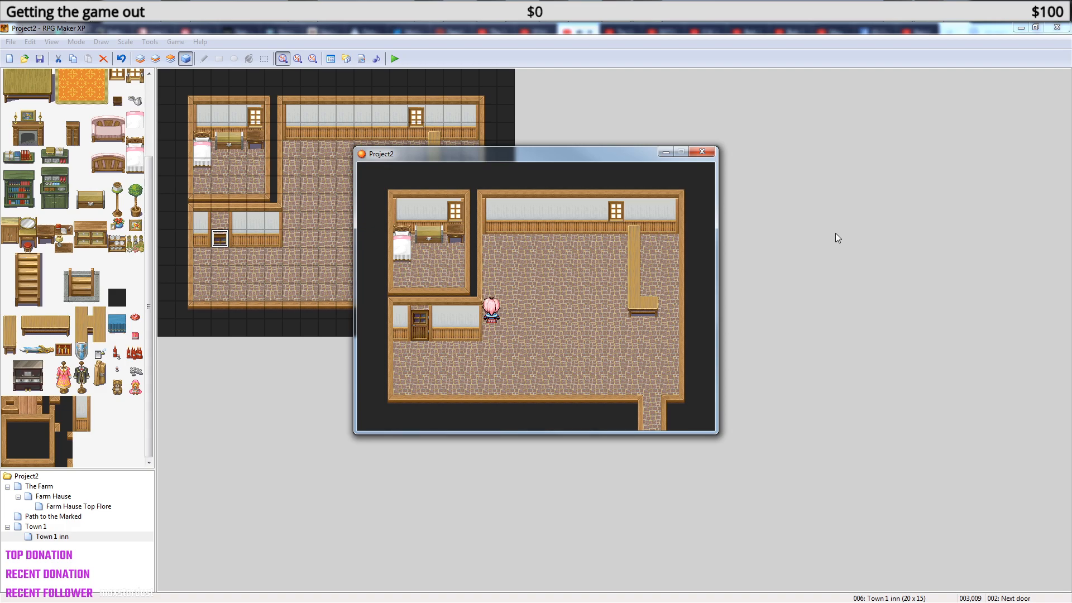
key(Down)
key(Left)
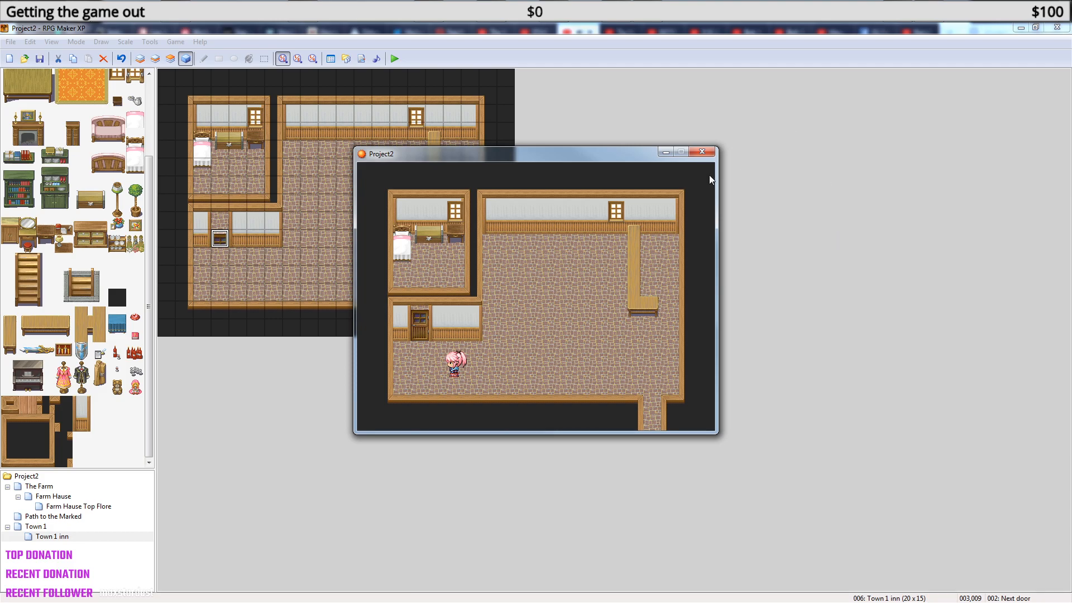
click(702, 151)
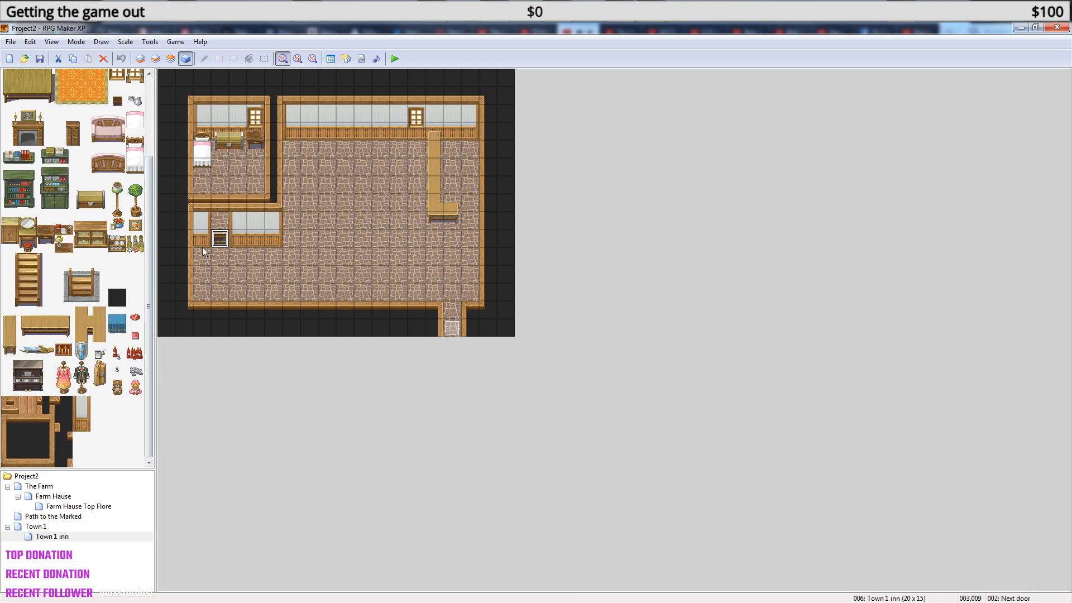
- Compare the graphics 170-Door01 to 173-Door04 for the inn's Next door event, and keep 170-Door01
double_click(220, 238)
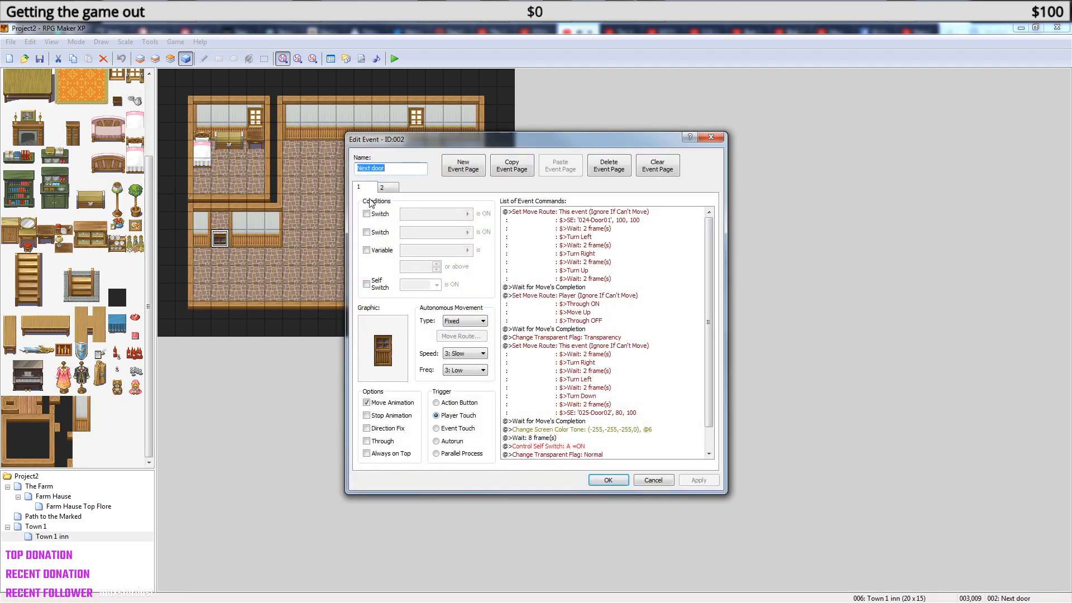
double_click(385, 349)
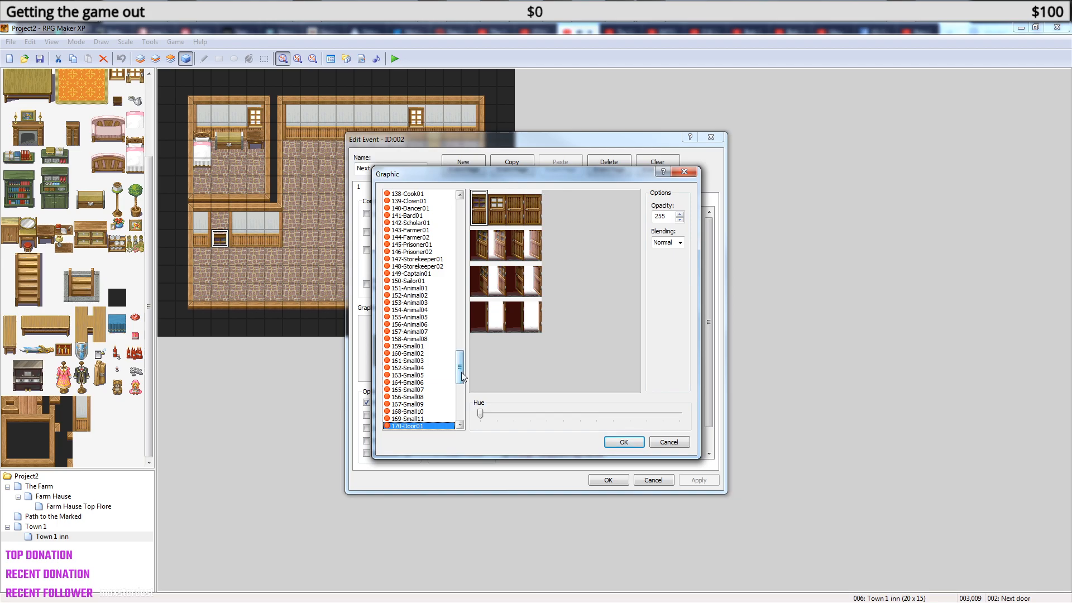
key(Down)
key(Down)
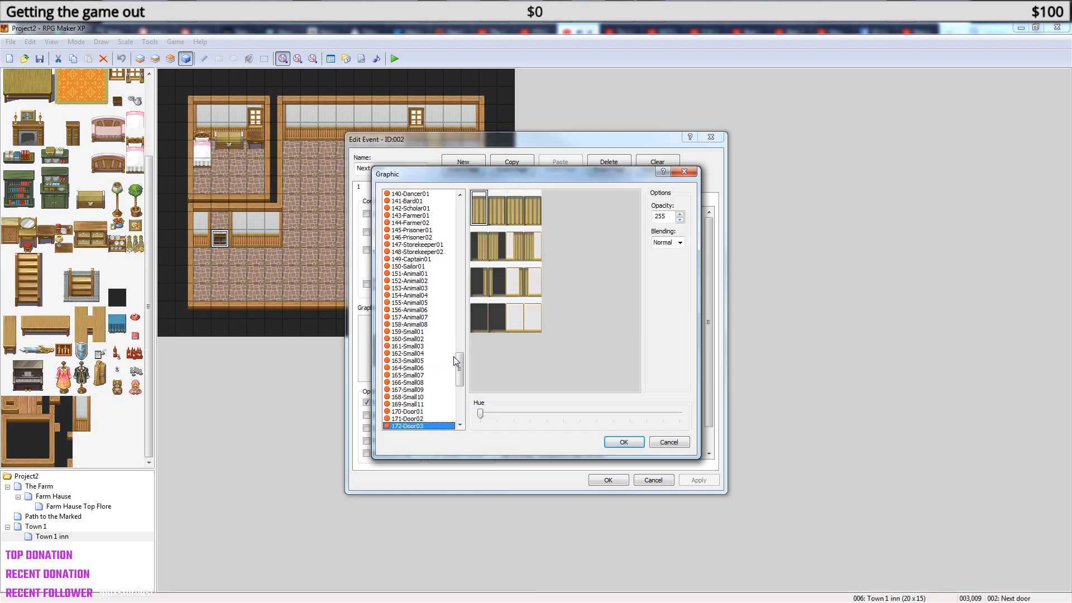
click(486, 323)
click(480, 206)
key(Down)
key(Up)
key(Down)
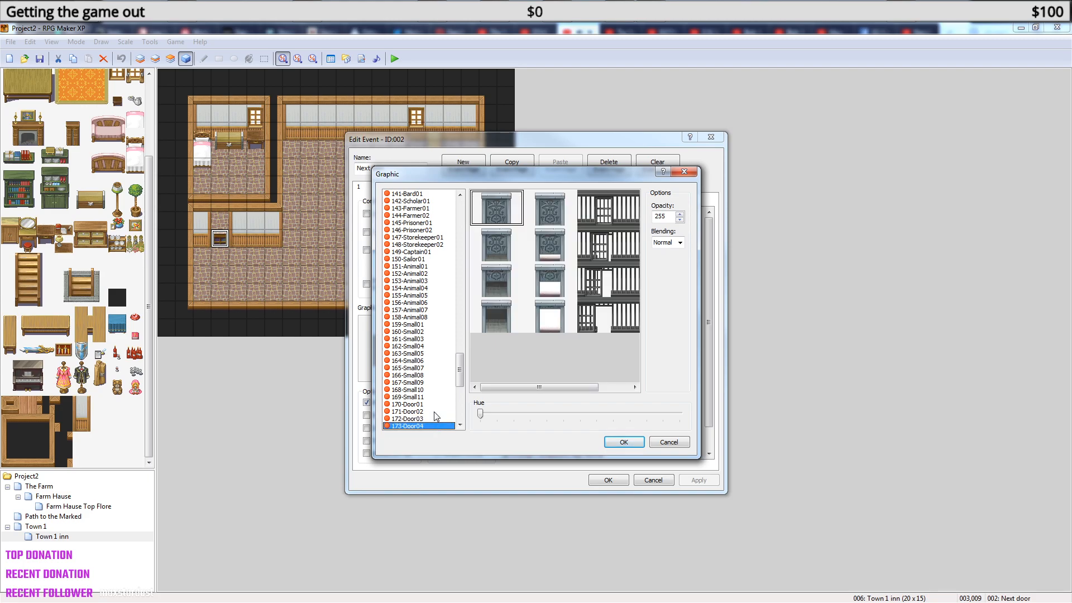
key(Up)
key(Up)
key(Up)
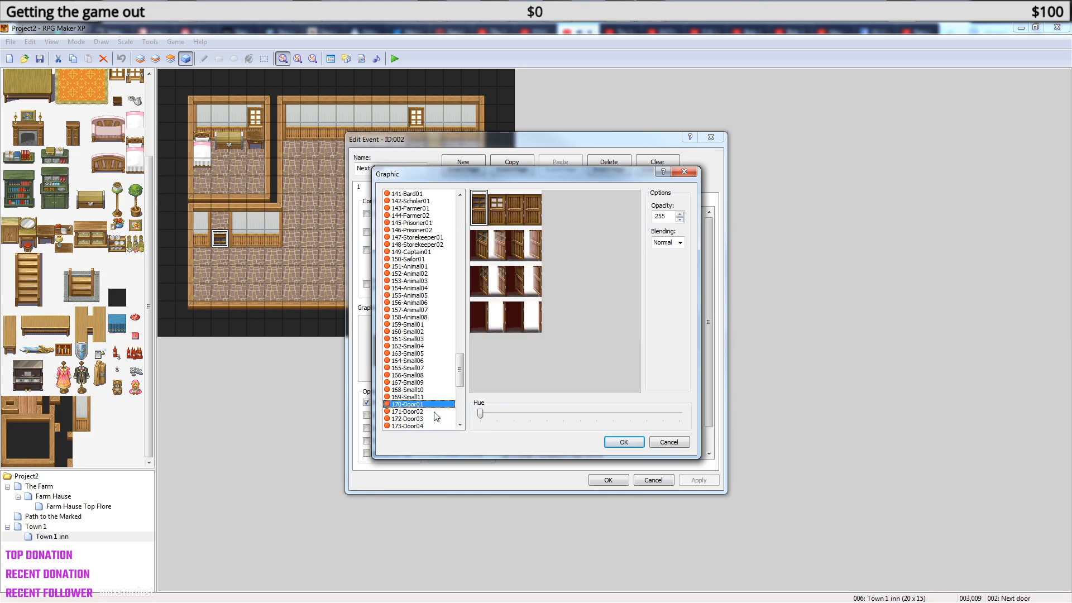
click(622, 441)
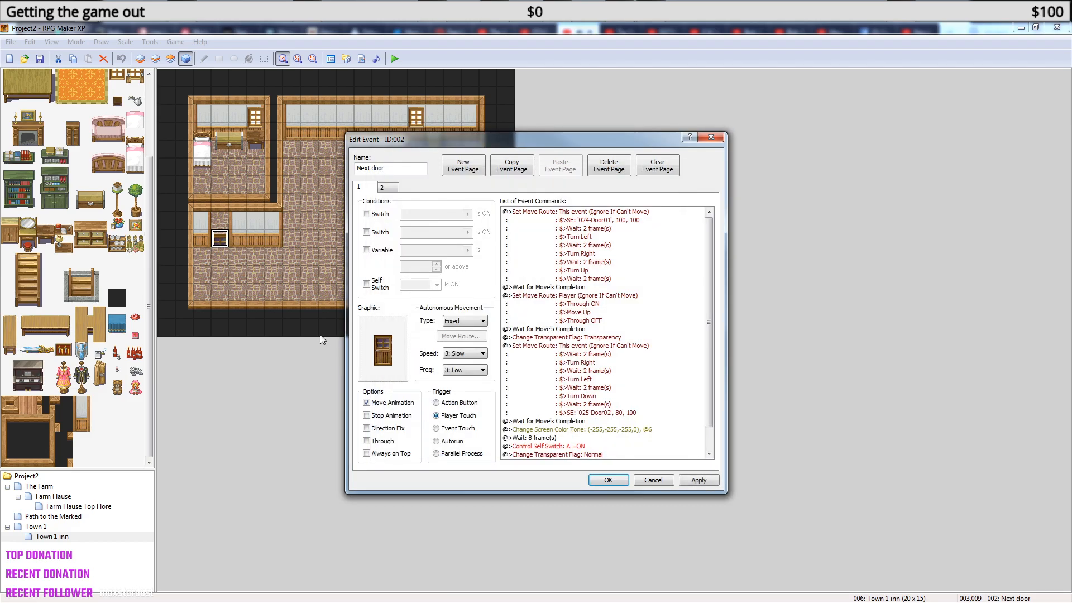
click(608, 480)
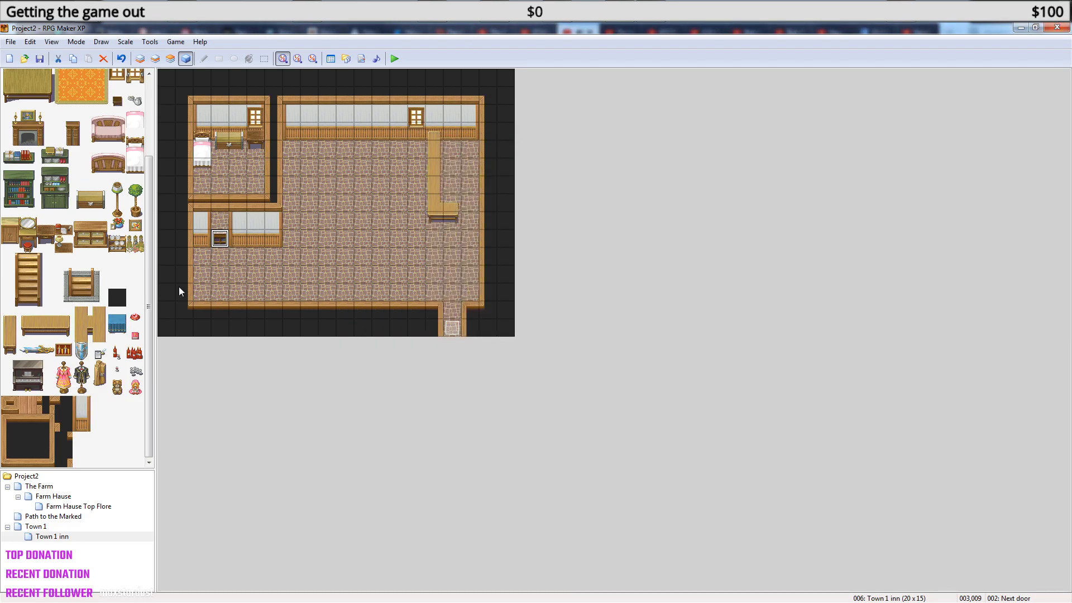
- Look through the inn's tileset and delete the Next door event from the inner doorway
drag(148, 283, 141, 191)
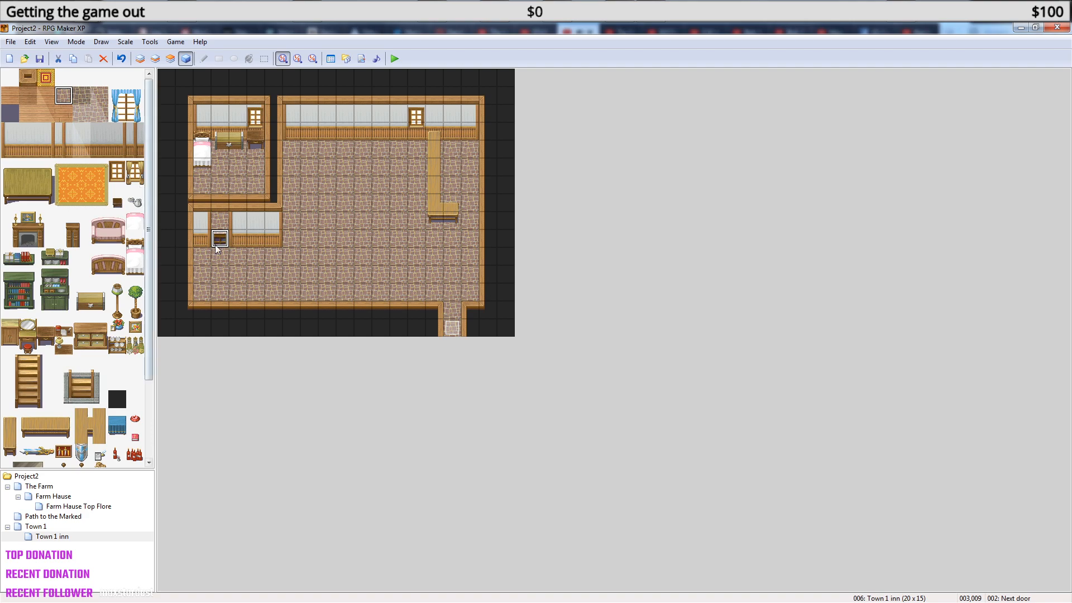
click(213, 219)
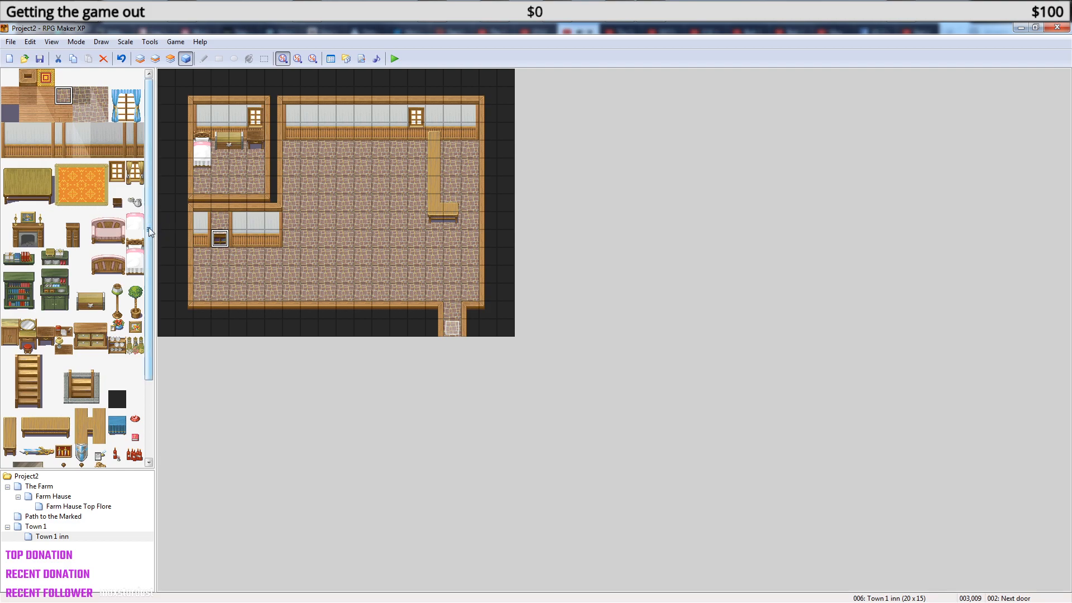
drag(150, 231, 154, 318)
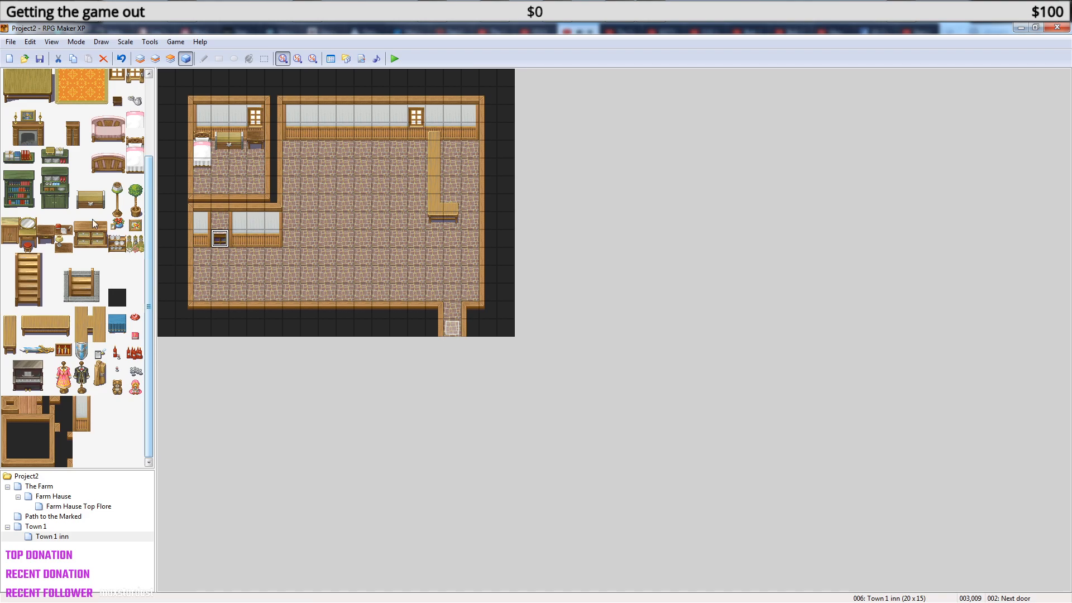
key(Delete)
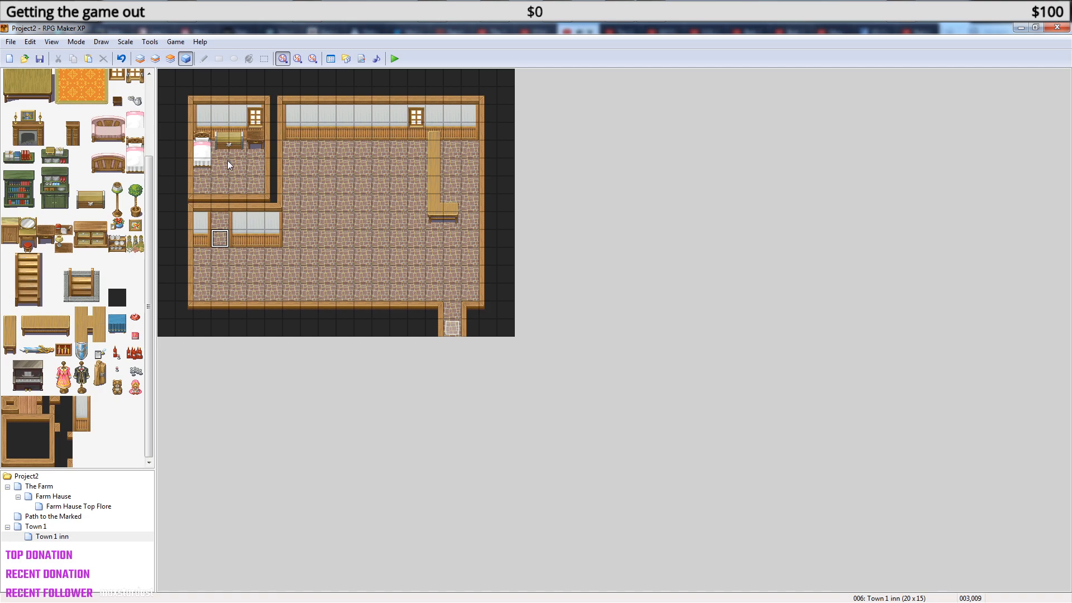
- Create a new event below the bedroom window of the inn at 005,003 and open its graphic selection at the last entries
right_click(255, 135)
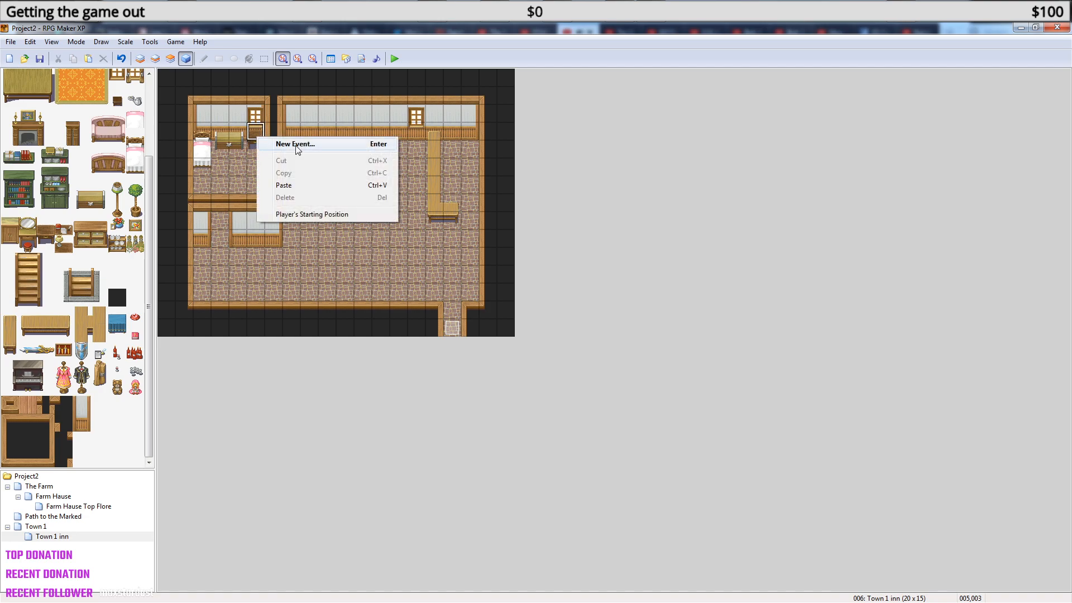
click(295, 144)
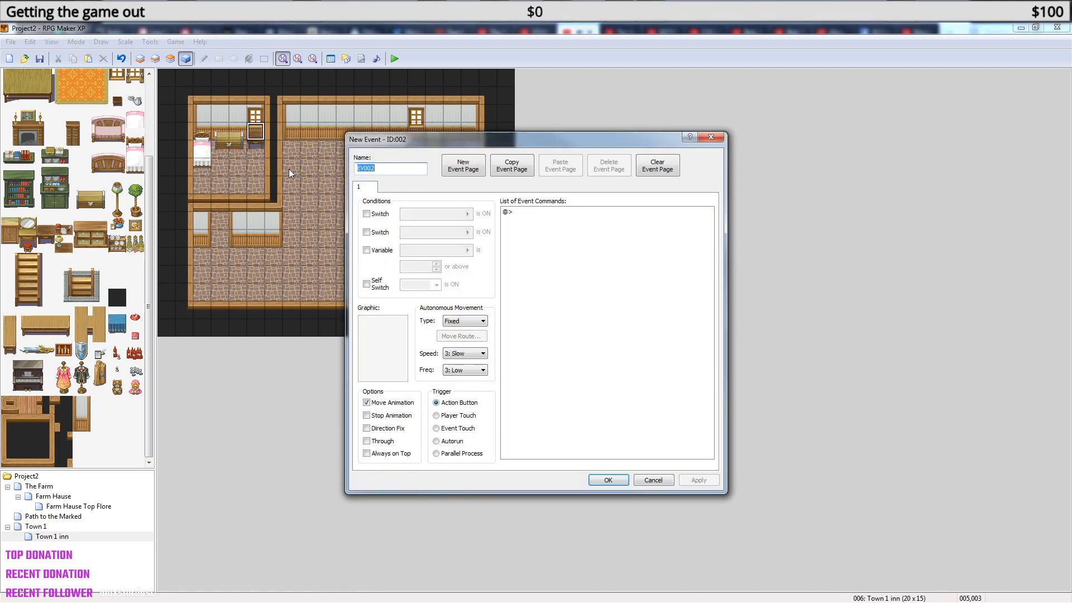
double_click(381, 343)
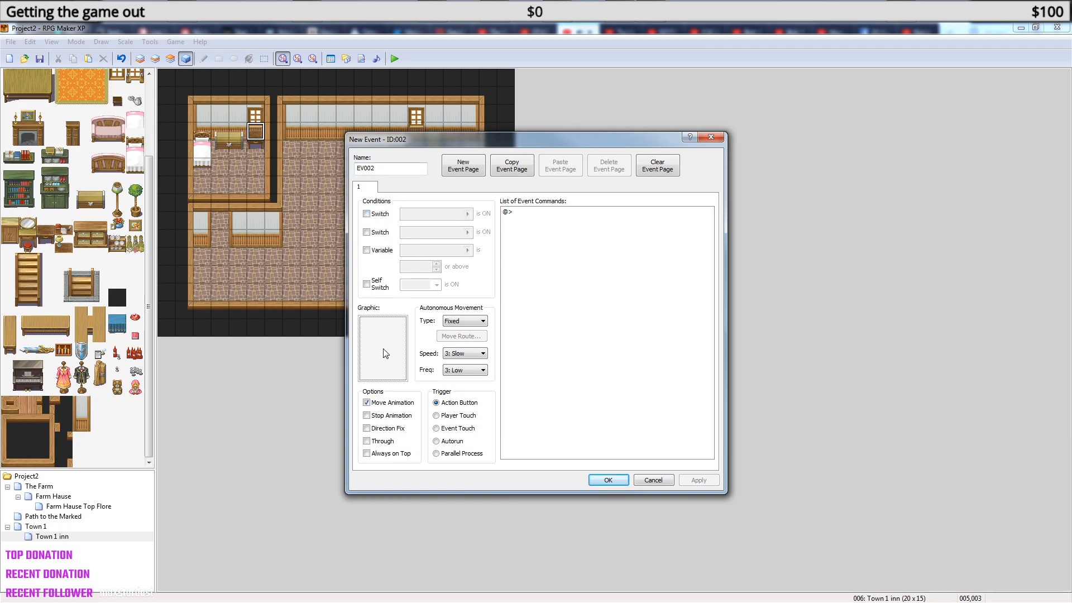
drag(461, 228, 462, 417)
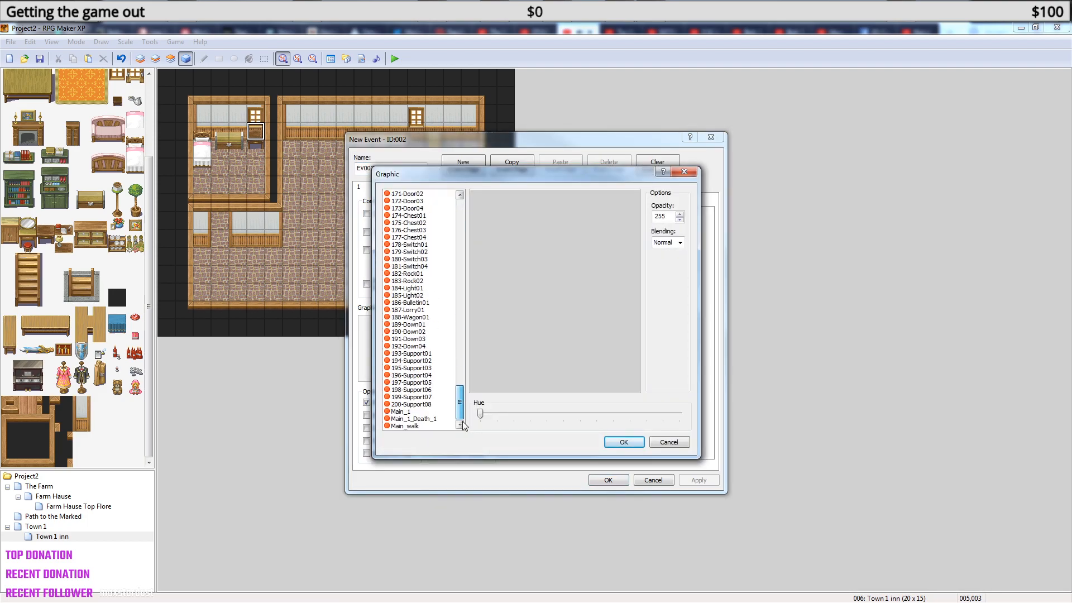
- Look through the character graphics for the new event from Main_walk back to 136-Bartender01 for a suitable object
click(435, 426)
key(Up)
key(Up)
key(Up)
key(Up)
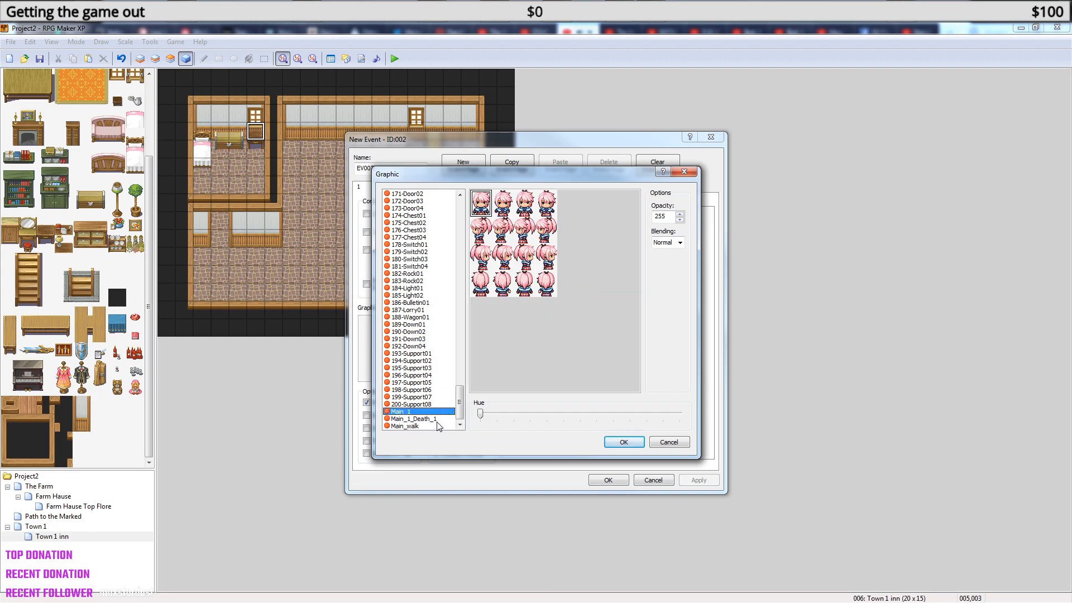
key(Down)
key(Up)
key(Up)
key(Down)
key(Down)
key(Up)
key(Up)
key(Up)
key(Up)
key(Up)
key(Up)
key(Up)
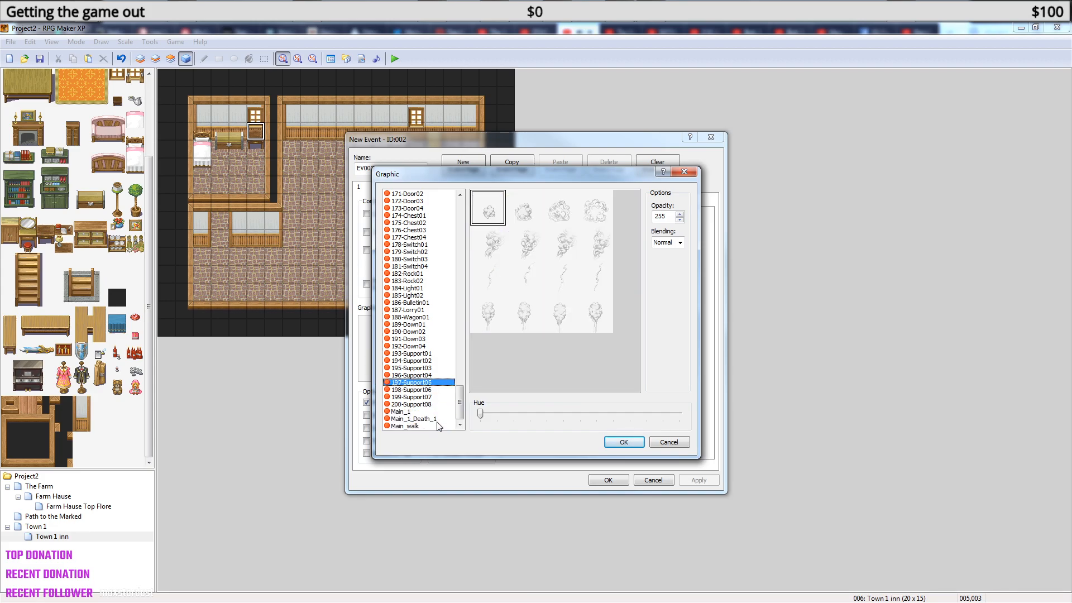
key(Up)
key(Down)
key(Up)
key(Up)
key(Up)
key(Up)
key(Up)
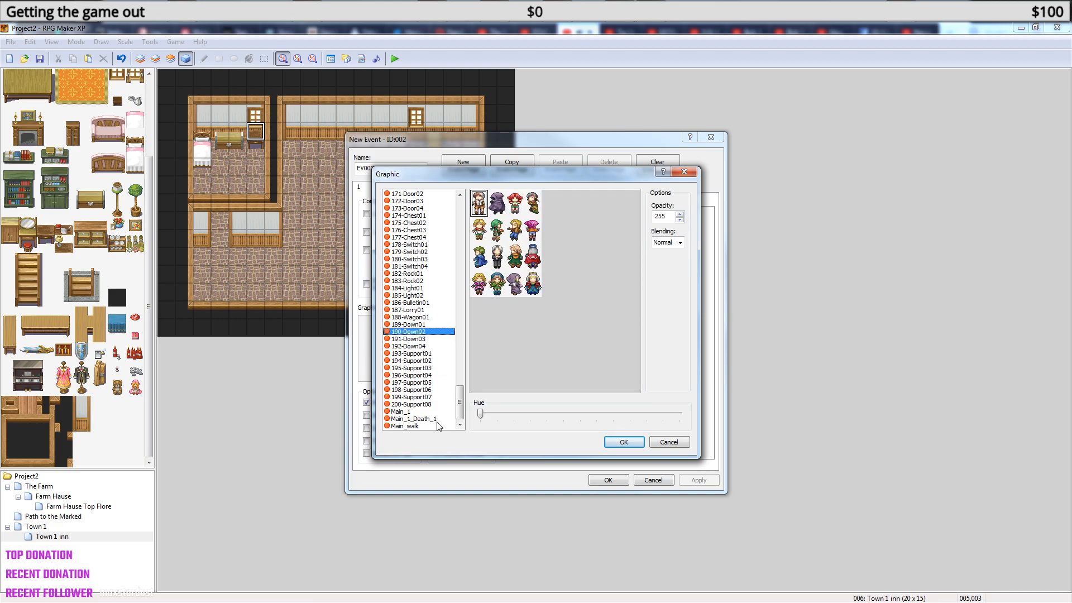
key(Up)
key(Up)
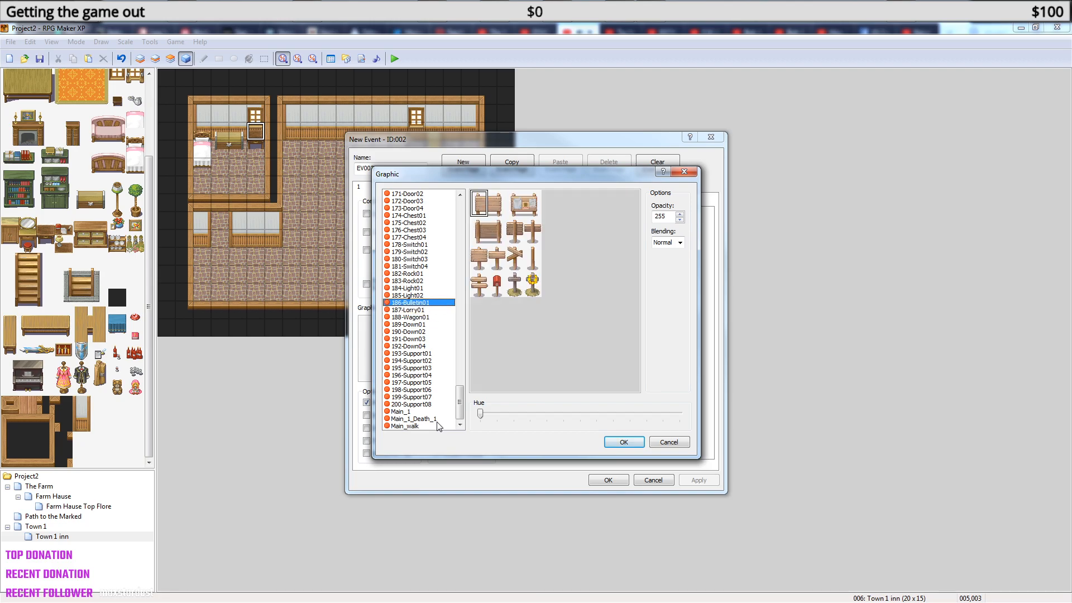
key(Up)
key(Up)
key(Up)
key(Up)
key(Up)
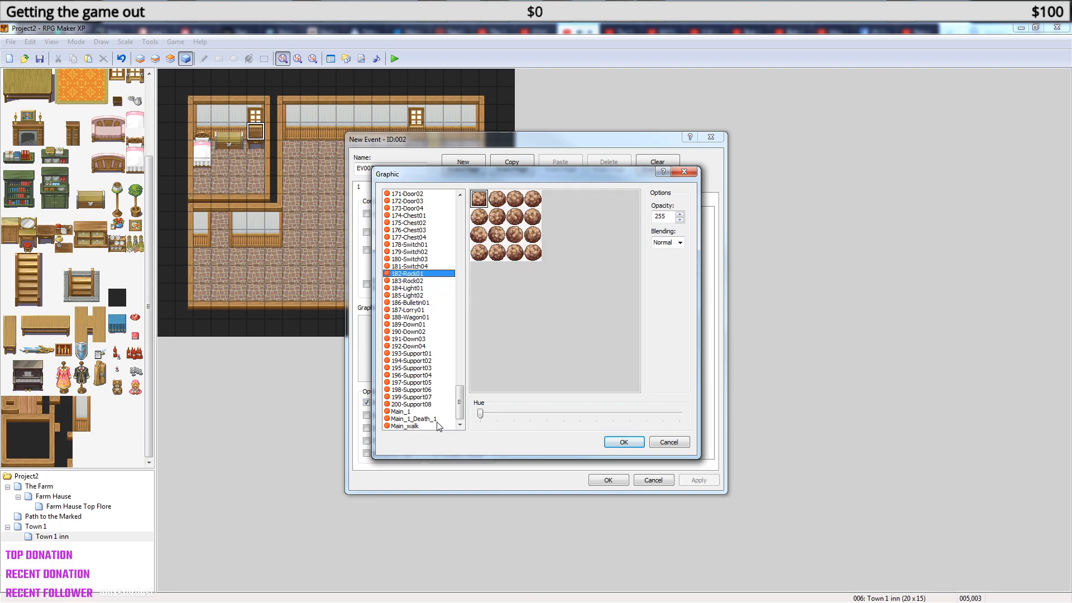
key(Up)
key(Up)
key(Up)
key(Up)
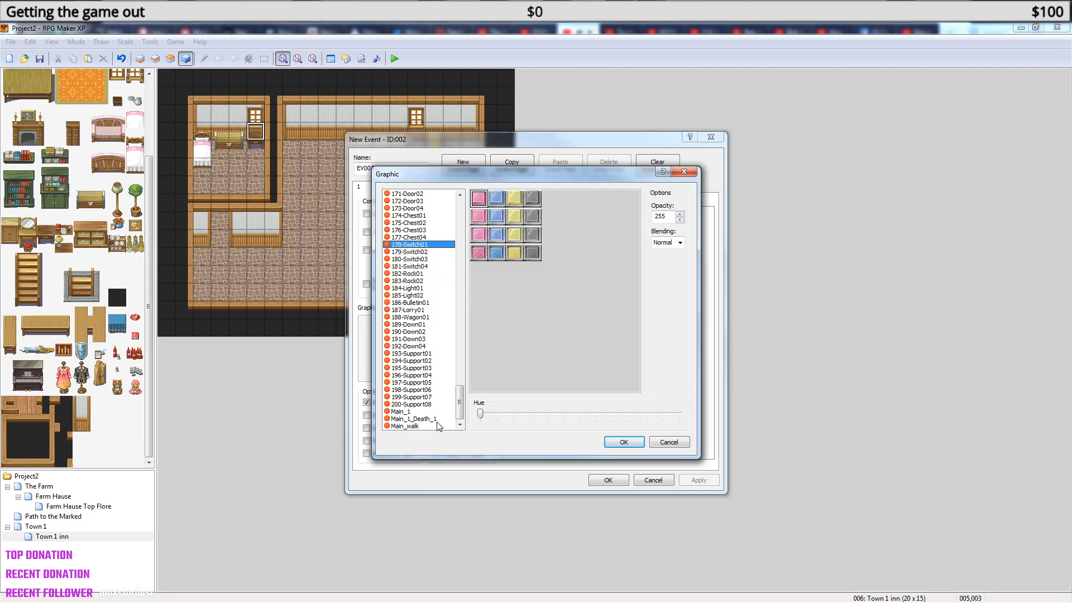
key(Up)
key(Up)
key(Up)
key(Up)
key(Up)
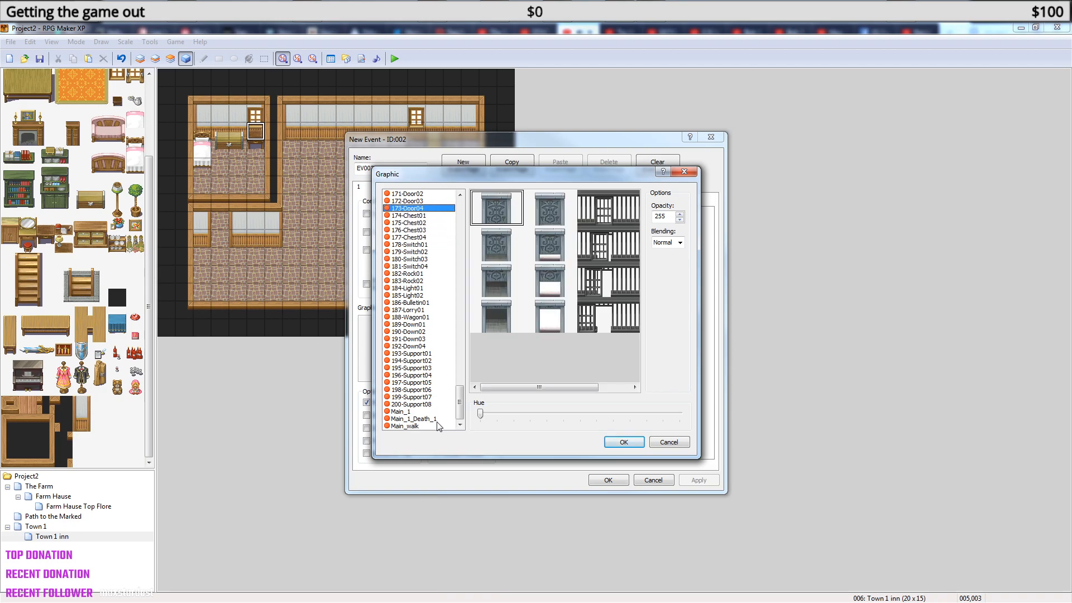
key(Up)
key(Up)
key(Up)
key(Up)
key(Up)
key(Up)
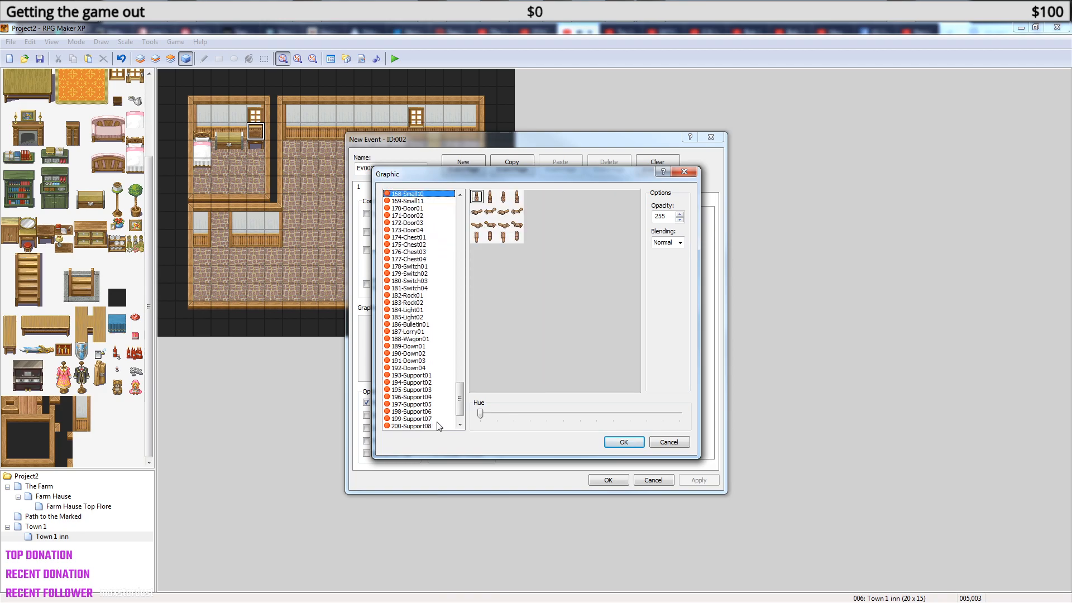
key(Up)
key(Up)
key(Up)
key(Up)
key(Up)
key(Up)
key(Up)
key(Up)
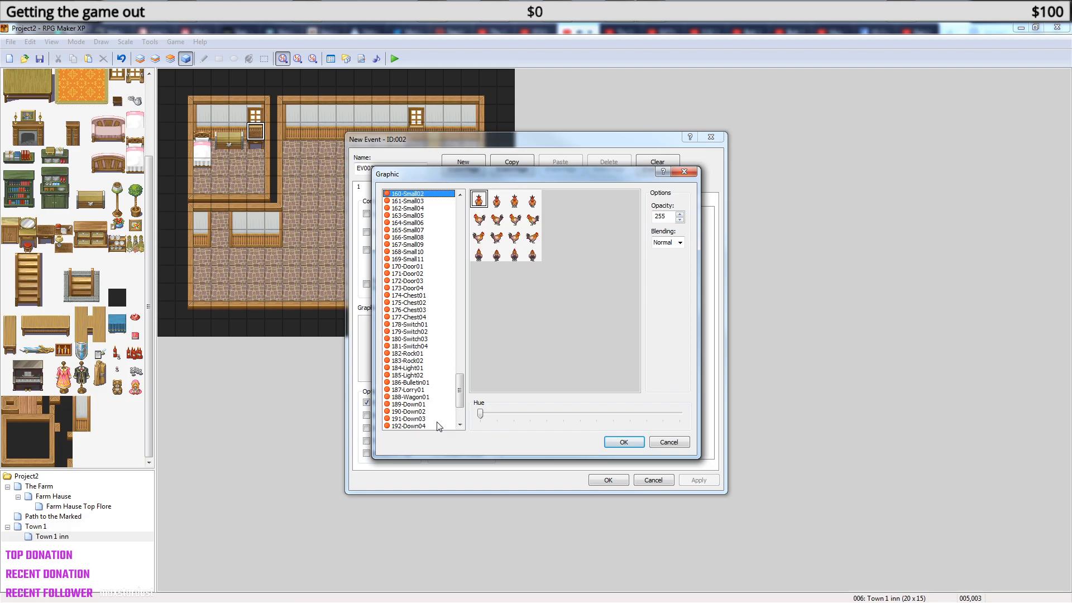
key(Up)
key(Up)
key(Up)
key(Up)
key(Up)
key(Up)
key(Up)
key(Up)
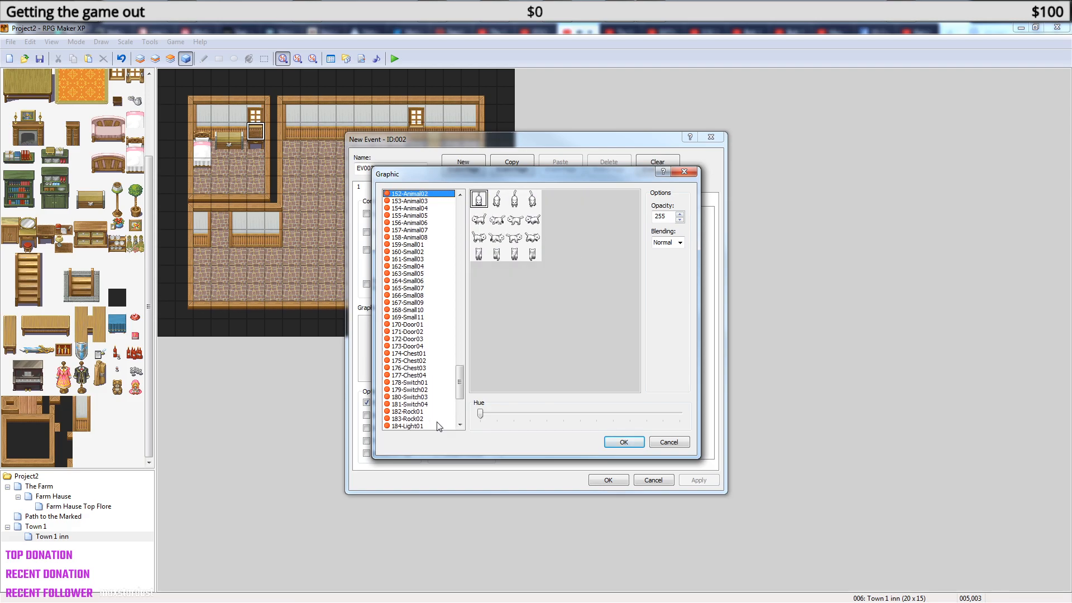
key(Up)
key(Up)
key(Up)
key(Up)
key(Up)
key(Up)
key(Up)
key(Up)
key(Up)
key(Up)
key(Up)
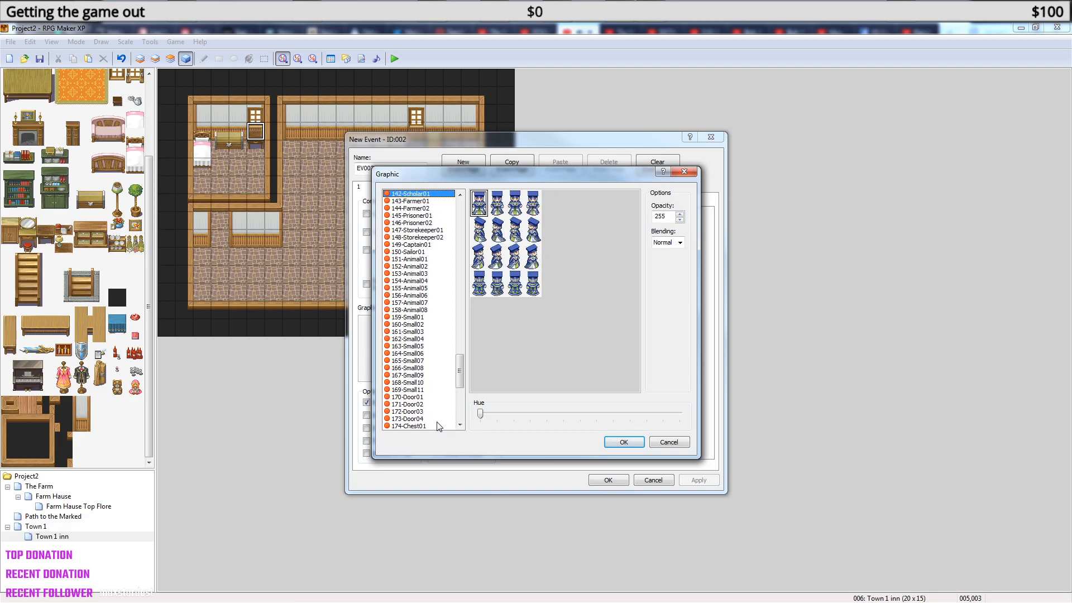
key(Up)
key(Up)
key(Up)
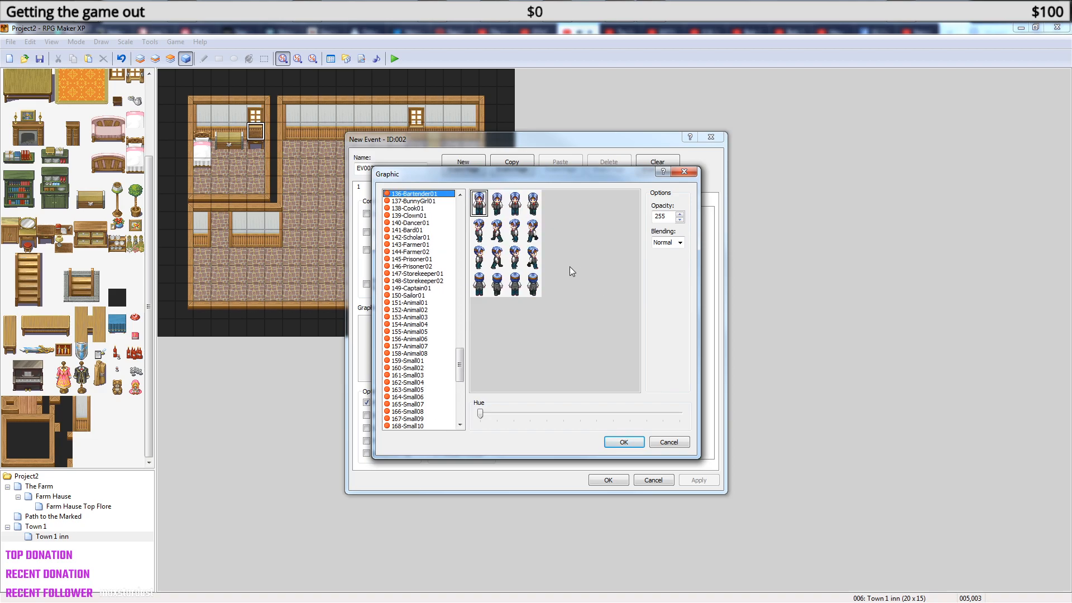
- Look through the inn's tileset tiles as a possible graphic for the new event
drag(465, 360, 466, 215)
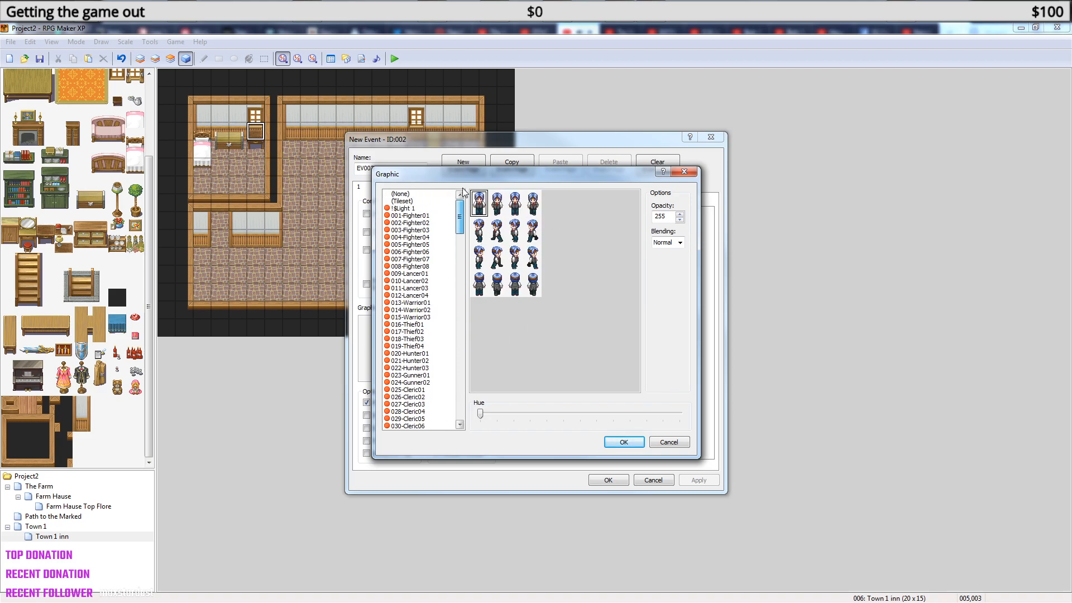
click(417, 208)
click(415, 202)
drag(633, 251, 636, 367)
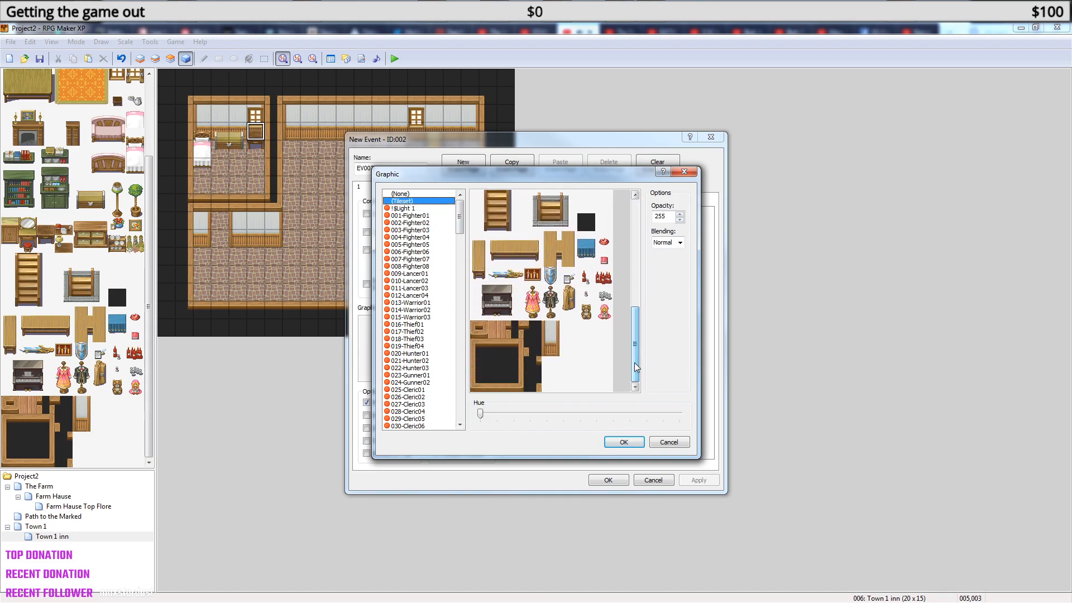
- Give the new event the open book graphic from 193-Support01 and confirm the event
drag(459, 218, 467, 427)
click(433, 425)
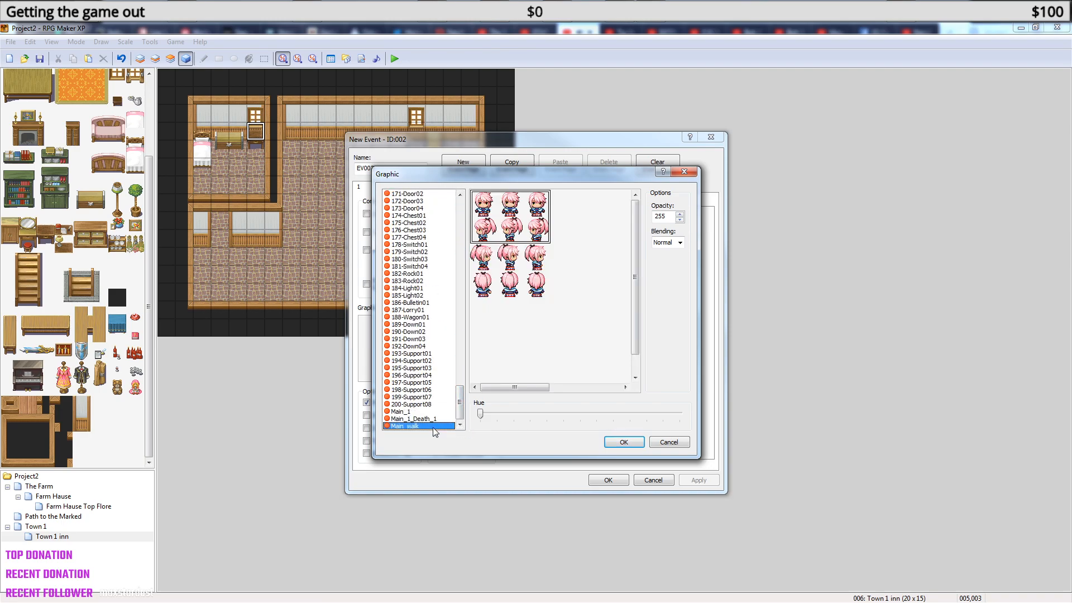
key(Up)
key(Up)
key(Up)
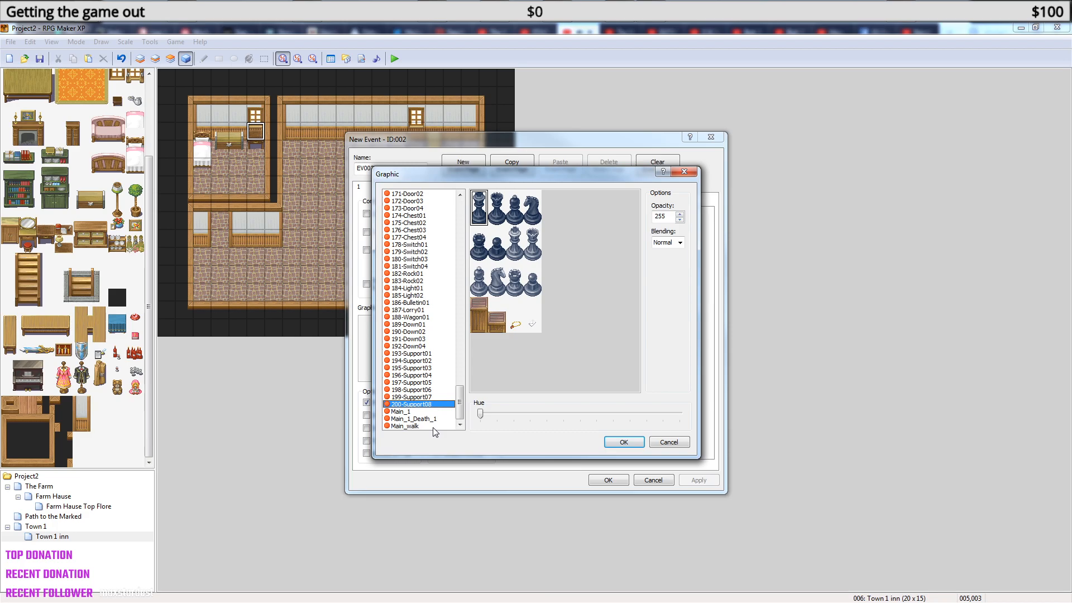
key(Up)
key(Up)
key(Up)
key(Up)
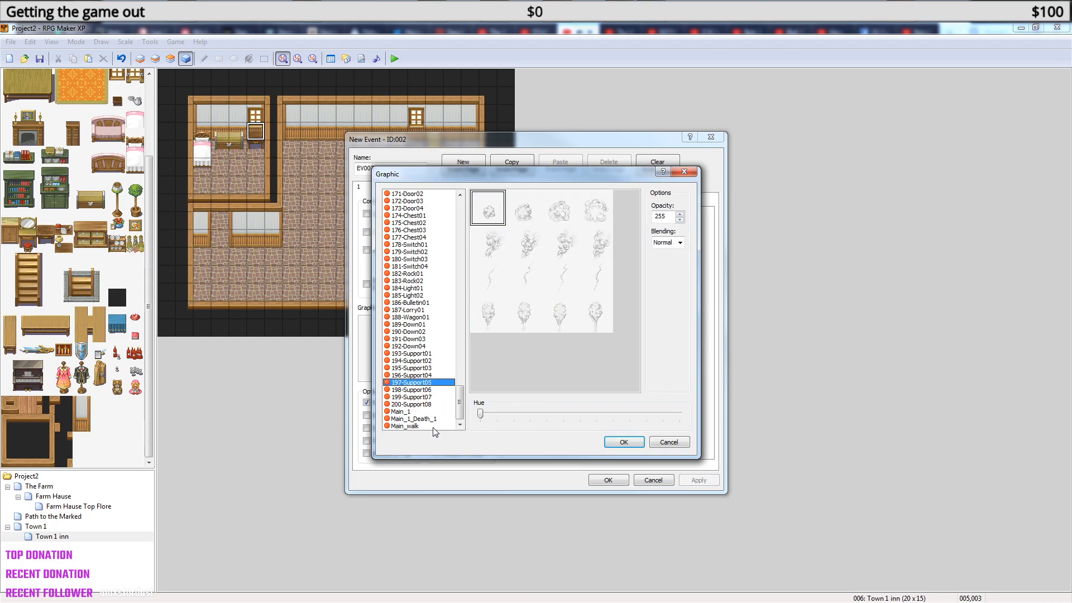
key(Up)
key(Up)
key(Up)
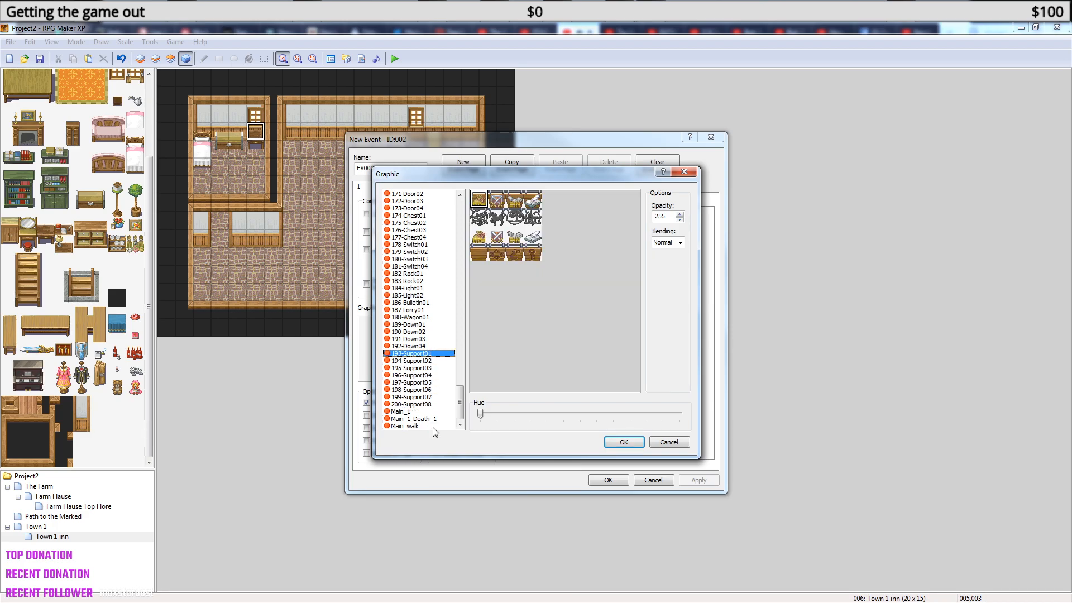
click(532, 237)
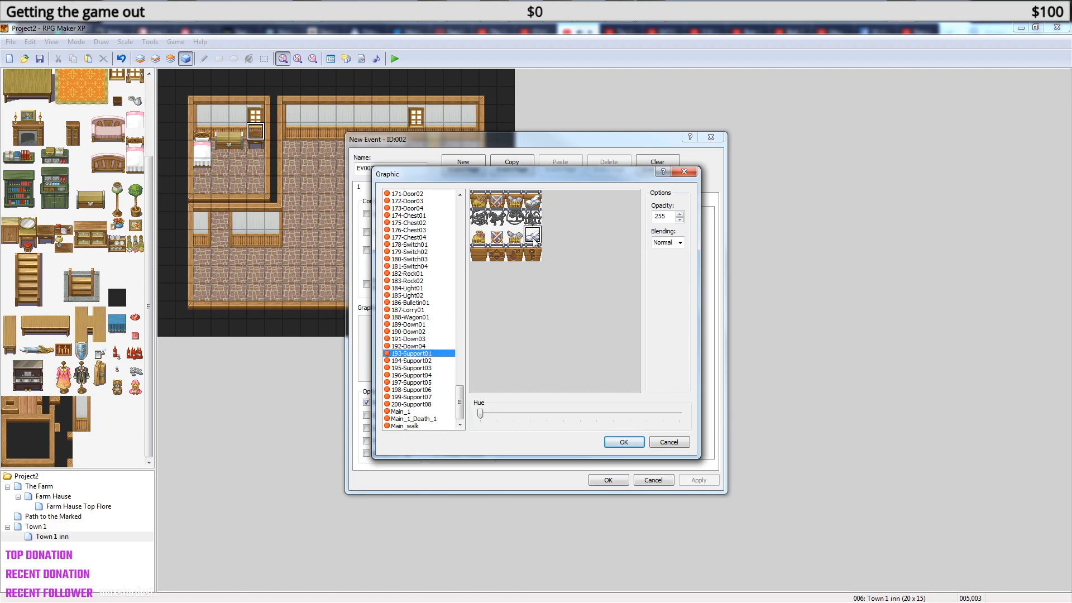
click(625, 443)
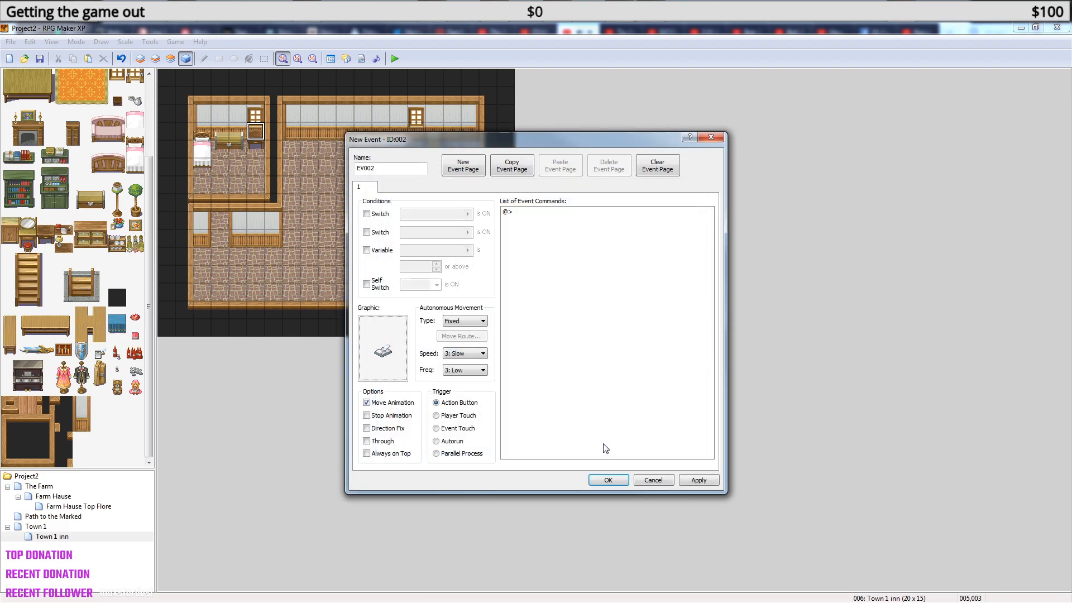
click(611, 481)
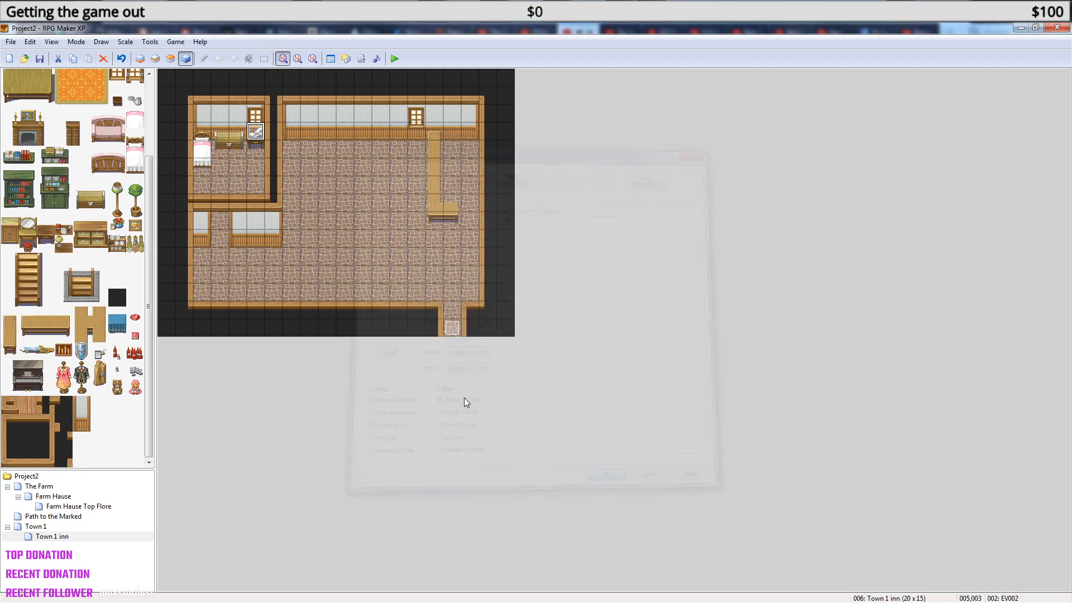
- Playtest the game from the saved file and walk through the inn into the bedroom to examine the book on the table
click(394, 59)
click(493, 346)
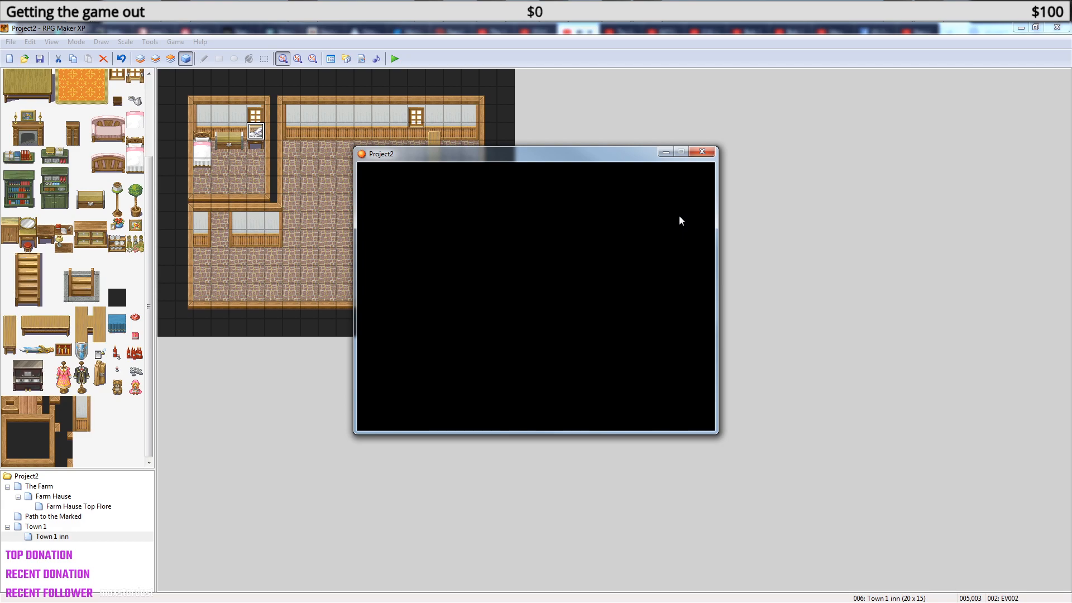
key(Return)
key(Return)
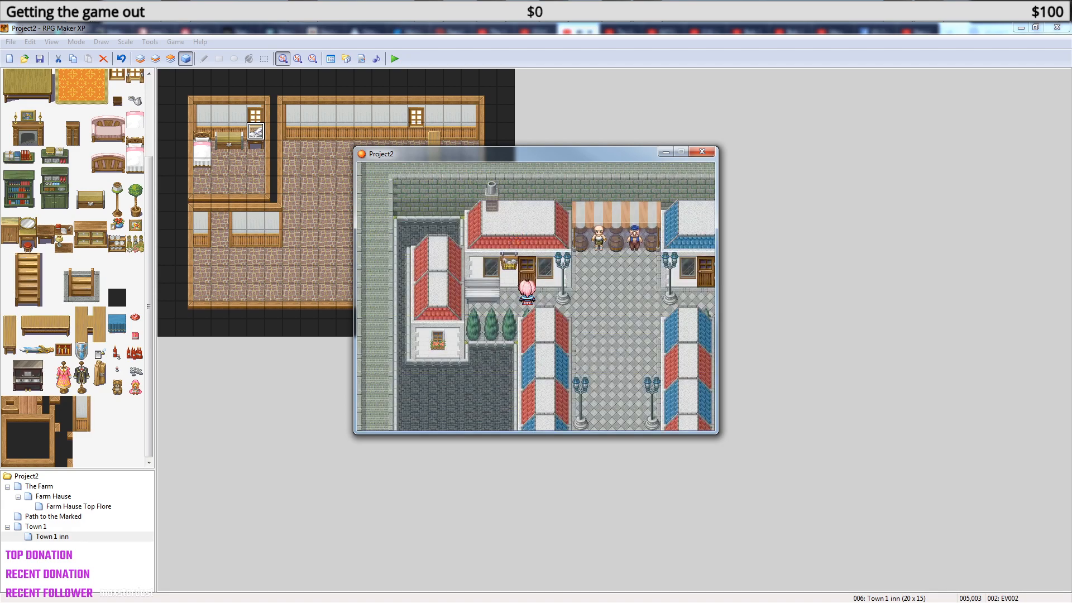
key(Up)
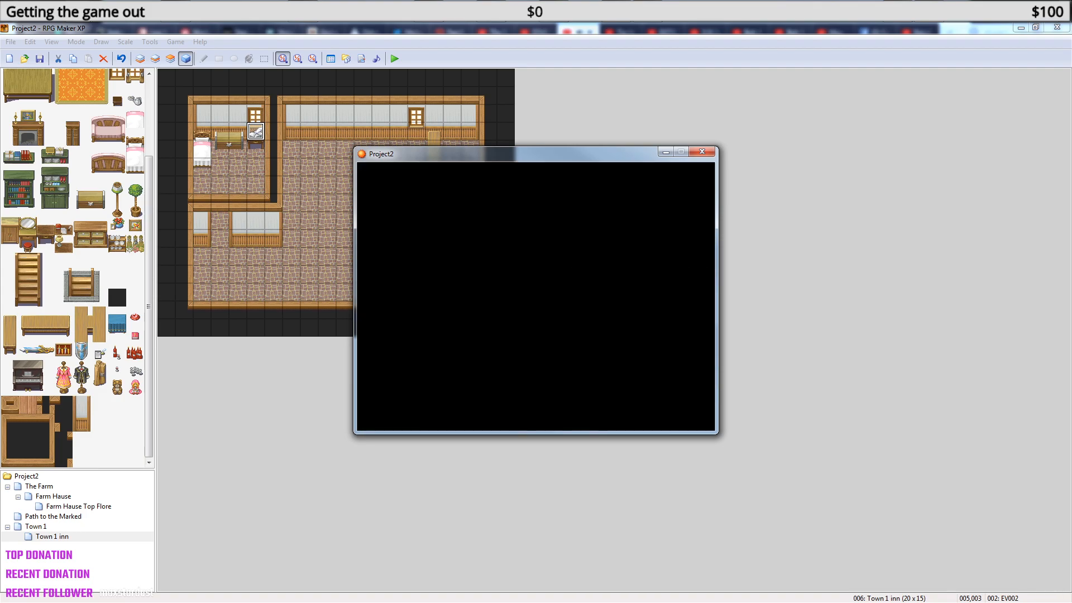
key(Up)
key(Left)
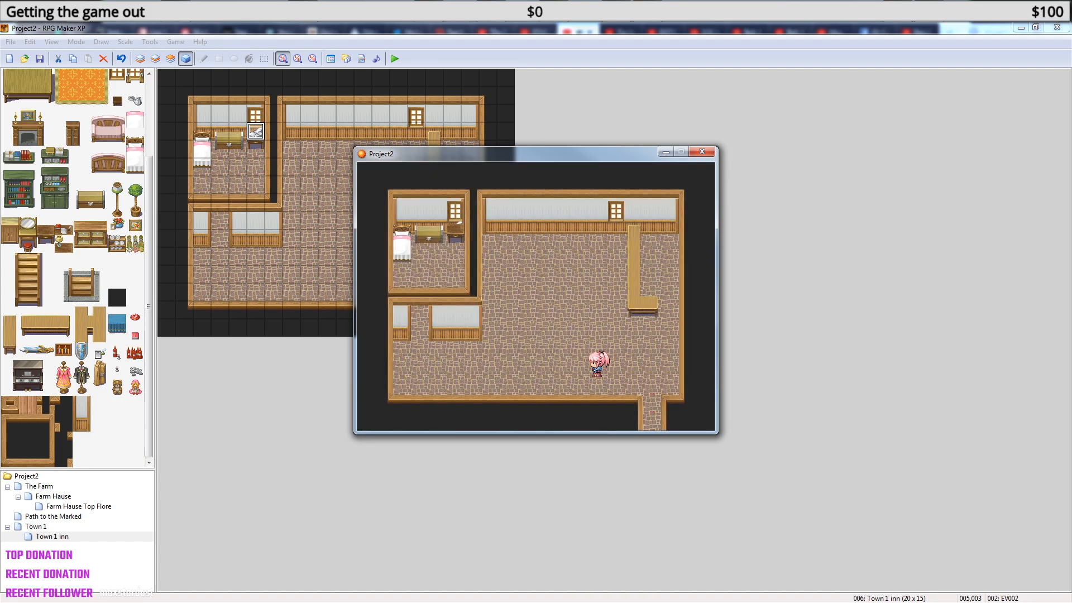
key(Left)
key(Up)
key(Right)
- Save the game while standing in the inn's bedroom and close the playtest
key(Escape)
key(Down)
key(Down)
key(Down)
key(Down)
key(Return)
key(Escape)
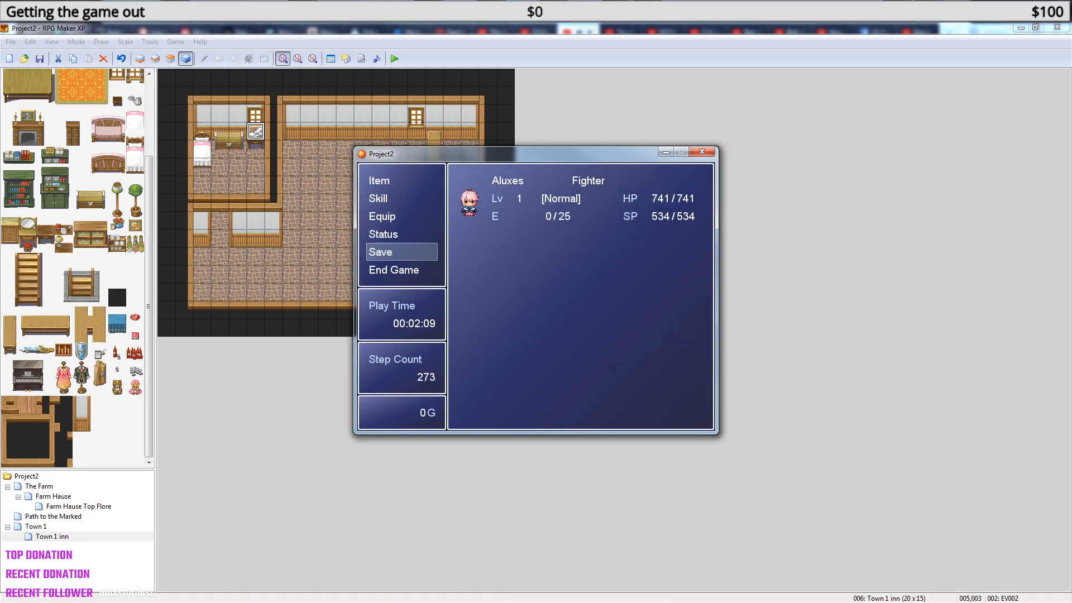
key(Escape)
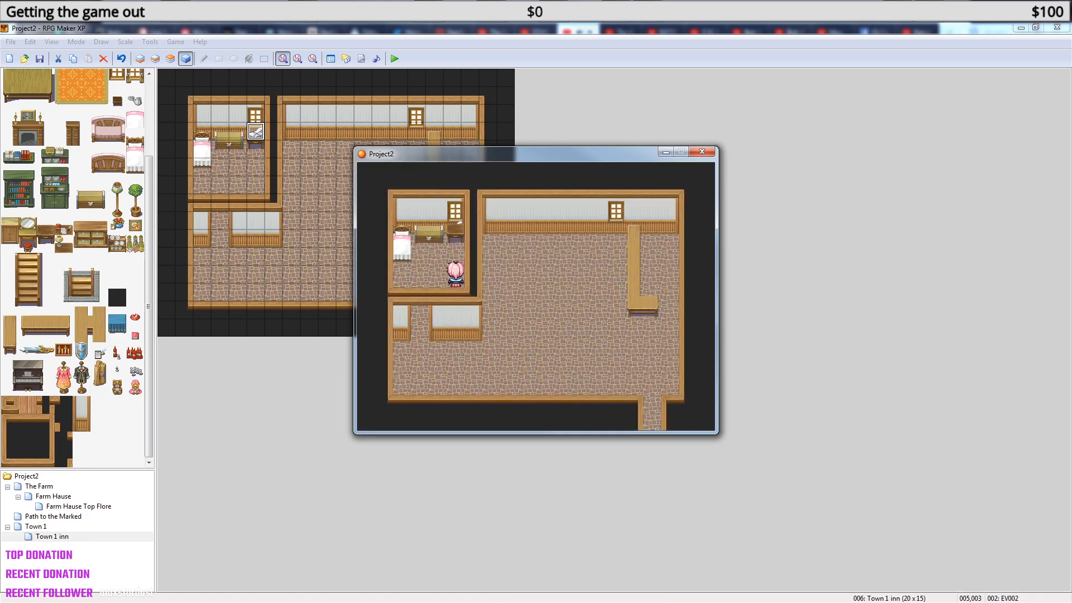
click(701, 151)
- Enable Always on Top and Direction Fix for the book event below the bedroom window
double_click(256, 132)
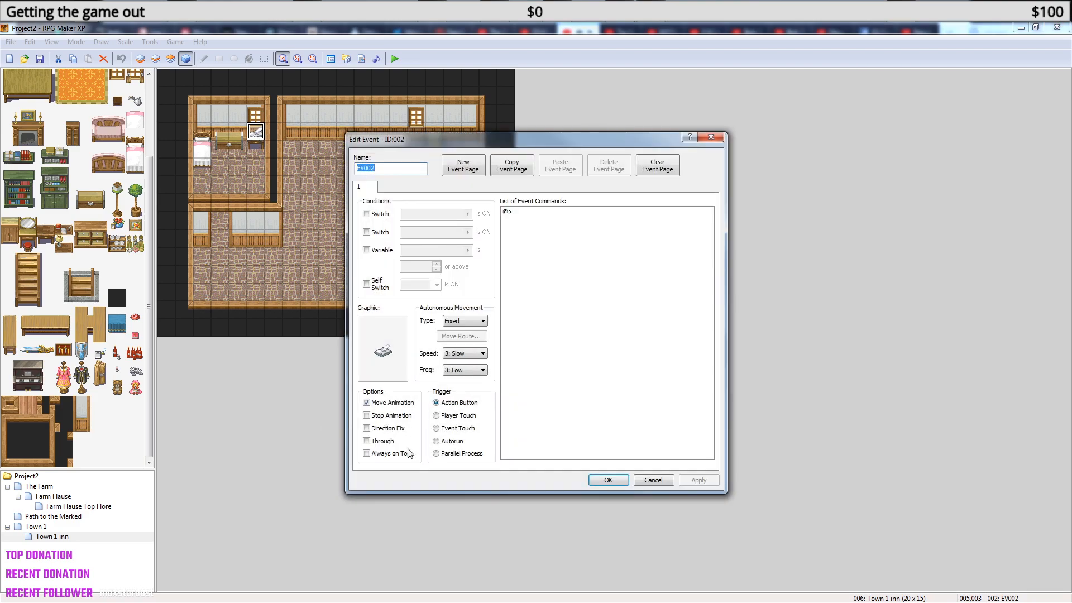
click(373, 452)
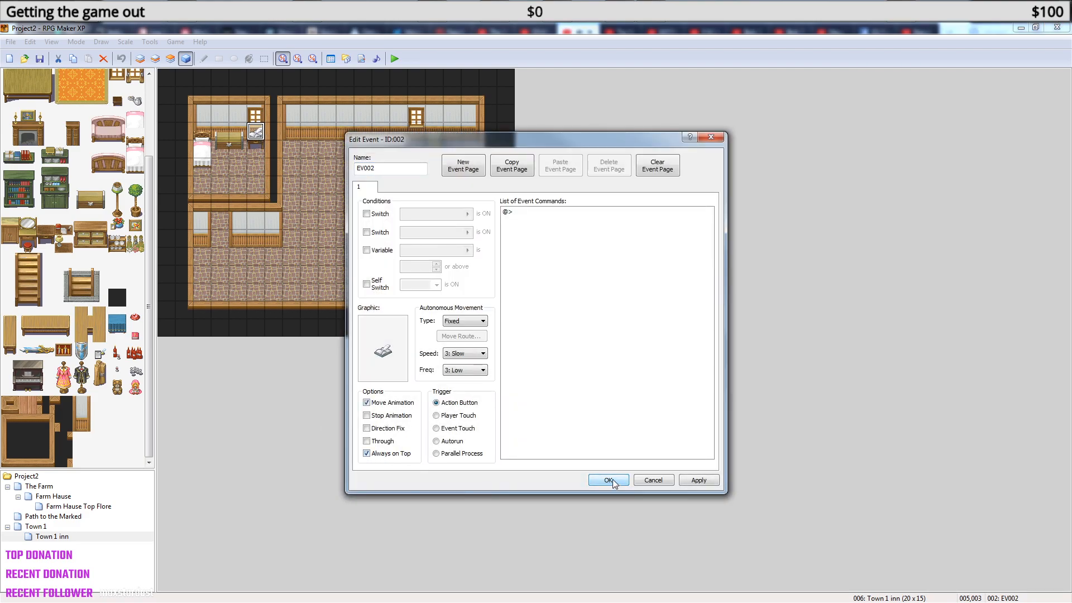
click(375, 428)
click(607, 480)
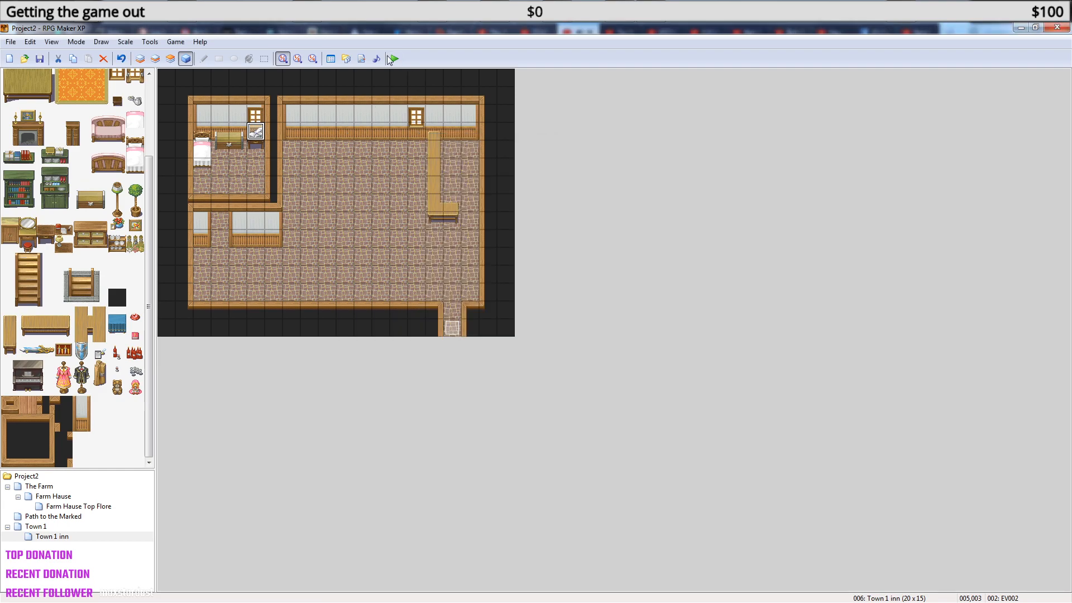
- Playtest from the saved file, walk repeatedly up to and away from the book to examine how it overlaps the character, and close the playtest
click(394, 58)
click(500, 343)
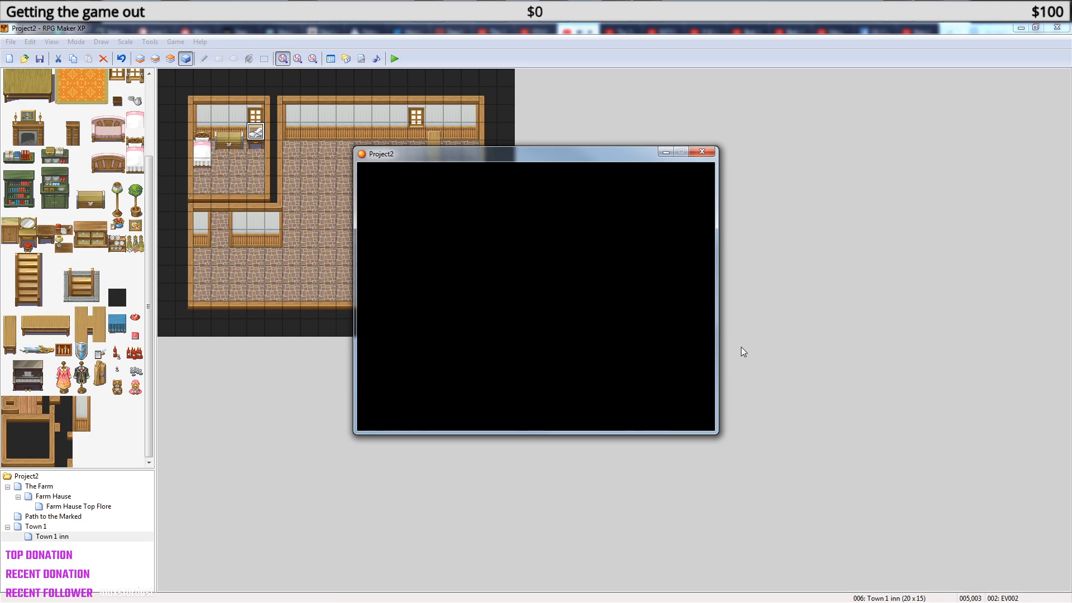
key(Return)
key(Return)
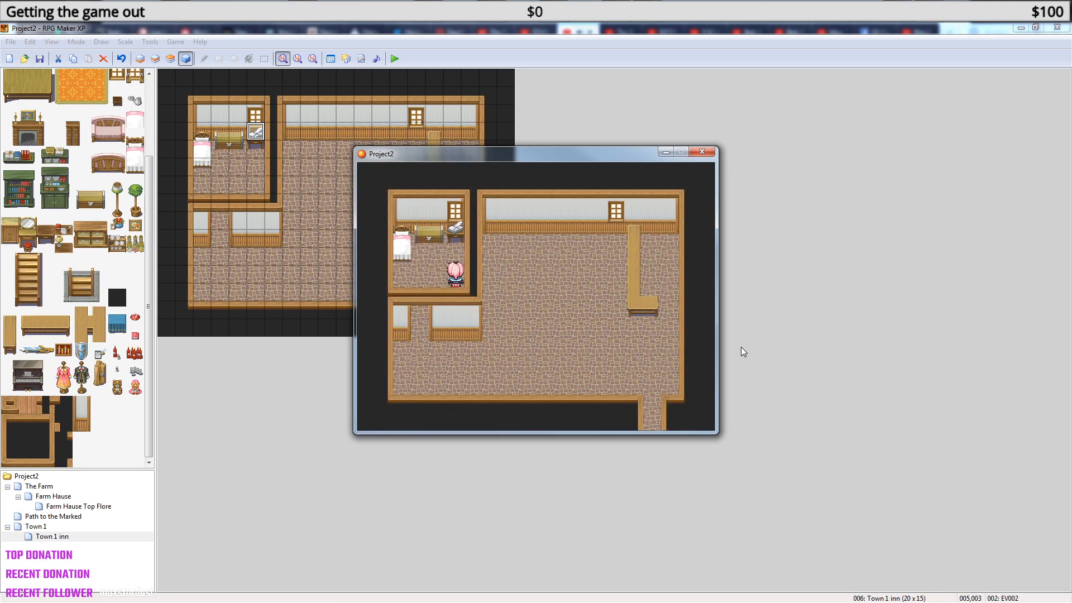
key(Up)
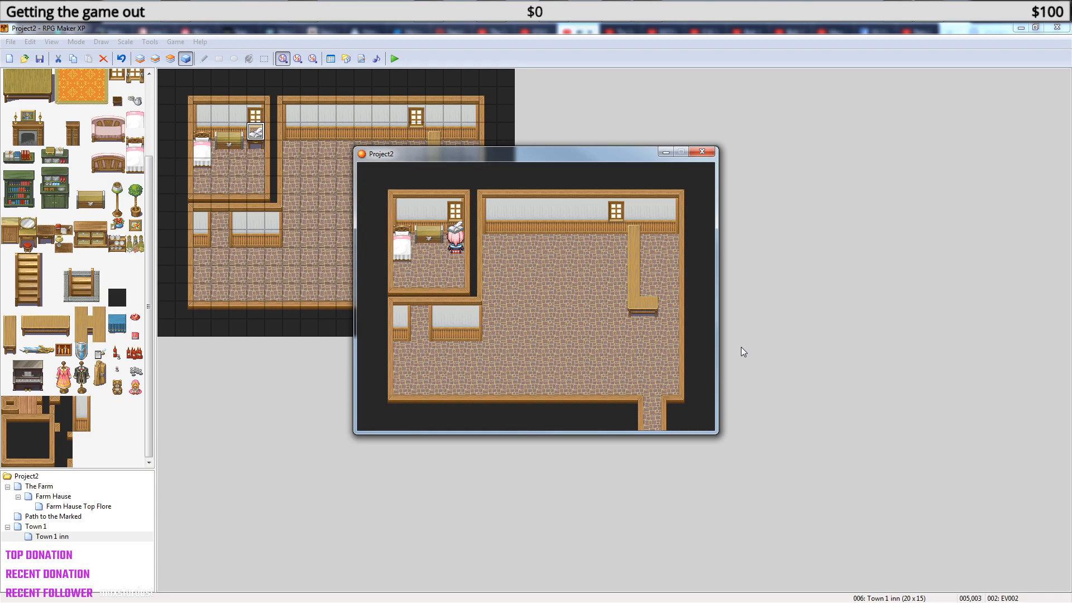
key(Down)
key(Up)
key(Down)
key(Up)
key(Down)
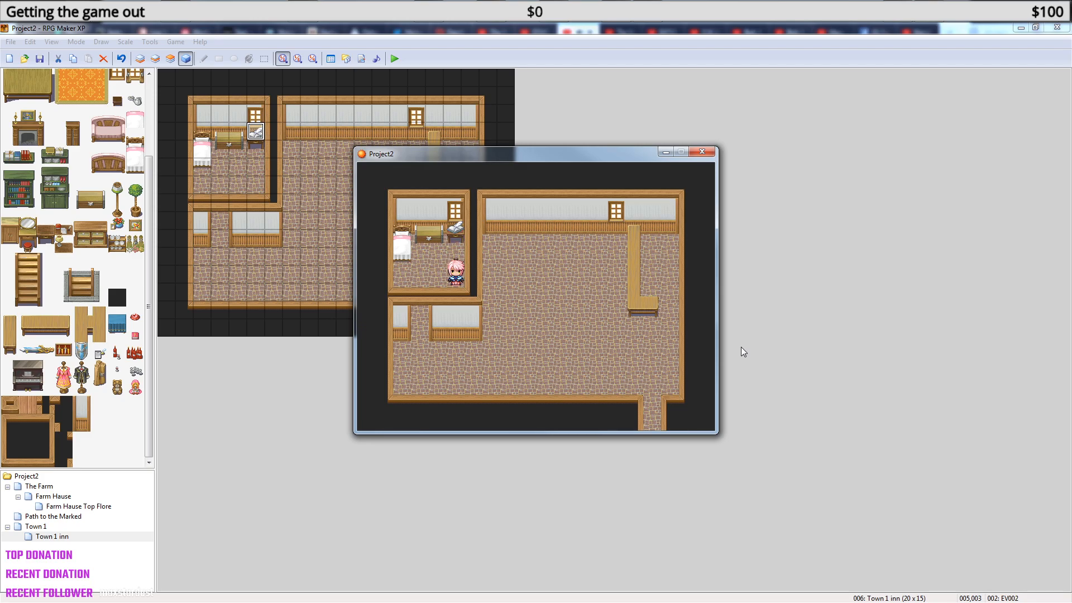
click(703, 151)
- Disable Always on Top for the book event below the bedroom window
double_click(258, 134)
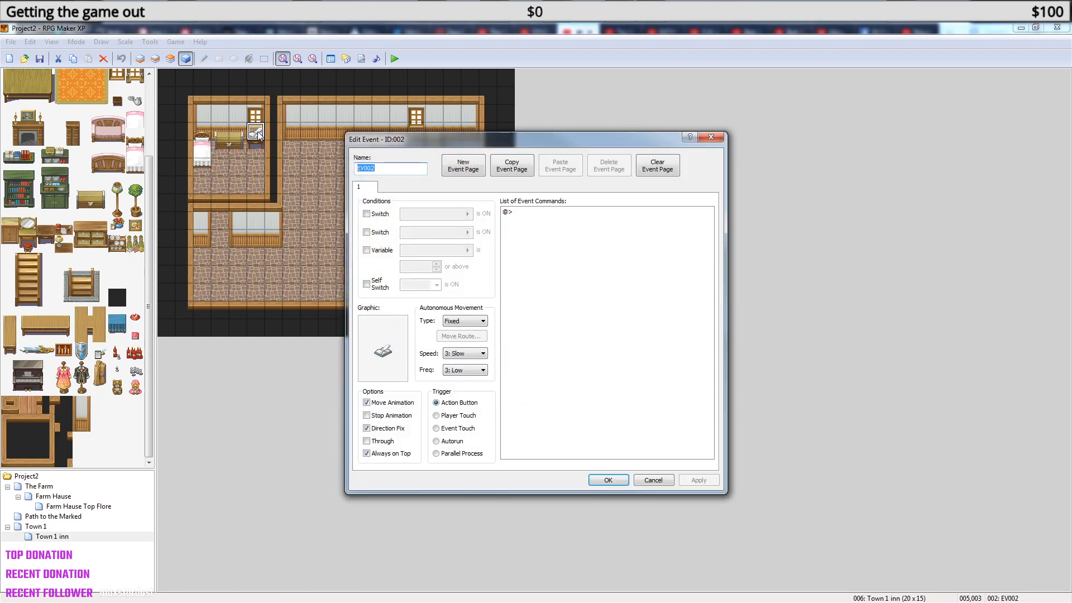
click(367, 454)
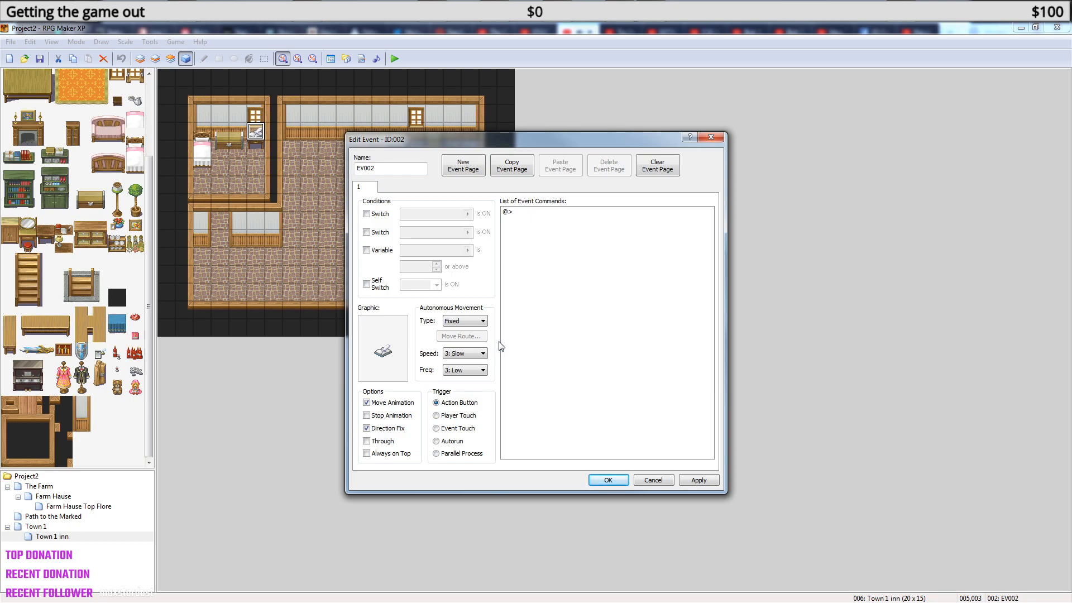
click(610, 481)
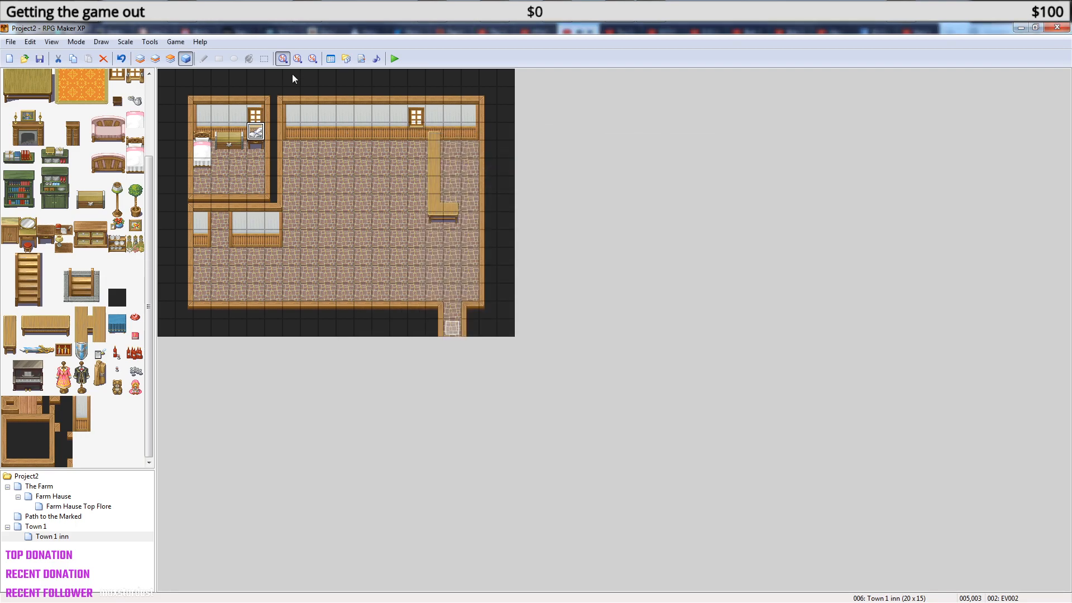
- Examine the passage and priority settings of the furniture tiles in the Castle Town In tileset
click(331, 59)
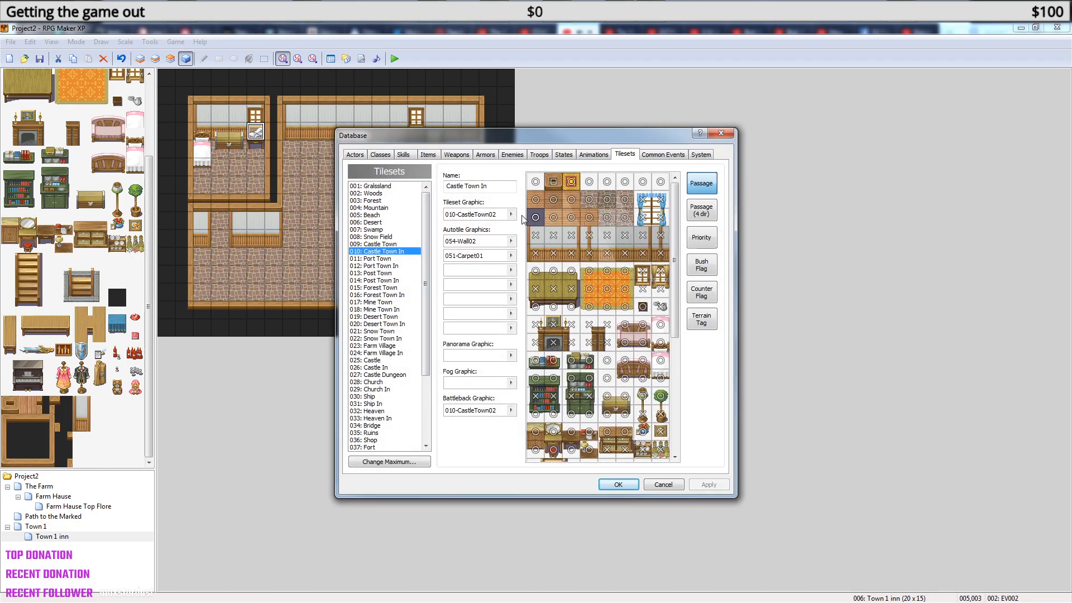
drag(674, 291, 686, 421)
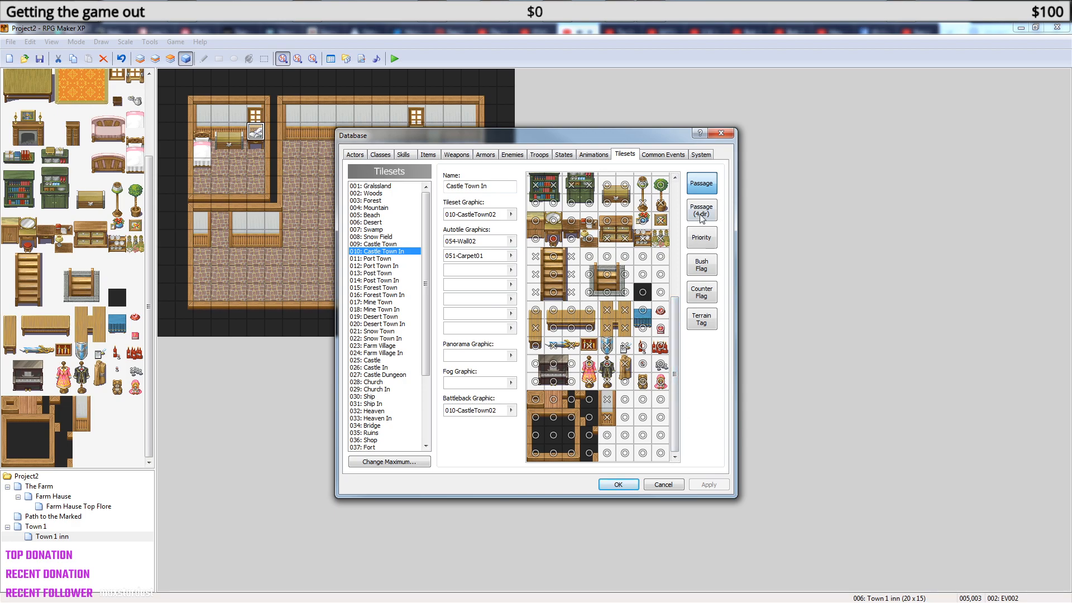
click(709, 237)
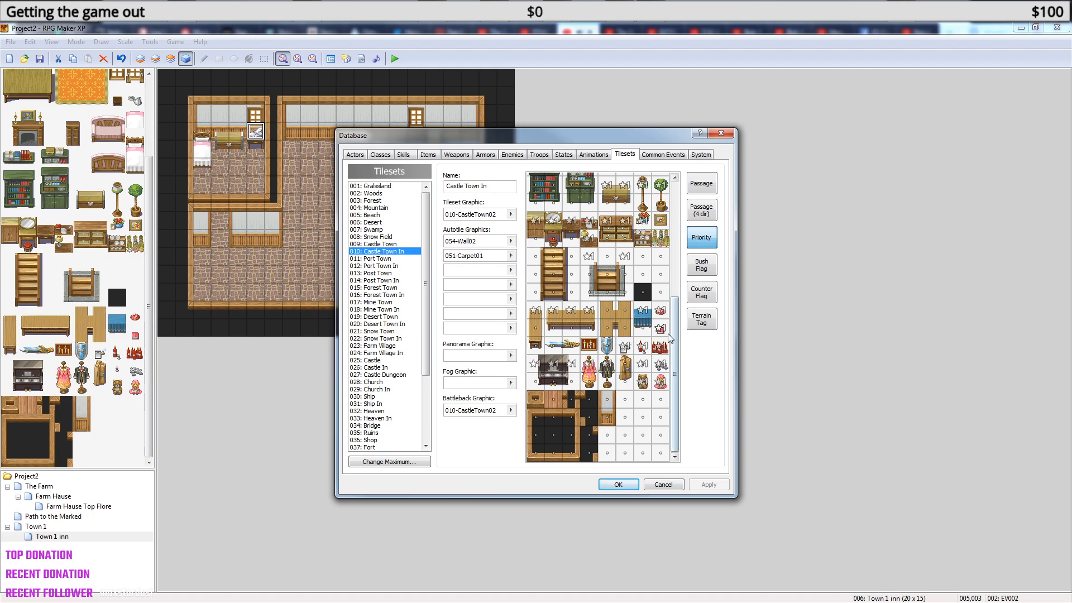
drag(674, 340, 682, 289)
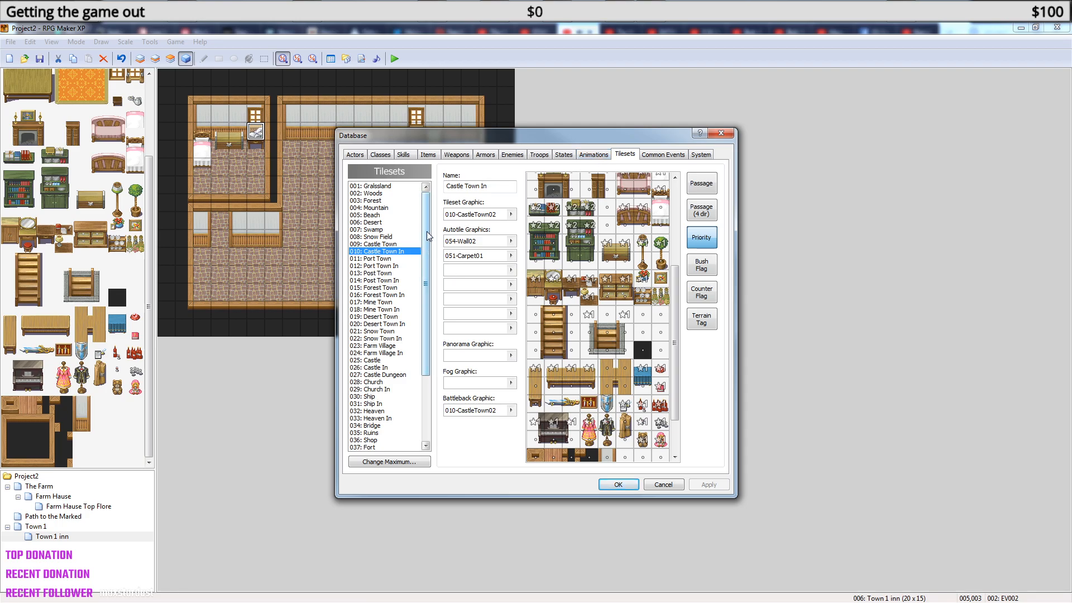
click(601, 156)
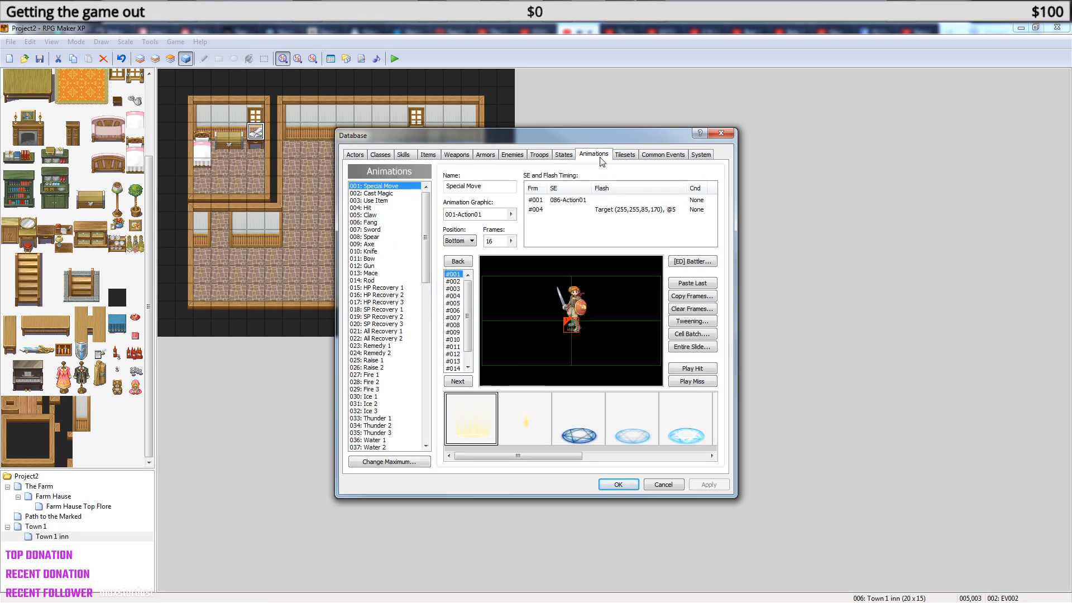
click(626, 156)
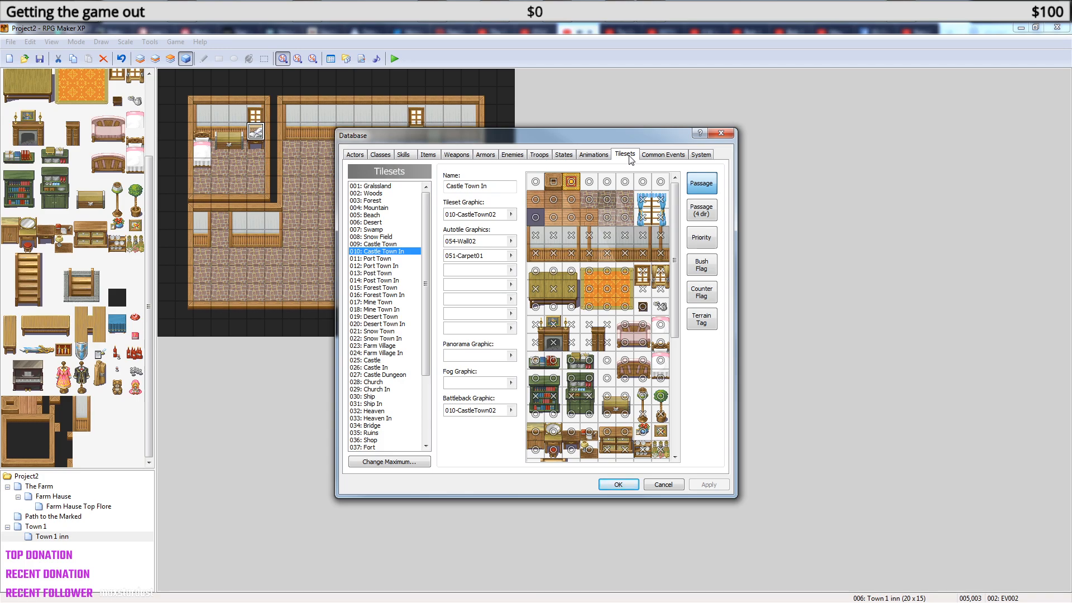
scroll(675, 254, down, 3)
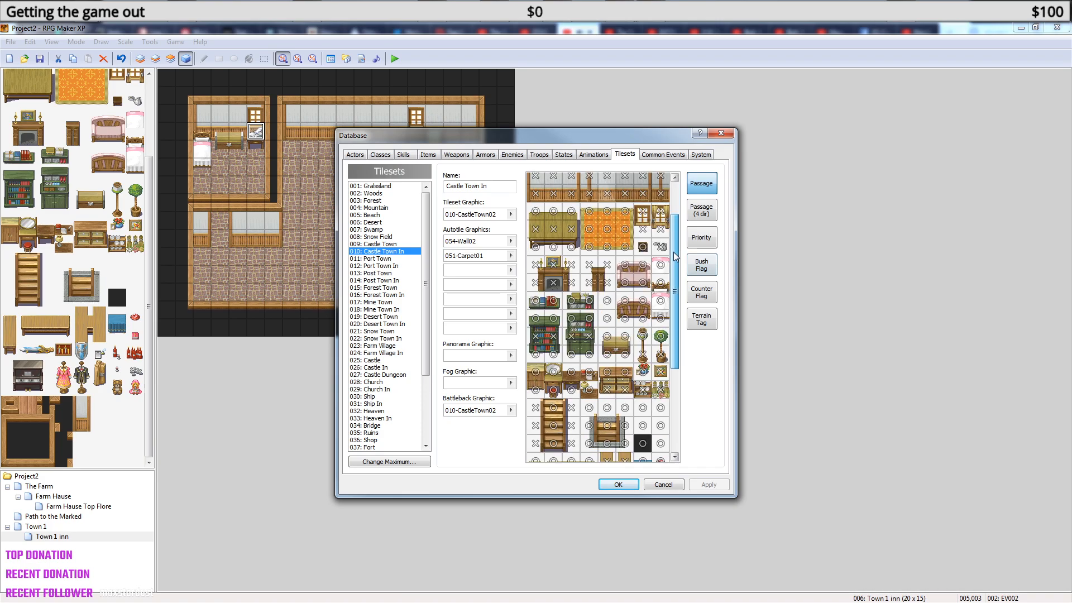
scroll(675, 254, down, 3)
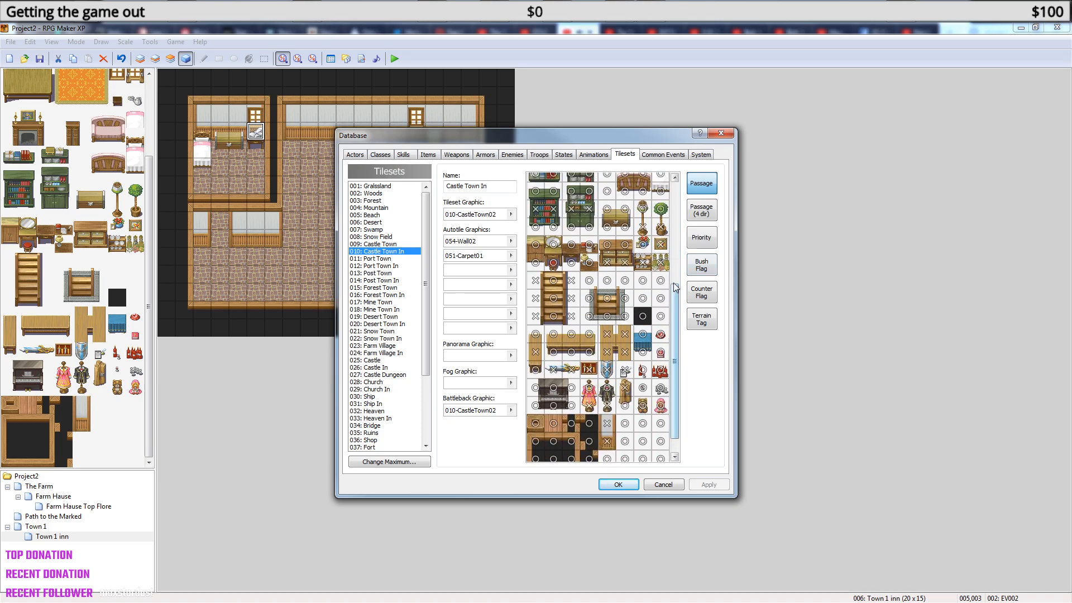
- Try a different priority for the small table tile in the Castle Town In tileset, revert it, and close the database
click(709, 296)
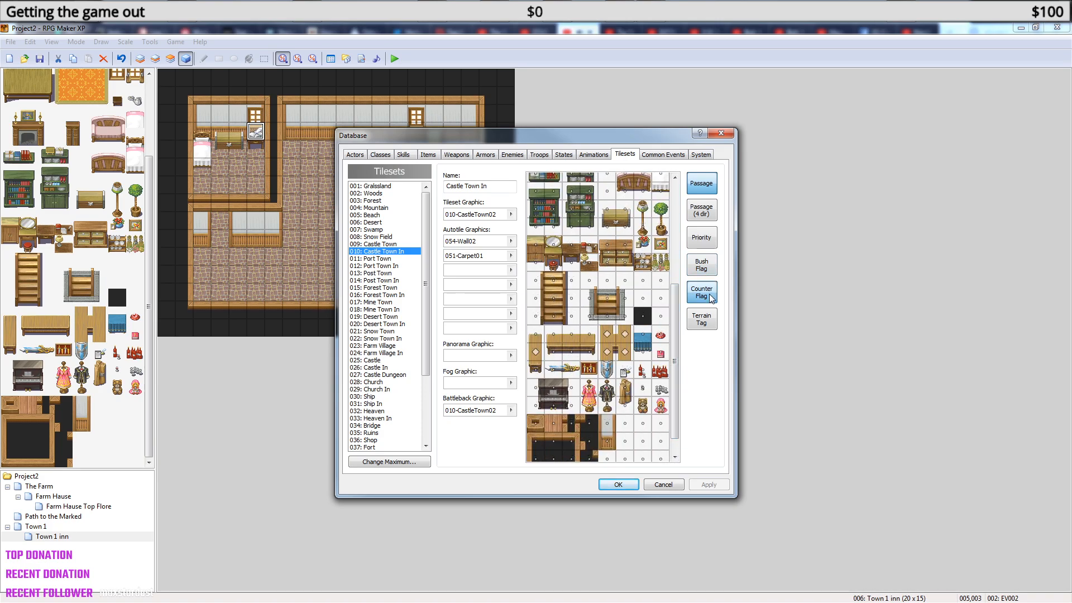
click(701, 237)
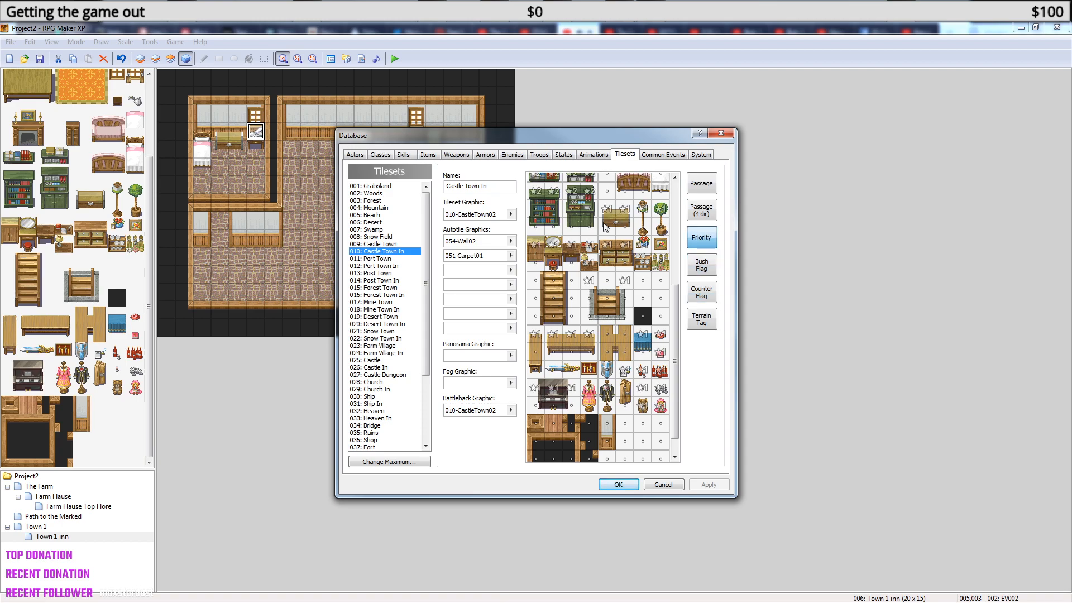
click(572, 249)
right_click(576, 250)
click(620, 483)
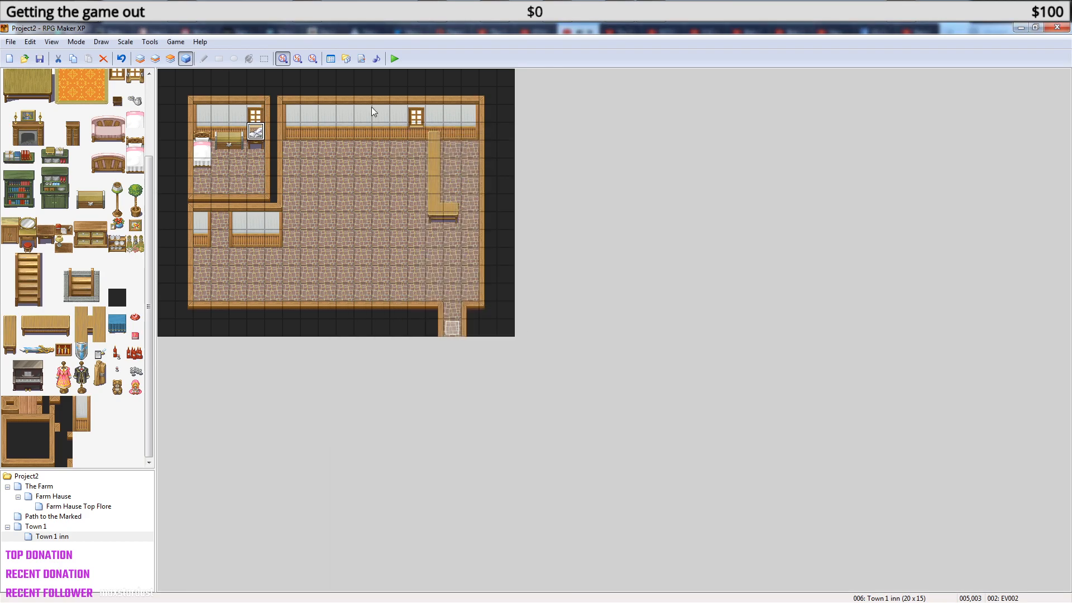
- Playtest from the saved file, walk up to the book to check how the character overlaps it, and close the playtest
click(395, 58)
click(489, 342)
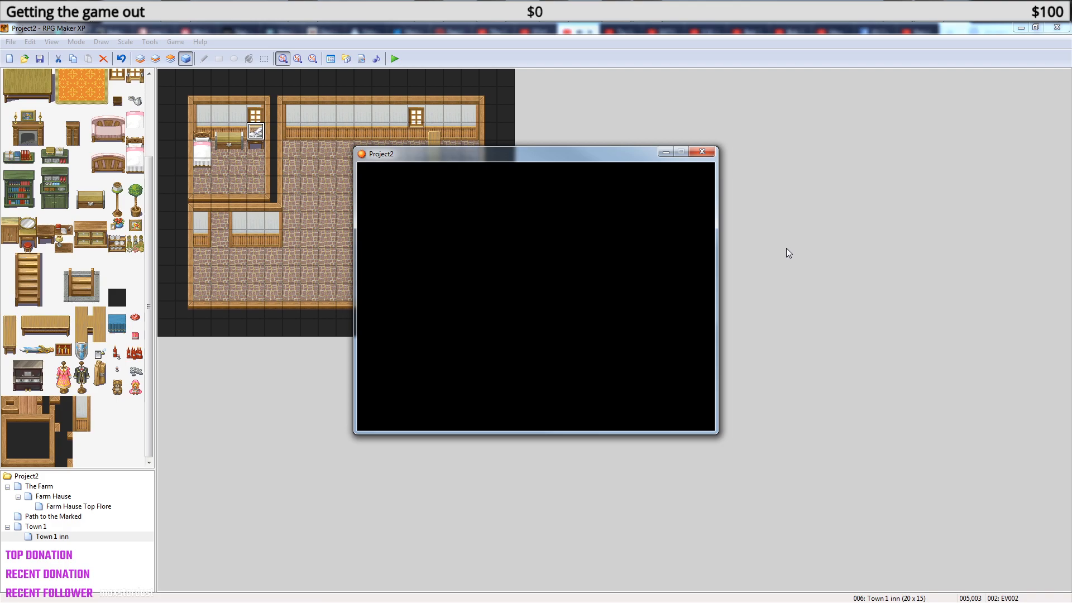
key(Return)
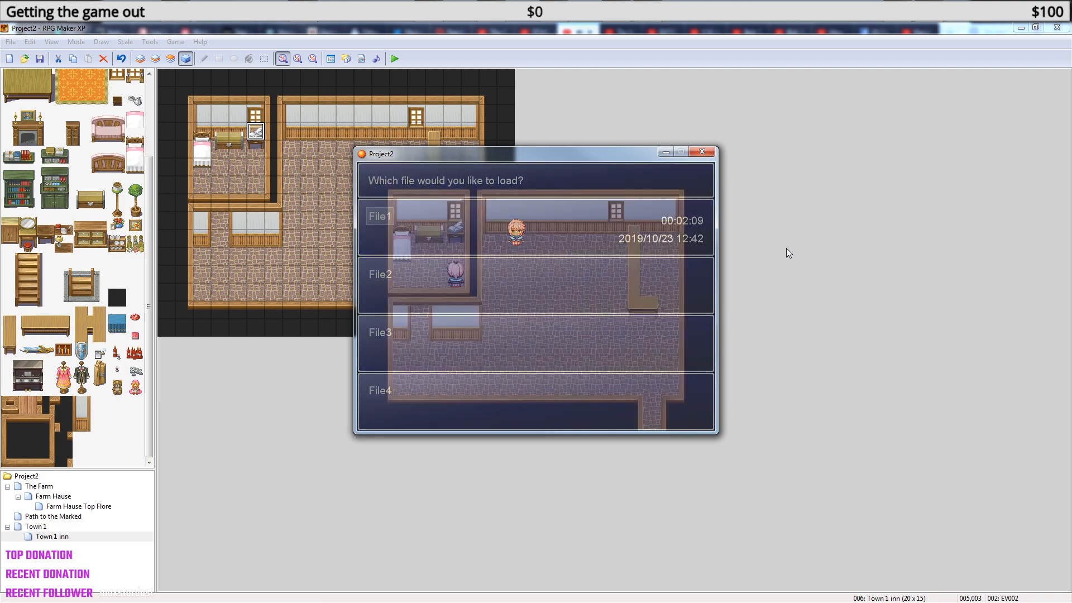
key(Return)
key(Up)
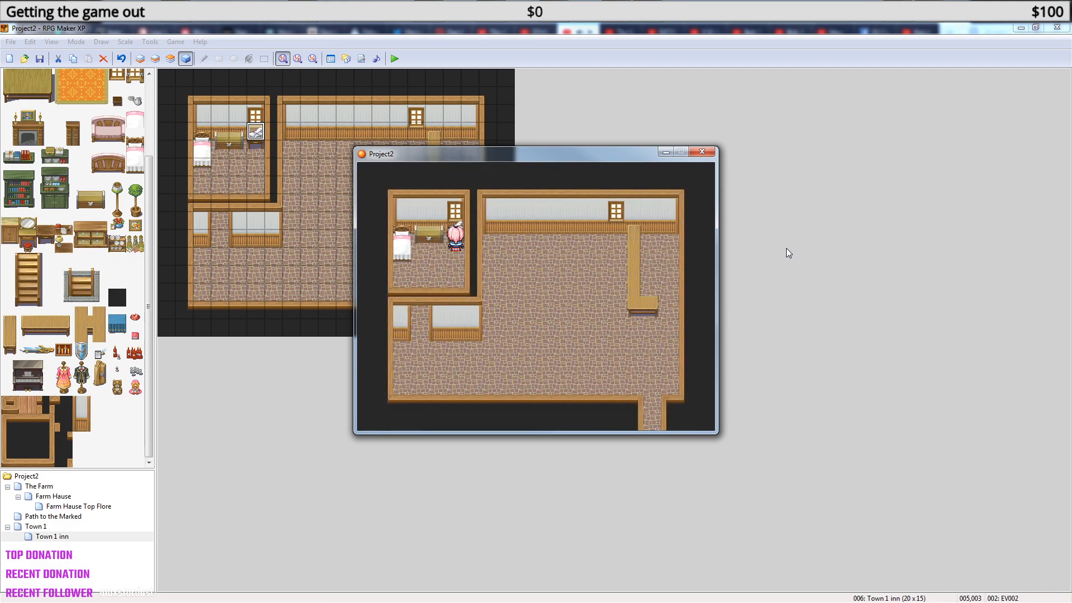
click(701, 153)
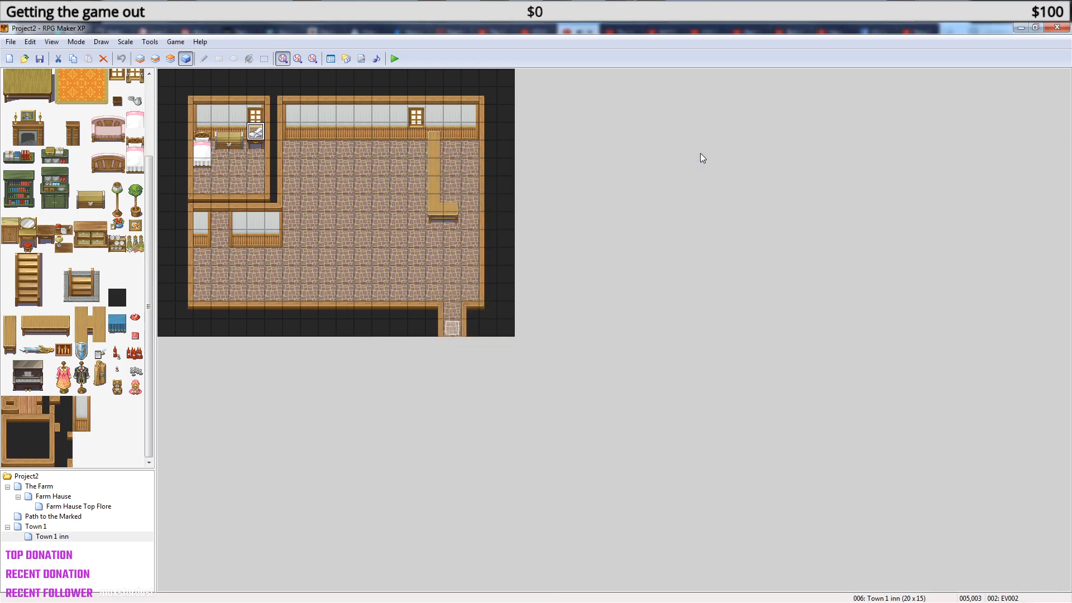
- Add a Call Save Screen command to the bedroom book event
double_click(255, 131)
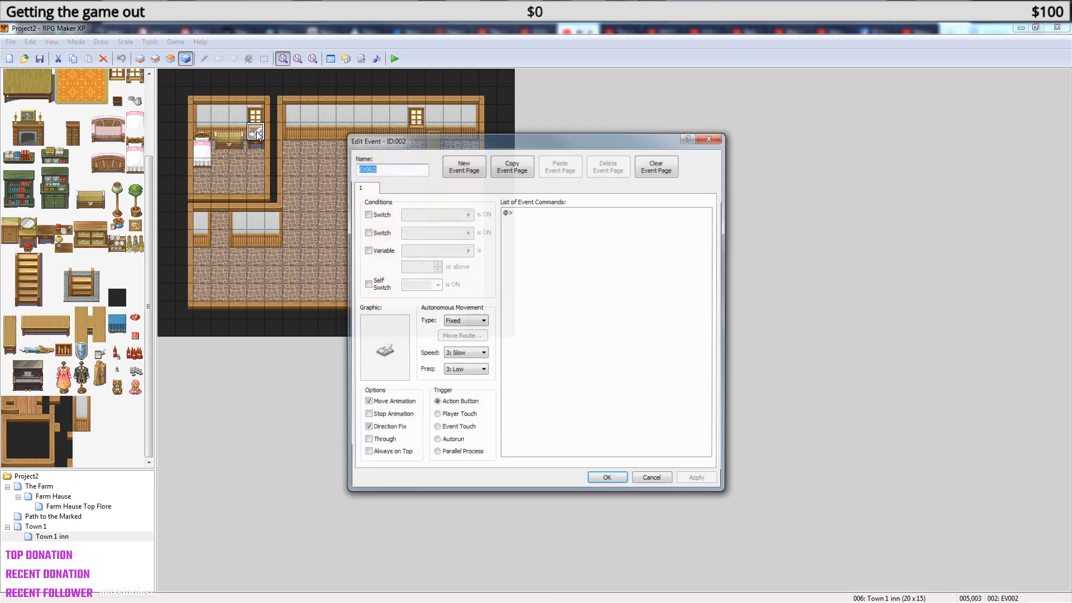
click(568, 224)
right_click(529, 216)
click(564, 223)
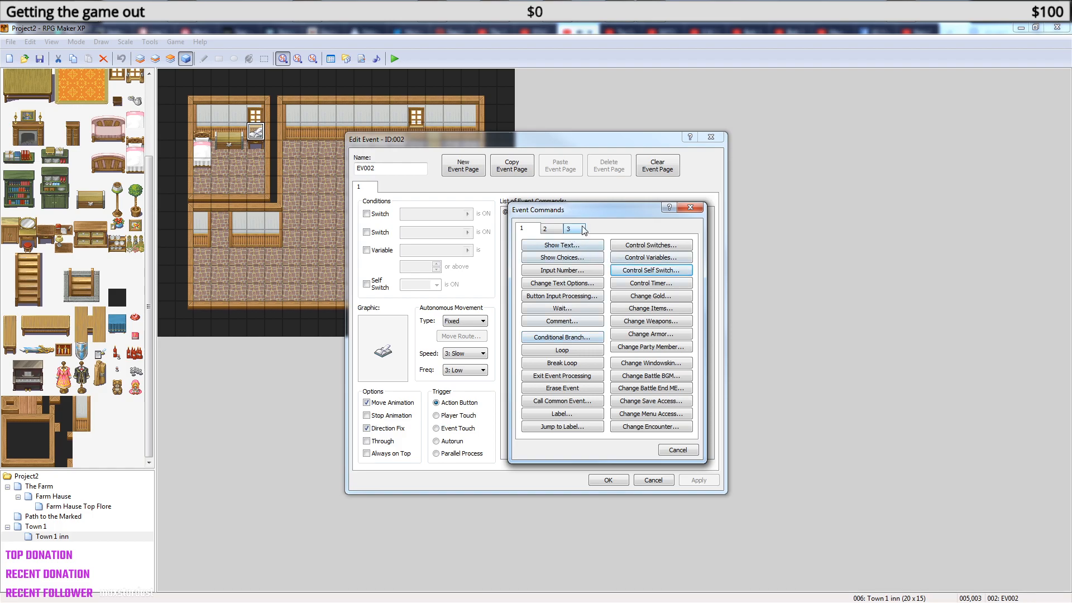
click(582, 228)
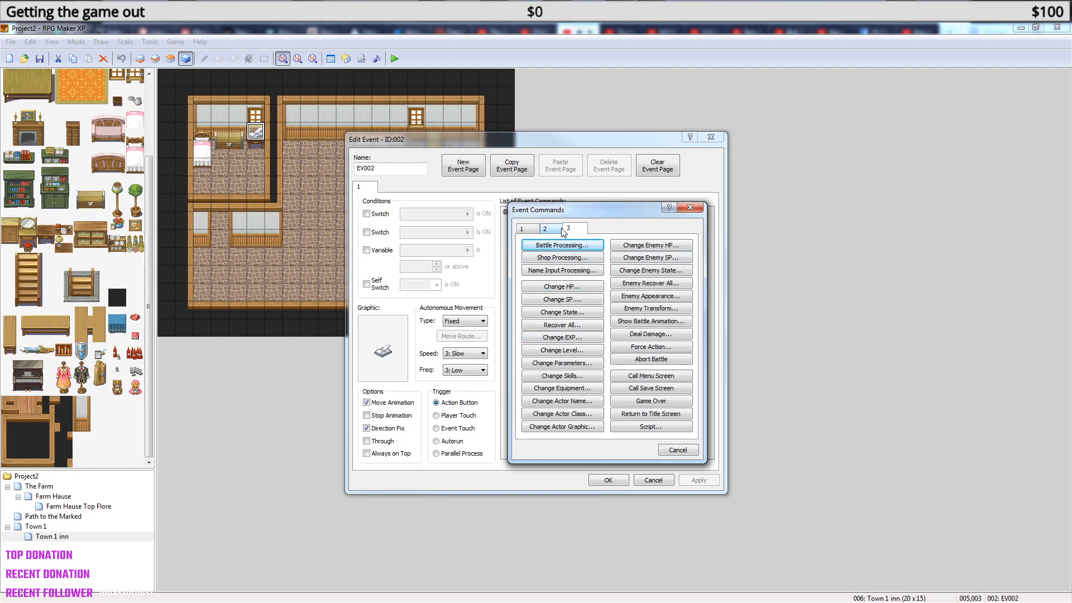
click(670, 389)
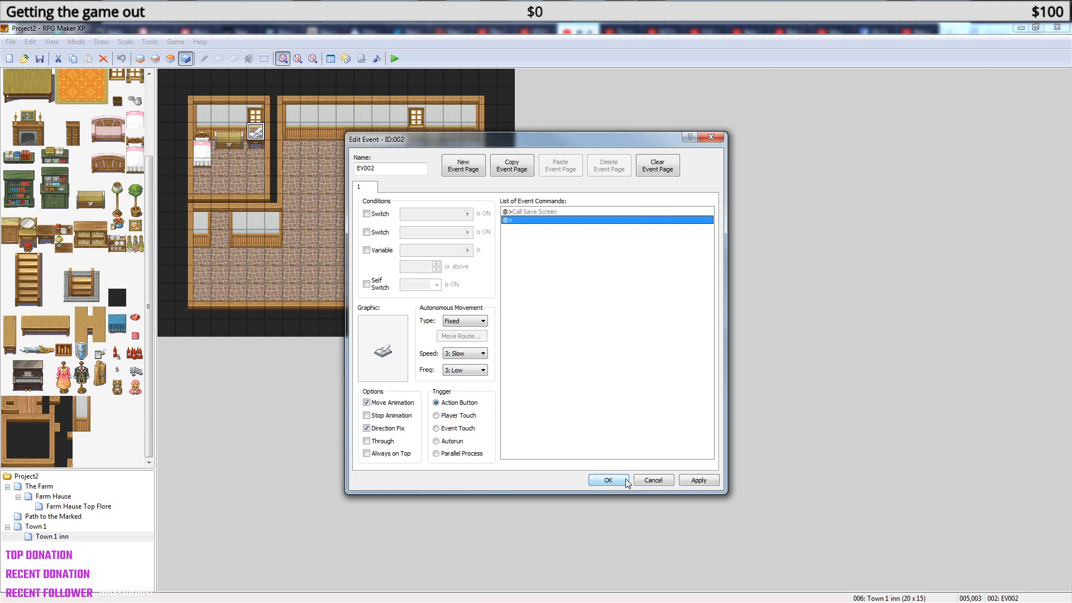
click(625, 479)
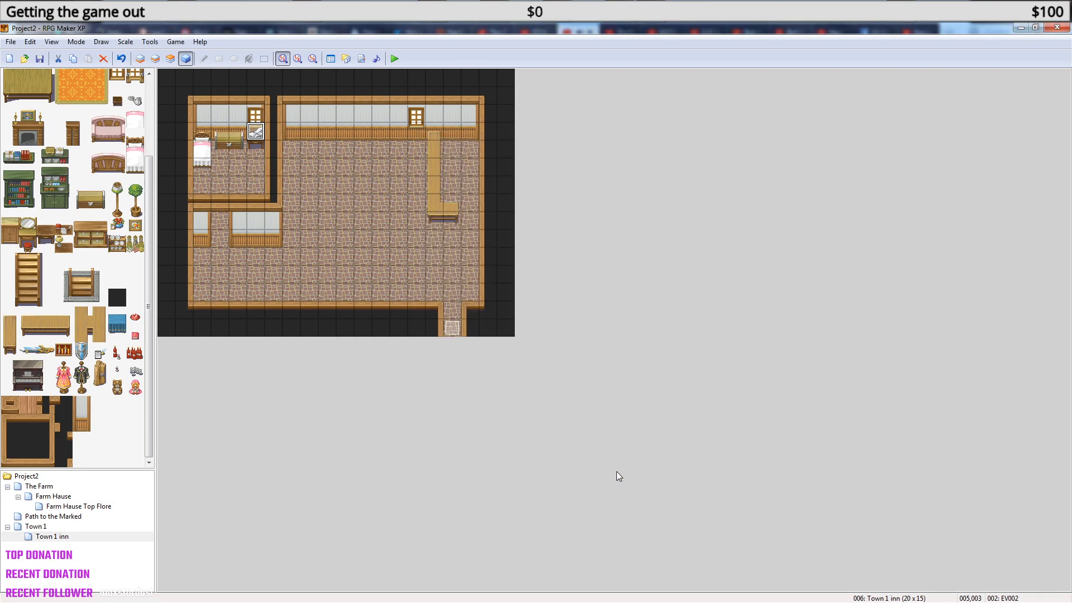
- Playtest from the saved file and interact with the book to check its save screen, leaving that screen without saving
click(394, 58)
click(491, 342)
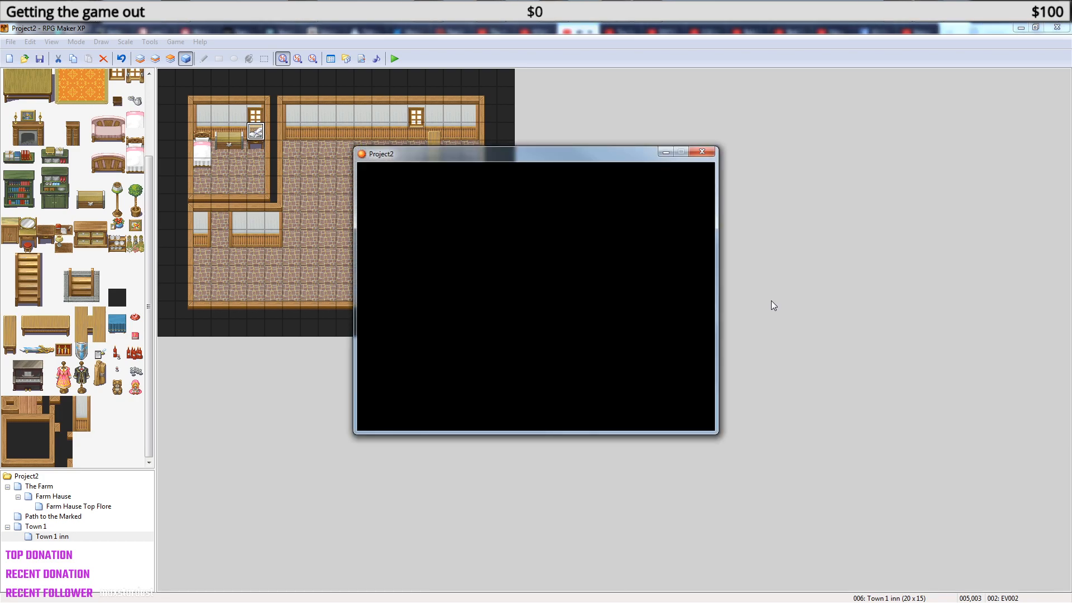
key(Return)
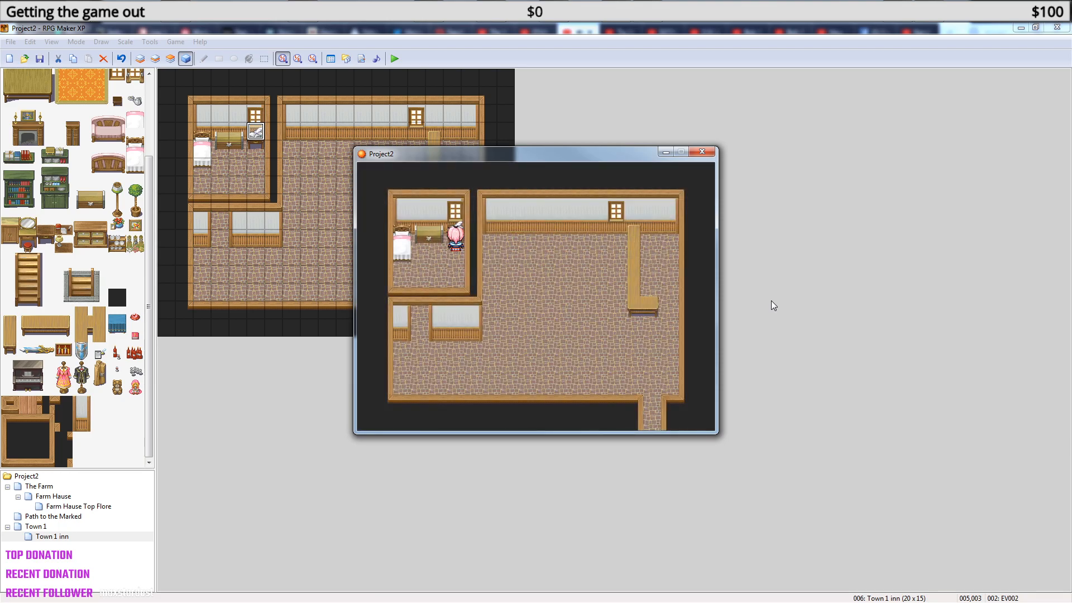
key(Escape)
key(Return)
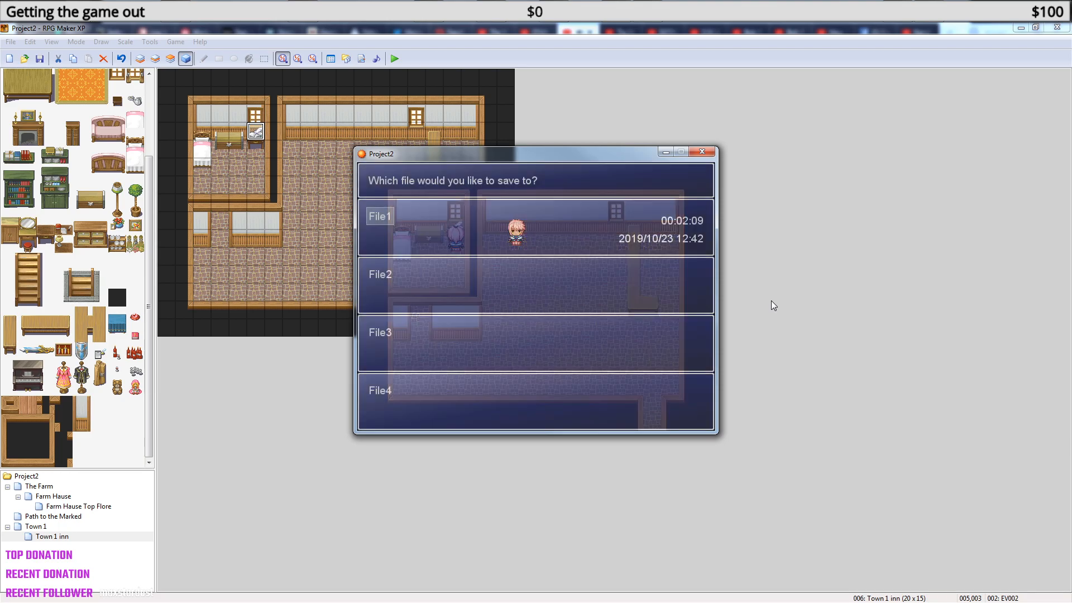
key(Escape)
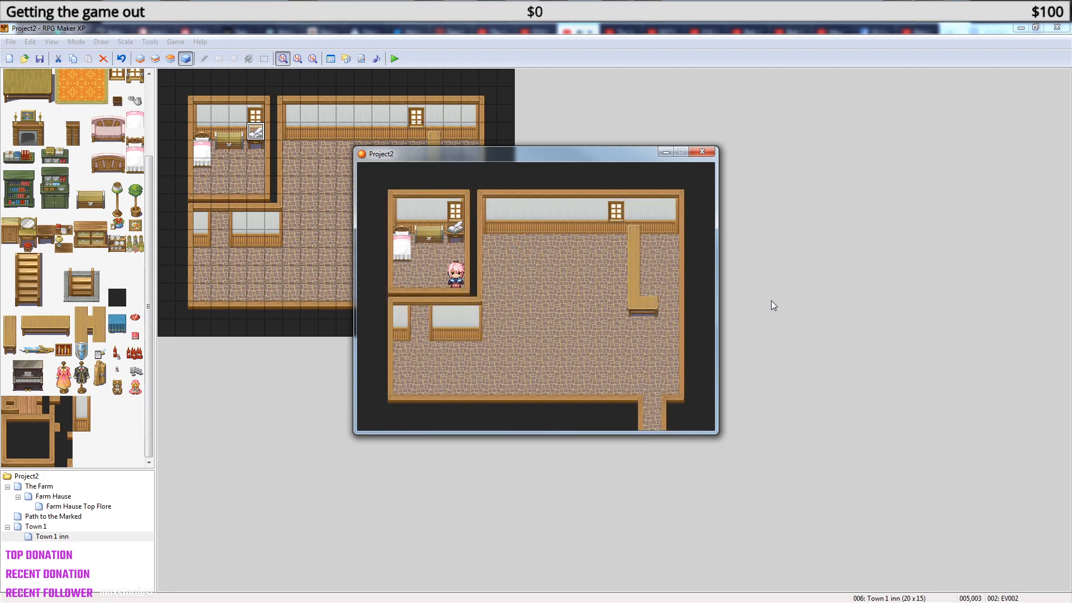
key(Return)
- Examine the Save option in the in-game menu, leave the menu, and walk away from and back to the book
key(Escape)
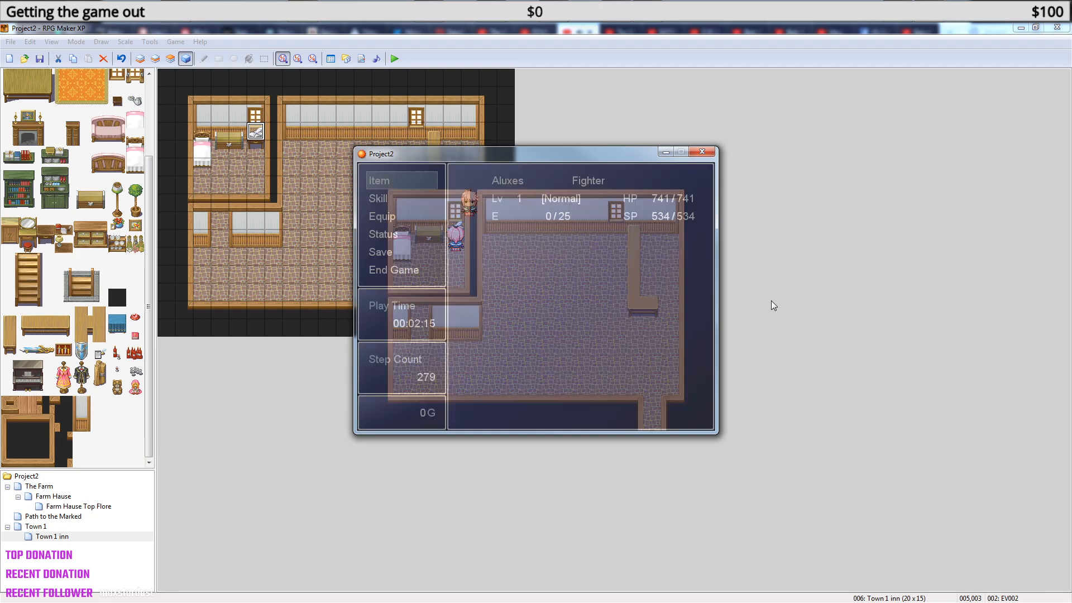
key(Down)
key(Down)
key(Down)
key(Down)
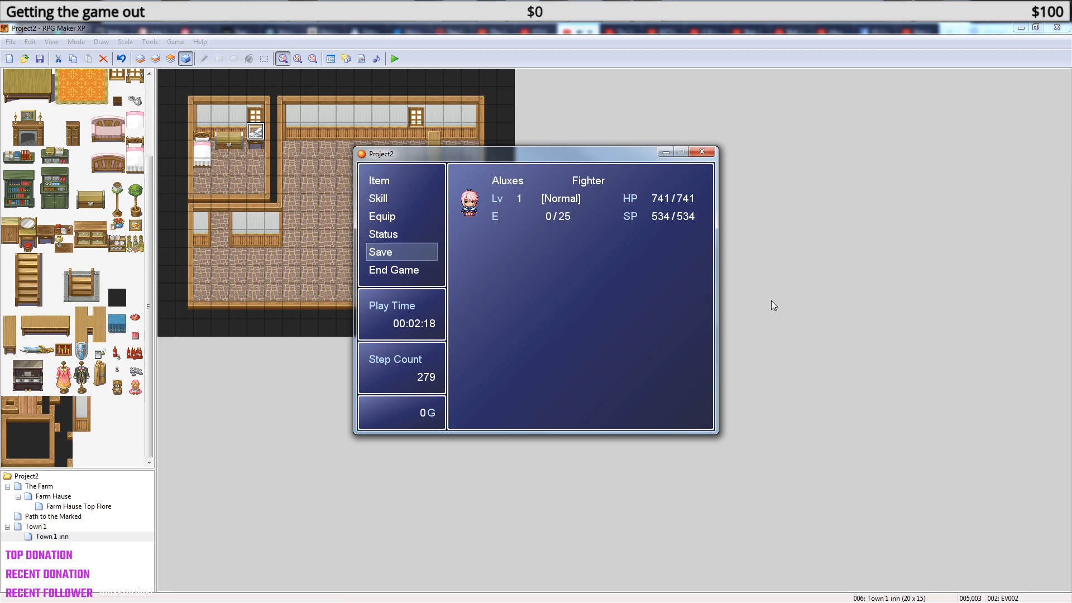
key(Escape)
key(Down)
key(Up)
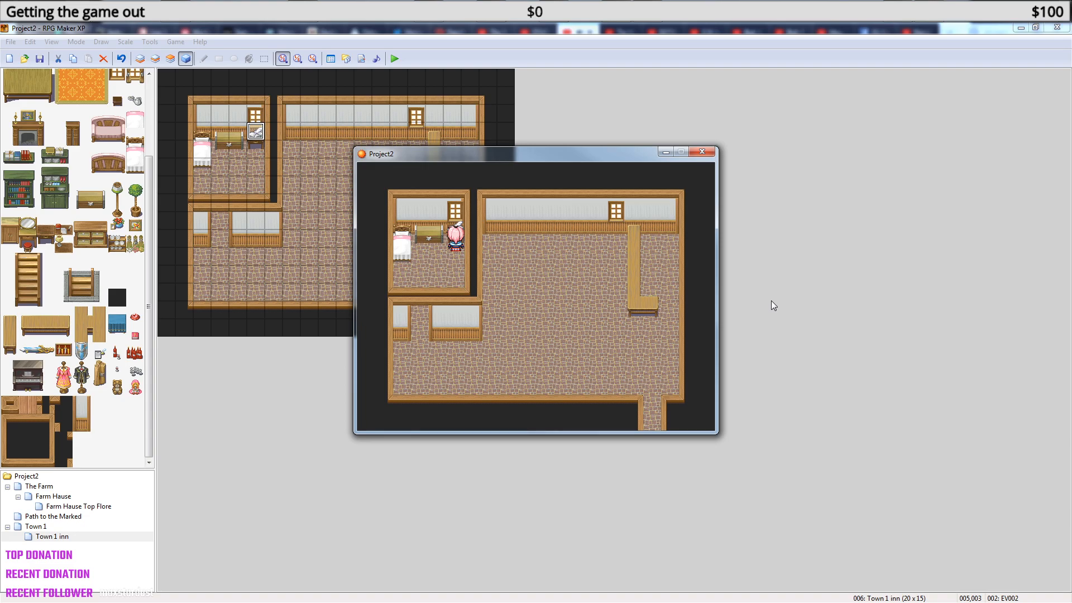
- Reopen the in-game menu, highlight its Save option, and return to the bedroom without saving
key(Escape)
key(Down)
key(Down)
key(Down)
key(Down)
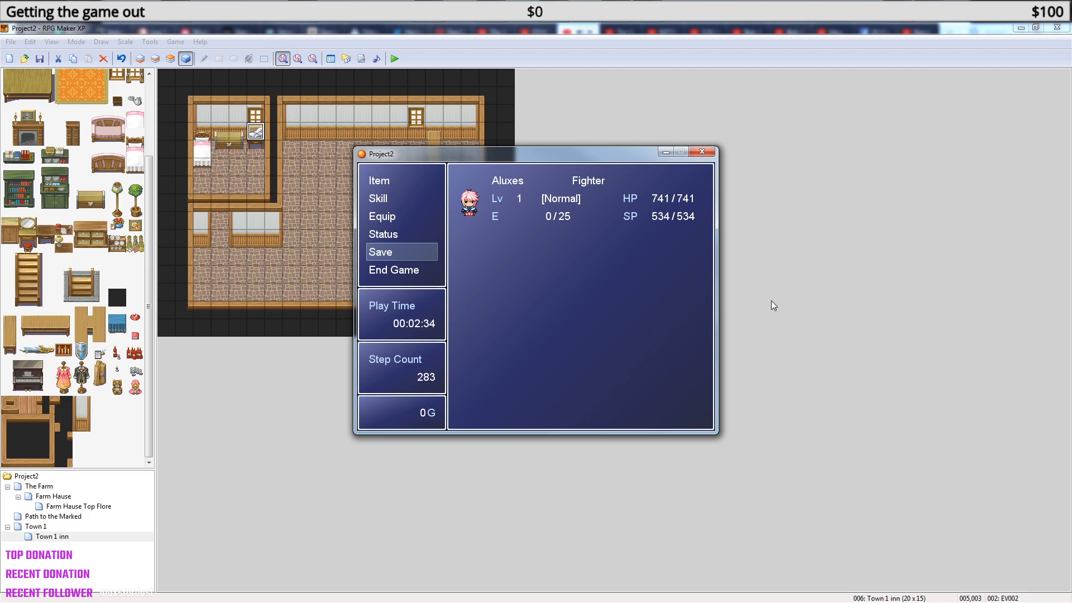
key(Escape)
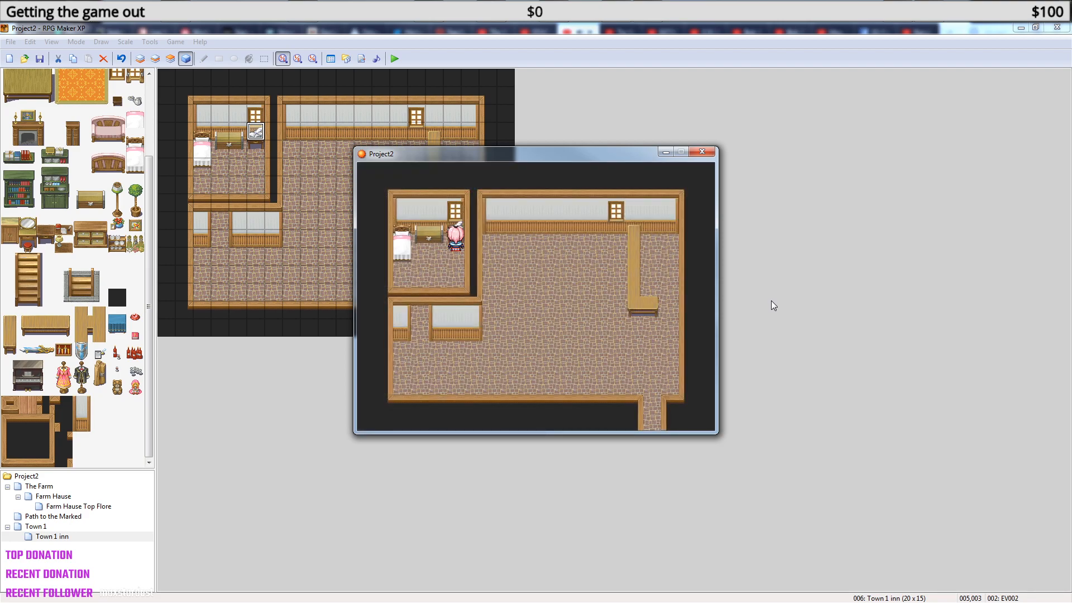
- Walk the character around the inn bedroom and close the playtest
key(Down)
key(Up)
key(Left)
key(Right)
key(Down)
click(701, 153)
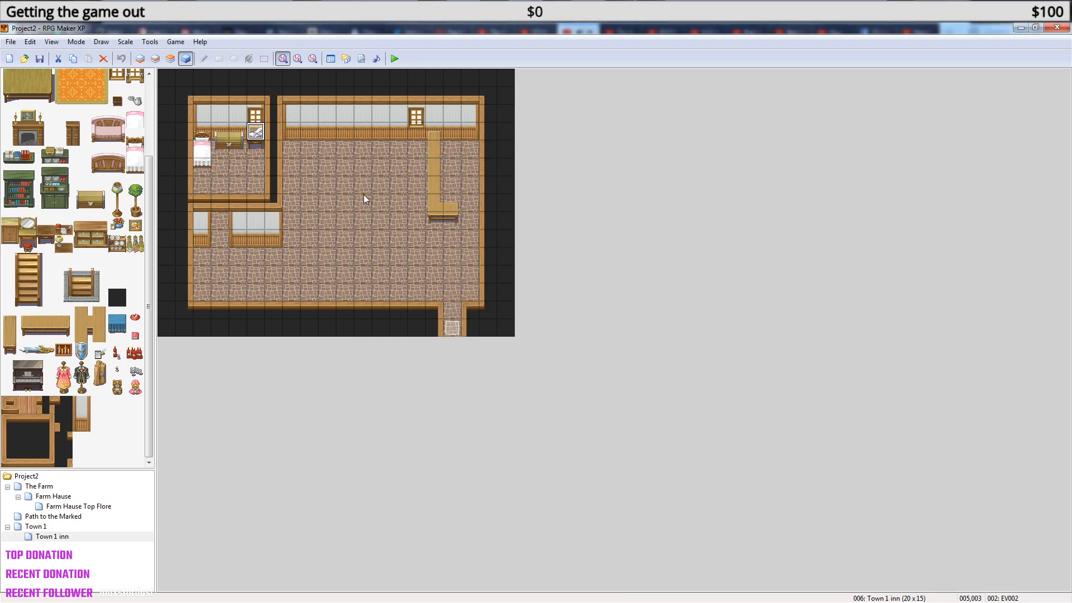
- Create a new event on the floor behind the inn's counter and open its graphic selection
click(451, 171)
right_click(451, 171)
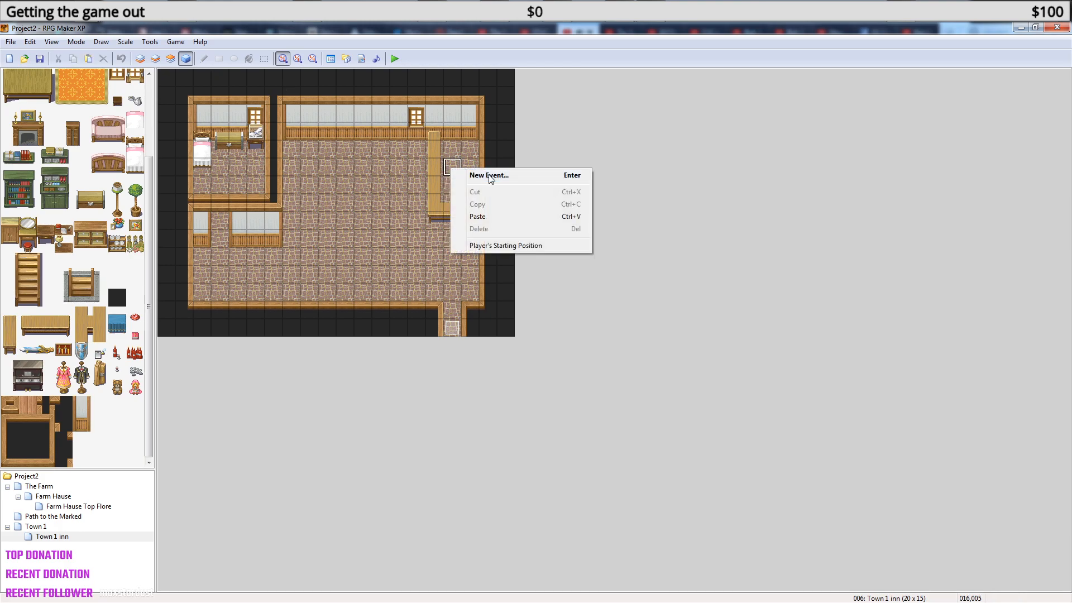
click(466, 173)
double_click(392, 337)
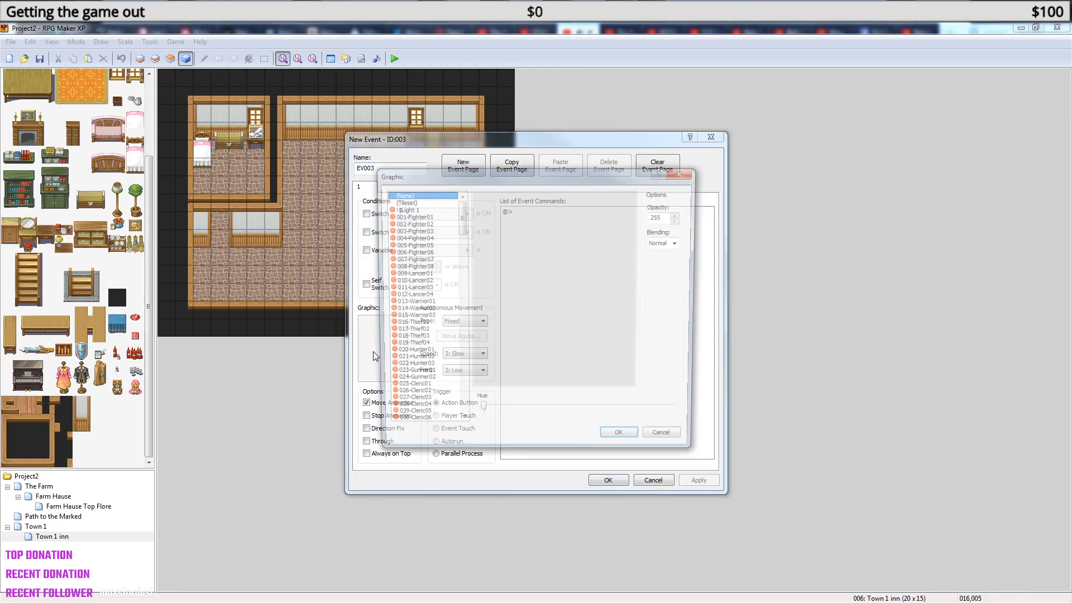
- Examine the character graphics between 134-Butler01 and 151-Animal01 for a suitable innkeeper
drag(458, 218, 464, 345)
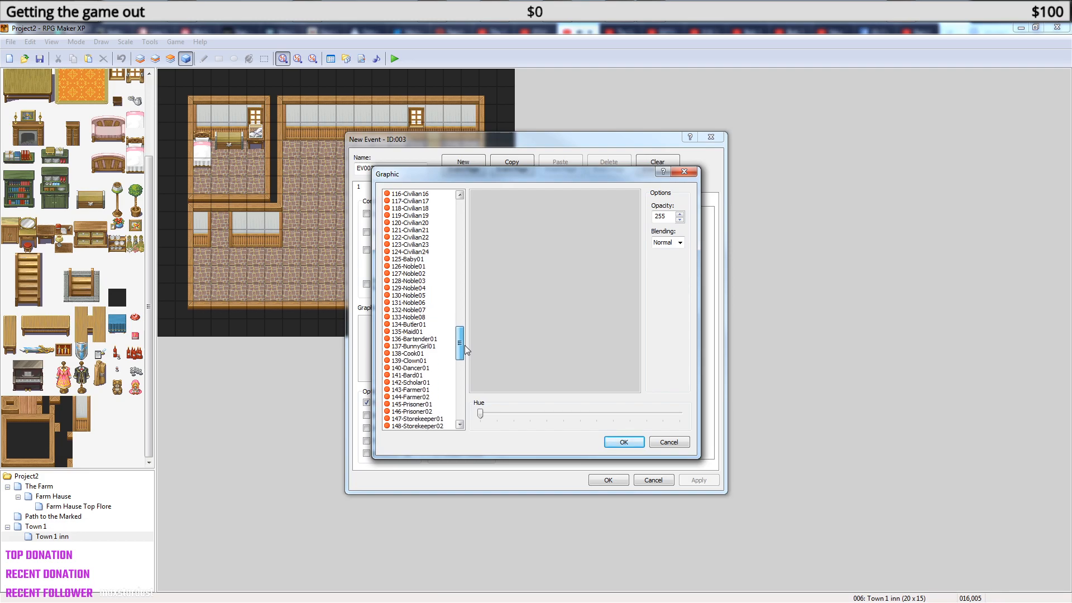
click(425, 375)
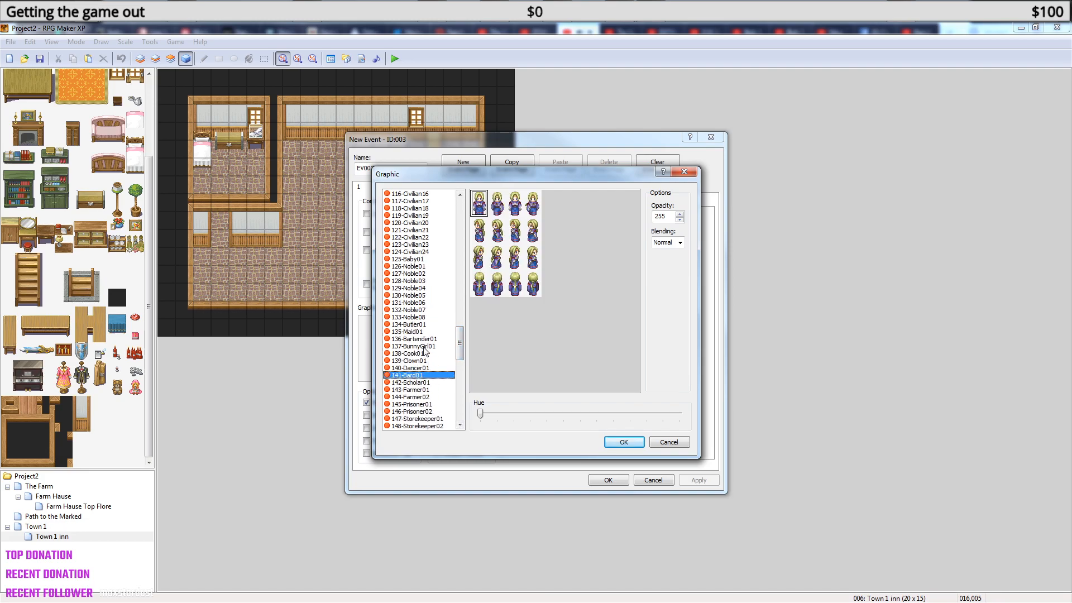
click(421, 325)
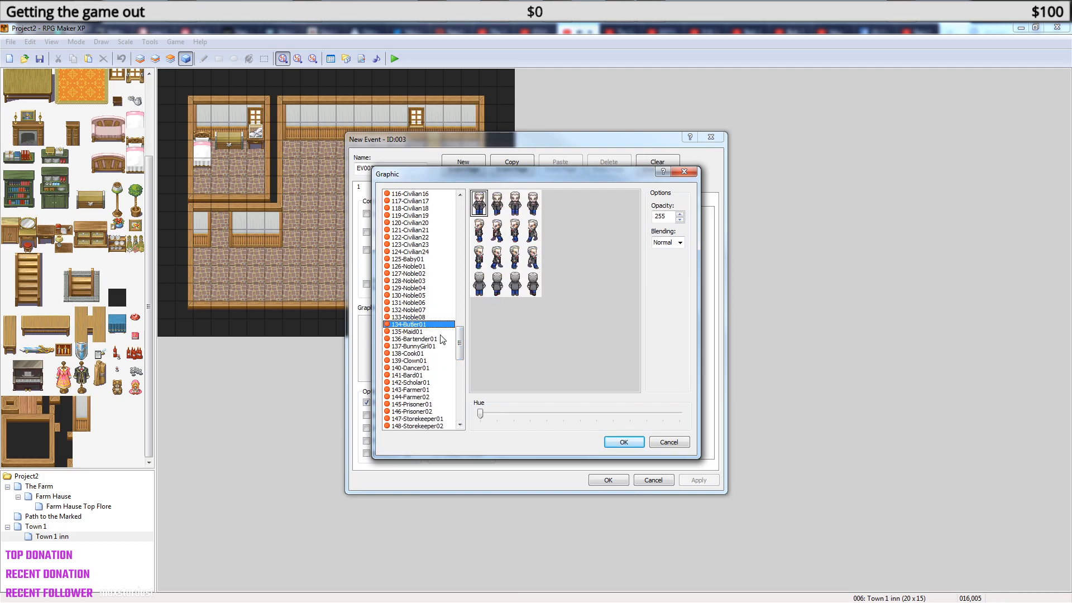
click(442, 338)
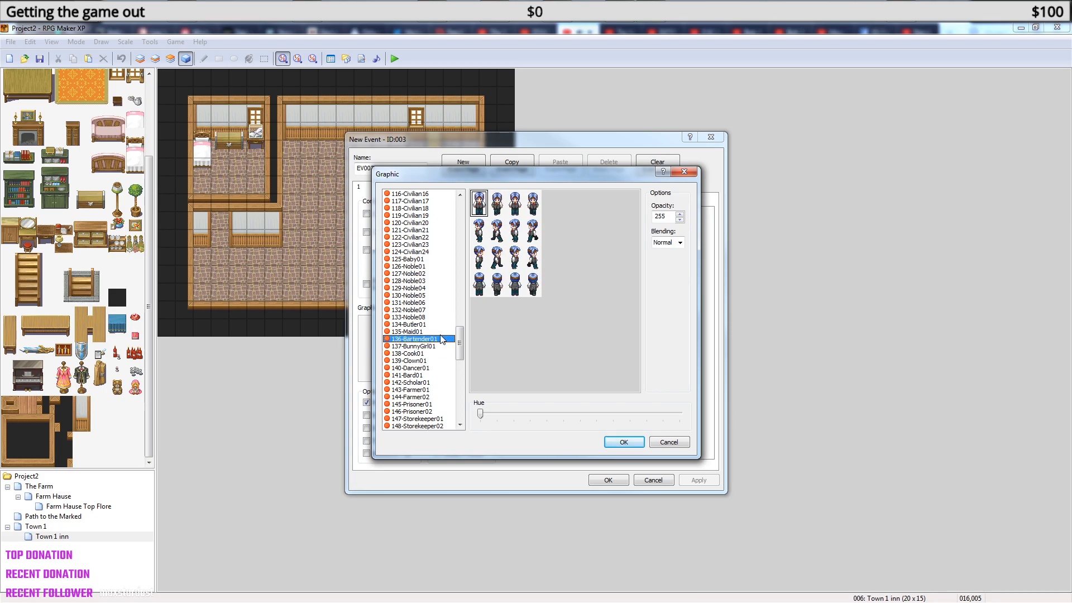
key(Down)
key(Down)
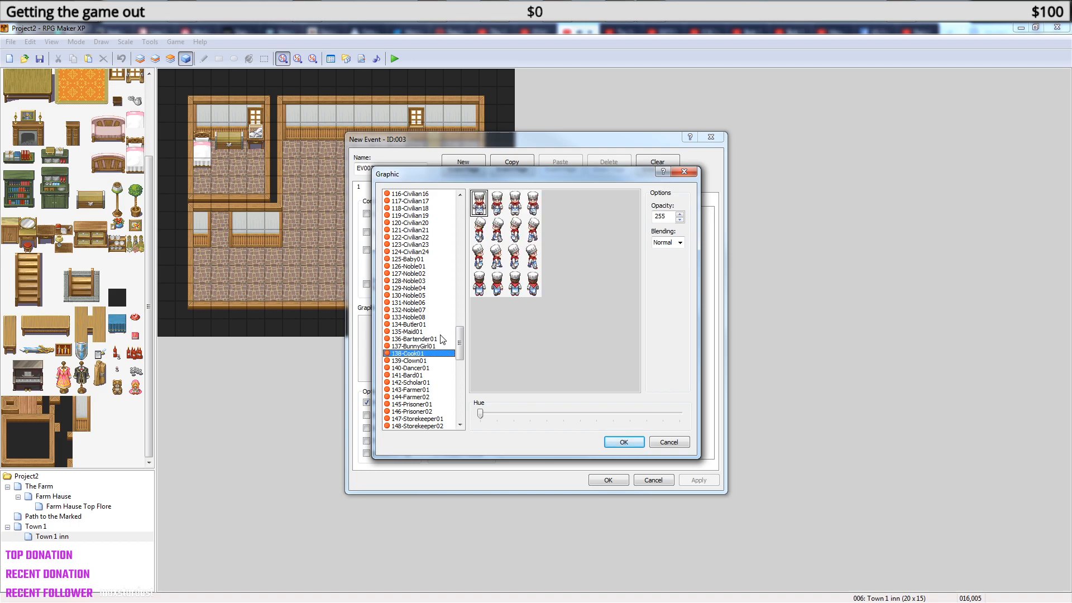
key(Down)
key(Down)
key(Down)
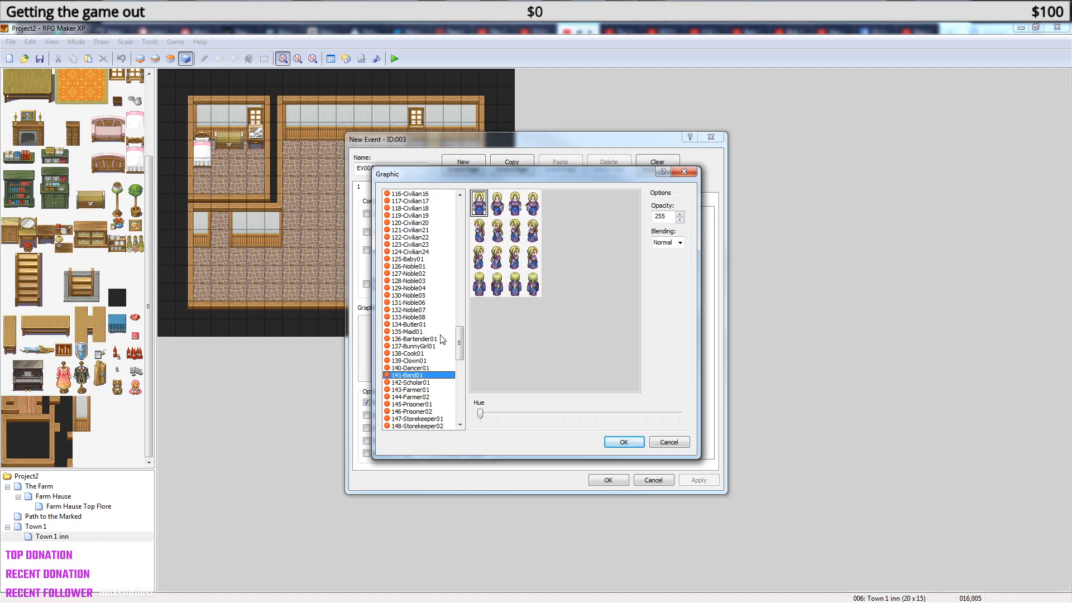
key(Down)
key(Down)
key(Down)
key(Down)
key(Down)
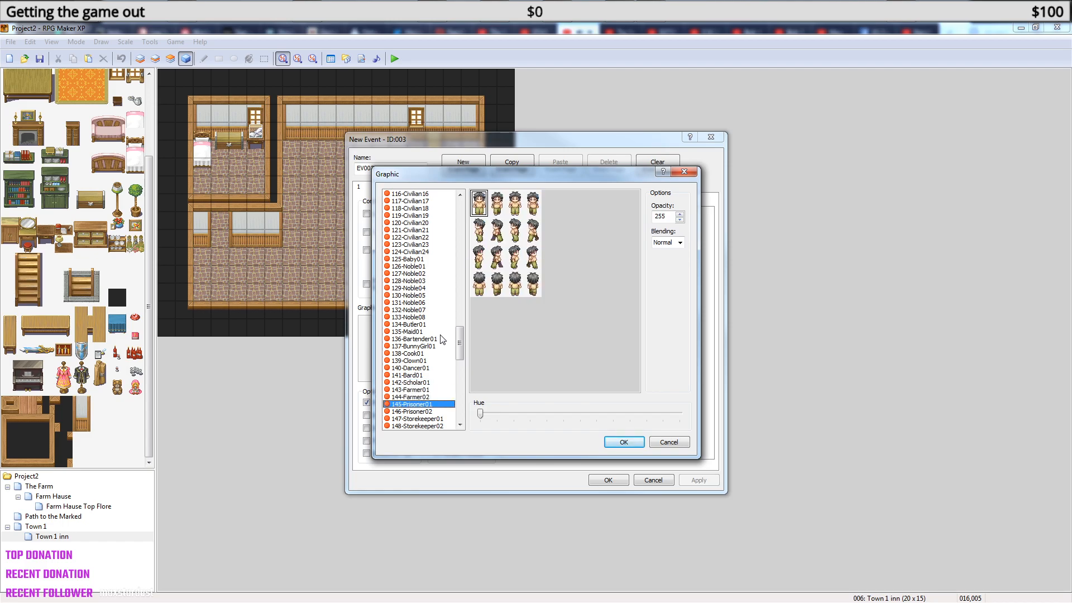
key(Up)
key(Up)
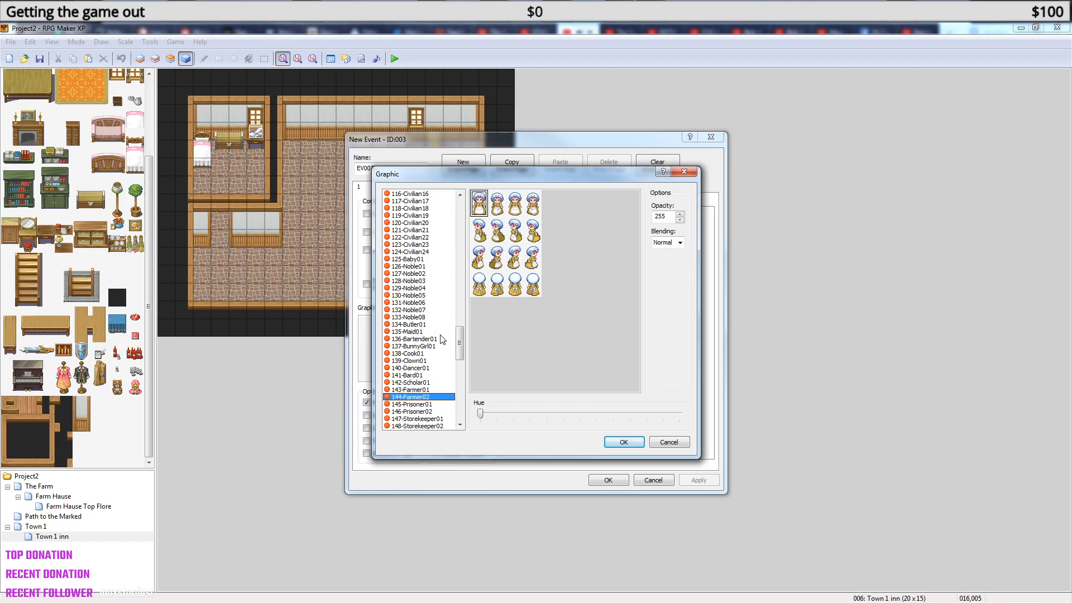
key(Up)
key(Down)
key(Down)
key(Down)
key(Down)
key(Down)
key(Down)
key(Down)
key(Down)
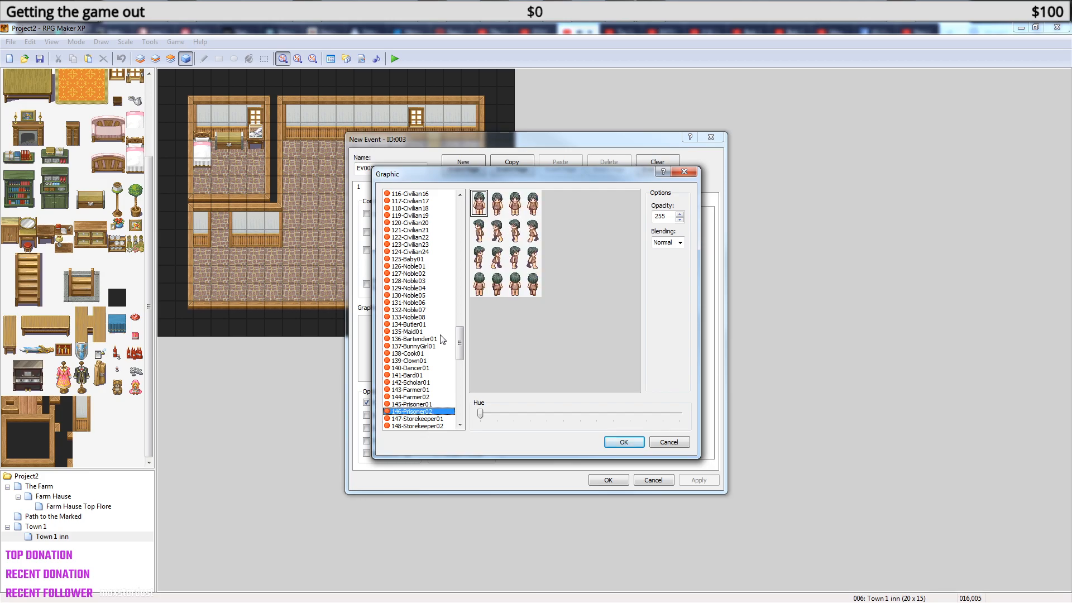
key(Down)
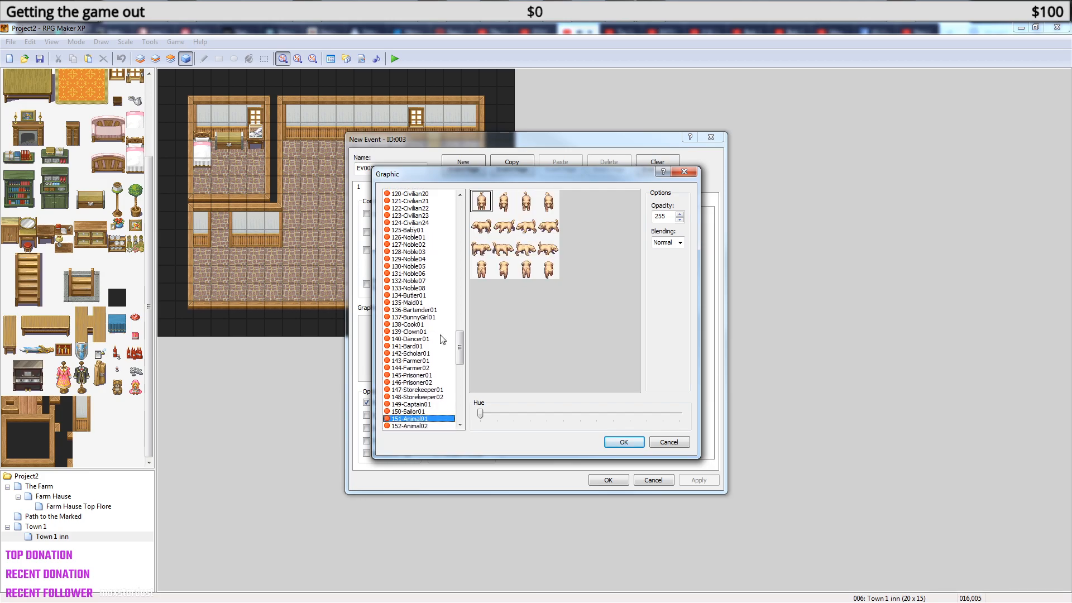
key(Up)
key(Up)
key(Up)
key(Up)
key(Up)
key(Up)
key(Up)
key(Up)
key(Up)
key(Up)
key(Up)
key(Up)
key(Up)
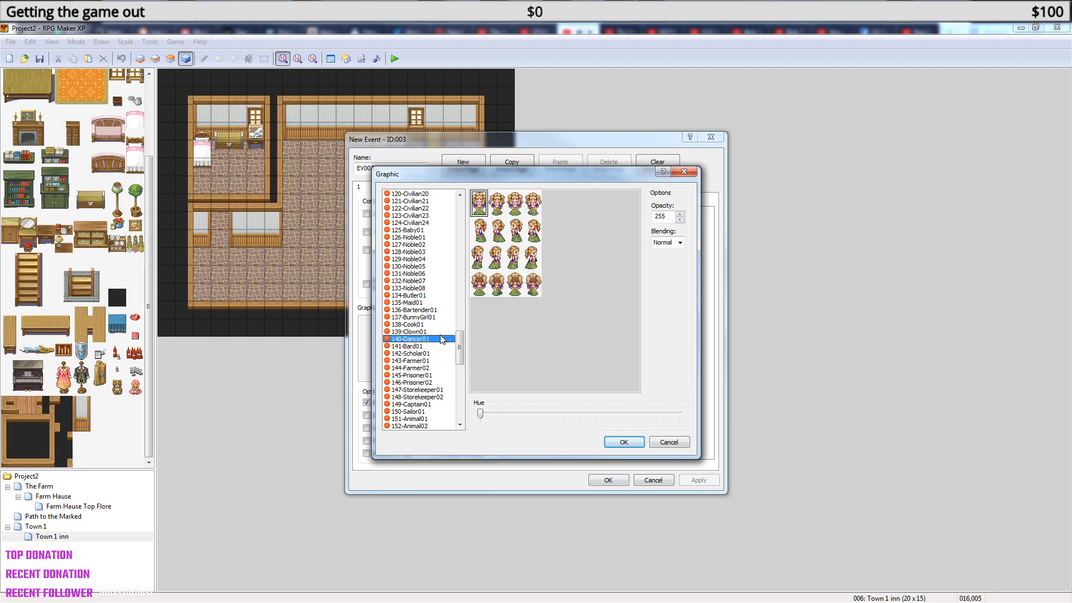
key(Down)
key(Up)
key(Up)
key(Up)
key(Up)
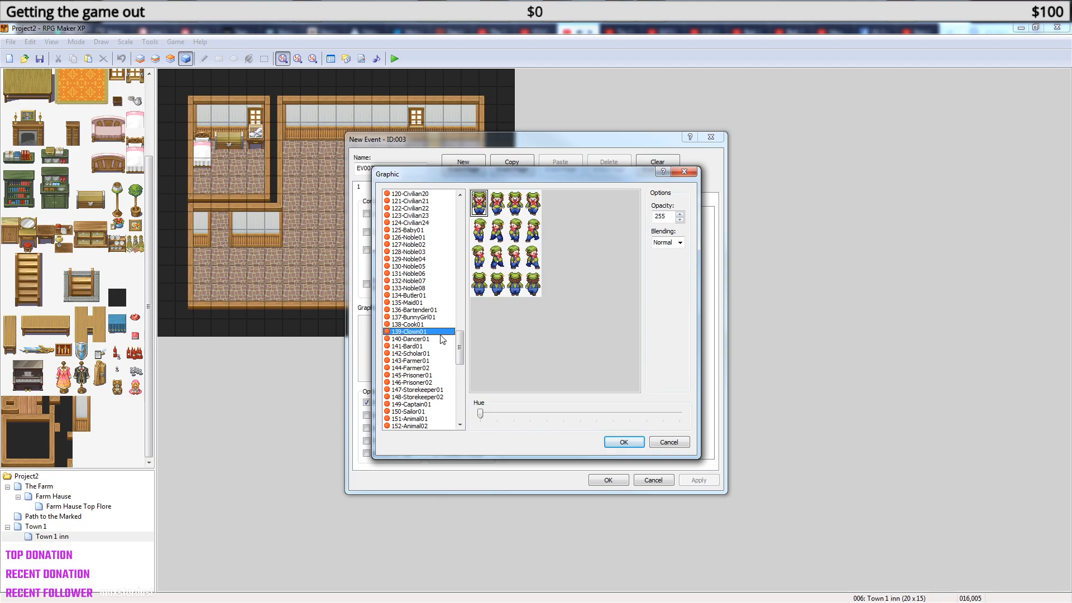
key(Up)
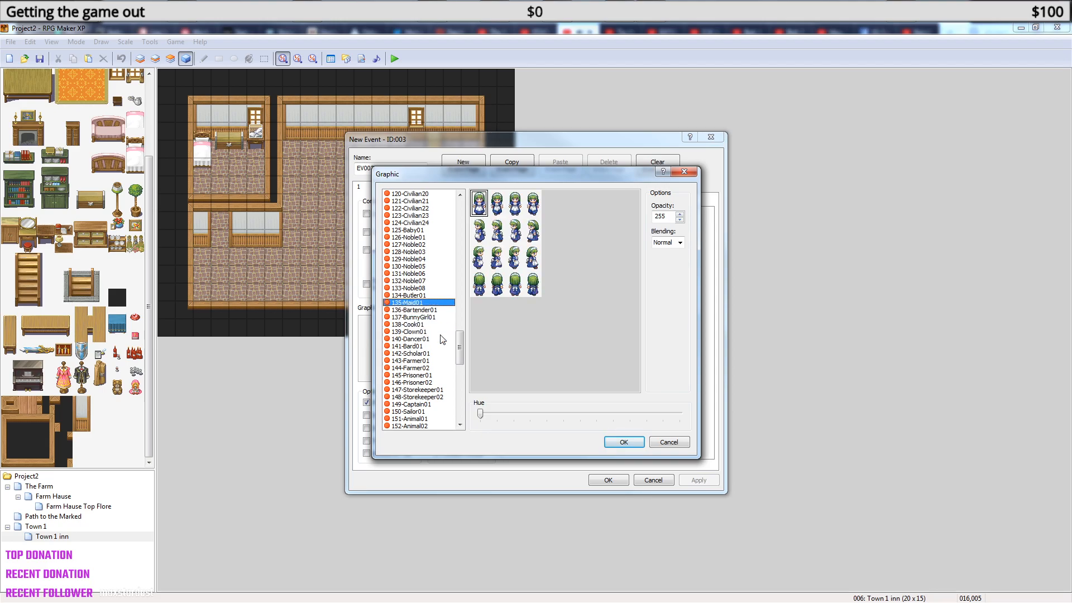
key(Down)
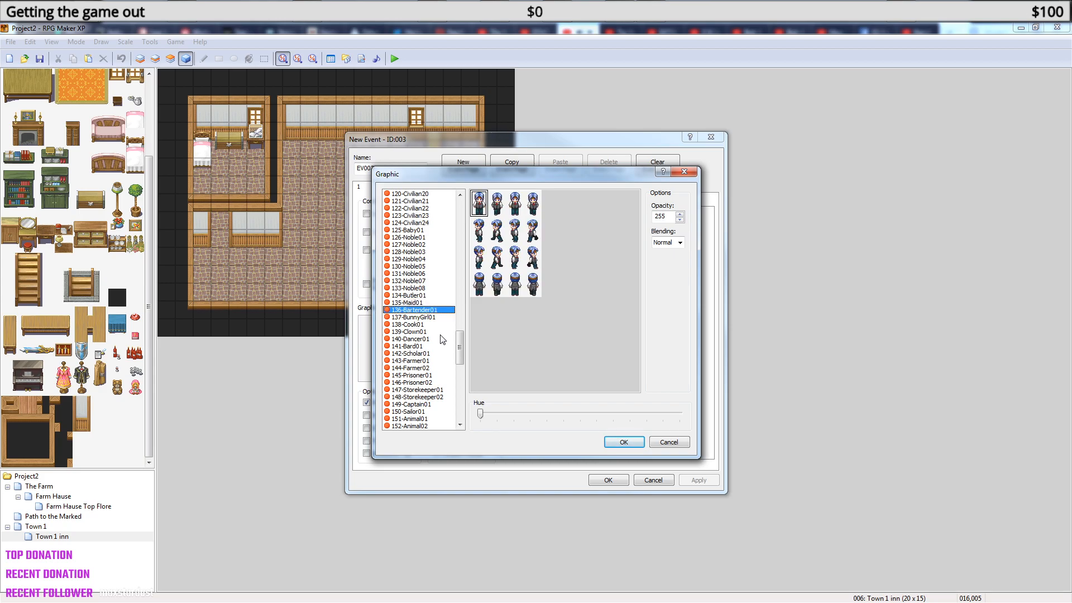
key(Up)
key(Up)
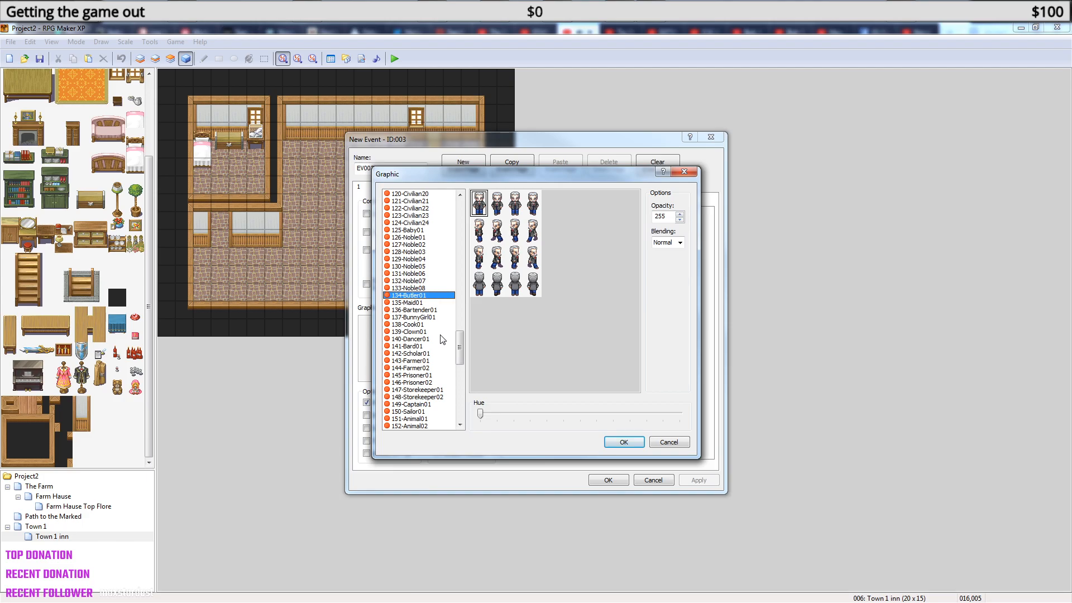
- Set the event's graphic to the first left-facing pose of 136-Bartender01
key(Down)
key(Down)
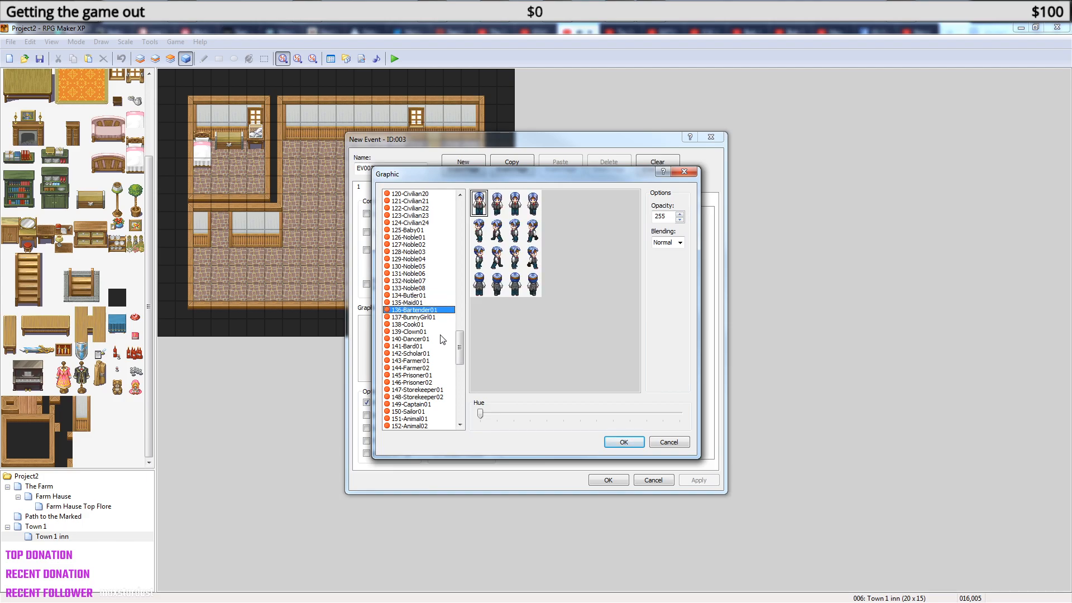
key(Up)
key(Up)
key(Down)
key(Down)
click(479, 229)
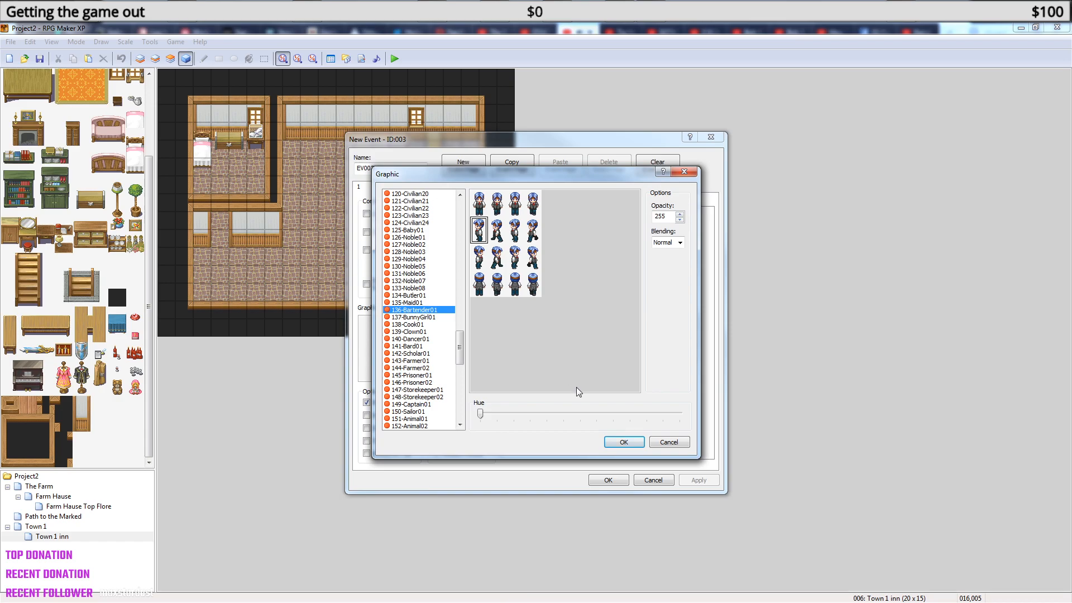
click(631, 440)
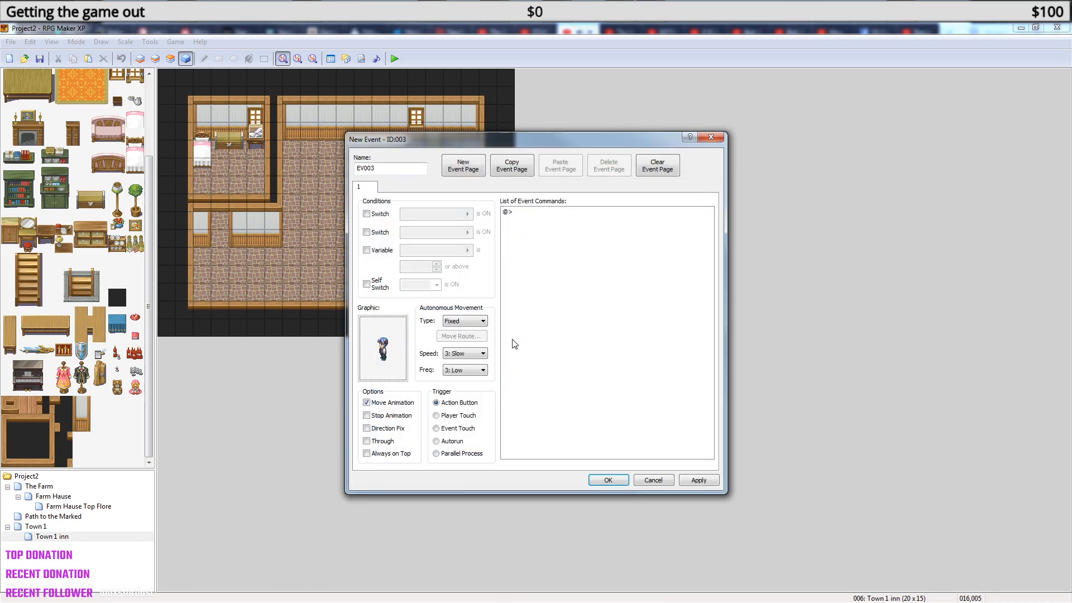
- Add a Show Text command reading "Hello. Do you want a bed for the night?" with "It will cost 10G" on the second line
right_click(532, 210)
click(553, 222)
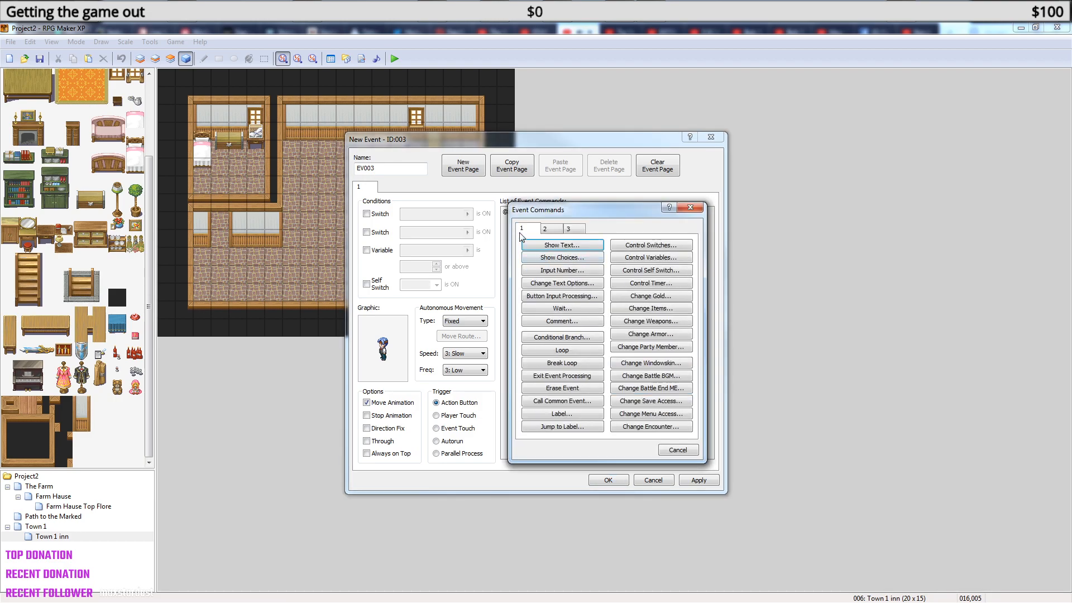
click(562, 244)
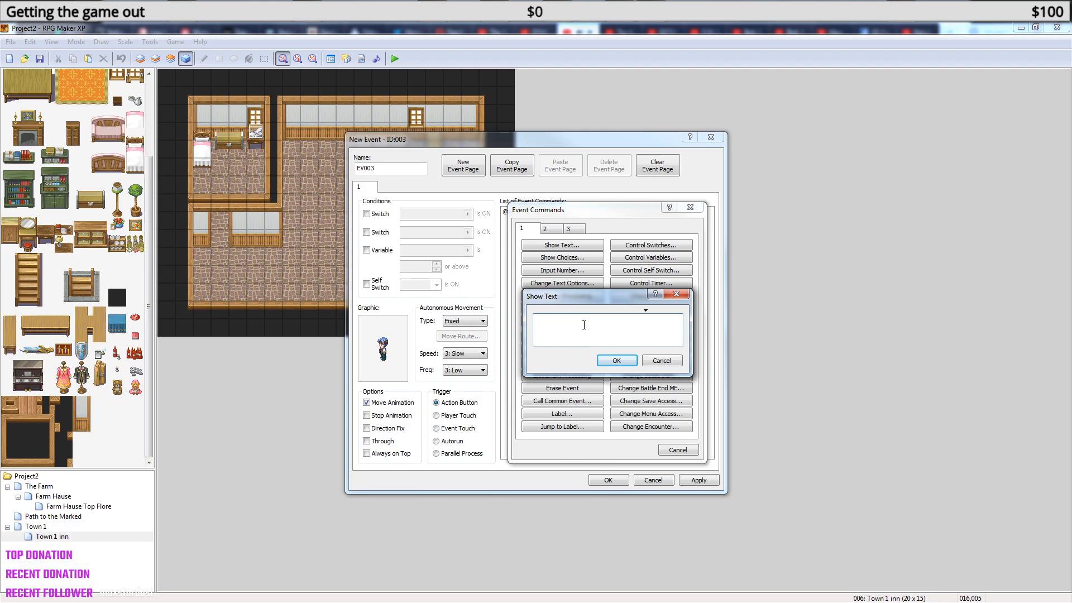
text(Wanna)
key(BackSpace)
key(BackSpace)
key(BackSpace)
key(BackSpace)
key(BackSpace)
key(BackSpace)
text(Hello. D)
text(o you want a bed for th)
text(e night)
text(?)
text(It wi)
text(ll cos)
text(10)
text(G)
click(616, 360)
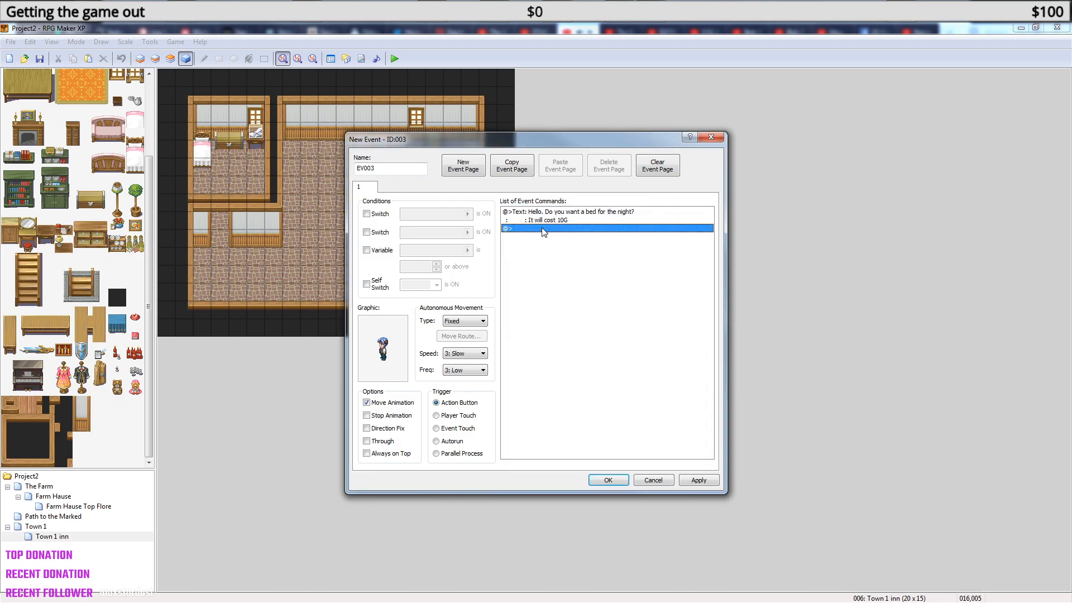
- Add a Show Choices command with Yes and No below the innkeeper's message, keeping Choice 2 as the cancel option
right_click(541, 228)
click(571, 235)
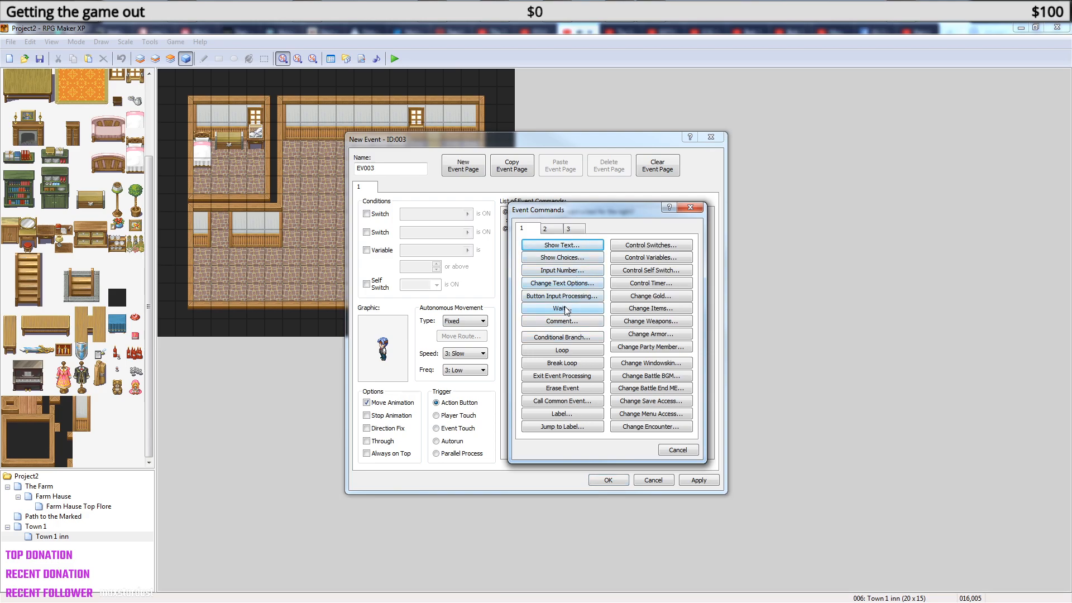
click(570, 257)
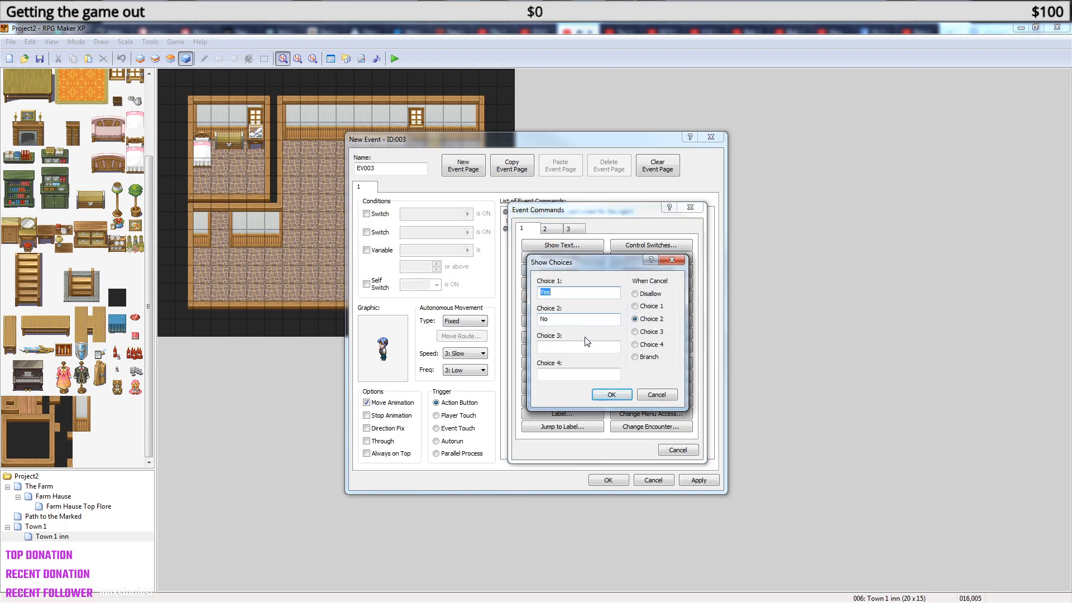
click(611, 394)
- Add a Show Text command reading "Thanks." inside the Yes branch
right_click(530, 245)
click(560, 254)
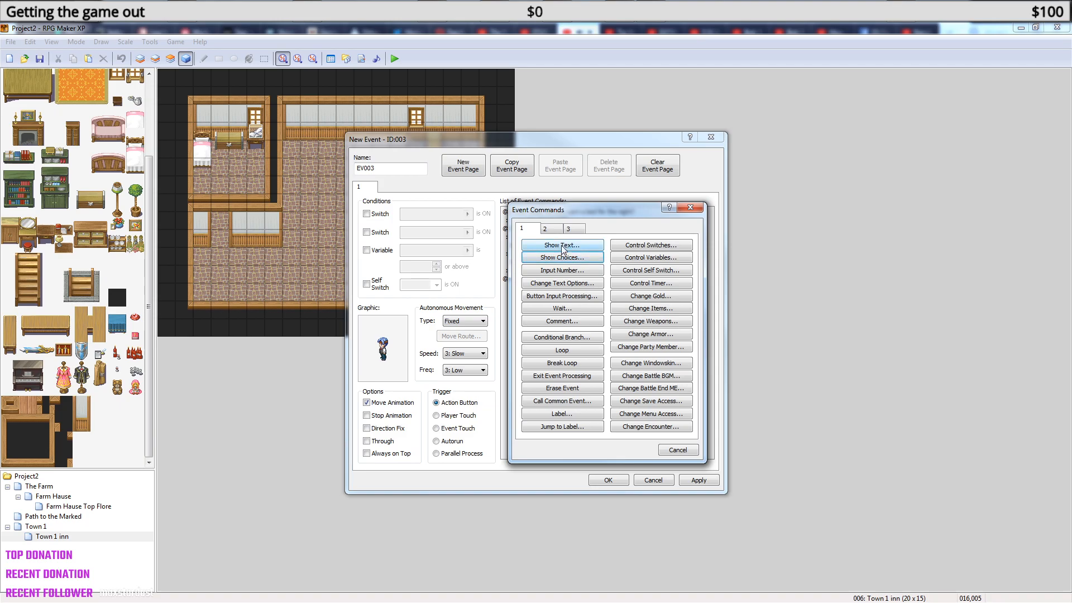
click(562, 247)
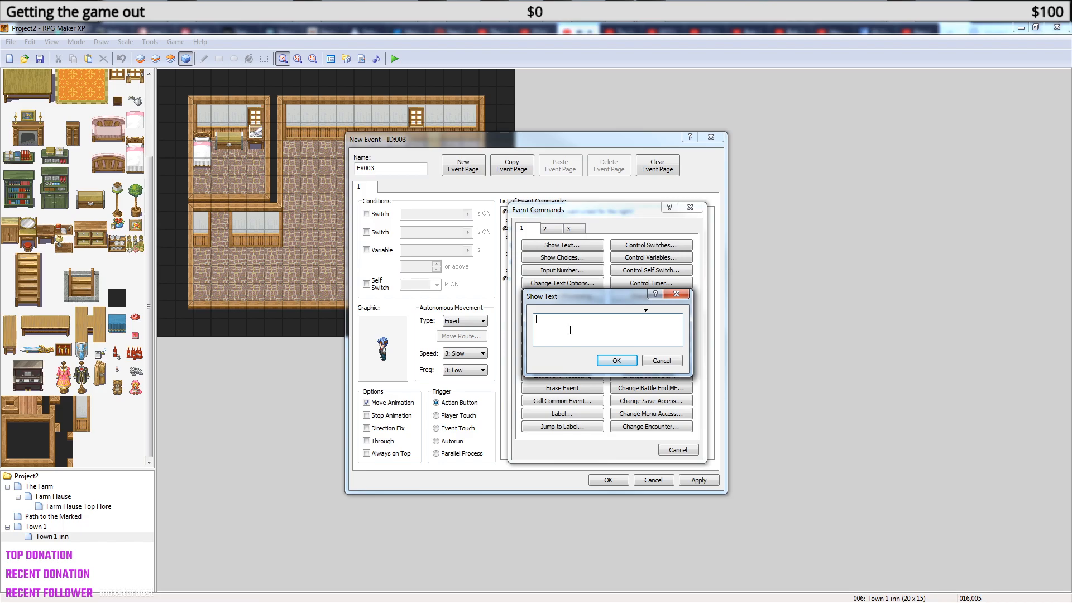
text(Thanks)
text(. Just go to the bed and)
key(BackSpace)
key(BackSpace)
key(BackSpace)
key(BackSpace)
key(BackSpace)
key(BackSpace)
key(BackSpace)
key(BackSpace)
key(BackSpace)
key(BackSpace)
key(BackSpace)
key(BackSpace)
key(BackSpace)
key(BackSpace)
key(BackSpace)
key(BackSpace)
key(BackSpace)
key(BackSpace)
key(BackSpace)
key(BackSpace)
click(617, 359)
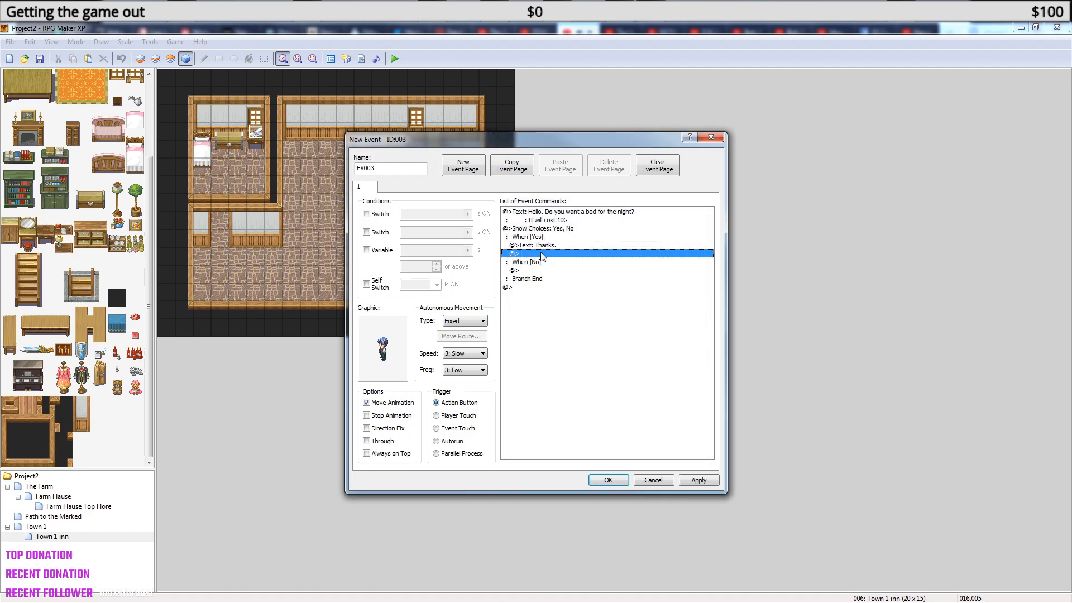
- Add a Change Gold command below the "Thanks." message that increases gold by a constant 10
right_click(541, 254)
click(571, 260)
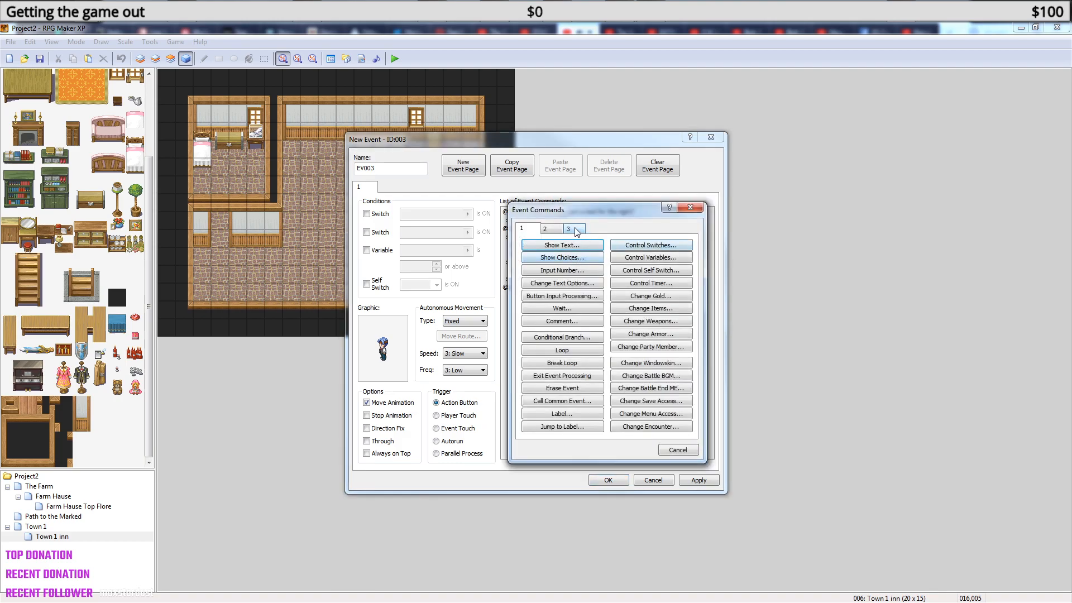
click(667, 297)
click(628, 339)
click(628, 338)
click(628, 339)
click(628, 339)
click(628, 338)
click(627, 338)
click(628, 338)
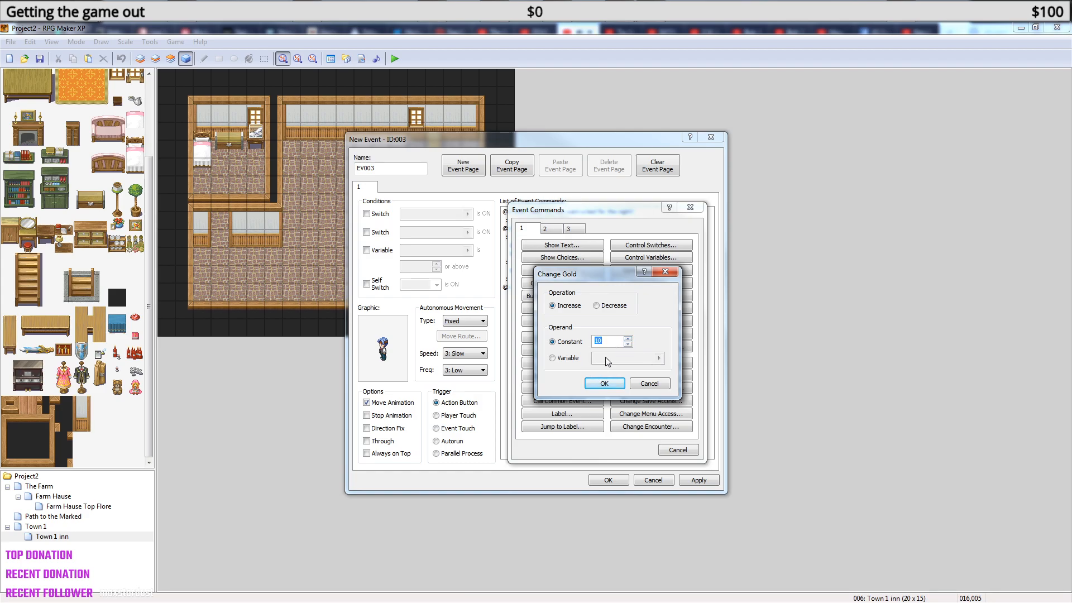
click(604, 383)
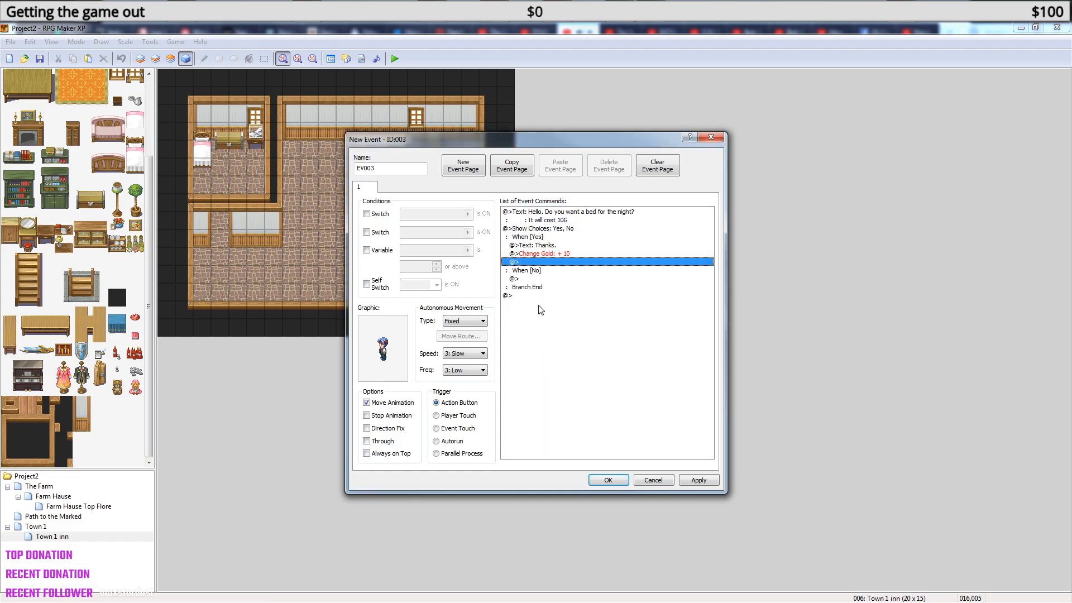
- Edit the Yes branch's Change Gold command to decrease the gold instead
right_click(560, 254)
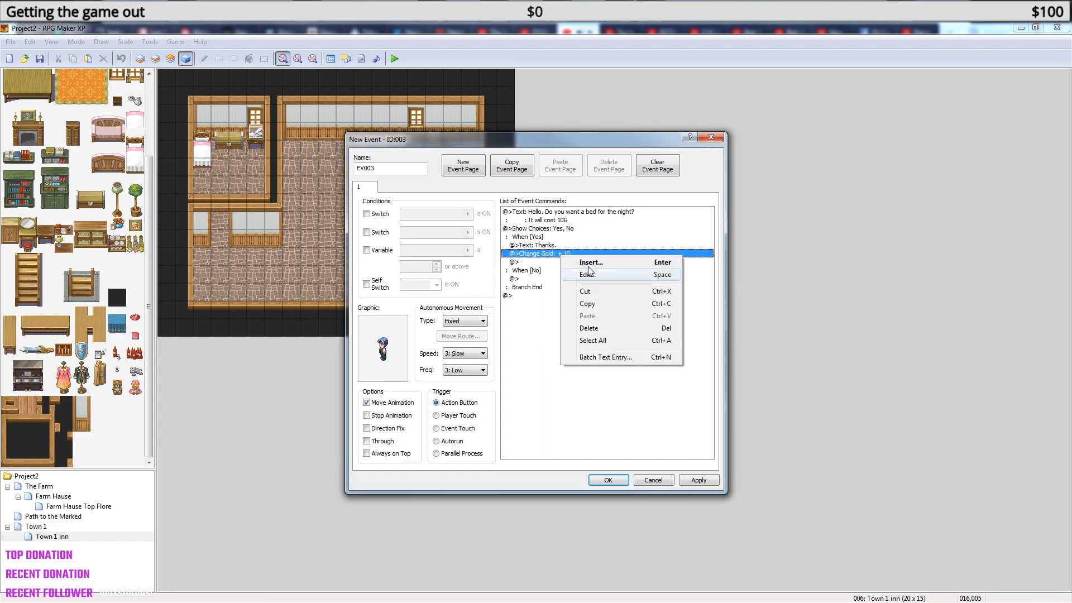
click(587, 274)
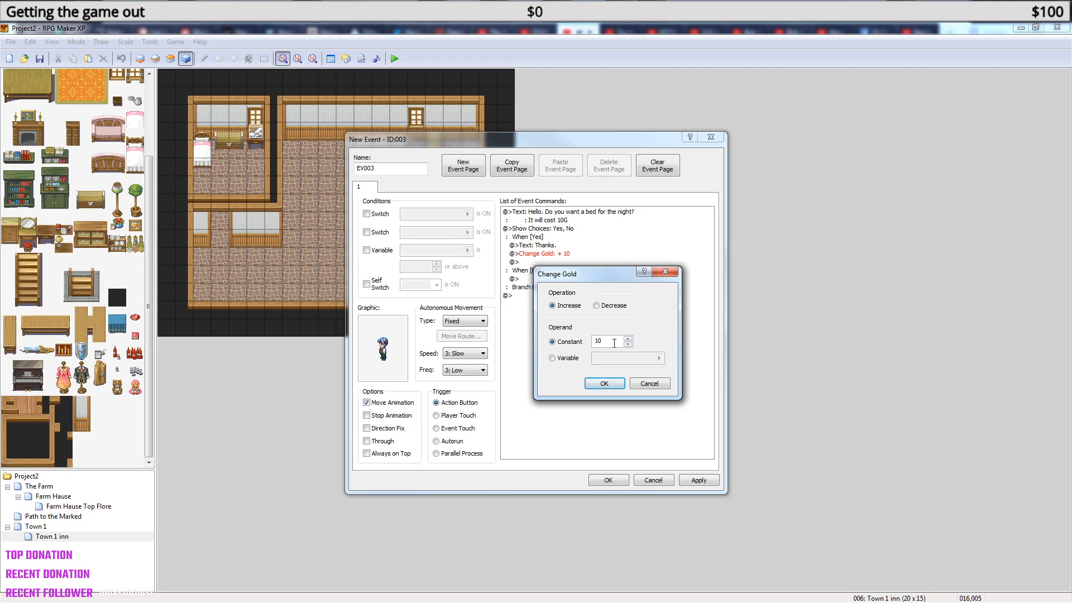
click(597, 307)
click(604, 383)
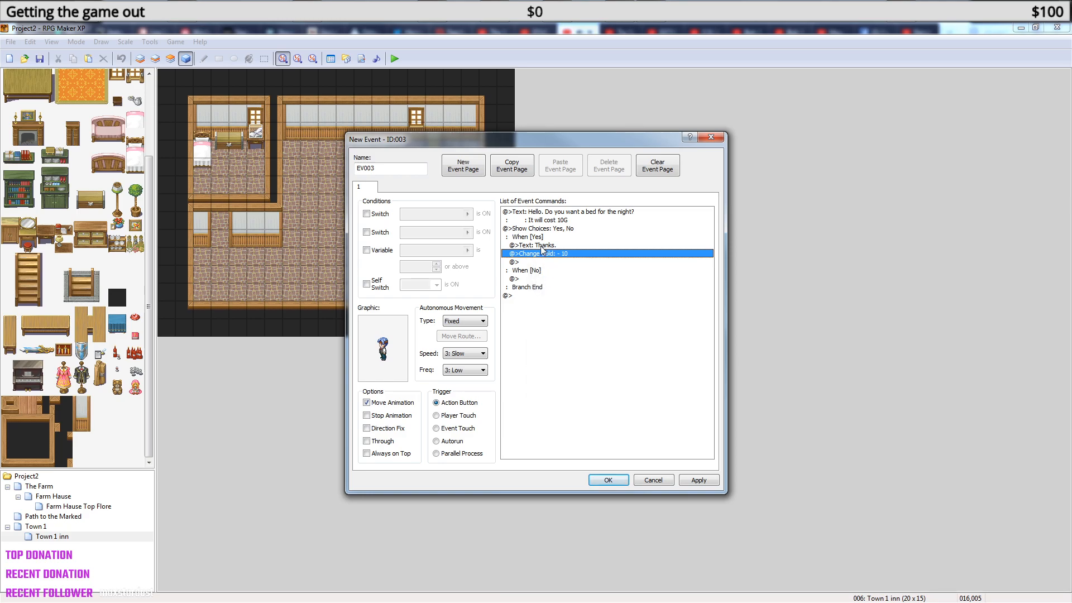
- Open the event command choices to insert a command above the "Thanks." message in the Yes branch
click(537, 229)
click(538, 236)
click(537, 245)
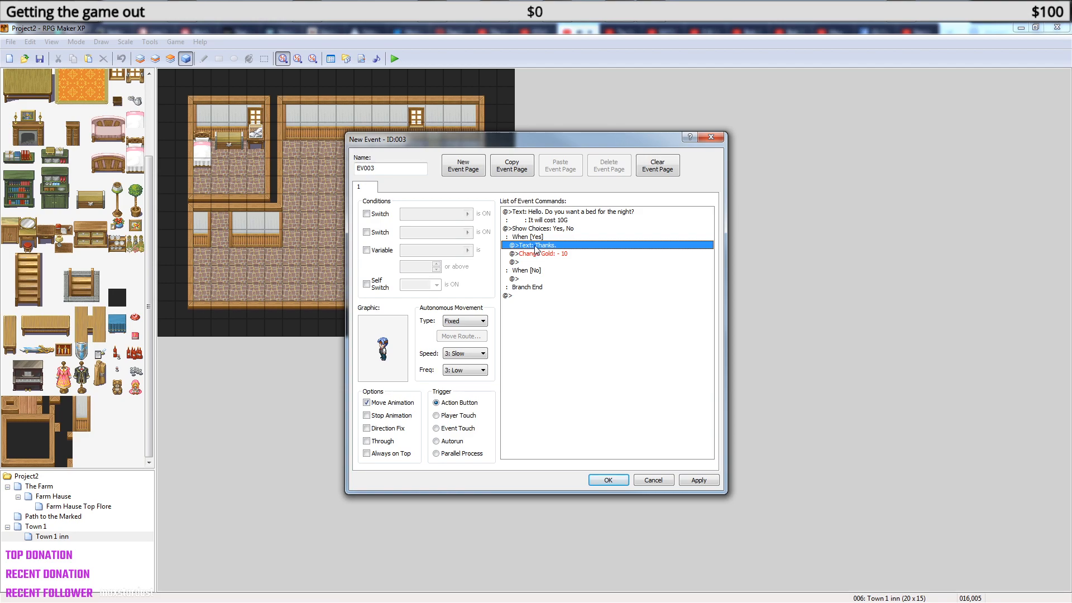
right_click(537, 245)
click(561, 250)
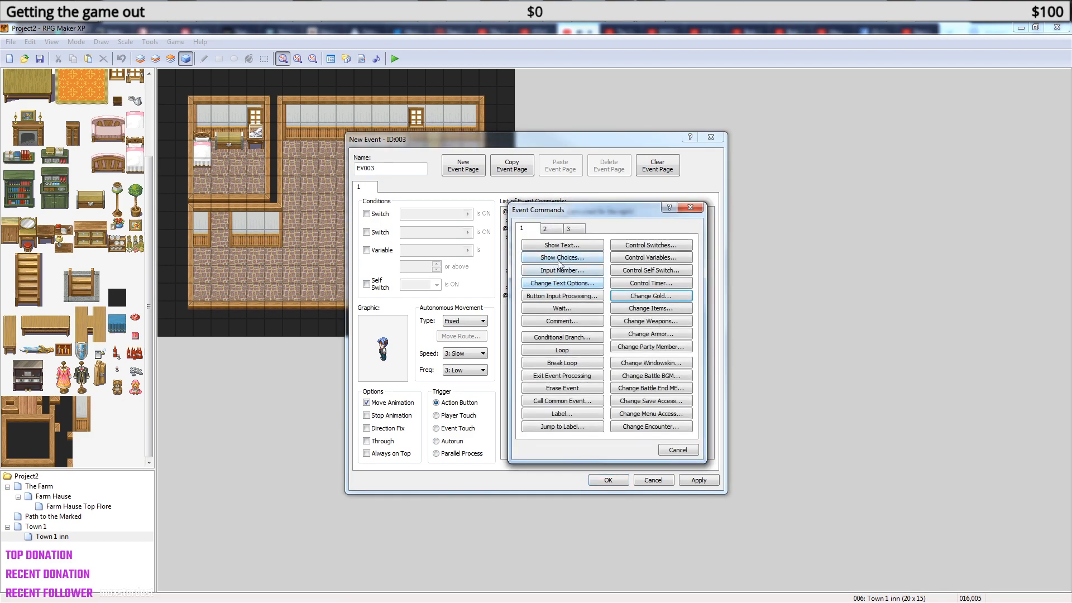
click(662, 247)
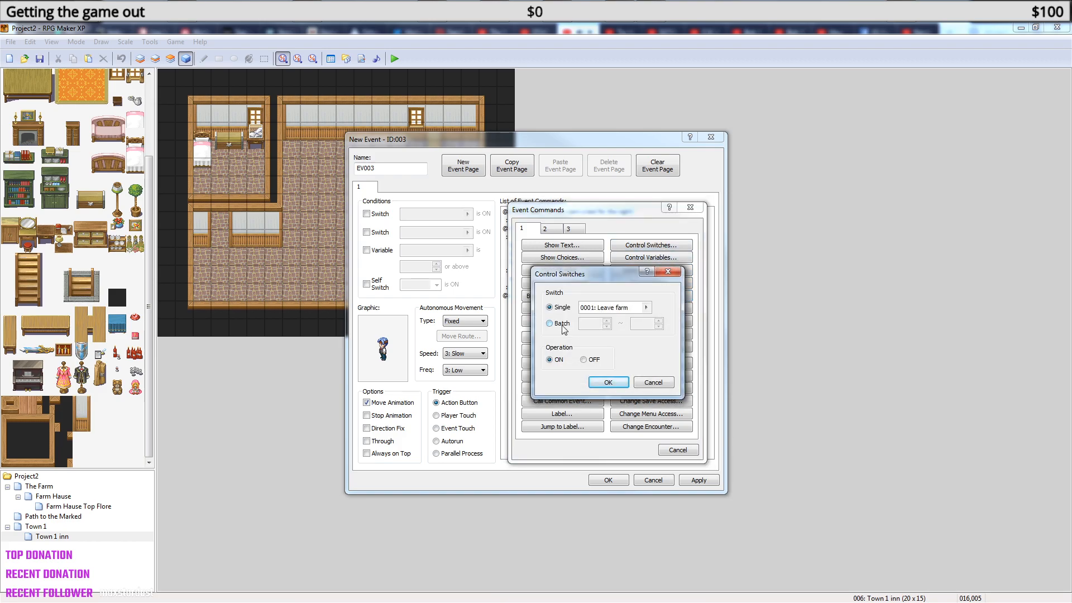
click(667, 381)
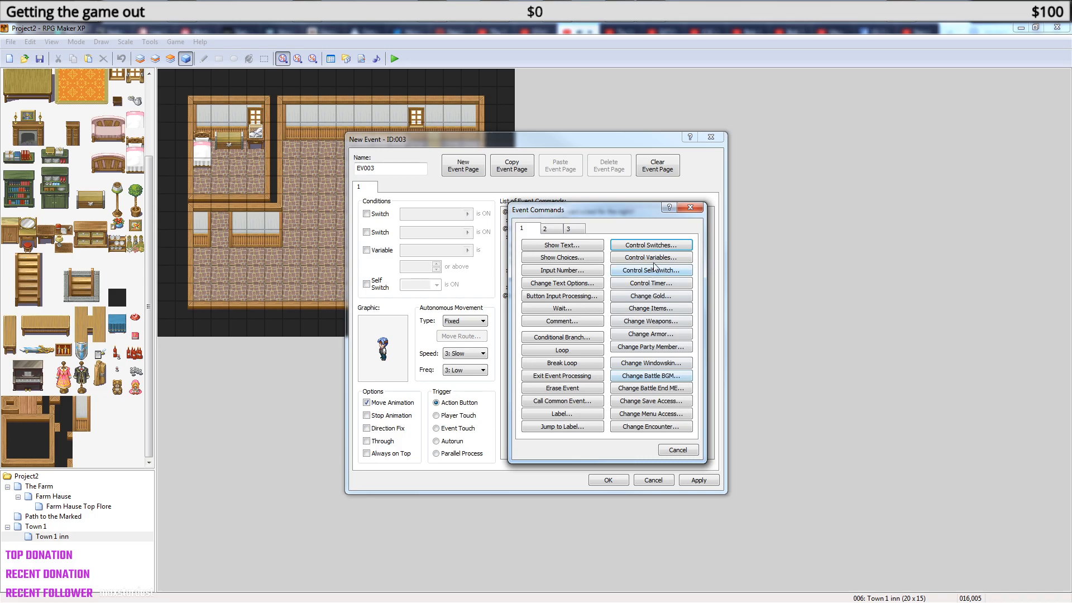
click(655, 260)
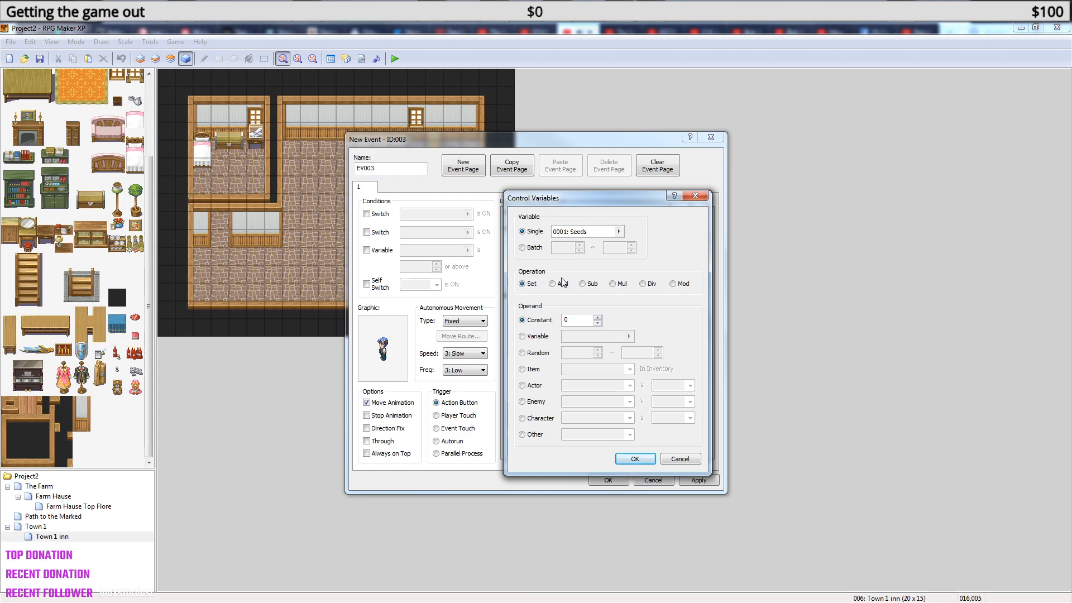
click(678, 459)
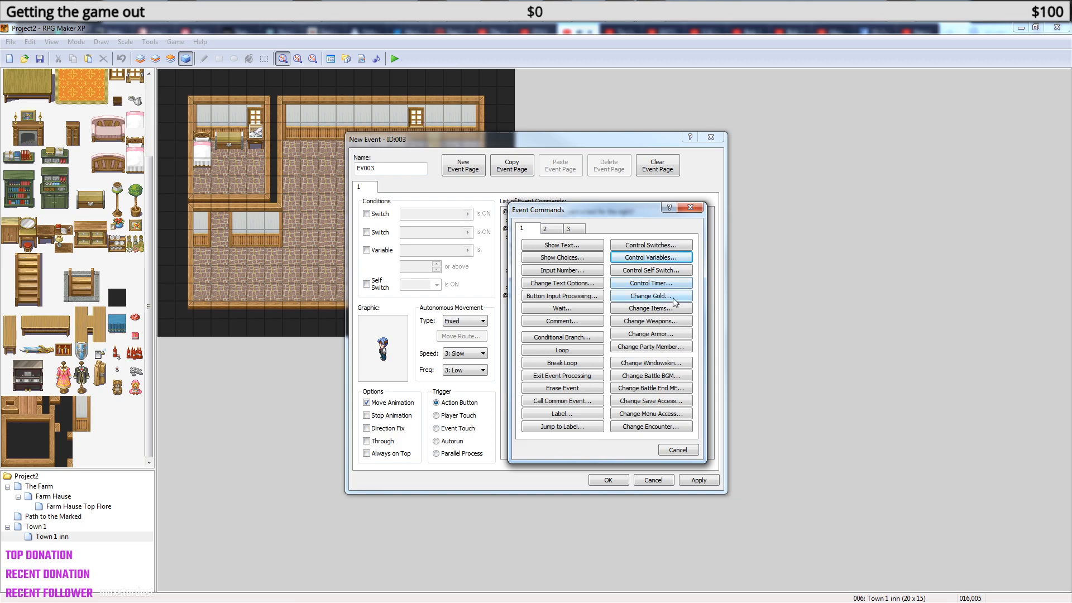
click(651, 245)
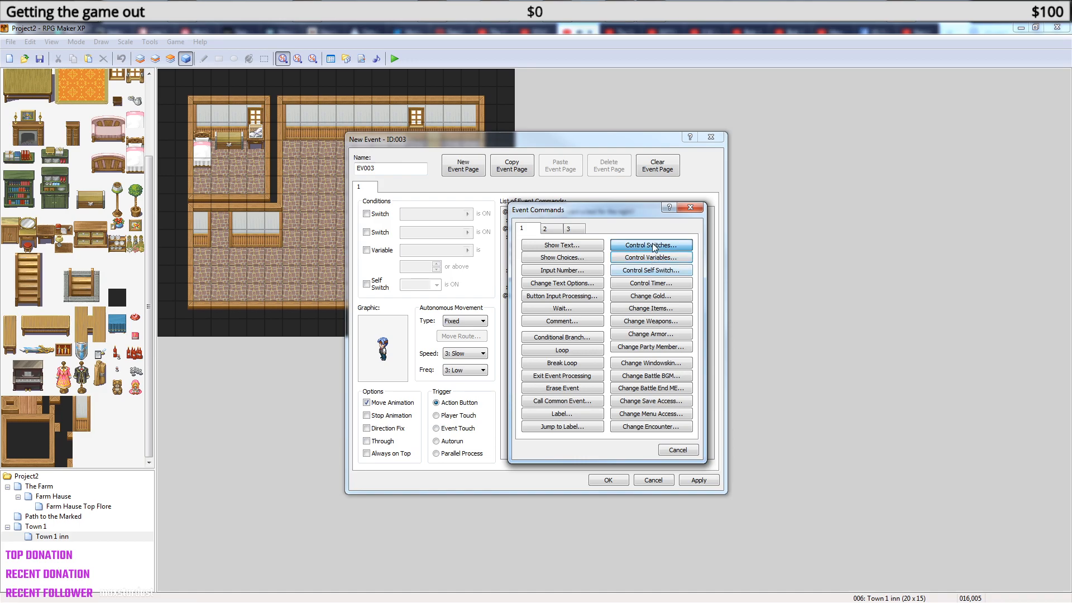
click(666, 272)
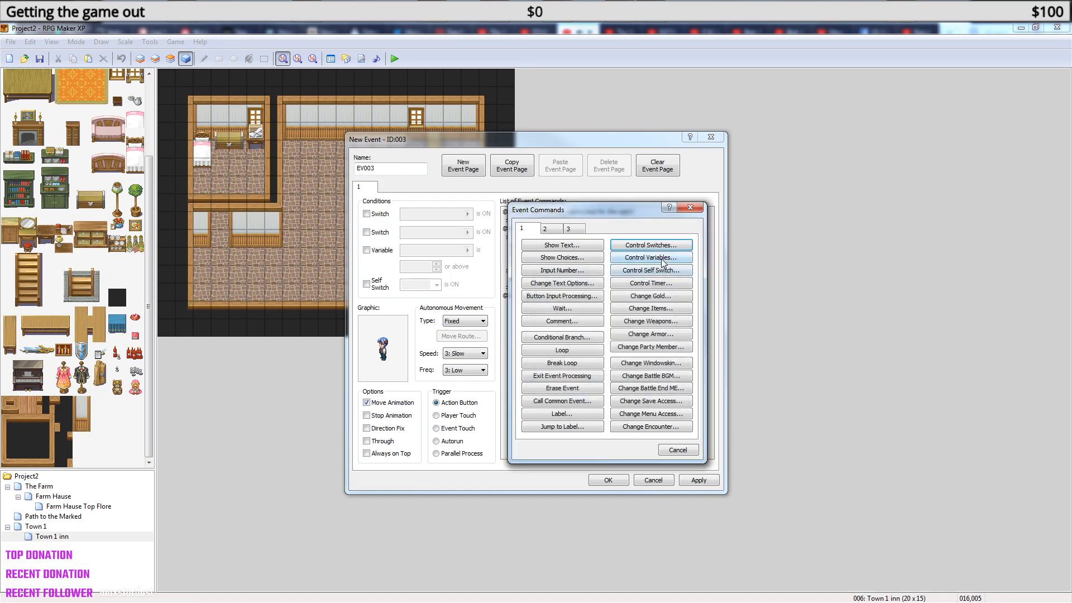
click(651, 257)
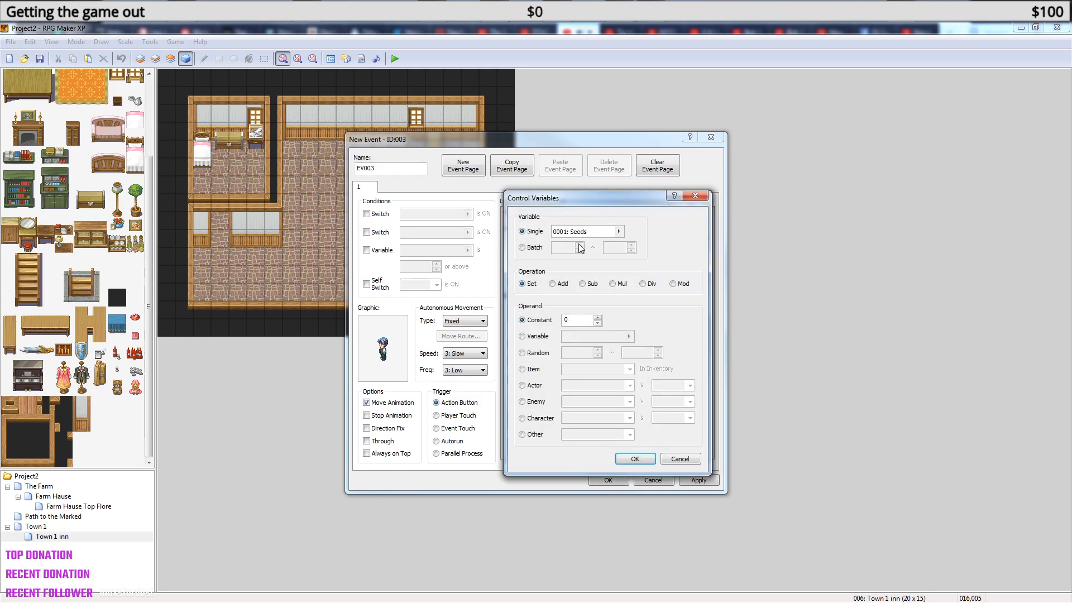
click(695, 196)
click(634, 271)
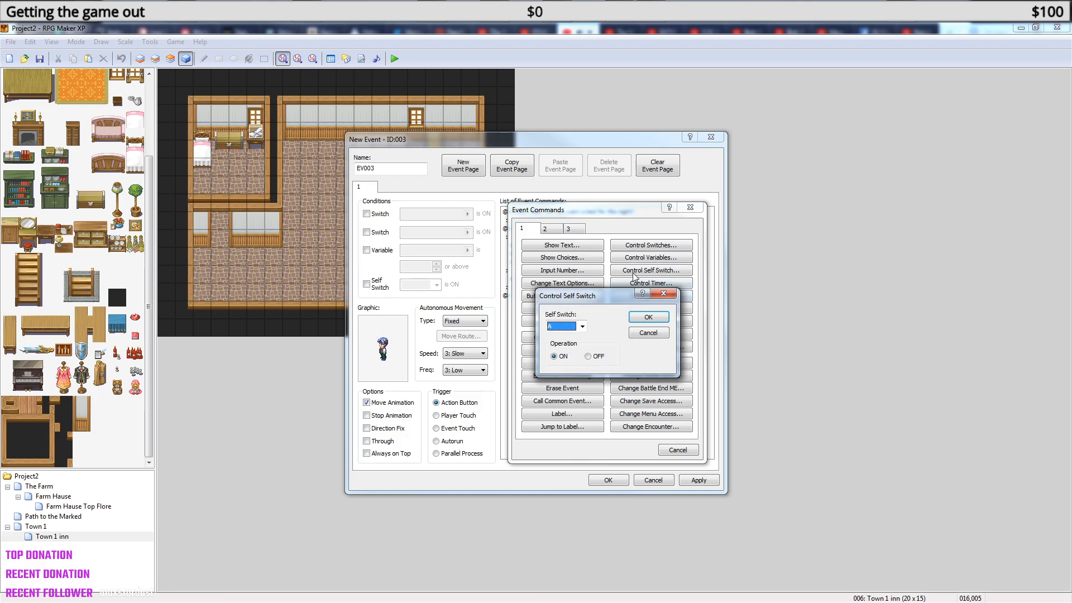
click(662, 294)
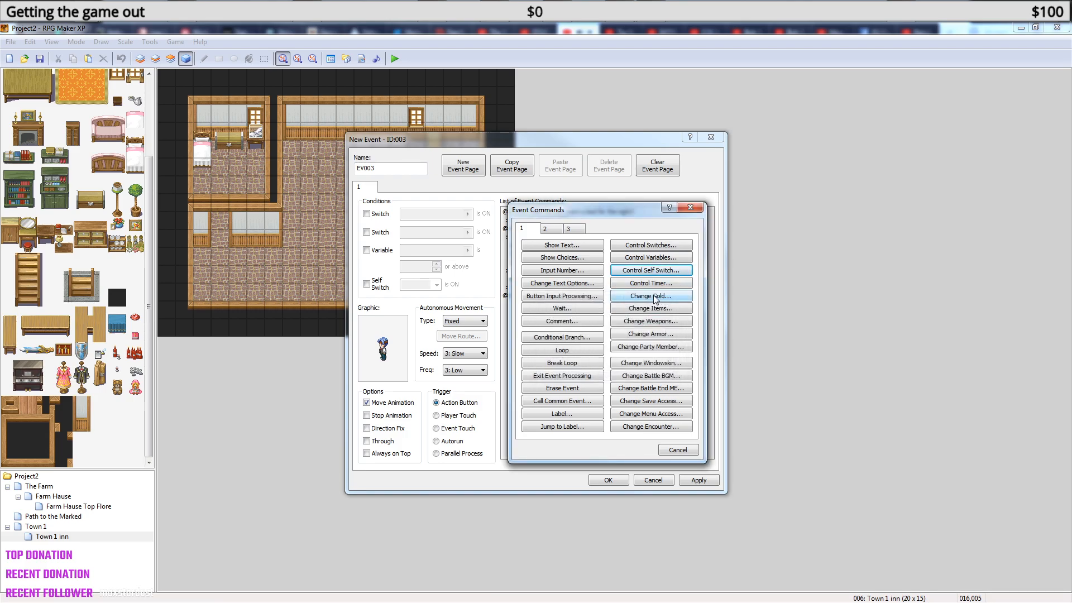
click(547, 230)
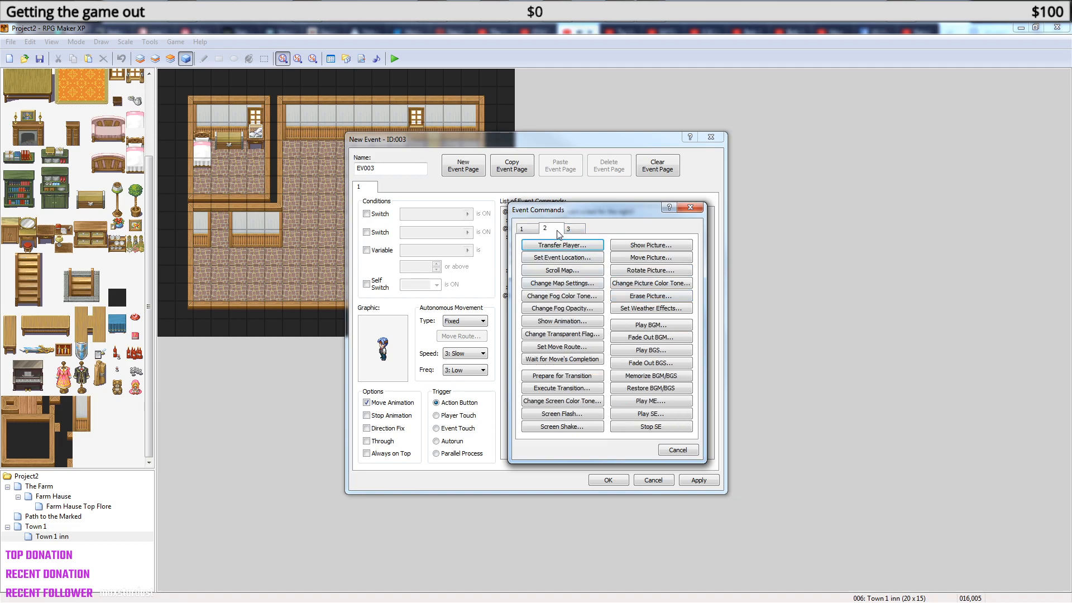
click(528, 230)
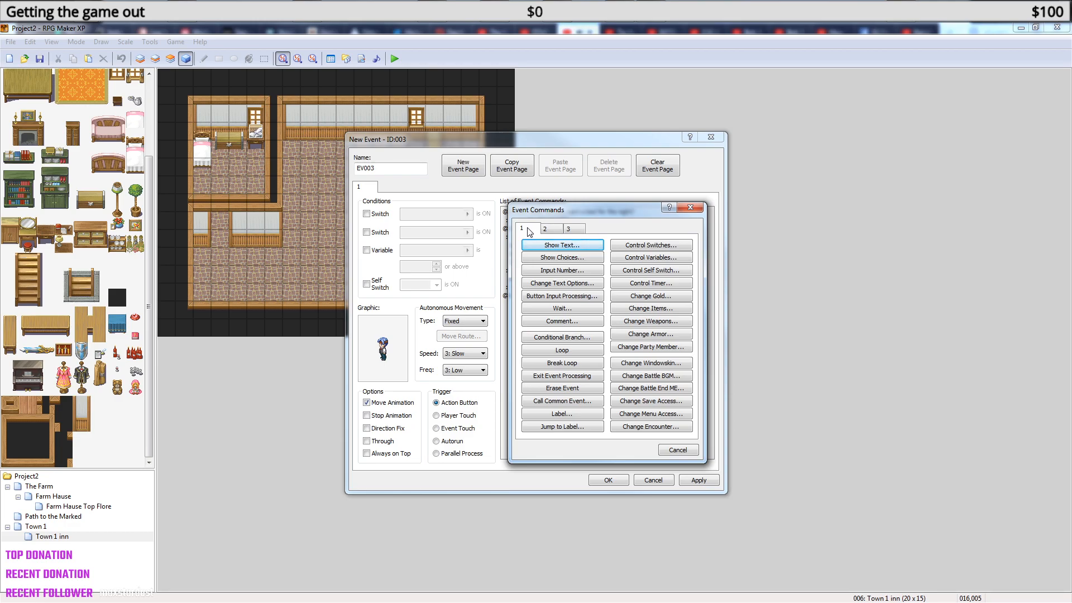
- Start a Conditional Branch above the "Thanks." message and base its condition on Gold
click(575, 337)
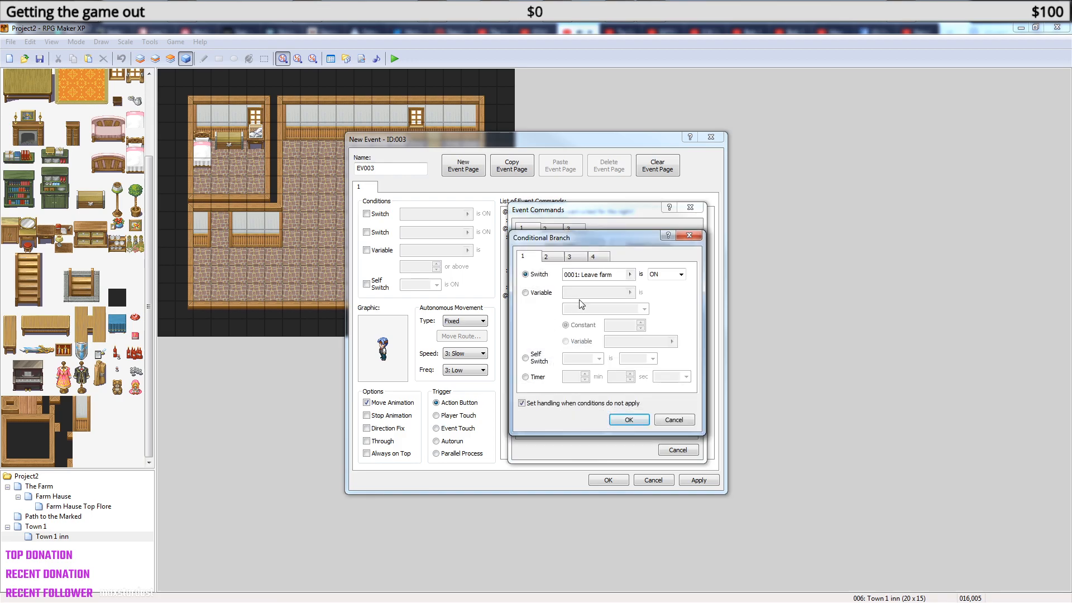
click(558, 260)
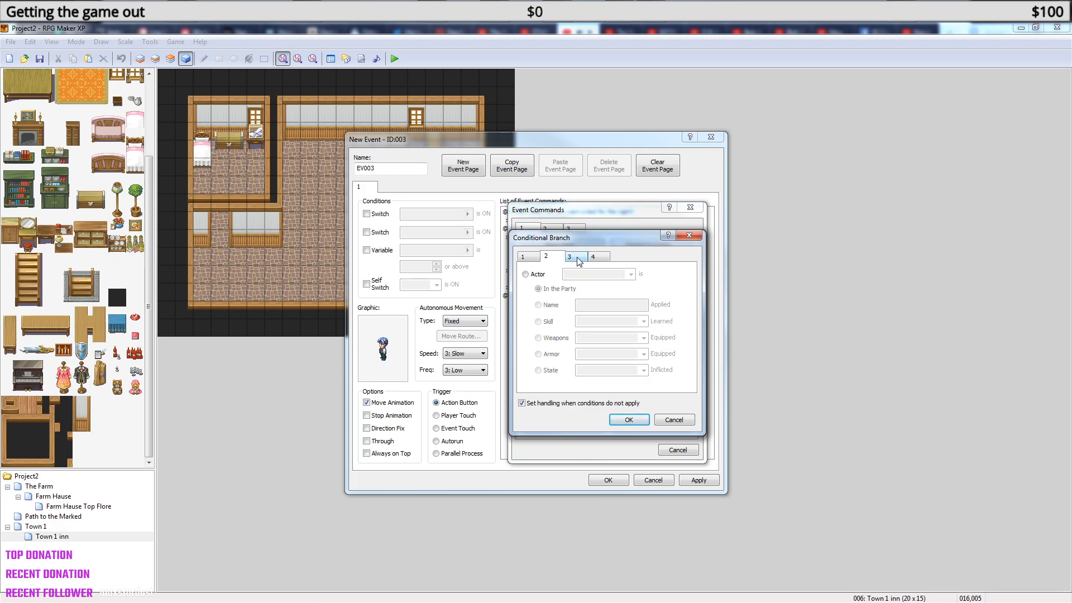
click(578, 261)
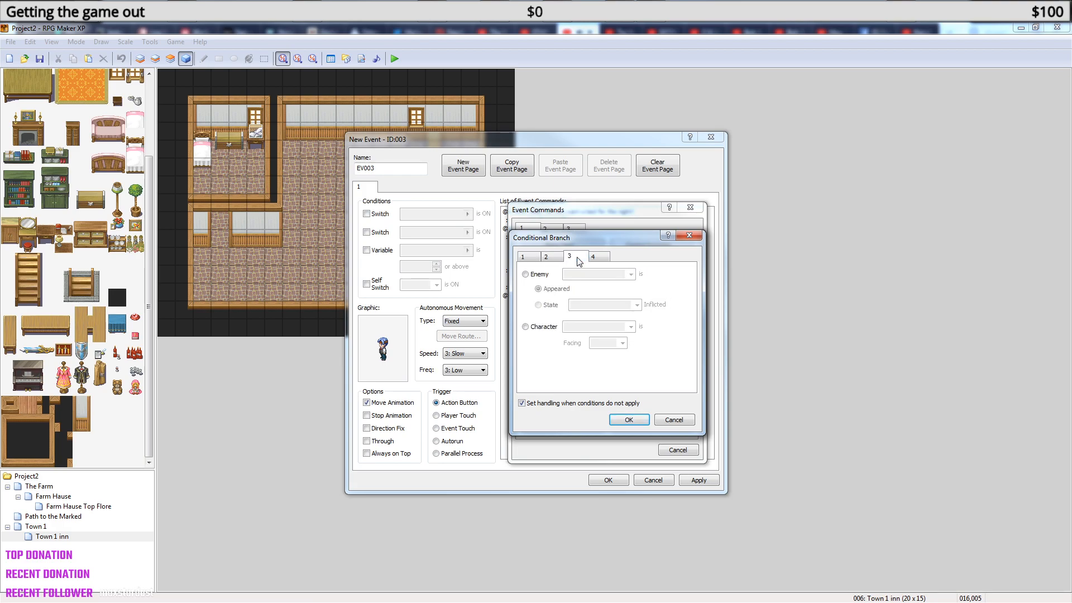
click(598, 259)
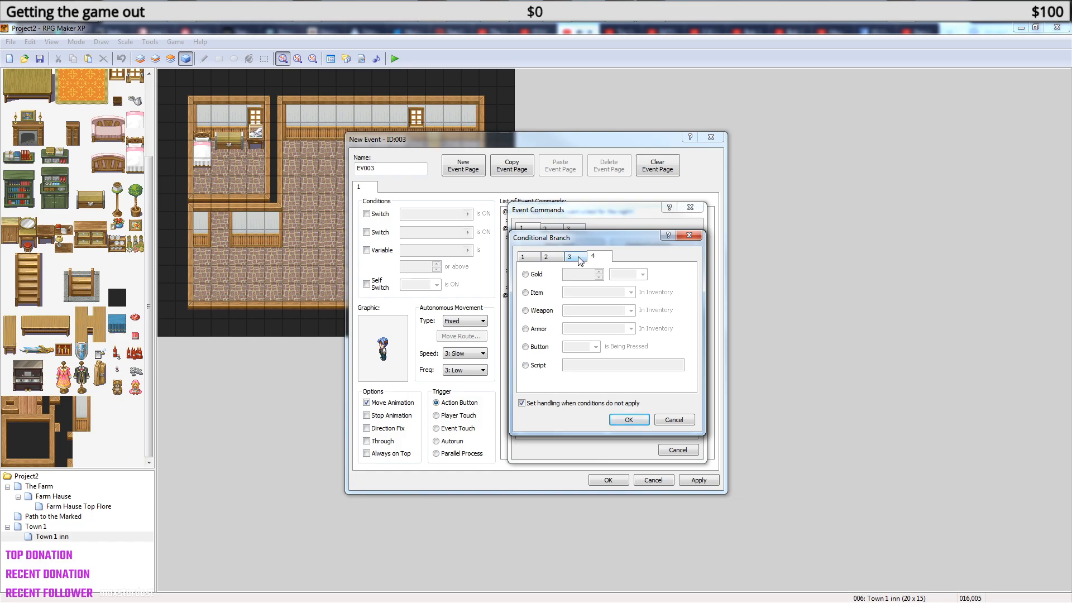
click(533, 277)
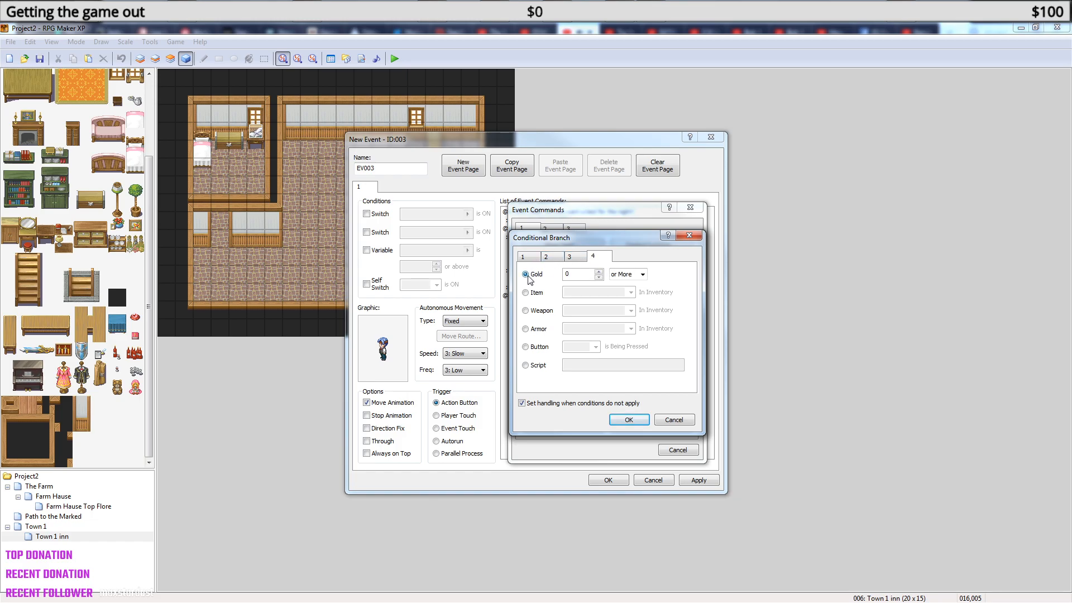
- Set the branch's gold condition to 9 or Less
click(572, 273)
drag(572, 273, 556, 277)
text(10)
drag(574, 274, 517, 277)
text(9)
click(643, 275)
click(635, 294)
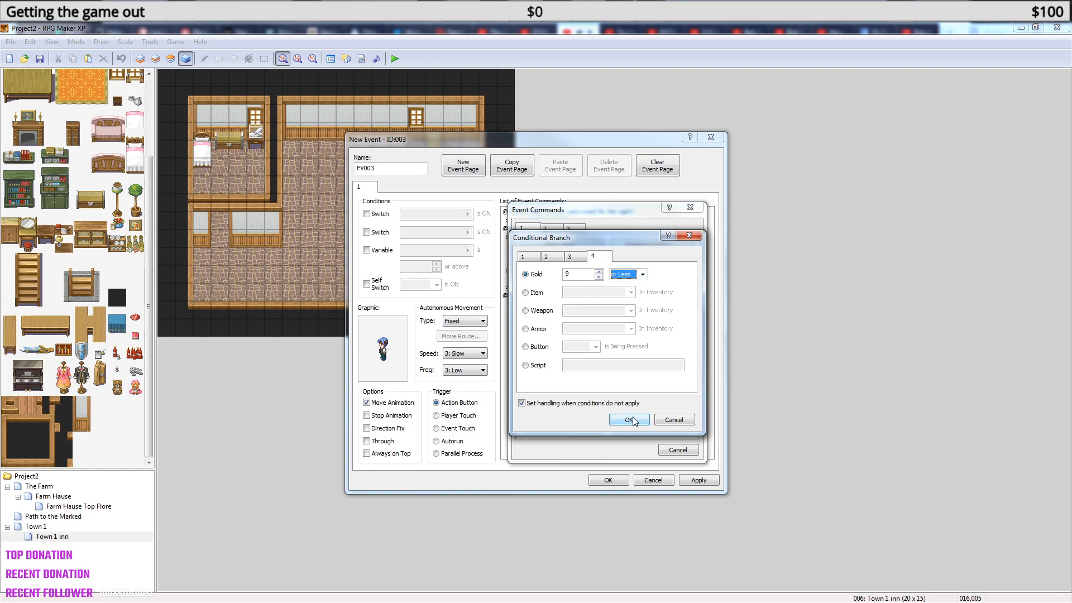
- Set the gold condition to 10 or More and add the Conditional Branch with its Else handling kept on
double_click(570, 274)
text(10)
click(643, 275)
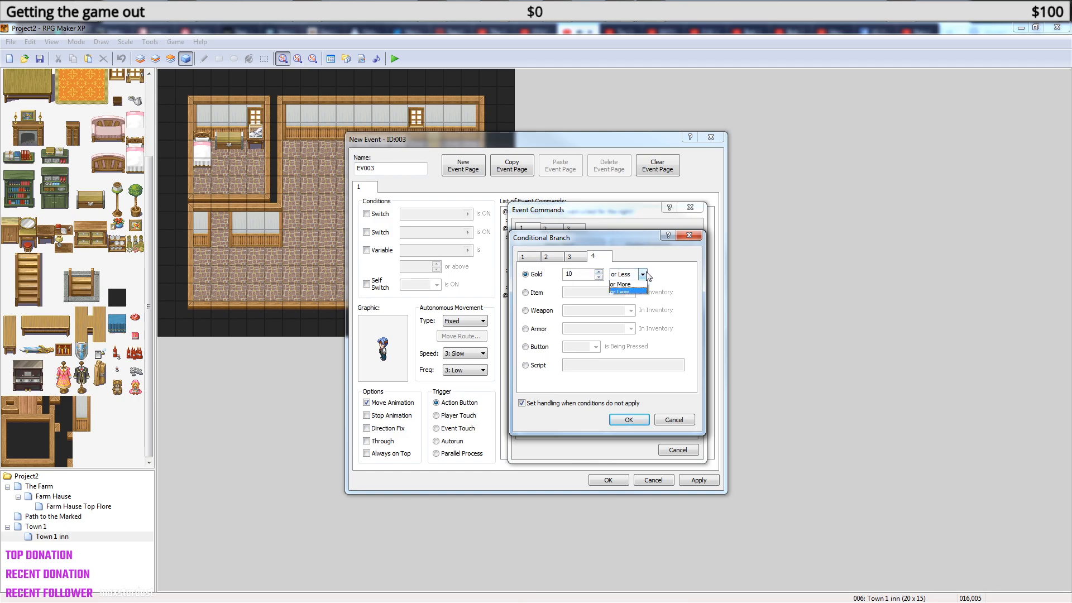
click(634, 286)
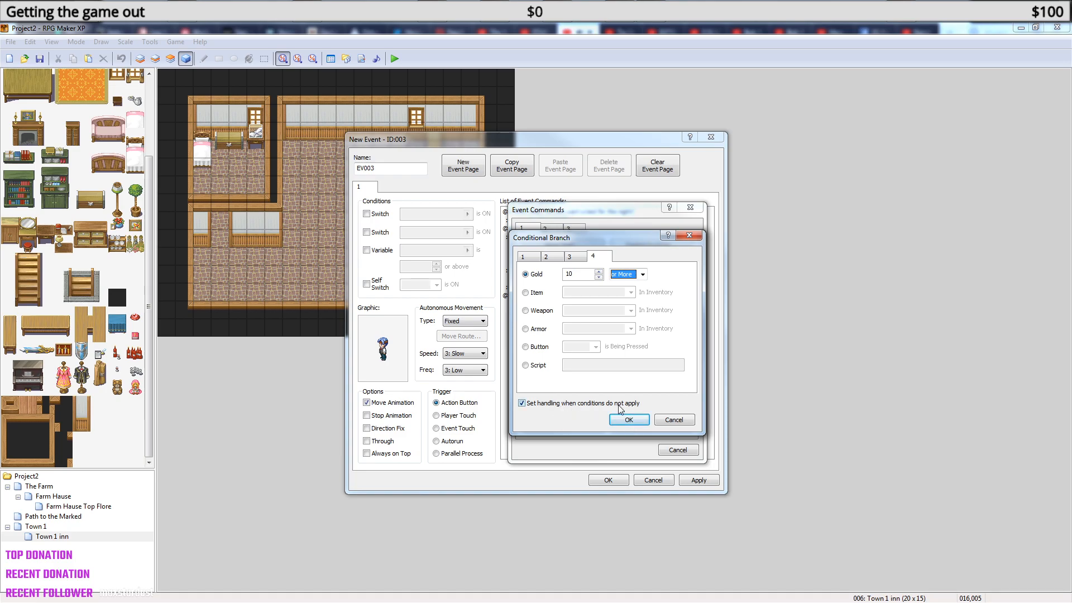
click(625, 420)
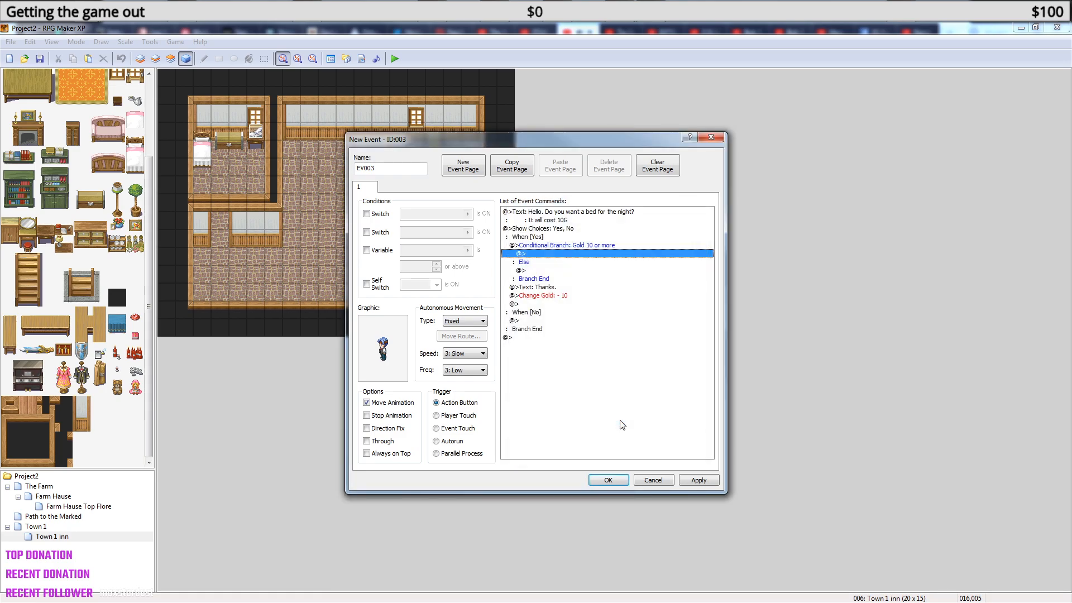
- Move the "Thanks." message and the Change Gold command into the Conditional Branch for 10 gold or more
click(541, 288)
click(540, 296)
shift+click(541, 288)
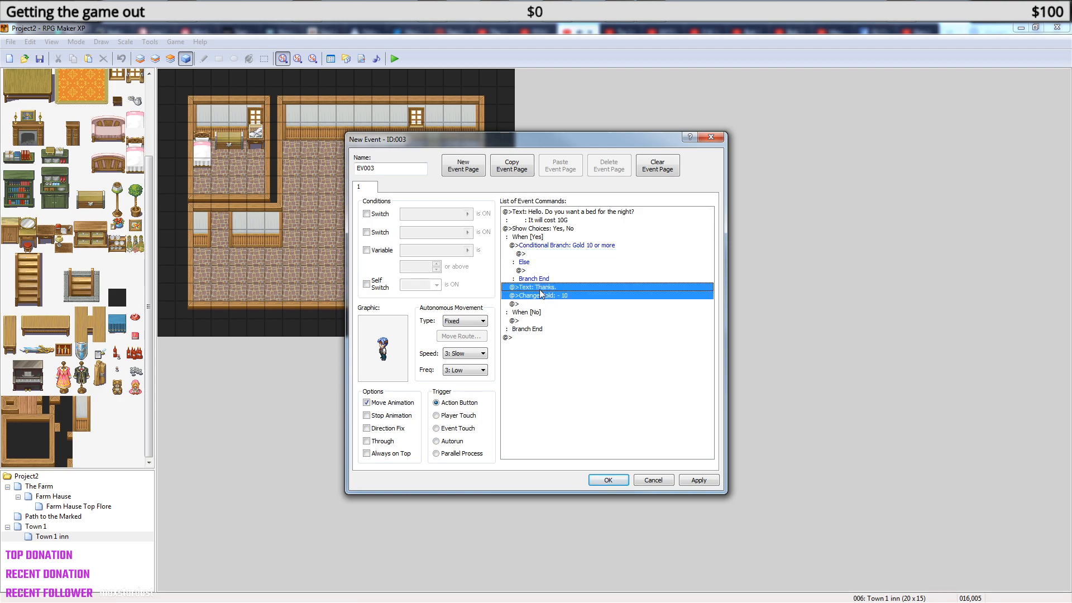
key(ctrl+x)
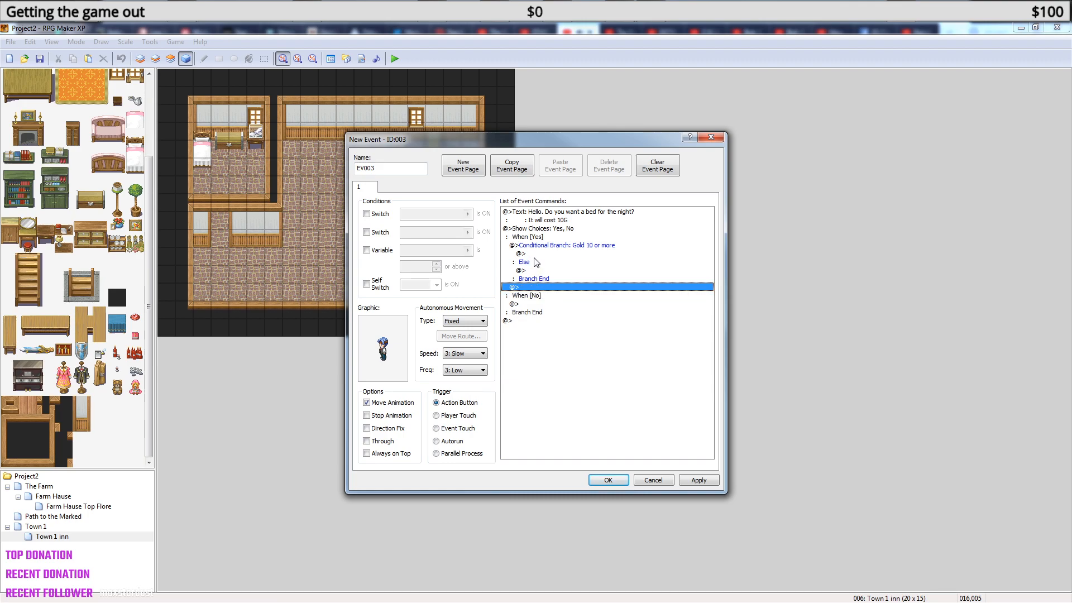
click(536, 254)
key(ctrl+v)
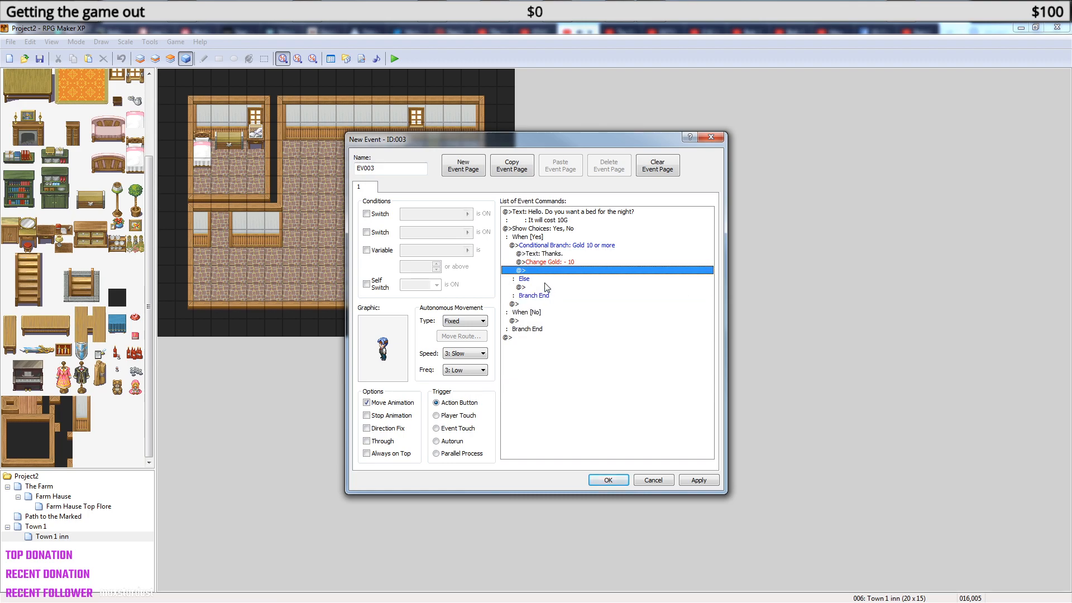
- Try to insert a new event command in the gold check's Else section
click(543, 288)
right_click(543, 290)
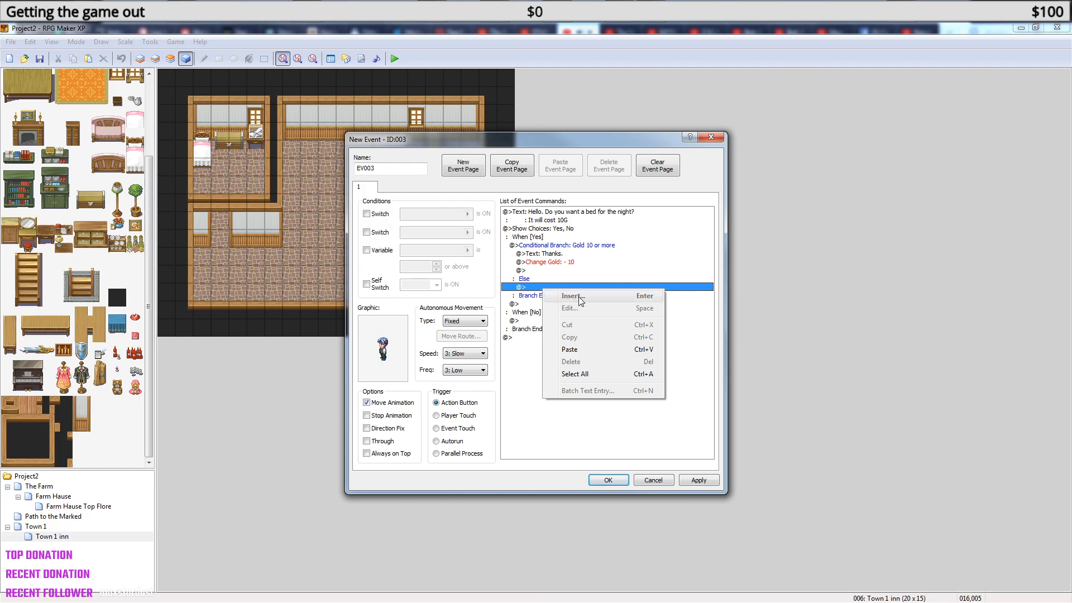
click(524, 287)
right_click(540, 287)
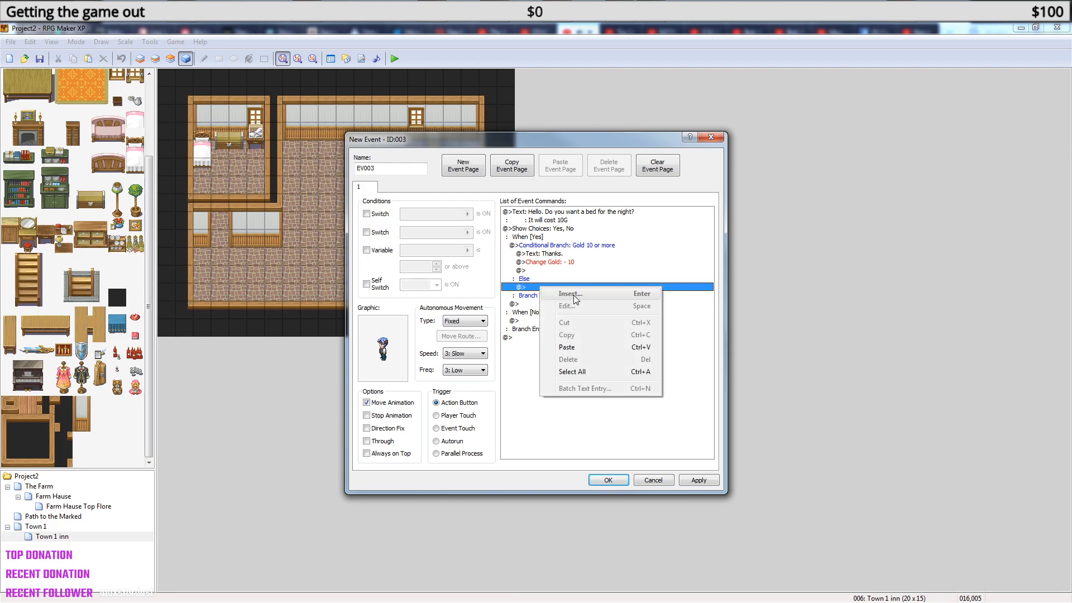
click(528, 278)
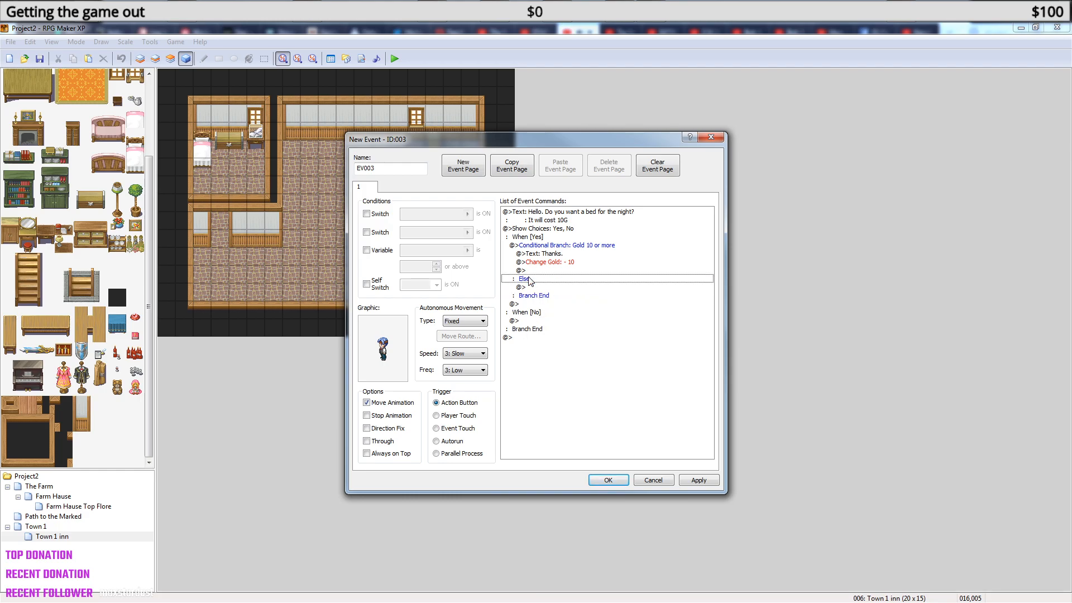
click(543, 288)
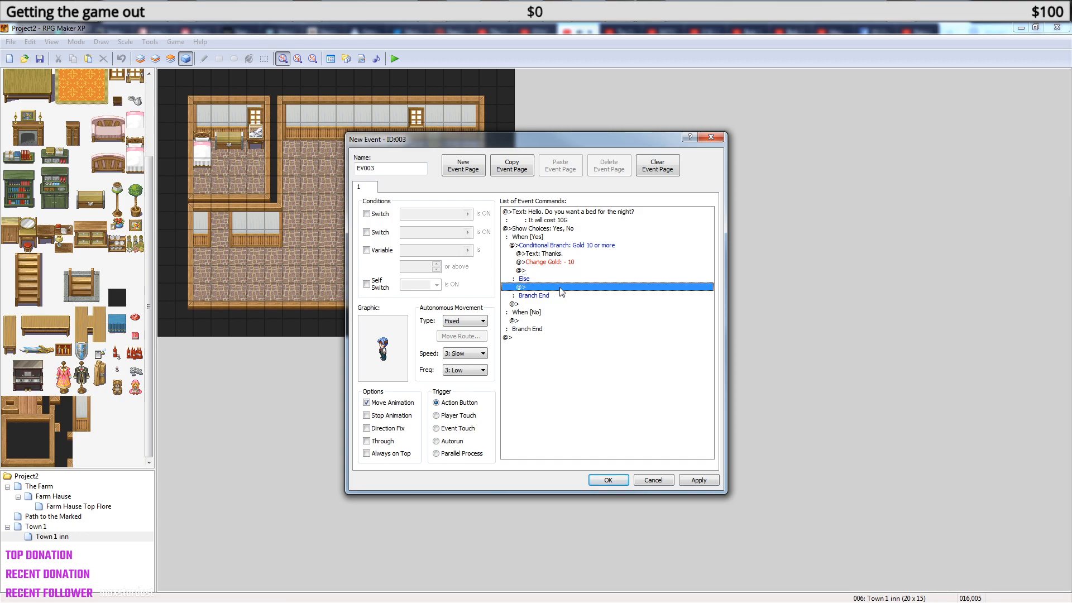
right_click(544, 289)
click(543, 287)
right_click(542, 286)
click(538, 270)
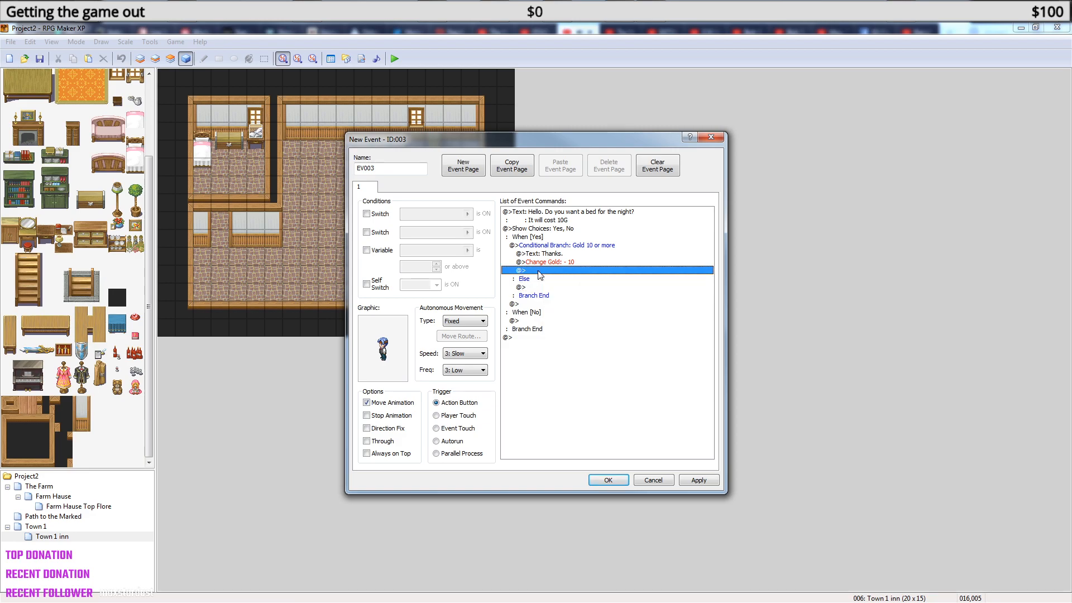
right_click(542, 271)
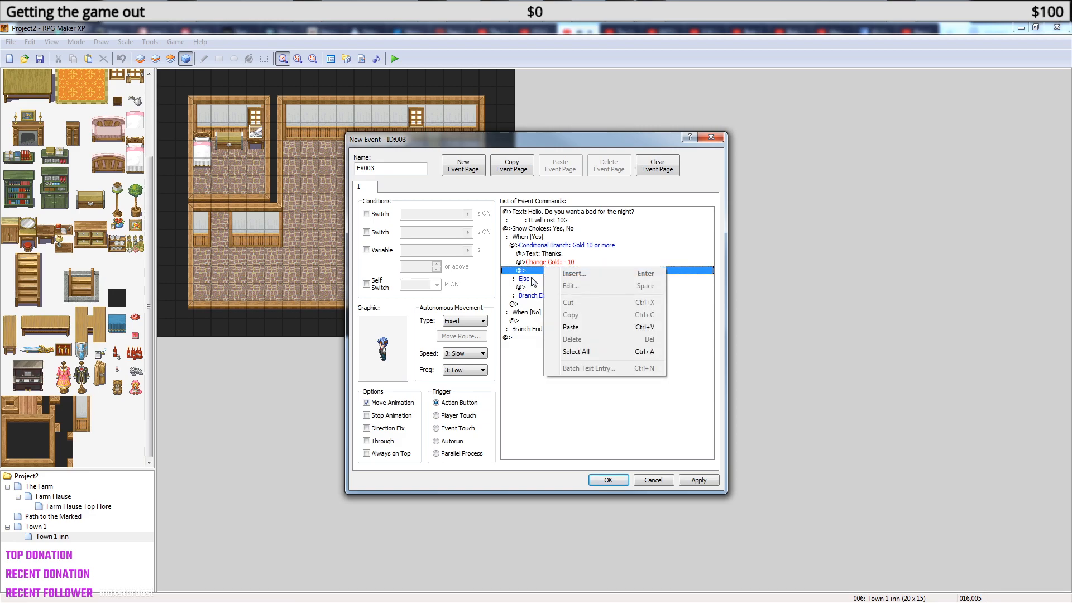
click(526, 287)
click(532, 298)
right_click(533, 299)
key(Escape)
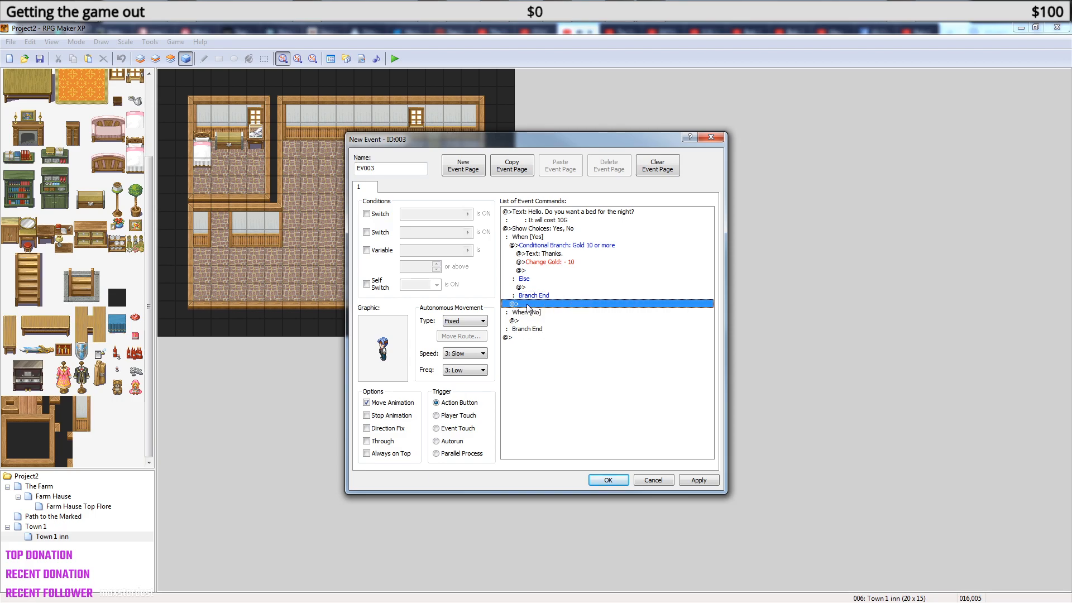
click(558, 247)
right_click(556, 249)
click(534, 253)
double_click(535, 287)
click(534, 287)
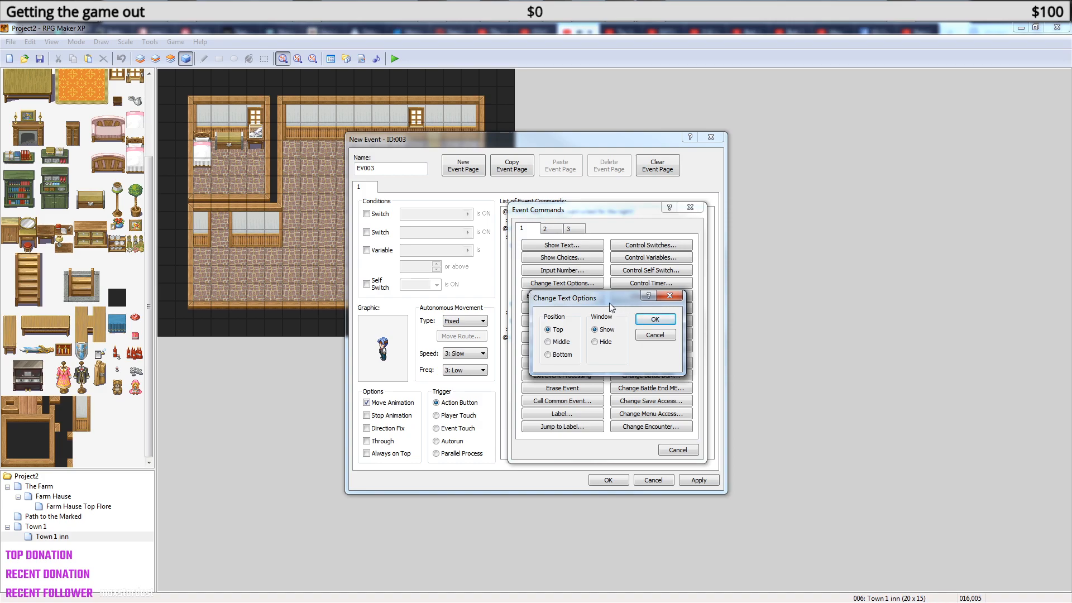
click(663, 338)
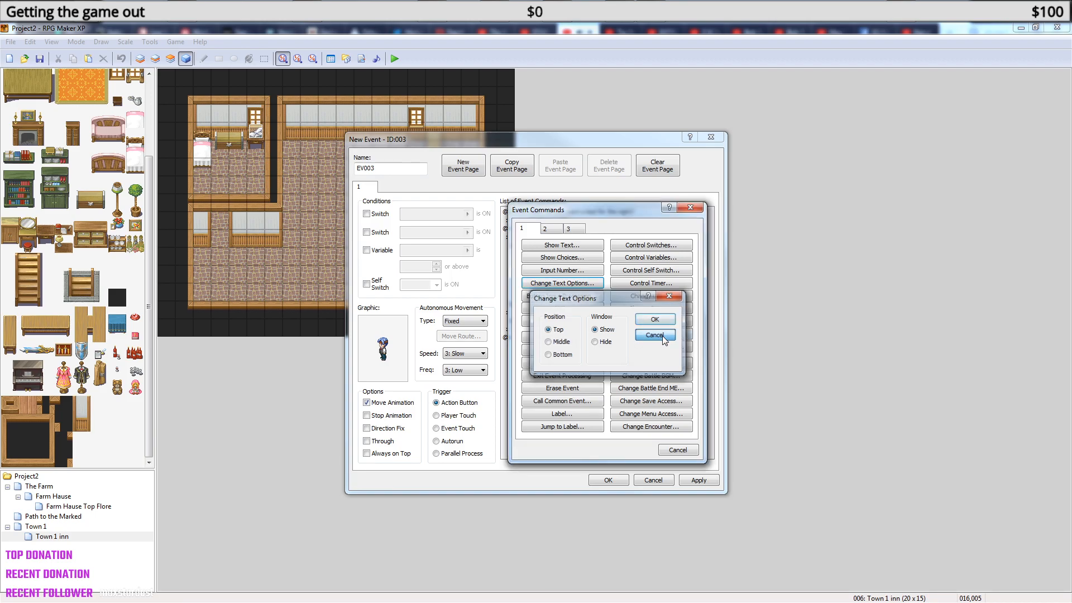
click(692, 210)
- Add the message "You don't have enoth Gold" to the Else section of the innkeeper's gold check
right_click(546, 287)
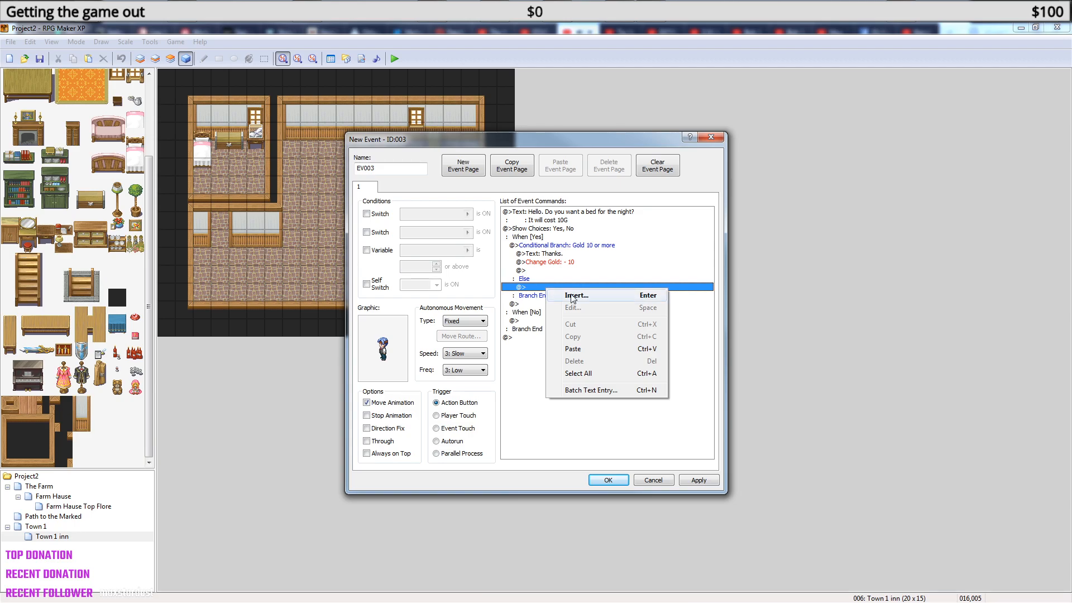
click(572, 297)
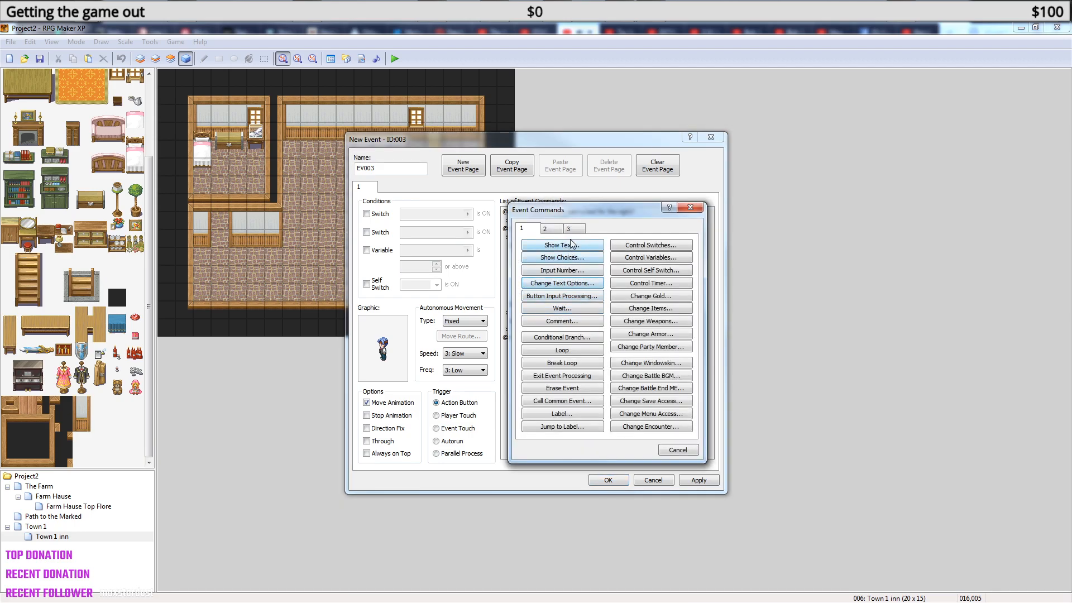
click(572, 244)
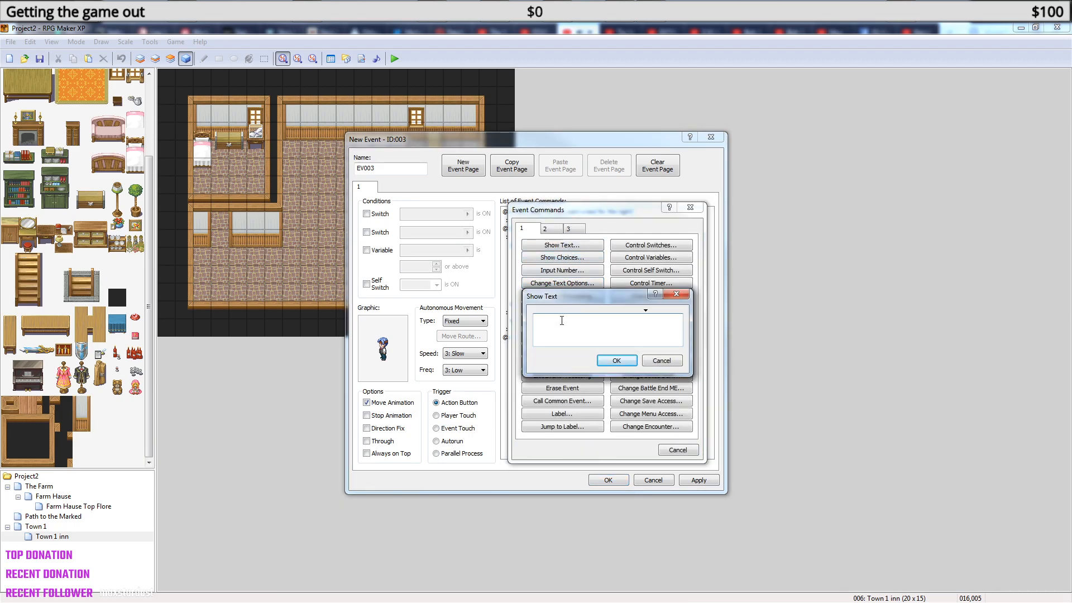
text(You don't have enoth Gold)
click(618, 360)
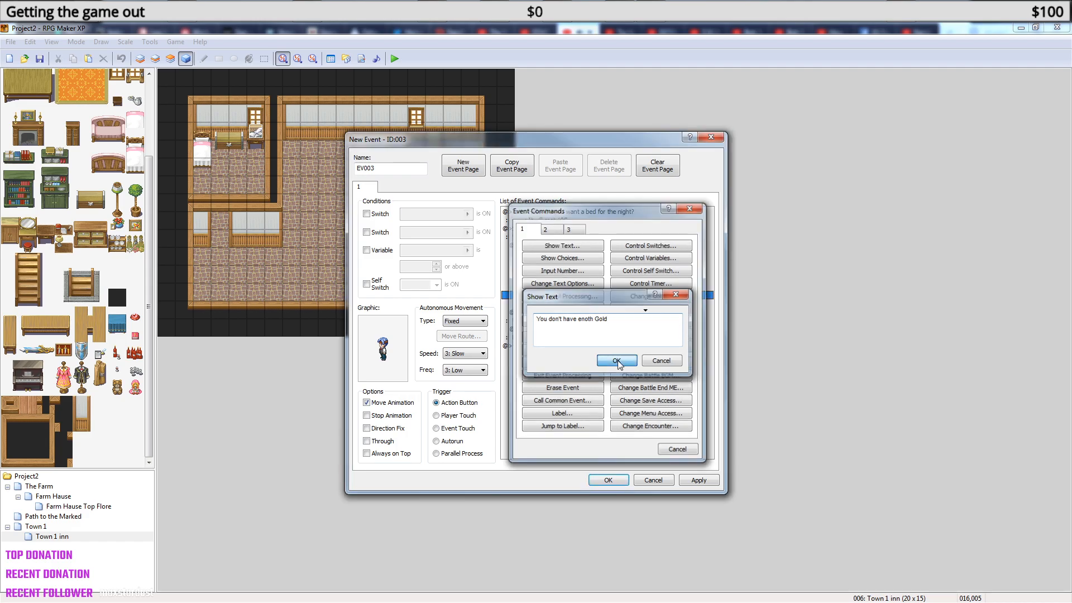
- Add the message "Maybe some other time" under the No choice and save the innkeeper event
click(546, 328)
right_click(545, 328)
click(578, 334)
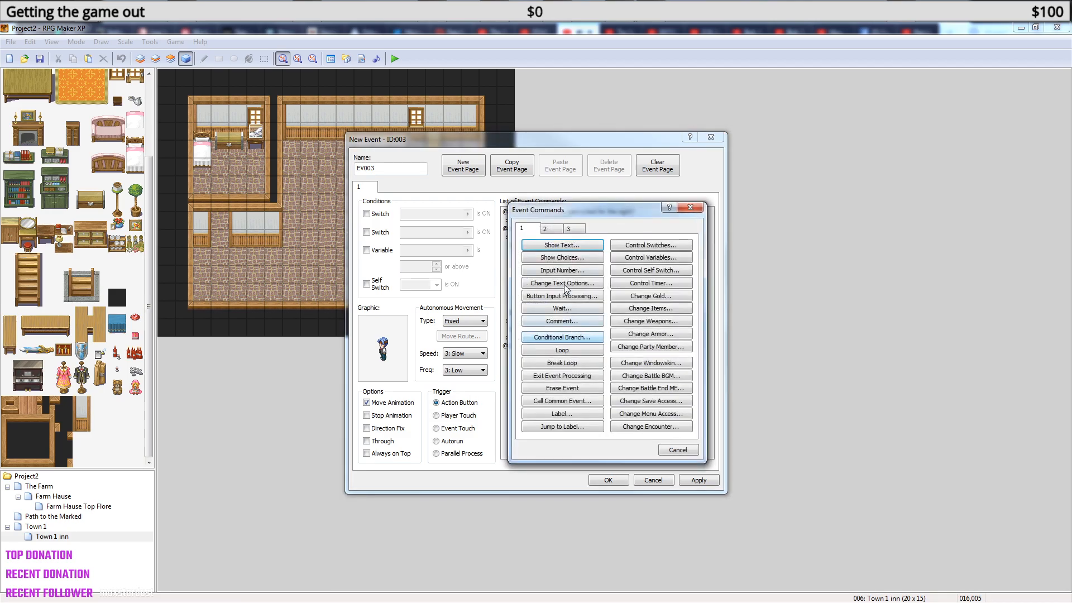
click(566, 246)
text(Maybe some )
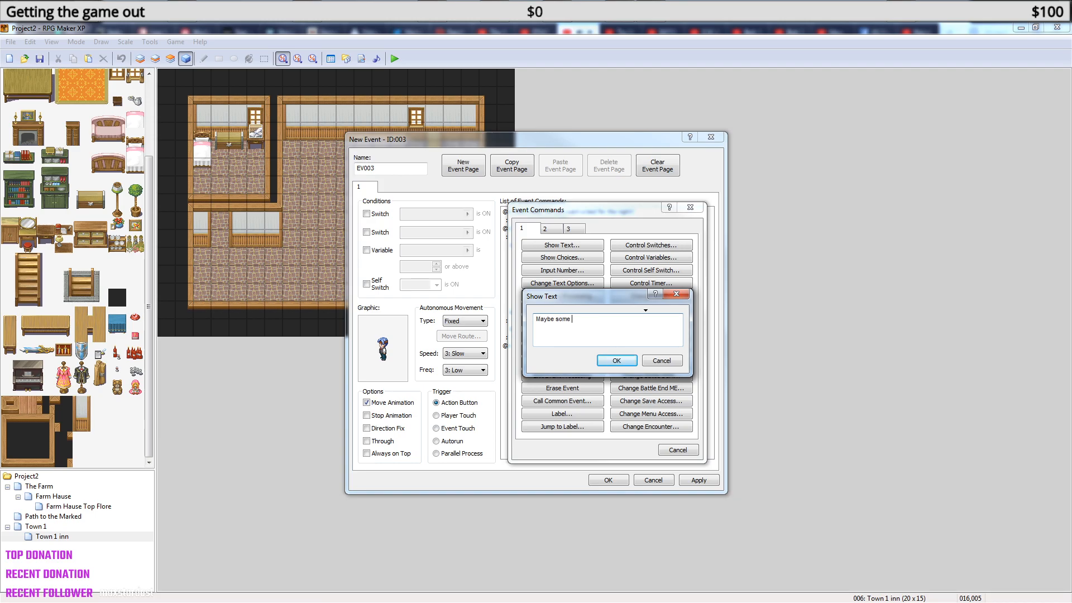
text(other time)
click(615, 361)
click(627, 480)
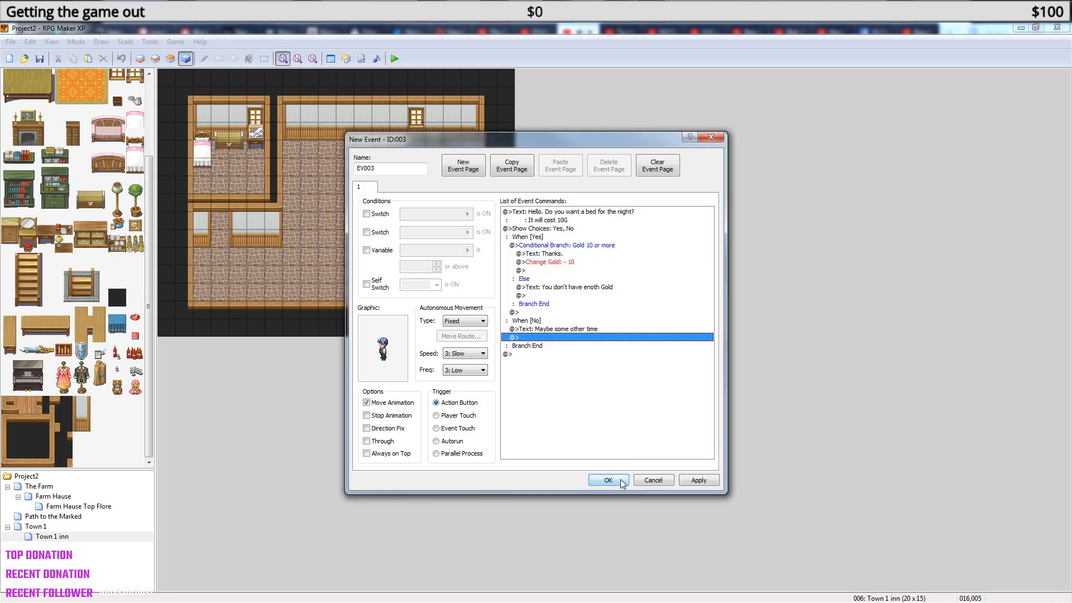
- Save the project, start a playtest from the File1 save and check the party's gold
click(394, 59)
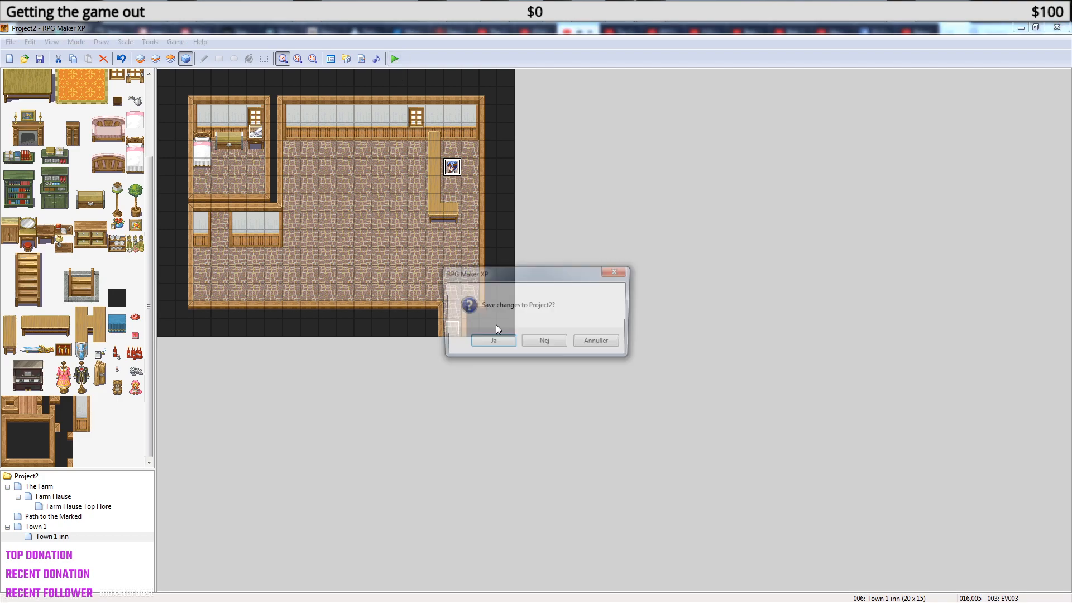
click(491, 342)
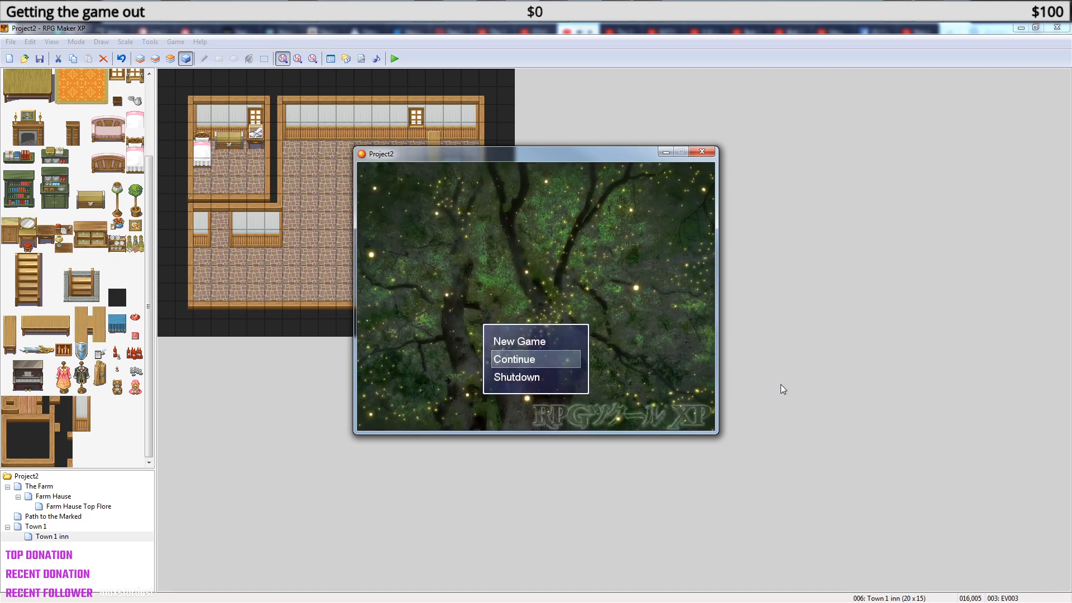
key(Return)
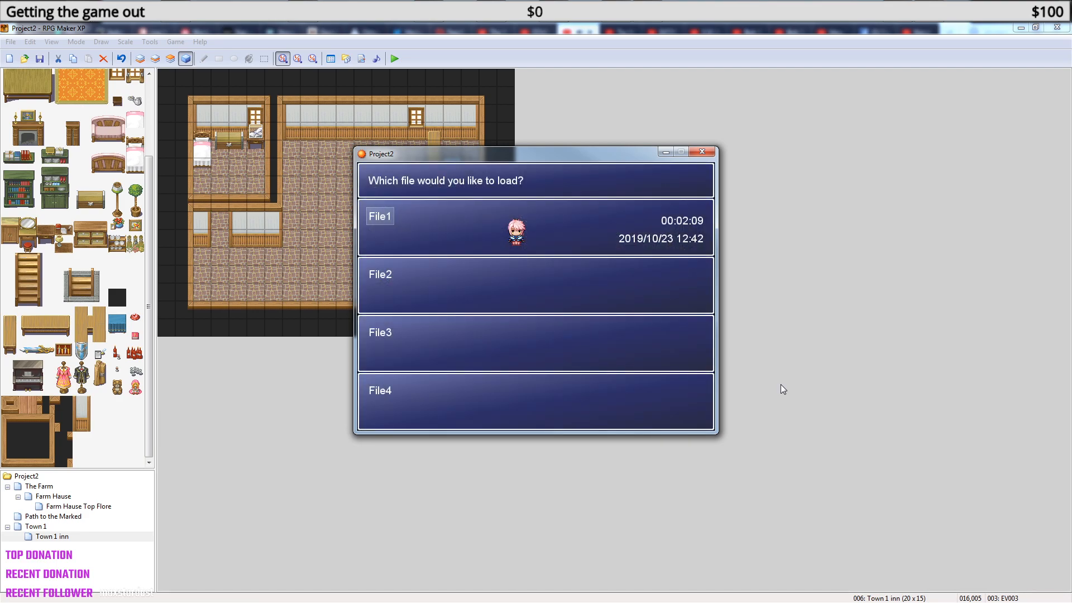
key(Return)
key(Escape)
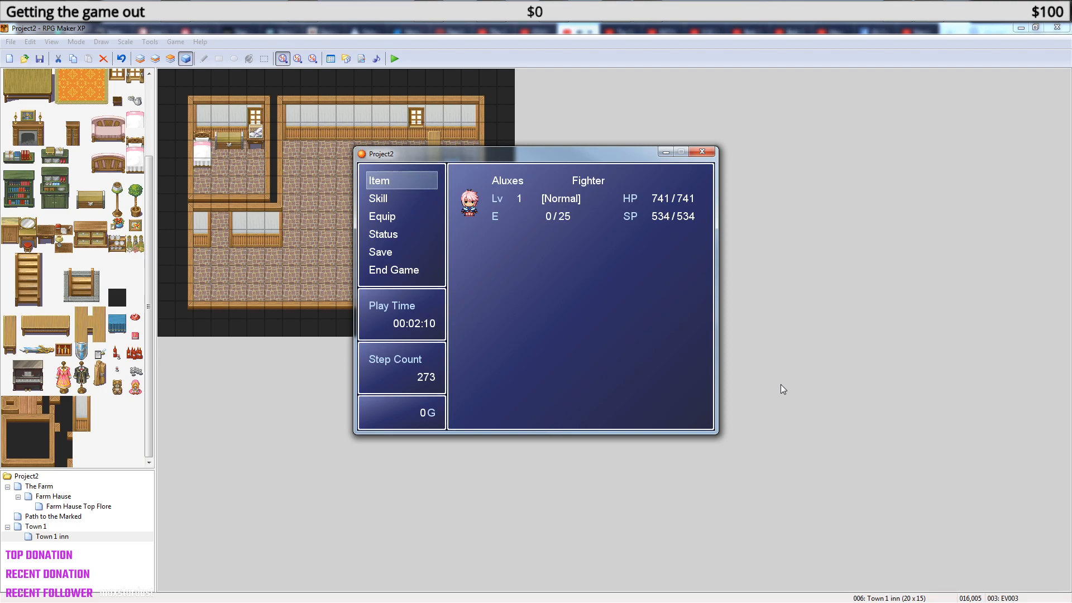
key(Escape)
- Walk the player to the inn counter and test the innkeeper's replies to both No and Yes
key(Left)
key(Down)
key(Right)
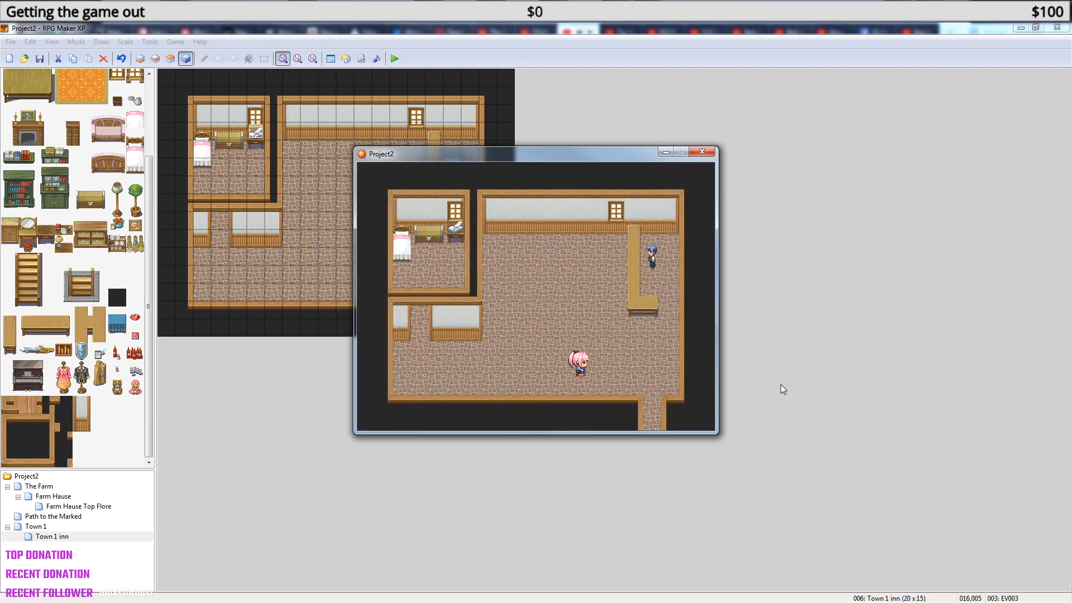
key(Up)
key(Right)
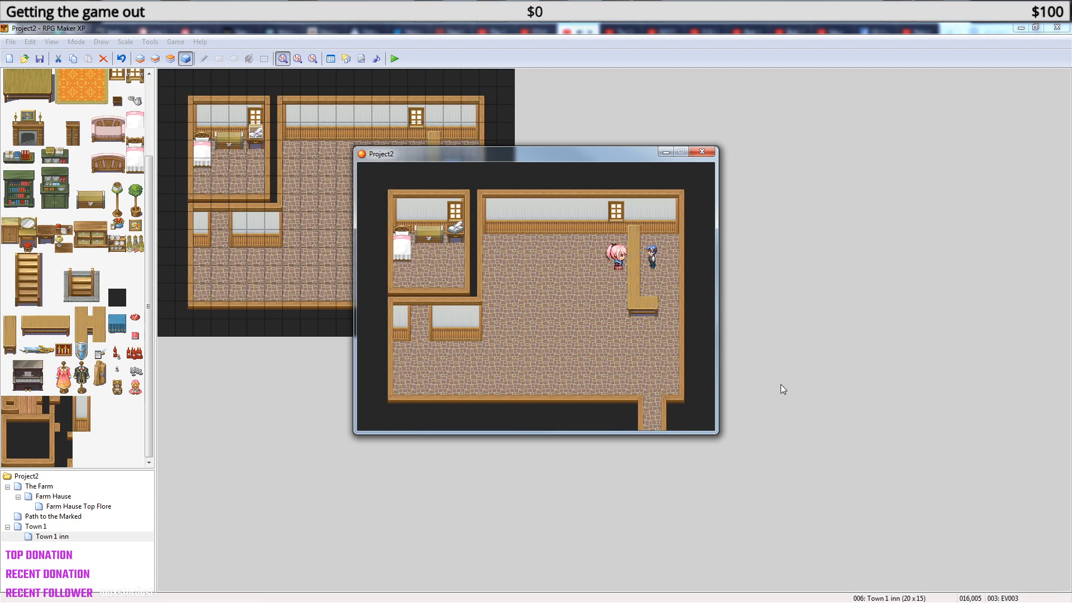
key(Return)
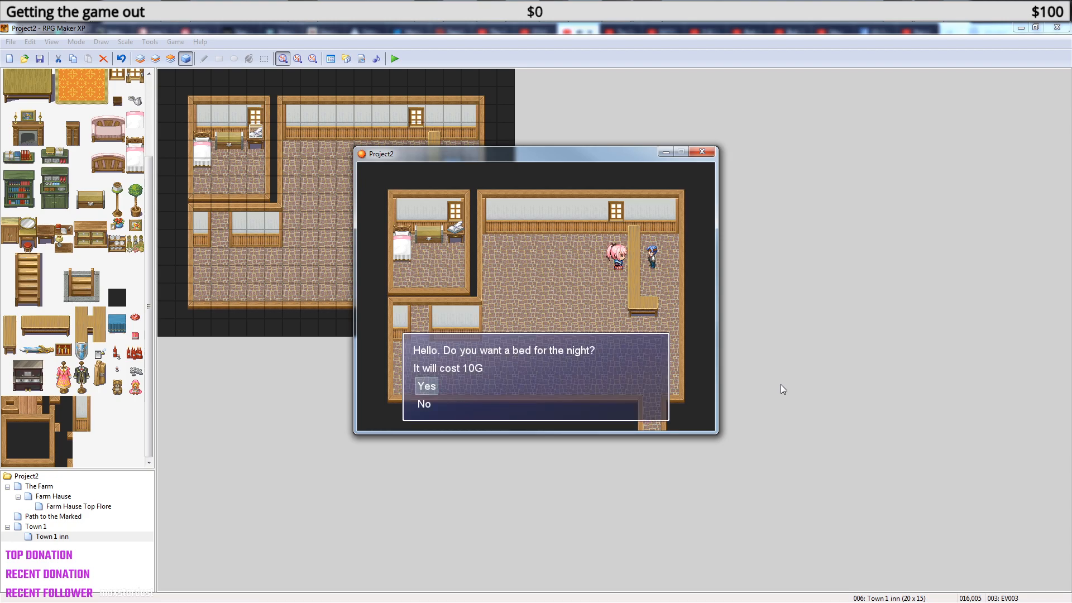
key(Down)
key(Return)
key(Return)
key(Left)
key(Right)
key(Return)
key(Return)
key(Return)
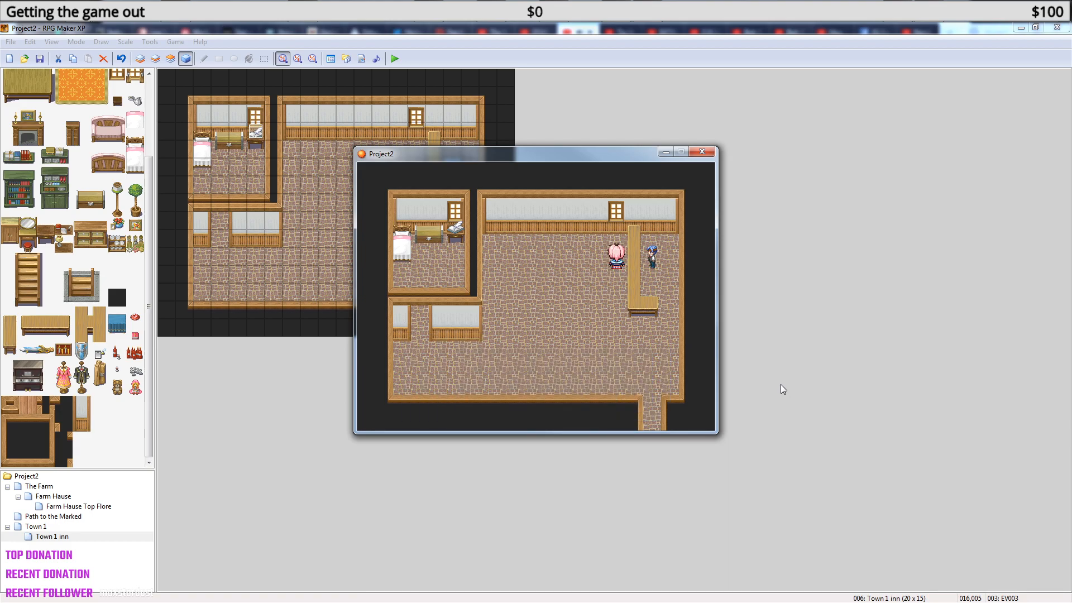
- Close the playtest and reopen the innkeeper event behind the counter for editing
click(701, 151)
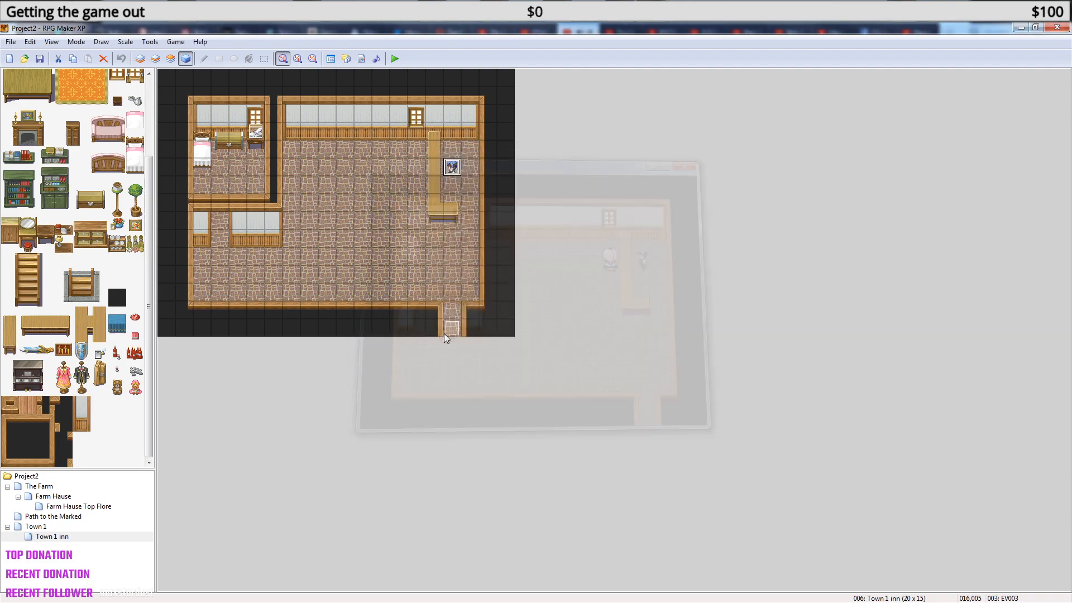
double_click(451, 167)
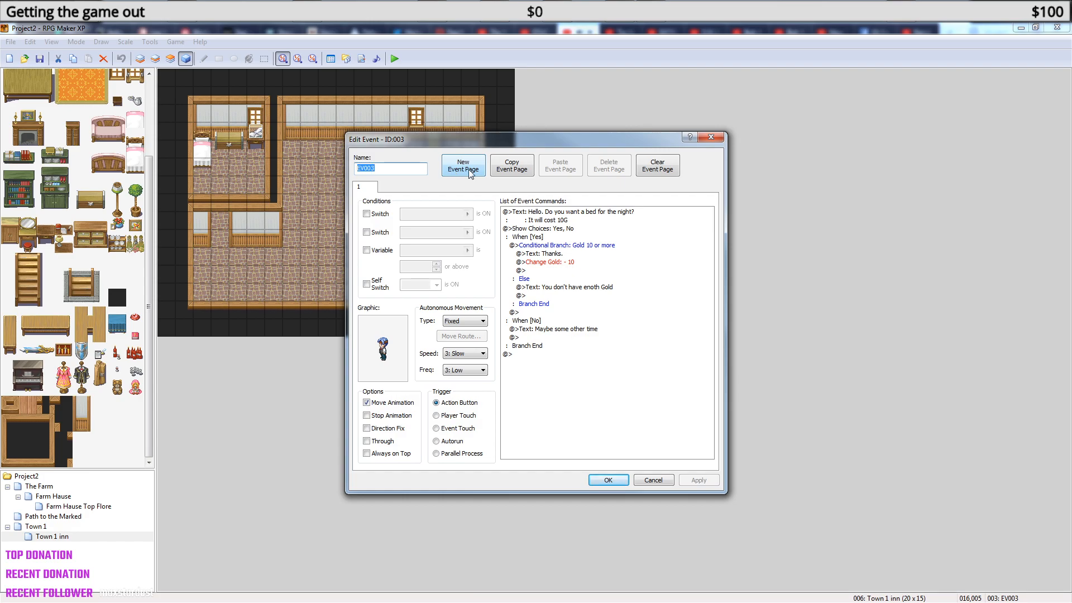
click(545, 271)
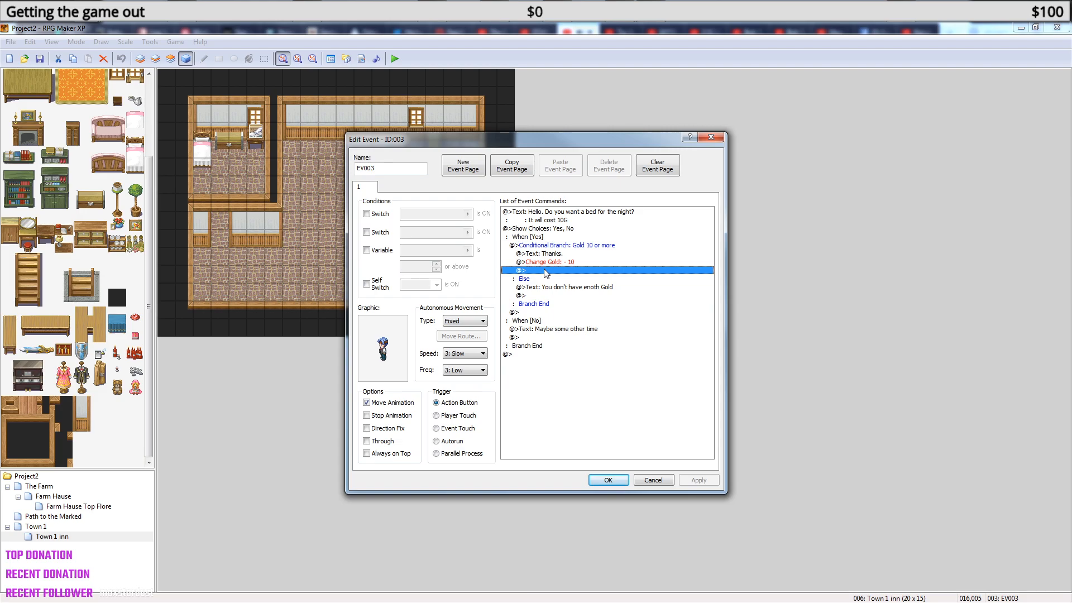
right_click(545, 272)
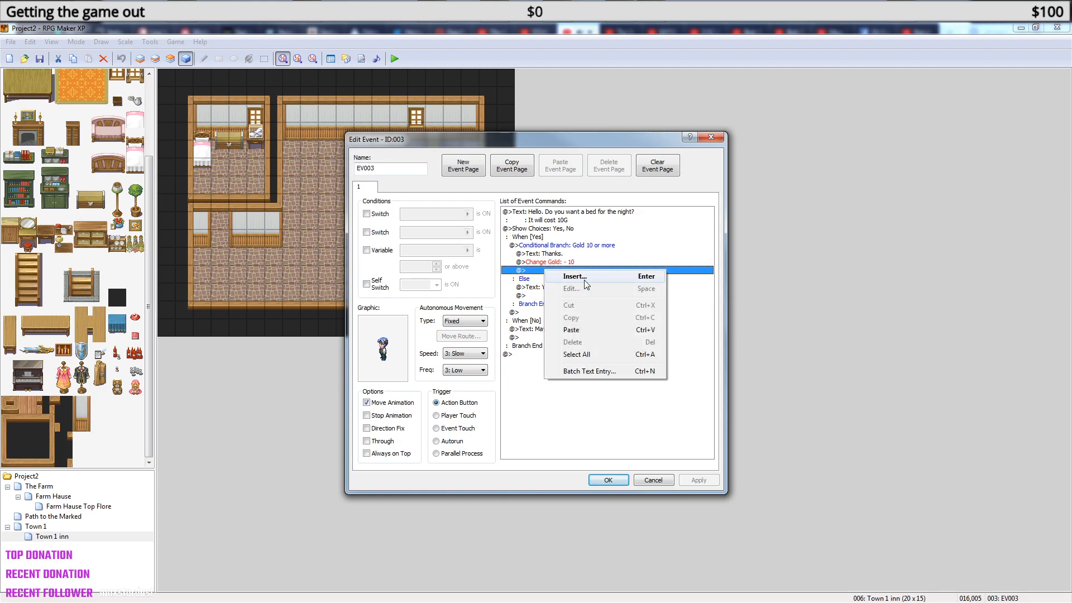
click(567, 279)
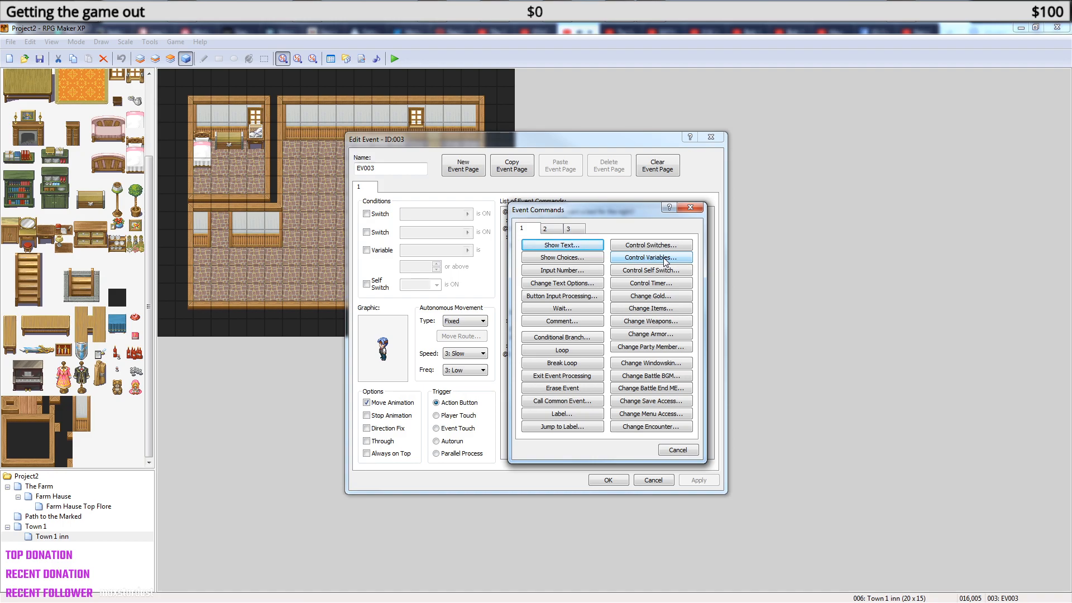
click(690, 207)
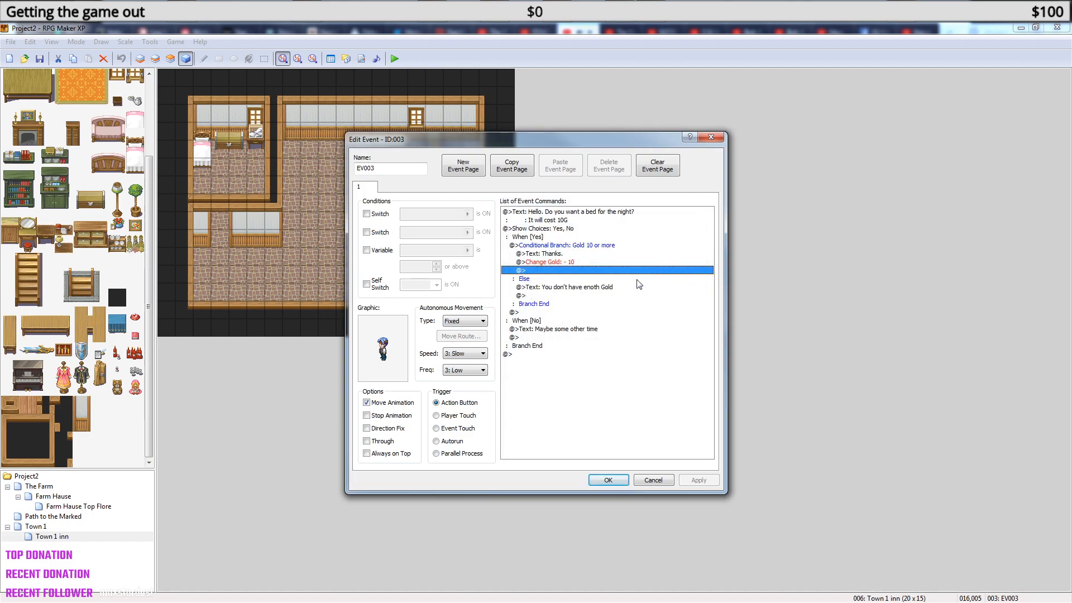
- After the Change Gold command, start a Set Move Route for the player with five Move Down steps, keeping the map visible beside the event
drag(585, 139, 771, 123)
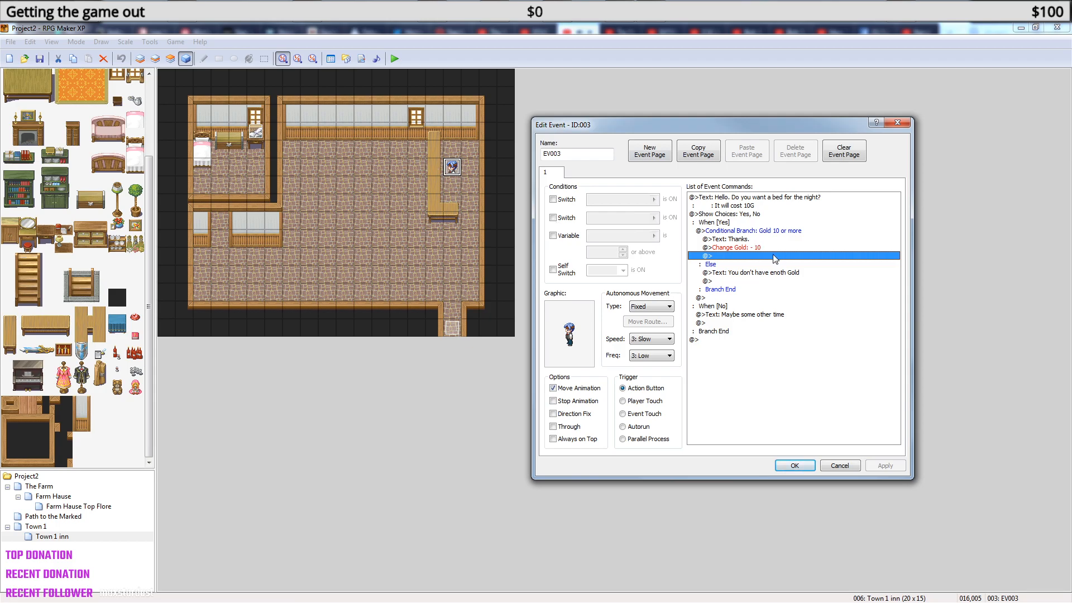
right_click(736, 259)
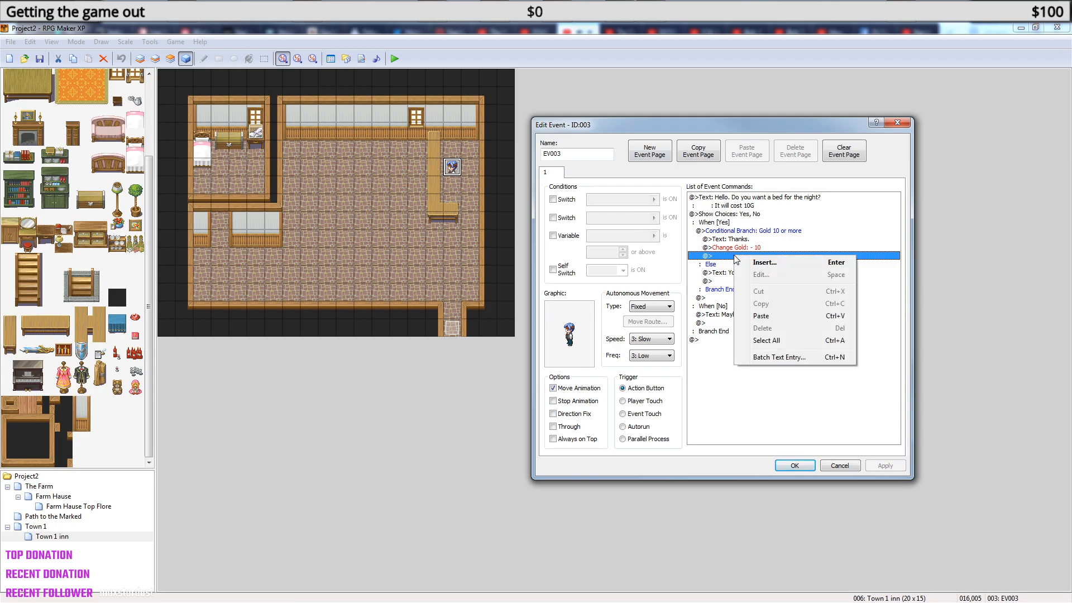
click(766, 262)
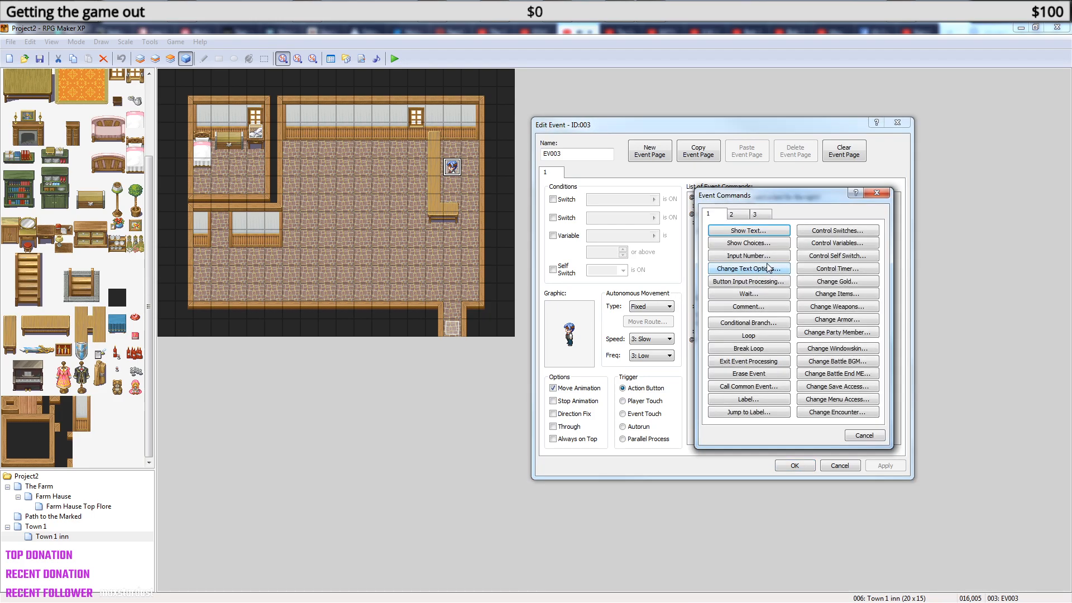
click(738, 214)
click(759, 332)
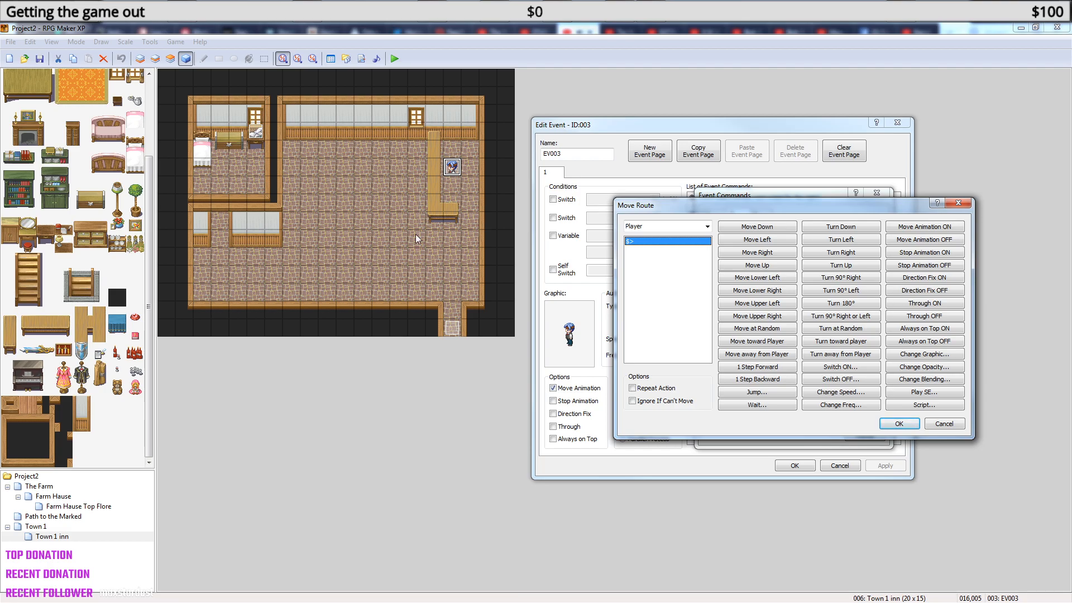
click(755, 228)
click(755, 228)
click(755, 227)
click(755, 227)
click(755, 228)
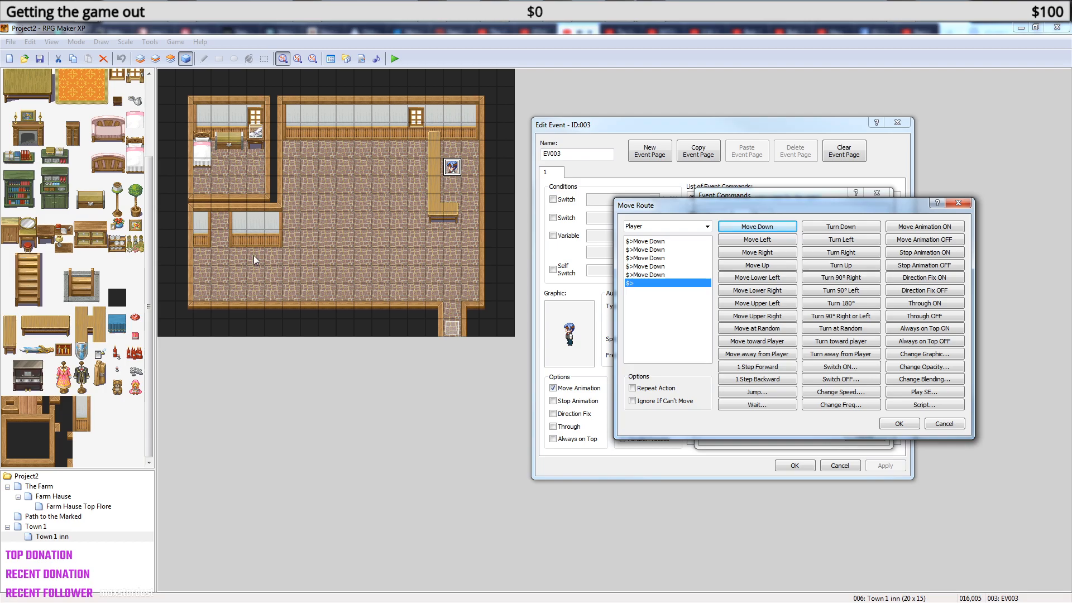
- Add eleven Move Left steps to the player's move route
double_click(765, 240)
click(766, 240)
click(765, 240)
click(766, 240)
click(765, 240)
click(766, 240)
click(766, 240)
click(766, 240)
click(766, 240)
click(766, 240)
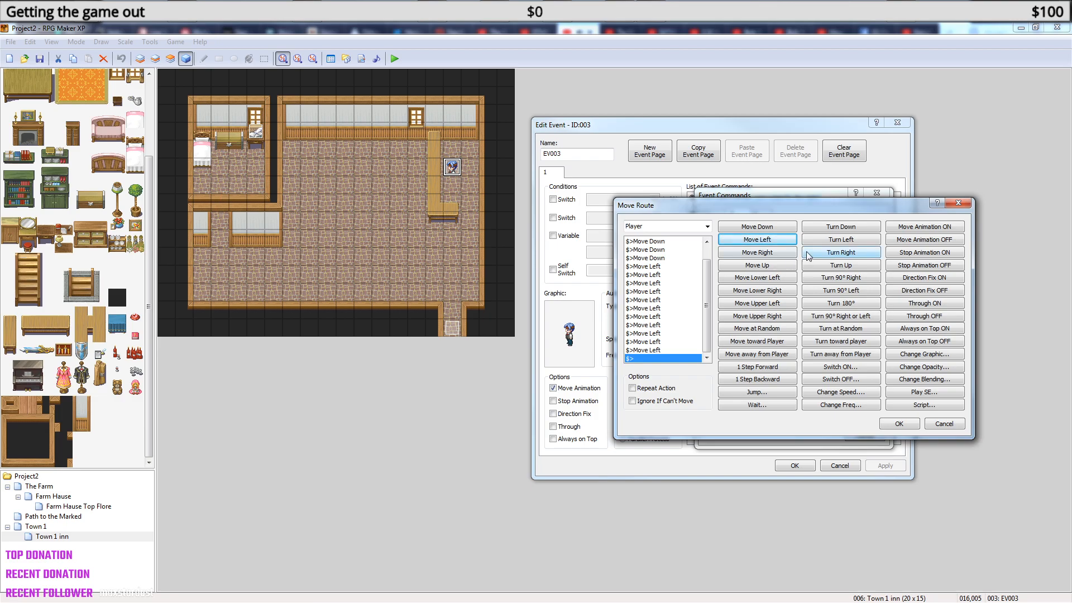
- Finish the player's move route with six Move Up steps, one Move Left and a Turn Down
click(774, 265)
click(774, 265)
click(773, 265)
click(773, 264)
click(774, 265)
click(773, 264)
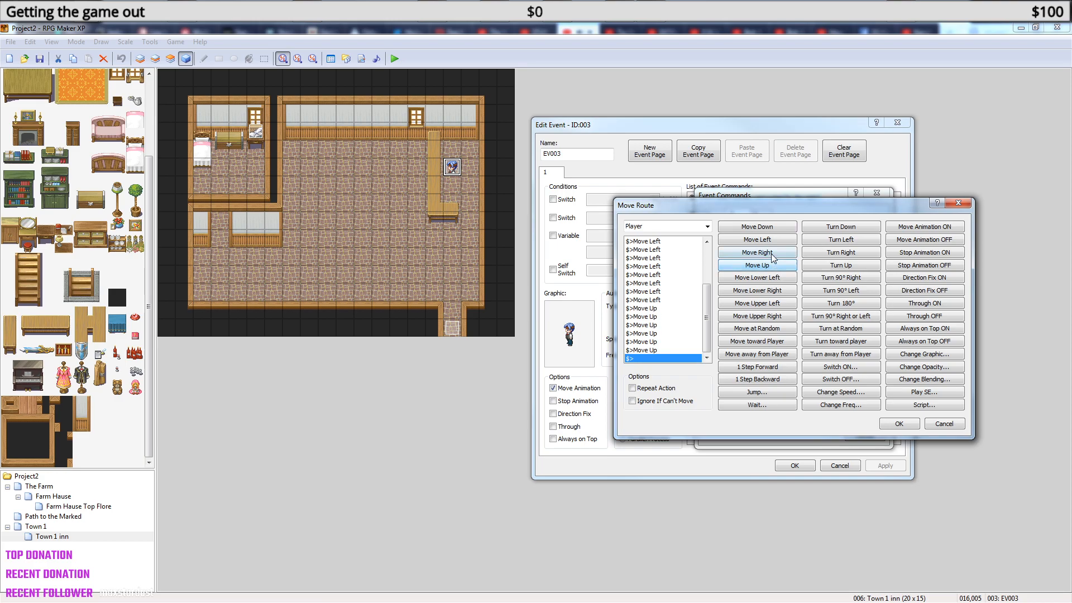
click(774, 242)
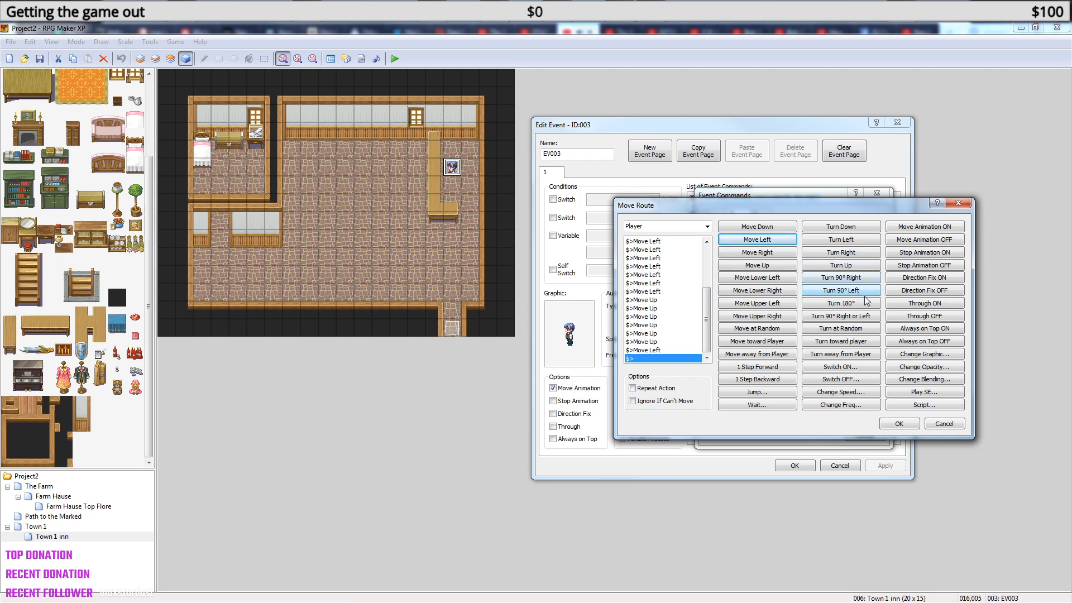
click(854, 227)
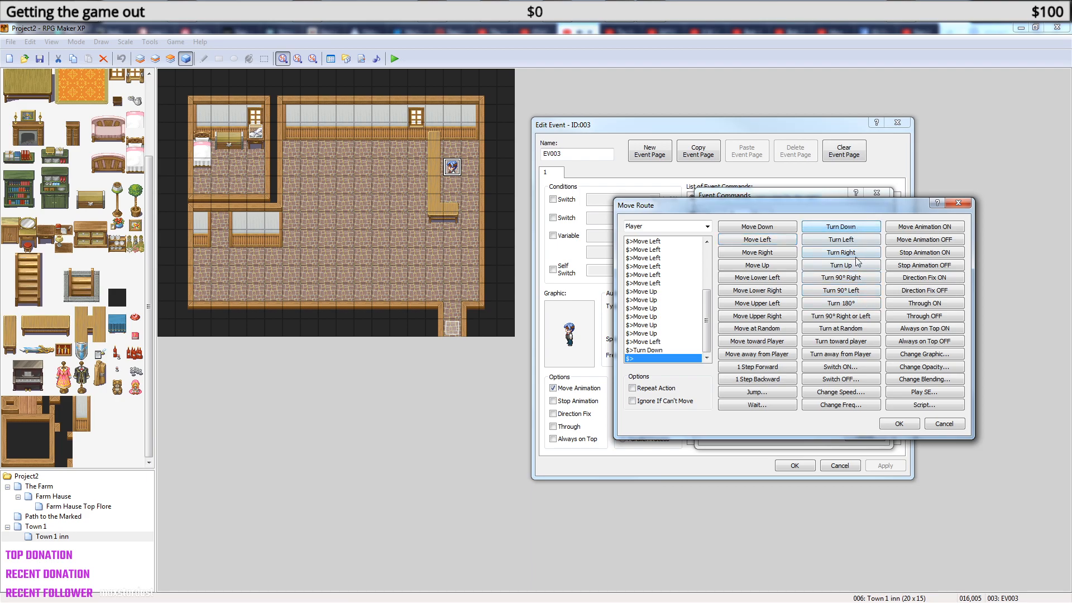
click(900, 424)
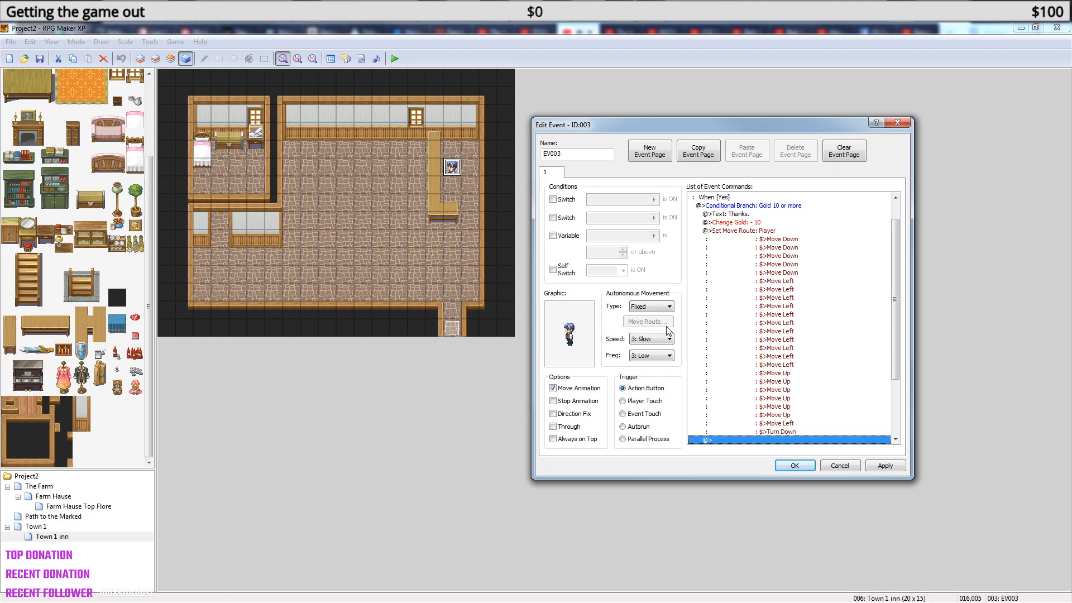
- Add Wait for Move's Completion after the player's move route and save the innkeeper event
right_click(771, 444)
click(812, 446)
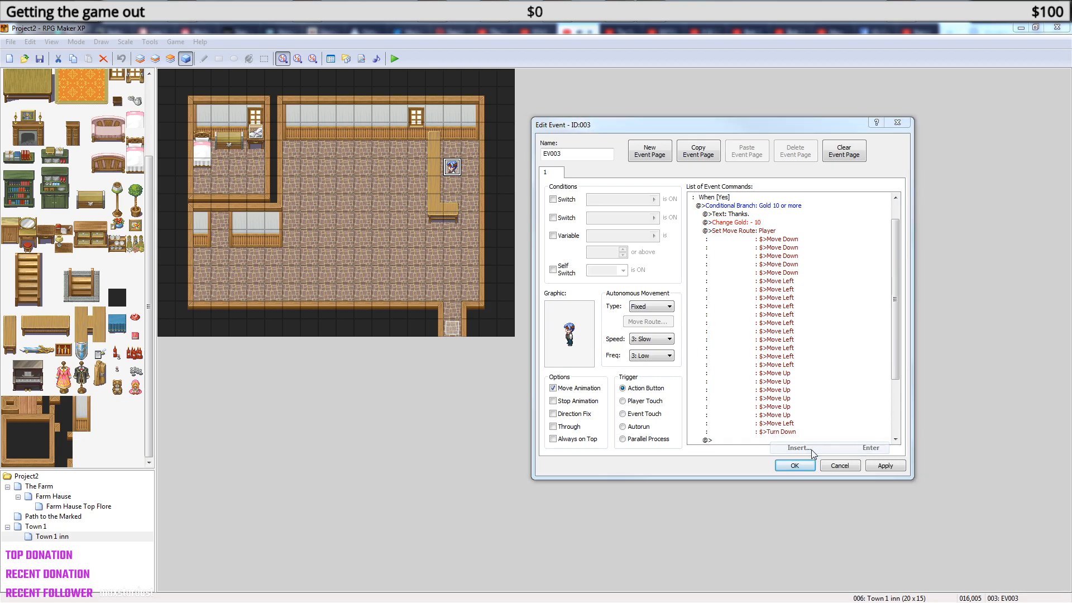
click(749, 345)
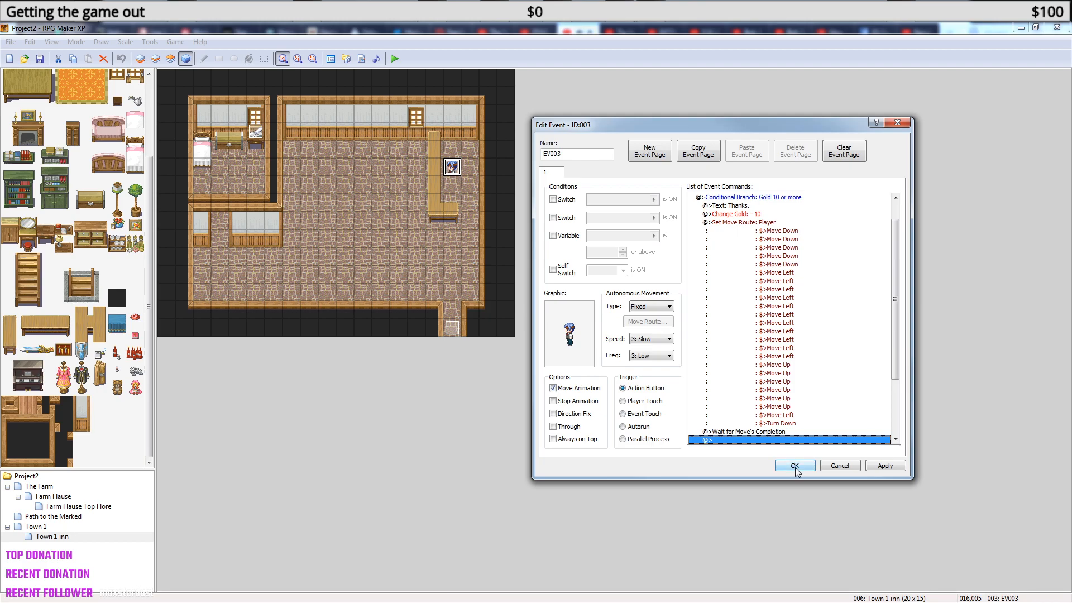
click(795, 466)
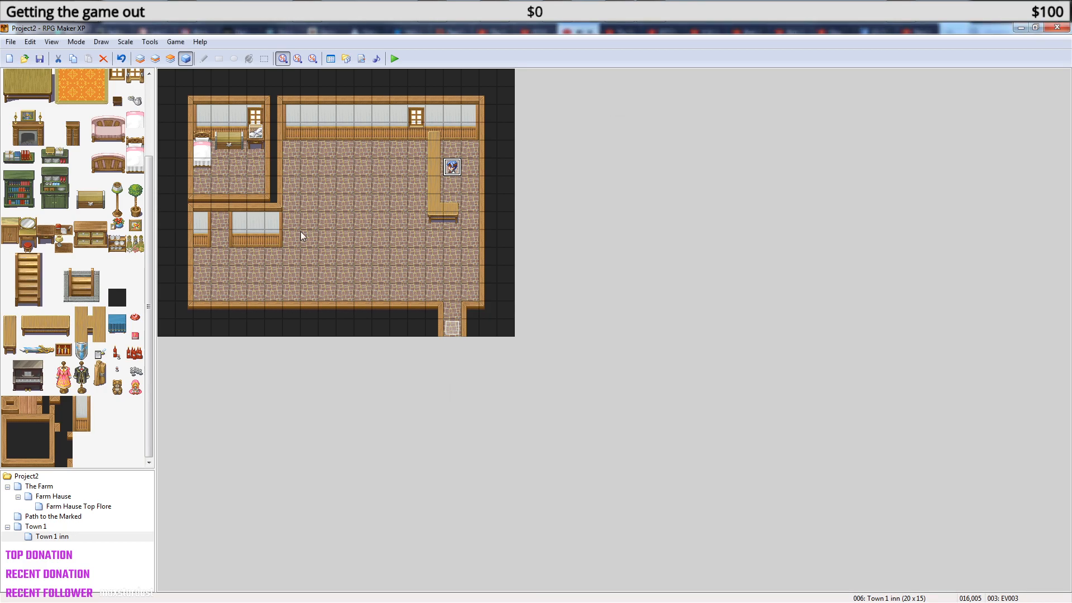
- Create a new event on the floor beside the inn counter, using the 001-Fighter01 character graphic
right_click(421, 151)
click(447, 162)
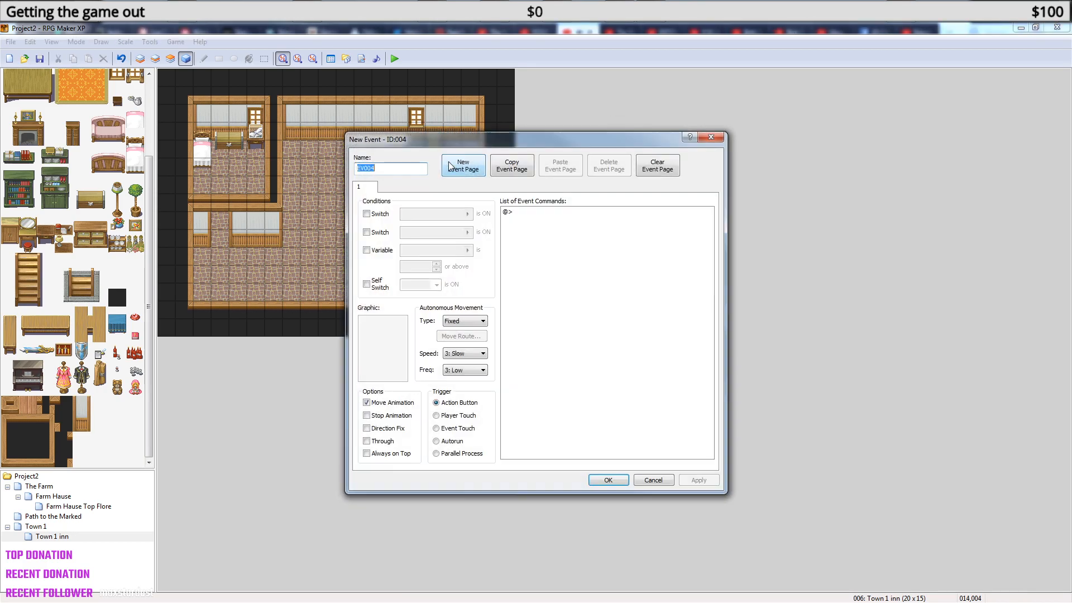
double_click(383, 349)
click(410, 223)
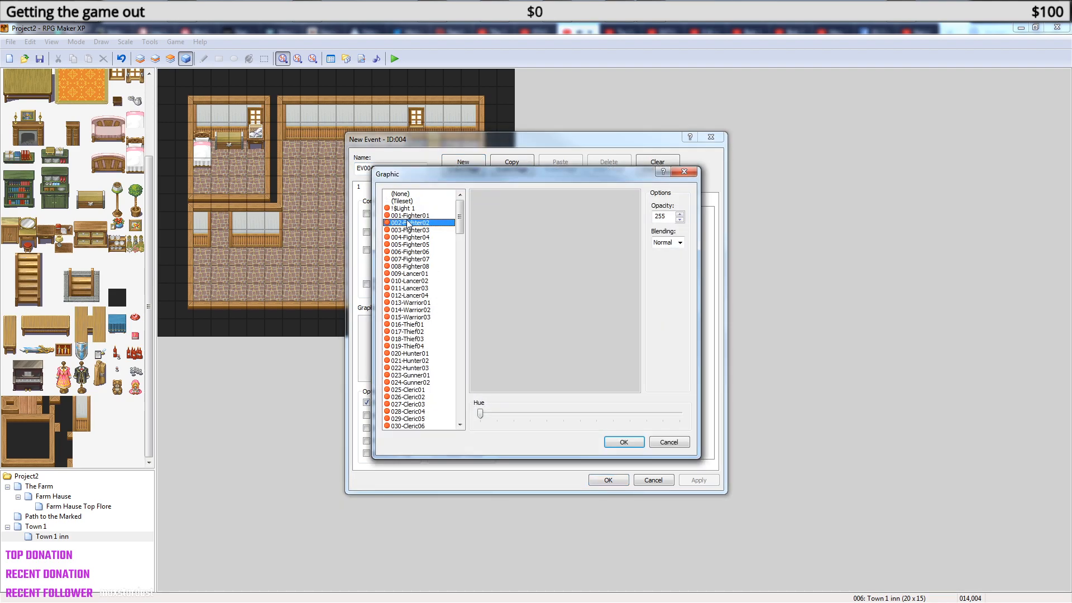
click(410, 215)
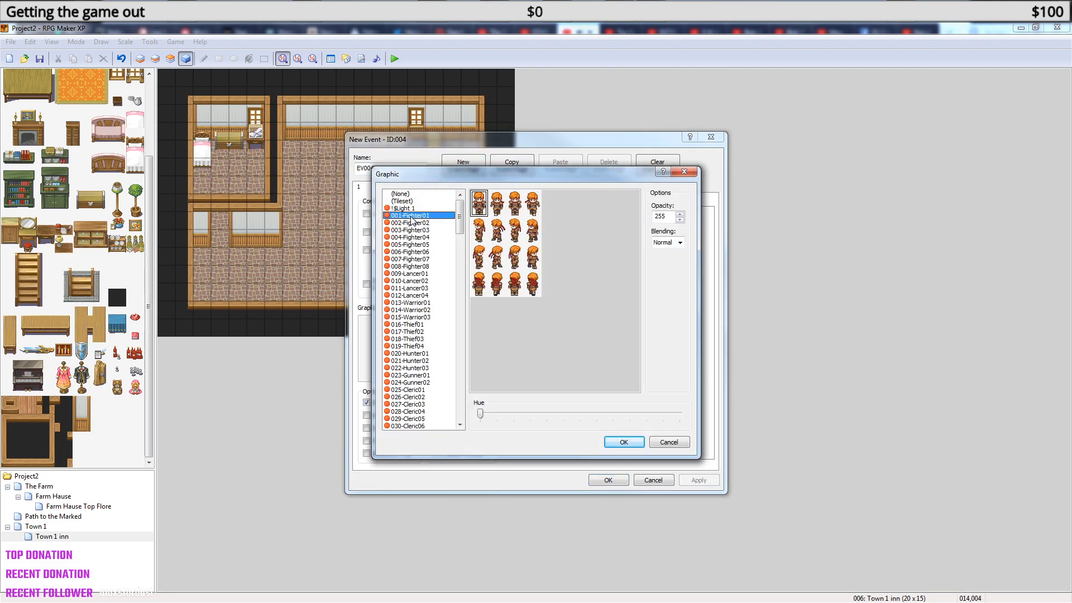
click(619, 441)
- Add a Change Gold command that increases gold by 100 to the new event and save the event
right_click(523, 224)
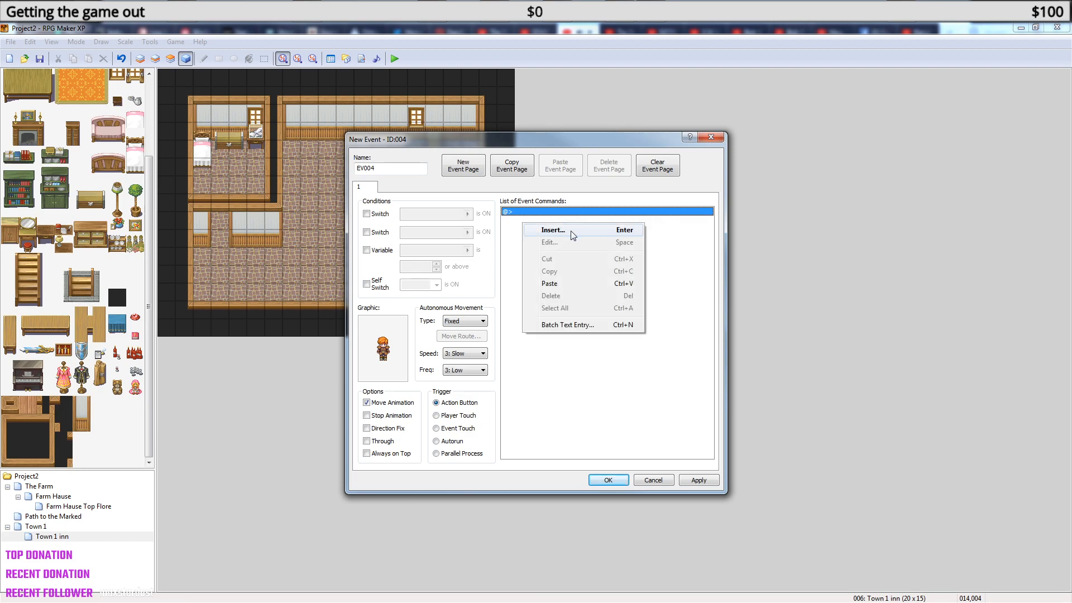
click(552, 229)
click(529, 229)
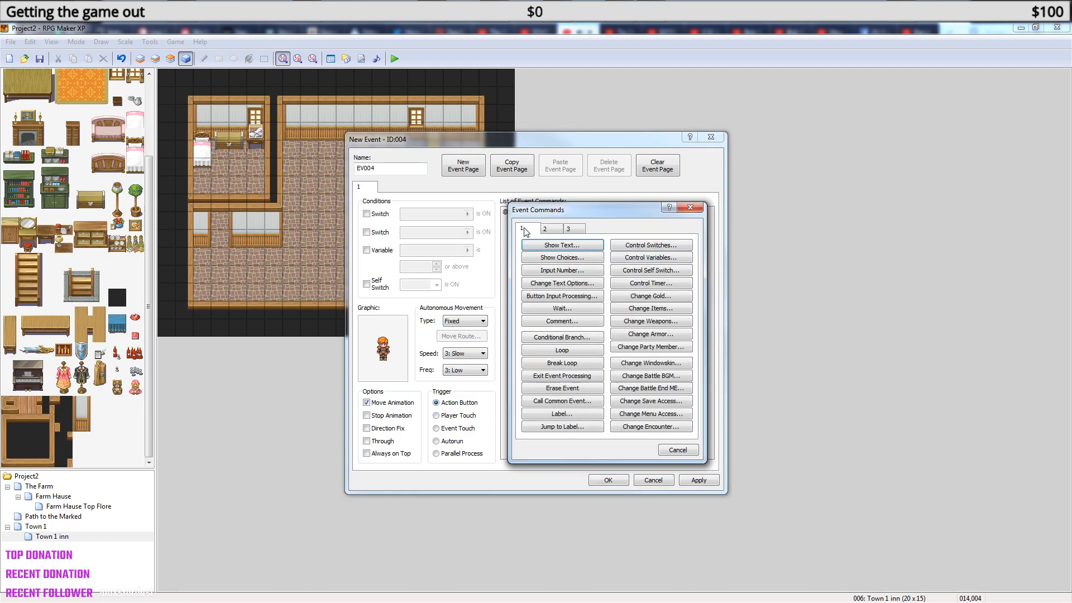
click(665, 297)
drag(614, 345, 569, 346)
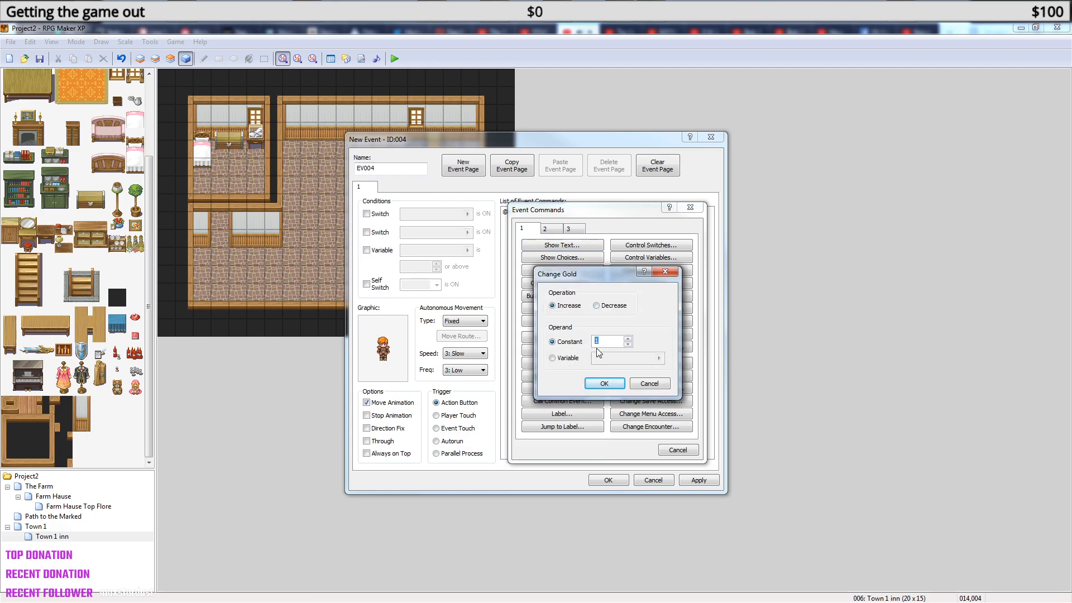
text(100)
click(604, 383)
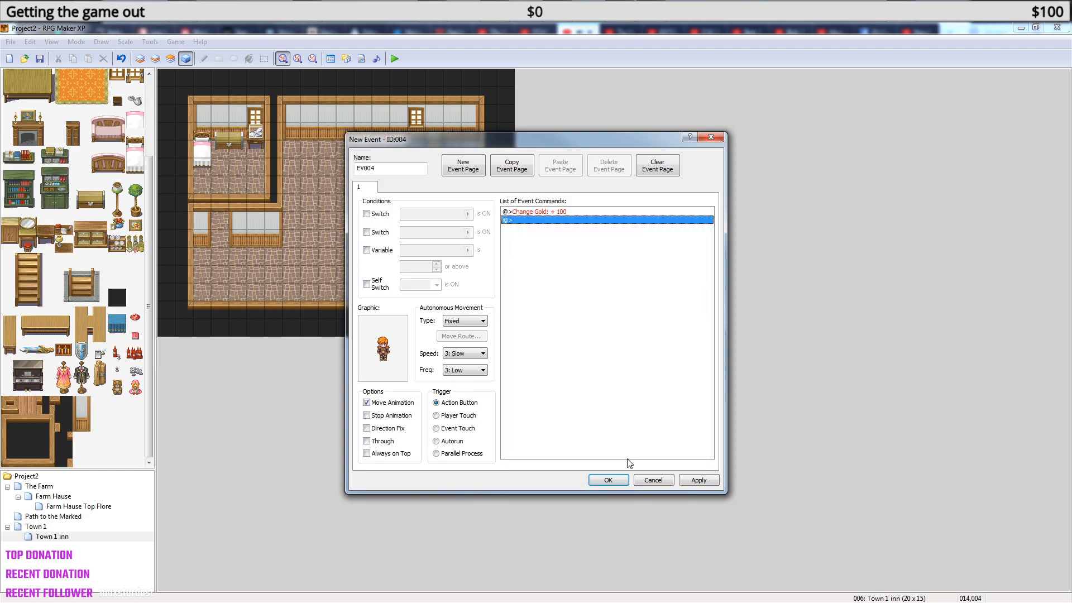
click(607, 480)
- Start a playtest, continue from the saved game and walk the player up to the new orange-haired character
click(396, 60)
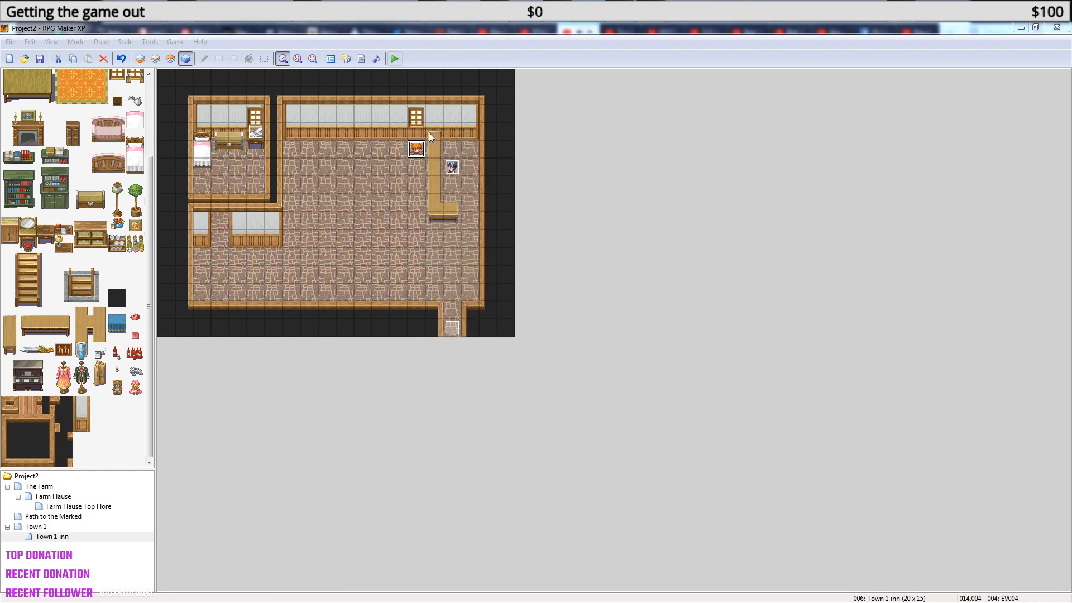
click(555, 344)
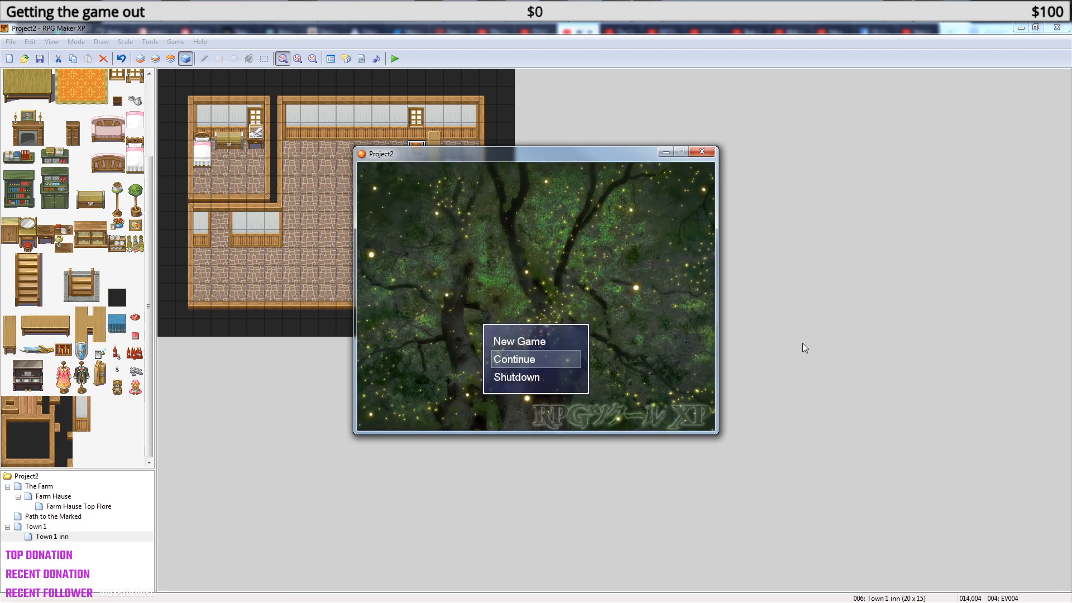
key(Return)
key(Return)
key(Down)
key(Left)
key(Down)
key(Right)
key(Right)
key(Up)
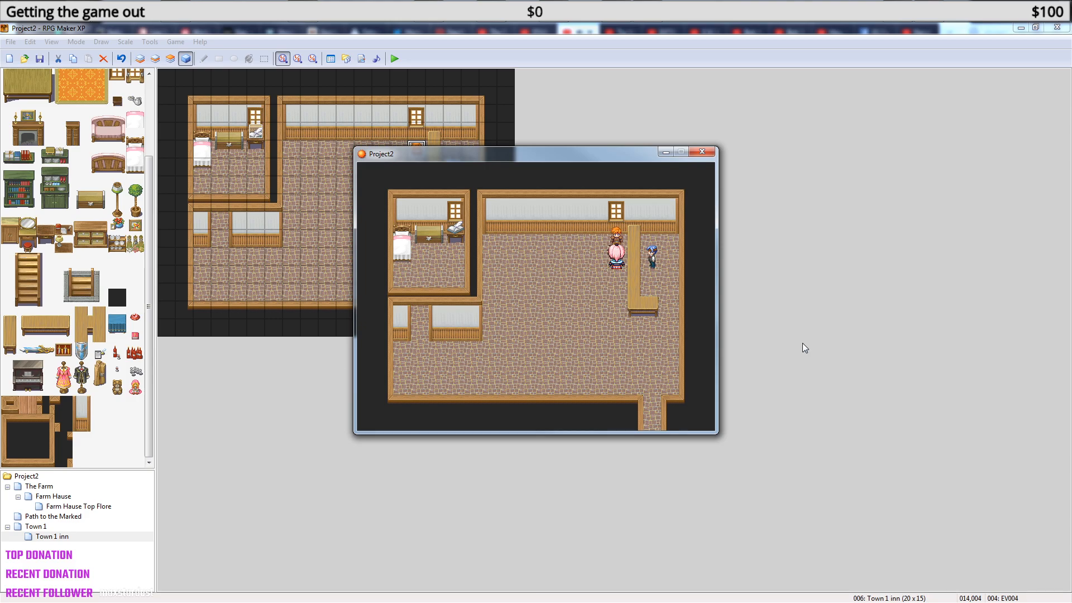
- Check the in-game menu and talk to the innkeeper across the counter
key(Escape)
key(Escape)
key(Escape)
key(Escape)
key(Return)
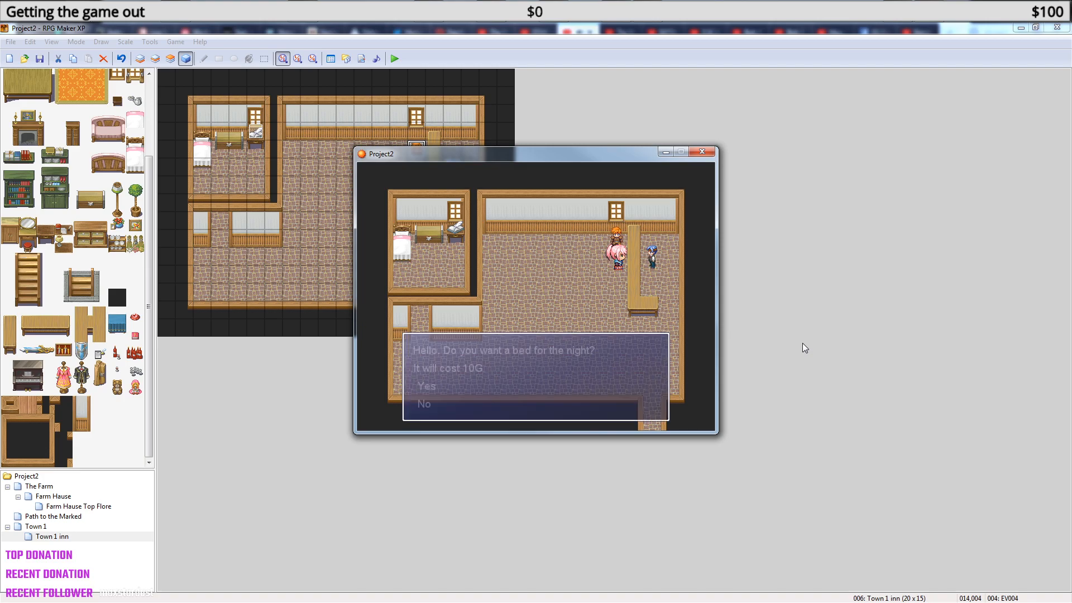
- Test the innkeeper's No answer, talk to the innkeeper again and accept the bed with Yes
key(Down)
key(Return)
key(Return)
key(Return)
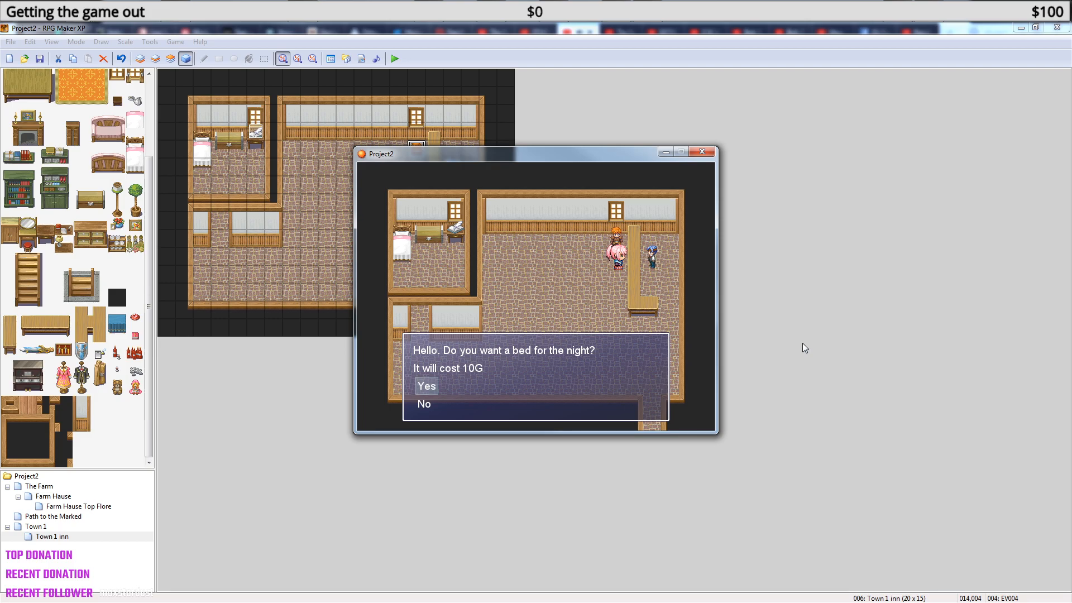
key(Return)
key(Return)
- Check the player's walk from the counter to the inn bed and end the playtest
key(Down)
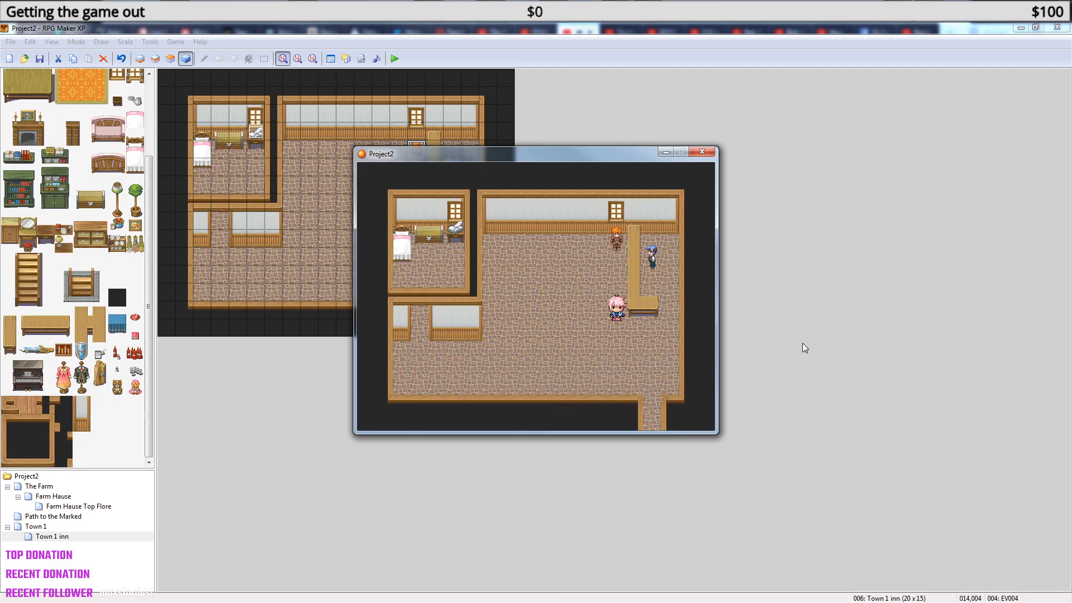
key(Left)
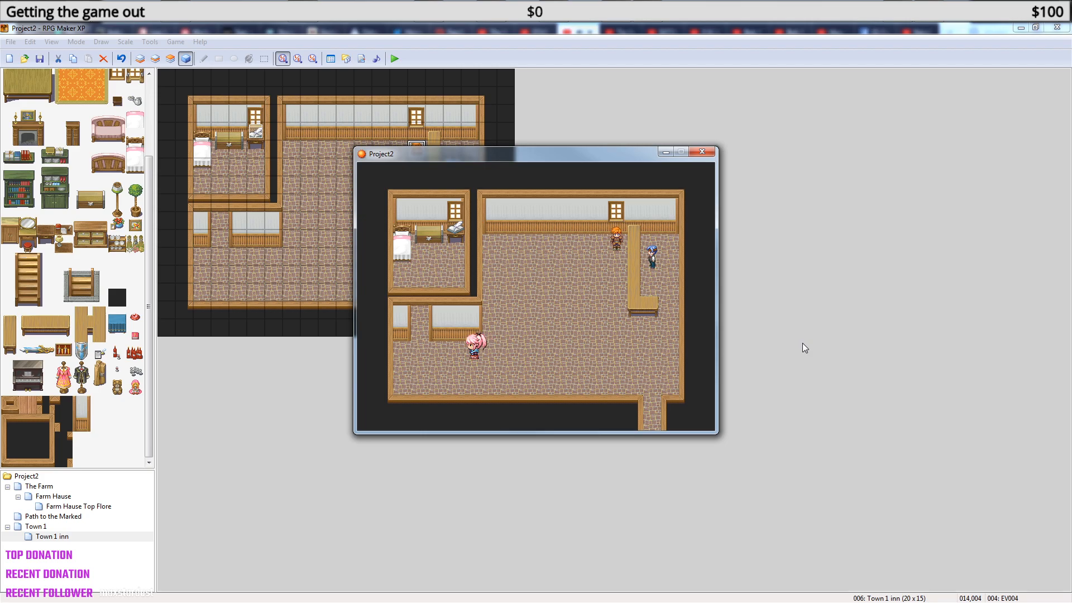
key(Up)
key(Up)
key(Left)
key(Right)
key(Left)
key(Right)
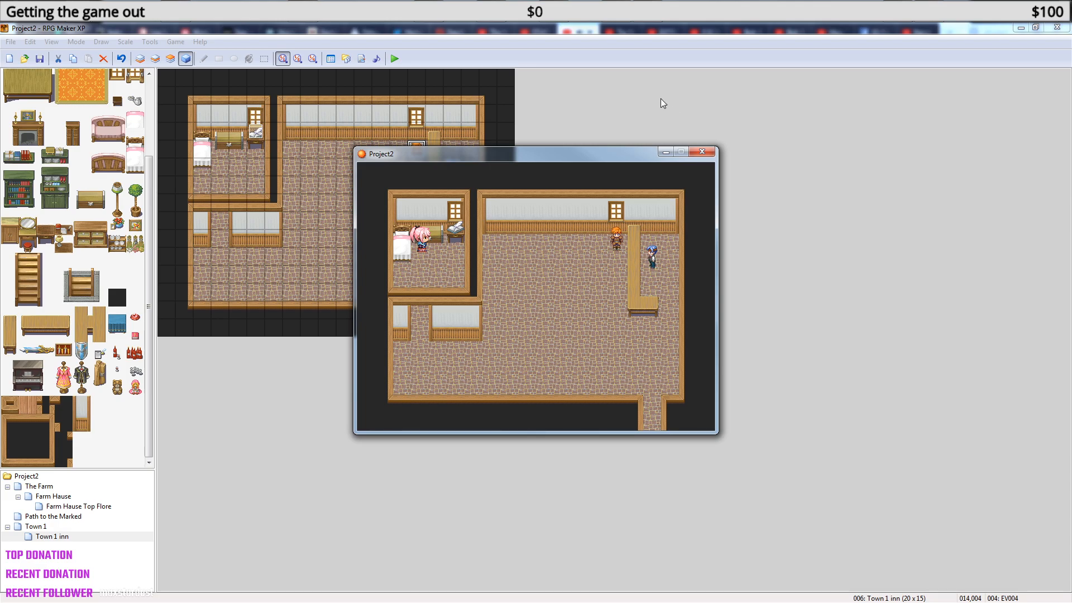
click(702, 152)
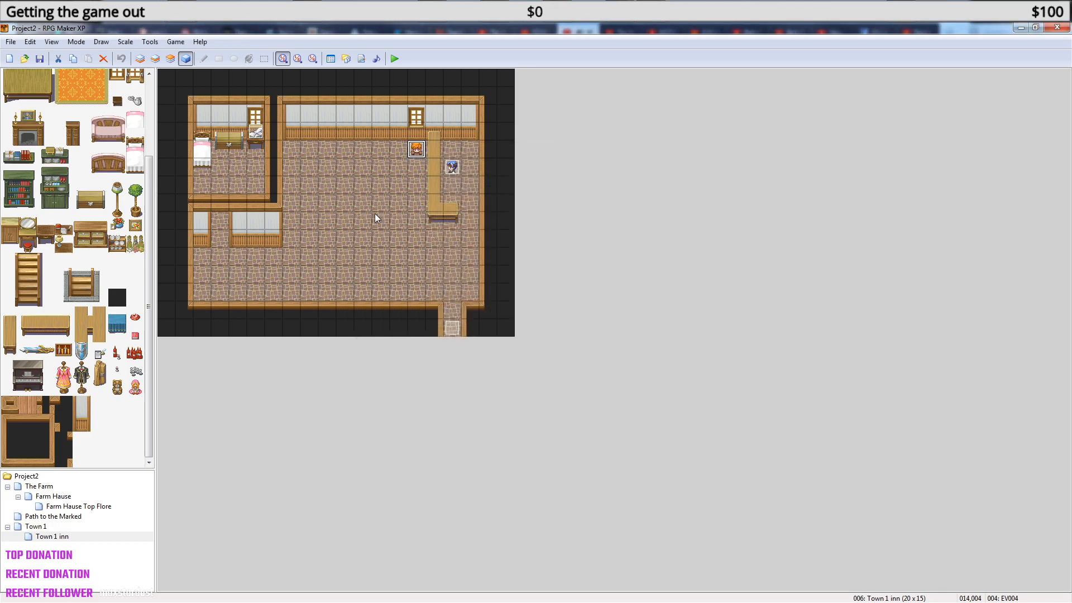
click(205, 153)
double_click(449, 164)
drag(705, 300, 706, 404)
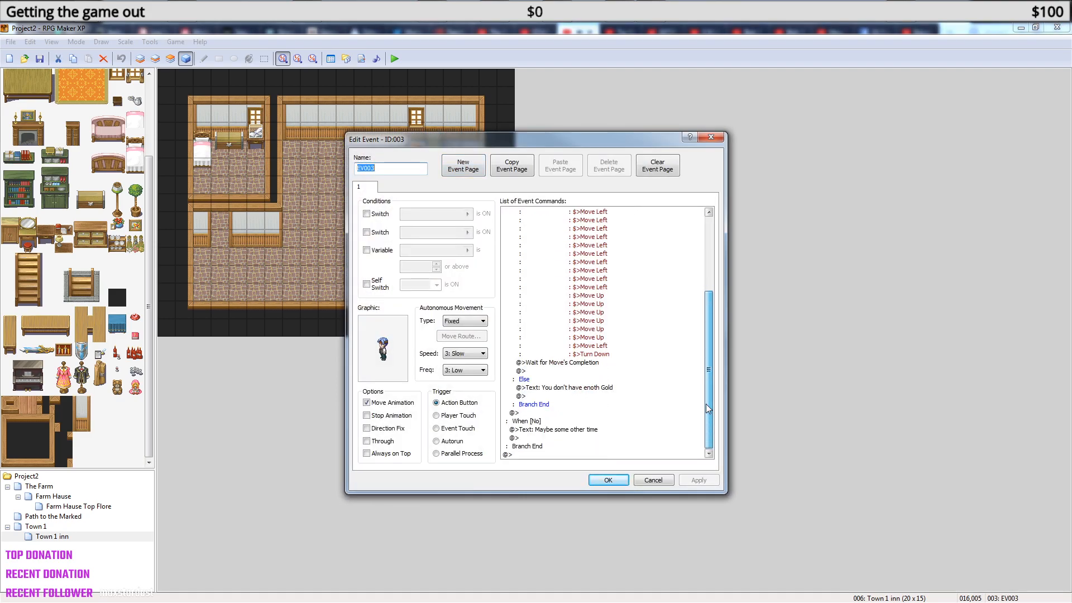
click(589, 363)
scroll(589, 362, up, 3)
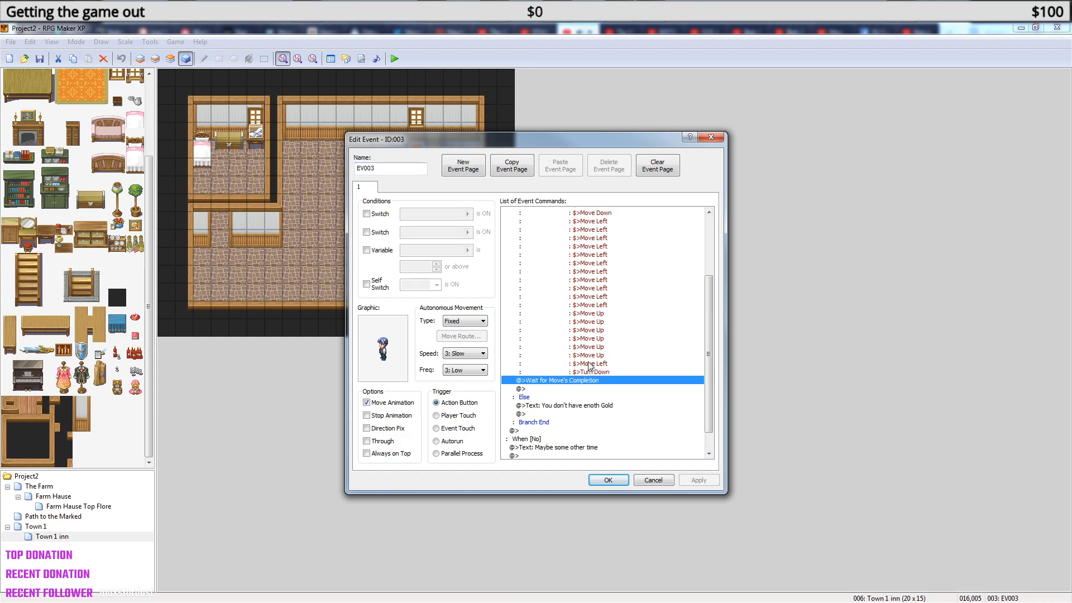
right_click(580, 229)
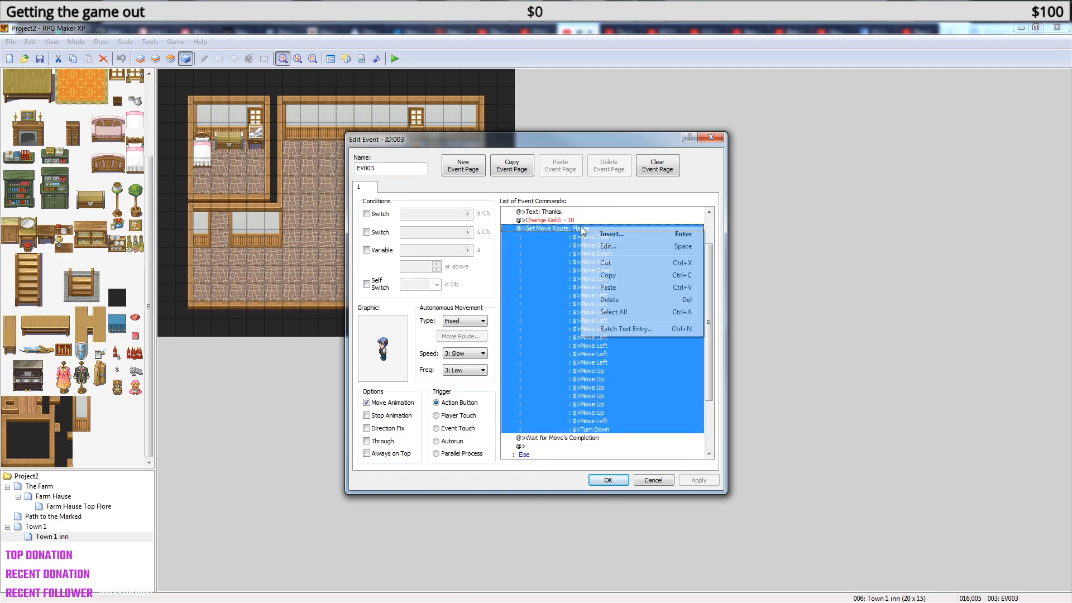
click(617, 233)
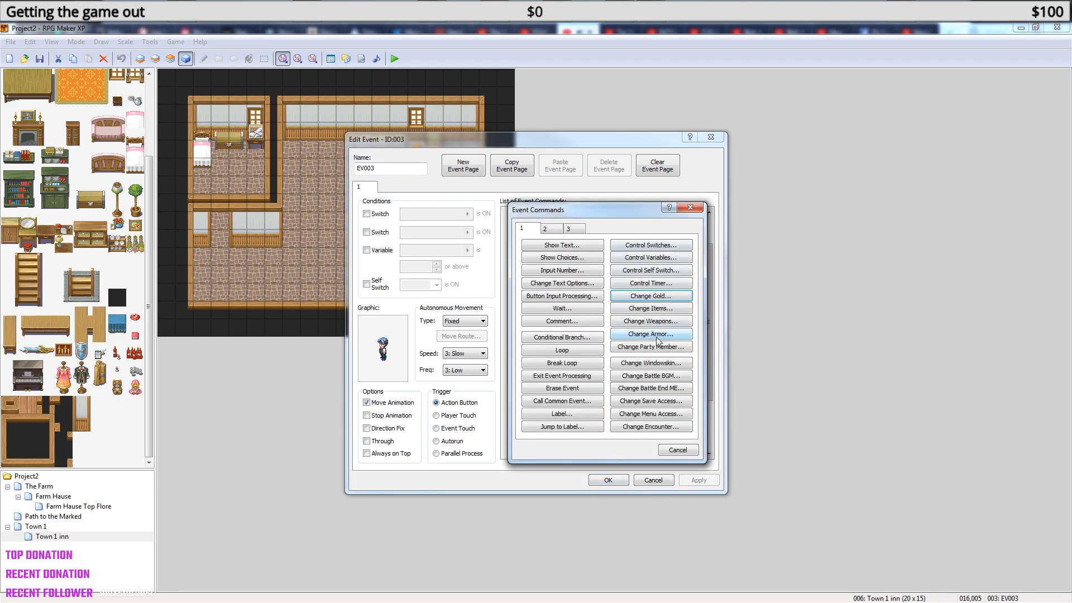
key(Escape)
right_click(569, 226)
click(583, 247)
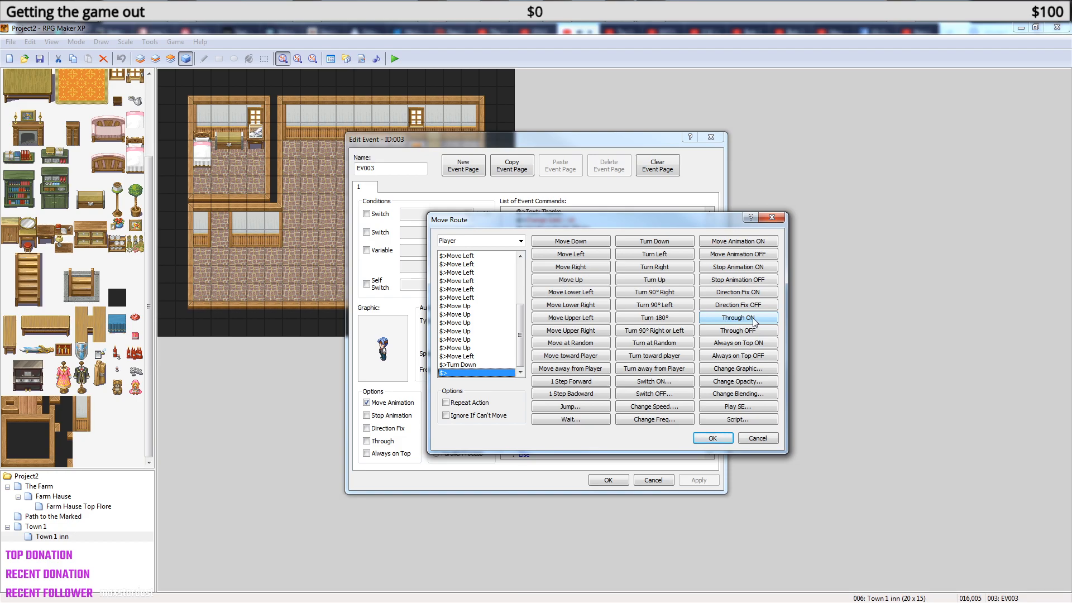
click(773, 217)
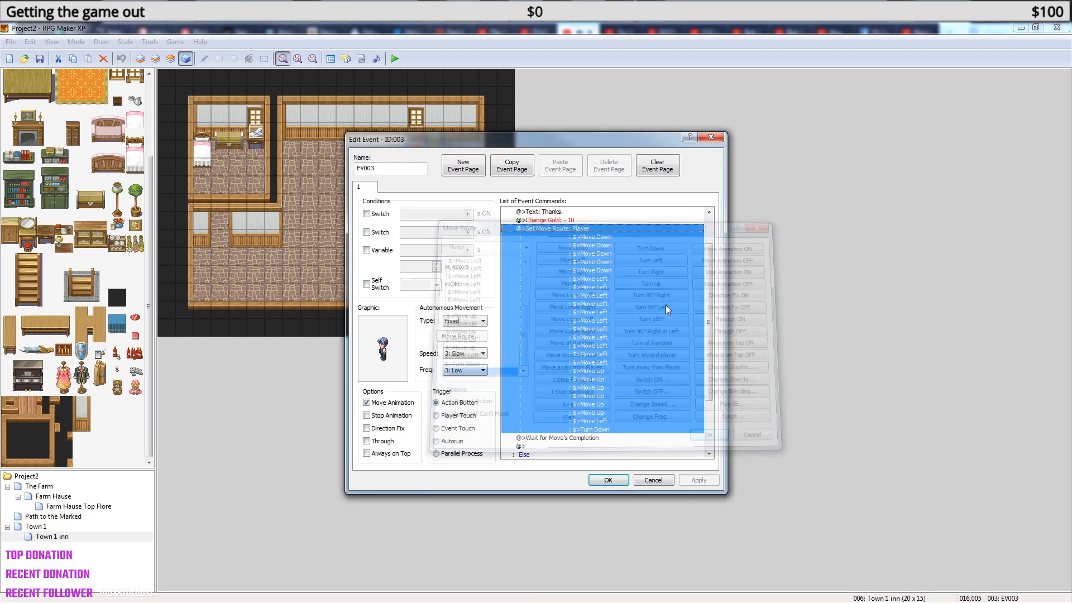
click(711, 138)
- Copy the Change Screen Color Tone (-255,-255,-255,0) and 8-frame Wait commands from the inn's Exit event
double_click(454, 327)
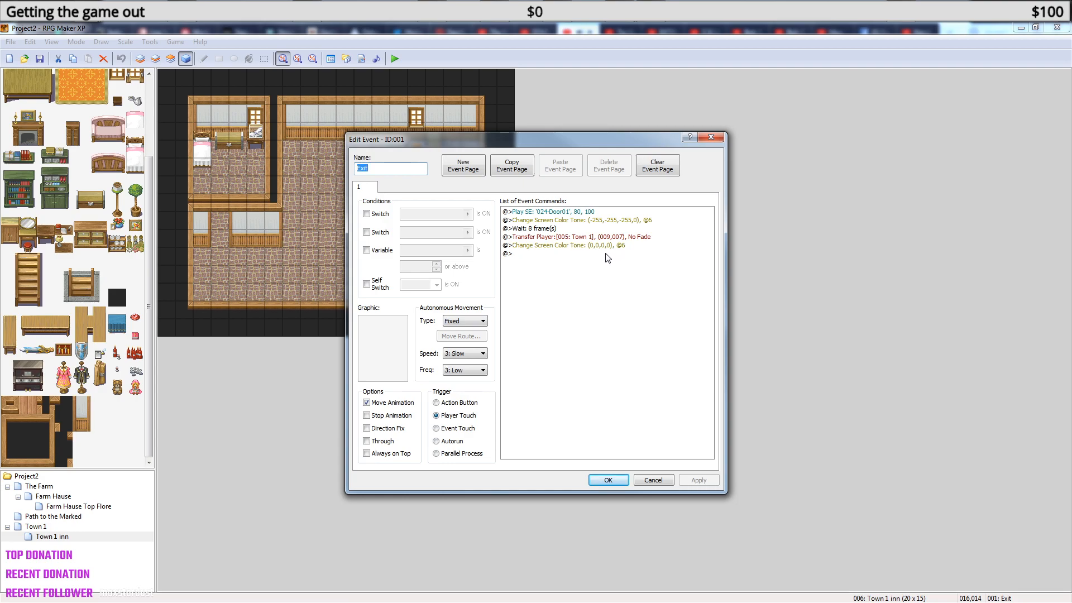
click(598, 238)
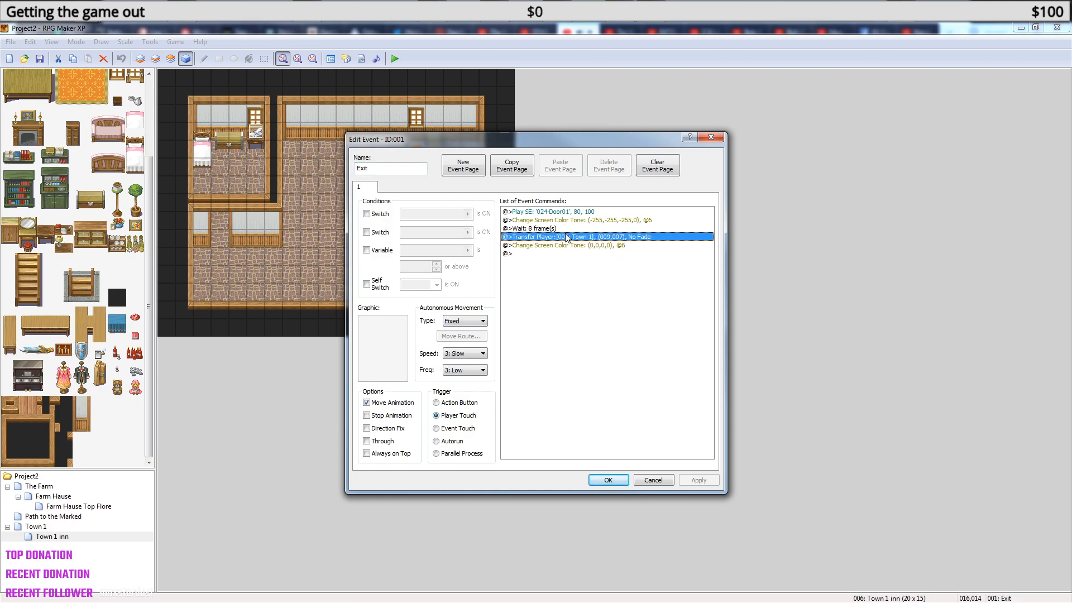
click(556, 220)
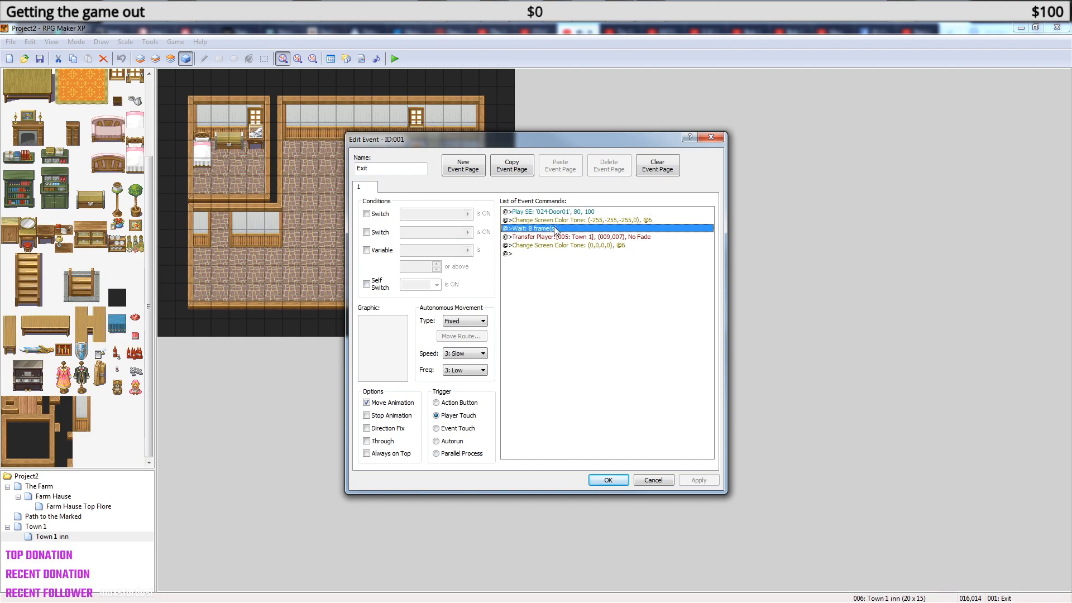
shift+click(557, 228)
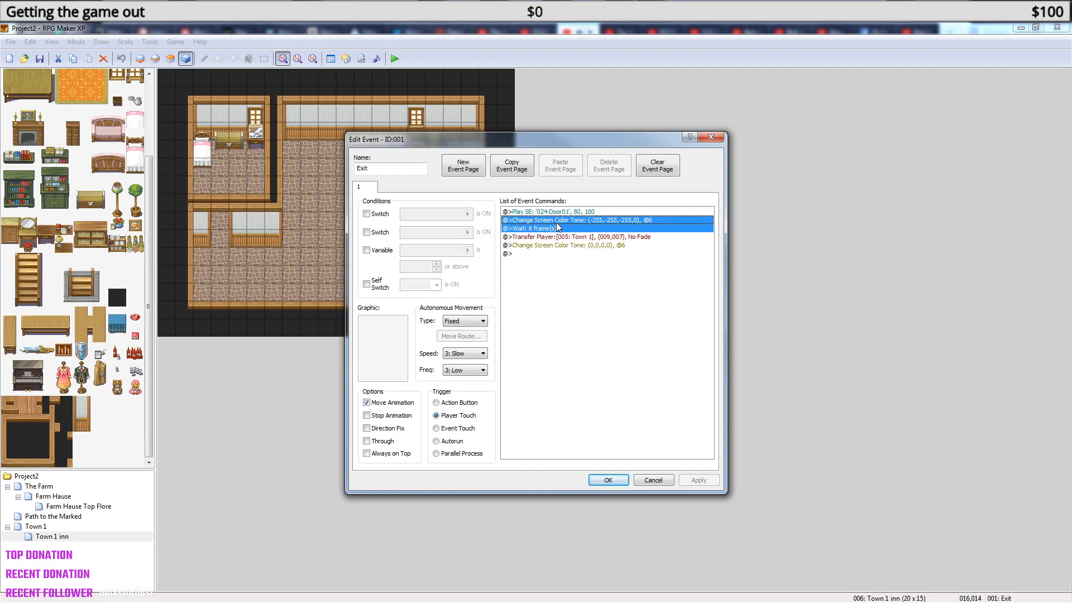
click(709, 138)
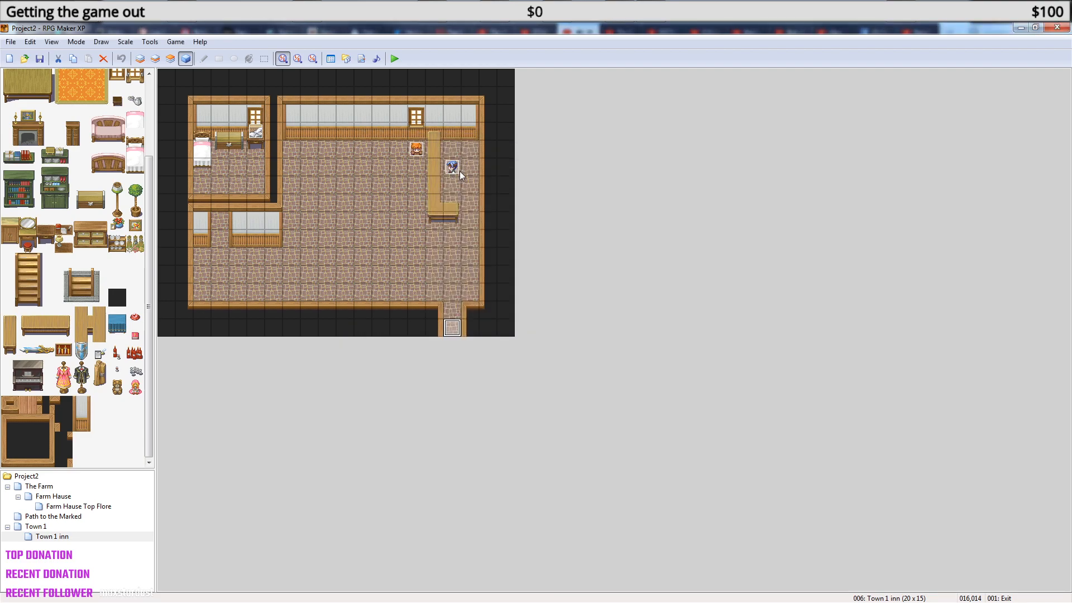
- Paste the copied screen darkening and 8-frame Wait into the innkeeper event after Wait for Move's Completion
double_click(453, 167)
scroll(706, 360, down, 2)
click(581, 364)
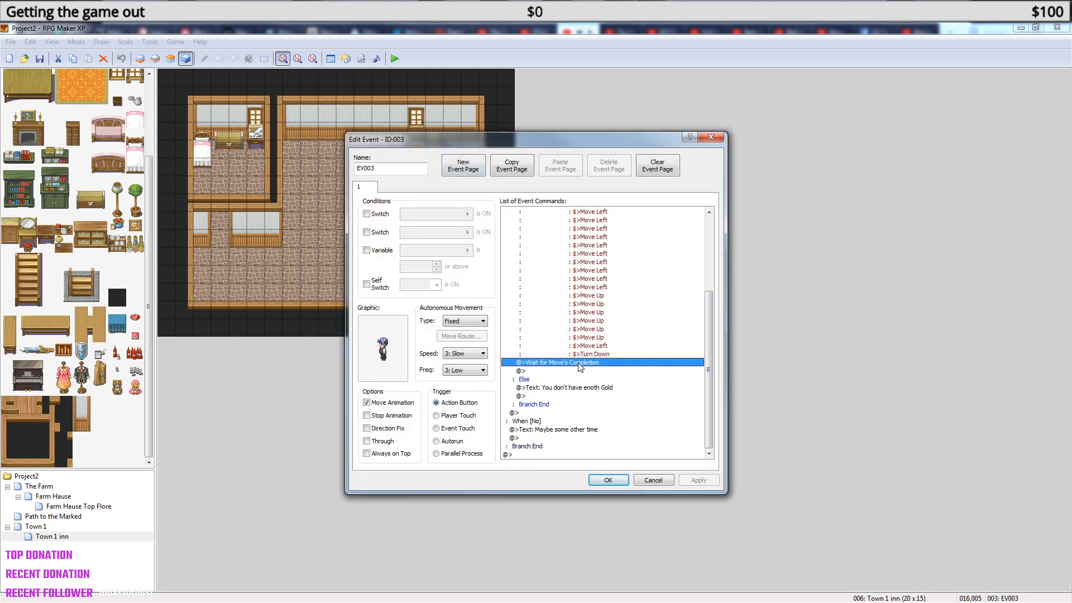
key(ctrl+v)
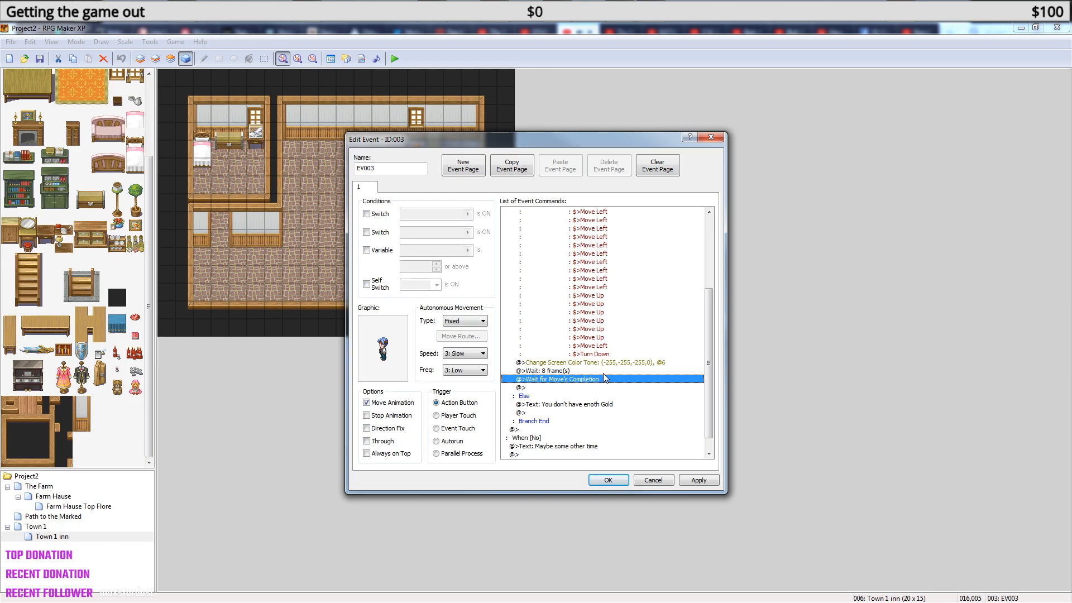
key(ctrl+x)
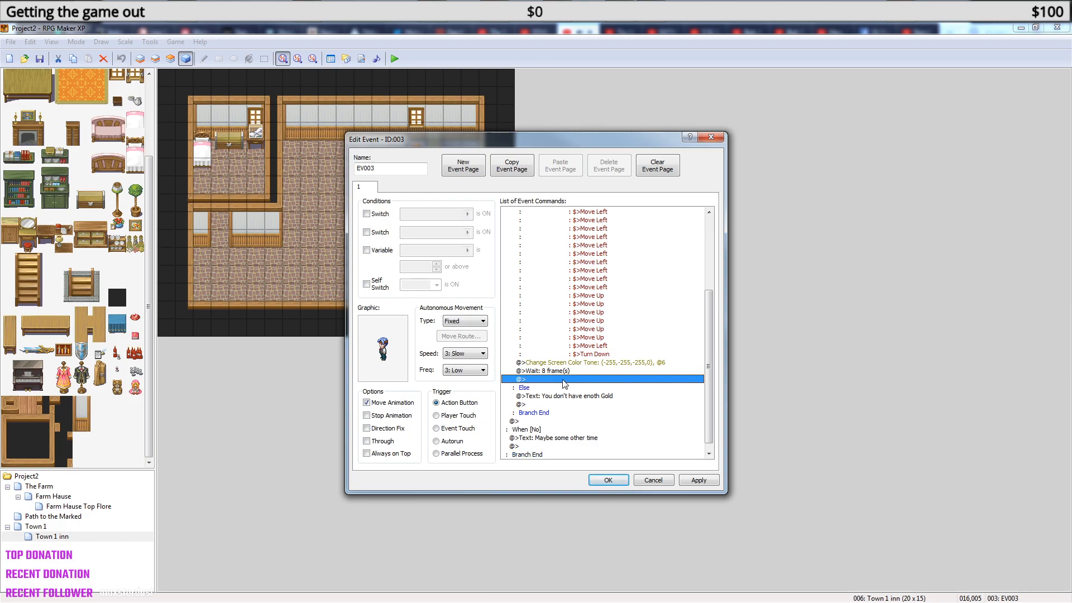
click(586, 364)
key(ctrl+v)
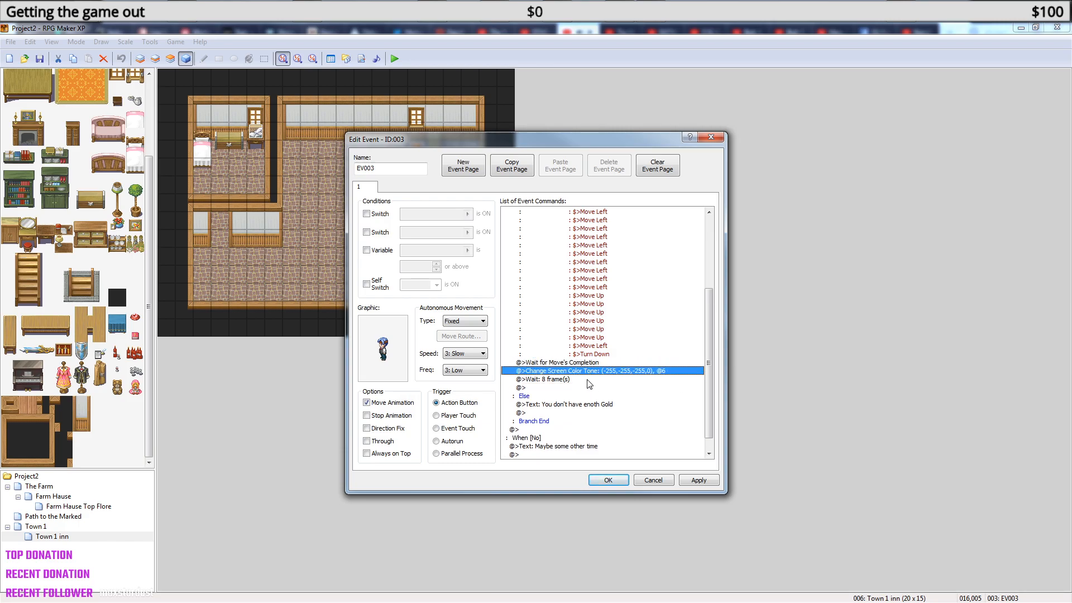
click(565, 379)
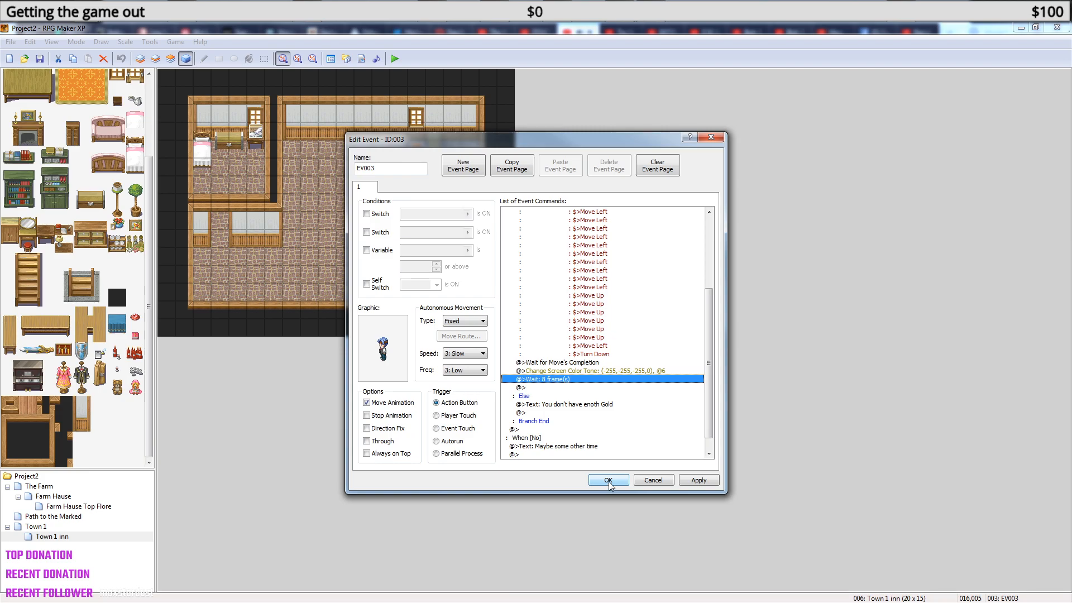
- Start a Play ME command after the 8-frame Wait and preview the 001-Victory01 and 002-Victory02 sounds
click(561, 387)
right_click(560, 387)
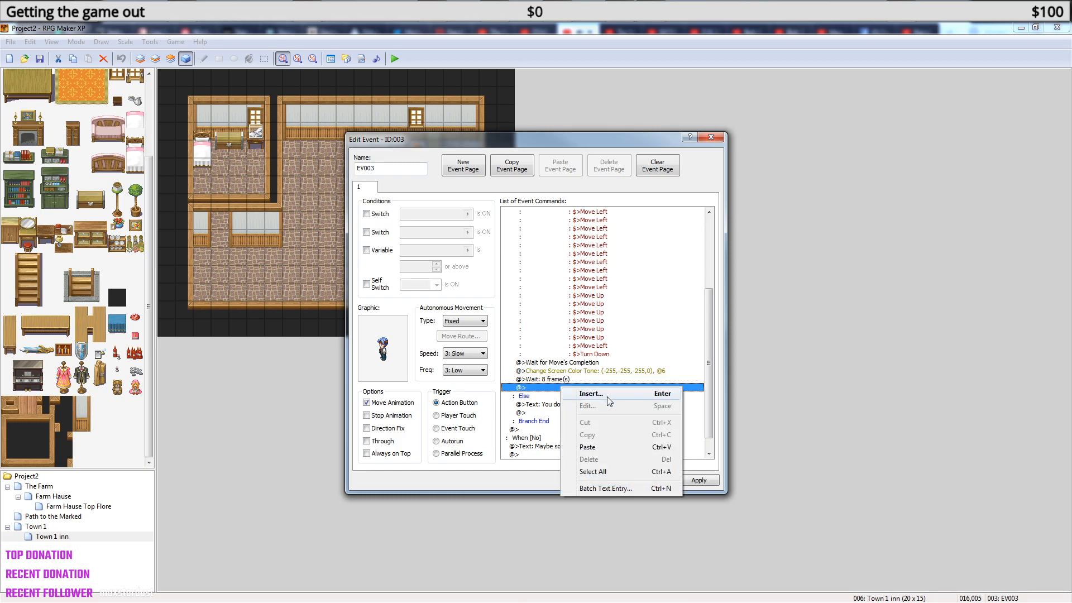
click(592, 394)
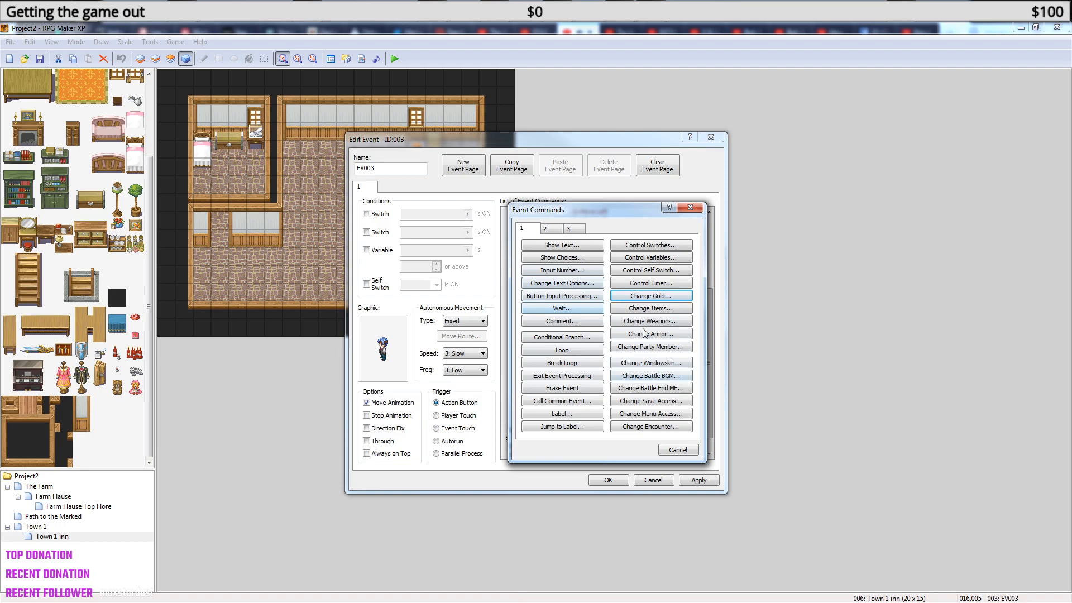
click(552, 228)
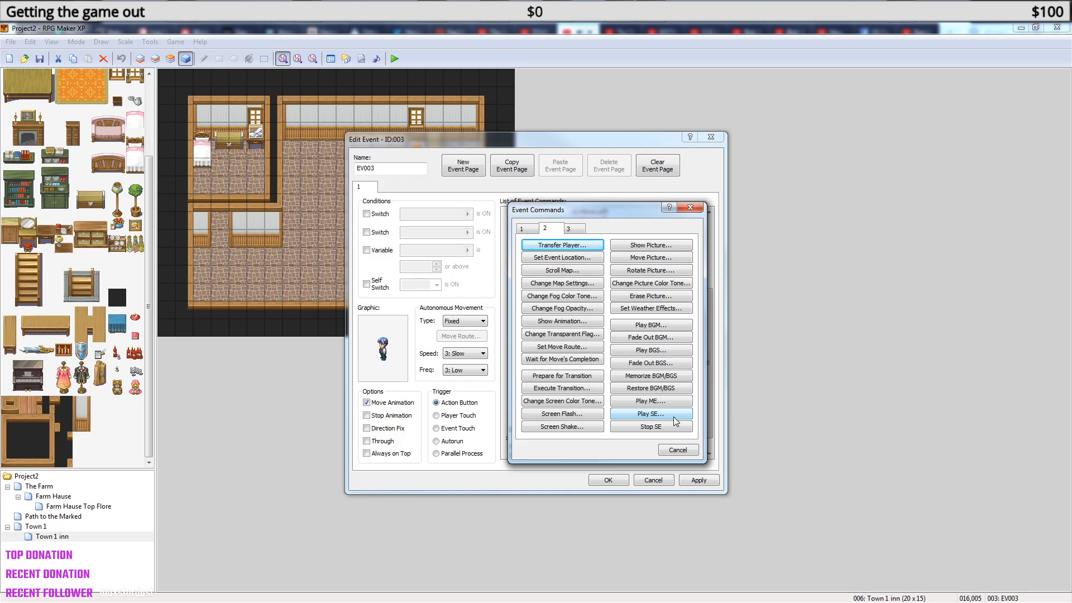
click(663, 402)
click(574, 245)
click(645, 238)
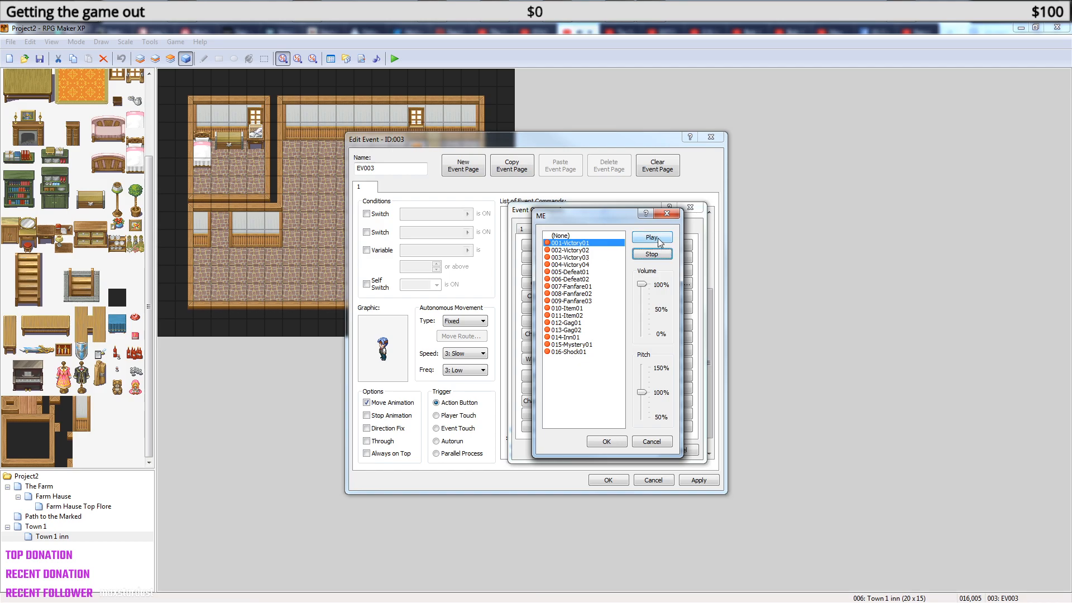
click(580, 251)
click(635, 241)
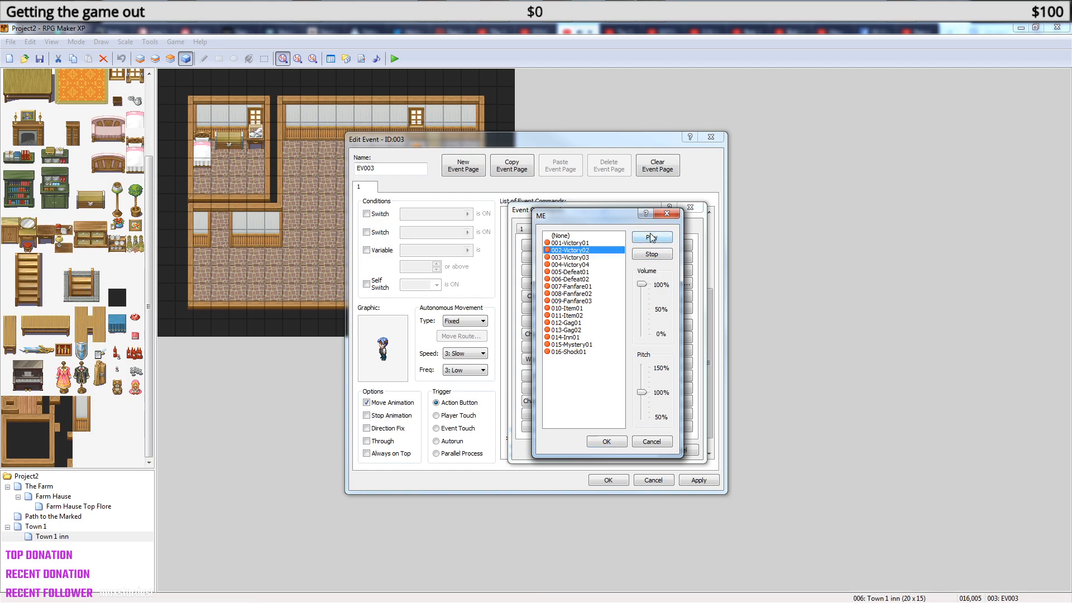
- Audition the music effects from 003-Victory03 through the Defeat and Fanfare entries
click(598, 257)
click(648, 246)
click(584, 265)
click(650, 245)
click(580, 273)
click(648, 241)
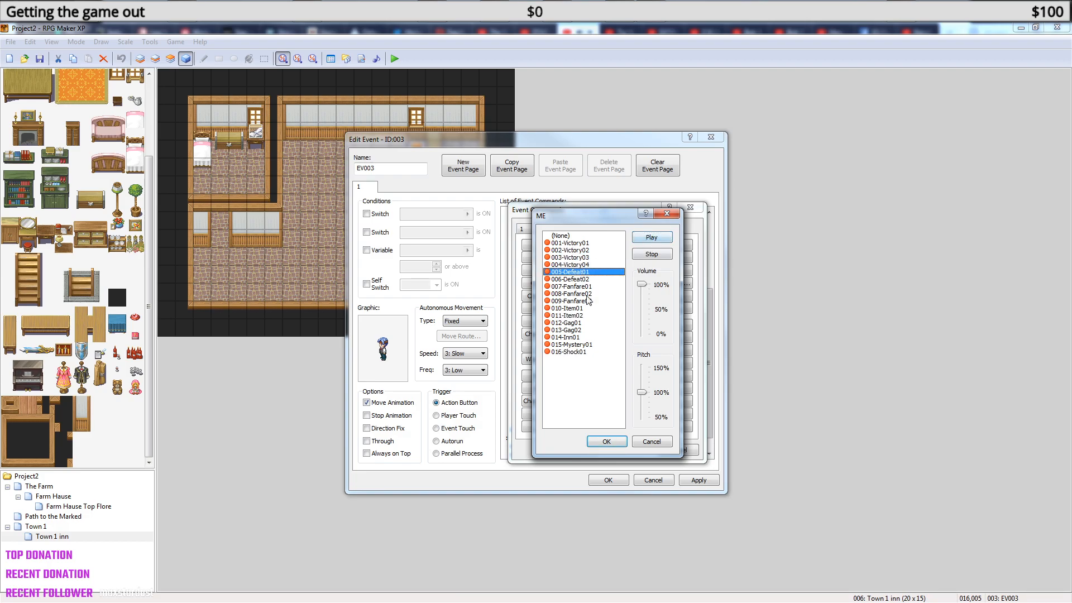
click(583, 308)
click(589, 286)
click(644, 244)
click(589, 295)
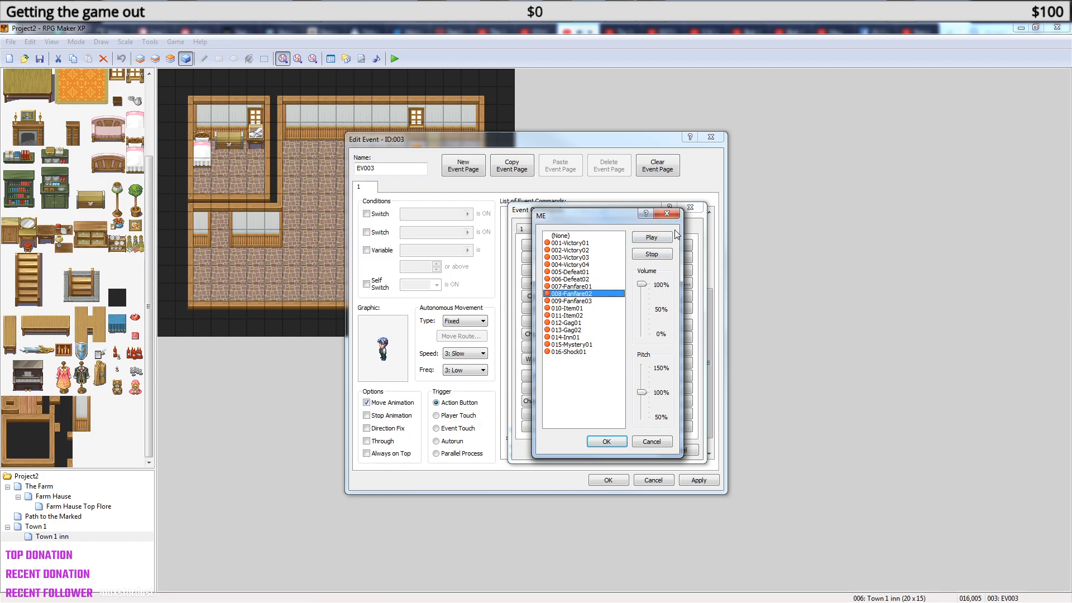
click(651, 238)
click(590, 302)
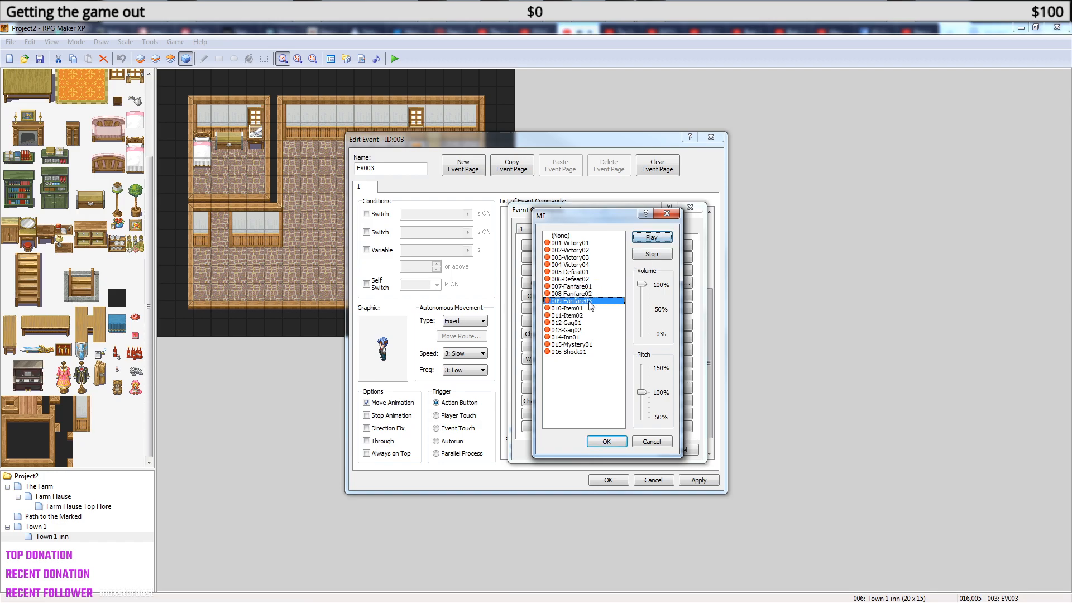
- Audition the remaining music effects from 010-Item01 through the Gag, Inn, Mystery and Shock entries
click(573, 310)
click(648, 237)
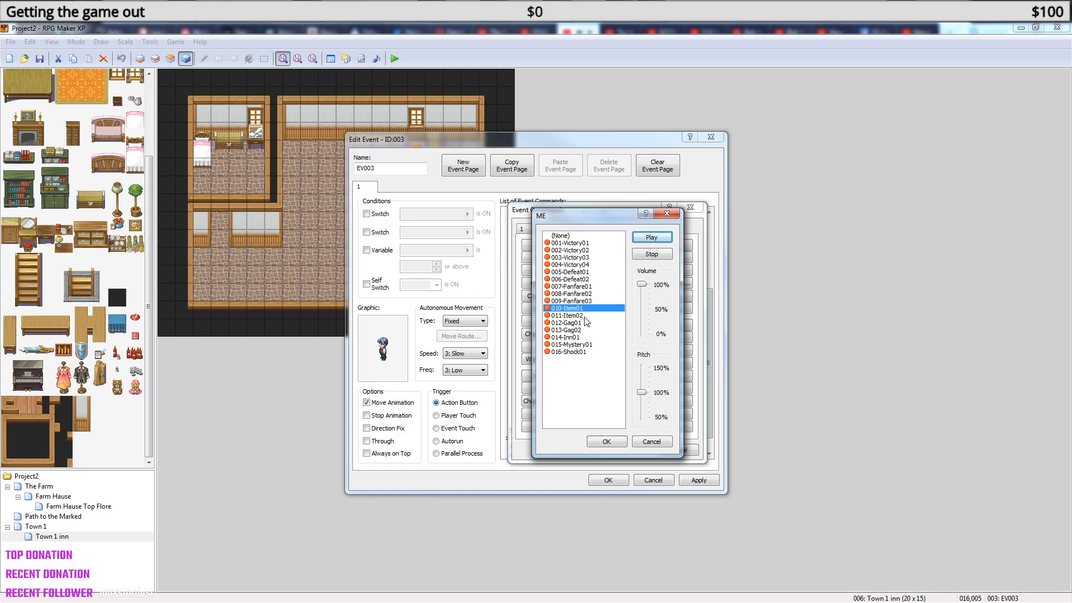
click(574, 316)
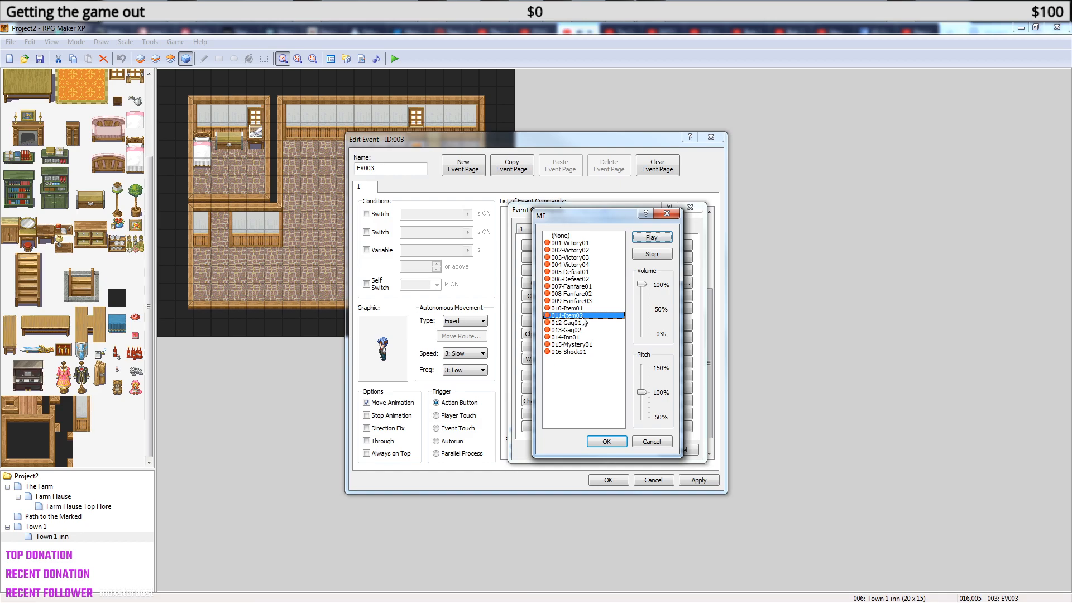
click(661, 239)
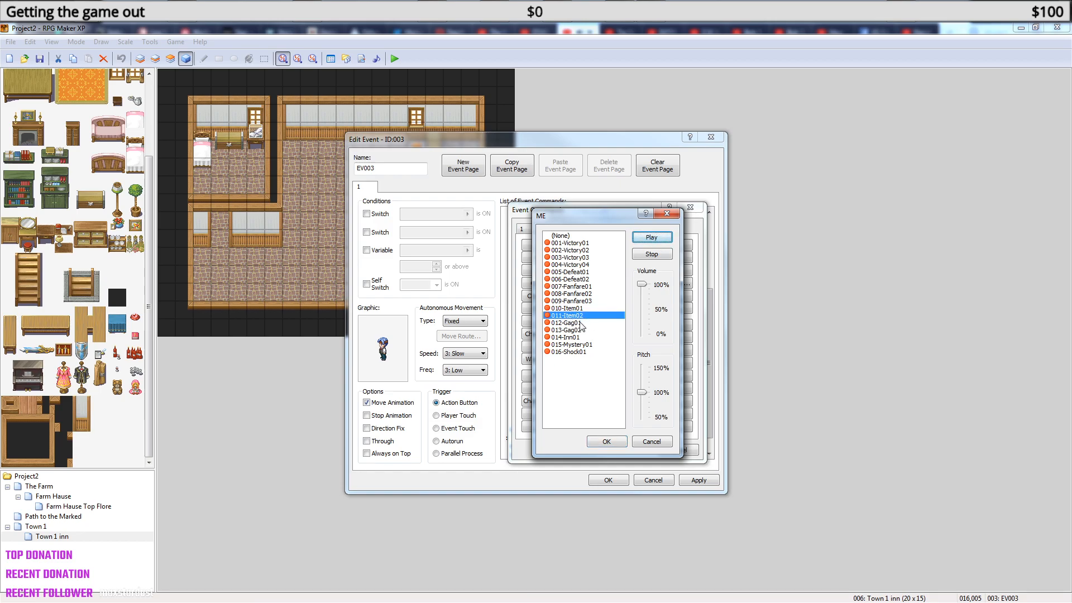
click(589, 322)
click(659, 239)
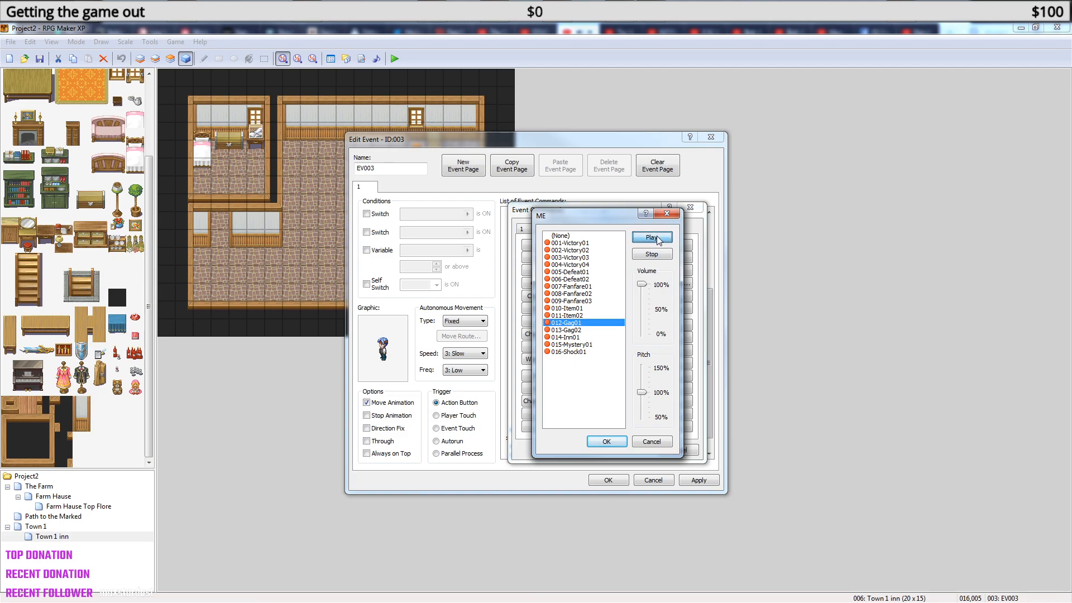
click(579, 330)
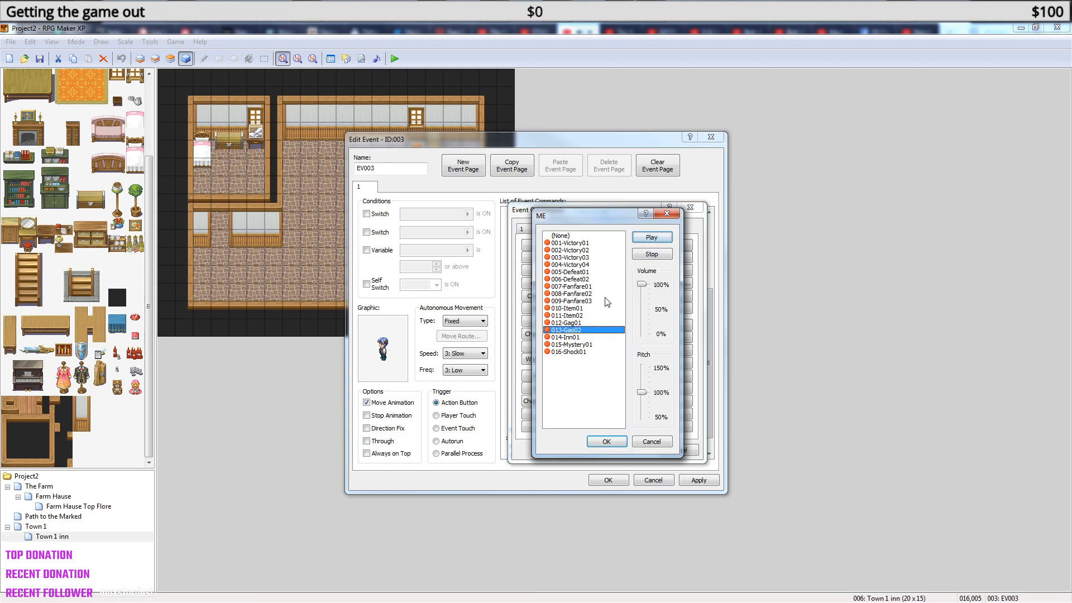
click(650, 240)
click(577, 337)
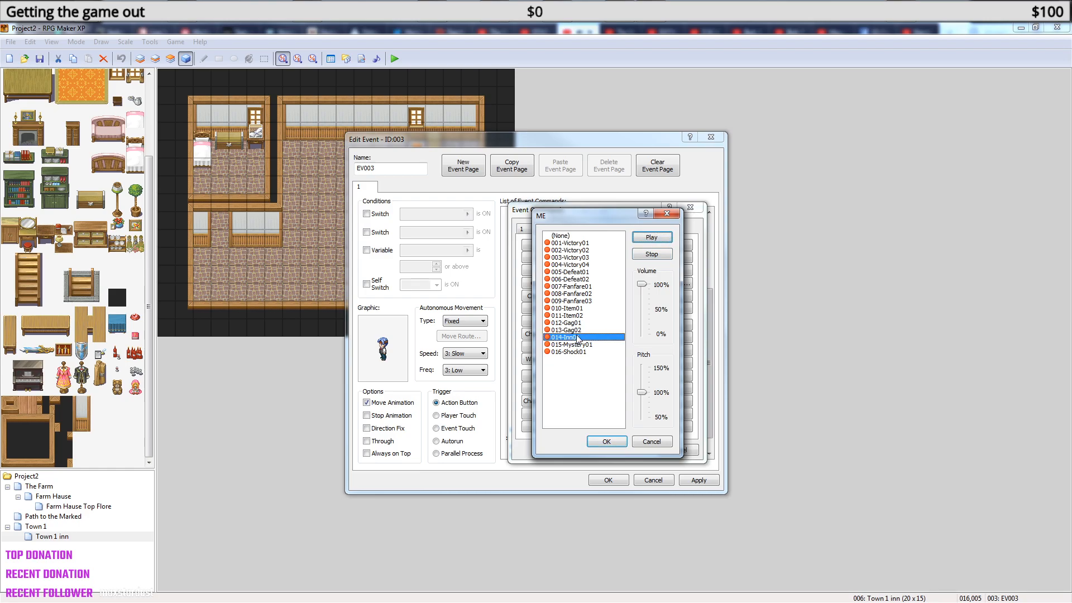
click(643, 240)
click(592, 345)
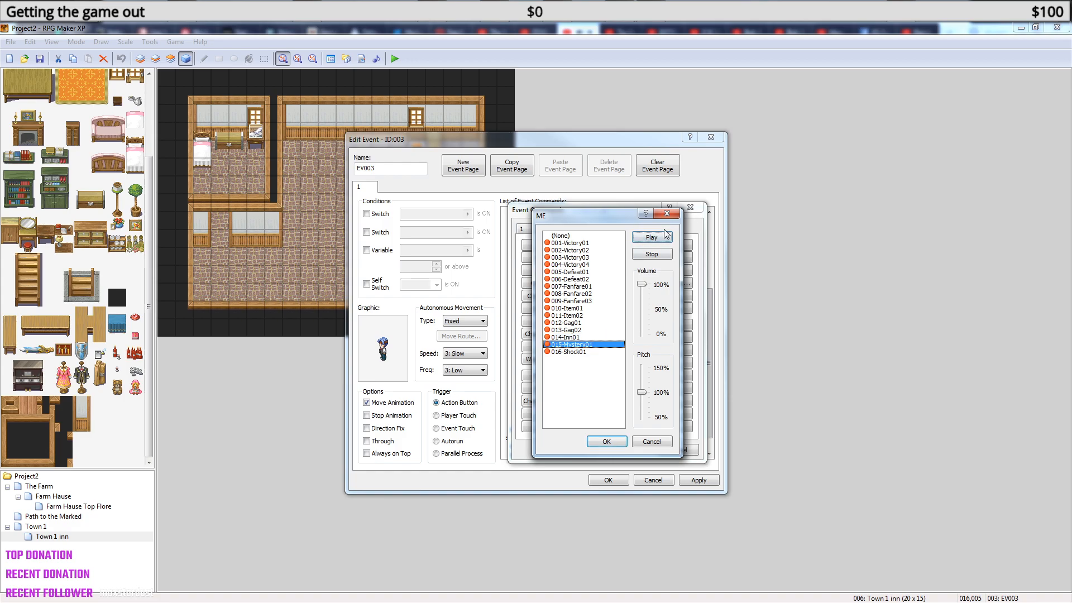
click(581, 353)
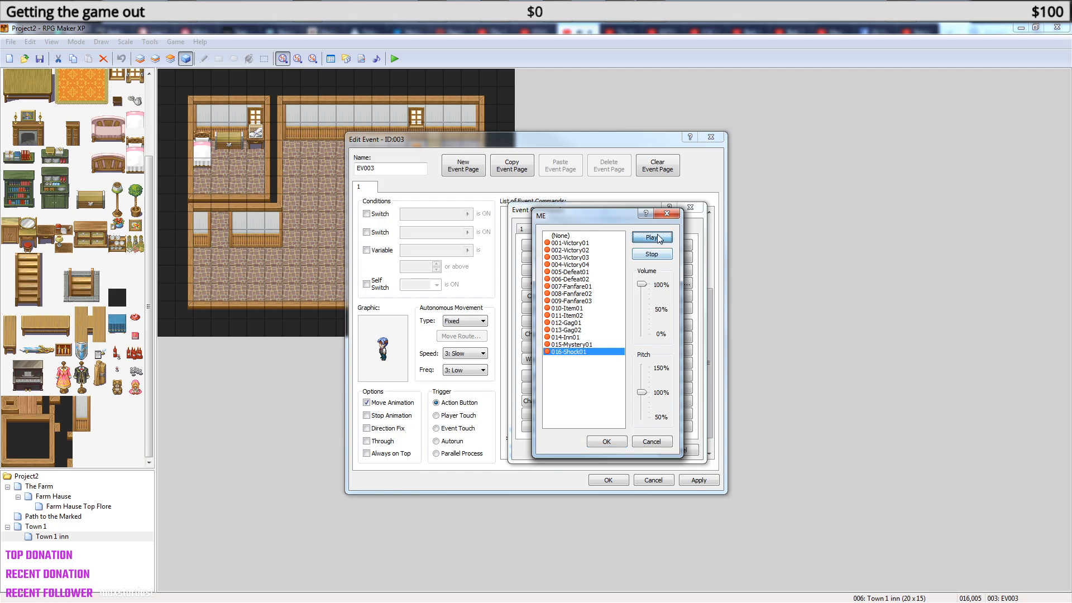
- Add a Play ME command using 010-Item01 at volume 75
click(580, 309)
click(652, 237)
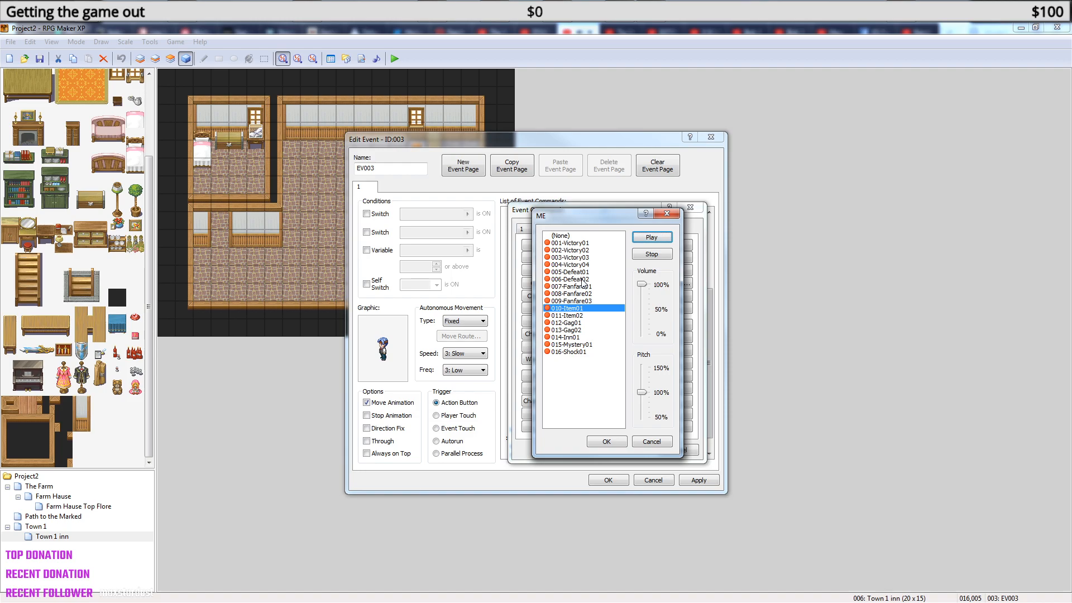
drag(643, 285, 652, 300)
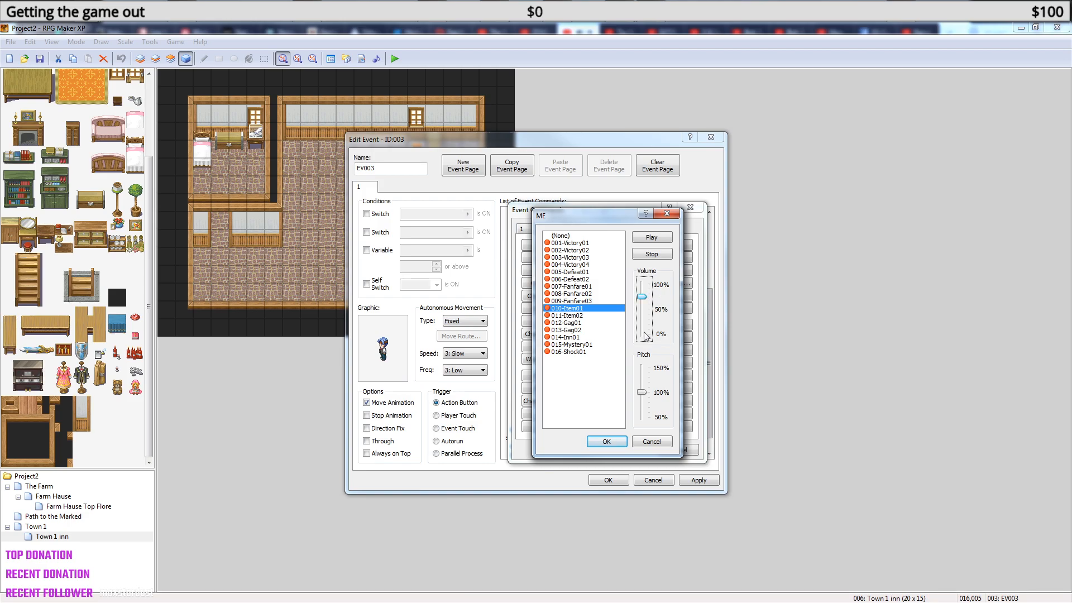
click(604, 441)
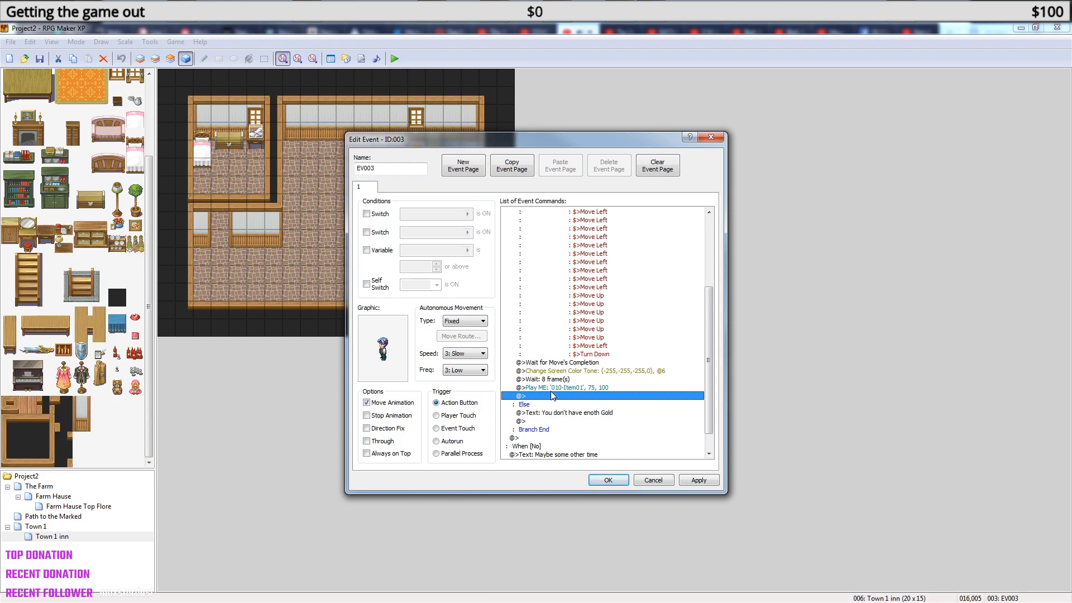
- Copy the black Change Screen Color Tone and 8-frame Wait commands and paste them below the Play ME command
click(589, 372)
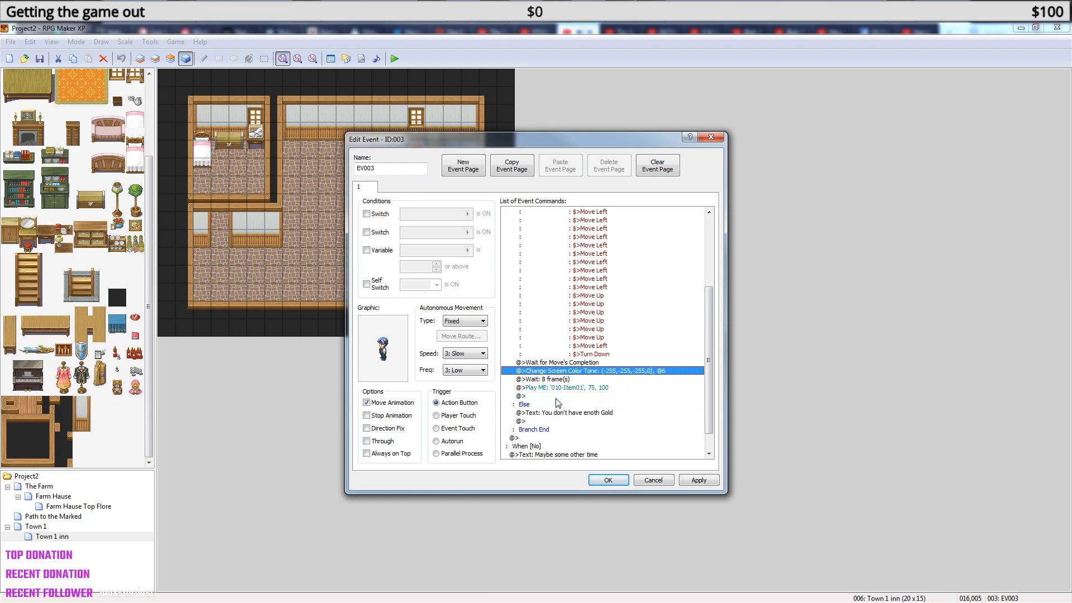
click(553, 396)
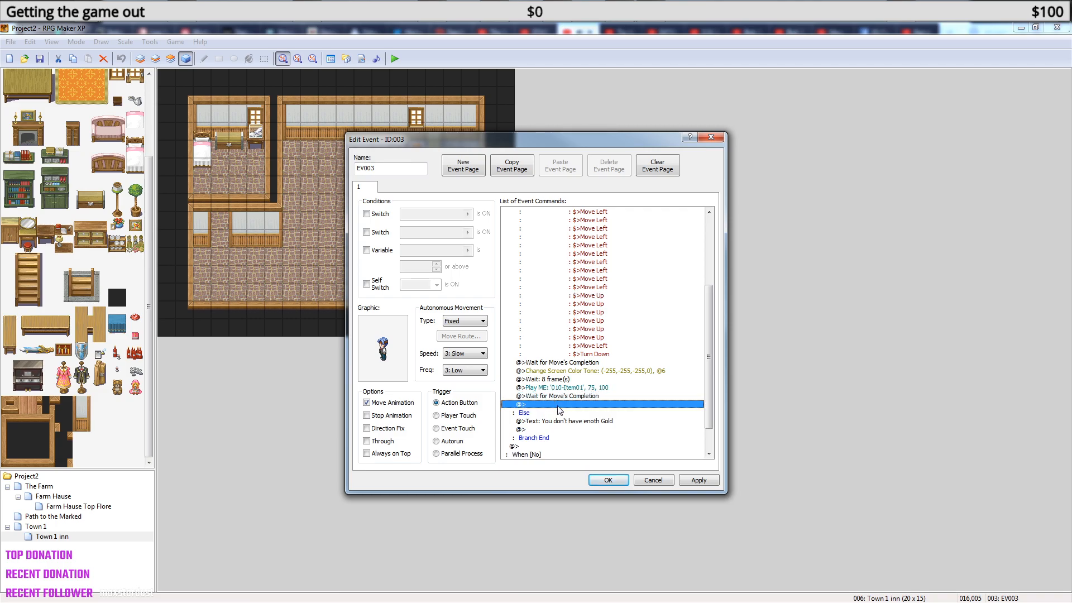
click(570, 372)
click(566, 380)
shift+click(568, 370)
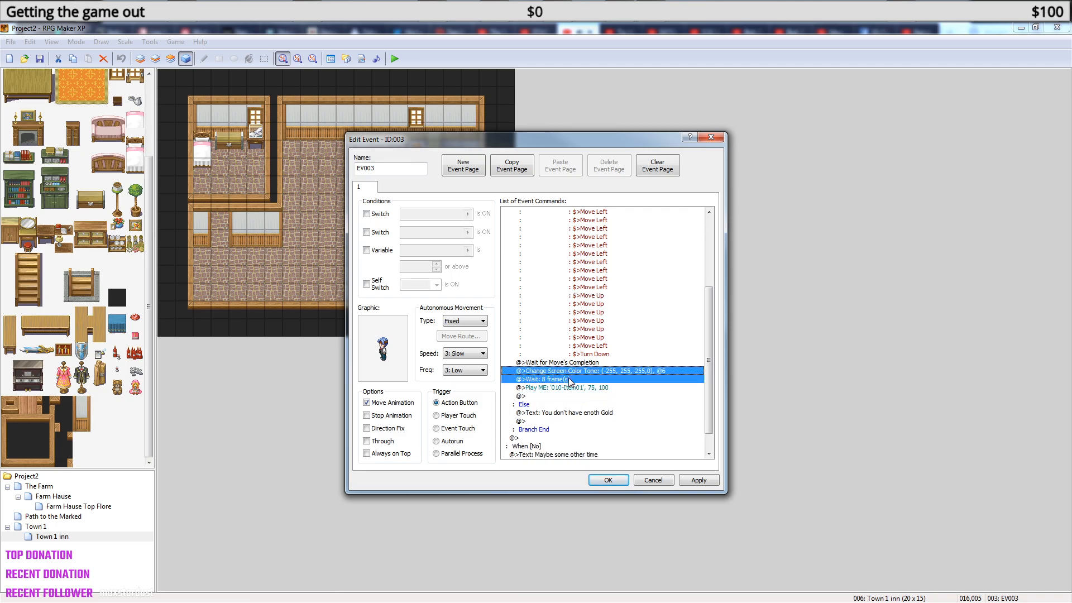
click(542, 395)
key(ctrl+v)
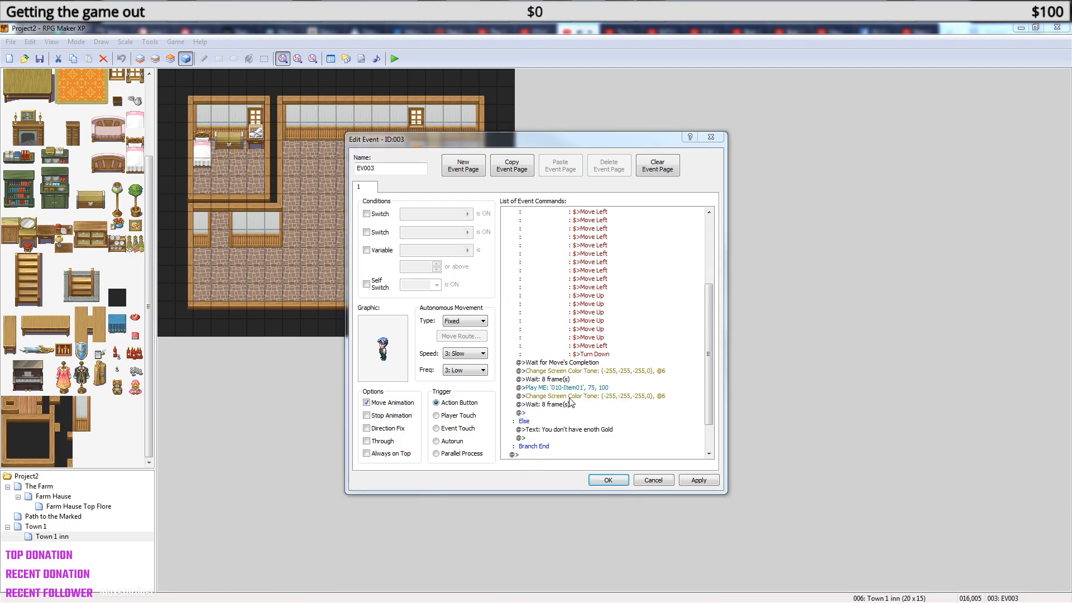
- Set red, green, blue and gray to 255 in the pasted Change Screen Color Tone, and close the event without saving
double_click(569, 412)
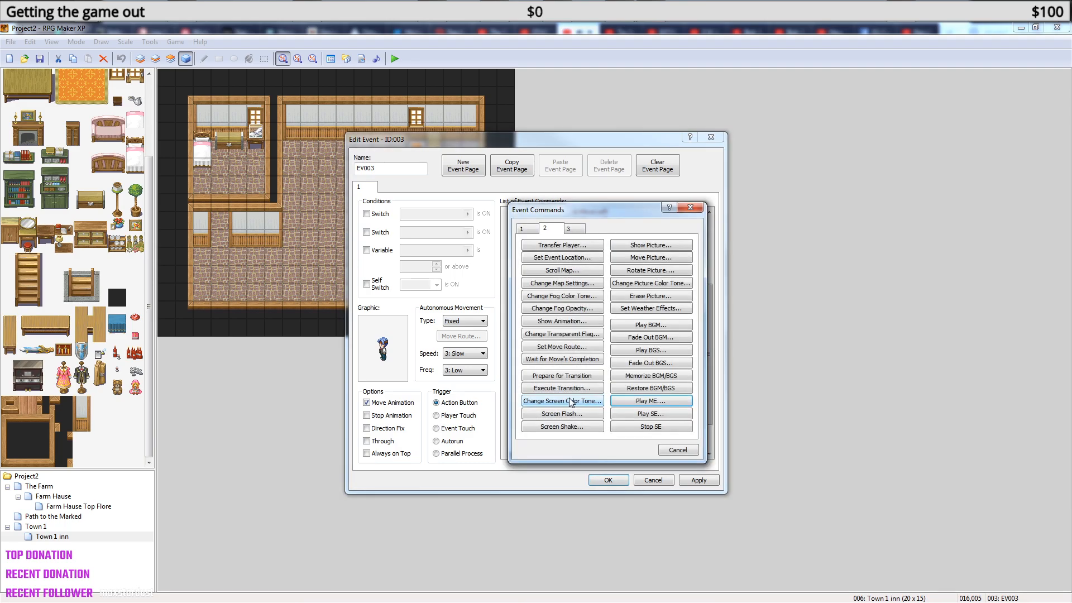
click(695, 210)
right_click(577, 394)
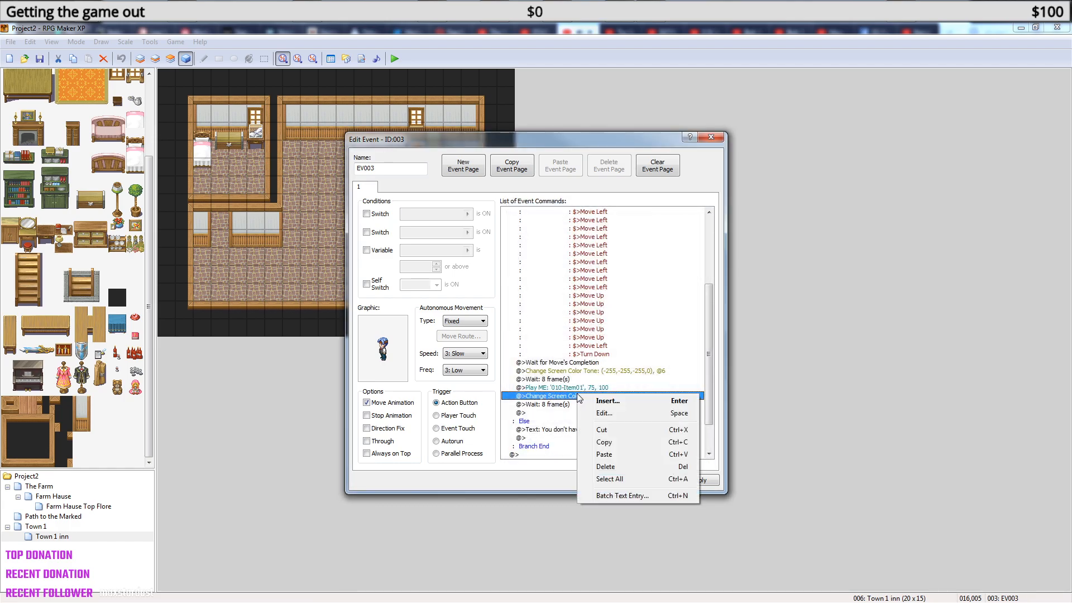
click(614, 412)
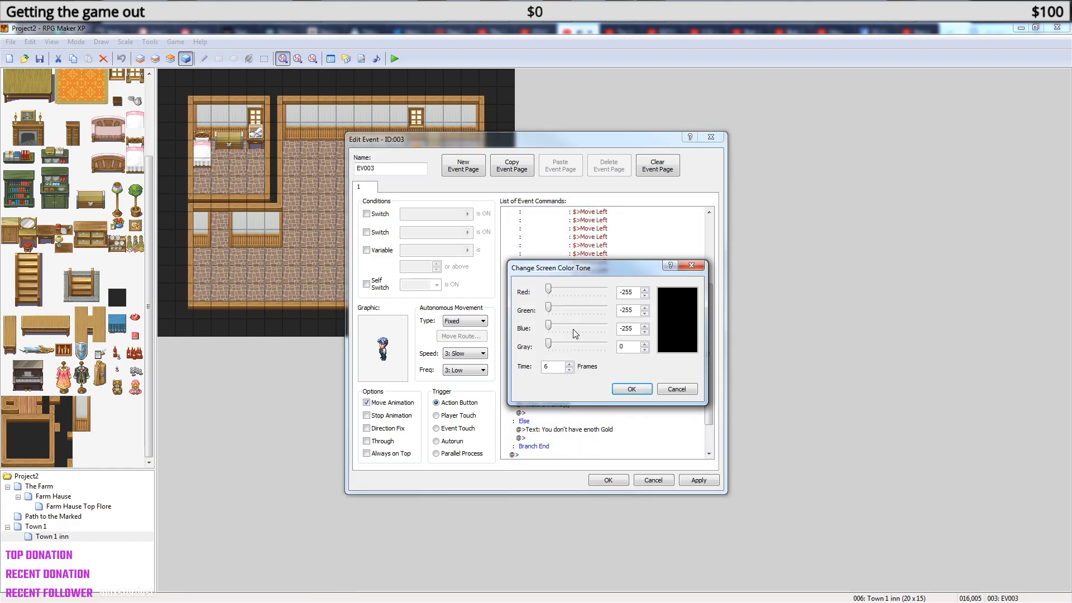
drag(549, 292, 634, 286)
drag(555, 309, 623, 324)
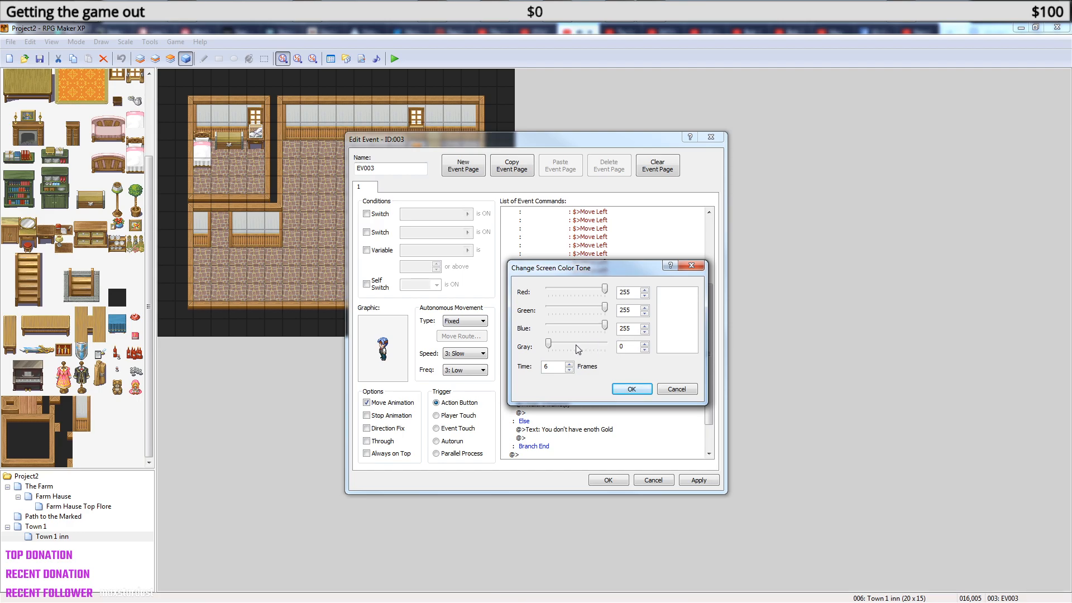
drag(549, 345, 606, 345)
click(631, 389)
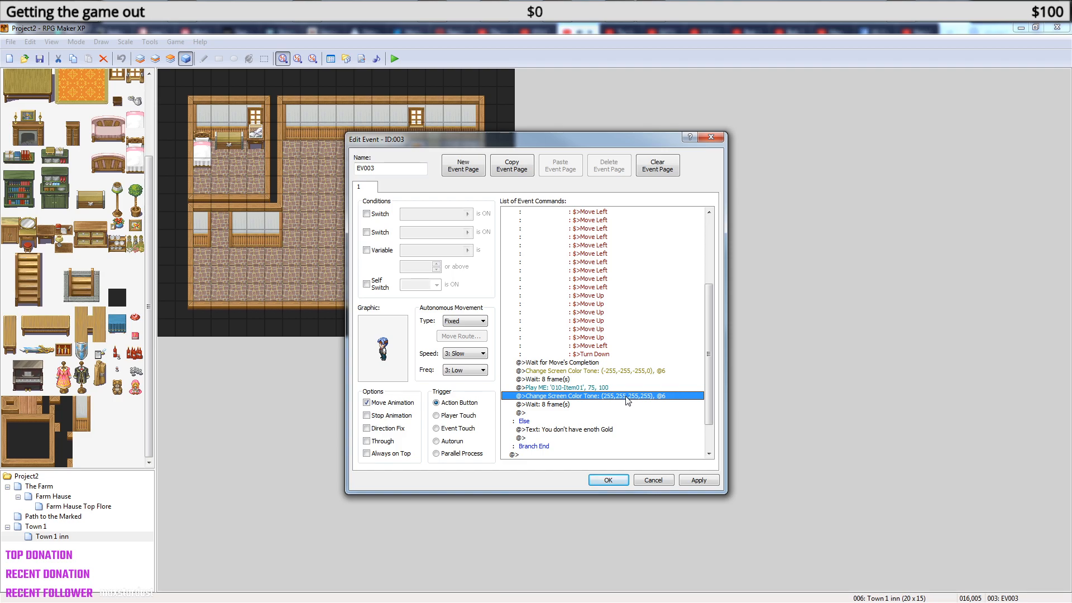
click(710, 137)
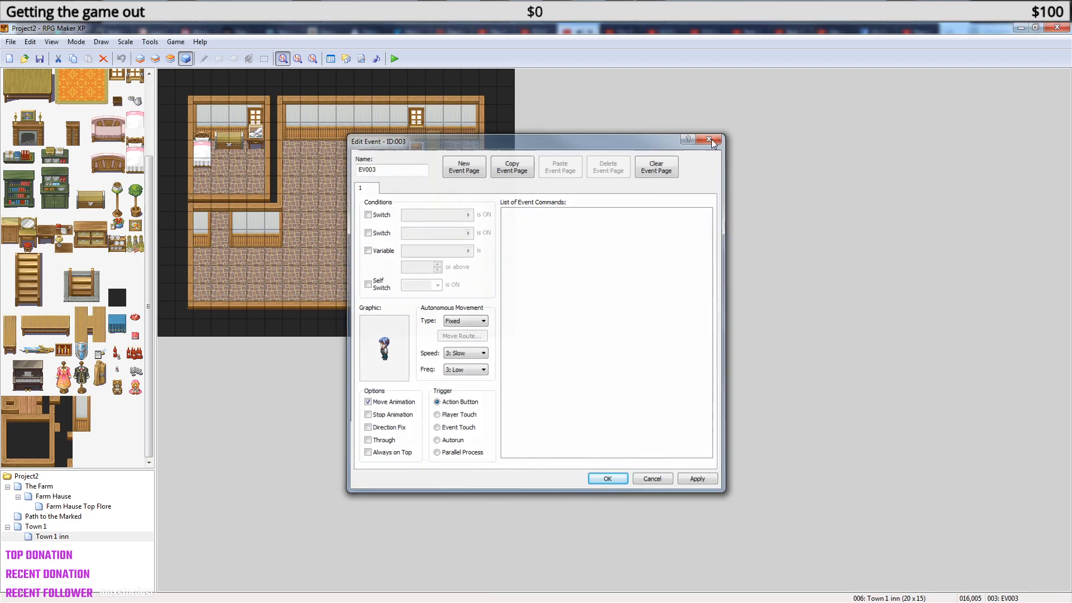
- Review the page 2 commands of the Next door event on the Town 1 map
click(40, 527)
double_click(327, 203)
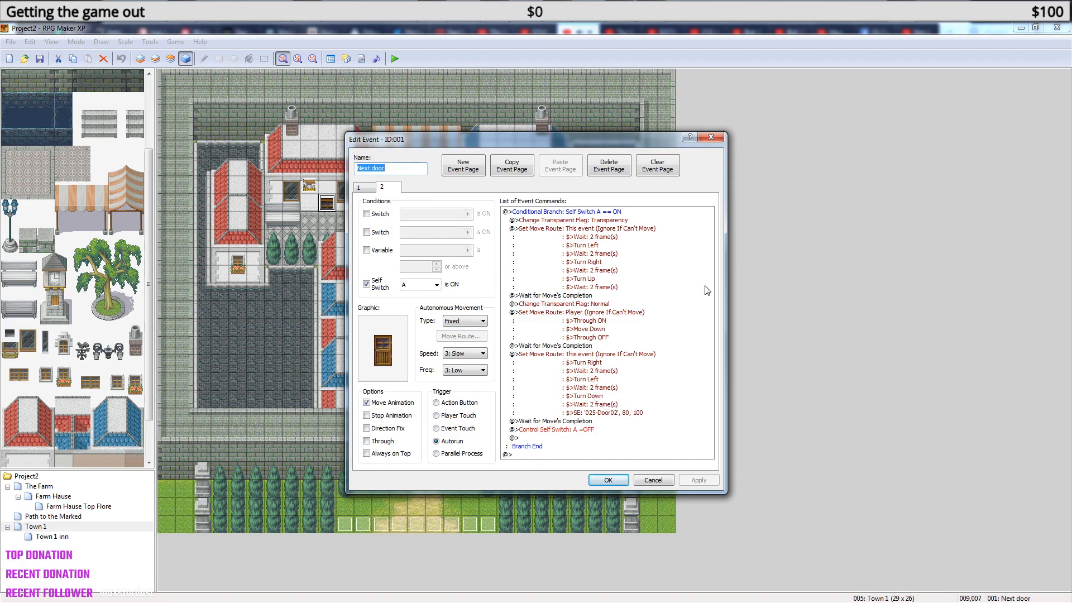
click(589, 421)
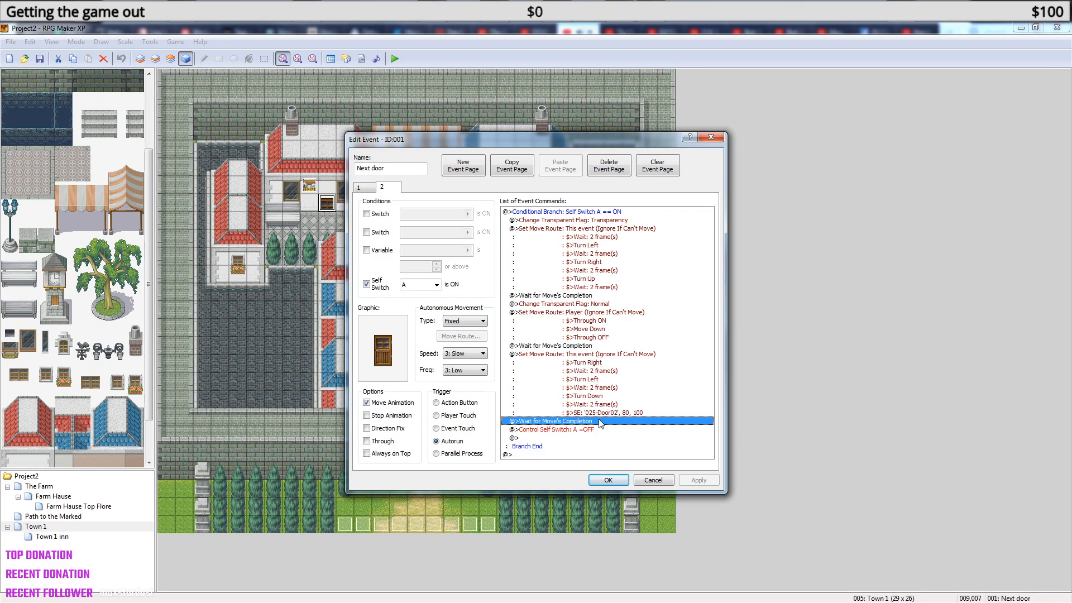
click(607, 221)
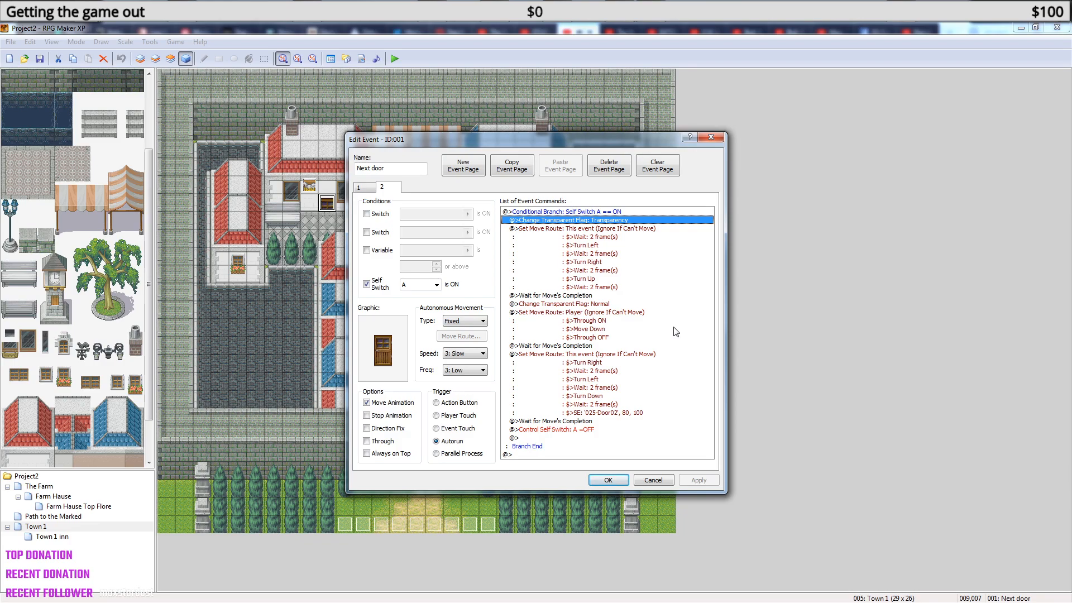
click(718, 141)
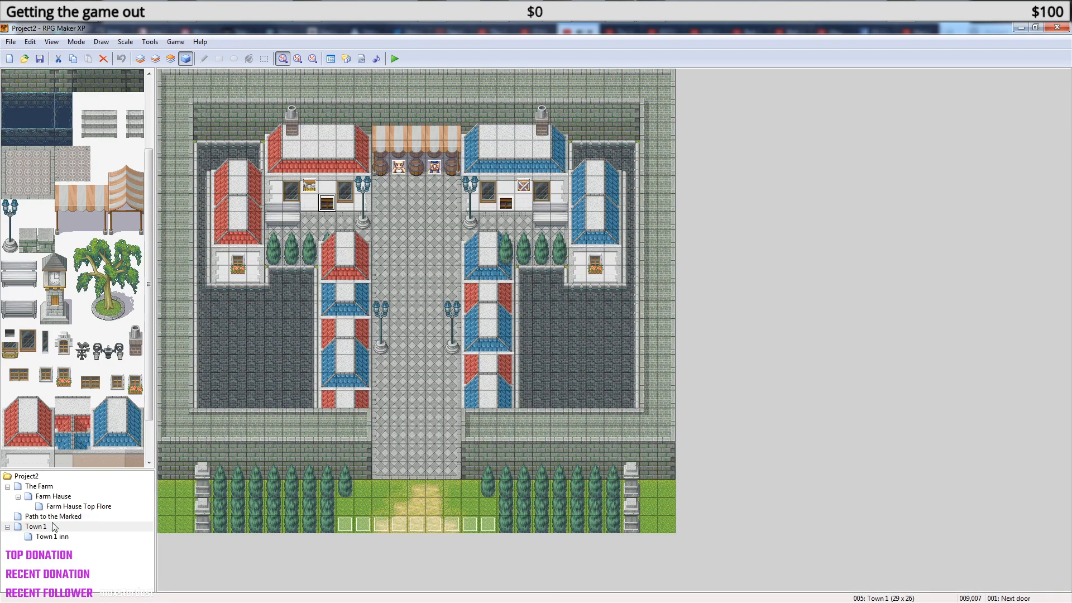
- Check the screen tone and transfer commands in the Exit event on the Town 1 inn map
click(54, 536)
double_click(452, 328)
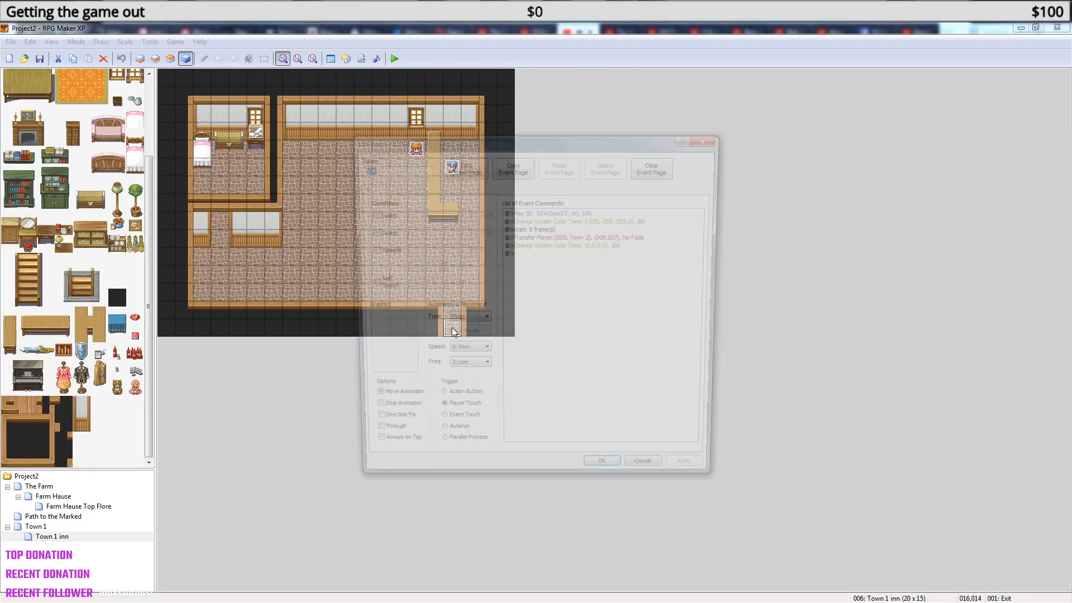
click(588, 246)
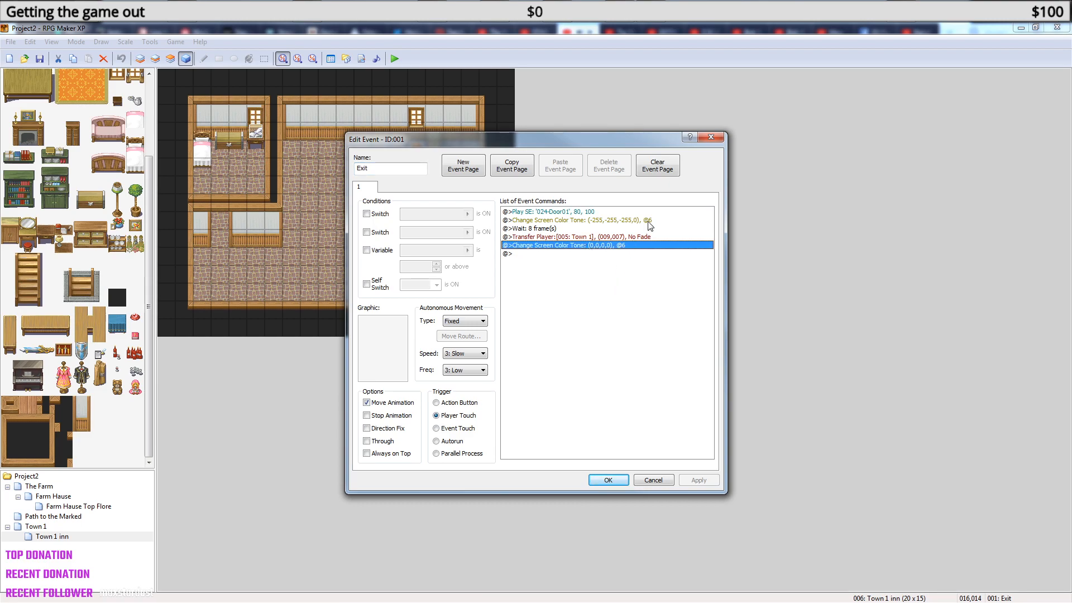
click(712, 137)
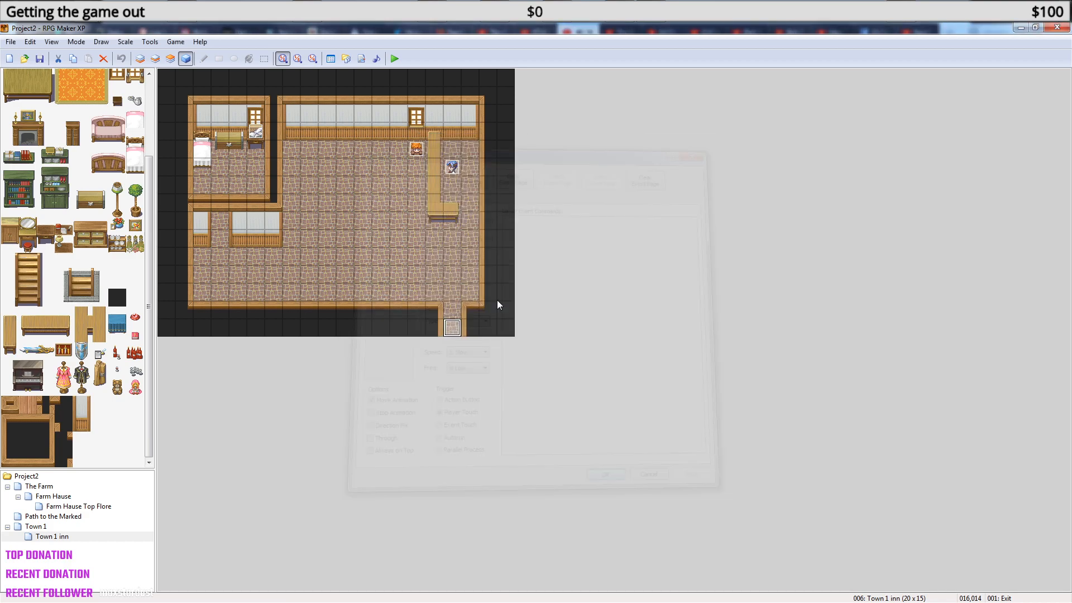
- In the innkeeper event EV003, insert a Change Screen Color Tone of (-255,-255,-255,0) over 6 frames below Wait for Move's Completion
double_click(452, 166)
scroll(710, 319, down, 5)
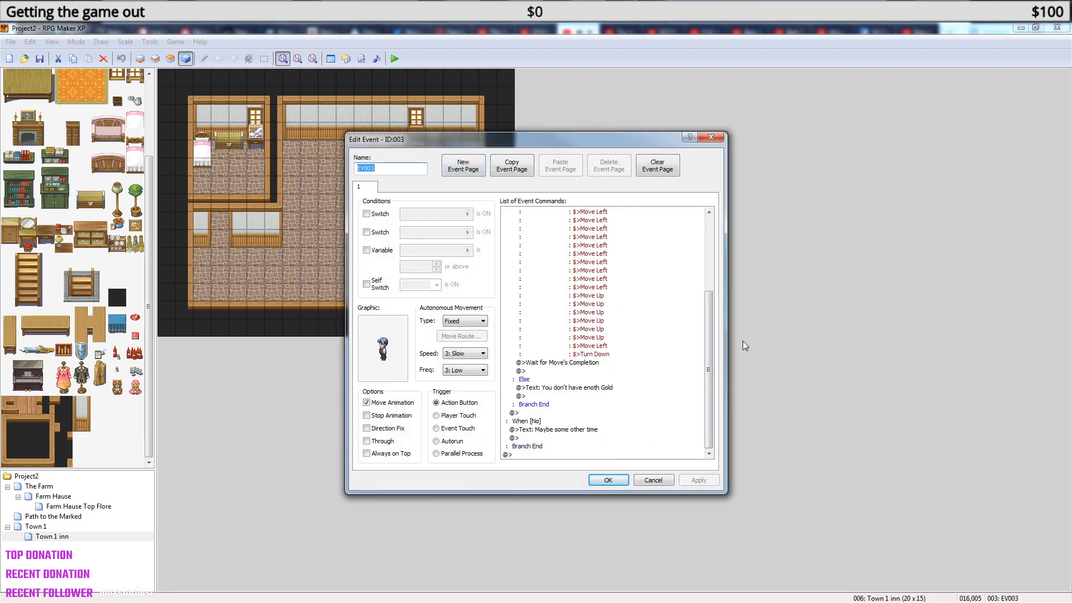
mouse_move(709, 352)
mouse_down()
mouse_move(714, 259)
mouse_move(707, 340)
mouse_up()
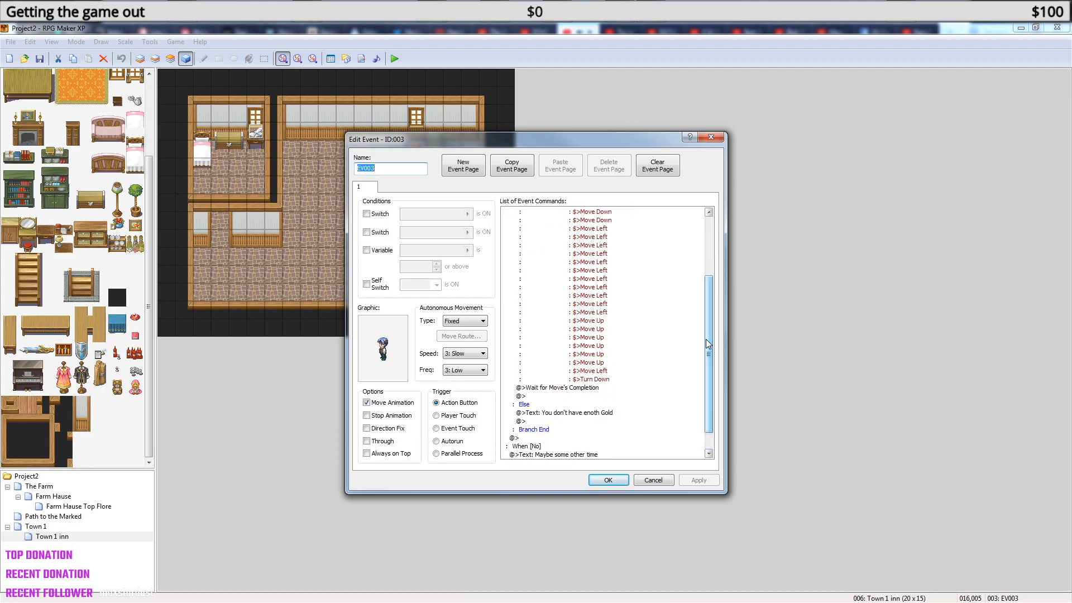
click(588, 395)
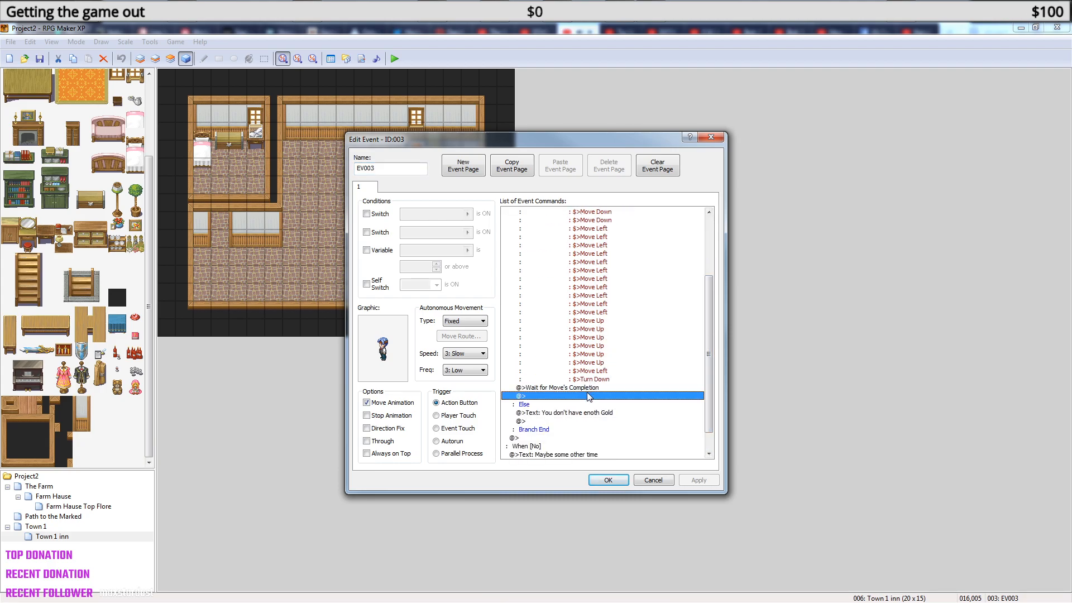
right_click(589, 394)
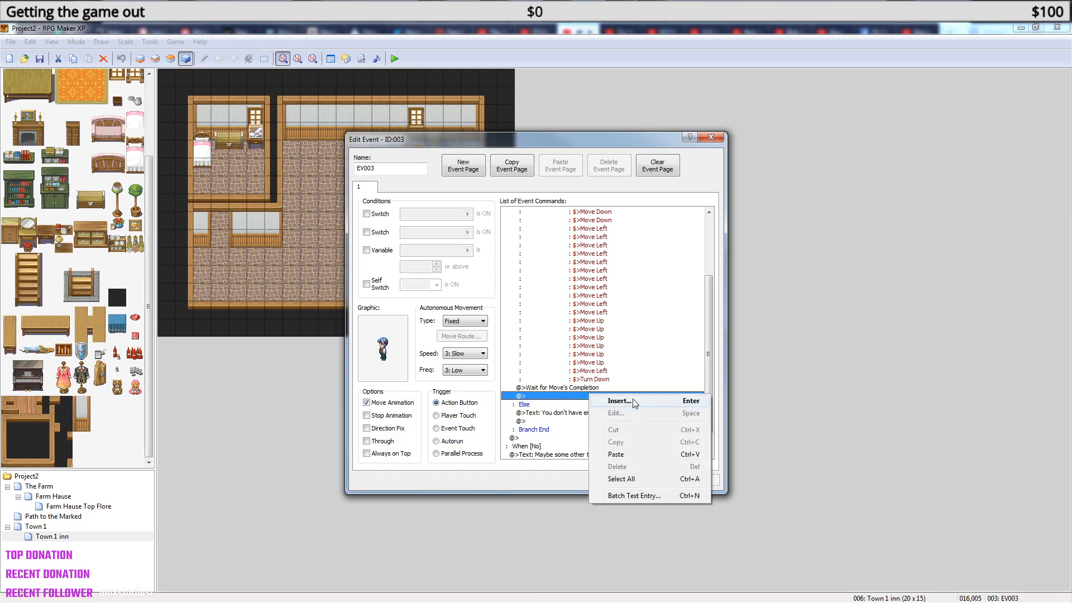
click(634, 401)
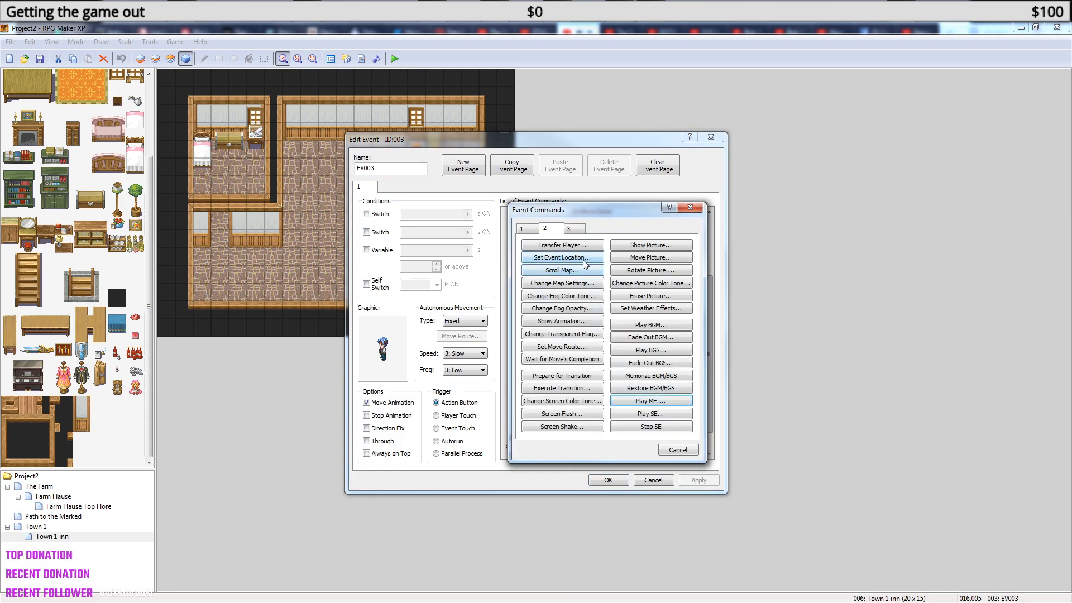
drag(617, 211, 769, 183)
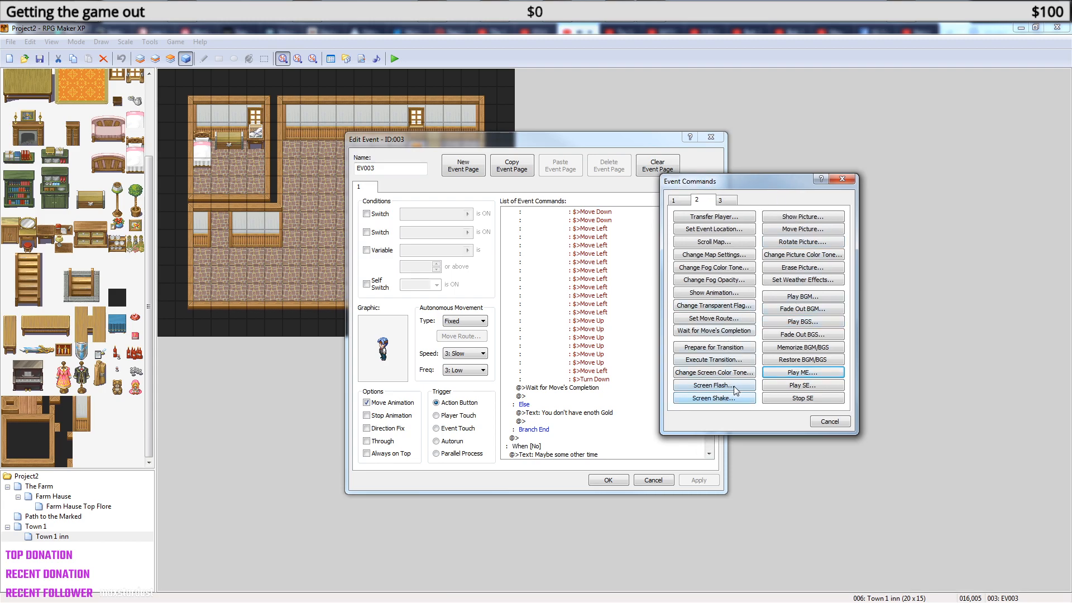
click(727, 373)
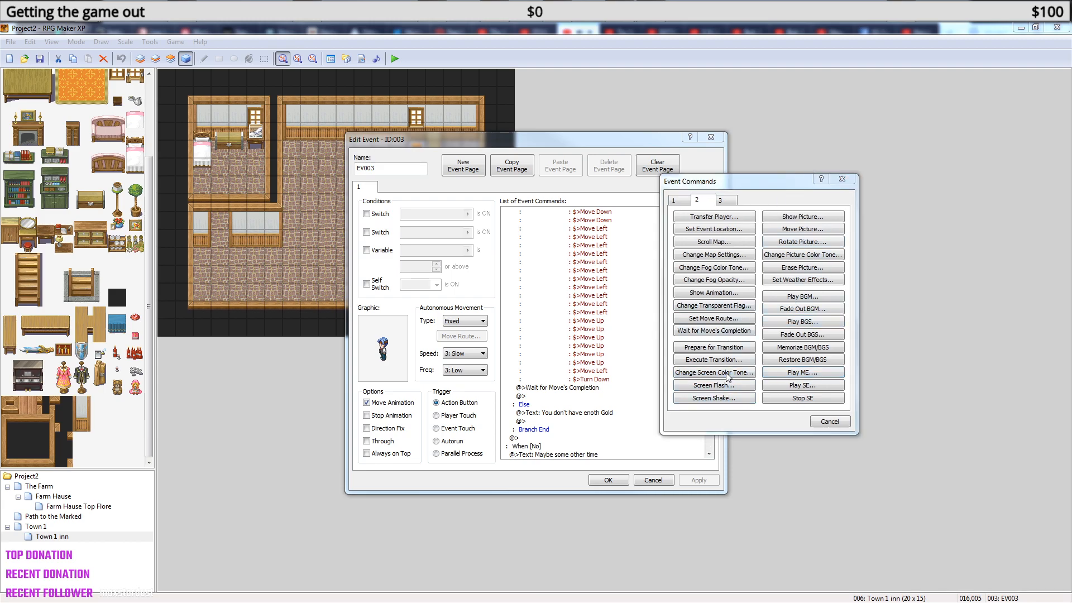
drag(728, 261, 680, 338)
text(6)
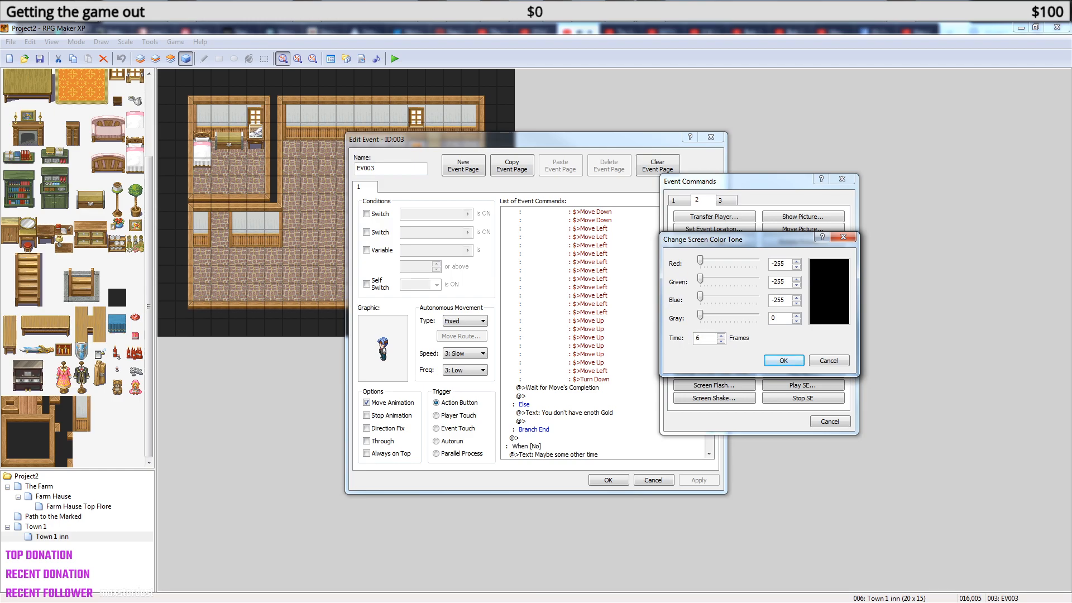
click(783, 360)
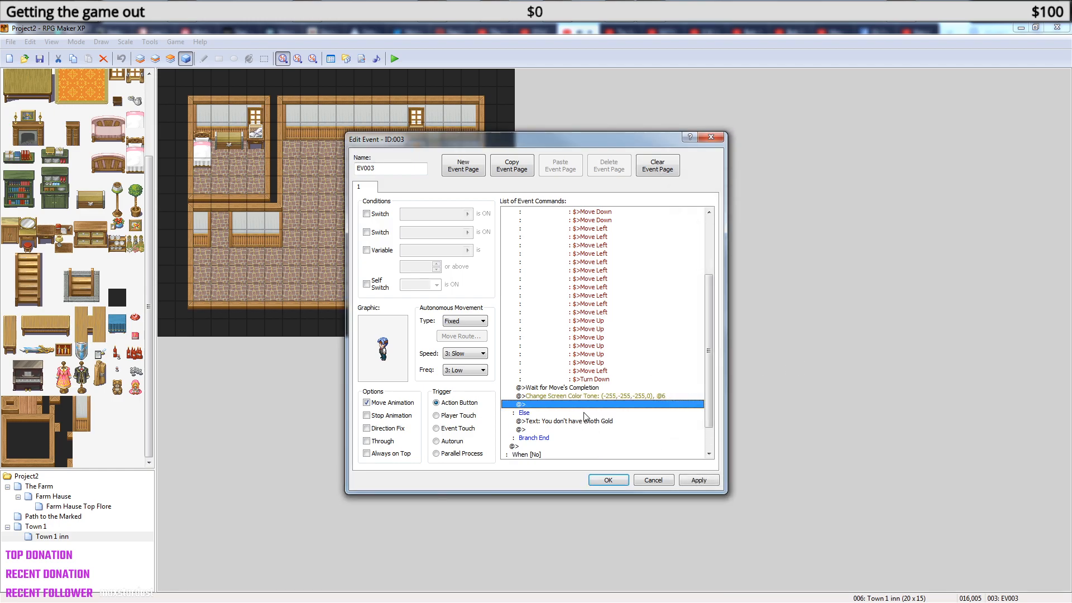
- Add a Wait command of 8 frames below the black Change Screen Color Tone
right_click(587, 404)
click(623, 410)
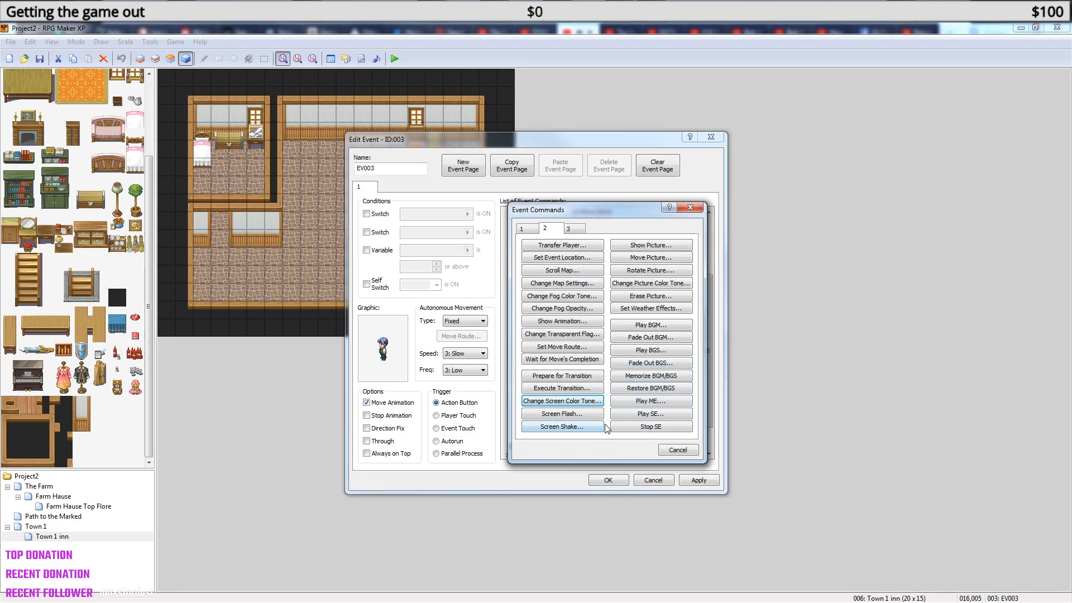
click(522, 229)
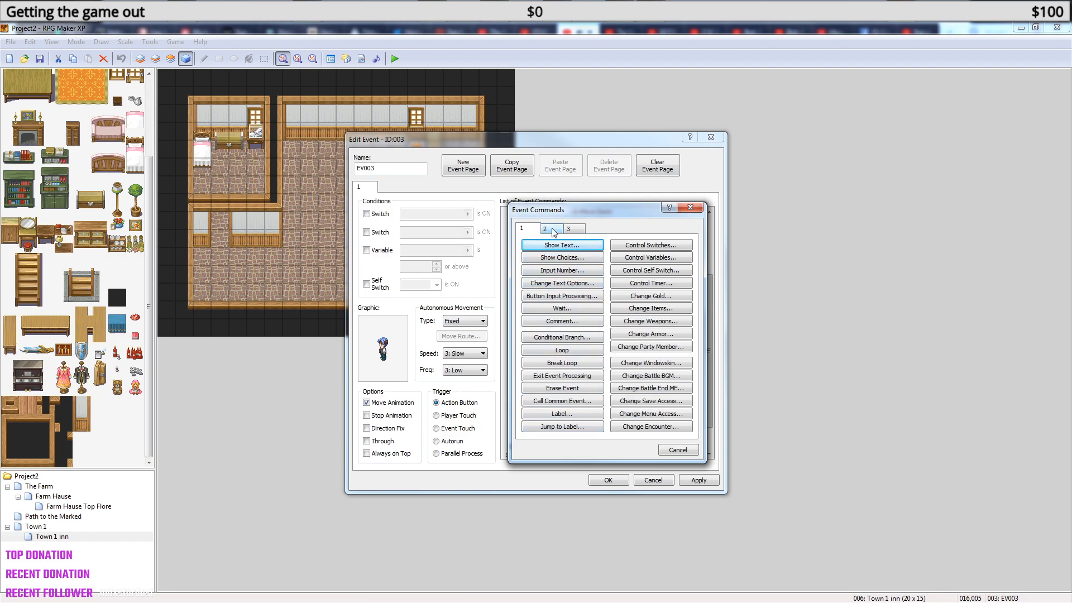
click(562, 308)
text(8)
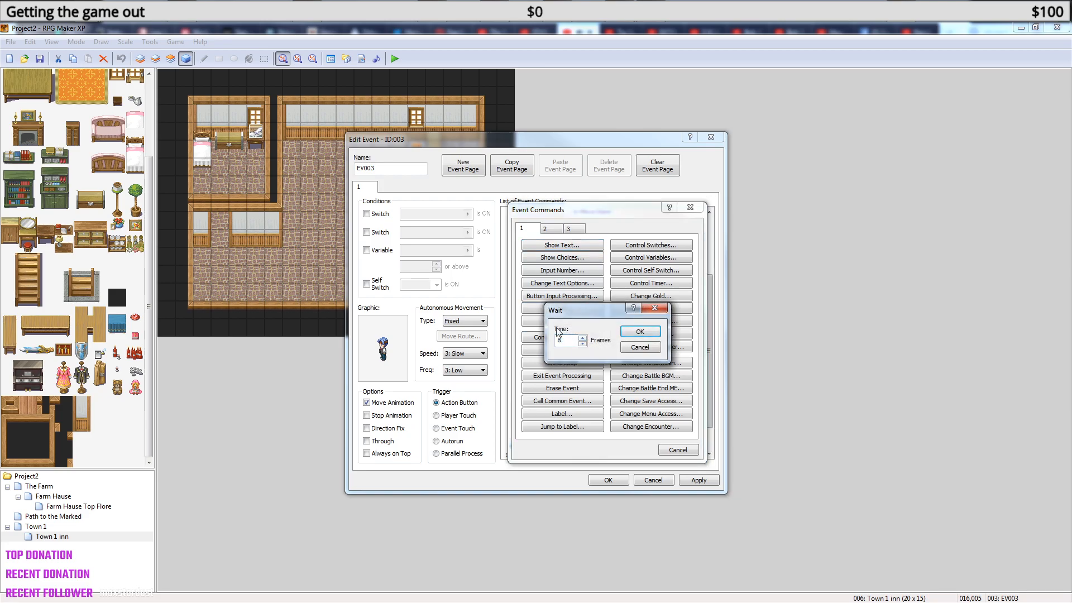
click(637, 332)
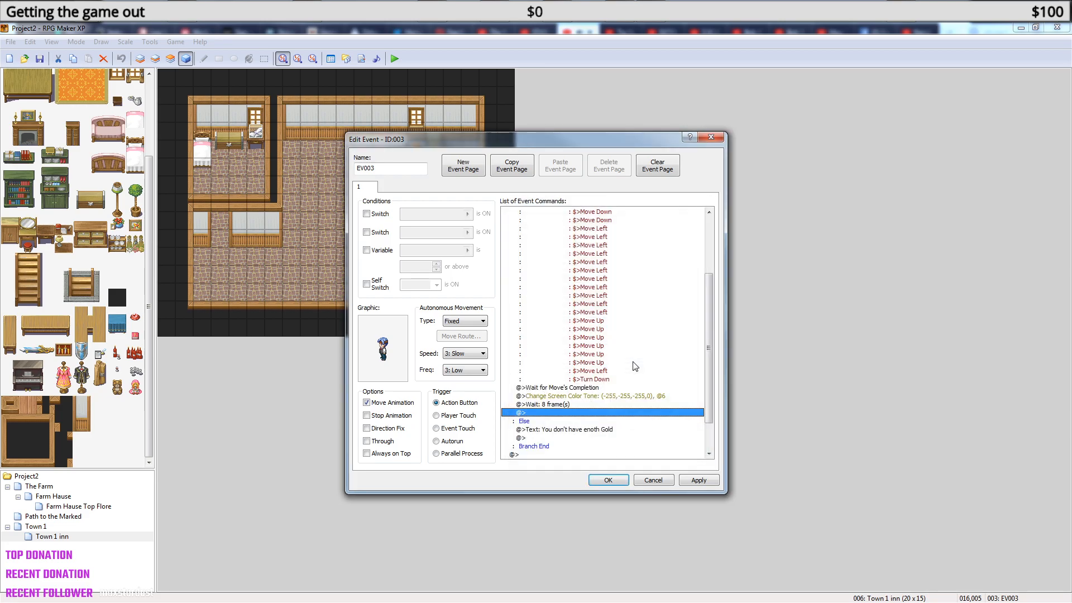
- Add a Play ME command with 010-Item01 at 75% volume below the 8-frame Wait
right_click(567, 414)
click(590, 418)
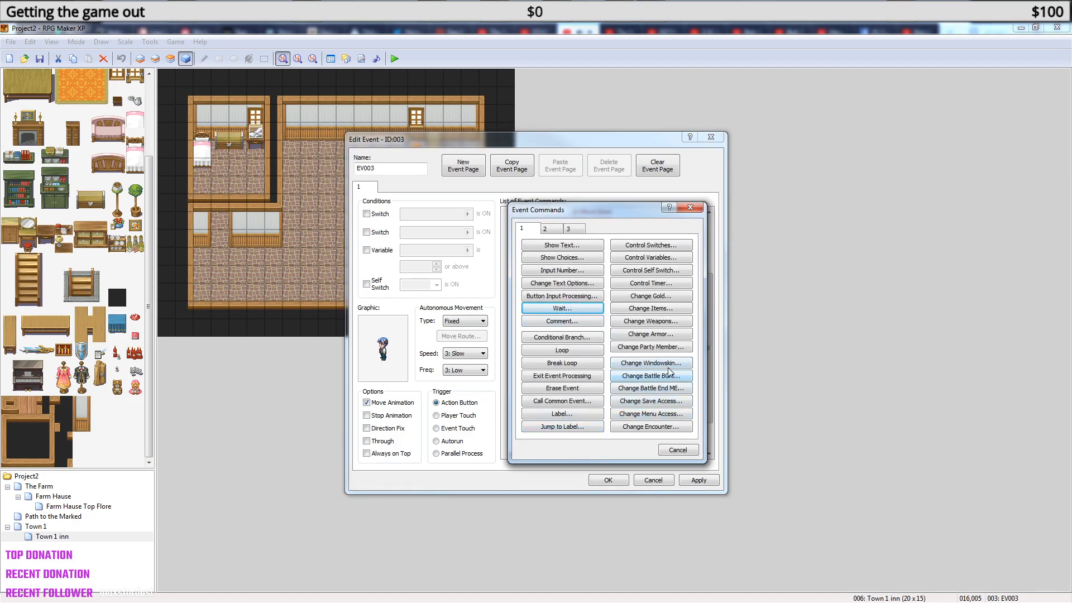
click(552, 228)
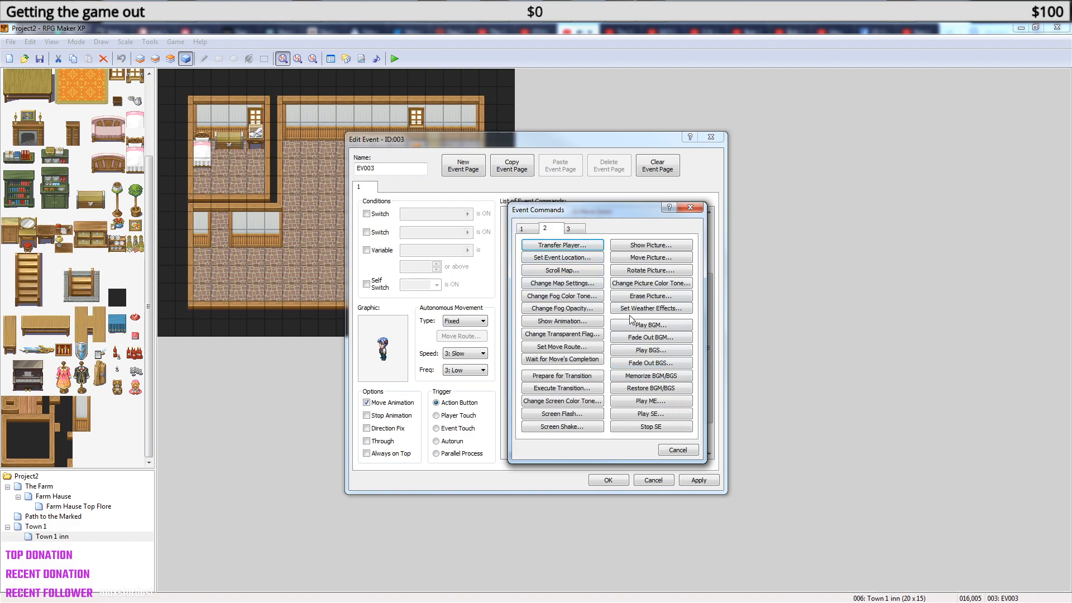
click(666, 403)
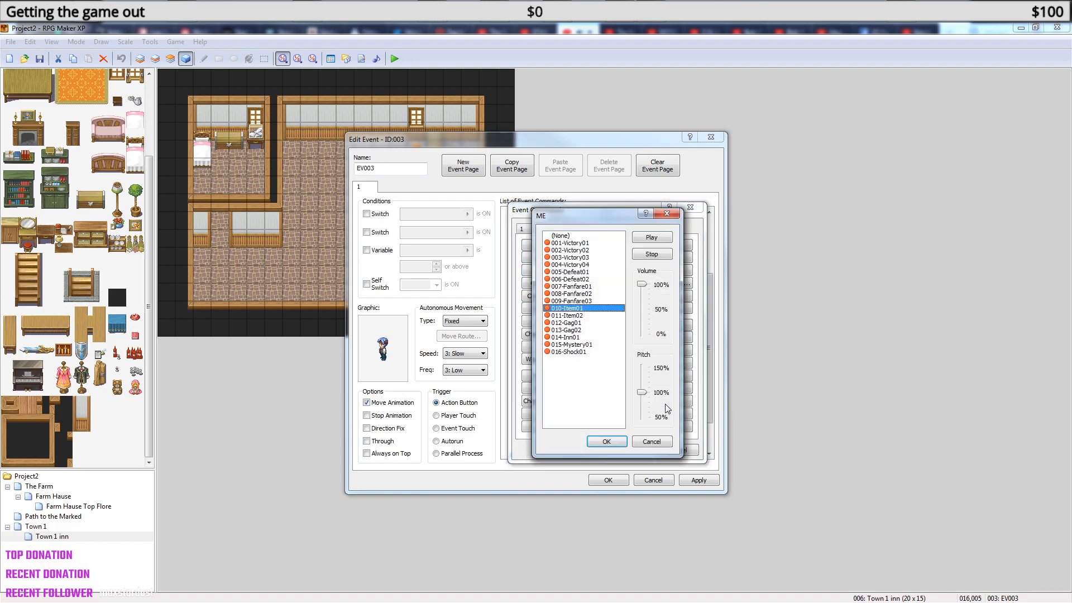
drag(642, 284, 659, 300)
click(653, 243)
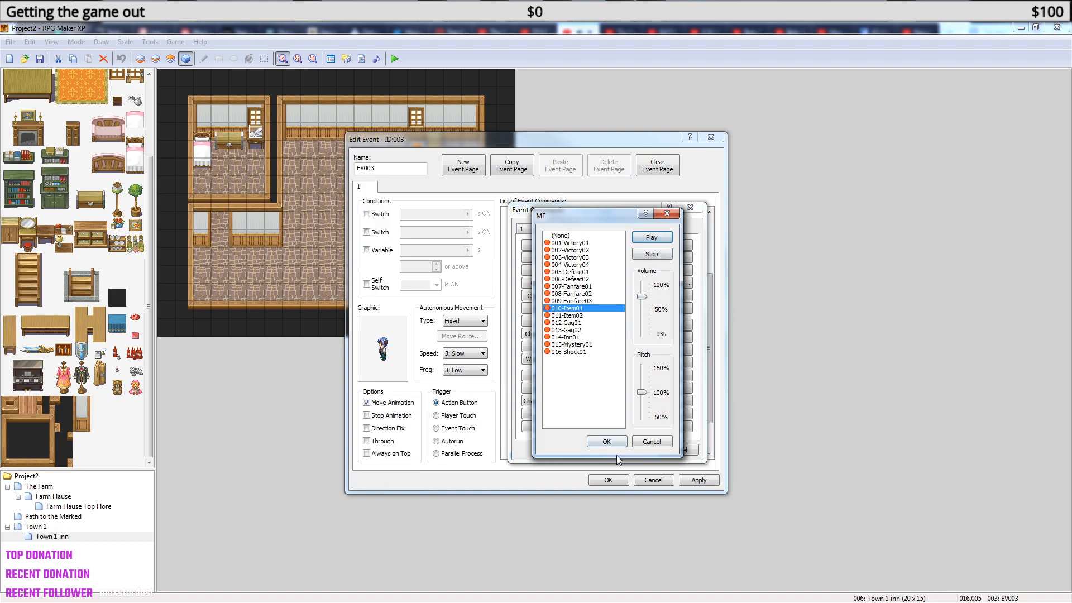
click(611, 439)
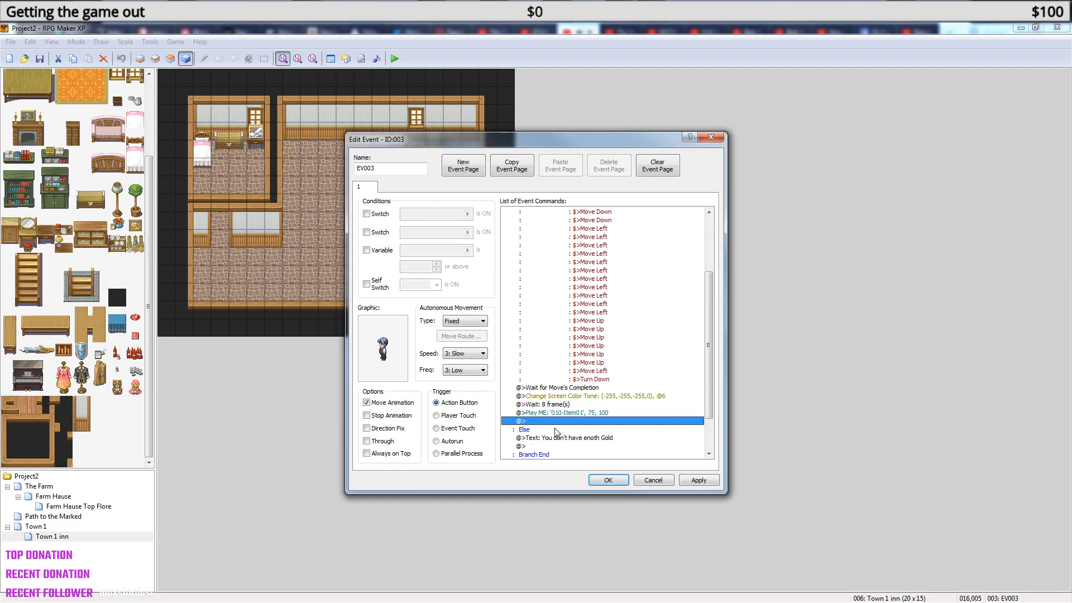
- Duplicate the black Change Screen Color Tone and 8-frame Wait commands below the Play ME command
click(559, 397)
click(559, 405)
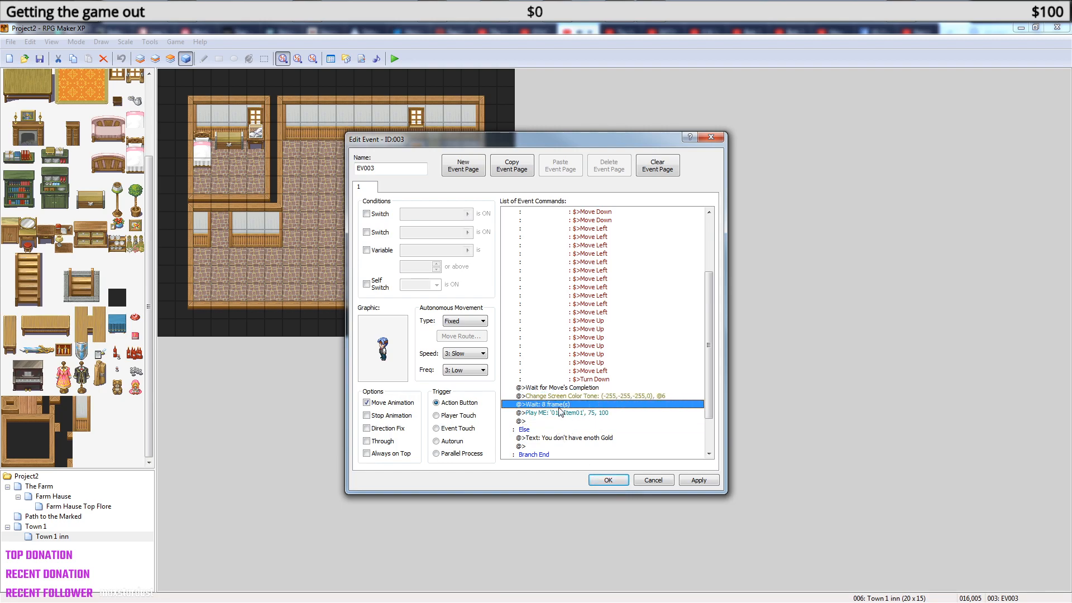
shift+click(560, 388)
click(560, 395)
shift+click(561, 406)
key(Delete)
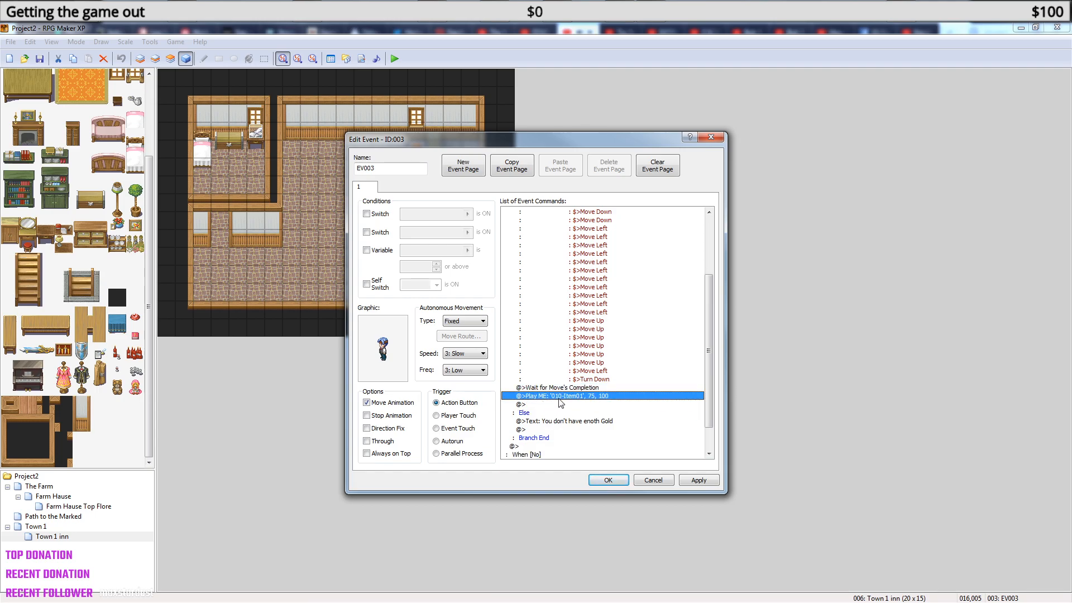
key(ctrl+v)
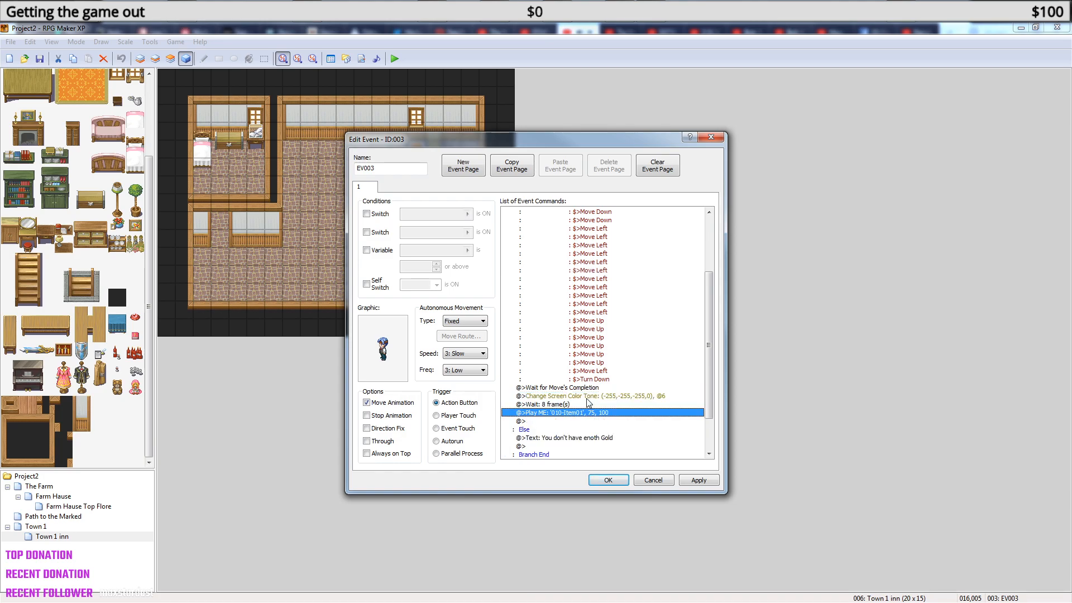
click(567, 421)
text(@>Change Screen Color Tone: (-255,-255,-255,0), @6 @>Wait: 8 frame(s))
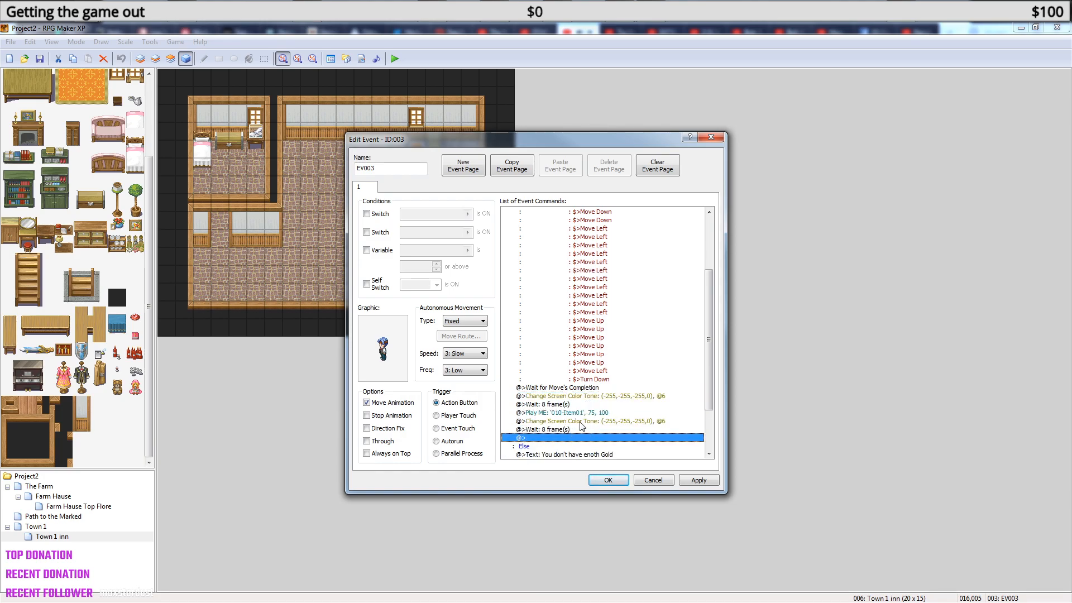
- Set red, green and blue to 0 in the second Change Screen Color Tone, and save the event
click(583, 422)
right_click(583, 422)
click(609, 441)
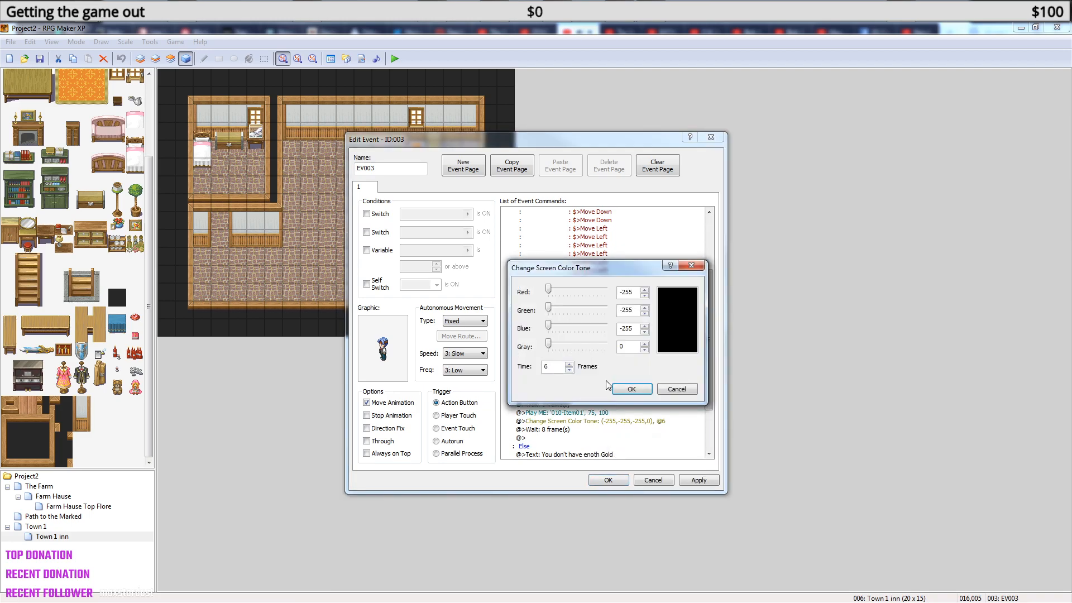
double_click(629, 293)
text(0)
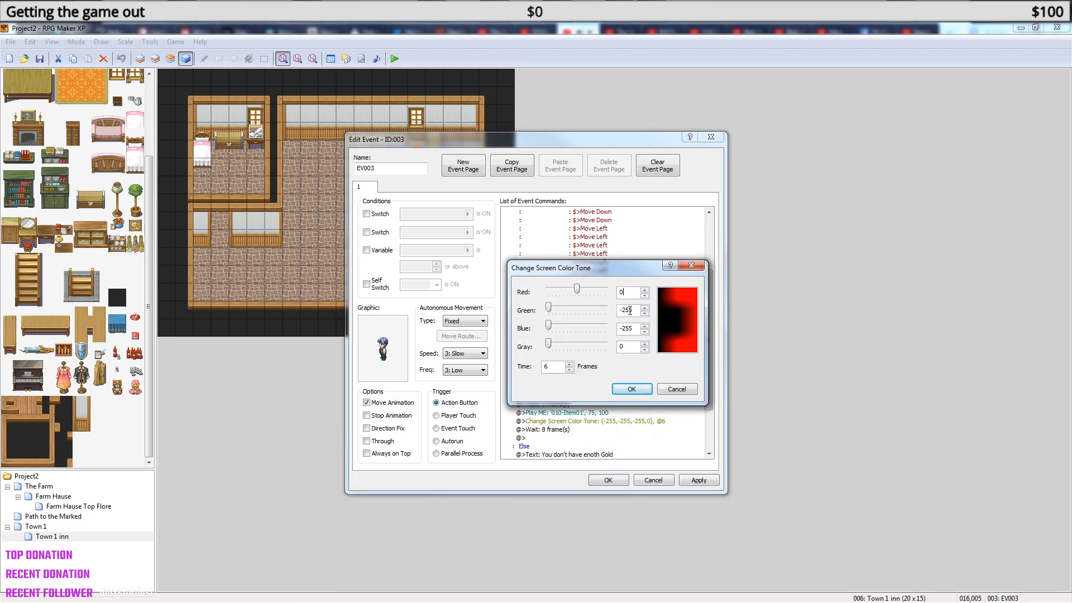
double_click(635, 309)
text(0)
double_click(637, 328)
text(0)
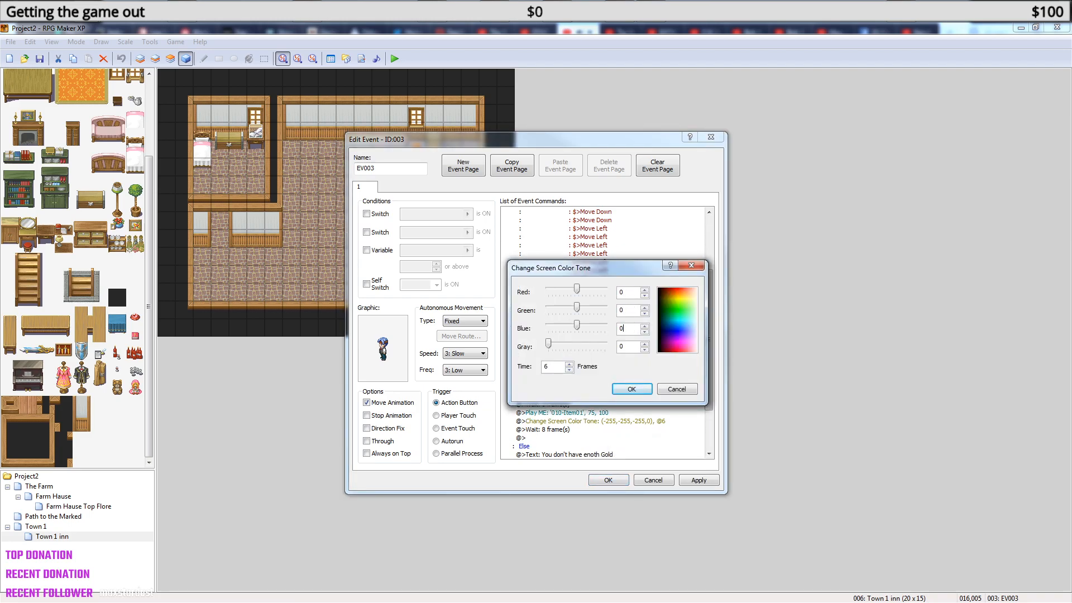
click(636, 387)
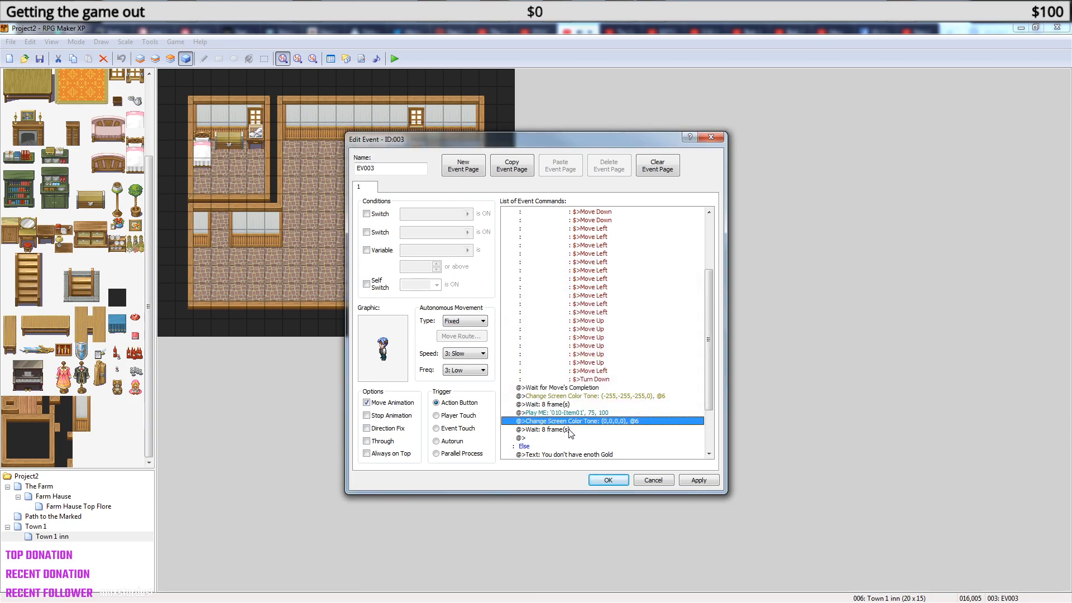
click(617, 480)
- Run a playtest of the game and continue from the saved game
click(395, 58)
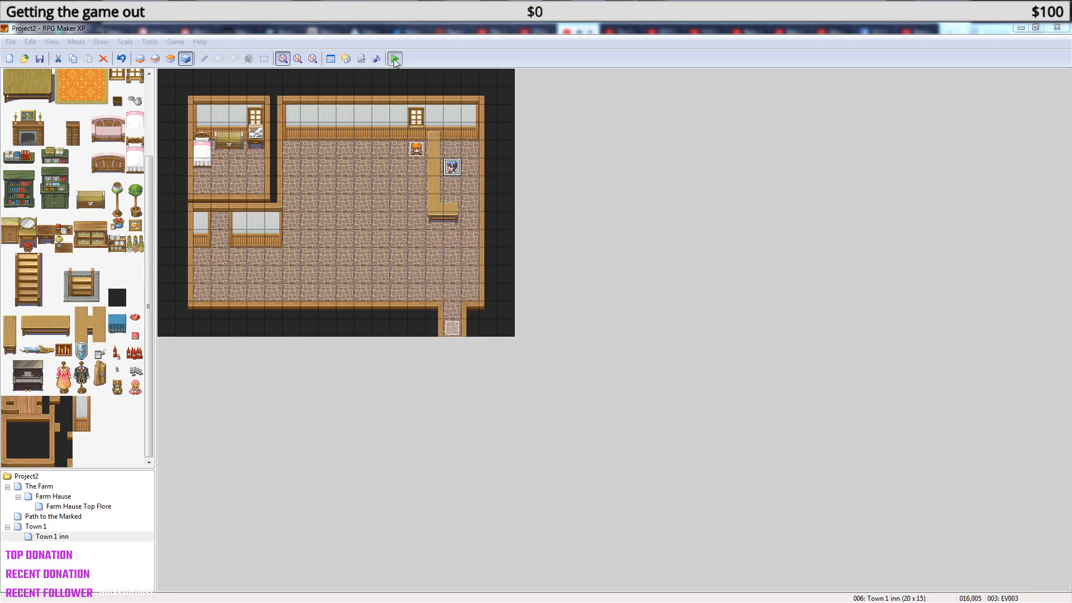
click(491, 343)
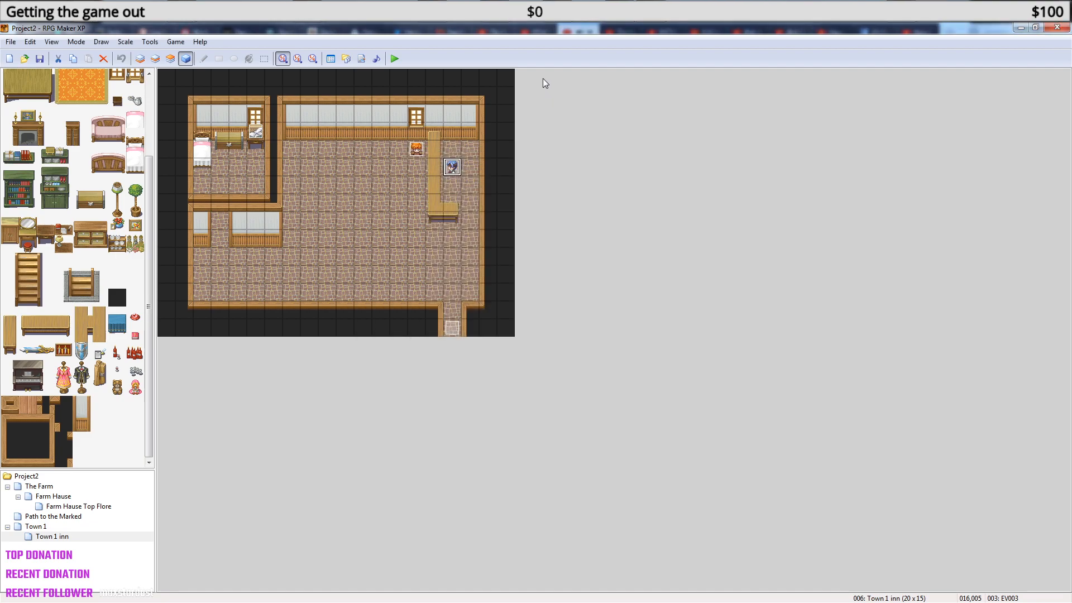
click(395, 58)
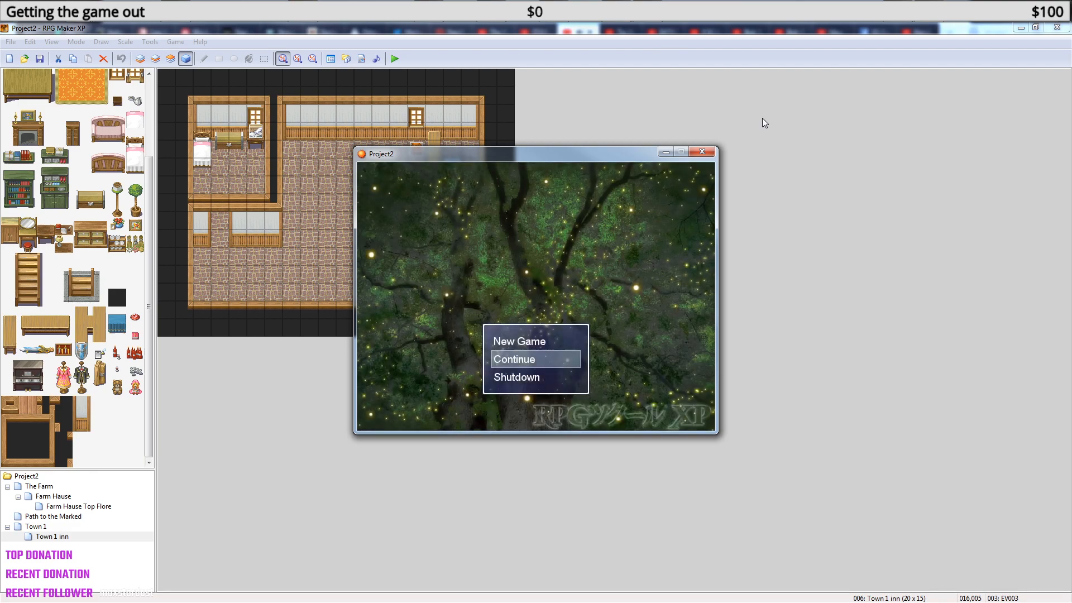
key(Return)
key(Return)
- Walk the character out of the inn's bedroom and across the hall to the innkeeper's counter
key(Left)
key(Left)
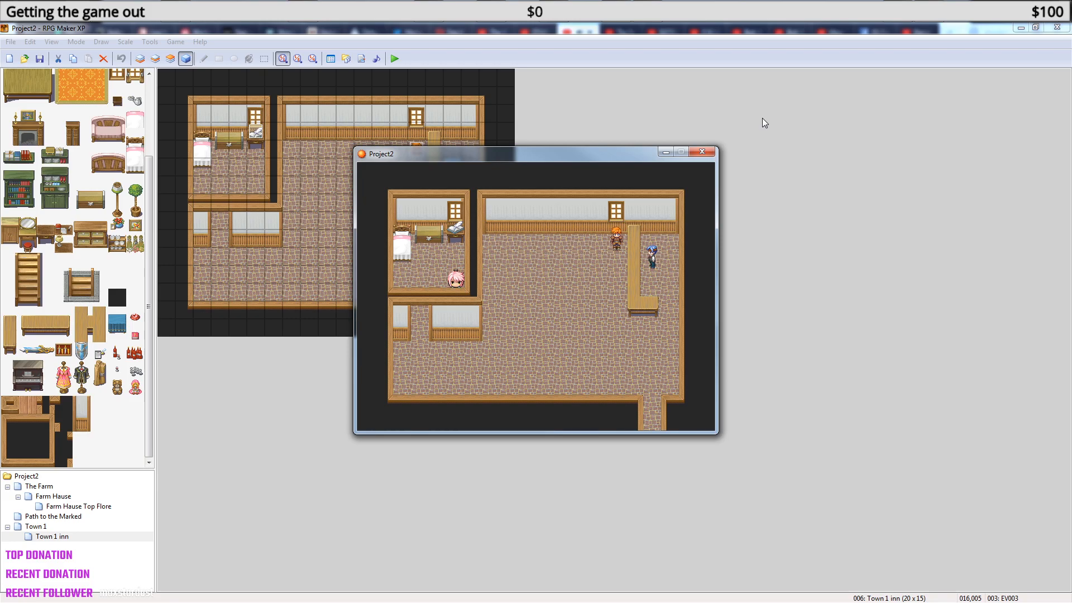
key(Down)
key(Down)
key(Down)
key(Down)
key(Right)
key(Right)
key(Right)
key(Right)
key(Right)
key(Right)
key(Right)
key(Right)
key(Right)
key(Right)
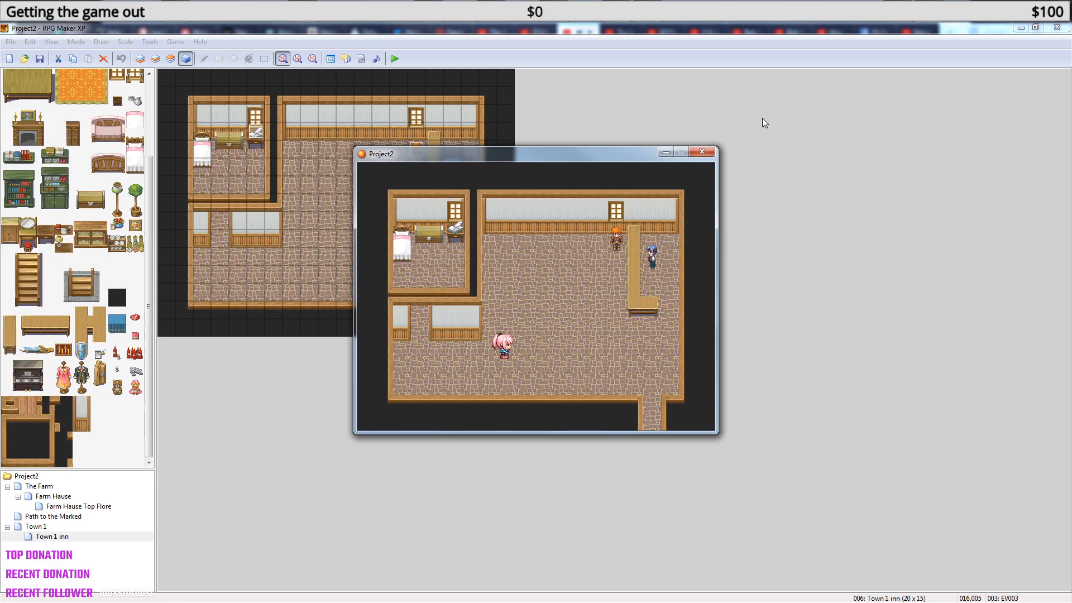
key(Up)
key(Up)
key(Right)
key(Up)
key(Up)
key(Up)
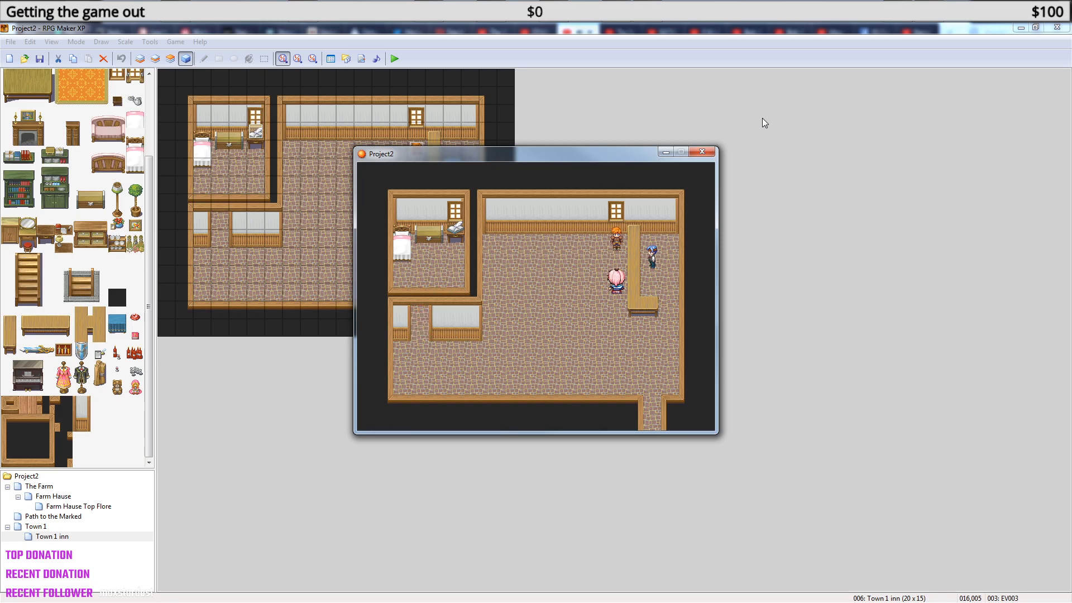
- Talk to the innkeeper and accept the stay to test the walk to bed and the screen fade out and back
key(Return)
key(Return)
key(Return)
key(Down)
key(Down)
key(Down)
key(Down)
key(Down)
key(Left)
key(Left)
key(Left)
key(Left)
key(Left)
key(Left)
key(Left)
key(Left)
key(Left)
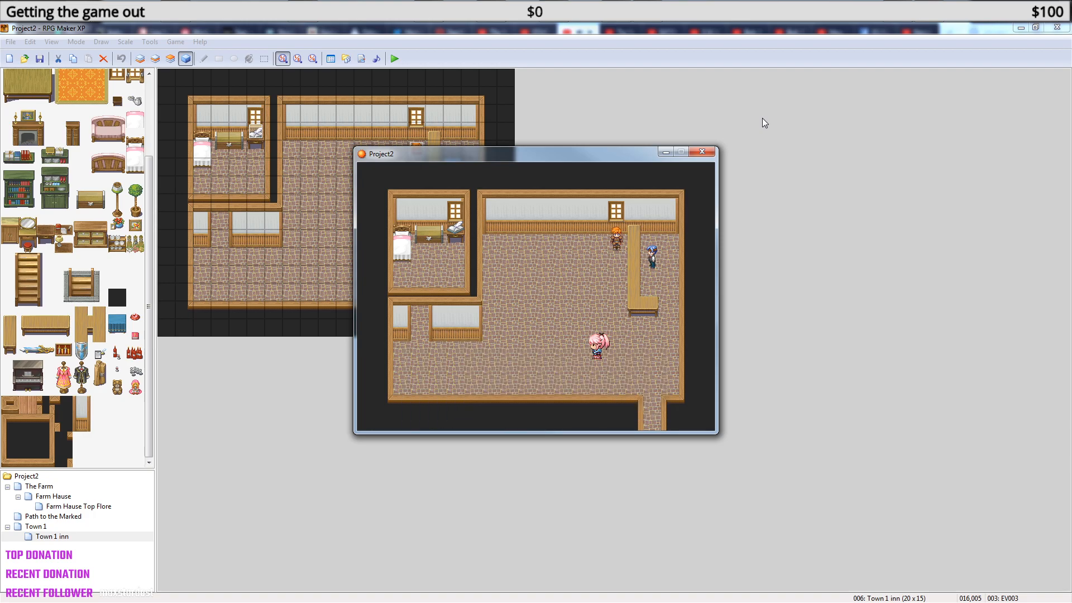
key(Left)
key(Left)
key(Left)
key(Up)
key(Up)
key(Up)
key(Up)
key(Up)
key(Up)
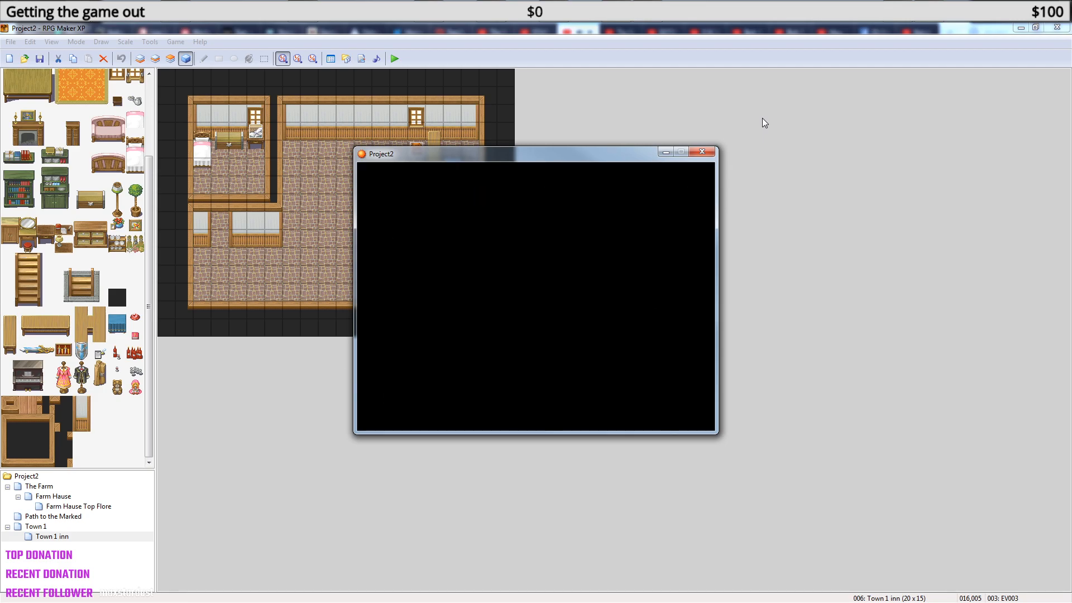
key(Right)
key(Left)
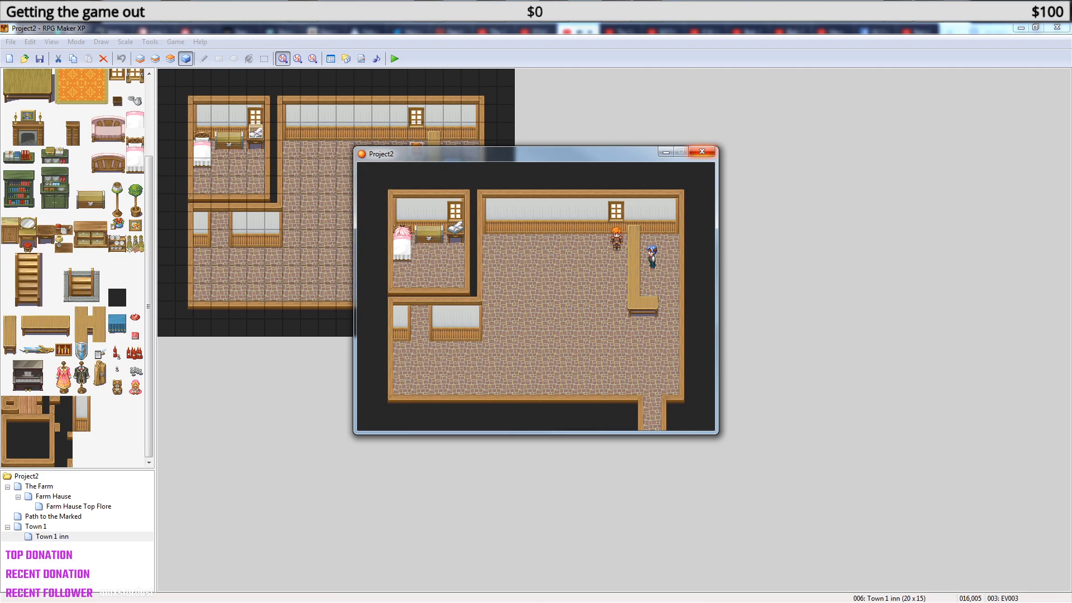
- Walk the character from the bed out of the bedroom and back to the innkeeper's counter
key(Right)
key(Down)
key(Down)
key(Down)
key(Down)
key(Down)
key(Down)
key(Right)
key(Right)
key(Right)
key(Right)
key(Right)
key(Right)
key(Right)
key(Right)
key(Right)
key(Right)
key(Up)
key(Up)
key(Up)
key(Up)
key(Up)
key(Right)
key(Up)
- Talk to the innkeeper and accept the stay to test the sleep sequence again, and close the playtest
key(space)
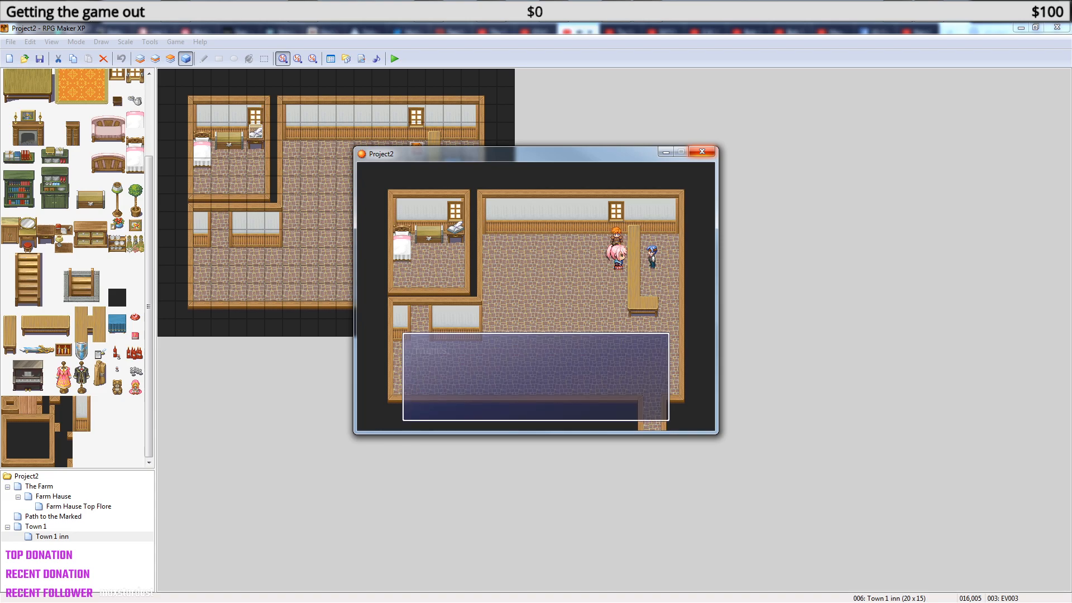
key(space)
key(Down)
key(Down)
key(Down)
key(Down)
key(Down)
key(Left)
key(Left)
key(Left)
key(Left)
key(Left)
key(Left)
key(Left)
key(Left)
key(Left)
key(Left)
key(Left)
key(Up)
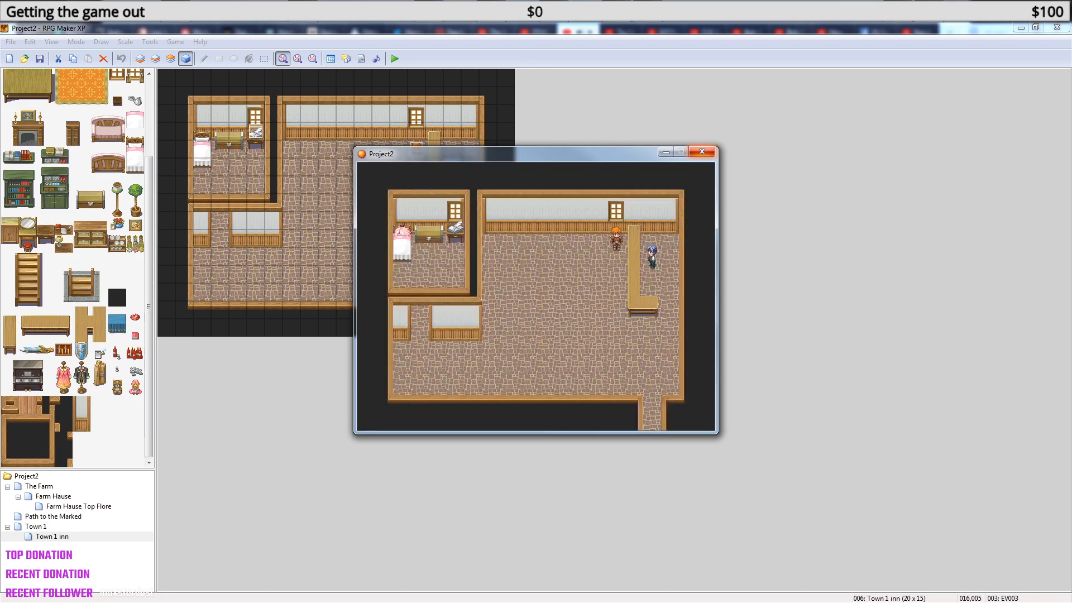
click(702, 152)
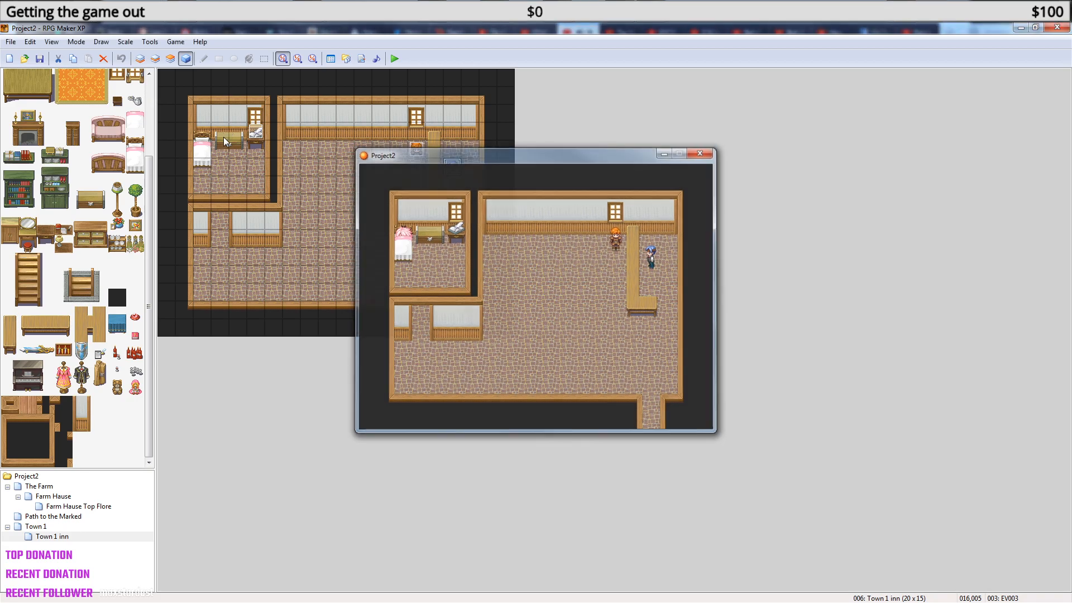
- In the innkeeper event, copy the first 8-frame Wait and paste it between Play ME and the second Change Screen Color Tone
double_click(452, 167)
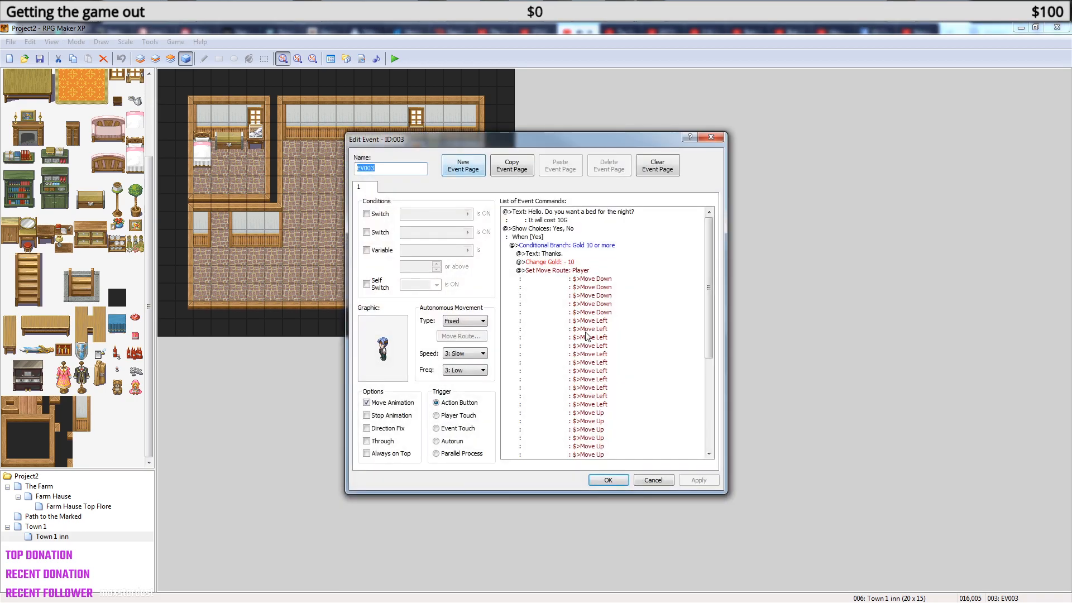
drag(707, 299, 711, 373)
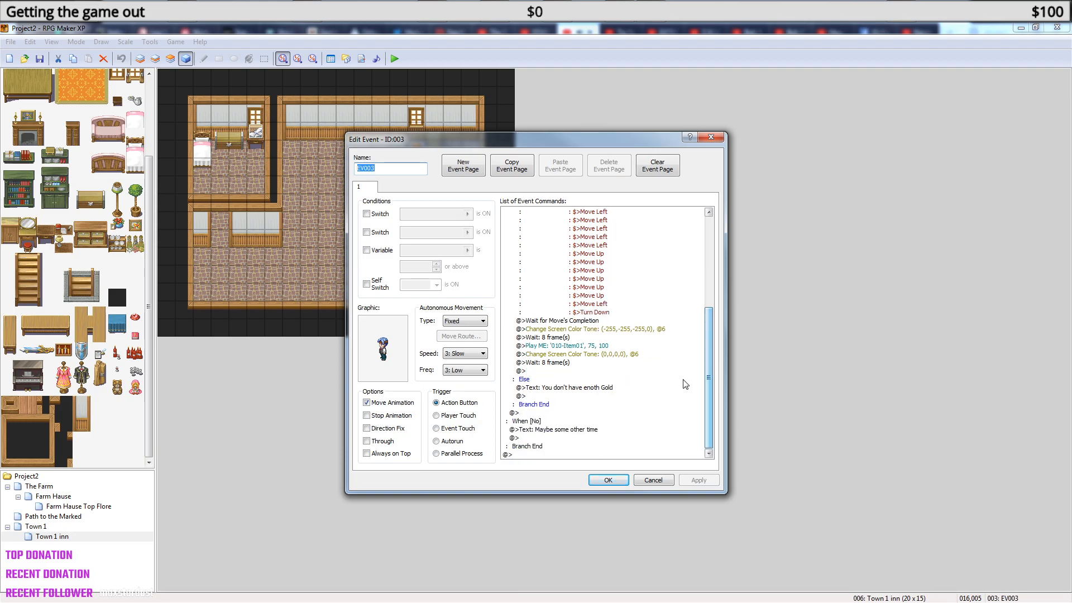
click(573, 346)
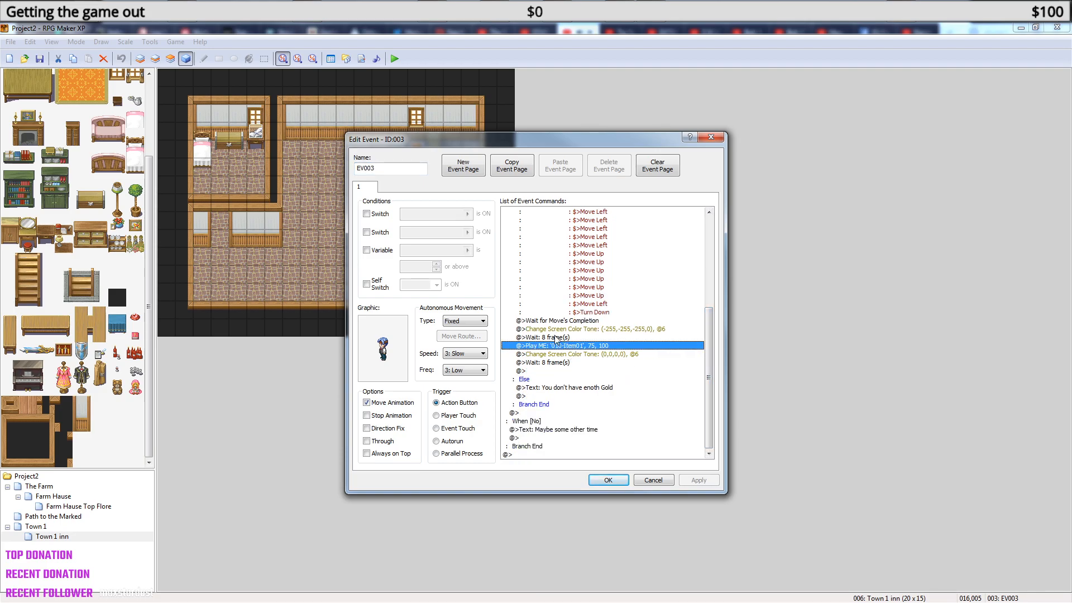
right_click(559, 347)
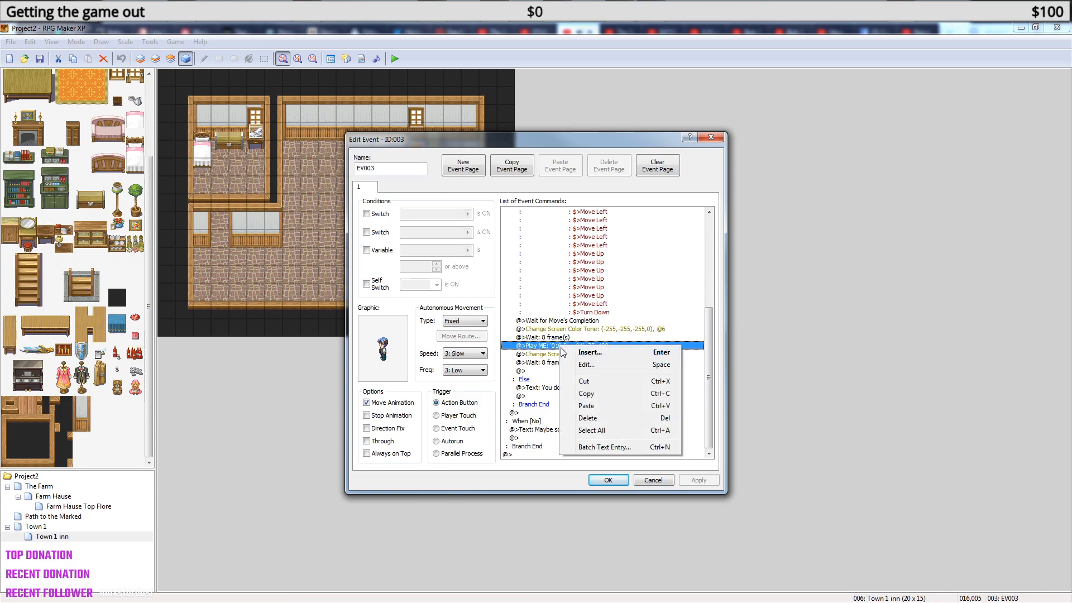
click(546, 355)
right_click(546, 355)
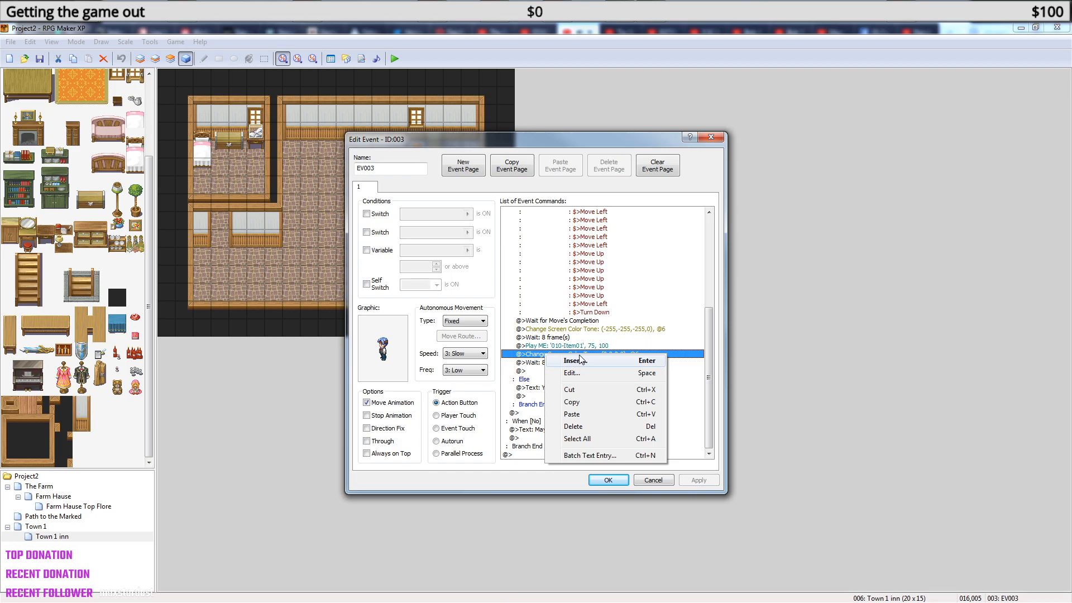
click(554, 338)
key(ctrl+c)
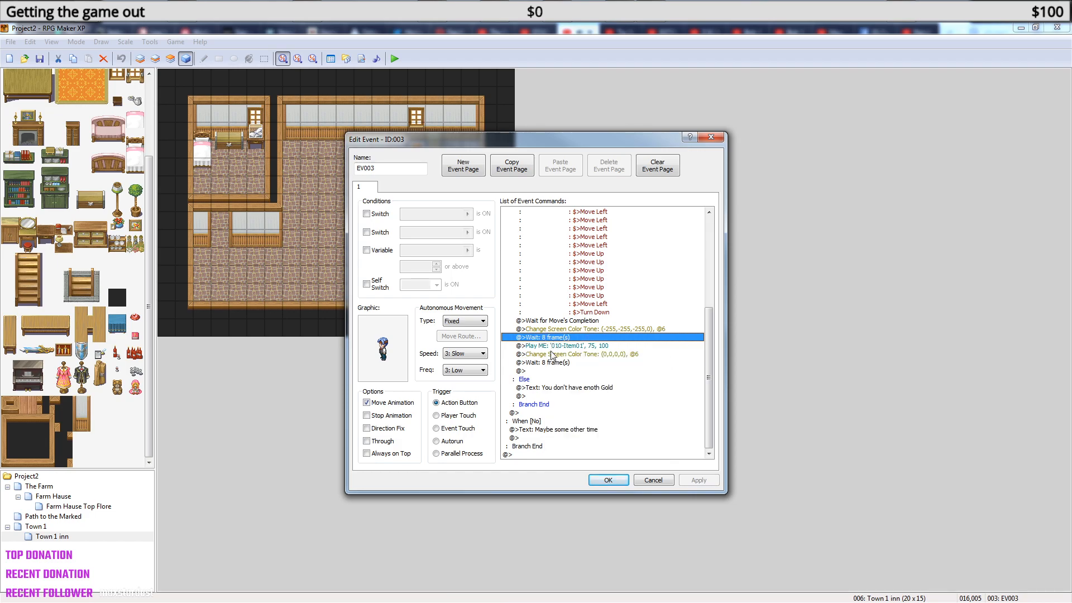
click(552, 355)
key(ctrl+v)
- Set the Wait after Play ME to 20 frames and save the innkeeper event
right_click(563, 359)
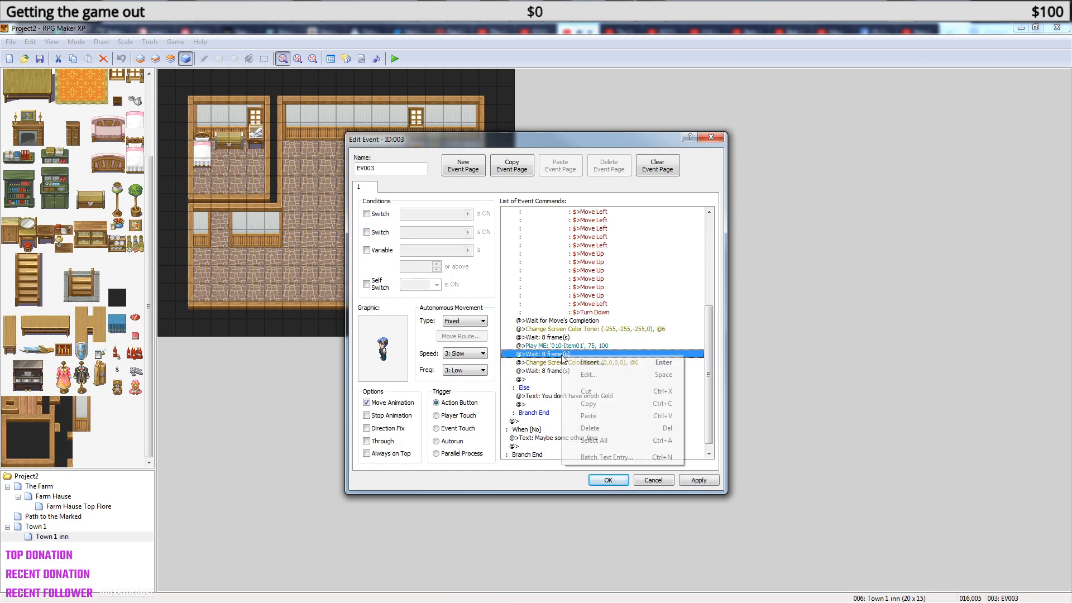
click(601, 364)
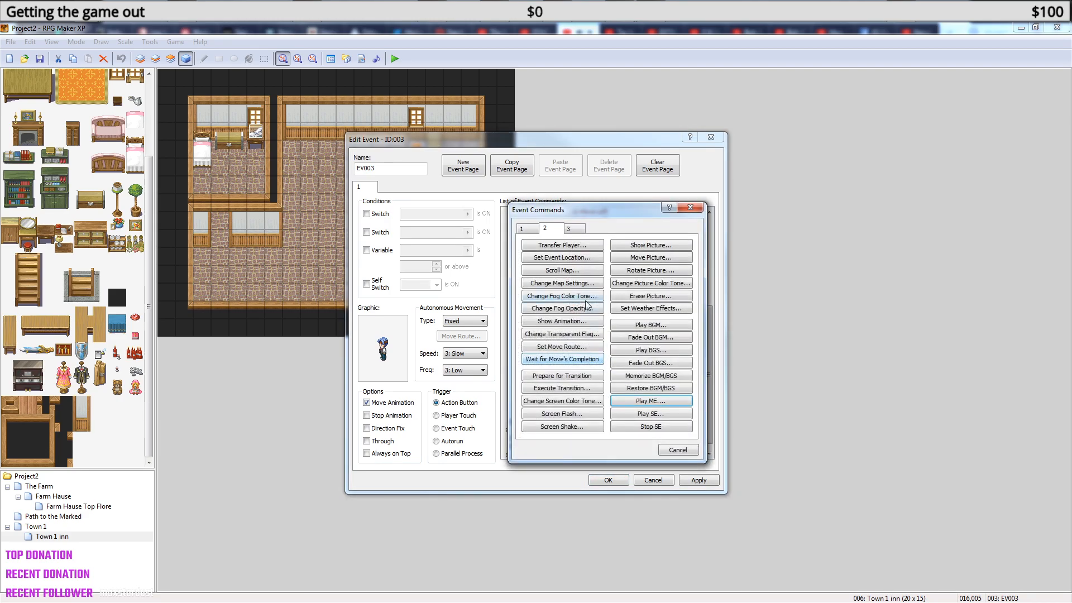
click(689, 208)
right_click(562, 354)
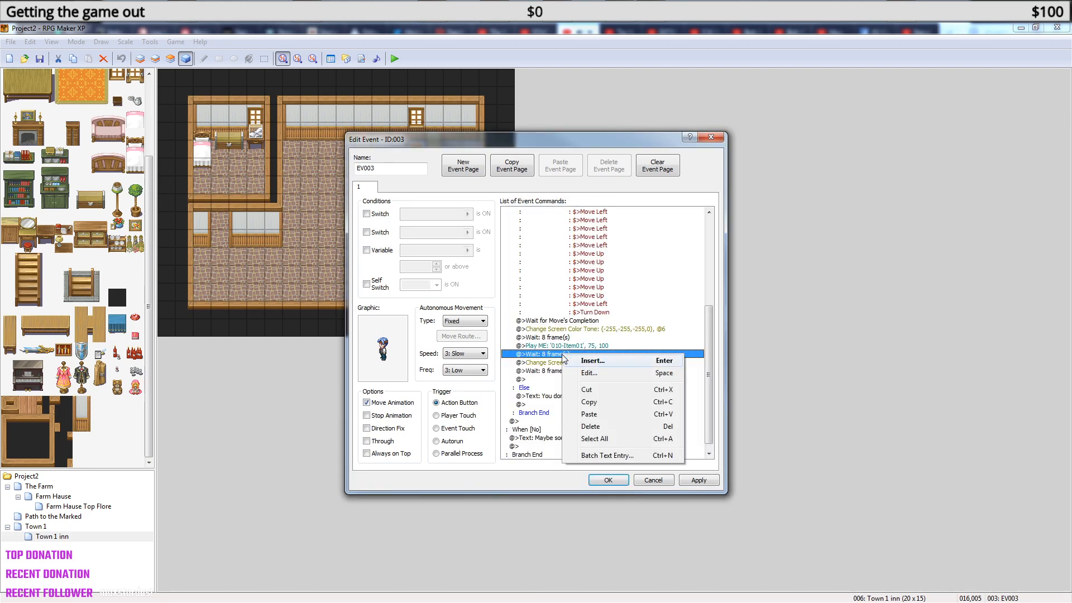
click(608, 366)
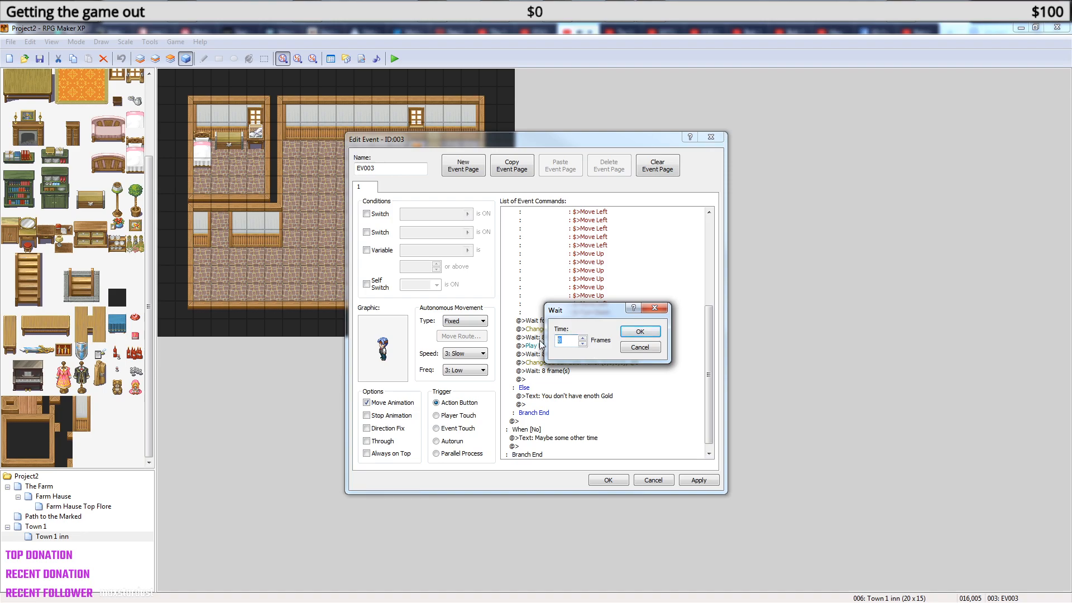
text(20)
click(647, 334)
click(606, 481)
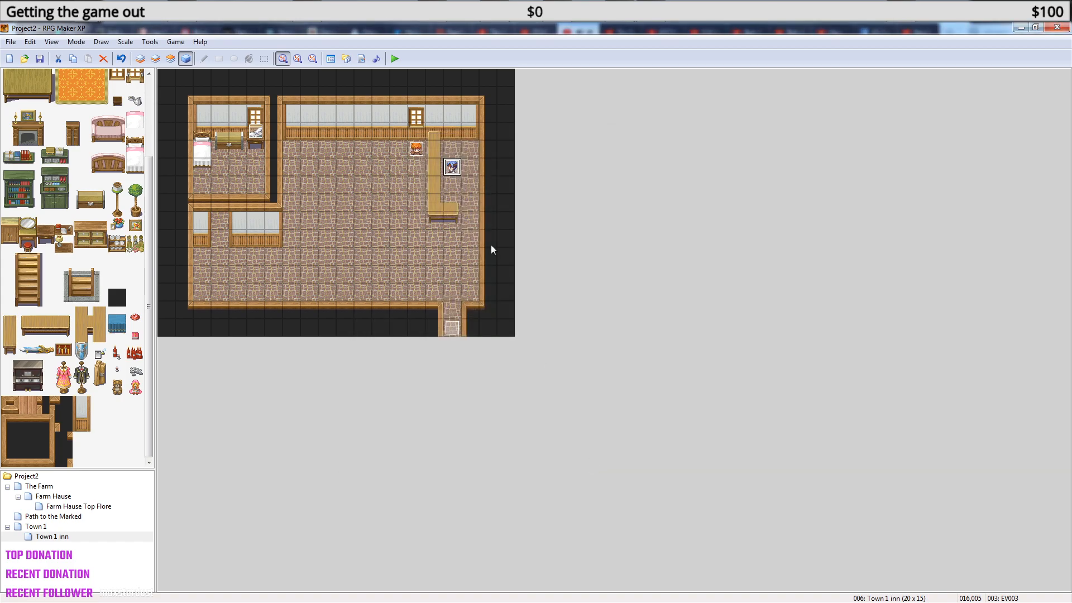
- Save the project changes, run a playtest and continue from the File1 save
click(395, 58)
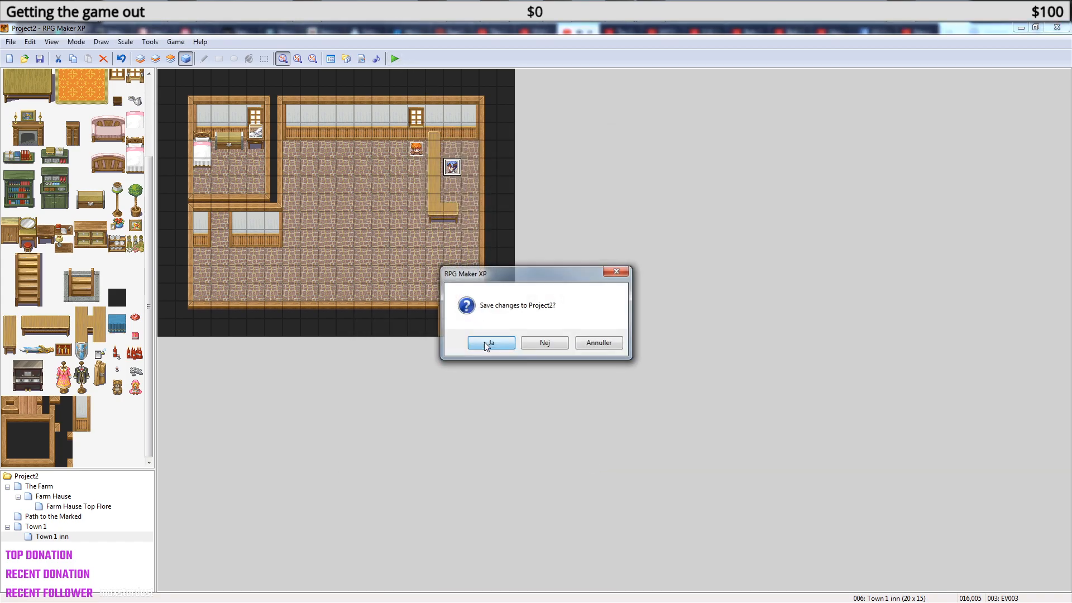
click(491, 341)
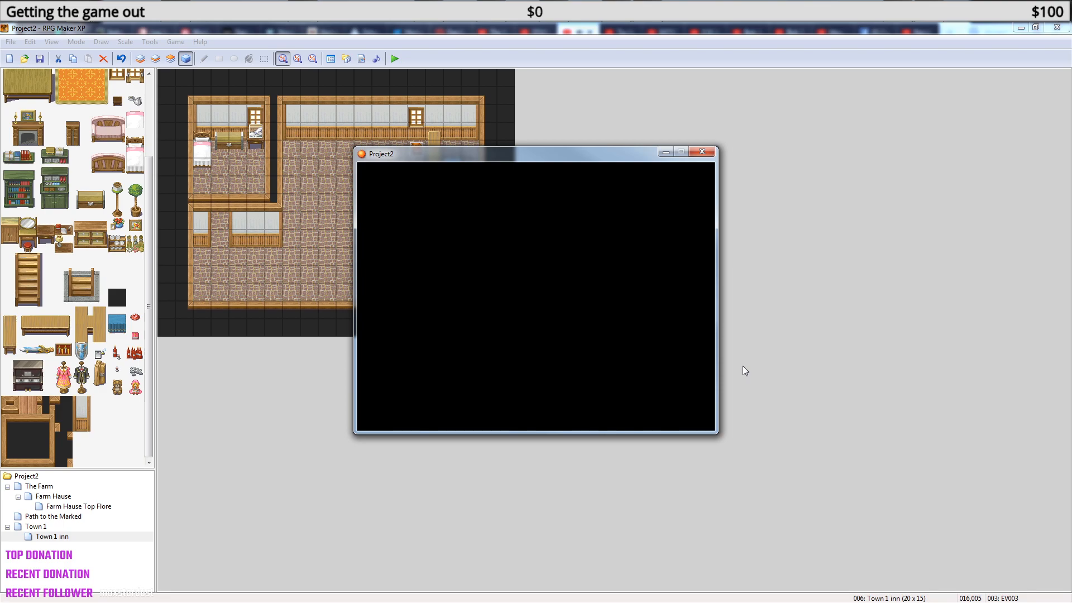
click(703, 156)
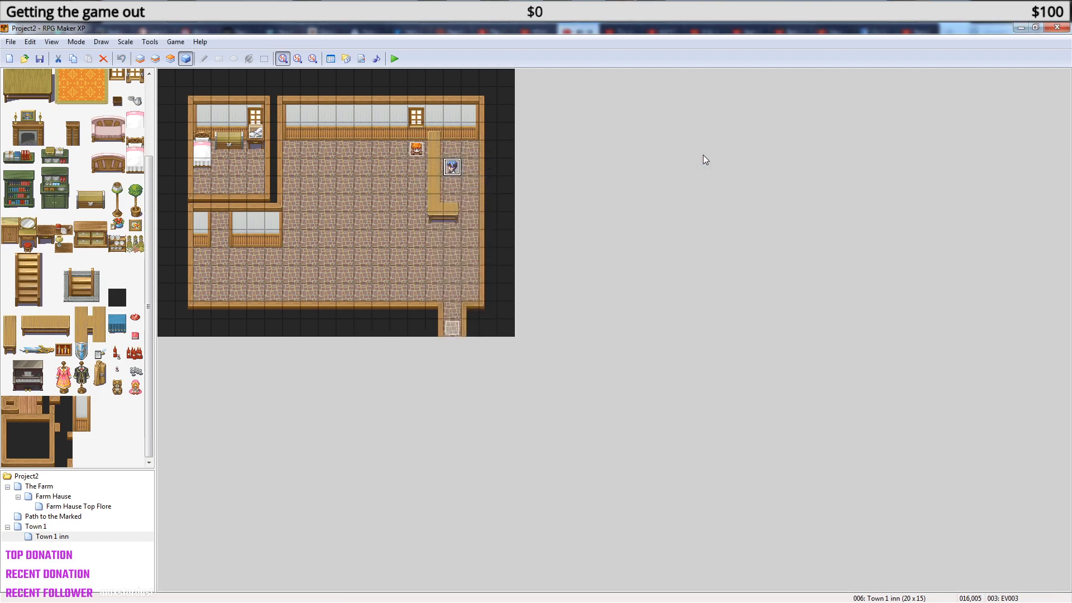
click(401, 59)
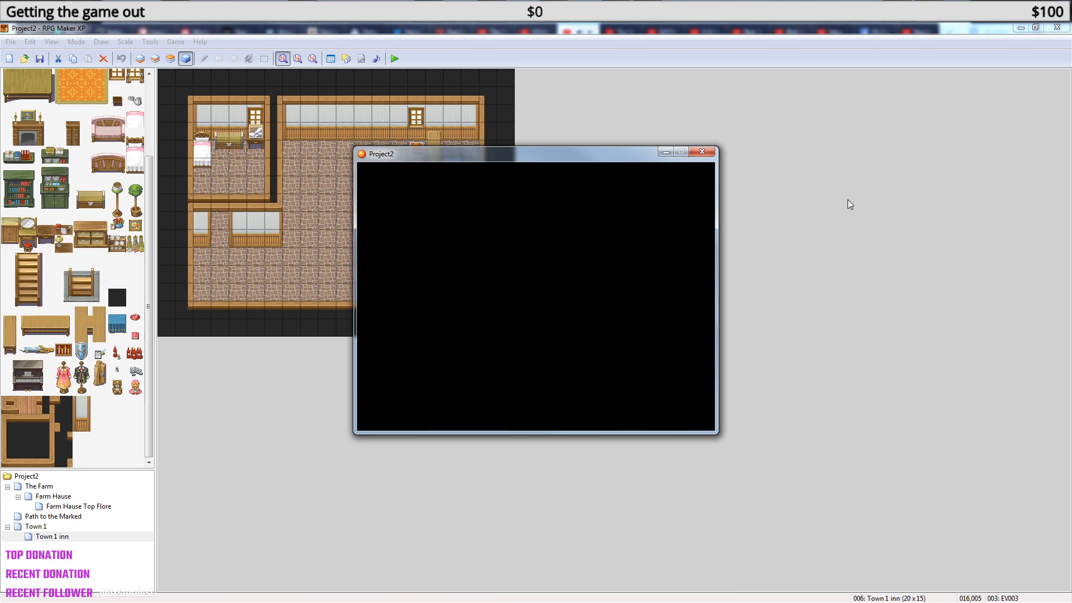
key(Return)
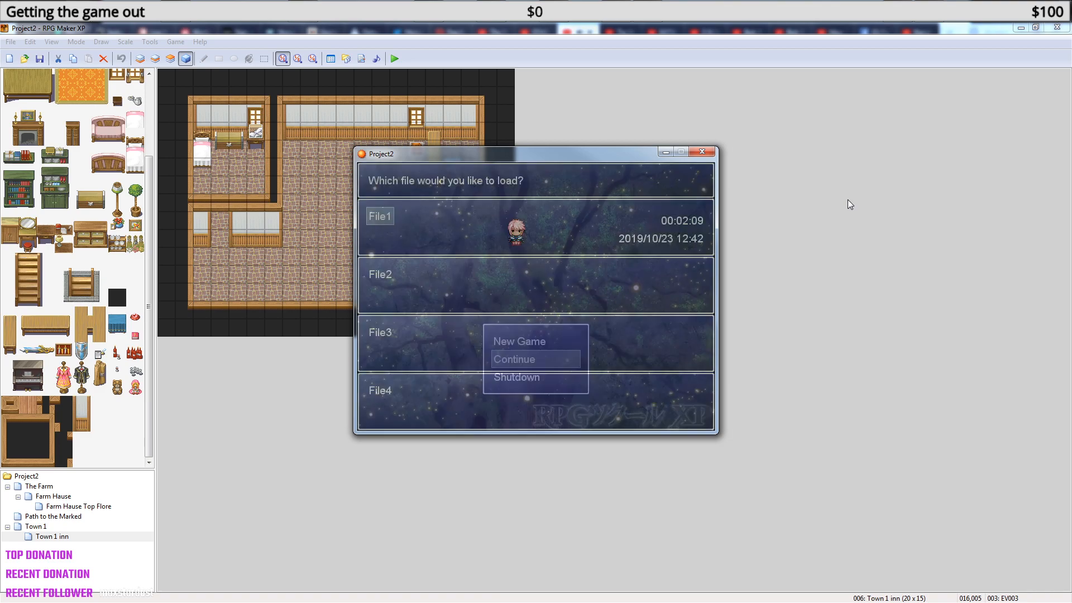
key(Return)
- Walk to the innkeeper and accept the 10G stay to test how long the screen remains dark
key(Down)
key(Right)
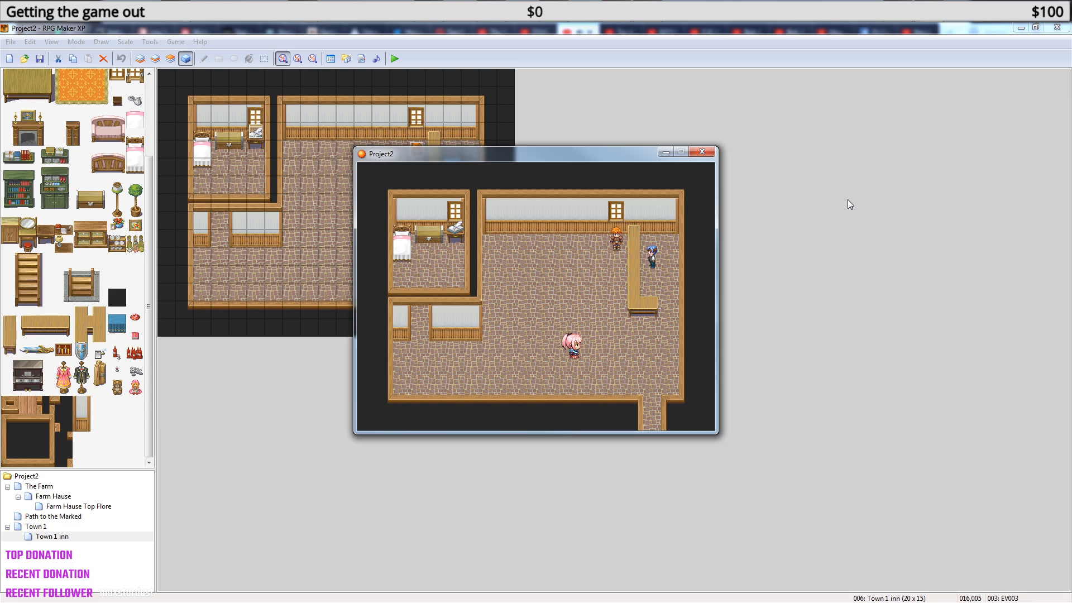
key(Up)
key(Return)
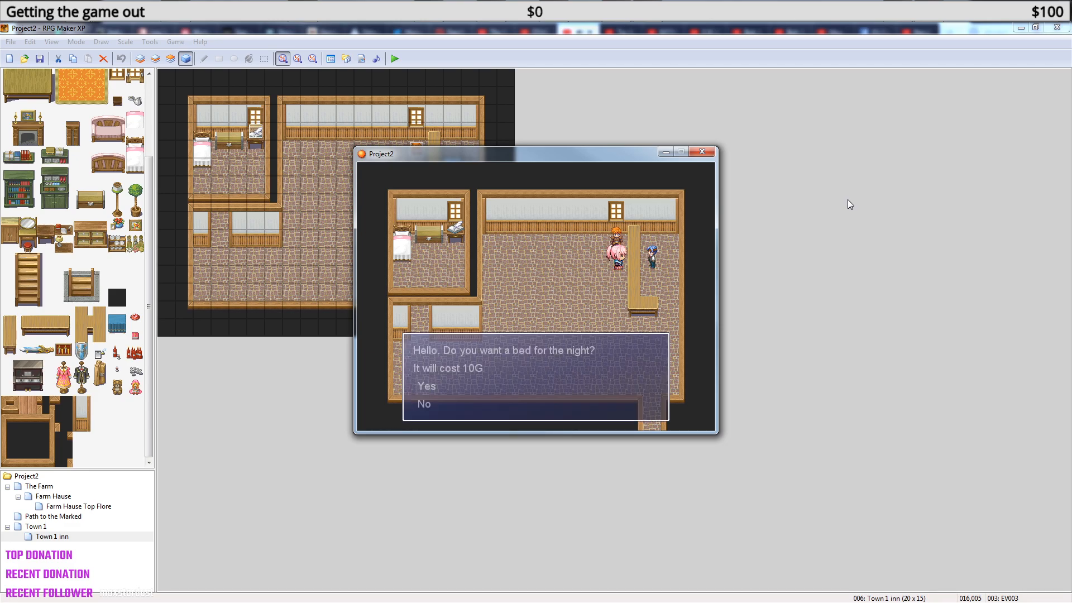
key(Return)
key(Return)
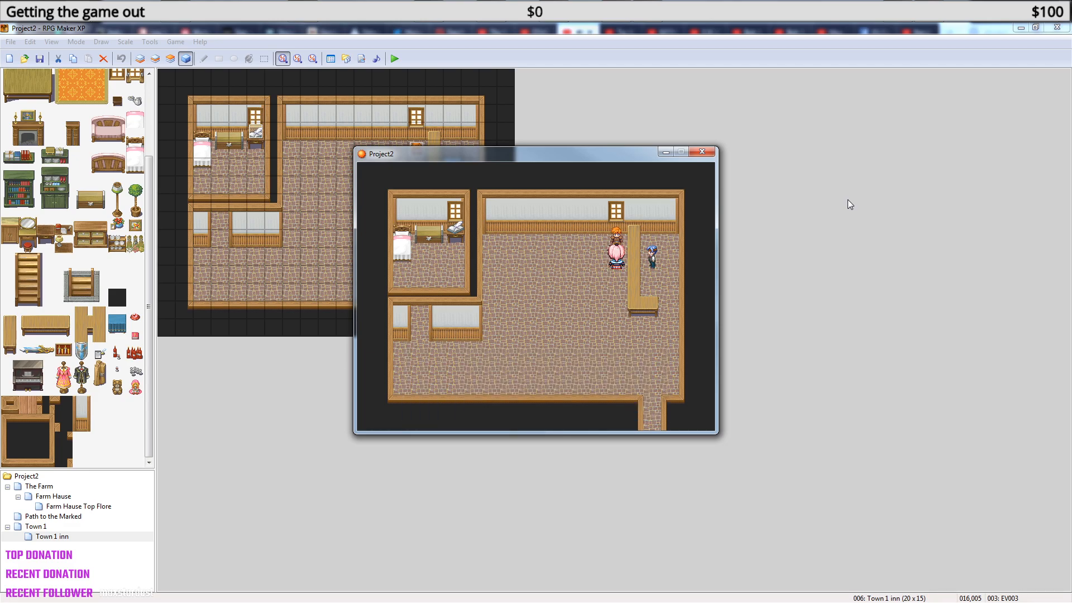
key(Return)
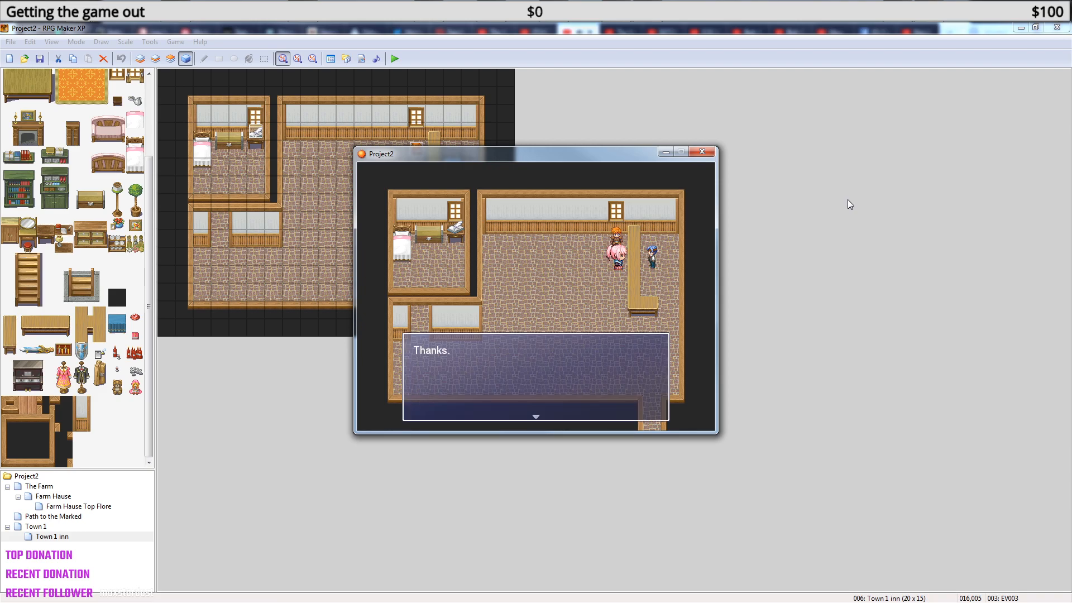
key(Return)
key(Down)
key(Left)
key(Left)
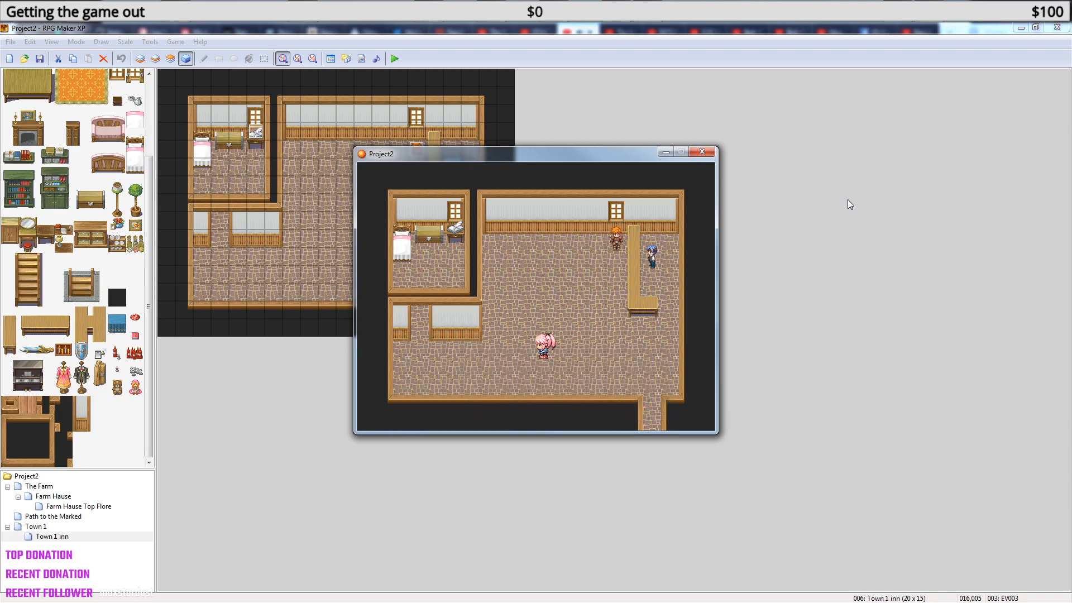
key(Up)
key(Up)
key(Left)
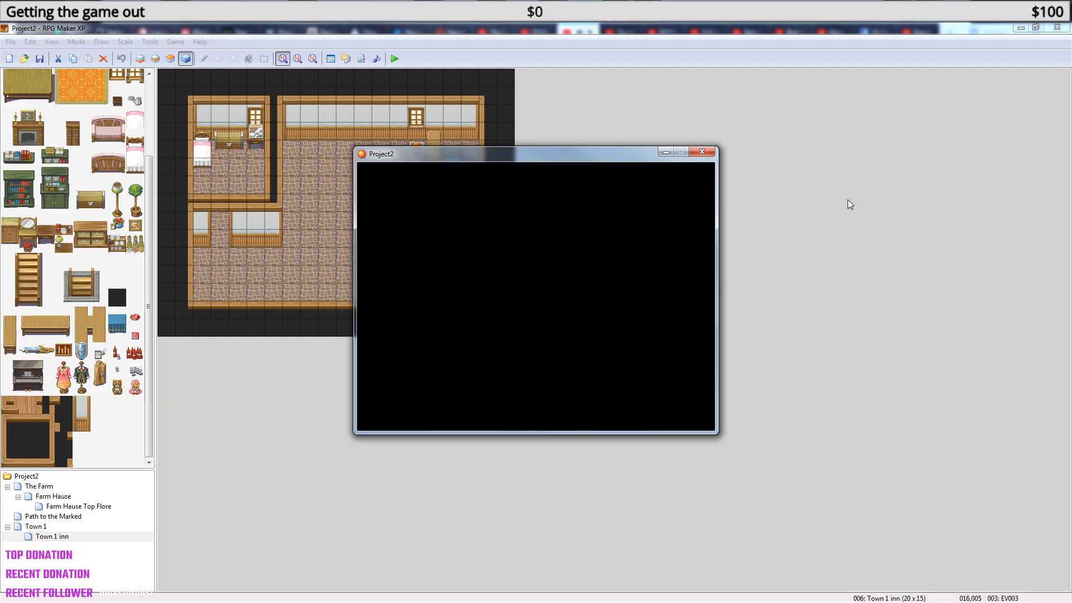
- Walk the character from the bed back to the counter for another test of the stay
key(Right)
key(Down)
key(Down)
key(Right)
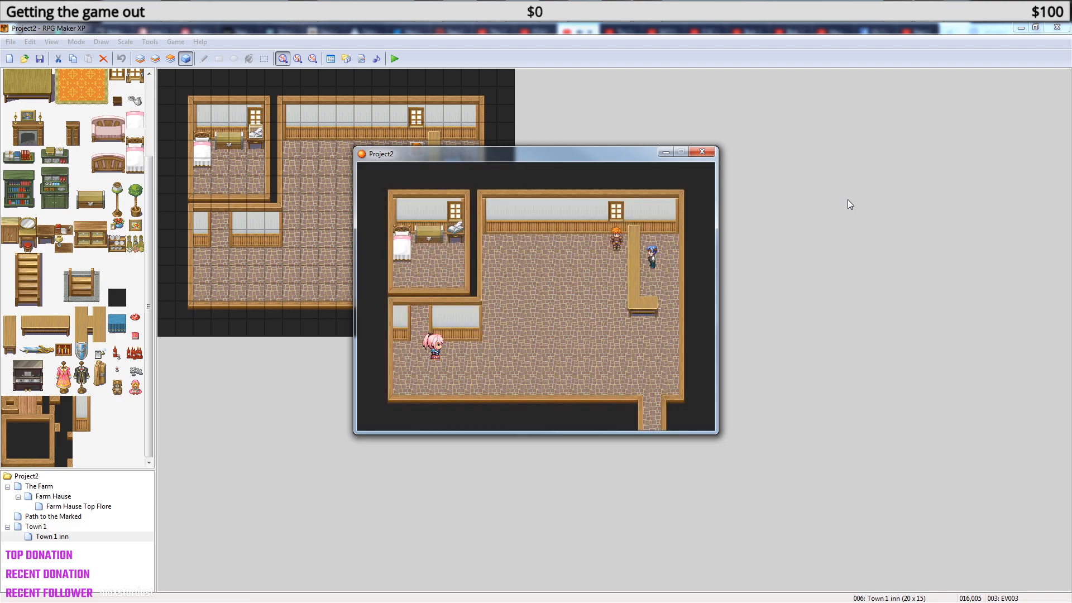
key(Right)
key(Up)
key(Left)
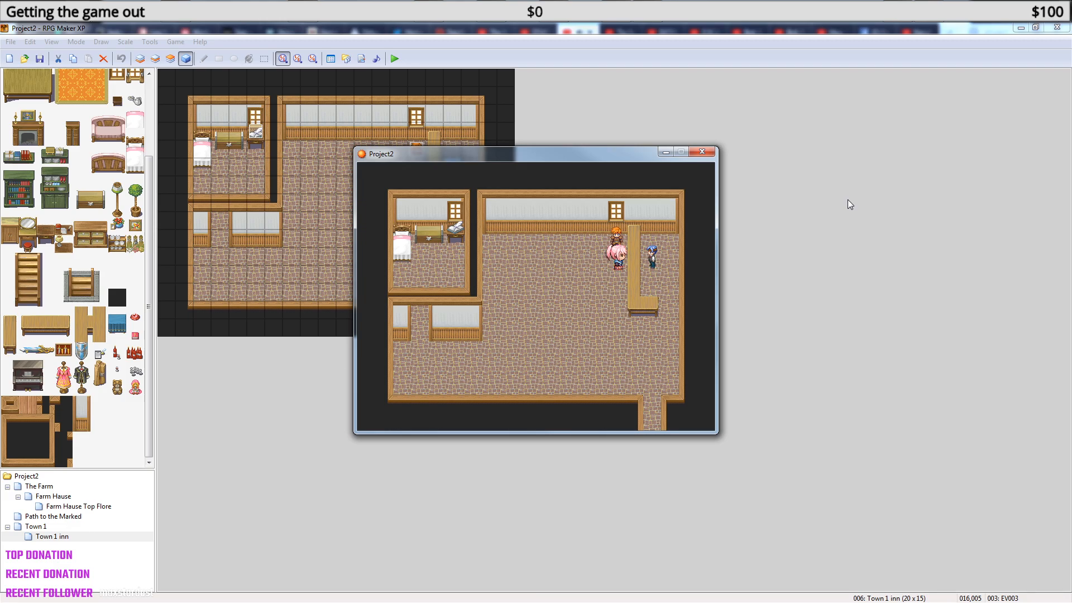
- Accept the innkeeper's offer again and test the walk to bed, the fades and the music effect
key(Return)
key(Return)
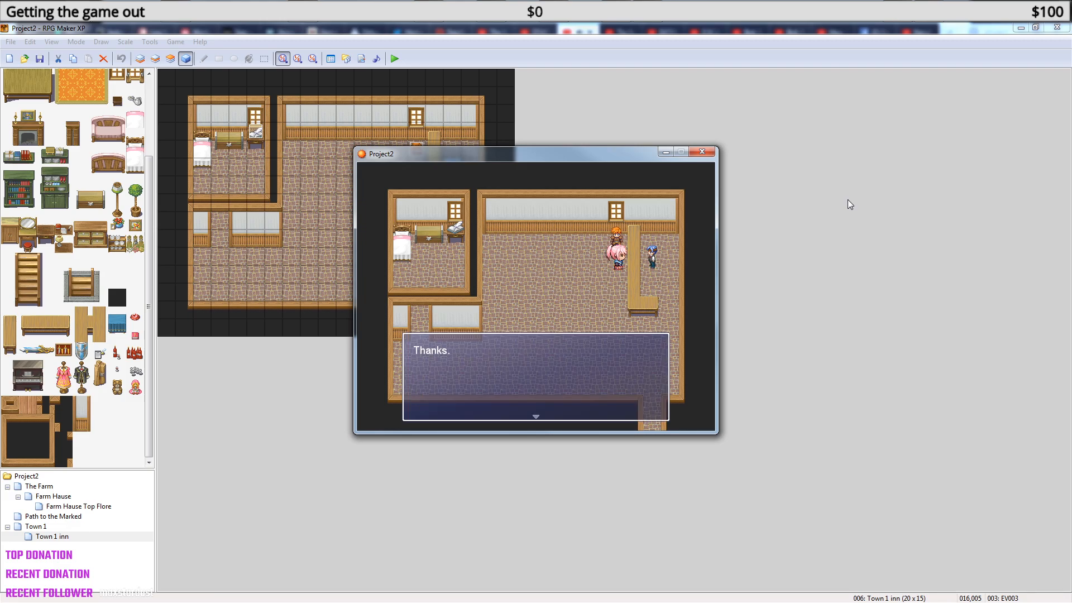
key(Return)
key(Down)
key(Left)
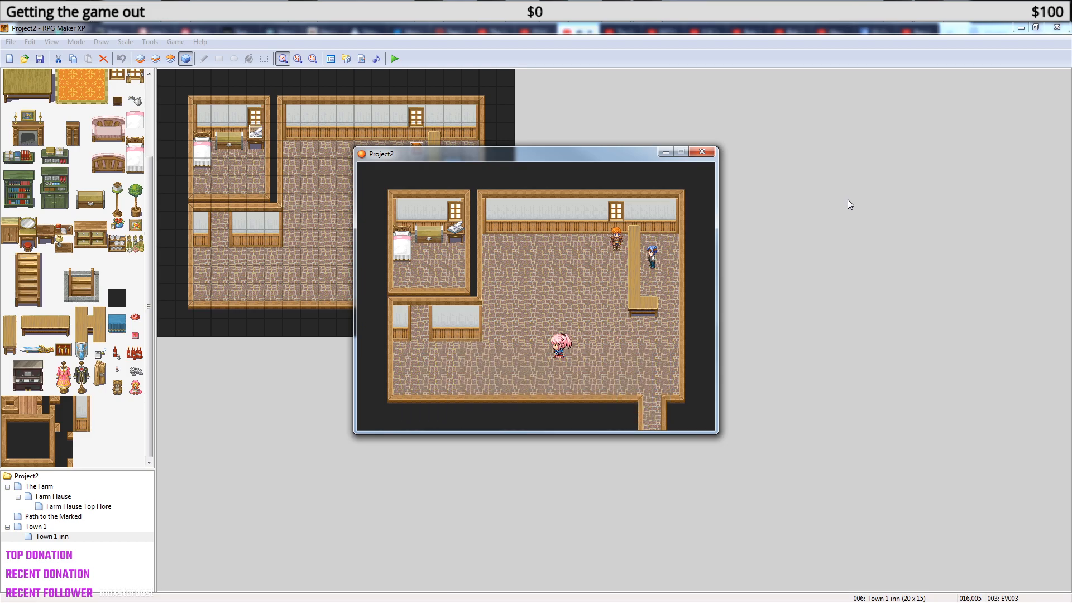
key(Up)
key(Left)
- Check the party's status and gold in the game menu, and close the playtest
key(Escape)
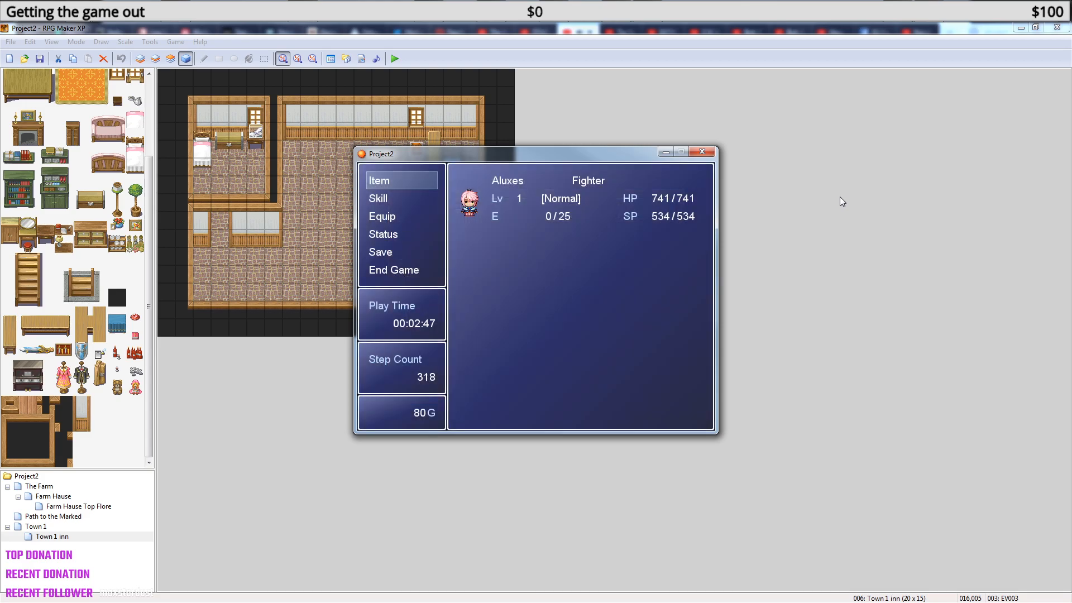
key(Escape)
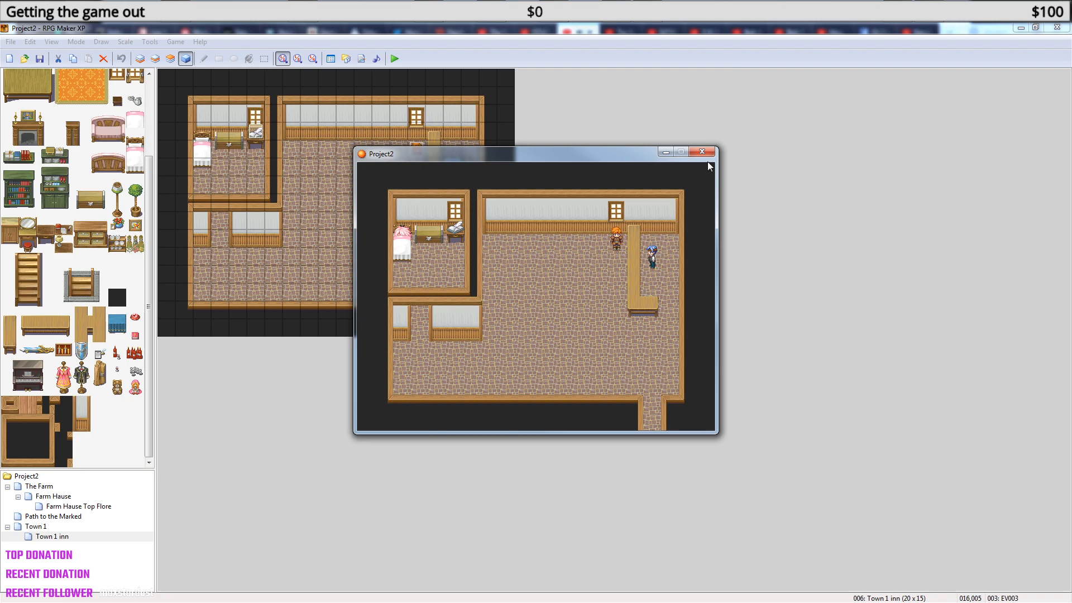
click(704, 153)
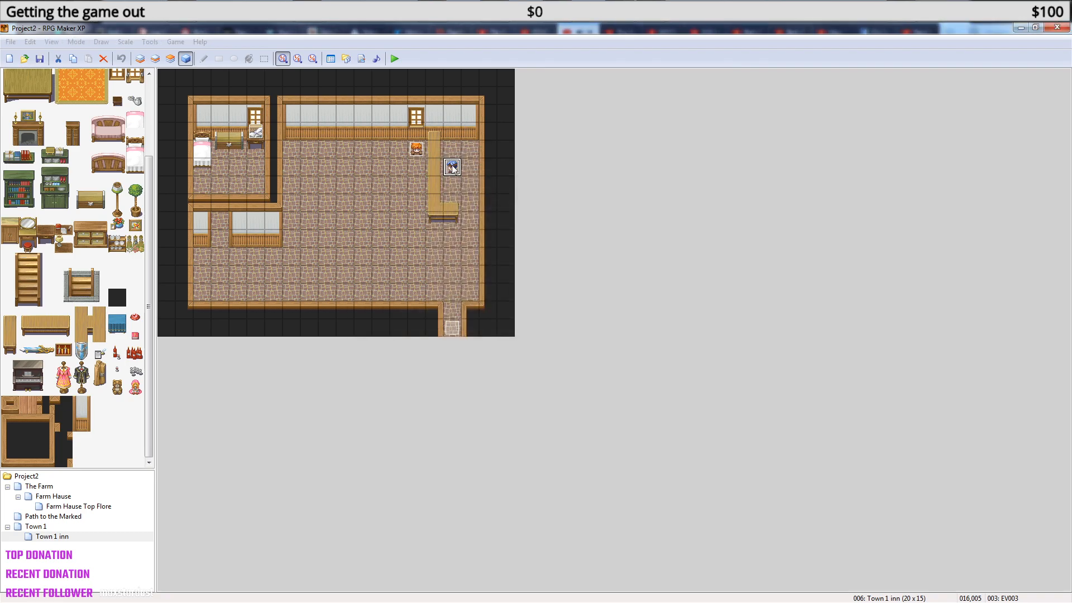
- Set the wait after the music effect in the innkeeper's event to 80 frames
double_click(452, 167)
drag(706, 261, 719, 406)
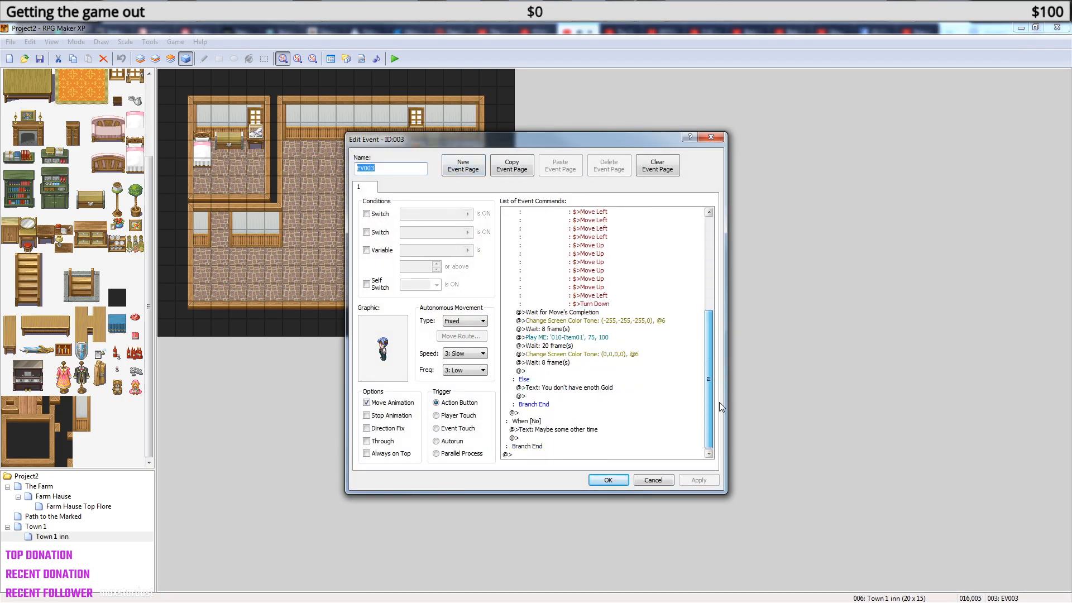
right_click(559, 347)
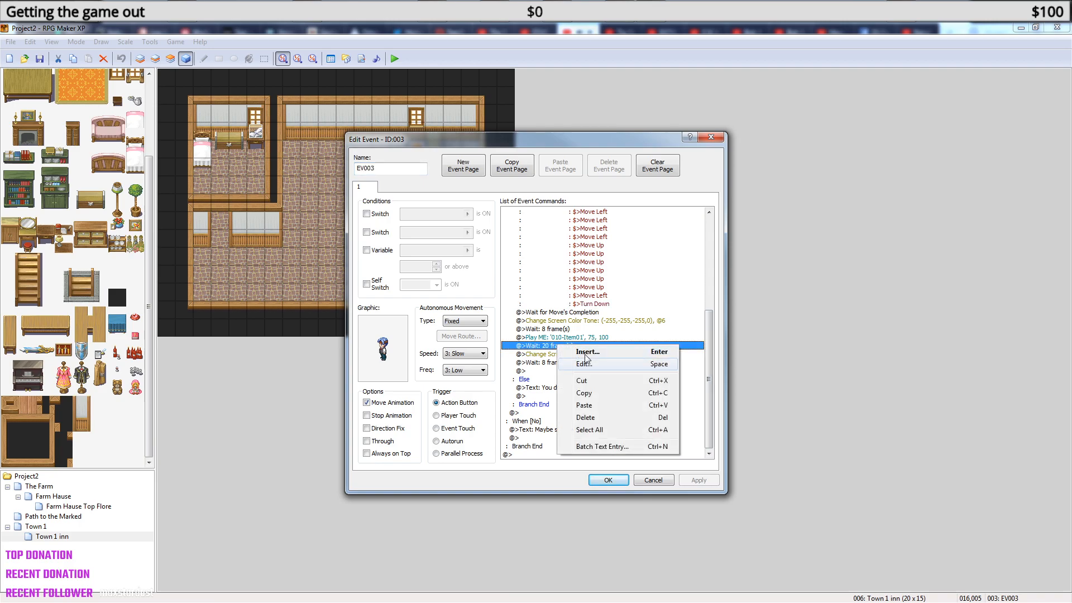
click(591, 364)
click(574, 341)
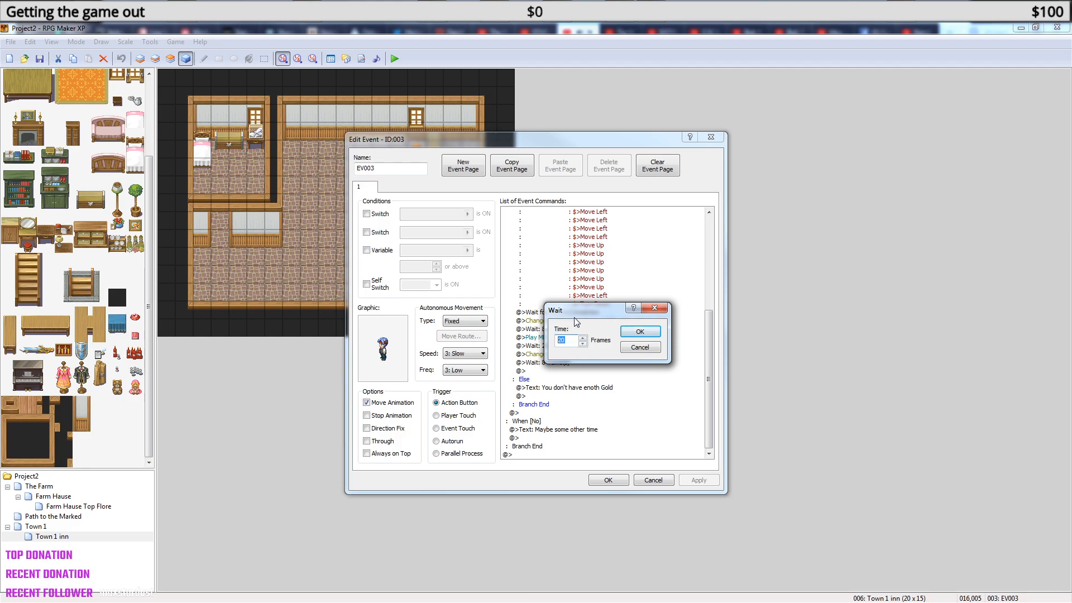
text(80)
click(640, 332)
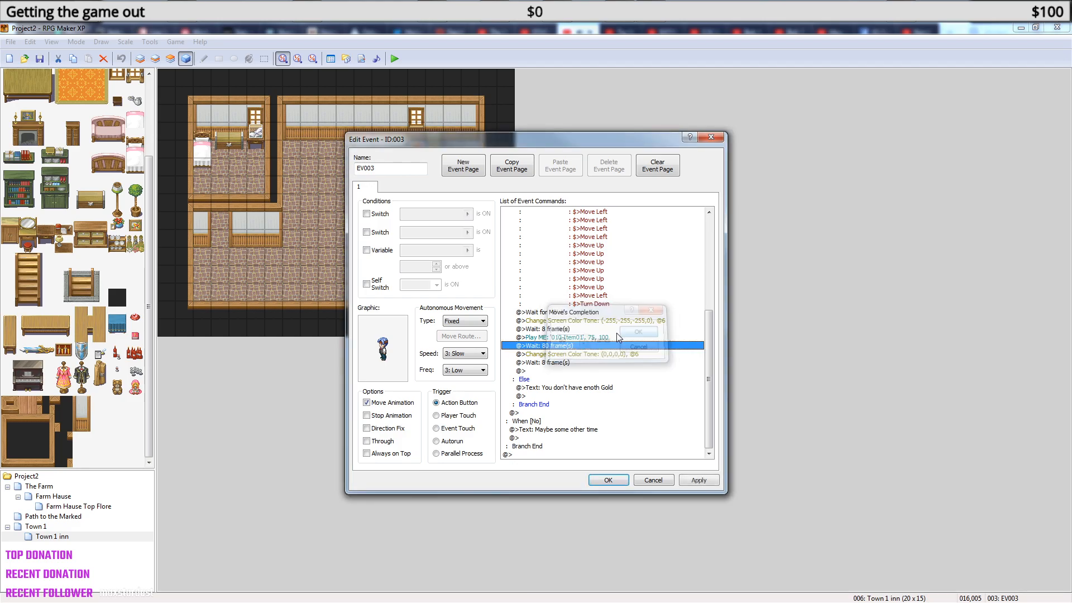
click(608, 482)
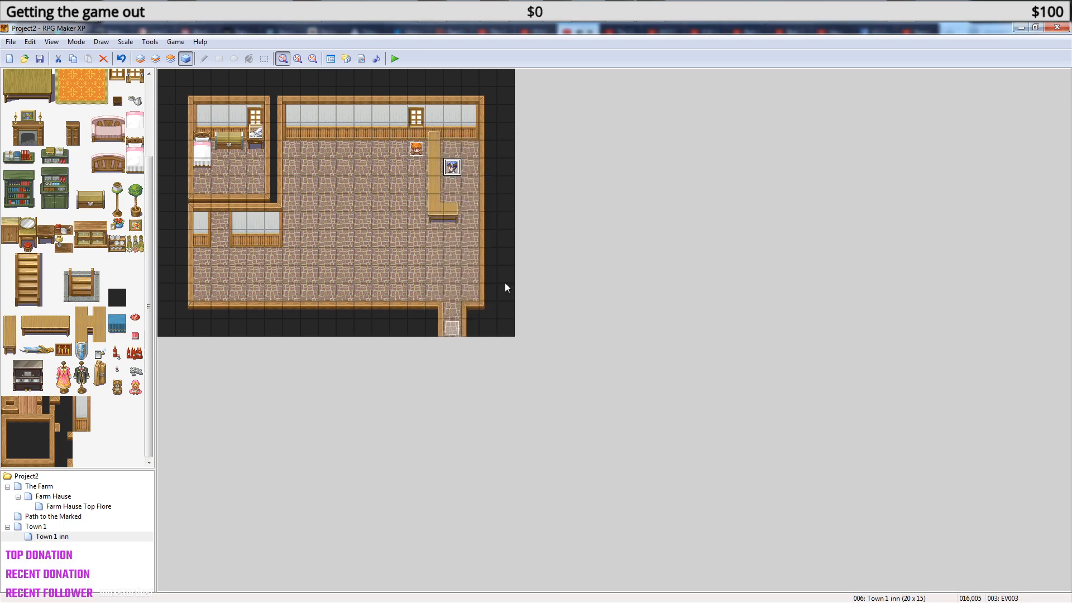
- Save the project changes, launch a playtest and load File1
click(395, 58)
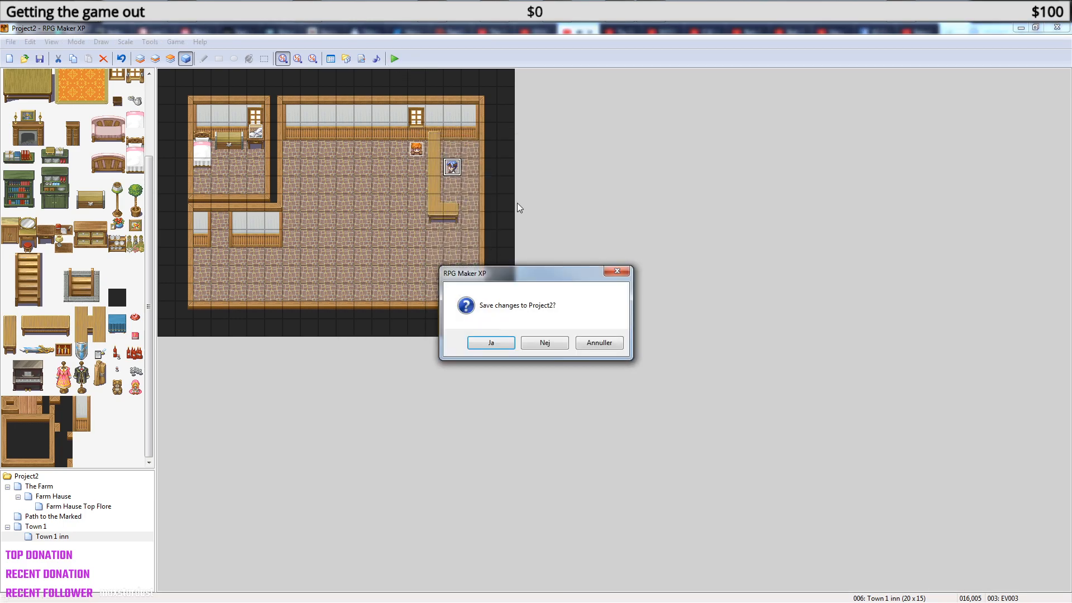
click(490, 342)
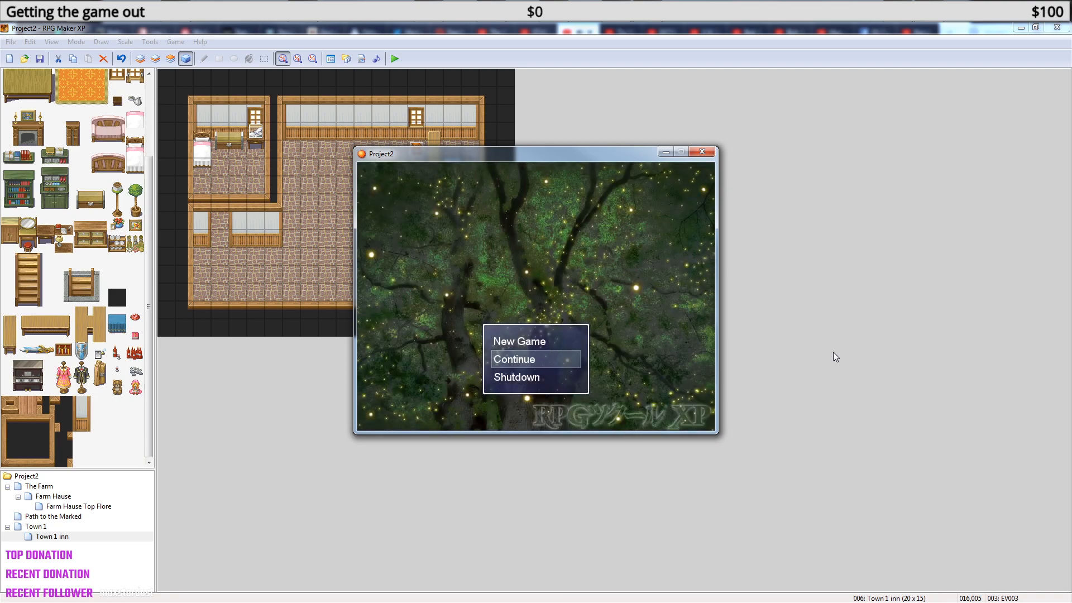
key(Return)
key(Return)
- Walk the character to the inn counter and request a stay
key(Left)
key(Down)
key(Right)
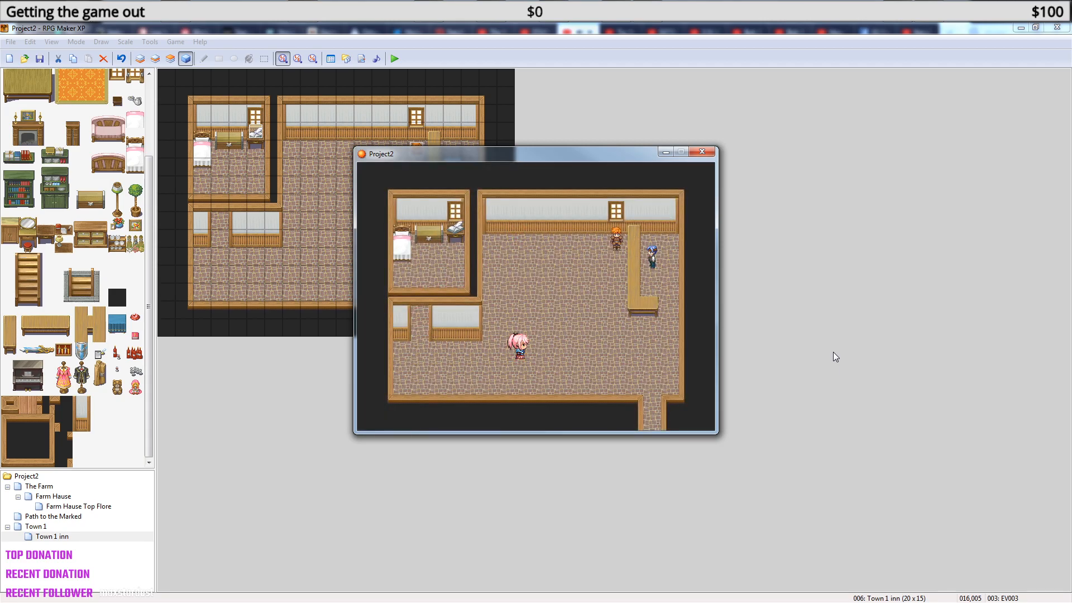
key(Up)
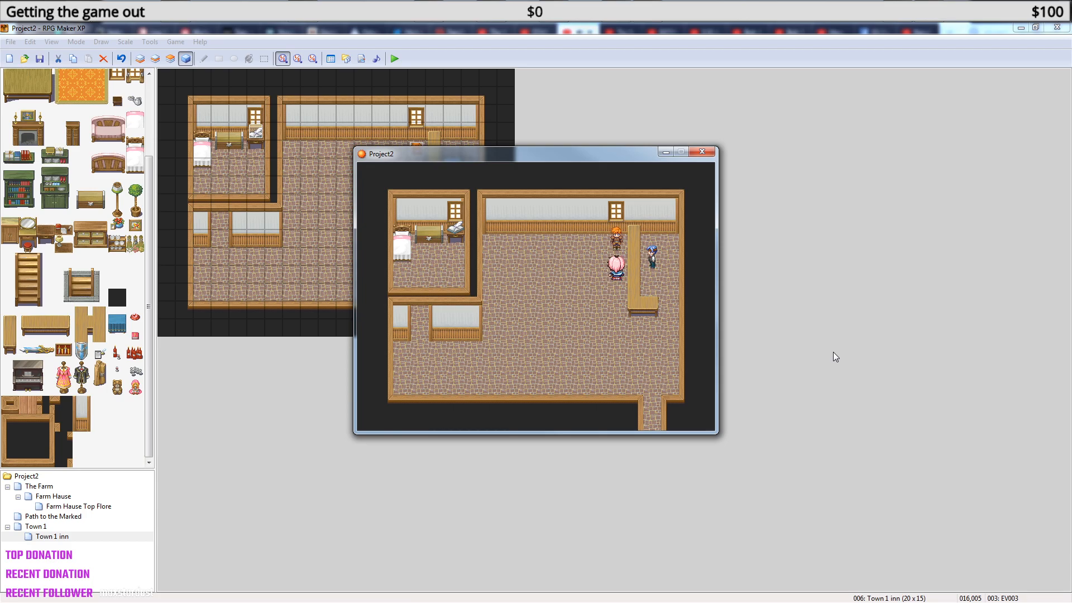
key(Return)
key(Return)
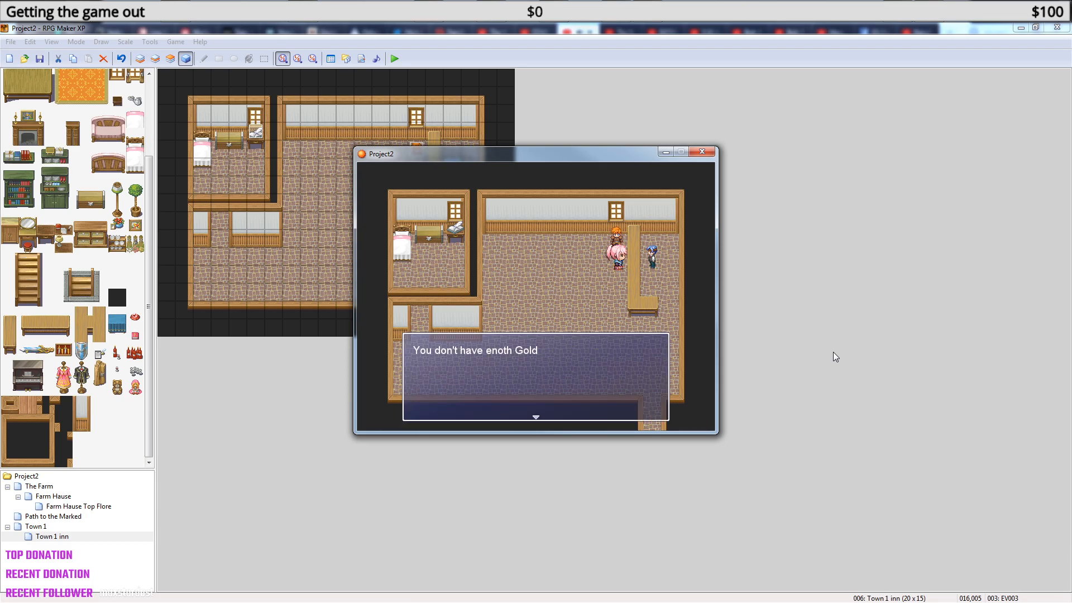
- Request the stay again at the counter and test the walk to bed and the length of the darkness
key(Return)
key(Return)
key(Return)
key(Return)
key(Down)
key(Down)
key(Left)
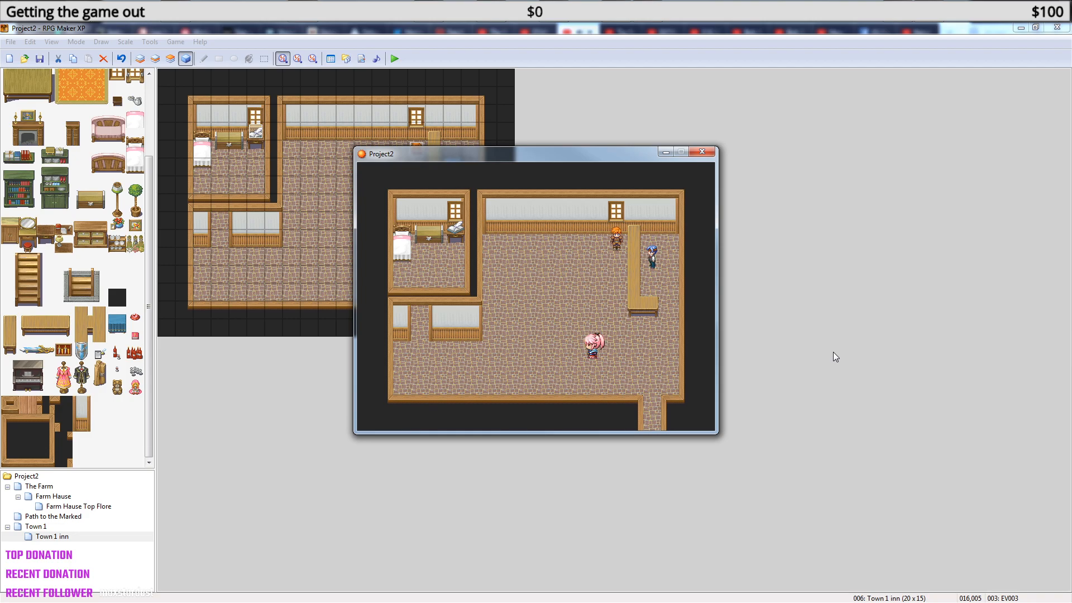
key(Left)
key(Up)
key(Left)
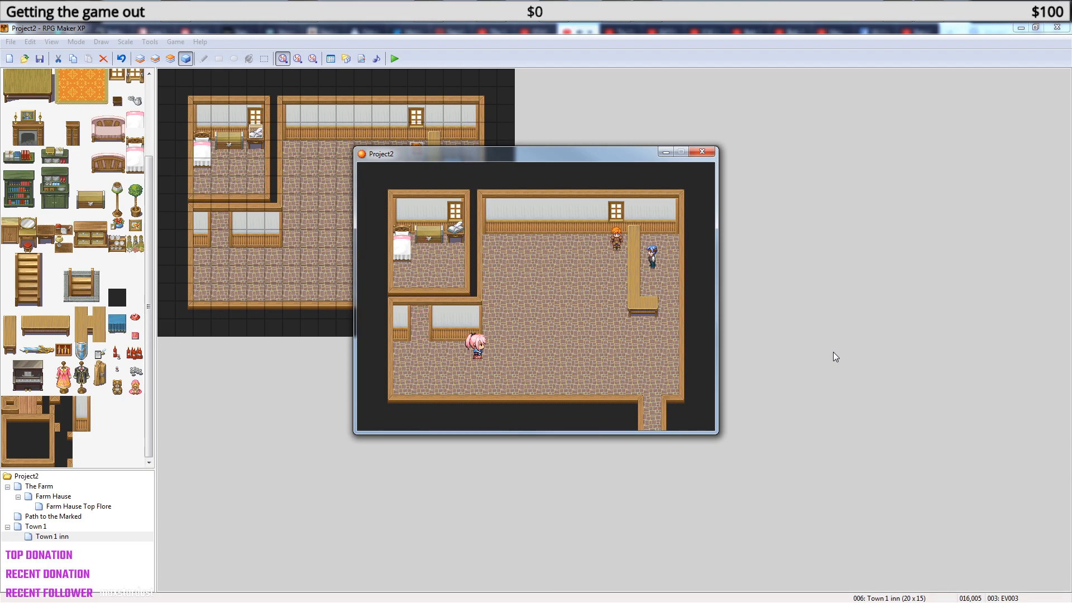
- Walk back to the counter, repeat the stay to check the fade timing against the music effect, and close the playtest
key(Right)
key(Right)
key(Up)
key(Return)
key(Return)
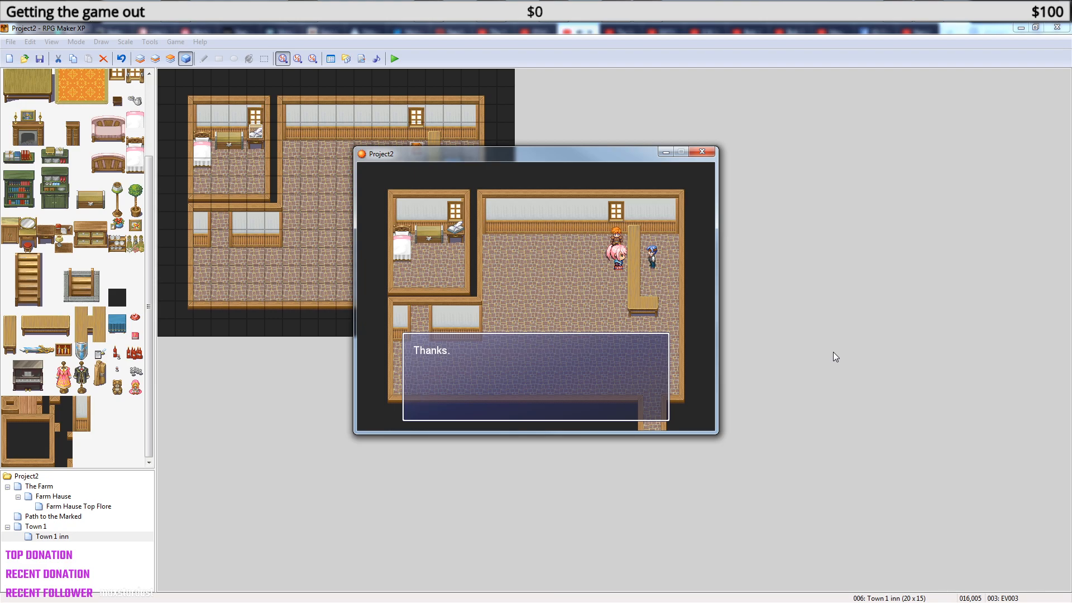
key(Return)
key(Down)
key(Left)
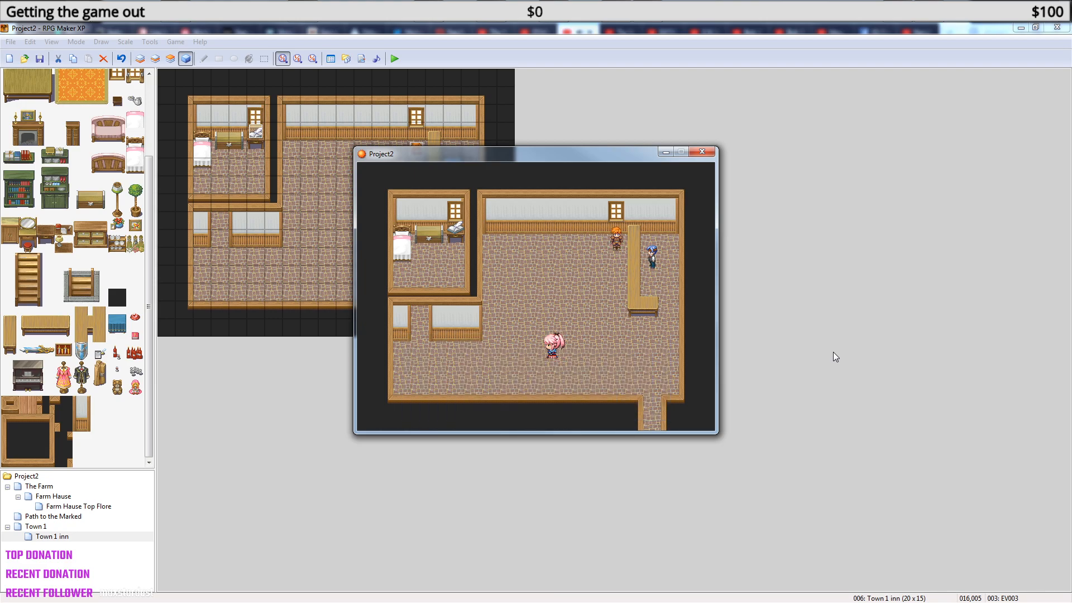
key(Up)
key(Up)
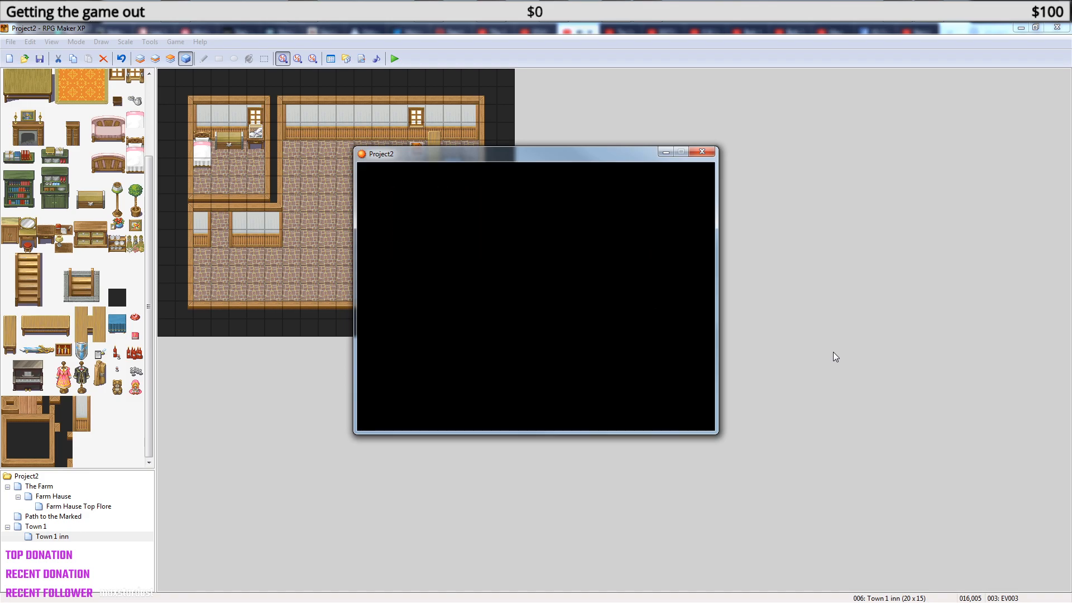
key(Right)
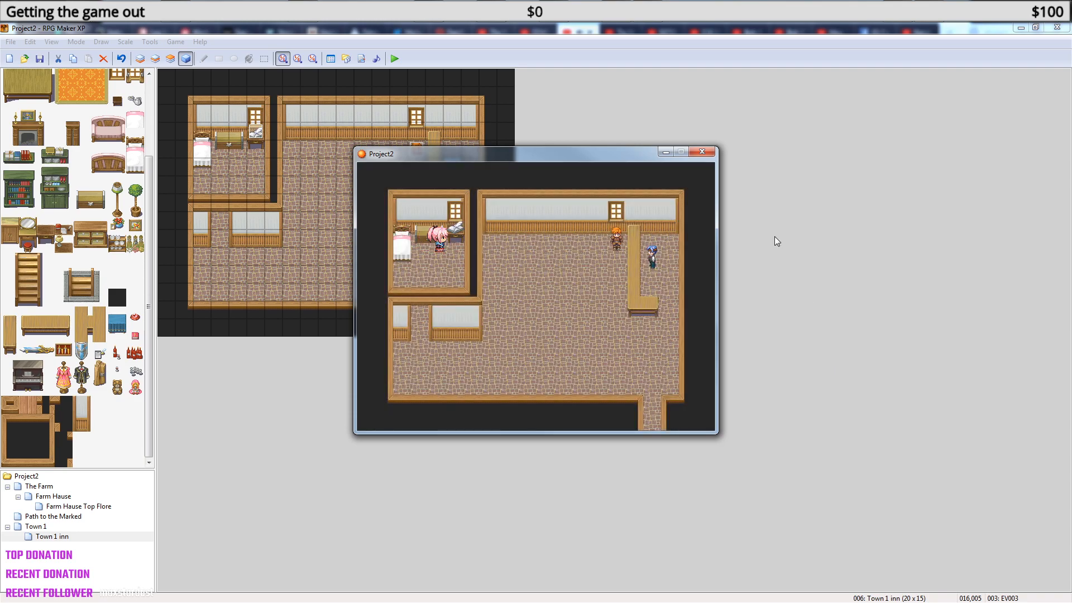
click(706, 153)
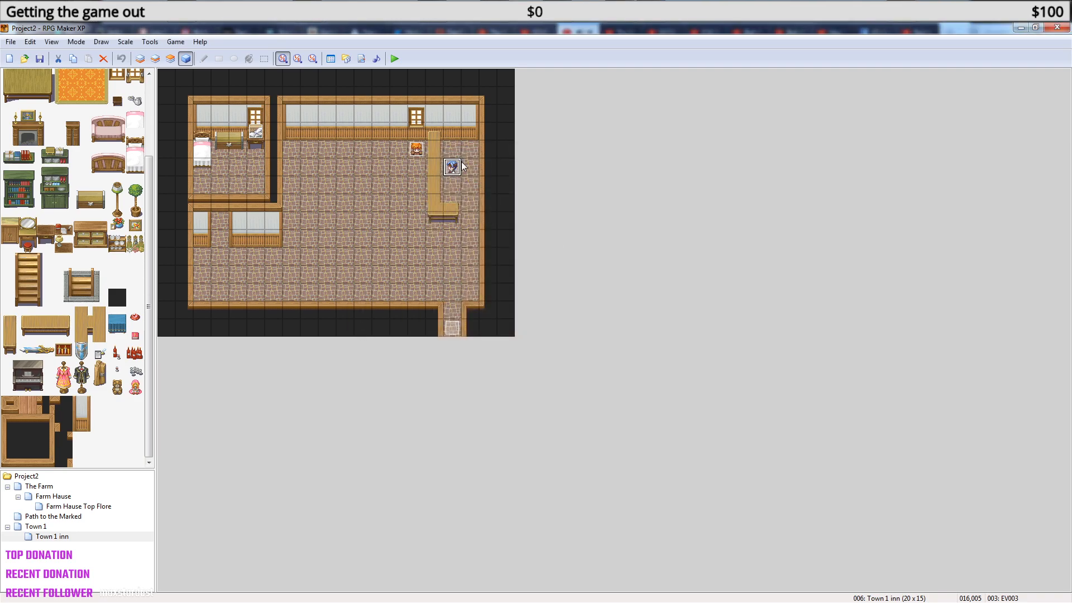
- Set the wait between the music effect and the fade back in the innkeeper's event to 100 frames
double_click(450, 169)
drag(708, 291, 707, 352)
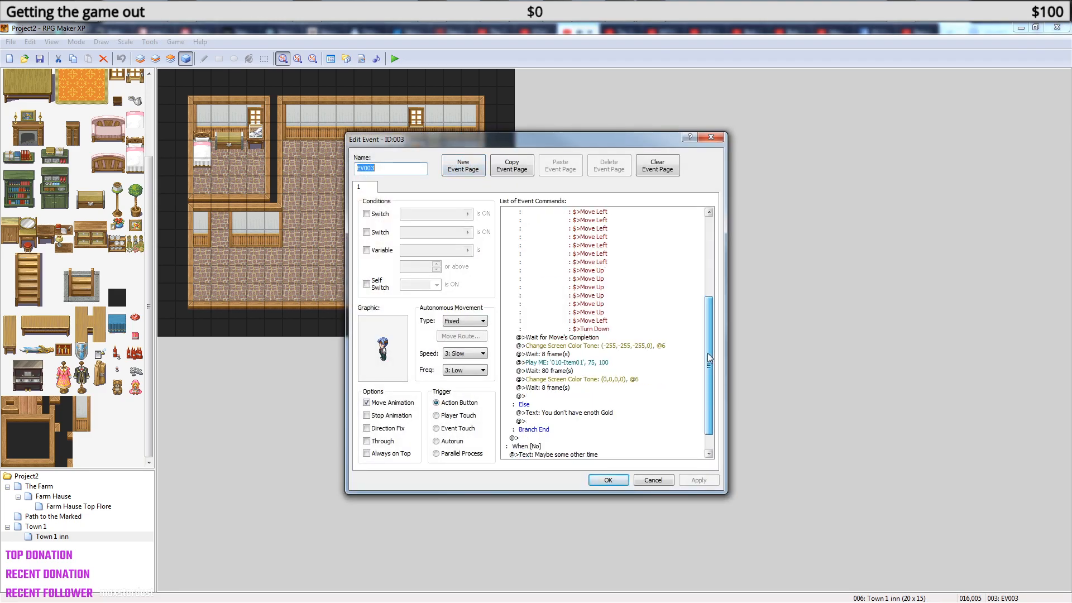
scroll(707, 353, down, 1)
click(564, 346)
right_click(561, 347)
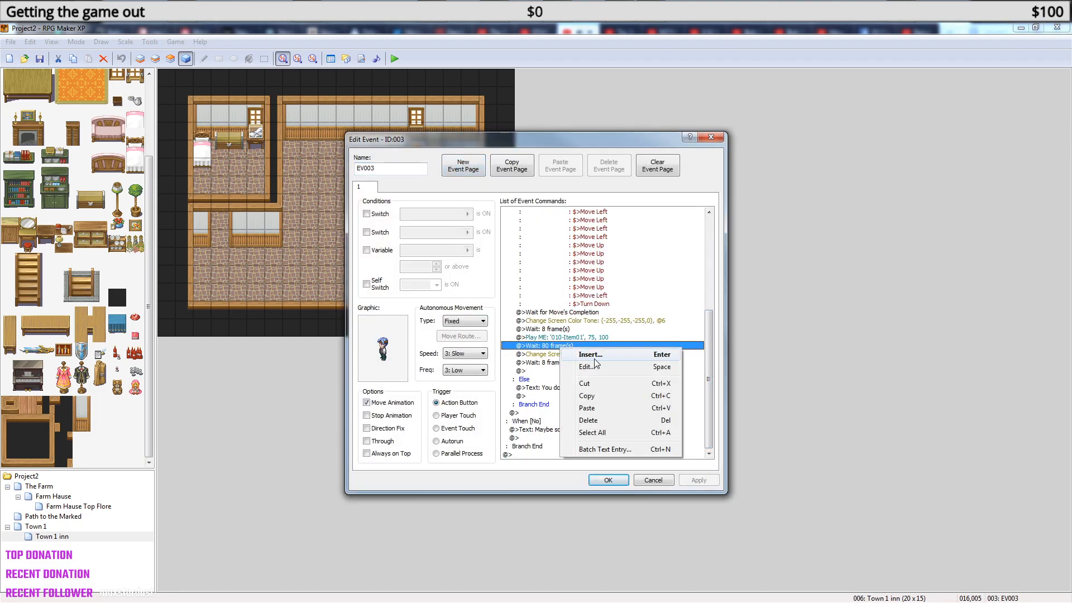
click(597, 367)
drag(573, 340, 557, 344)
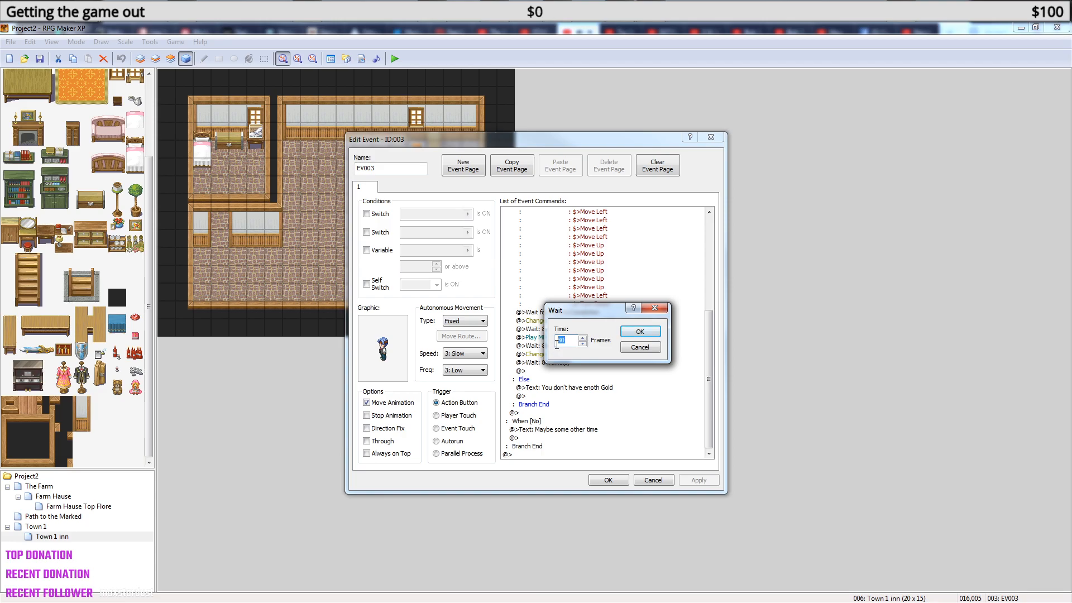
text(100)
click(640, 332)
click(607, 480)
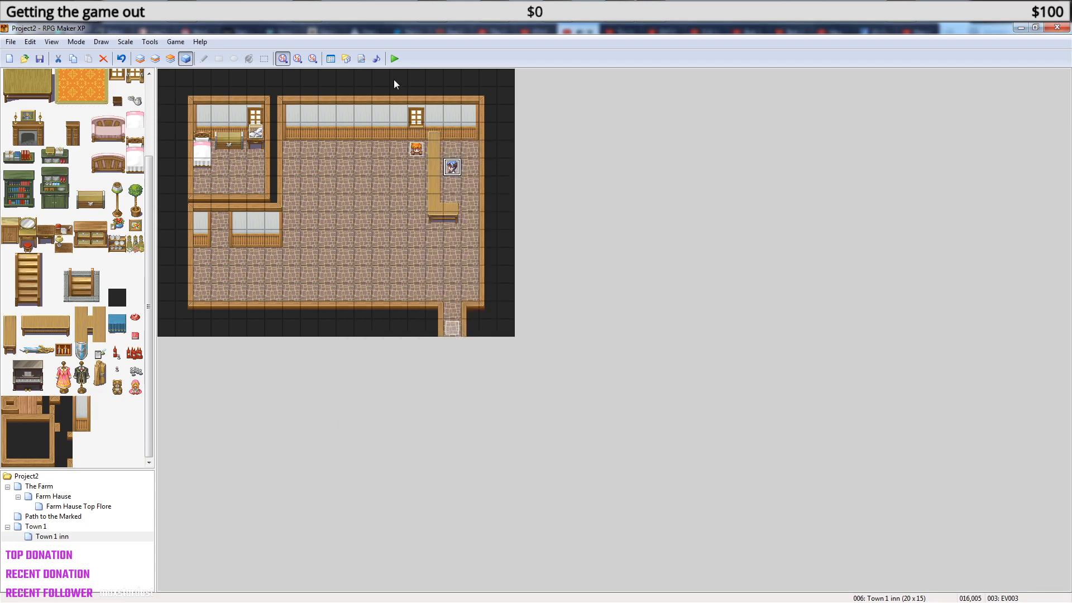
- Launch another playtest and load File1
click(394, 61)
click(550, 345)
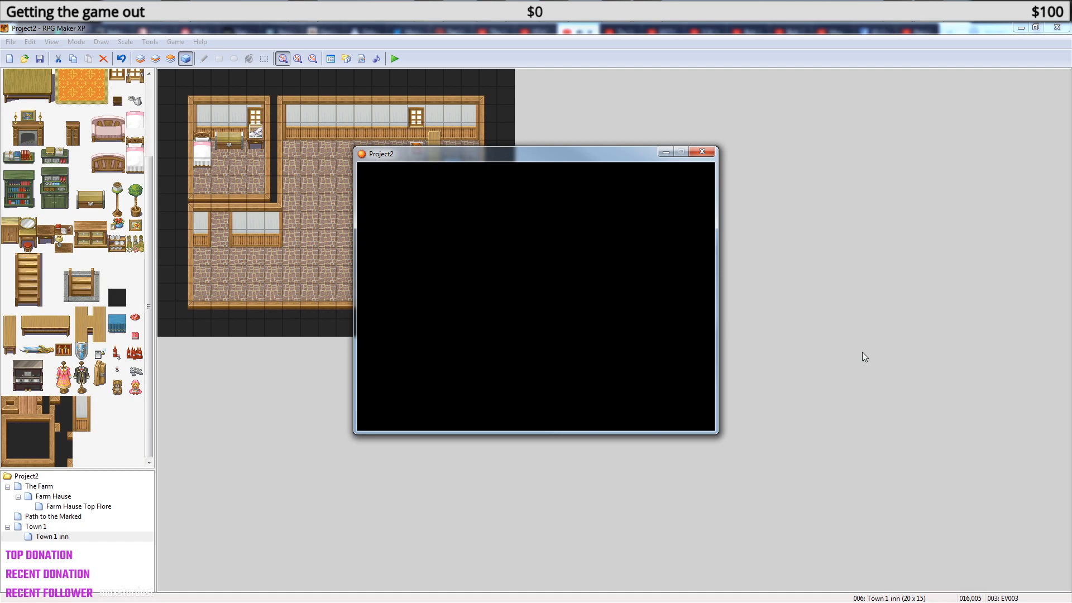
key(Return)
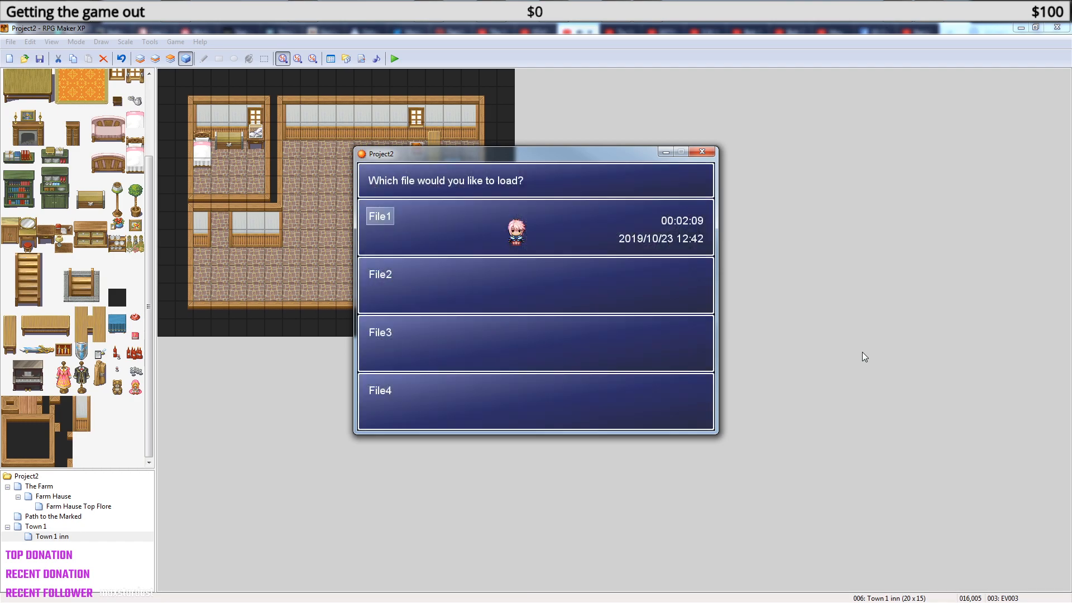
key(Return)
- Walk the character from the saved position through the inn to the counter
key(Down)
key(Down)
key(Down)
key(Down)
key(Right)
key(Right)
key(Right)
key(Right)
key(Right)
key(Right)
key(Right)
key(Up)
key(Up)
key(Up)
key(Right)
key(Right)
key(Right)
key(Up)
key(Up)
key(Right)
- Accept the innkeeper's stay and test the walk to bed and the fade with the 100-frame wait
key(Return)
key(Return)
key(Return)
key(Down)
key(Down)
key(Left)
key(Up)
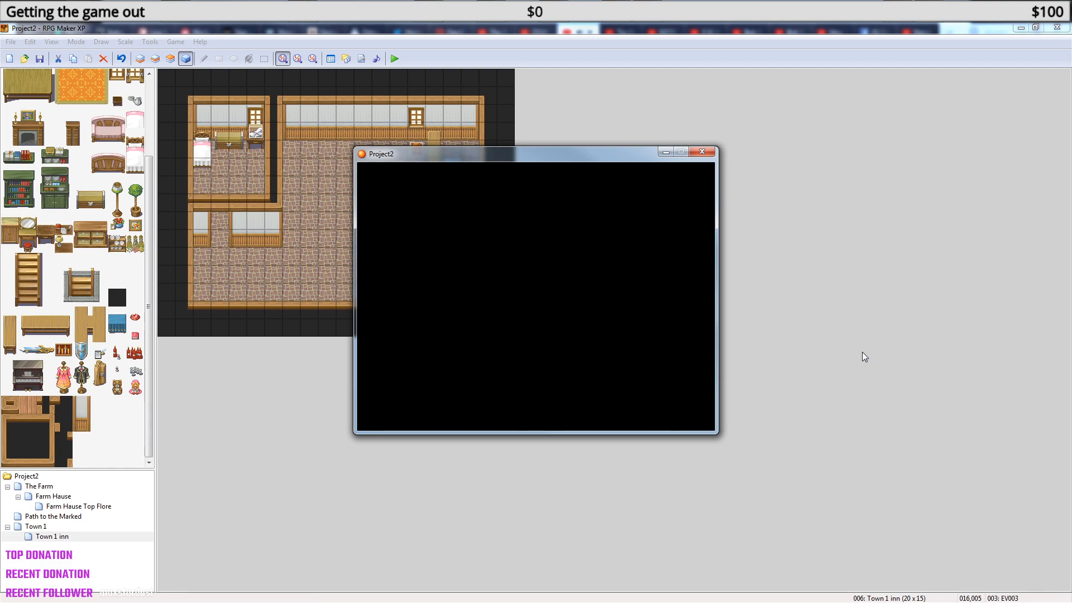
- Return from the bed to the counter and accept the stay once more to recheck the fade timing
key(Right)
key(Down)
key(Right)
key(Up)
key(Return)
key(Return)
key(Return)
key(Down)
key(Left)
key(Left)
key(Up)
- Walk the character from the bed around the counter to the innkeeper's side
key(Right)
key(Down)
key(Left)
key(Down)
key(Right)
key(Right)
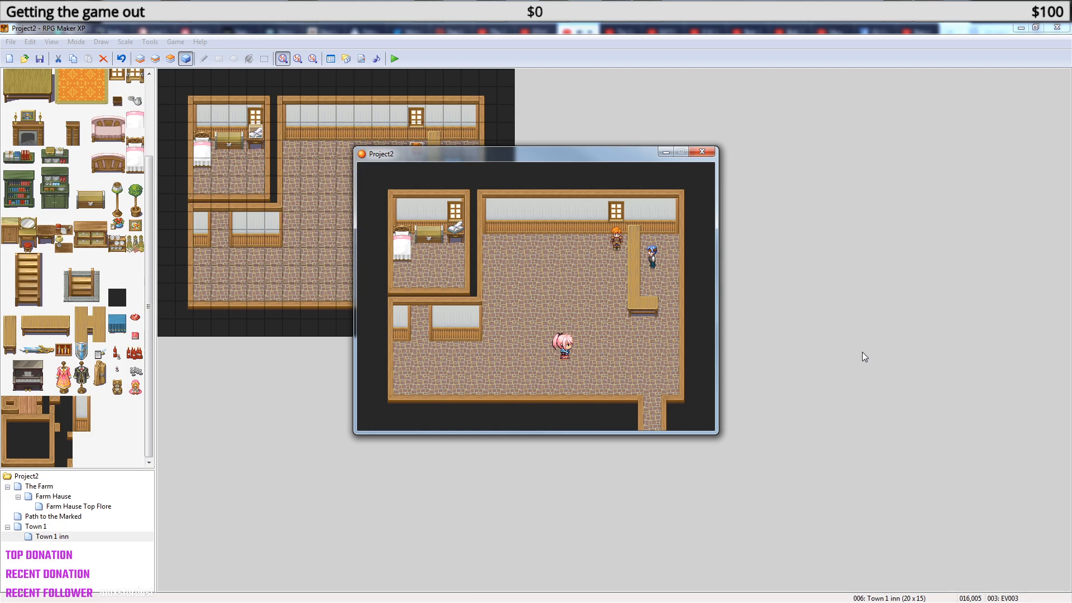
key(Right)
key(Up)
key(Up)
key(Down)
key(Up)
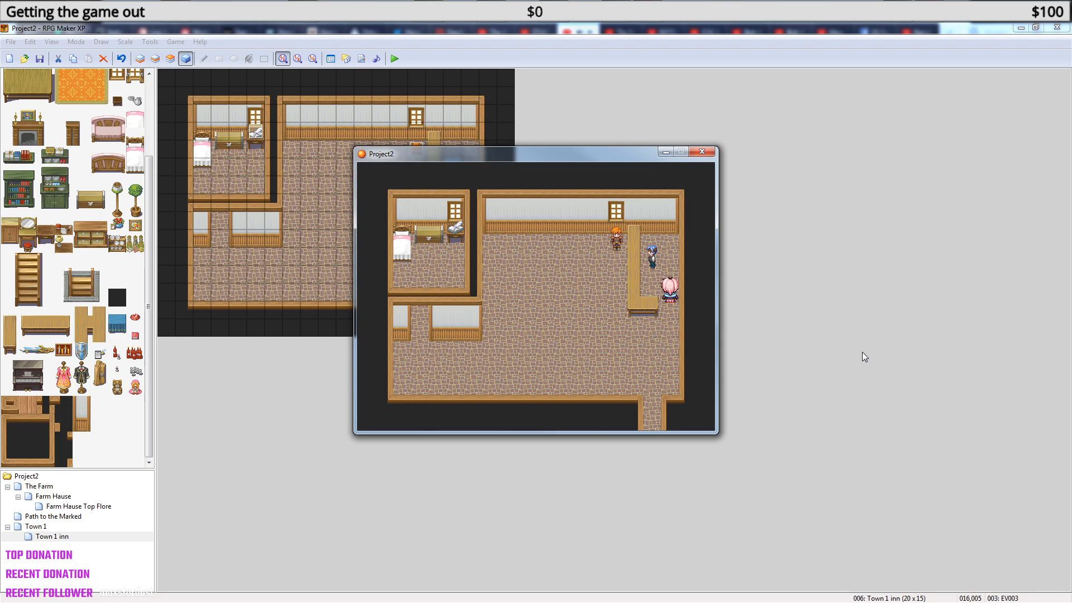
- Accept the stay from behind the counter to test the walking route from there, and close the playtest
key(Return)
key(Return)
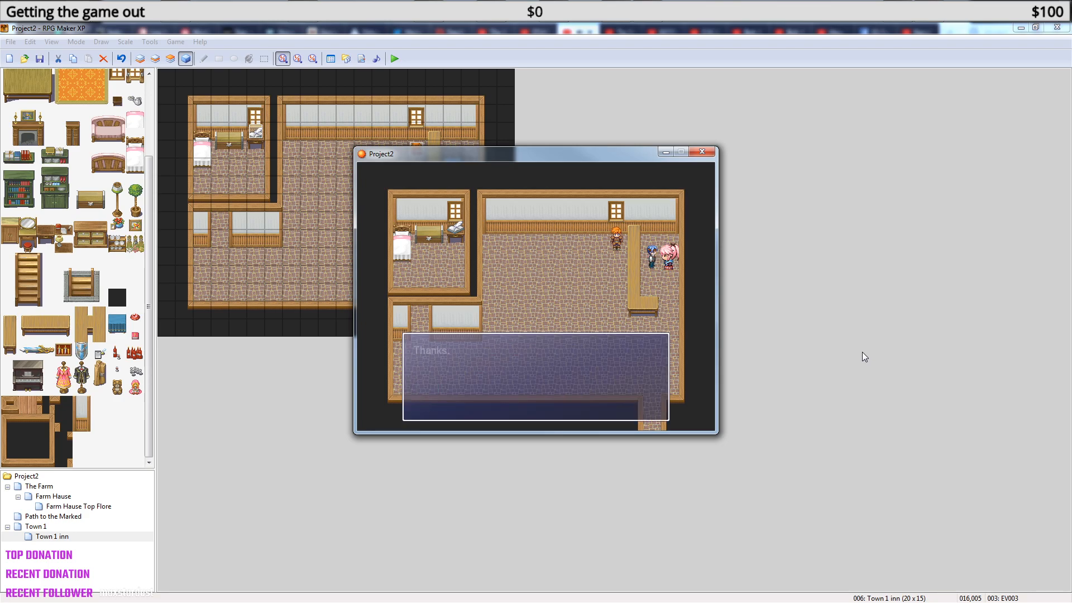
key(Return)
key(Down)
key(Left)
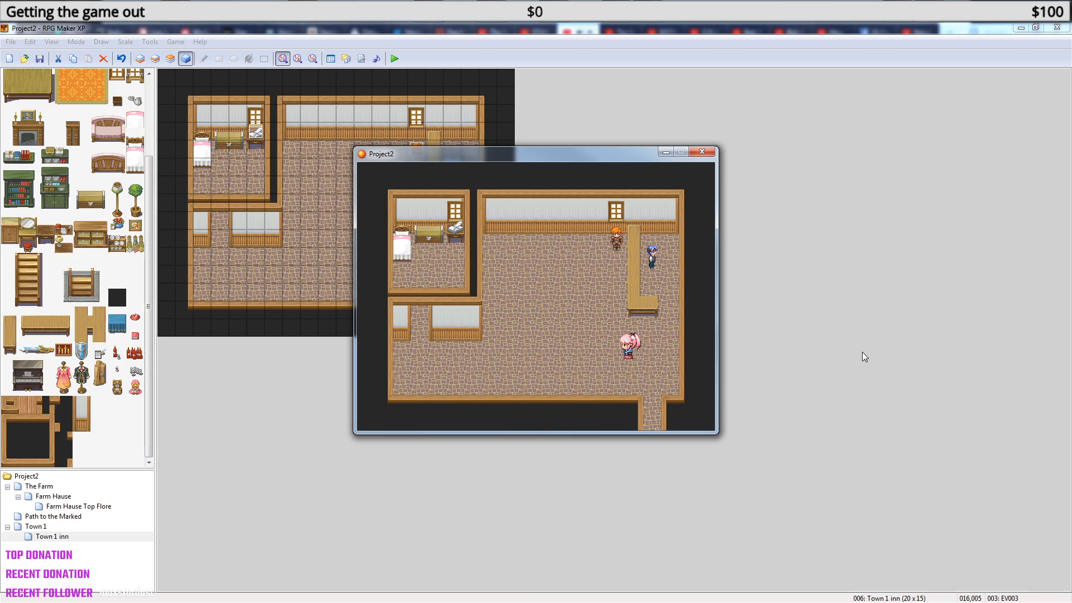
key(Left)
key(Up)
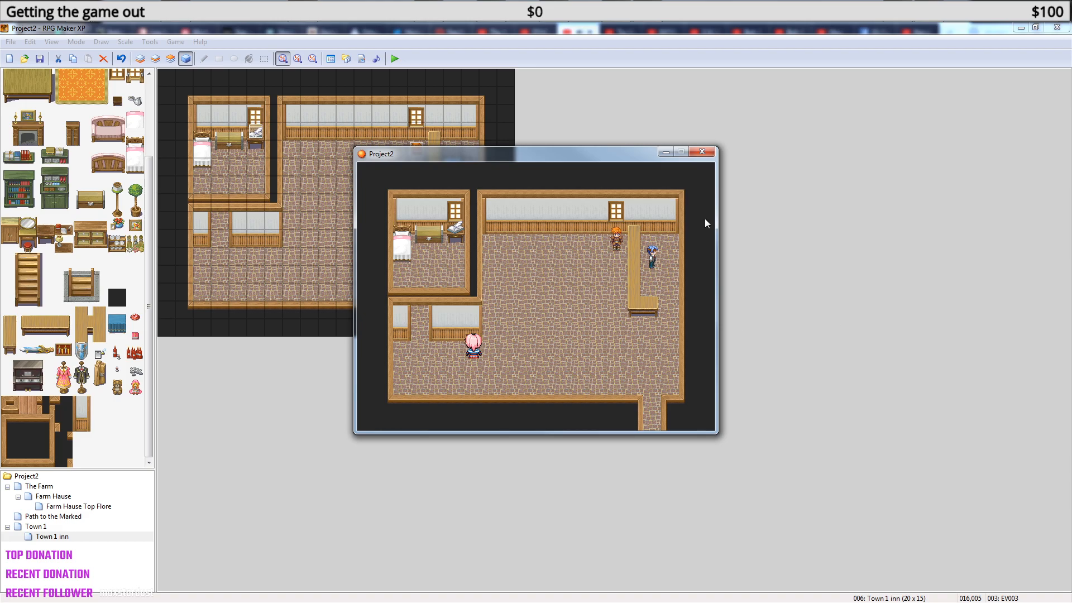
click(703, 151)
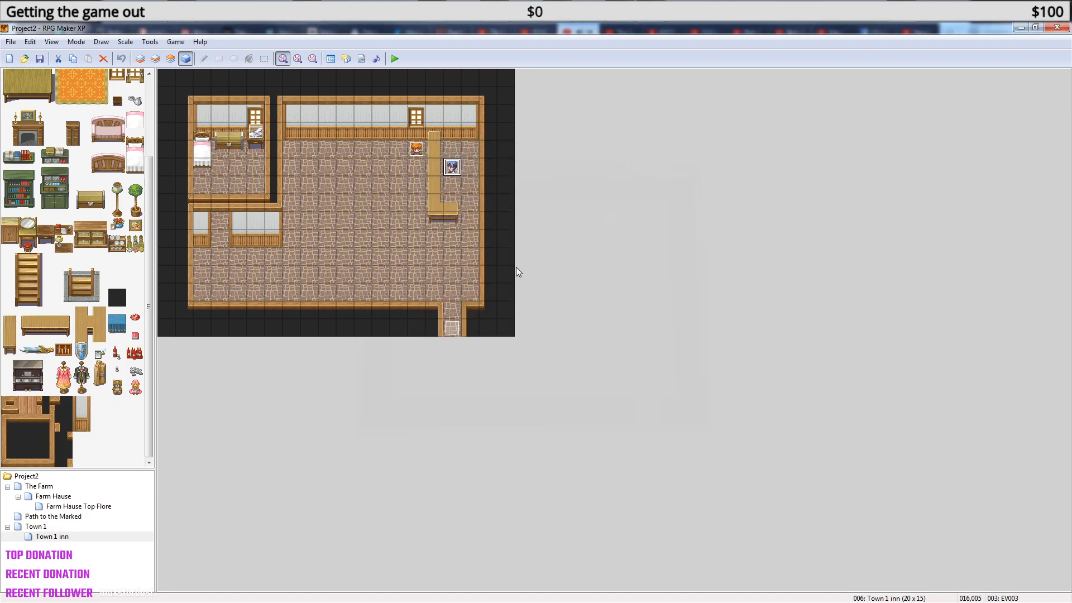
- Create a new event at the passage behind the inn counter with the Player Touch trigger
right_click(474, 206)
click(500, 214)
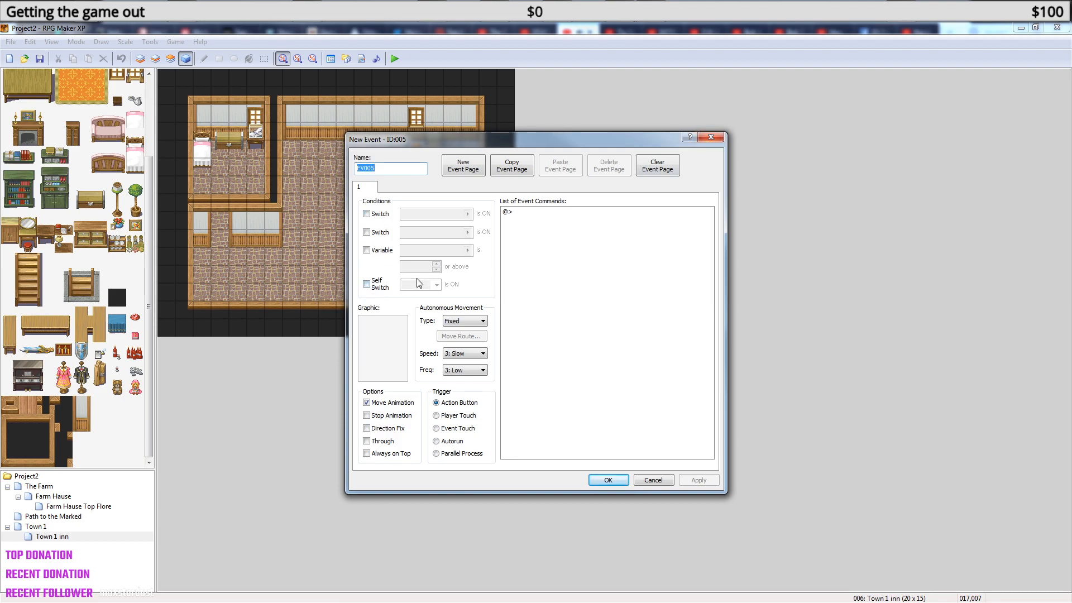
click(536, 218)
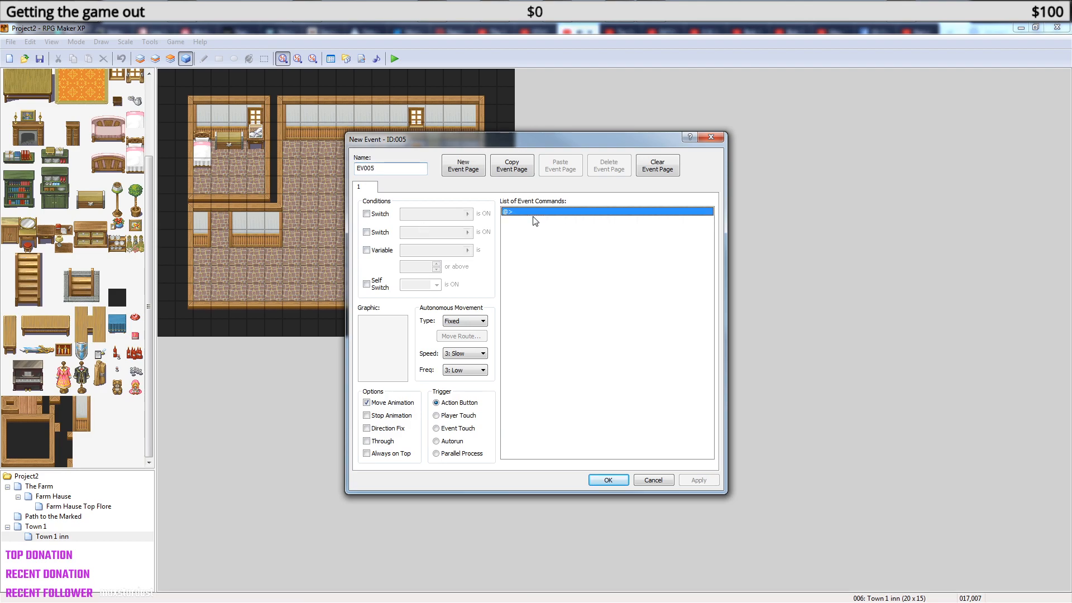
click(437, 416)
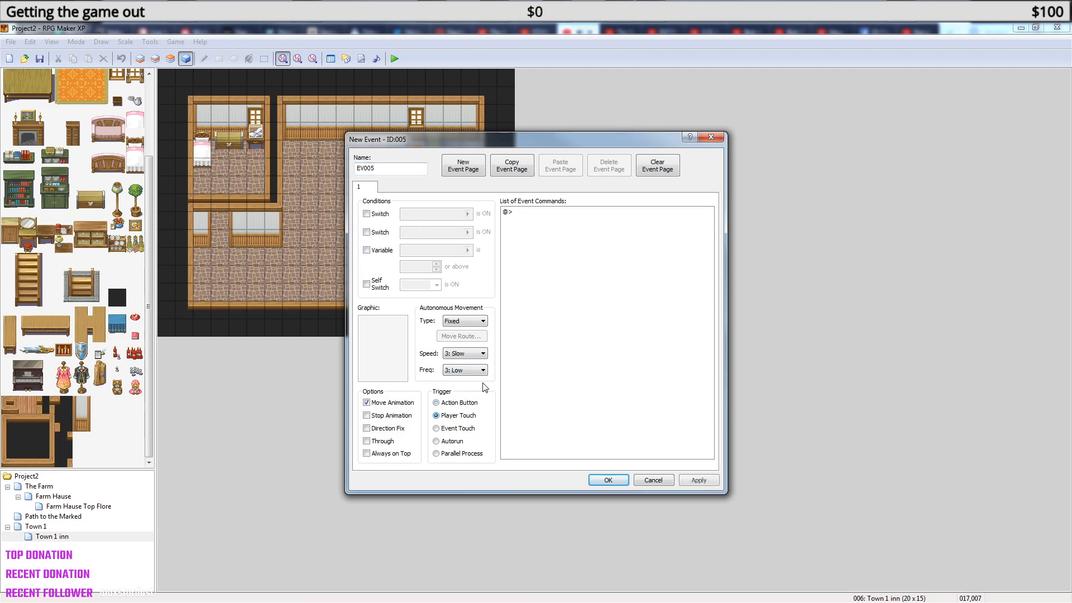
- Add a Control Switches command to the new event that sets switch 0004, named "Get out", to OFF
right_click(537, 214)
click(566, 223)
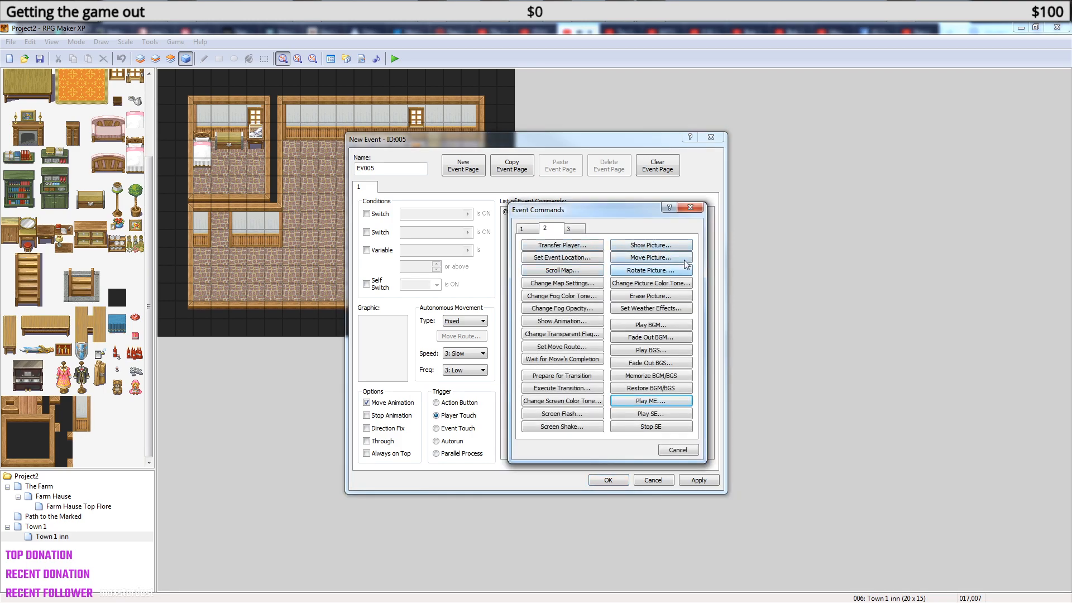
click(524, 229)
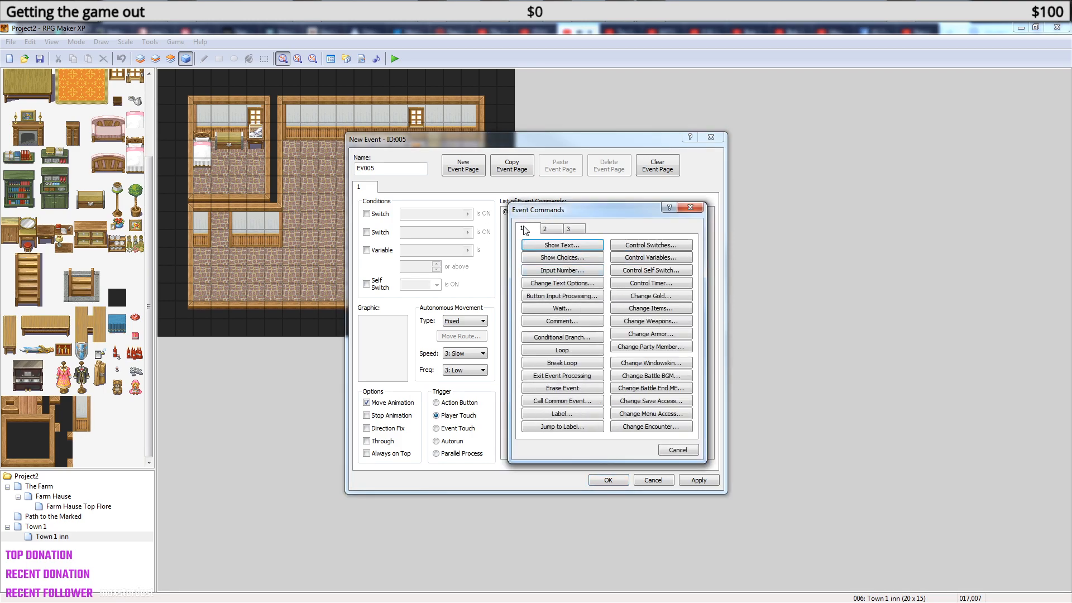
click(669, 246)
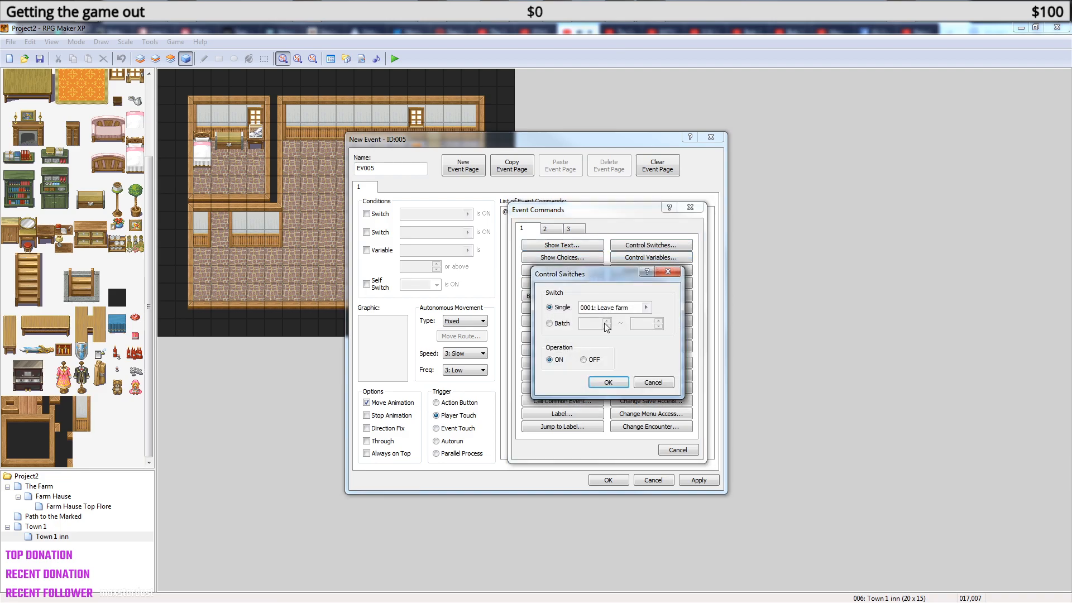
click(646, 308)
click(628, 255)
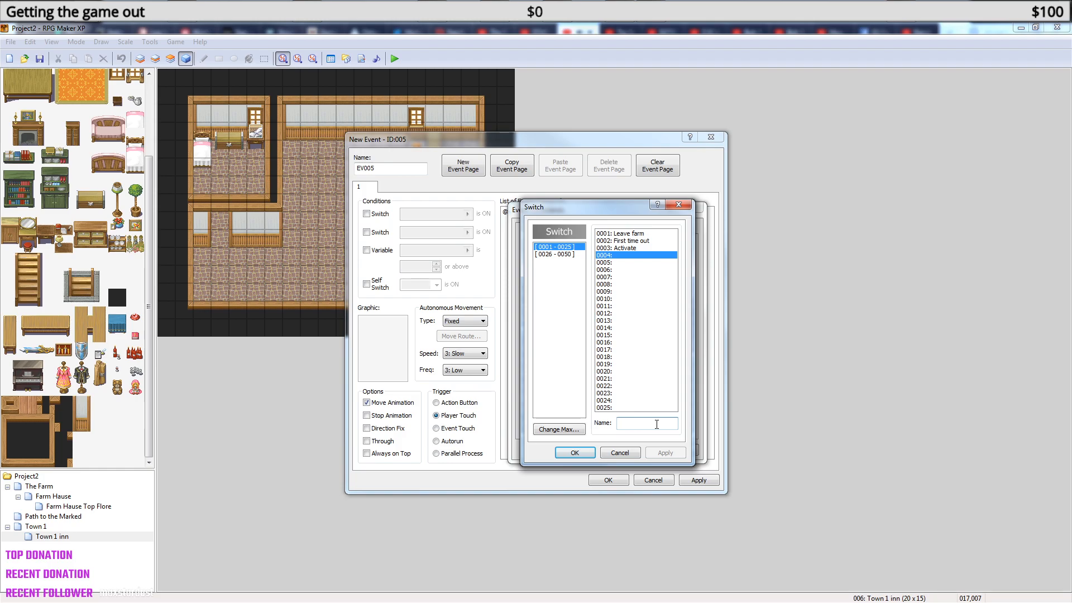
text(Get out)
click(575, 452)
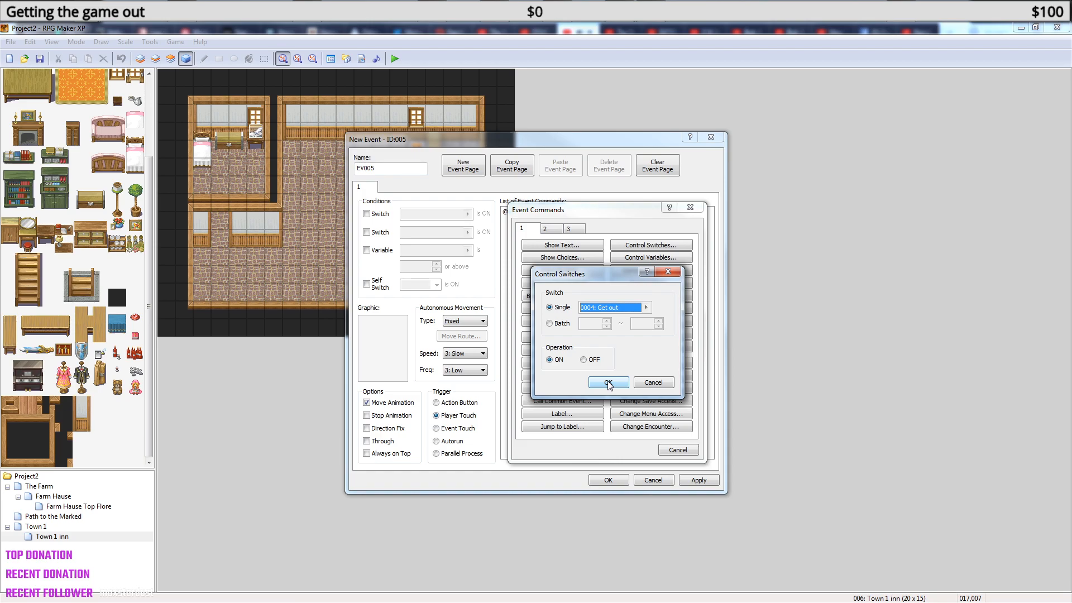
click(583, 360)
click(607, 383)
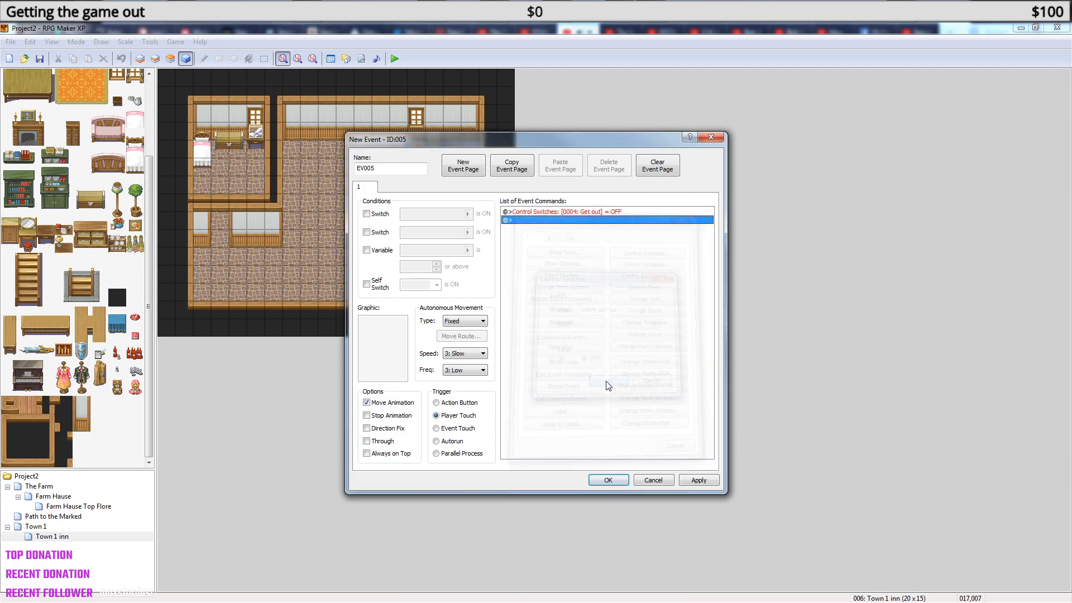
- Change the Get out switch command to ON and save the passage event
click(608, 214)
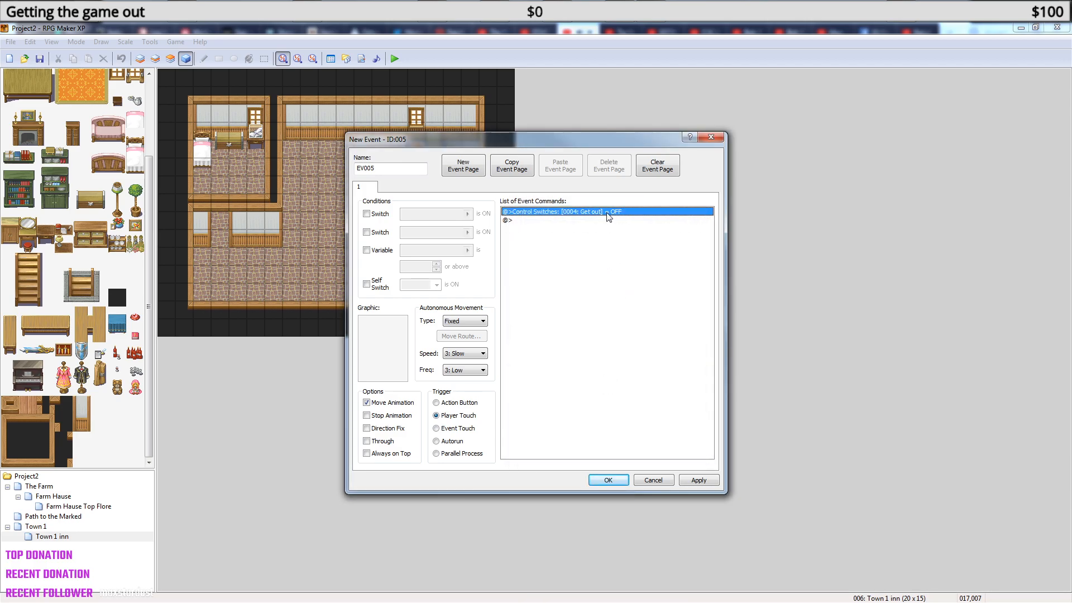
right_click(608, 216)
click(644, 232)
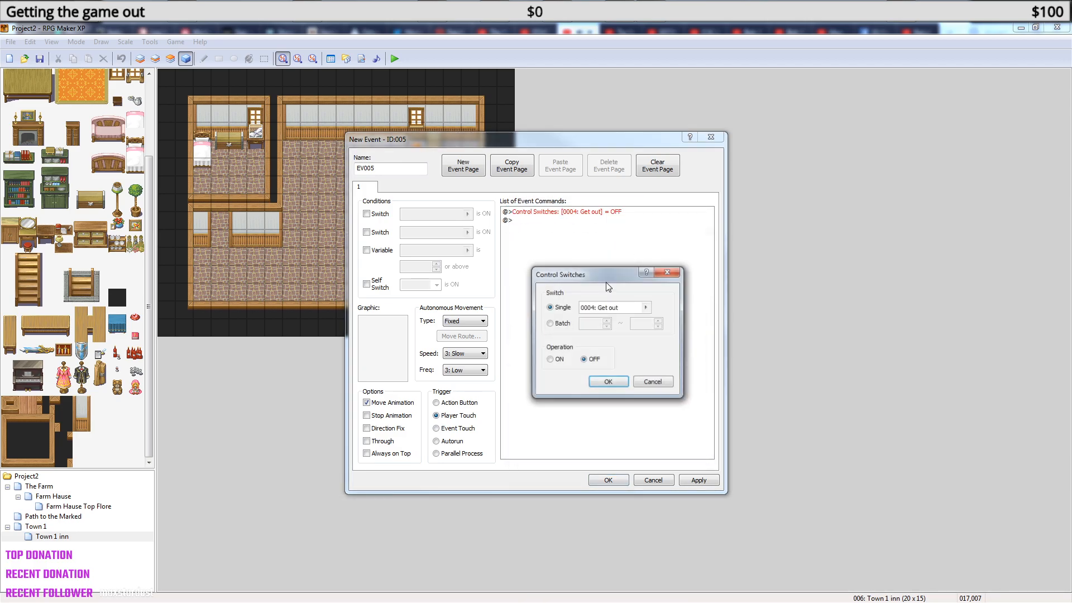
click(608, 383)
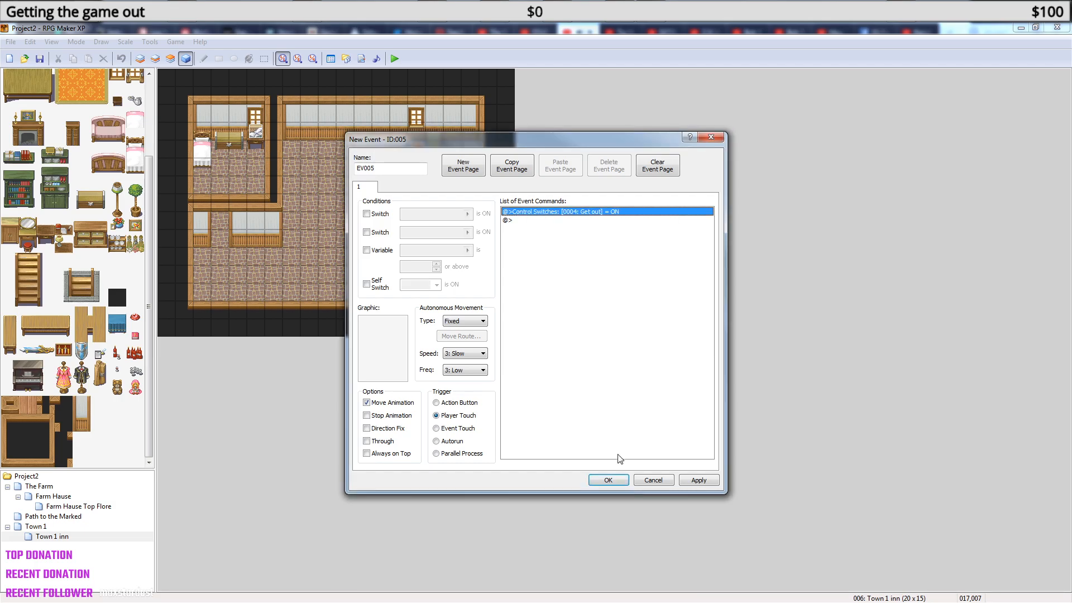
click(608, 479)
- Duplicate the innkeeper's event page as page 2 and delete the gold conditional branch from its Yes choice
double_click(452, 167)
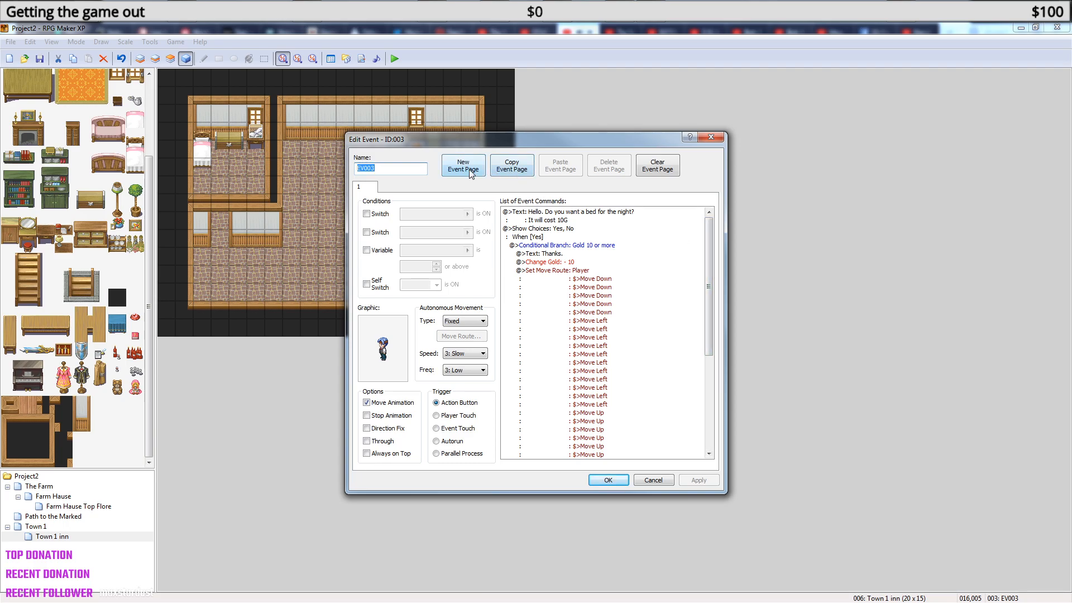
click(502, 175)
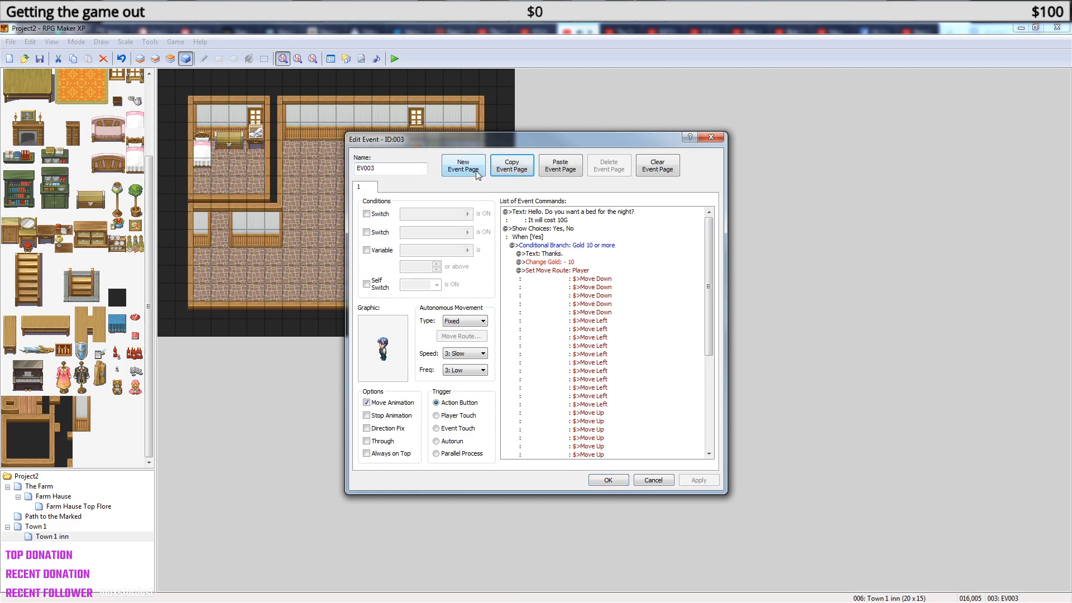
click(477, 173)
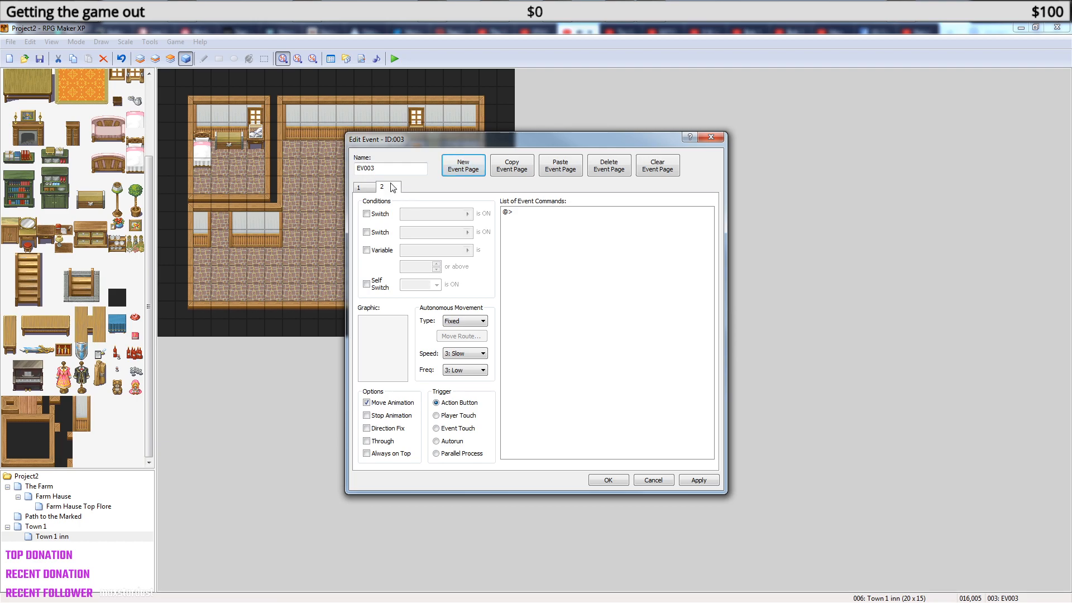
click(557, 175)
click(389, 188)
click(598, 174)
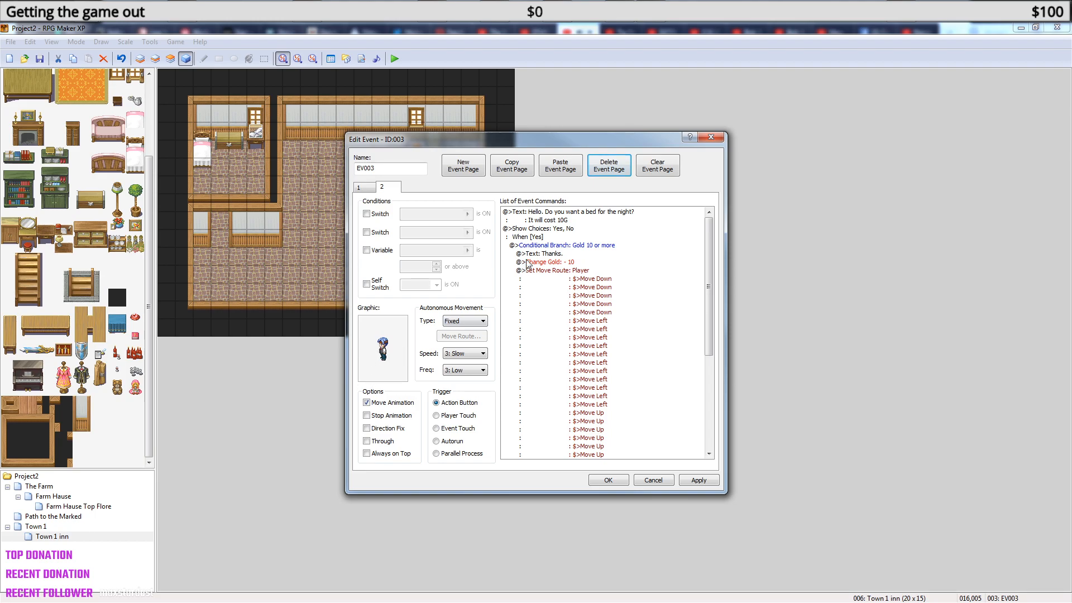
click(546, 246)
key(Delete)
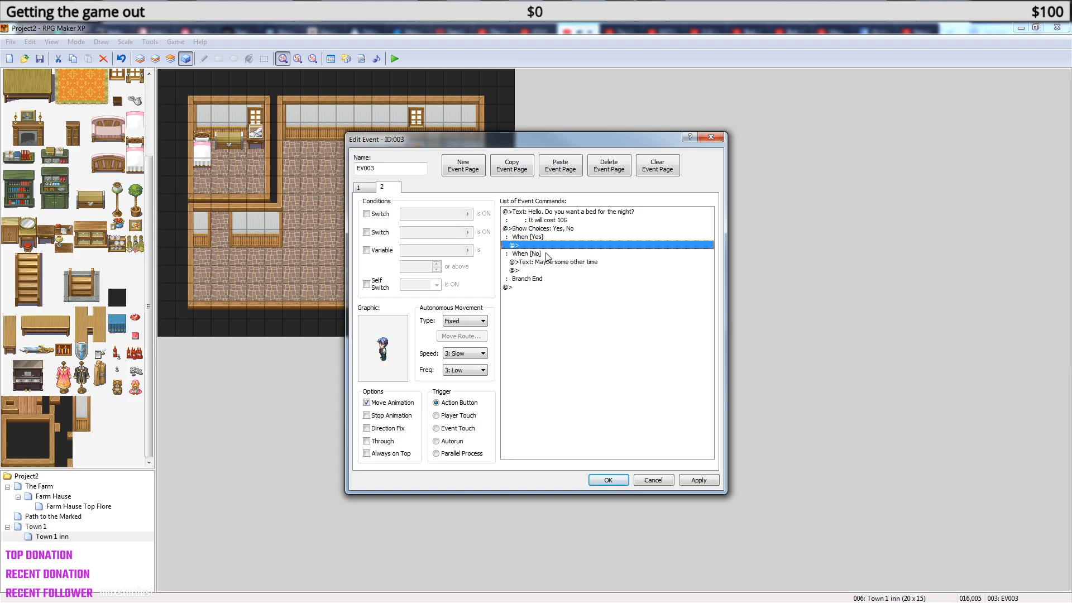
- Set the innkeeper's page 2 to Autorun with switch 0004: Get out as its condition
click(437, 442)
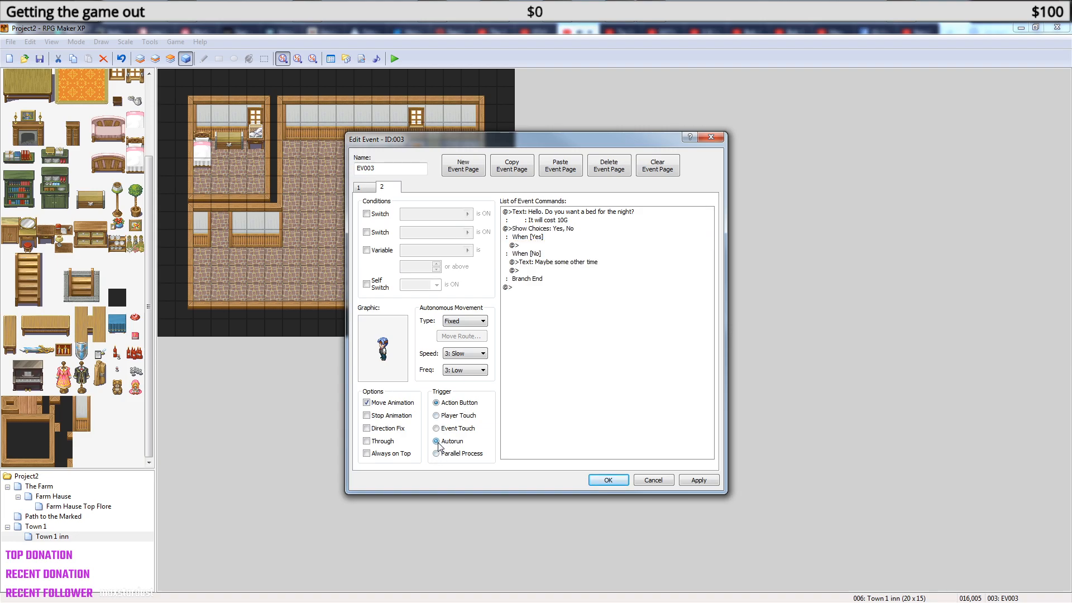
click(367, 214)
click(469, 215)
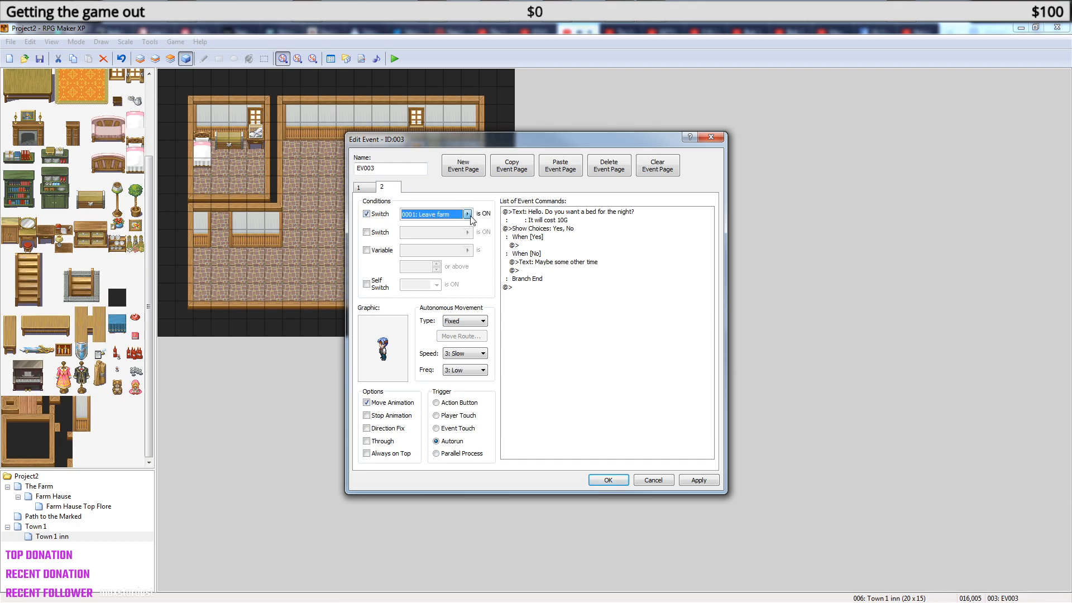
click(514, 427)
- Delete the Yes/No choices on page 2 and change the message to "Get out from behind here. You are not alowd in."
click(532, 229)
key(Delete)
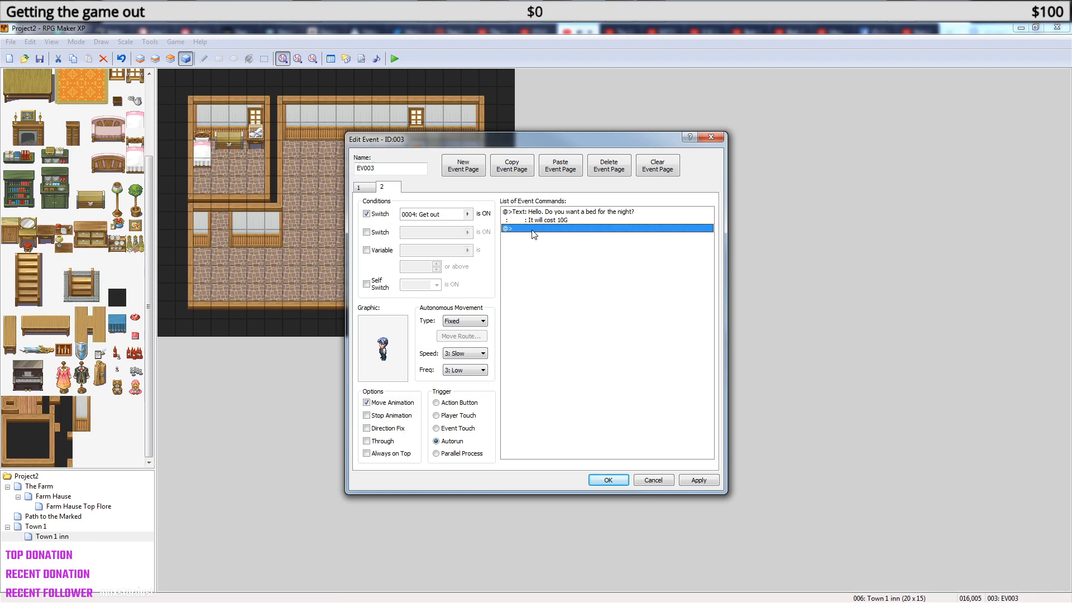
click(549, 217)
right_click(549, 218)
click(575, 234)
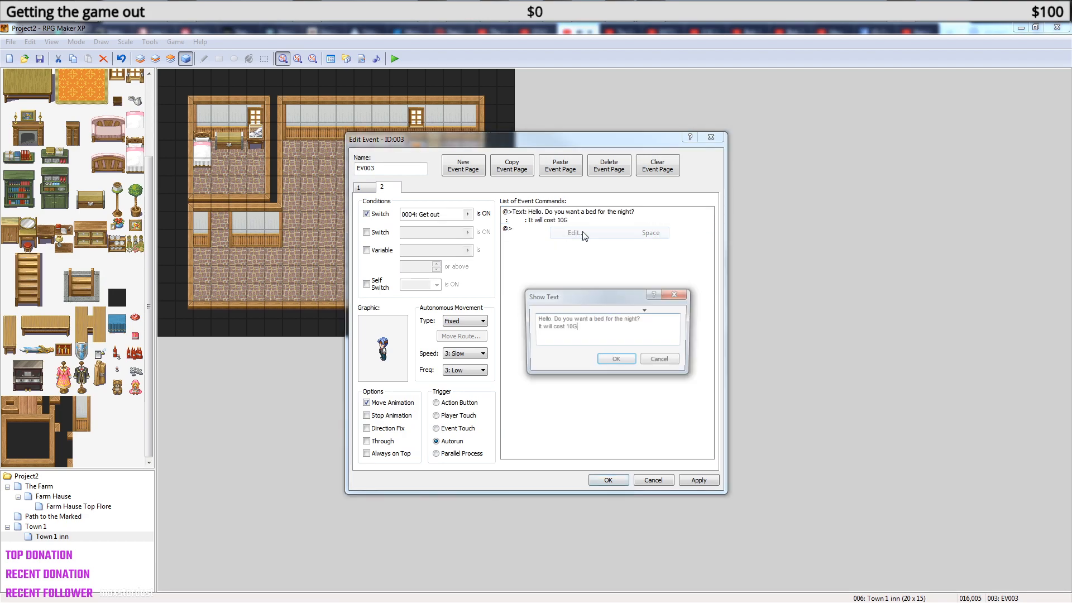
key(ctrl+a)
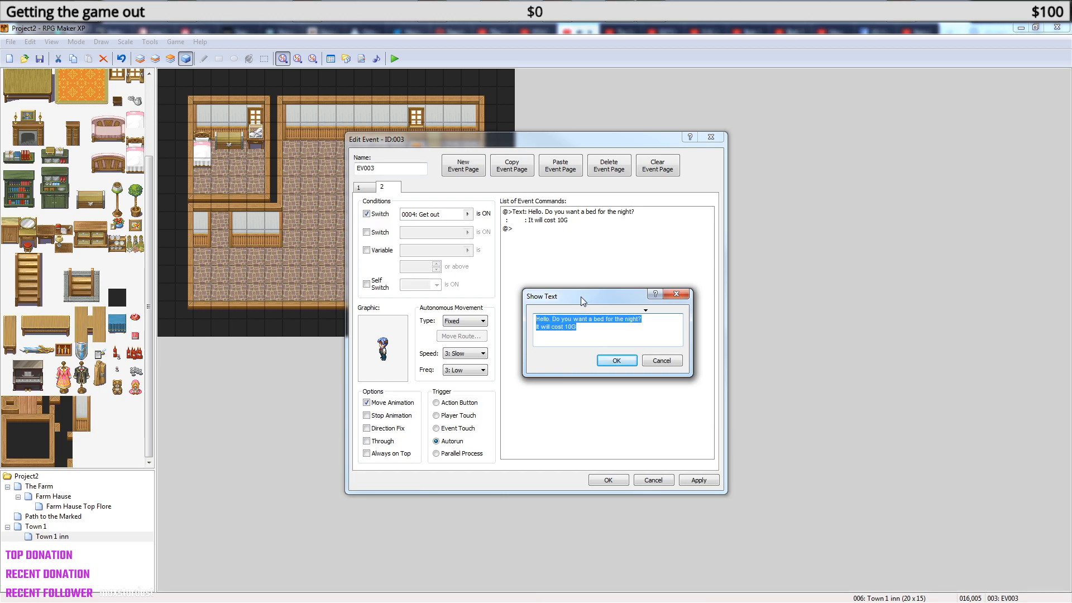
text(Get ou)
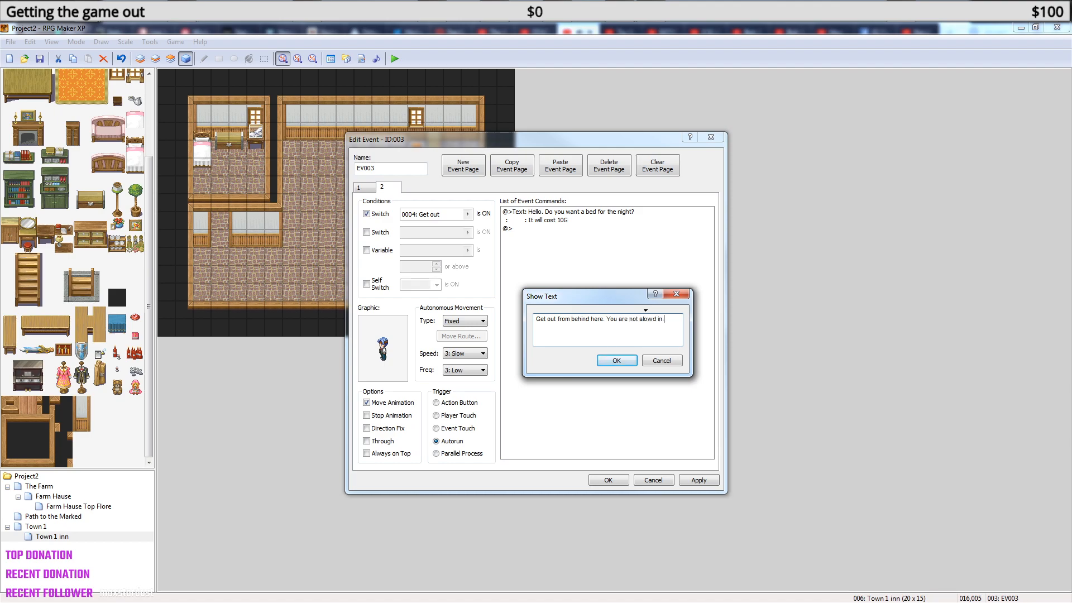
click(616, 361)
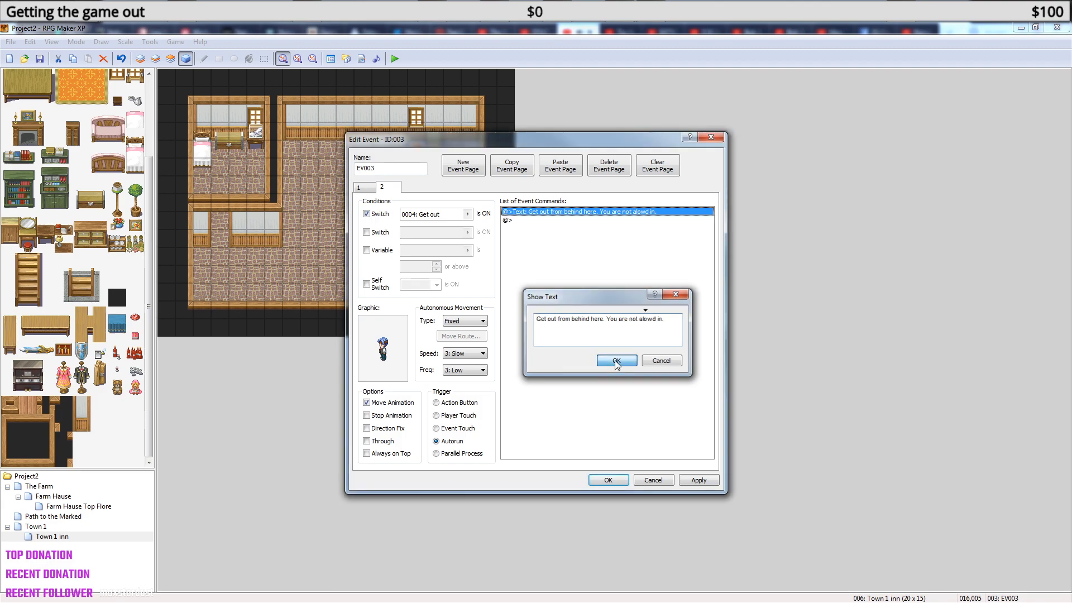
- Add a Set Move Route command after the message that moves the player down one step
right_click(540, 219)
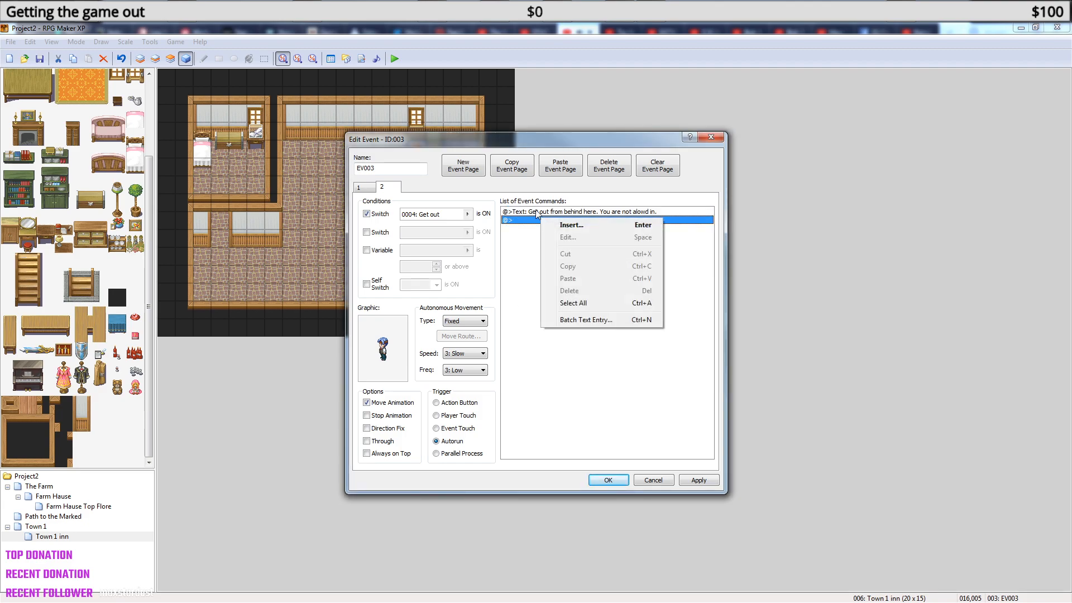
click(567, 225)
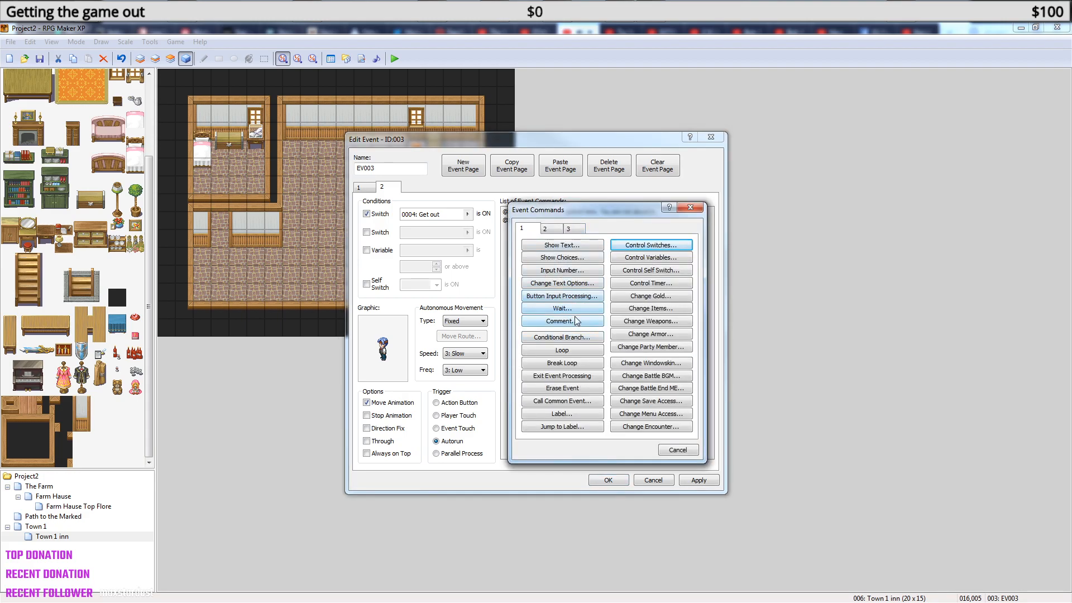
click(579, 297)
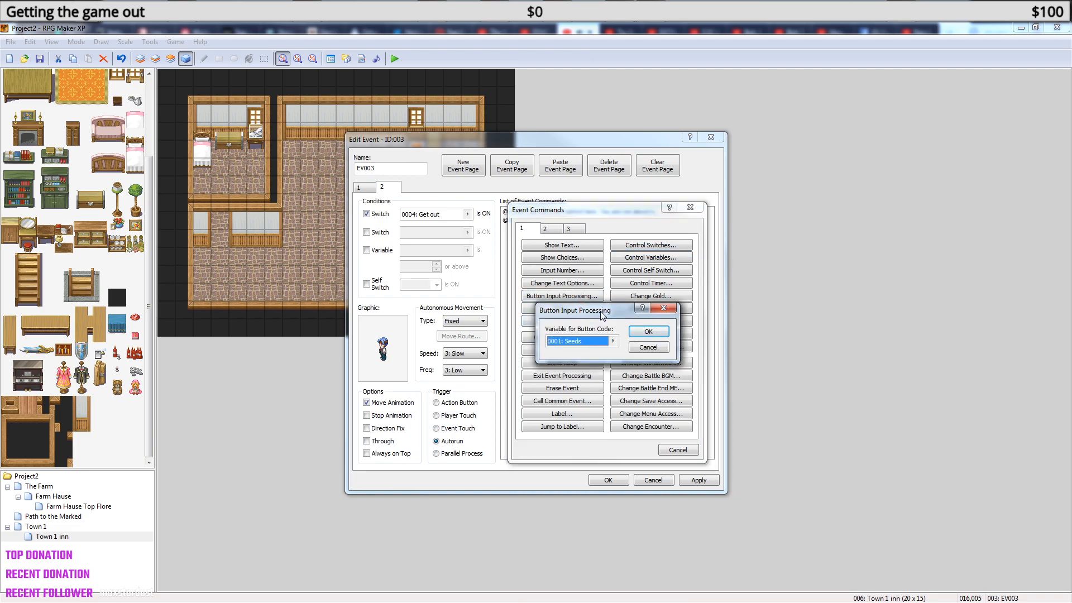
click(661, 349)
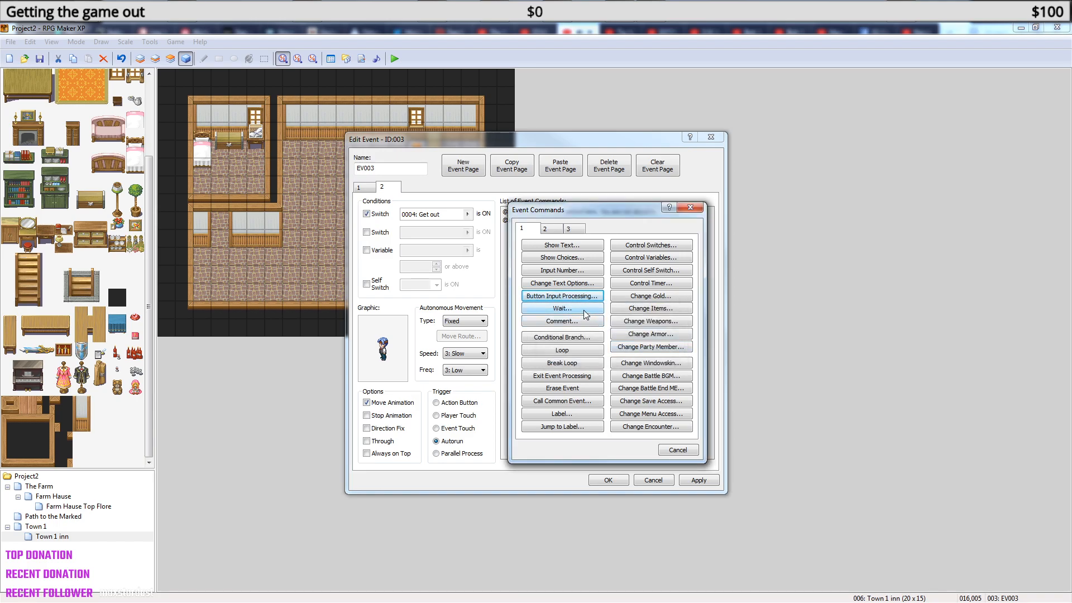
click(550, 230)
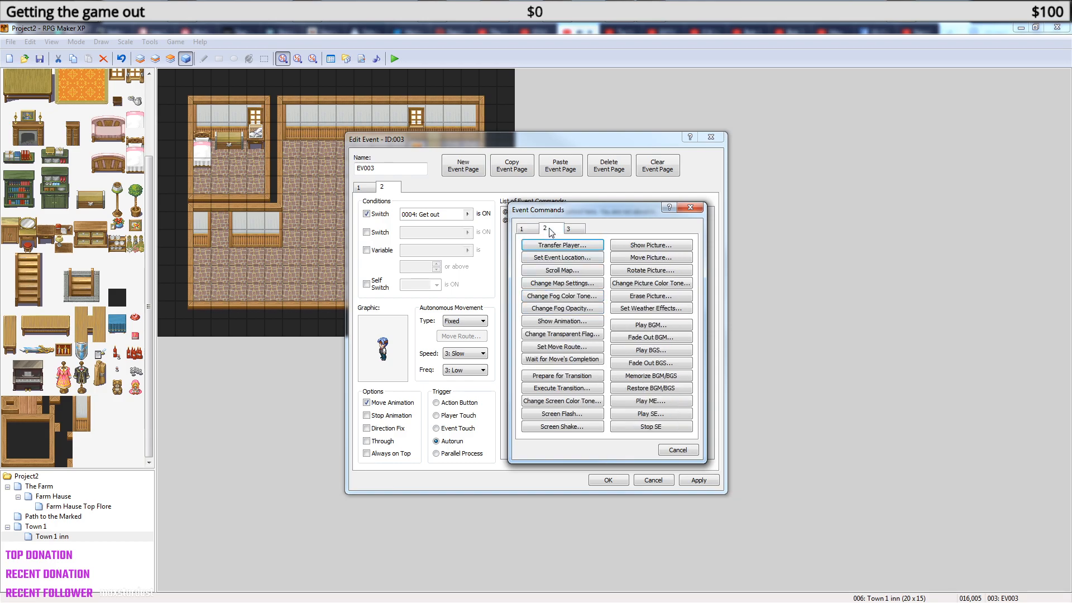
click(531, 230)
click(550, 230)
click(573, 347)
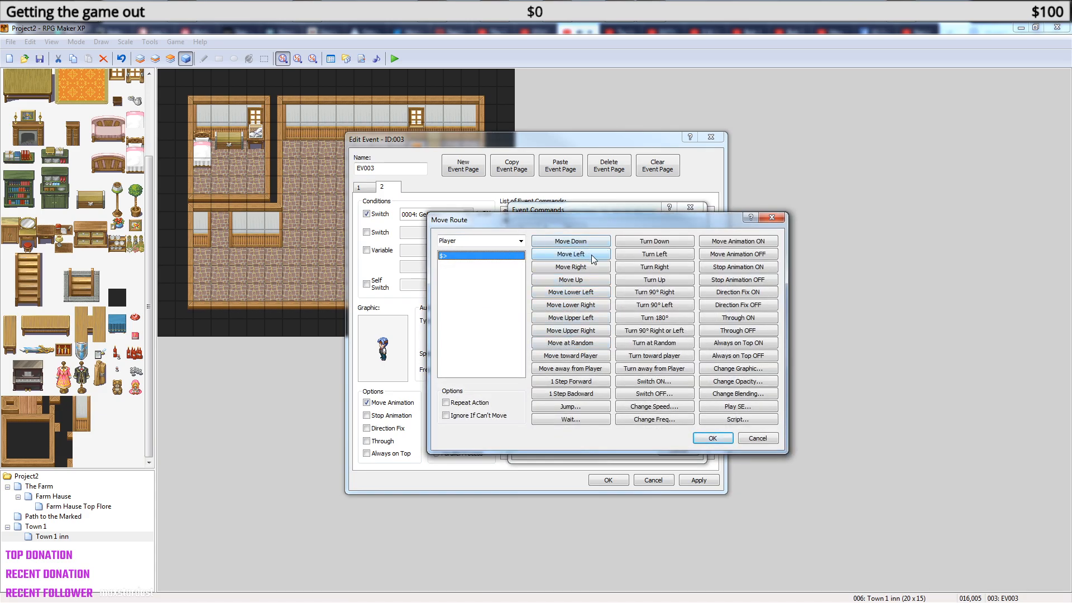
click(590, 245)
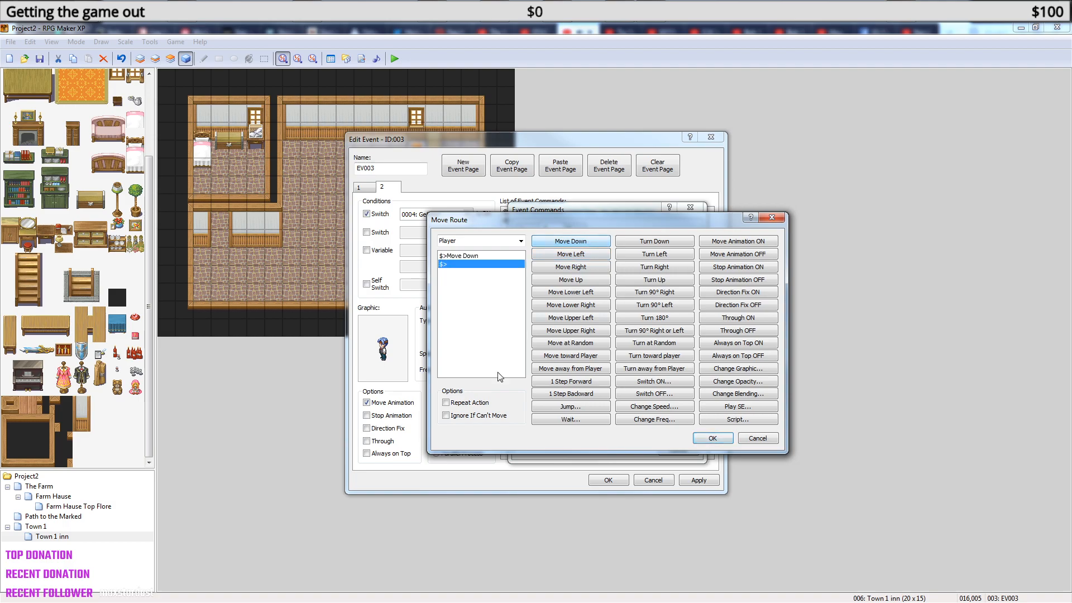
click(720, 441)
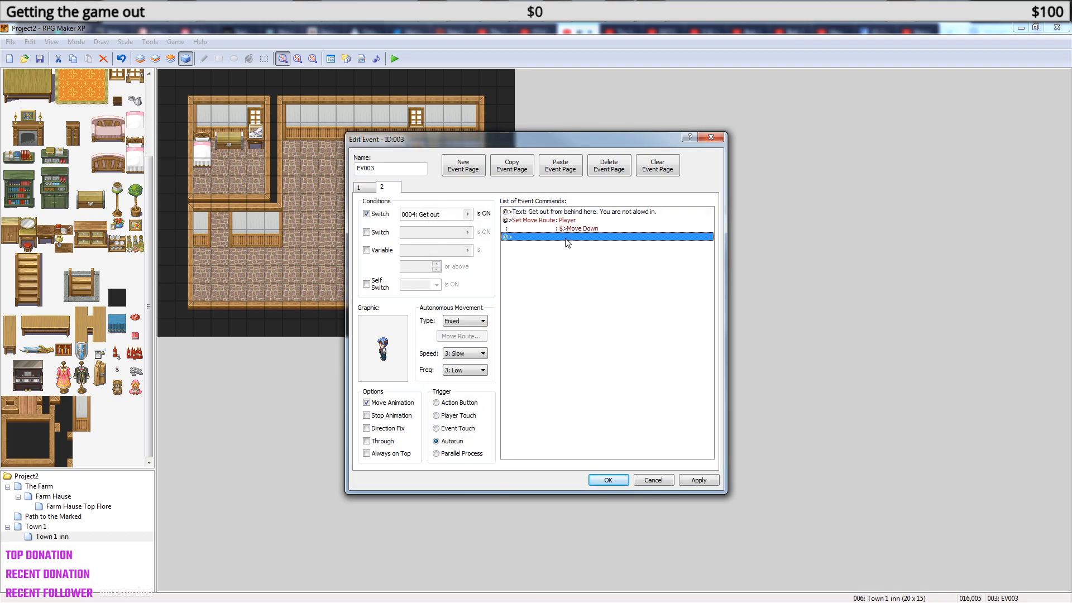
- Insert a Set Move Route command before the message on page 2 that makes this event turn down
right_click(572, 212)
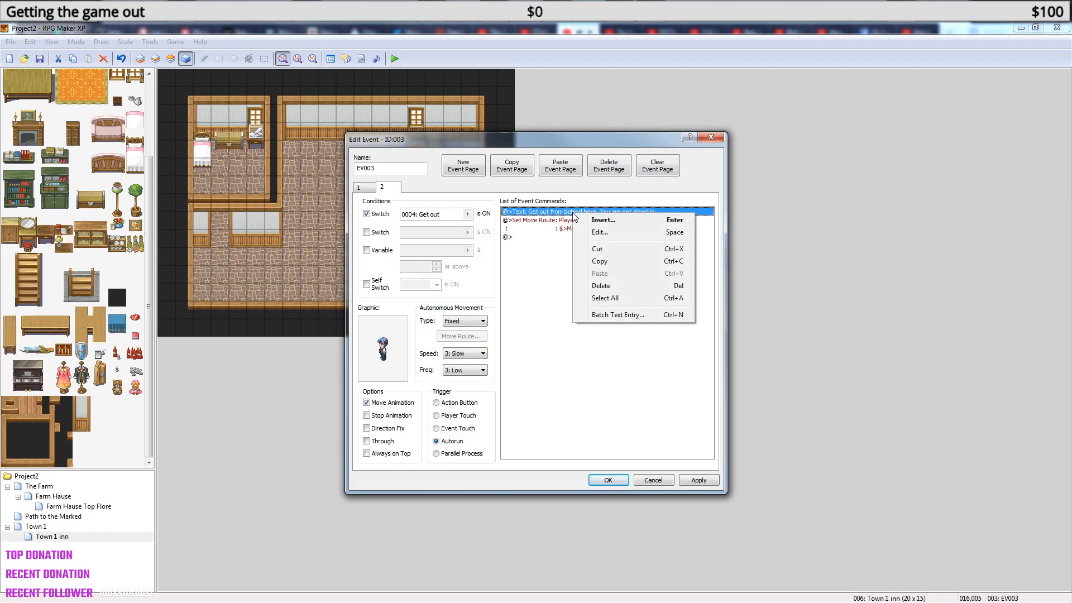
click(603, 219)
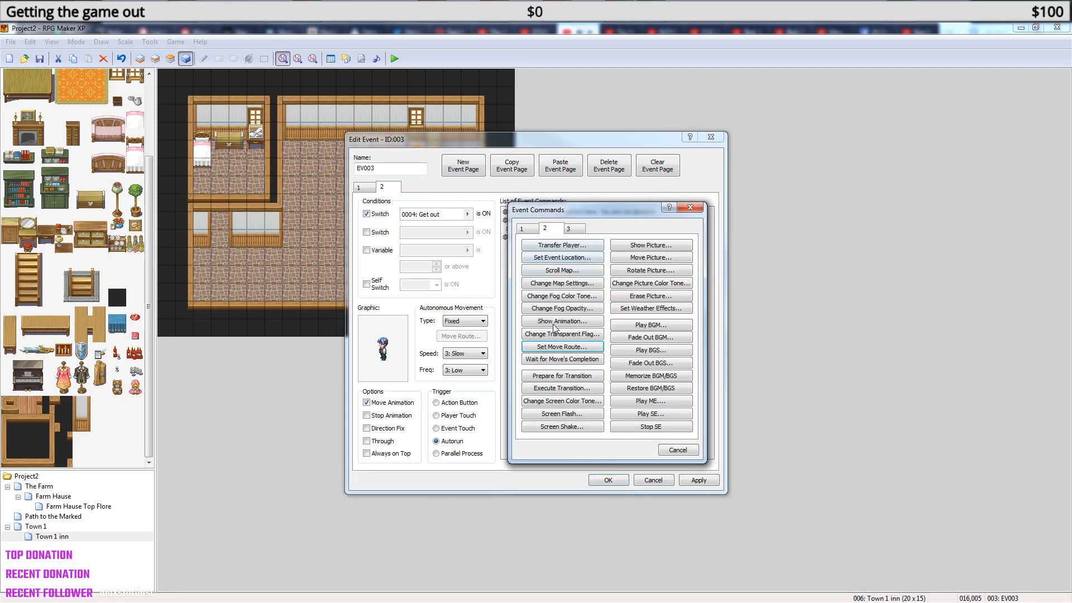
click(581, 351)
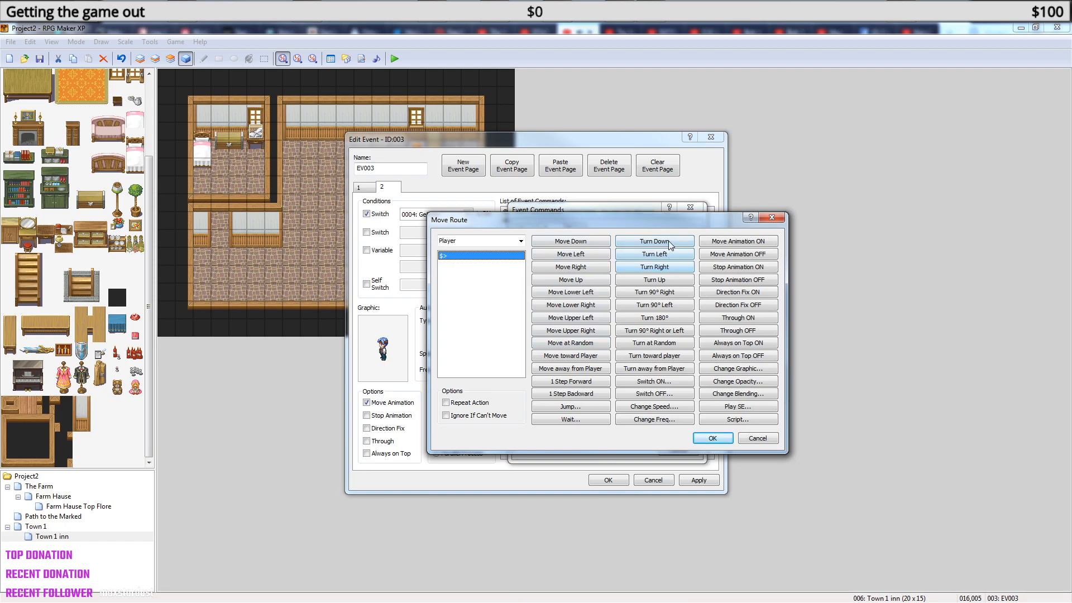
click(669, 246)
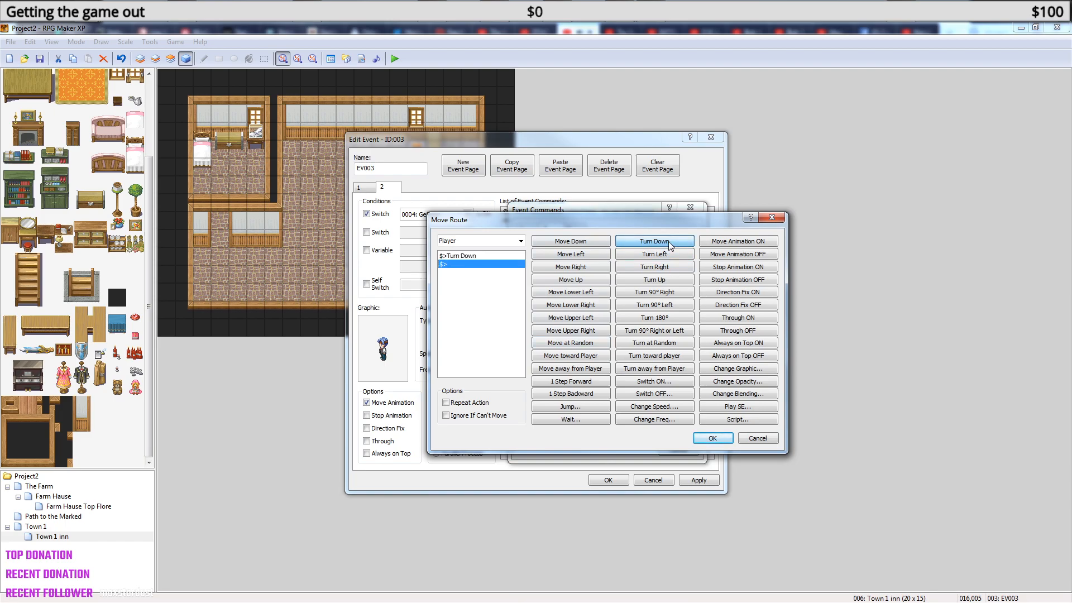
click(712, 438)
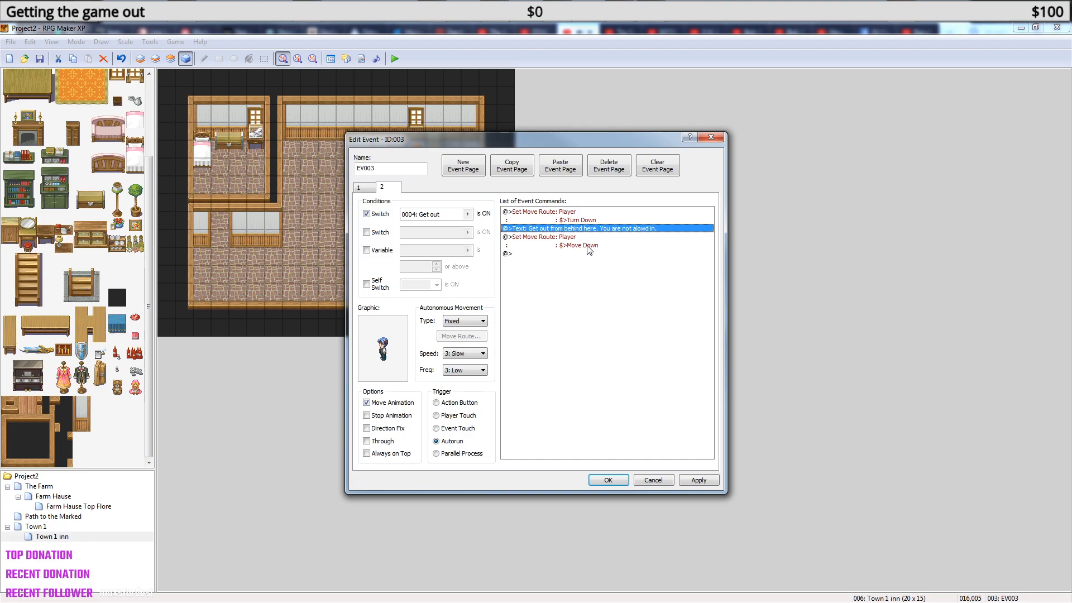
right_click(570, 212)
click(602, 233)
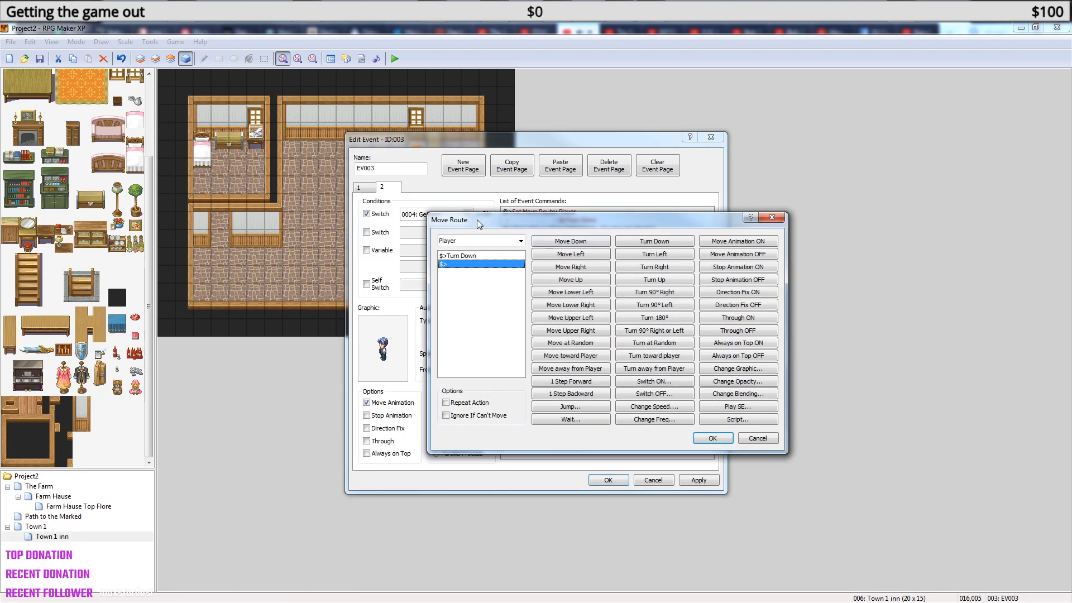
click(520, 241)
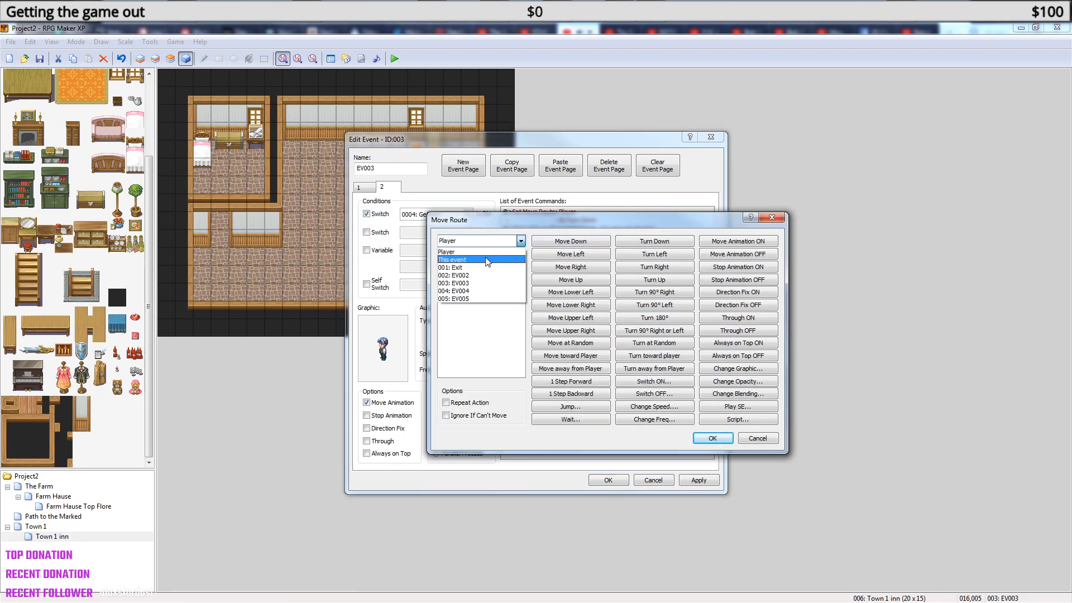
click(484, 259)
click(717, 438)
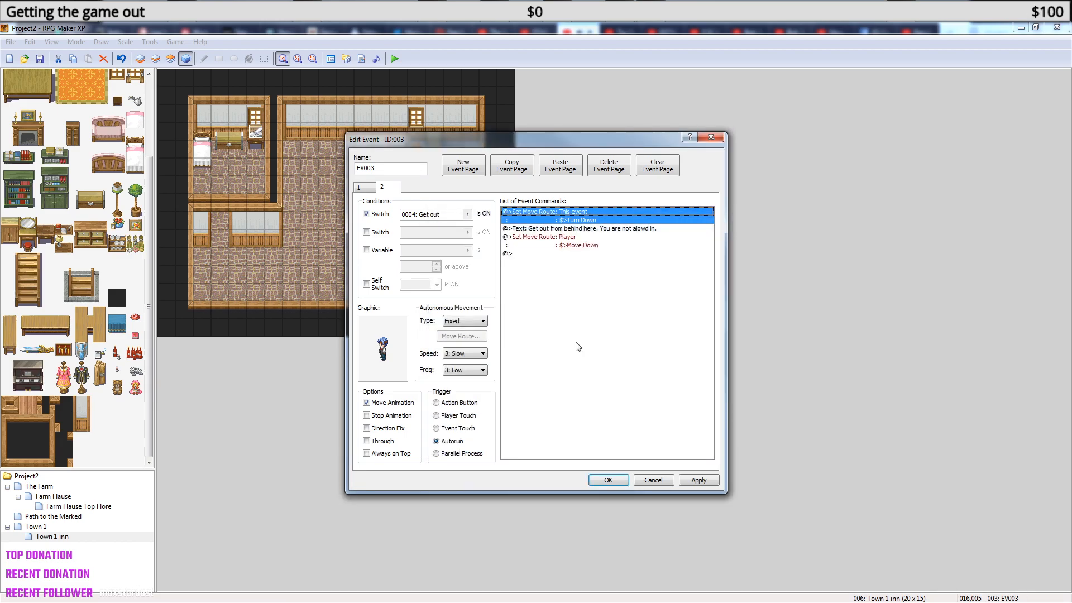
- Add a Set Move Route command at the end of the command list that makes this event turn left
click(558, 253)
right_click(559, 256)
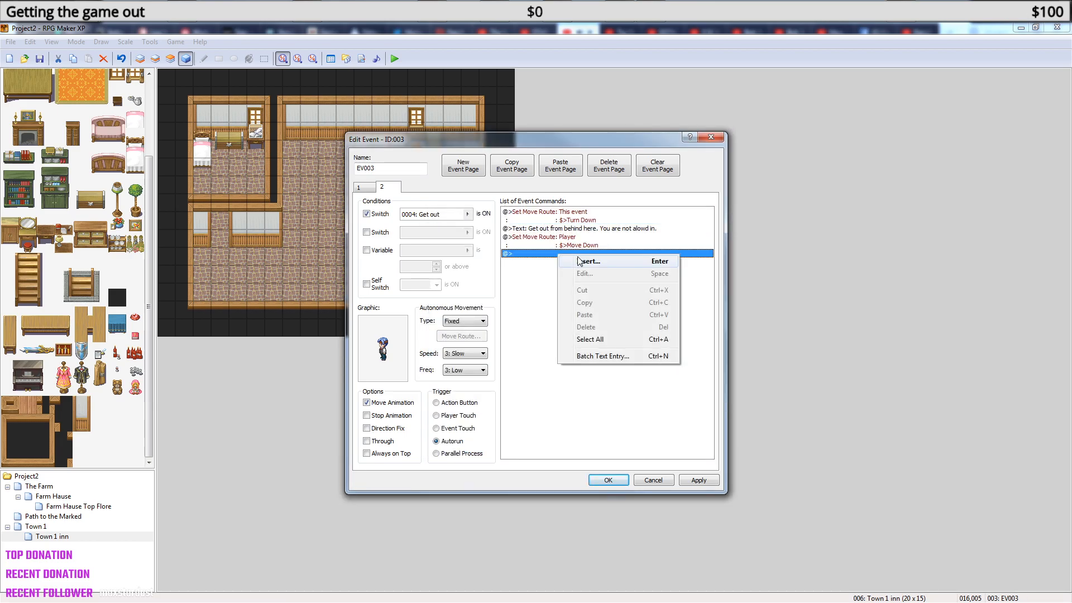
click(581, 261)
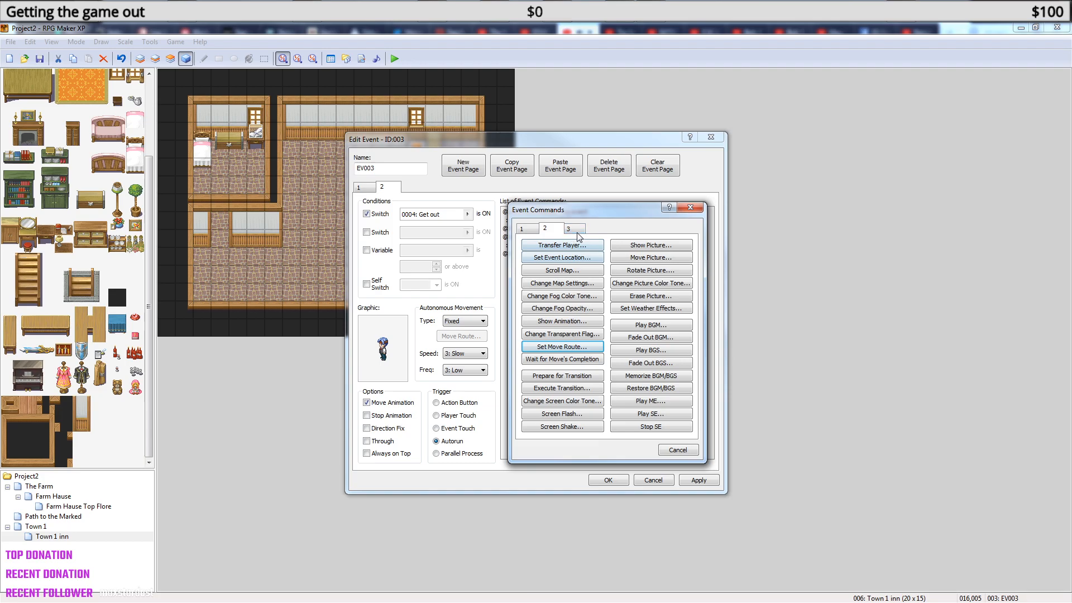
click(569, 347)
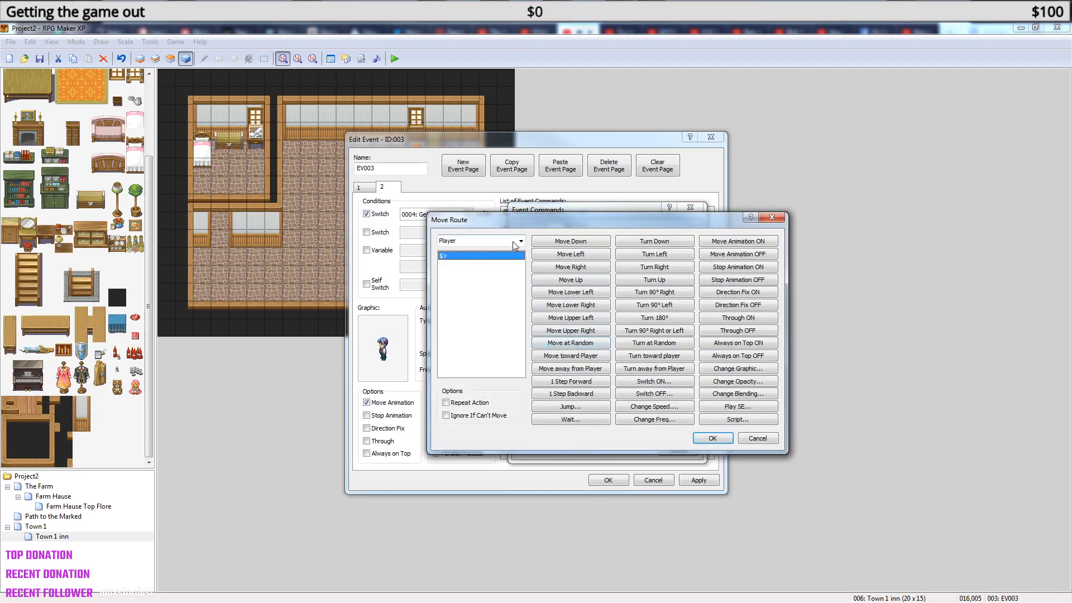
click(521, 241)
click(486, 257)
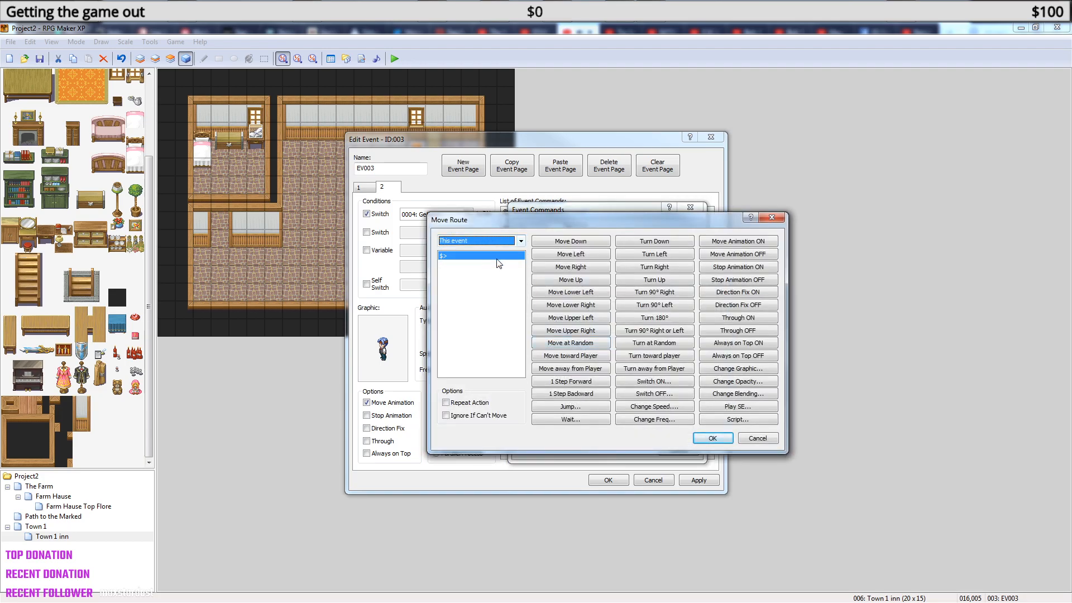
click(674, 256)
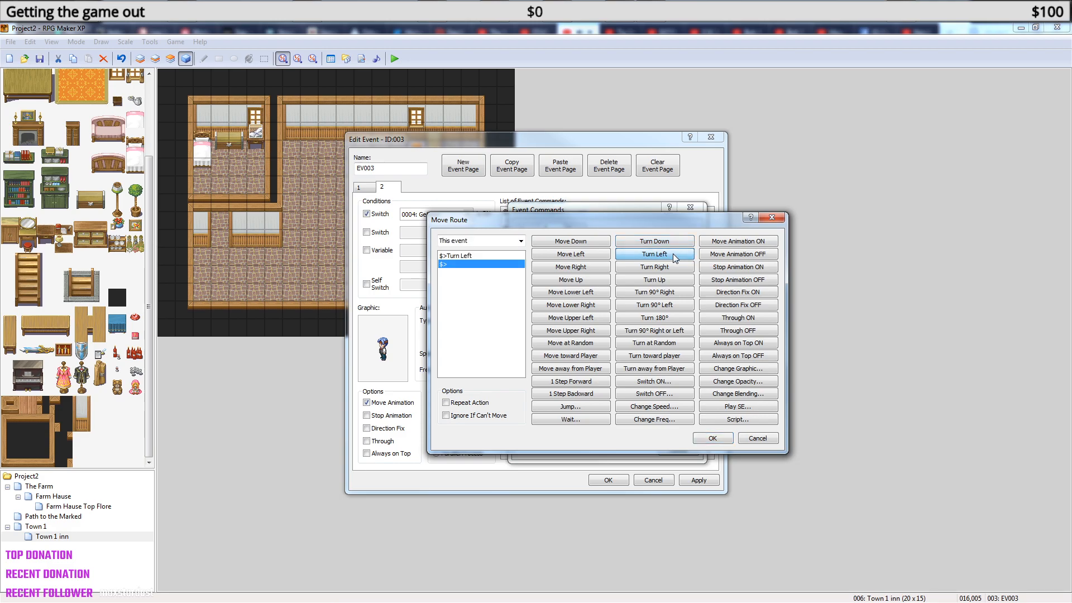
click(714, 438)
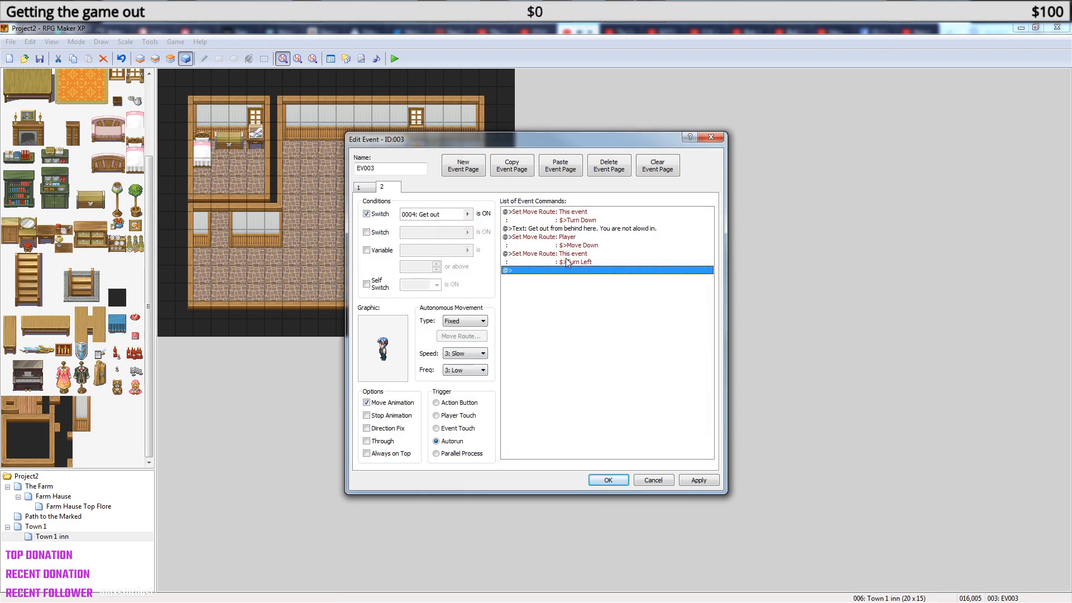
- Insert a Wait for Move's Completion command after each of the three move routes on page 2
click(576, 228)
right_click(575, 229)
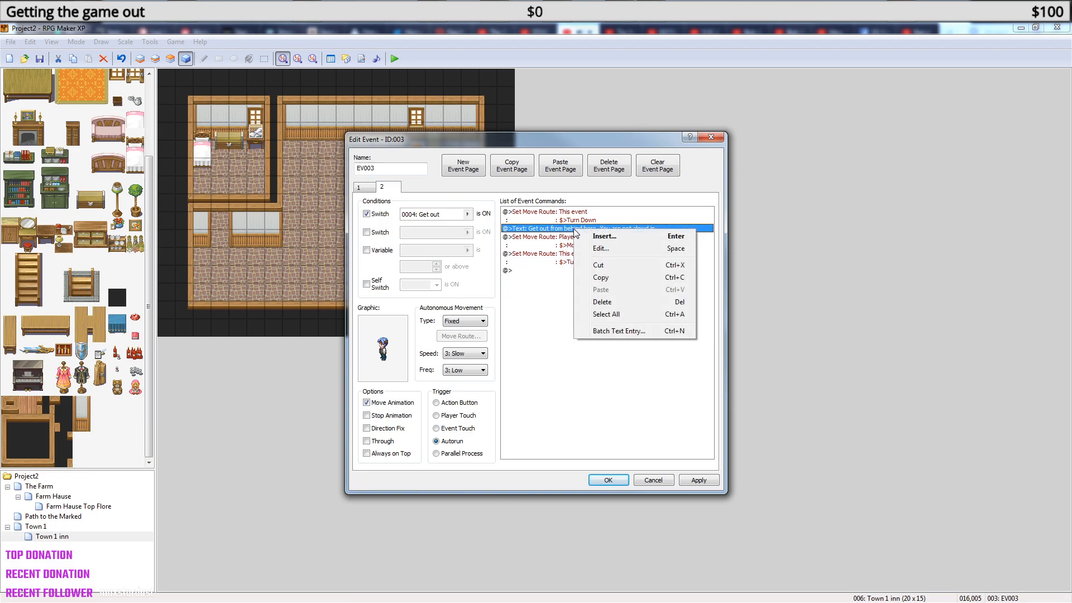
click(603, 237)
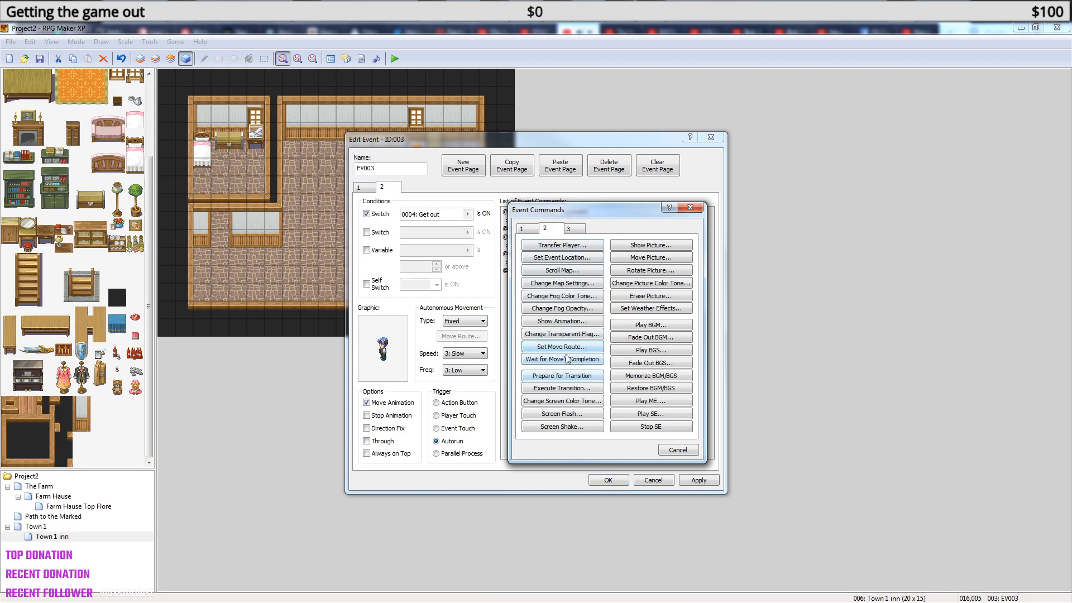
click(567, 359)
click(578, 231)
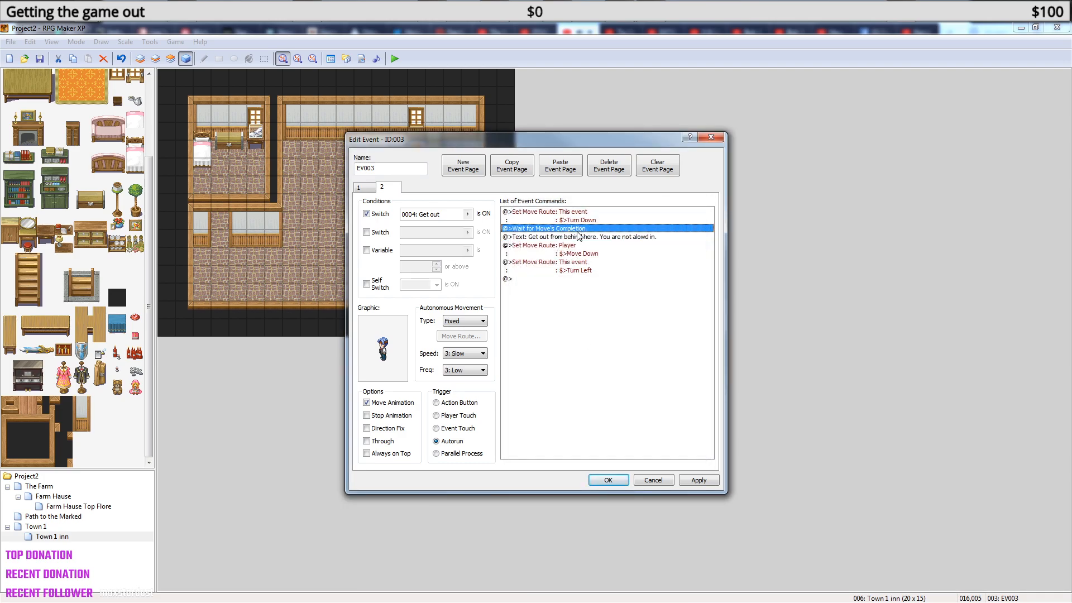
click(571, 263)
key(ctrl+v)
click(577, 287)
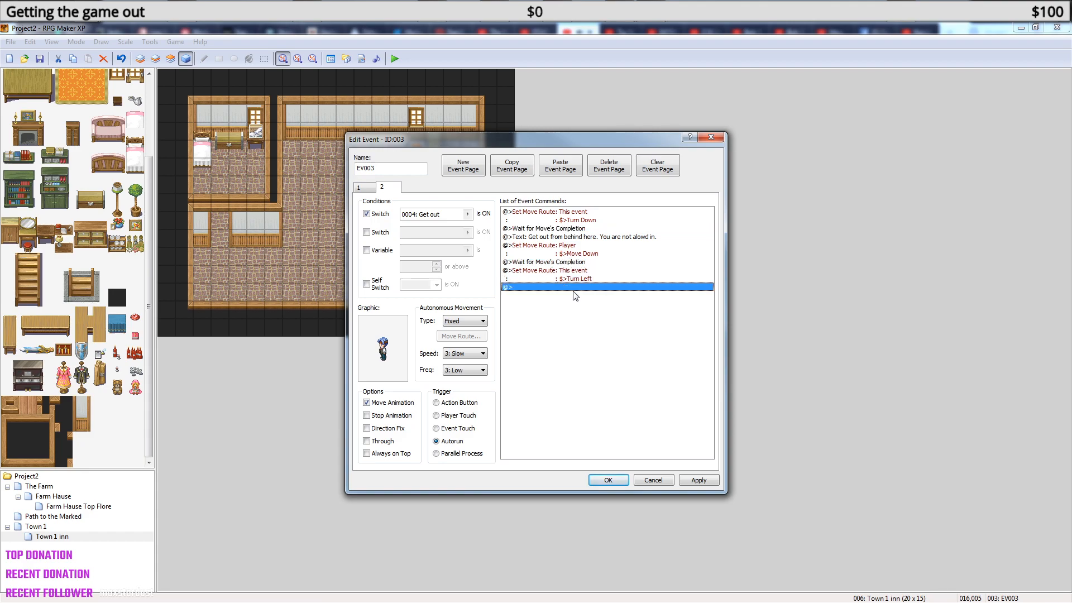
key(ctrl+v)
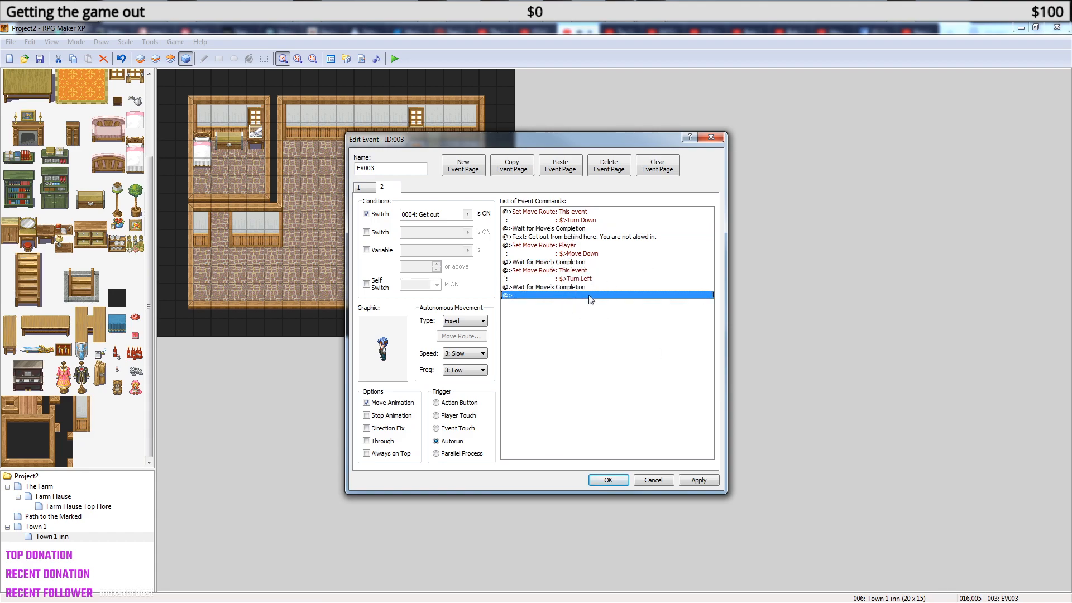
- Add a Control Switches command at the end that sets 0004: Get out to OFF, and accept the event
right_click(590, 297)
click(619, 302)
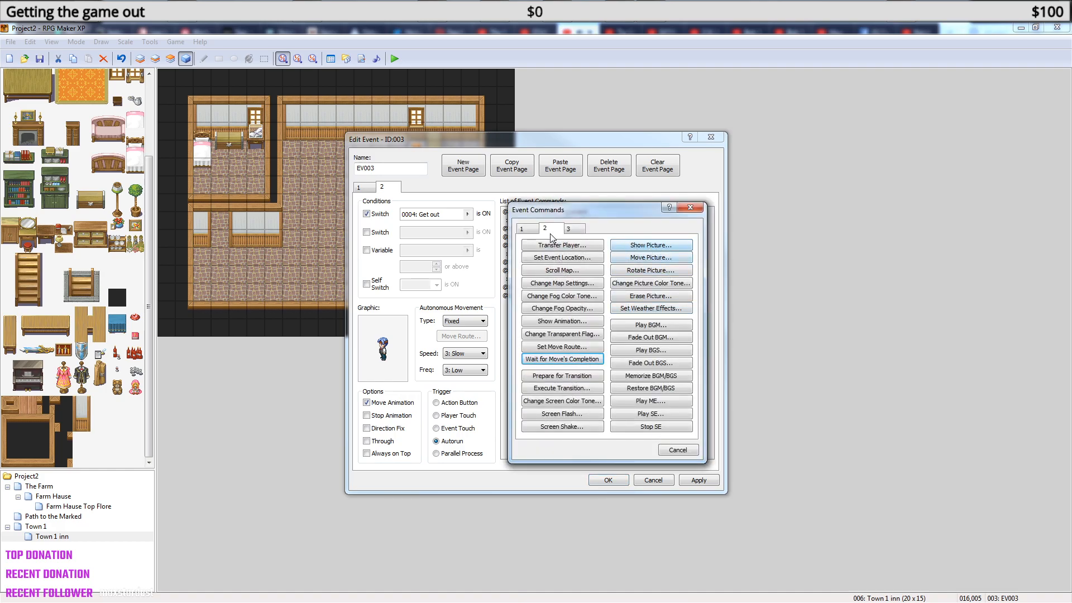
click(533, 229)
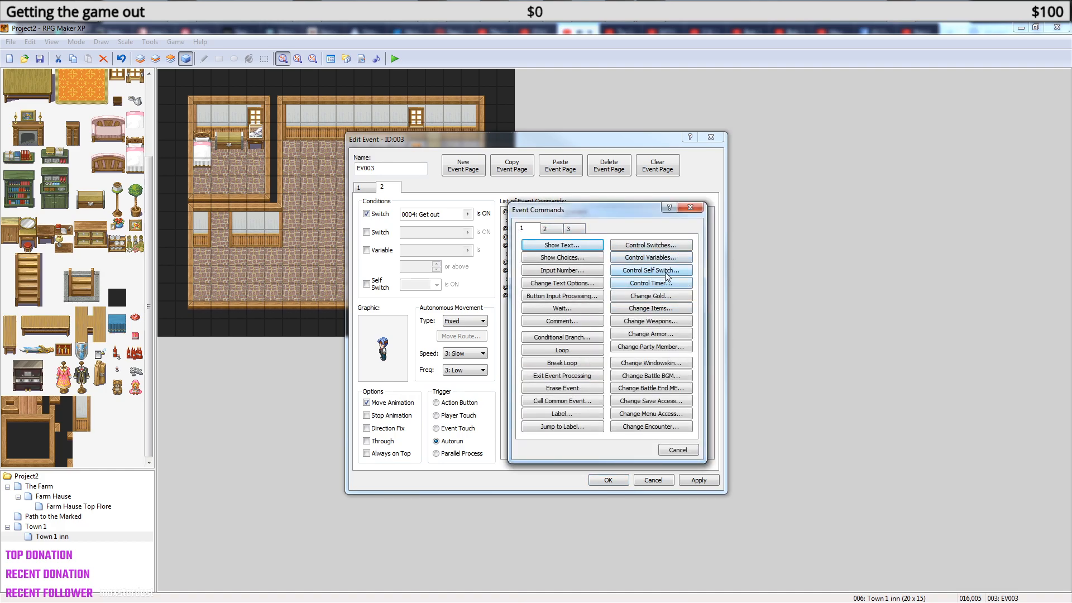
click(662, 246)
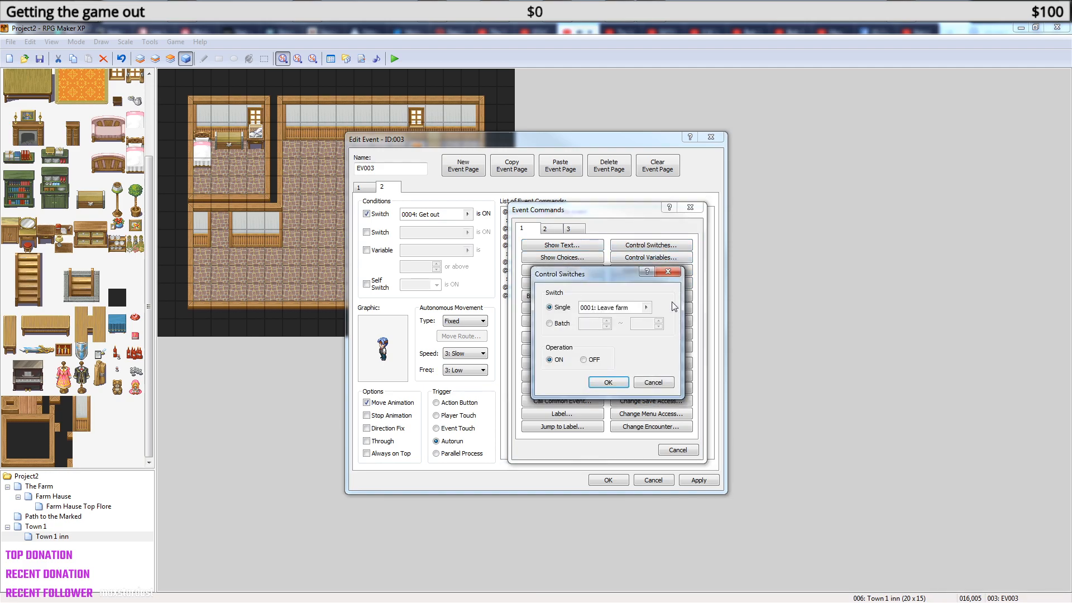
click(646, 307)
click(629, 255)
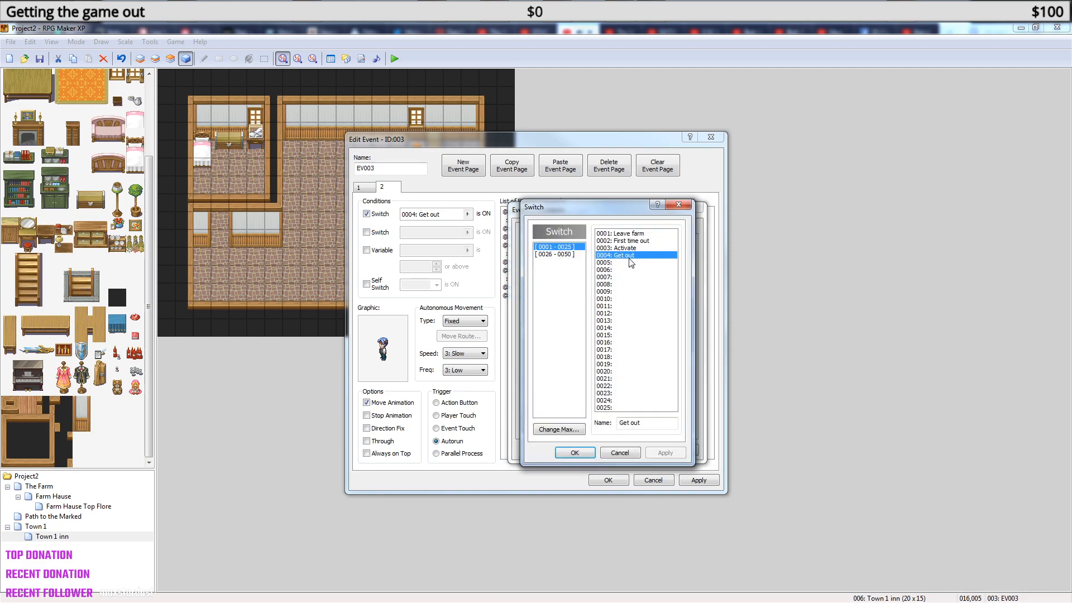
click(571, 452)
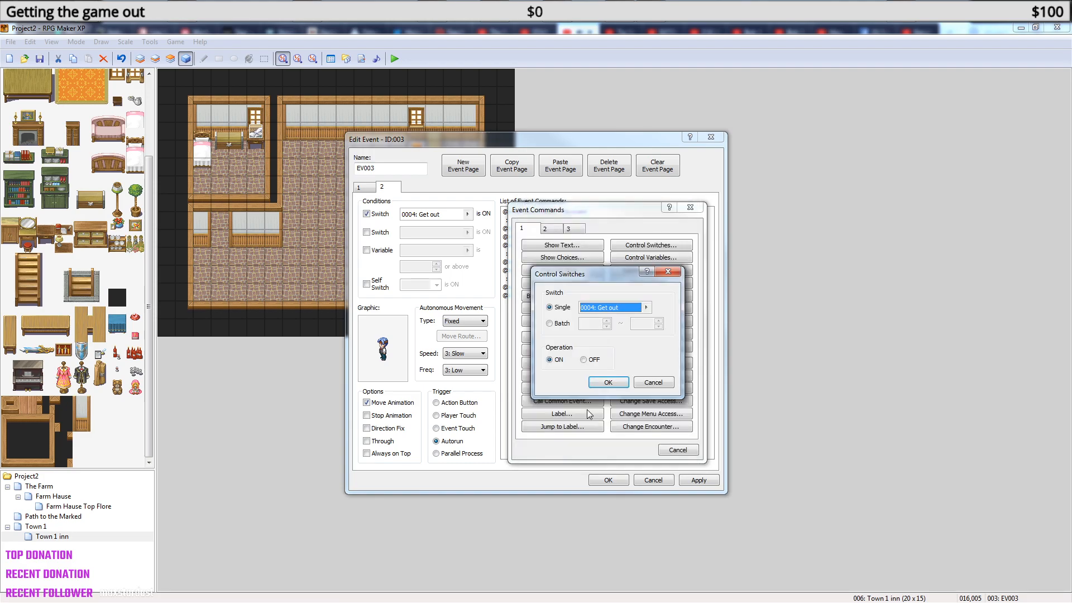
click(586, 360)
click(607, 382)
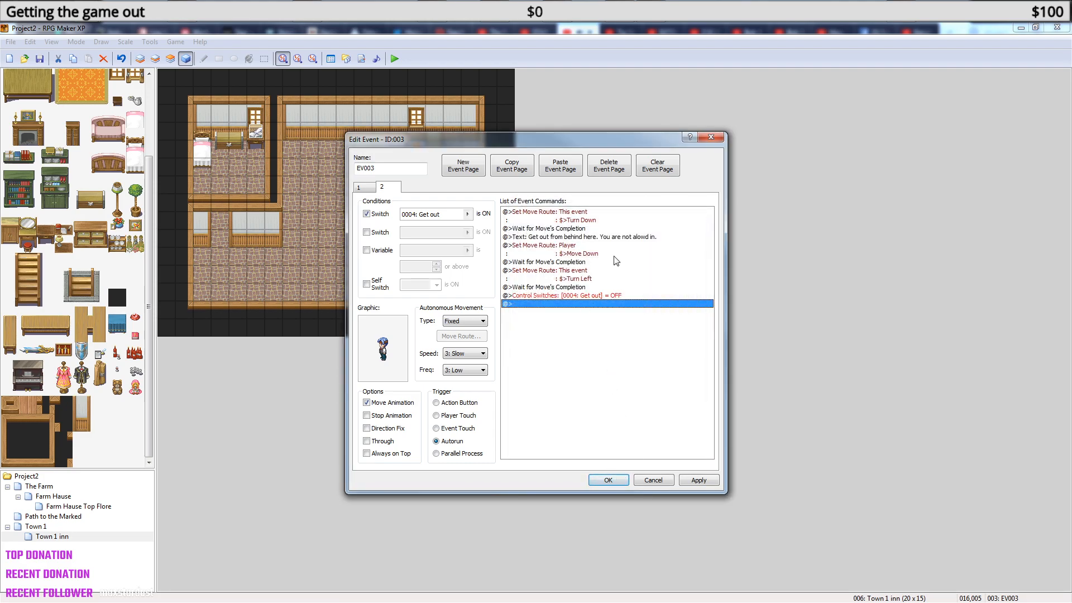
click(596, 479)
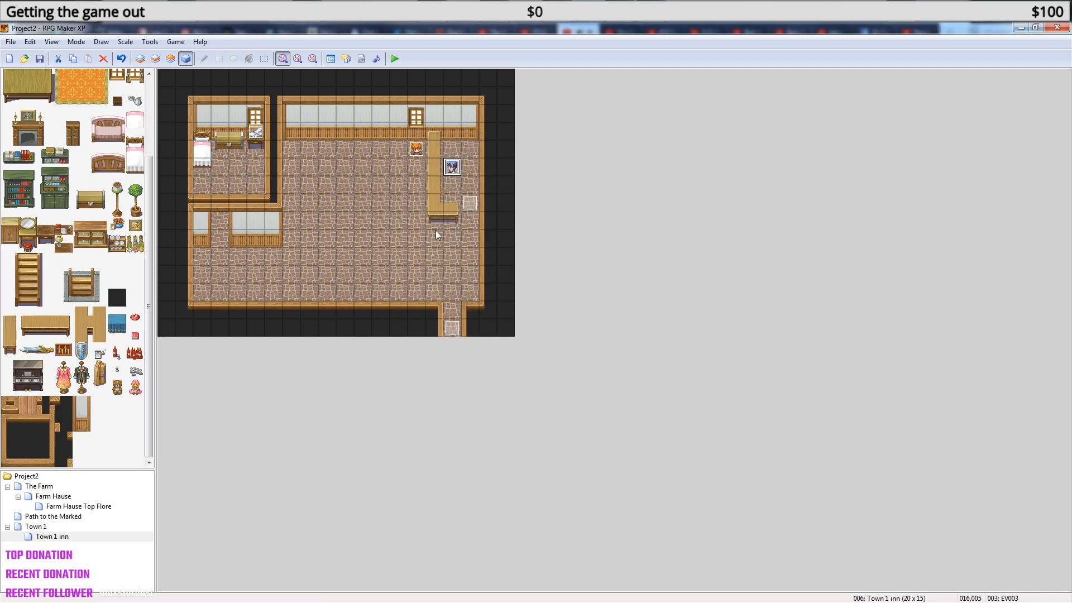
- Playtest the game, saving the project changes, and continue from the existing saved game
click(394, 58)
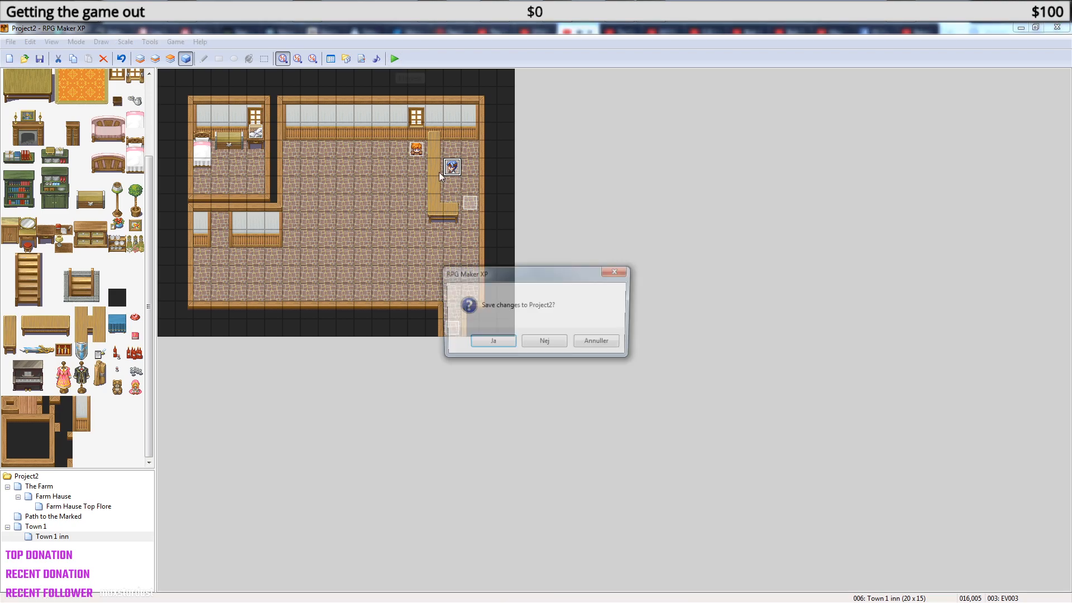
click(494, 341)
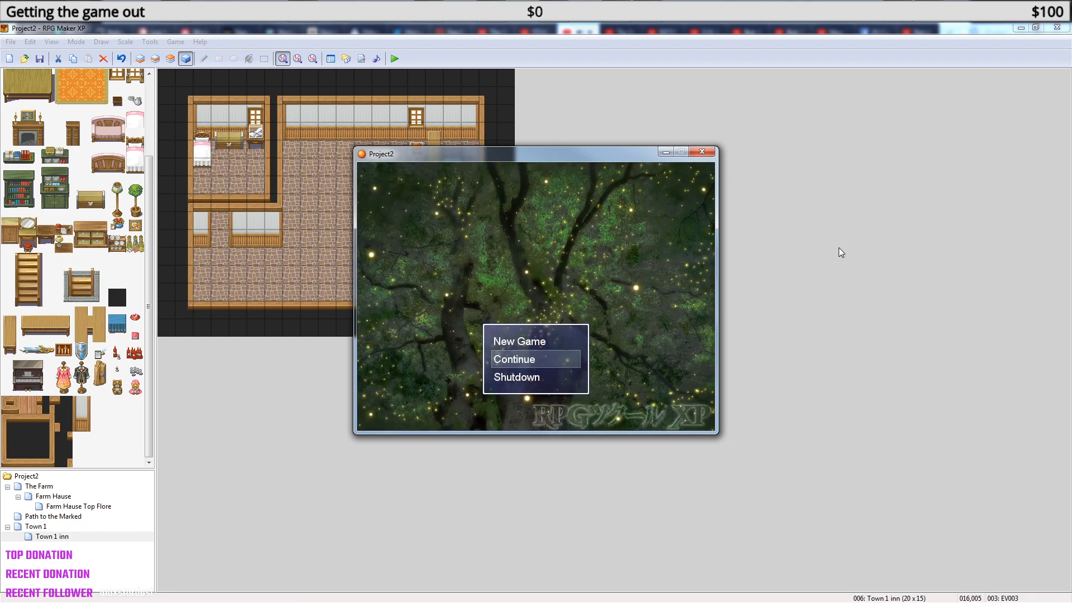
key(Return)
key(Return)
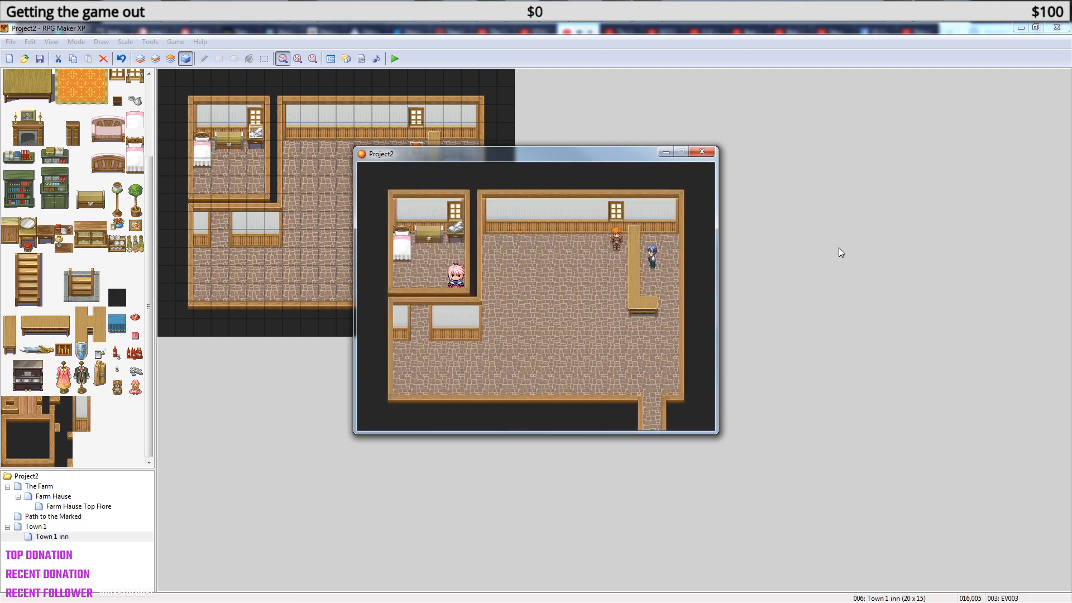
- Walk the player from the bedroom through the inn and in behind the counter to test the innkeeper's event
key(Down)
key(Right)
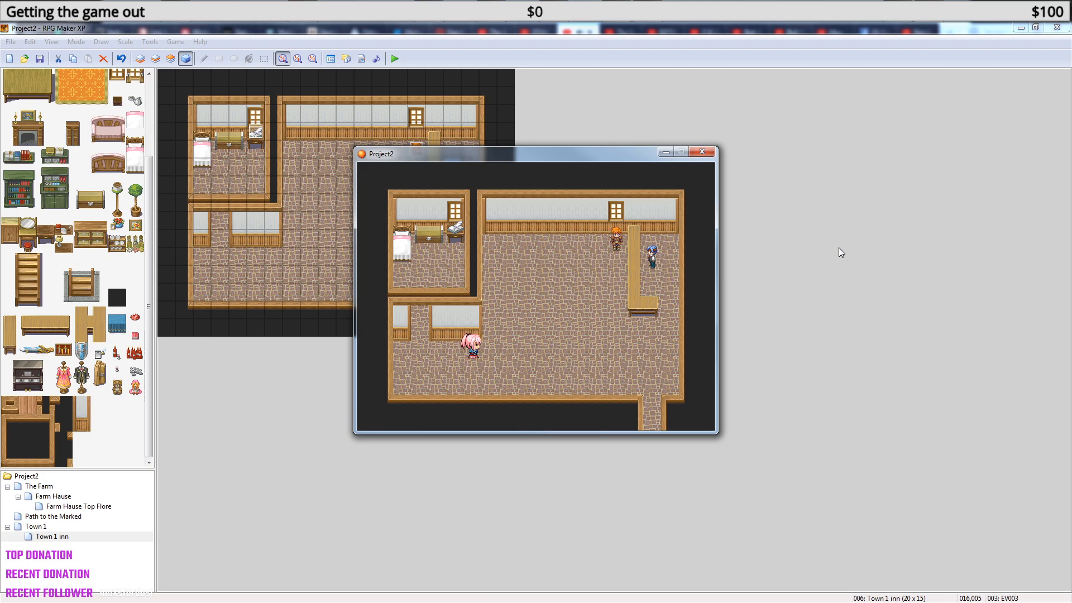
key(Left)
key(Left)
key(Up)
key(Left)
key(Right)
key(Down)
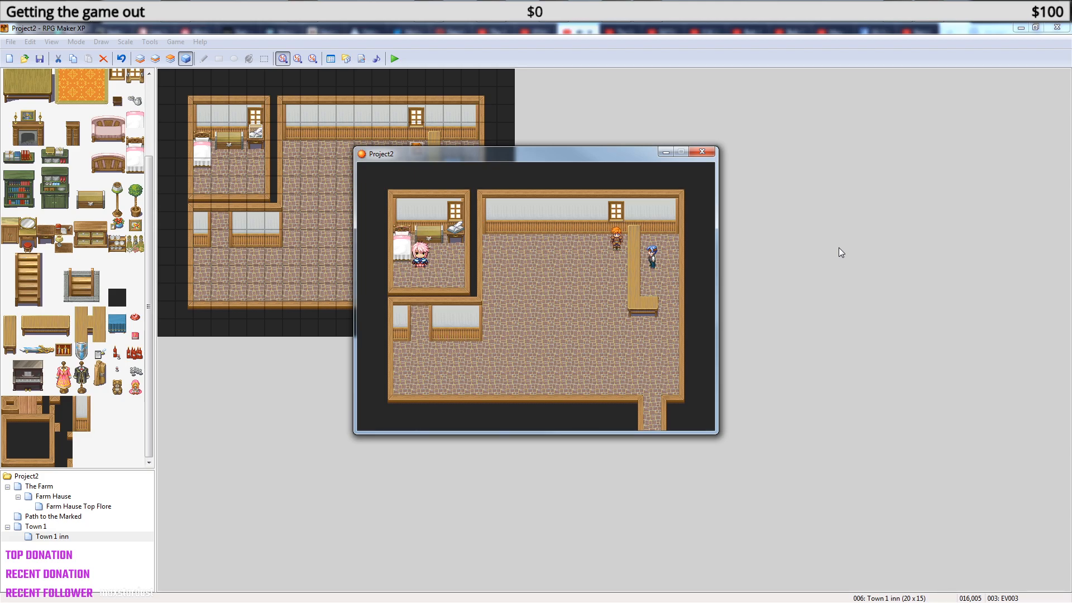
key(Right)
key(Right)
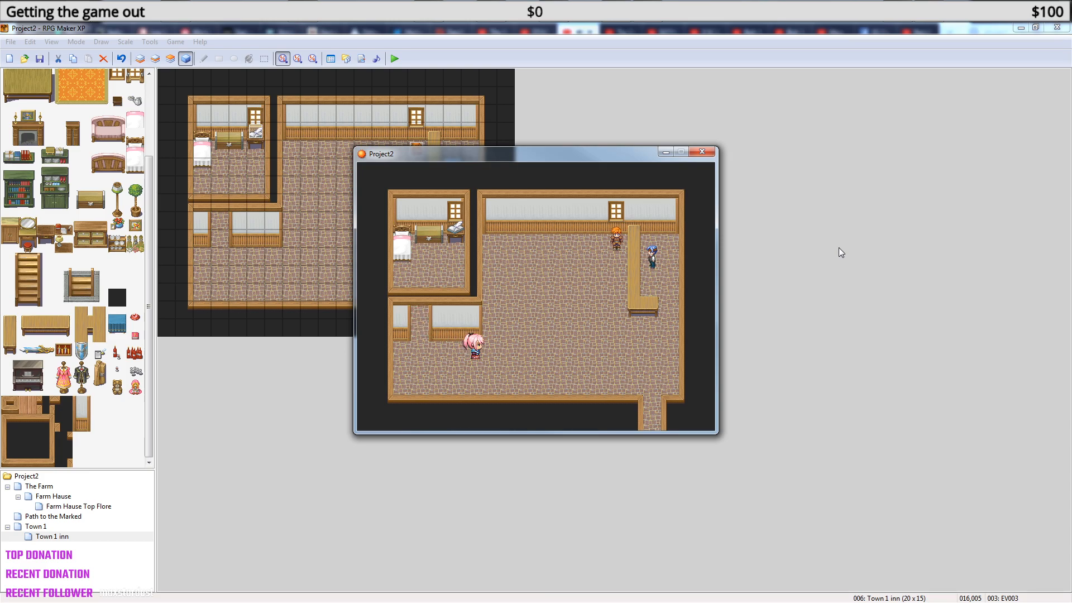
key(Right)
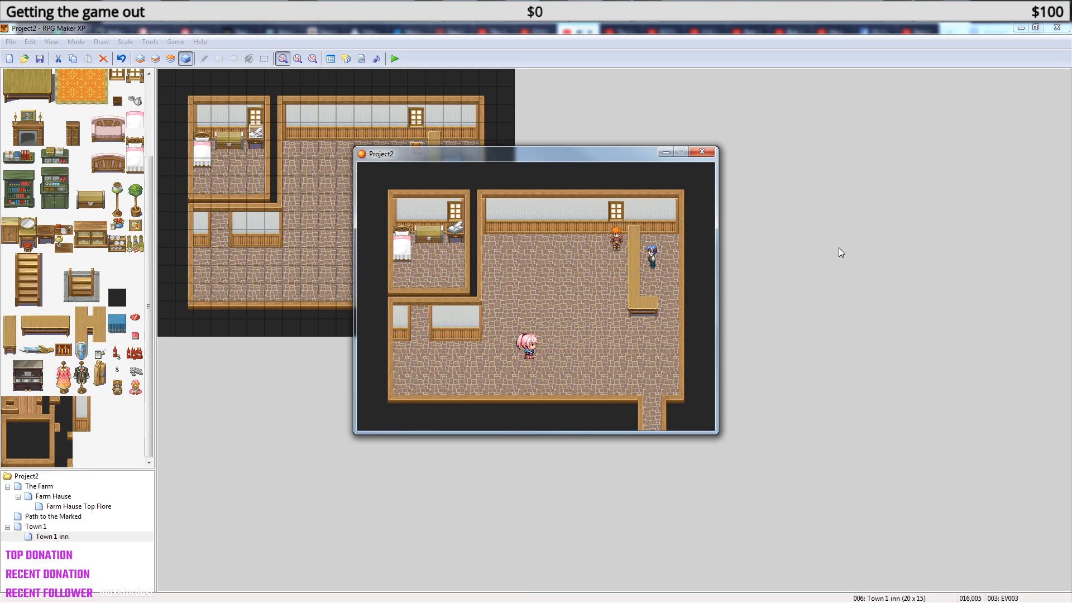
key(Right)
key(Up)
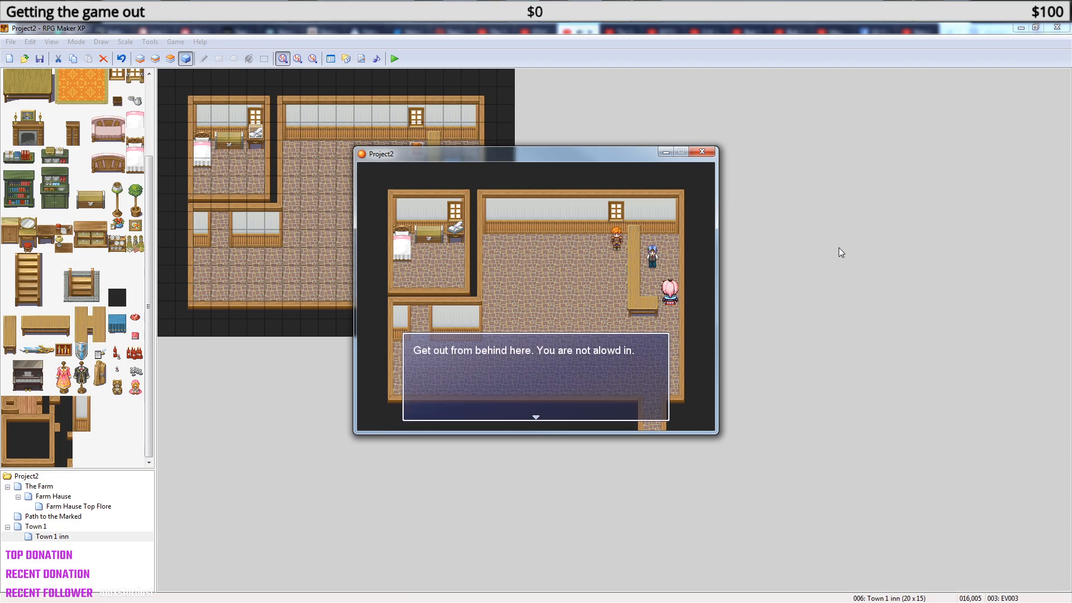
- Dismiss the innkeeper's message, retest entering behind the counter several times, and walk the player around to its customer side
key(Return)
key(Down)
key(Left)
key(Right)
key(Up)
key(Return)
key(Up)
key(Return)
key(Up)
key(Return)
key(Up)
key(Return)
key(Up)
key(Return)
key(Down)
key(Left)
key(Up)
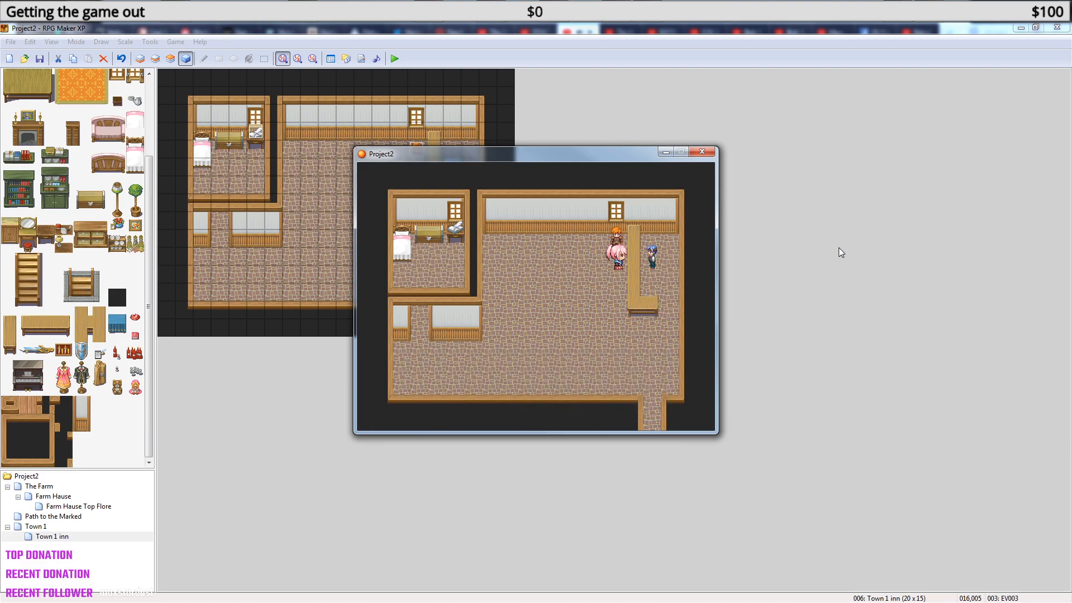
- Finish the dialogue test at the counter, check the party's status in the game menu, and end the playtest
key(Return)
key(Down)
key(Return)
key(Return)
key(Escape)
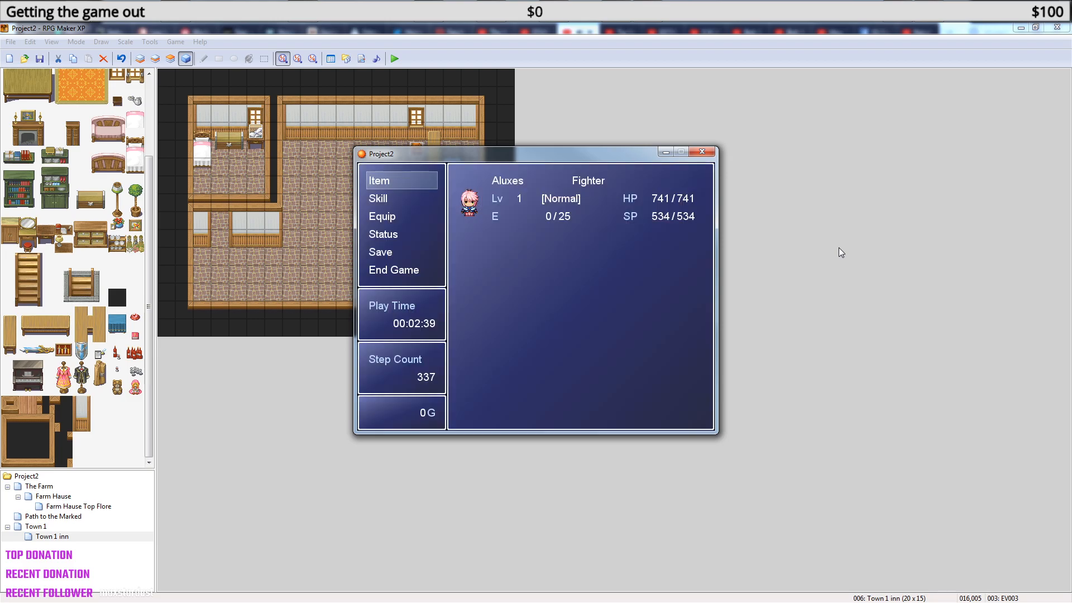
key(Escape)
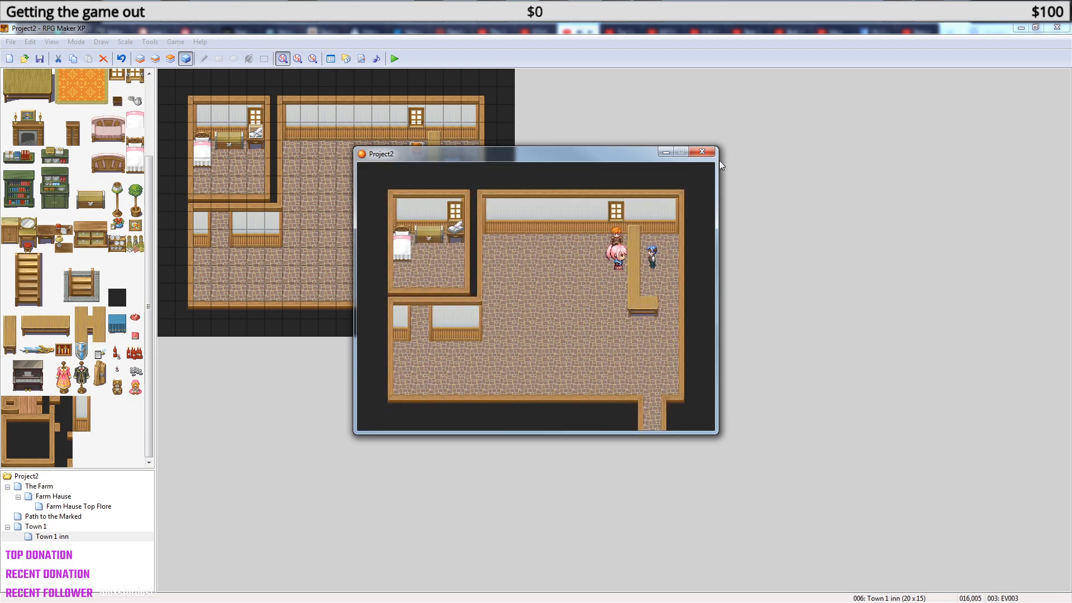
click(704, 151)
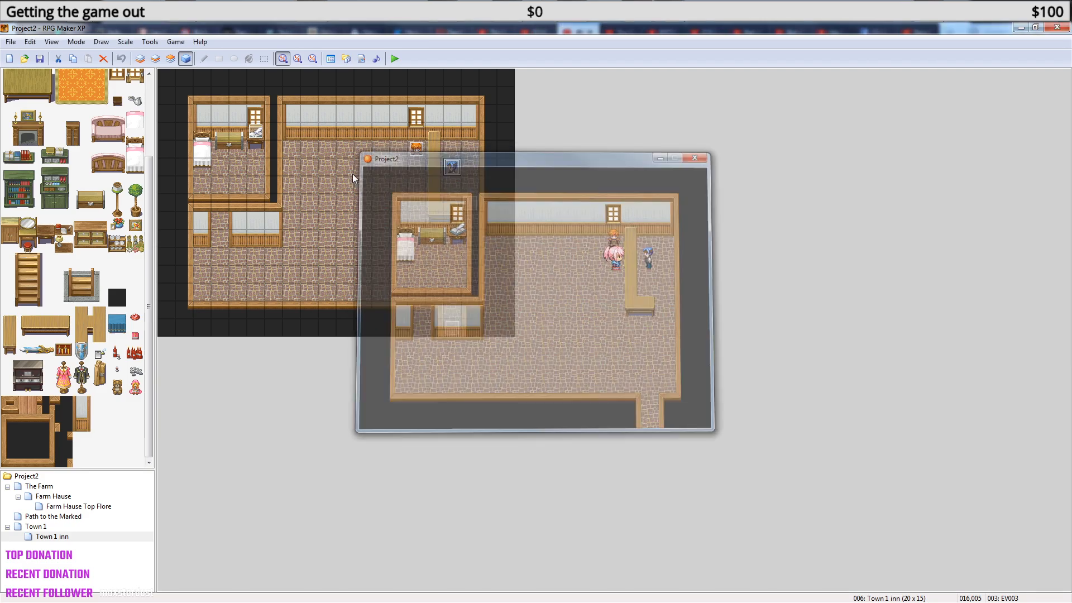
- Insert a Recover All command for the Entire Party before Change Gold on page 1 of the innkeeper's event, and accept the event
double_click(452, 167)
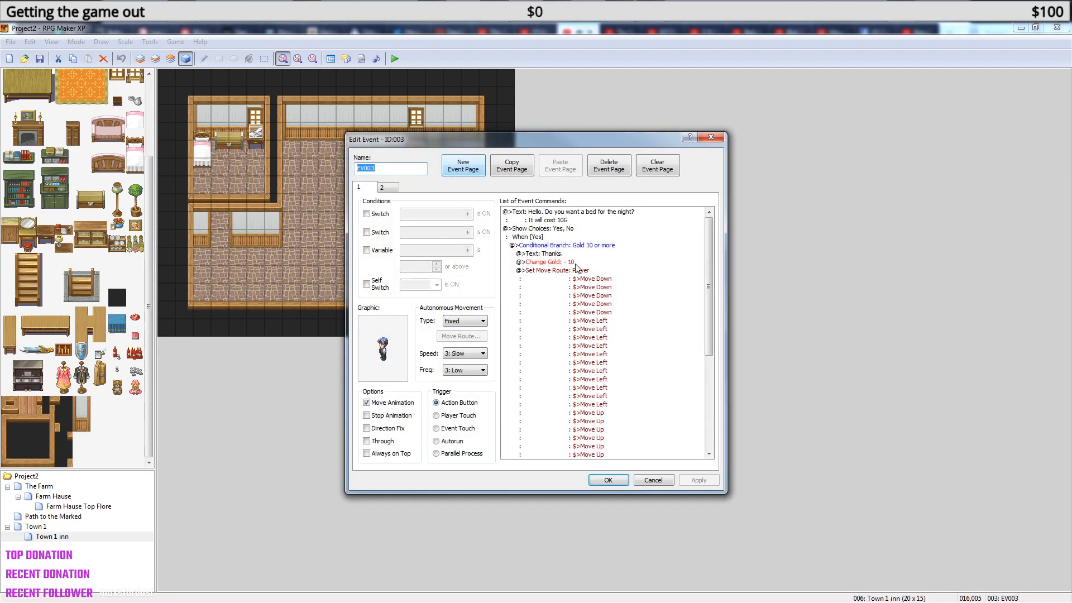
drag(707, 282, 706, 385)
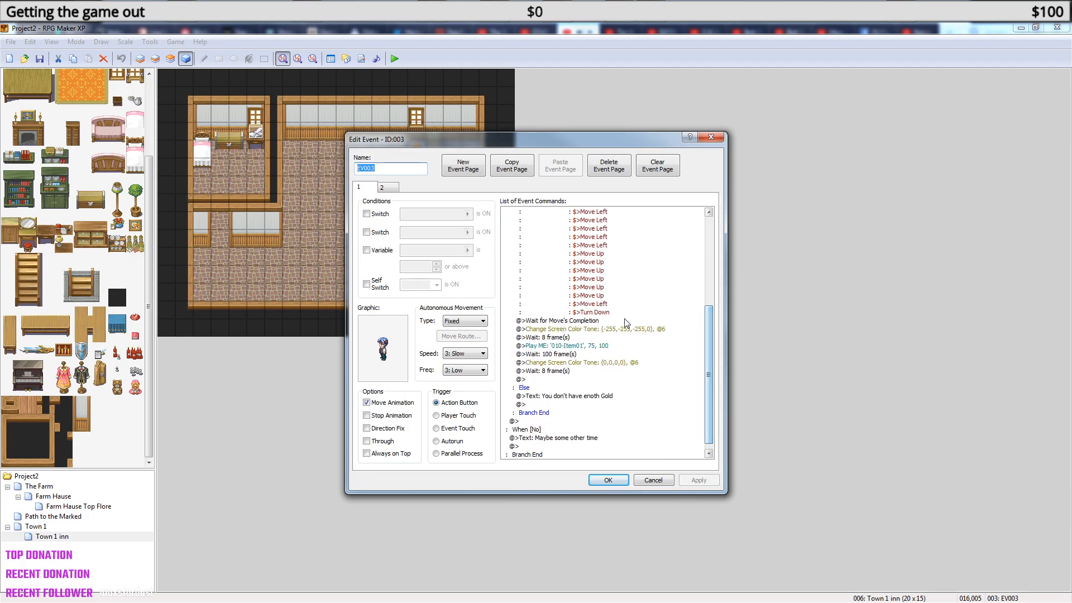
click(539, 380)
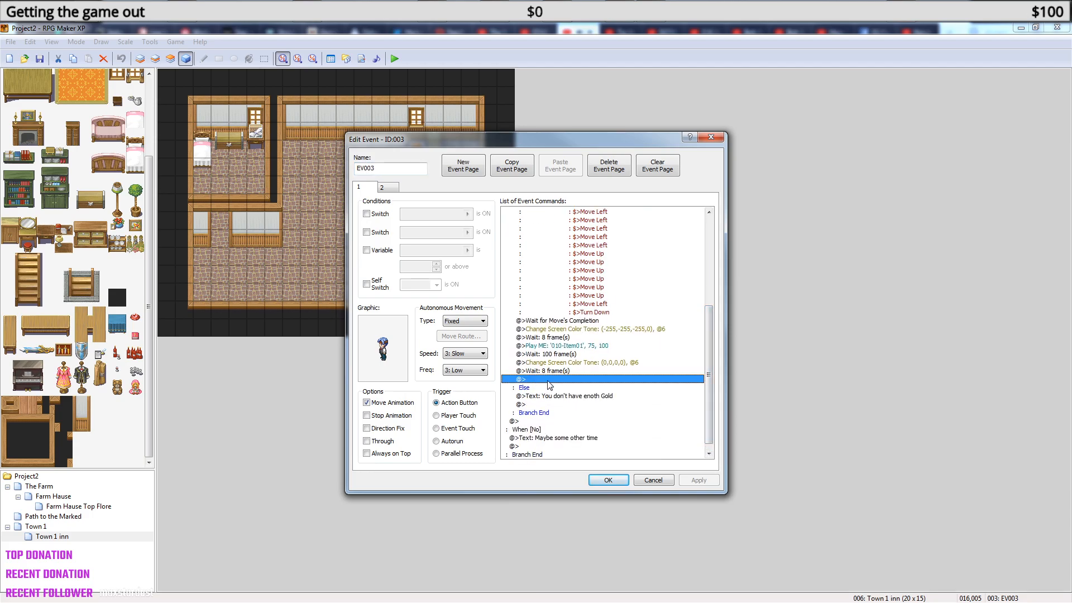
scroll(592, 327, down, 1)
scroll(660, 334, up, 7)
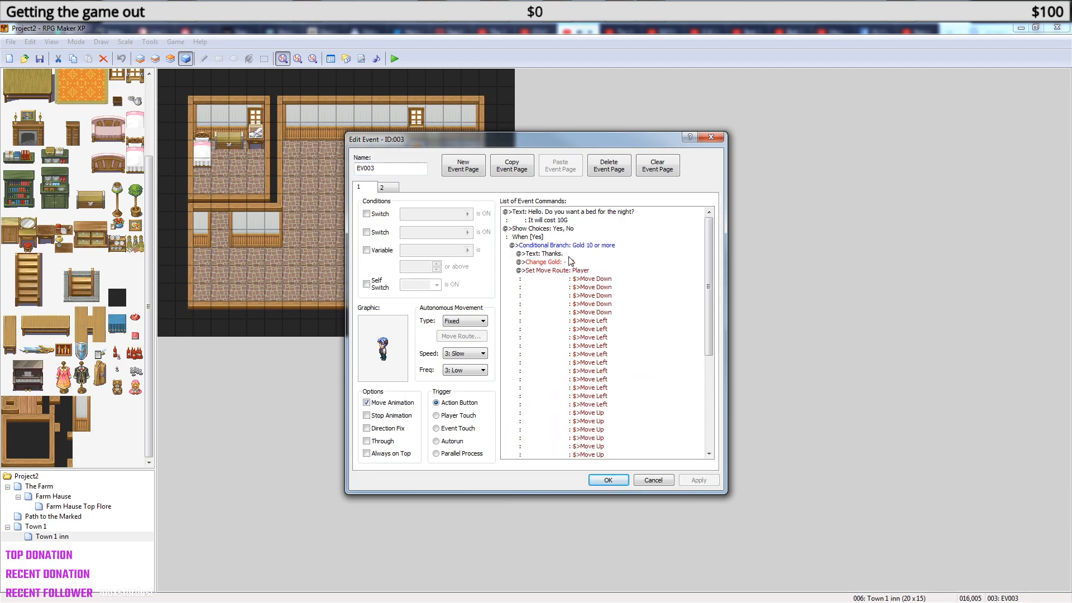
right_click(556, 262)
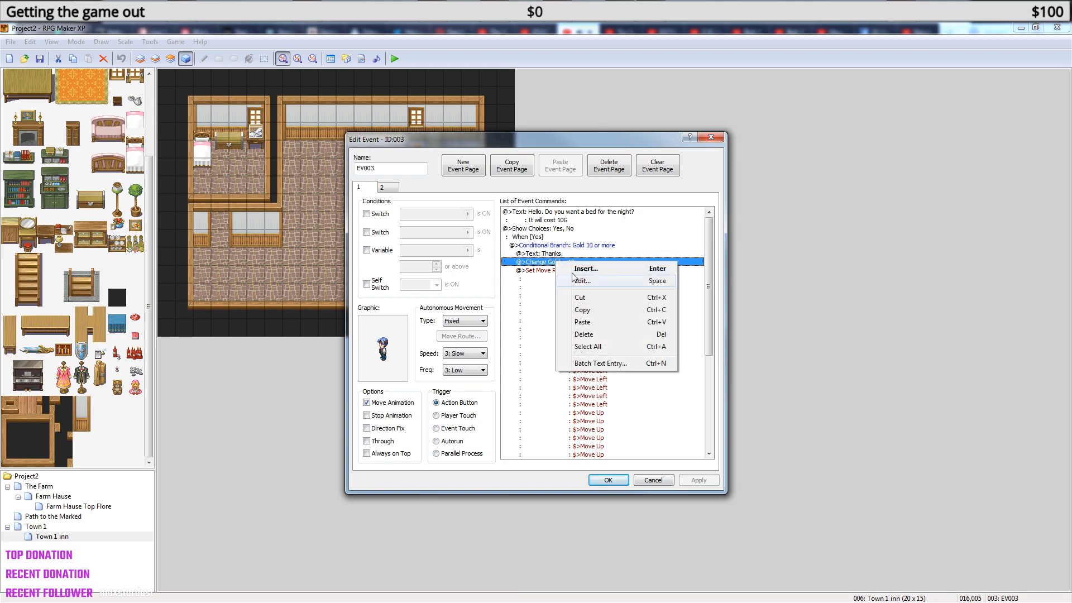
click(587, 269)
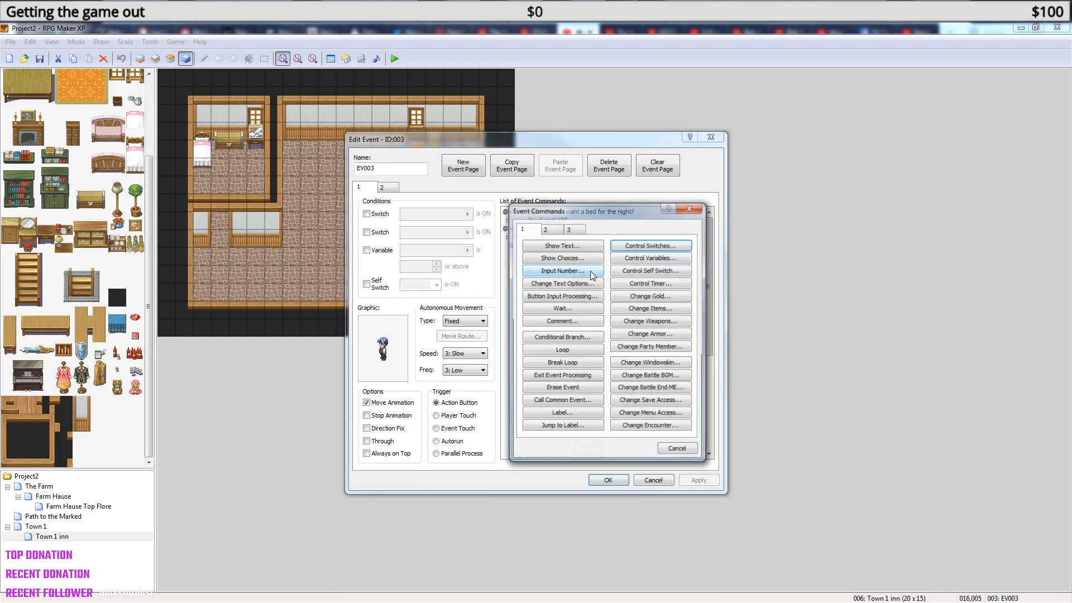
click(555, 229)
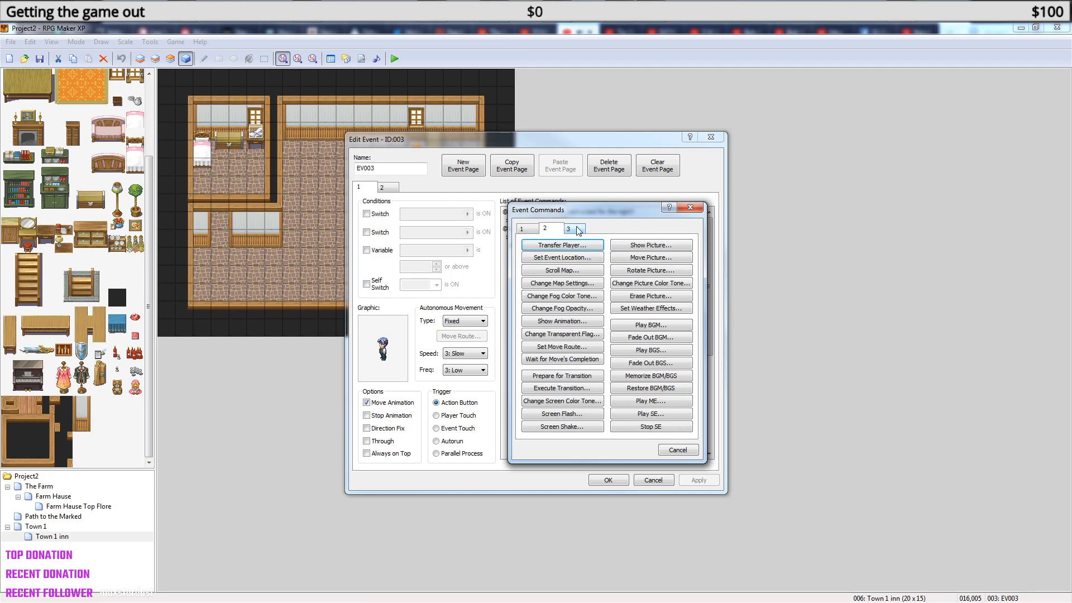
click(579, 231)
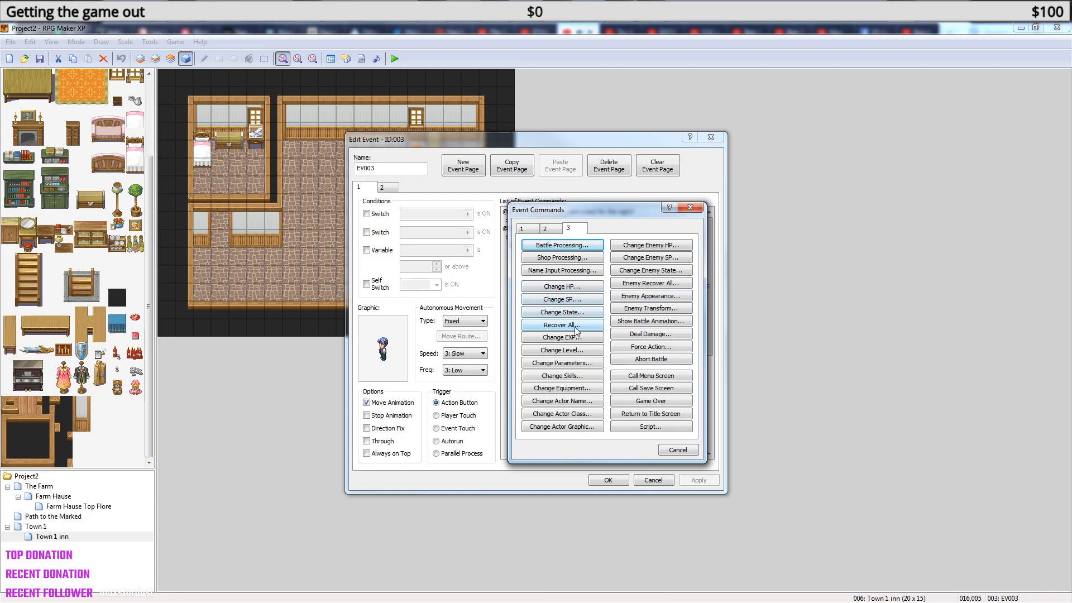
click(560, 325)
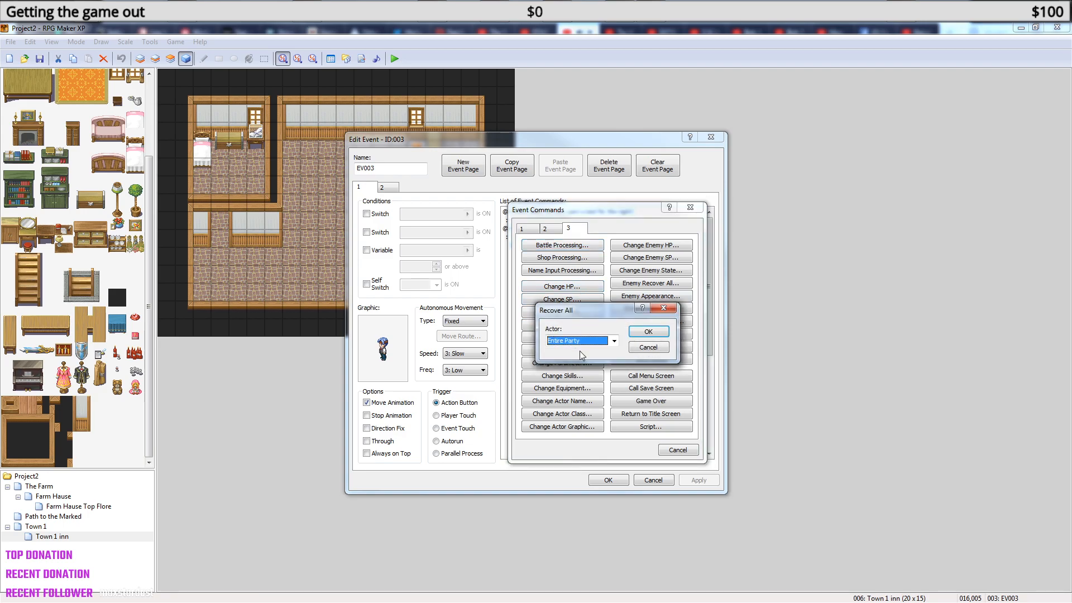
click(614, 341)
click(615, 341)
click(647, 332)
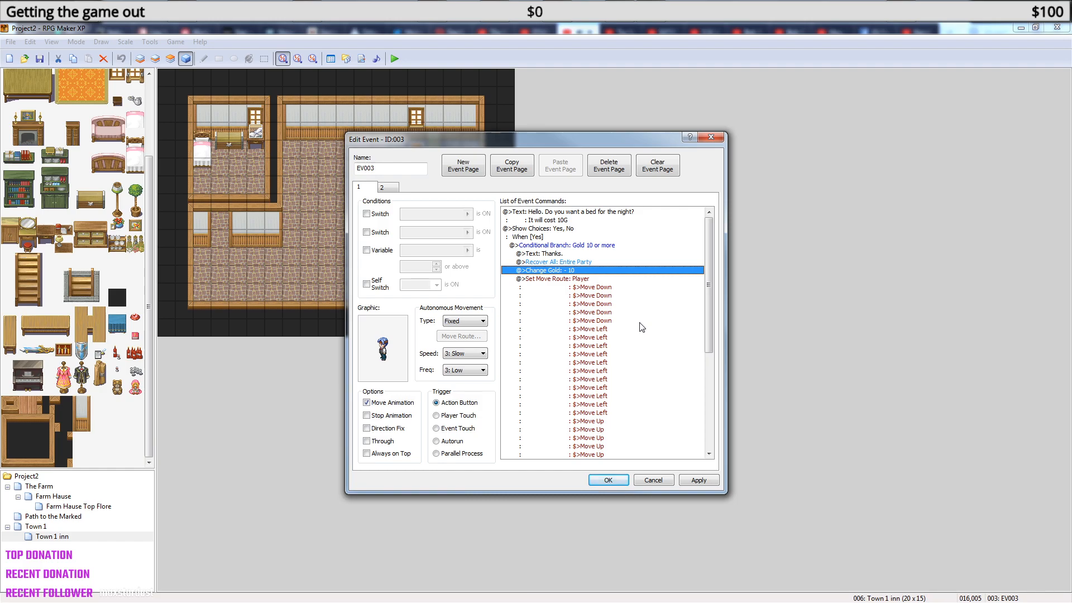
click(608, 480)
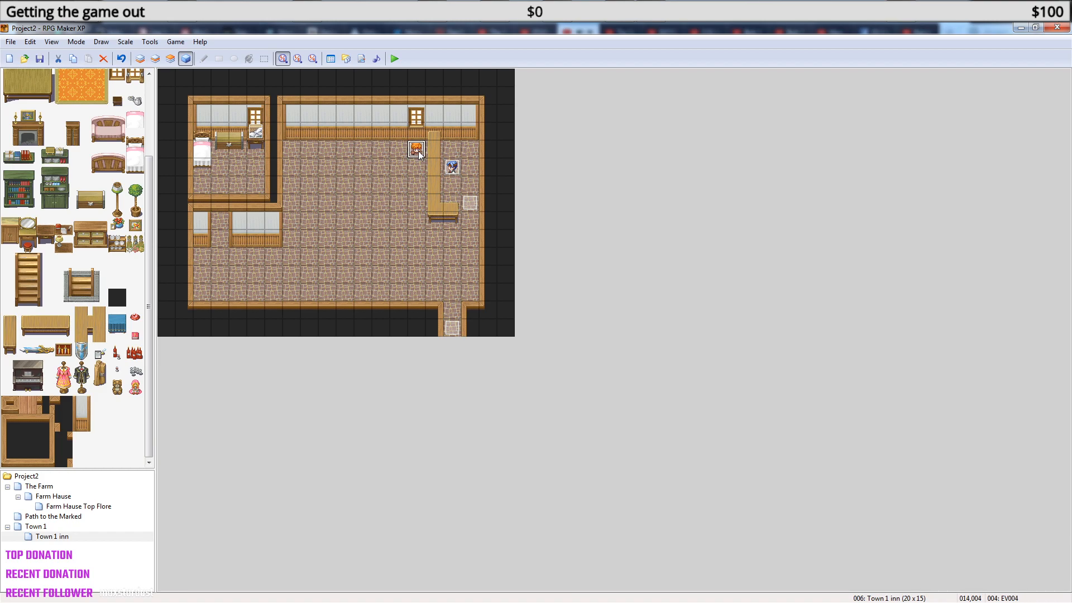
- Replace the orange-haired character's event command with Battle Processing against the Ghost*2 troop, and accept the event
double_click(417, 151)
click(559, 214)
key(Delete)
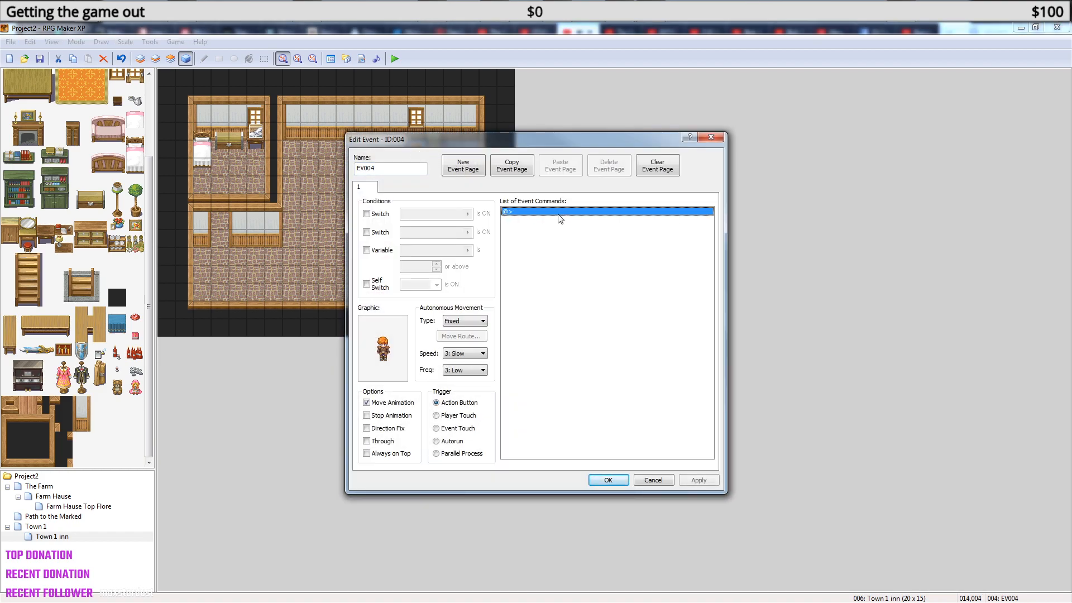
right_click(550, 214)
click(587, 222)
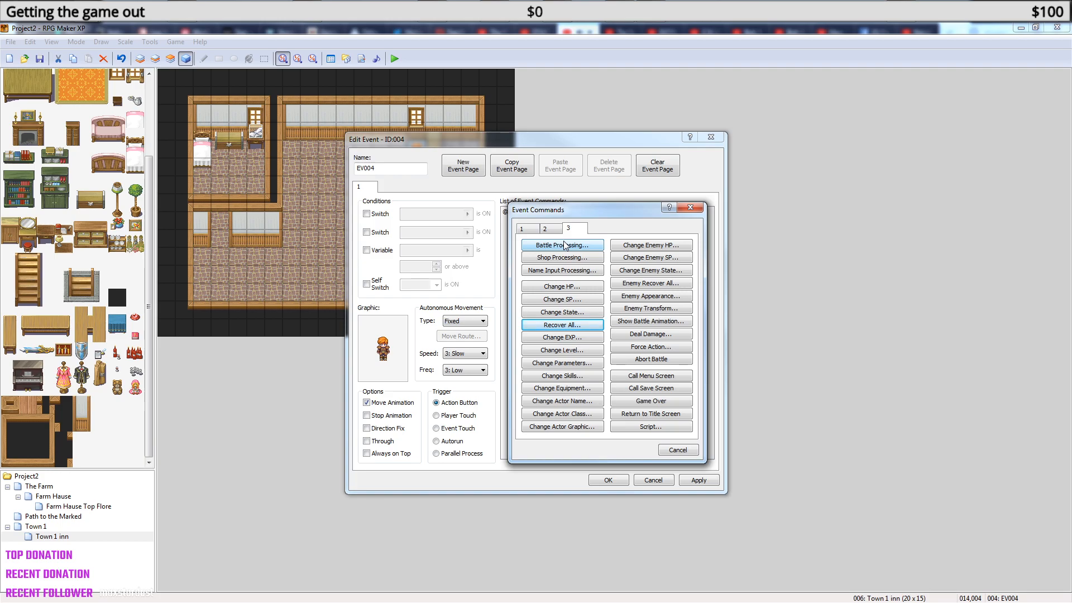
click(591, 249)
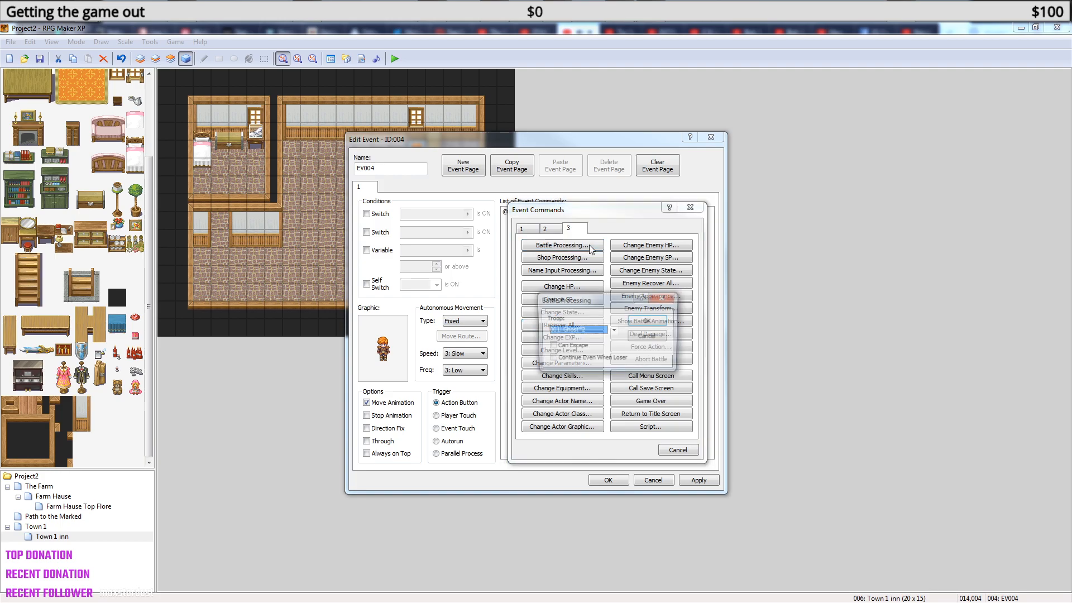
click(648, 320)
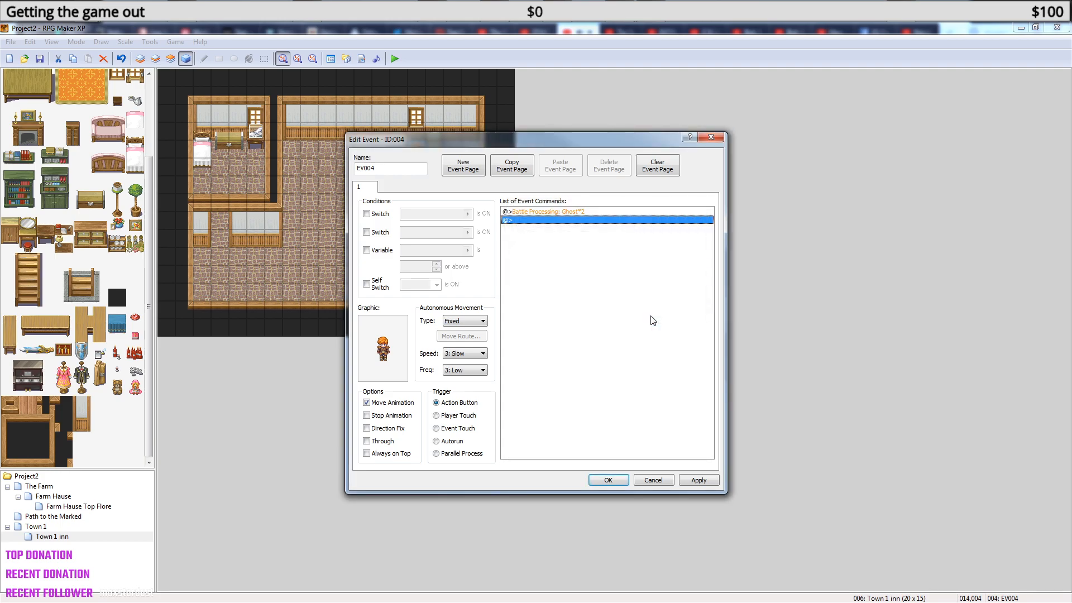
click(607, 479)
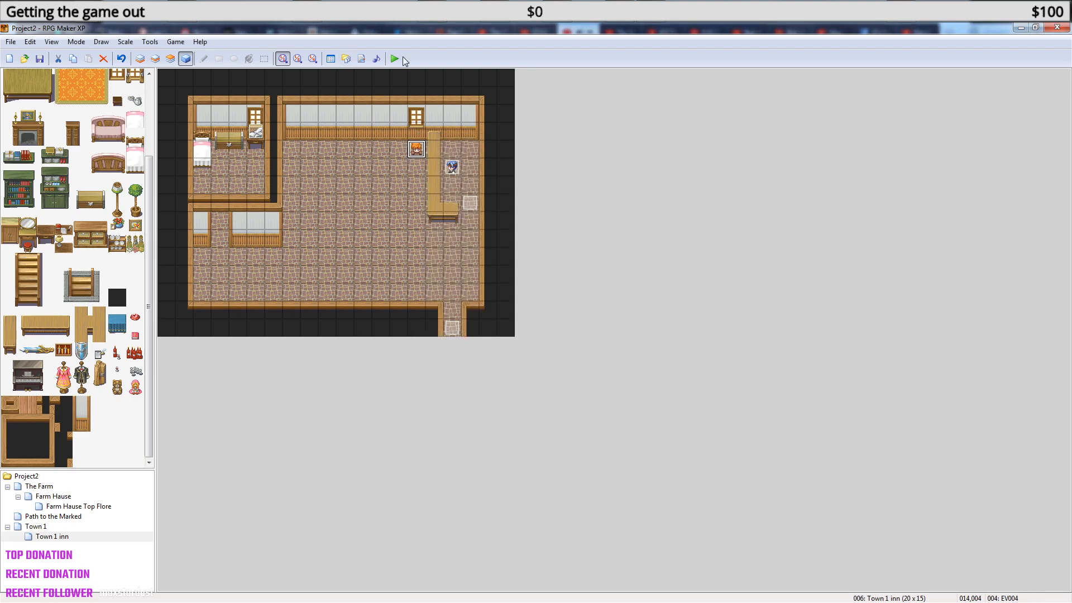
click(394, 58)
click(494, 341)
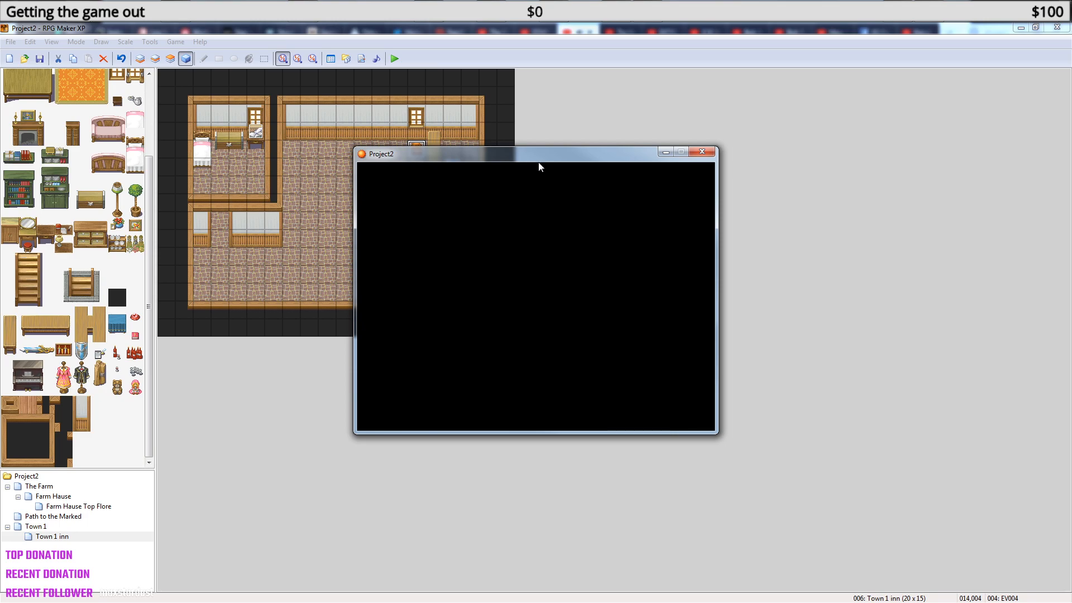
click(703, 151)
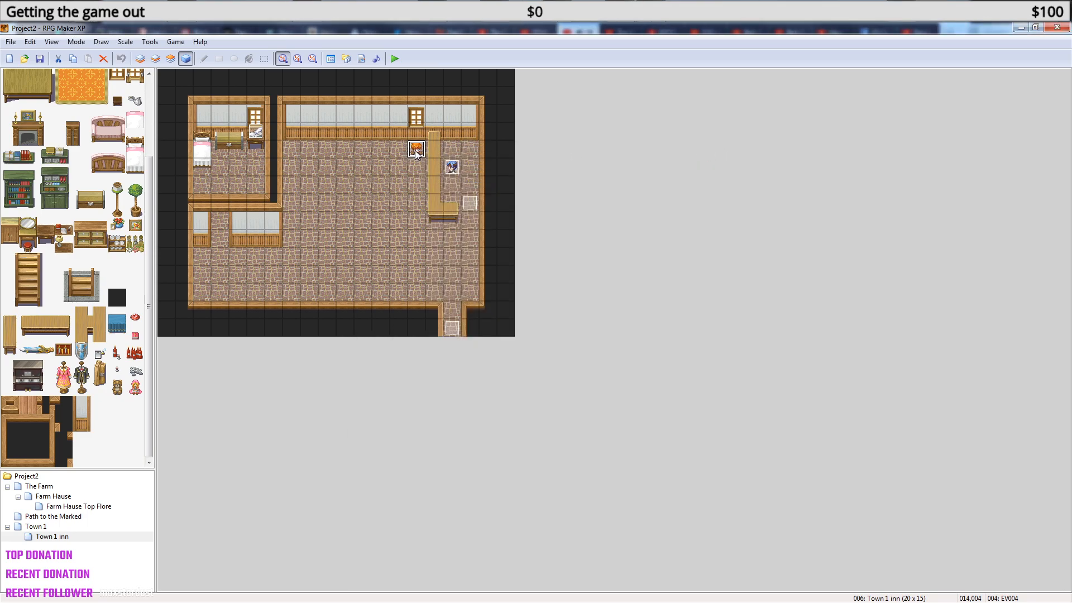
double_click(416, 149)
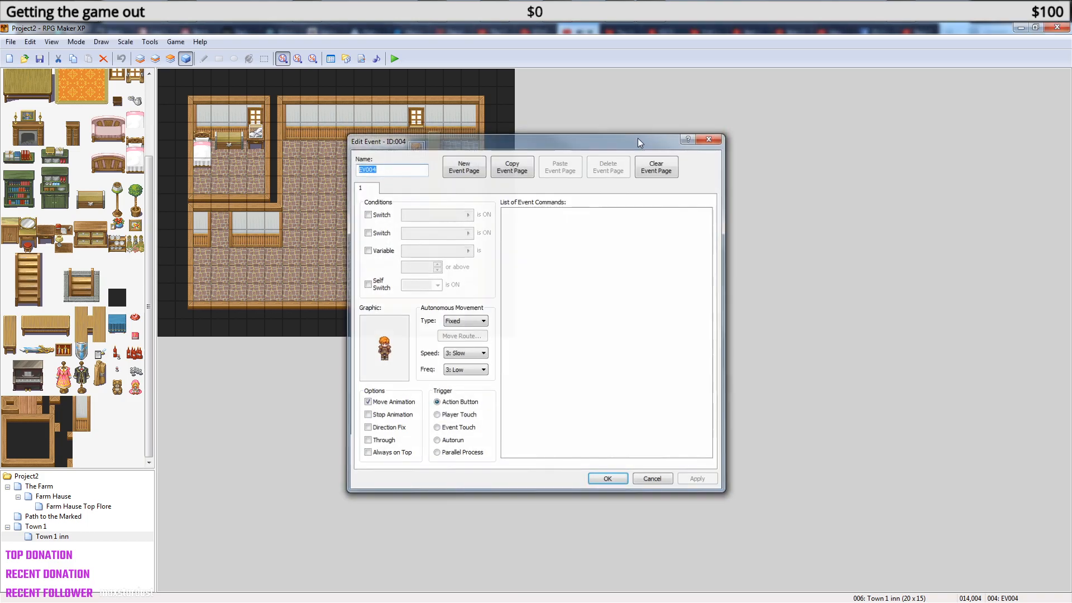
key(Escape)
- Examine the Ghost enemy's stats and gold reward and the Ghost*2 troop in the database
click(331, 58)
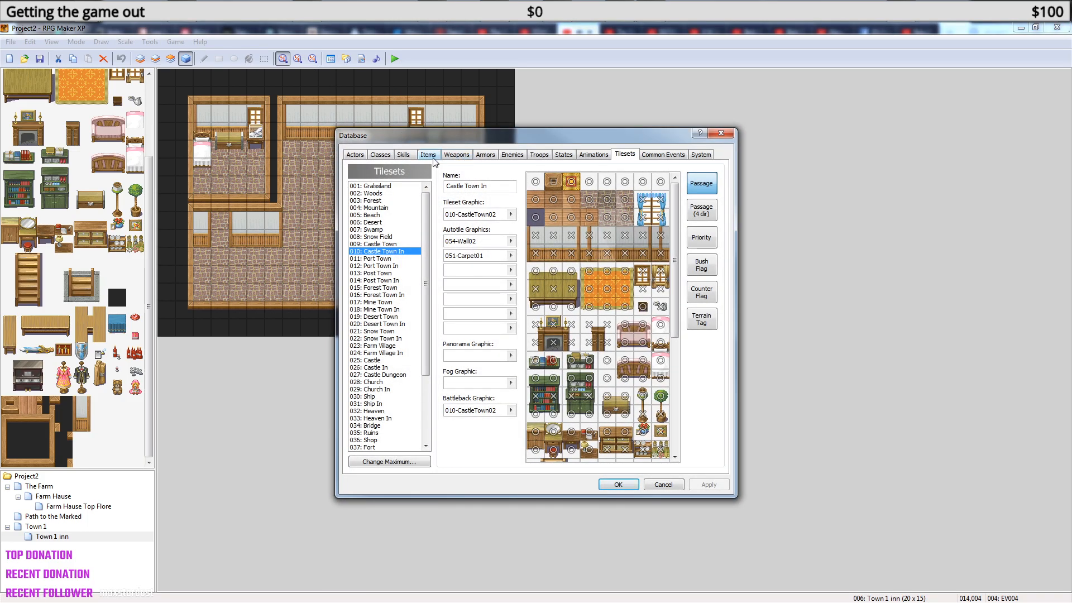
click(508, 156)
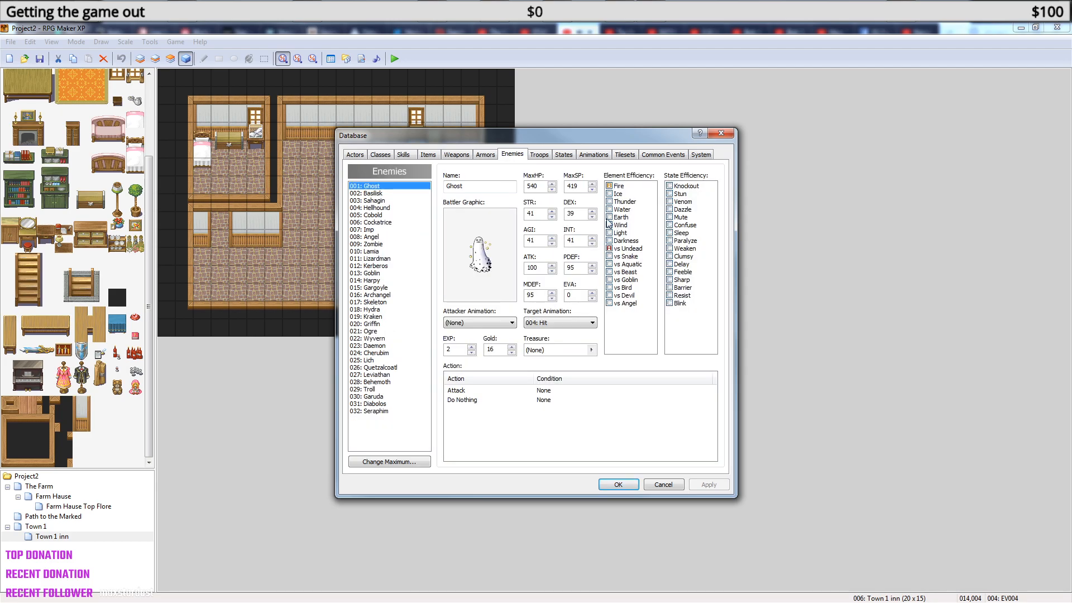
click(540, 155)
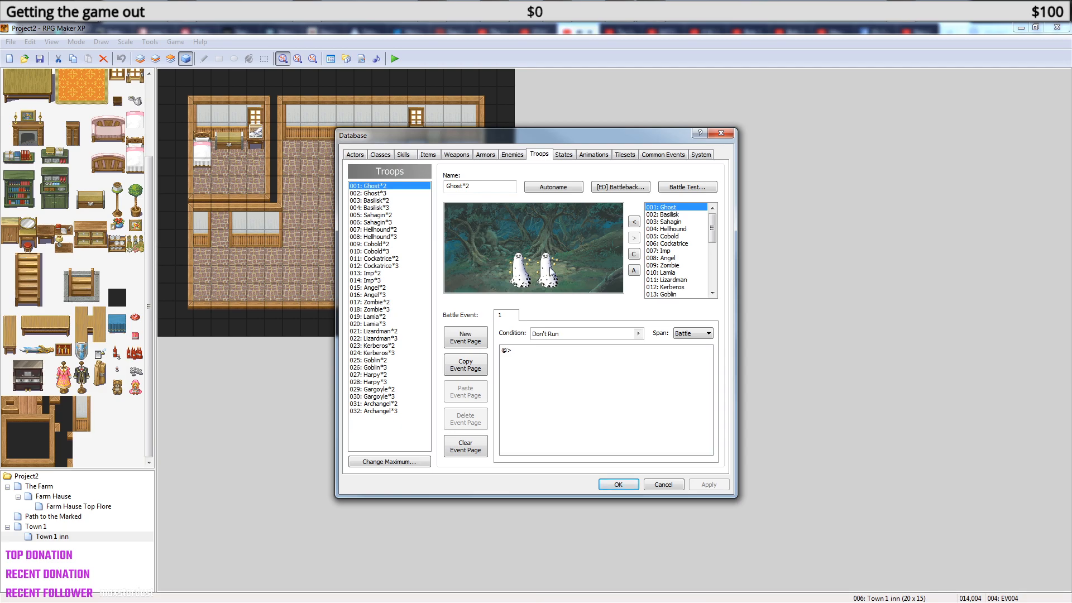
click(511, 155)
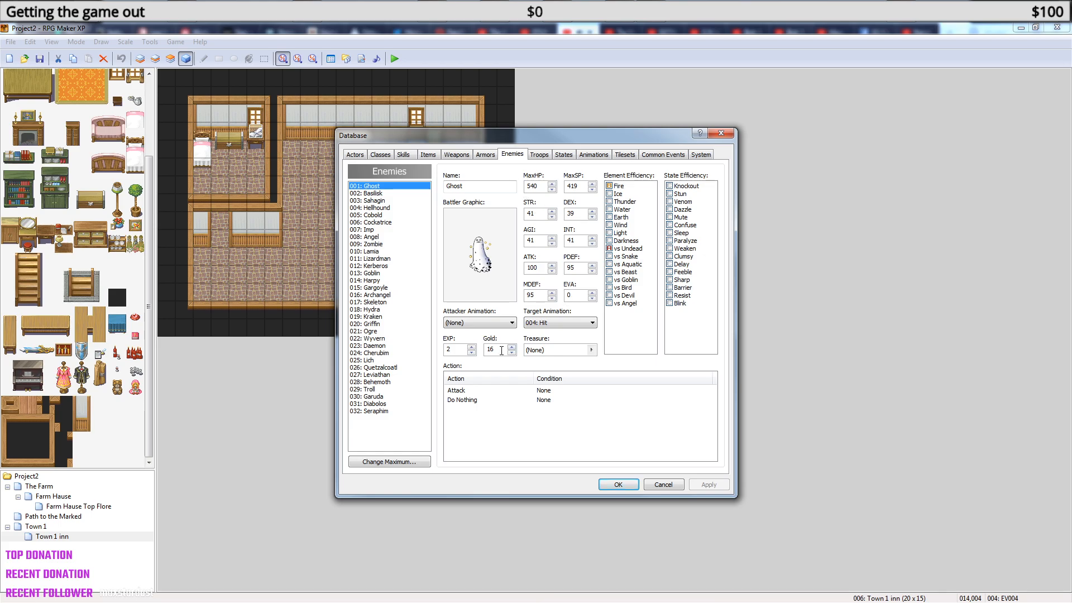
click(618, 483)
- Playtest the game again, saving the project changes, and continue from the existing saved game
click(395, 58)
click(489, 342)
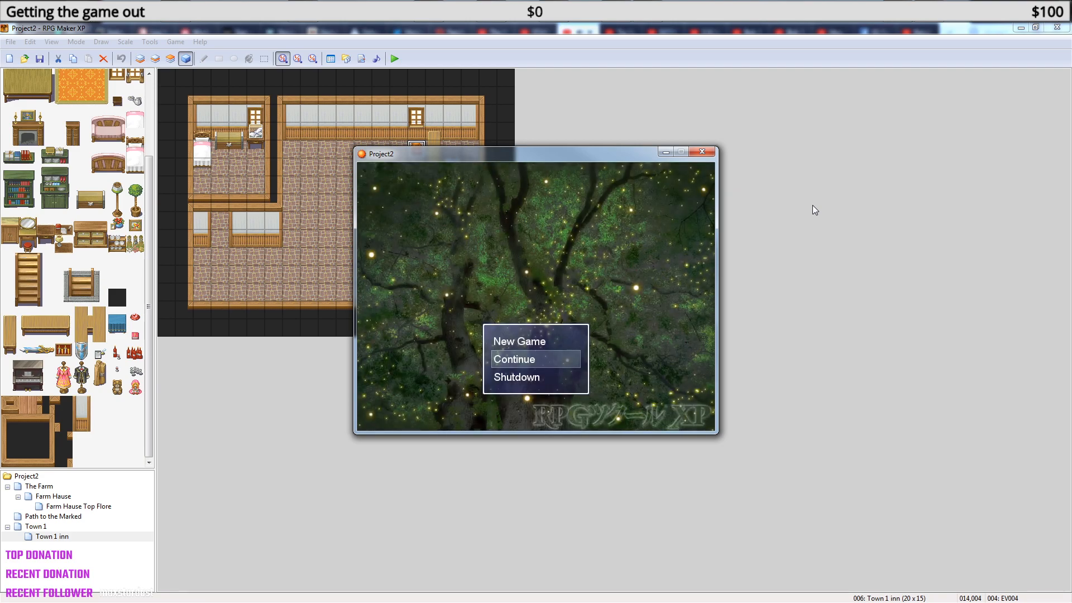
key(Return)
key(Return)
- Walk the player through the inn to the orange-haired character and talk to them to start the ghost battle
key(Left)
key(Down)
key(Right)
key(Right)
key(Up)
key(Up)
key(Right)
key(Up)
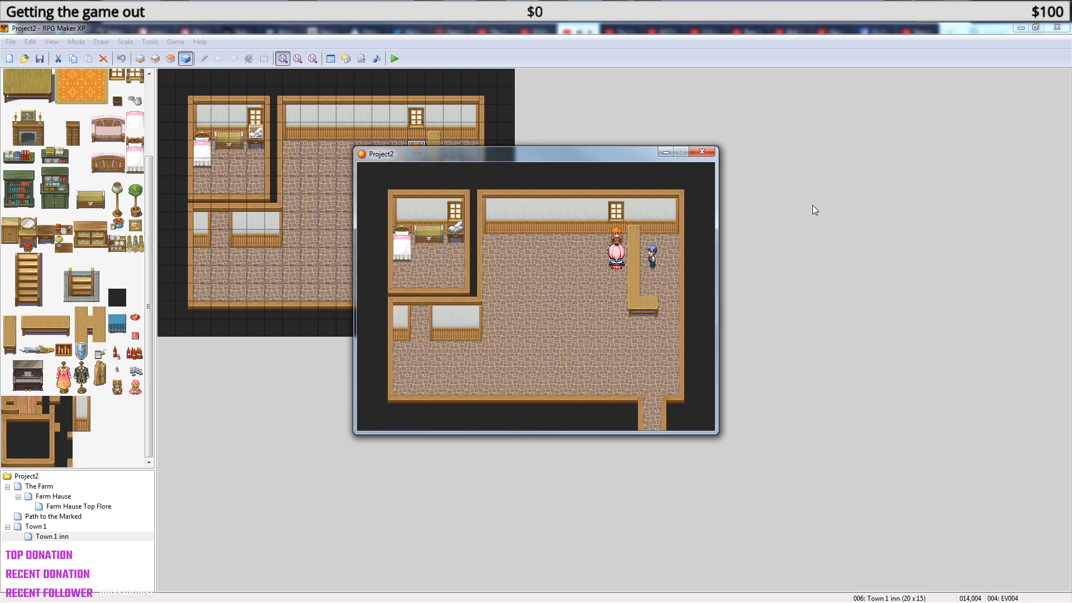
key(space)
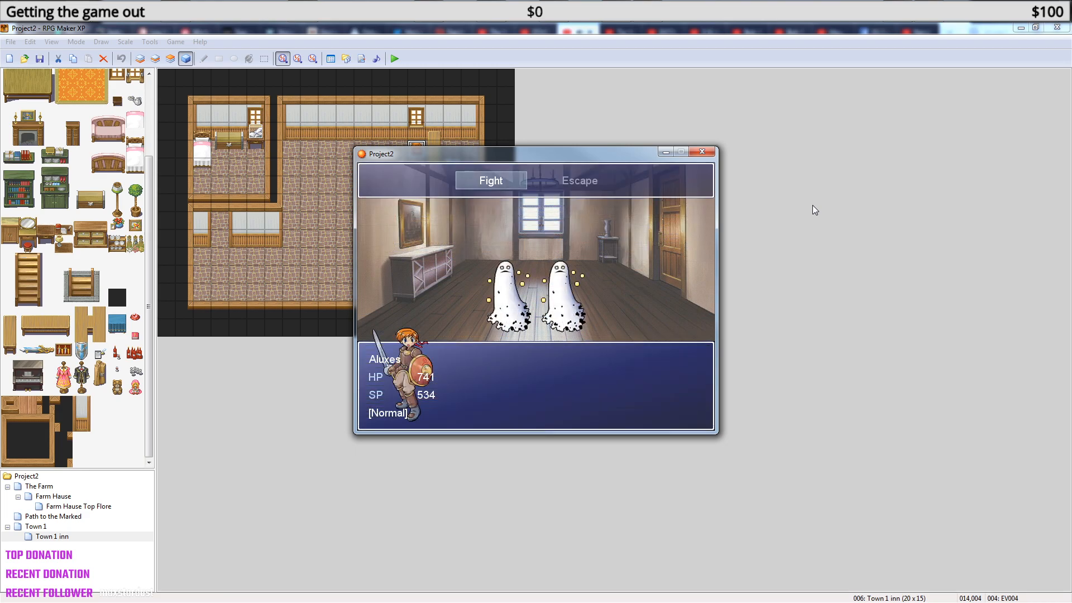
- Choose to fight and use the Cross Cut skill on one of the two ghosts
key(space)
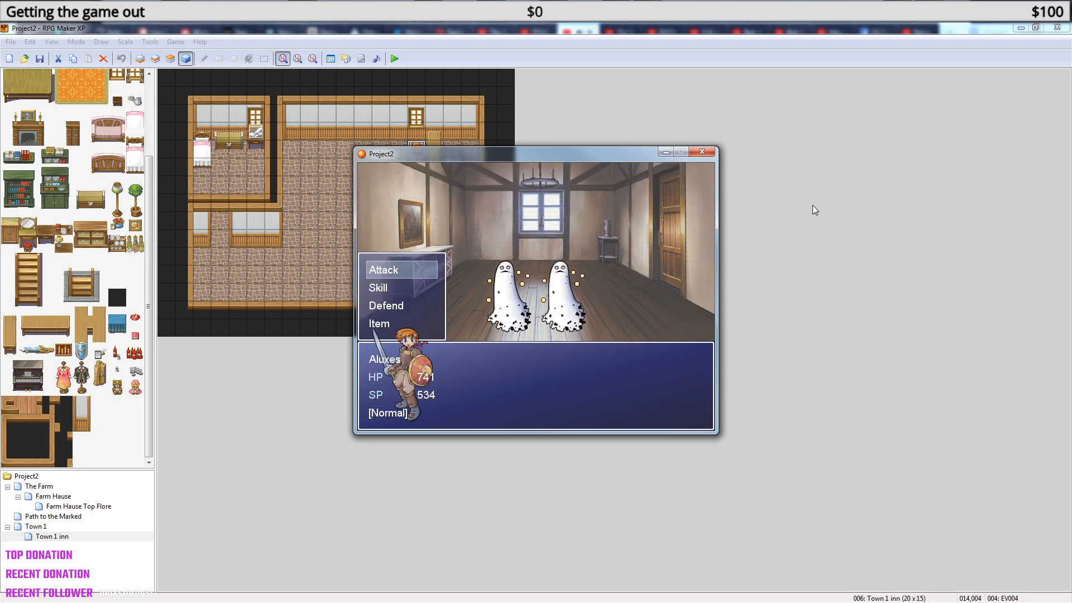
key(Down)
key(Up)
key(Down)
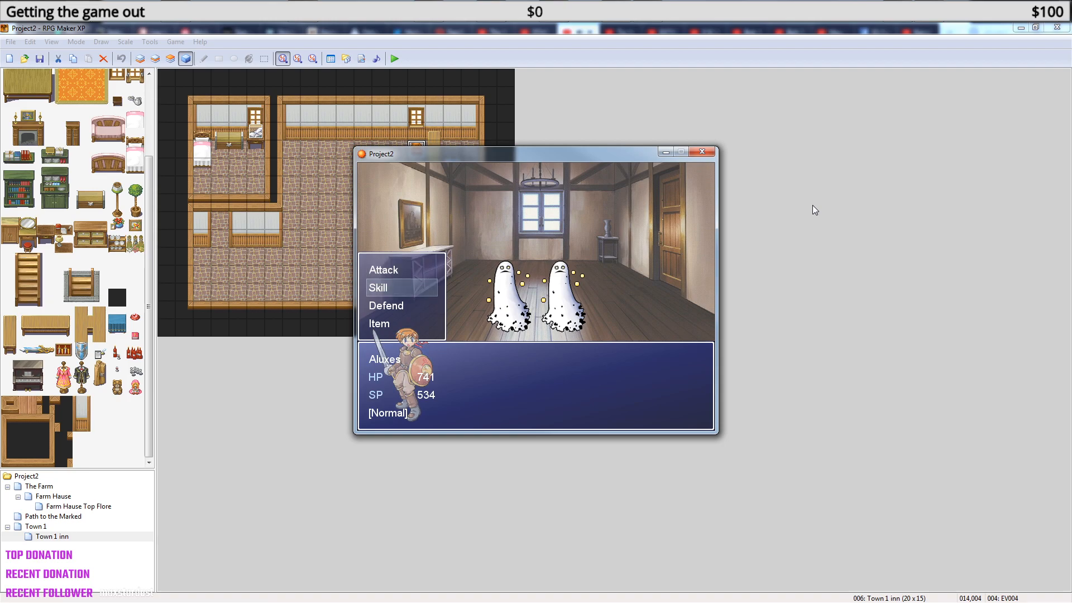
key(space)
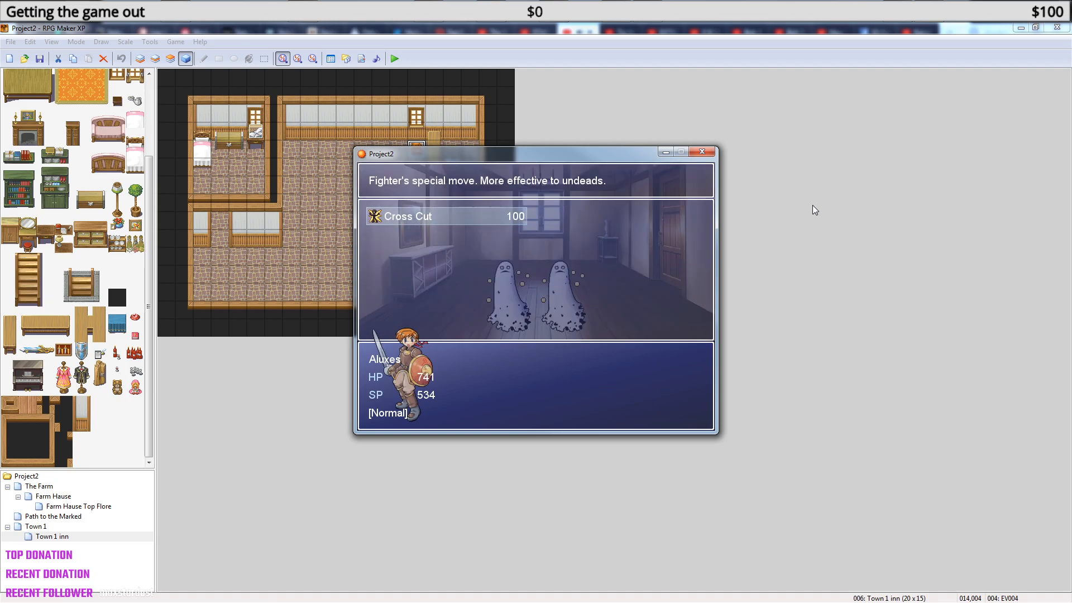
key(space)
key(space)
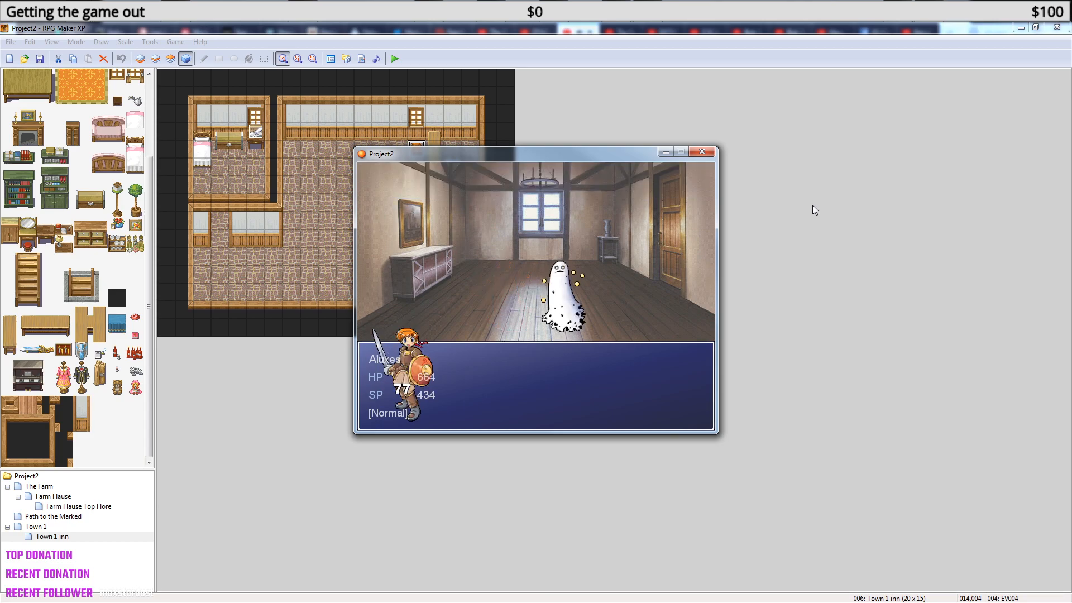
- Attack the remaining ghost until the battle is won, and dismiss the battle reward window
key(space)
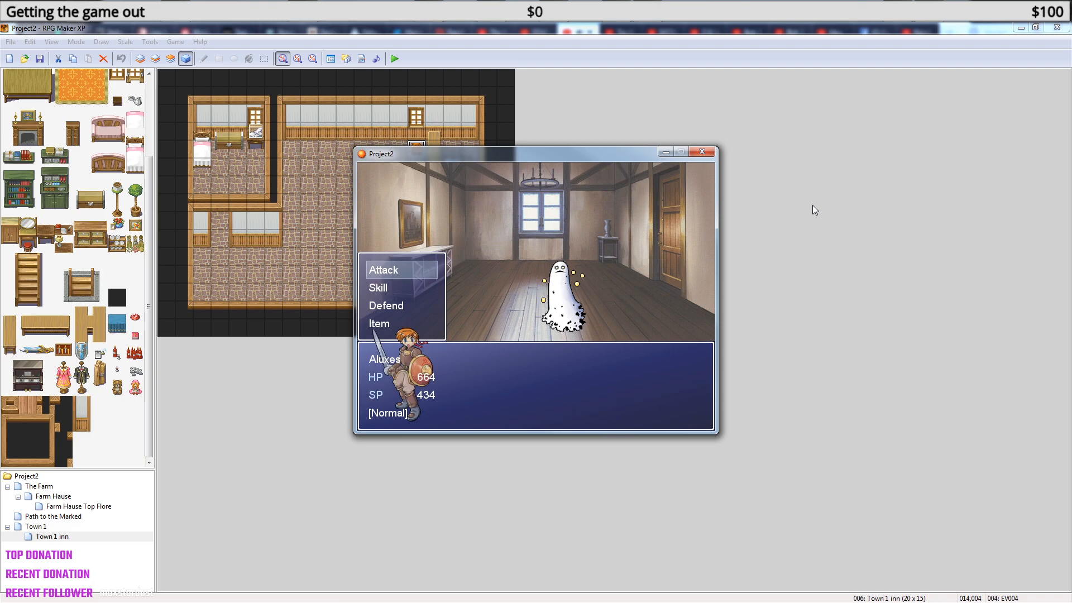
key(Down)
key(Up)
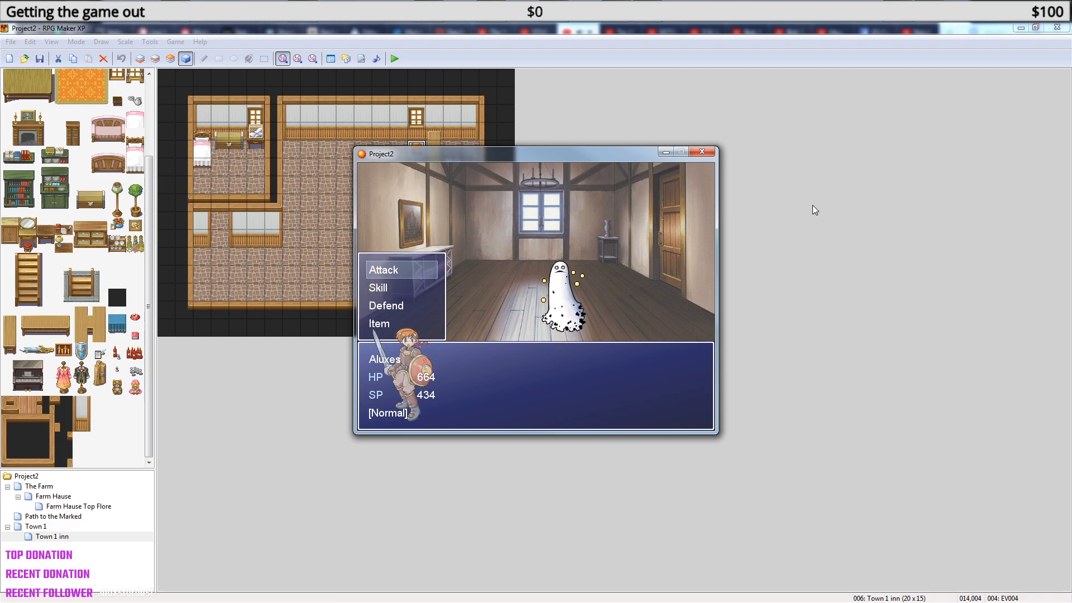
key(space)
key(space)
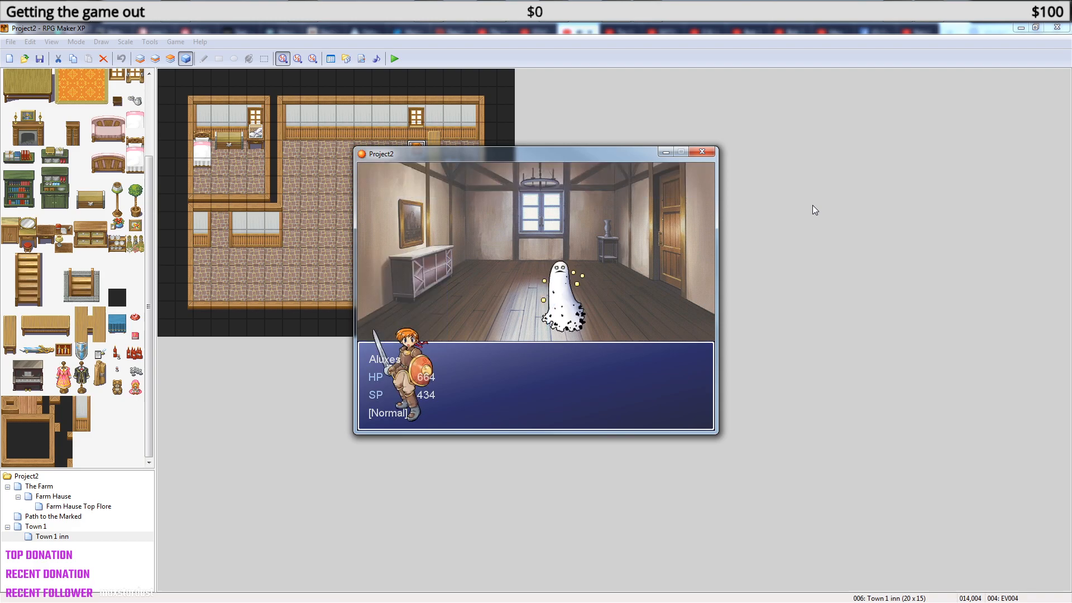
key(space)
key(space)
key(space)
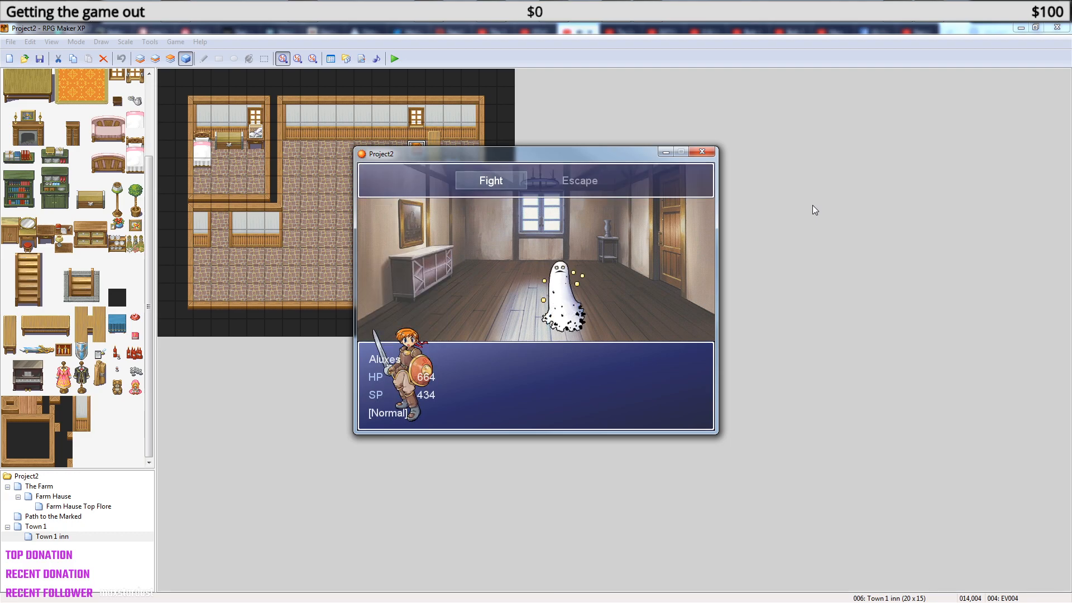
key(space)
key(space)
key(space)
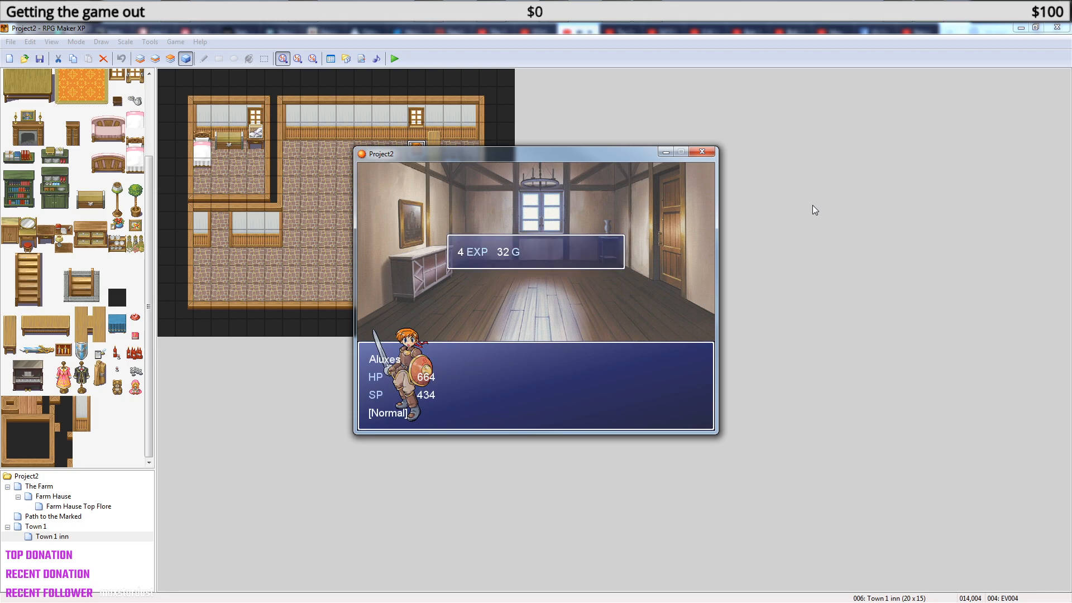
key(space)
- Check the character's HP, SP and gold in the in-game menu after the ghost battle
key(Left)
key(Down)
key(Escape)
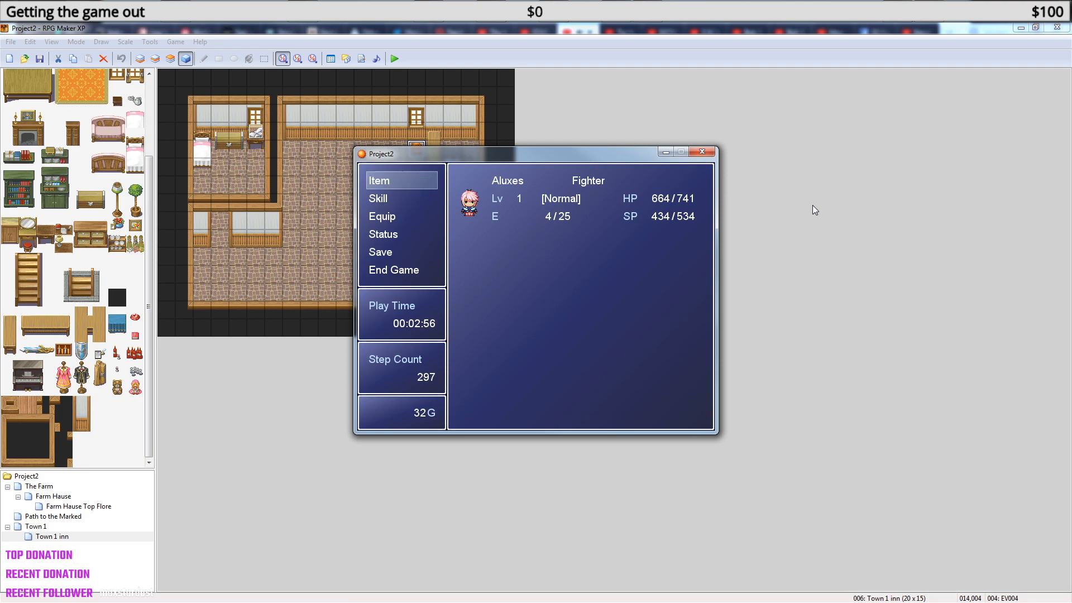
key(Escape)
- Face the innkeeper across the counter, talk to them and accept the paid stay at the inn
key(Right)
key(Up)
key(Right)
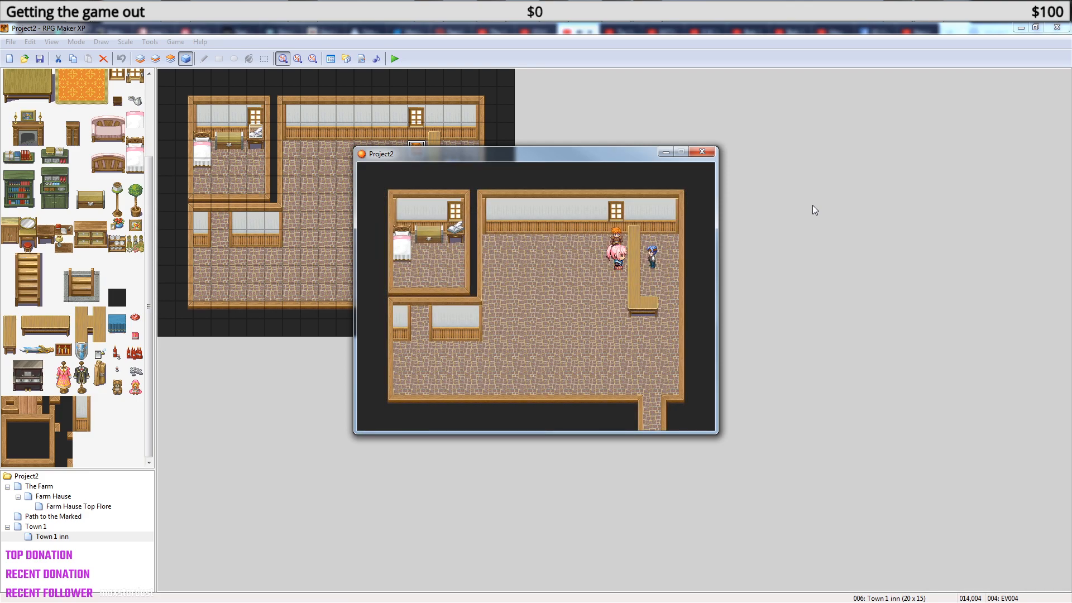
key(Escape)
key(Escape)
key(Return)
key(Return)
key(Return)
- Bring the player to the bed in the small bedroom to rest
key(Down)
key(Down)
key(Left)
key(Left)
key(Up)
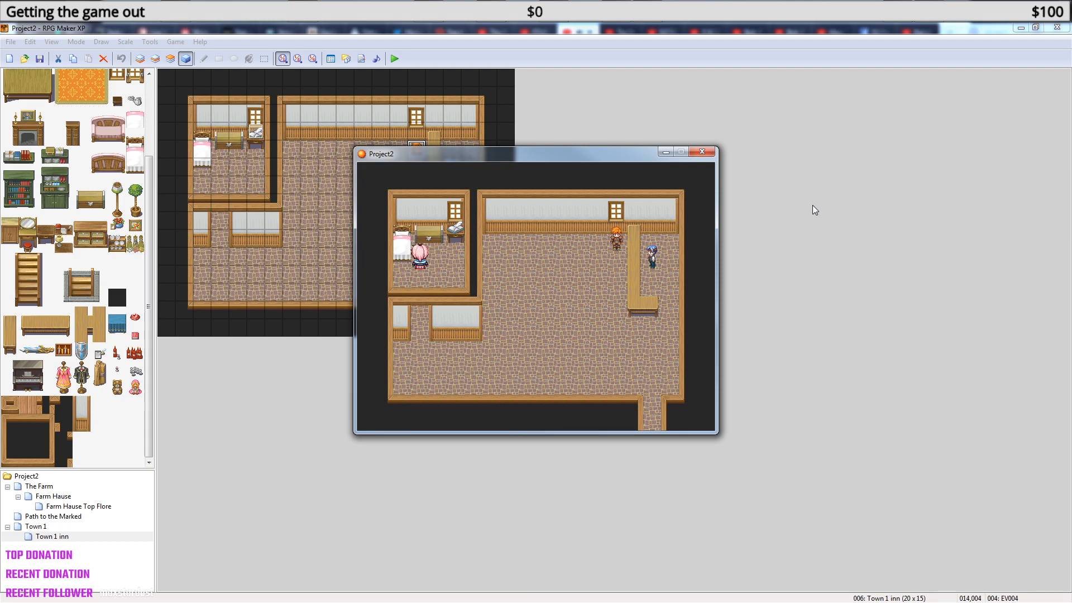
key(Up)
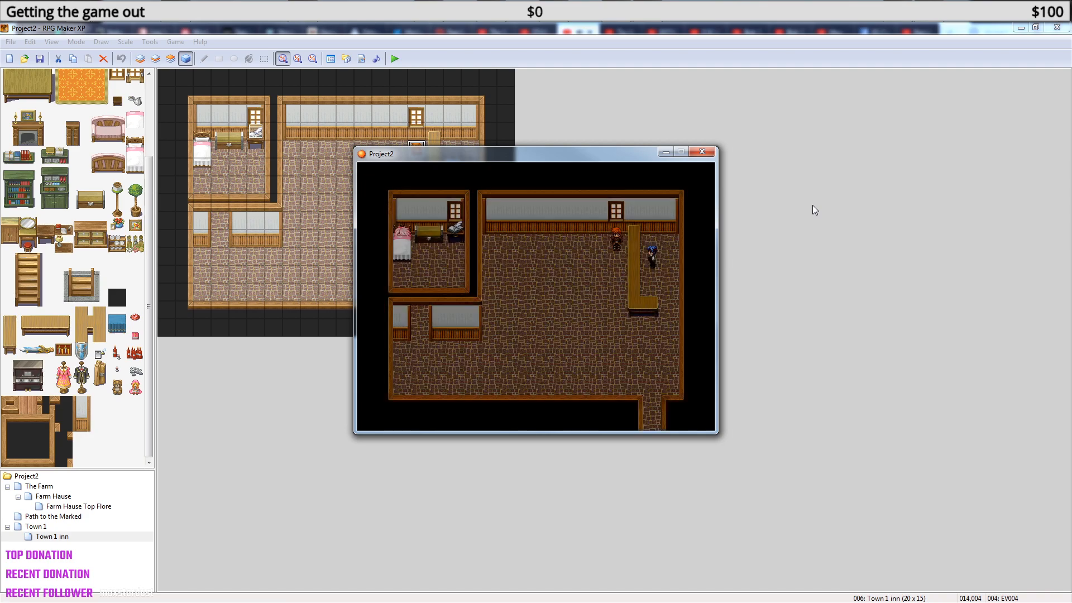
- Check the character's HP, SP and gold in the in-game menu after resting, and end the playtest
key(Right)
key(Right)
key(Down)
key(Escape)
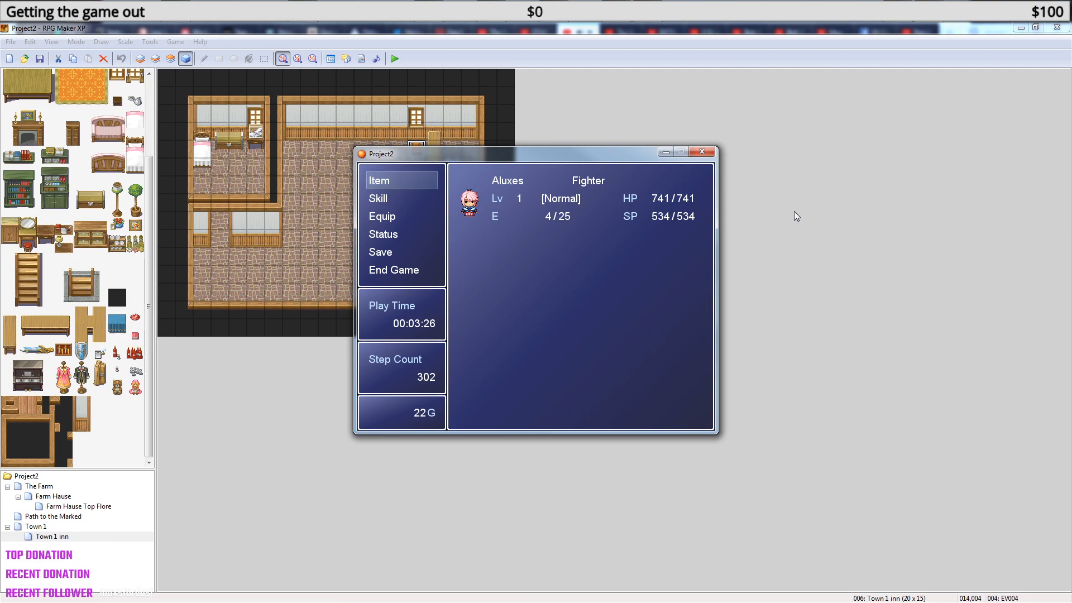
click(702, 152)
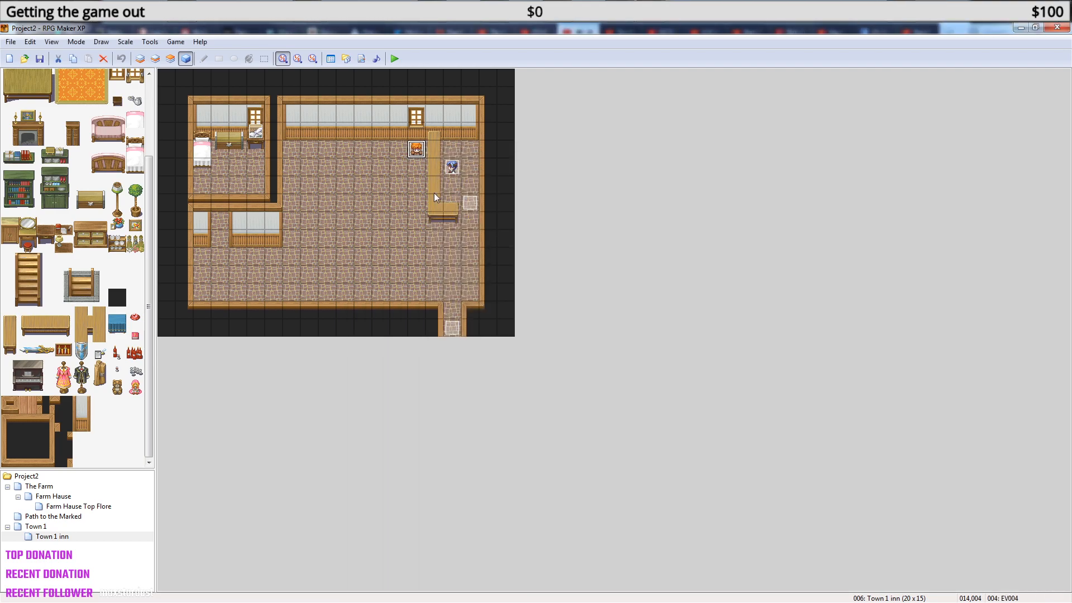
- Delete the orange-haired test battle event and place the large wooden table tiles in the inn's main room on the second layer
key(Delete)
click(156, 60)
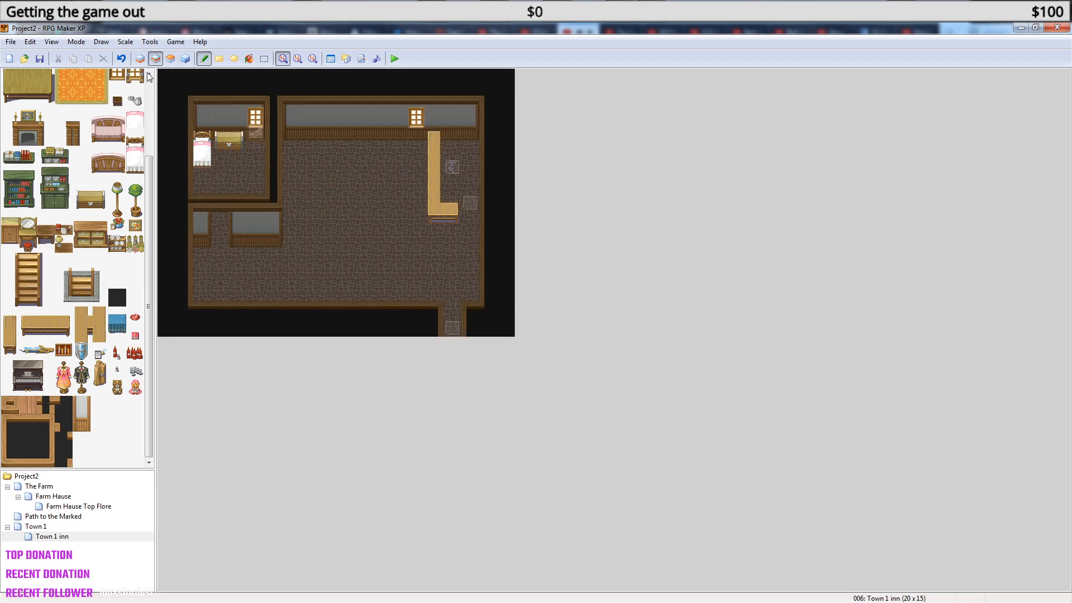
scroll(58, 136, up, 3)
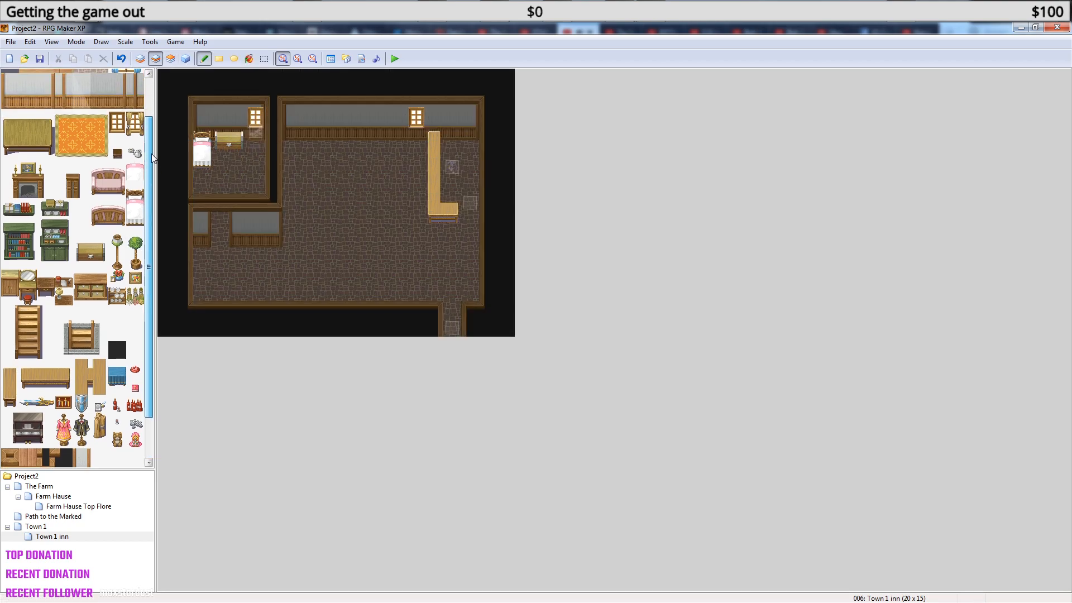
drag(10, 126, 43, 153)
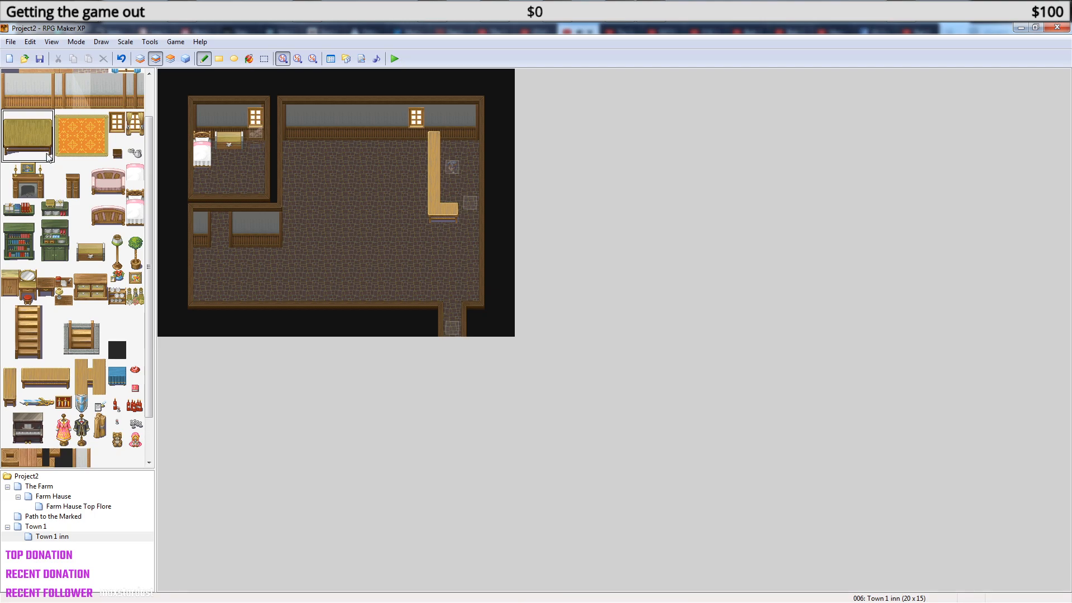
click(333, 172)
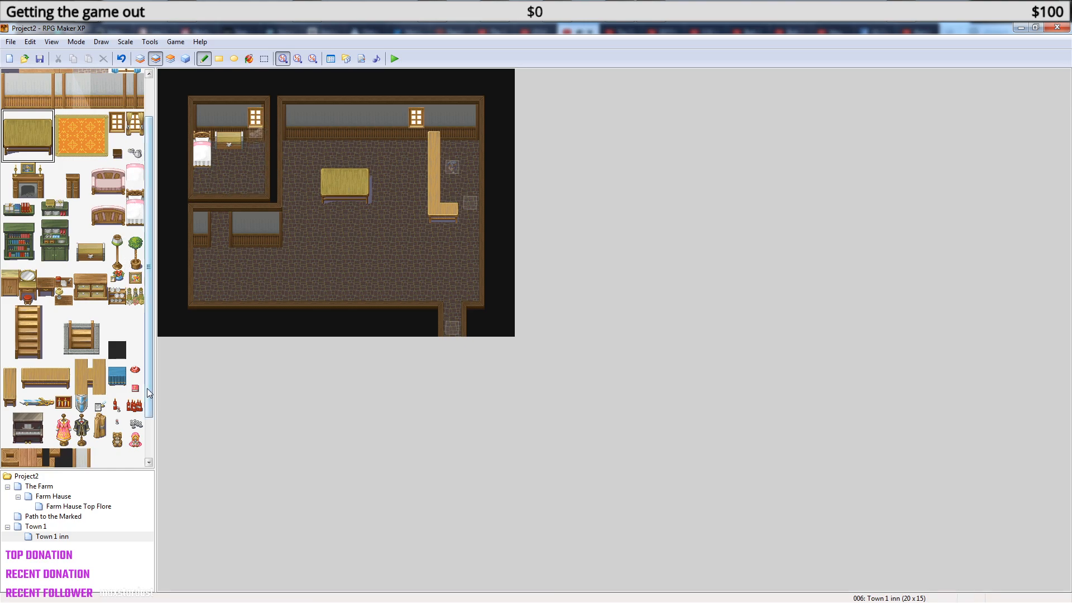
- Decorate the table on the third layer with single red bottles and a group of red bottles at its upper-right end
click(117, 403)
click(170, 59)
click(327, 167)
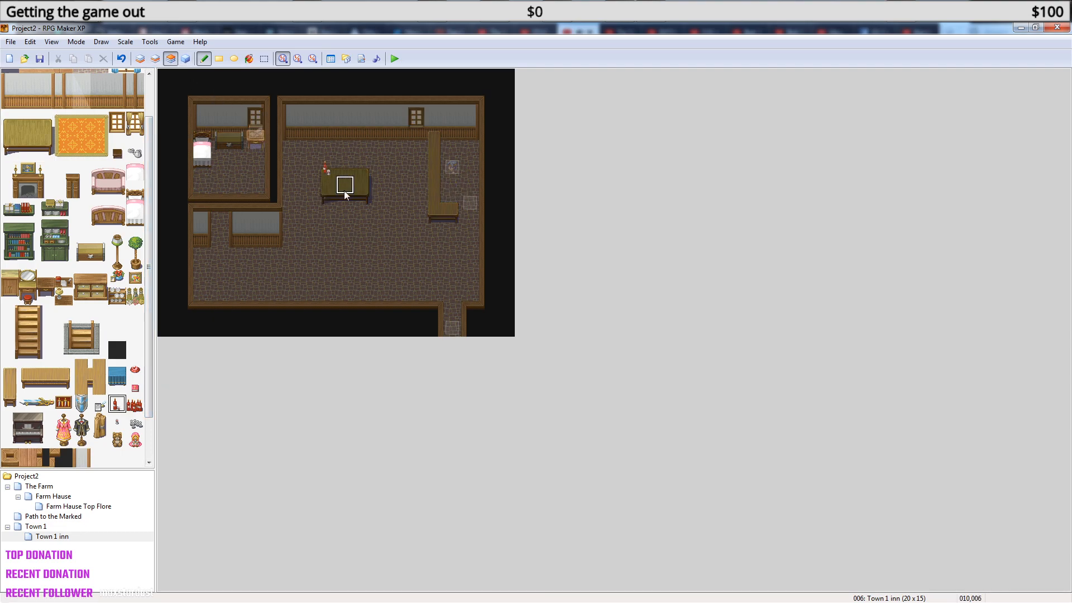
click(345, 190)
click(360, 187)
click(135, 403)
click(362, 168)
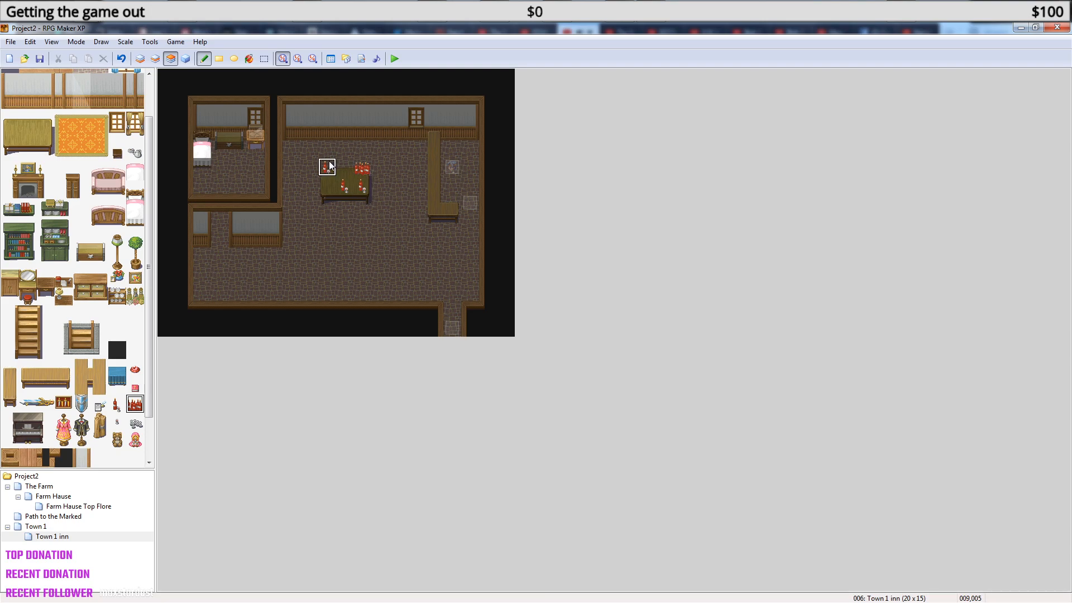
- Create an event with the 020-Hunter01 graphic at the table's upper-left tile (009,005)
click(185, 58)
right_click(331, 162)
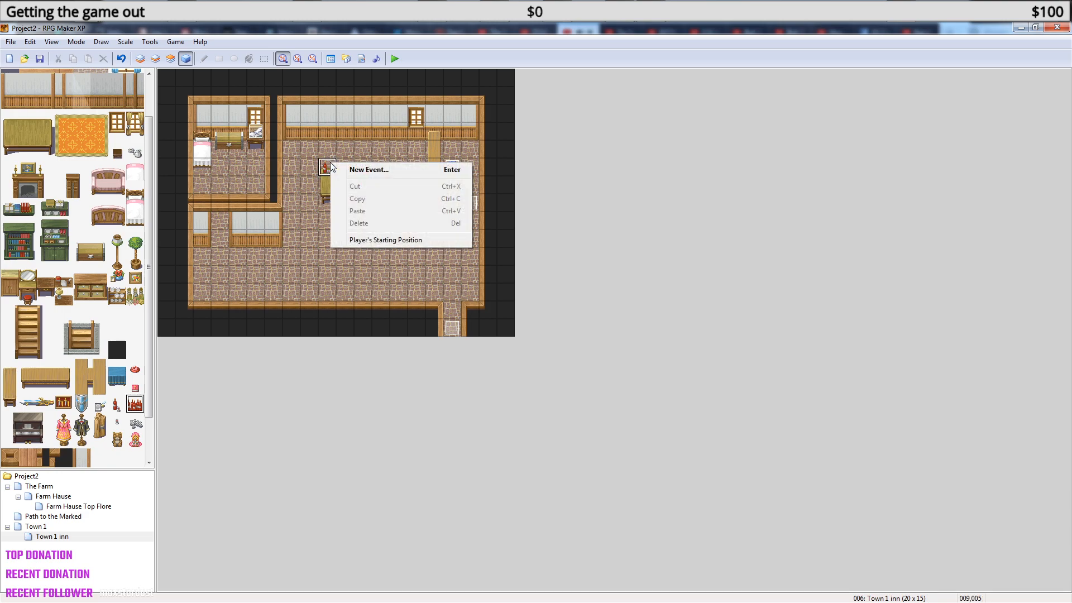
click(351, 168)
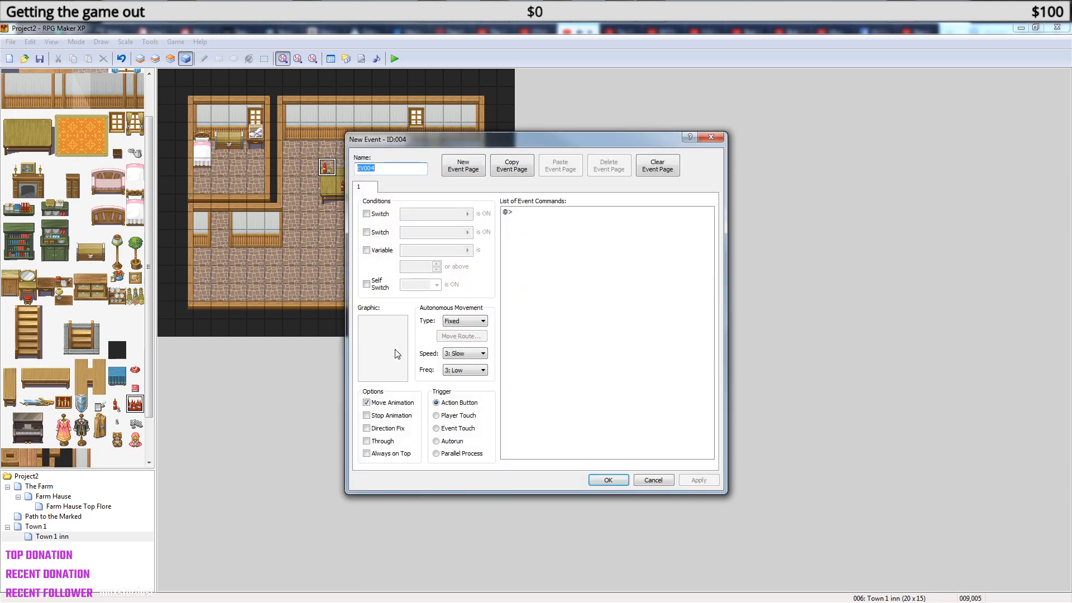
double_click(394, 351)
click(420, 354)
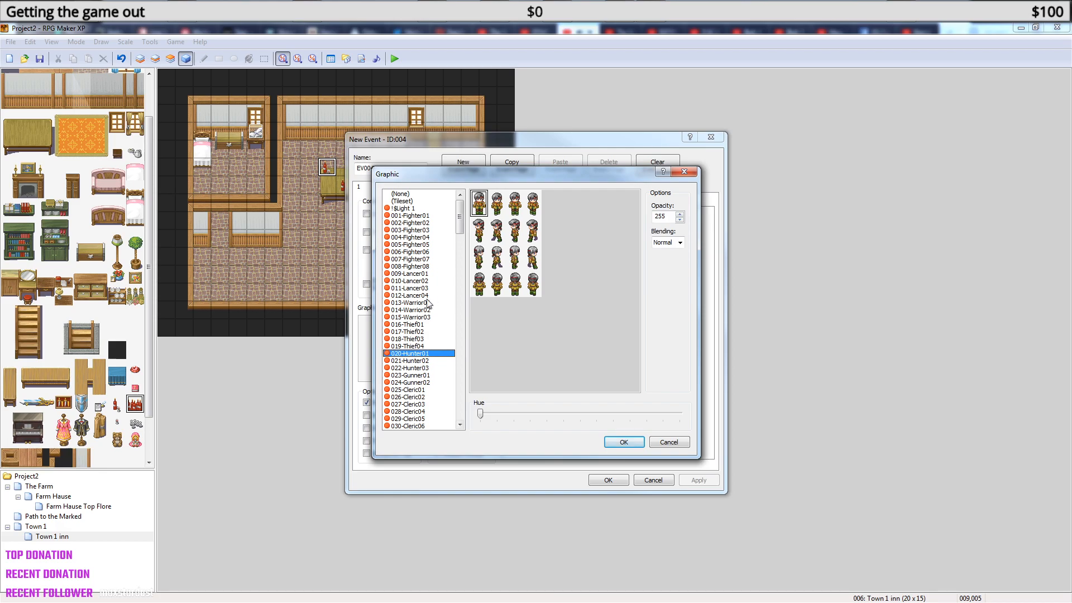
click(621, 442)
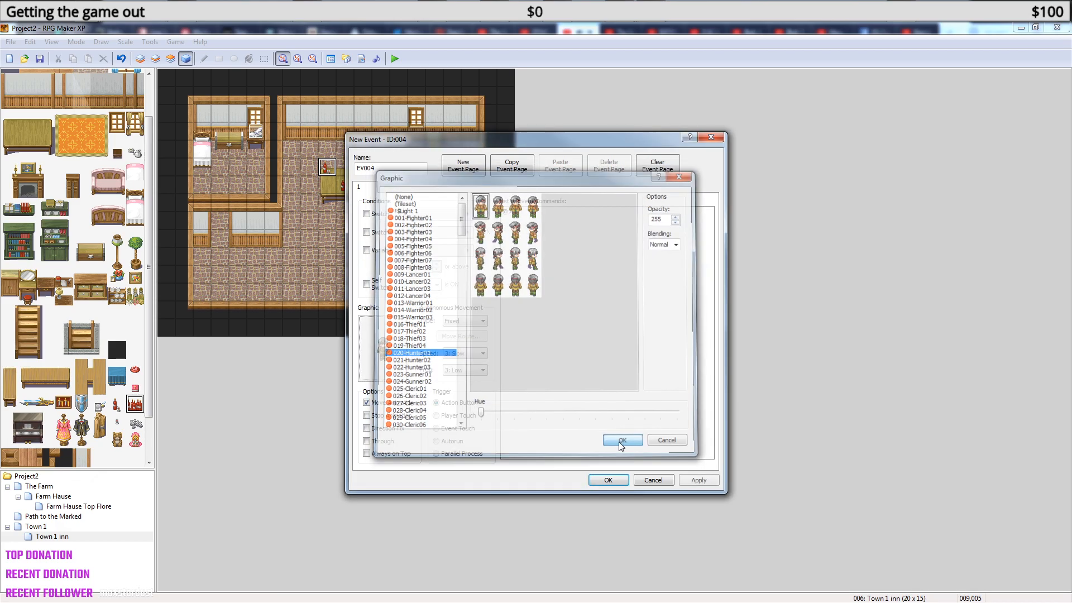
click(609, 479)
- Create an event with the 118-Civilian18 graphic at the table's upper middle tile (010,005)
right_click(366, 169)
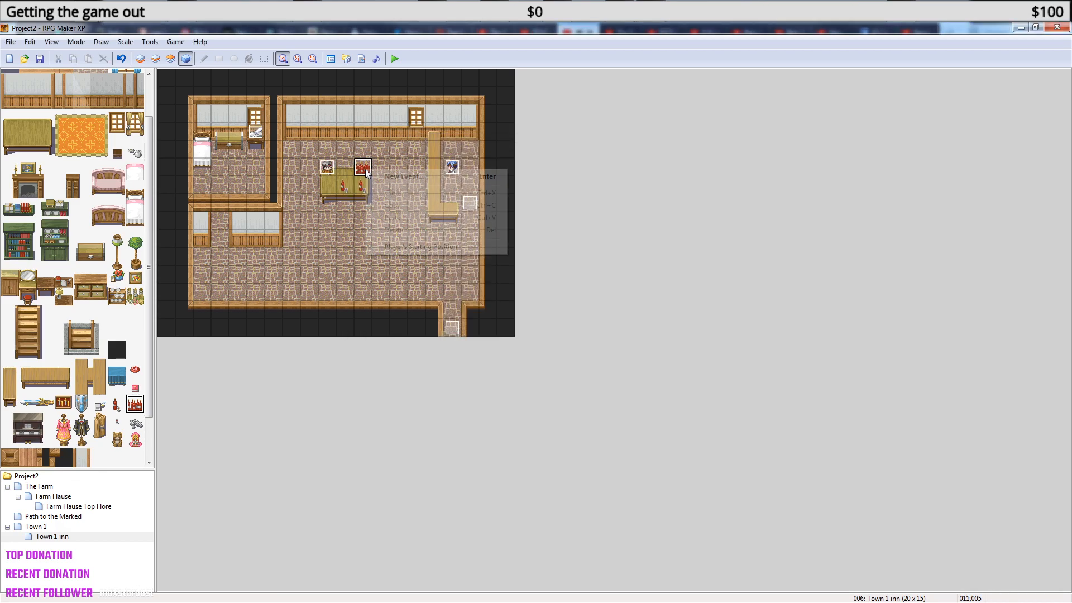
click(352, 168)
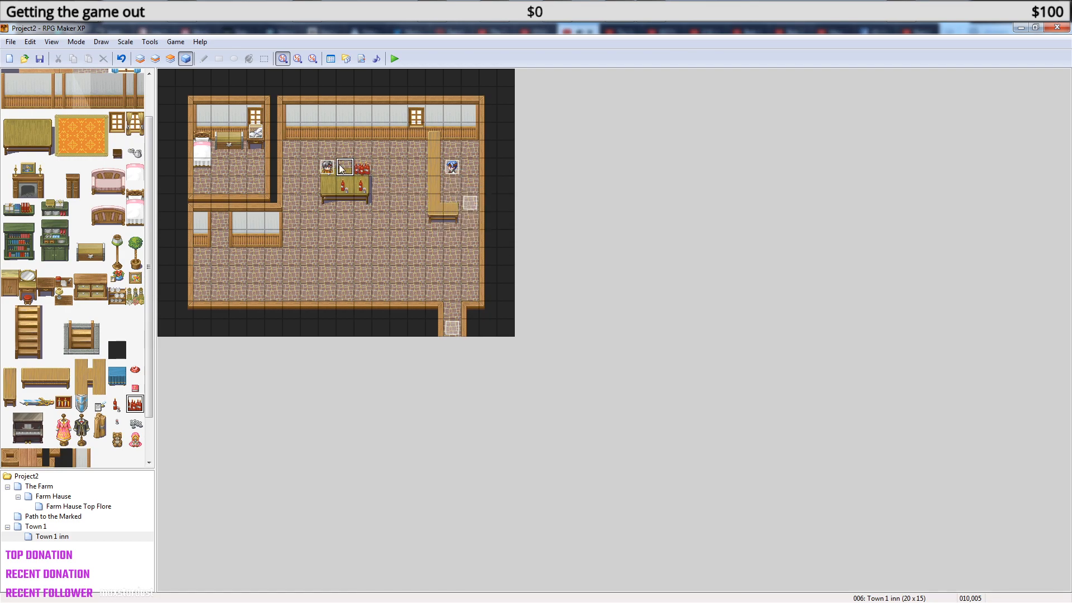
right_click(341, 168)
click(370, 173)
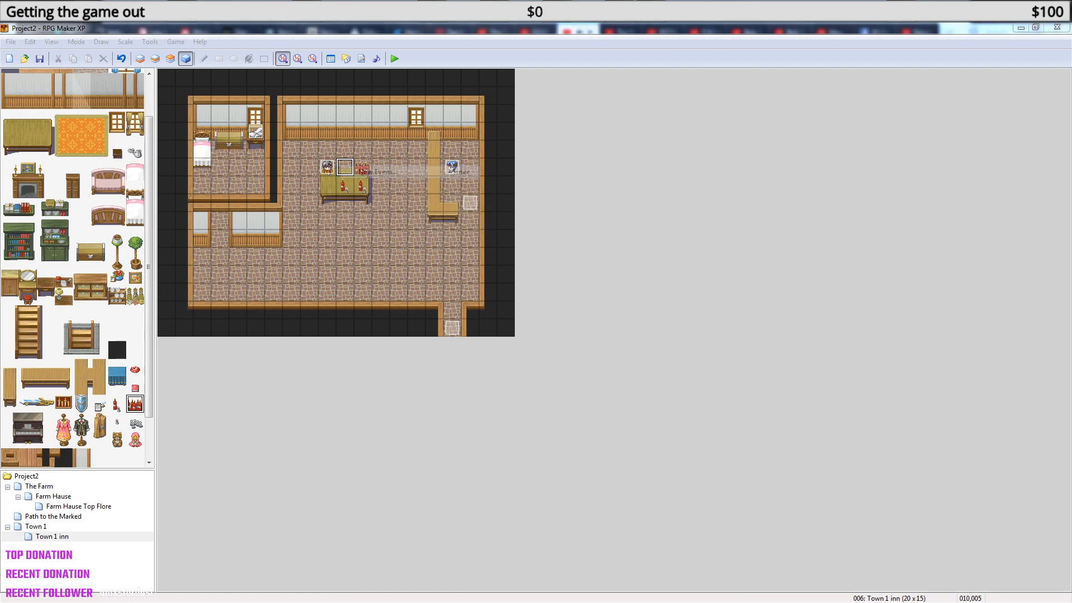
double_click(383, 347)
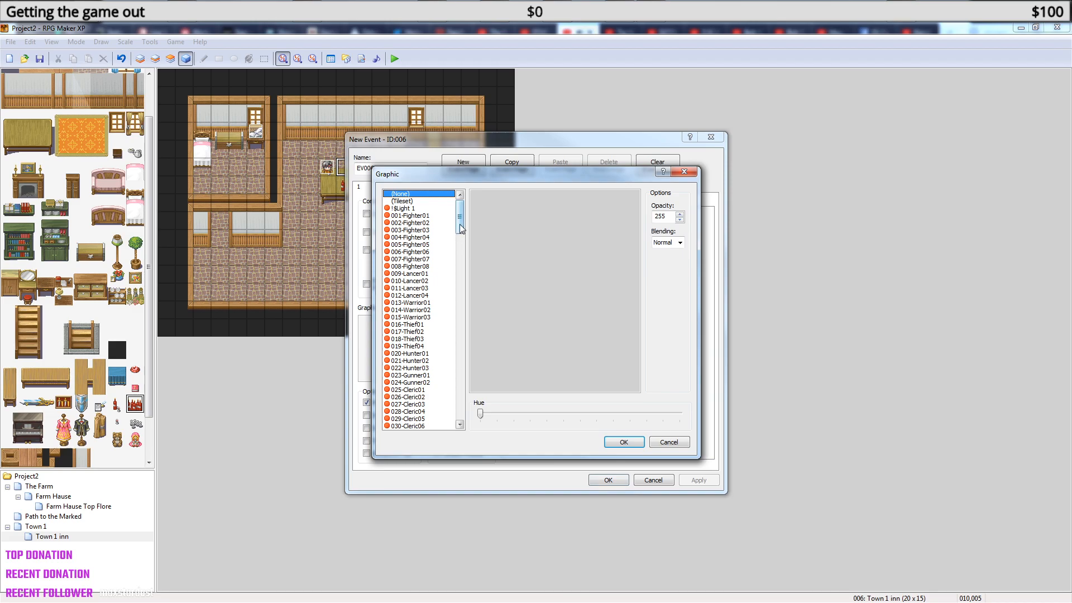
drag(460, 226, 451, 357)
click(414, 223)
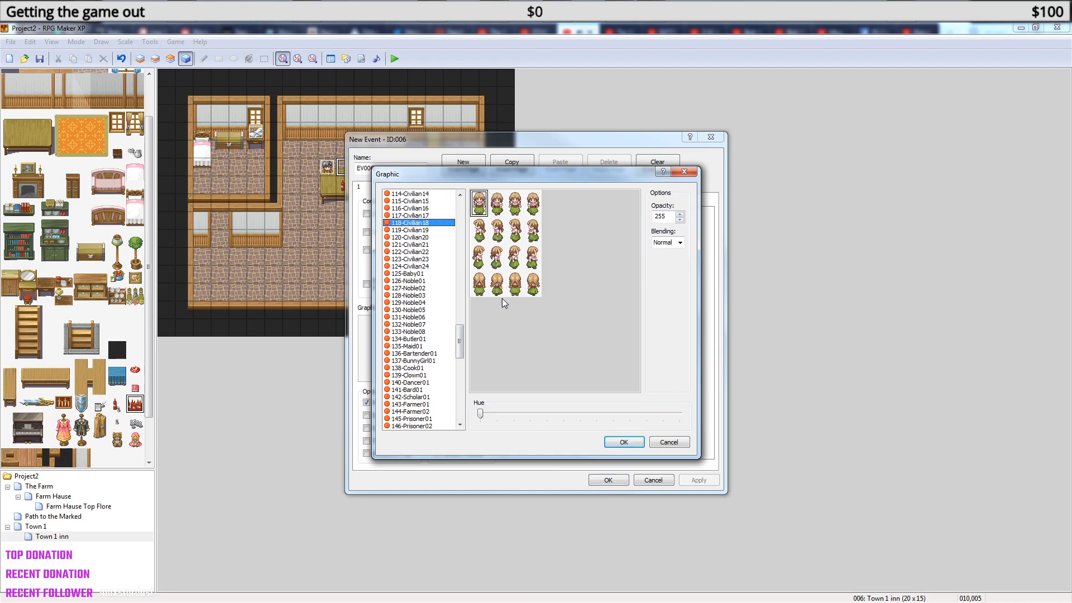
click(621, 441)
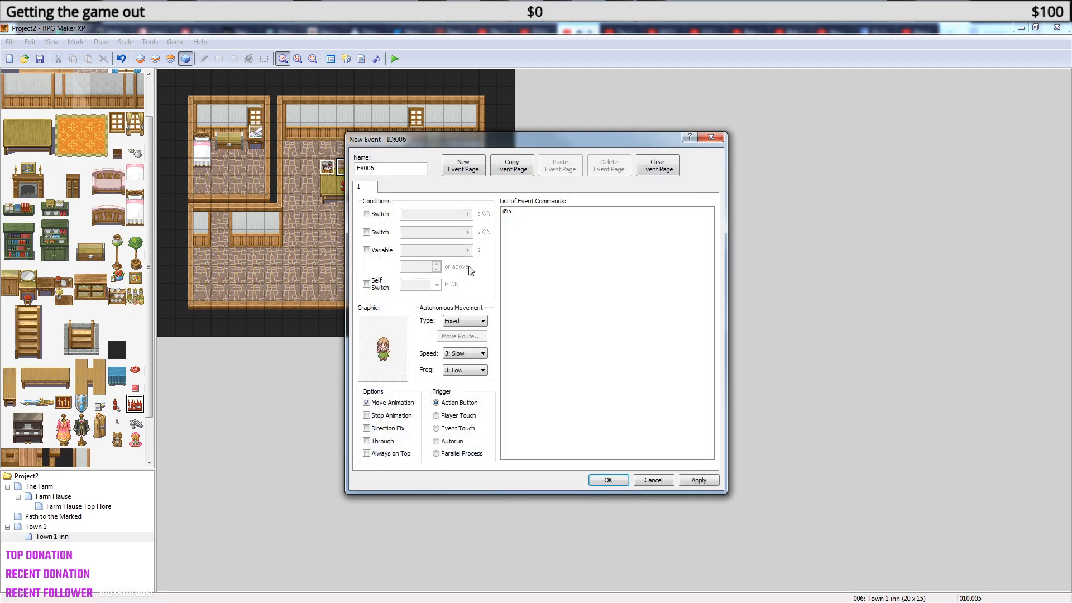
click(618, 476)
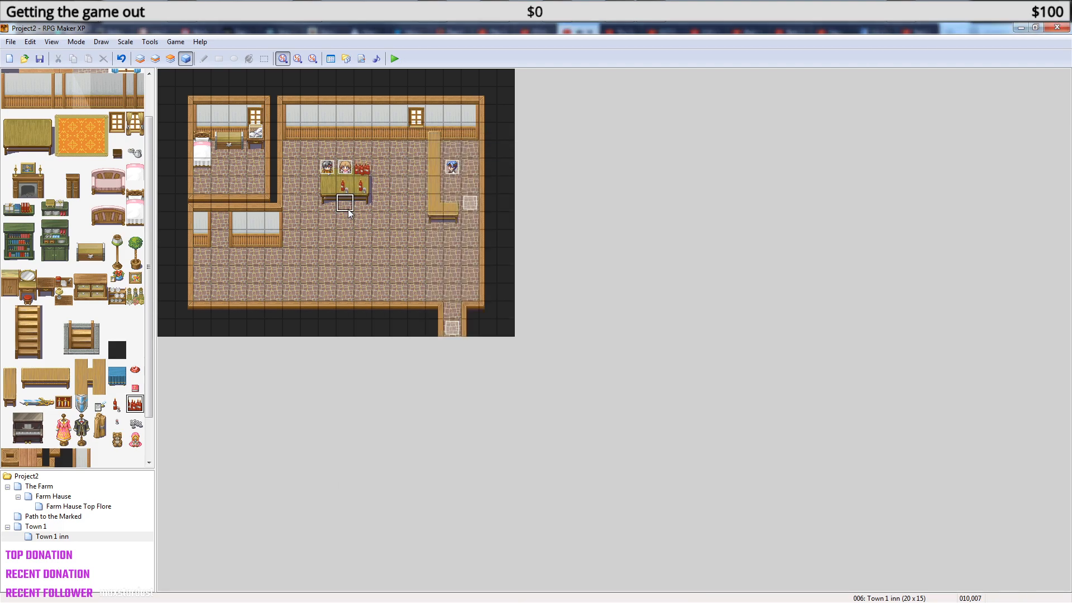
- Create an event with a blond, blue-clothed character graphic facing away at the tile just below the table (010,007)
right_click(347, 207)
click(366, 214)
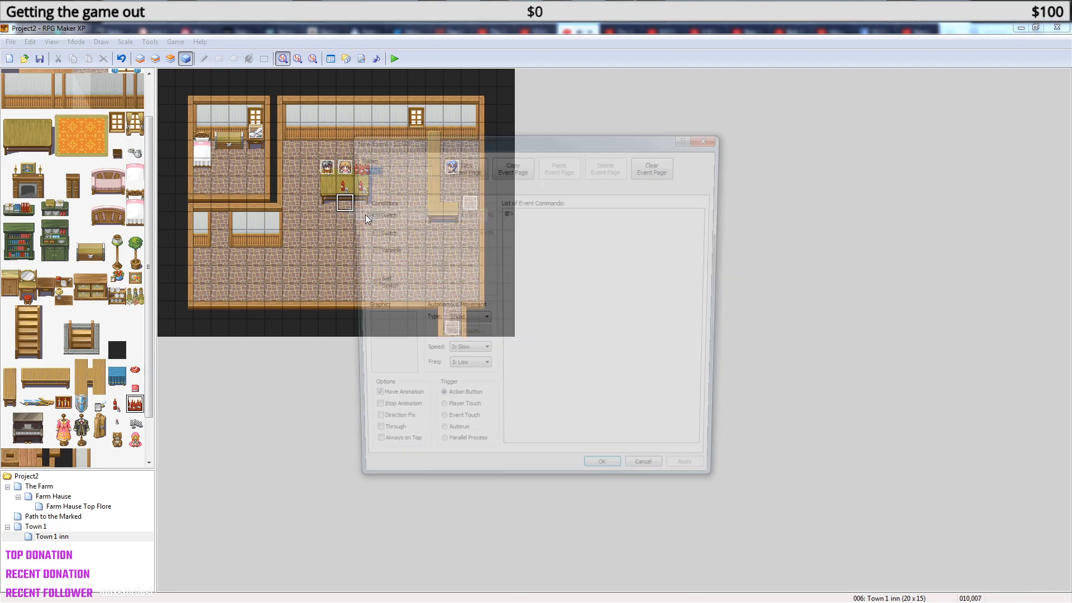
double_click(382, 366)
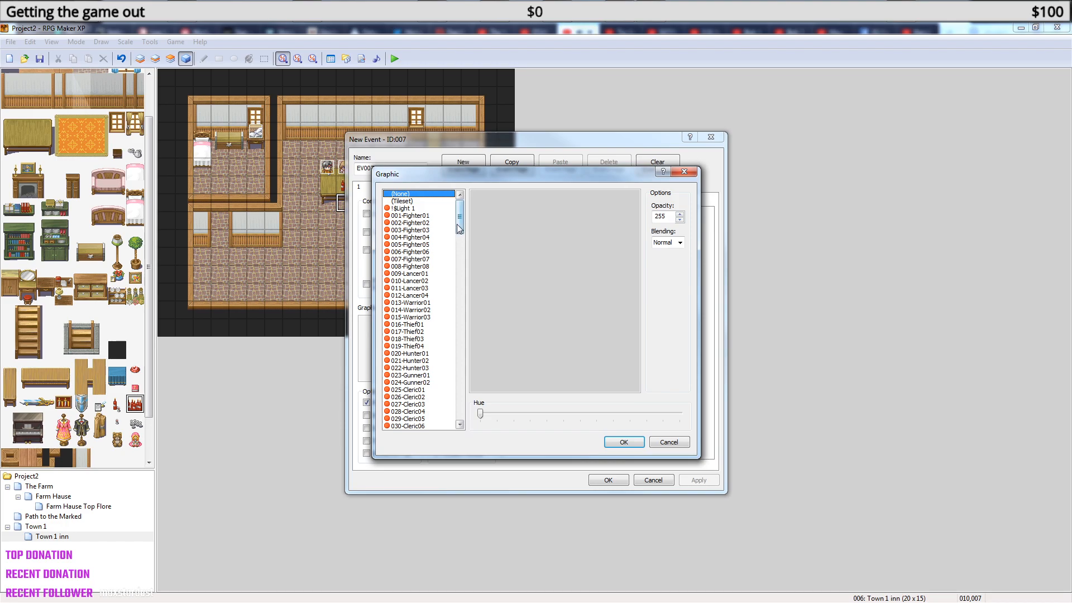
drag(460, 225, 460, 272)
click(434, 288)
click(429, 317)
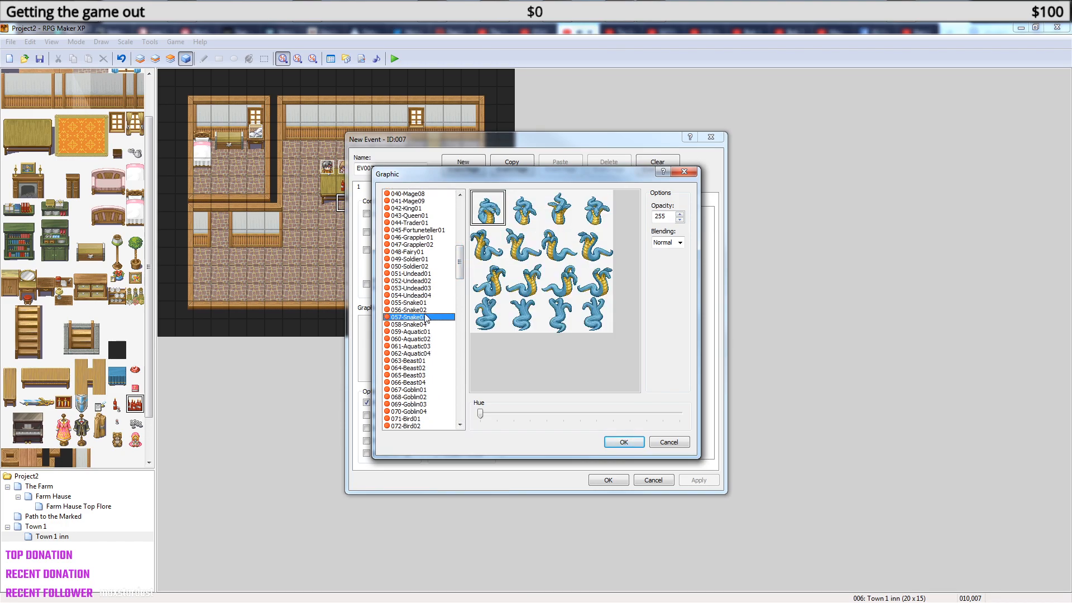
click(419, 209)
click(411, 194)
scroll(418, 223, up, 2)
click(486, 288)
click(622, 440)
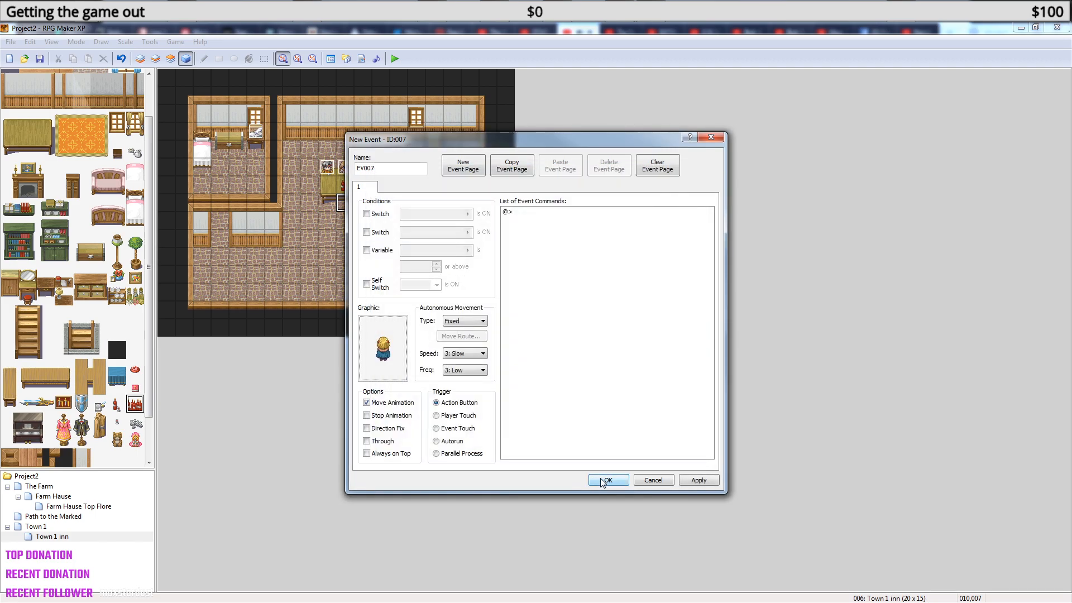
click(604, 483)
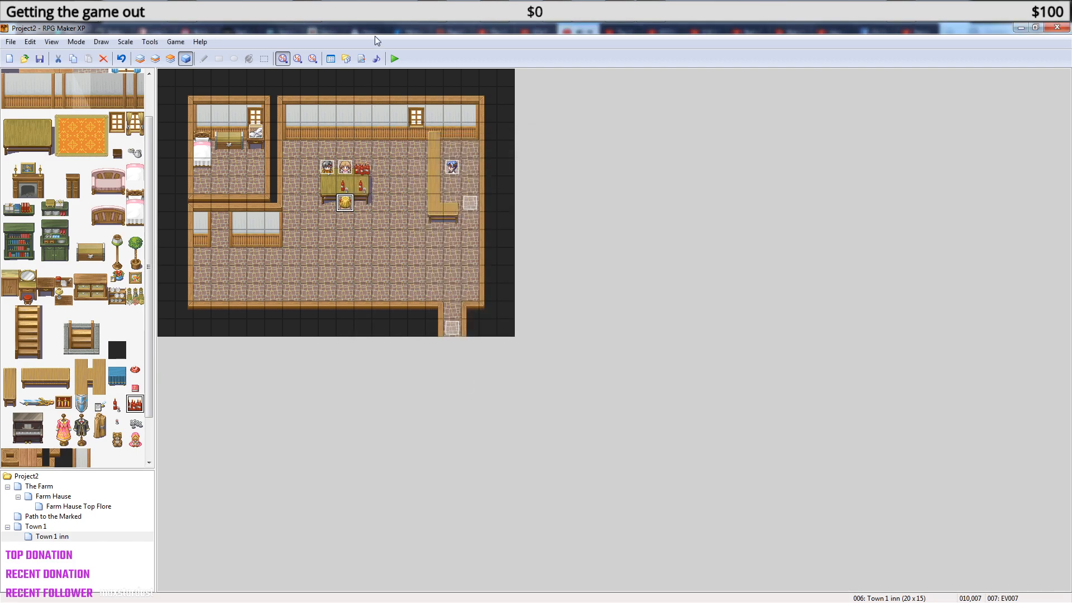
- Playtest the game, saving the project changes, and continue from the existing saved game
click(394, 59)
click(492, 340)
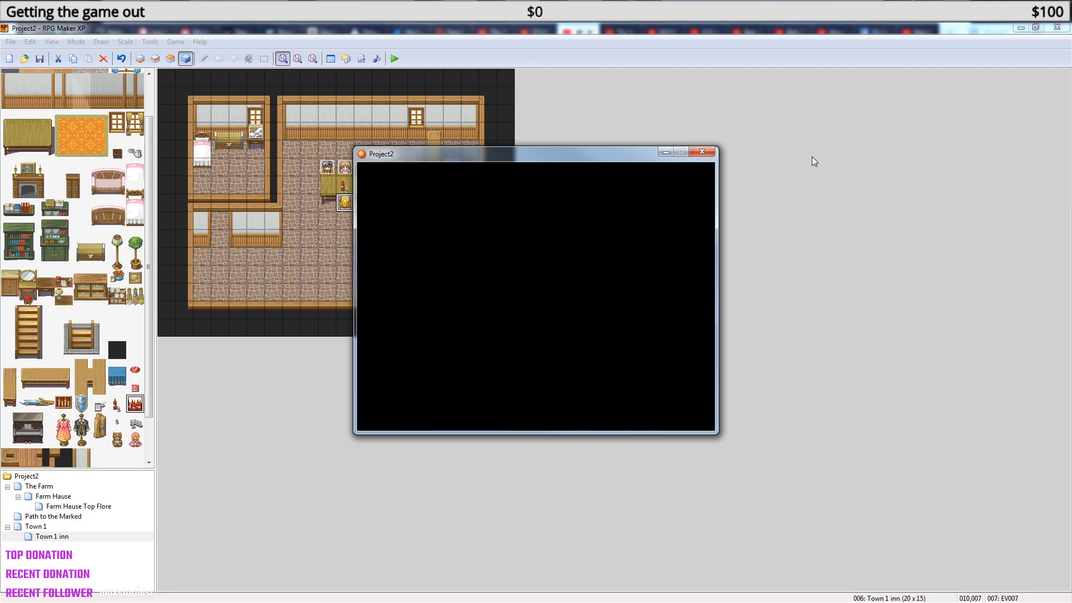
key(Return)
key(Return)
- Walk the player across the inn's main room to the area below and to the left of the new table
key(Down)
key(Left)
key(Down)
key(Right)
key(Right)
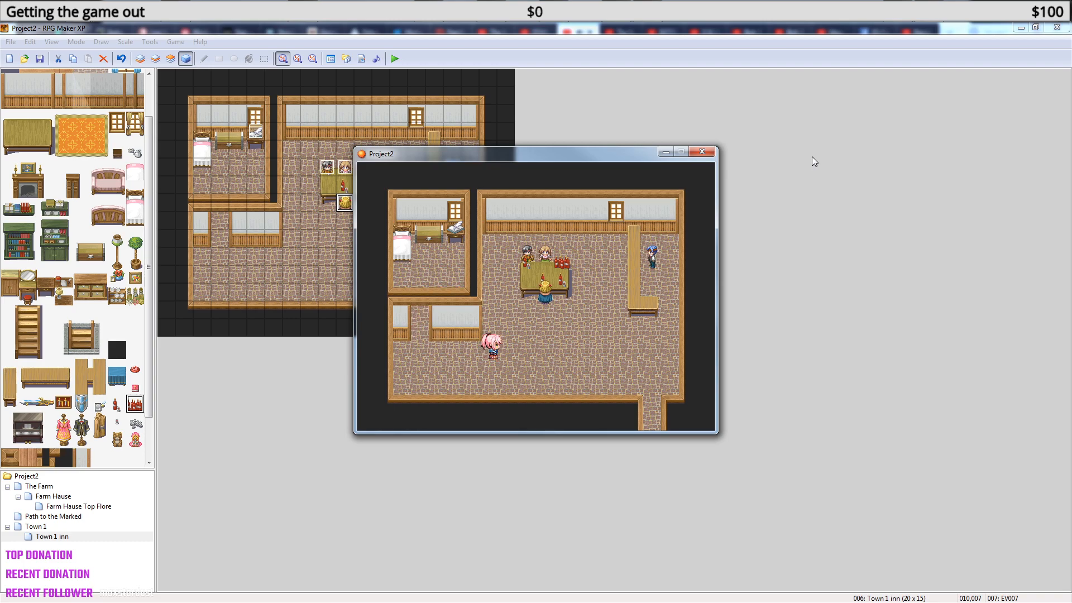
- Walk the player around the inn's table and its three guests to test movement on all sides
key(Up)
key(Right)
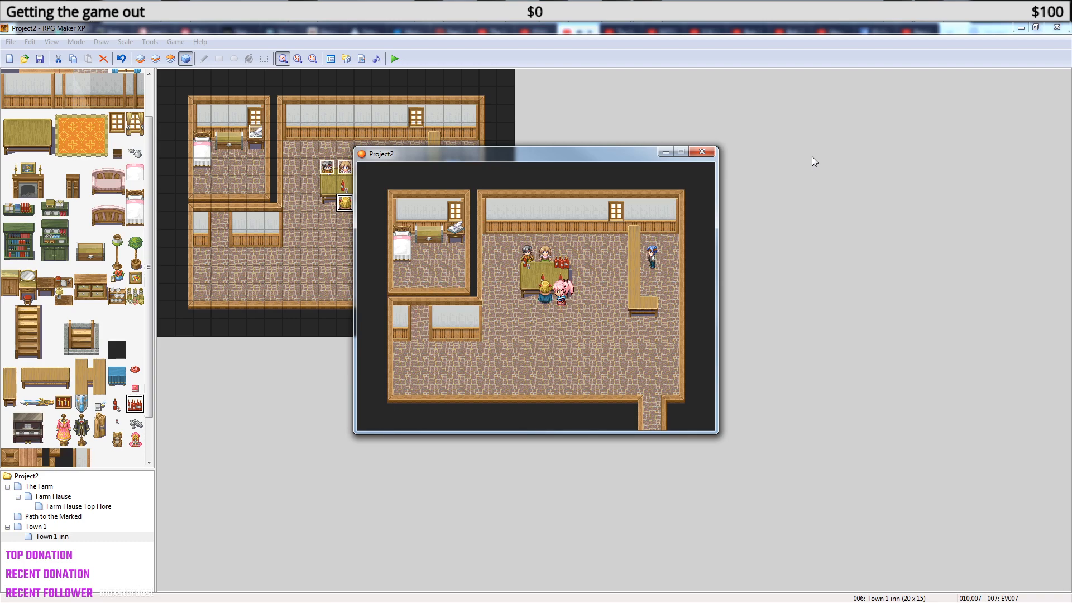
key(Up)
key(Left)
key(Left)
key(Right)
key(Right)
key(Left)
key(Left)
key(Down)
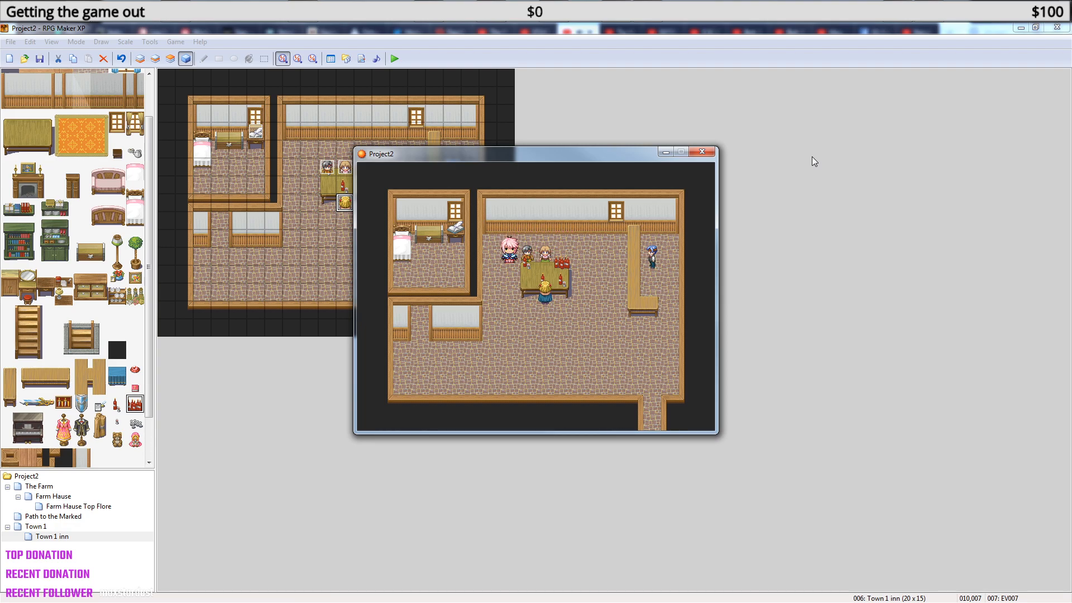
key(Right)
key(Right)
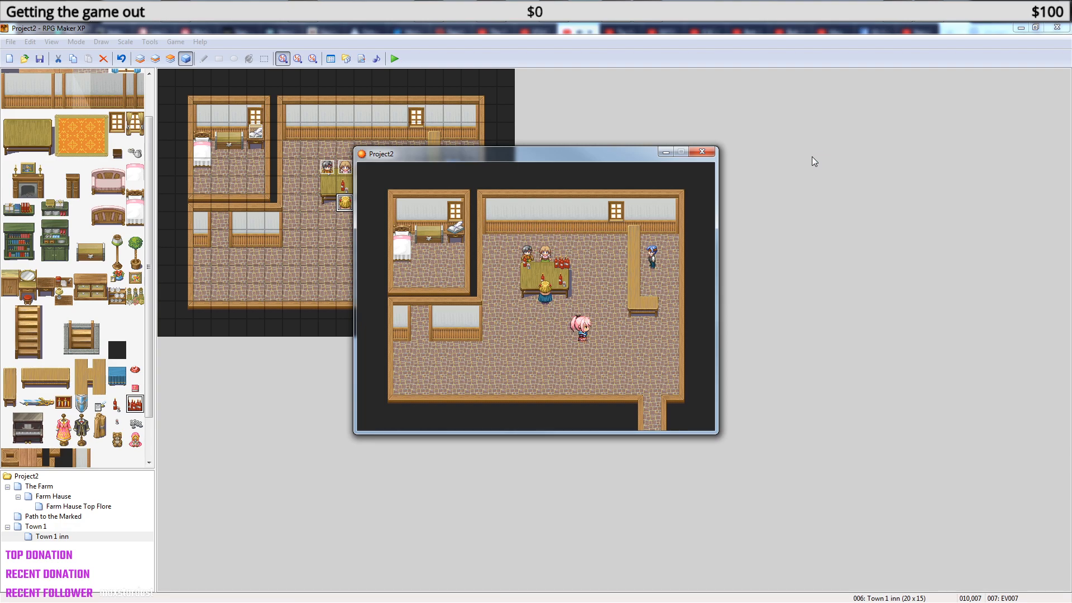
key(Left)
key(Up)
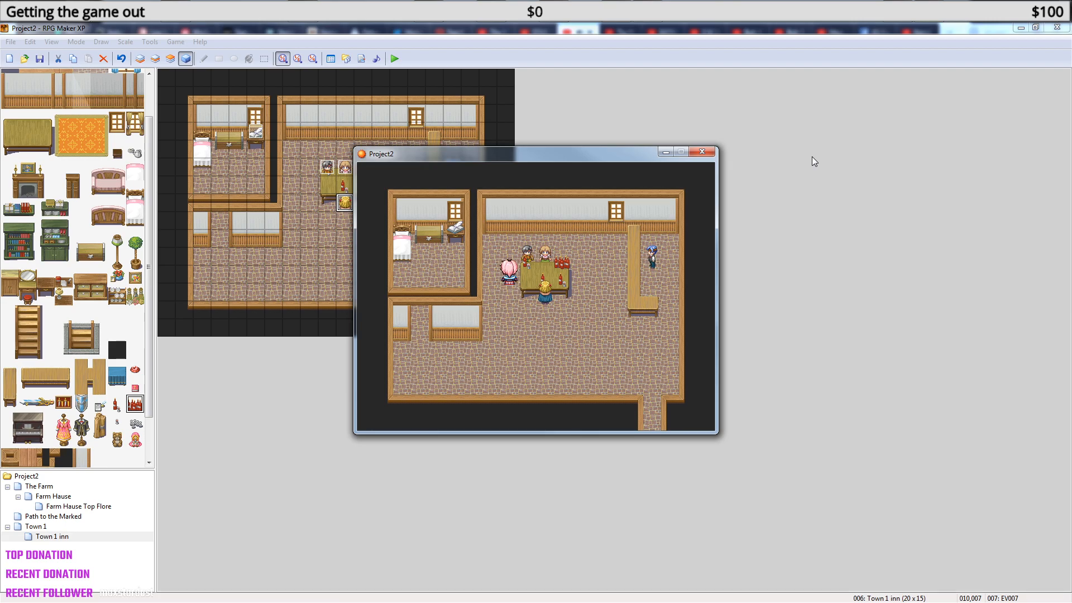
- Walk the player across the inn's open floor and up beside the counter to examine the room layout
key(Down)
key(Left)
key(Down)
key(Left)
key(Right)
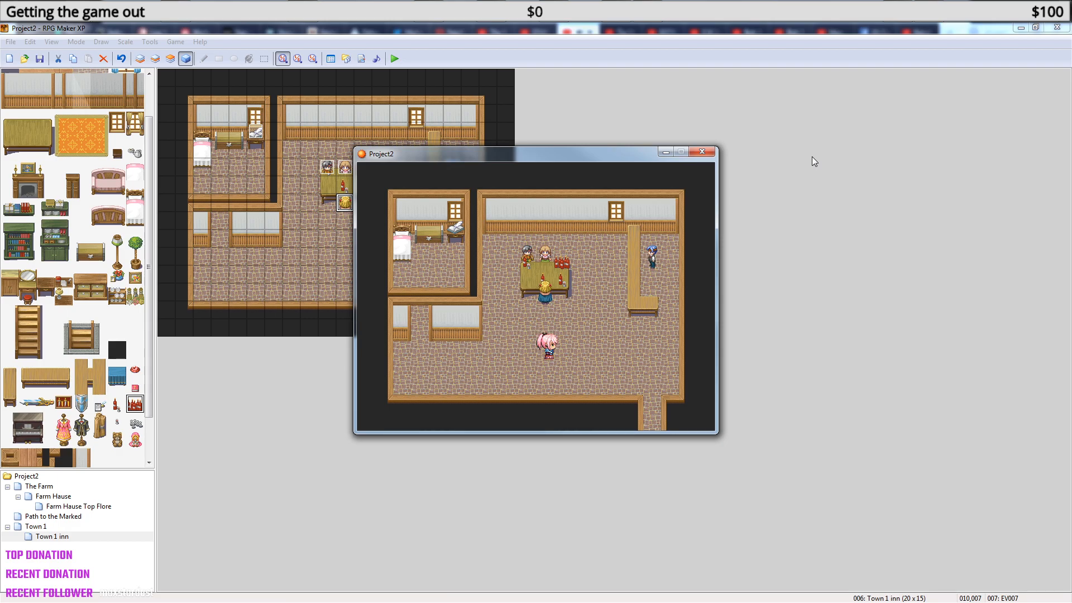
key(Right)
key(Up)
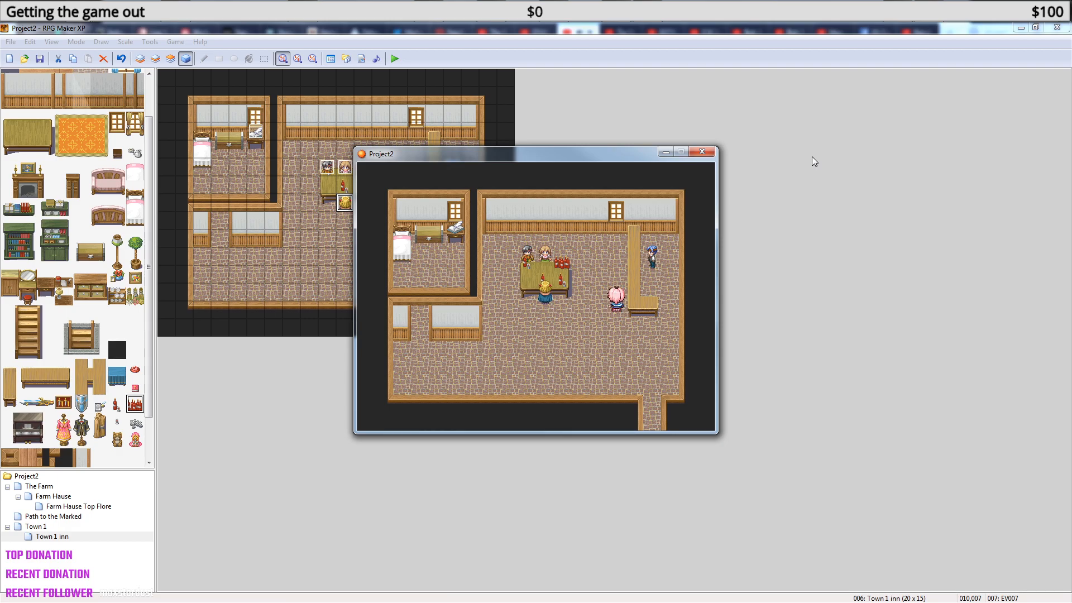
key(Down)
key(Left)
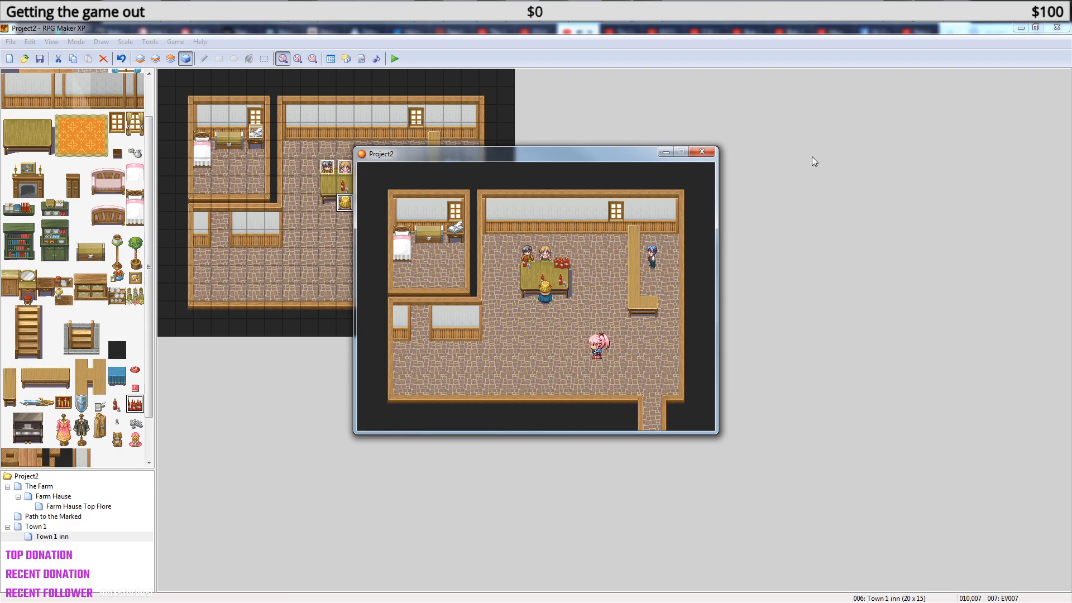
key(Left)
key(Right)
key(Right)
key(Up)
key(Down)
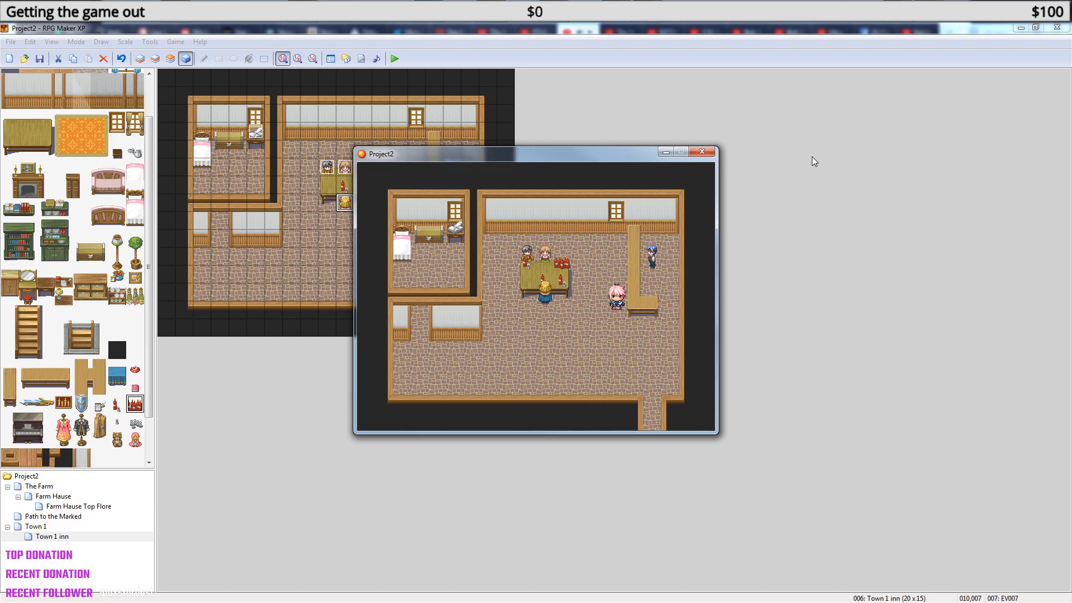
- Walk the player through the lower main room, past the table and towards the exit, and end the playtest
key(Left)
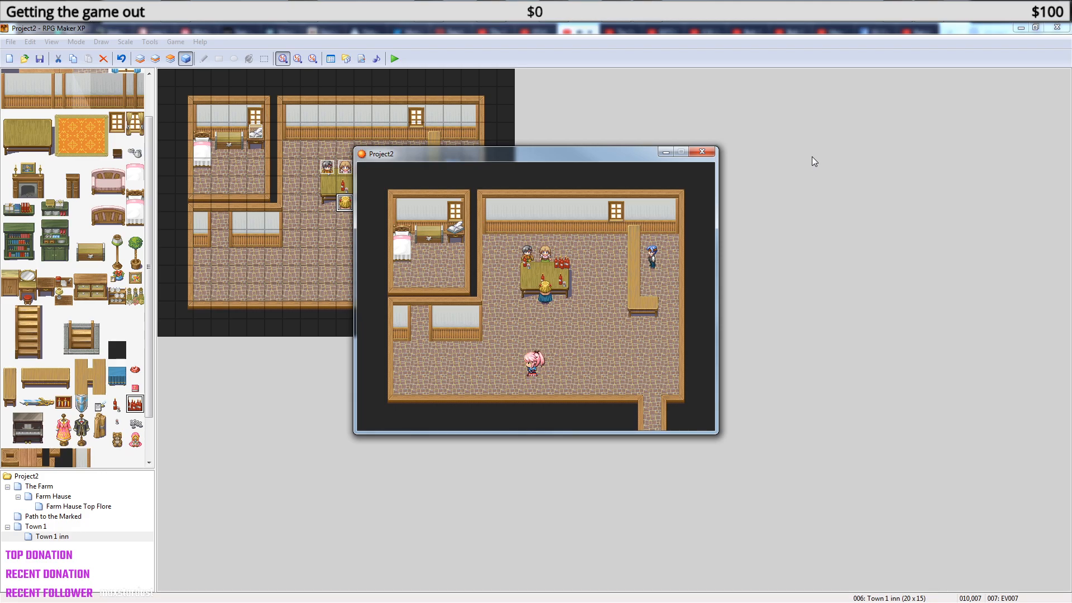
key(Up)
key(Left)
key(Right)
key(Down)
key(Right)
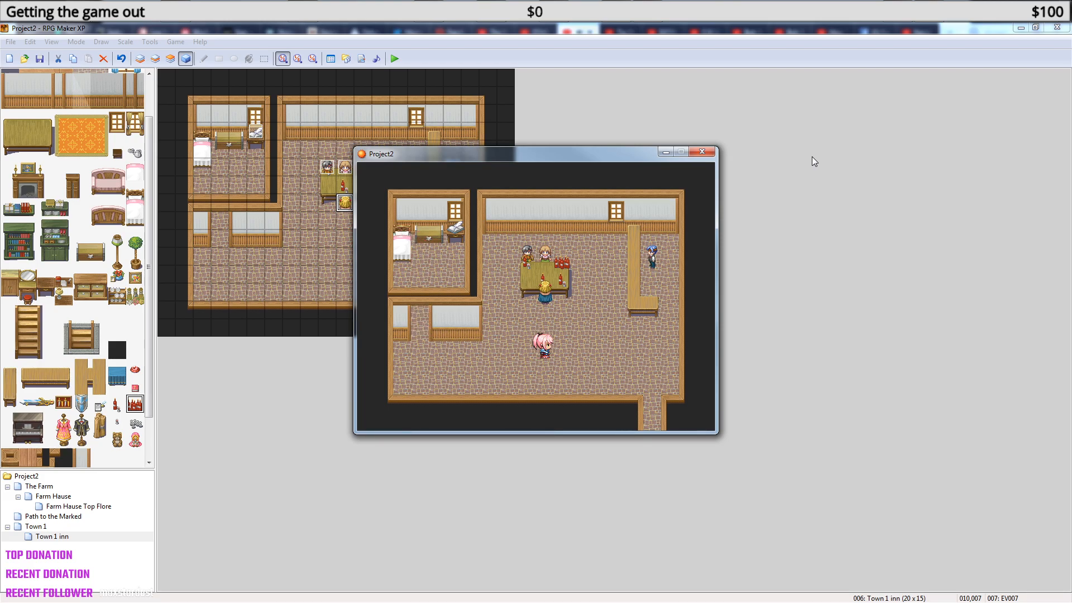
key(Left)
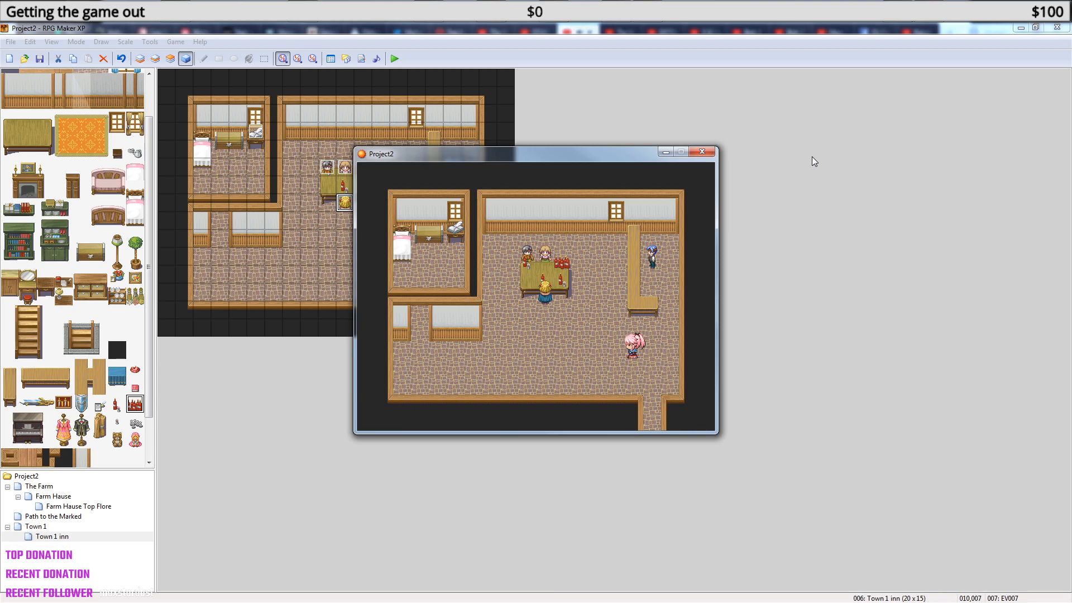
key(Right)
key(Left)
key(Up)
key(Up)
key(Left)
key(Left)
key(Down)
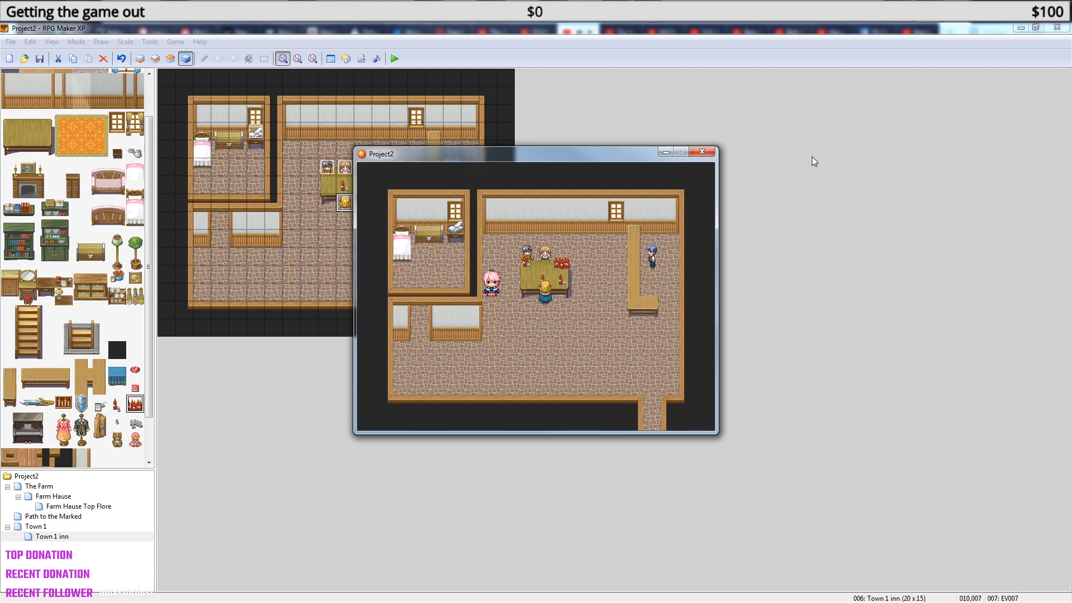
key(Right)
key(Right)
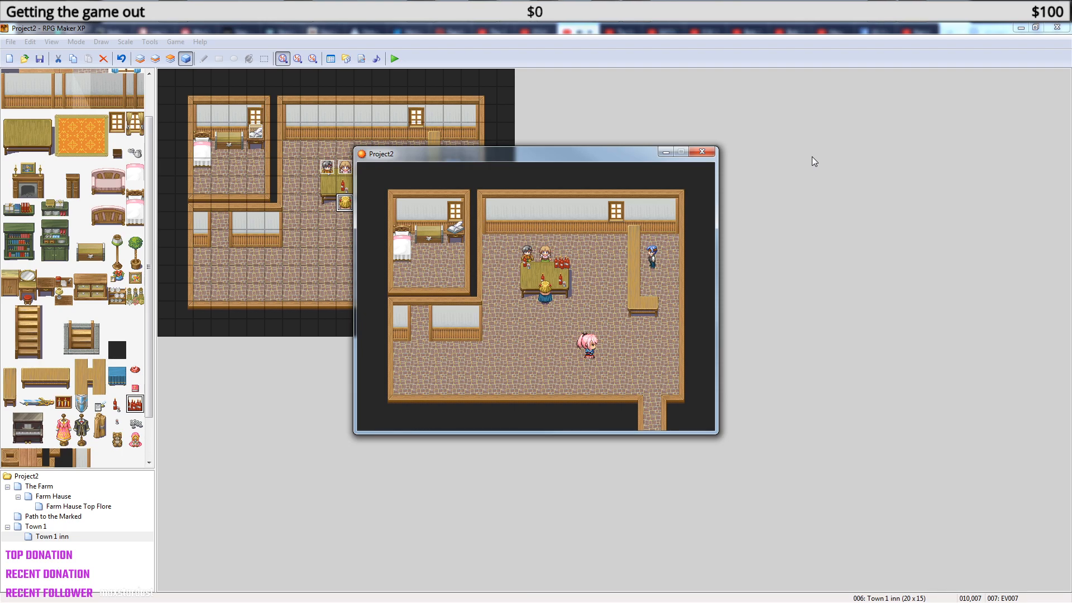
key(Right)
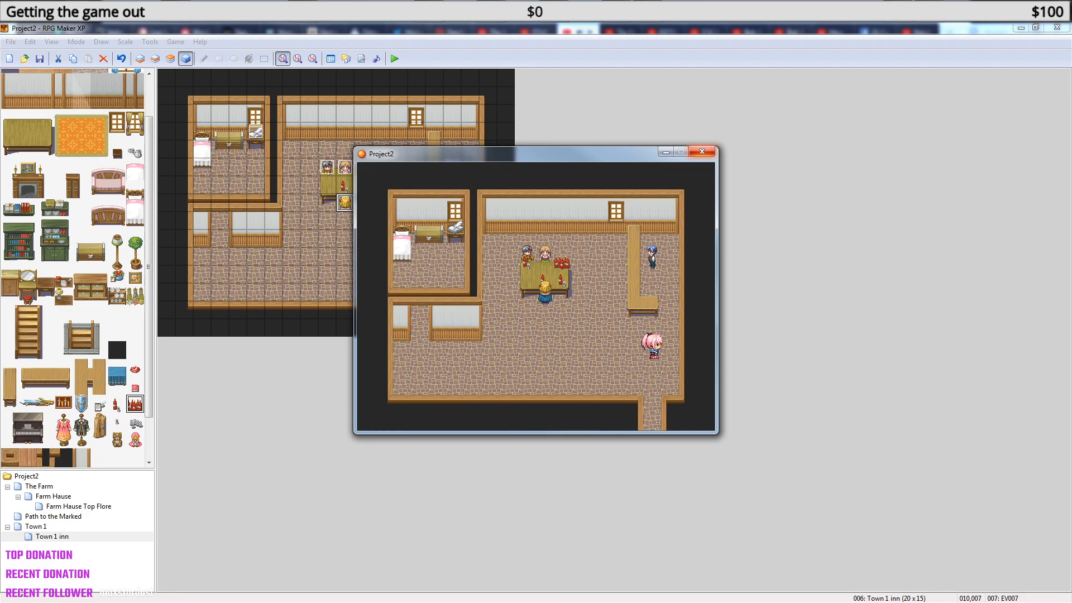
click(705, 153)
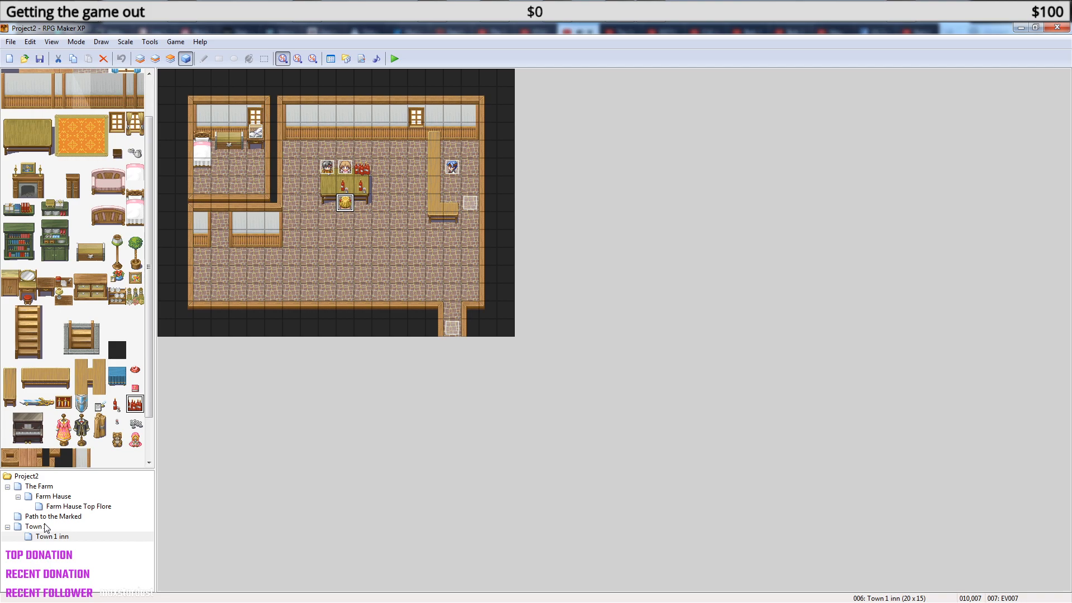
key(Up)
key(Down)
key(Right)
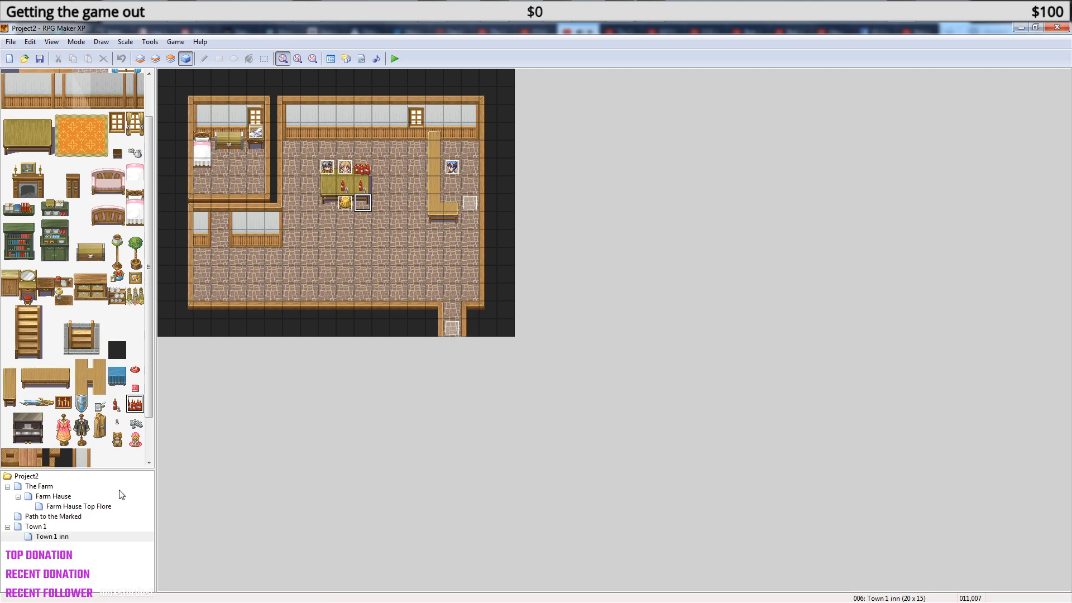
scroll(148, 407, up, 3)
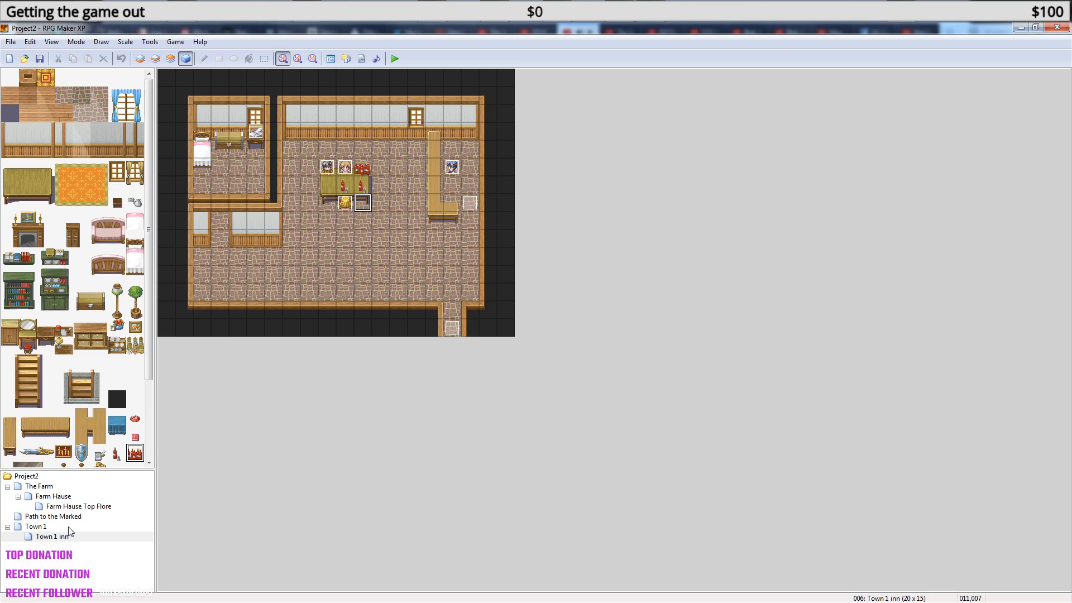
- Create a new 20 x 15 map named MAP007 under Town 1 with the 009: Castle Town tileset
click(69, 528)
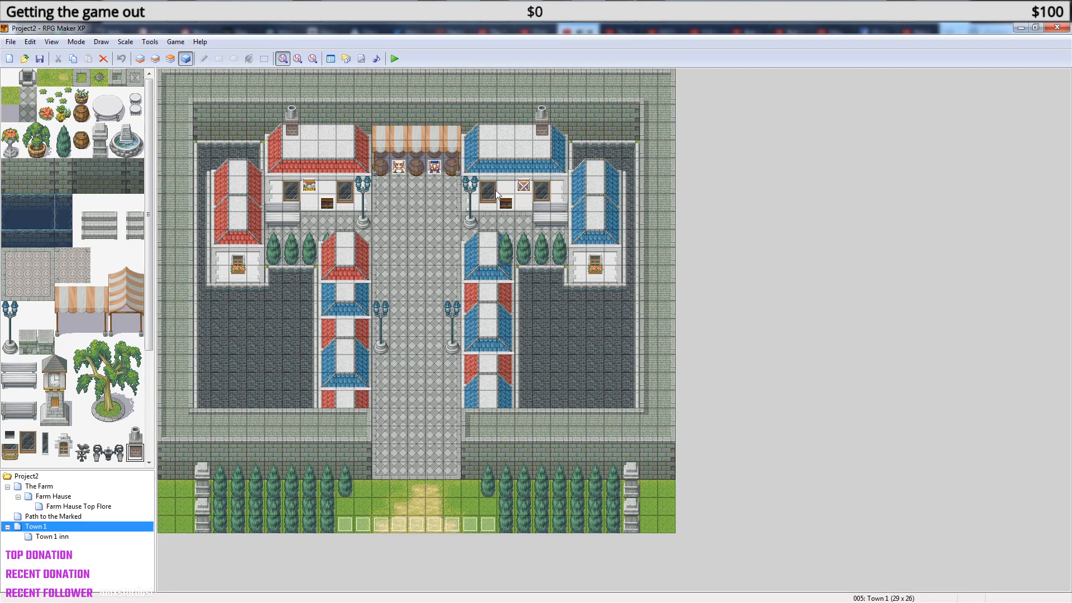
right_click(54, 526)
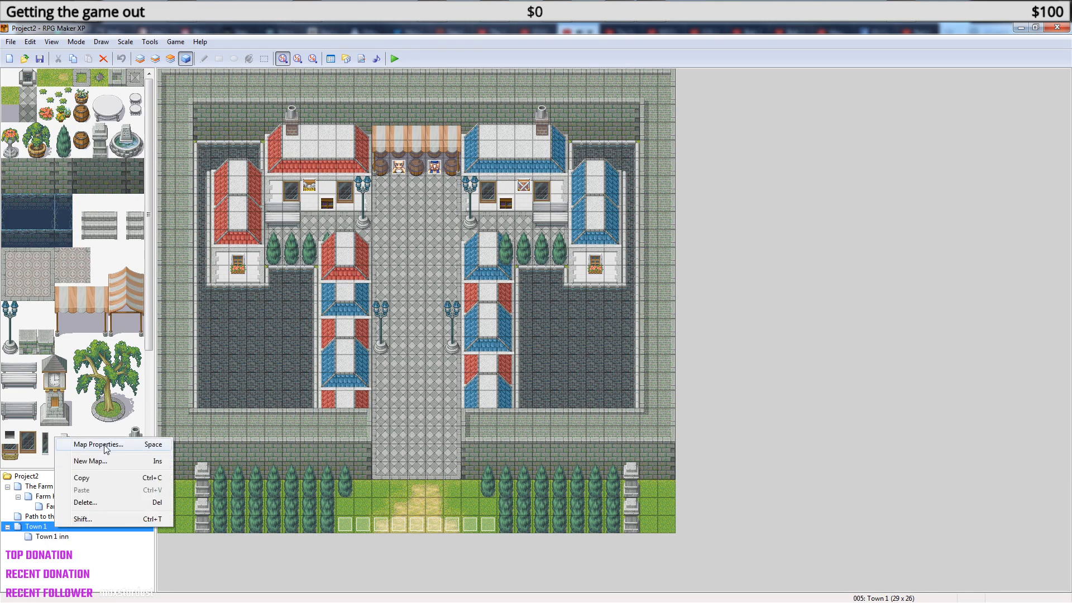
click(107, 461)
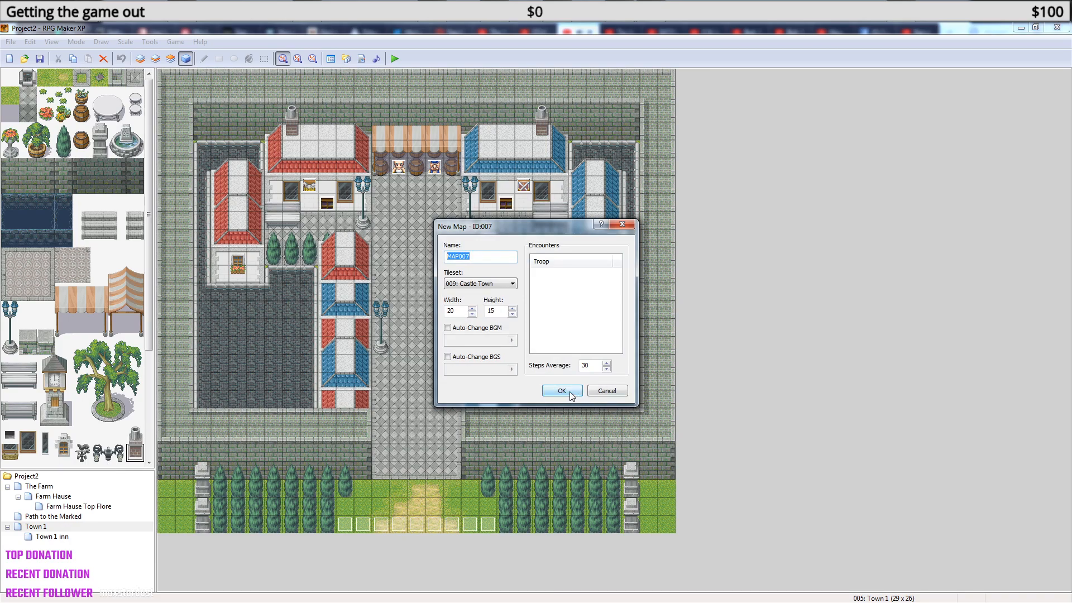
click(509, 285)
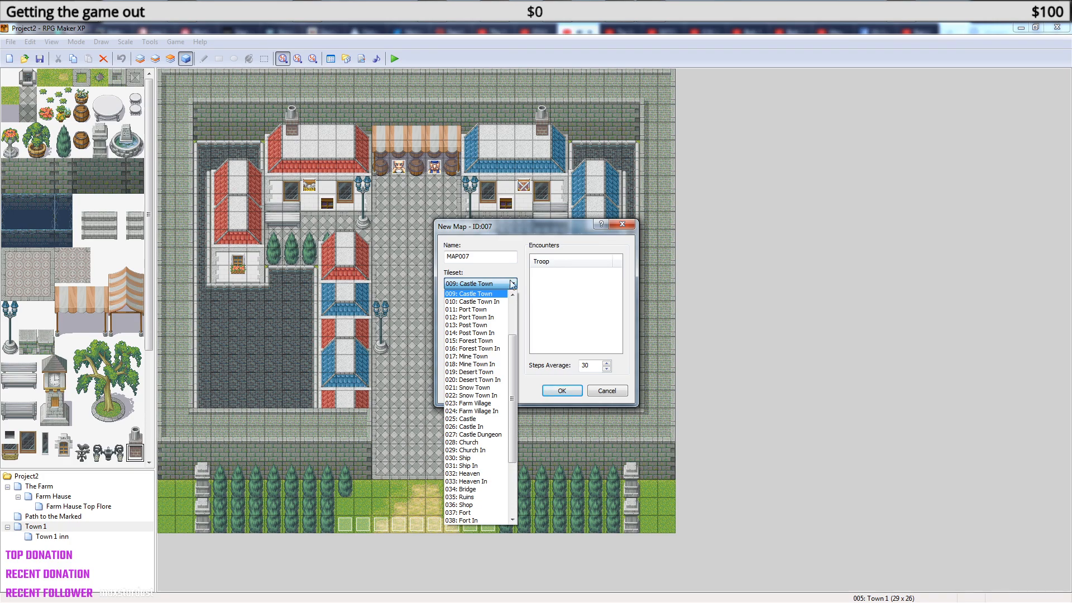
click(596, 392)
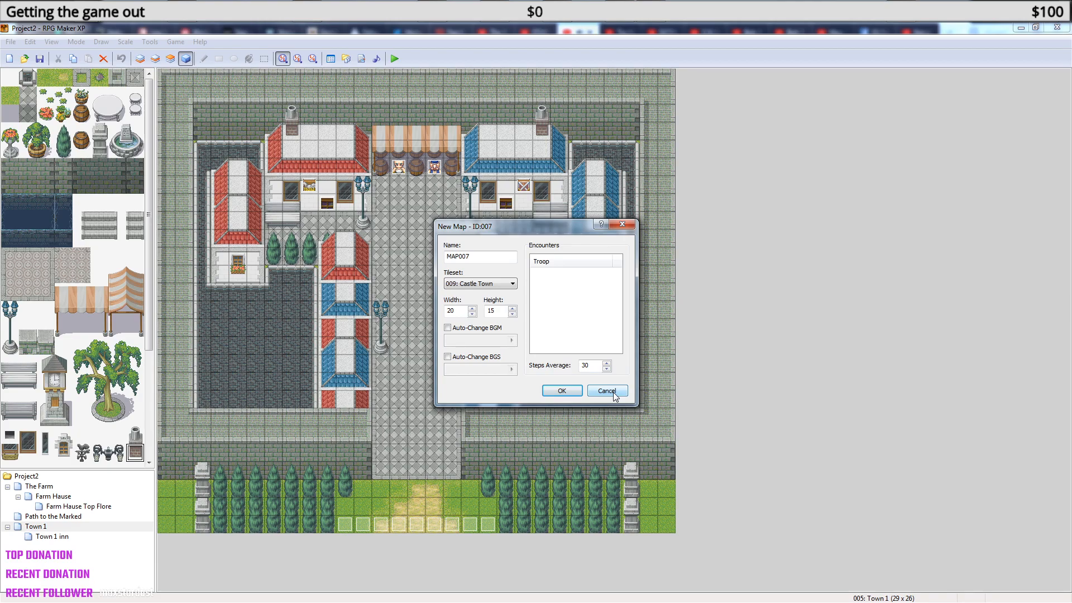
click(562, 390)
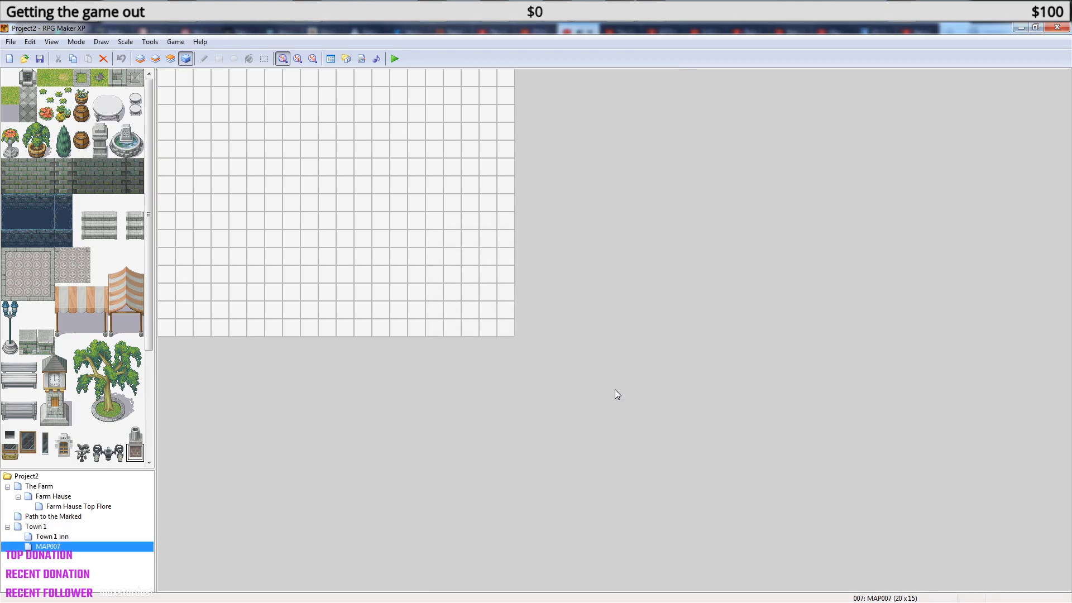
- Open the database's tilesets and examine the entries from 001: Grassland through 015: Forest Town
click(330, 59)
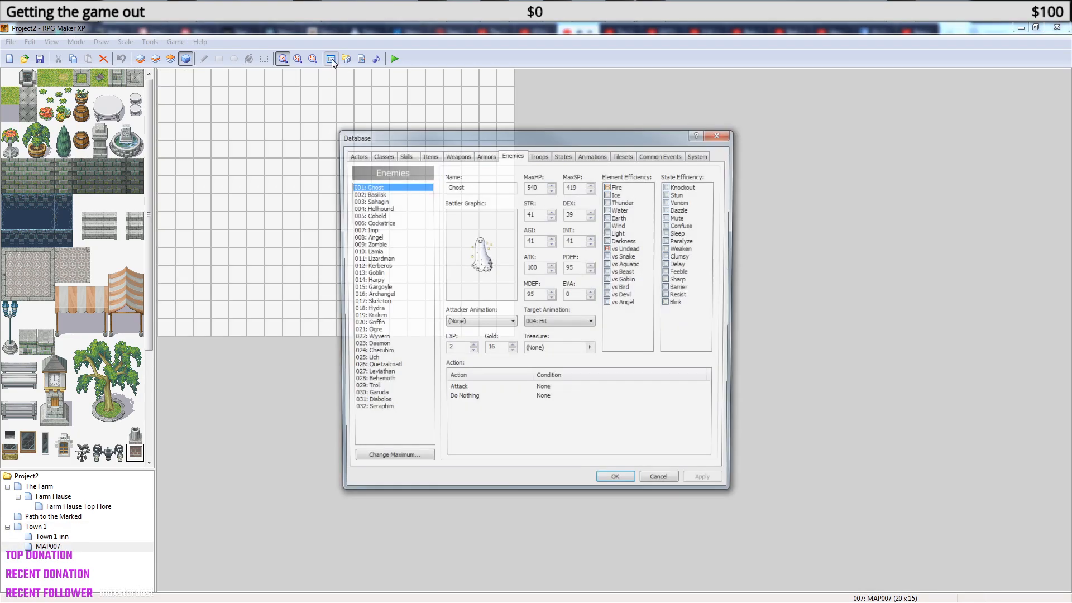
click(626, 156)
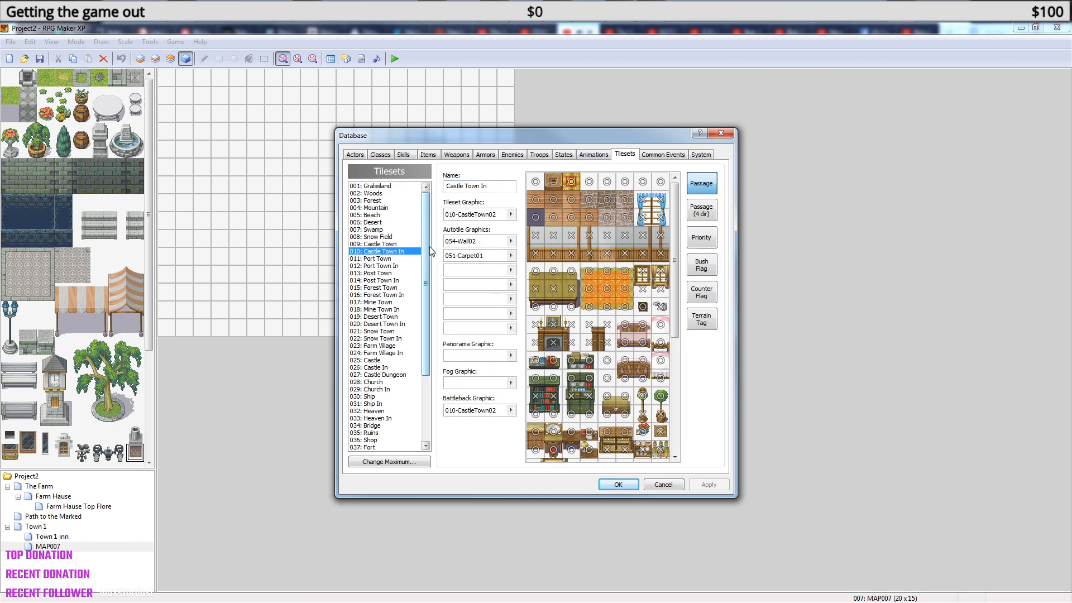
click(397, 187)
key(Down)
key(Down)
key(Down)
key(Down)
key(Down)
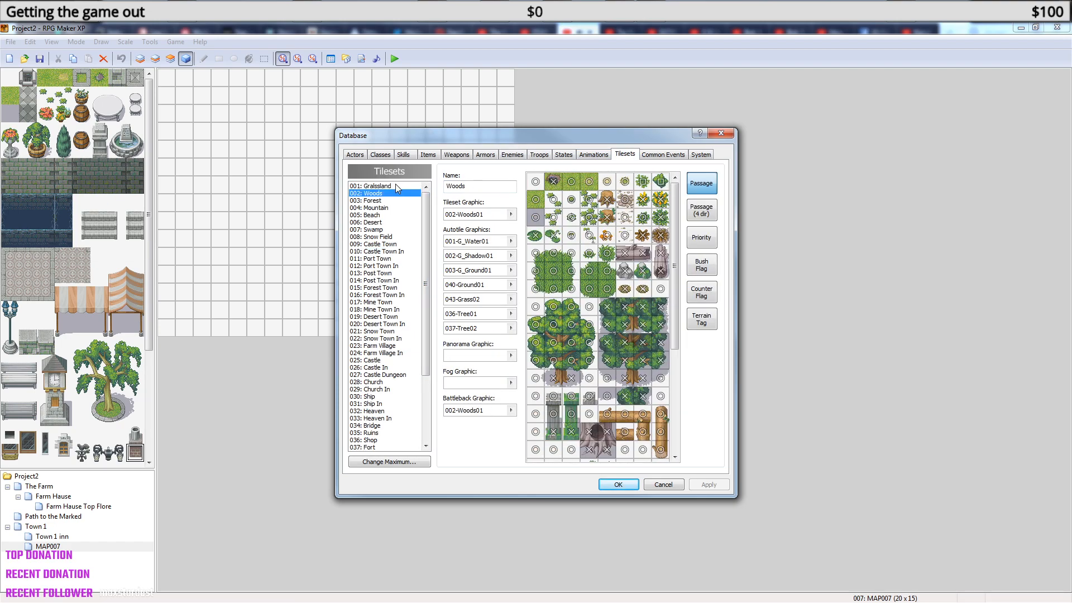
key(Down)
key(Down)
key(Down)
key(Down)
key(Down)
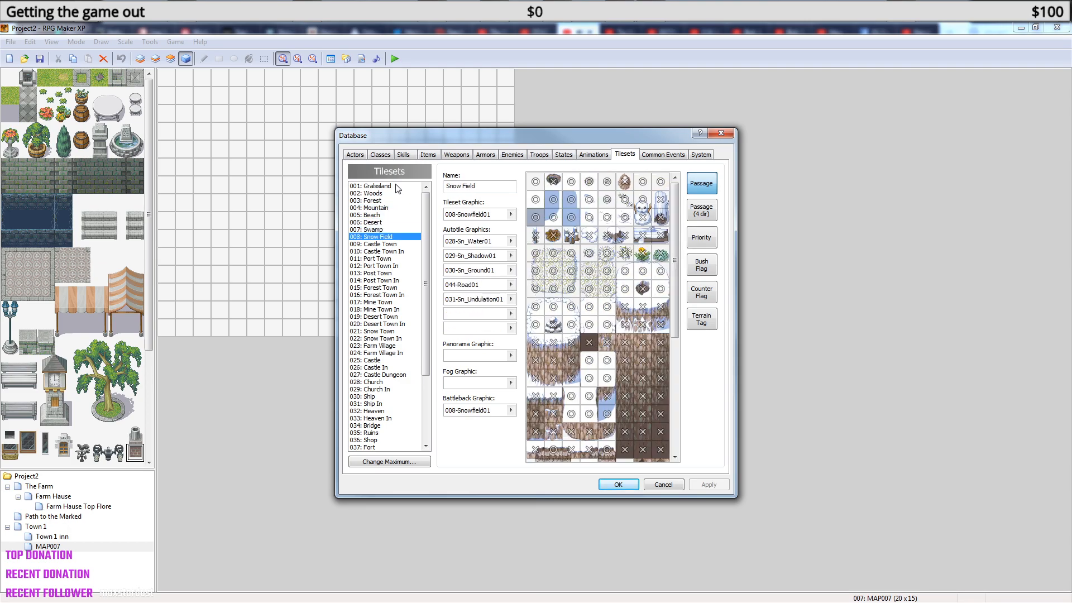
key(Down)
key(Down)
key(Down)
key(Down)
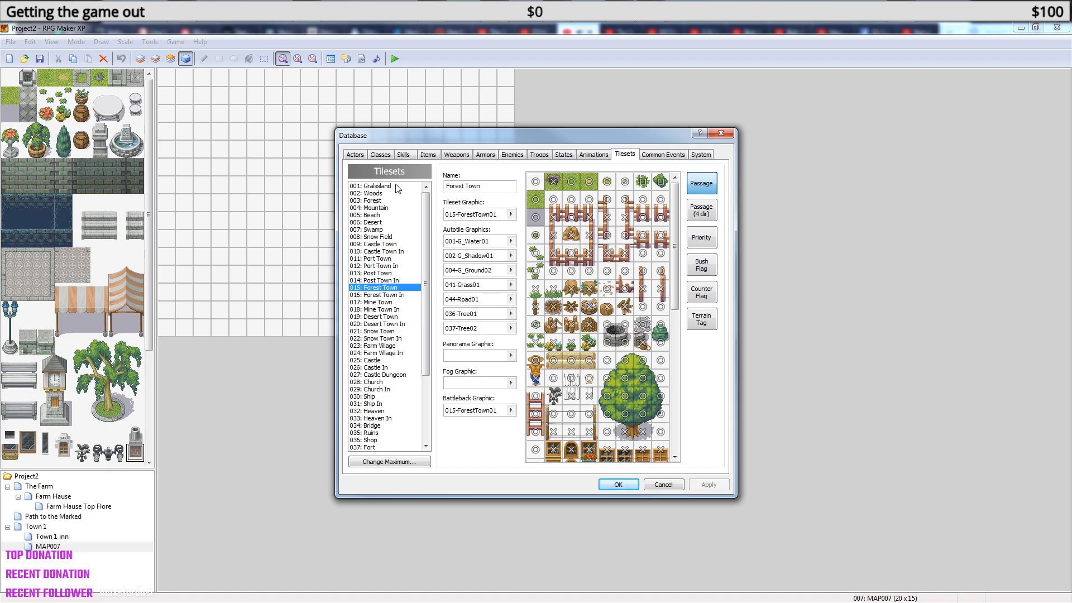
- Examine the Post Town In, Forest Town In, Mine Town and Mine Town In tilesets, including the lower tiles of Mine Town In
key(Up)
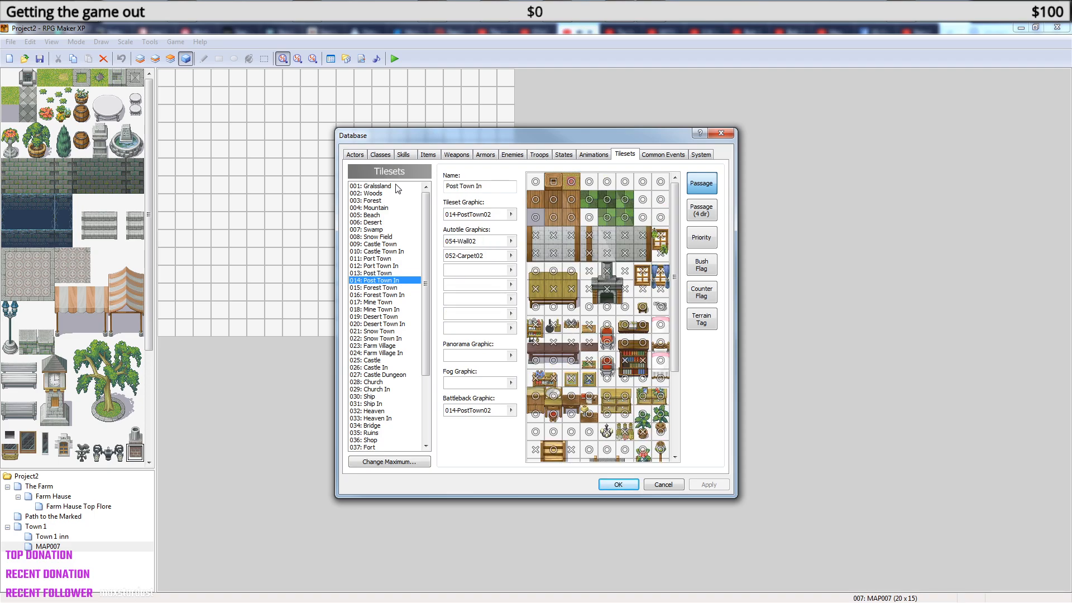
key(Down)
key(Down)
key(Down)
key(Up)
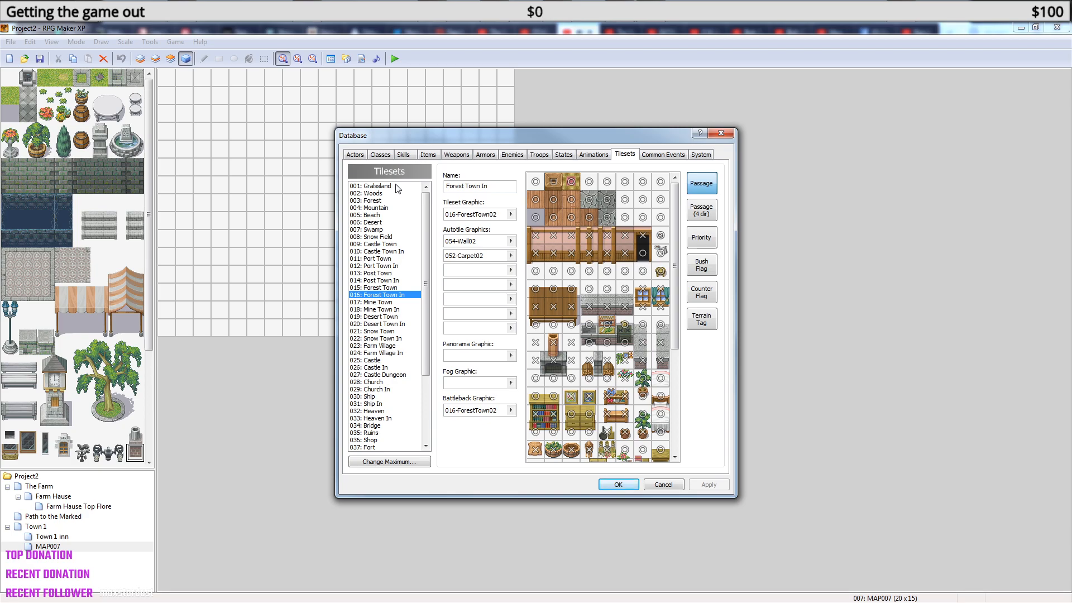
key(Down)
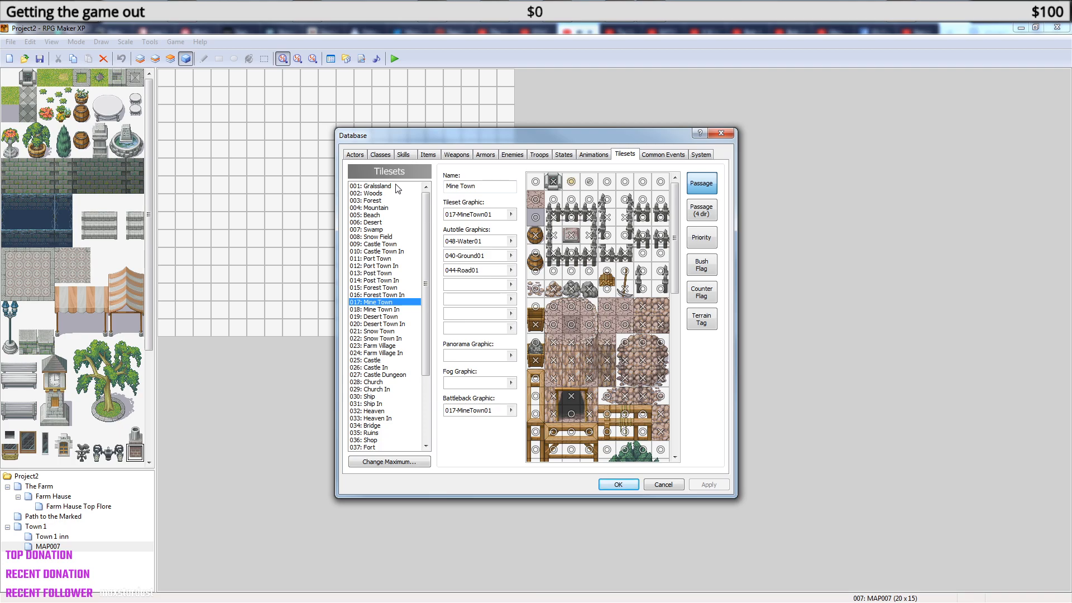
key(Down)
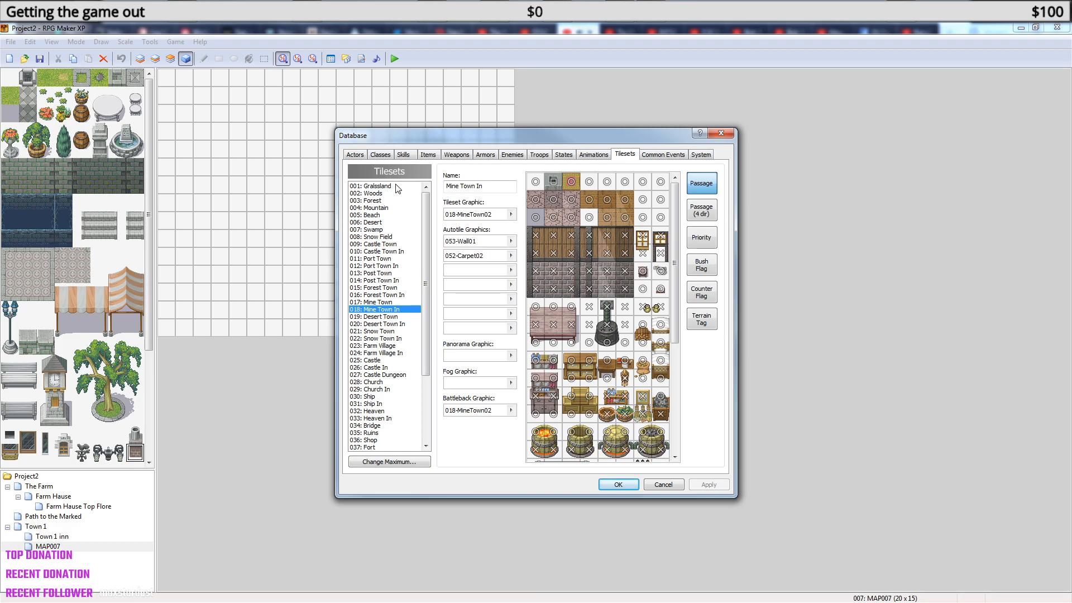
drag(675, 263, 676, 389)
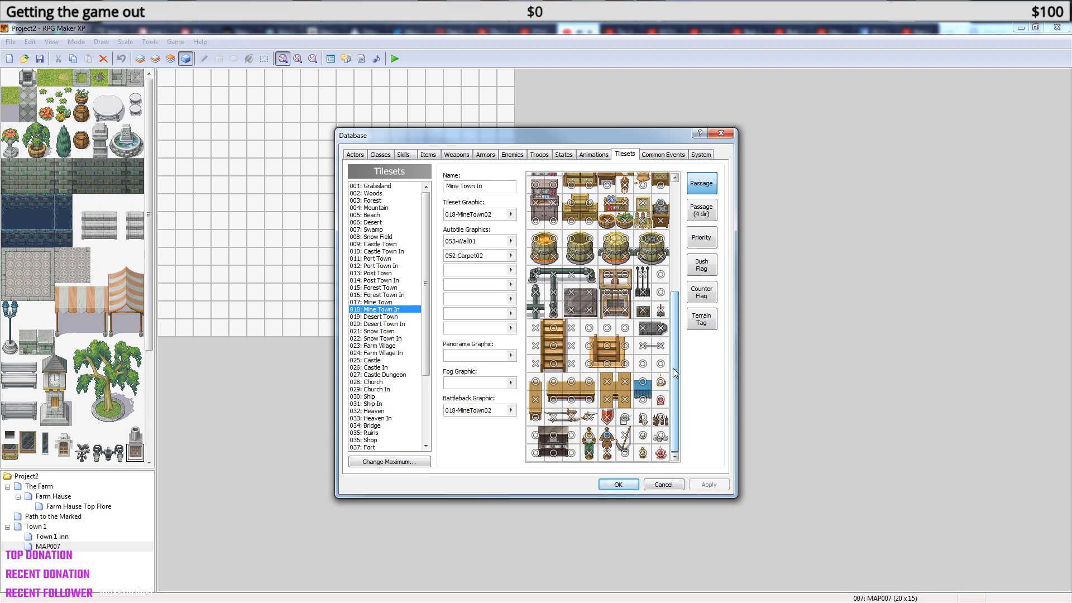
- Examine the tilesets from 019: Desert Town through 025: Castle
click(391, 317)
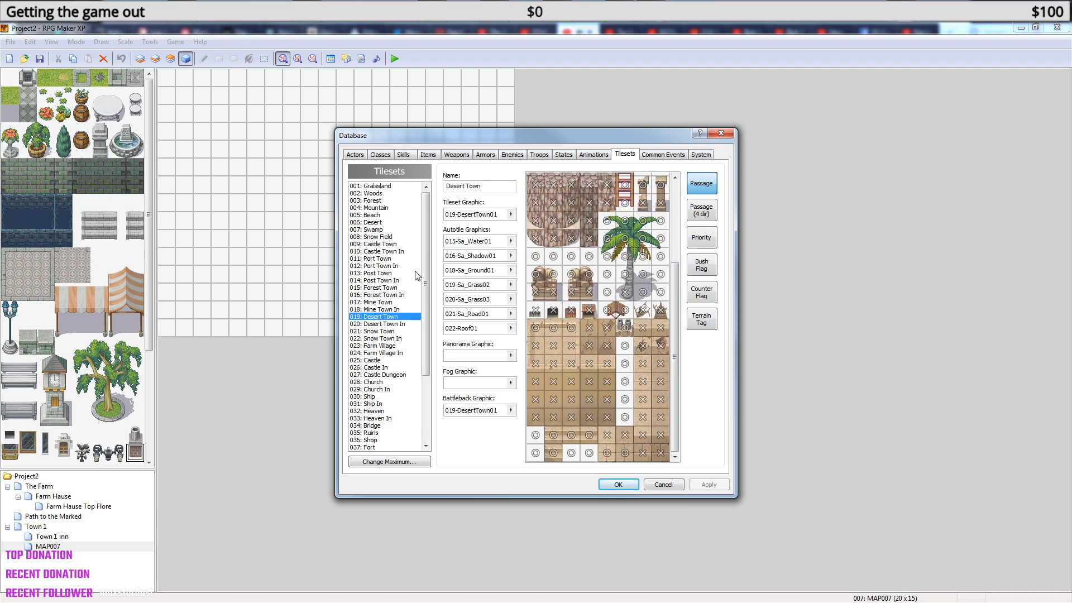
key(Down)
key(Down)
key(Down)
key(Down)
key(Down)
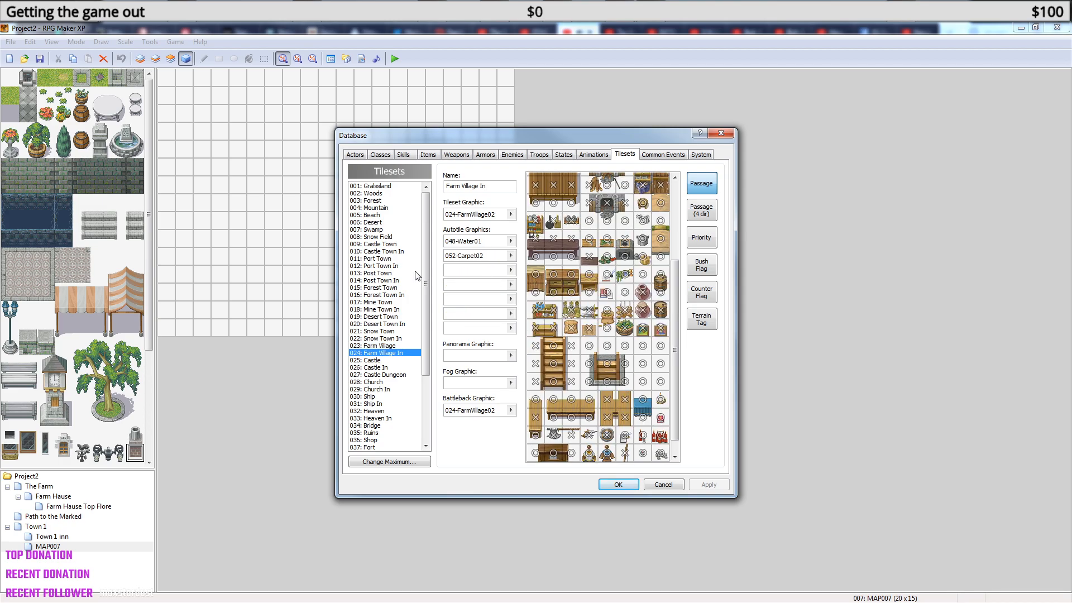
key(Down)
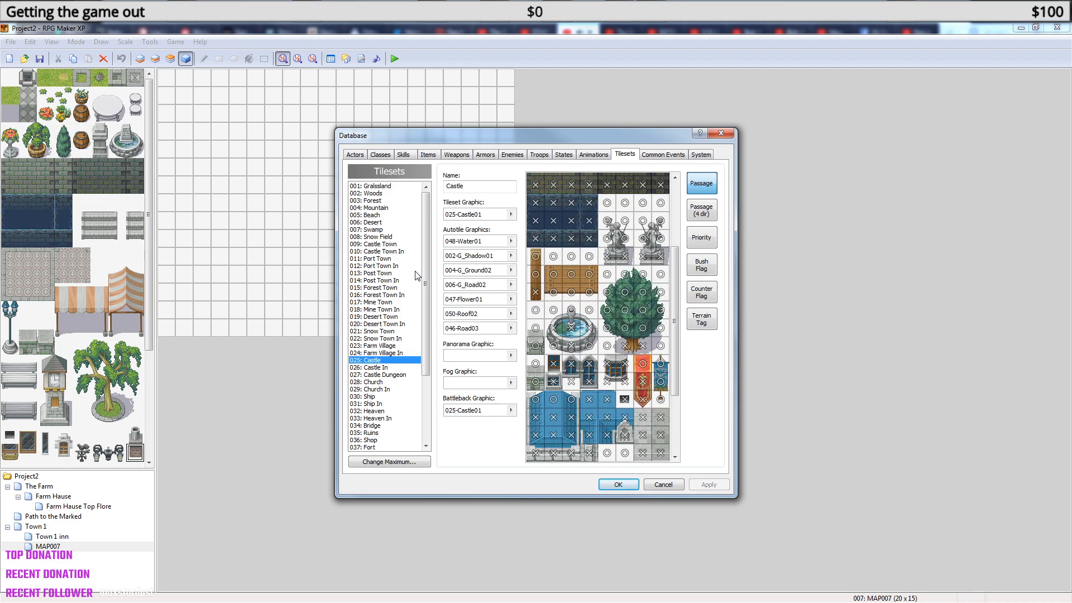
- Examine the tilesets from 026: Castle In through 036: Shop, including the lower tiles of the Shop set
key(Down)
key(Down)
key(Down)
key(Down)
key(Down)
key(Down)
key(Up)
key(Down)
key(Down)
key(Down)
key(Down)
key(Down)
key(Down)
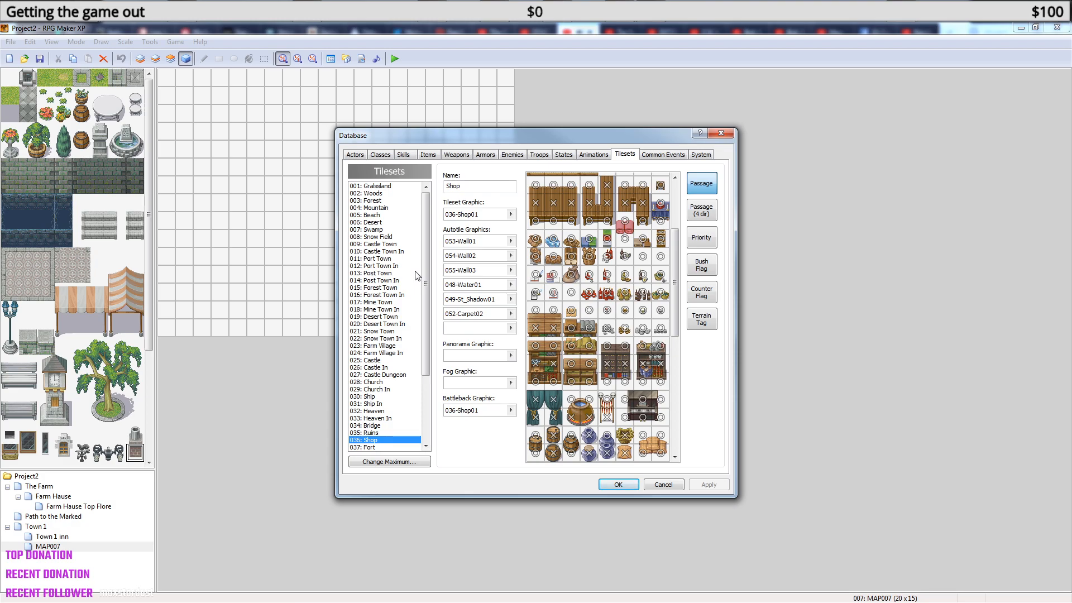
drag(678, 310, 680, 436)
drag(427, 367, 428, 432)
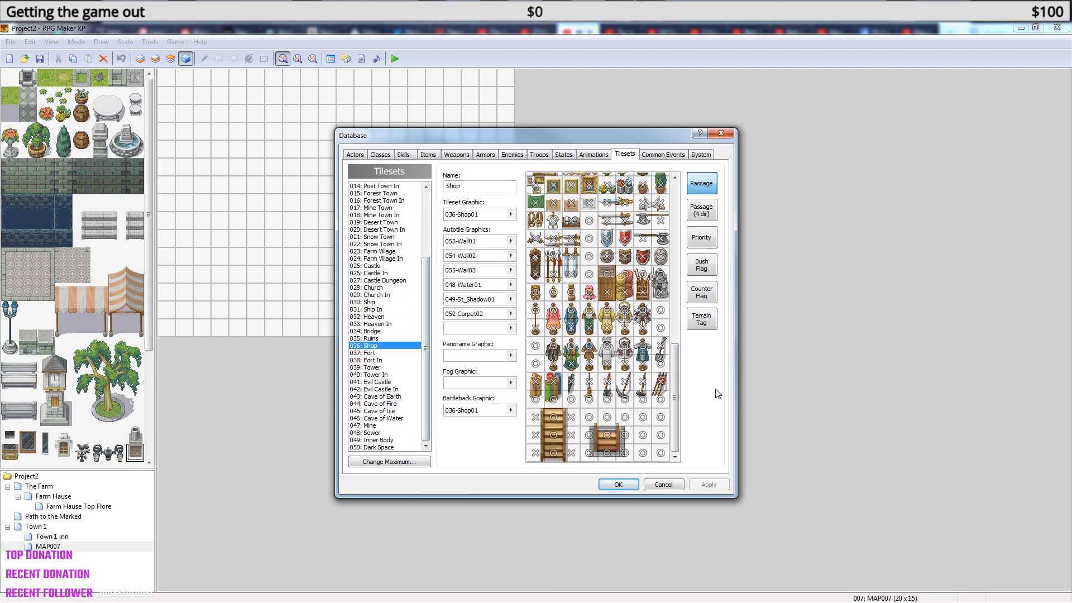
mouse_move(675, 419)
mouse_down()
mouse_move(680, 286)
mouse_move(676, 426)
mouse_up()
- Examine the tilesets from 037: Fort through 050: Dark Space, return to the Shop entry and close the database
click(406, 352)
key(Down)
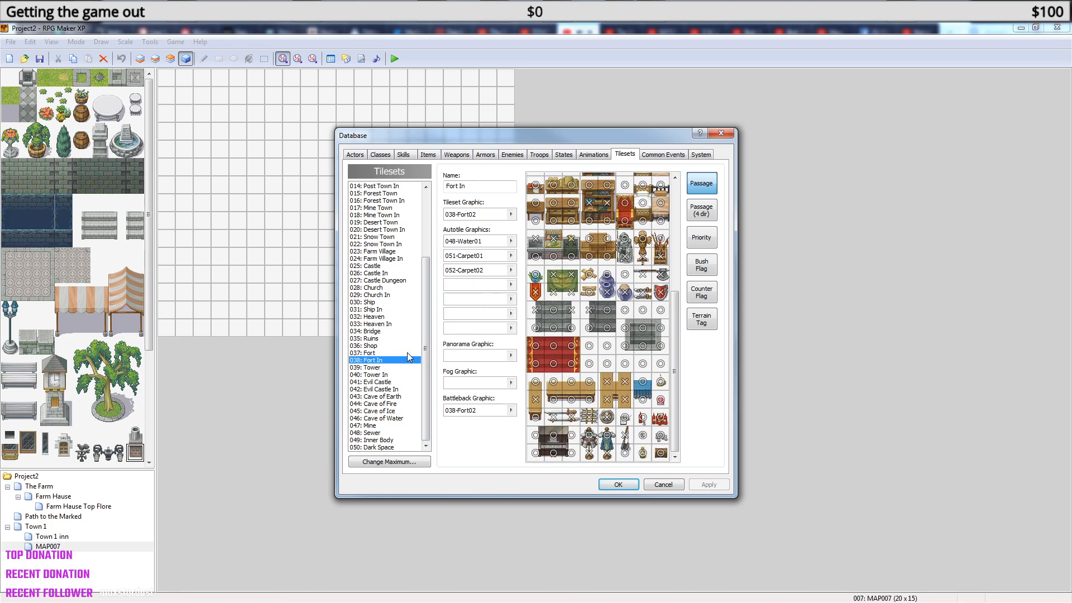
key(Down)
key(Down)
key(Down)
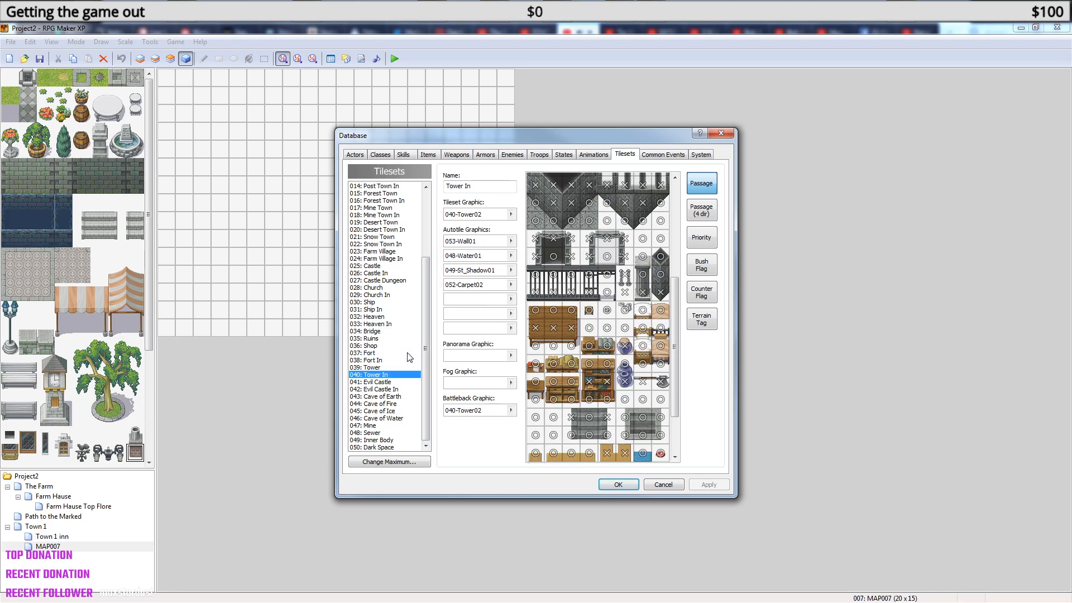
key(Down)
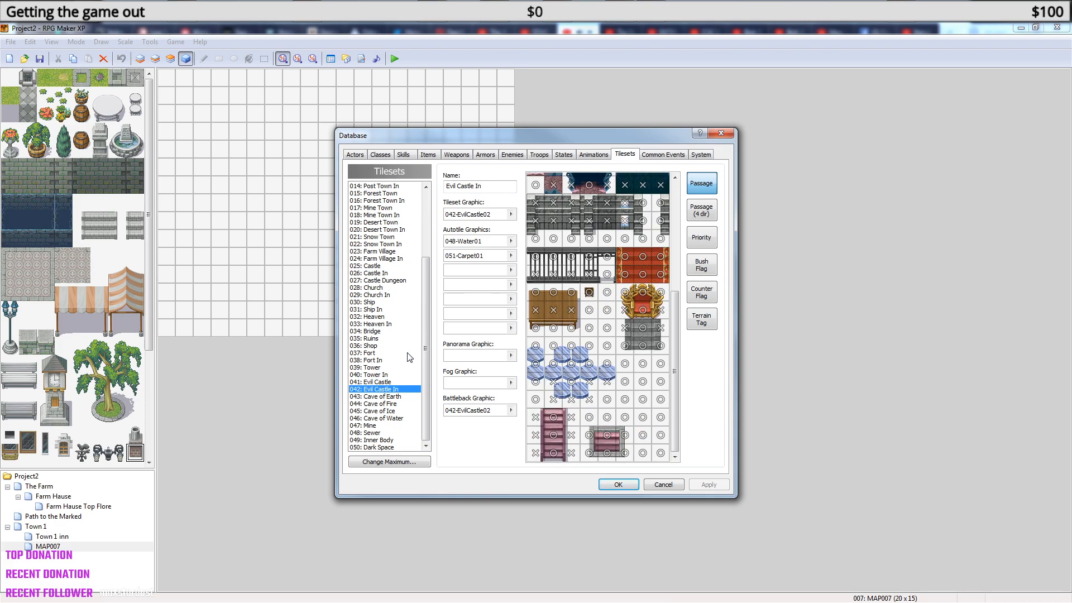
key(Down)
key(Down)
key(Down)
key(Down)
key(Down)
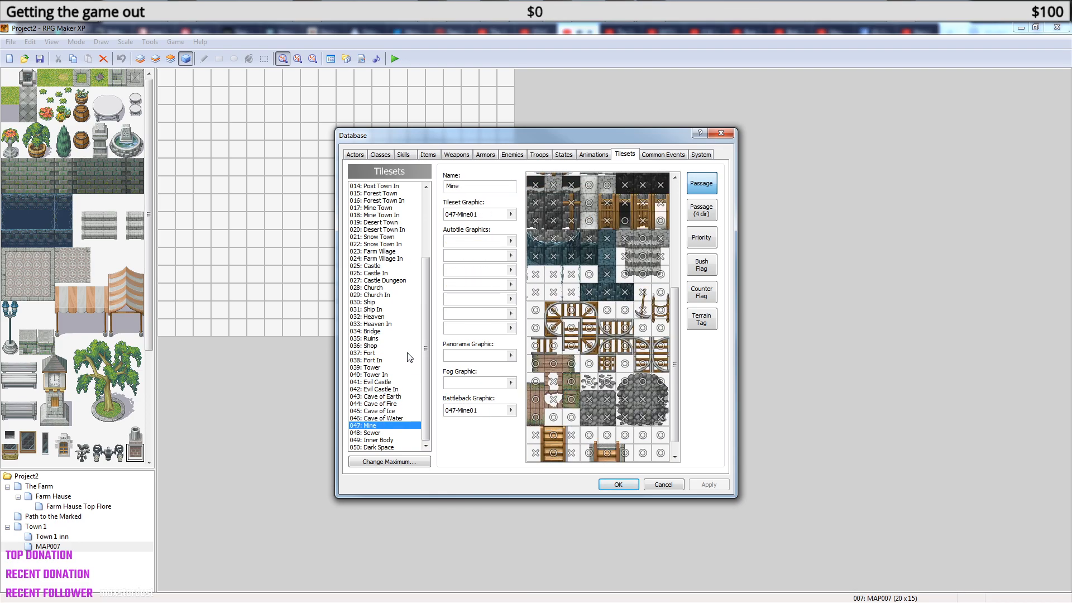
key(Down)
key(Down)
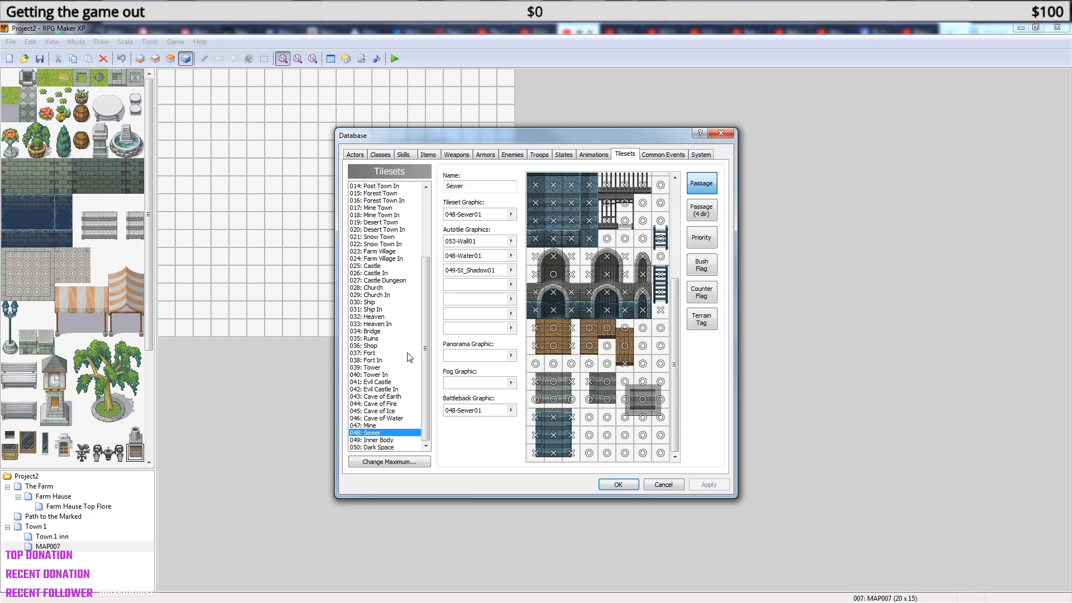
key(Down)
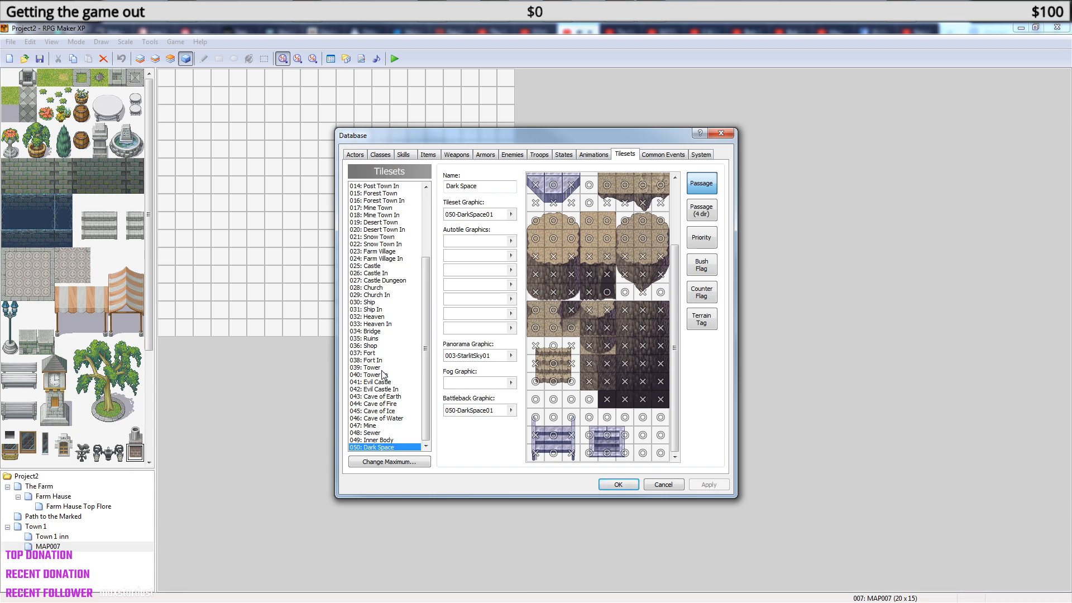
click(371, 345)
click(618, 485)
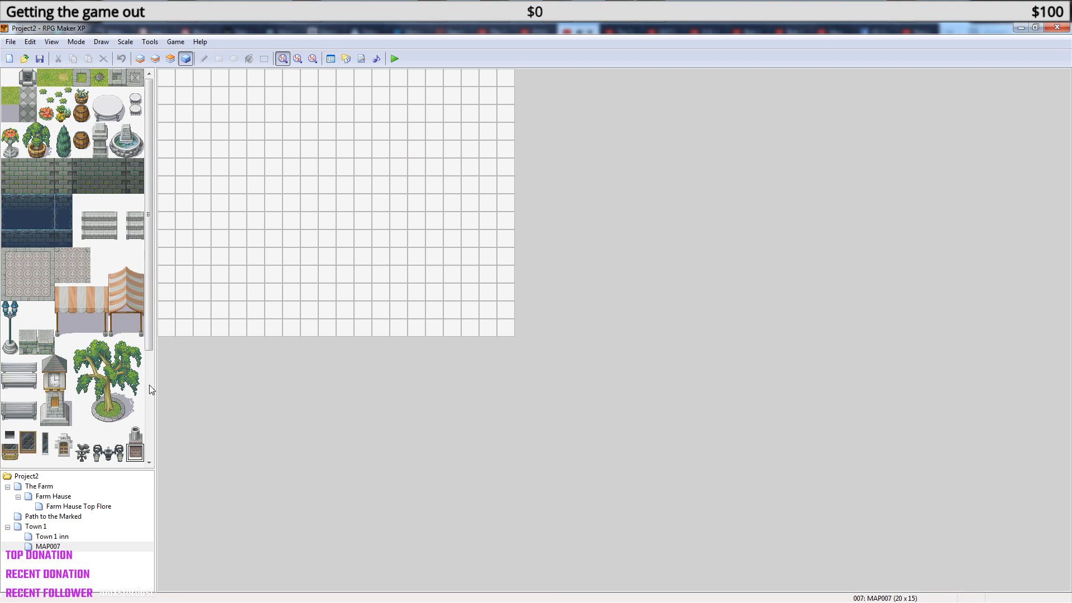
- Rename MAP007 as Town 1 Shop and assign it the 036: Shop tileset
click(57, 546)
right_click(58, 546)
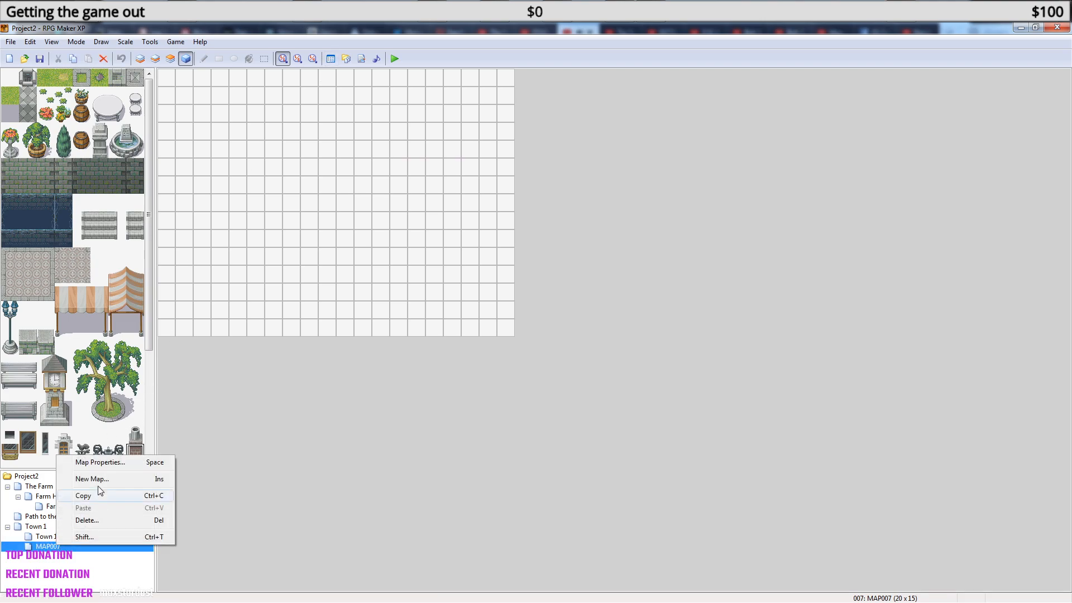
click(102, 462)
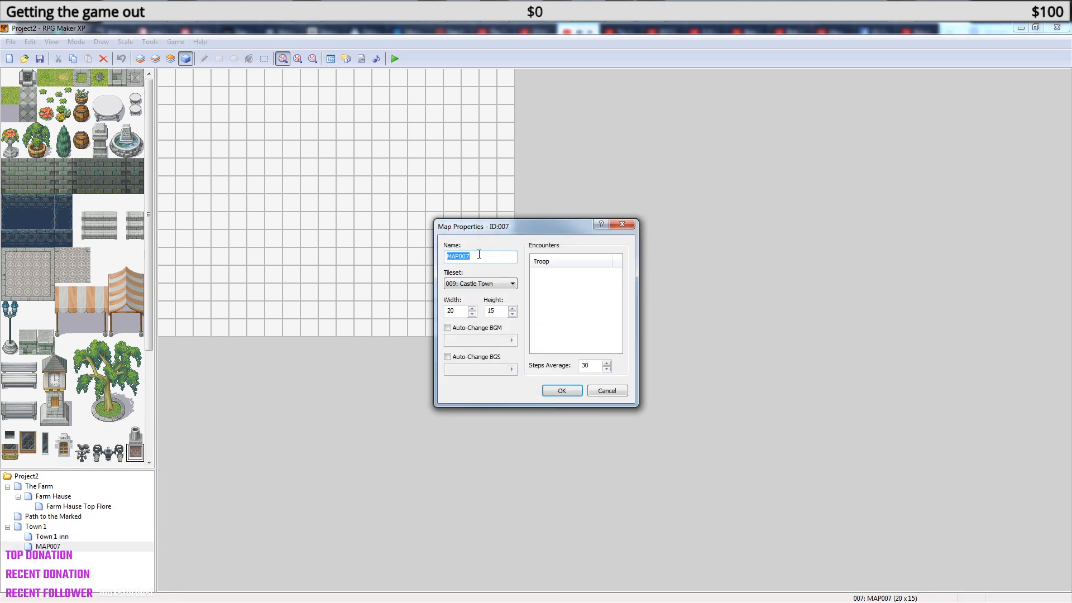
text(Town 1 Shop)
click(502, 284)
drag(513, 354, 513, 450)
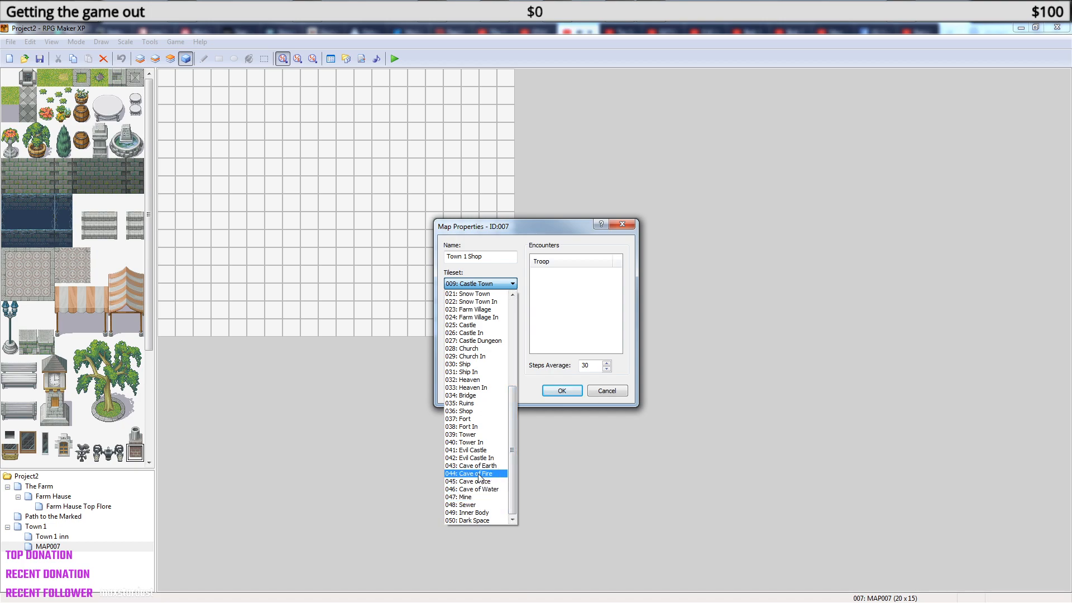
click(465, 411)
click(562, 390)
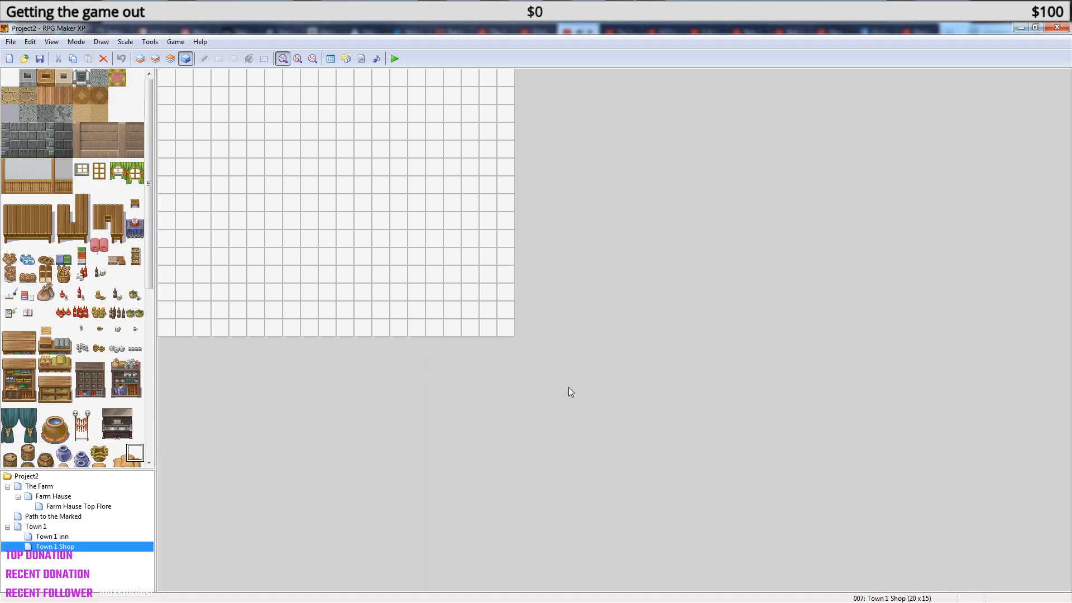
- Paint the wood-trimmed dark wall around the map on layer 1, leaving a rectangular room with a one-tile exit passage near its lower-left corner
click(48, 74)
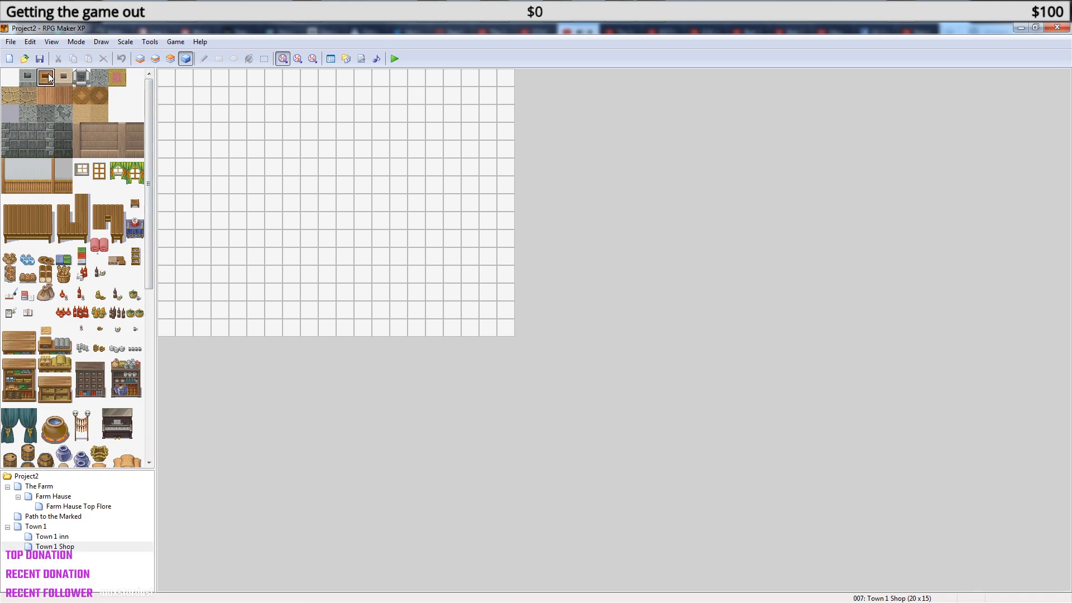
click(140, 58)
mouse_move(166, 77)
mouse_down()
mouse_move(168, 331)
mouse_move(196, 328)
mouse_move(184, 310)
mouse_move(202, 310)
mouse_move(184, 221)
mouse_move(185, 88)
mouse_move(490, 84)
mouse_move(504, 162)
mouse_move(505, 335)
mouse_move(250, 326)
mouse_move(237, 310)
mouse_move(487, 308)
mouse_move(491, 186)
mouse_up()
drag(491, 98, 202, 103)
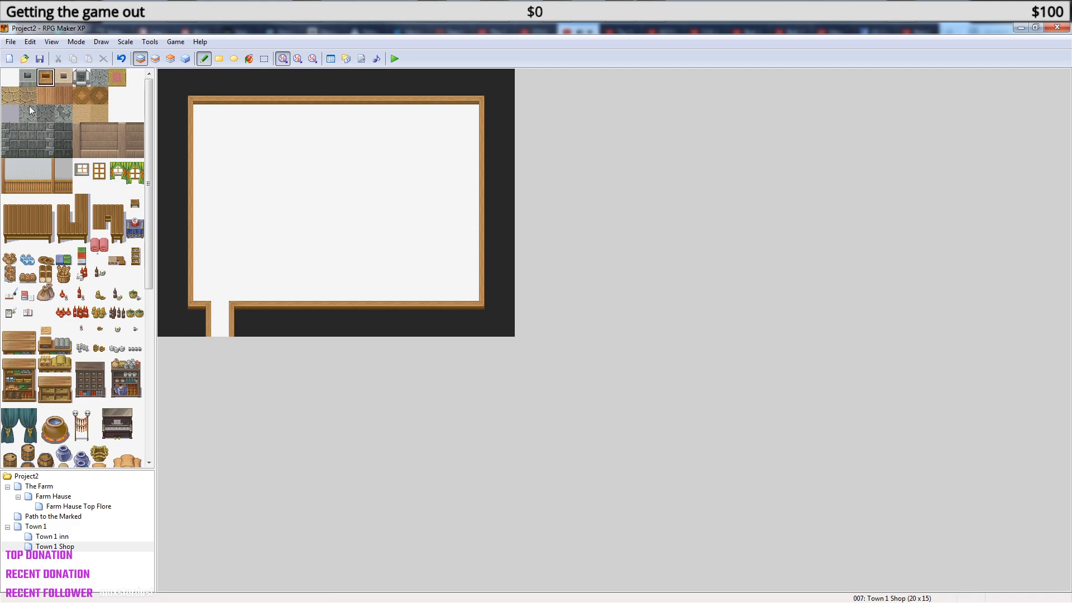
- Cover the shop room and its exit passage with the plain grey stone floor tile
click(63, 113)
mouse_move(220, 328)
mouse_down()
mouse_move(222, 300)
mouse_move(200, 292)
mouse_move(256, 292)
mouse_up()
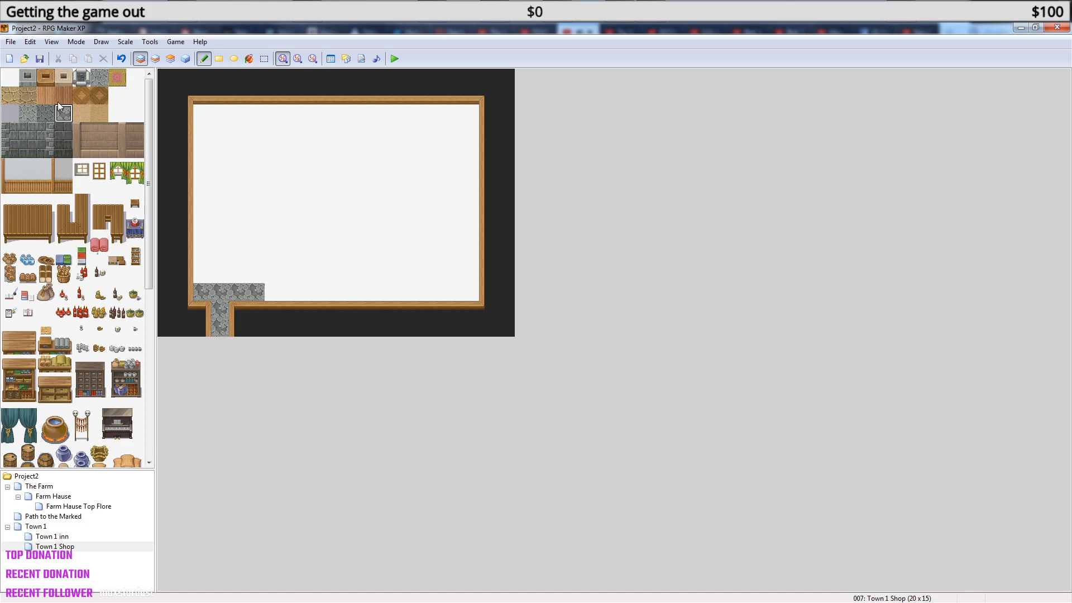
click(27, 115)
mouse_move(208, 292)
mouse_down()
mouse_move(469, 292)
mouse_move(470, 201)
mouse_up()
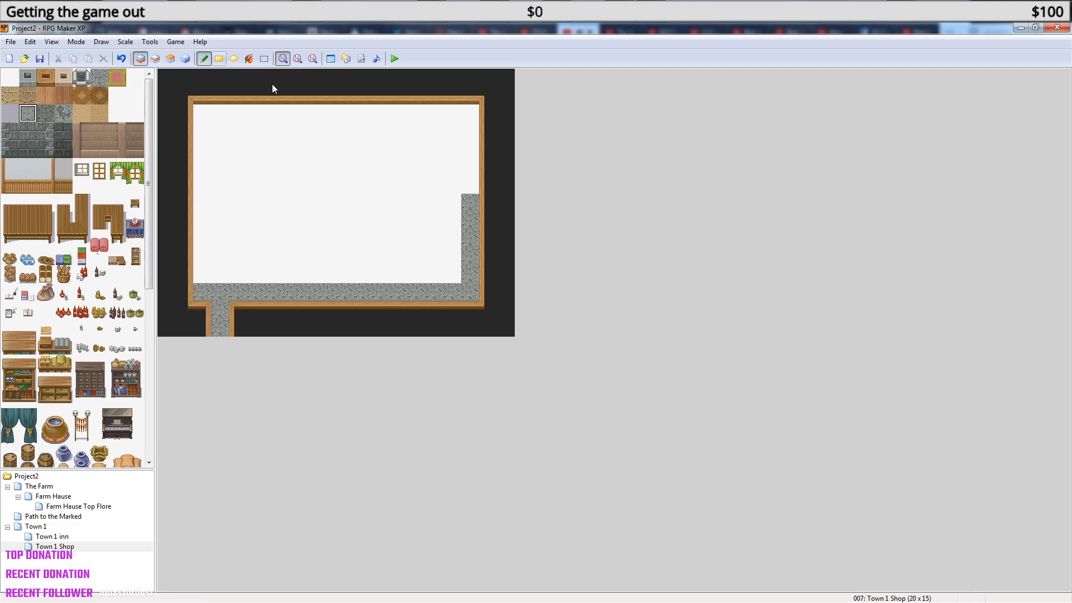
click(249, 59)
click(220, 149)
- Scatter eight cracked stone tiles across the shop floor
click(64, 114)
click(203, 59)
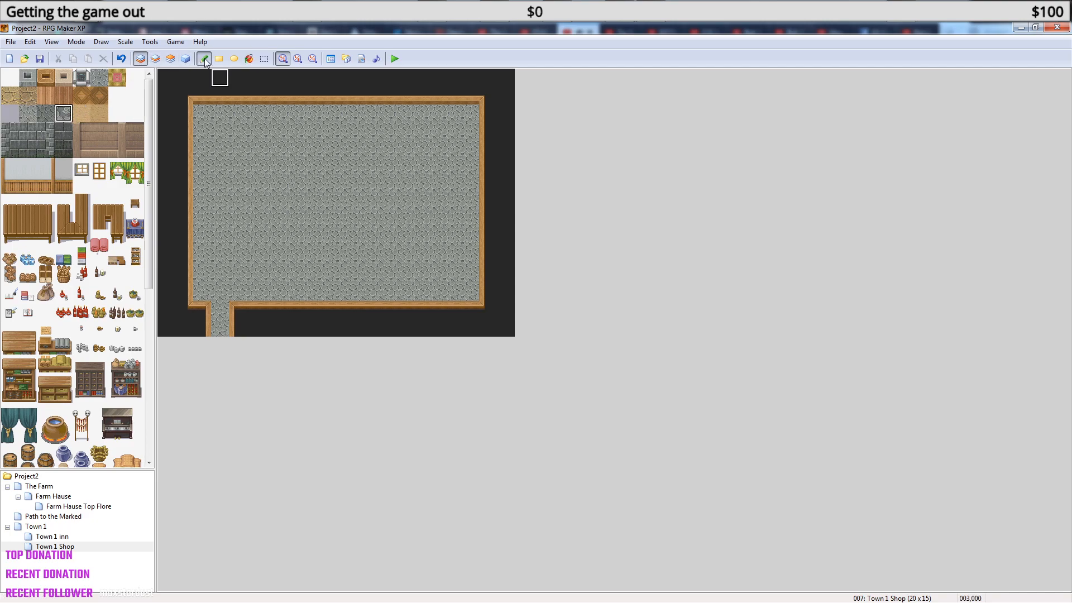
click(255, 184)
click(291, 238)
click(380, 167)
click(452, 256)
click(309, 149)
click(345, 291)
click(202, 273)
click(345, 202)
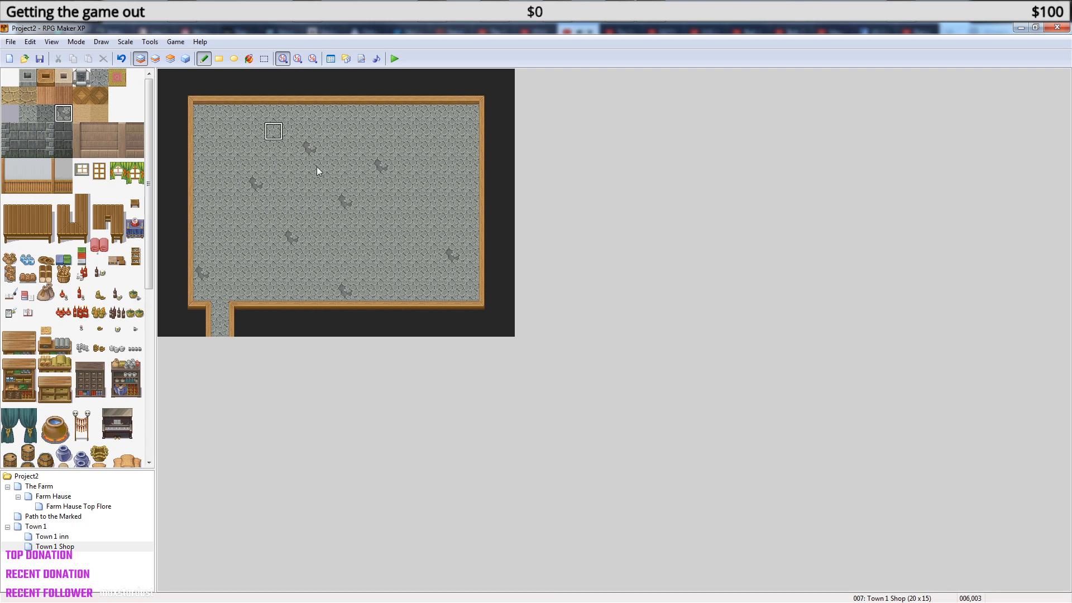
- Build a two-tile-high grey brick wall along the room's upper edge on layer 1, with matching end pieces at both sides
click(200, 115)
click(155, 59)
click(140, 59)
drag(9, 134, 34, 151)
click(202, 114)
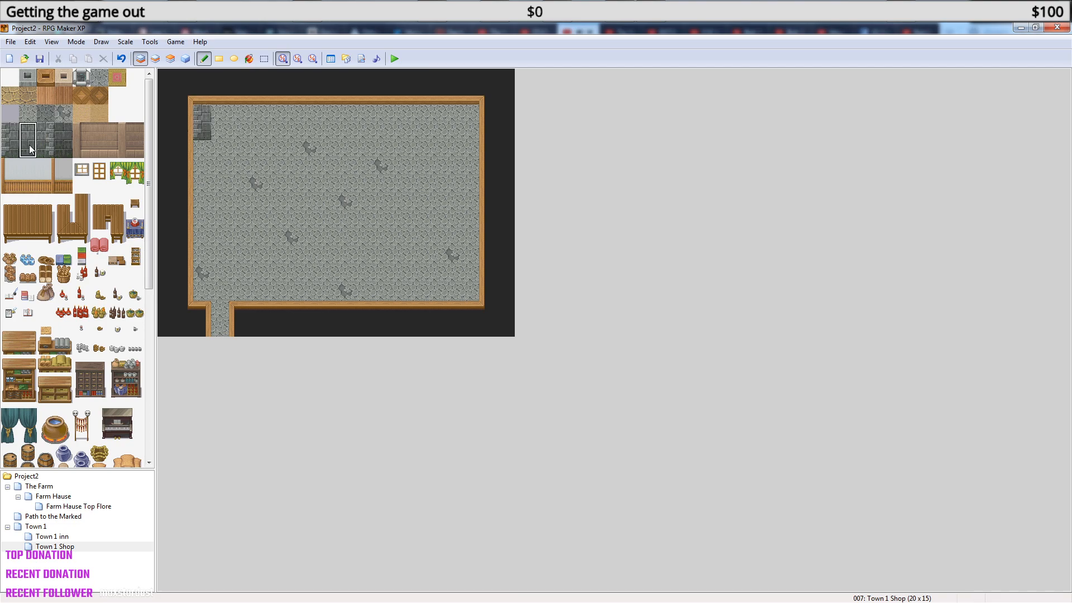
drag(248, 119, 454, 120)
drag(50, 130, 47, 150)
click(464, 122)
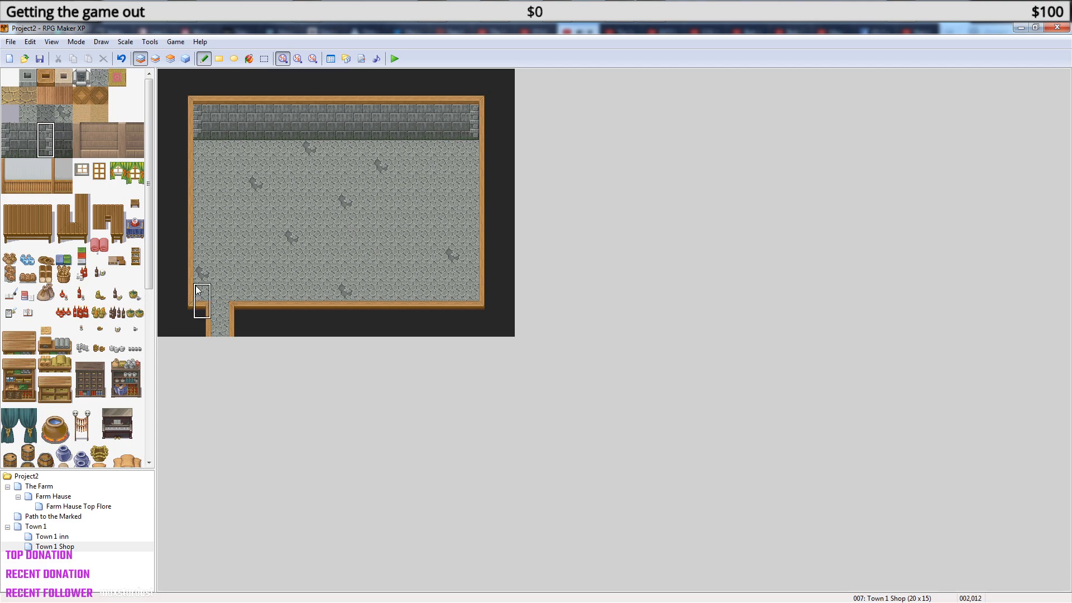
- Place two small windows on the back brick wall on layer 2, one towards each end
click(84, 172)
drag(87, 174, 87, 187)
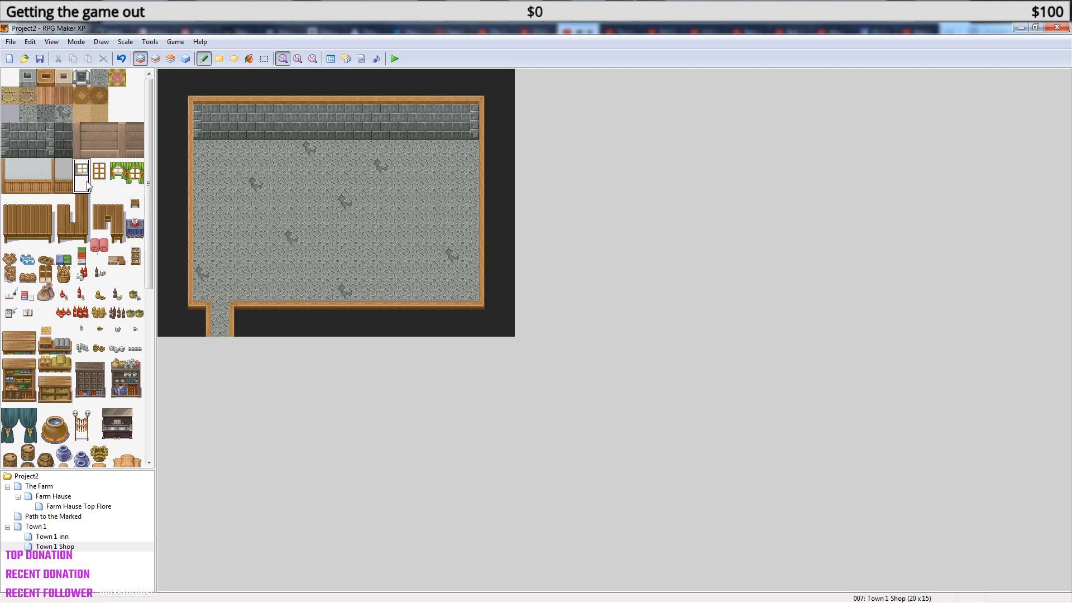
click(155, 58)
click(254, 115)
click(424, 116)
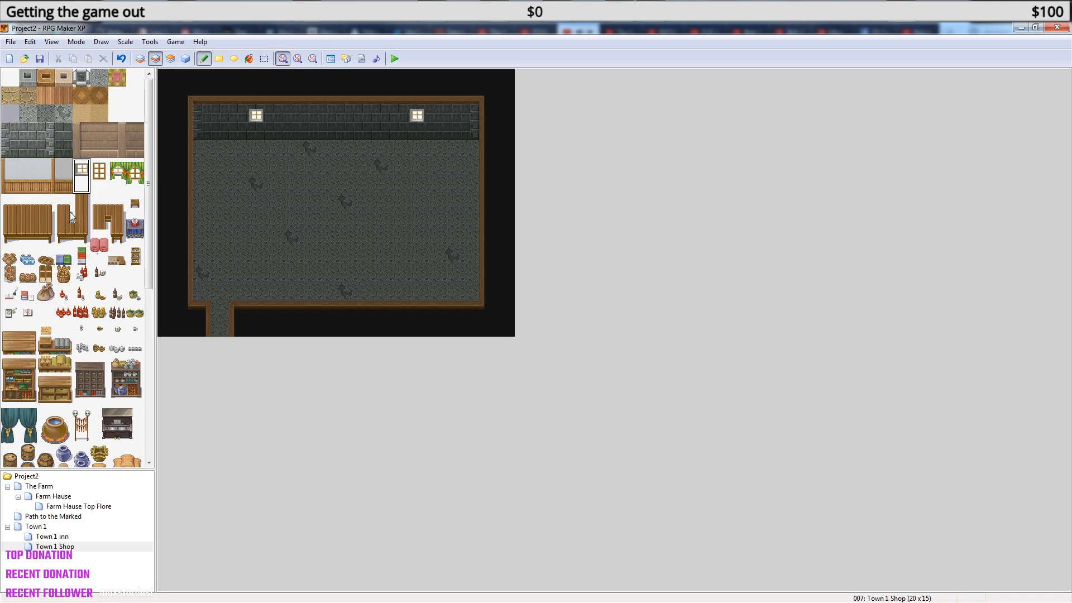
click(99, 203)
click(64, 204)
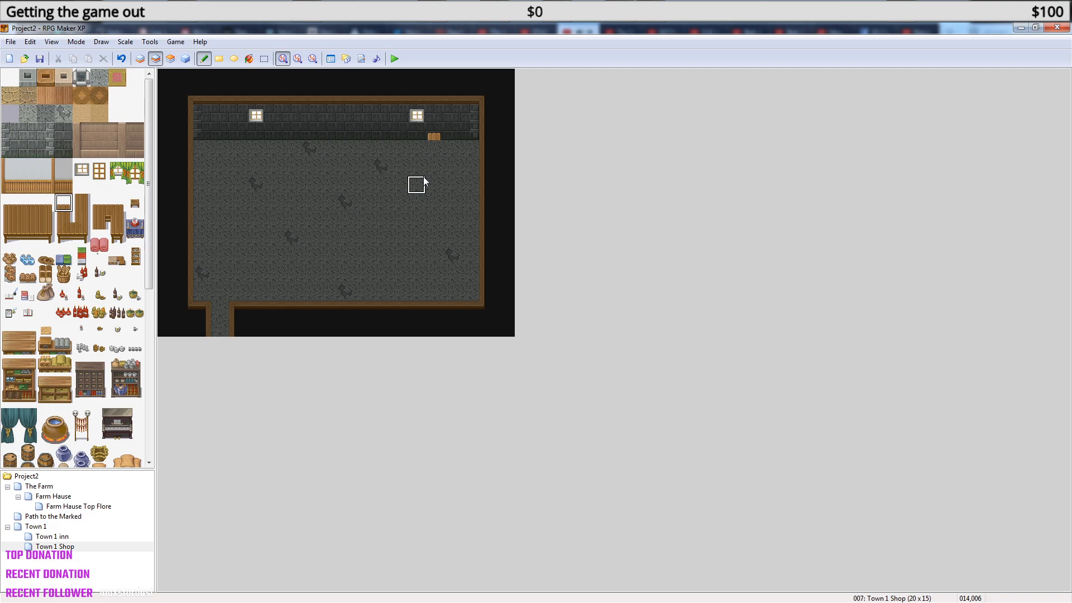
key(ctrl+z)
- Place a one-tile-wide wooden counter piece against the room's left wall, with an upper edge tile above a table-front tile
click(63, 223)
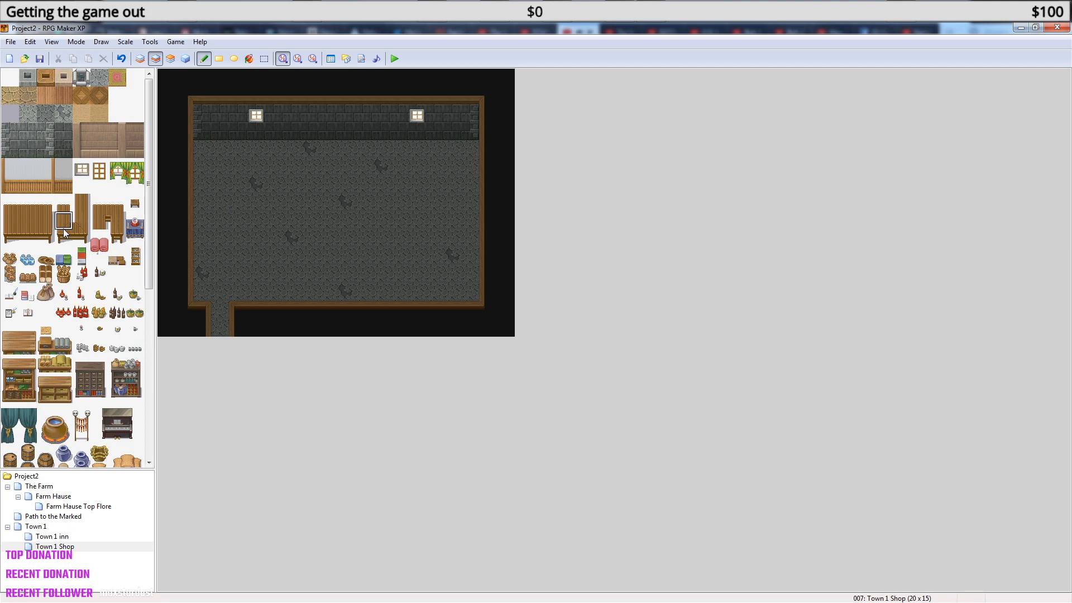
click(99, 219)
click(201, 184)
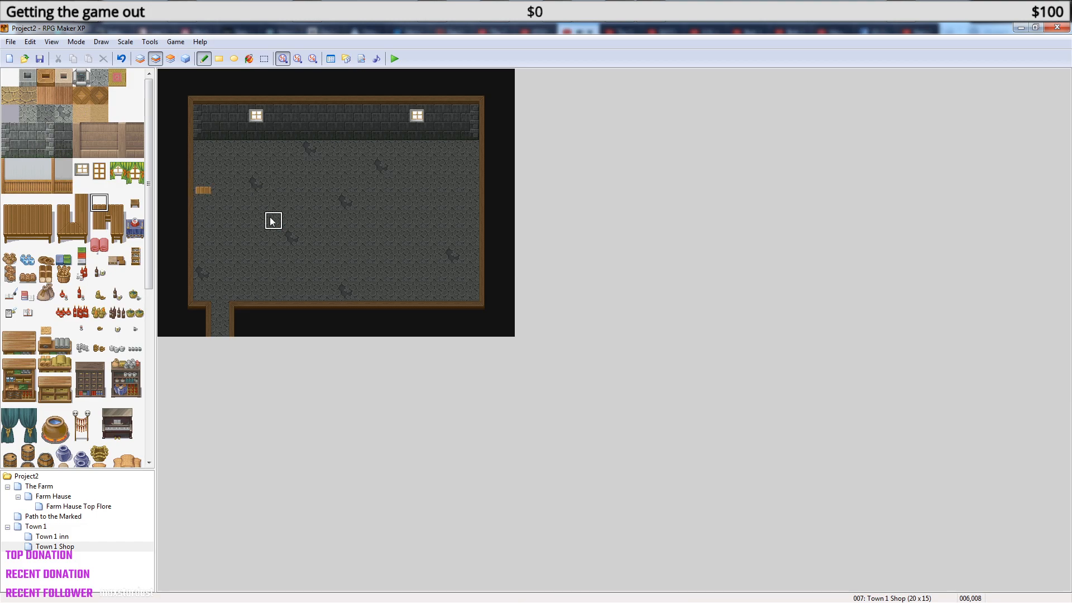
click(121, 240)
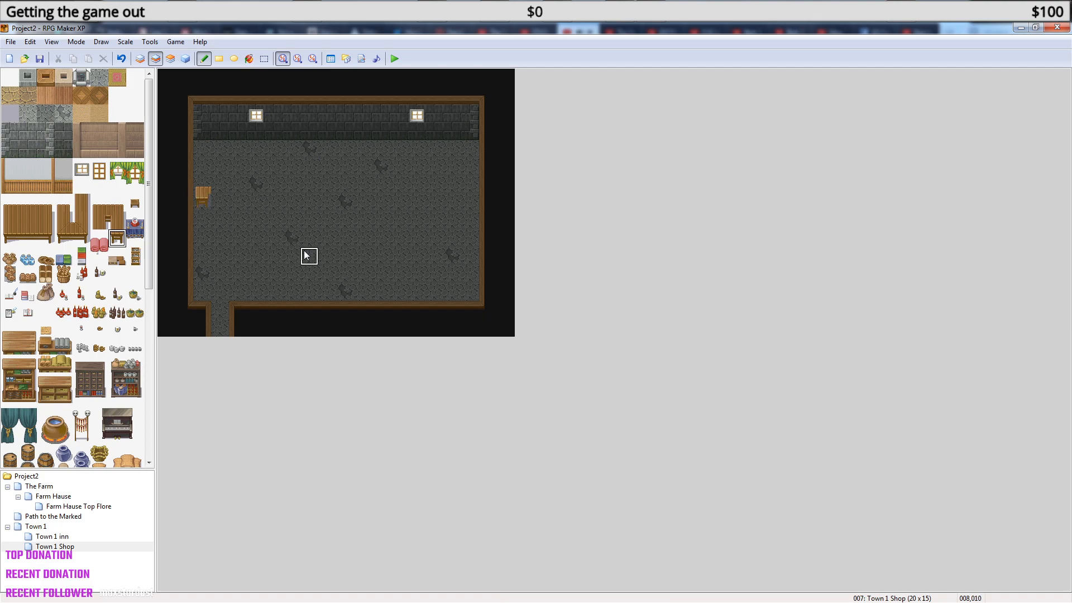
click(99, 204)
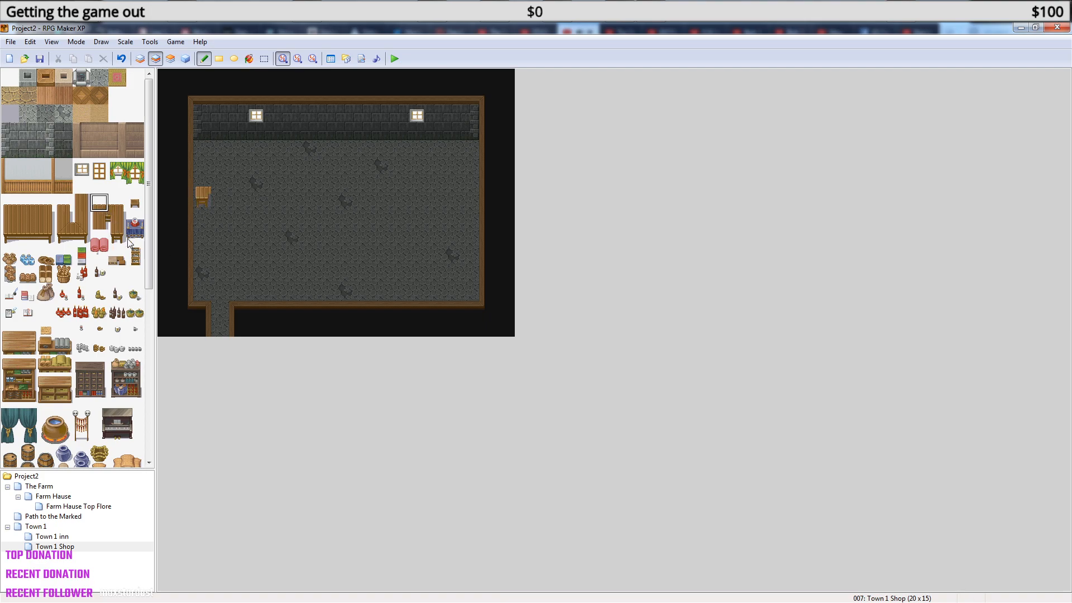
click(66, 238)
click(202, 202)
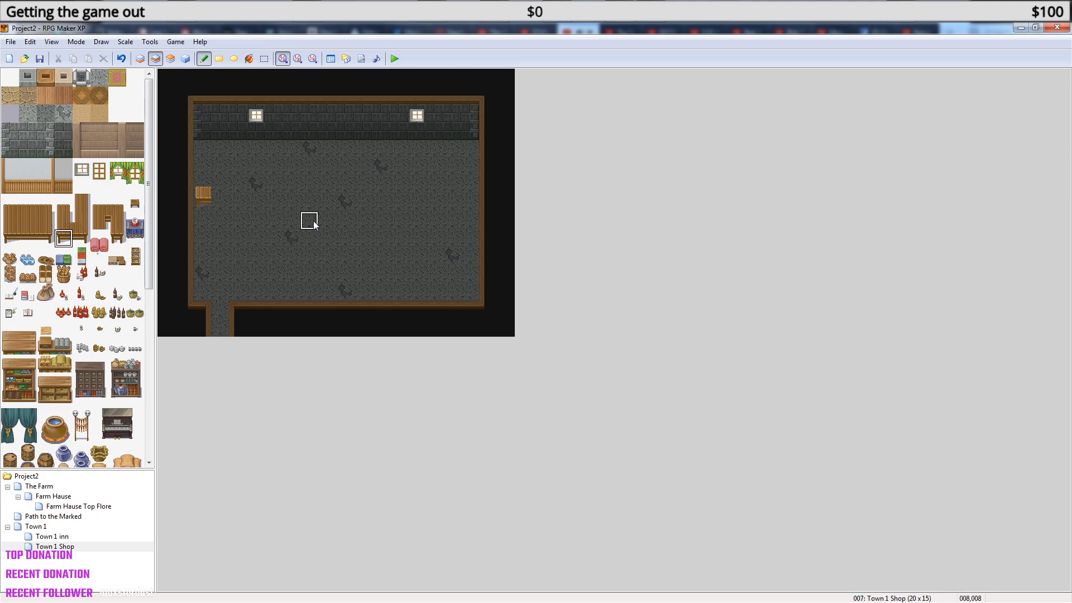
- Extend the counter's upper edge four tiles to the right and repaint that stretch with the narrow table's edge tile
click(103, 206)
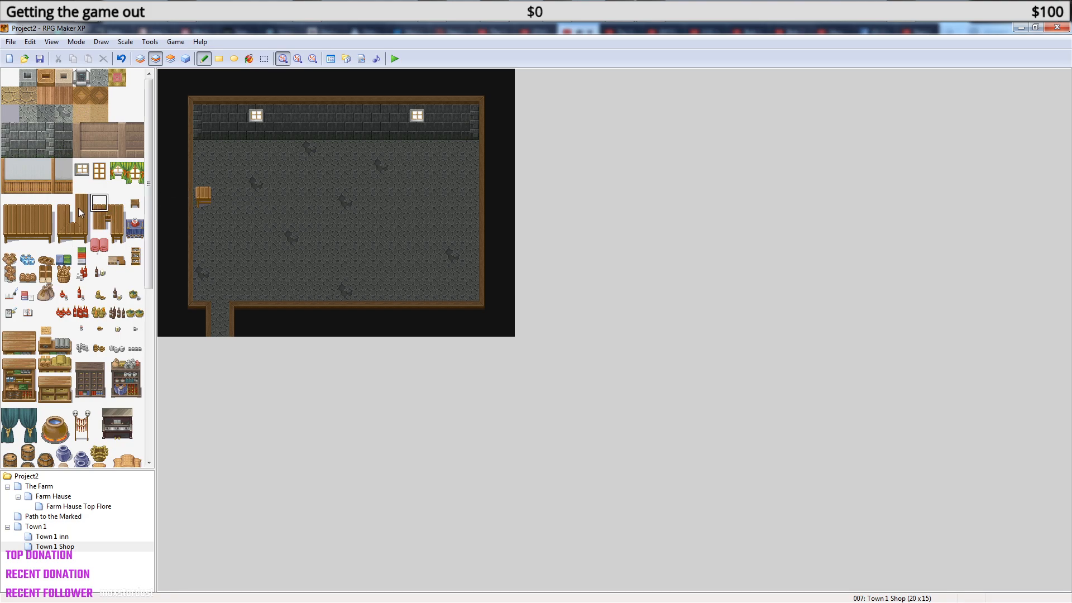
click(69, 200)
click(115, 206)
click(31, 202)
drag(219, 185, 267, 188)
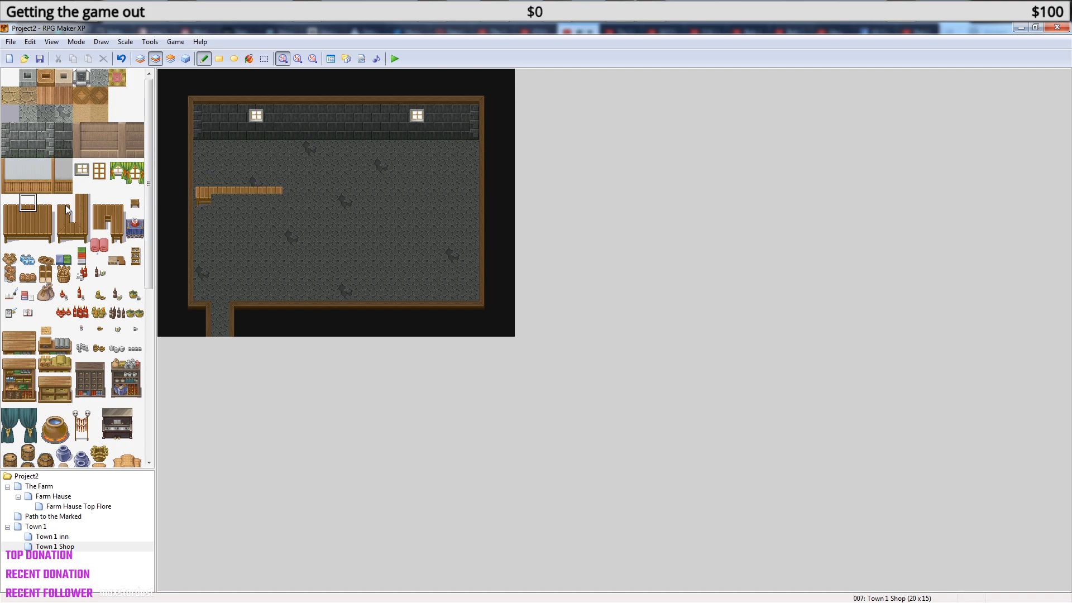
click(117, 202)
drag(273, 190, 223, 189)
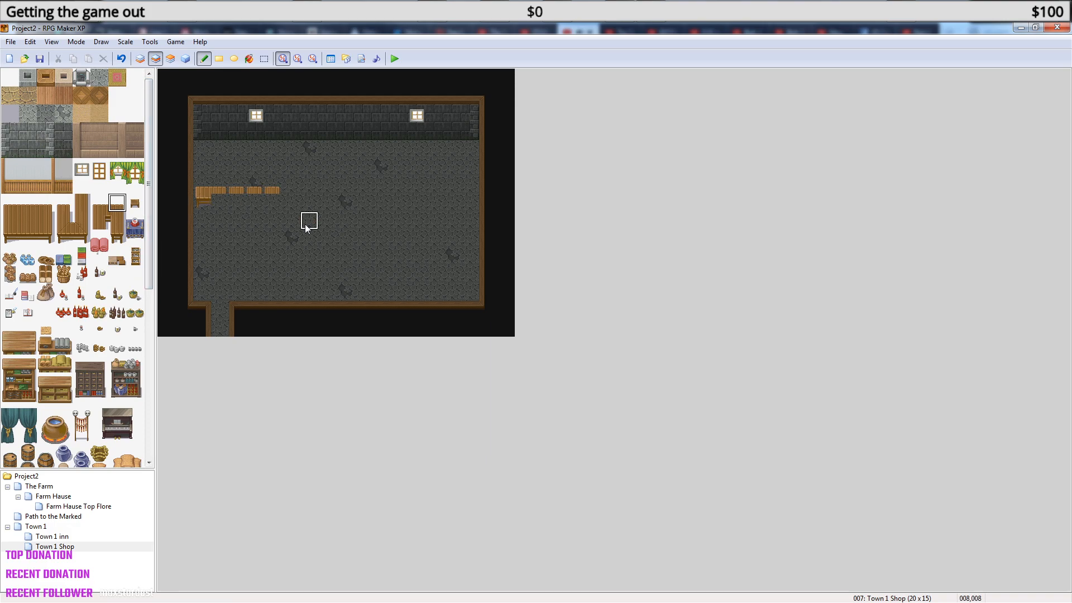
- Undo the last repaint of the counter's upper edge
key(ctrl+z)
click(117, 222)
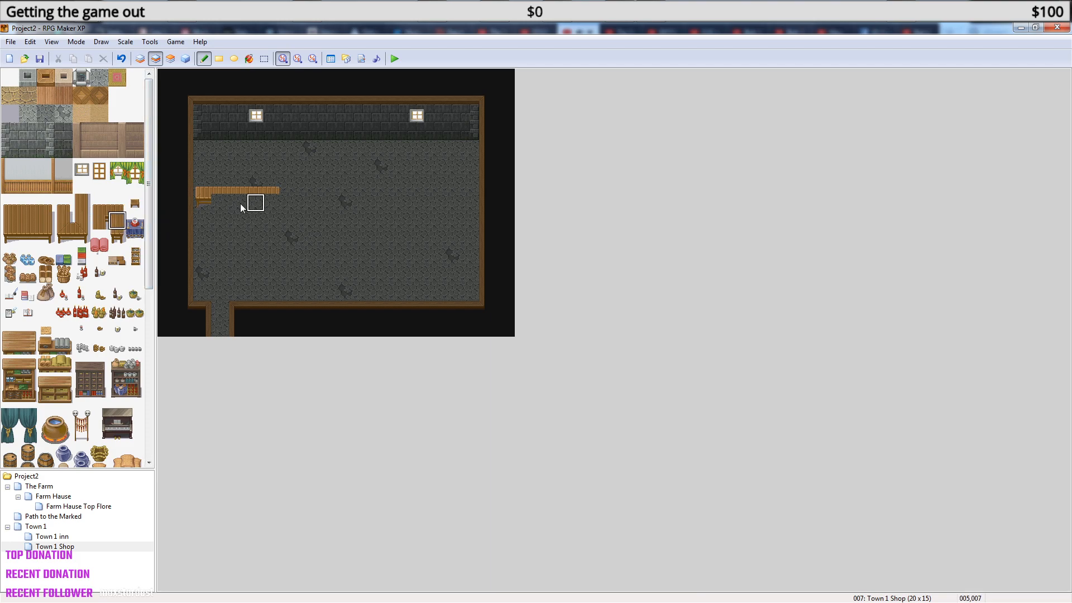
drag(269, 204, 280, 273)
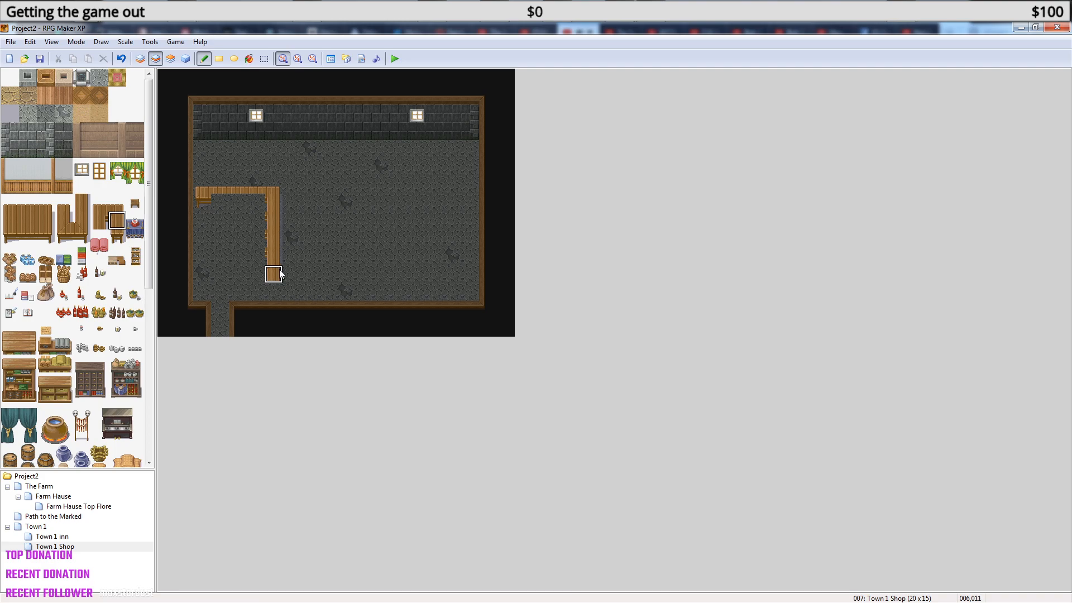
key(ctrl+z)
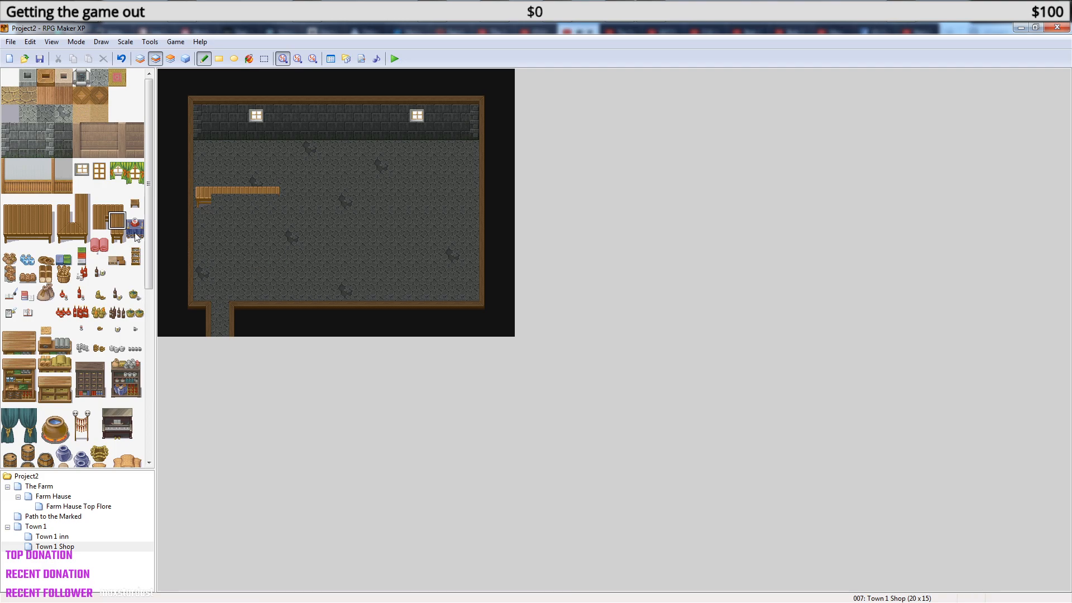
- Paint a one-tile-wide wooden tabletop strip from the right end of the counter's upper edge down to the room's lower wall
click(24, 222)
click(85, 204)
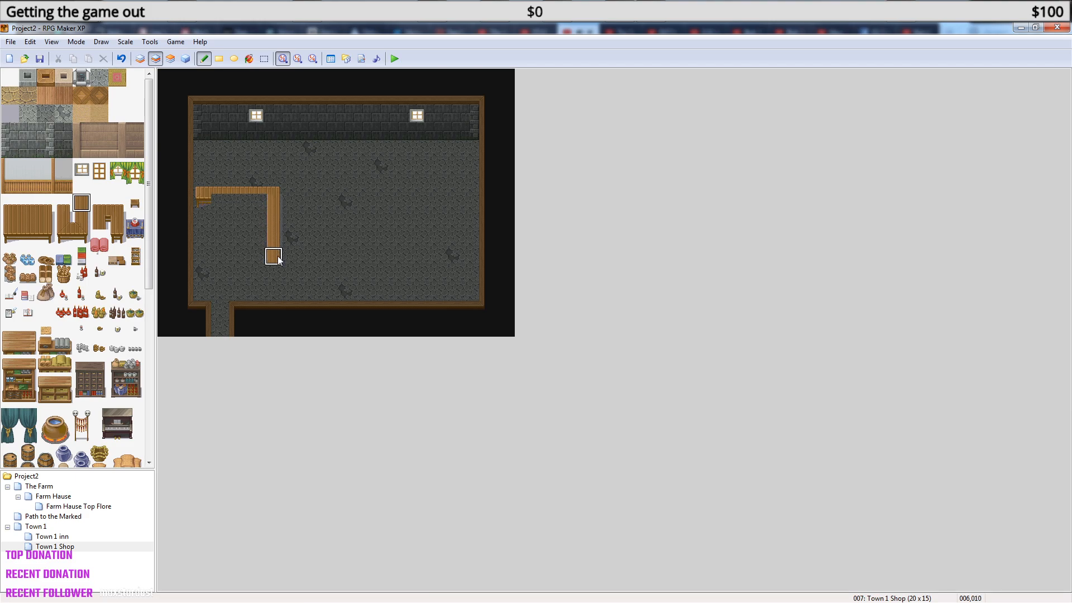
click(274, 276)
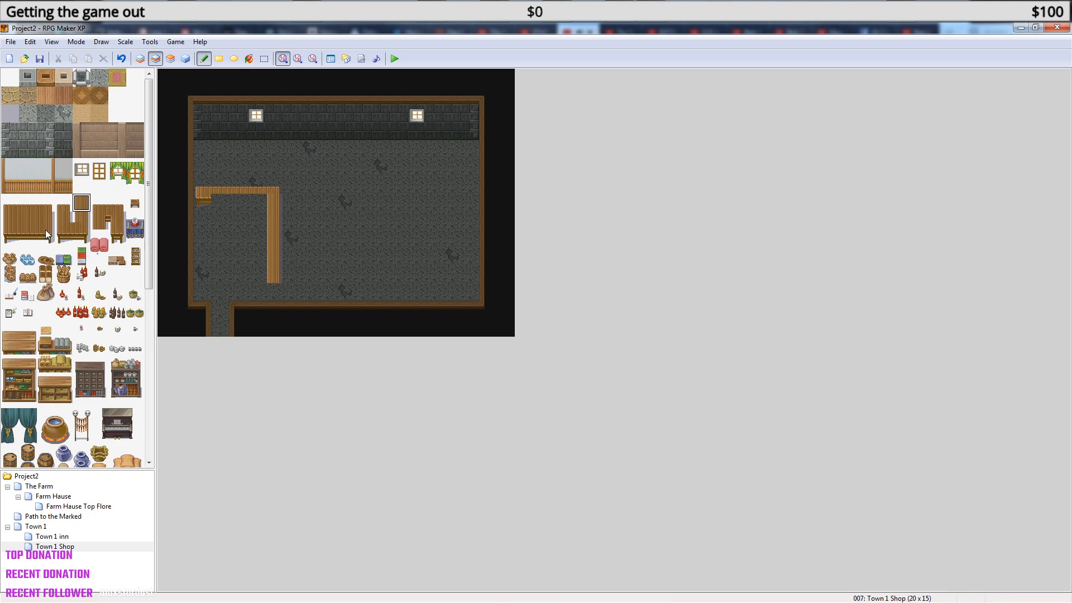
click(274, 291)
- Fill the table-front tiles beneath the counter's upper edge from the left-wall piece across to the vertical strip
click(63, 204)
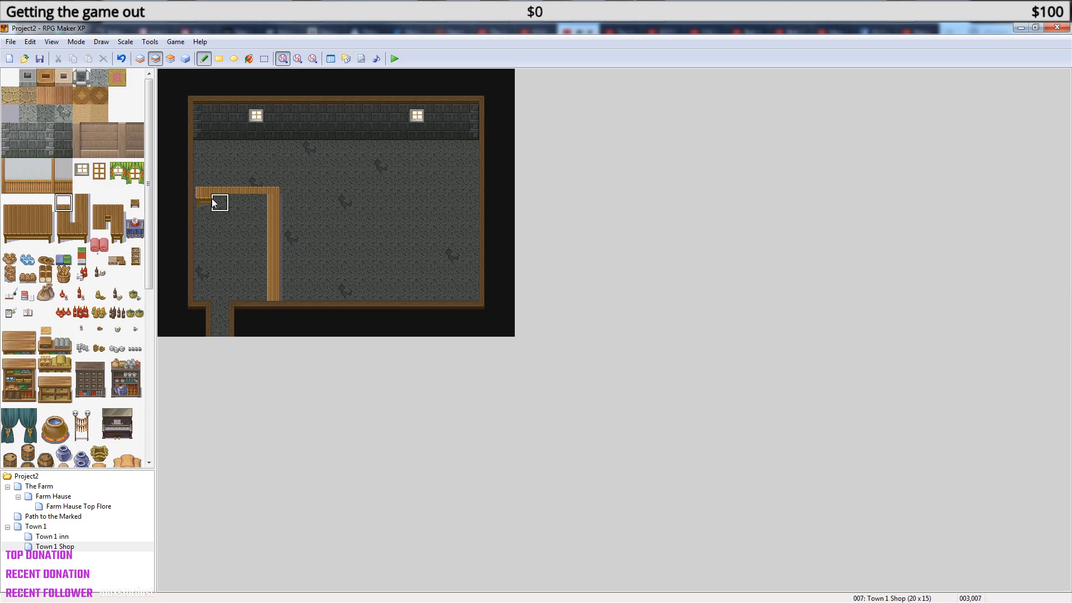
click(63, 234)
click(28, 239)
drag(269, 203, 272, 238)
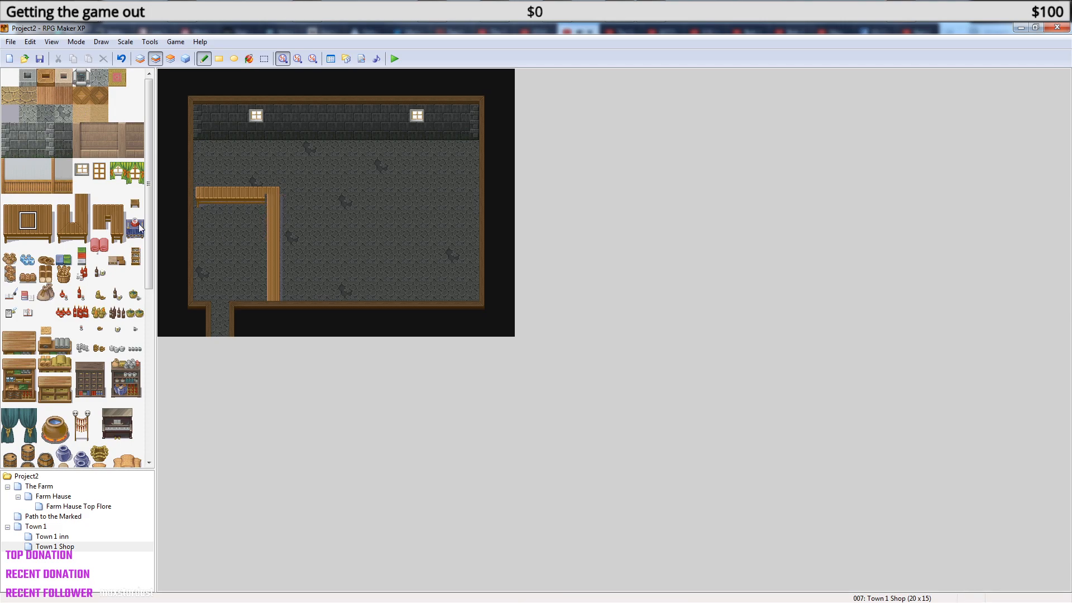
- Join the counter's front to the vertical strip with a table corner tile just below the upper edge
click(82, 220)
click(273, 204)
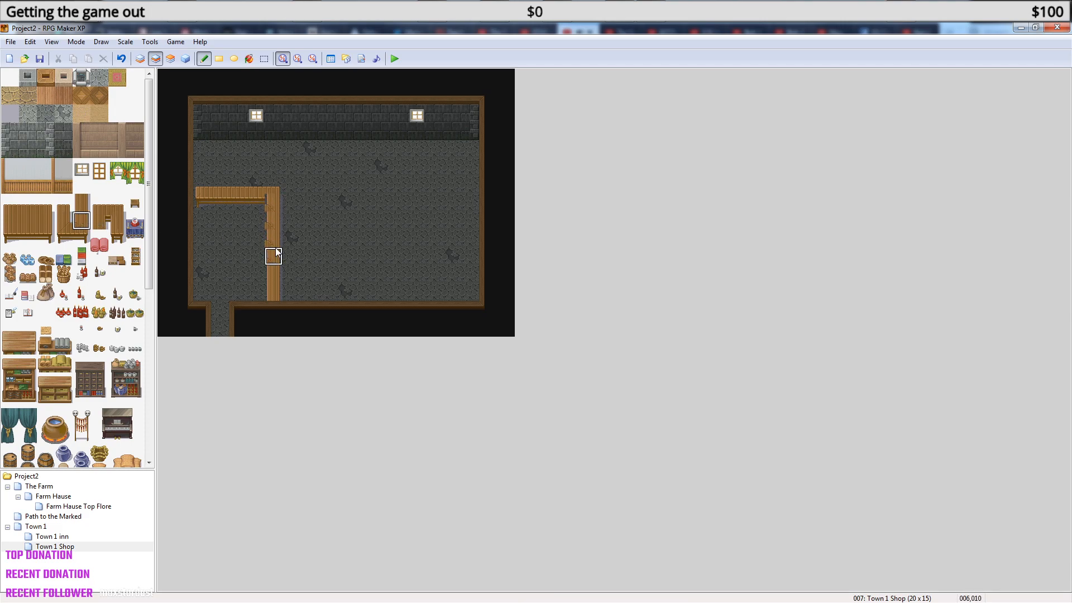
click(106, 215)
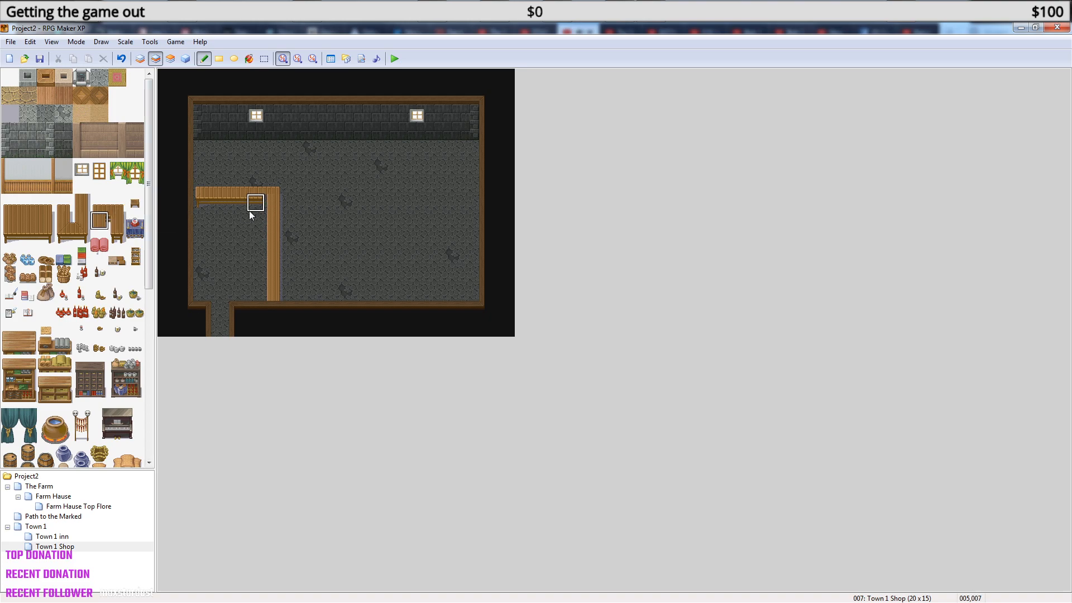
click(267, 203)
click(395, 58)
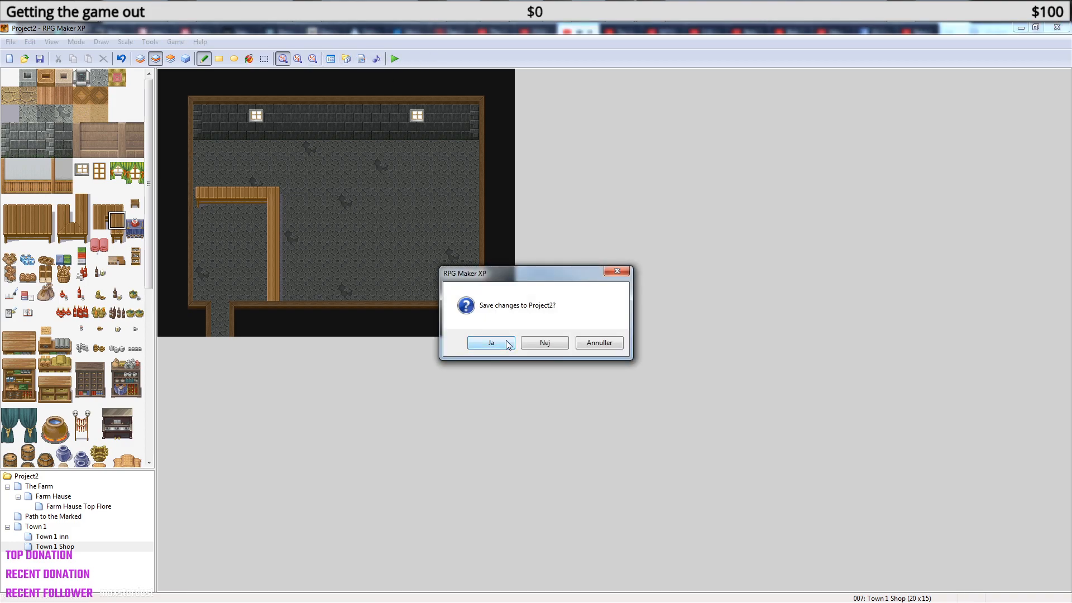
click(607, 347)
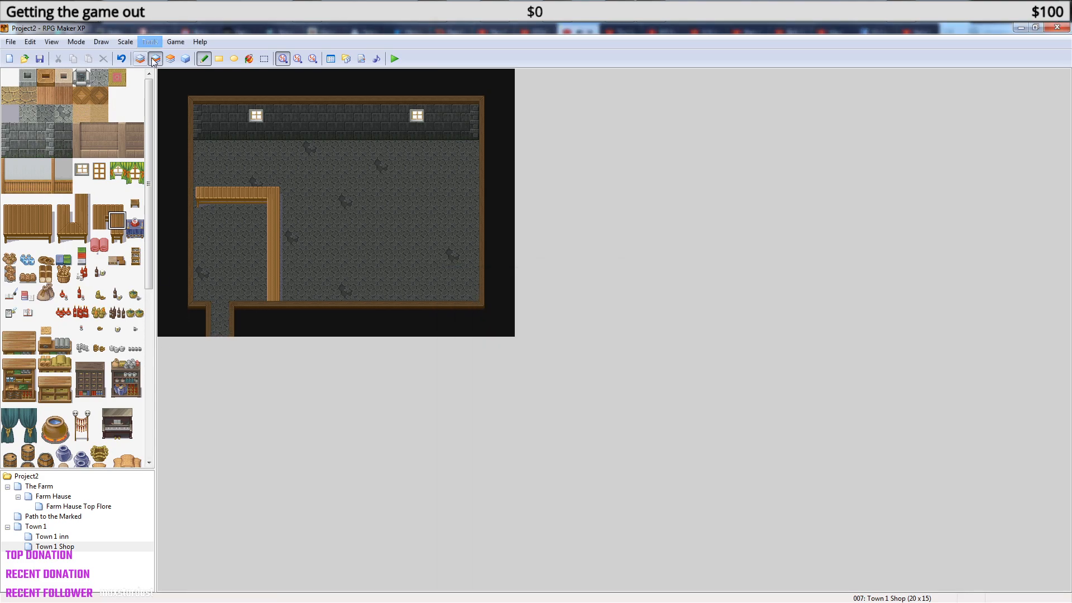
- On the event layer, copy the exit event from the Town 1 inn's doorway to the Town 1 Shop's doorway at 003,014
click(186, 59)
right_click(221, 329)
click(272, 337)
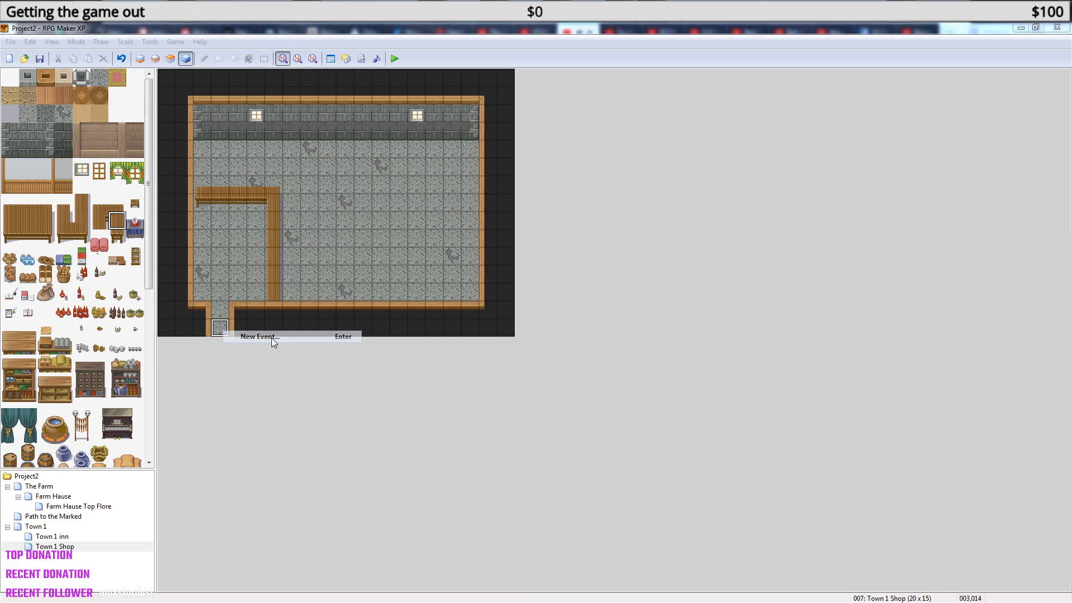
click(711, 137)
click(53, 536)
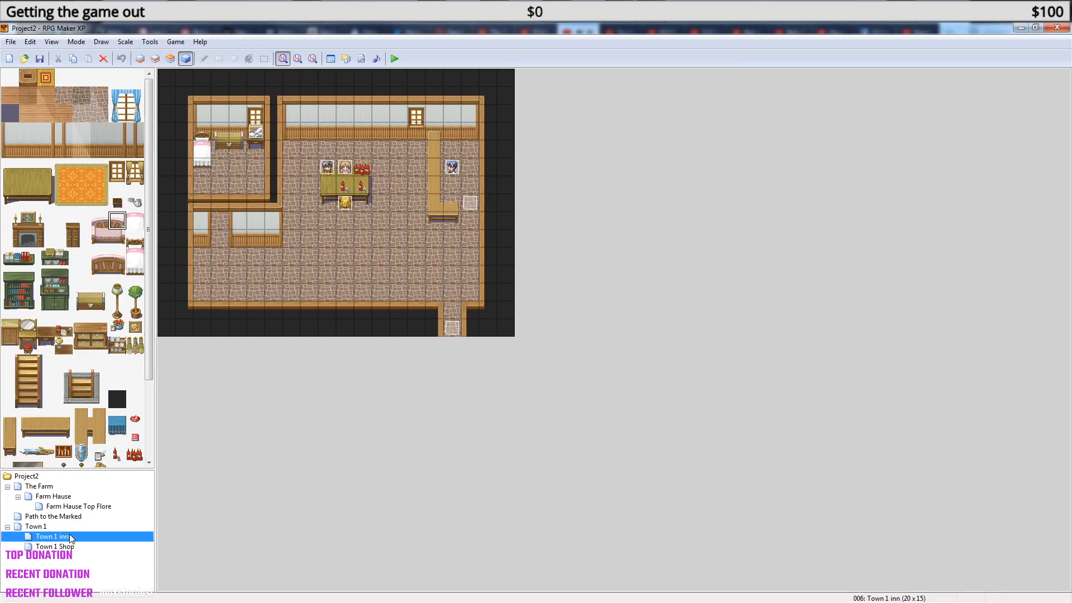
click(452, 328)
click(54, 546)
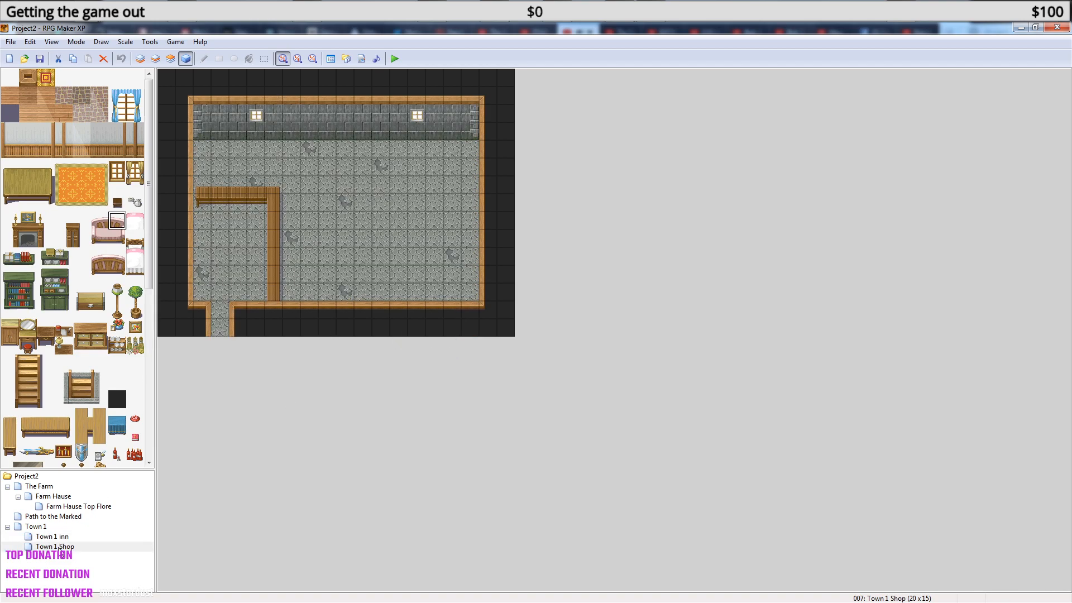
click(218, 332)
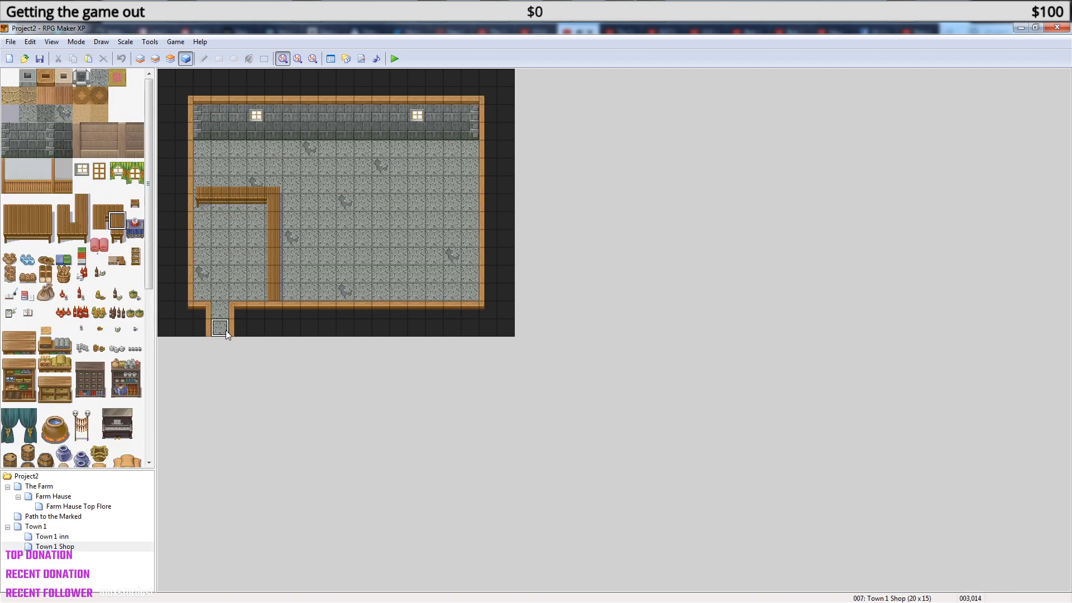
- Change the shop's Exit event so its Transfer Player command leads to Town 1 at 019,007
double_click(223, 327)
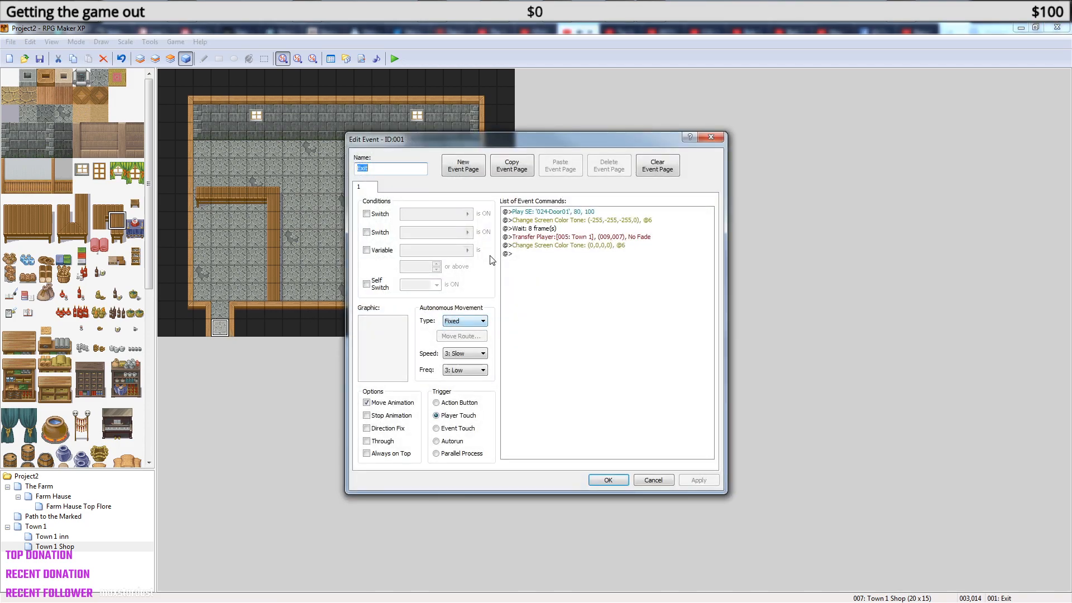
right_click(600, 238)
click(642, 260)
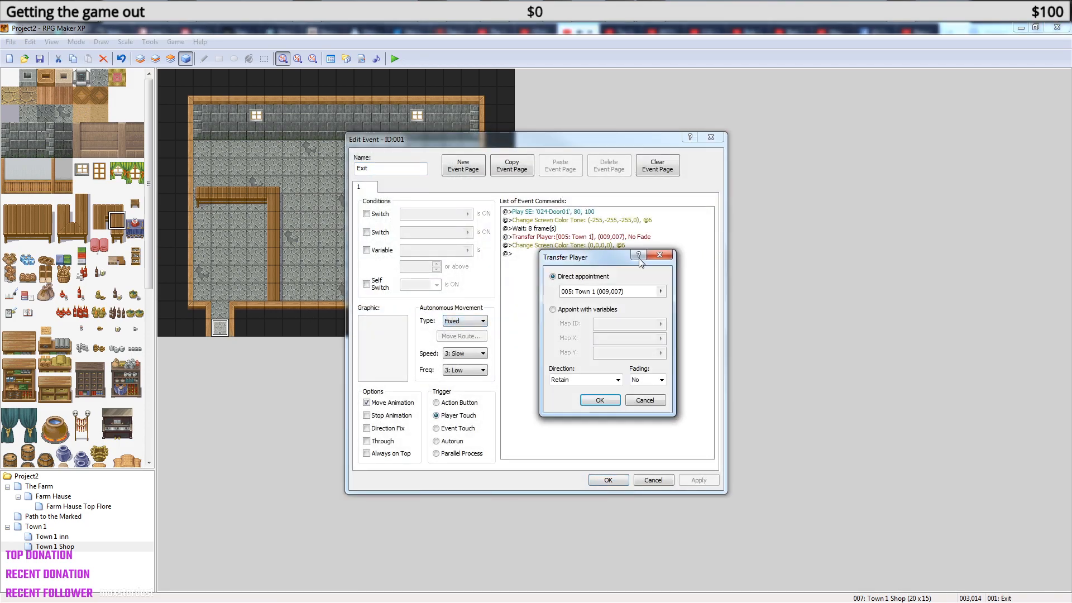
click(660, 290)
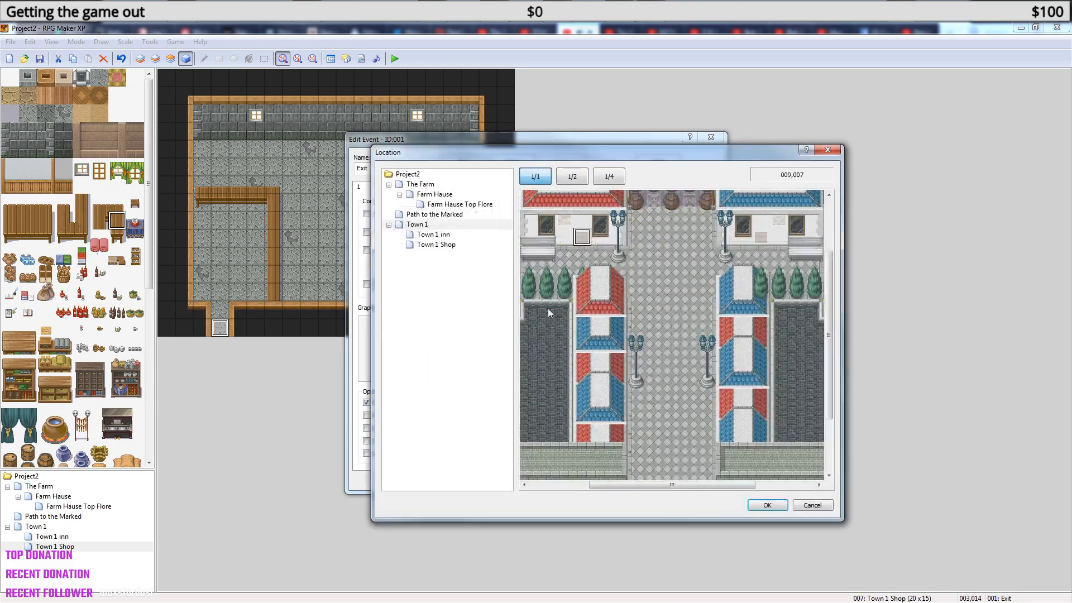
click(768, 238)
click(767, 506)
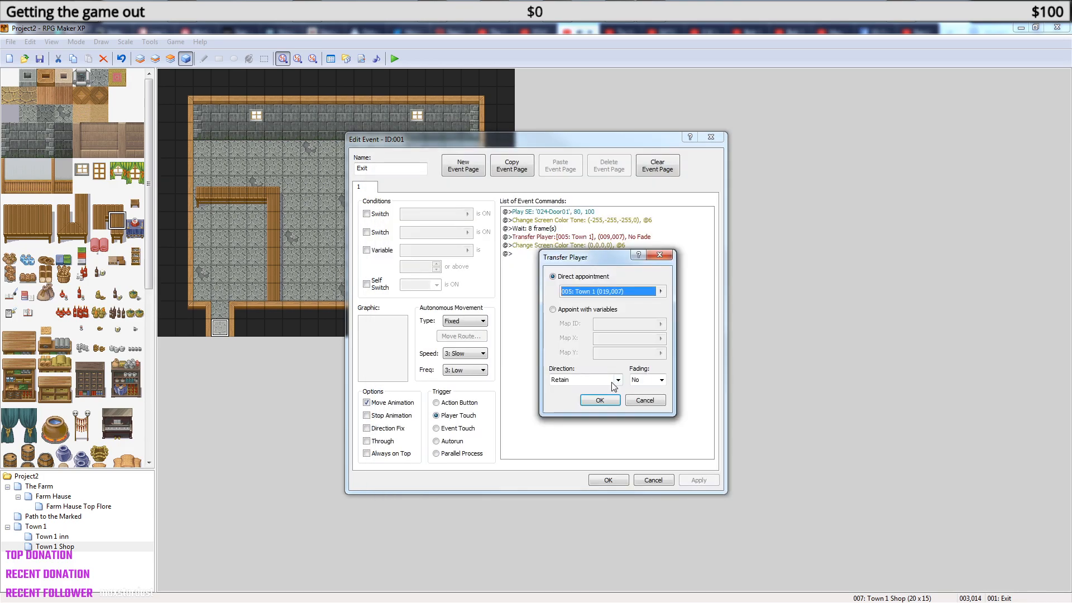
click(599, 399)
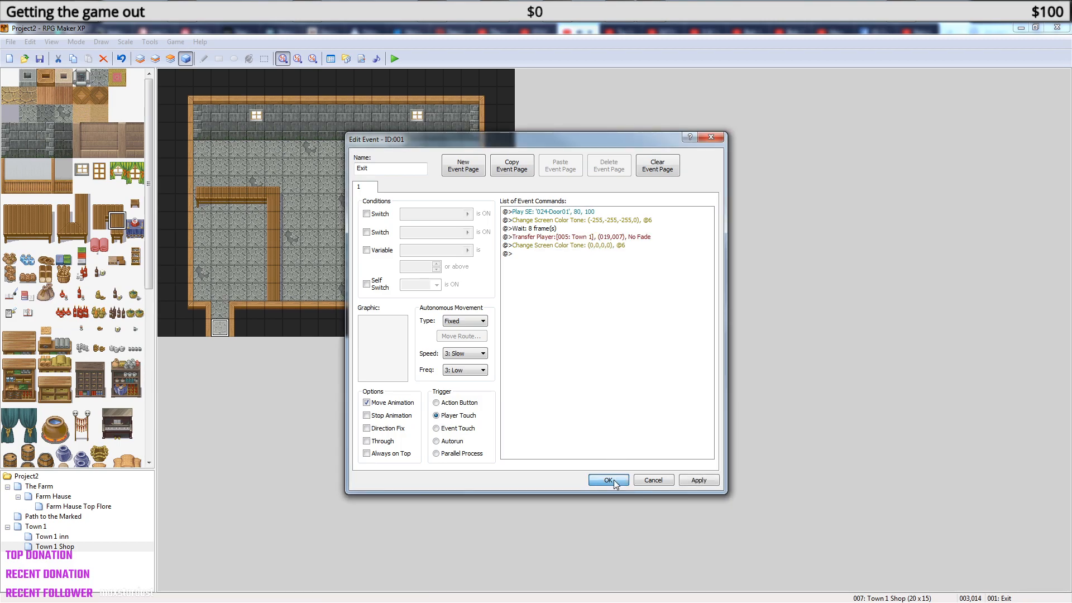
click(607, 480)
- In Town 1, set the blue-roofed building's "Next door" event to transfer the player to Town 1 Shop at 003,013
click(40, 526)
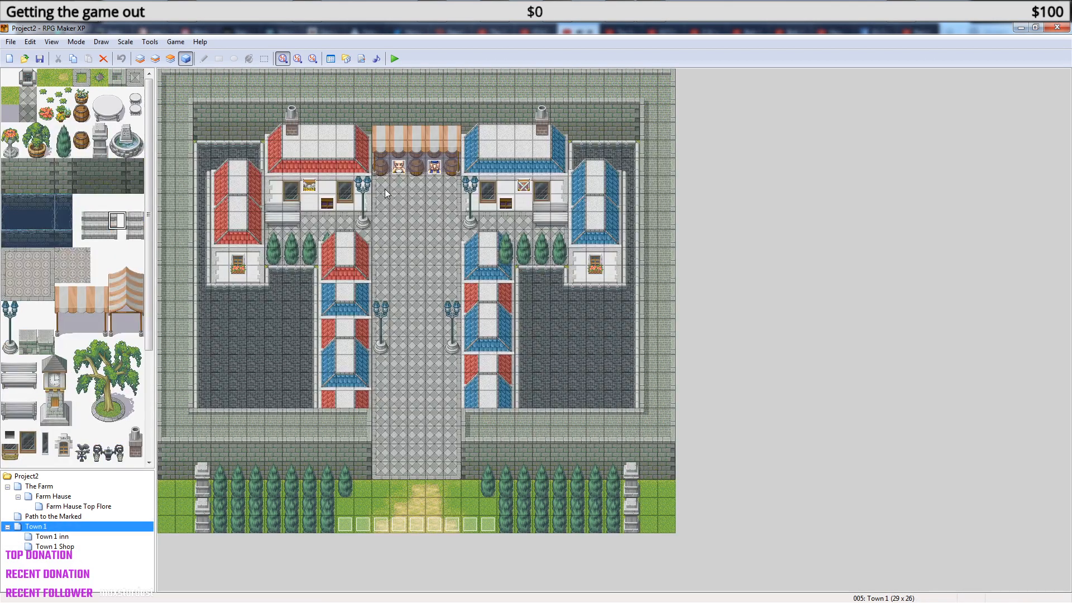
click(504, 203)
click(329, 205)
double_click(506, 195)
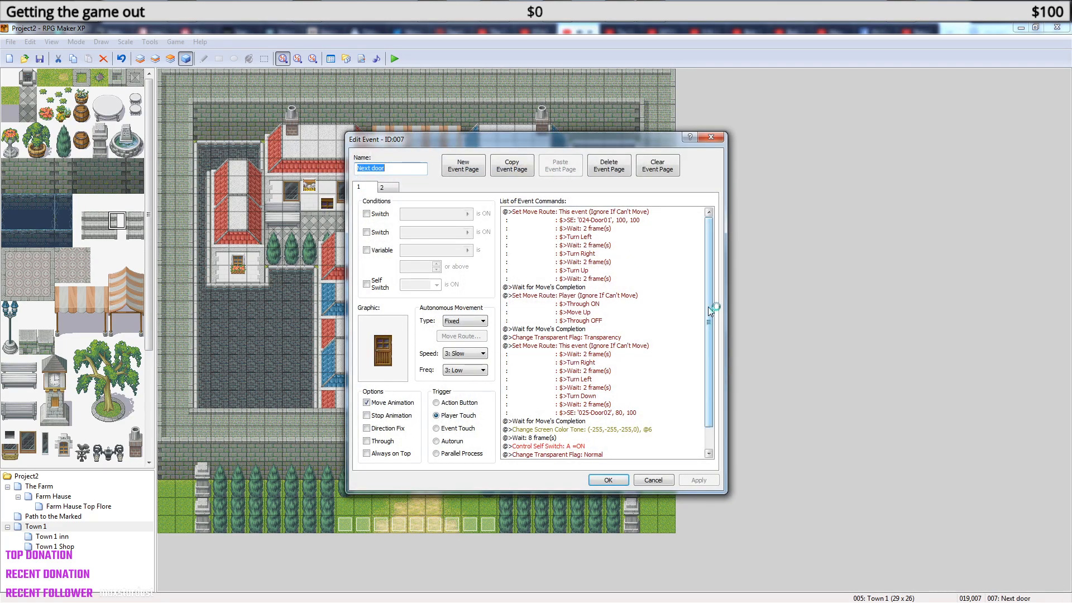
scroll(710, 306, down, 1)
right_click(640, 438)
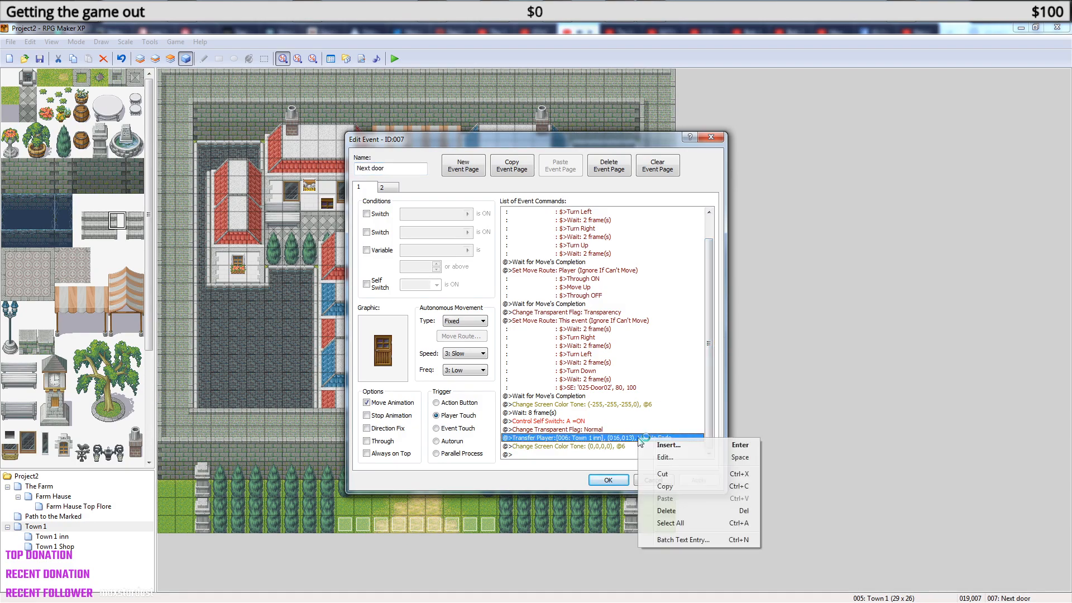
click(679, 457)
click(662, 291)
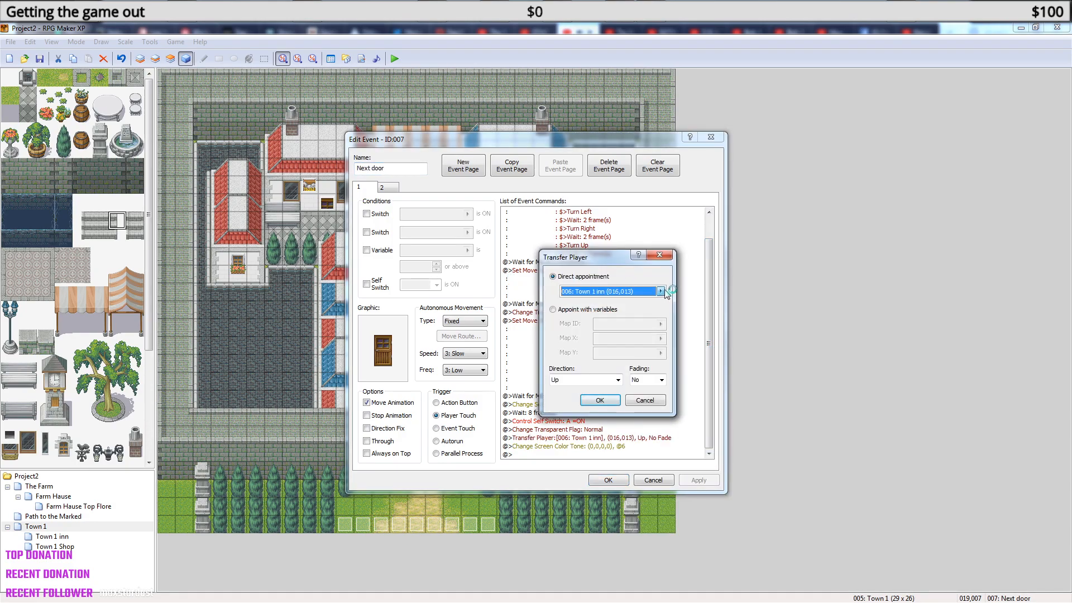
click(447, 245)
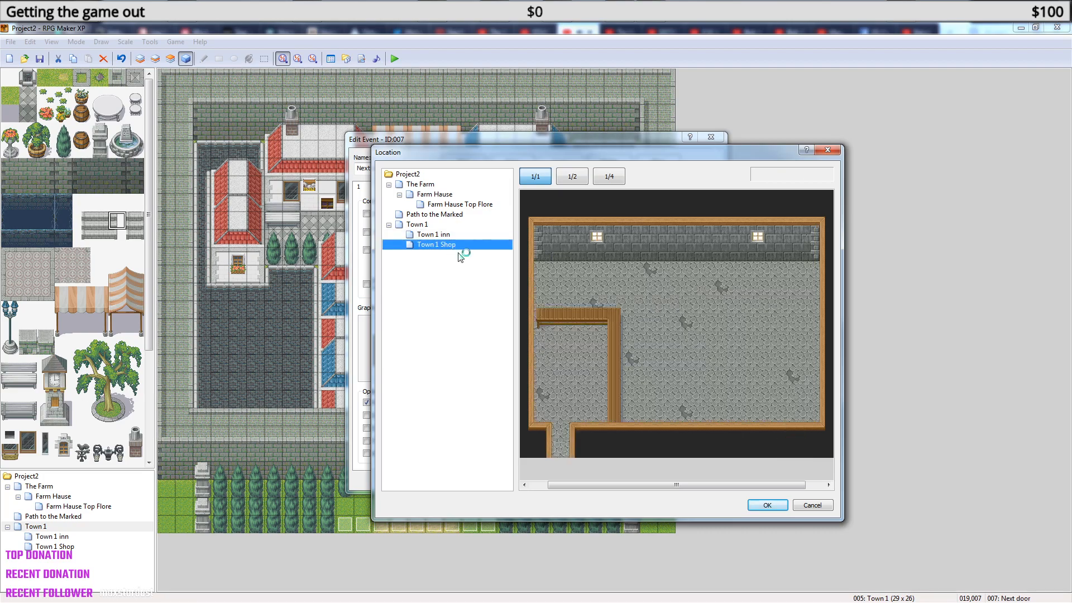
click(565, 432)
click(767, 505)
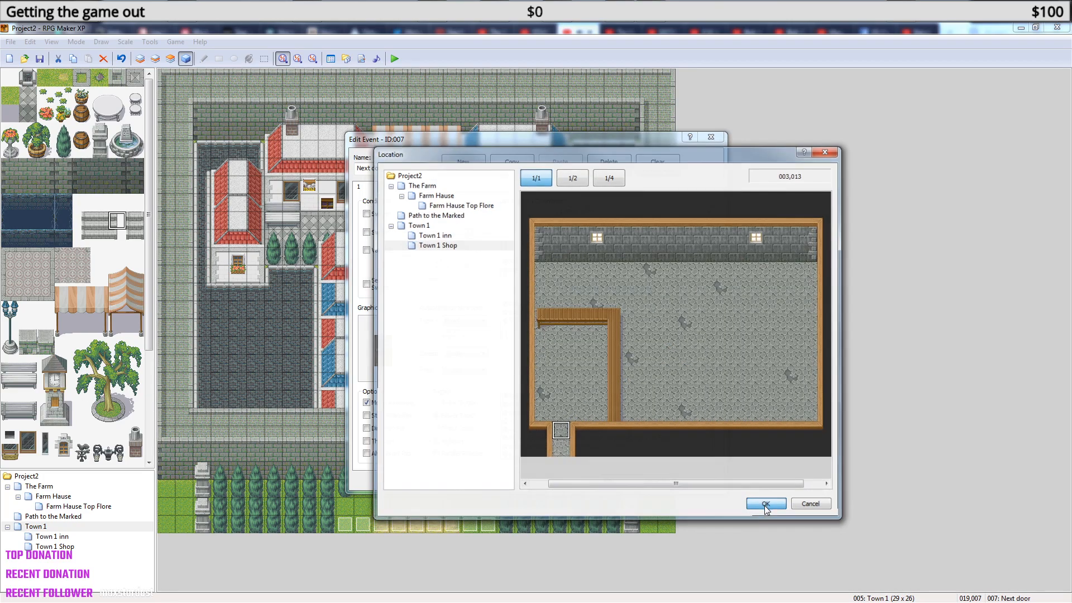
click(600, 400)
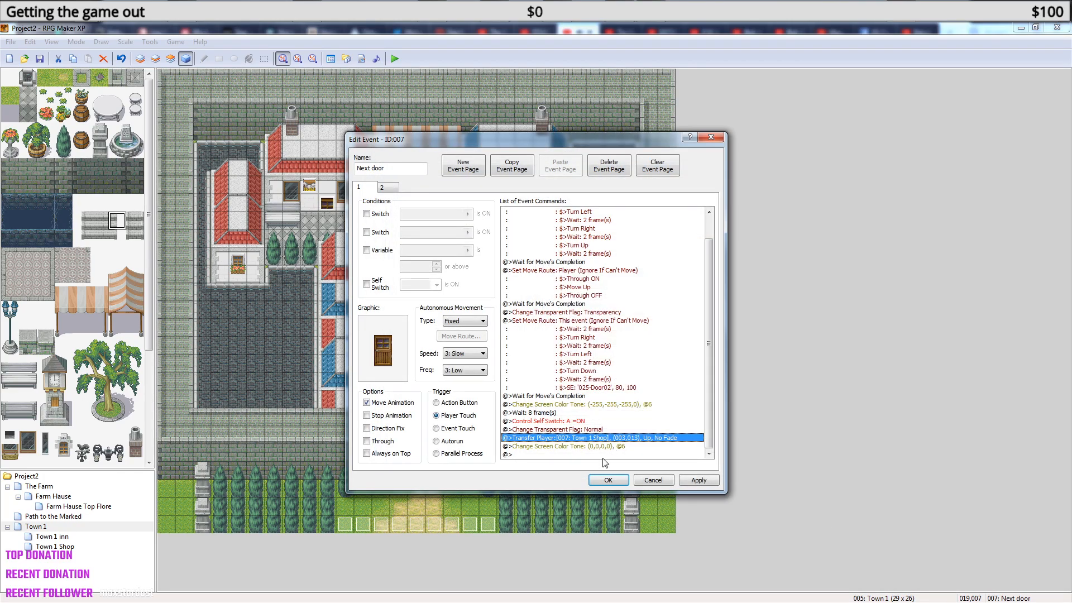
click(612, 480)
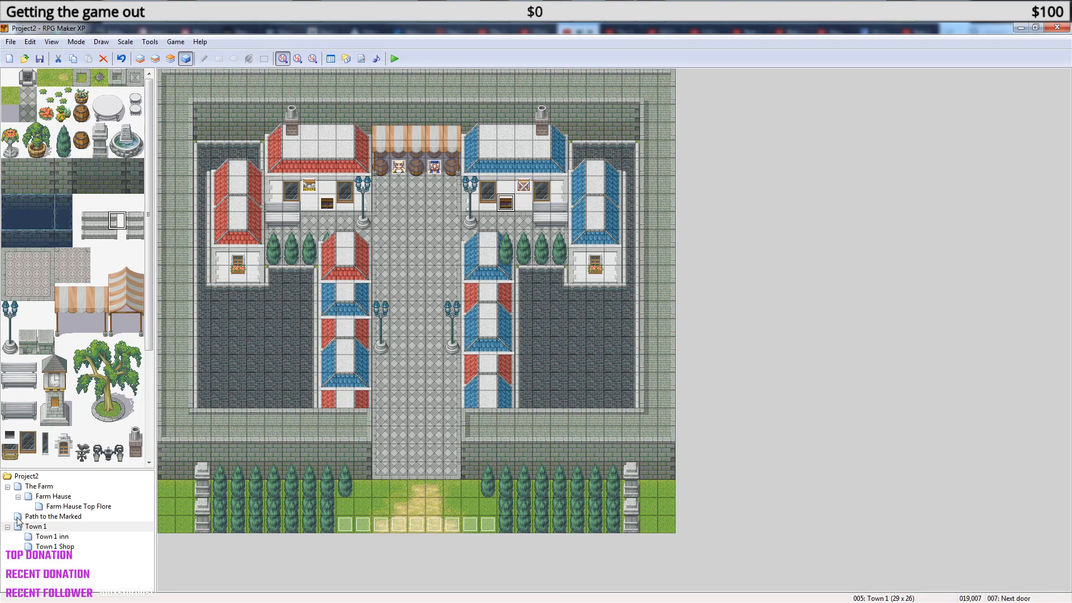
- Return to the Town 1 Shop map, start a playtest with the project changes saved, and continue the saved game
click(62, 547)
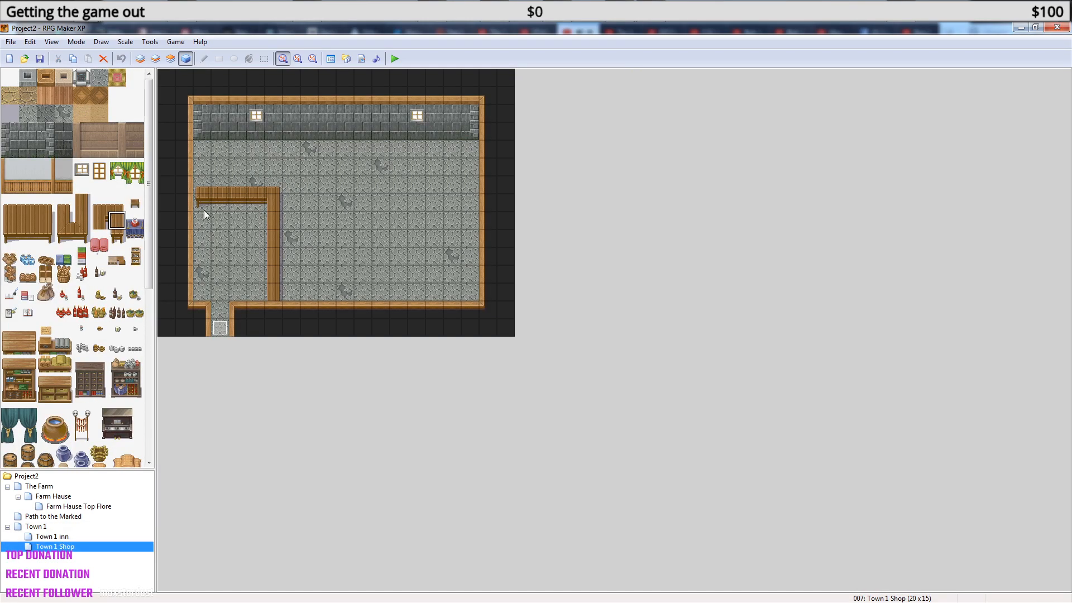
click(395, 59)
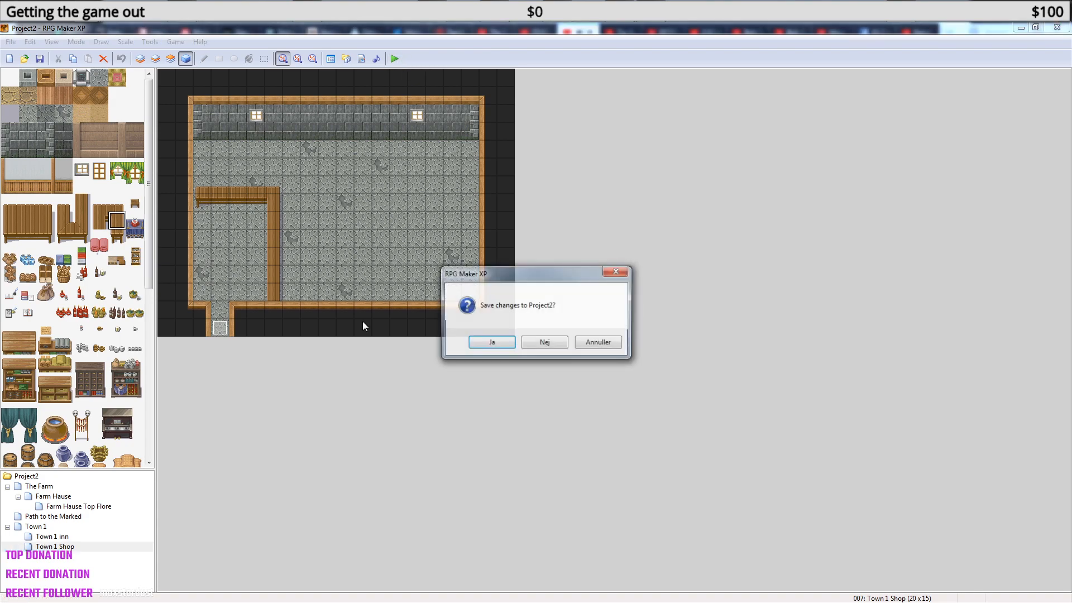
click(477, 343)
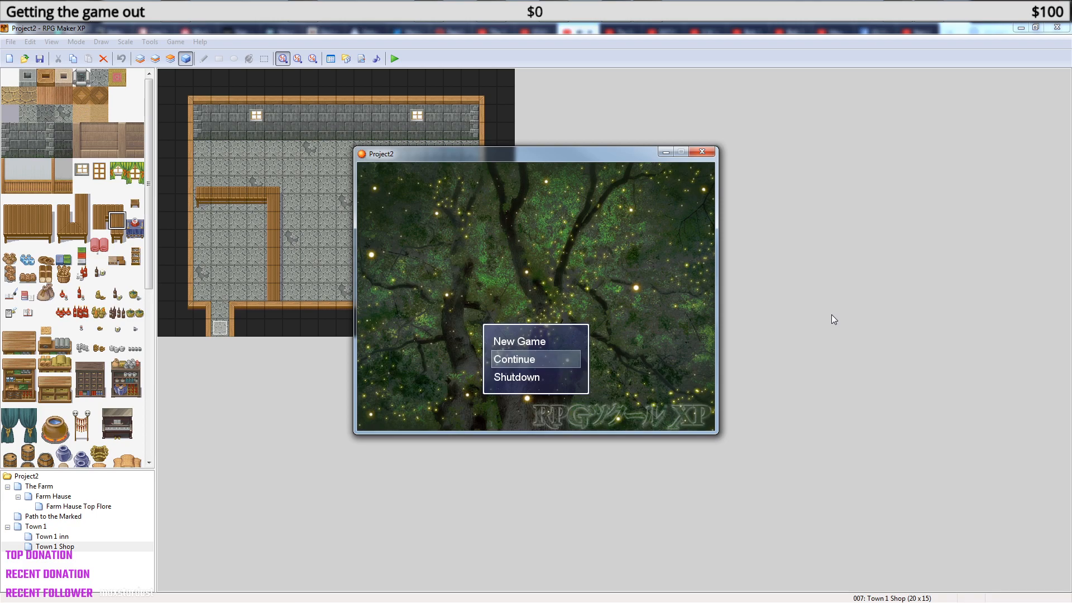
key(Return)
key(Return)
- Walk the character through the inn and out of its exit into the town
key(Down)
key(Left)
key(Down)
key(Down)
key(Right)
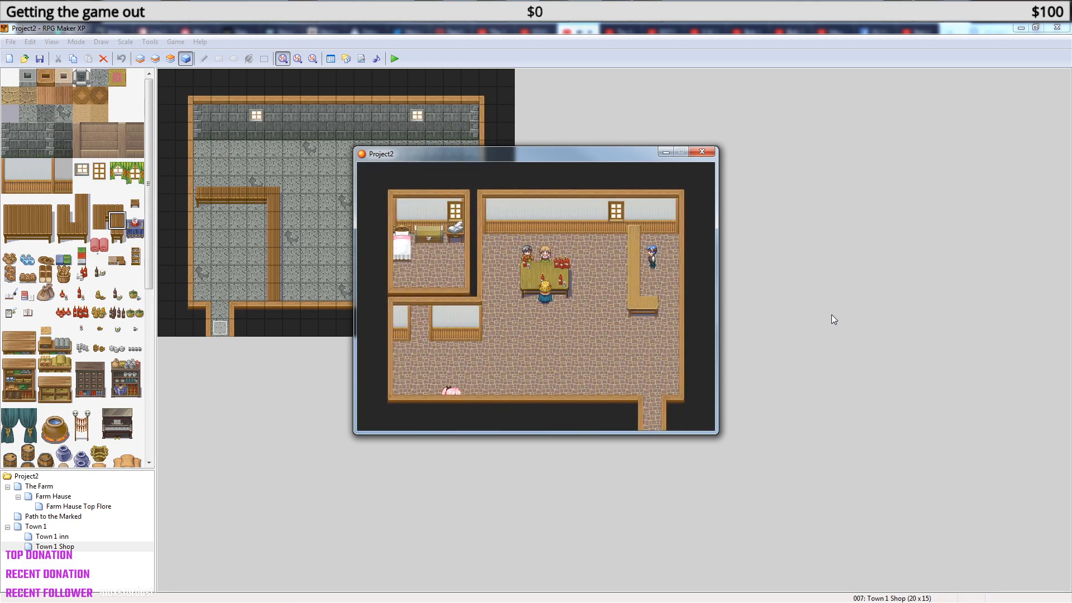
key(Down)
key(Down)
key(Right)
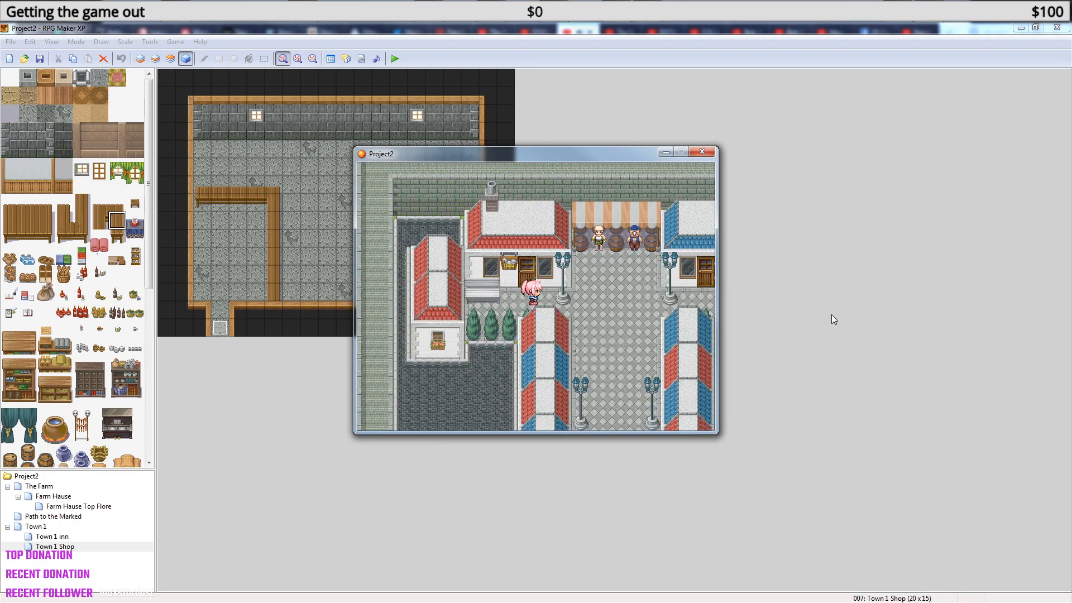
- Walk across the town square and enter the blue-roofed building's door to test the transfer into the shop
key(Down)
key(Right)
key(Right)
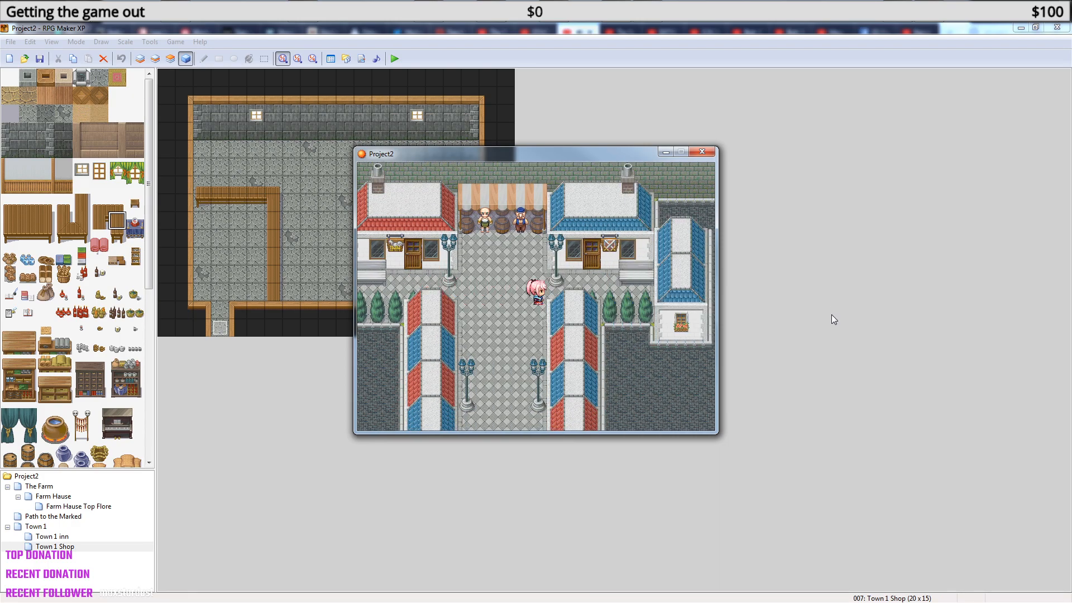
key(Up)
key(Up)
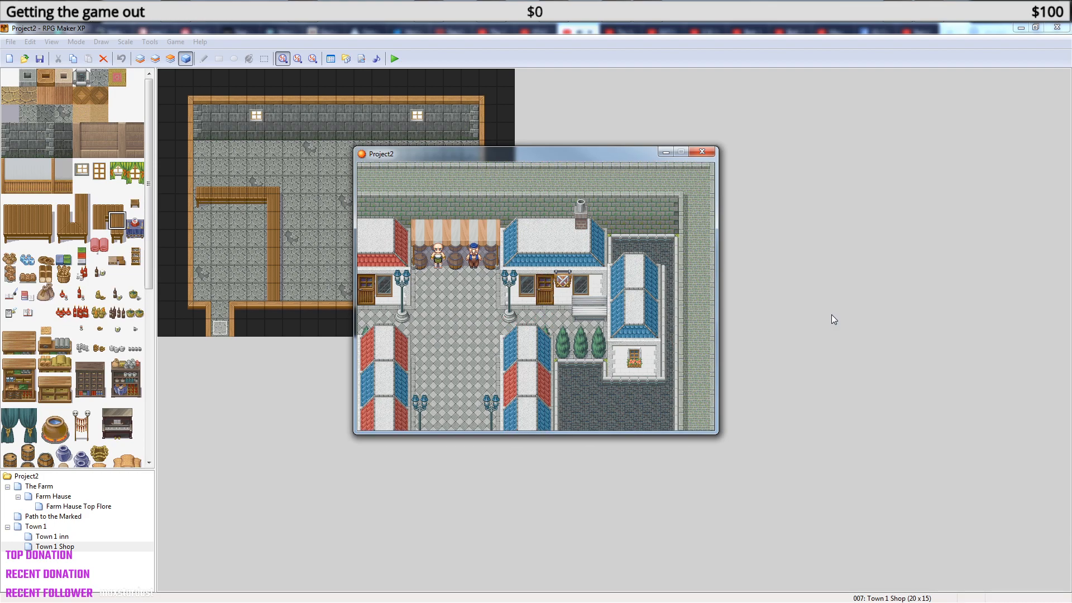
key(Up)
key(Right)
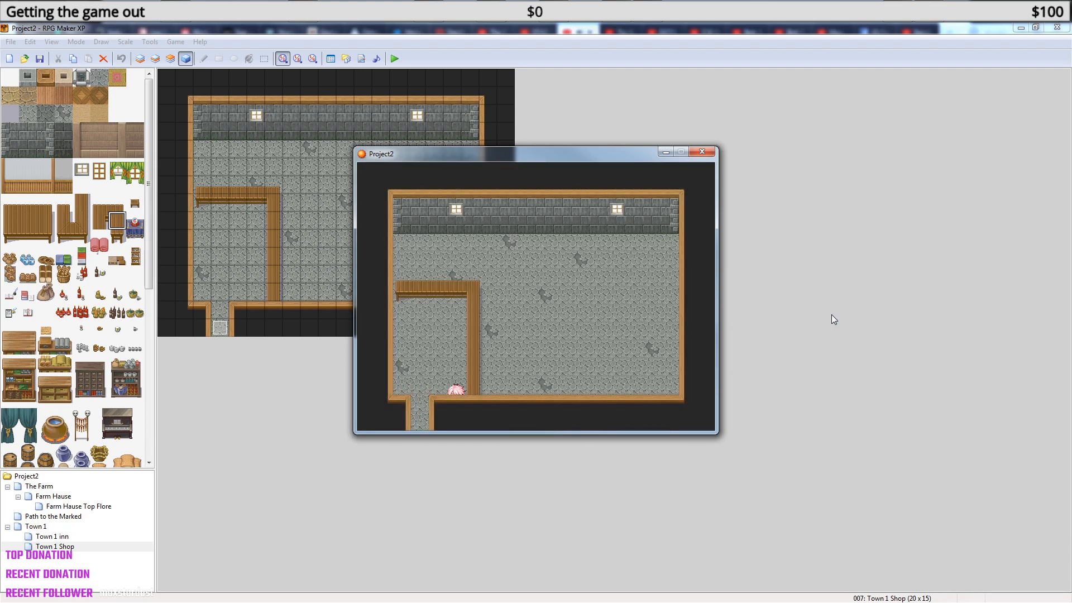
- Walk the character around the shop area enclosed by the counter to test movement against it
key(Left)
key(Up)
key(Down)
key(Right)
key(Left)
key(Up)
key(Left)
- Open the save screen from the in-game menu, leave it, and end the playtest
key(Escape)
key(Down)
key(Down)
key(Down)
key(Down)
key(Return)
key(Escape)
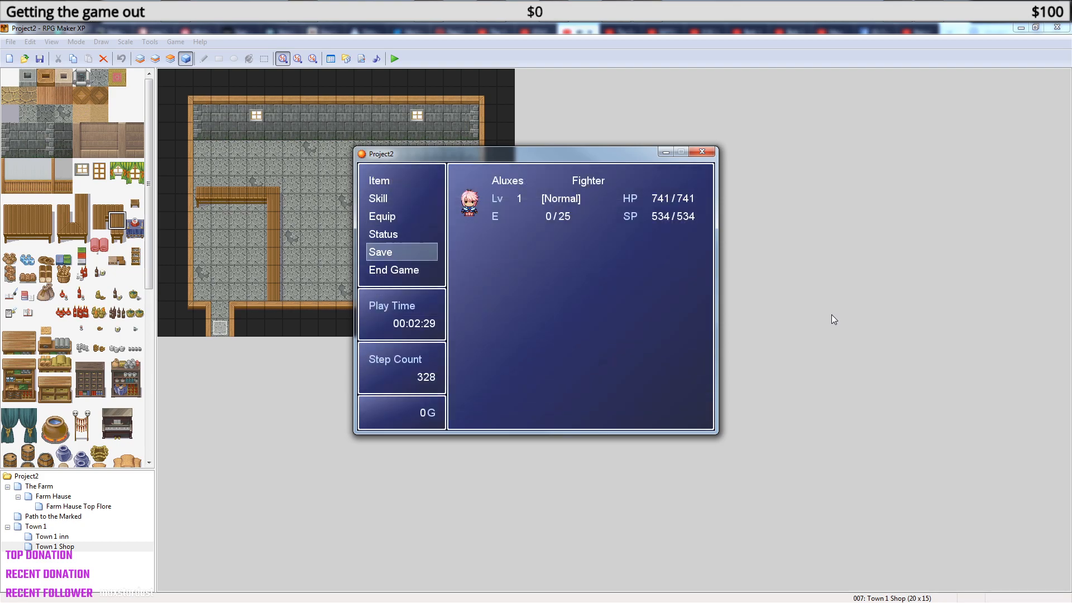
click(704, 154)
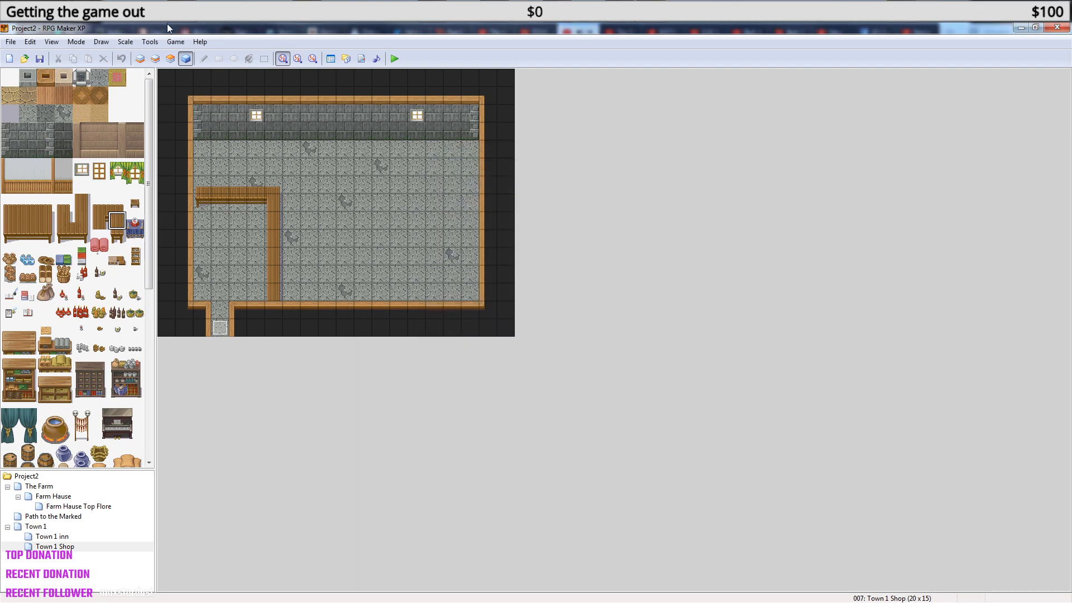
- On layer 2, extend the vertical wooden counter down over the bottom wall and finish it with the table-end tile
click(170, 59)
click(155, 58)
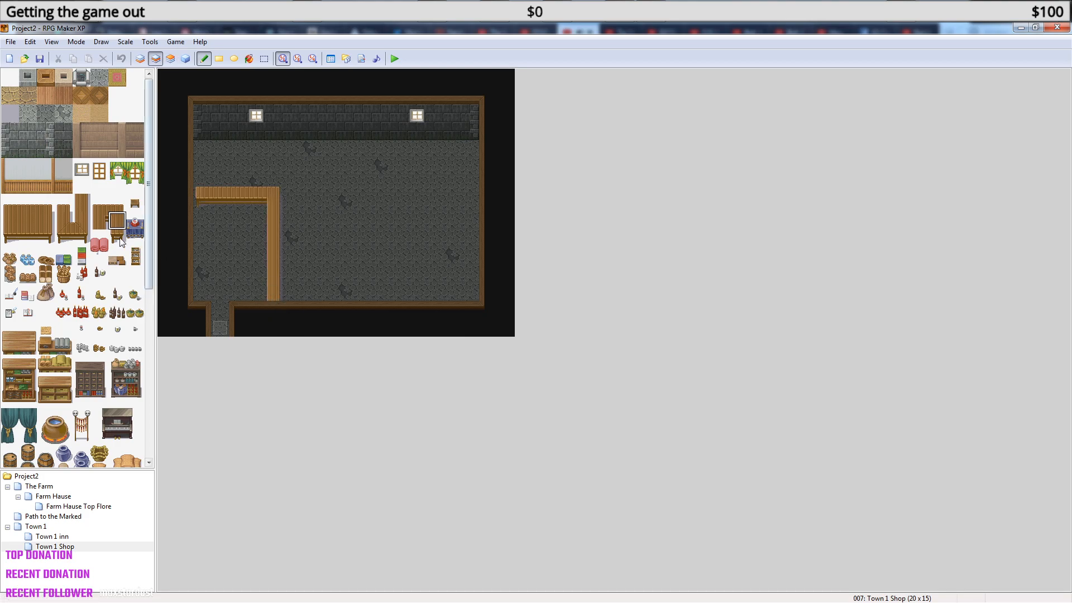
right_click(274, 301)
click(274, 310)
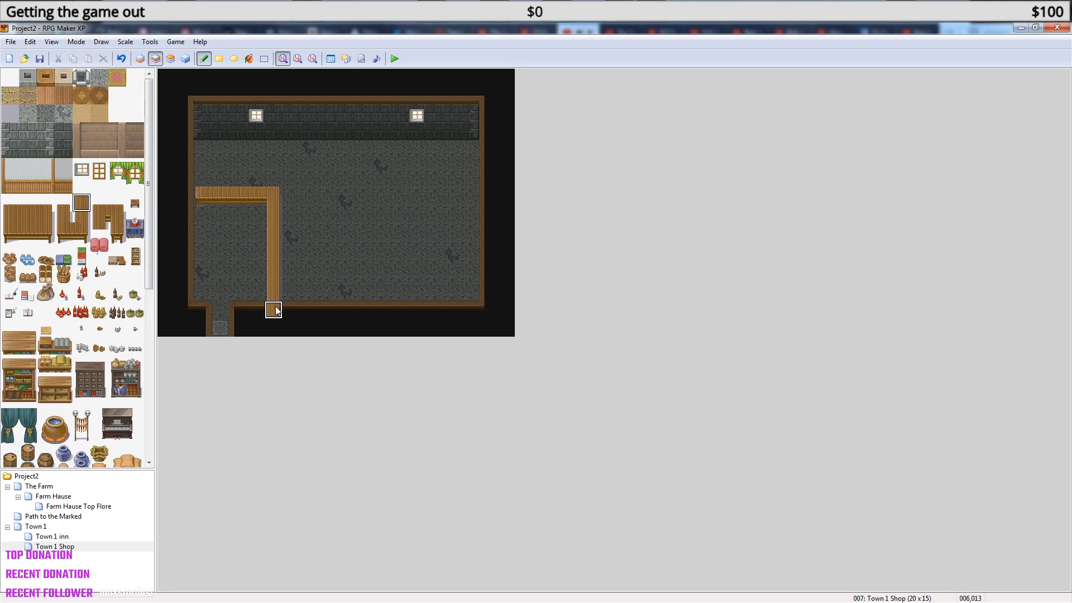
click(118, 238)
click(274, 329)
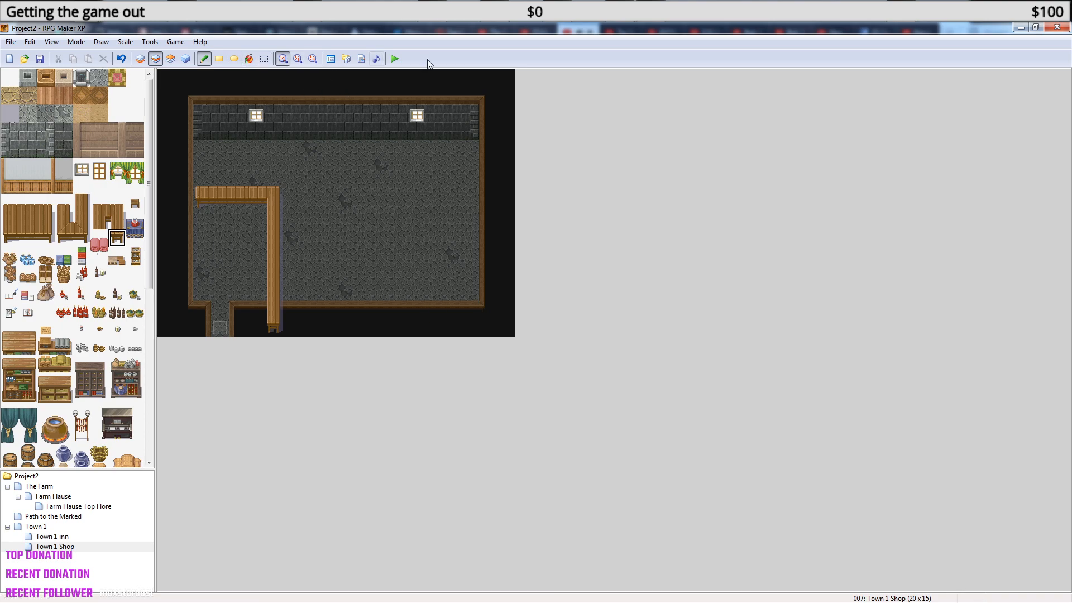
- Save the changes to Project2 and start a new game in a playtest
click(393, 60)
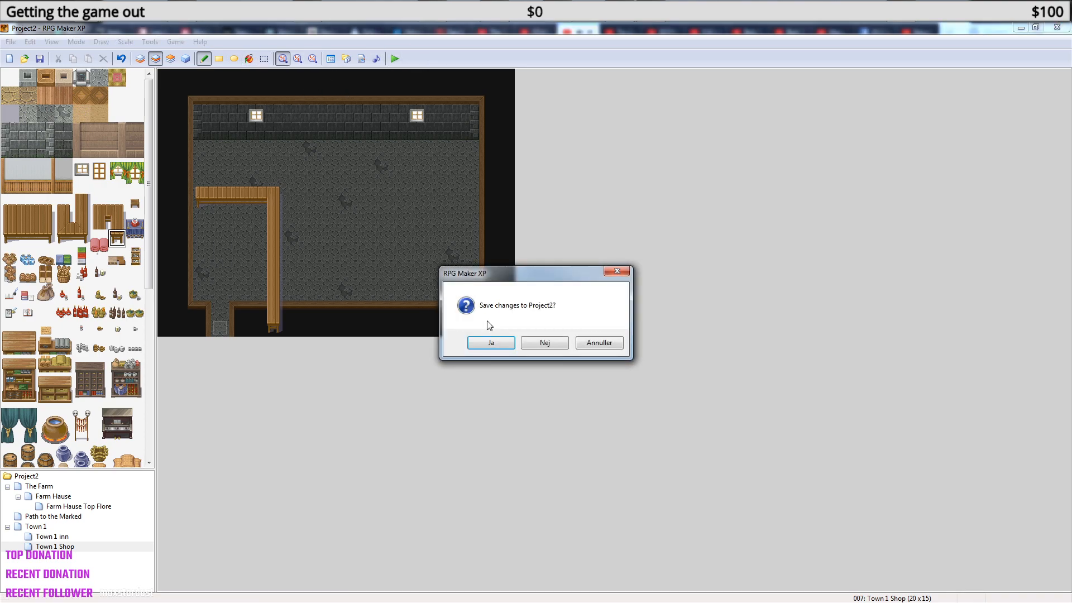
click(498, 344)
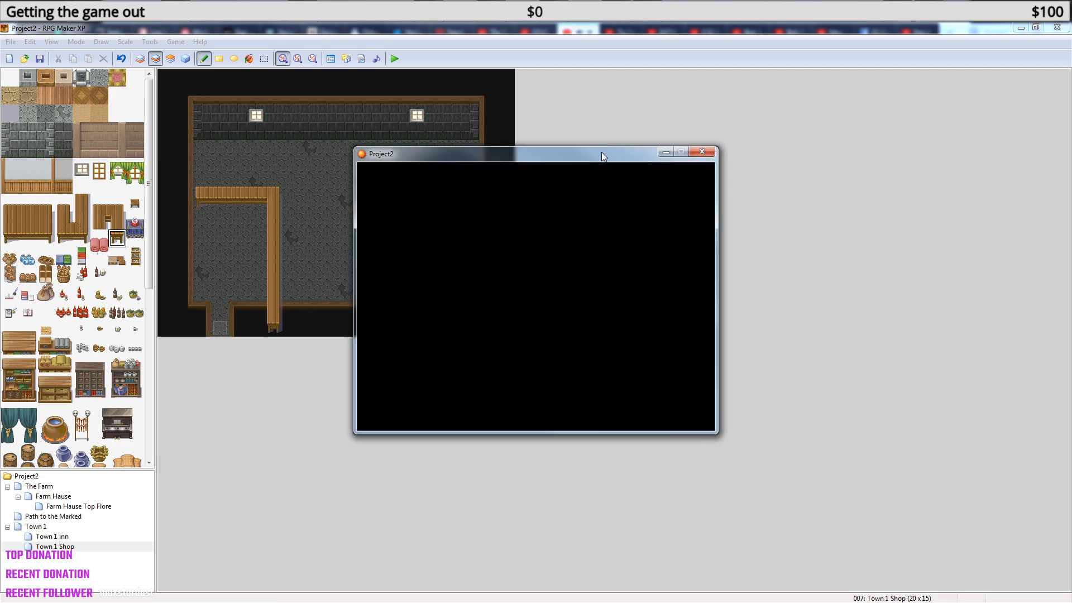
key(Return)
key(Return)
- Walk the character around the shop's counter to test where it can be crossed, and close the playtest
key(Down)
key(Down)
key(Down)
key(Right)
key(Up)
key(Up)
key(Up)
key(Up)
key(Up)
key(Up)
key(Left)
key(Left)
key(Left)
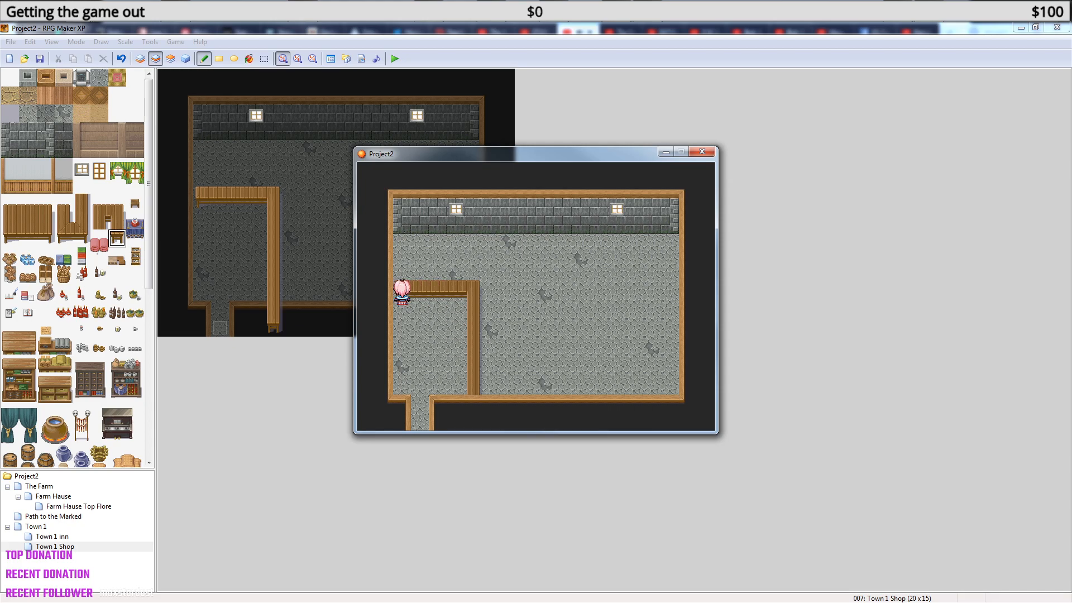
key(Right)
key(Right)
key(Right)
key(Down)
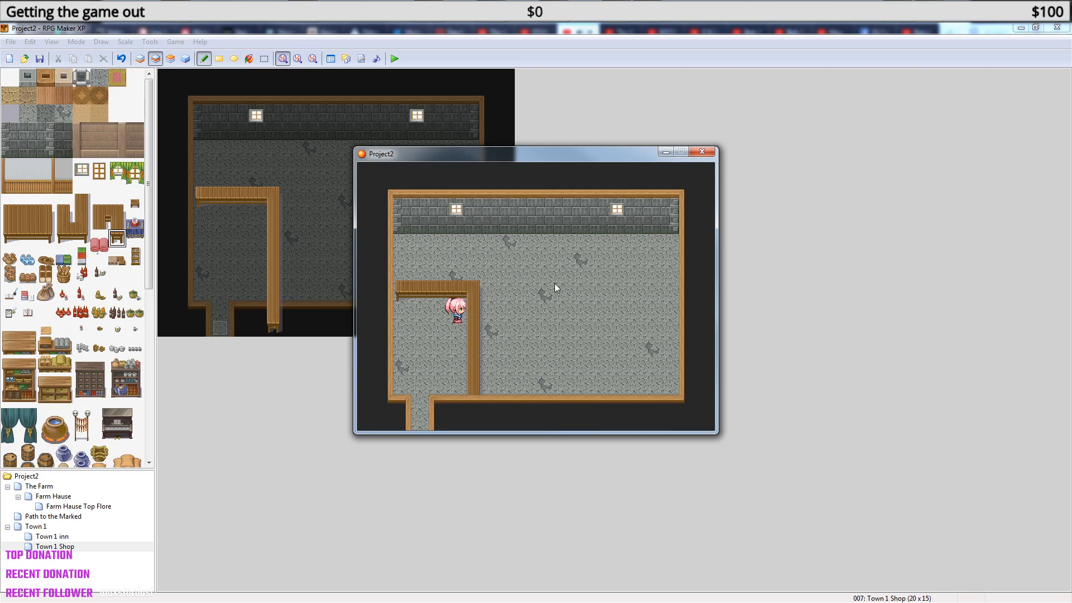
click(701, 156)
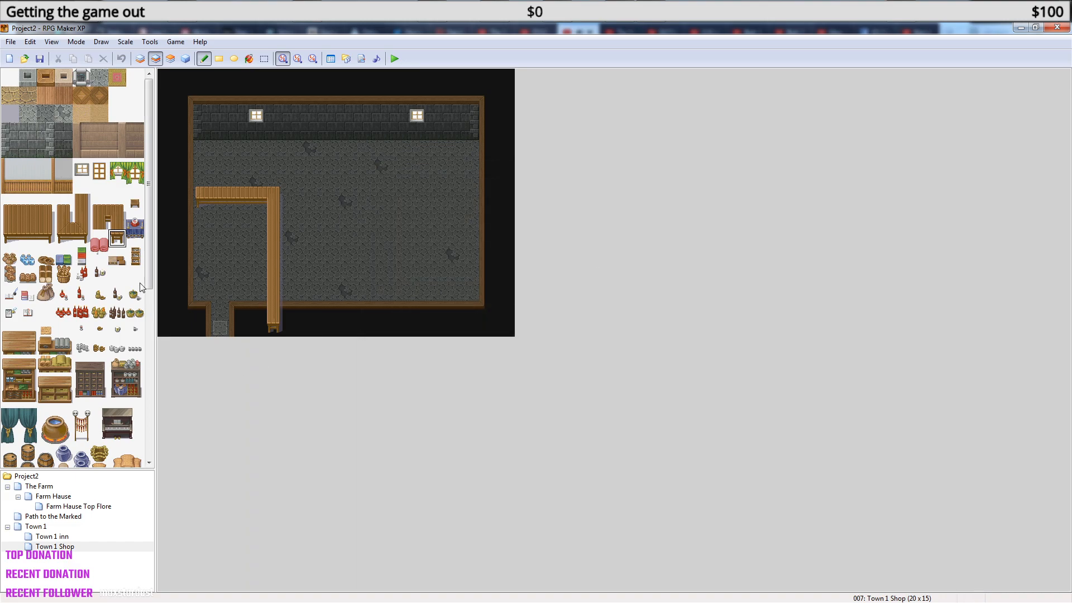
- On layer 3, fill the whole length of the back wall with a row of silver armor stands
mouse_move(149, 262)
mouse_down()
mouse_move(141, 440)
mouse_move(148, 272)
mouse_up()
drag(152, 260, 144, 438)
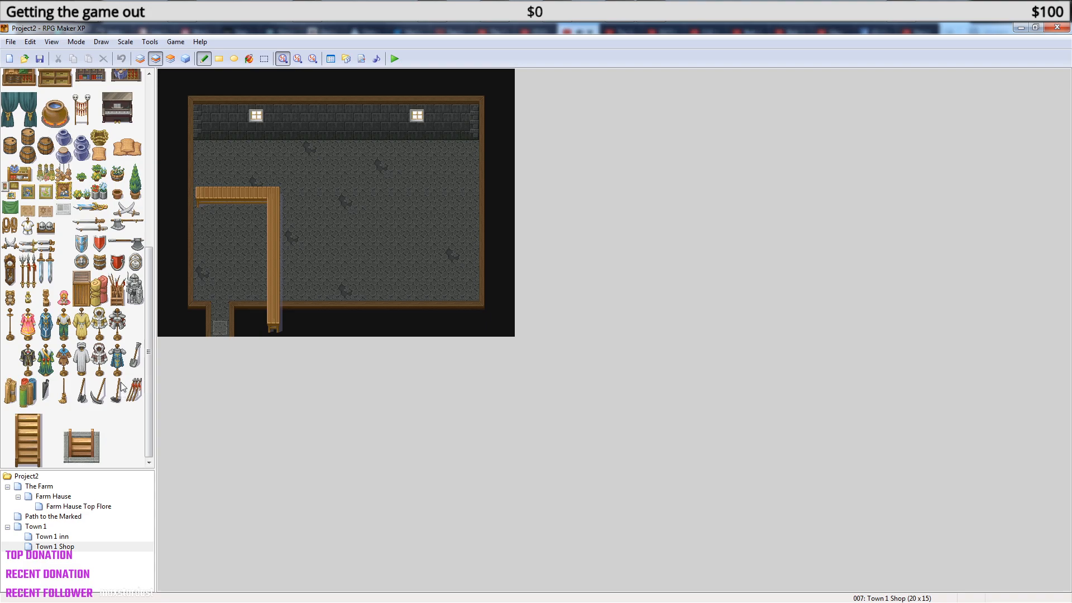
click(117, 322)
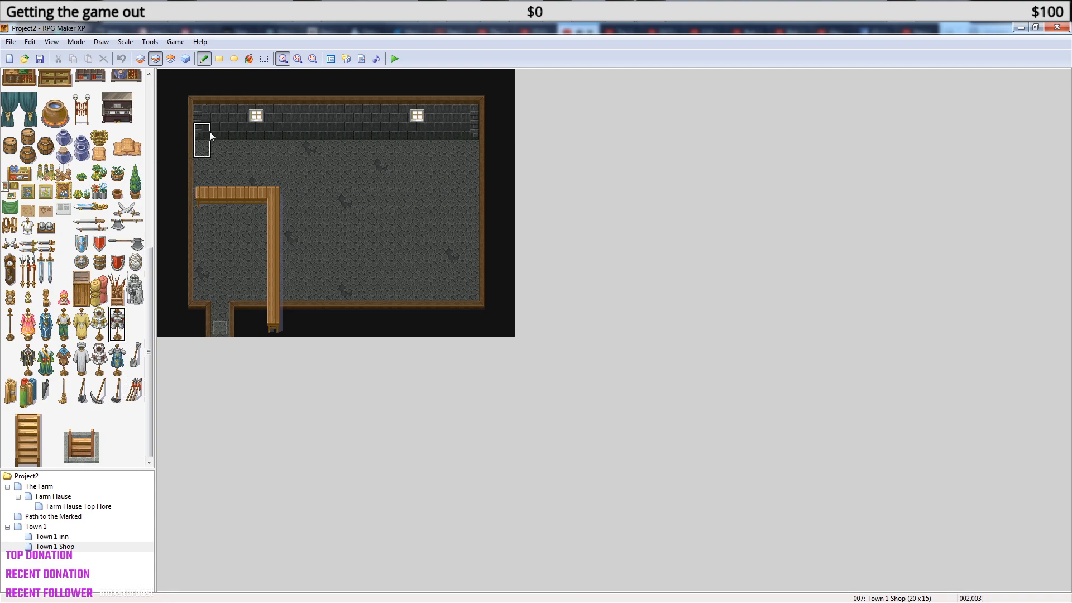
click(170, 59)
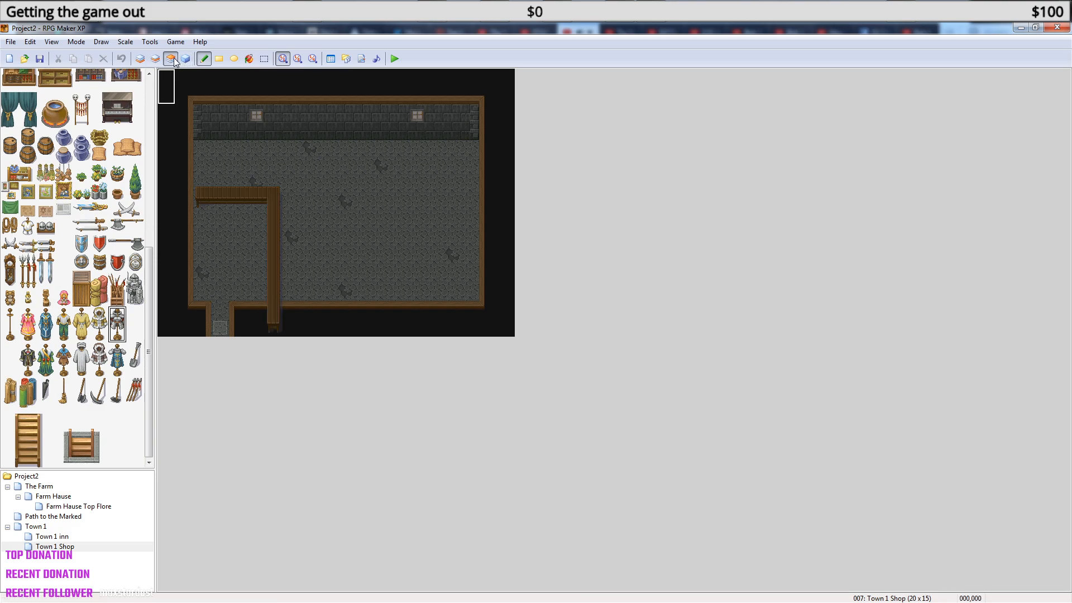
click(203, 136)
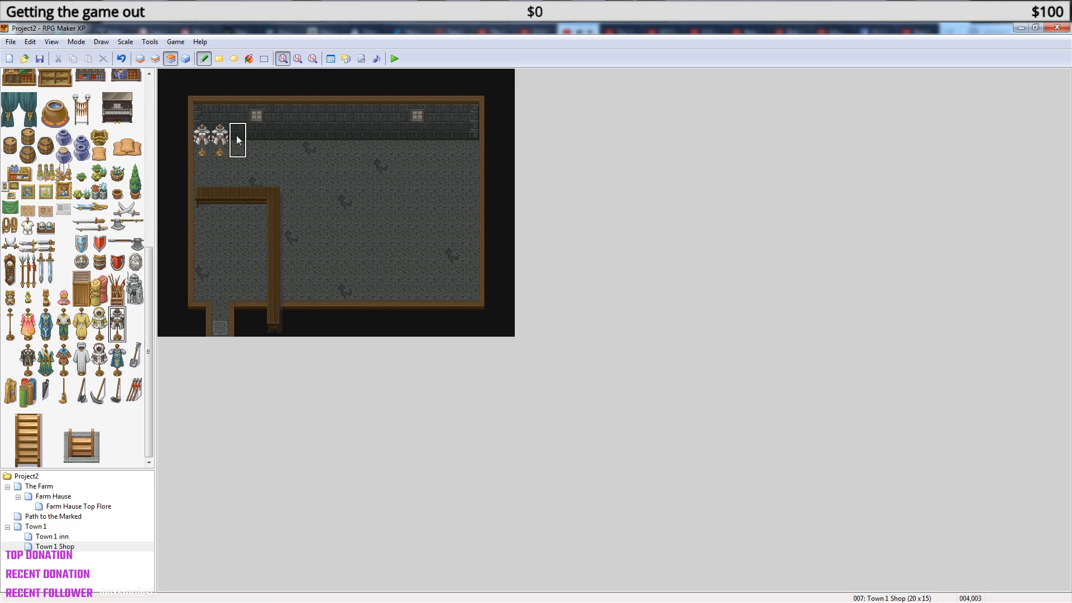
drag(286, 132, 472, 140)
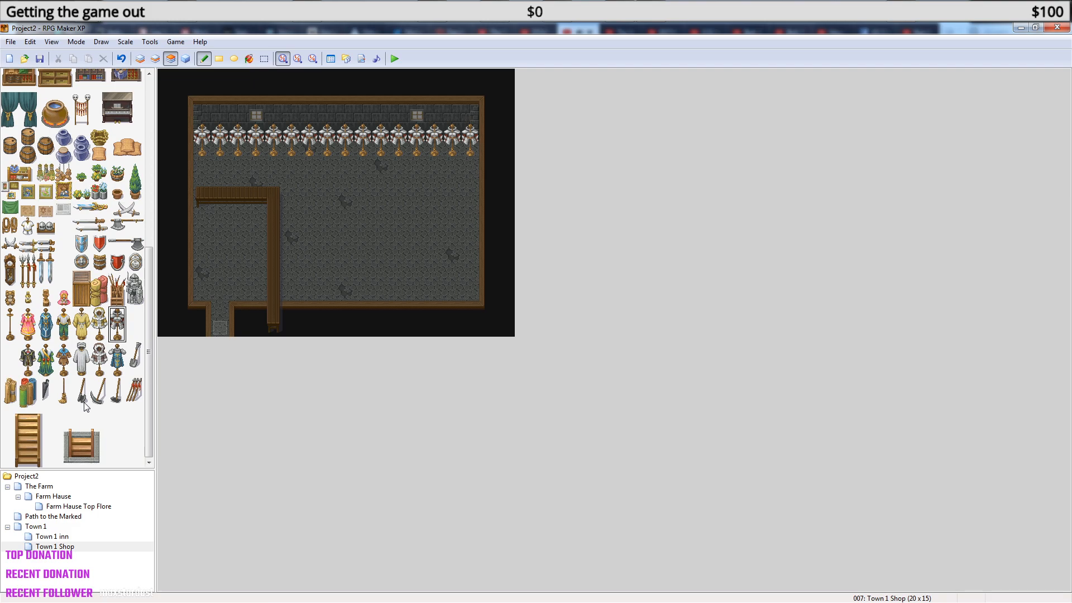
- Undo the full row of armor stands along the back wall
key(ctrl+z)
key(ctrl+z)
key(ctrl+z)
key(ctrl+z)
key(ctrl+z)
key(ctrl+z)
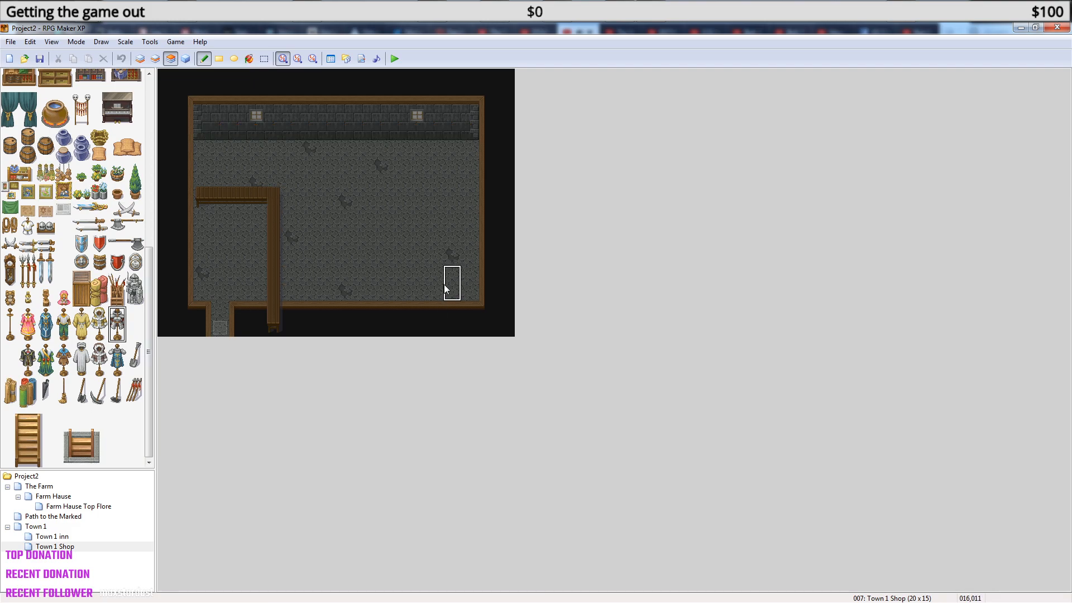
- Place three silver armor stands along the left part of the back wall, leaving one empty tile between them
click(467, 278)
key(ctrl+z)
click(237, 139)
click(278, 139)
- Lean the long-handled fork and the scythe against the back wall, directly right of the armor stands
click(86, 389)
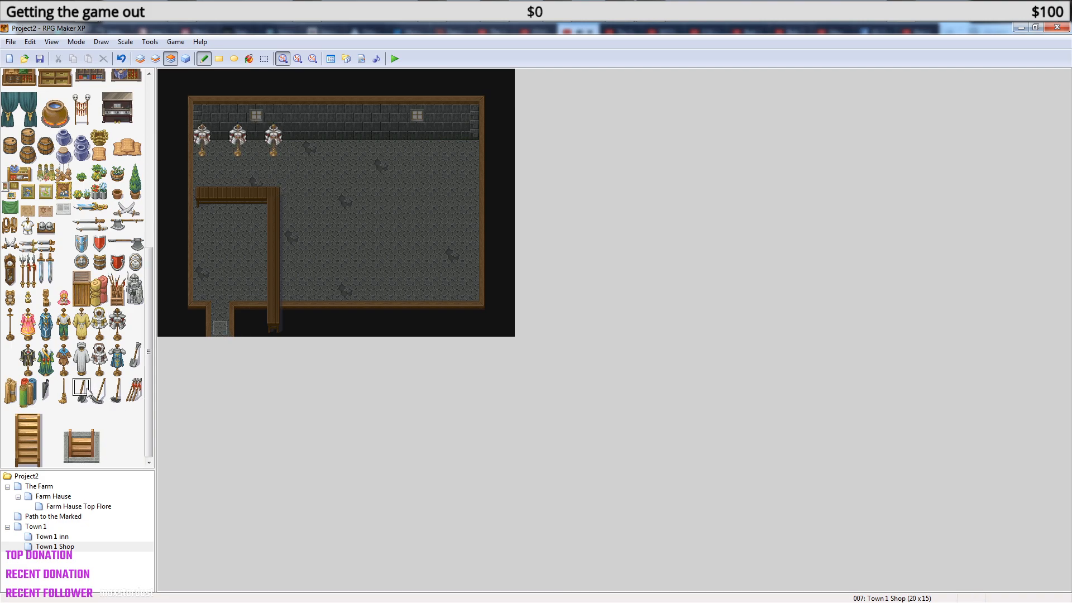
click(297, 134)
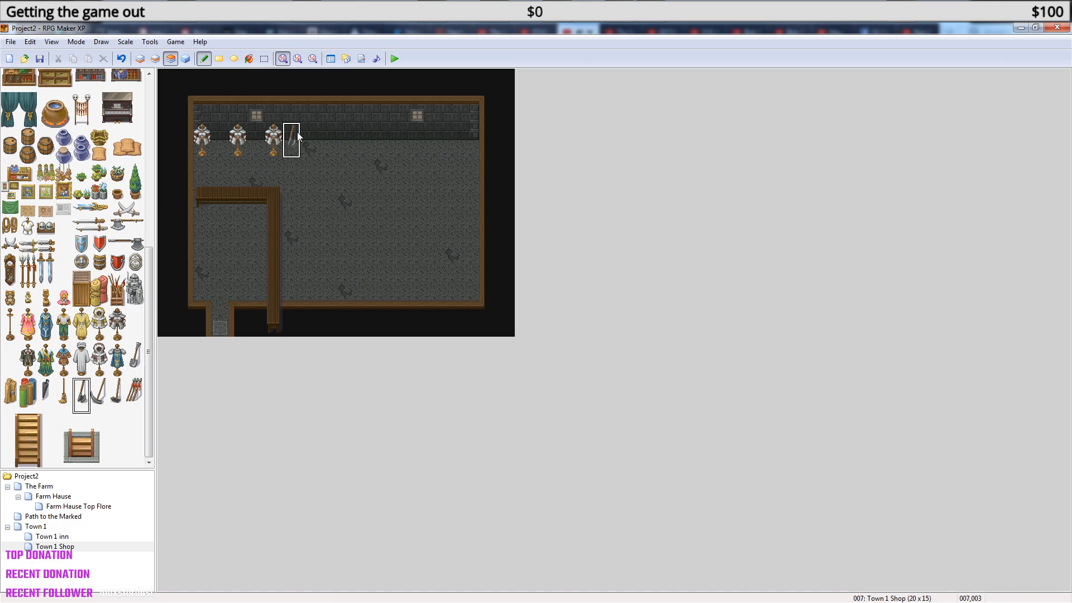
click(99, 394)
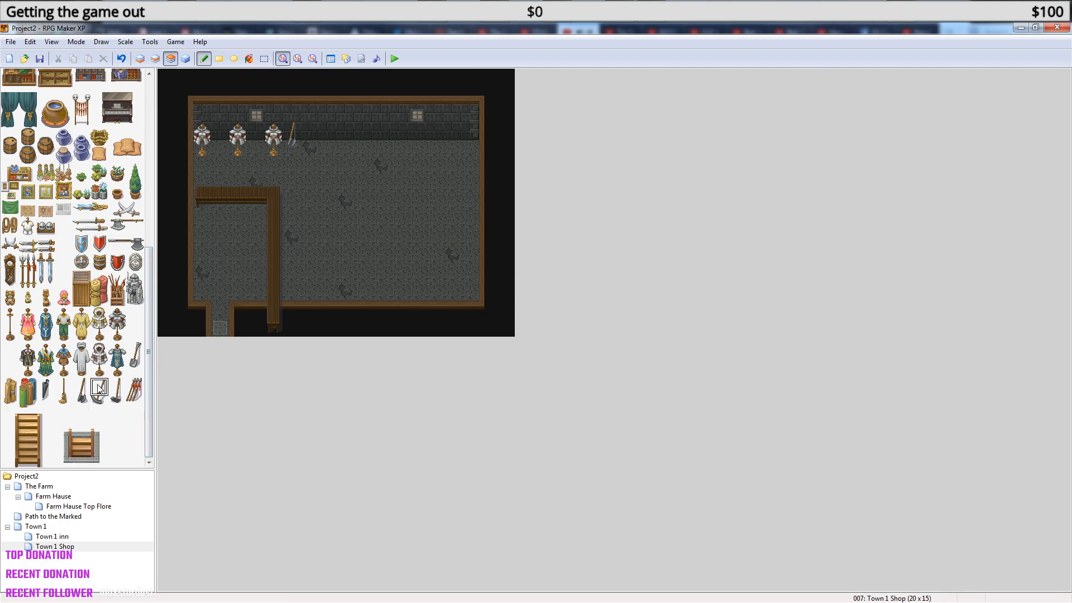
click(309, 135)
- Place two red-tipped spear bundles side by side against the back wall, below and right of the right window
click(135, 394)
click(434, 132)
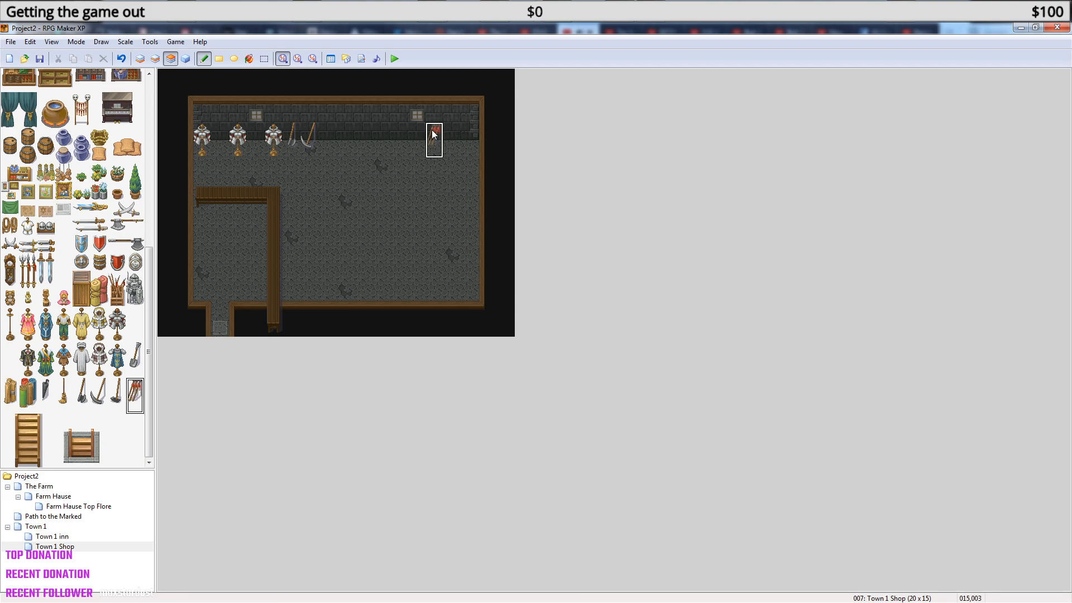
click(453, 134)
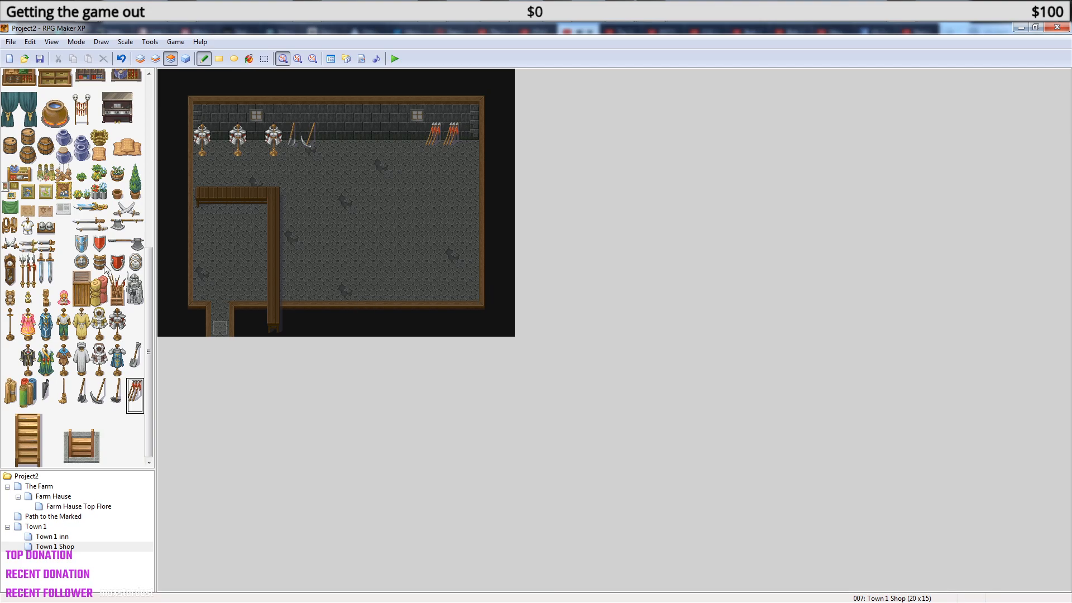
- Hang the horizontal battle axe and the pair of horizontal swords on the back wall, left of the right window
drag(117, 243, 139, 246)
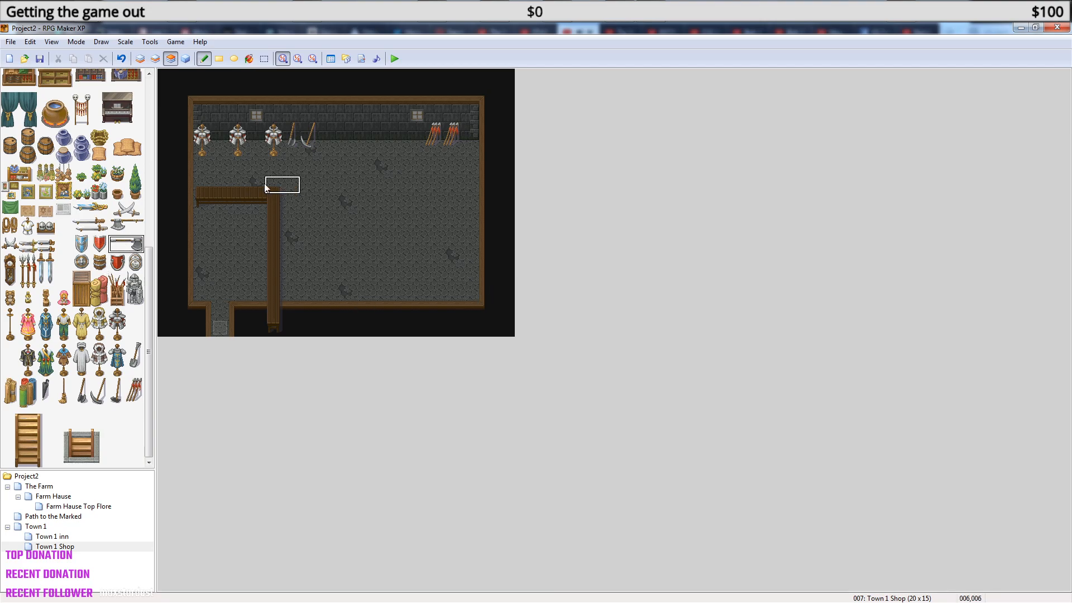
click(340, 116)
drag(120, 210, 98, 225)
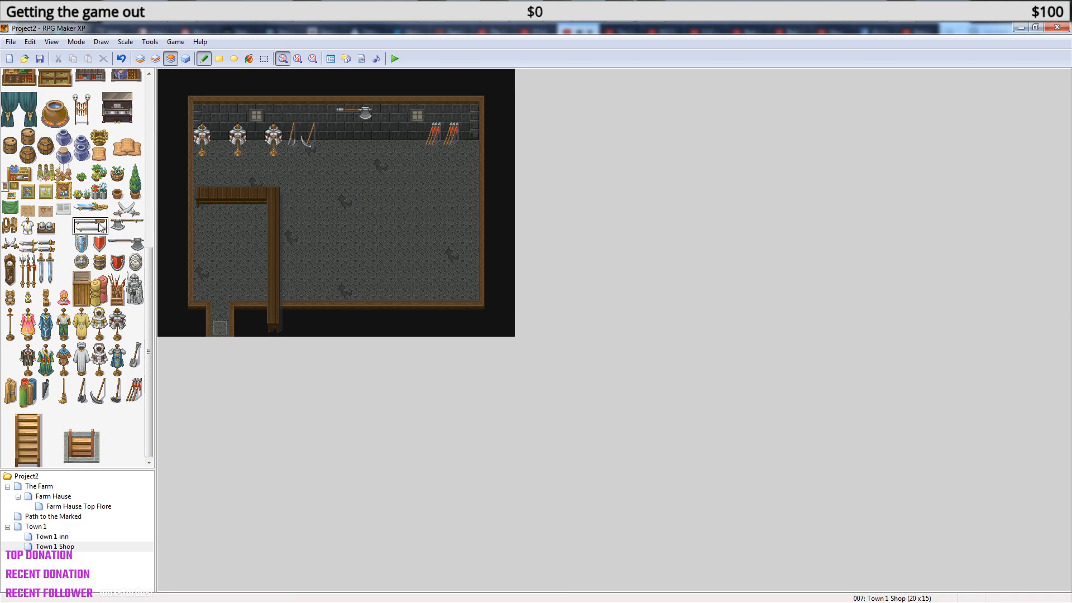
click(384, 114)
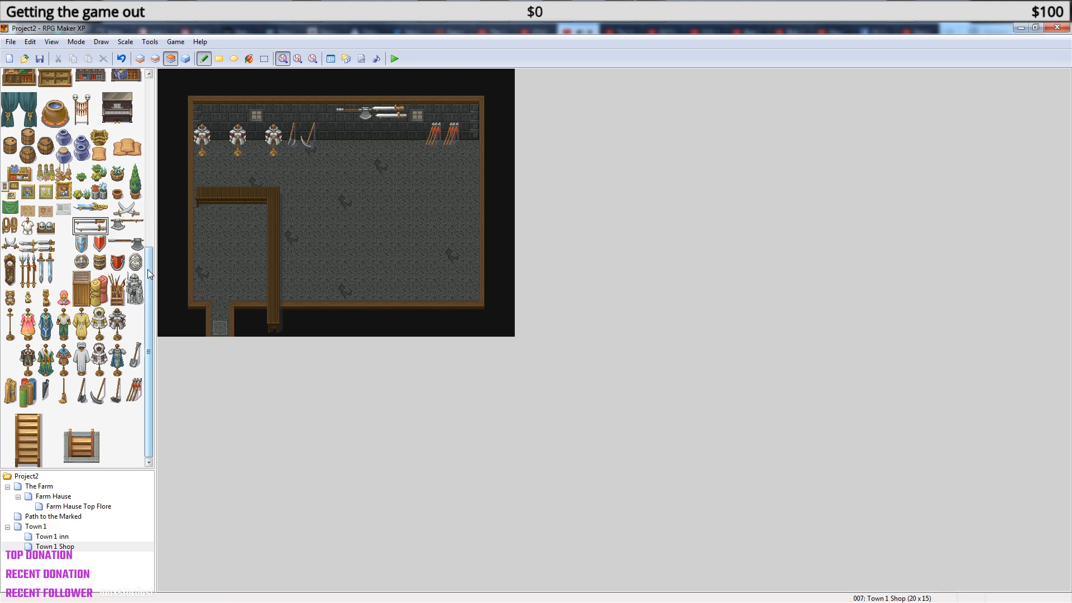
- On layer 2, place six small wooden tables on the shop floor in two columns of three
drag(151, 284, 152, 219)
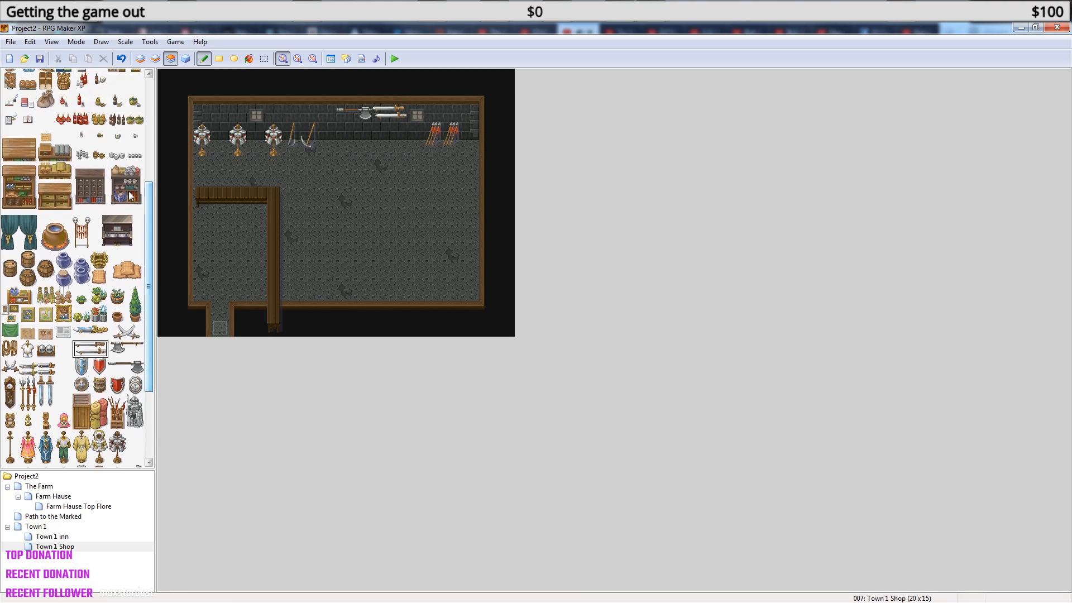
click(11, 150)
drag(11, 150, 28, 136)
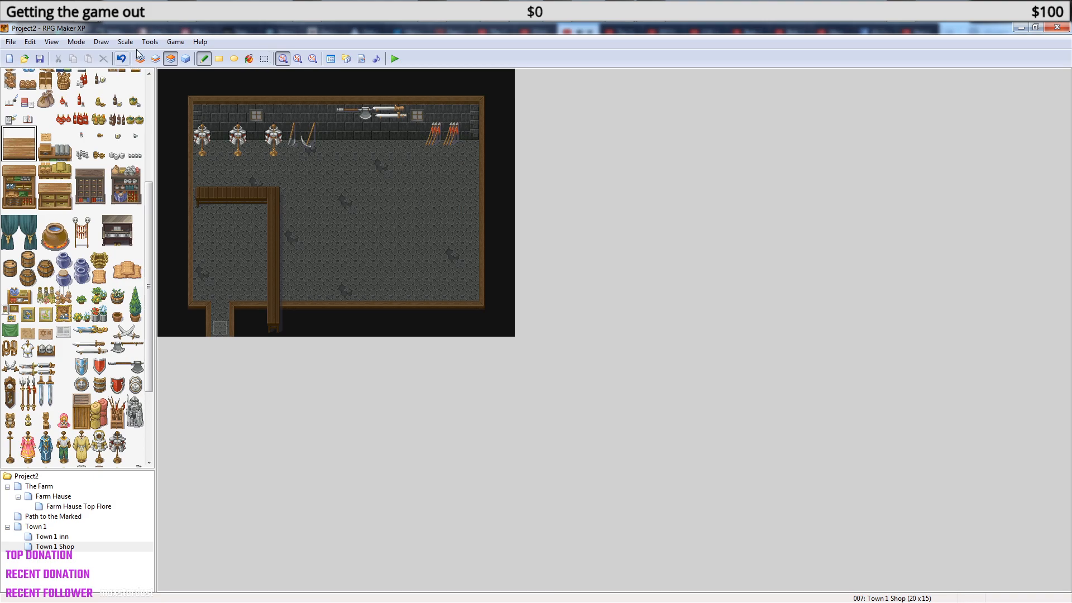
click(156, 58)
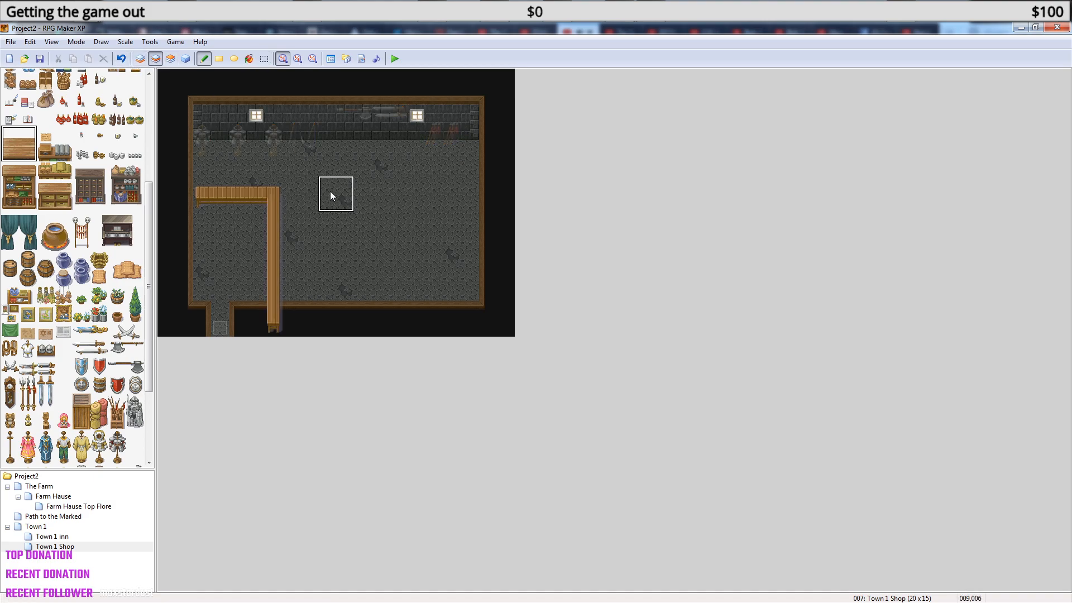
click(332, 201)
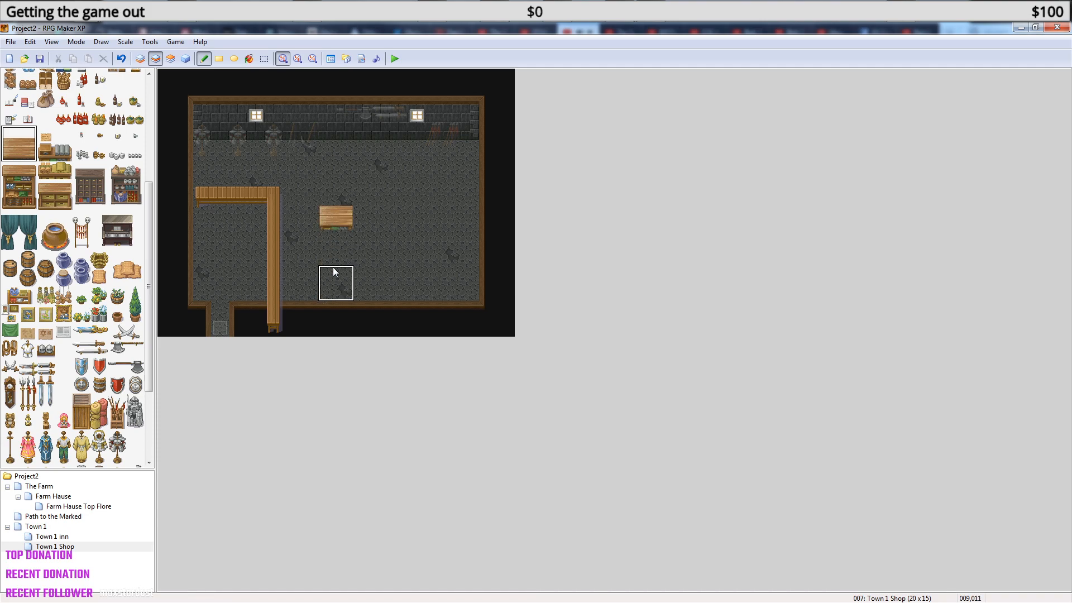
click(335, 246)
click(336, 279)
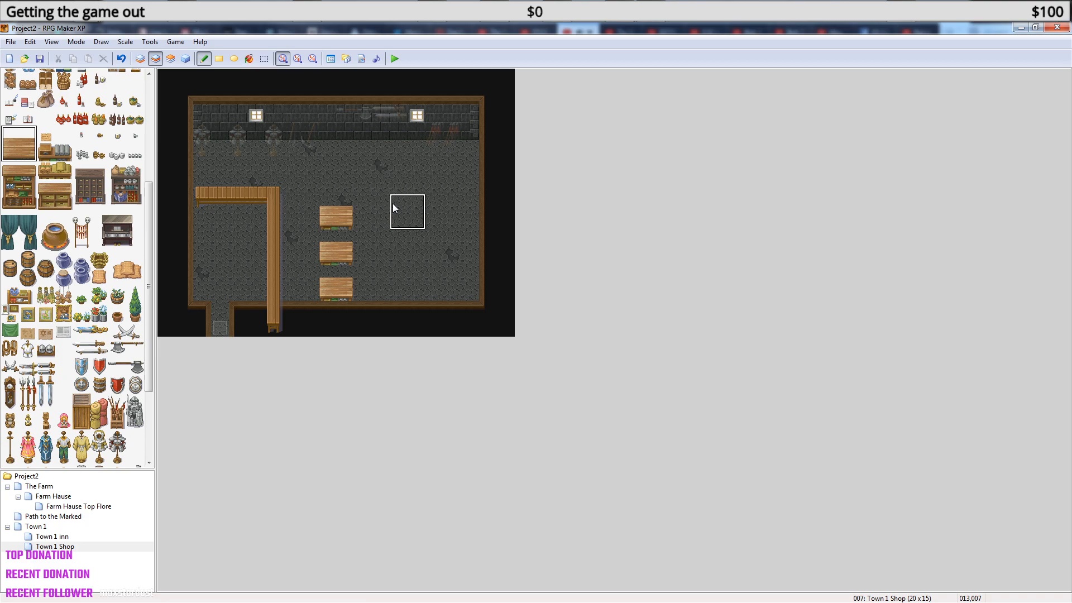
click(401, 239)
click(404, 271)
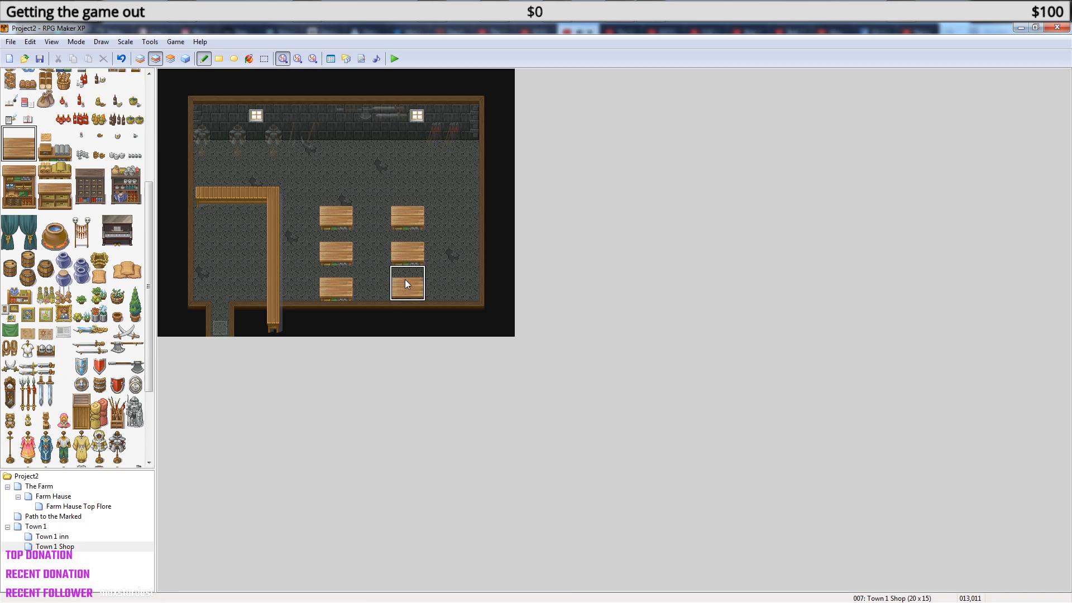
- On layer 3, hang the two upright blue swords on the back wall left of the axe, undoing a trial placement on a table
click(170, 58)
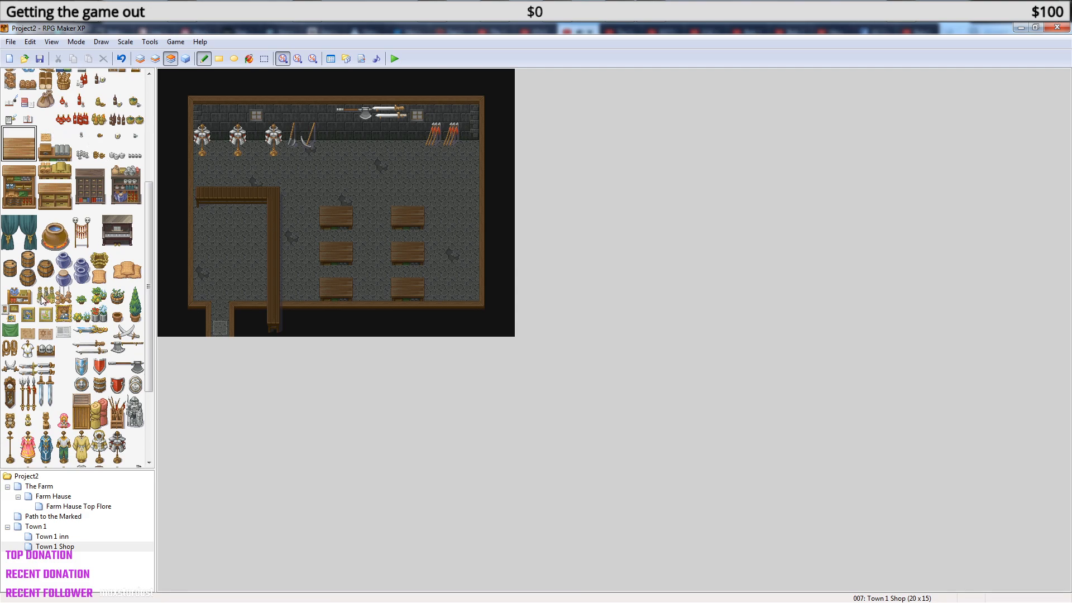
click(29, 369)
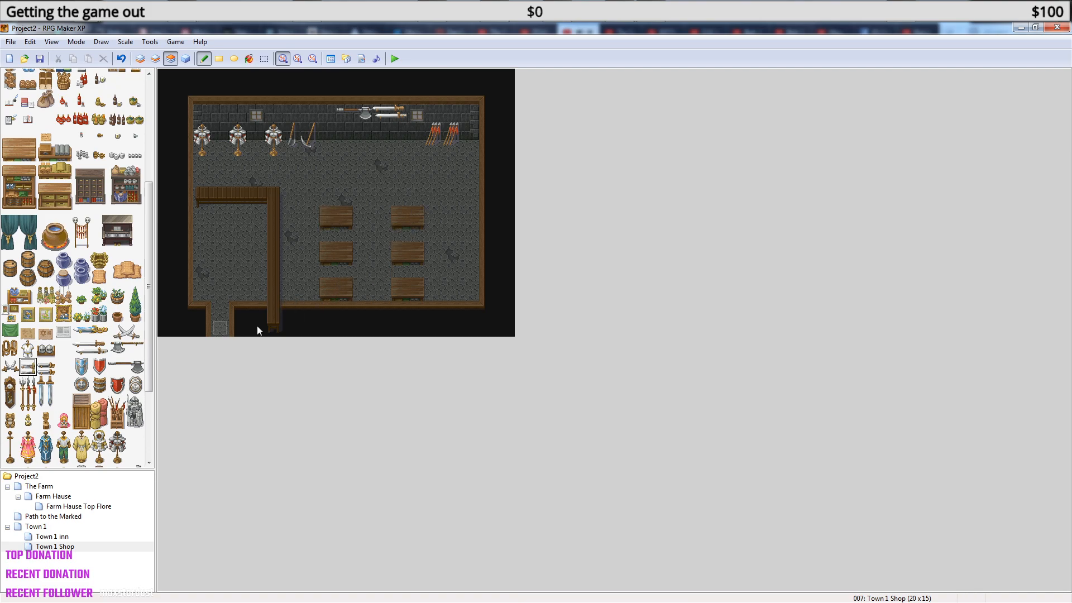
drag(45, 383, 46, 403)
click(341, 207)
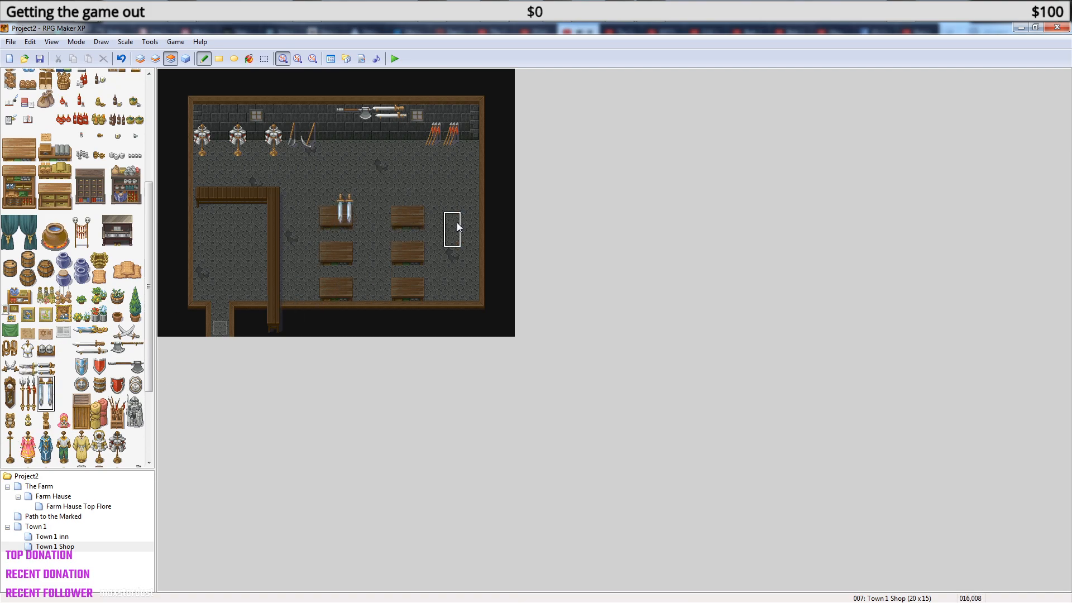
key(ctrl+z)
click(332, 115)
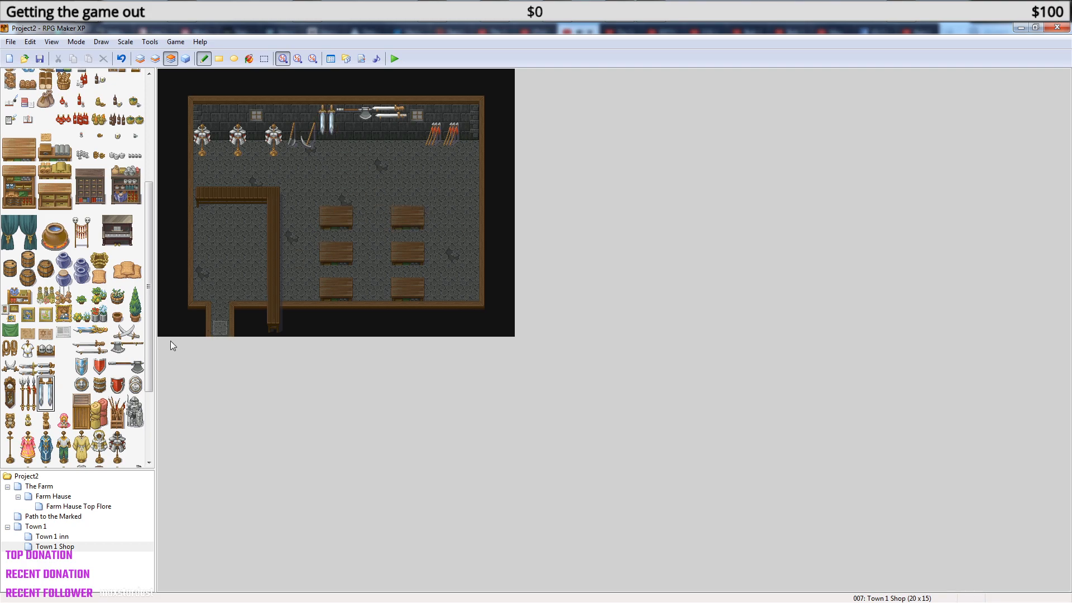
- Try the crossed sabers on a table, and erase all six tables from the shop floor on layer 2
click(14, 368)
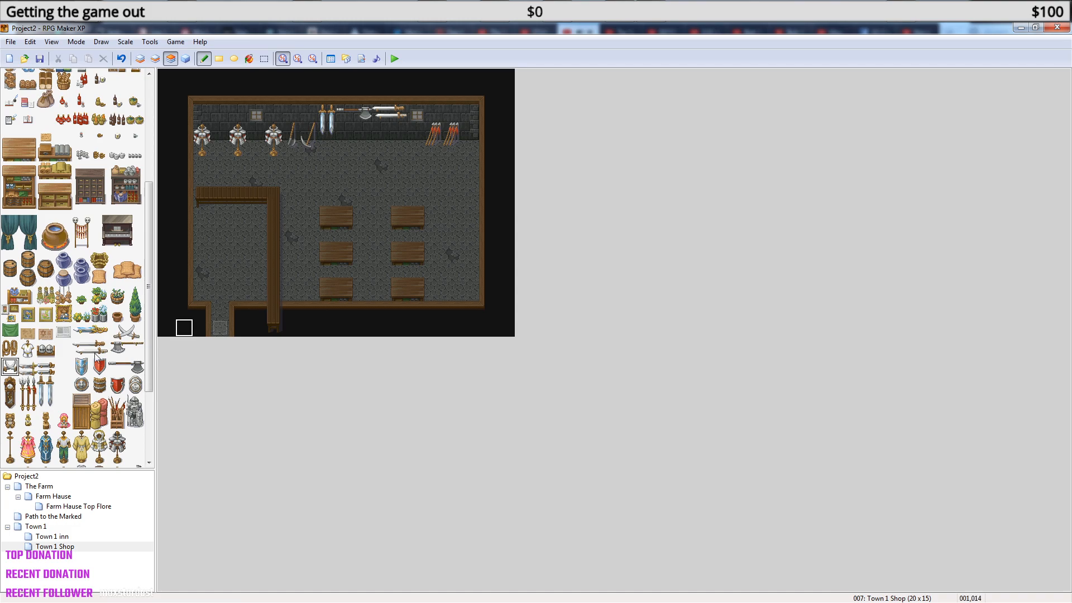
click(335, 220)
click(155, 58)
right_click(342, 190)
mouse_move(333, 200)
mouse_down()
mouse_move(437, 227)
mouse_move(342, 232)
mouse_move(421, 226)
mouse_move(338, 258)
mouse_move(411, 288)
mouse_up()
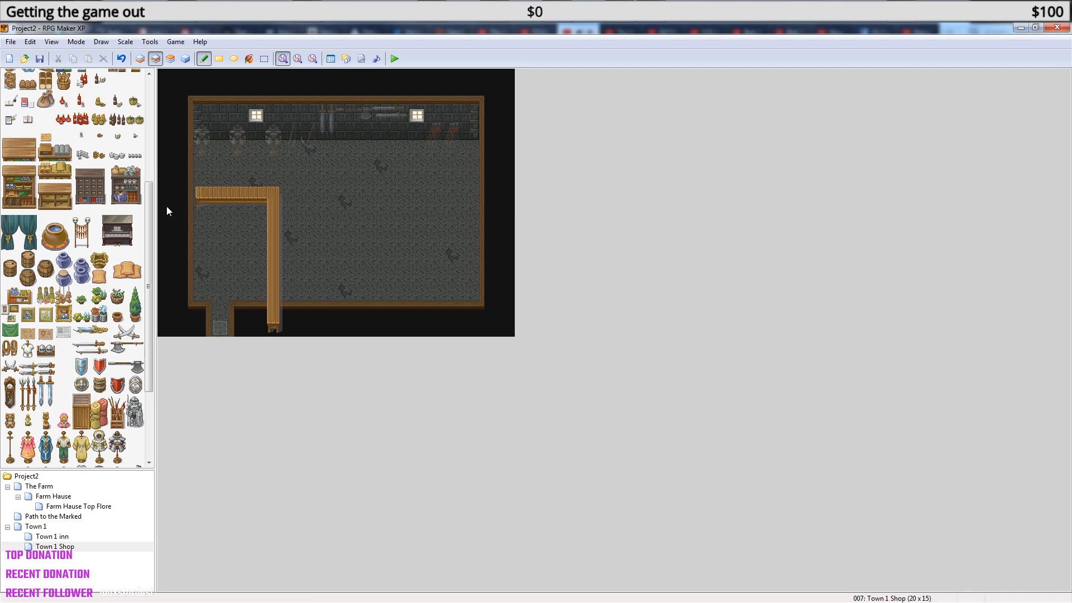
- Place four large wooden tables on layer 2 of the shop floor, arranged two by two to the right of the counter
drag(148, 294, 159, 207)
click(35, 212)
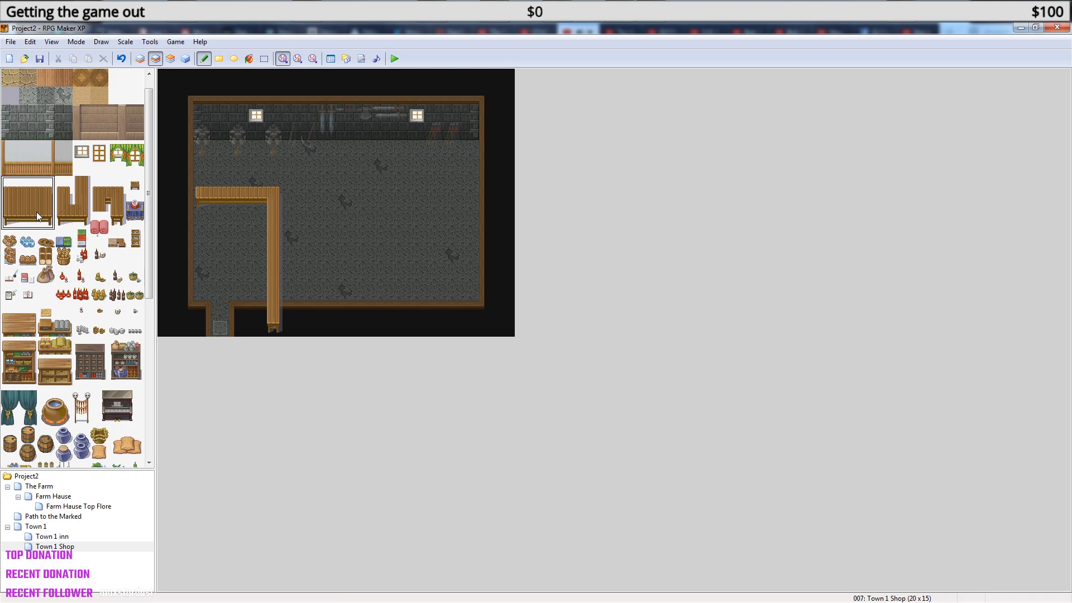
click(321, 190)
click(327, 254)
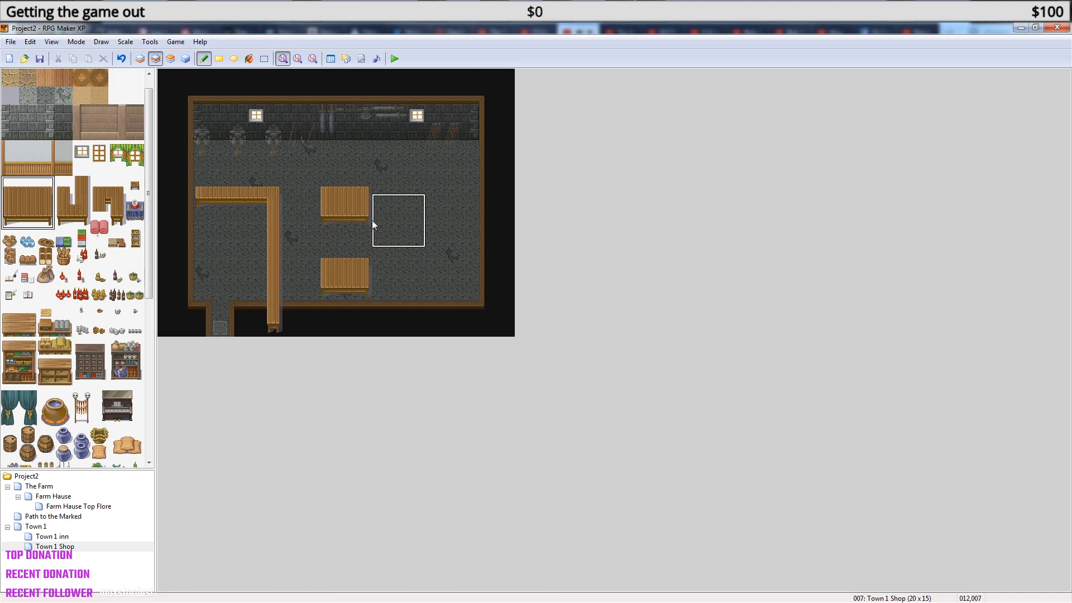
click(413, 189)
click(416, 250)
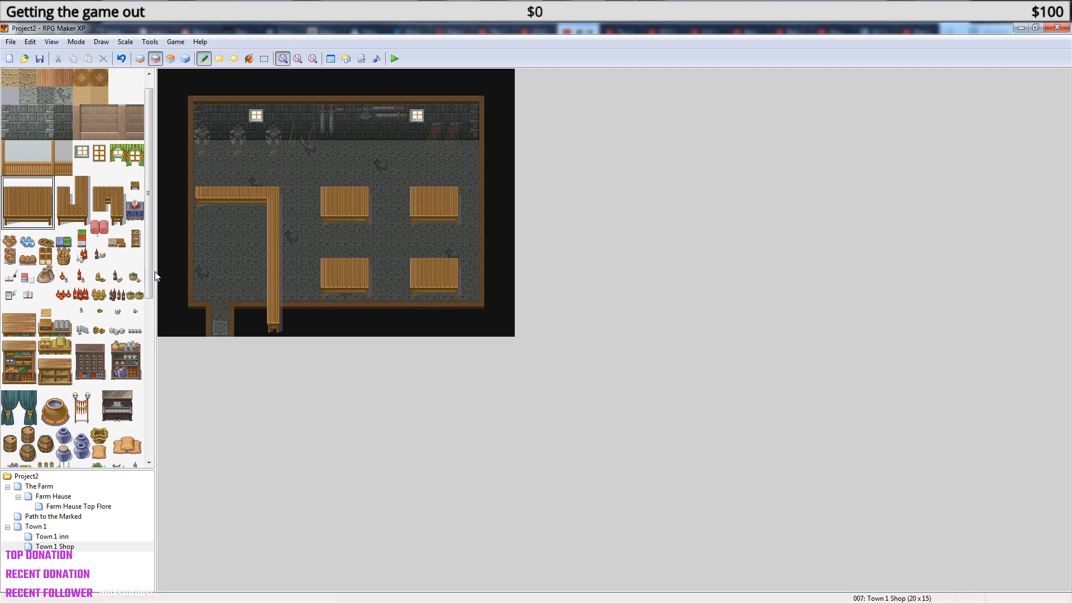
- On layer 3, lay a pair of small horizontal swords on each of the two upper tables, using a different pair for each
click(171, 58)
drag(152, 156, 150, 261)
click(27, 345)
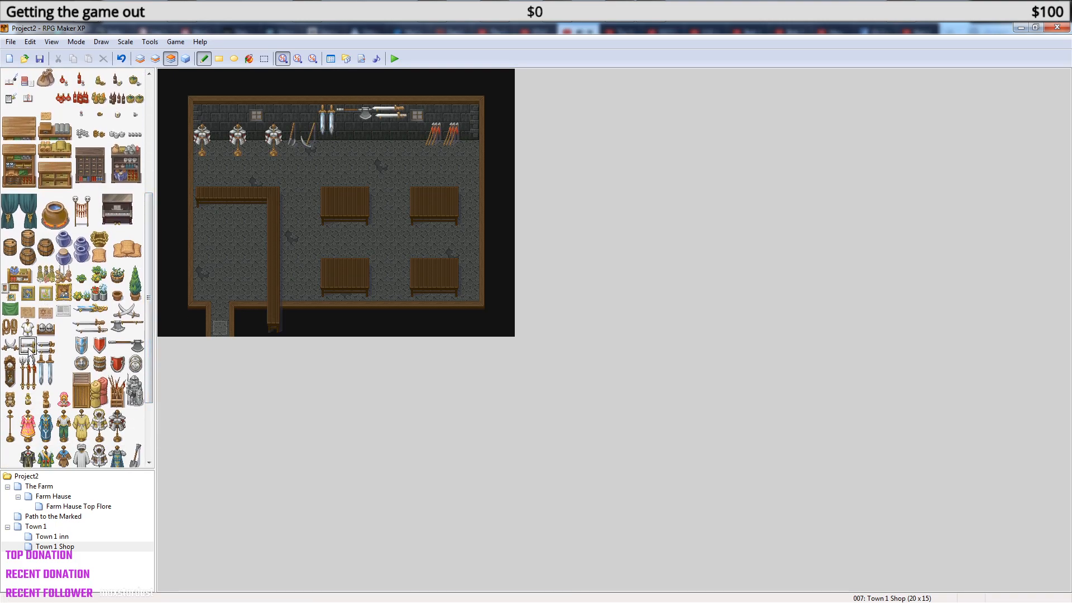
click(347, 198)
click(46, 346)
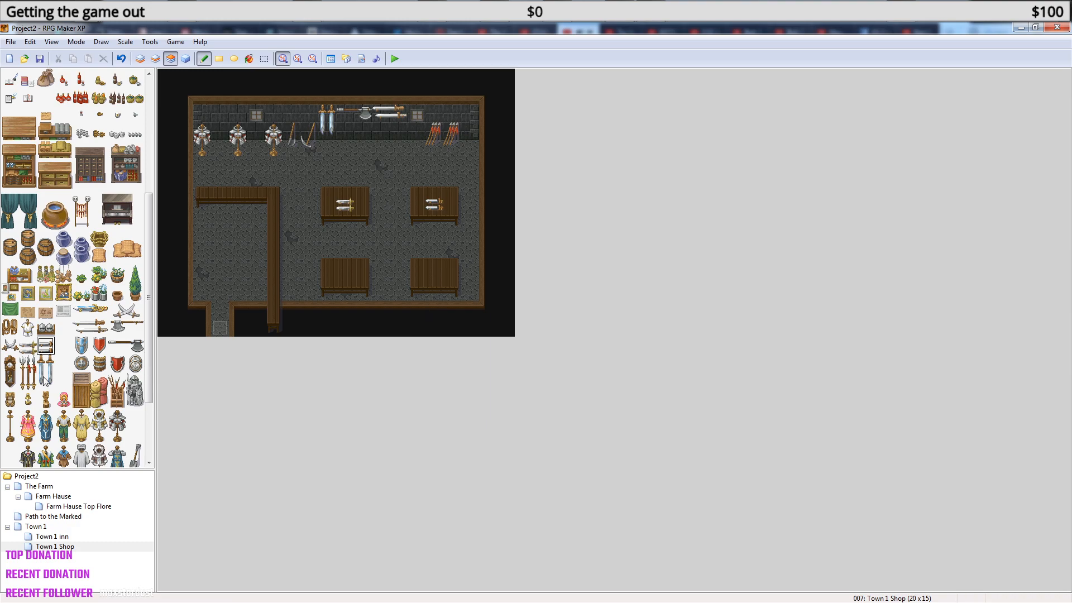
- Lay the small crossed sabers on the lower-left table
click(10, 346)
click(345, 274)
drag(134, 310, 117, 311)
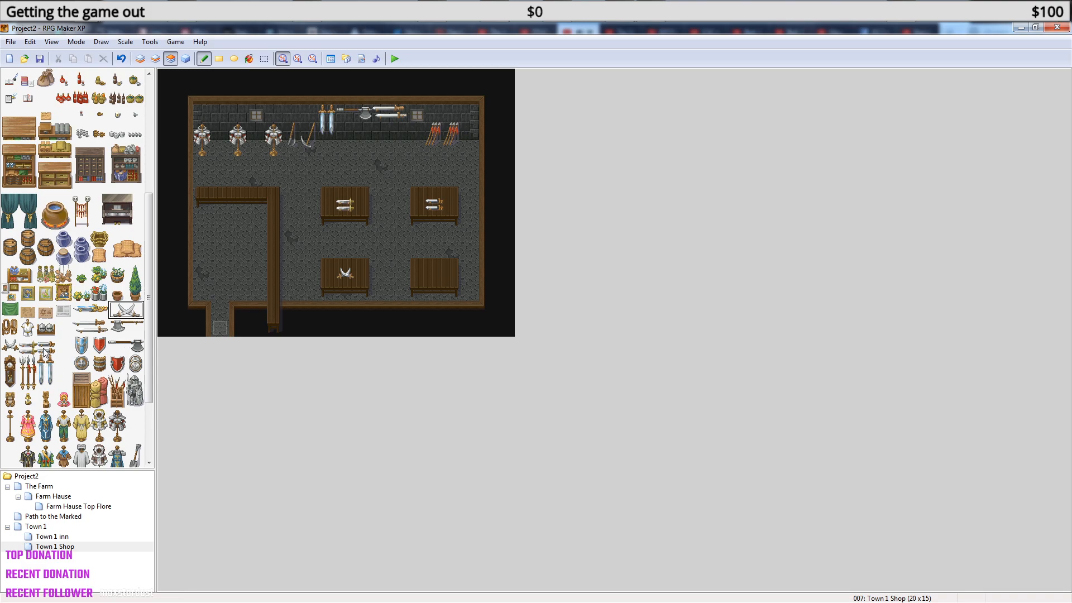
- Try the shelf of silver armor pieces on the lower-right table, undo it, and hang it on the back wall beside the left window
click(48, 331)
click(434, 274)
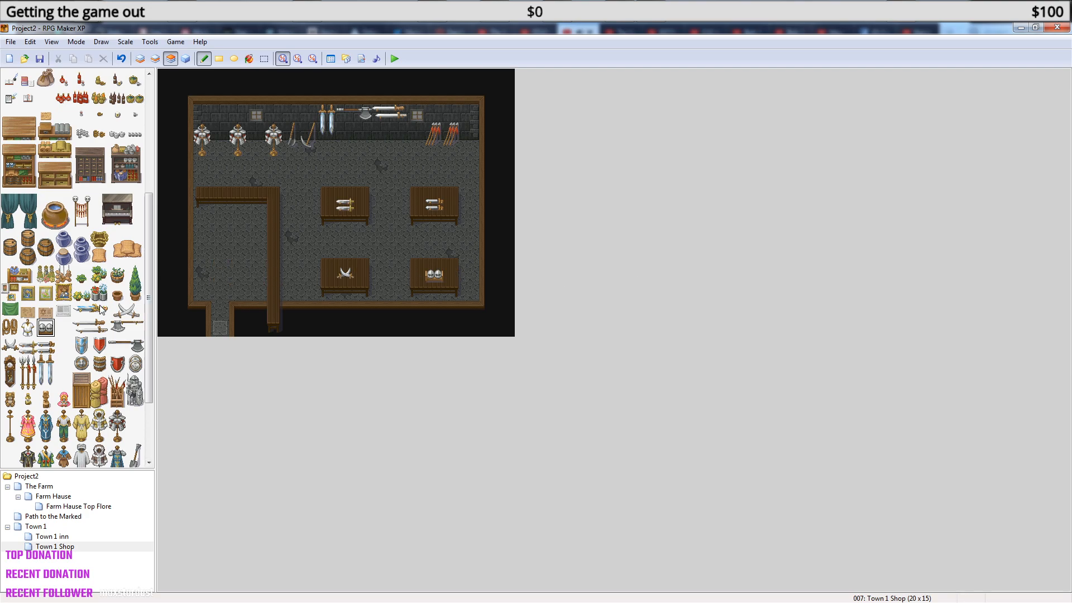
key(ctrl+z)
click(276, 112)
- Lay the red shield on the lower-right table, undoing a trial placement of the blue shield
click(82, 364)
click(81, 345)
click(416, 274)
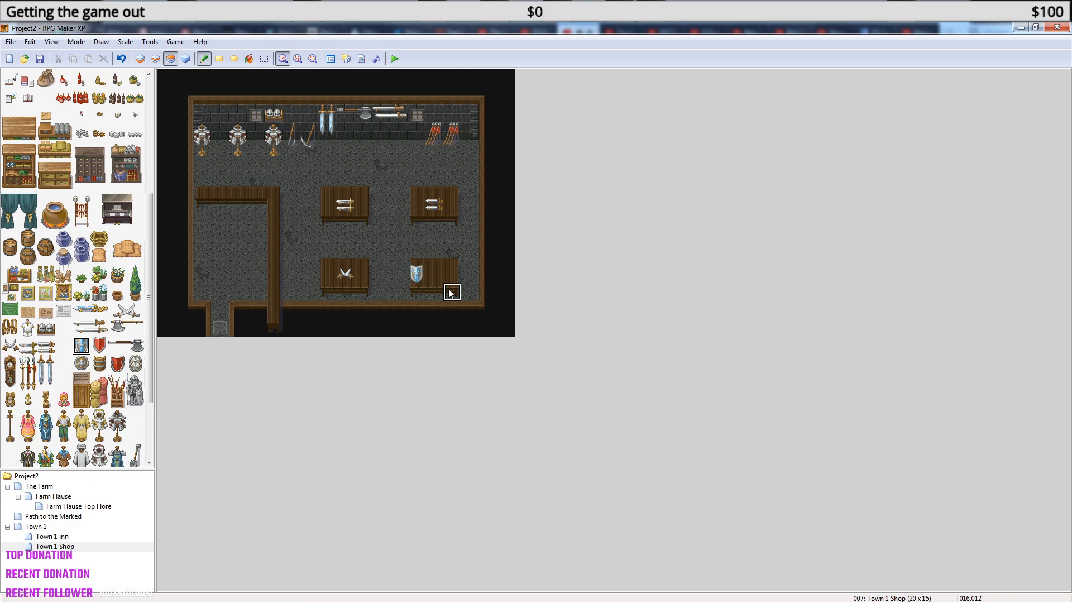
key(ctrl+z)
click(115, 367)
click(434, 274)
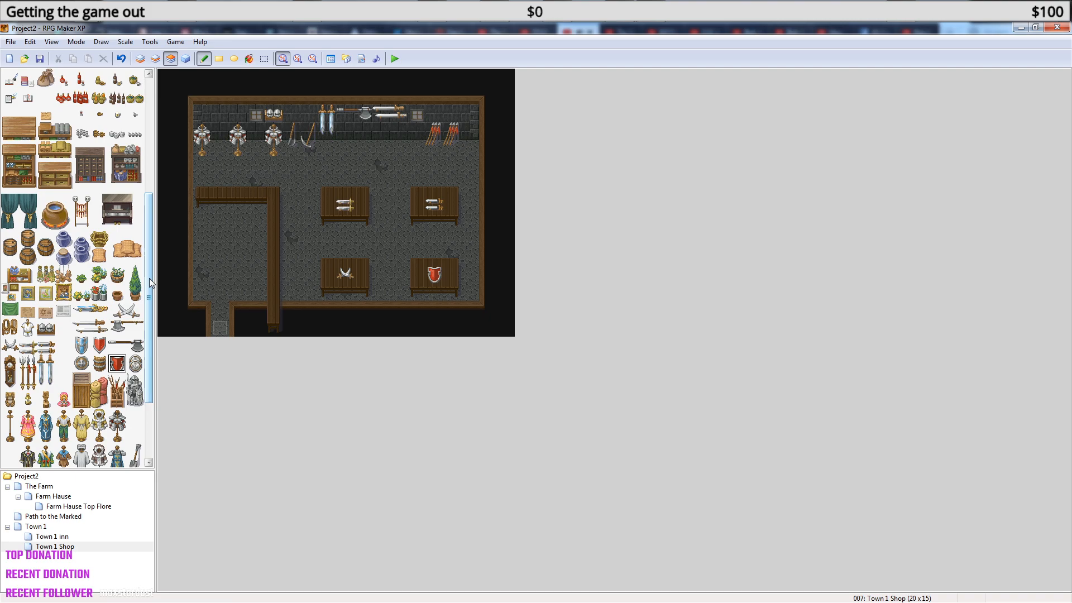
- Set the pile of sacks beside the right-hand weapon racks and a single sack below the upright blue swords
click(128, 249)
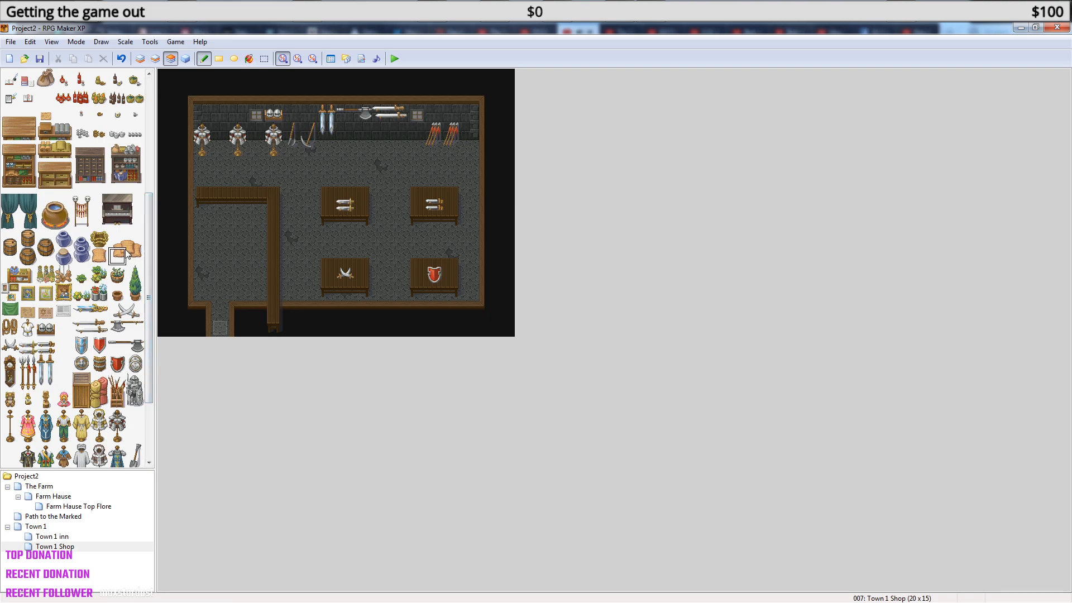
click(398, 138)
click(100, 255)
click(350, 145)
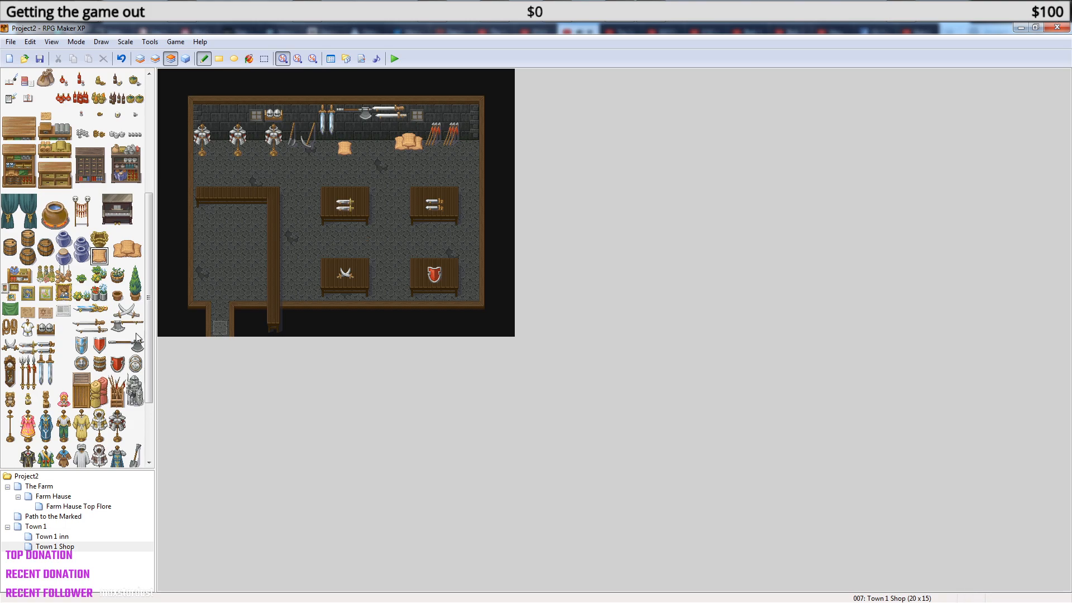
- Place an empty clothes stand in the back wall's right corner, undoing an extra stand placed below it
drag(150, 272, 145, 326)
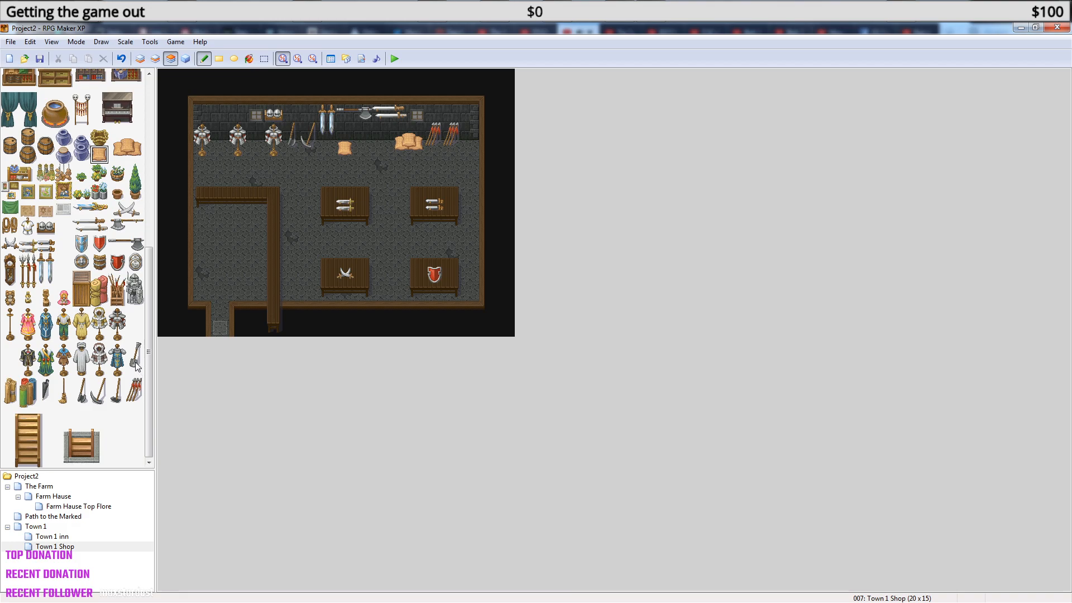
click(11, 323)
click(474, 130)
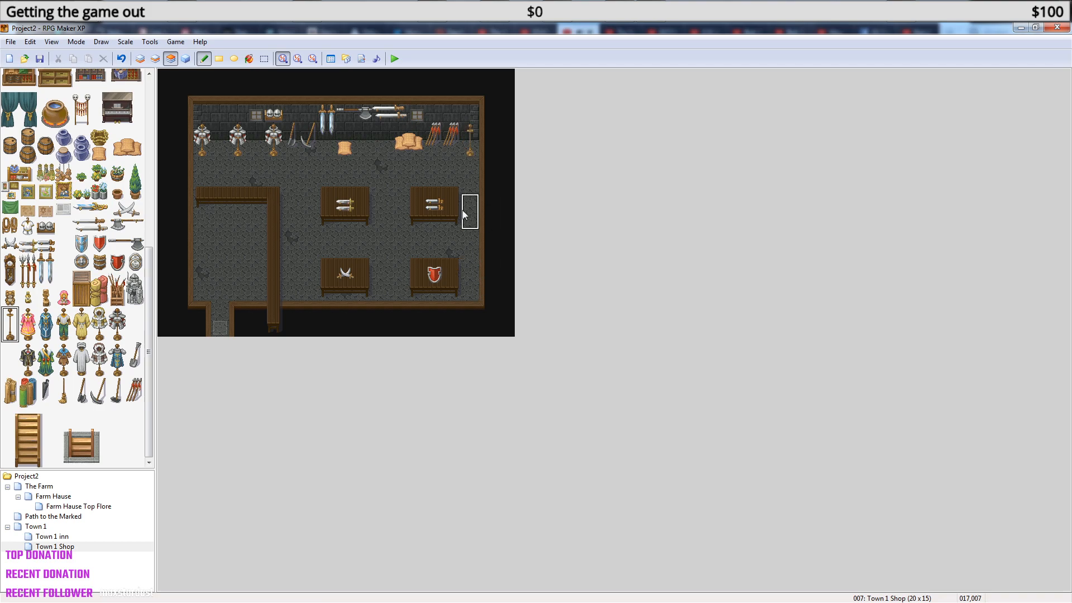
click(470, 166)
key(ctrl+z)
drag(146, 298, 145, 219)
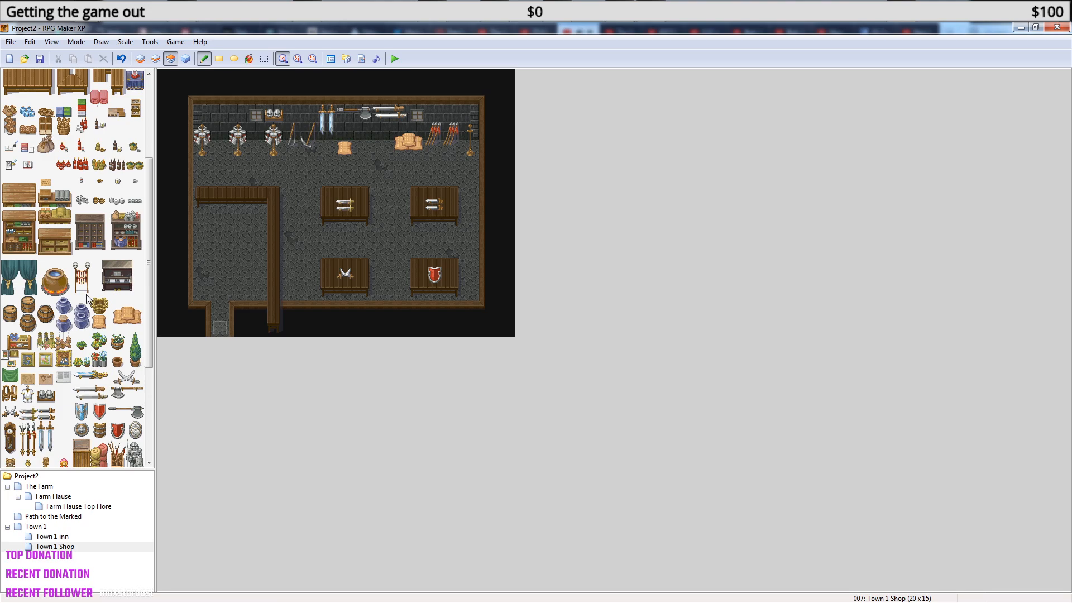
- Hang the upright spears on the back wall between the first two armor stands
drag(146, 307, 153, 383)
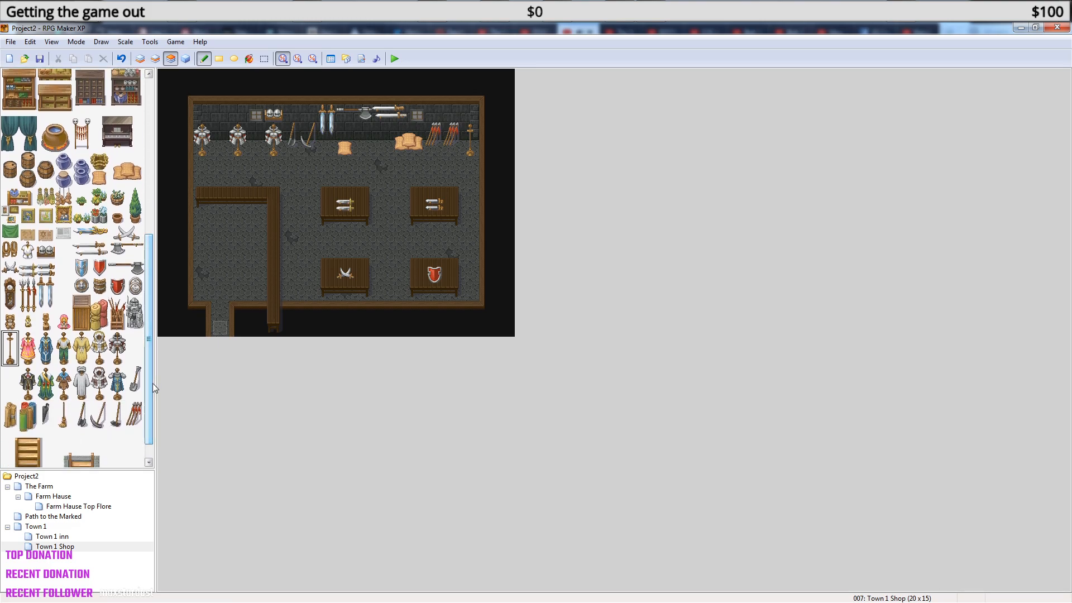
click(27, 294)
click(220, 114)
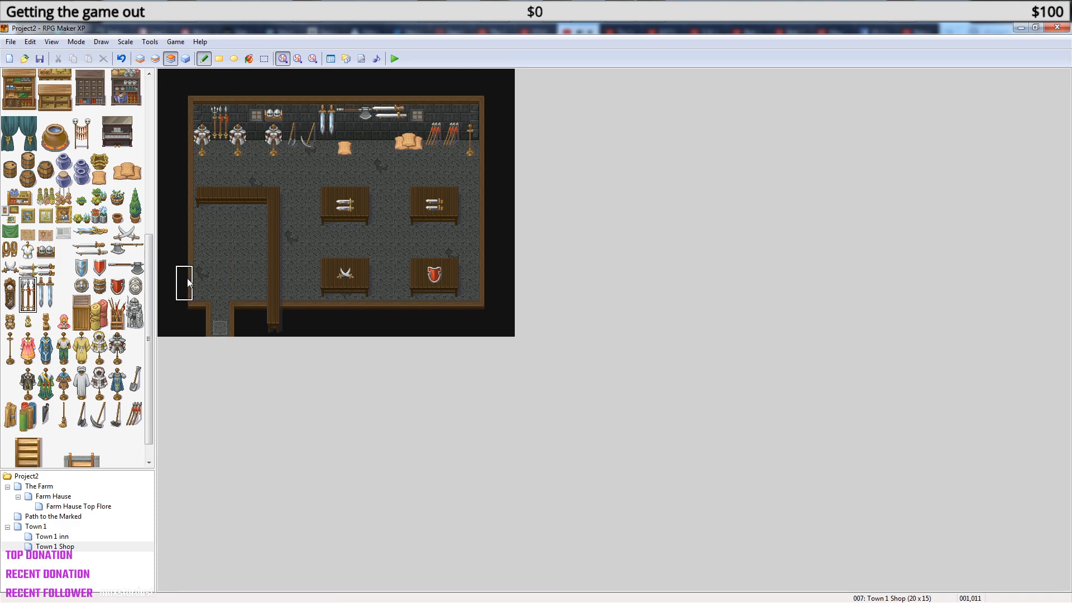
- Stand the full suit of armor beside the single sack, and place the crate of weapons next to the counter's lower end
drag(135, 305, 135, 322)
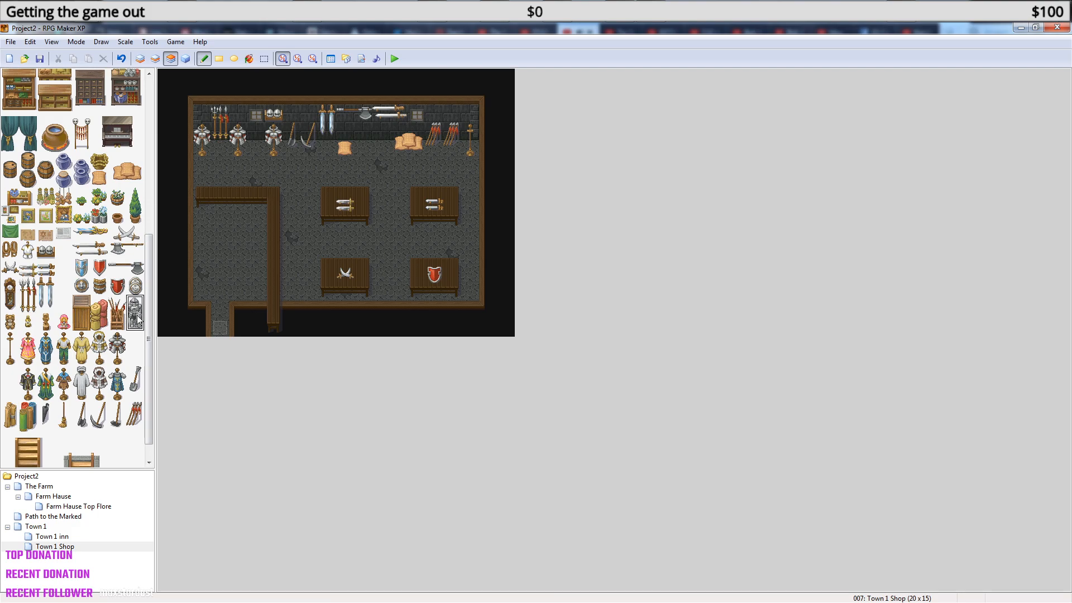
click(370, 131)
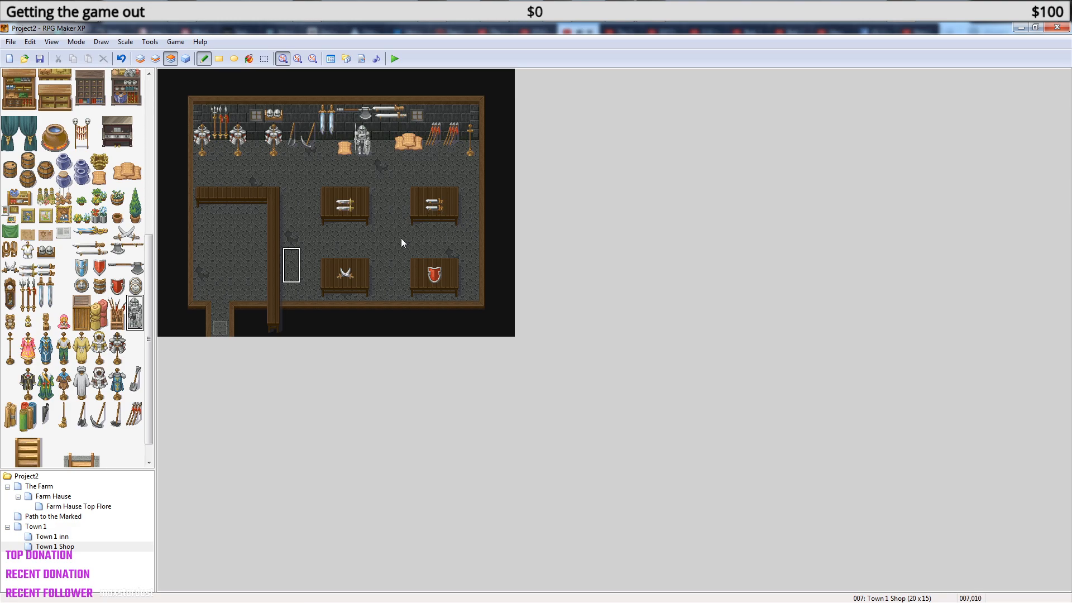
drag(117, 304, 117, 316)
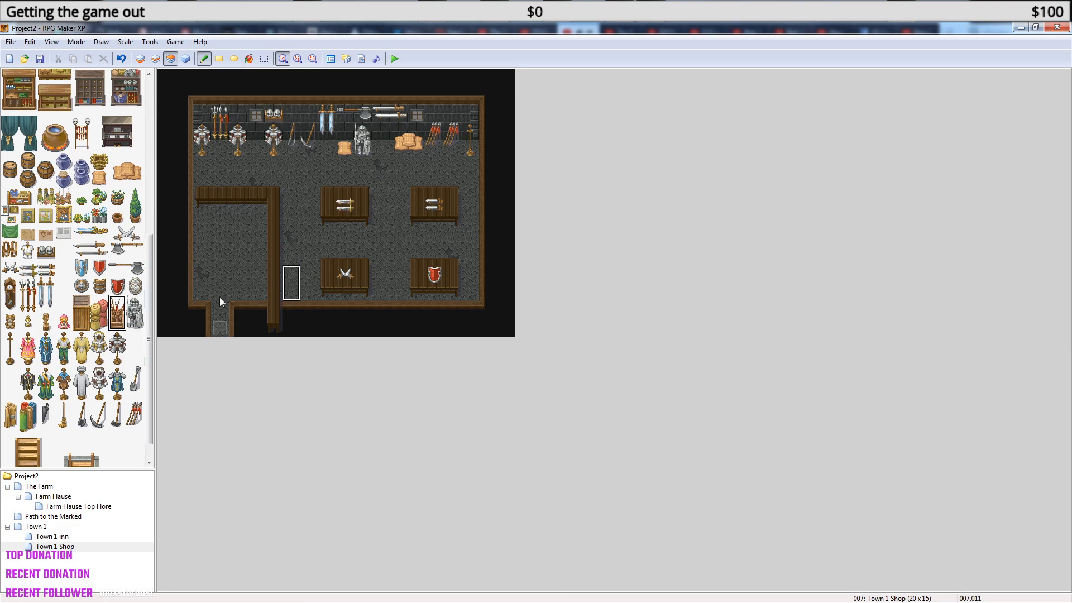
click(287, 291)
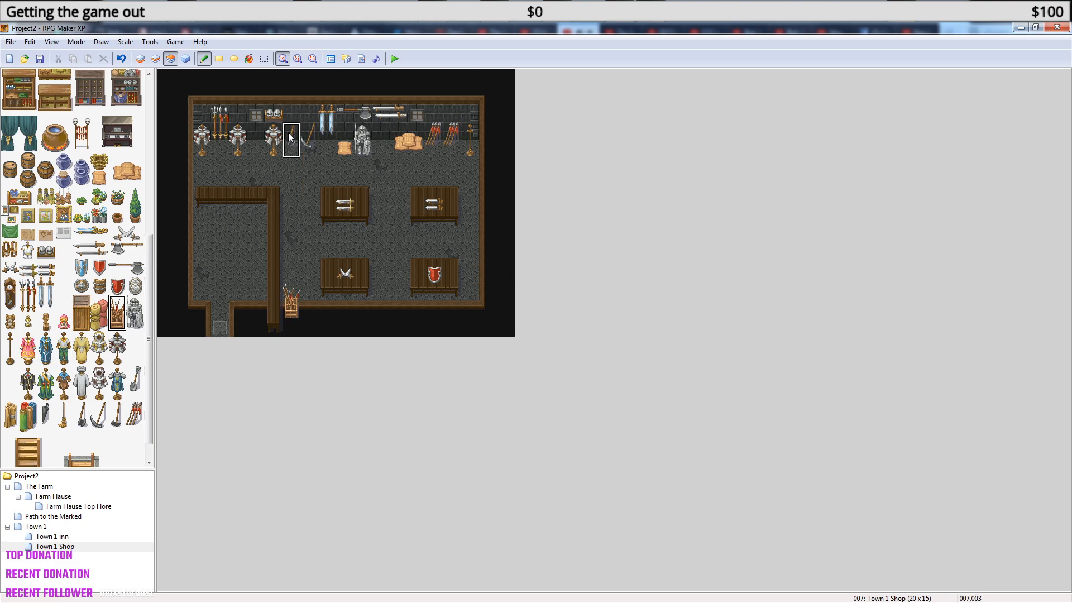
- On the event layer, start a new event at tile 003,006 above the counter and open its graphic selection
click(186, 58)
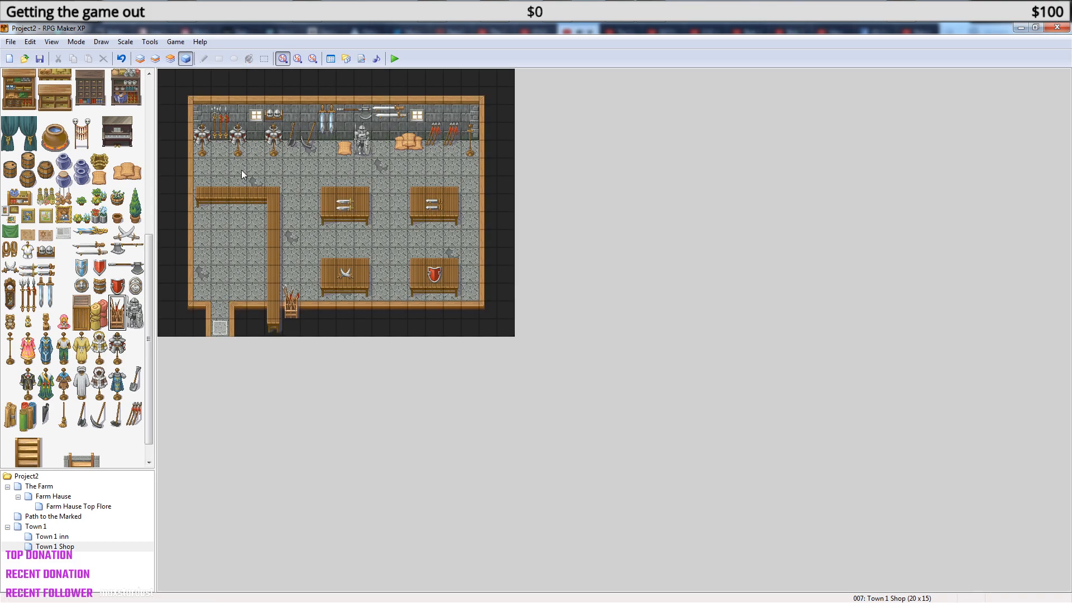
click(224, 185)
right_click(237, 186)
click(222, 185)
right_click(222, 184)
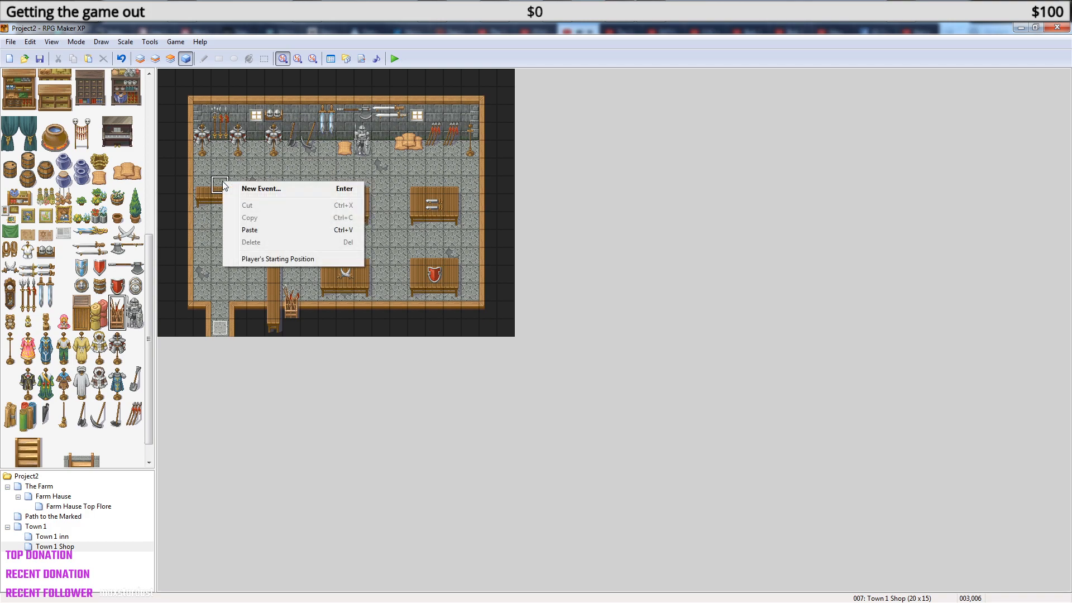
click(251, 188)
double_click(383, 353)
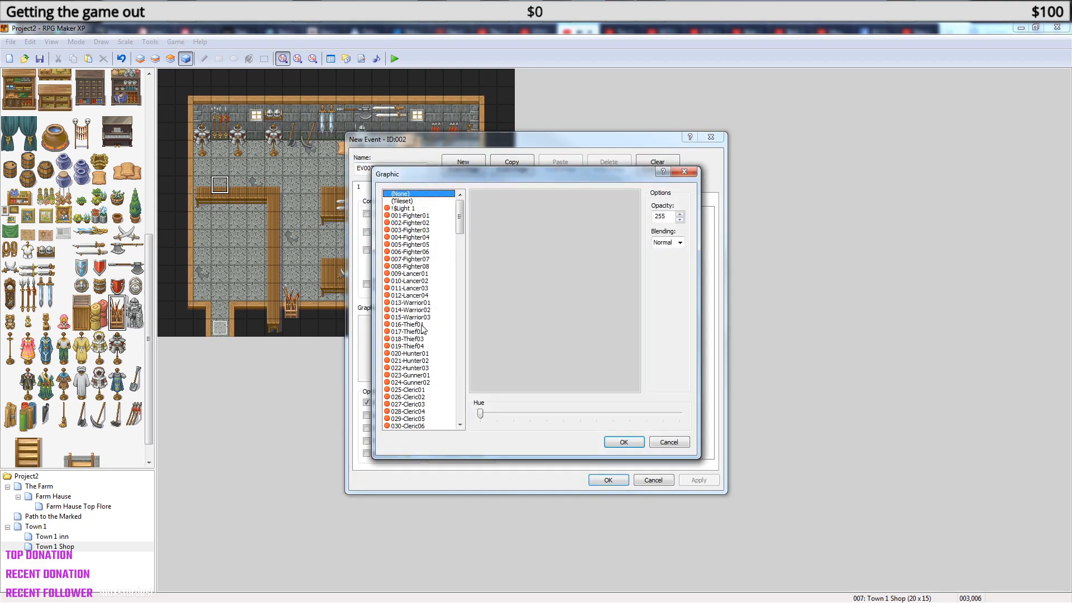
- Preview the prisoner, storekeeper, captain, sailor and animal sprites as candidates for the counter character
drag(460, 220, 461, 347)
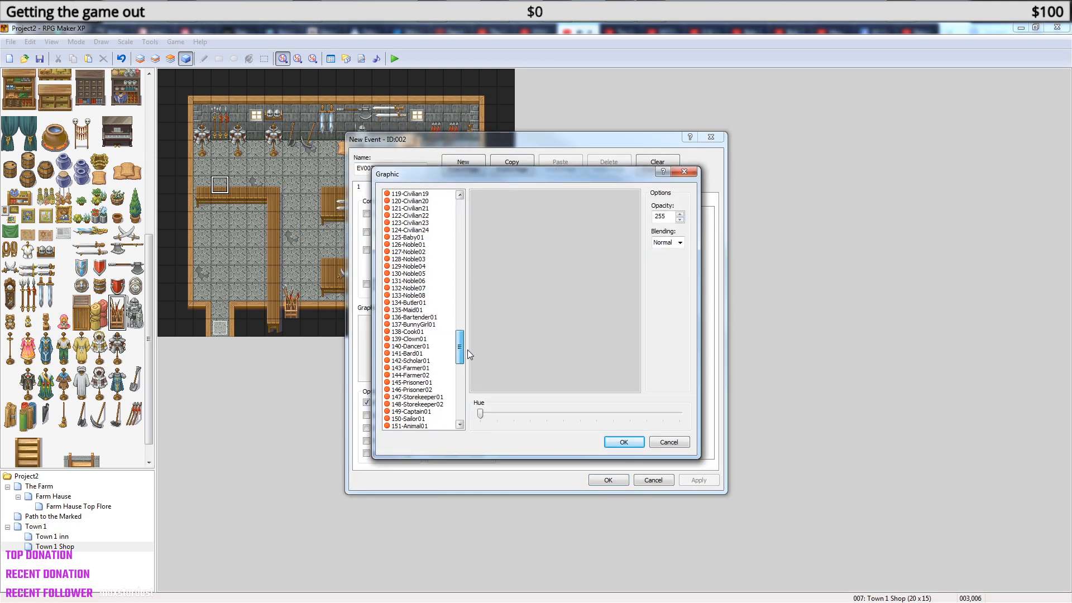
click(420, 361)
key(Down)
key(Down)
key(Down)
key(Down)
key(Down)
key(Down)
key(Down)
key(Down)
key(Down)
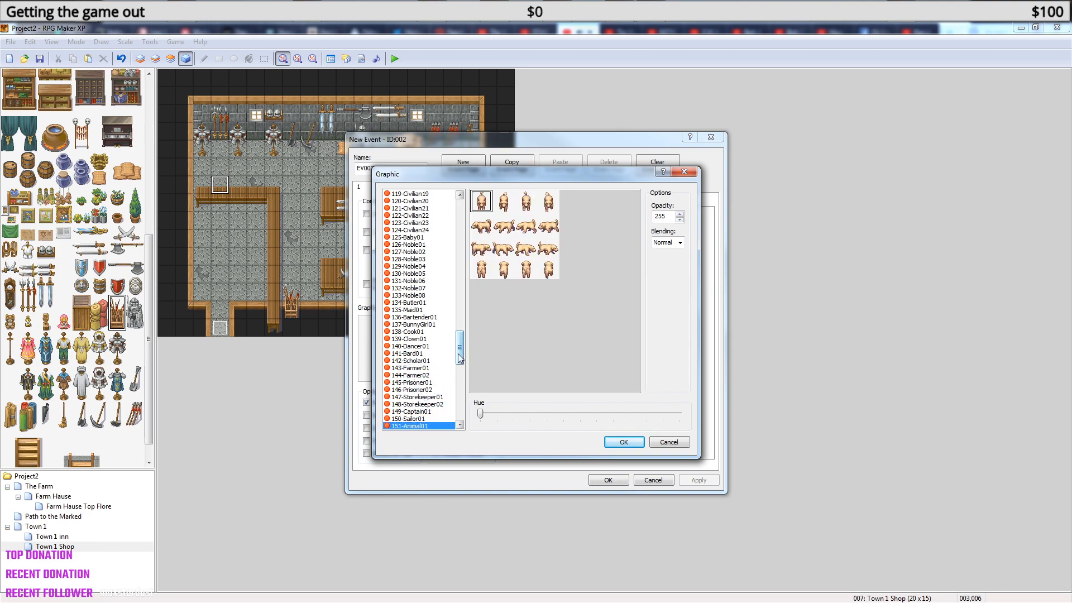
key(Down)
key(Down)
key(Up)
key(Up)
key(Up)
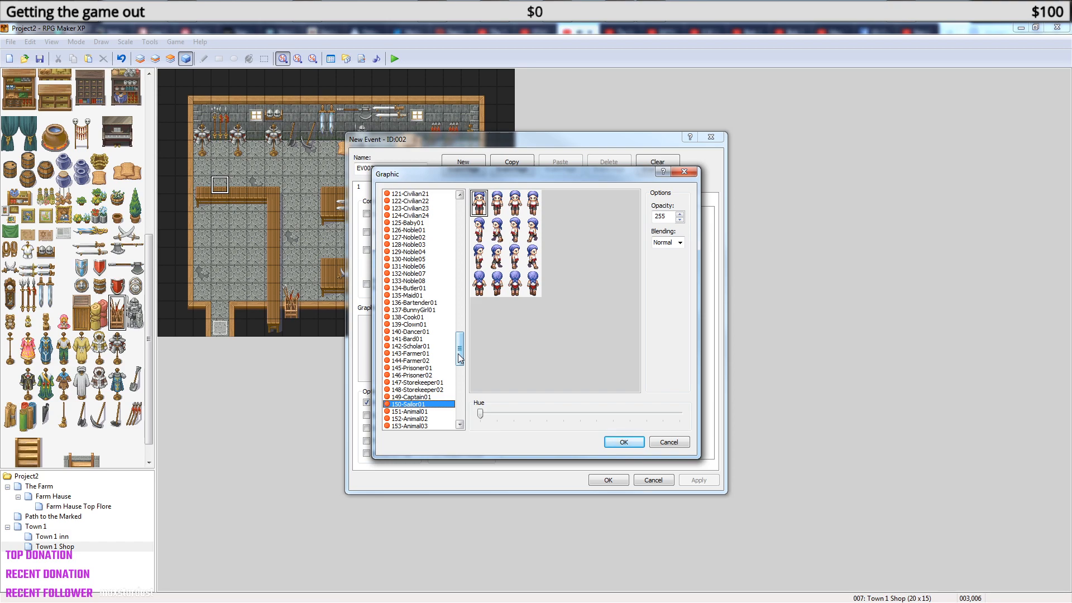
key(Up)
key(Up)
key(Up)
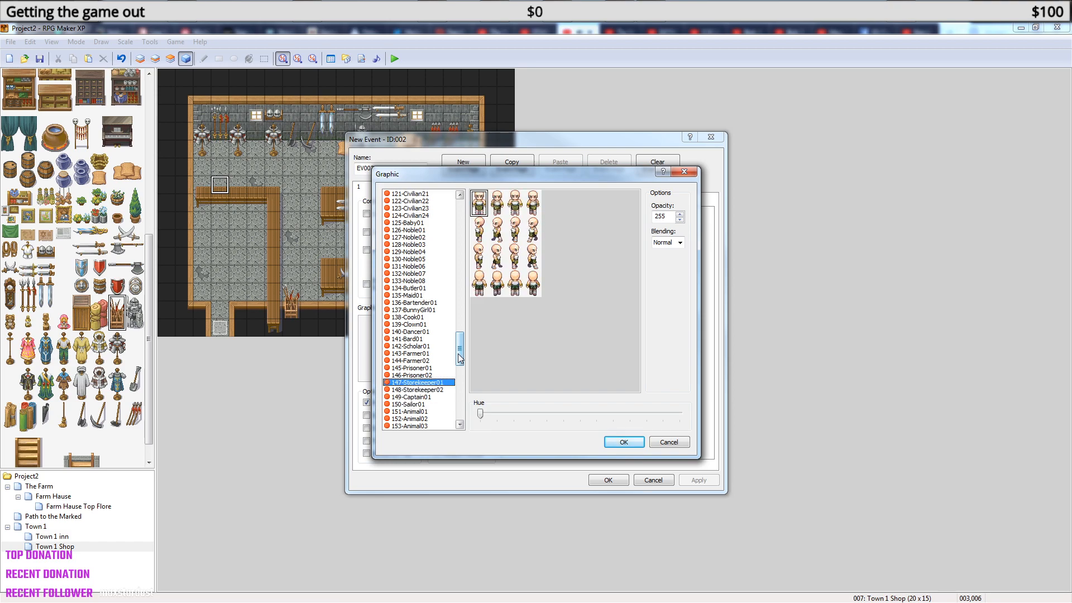
- Browse the character graphics backward from the storekeepers through the nobles and civilians to 095-Monster09, examining each sprite for a shopkeeper
key(Down)
key(Up)
key(Up)
key(Up)
key(Up)
key(Down)
key(Up)
key(Up)
key(Up)
key(Up)
key(Up)
key(Up)
key(Up)
key(Up)
key(Up)
key(Up)
key(Up)
key(Up)
key(Up)
key(Up)
key(Up)
key(Up)
key(Up)
key(Up)
key(Up)
key(Up)
key(Up)
key(Up)
key(Up)
key(Up)
key(Up)
key(Up)
key(Up)
key(Up)
key(Up)
key(Up)
key(Up)
key(Up)
key(Up)
key(Up)
key(Up)
key(Up)
key(Up)
key(Up)
key(Up)
key(Up)
key(Up)
key(Up)
key(Up)
key(Up)
key(Up)
key(Up)
key(Up)
key(Up)
key(Up)
key(Up)
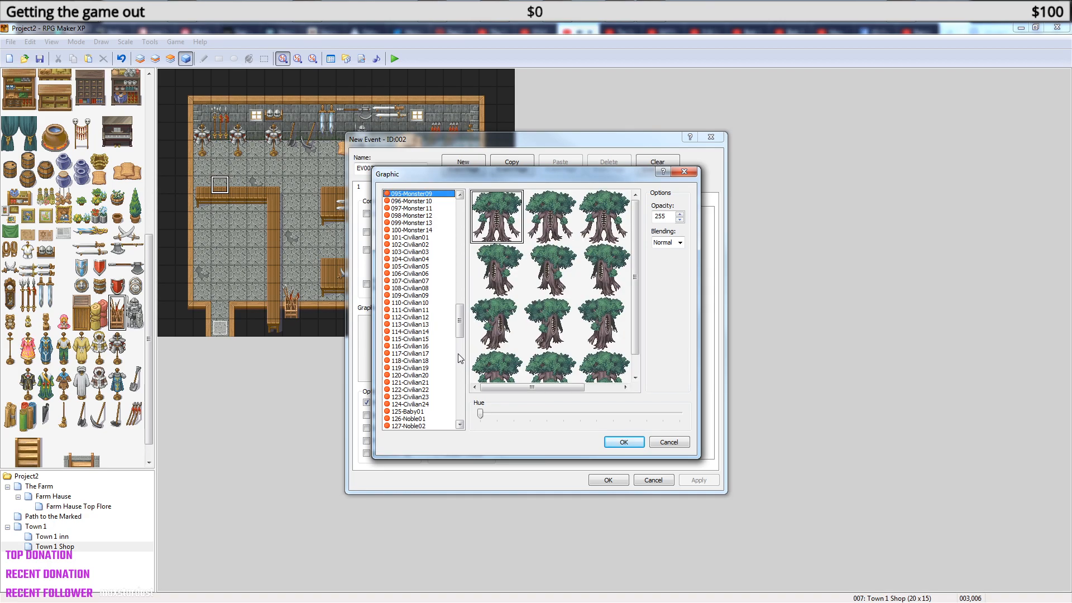
- Examine the creature graphics from the monsters back through the angels, goblins, beasts and snakes to the undead
key(Up)
key(Up)
key(Up)
key(Up)
key(Up)
key(Up)
key(Up)
key(Up)
key(Up)
key(Up)
key(Up)
key(Up)
key(Up)
key(Up)
key(Up)
key(Up)
key(Up)
key(Up)
key(Up)
key(Up)
key(Up)
key(Up)
key(Up)
key(Up)
key(Up)
key(Up)
key(Up)
key(Up)
key(Up)
key(Up)
key(Up)
key(Up)
key(Up)
key(Up)
key(Up)
key(Up)
key(Up)
key(Up)
key(Up)
key(Up)
key(Up)
key(Up)
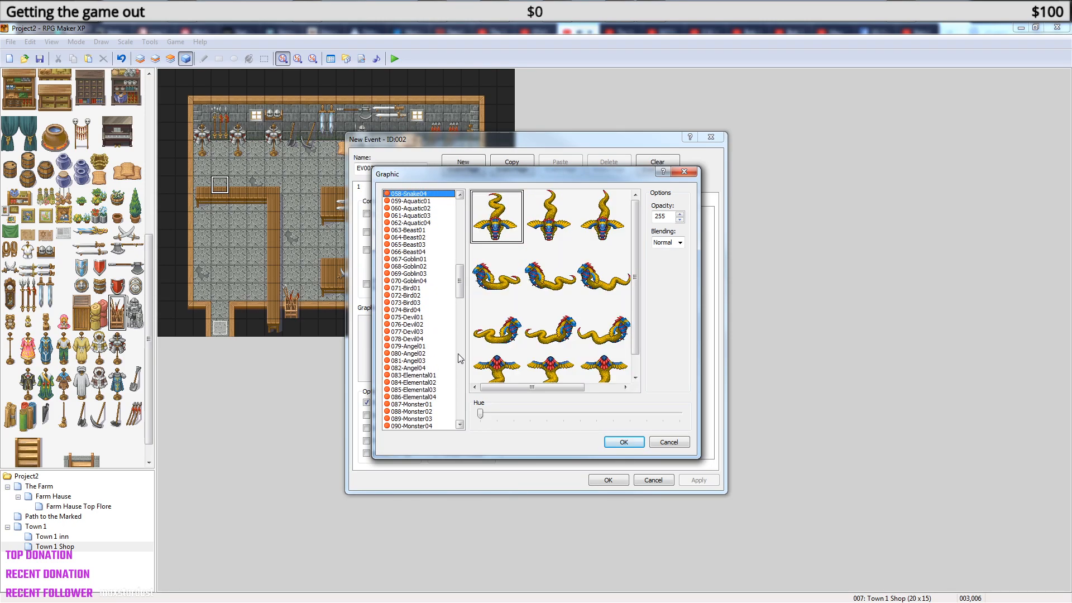
key(Down)
key(Down)
key(Down)
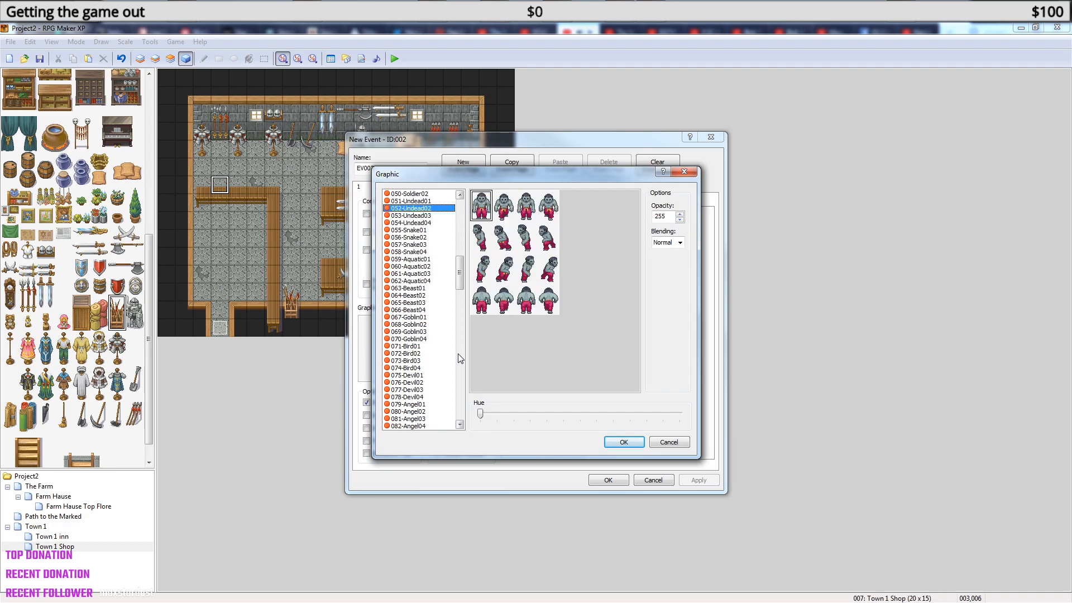
- Examine the character graphics backward from 052-Undead02 through the soldiers, grapplers, royals and mages to 032-Cleric08
key(Up)
key(Up)
key(Up)
key(Up)
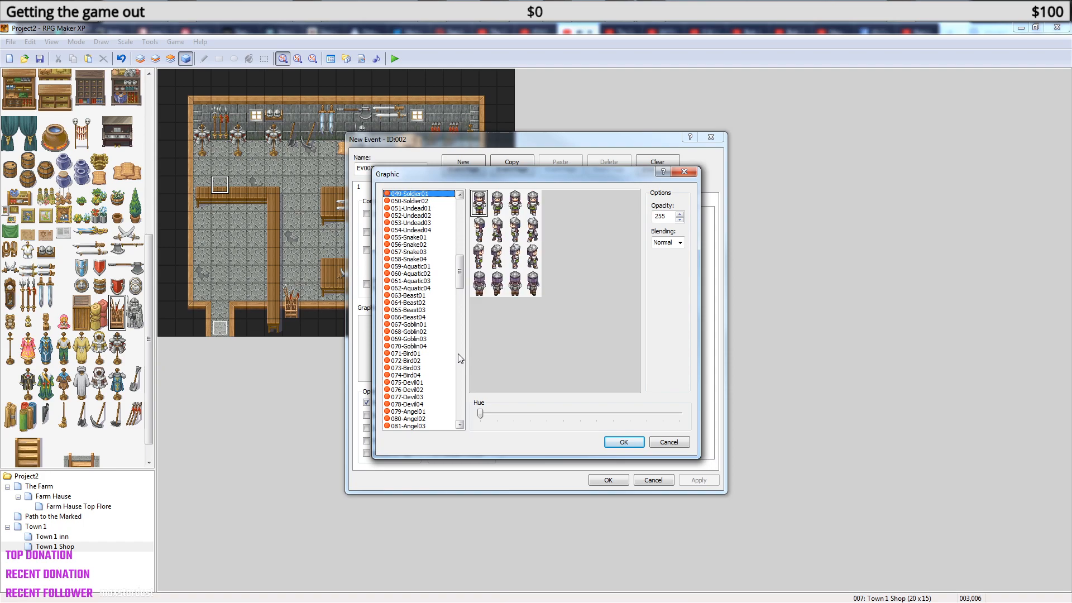
key(Up)
key(Up)
key(Up)
key(Up)
key(Up)
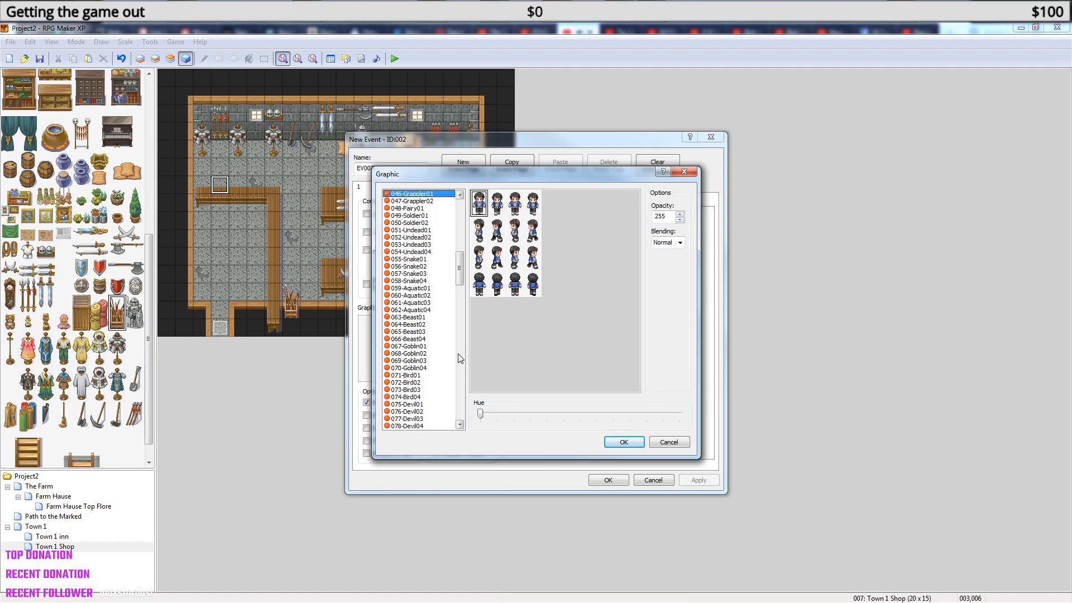
key(Up)
key(Up)
key(Up)
key(Up)
key(Up)
key(Up)
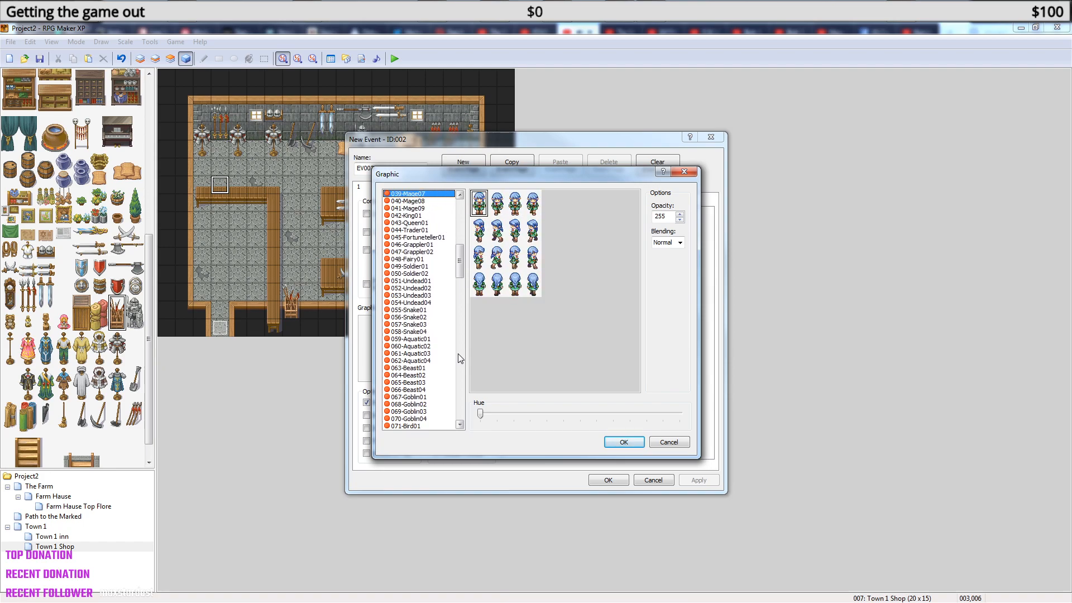
key(Up)
key(Up)
key(Up)
key(Up)
key(Up)
key(Up)
key(Up)
key(Up)
key(Up)
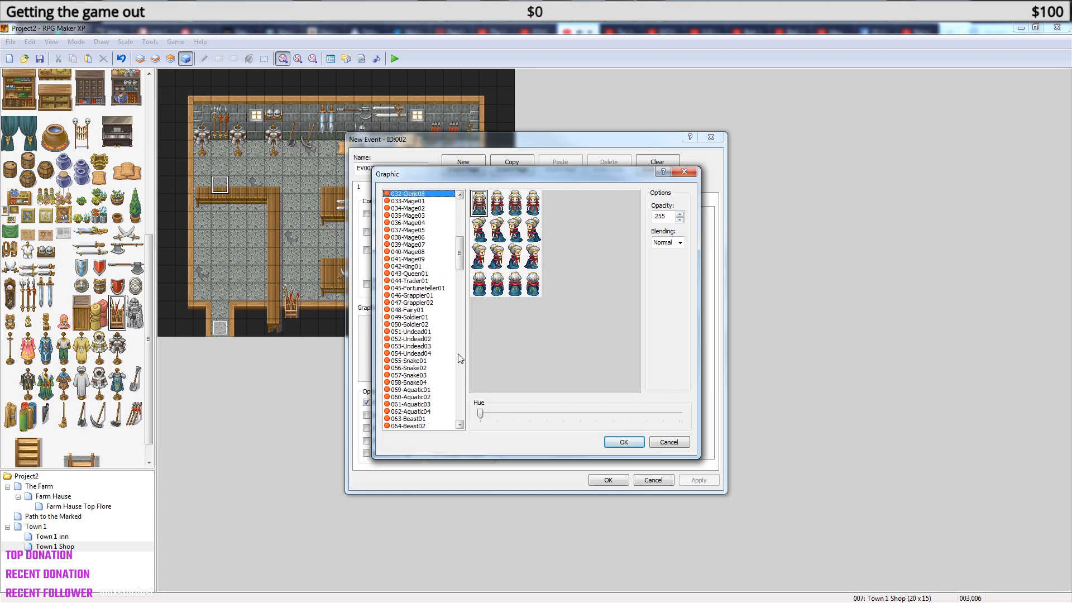
- Preview the remaining cleric, gunner, hunter, thief, warrior, lancer and fighter sprites up to the start of the graphic list
key(Up)
key(Up)
key(Up)
key(Up)
key(Up)
key(Up)
key(Up)
key(Up)
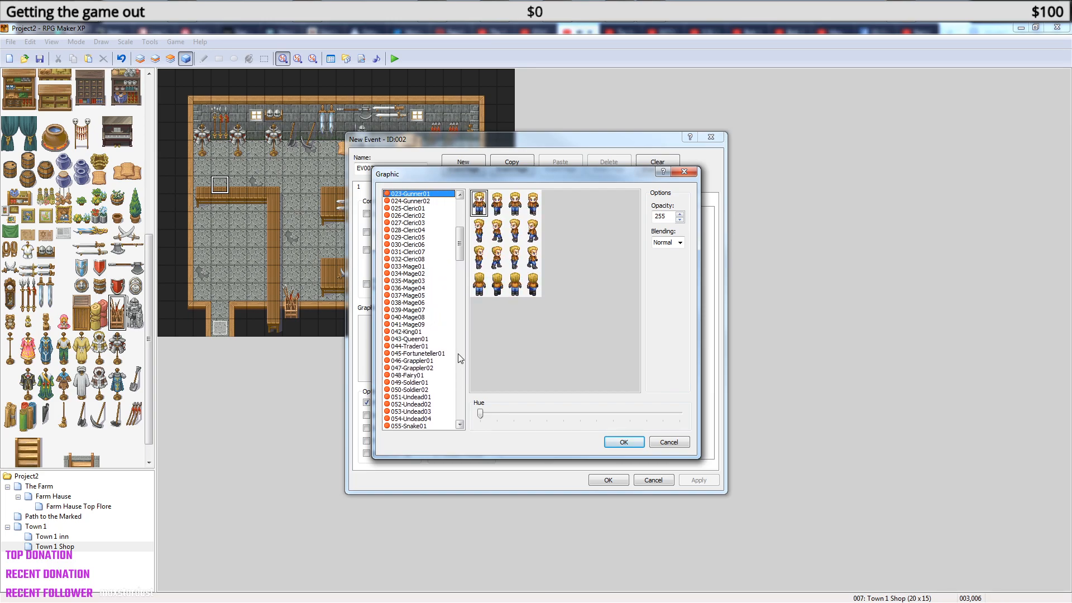
key(Up)
key(Up)
key(Up)
key(Up)
key(Up)
key(Up)
key(Up)
key(Up)
key(Up)
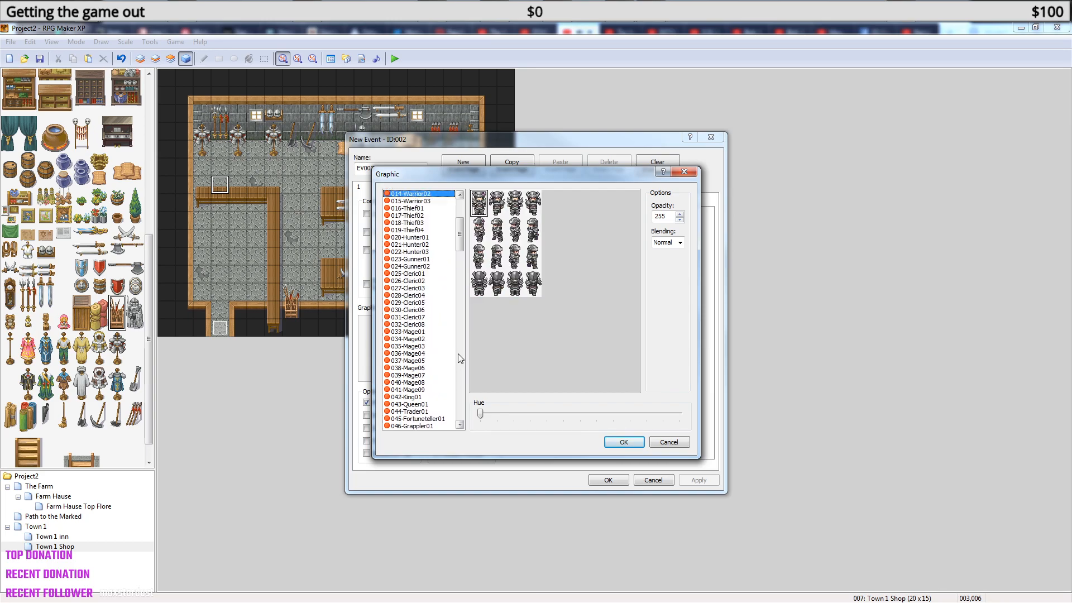
key(Down)
key(Down)
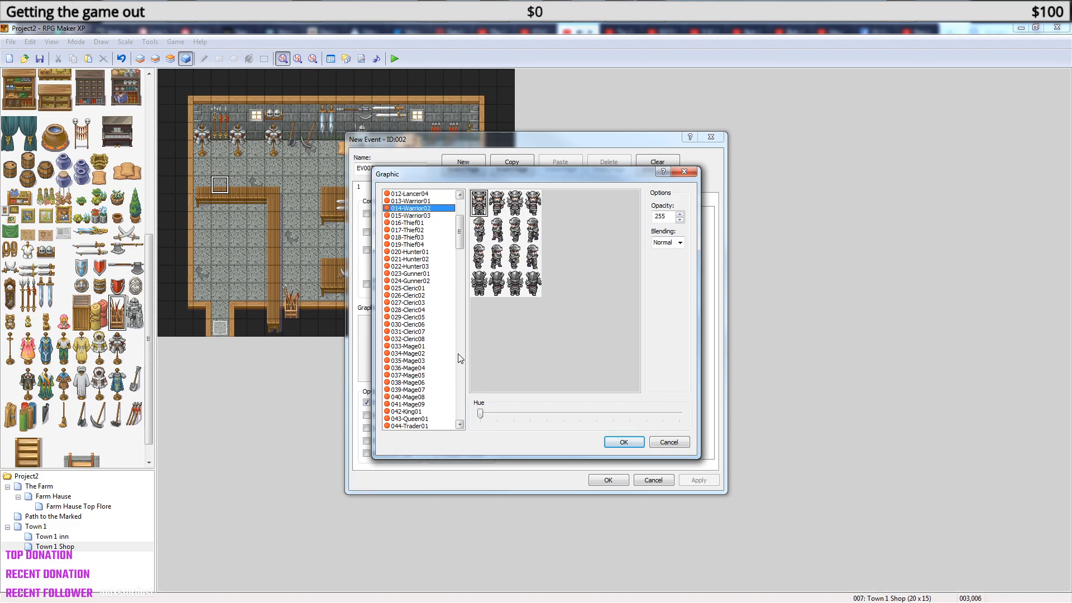
key(Up)
key(Up)
key(Up)
key(Up)
key(Up)
key(Up)
key(Up)
key(Up)
key(Up)
key(Up)
key(Up)
key(Up)
key(Up)
key(Up)
key(Up)
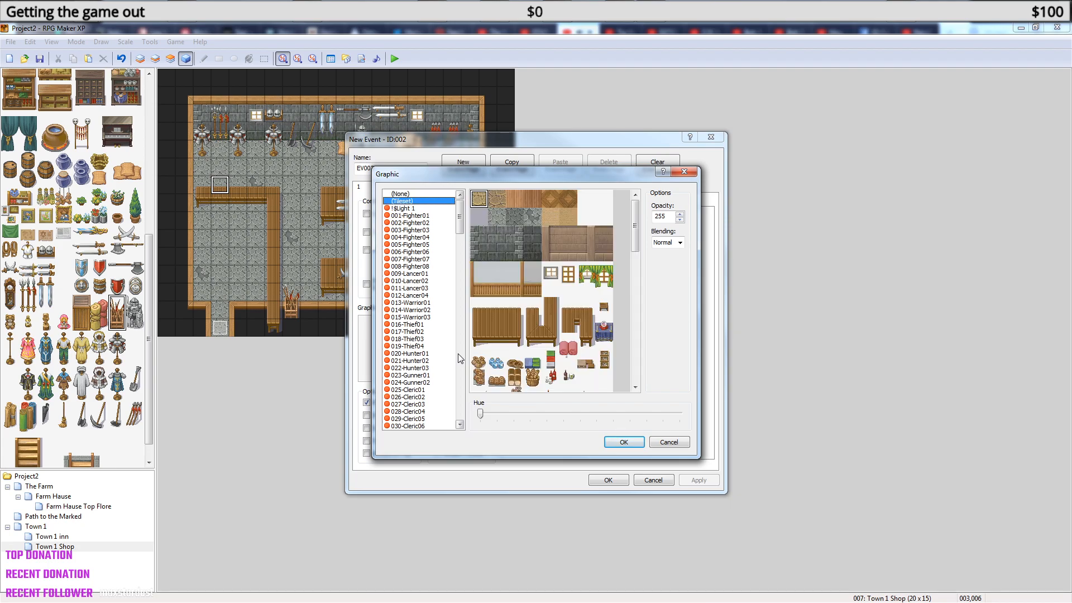
- Assign the 147-Storekeeper01 graphic to the new event and save the event at tile 003,006
drag(462, 213, 466, 300)
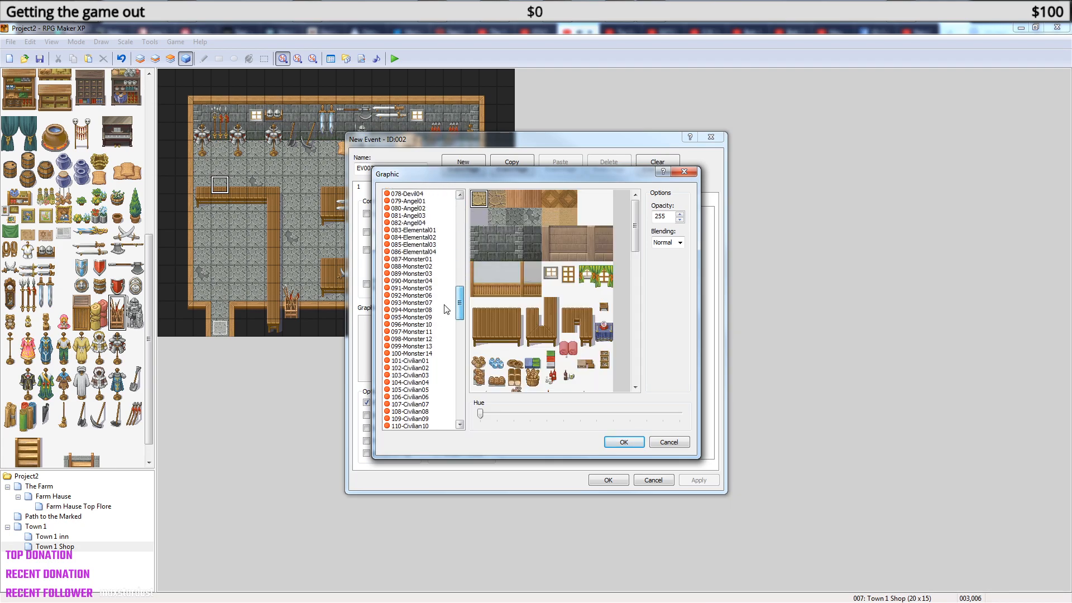
click(430, 310)
scroll(434, 357, down, 3)
scroll(436, 369, down, 8)
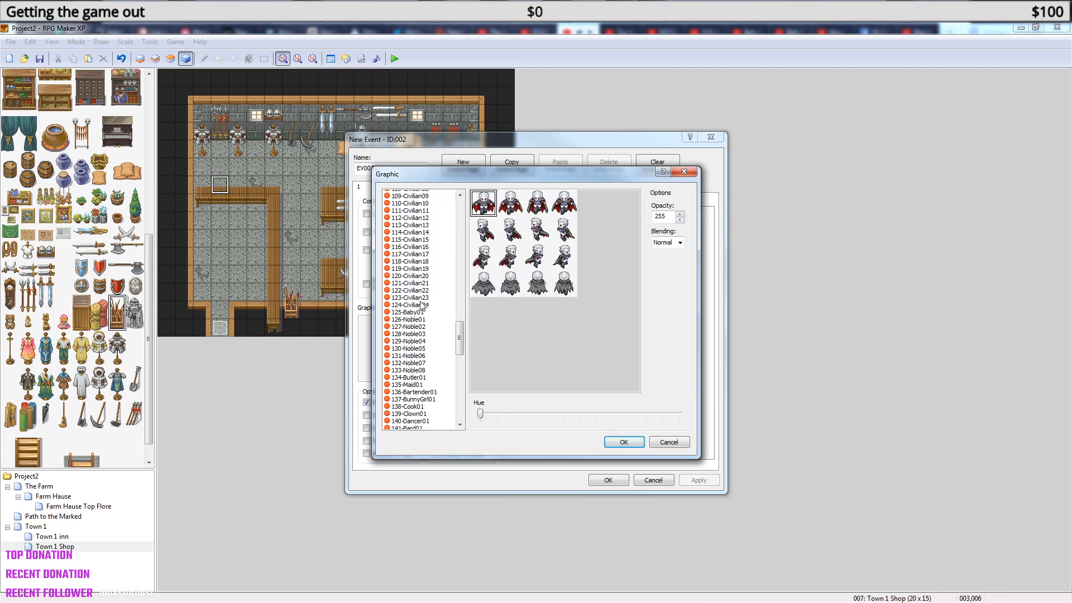
scroll(424, 335, down, 3)
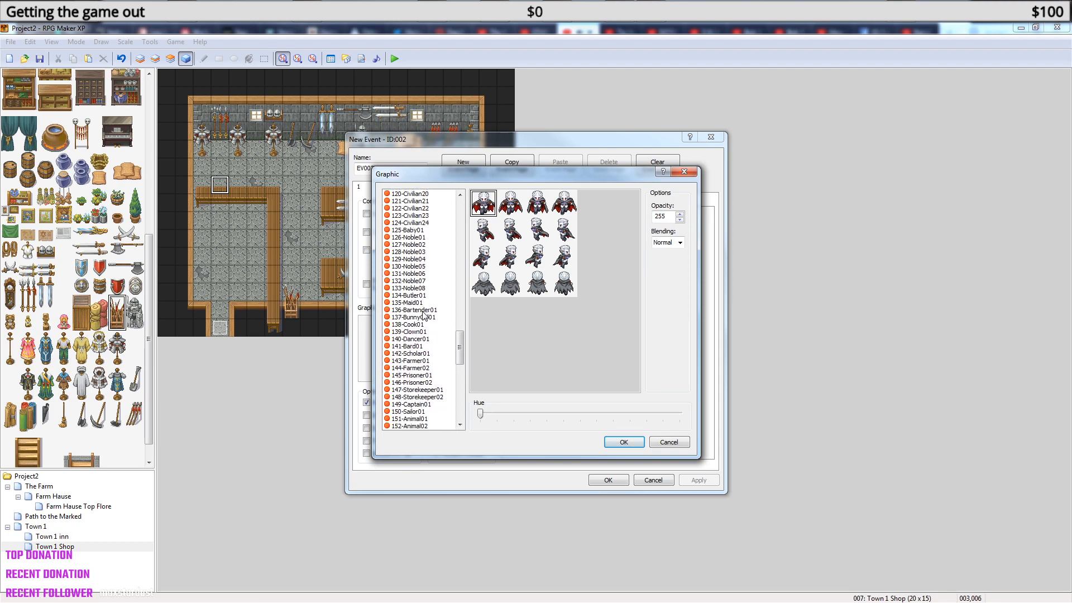
click(426, 368)
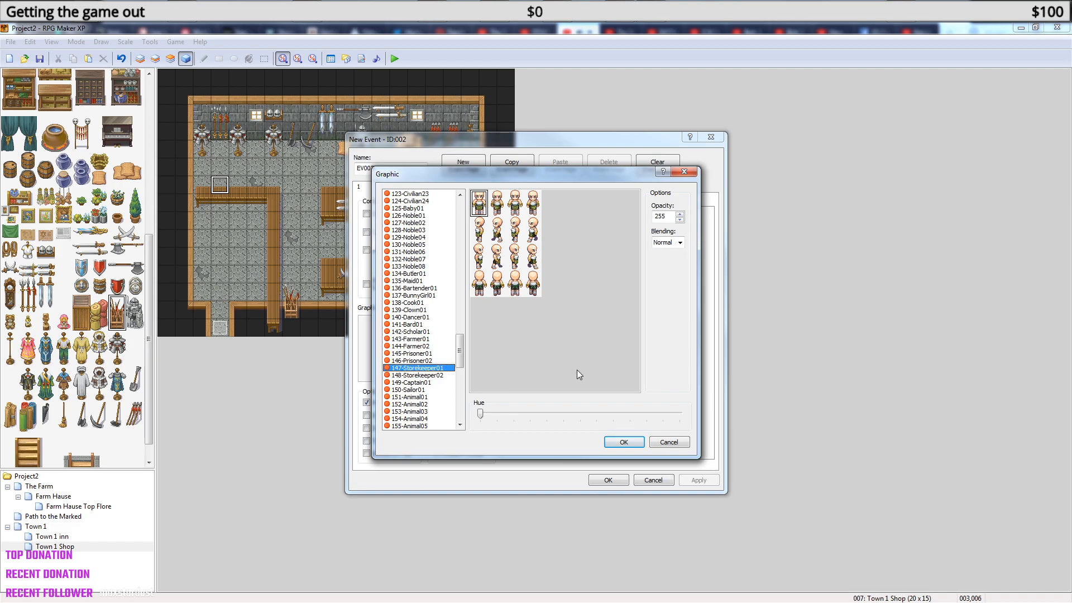
click(628, 442)
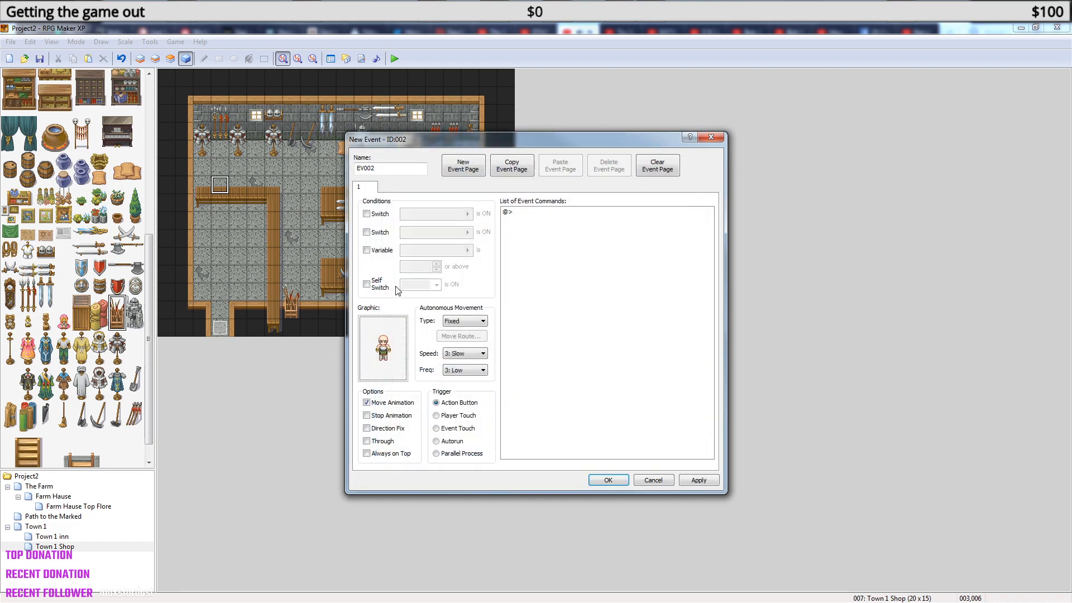
click(522, 212)
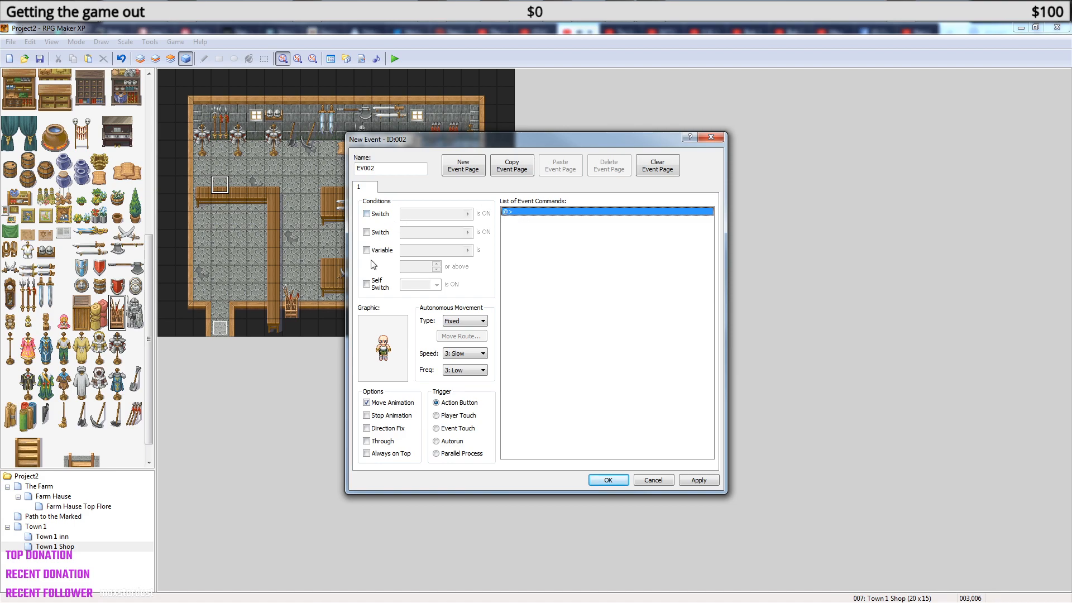
click(616, 481)
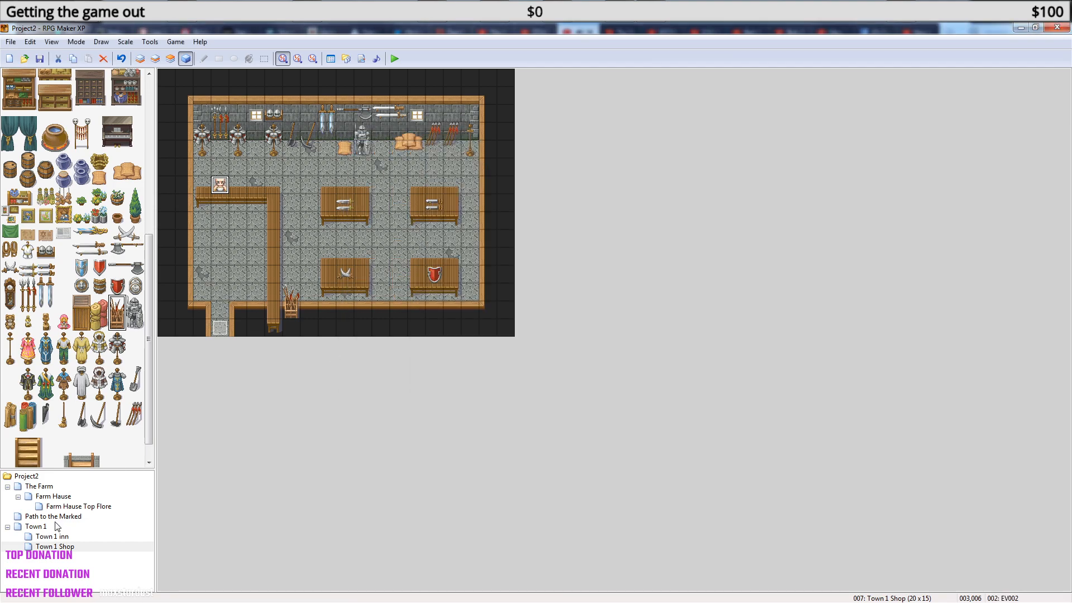
- Copy the storekeeper event from the Town 1 market stall onto tile 003,006 in Town 1 Shop and open it for editing
click(56, 526)
click(399, 173)
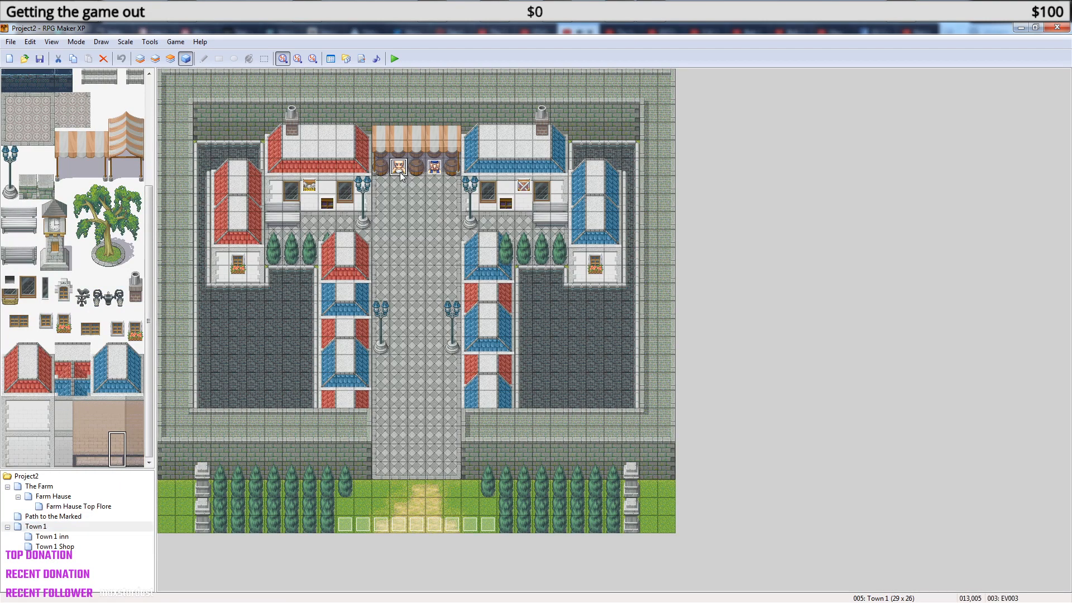
click(55, 547)
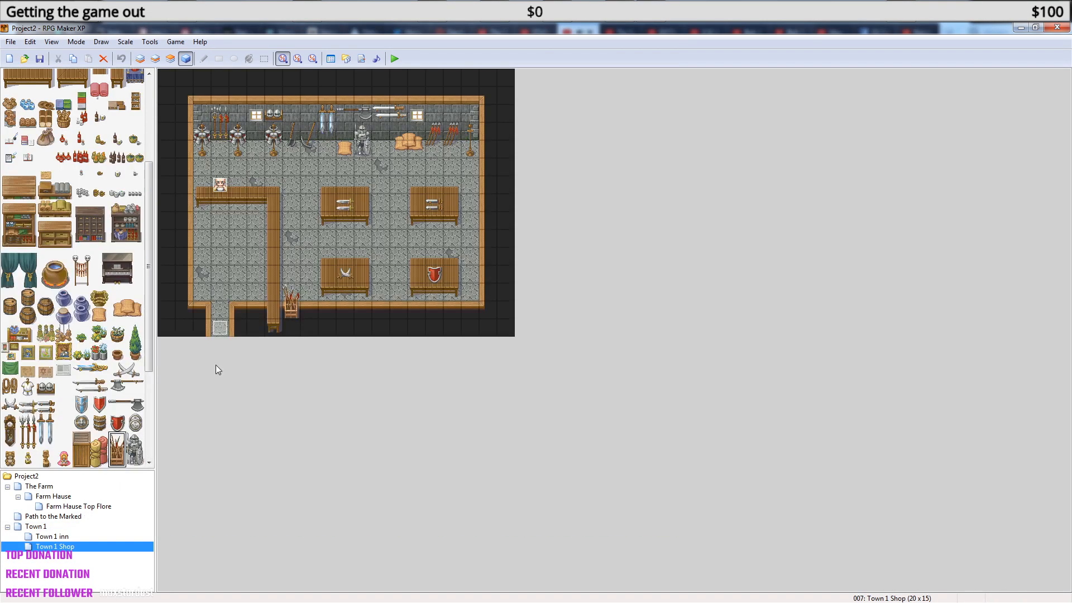
click(219, 185)
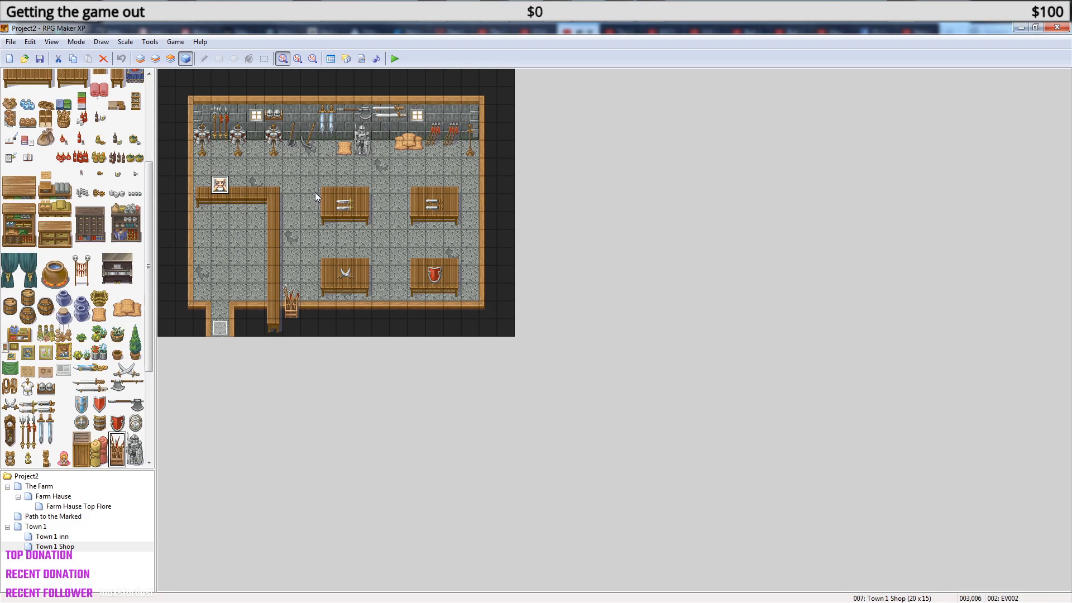
double_click(219, 188)
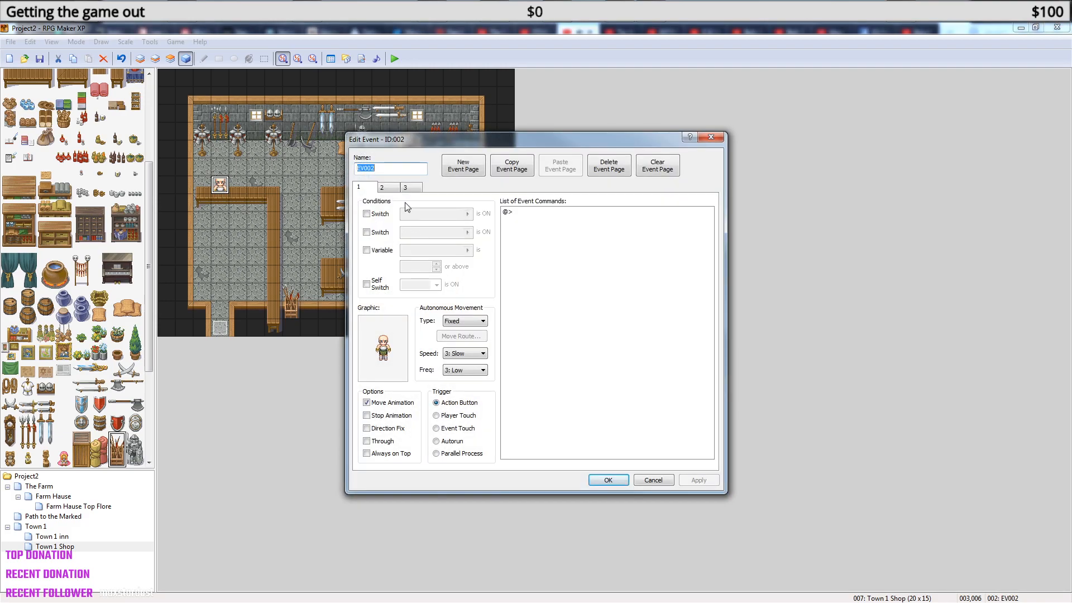
click(512, 213)
right_click(524, 214)
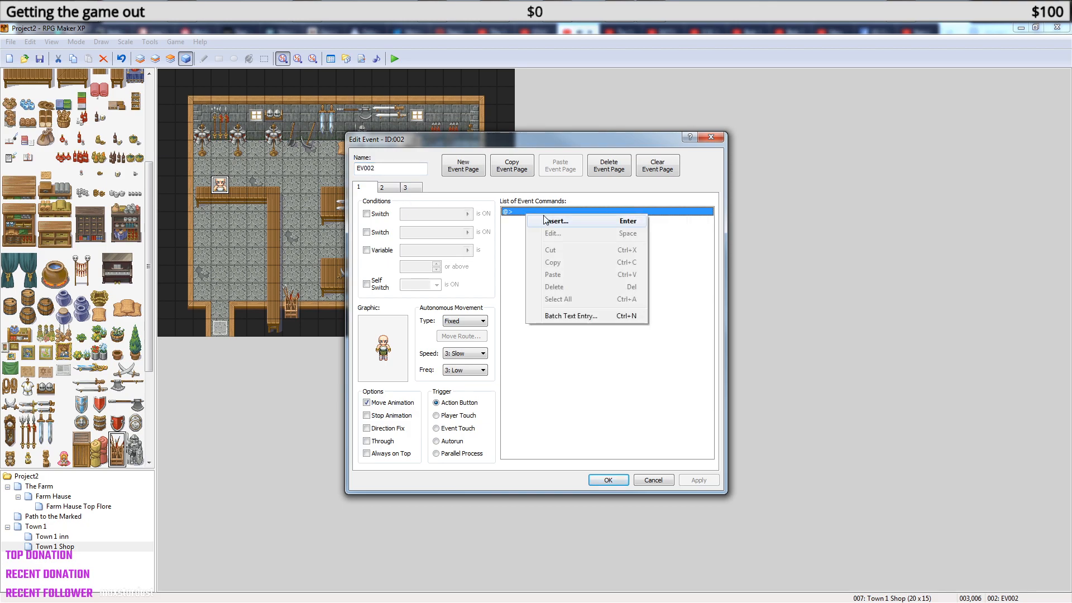
click(555, 222)
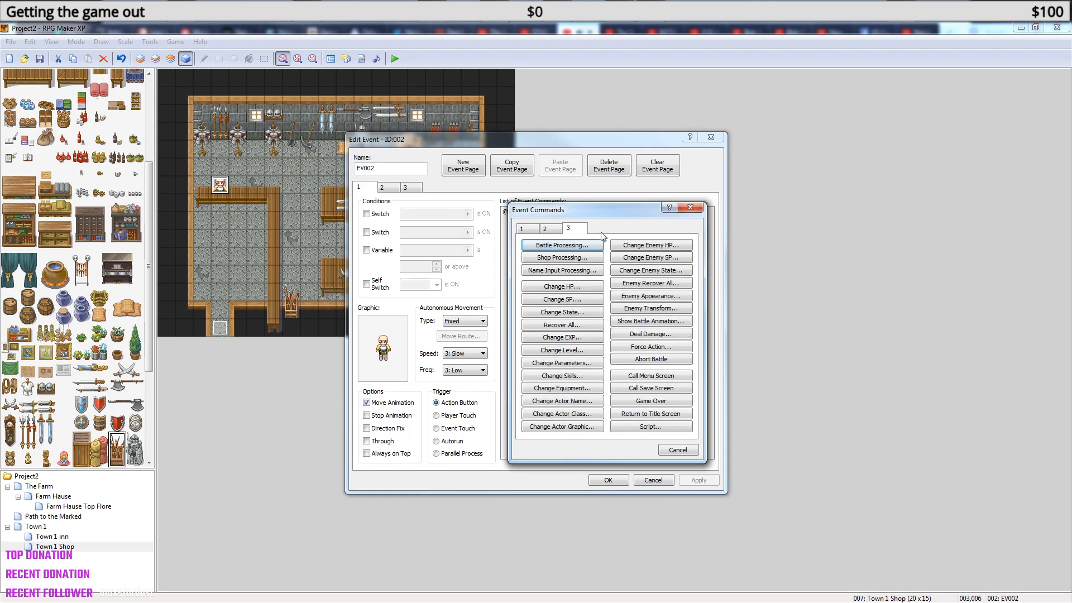
click(690, 207)
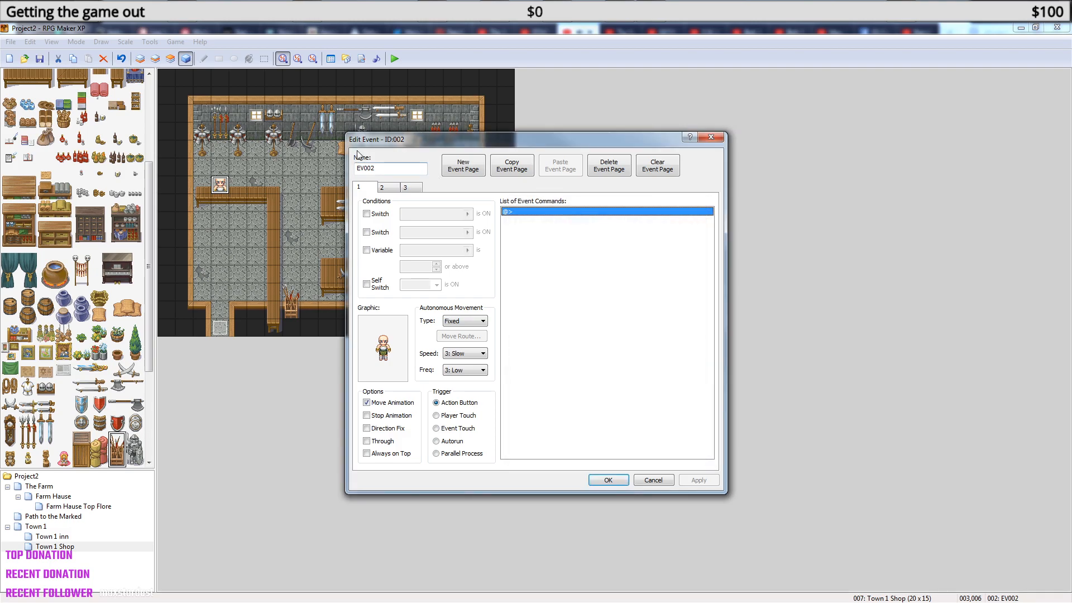
- Open the Shop Processing command on the event's second page for editing
click(392, 188)
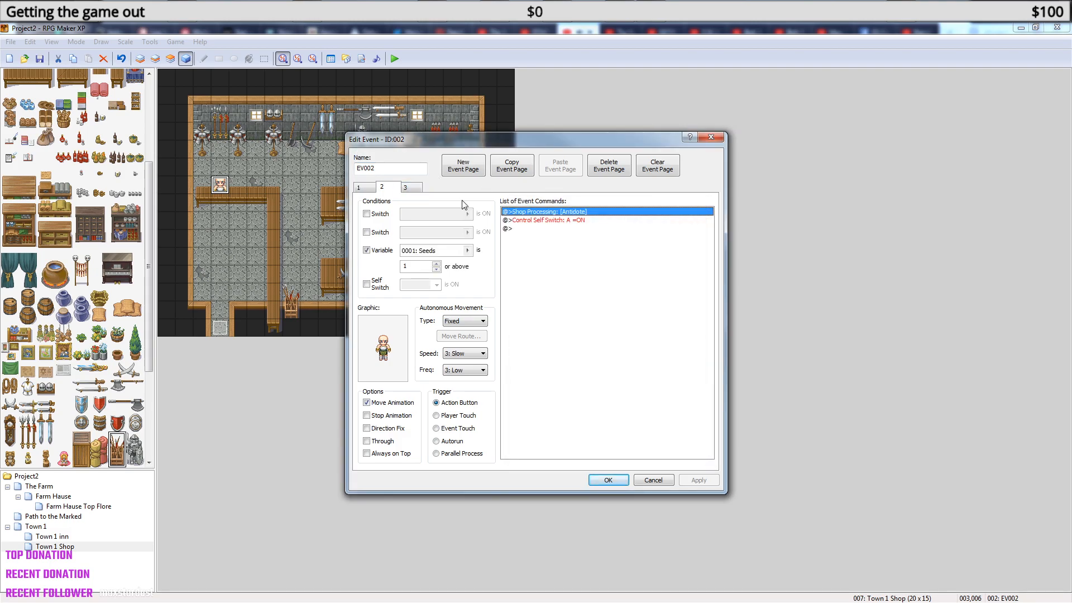
right_click(572, 212)
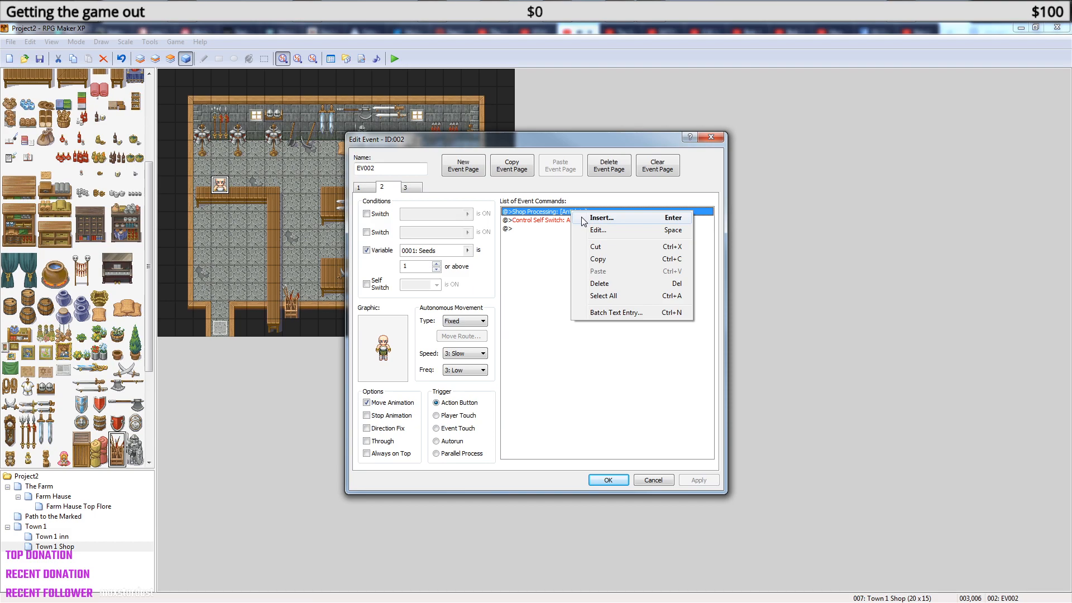
click(608, 230)
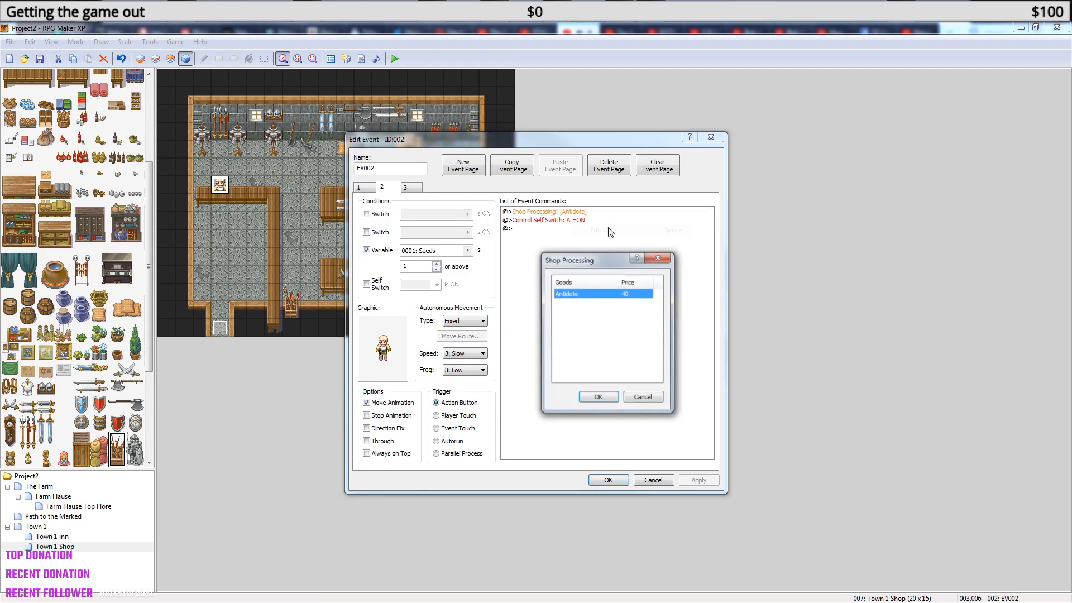
right_click(584, 295)
click(574, 303)
double_click(573, 303)
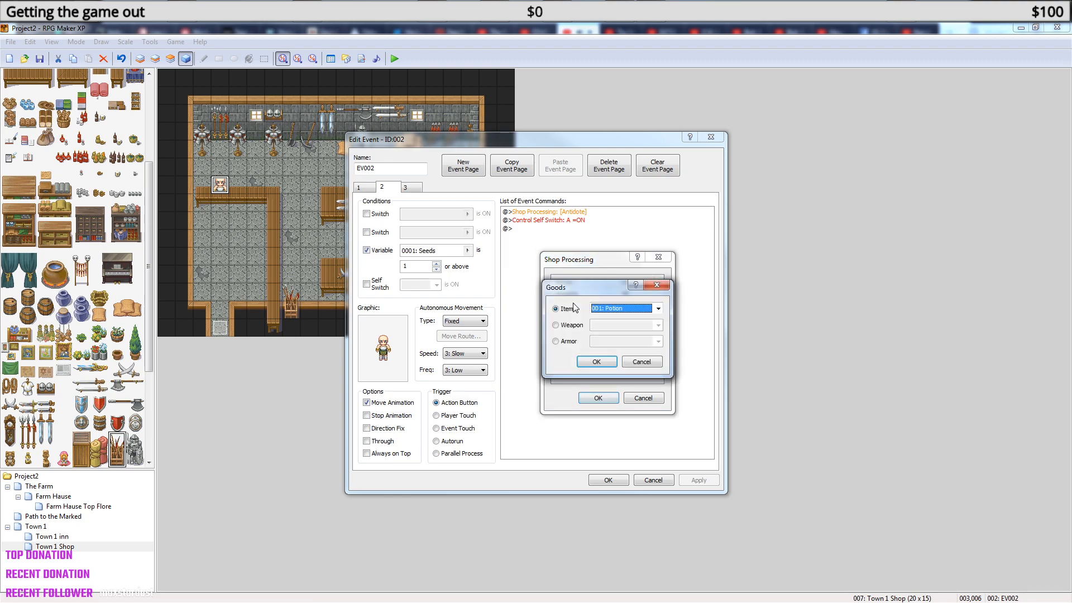
click(657, 285)
- Replace the Antidote in the shop's goods with the weapon 001: Bronze Sword
click(580, 296)
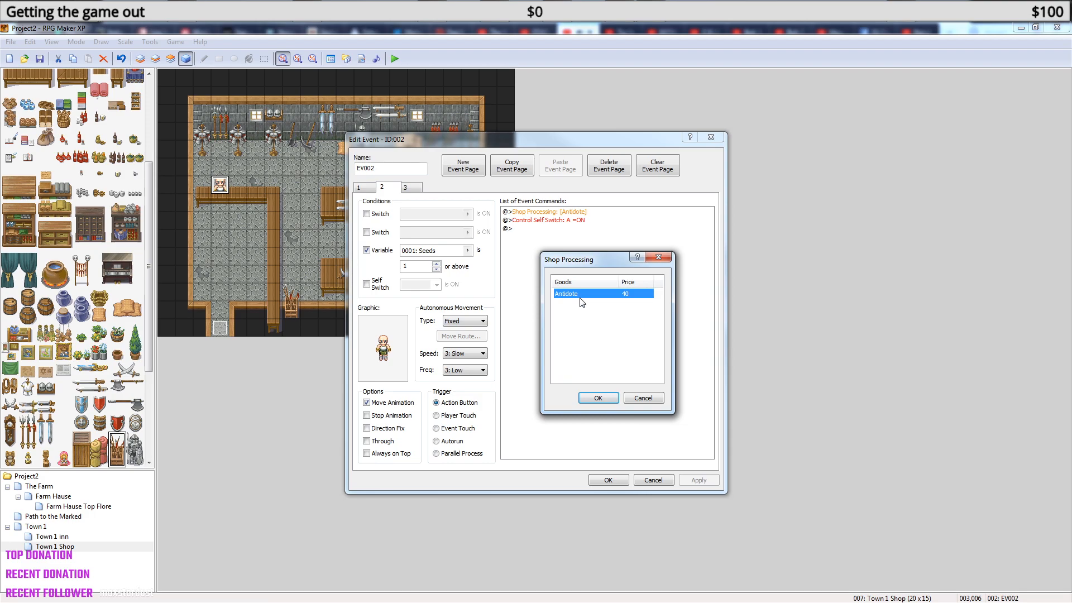
double_click(576, 300)
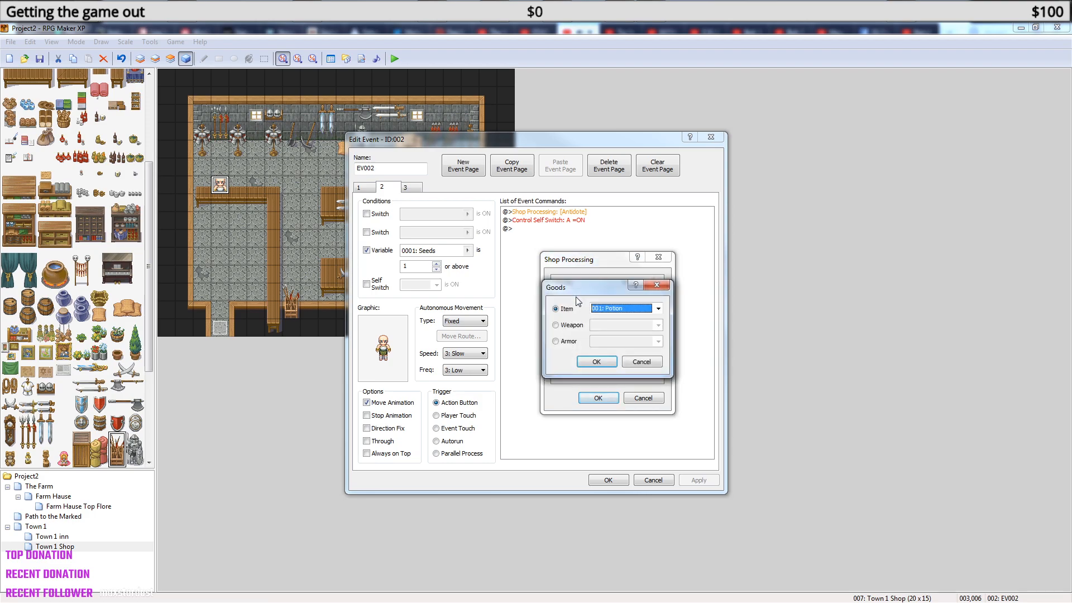
click(555, 325)
click(658, 326)
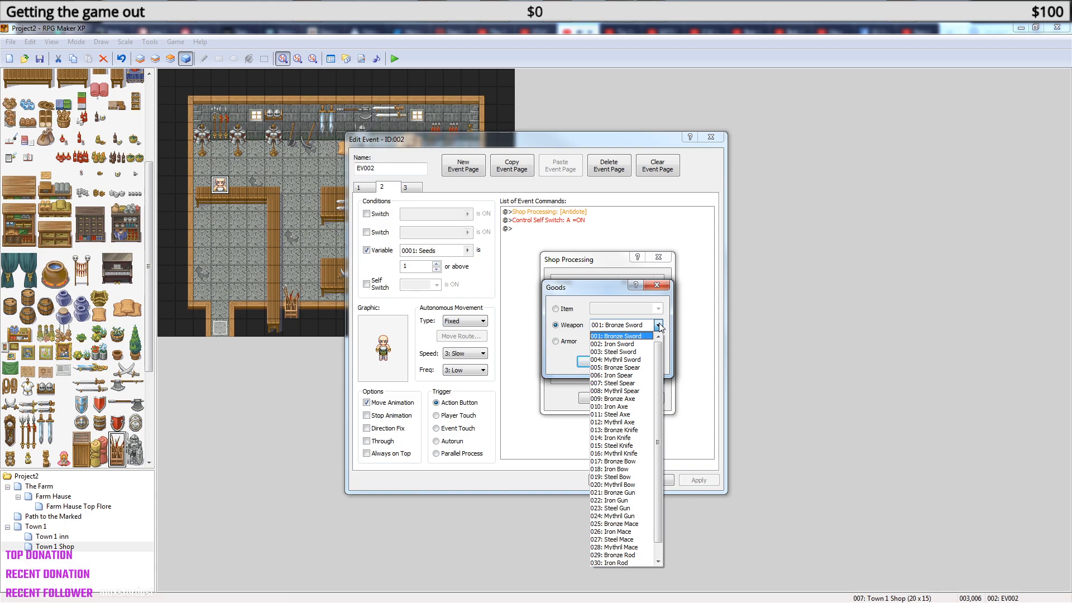
click(615, 287)
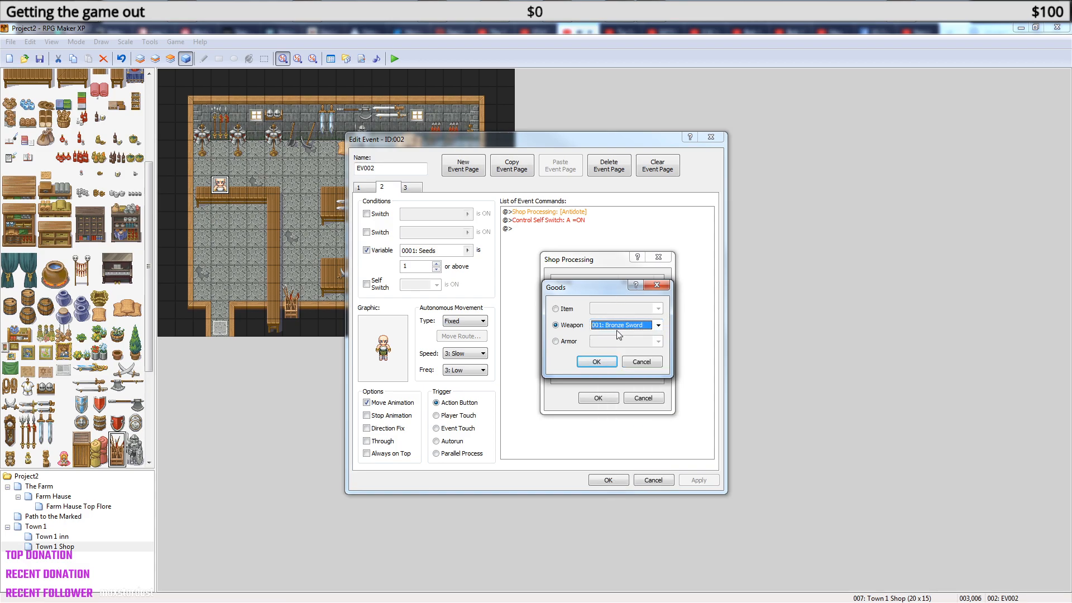
click(601, 361)
- Add the weapon 005: Bronze Spear to the shop's goods below the Bronze Sword
click(603, 305)
double_click(603, 307)
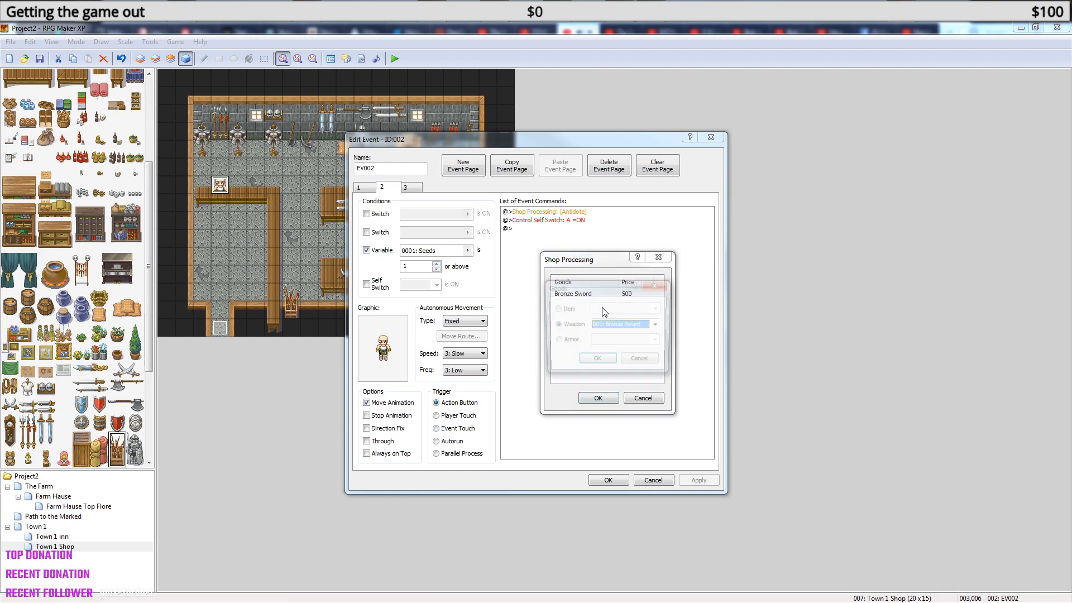
click(657, 326)
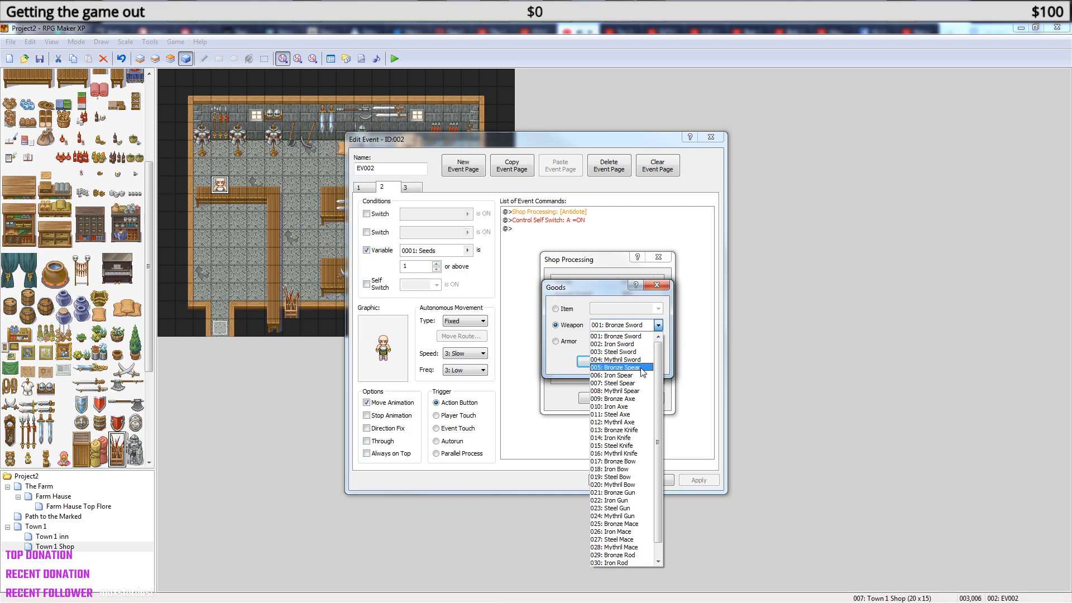
click(619, 367)
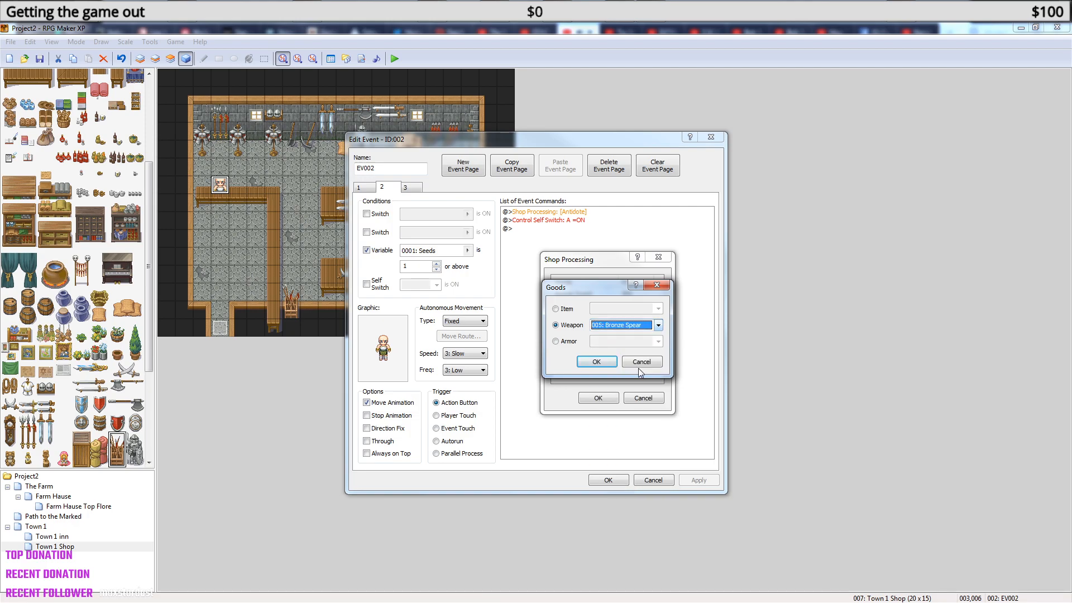
click(601, 360)
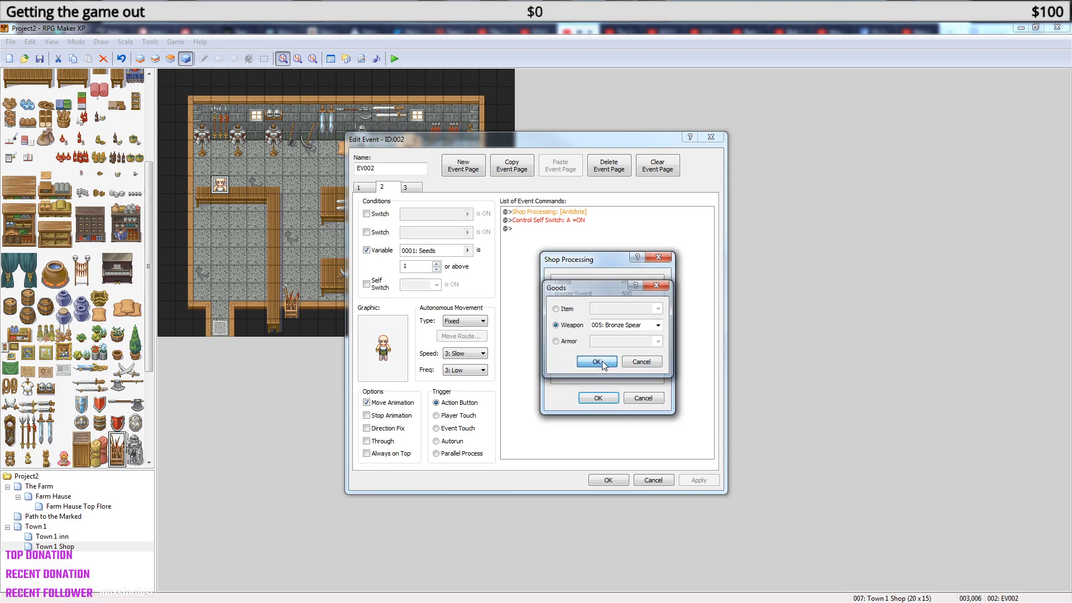
- Add the weapons 009: Bronze Axe and 013: Bronze Knife to the shop's goods below the Bronze Spear
double_click(618, 314)
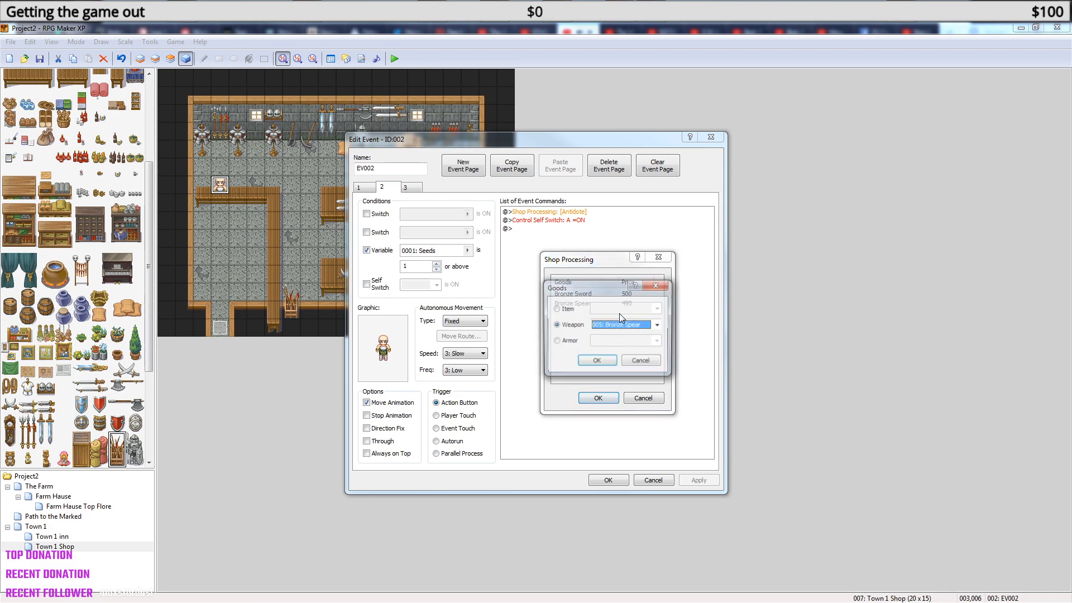
click(658, 325)
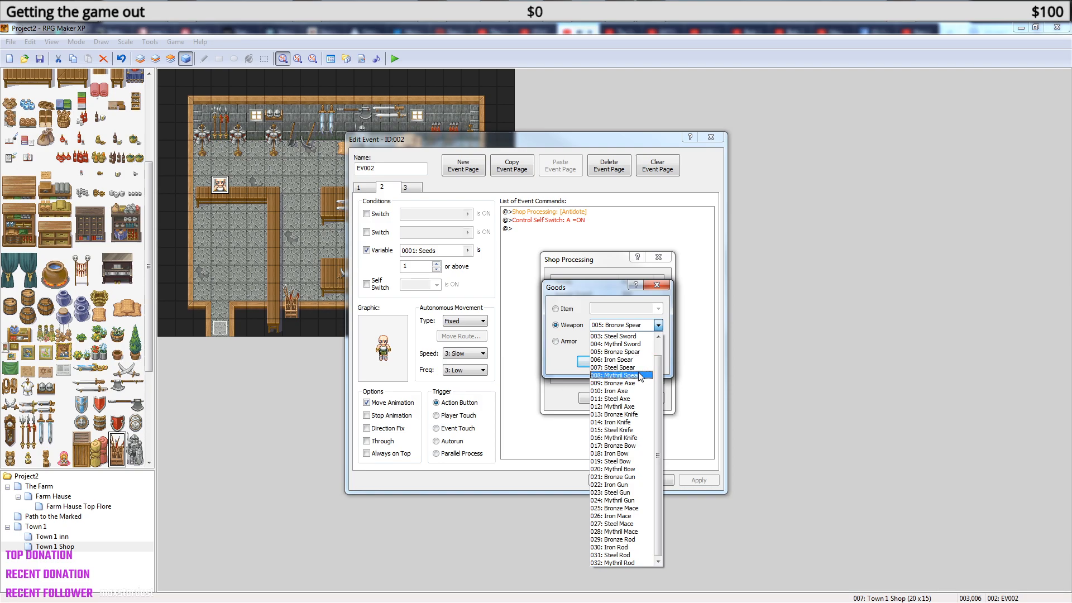
scroll(639, 377, up, 2)
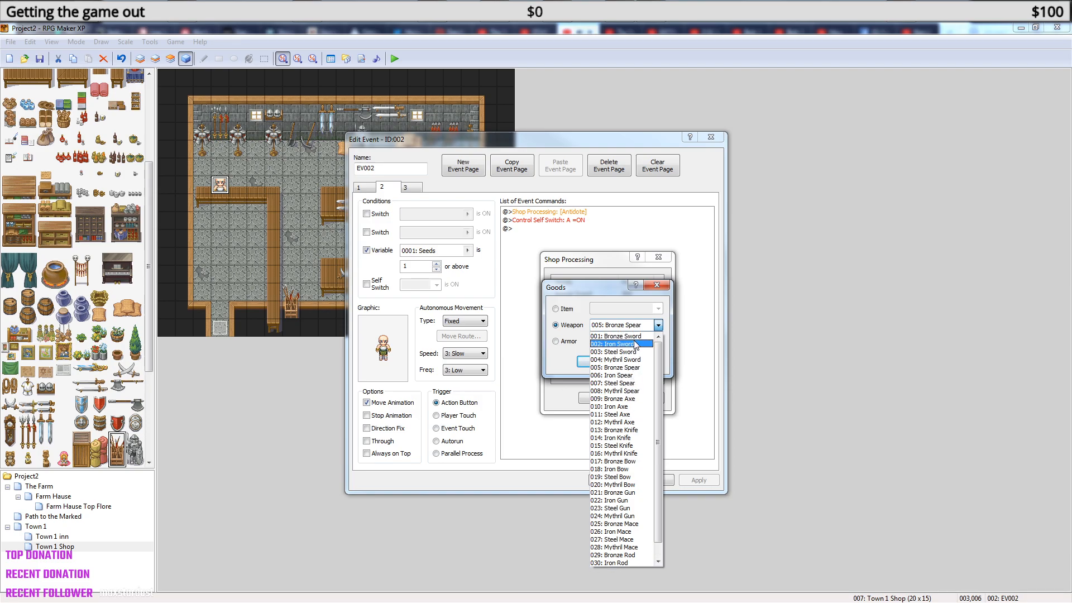
click(628, 398)
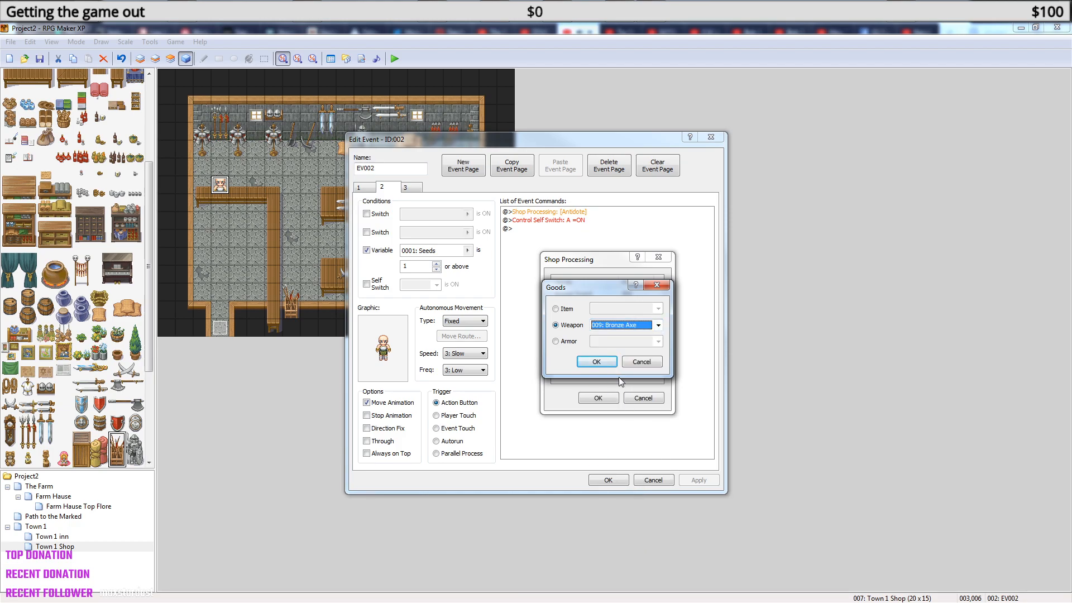
click(602, 362)
click(599, 333)
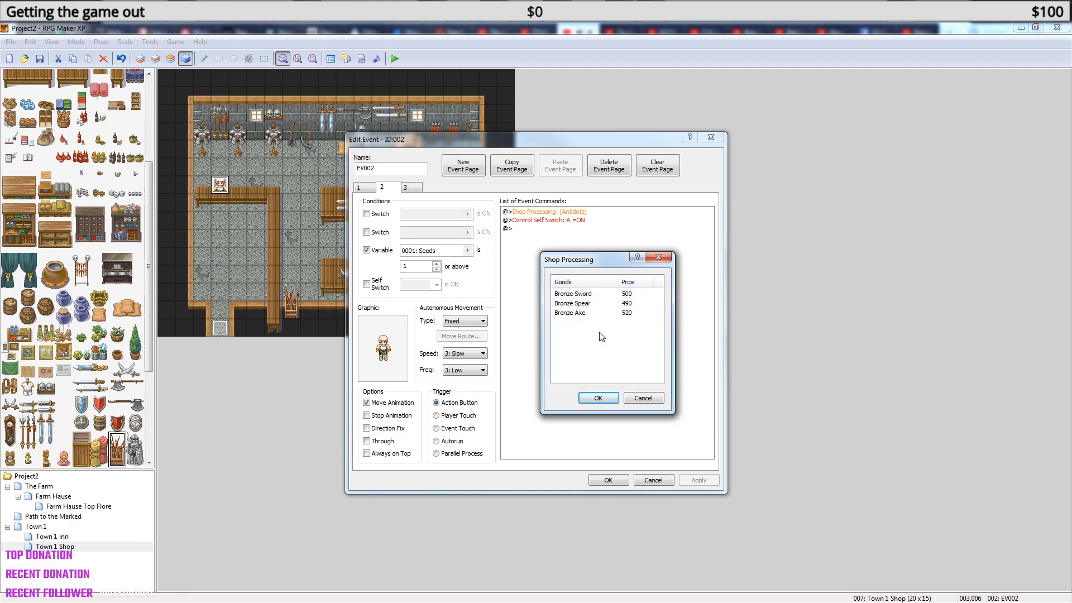
double_click(590, 325)
click(658, 325)
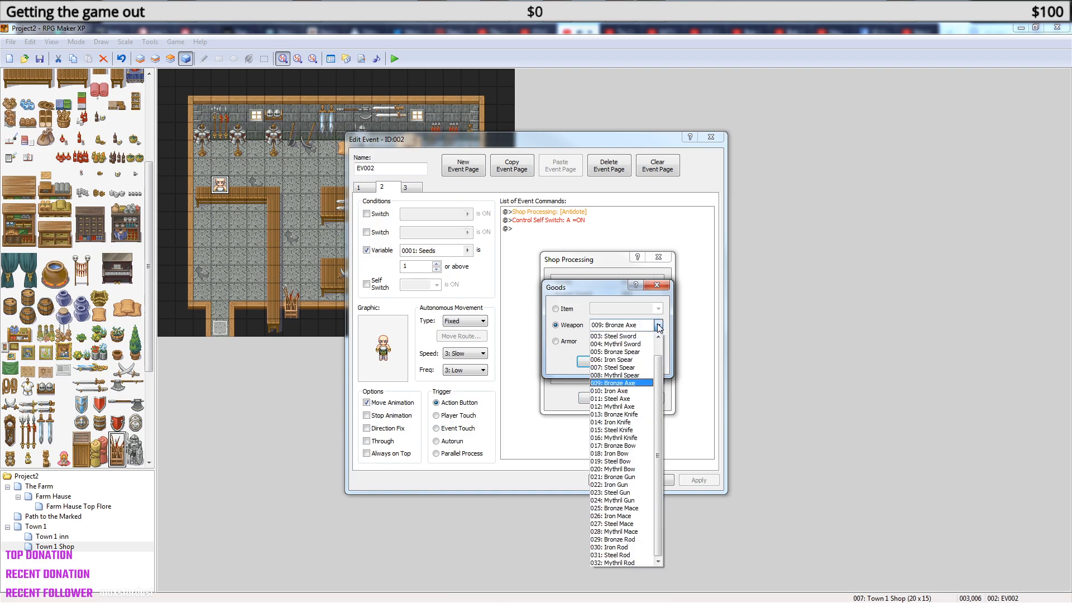
click(623, 418)
click(601, 360)
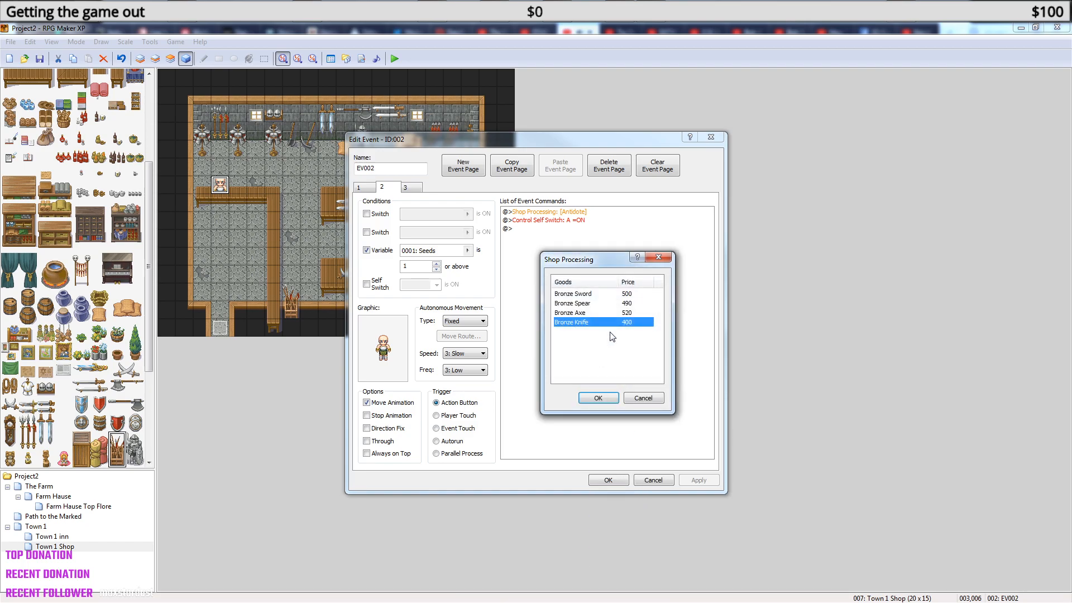
- Add the weapons 017: Bronze Bow and 021: Bronze Gun to the shop's goods below the Bronze Knife
double_click(609, 331)
click(658, 325)
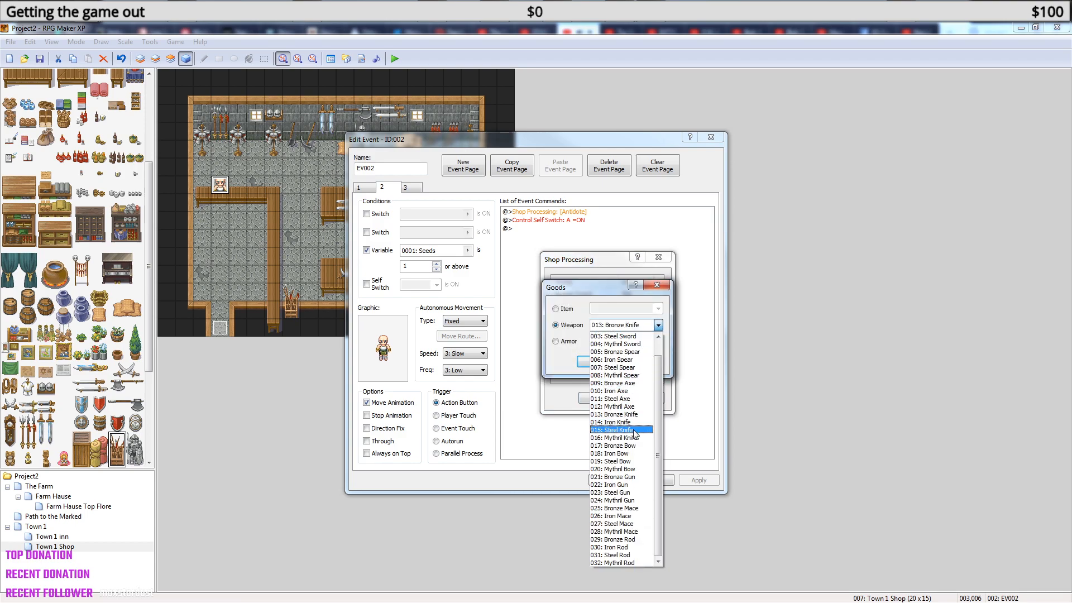
click(631, 445)
click(598, 361)
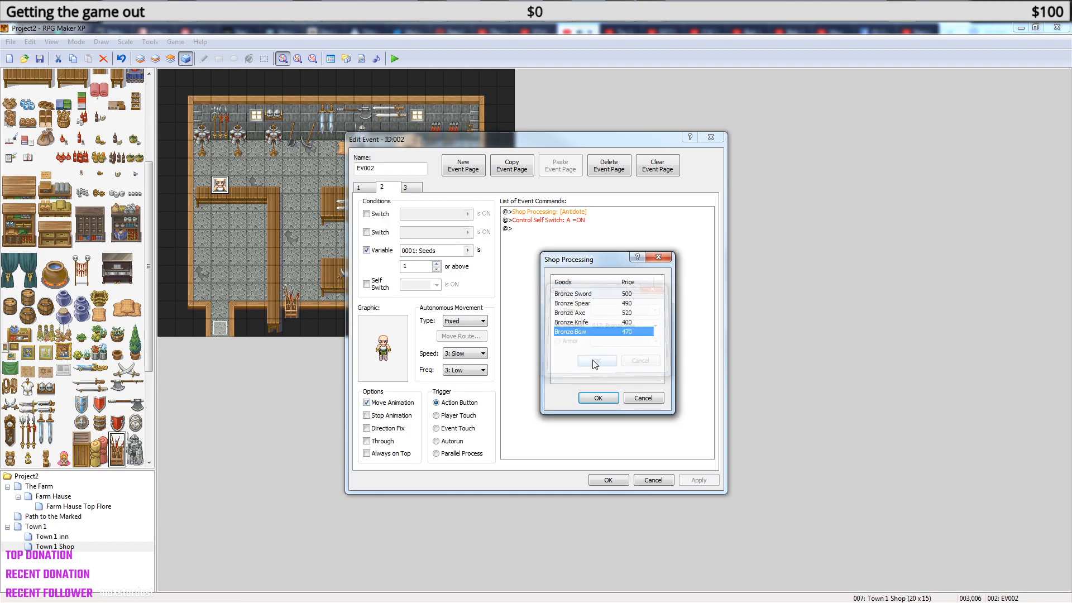
double_click(590, 338)
click(658, 325)
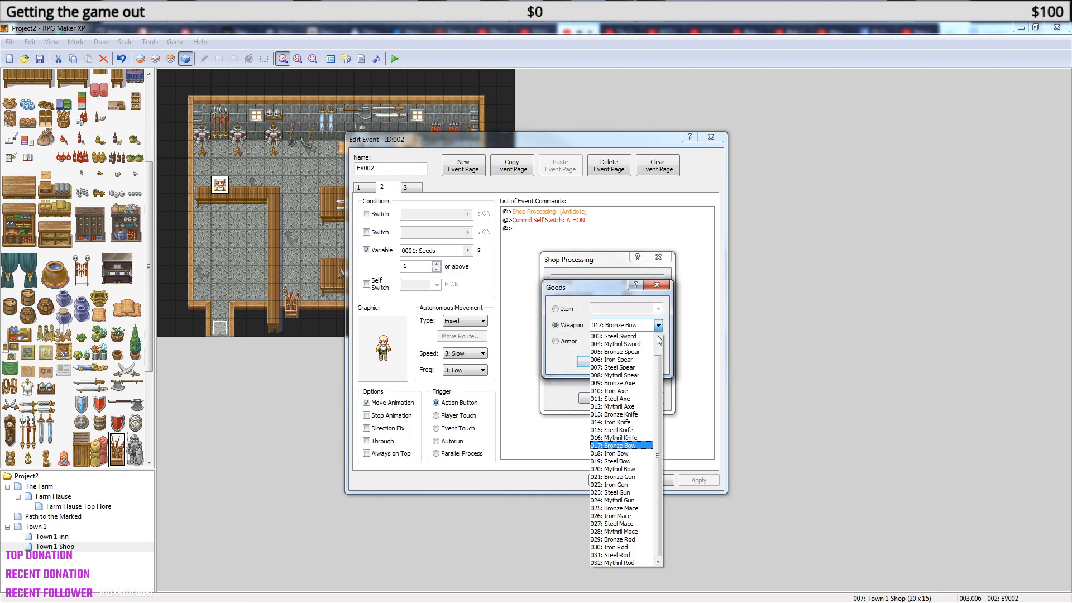
click(626, 477)
click(601, 362)
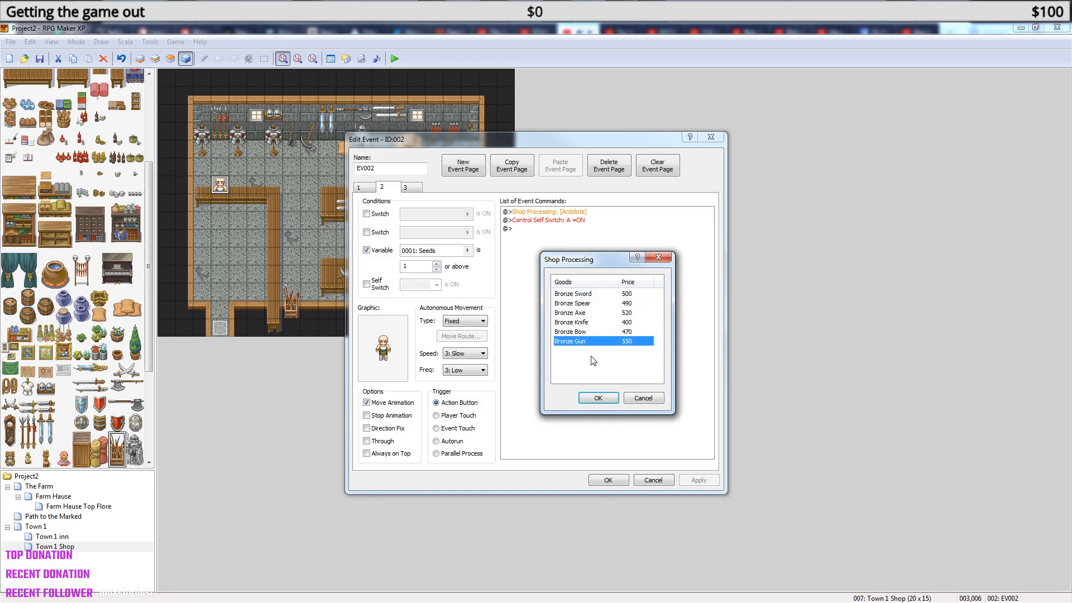
- Add the weapon 025: Bronze Mace to the shop's goods below the Bronze Gun
double_click(575, 350)
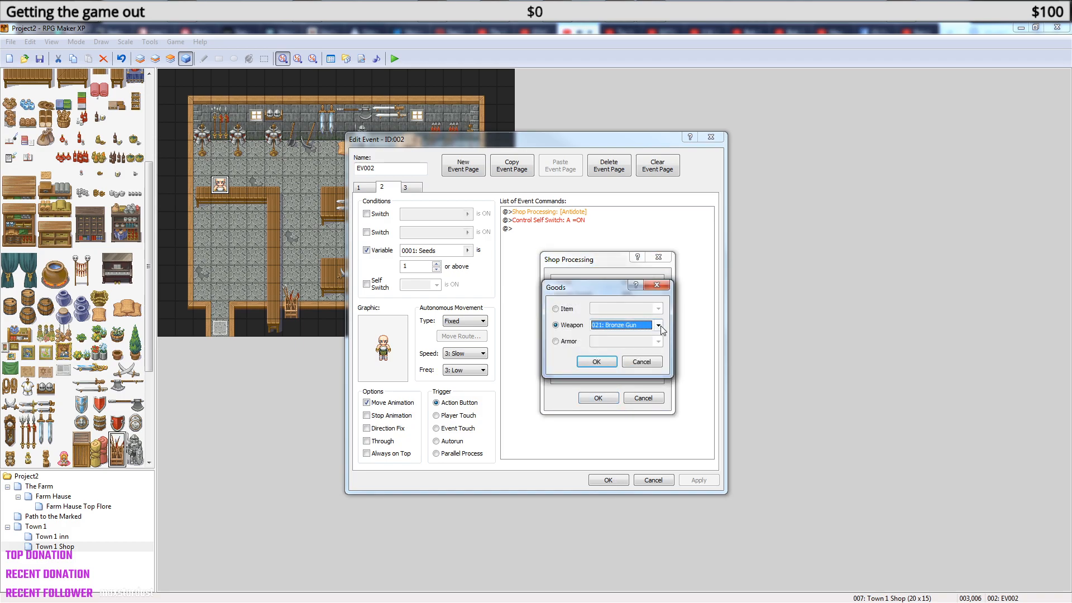
click(659, 326)
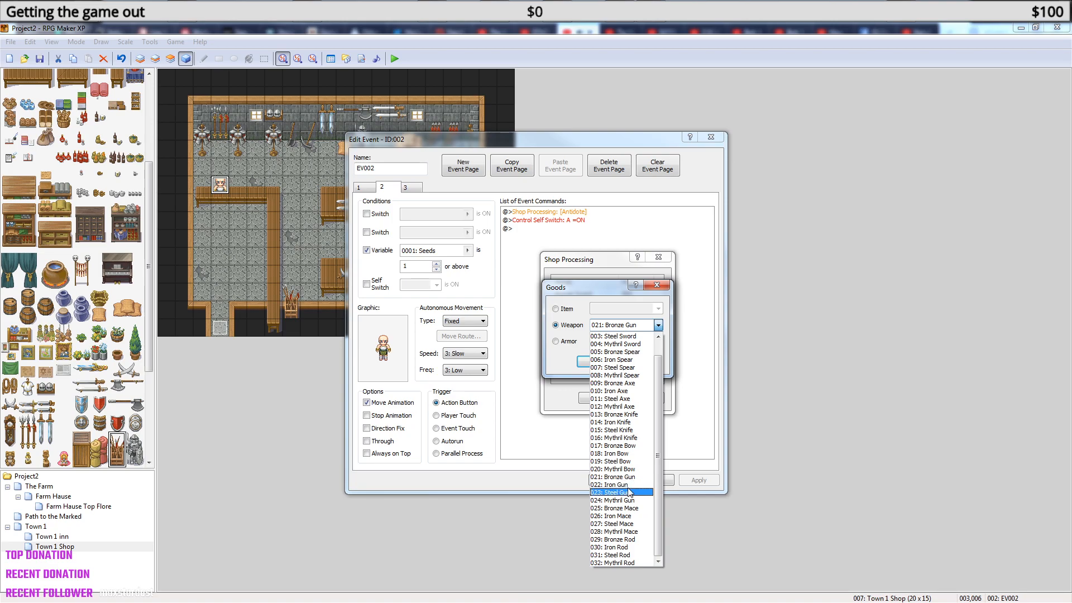
click(617, 508)
click(596, 362)
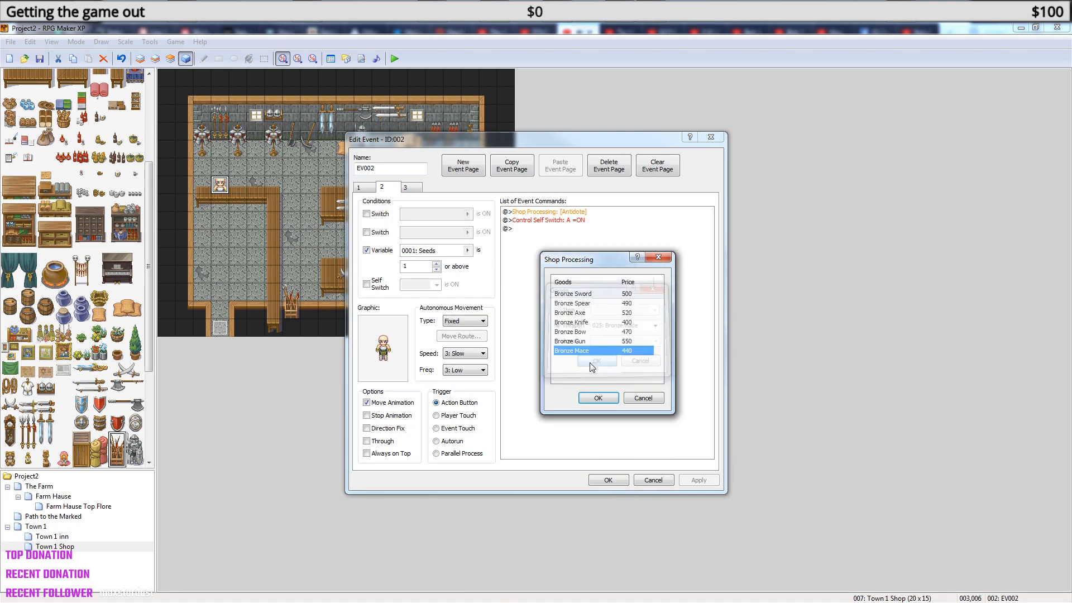
- Add the armors 001: Bronze Shield and 005: Bronze Helm to the shop's goods below the Bronze Mace
double_click(586, 361)
click(658, 324)
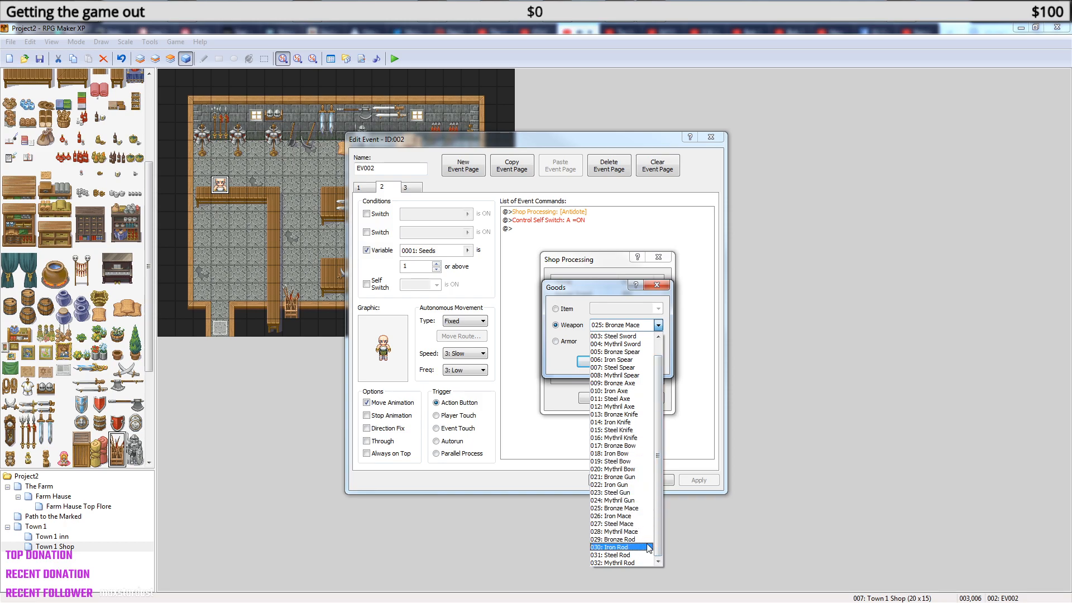
click(570, 345)
click(556, 341)
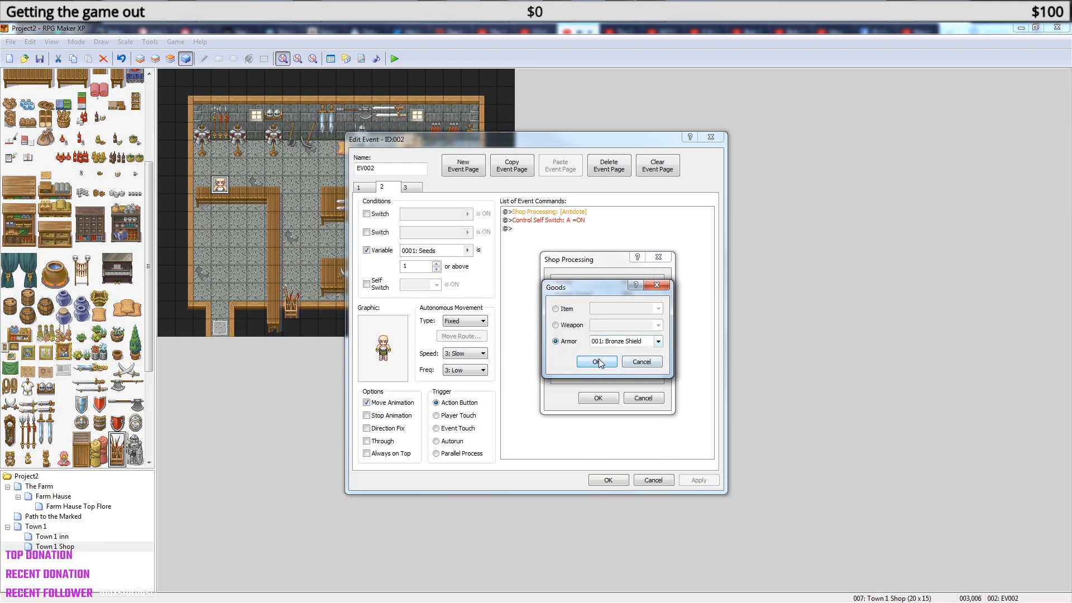
click(598, 360)
double_click(584, 368)
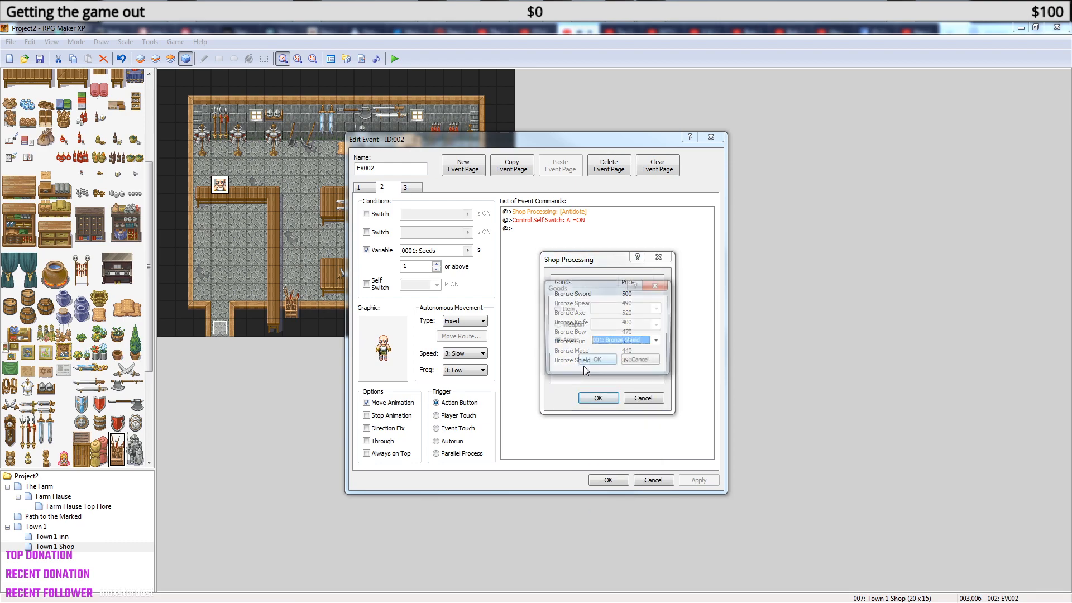
click(658, 341)
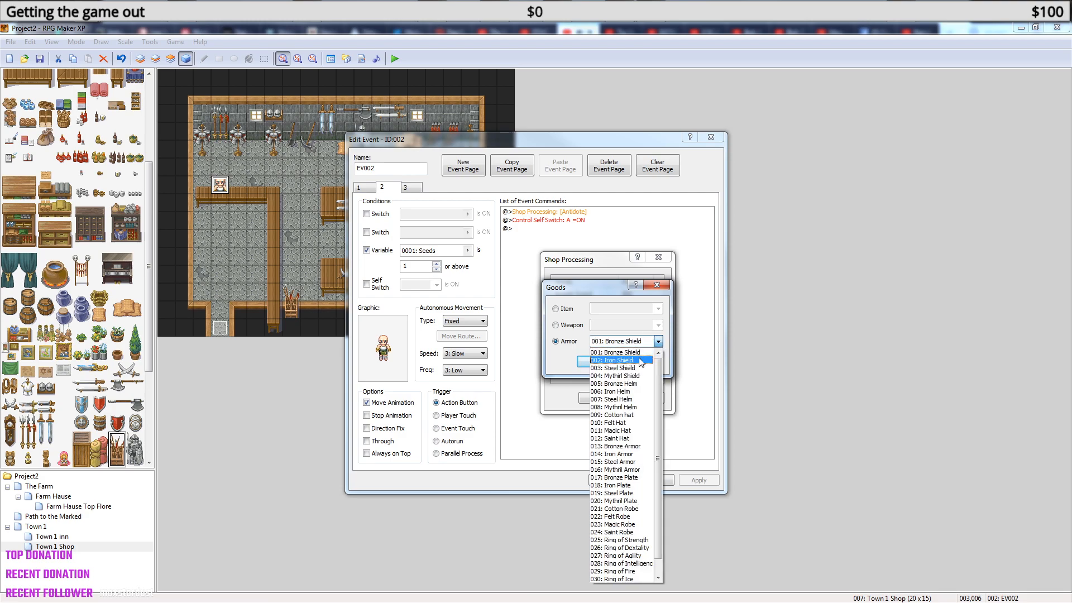
click(639, 385)
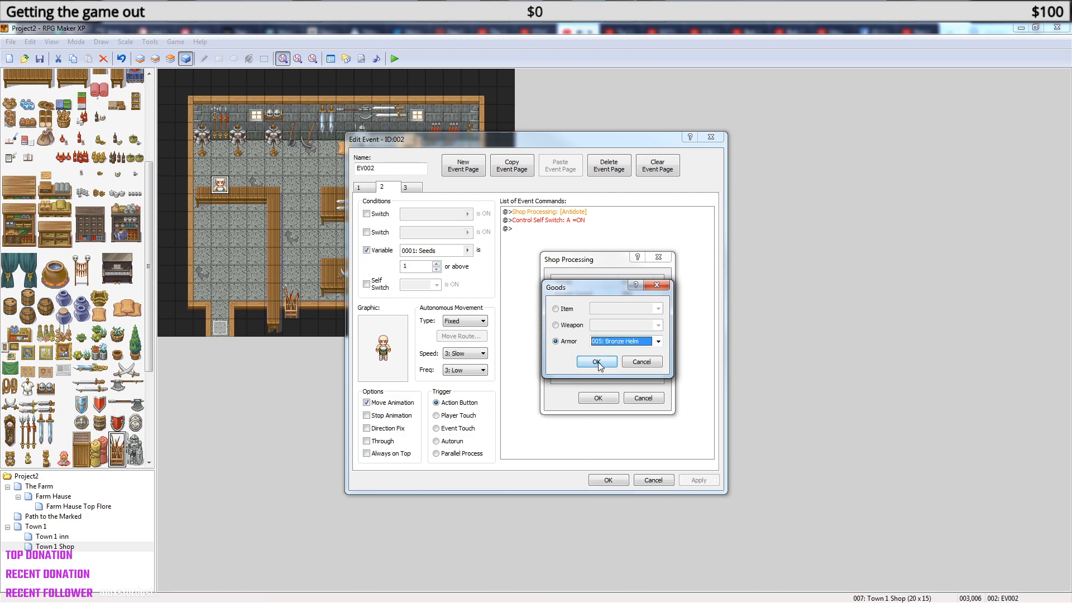
click(590, 361)
- Add the armors 013: Bronze Armor and 017: Bronze Plate to the shop's goods below the Bronze Helm
click(588, 380)
double_click(587, 380)
click(658, 341)
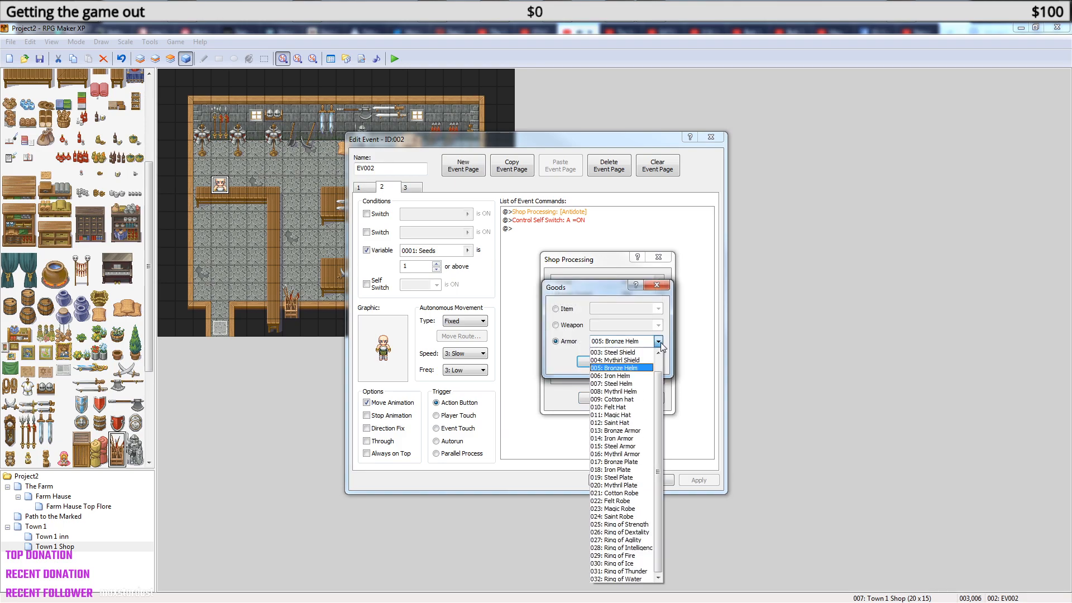
click(638, 431)
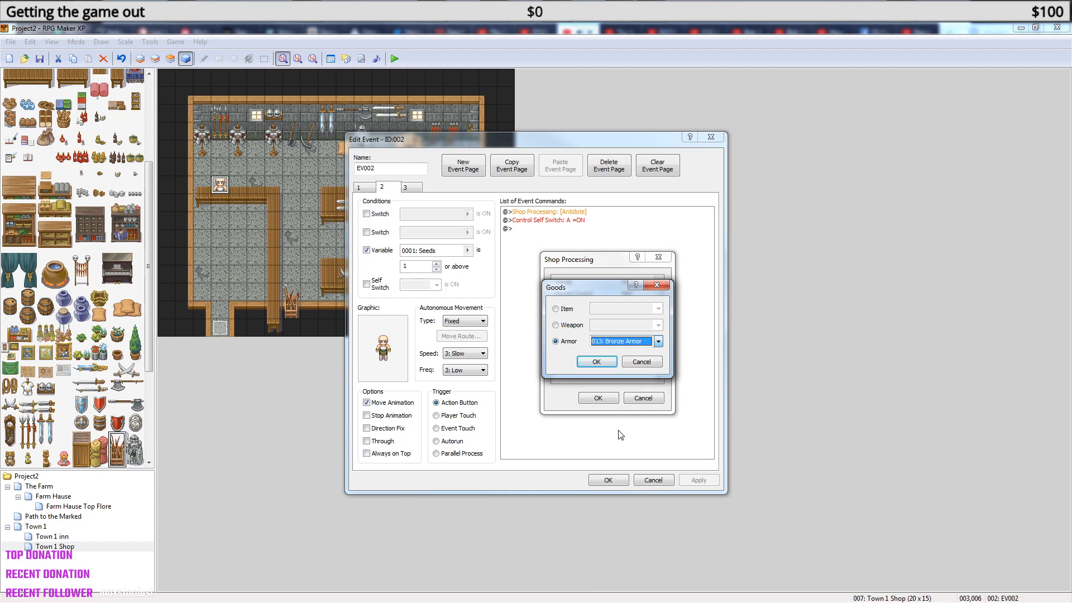
click(597, 362)
drag(658, 342, 657, 375)
double_click(583, 369)
click(658, 341)
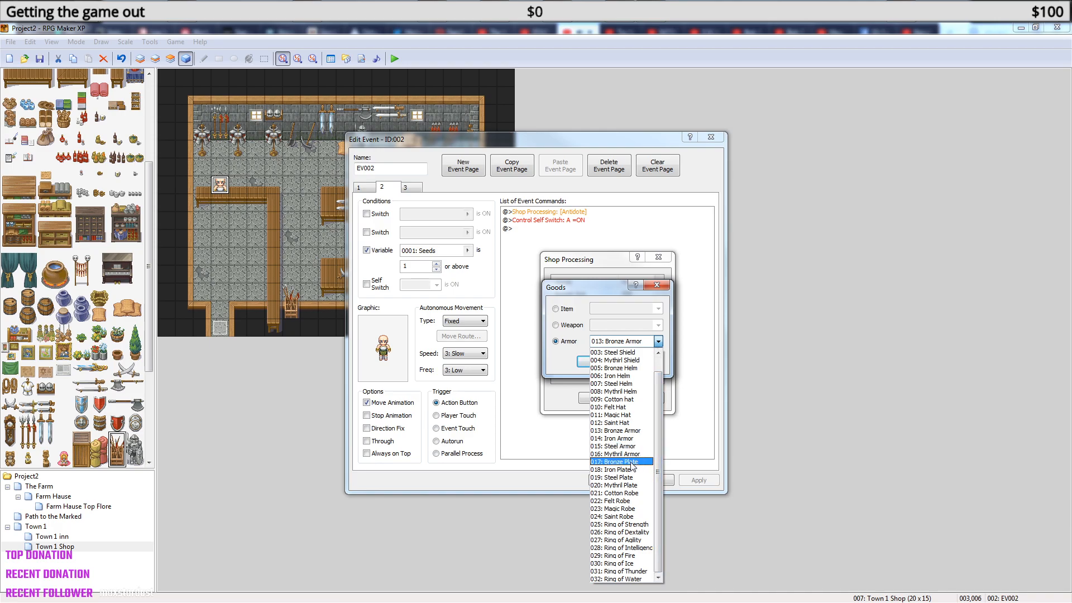
click(610, 463)
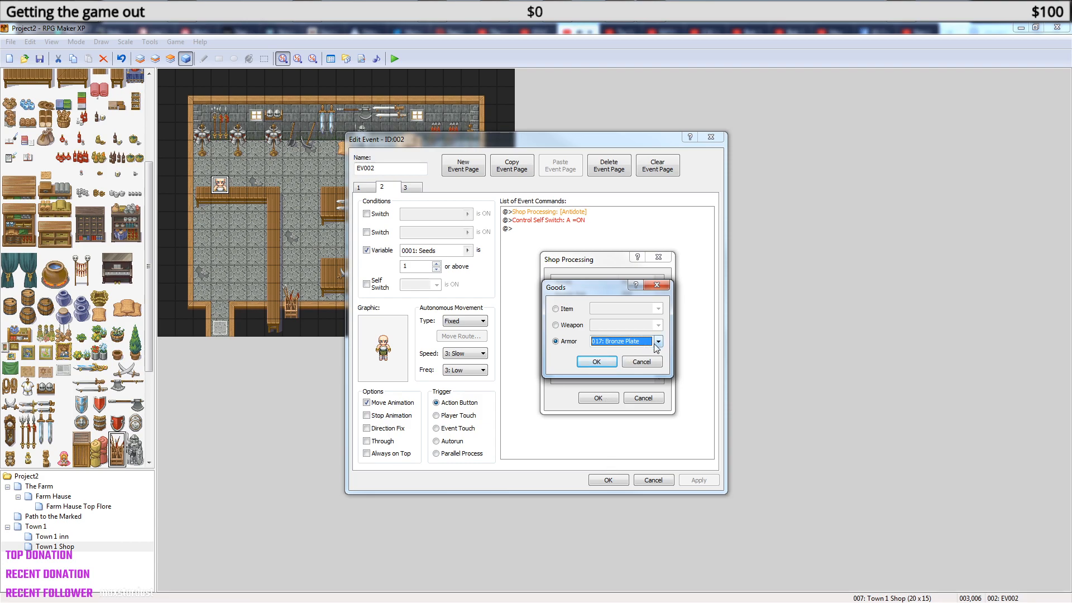
click(590, 360)
double_click(590, 378)
click(658, 341)
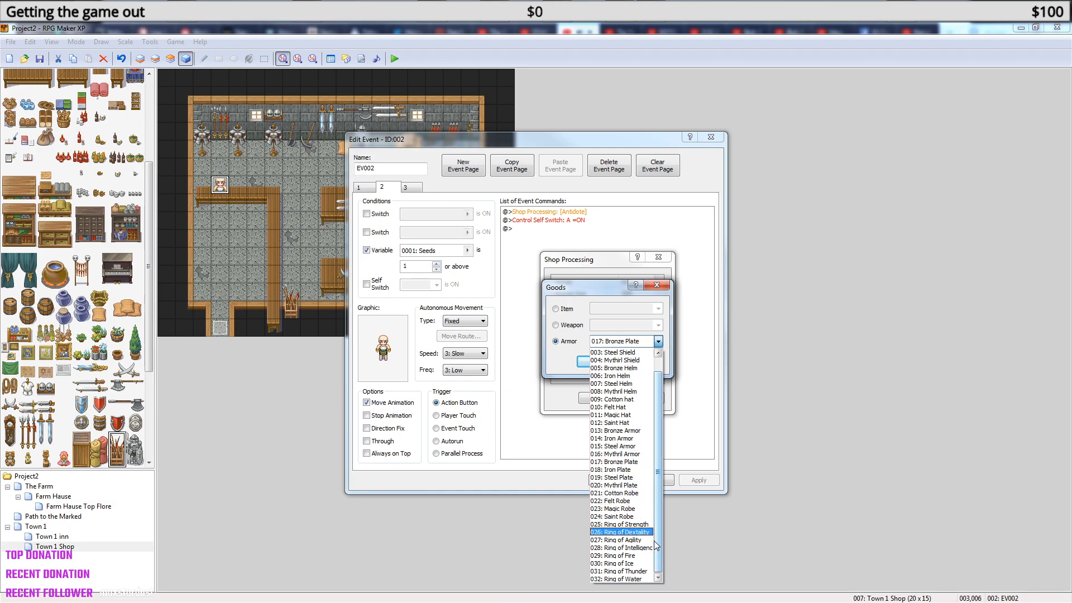
click(614, 288)
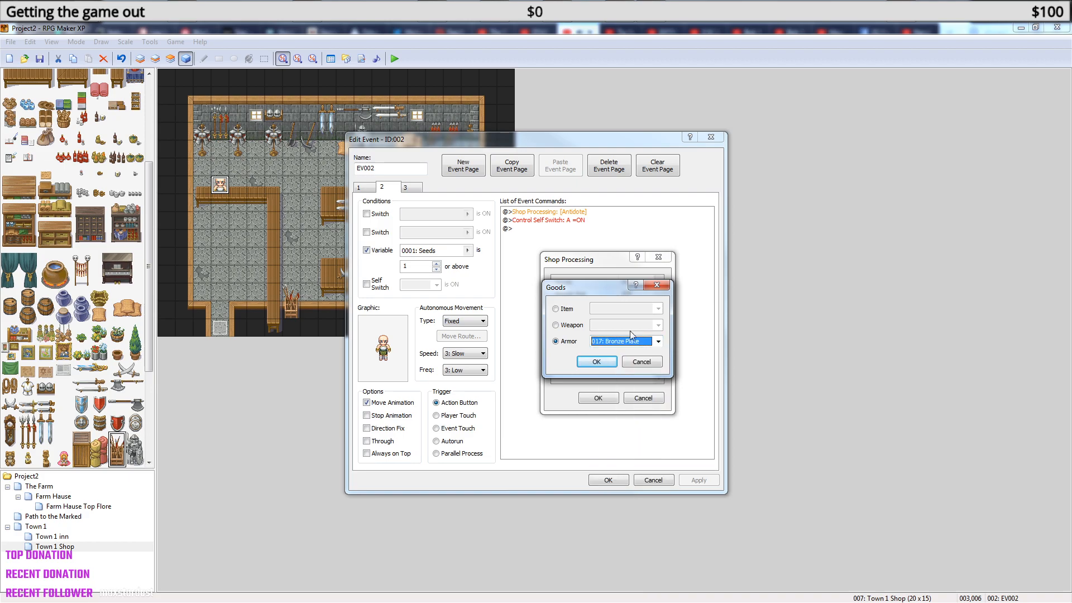
key(Return)
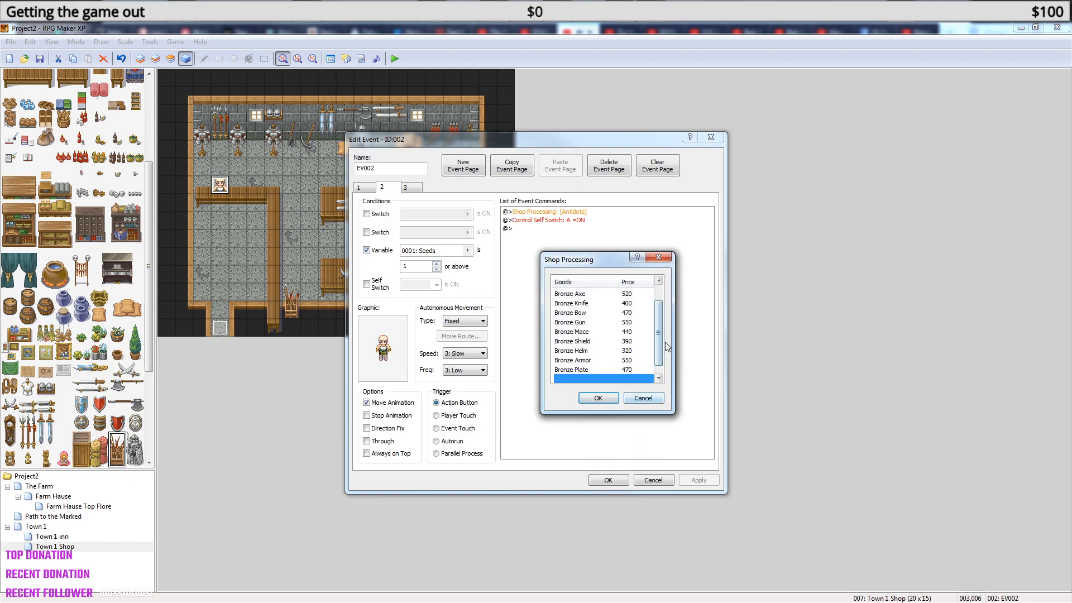
- Confirm the goods list, replace page 3's Antidote Shop Processing command with a copy of the bronze goods shop, and accept the event
scroll(661, 340, down, 1)
click(607, 400)
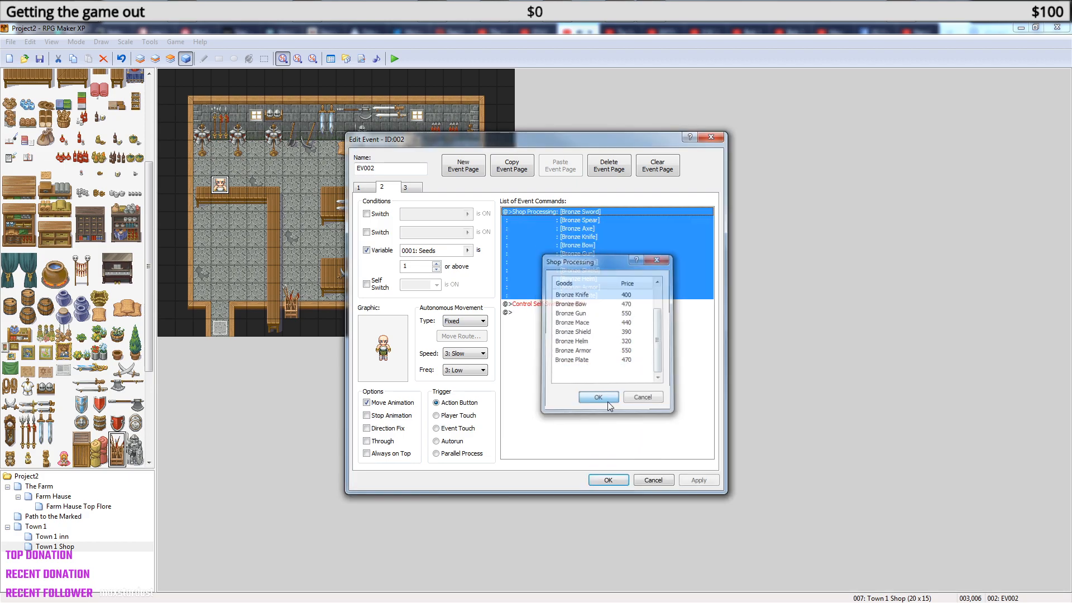
click(411, 188)
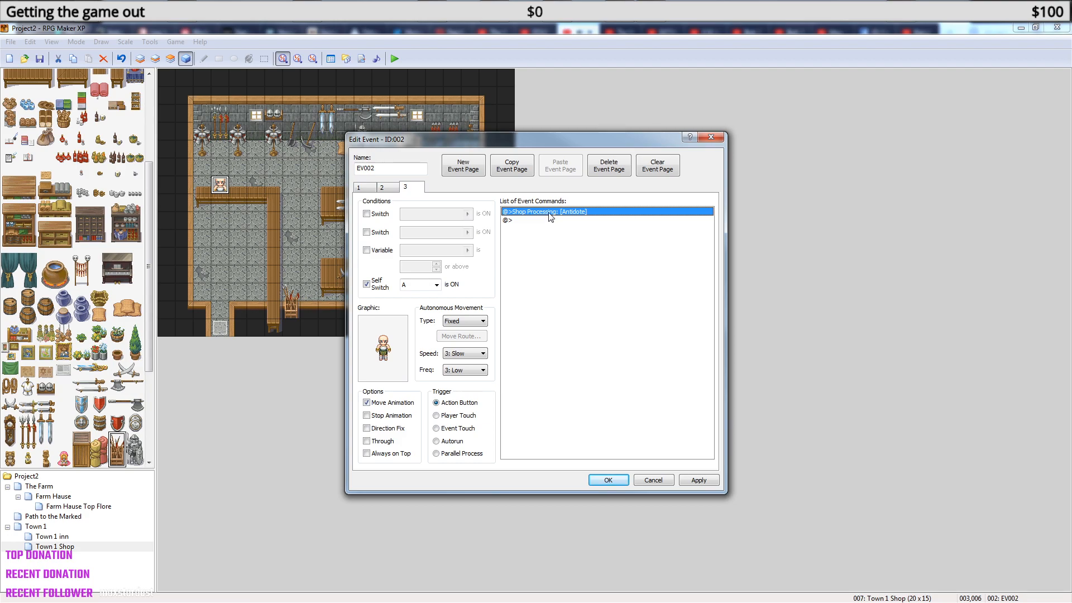
key(ctrl+v)
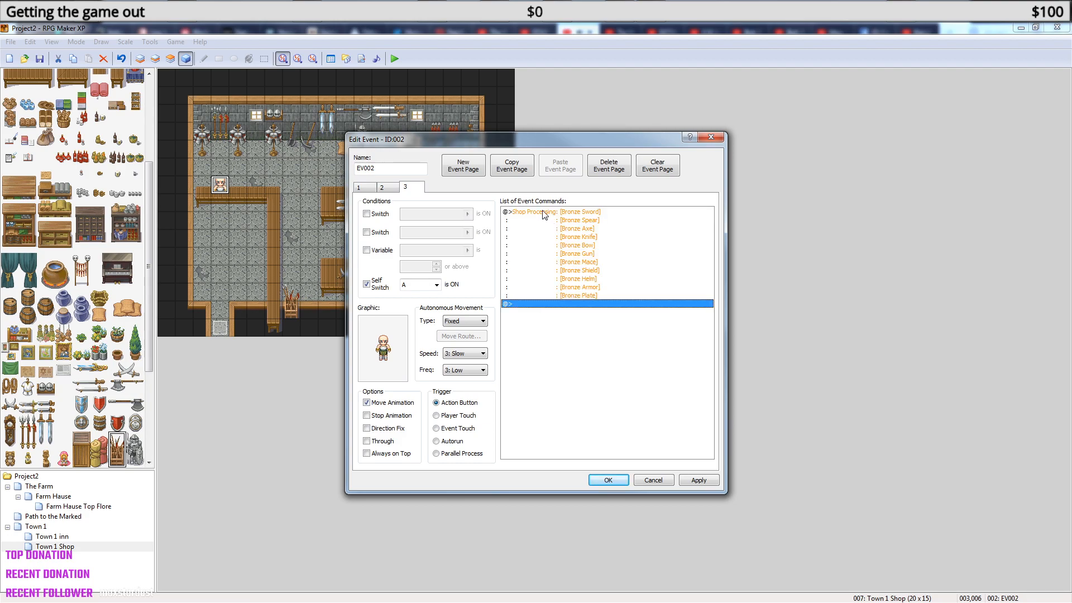
click(612, 481)
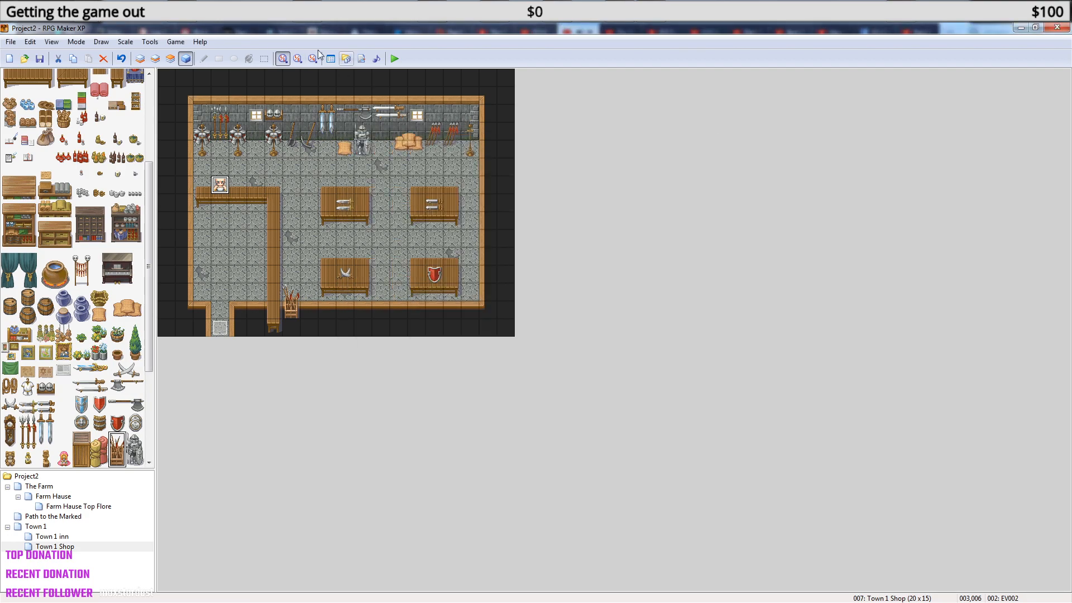
- Start a playtest of the game and continue from the saved game File1
click(395, 58)
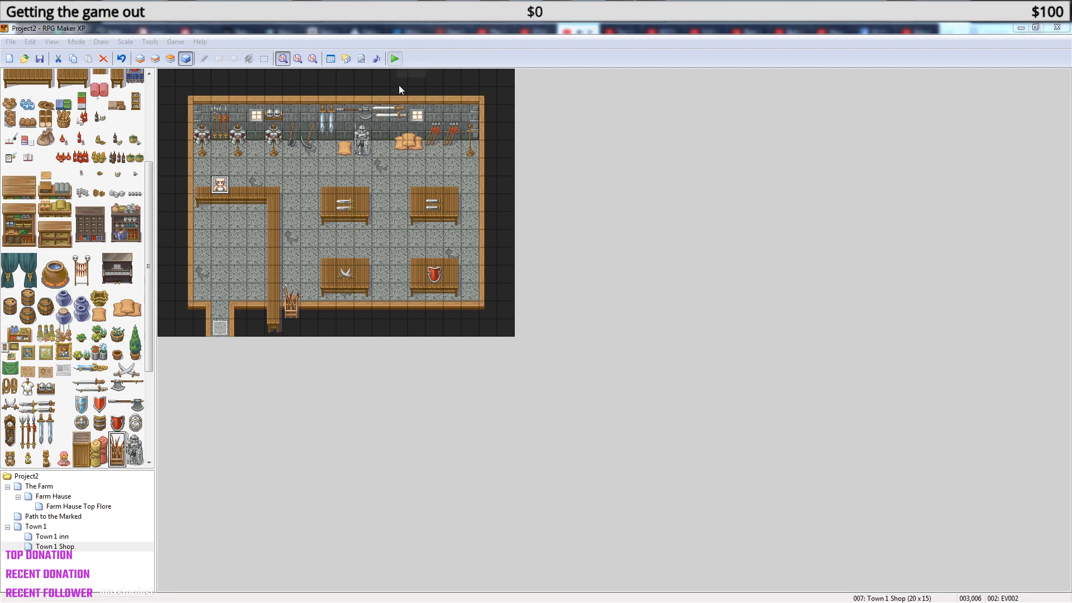
click(491, 343)
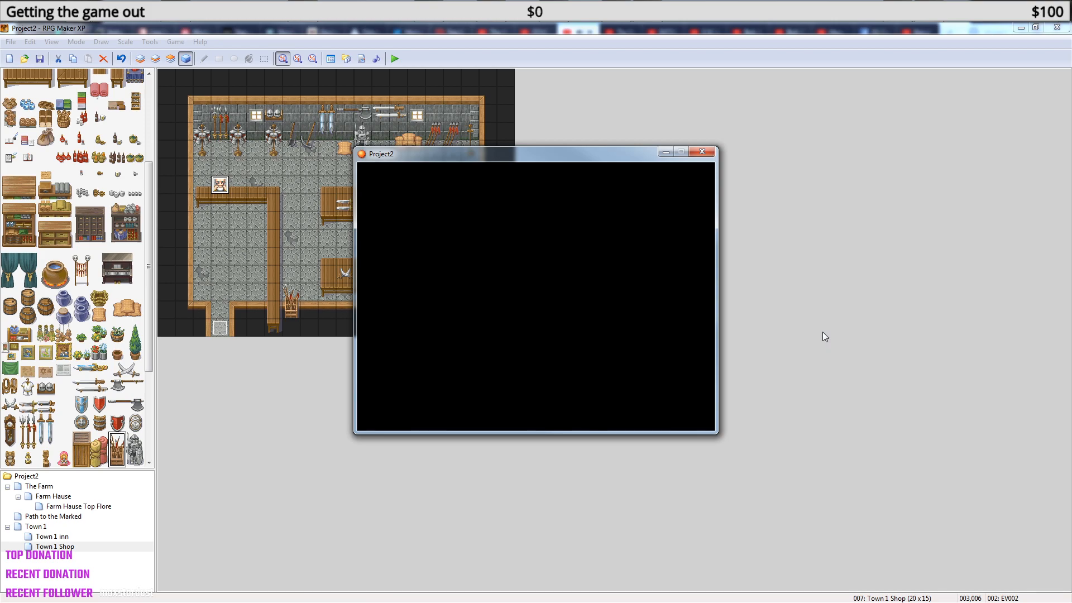
key(Return)
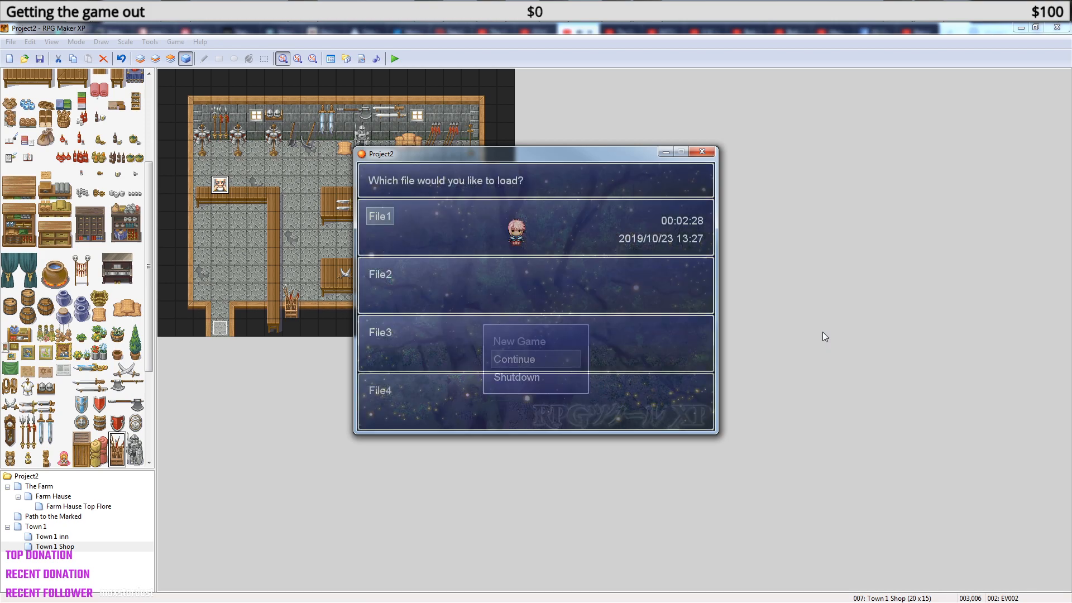
key(Return)
- Walk the character to the counter in front of the shopkeeper and talk to him to open the shop
key(Right)
key(Down)
key(Up)
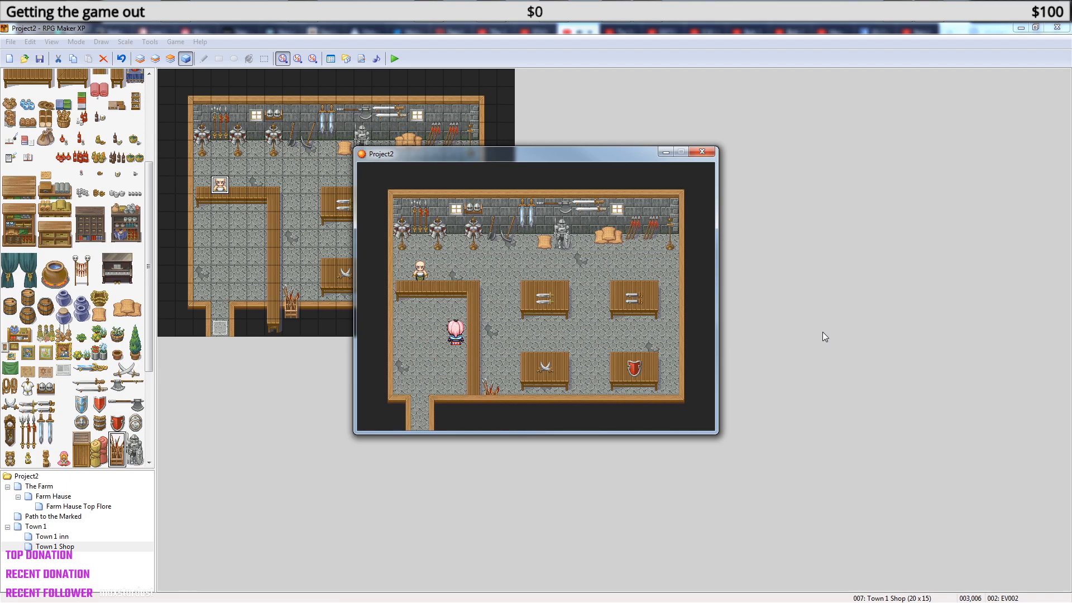
key(Left)
key(Return)
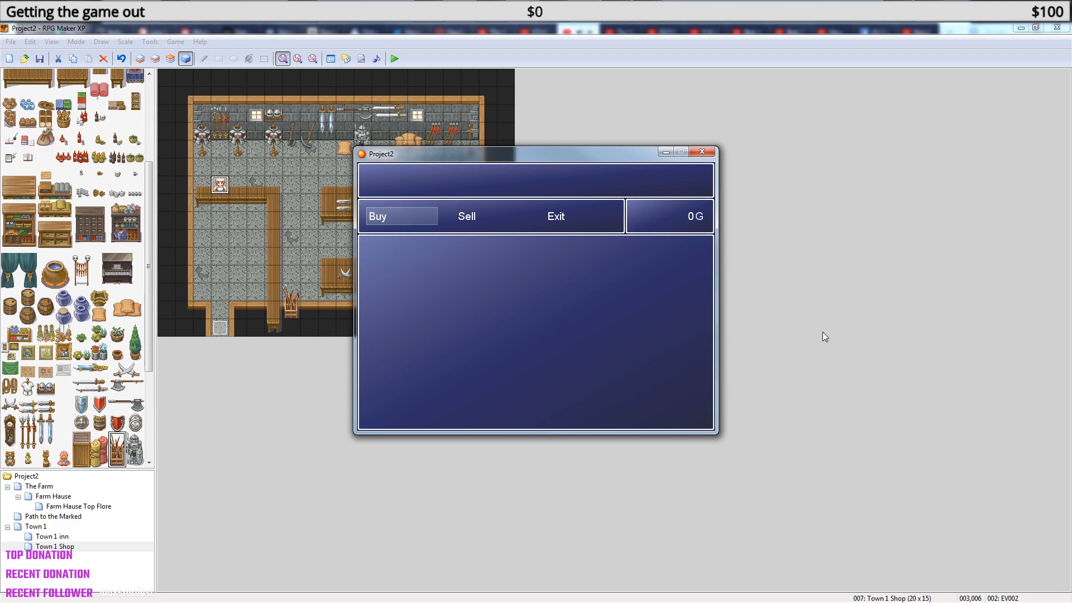
- Browse the shop's buy list from Bronze Sword to Bronze Plate, comparing each item's description and effect on Aluxes, and leave the shop
key(Return)
key(Down)
key(Down)
key(Down)
key(Down)
key(Down)
key(Down)
key(Down)
key(Down)
key(Down)
key(Down)
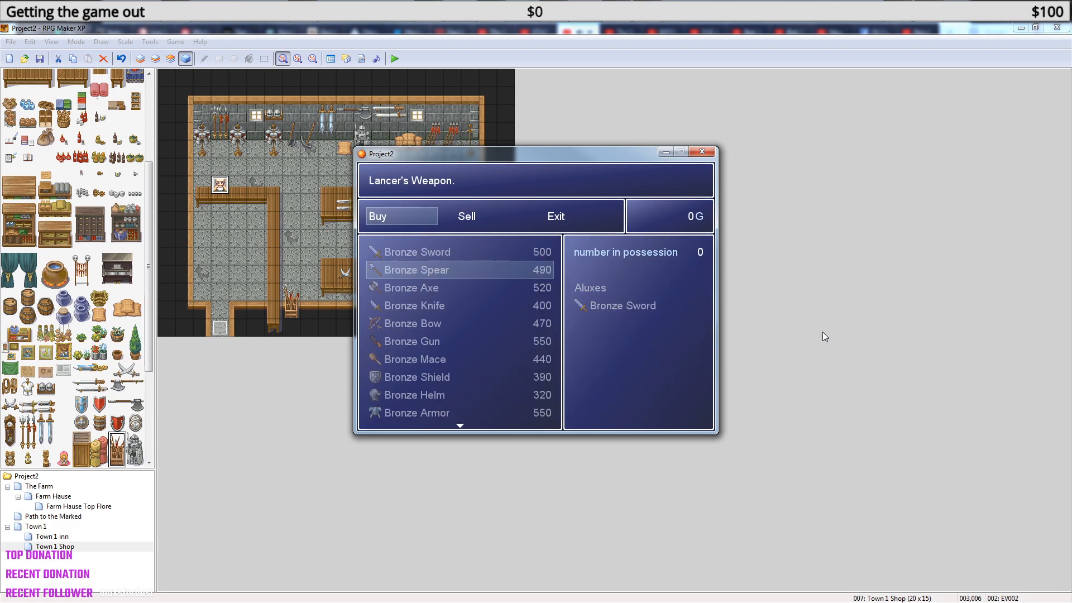
key(Up)
key(Up)
key(Up)
key(Up)
key(Up)
key(Up)
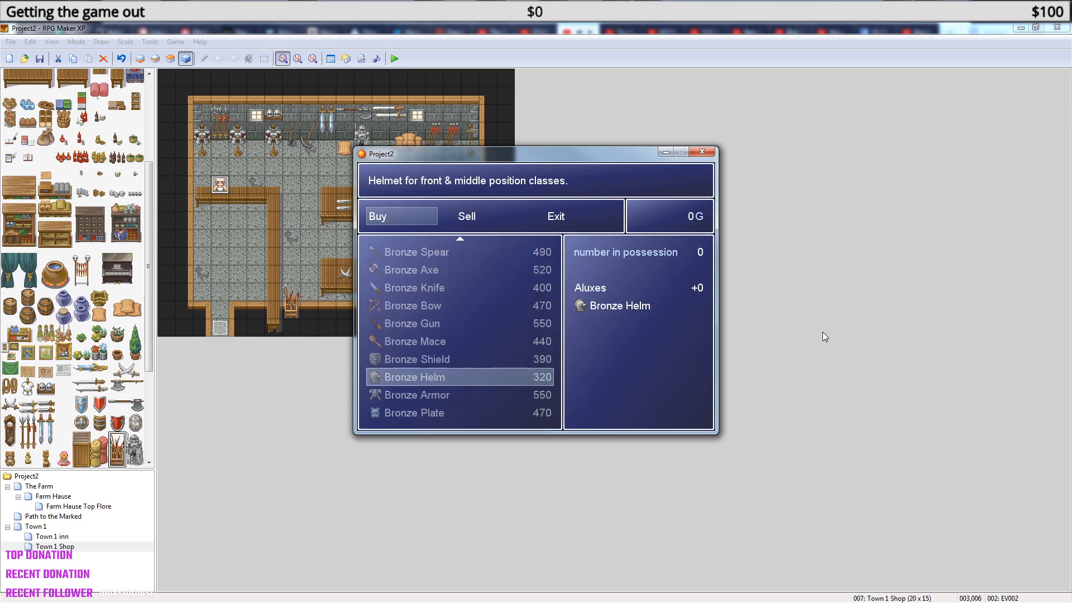
key(Down)
key(Down)
key(Up)
key(Up)
key(Up)
key(Up)
key(Up)
key(Up)
key(Up)
key(Up)
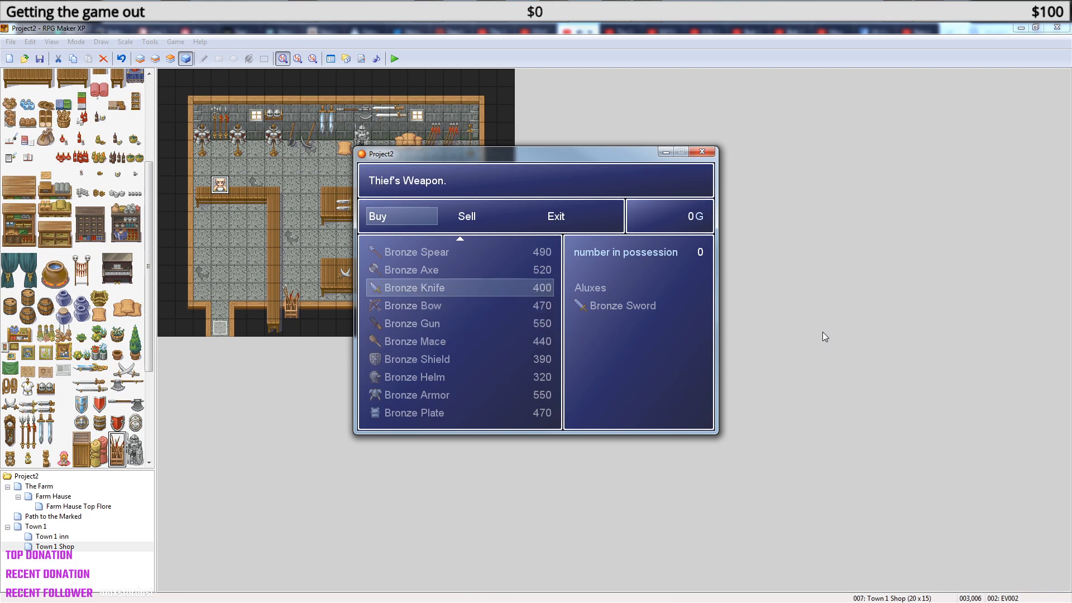
key(Down)
key(Down)
key(Down)
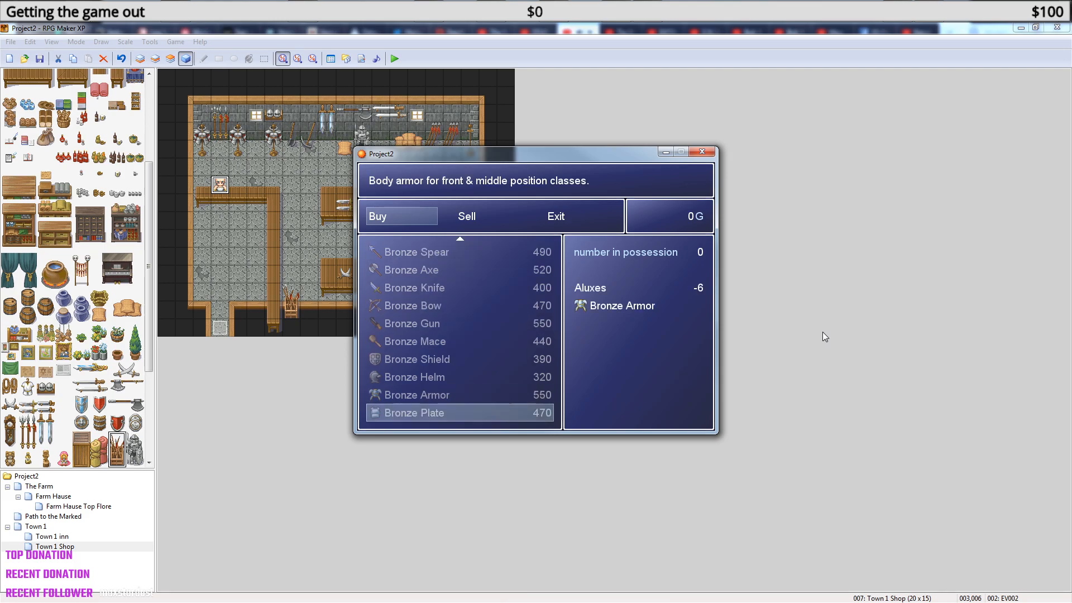
key(Up)
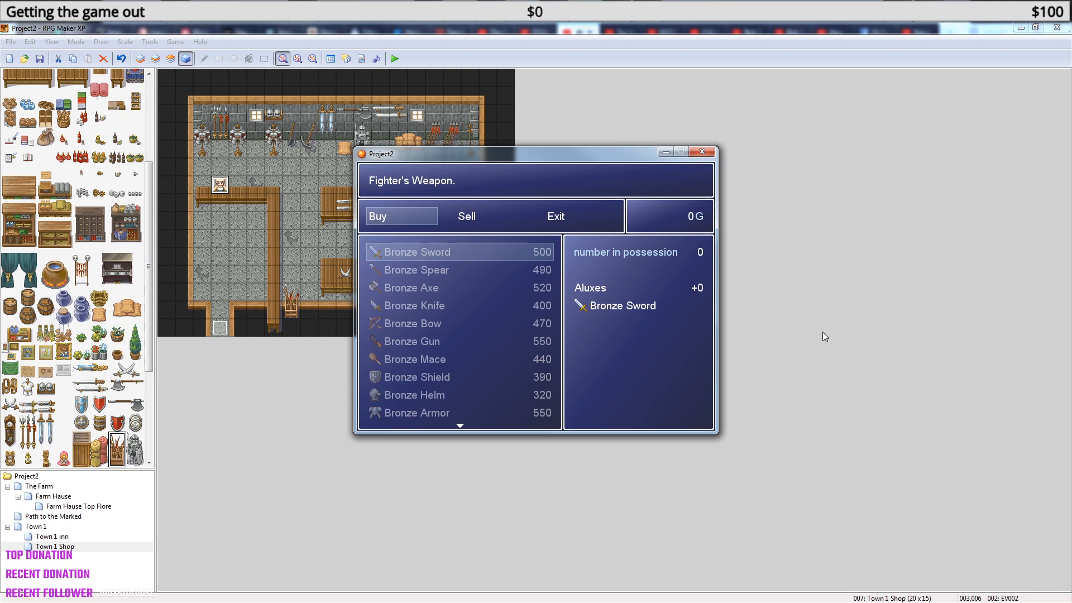
key(Down)
key(Up)
key(Up)
key(Down)
key(Down)
key(Down)
key(Down)
key(Down)
key(Down)
key(Down)
key(Down)
key(Down)
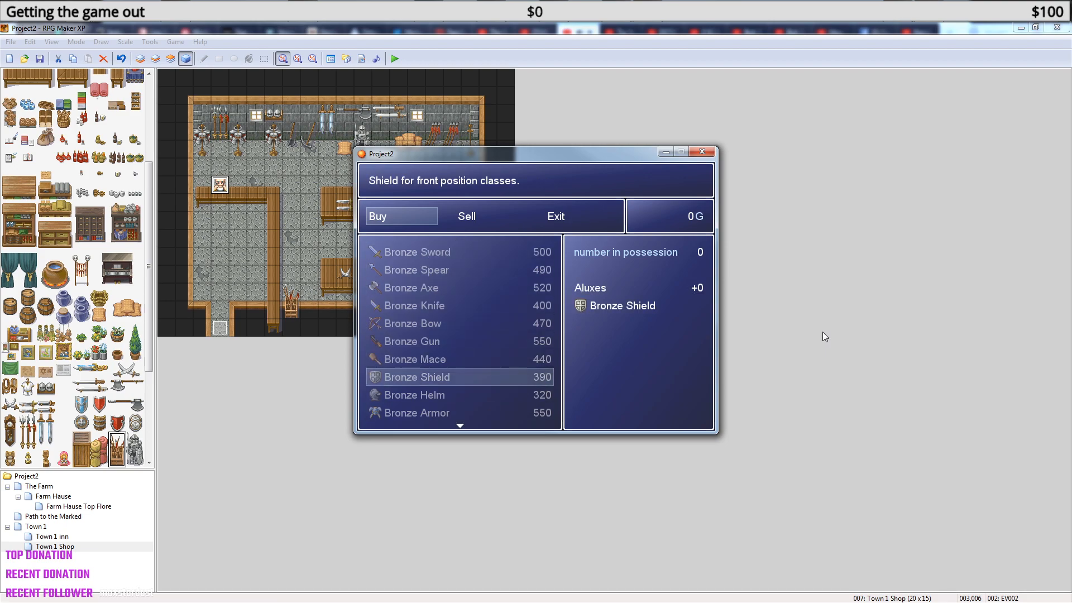
key(Up)
key(Up)
key(Down)
key(Down)
key(Down)
key(Down)
key(Down)
key(Down)
key(Up)
key(Up)
key(Up)
key(Down)
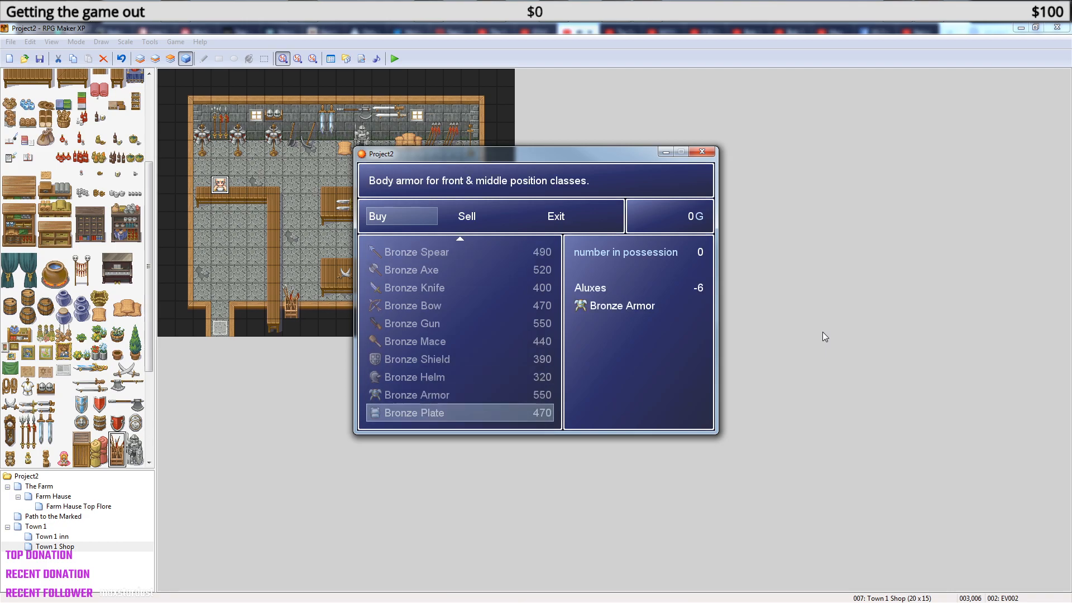
key(Up)
key(Up)
key(Up)
key(Up)
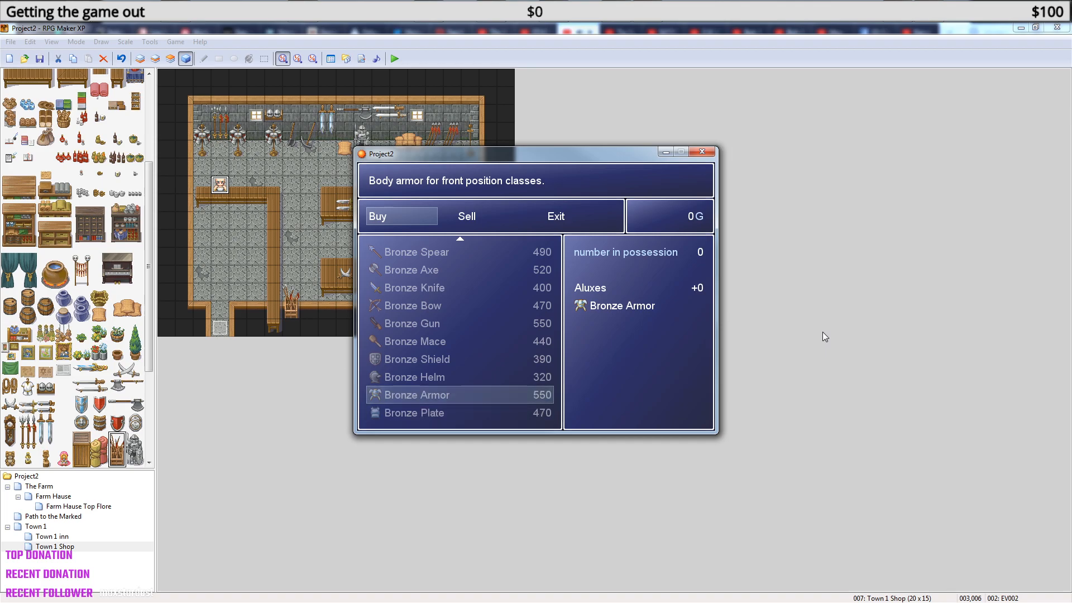
key(Down)
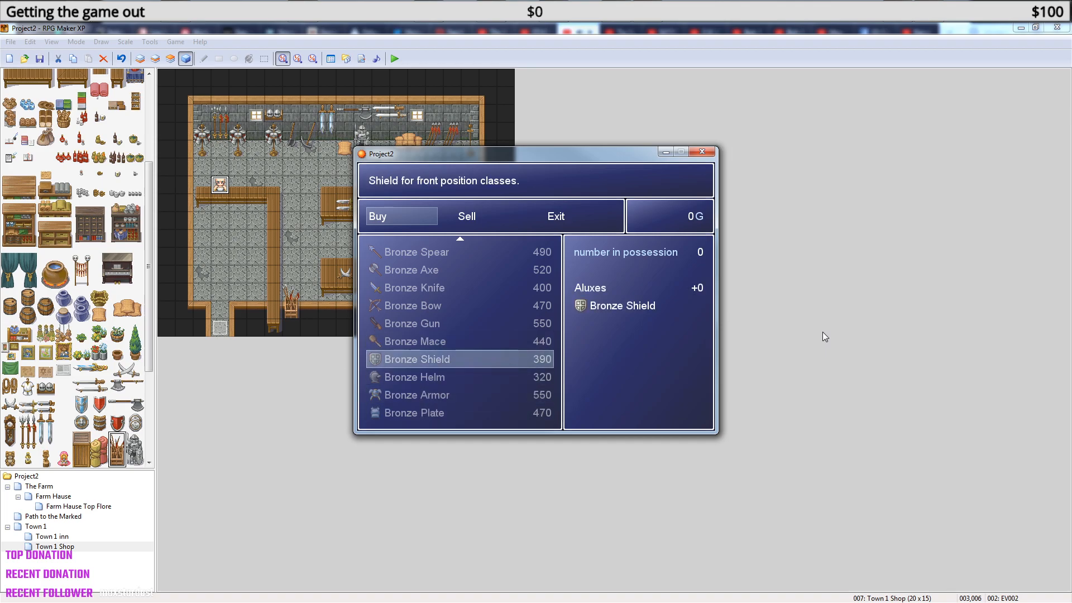
key(Down)
key(Down)
key(Down)
key(Down)
key(Escape)
key(Escape)
- Review Aluxes's equipped weapon, shield, helmet, body armor and accessory slots, and end the playtest
key(Escape)
key(Down)
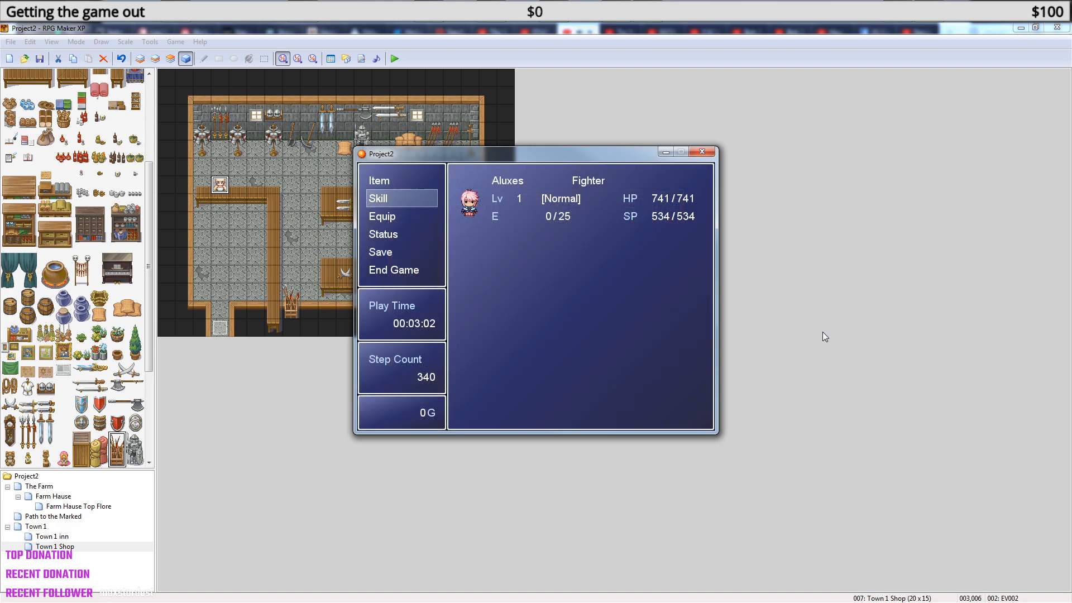
key(Down)
key(Return)
key(Return)
key(Down)
key(Down)
key(Down)
key(Down)
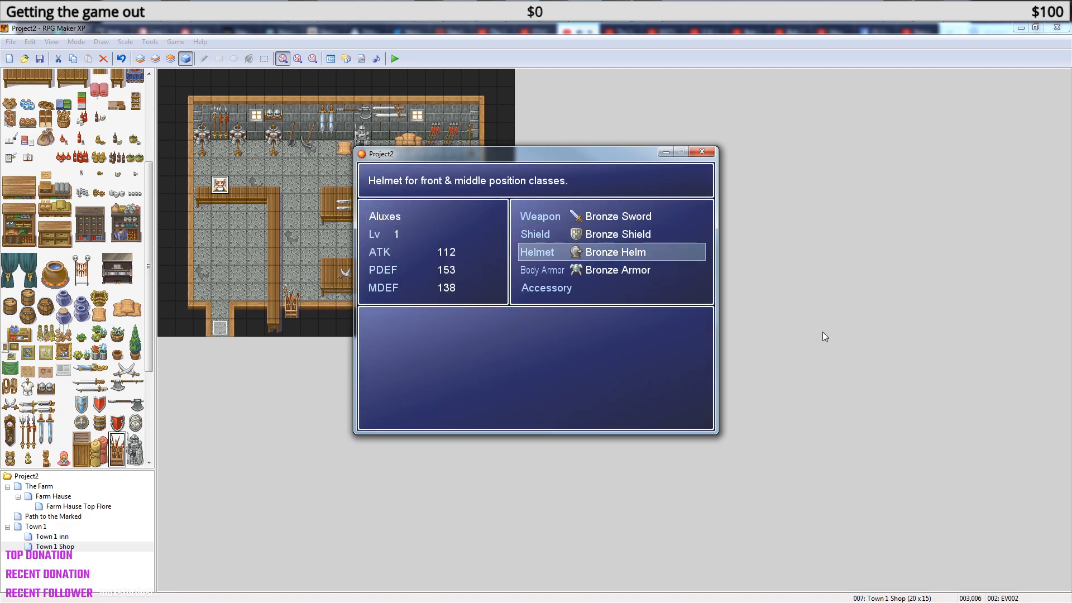
key(Up)
key(Up)
key(Up)
key(Up)
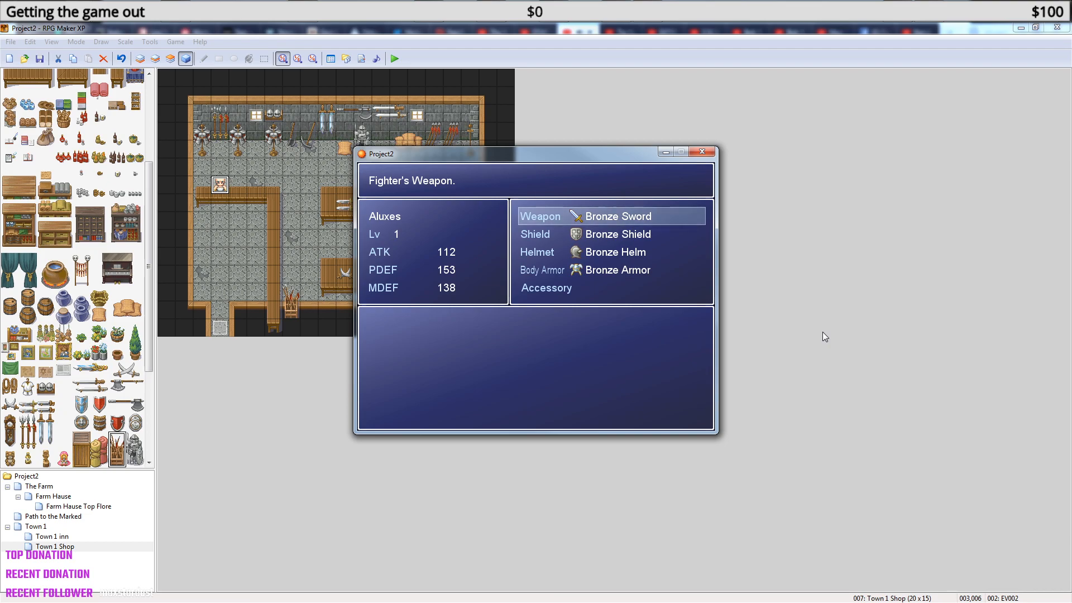
key(Escape)
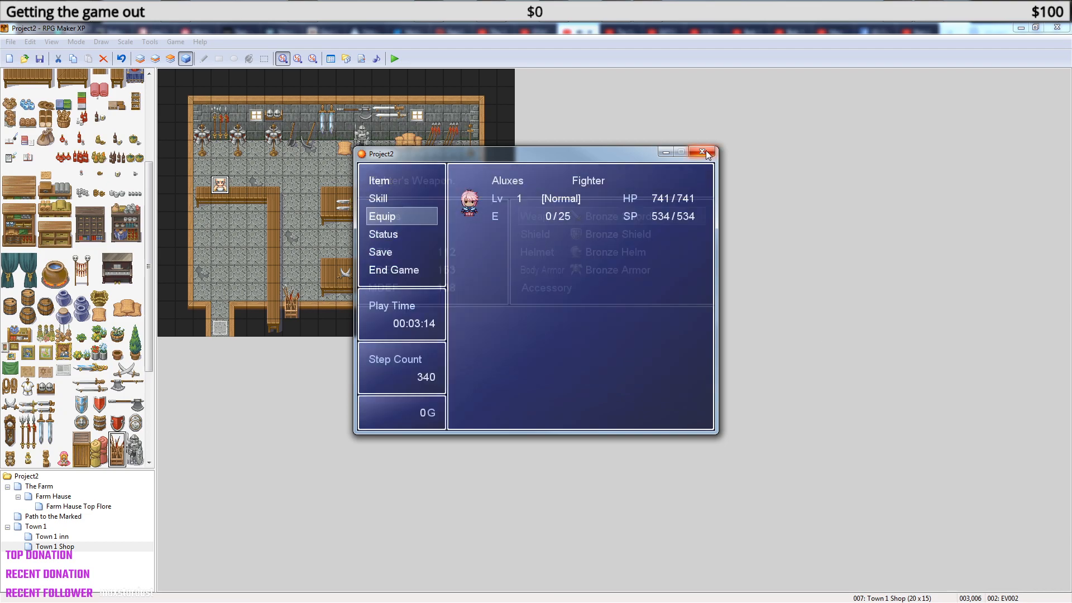
click(703, 152)
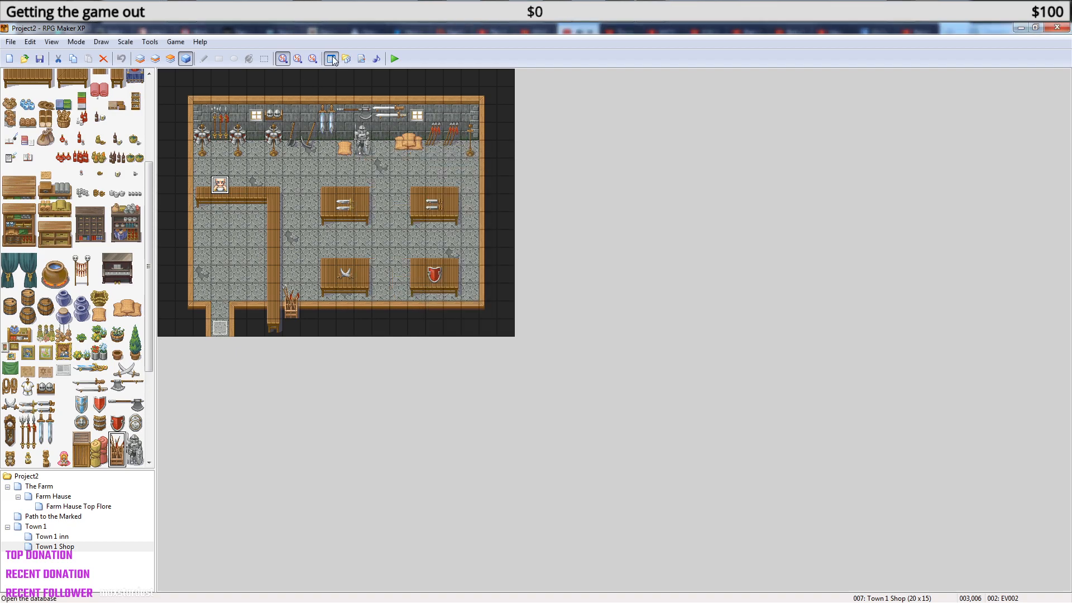
- Set the starting weapon, shield, helmet and body armor of actor 001: Aluxes to (None) in the database
click(332, 59)
click(360, 155)
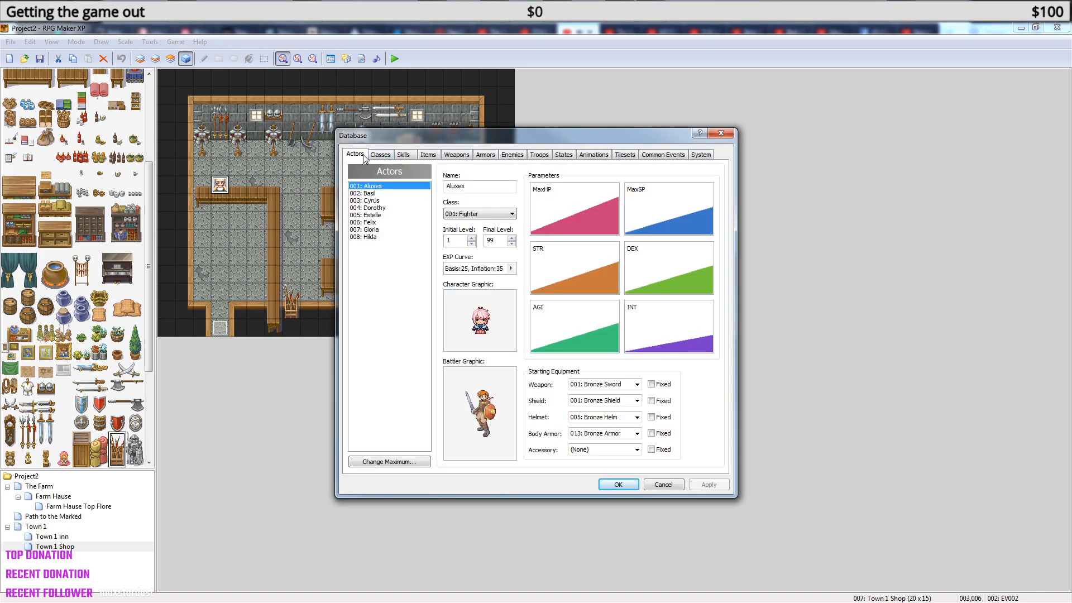
click(636, 384)
click(637, 392)
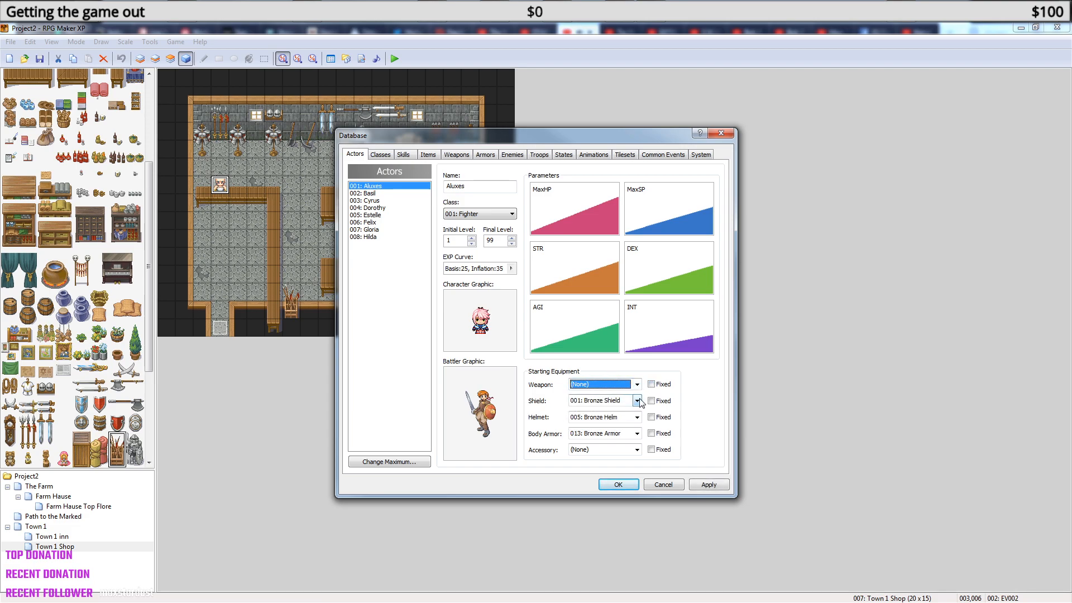
click(637, 401)
click(625, 412)
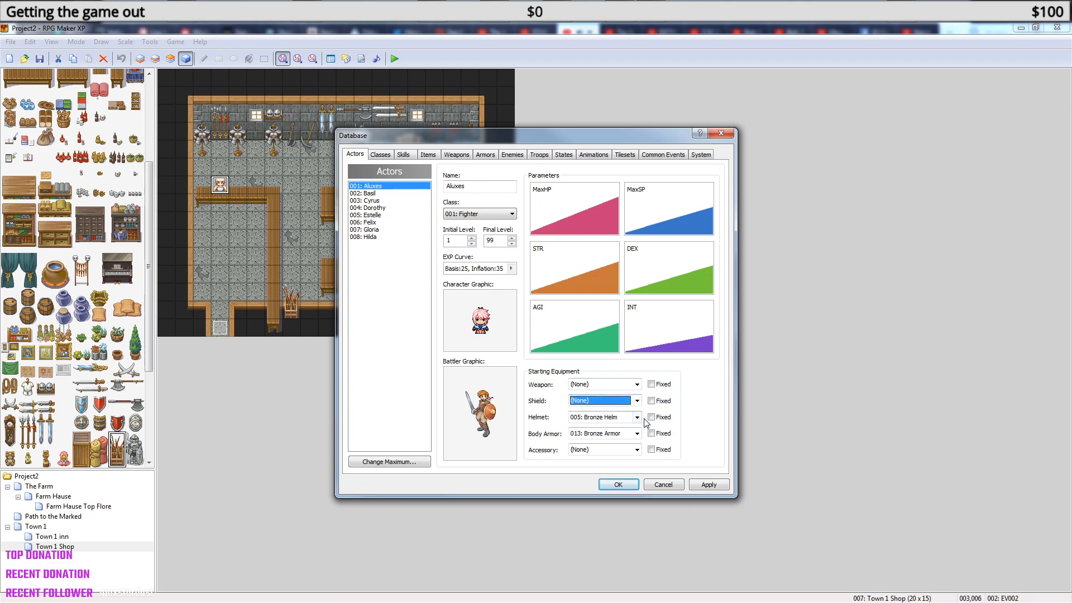
click(637, 417)
click(620, 426)
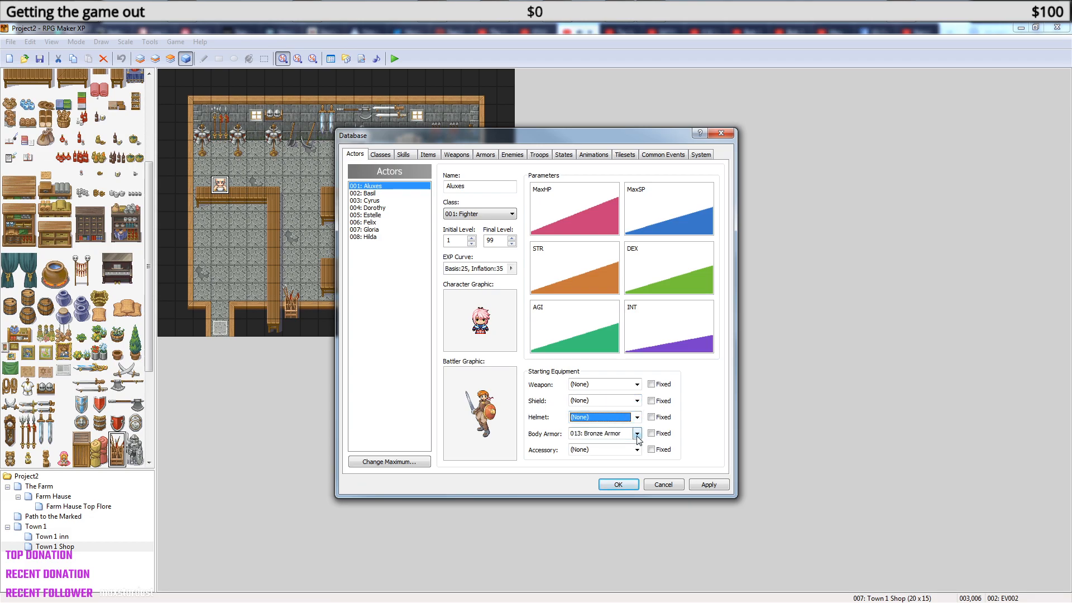
click(637, 435)
click(623, 442)
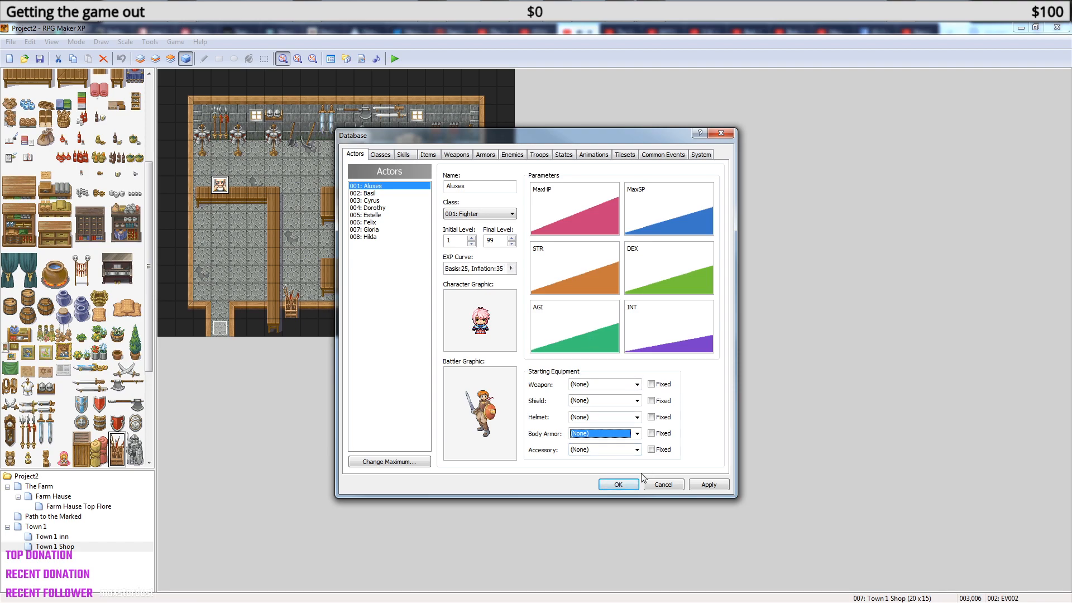
click(626, 487)
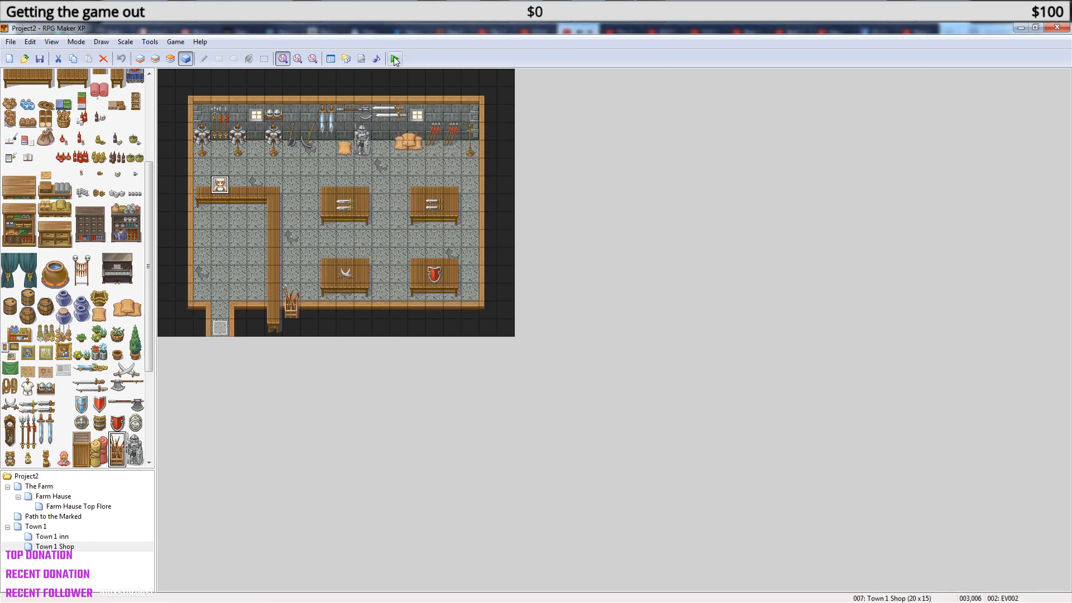
- Start a playtest with the project changes saved and begin a new game
click(394, 58)
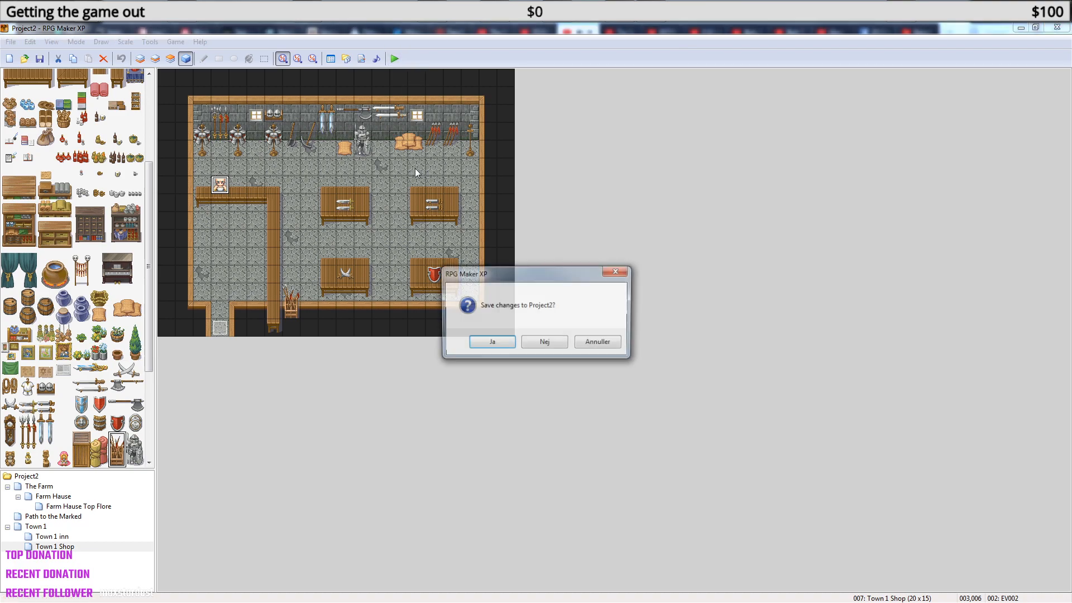
click(501, 343)
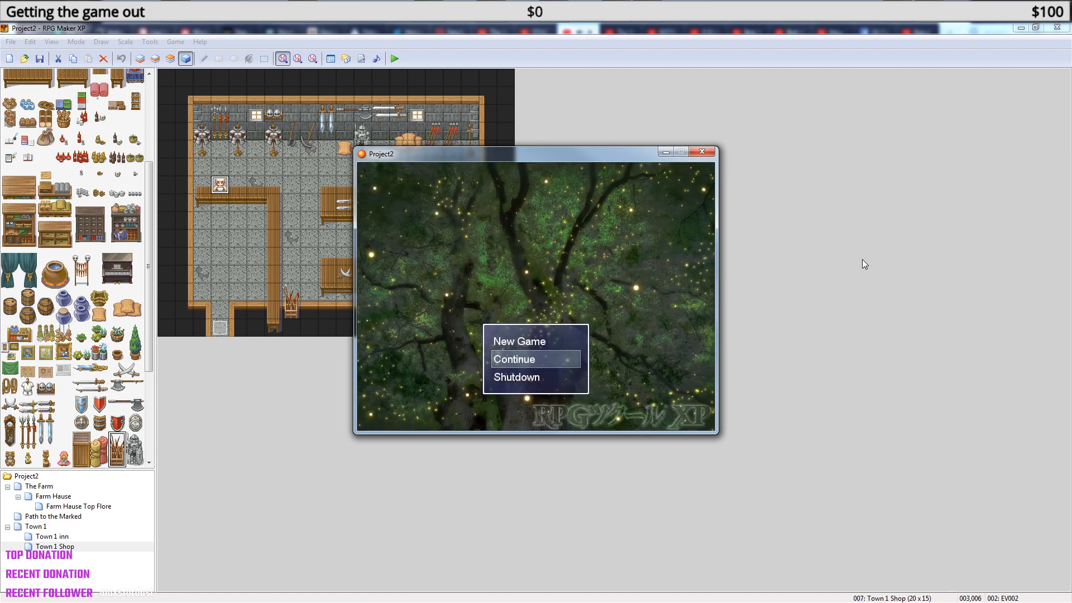
key(Up)
key(Return)
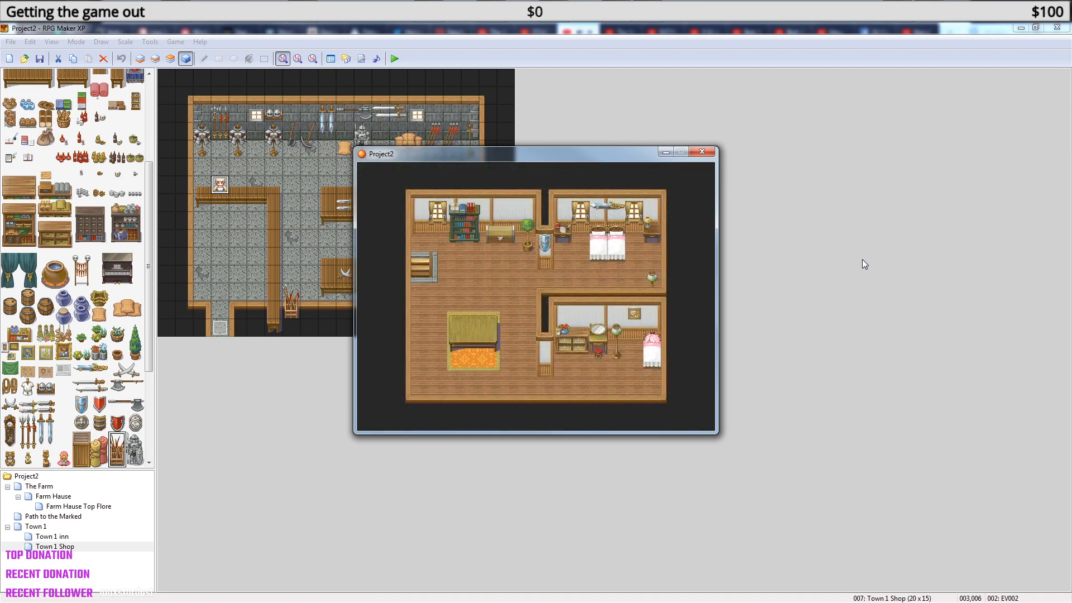
- Check each of Aluxes's equipment slots in the new game
key(Escape)
key(Down)
key(Down)
key(Return)
key(Return)
key(Down)
key(Down)
key(Down)
key(Down)
key(Escape)
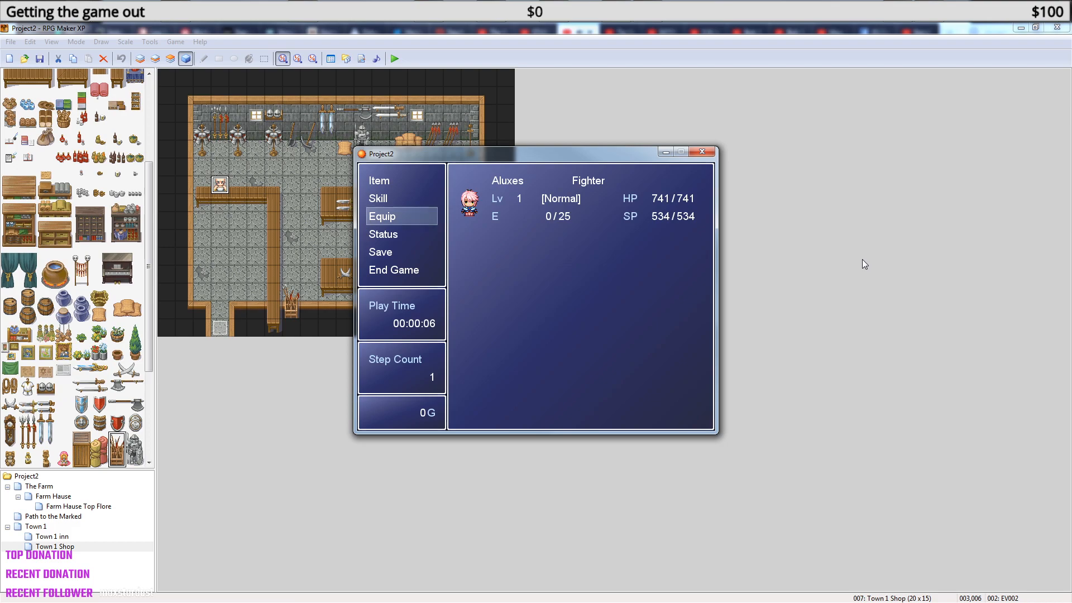
- Examine Aluxes's attributes and equipment on the in-game status screen, and return to the map
key(Escape)
key(Escape)
key(Down)
key(Down)
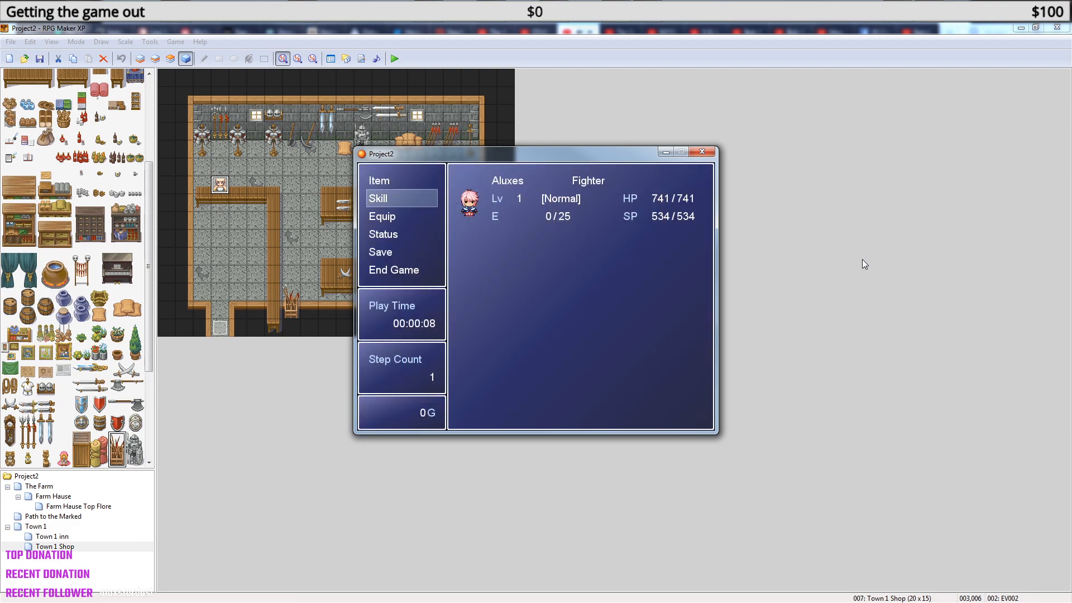
key(Down)
key(Return)
key(Return)
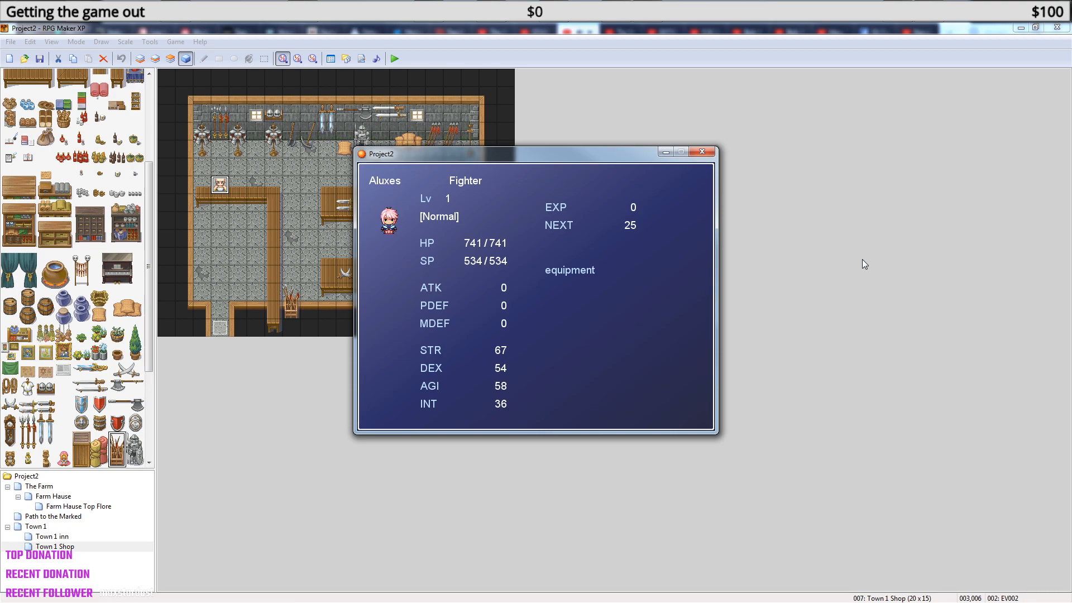
key(Escape)
key(Escape)
- Walk the character out of the bedroom, down the stairs and out of the farm house
key(Down)
key(Left)
key(Left)
key(Up)
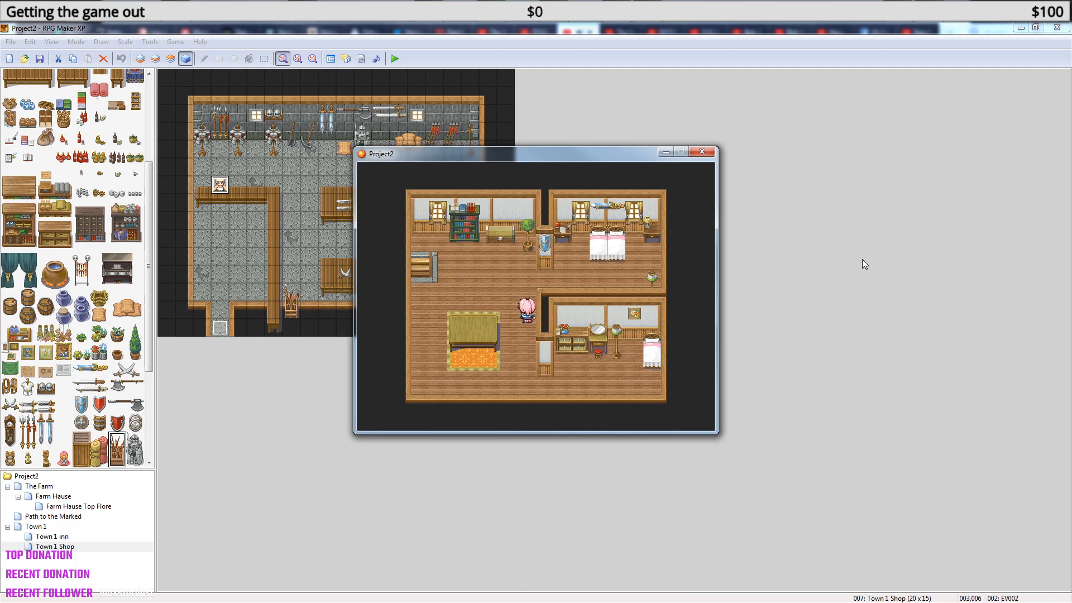
key(Left)
key(Up)
key(Left)
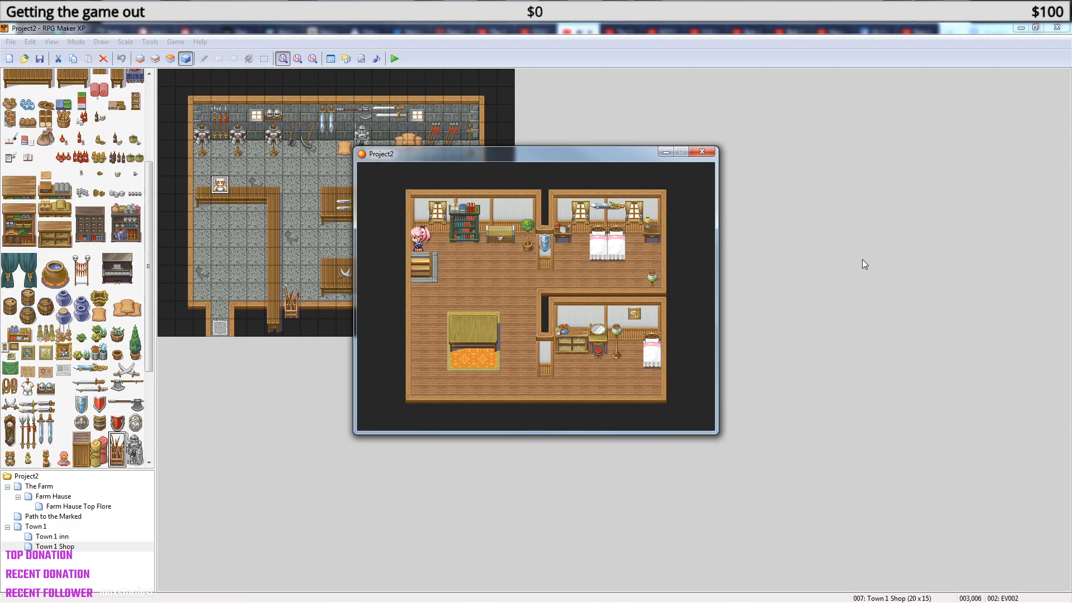
key(Down)
key(Right)
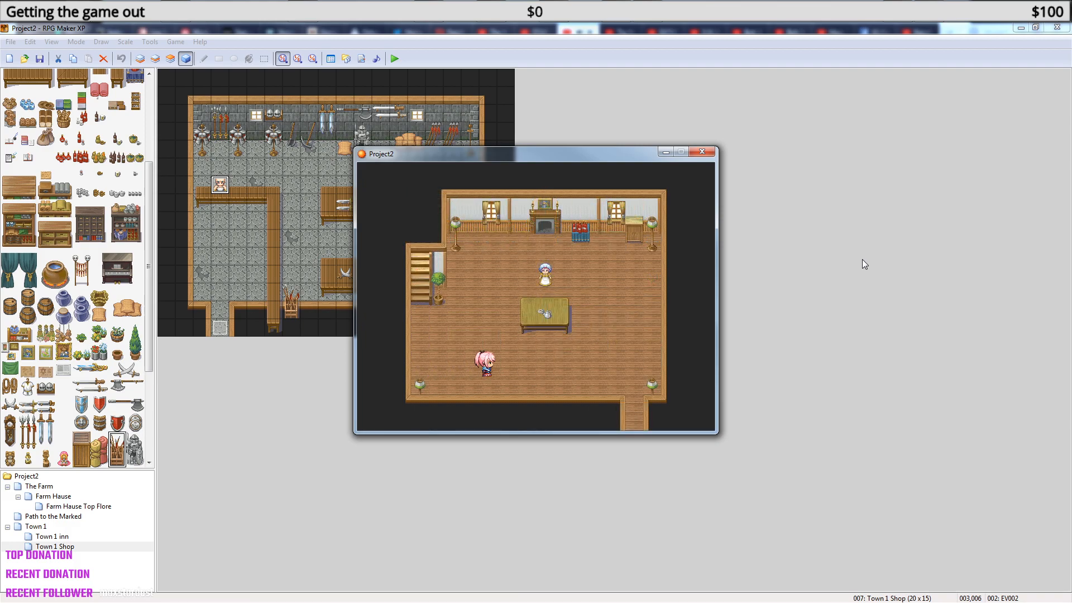
key(Right)
key(Down)
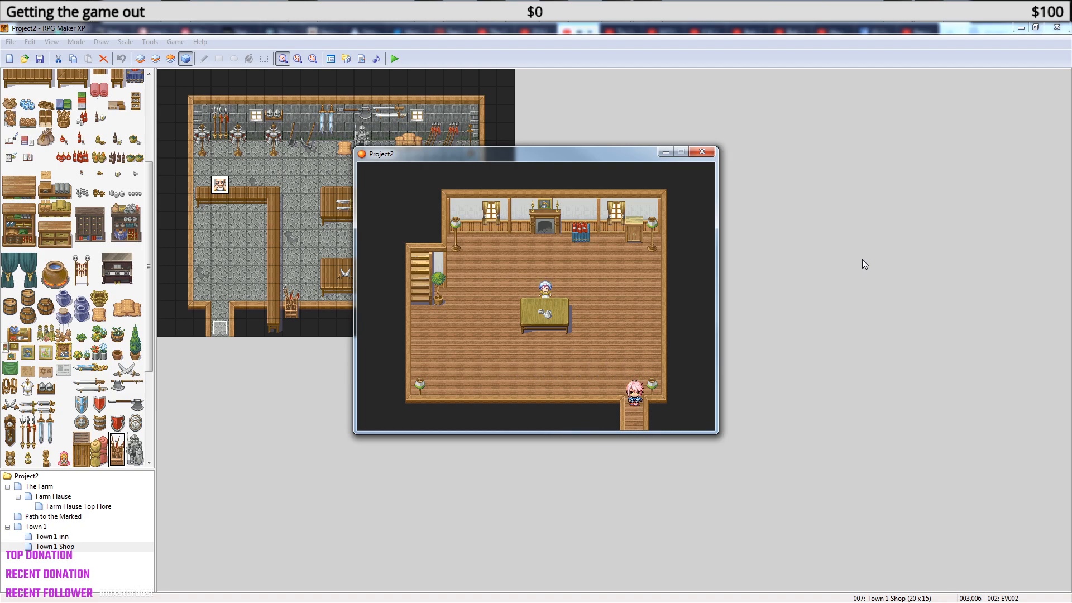
key(Down)
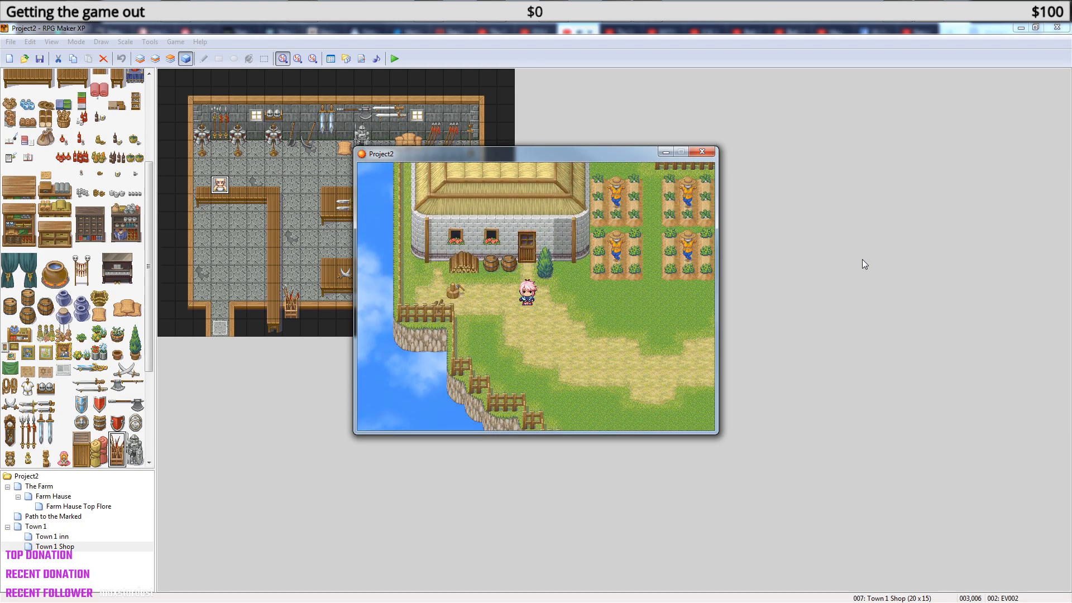
- Walk the character from the farm to the market stall in town and talk to the merchant to open the shop
key(Down)
key(Right)
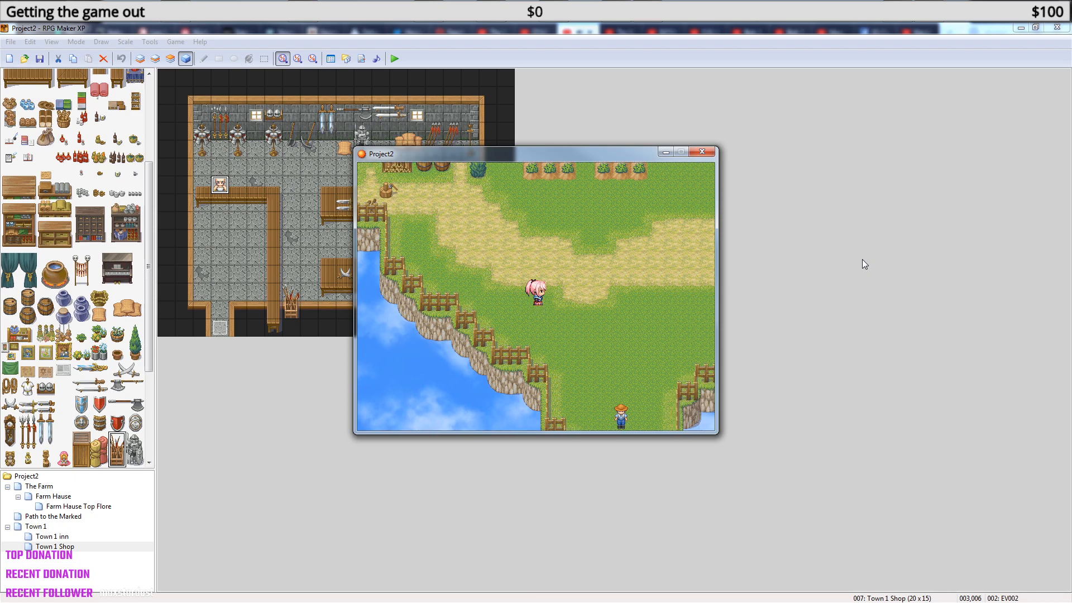
key(Down)
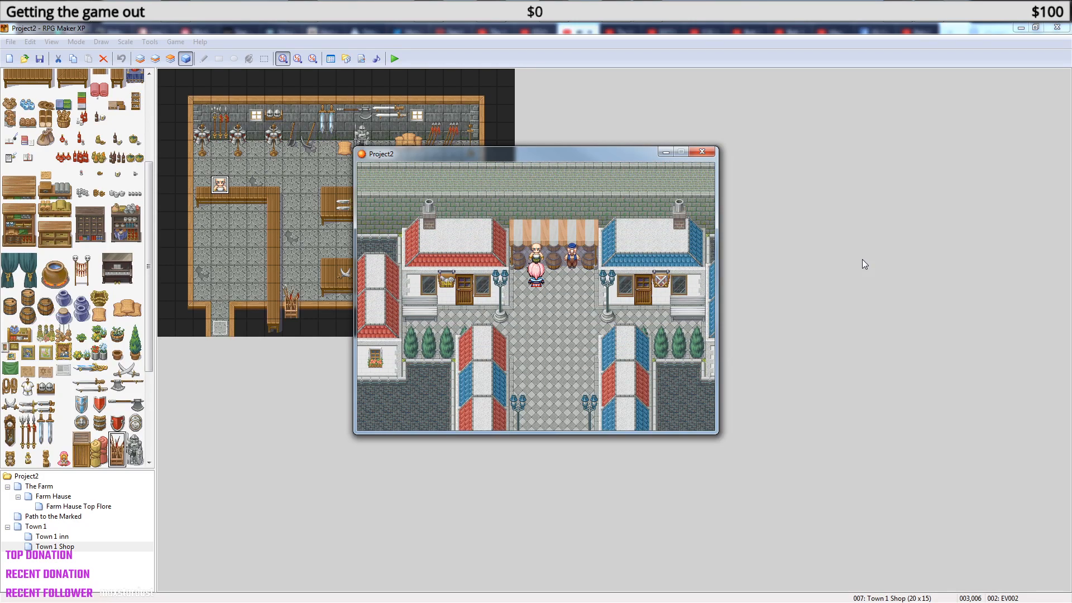
key(Return)
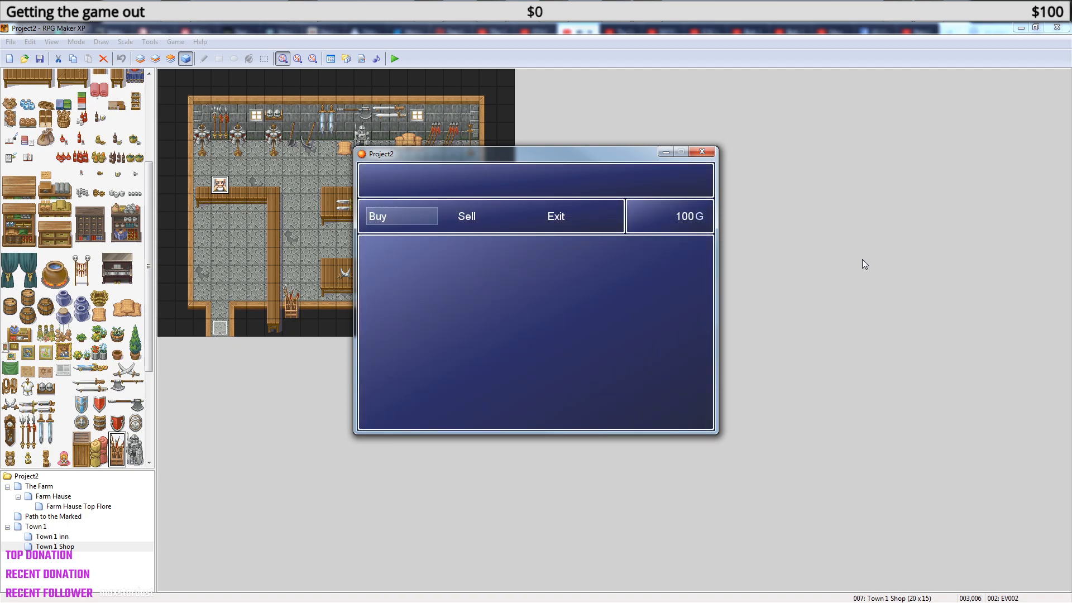
- Look at the stall merchant's buy list, leave the shop, and talk to the merchant again to reopen it
key(Return)
key(Escape)
key(Escape)
key(Return)
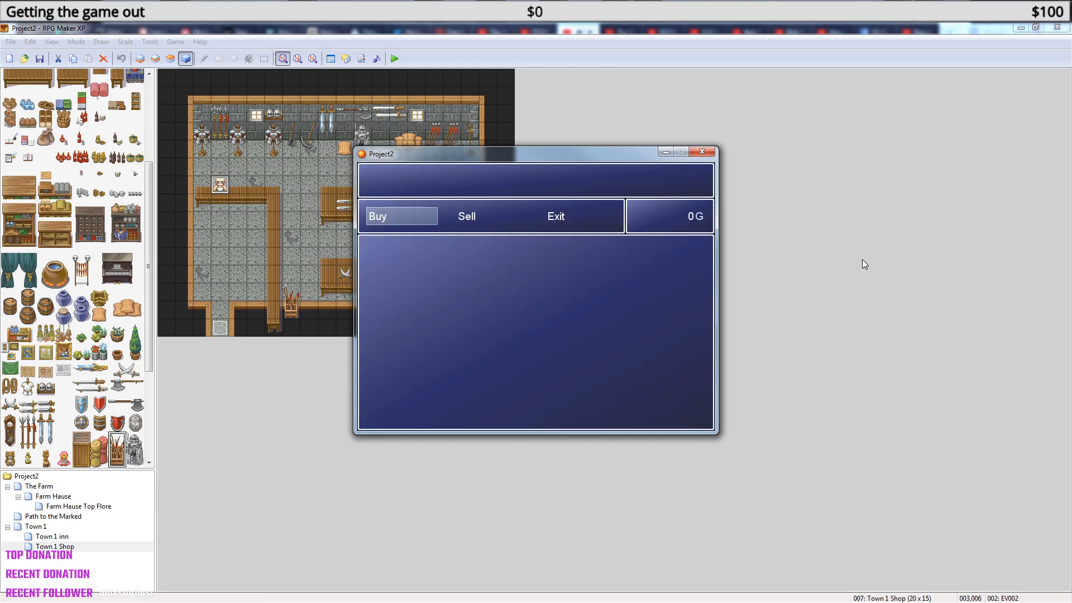
- Leave the market stall's shop, walk the character into the inn and go behind its counter
key(Return)
key(Escape)
key(Escape)
key(Down)
key(Left)
key(Up)
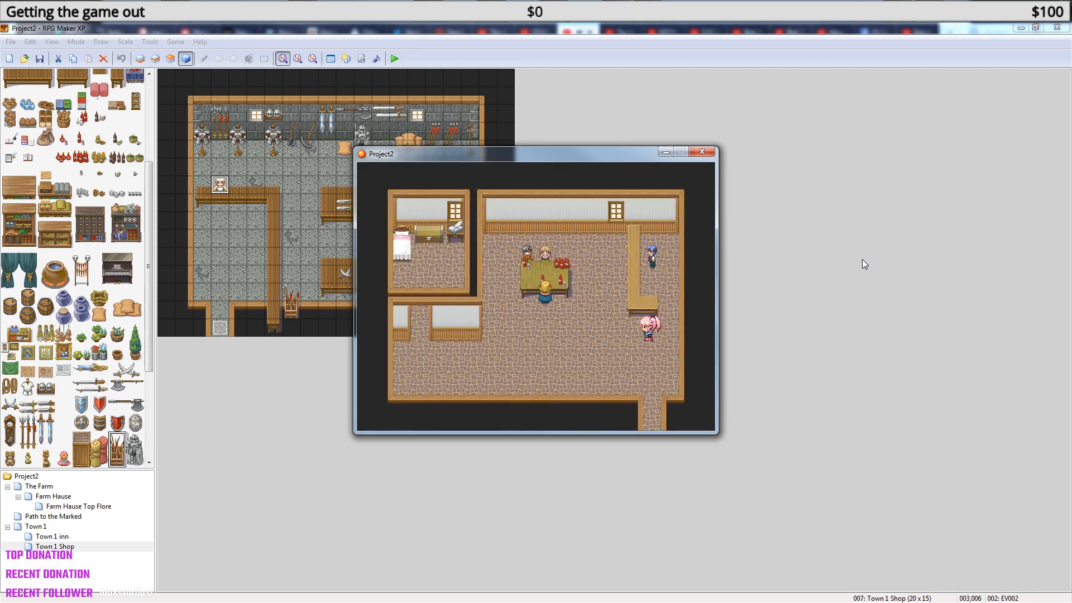
key(Up)
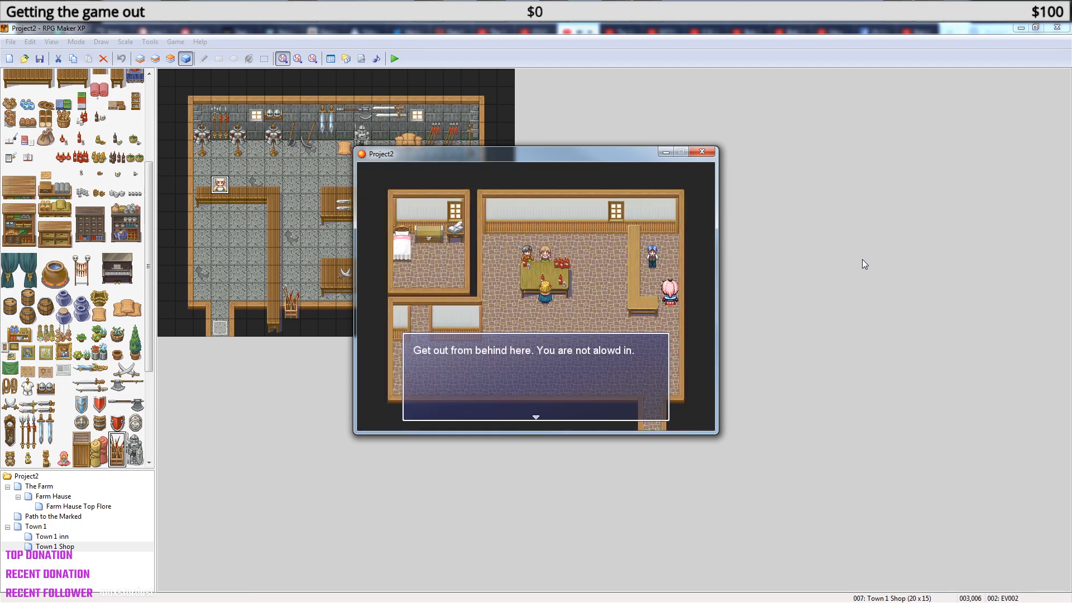
- Dismiss the innkeeper's warning, talk to him from the front of the counter and answer his bed offer
key(Return)
key(Up)
key(Up)
key(Up)
key(Return)
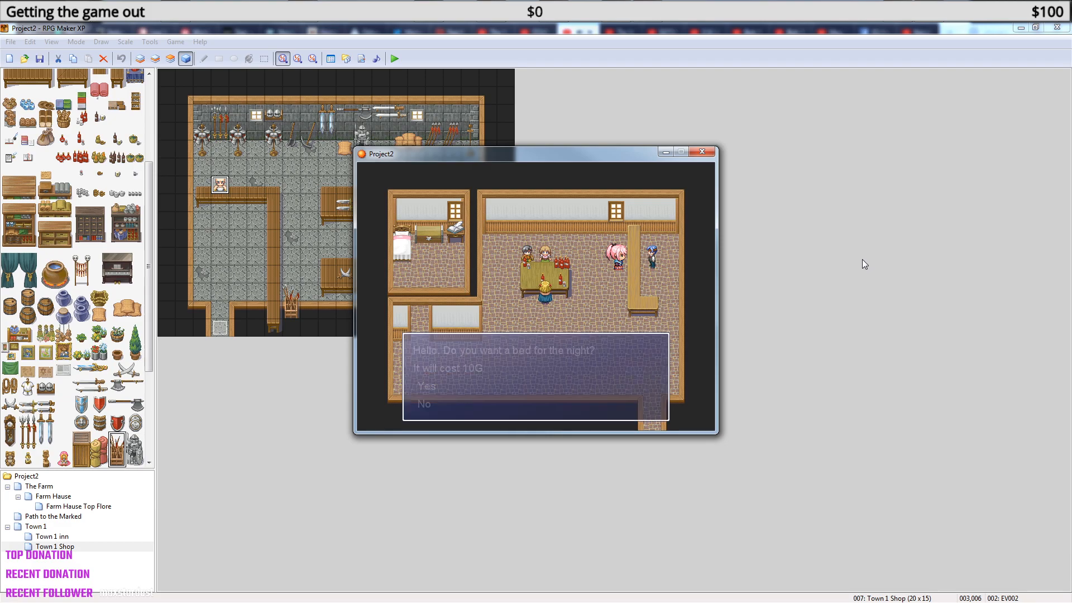
key(Return)
key(Return)
- Walk the character from the inn counter out through the exit into the town
key(Down)
key(Down)
key(Down)
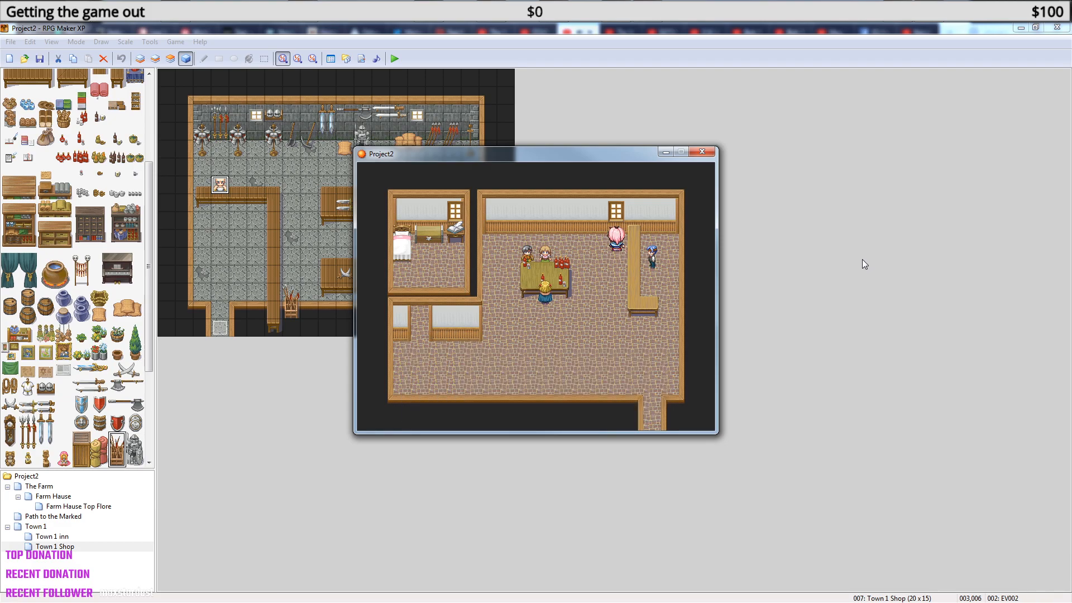
key(Down)
key(Down)
key(Down)
key(Right)
key(Right)
key(Down)
key(Down)
key(Down)
key(Down)
key(Down)
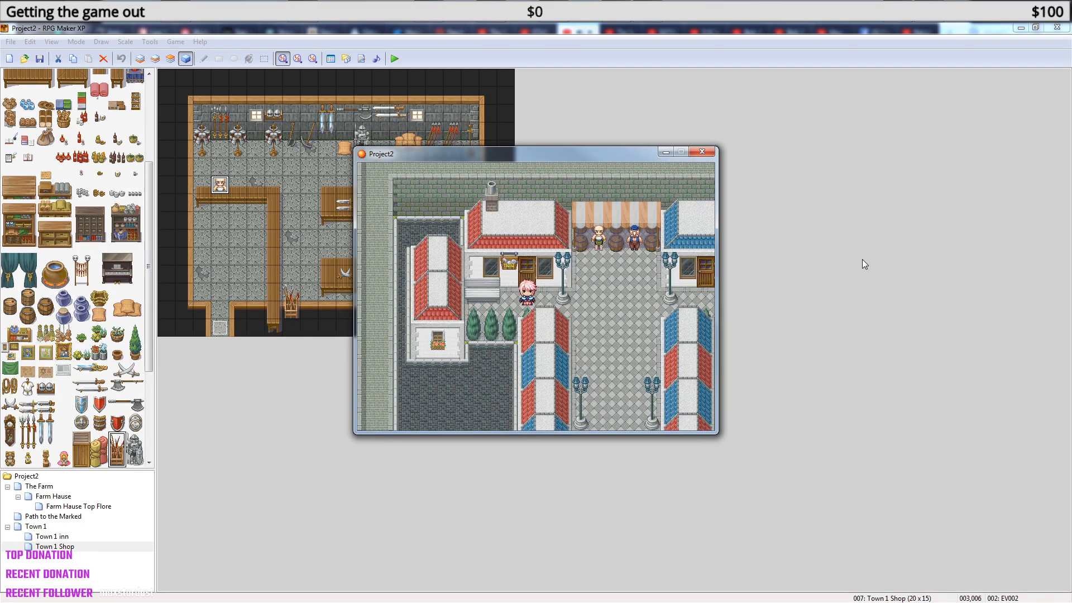
- Walk the character across town into the equipment shop and talk to the shopkeeper to open the shop
key(Right)
key(Right)
key(Right)
key(Right)
key(Right)
key(Right)
key(Right)
key(Right)
key(Right)
key(Right)
key(Right)
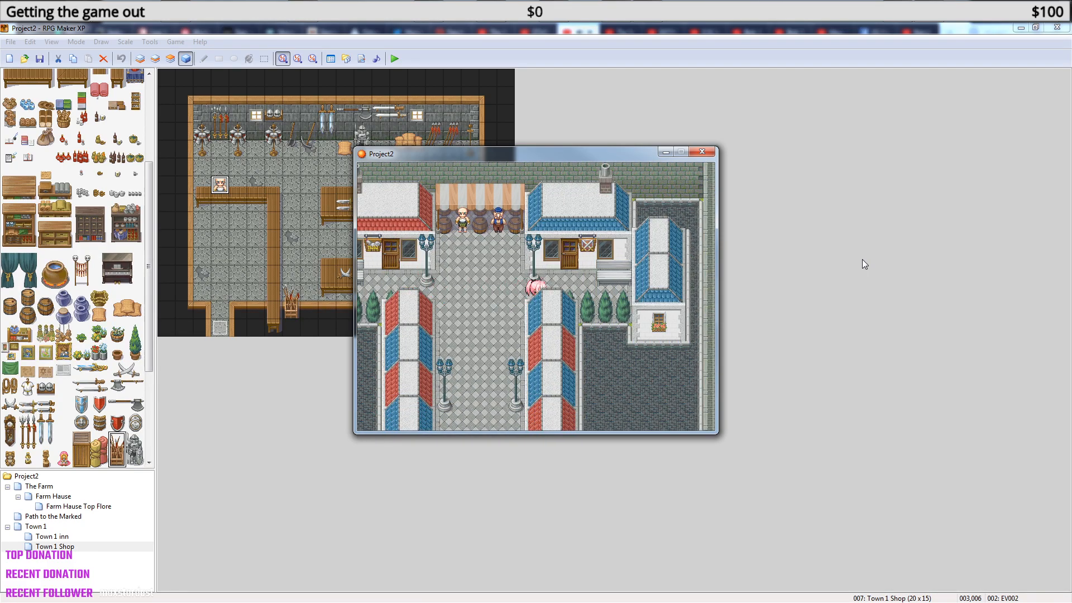
key(Up)
key(Up)
key(Up)
key(Up)
key(Up)
key(Up)
key(Up)
key(Return)
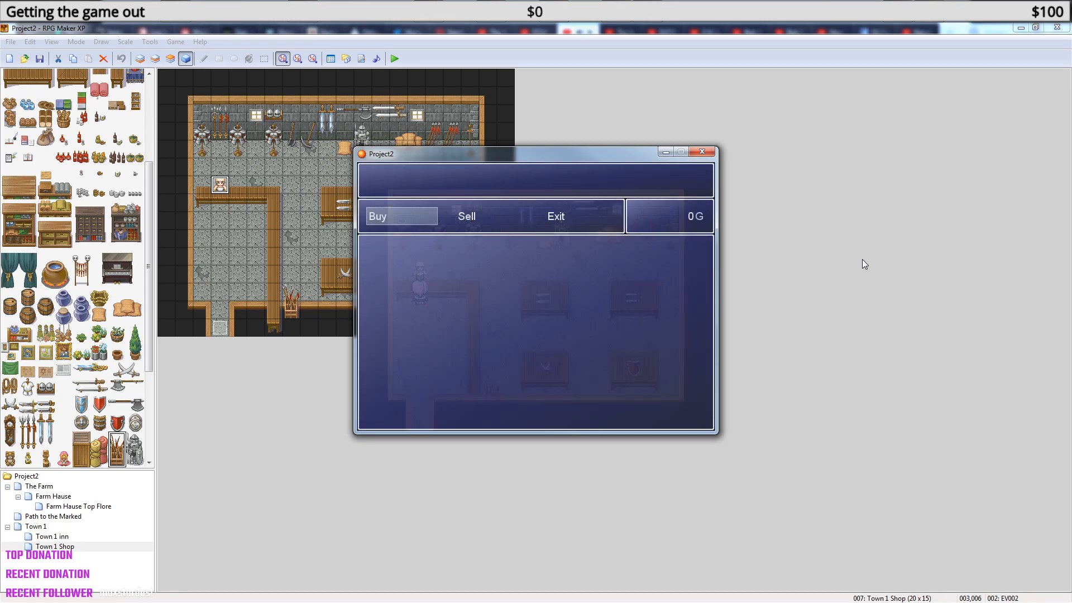
- Look through the shopkeeper's bronze weapons and armor in the buy list and leave the shop
key(Down)
key(Down)
key(Down)
key(Down)
key(Down)
key(Down)
key(Down)
key(Down)
key(Down)
key(Down)
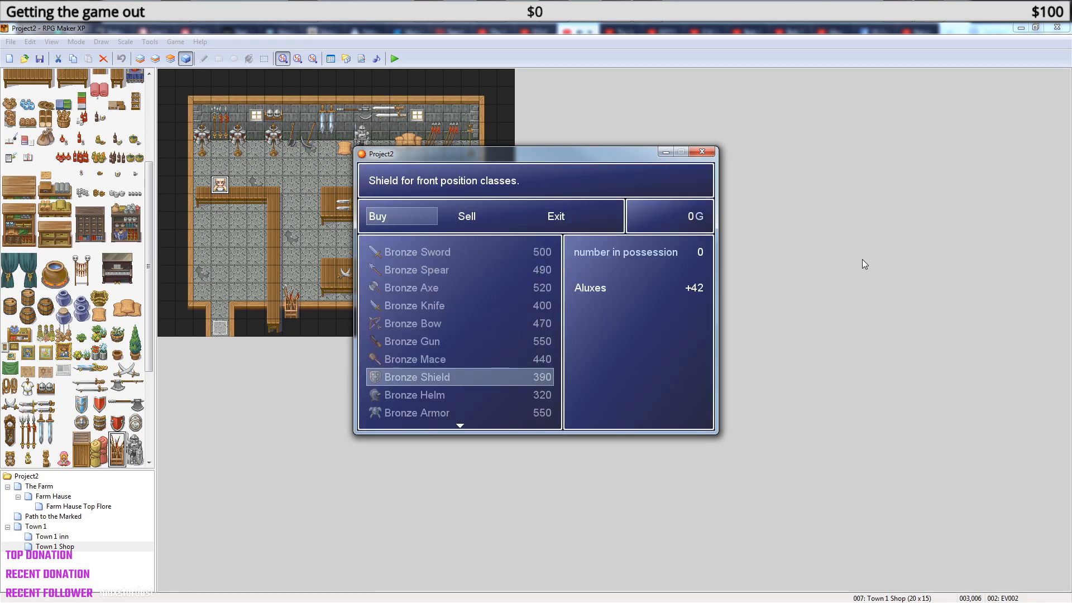
key(Up)
key(Down)
key(Down)
key(Down)
key(Down)
key(Down)
key(Down)
key(Down)
key(Down)
key(Down)
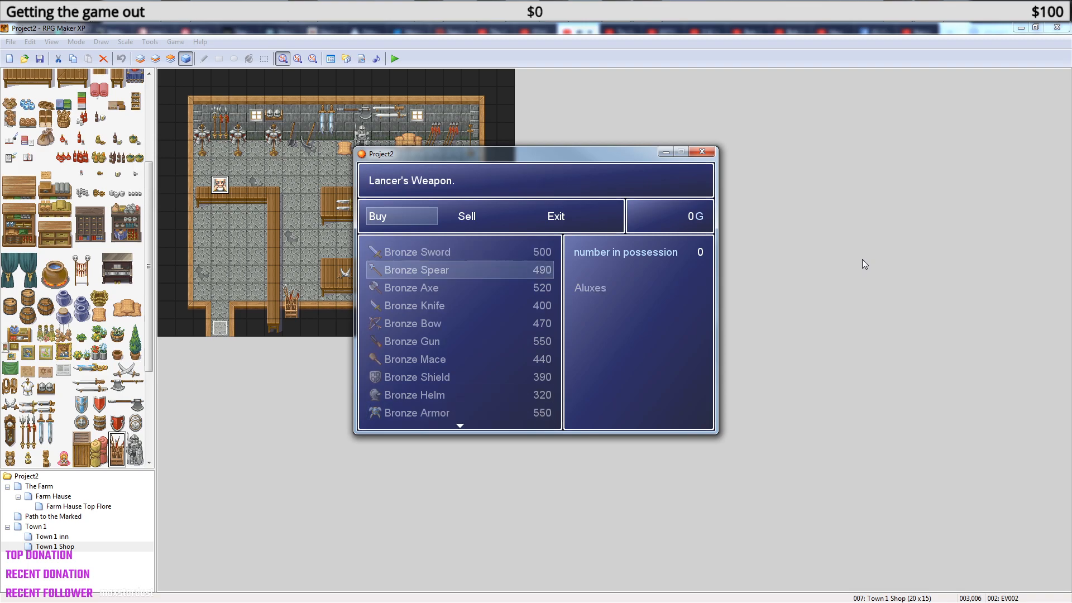
key(Down)
key(Down)
key(Down)
key(Down)
key(Escape)
key(Escape)
key(Escape)
key(Escape)
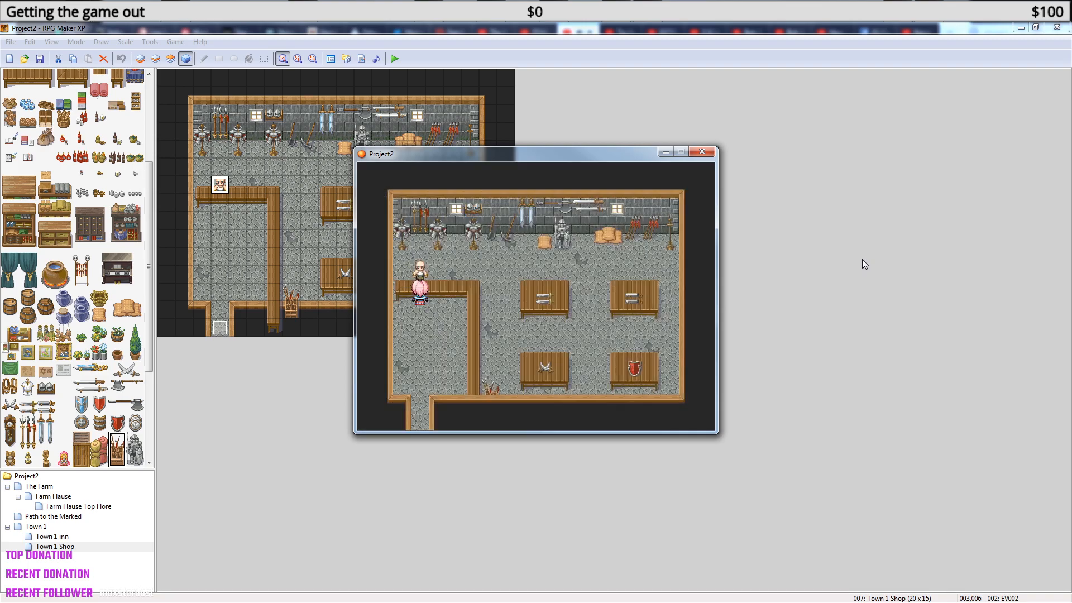
- View Aluxes's skills in the game menu and return to the map
key(Escape)
key(Down)
key(Return)
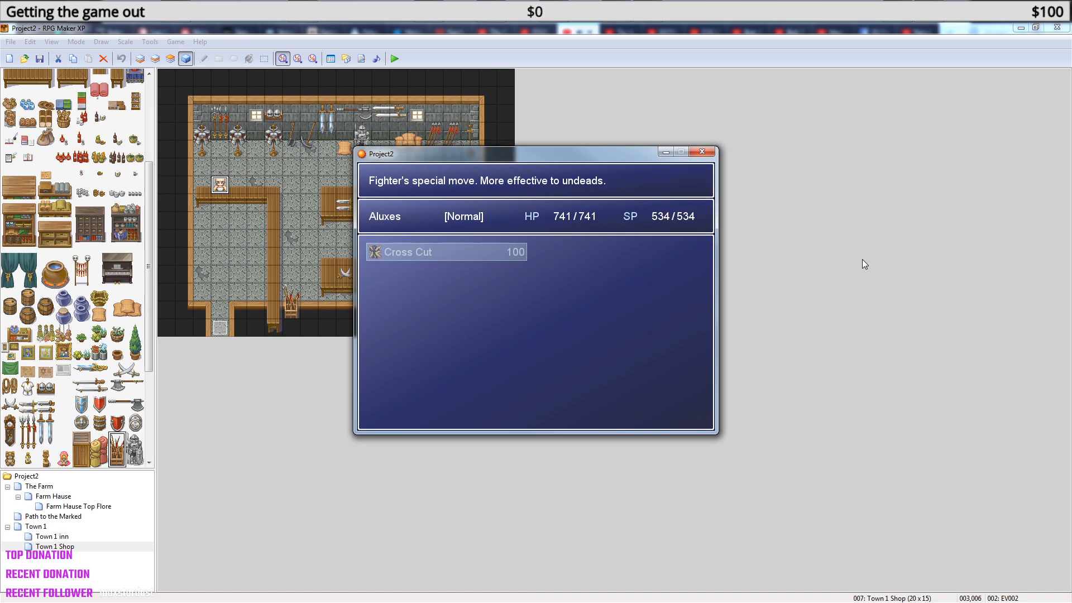
key(Escape)
key(Escape)
- Walk the character out of the shop and through the town gate, testing the transition to the forest path
key(Down)
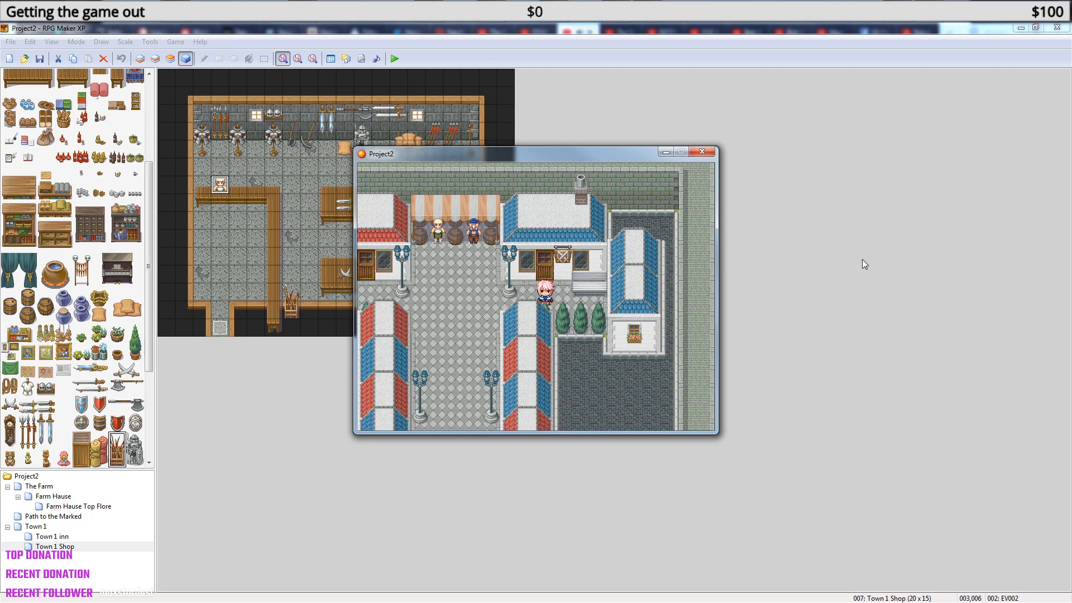
key(Down)
key(Left)
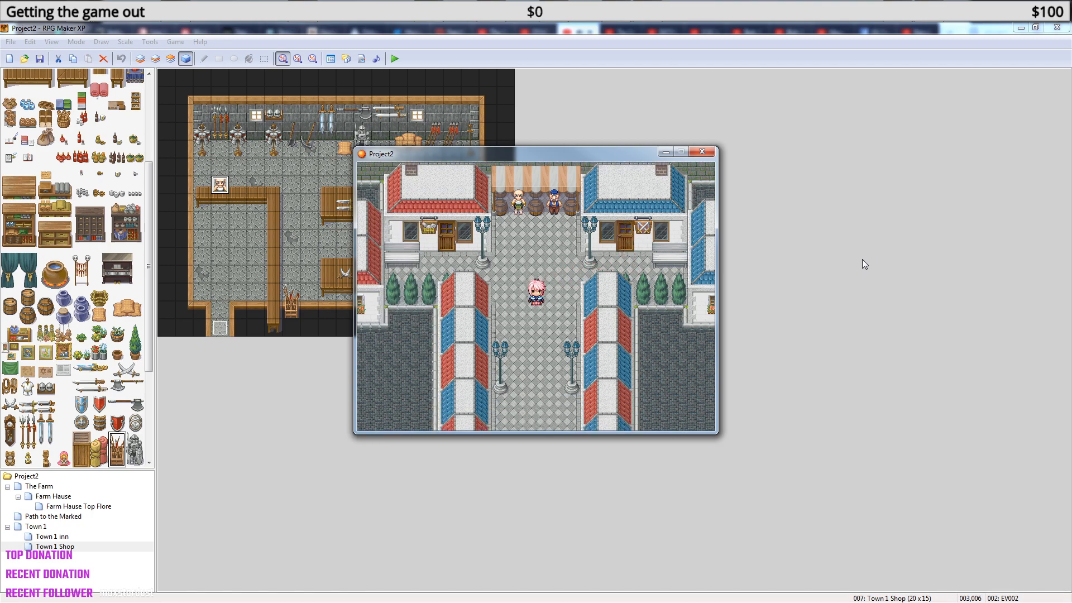
key(Down)
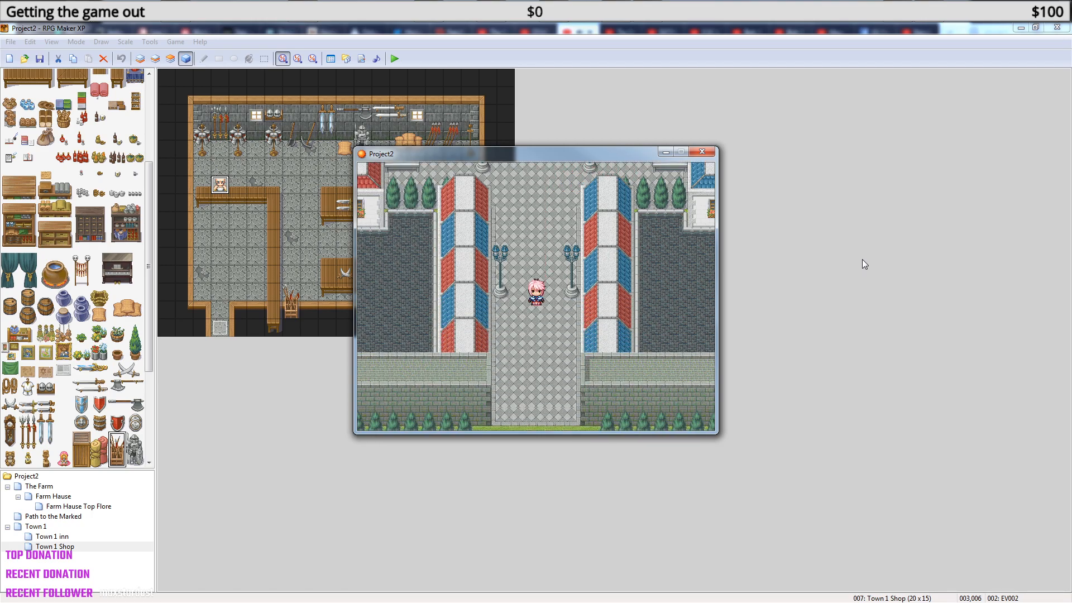
key(Down)
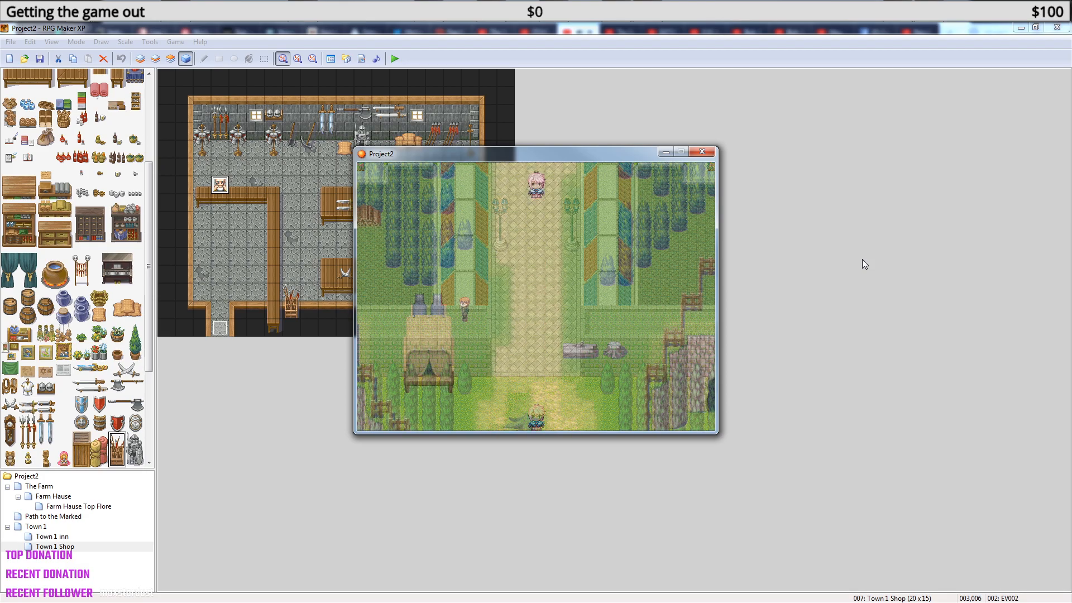
key(Up)
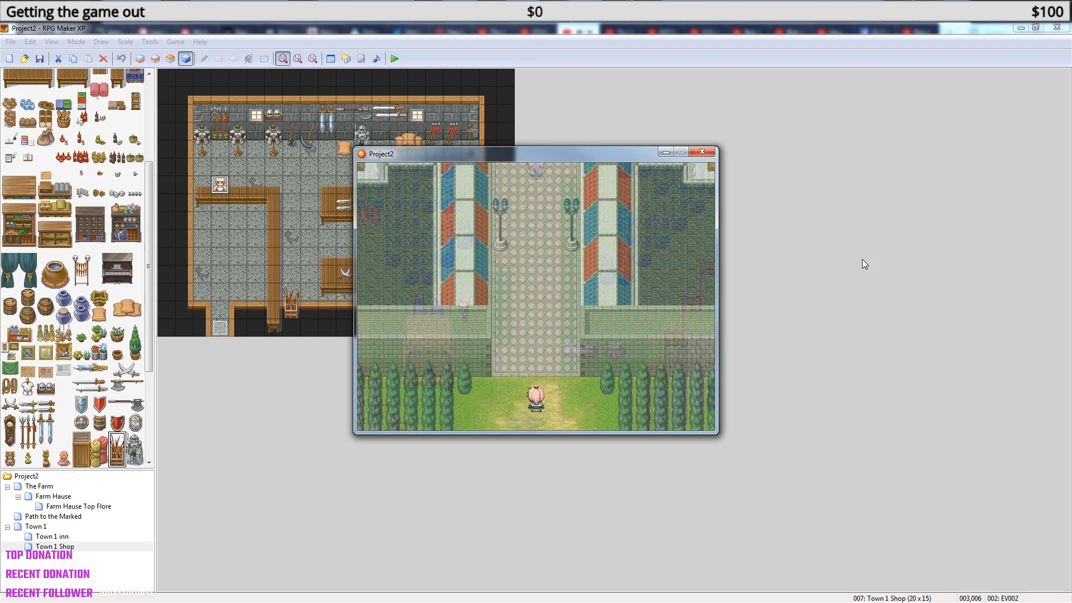
key(Down)
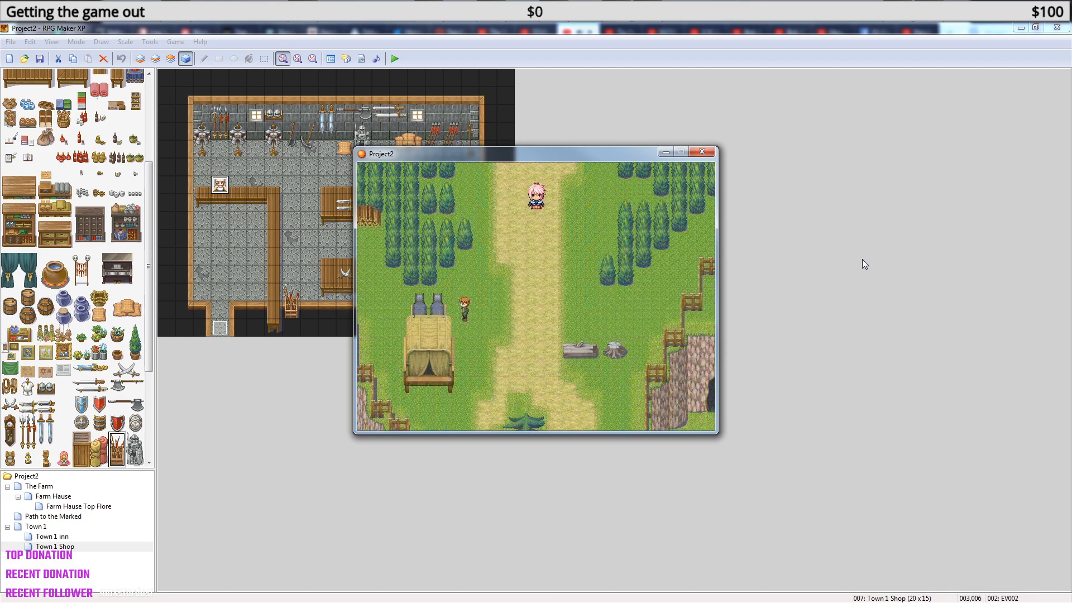
- Walk the character around the covered wagon and the man beside it on the path, and end the playtest
key(Down)
key(Left)
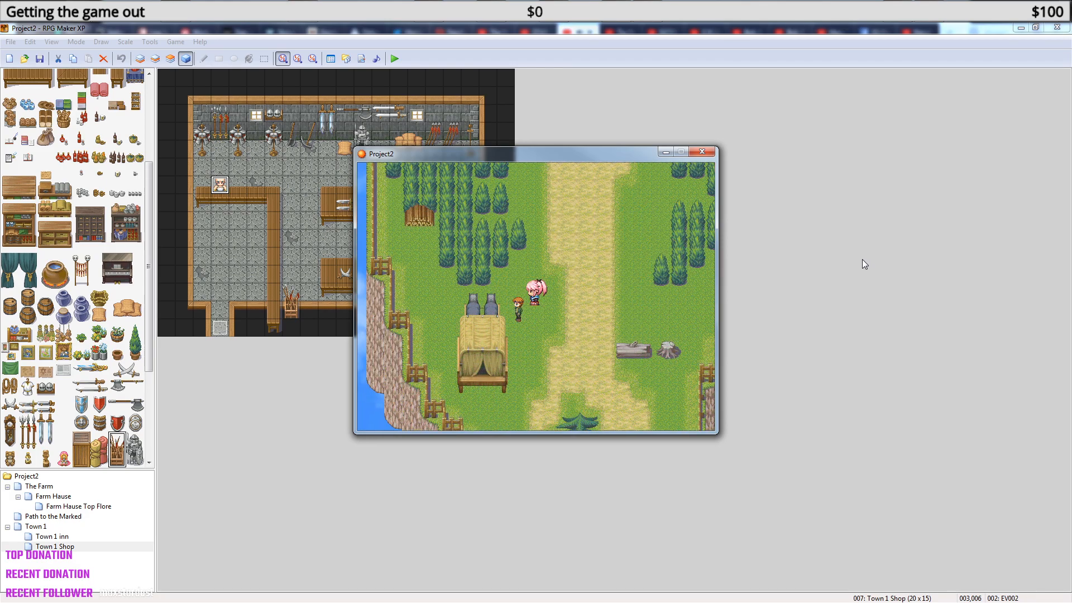
key(Left)
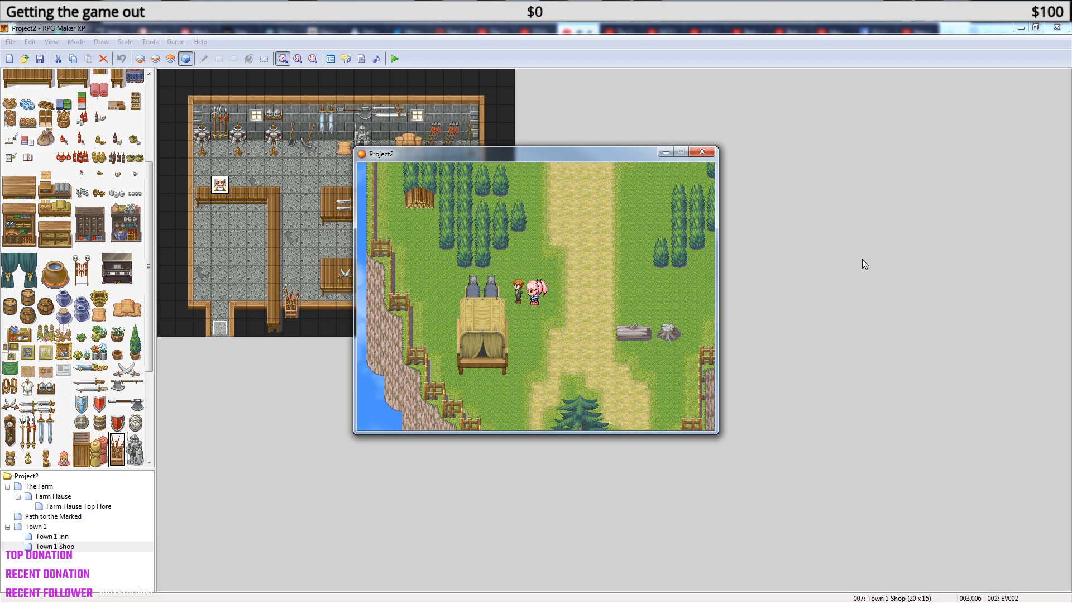
key(Down)
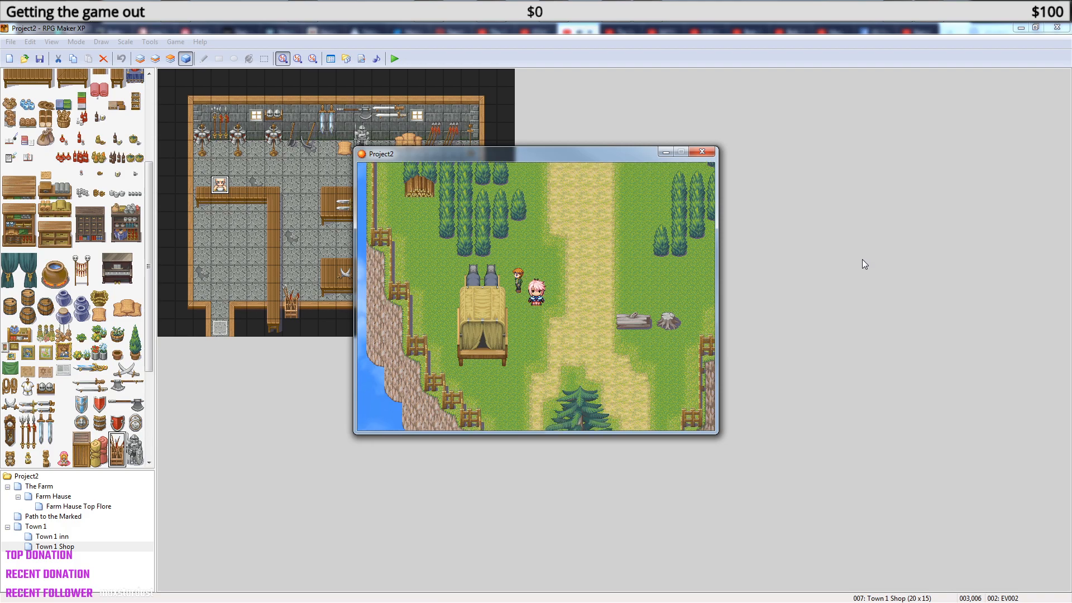
key(Down)
key(Left)
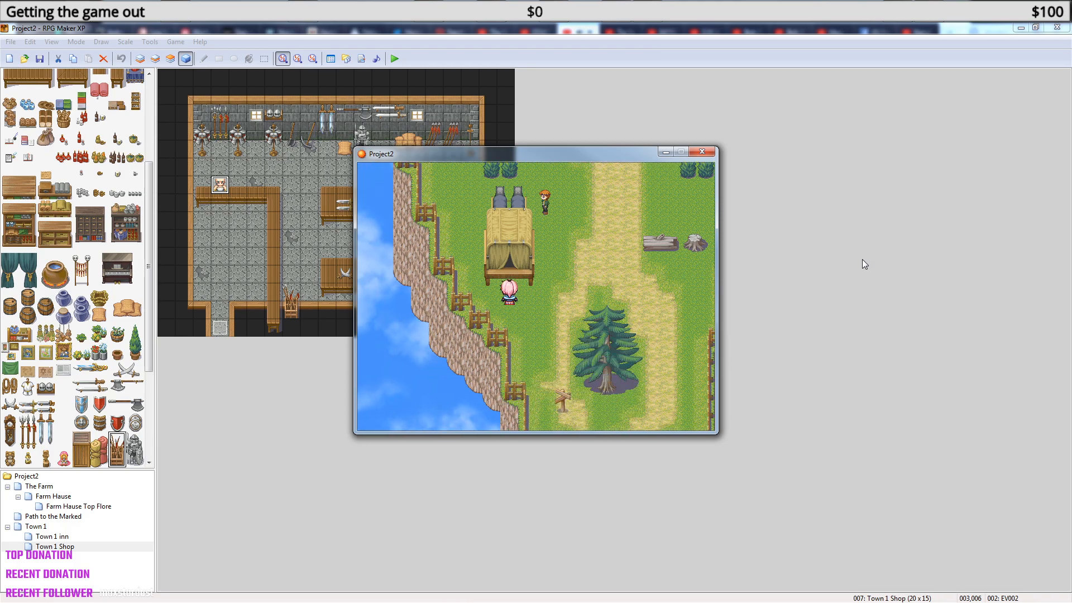
key(Right)
key(Up)
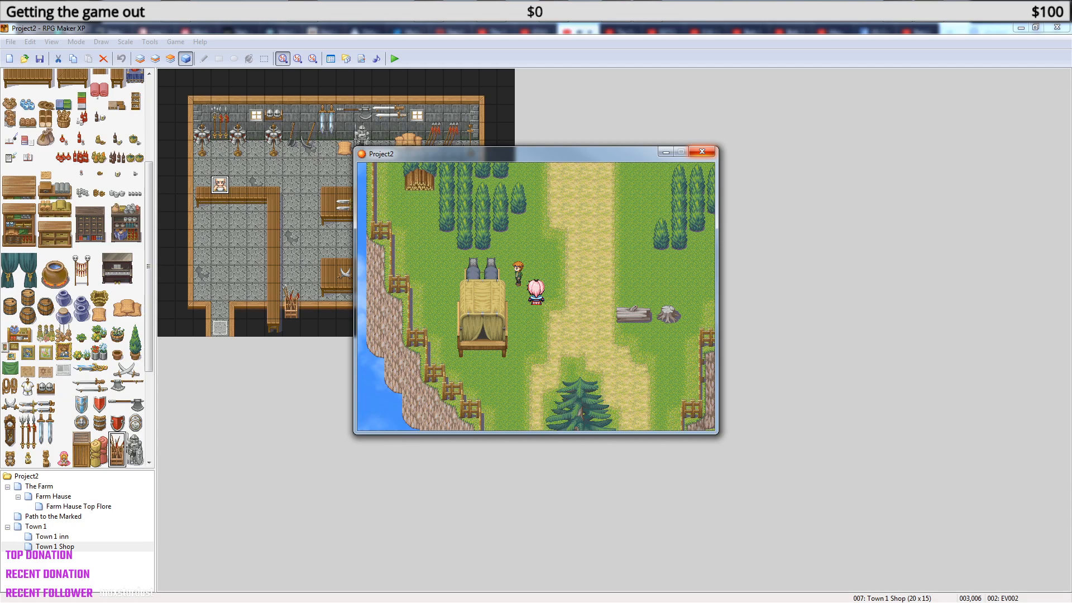
click(700, 150)
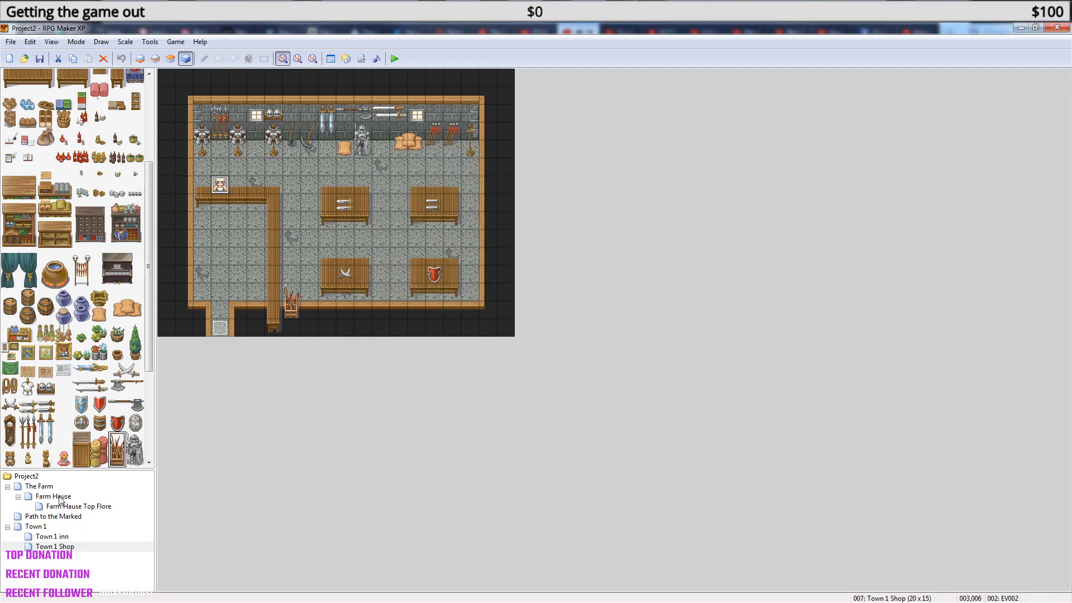
- Examine the event pages of the seed merchant on the Town 1 map and close the event
click(39, 528)
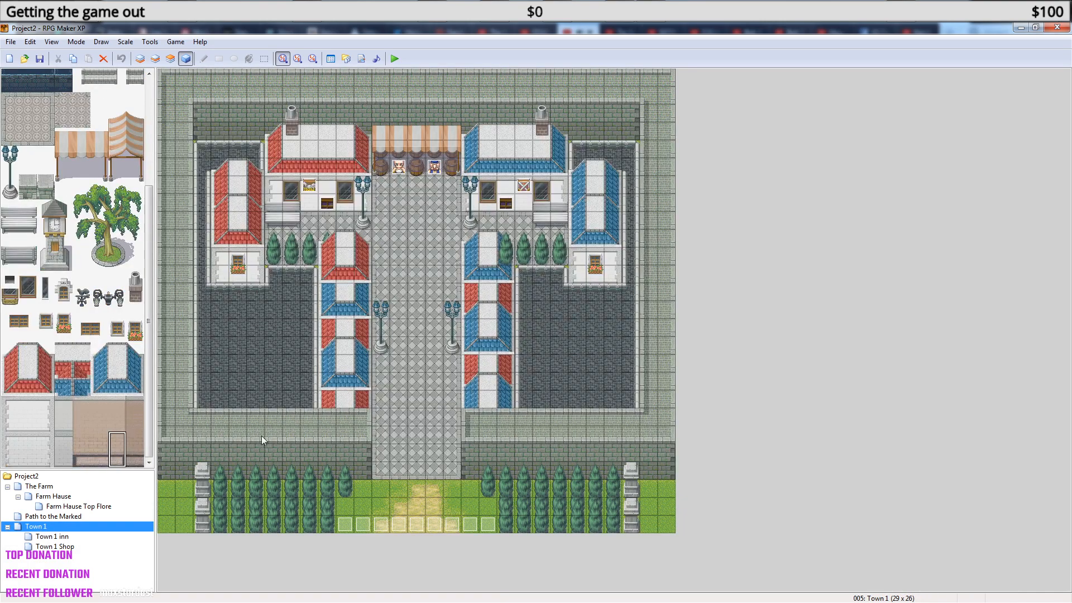
double_click(434, 167)
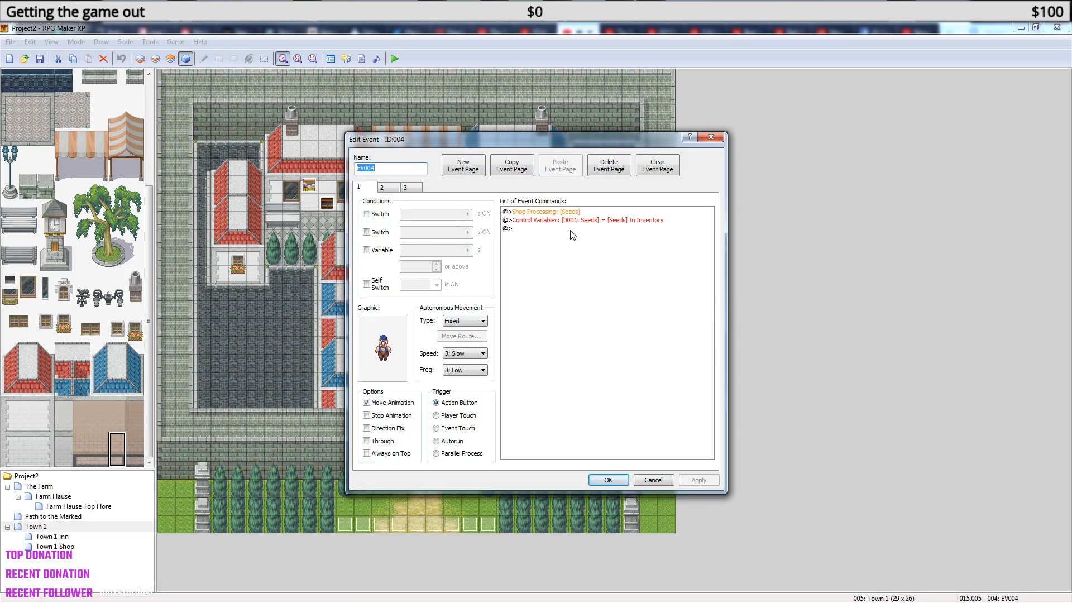
click(392, 189)
click(370, 190)
click(718, 139)
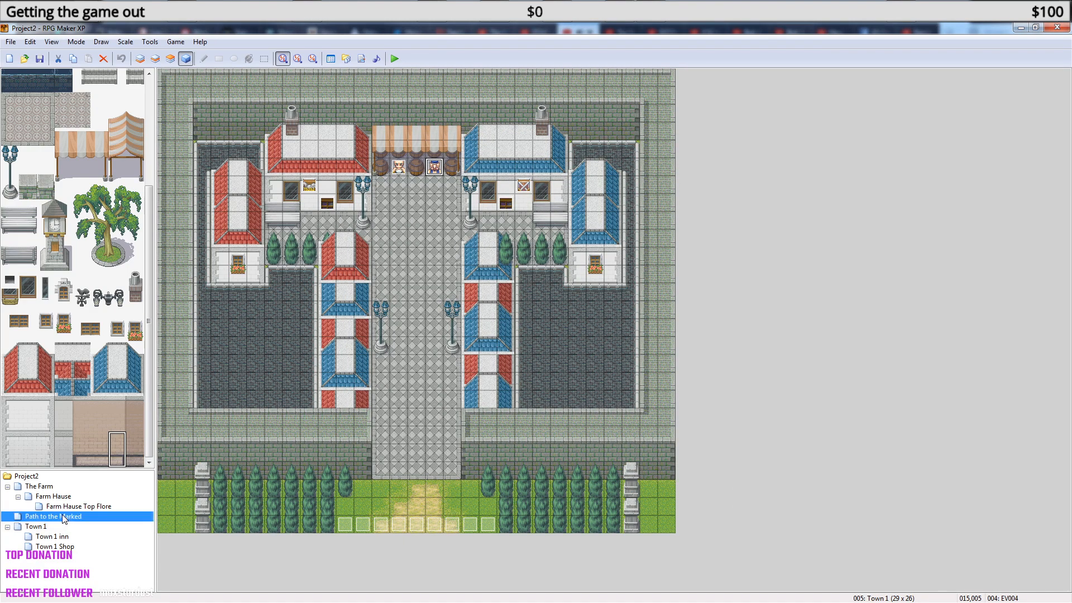
- On the Path to the Marked map, create an event on the top-left corner tile, conditional on variable 0001: Seeds being 1 or above
click(65, 517)
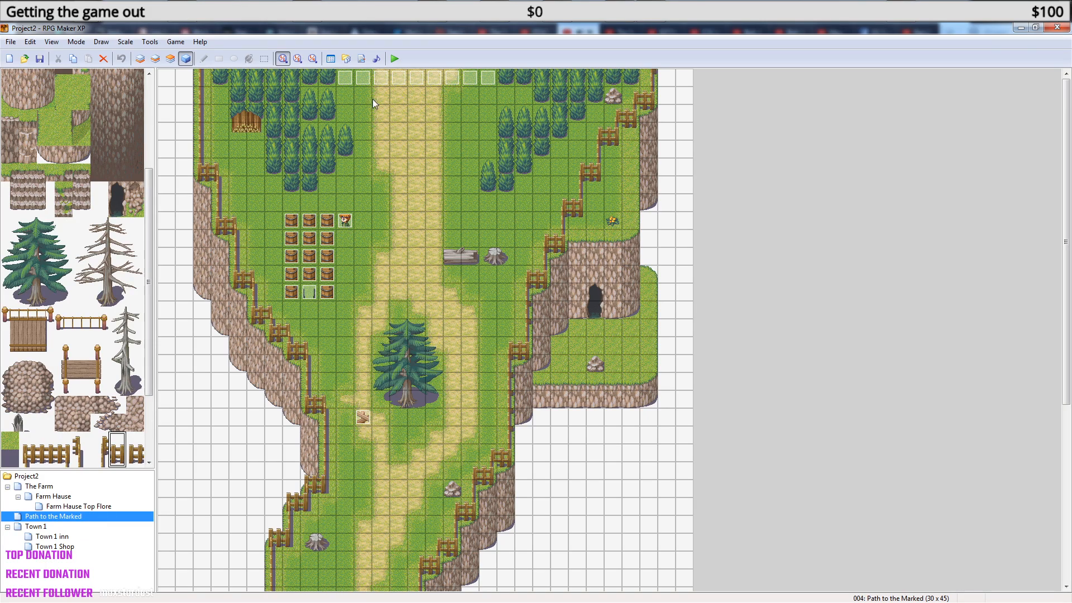
click(171, 78)
right_click(173, 77)
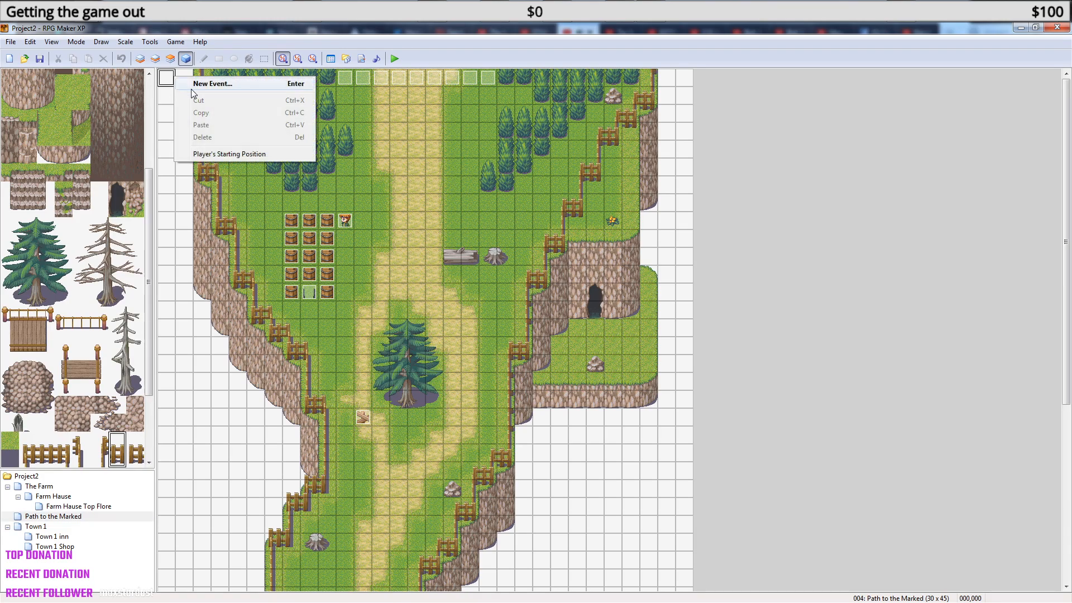
click(198, 84)
click(367, 250)
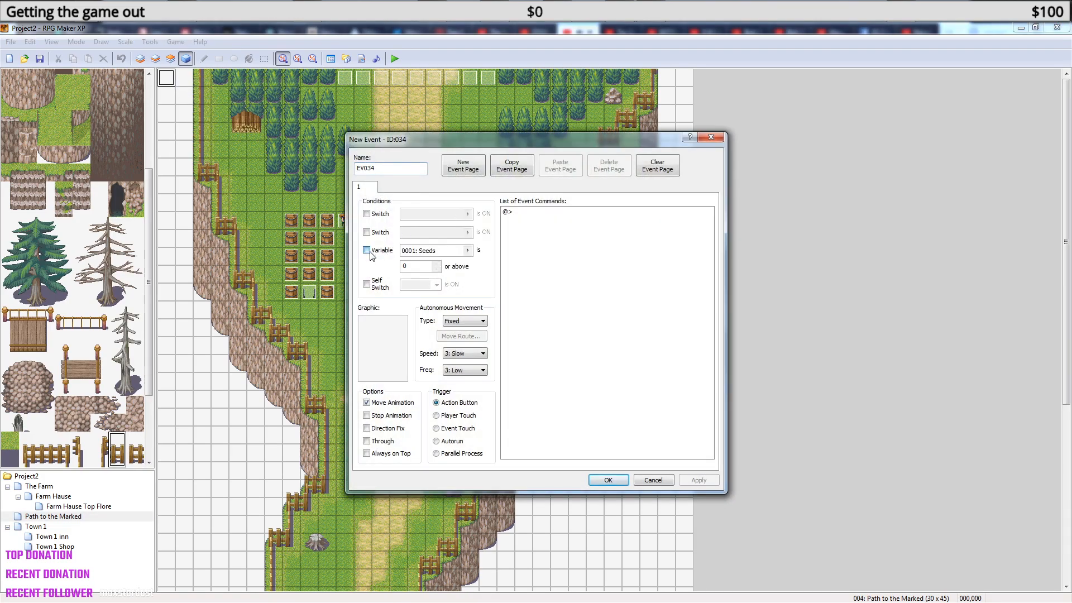
click(436, 263)
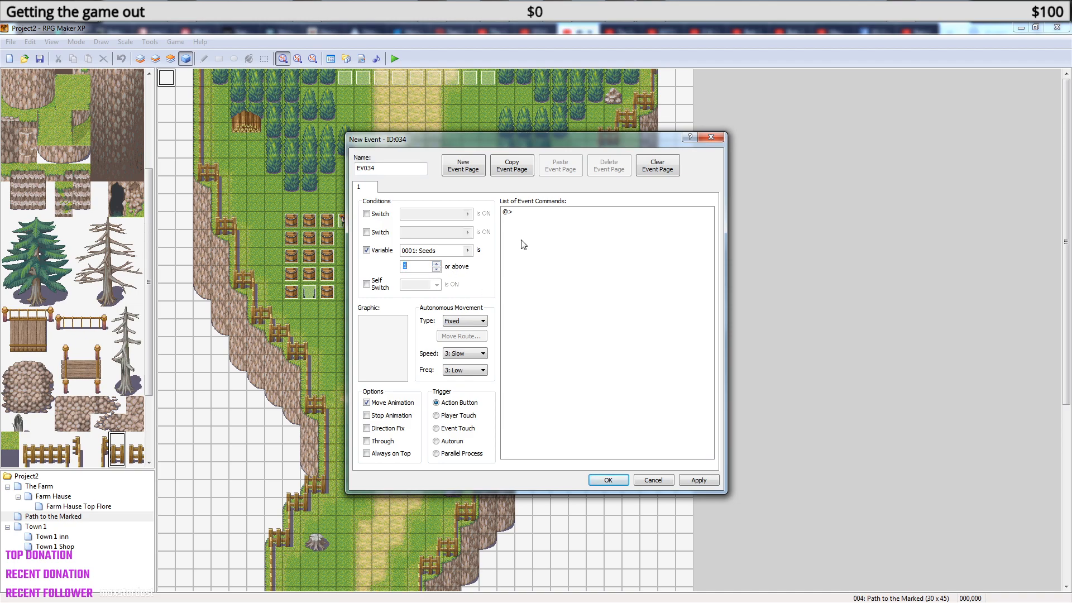
- Add a Show Text command to the new event with the message "SOMEONE HELP ME!!!"
click(537, 216)
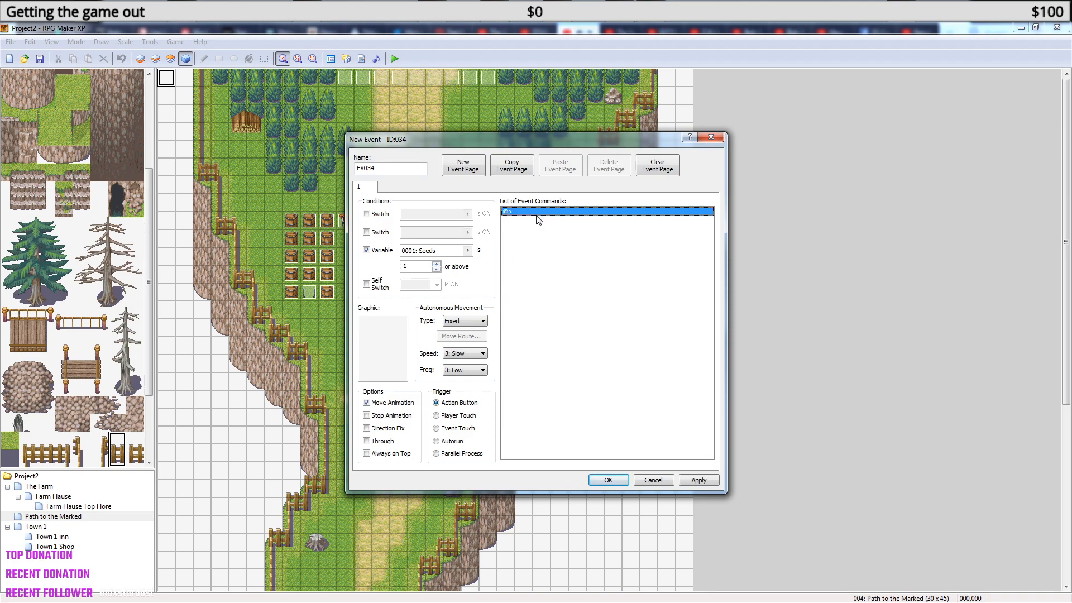
right_click(537, 216)
click(567, 222)
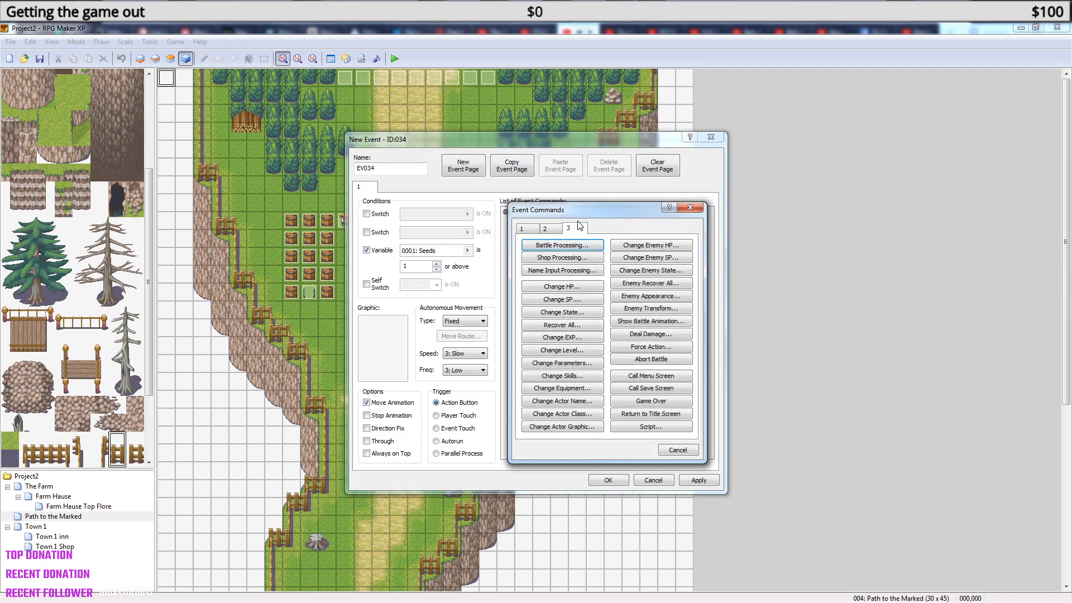
key(ctrl+Tab)
click(551, 244)
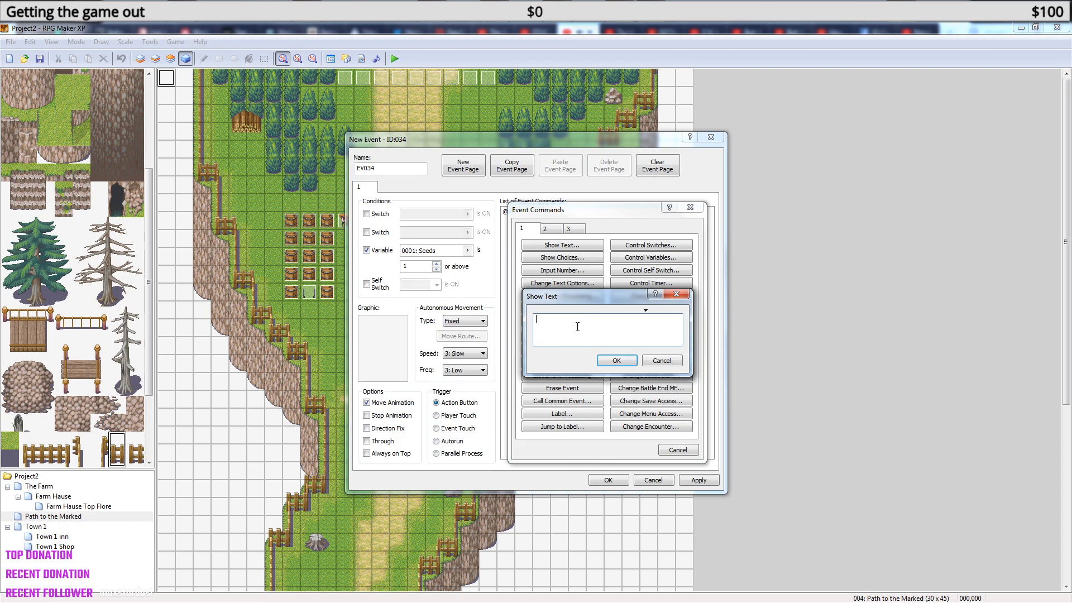
text(Somebody)
key(BackSpace)
key(BackSpace)
key(BackSpace)
key(BackSpace)
key(BackSpace)
key(BackSpace)
key(BackSpace)
key(BackSpace)
key(BackSpace)
key(BackSpace)
key(BackSpace)
text(SOMEONE HELP ME!!!)
click(616, 360)
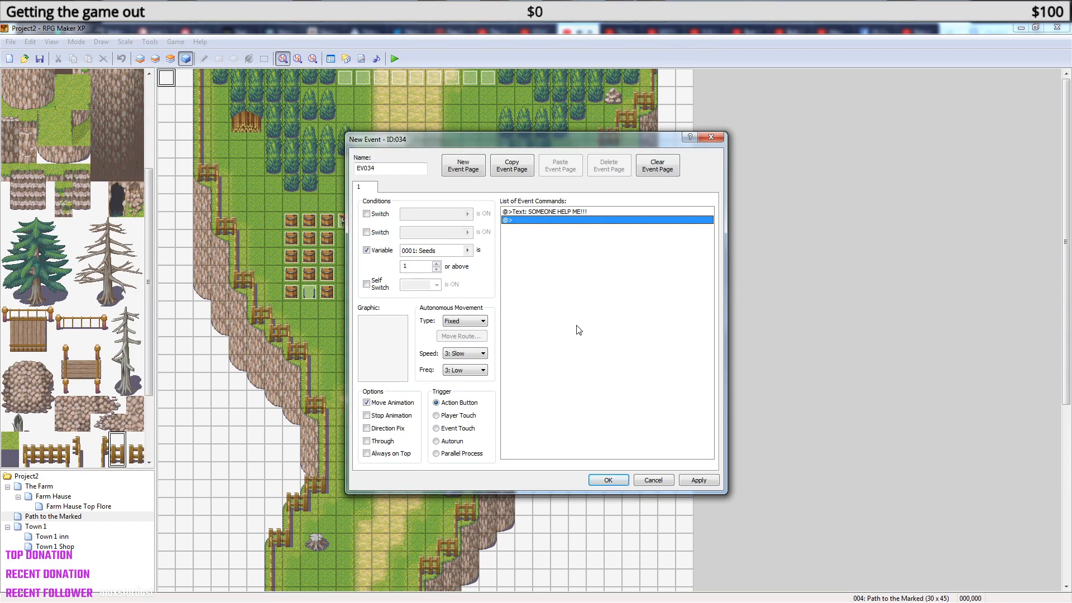
- Add a Control Self Switch command turning self switch A ON after the "SOMEONE HELP ME!!!" text
right_click(549, 220)
click(574, 231)
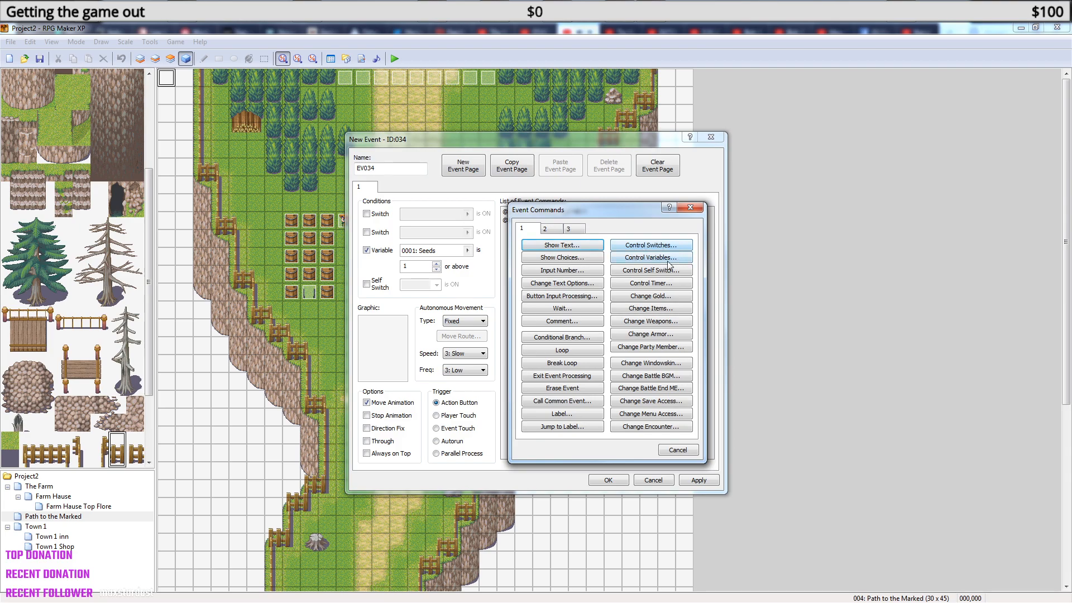
click(642, 271)
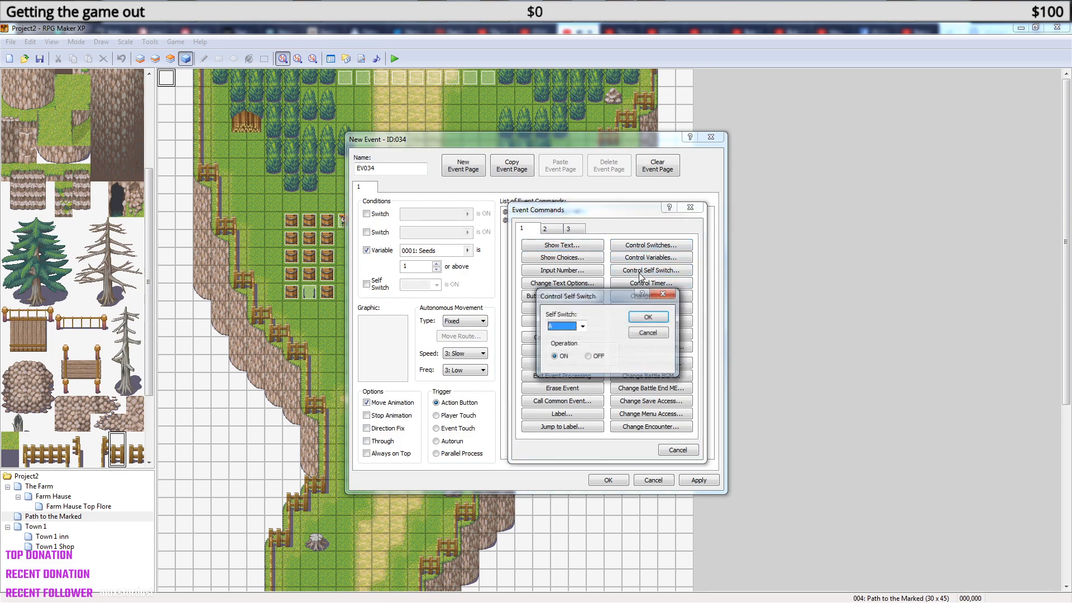
click(658, 318)
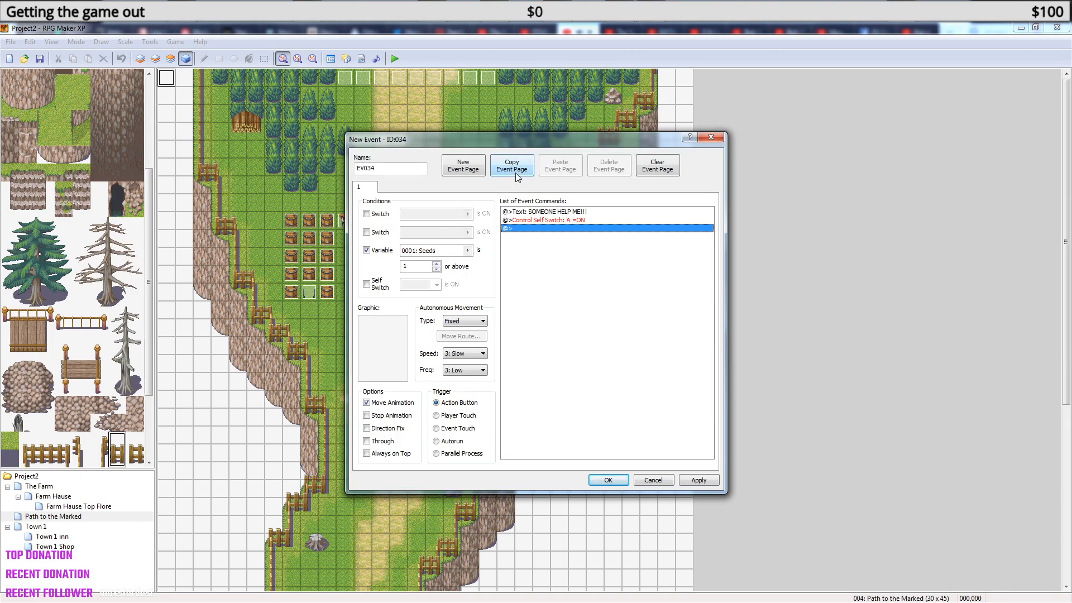
- Add a blank second event page conditional on self switch A being ON, and save the event
click(464, 170)
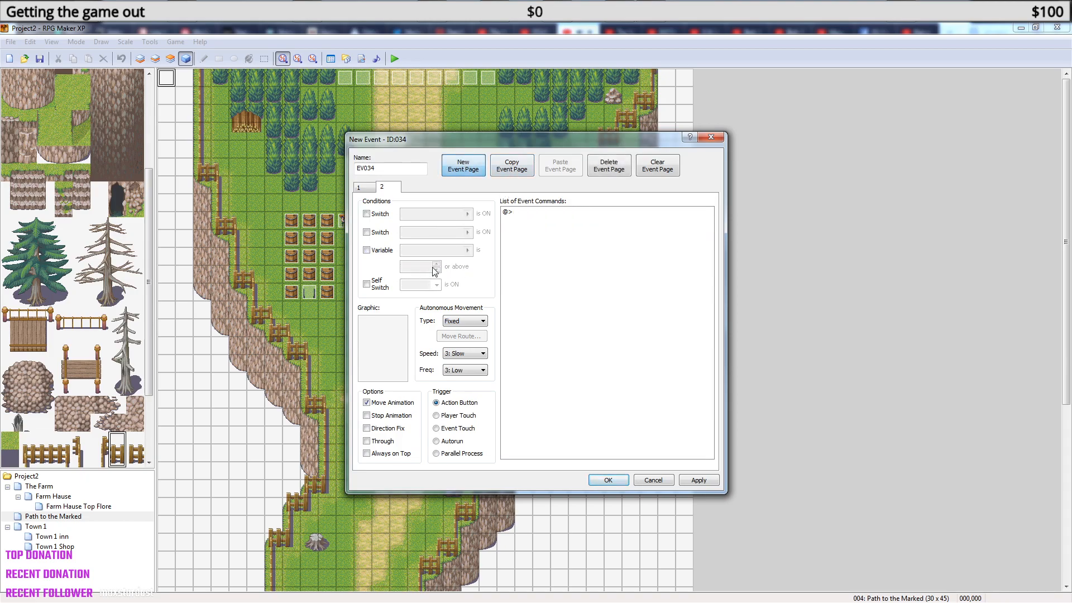
click(375, 283)
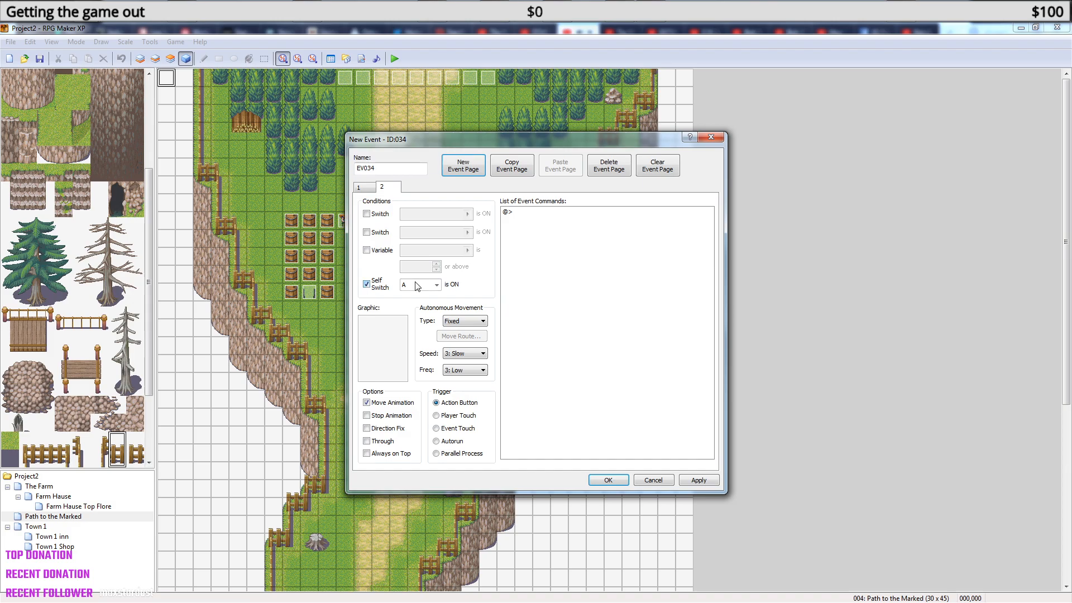
click(608, 480)
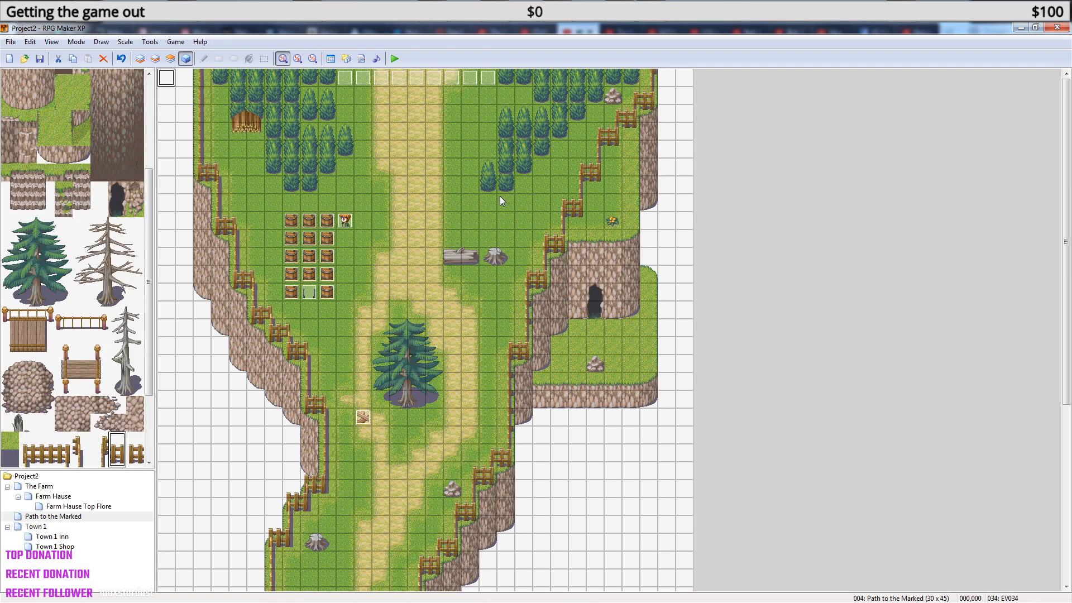
- Examine the event page of the man beside the crates on the path and close the event
right_click(347, 219)
click(382, 229)
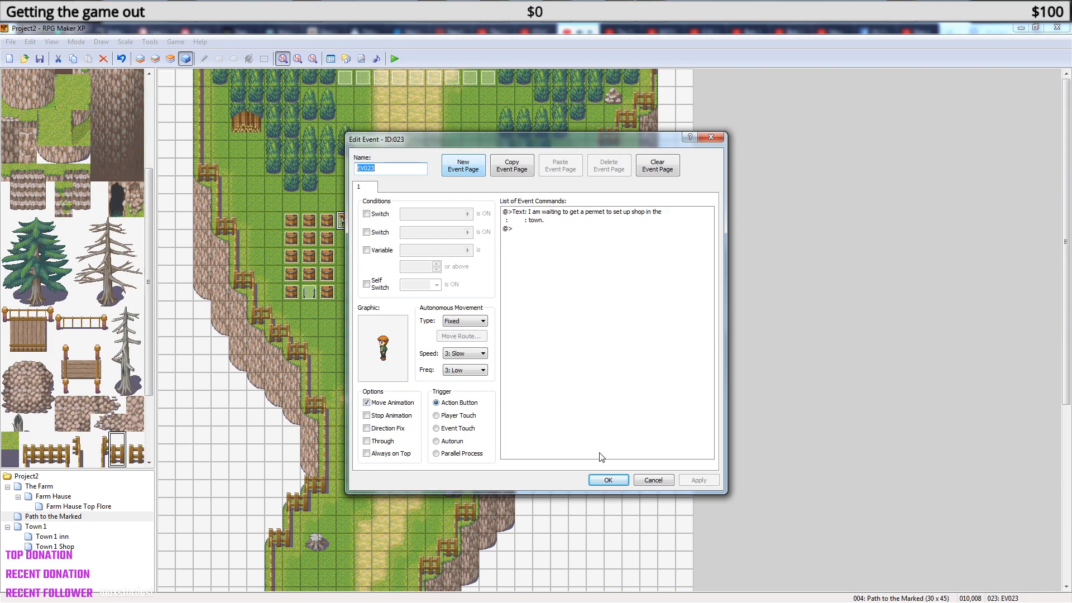
click(608, 481)
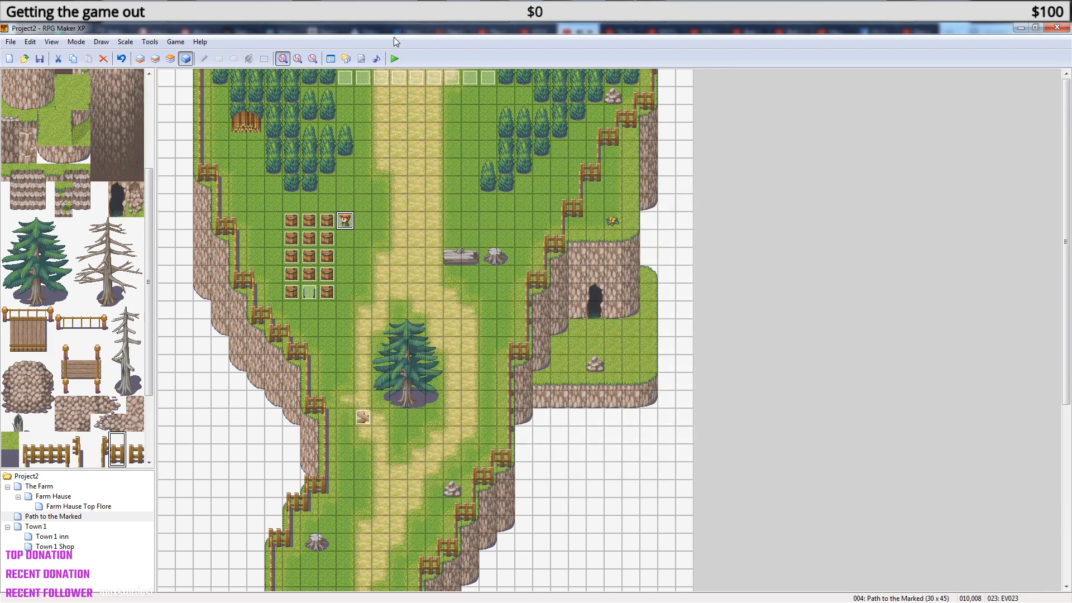
- Start a playtest with the changes saved, continue from File1, and walk the character south to the town exit
click(394, 58)
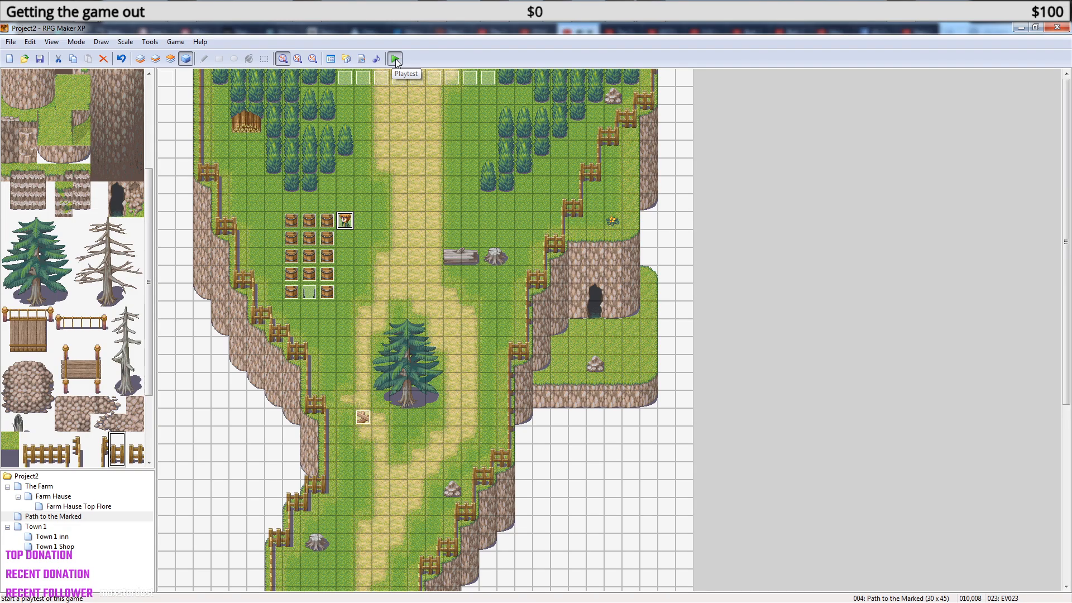
click(490, 343)
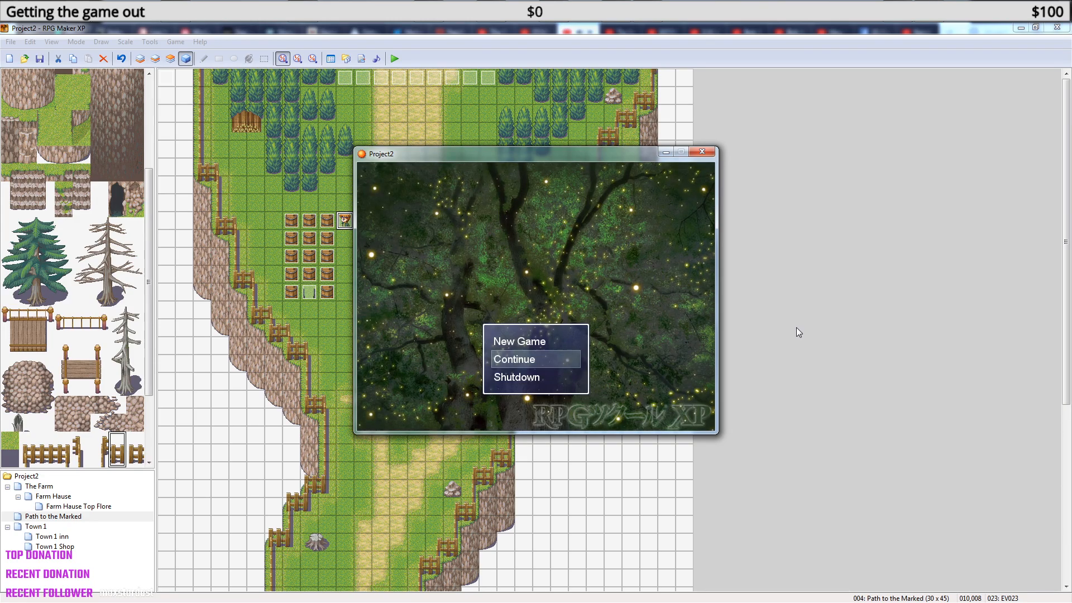
key(Return)
key(Return)
key(Down)
key(Left)
key(Down)
key(Down)
key(Left)
key(Down)
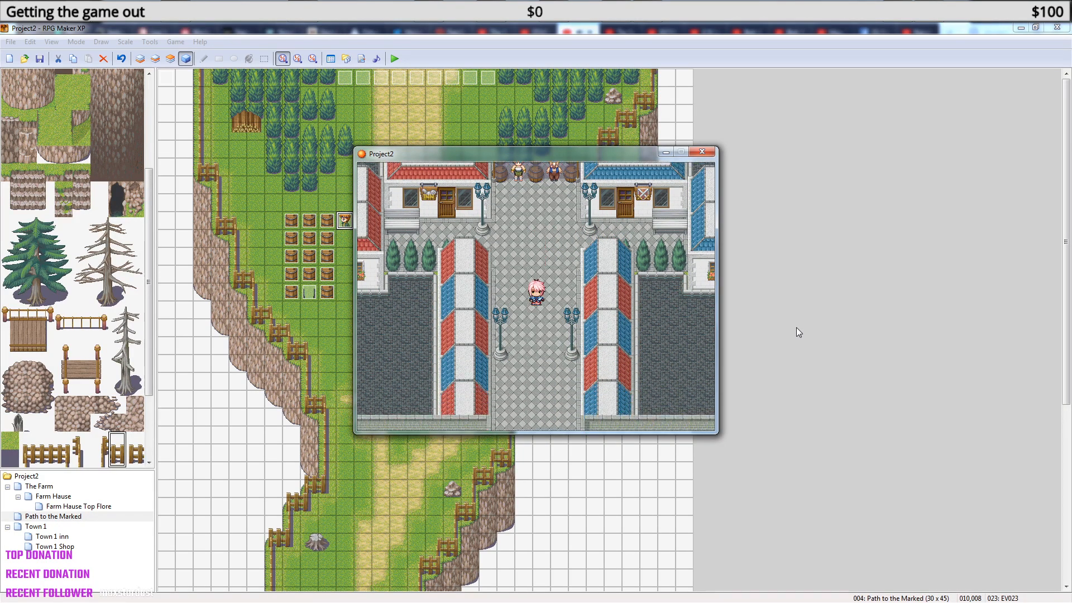
key(Down)
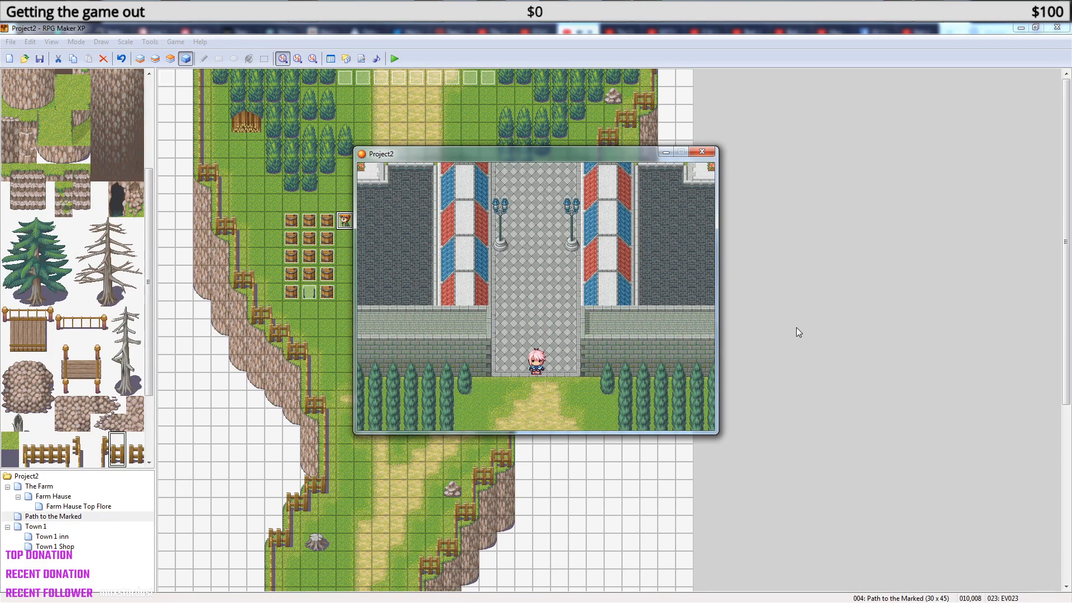
- Save the game to File1 from the in-game menu and return to the map
key(Escape)
key(Down)
key(Down)
key(Down)
key(Down)
key(Return)
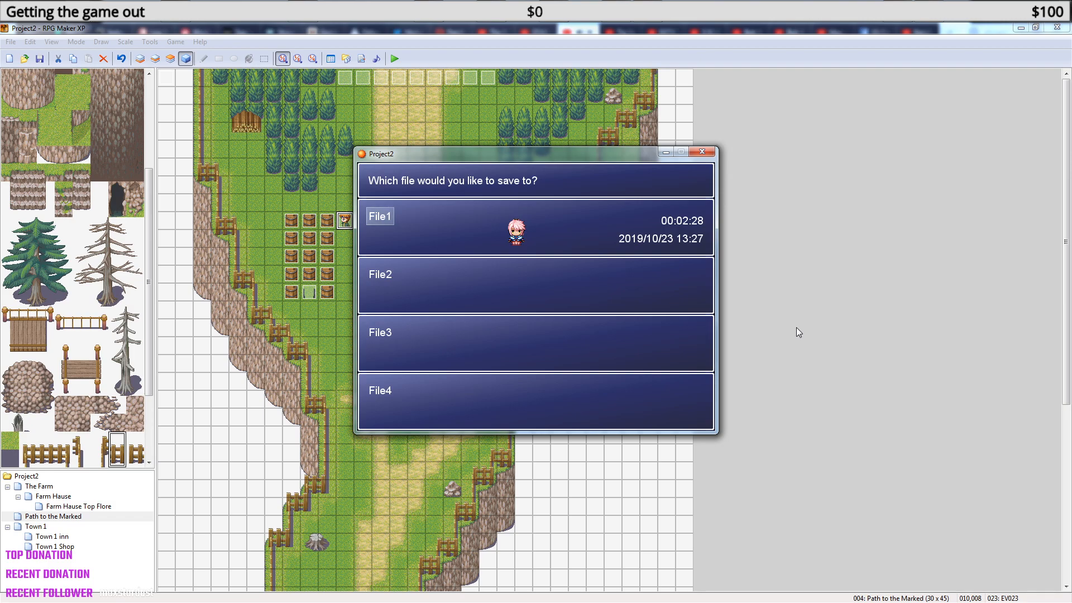
key(Return)
key(Escape)
key(Escape)
key(Escape)
- Walk the character south onto the path map to test the cry-for-help event, and end the playtest
key(Down)
key(Down)
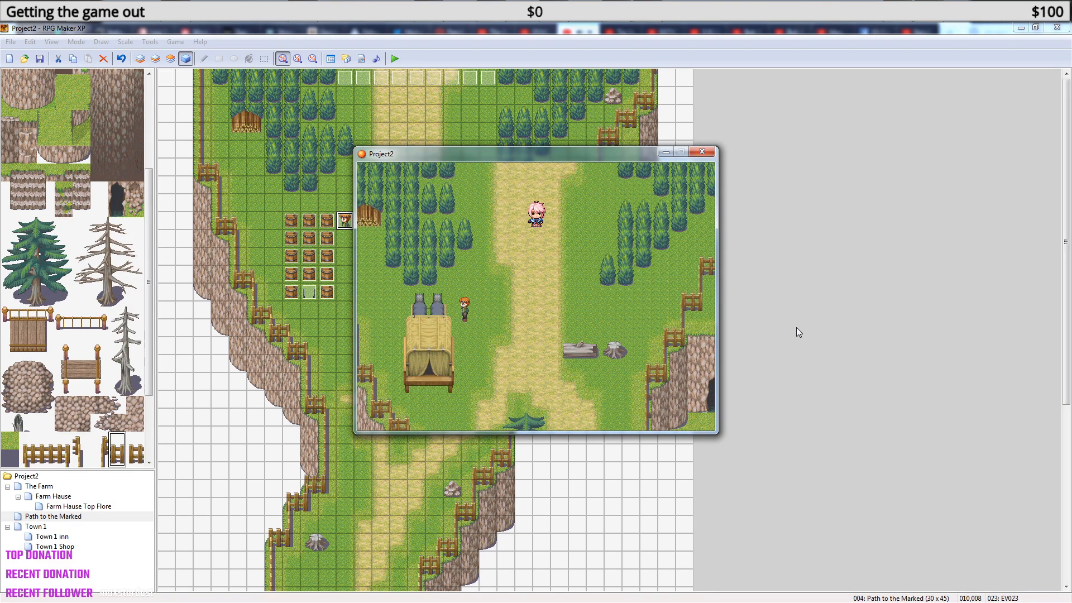
key(Up)
click(711, 154)
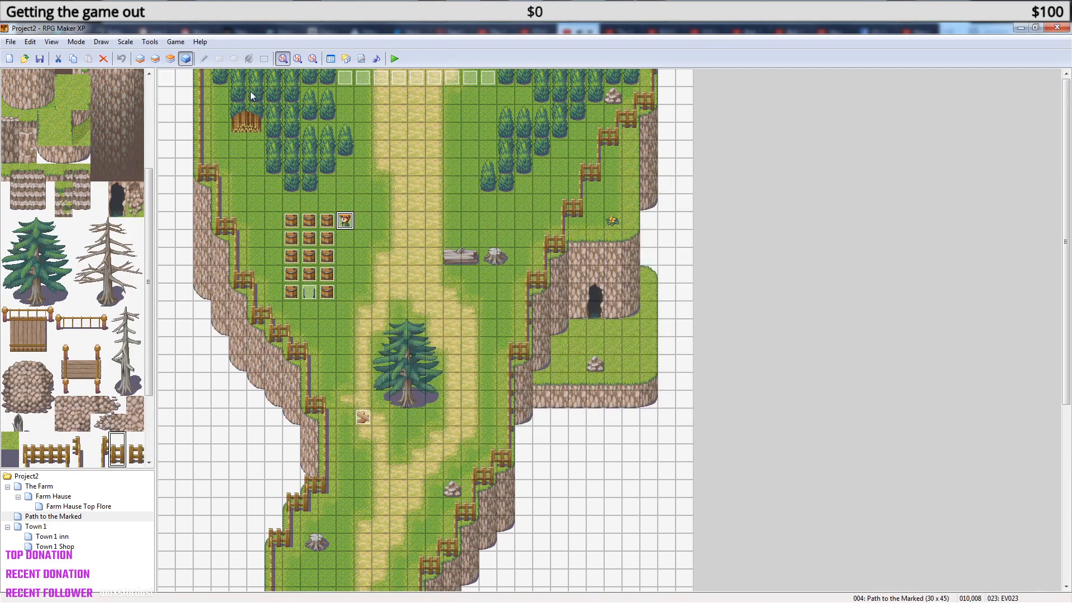
- Review the first page of the map's top-left corner event, and start a playtest from File1
double_click(162, 79)
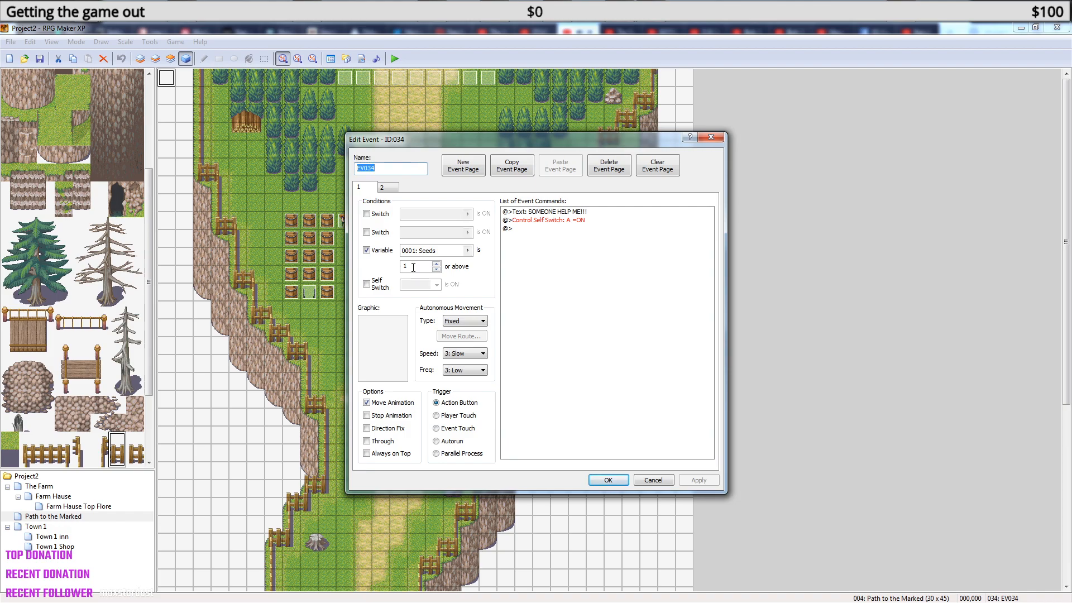
click(608, 480)
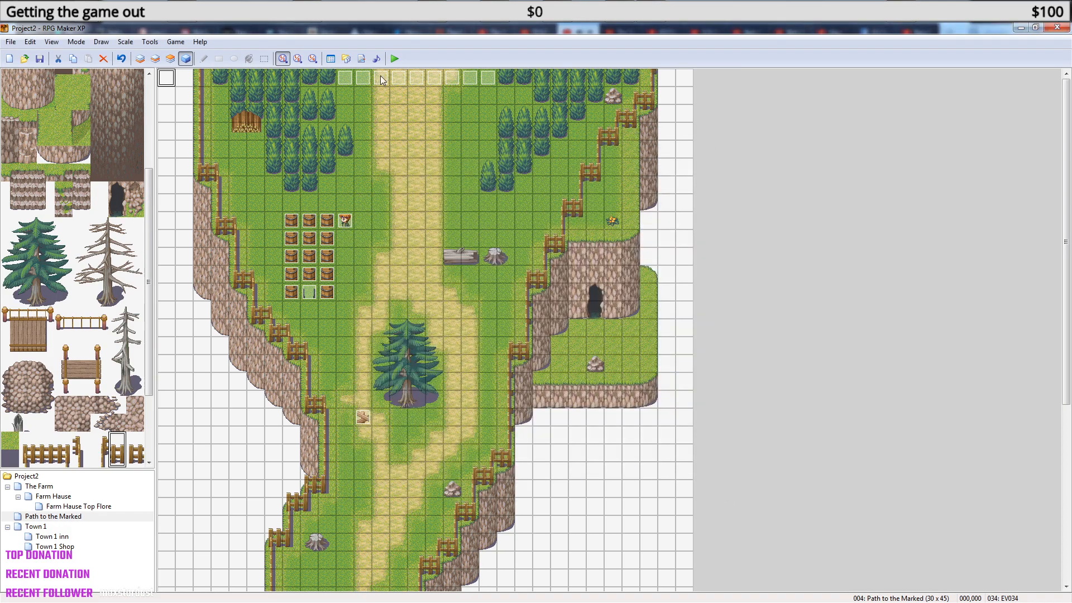
click(395, 59)
click(491, 344)
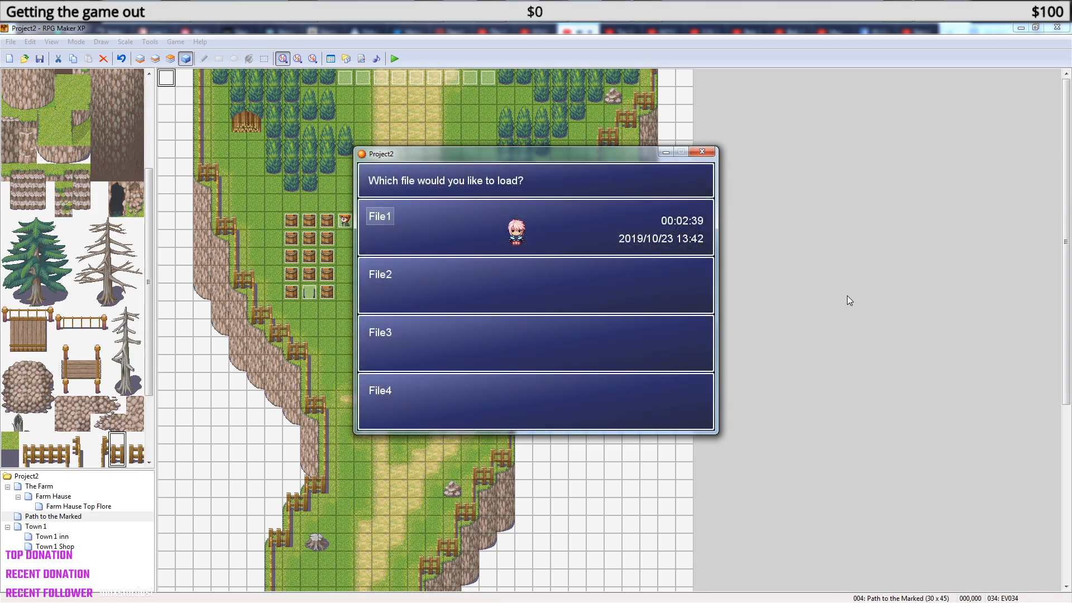
key(Return)
- Check the character's item list in the in-game menu, and end the playtest
key(Escape)
key(Down)
key(Down)
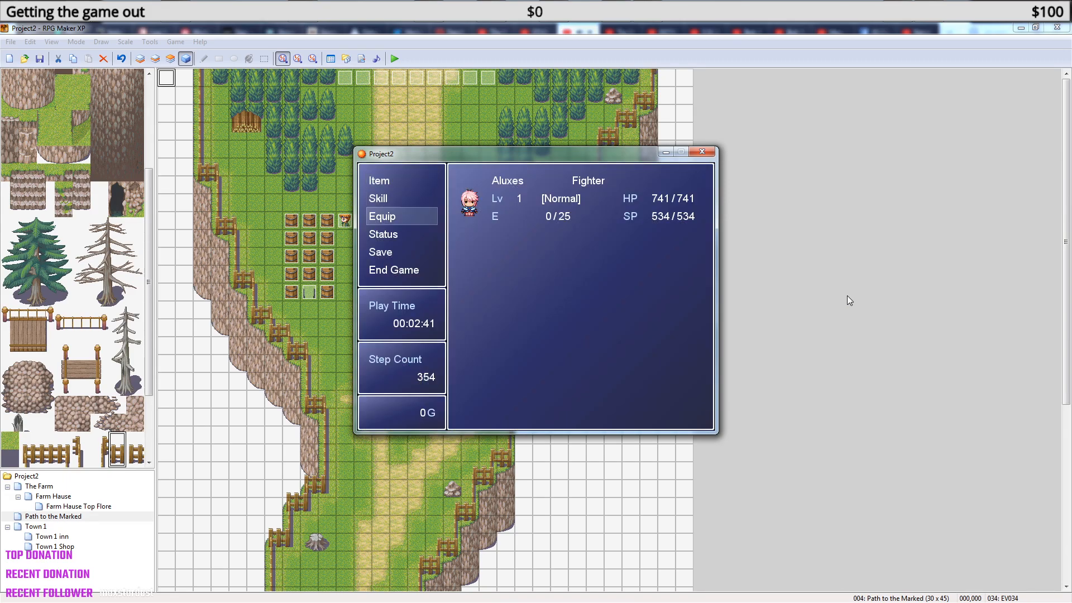
key(Up)
key(Up)
key(Return)
key(Escape)
key(Escape)
key(Escape)
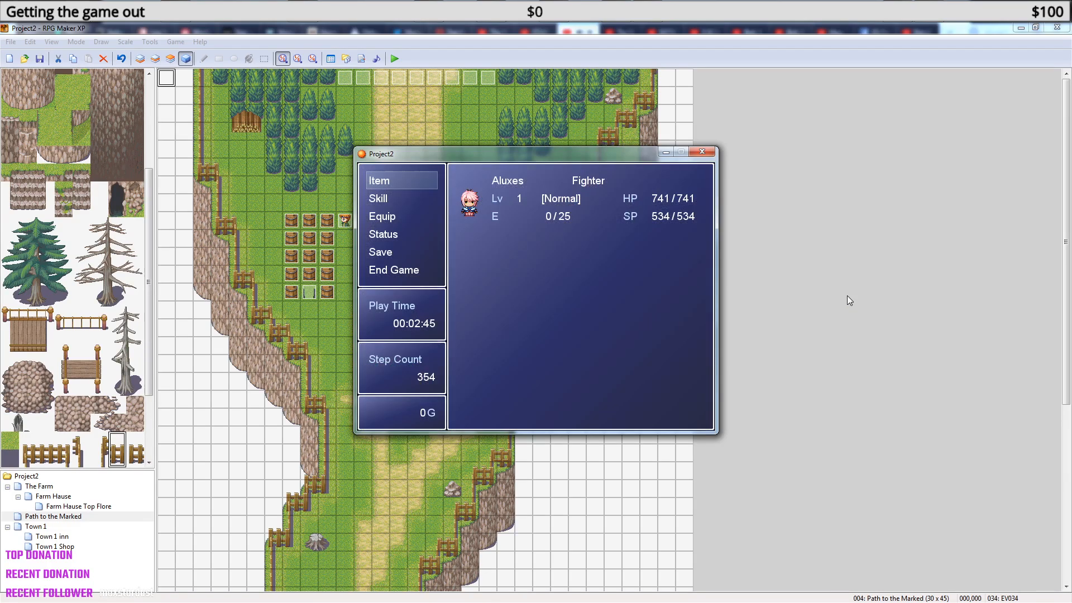
key(Escape)
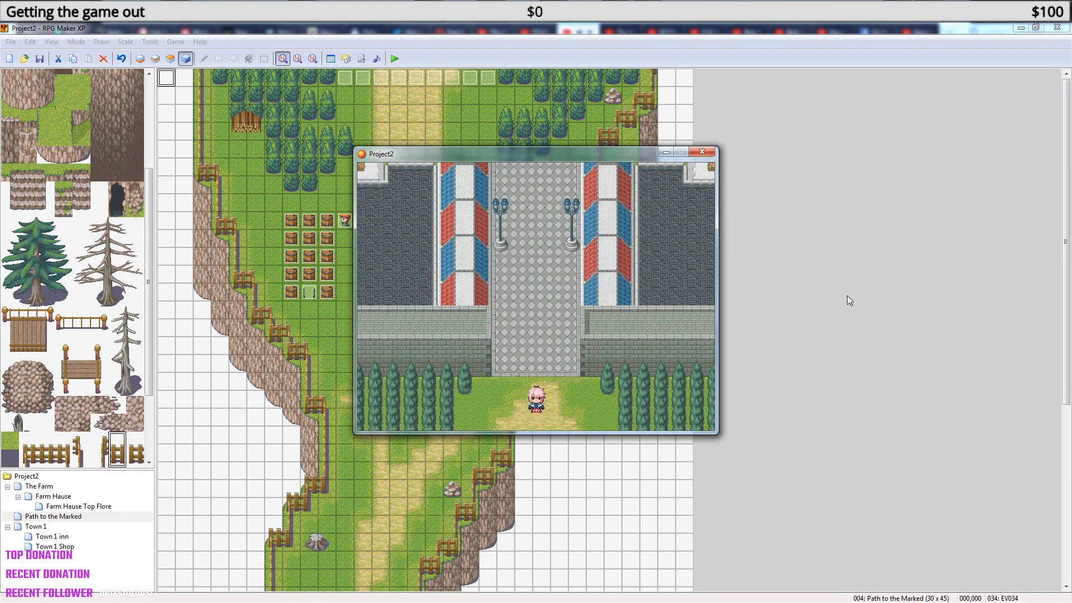
click(701, 152)
- Set the trigger of the corner event's first page to Autorun
double_click(166, 79)
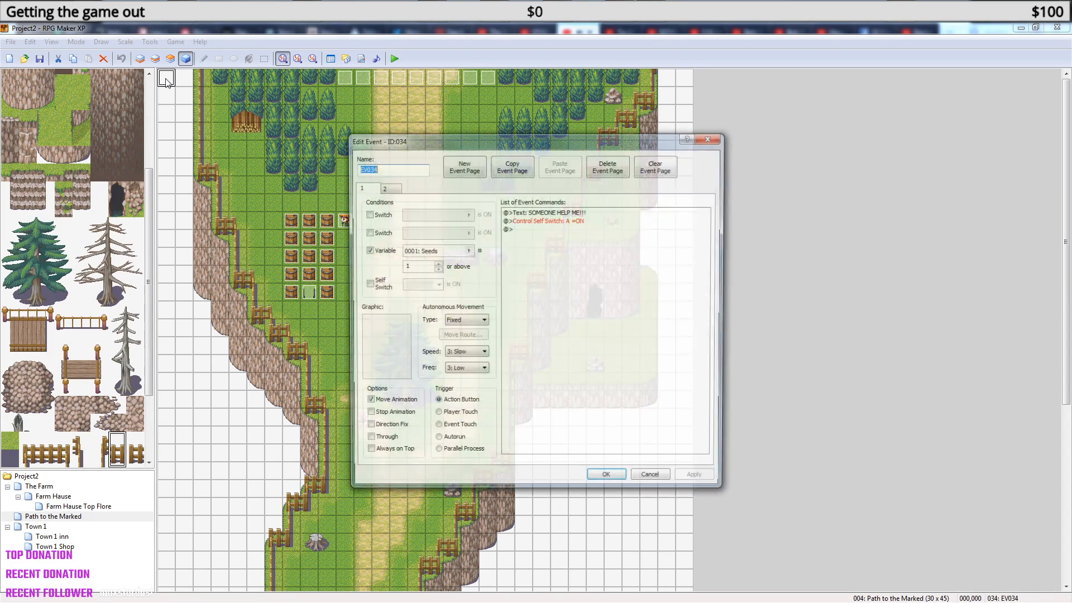
click(436, 441)
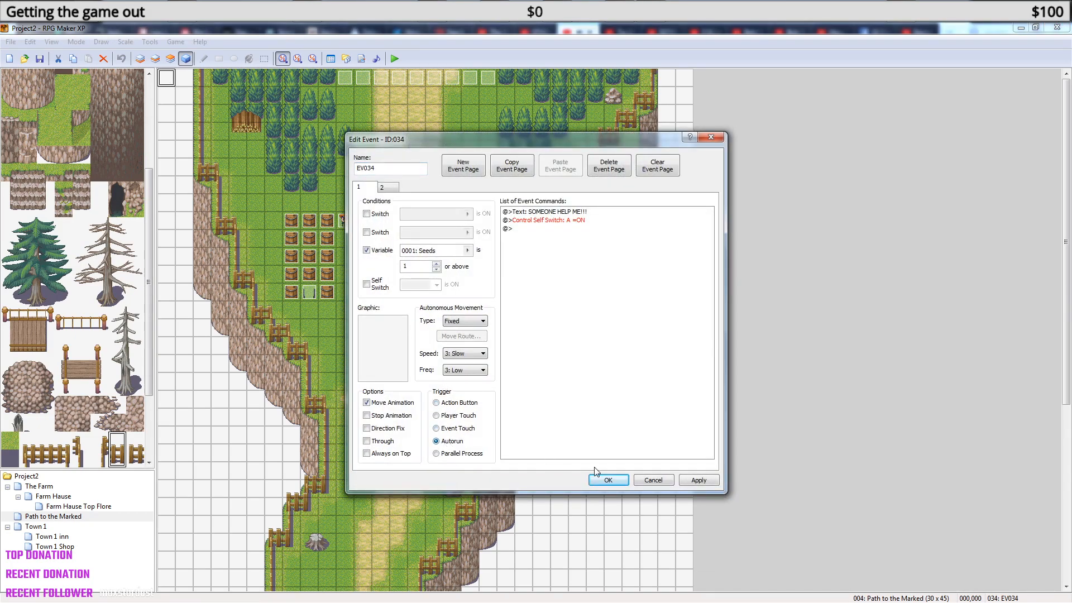
click(605, 479)
- Playtest from File1 by entering the path map, and dismiss the cry-for-help message
click(395, 59)
click(491, 343)
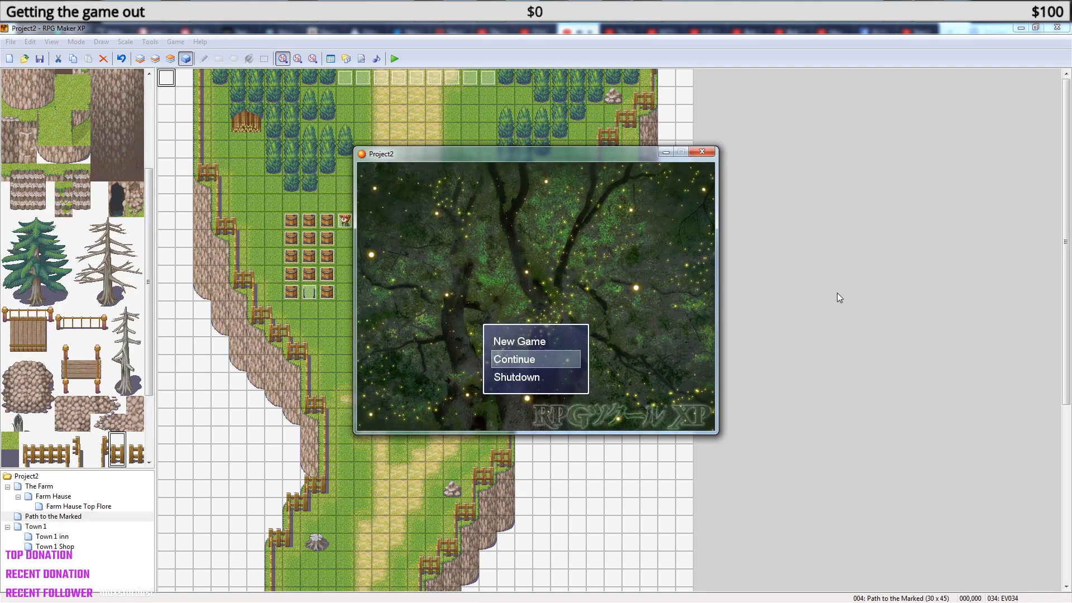
key(Return)
key(Return)
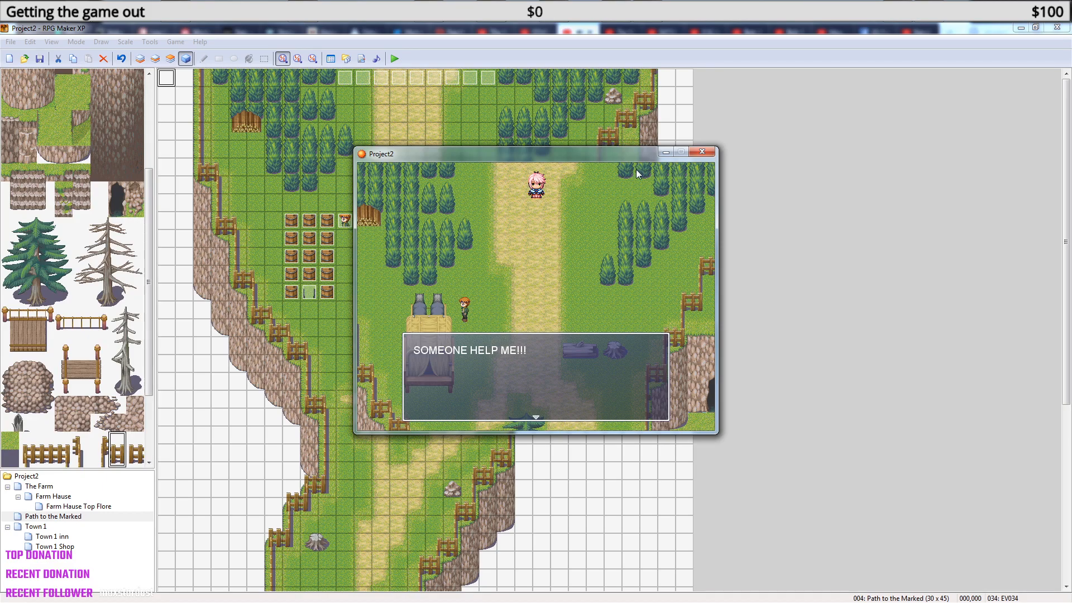
key(Return)
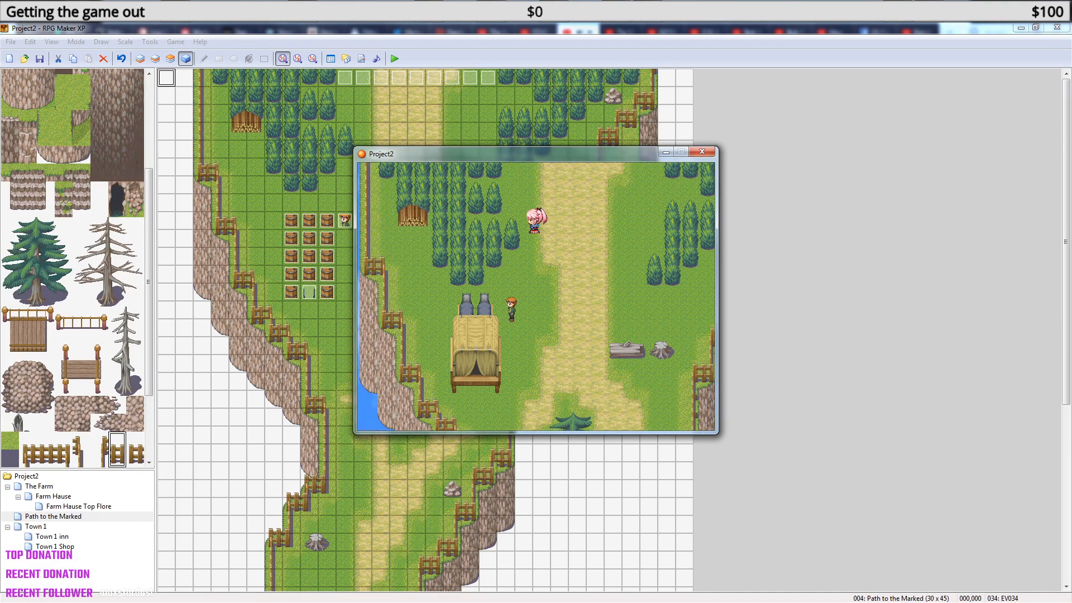
- Walk the character to the man beside the covered wagon, talk to him, and end the playtest
key(Down)
key(Left)
key(Return)
key(Return)
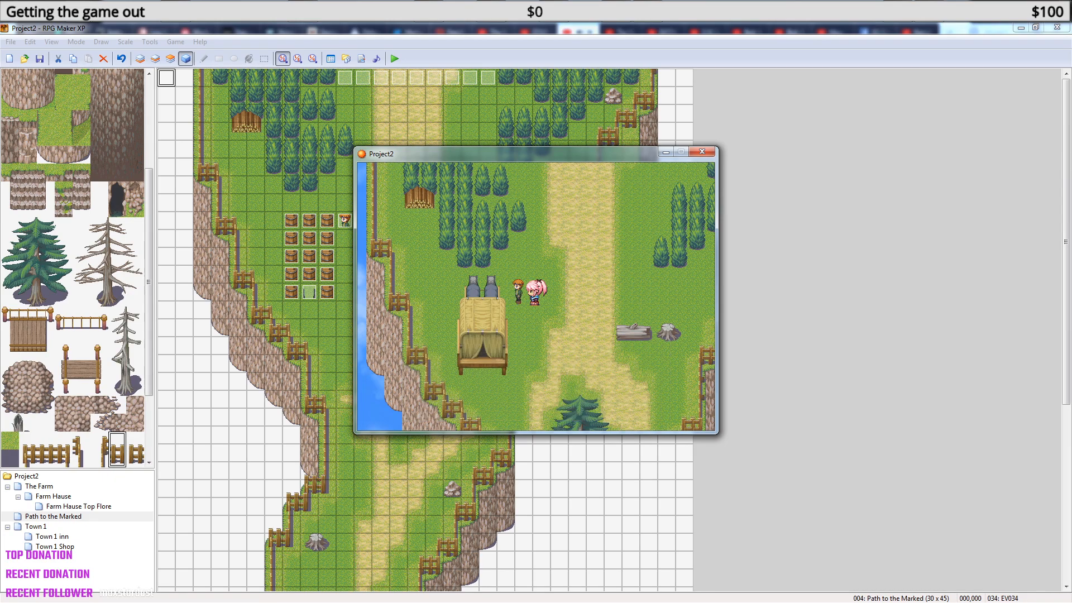
click(701, 151)
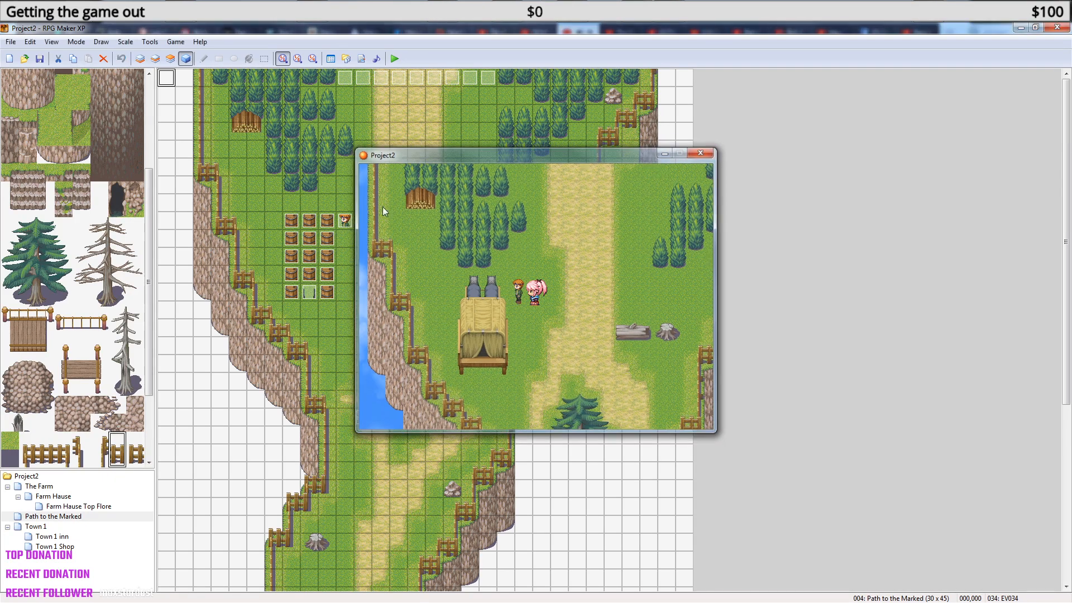
- Duplicate the event page of the man beside the crates as a second page
right_click(344, 221)
click(380, 224)
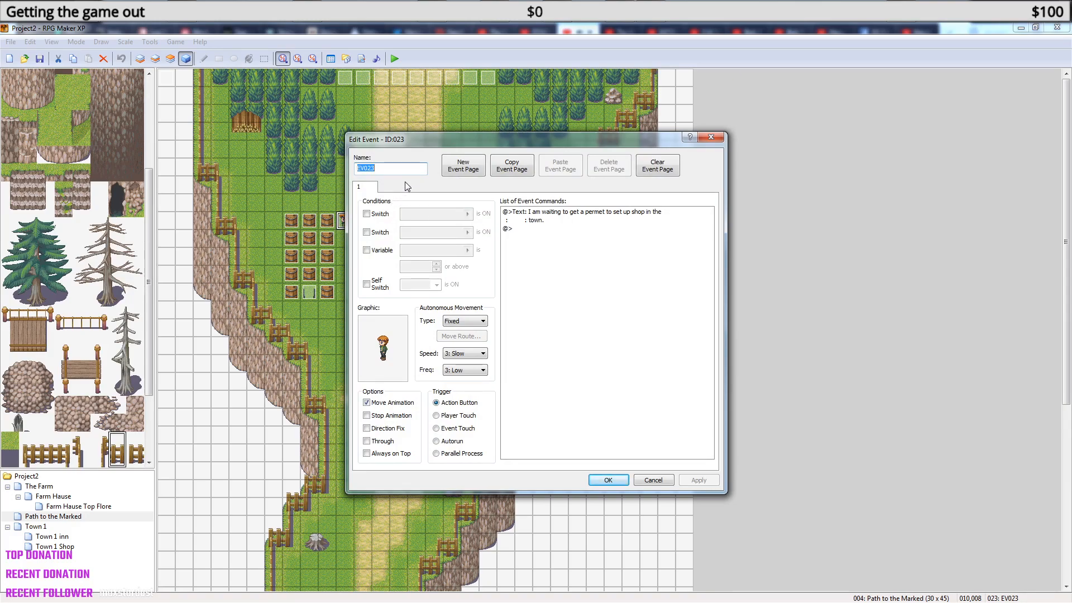
click(521, 174)
click(560, 168)
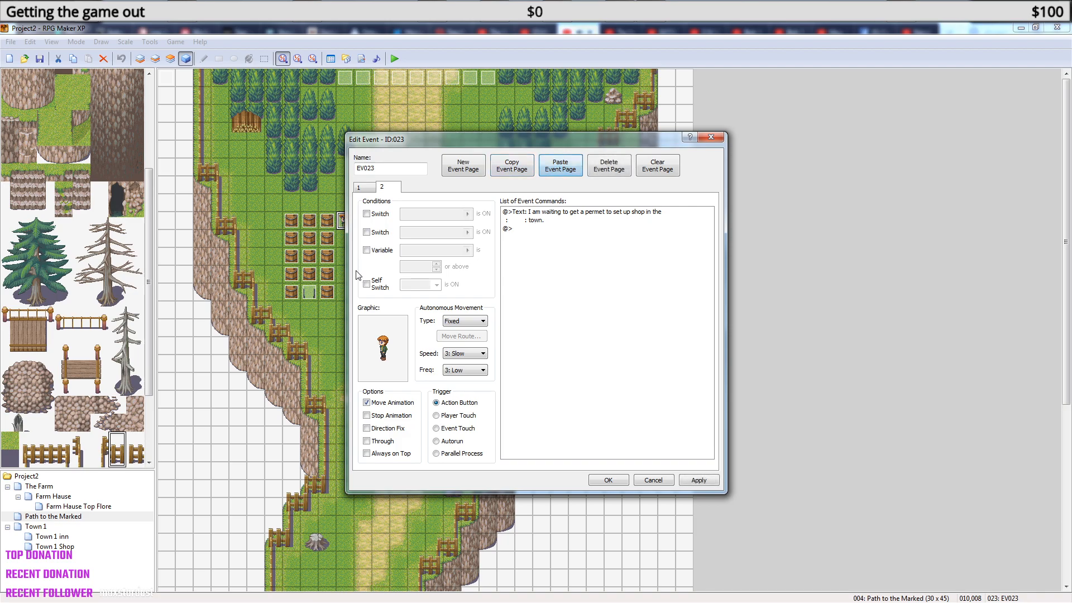
- Give the second page the right-facing 107-Civilian07 graphic and make it conditional on variable 0001: Seeds being 1 or above
double_click(383, 346)
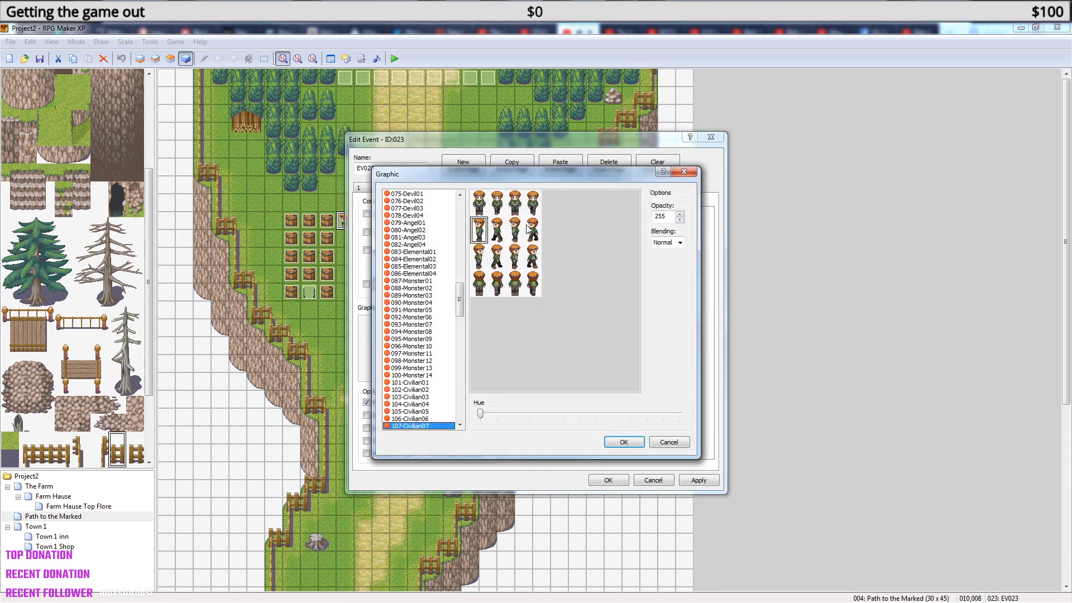
click(479, 256)
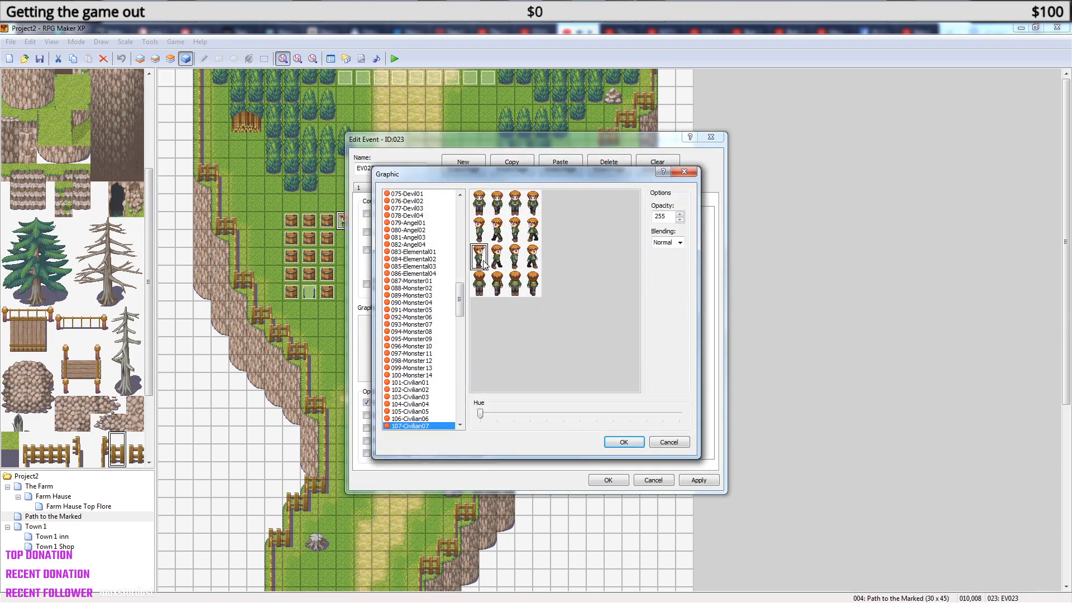
click(623, 441)
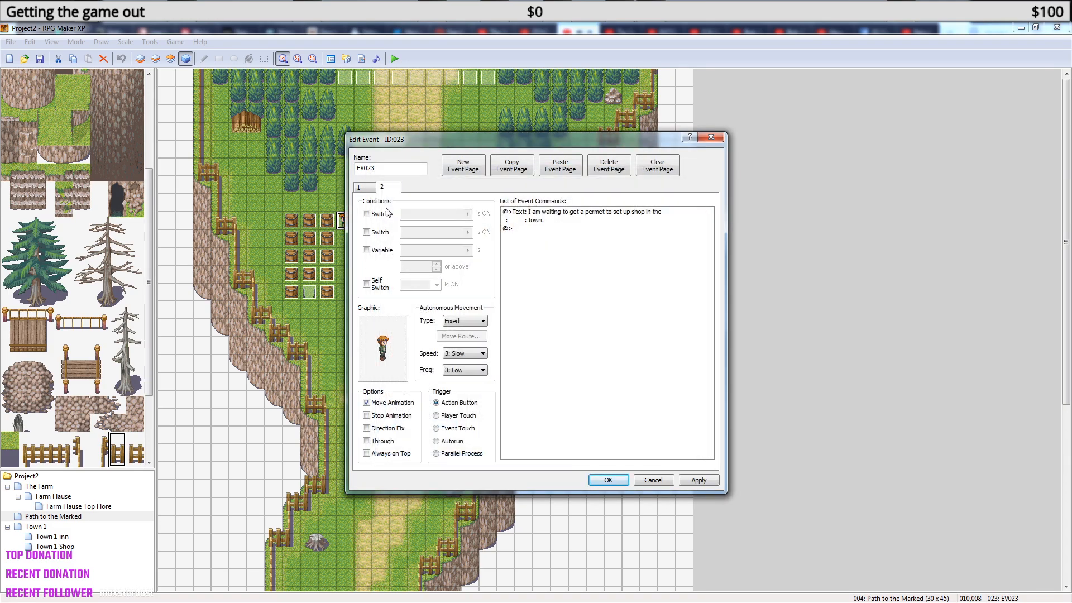
click(367, 250)
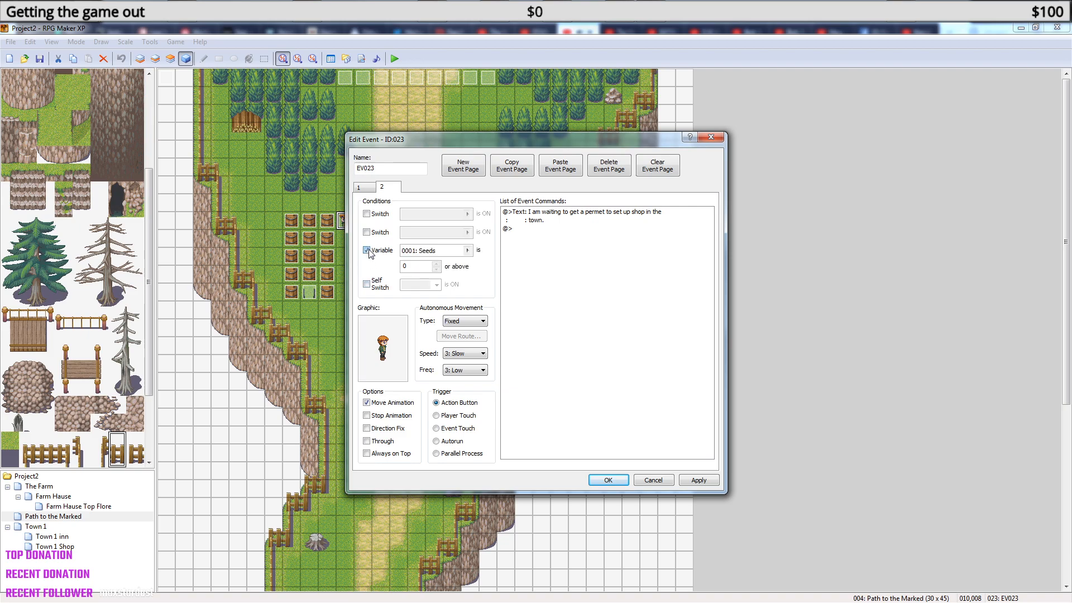
click(437, 264)
- Add a Control Self Switch command turning self switch A on after the message on the second event page
click(525, 229)
right_click(525, 230)
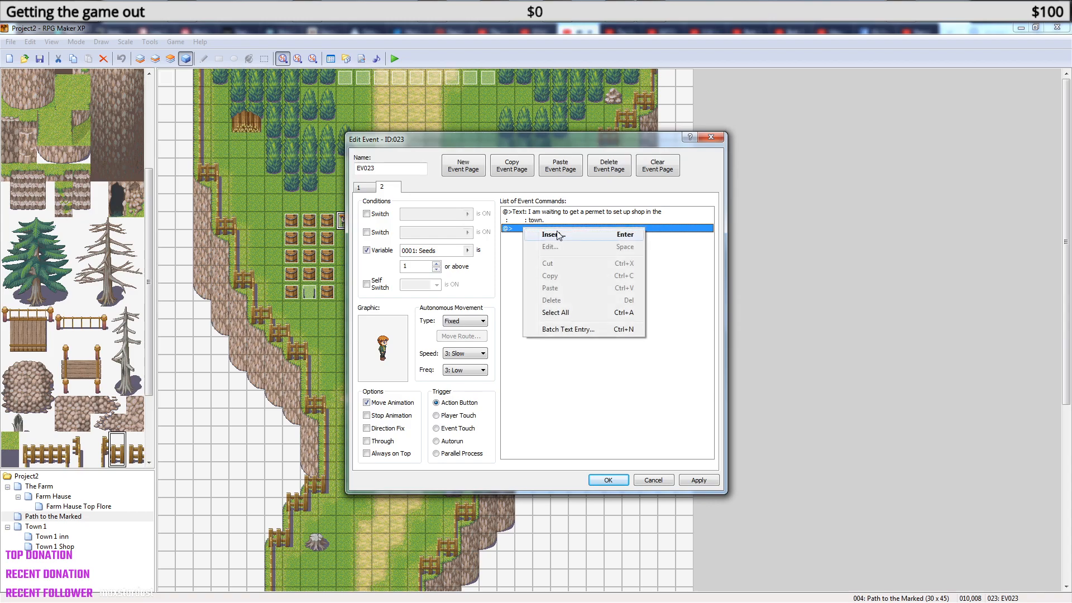
click(557, 235)
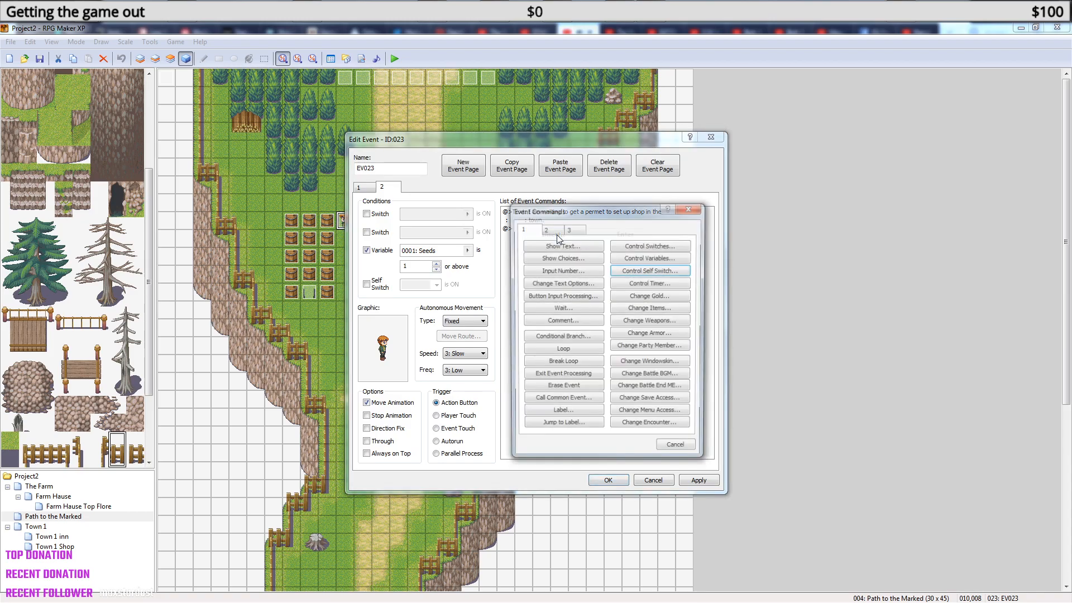
click(661, 271)
click(654, 316)
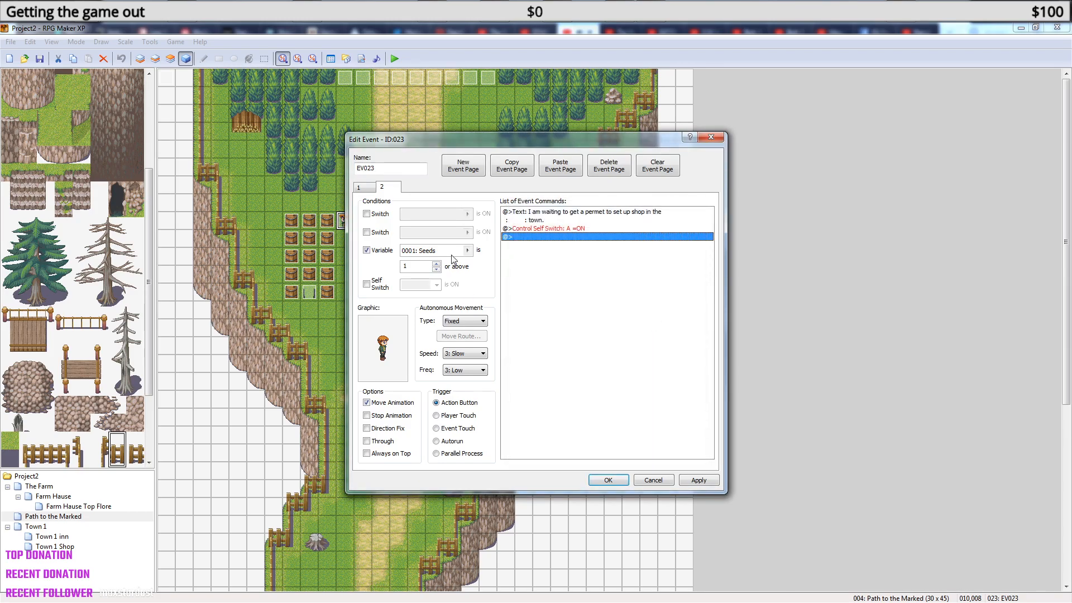
- Duplicate the second page as a third page conditional only on self switch A, and delete all its event commands
click(510, 174)
click(559, 167)
click(366, 284)
click(366, 250)
click(546, 219)
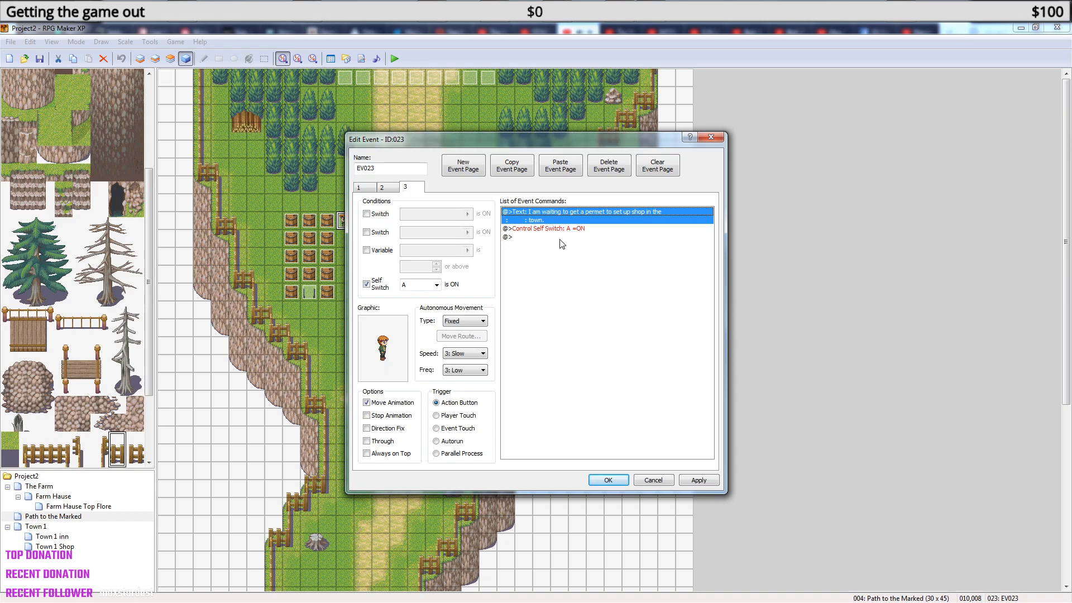
key(Delete)
key(Delete)
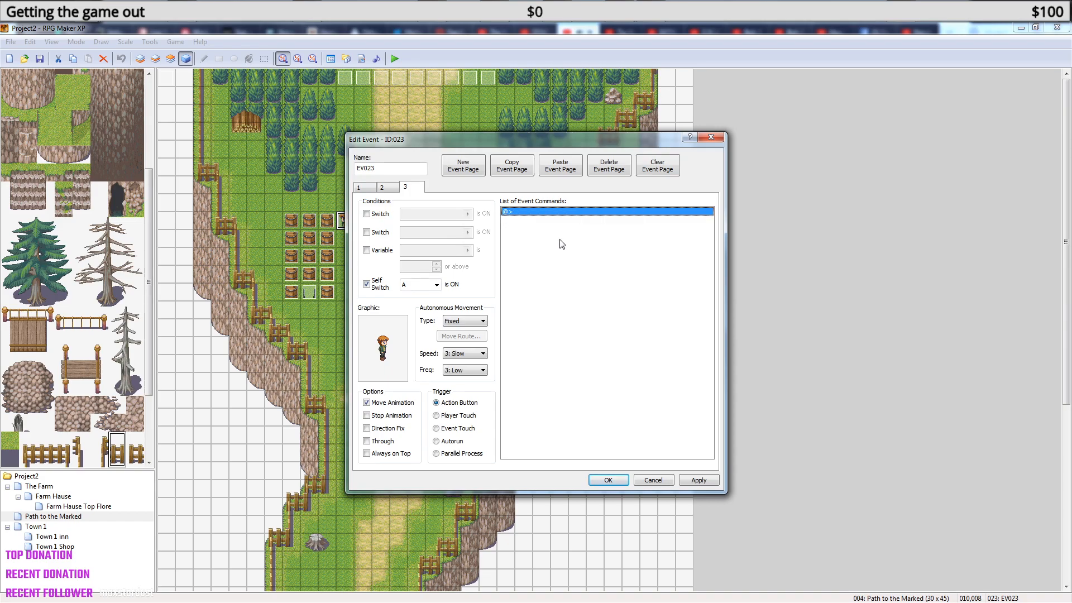
- Replace the second page's permit message with the text "Thank you for your help. You can keep the sword as thanks."
click(392, 187)
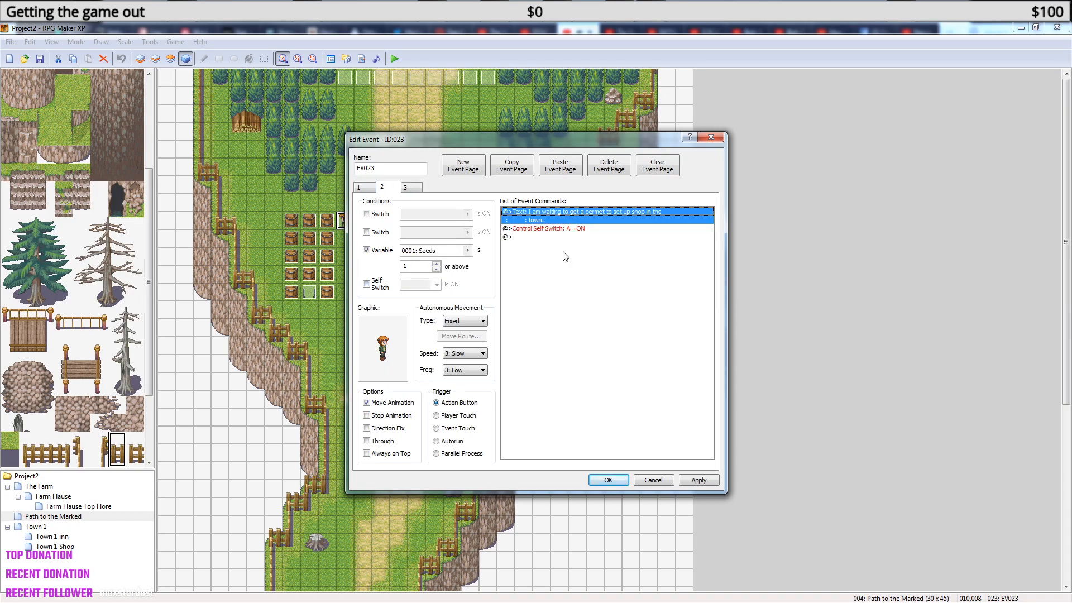
click(537, 229)
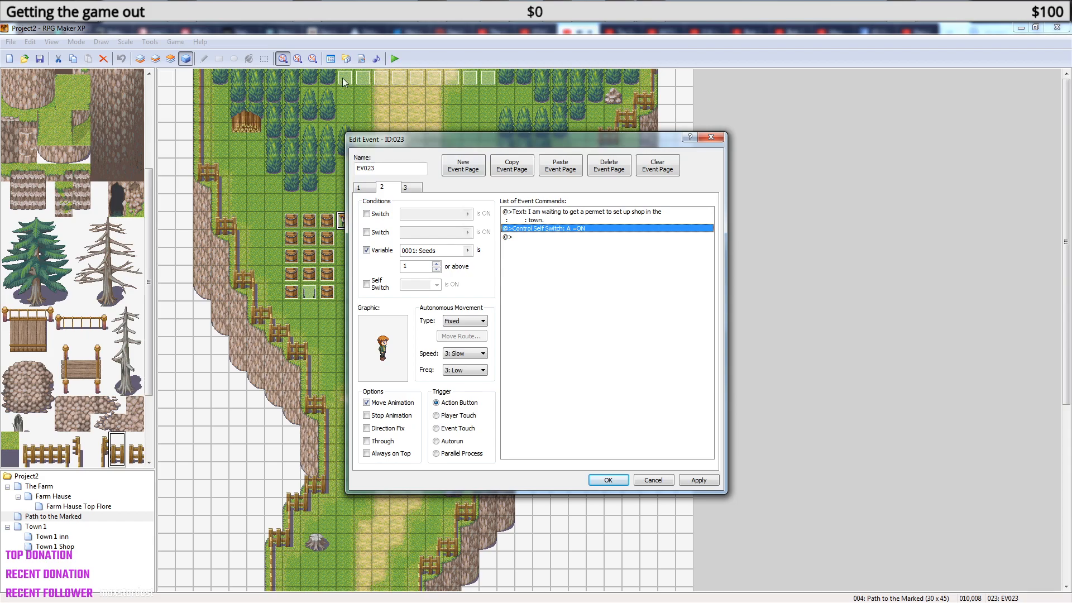
click(533, 217)
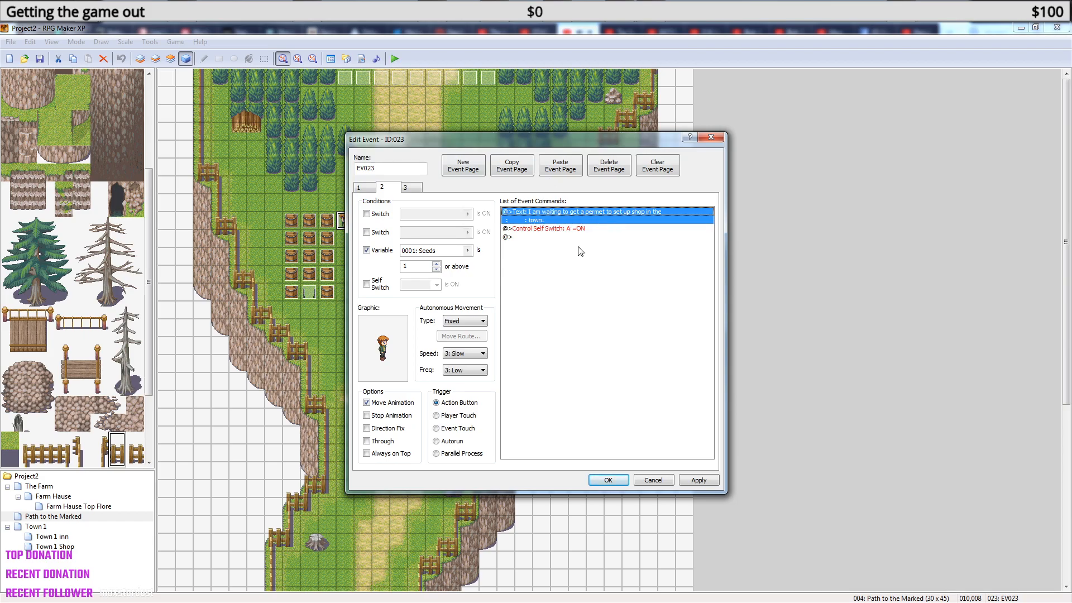
click(533, 237)
click(538, 213)
key(Delete)
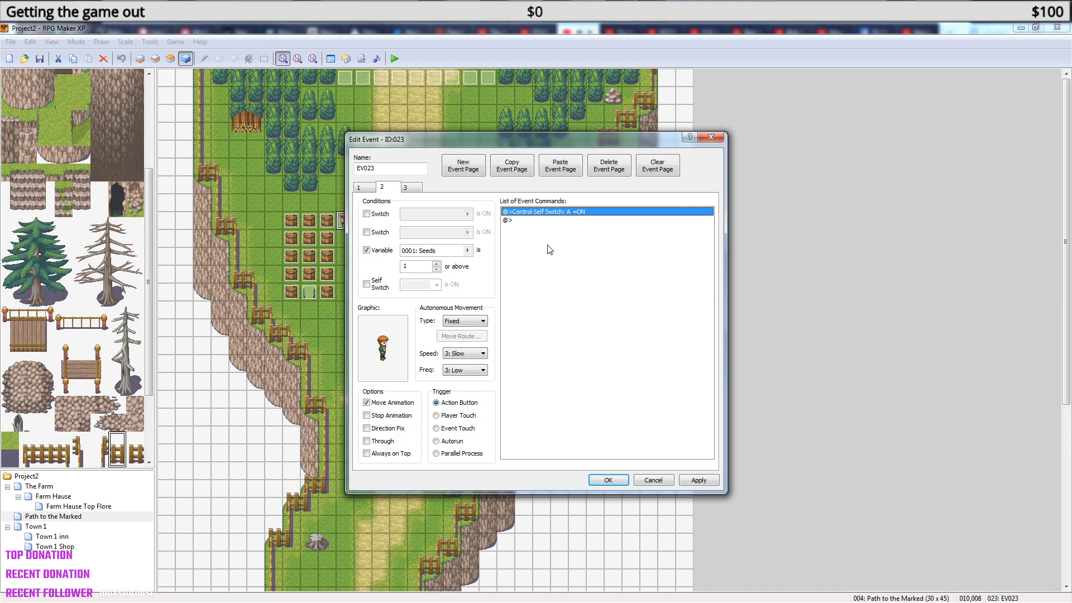
right_click(523, 212)
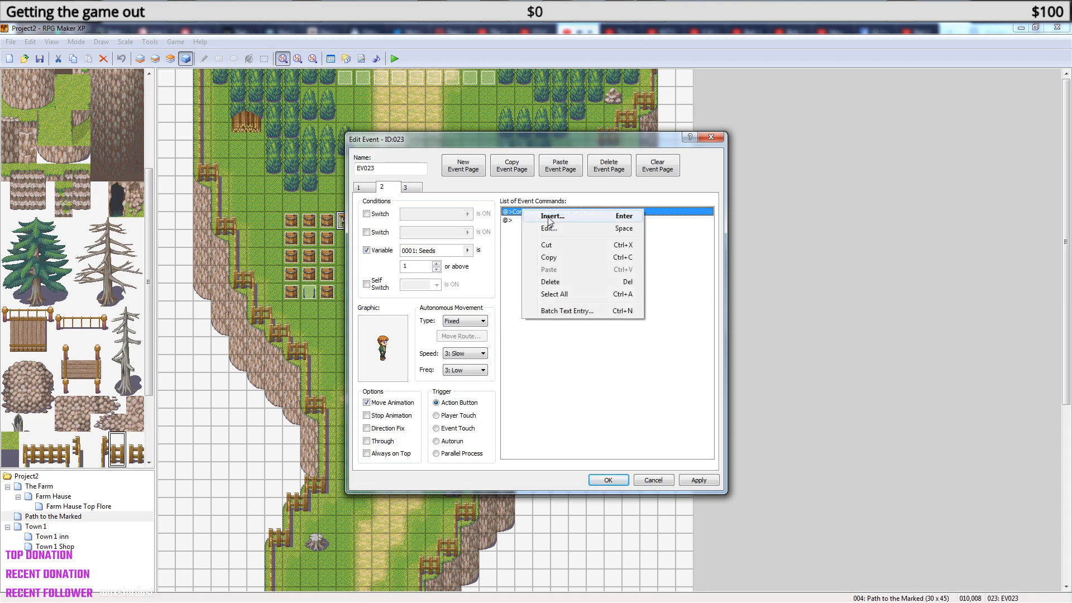
click(553, 218)
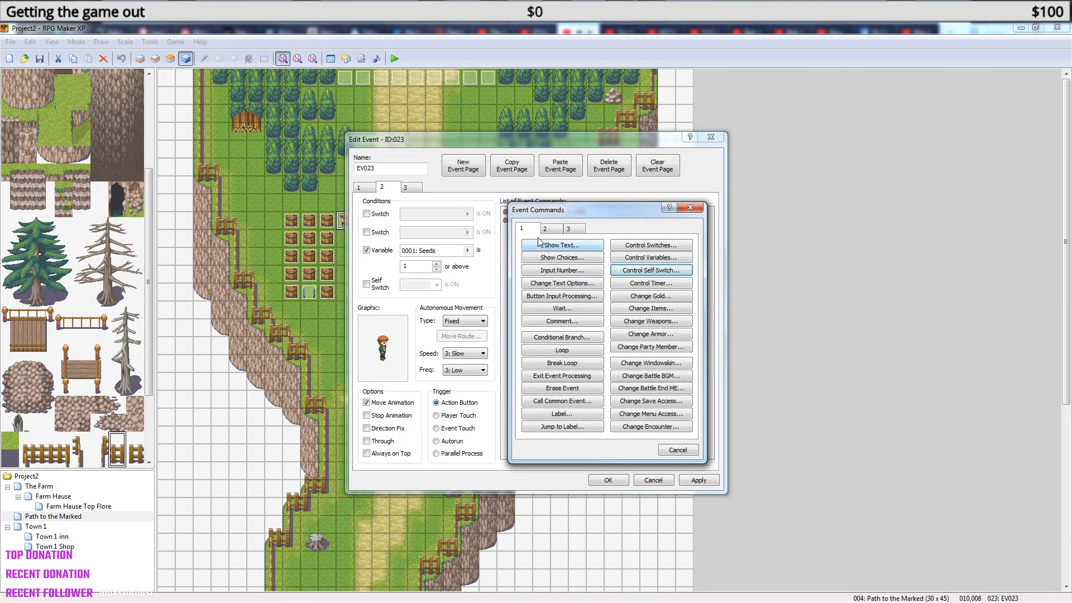
click(575, 247)
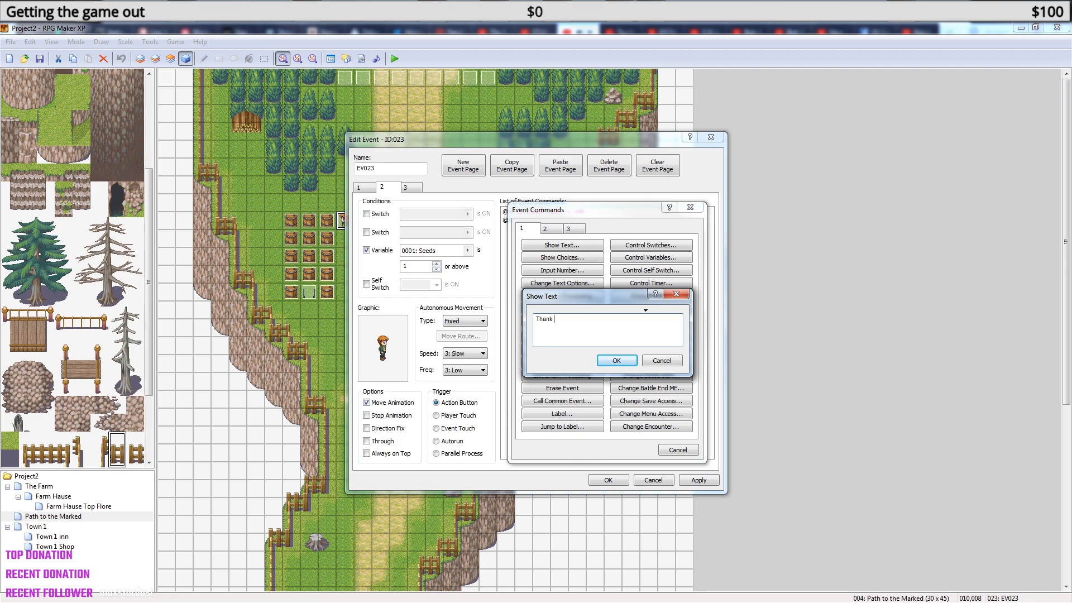
text(Thank you for your help. You can keep the sword as thanks.)
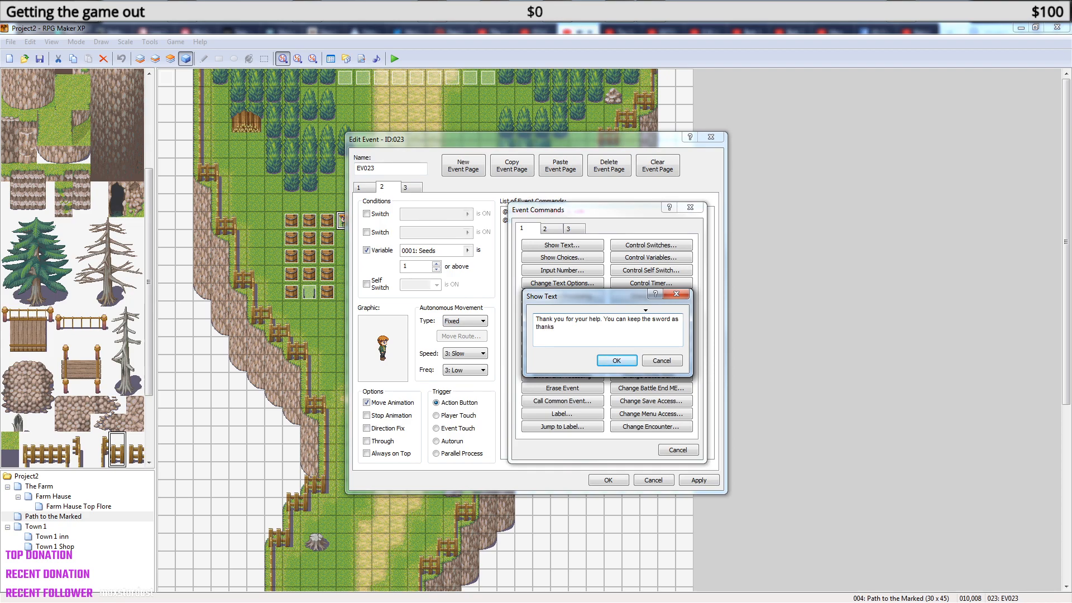
click(620, 361)
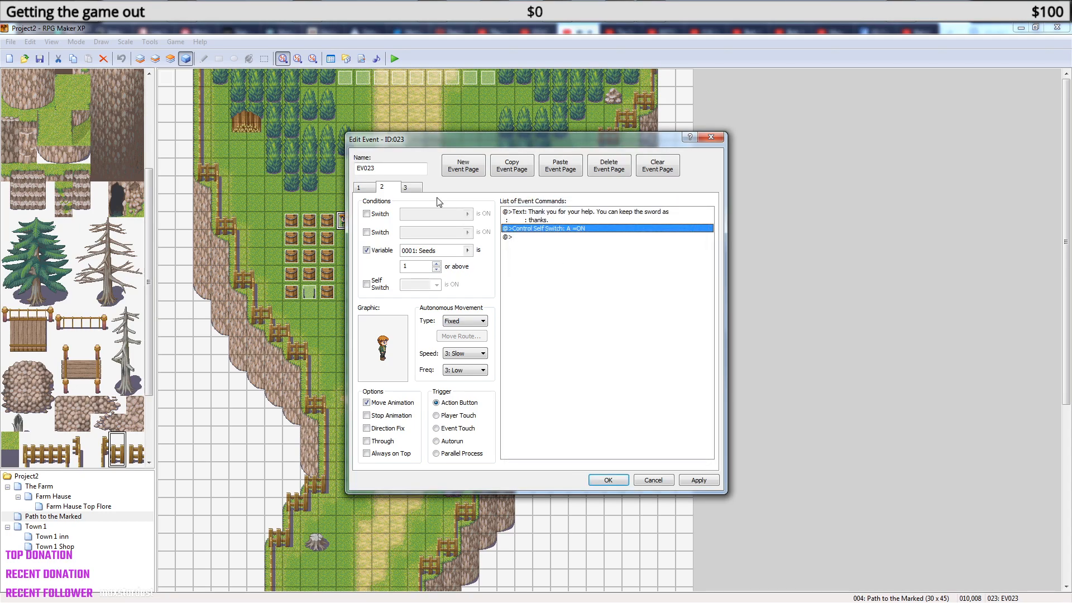
- Add the message "Thanks for the help" to the third page and save the man's event
click(418, 191)
right_click(552, 219)
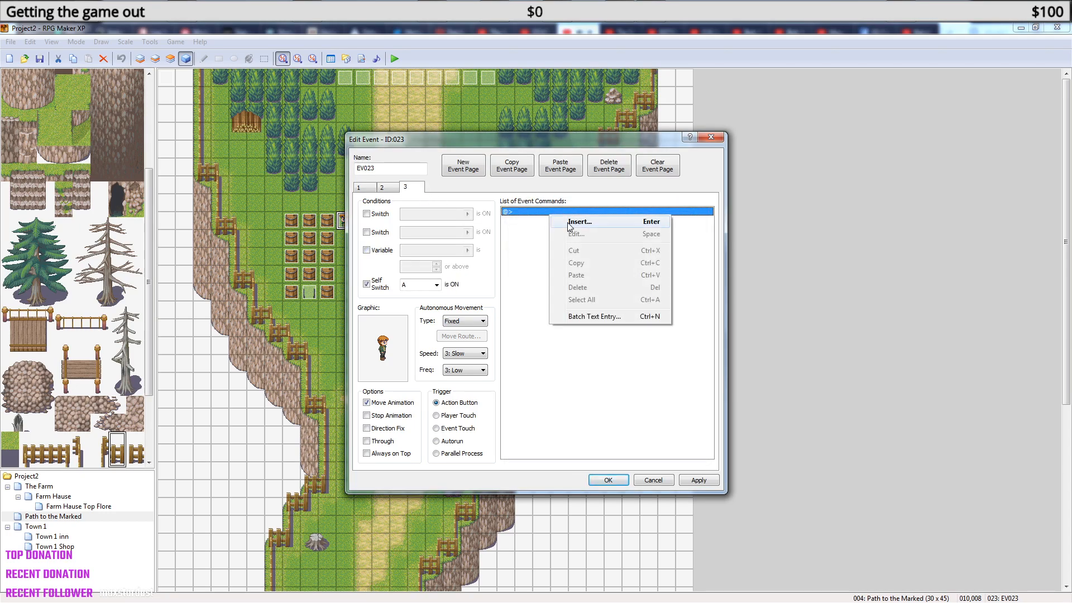
click(573, 223)
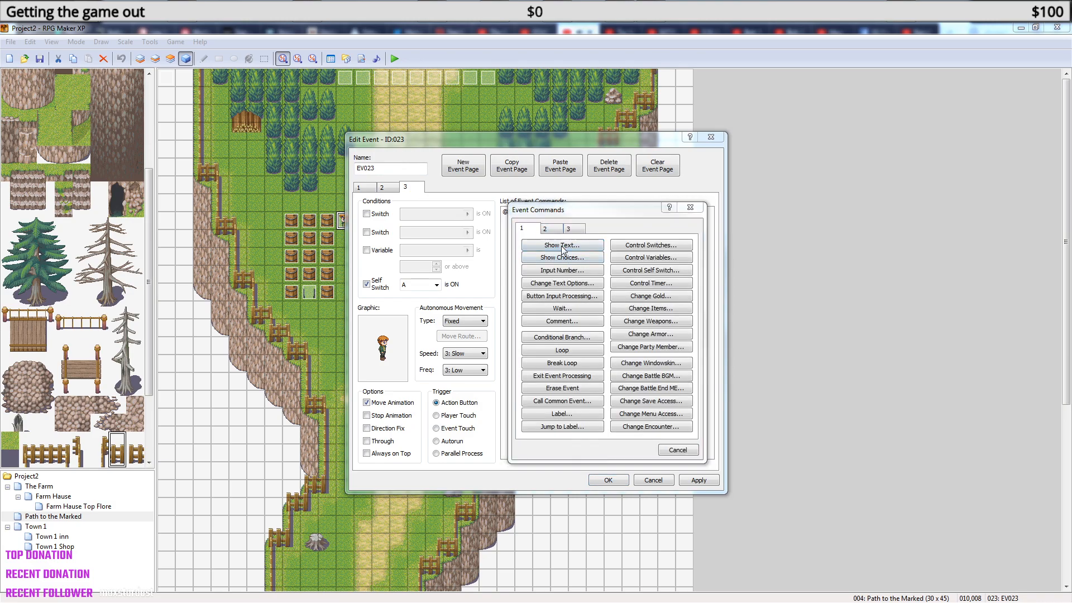
click(561, 246)
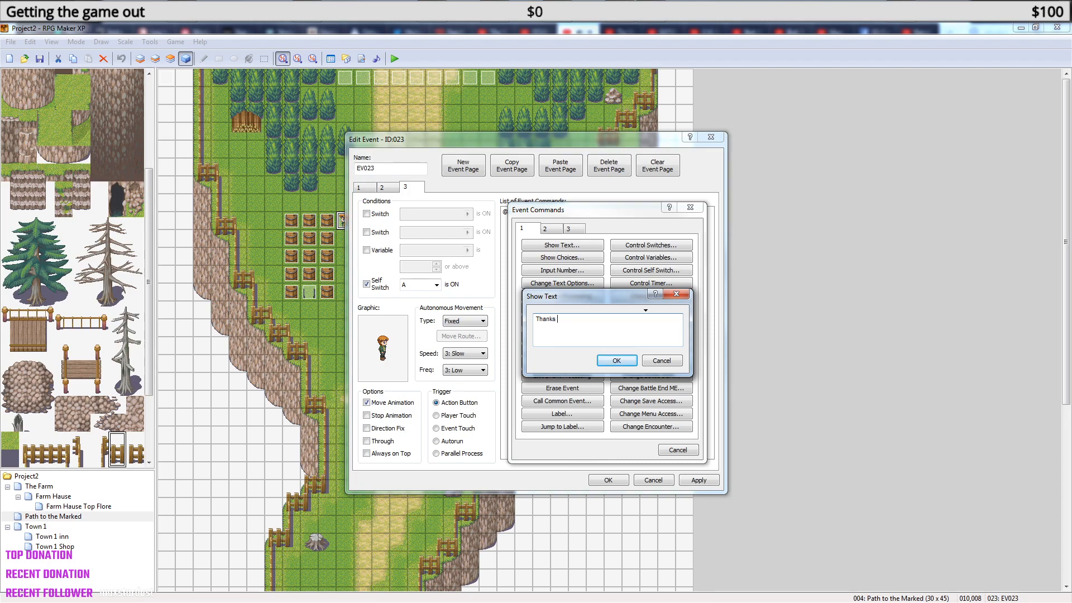
text(Thanks for the help)
click(616, 360)
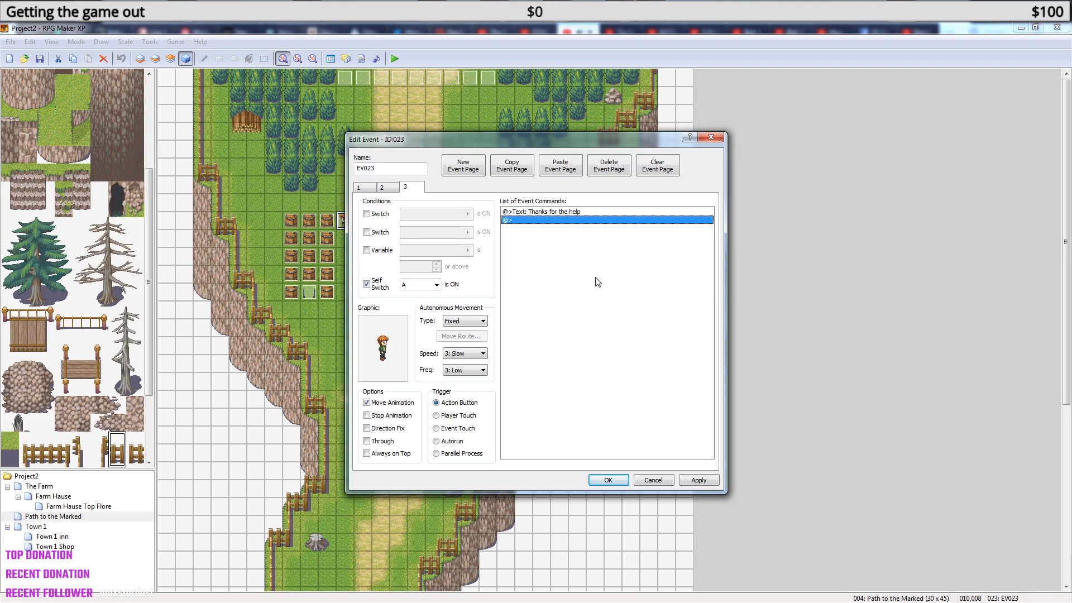
click(396, 189)
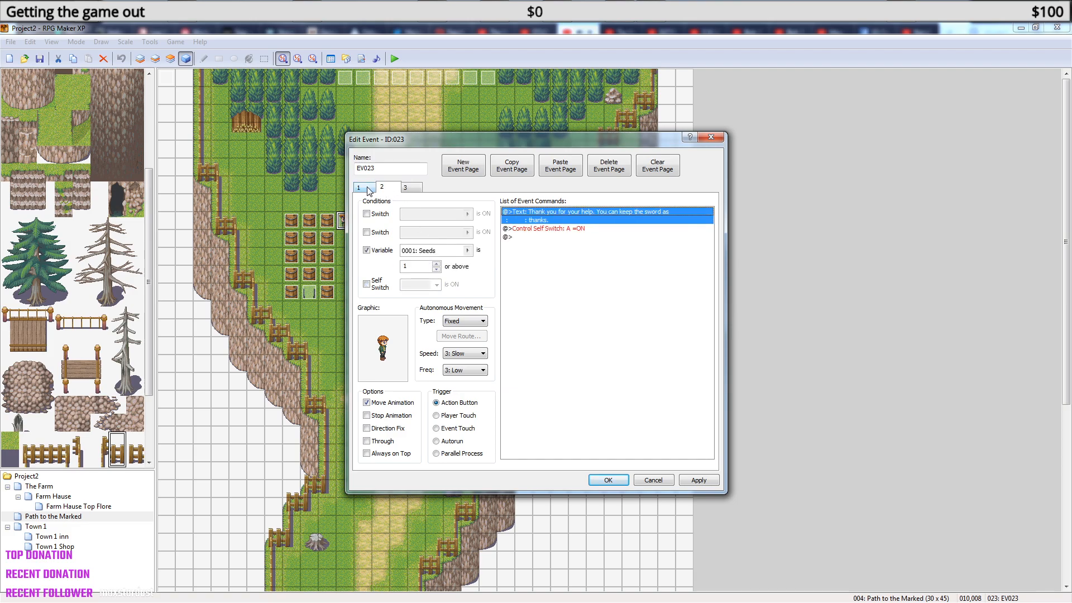
click(369, 188)
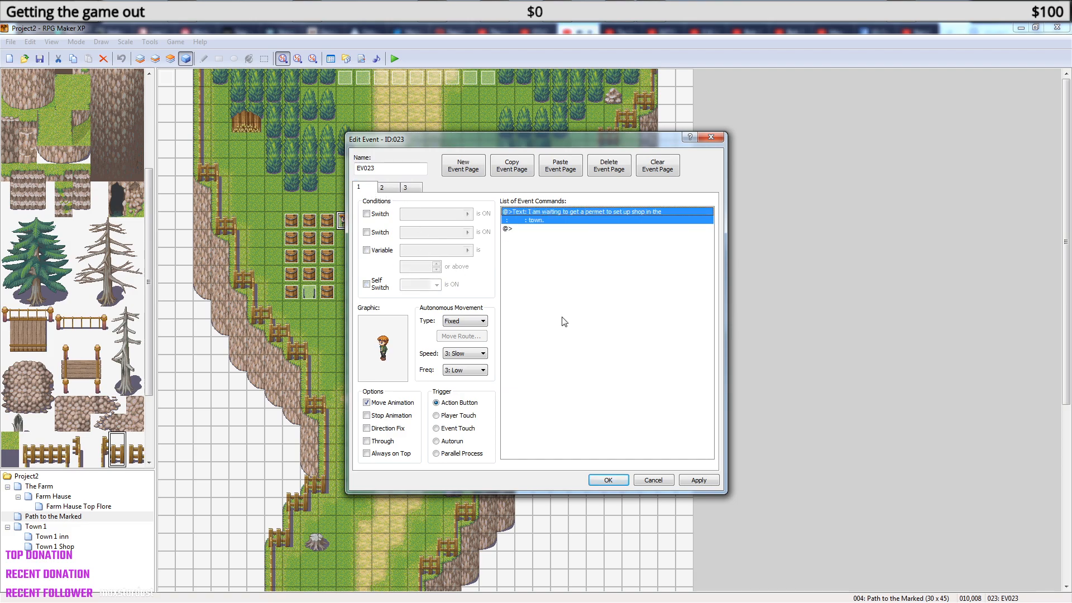
click(609, 480)
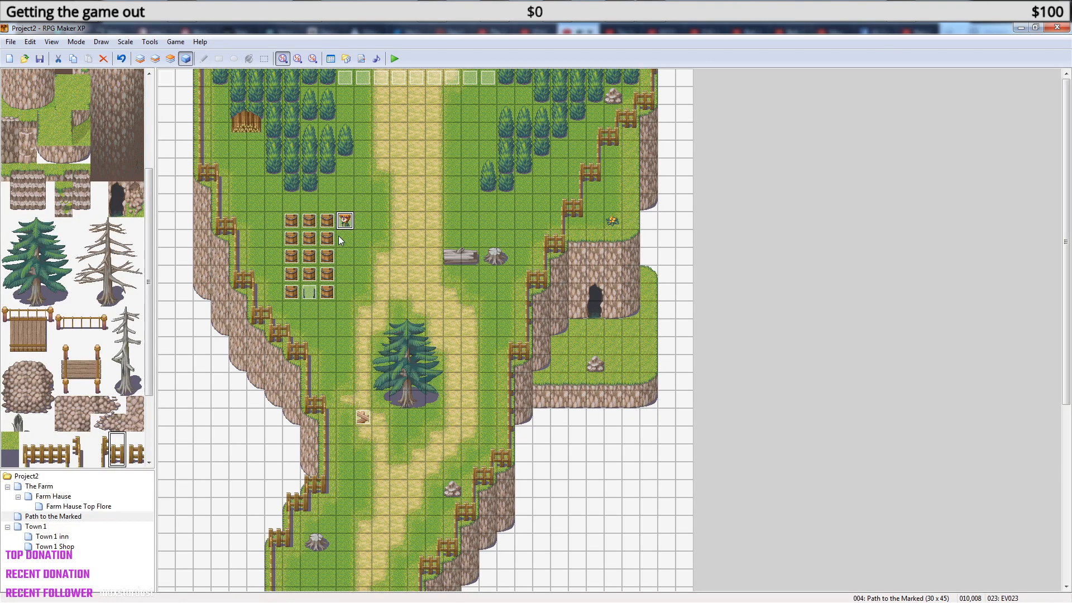
- Start a new event on the empty tile directly above the man beside the crates
right_click(347, 204)
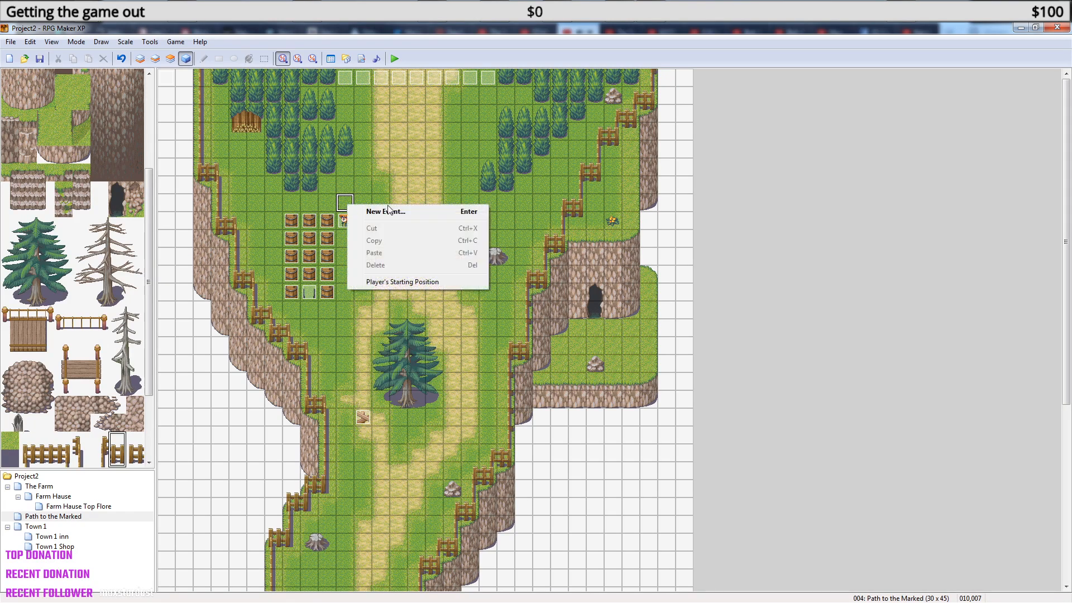
click(348, 198)
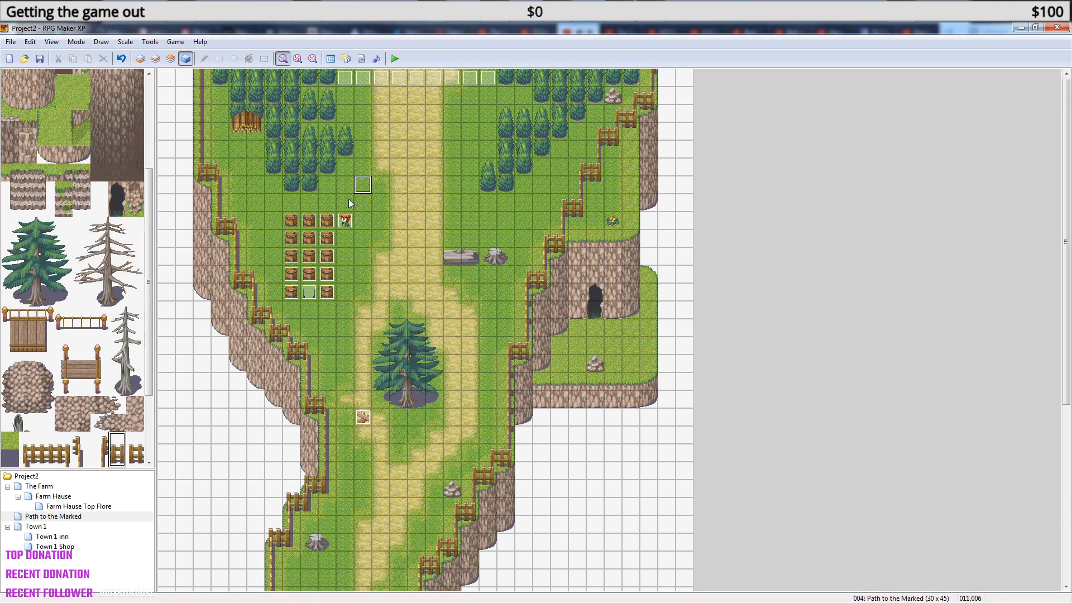
right_click(348, 199)
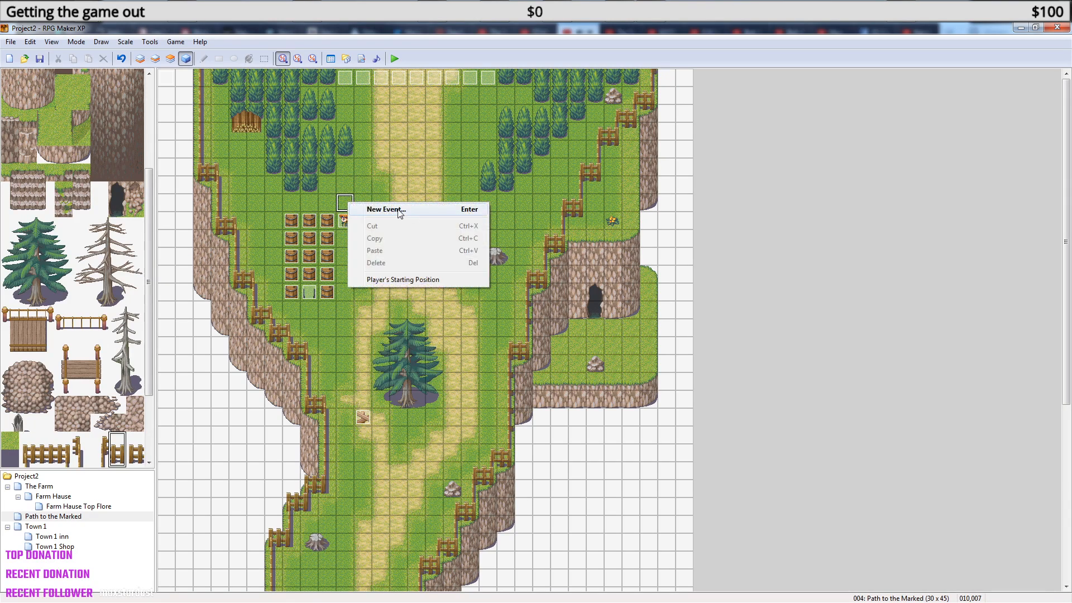
click(400, 213)
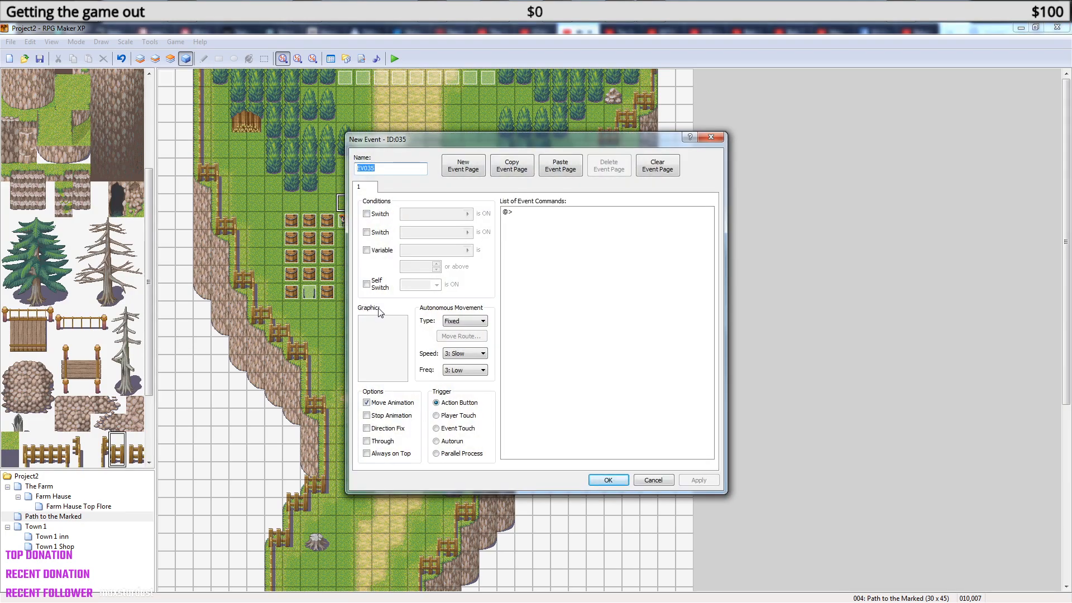
- Browse the character sprites for a graphic to use on the new event above the man
double_click(383, 350)
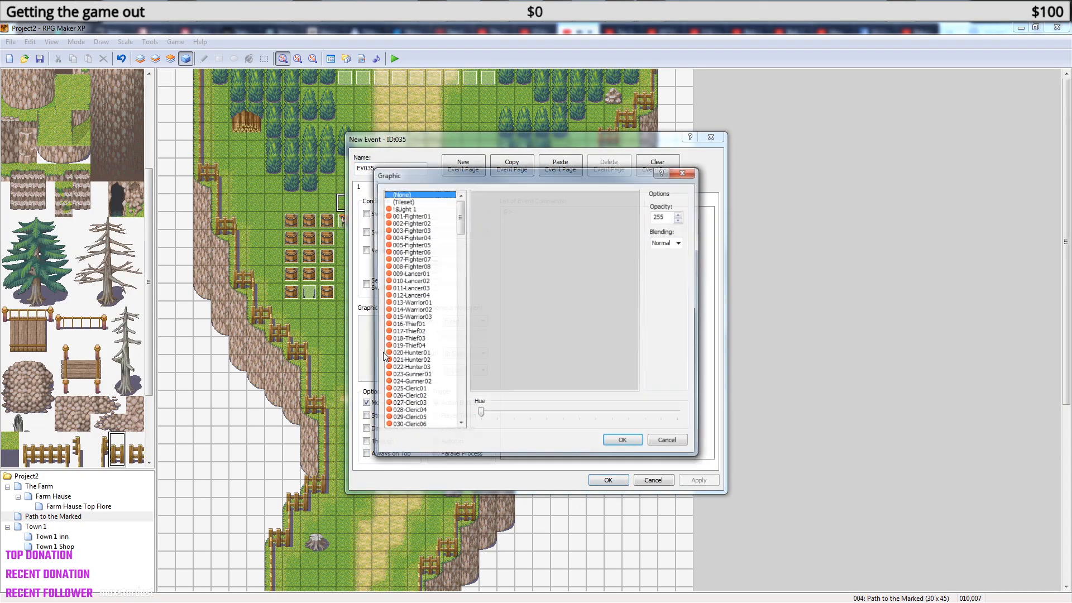
drag(461, 225, 464, 258)
click(423, 389)
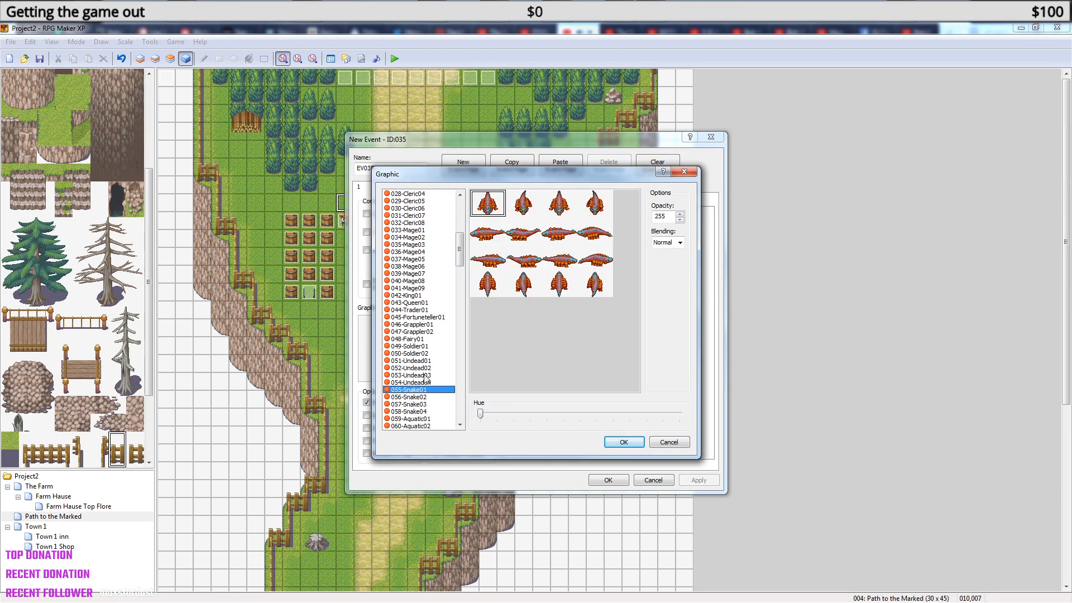
key(Up)
key(Up)
key(Up)
key(Up)
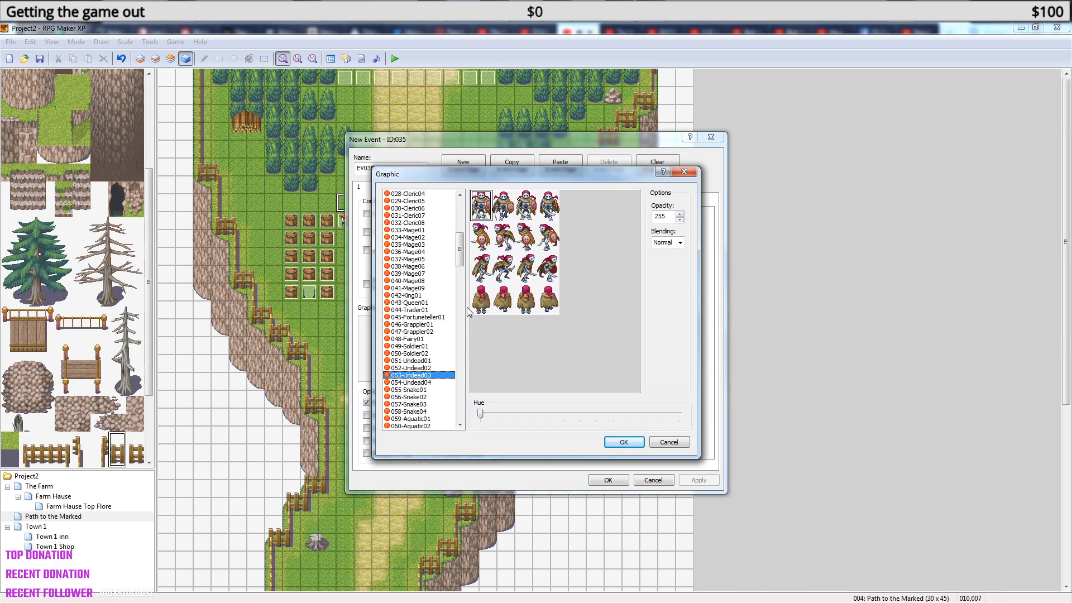
key(Up)
key(Up)
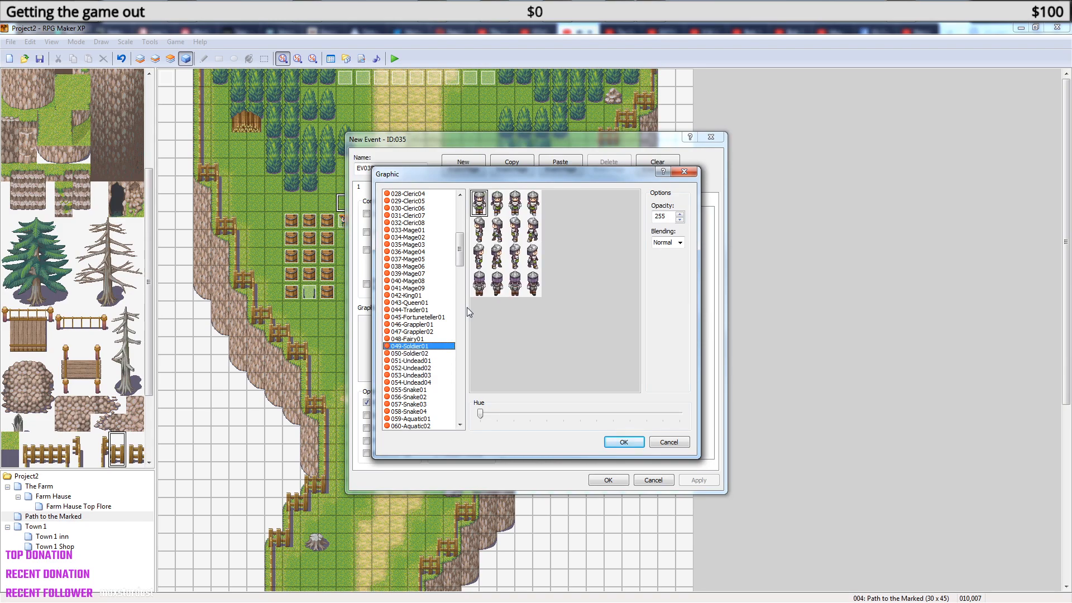
key(Down)
key(Down)
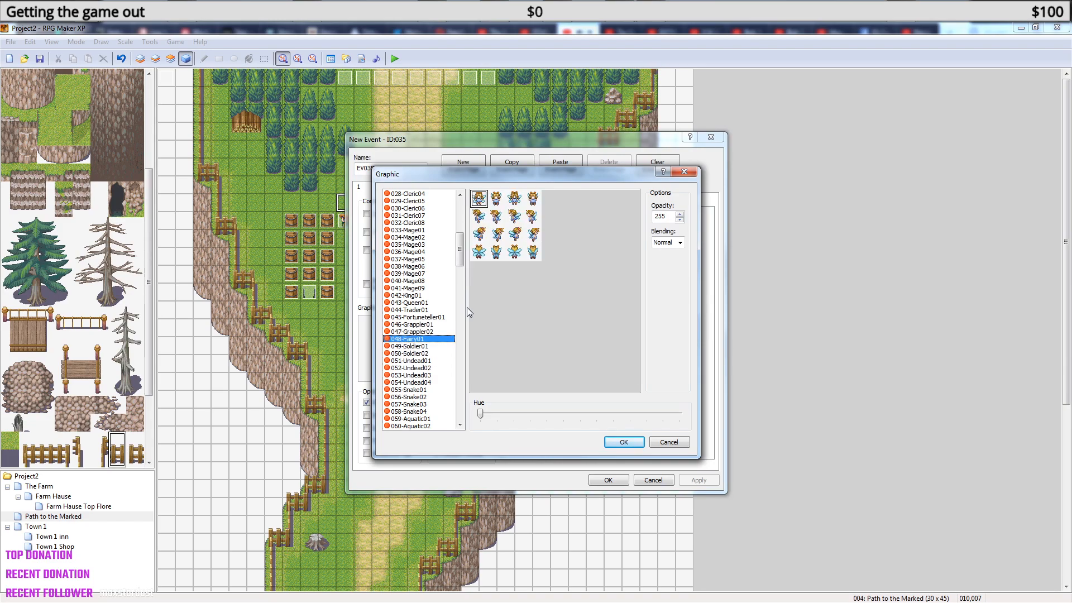
key(Down)
key(Down)
key(Down)
key(Down)
key(Down)
key(Down)
key(Down)
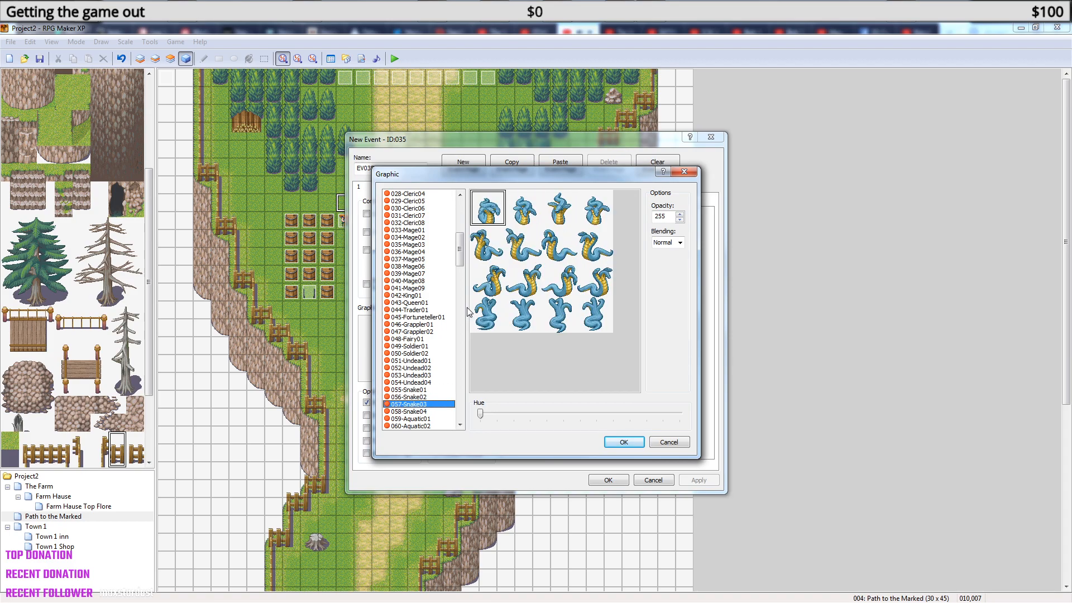
key(Down)
key(Down)
key(Down)
key(Down)
key(Down)
key(Down)
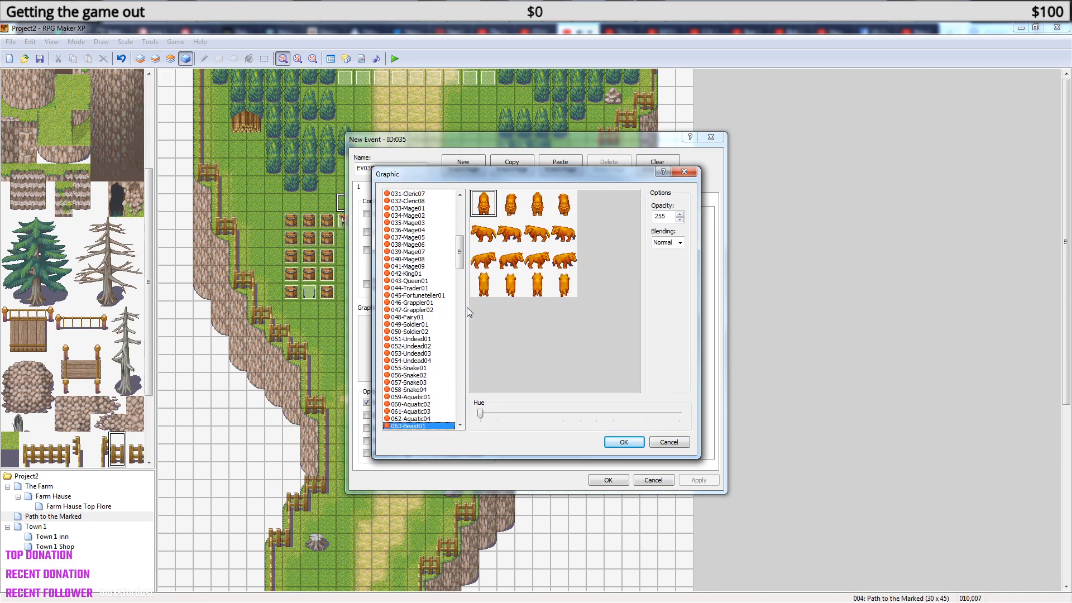
key(Down)
key(Down)
key(Down)
key(Down)
key(Down)
key(Down)
key(Down)
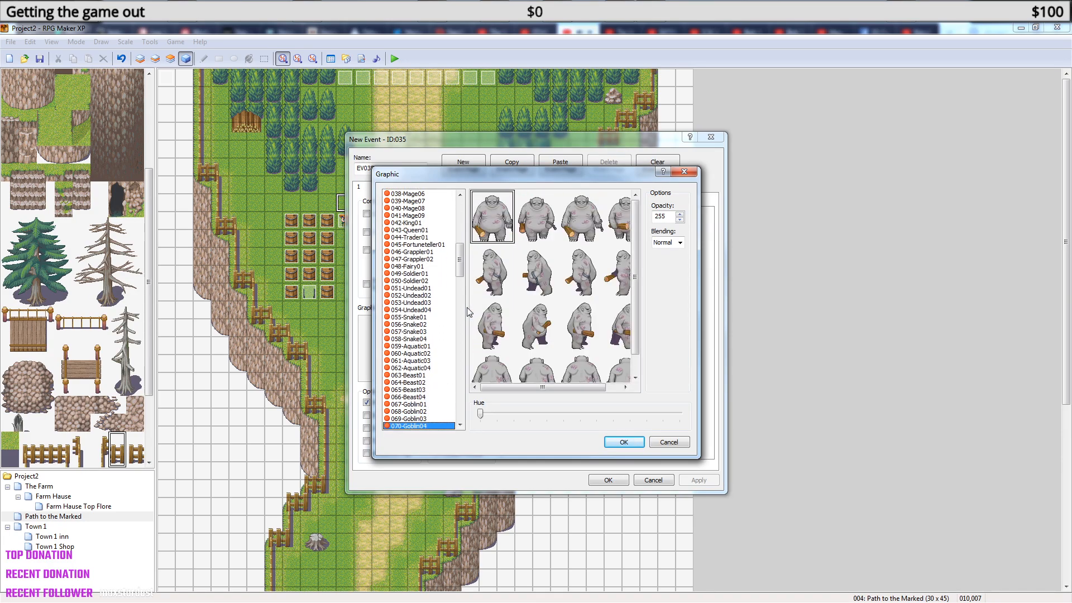
key(Down)
scroll(468, 335, down, 20)
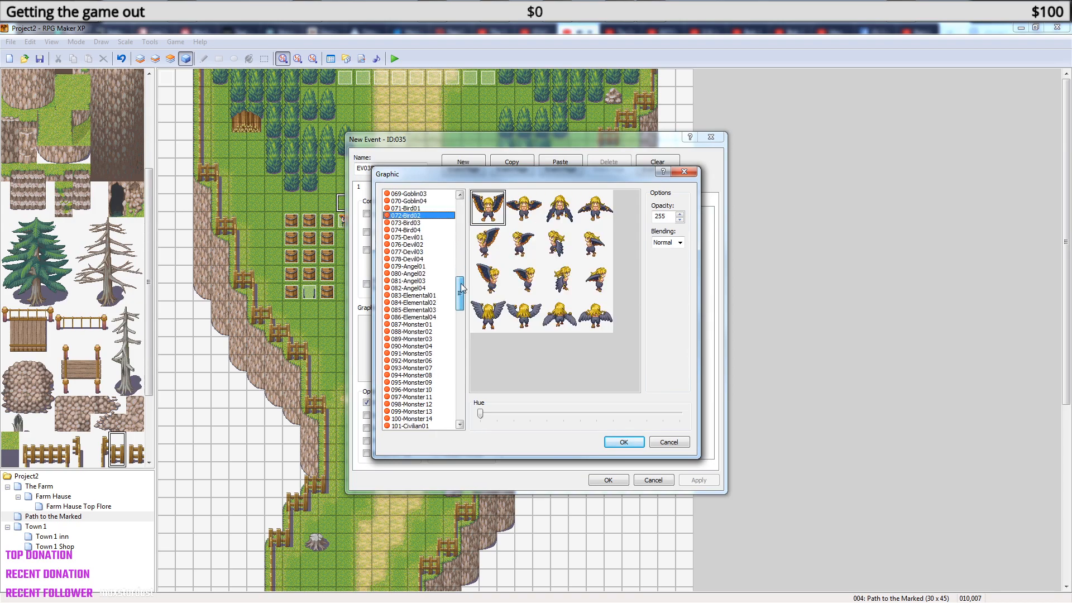
scroll(468, 340, down, 4)
mouse_move(468, 363)
mouse_down()
mouse_move(467, 379)
mouse_move(466, 357)
mouse_up()
- Give the new event the 145-Prisoner01 graphic facing down and save the event
click(415, 317)
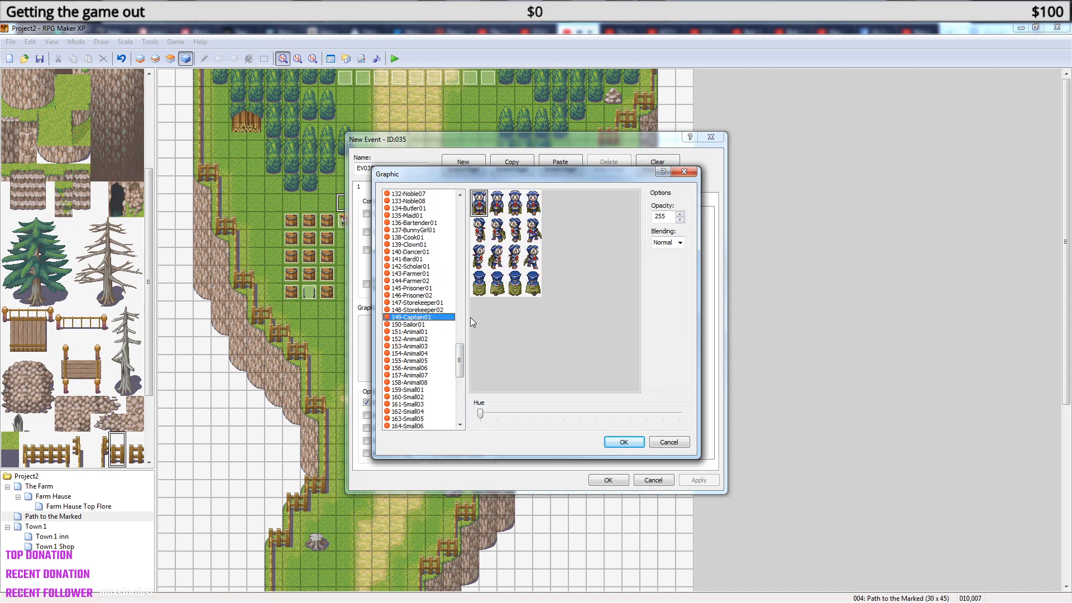
key(Down)
key(Up)
key(Down)
key(Up)
key(Up)
key(Up)
key(Up)
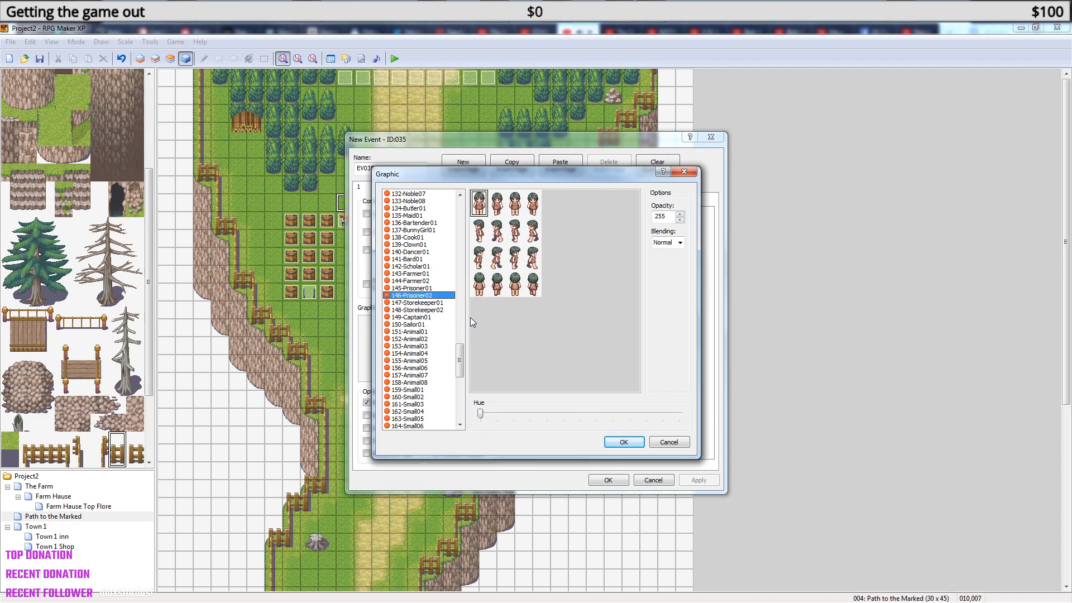
key(Up)
key(Up)
key(Up)
key(Up)
key(Up)
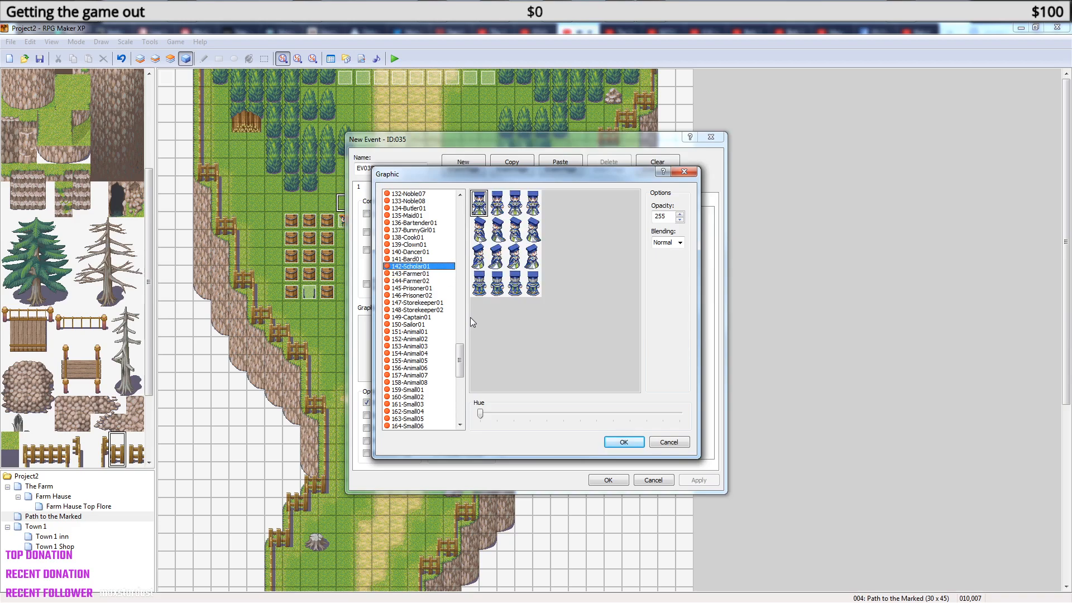
key(Down)
key(Down)
key(Down)
key(Down)
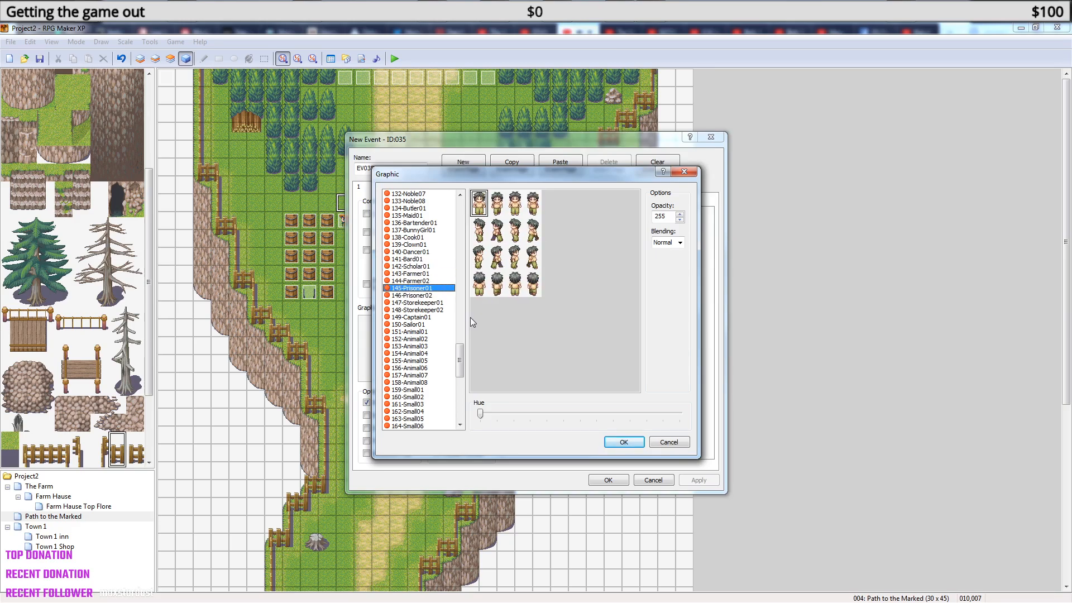
click(620, 442)
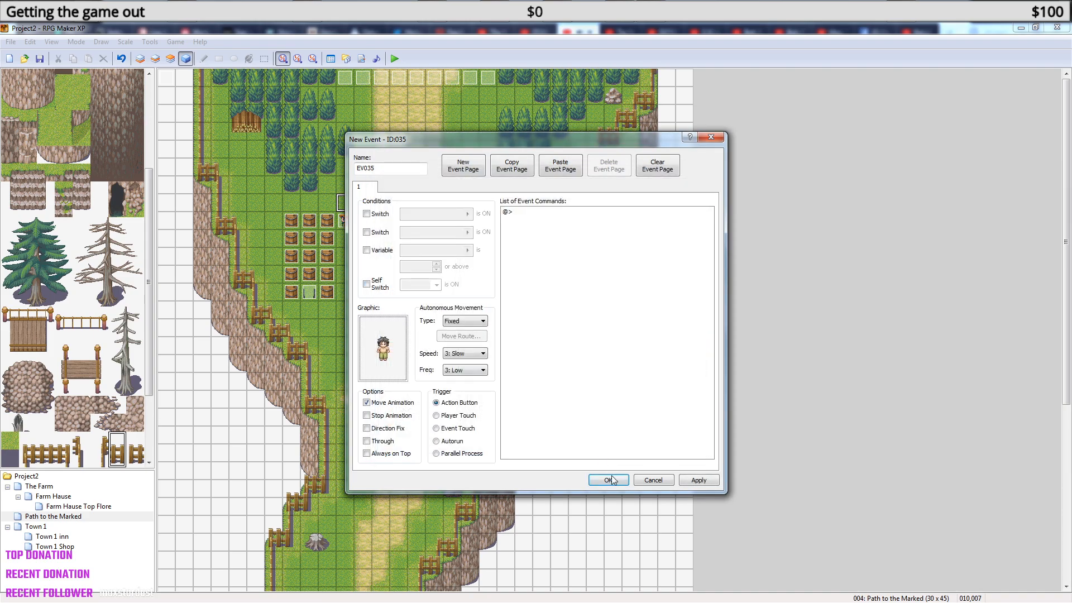
click(607, 480)
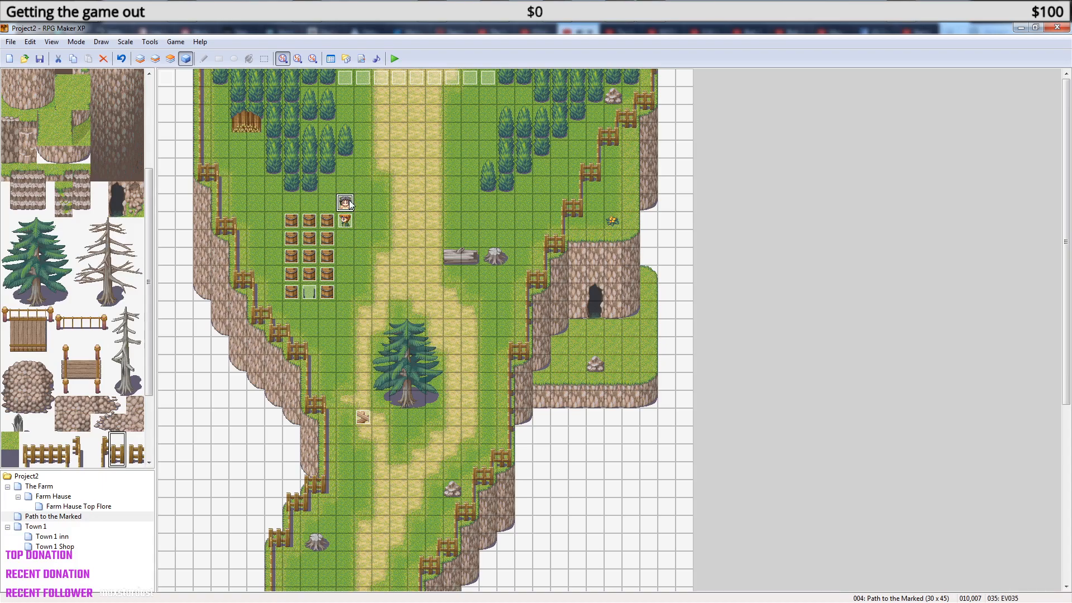
- Copy the prisoner event and paste copies on the tiles directly right of and directly below the man
key(ctrl+c)
click(359, 219)
key(ctrl+v)
click(351, 237)
key(ctrl+v)
- Change the graphic of the copy right of the man to 146-Prisoner02 facing left, and save the event
double_click(362, 222)
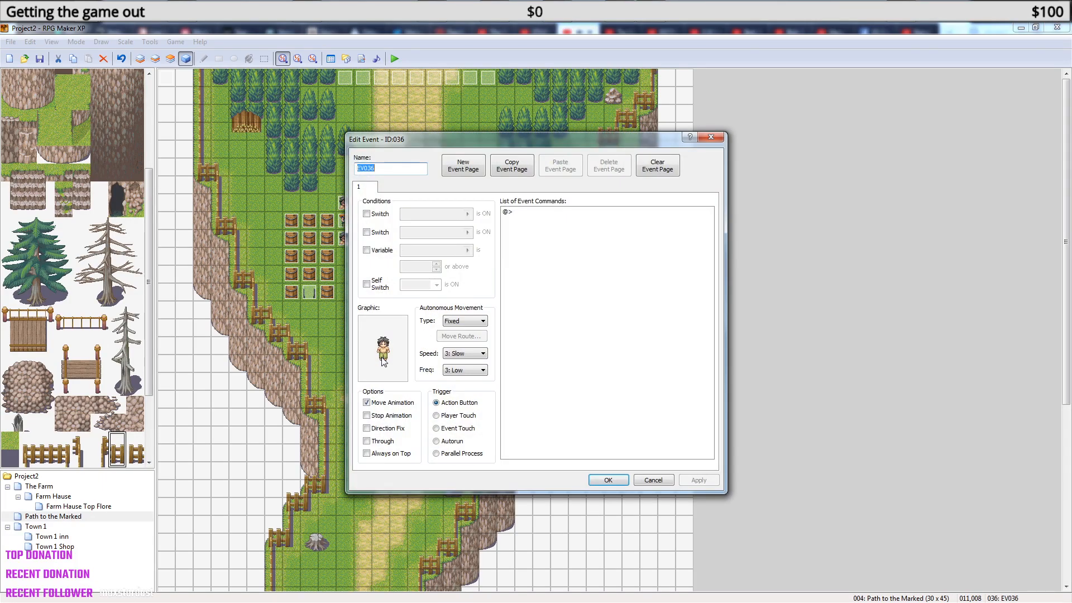
double_click(384, 360)
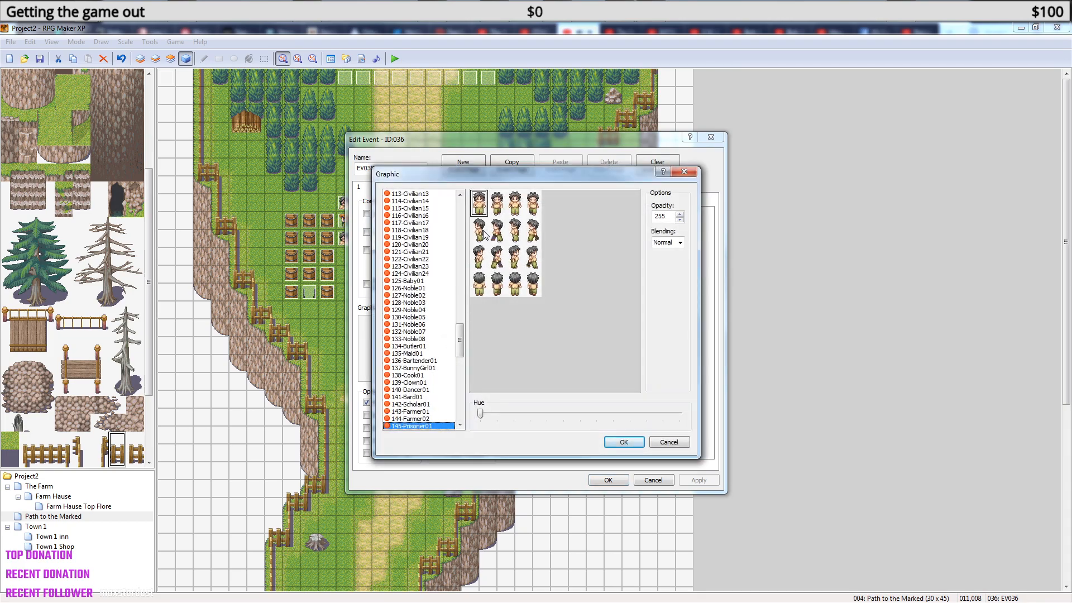
key(Down)
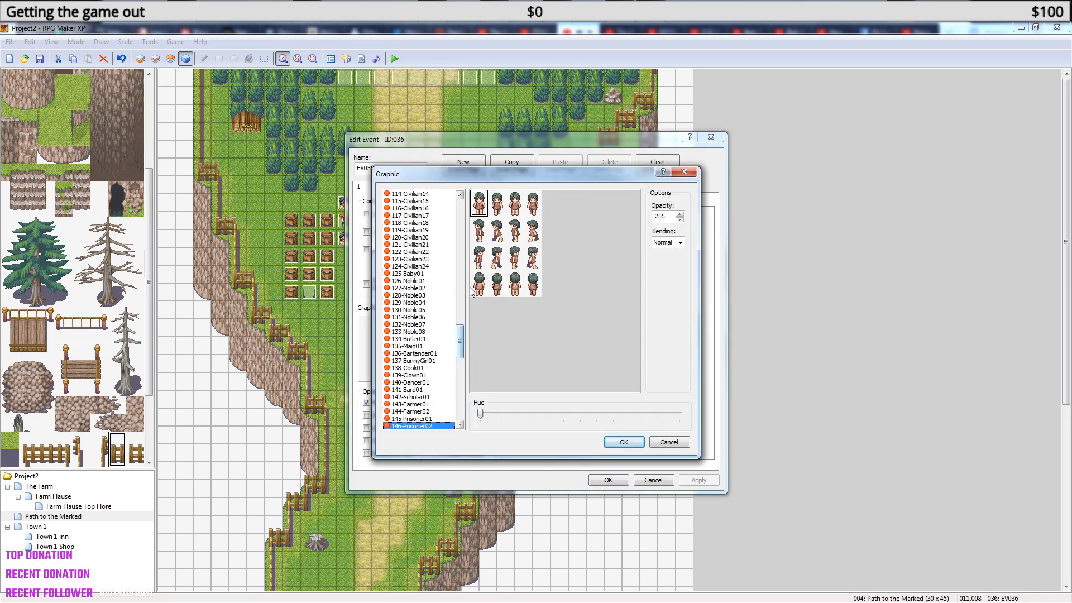
click(481, 245)
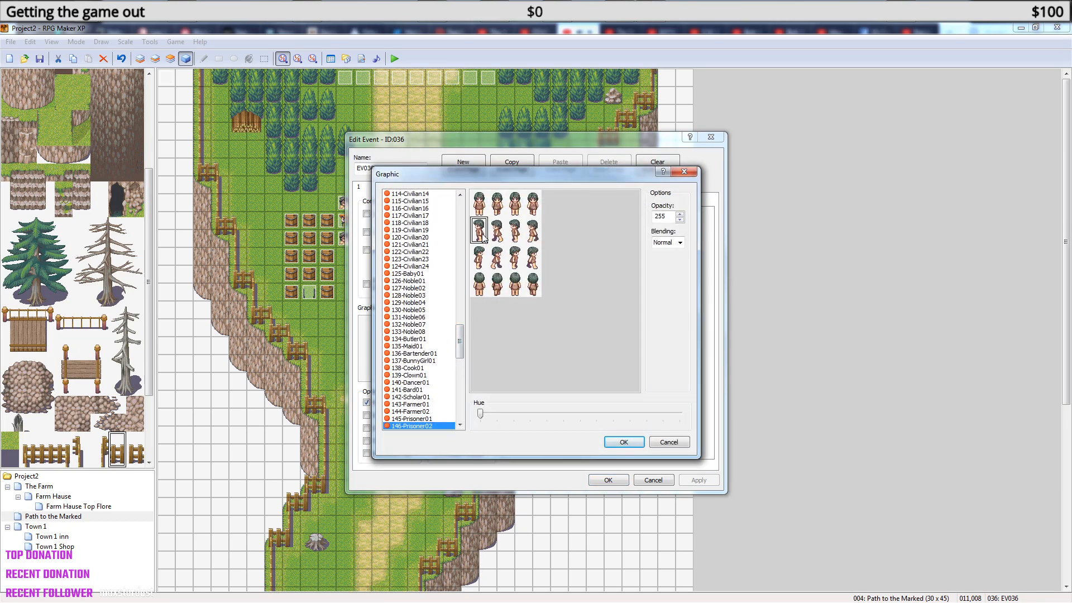
click(622, 442)
click(608, 480)
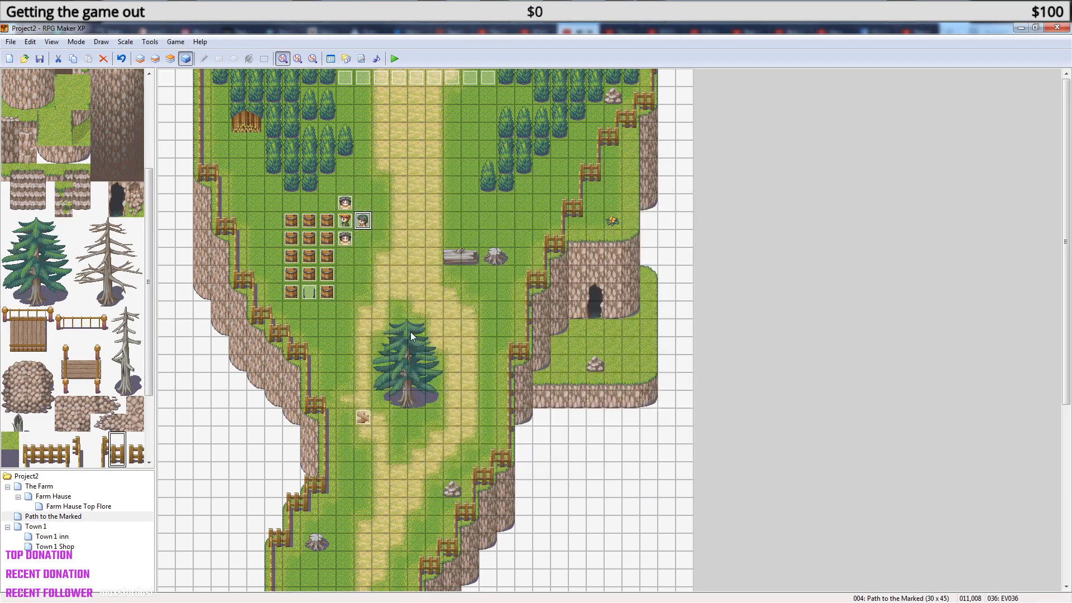
- Turn the prisoner below the man to face up, and save the event
double_click(344, 244)
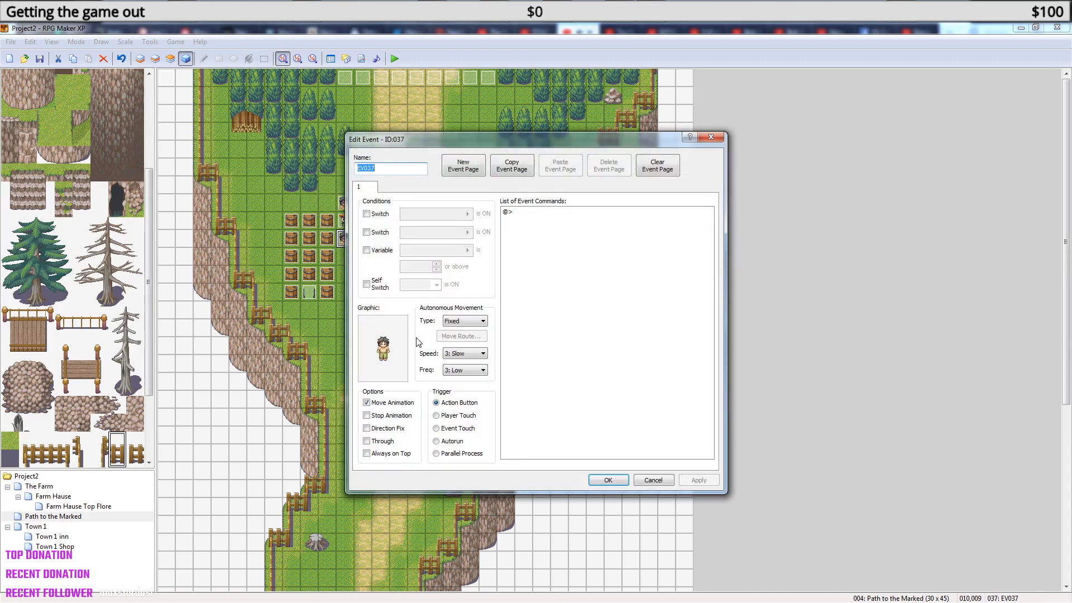
double_click(383, 347)
click(478, 286)
click(617, 442)
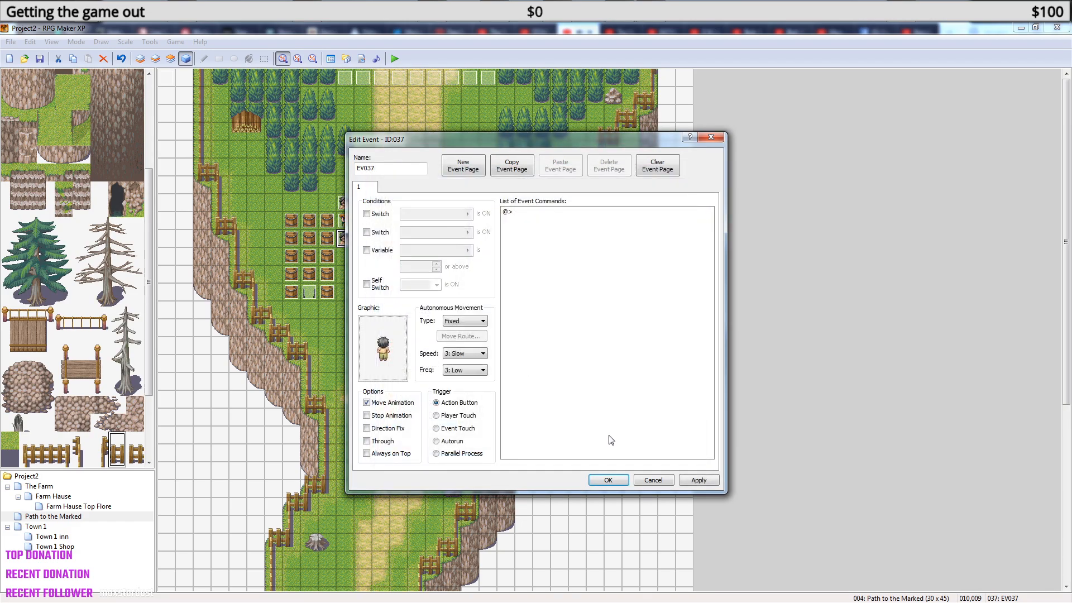
click(608, 480)
- Add the message "Get lost kid" to the prisoner above the man, copy that command and save the event
double_click(344, 203)
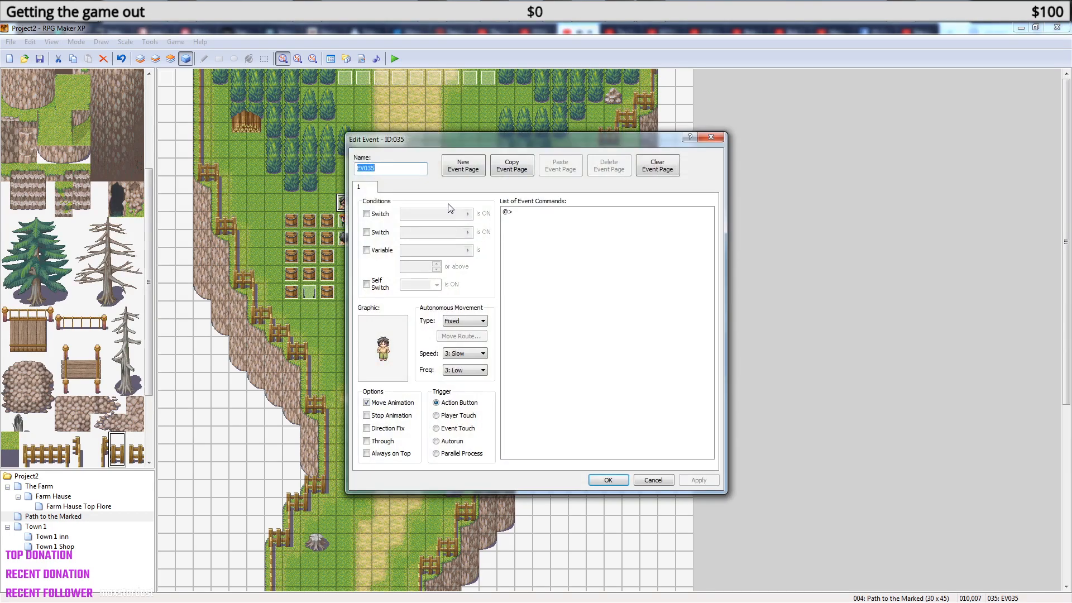
right_click(598, 240)
click(633, 248)
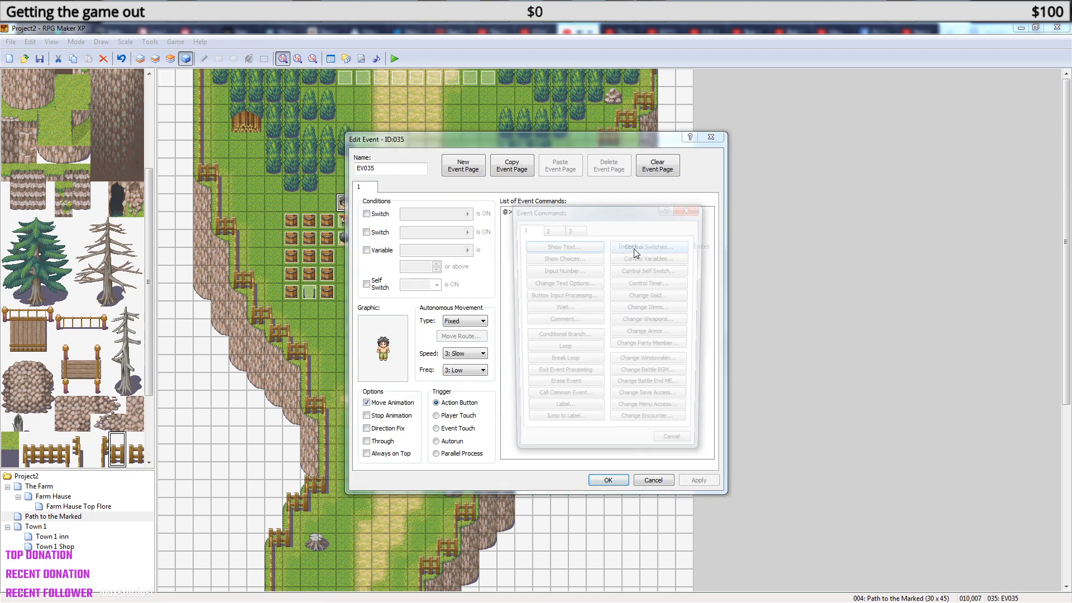
click(562, 246)
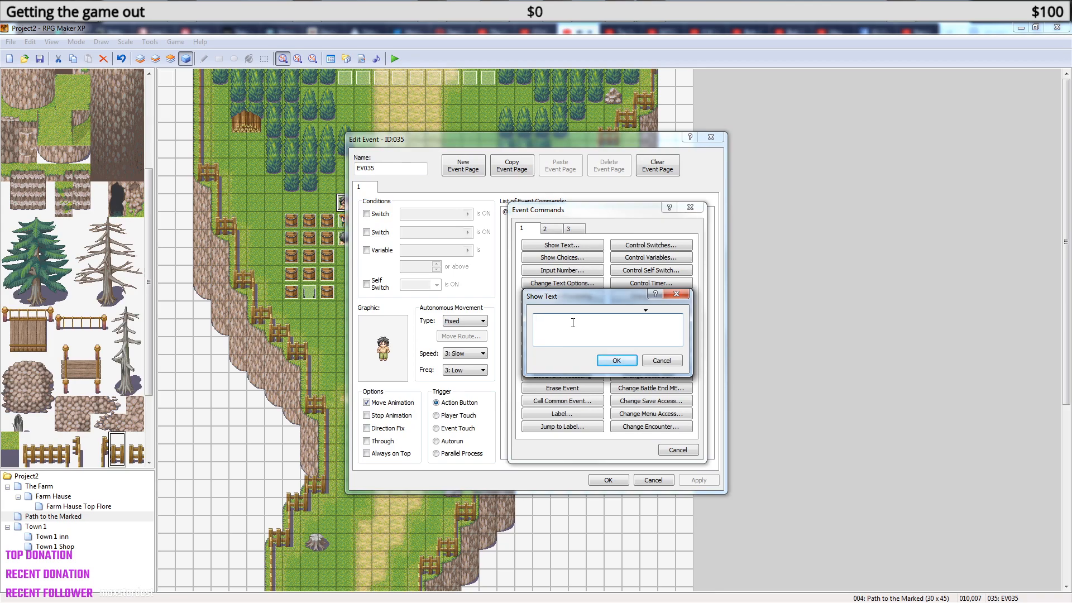
text(Get lost kid)
click(616, 360)
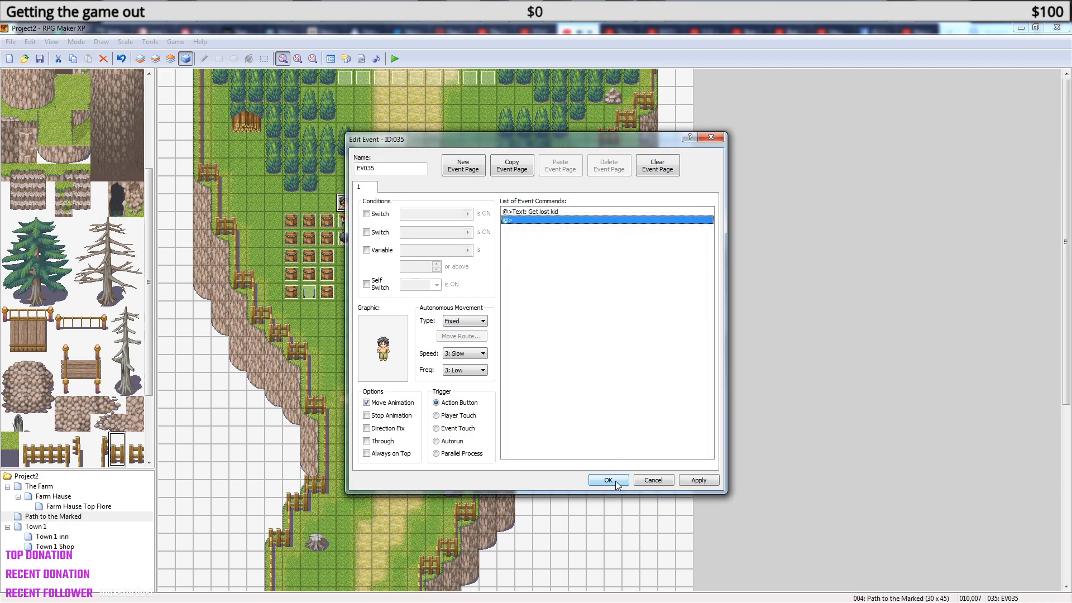
click(536, 213)
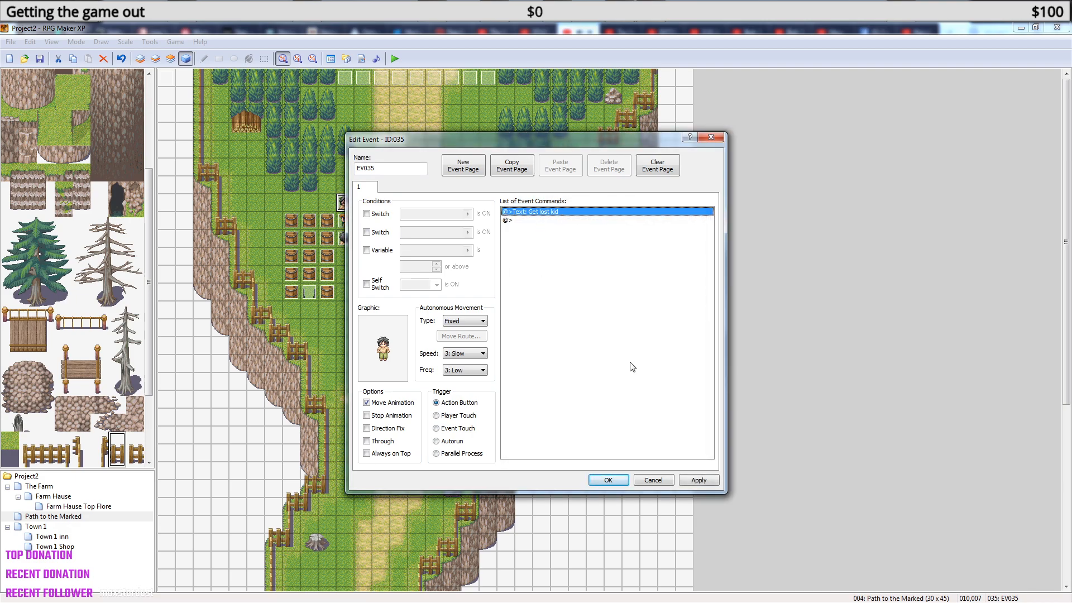
click(608, 480)
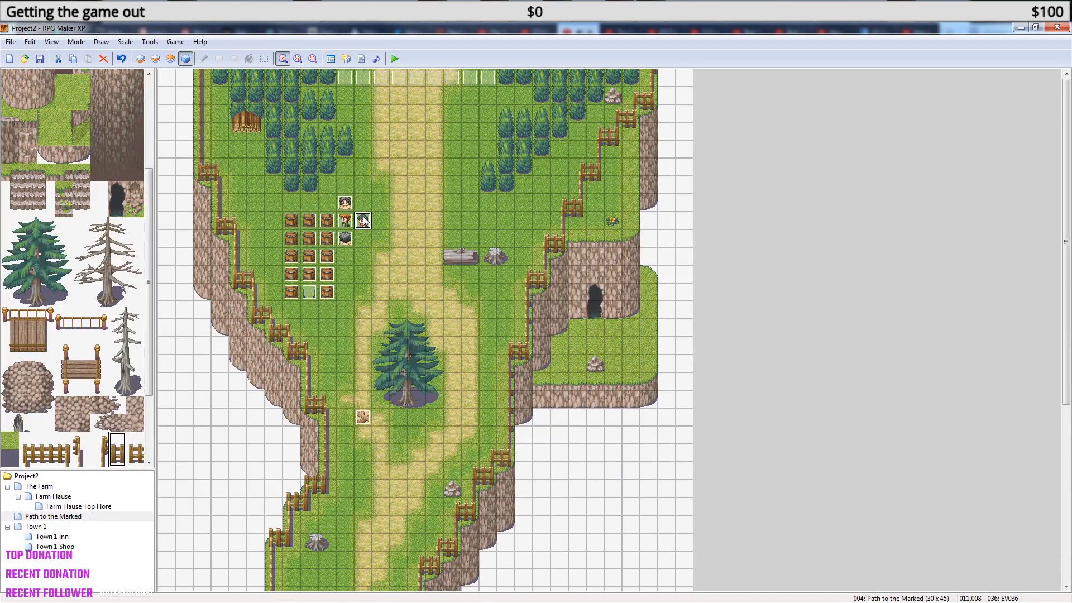
- Paste the copied message into the prisoner event right of the man, change its text to "Skramp it" and save the event
double_click(363, 222)
click(545, 220)
right_click(542, 217)
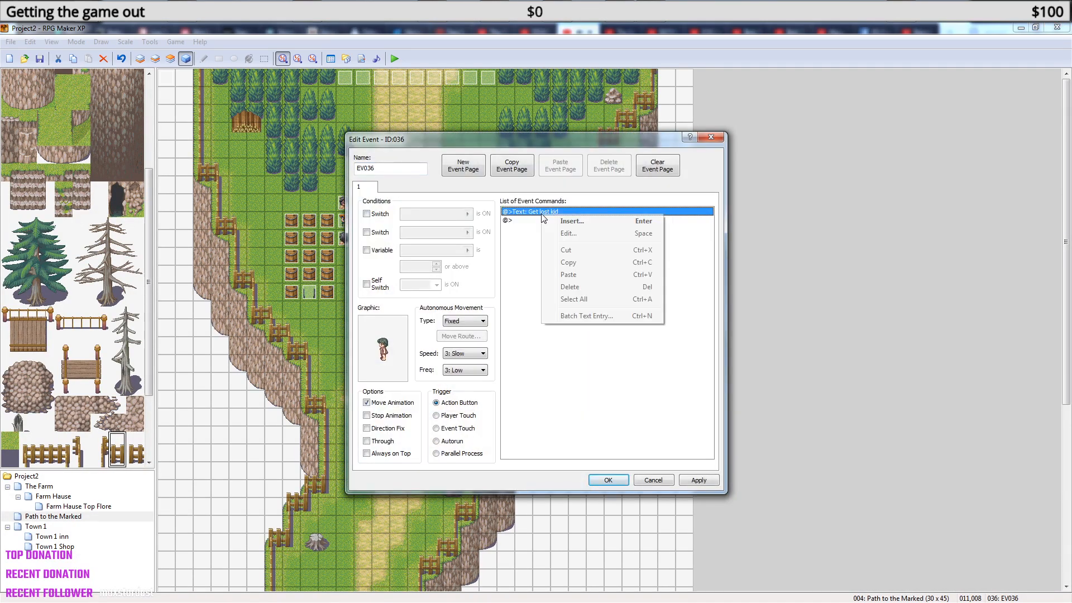
click(567, 233)
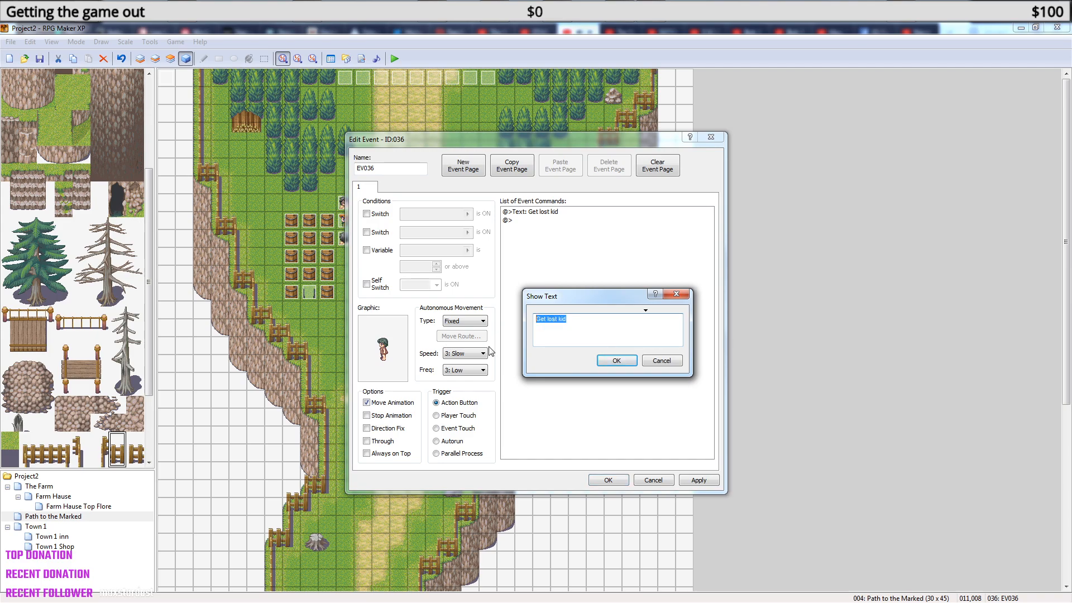
text(Skramp it)
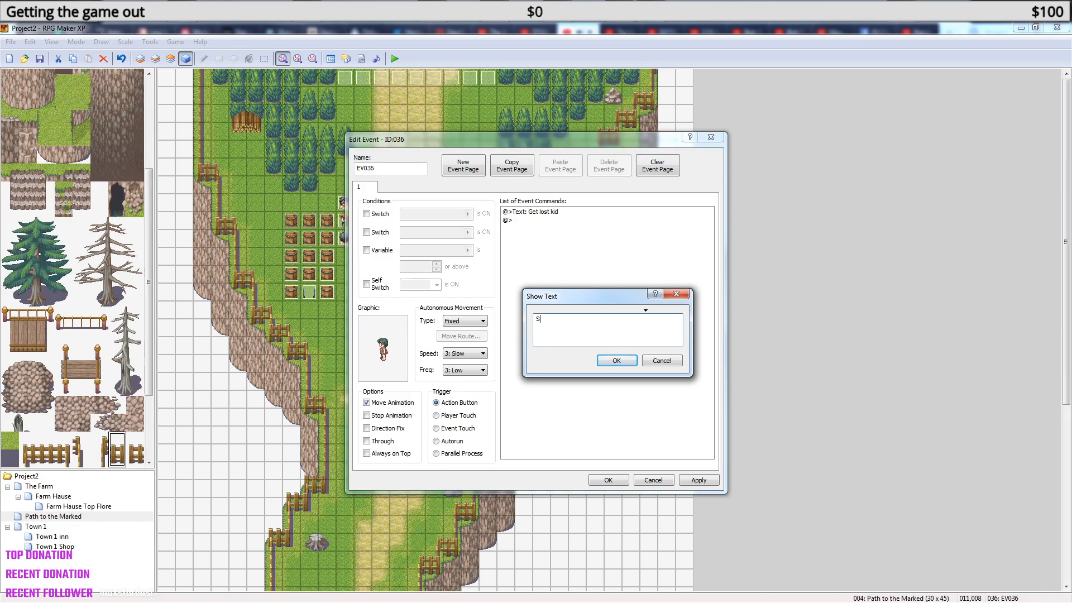
text(amp it)
click(616, 360)
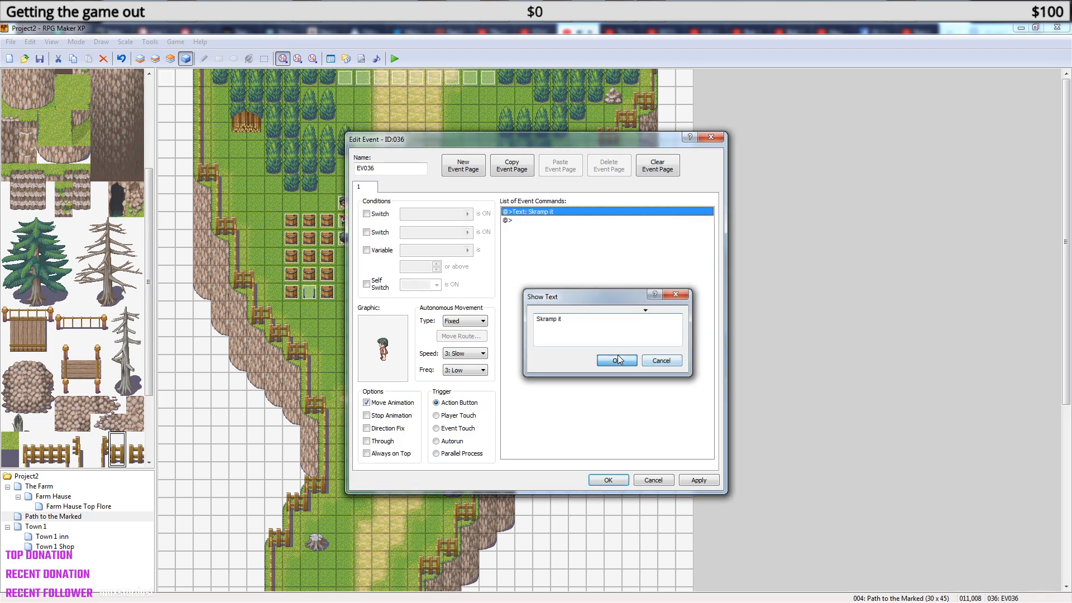
click(608, 480)
- Paste the copied "Get lost kid" message into the event of the prisoner below the man
click(346, 237)
right_click(347, 238)
click(378, 247)
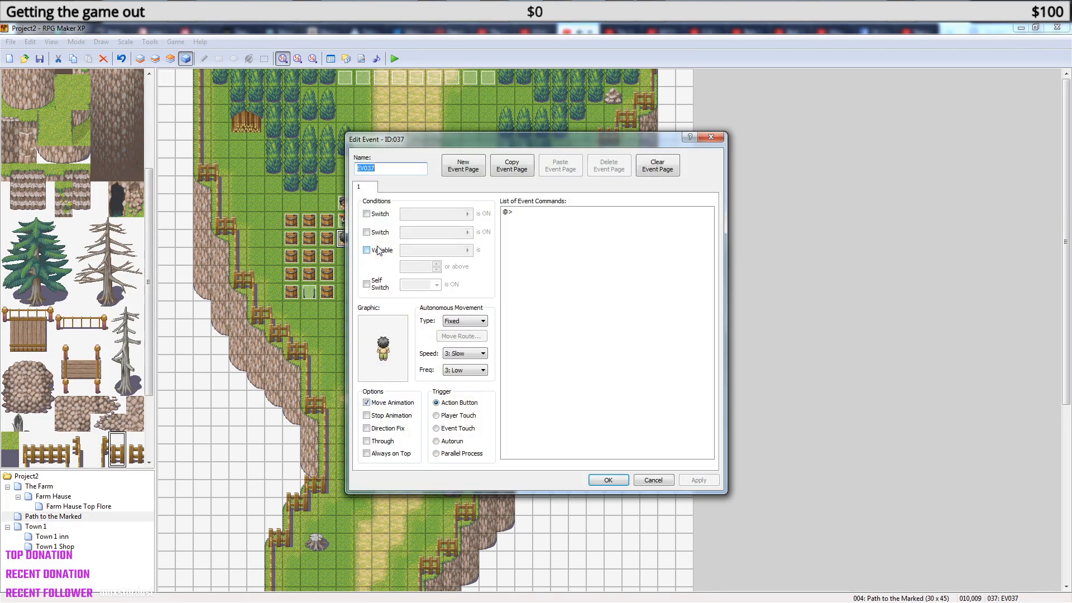
click(534, 214)
right_click(533, 215)
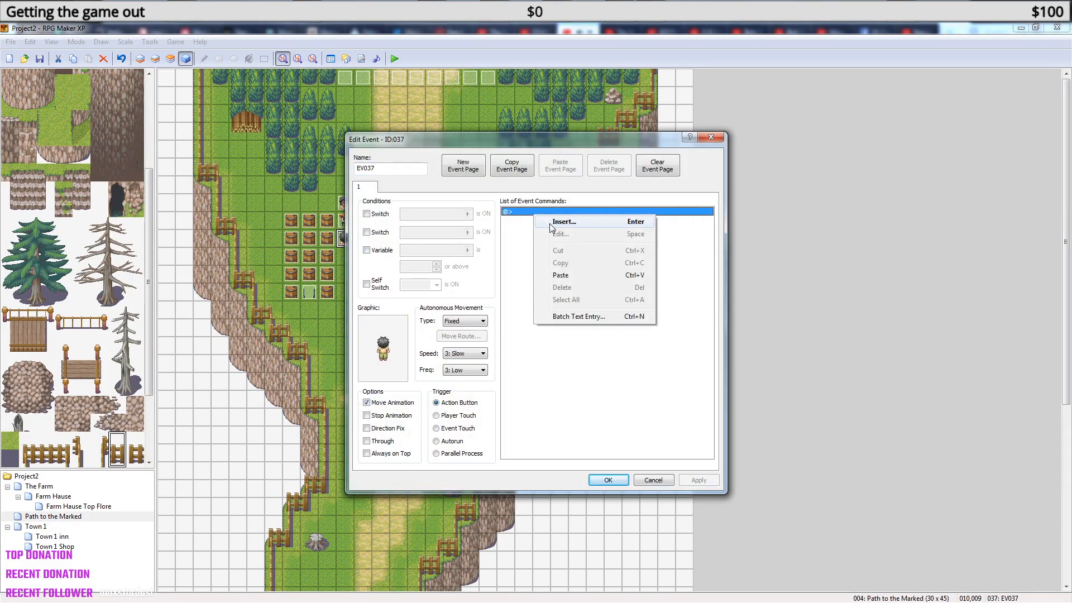
click(507, 225)
key(ctrl+v)
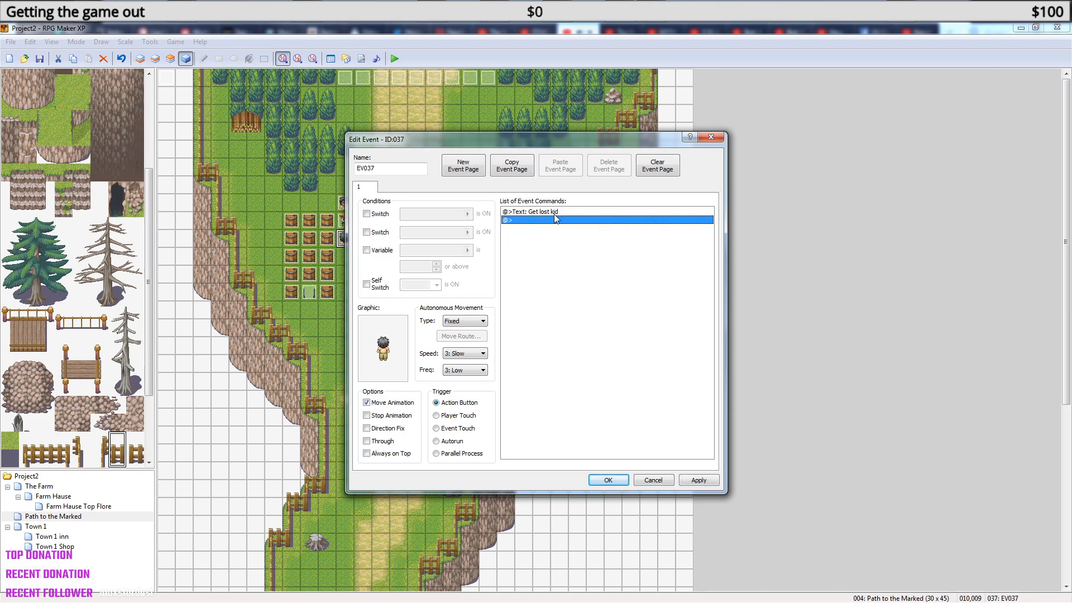
- Change the pasted message to "Move along. Nothing to see here" and save the prisoner's event
click(555, 212)
right_click(557, 213)
click(569, 234)
key(ctrl+a)
text(Mo)
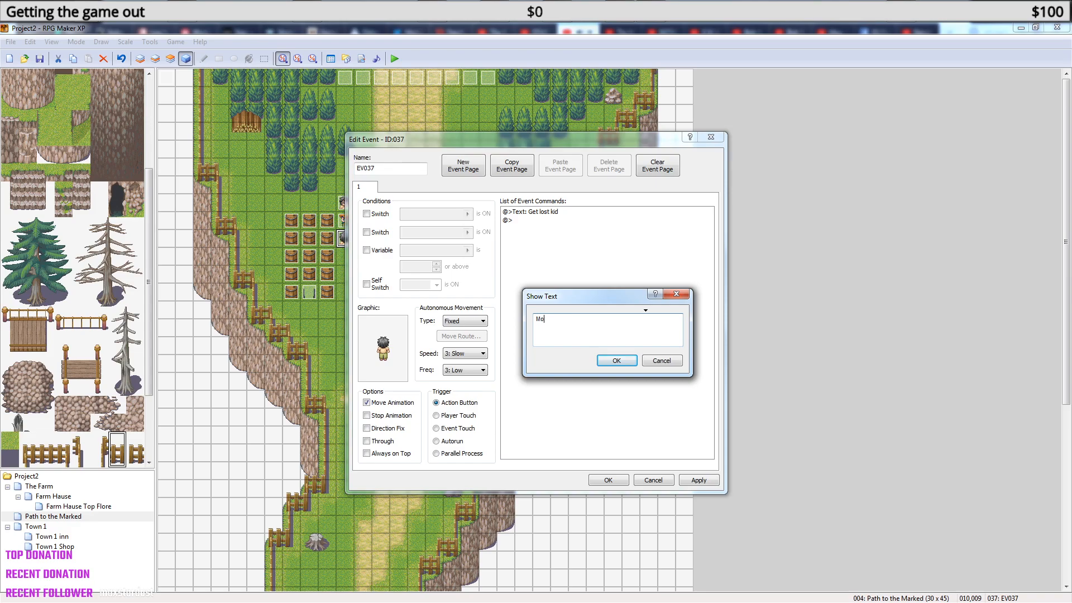
text(ve along. Nothing to see here)
click(621, 361)
click(615, 478)
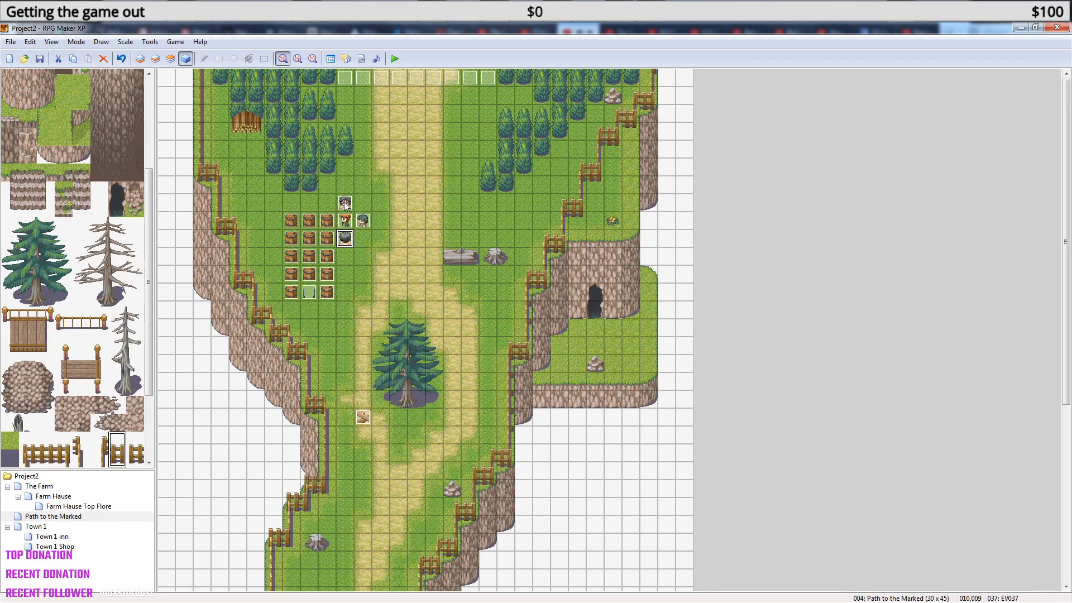
- Add the message "THE BAG OF MY WAGON!!!" to the end of page 1 of autorun event EV034 at 000,000 and save the event
double_click(165, 77)
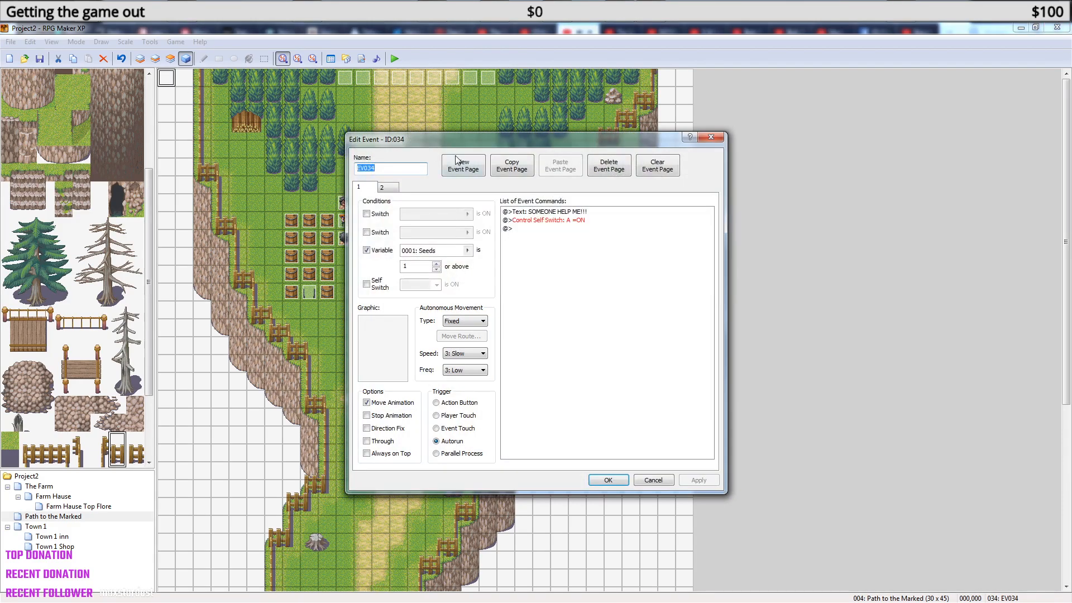
click(557, 228)
right_click(557, 228)
click(597, 237)
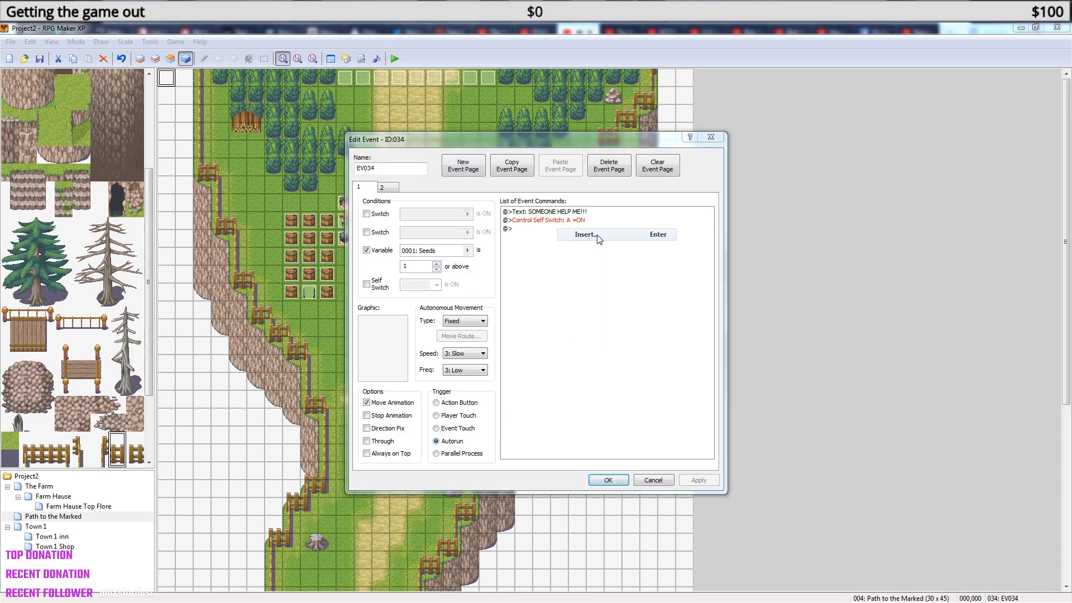
click(564, 247)
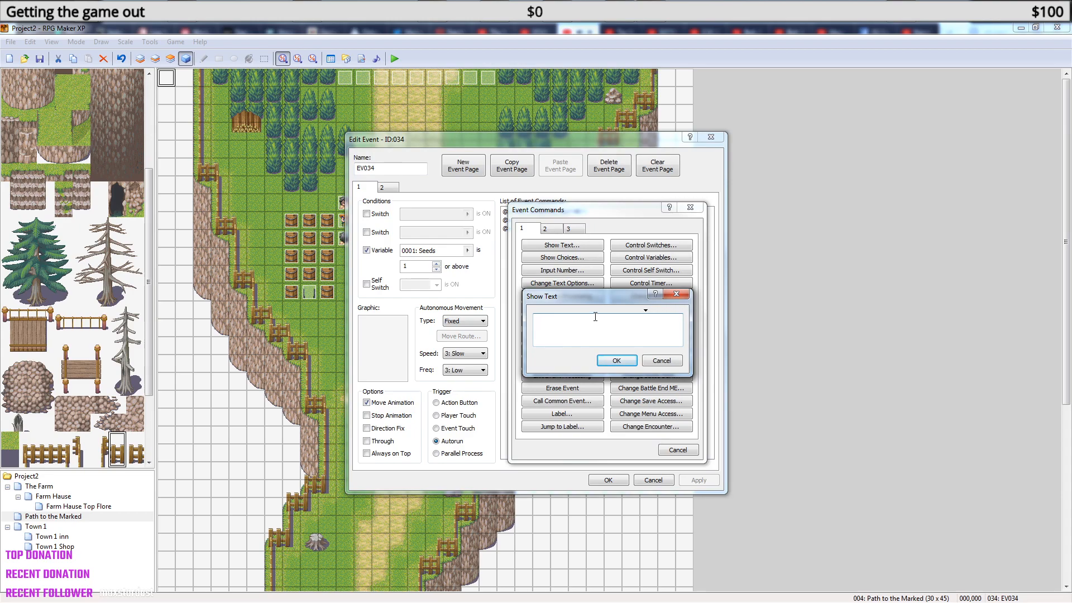
text(Th)
key(BackSpace)
key(BackSpace)
key(BackSpace)
text(THE BAG OF MY WAGON!!)
click(617, 360)
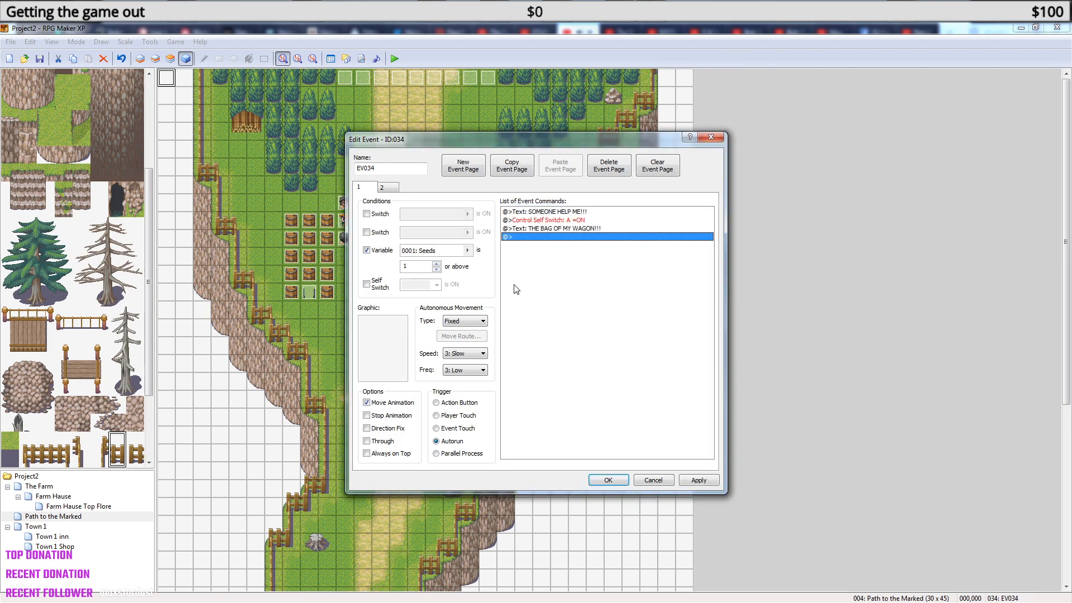
click(613, 482)
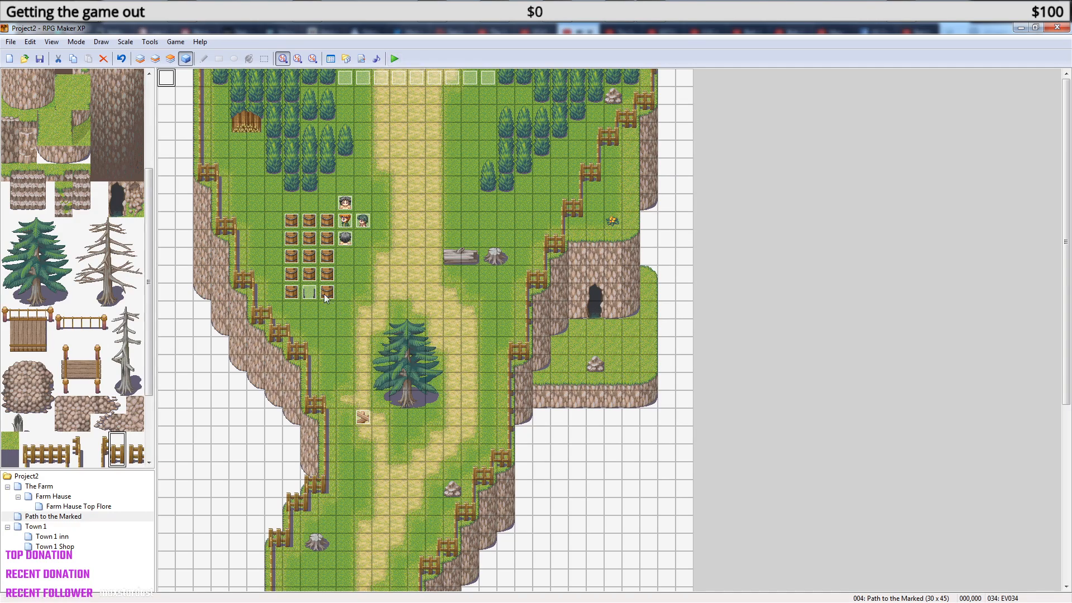
right_click(310, 293)
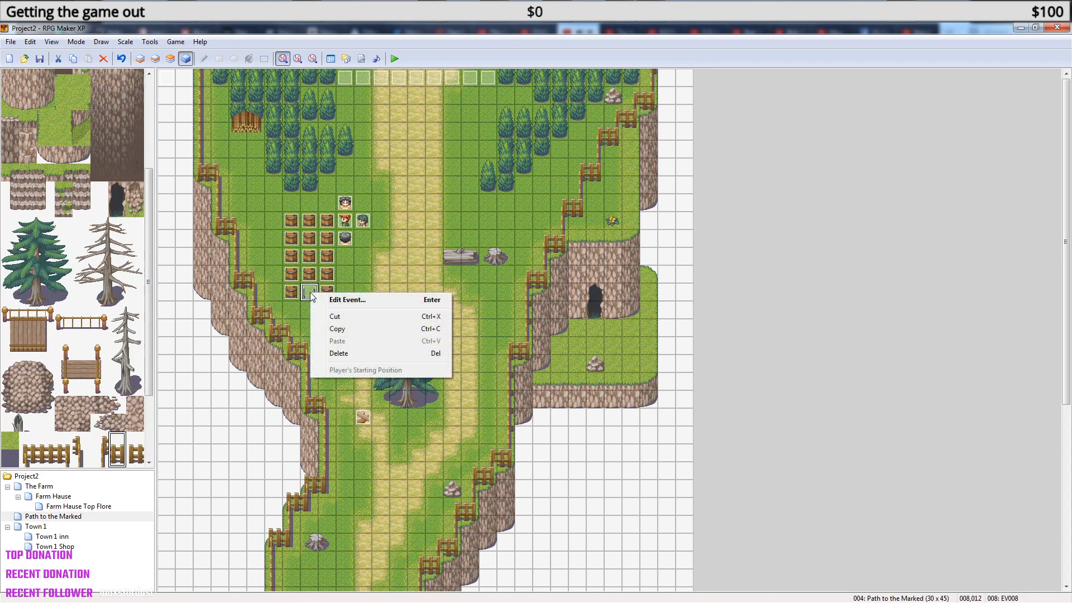
click(292, 296)
click(292, 297)
click(325, 296)
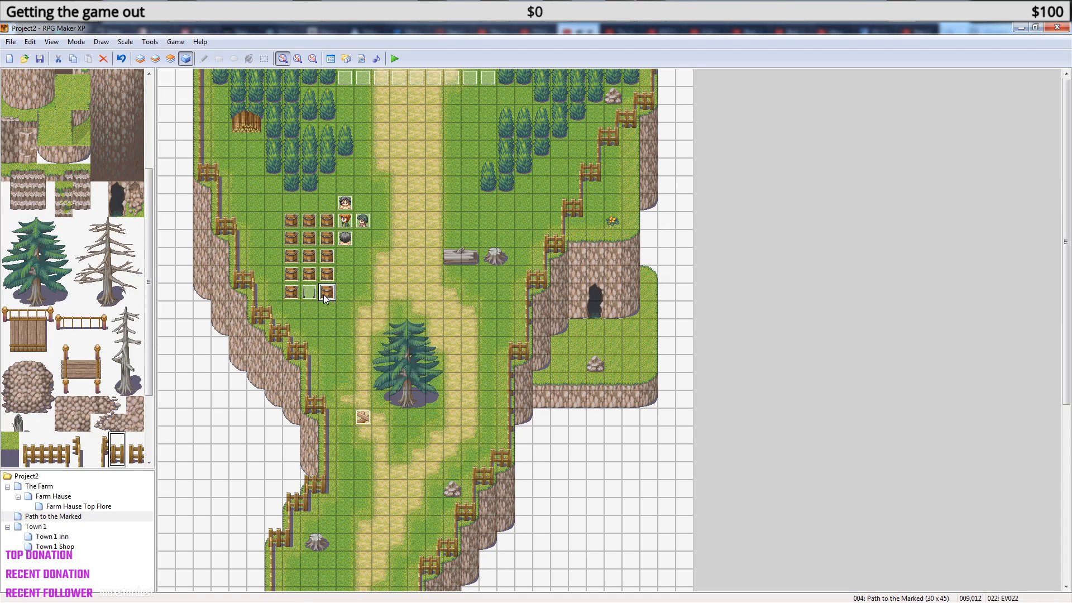
right_click(312, 293)
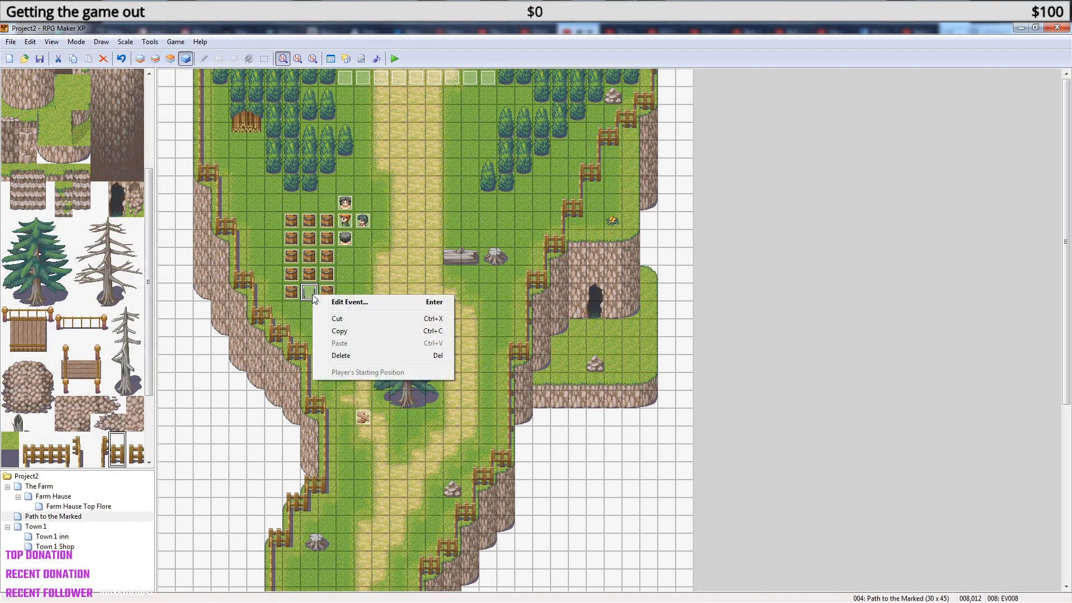
click(336, 301)
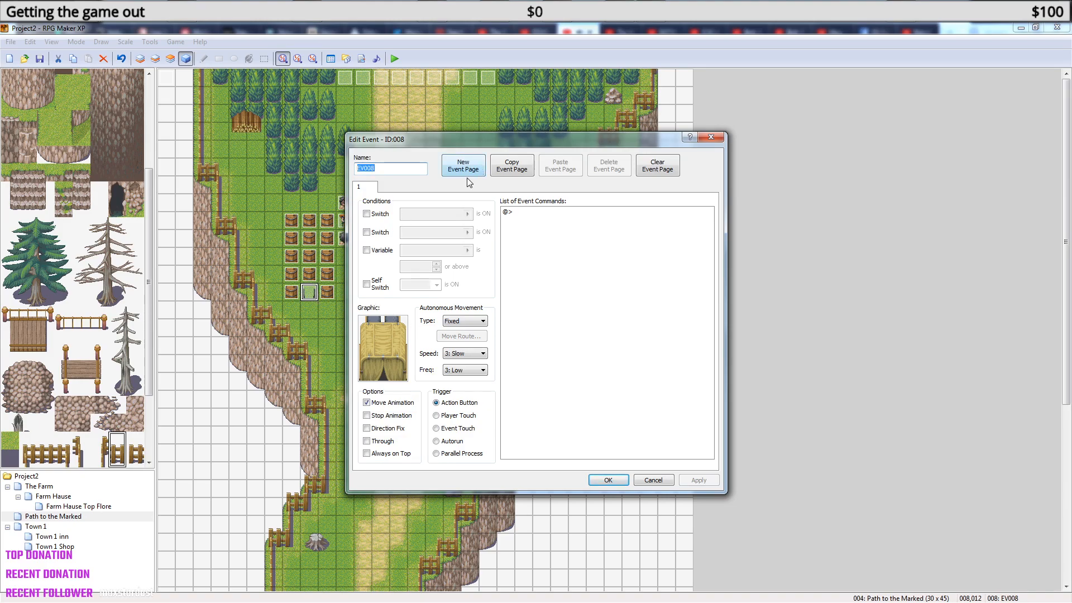
click(710, 138)
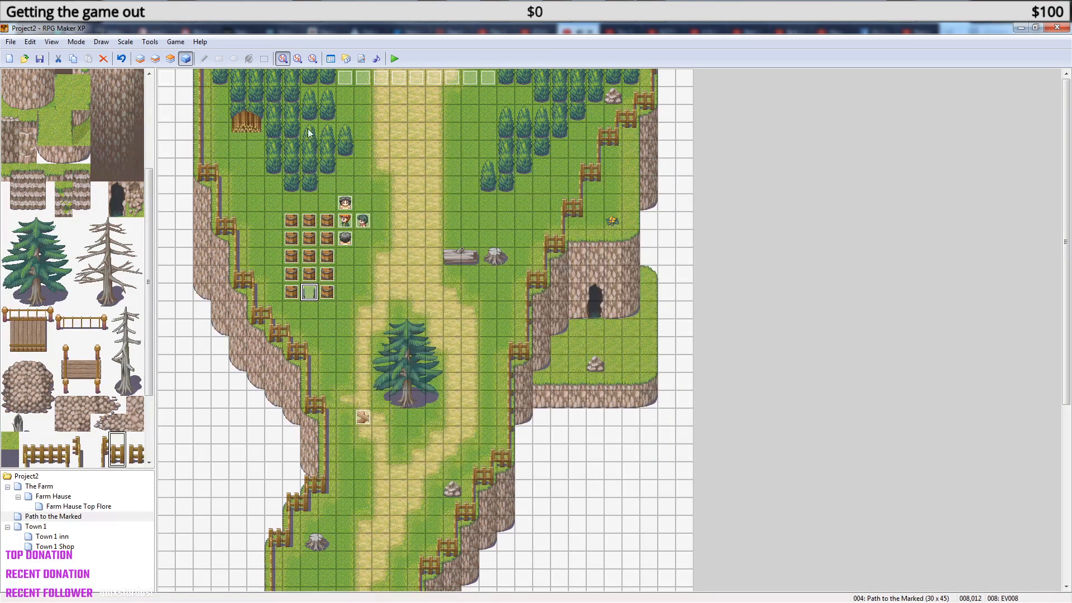
- Name switch 0005 "Get wapon", add a command turning it ON at the end of autorun event EV034, and save the event
double_click(169, 80)
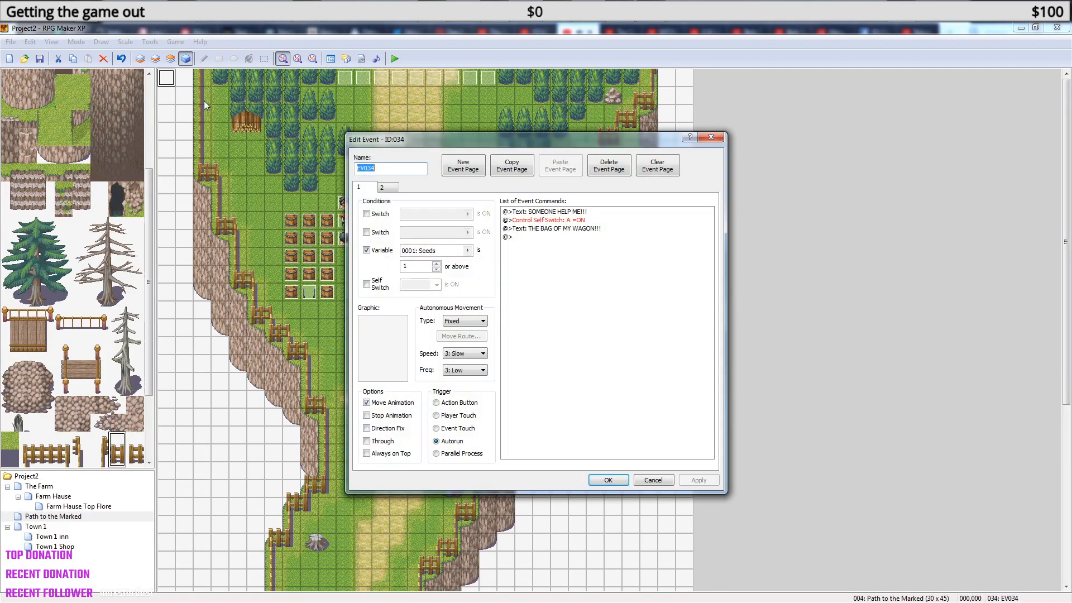
click(547, 237)
right_click(548, 239)
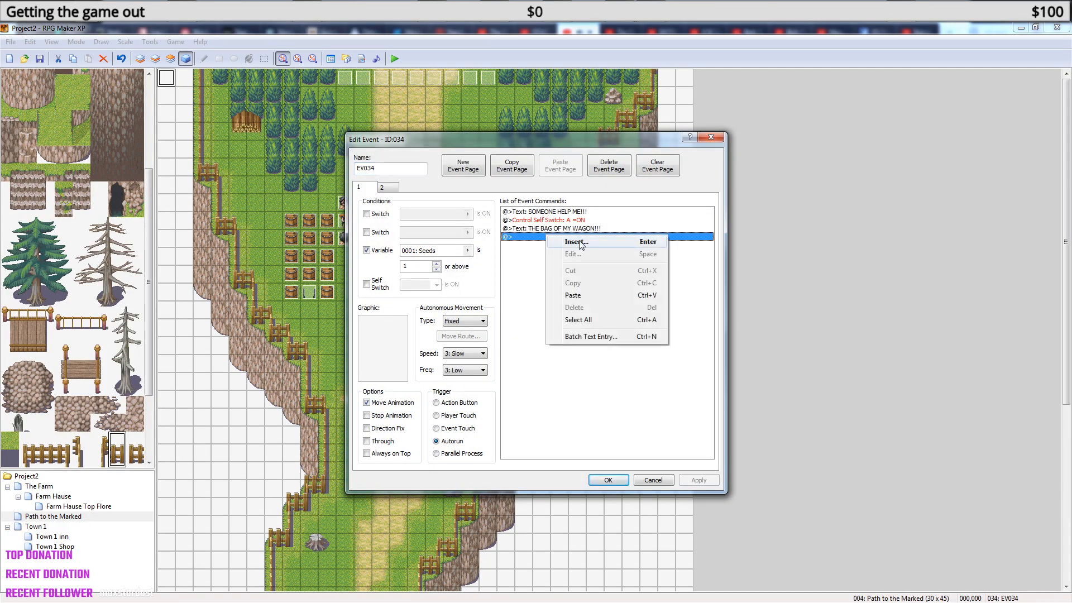
click(584, 246)
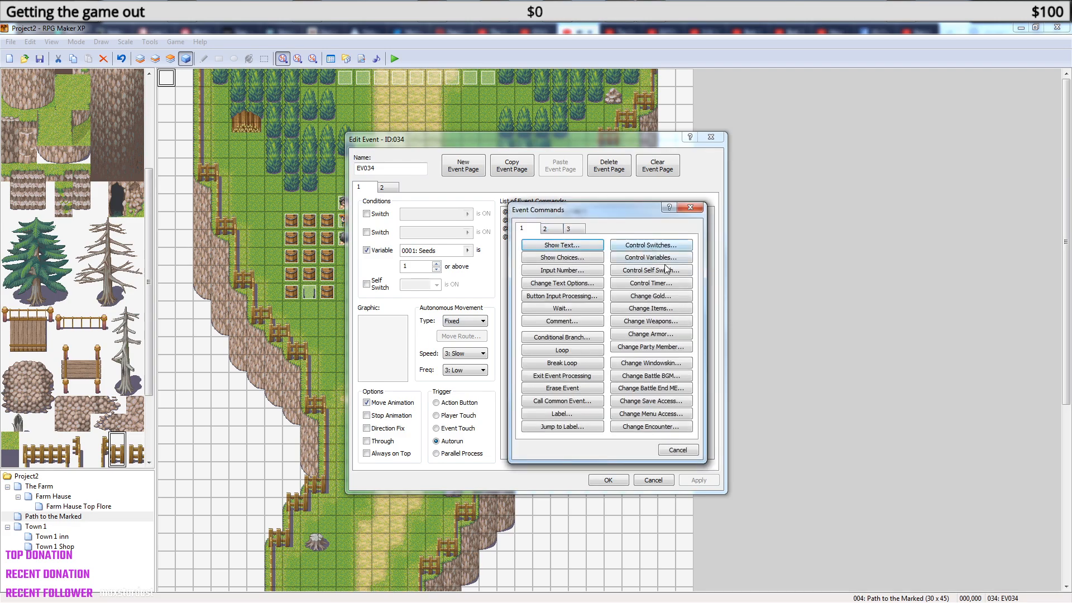
click(656, 247)
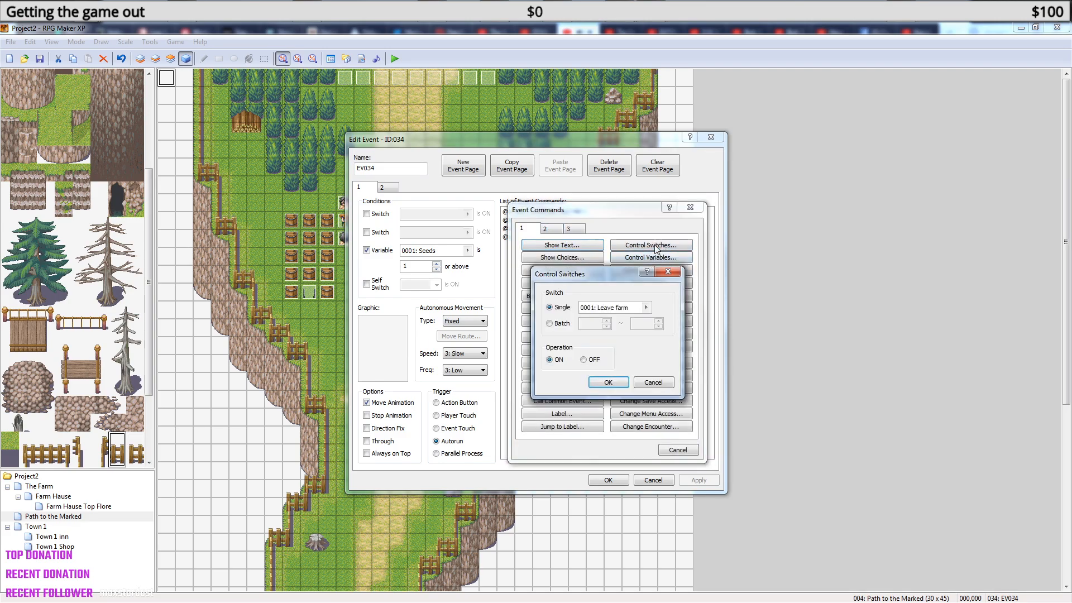
click(645, 309)
click(621, 262)
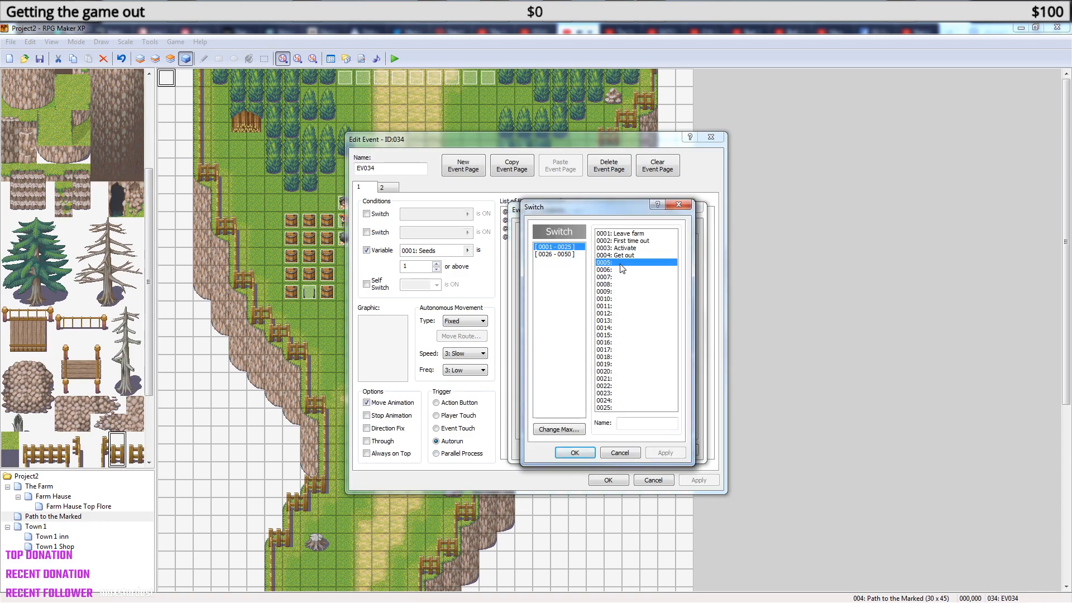
click(634, 424)
text(Get )
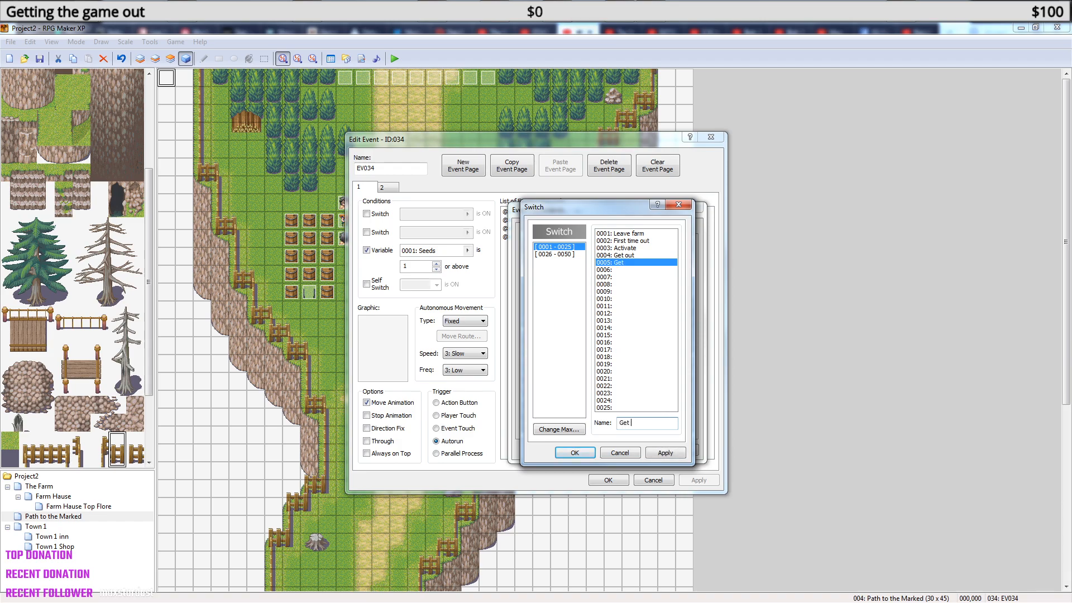
text(wapon)
click(574, 452)
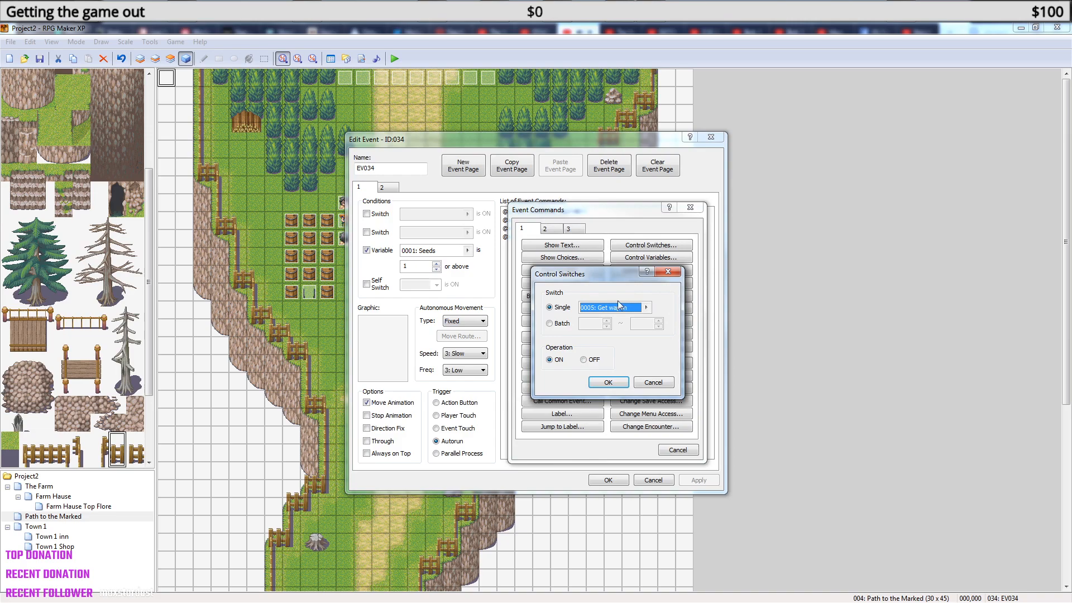
click(594, 383)
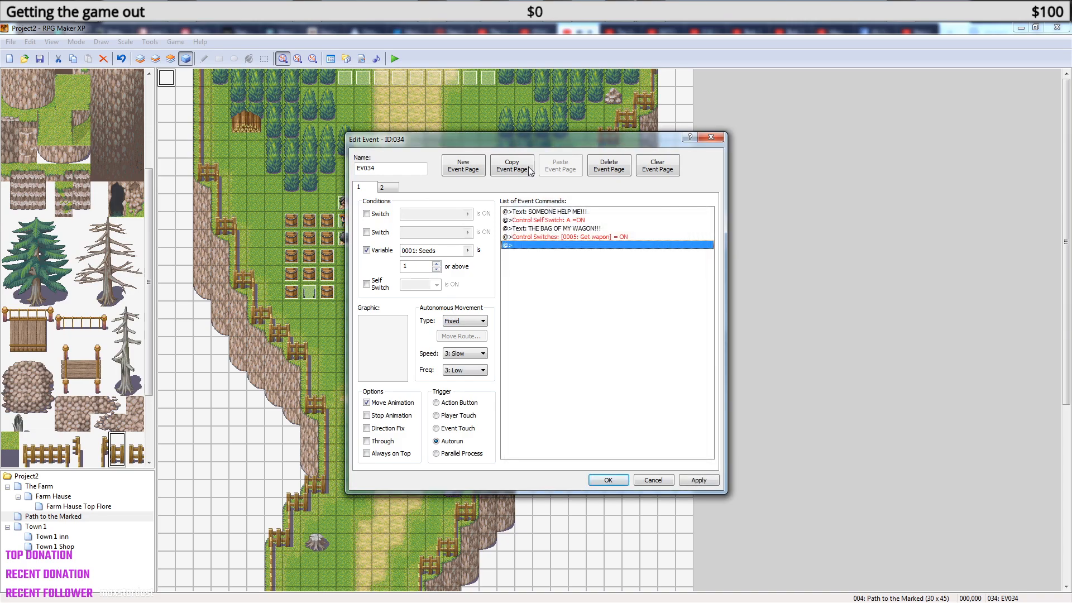
click(608, 479)
- Duplicate the page of wagon event EV008 as page 2 and make that page require switch 0005: Get wapon
right_click(309, 294)
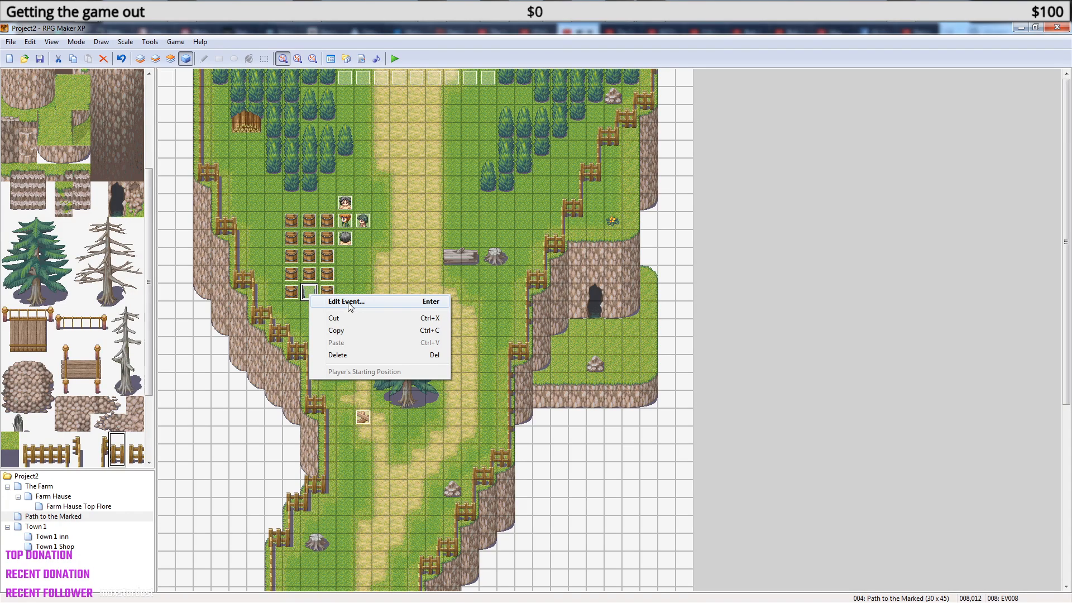
click(347, 302)
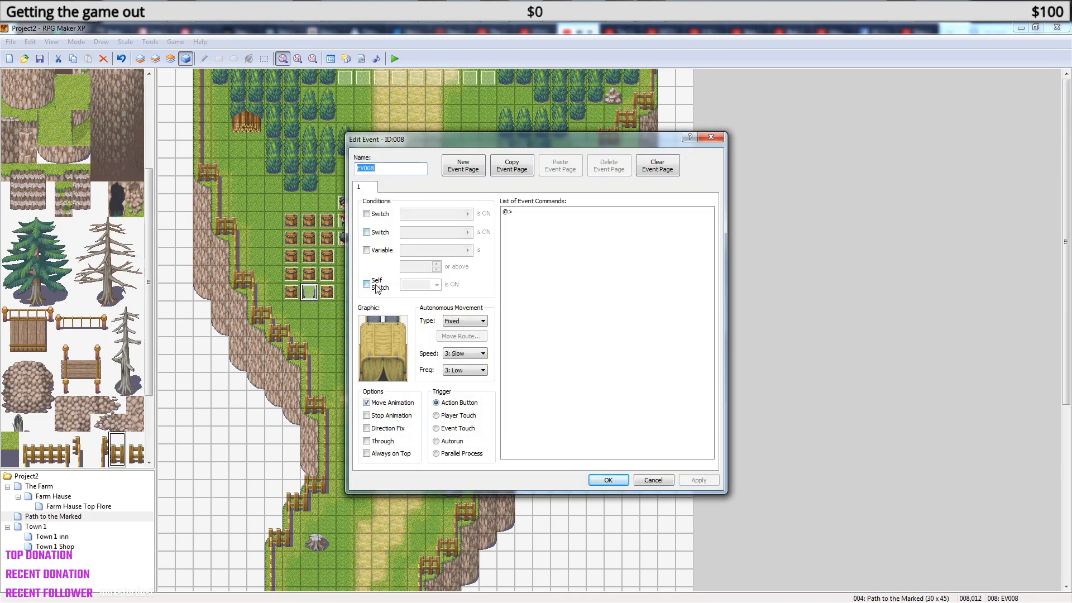
click(511, 167)
click(559, 168)
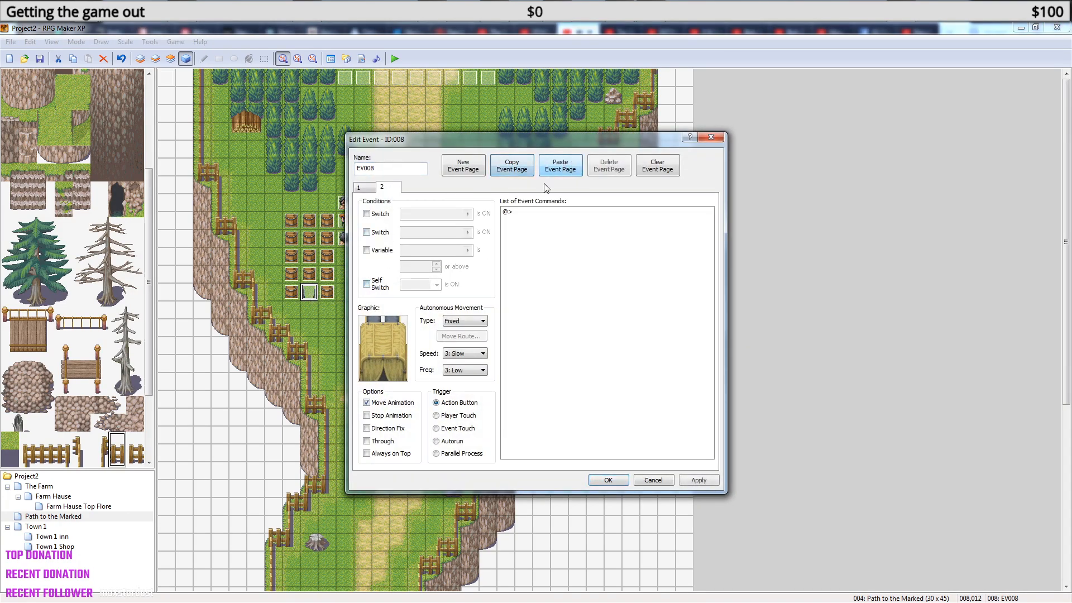
click(524, 213)
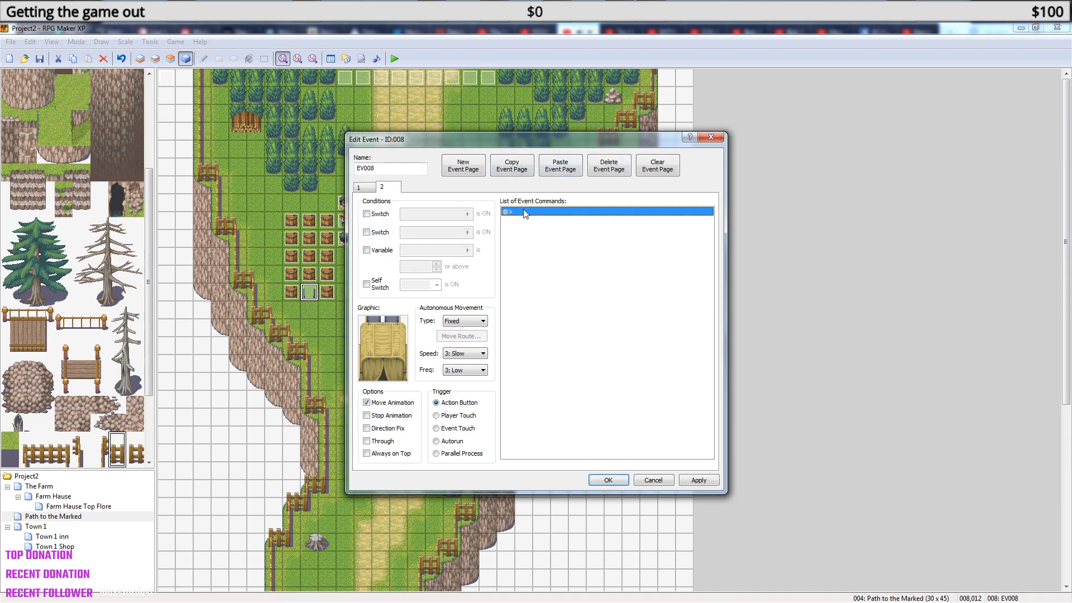
click(367, 214)
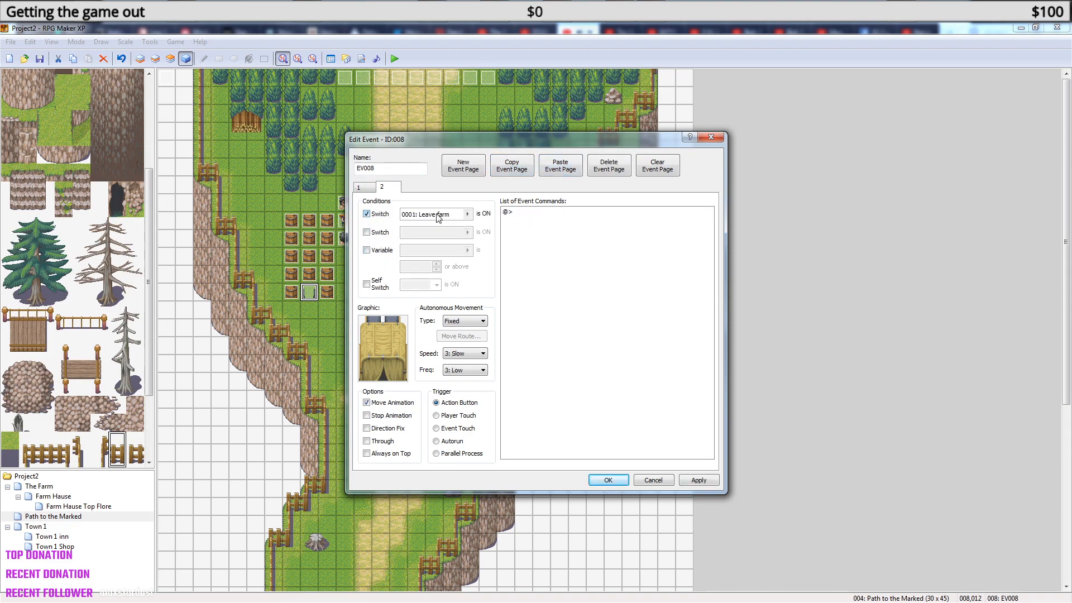
click(467, 214)
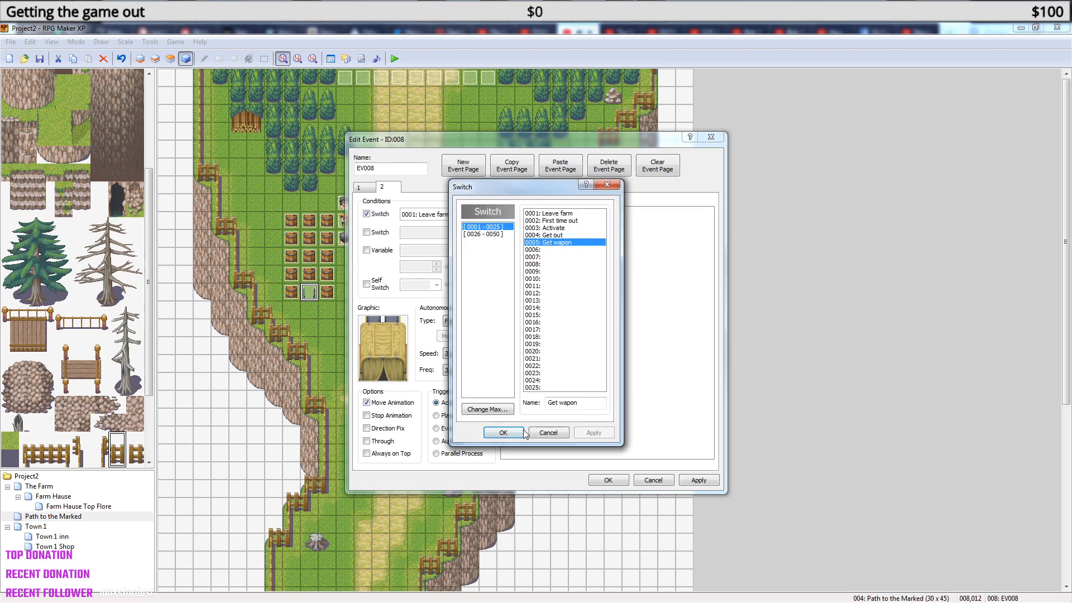
click(509, 431)
- Add a Change Equipment command to page 2 of wagon event EV008 giving Aluxes the weapon 001: Bronze Sword, and save the event
click(549, 217)
right_click(525, 214)
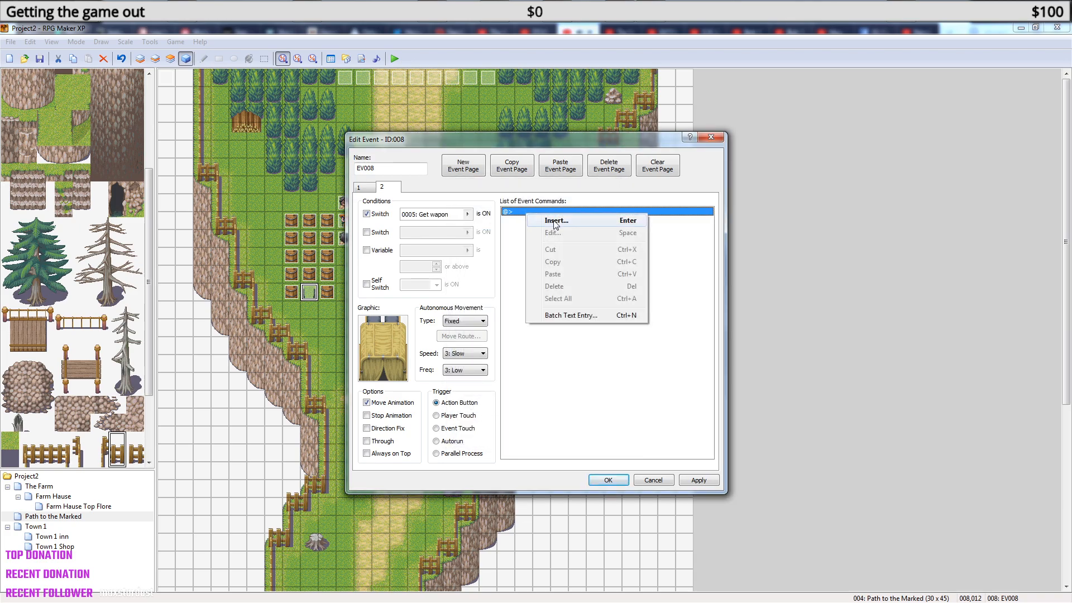
click(556, 222)
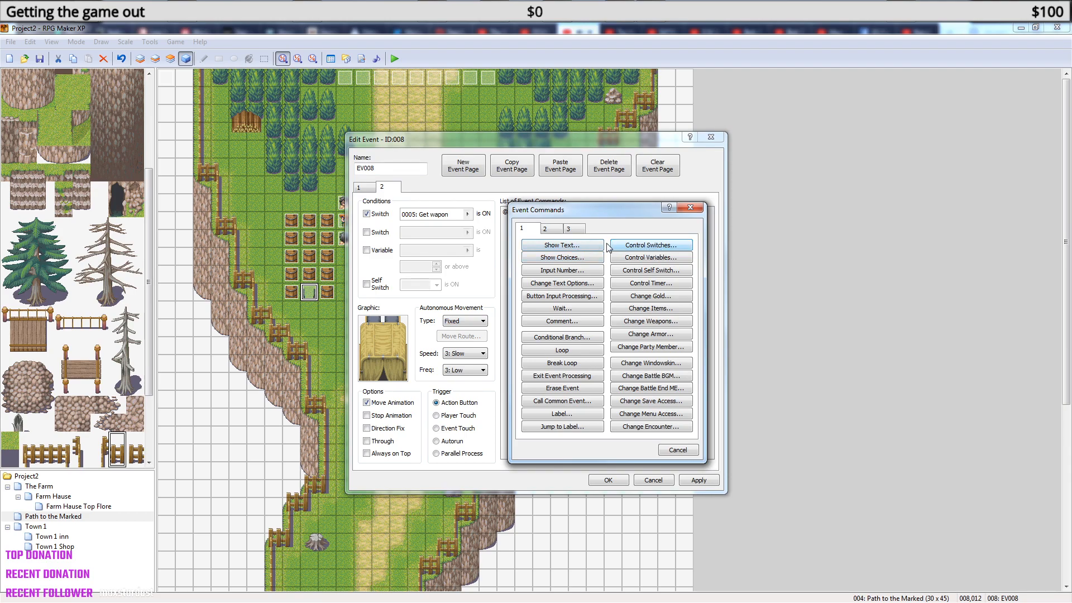
click(546, 229)
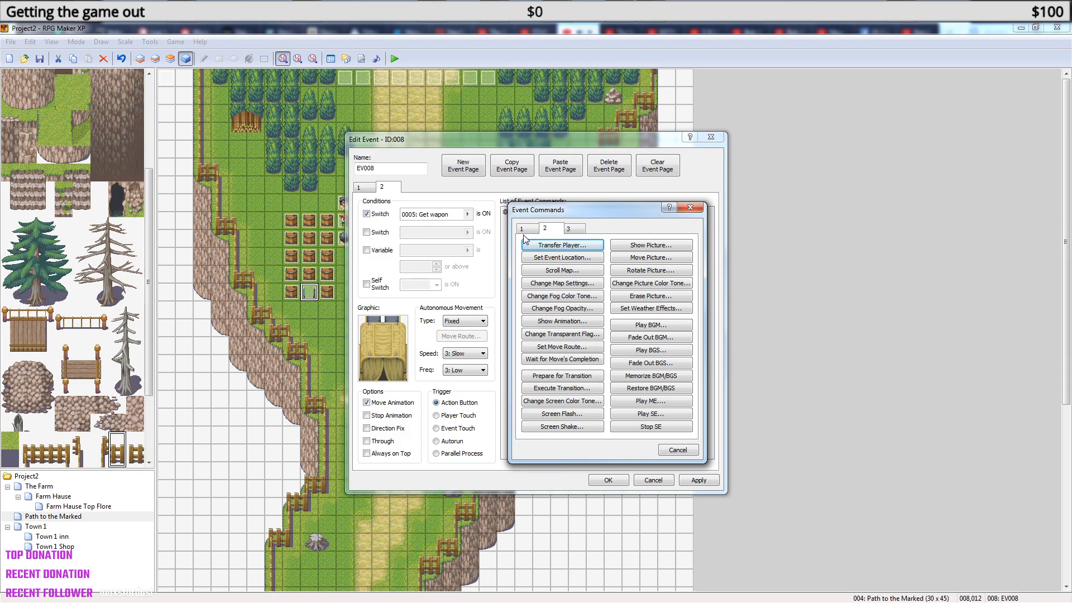
click(578, 231)
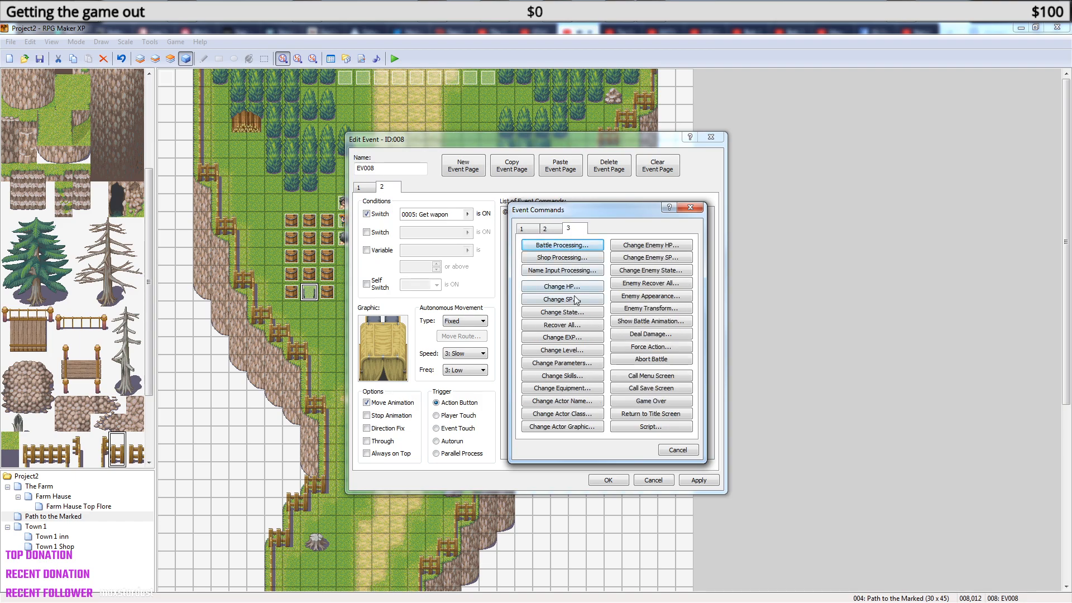
click(577, 388)
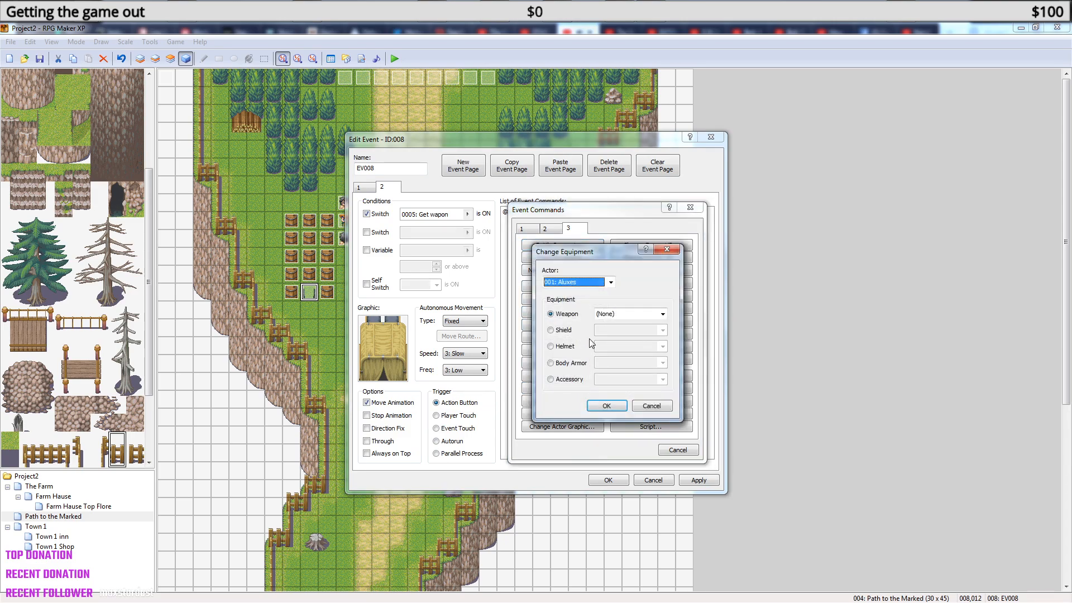
click(663, 315)
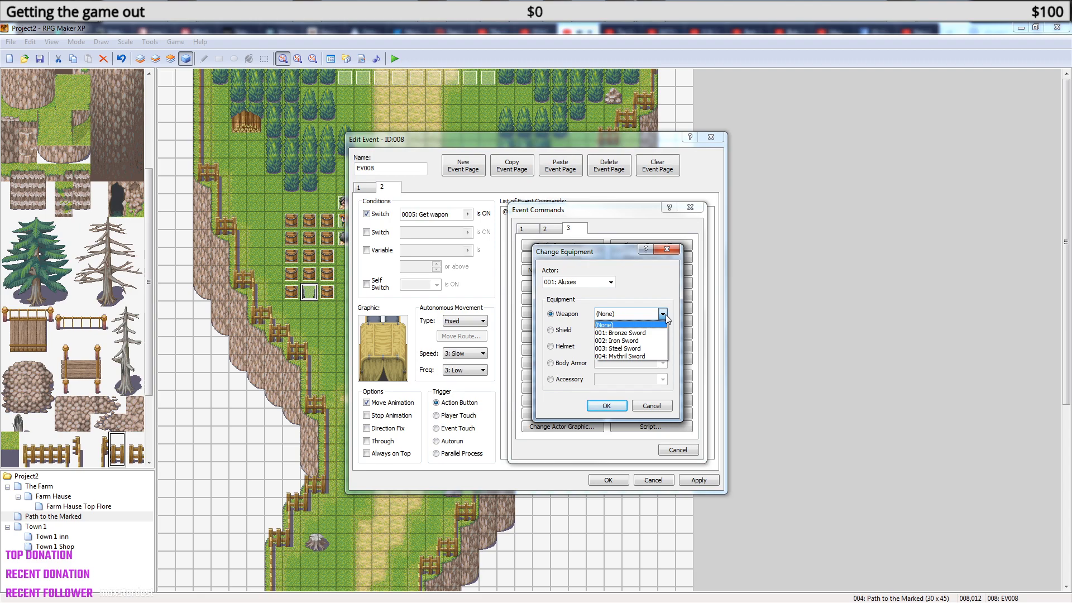
click(664, 314)
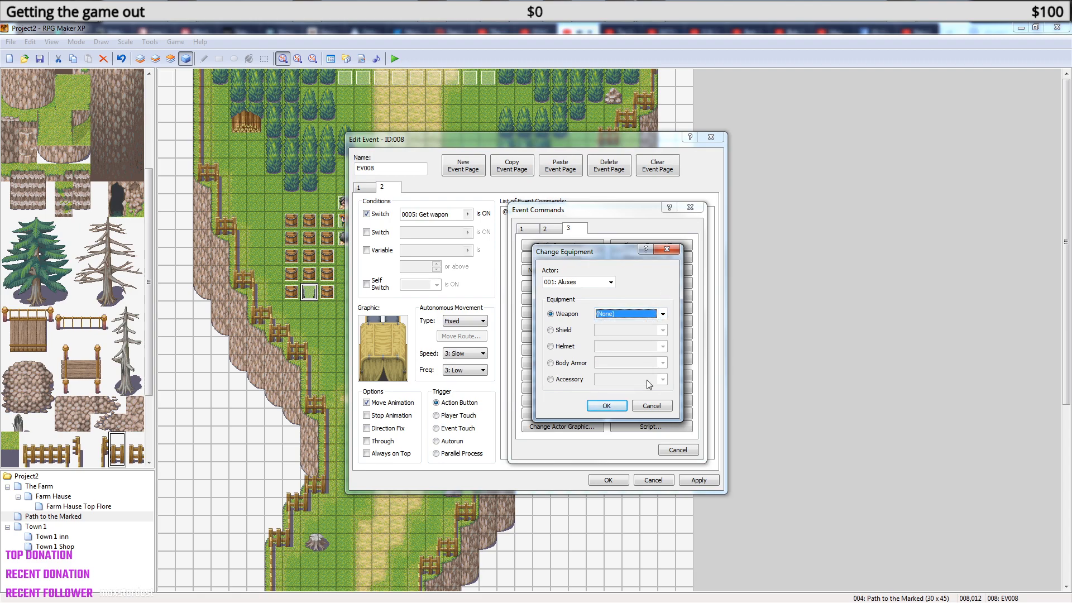
click(660, 407)
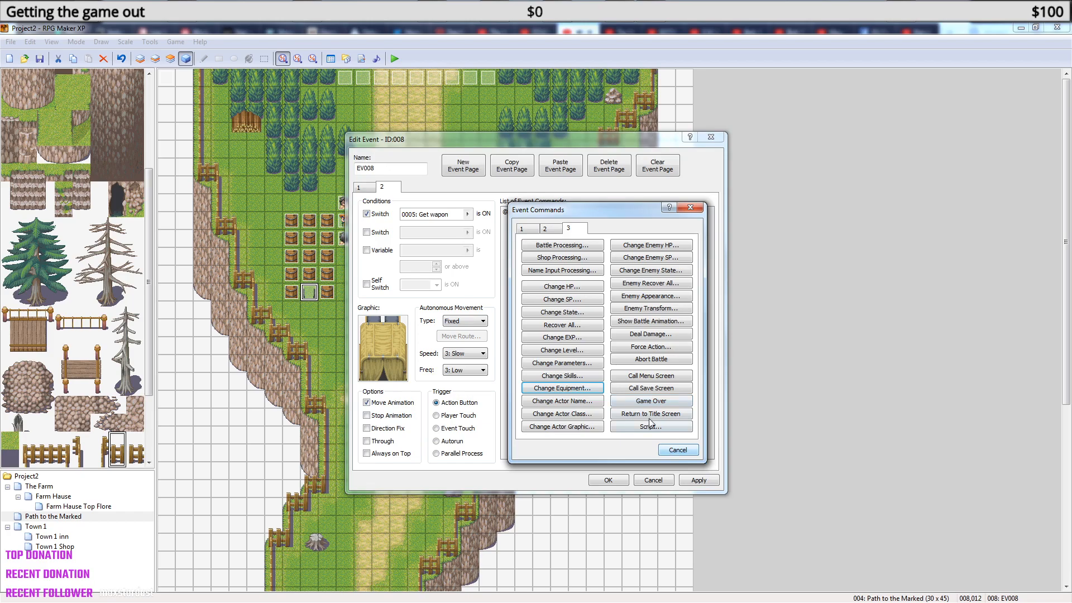
click(583, 392)
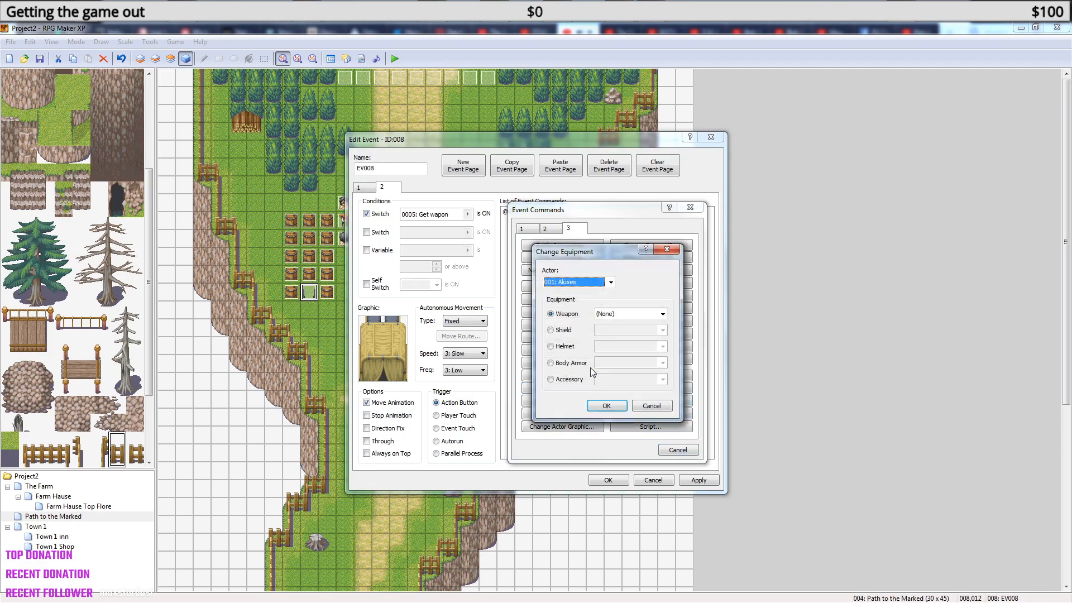
click(662, 315)
click(631, 331)
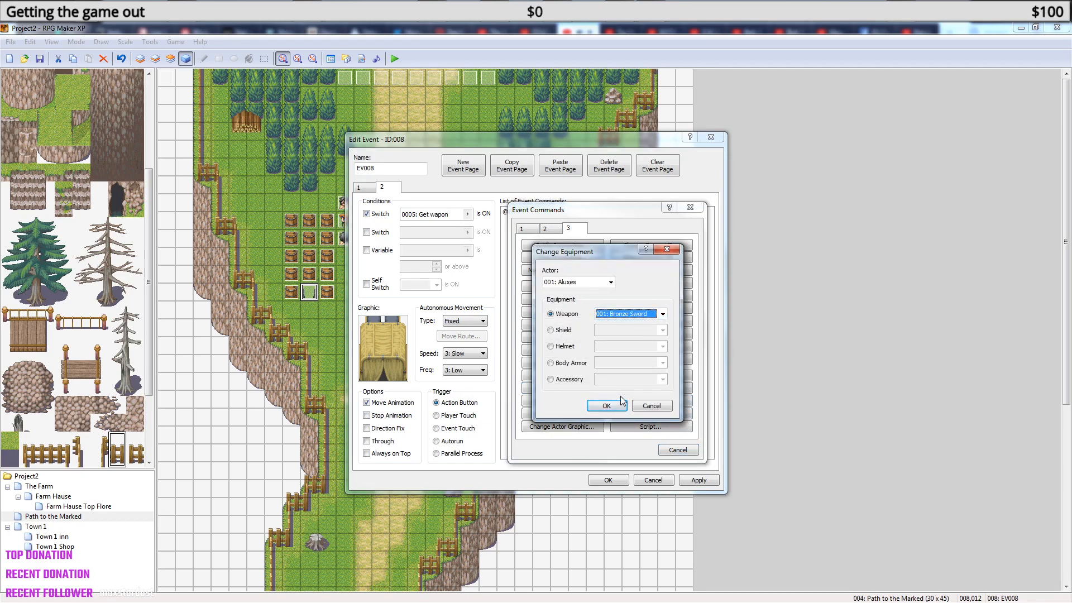
click(617, 405)
click(610, 479)
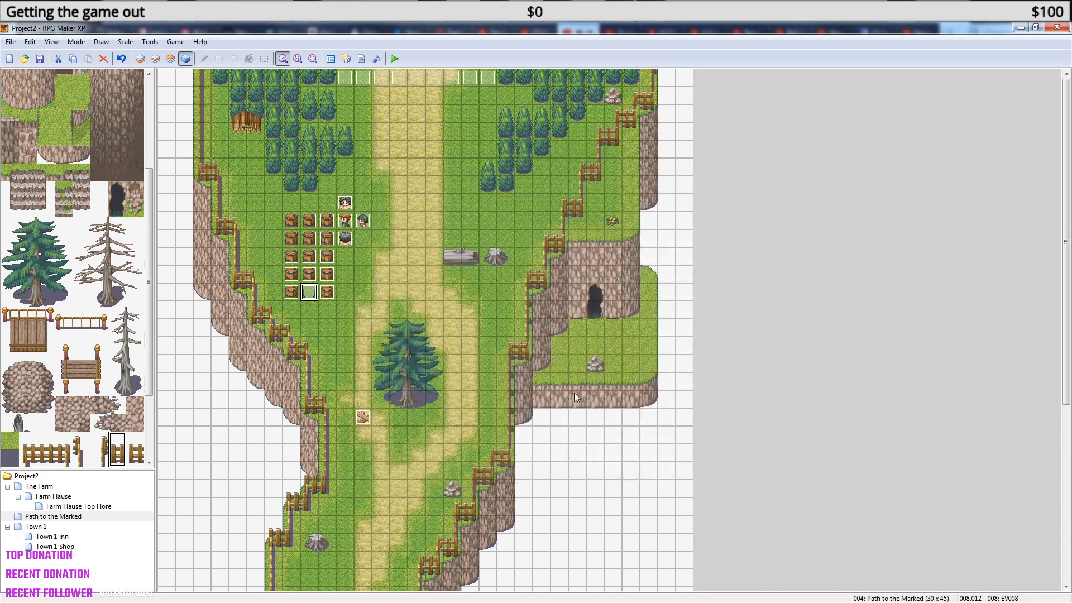
- Raise the maximum number of weapons in the database to 33 and select the new empty entry 033
click(361, 59)
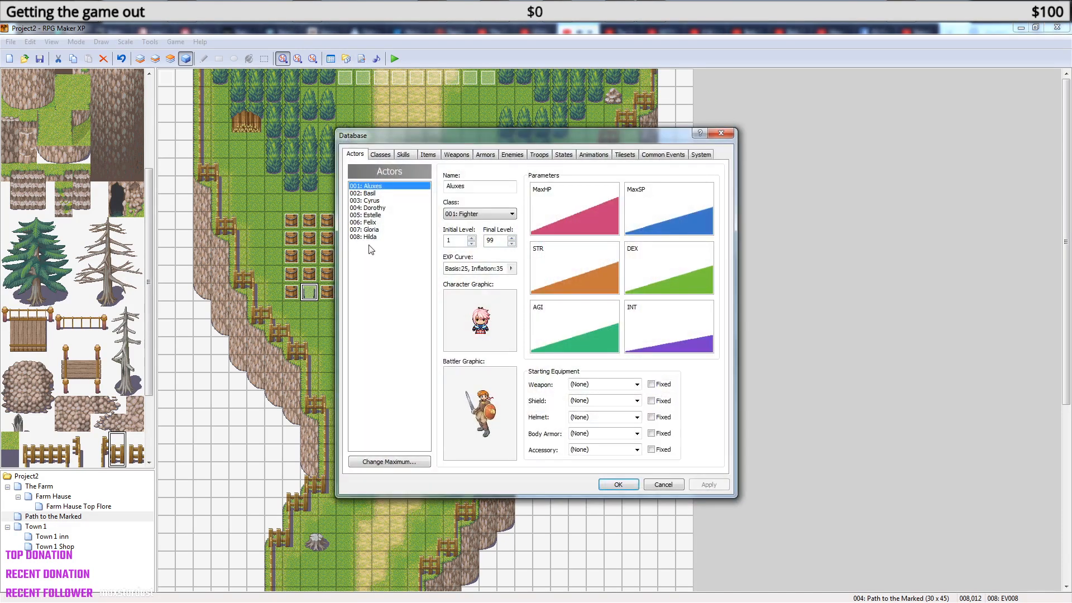
click(428, 156)
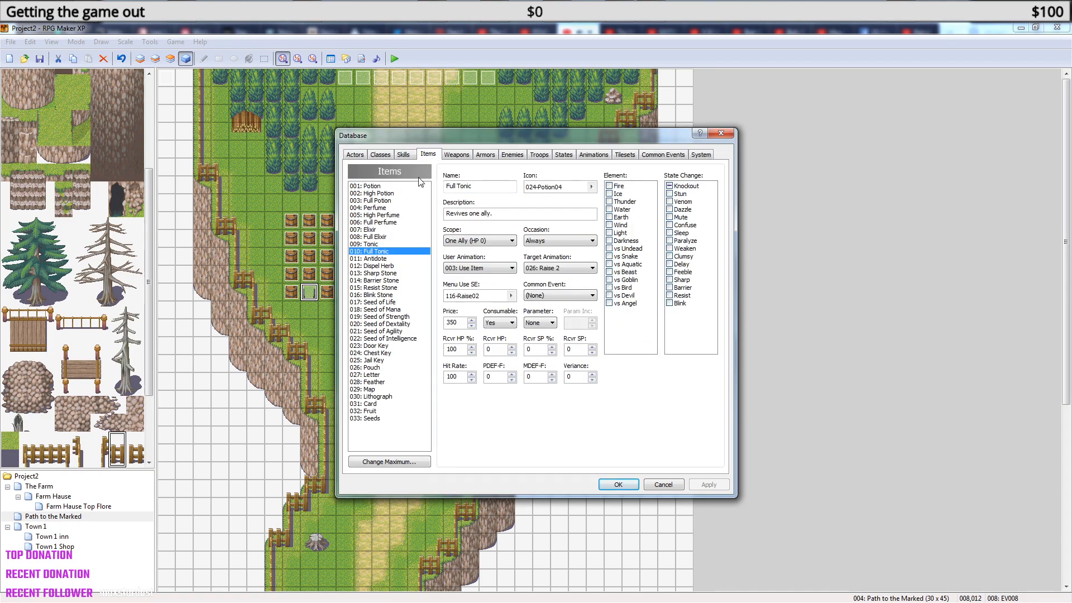
click(455, 155)
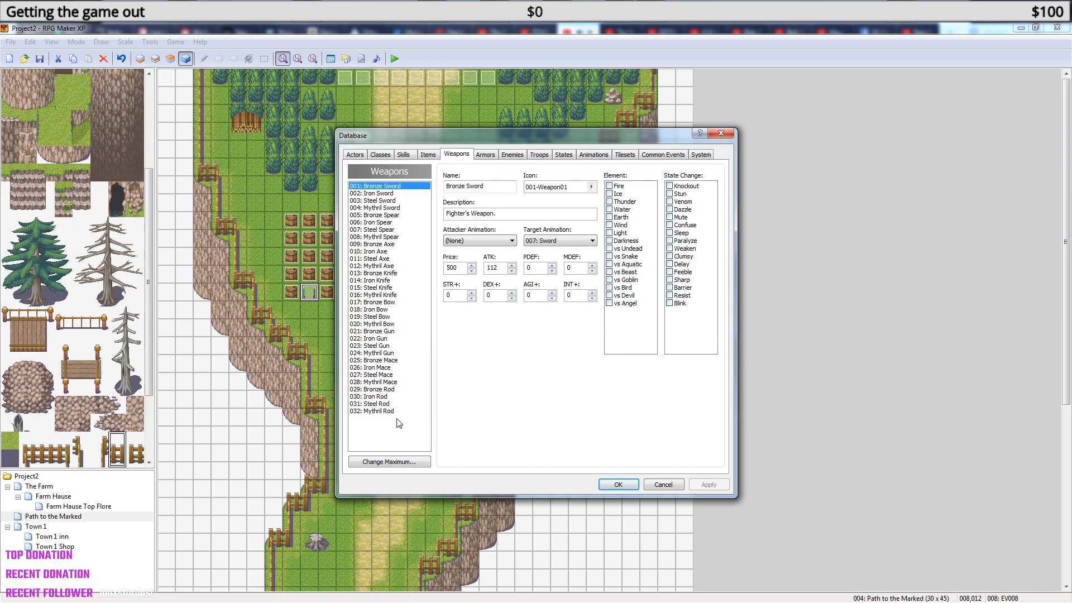
click(390, 461)
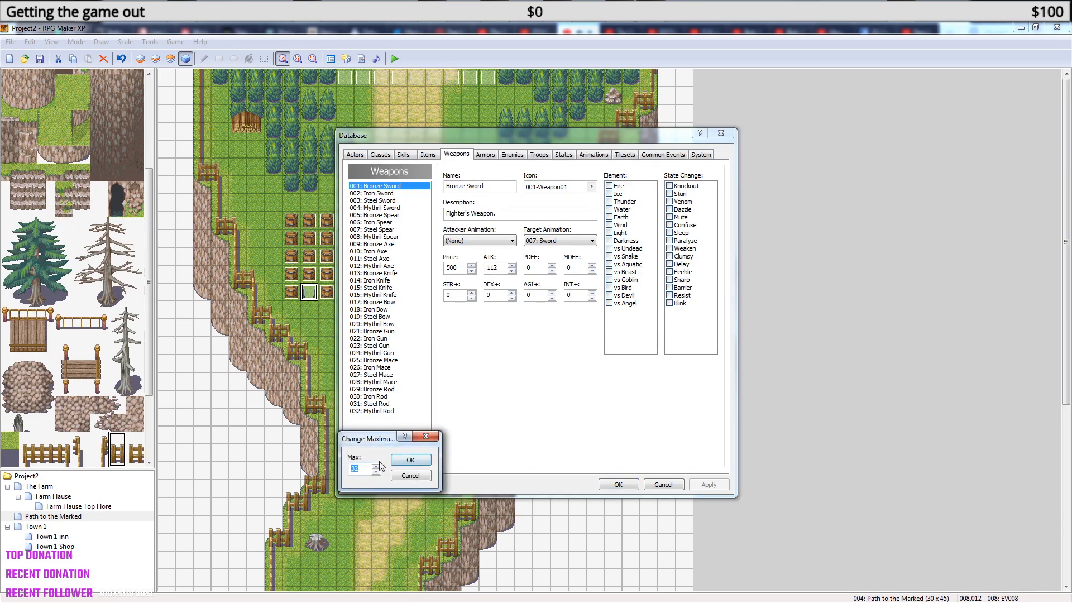
click(407, 459)
click(372, 419)
- Set weapon 033's price to 200 and its ATK to 80, and name it "Rosty Sward"
double_click(451, 267)
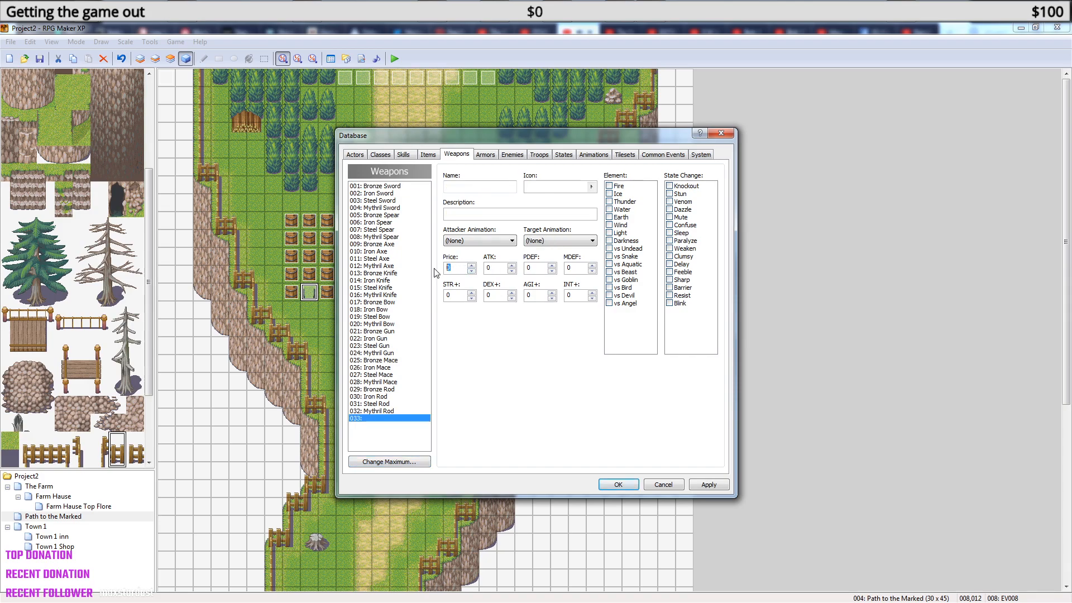
text(2)
text(80)
click(472, 185)
text(Rosty Sward)
- Copy the description "Fighter's Weapon." from the Bronze Sword into the Rosty Sward entry
click(394, 186)
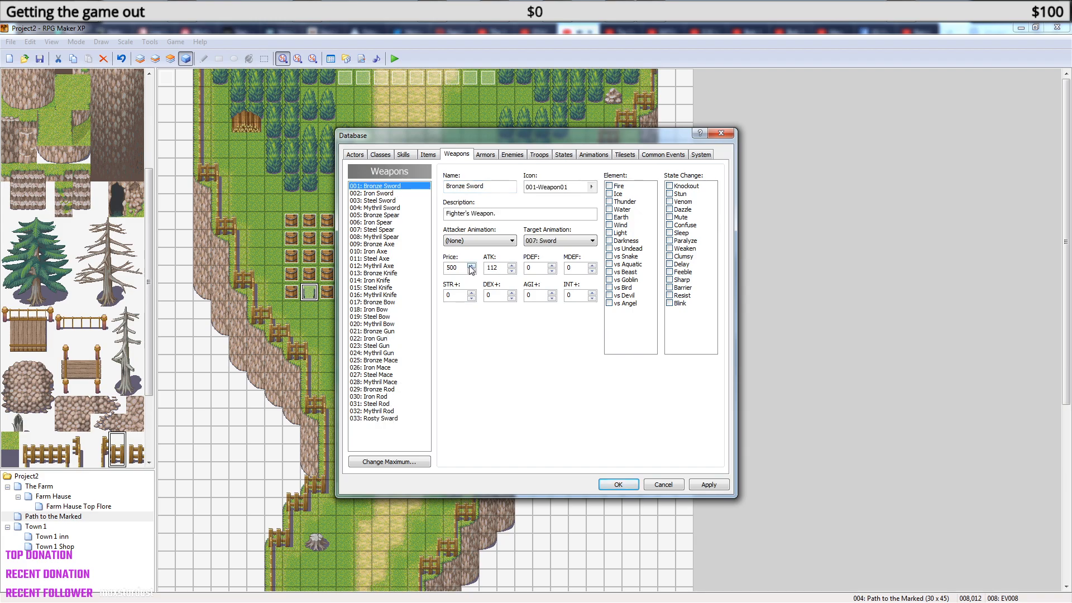
drag(499, 215, 420, 220)
click(390, 418)
click(475, 214)
key(ctrl+v)
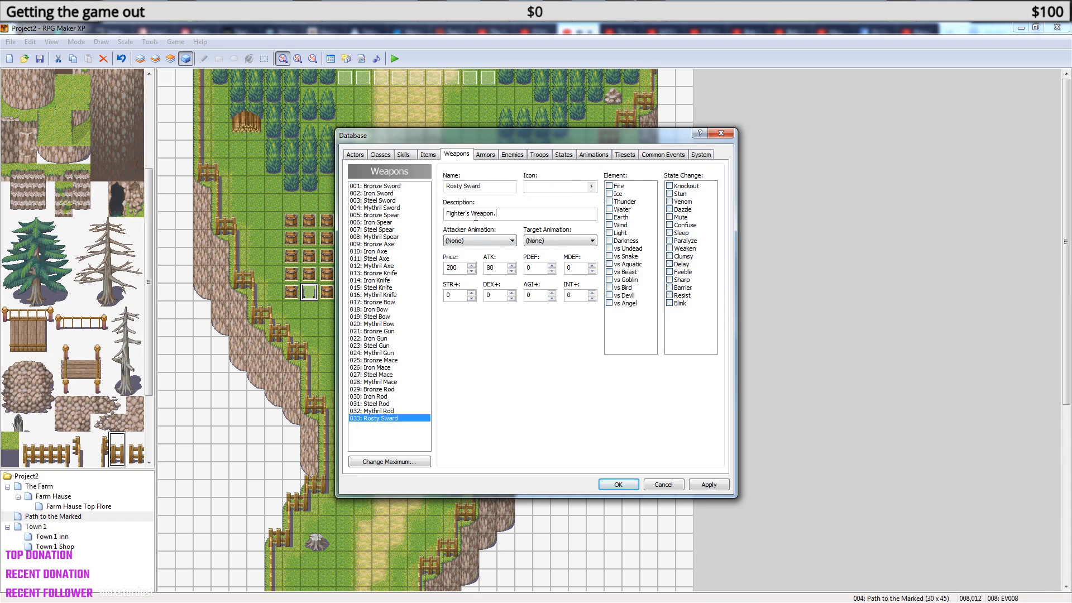
- Assign the icon graphic 001-Weapon01 to the Rosty Sward
click(556, 188)
click(591, 186)
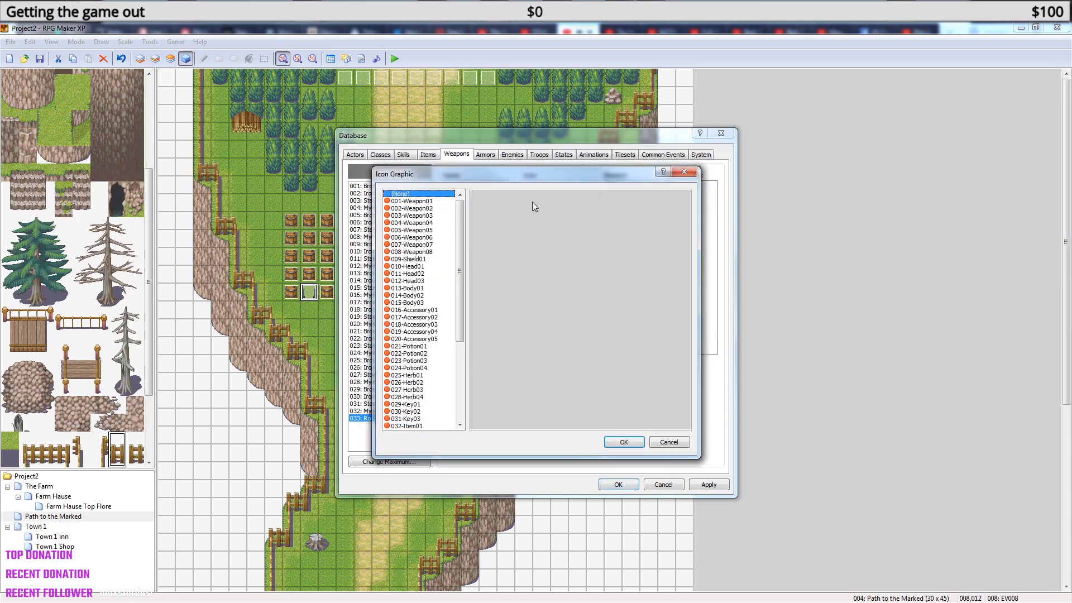
click(430, 209)
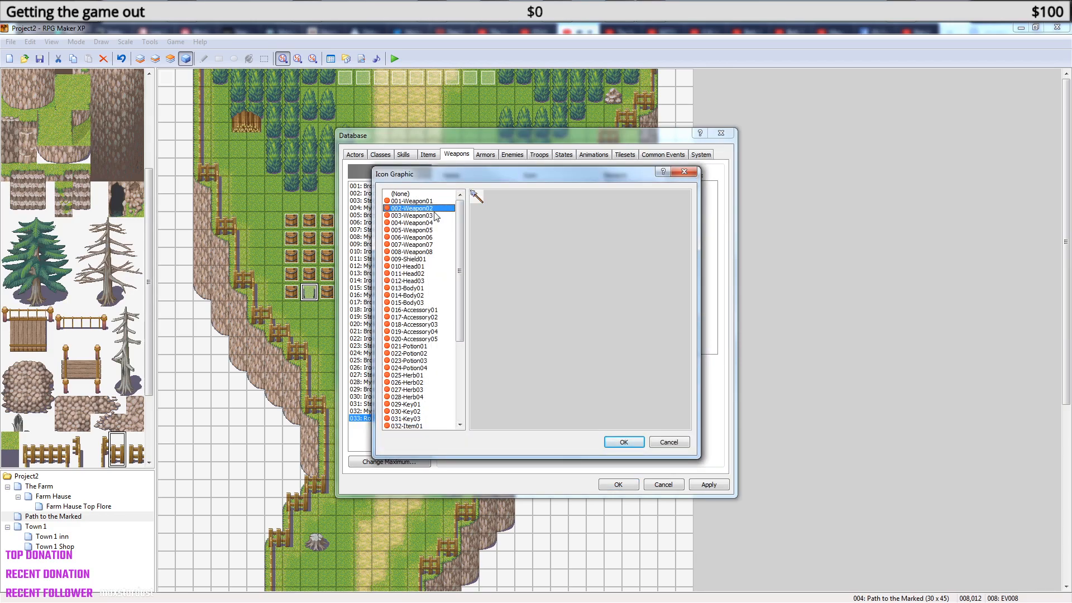
click(423, 202)
click(425, 222)
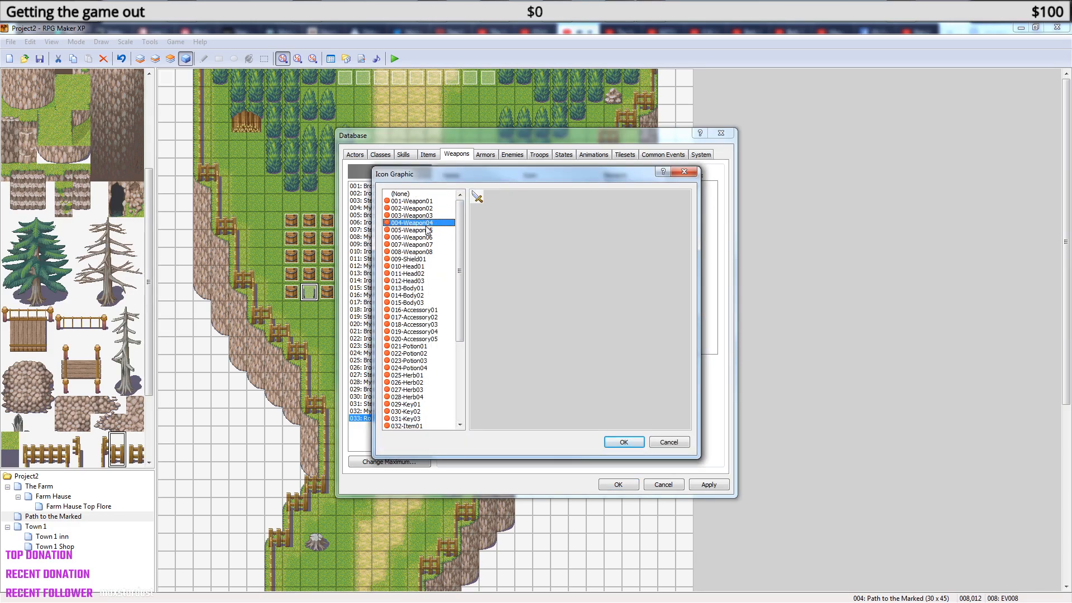
click(425, 244)
click(423, 201)
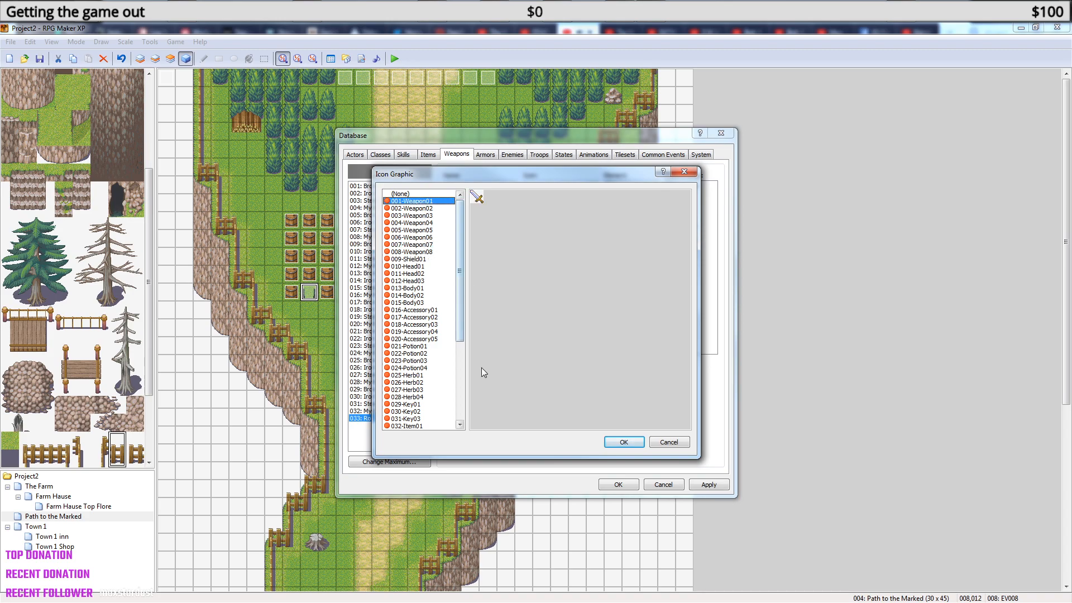
click(618, 441)
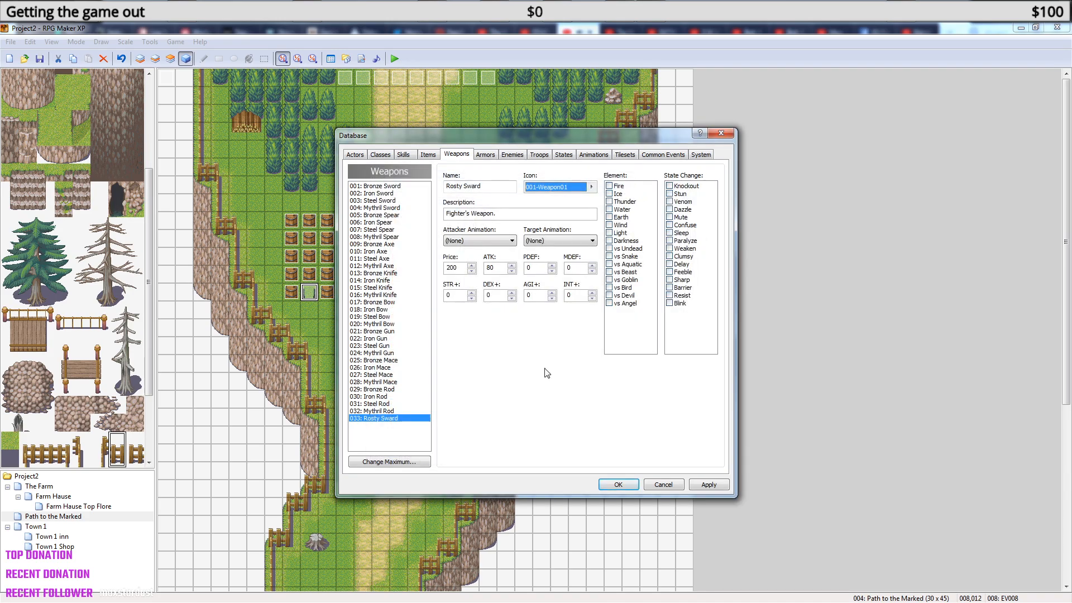
- Set the Rosty Sward's target animation to 007: Sword, using the Bronze Sword entry as reference
click(509, 241)
click(506, 239)
click(373, 188)
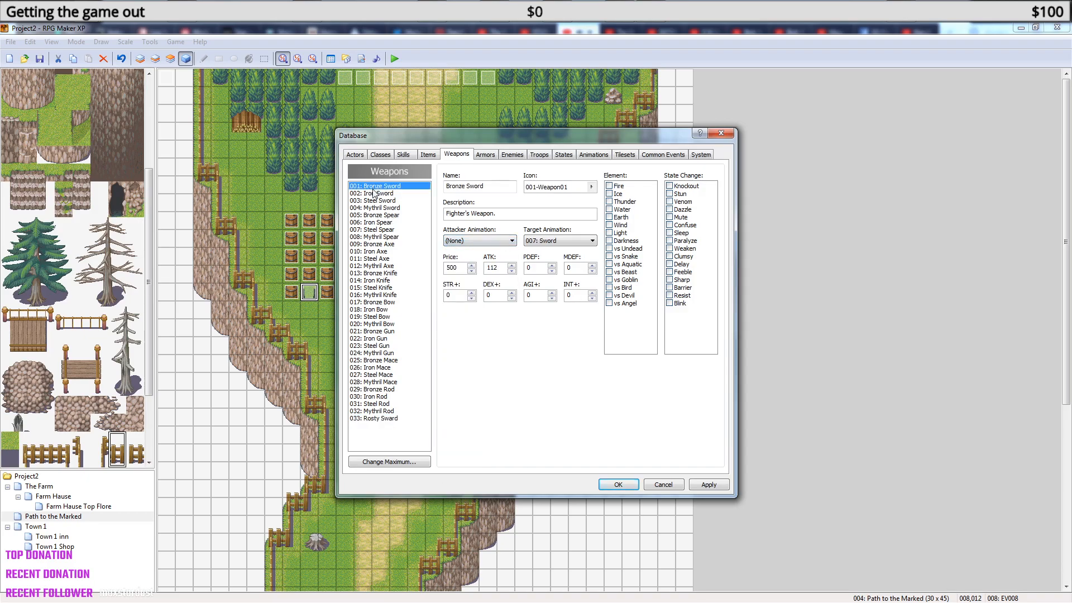
click(393, 418)
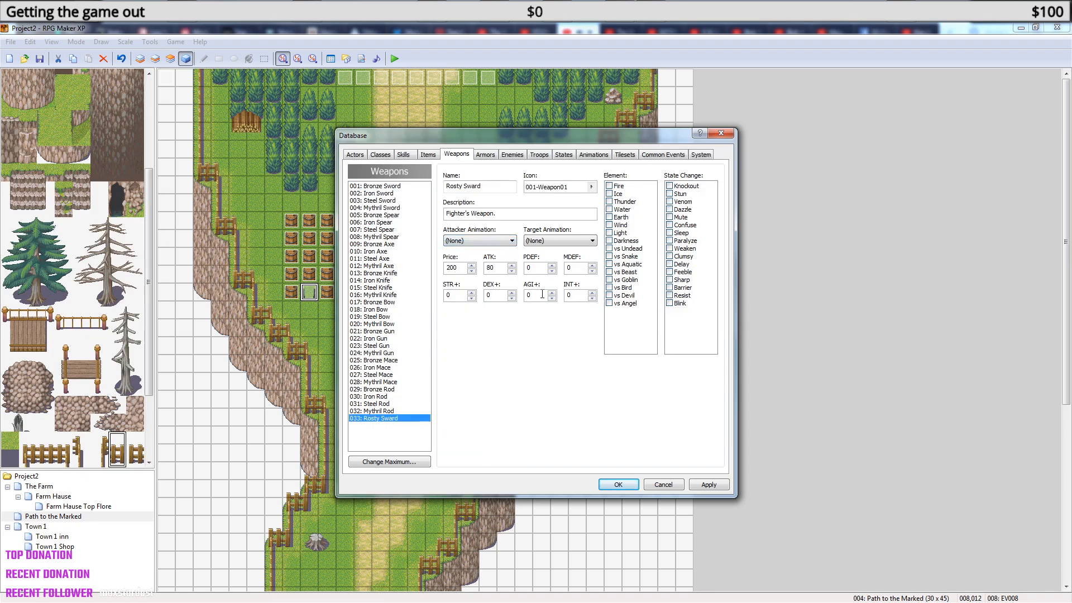
click(568, 244)
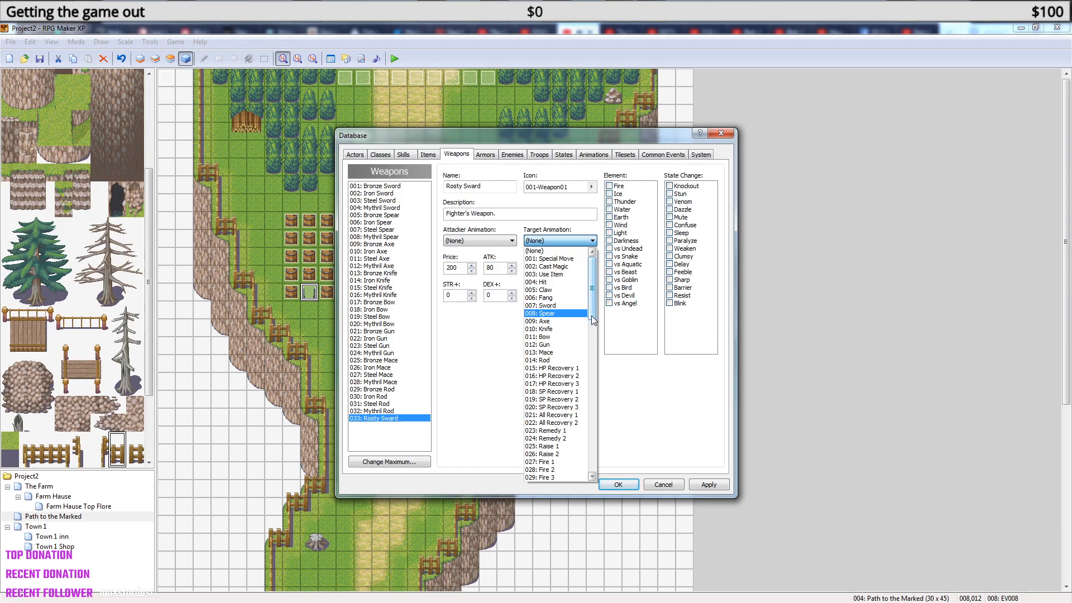
click(544, 306)
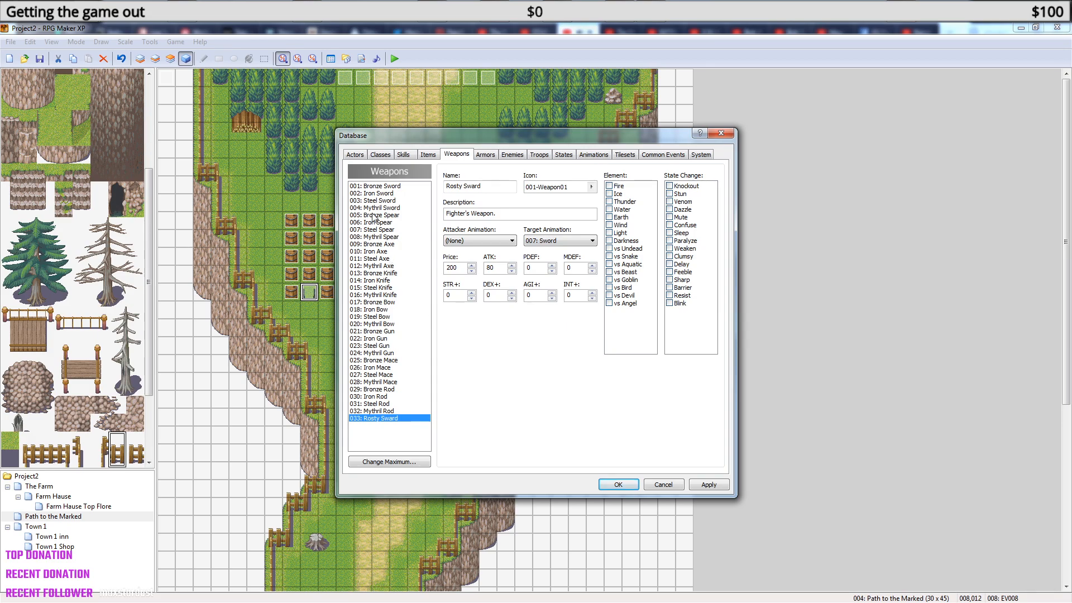
- Compare the Rosty Sward's settings with the Bronze Sword's and save the database changes
click(393, 186)
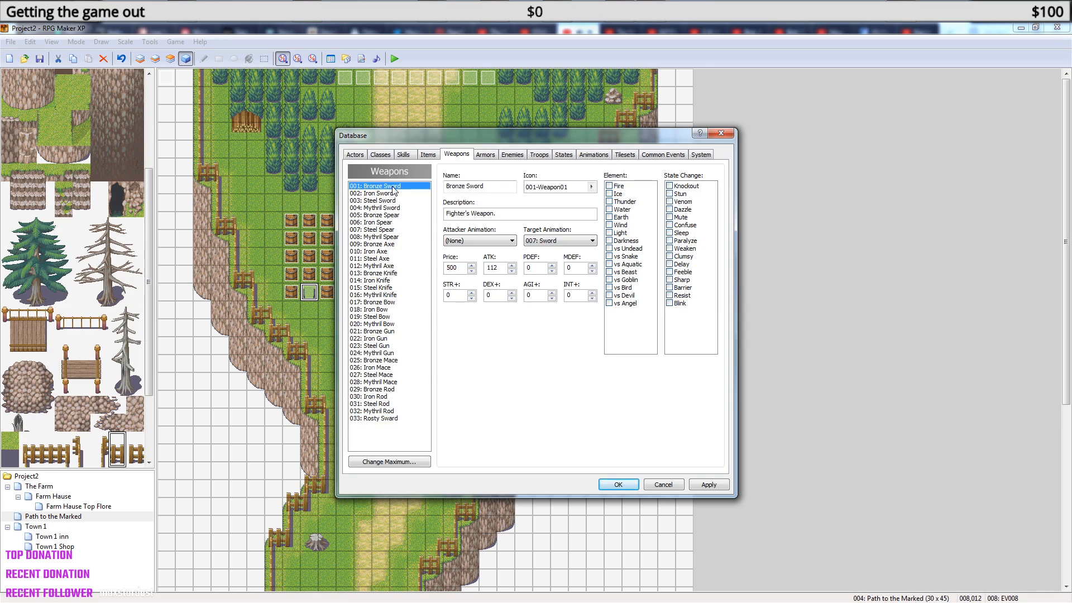
click(394, 419)
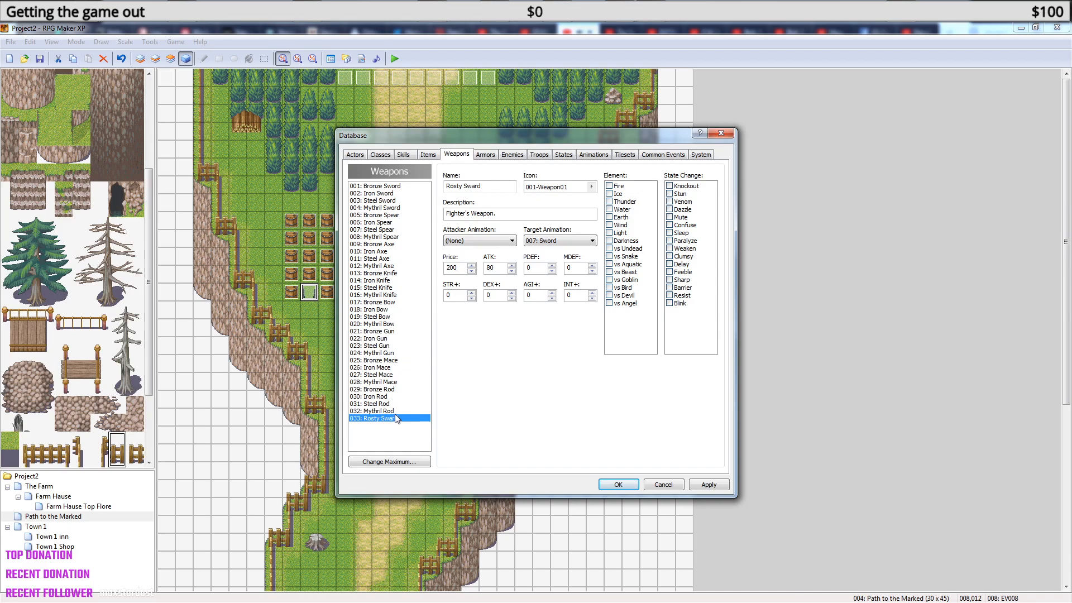
click(383, 186)
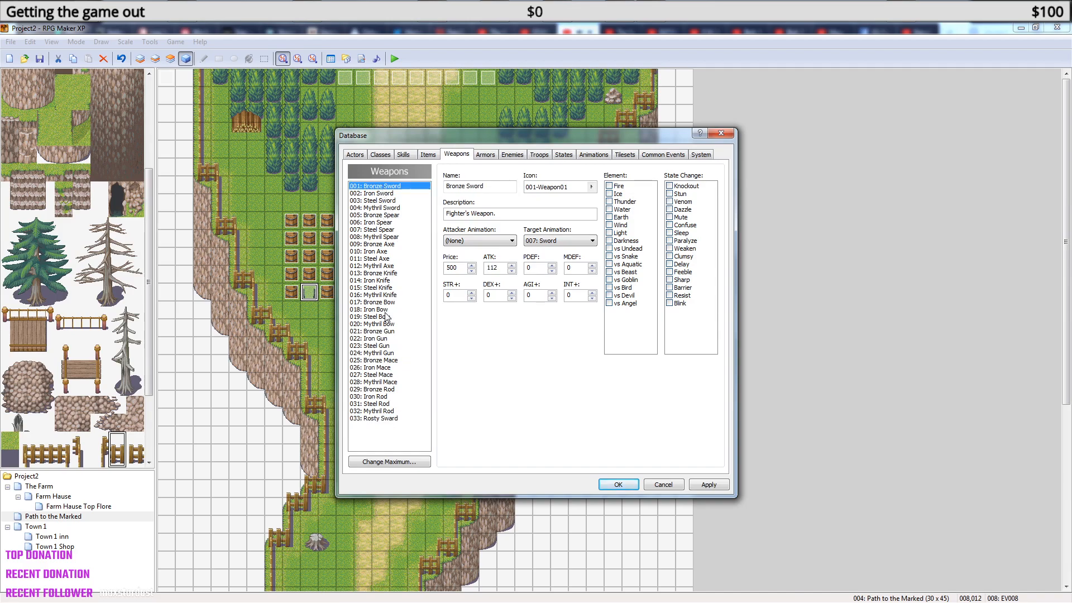
click(383, 420)
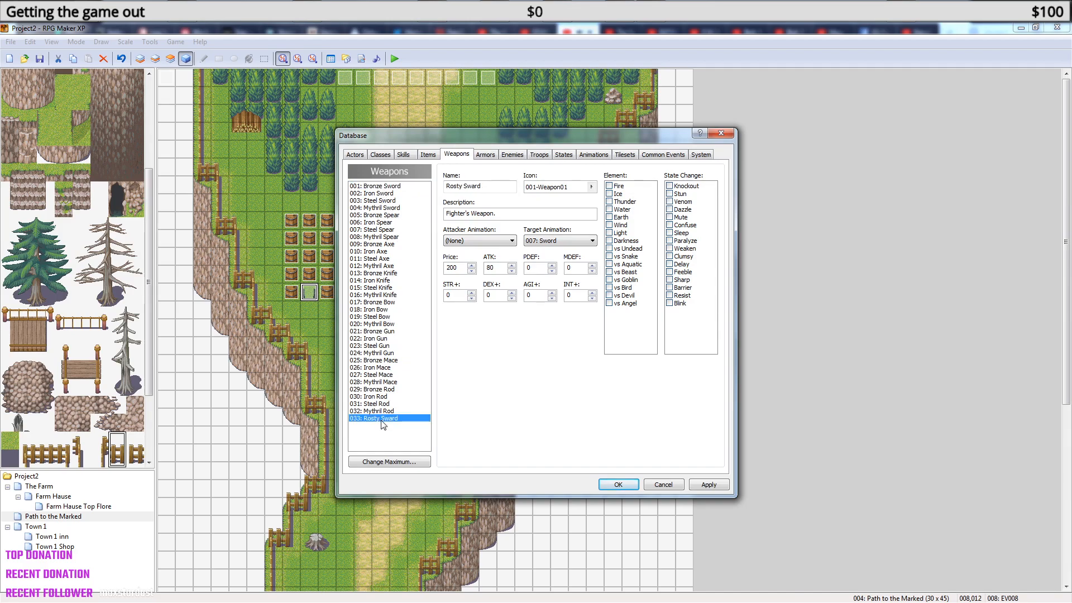
click(382, 189)
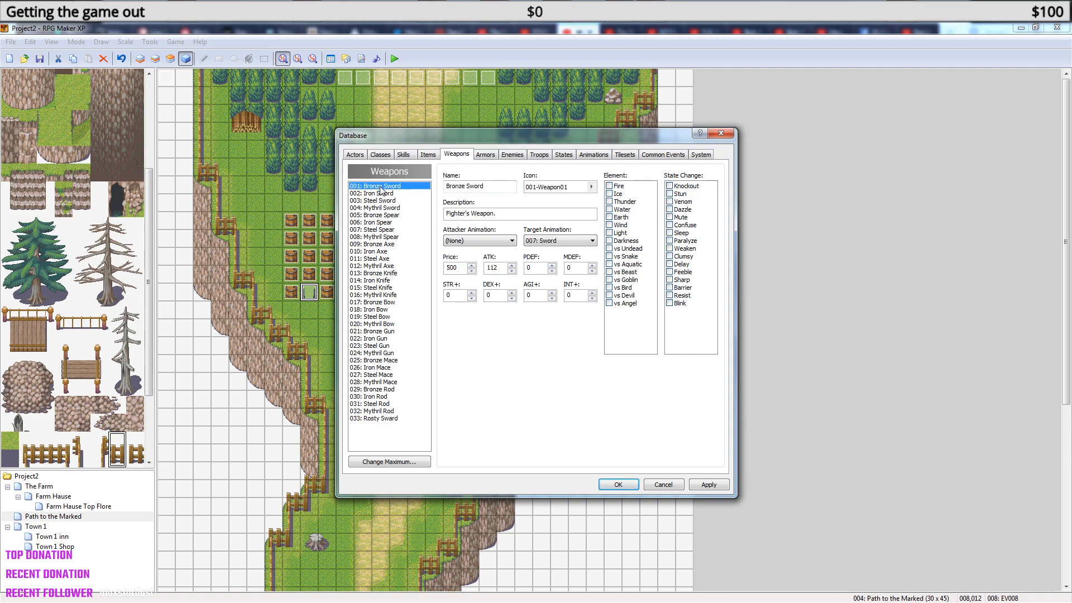
click(625, 484)
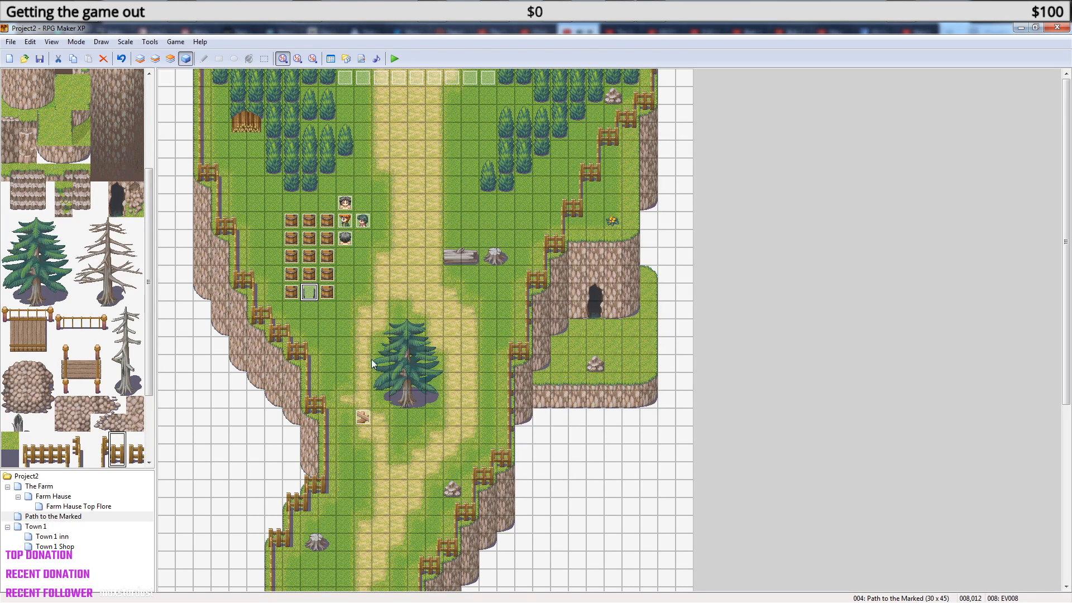
double_click(310, 294)
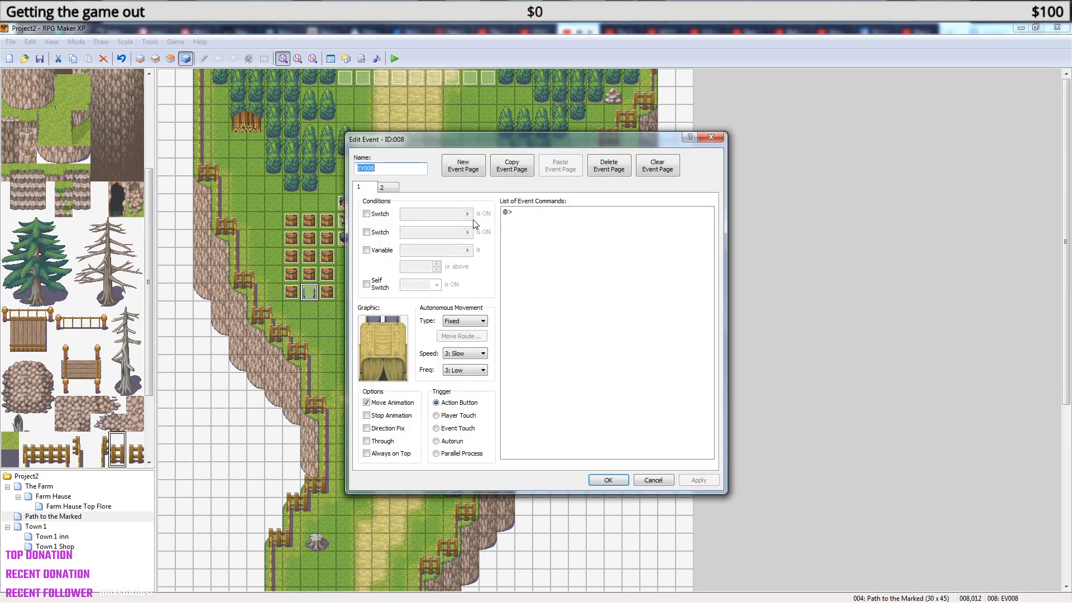
click(386, 188)
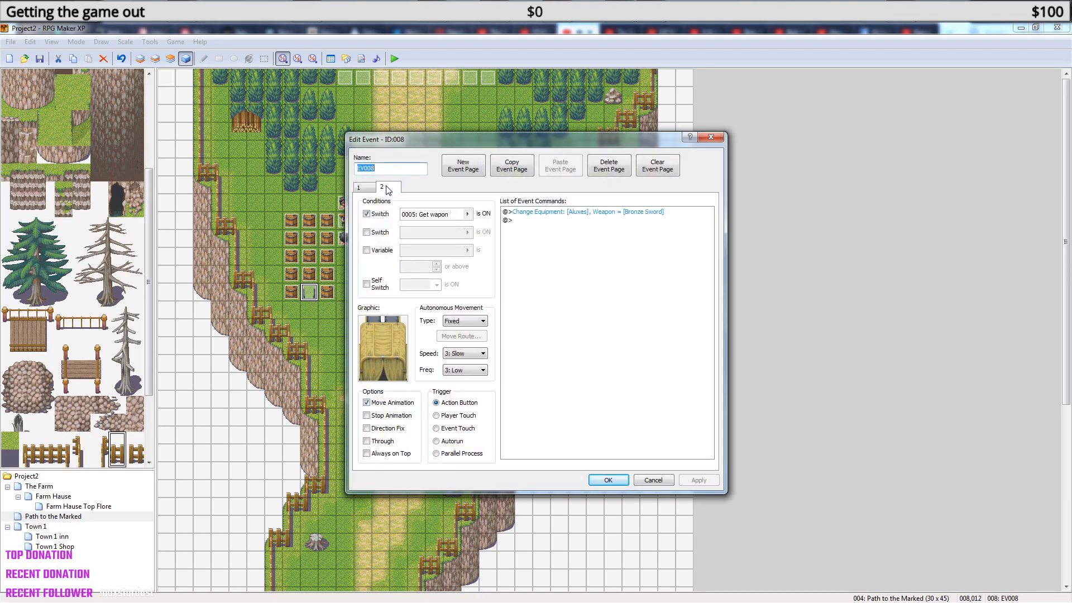
right_click(548, 214)
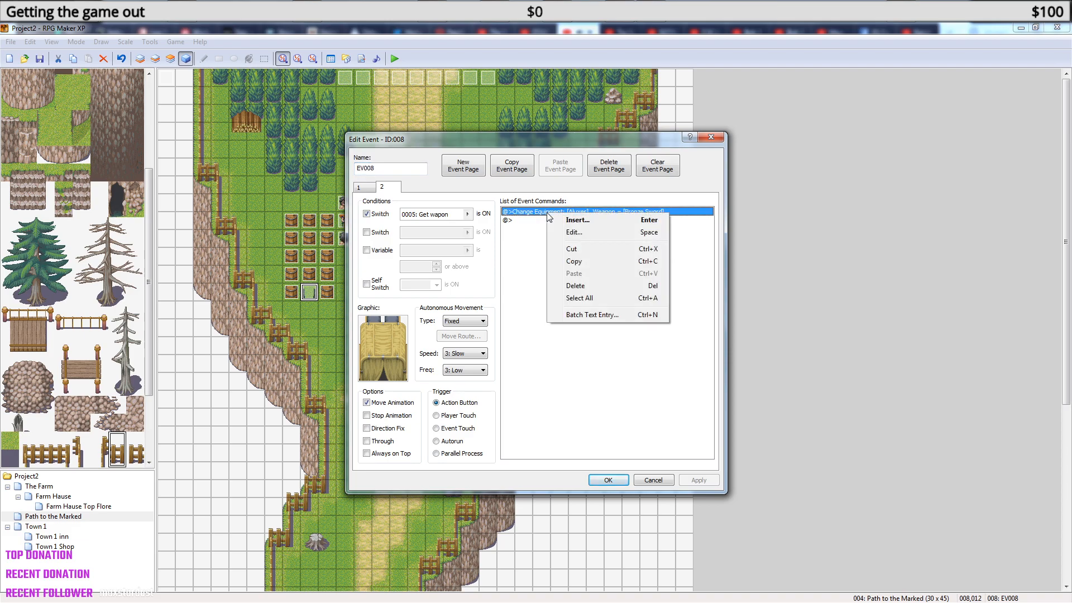
click(594, 235)
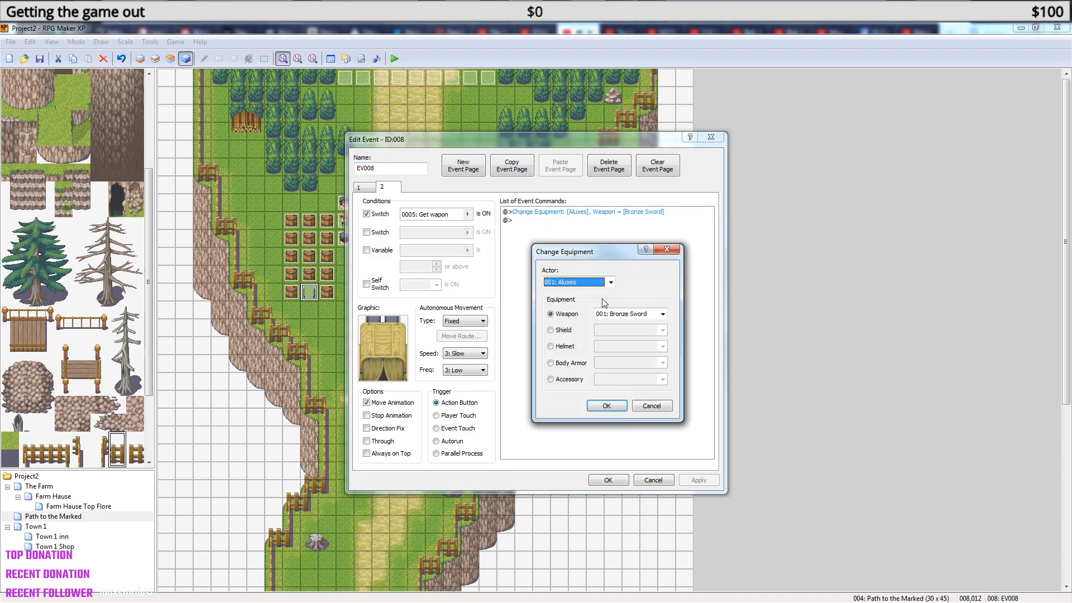
click(663, 313)
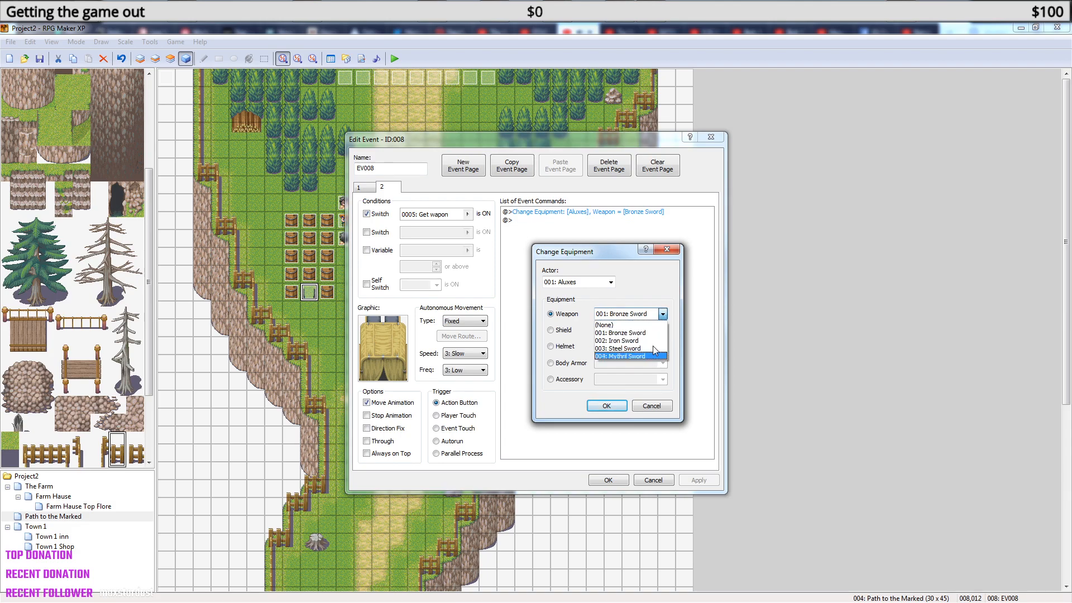
click(662, 315)
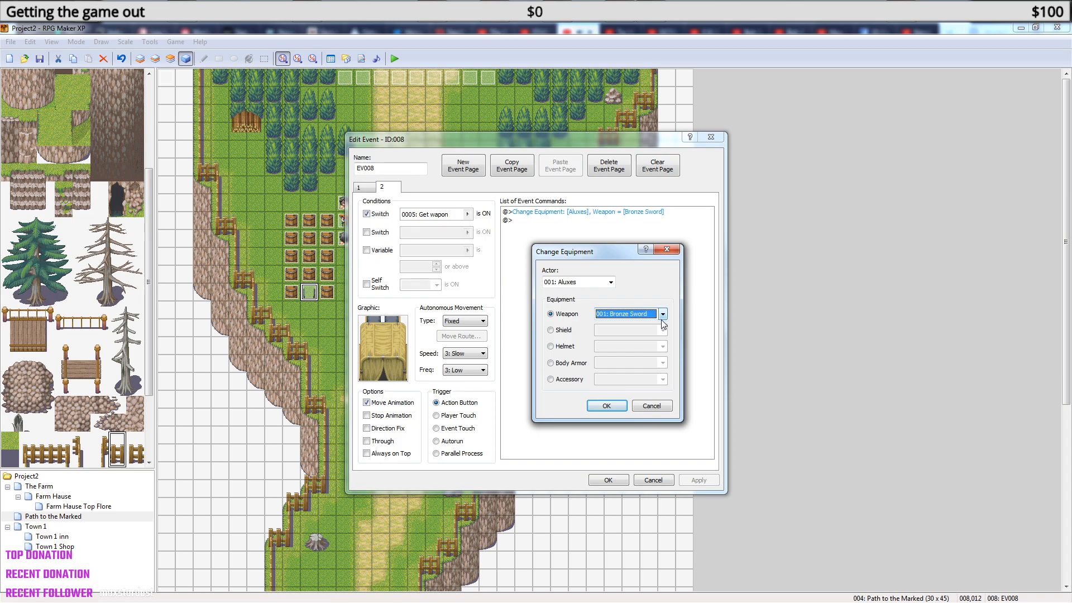
click(657, 406)
click(623, 481)
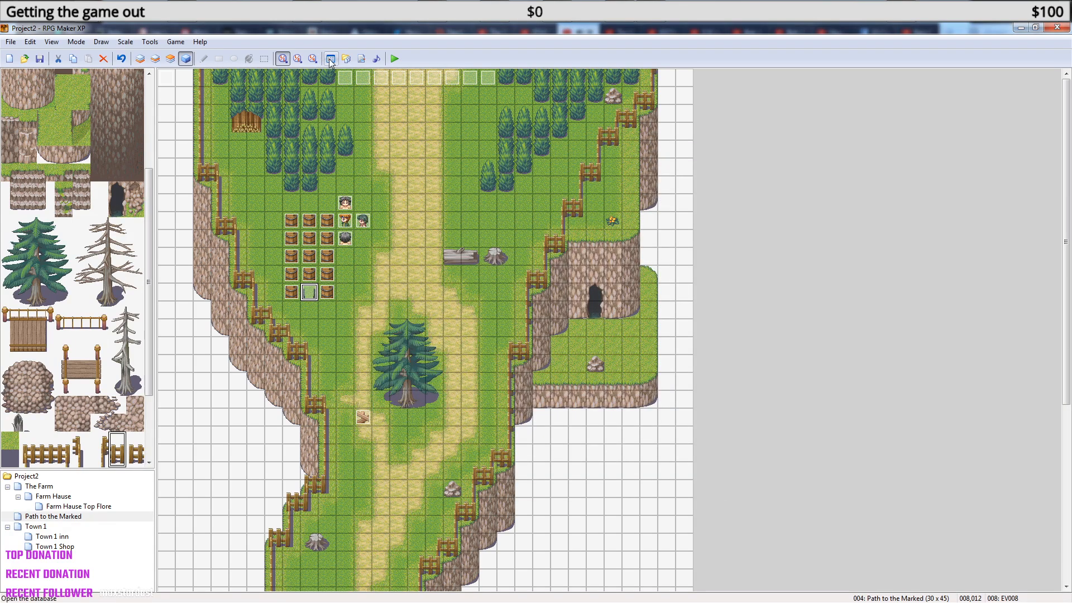
- Make the Rosty Sward equippable for the Fighter class in the database and save the change
click(330, 58)
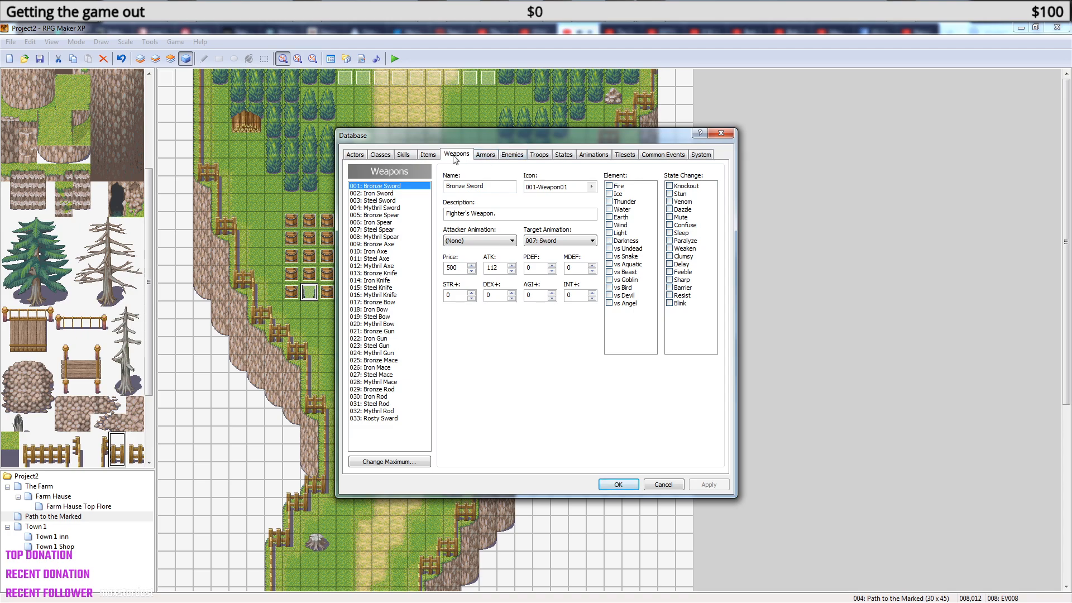
click(384, 155)
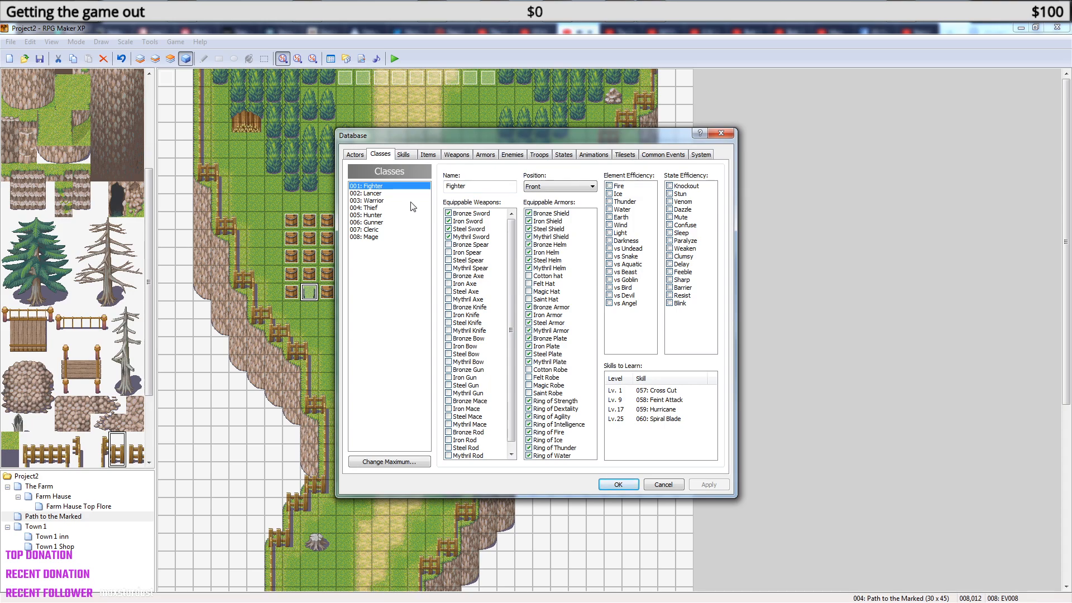
drag(512, 275, 510, 337)
click(448, 455)
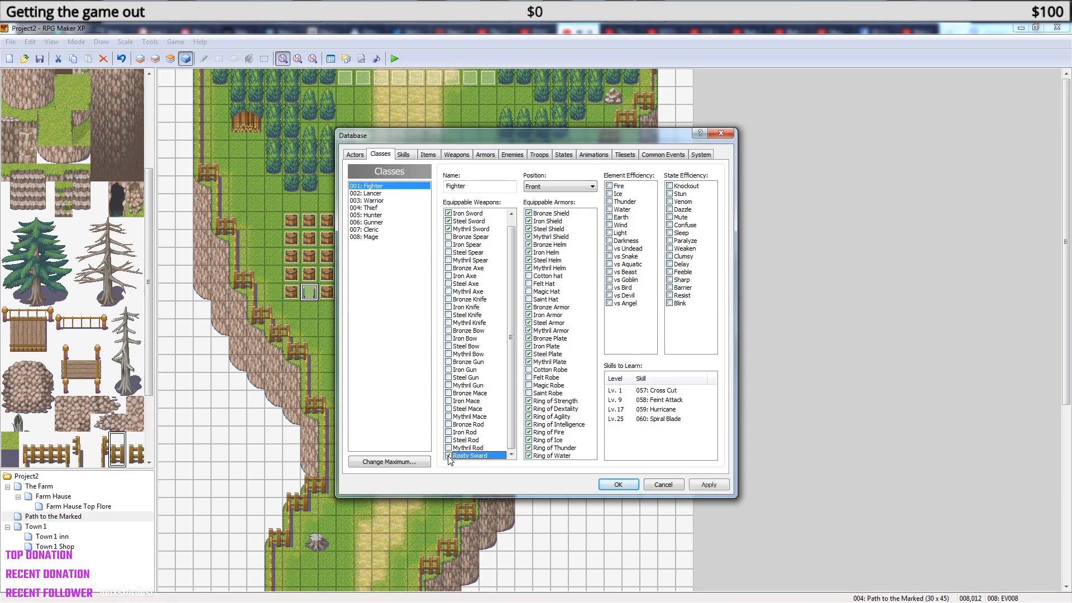
click(618, 484)
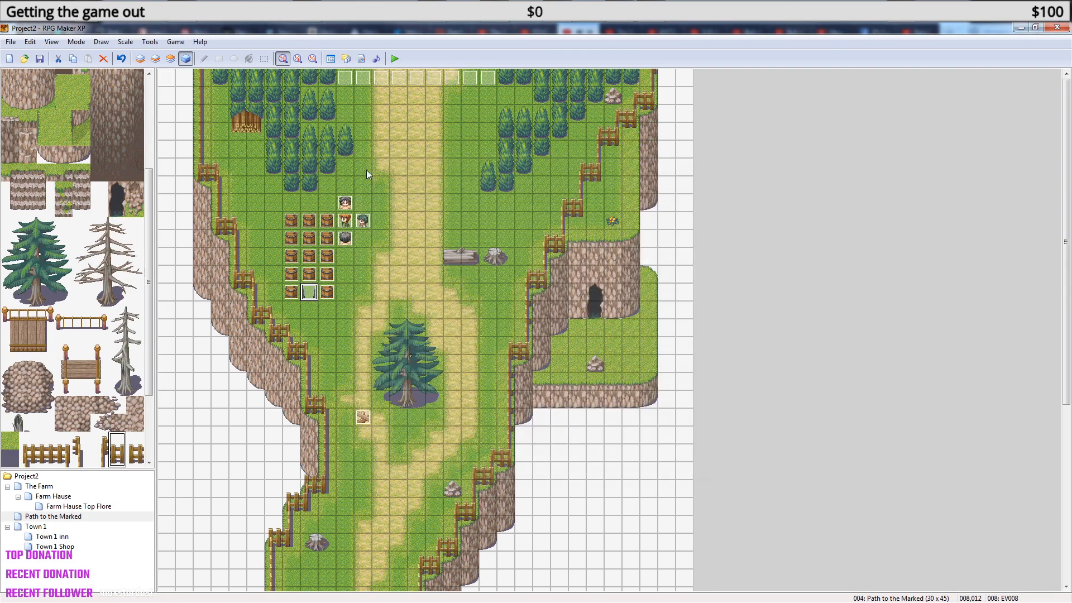
- Change the weapon in the Change Equipment command on page 2 of the bag event EV008 to 033: Rosty Sward
double_click(308, 294)
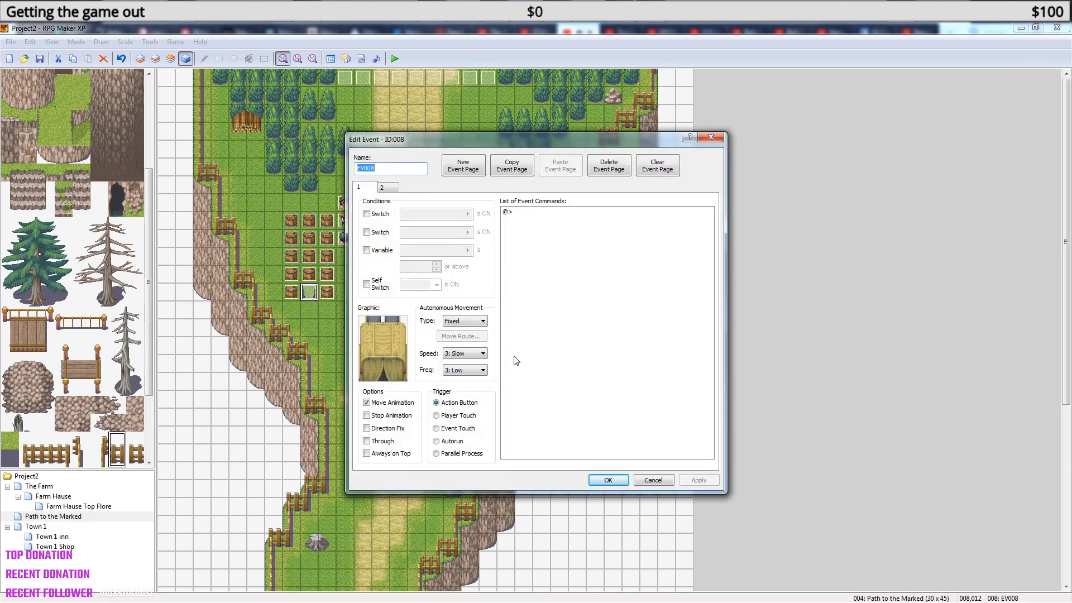
click(383, 187)
click(533, 212)
right_click(533, 214)
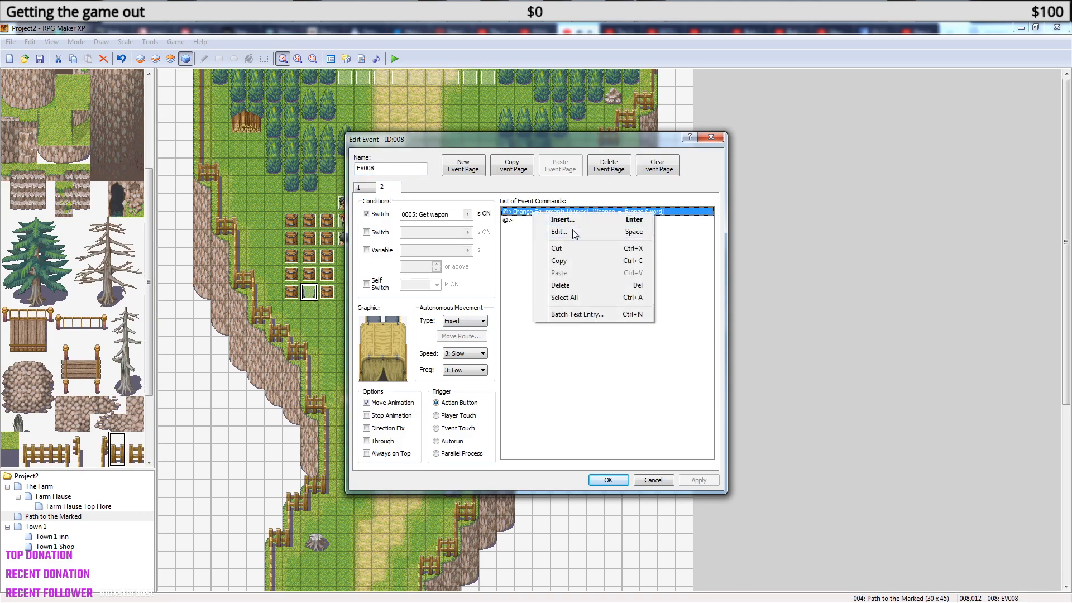
click(571, 230)
click(662, 313)
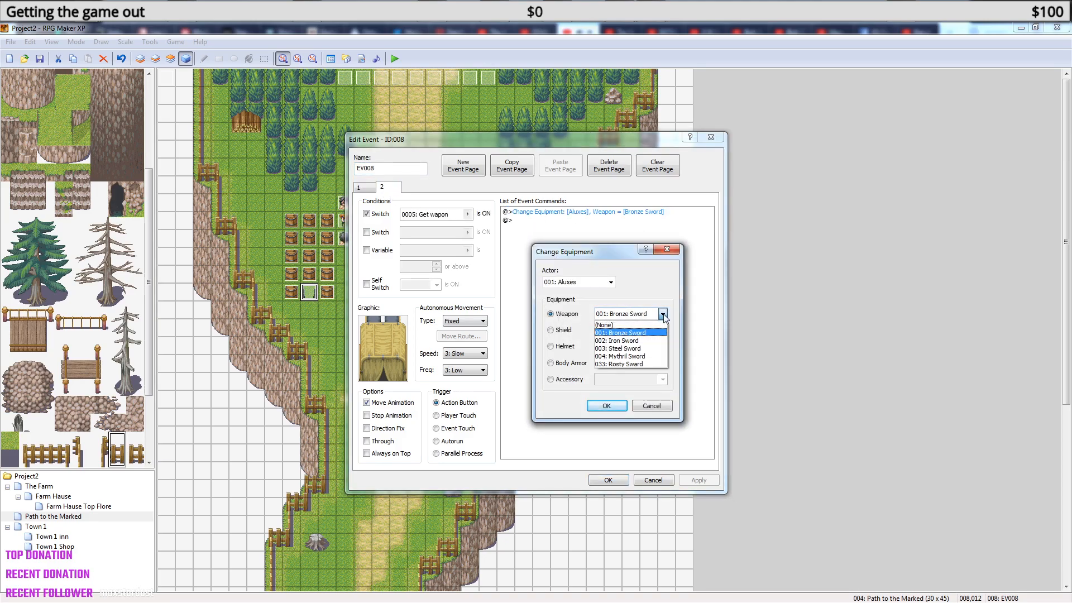
click(648, 363)
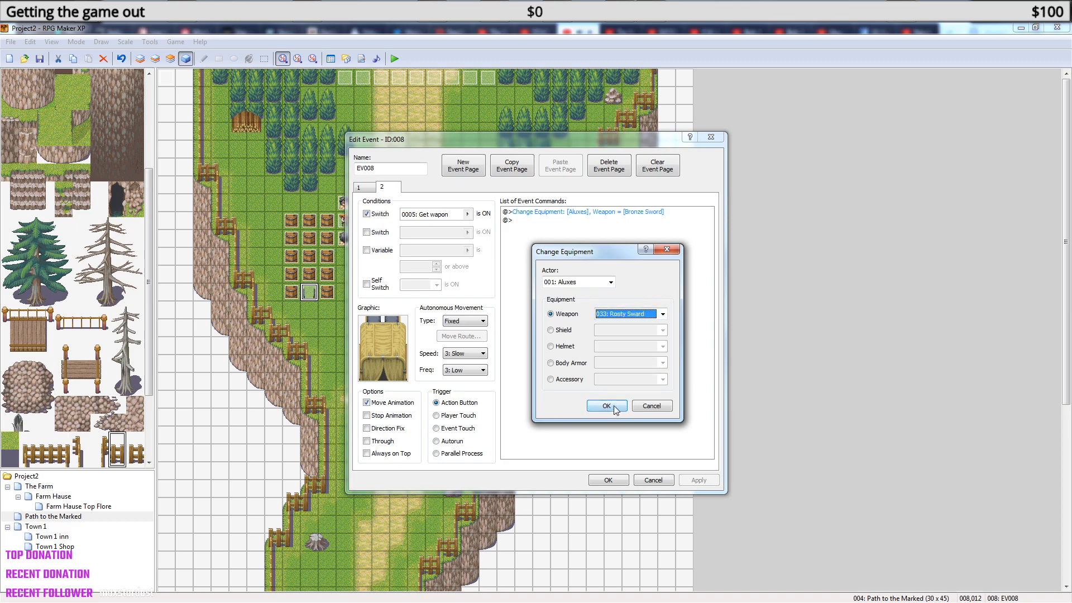
- Set the equipped weapon to Rosty Sword and add the message "You faound an old Rosty Sword in the back of the wagon."
click(607, 406)
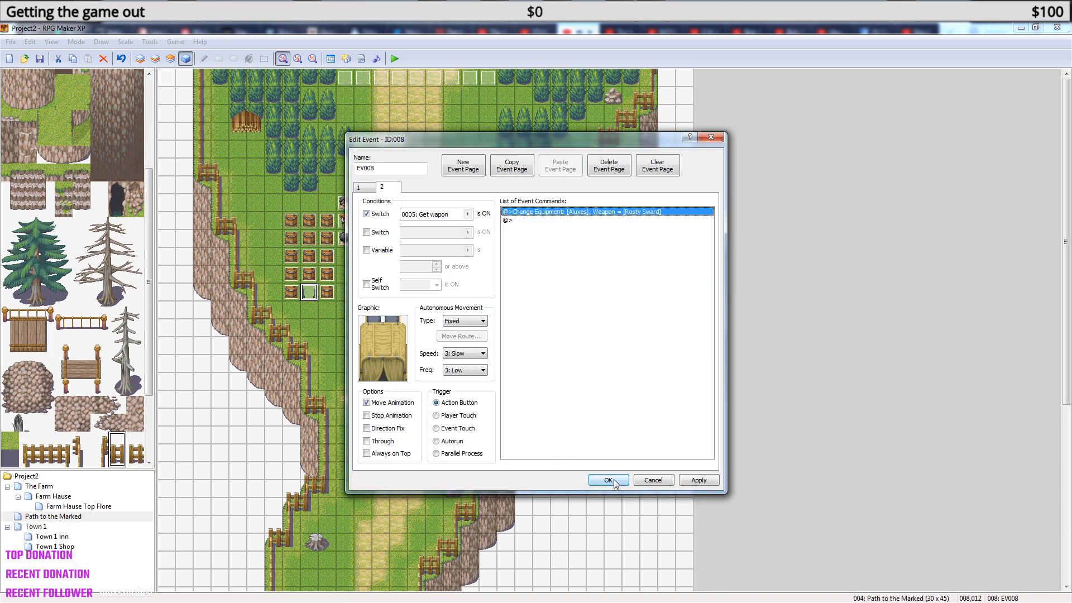
right_click(557, 221)
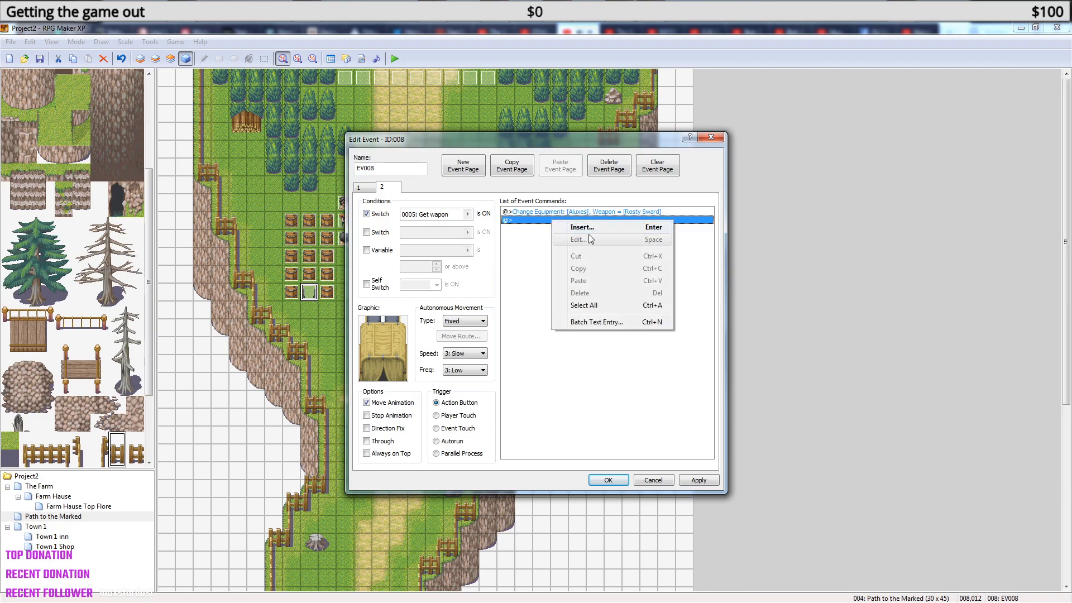
click(582, 227)
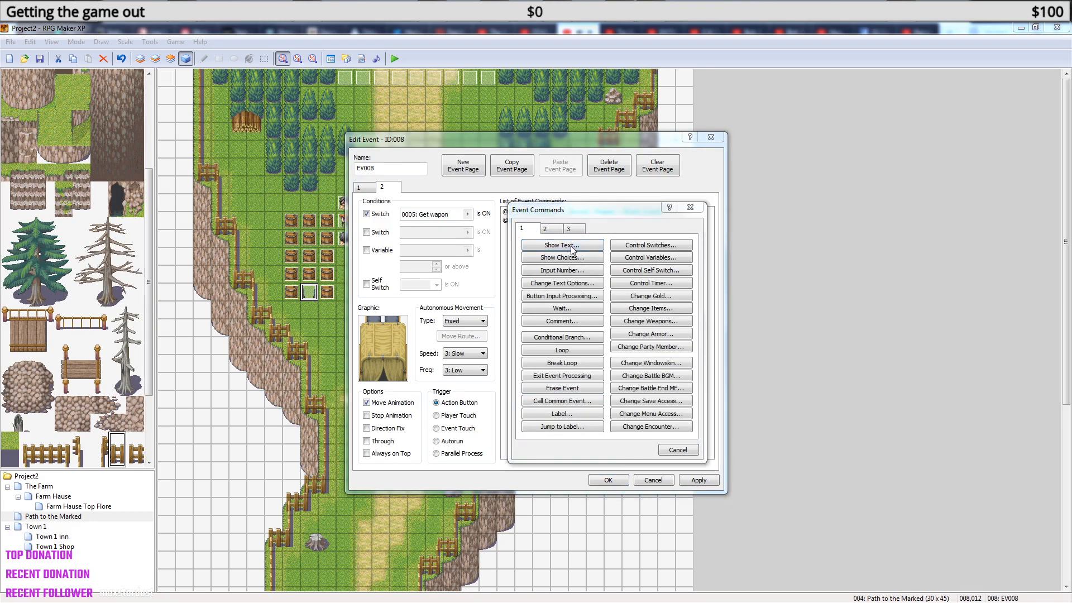
click(571, 245)
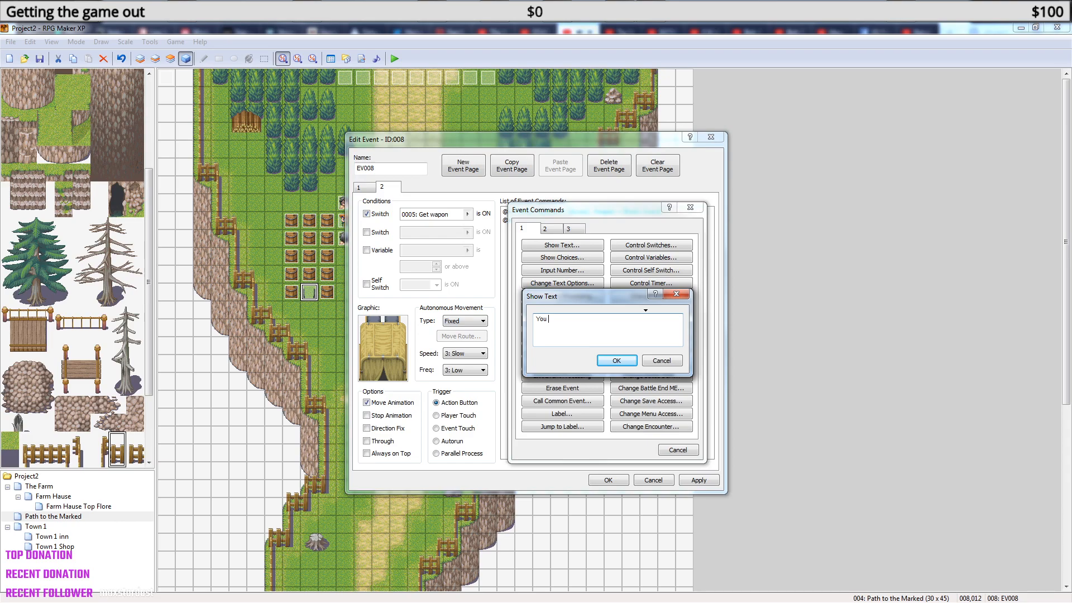
text(You faound an)
text(old Ros)
text(ty Sword in the ba)
text(ck of the wago)
text(n.)
click(629, 362)
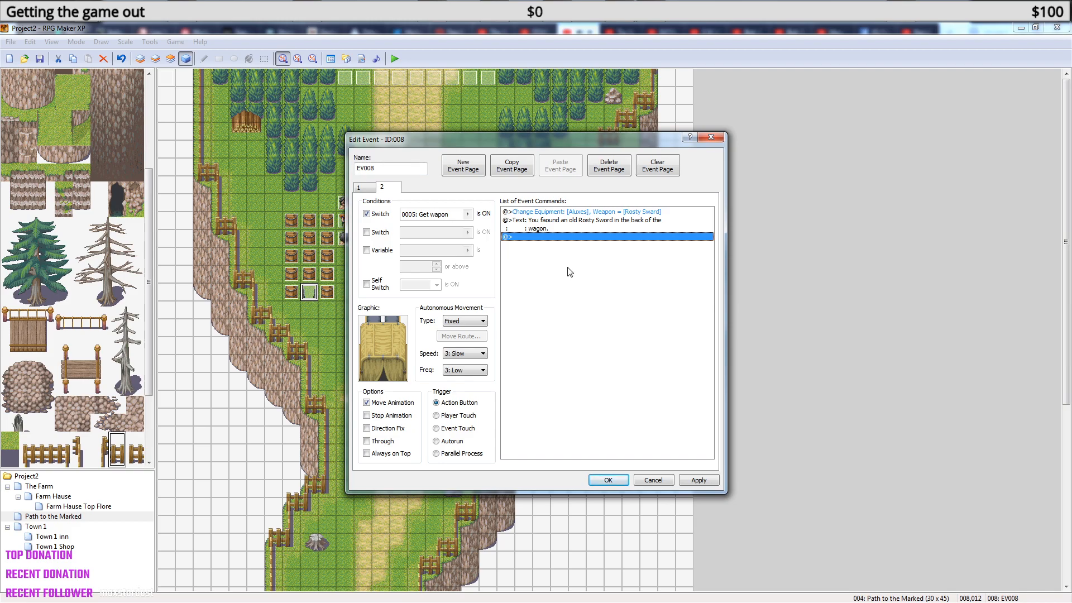
- Add a Control Self Switch command after the message that turns self switch A ON
right_click(535, 240)
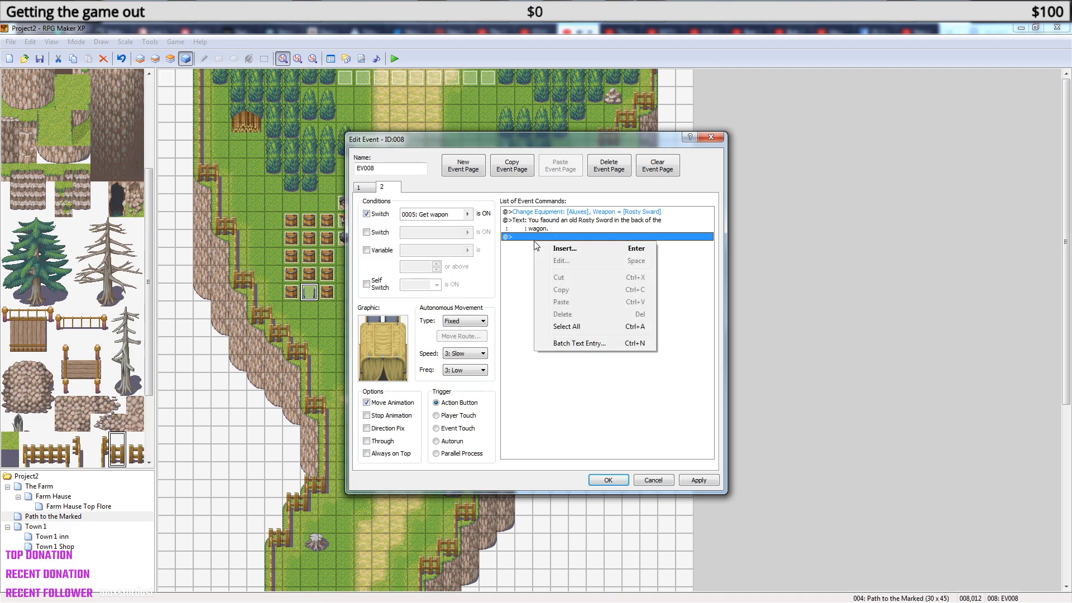
click(577, 250)
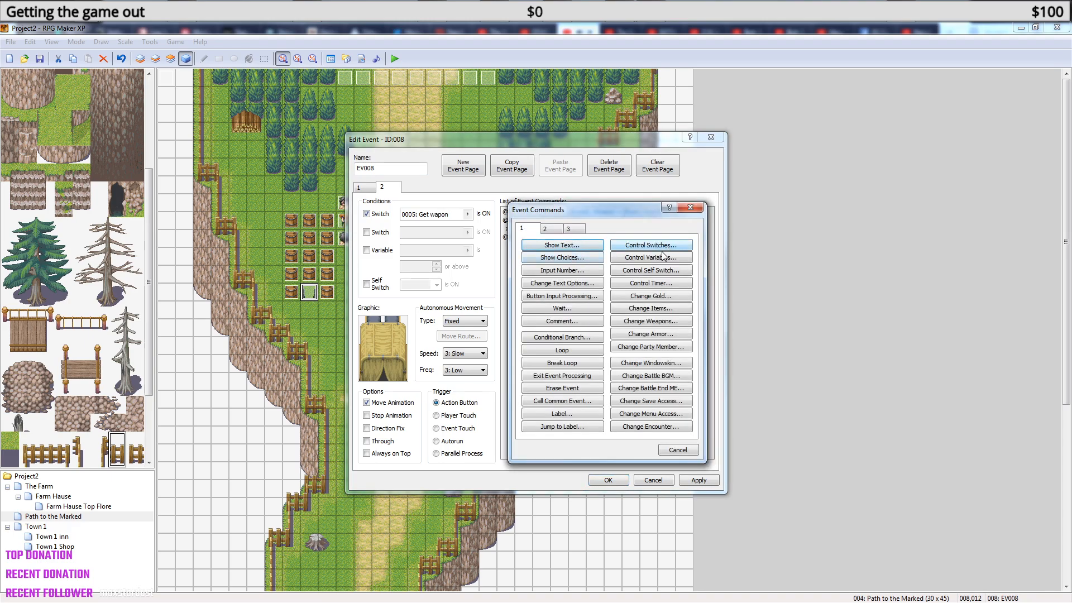
click(656, 271)
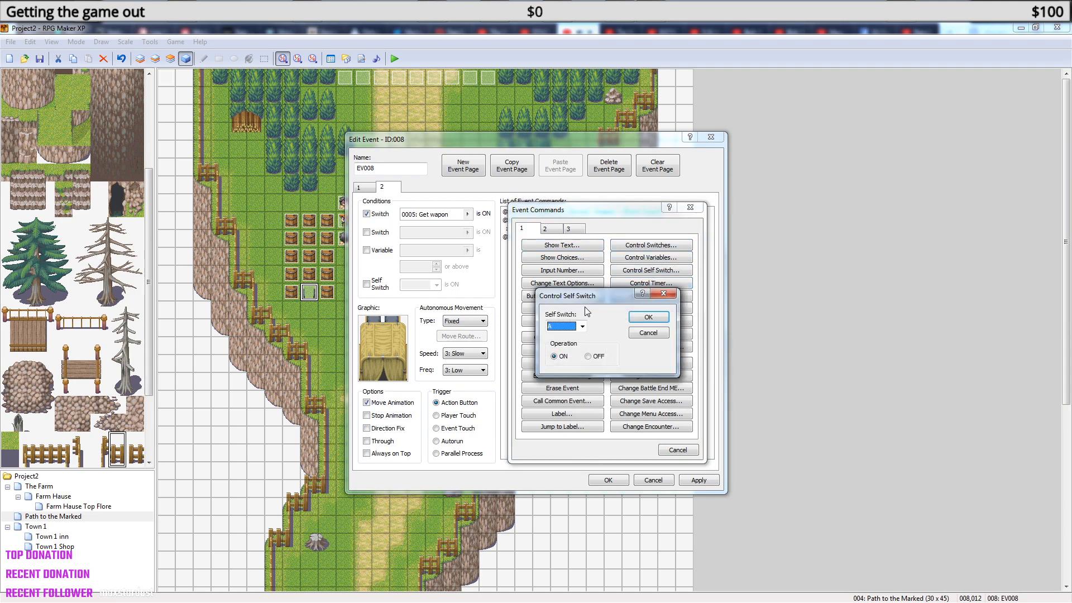
click(649, 316)
- Duplicate event page 2 as page 3 and make self switch A its only condition instead of the Get wapon switch
click(511, 165)
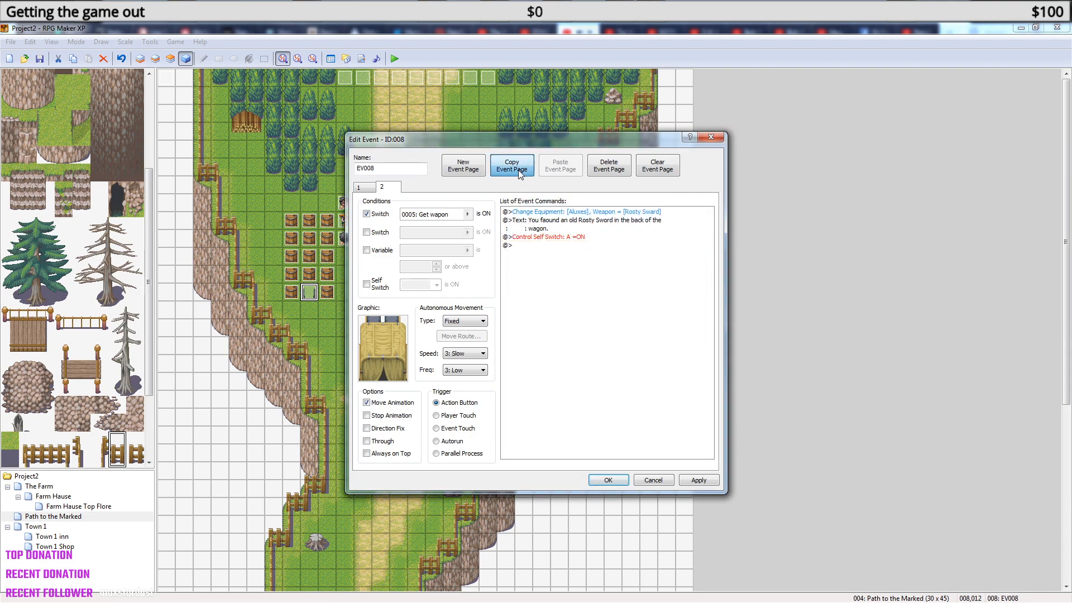
click(555, 172)
click(366, 284)
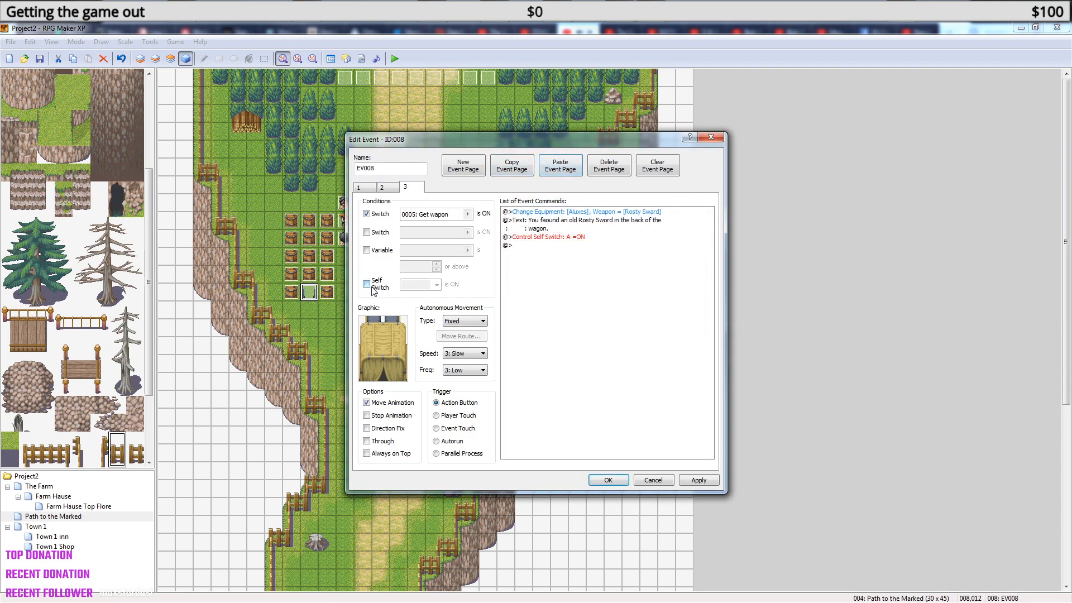
click(366, 215)
- Delete all the copied event commands from page 3 and return to page 2
click(537, 214)
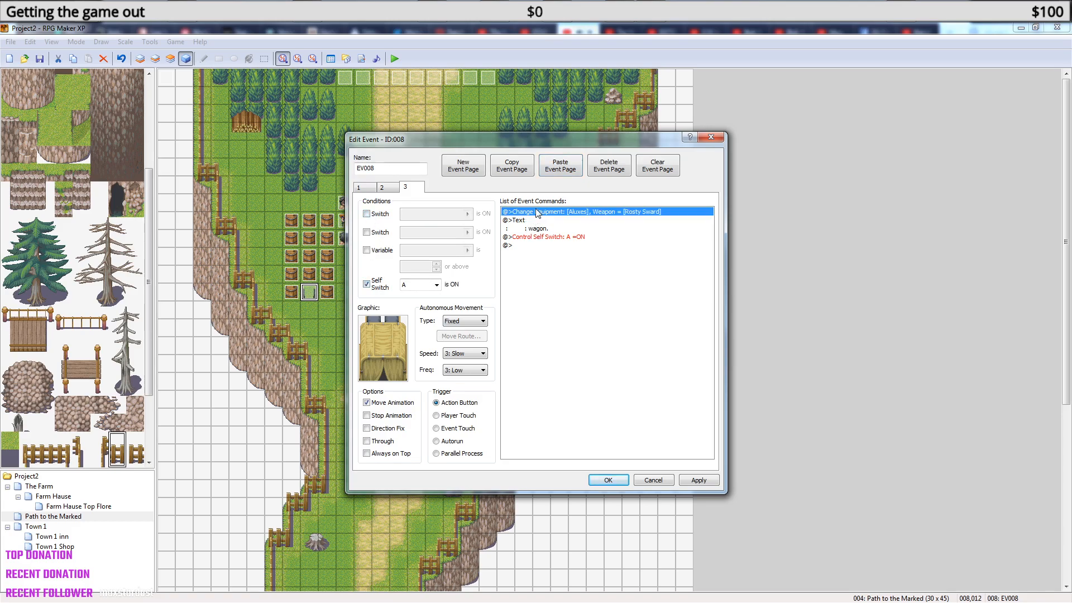
key(Delete)
key(Delete)
key(Delete)
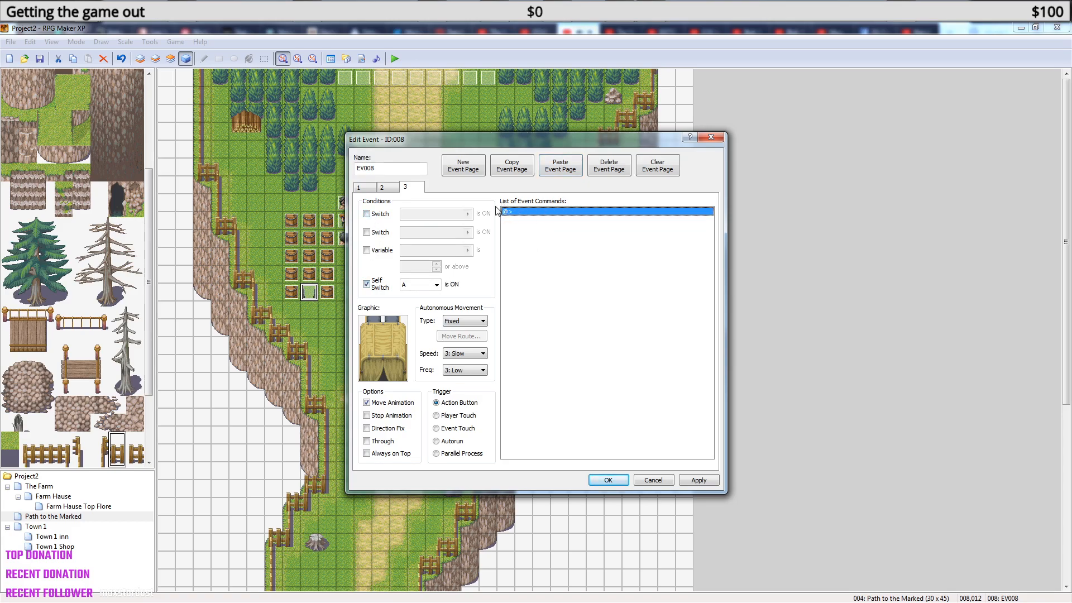
click(388, 187)
click(548, 246)
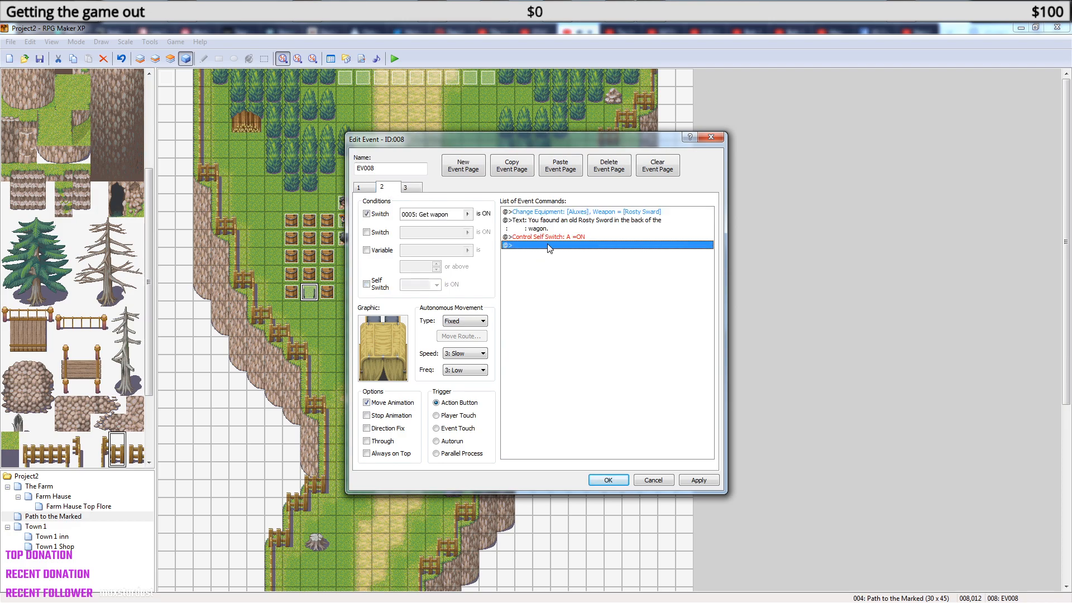
right_click(548, 246)
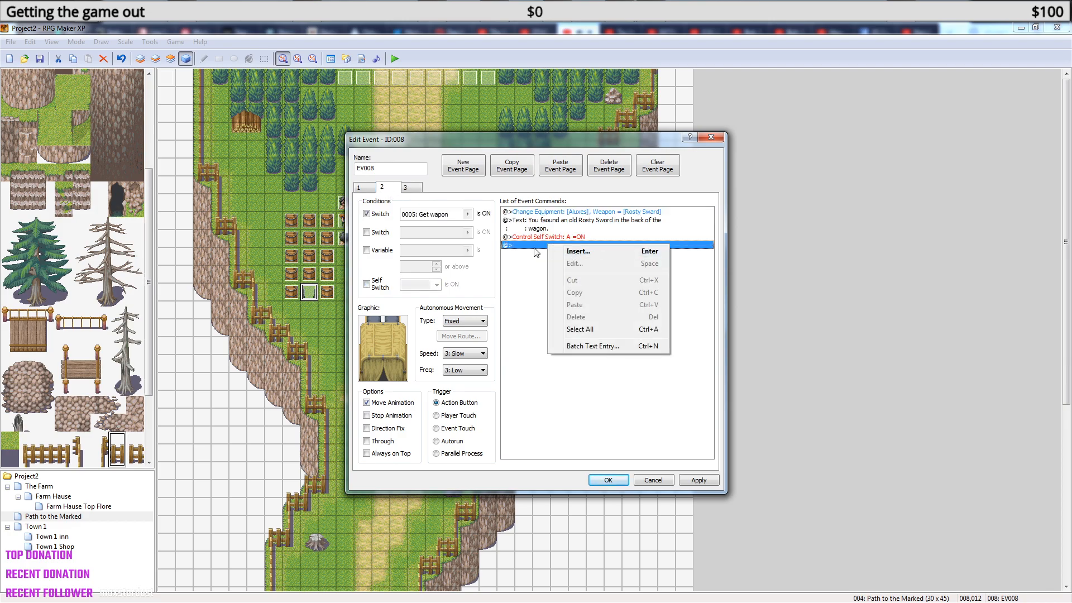
click(534, 249)
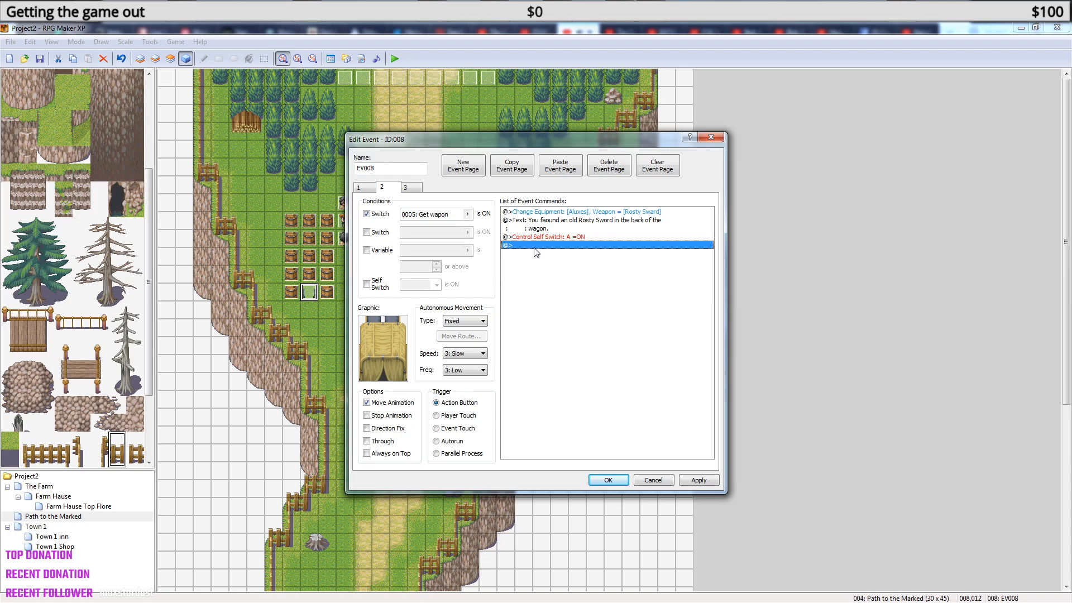
right_click(536, 252)
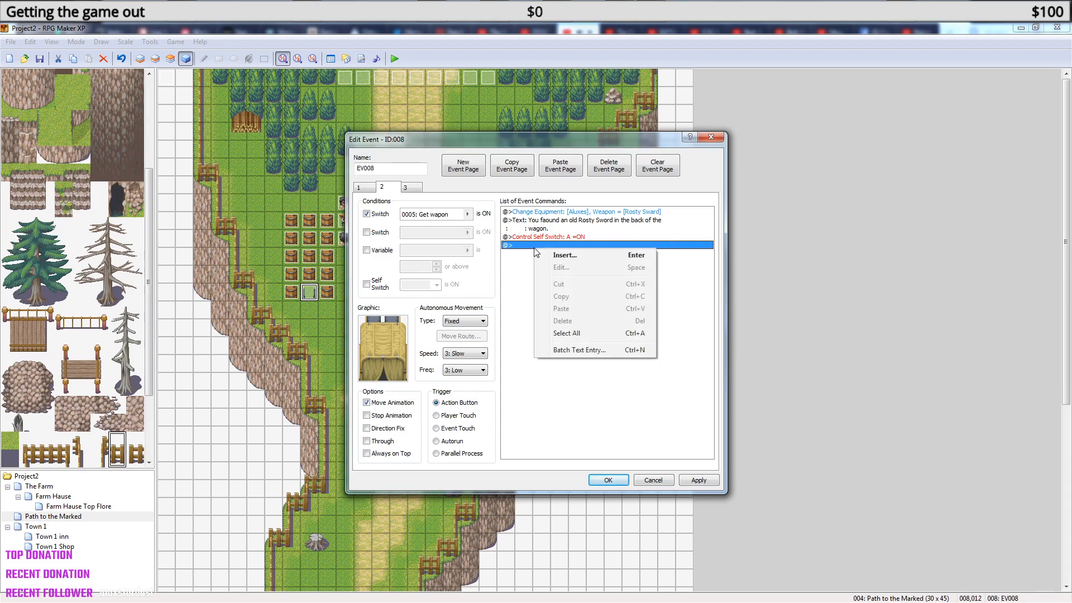
click(577, 255)
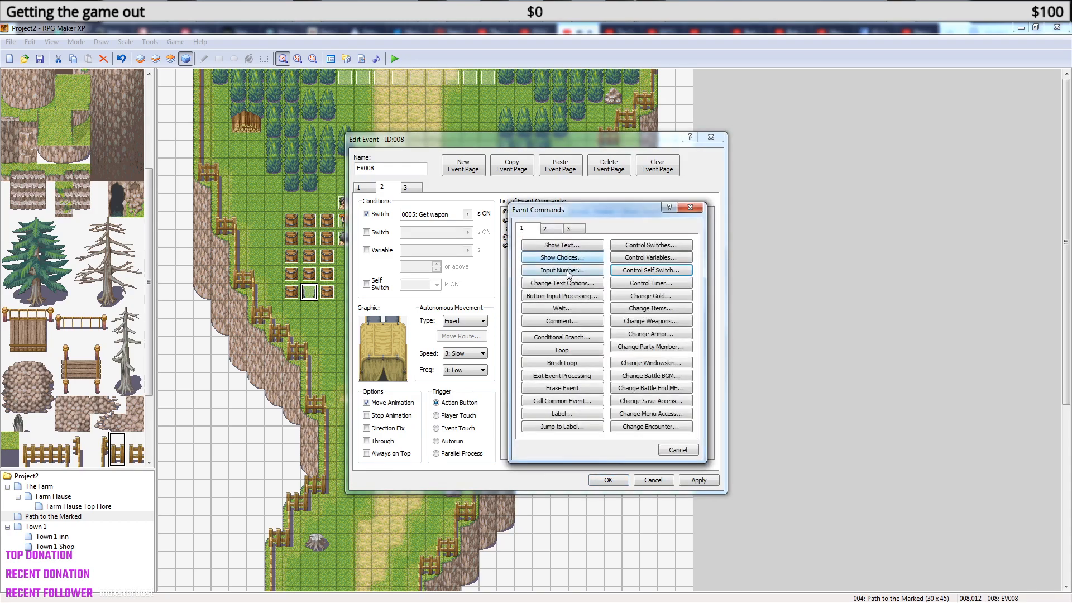
click(562, 247)
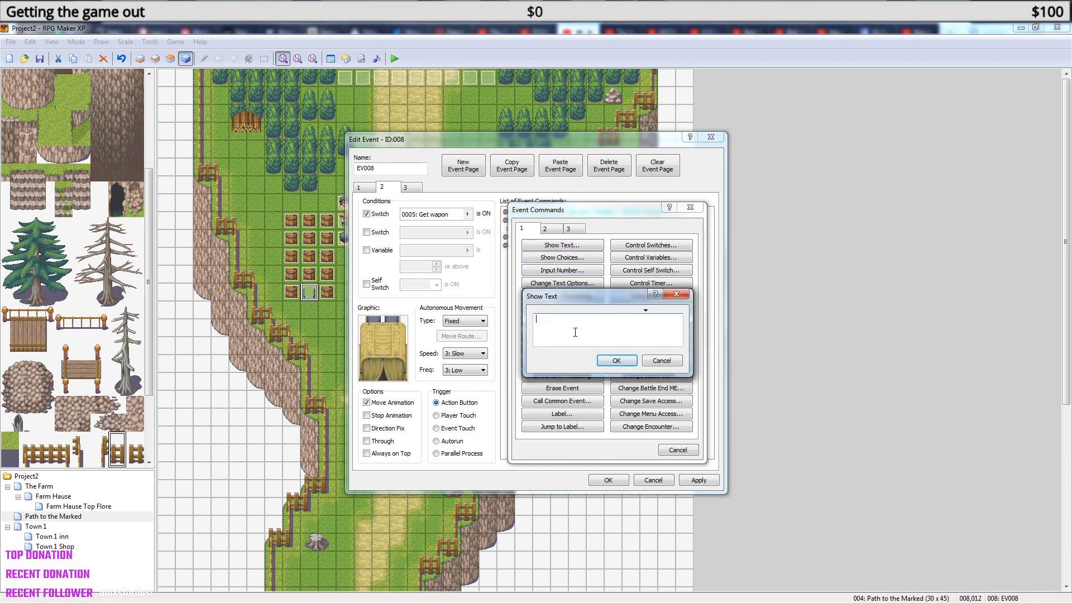
click(663, 362)
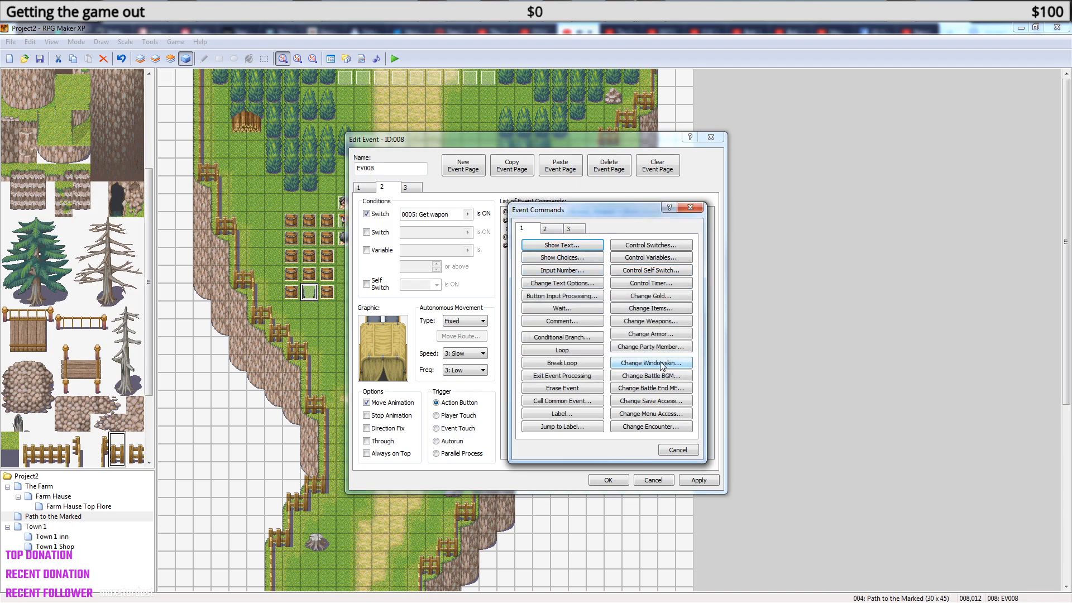
click(692, 208)
- Add a Control Switches command to page 2 that turns ON switch 0006, named "First fight", and save the event
right_click(554, 246)
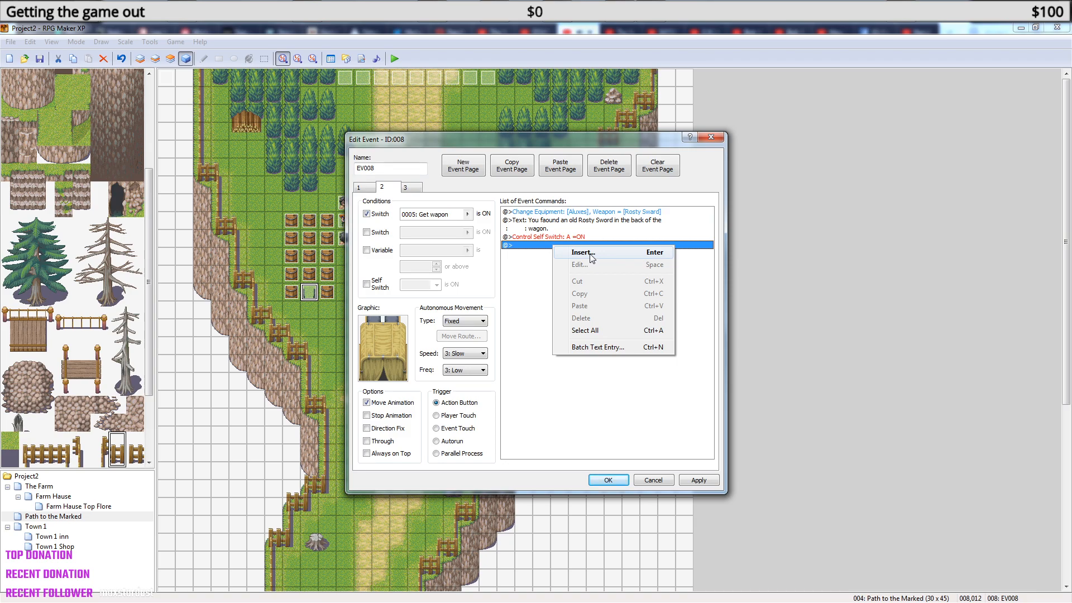
click(591, 257)
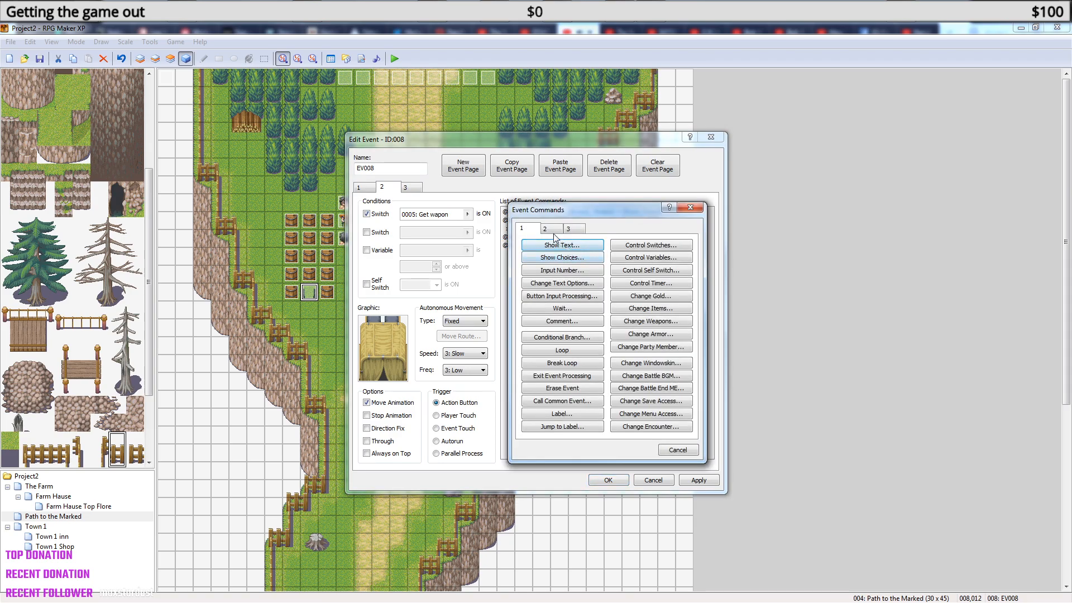
click(656, 245)
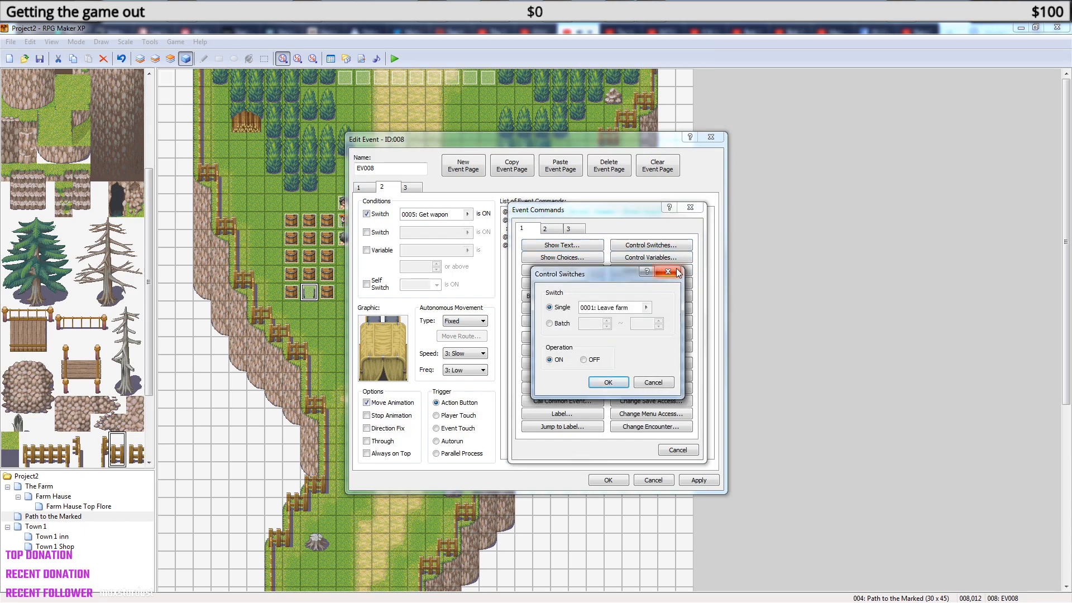
click(645, 307)
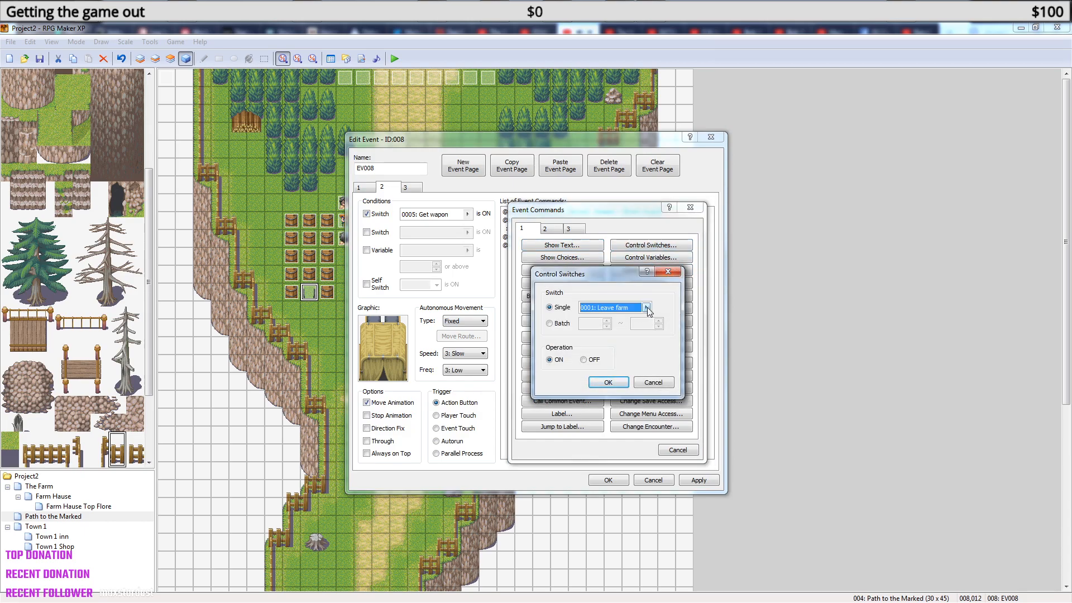
click(620, 269)
click(639, 425)
text(First)
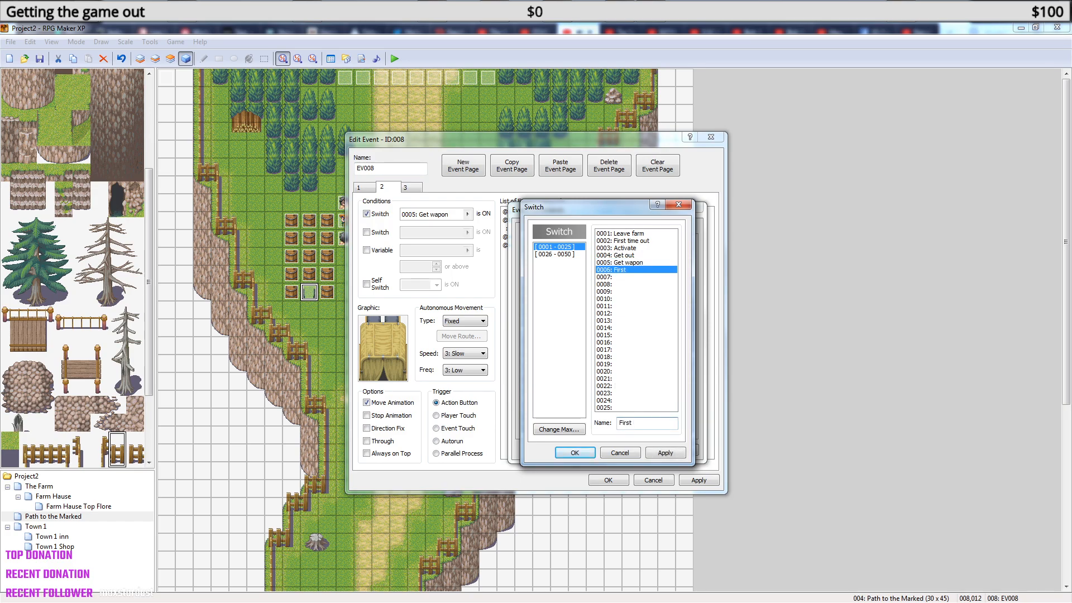
text( fight)
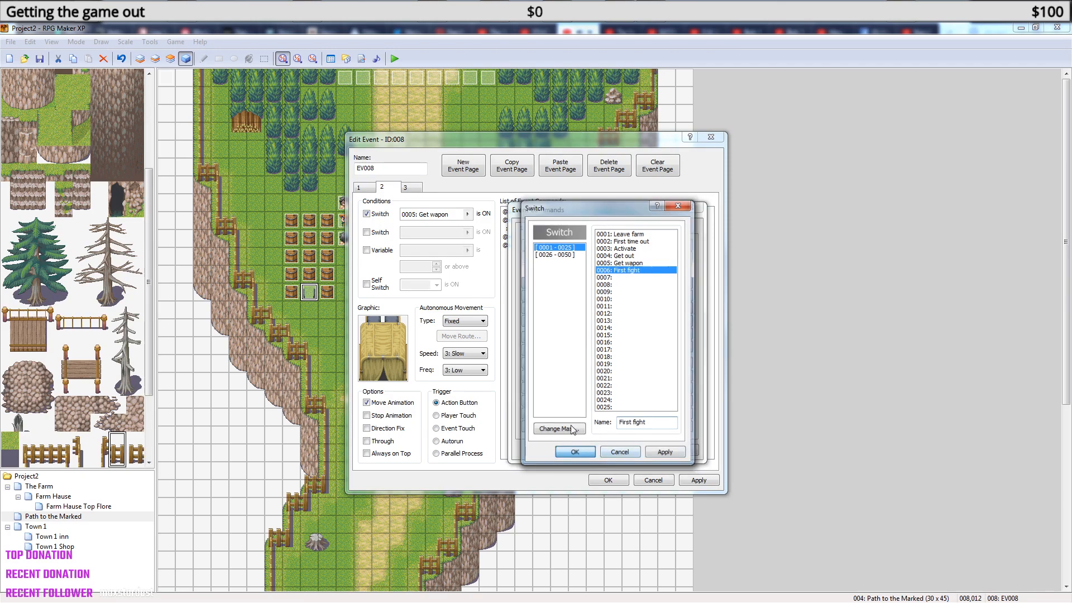
click(575, 452)
click(608, 382)
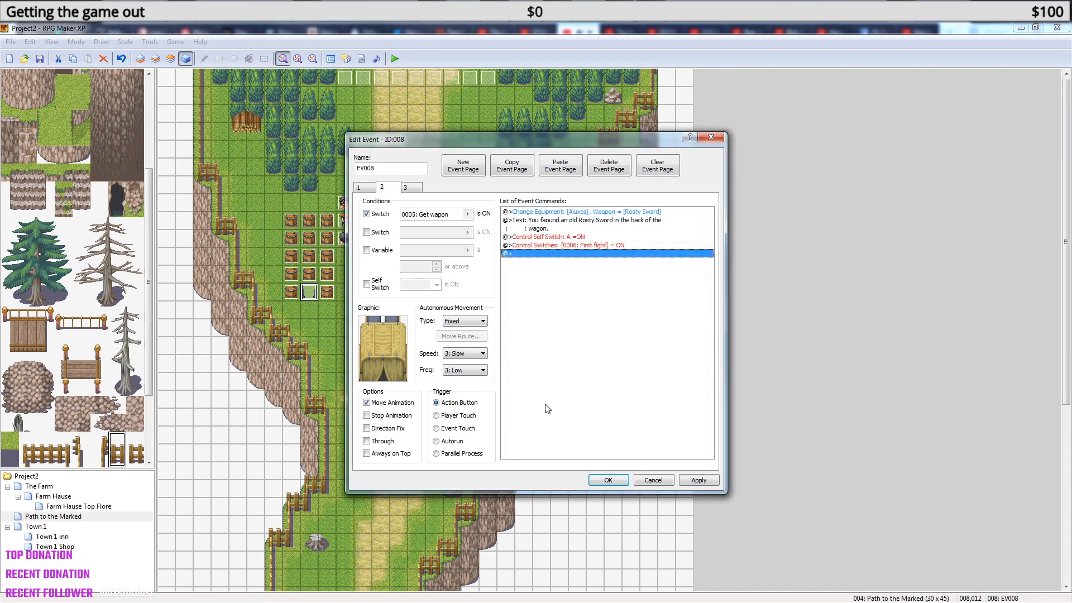
click(608, 481)
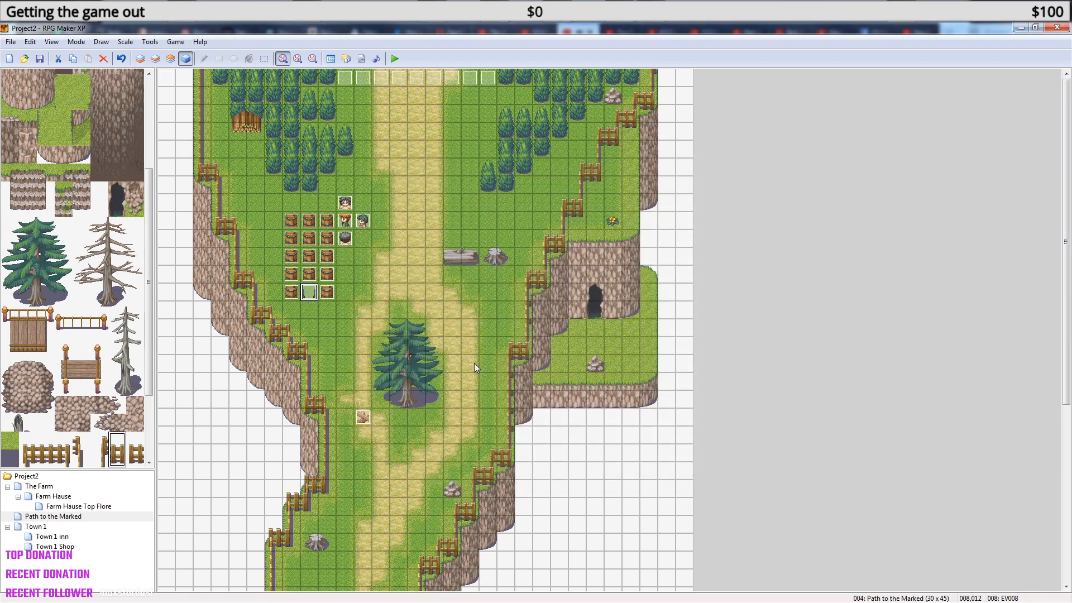
- Duplicate the page of the topmost character's event beside the crates, conditioning the new page on switch 0006: First fight
double_click(346, 203)
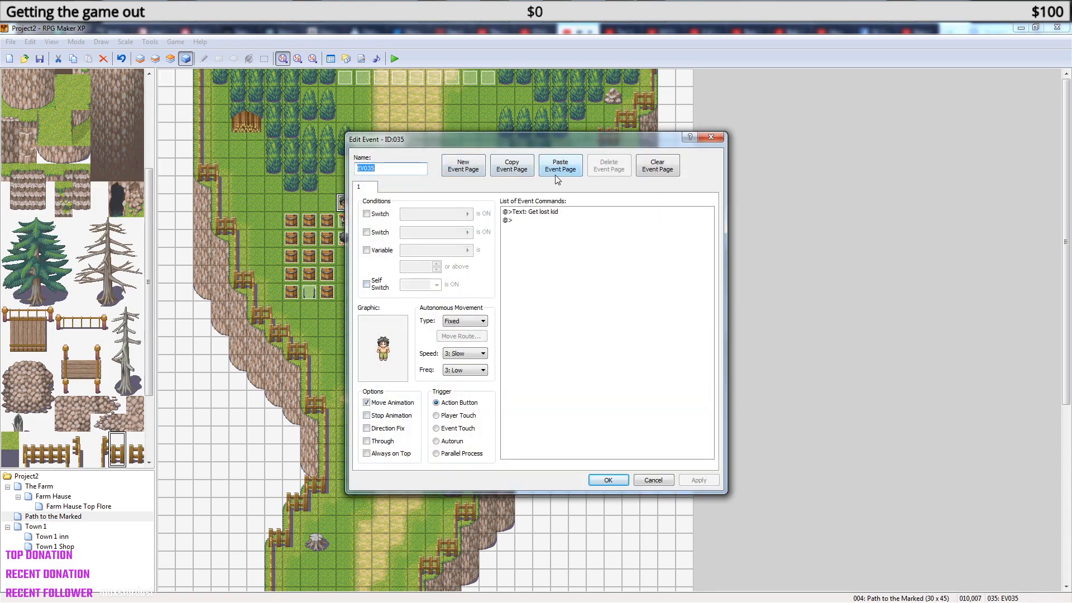
click(521, 171)
click(560, 167)
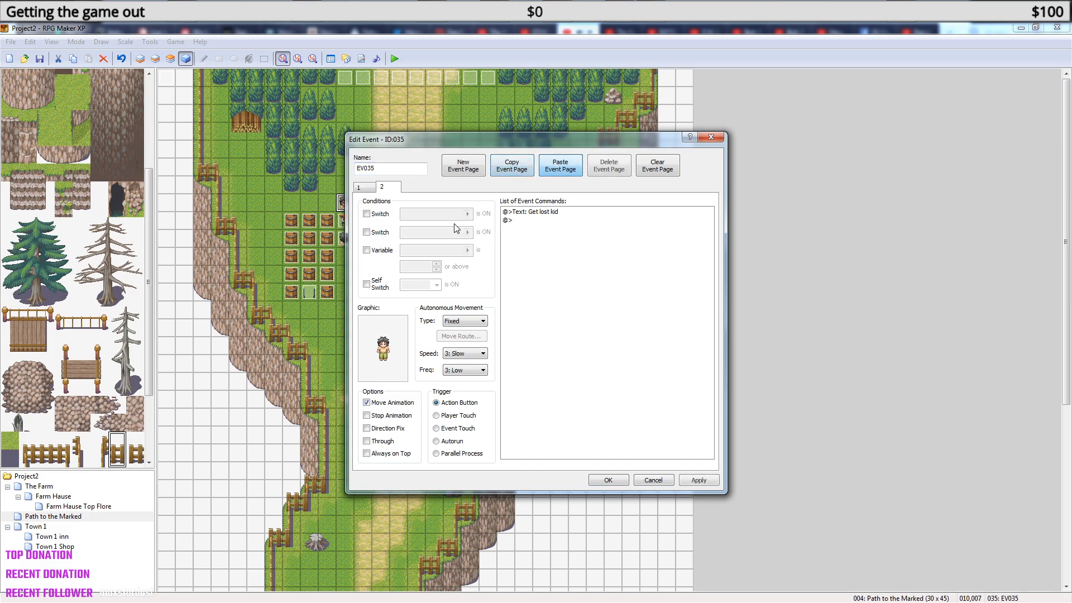
click(366, 214)
click(467, 214)
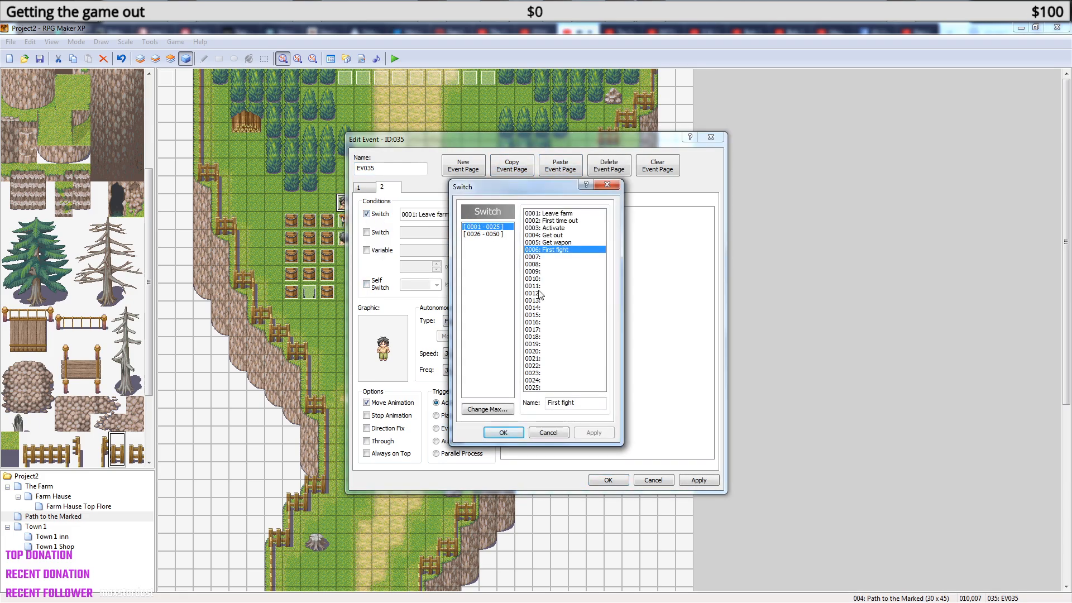
click(508, 433)
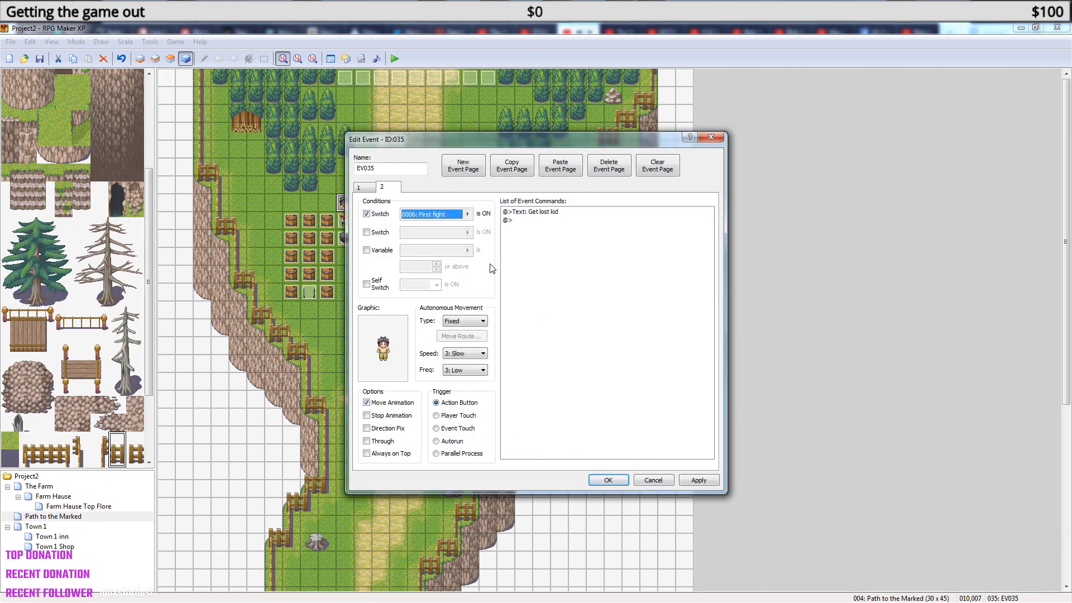
- Delete the "Get lost kid" text command from page 2 of the event
click(529, 213)
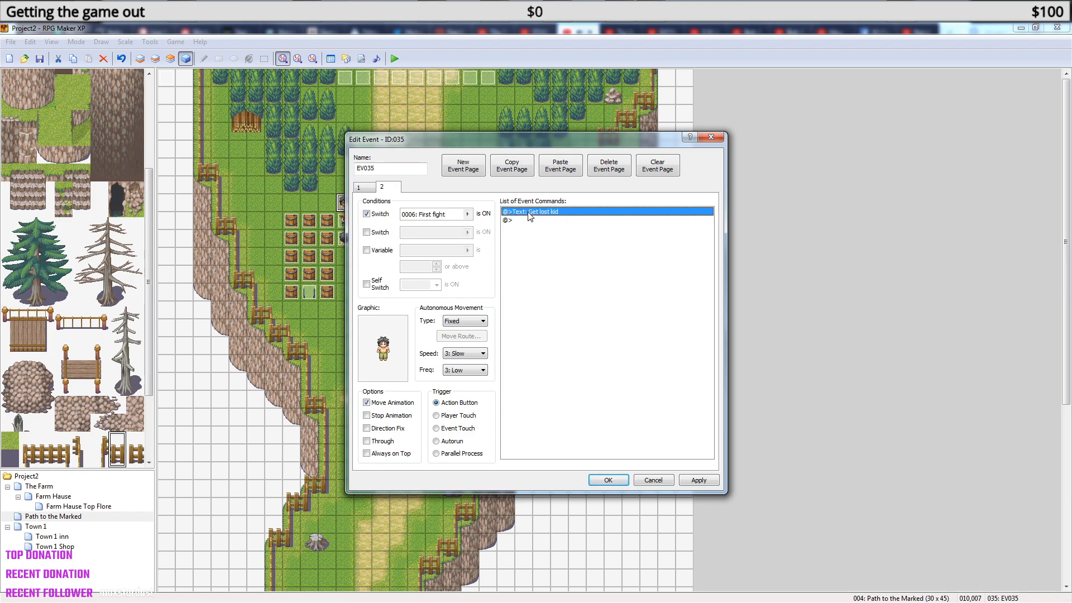
key(Delete)
right_click(551, 214)
click(591, 223)
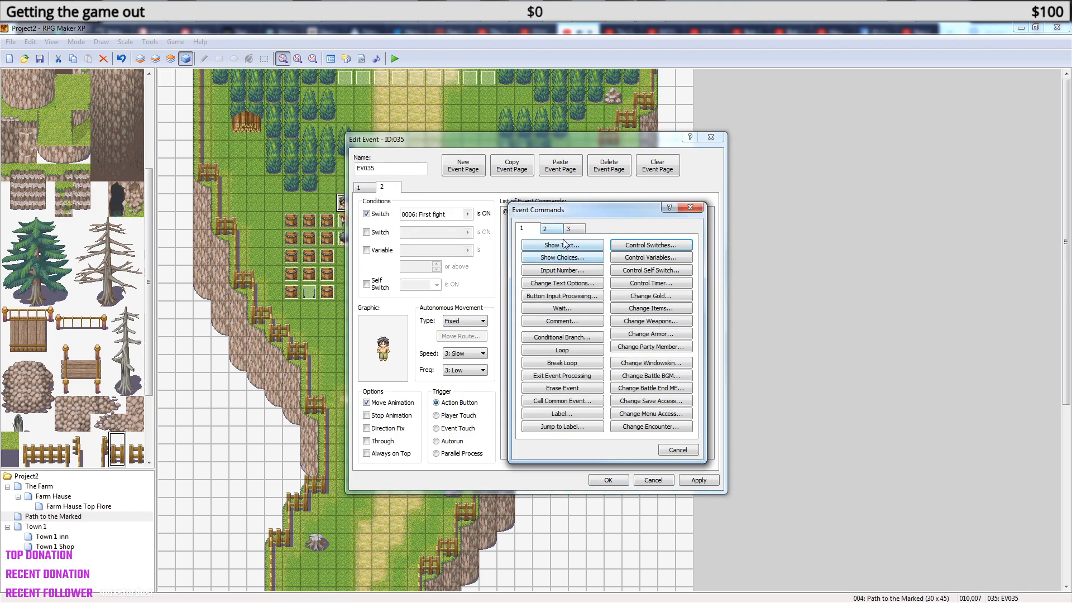
click(577, 231)
click(580, 245)
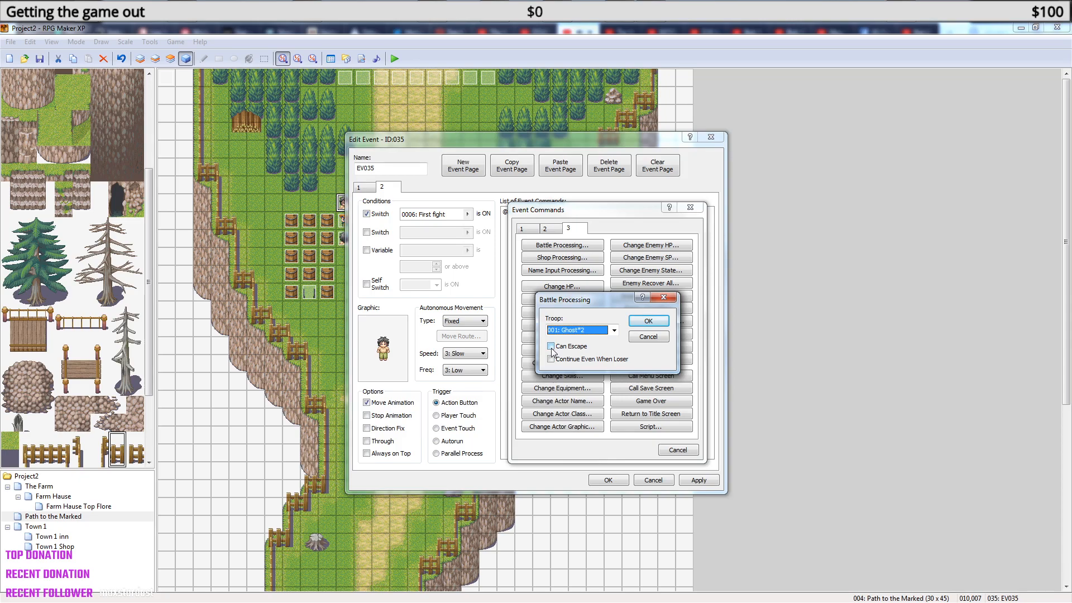
click(614, 331)
mouse_move(615, 405)
mouse_down()
mouse_move(615, 432)
mouse_move(616, 414)
mouse_up()
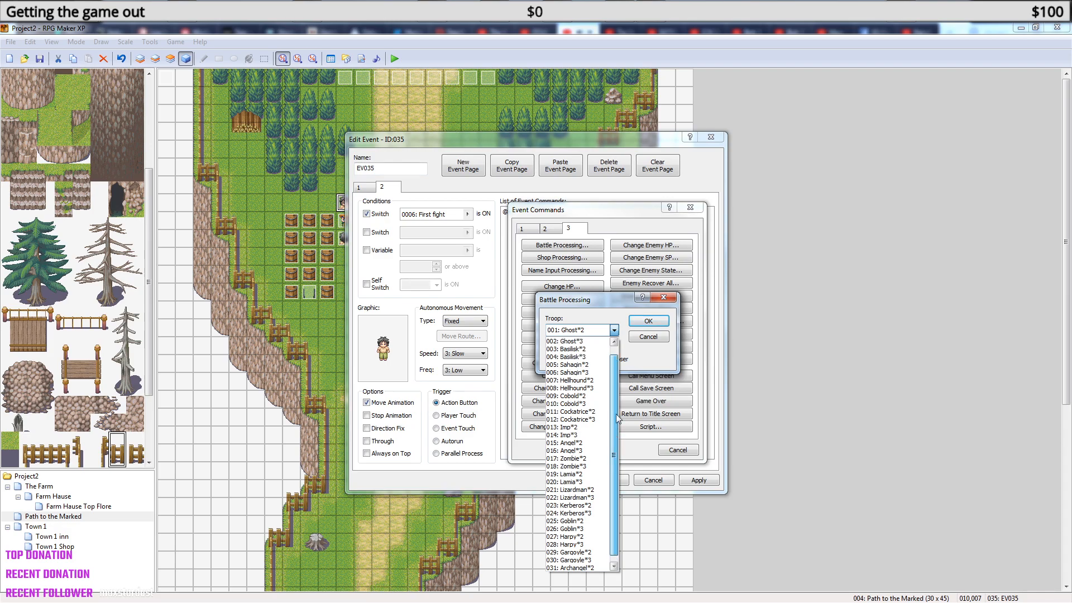
click(647, 341)
click(648, 337)
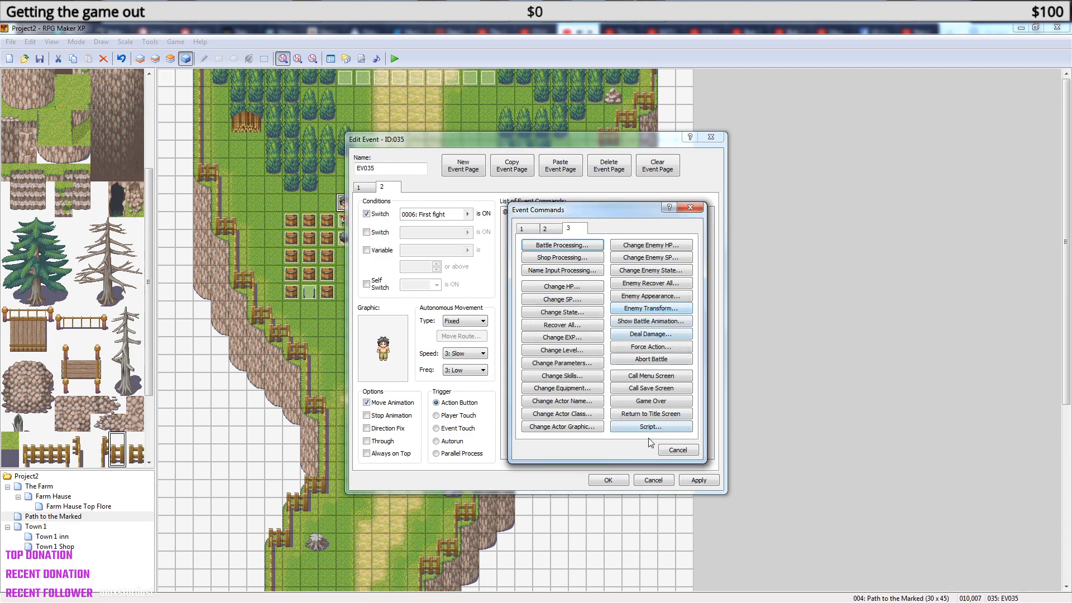
click(677, 449)
- Save the event and raise the maximum number of troops in the database to 33
click(612, 480)
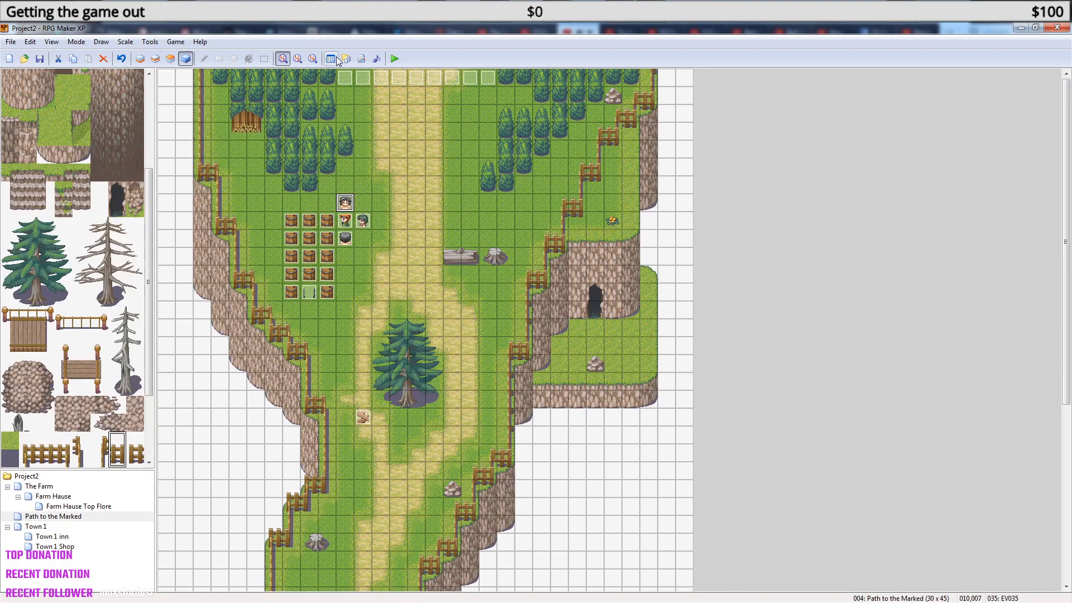
click(330, 59)
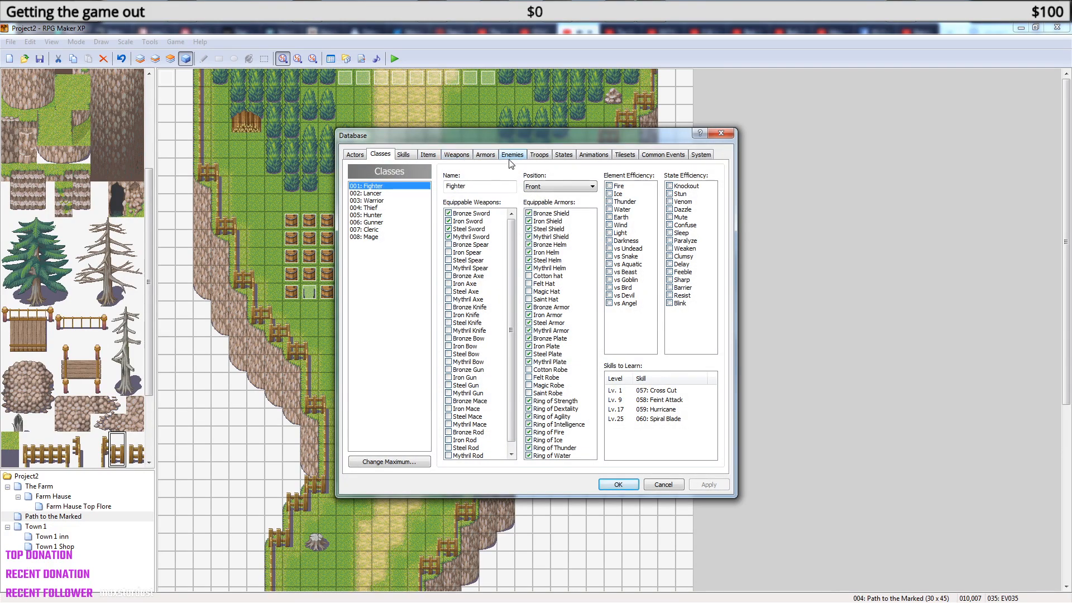
click(539, 155)
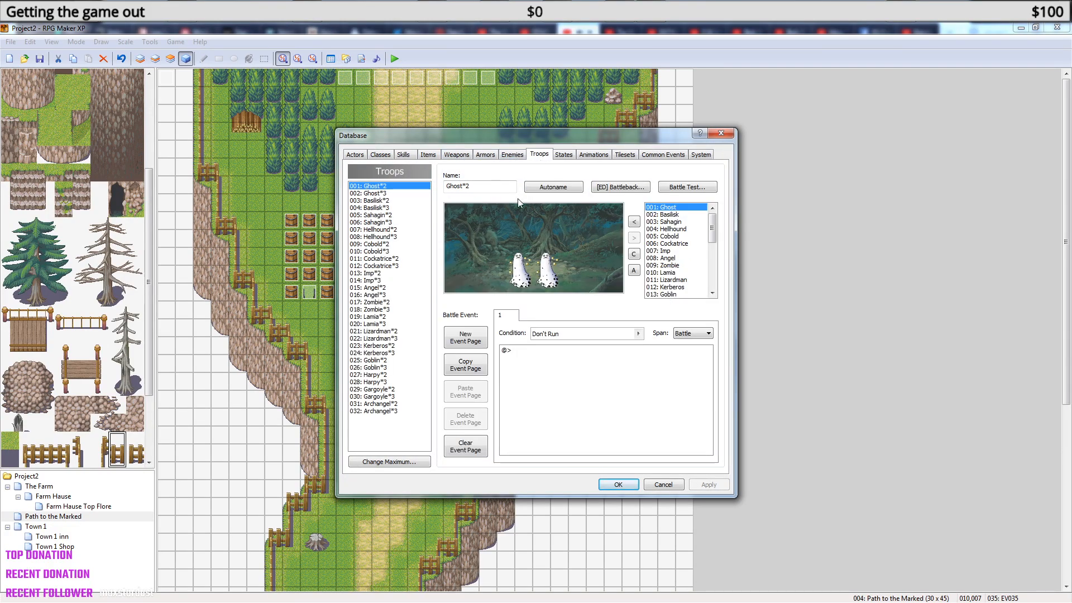
click(389, 461)
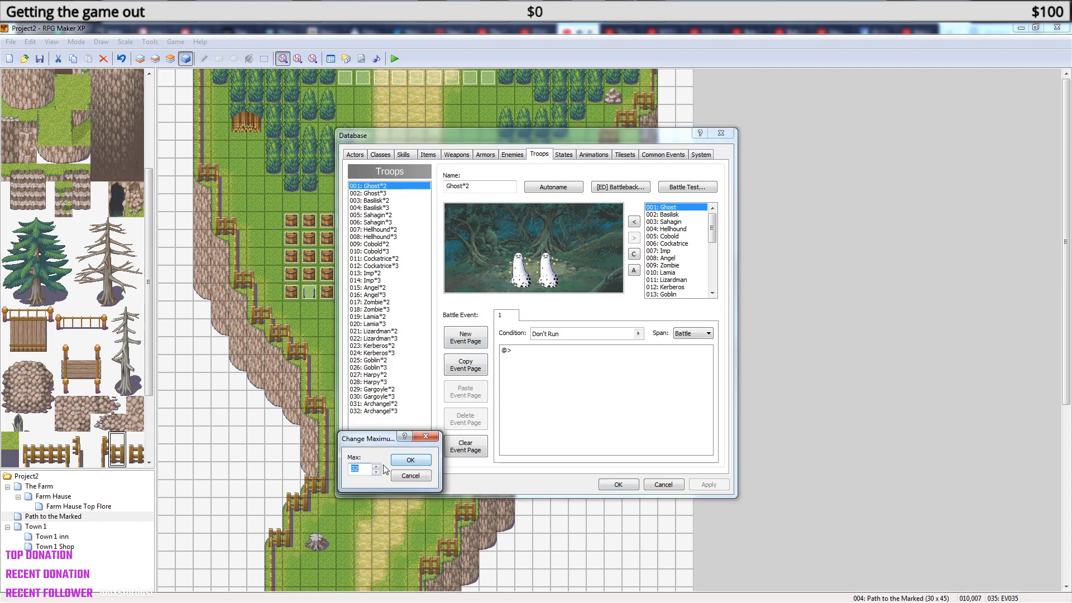
click(376, 466)
click(411, 460)
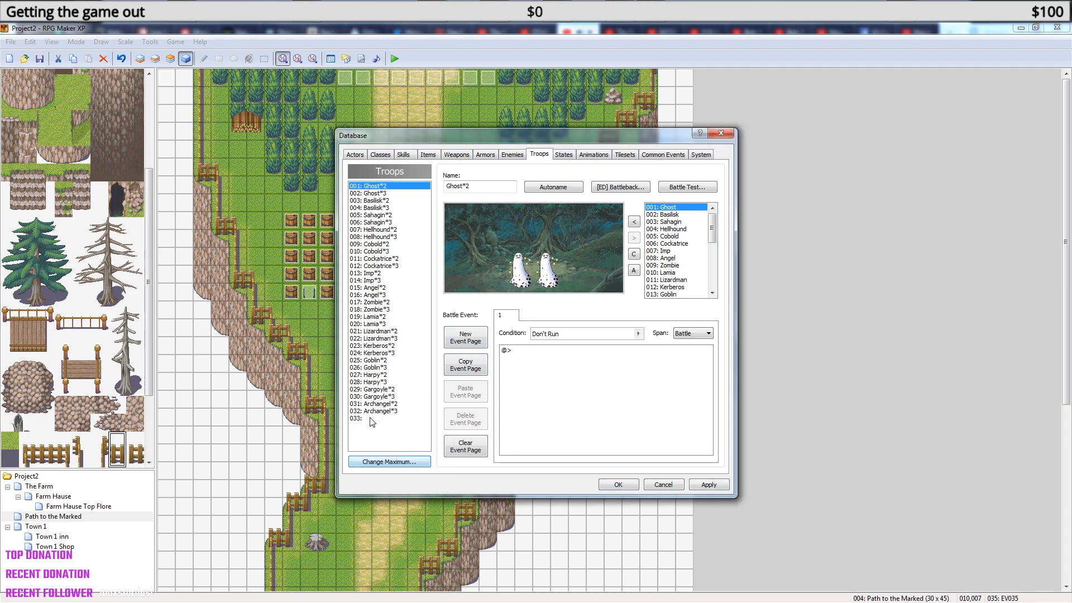
- Name the empty troop 033 "Prisenor*3"
click(368, 419)
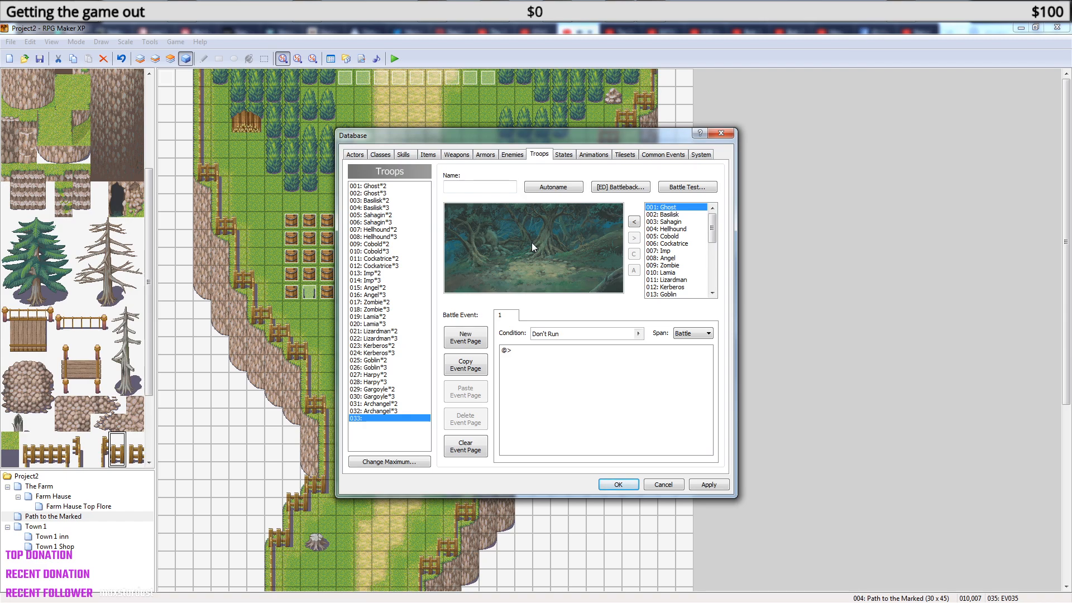
click(386, 412)
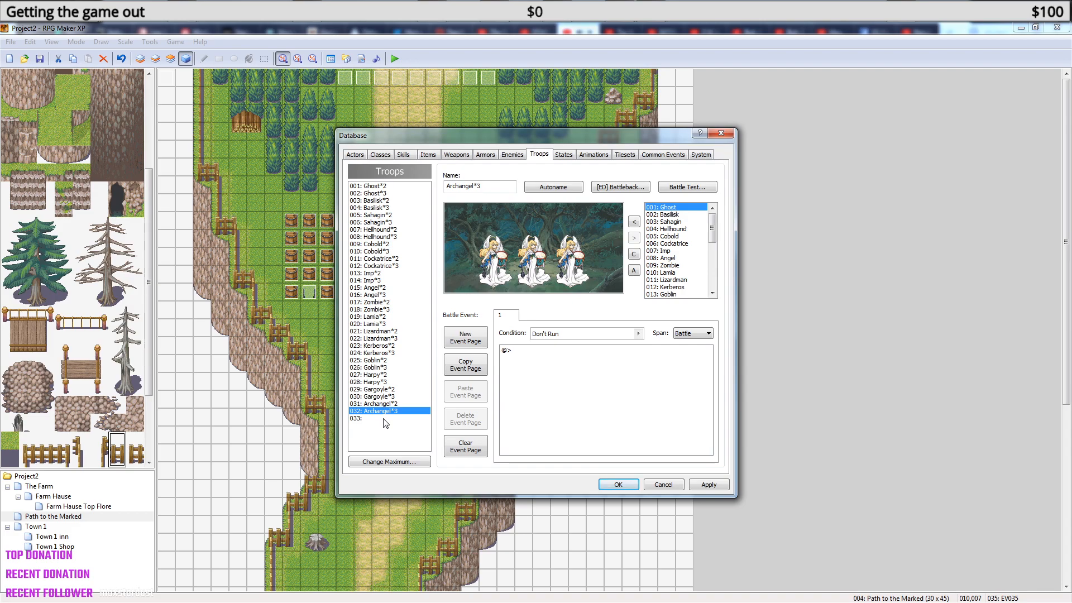
click(383, 419)
click(386, 410)
click(389, 419)
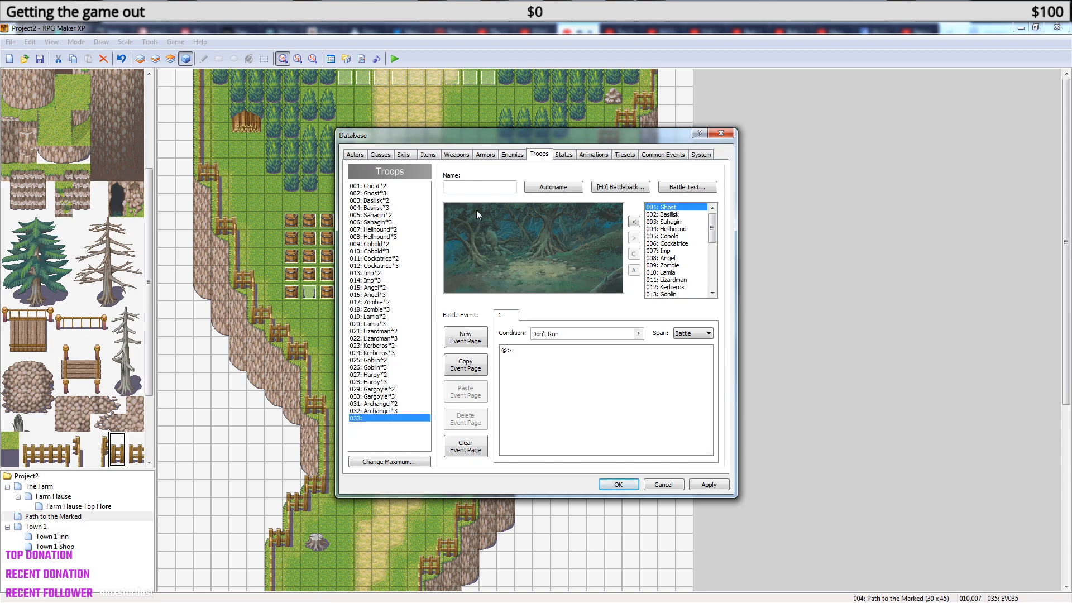
click(491, 186)
text(Prisenor*3)
- Look through the existing enemies and their battler graphics in the database for one that suits the prisoner troop
click(673, 214)
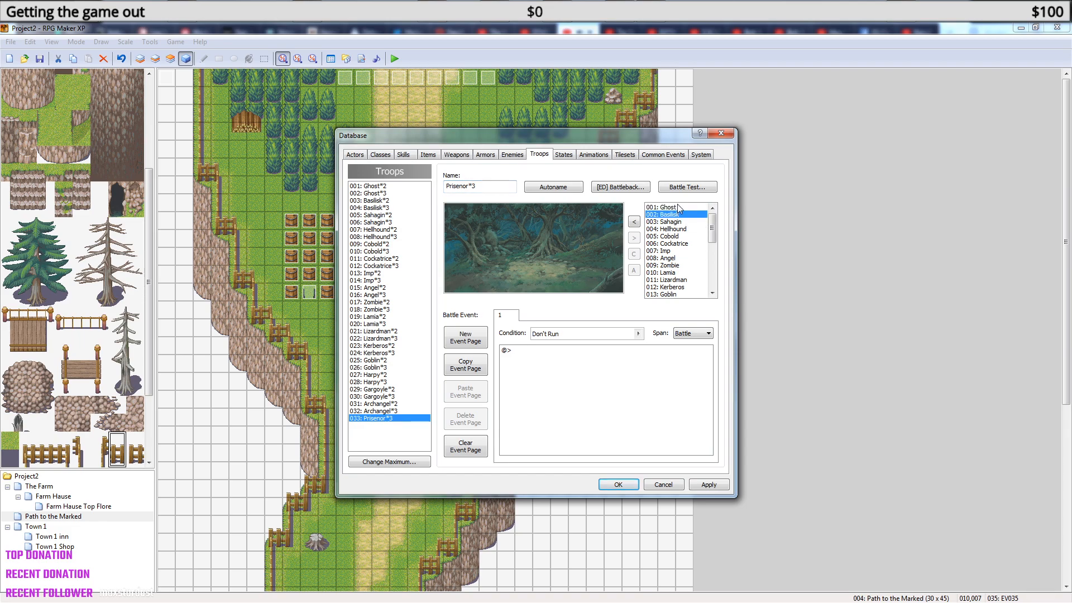
drag(711, 224, 710, 281)
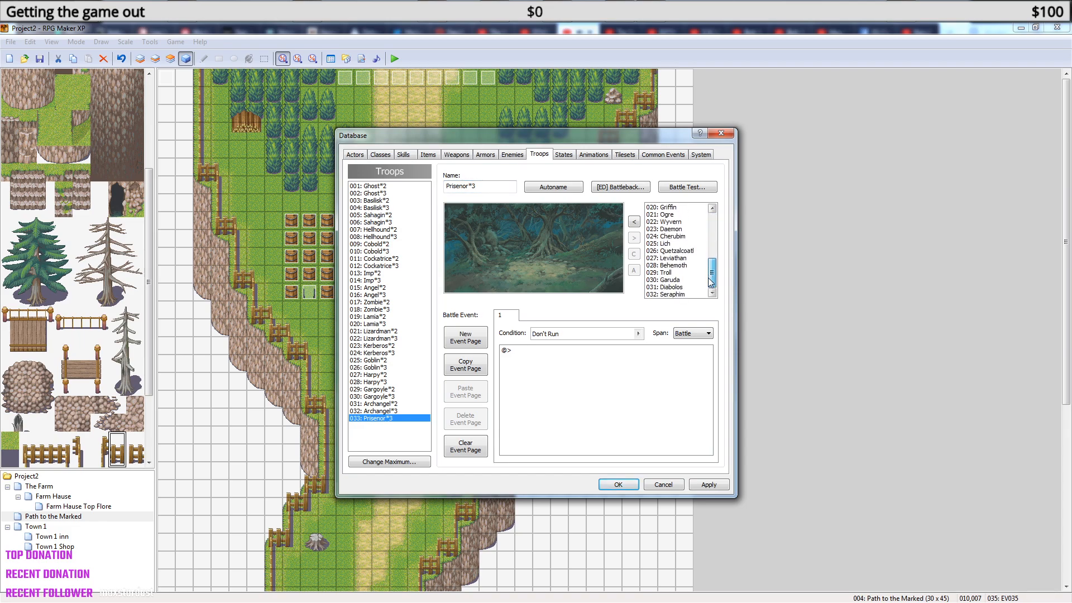
click(512, 154)
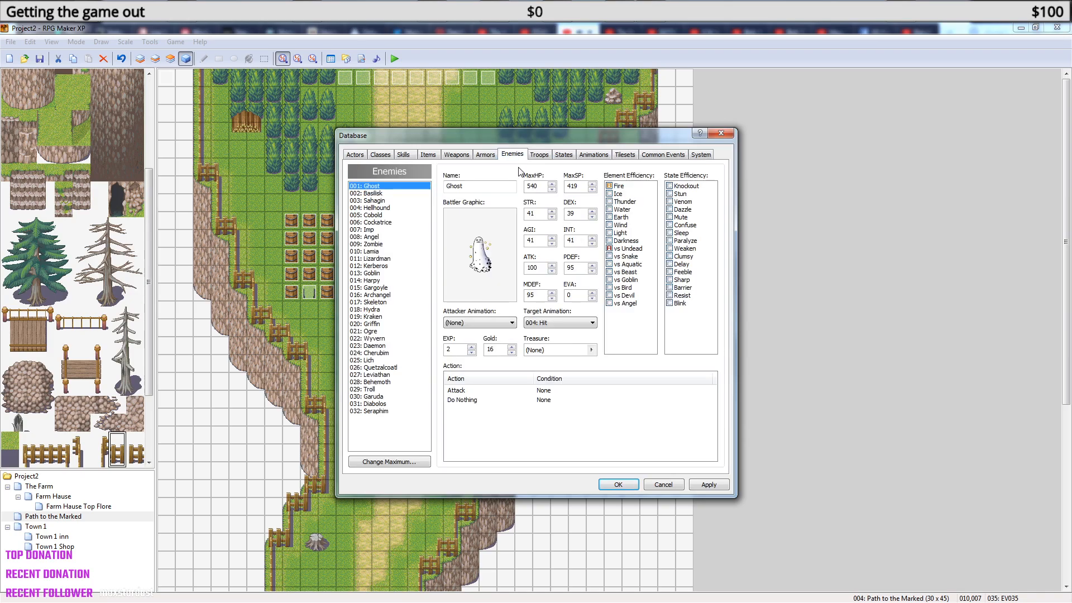
click(389, 194)
key(Down)
key(Down)
key(Down)
key(Down)
key(Down)
key(Down)
key(Down)
key(Down)
key(Up)
key(Up)
key(Down)
key(Down)
key(Down)
key(Down)
key(Down)
key(Down)
key(Down)
key(Down)
key(Down)
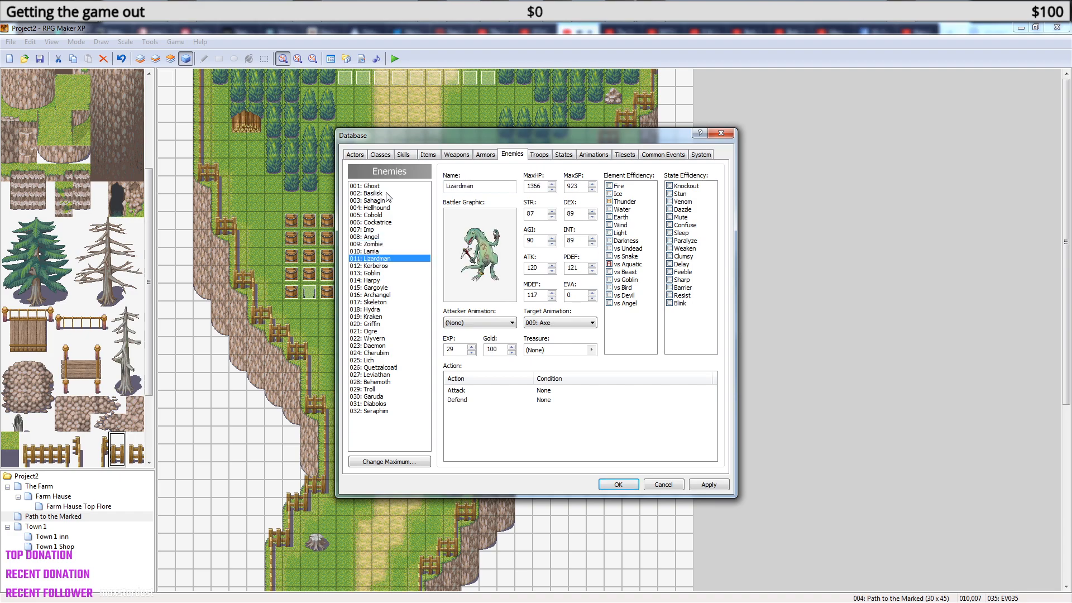
key(Down)
key(Down)
key(Down)
key(Down)
key(Down)
key(Down)
key(Down)
key(Down)
key(Down)
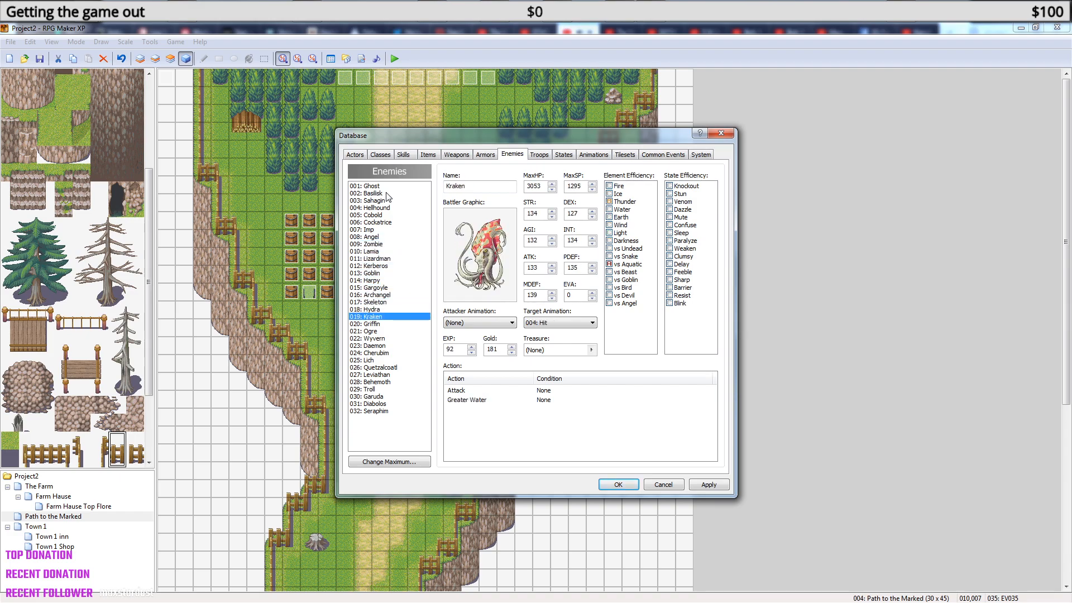
key(Down)
key(Down)
key(Down)
key(Down)
key(Down)
key(Down)
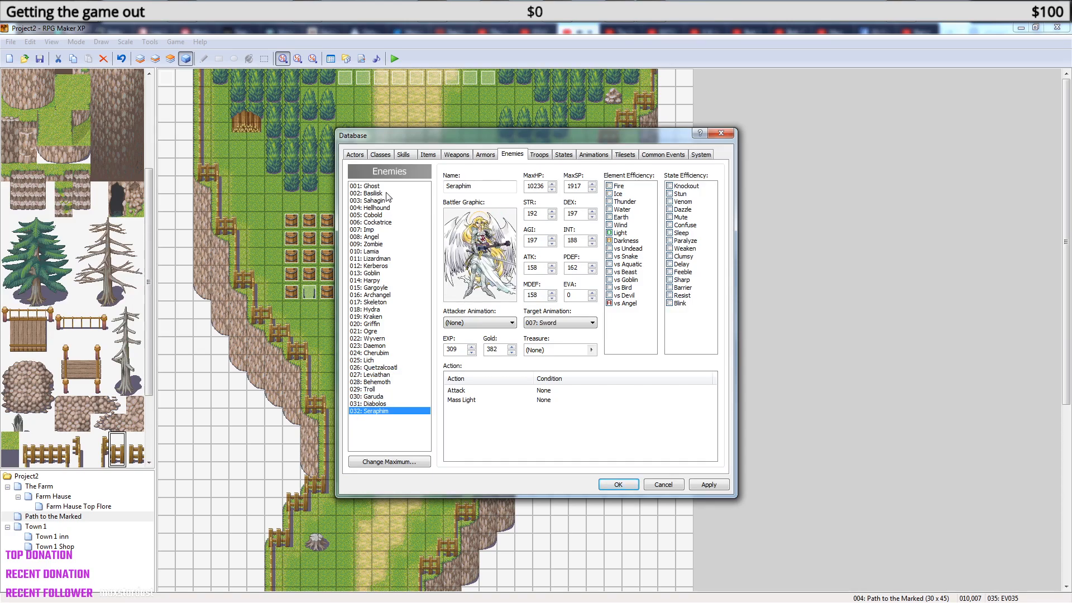
- Raise the maximum number of enemies to 33 and select the new empty enemy 033
click(401, 462)
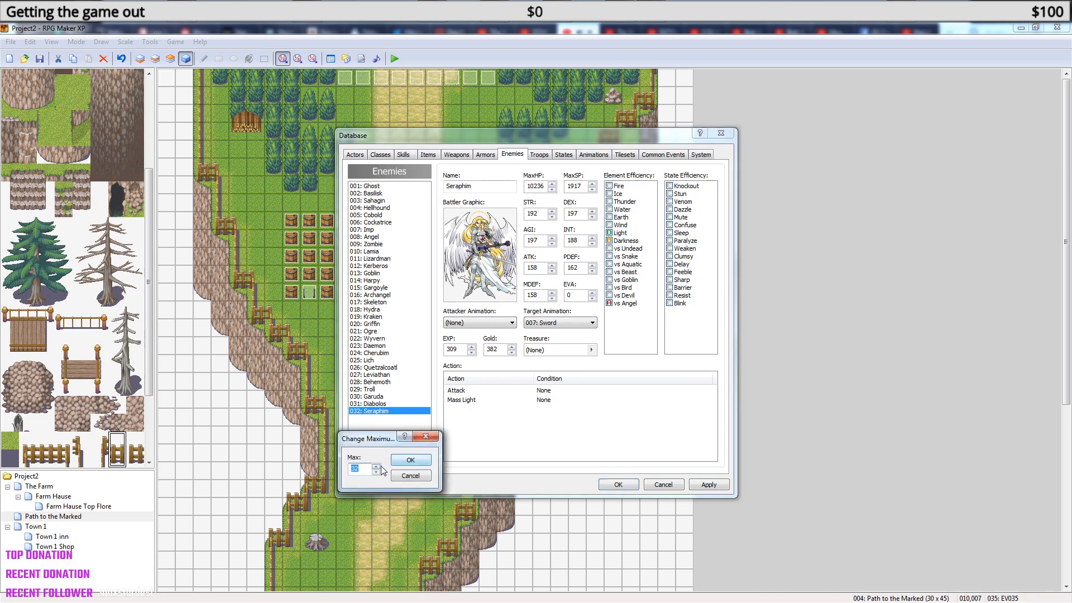
click(376, 466)
click(410, 459)
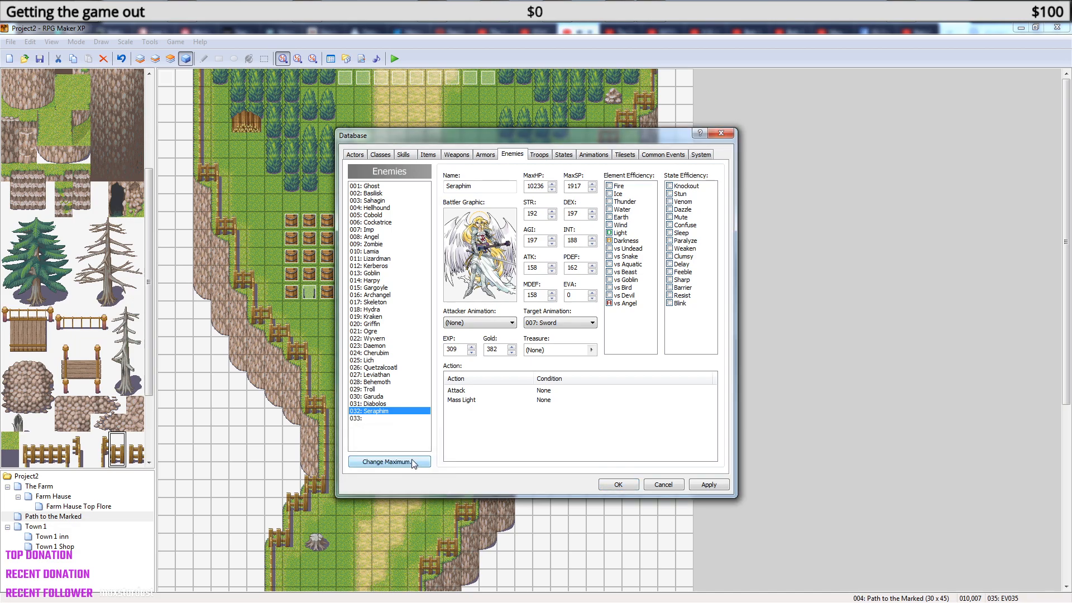
click(365, 418)
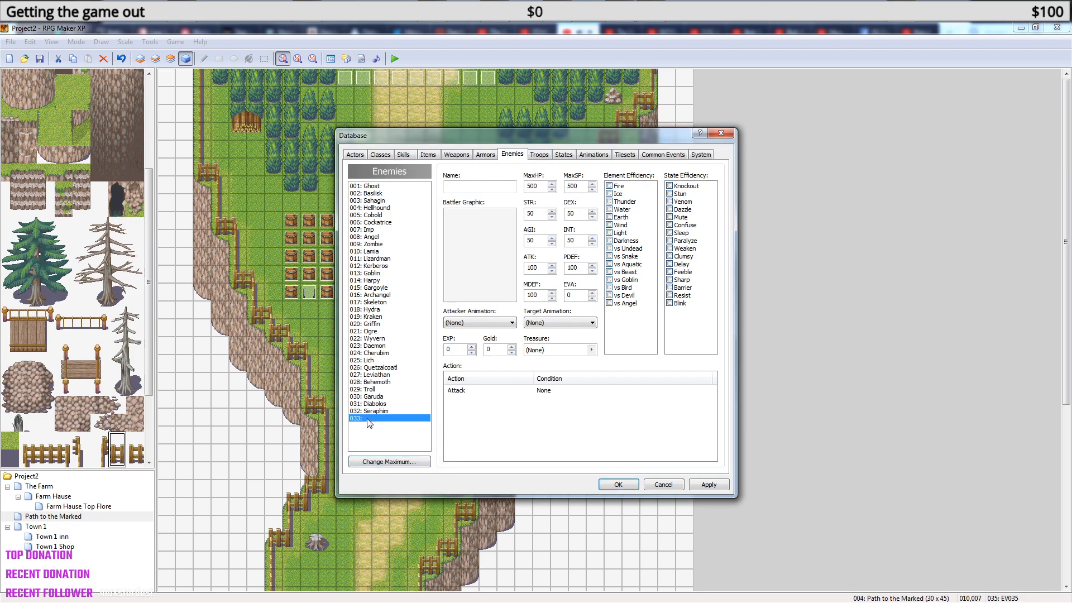
- Open the battler graphic choices for enemy 033 and preview the whole list, from the fighters through the monsters, for a suitable prisoner
double_click(483, 257)
click(423, 208)
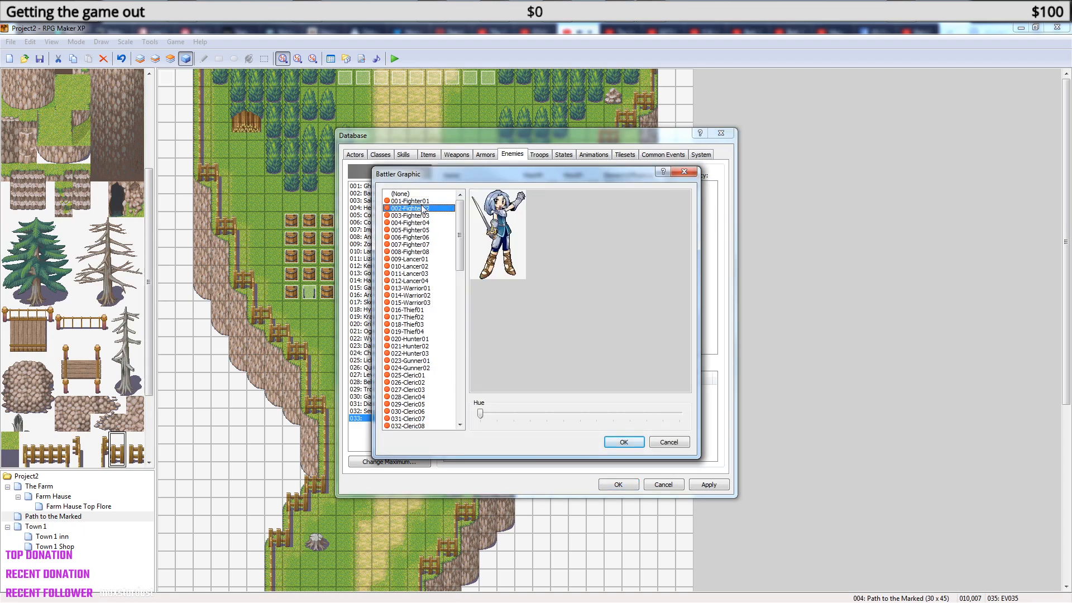
click(424, 204)
key(Down)
key(Down)
key(Down)
key(Down)
key(Down)
key(Down)
key(Down)
key(Down)
key(Down)
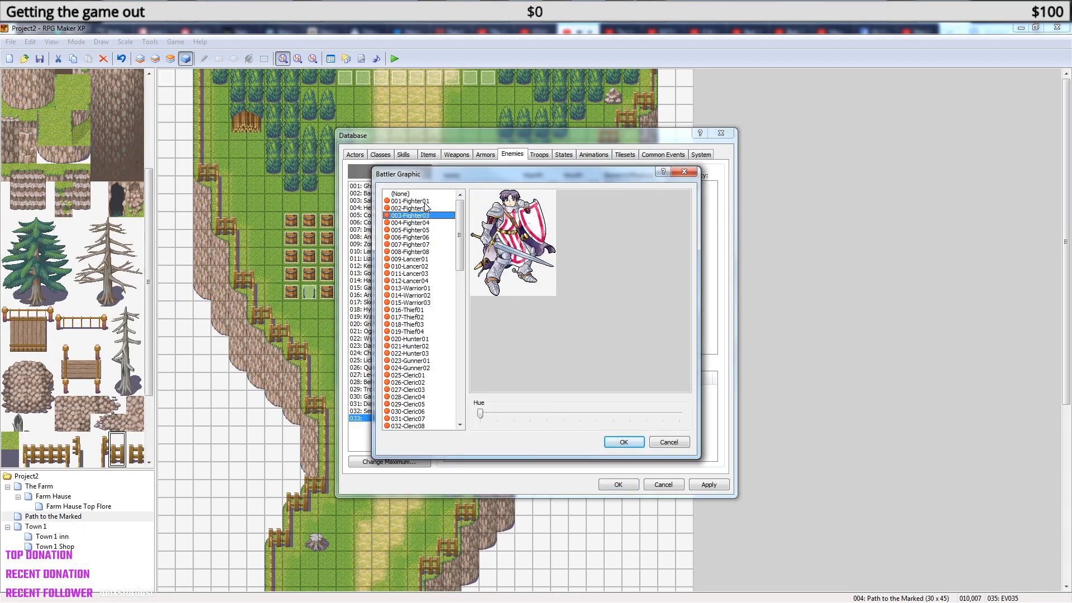
key(Down)
key(Down)
key(Down)
key(Down)
key(Down)
key(Down)
key(Down)
key(Down)
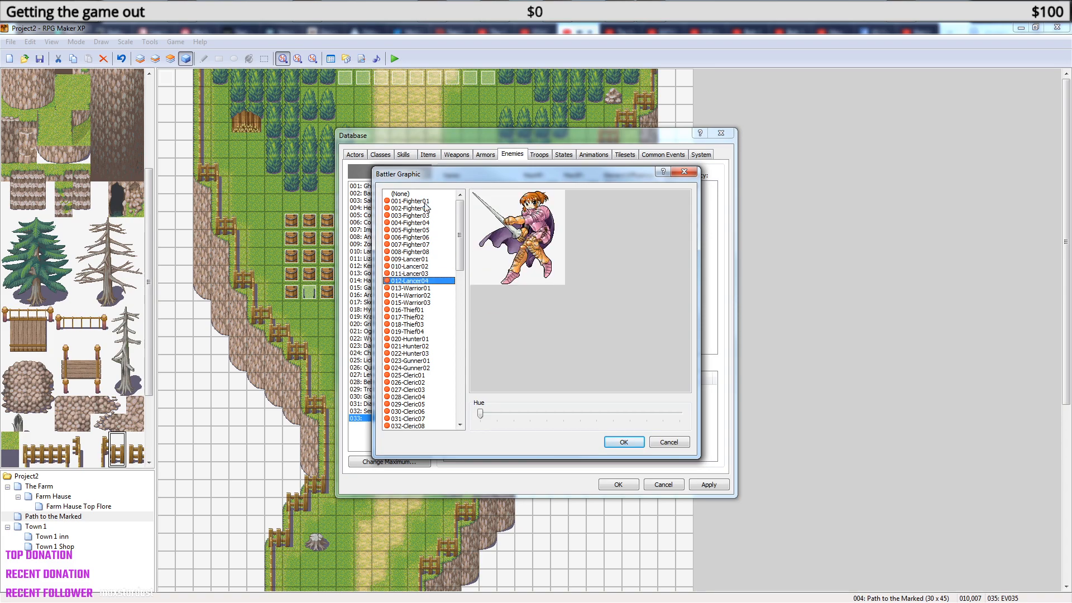
key(Up)
key(Up)
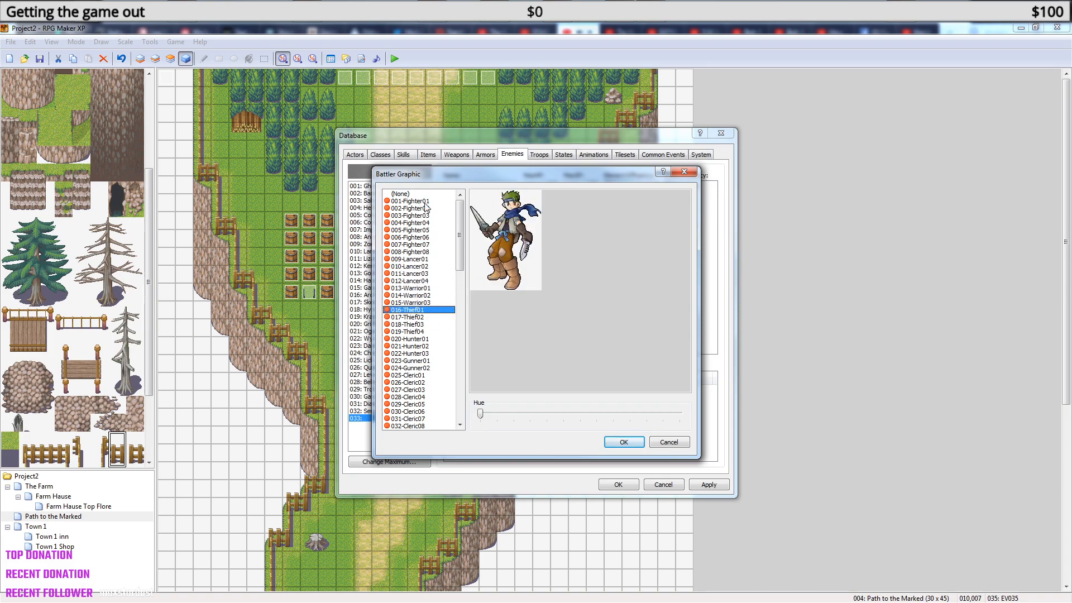
key(Down)
key(Down)
key(Down)
key(Down)
key(Down)
key(Down)
key(Down)
key(Down)
key(Down)
key(Down)
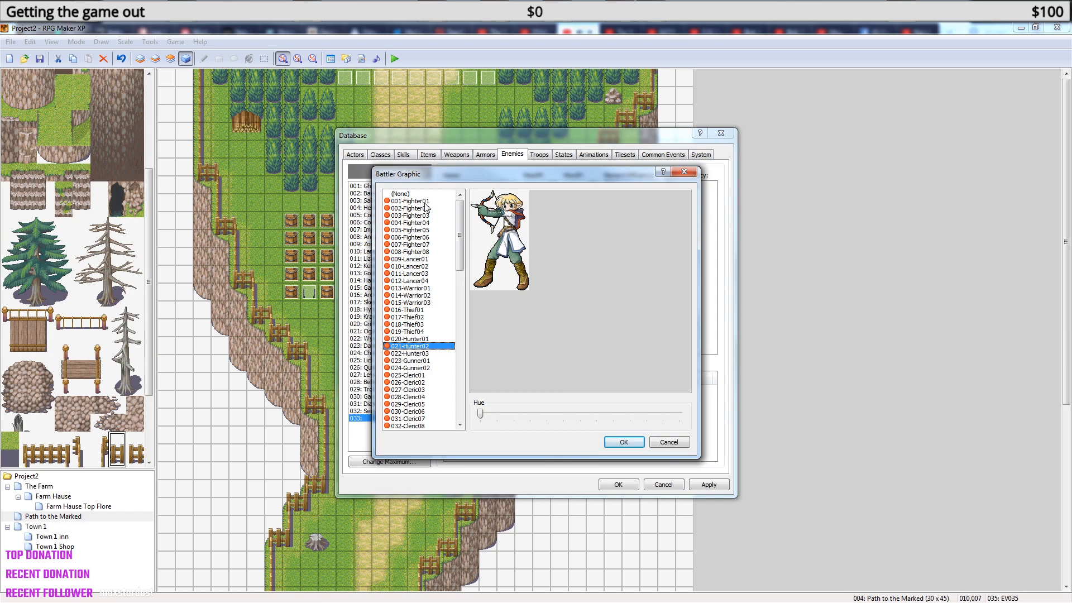
key(Down)
key(Down)
key(Down)
key(Down)
key(Down)
key(Down)
key(Down)
key(Down)
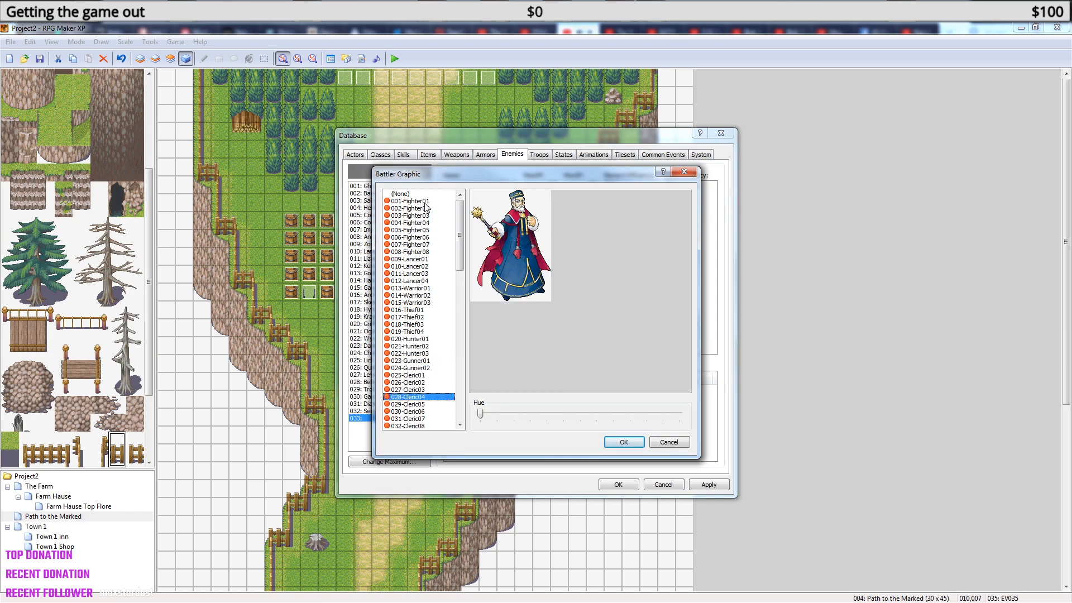
key(Down)
key(Down)
key(Down)
key(Down)
key(Down)
key(Down)
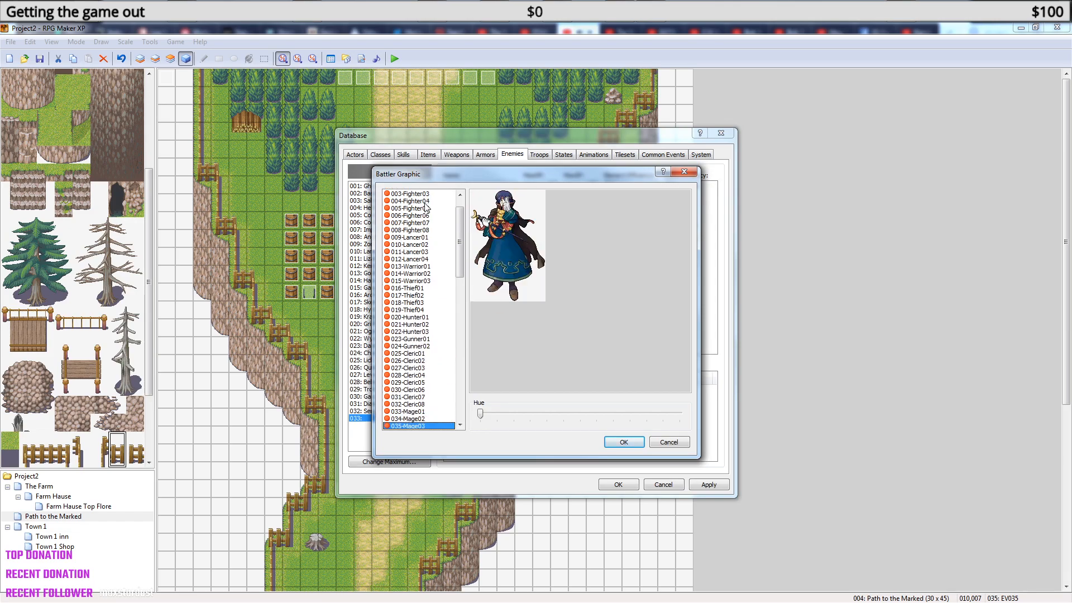
key(Down)
key(Down)
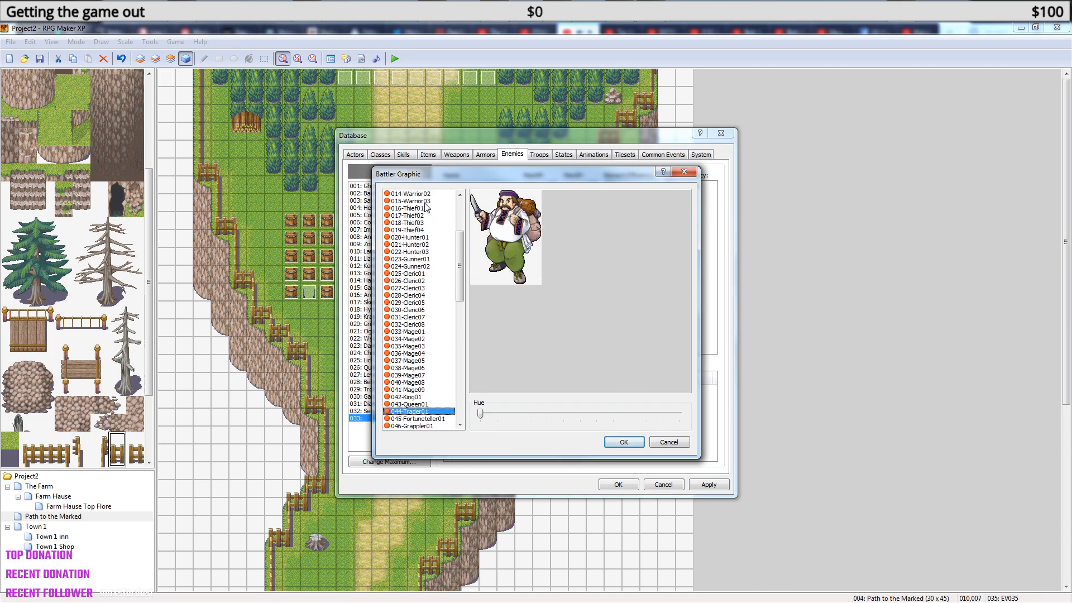
key(Down)
key(Down)
key(Down)
key(Down)
key(Down)
key(Down)
key(Down)
key(Down)
key(Down)
key(Down)
key(Down)
key(Down)
key(Down)
key(Down)
key(Down)
key(Down)
key(Down)
key(Down)
key(Down)
key(Down)
key(Down)
key(Down)
key(Down)
key(Down)
key(Down)
key(Down)
key(Down)
key(Down)
key(Down)
key(Down)
key(Down)
key(Down)
key(Down)
key(Down)
key(Down)
key(Down)
key(Down)
key(Down)
key(Down)
key(Down)
key(Down)
key(Down)
key(Down)
key(Down)
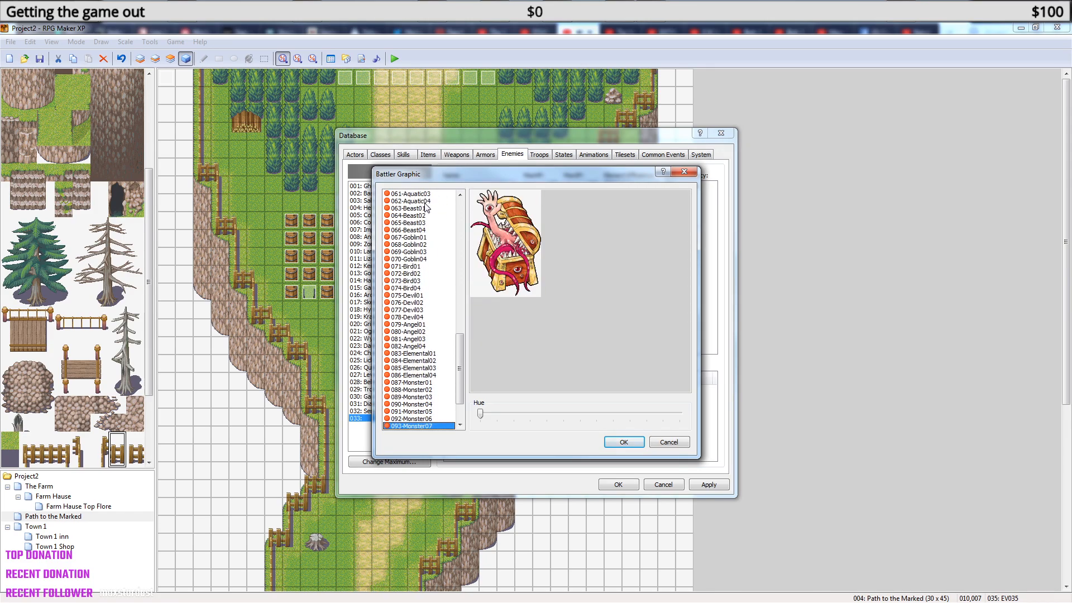
key(Down)
key(Down)
key(Down)
key(Down)
key(Down)
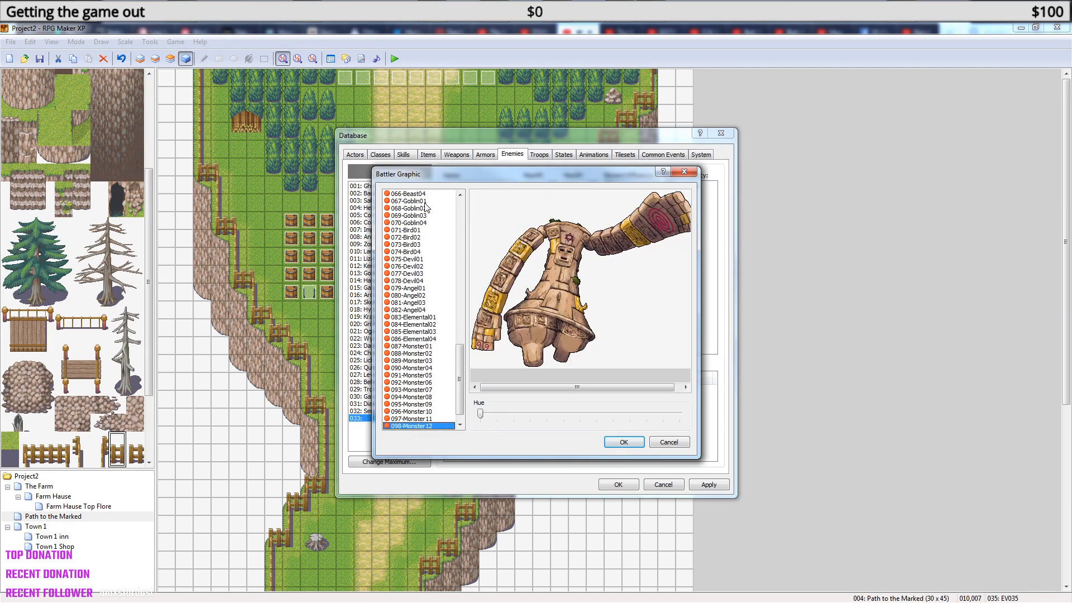
key(Down)
key(Down)
key(Up)
key(Up)
key(Up)
key(Up)
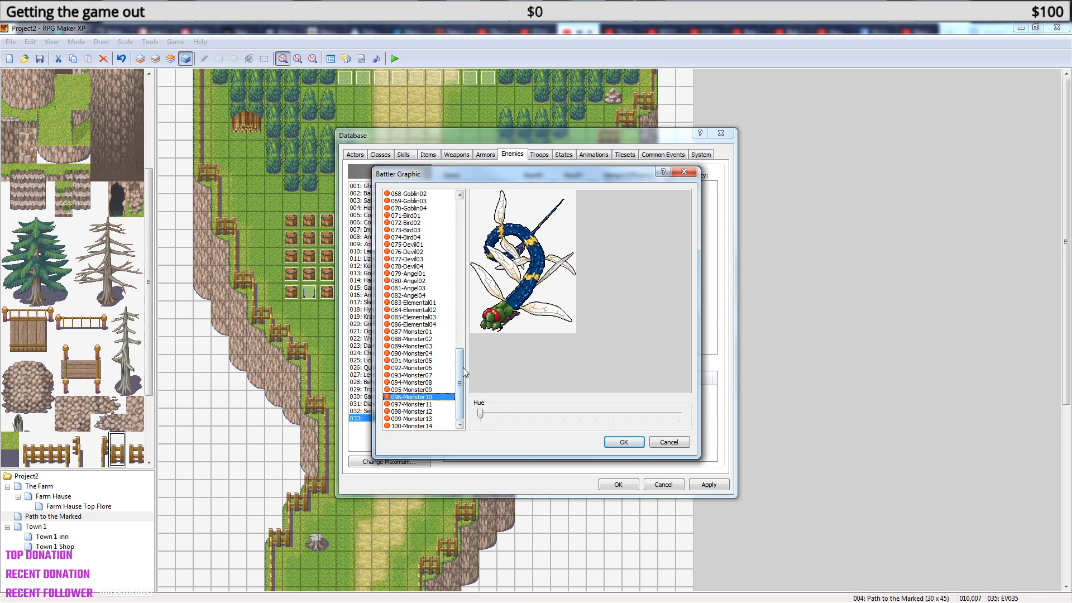
- Preview the battler graphics again from the first fighter onward and assign 044-Trader01 to enemy 033
drag(461, 360, 461, 192)
click(429, 201)
key(Down)
key(Down)
key(Down)
key(Down)
key(Down)
key(Down)
key(Down)
key(Up)
key(Down)
key(Down)
key(Down)
key(Down)
key(Down)
key(Down)
key(Down)
key(Down)
key(Down)
key(Down)
key(Up)
key(Up)
key(Down)
key(Down)
key(Down)
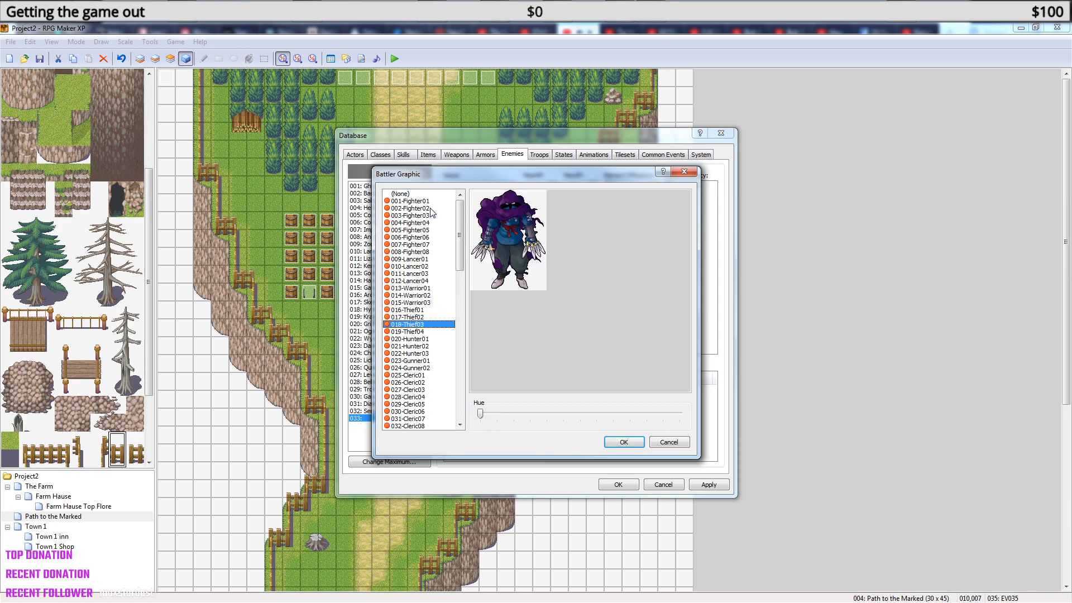
key(Down)
key(Down)
key(Up)
key(Up)
key(Down)
key(Down)
key(Down)
key(Down)
key(Down)
key(Down)
key(Down)
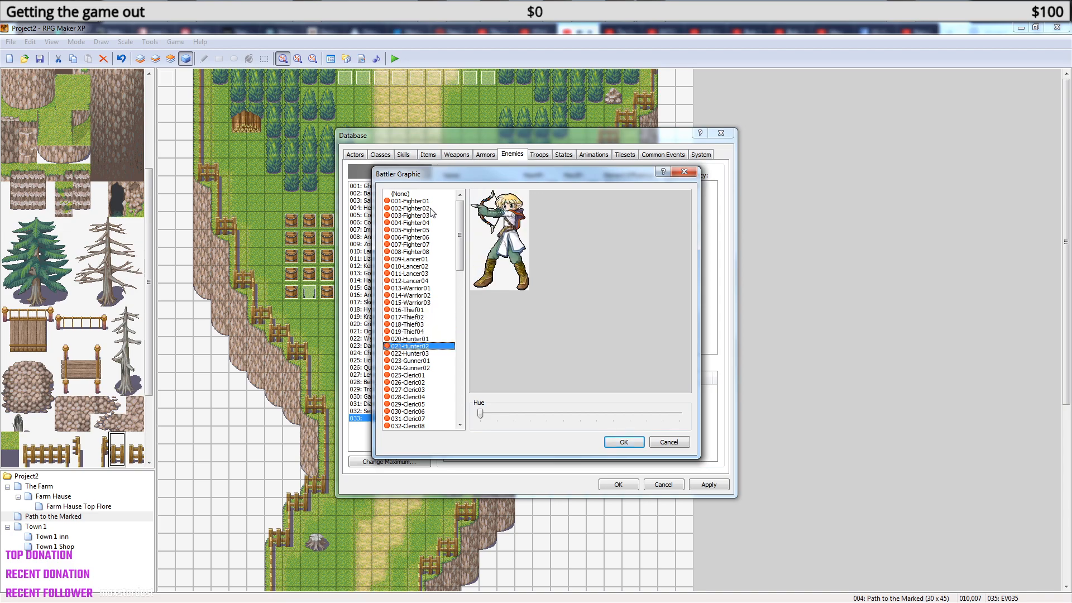
key(Down)
key(Down)
key(Down)
key(Down)
key(Down)
key(Down)
key(Down)
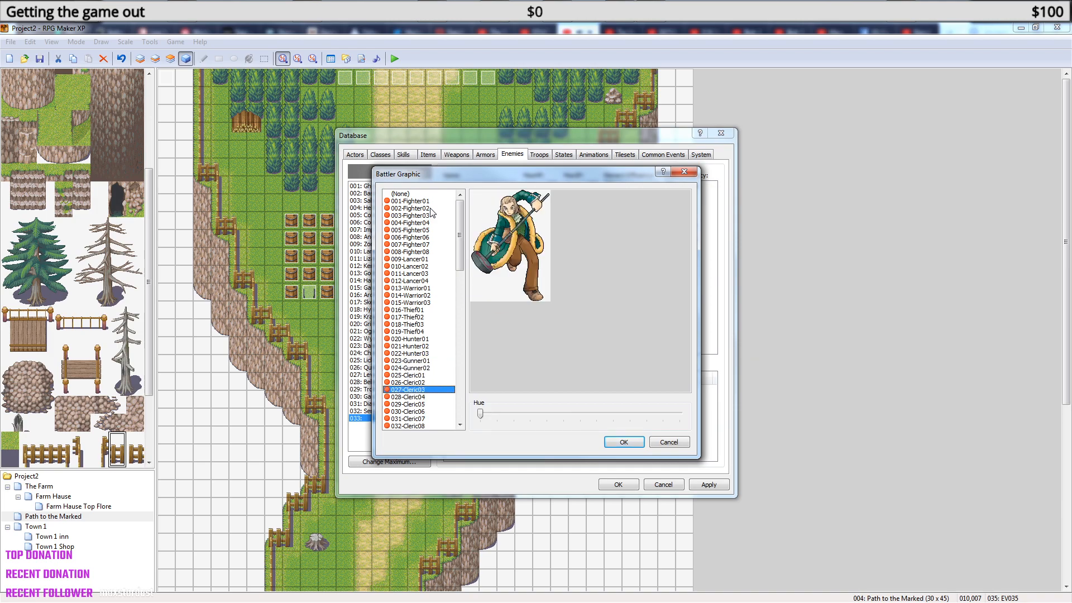
key(Down)
key(Down)
key(Down)
key(Down)
key(Down)
key(Down)
key(Down)
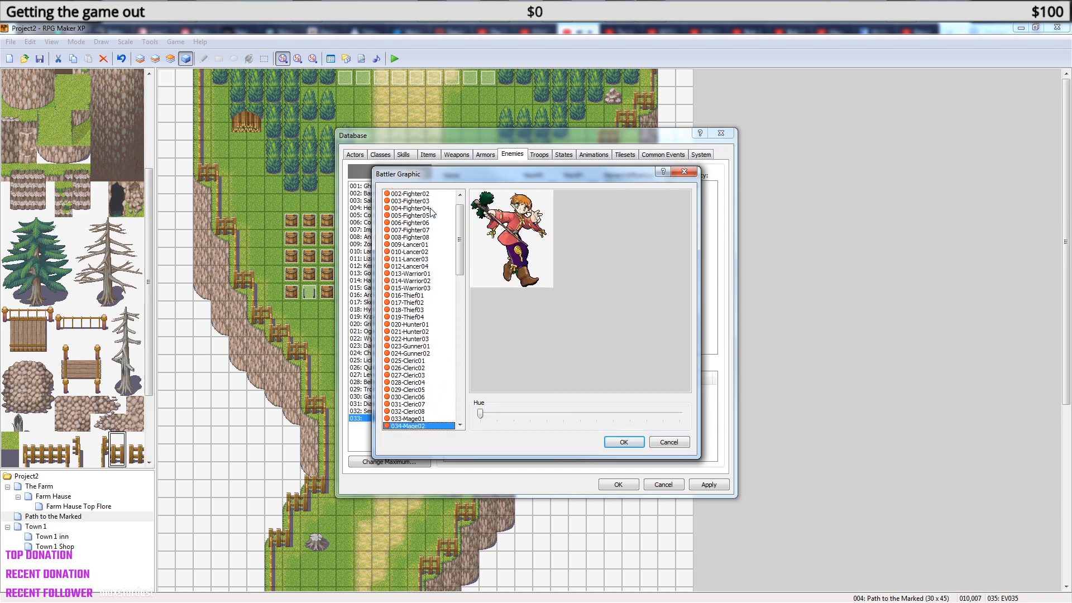
key(Down)
key(Down)
key(Down)
key(Down)
key(Down)
key(Down)
key(Down)
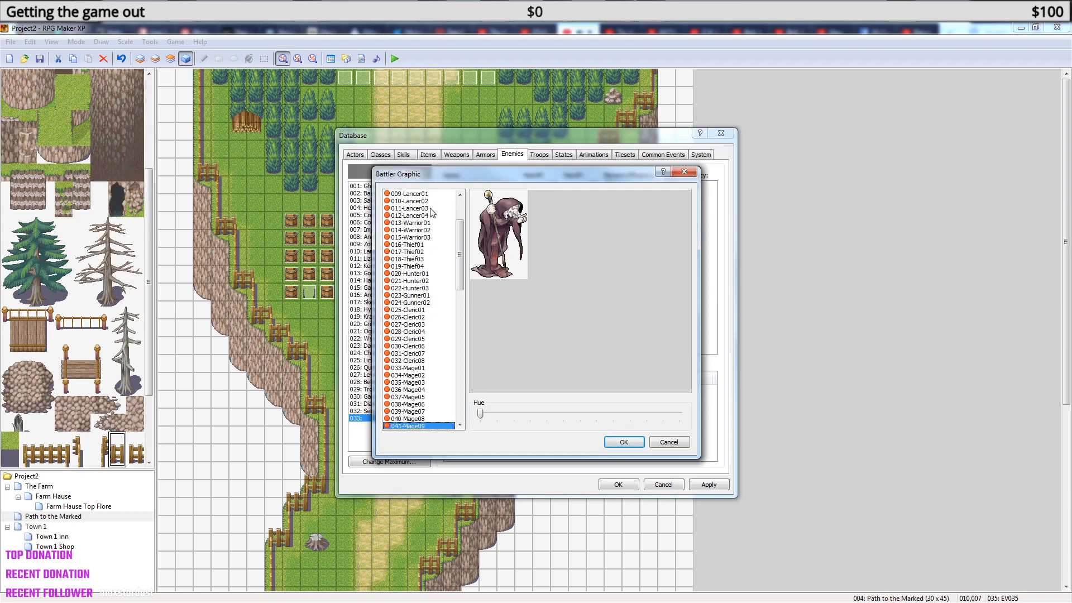
key(Down)
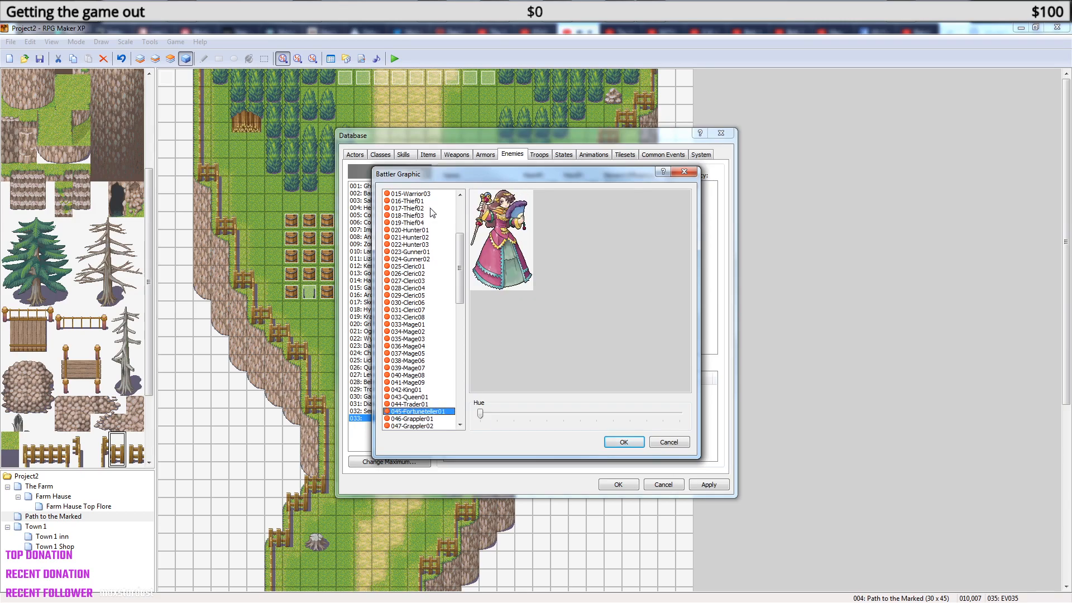
key(Up)
key(Up)
key(Up)
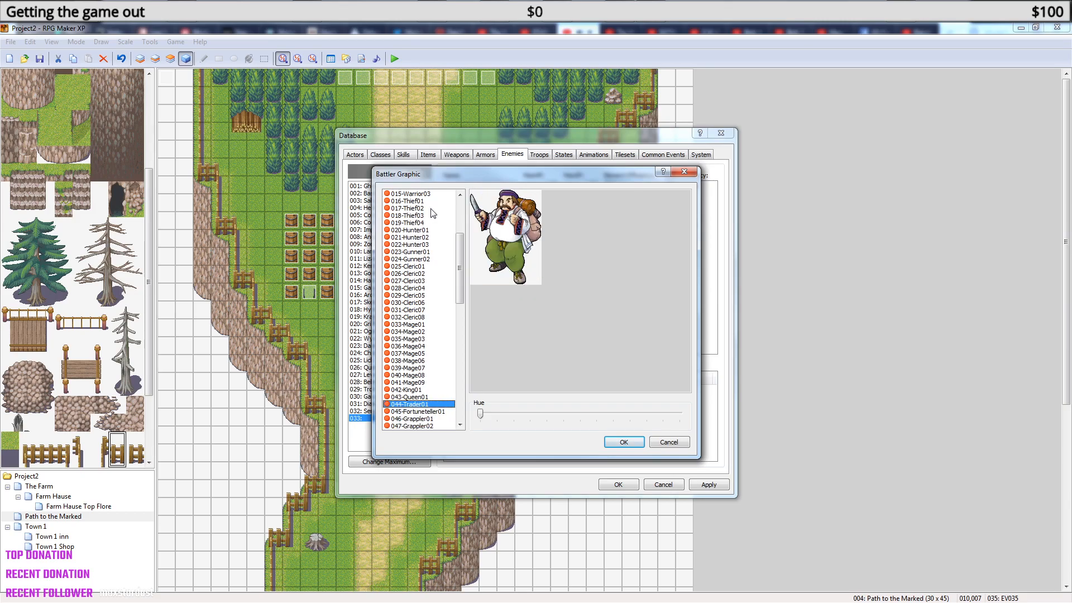
click(628, 441)
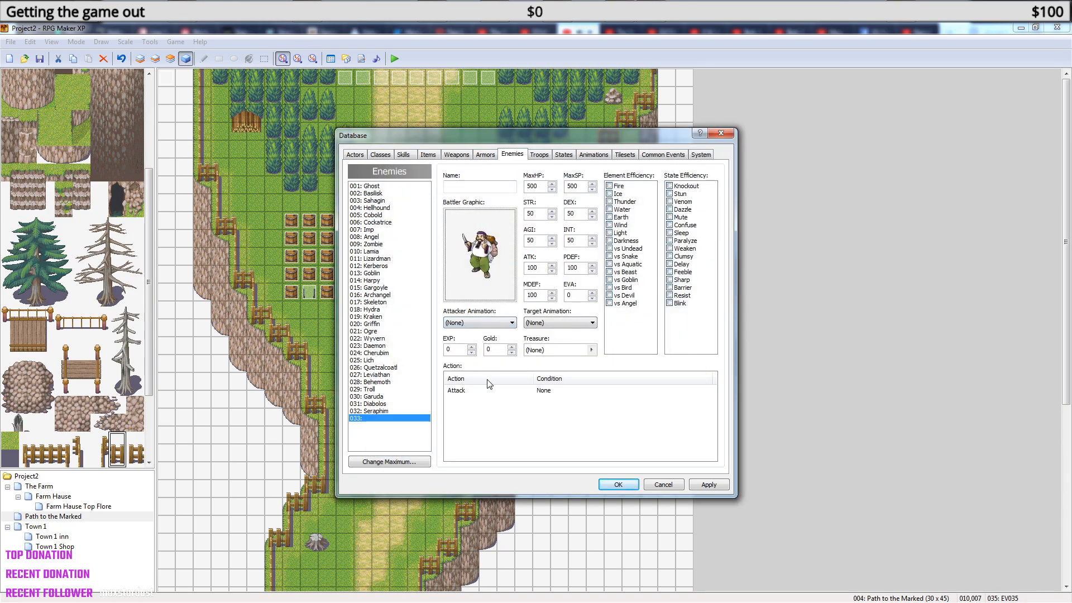
- Set enemy 033's MaxHP and MaxSP to 300 each, using the Ghost enemy's stats as a reference
click(369, 187)
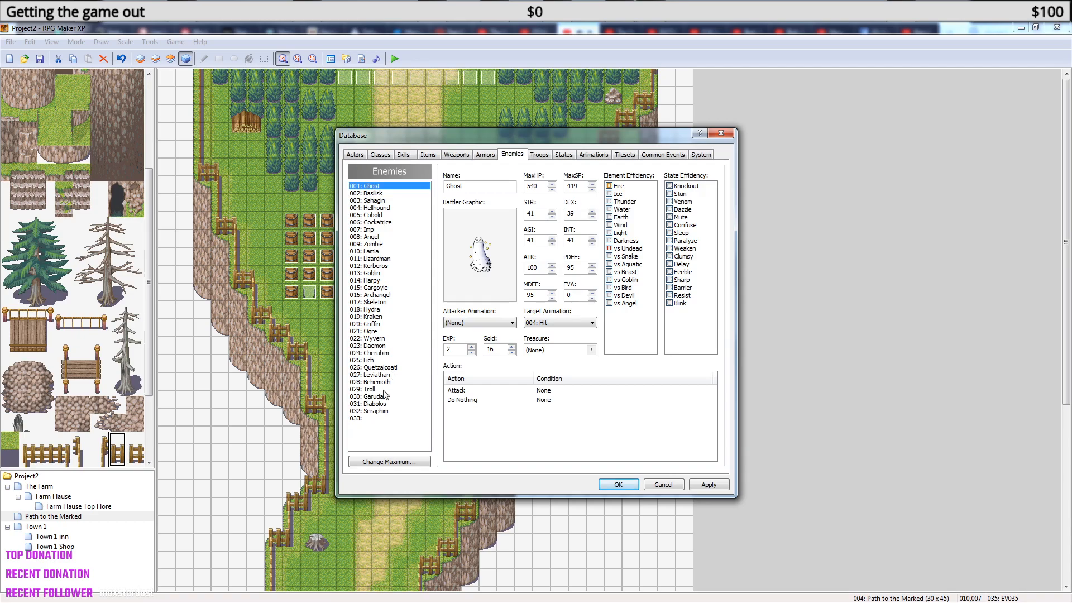
click(372, 418)
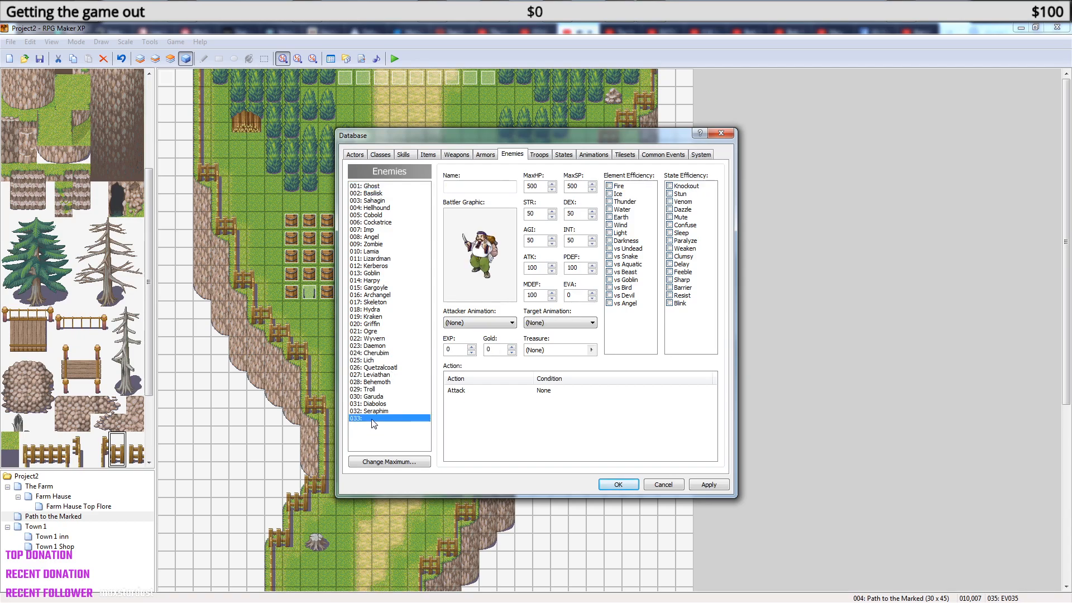
click(369, 187)
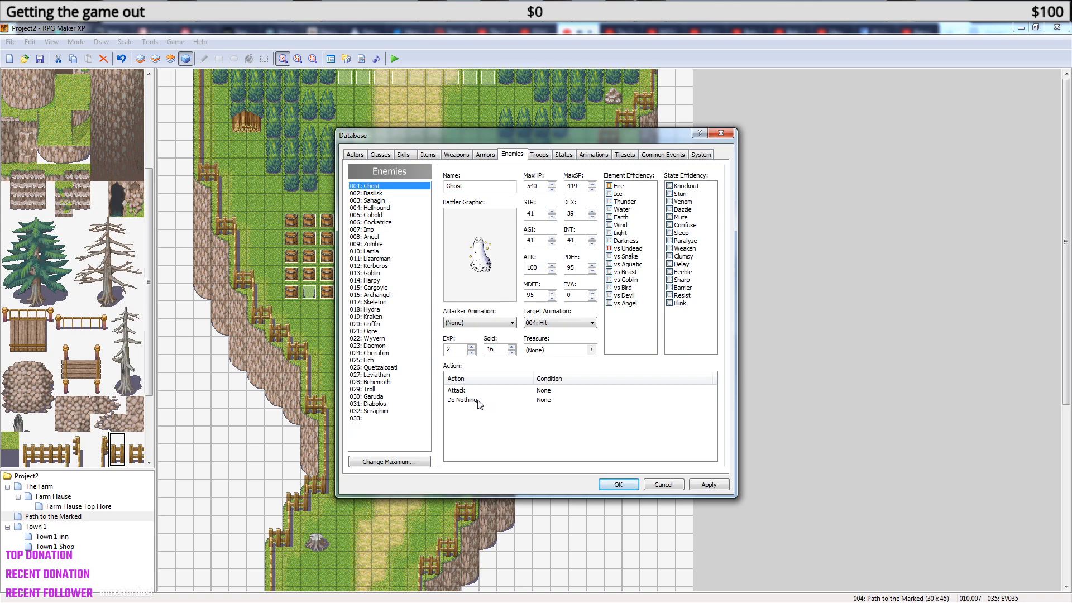
click(371, 419)
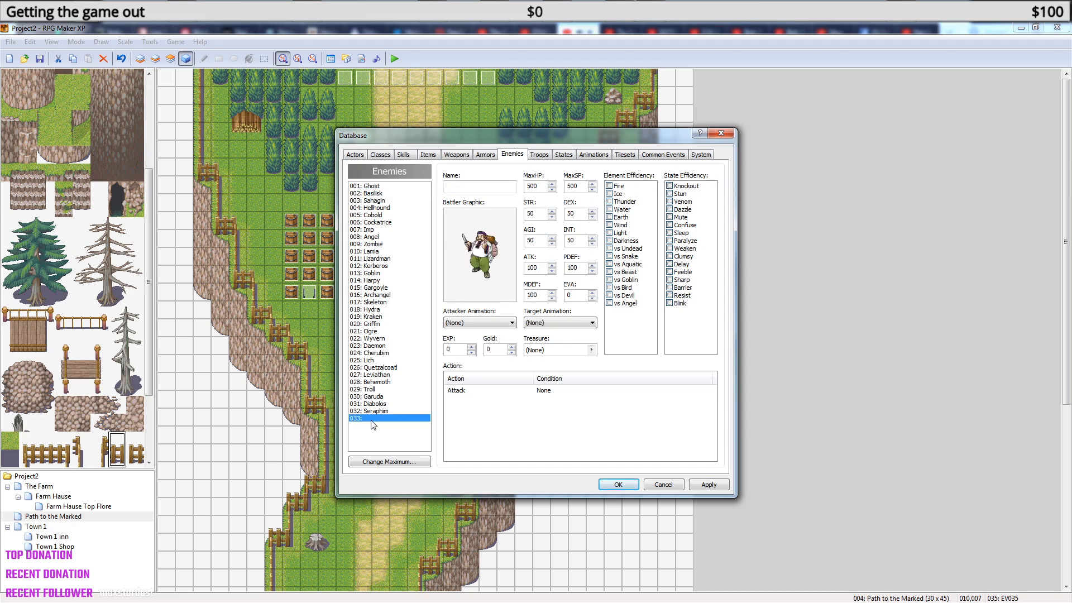
double_click(540, 189)
text(3)
key(Tab)
text(30)
- Compare the Ghost enemy's stats, EXP, gold and actions with those of enemy 033
click(377, 187)
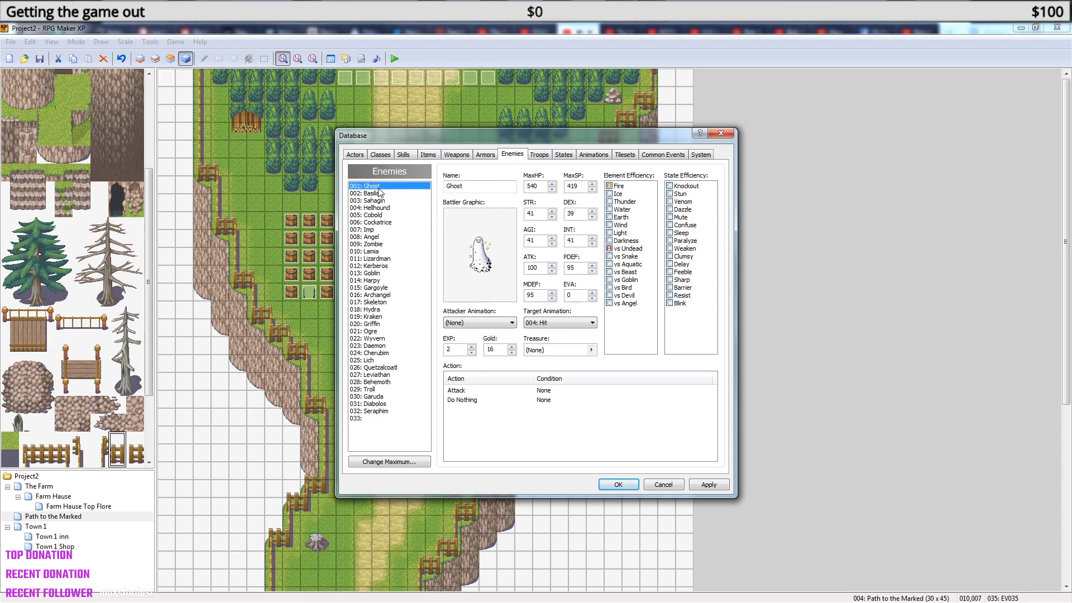
click(371, 418)
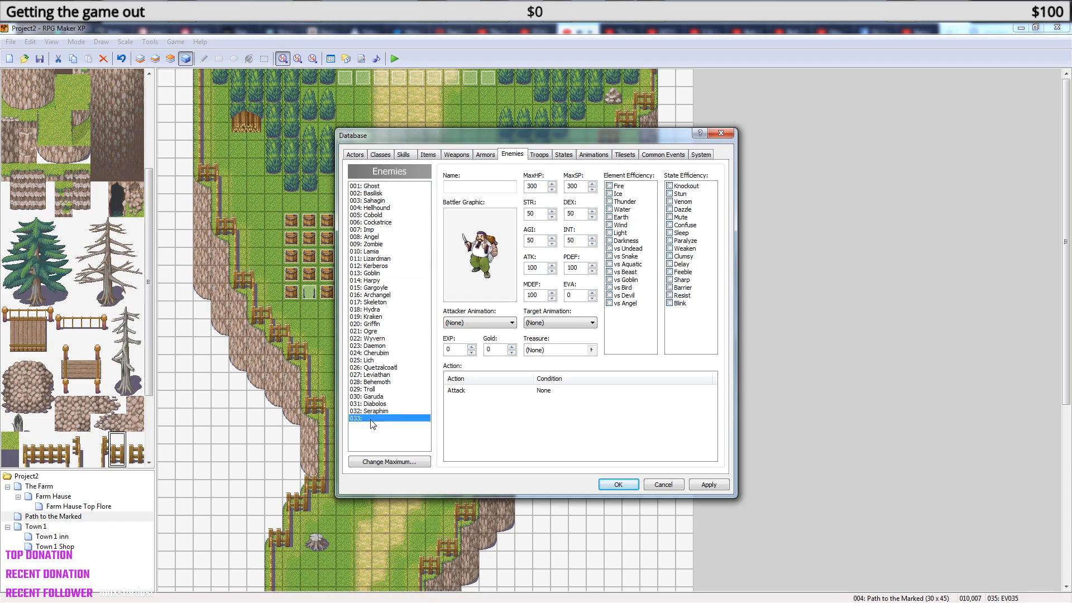
click(379, 189)
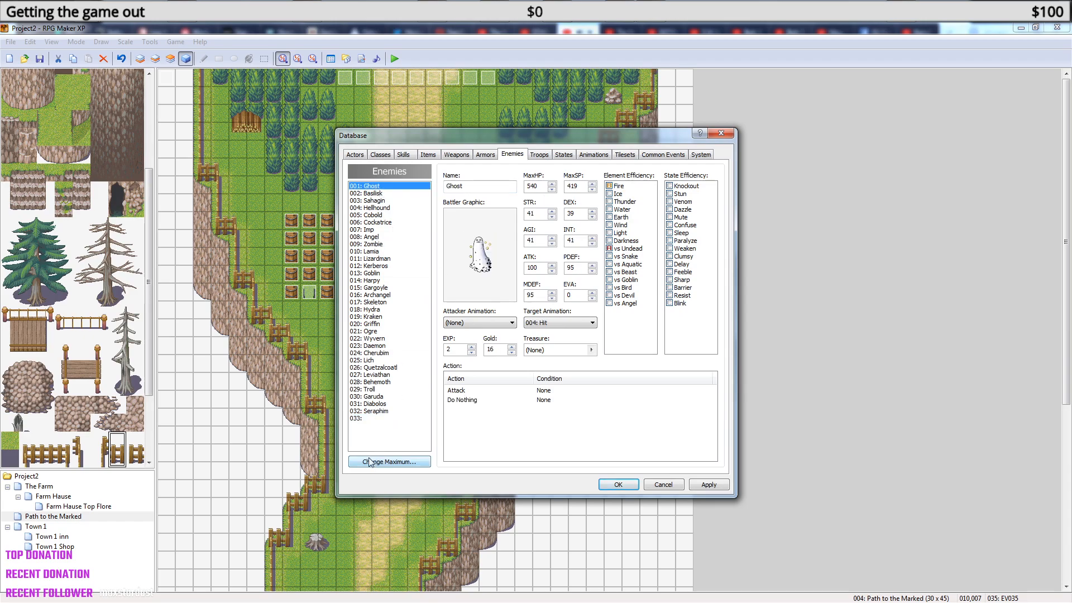
click(373, 419)
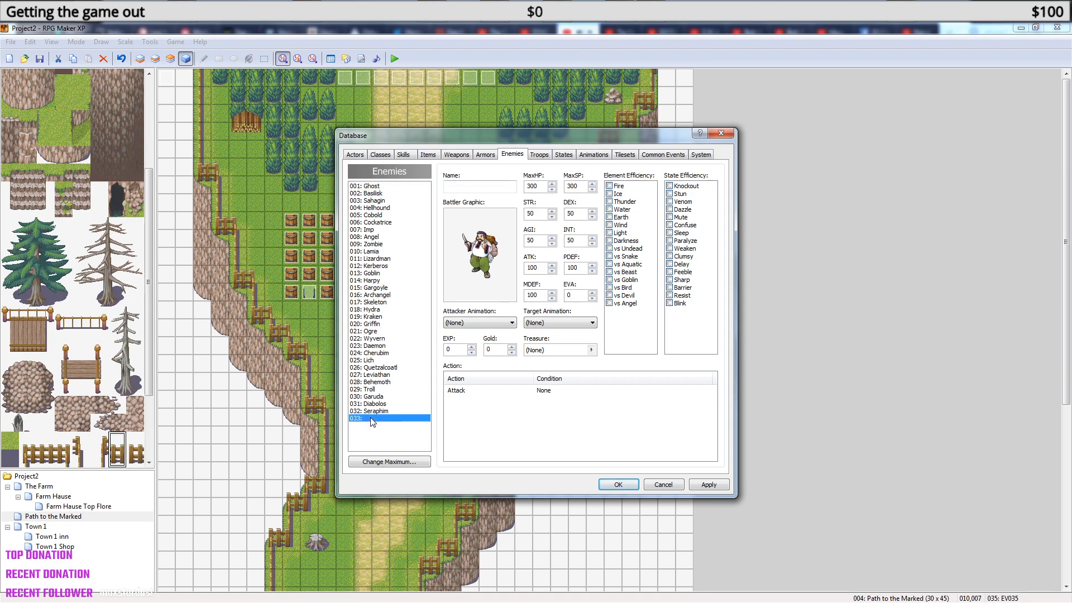
click(382, 189)
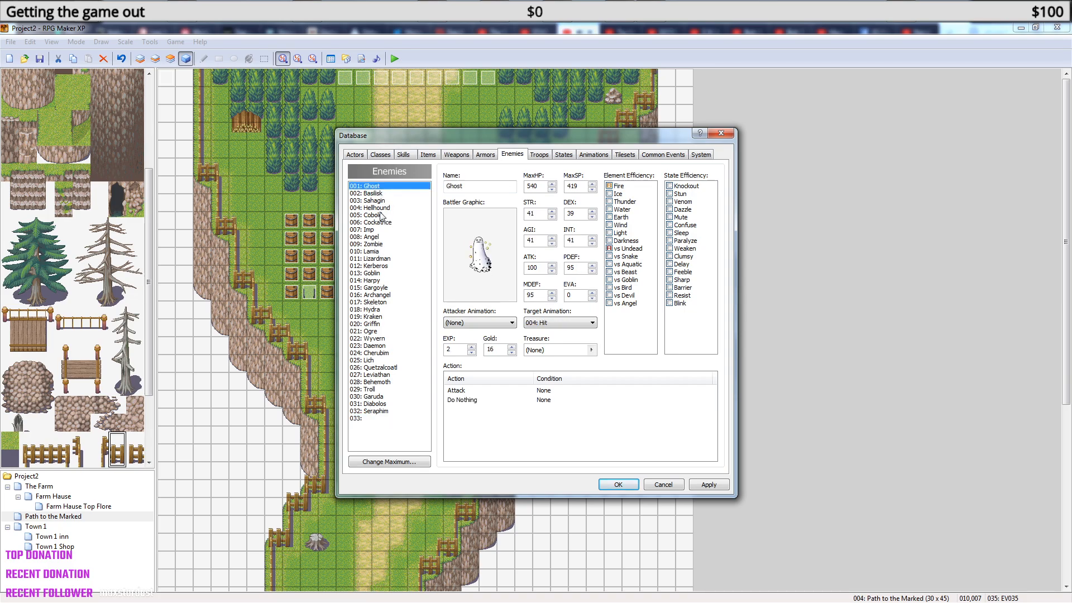
click(374, 419)
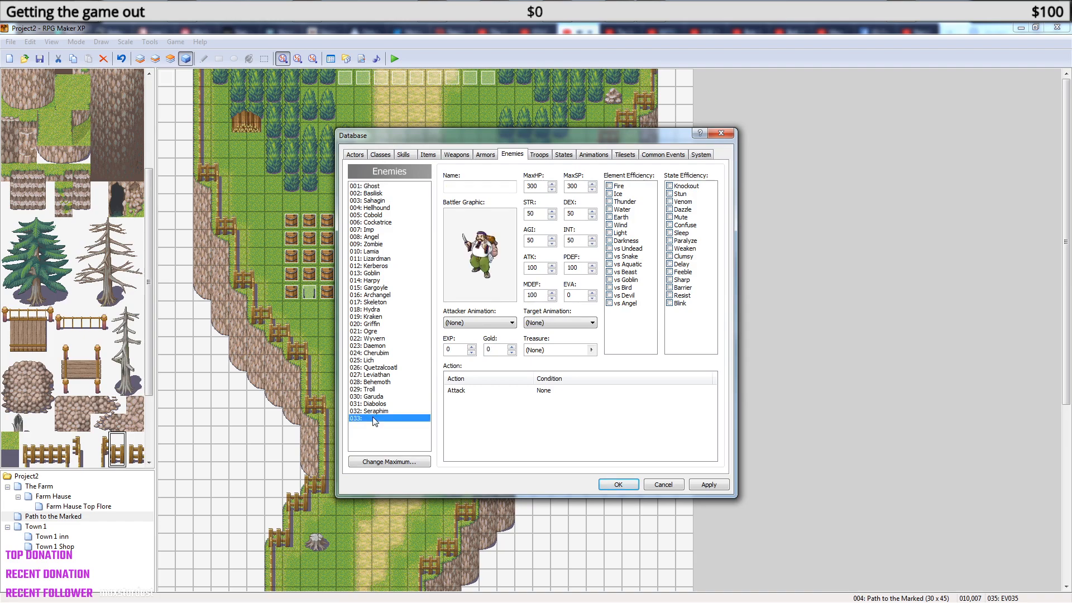
click(375, 188)
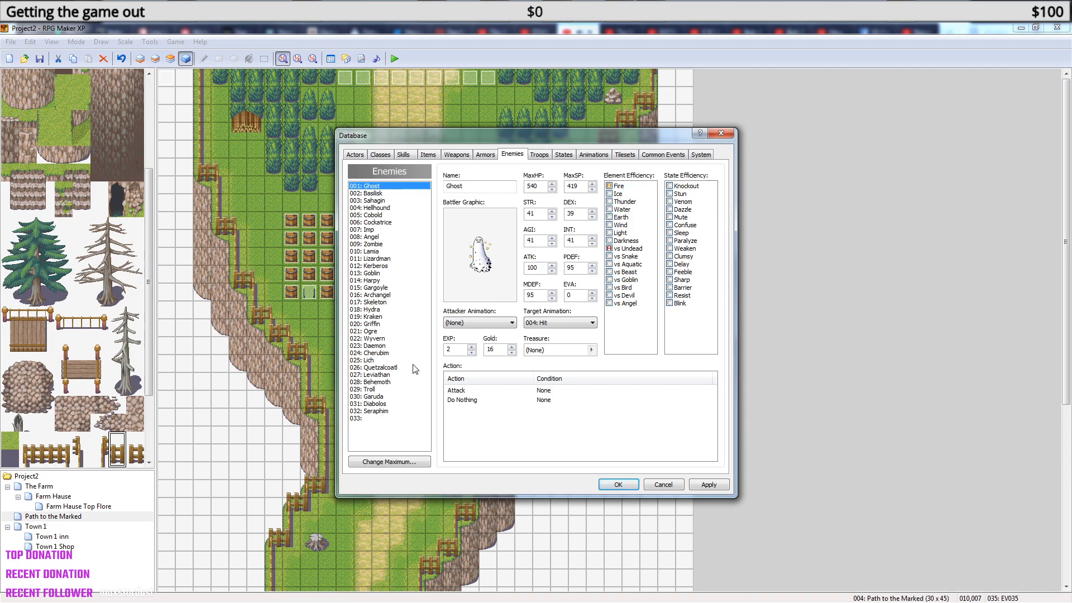
click(380, 418)
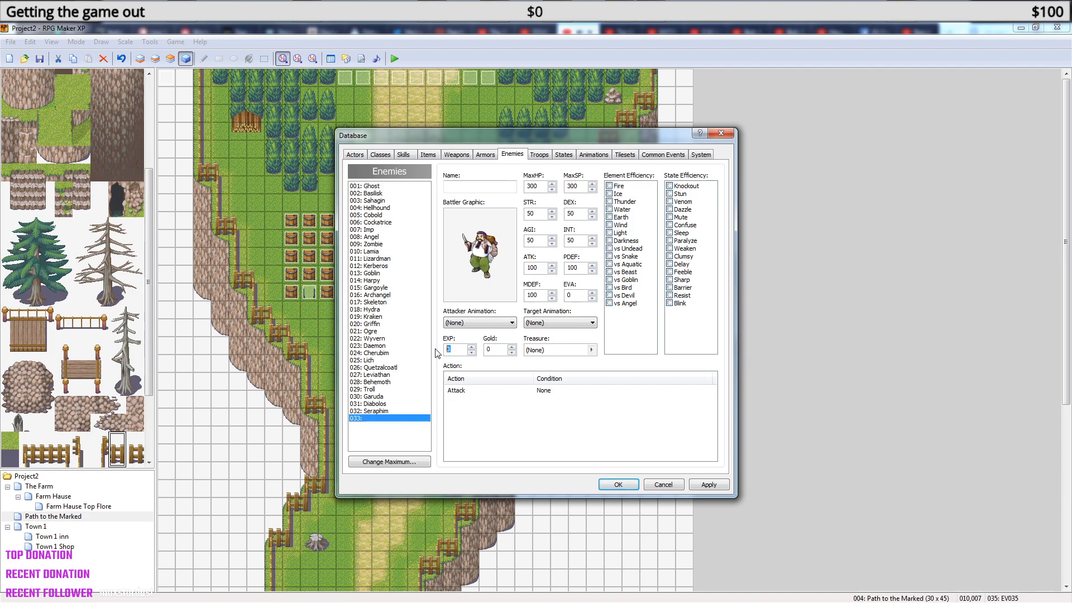
click(378, 187)
click(360, 418)
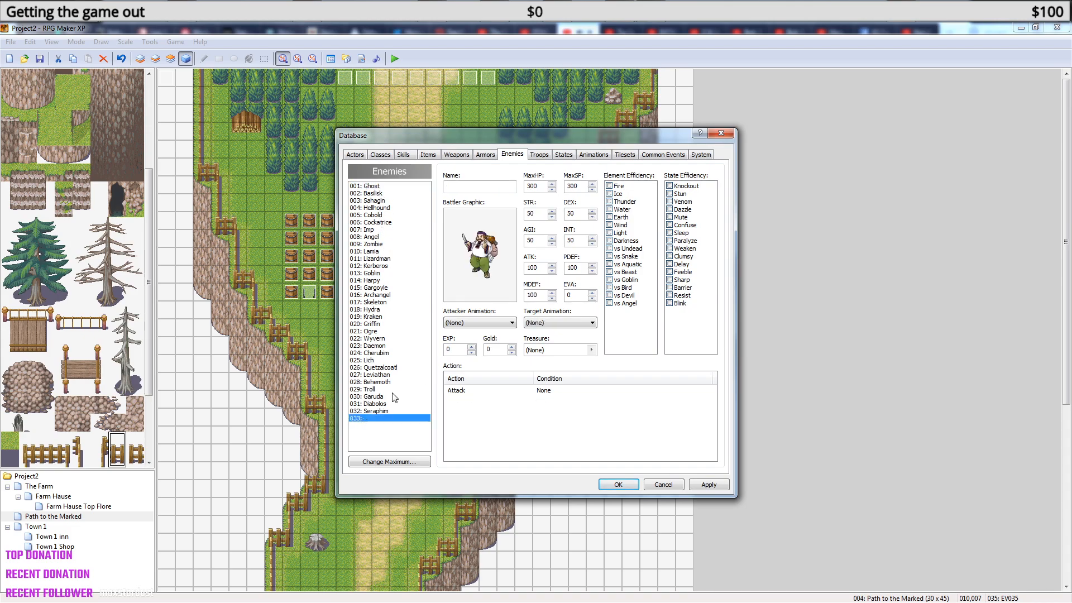
- Set enemy 033's rewards to 1 EXP and 5 gold, checking them against the Ghost enemy's rewards
double_click(450, 350)
text(1)
click(375, 187)
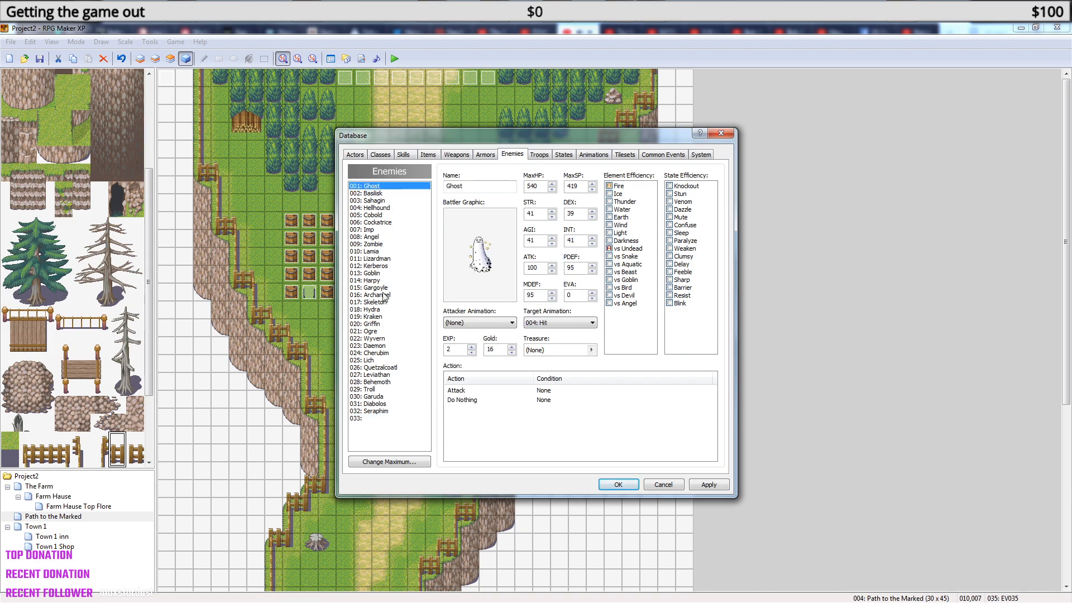
click(373, 418)
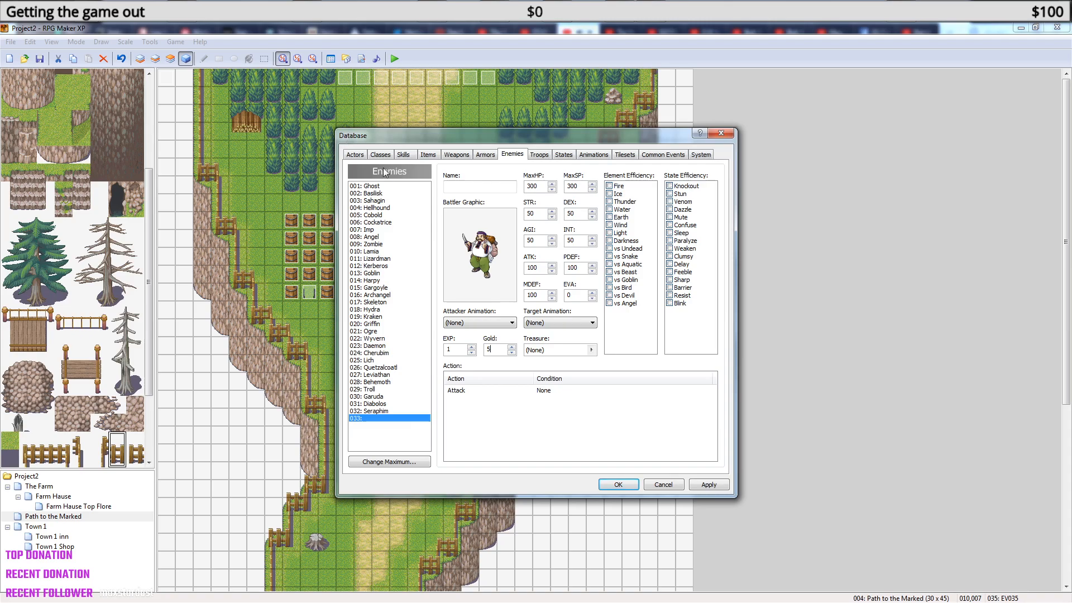
click(381, 188)
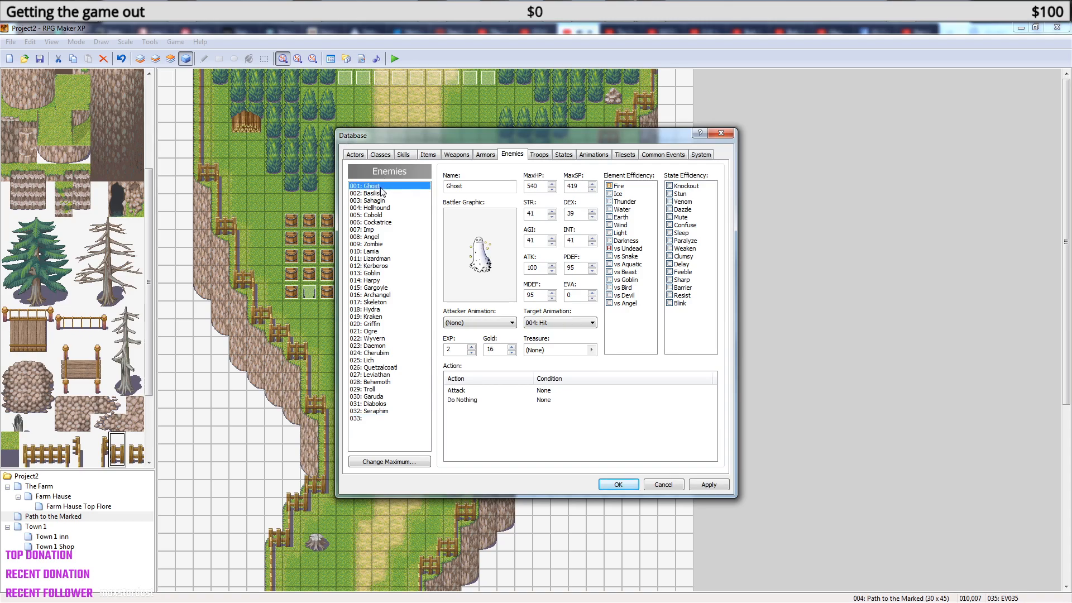
click(367, 418)
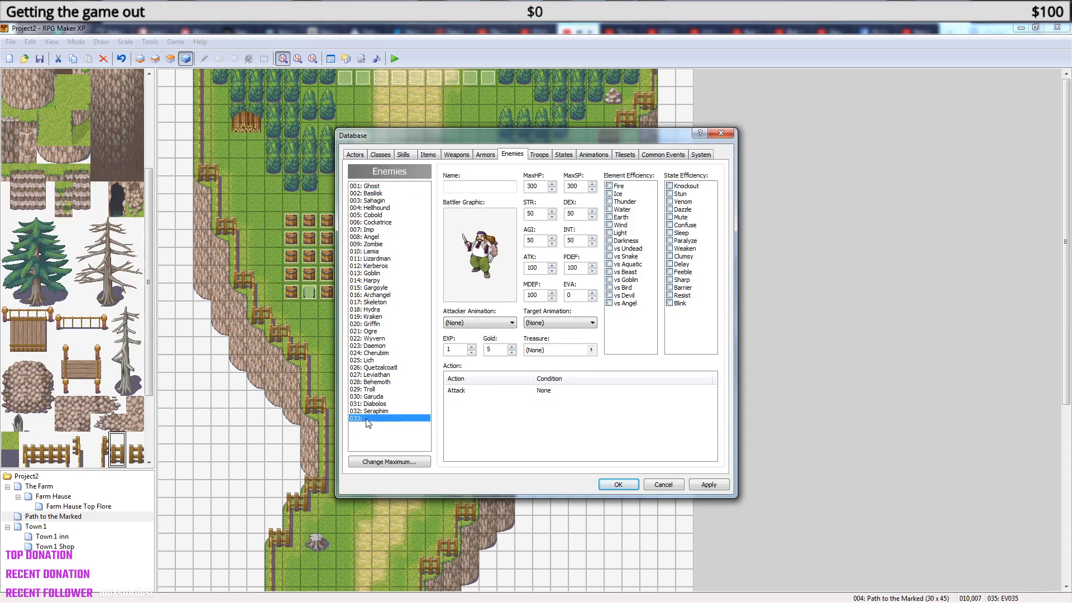
- Make enemy 033 drop the item 001: Potion as treasure with a probability of 100
click(592, 351)
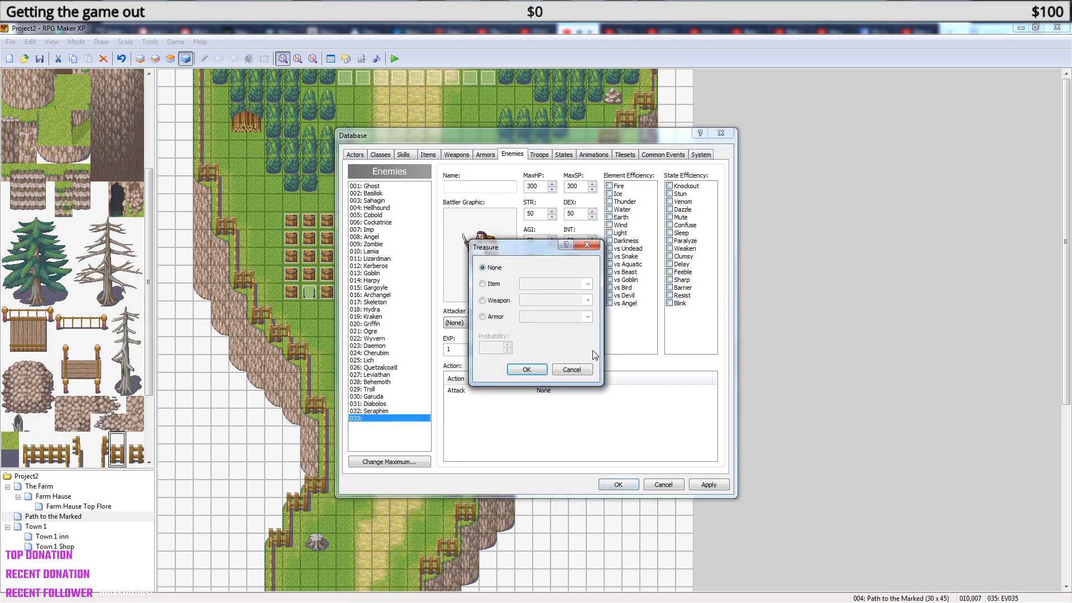
click(590, 242)
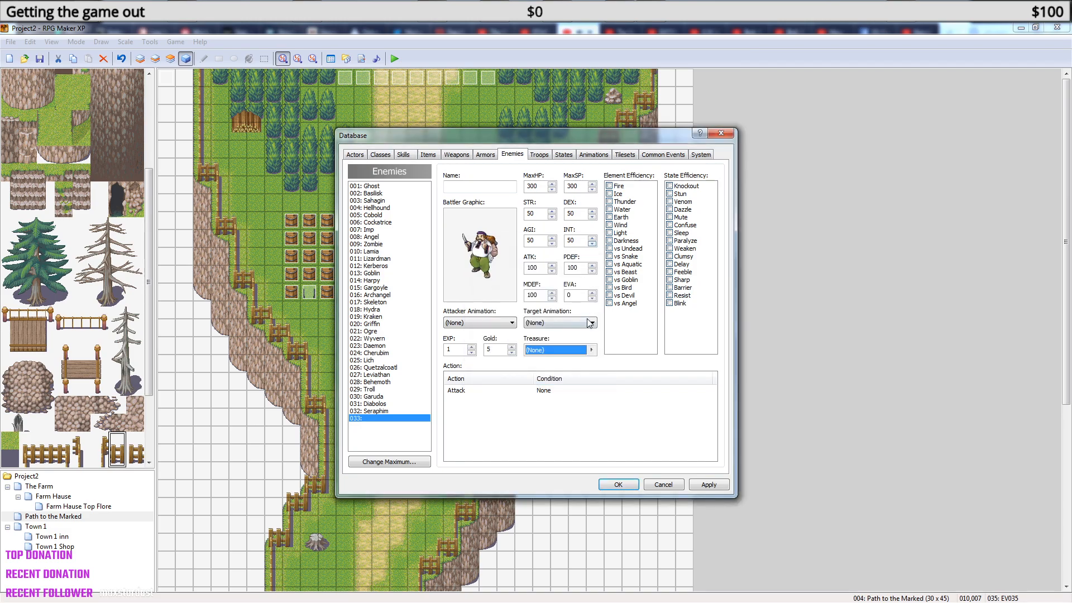
click(590, 349)
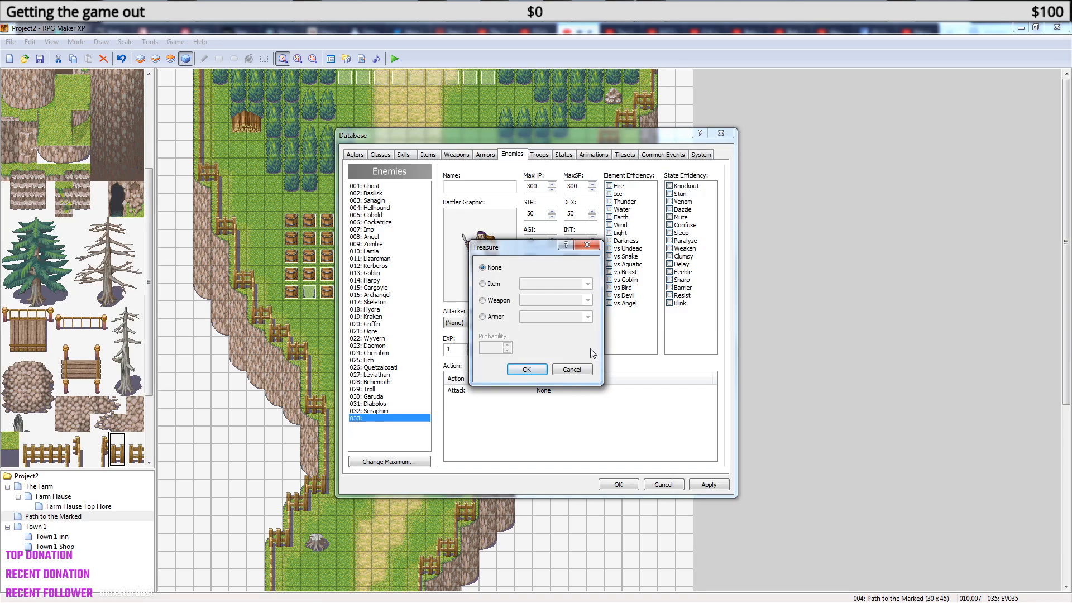
click(483, 284)
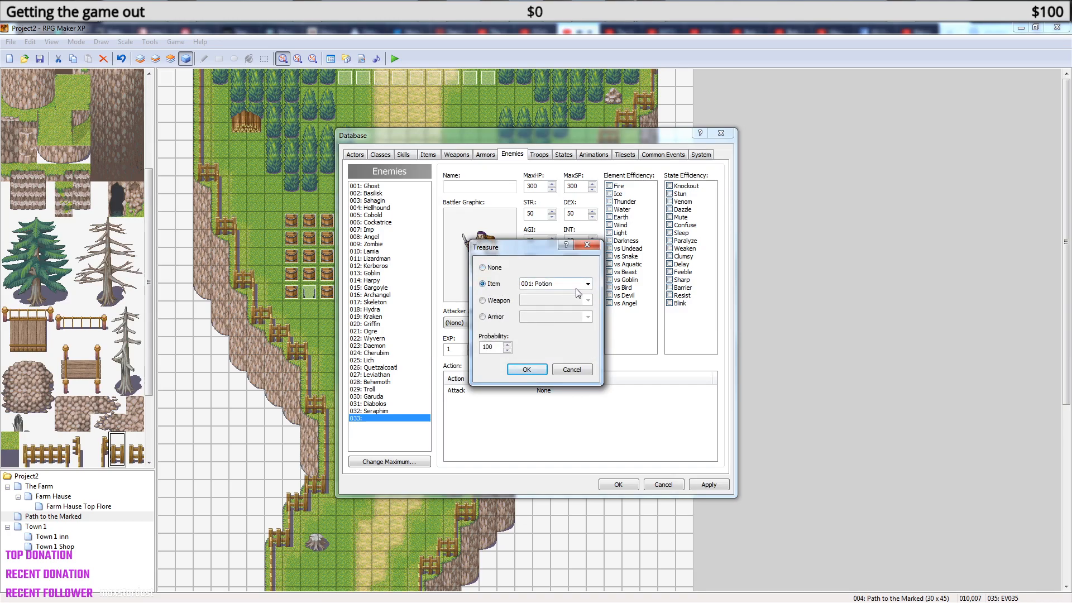
click(537, 369)
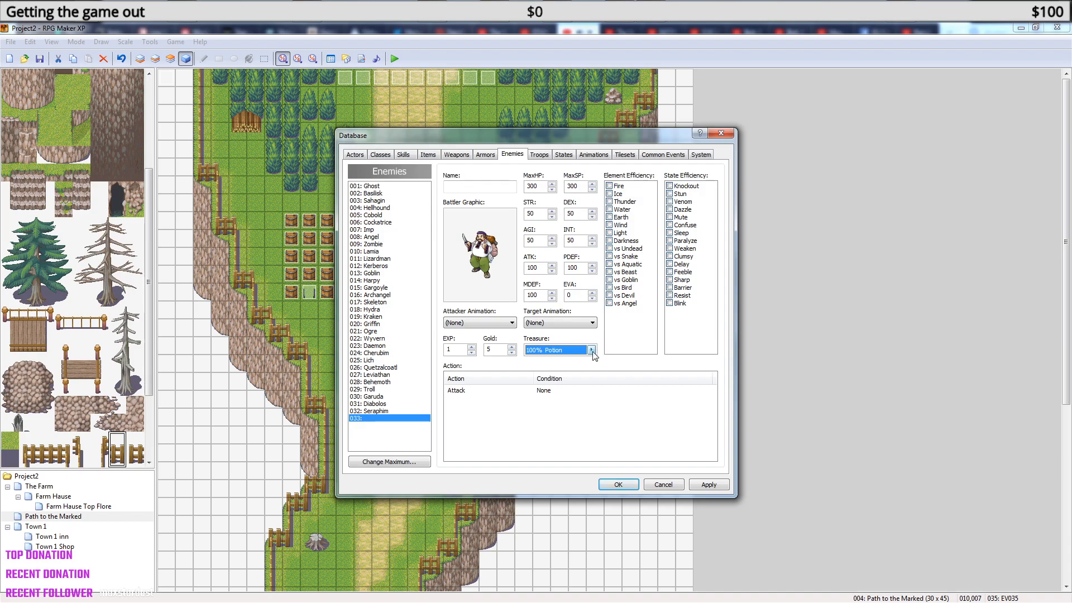
- Try the weapon and armor options for enemy 033's treasure, then return to the Potion item
click(591, 350)
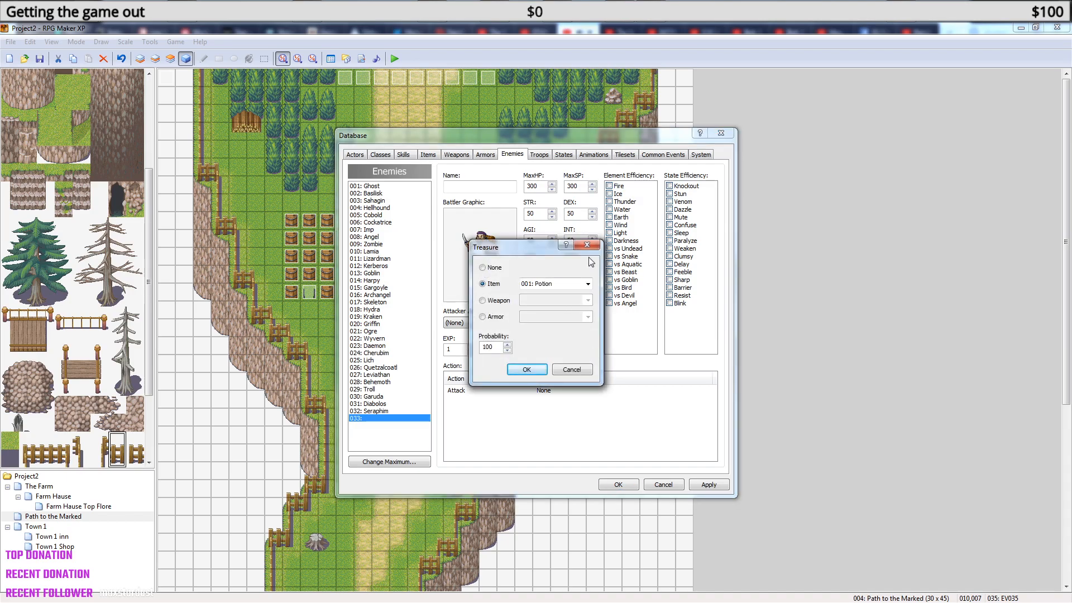
click(482, 300)
click(483, 316)
click(482, 284)
click(530, 373)
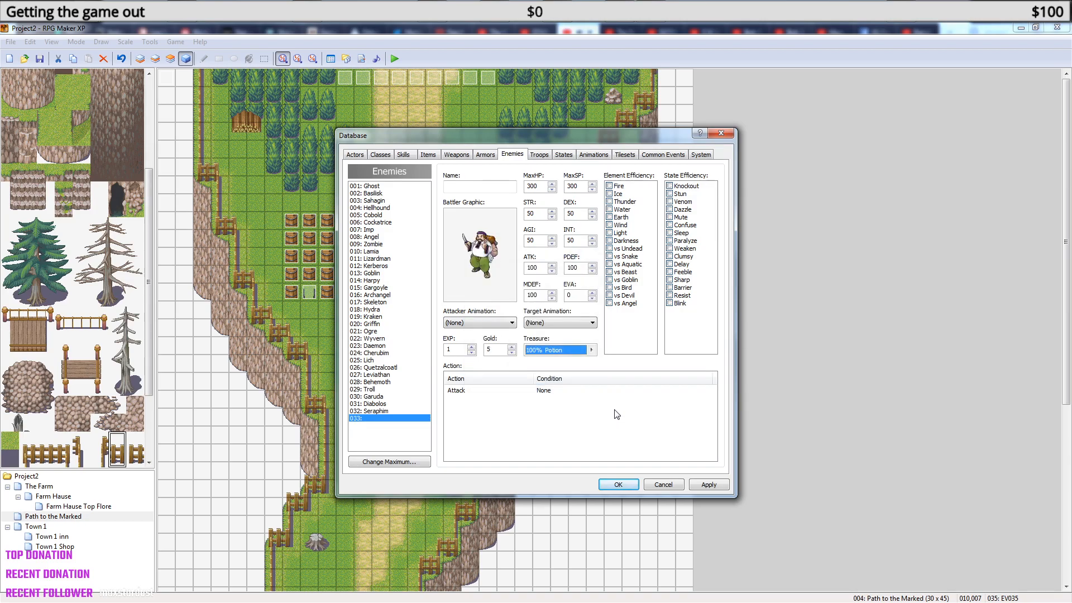
click(592, 349)
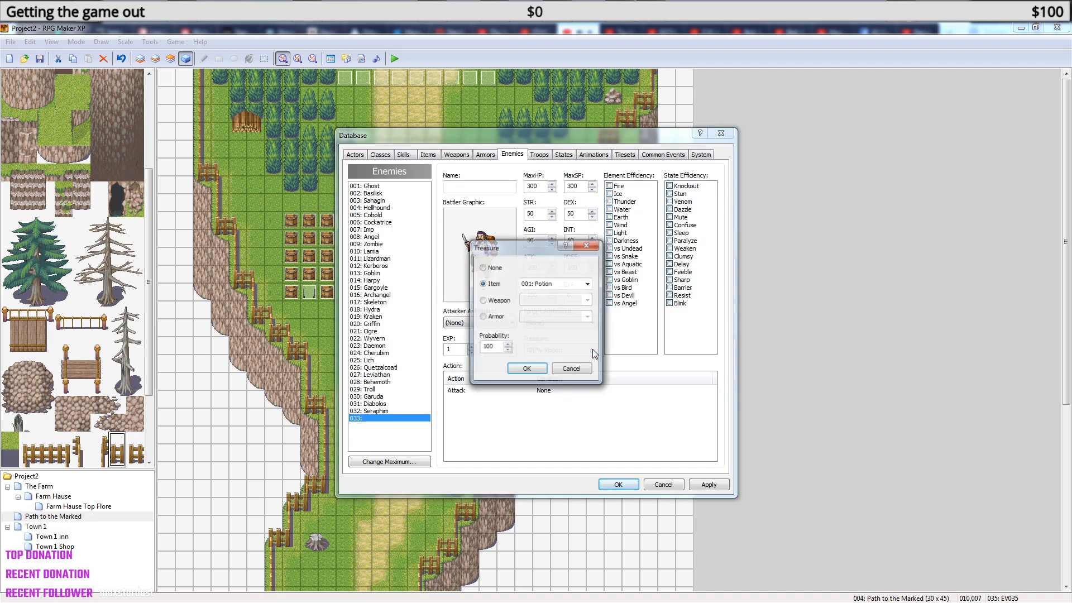
click(526, 370)
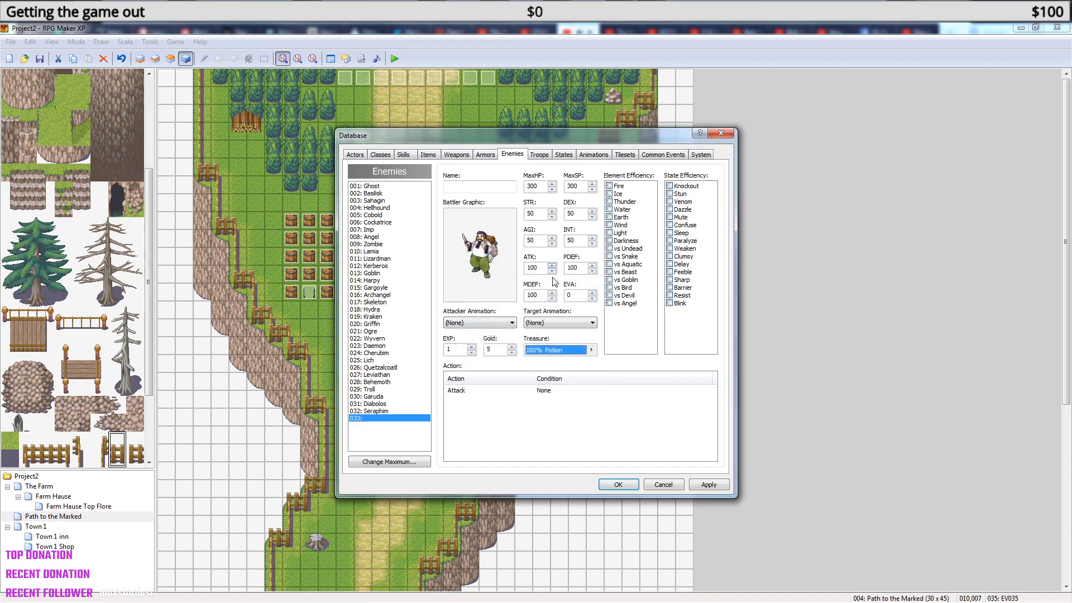
- Set enemy 033's ATK and PDEF to 50 and its MDEF to 25
double_click(539, 271)
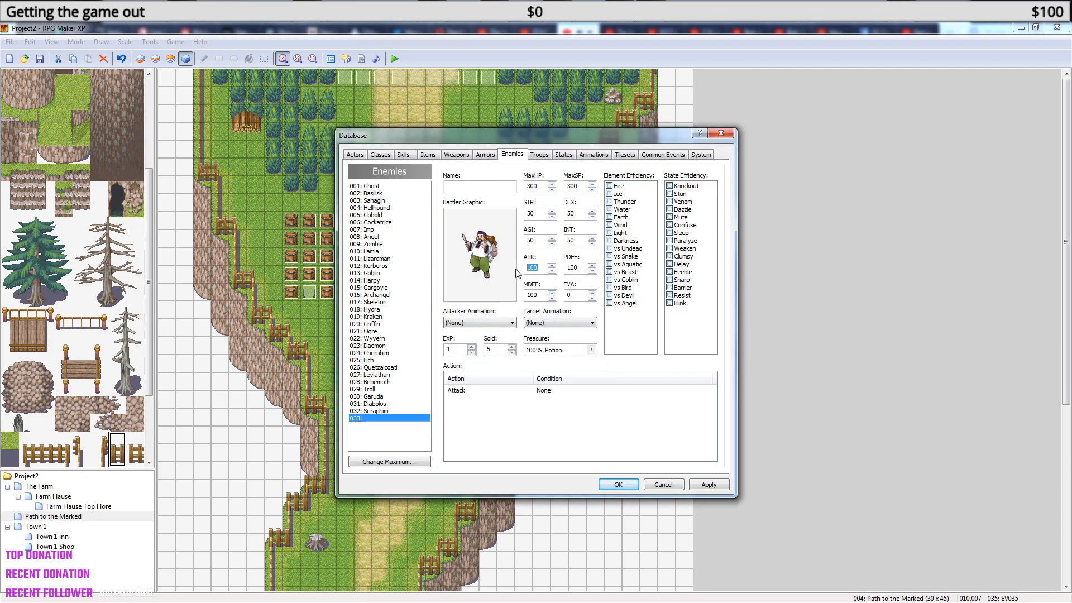
text(0)
drag(534, 270, 517, 269)
text(50)
drag(585, 270, 563, 269)
text(50)
drag(542, 296, 524, 295)
text(25)
- Set enemy 033's STR, DEX, AGI and INT to 30, checking the stats against the Ghost enemy
click(384, 188)
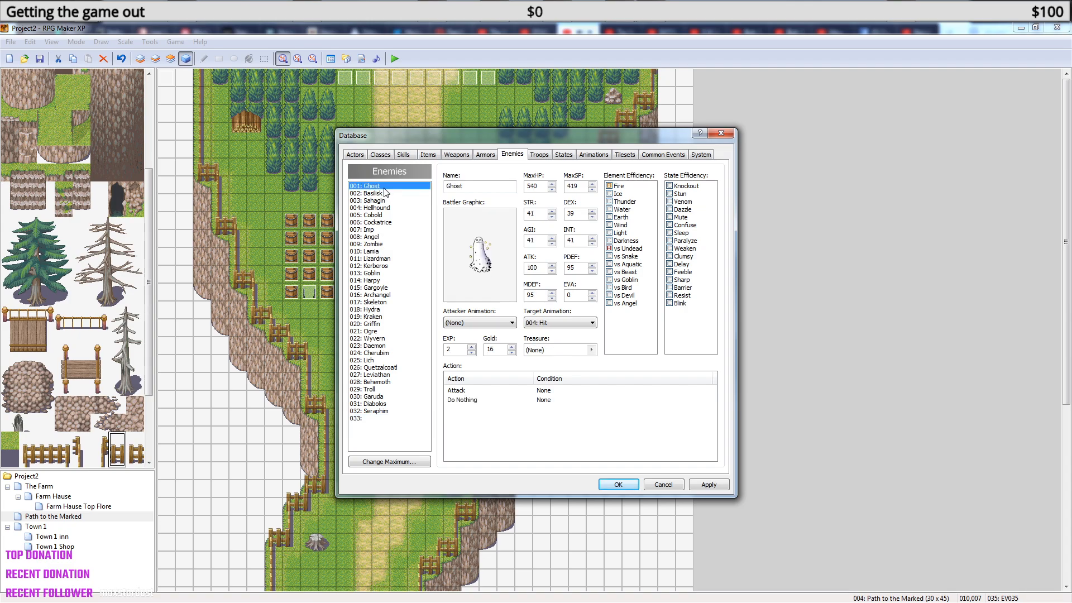
click(377, 418)
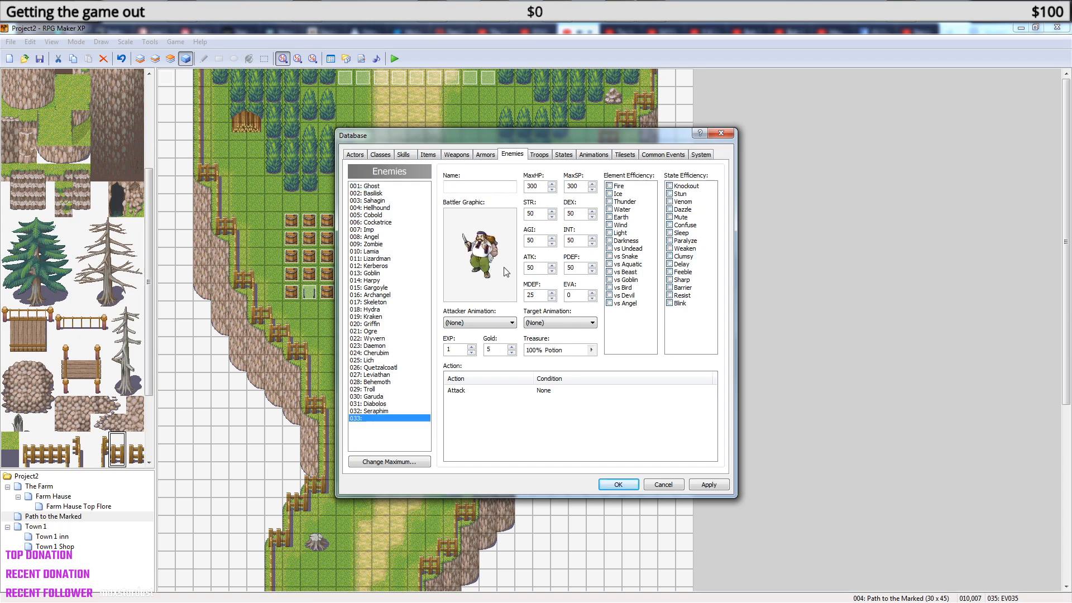
drag(543, 212, 565, 213)
text(3030)
click(370, 188)
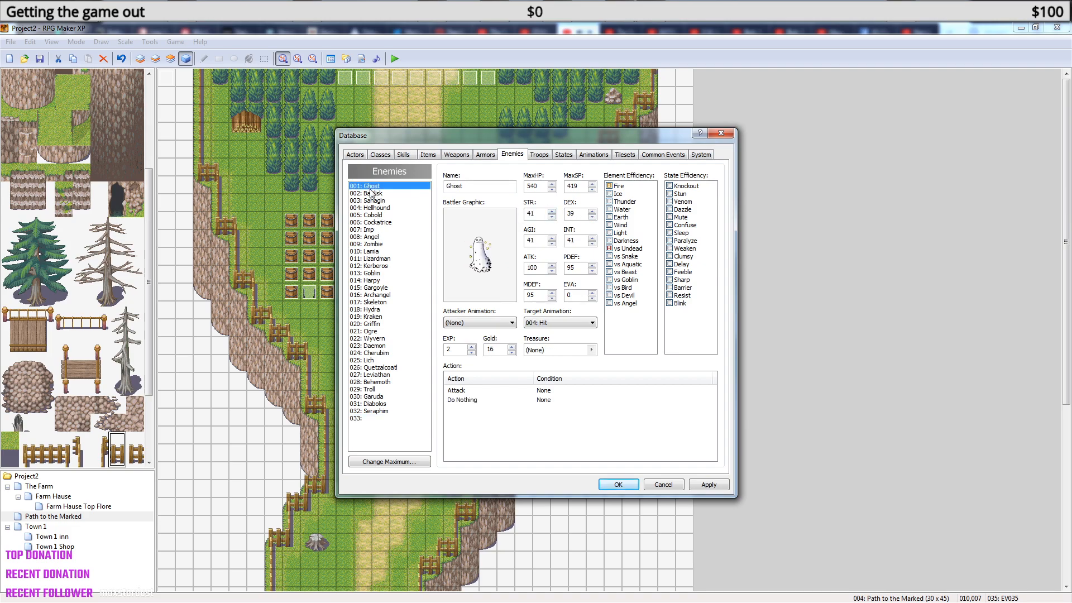
click(382, 419)
drag(543, 240, 525, 241)
text(30)
key(Tab)
text(30)
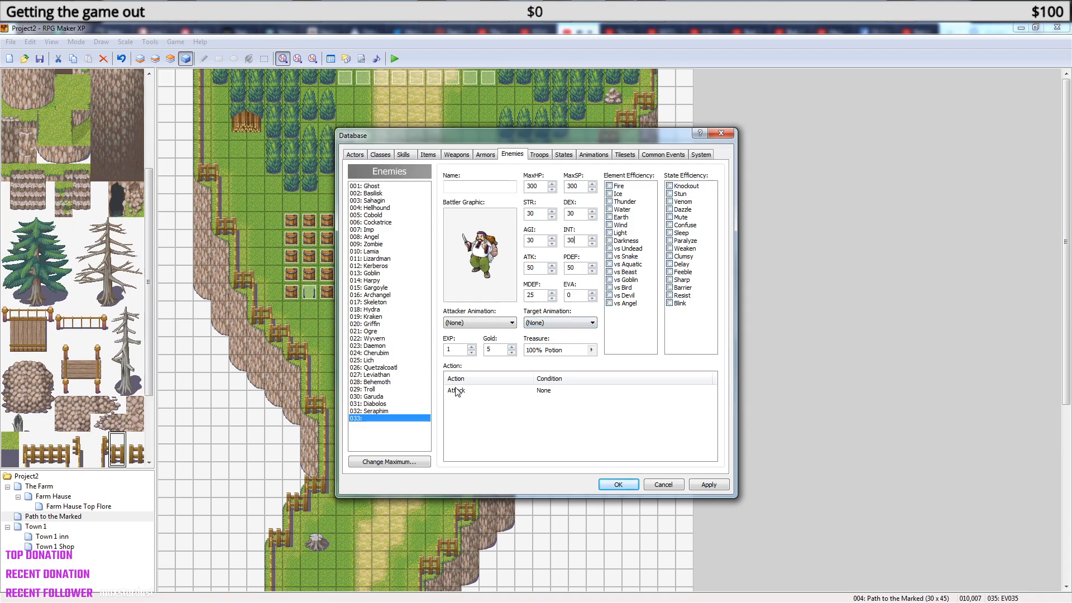
- Name enemy 033 "Male Presinor" and raise the maximum number of enemies to 34
click(486, 186)
text(Male Presinor)
click(374, 462)
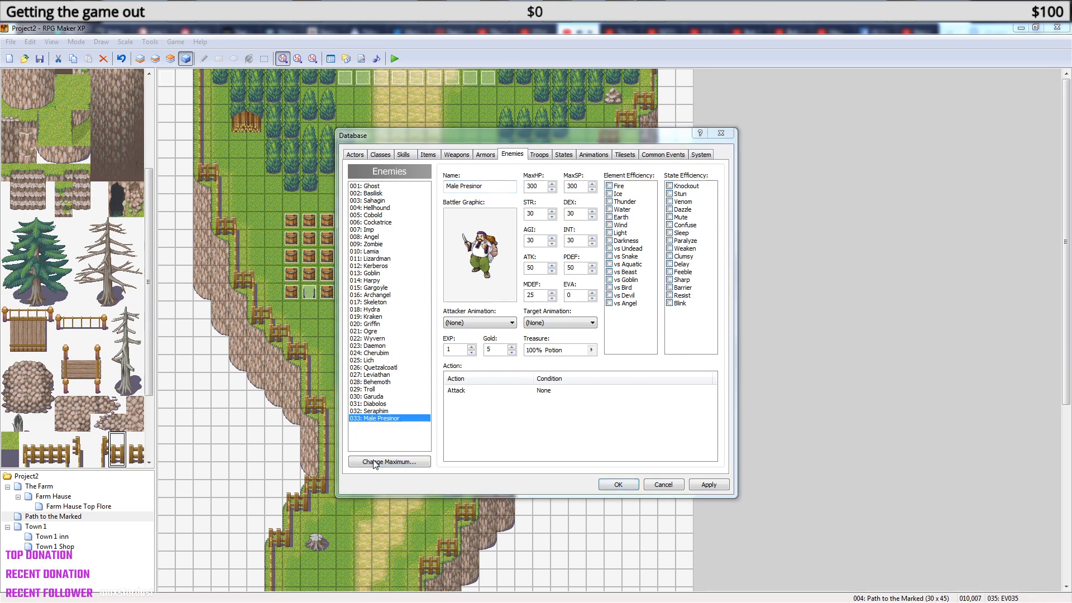
click(376, 466)
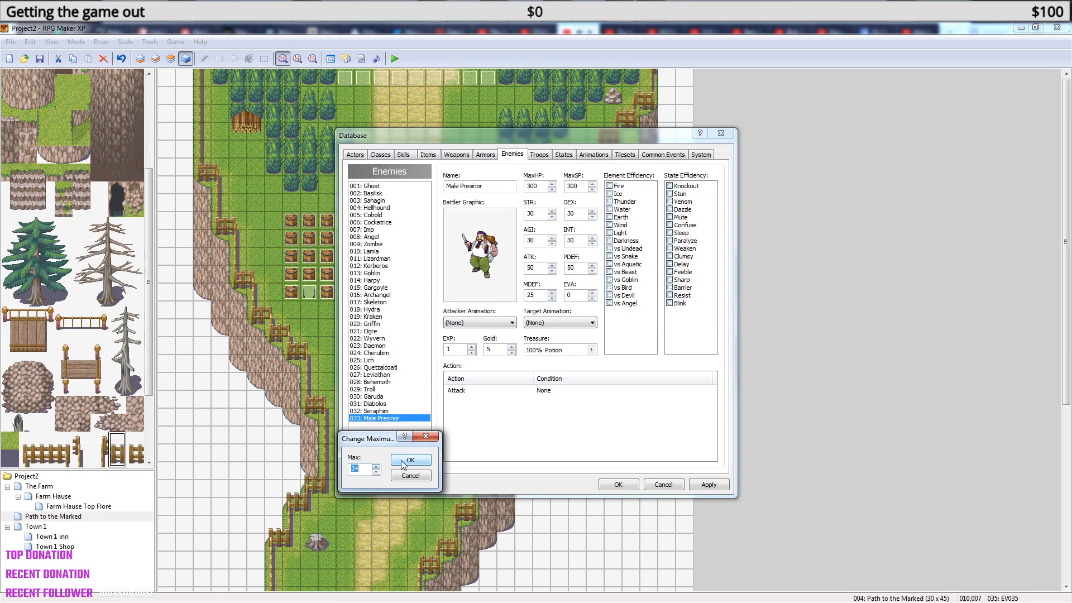
click(410, 460)
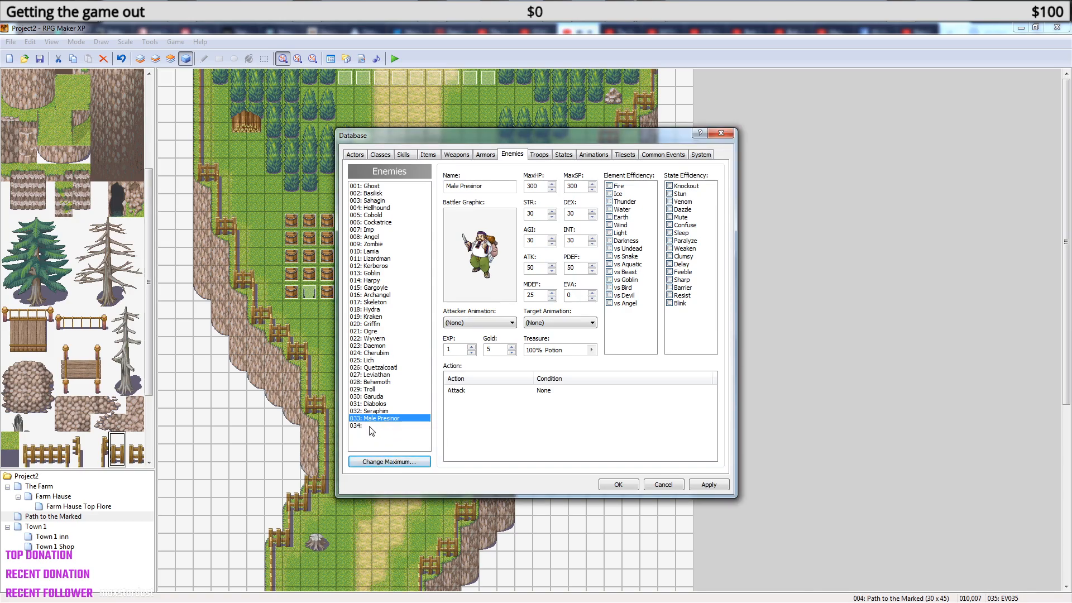
- Set enemy 034's MaxHP and MaxSP to 300, checking them against enemy 033
click(369, 427)
drag(544, 185, 502, 184)
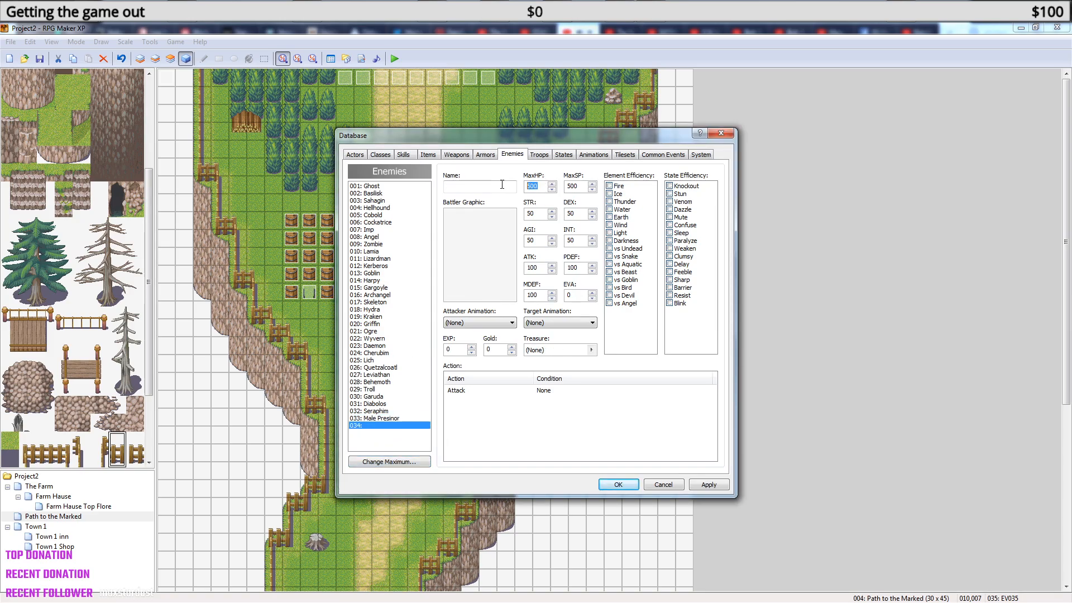
text(0)
text(300)
click(384, 419)
click(385, 426)
click(585, 185)
drag(585, 186, 554, 187)
text(300)
key(Up)
- Set enemy 034's STR, DEX, AGI and INT to 30, matching enemy 033
click(386, 426)
drag(537, 214, 561, 217)
text(303)
click(380, 418)
click(382, 426)
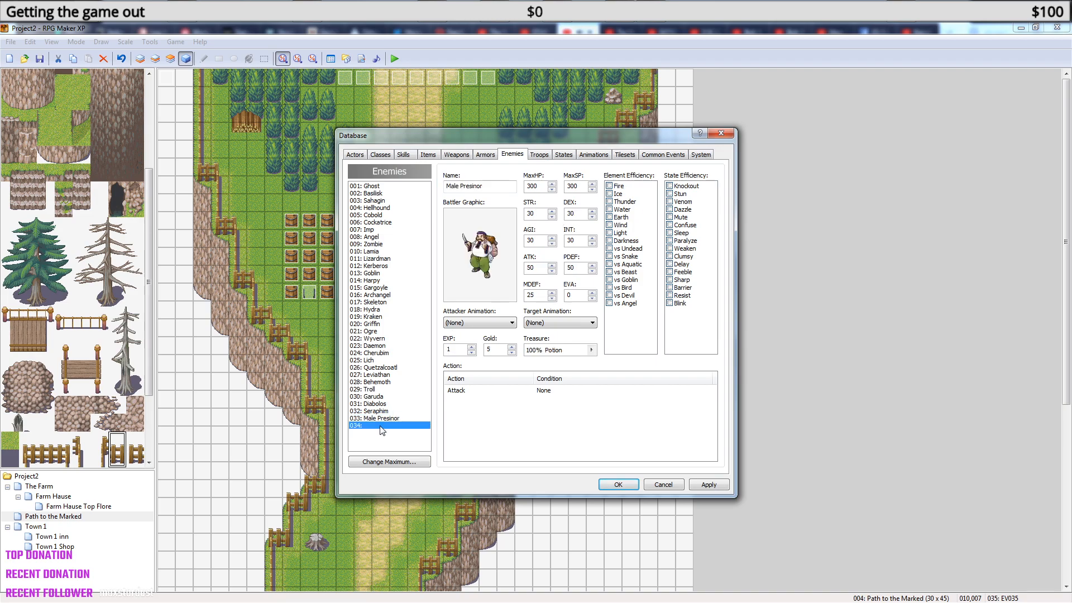
double_click(544, 240)
text(30)
key(Tab)
text(30)
- Set enemy 034's ATK and PDEF to 50 and its MDEF to 25, checking against enemy 033
key(Tab)
text(50)
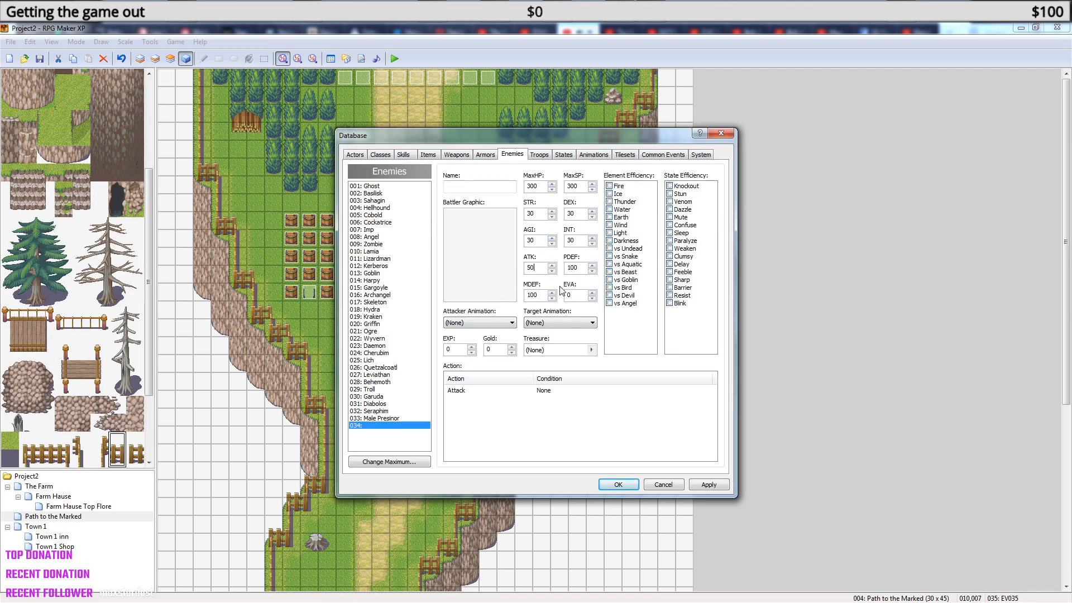
click(385, 419)
click(386, 425)
drag(540, 296, 504, 295)
text(25)
- Give enemy 034 rewards of 1 EXP, 5 gold and the item 004: Perfume with a probability of 100
text(1)
text(5)
click(591, 350)
click(482, 283)
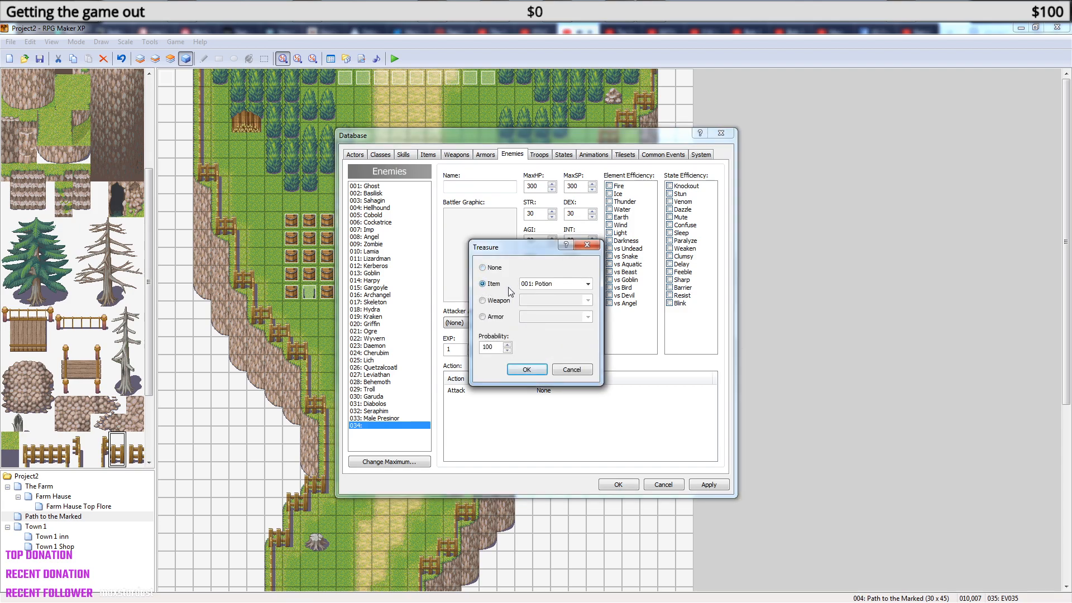
click(588, 285)
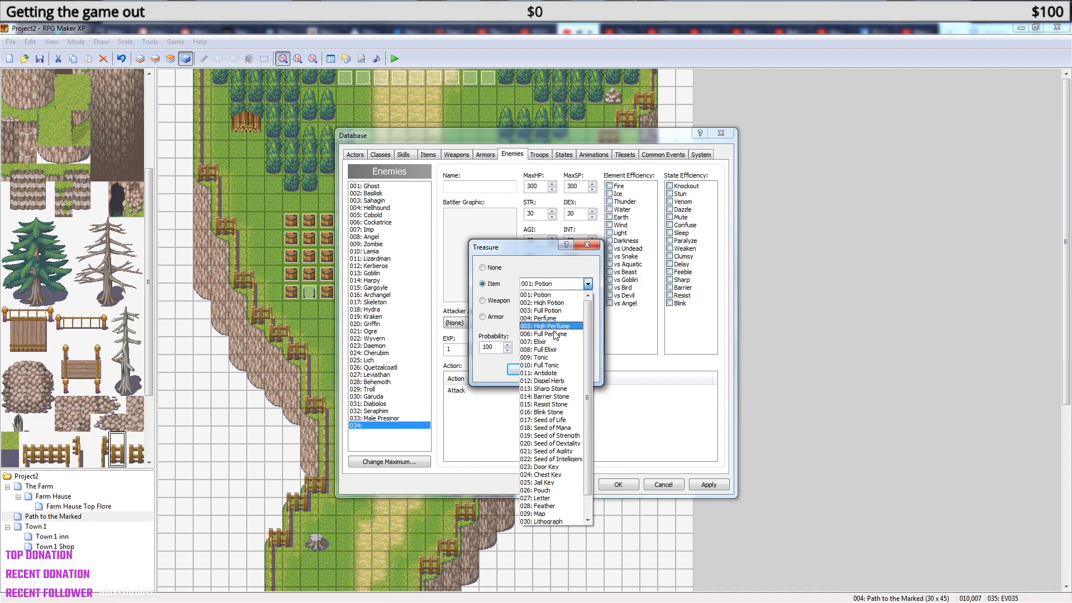
click(539, 318)
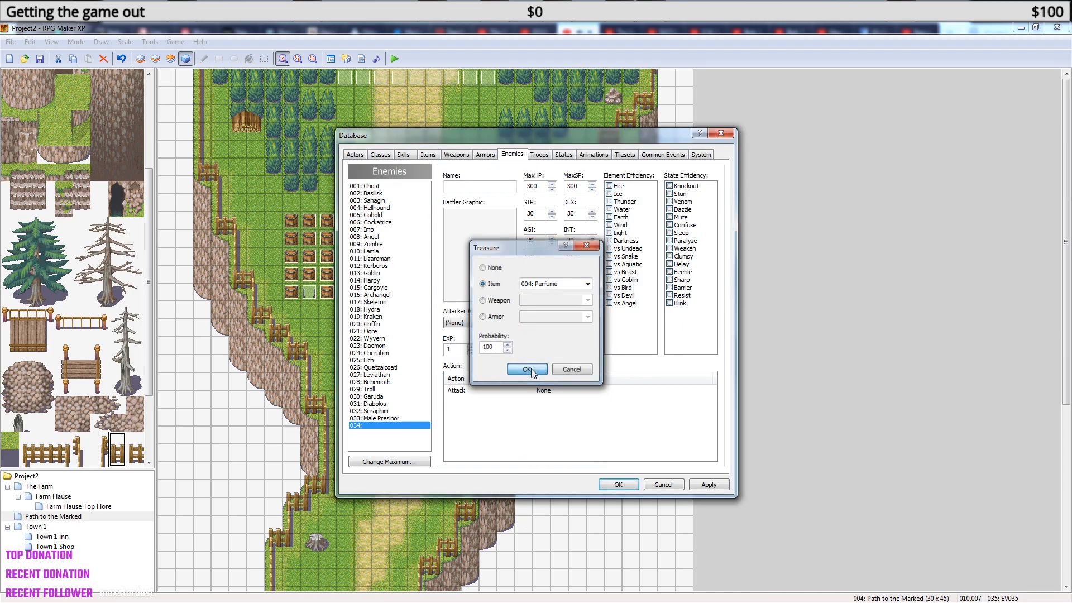
click(531, 369)
- Browse the battler graphics and assign 019-Thief04 to enemy 034
click(470, 249)
double_click(469, 249)
click(419, 244)
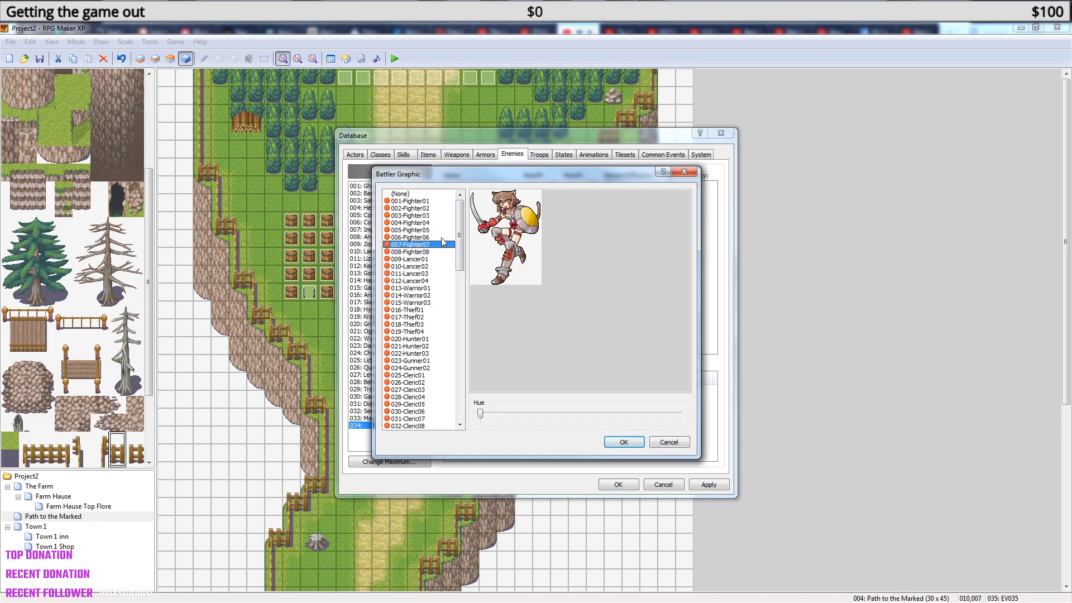
key(Down)
key(Up)
key(Up)
key(Up)
key(Up)
key(Up)
key(Down)
key(Down)
key(Down)
key(Down)
key(Down)
key(Down)
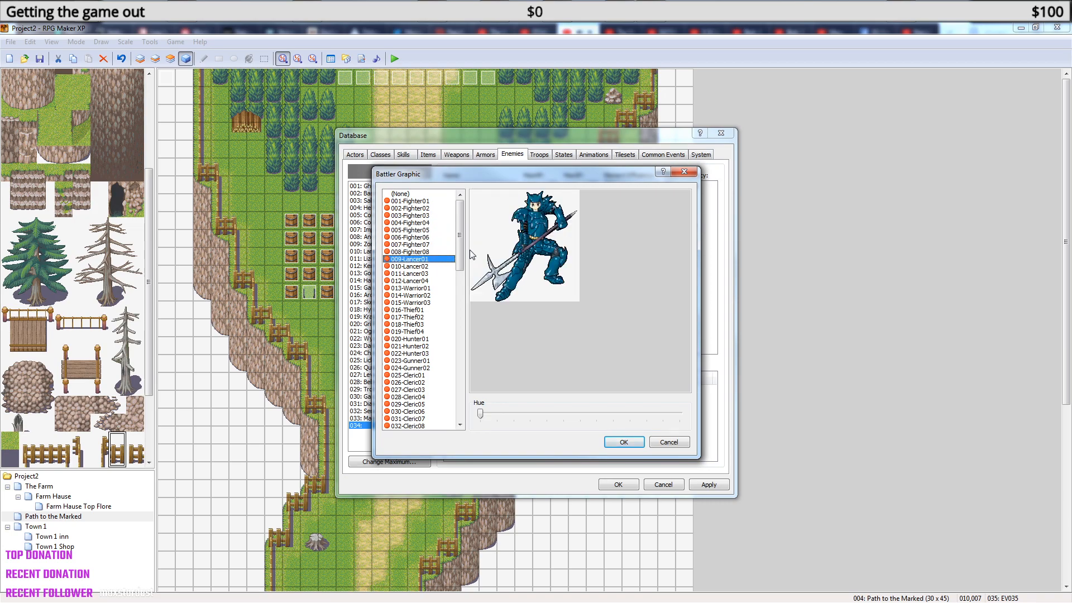
key(Down)
key(Down)
key(Up)
key(Up)
key(Down)
key(Up)
key(Down)
key(Down)
key(Down)
key(Down)
key(Down)
key(Down)
key(Down)
key(Down)
key(Down)
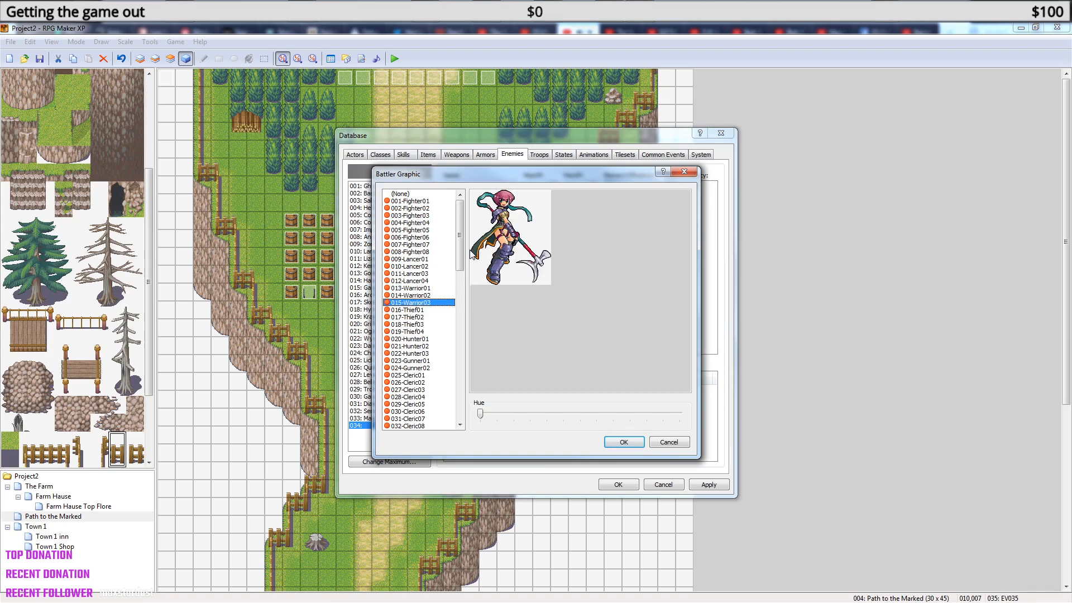
key(Up)
key(Up)
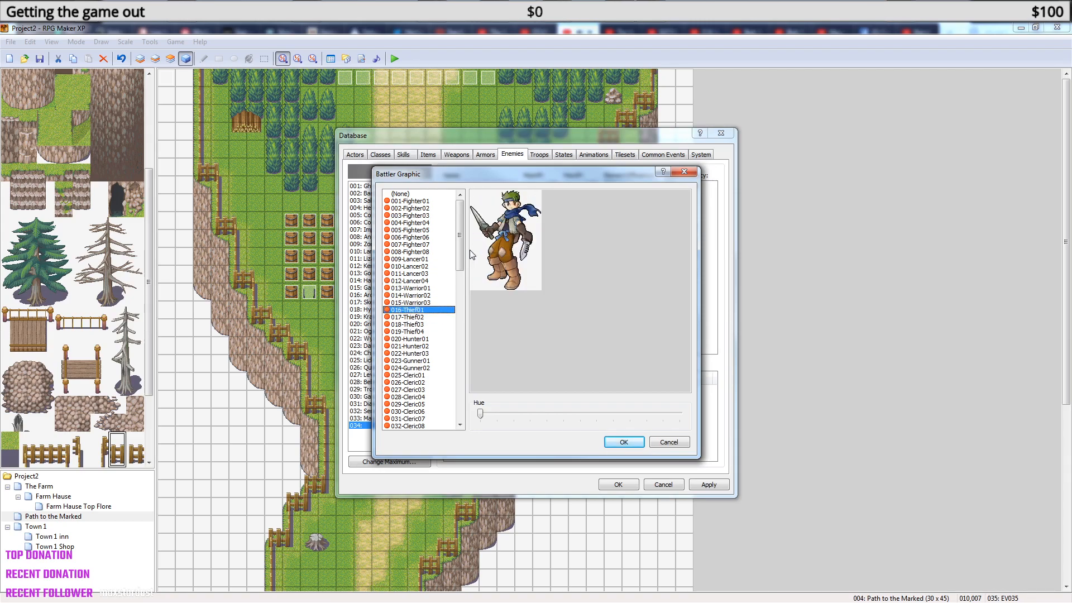
key(Down)
key(Down)
key(Down)
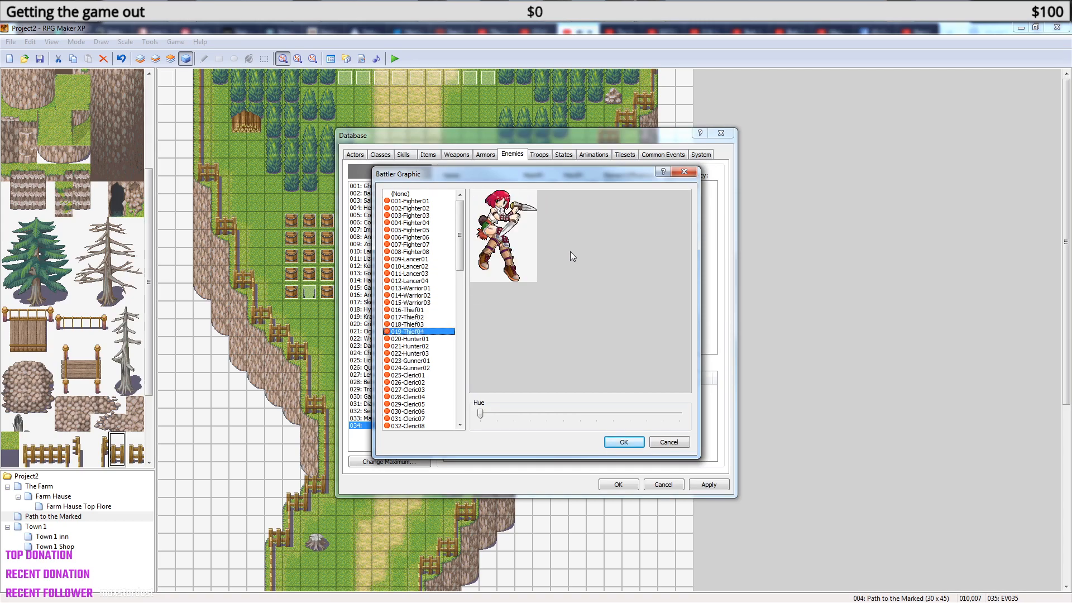
click(624, 441)
- Browse the battler graphics for enemy 033 and change its graphic to 017-Thief02
click(392, 420)
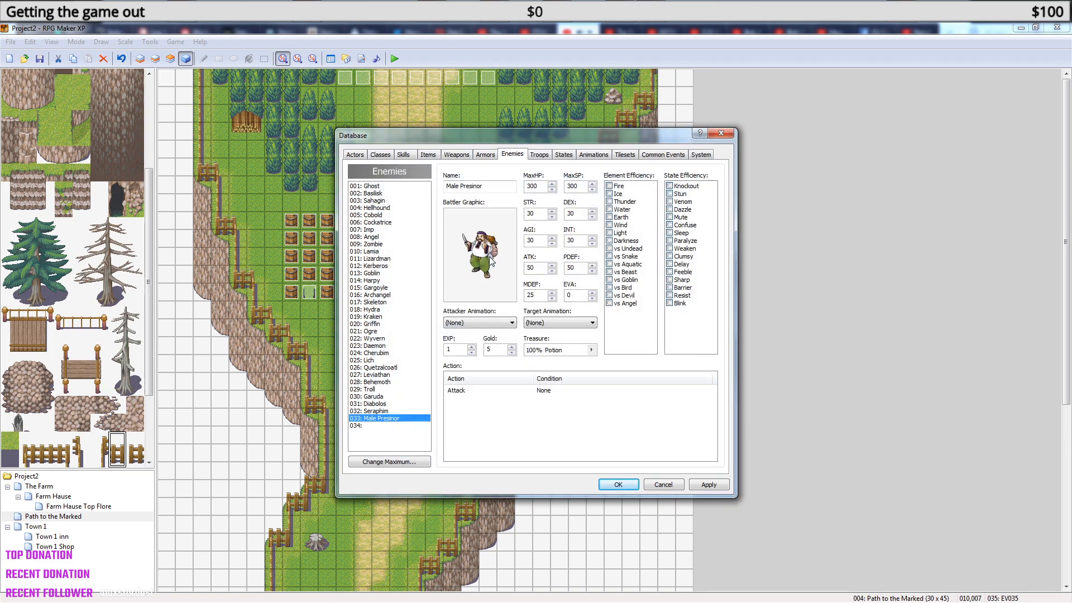
double_click(465, 260)
key(Up)
key(Up)
key(Up)
key(Up)
key(Up)
key(Up)
key(Up)
key(Up)
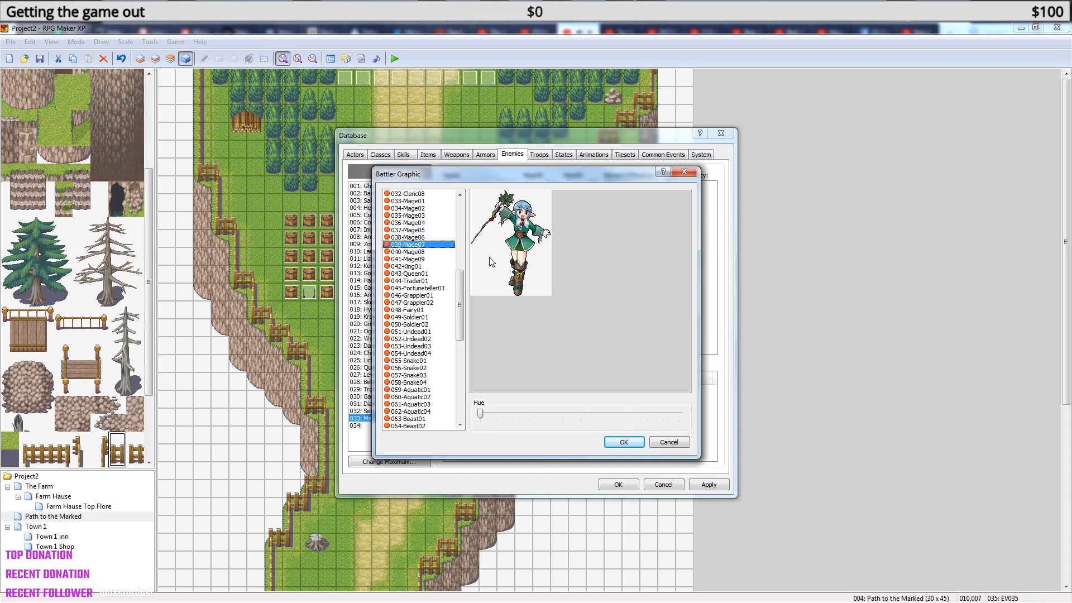
key(Up)
key(Up)
key(Up)
key(Up)
key(Up)
key(Up)
key(Up)
key(Up)
key(Up)
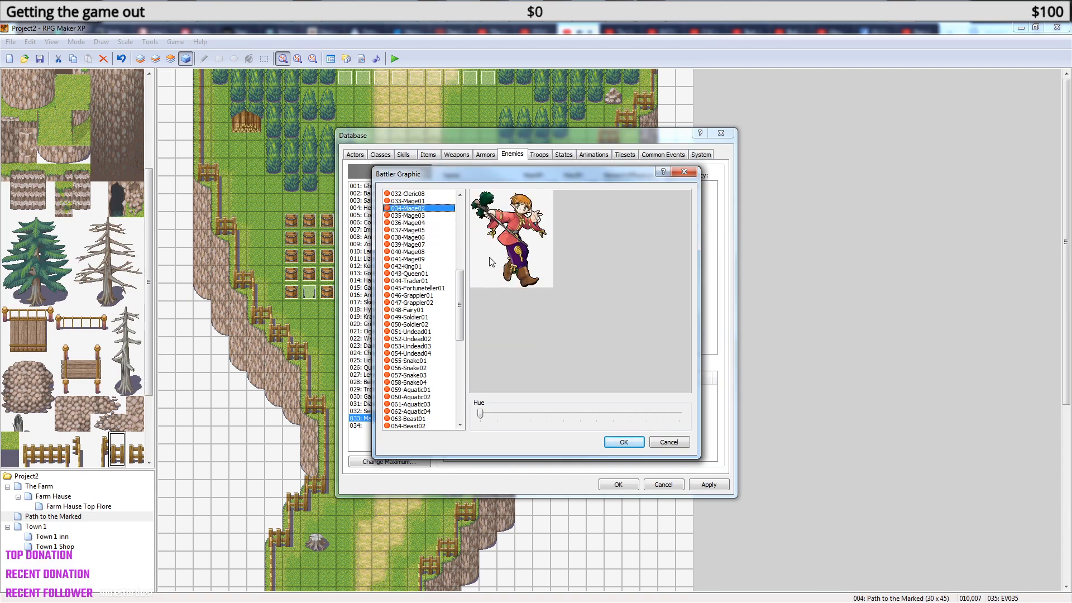
key(Up)
key(Up)
key(Up)
key(Up)
key(Up)
key(Up)
key(Up)
key(Up)
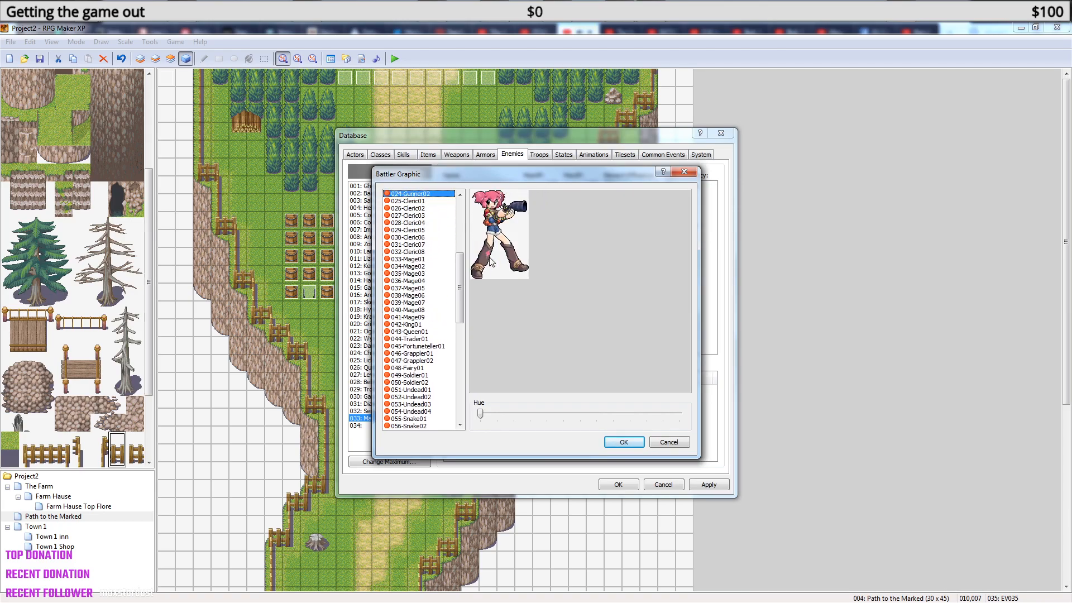
key(Up)
key(Up)
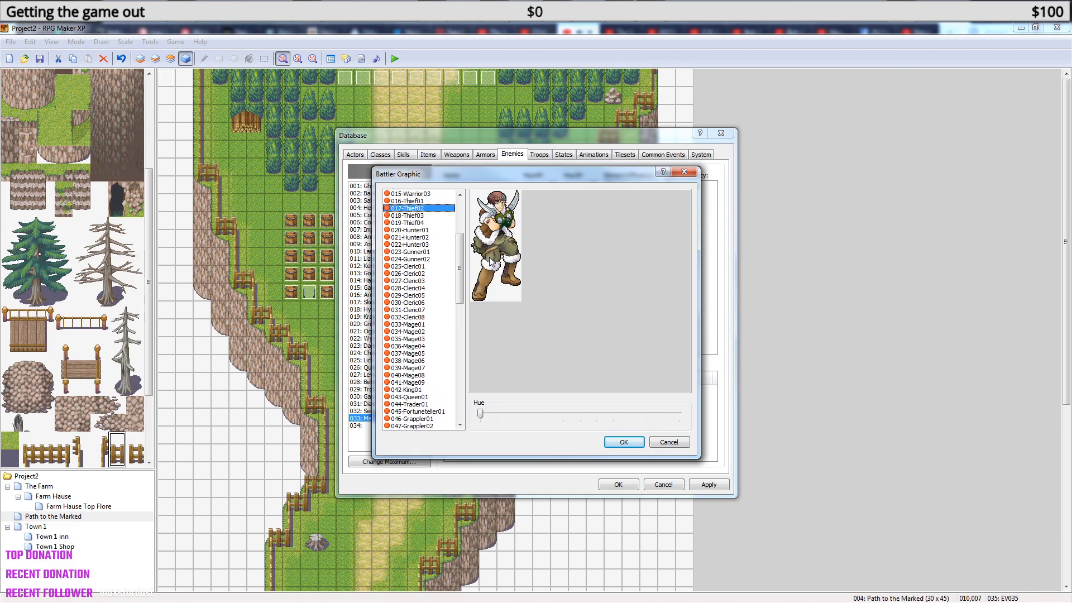
key(Down)
key(Down)
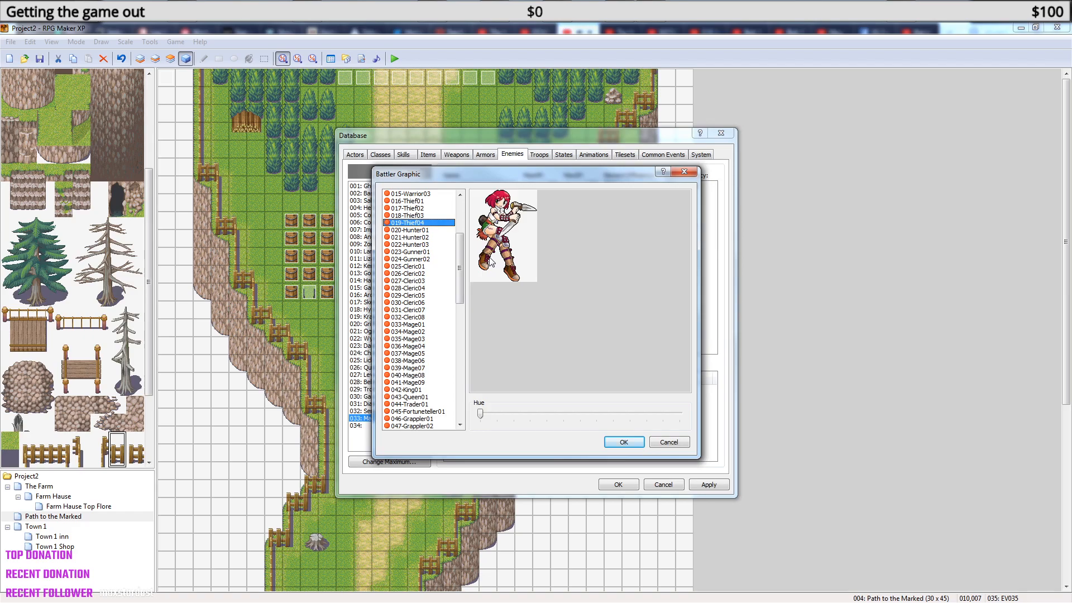
key(Up)
key(Up)
key(Up)
key(Down)
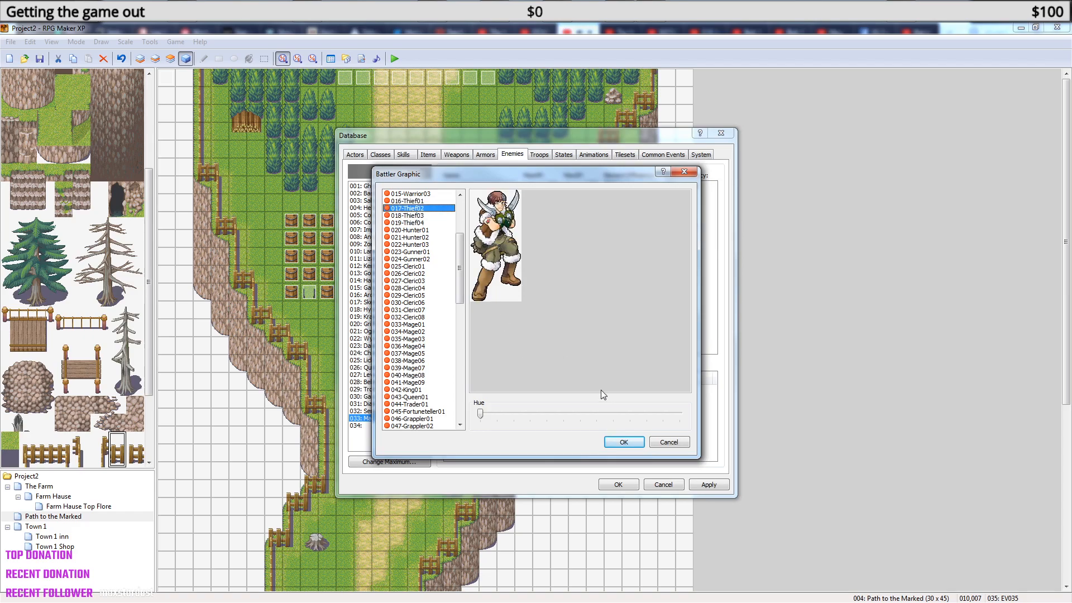
key(Up)
key(Down)
key(Down)
key(Down)
key(Up)
key(Up)
key(Up)
key(Down)
click(624, 442)
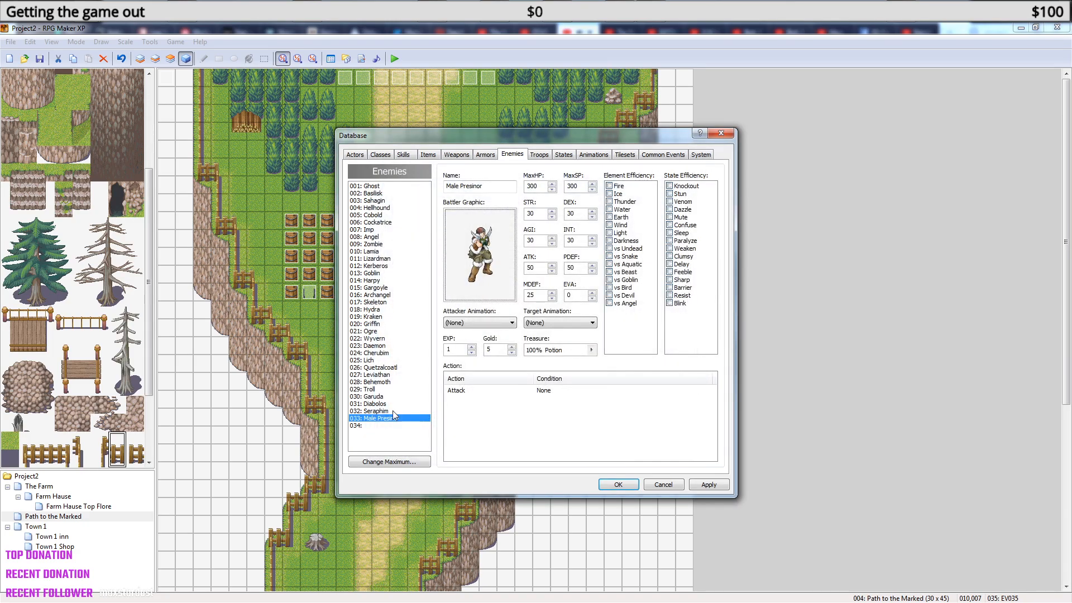
- Name enemy 034 "Female Theaf"
click(379, 426)
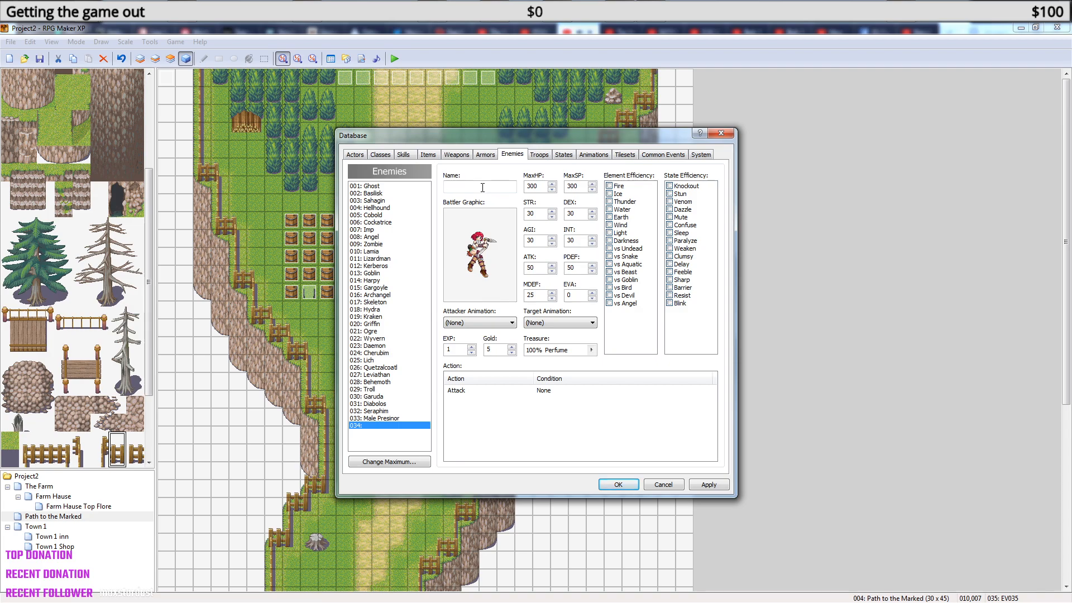
text(Female)
text(Theaf)
- Rename enemy 033 as "Male Theath"
click(396, 426)
click(395, 418)
drag(491, 184, 462, 197)
text(T)
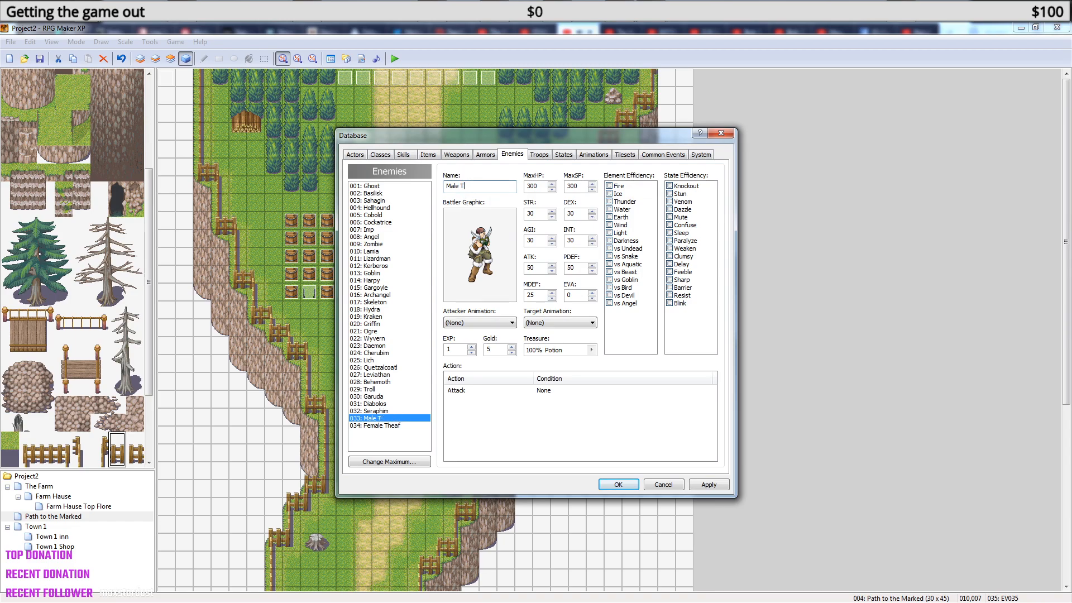
text(heath)
- Correct enemy 033's name to "Male Thief", checking the spelling against the names in the battler graphic list
double_click(480, 262)
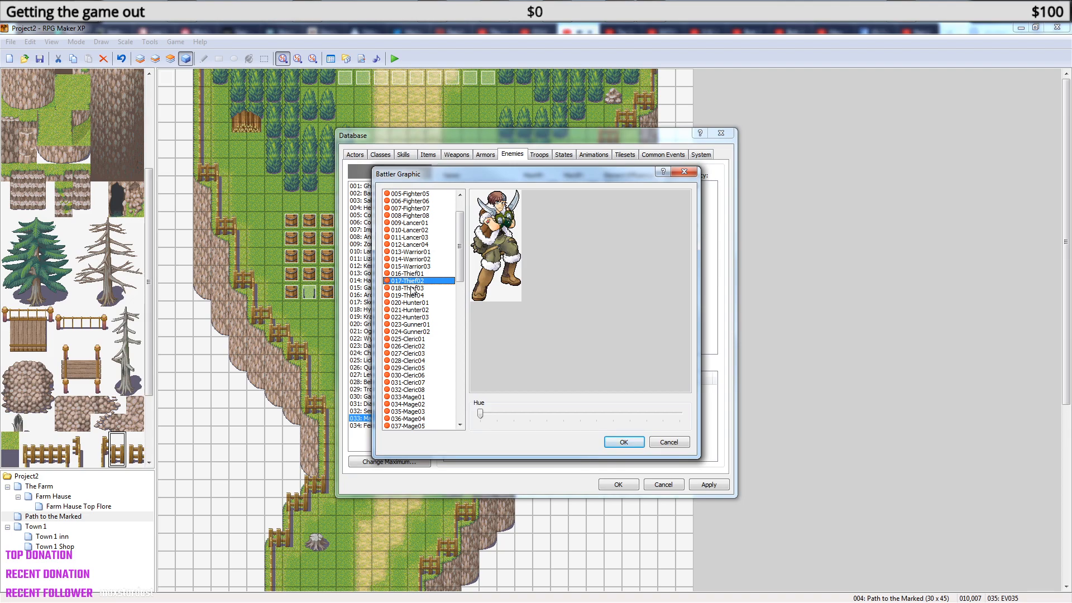
click(623, 443)
click(485, 185)
key(shift+Left)
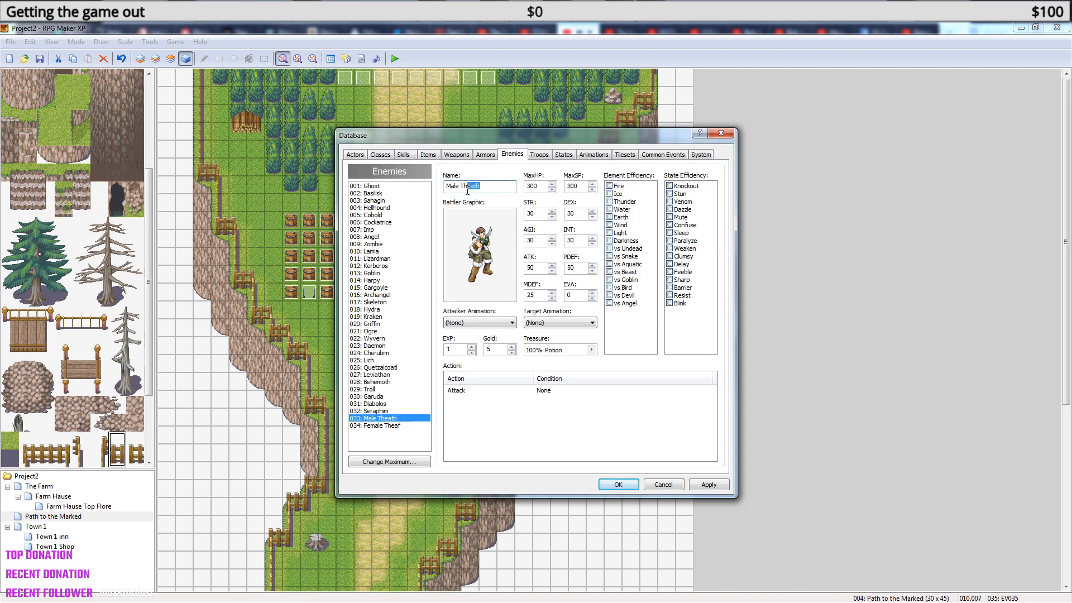
text(i)
double_click(483, 253)
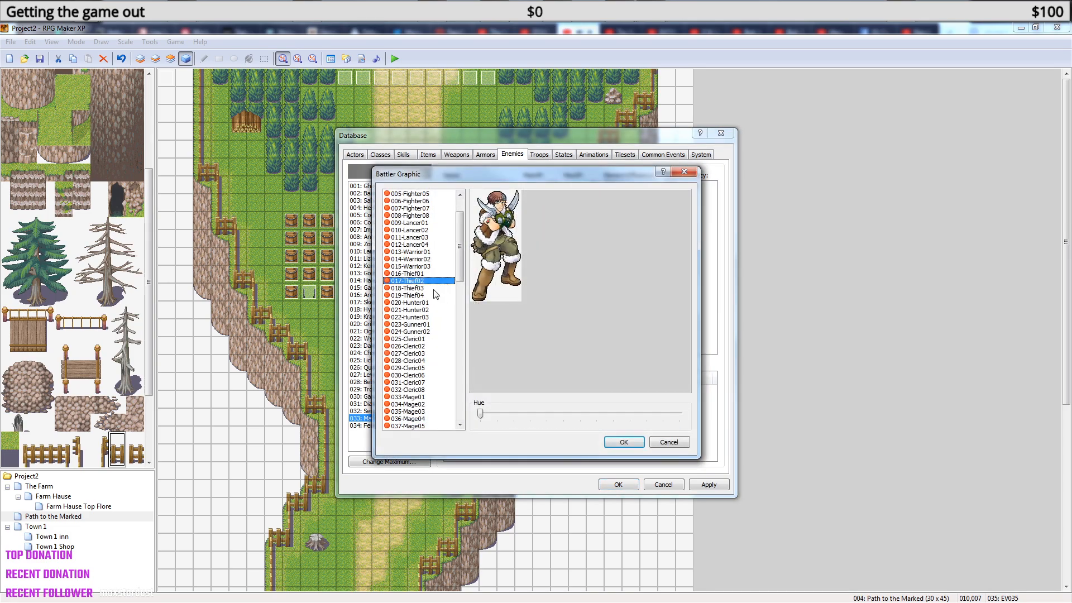
click(624, 443)
click(479, 187)
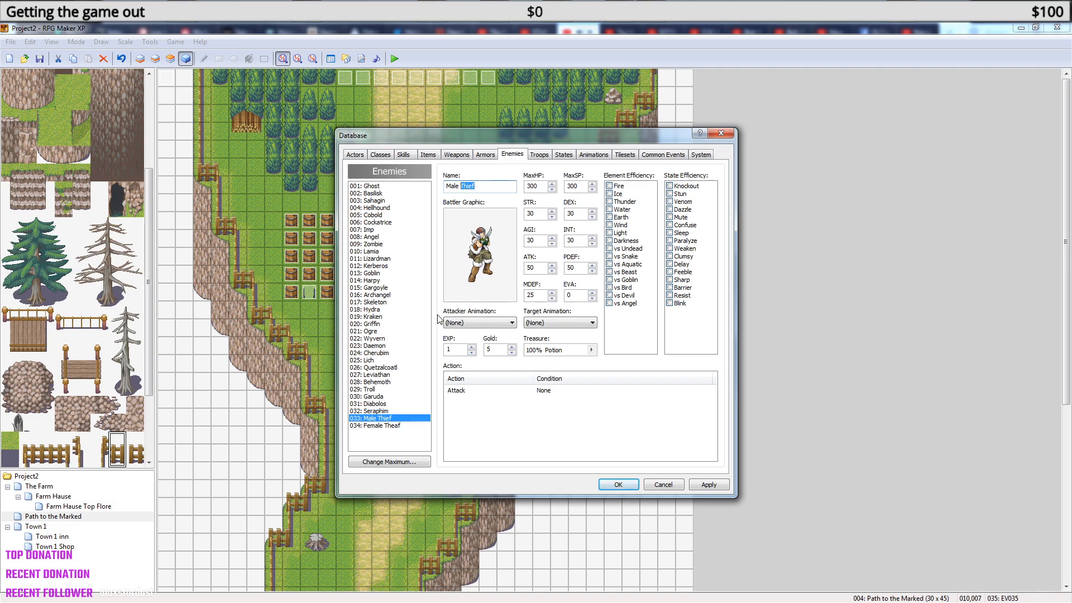
- Correct enemy 034's name to "Female Thief" and open the troop settings for Prisenor*3
click(400, 426)
drag(505, 187, 477, 188)
text(ief)
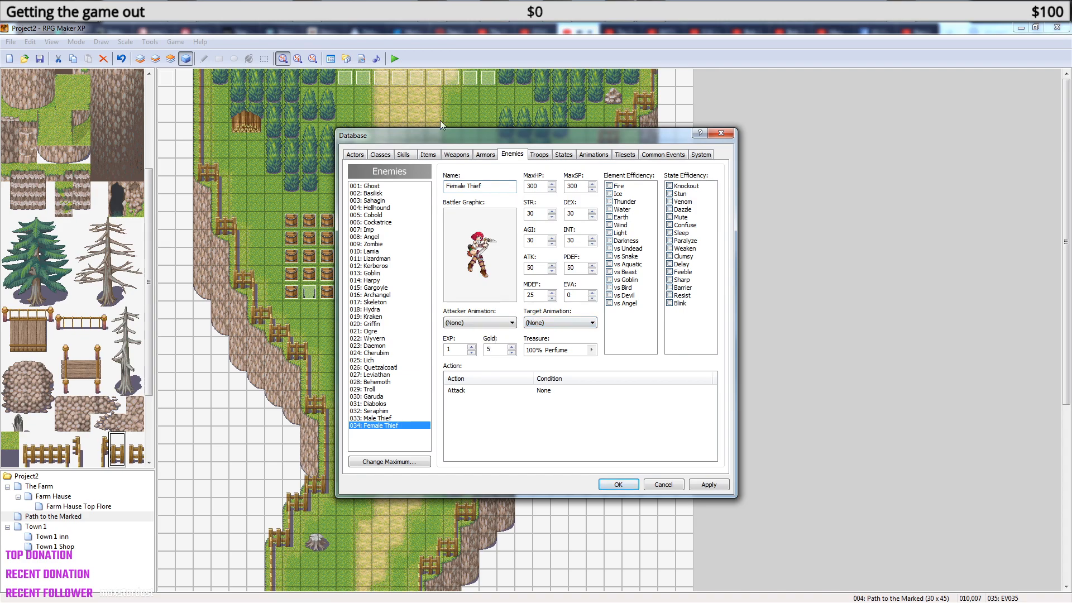
click(546, 156)
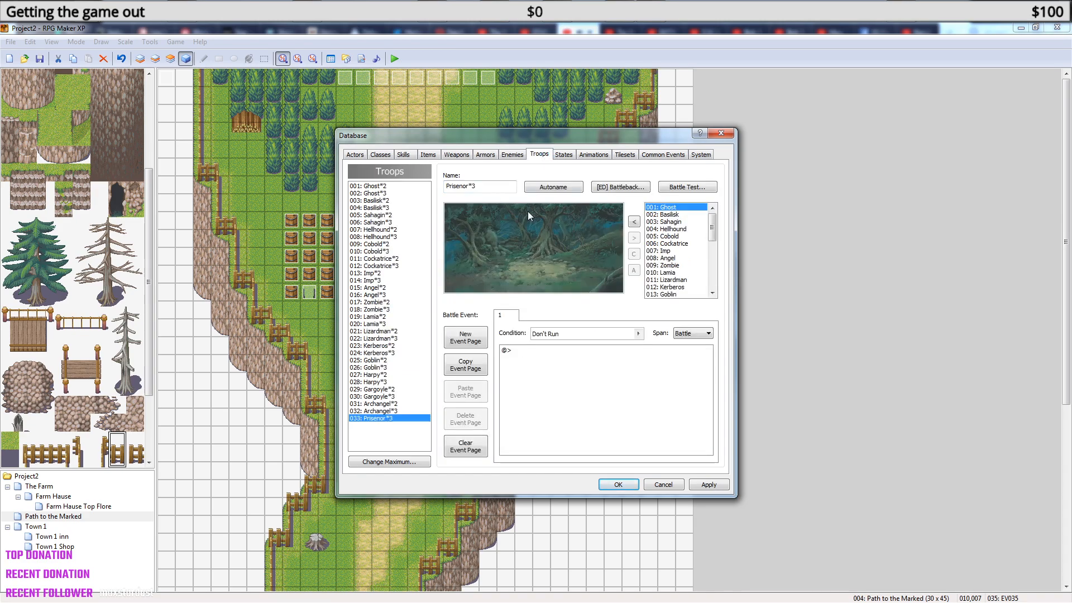
- Add a Male Thief, a Female Thief and a second Male Thief to the Prisenor*3 troop
scroll(712, 227, down, 7)
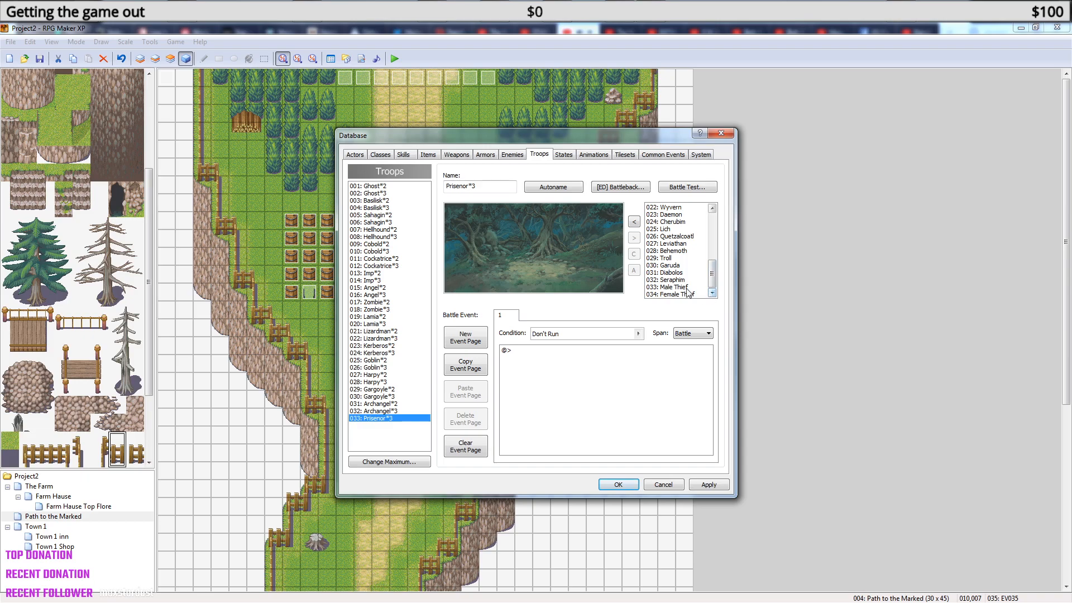
click(682, 287)
click(633, 221)
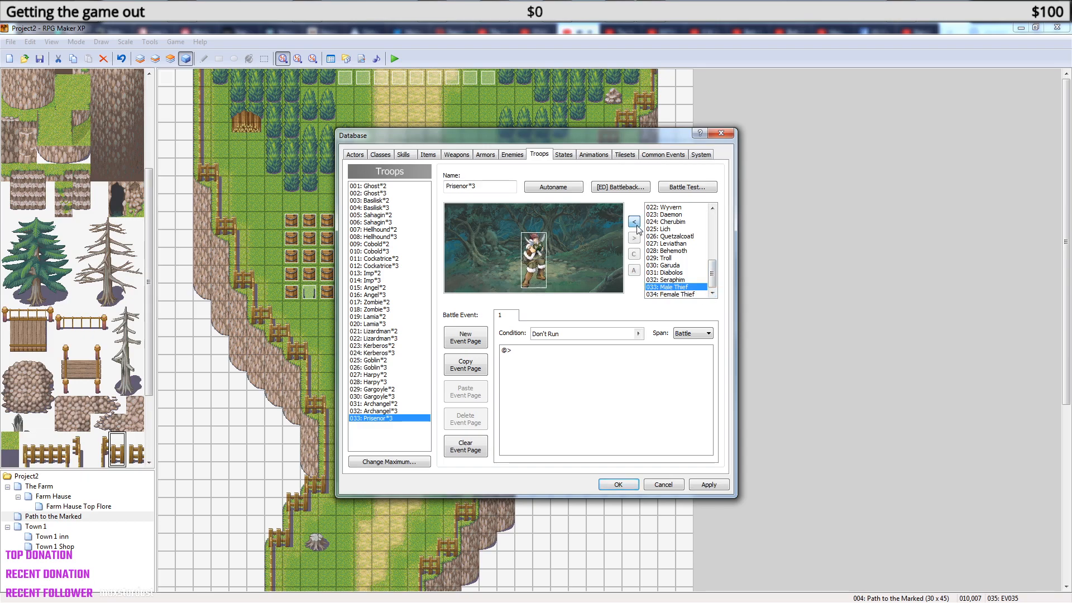
click(676, 294)
click(633, 222)
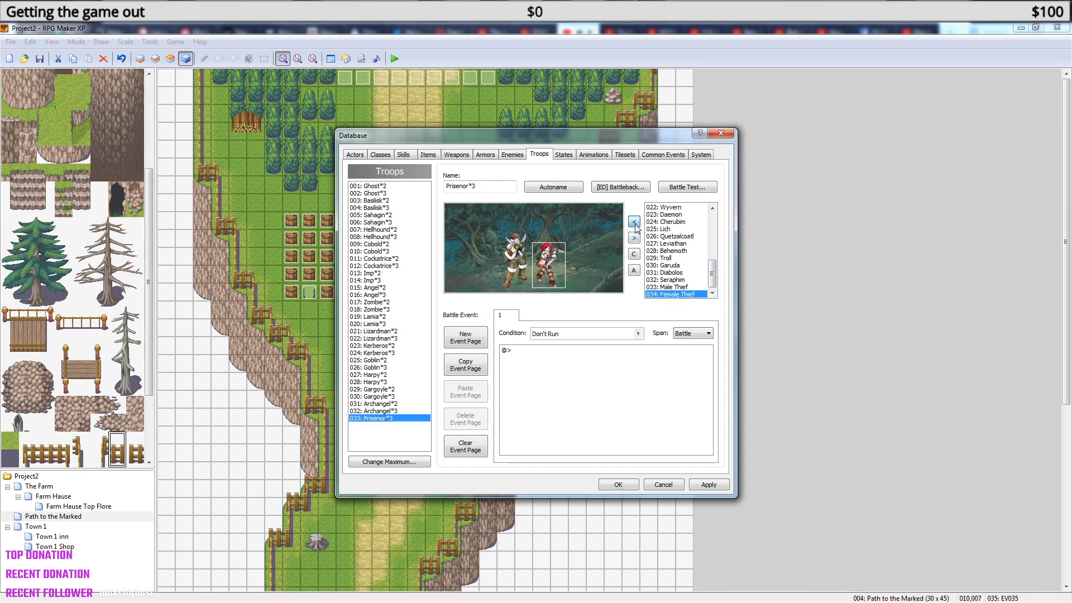
click(682, 287)
click(633, 222)
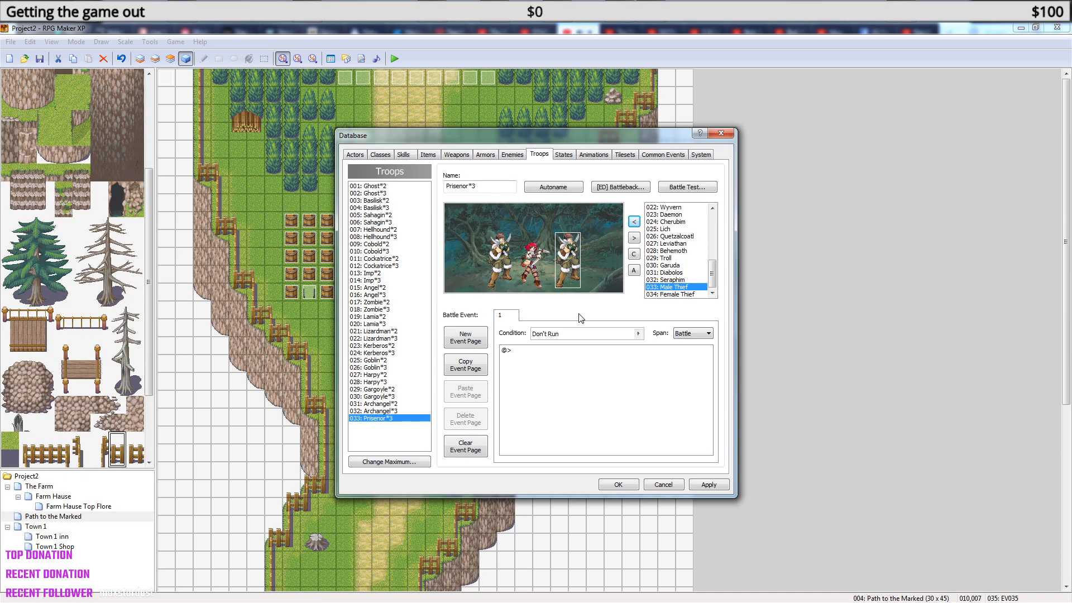
- Rename troop 033 as "Thief*3", checking the other troops' naming, and save the database changes
click(378, 418)
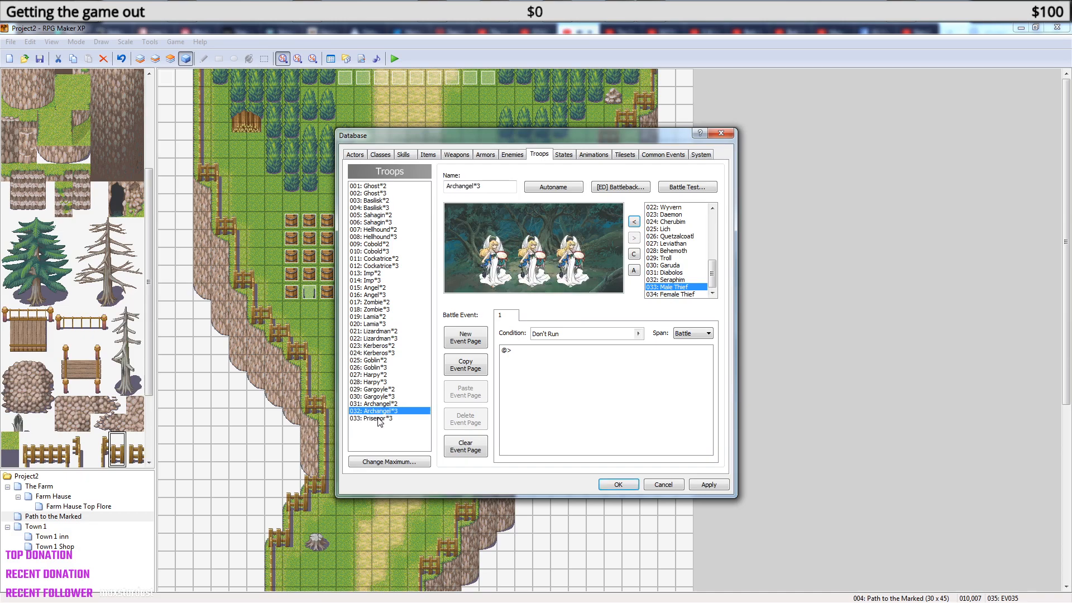
click(375, 186)
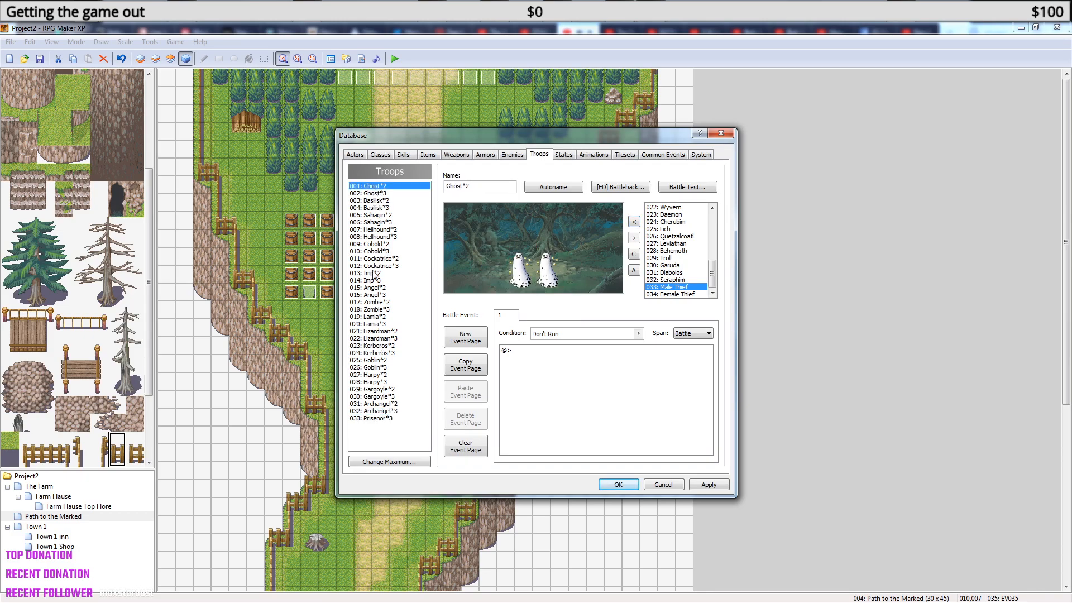
click(380, 419)
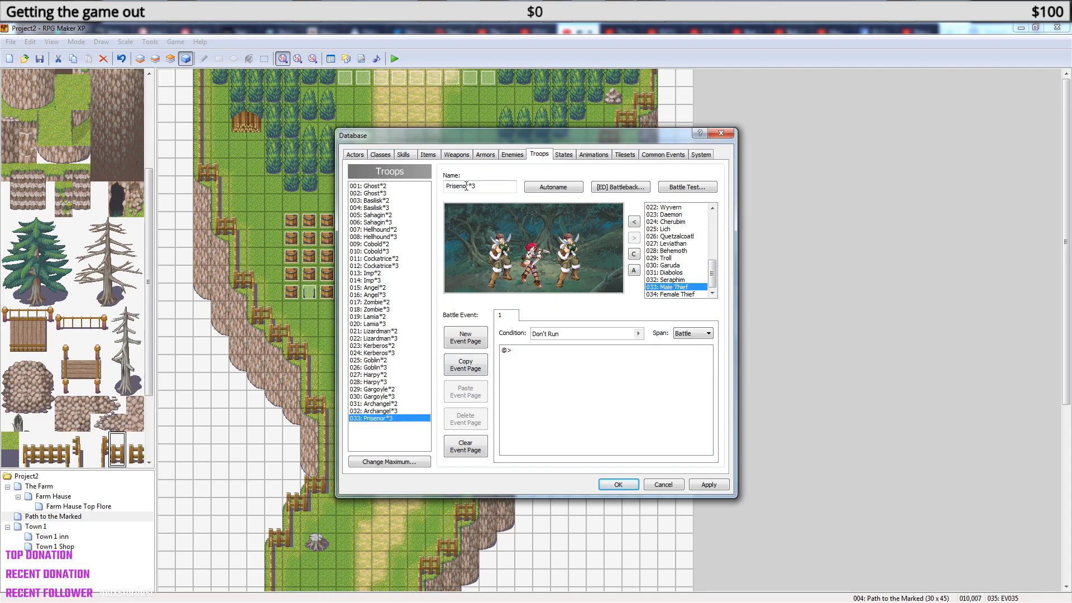
drag(468, 187, 429, 189)
text(Thief)
click(618, 485)
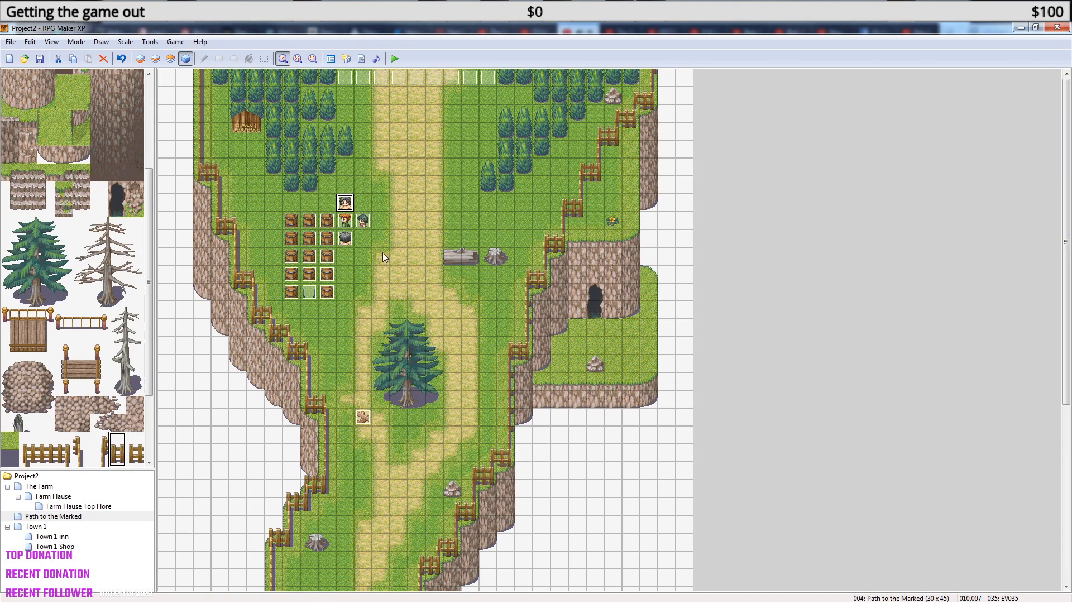
- Add a Battle Processing command with troop 033: Thief*3 to page 2 of event EV035
double_click(344, 203)
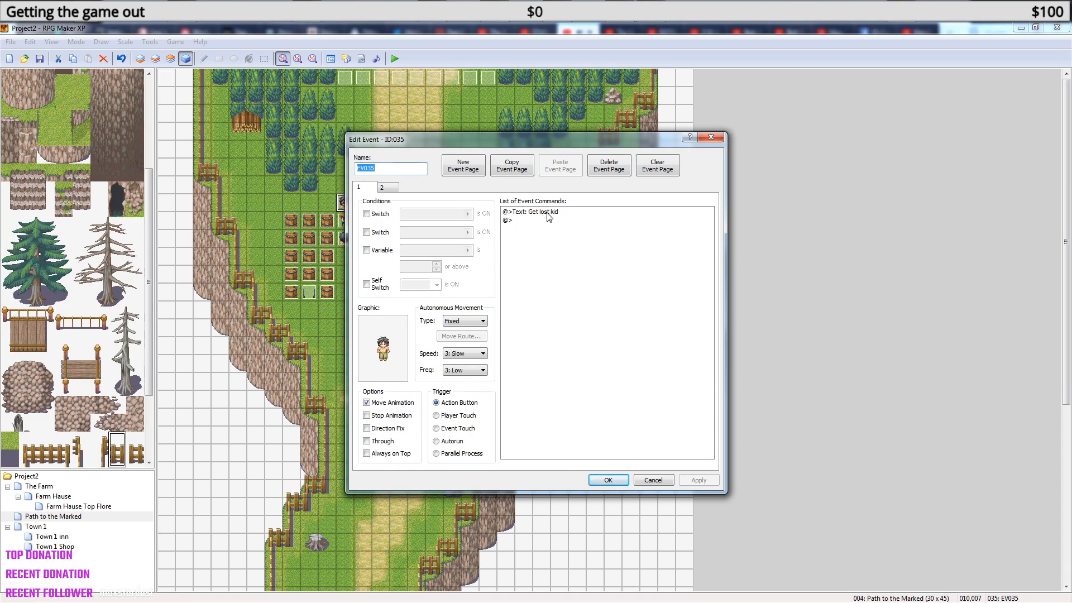
click(393, 188)
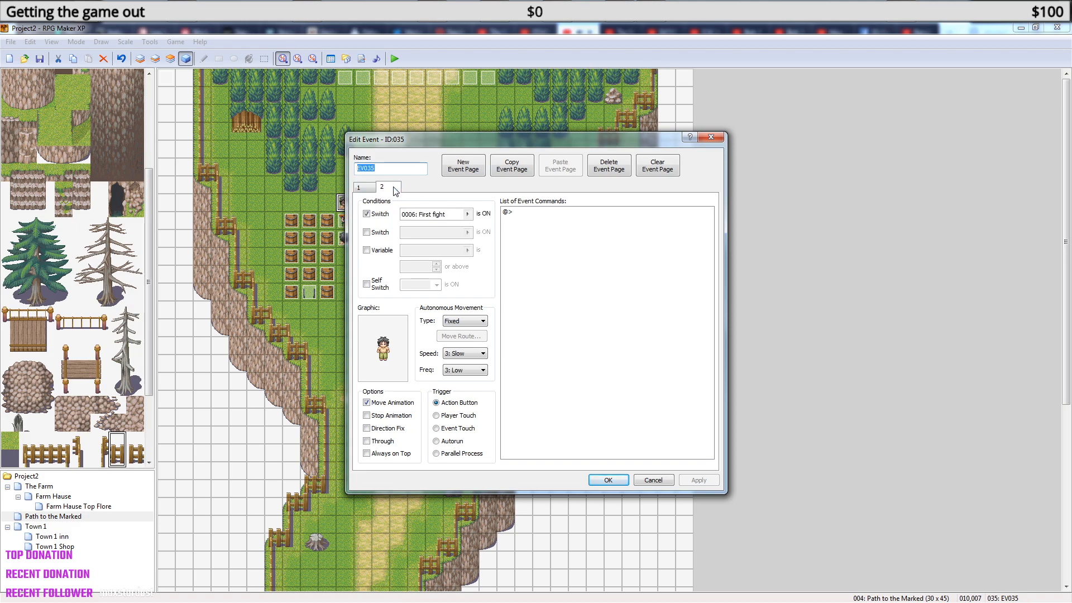
click(541, 226)
right_click(533, 216)
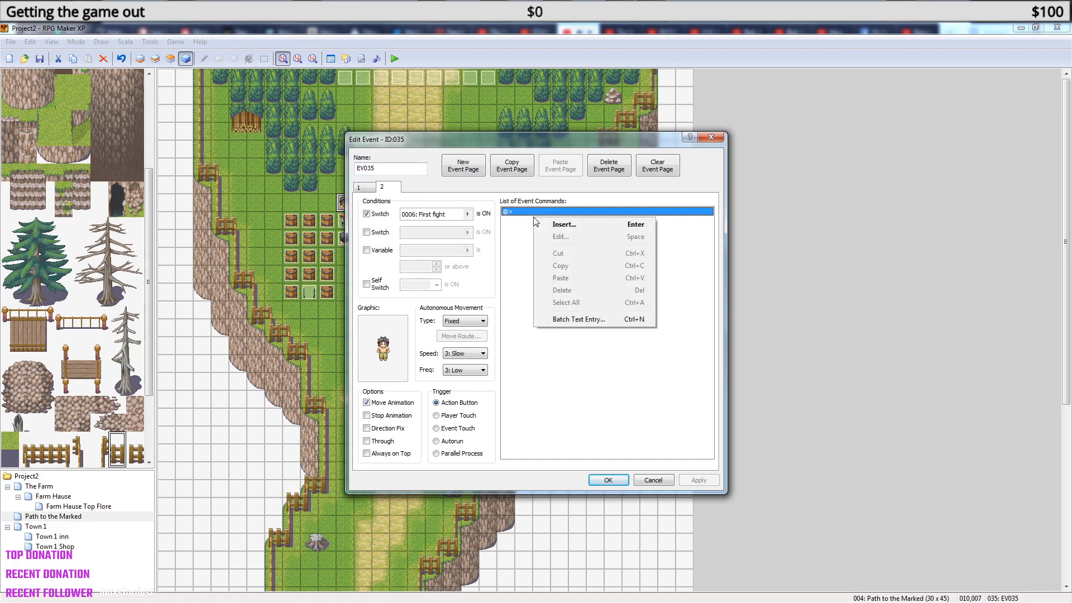
click(544, 223)
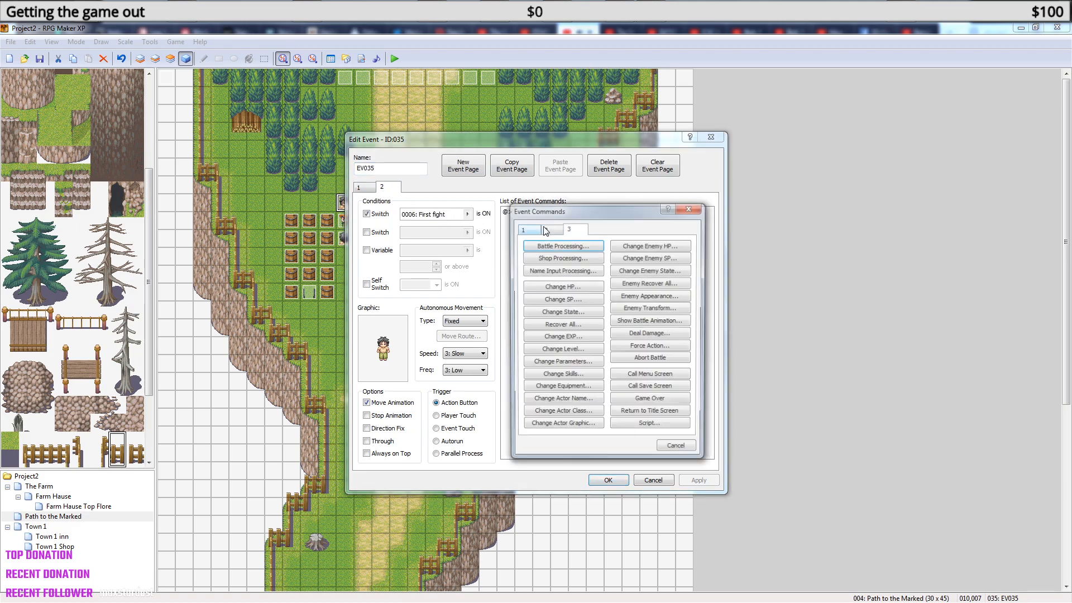
click(563, 246)
click(614, 331)
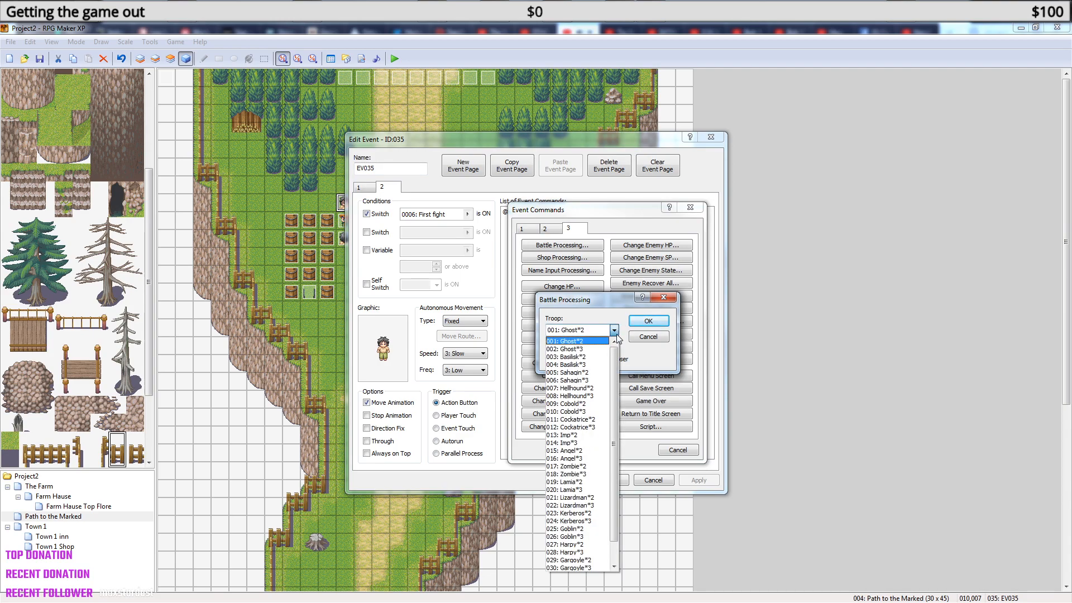
scroll(617, 426, down, 1)
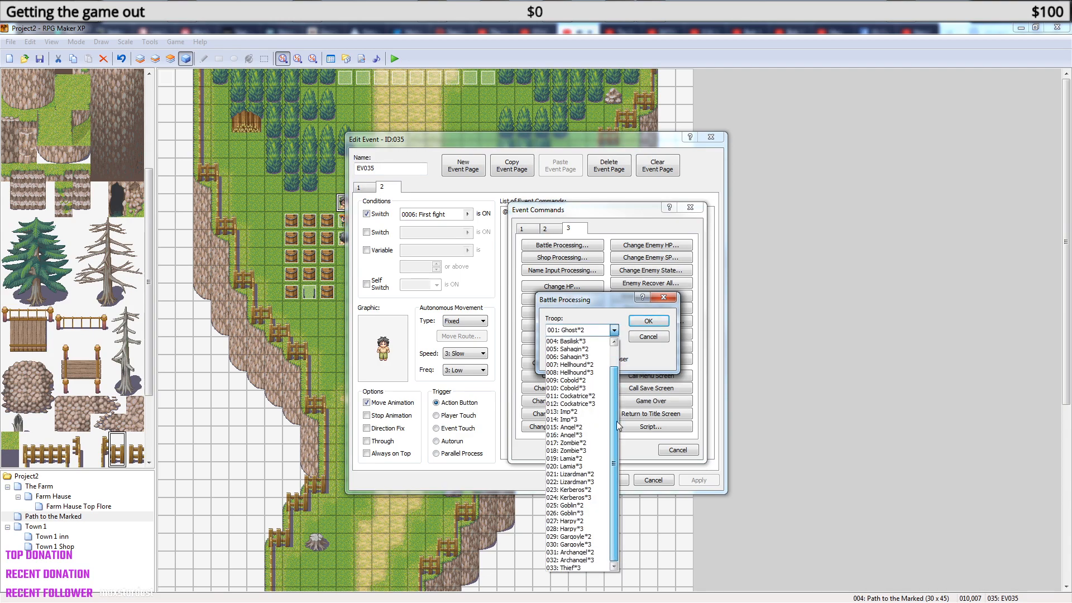
click(580, 567)
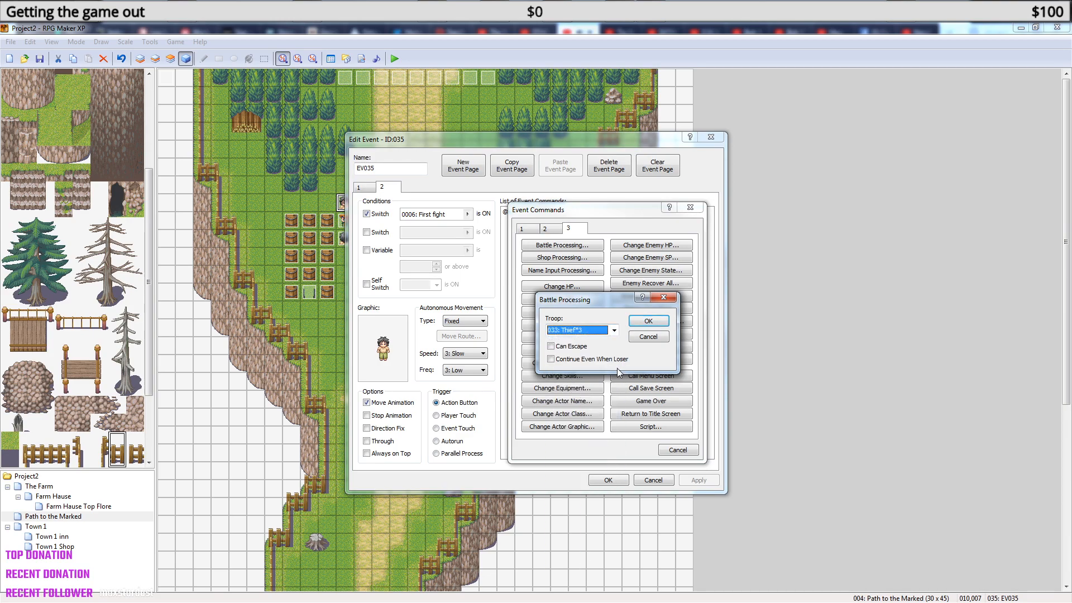
click(651, 322)
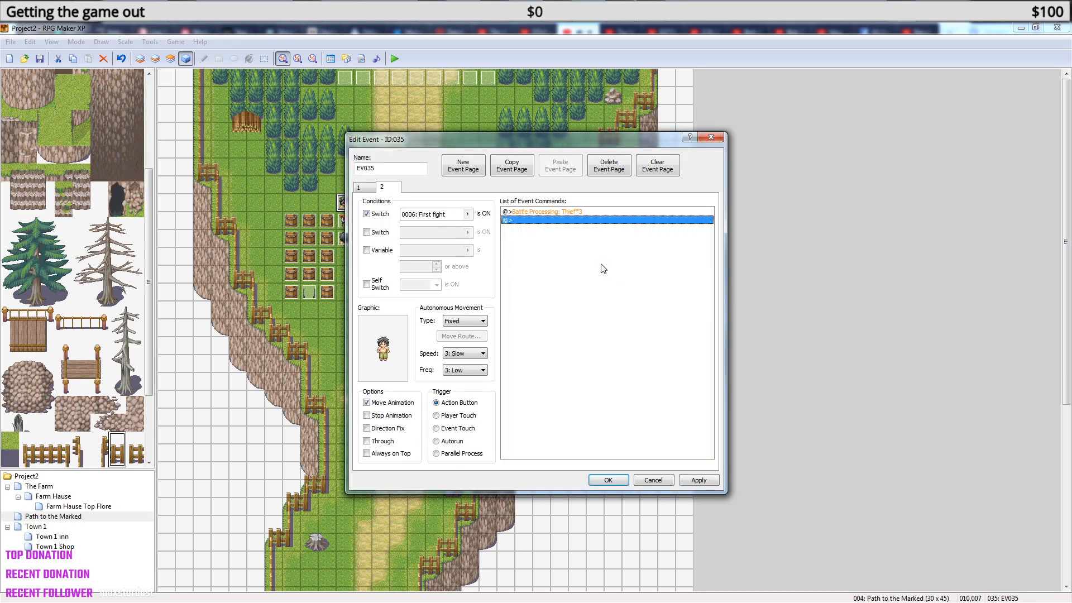
- Check the troop and the escape and loss options of the Battle Processing command on page 2
double_click(542, 221)
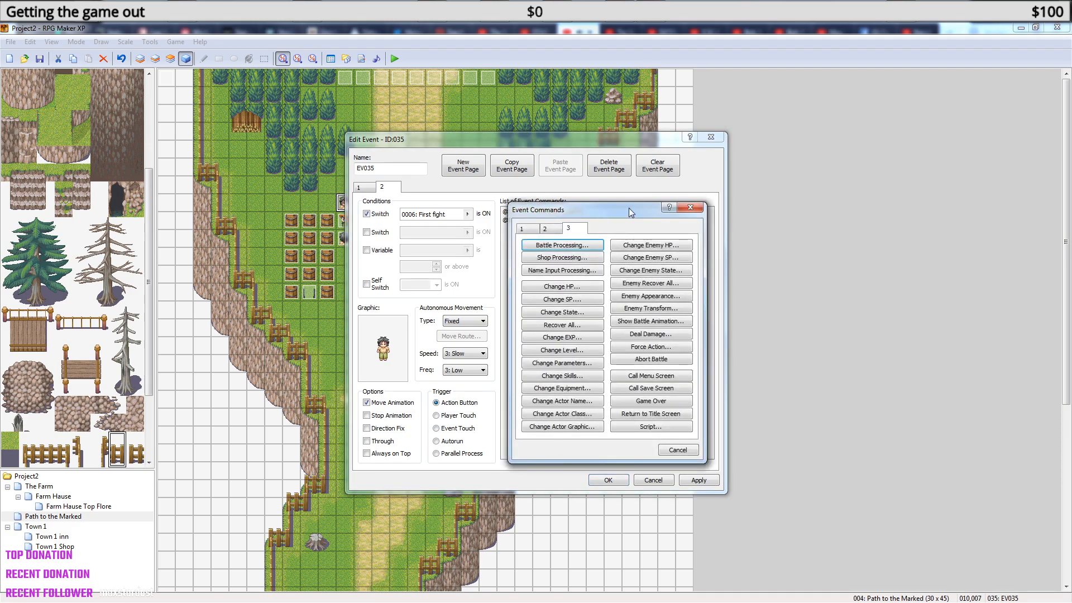
click(690, 208)
right_click(577, 212)
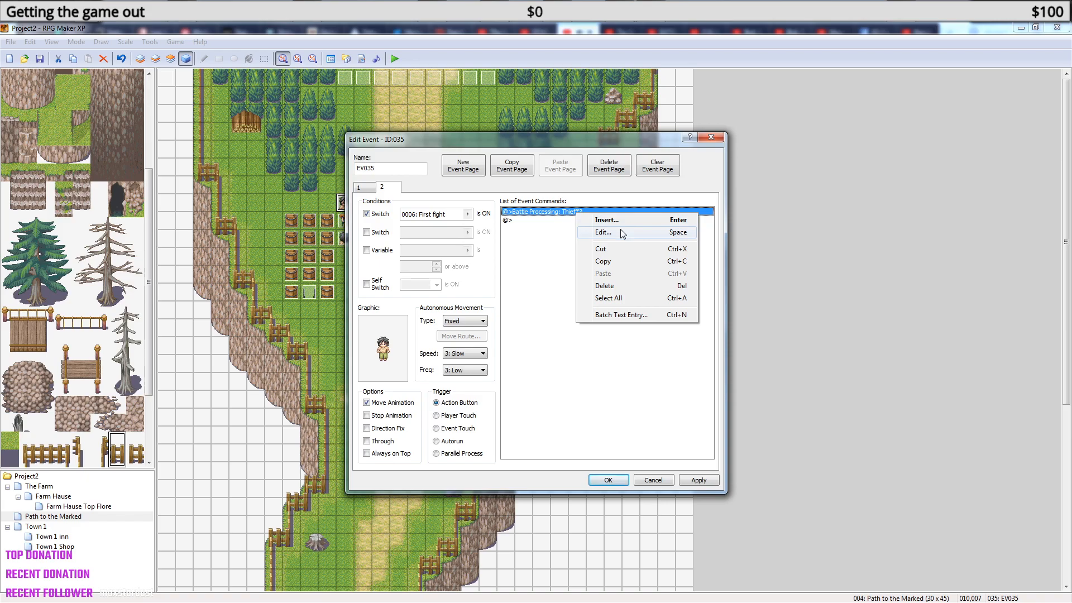
click(622, 233)
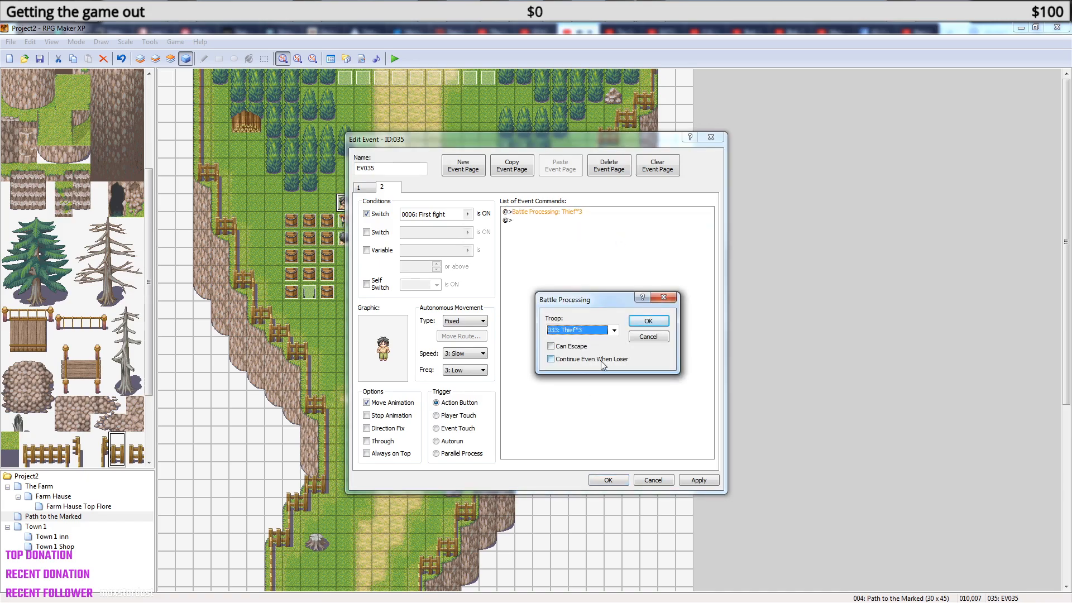
click(649, 323)
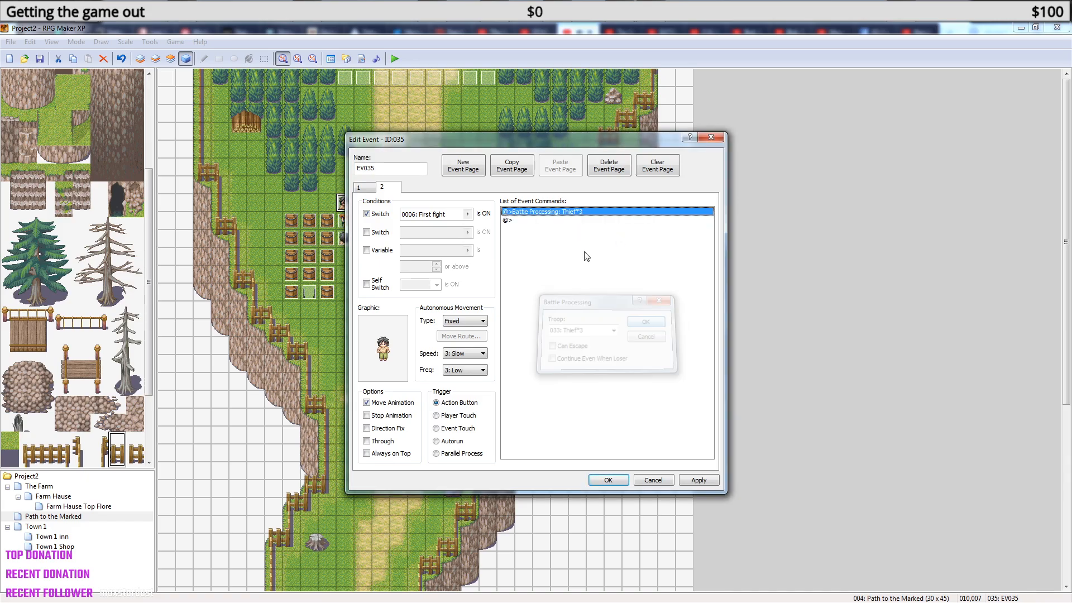
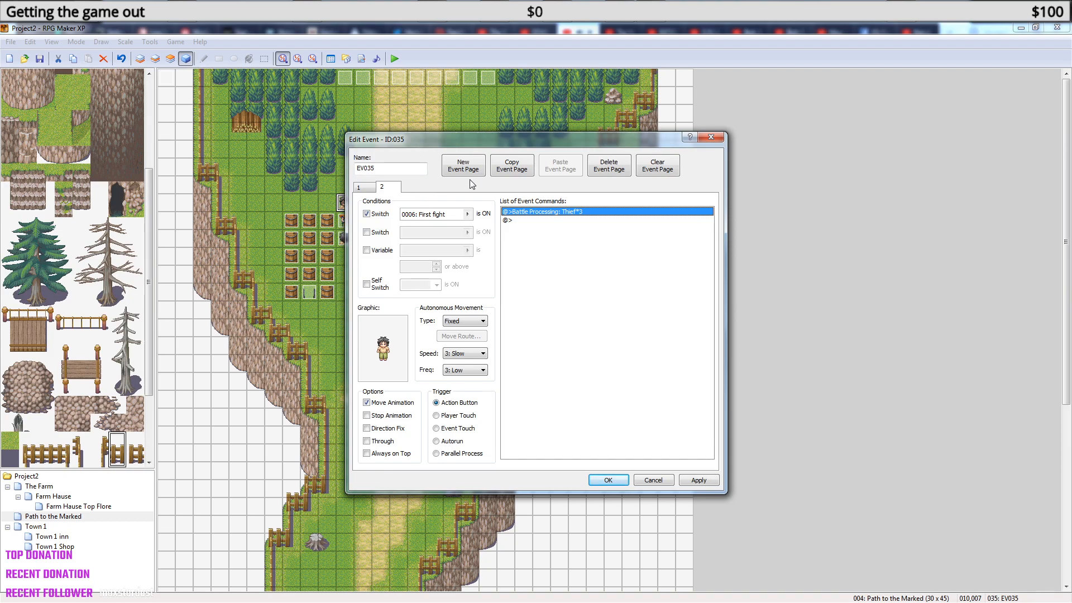
- Duplicate event page 2 as page 3 and delete the Battle Processing command from the copy
click(511, 166)
click(560, 166)
click(528, 215)
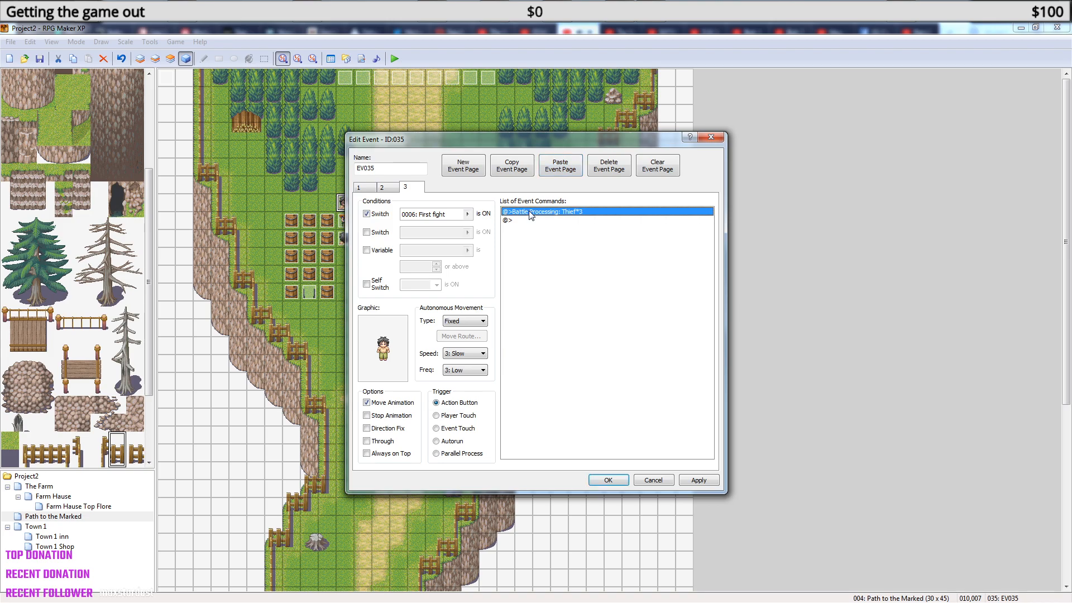
click(468, 214)
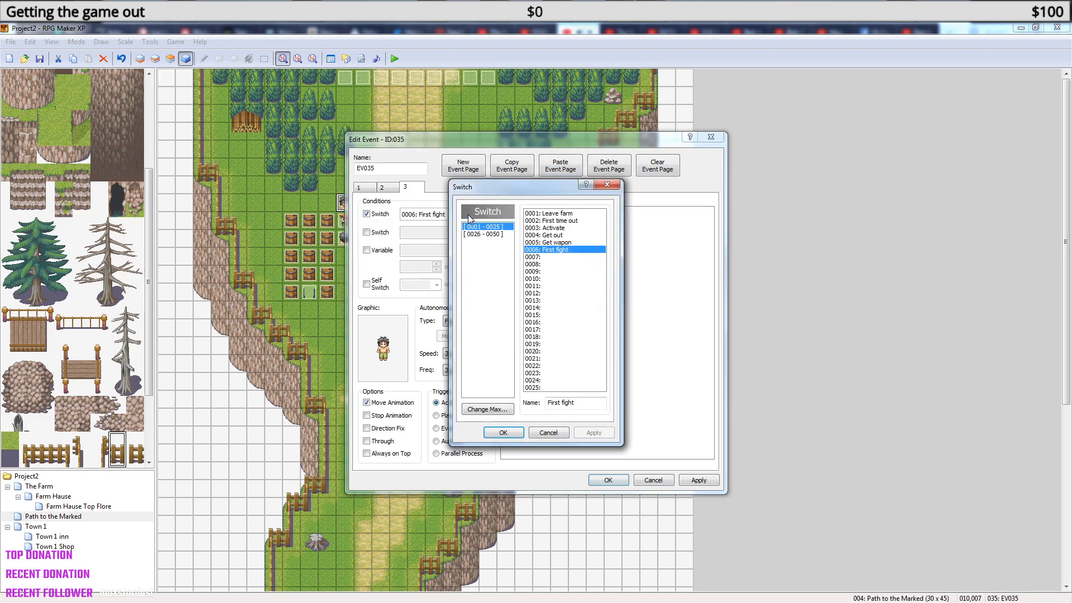
click(608, 185)
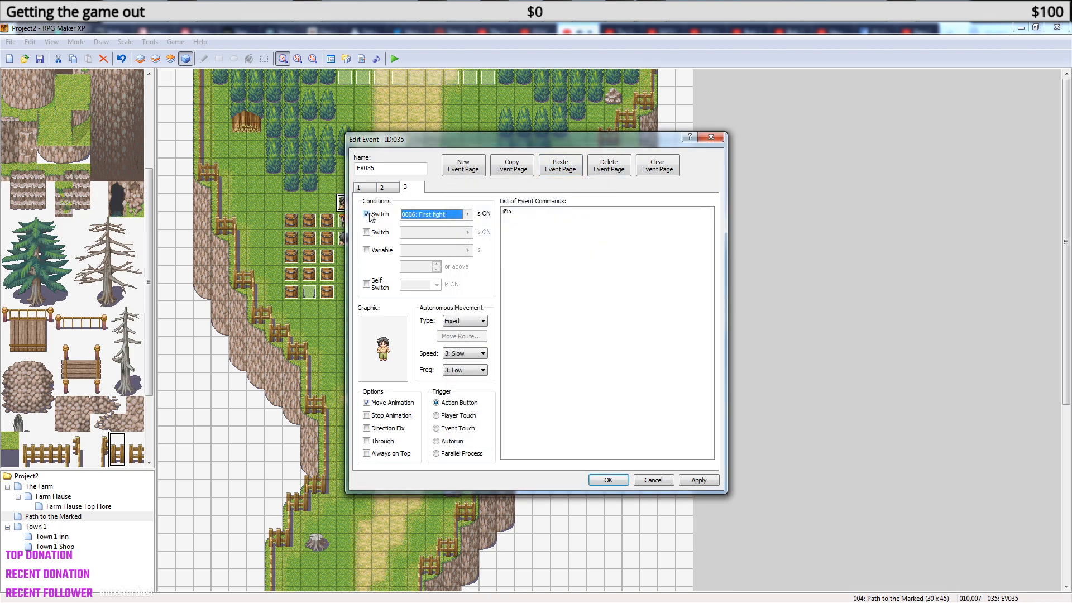
- On page 2, add a Control Switches command after the battle that turns ON switch 0007, named "First fight done"
click(382, 187)
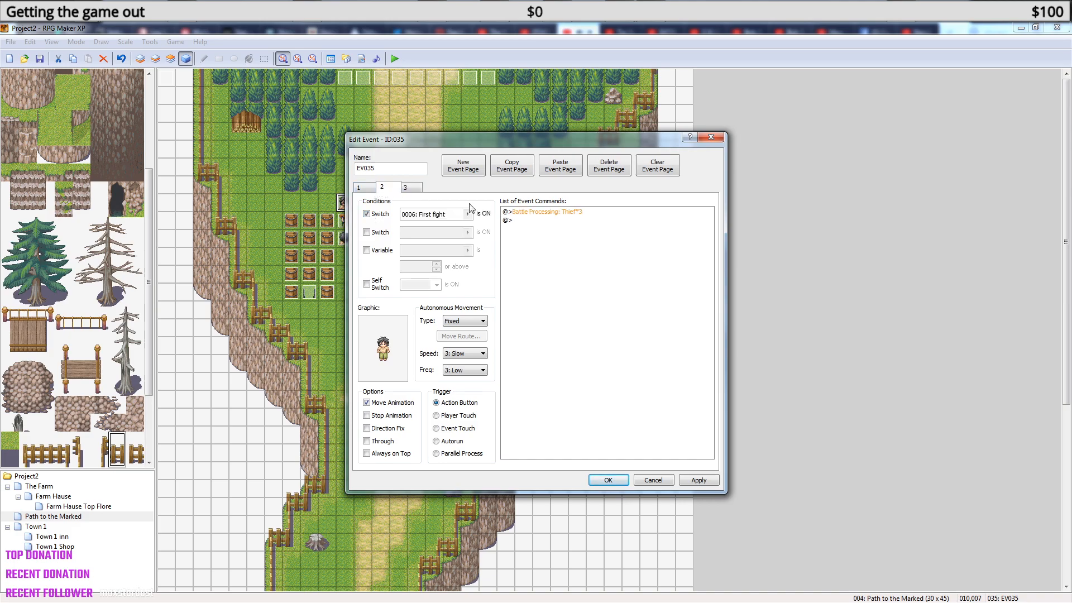
click(556, 214)
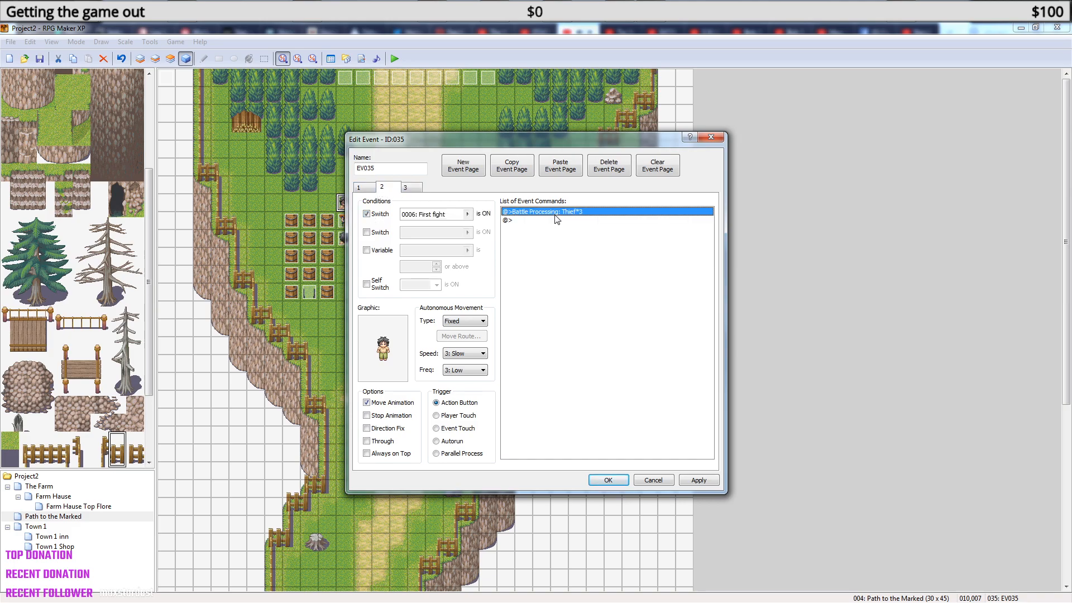
click(550, 226)
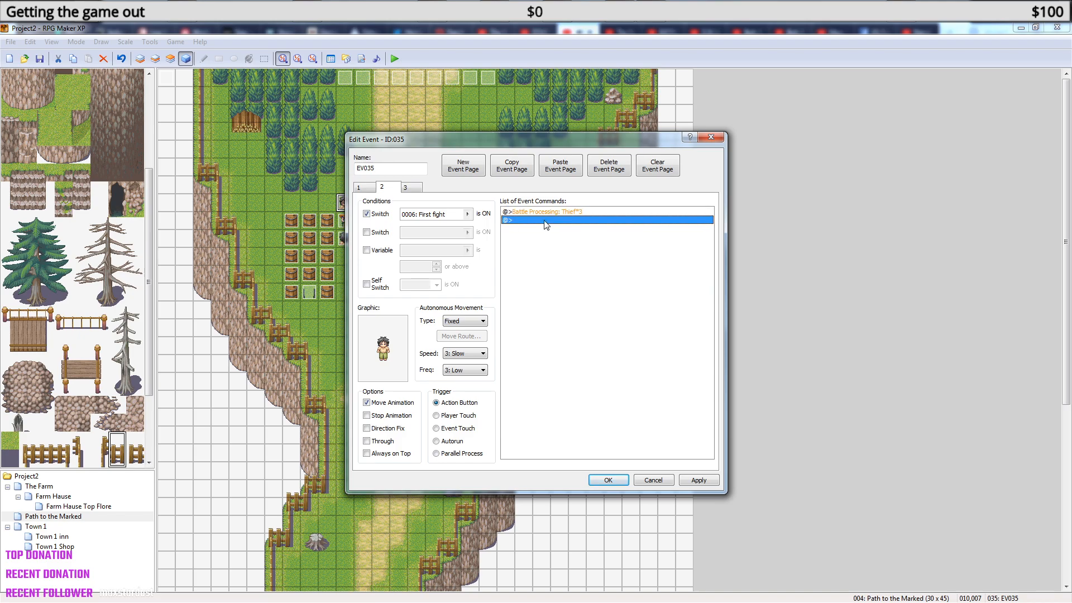
right_click(544, 222)
click(578, 226)
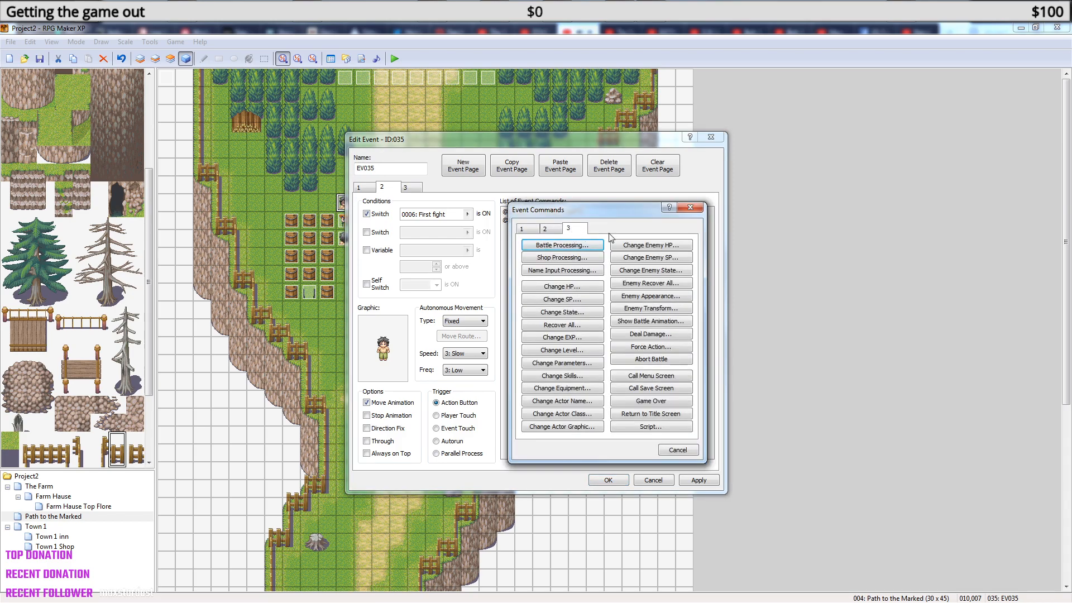
click(522, 229)
click(665, 246)
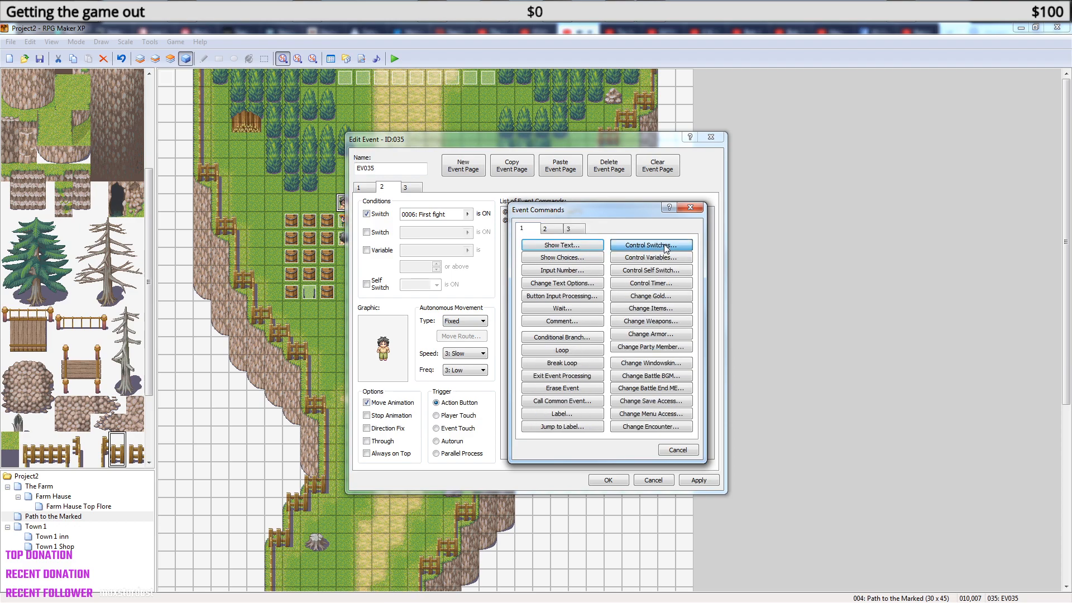
click(645, 307)
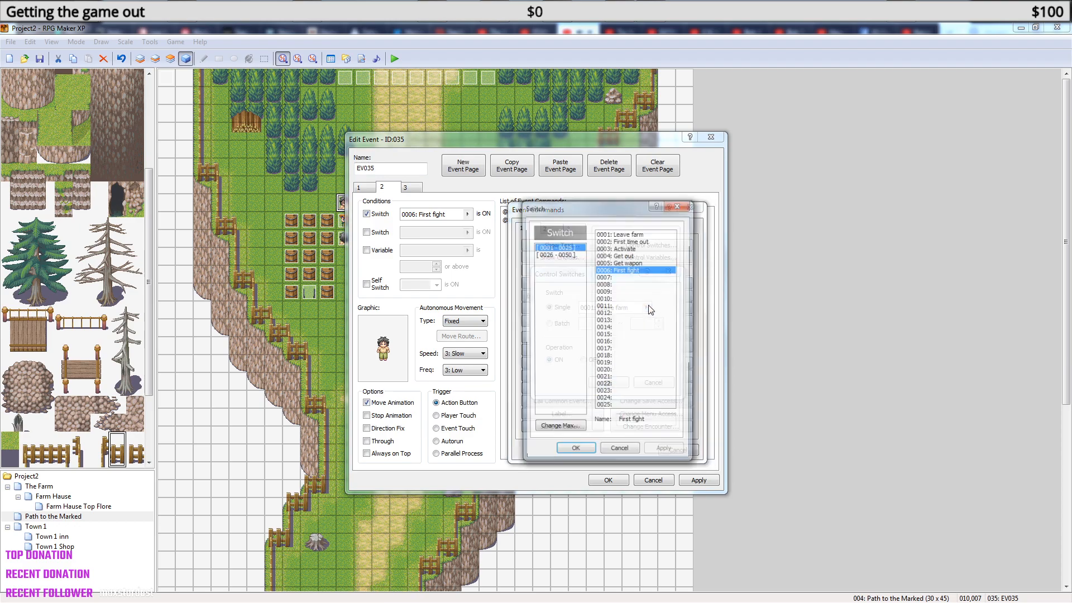
click(629, 277)
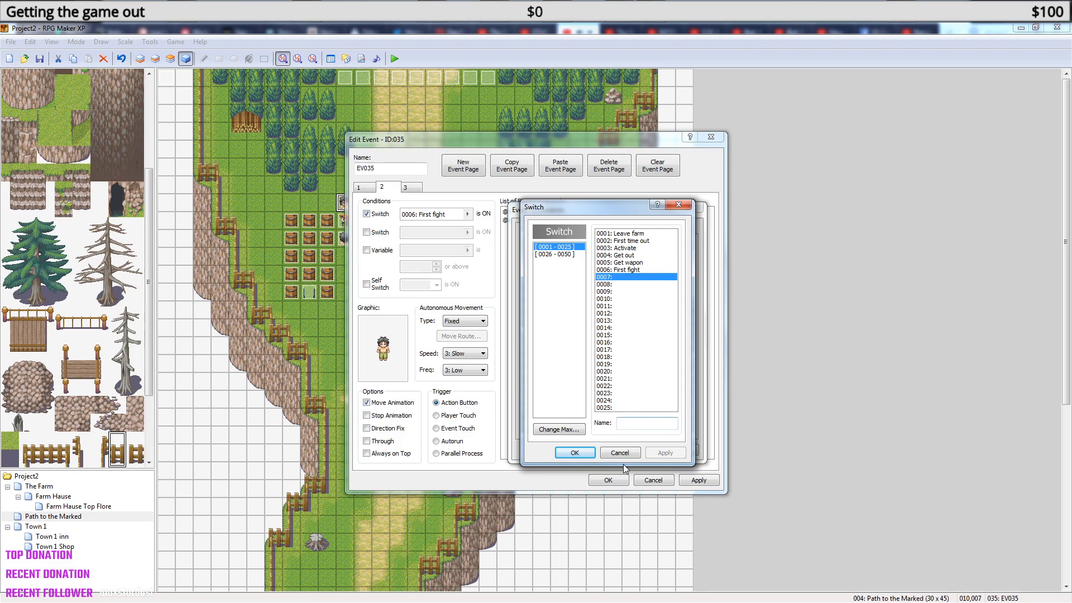
click(637, 423)
text(First fight done)
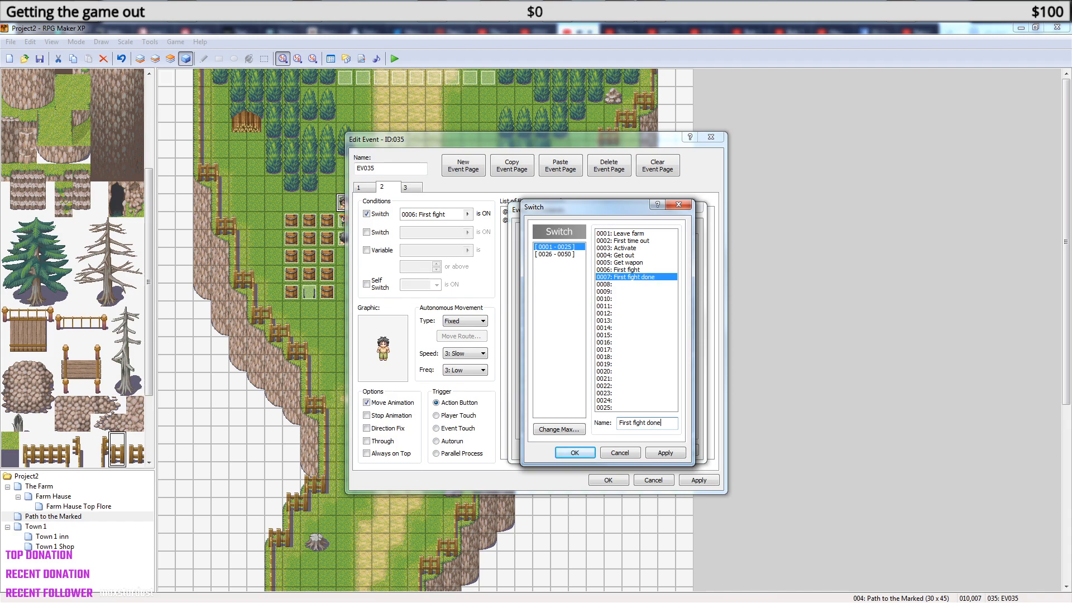
click(575, 452)
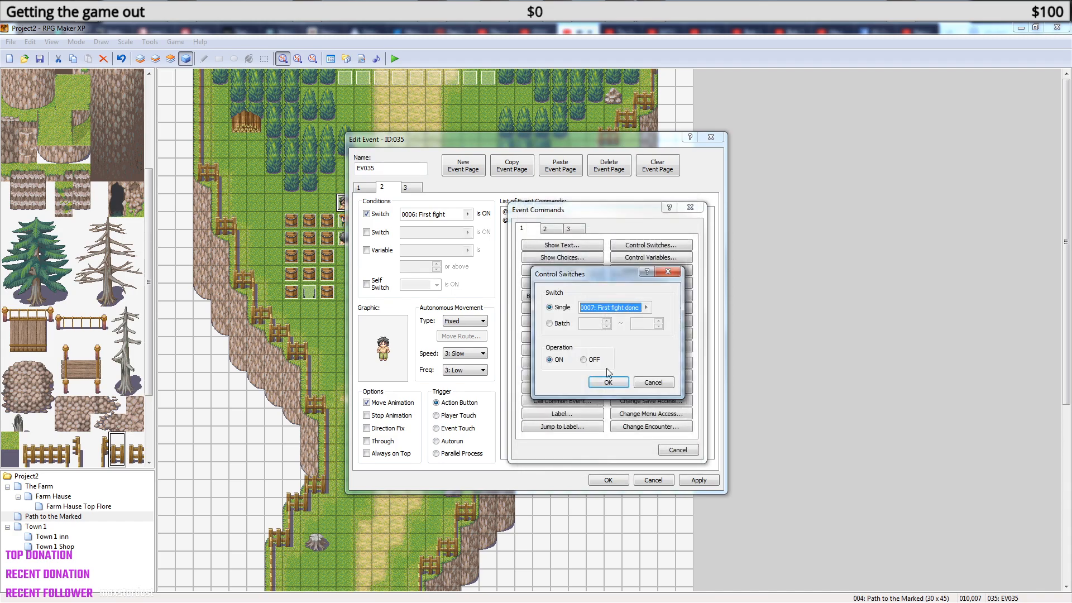
click(609, 382)
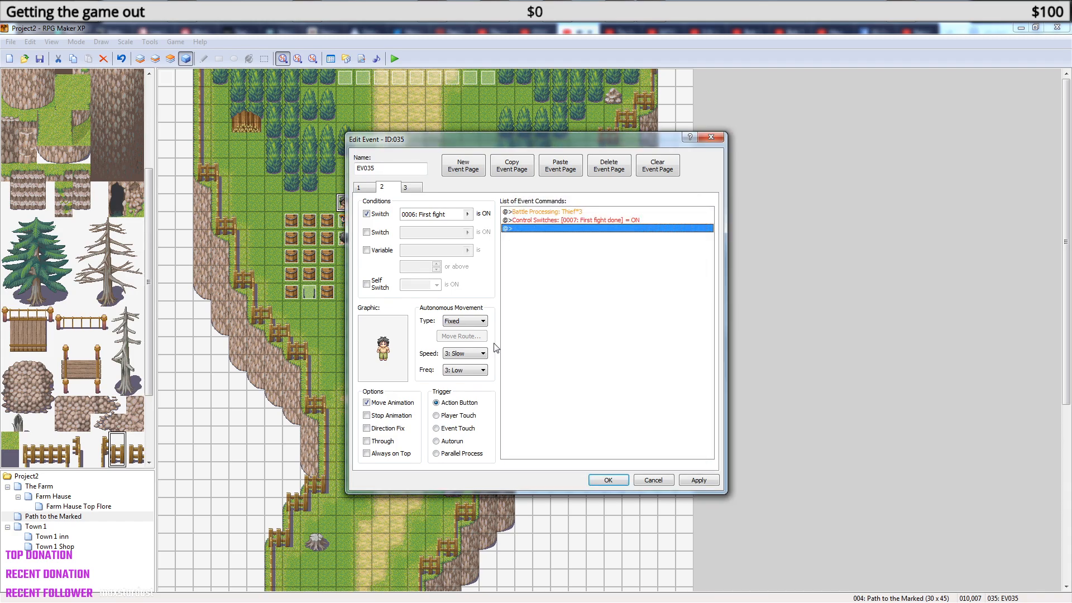
- Set the switch condition of page 3 of event EV035 to 0007: First fight done
click(410, 188)
click(369, 215)
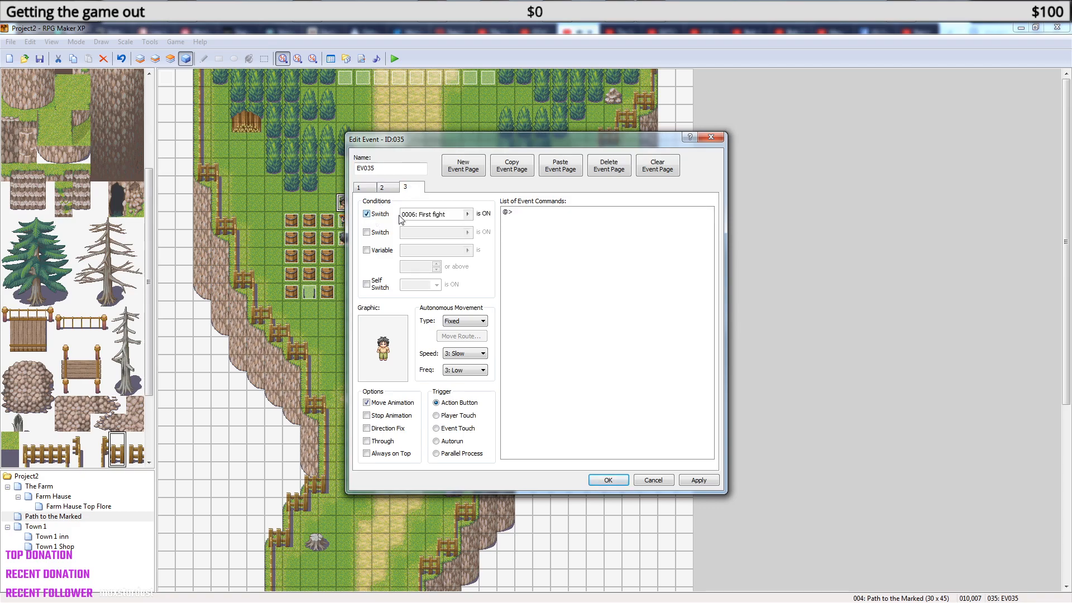
click(468, 214)
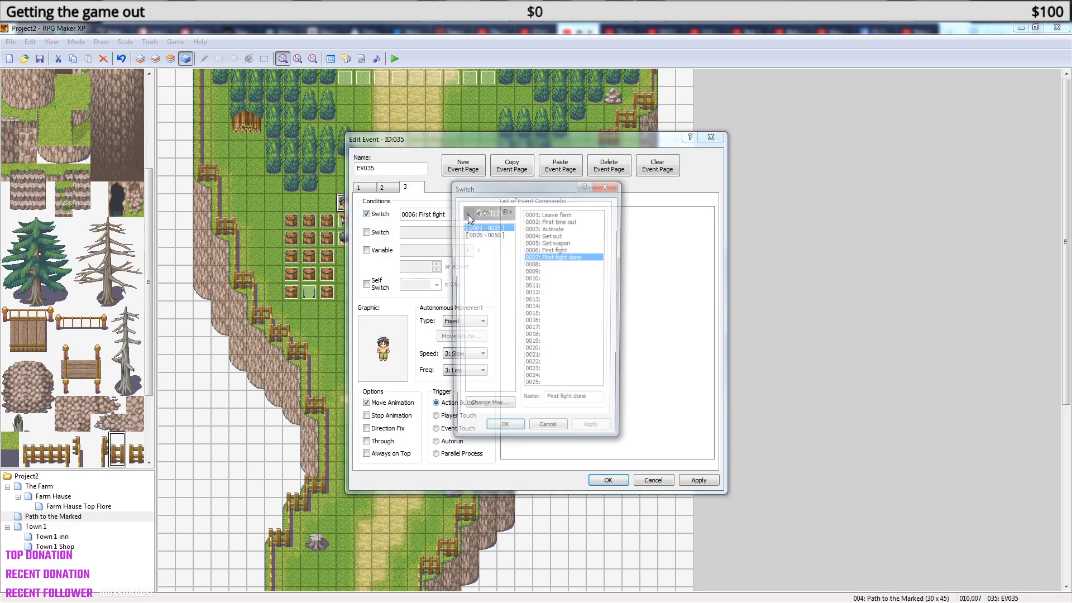
click(510, 431)
- Set the graphic of page 3 to (None) and save event EV035
double_click(388, 349)
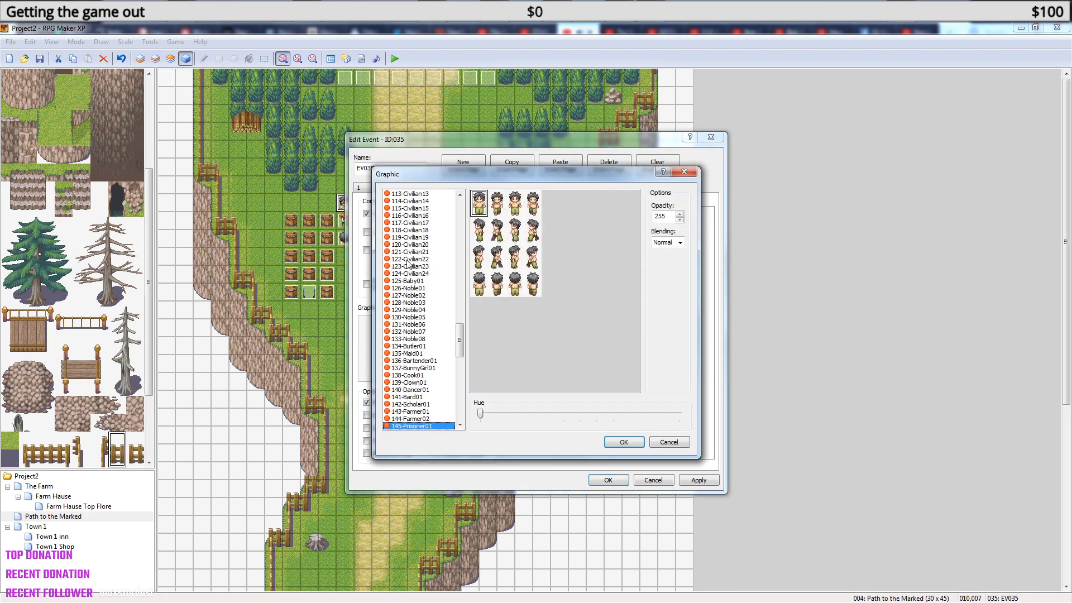
drag(461, 339, 462, 208)
click(414, 194)
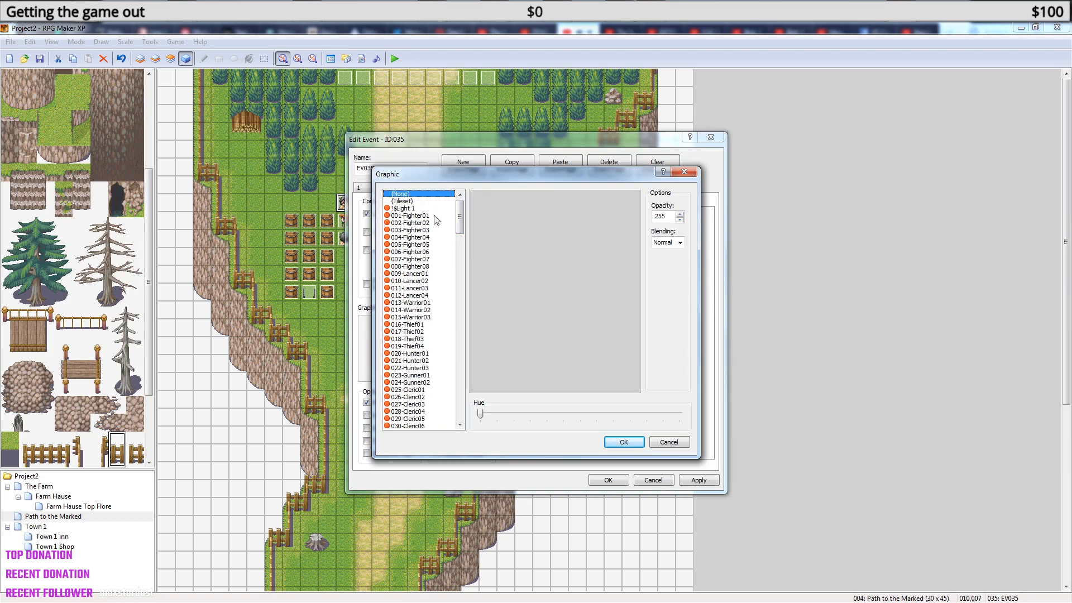
click(629, 443)
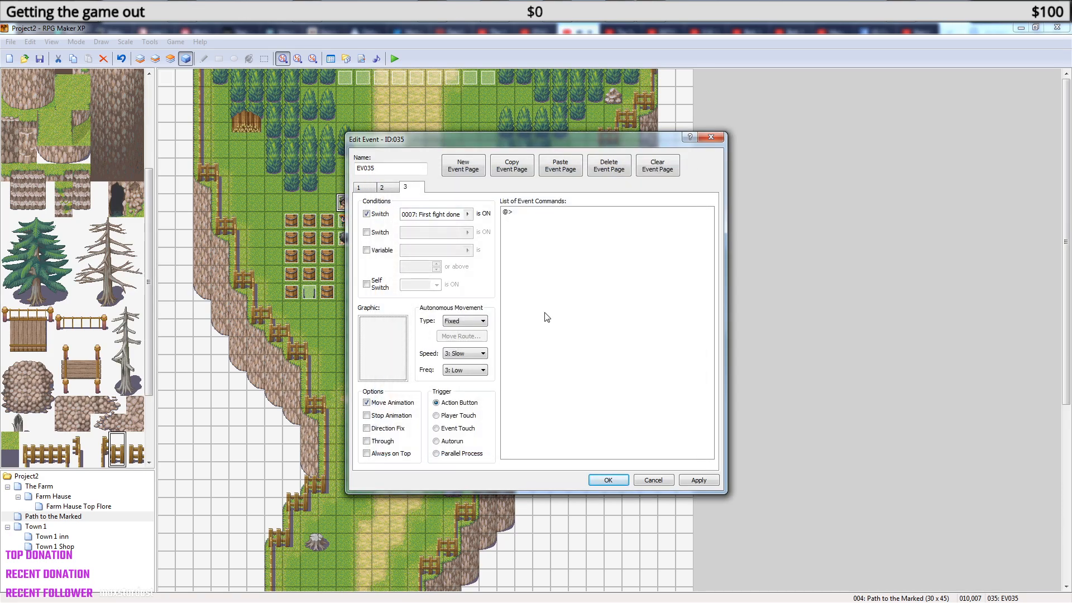
click(607, 481)
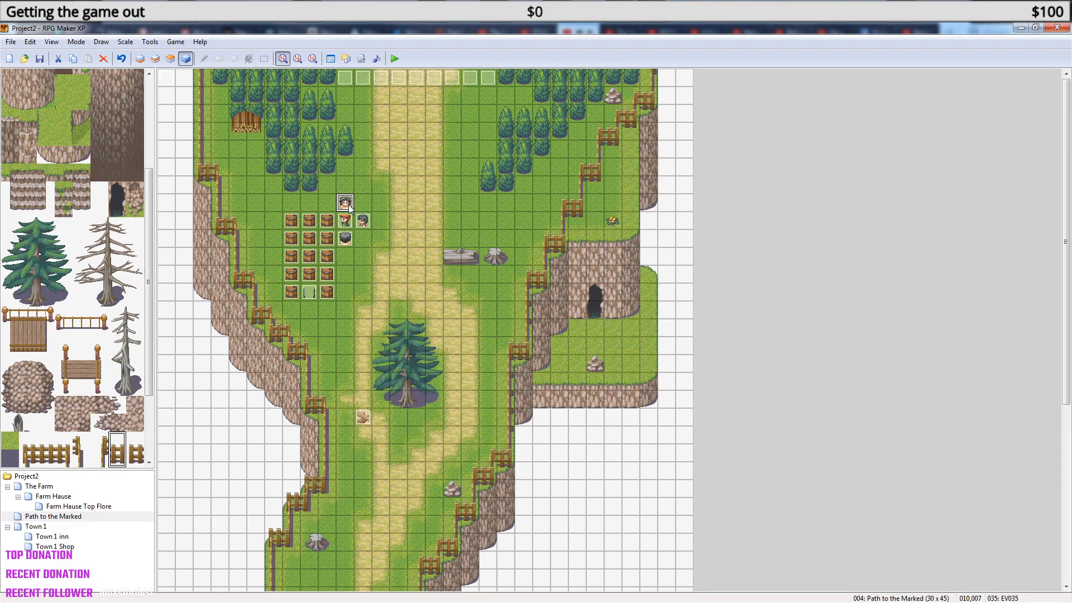
- Copy the Battle Processing and Control Switches commands from page 2 of event EV035
double_click(345, 204)
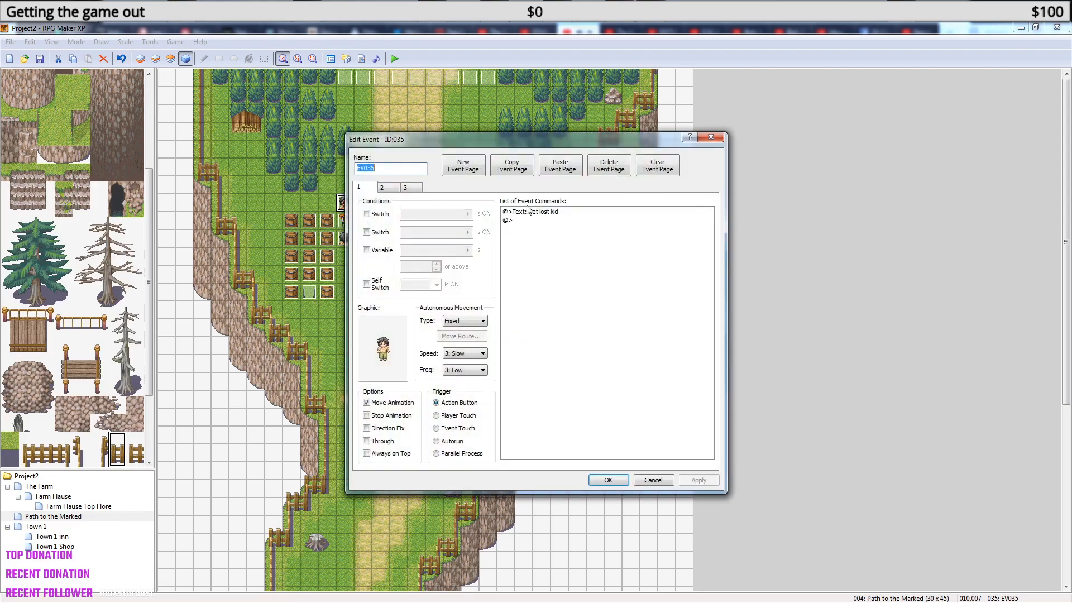
click(389, 187)
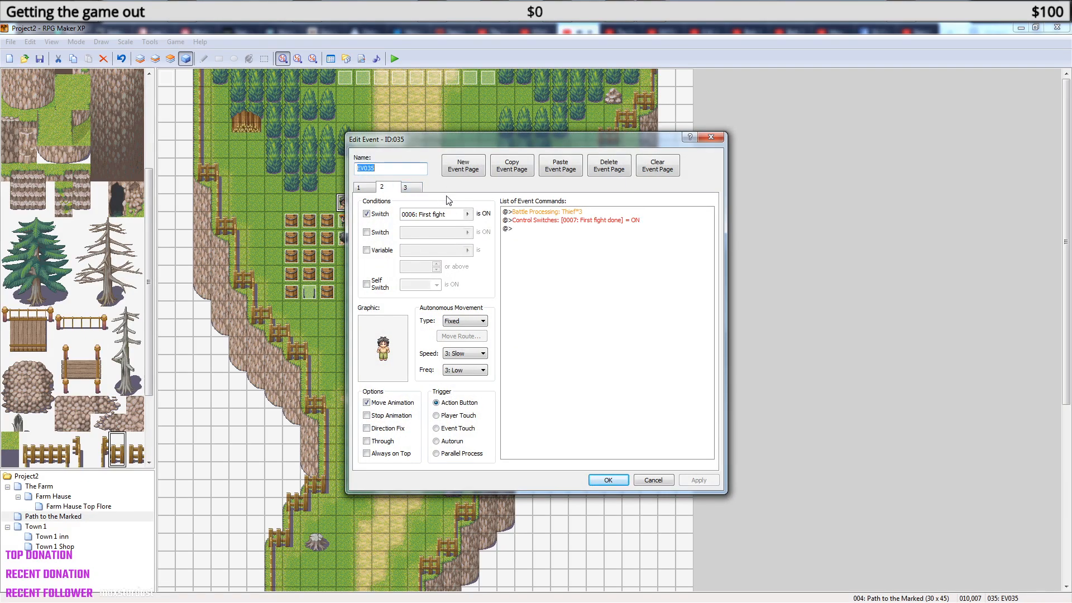
click(561, 215)
click(563, 221)
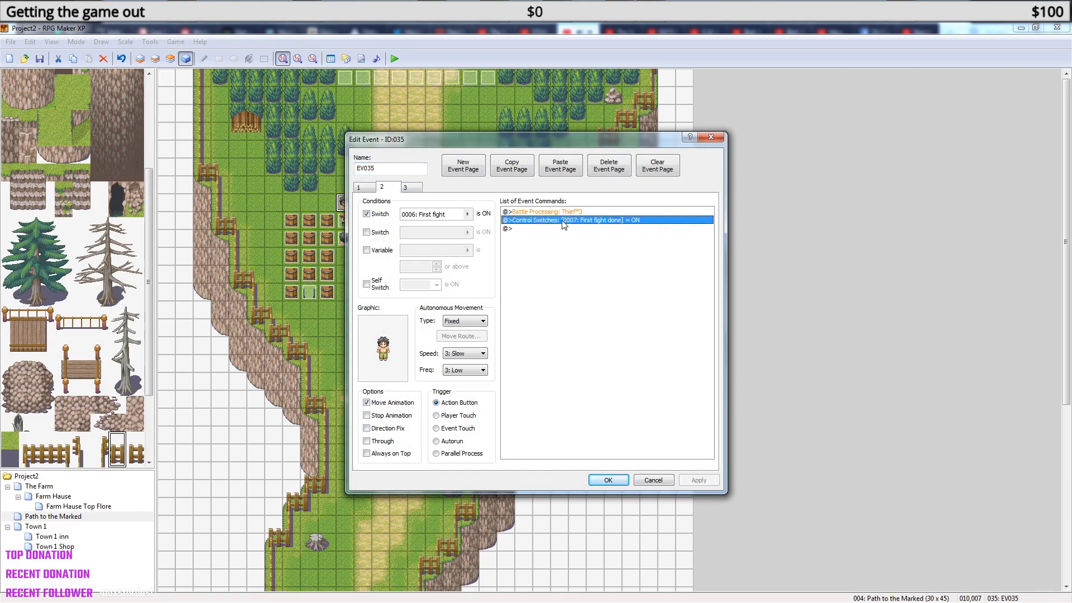
shift+click(552, 212)
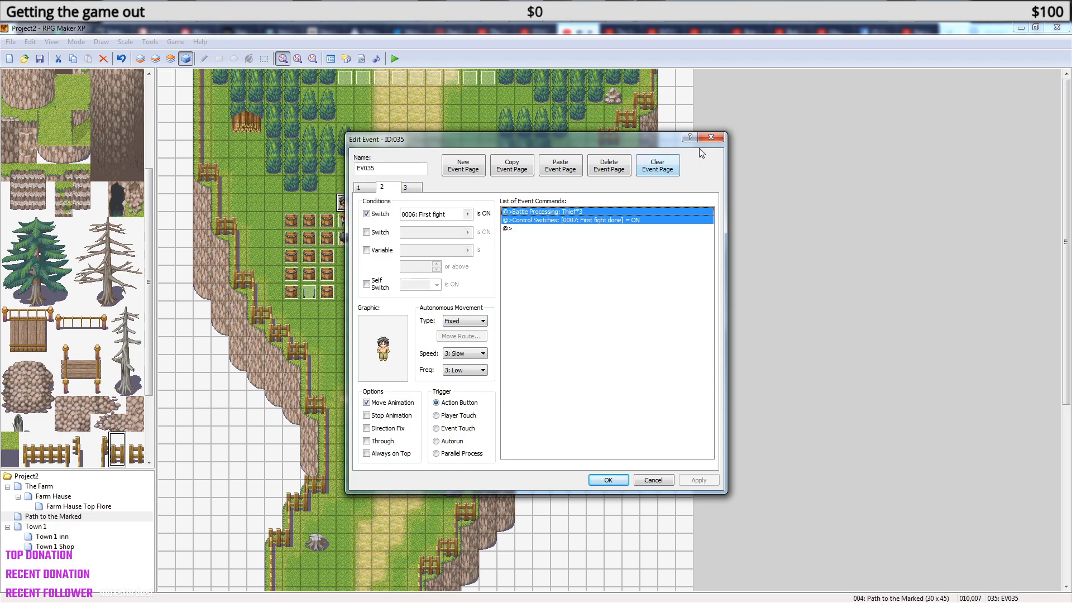
click(711, 138)
- Duplicate page 1 of event EV036 as page 2 and delete the "Skramp it" text command from the copy
double_click(366, 220)
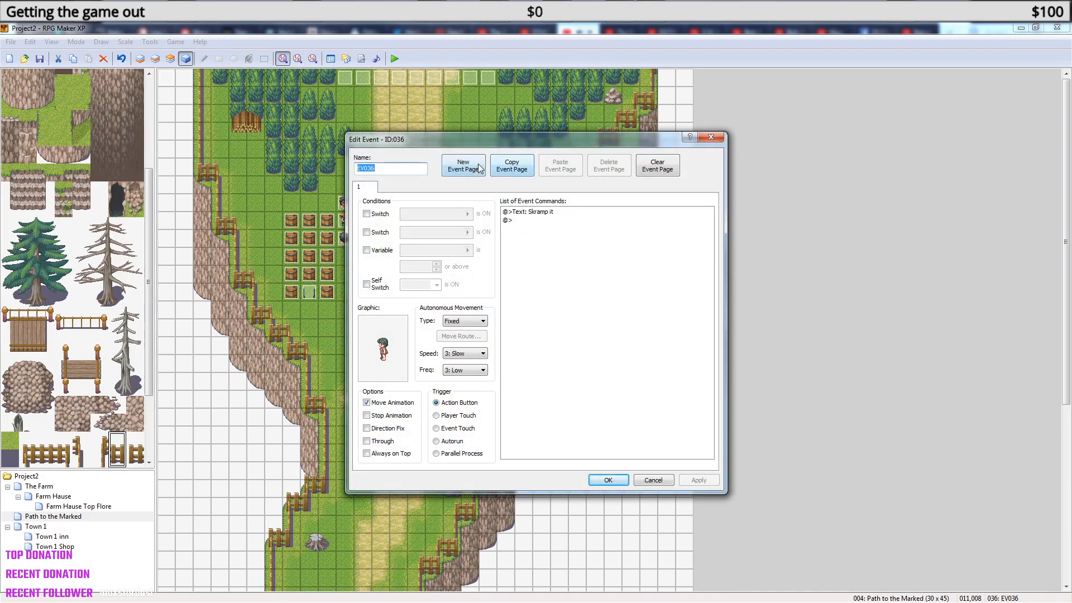
click(518, 174)
click(560, 168)
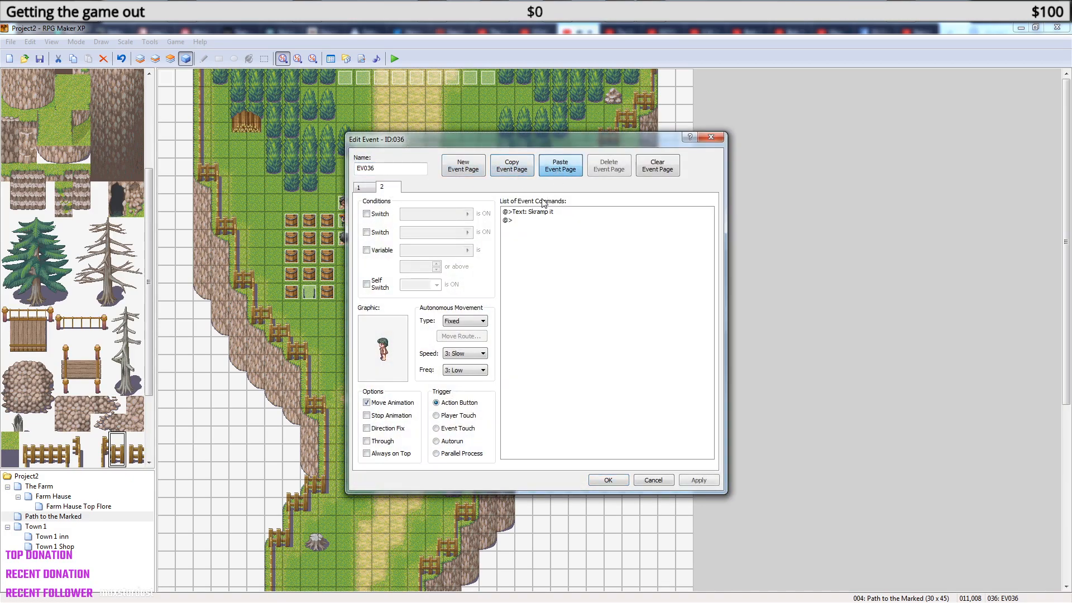
click(539, 212)
key(Delete)
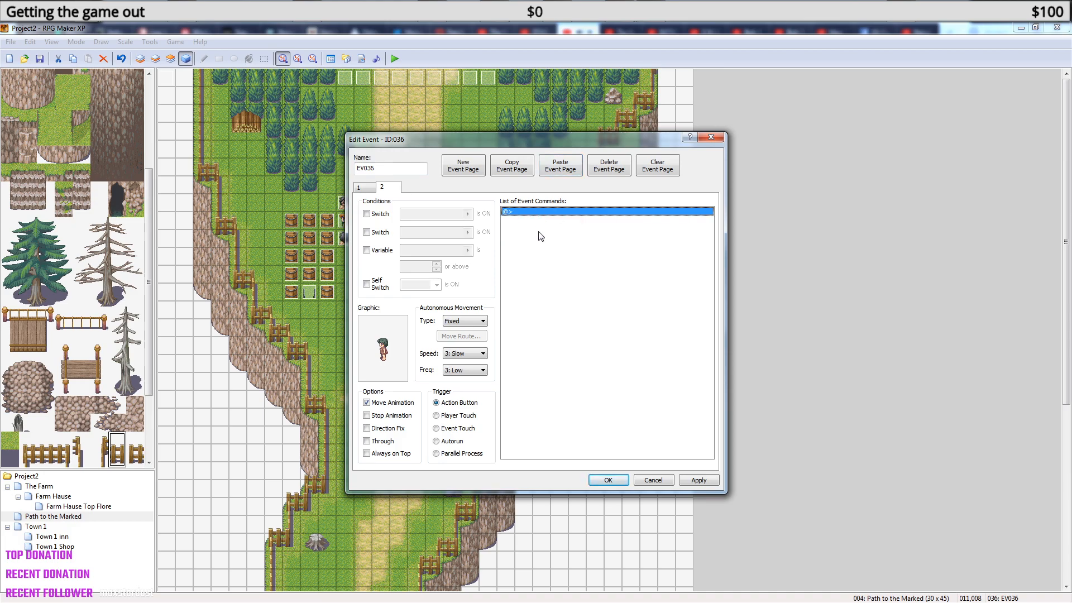
click(608, 480)
- Duplicate page 1 of event EV037 as page 2 and delete the "Move along. Nothing to see here" text command from the copy
double_click(346, 238)
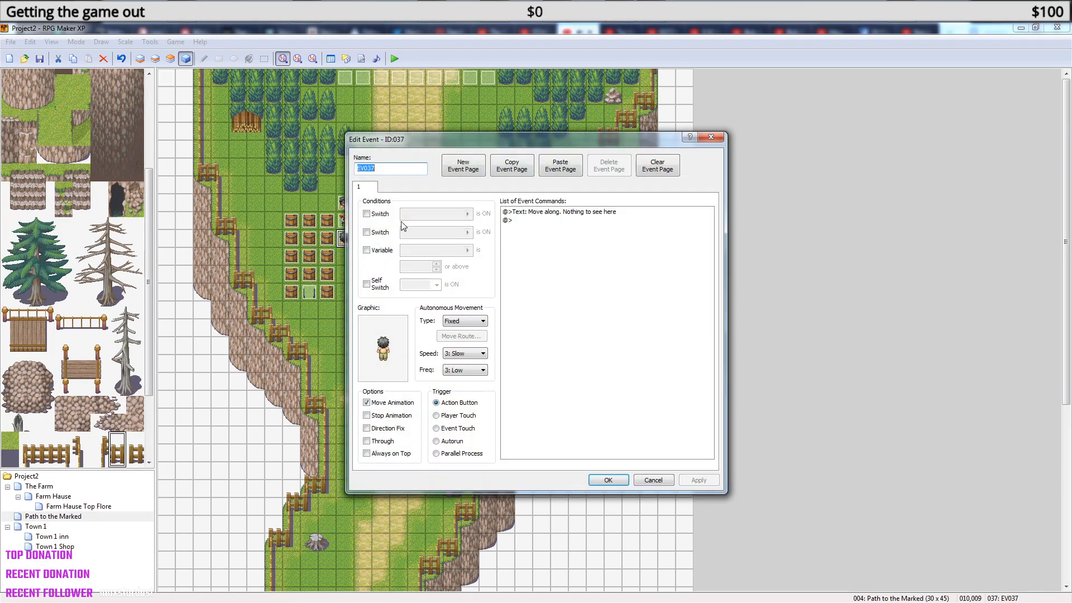
click(517, 172)
click(560, 167)
click(533, 214)
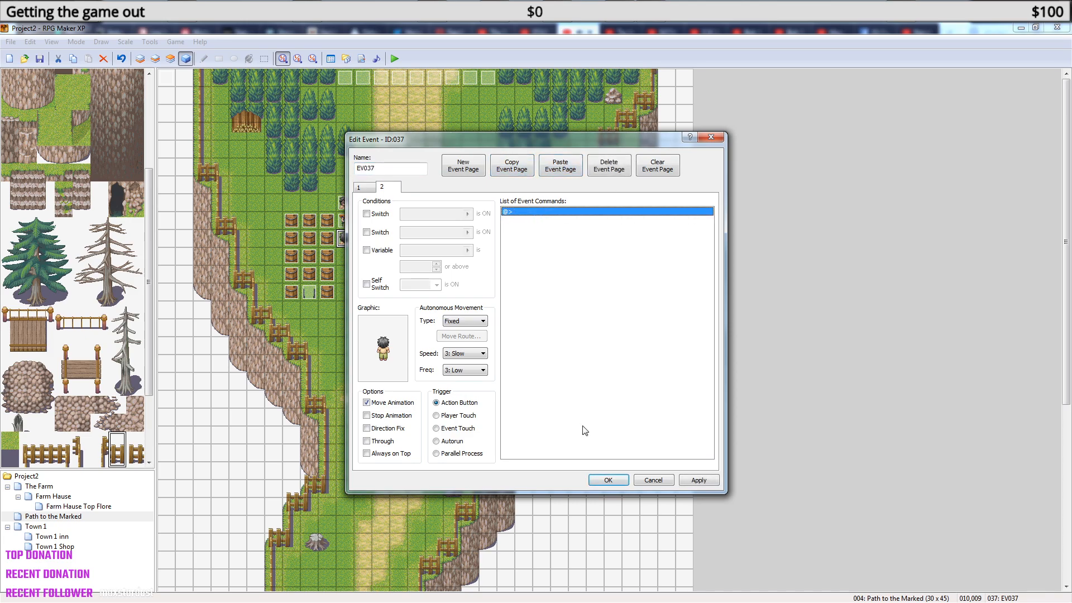
click(608, 480)
- Reopen event EV035 and copy both the Thief*3 battle command and the First fight done switch command from page 2
double_click(344, 202)
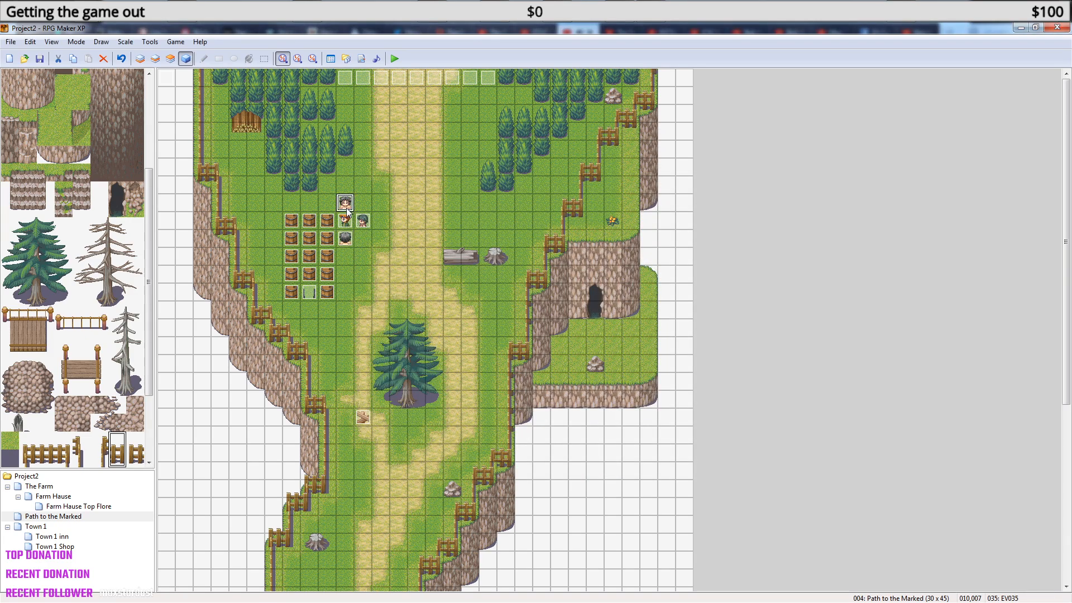
click(385, 187)
click(550, 220)
key(Up)
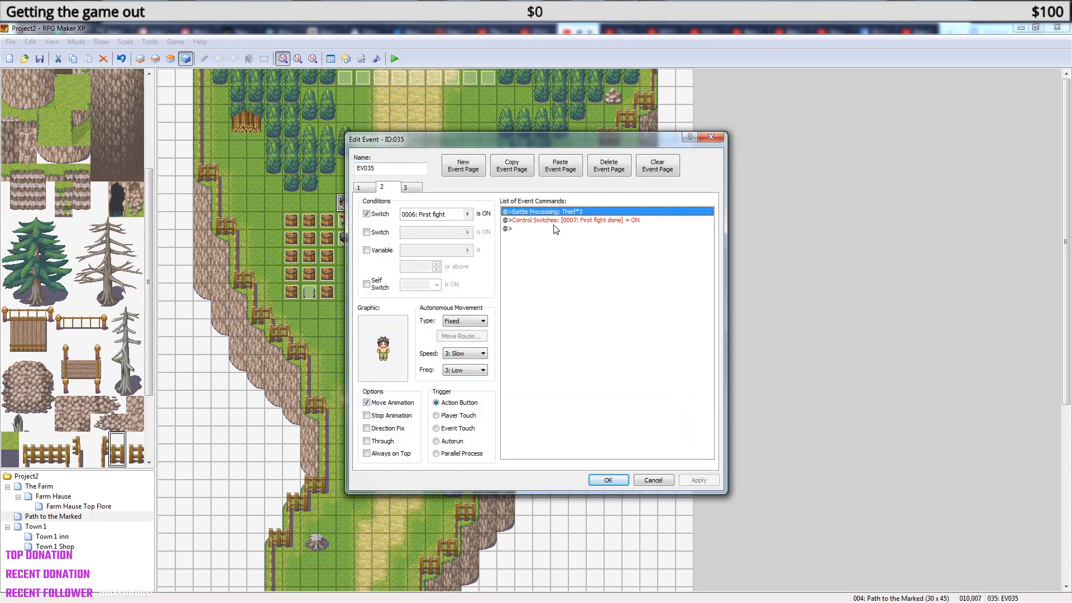
key(shift+Down)
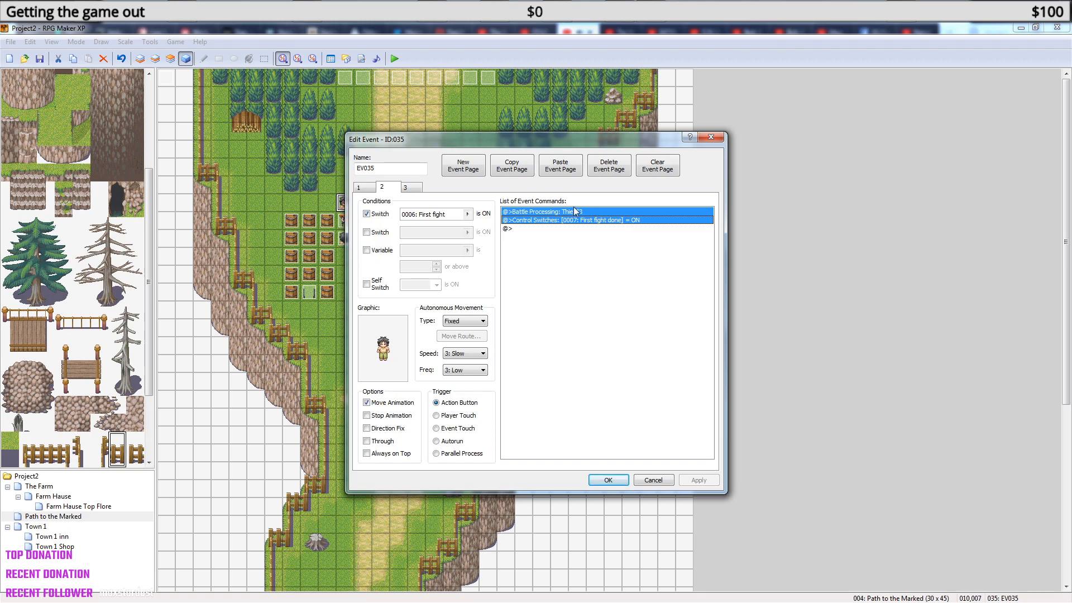
click(710, 137)
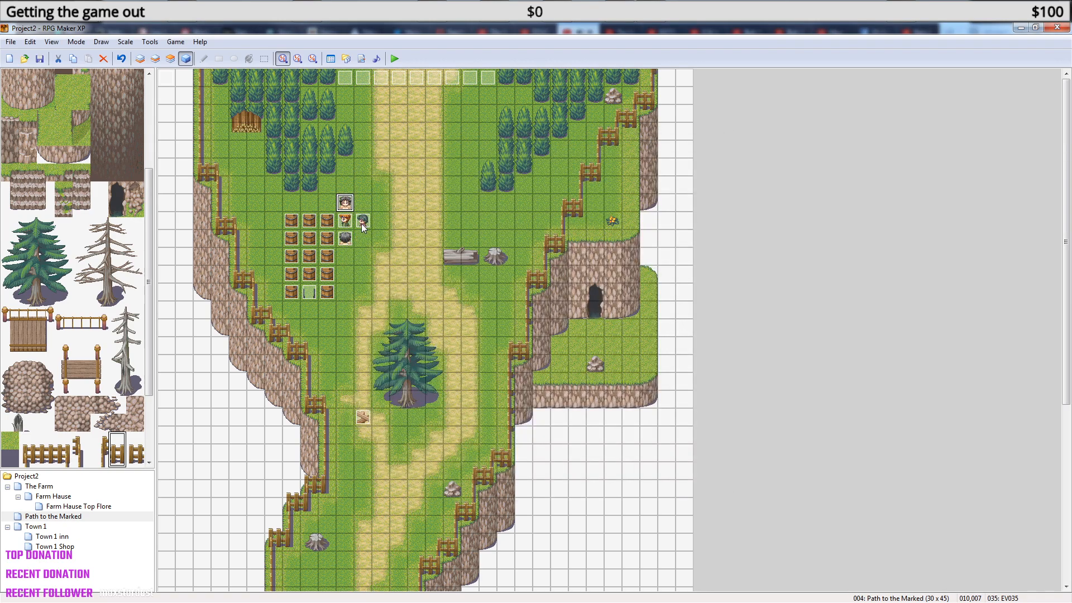
- Paste the battle and switch commands into page 2 of event EV036 and set its switch condition to 0006: First fight
double_click(366, 226)
click(384, 189)
click(561, 220)
key(ctrl+v)
click(372, 215)
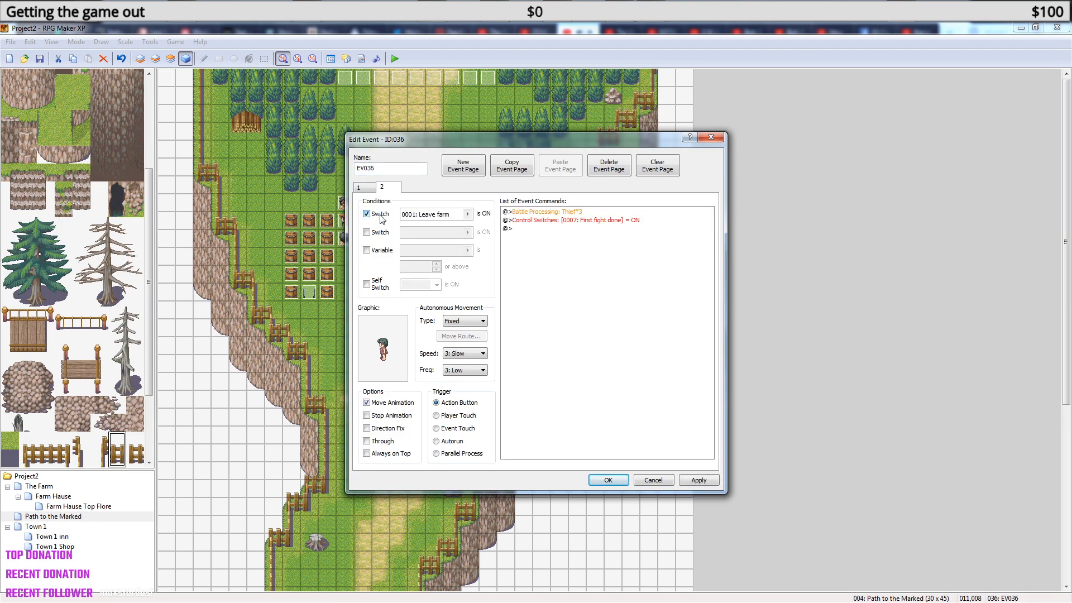
click(467, 215)
click(558, 250)
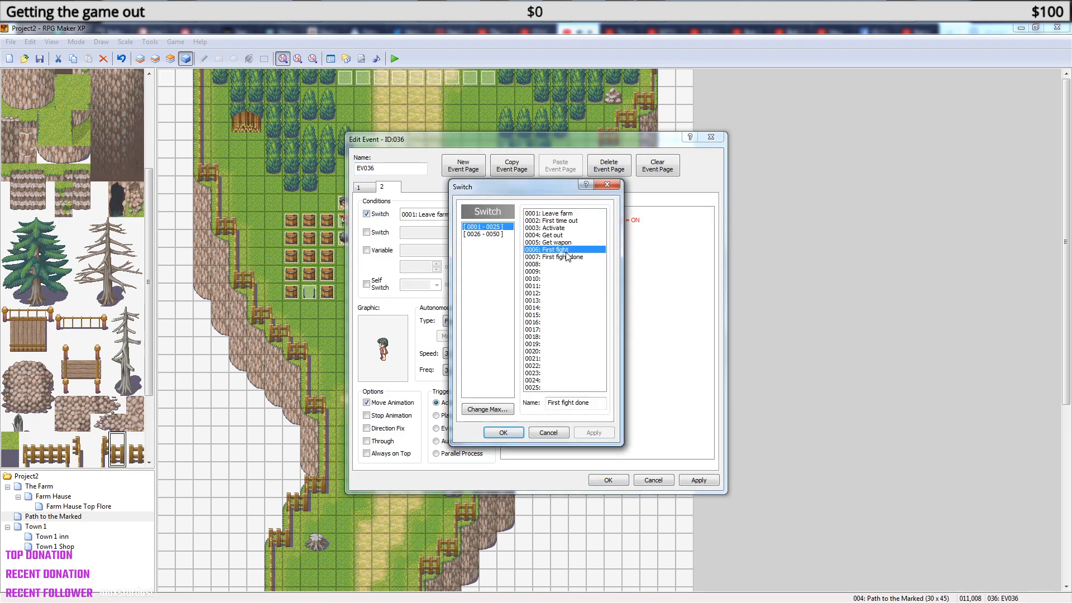
click(512, 432)
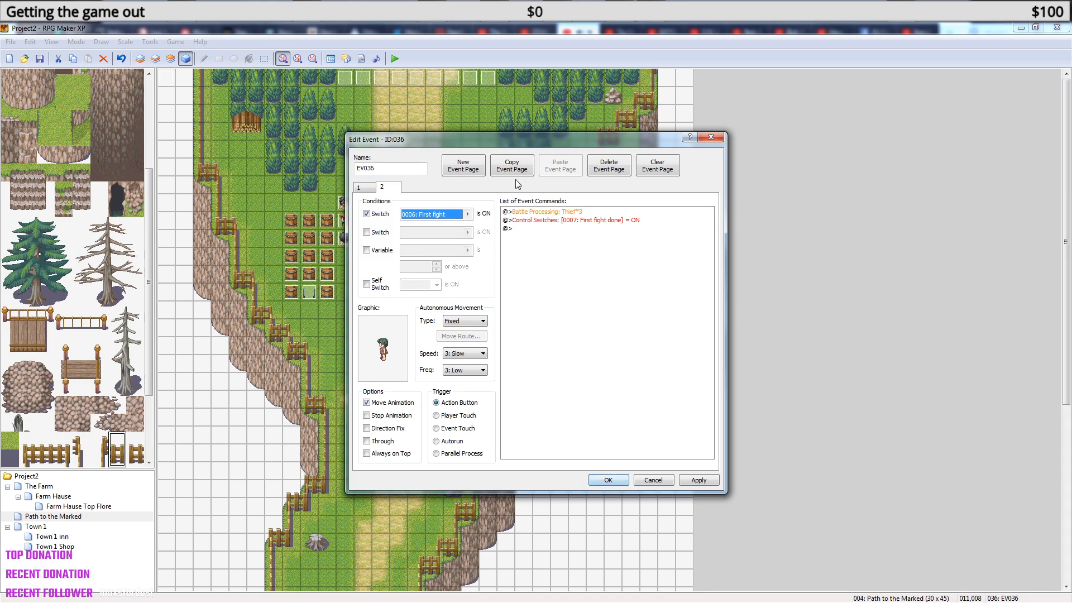
- Add a blank page 3 to event EV036 with switch condition 0007: First fight done and save the event
click(470, 174)
click(373, 215)
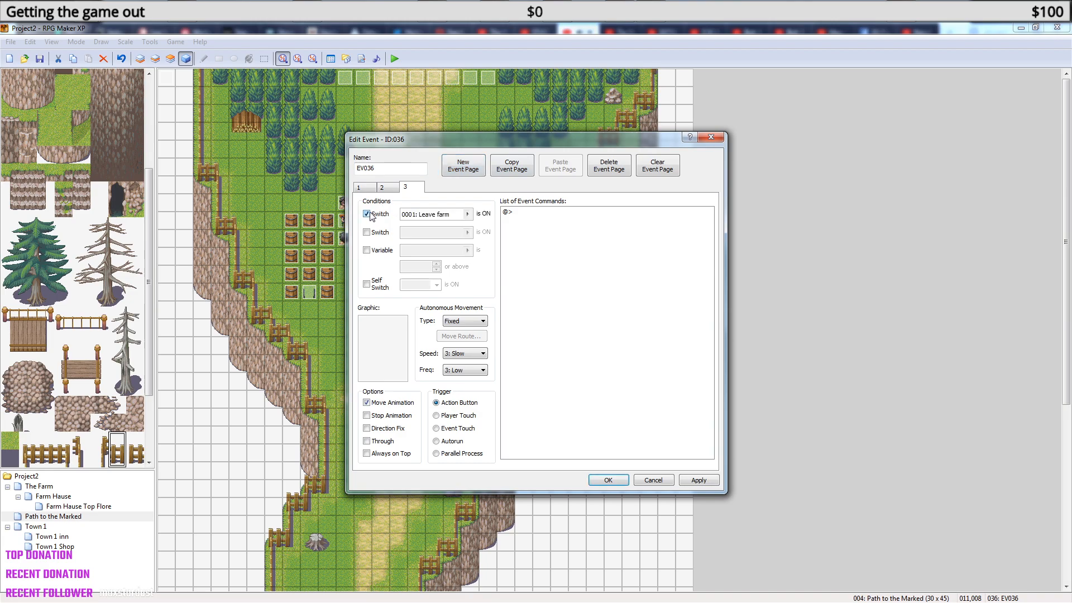
click(468, 213)
click(548, 250)
click(553, 257)
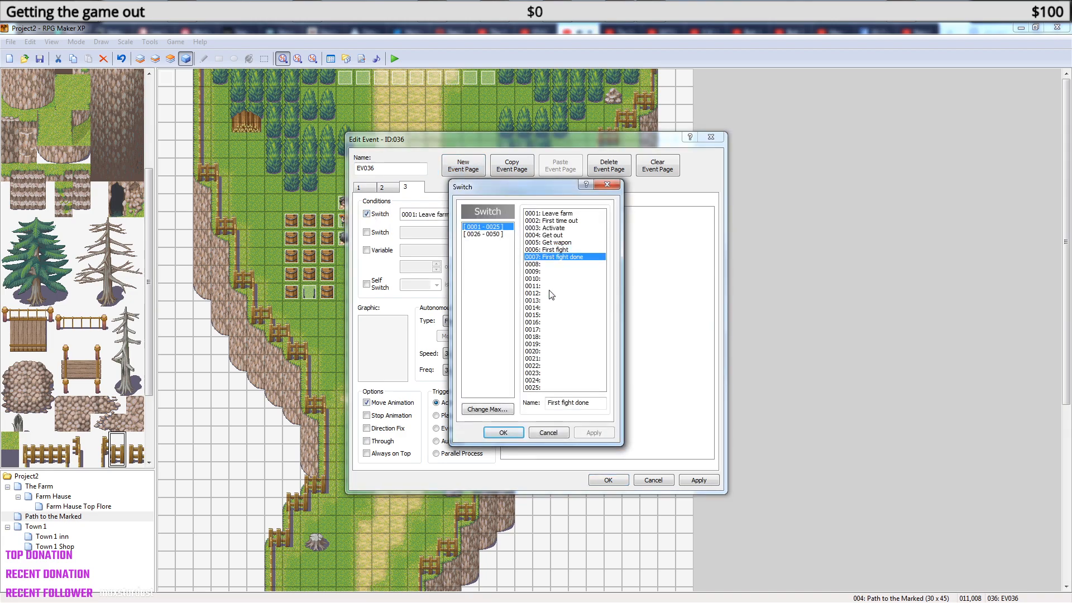
click(504, 432)
click(605, 479)
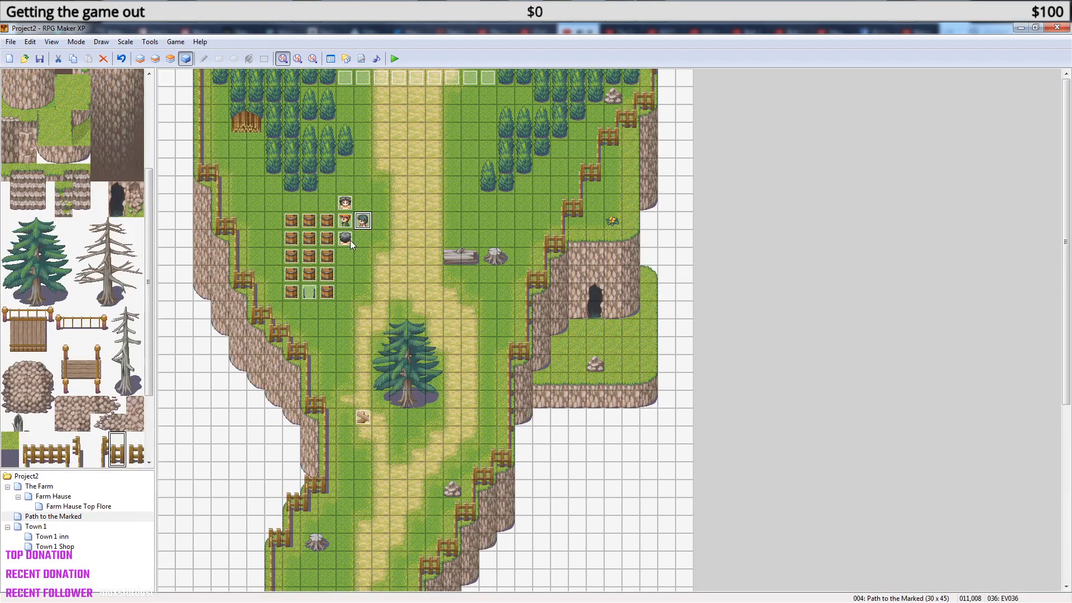
- Paste the copied battle and switch commands into page 2 of event EV037
double_click(345, 237)
click(385, 187)
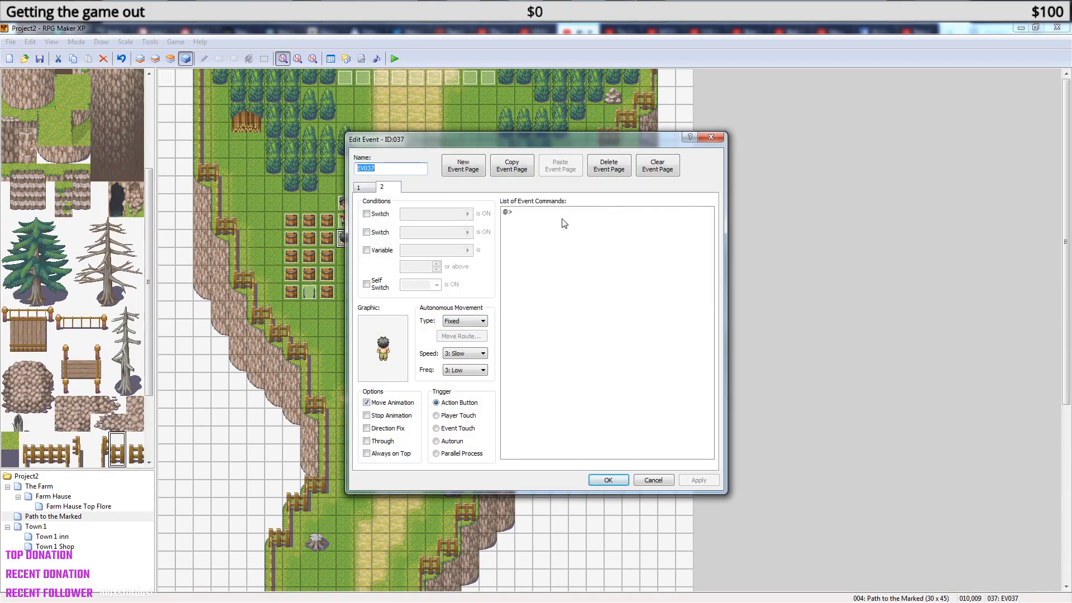
click(562, 220)
key(ctrl+v)
- Add a blank page 3 to event EV037 with switch condition 0007: First fight done
click(472, 164)
click(366, 214)
click(467, 214)
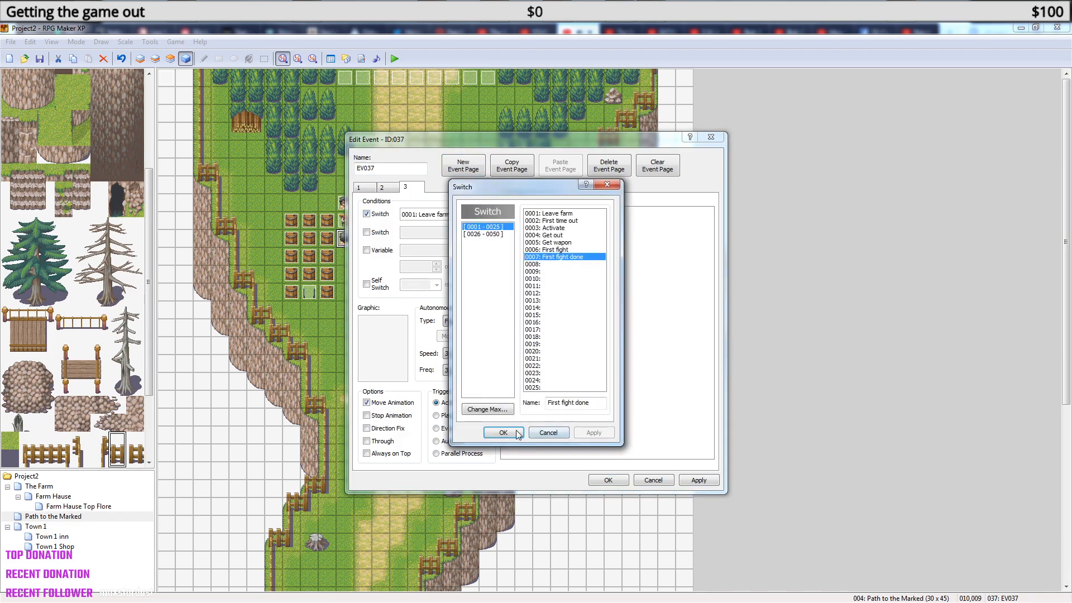
click(547, 432)
- Set the switch condition of page 2 of event EV037 to 0006: First fight and save the event
click(385, 189)
click(366, 214)
click(467, 214)
click(556, 258)
click(560, 250)
click(506, 433)
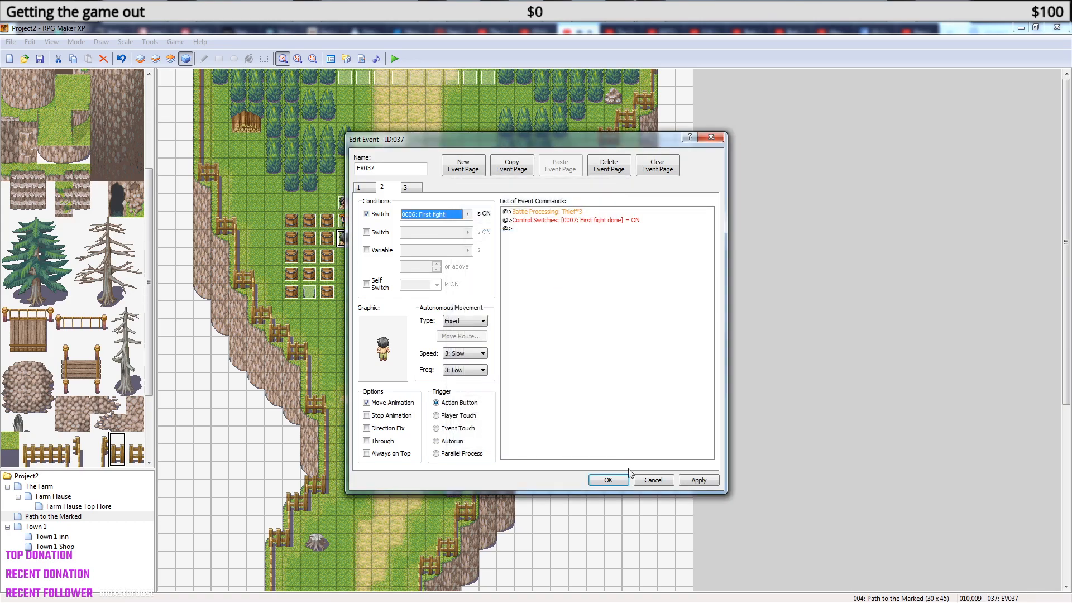
click(608, 481)
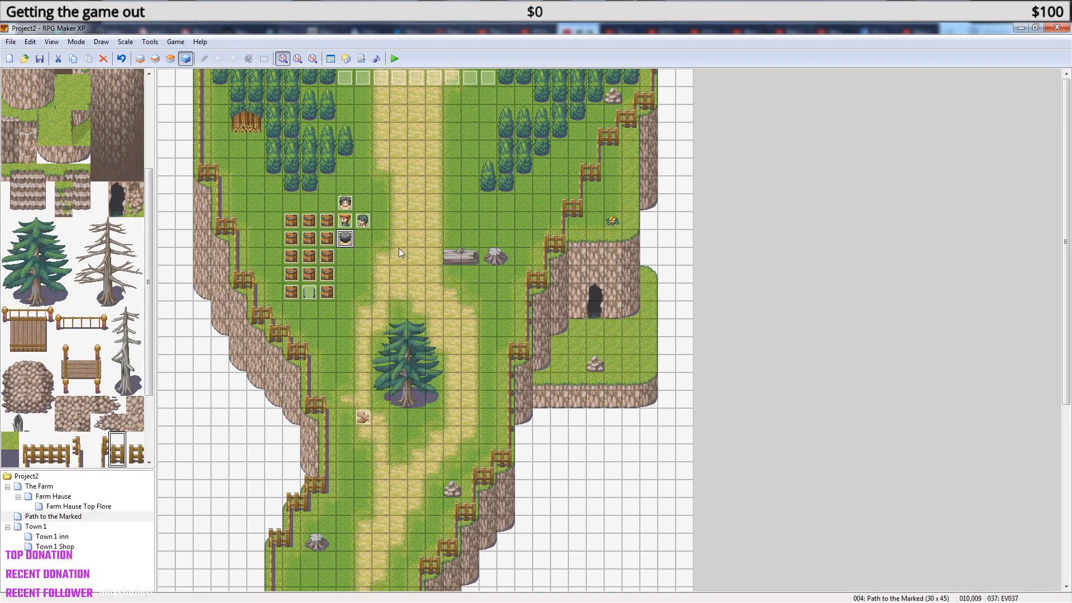
- Start a playtest of the project and continue from the saved game
click(393, 60)
click(509, 346)
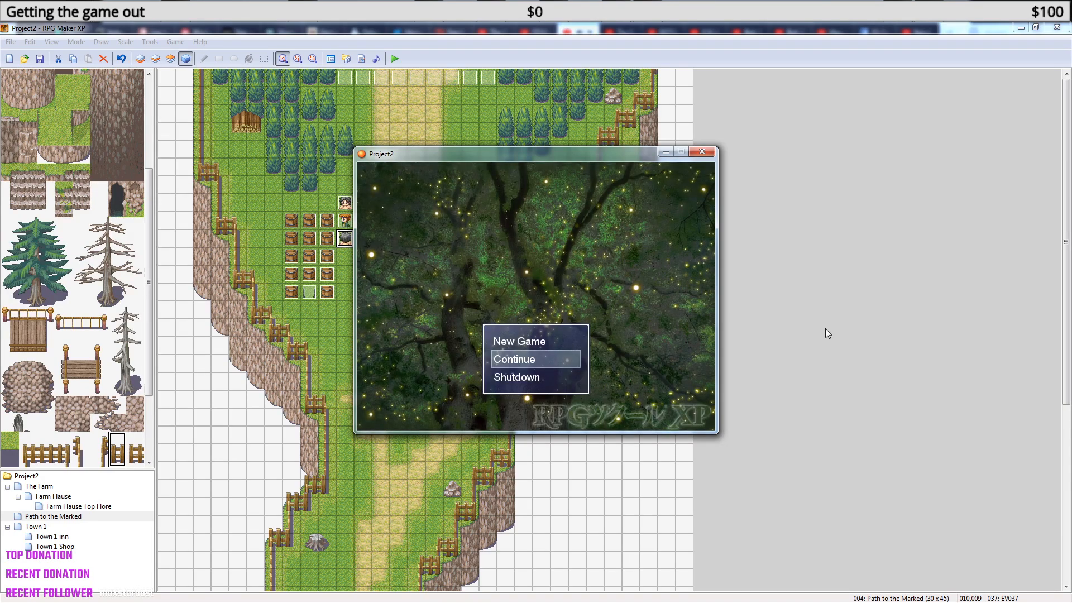
key(Return)
key(Return)
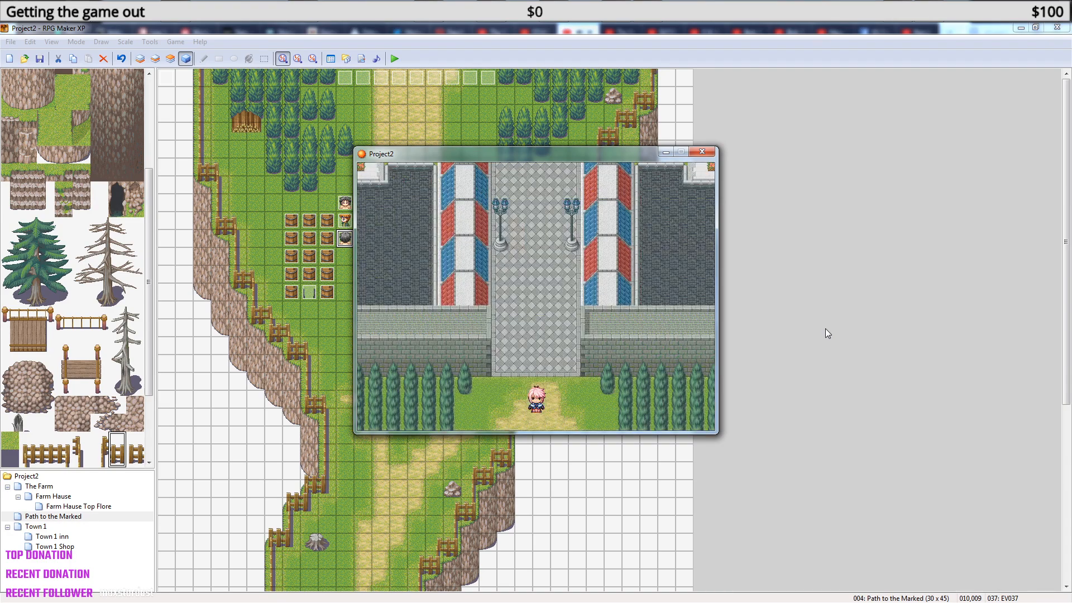
- Walk out of town onto the Path to the Marked map, dismiss the wagon dialogue and approach the thieves
key(Down)
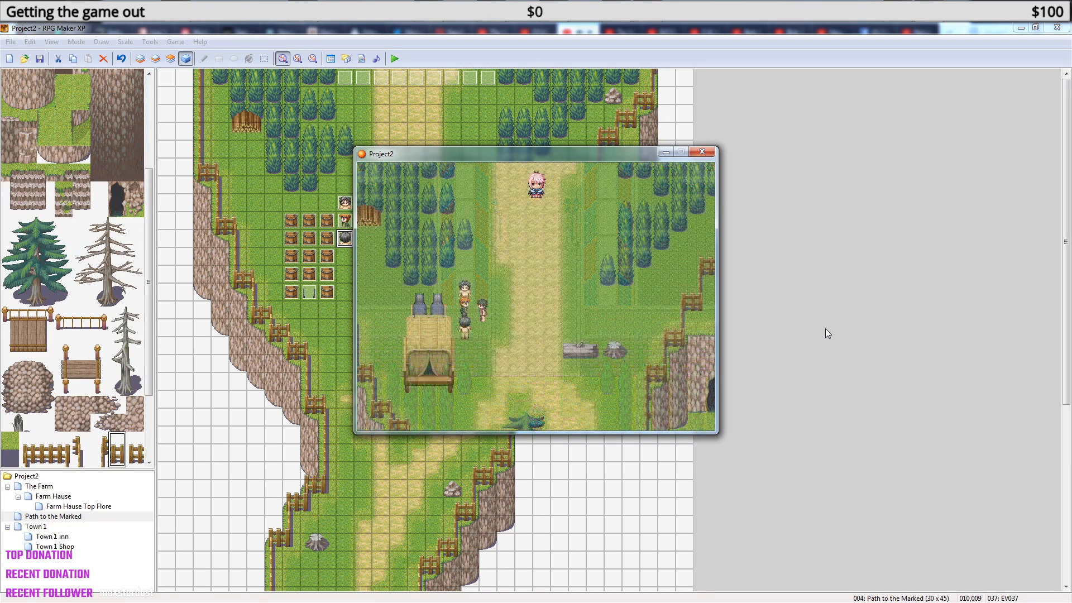
key(Return)
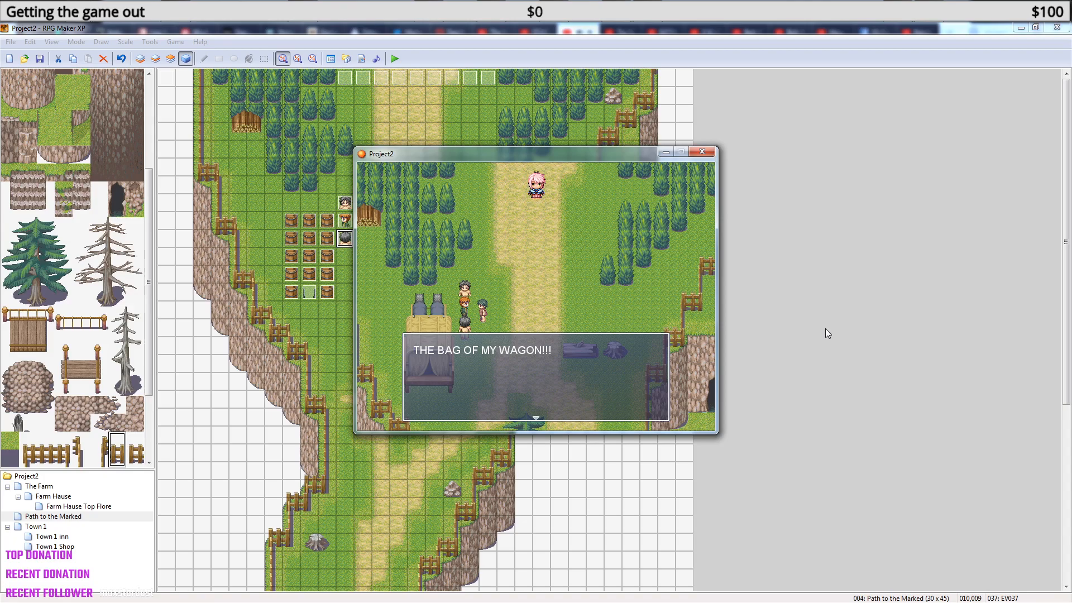
key(Return)
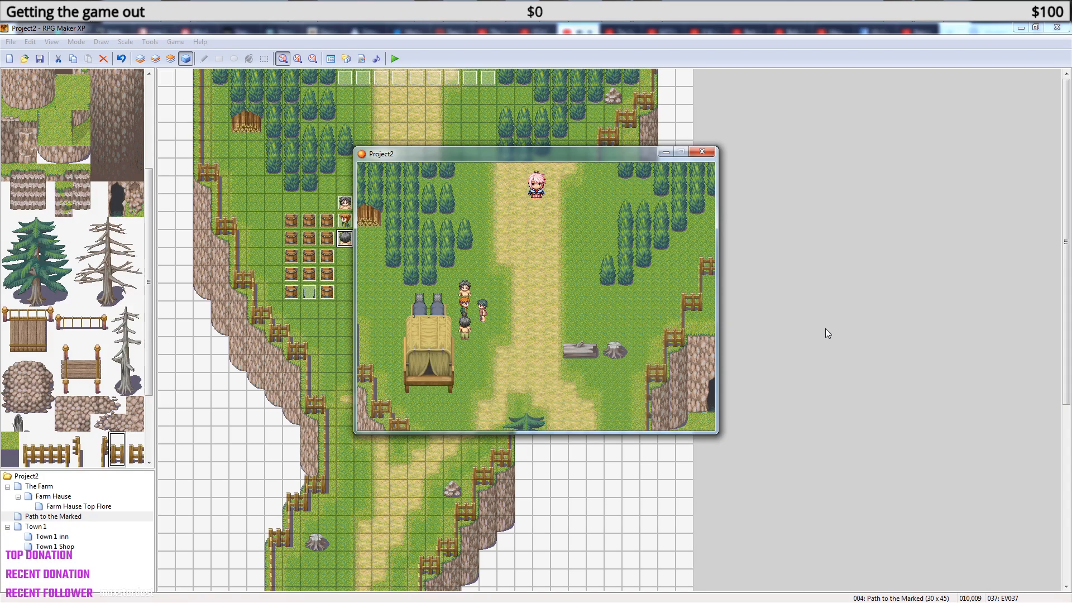
key(Down)
key(Left)
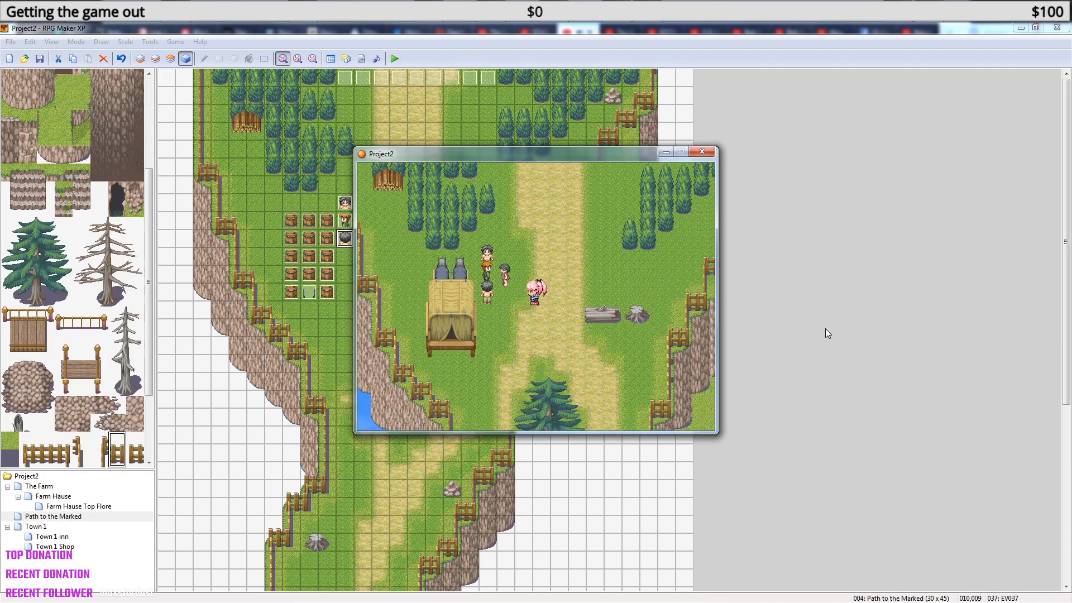
- Talk to the thieves standing beside the wagon and close their messages
key(Up)
key(Left)
key(Return)
key(Return)
key(Return)
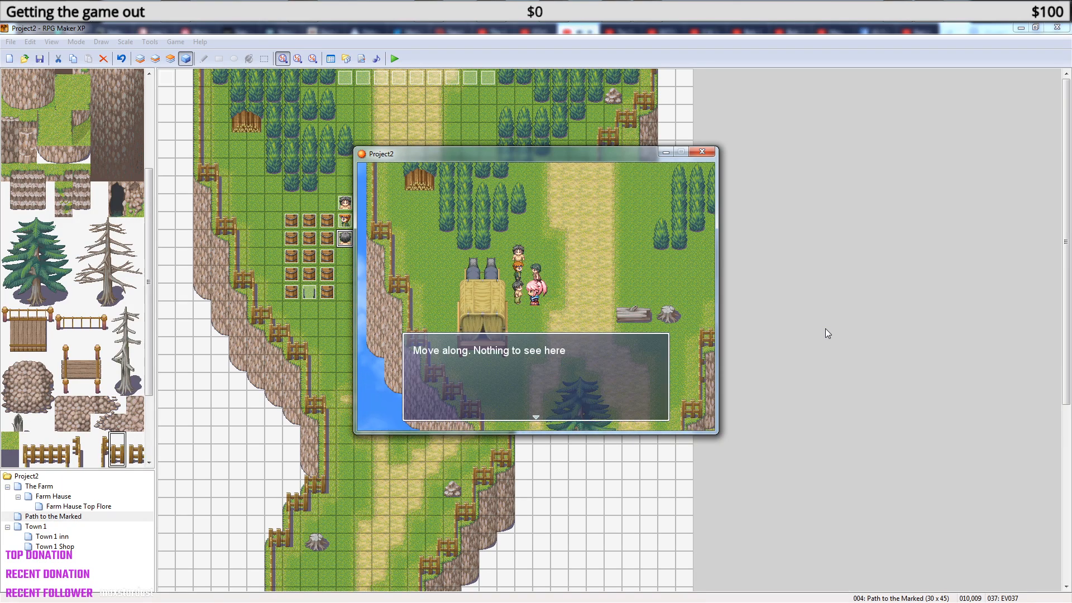
key(Return)
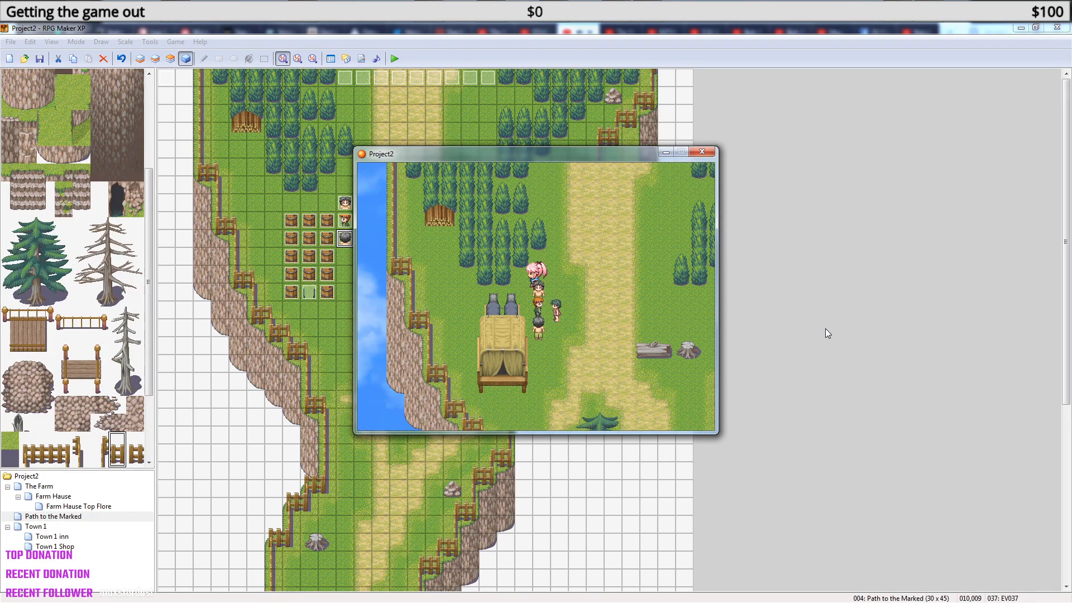
- Walk around to the back of the wagon, inspect it to find the sword, and end the playtest
key(Up)
key(Right)
key(Down)
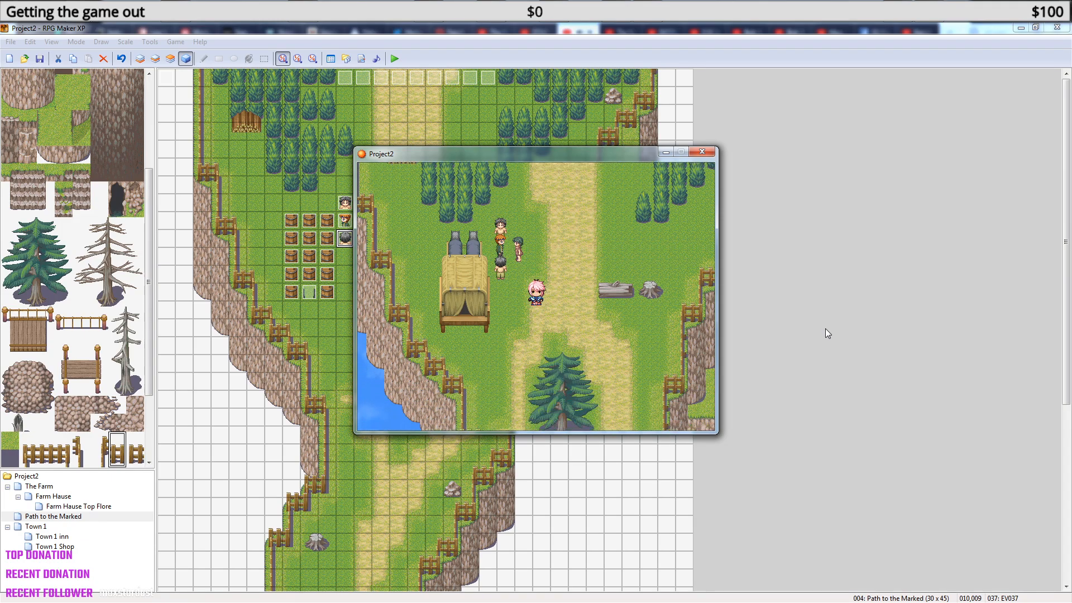
key(Down)
key(Left)
key(Up)
key(Return)
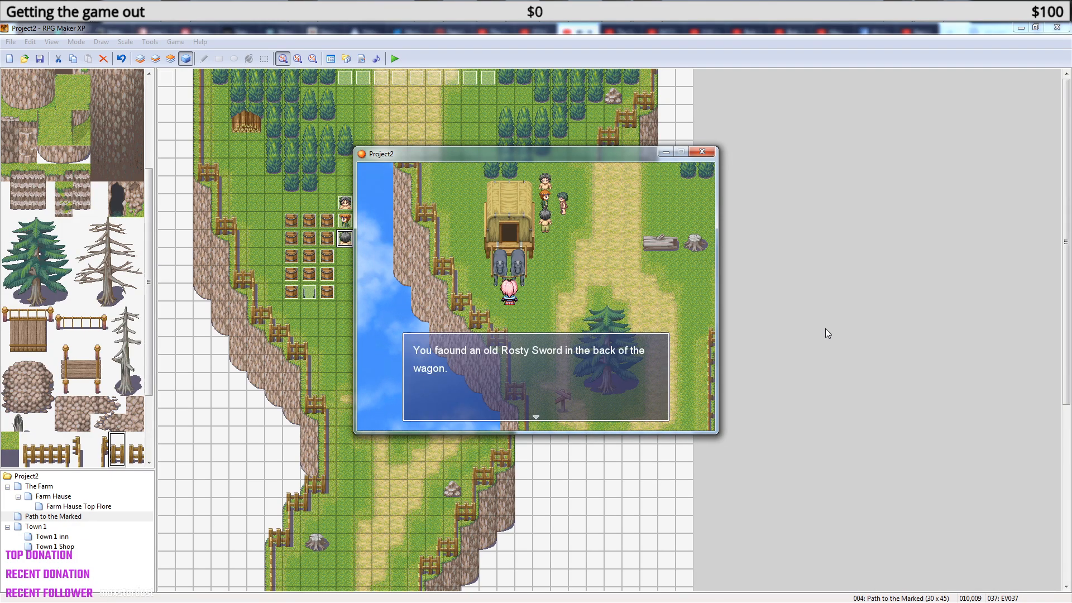
click(701, 151)
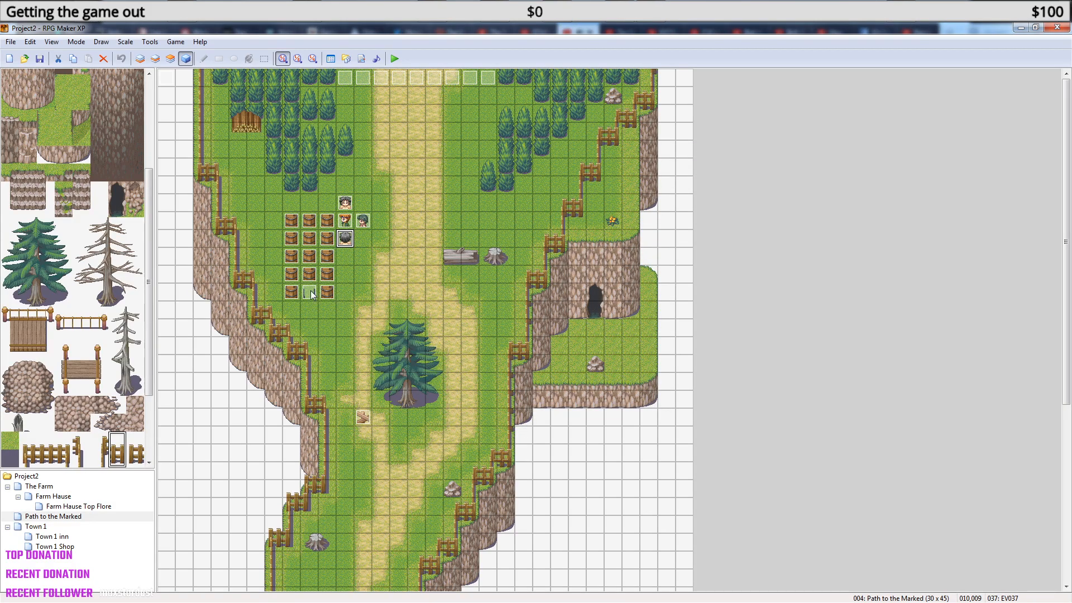
- Enable Direction Fix on all three pages of the wagon event EV008 and save the event
double_click(311, 290)
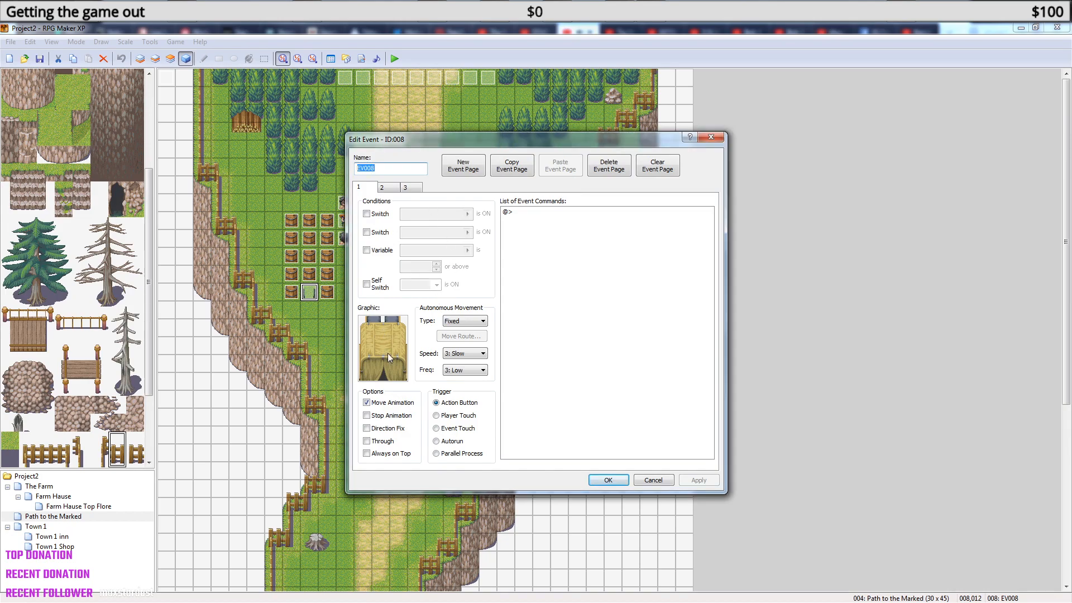
click(389, 188)
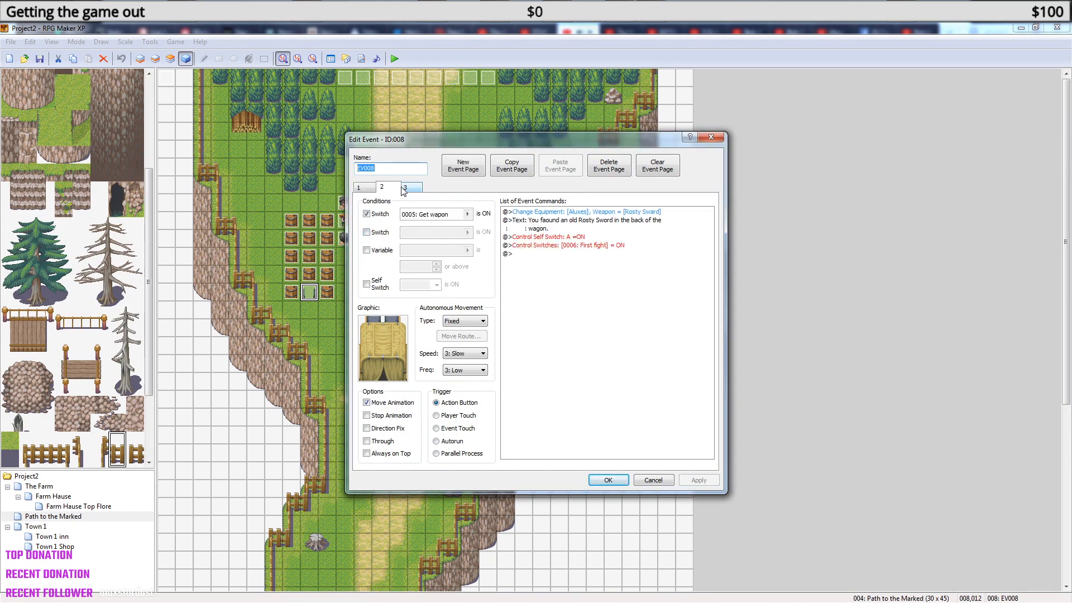
click(362, 190)
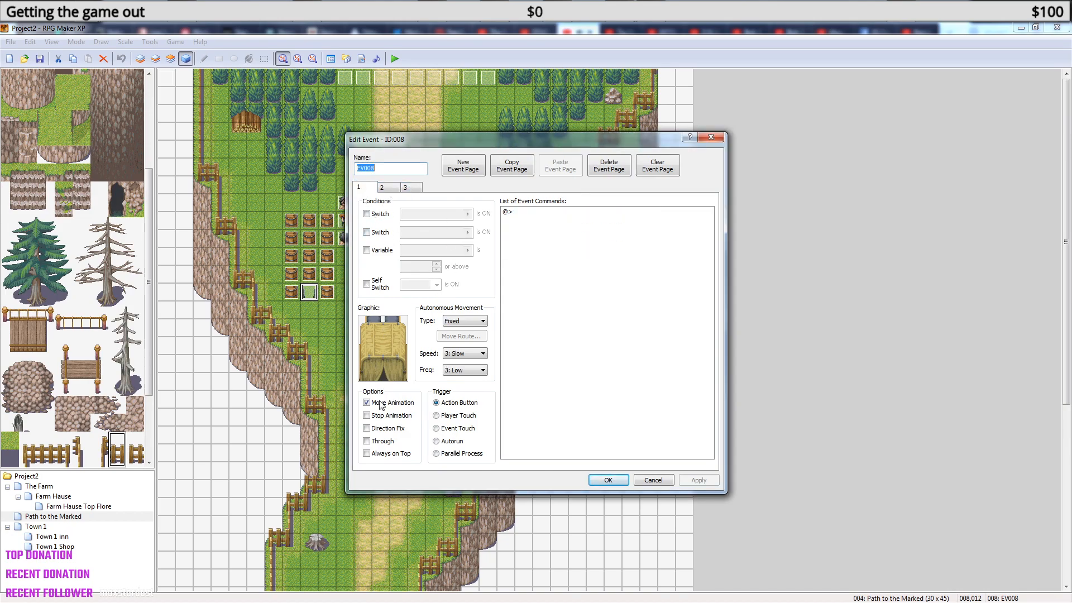
click(368, 429)
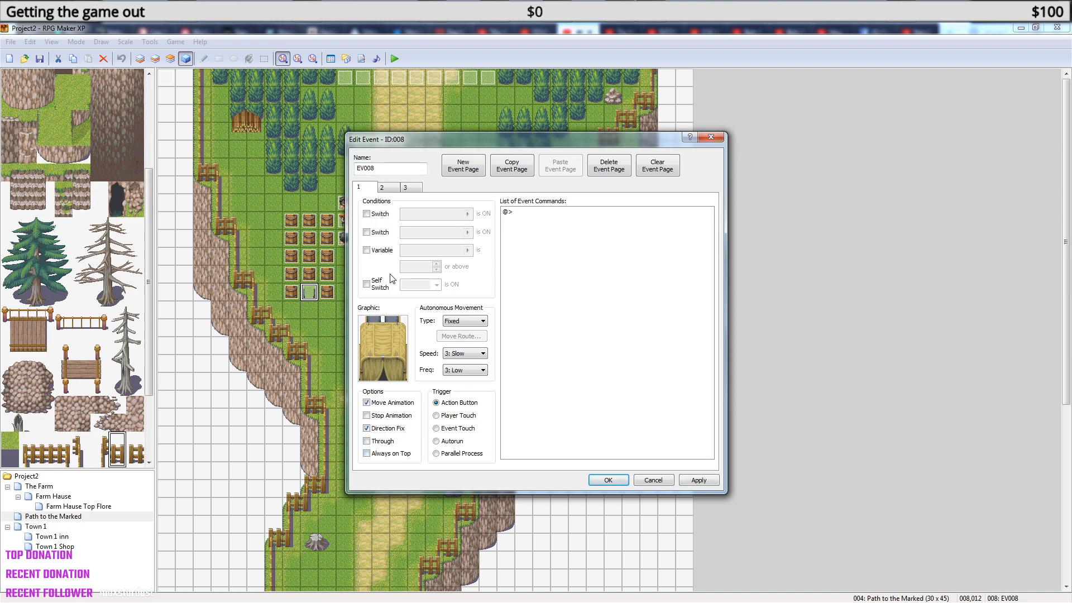
click(387, 189)
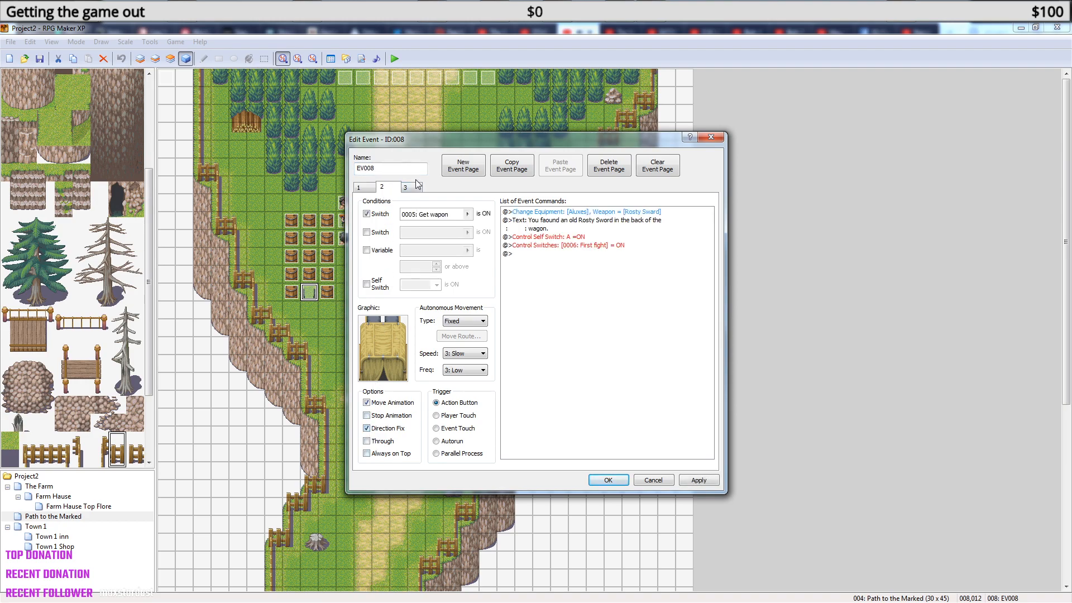
click(417, 187)
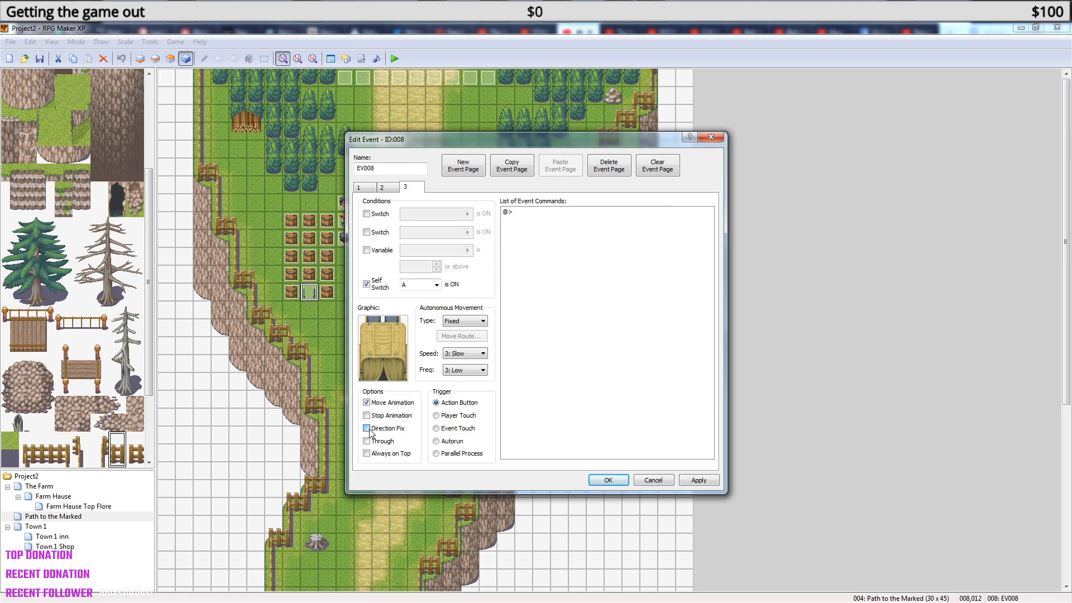
click(652, 479)
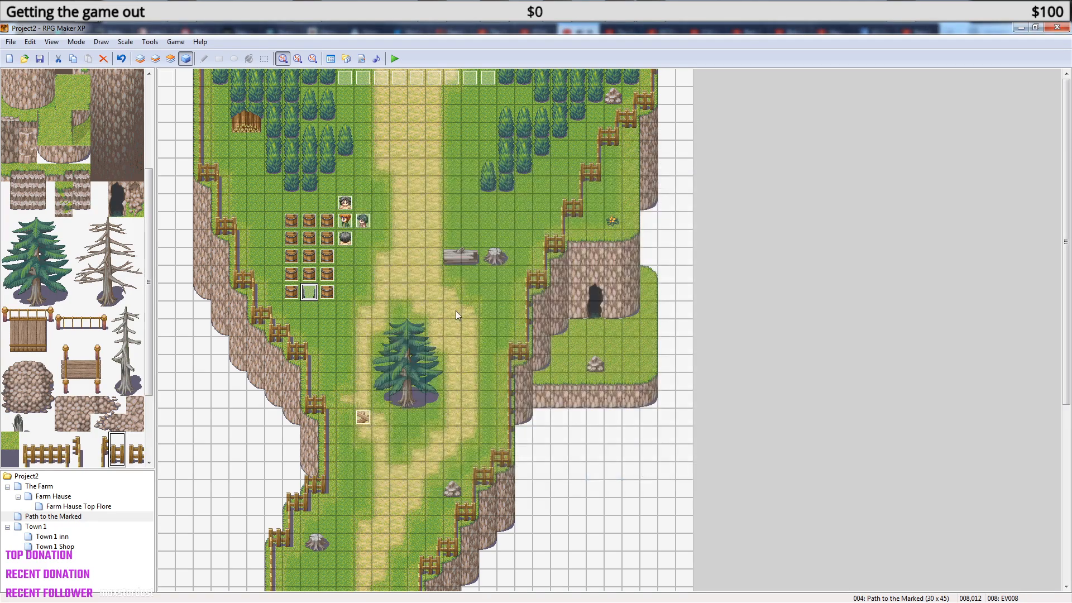
- Start a new playtest of the project with the changes saved and continue from the saved game
click(396, 59)
click(500, 341)
click(394, 59)
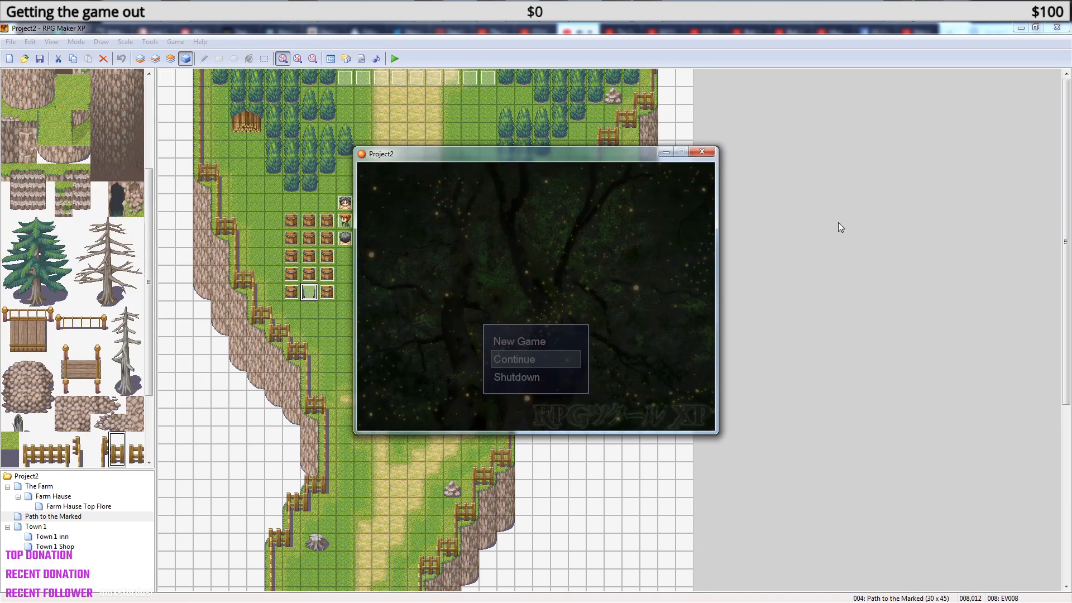
key(Return)
key(Return)
- Return to the Path to the Marked map, dismiss the wagon dialogue and walk down the path beside the wagon
key(Down)
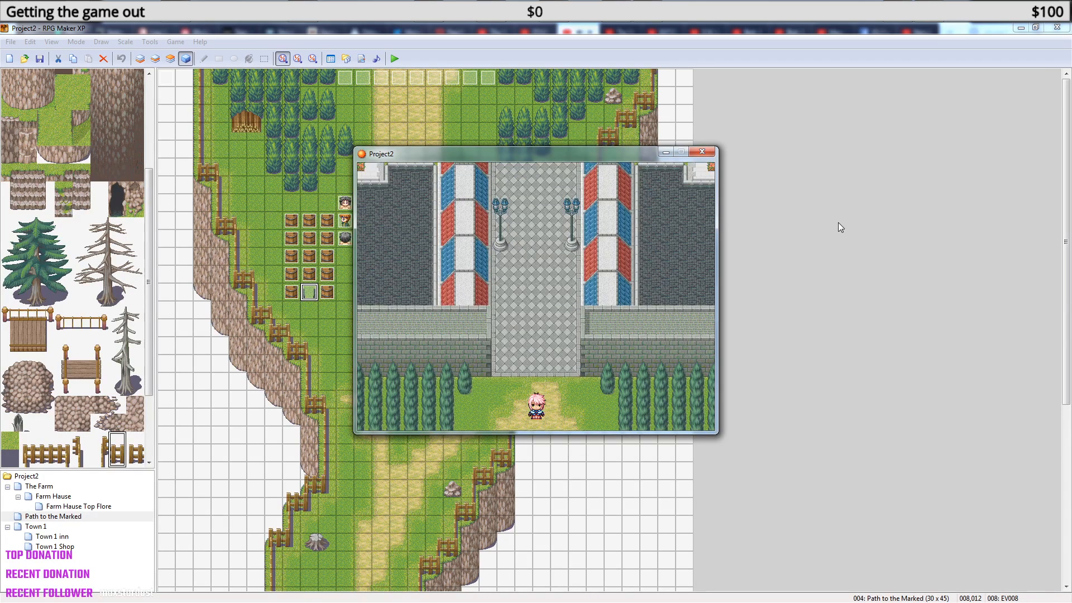
key(Return)
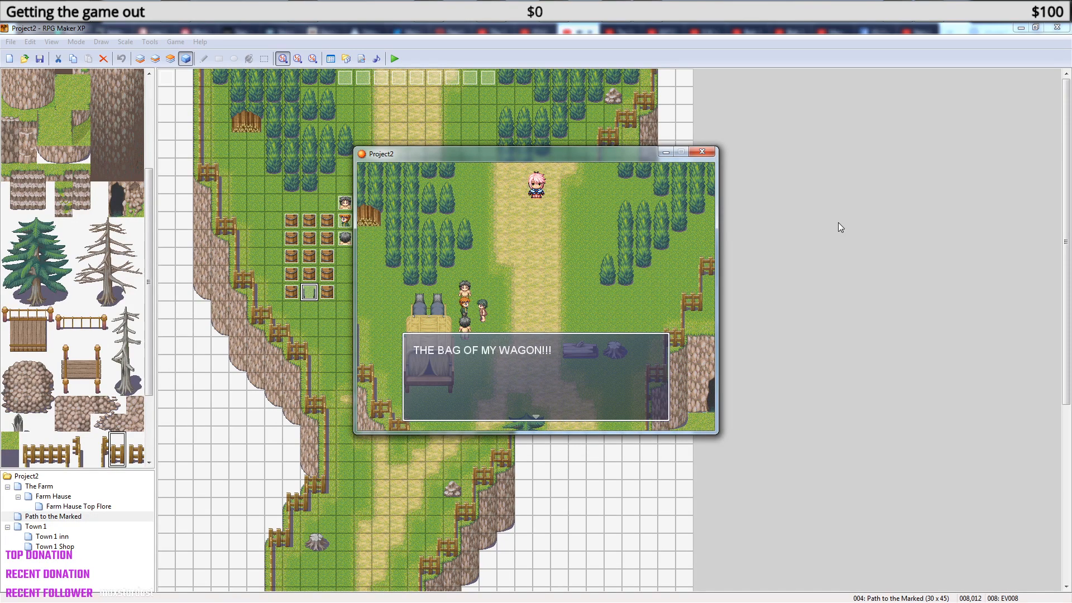
key(Return)
key(Down)
key(Down)
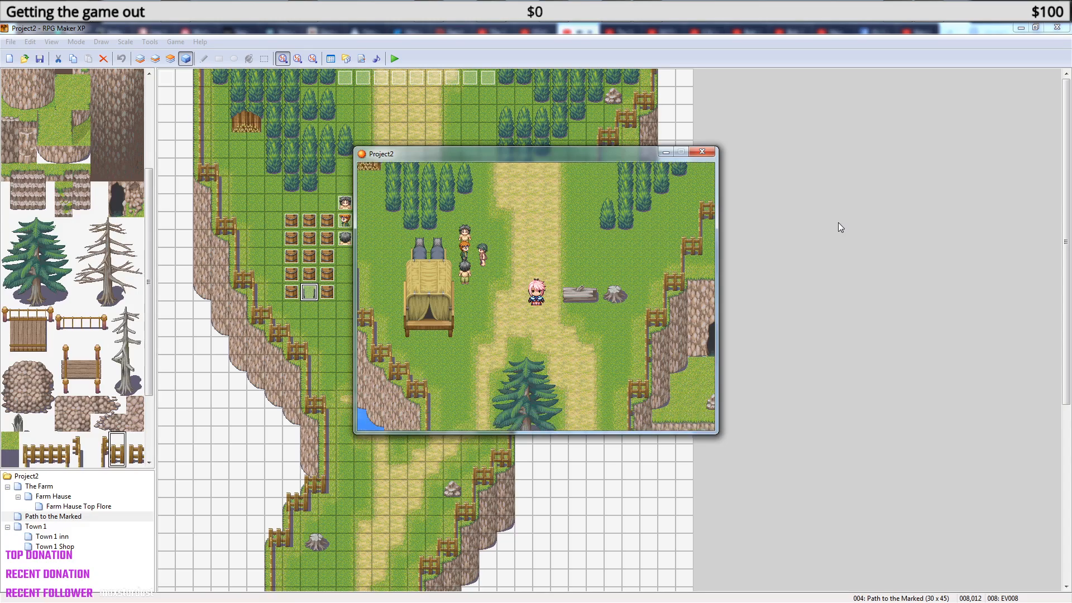
- Explore the southern path, then inspect the back of the wagon to collect the Rosty Sword
key(Left)
key(Down)
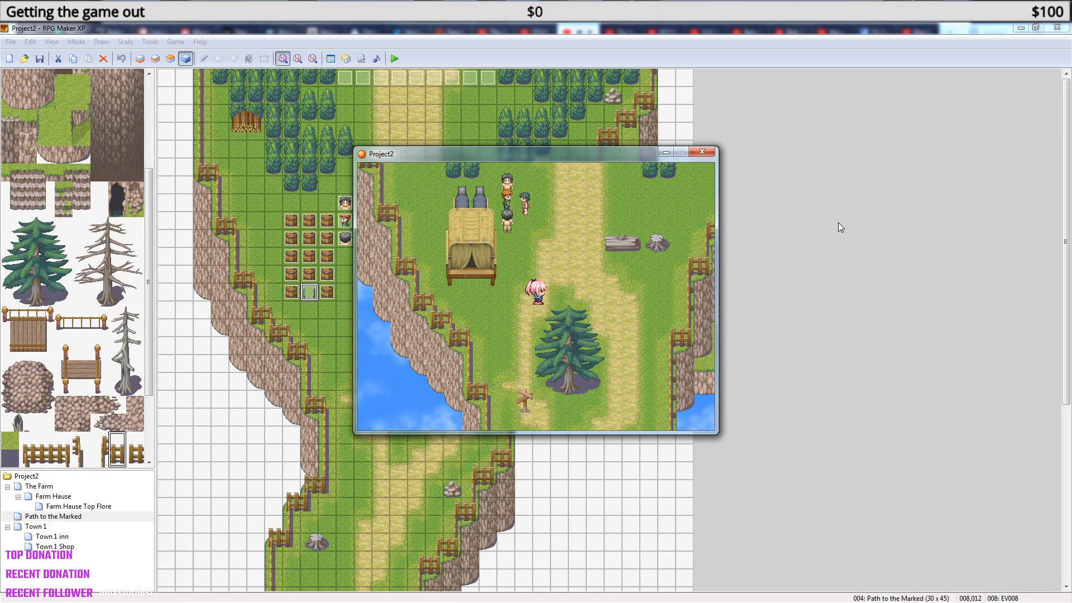
key(Down)
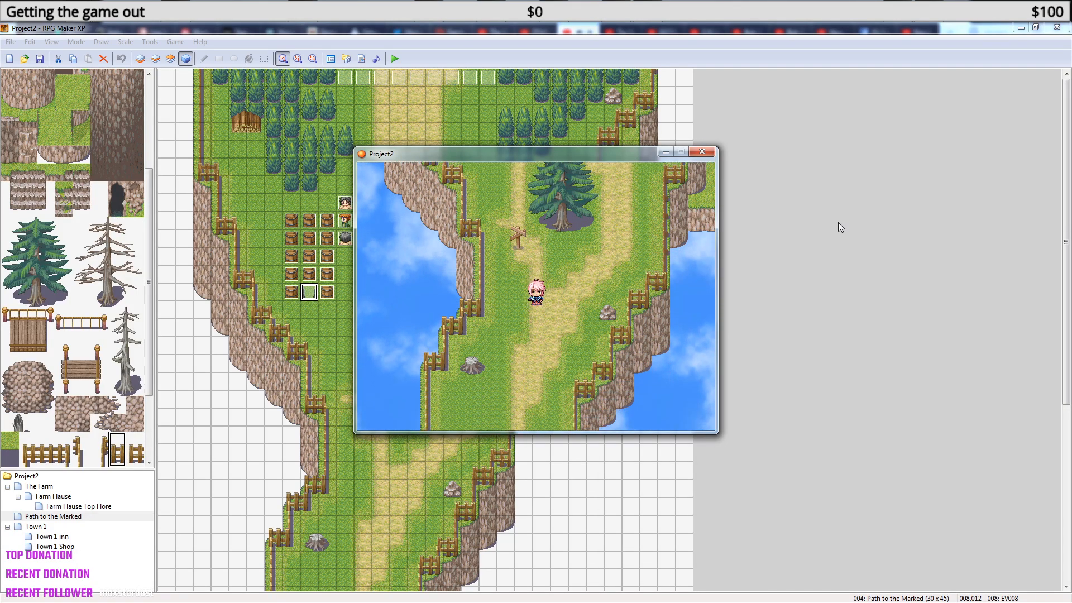
key(Down)
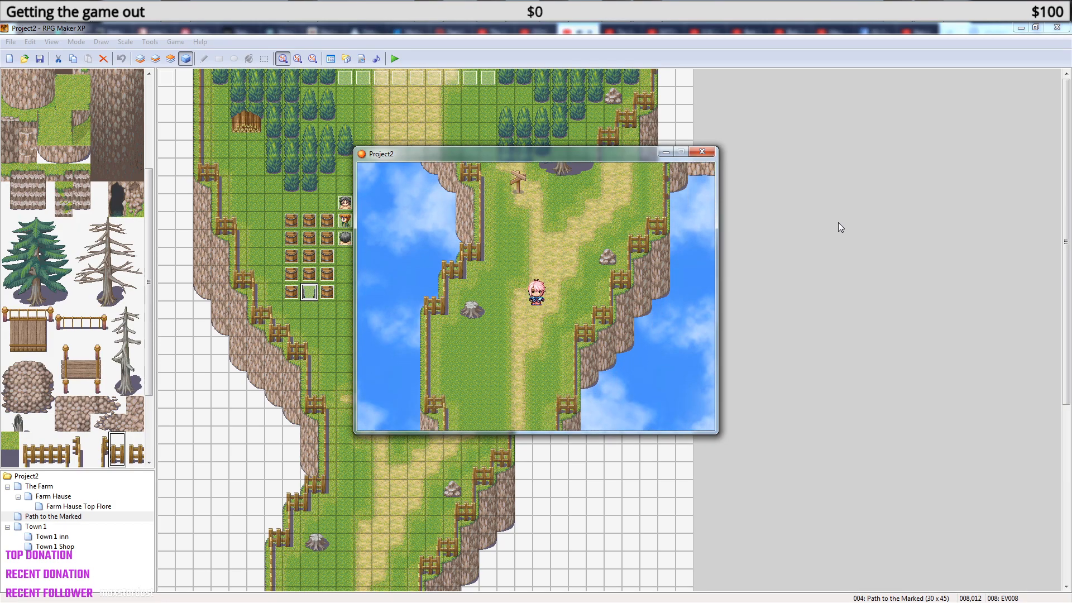
key(Up)
key(Up)
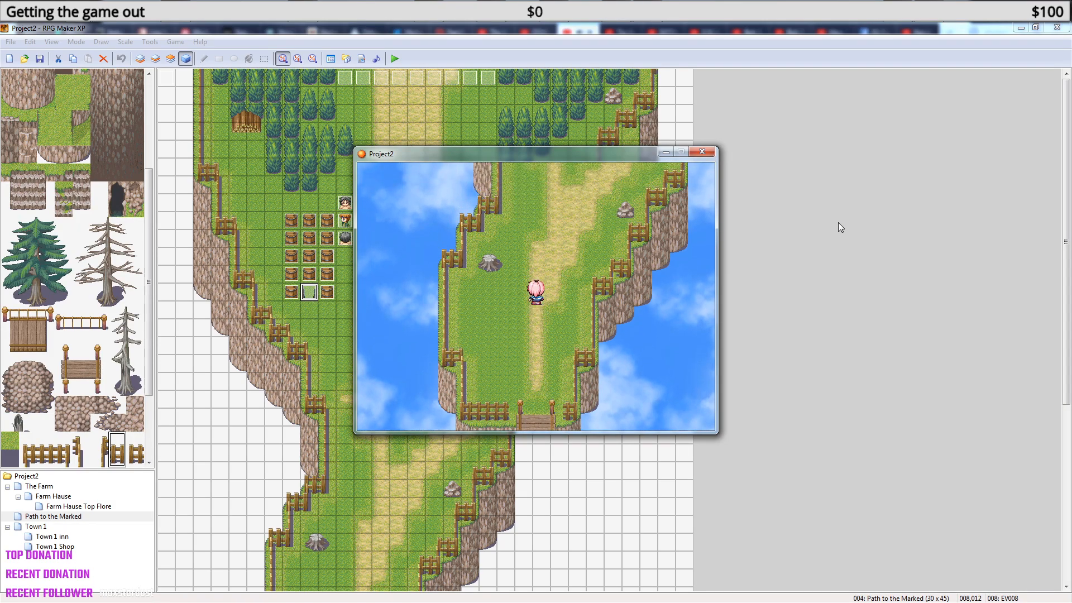
key(Up)
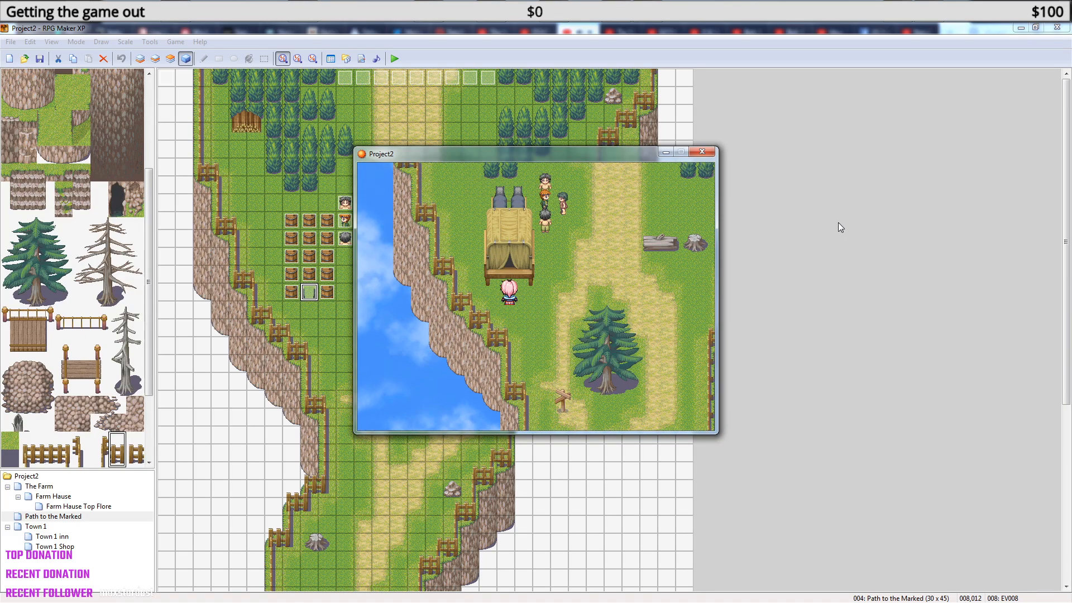
key(Return)
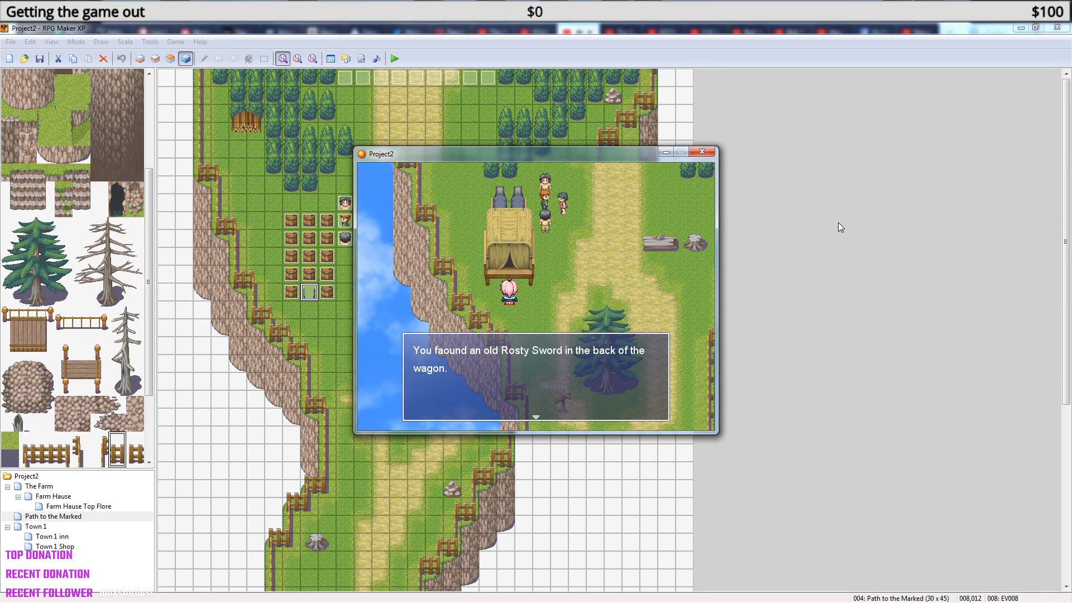
key(Return)
- Check the hero's equipped weapon in the game menu and return to the map
key(Escape)
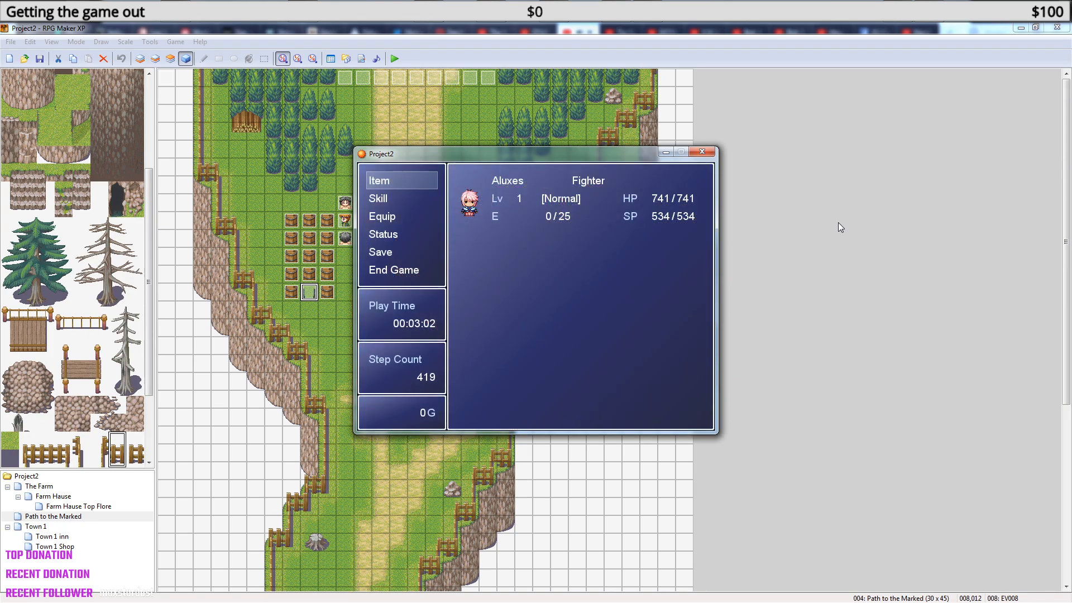
key(Down)
key(Down)
key(Return)
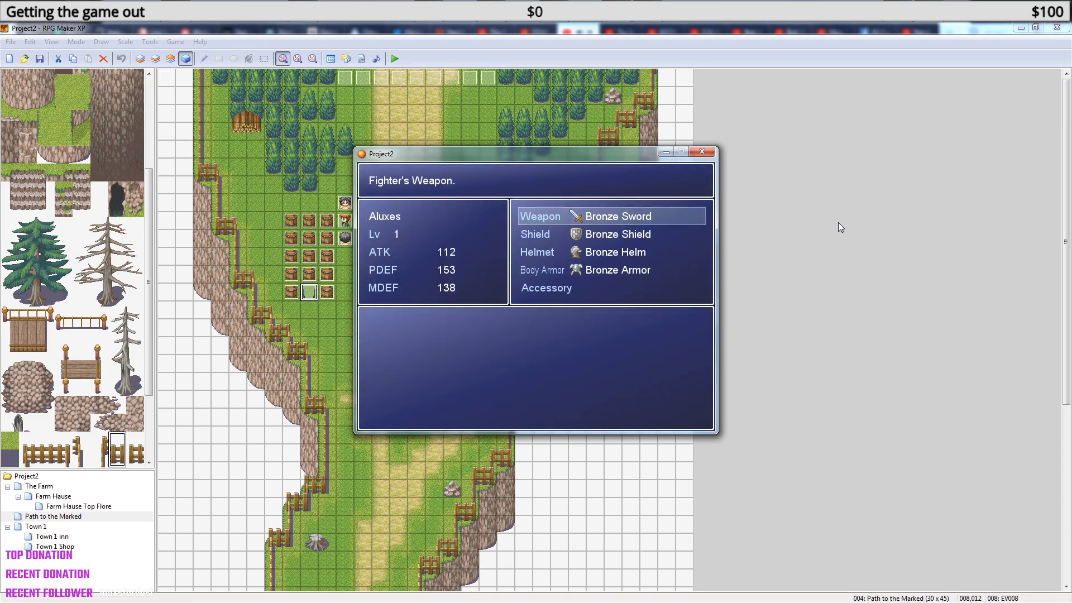
key(Escape)
key(Escape)
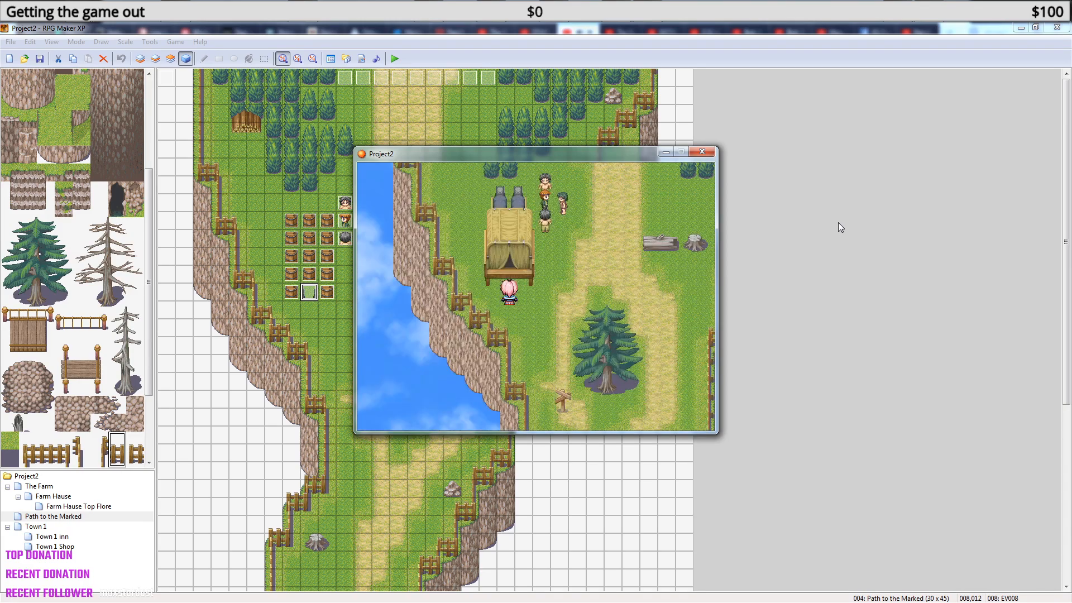
- End the current game and return to the title screen
key(Escape)
key(Down)
key(Down)
key(Down)
key(Down)
key(Down)
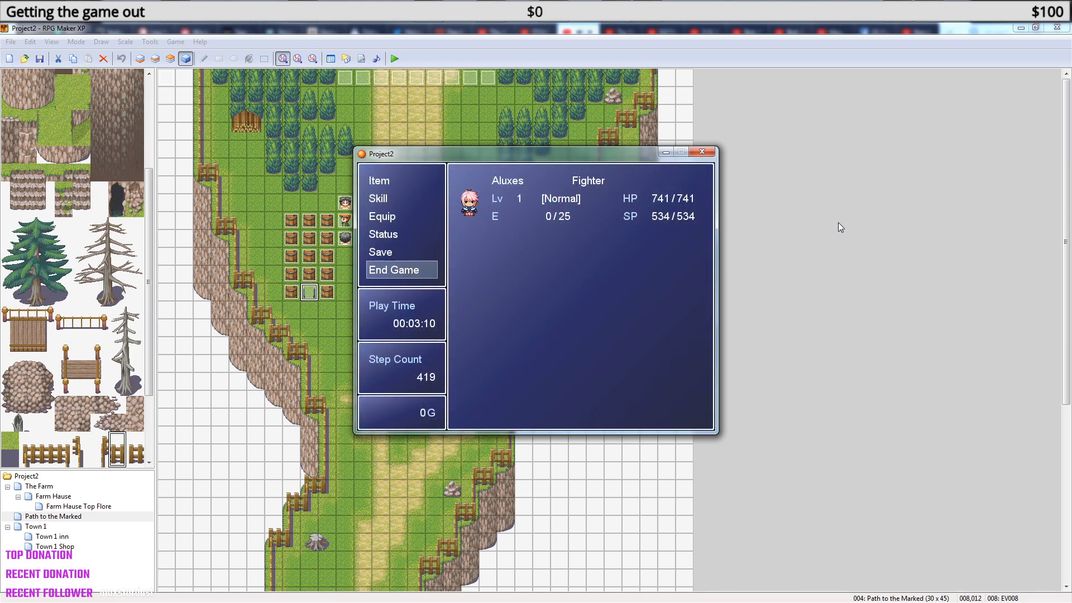
key(Return)
key(Down)
key(Up)
key(Return)
- Start a new game and check the hero's starting equipment
key(Up)
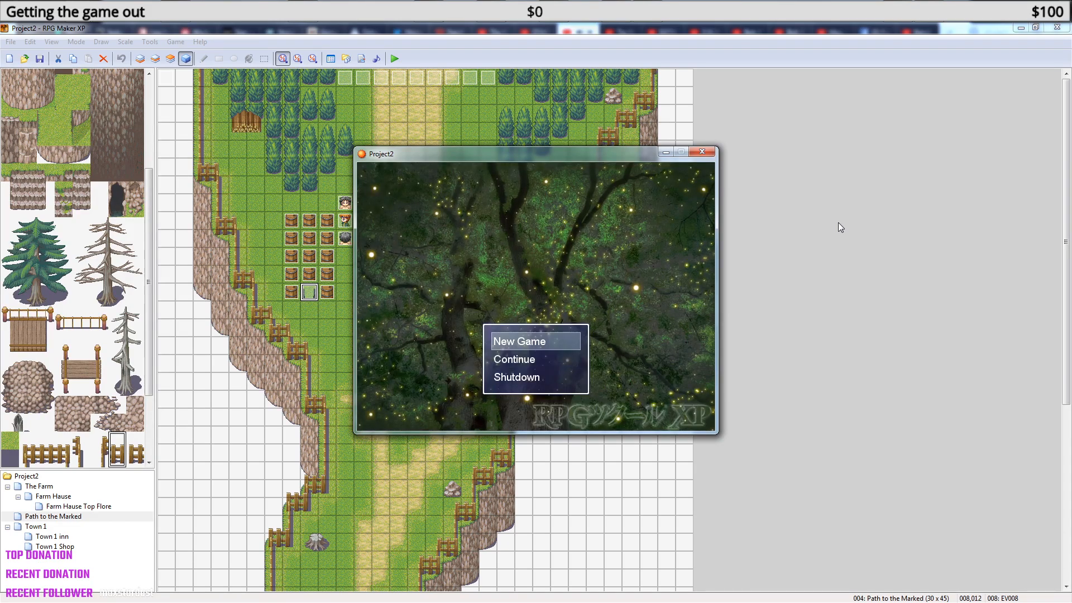
key(Return)
key(Escape)
key(Down)
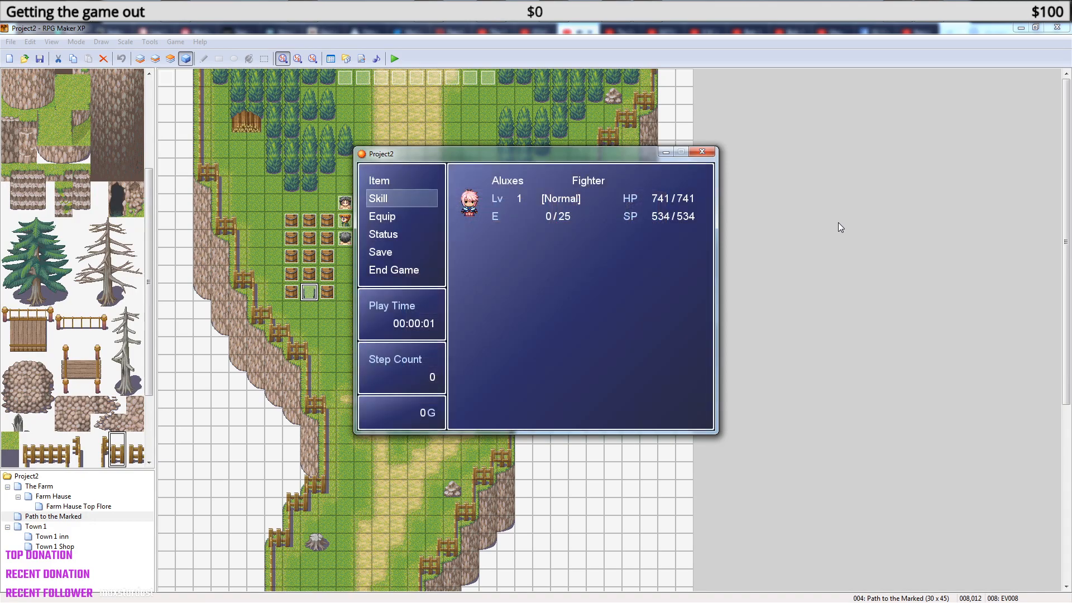
key(Up)
key(Down)
key(Down)
key(Return)
key(Return)
key(Escape)
key(Escape)
- Walk the hero from the farmhouse's upper floor down the stairs and across the ground floor
key(Down)
key(Left)
key(Left)
key(Up)
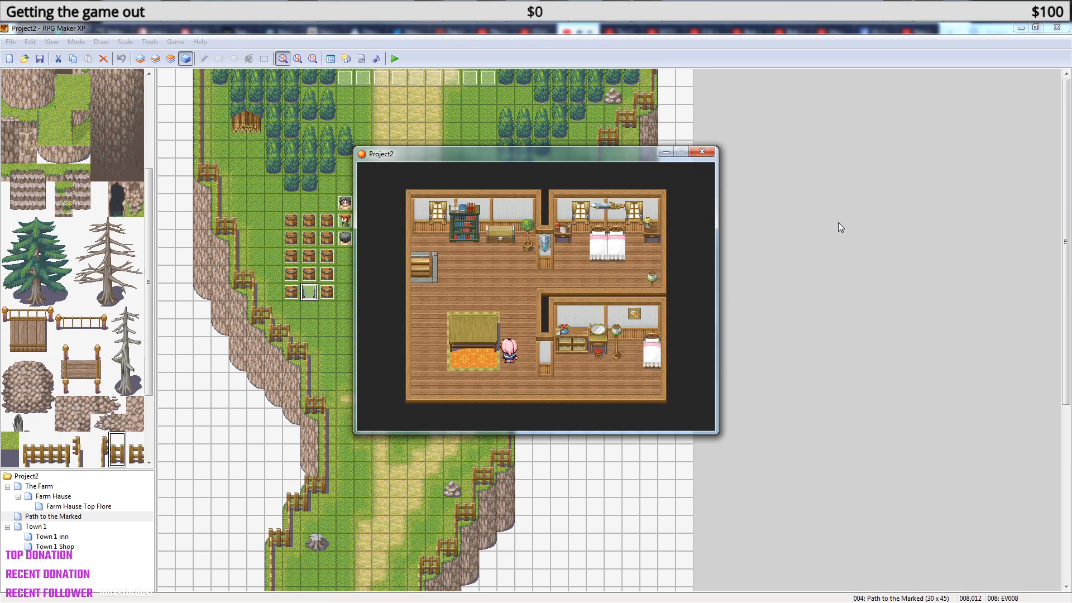
key(Up)
key(Left)
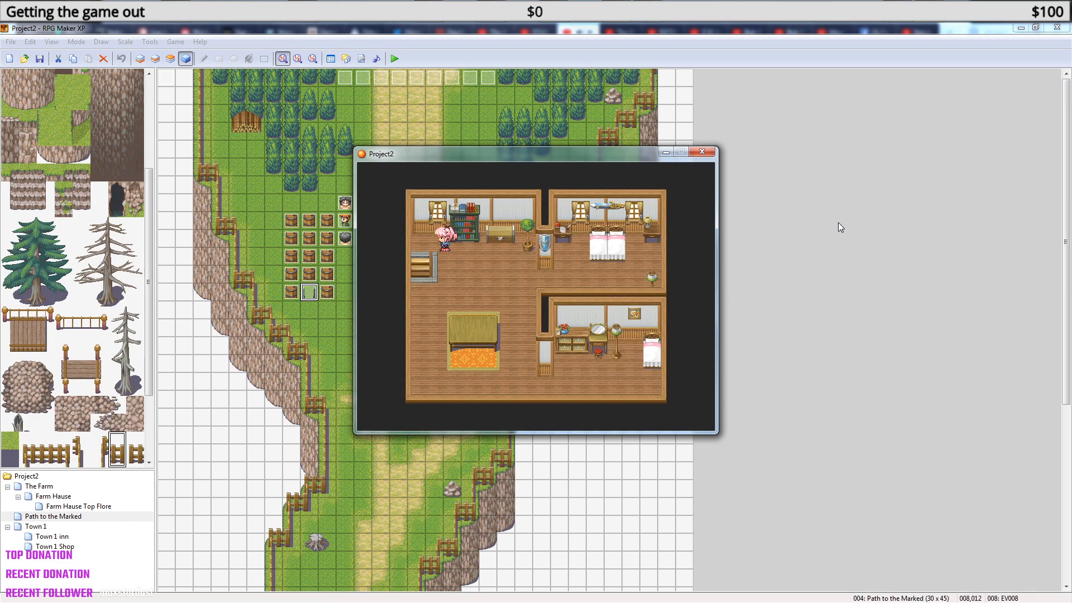
key(Right)
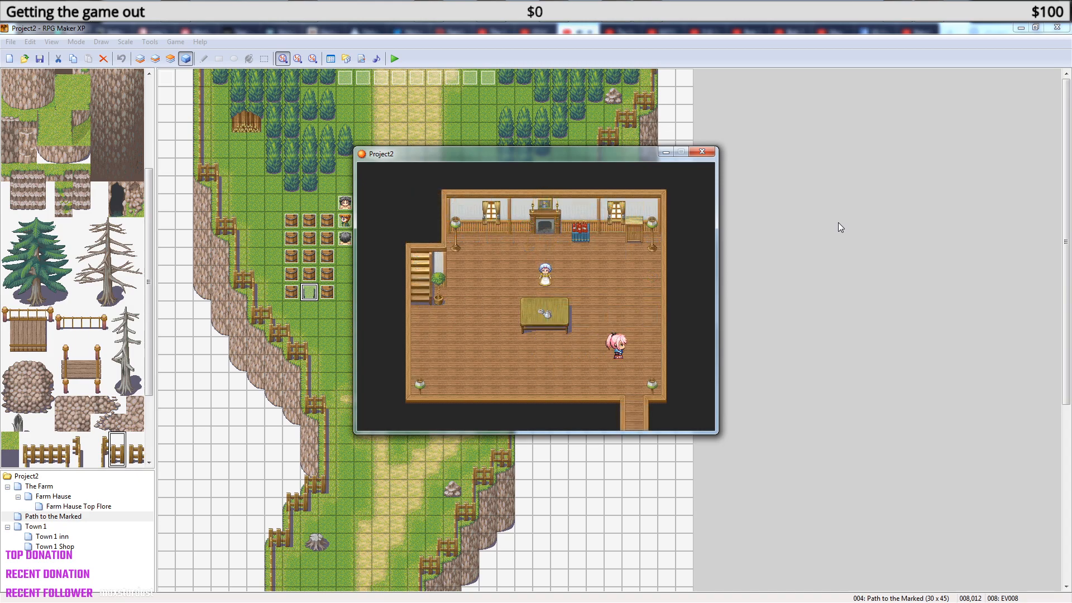
- Leave the farmhouse and lead the hero across the farm to the wagon on the Path to the Marked
key(Down)
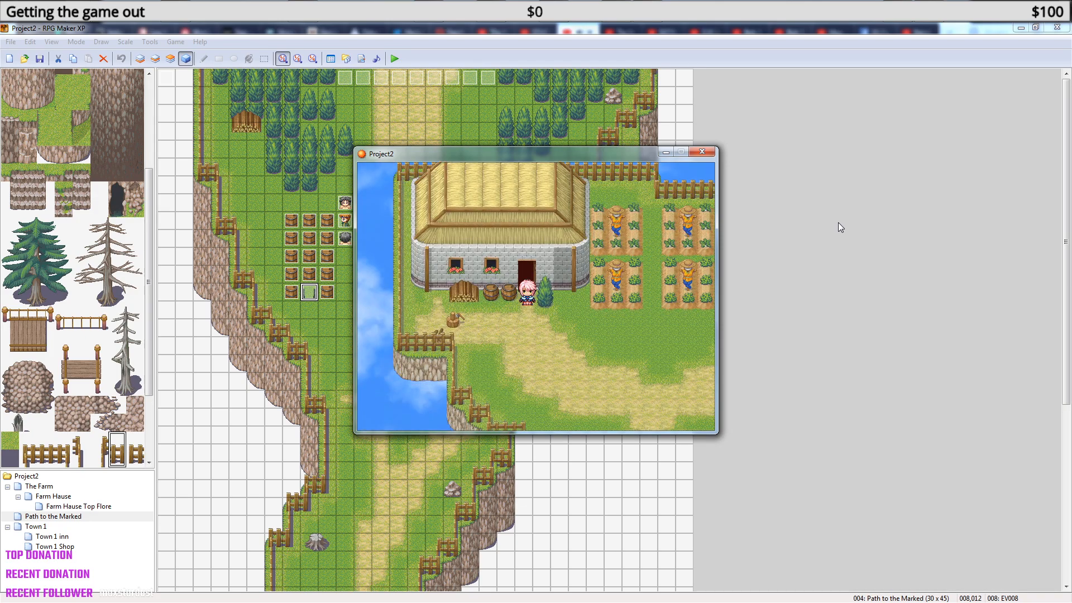
key(Down)
key(Right)
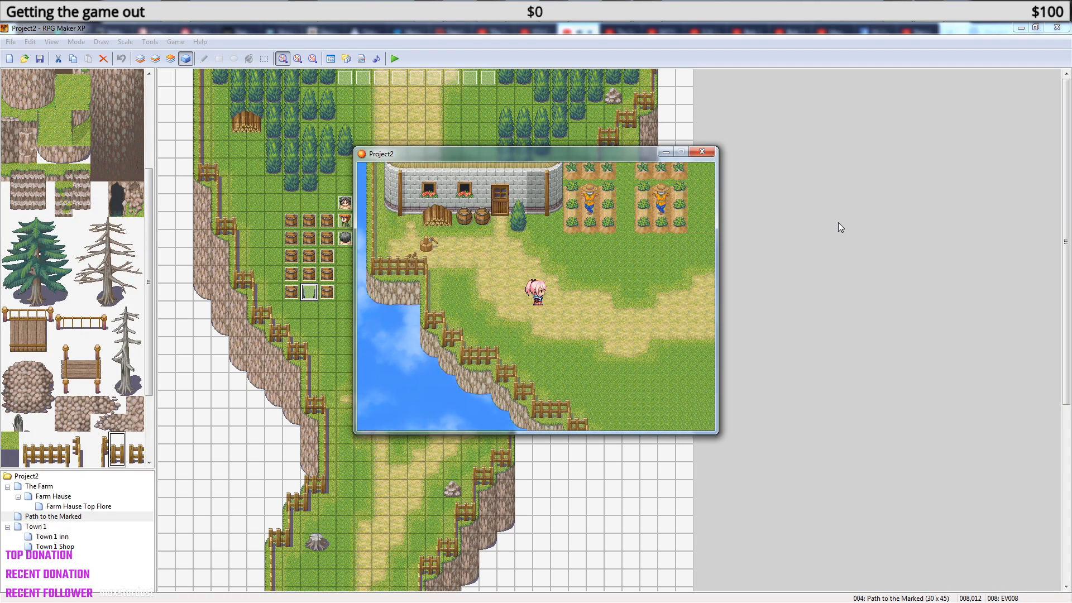
key(Down)
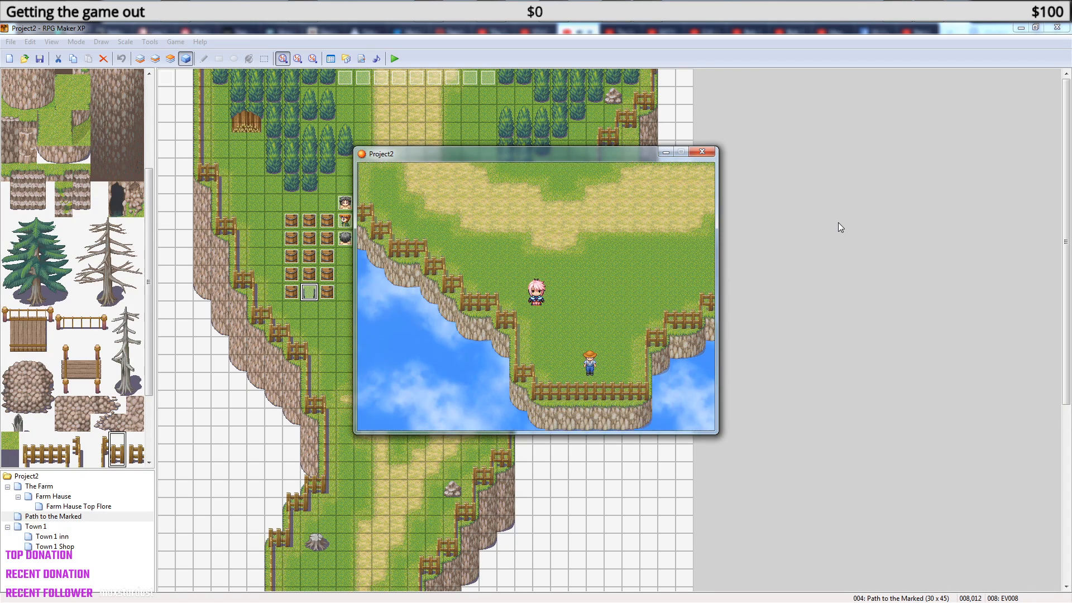
key(Down)
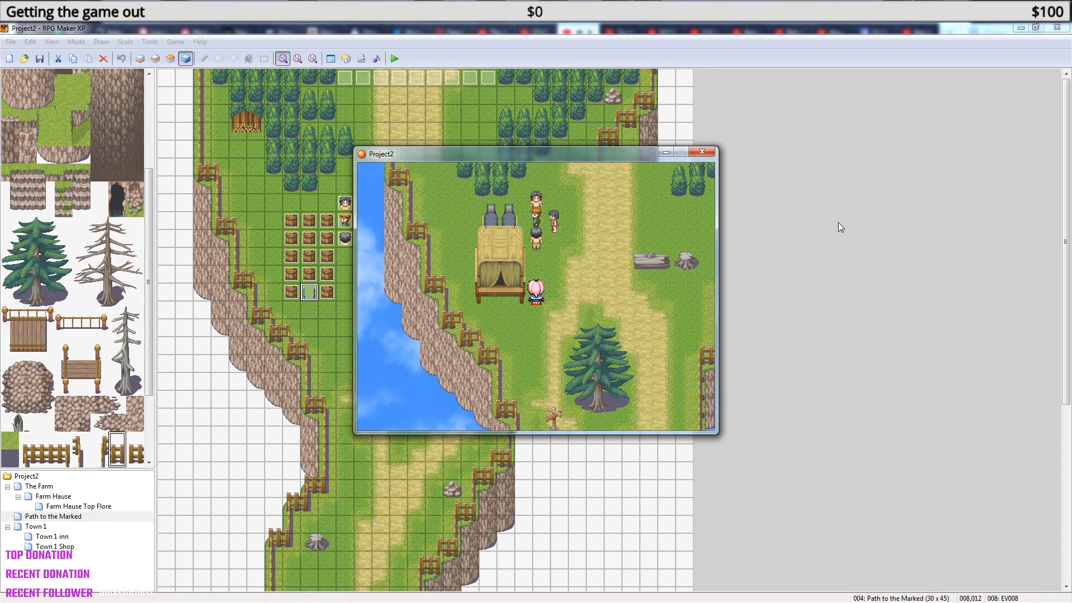
- Save the game in File1 beside the wagon and close the playtest
key(Escape)
key(Down)
key(Down)
key(Down)
key(Return)
key(Escape)
key(Escape)
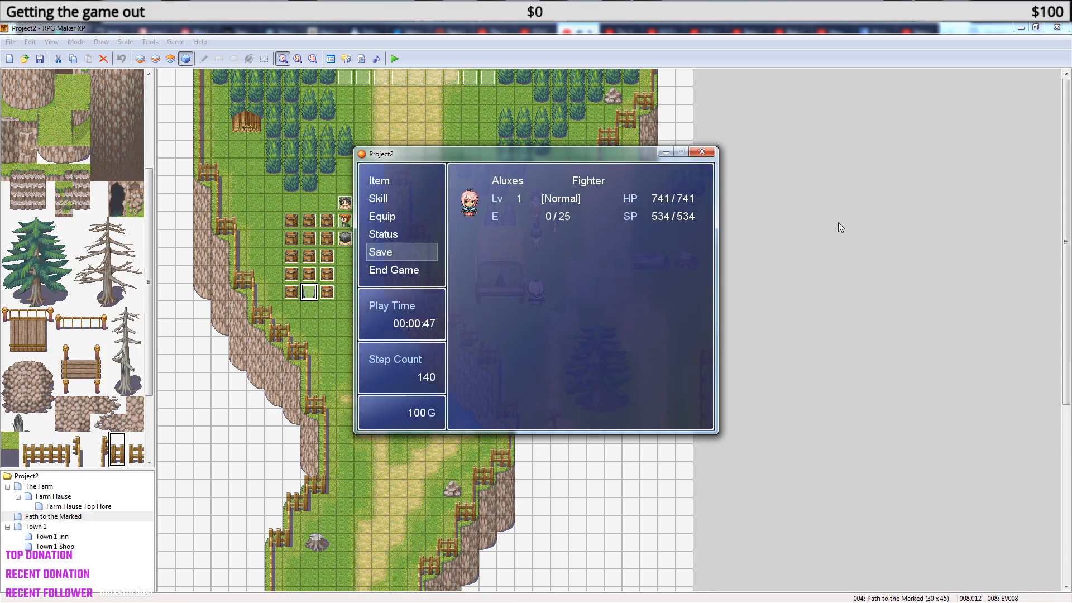
click(711, 156)
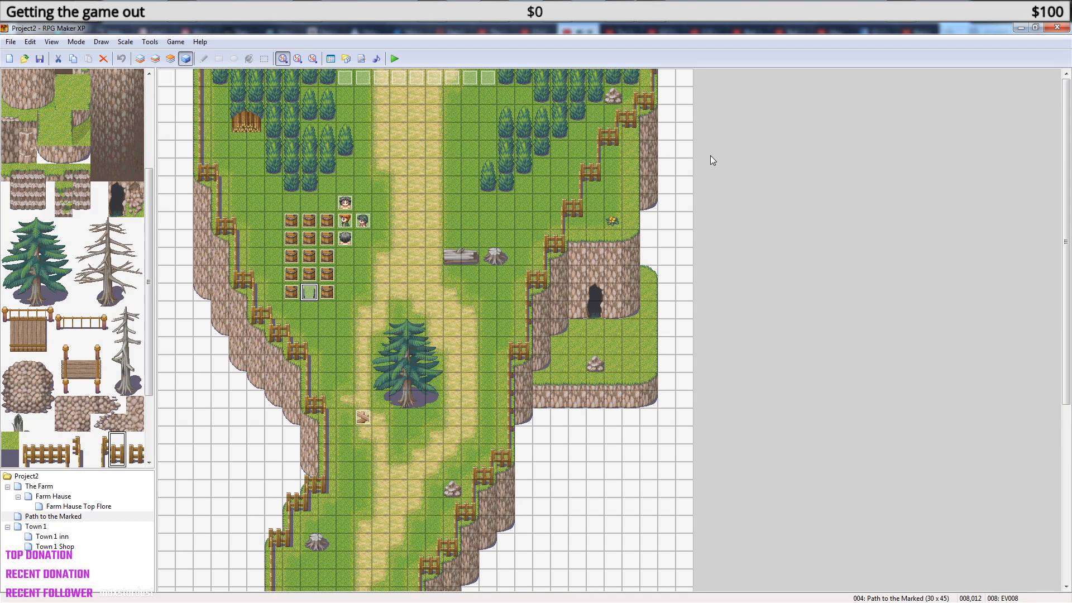
- Make page 1 of thief event EV035 require variable 0001: Seeds at 1 or above
double_click(345, 202)
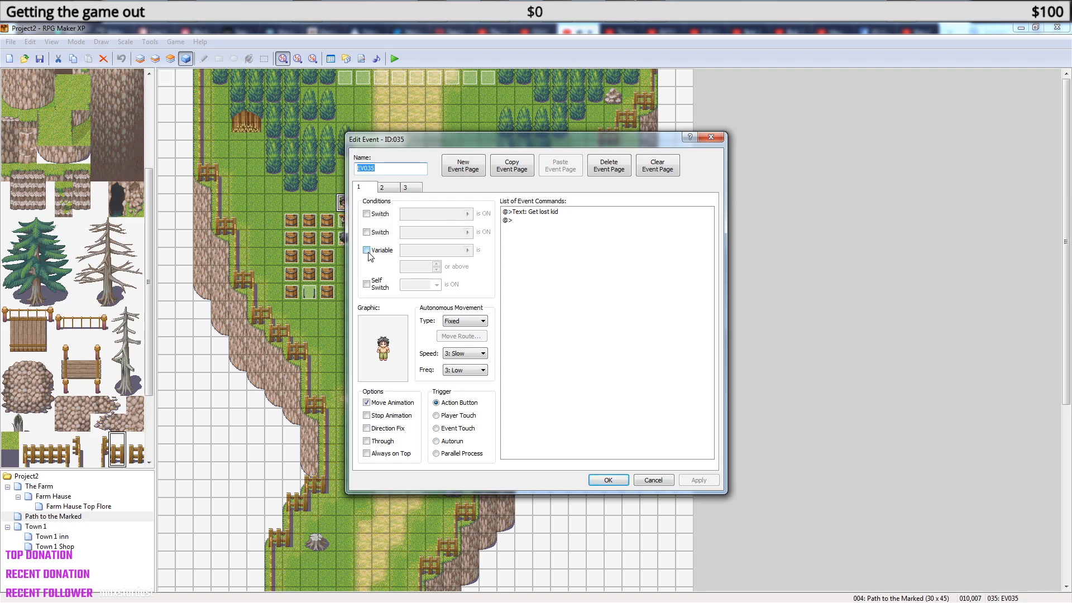
click(366, 251)
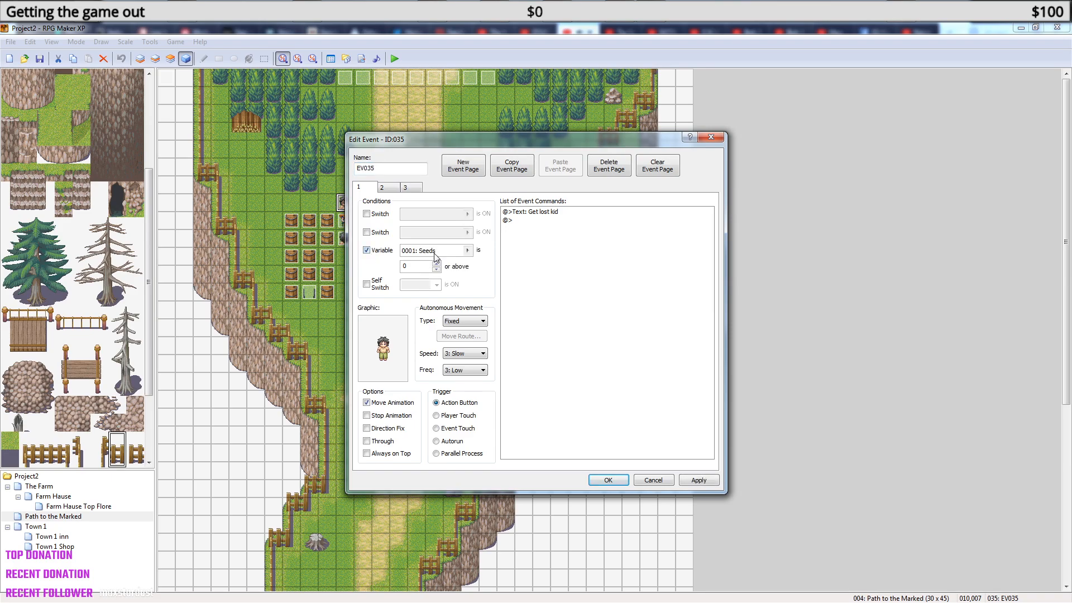
click(436, 263)
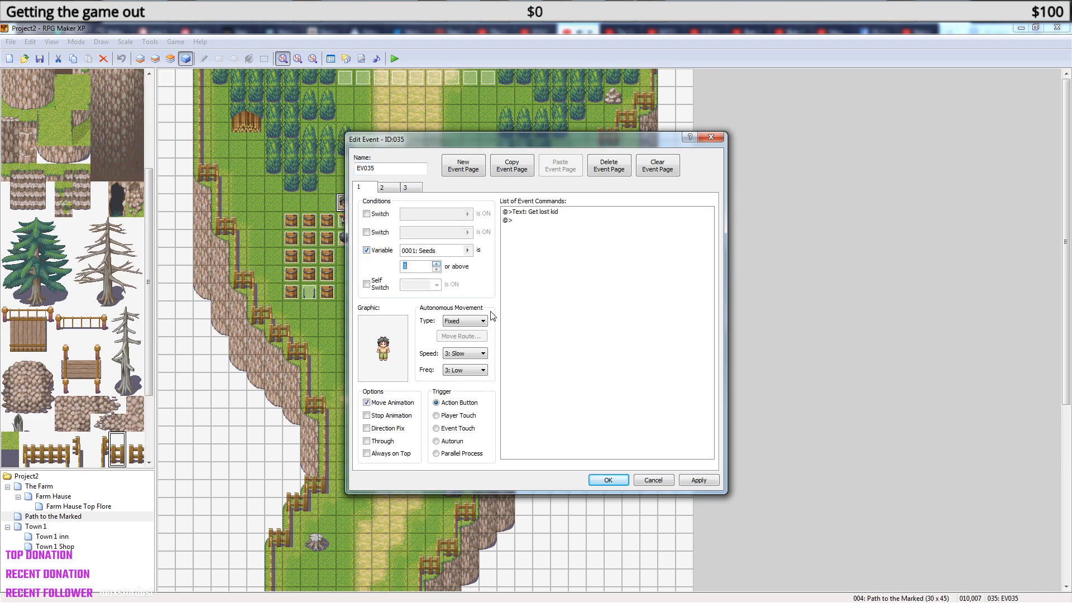
click(608, 480)
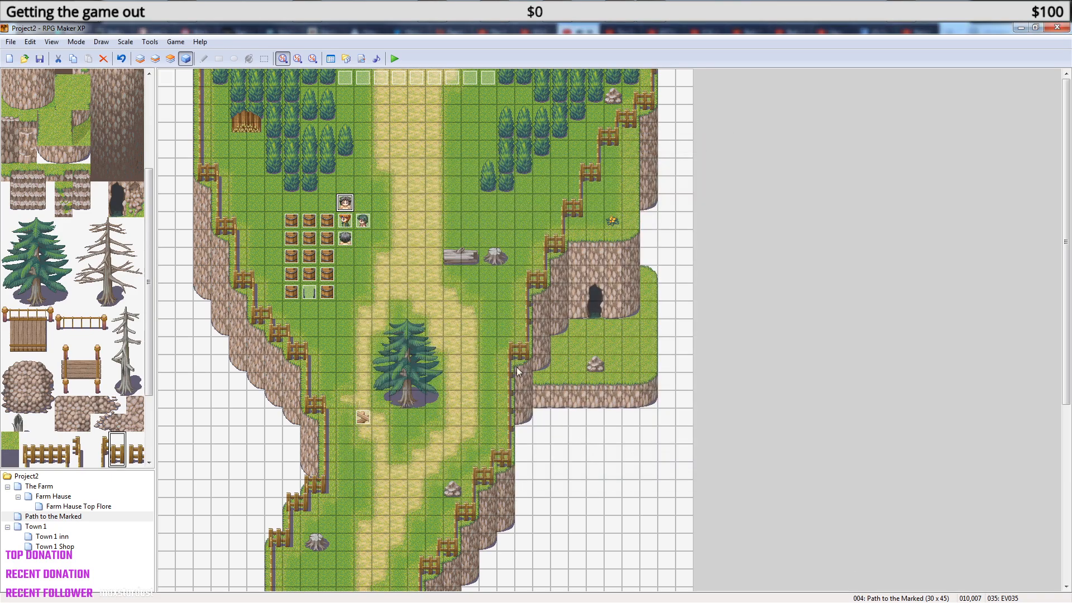
- Add the same page 1 condition, variable 0001: Seeds at 1 or above, to the other two thief events
double_click(363, 220)
click(366, 250)
click(436, 264)
click(608, 480)
double_click(351, 240)
click(366, 250)
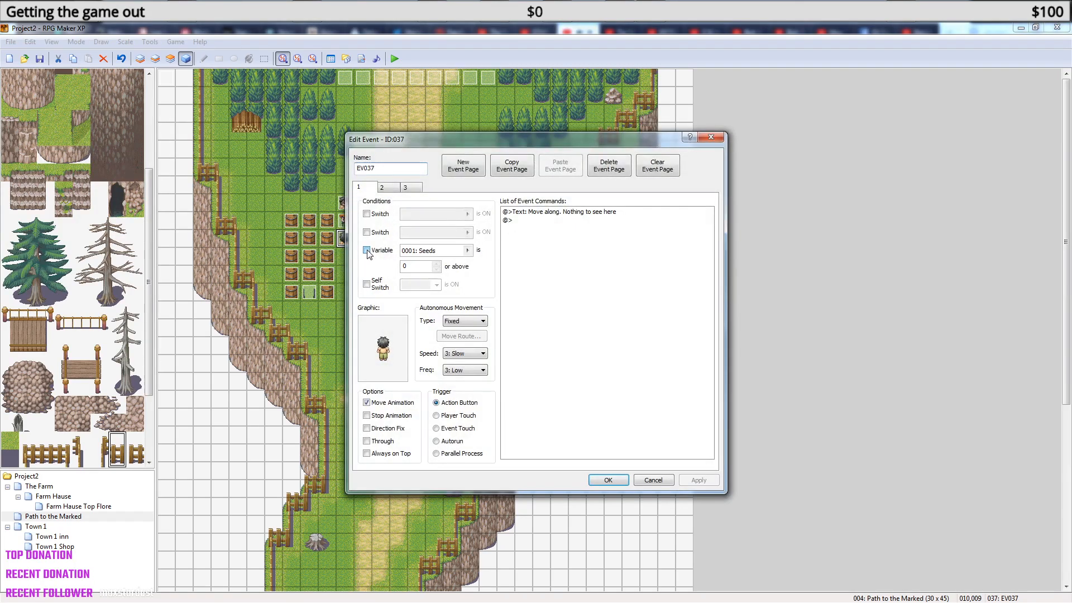
click(436, 263)
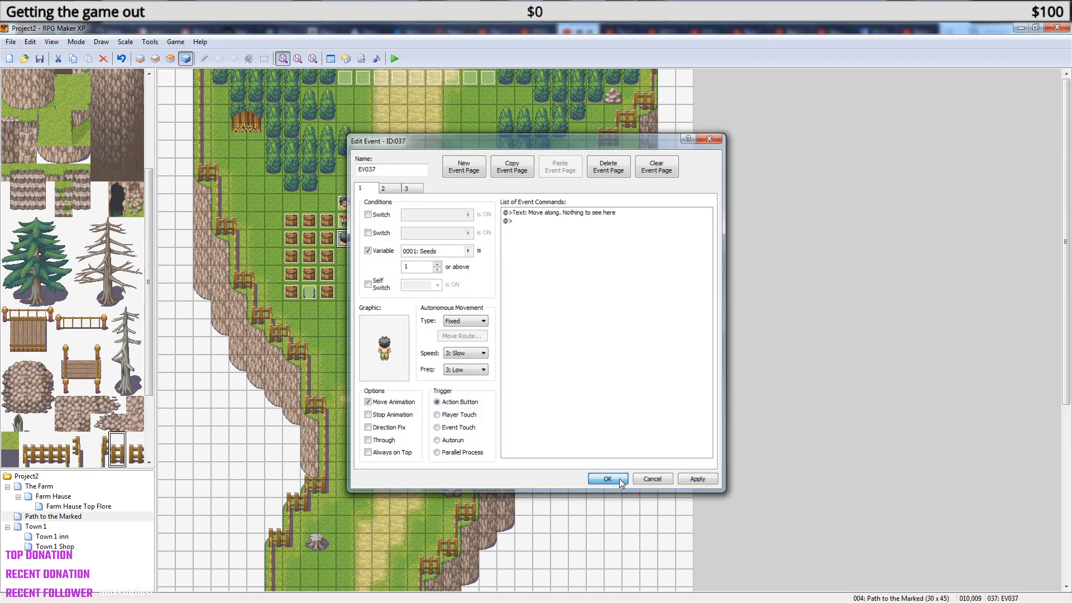
click(613, 478)
- Save the project, start a playtest, and load the game from File1
click(394, 58)
click(490, 345)
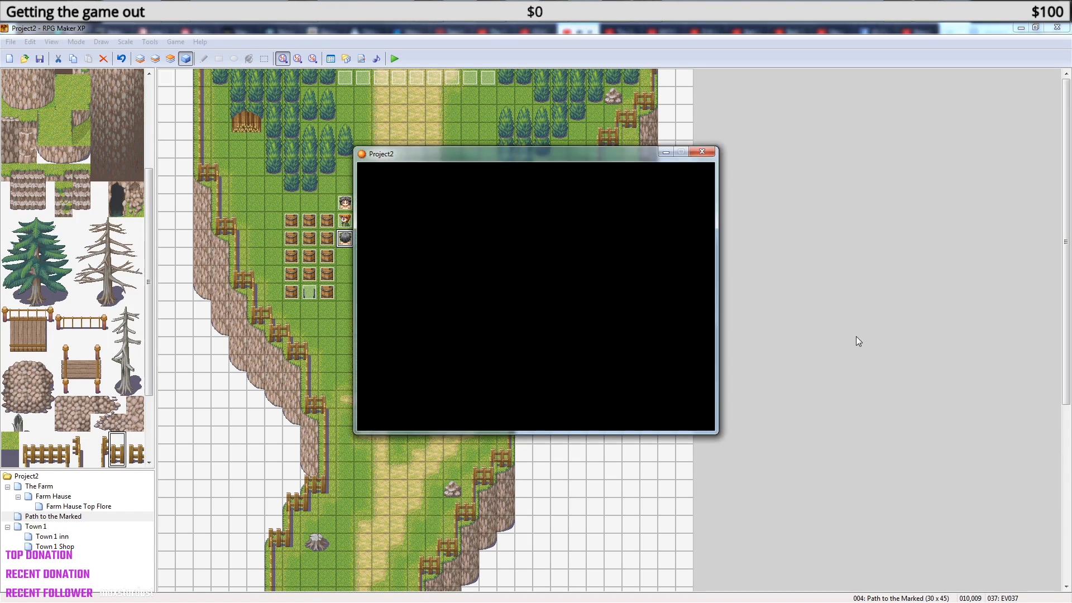
key(Return)
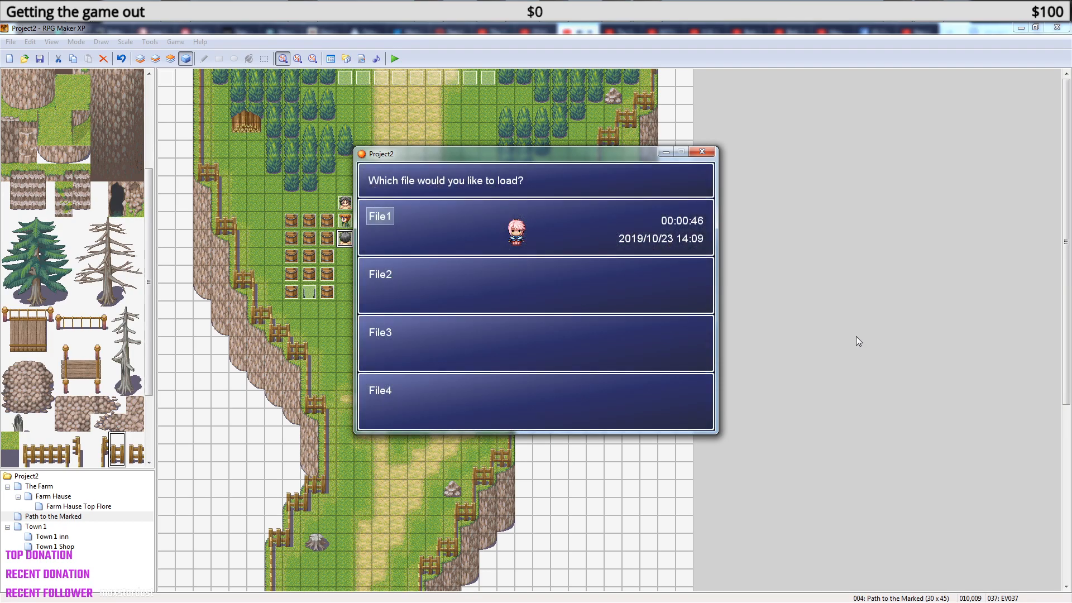
key(Return)
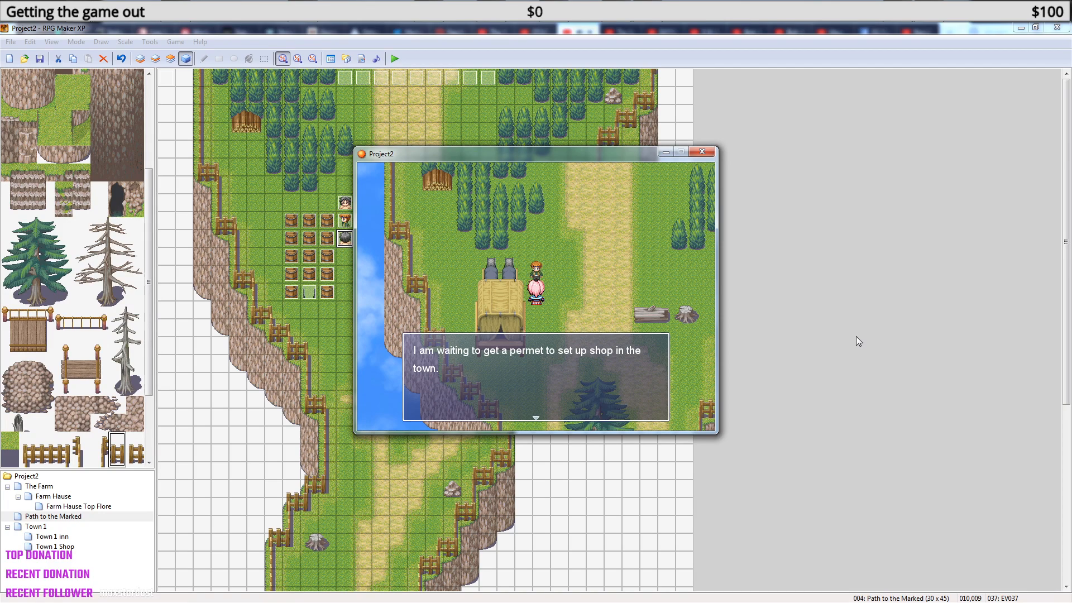
- Finish the conversation with the merchant by the wagon and walk the hero north into Town 1
key(Return)
key(Up)
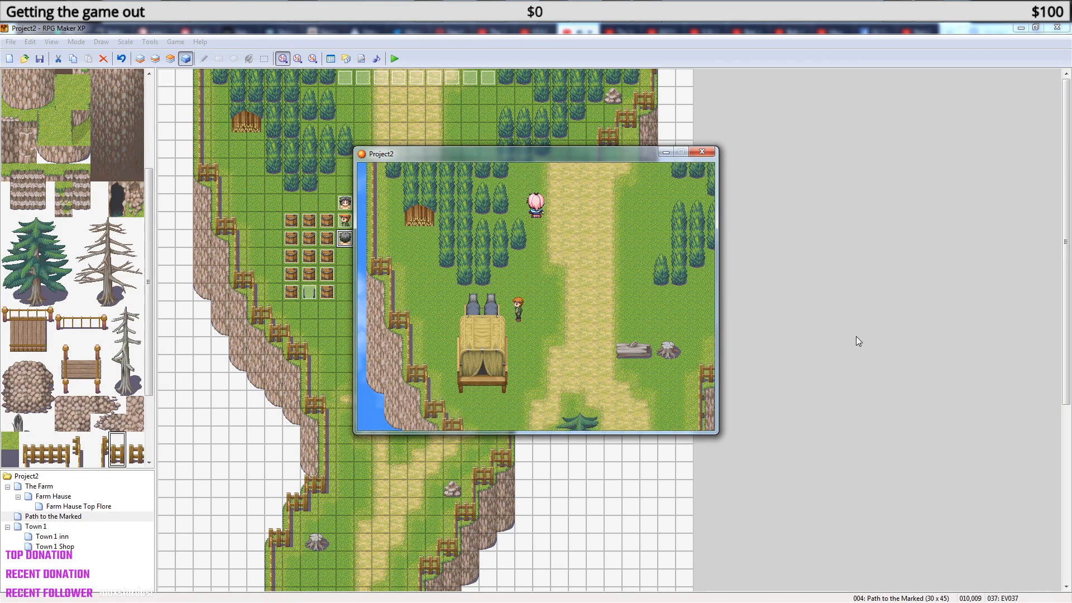
key(Right)
key(Up)
key(Up)
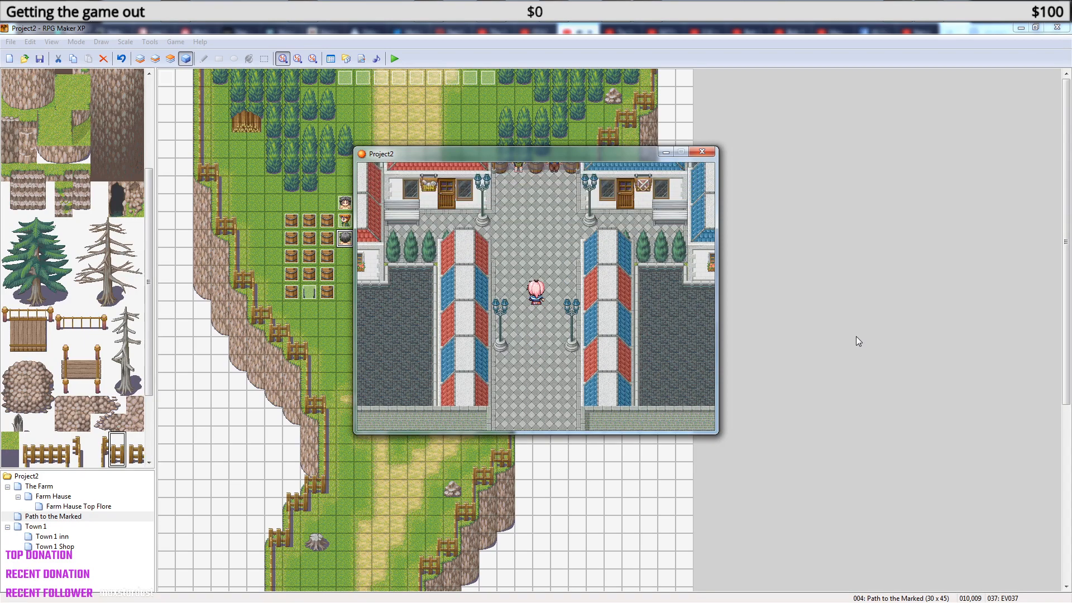
- Spend the hero's 100 G in Town 1 and check the game menu
key(Return)
key(Return)
key(Escape)
key(Escape)
key(Escape)
key(Down)
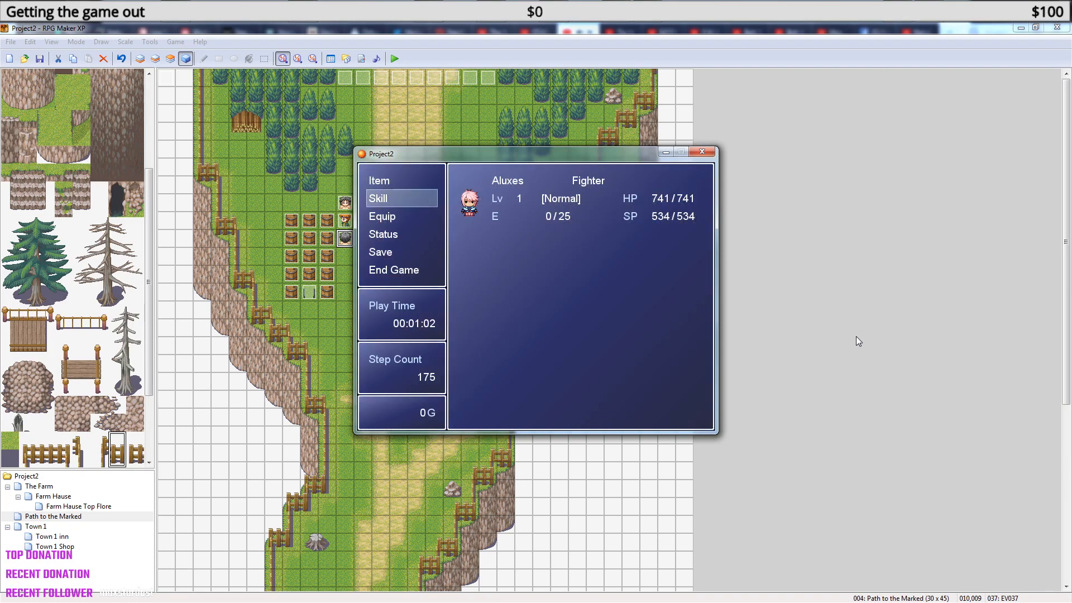
- Walk the hero south to the town exit, save the game there, and return to the map
key(Escape)
key(Down)
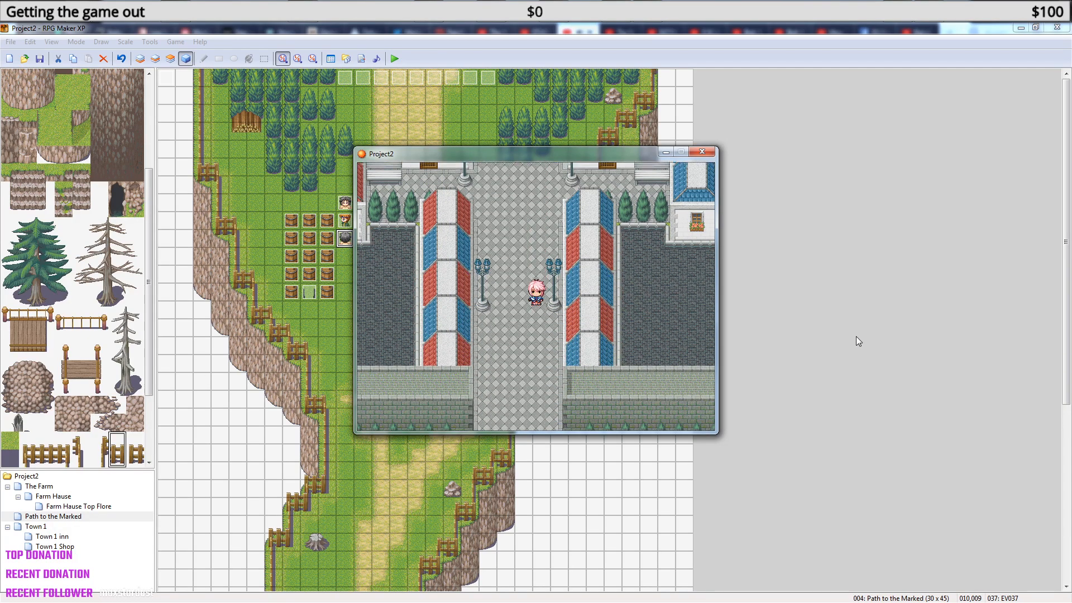
key(Down)
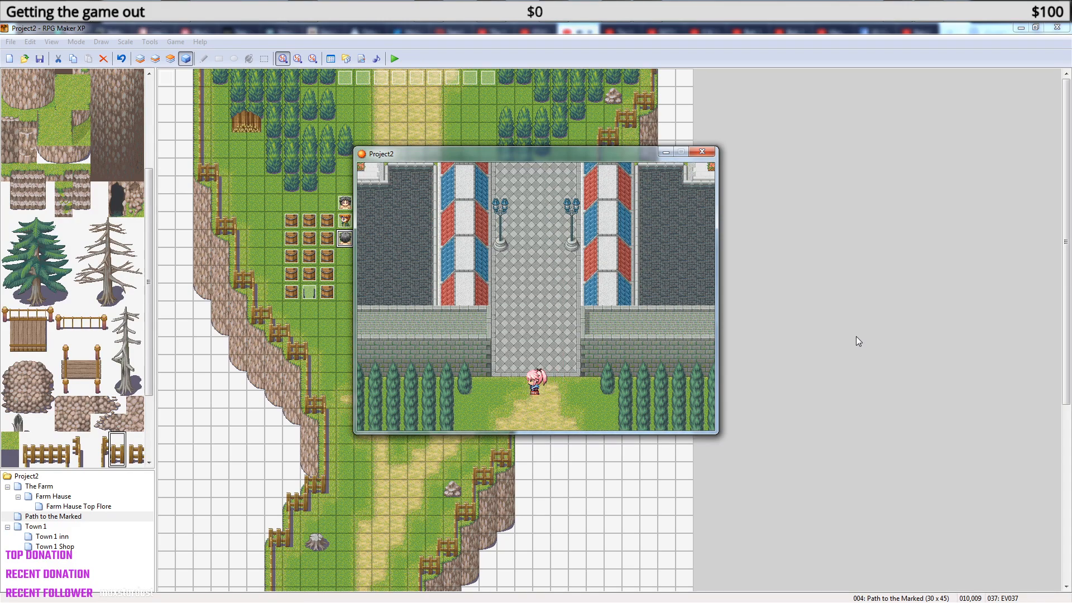
key(Escape)
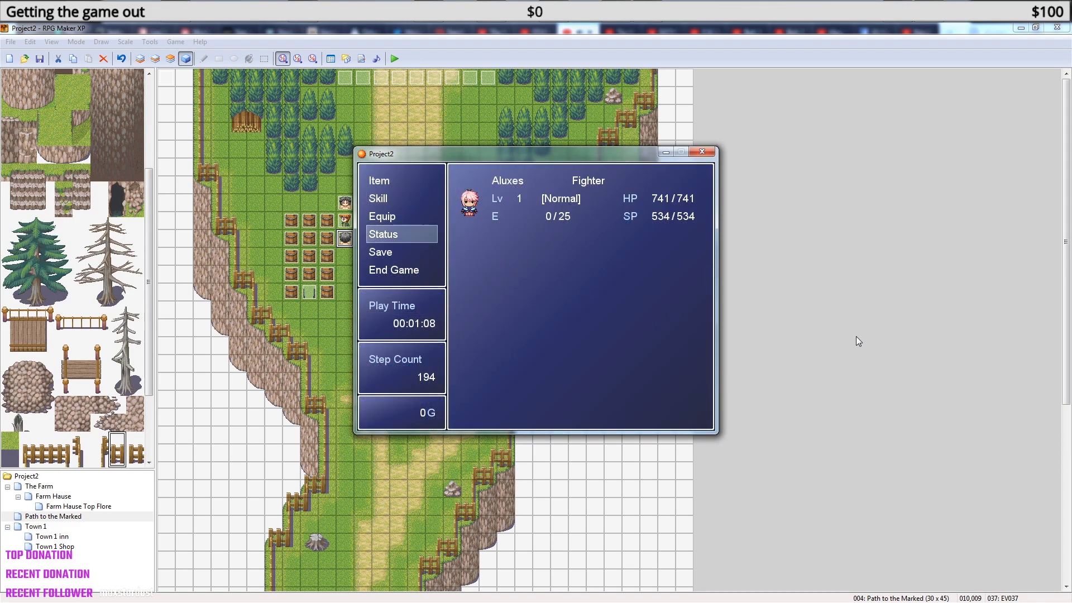
key(Down)
key(Return)
key(Escape)
key(Escape)
key(Escape)
key(Escape)
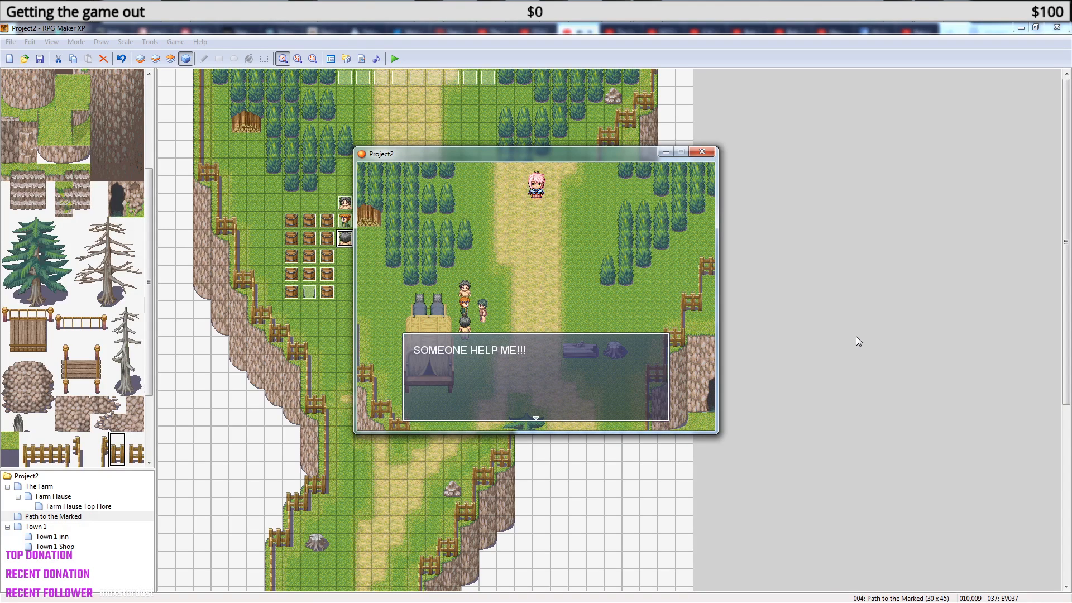
- Dismiss the merchant's cry for help, walk past the thieves, and inspect the back of the wagon
key(Return)
key(Return)
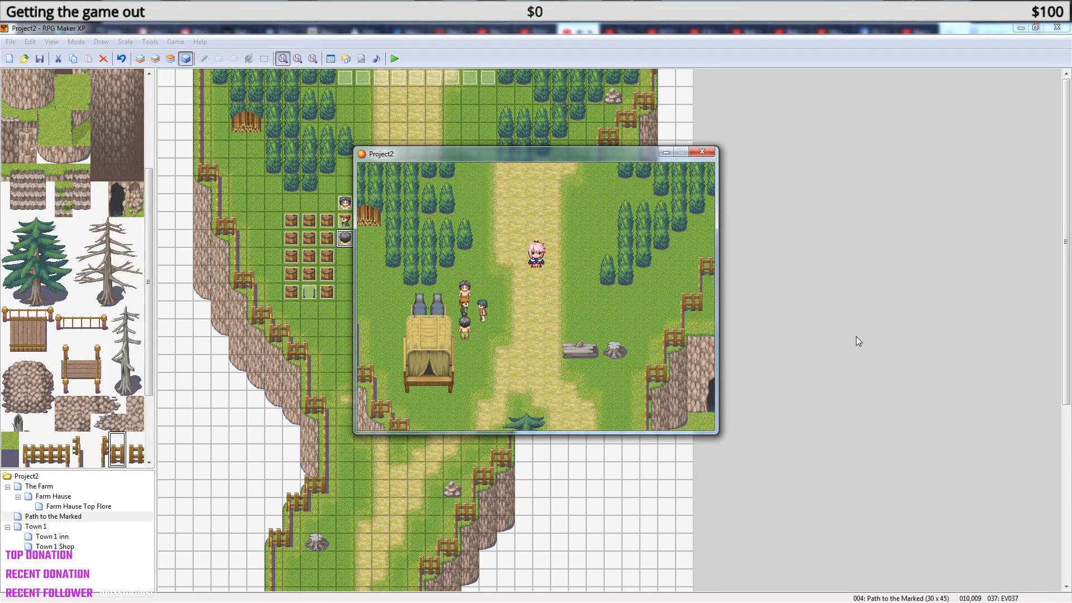
key(Down)
key(Left)
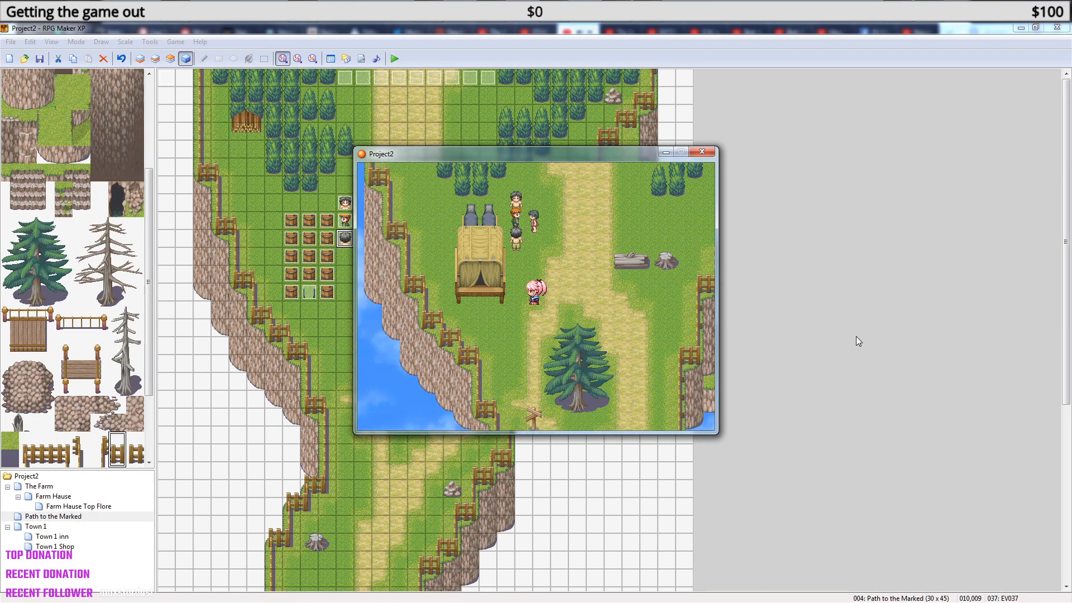
key(Down)
key(Left)
key(Left)
key(Up)
key(Return)
key(Return)
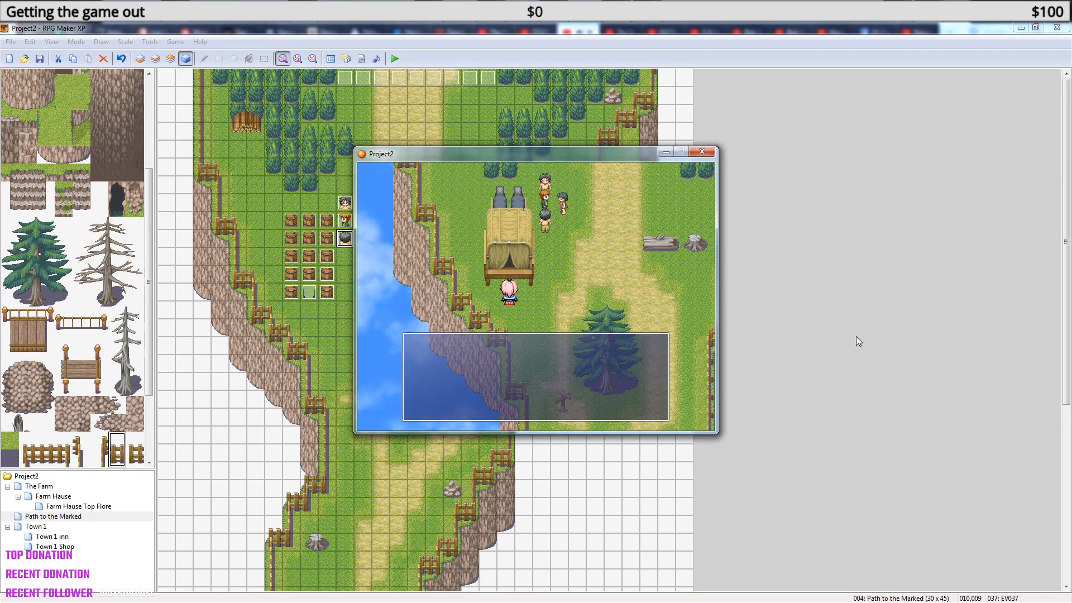
- Check the hero's weapon choices and other equipment slots in the game menu
key(Escape)
key(Down)
key(Down)
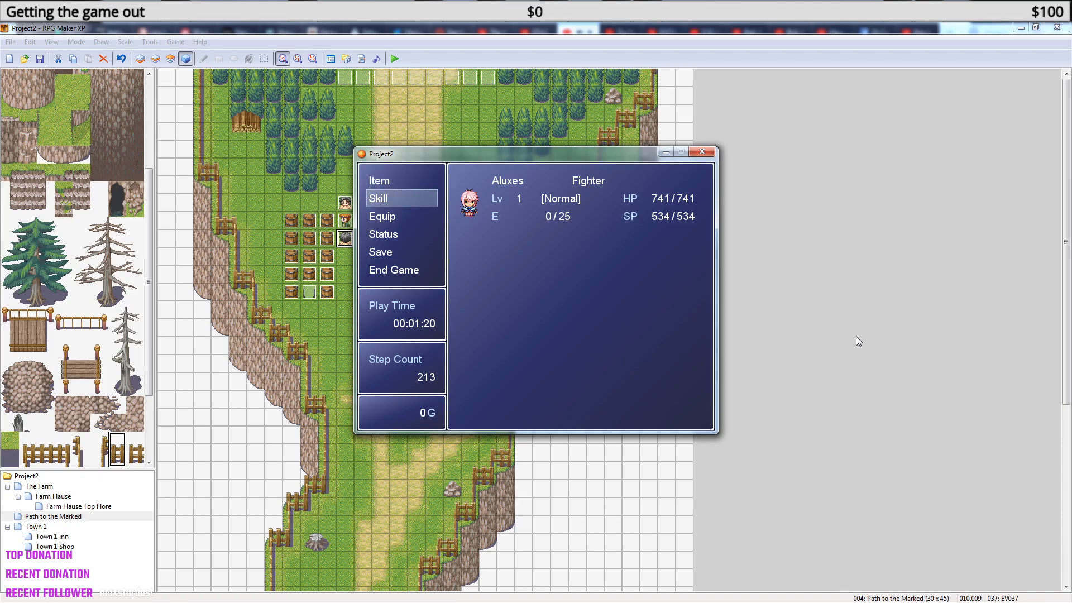
key(Return)
key(Return)
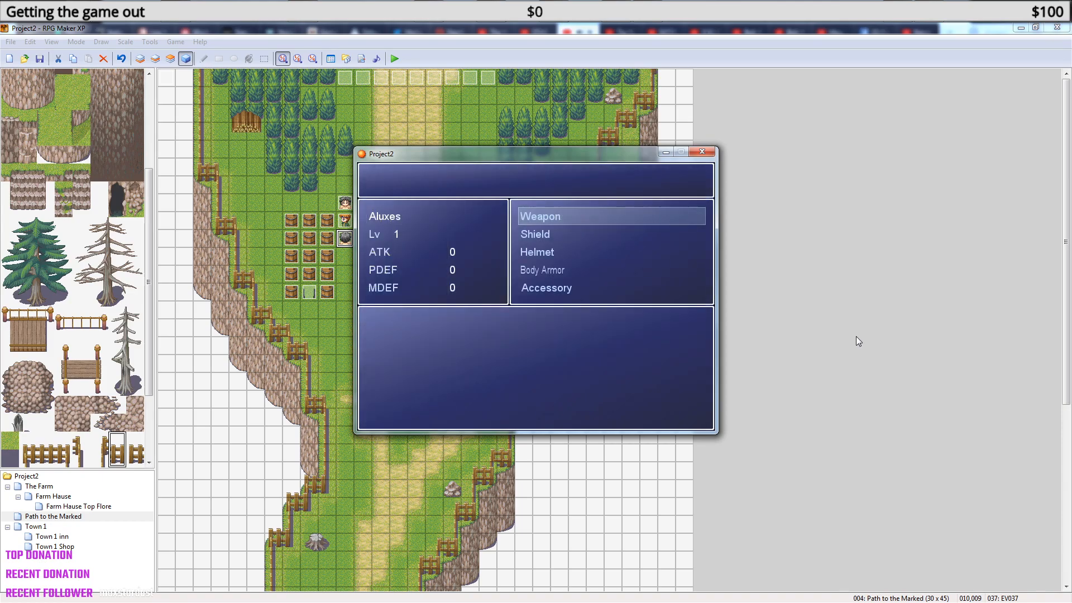
key(Return)
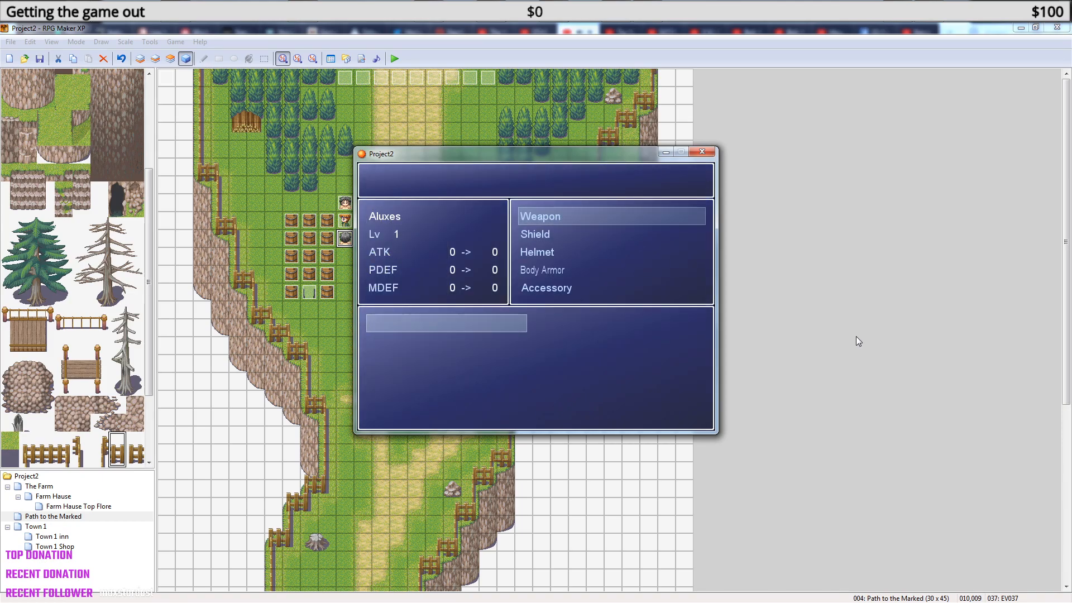
key(Escape)
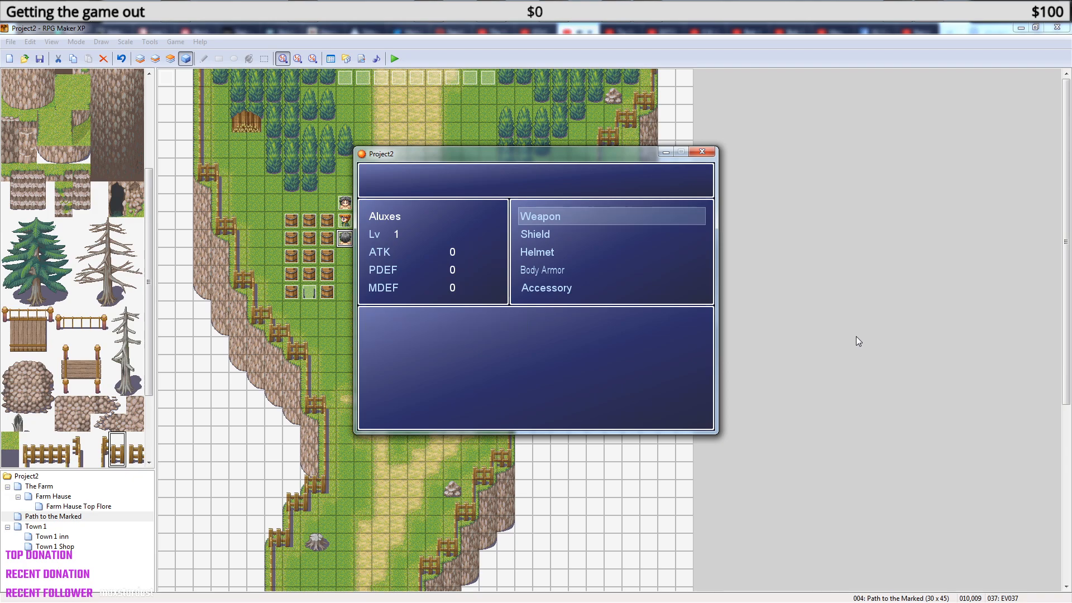
key(Down)
key(Down)
key(Down)
key(Down)
key(Escape)
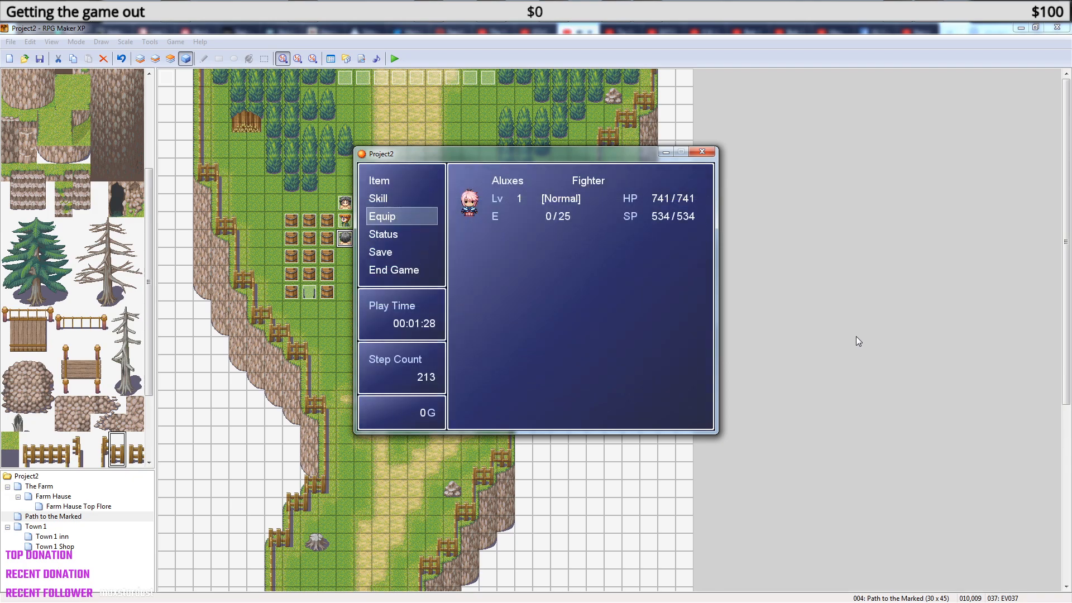
- Check the hero's item list and return to the map behind the wagon
key(Up)
key(Up)
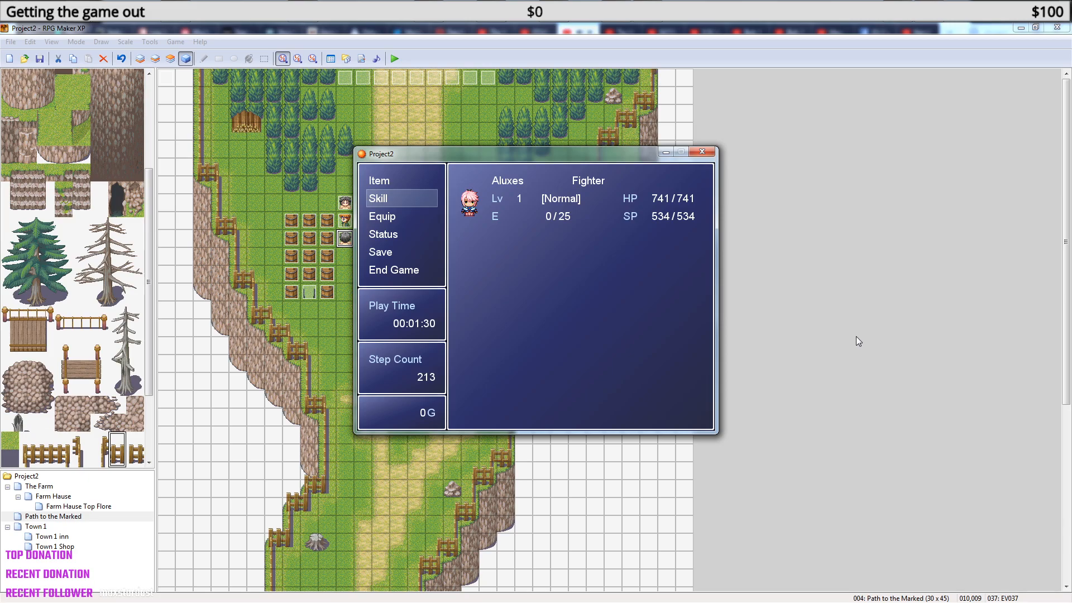
key(Return)
key(Escape)
key(Escape)
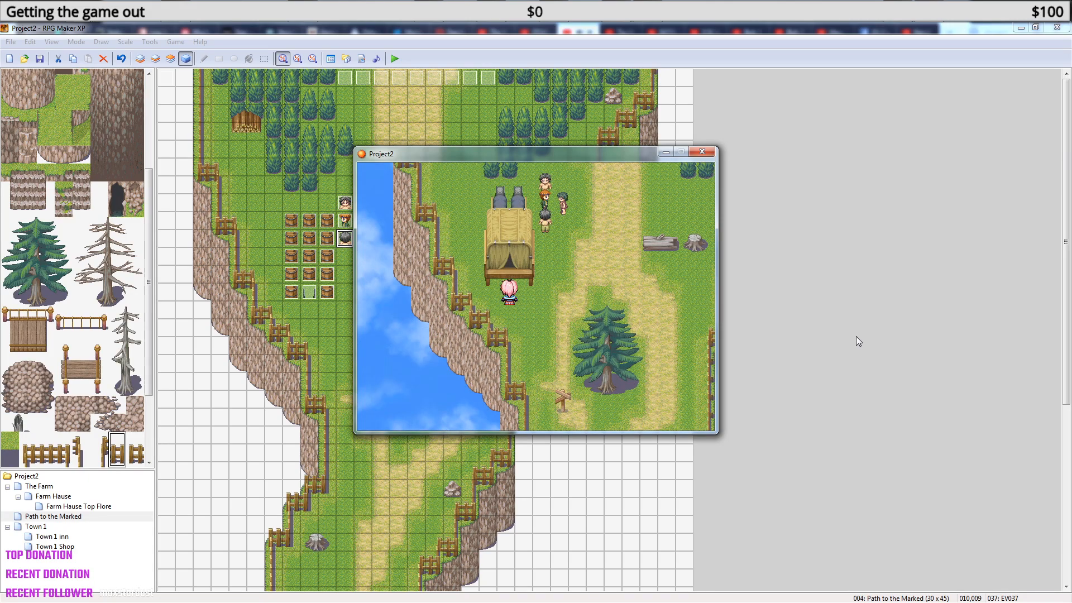
- Close the playtest and open the second page of the event at the back of the wagon
click(701, 152)
double_click(309, 292)
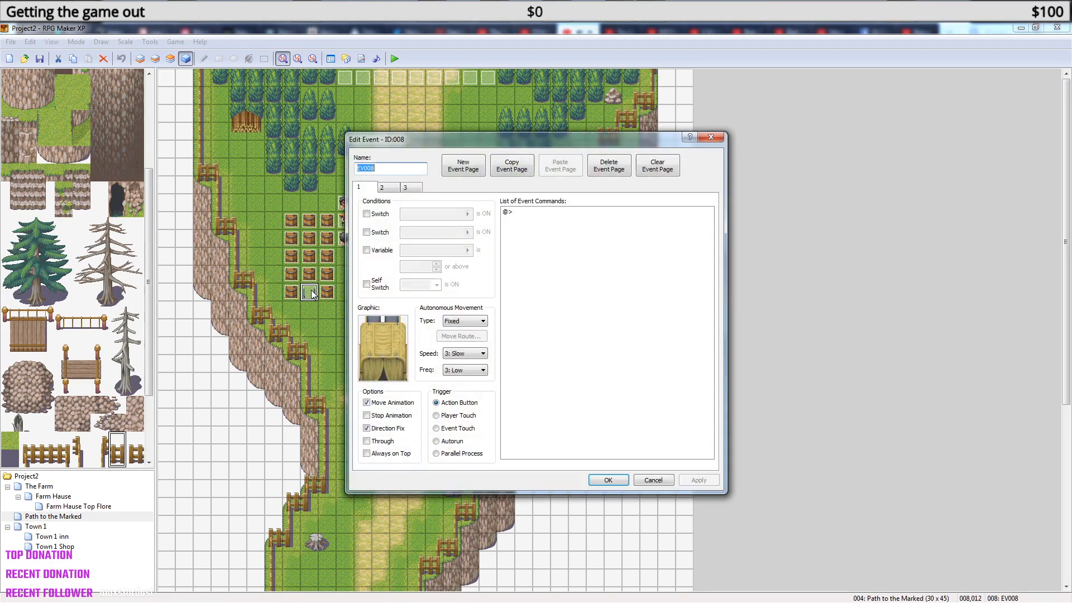
click(384, 188)
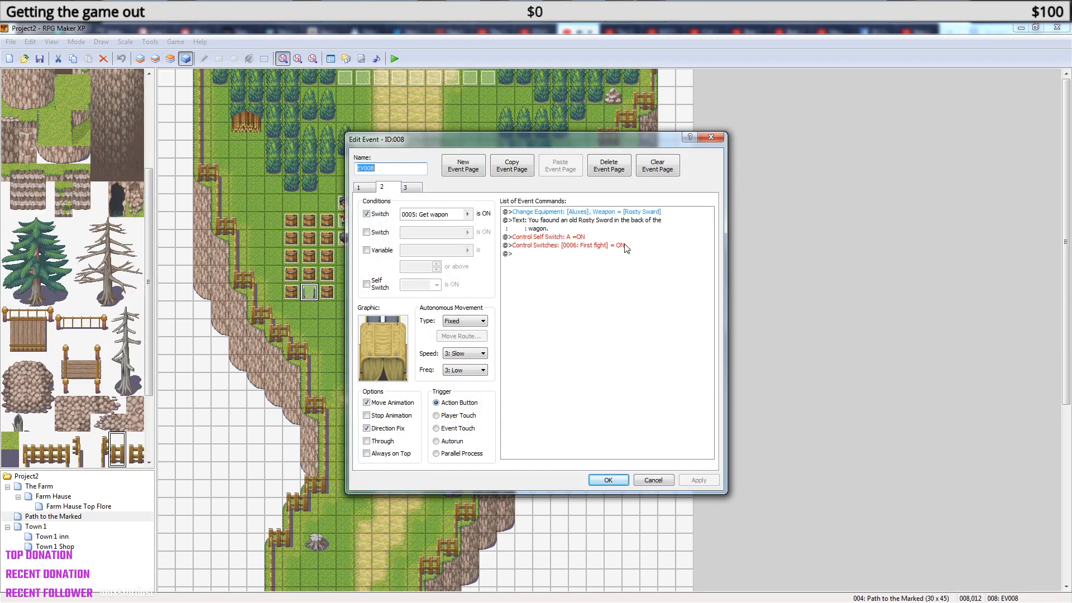
click(633, 213)
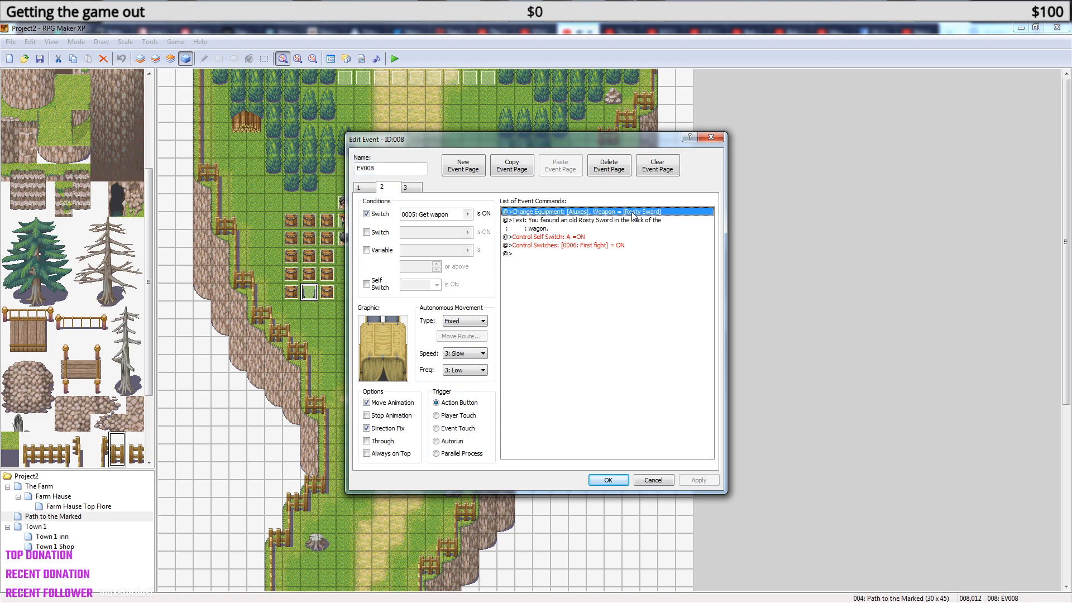
key(Insert)
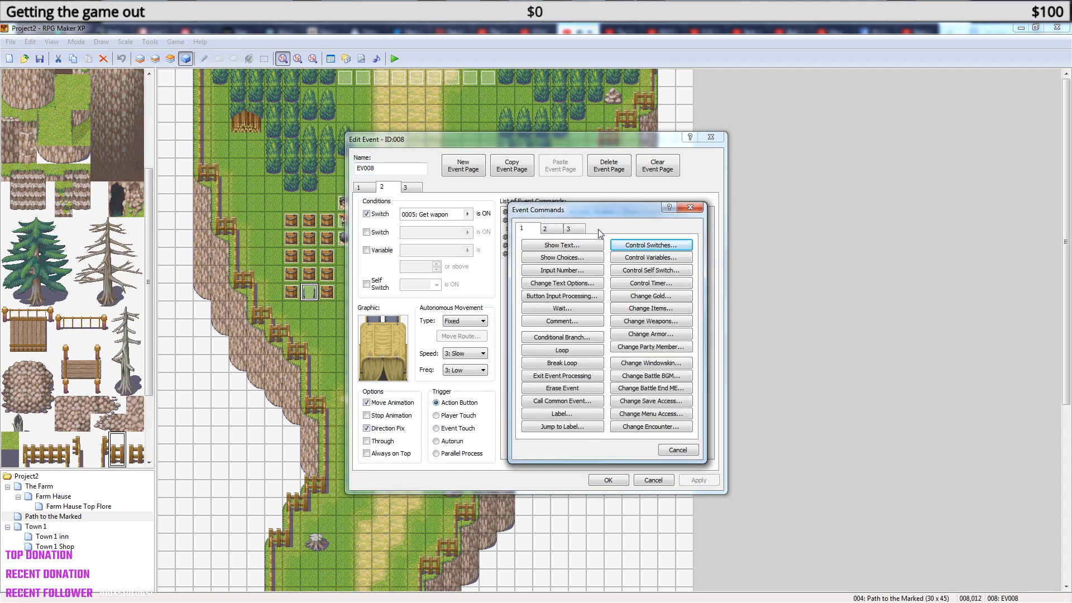
click(570, 229)
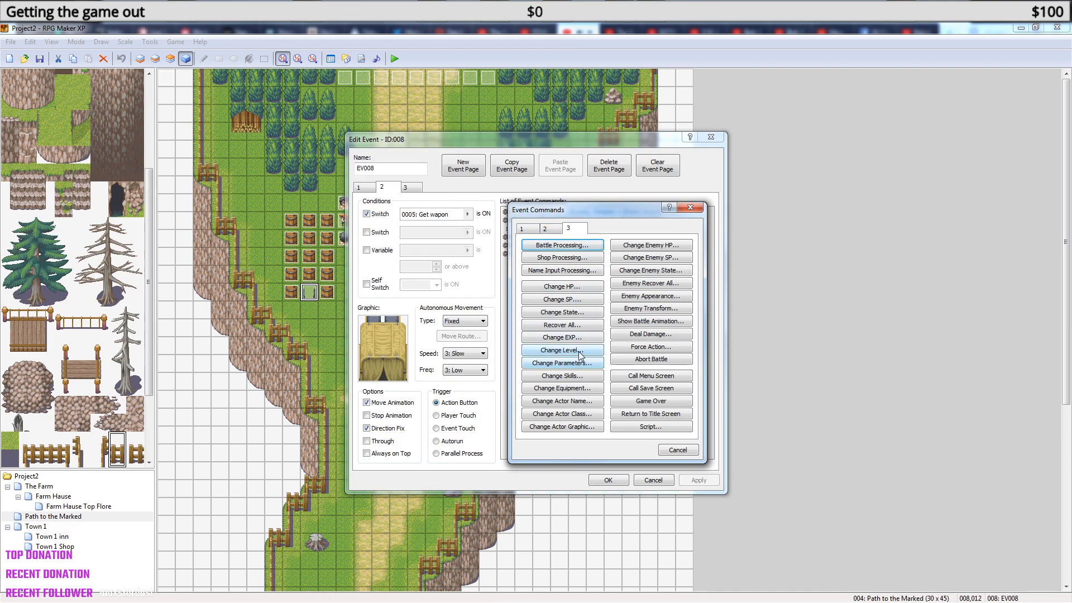
click(584, 390)
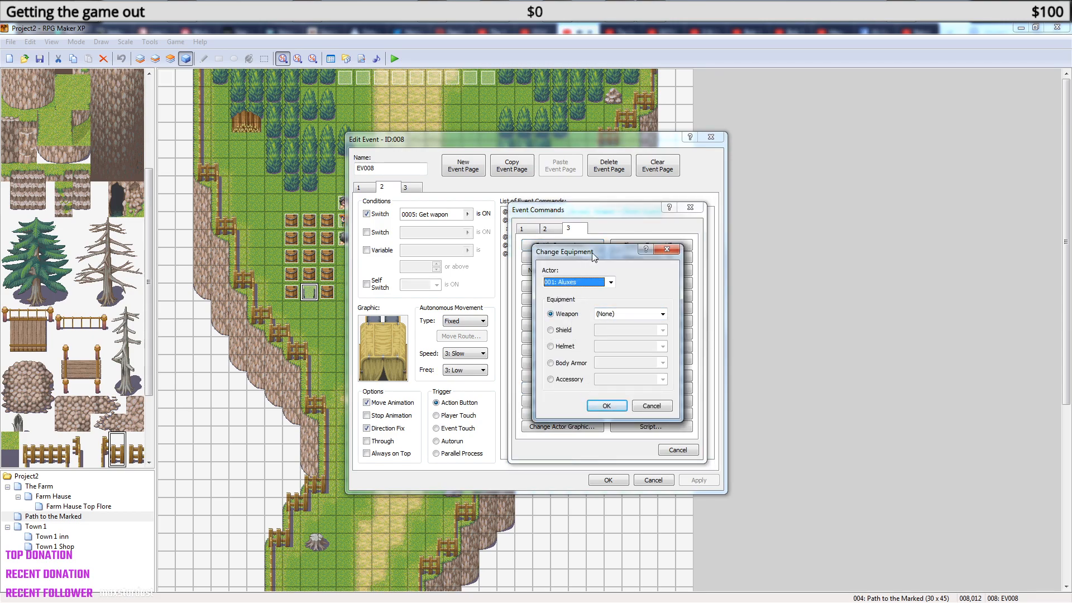
click(667, 250)
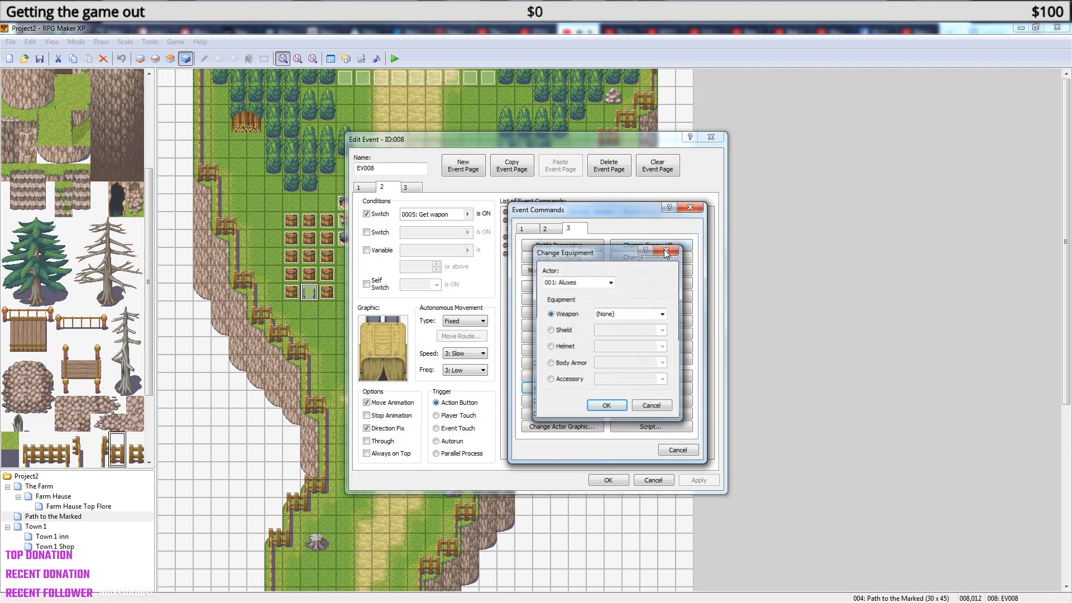
click(690, 207)
- Check the weapon choices in the existing Change Equipment command for Aluxes, keeping Rosty Sward selected
click(599, 221)
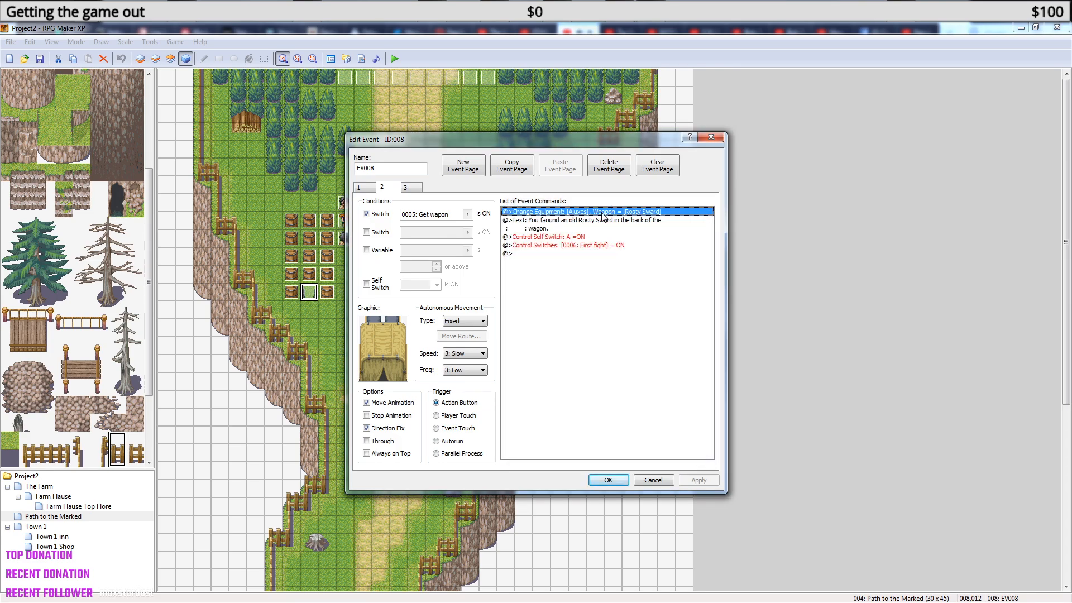
right_click(603, 216)
click(641, 235)
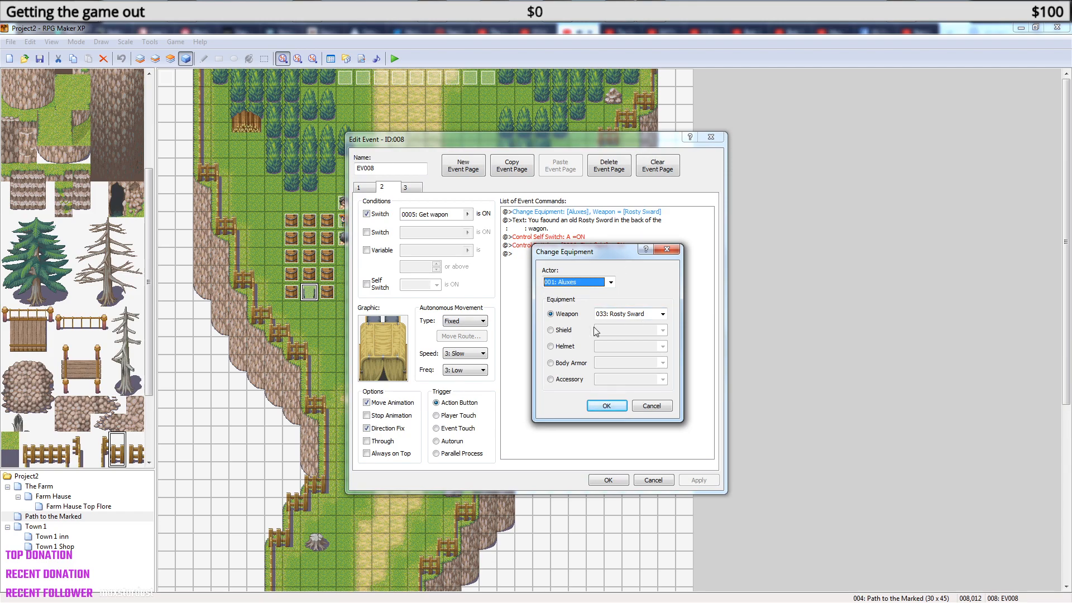
click(663, 314)
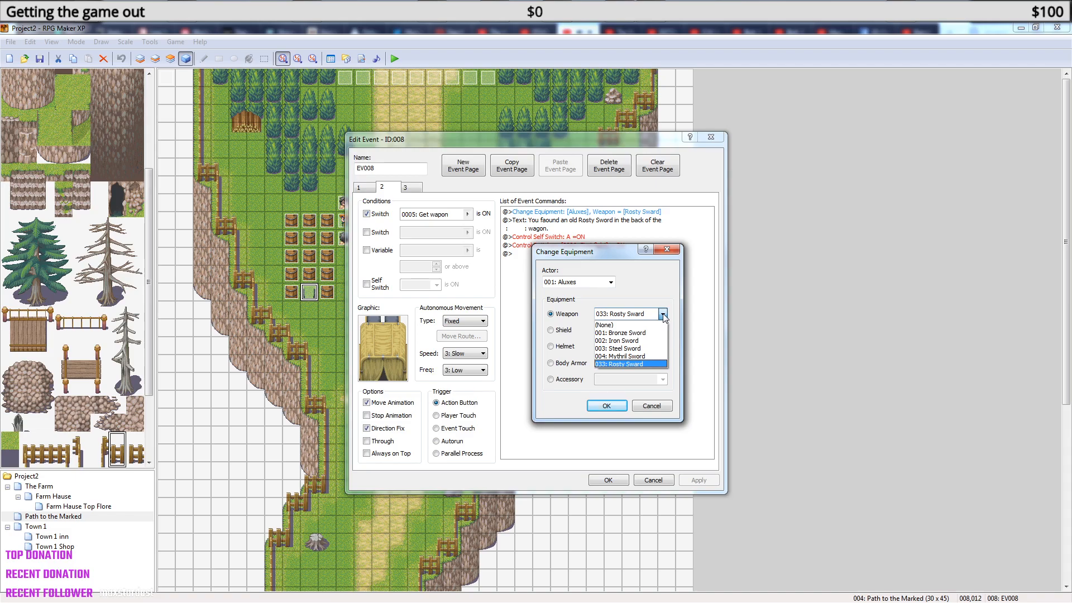
click(631, 363)
click(607, 406)
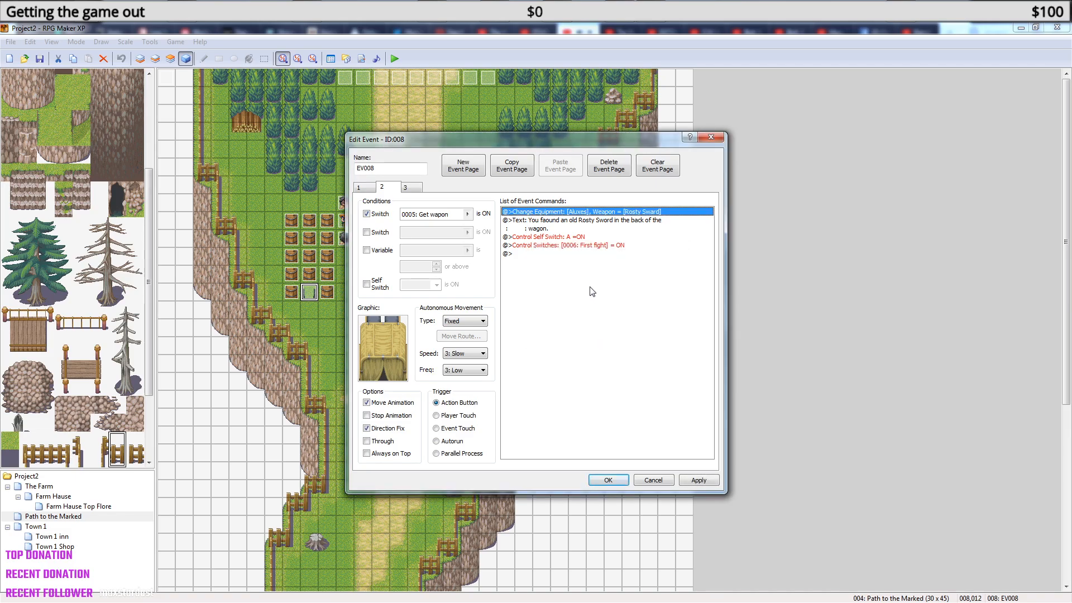
- Insert a Change Weapons command before the equipment change that increases Rosty Sward by 1, and accept the wagon event
right_click(581, 215)
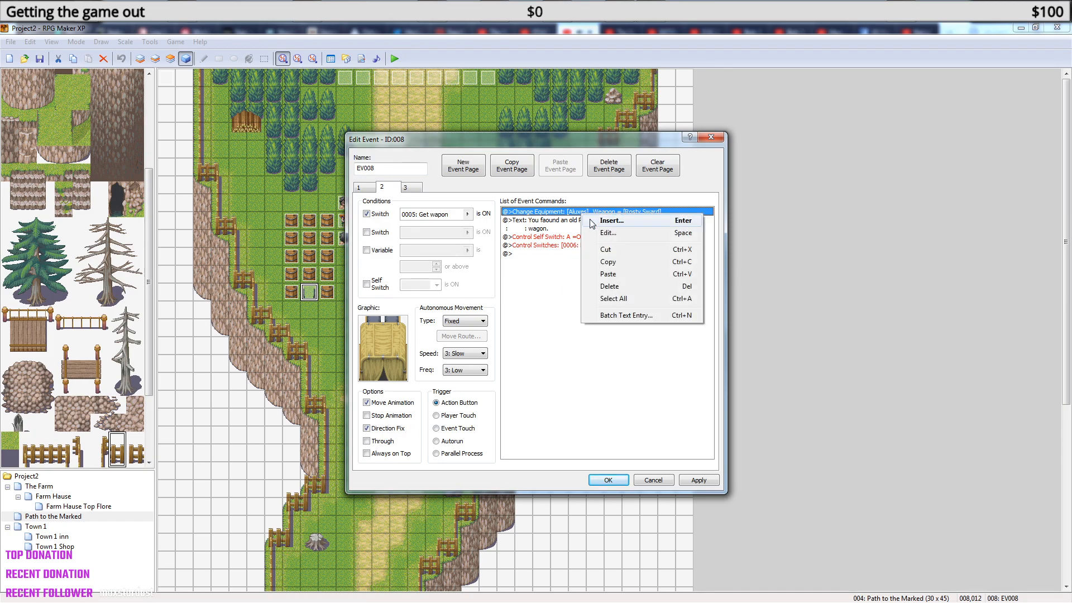
click(619, 220)
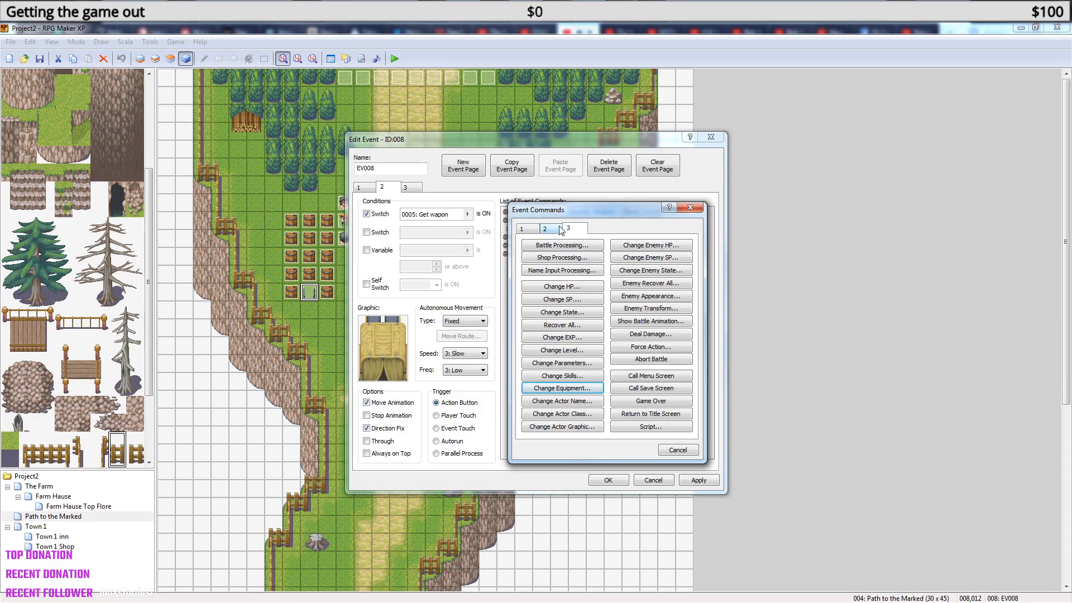
click(555, 232)
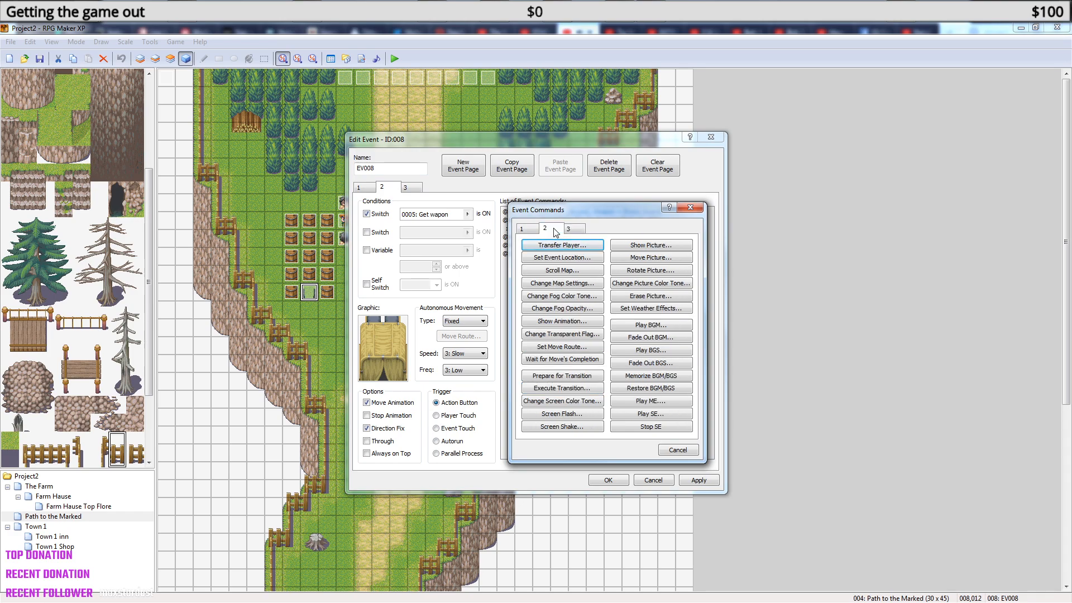
click(570, 230)
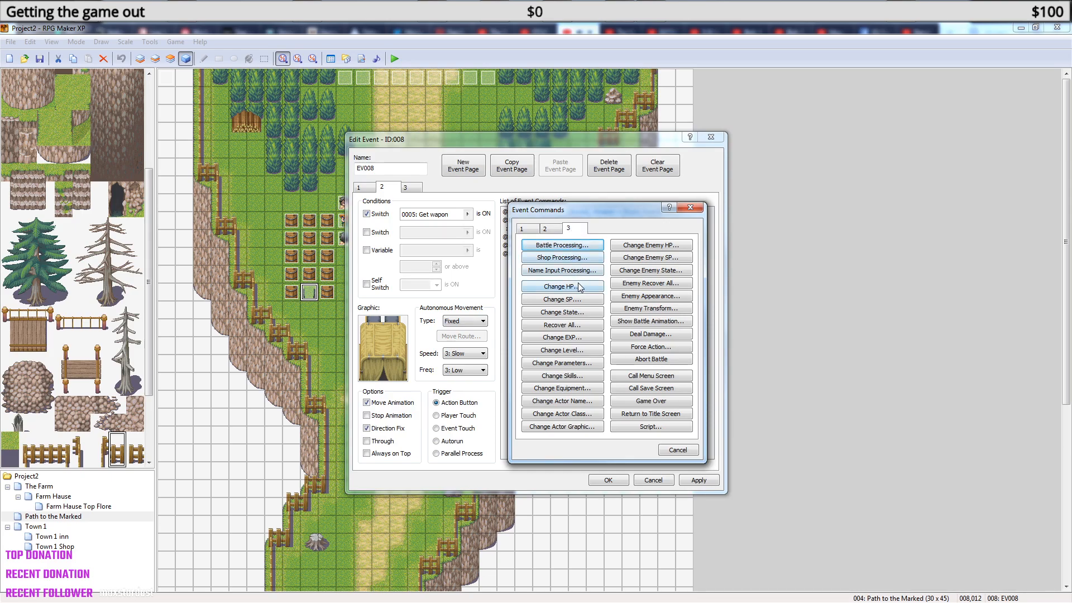
click(533, 232)
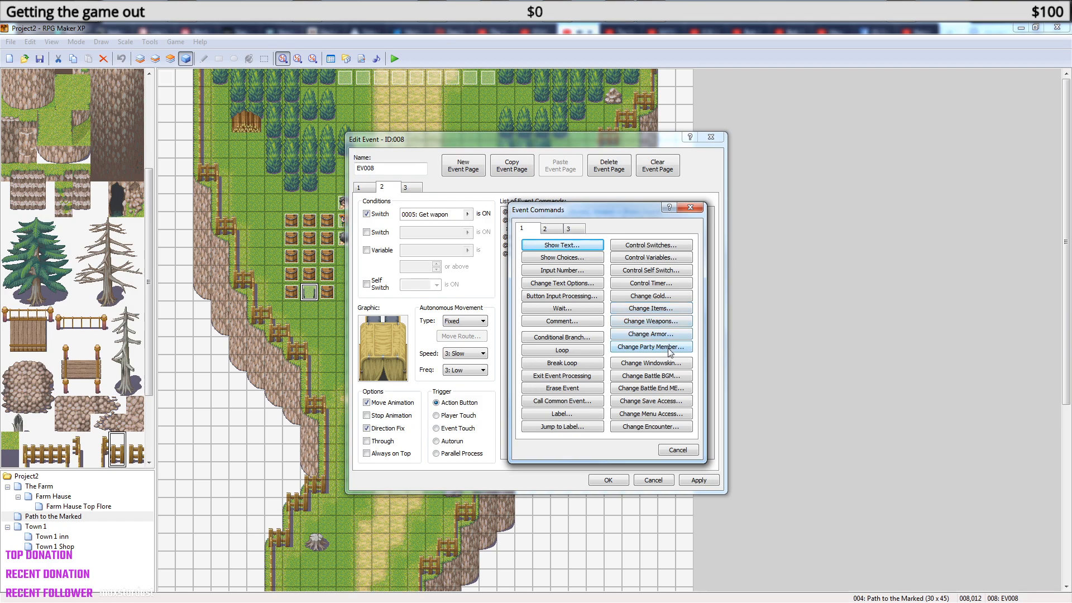
click(672, 322)
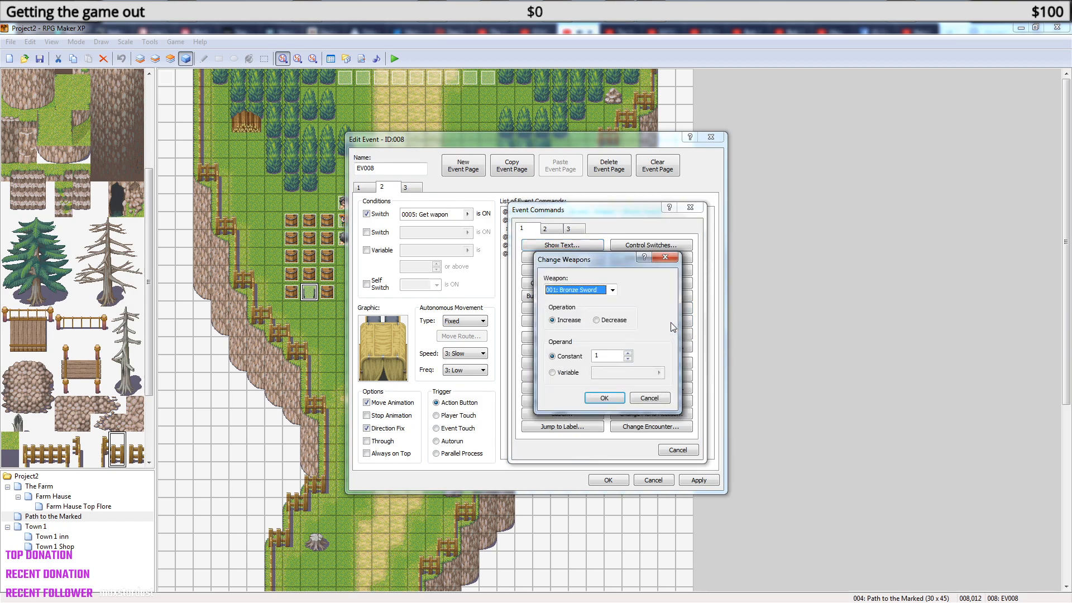
click(613, 290)
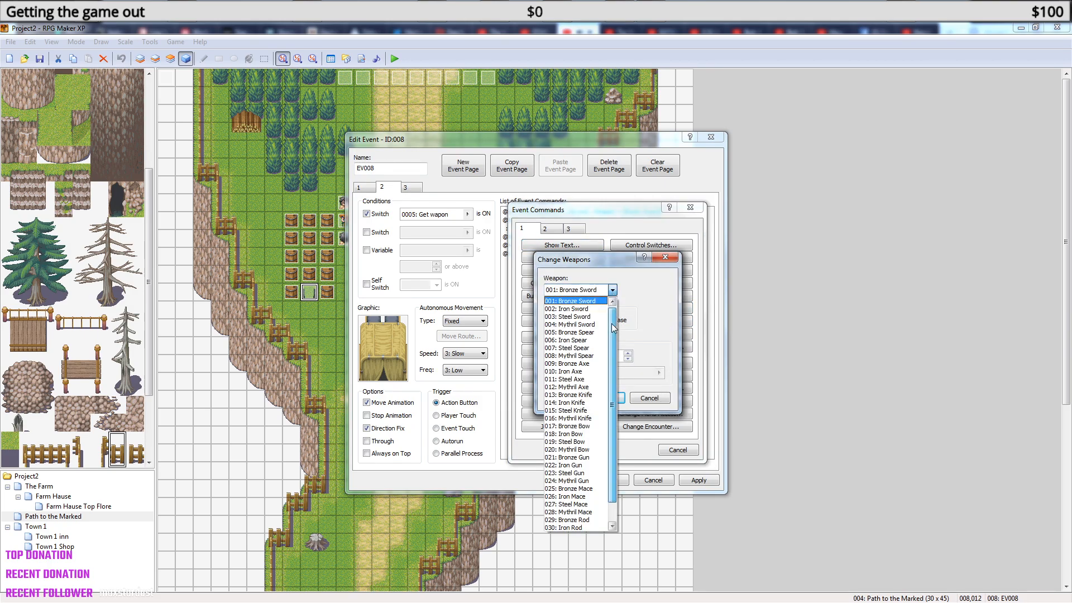
scroll(598, 458, down, 1)
click(575, 527)
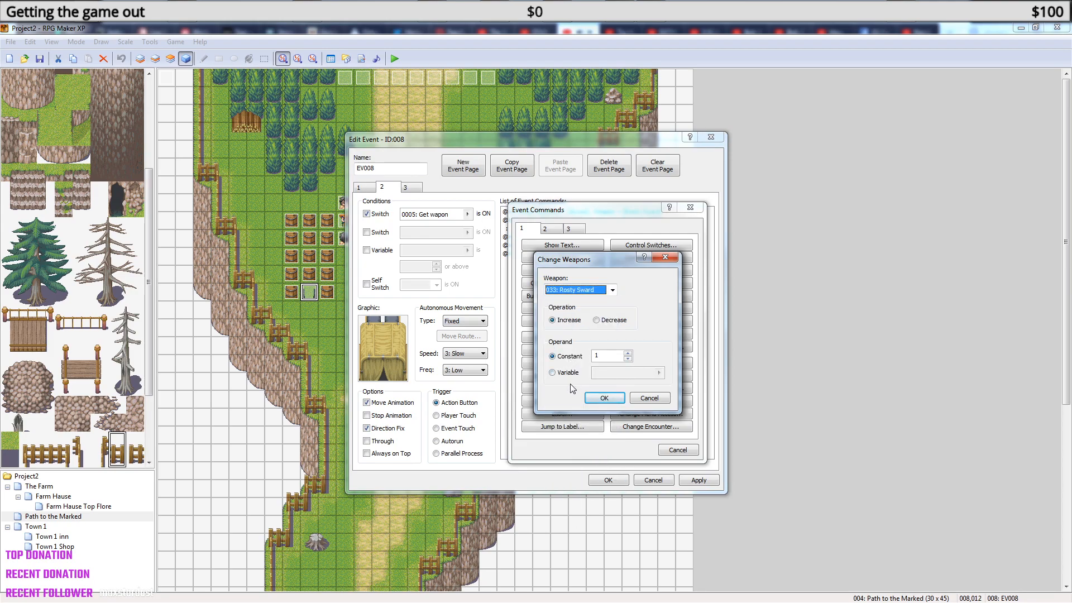
click(604, 398)
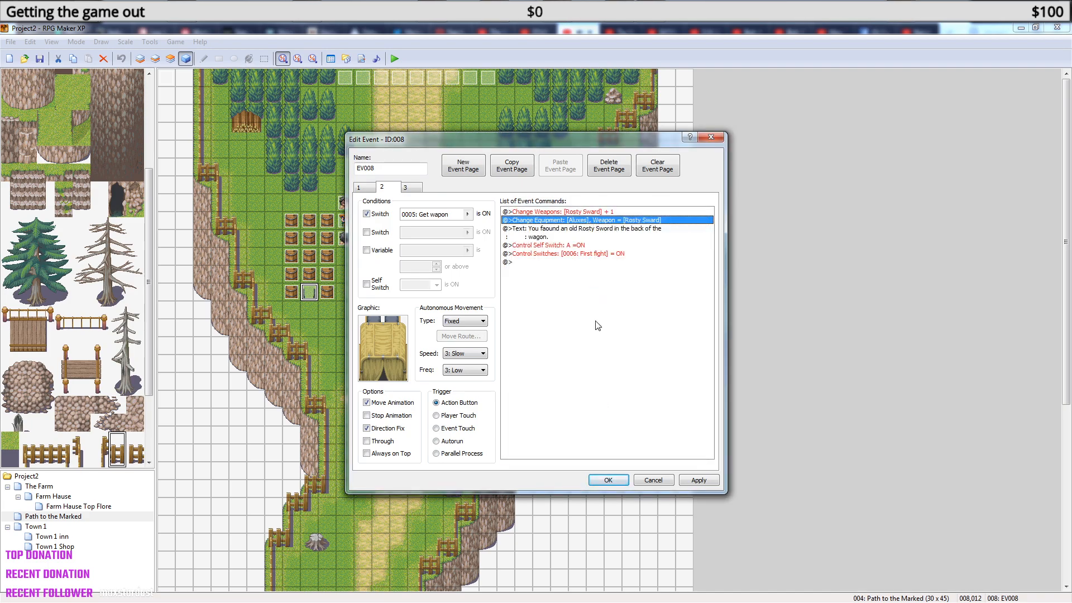
click(609, 481)
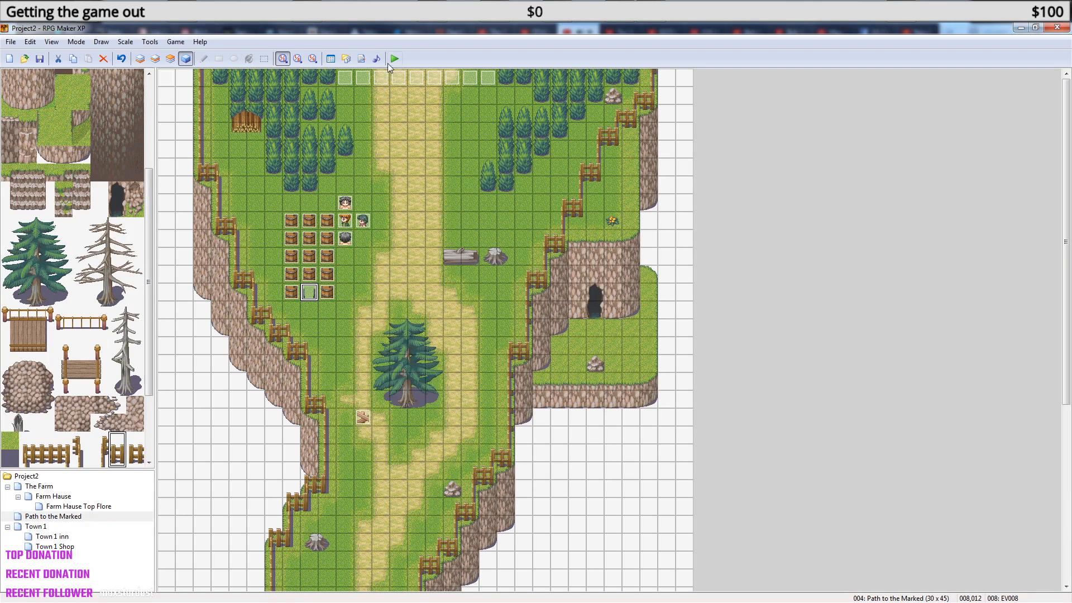
- Start a playtest and continue from the saved game
click(394, 59)
click(490, 341)
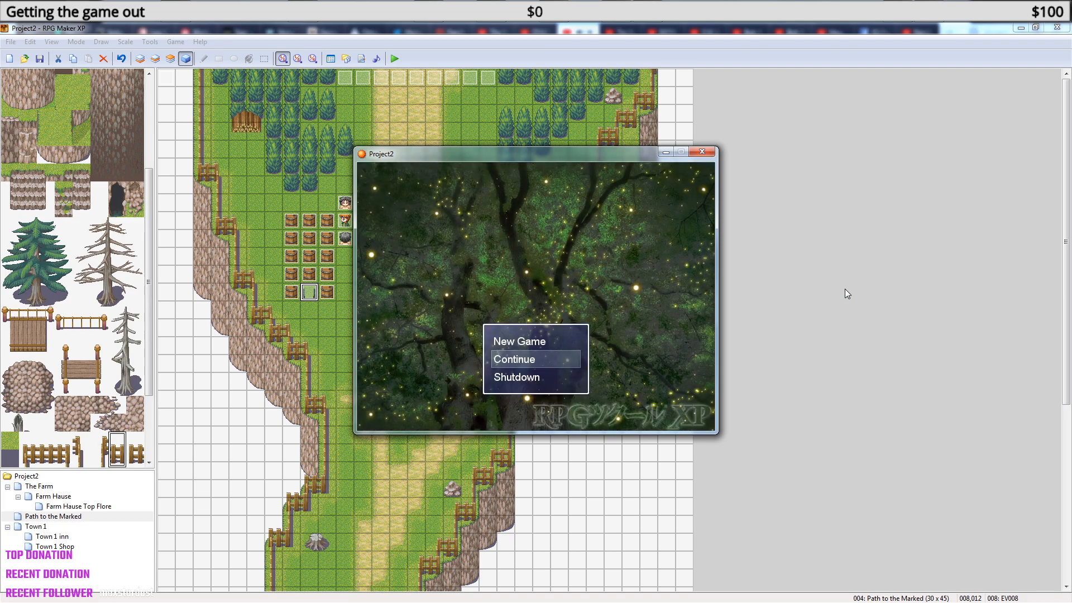
key(Return)
key(Return)
- Walk the hero down the path past the merchant's dialogue and inspect the back of the wagon
key(Down)
key(Return)
key(Return)
key(Down)
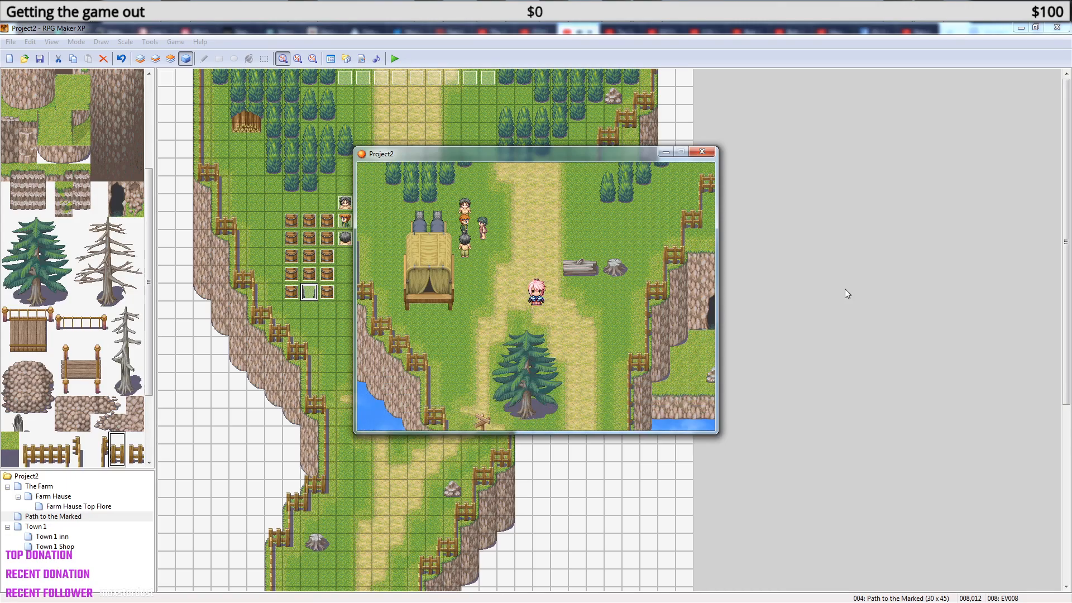
key(Left)
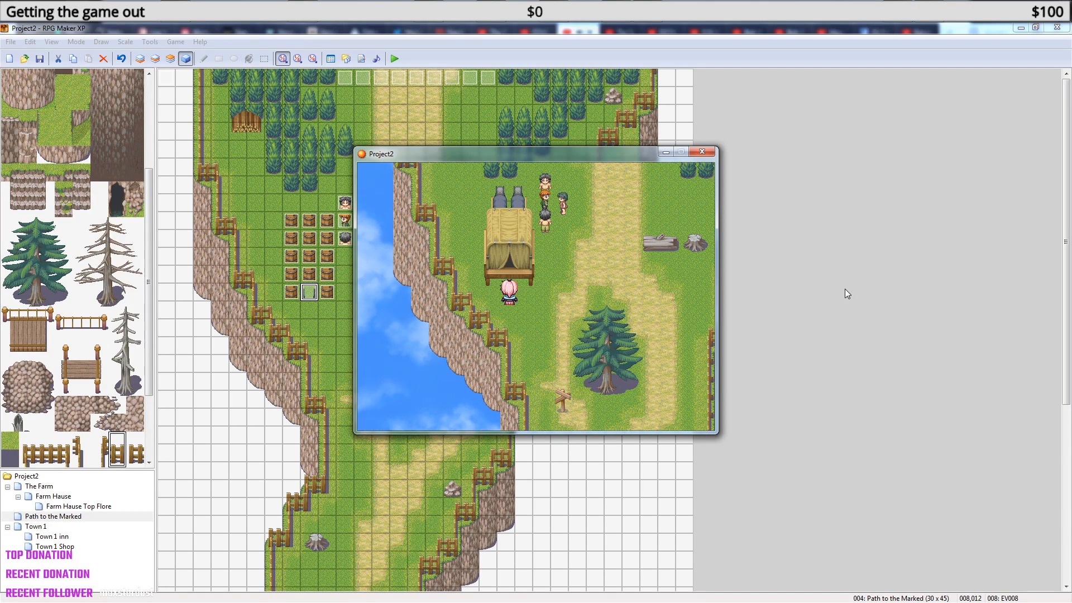
key(Return)
key(Return)
- Check the hero's equipped weapon in the game menu and close the playtest
key(Escape)
key(Down)
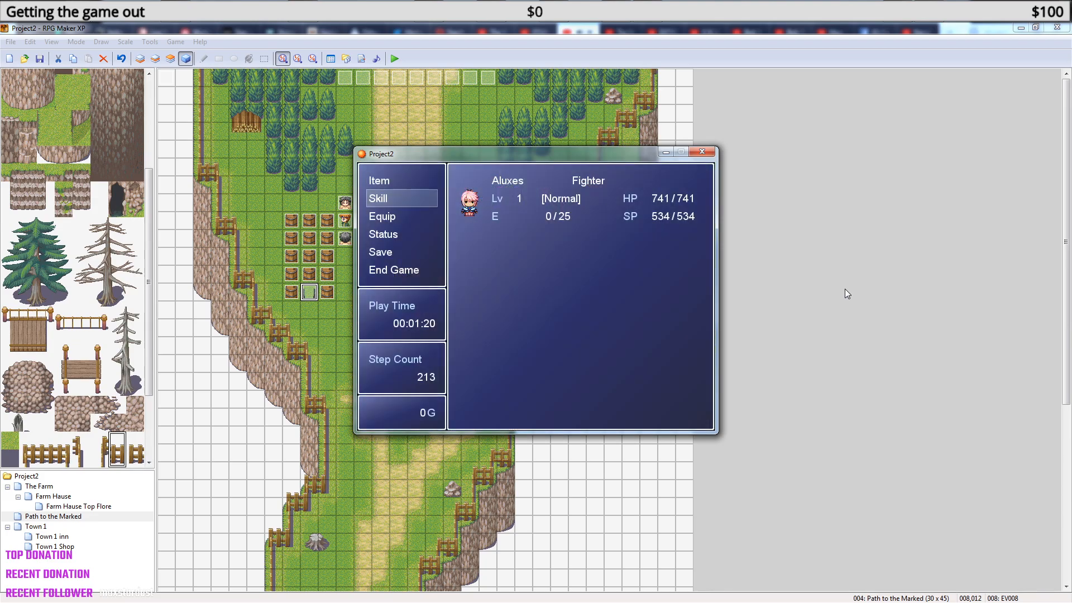
key(Down)
key(Return)
key(Return)
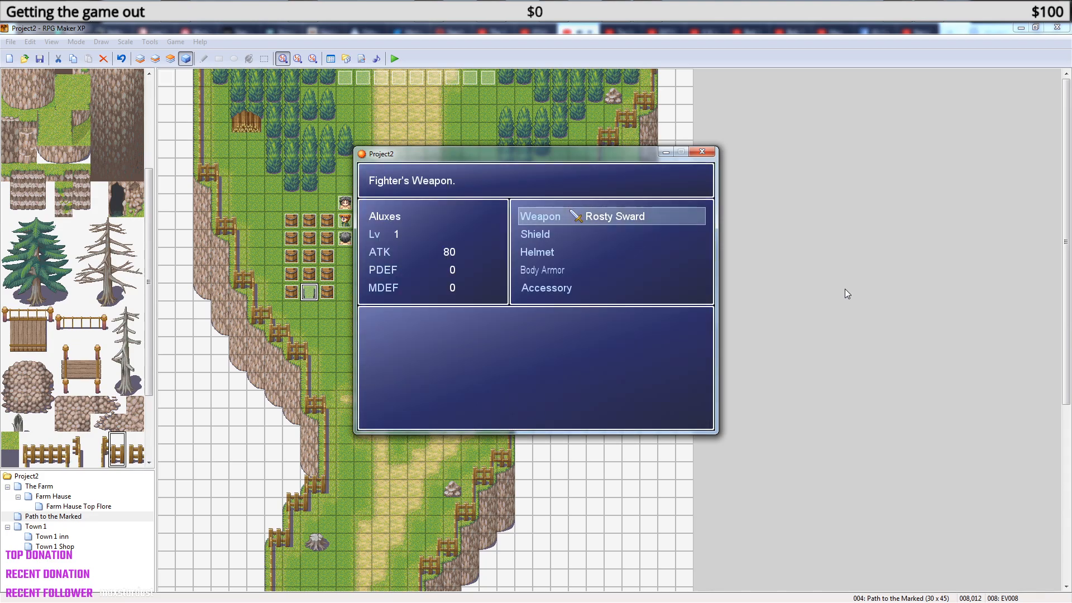
key(Down)
key(Up)
key(Escape)
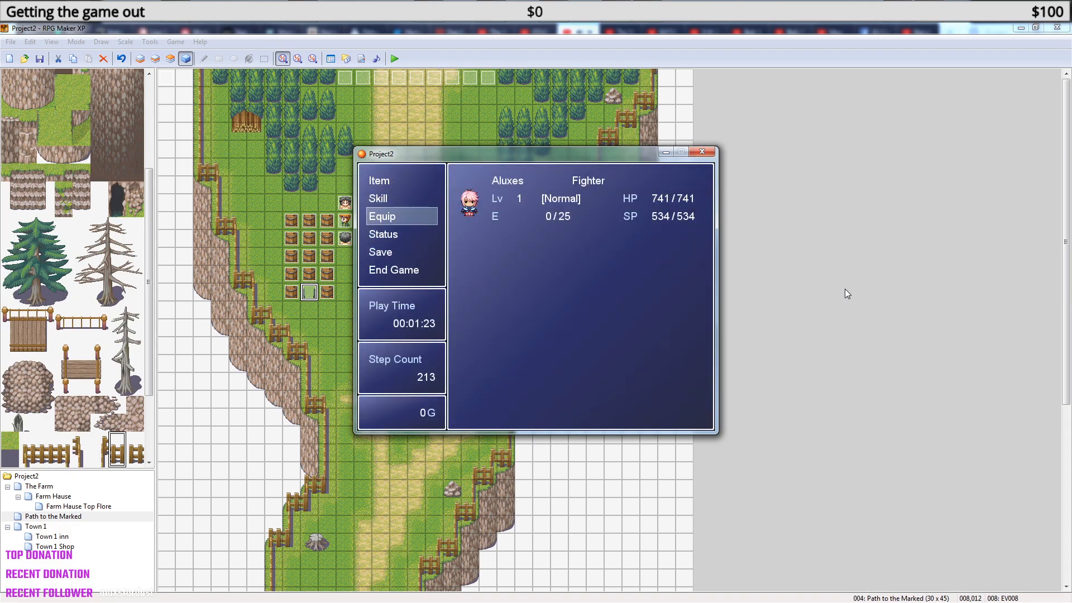
click(702, 150)
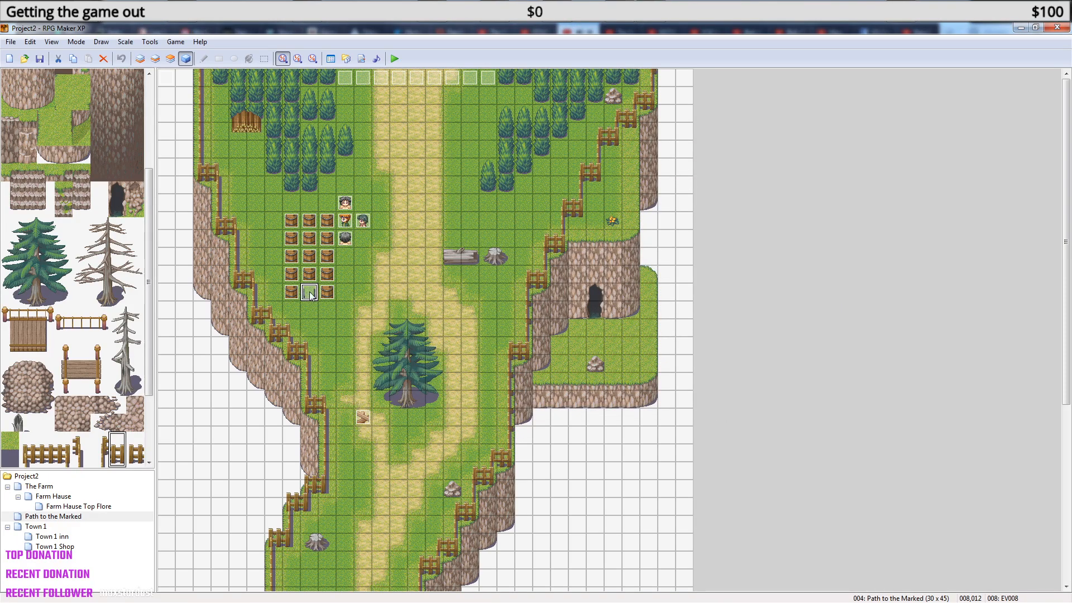
- Add the message "You take the old Rosty Sword in you hand" before the self switch command on the wagon event's second page
double_click(310, 293)
click(383, 189)
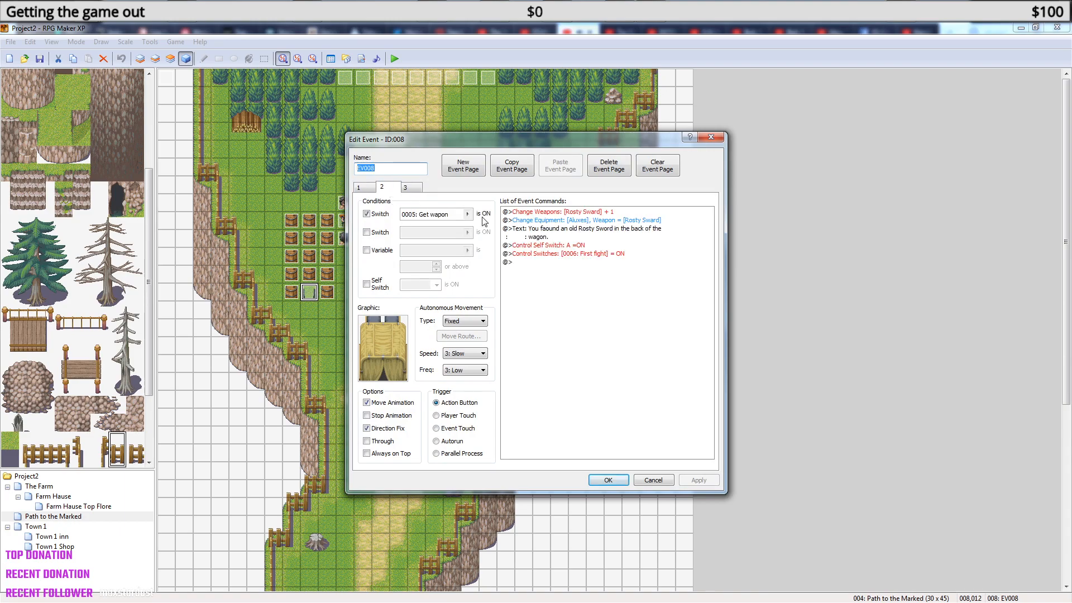
right_click(594, 229)
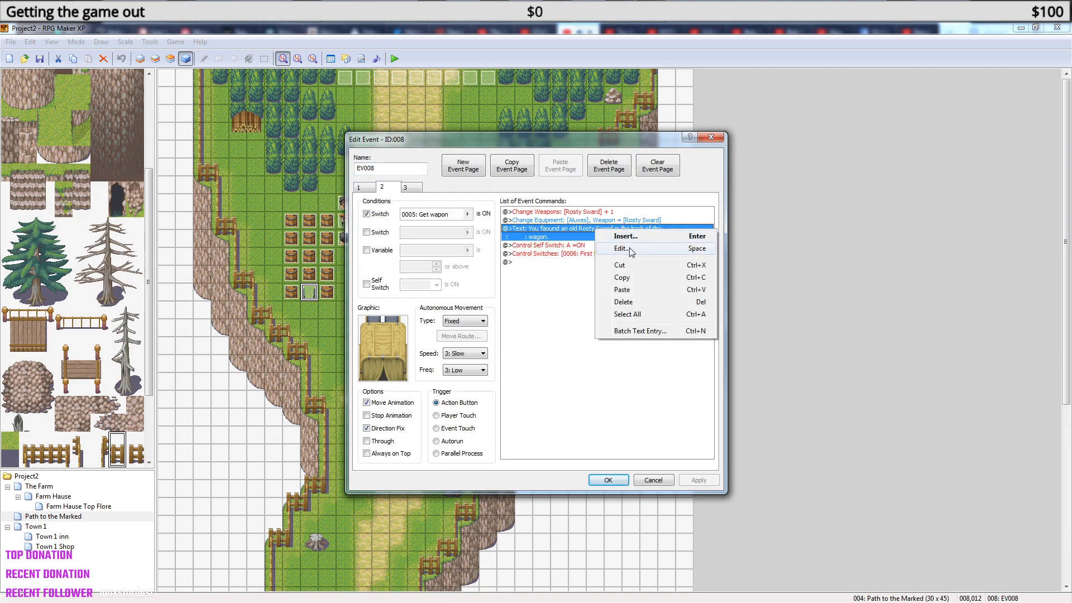
click(550, 246)
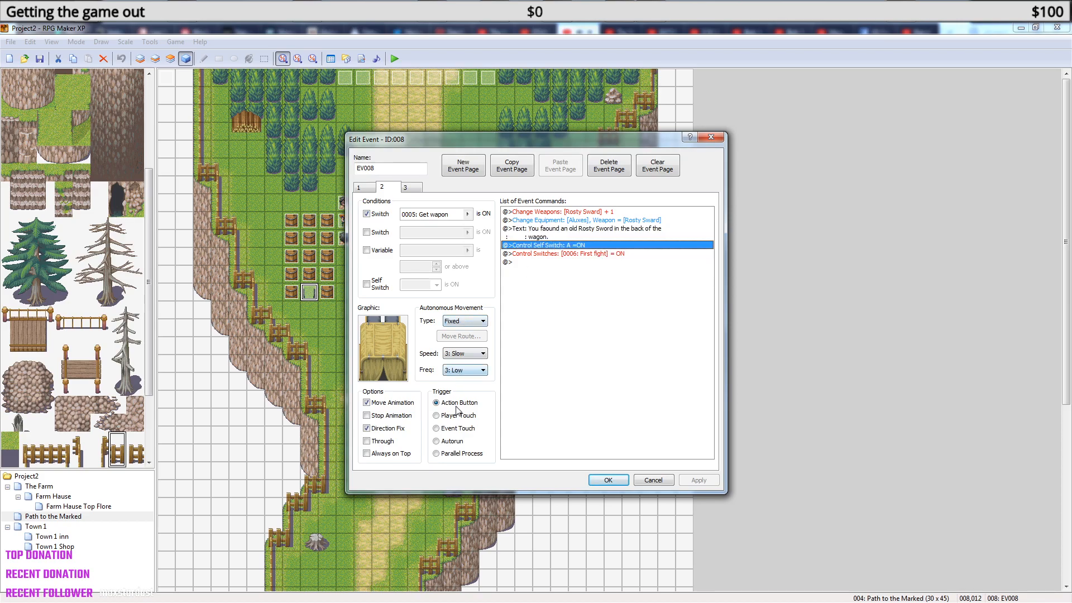
right_click(545, 251)
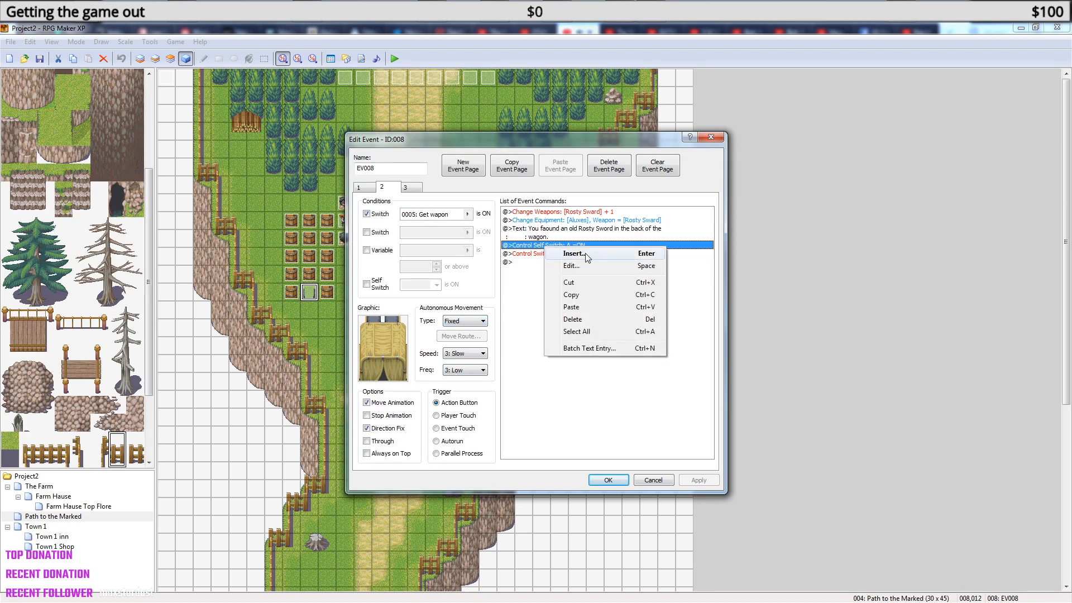
click(585, 253)
click(569, 246)
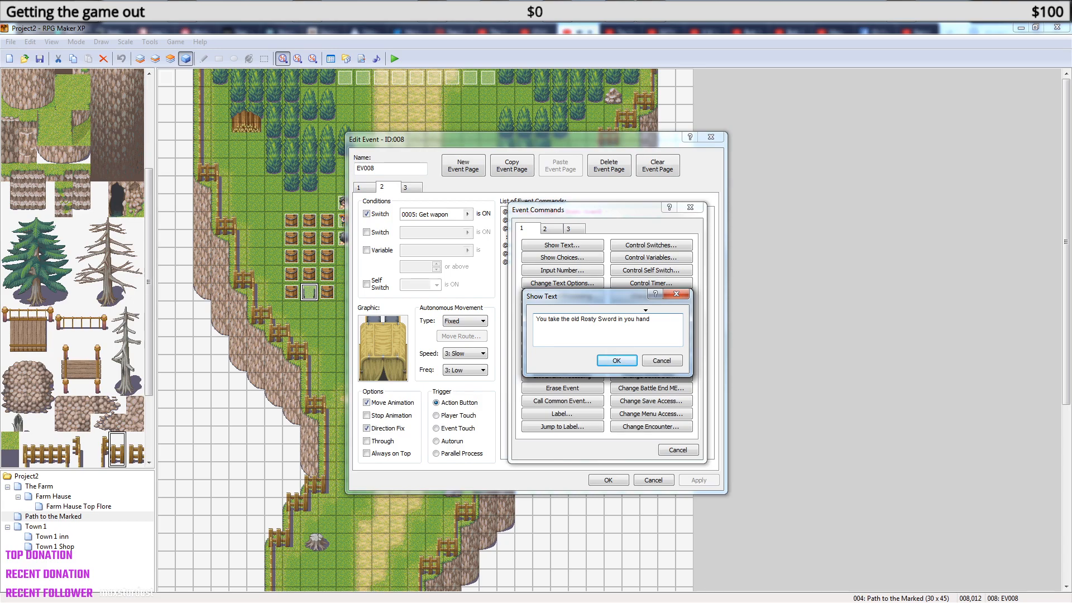
click(619, 360)
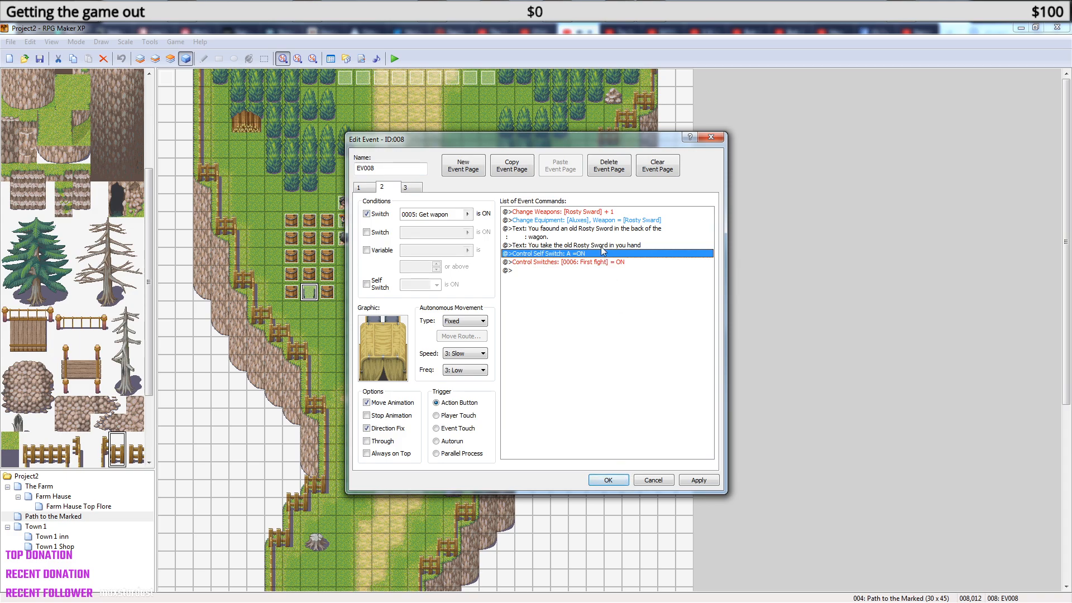
click(608, 480)
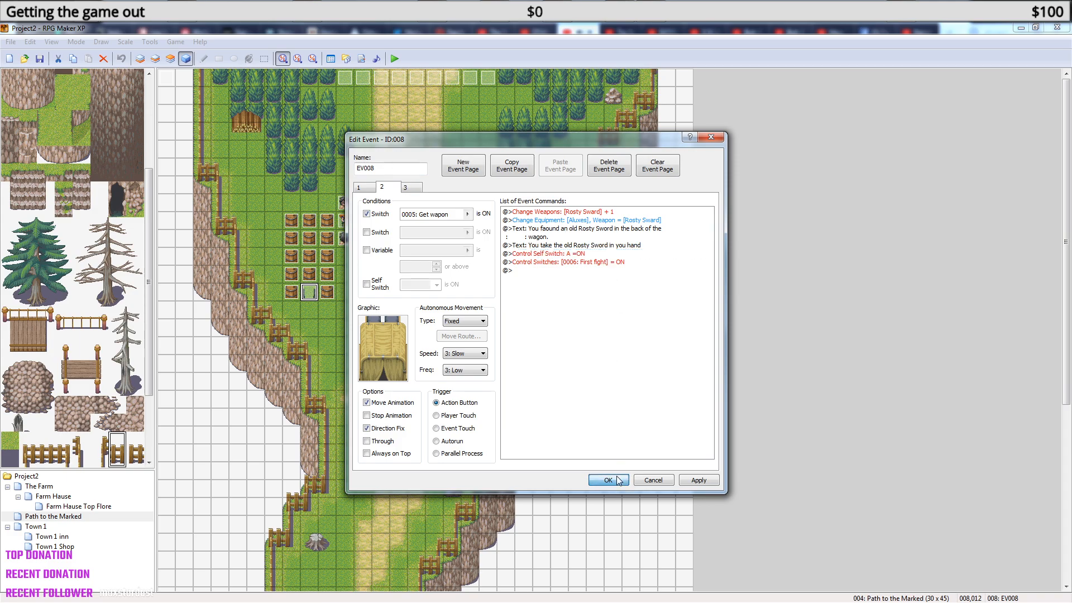
- Save the changes to Project2, start a playtest and continue from the saved game
click(394, 58)
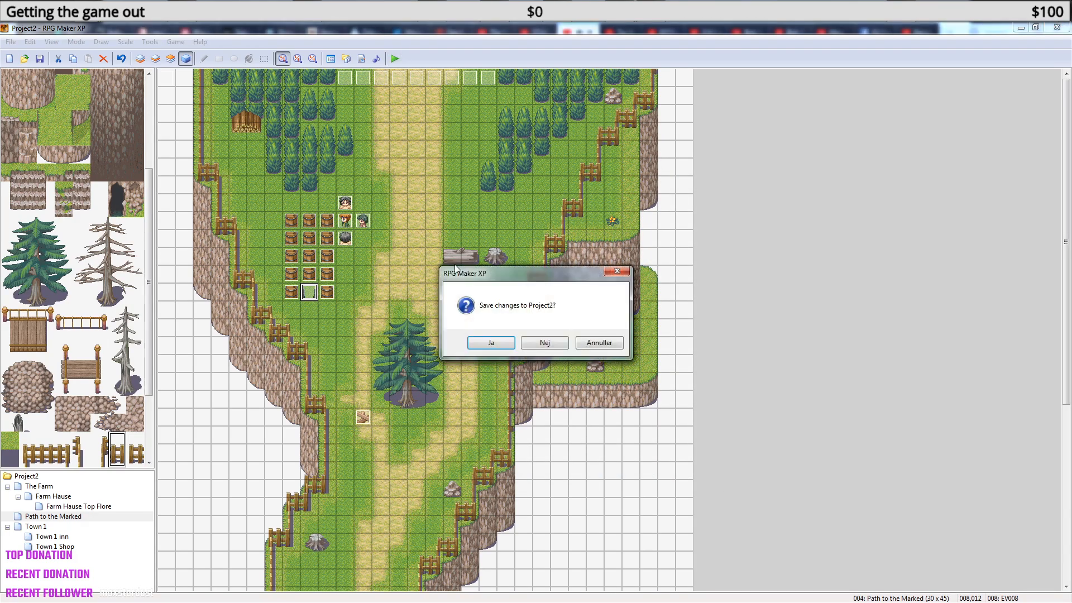
click(489, 342)
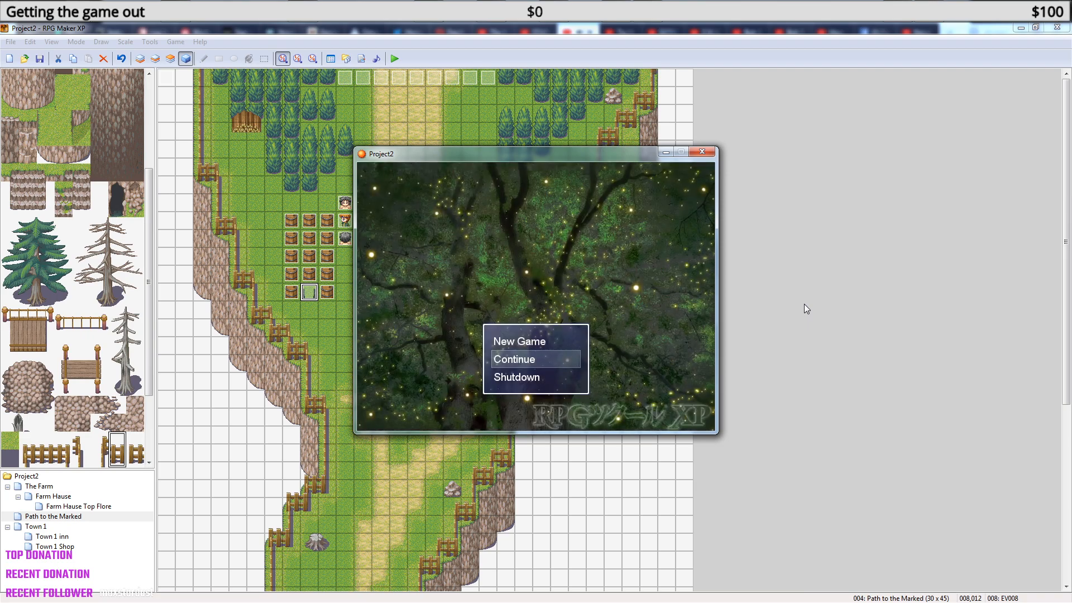
key(Return)
key(Return)
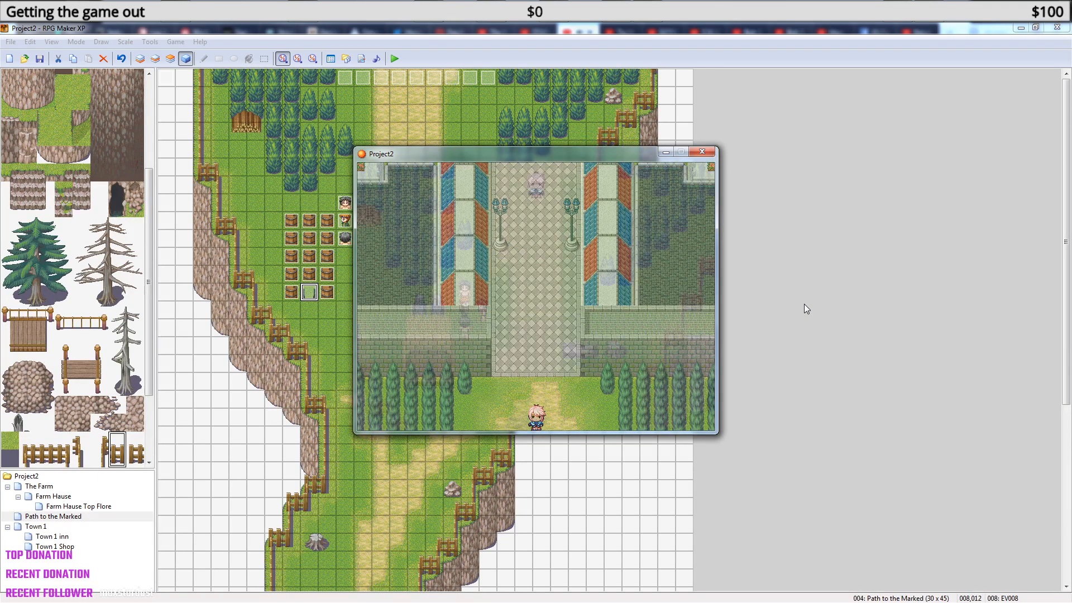
key(Return)
- Walk the hero down the path to the back of the wagon and take the sword from it
key(Down)
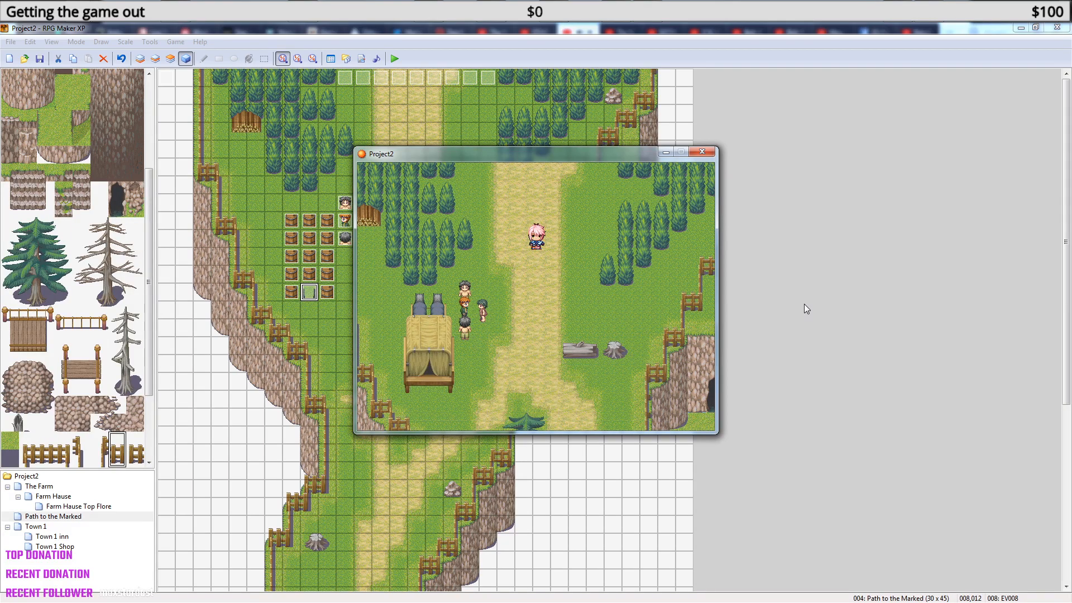
key(Down)
key(Left)
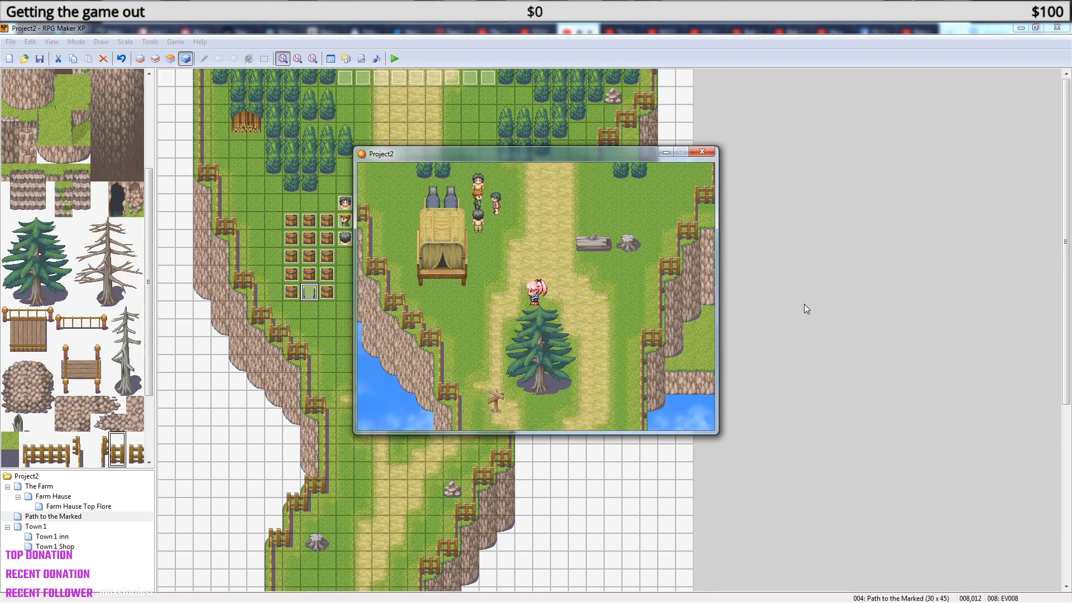
key(Up)
key(Return)
key(Return)
key(Return)
- Check the hero's equipped weapon in the game menu's equipment screen
key(Escape)
key(Down)
key(Down)
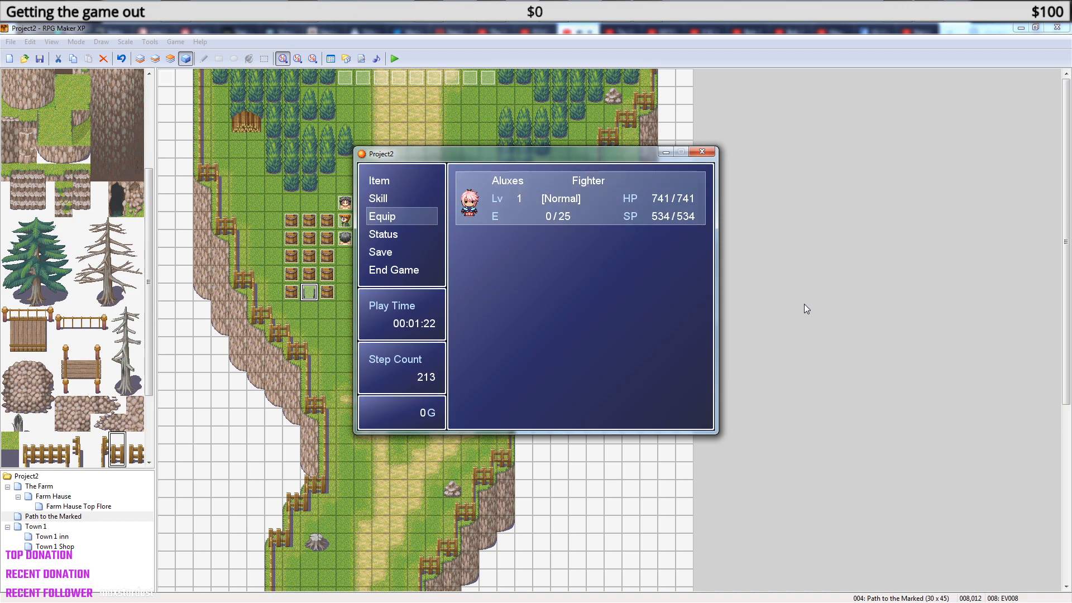
key(Return)
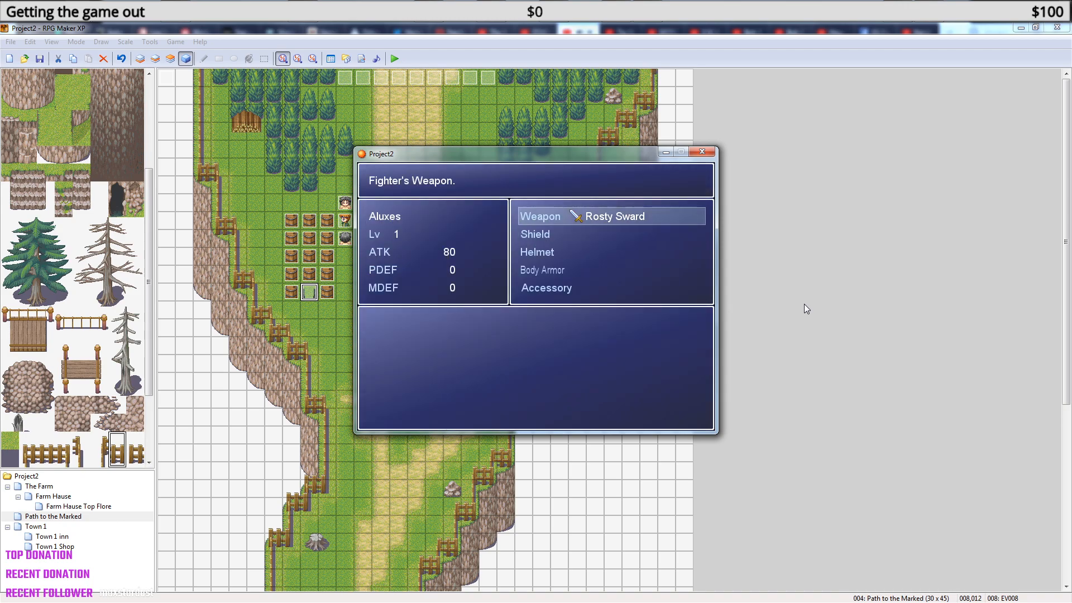
key(Return)
key(Return)
key(Return)
key(Return)
key(Escape)
- Open the save screen from the game menu and return to the map
key(Down)
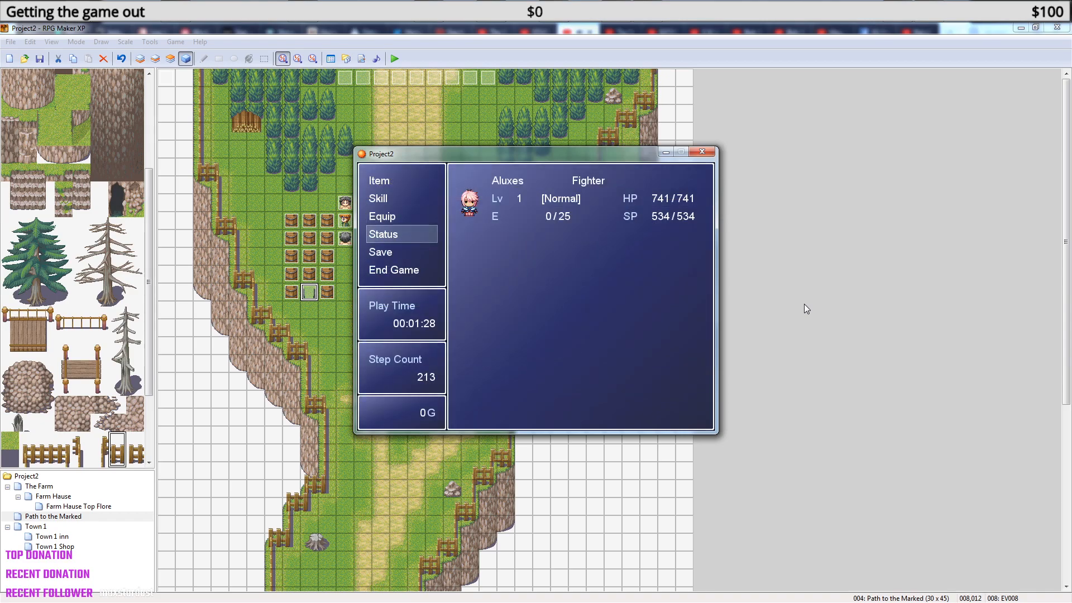
key(Down)
key(Return)
key(Escape)
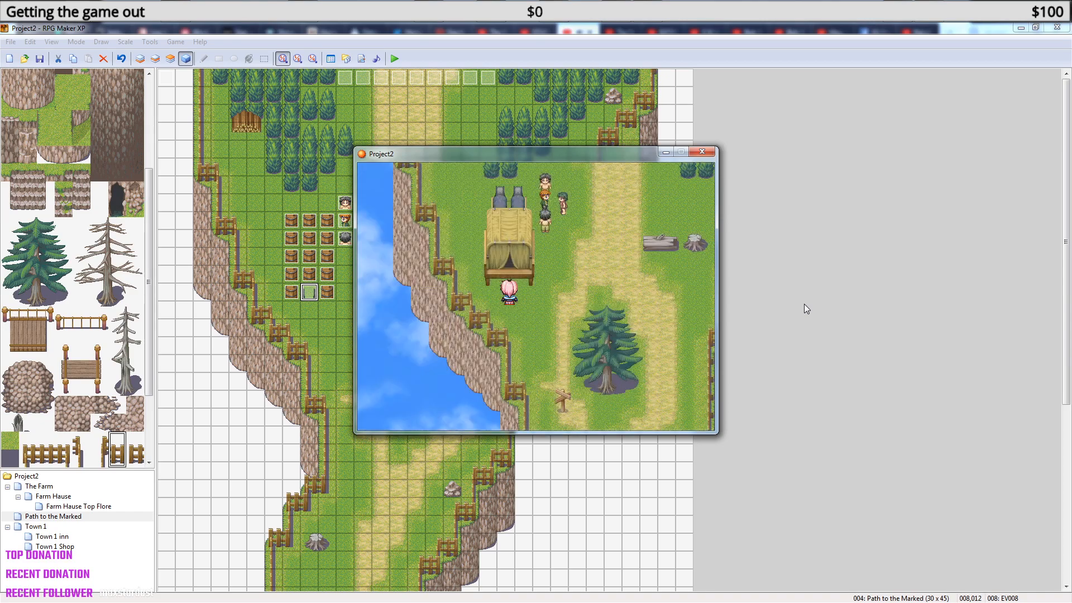
- Walk the hero to the thieves beside the wagon, talk to them and choose to fight
key(Right)
key(Up)
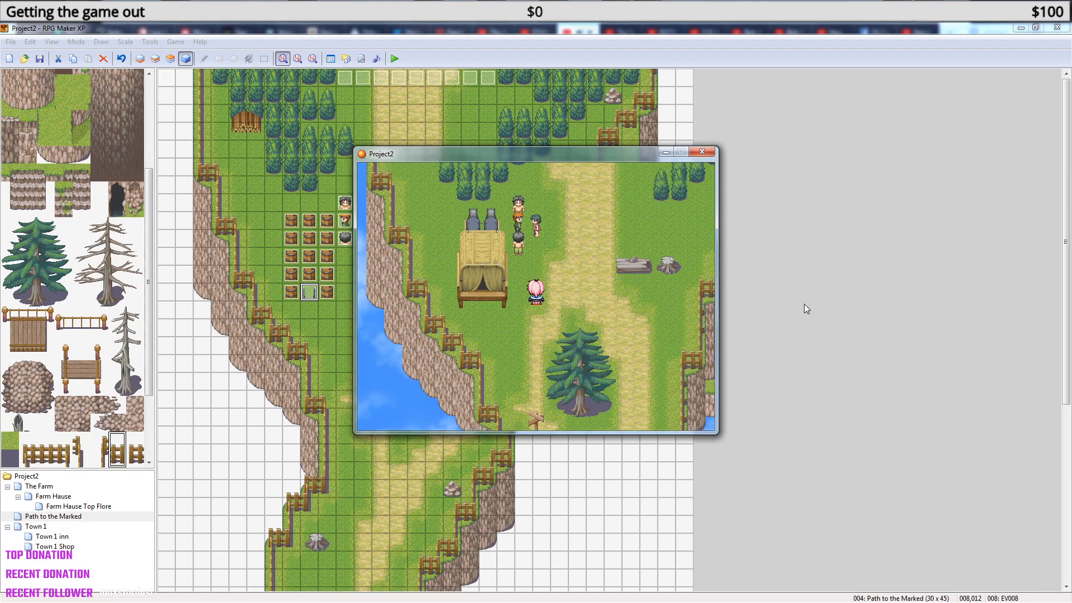
key(Return)
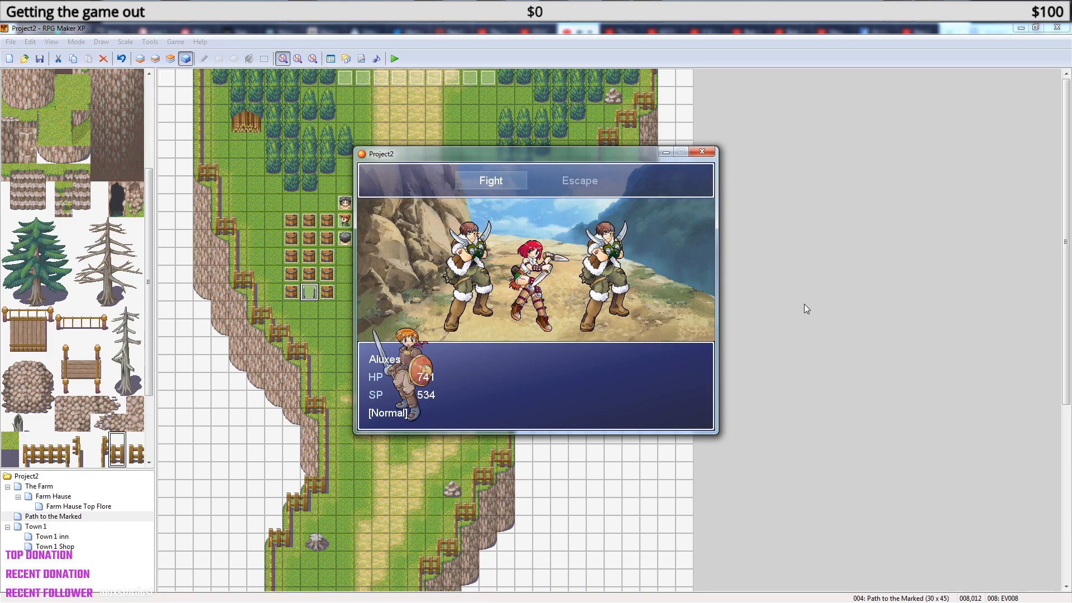
key(Return)
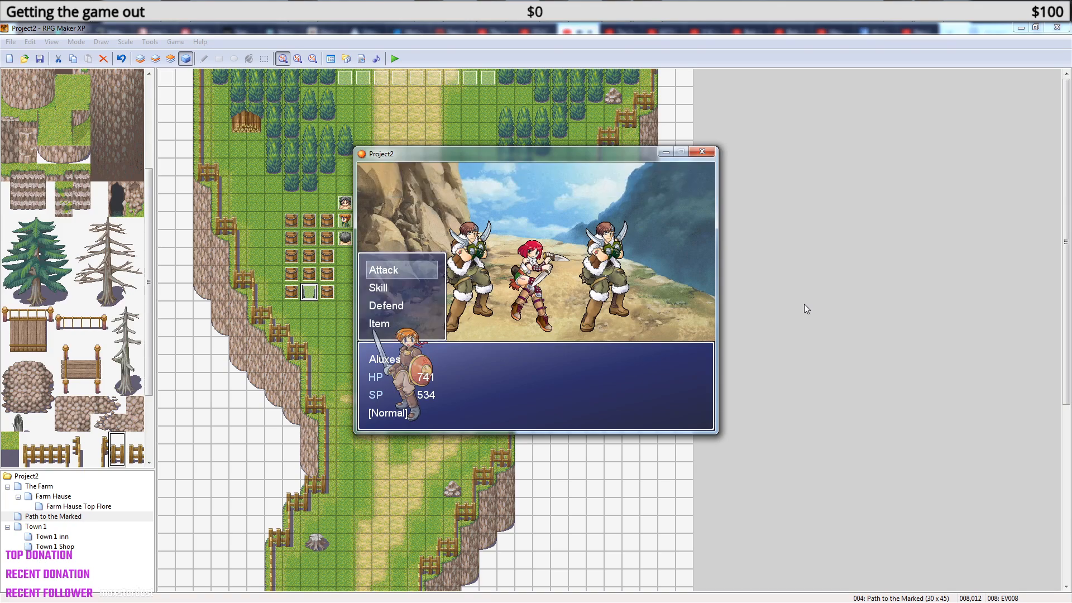
- Look over the hero's battle skills, and use normal attacks against the first male thief
key(Down)
key(Return)
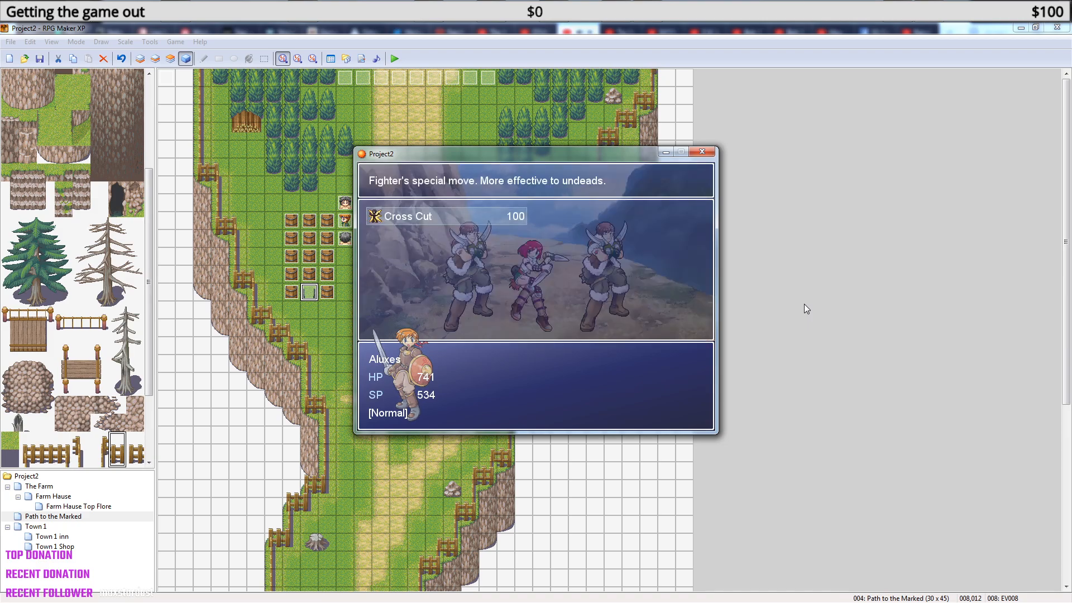
key(Escape)
key(Up)
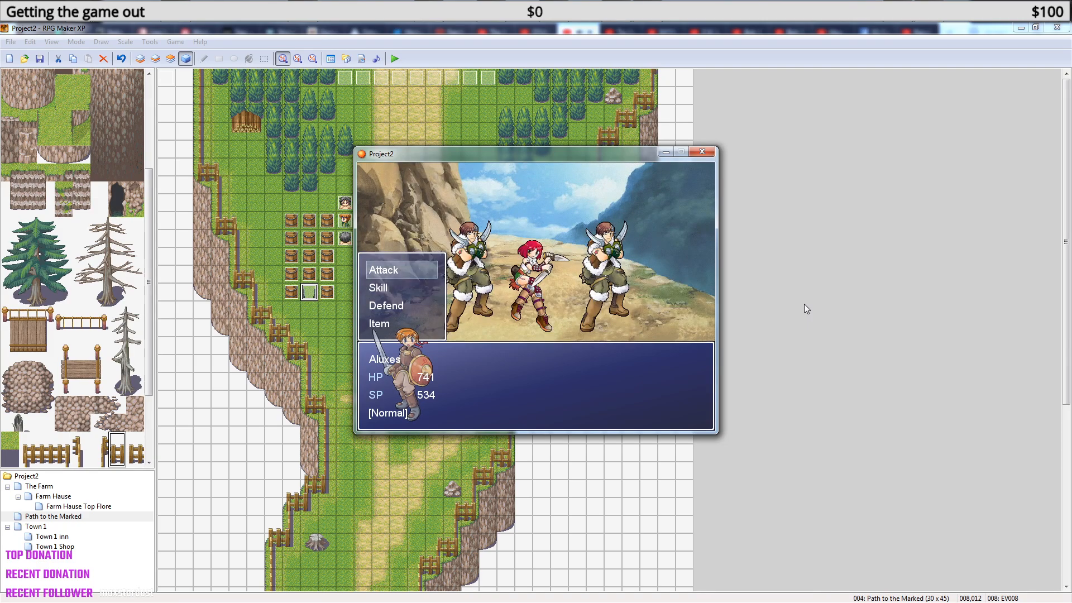
key(Return)
key(Return)
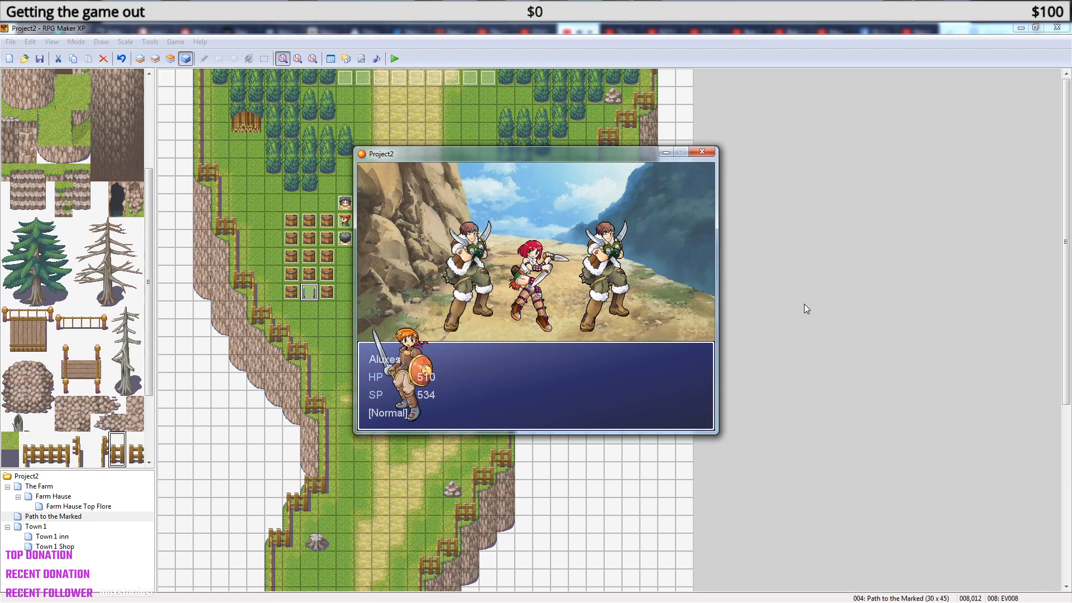
key(Return)
key(Return)
key(Return)
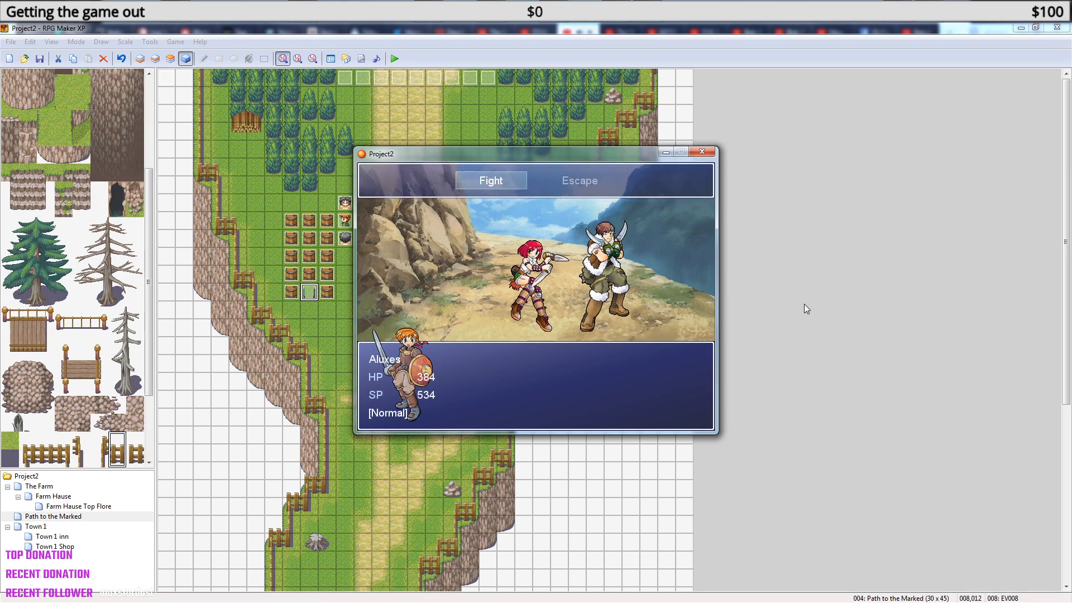
- Attack the Female Thief with normal attacks over two rounds of the battle
key(Return)
key(Return)
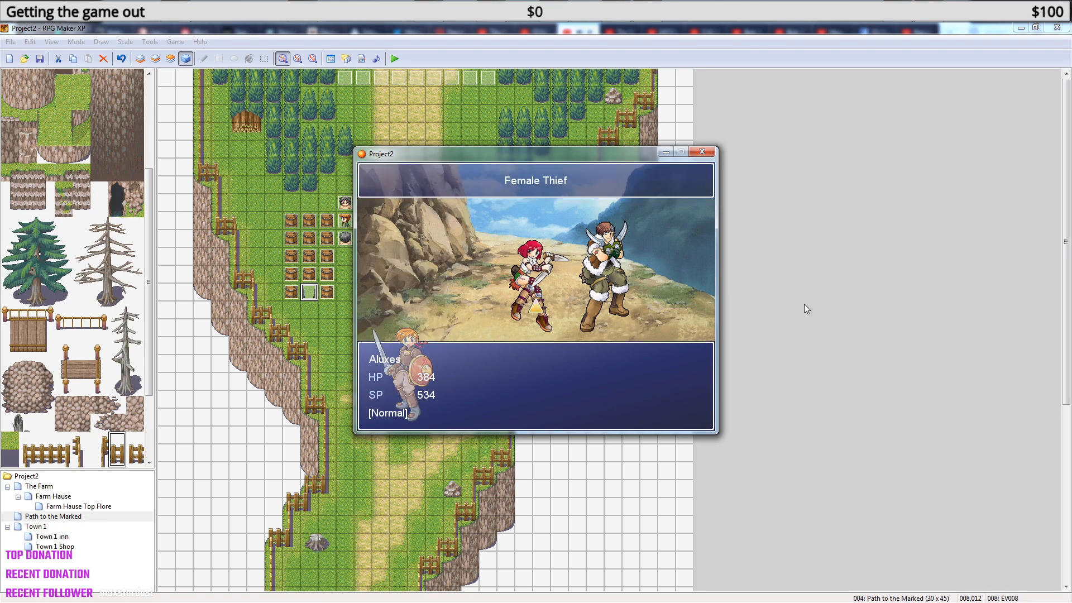
key(Return)
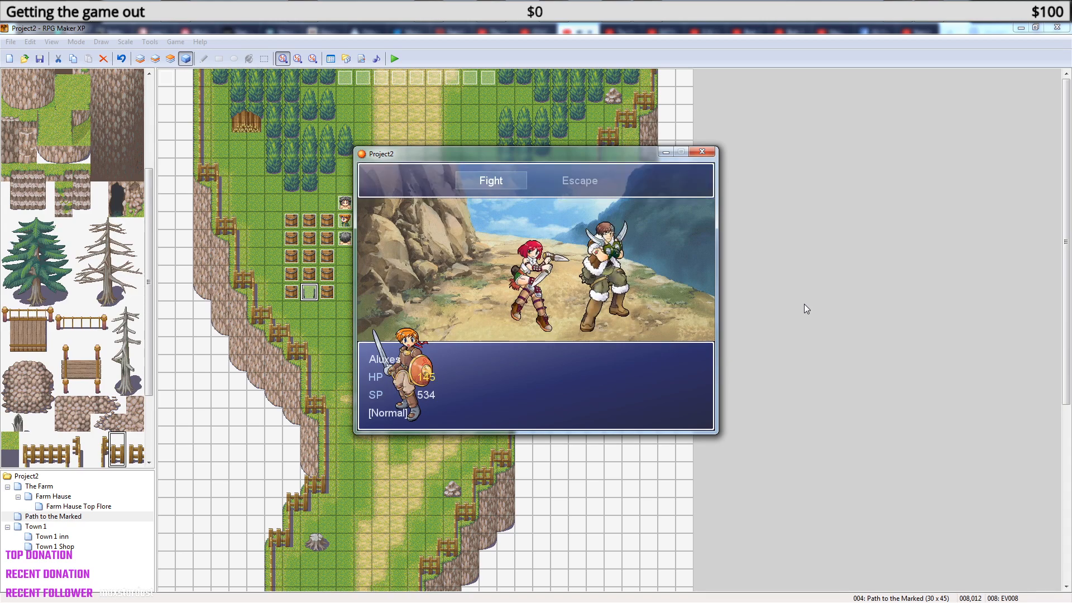
key(Return)
key(Return)
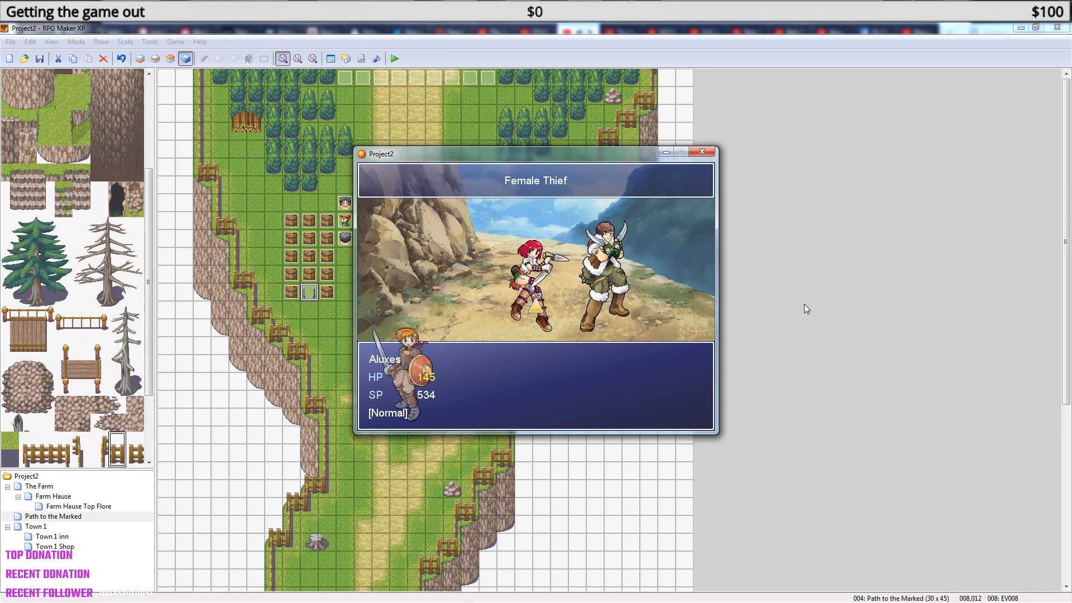
key(Return)
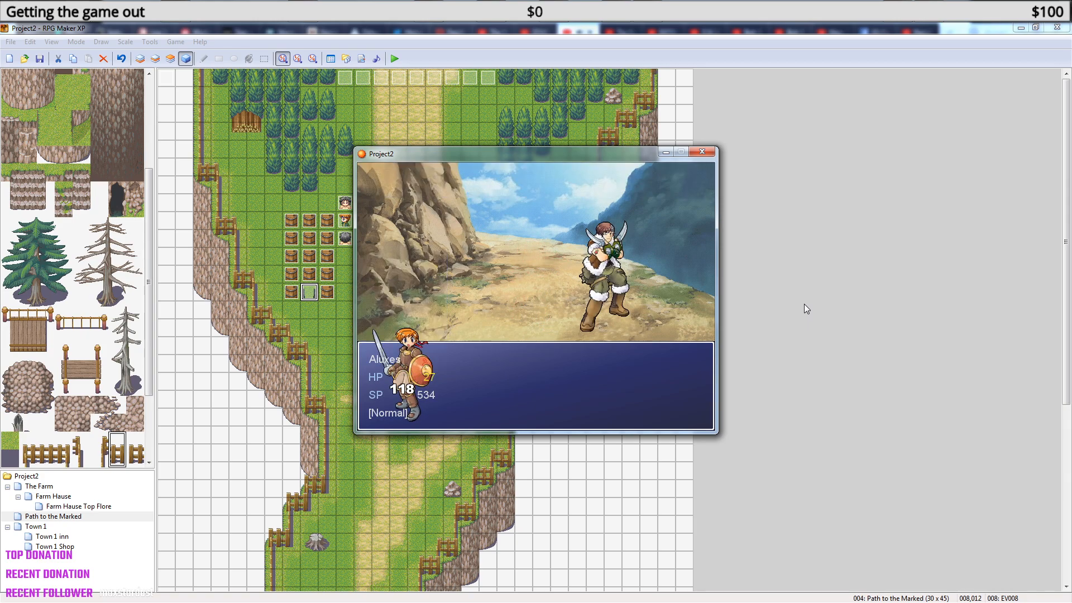
- Use the Cross Cut skill on the remaining thief and dismiss the battle rewards
key(Return)
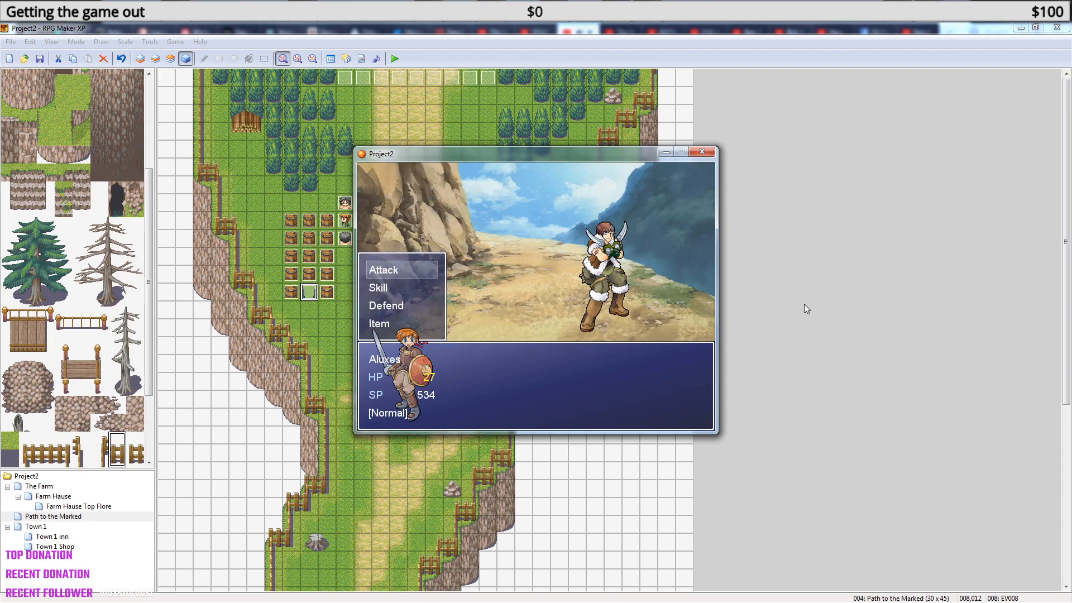
key(Down)
key(Return)
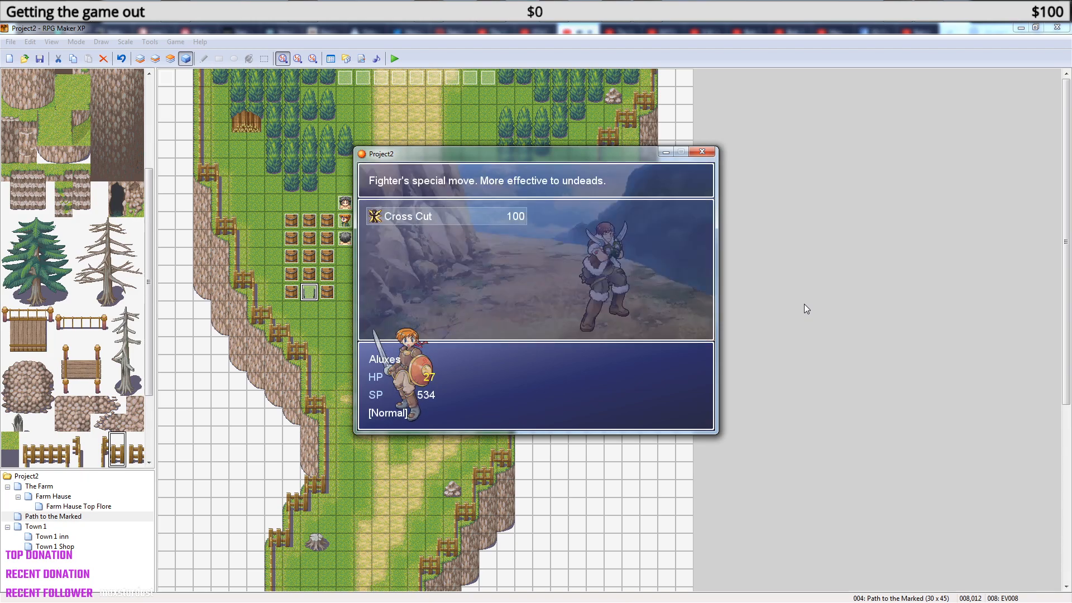
key(Return)
key(Return)
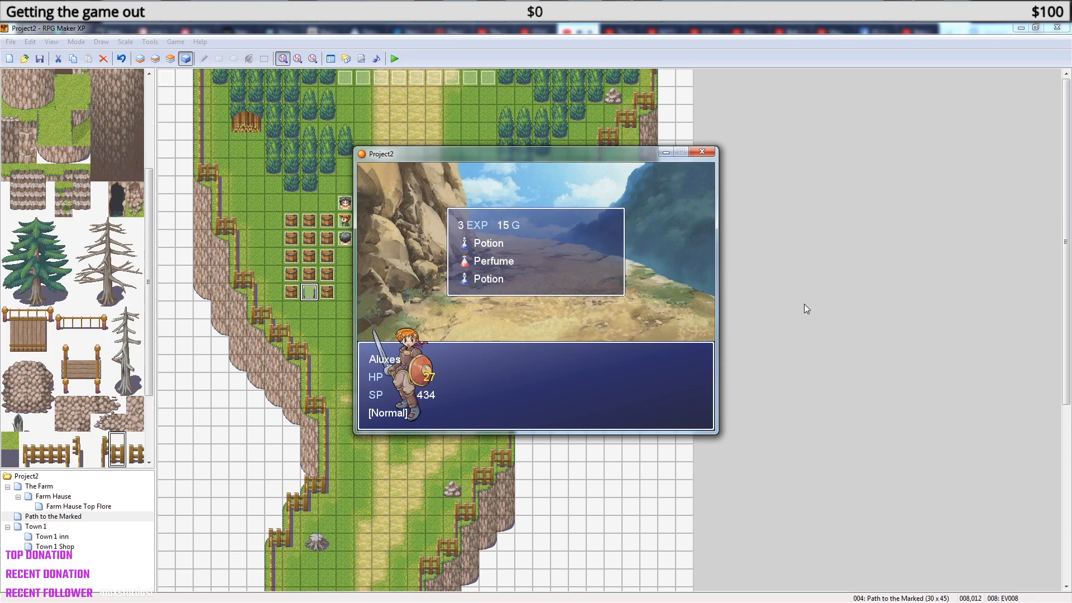
key(Return)
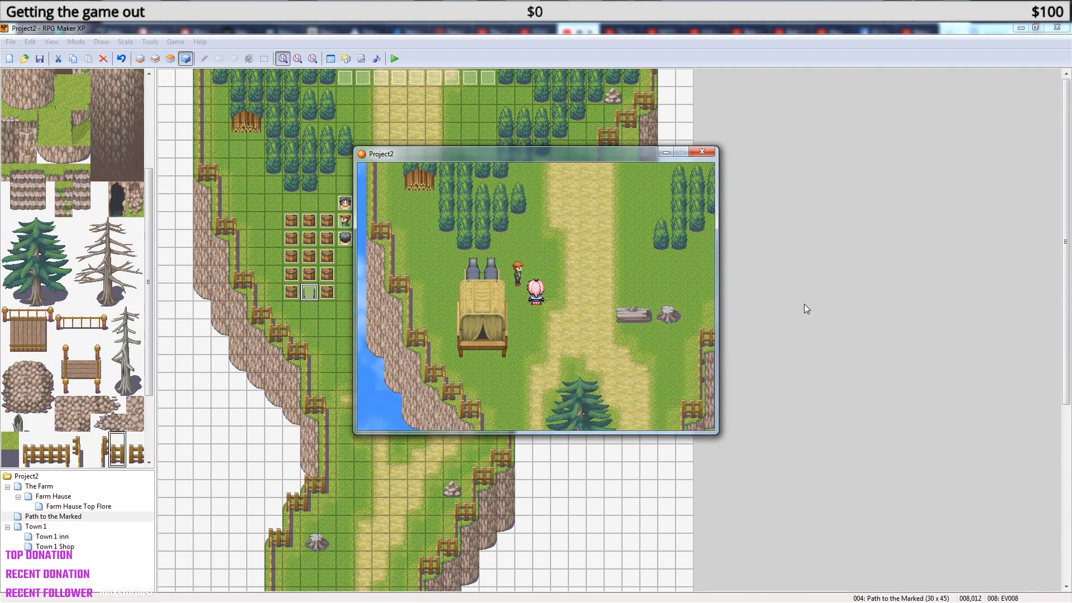
- Walk the hero around the merchant beside the wagon and talk to him
key(Up)
key(Left)
key(Right)
key(Left)
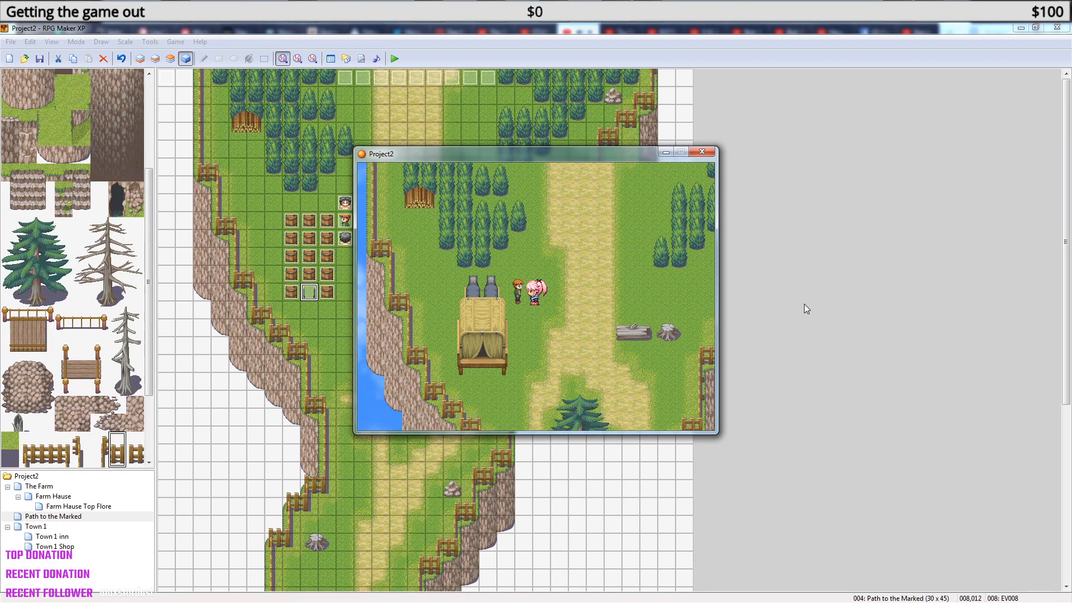
key(Right)
key(Up)
key(Left)
key(Left)
key(Right)
key(Down)
key(Down)
key(Left)
key(Right)
key(Up)
key(Left)
key(space)
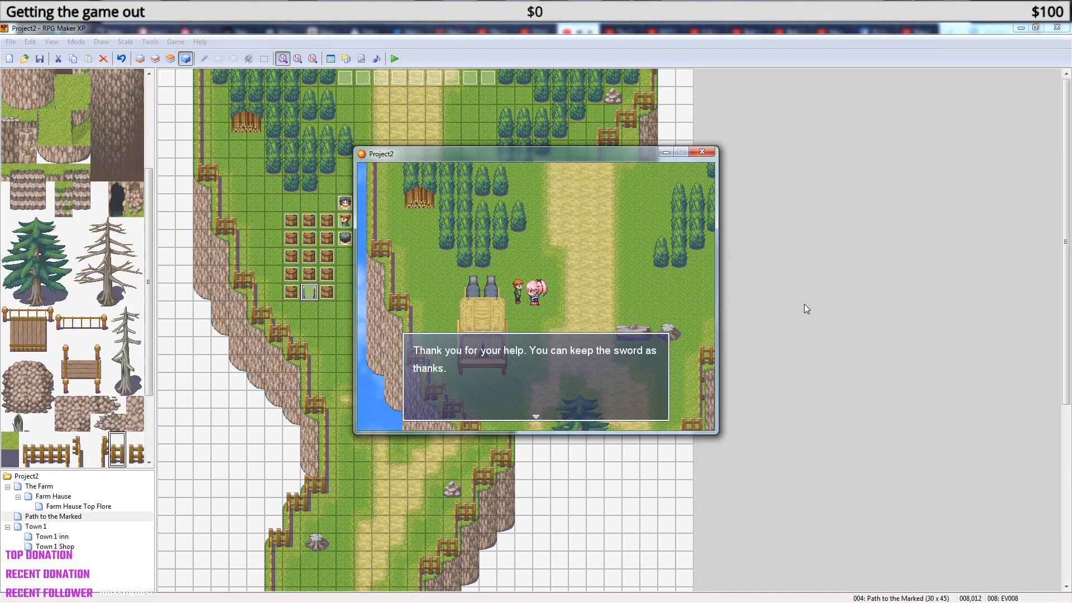
- Close the merchant's dialogue and check the hero's stats in the game menu
key(space)
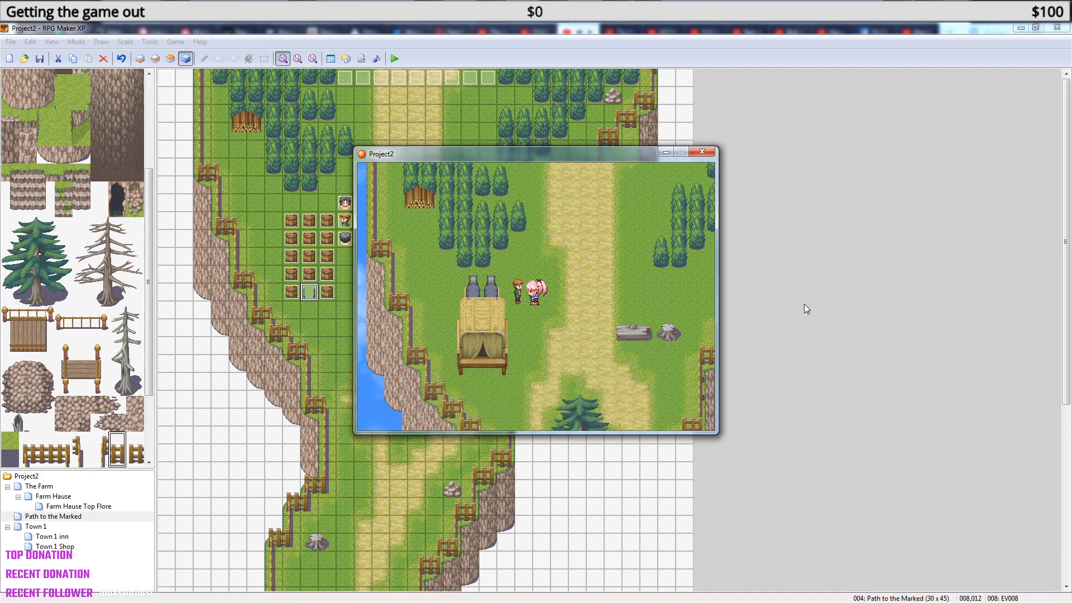
key(space)
key(Escape)
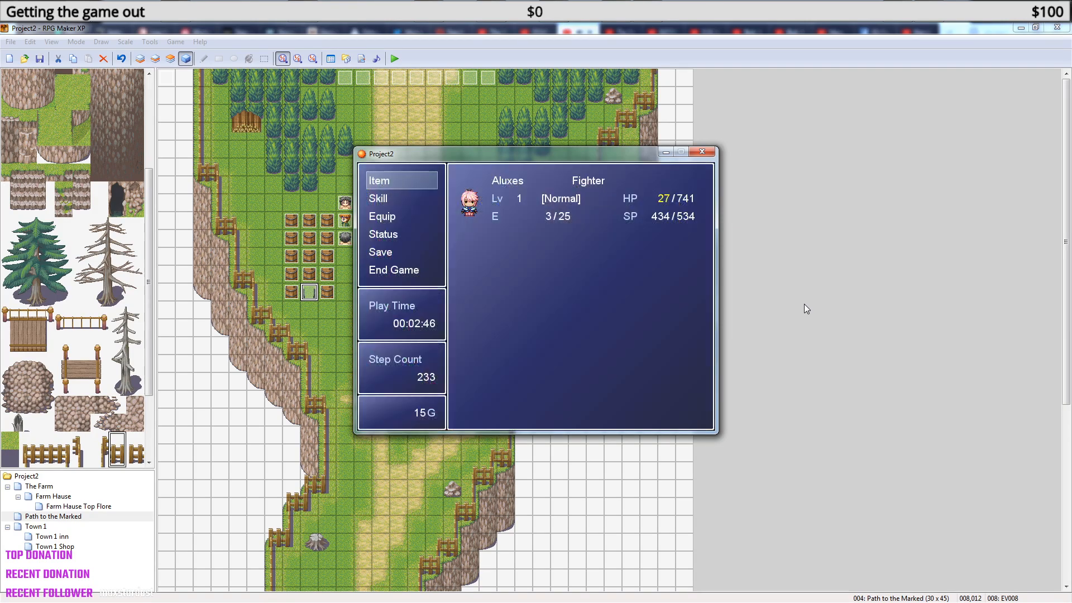
key(Escape)
- Walk the hero up the path into town and enter the inn
key(Right)
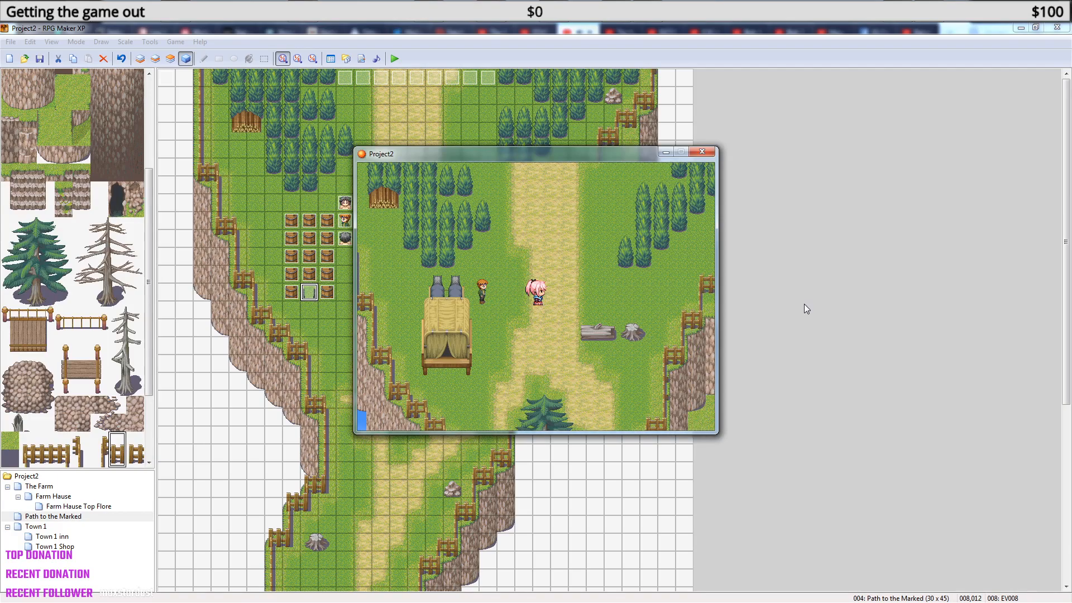
key(Up)
key(Up)
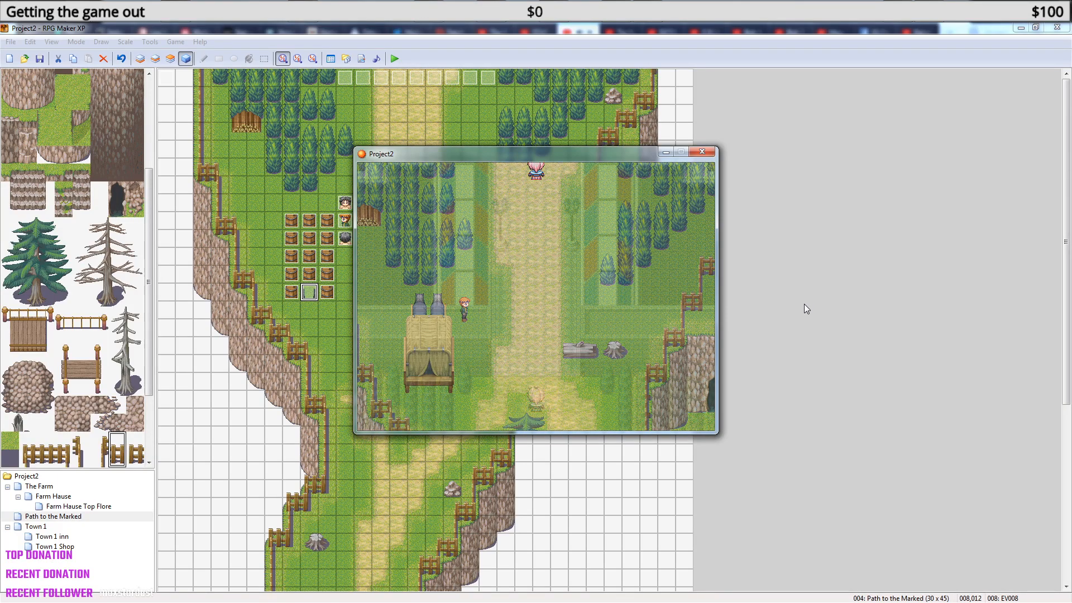
key(Up)
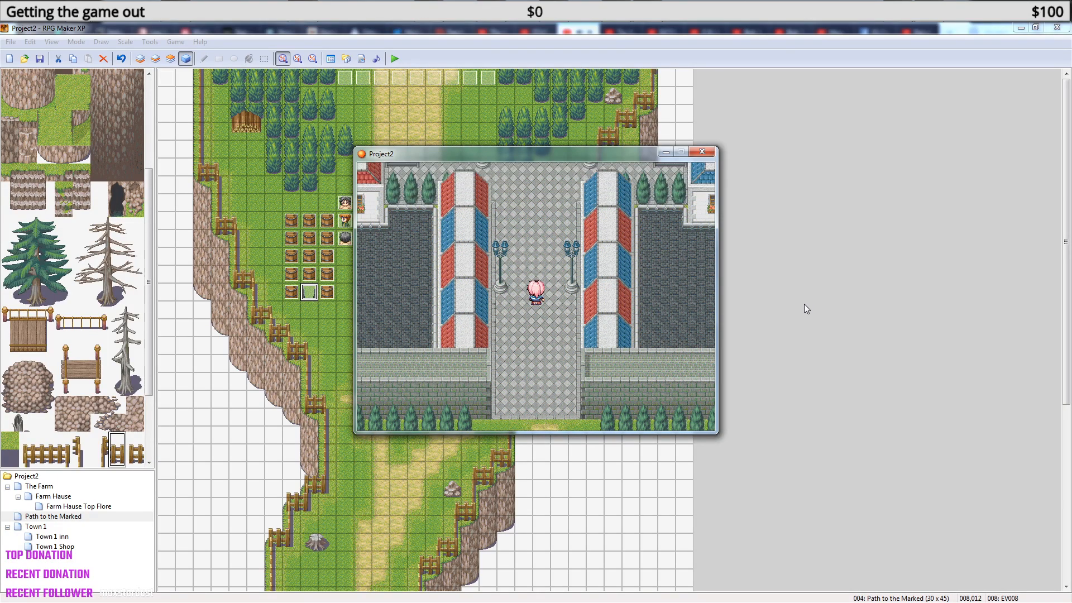
key(Up)
key(Left)
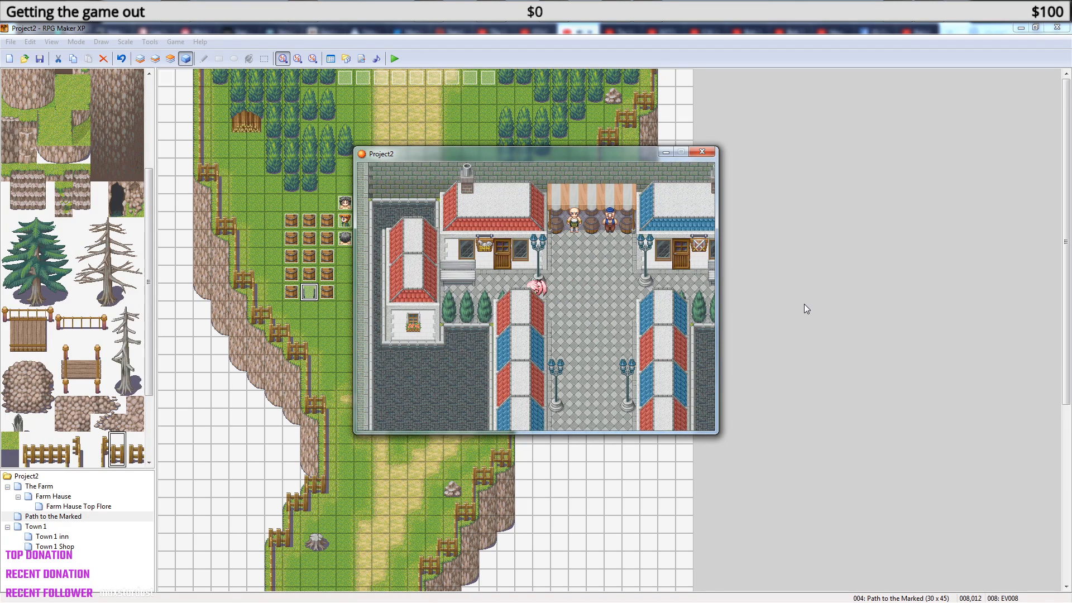
key(Up)
key(Up)
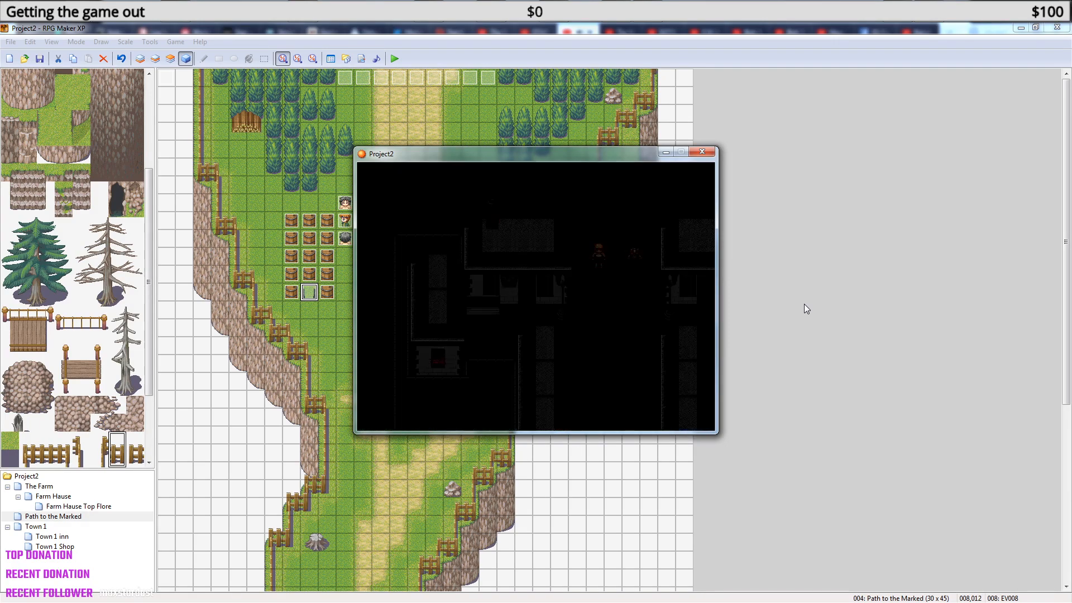
- Talk to the innkeeper at the inn's counter, dismiss the message and walk the hero across the inn
key(Up)
key(Left)
key(Up)
key(Return)
key(Down)
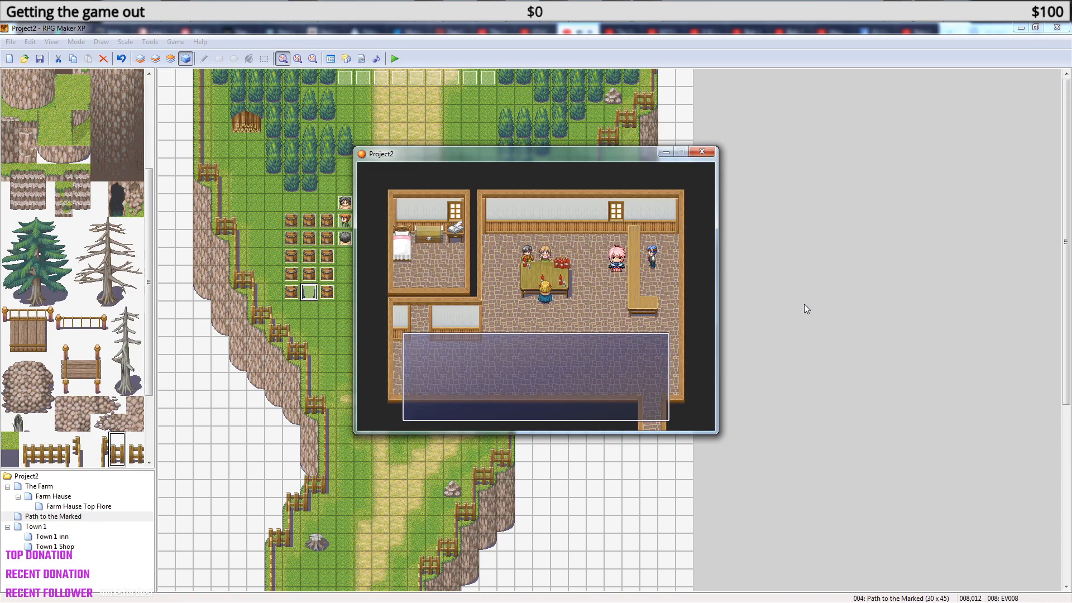
key(Left)
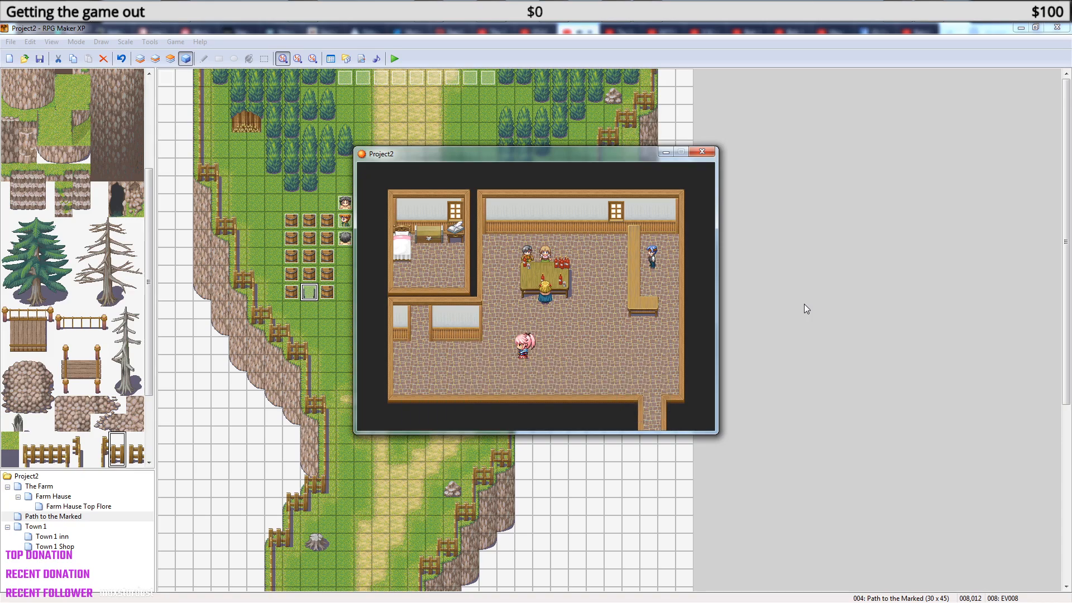
key(Up)
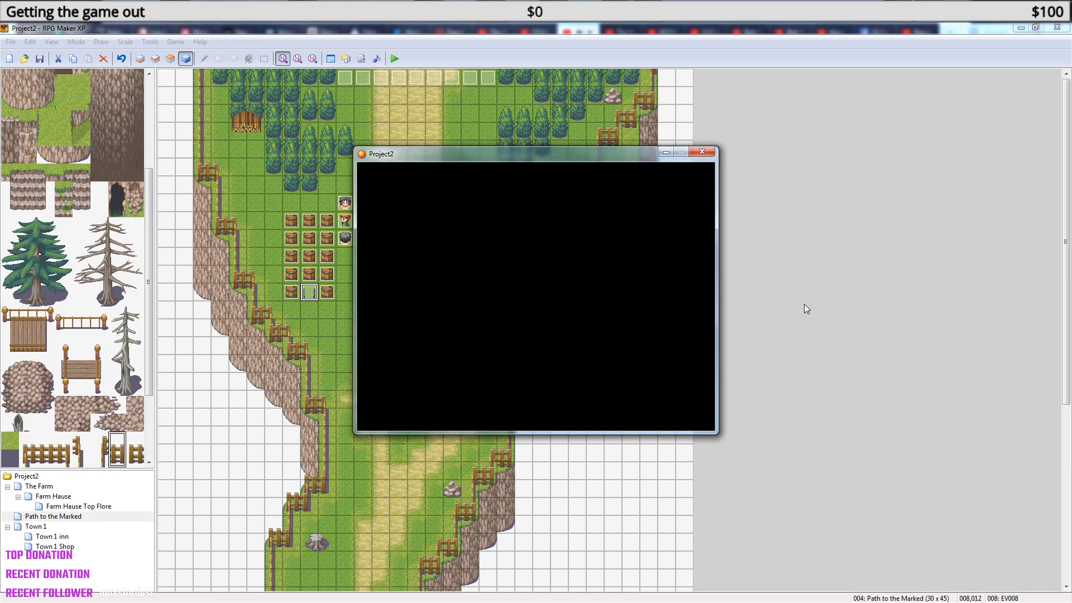
- Check the hero's HP and SP in the game menu and return to the inn
key(Escape)
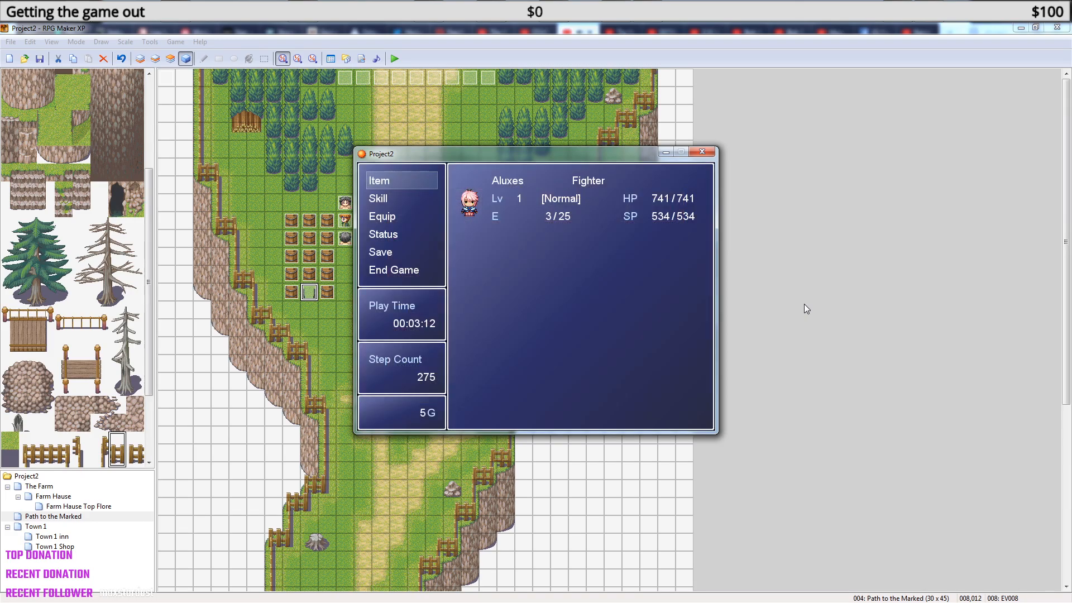
key(Escape)
key(Right)
key(Down)
key(Escape)
key(Escape)
- Walk the hero out of the inn and through town back to the wagon on the path
key(Down)
key(Left)
key(Right)
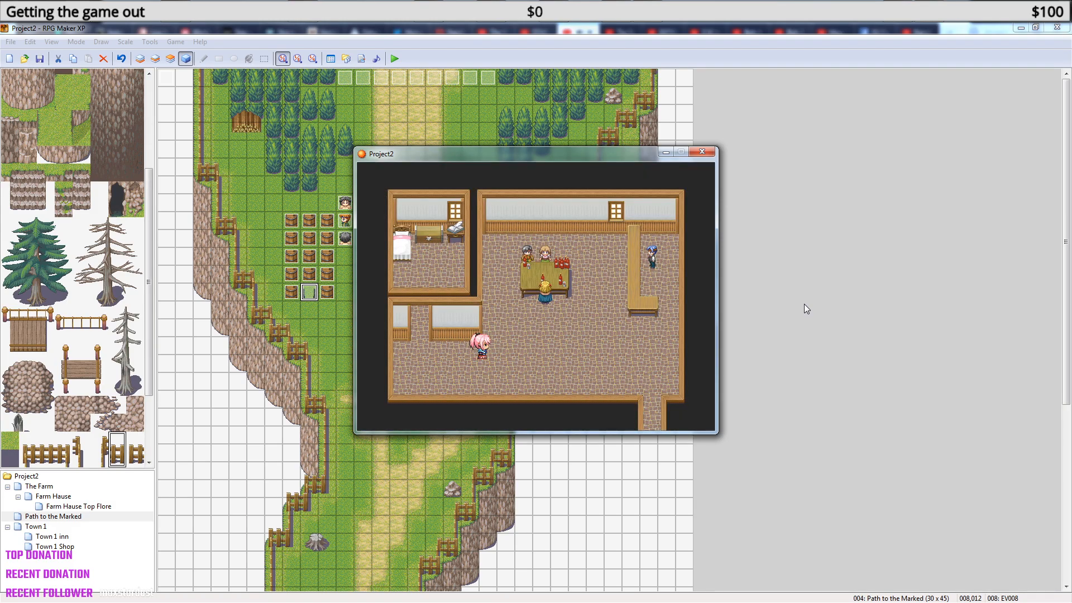
key(Right)
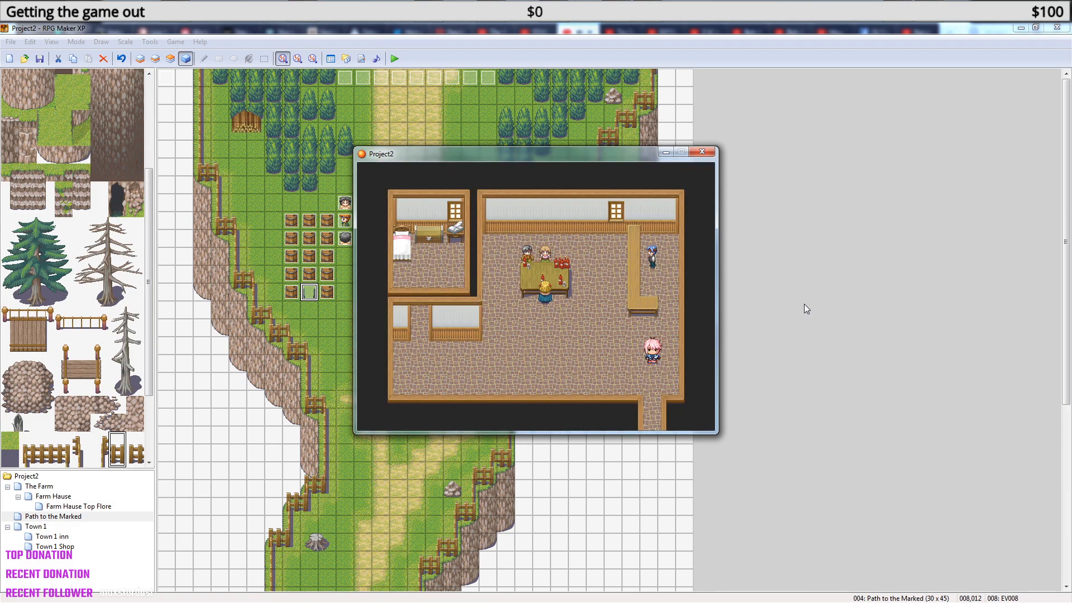
key(Down)
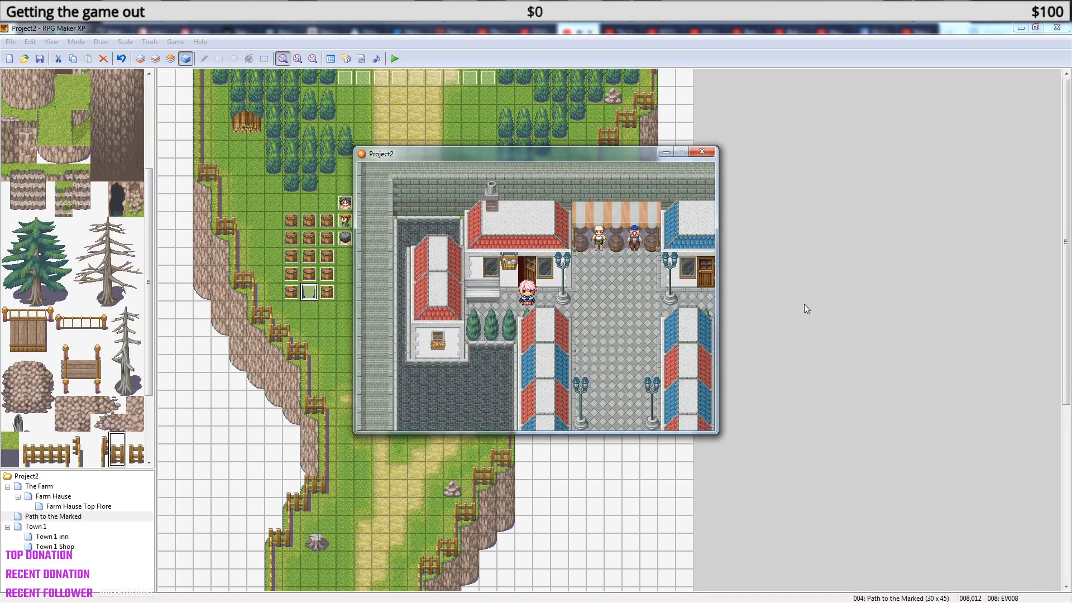
key(Down)
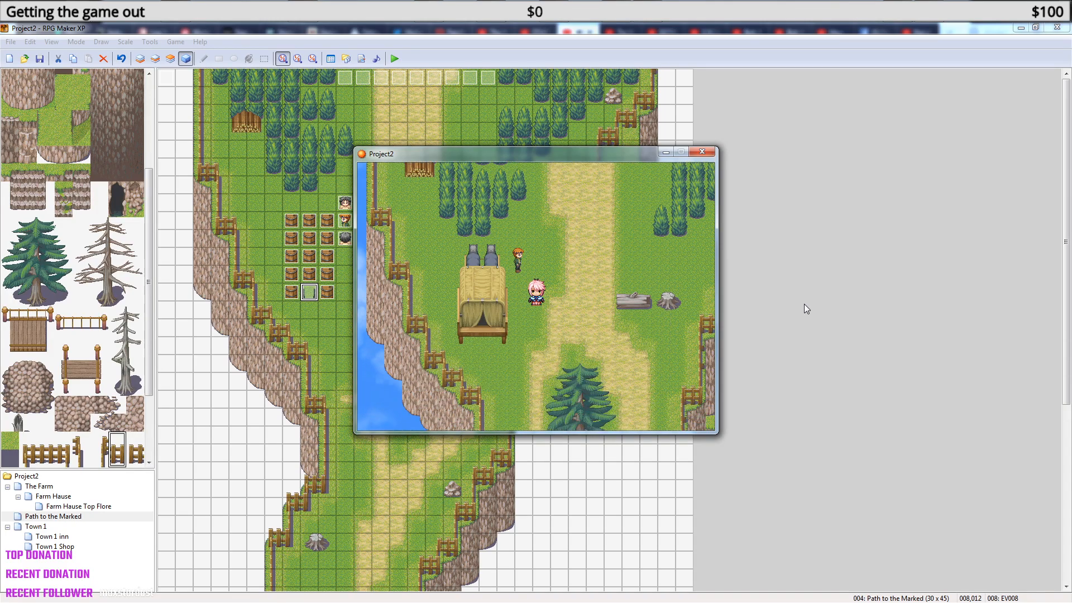
- Walk the hero down to the bridge, then back up around the wagon, the large tree and the surrounding woods
key(Down)
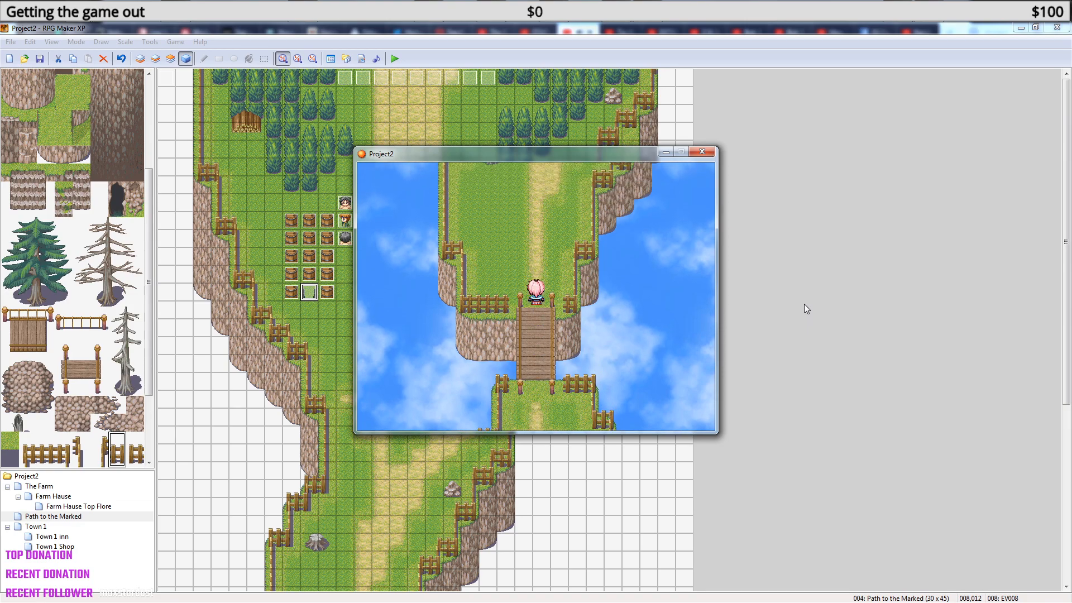
key(Up)
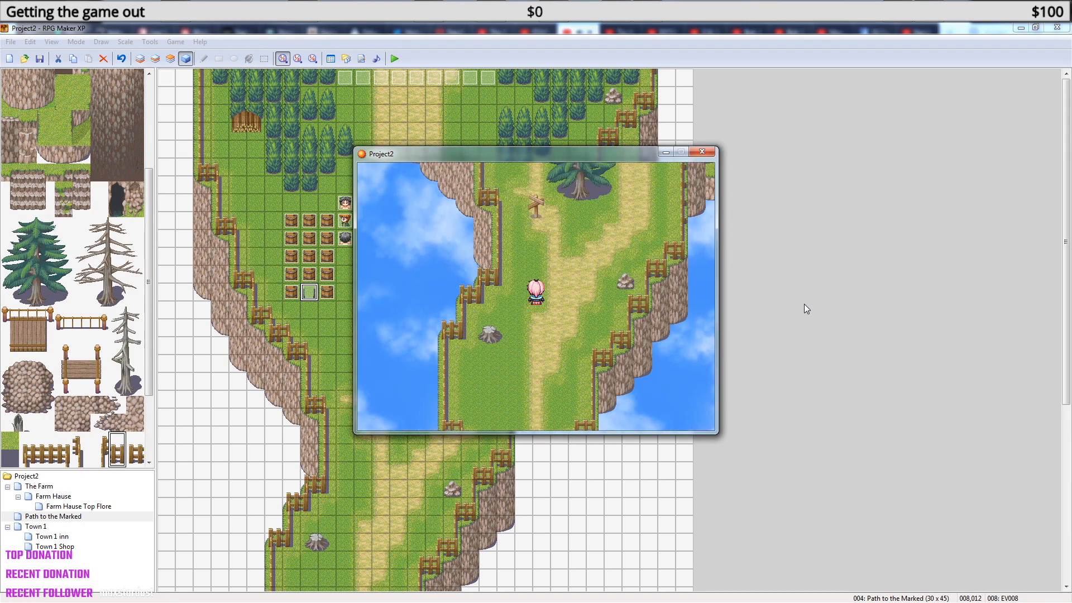
key(Up)
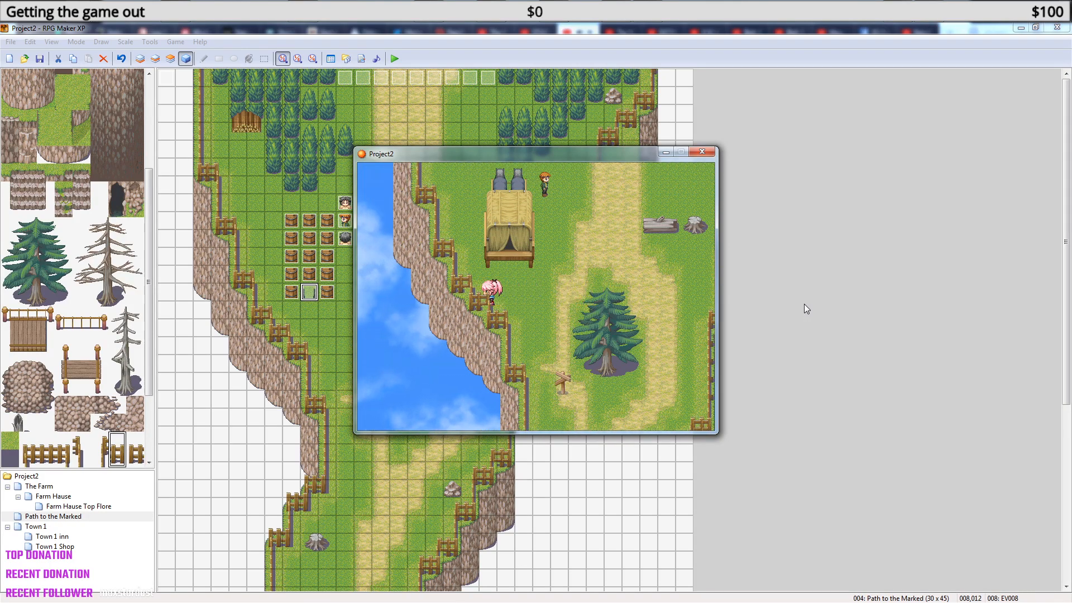
key(Right)
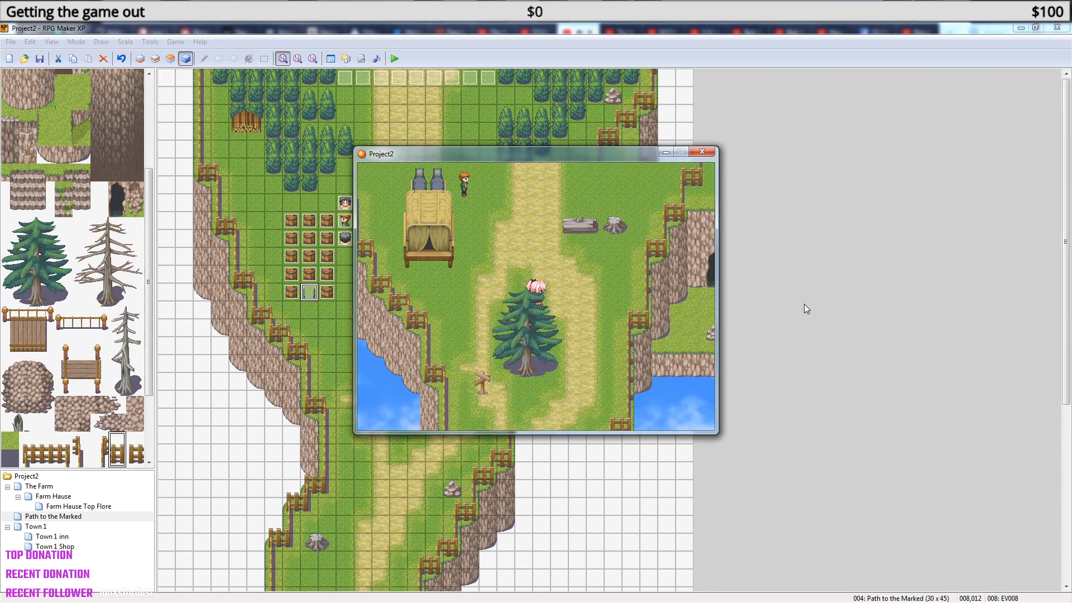
key(Right)
key(Right)
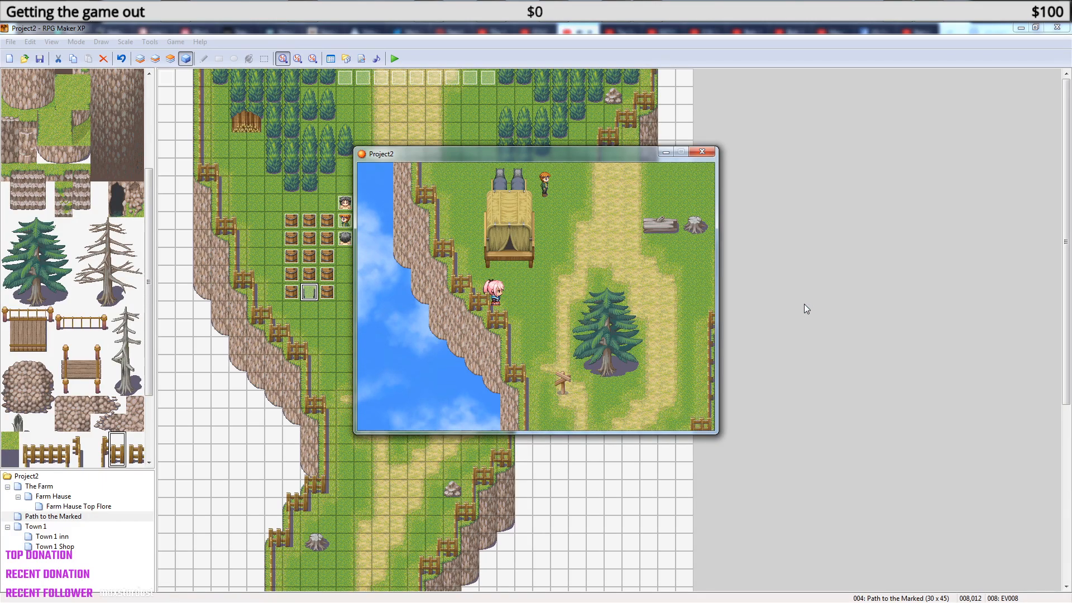
key(Right)
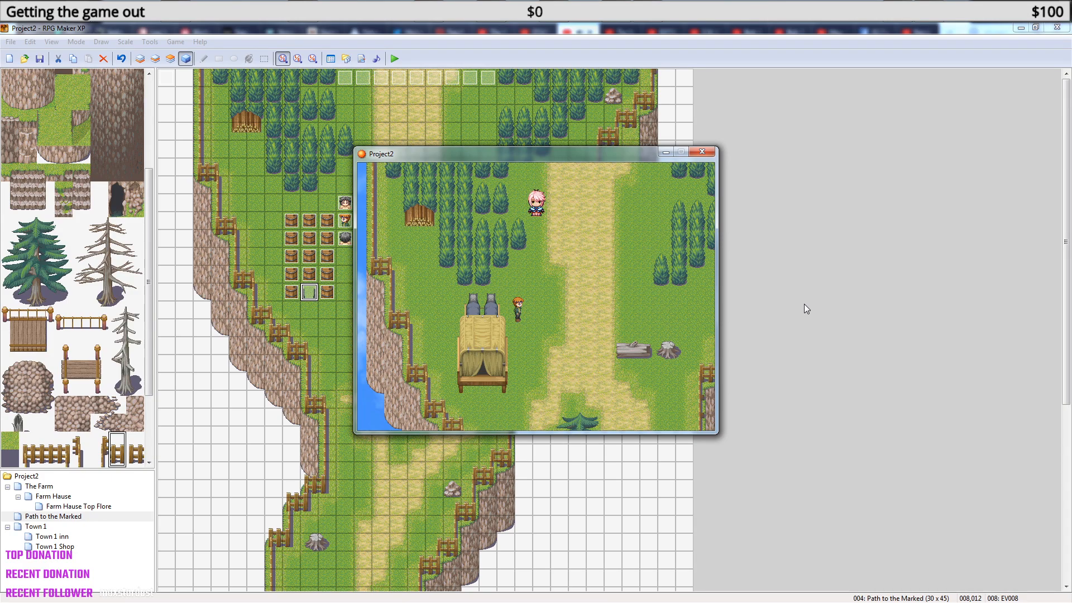
key(Left)
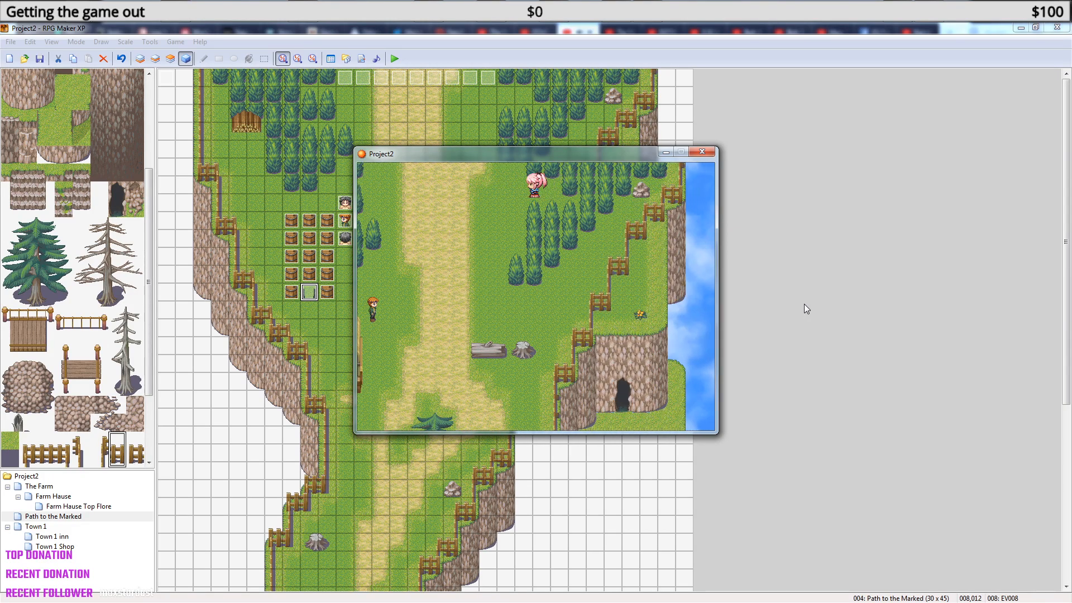
- Walk the hero down into the farm area and over toward the farmer by the fence
key(Left)
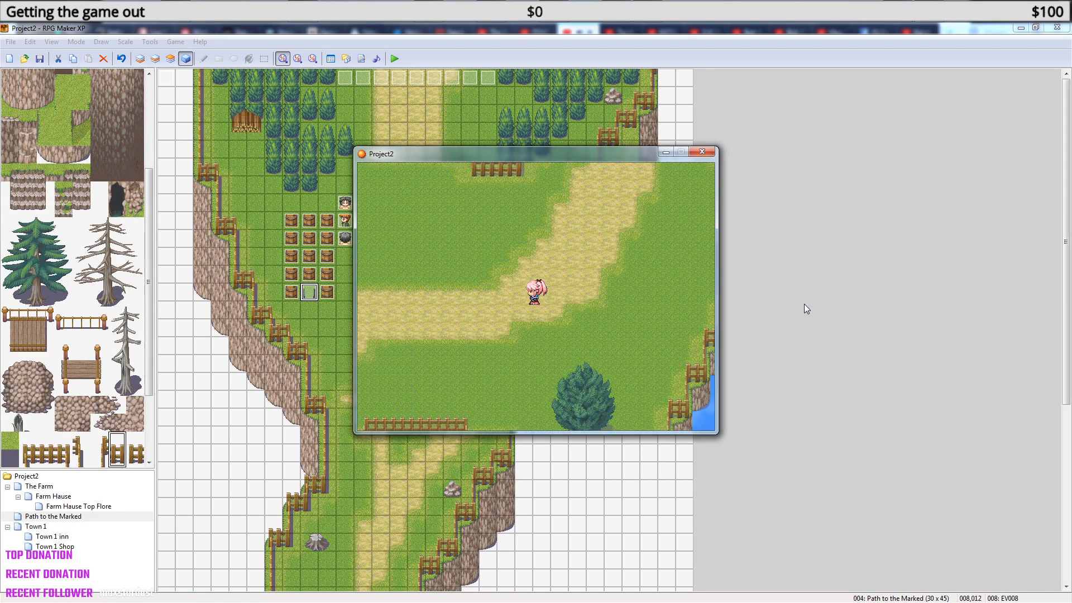
key(Down)
key(Left)
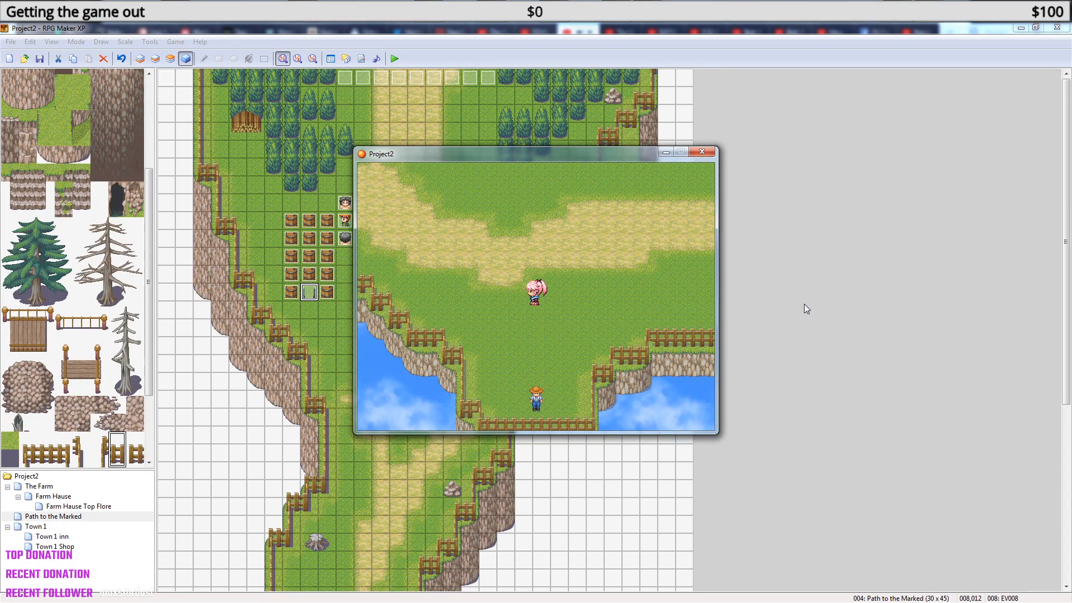
key(Down)
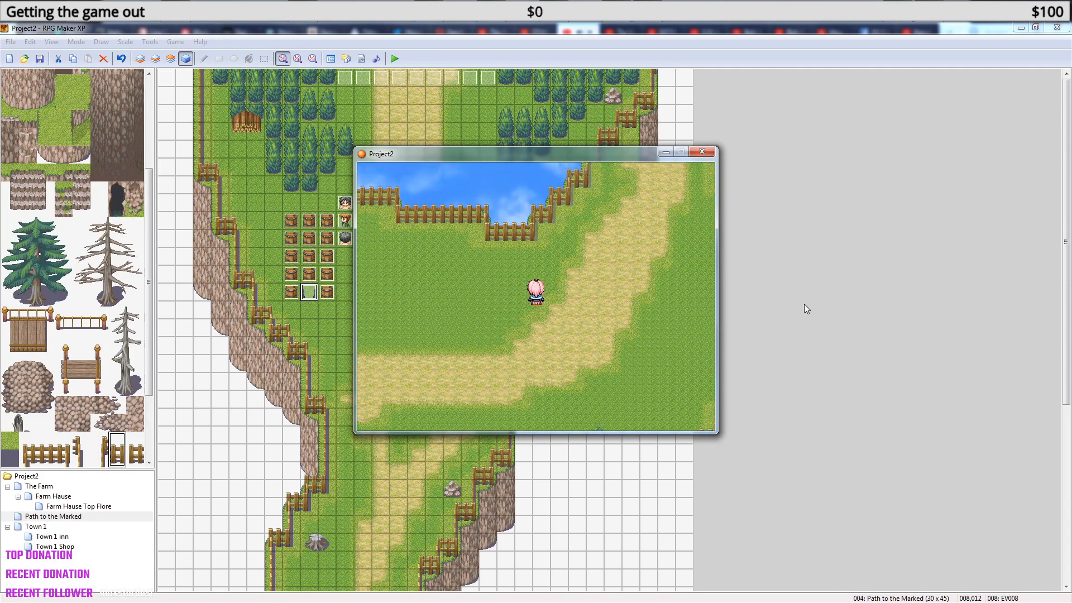
- Walk the hero back up the farm road and over the bridge to the merchant beside the wagon
key(Right)
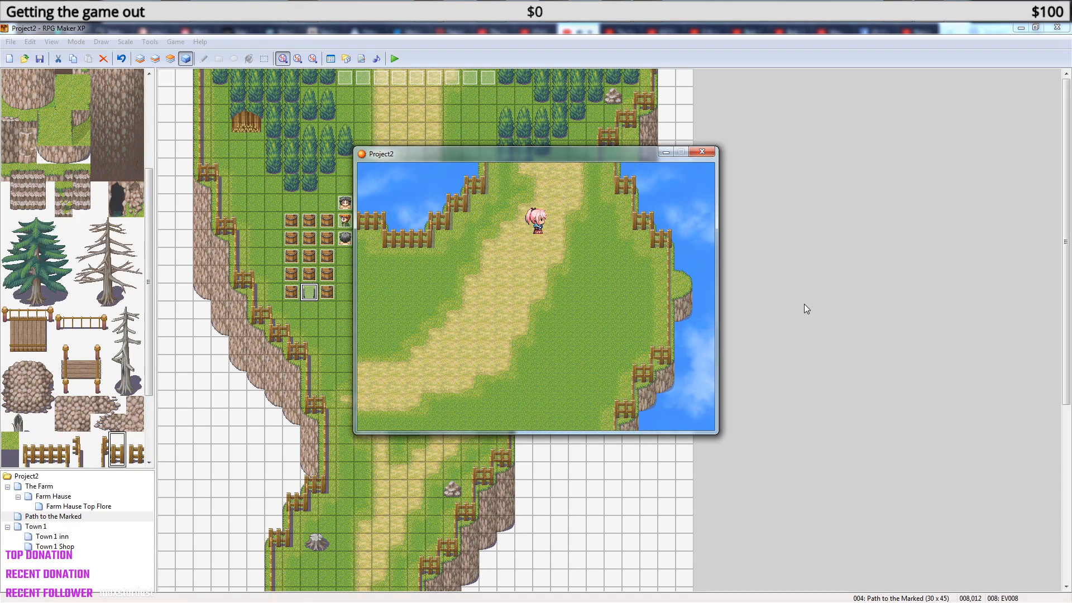
key(Up)
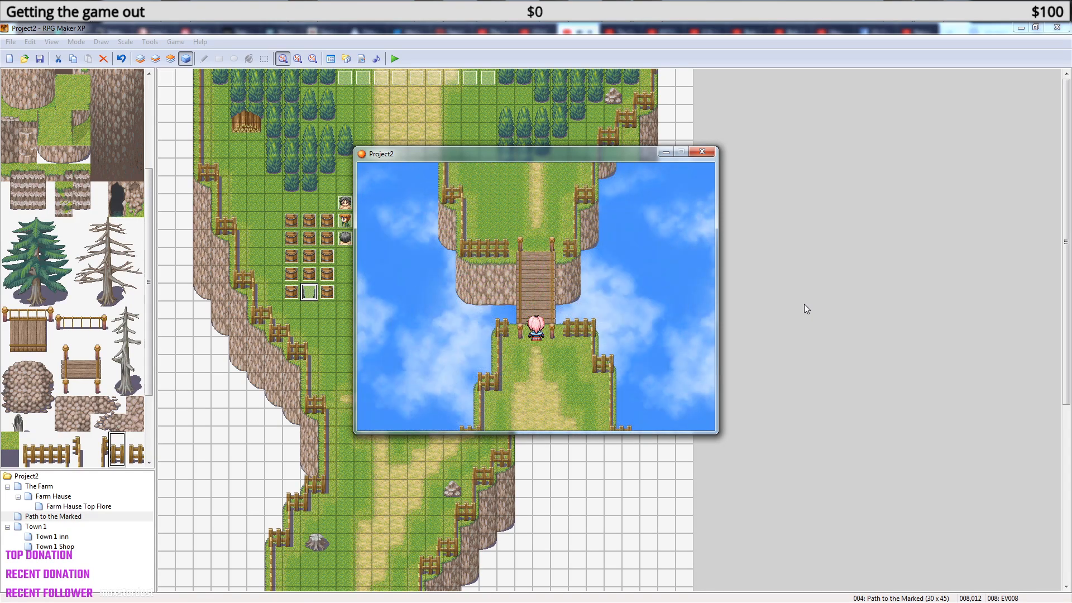
key(Up)
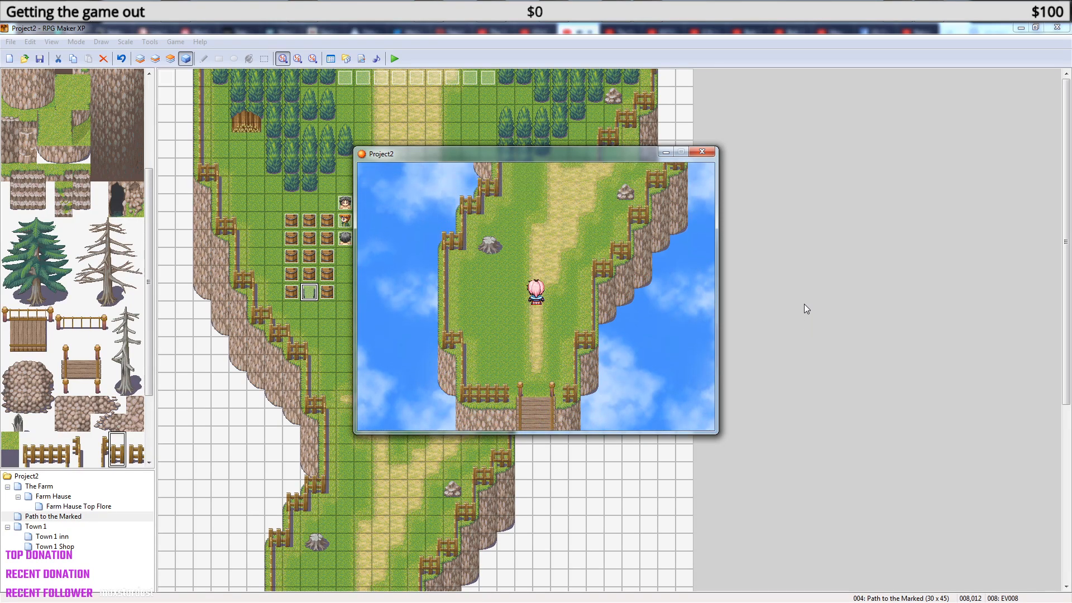
key(Up)
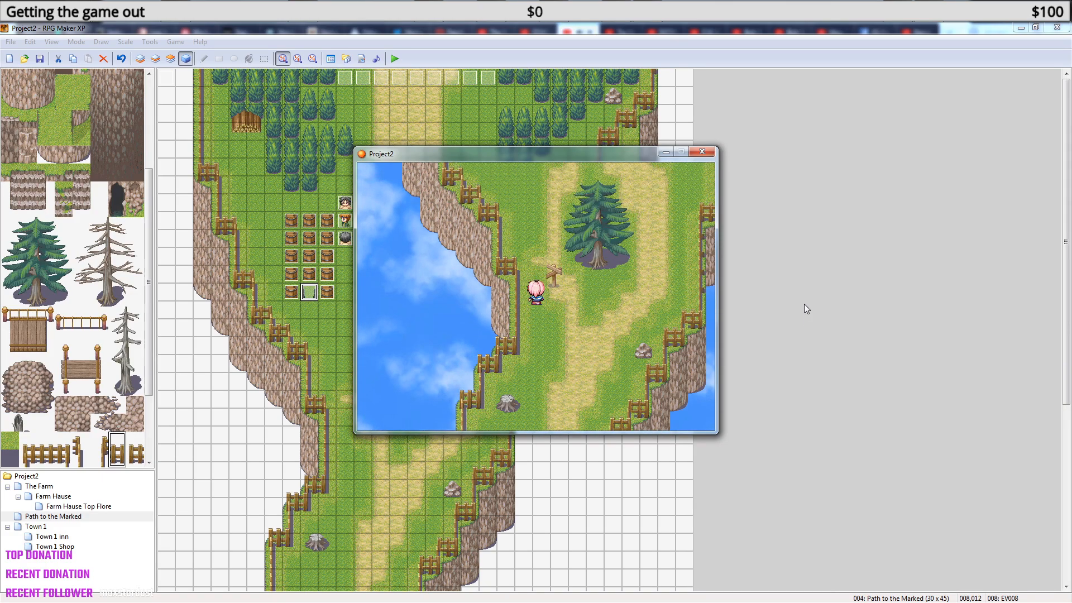
key(Up)
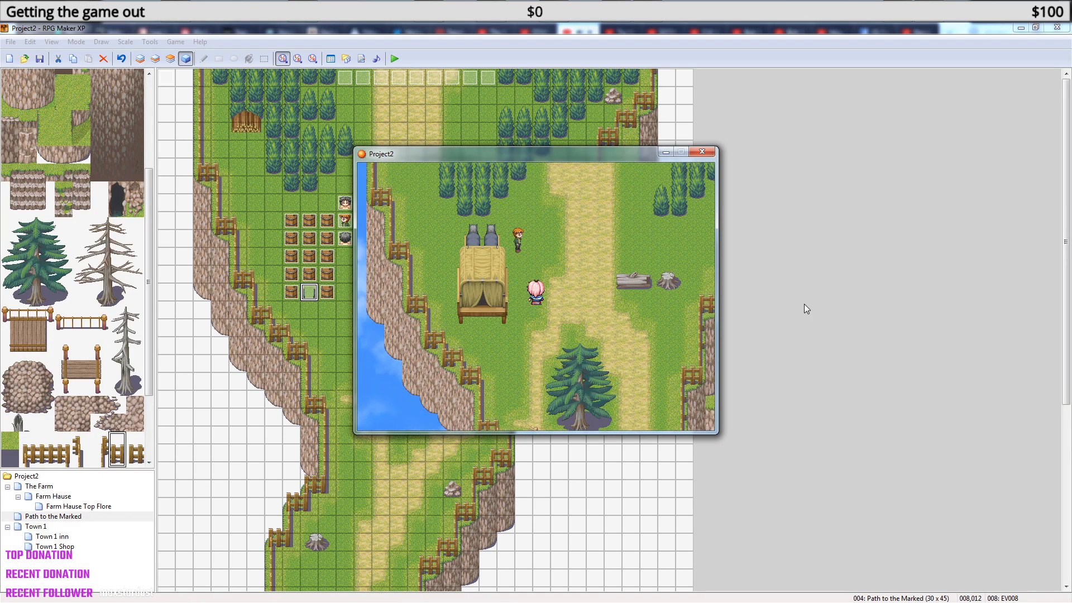
key(Up)
- Open the game menu and look at the hero's equipment
key(Escape)
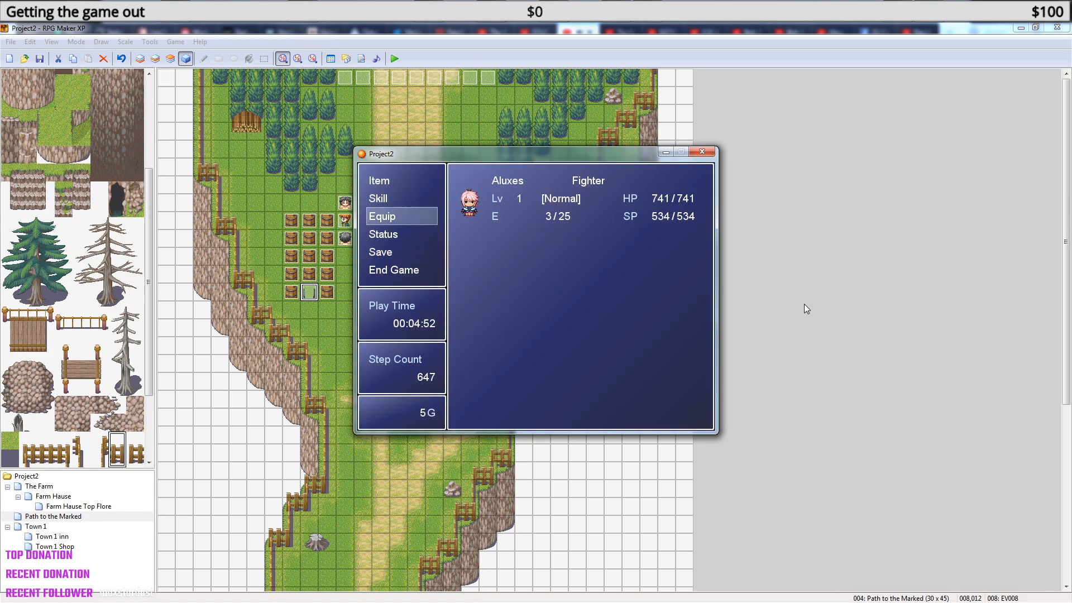
key(Return)
key(Return)
key(Escape)
- Look through the hero's inventory in the game menu, including the Potion, Perfume and Seeds
key(Up)
key(Up)
key(Return)
key(Right)
key(Right)
key(Up)
key(Escape)
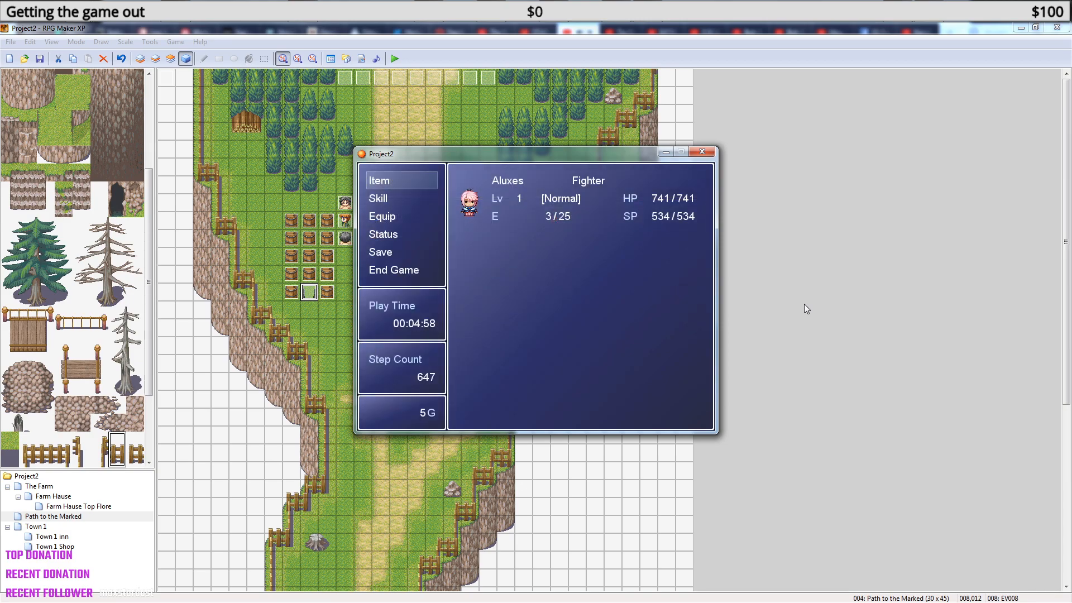
key(Return)
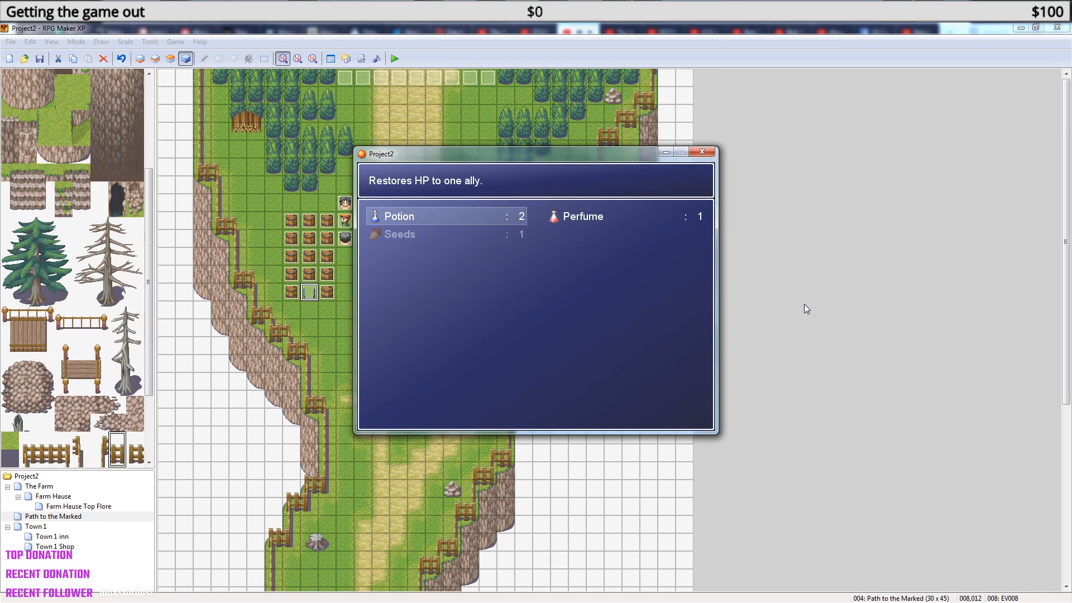
key(Down)
key(Escape)
- Inspect the hero's weapon slot and attack stats on the equipment screen
key(Down)
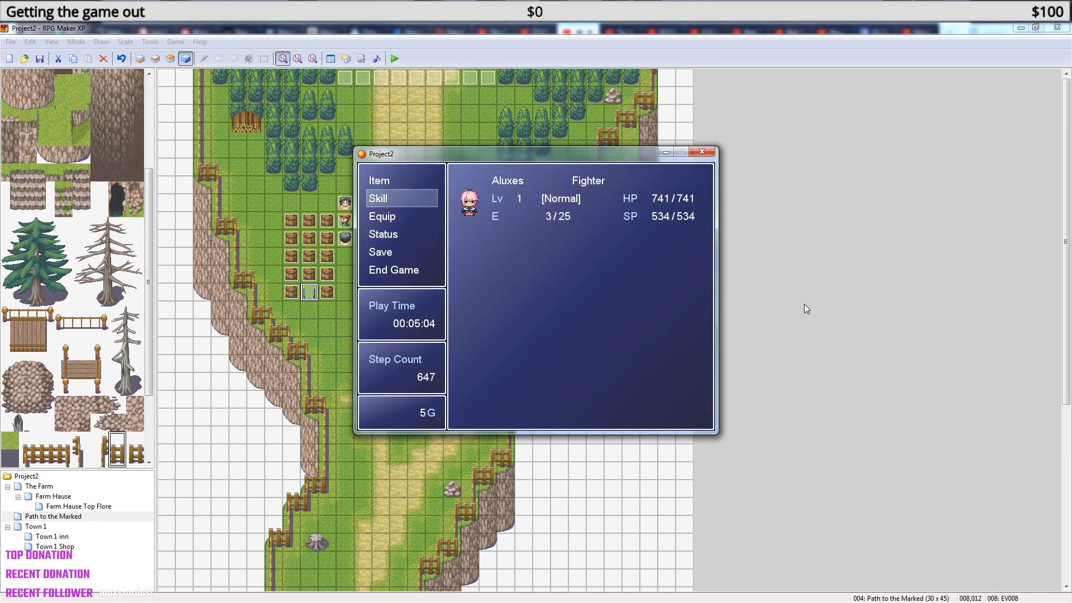
key(Down)
key(Return)
key(Return)
key(Return)
key(Escape)
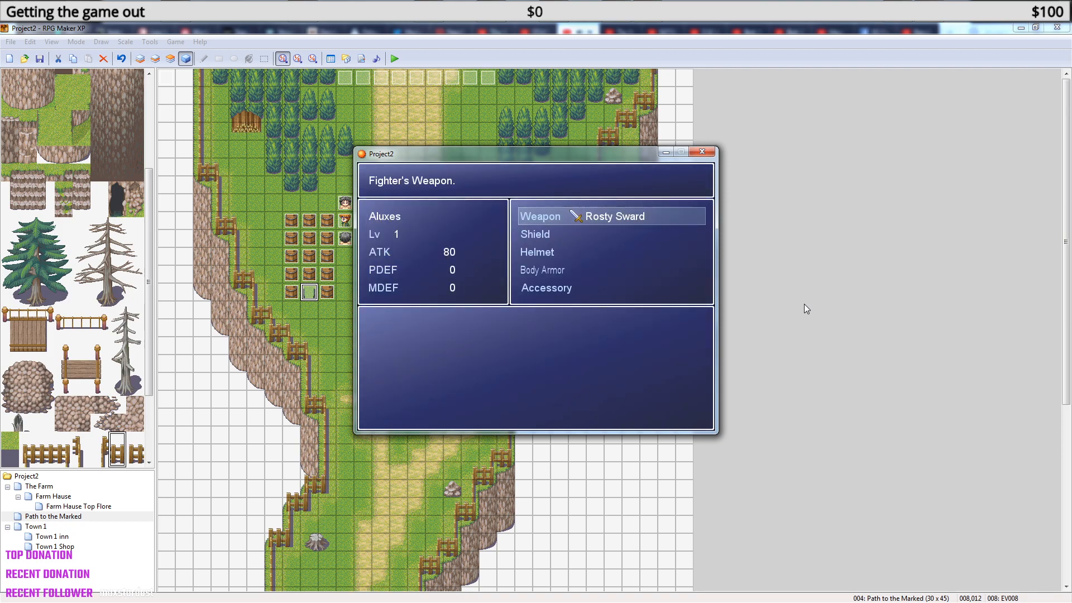
key(Escape)
- Review the hero's experience and attributes on the Status screen, then close the game menu
key(Down)
key(Return)
key(Return)
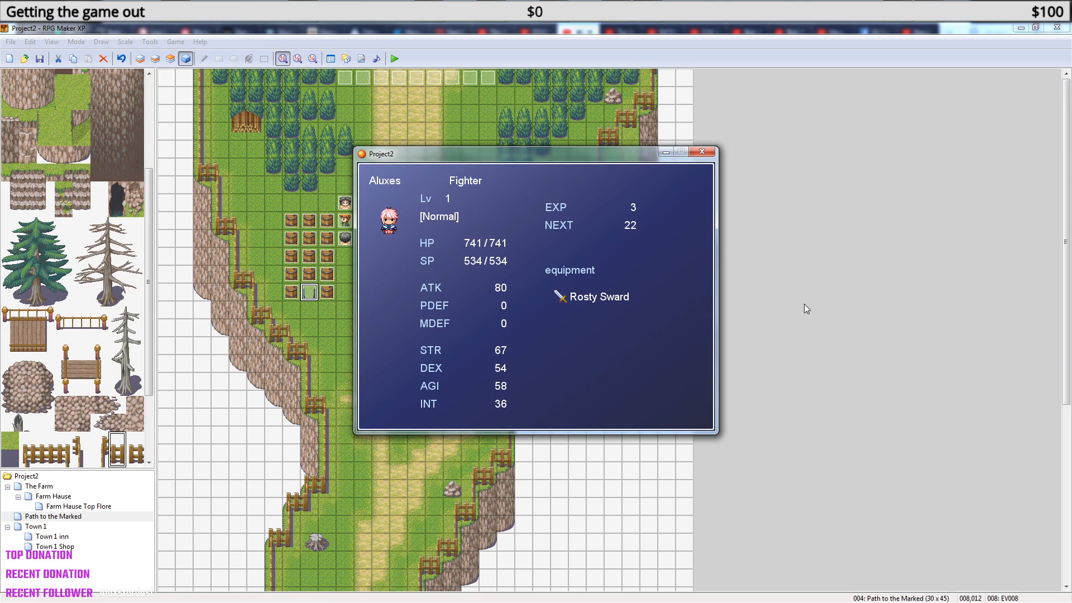
key(Escape)
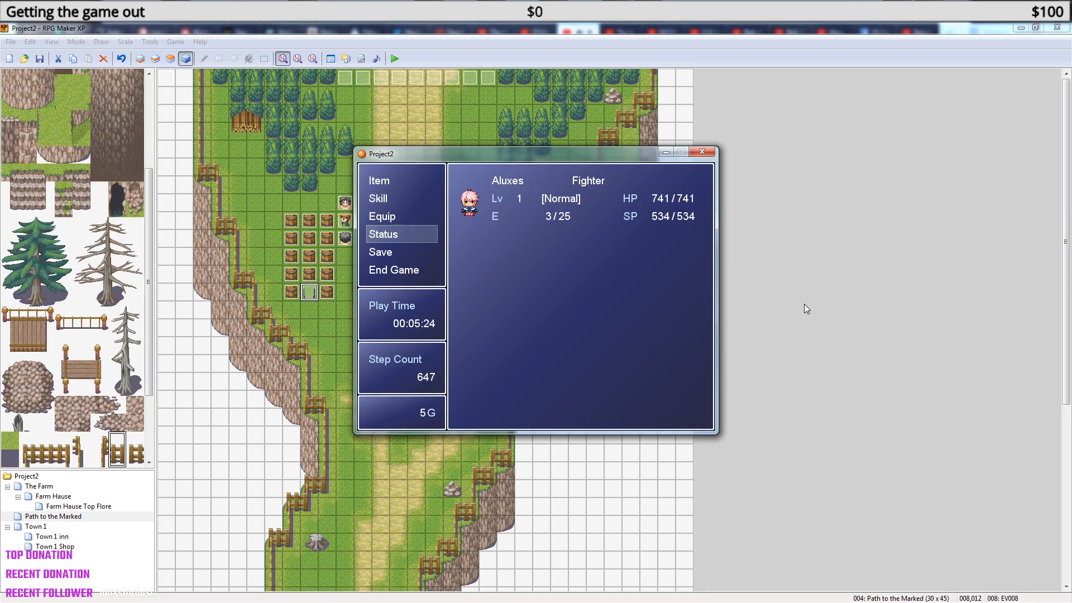
key(Up)
key(Up)
key(Escape)
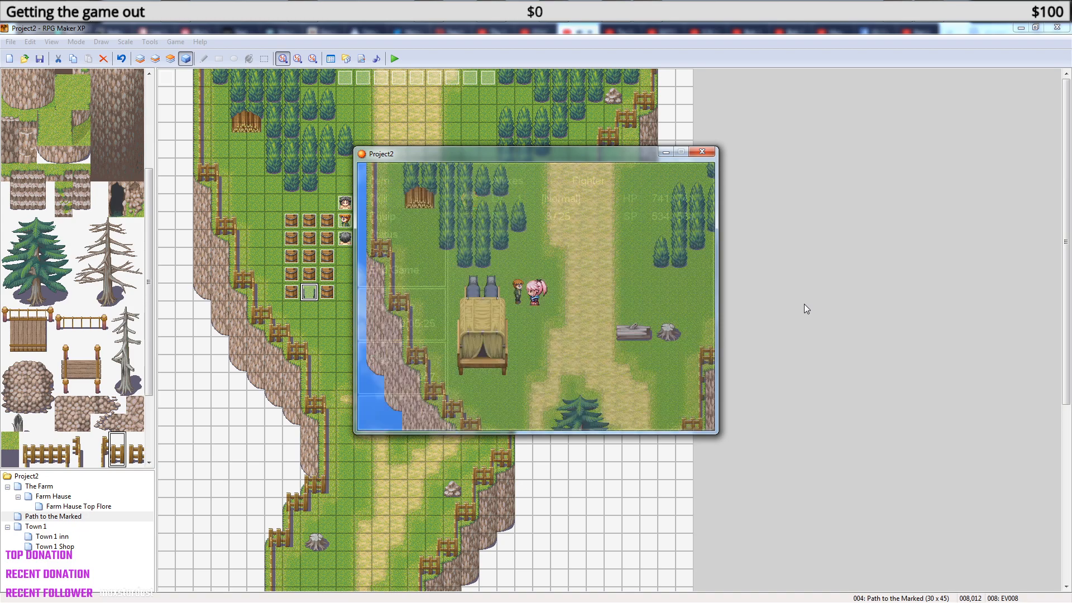
- Walk the hero onto the road beside the merchant and end the playtest
key(Right)
key(Right)
key(Up)
key(Down)
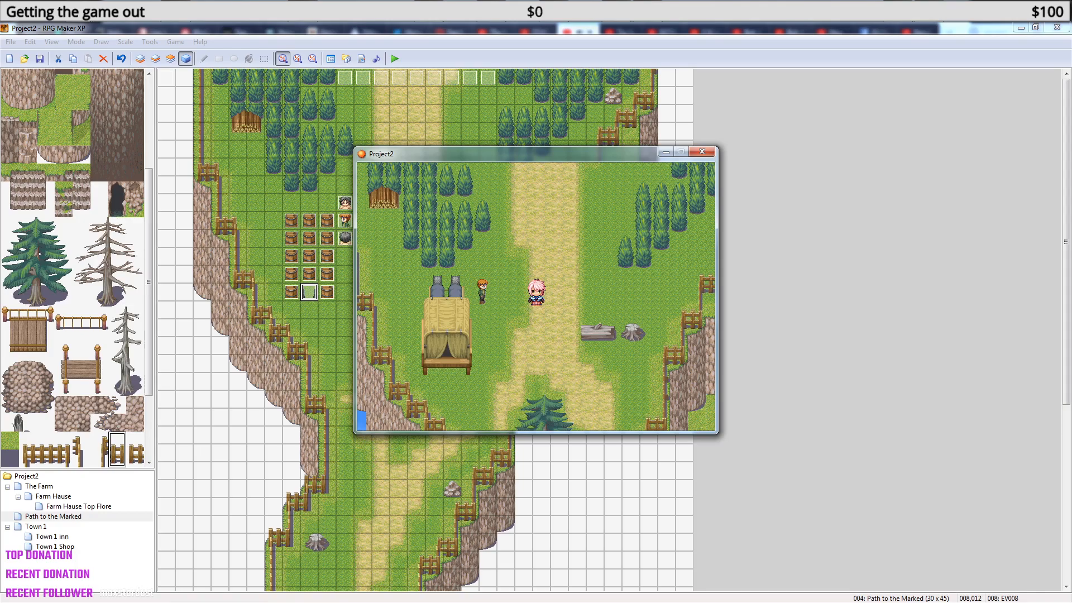
click(702, 152)
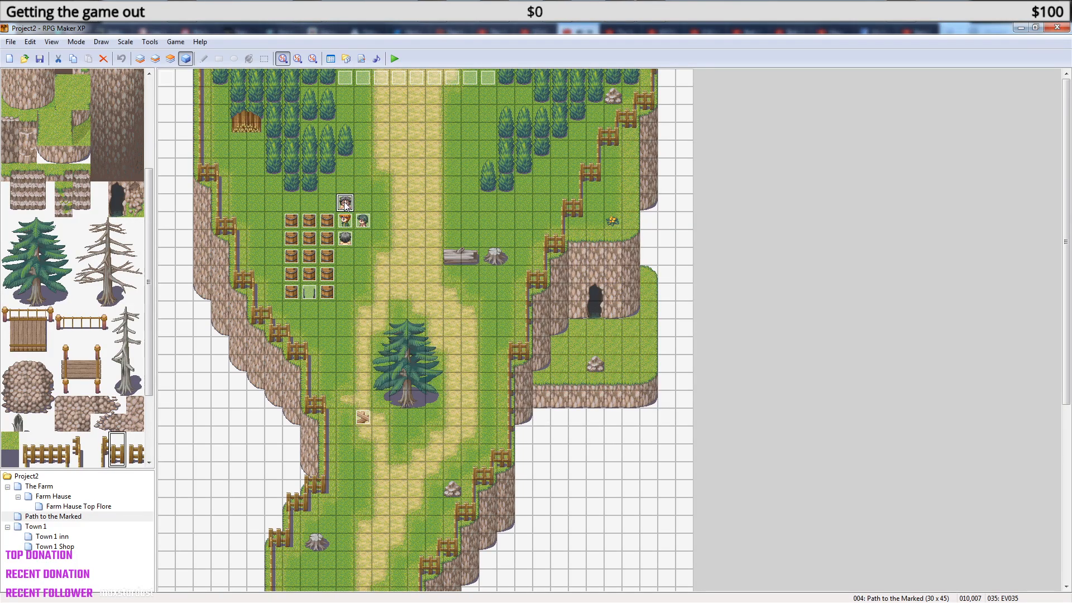
- Review the third page of the thief event EV035 above the wagon and close the event without changes
double_click(344, 203)
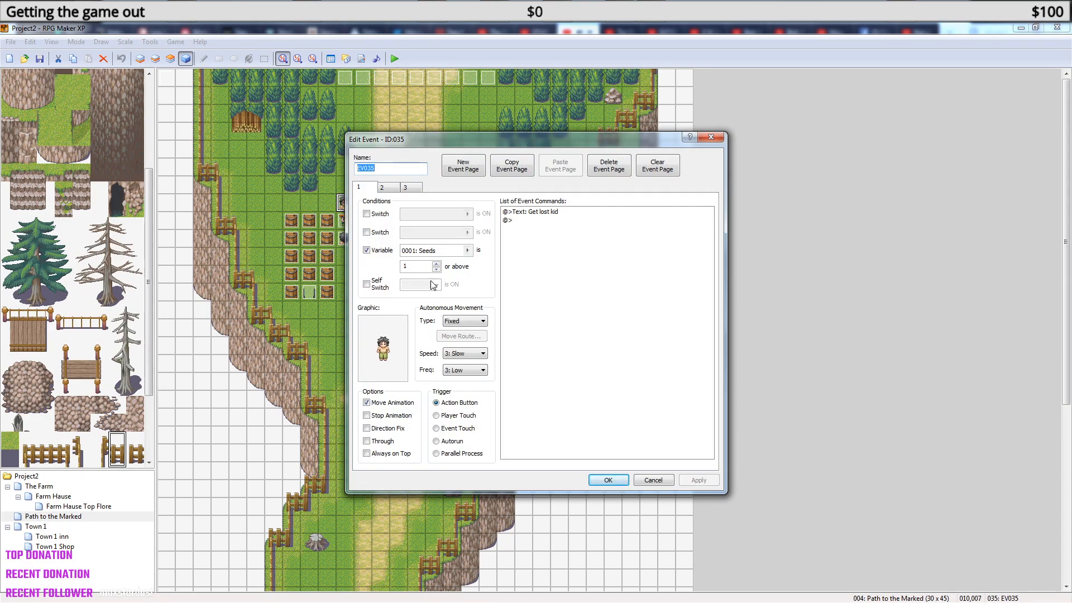
click(416, 189)
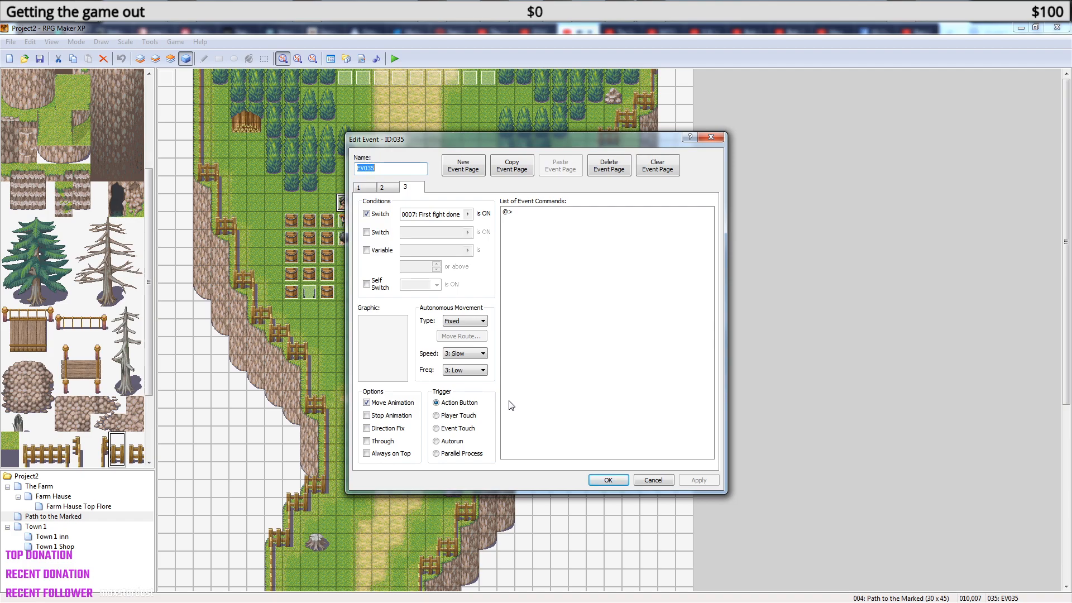
click(713, 137)
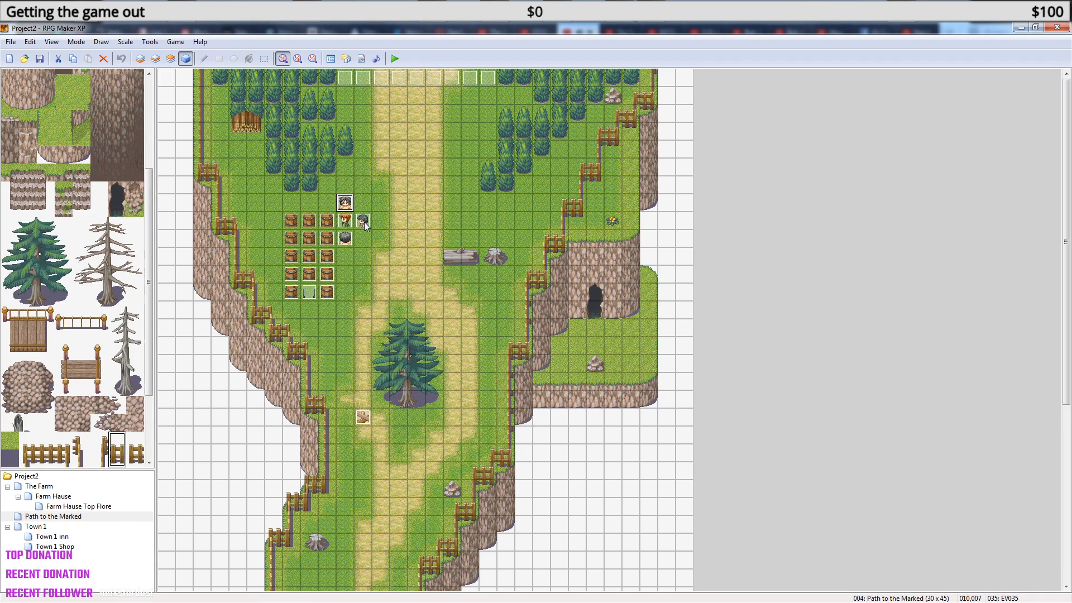